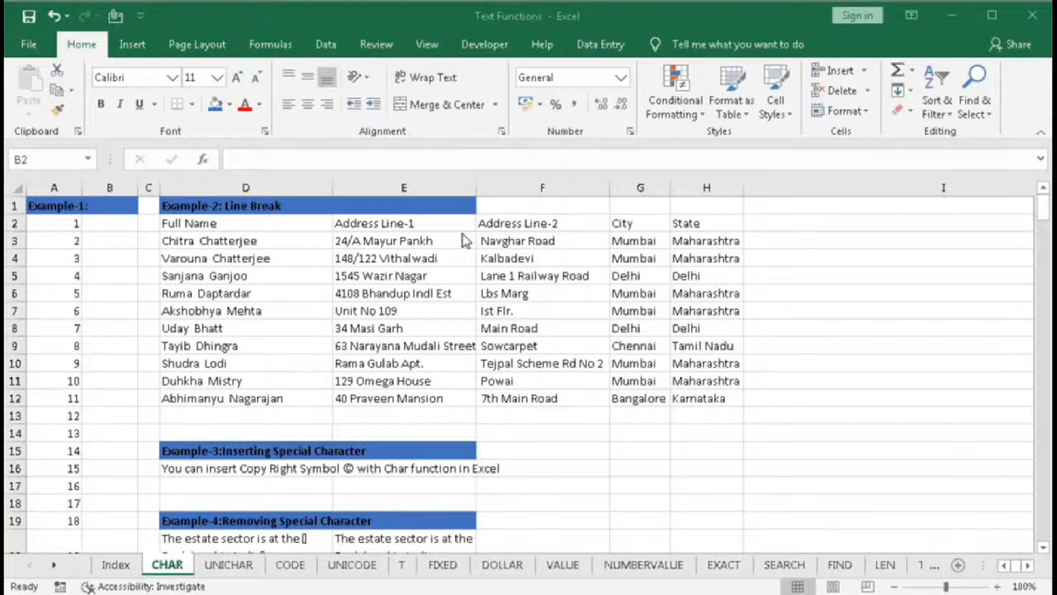
- Start a CHAR formula in cell F14 and open its Function Arguments dialog
click(515, 429)
text(=char)
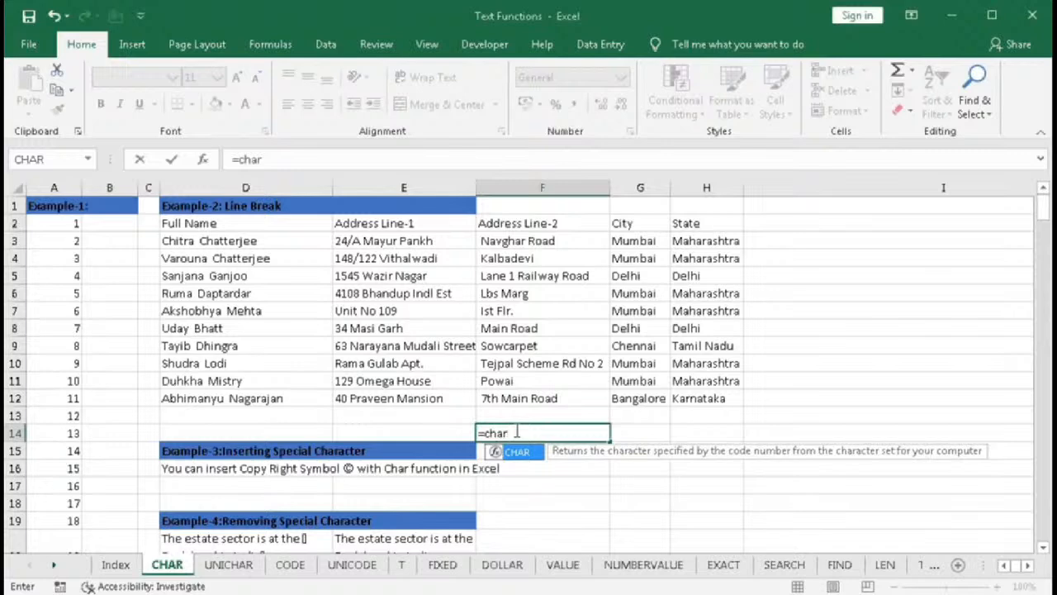
key(Tab)
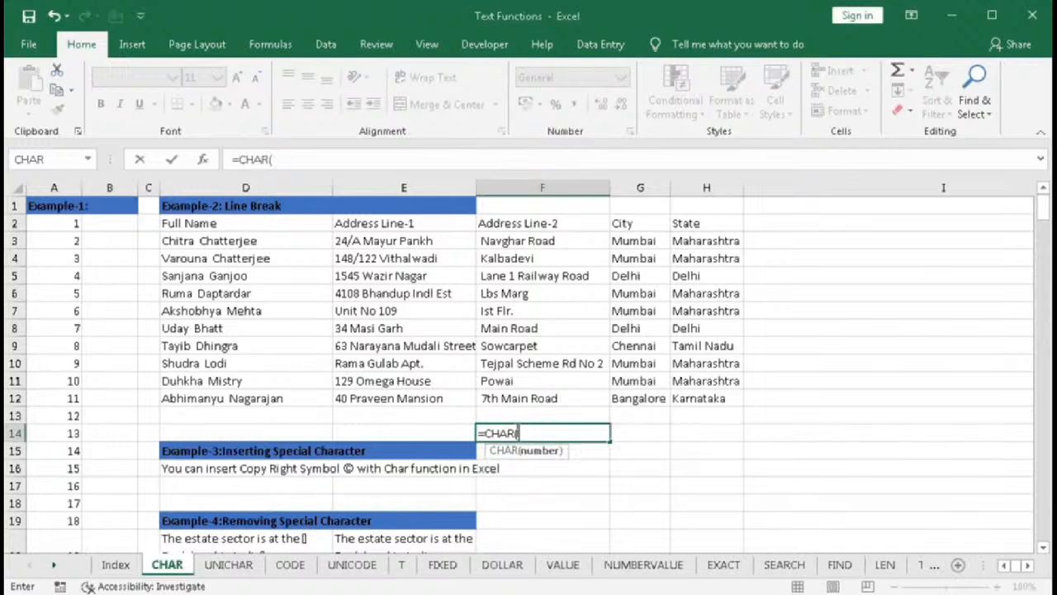
click(203, 159)
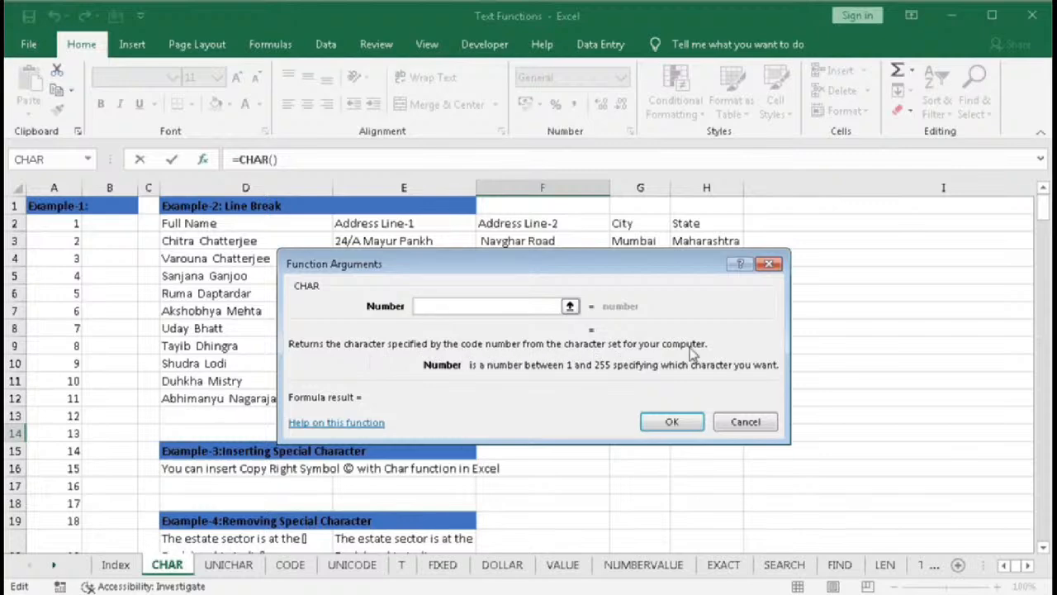
- Try the CHAR number argument with codes 10, 65 and 97, and cancel the formula
click(438, 305)
text(1)
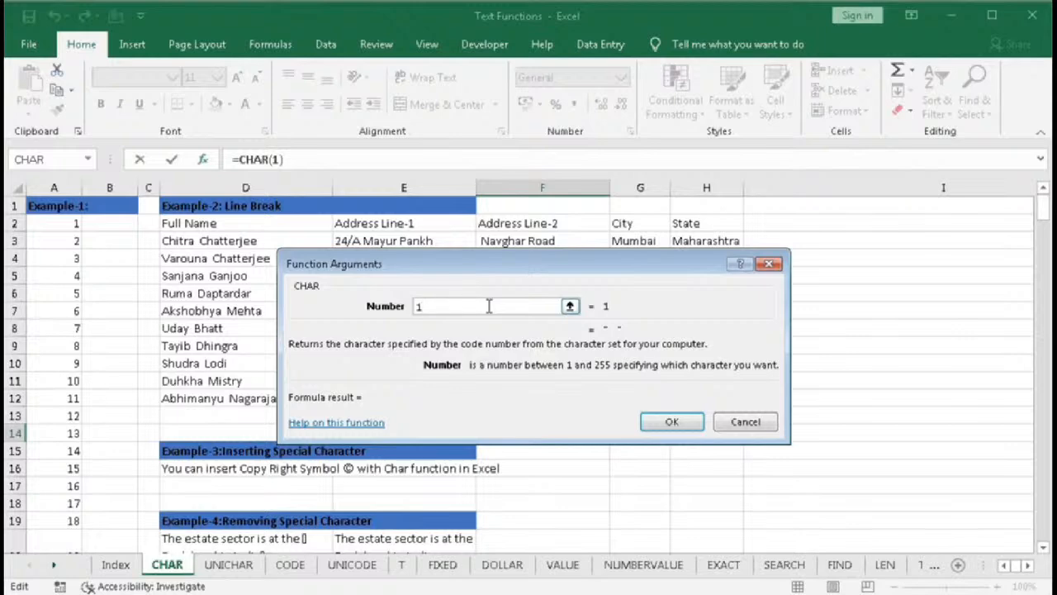
key(BackSpace)
text(2)
key(BackSpace)
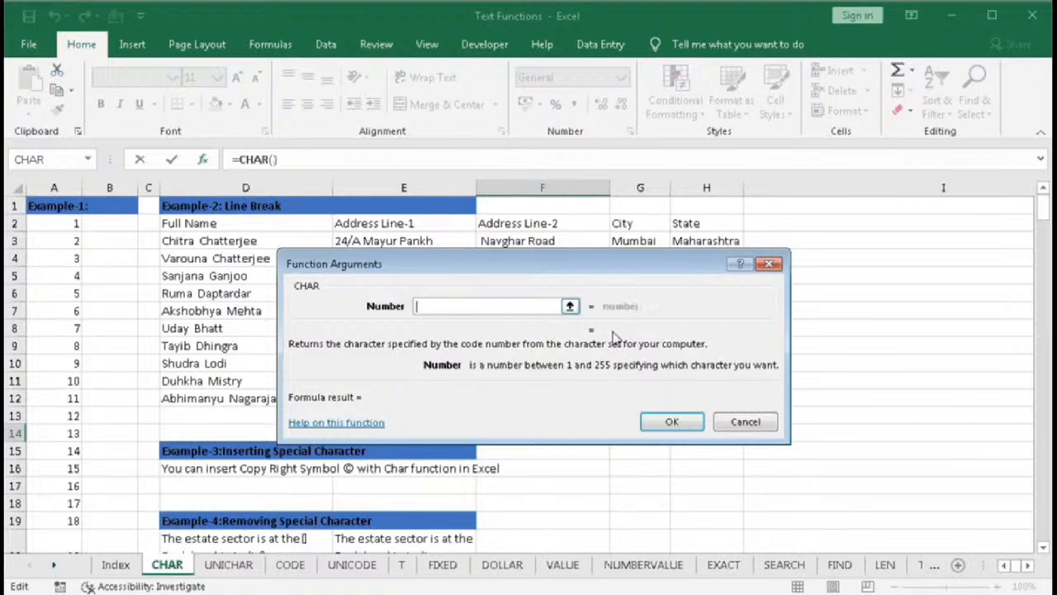
text(10)
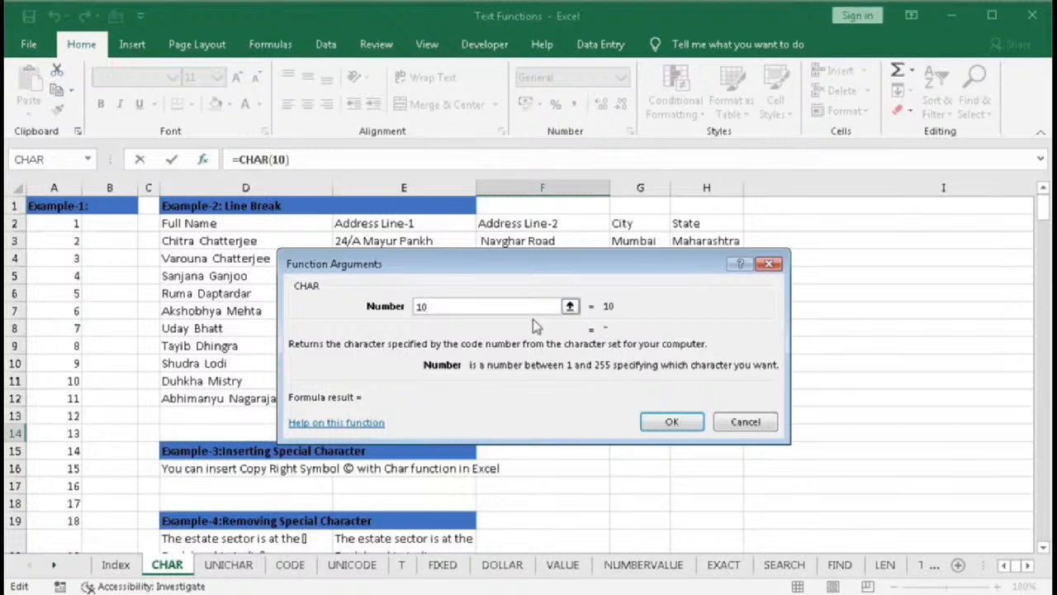
key(BackSpace)
key(BackSpace)
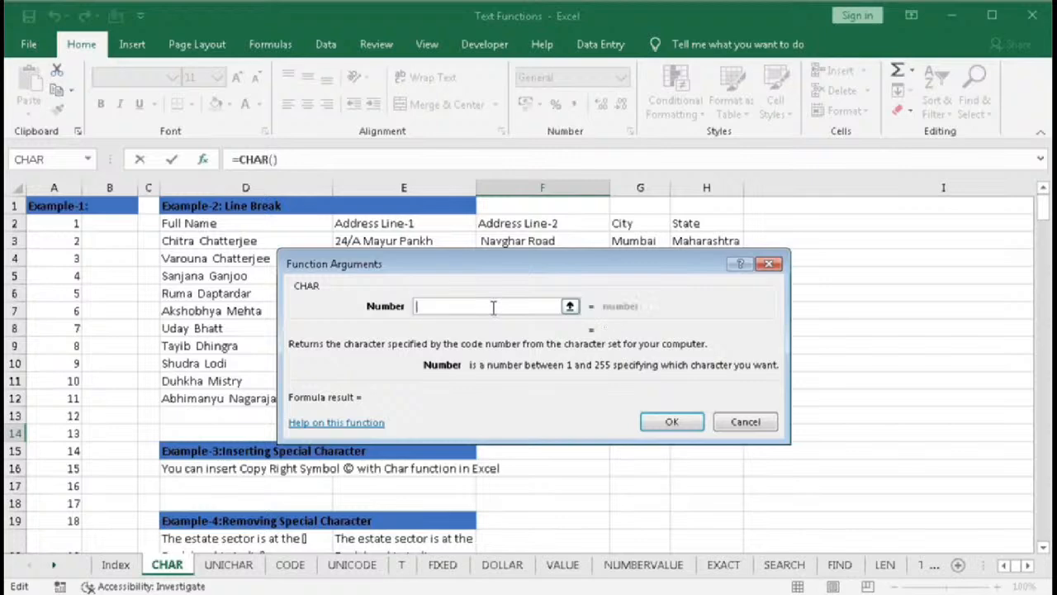
text(65)
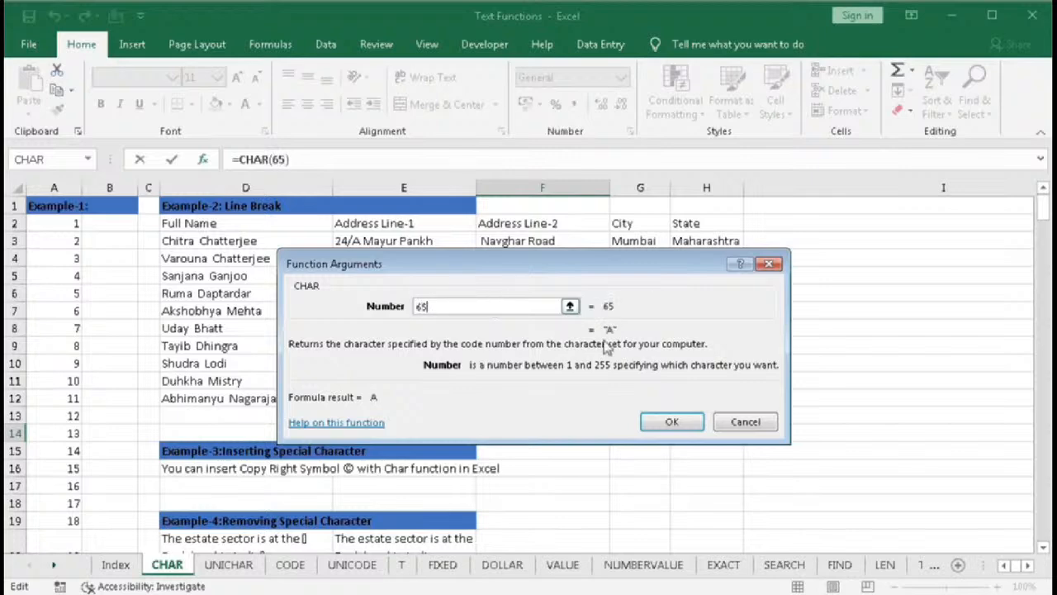
key(BackSpace)
key(BackSpace)
text(97)
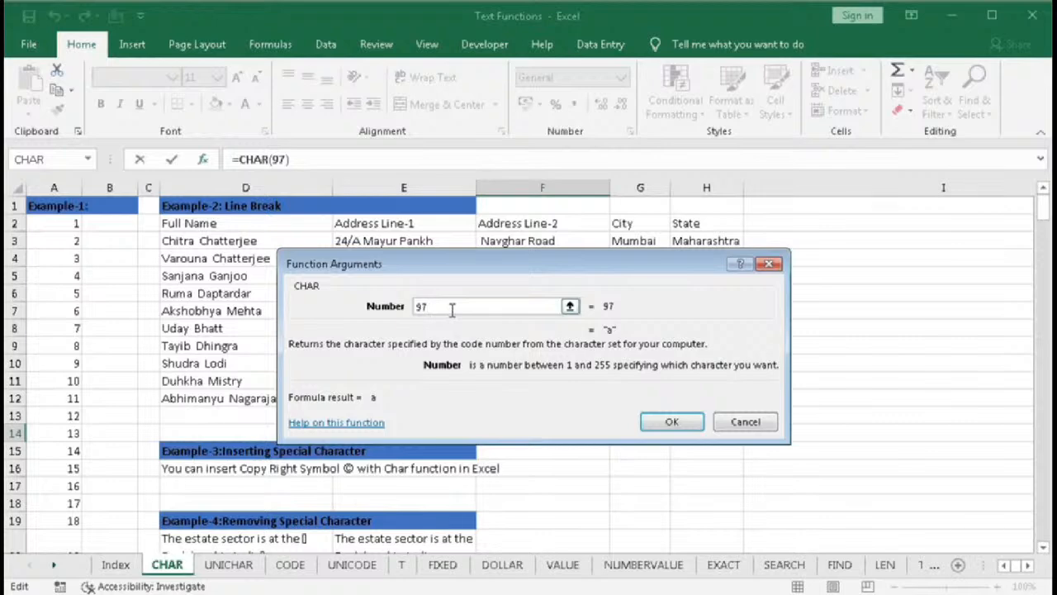
click(728, 422)
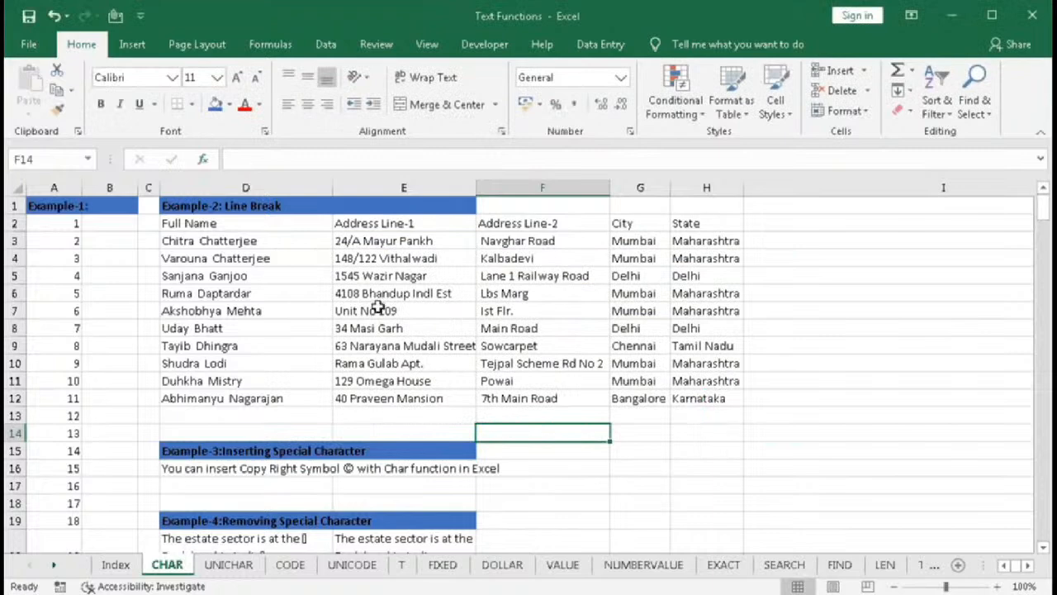
- Enter =CHAR(A2) in cell B2 to convert the code in A2 into a character
click(108, 219)
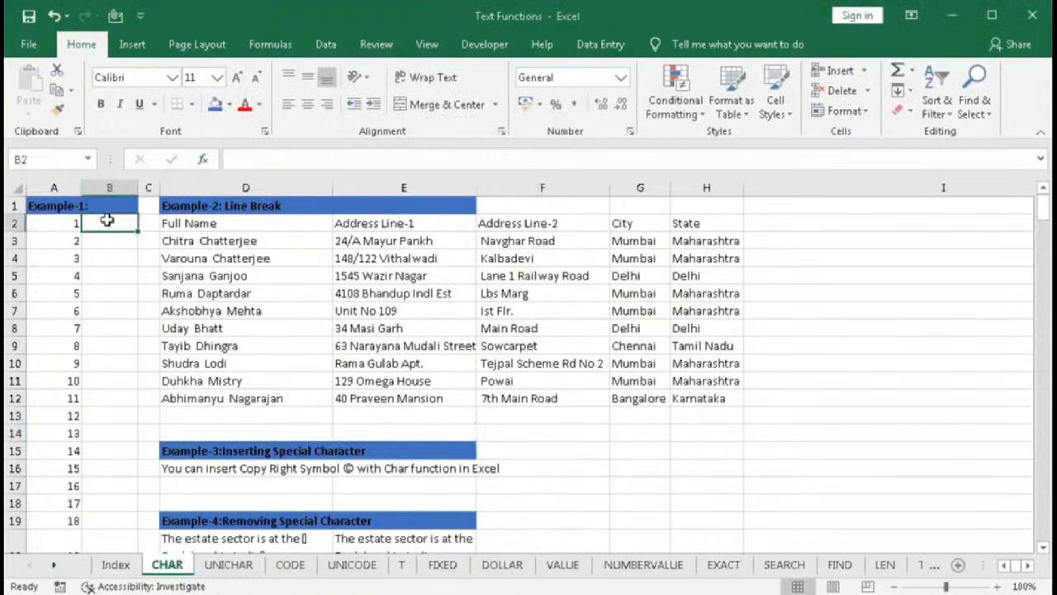
text(=cha)
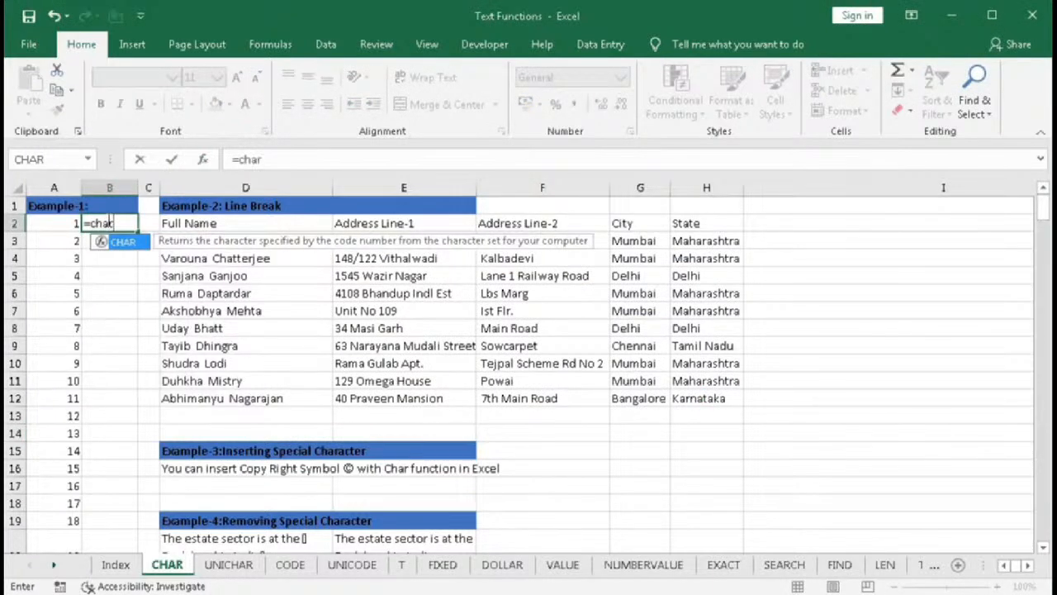
text(r)
key(Tab)
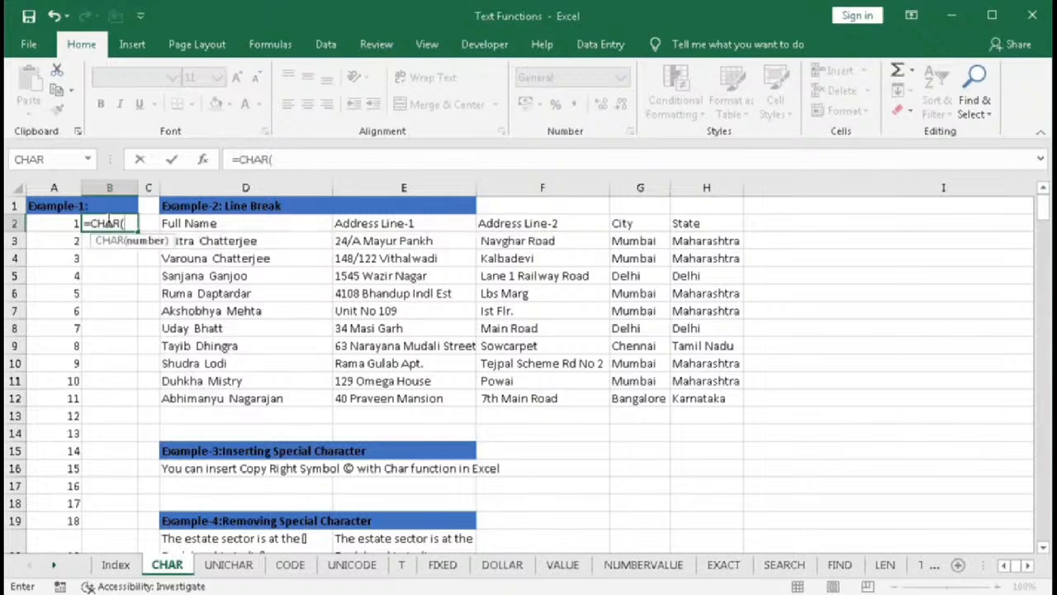
click(52, 222)
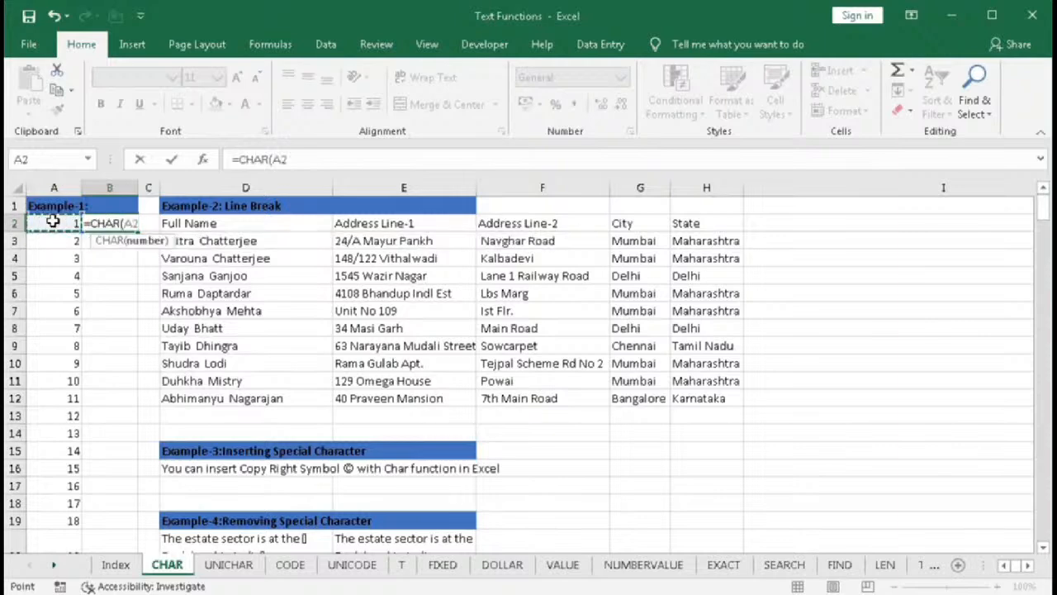
text())
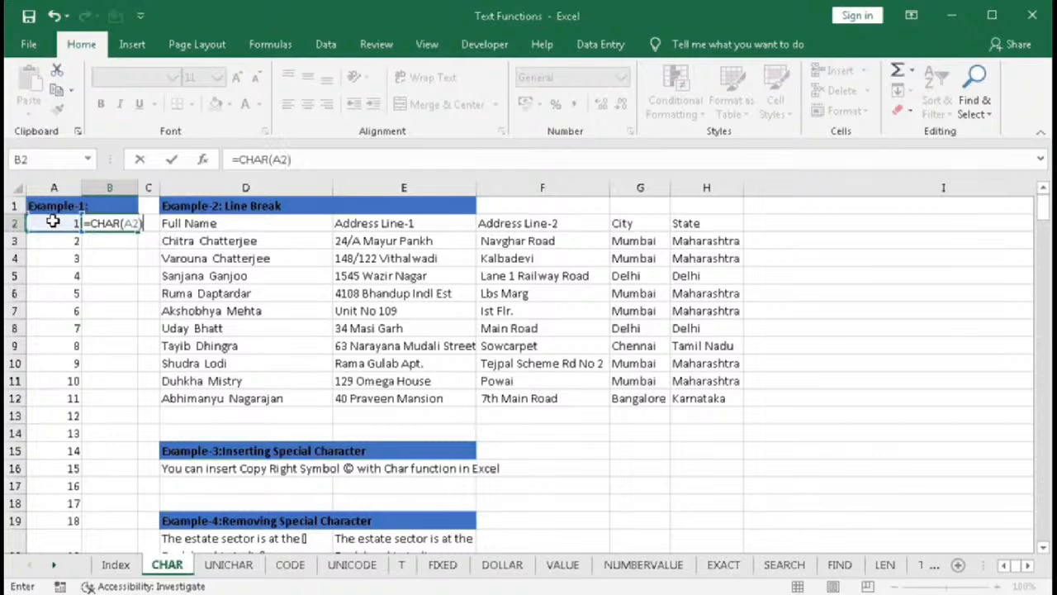
key(Return)
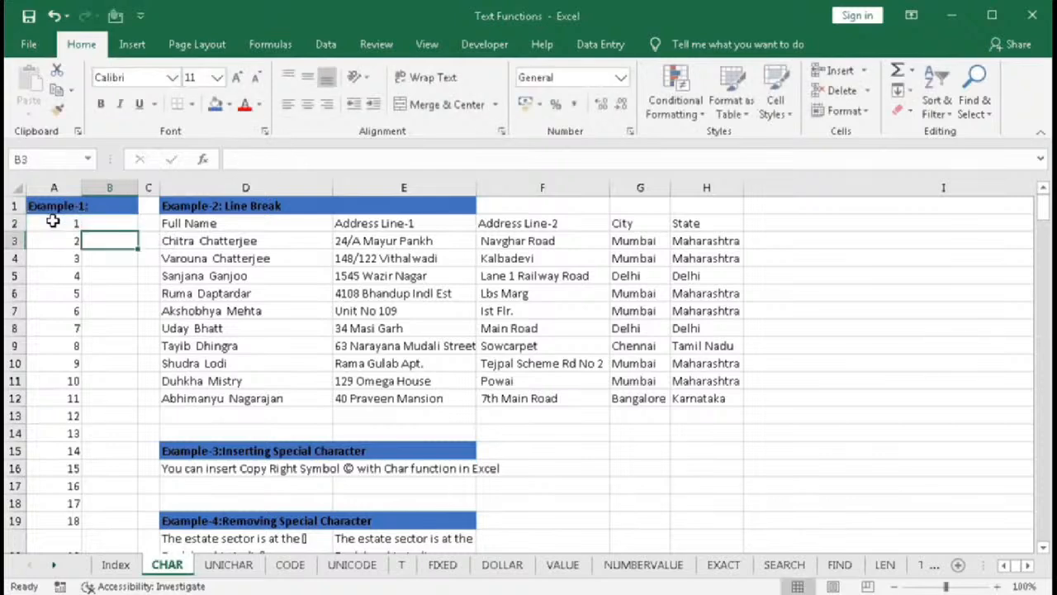
- Fill the CHAR formula from B2 down column B alongside the codes 1 to 255
click(107, 225)
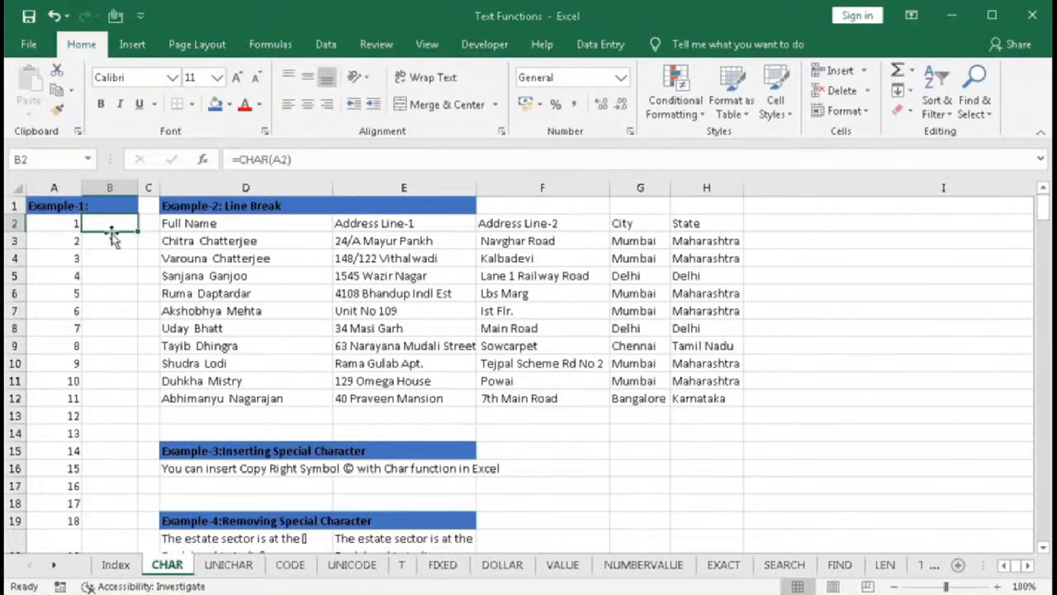
scroll(72, 297, down, 6)
scroll(73, 297, up, 6)
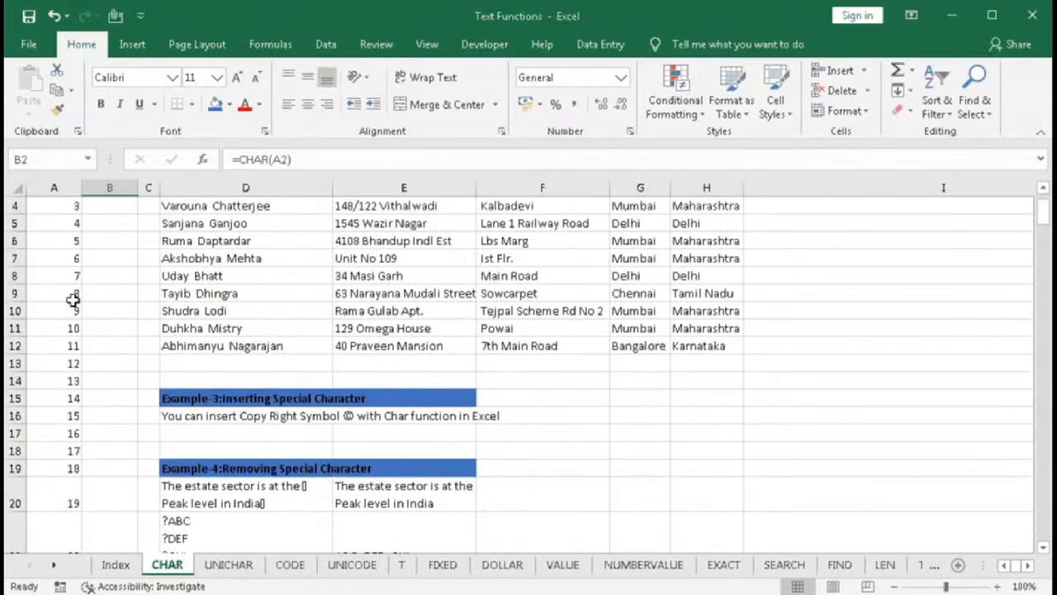
scroll(72, 314, down, 20)
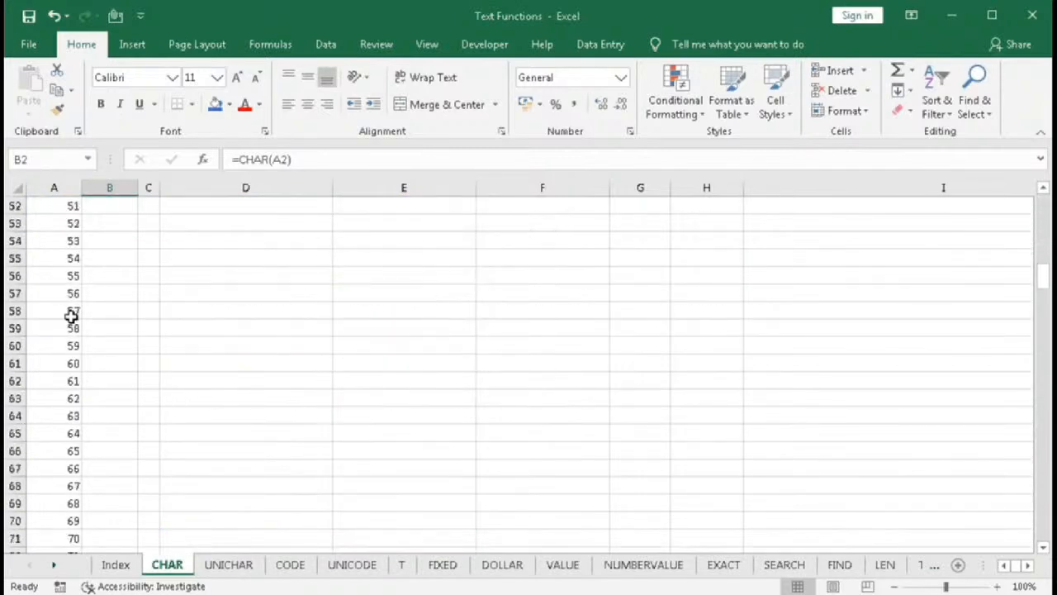
scroll(72, 314, down, 20)
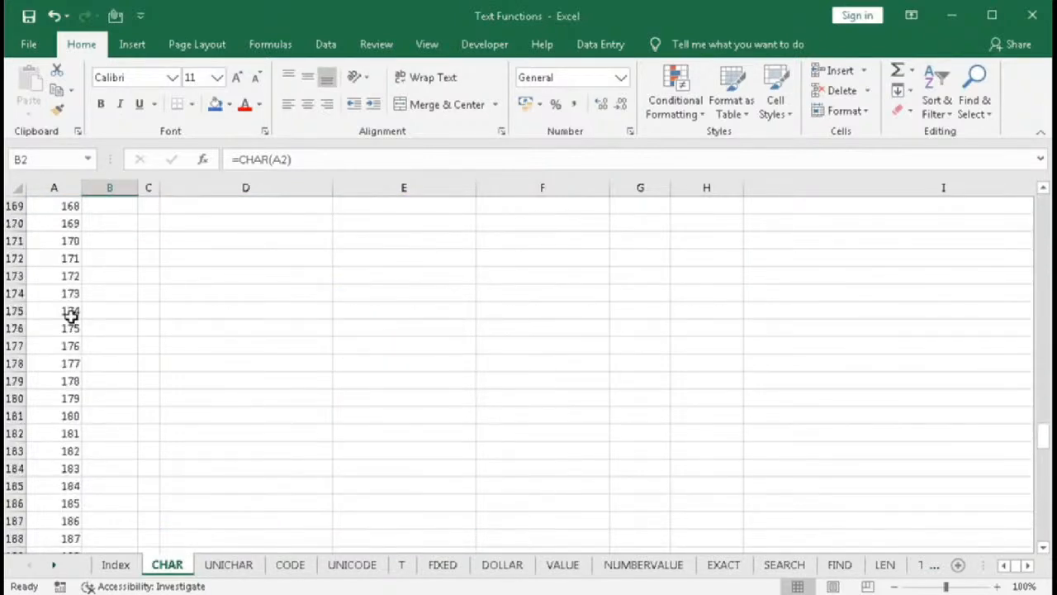
scroll(71, 314, down, 5)
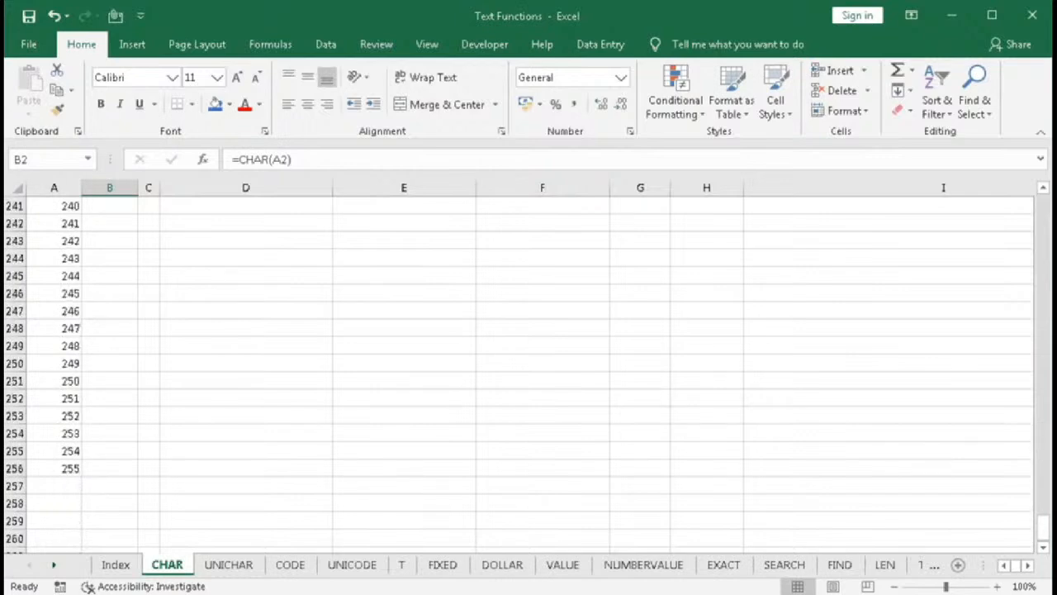
drag(1042, 538, 1042, 206)
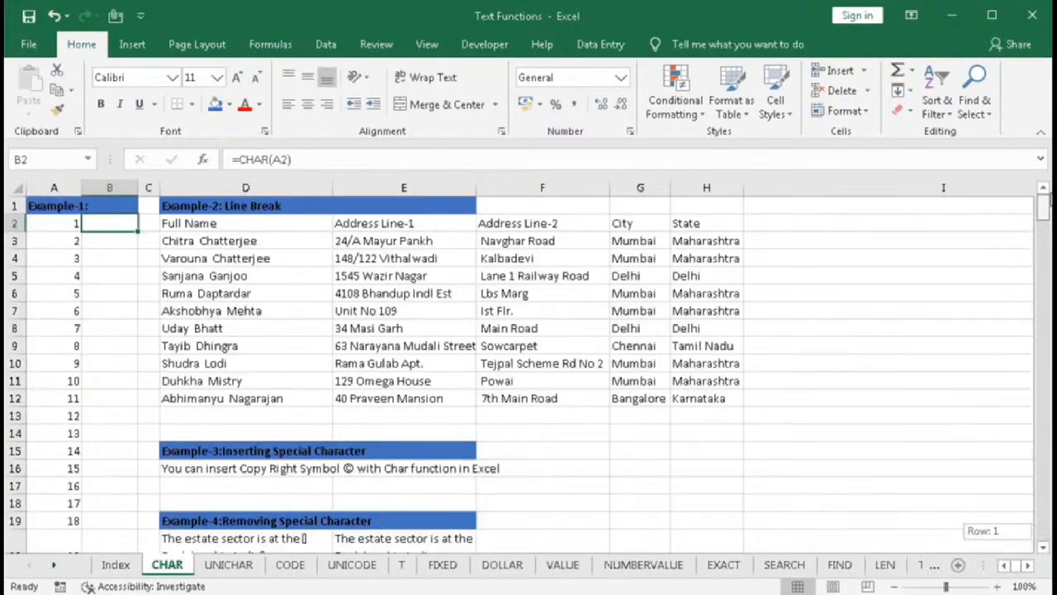
double_click(138, 232)
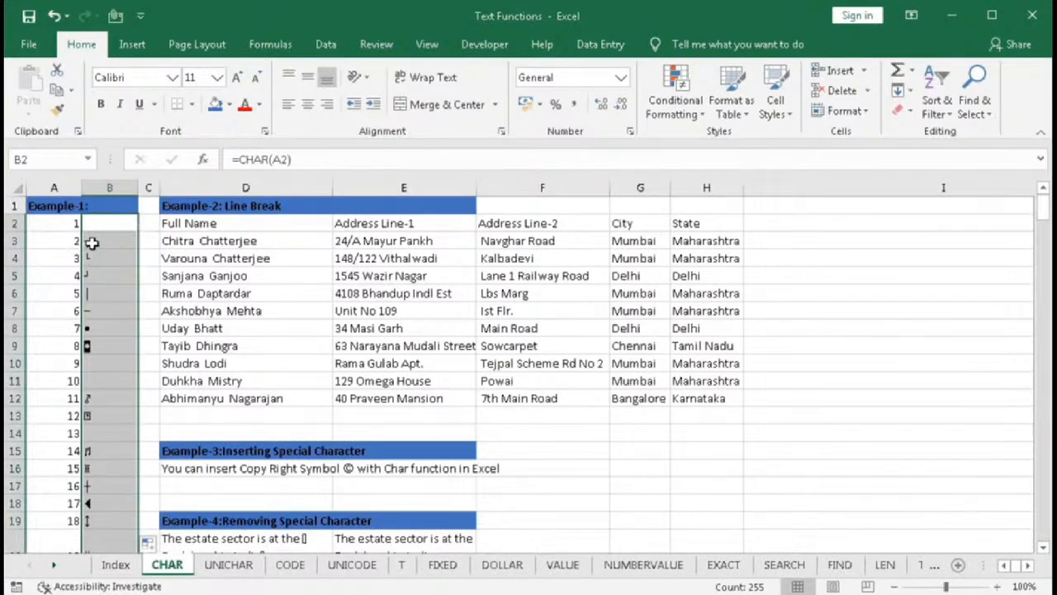
- Scroll through column B to examine the characters returned for each code
click(92, 242)
scroll(117, 372, down, 3)
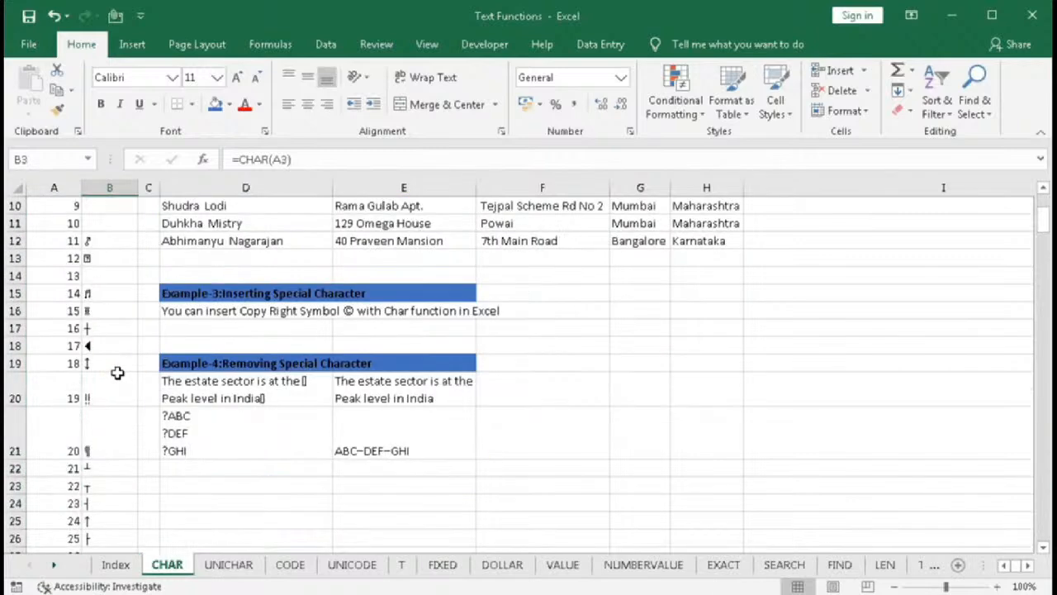
scroll(118, 371, up, 2)
scroll(111, 378, down, 10)
scroll(114, 379, down, 4)
scroll(107, 451, down, 2)
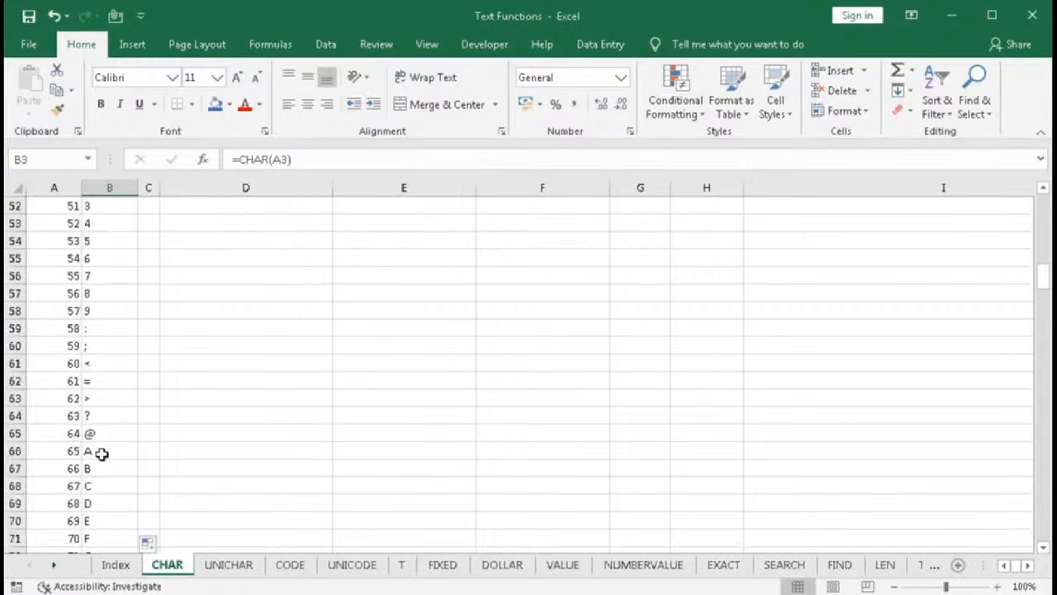
drag(64, 451, 91, 434)
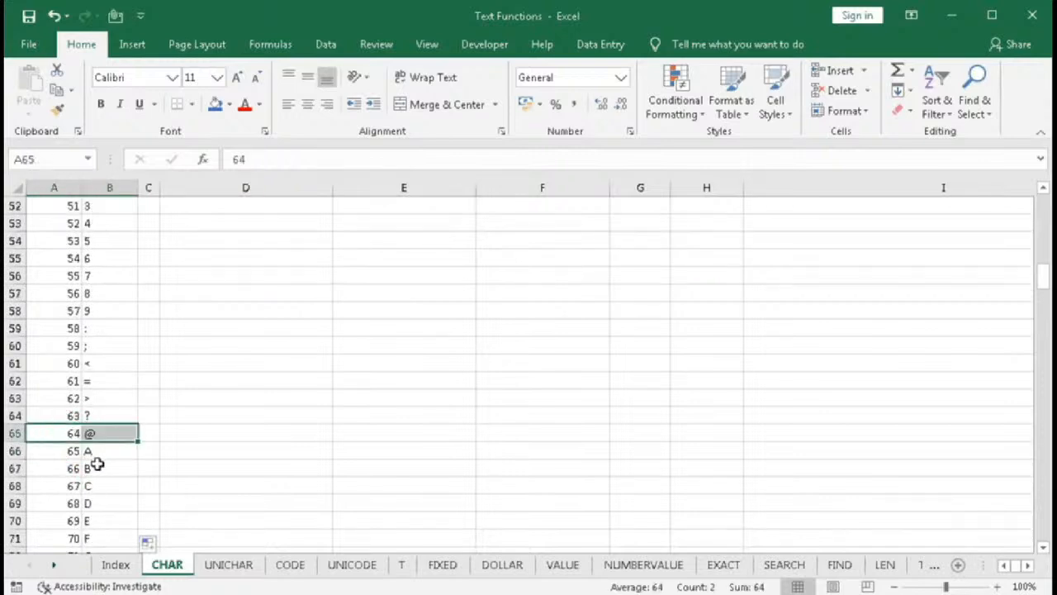
scroll(99, 466, down, 12)
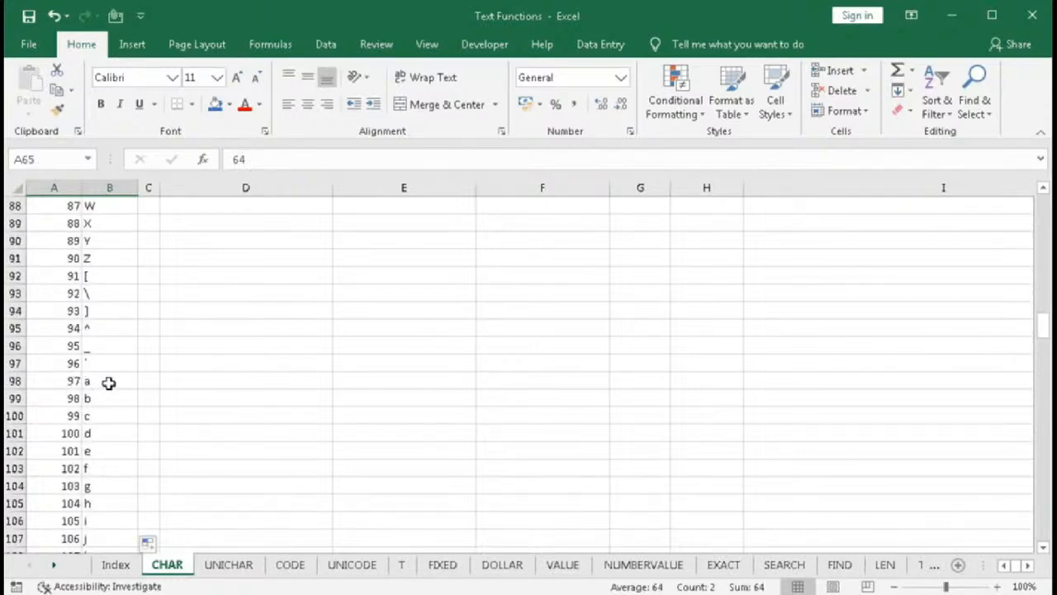
scroll(125, 435, down, 12)
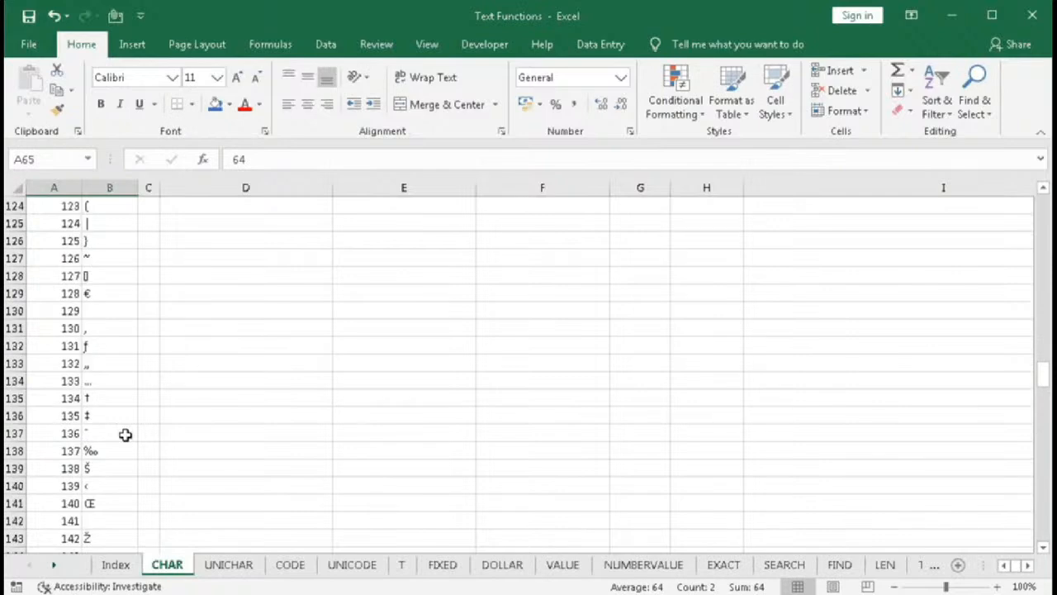
scroll(125, 435, down, 18)
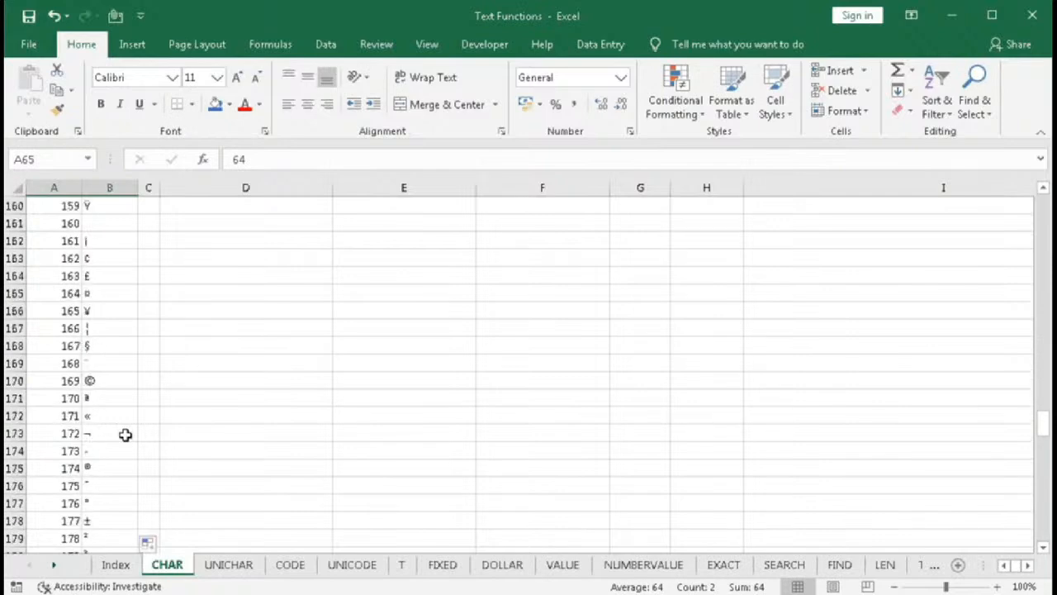
scroll(125, 434, down, 17)
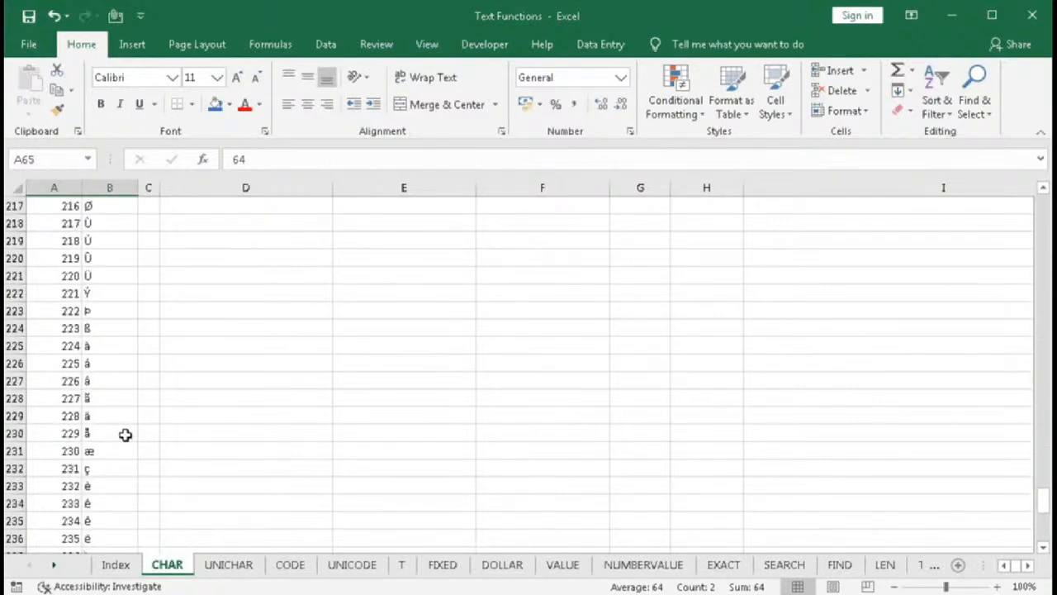
scroll(125, 434, down, 8)
scroll(125, 435, up, 5)
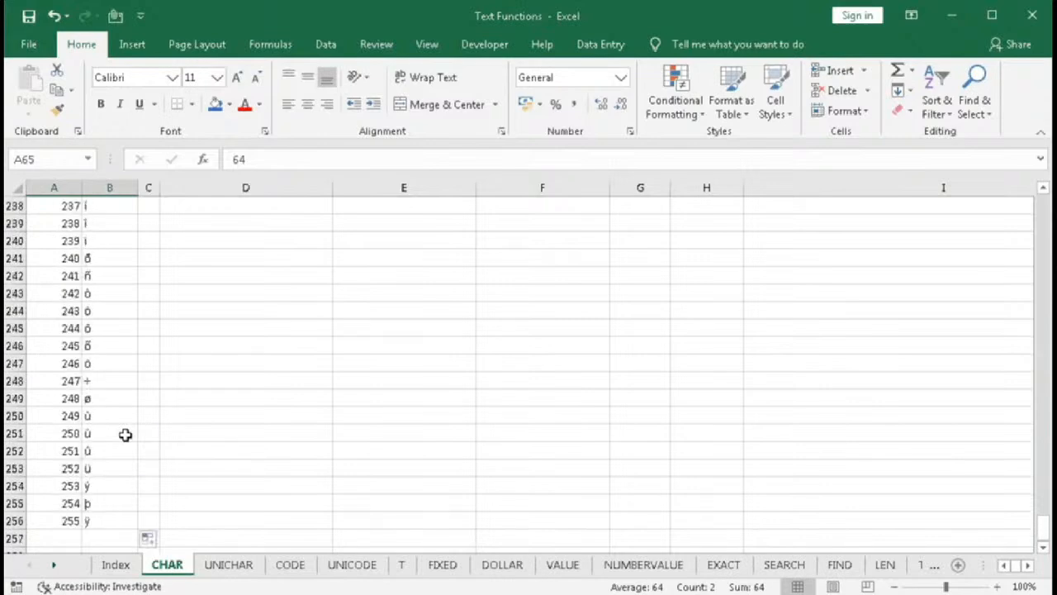
scroll(124, 434, up, 20)
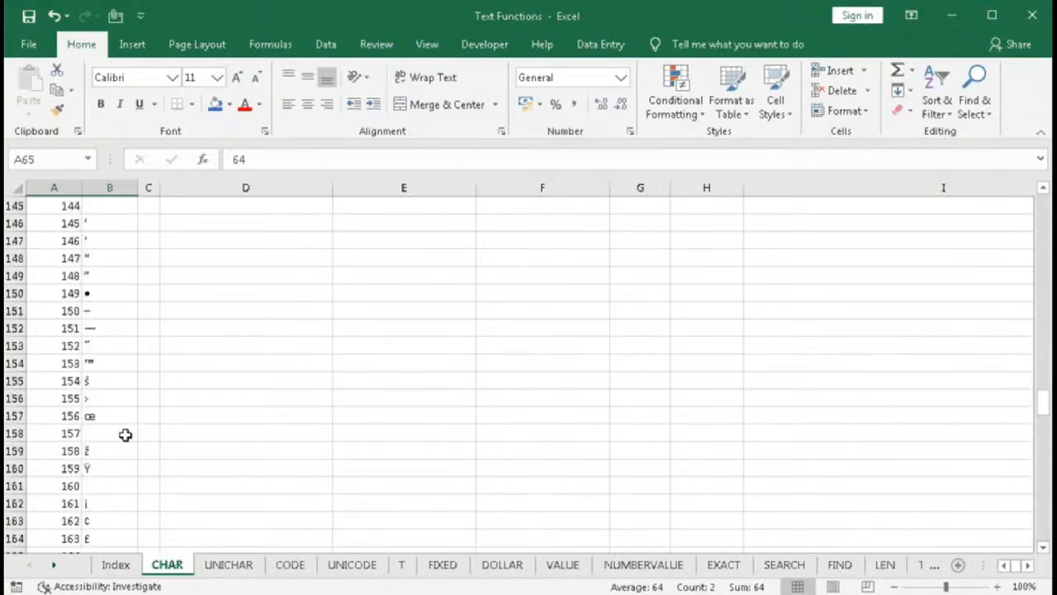
click(172, 76)
click(172, 77)
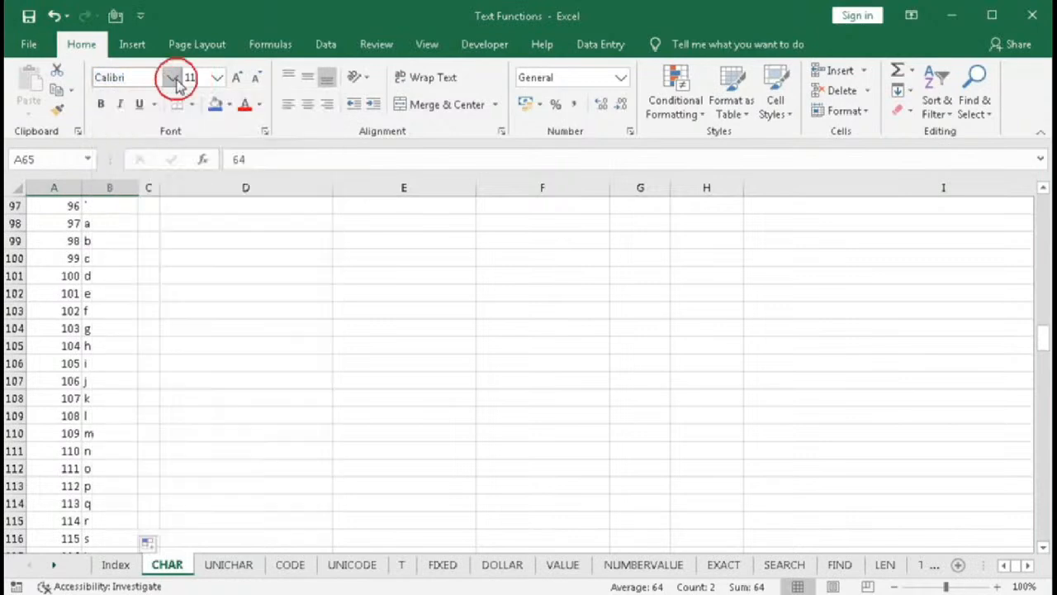
scroll(100, 324, up, 5)
click(121, 206)
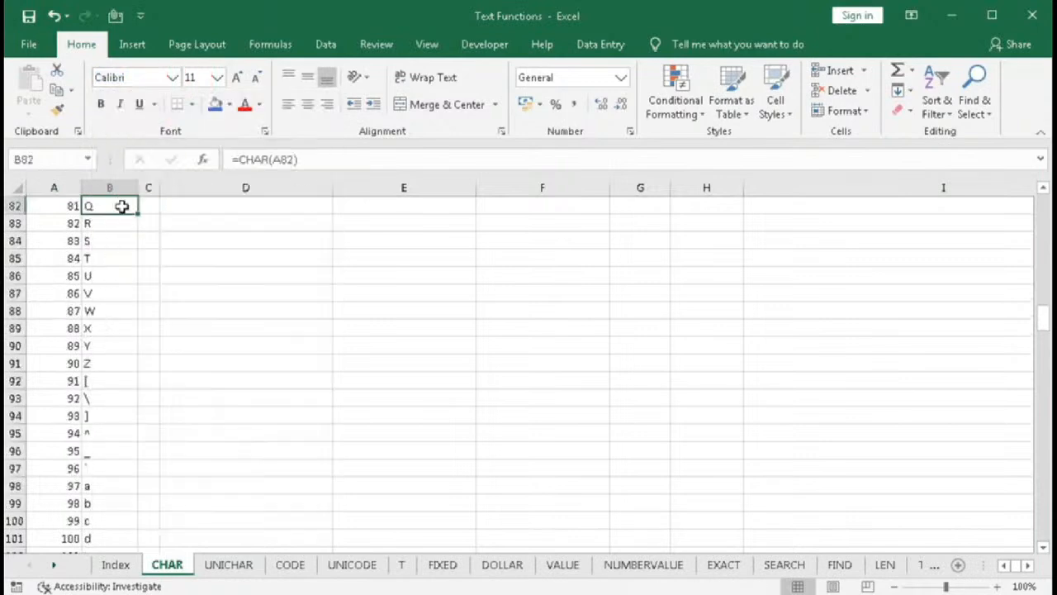
key(ctrl+Up)
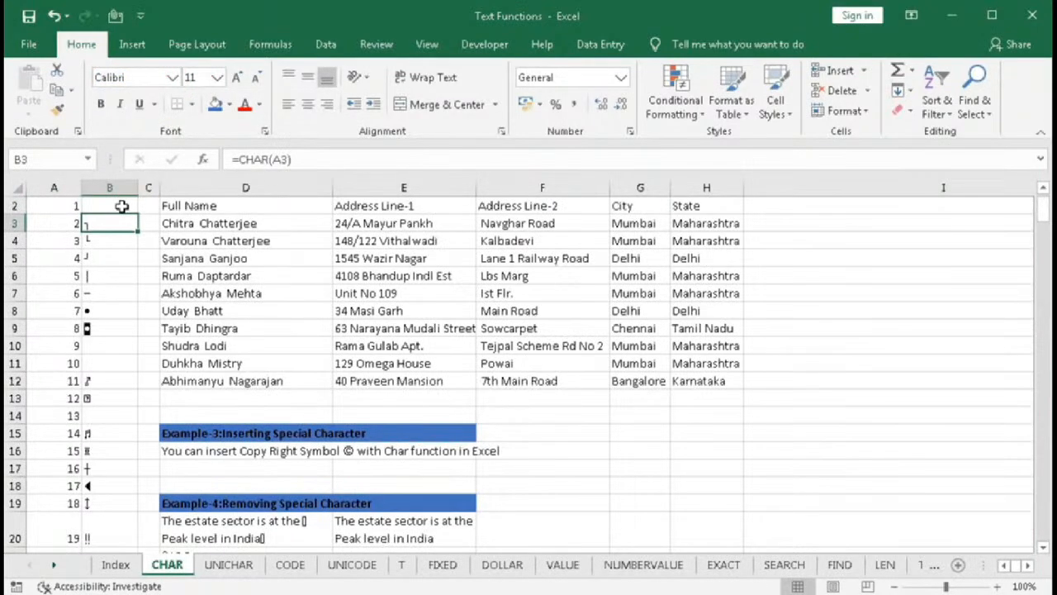
- Select the CHAR results from B2 to B256 and change their font to Wingdings
key(ctrl+shift+Down)
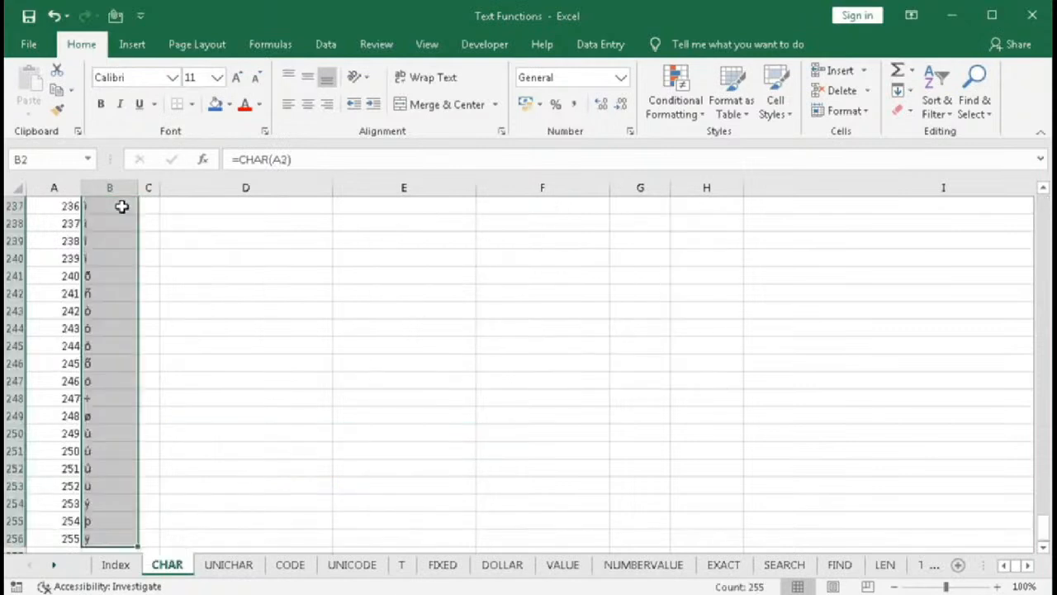
click(172, 76)
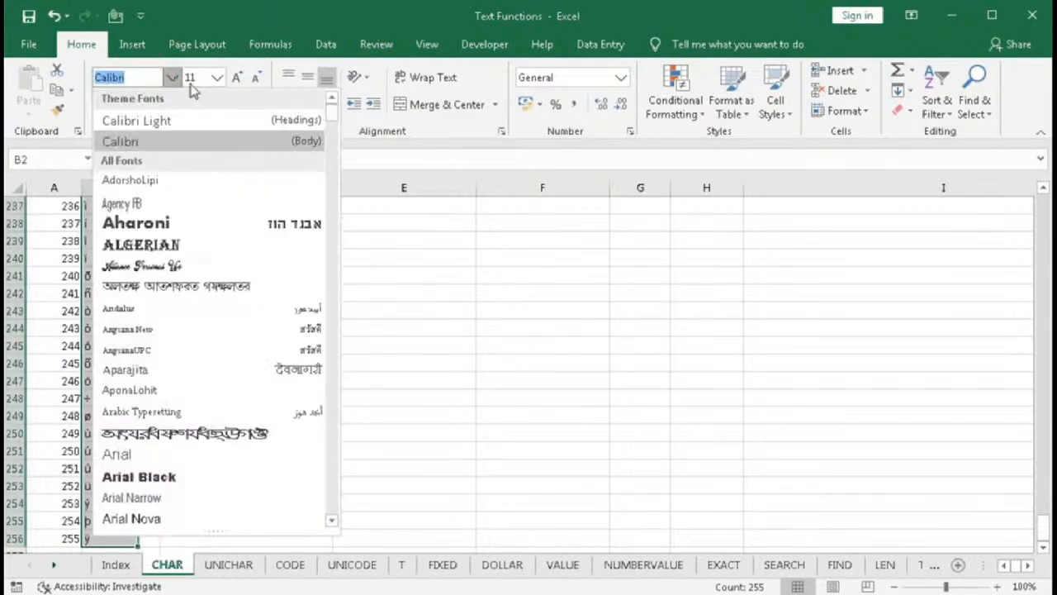
drag(334, 119, 336, 519)
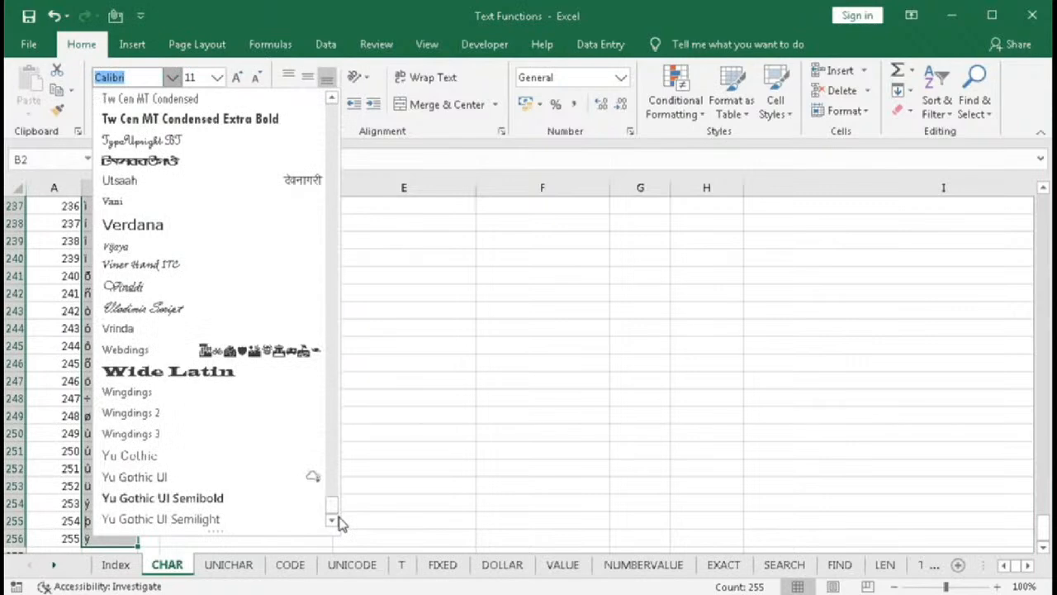
click(147, 393)
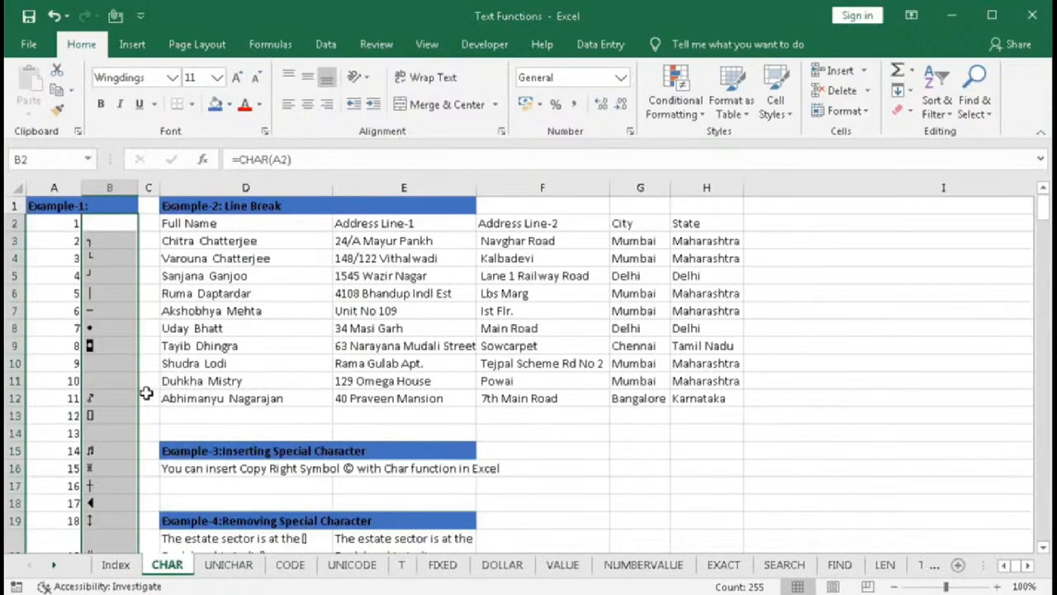
- Scroll down column B to examine the Wingdings symbols returned for each code
drag(106, 229, 105, 515)
scroll(116, 504, down, 9)
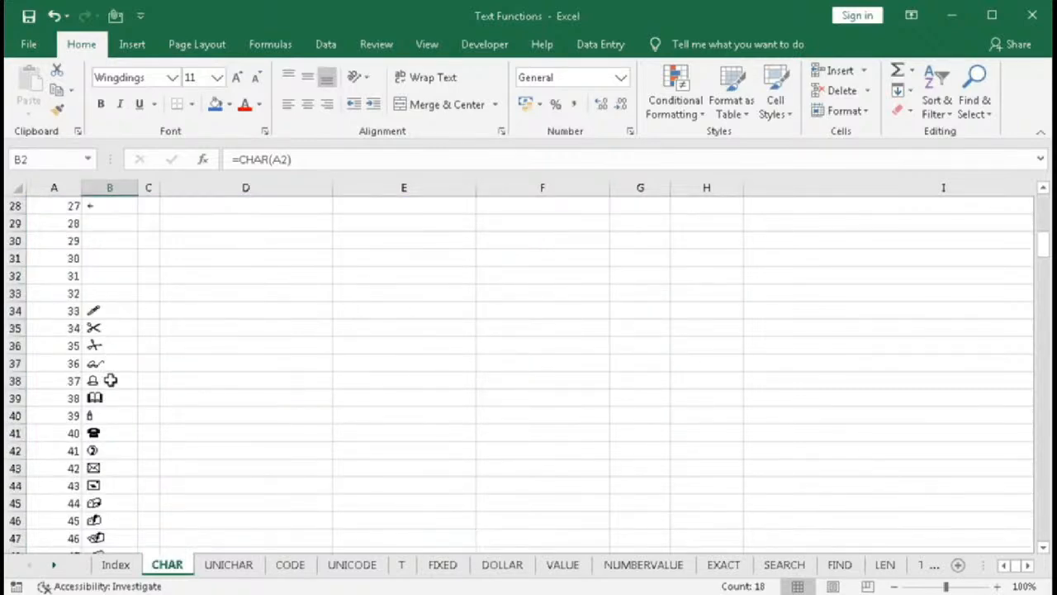
scroll(110, 380, down, 6)
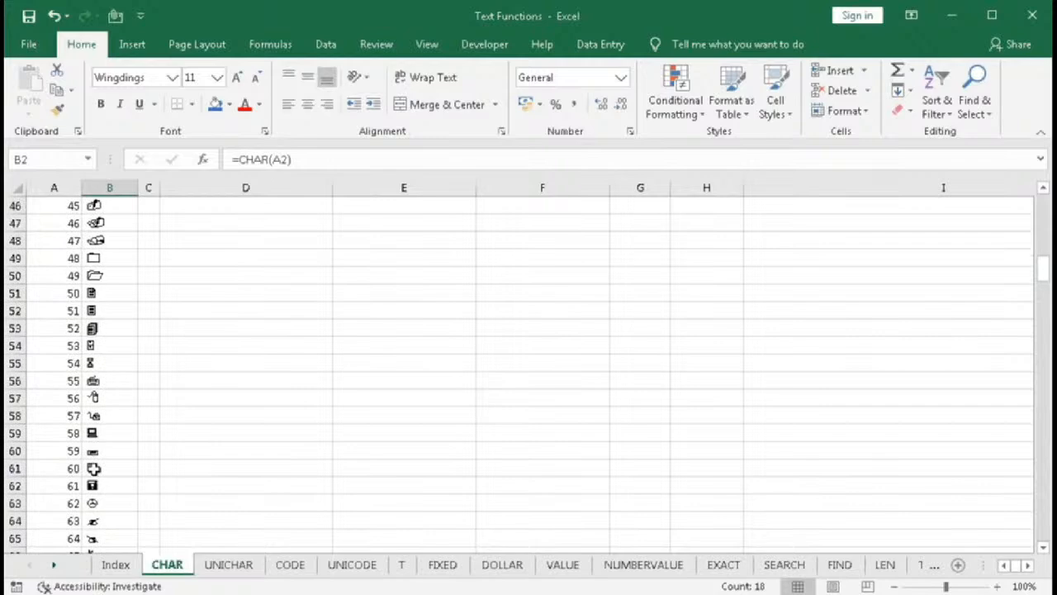
scroll(93, 468, down, 1)
click(112, 503)
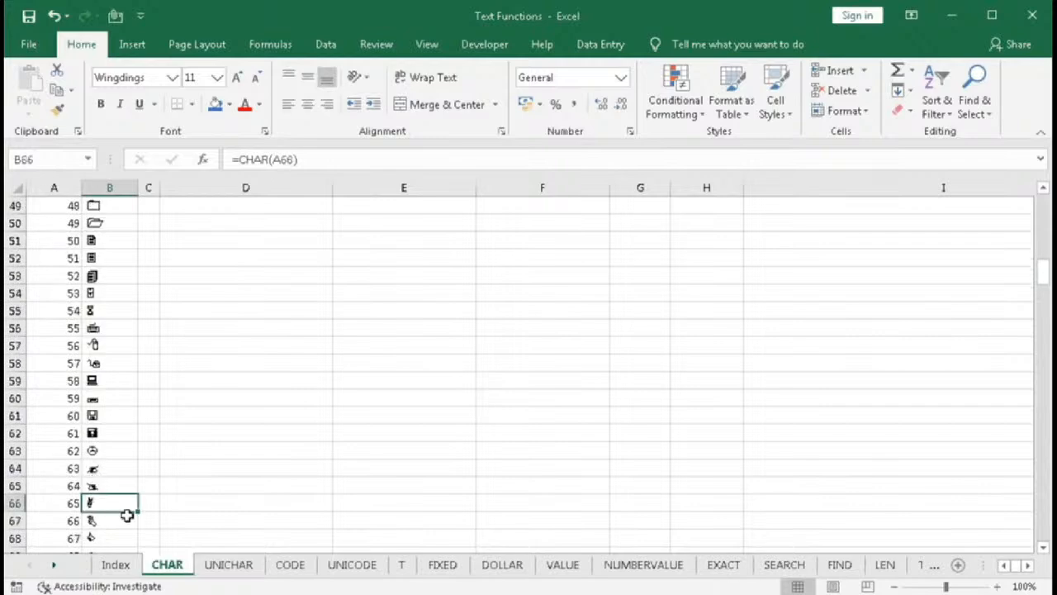
scroll(114, 516, down, 15)
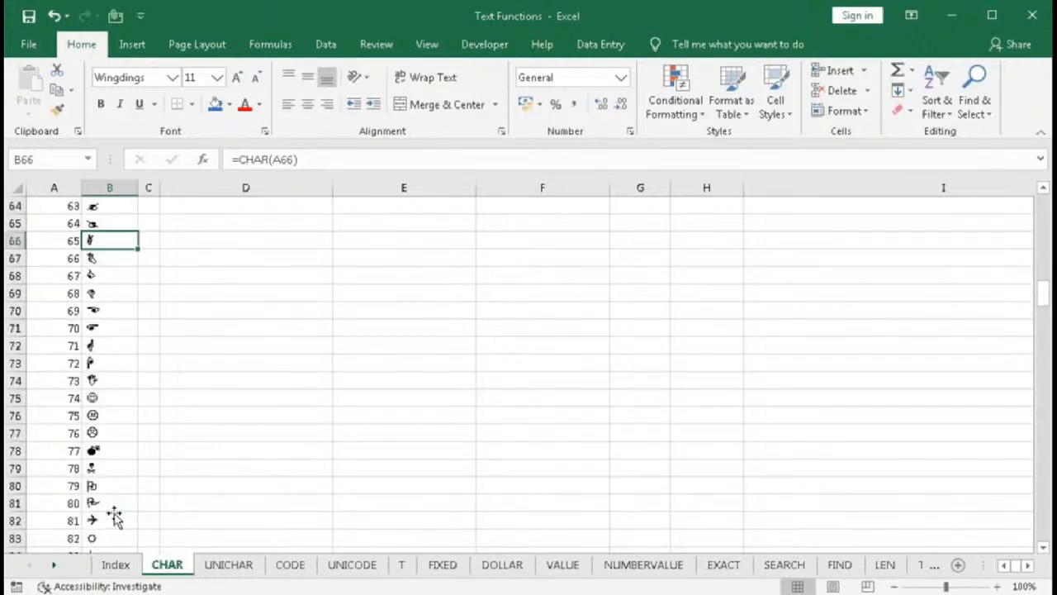
scroll(114, 515, down, 2)
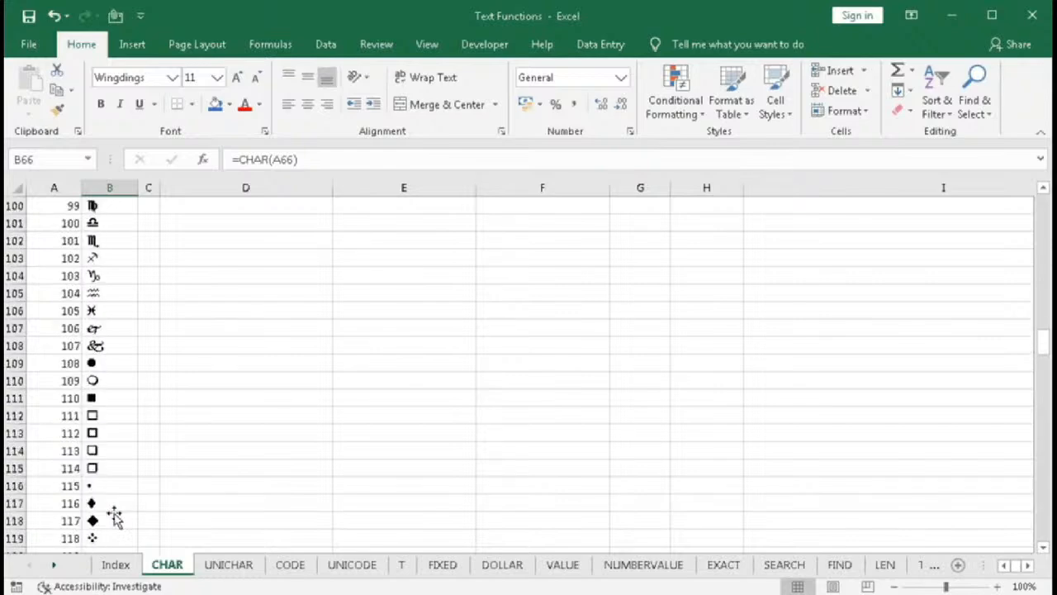
scroll(114, 516, down, 14)
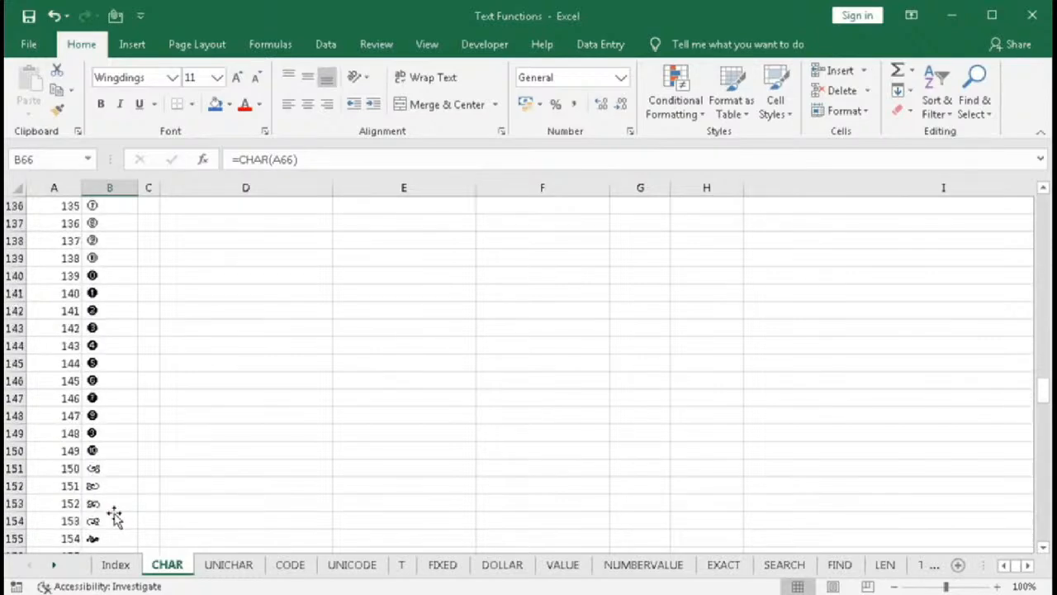
scroll(114, 515, down, 2)
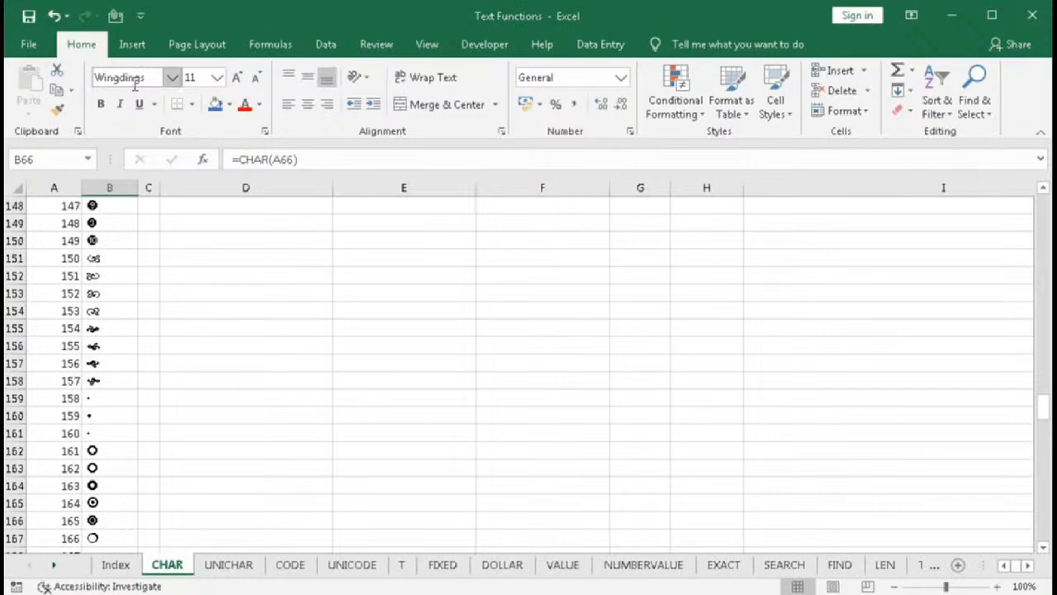
scroll(110, 482, down, 5)
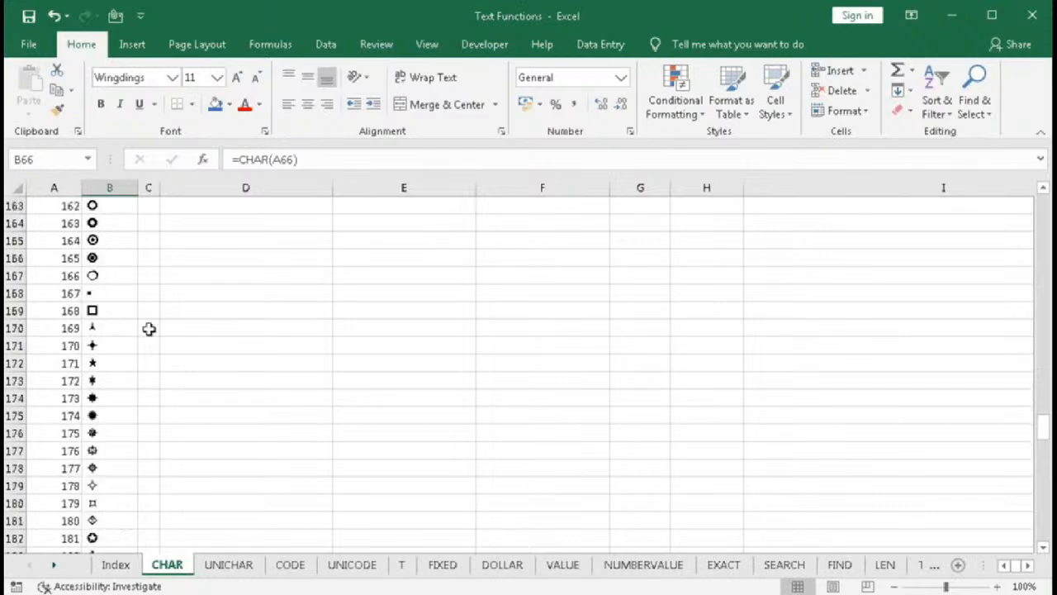
- Change the font of cell B66 to Wingdings 2
click(172, 77)
scroll(171, 266, down, 2)
click(156, 475)
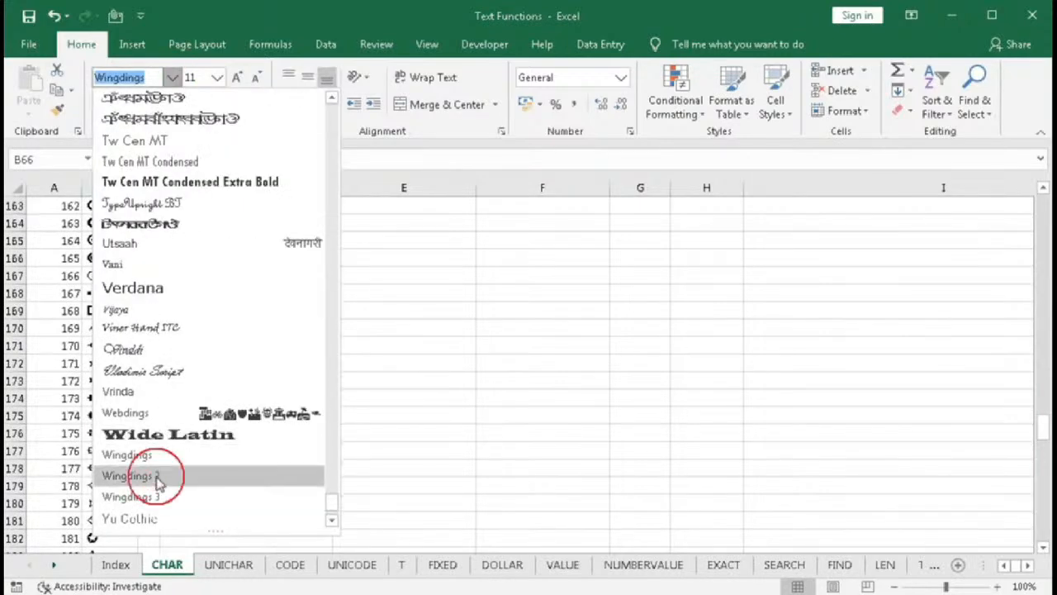
- Select B2 down to B256 and set the font of the results back to Calibri
scroll(147, 469, down, 18)
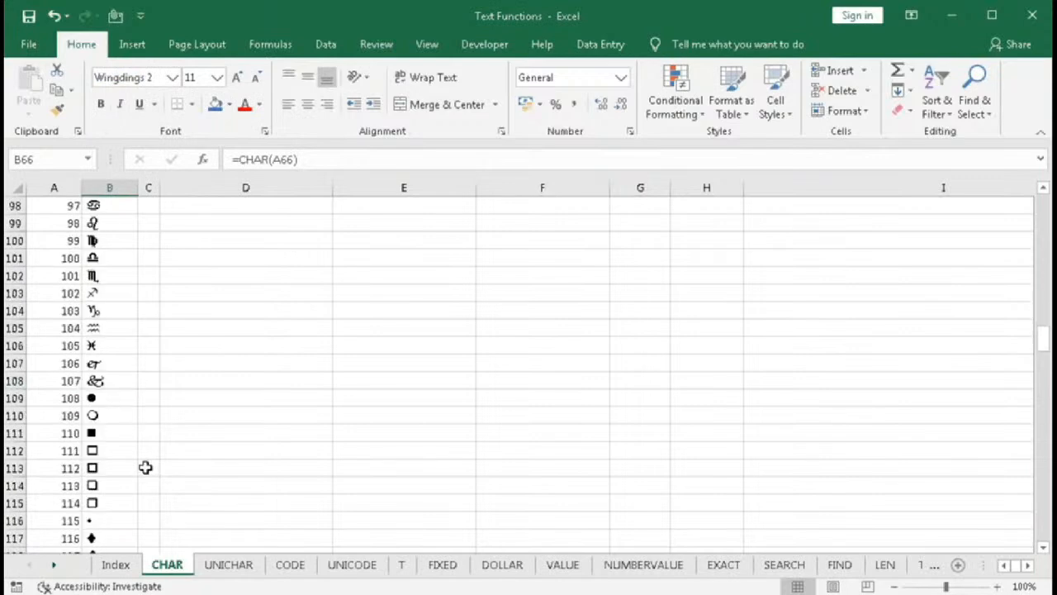
scroll(145, 468, up, 19)
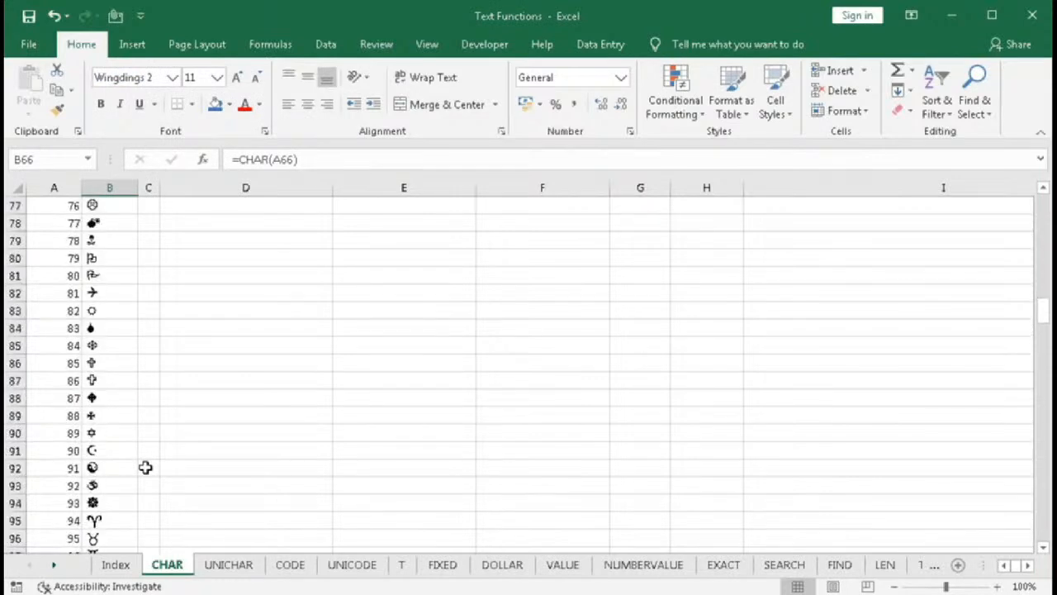
scroll(145, 467, up, 17)
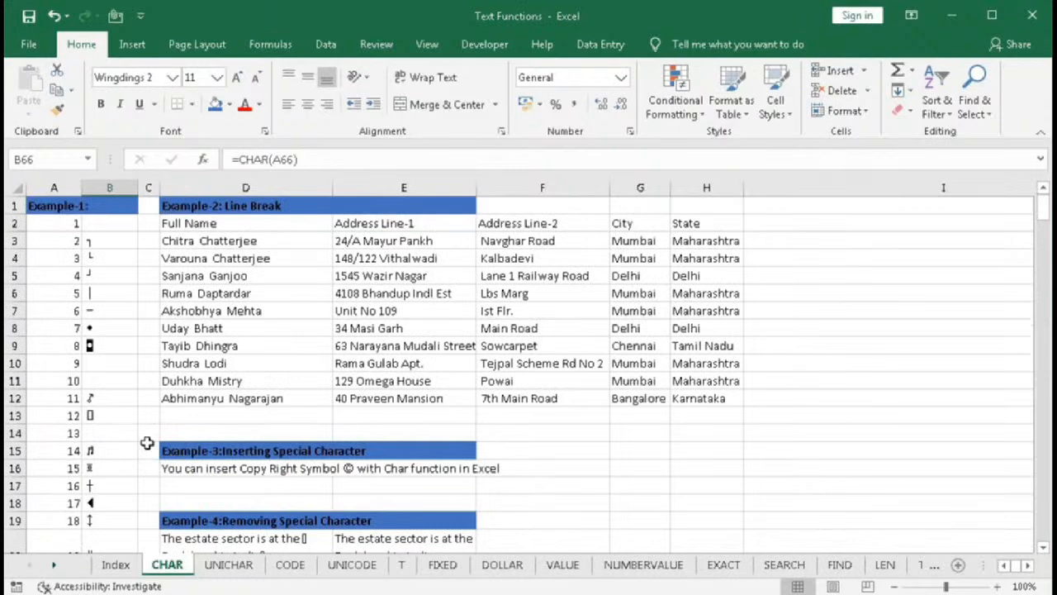
click(105, 226)
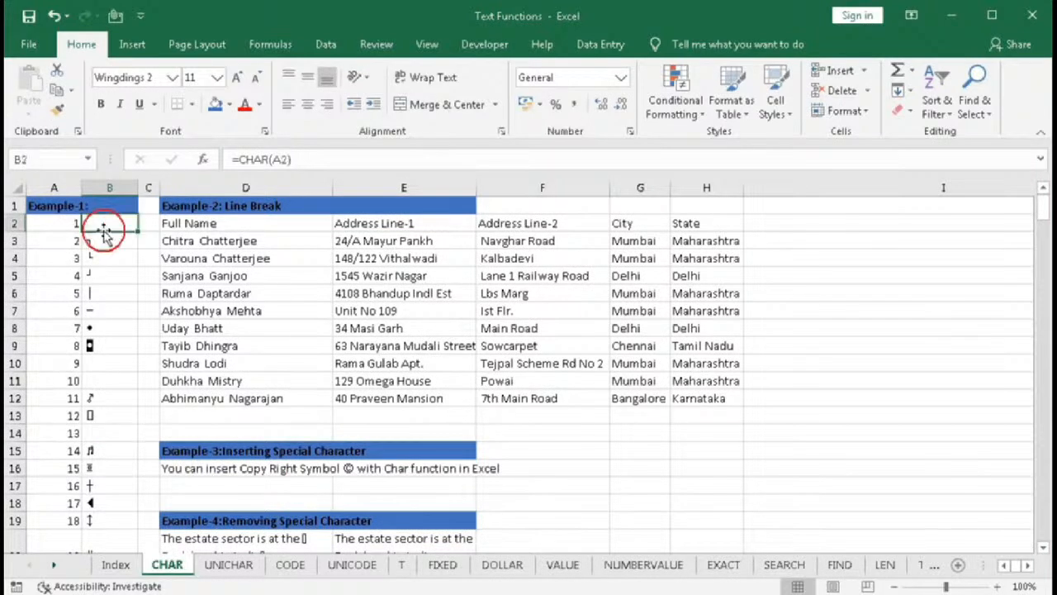
key(ctrl+shift+Down)
click(171, 77)
drag(332, 499, 341, 112)
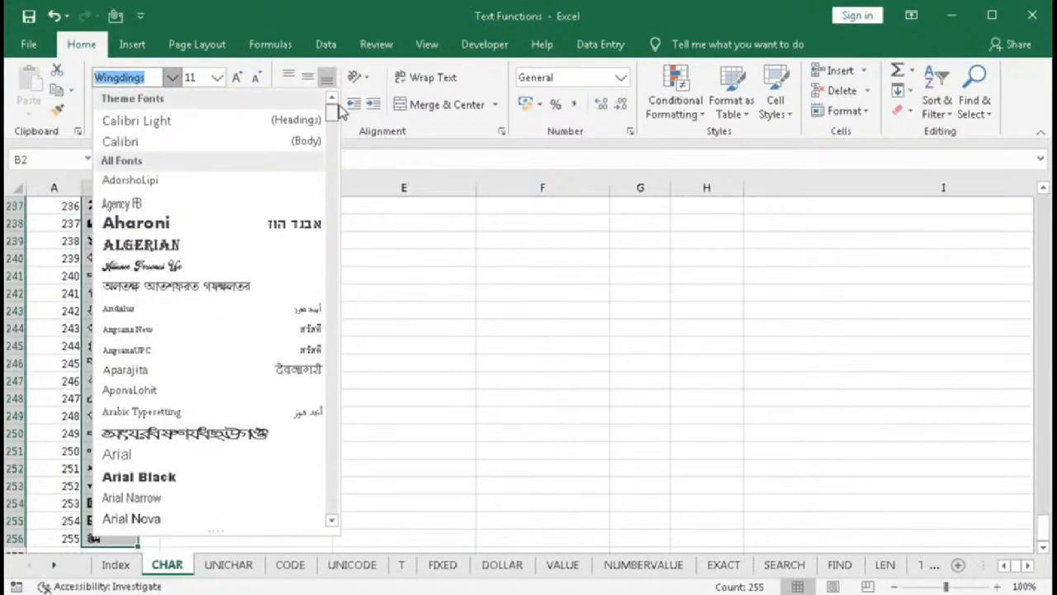
click(146, 151)
- Scroll through columns A and B to examine the codes that return digits and capital letters
scroll(116, 363, down, 12)
scroll(116, 362, down, 16)
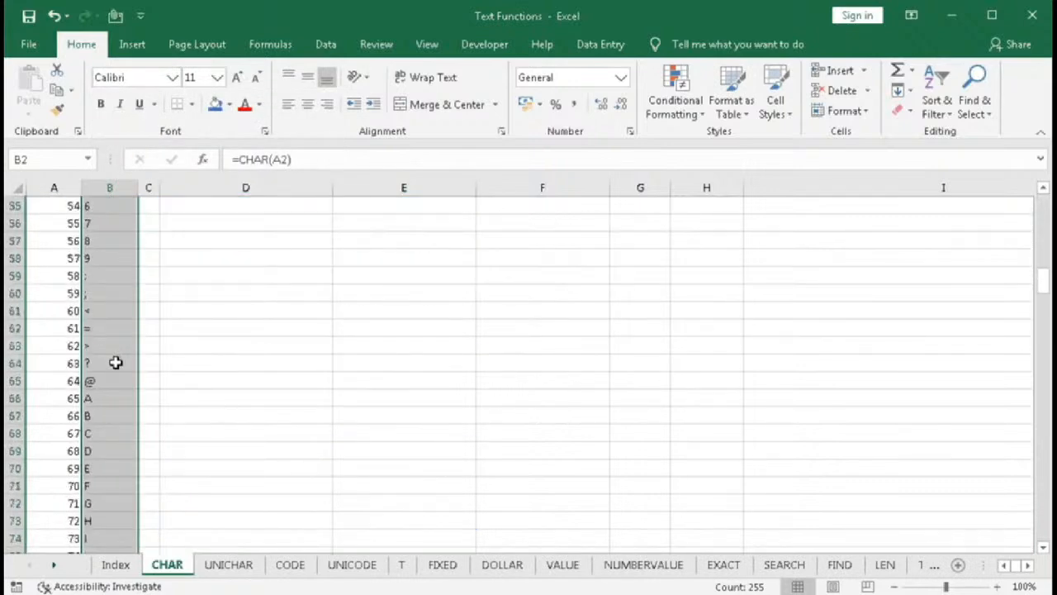
scroll(115, 362, up, 14)
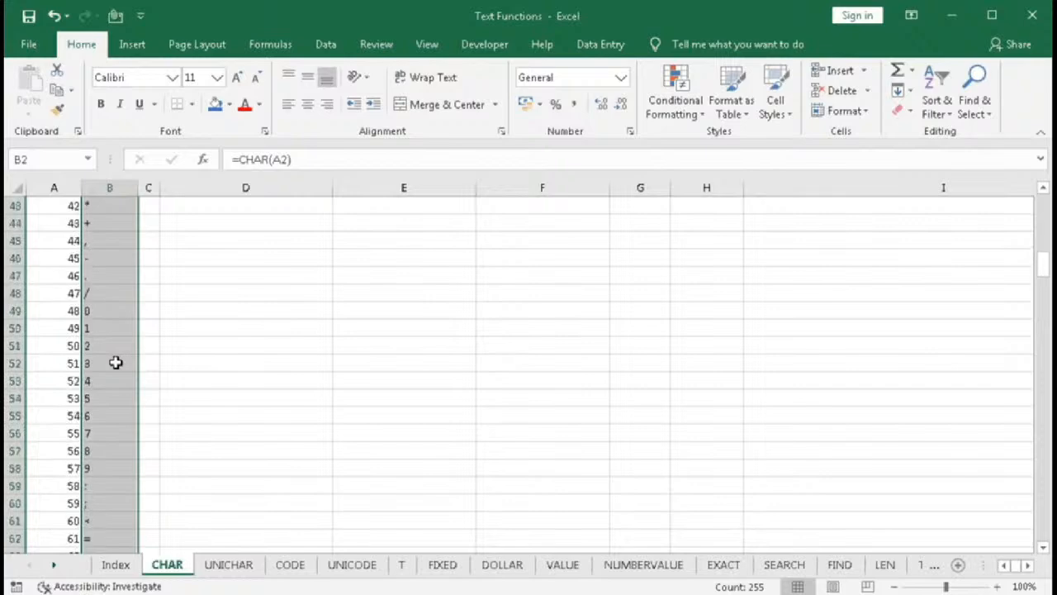
click(68, 312)
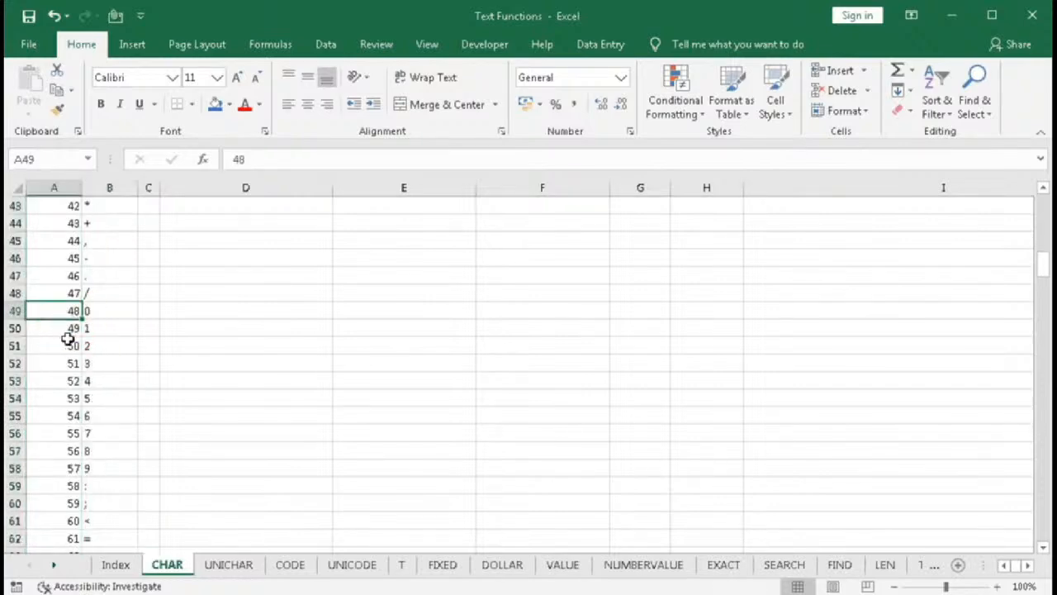
click(61, 470)
scroll(61, 478, down, 4)
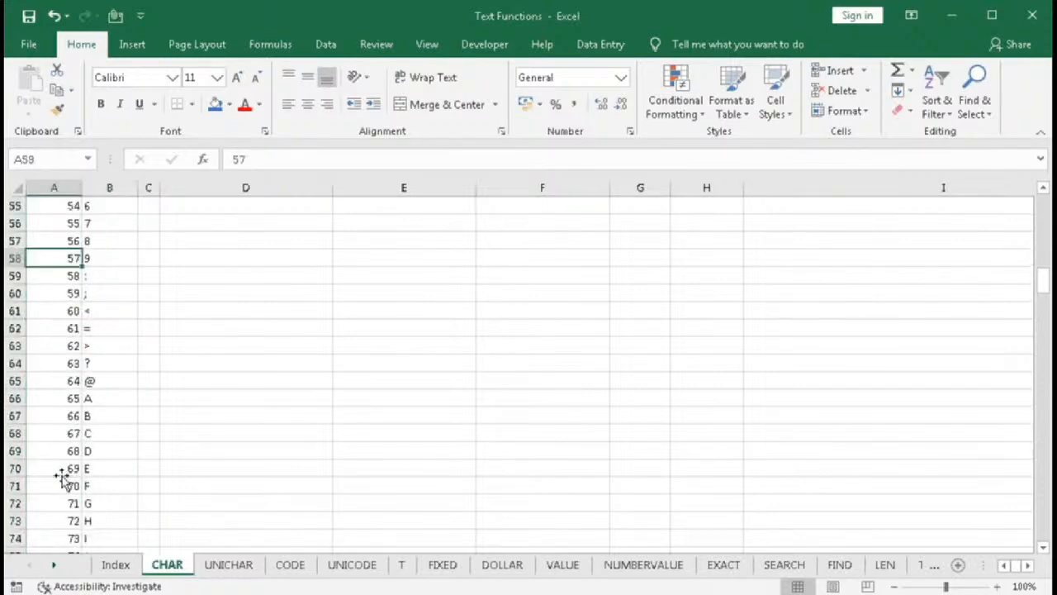
drag(59, 399, 61, 427)
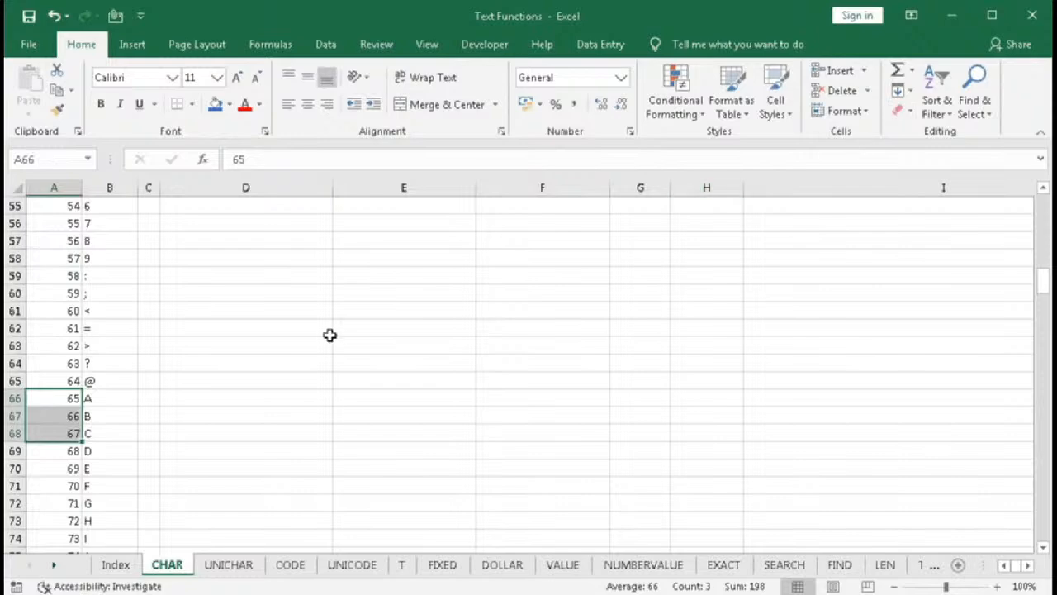
- Select ranges of codes in column A around 52 to 67 to point out their matching characters
click(937, 105)
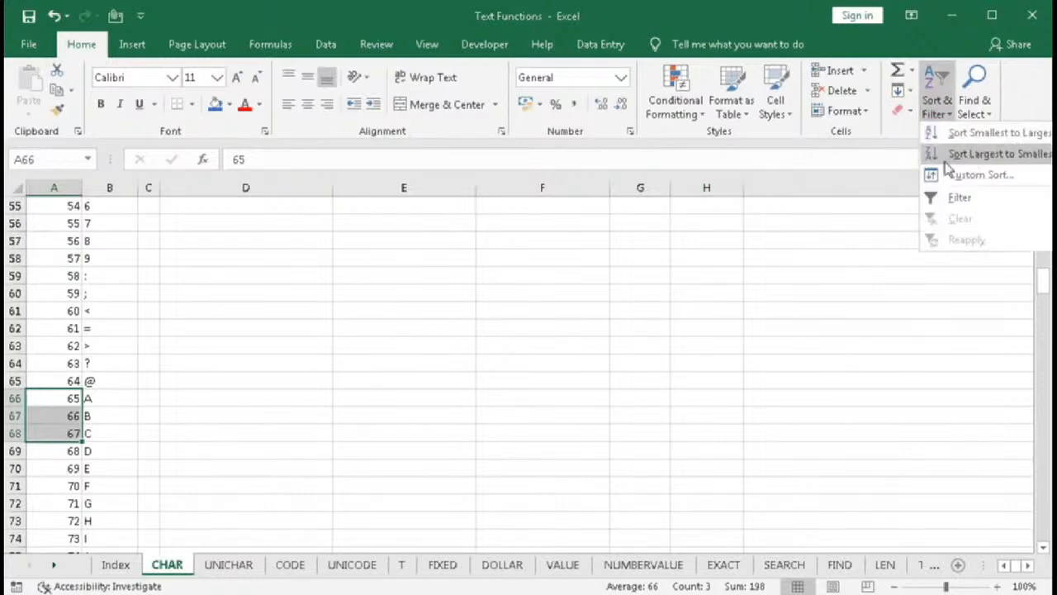
click(175, 333)
click(72, 414)
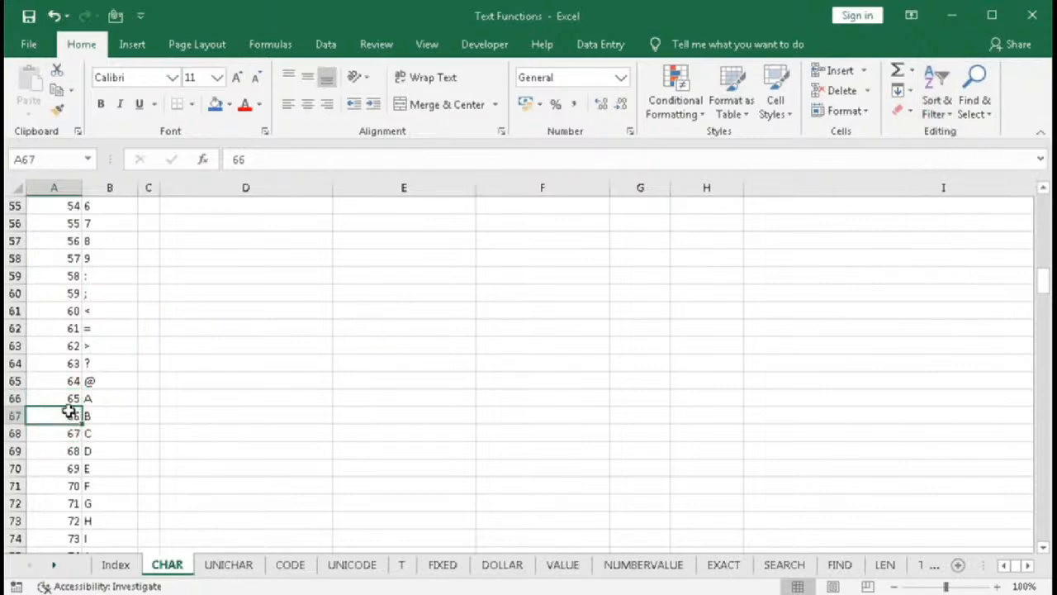
drag(74, 400, 83, 399)
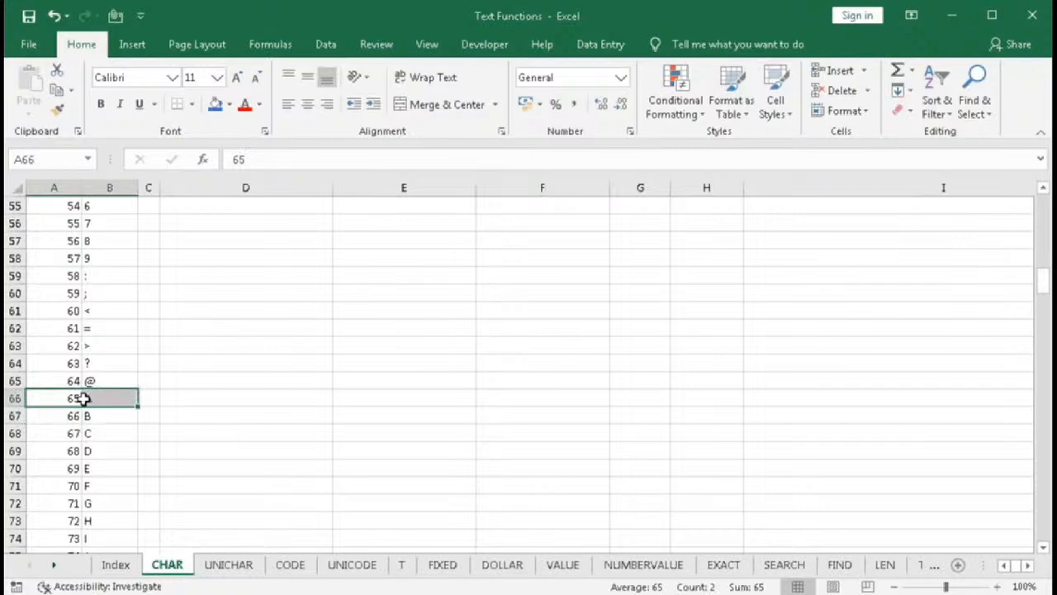
scroll(84, 399, up, 1)
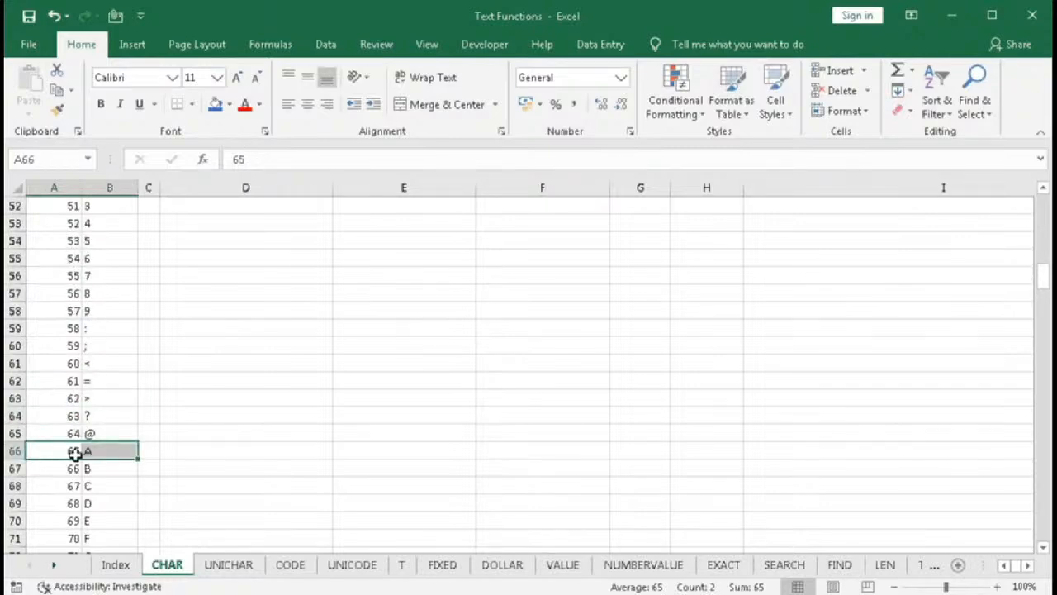
drag(66, 229, 45, 448)
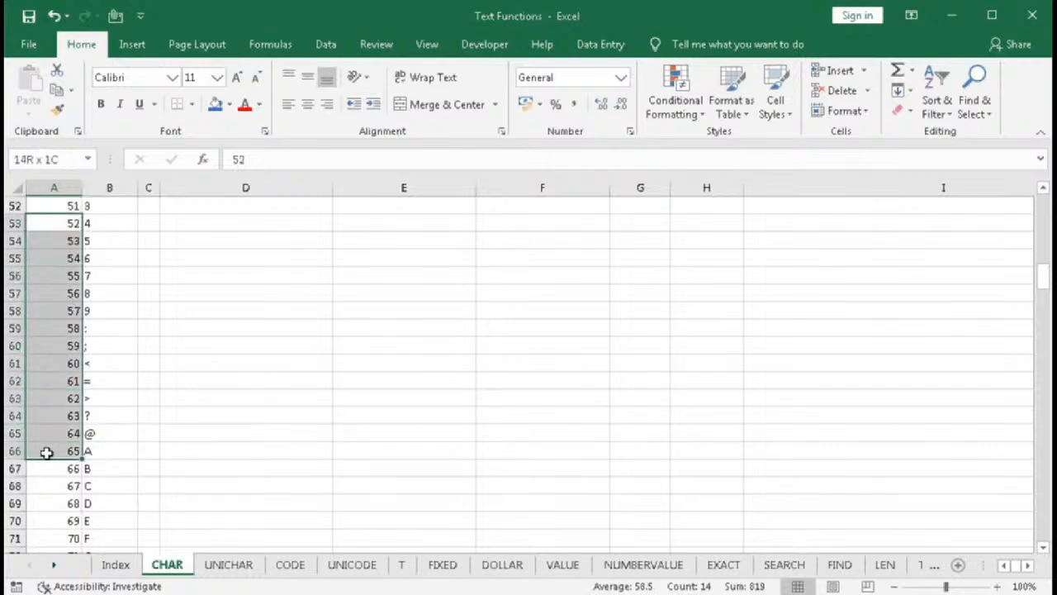
drag(57, 235, 33, 490)
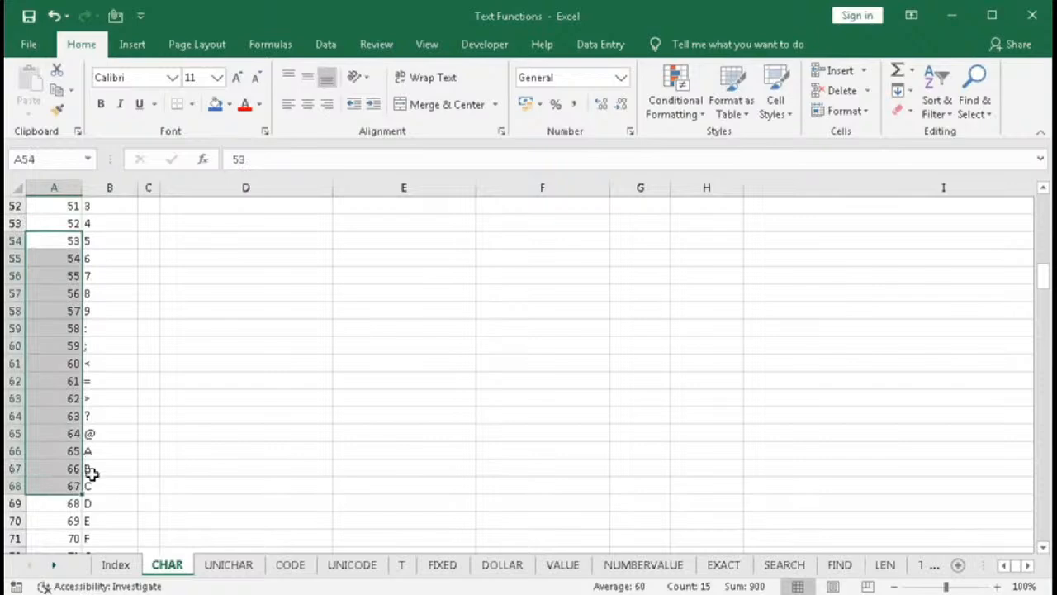
scroll(232, 389, up, 6)
scroll(232, 389, up, 11)
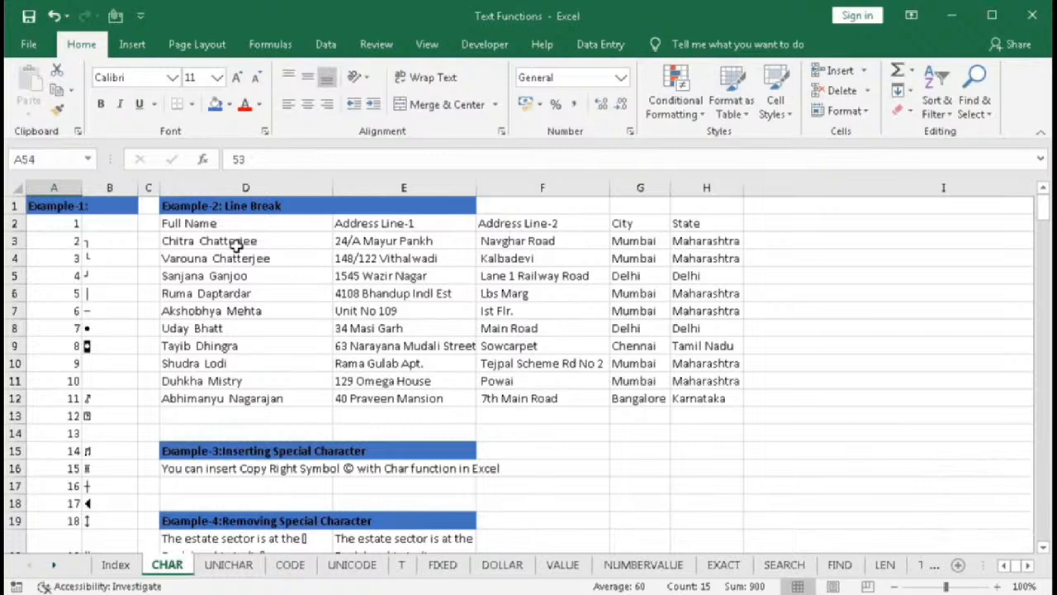
- Examine the cells of row 3 in the address table from Full Name across to State
click(171, 241)
click(347, 241)
click(503, 240)
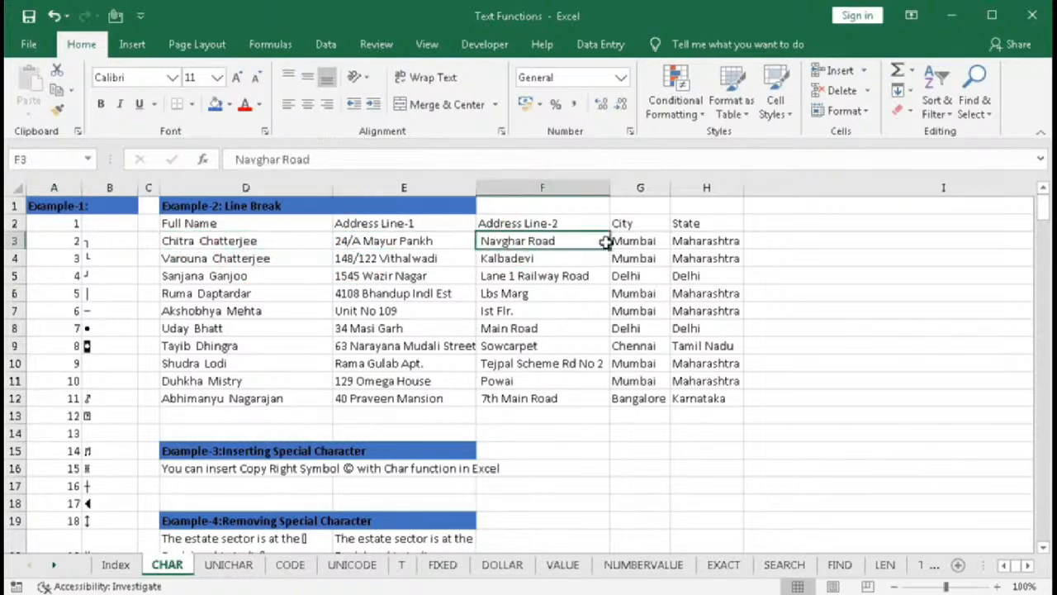
click(632, 240)
click(685, 240)
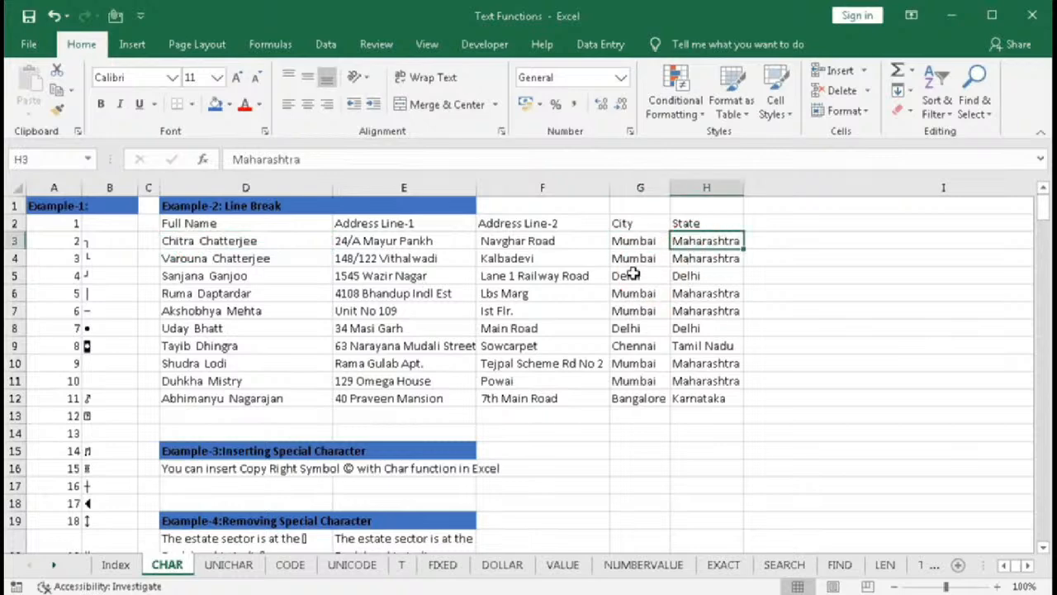
click(772, 245)
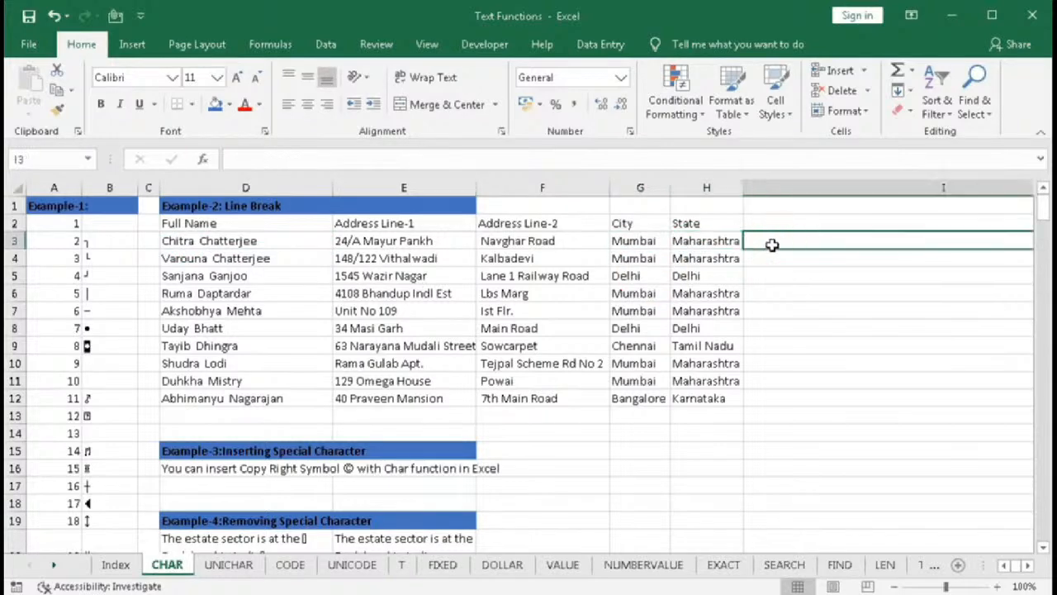
click(1028, 569)
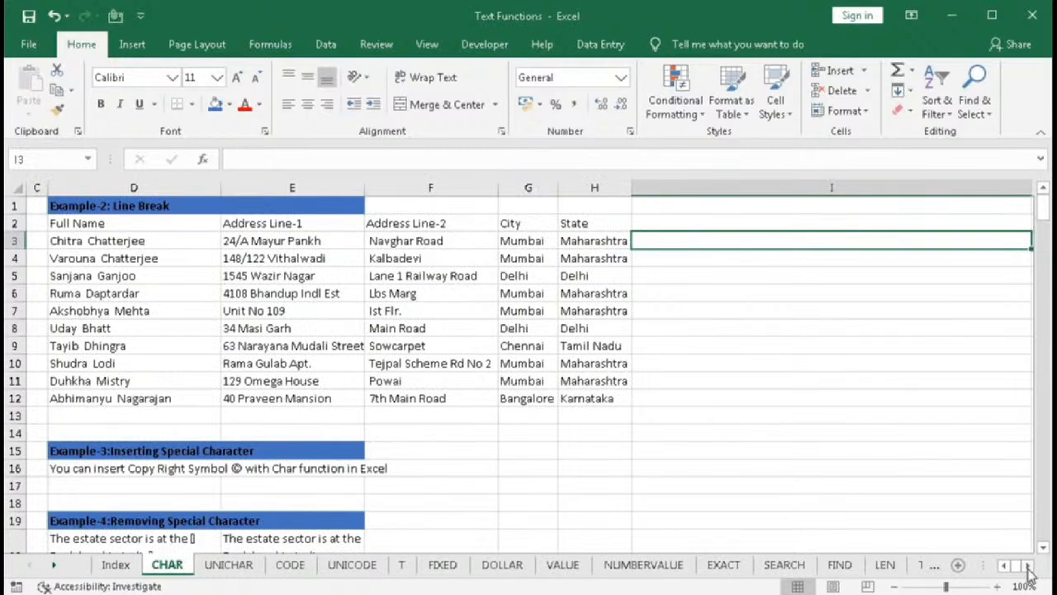
click(1029, 566)
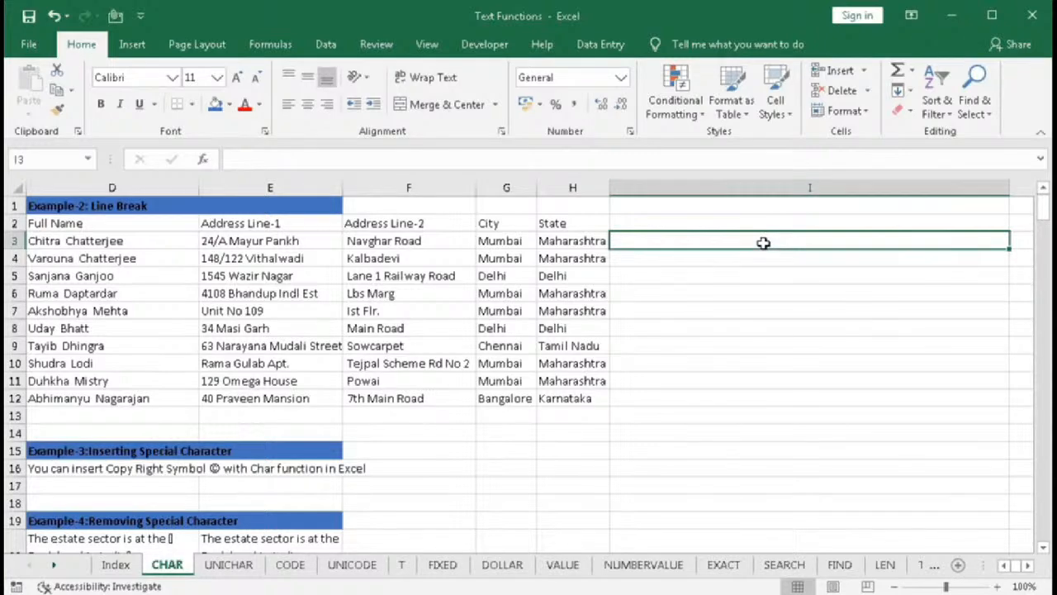
- In I3, enter a formula joining D3, E3, F3, G3 and H3 with the & operator
text(=)
click(111, 239)
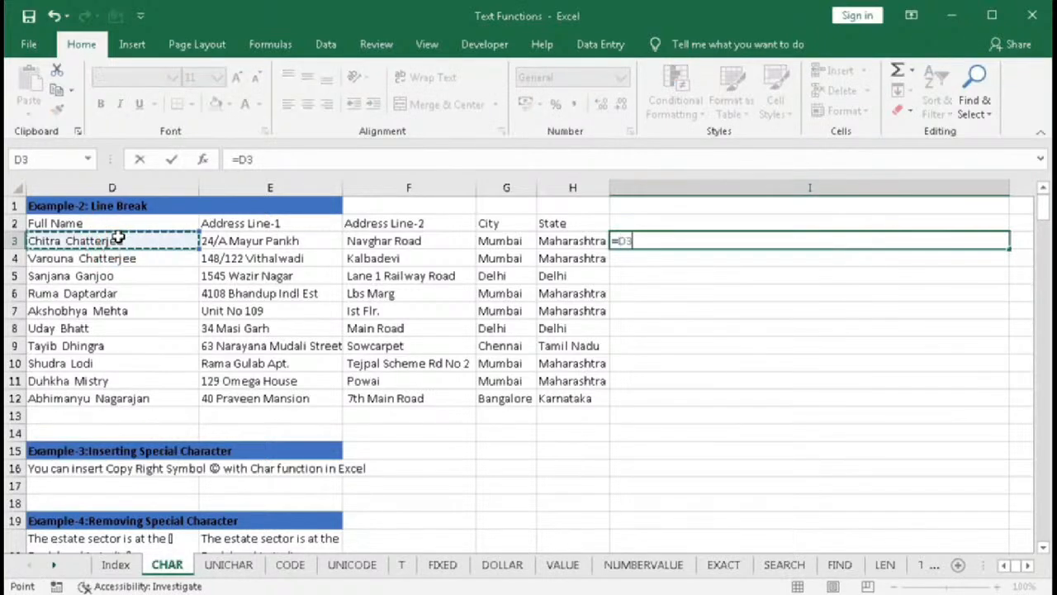
text(&)
click(237, 240)
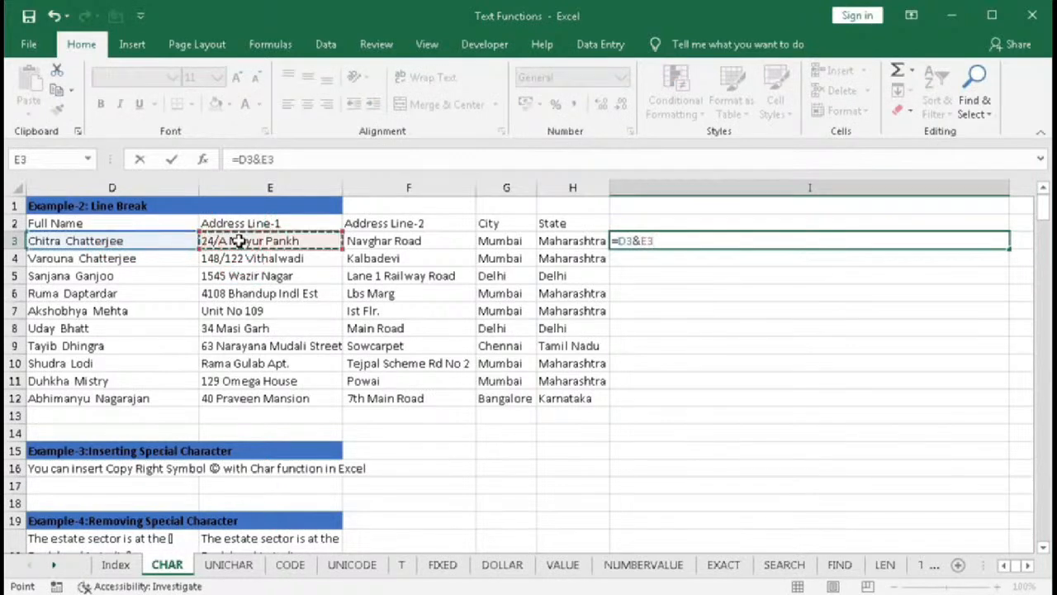
text(&)
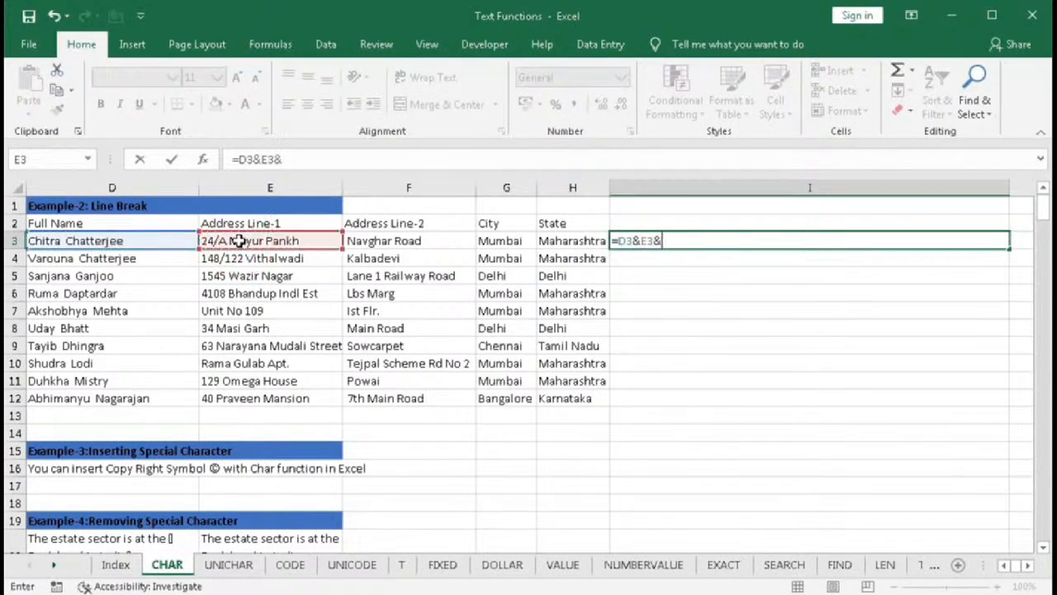
click(411, 242)
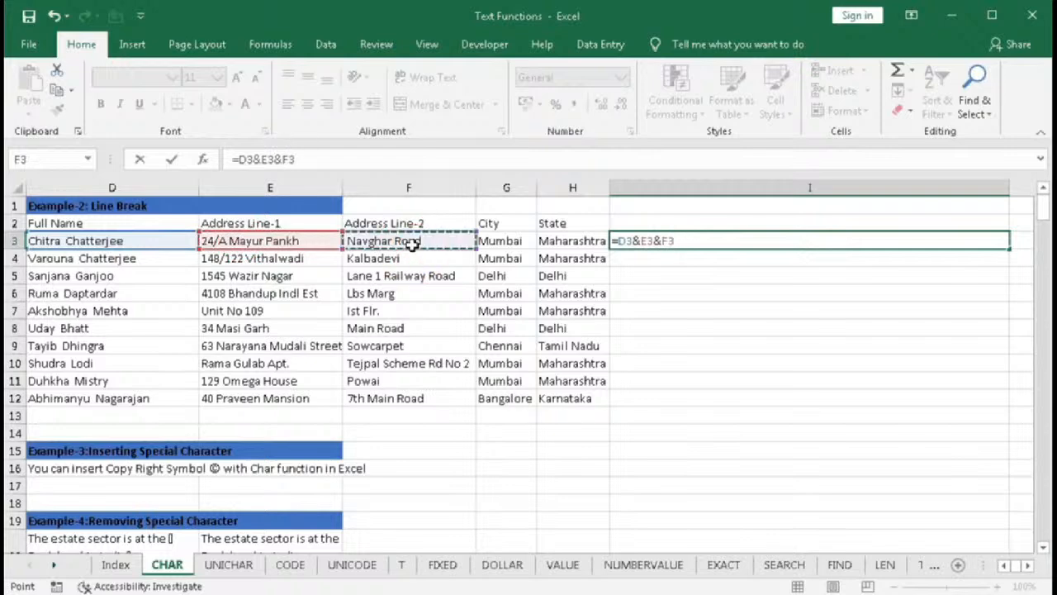
text(#)
key(BackSpace)
text(&)
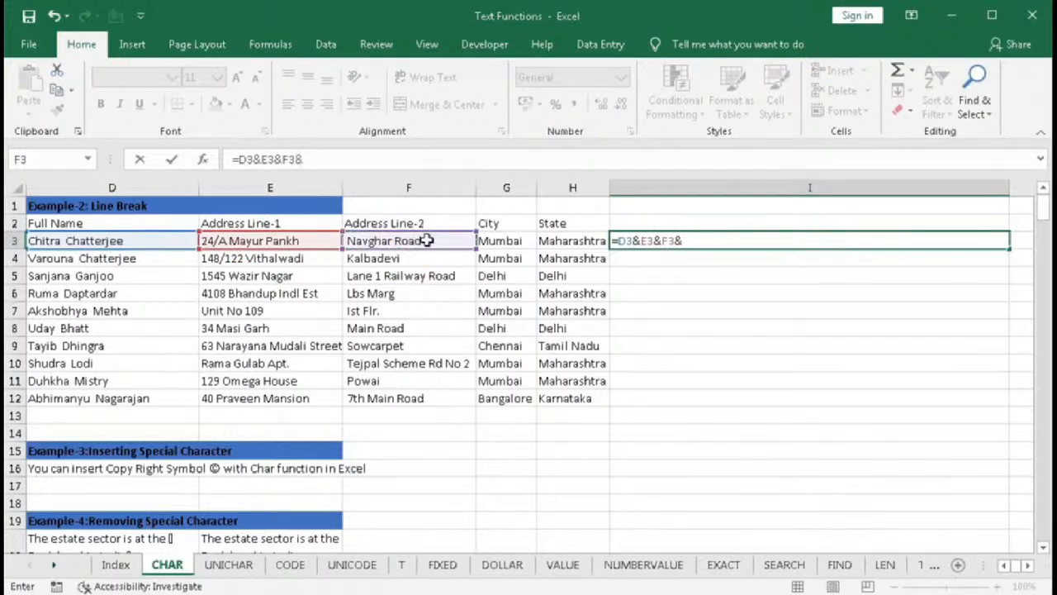
click(502, 240)
text(&)
click(559, 241)
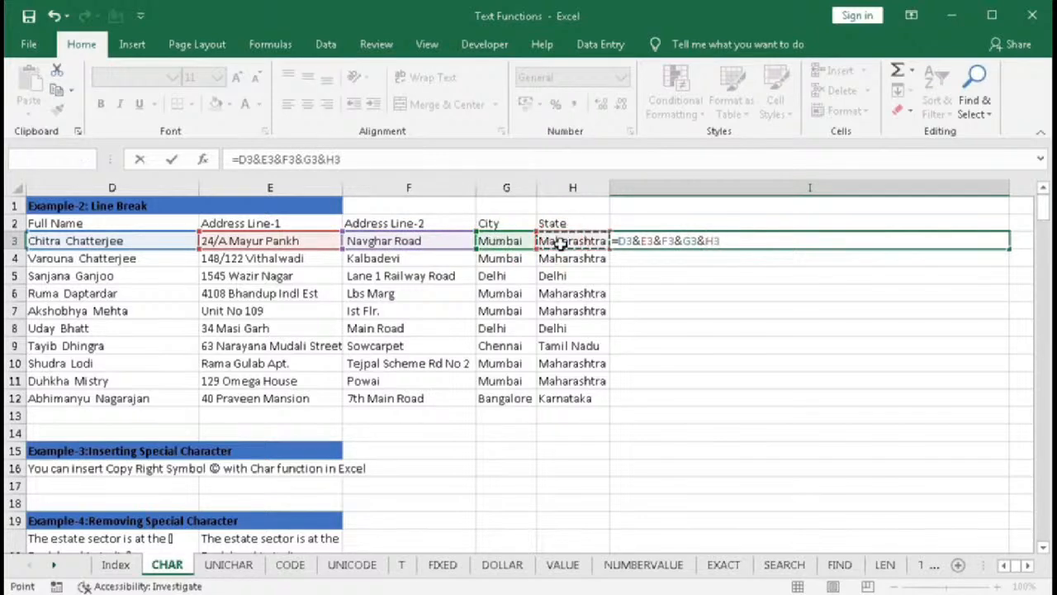
key(Return)
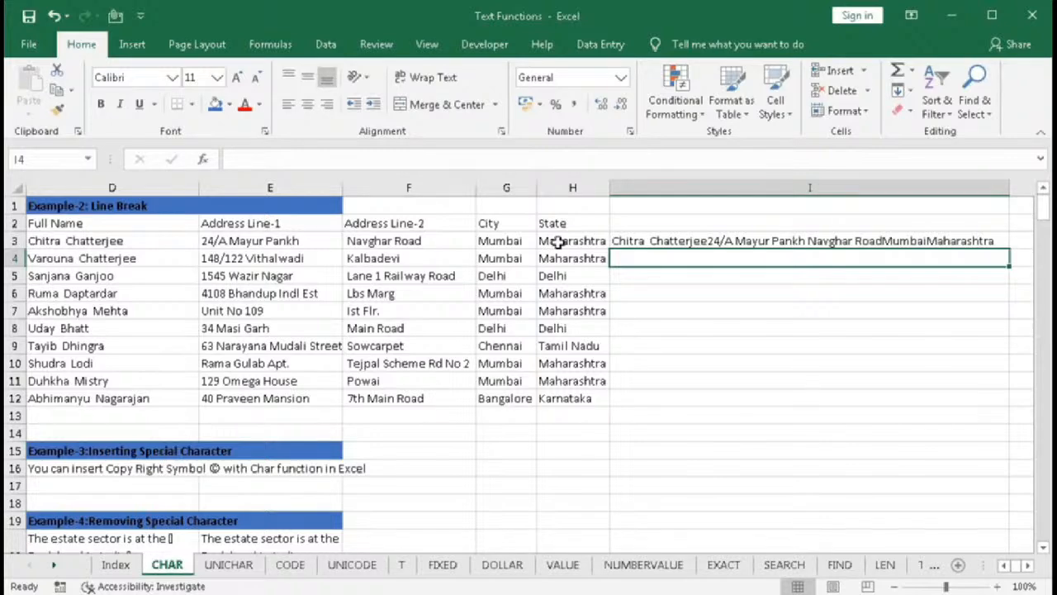
click(652, 234)
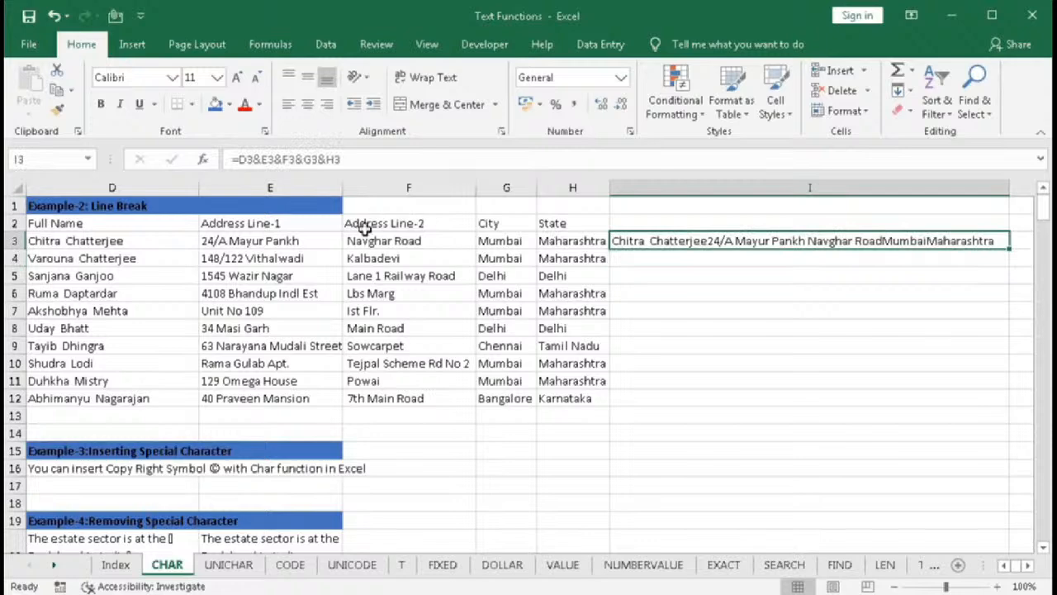
click(1007, 567)
click(1007, 568)
click(1006, 567)
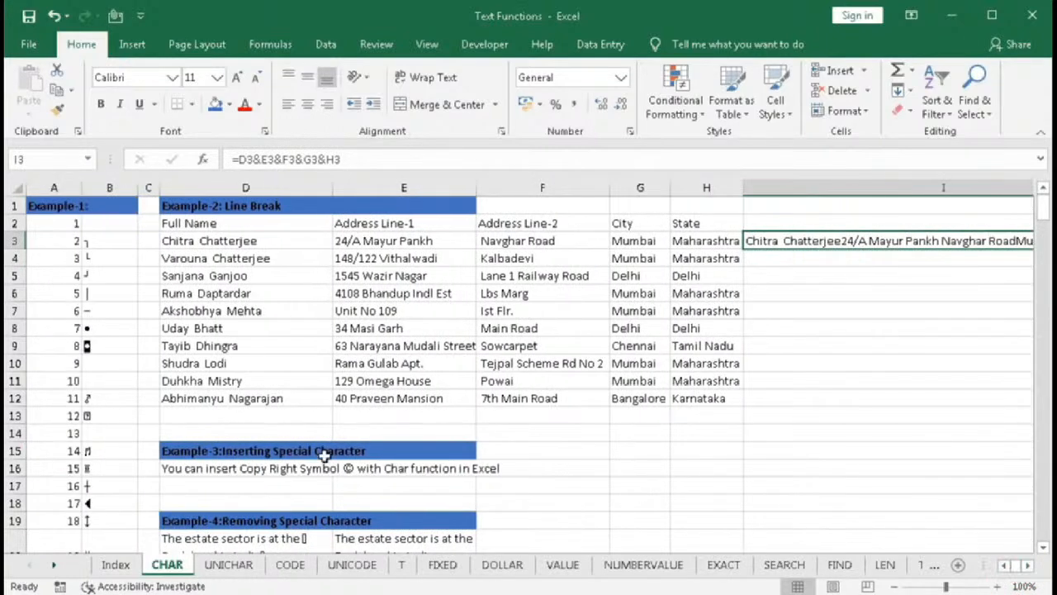
scroll(158, 437, down, 7)
scroll(156, 435, down, 2)
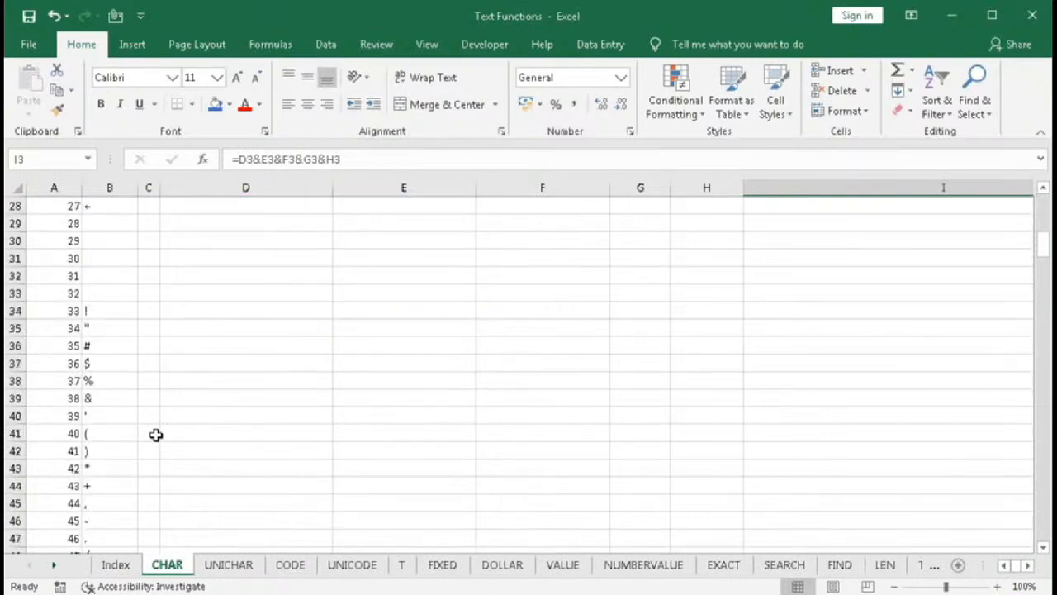
scroll(156, 434, down, 1)
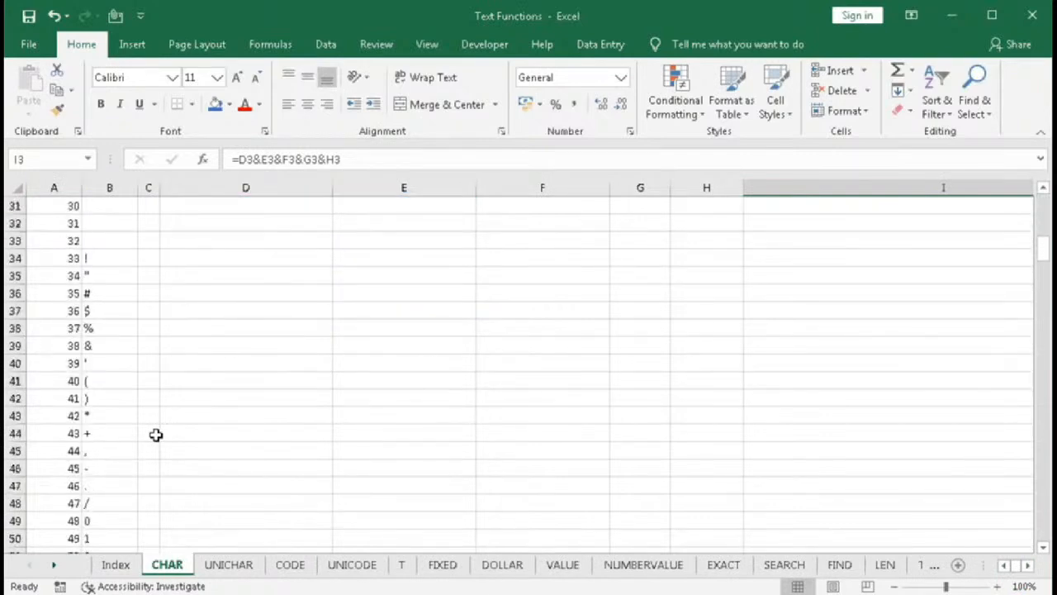
scroll(652, 487, up, 10)
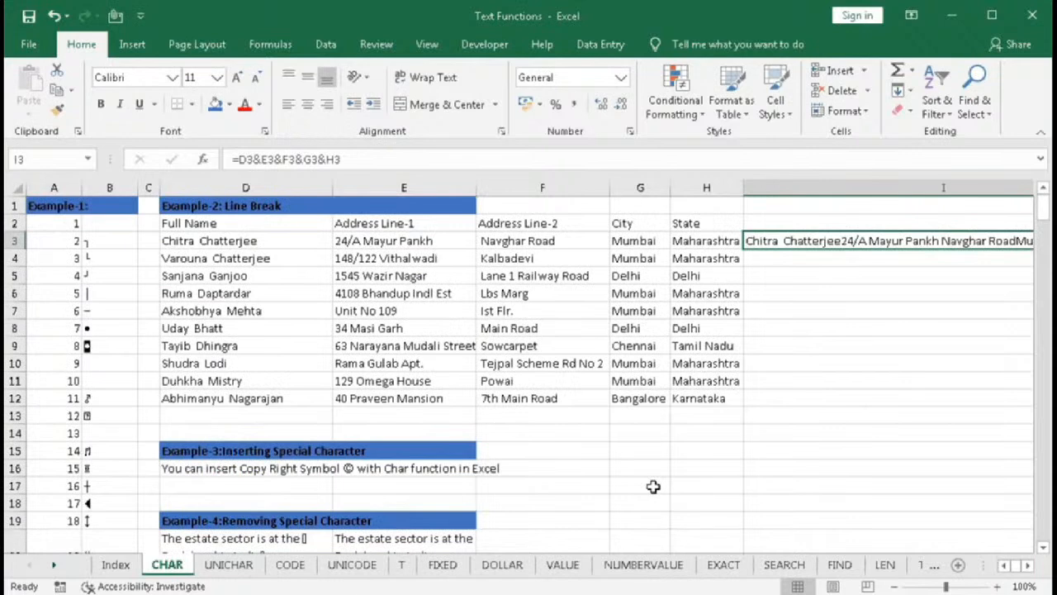
- Edit I3's formula to insert CHAR(44) with an & between the D3 and E3 references
click(767, 241)
click(263, 160)
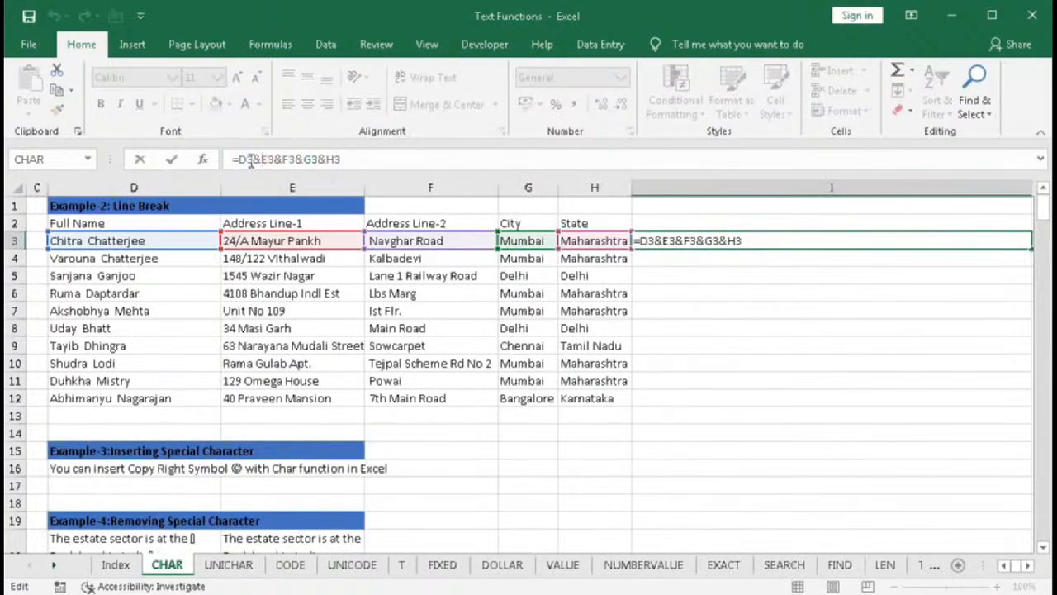
text(char)
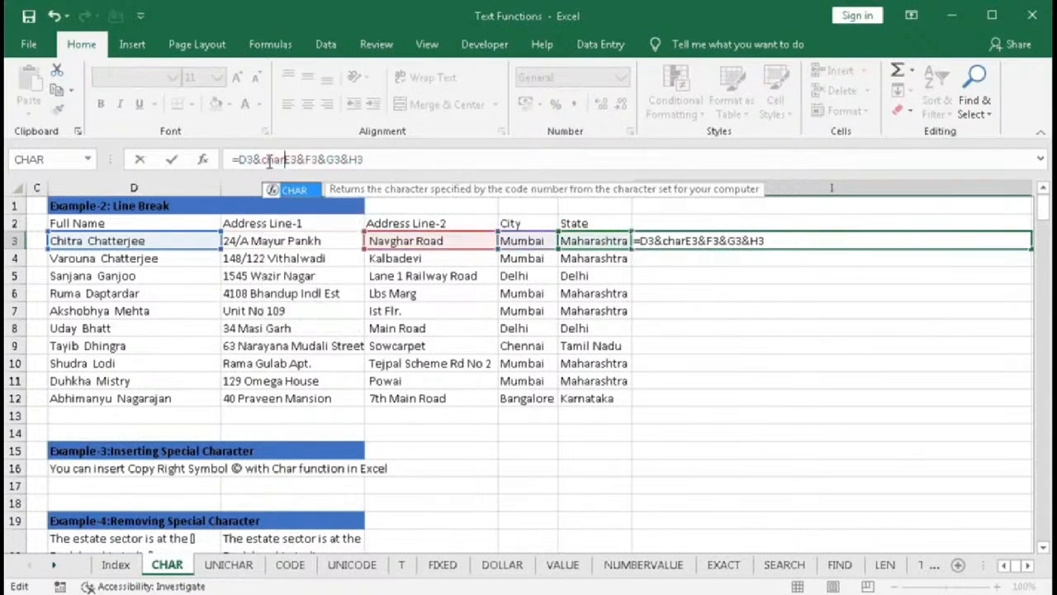
key(Tab)
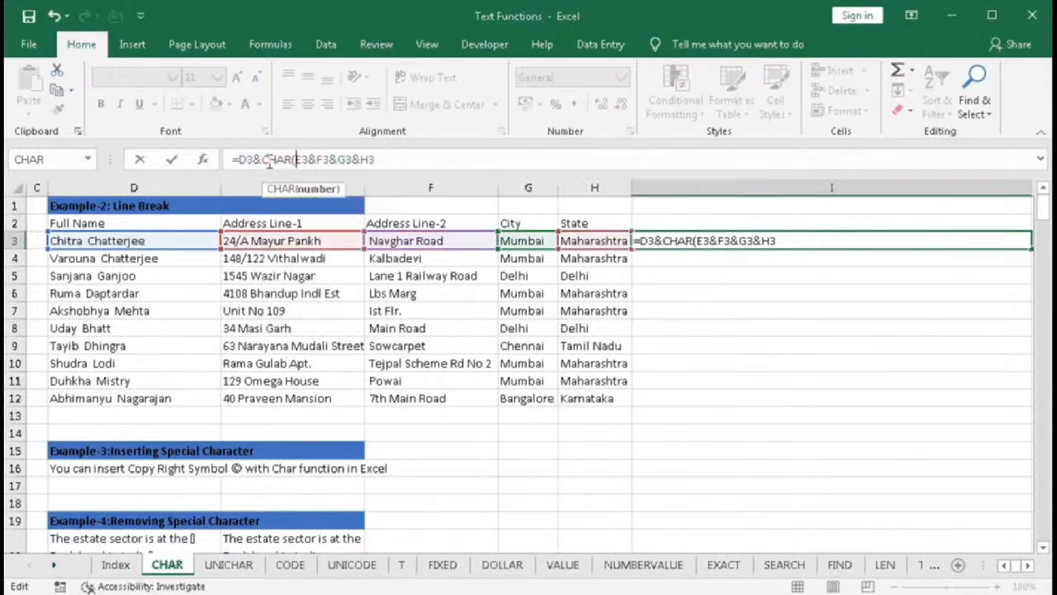
text(44))
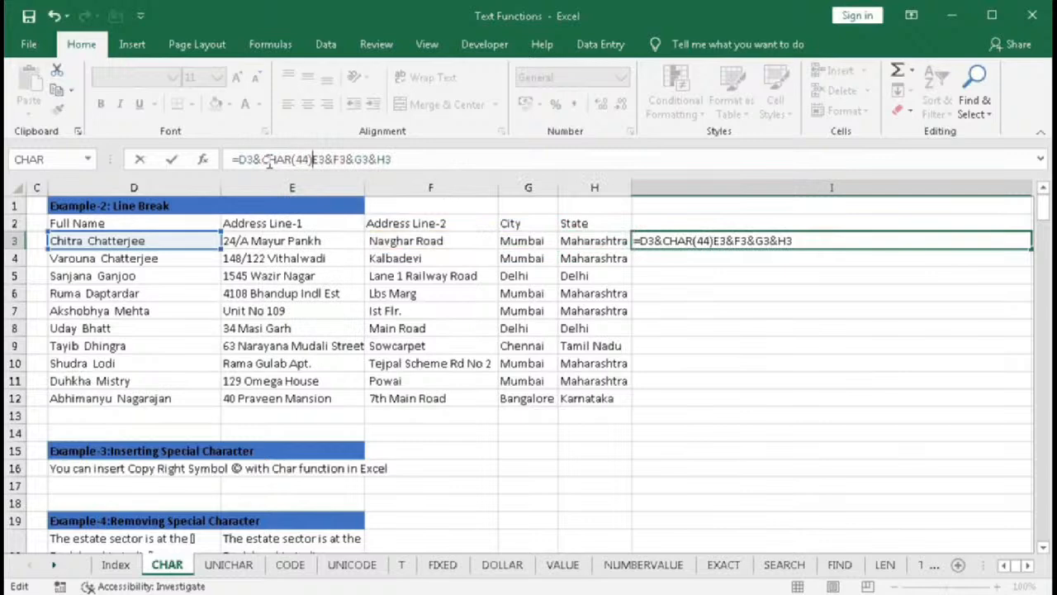
text(&)
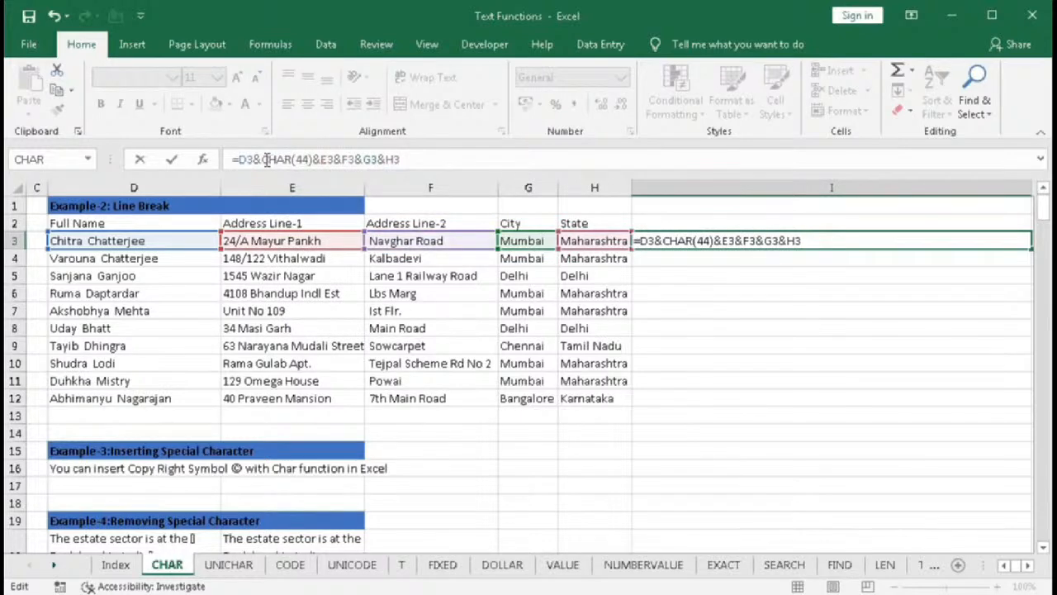
drag(263, 162, 318, 161)
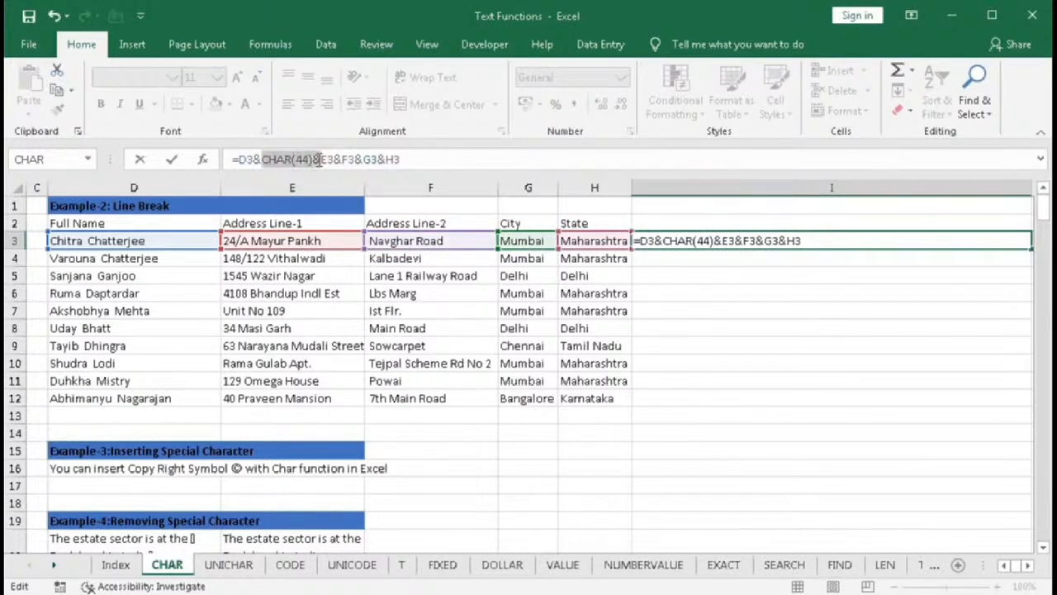
- Copy the CHAR(44)& segment and paste it before F3, G3 and H3, then confirm the formula
key(ctrl+c)
click(273, 159)
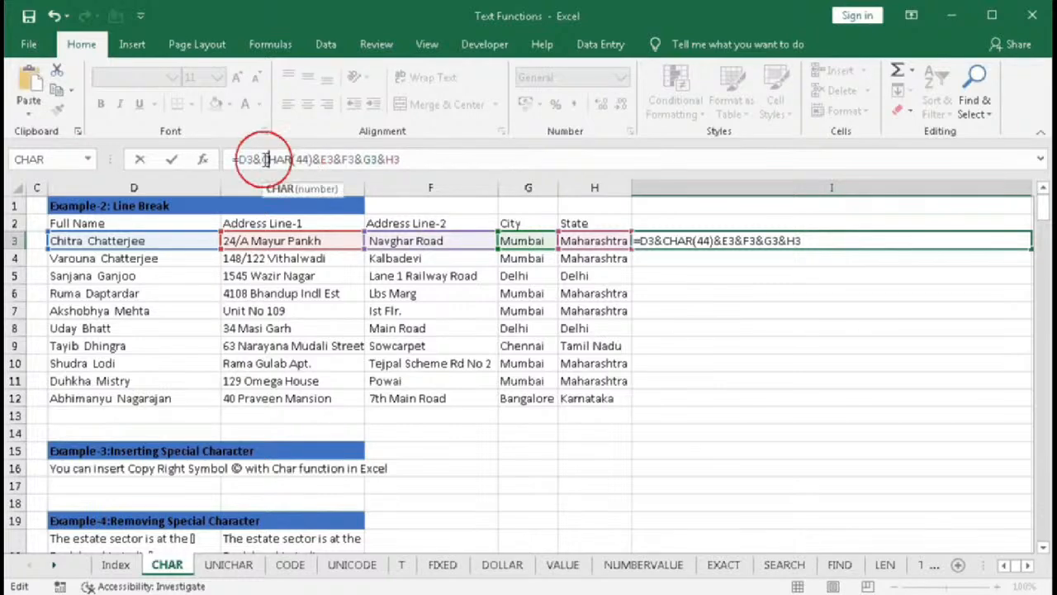
click(278, 158)
drag(279, 159, 315, 159)
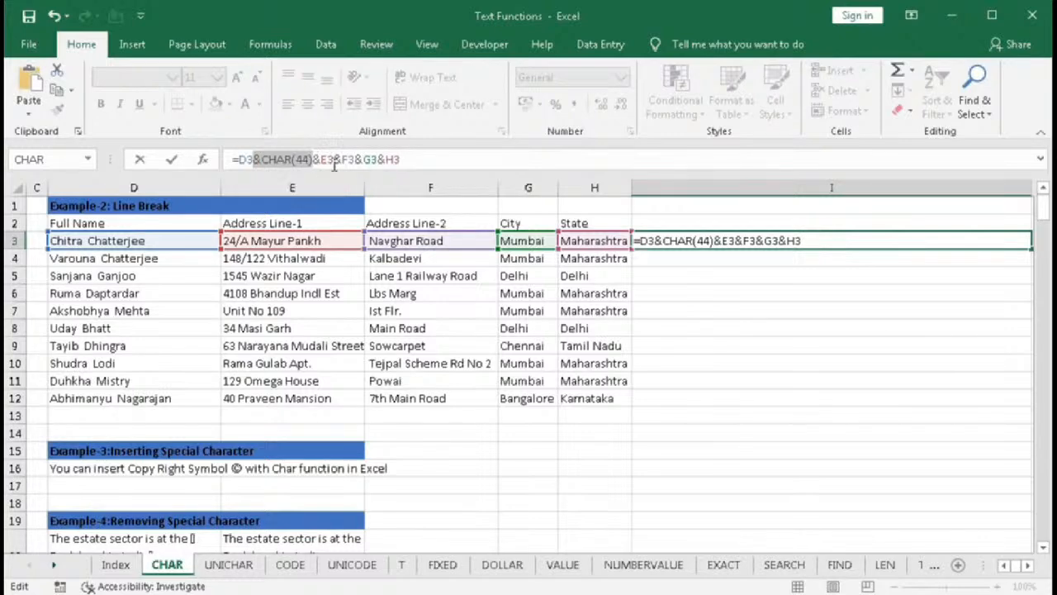
click(334, 160)
key(ctrl+v)
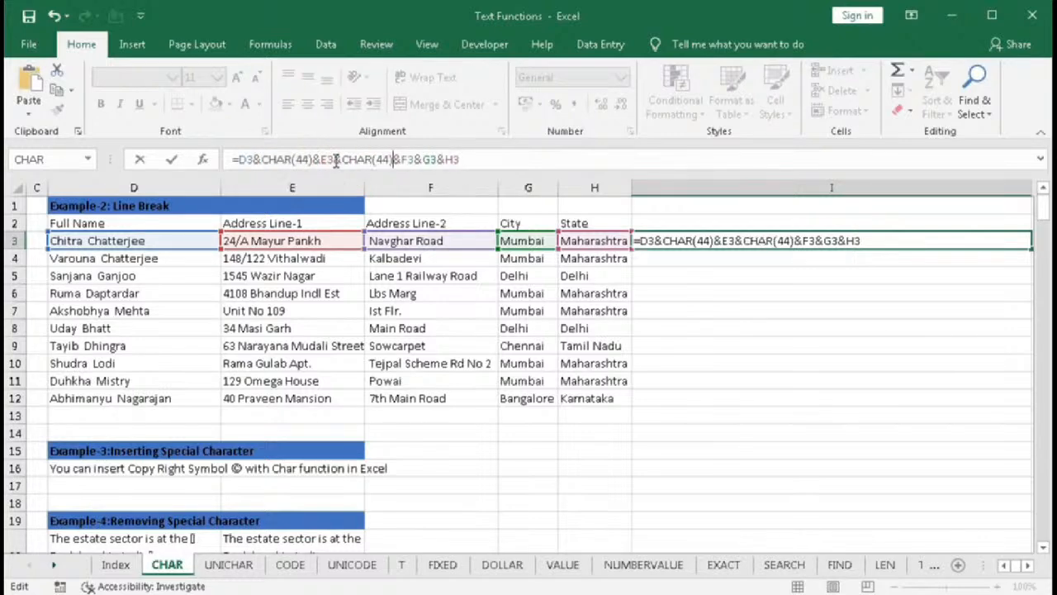
click(417, 160)
key(ctrl+v)
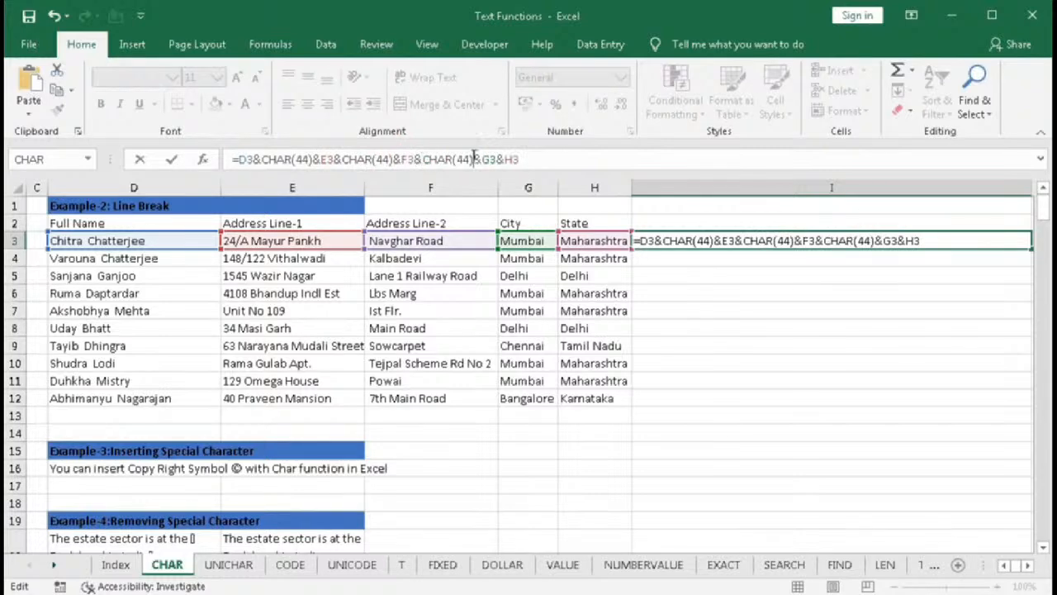
click(495, 159)
key(ctrl+v)
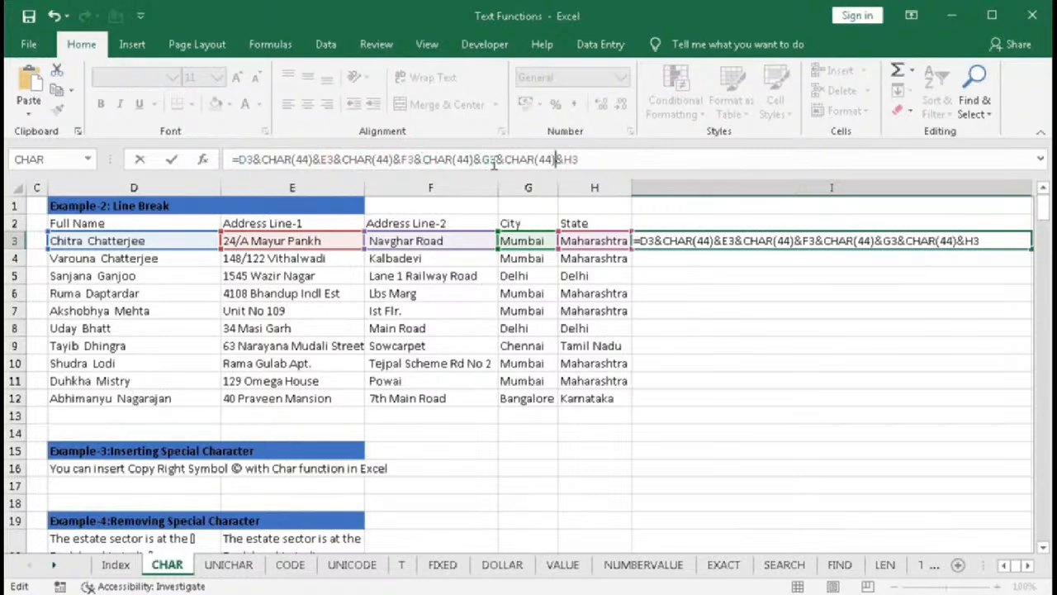
key(Return)
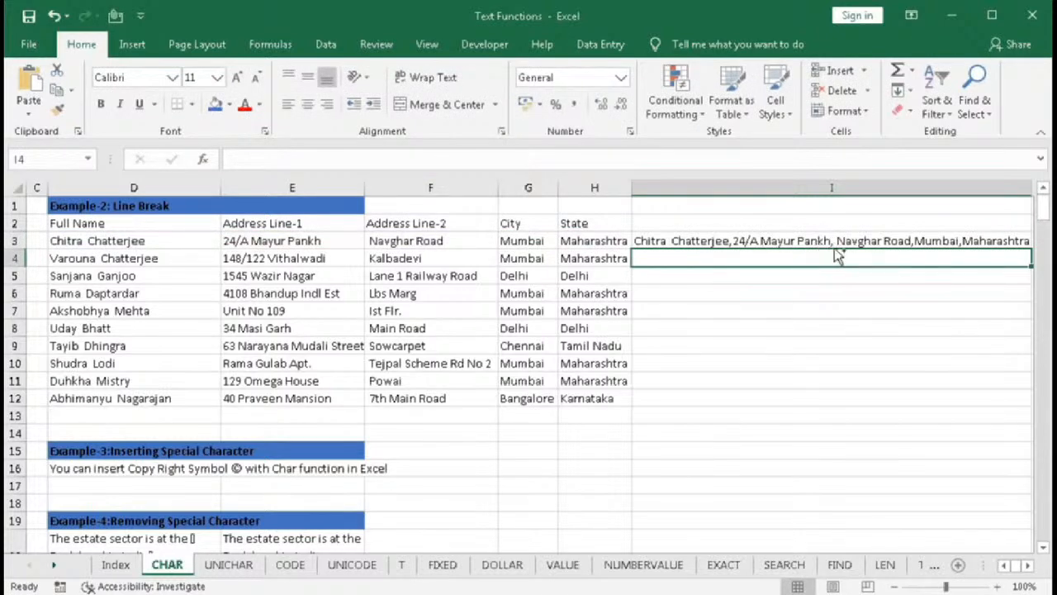
- Undo the comma-separated version of I3's formula
key(ctrl+z)
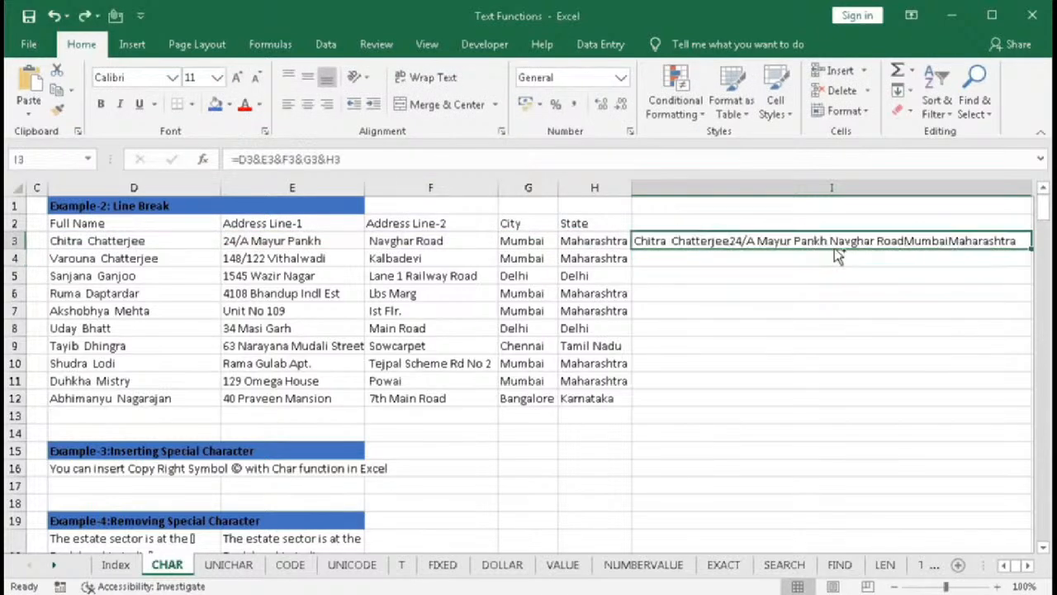
click(704, 257)
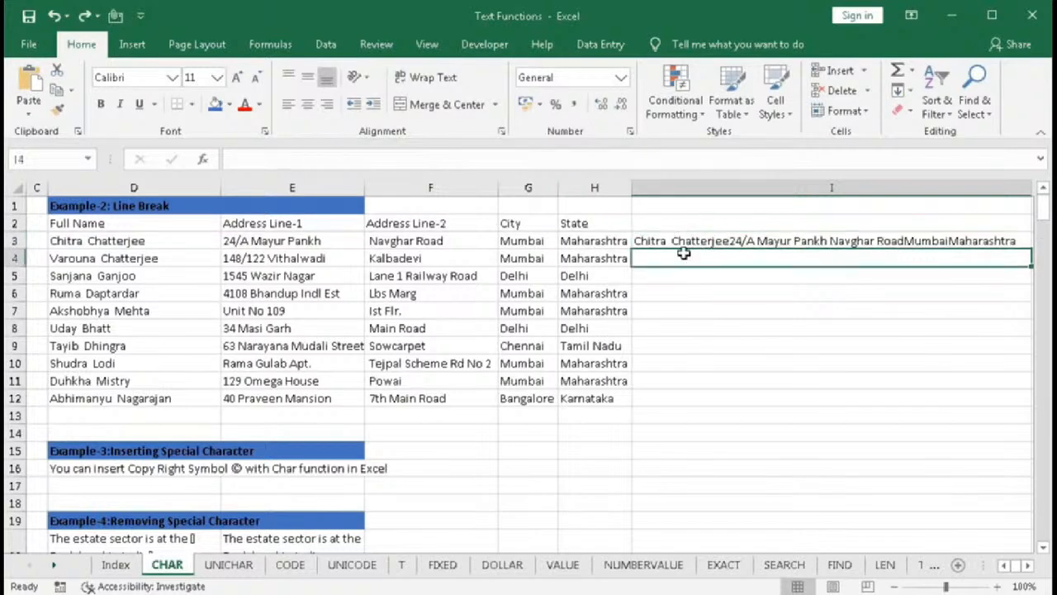
click(678, 240)
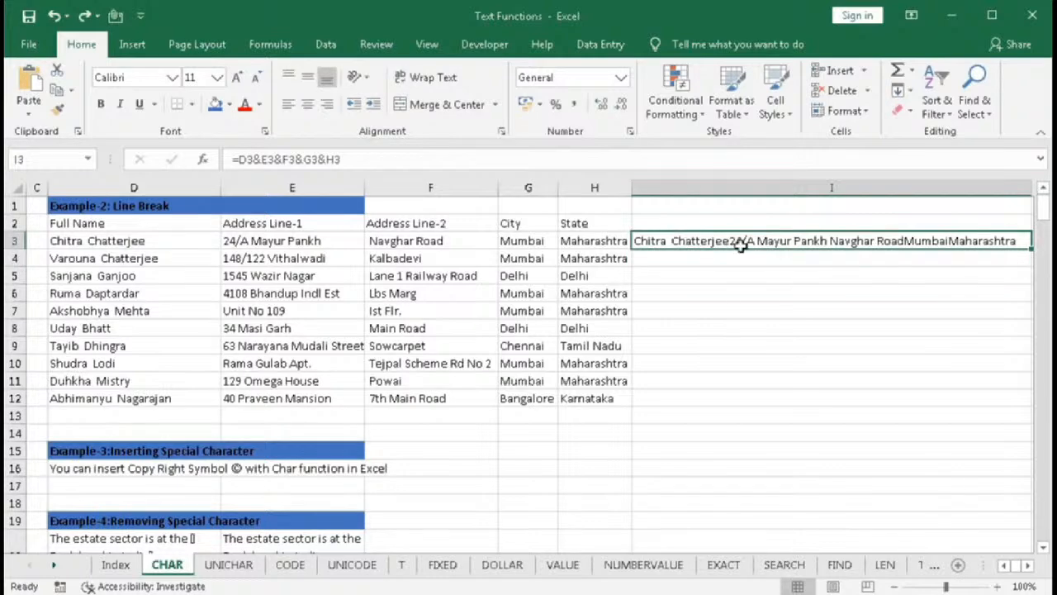
- In I4, start a formula joining D4 with CHAR(10) followed by an & operator
click(696, 259)
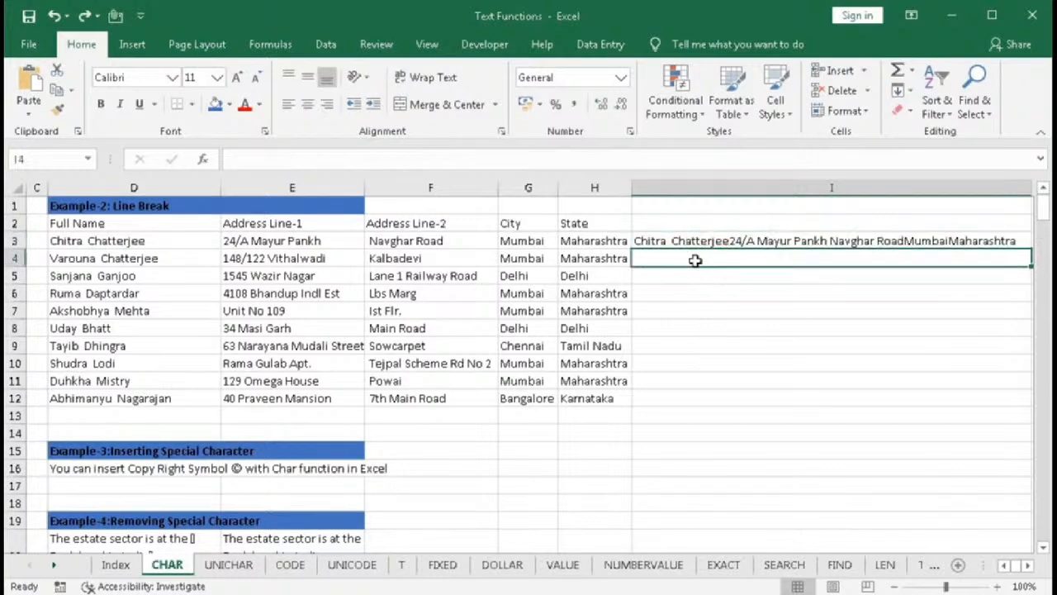
text(=)
click(115, 258)
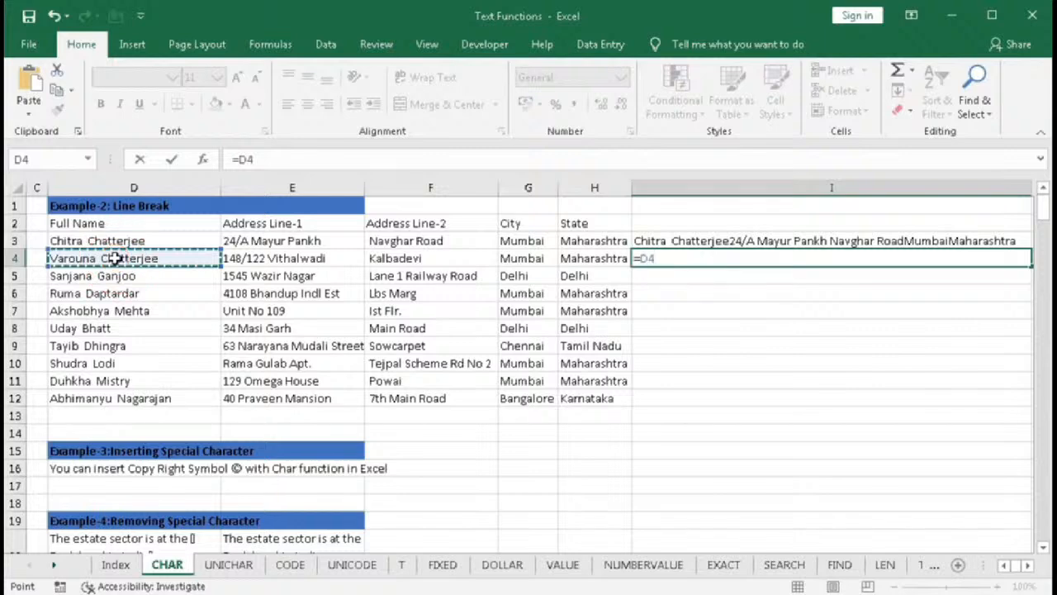
text(&char)
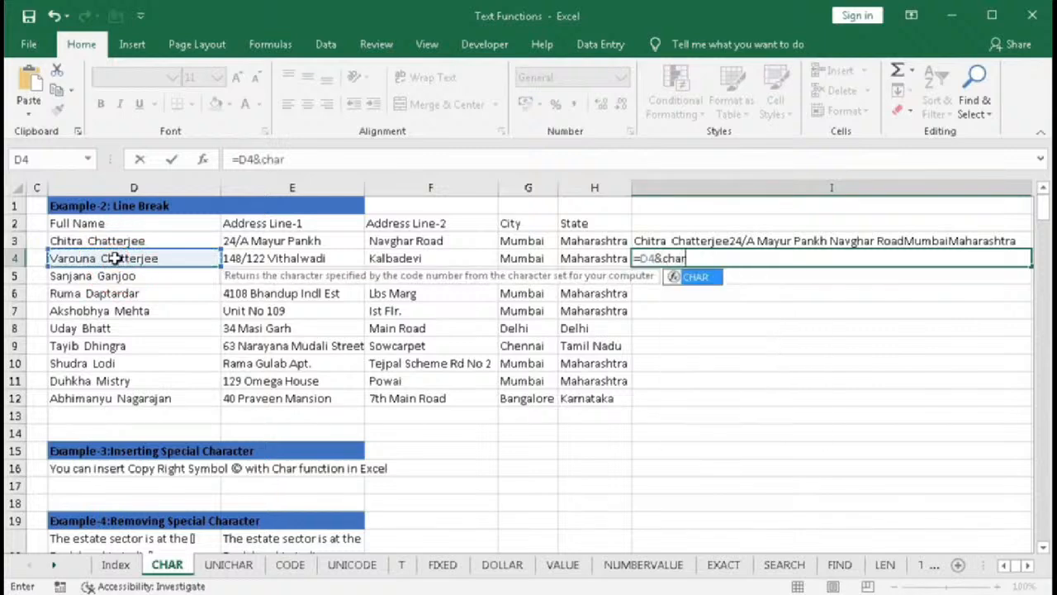
key(Tab)
text(10)
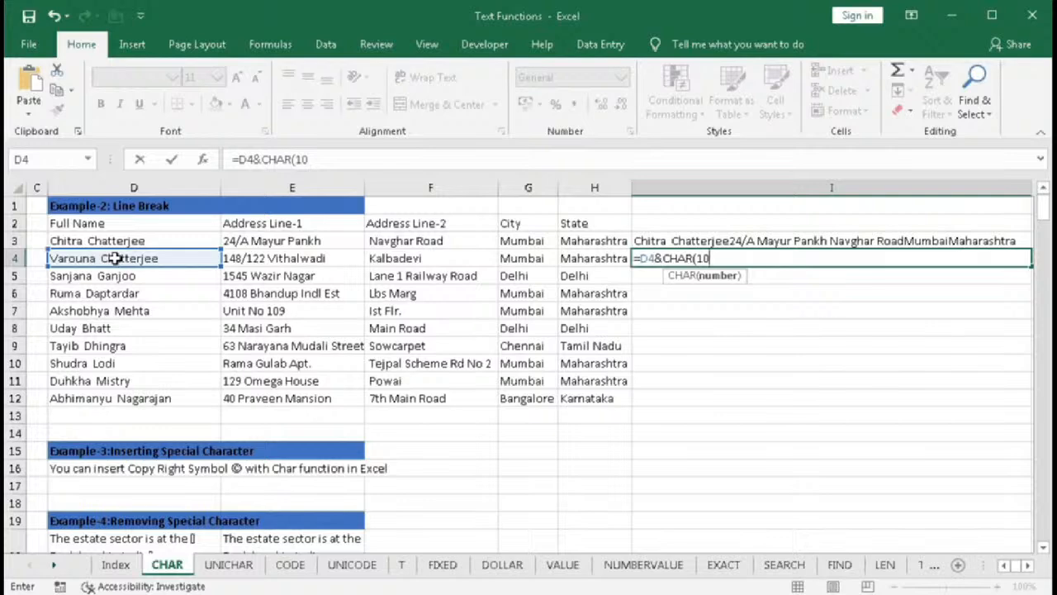
text())
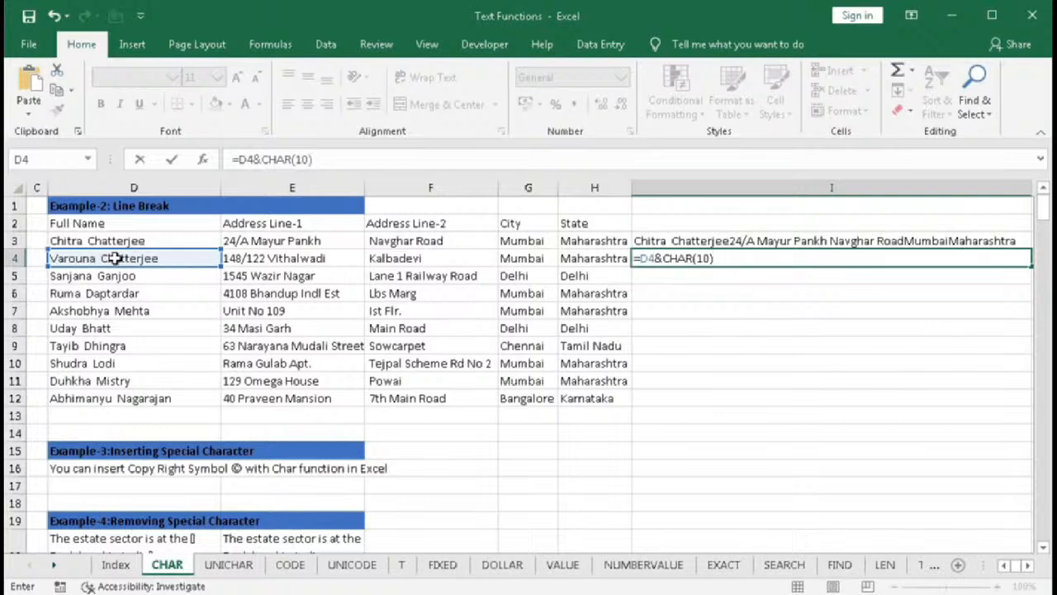
text(&)
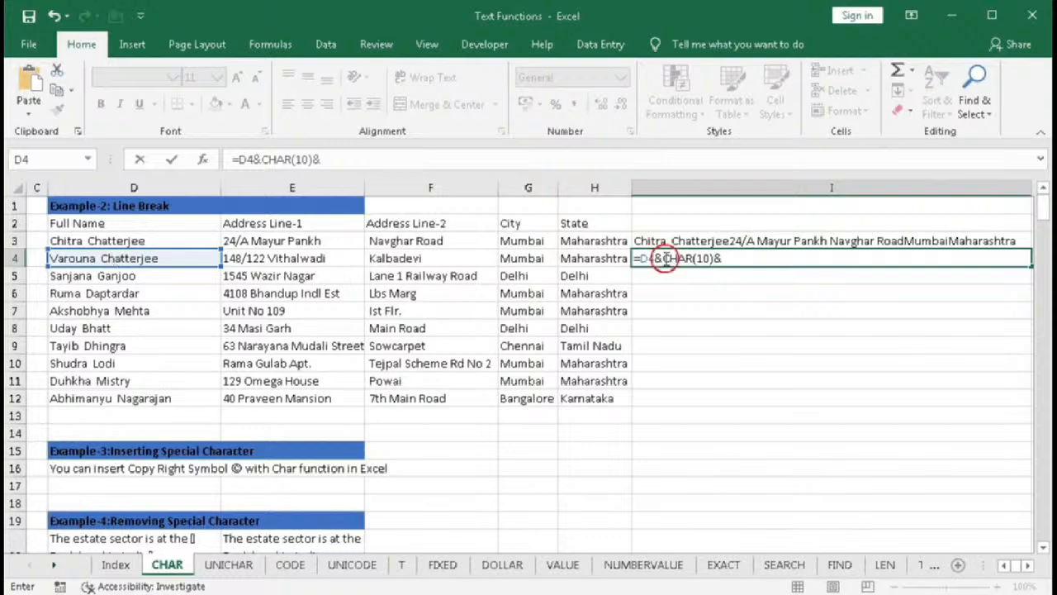
- Add E4 followed by another CHAR(10)& separator to I4's formula
click(759, 262)
click(740, 258)
click(331, 257)
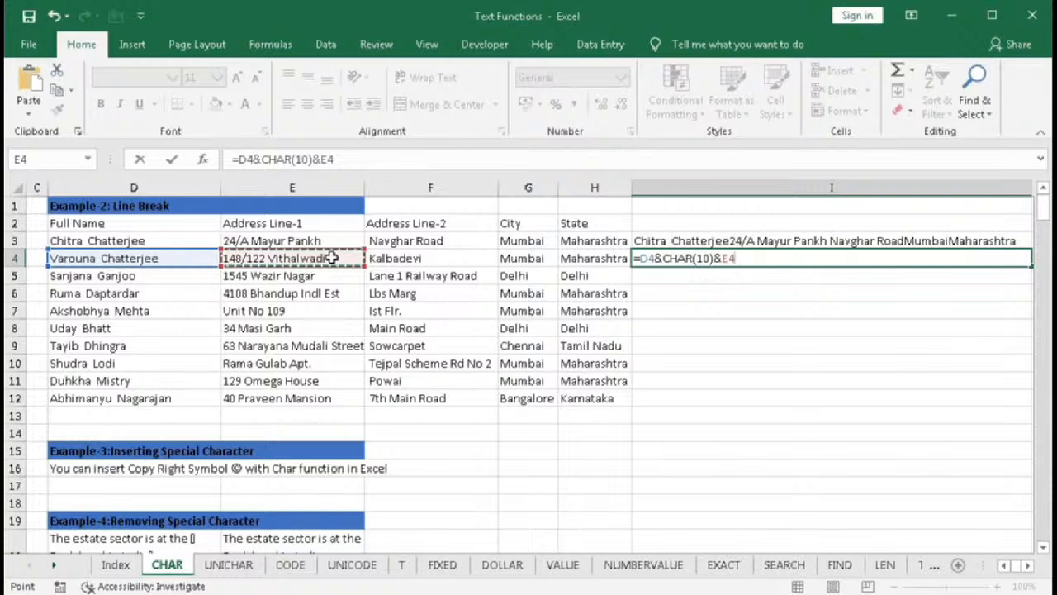
key(ctrl+v)
click(737, 258)
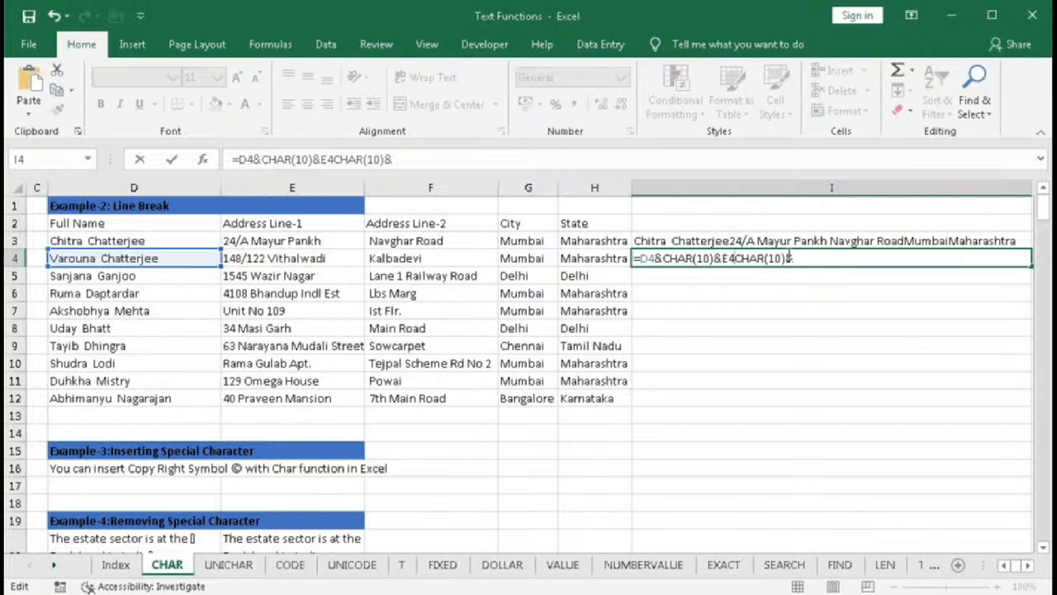
text(&)
click(808, 258)
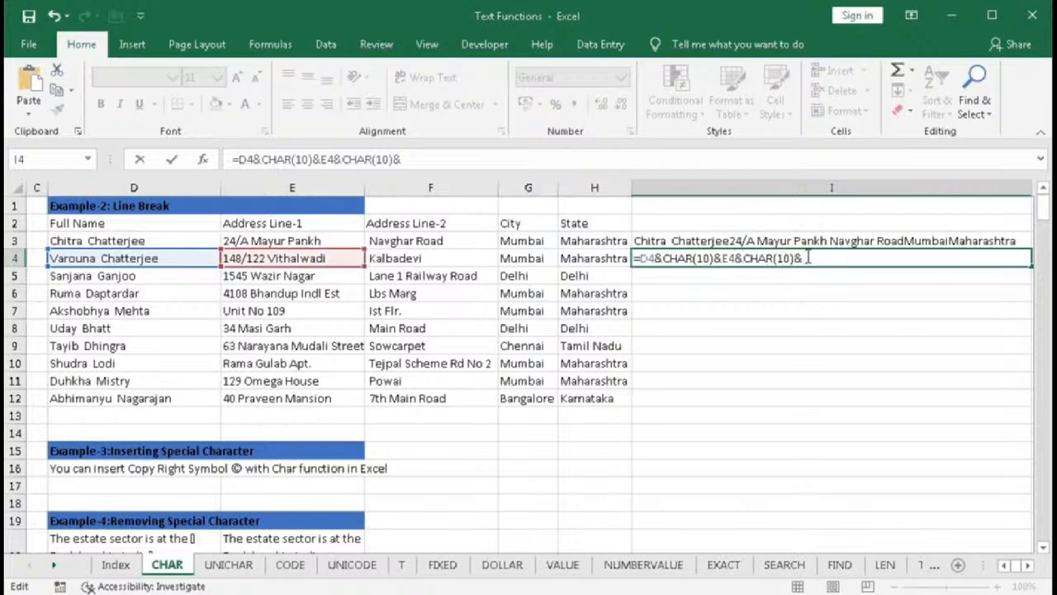
- Add F4, G4 and H4 to I4's formula, separated by CHAR(10)& segments, and confirm it
click(422, 266)
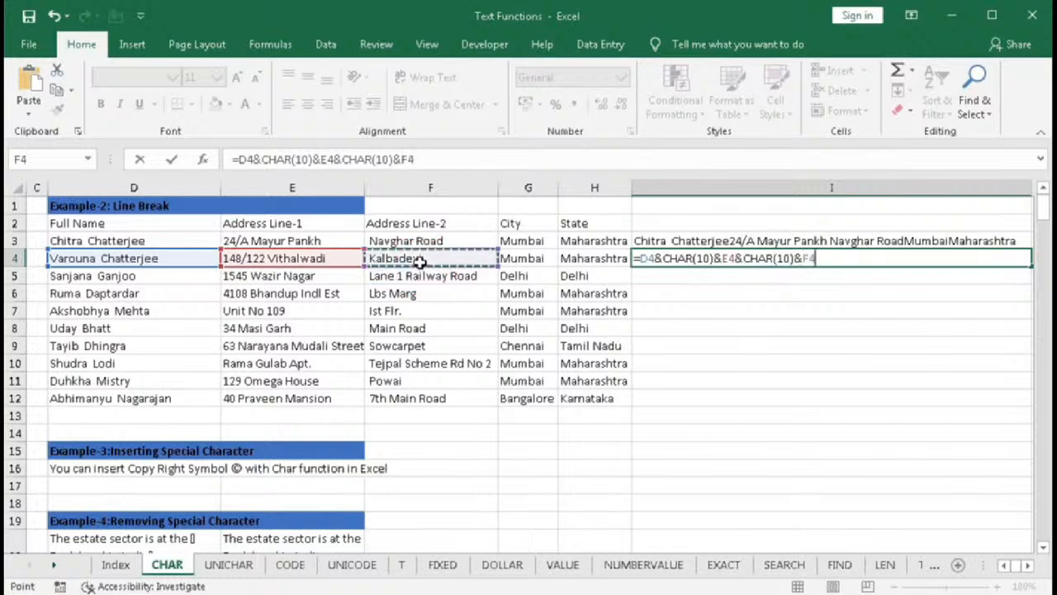
text(&CHAR(10)&)
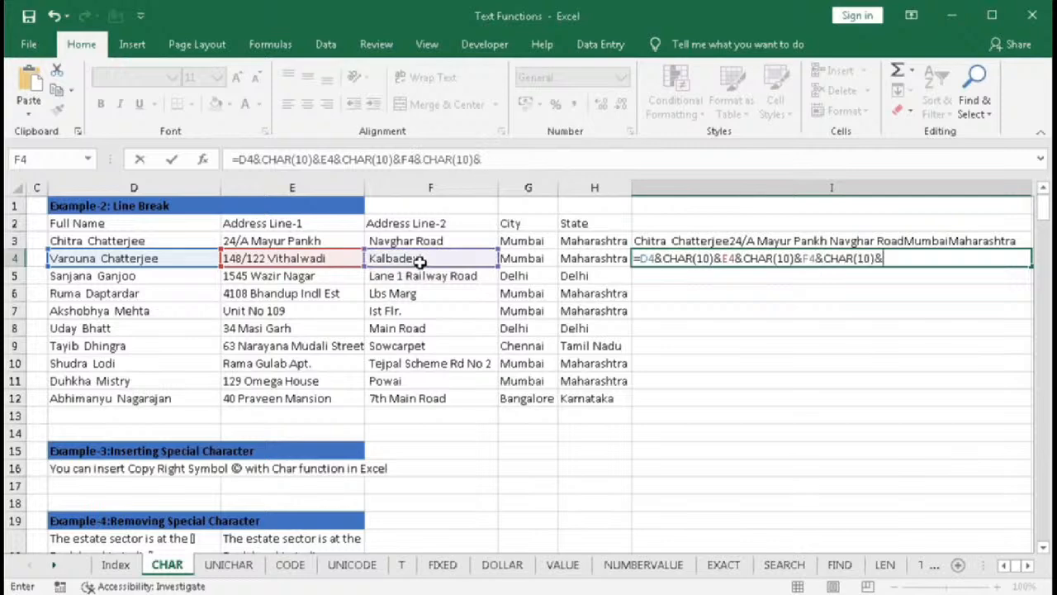
click(530, 257)
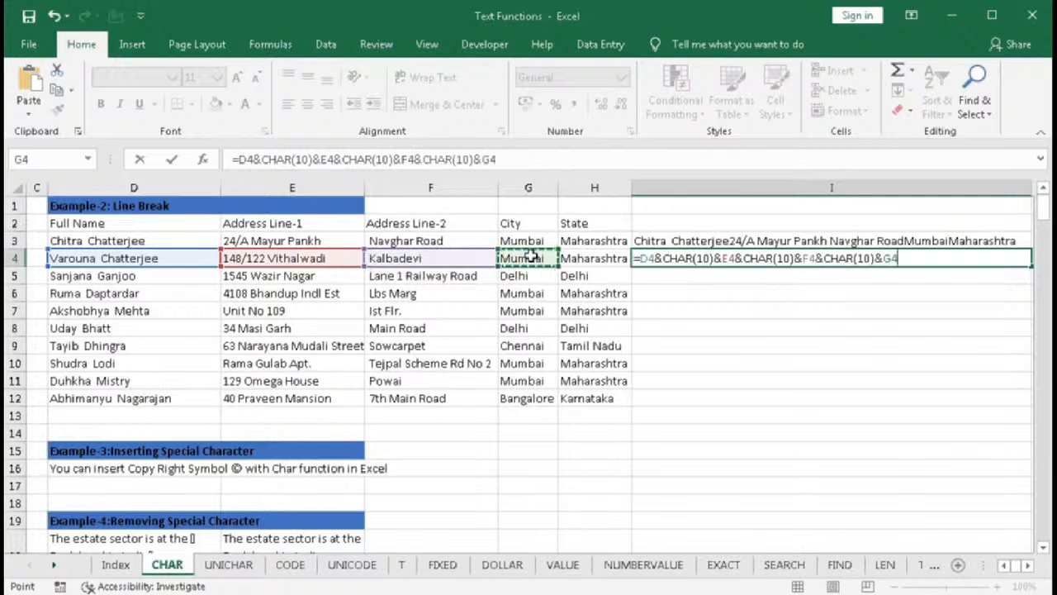
text(&)
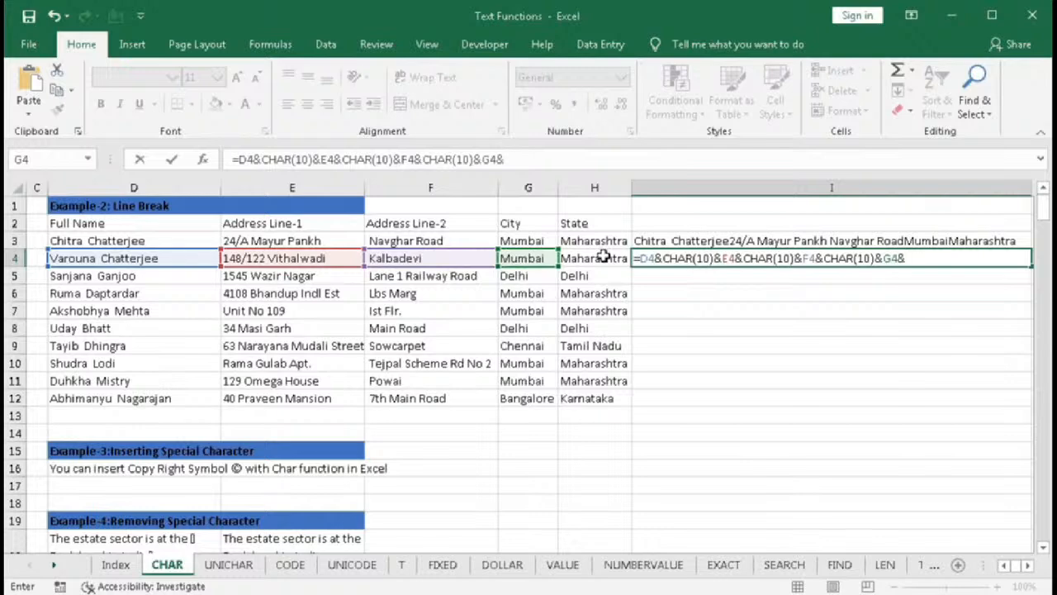
text(CHAR(10)&)
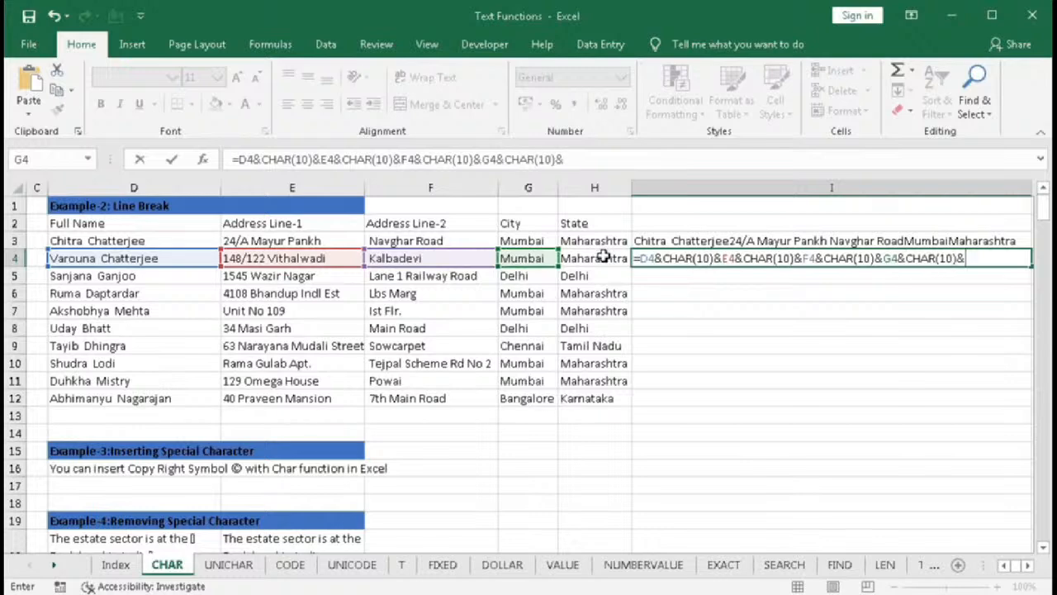
click(605, 257)
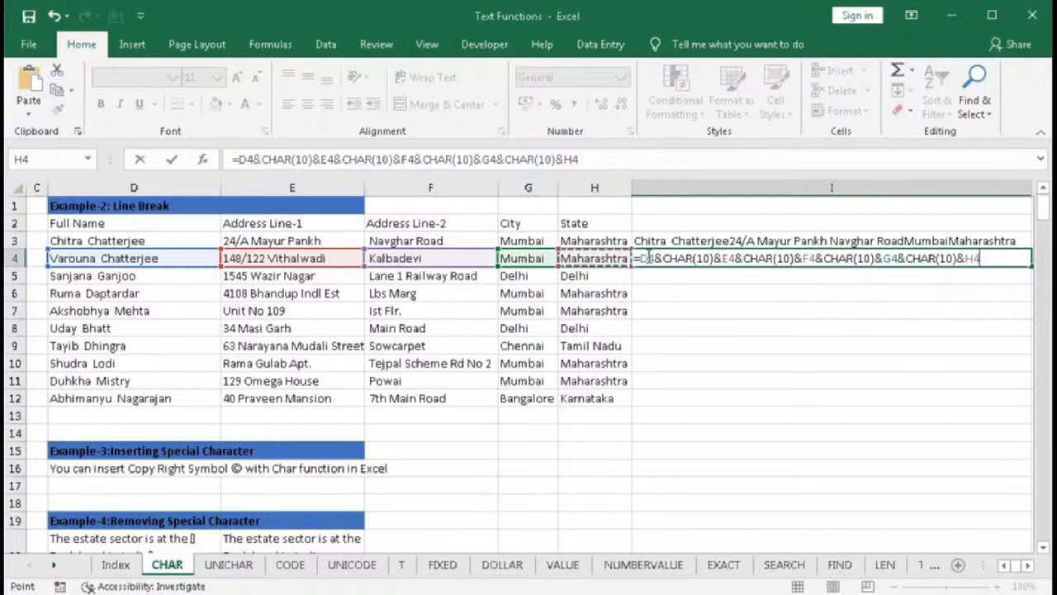
drag(642, 257, 773, 258)
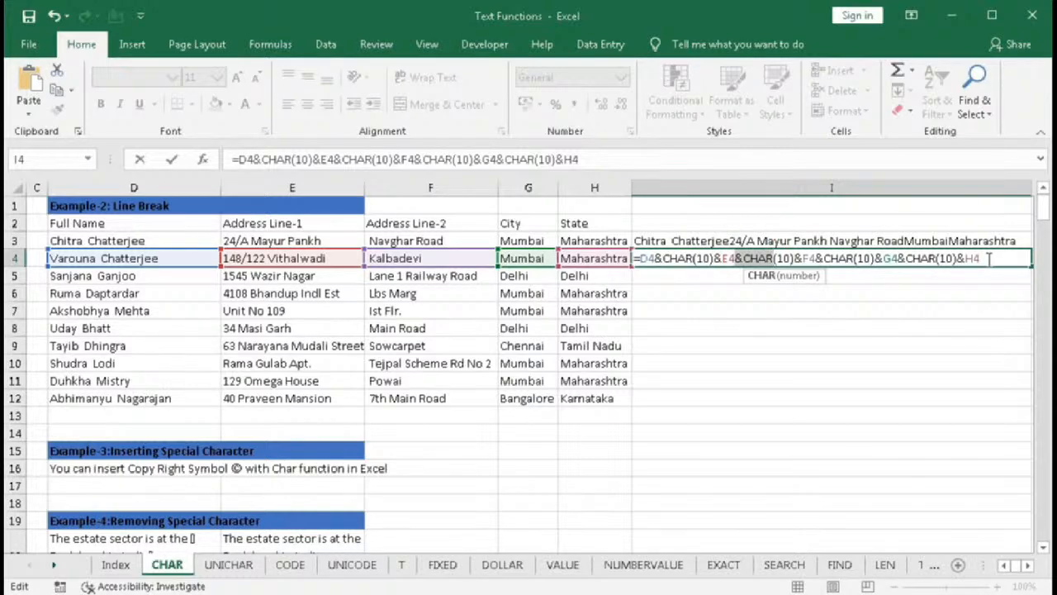
key(Return)
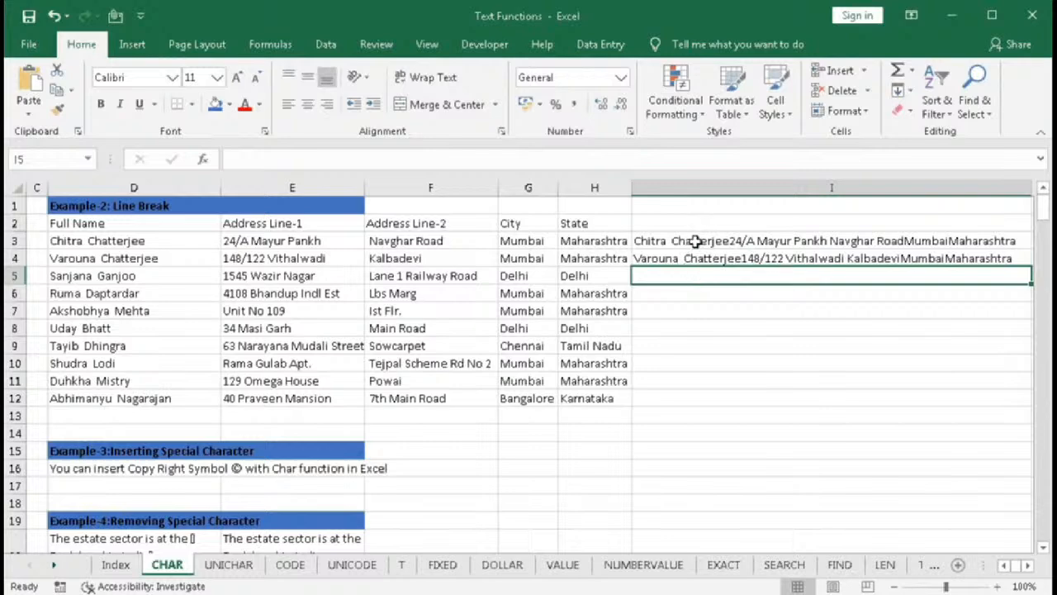
- Turn on Wrap Text for cells I3 and I4
drag(699, 240, 695, 259)
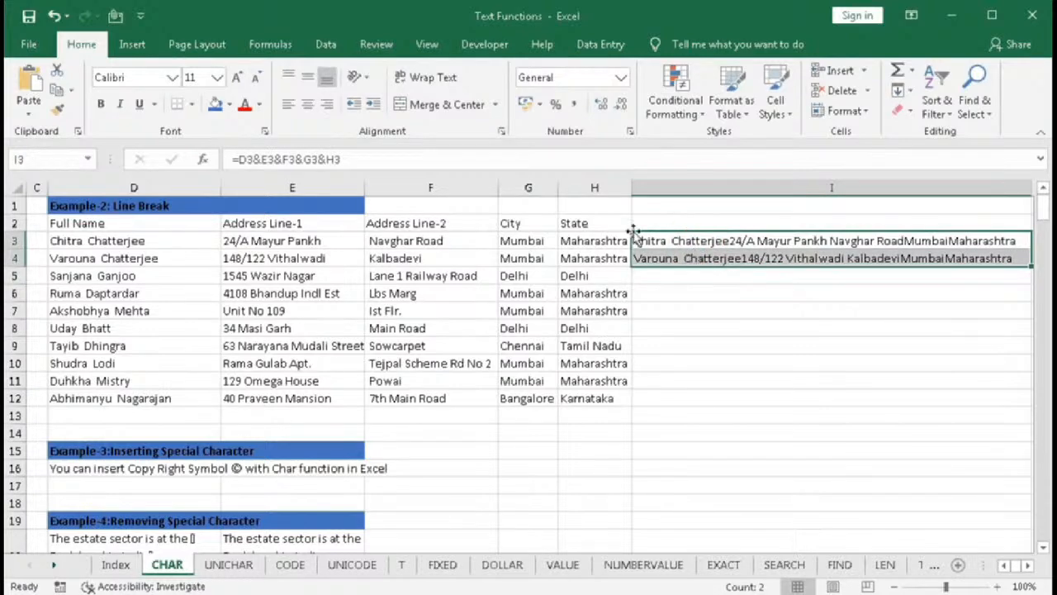
click(438, 78)
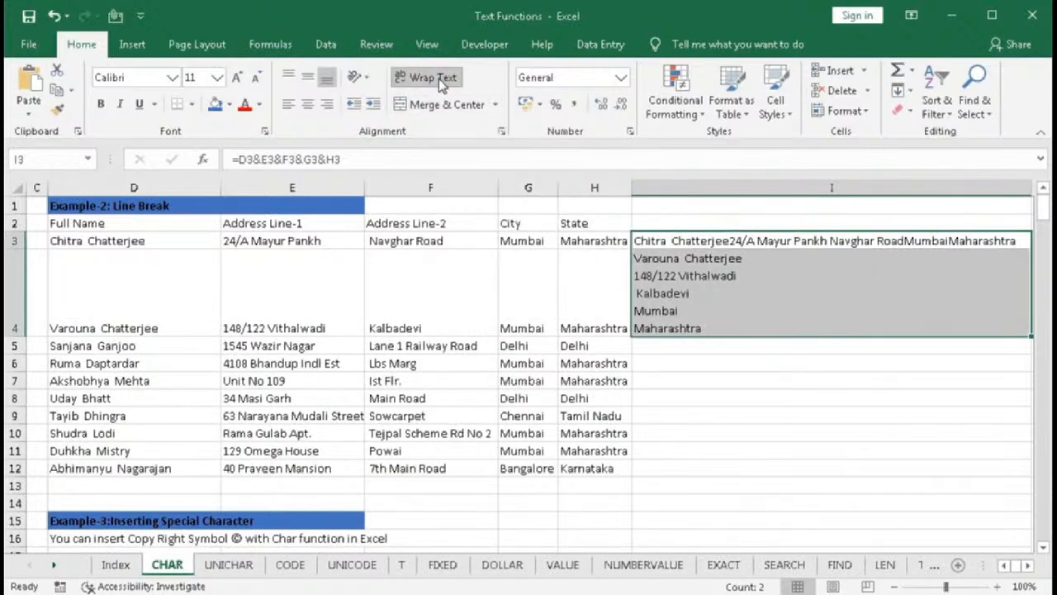
click(678, 241)
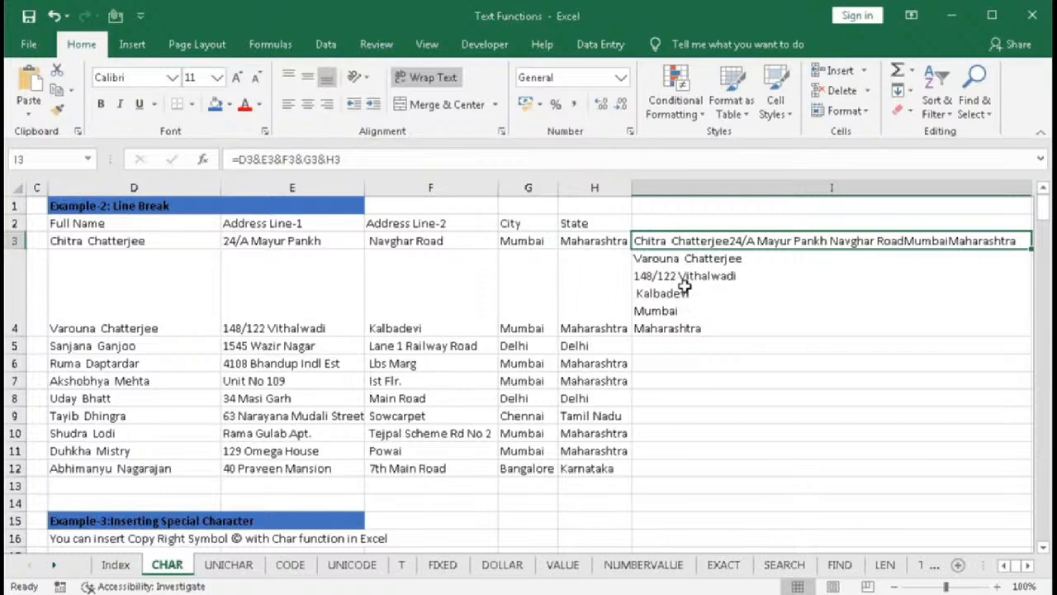
click(737, 292)
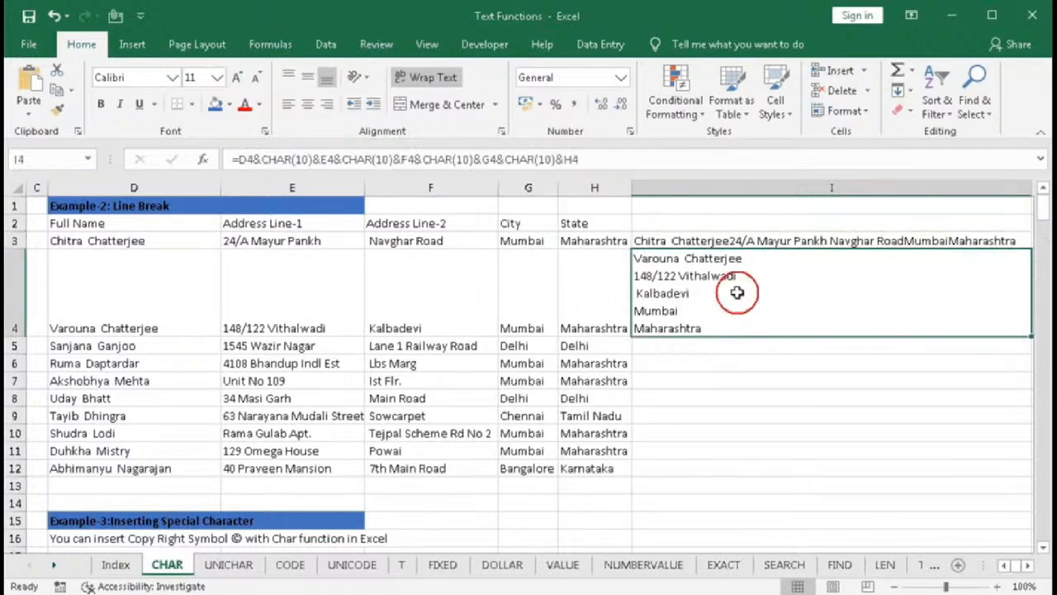
- Fill I4's line-break formula down through I12
drag(1024, 336, 1012, 478)
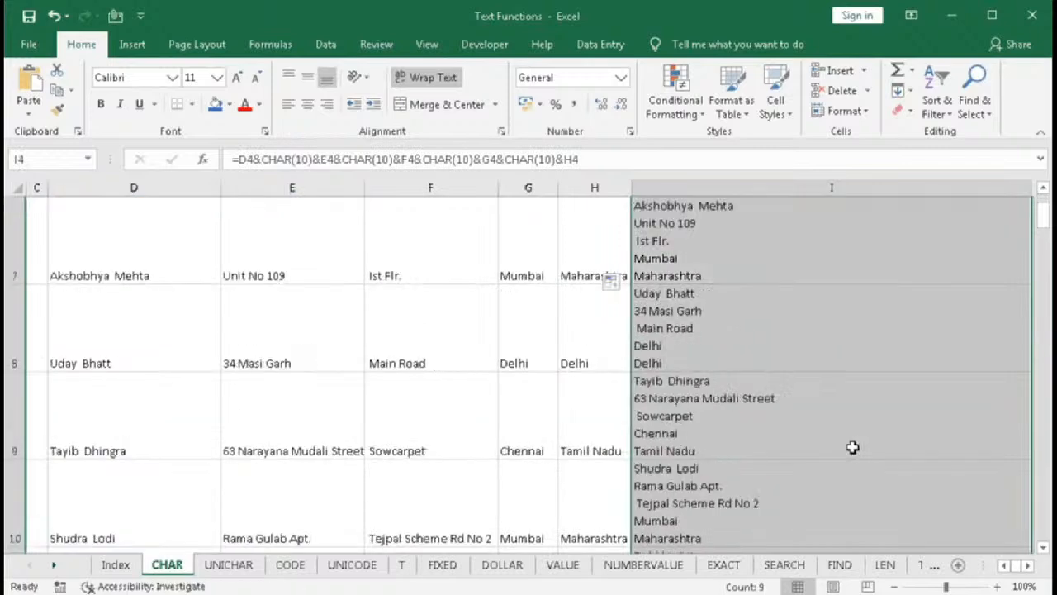
scroll(853, 446, down, 1)
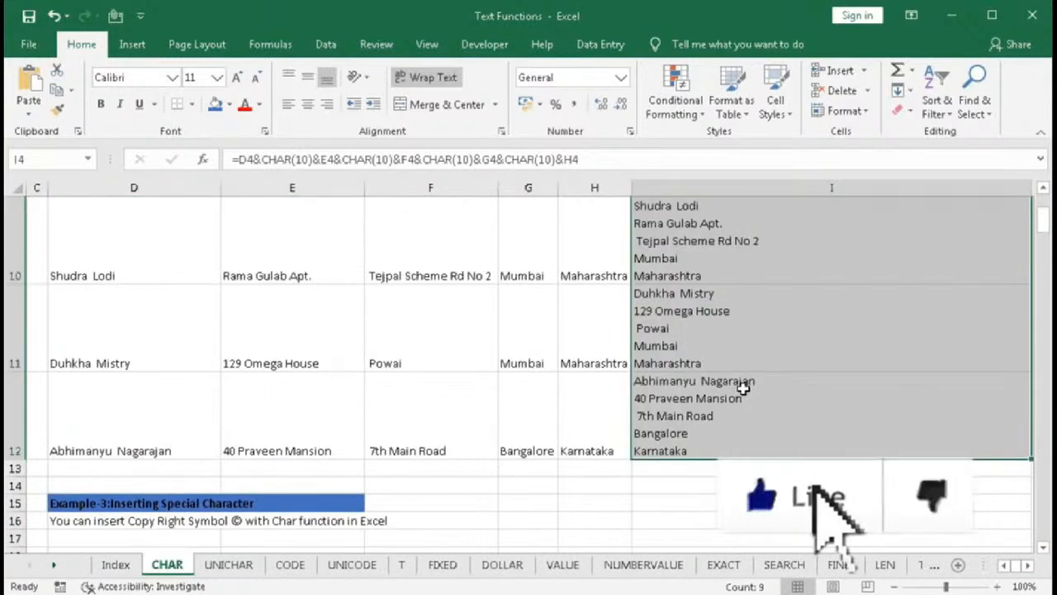
scroll(731, 382, down, 1)
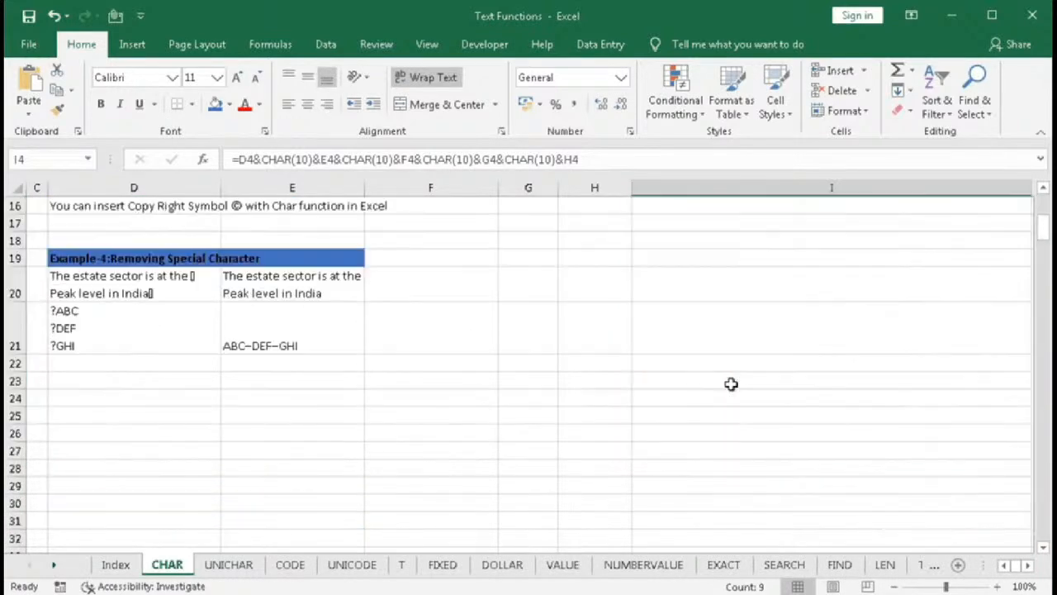
scroll(731, 383, up, 1)
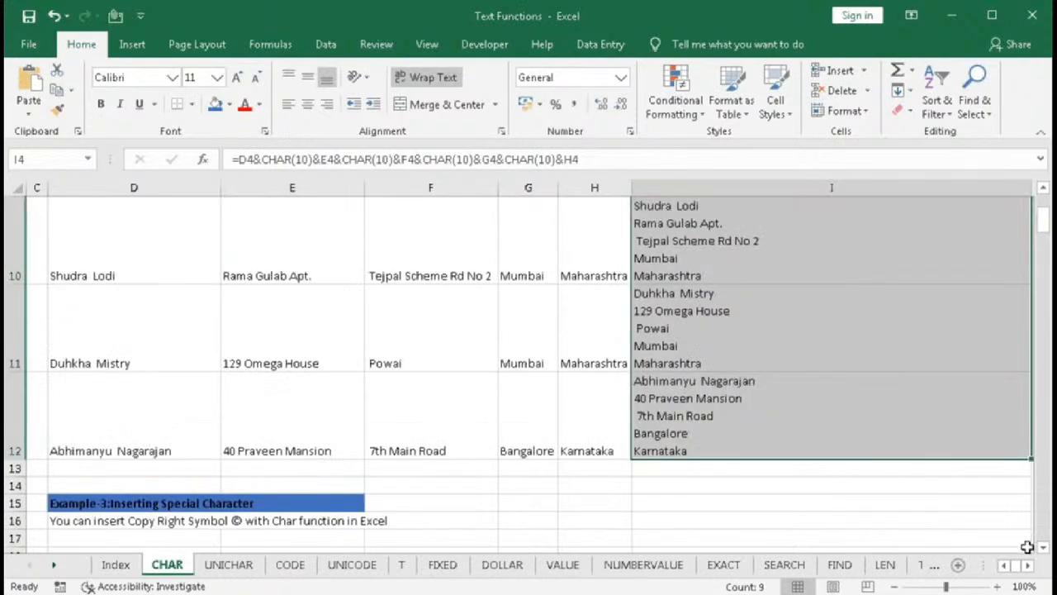
scroll(731, 382, down, 1)
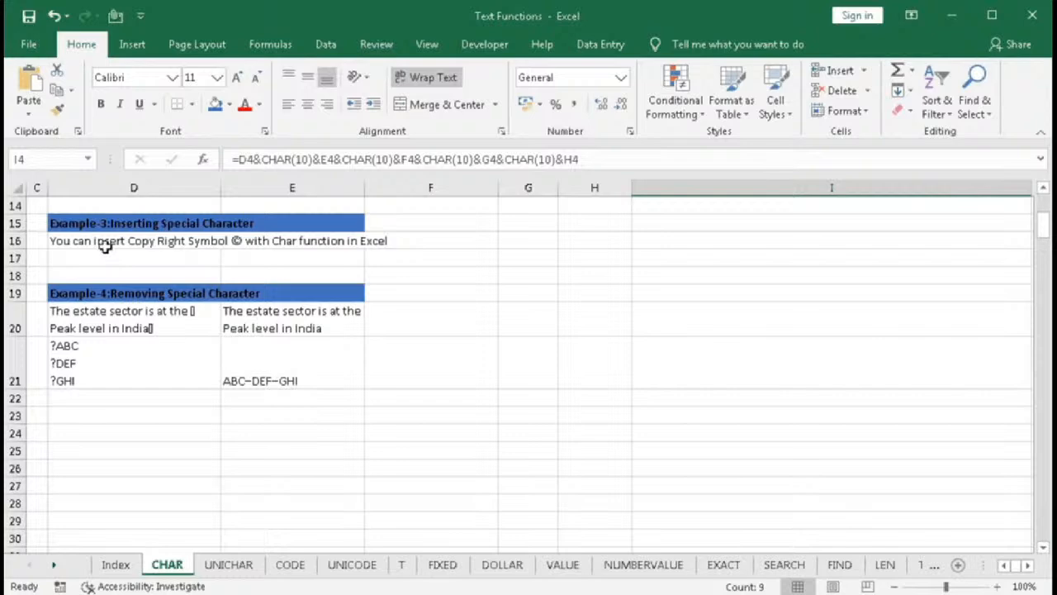
- Browse the code and character list in columns A and B around codes 140 to 170
click(1005, 568)
click(1005, 568)
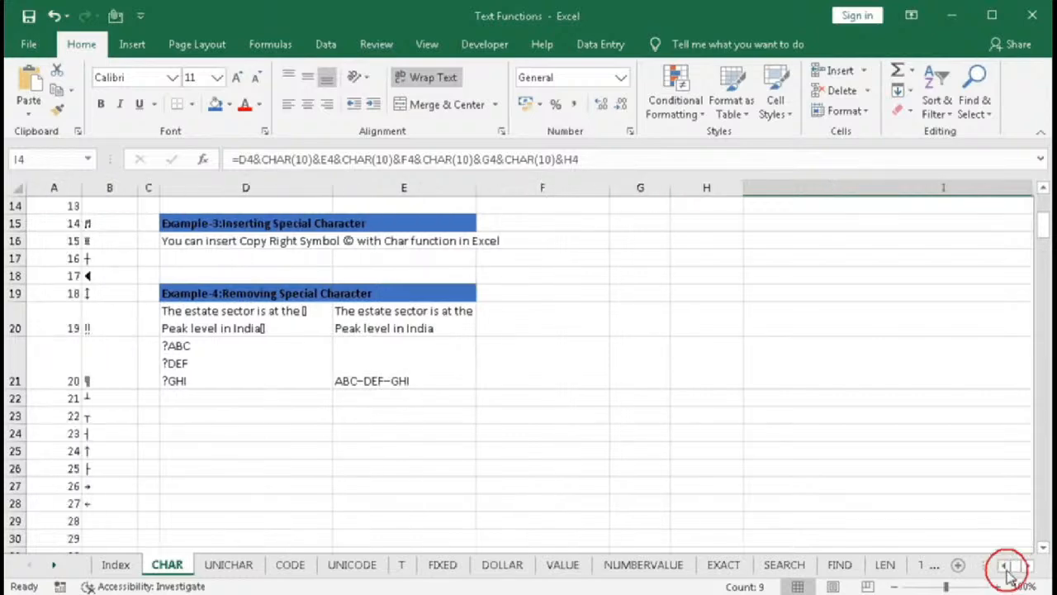
scroll(109, 335, down, 1)
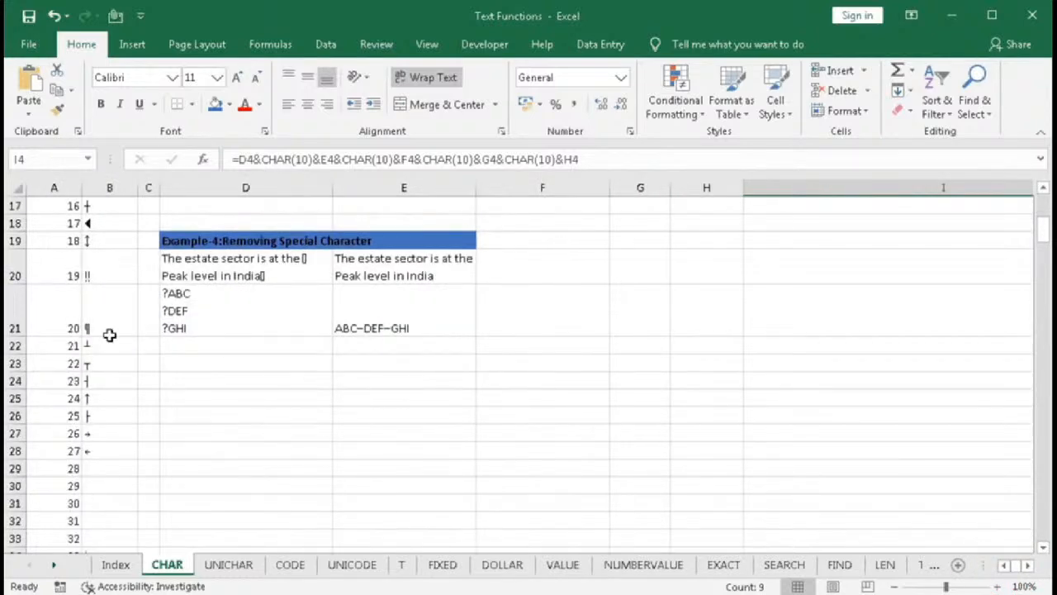
scroll(109, 335, down, 13)
scroll(147, 396, down, 8)
scroll(146, 397, down, 15)
scroll(147, 397, down, 8)
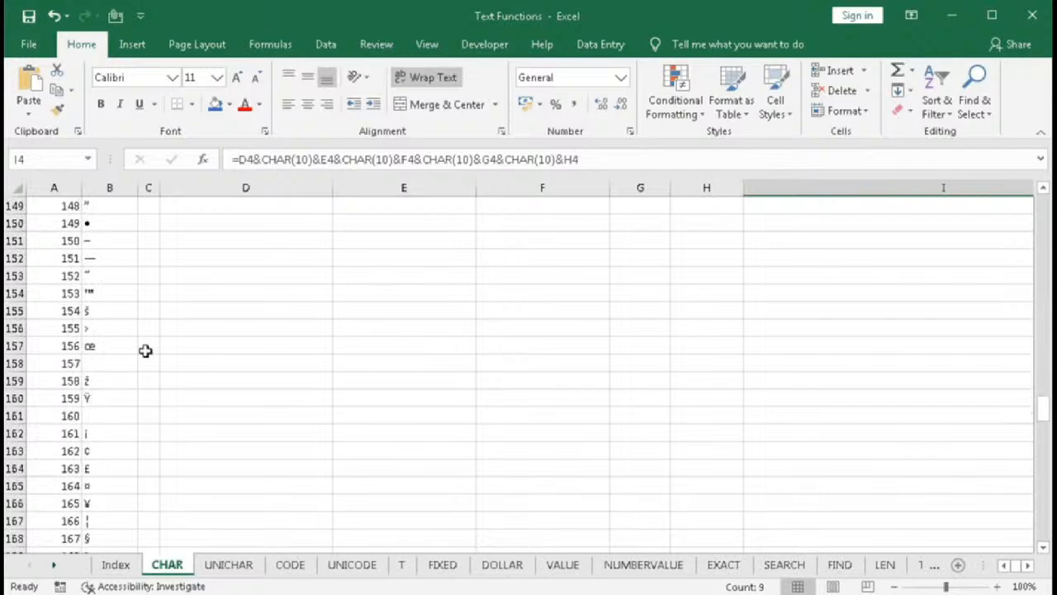
scroll(153, 363, down, 2)
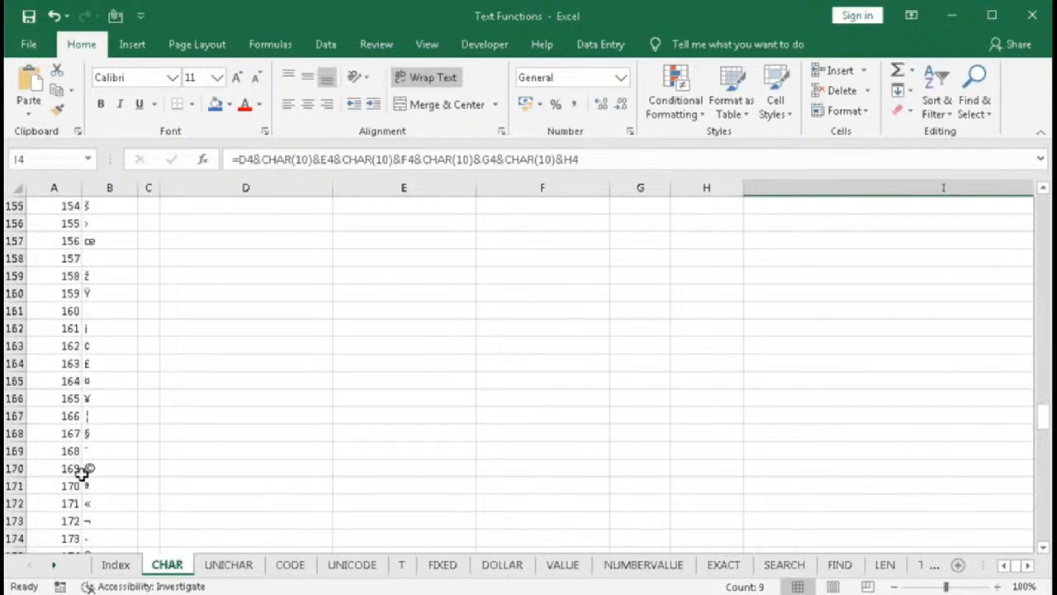
scroll(116, 474, down, 9)
scroll(116, 474, up, 10)
scroll(115, 474, up, 4)
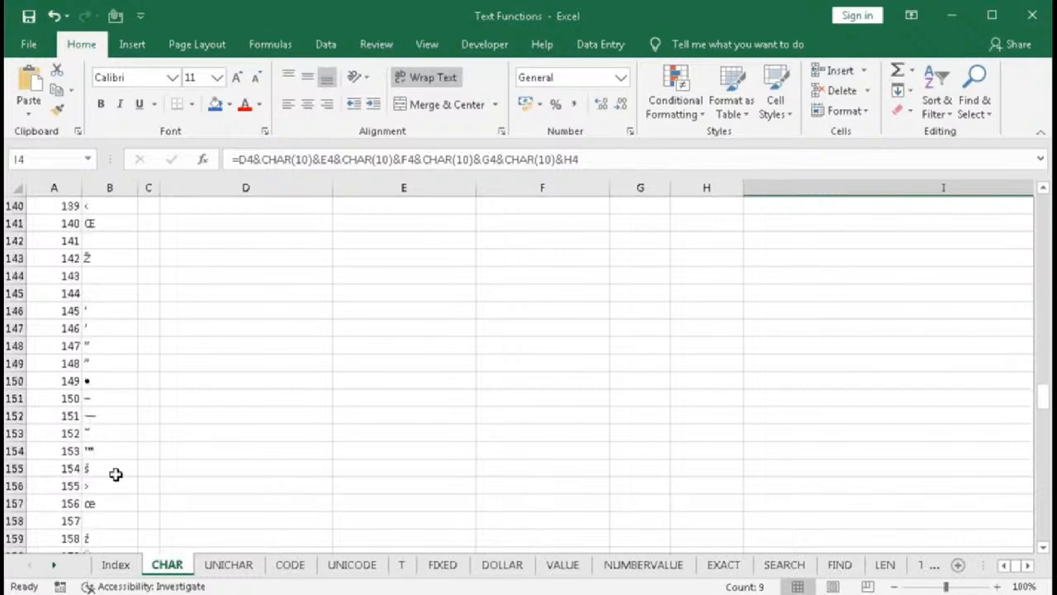
scroll(115, 474, down, 1)
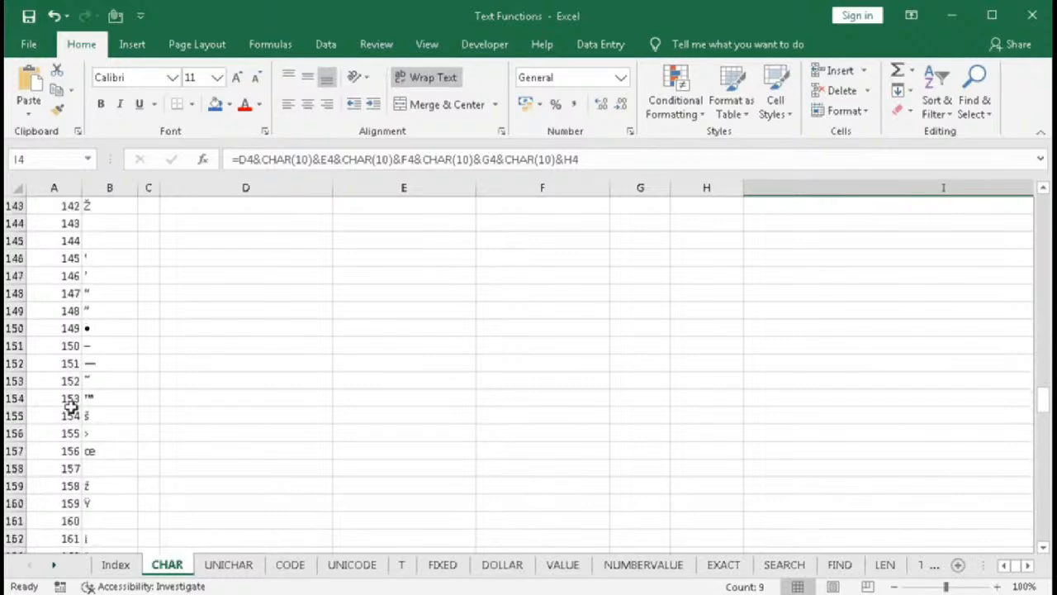
scroll(422, 431, up, 5)
drag(1042, 380, 1042, 216)
scroll(865, 314, down, 2)
click(247, 240)
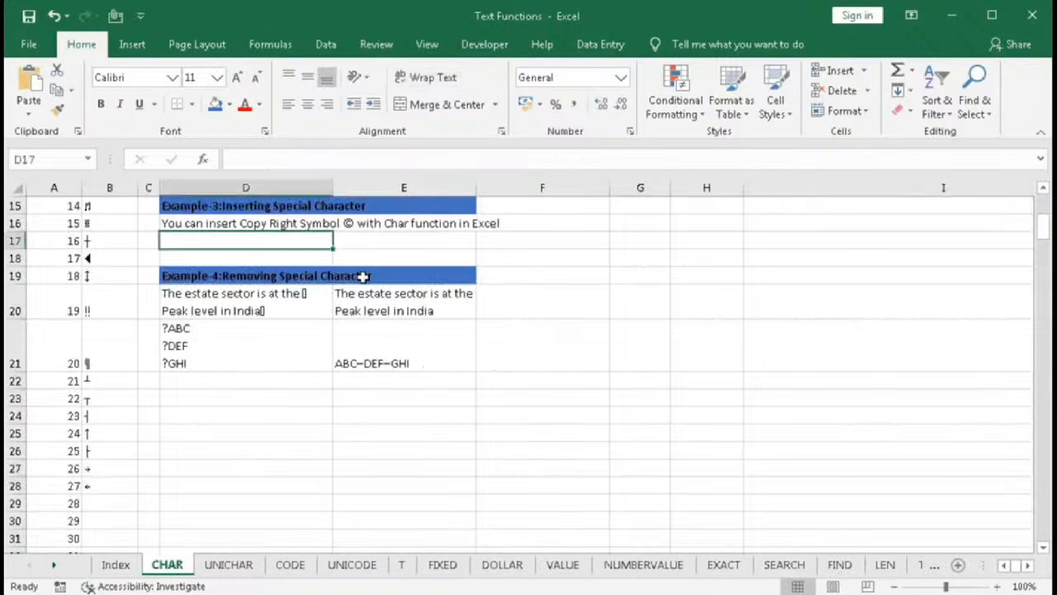
text(You)
key(BackSpace)
key(BackSpace)
key(BackSpace)
key(BackSpace)
key(BackSpace)
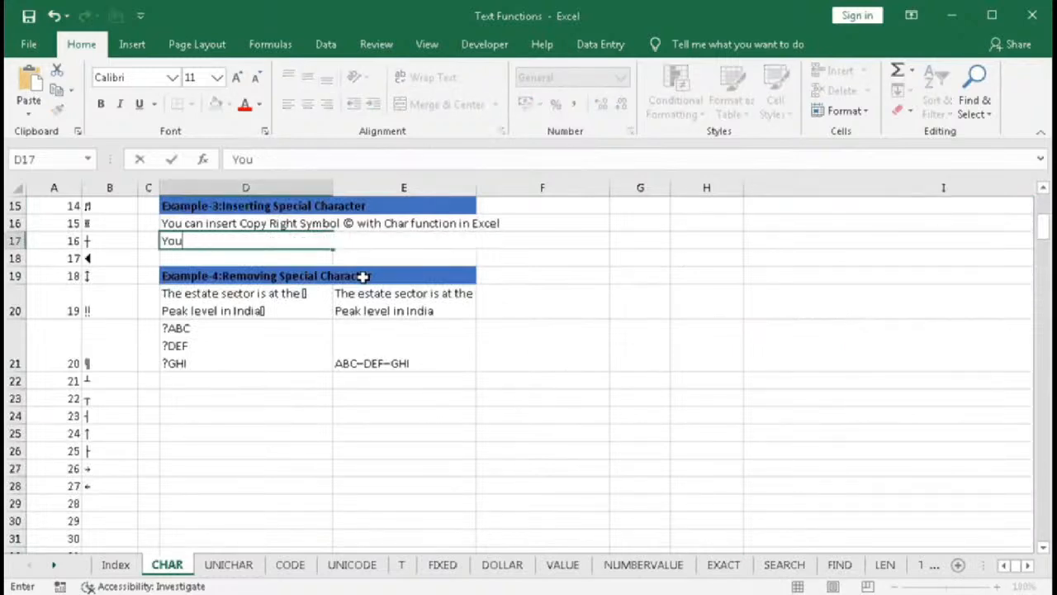
- In D17, start a formula with the text "You can use Trade Mark Symbol "
text(=")
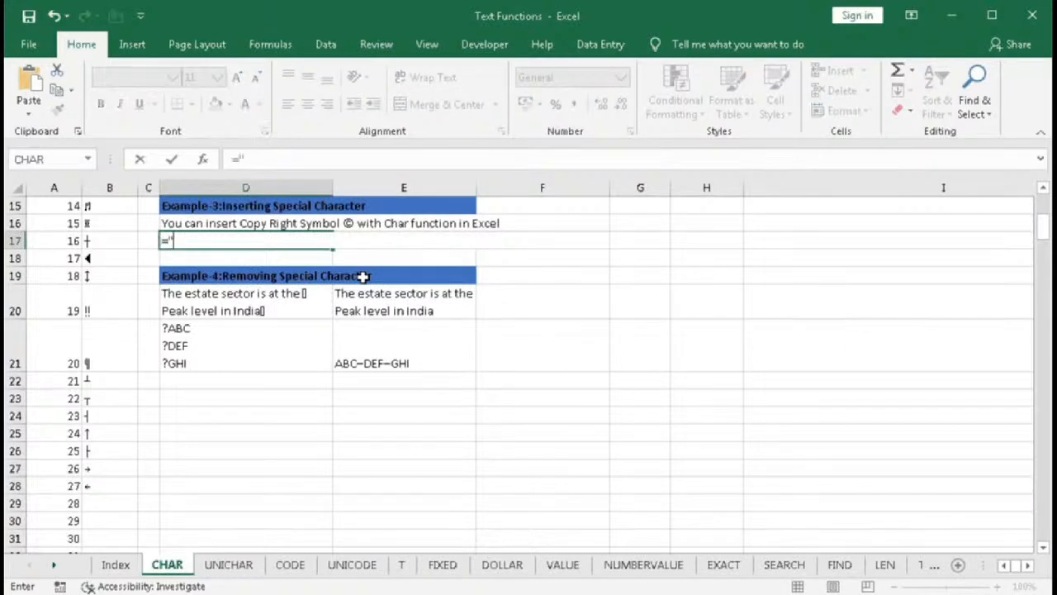
text(You can use)
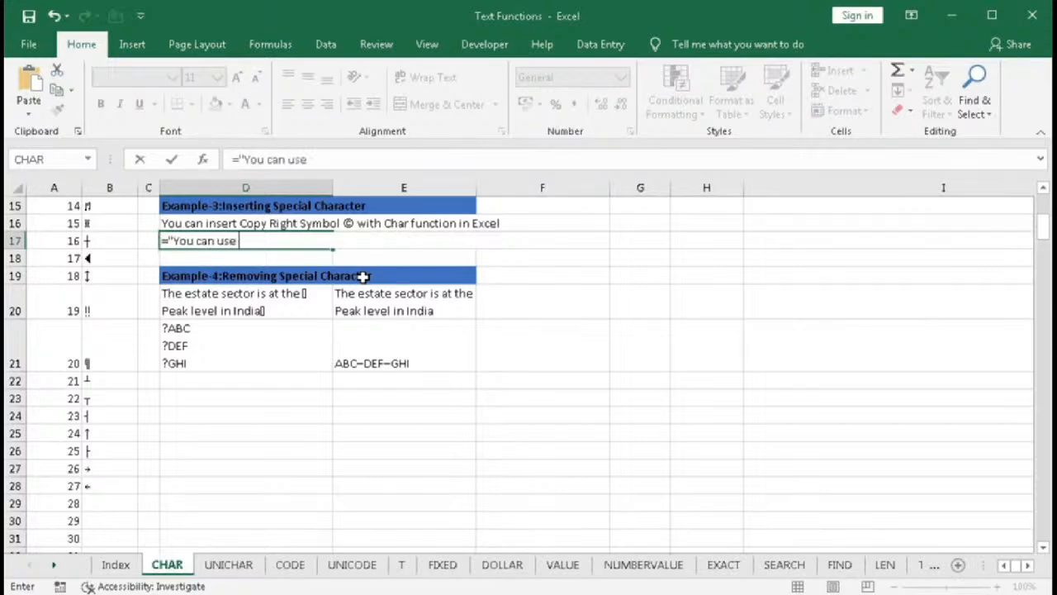
text( Trade Ma)
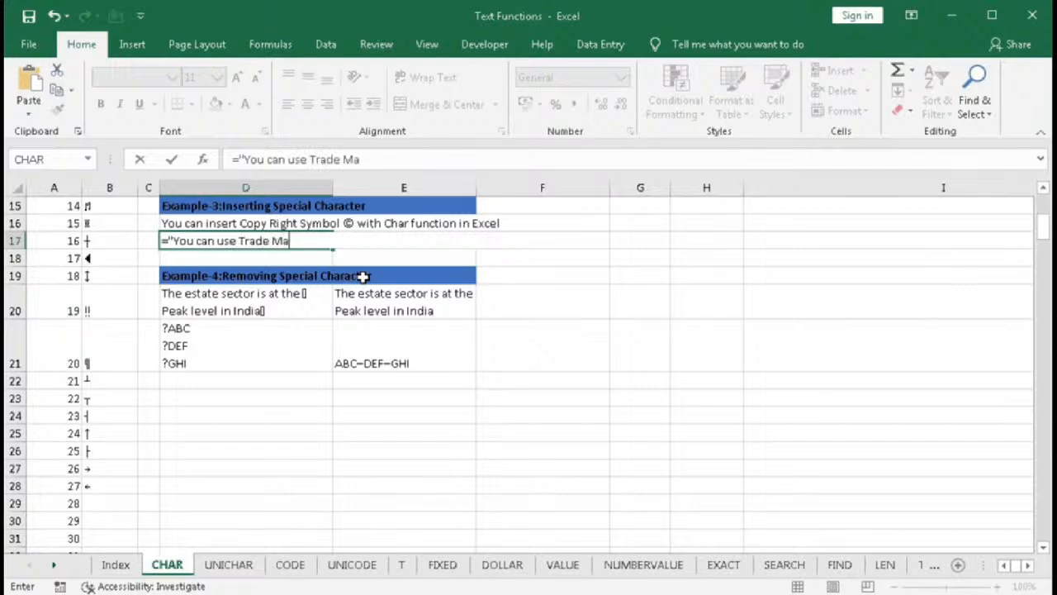
text(rk Symbol)
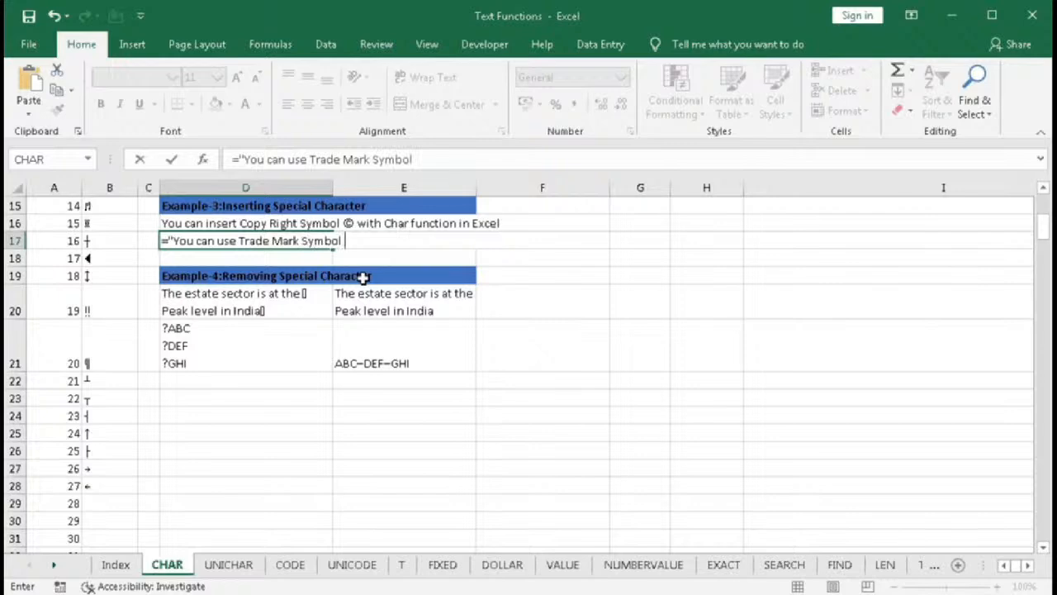
text( "&char)
- Append &CHAR(153) to D17's formula
key(Tab)
text(153))
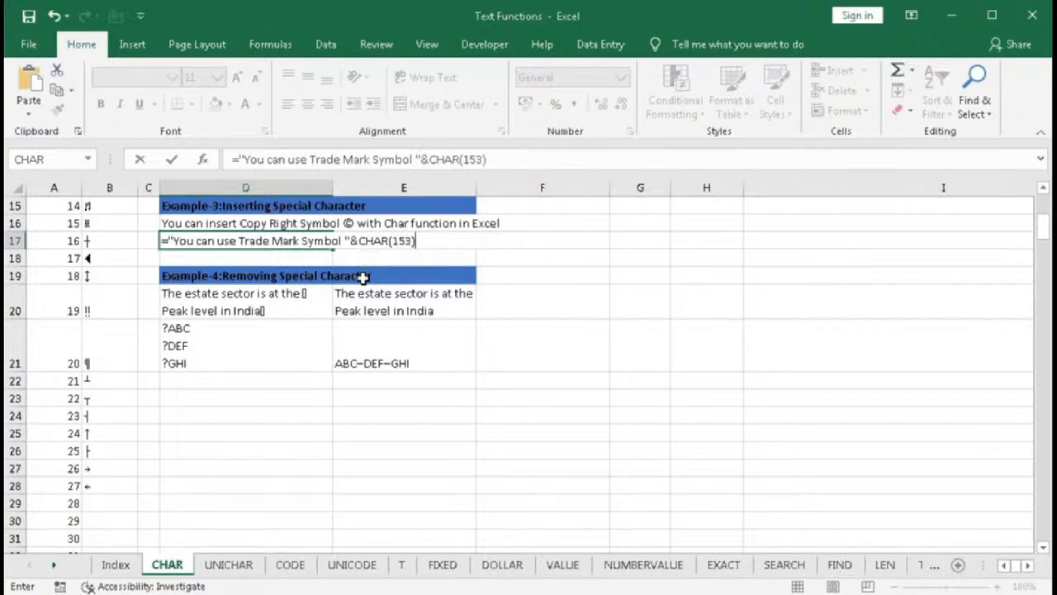
text(&"with)
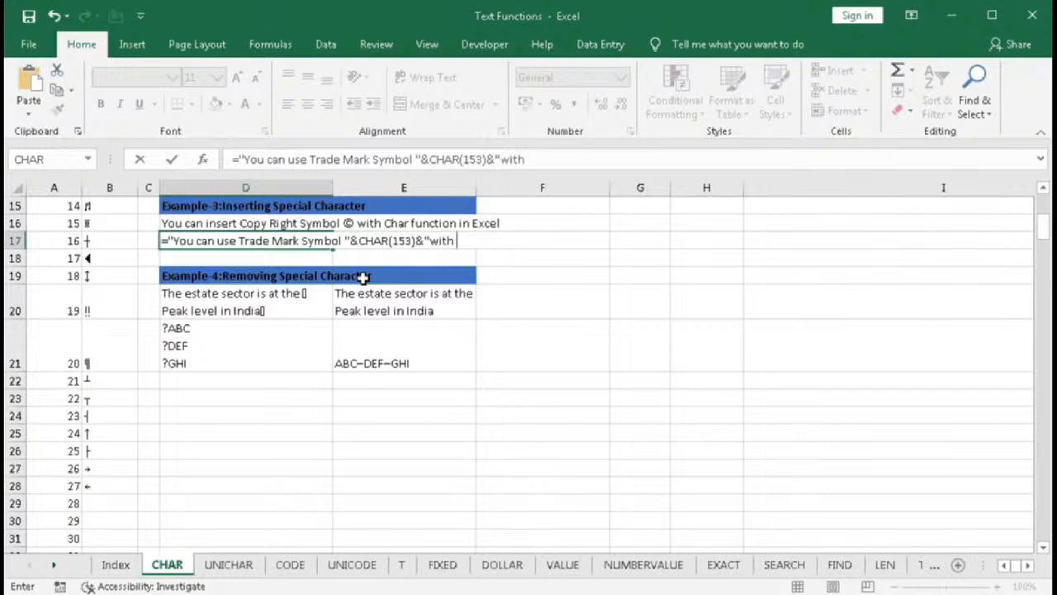
- Complete D17's formula by appending &" with function in Excel." and enter it
click(433, 240)
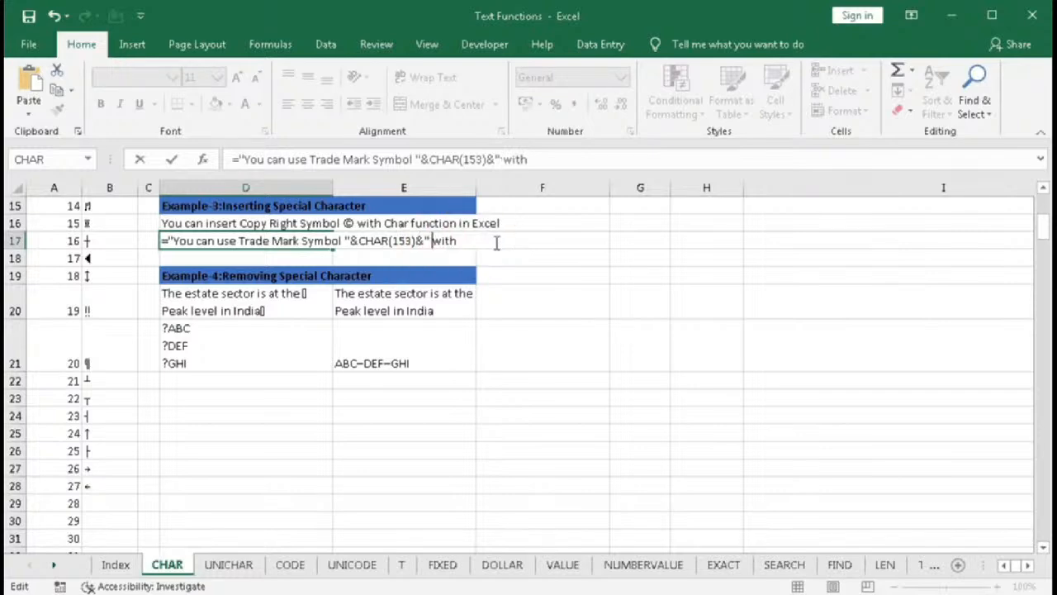
text(function in Excel)
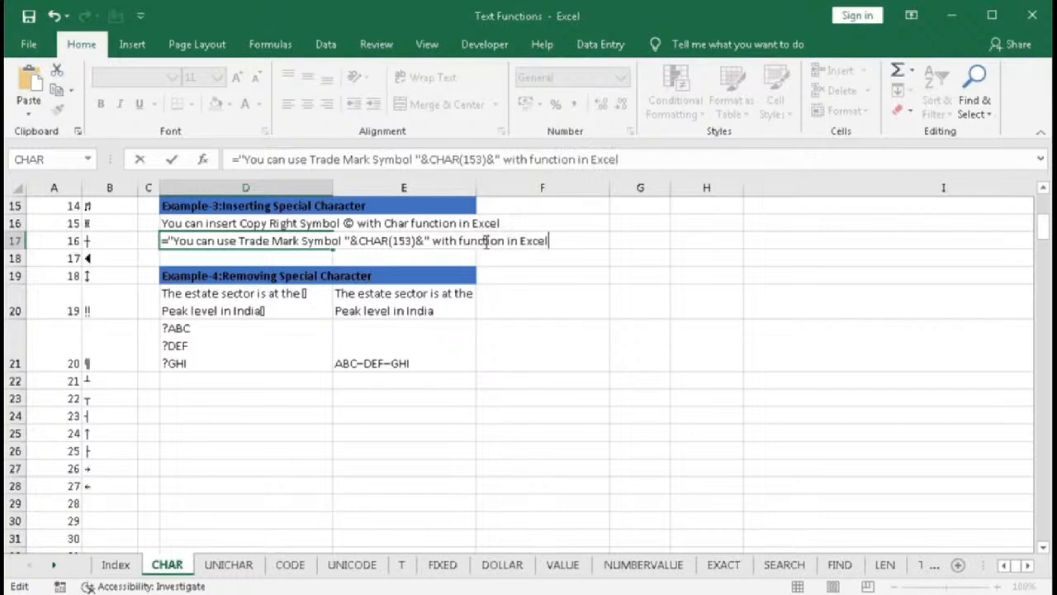
text(.")
key(Return)
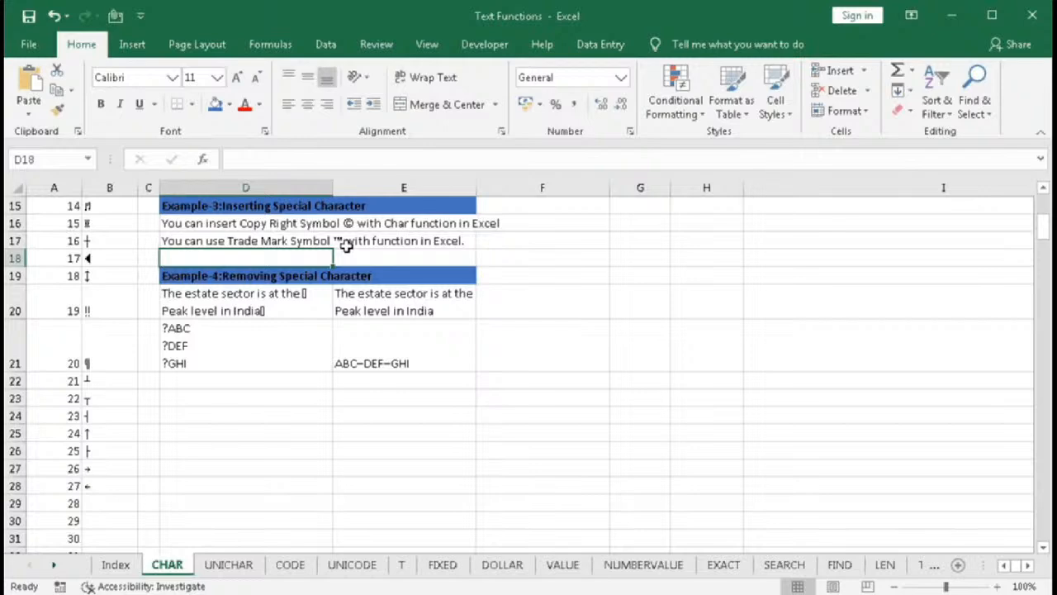
- In F20, start a SUBSTITUTE formula using D20 as the text argument
drag(221, 302, 217, 326)
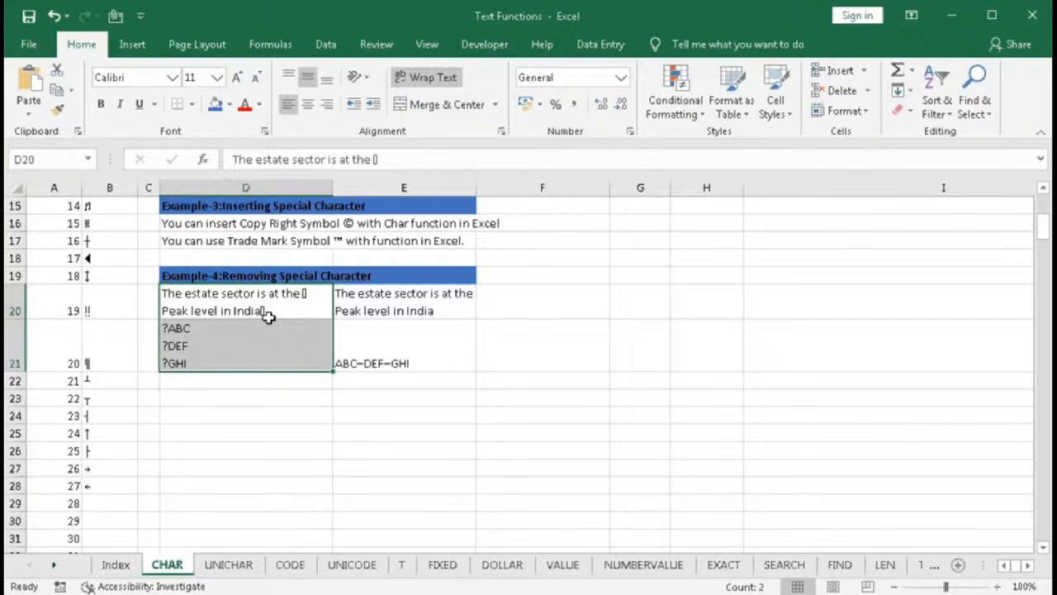
click(299, 303)
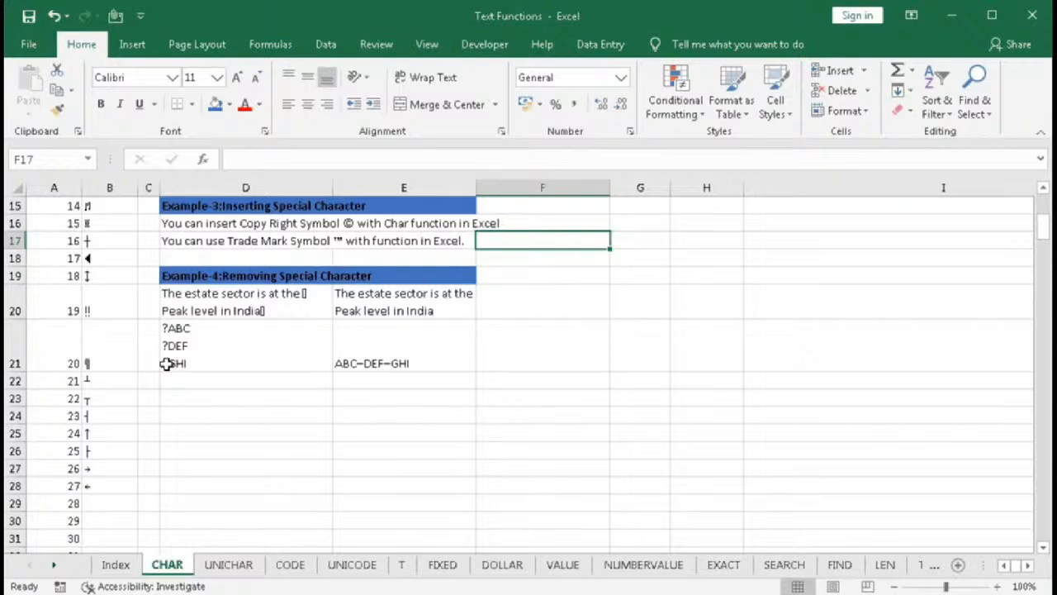
click(513, 307)
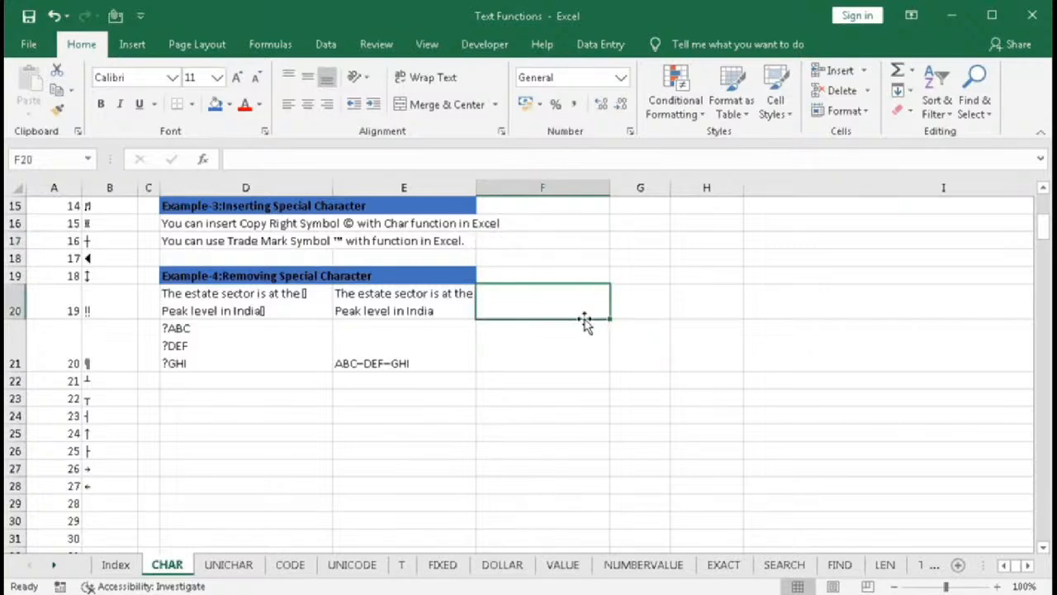
text(=s)
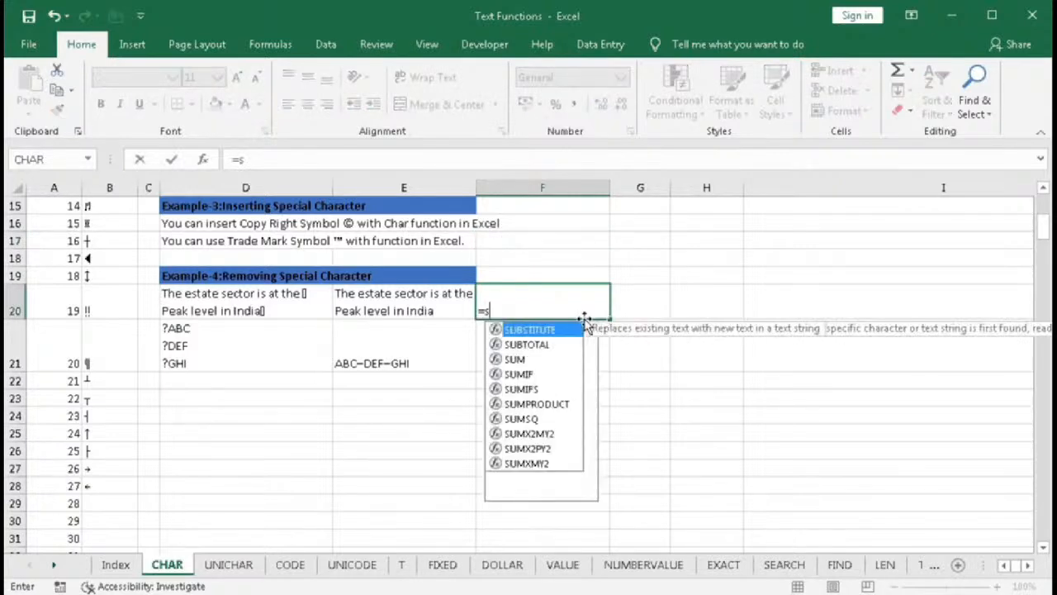
key(Tab)
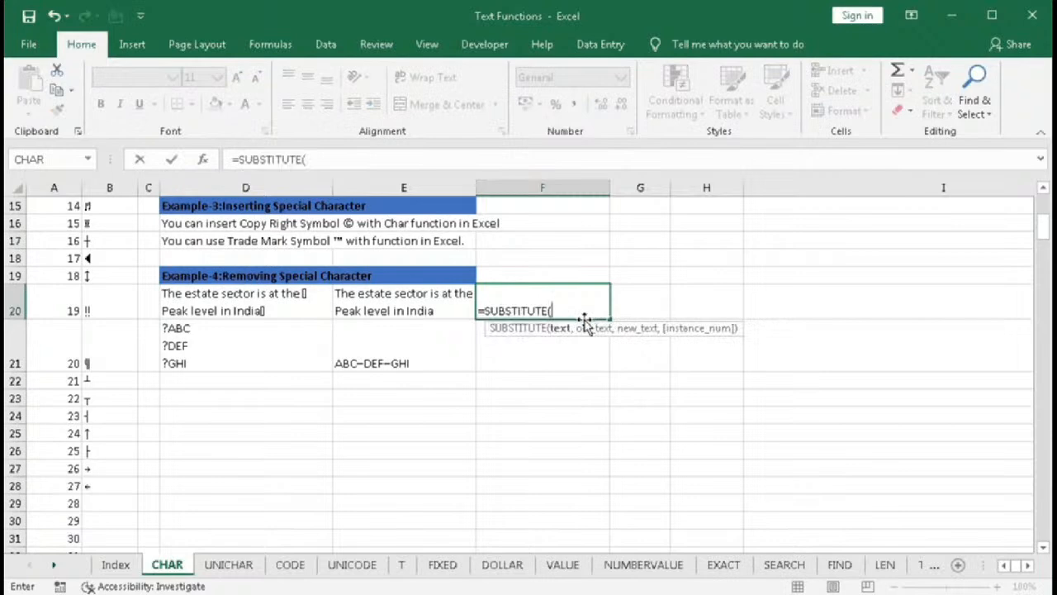
click(273, 311)
text(,)
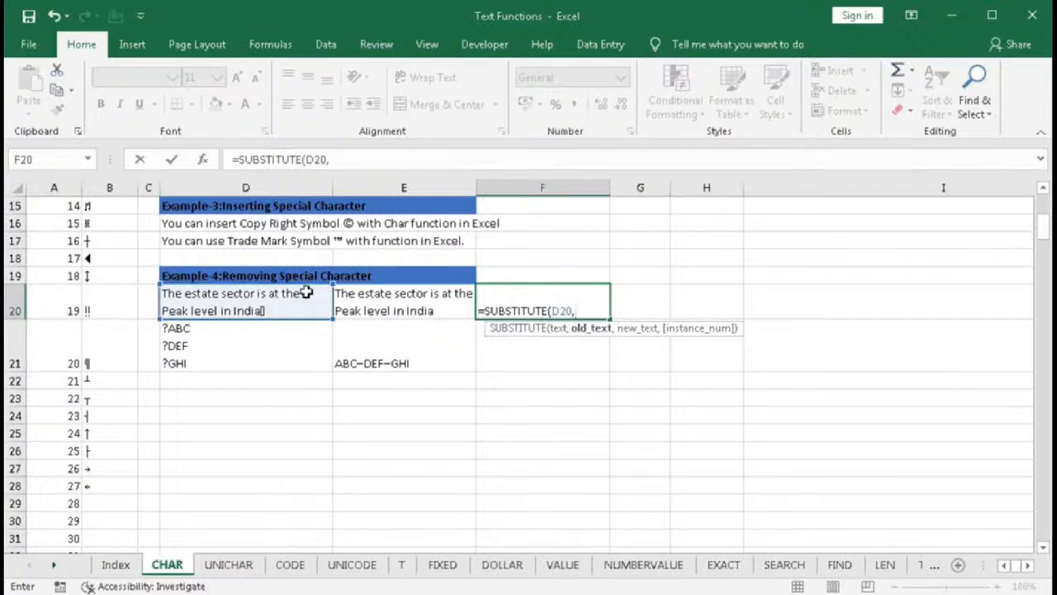
- Finish F20's formula as =SUBSTITUTE(D20,CHAR(127),"") to remove the special character, and enter it
scroll(124, 443, down, 10)
scroll(124, 442, down, 10)
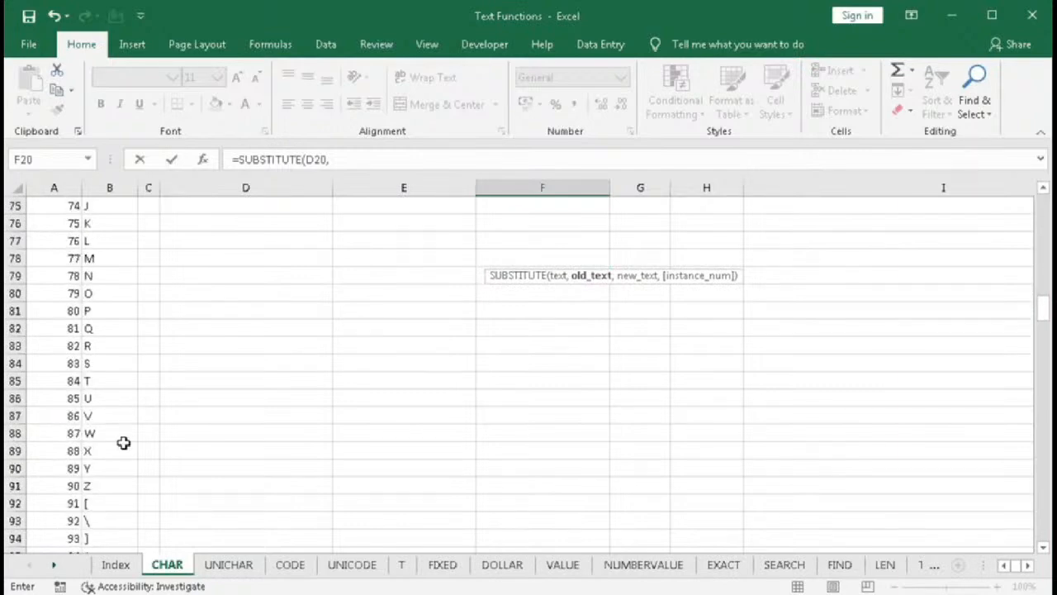
scroll(123, 443, down, 10)
scroll(124, 442, down, 3)
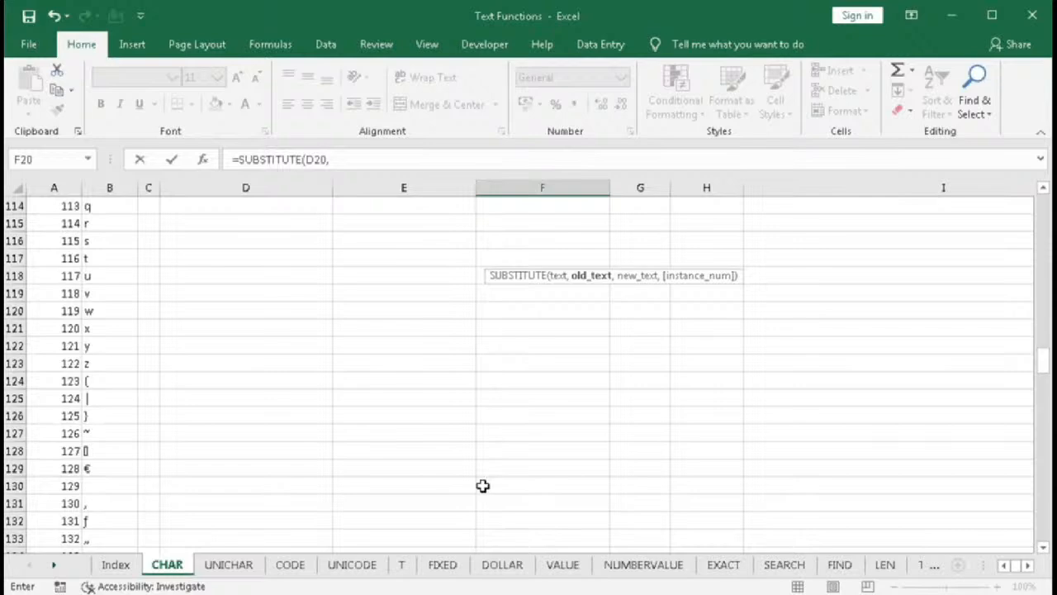
scroll(483, 485, up, 20)
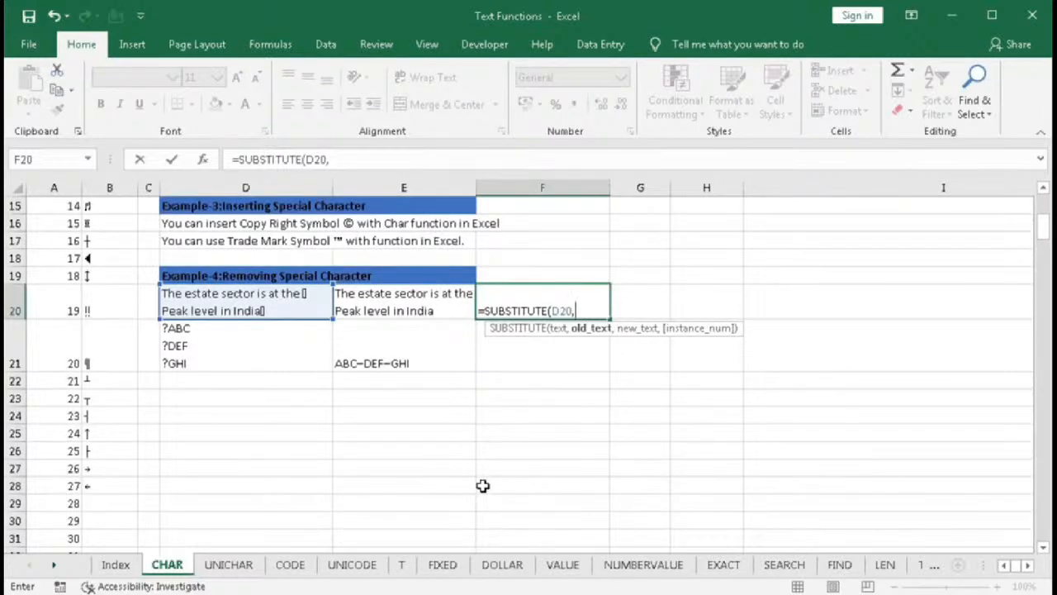
text(cha)
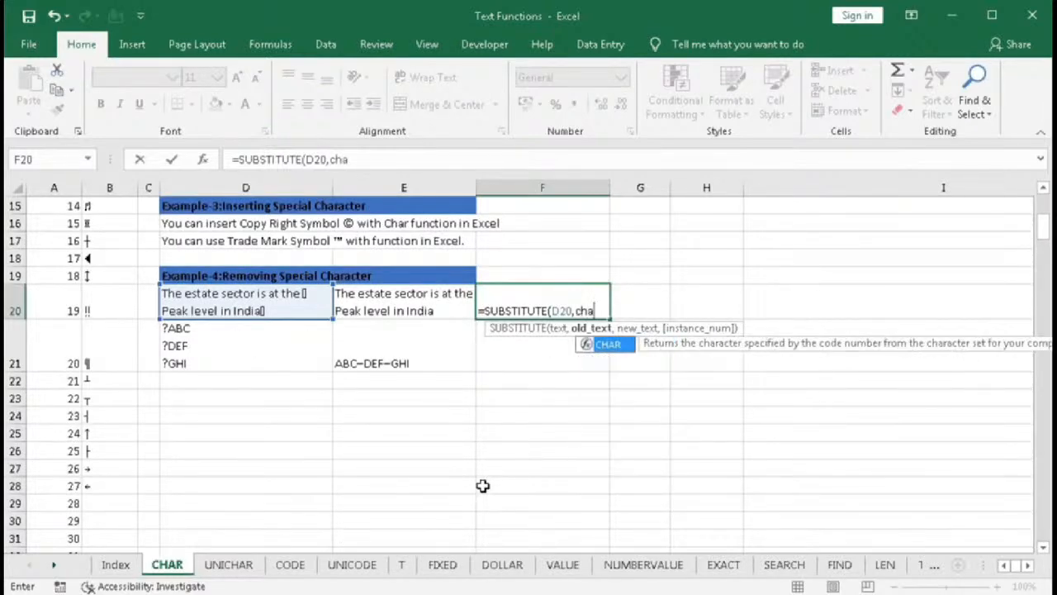
key(Tab)
text(127))
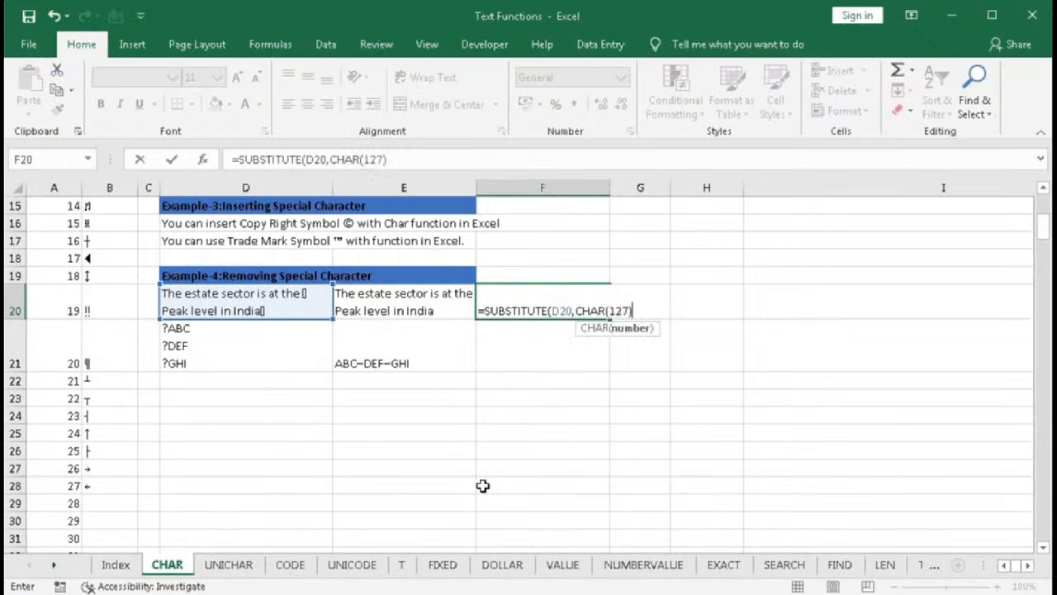
text(,)
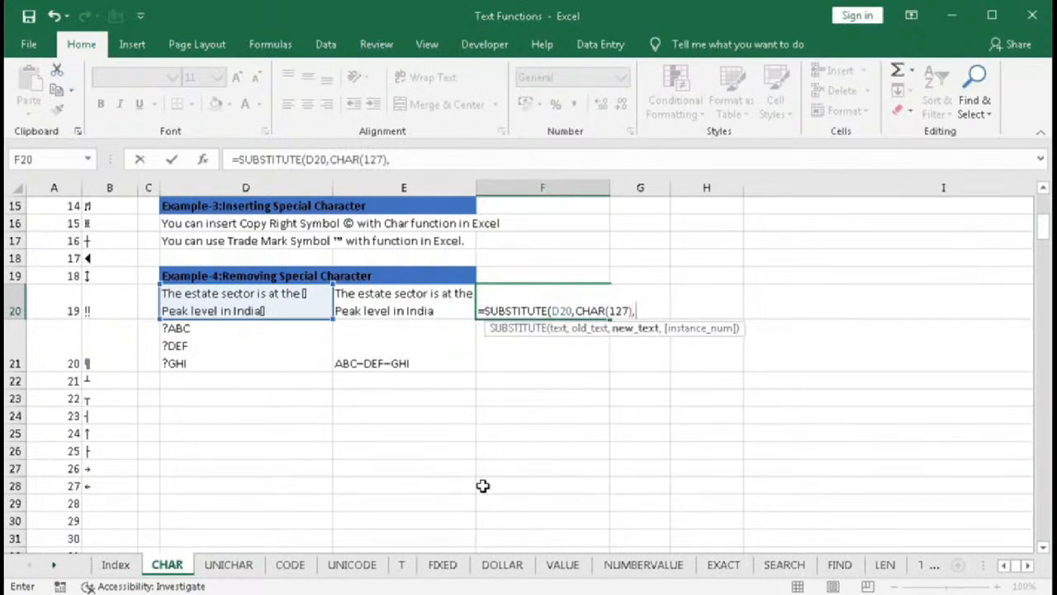
text("")
key(Return)
click(569, 314)
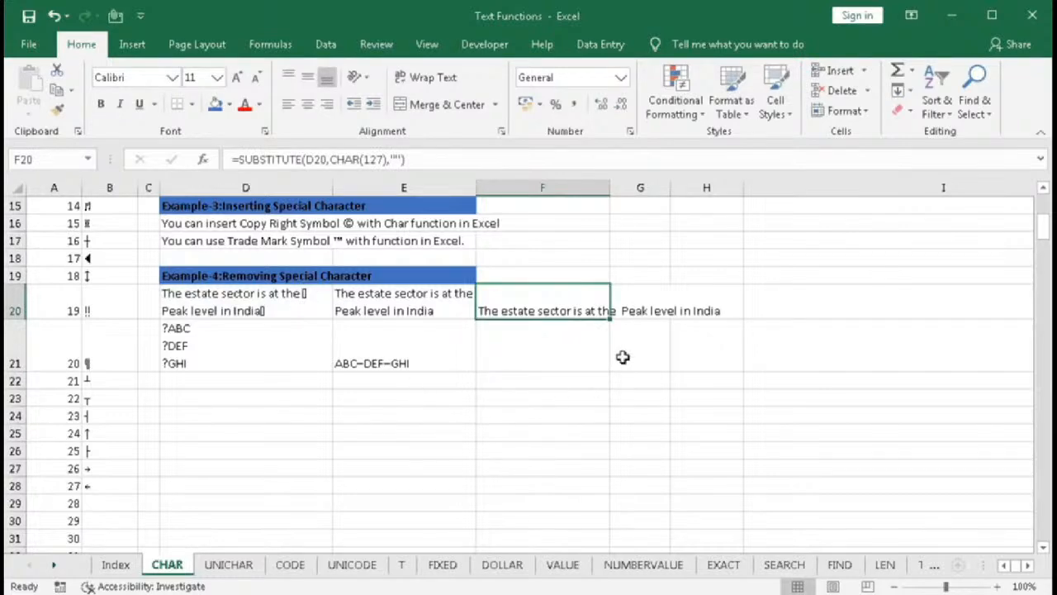
click(652, 395)
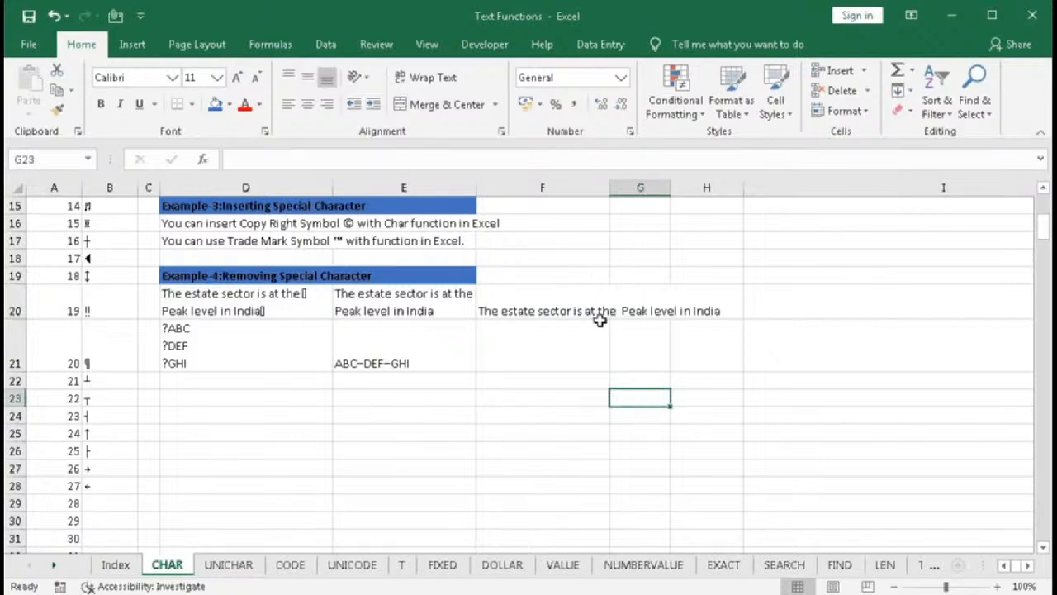
- Wrap F20's formula in TRIM, making it =TRIM(SUBSTITUTE(D20,CHAR(127),""))
click(545, 305)
double_click(527, 307)
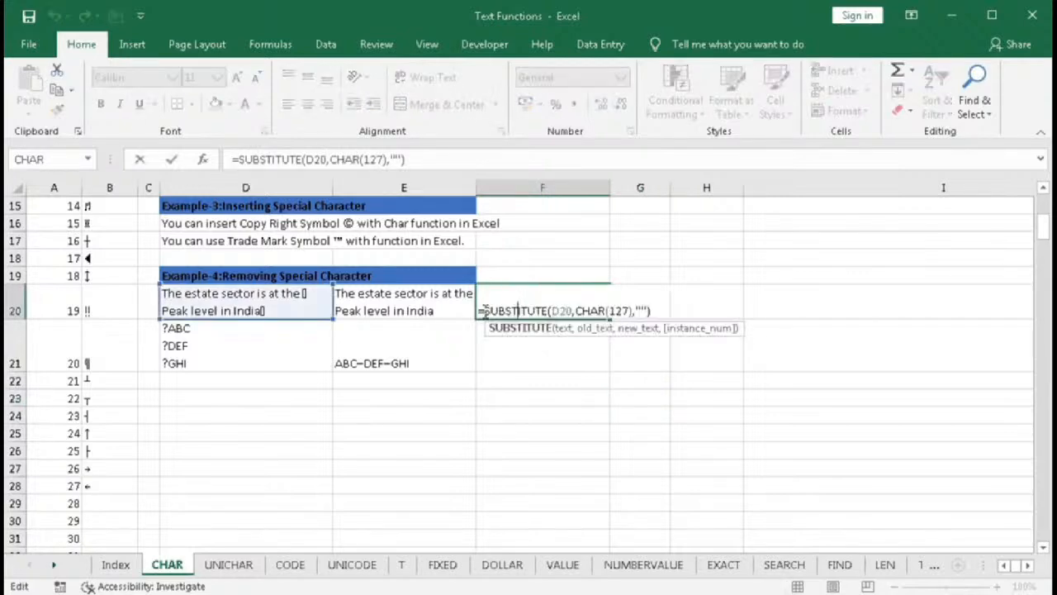
key(Home)
key(Right)
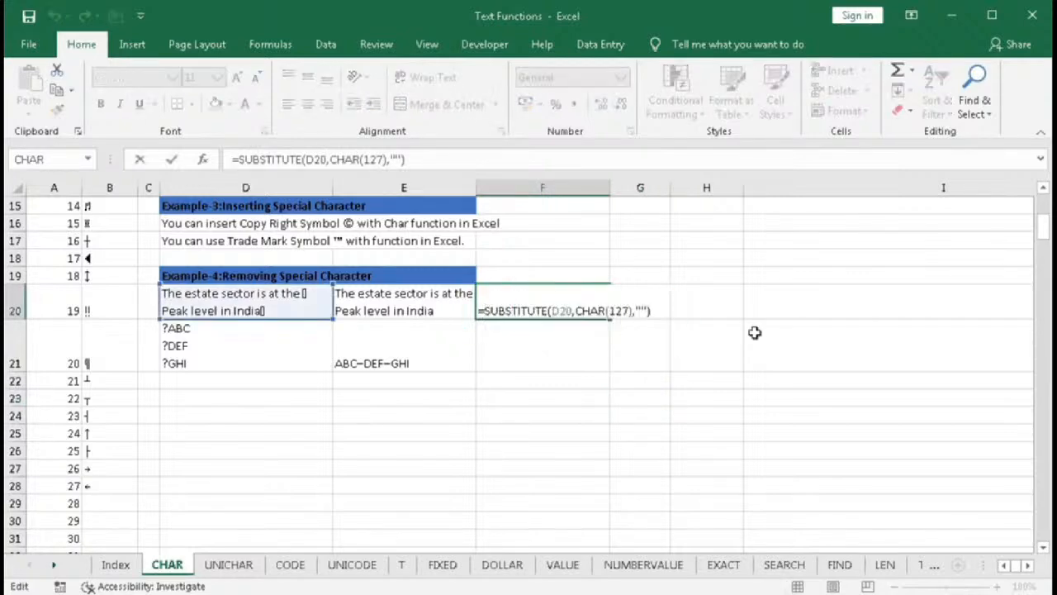
text(tri)
key(Tab)
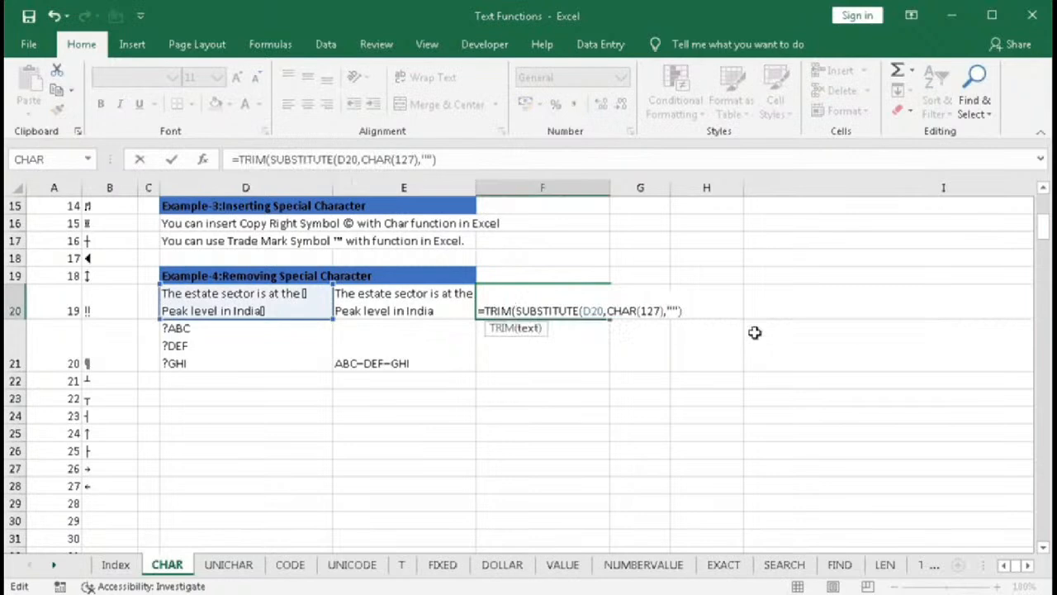
key(End)
text())
key(Return)
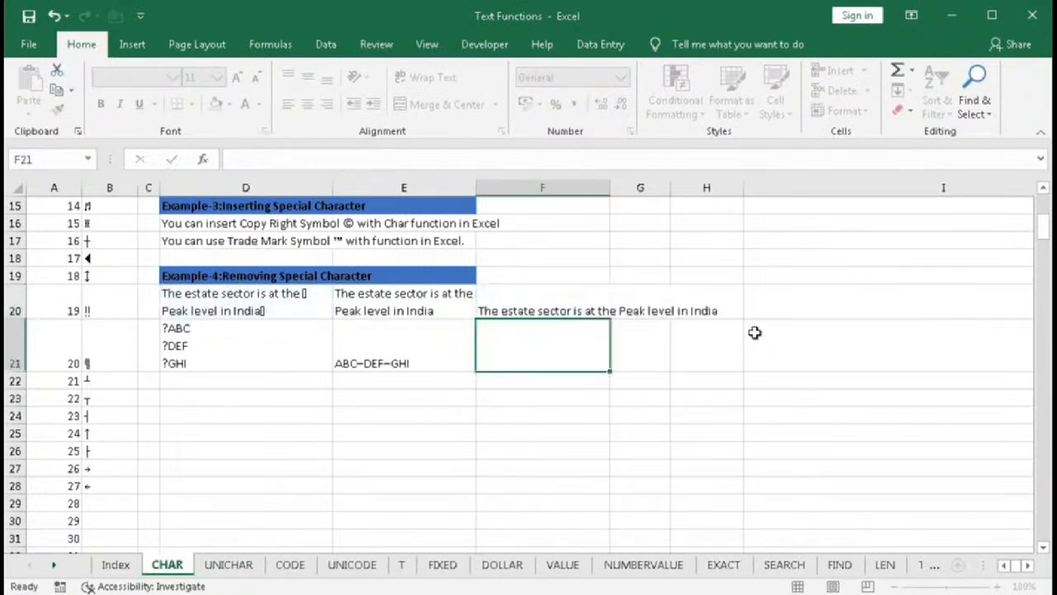
- Examine the cells with special characters and the code list in columns A and B around codes 57 to 158
click(685, 429)
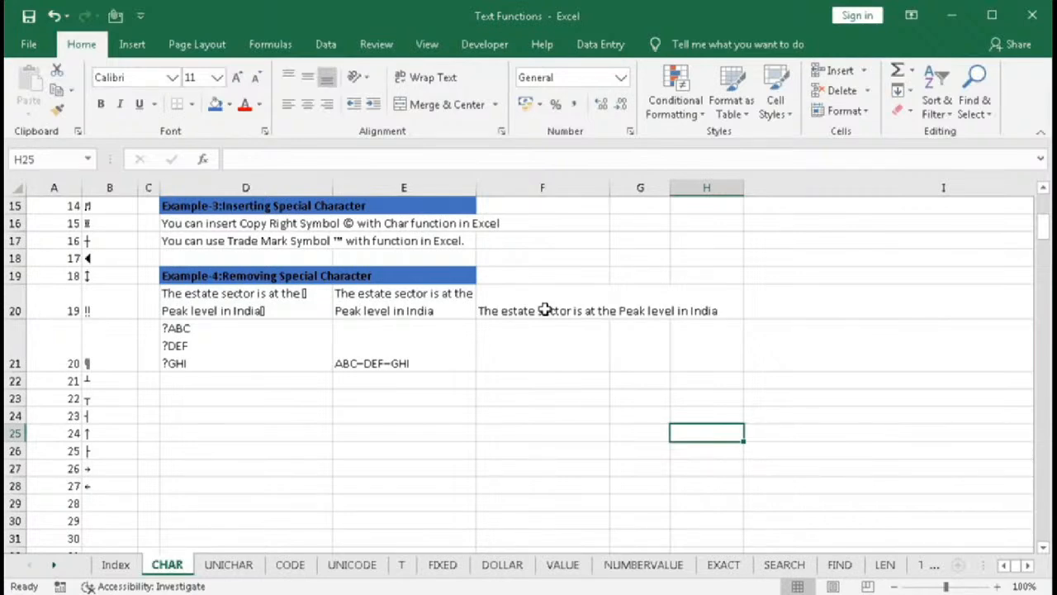
click(199, 348)
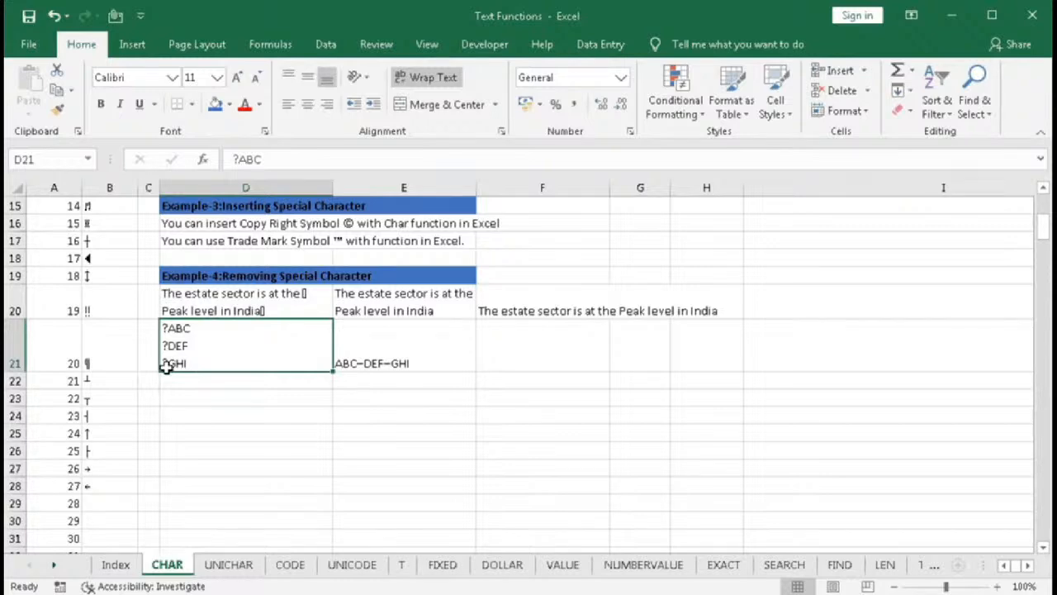
scroll(176, 385, up, 4)
scroll(176, 385, up, 1)
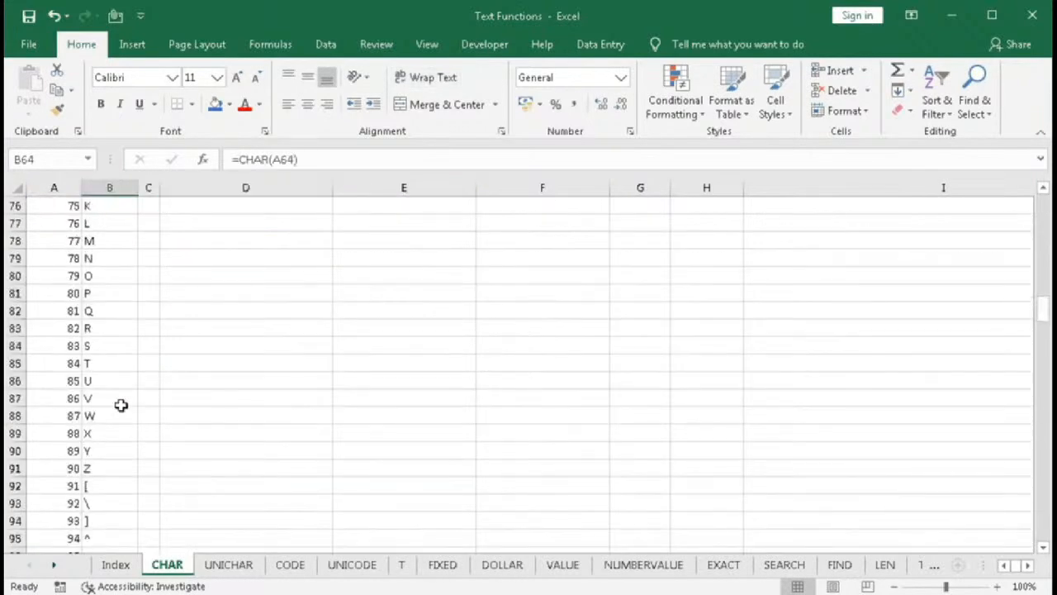
scroll(120, 405, up, 6)
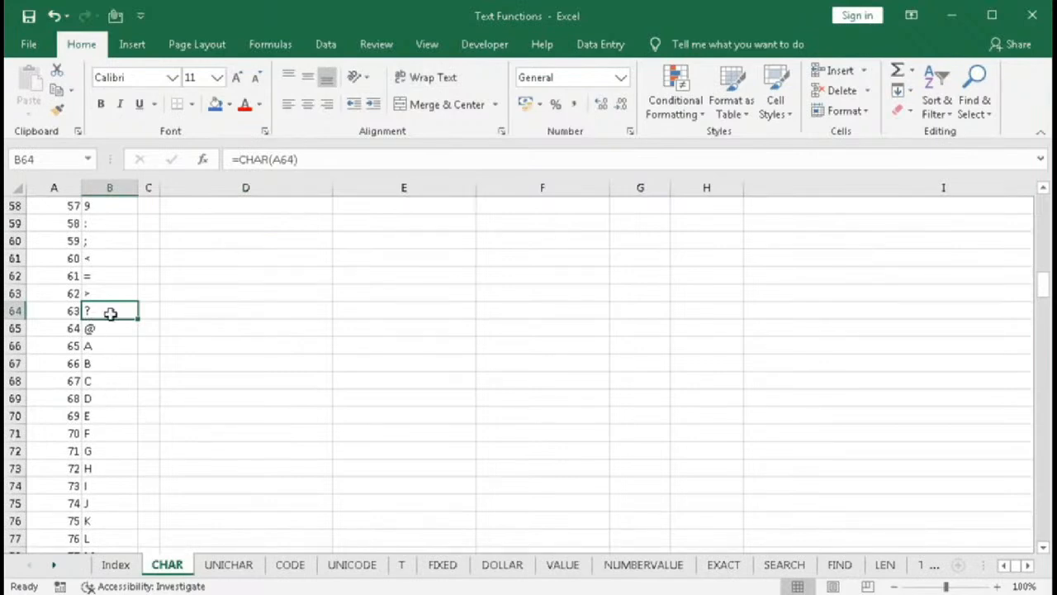
scroll(127, 393, down, 6)
scroll(127, 393, down, 15)
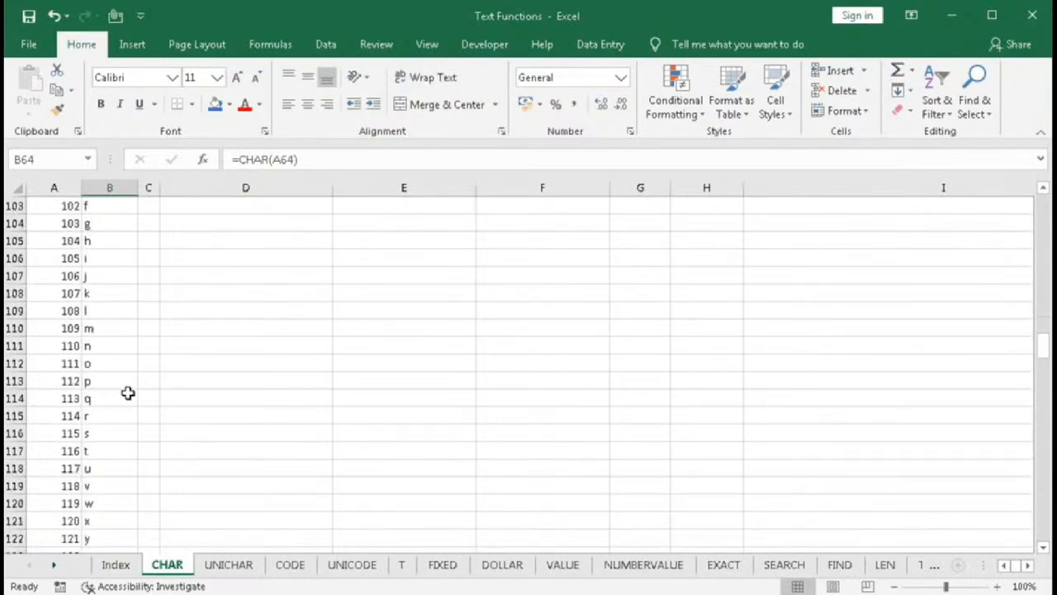
scroll(126, 393, down, 6)
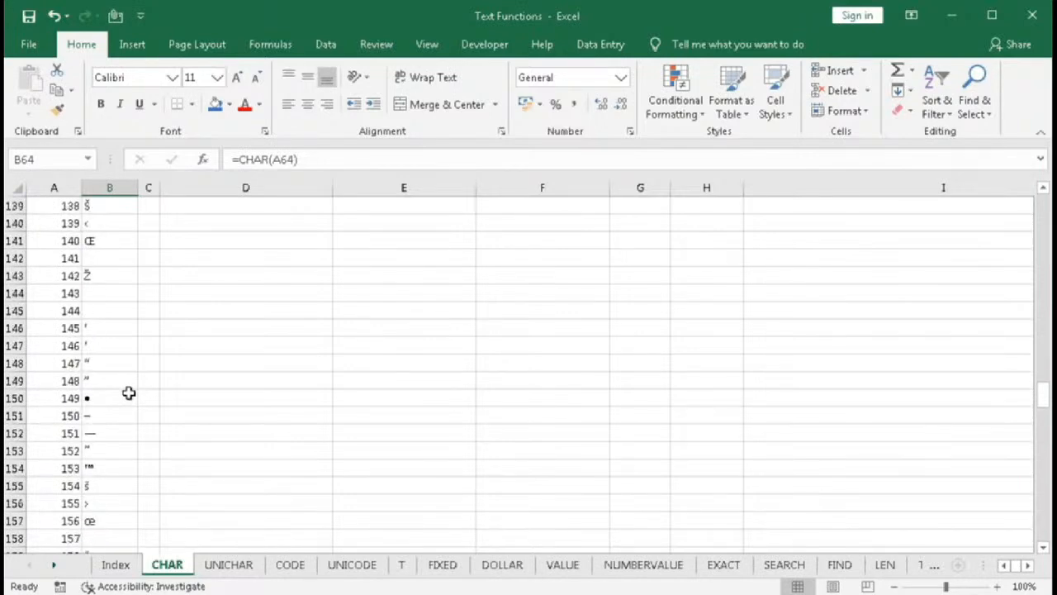
click(119, 411)
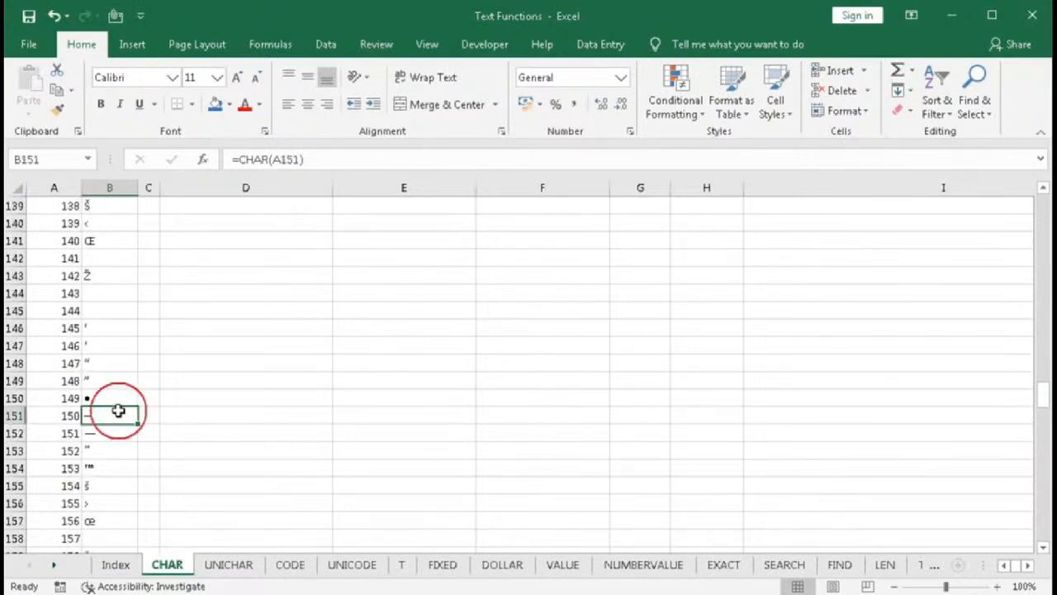
scroll(587, 444, up, 20)
scroll(588, 443, up, 11)
scroll(587, 443, down, 2)
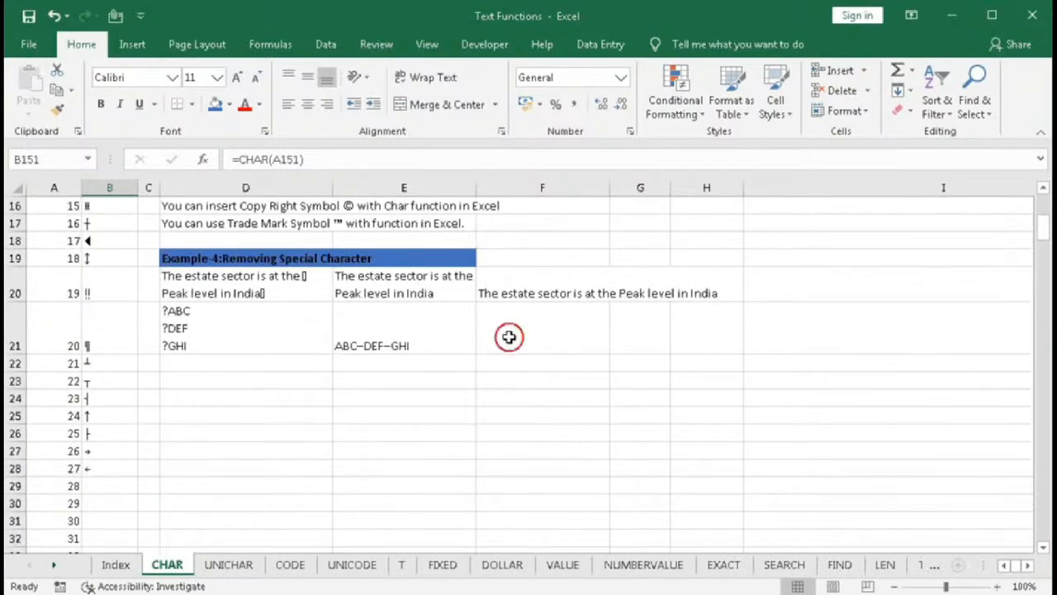
- In F21, start a SUBSTITUTE formula using D21 as the text argument
click(560, 355)
text(=)
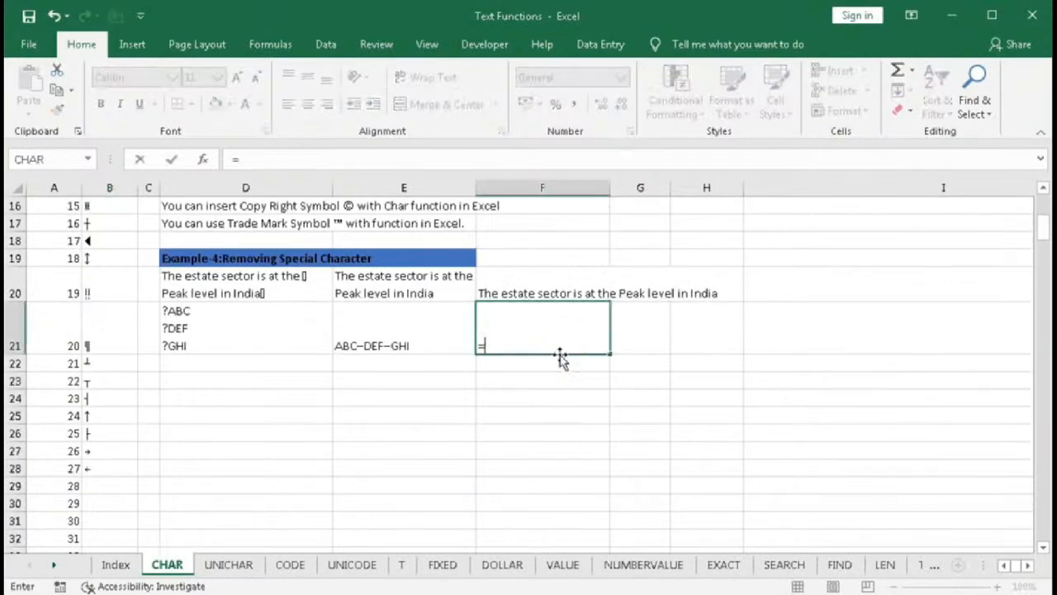
text(sub)
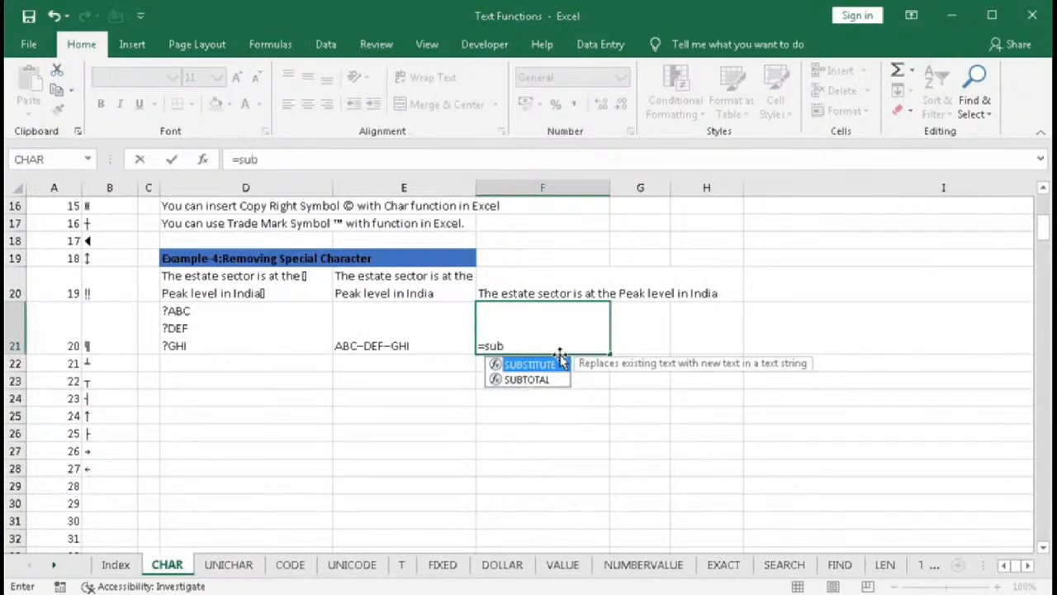
key(Tab)
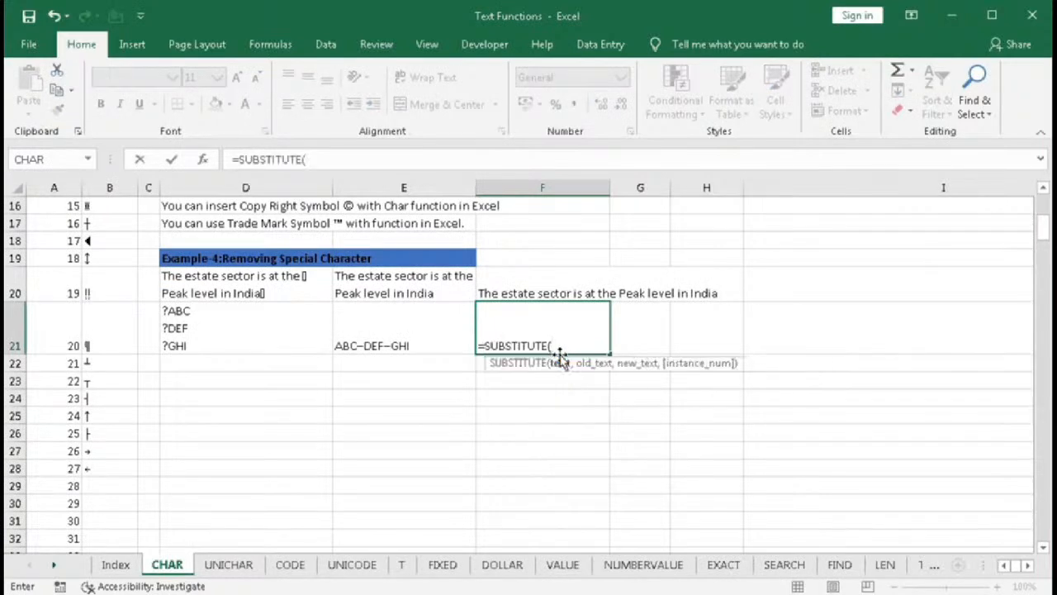
click(234, 330)
text(,)
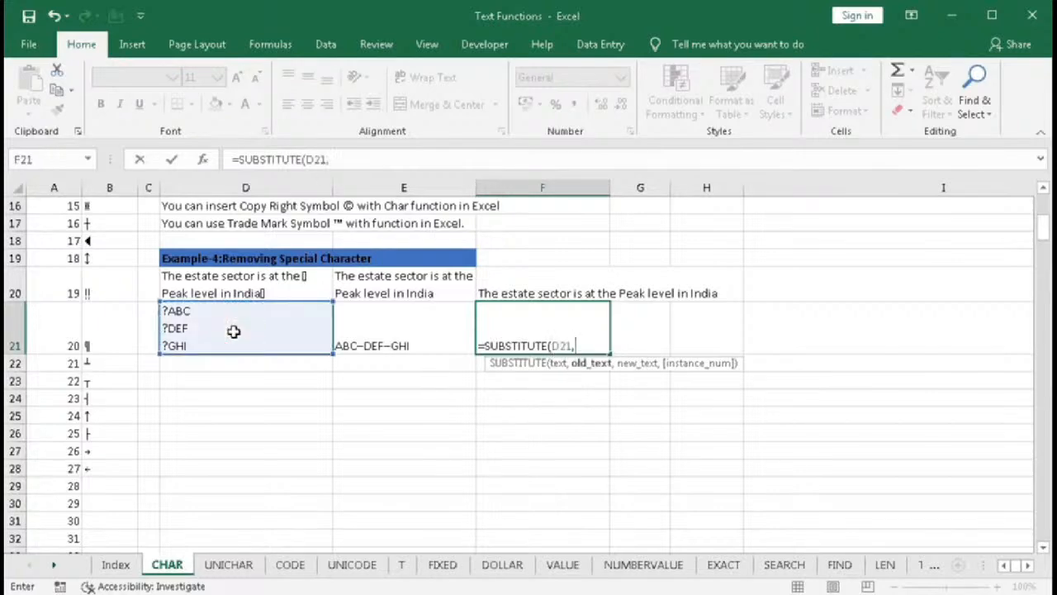
key(BackSpace)
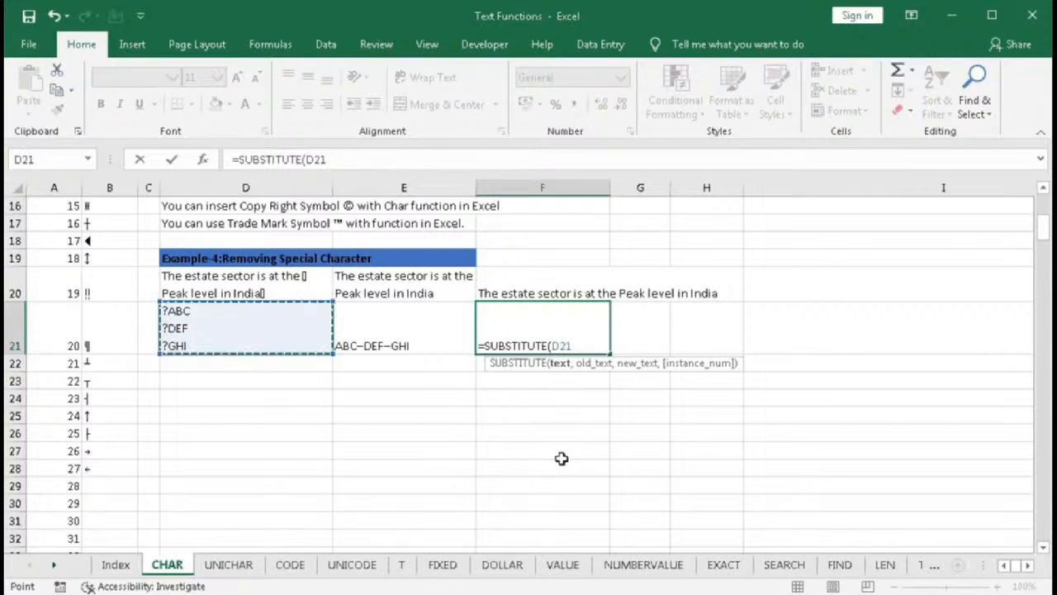
text(,)
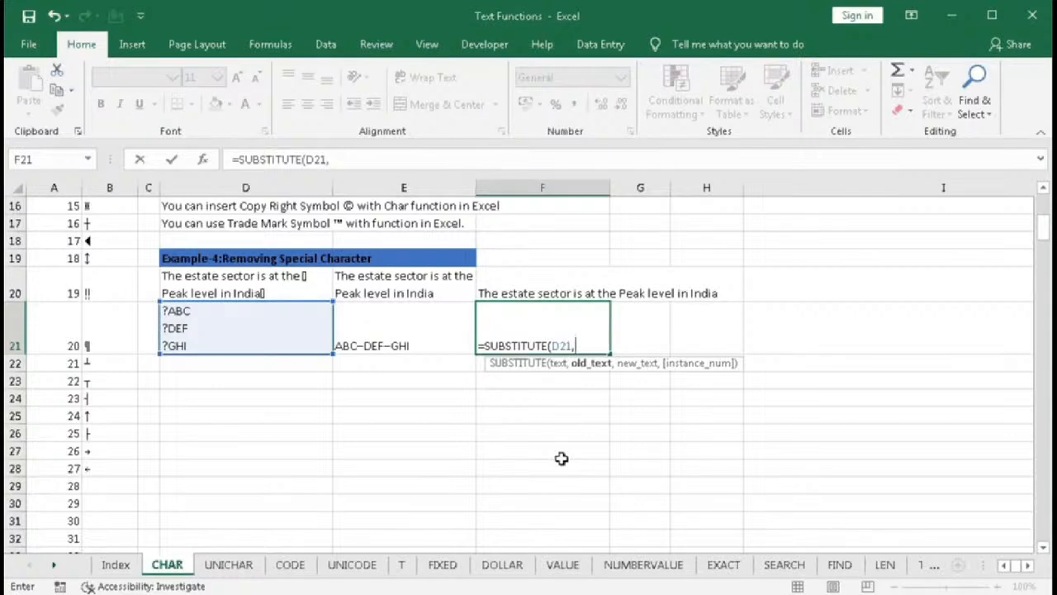
text(cha)
- Complete F21's formula as =SUBSTITUTE(D21,CHAR(63),CHAR(150)) and enter it
key(Tab)
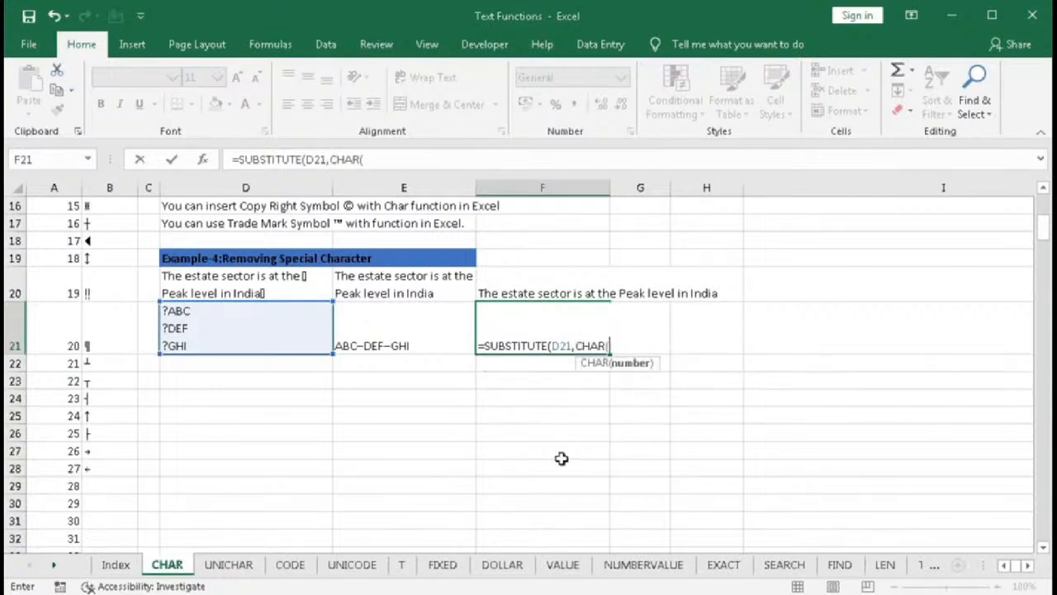
text(63),)
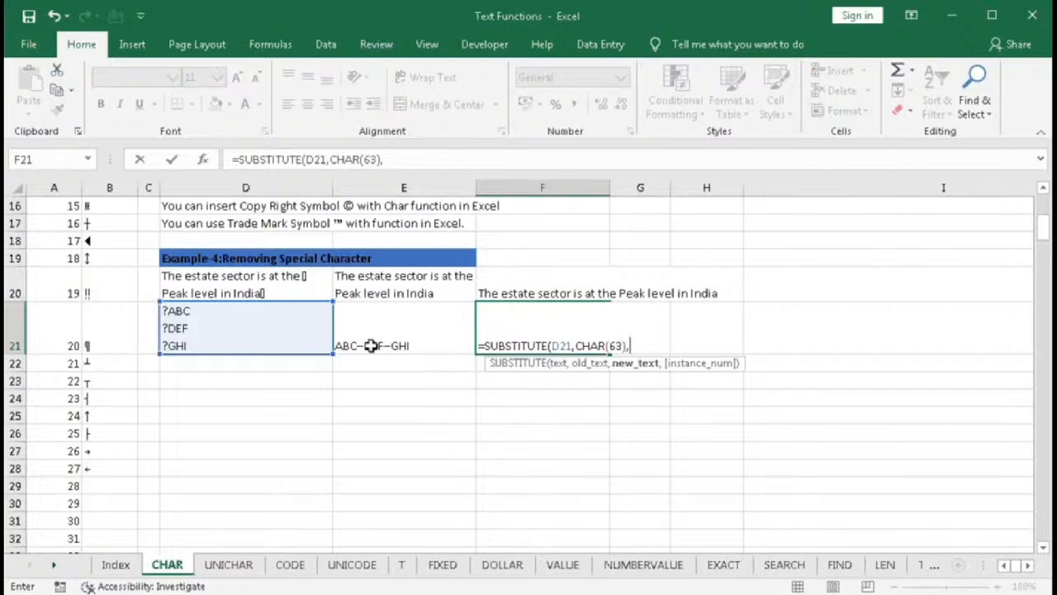
text(char)
key(Tab)
text(150))
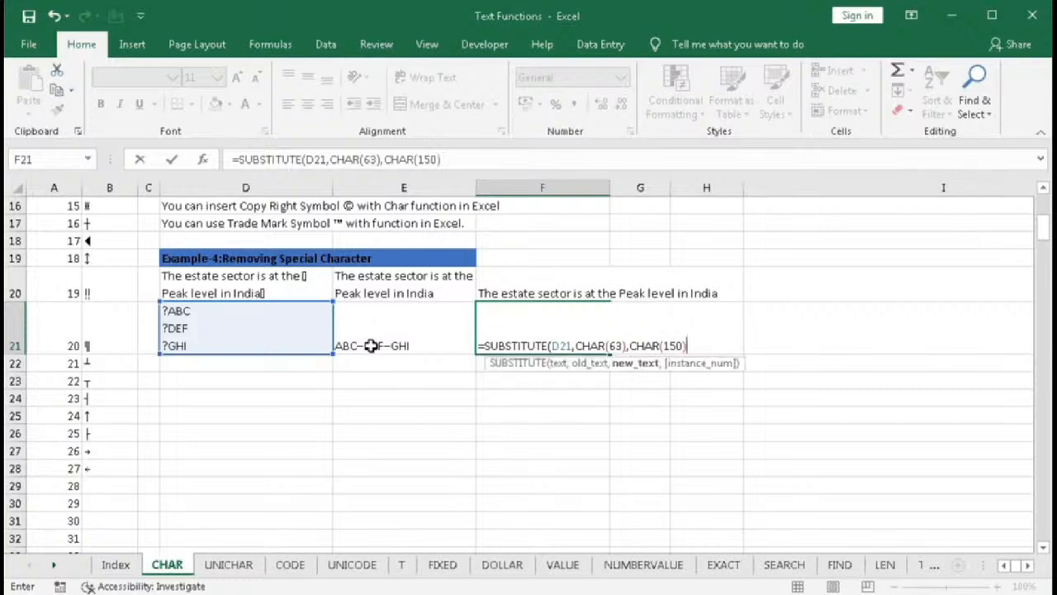
text())
key(Return)
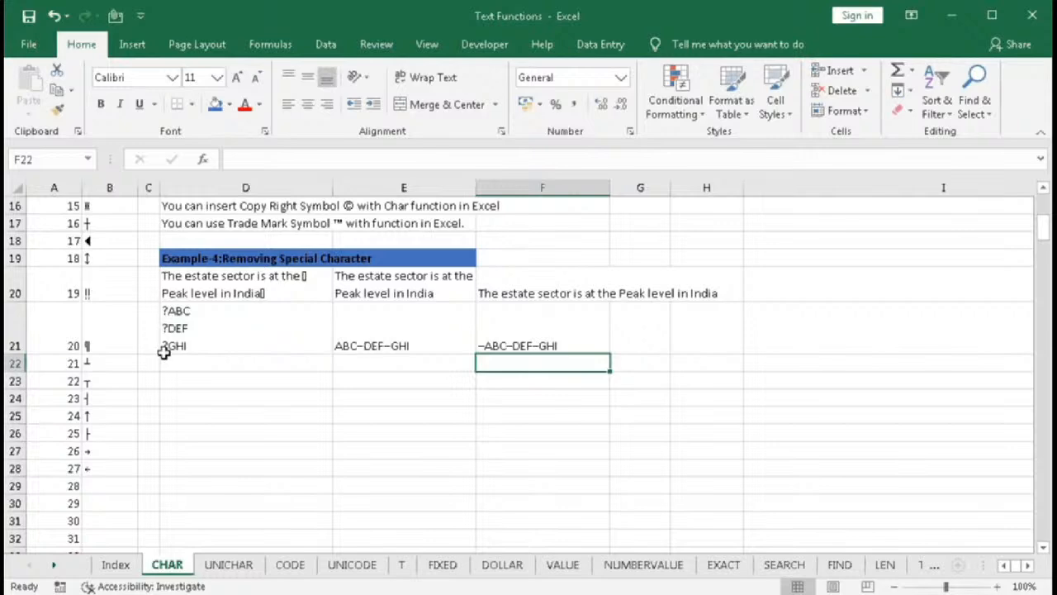
- Reopen F21's formula and nest it as the text argument of an outer SUBSTITUTE
click(490, 343)
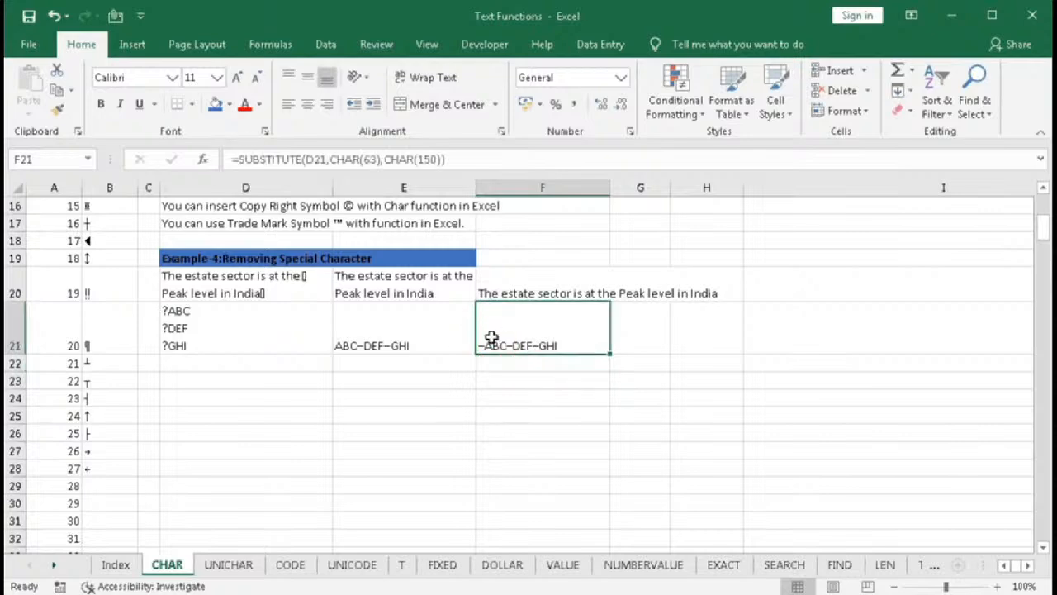
double_click(492, 339)
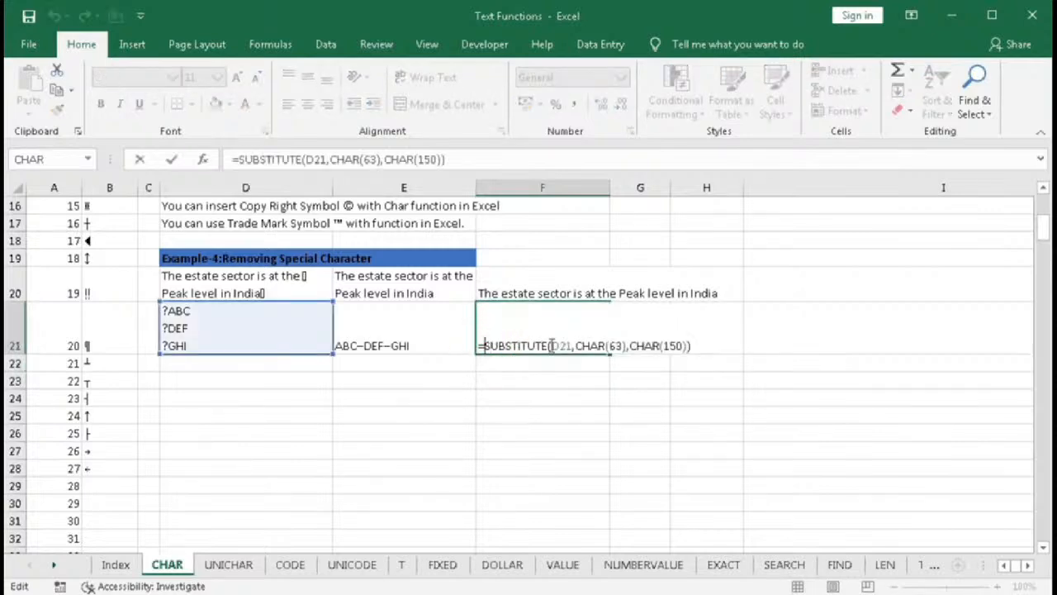
text(SUBSTITUTE()
click(763, 345)
text(,)
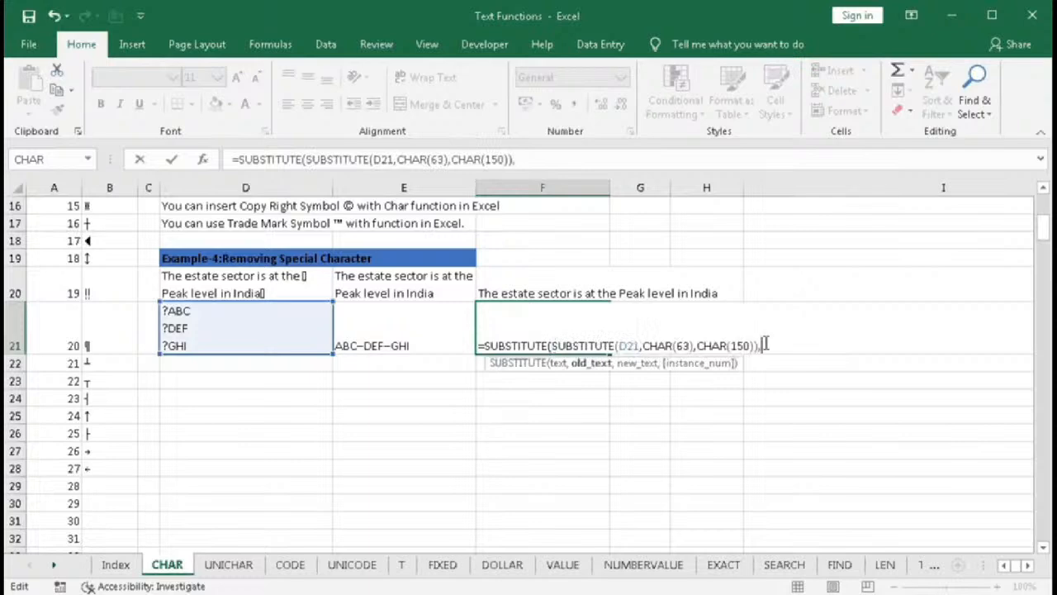
- Finish the outer SUBSTITUTE with CHAR(150), "" and instance number 1, and enter the formula in F21
click(552, 371)
click(585, 366)
text(CHAR(1)
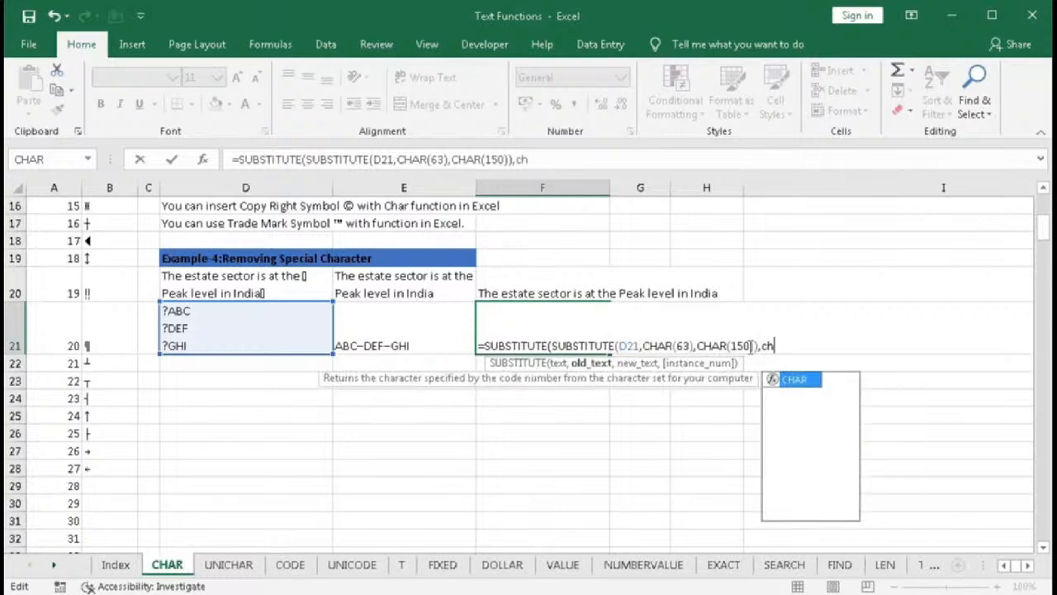
text(50))
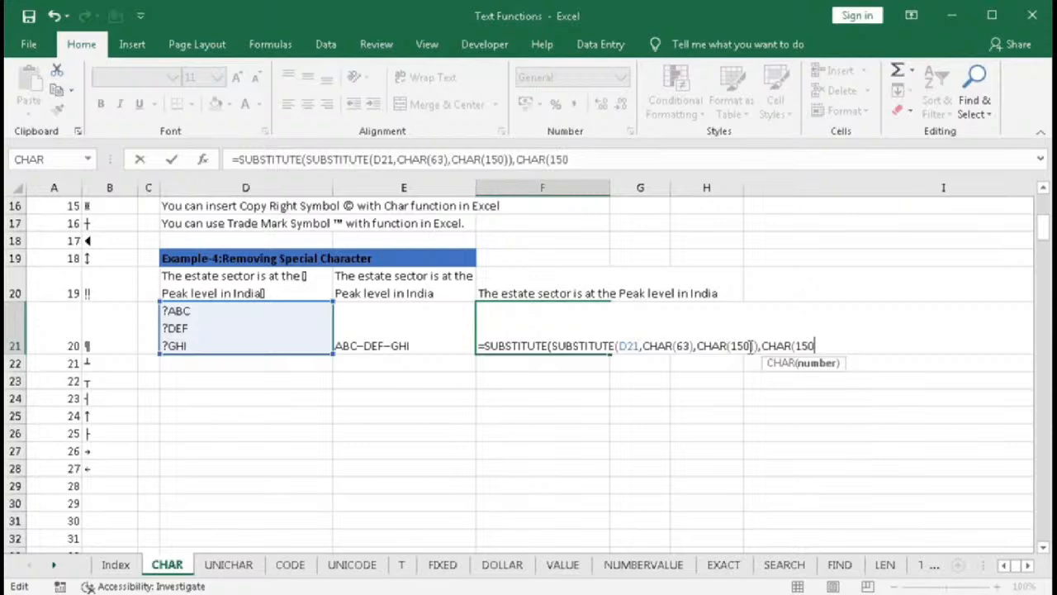
text(,)
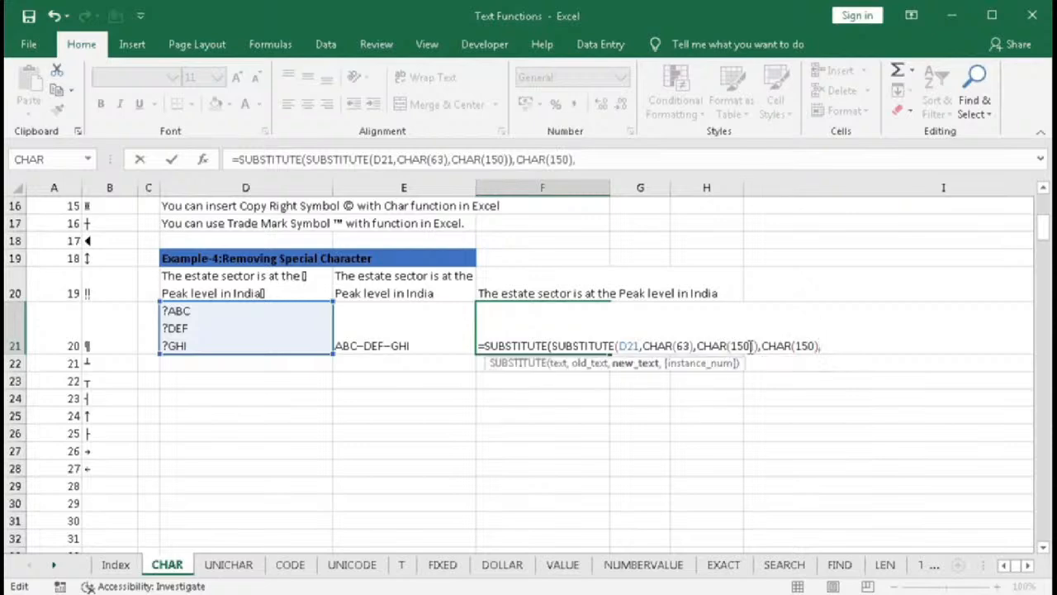
text("",)
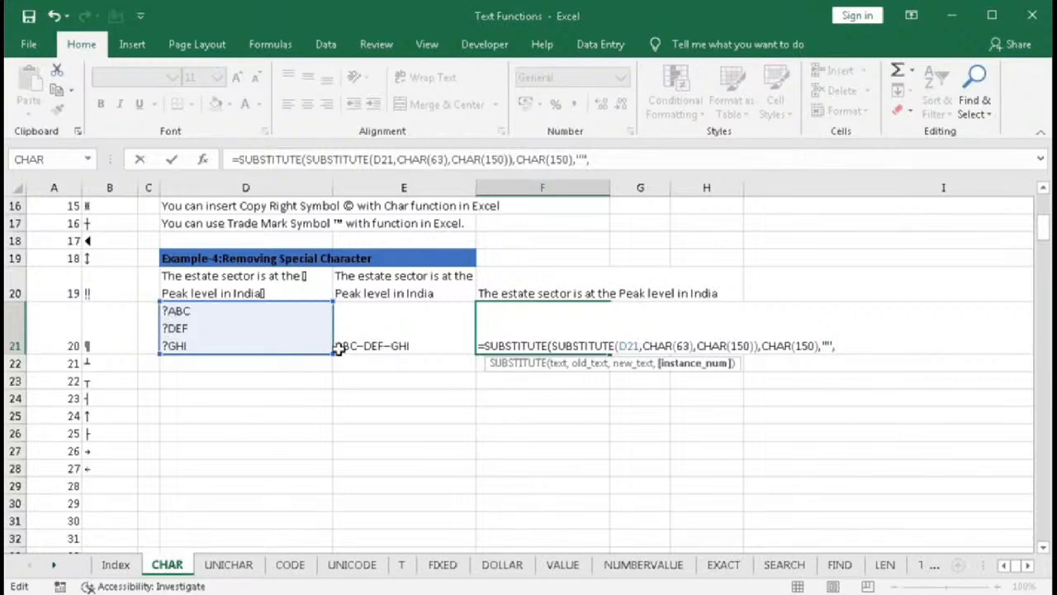
text(1))
key(Return)
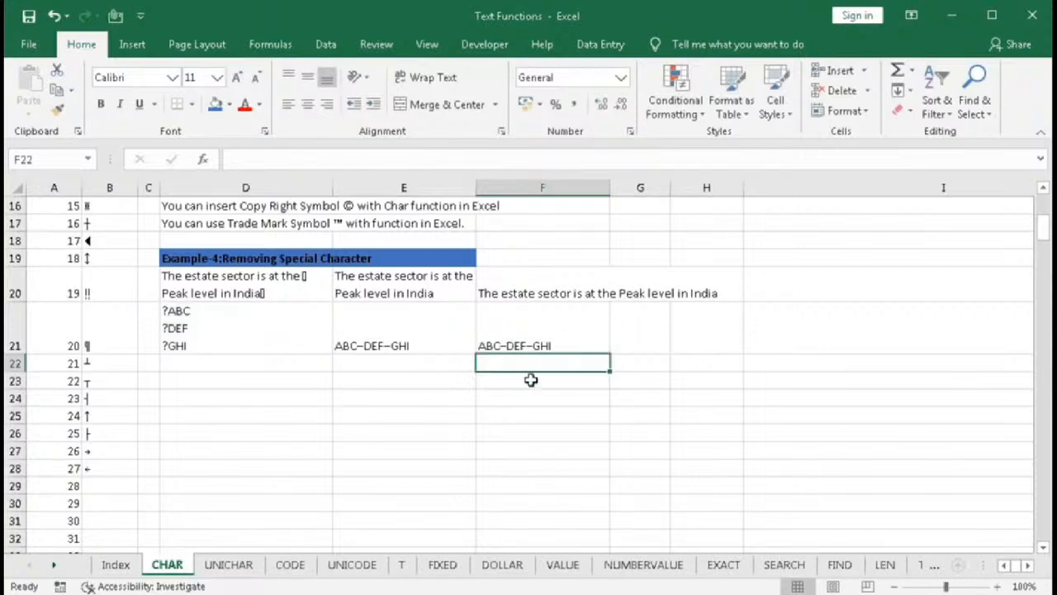
- Copy F21, paste it into G21, and re-enter G21 so its line breaks display on separate lines
click(529, 338)
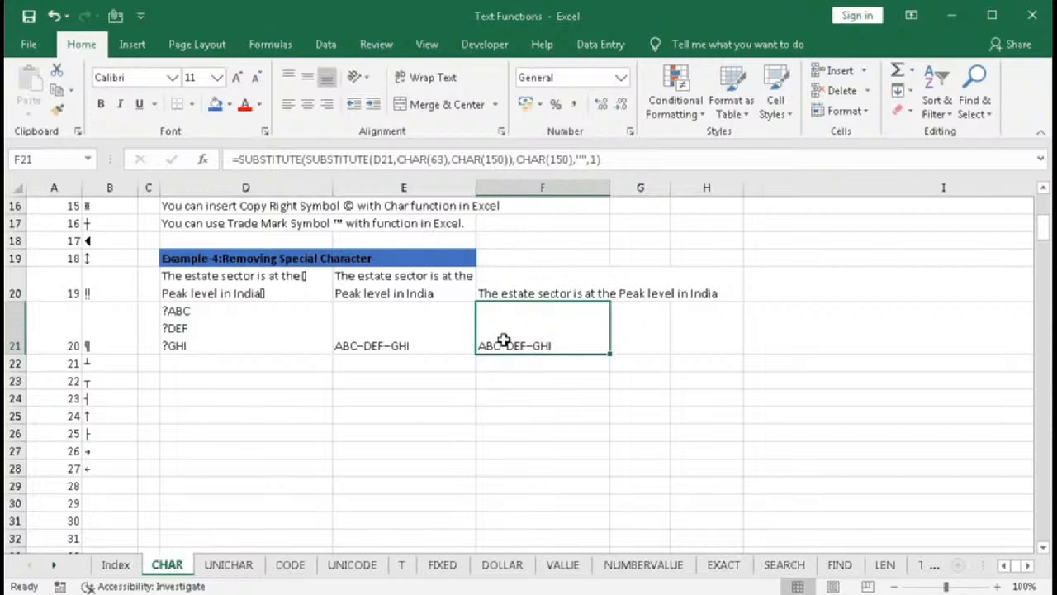
key(ctrl+c)
right_click(650, 326)
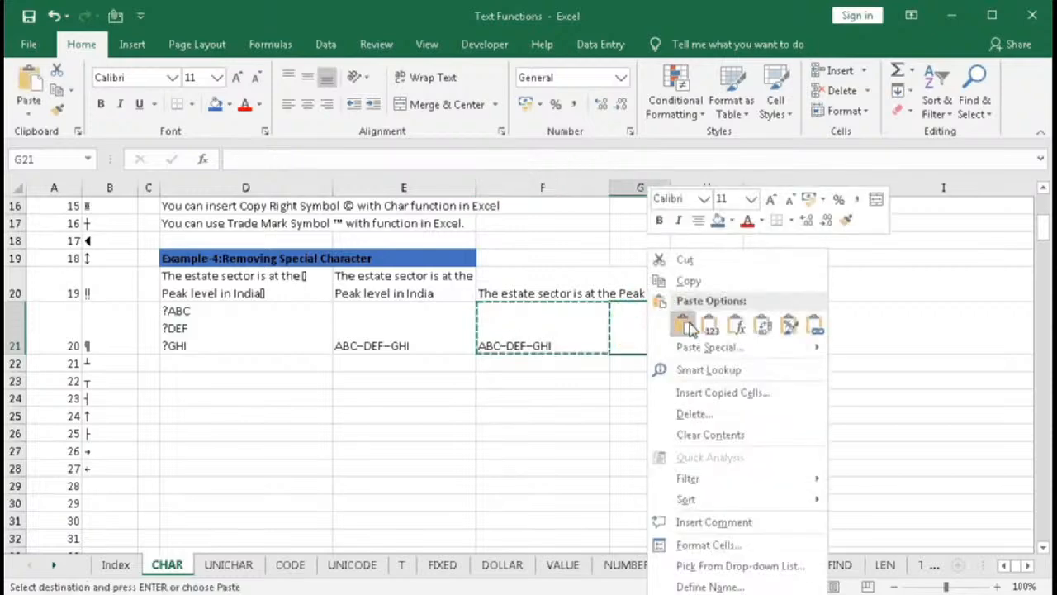
click(685, 325)
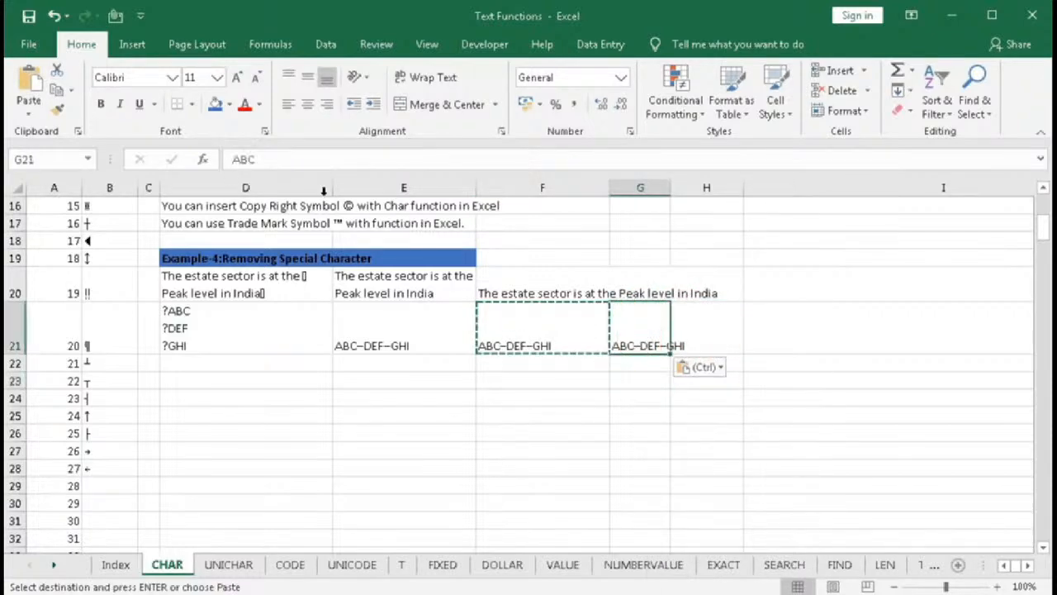
double_click(650, 333)
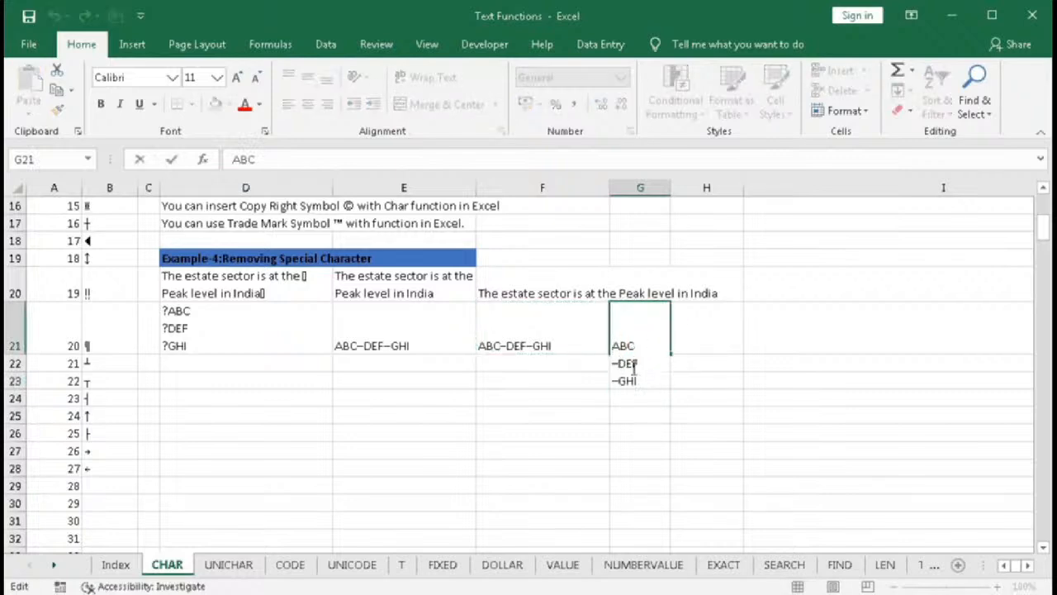
click(644, 364)
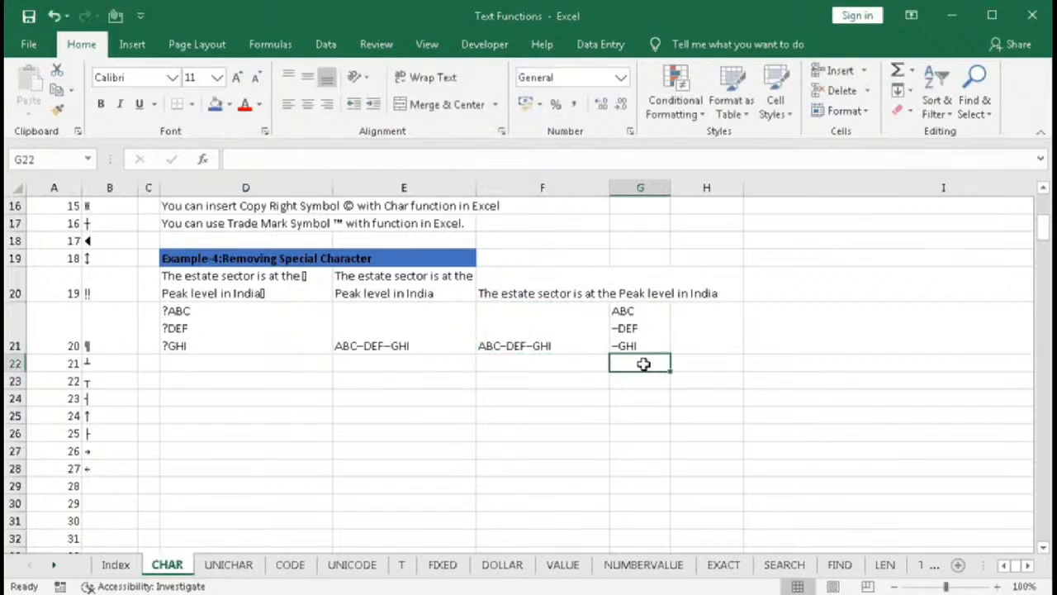
scroll(644, 364, up, 5)
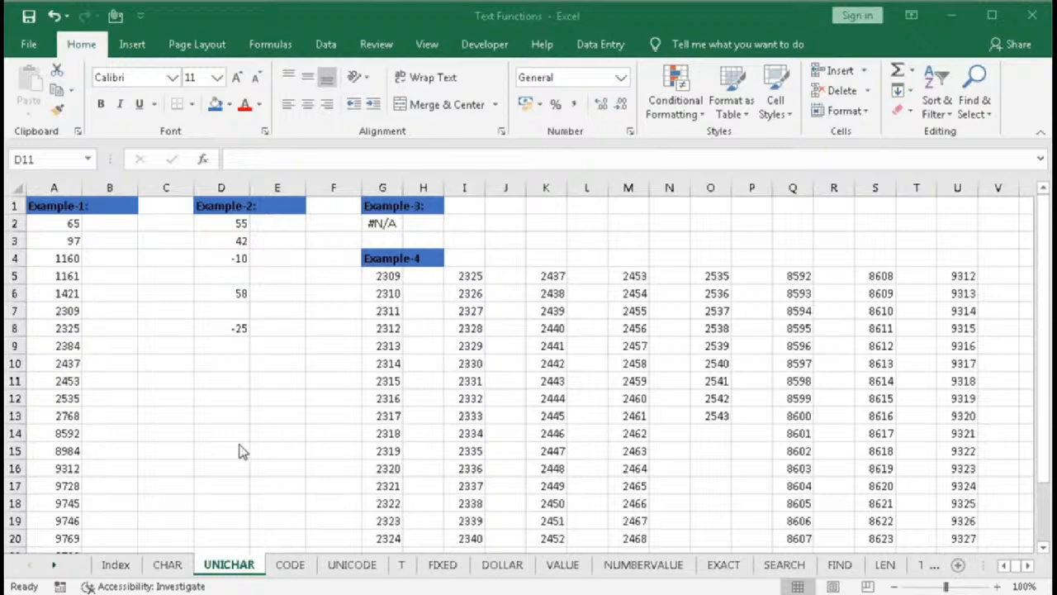
- On the UNICHAR sheet, start a UNICHAR formula in D11 and open its Function Arguments dialog
text(=)
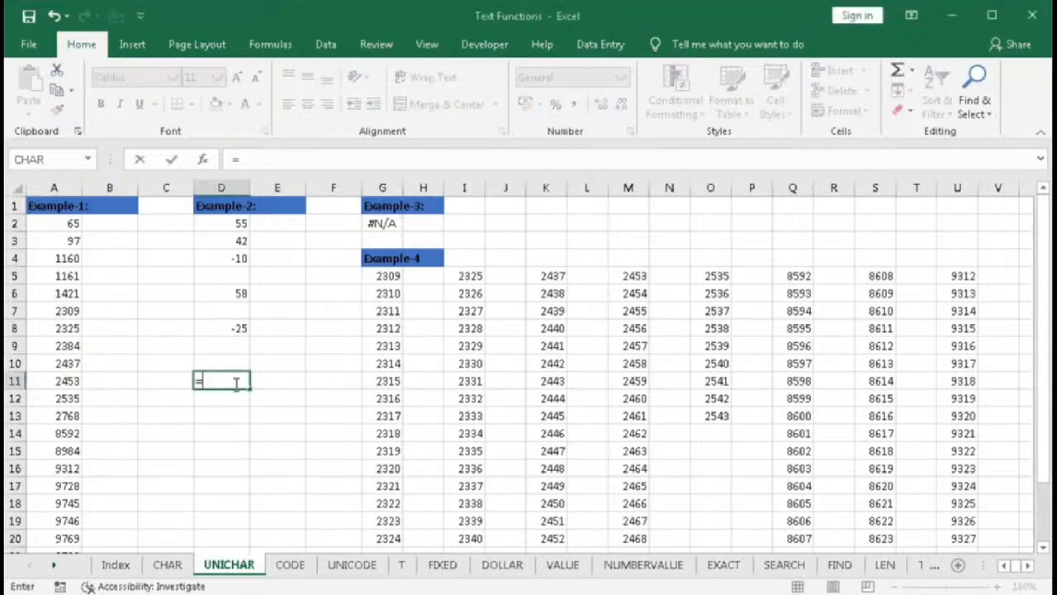
text(unich)
key(Tab)
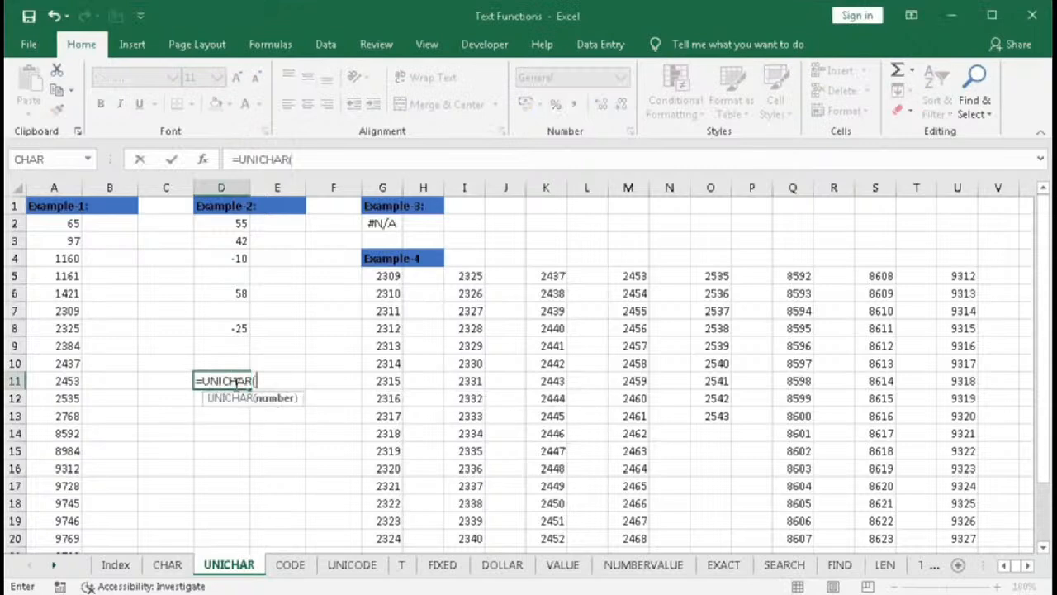
click(203, 161)
click(434, 243)
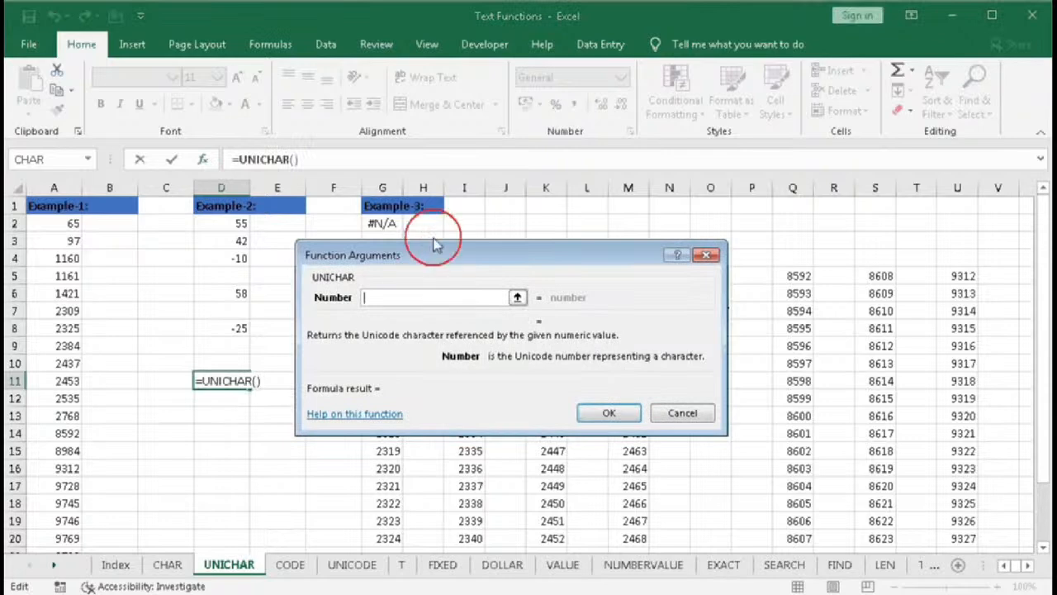
drag(436, 245, 436, 231)
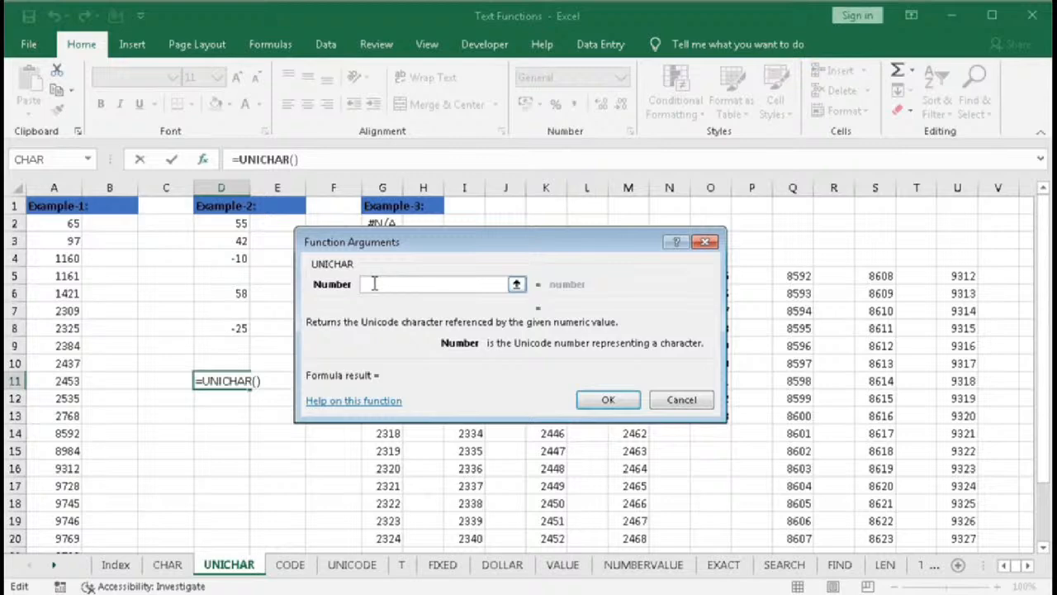
- Set the UNICHAR Number argument to 2000 and confirm the formula
text(1555)
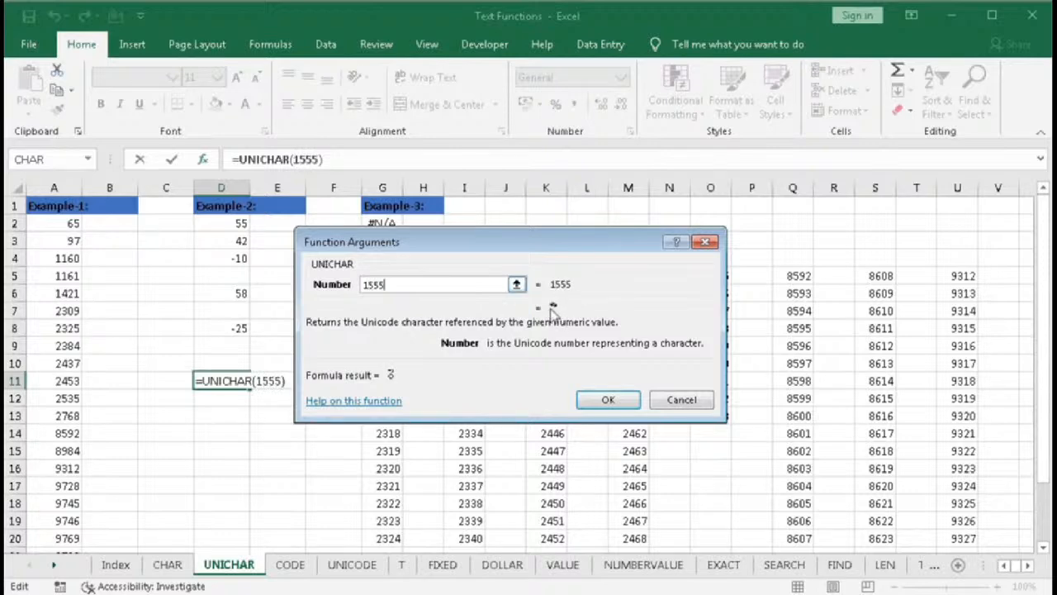
key(BackSpace)
key(BackSpace)
key(BackSpace)
key(BackSpace)
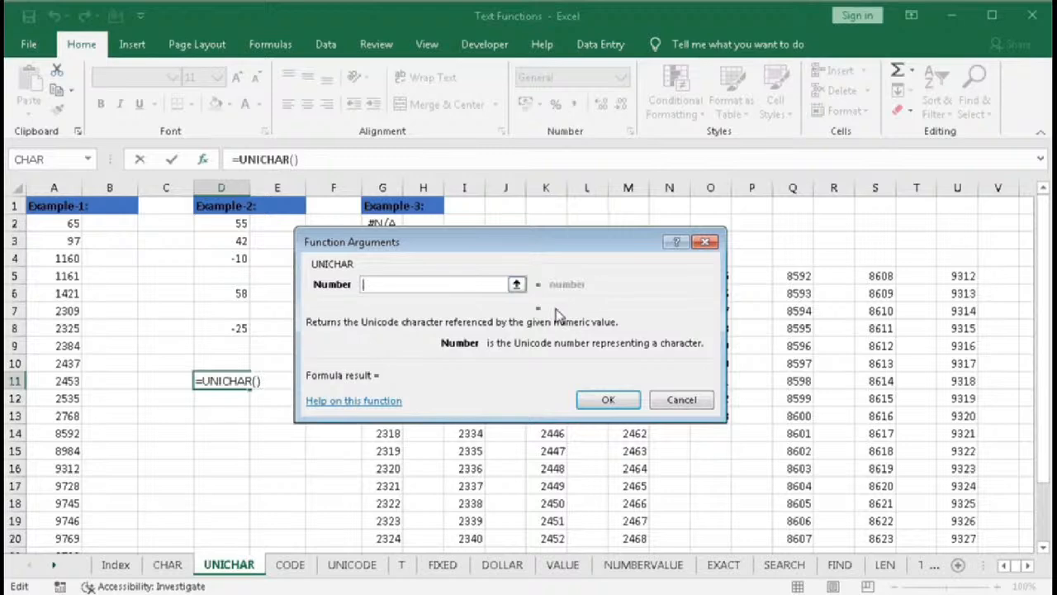
text(2000)
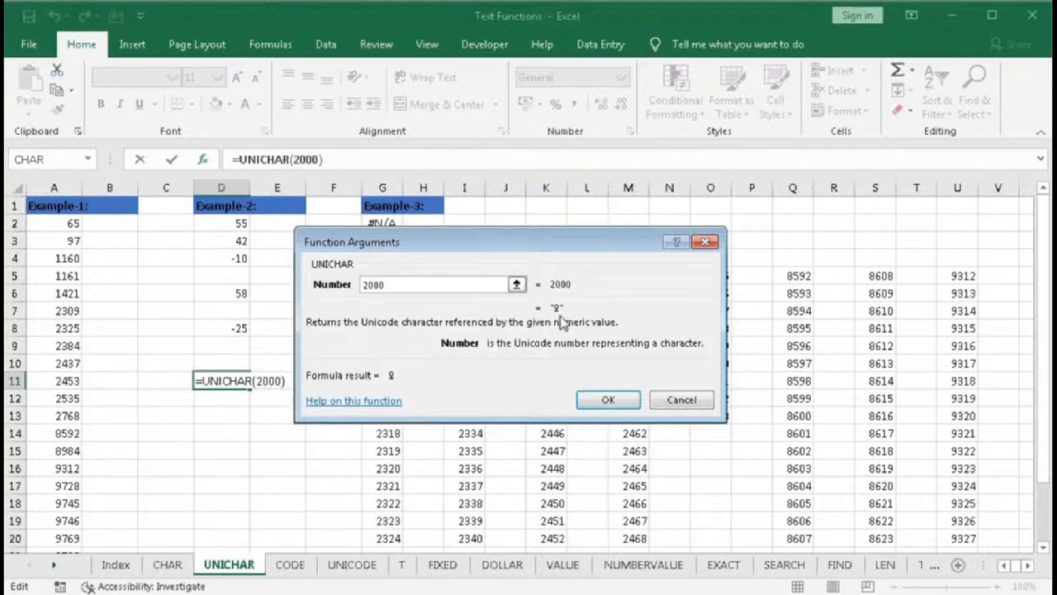
click(607, 400)
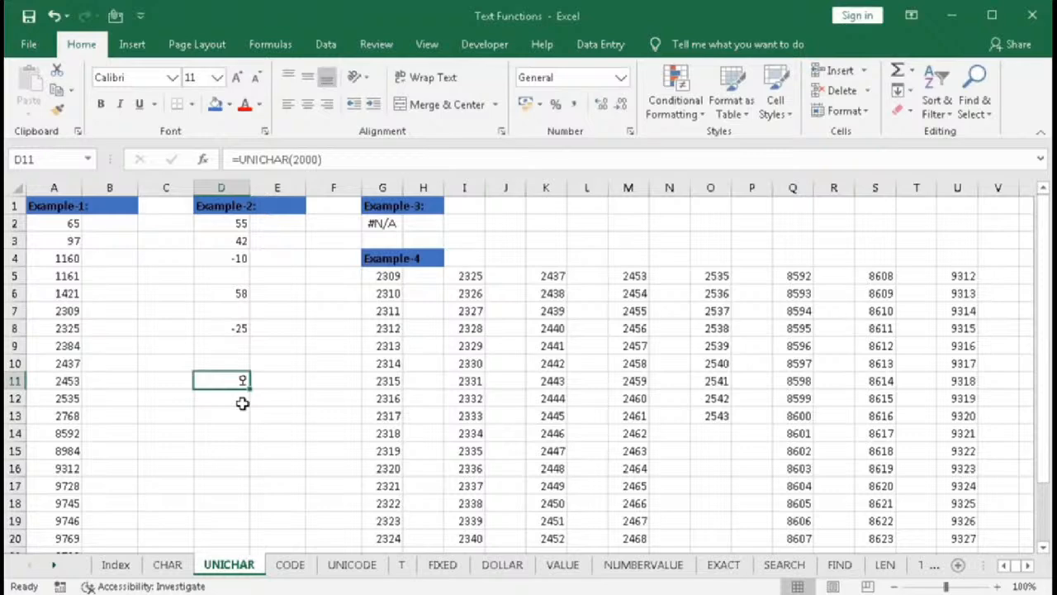
- Enter =UNICHAR(A2) in B2 to convert the first Example-1 code into its character
drag(58, 223, 62, 494)
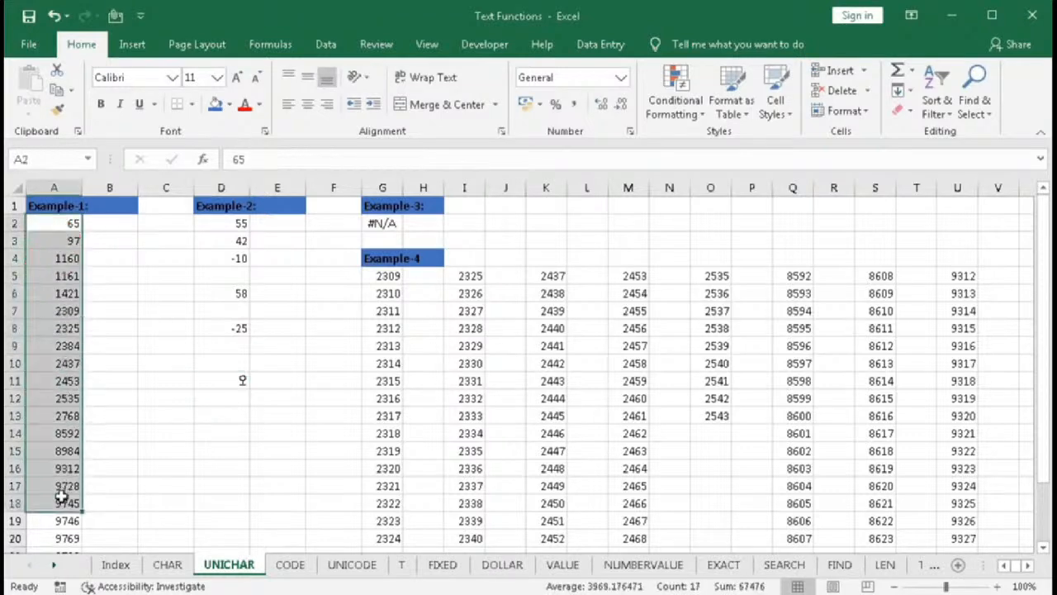
click(102, 229)
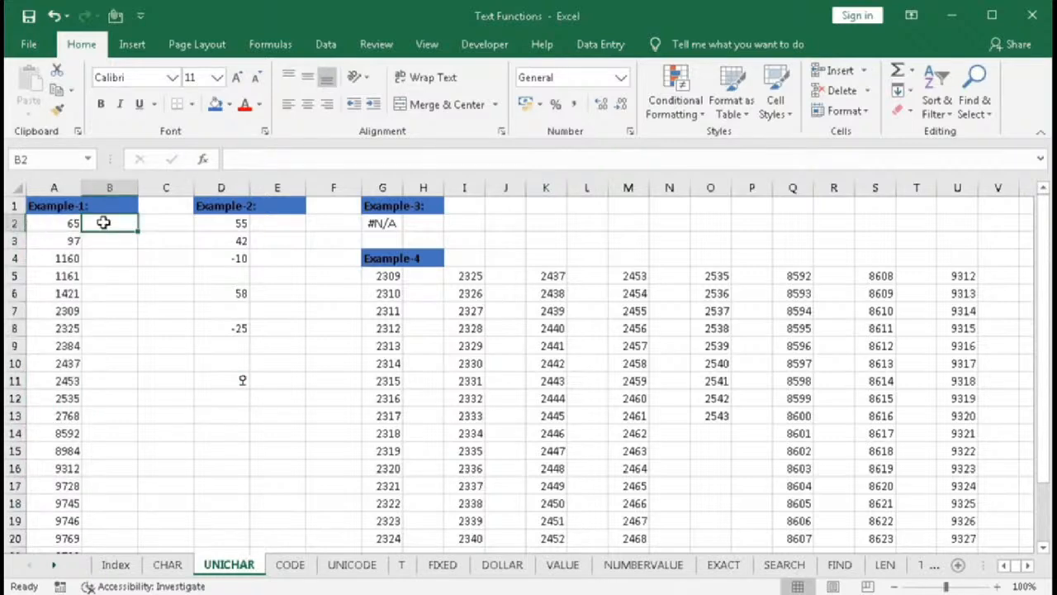
text(=uni)
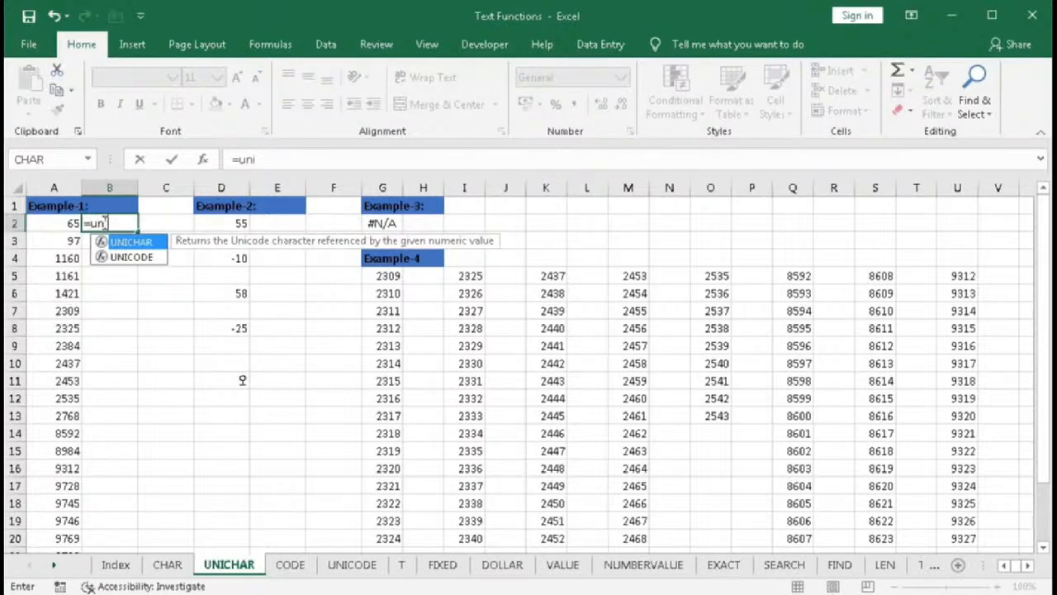
key(Tab)
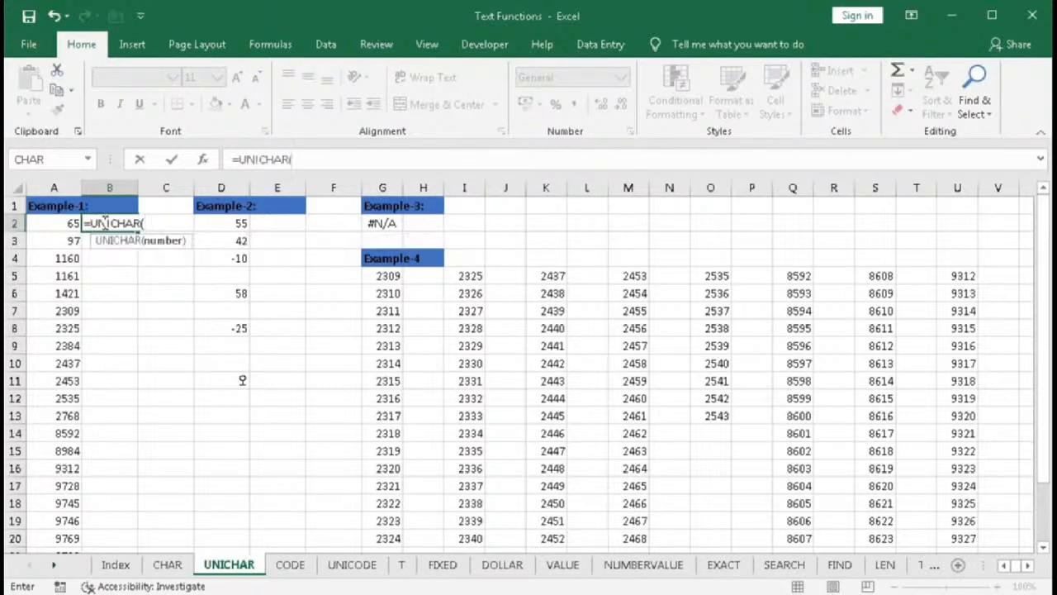
click(59, 221)
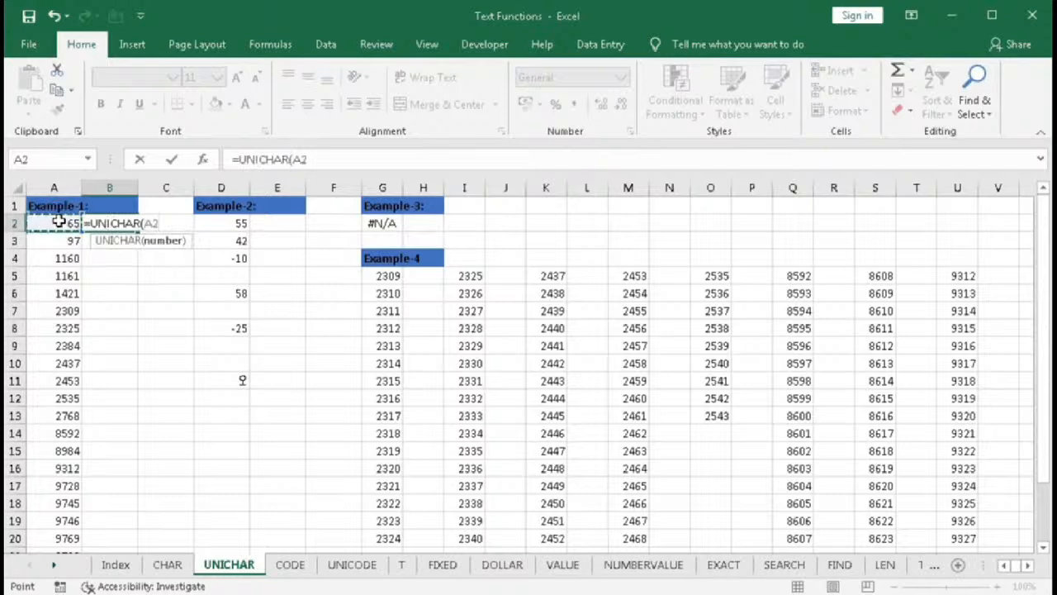
text())
key(Return)
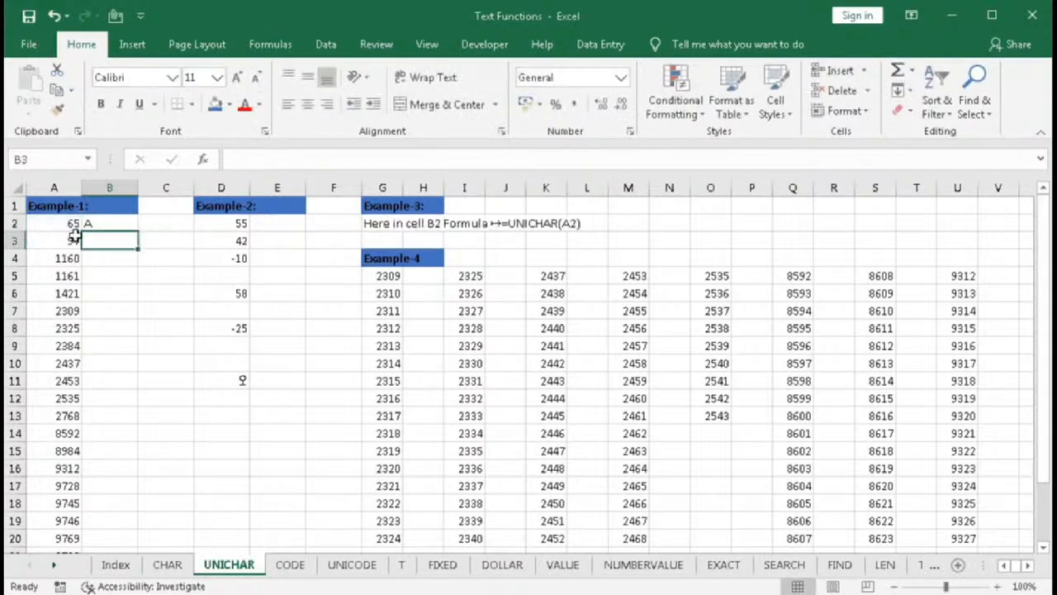
- Fill the UNICHAR formula from B2 down column B for all Example-1 codes
click(96, 225)
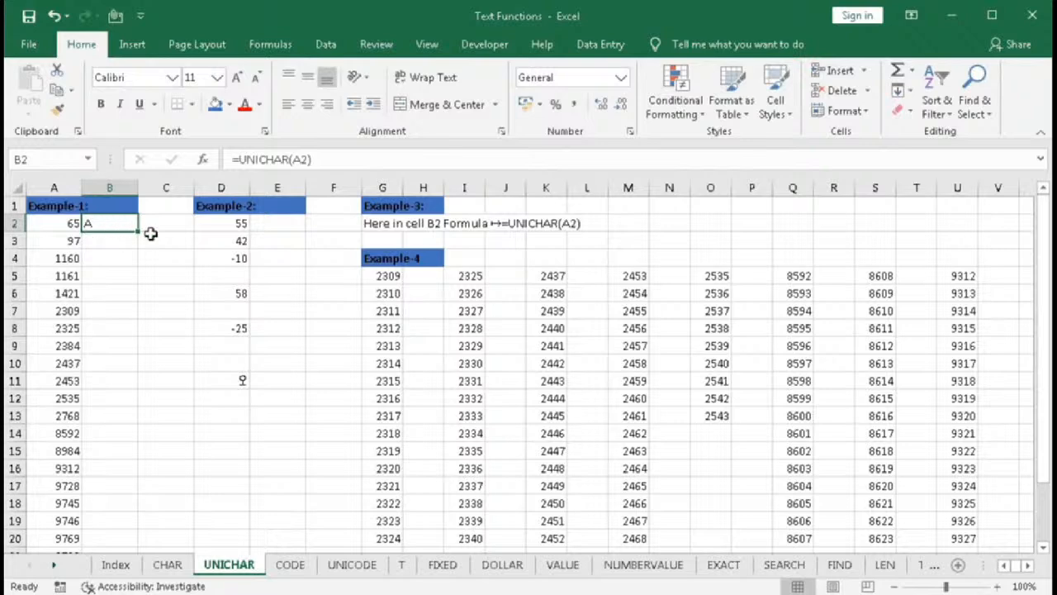
drag(138, 232, 136, 253)
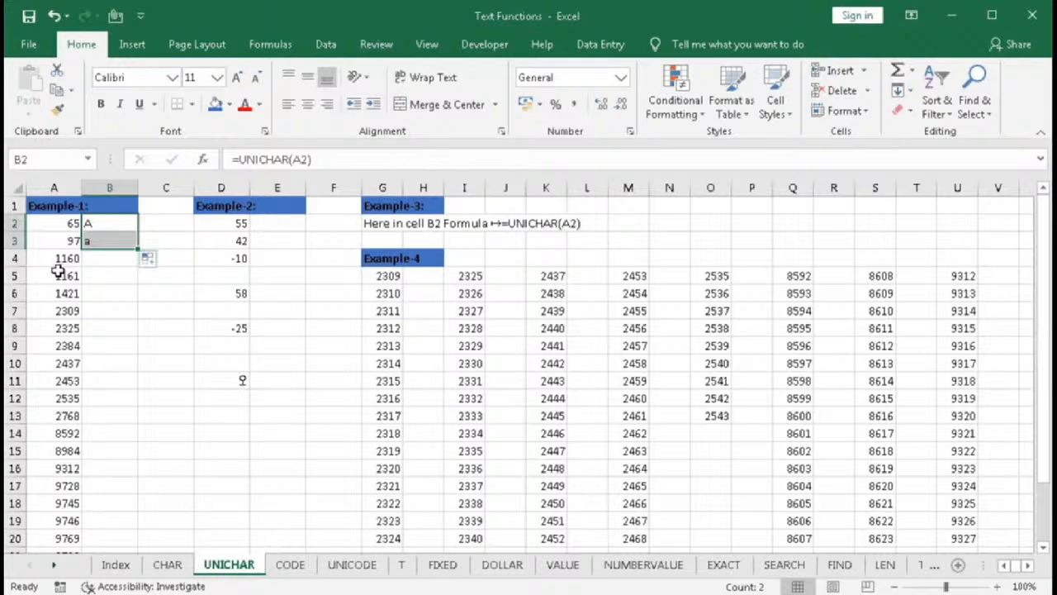
drag(139, 256, 141, 272)
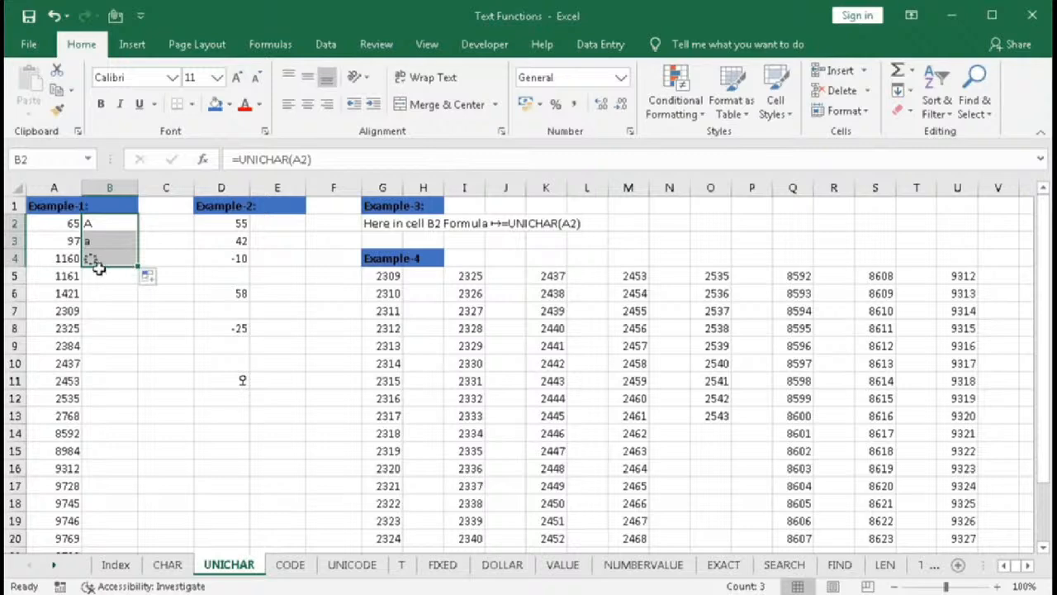
double_click(138, 268)
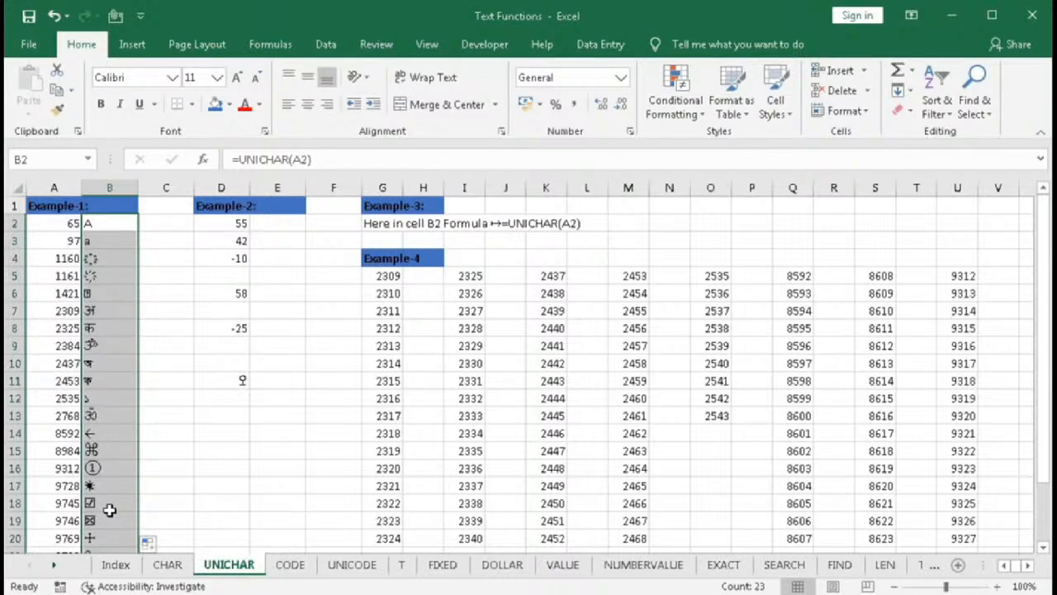
- Review the converted characters in column B and the Example-2 numbers in column D
click(110, 230)
drag(109, 229, 101, 406)
drag(107, 522, 106, 533)
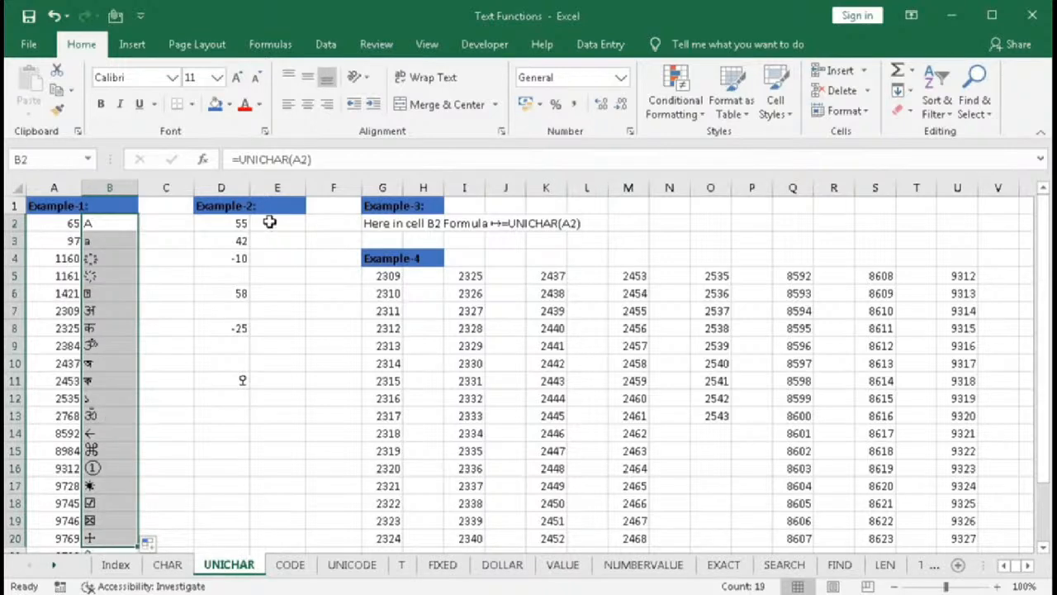
click(228, 205)
drag(231, 206, 256, 199)
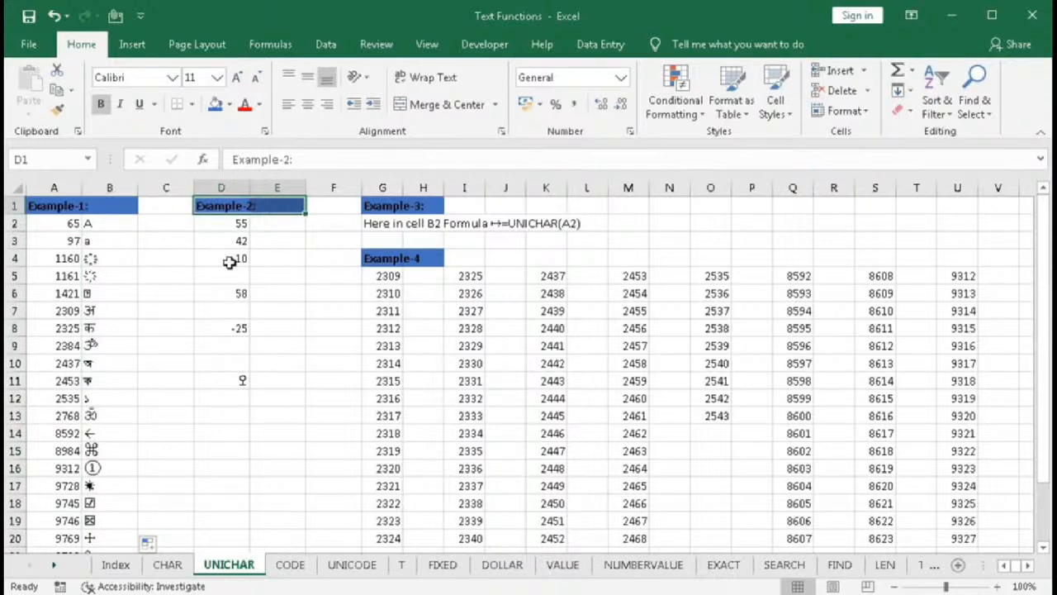
drag(235, 227, 230, 345)
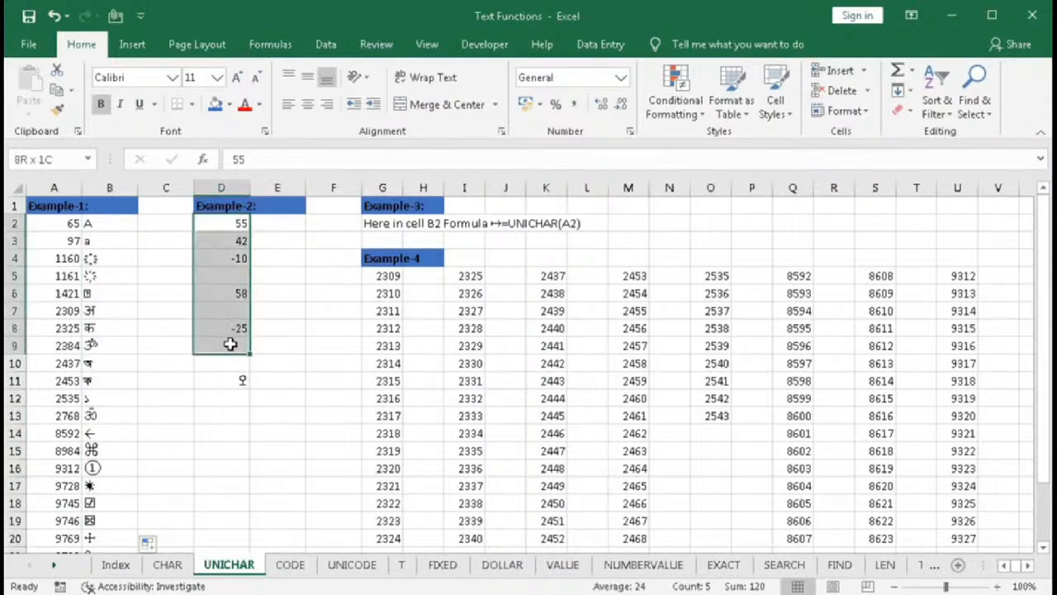
click(237, 274)
click(239, 308)
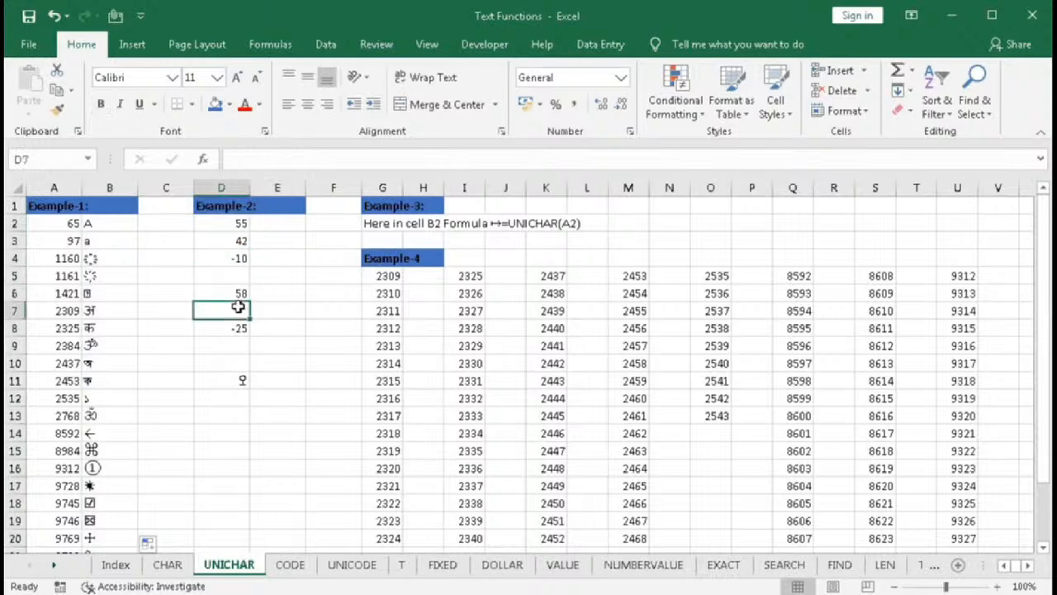
click(276, 224)
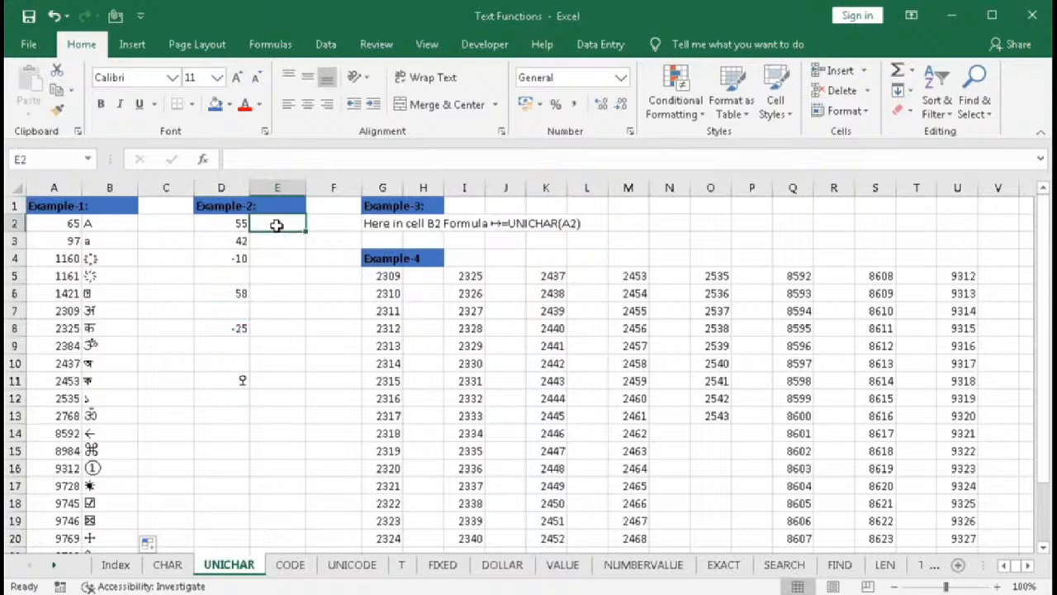
click(230, 224)
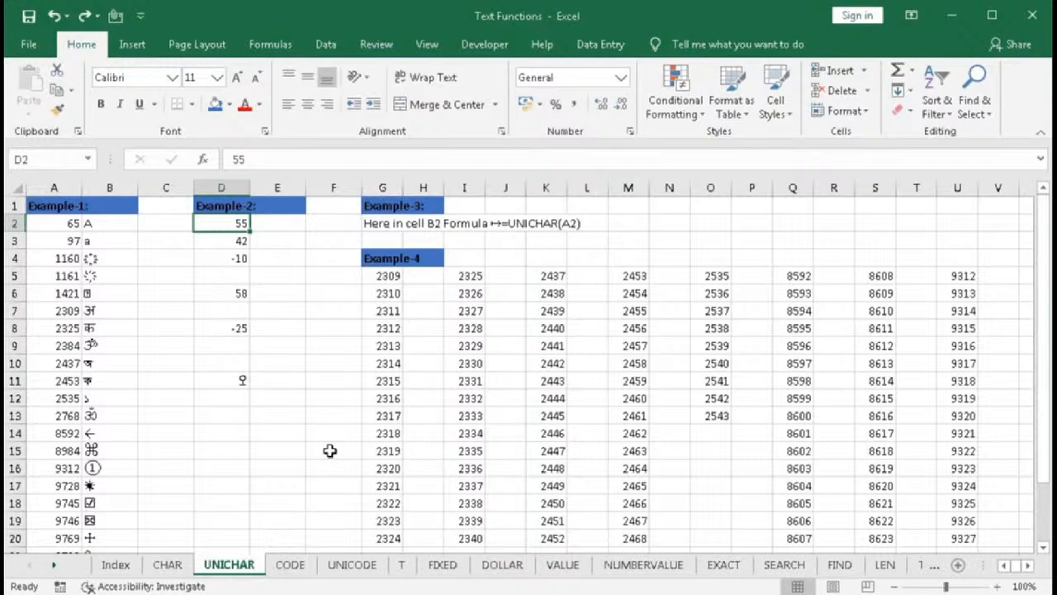
- In E2, start an IF formula testing D2>0 that returns UNICHAR(10004) when true
click(269, 223)
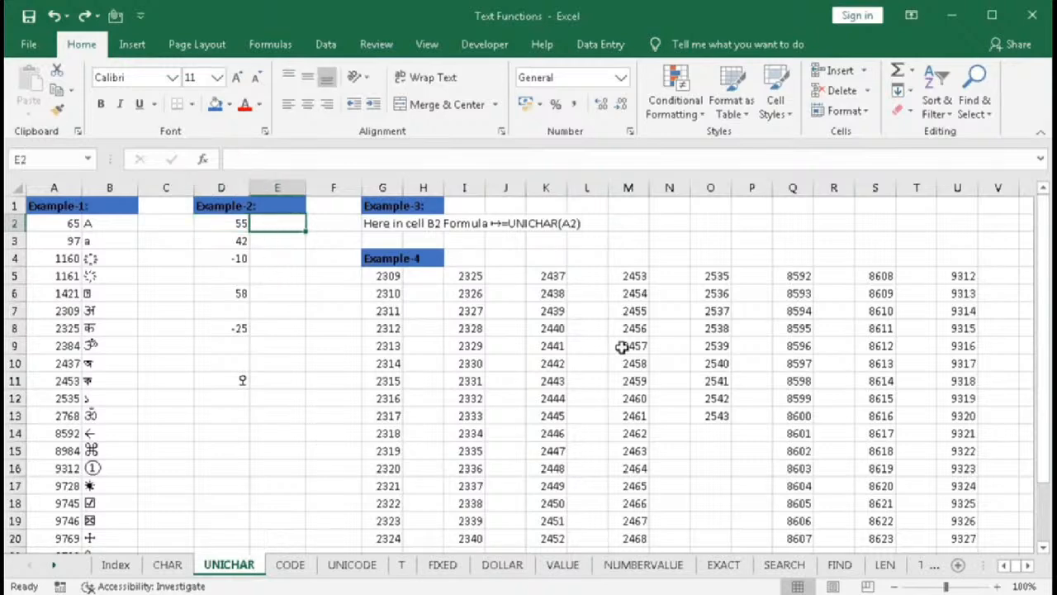
text(=IF()
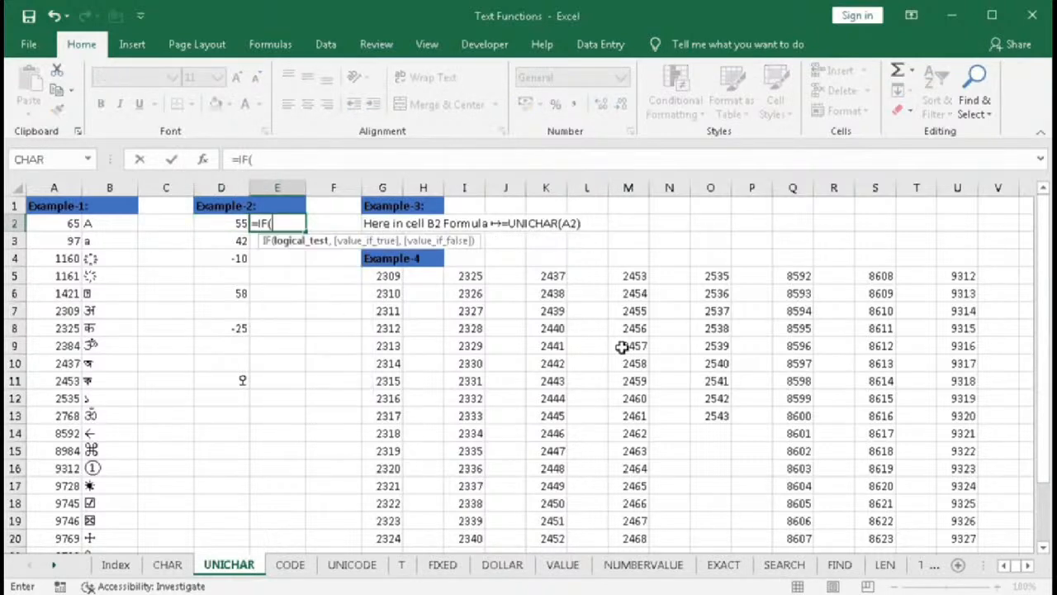
click(220, 224)
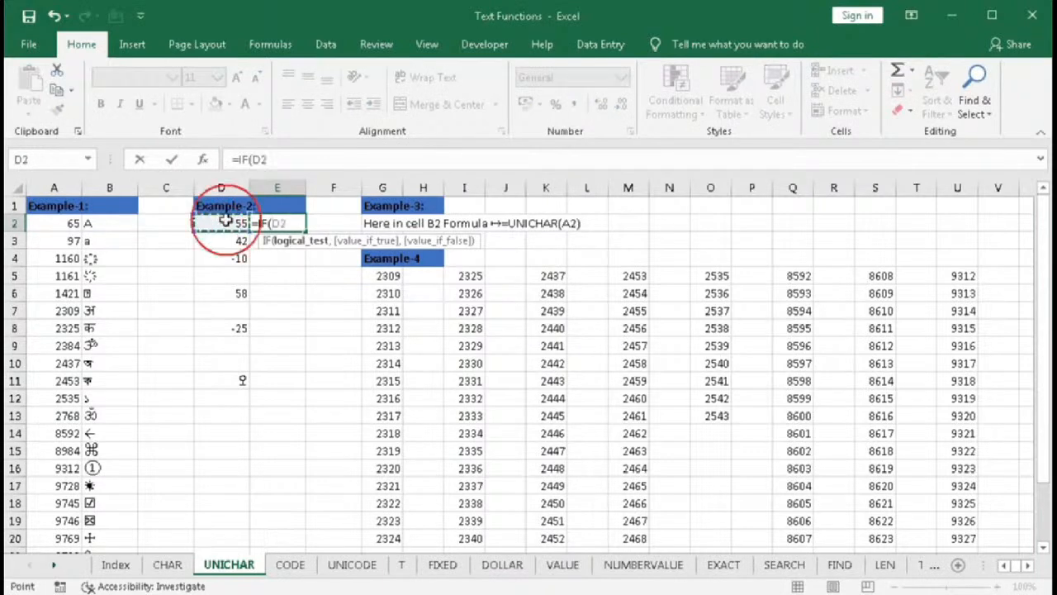
text(>0)
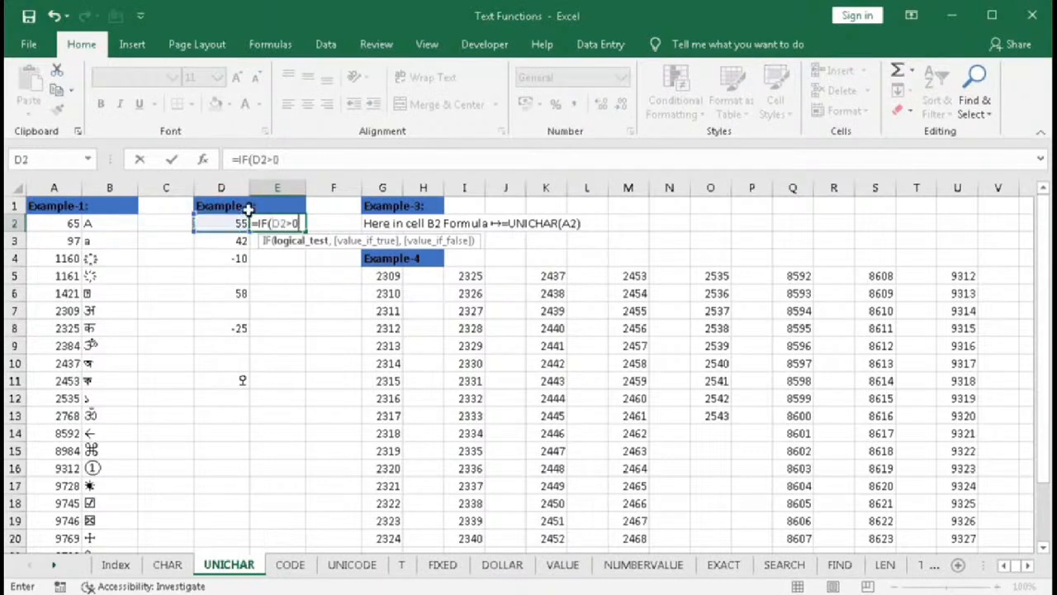
text(,CHAR()
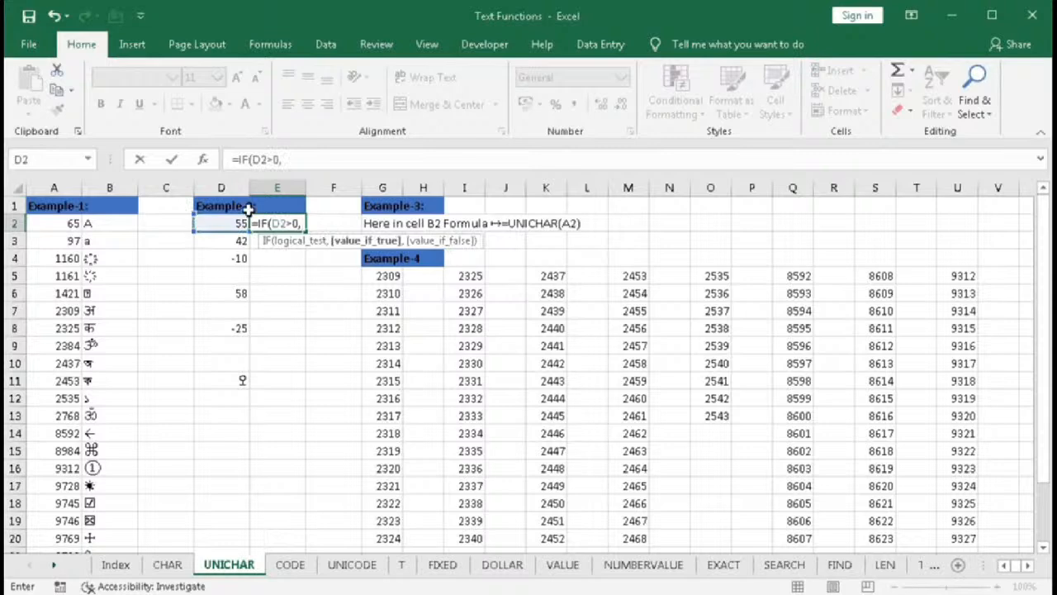
key(BackSpace)
key(BackSpace)
key(BackSpace)
key(BackSpace)
key(BackSpace)
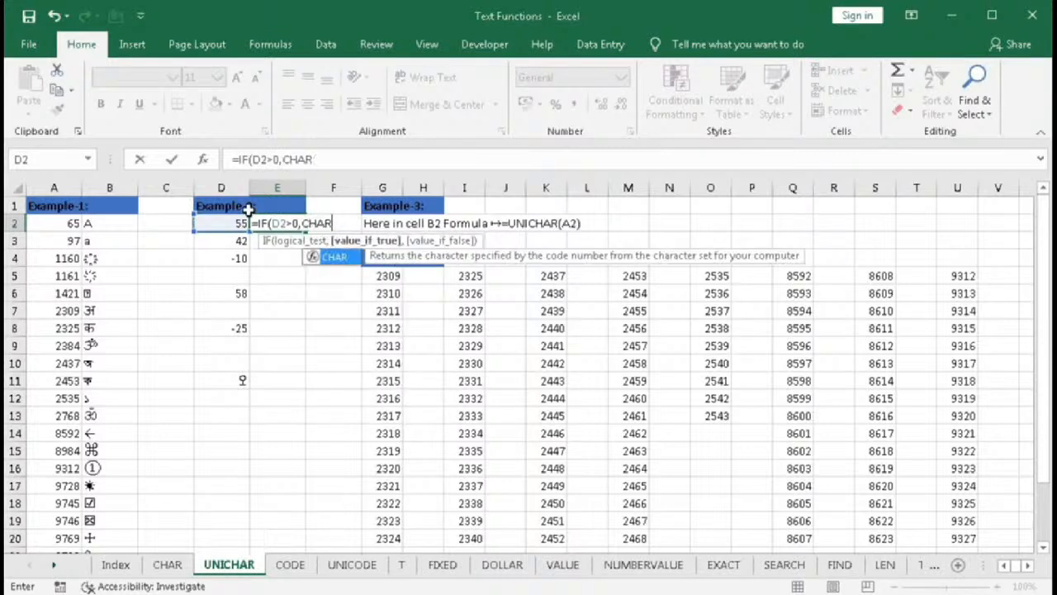
text(uni)
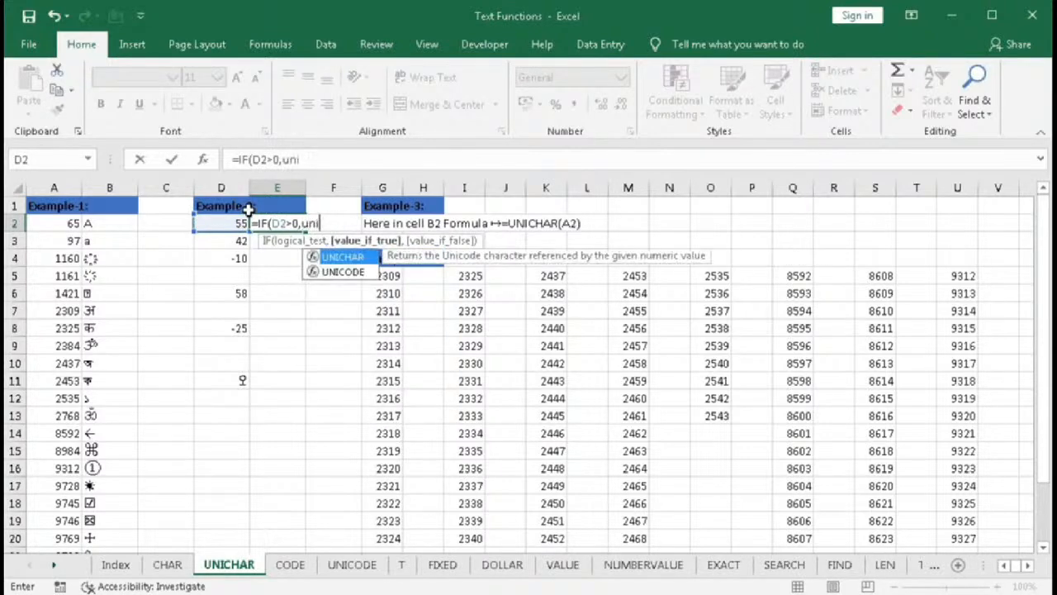
key(Tab)
text(100)
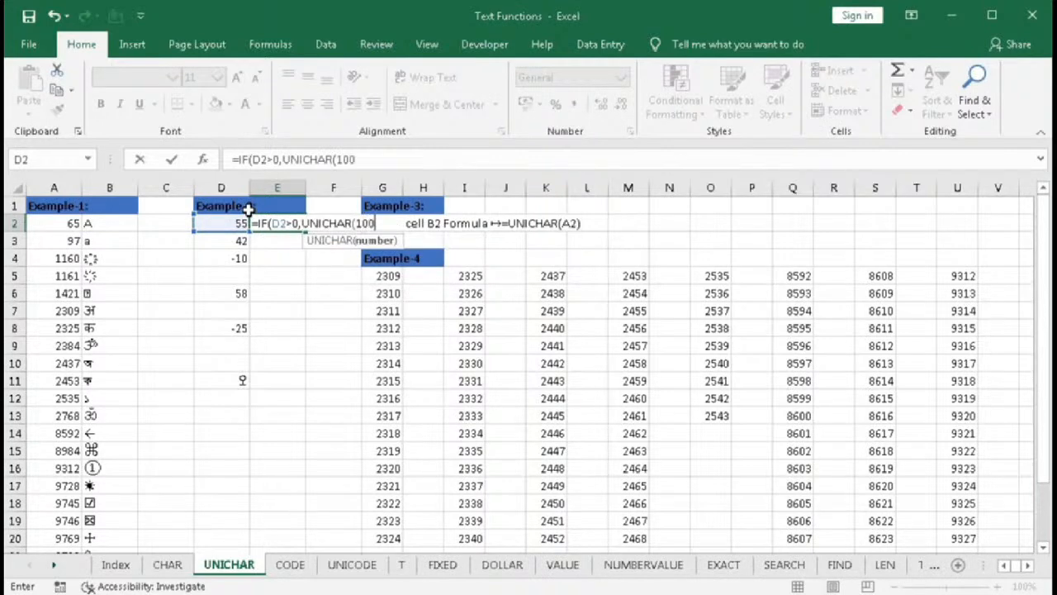
text(04))
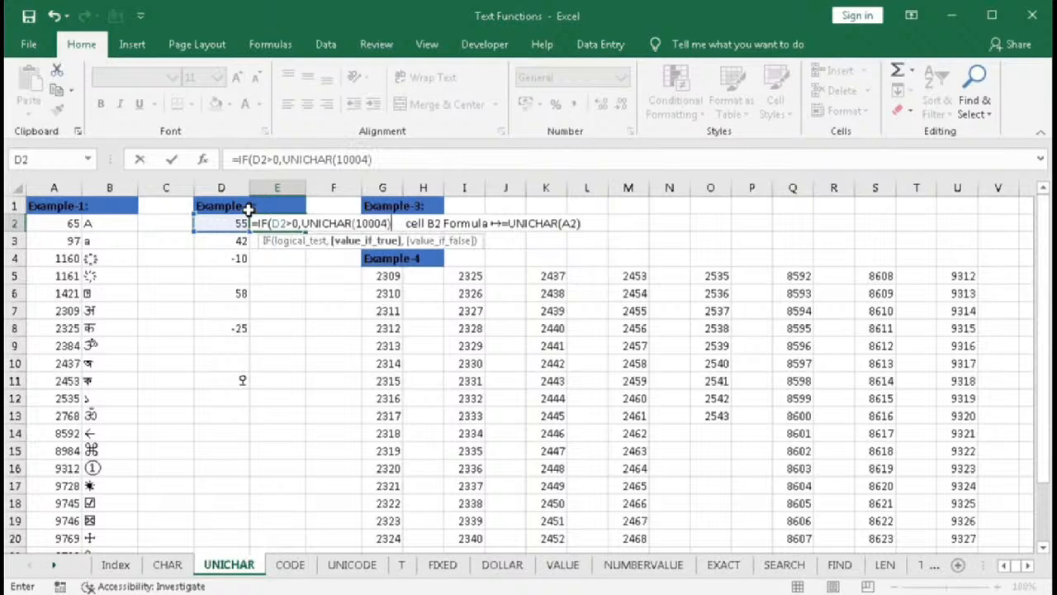
text(,IF()
- Add a nested IF testing D2<0 that returns UNICHAR(10006) when true
click(237, 223)
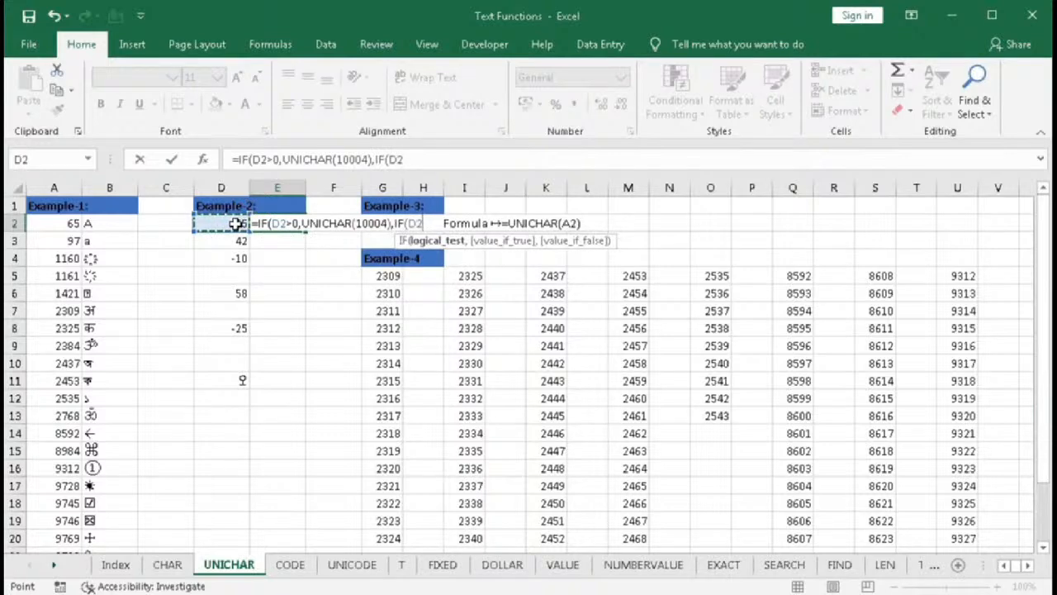
text(<0,)
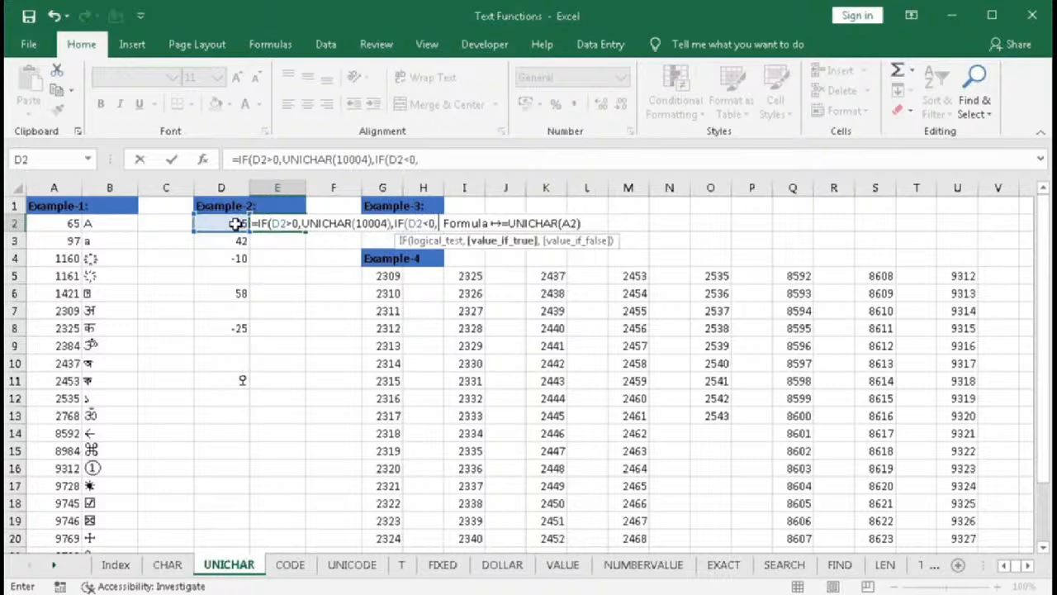
text(uni)
key(Tab)
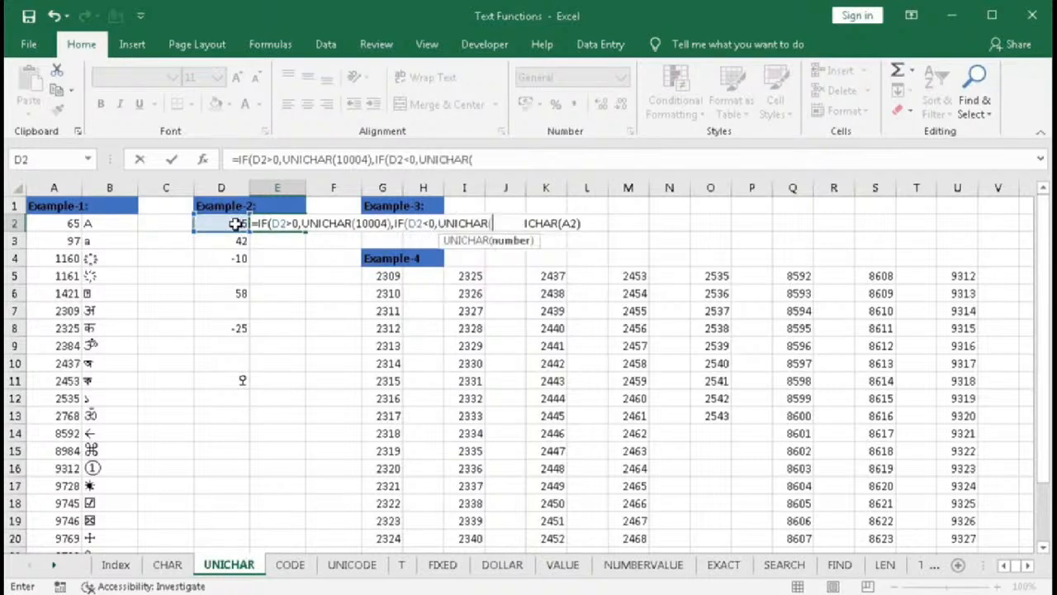
text(10006))
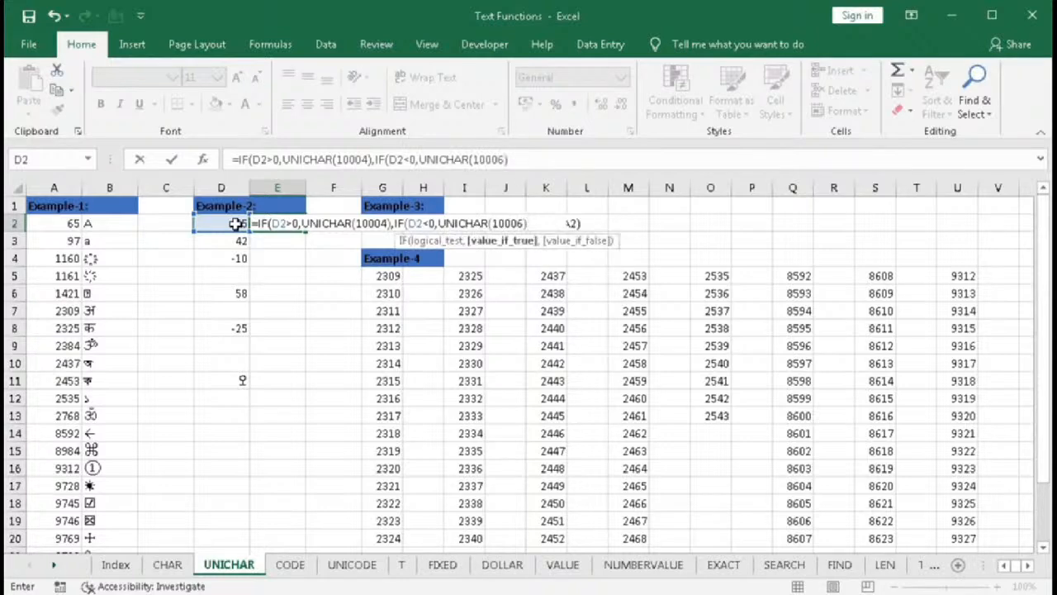
text(,)
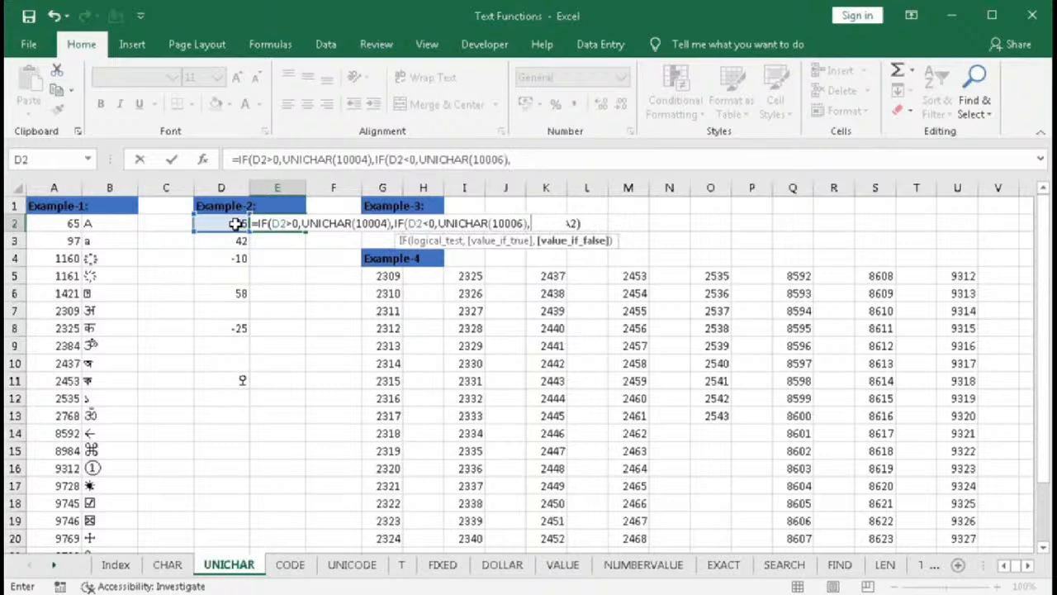
text(char)
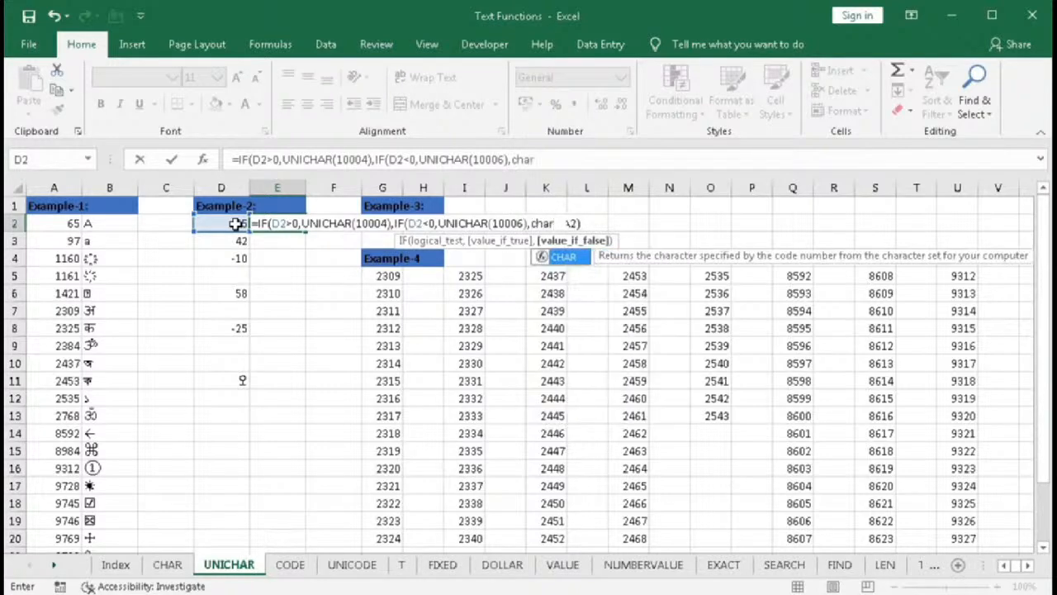
- Use UNICHAR(997) as the final fallback, close both IFs, and enter the formula in E2
key(BackSpace)
key(BackSpace)
key(BackSpace)
key(BackSpace)
text(uni)
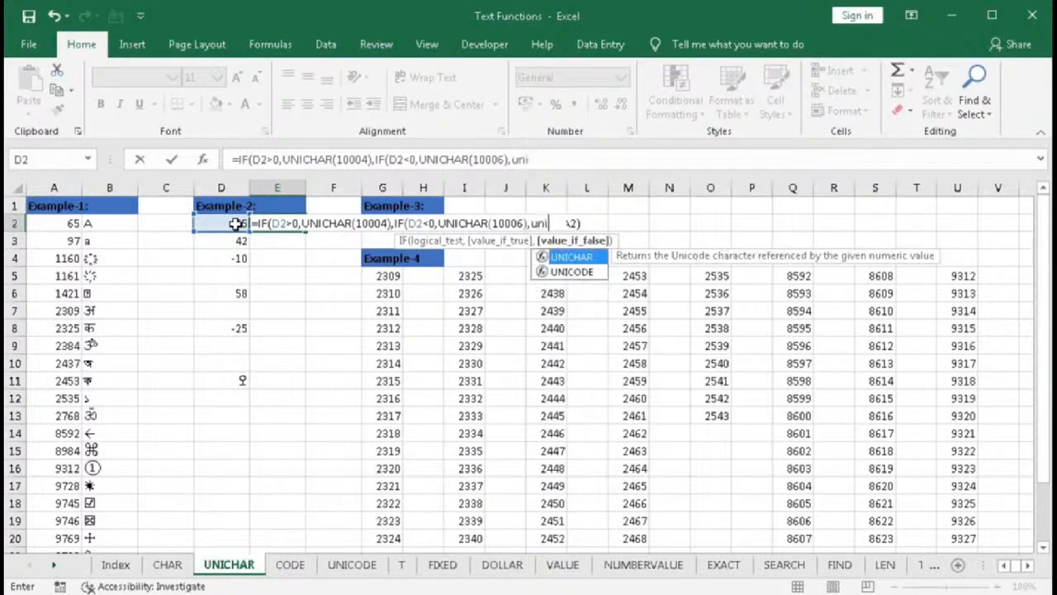
key(Tab)
text(997)
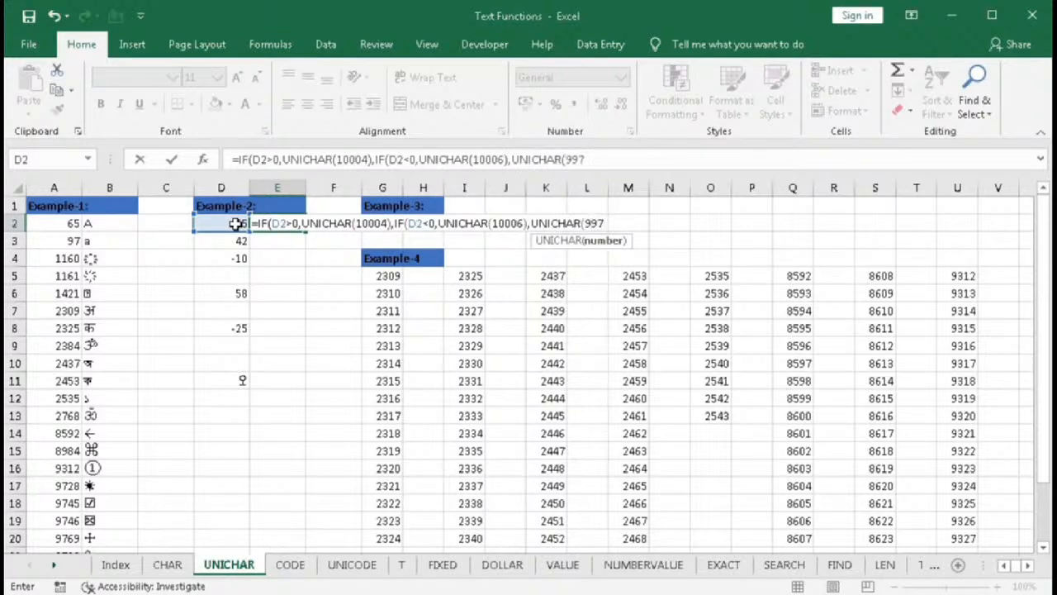
text())
text()))
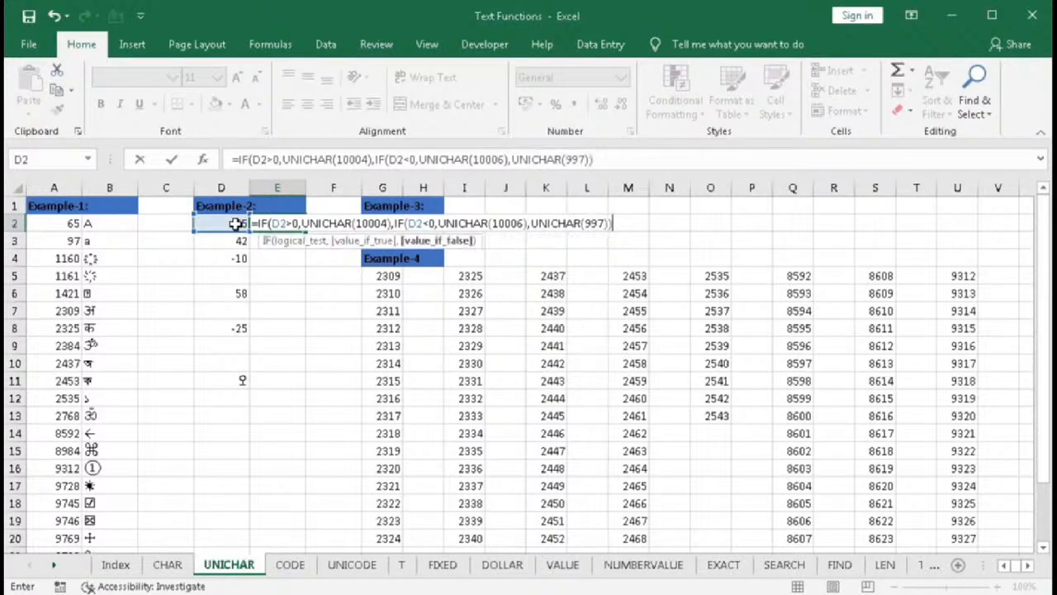
key(Return)
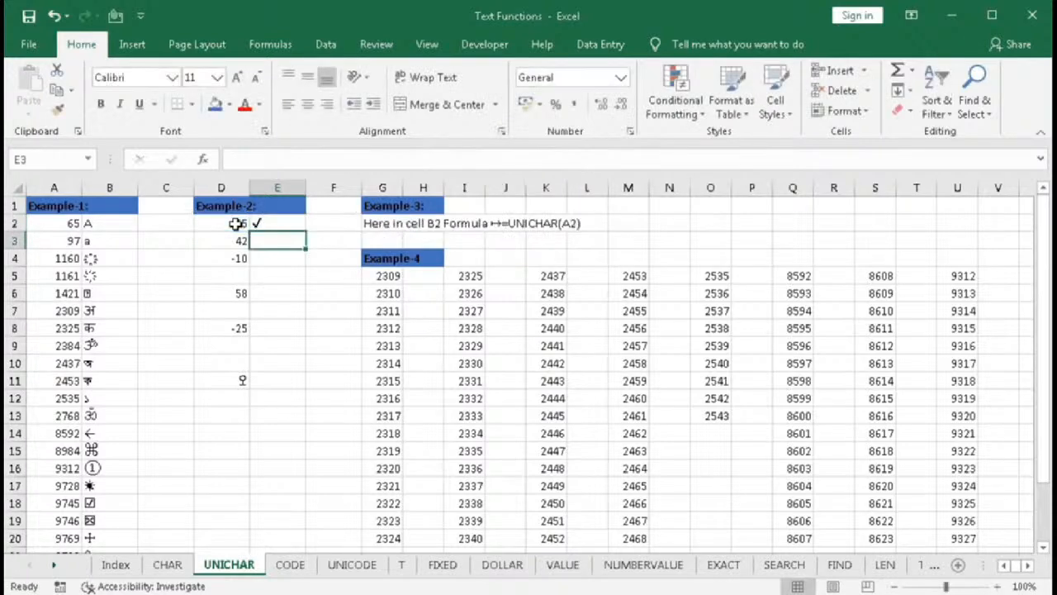
- Fill the E2 tick/cross formula down through E8 and check the results in E2 to E5
click(299, 220)
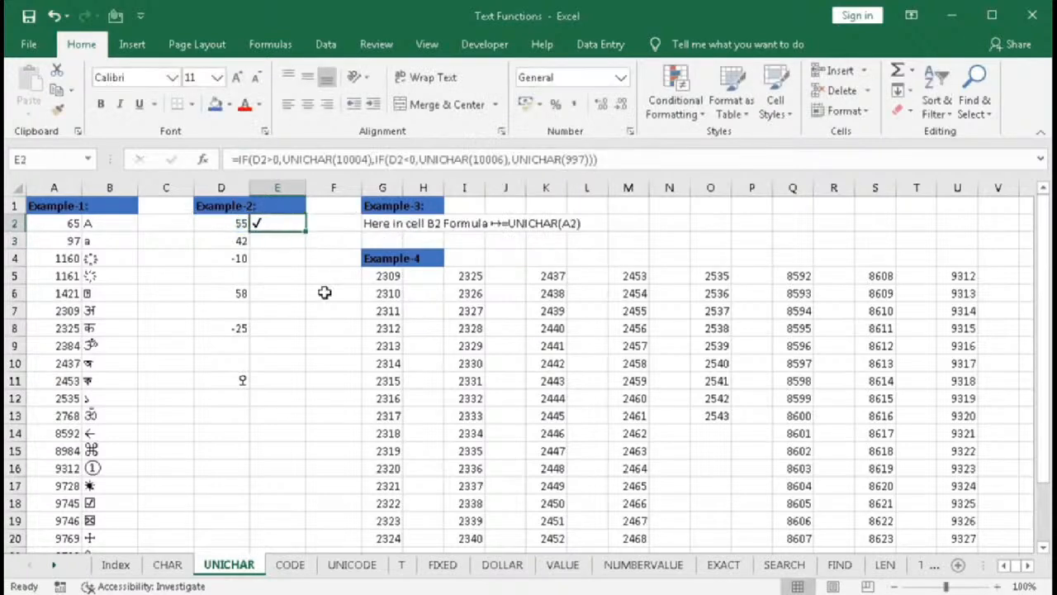
drag(305, 231, 317, 331)
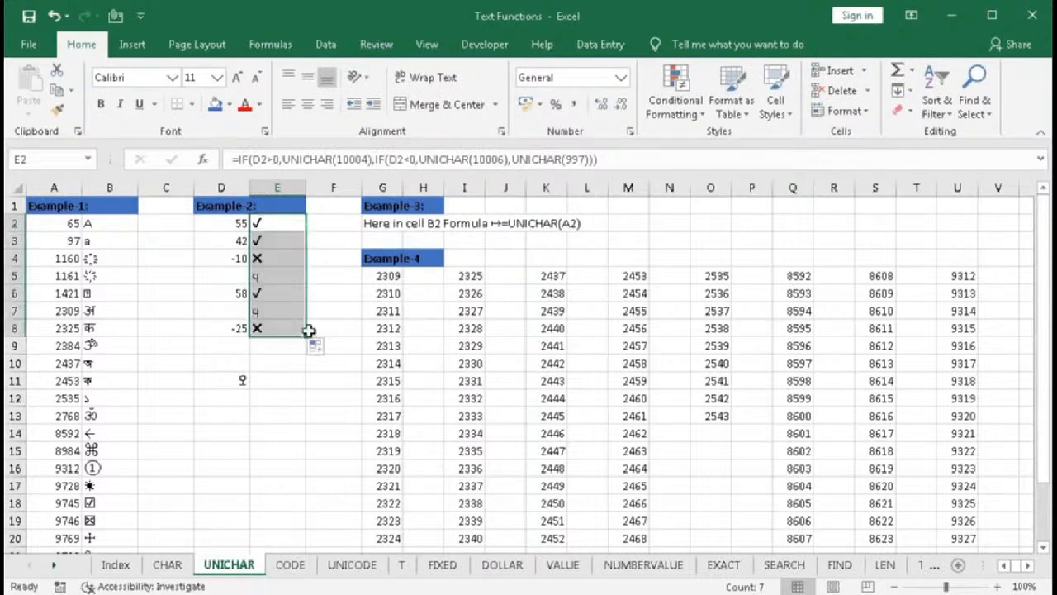
click(273, 222)
click(273, 237)
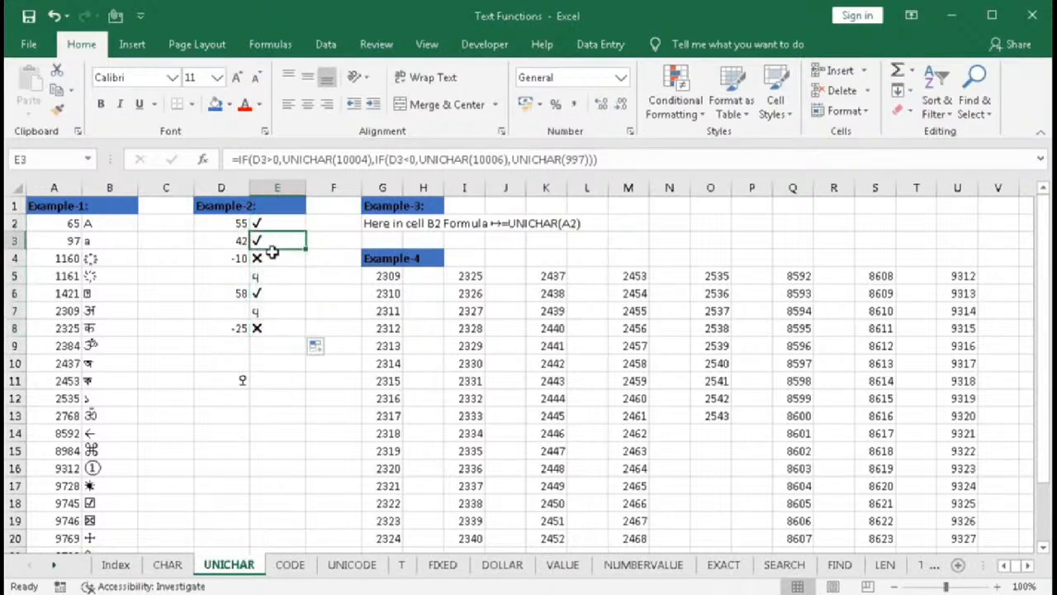
click(273, 258)
click(274, 276)
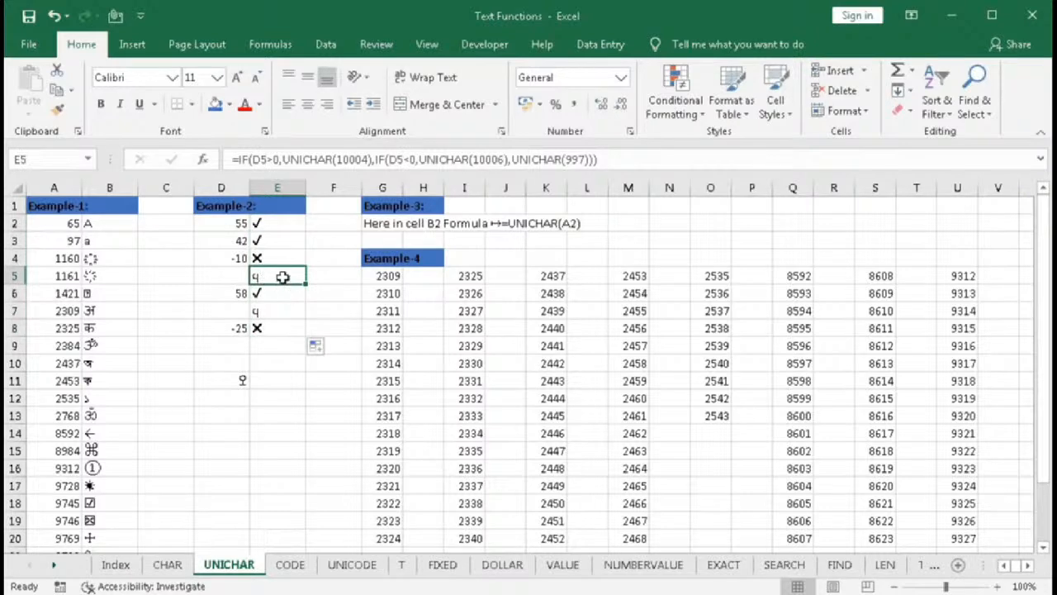
- Change the fallback in E2's formula to UNICHAR(9997) and copy it down the Example-2 column again
click(580, 159)
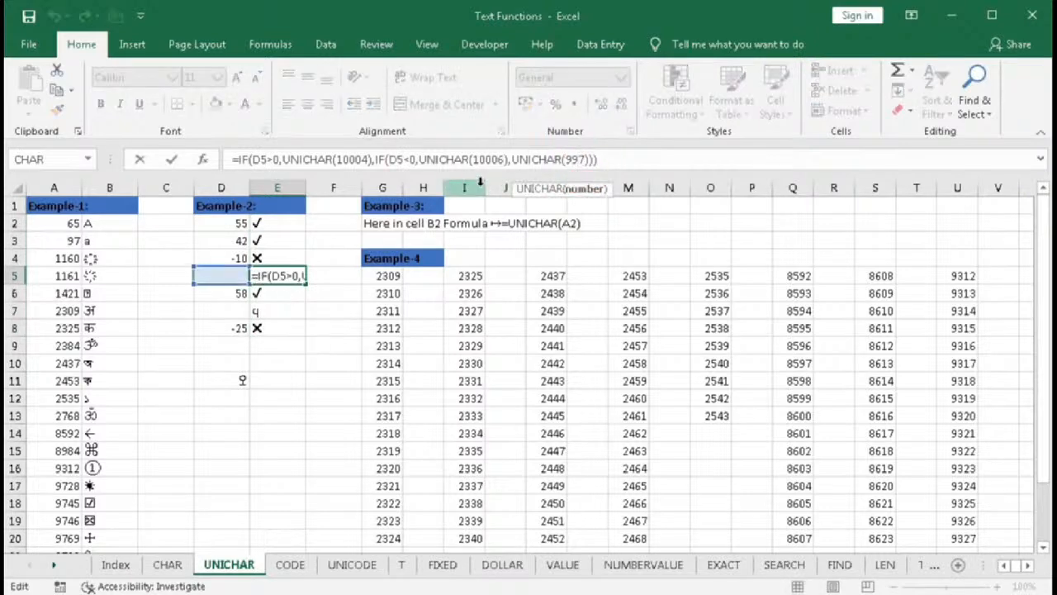
key(Escape)
double_click(269, 224)
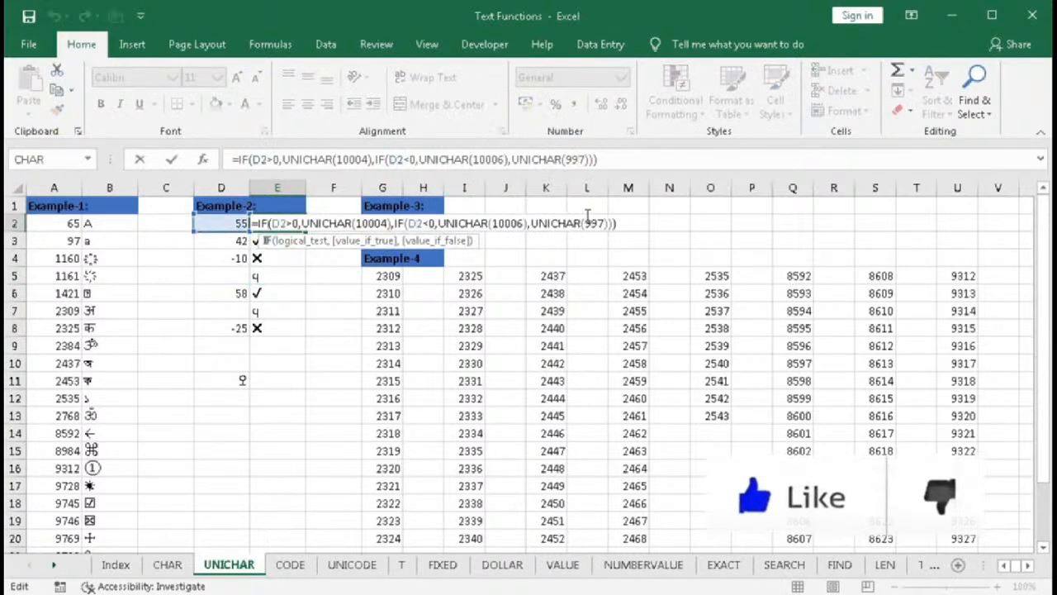
key(Return)
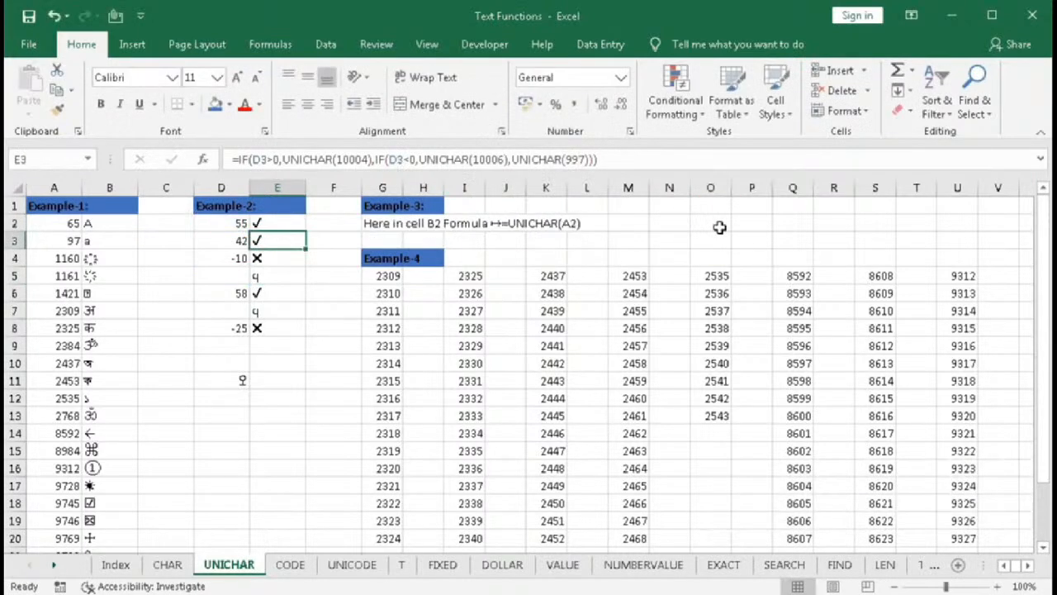
click(296, 222)
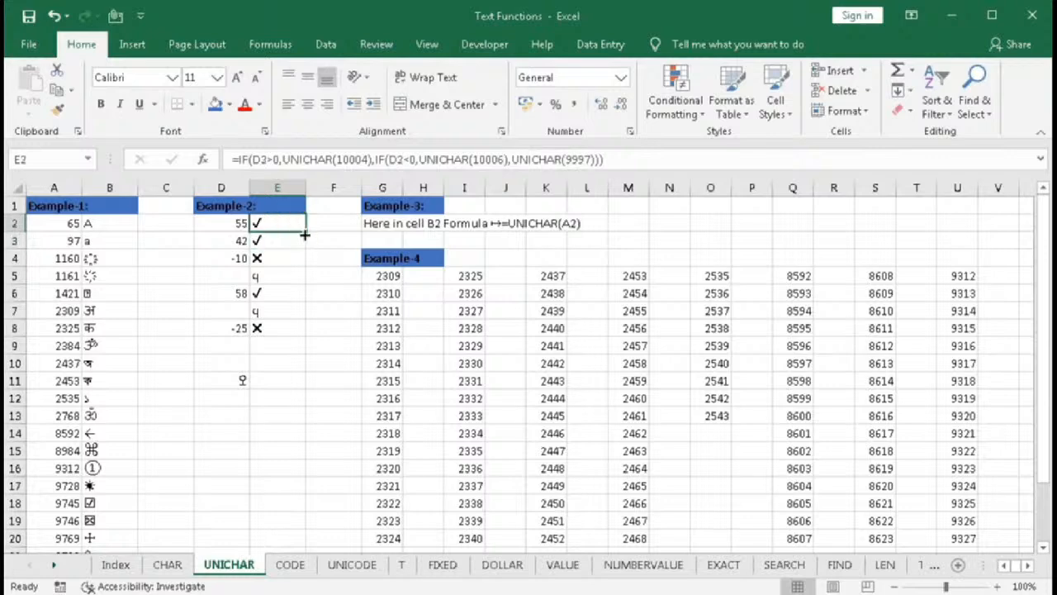
double_click(305, 235)
click(277, 275)
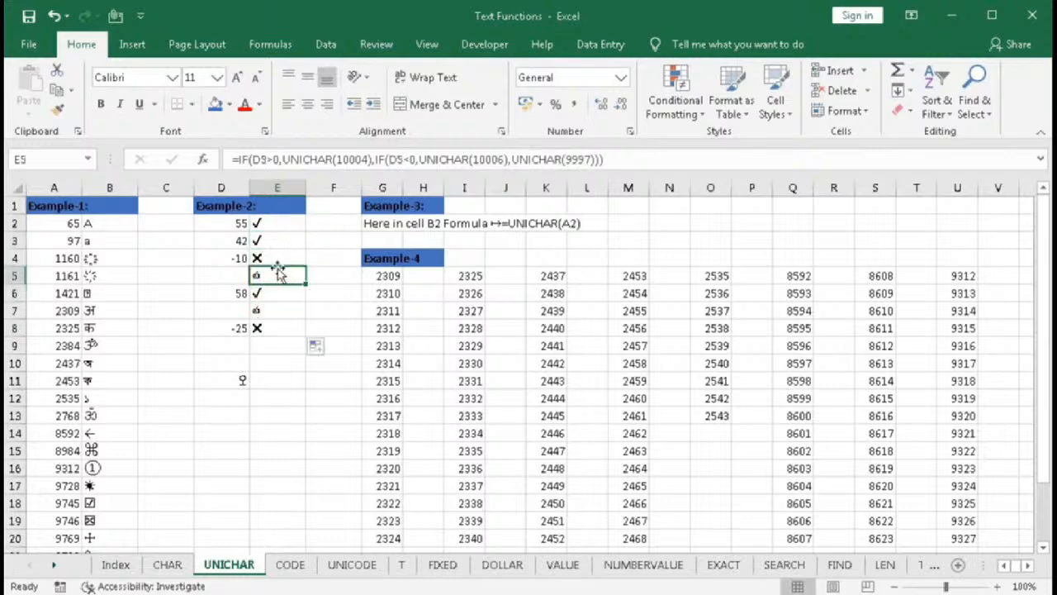
click(269, 222)
drag(270, 221, 278, 278)
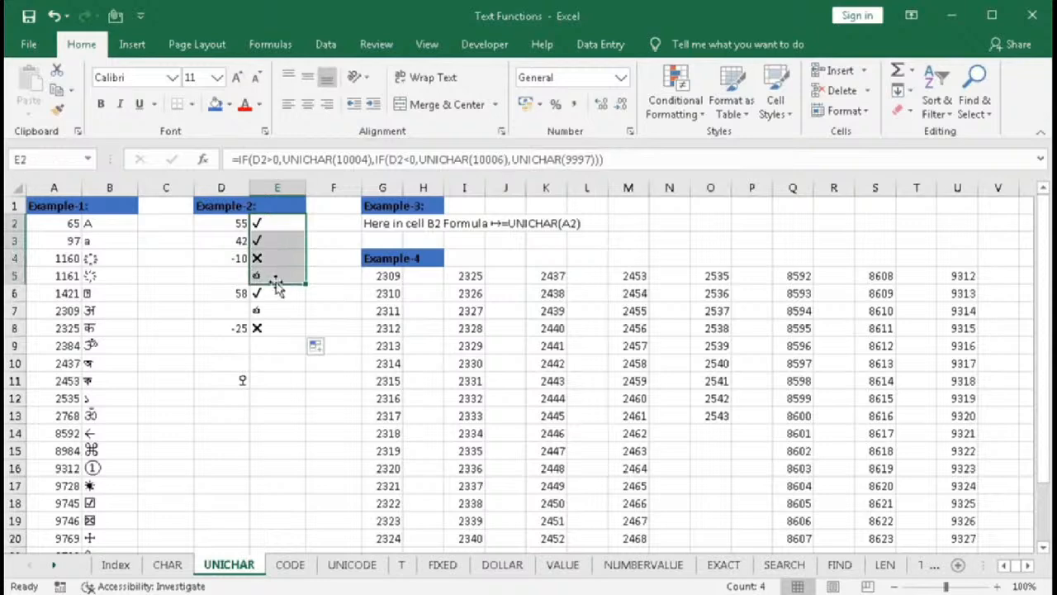
click(281, 347)
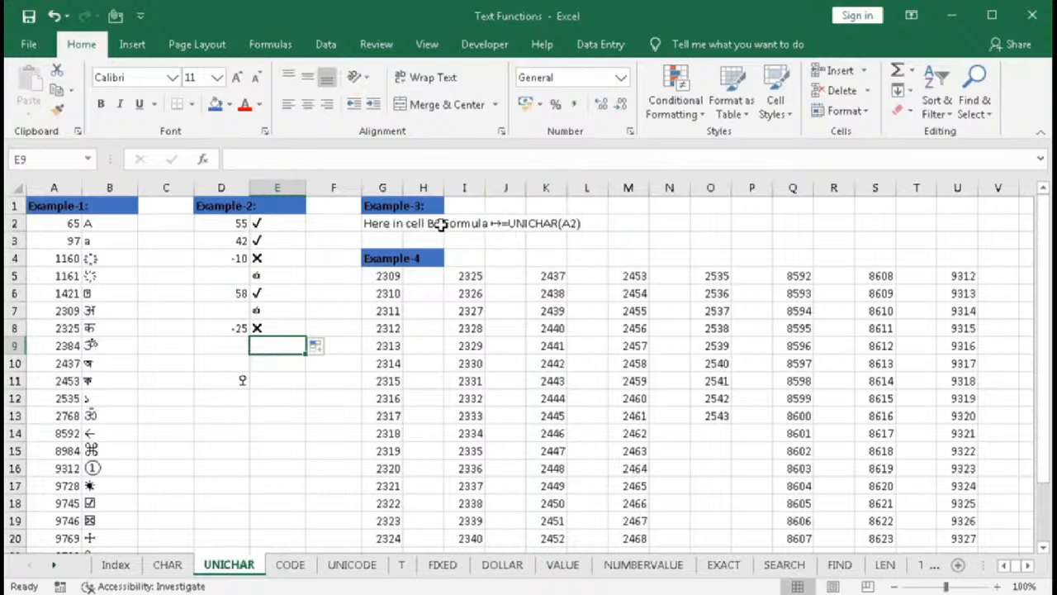
- Examine the Example-3 formula in G2 that joins text, UNICHAR(8614) and FORMULATEXT(B2)
click(95, 222)
click(378, 223)
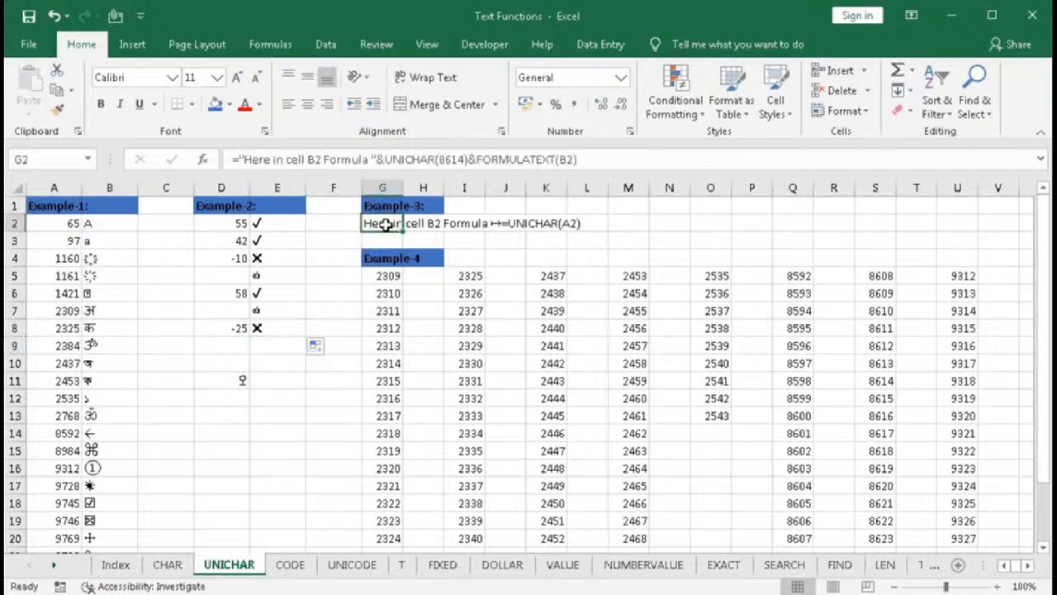
double_click(385, 224)
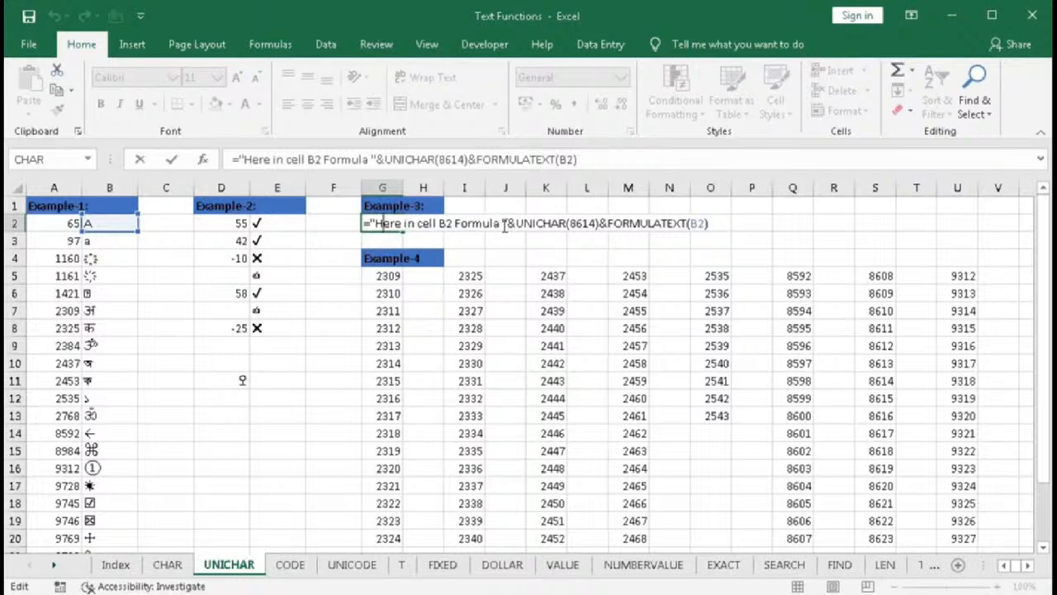
click(570, 228)
double_click(571, 228)
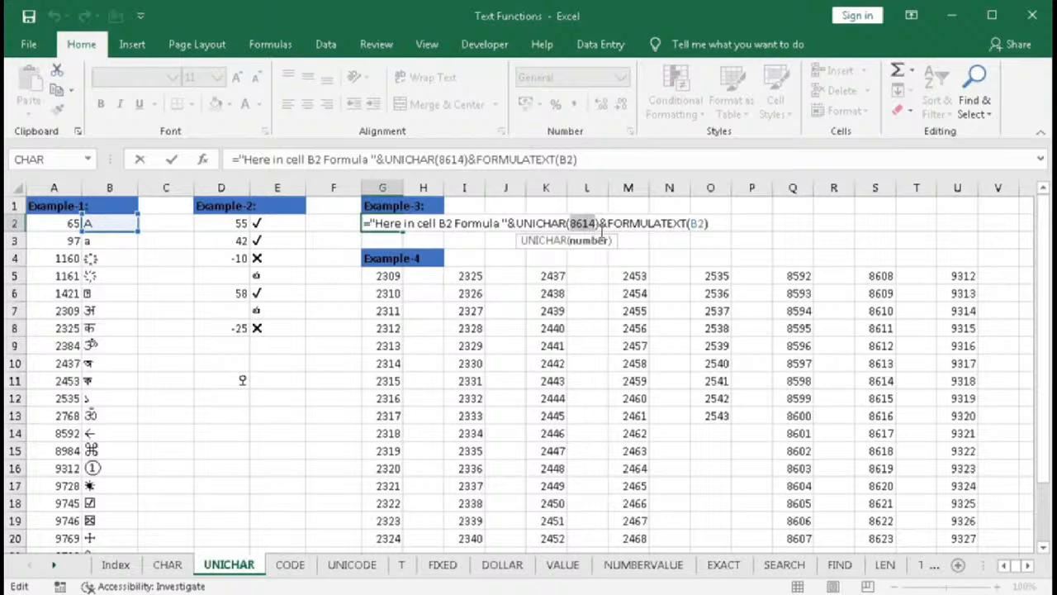
drag(608, 227, 688, 225)
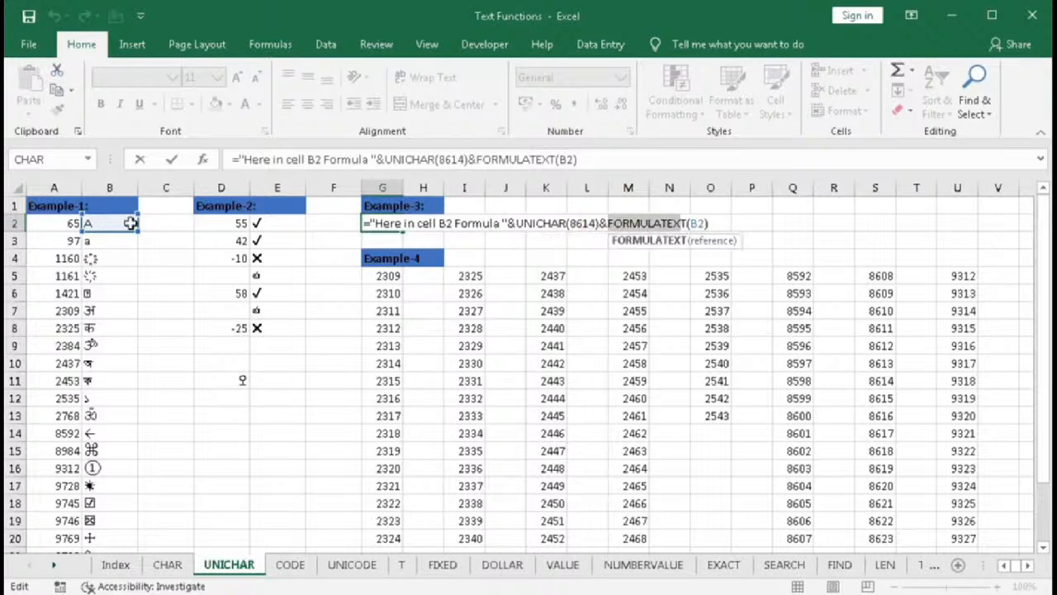
click(610, 226)
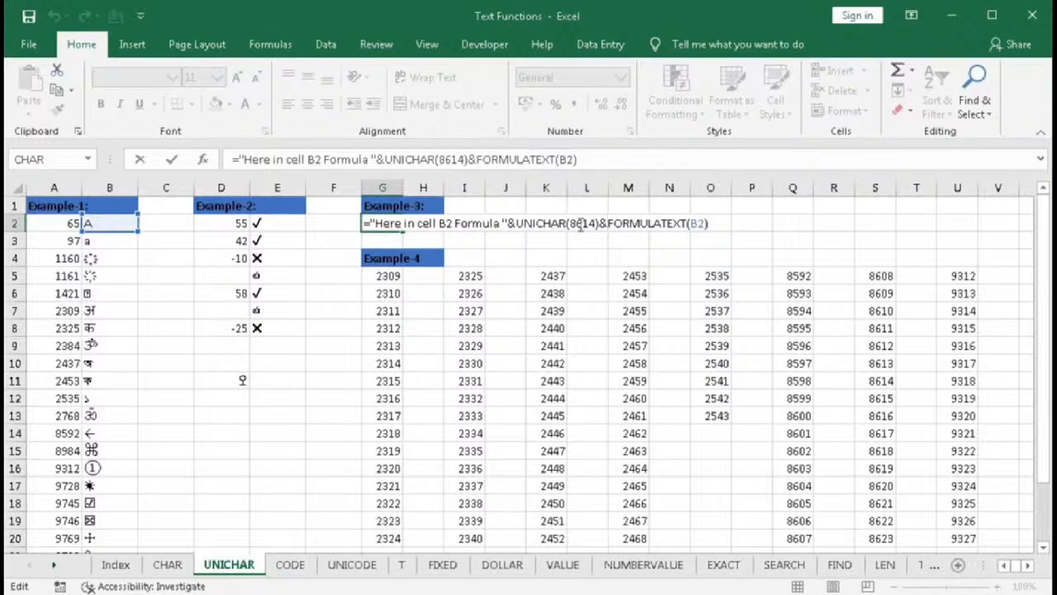
key(Return)
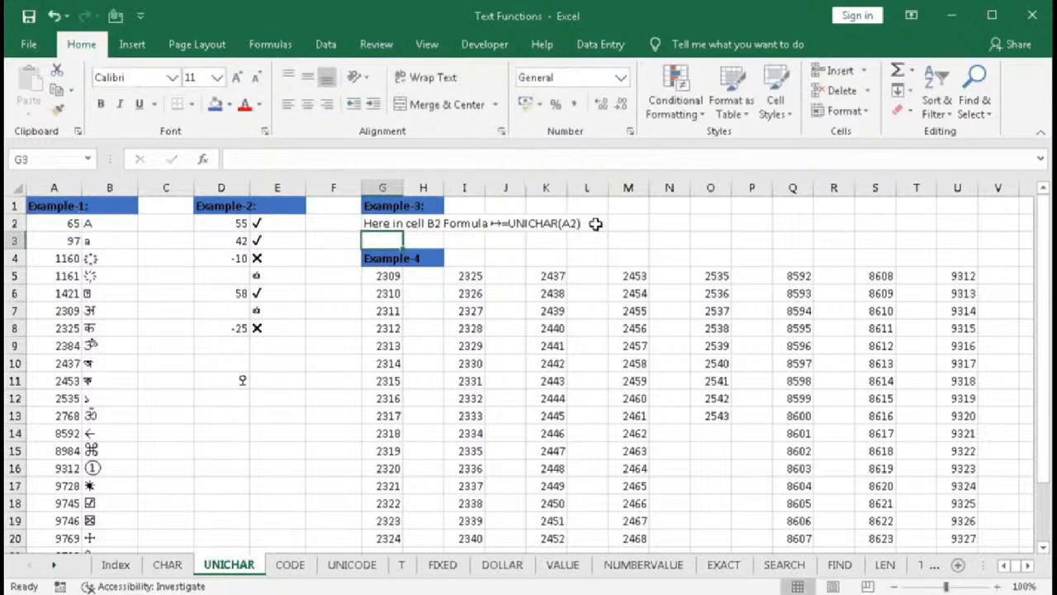
- In H5, enter a UNICHAR formula converting the code in G5 to its character
click(417, 278)
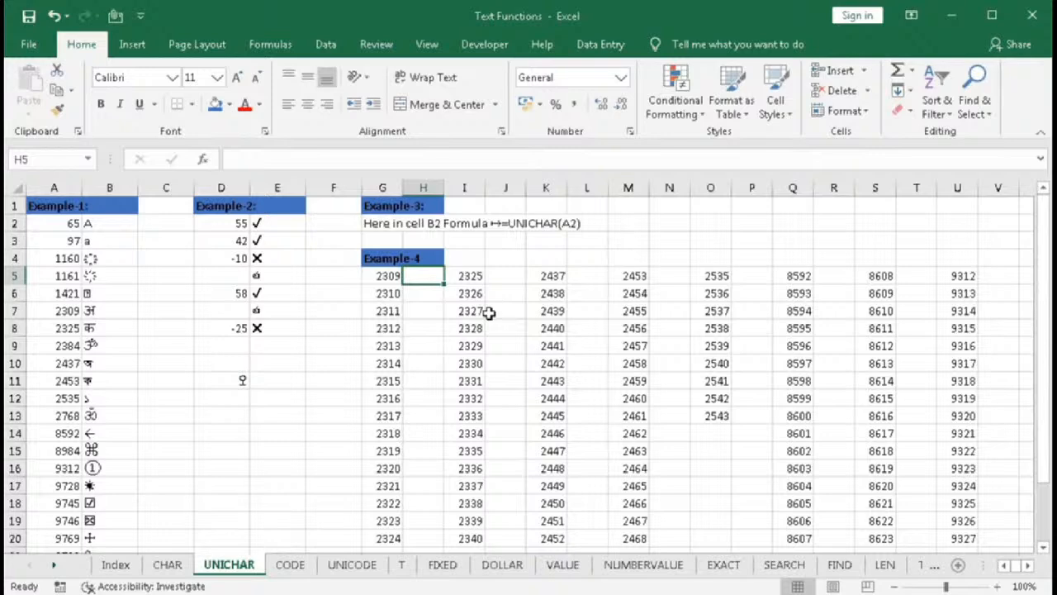
text(=uni)
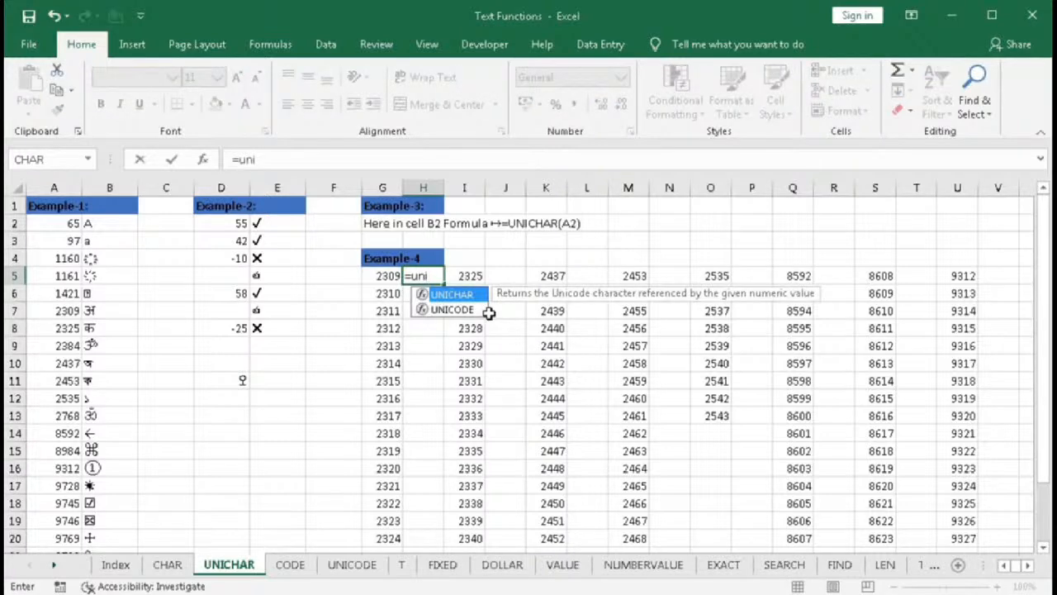
key(Tab)
click(372, 276)
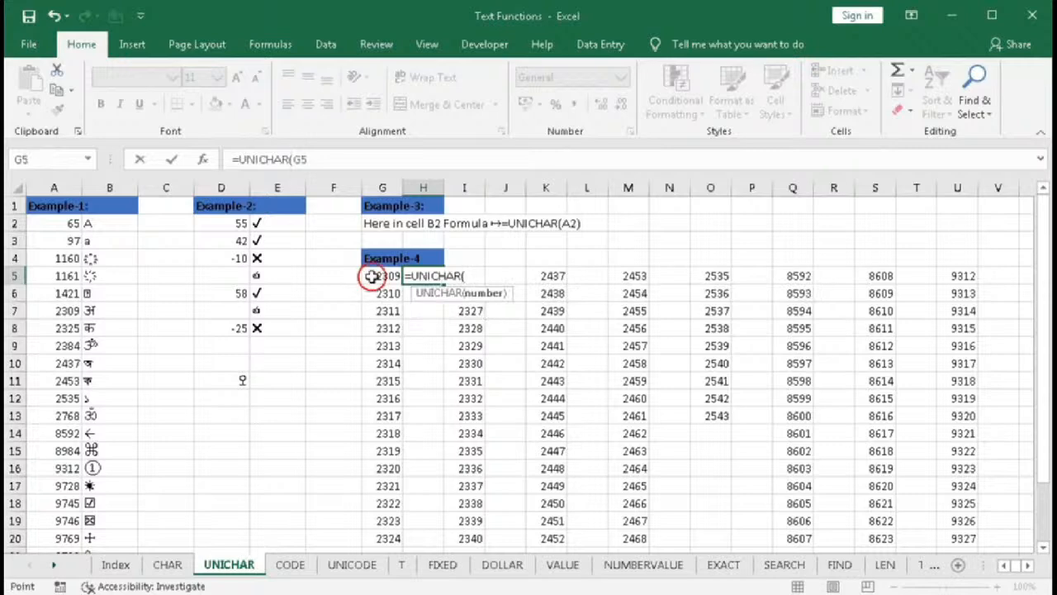
text())
key(Return)
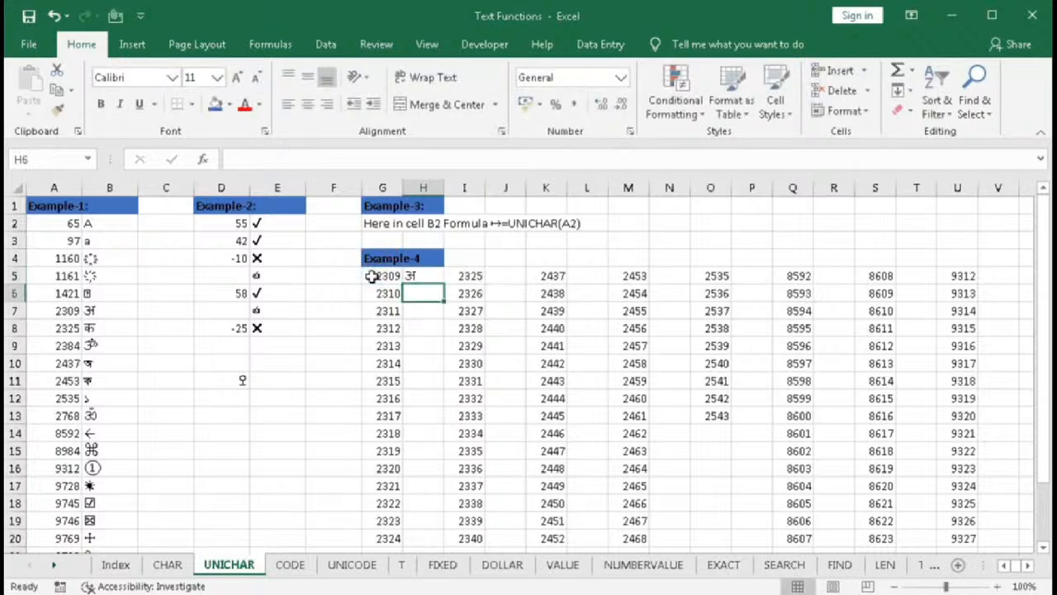
- Fill the H5 formula down through H20 and copy the filled range
click(418, 276)
drag(440, 283, 430, 539)
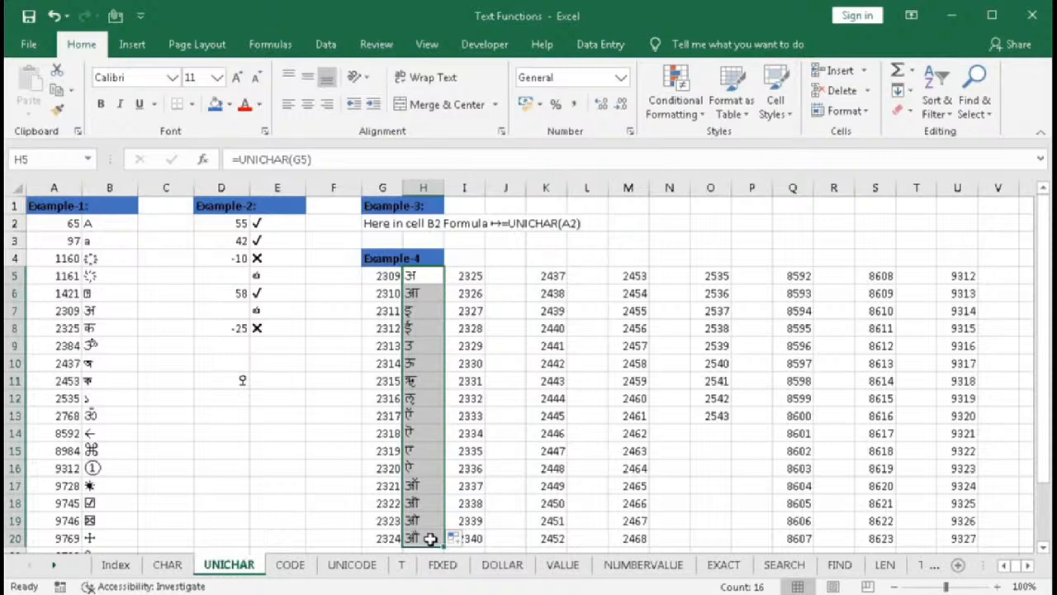
key(ctrl+c)
- Paste the UNICHAR formulas beside the code columns starting at J5, L5, N5 and P5
click(497, 277)
key(ctrl+v)
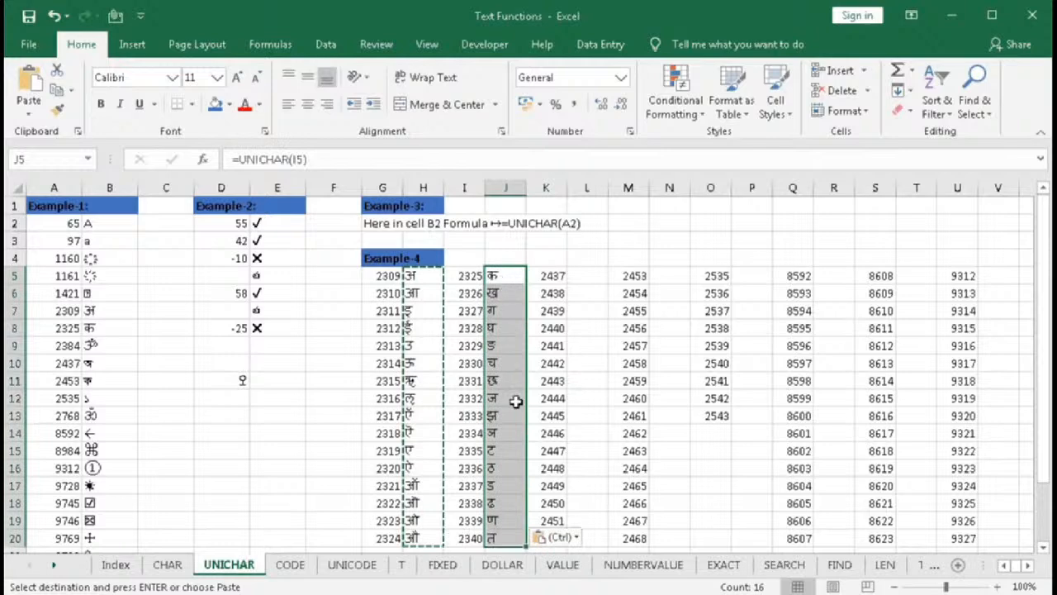
click(579, 276)
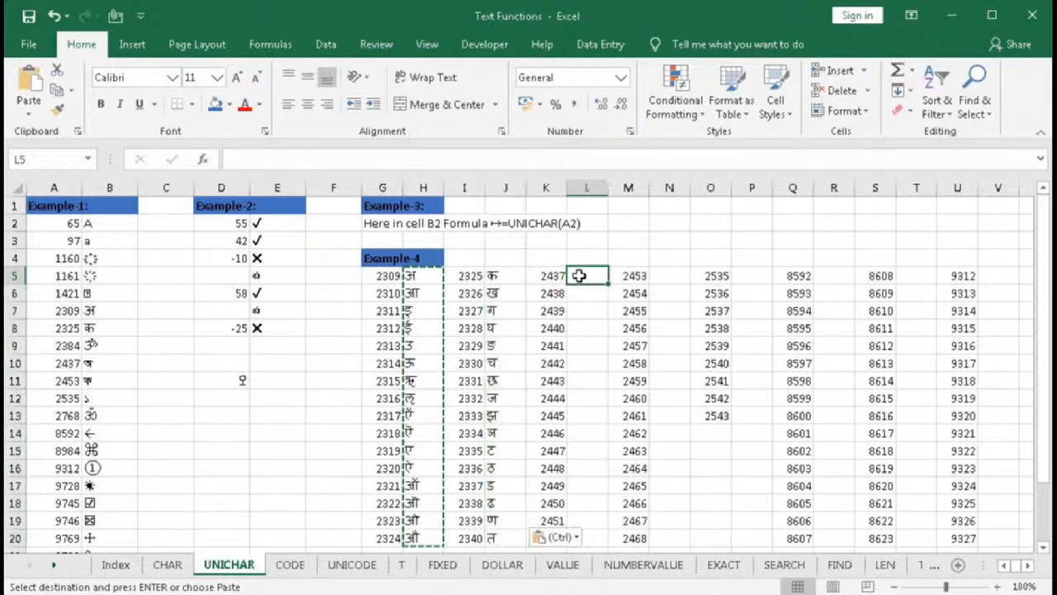
key(ctrl+v)
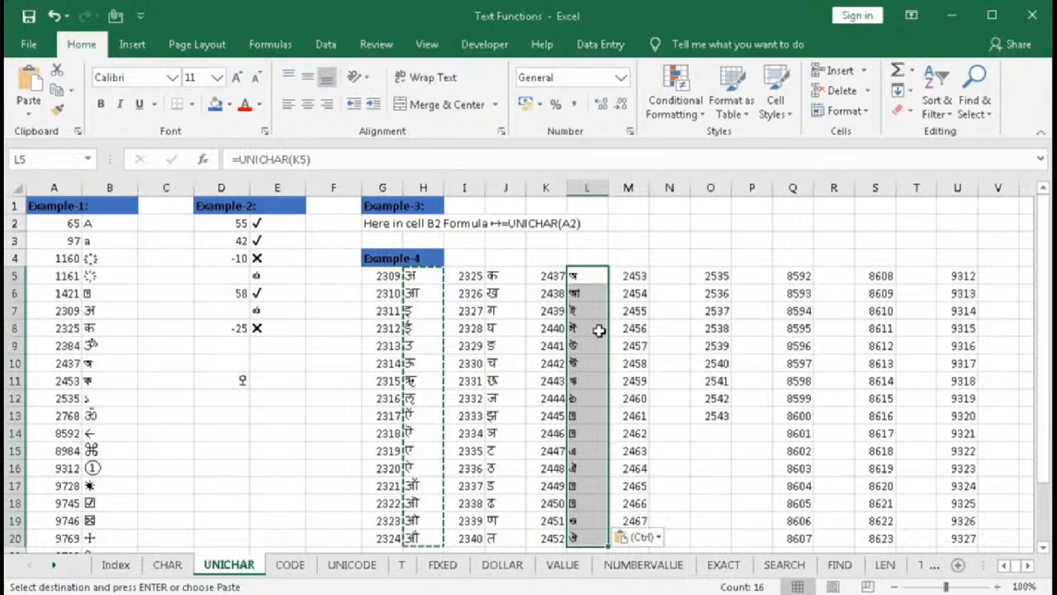
click(667, 276)
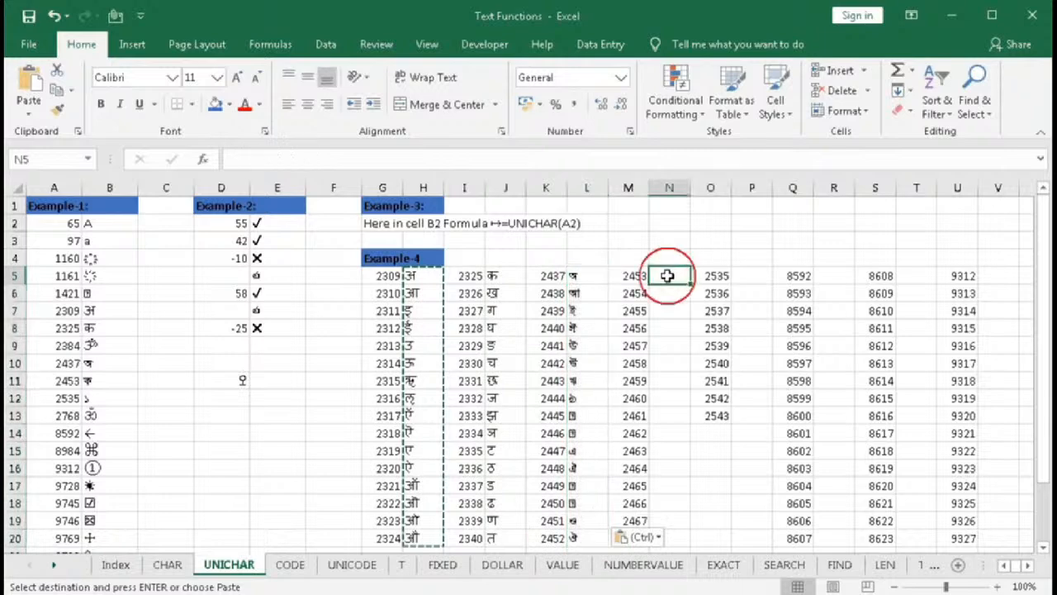
key(ctrl+v)
click(744, 276)
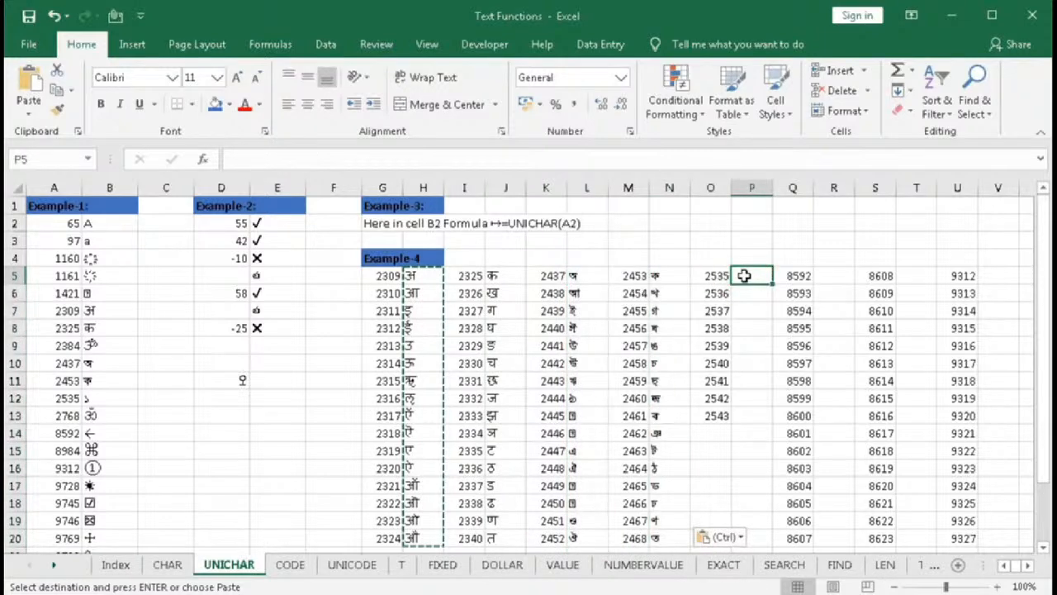
key(ctrl+v)
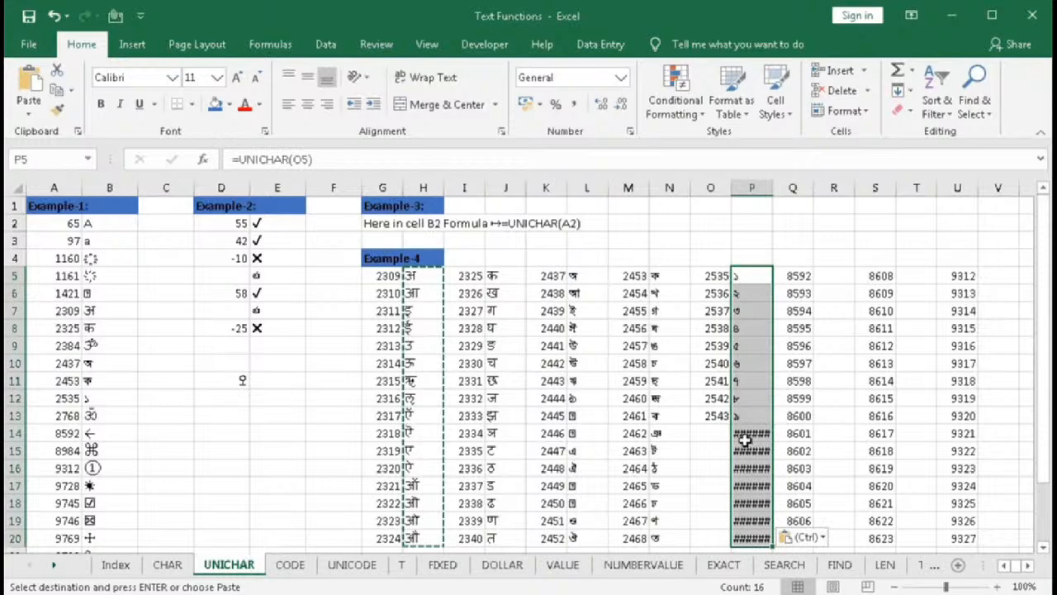
- Paste the UNICHAR formulas beside the code columns starting at R5 and T5
drag(744, 433, 747, 539)
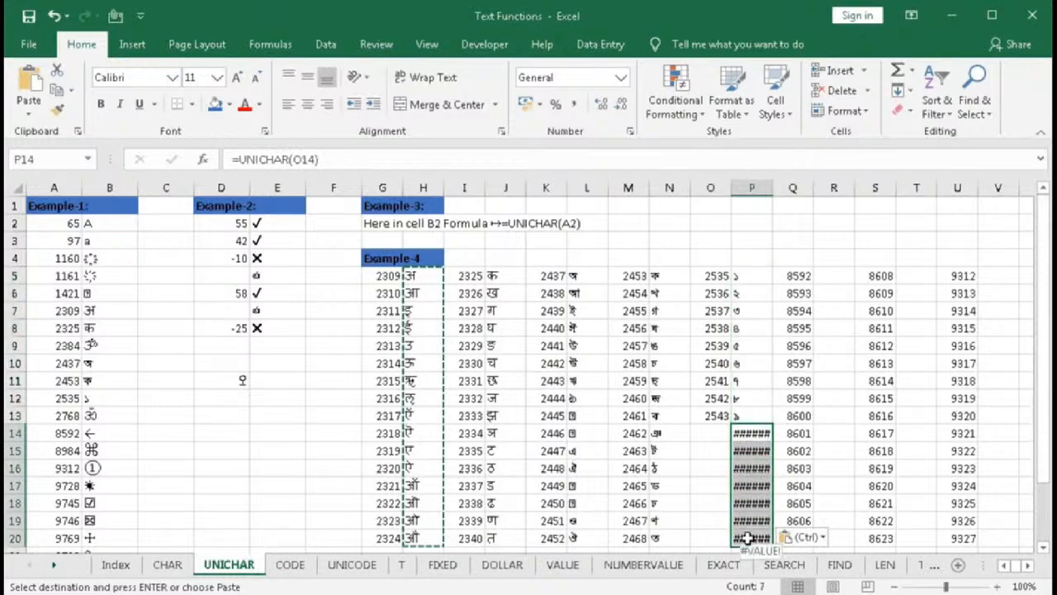
click(831, 276)
key(ctrl+v)
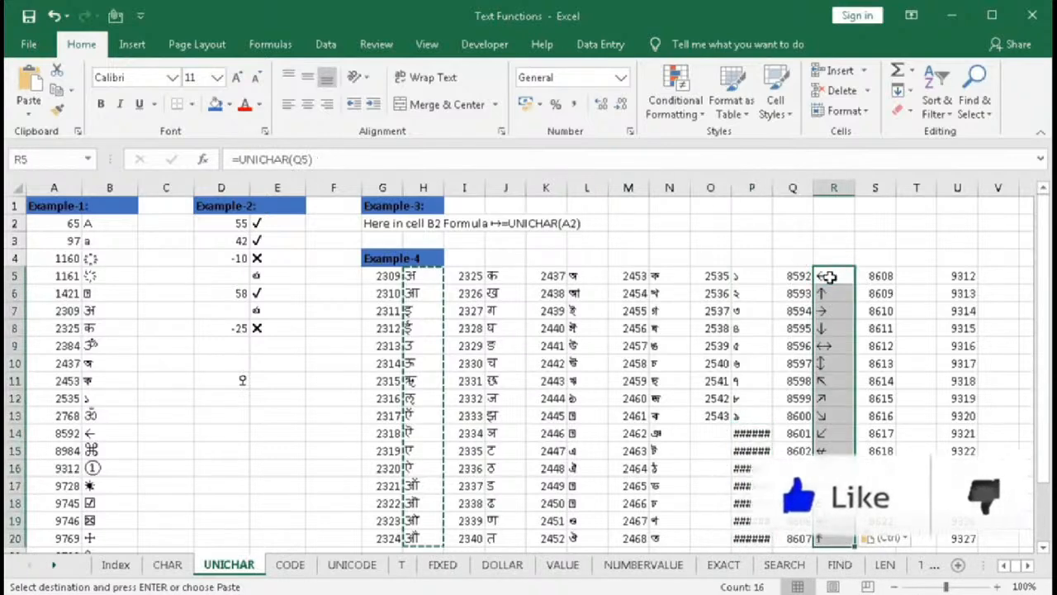
click(908, 278)
key(ctrl+v)
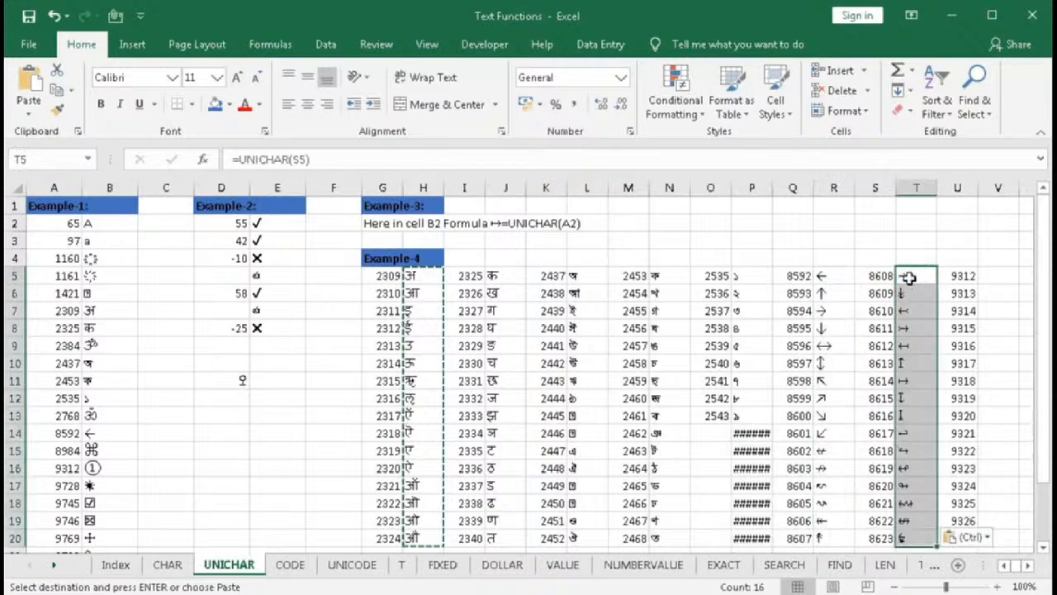
- Paste the UNICHAR formulas beside the remaining code columns starting at V5, X5 and Z5
click(1029, 565)
click(714, 277)
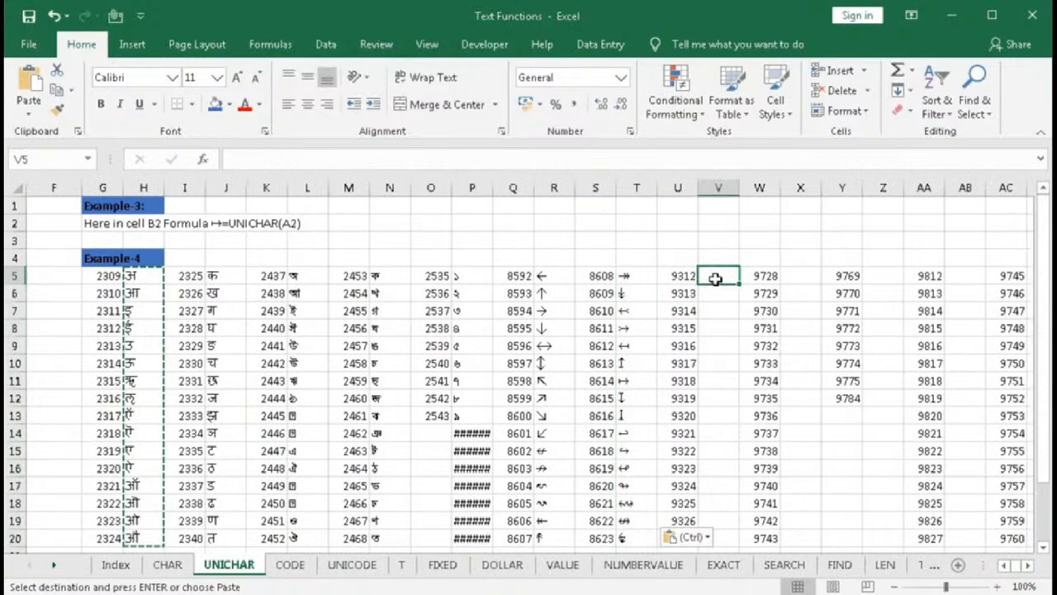
key(ctrl+v)
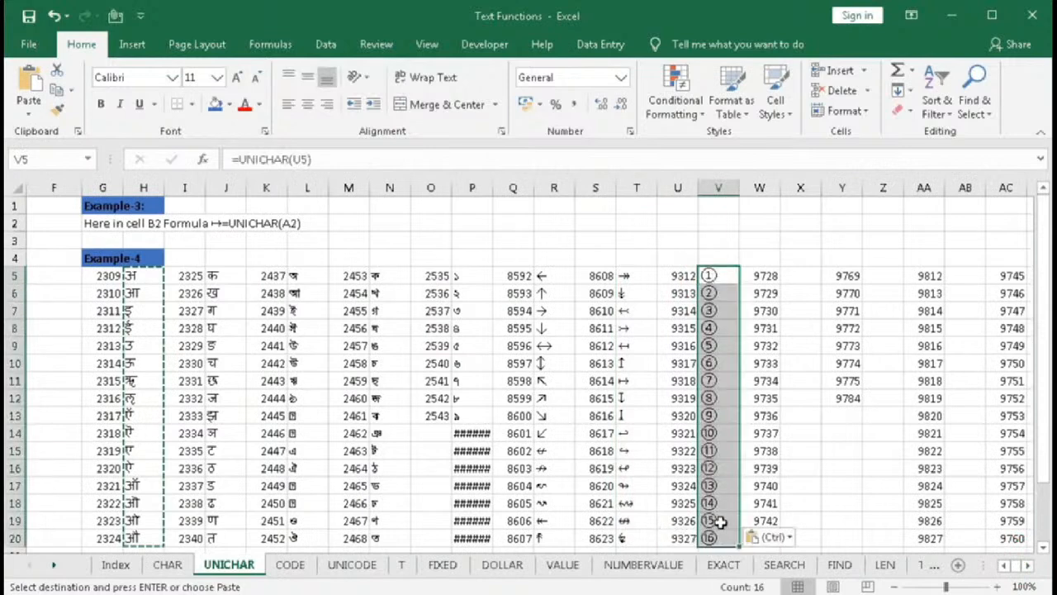
click(800, 277)
key(ctrl+v)
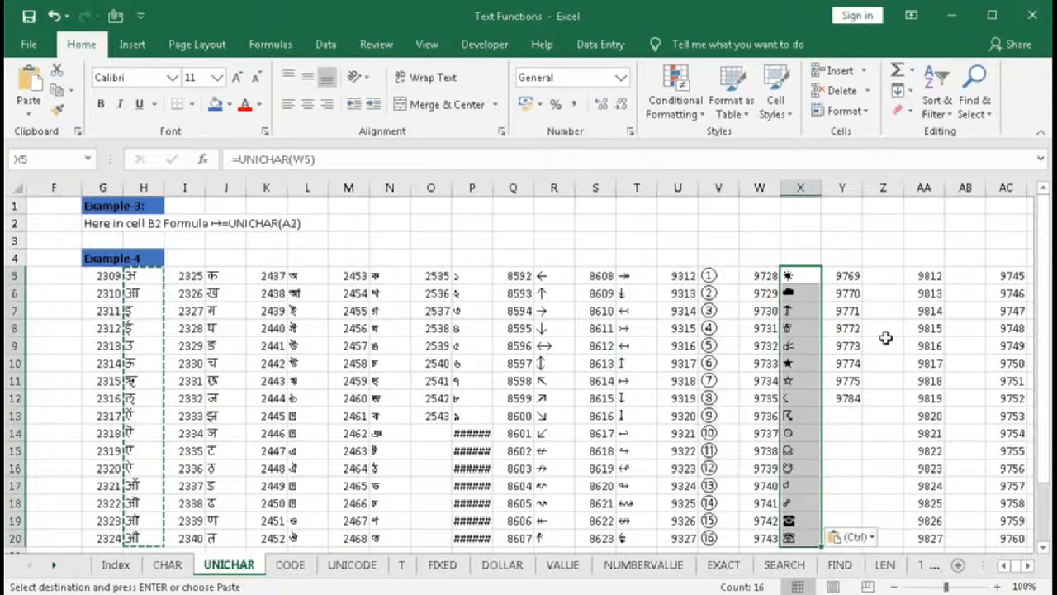
click(883, 275)
key(ctrl+v)
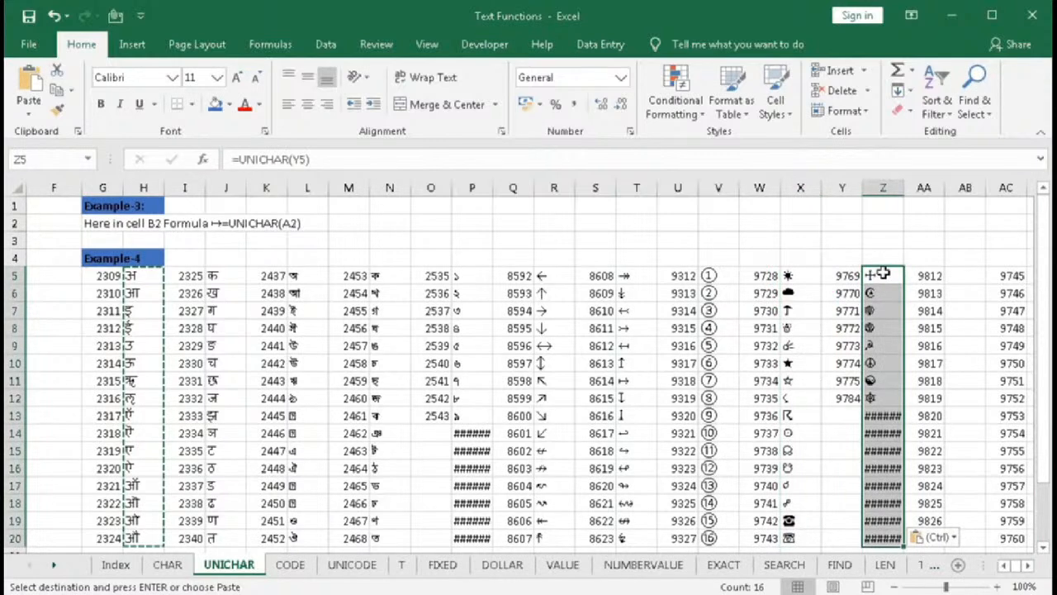
- Paste the UNICHAR formulas beside the last code columns starting at AB5, AD5, AF5 and AH5
drag(870, 275, 873, 397)
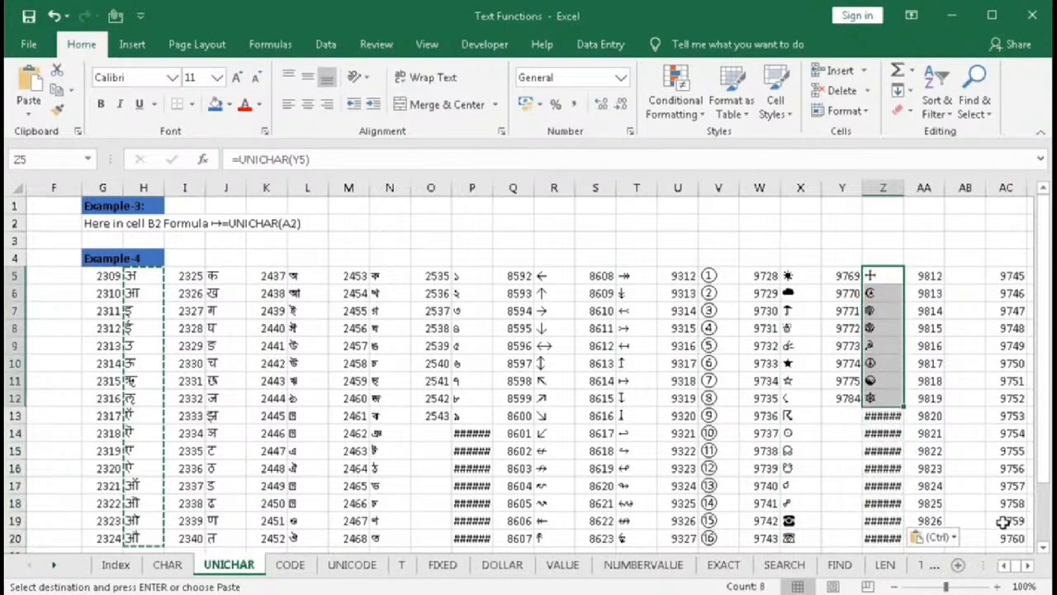
scroll(1028, 565, right, 7)
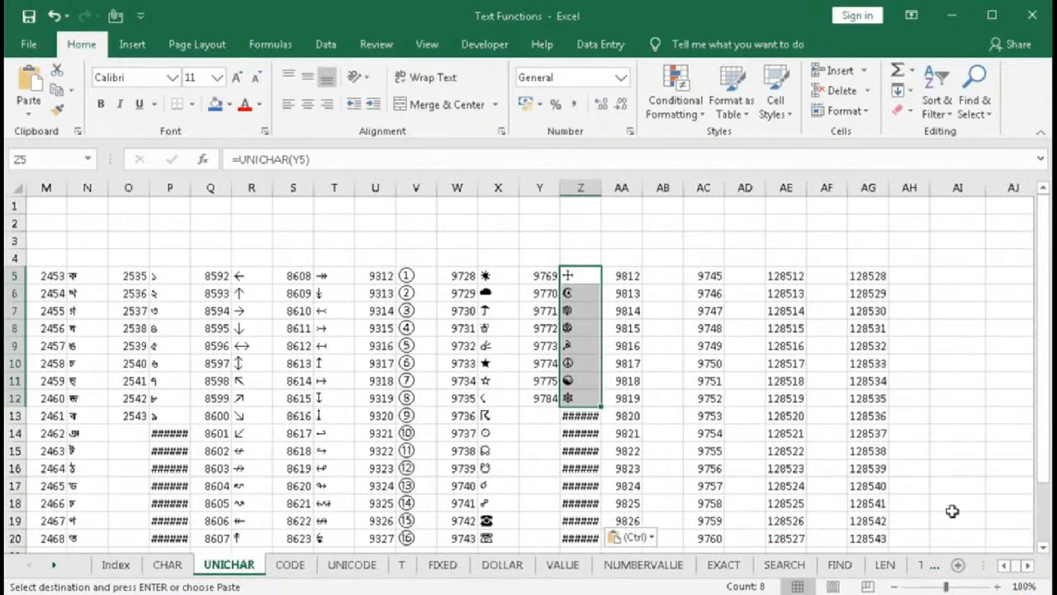
click(663, 275)
key(ctrl+v)
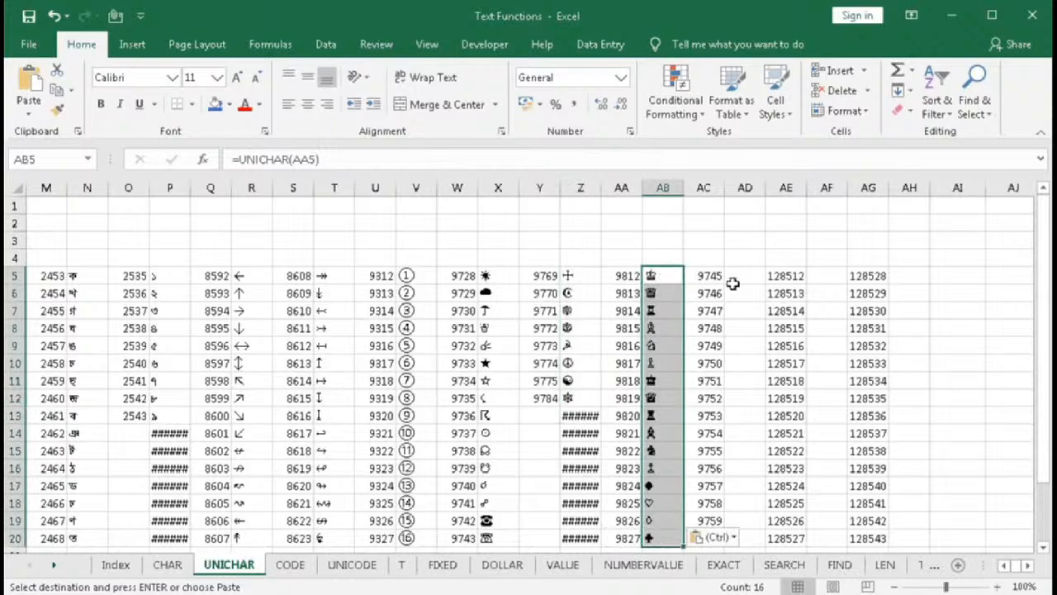
click(741, 281)
key(ctrl+v)
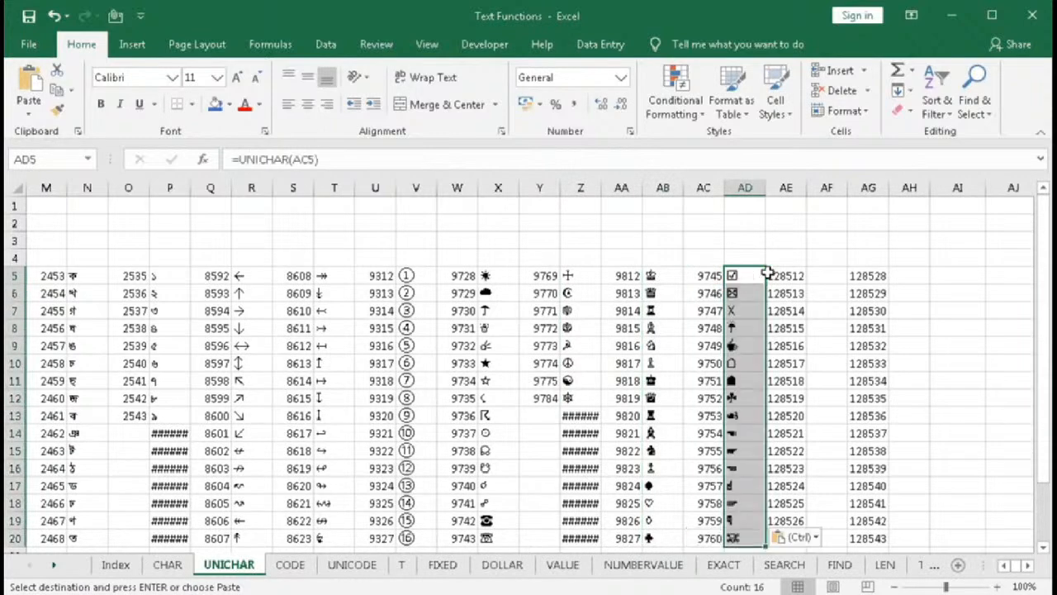
click(826, 276)
key(ctrl+v)
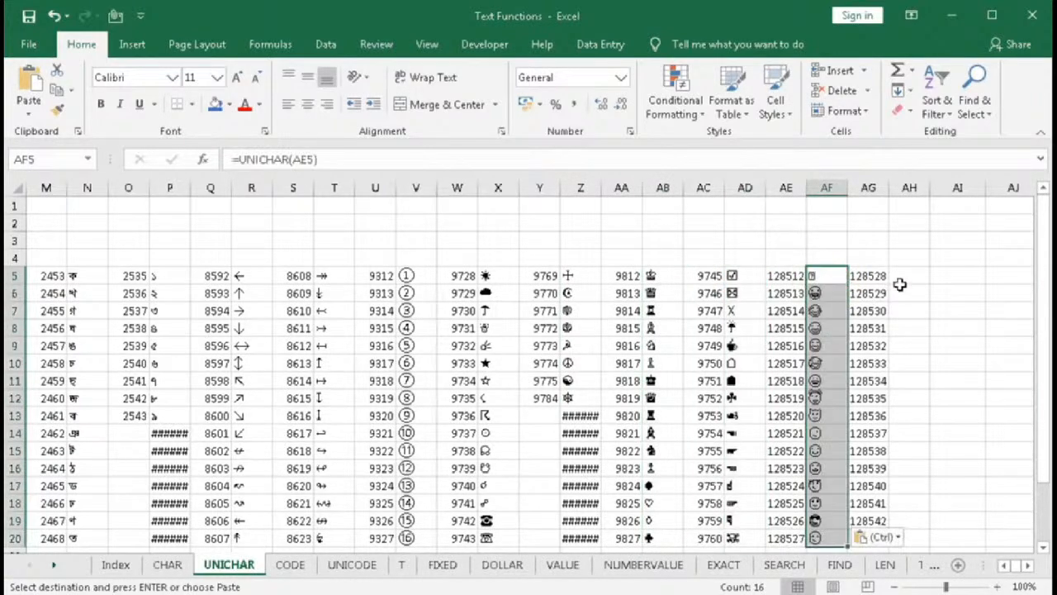
click(902, 277)
key(ctrl+v)
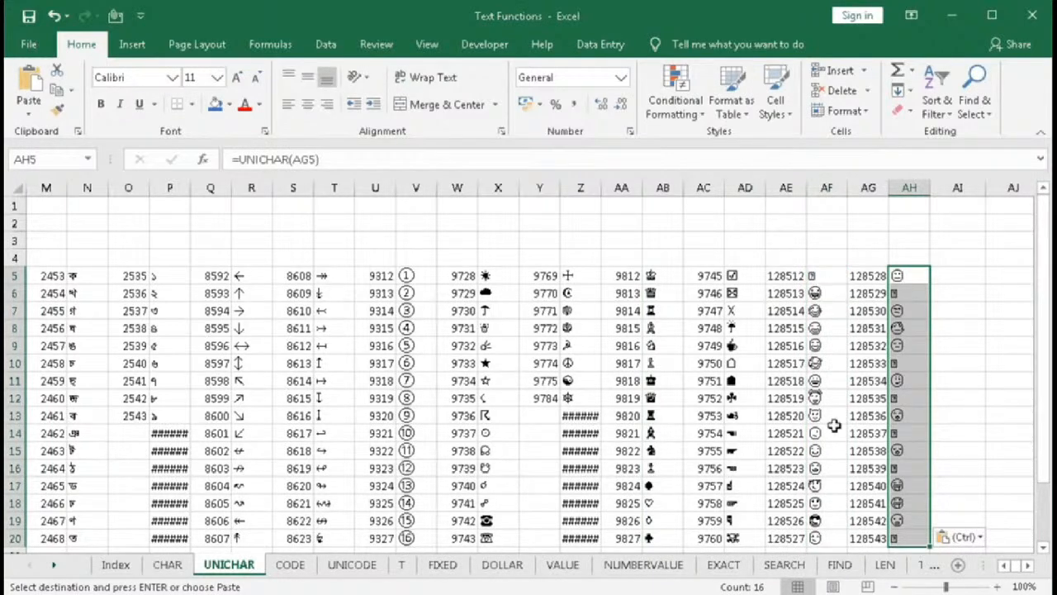
- Review the converted character columns in AD, AB and Z by selecting them, and return to the sheet's first columns
drag(735, 278, 748, 503)
drag(658, 281, 661, 433)
drag(574, 261, 590, 398)
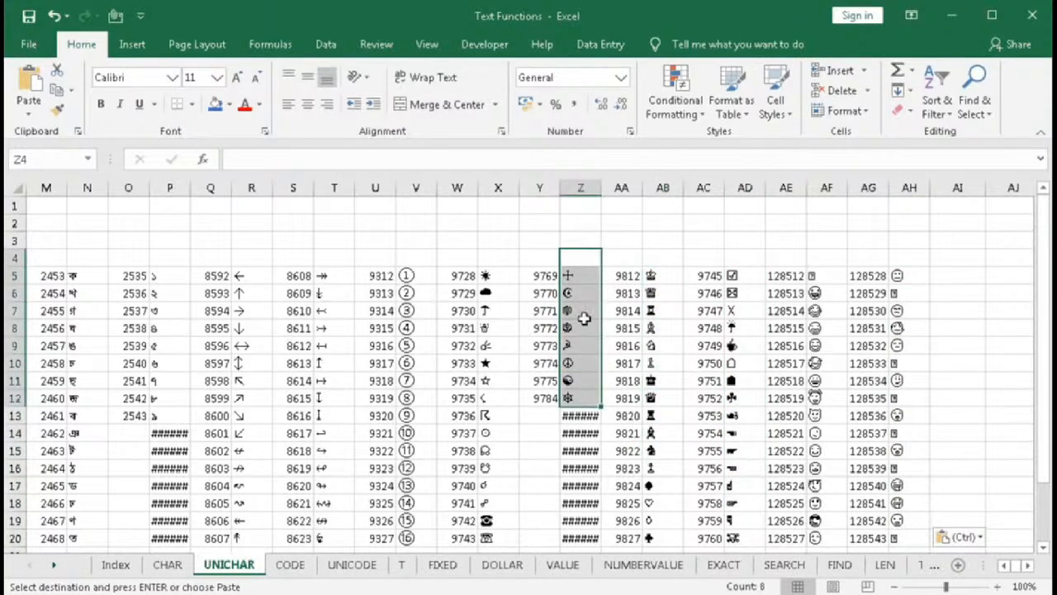
click(1006, 564)
click(1005, 565)
drag(1006, 565, 1006, 564)
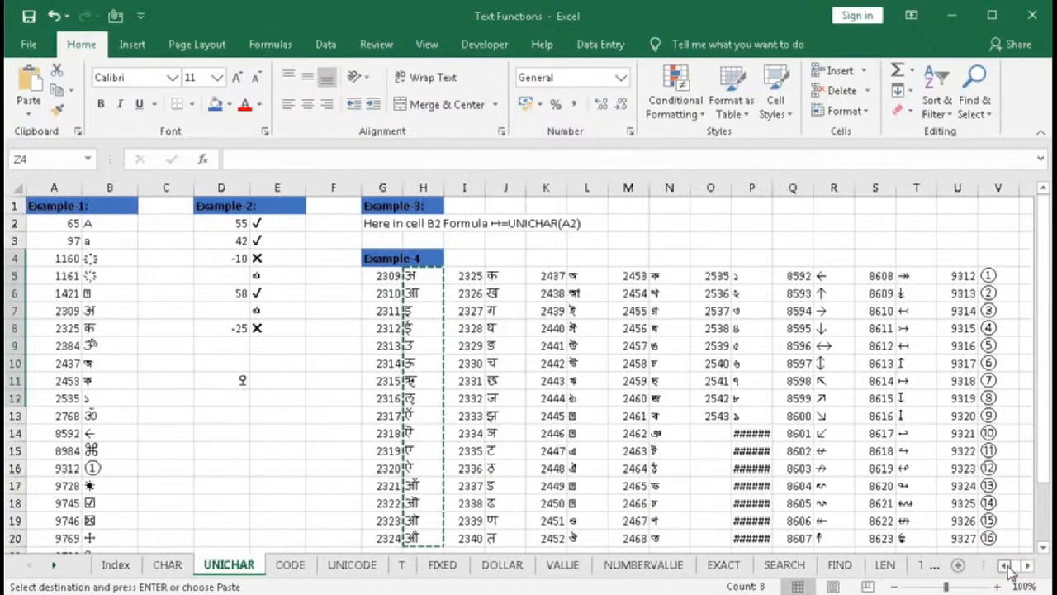
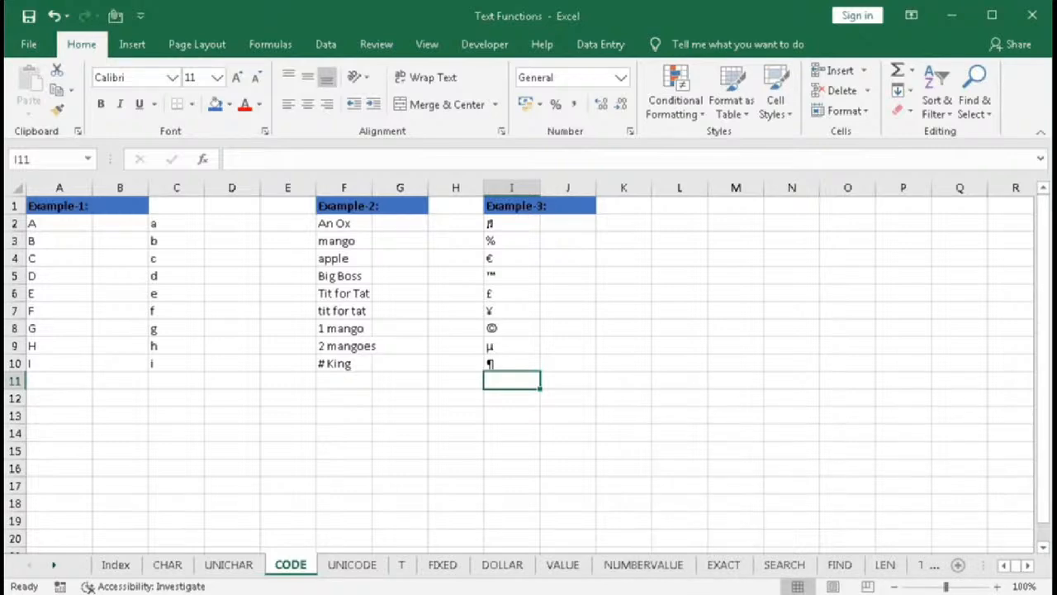
- Try the CODE function in G13 through its Function Arguments dialog with "a" and then "apple" as text, and cancel it
click(381, 411)
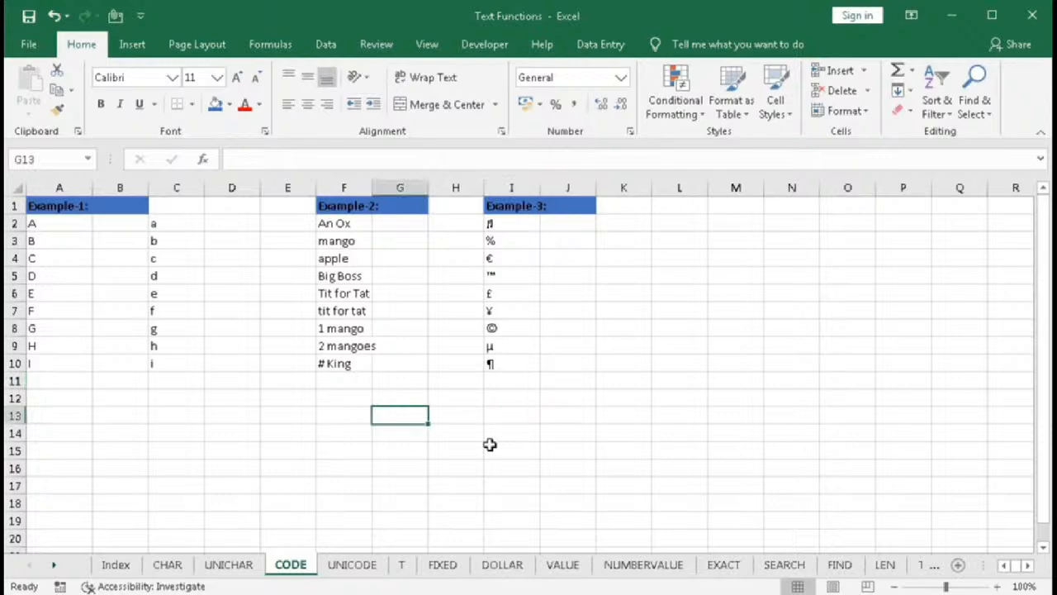
text(=co)
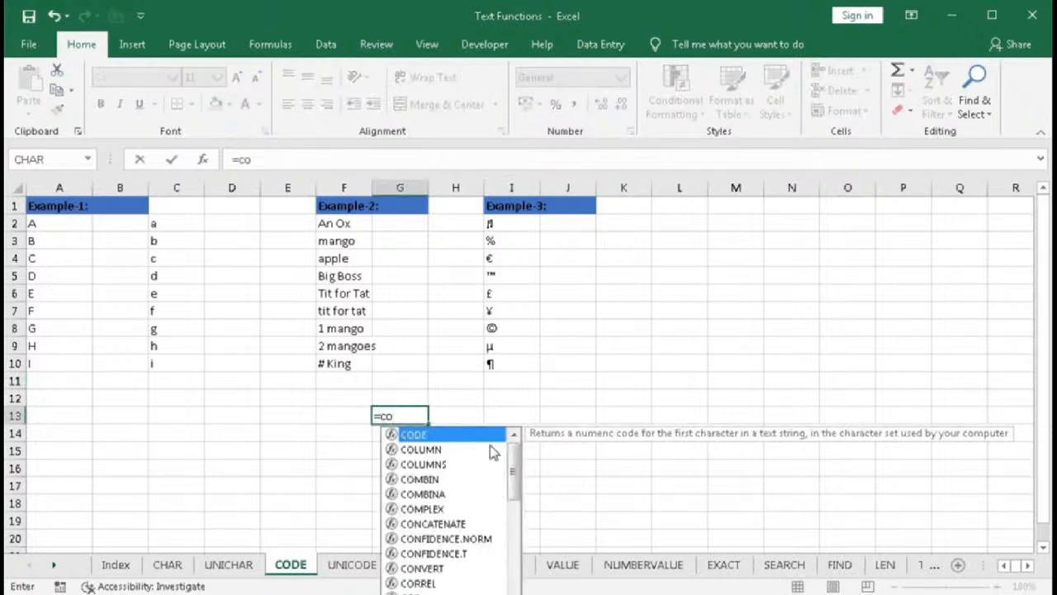
key(Tab)
click(204, 160)
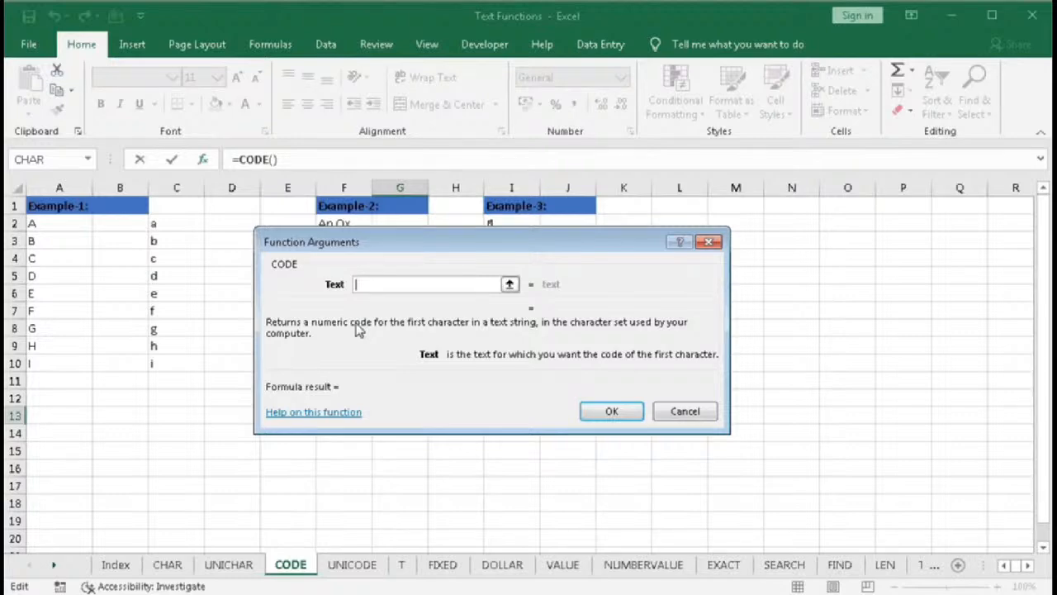
text(a)
key(BackSpace)
text("a")
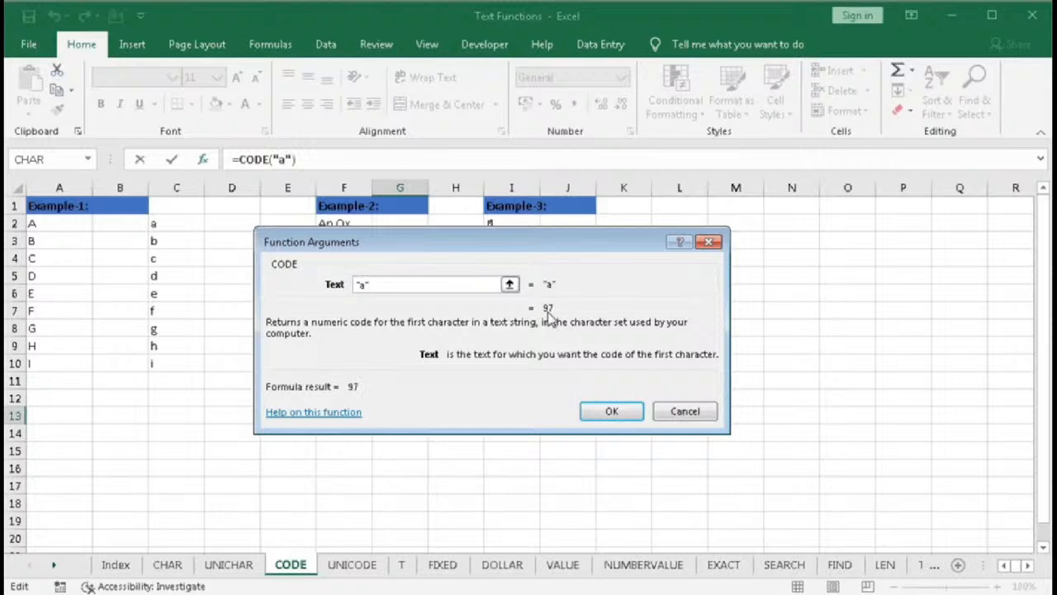
key(BackSpace)
text(pple)
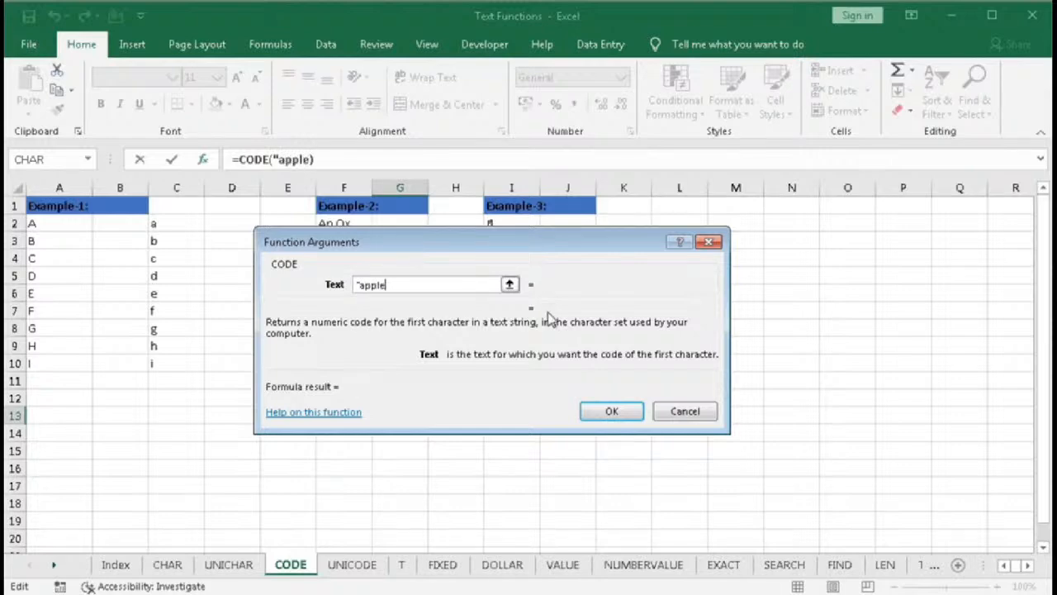
text(")
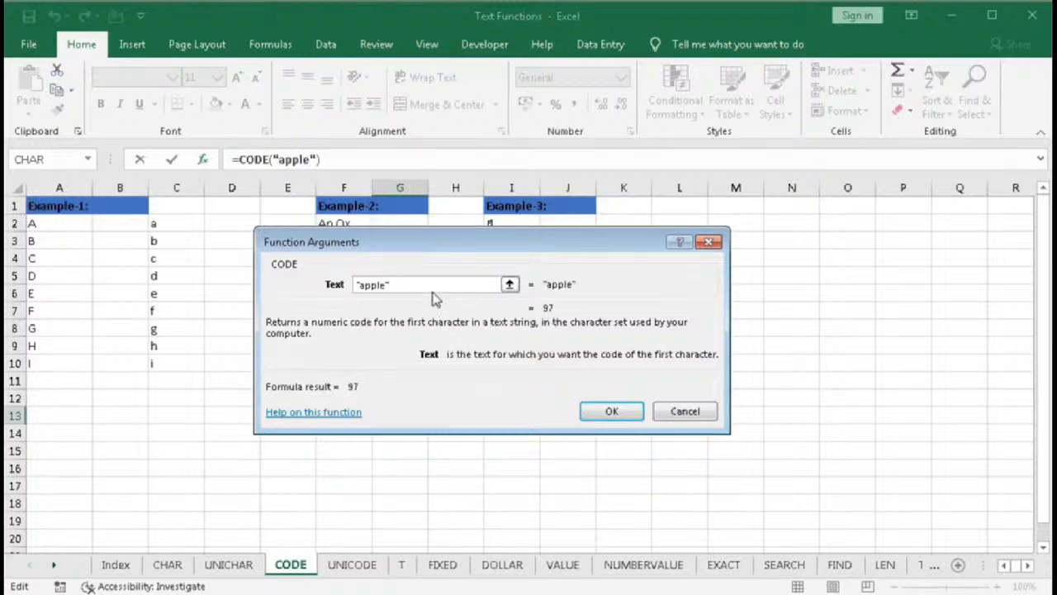
click(361, 286)
click(687, 408)
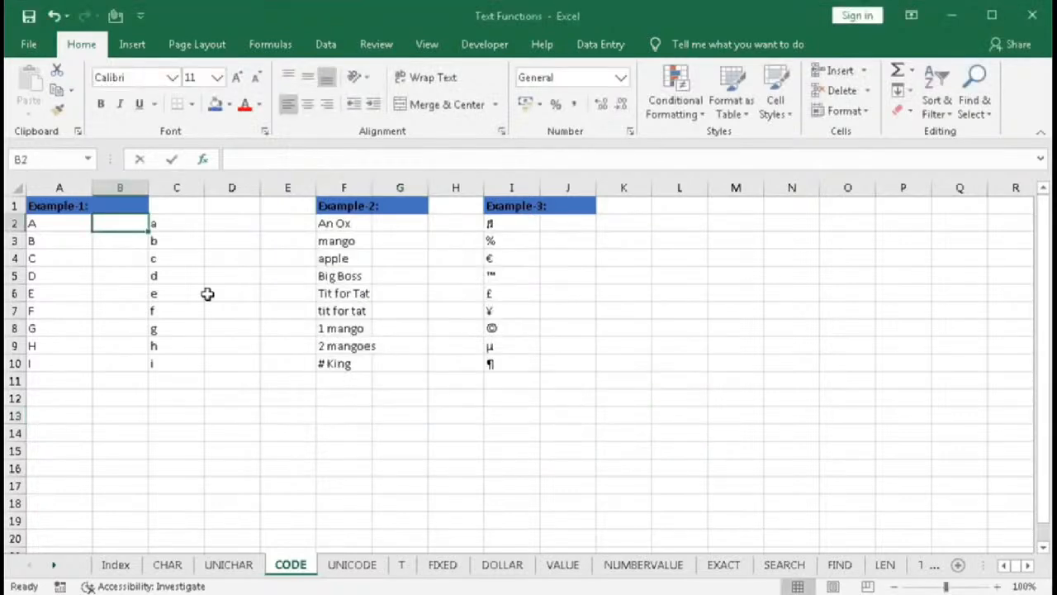
- Enter =CODE(A2) in B2 and fill it down to B10
text(=coee)
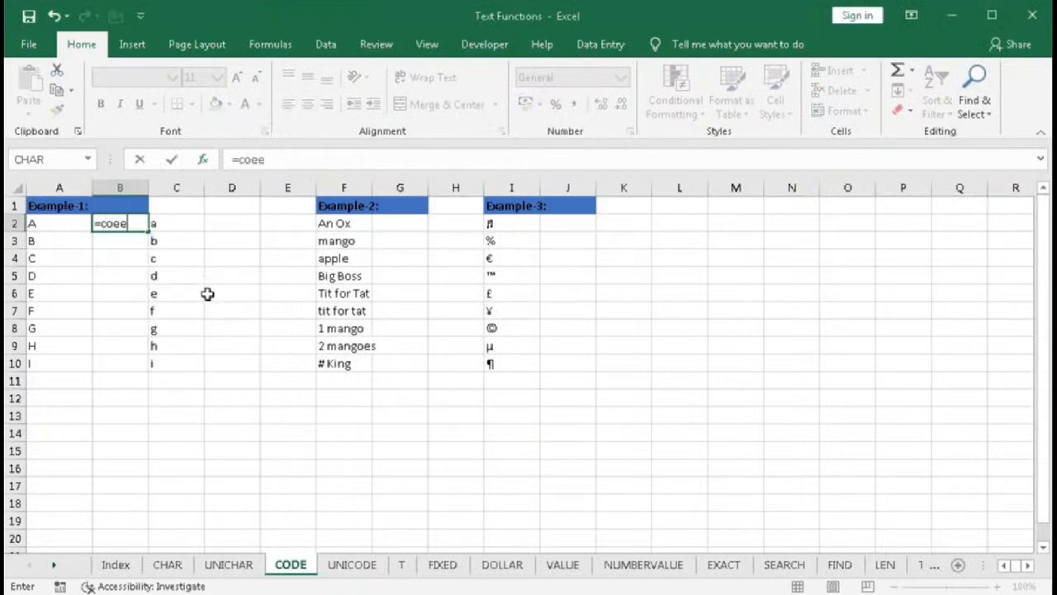
key(BackSpace)
key(BackSpace)
text(de)
key(Tab)
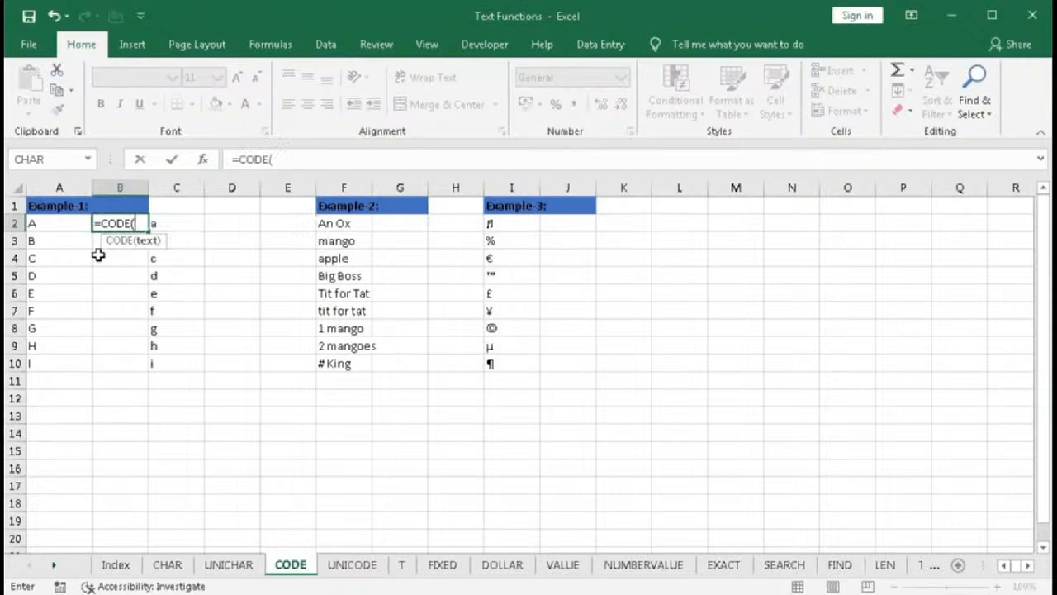
click(42, 224)
text())
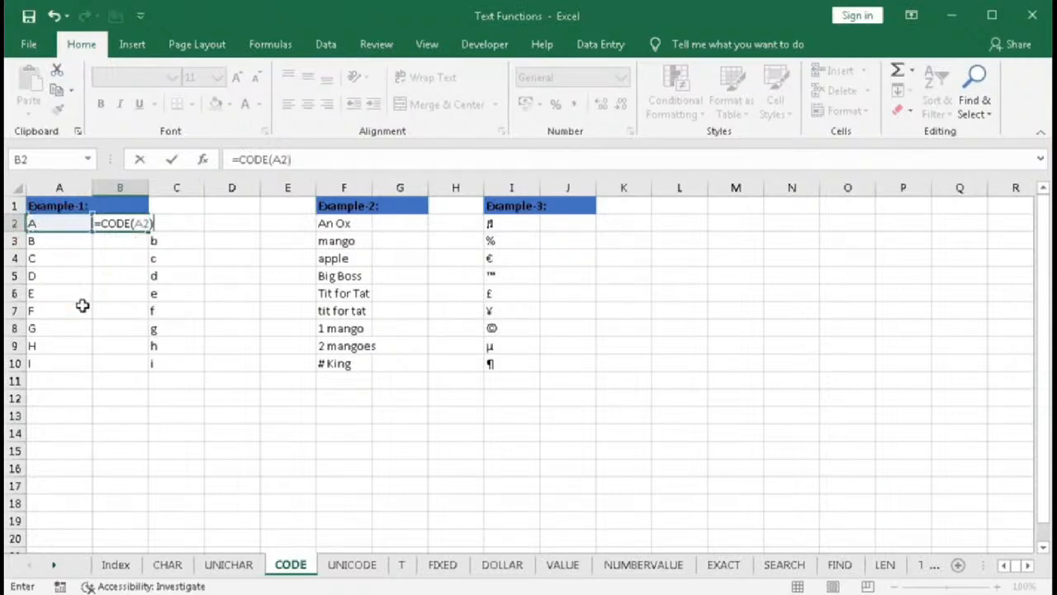
key(Return)
click(120, 224)
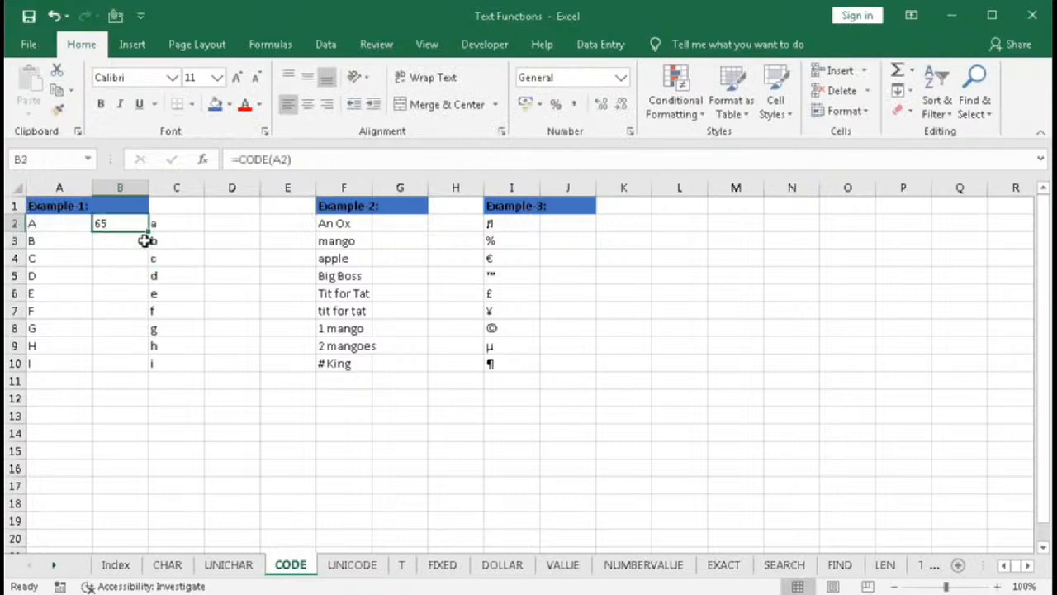
drag(148, 232, 127, 369)
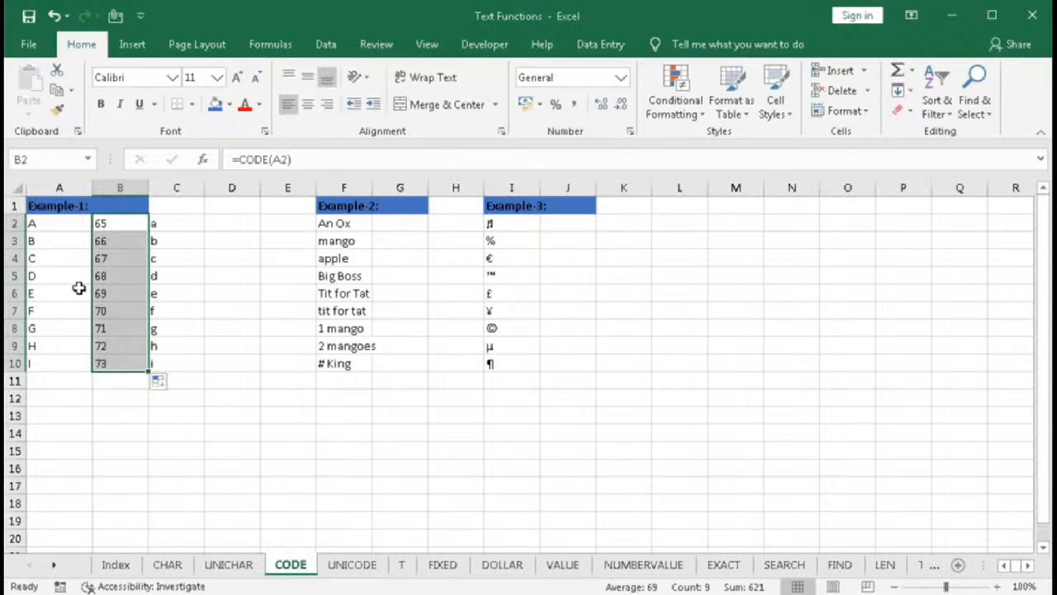
- Enter =CODE(C2) in D2, fill it down to D10, and compare the uppercase and lowercase letter codes
click(232, 223)
text(=co)
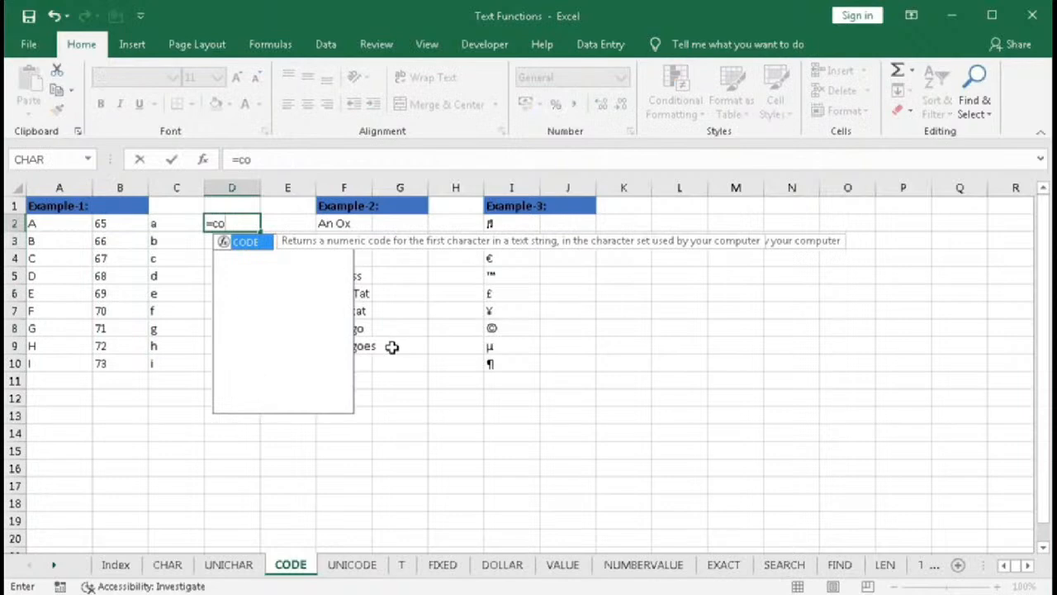
key(Tab)
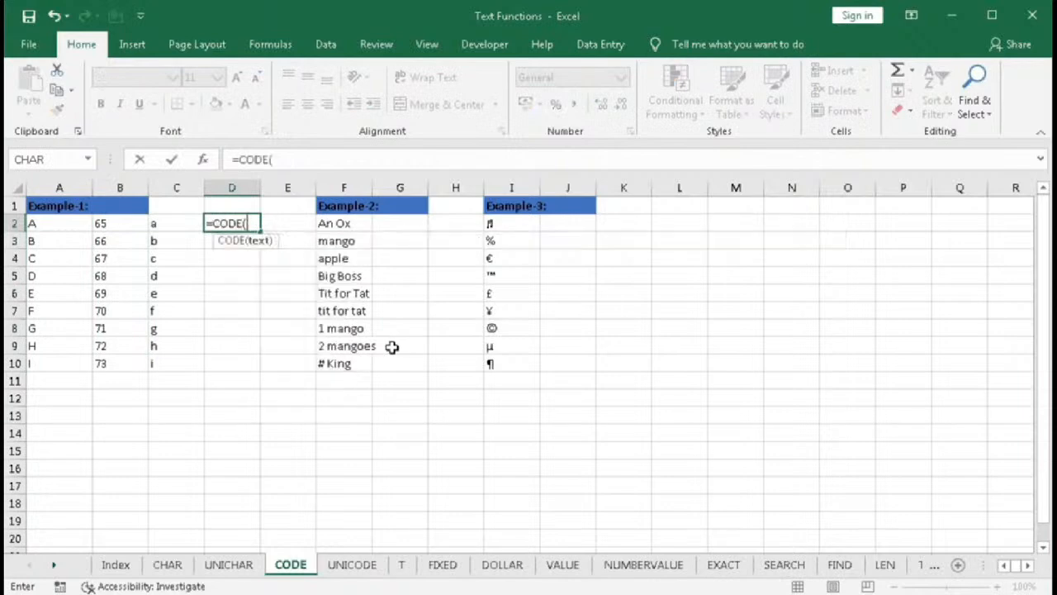
click(165, 227)
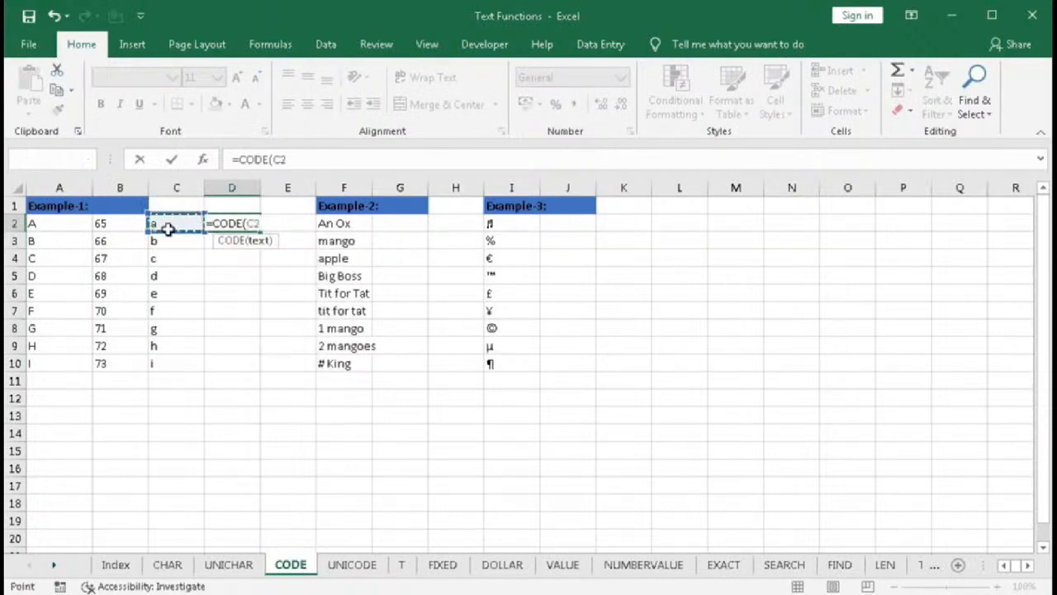
key(Return)
click(210, 223)
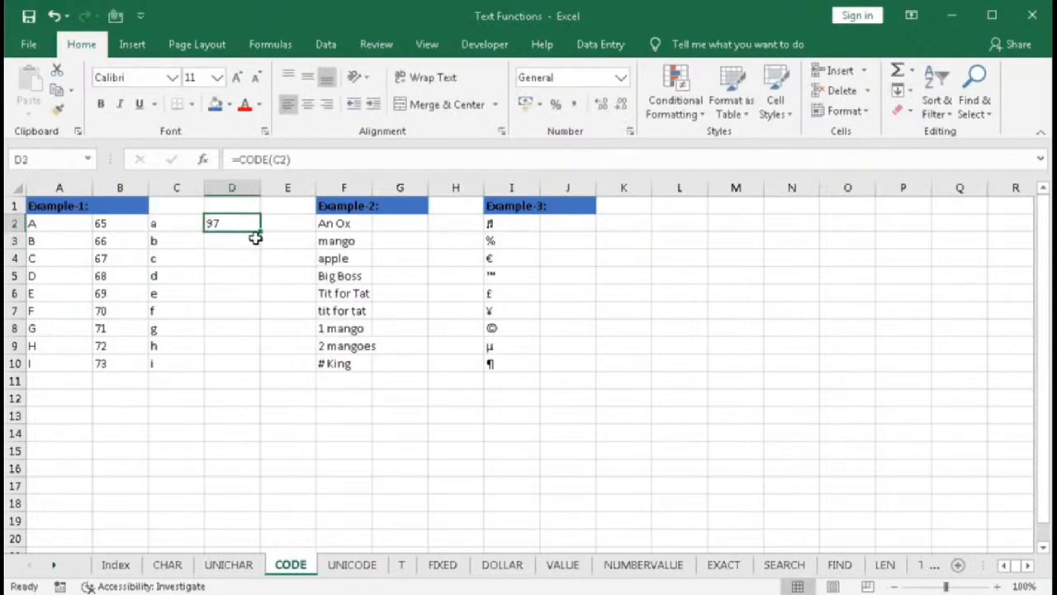
drag(261, 234, 264, 373)
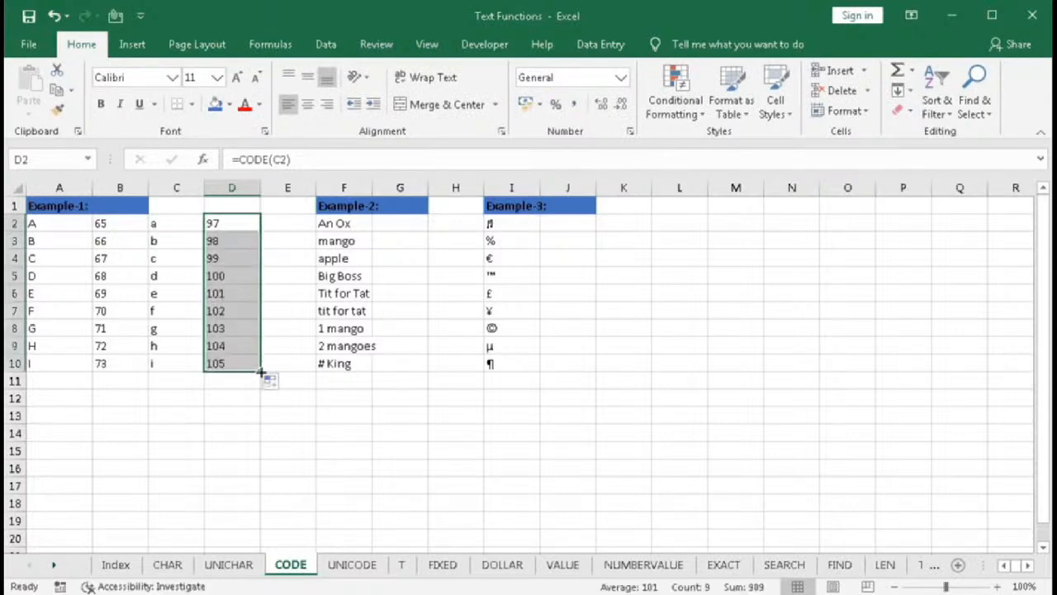
click(102, 226)
click(45, 223)
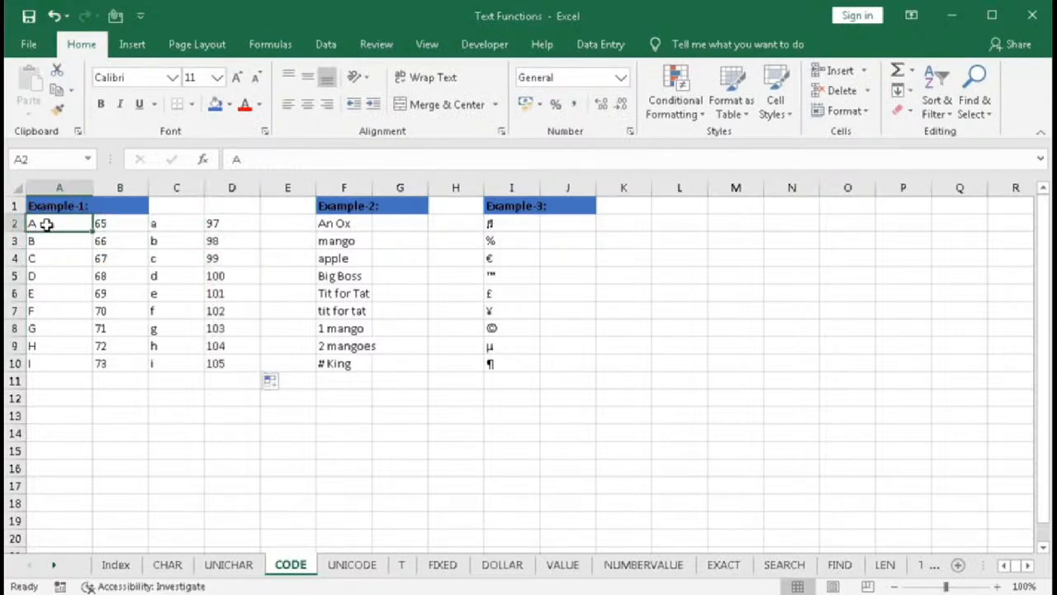
click(213, 223)
click(167, 229)
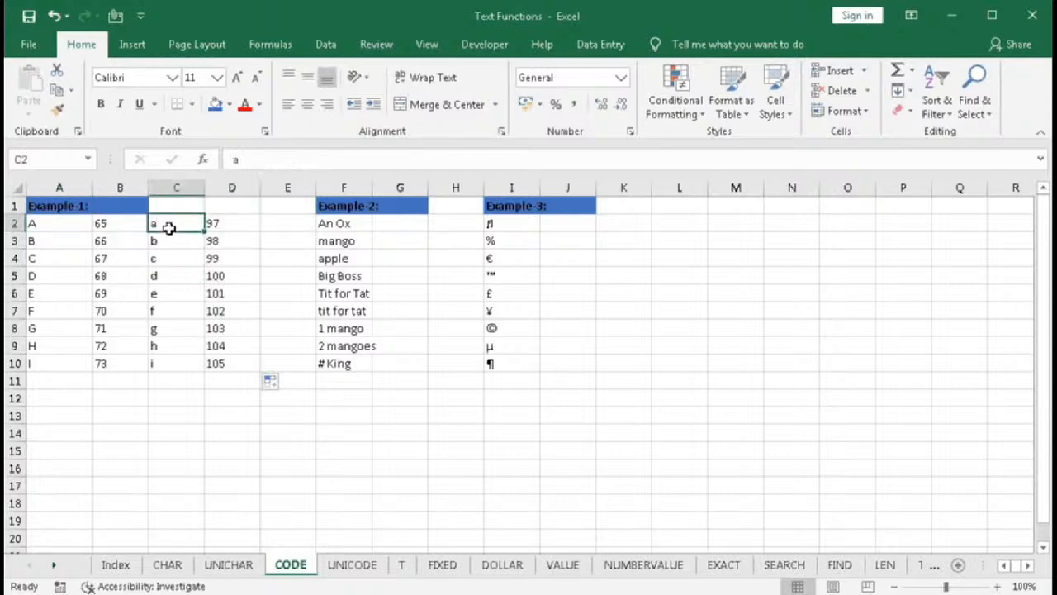
- Enter =CODE(F2) in G2 and fill it down to G10 beside the Example-2 texts
click(384, 222)
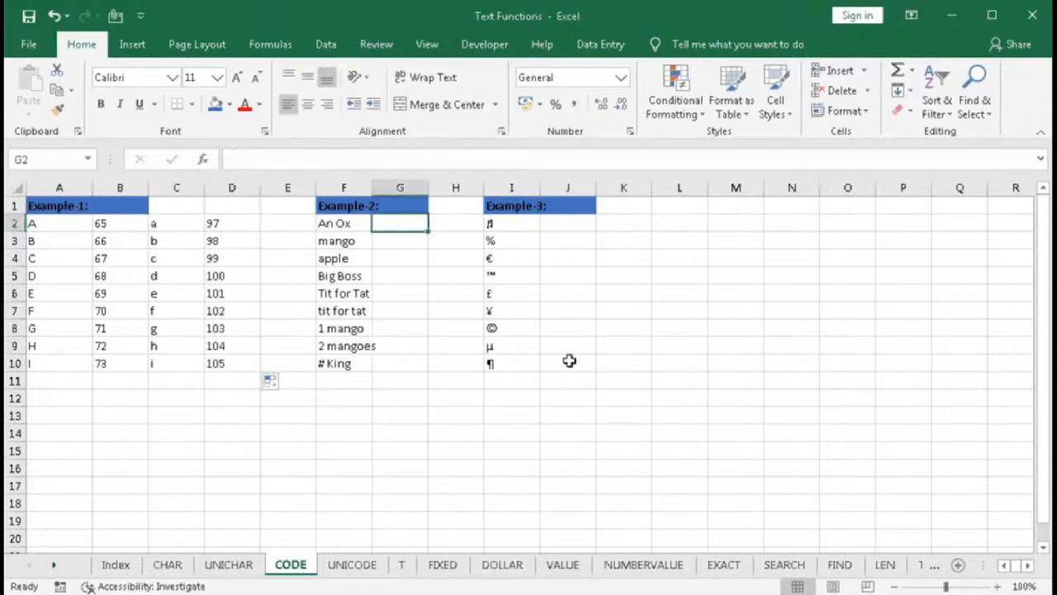
text(=co)
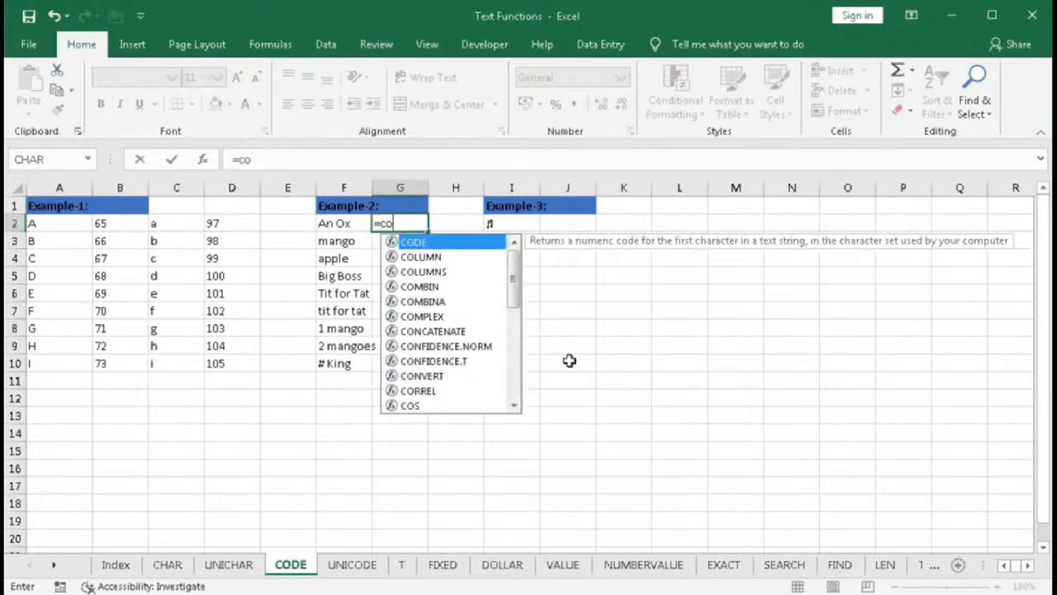
text(de()
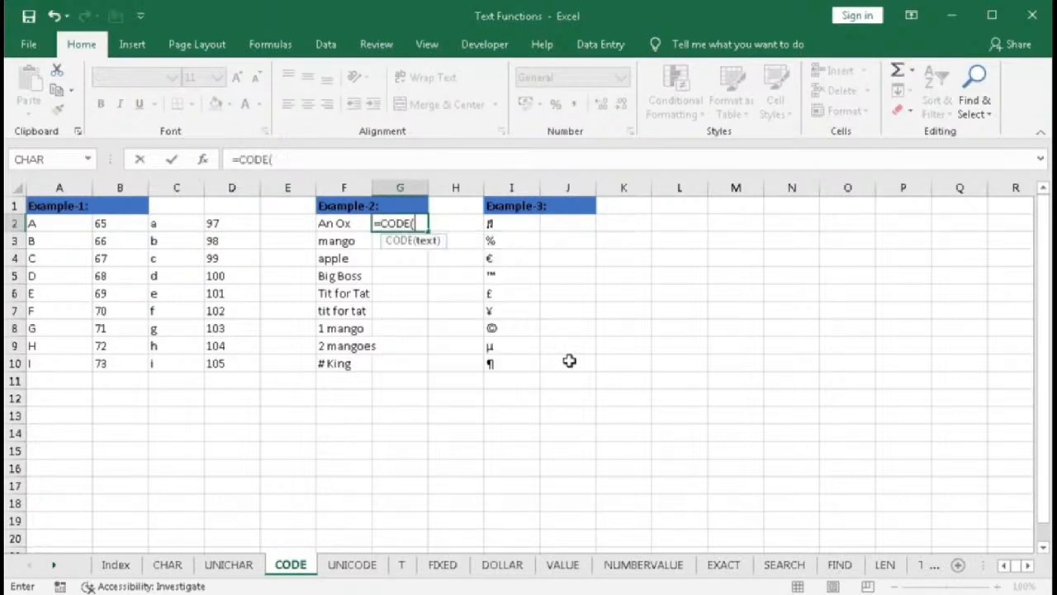
click(342, 224)
text())
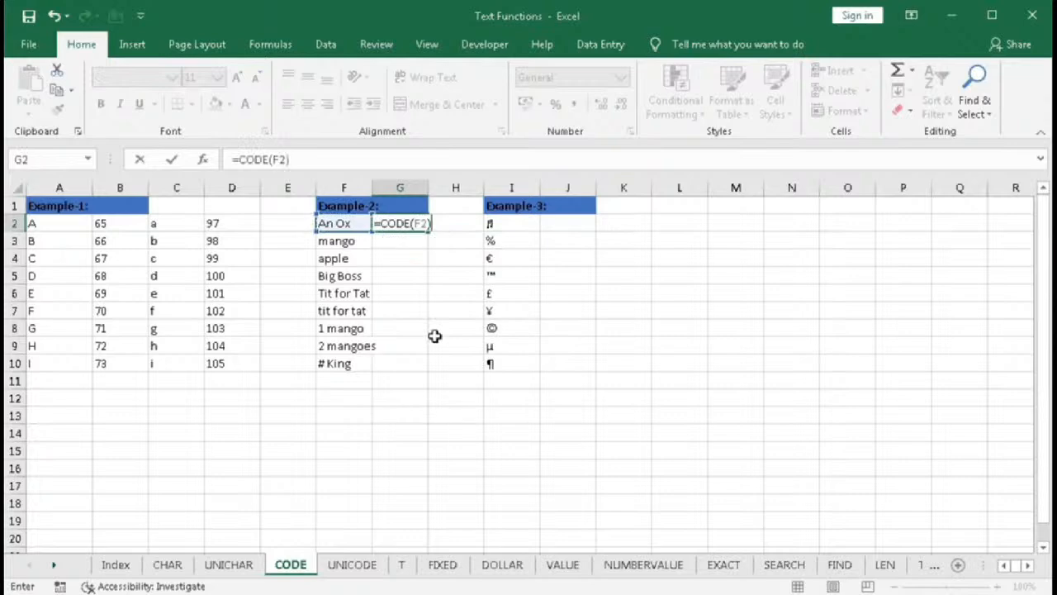
key(Return)
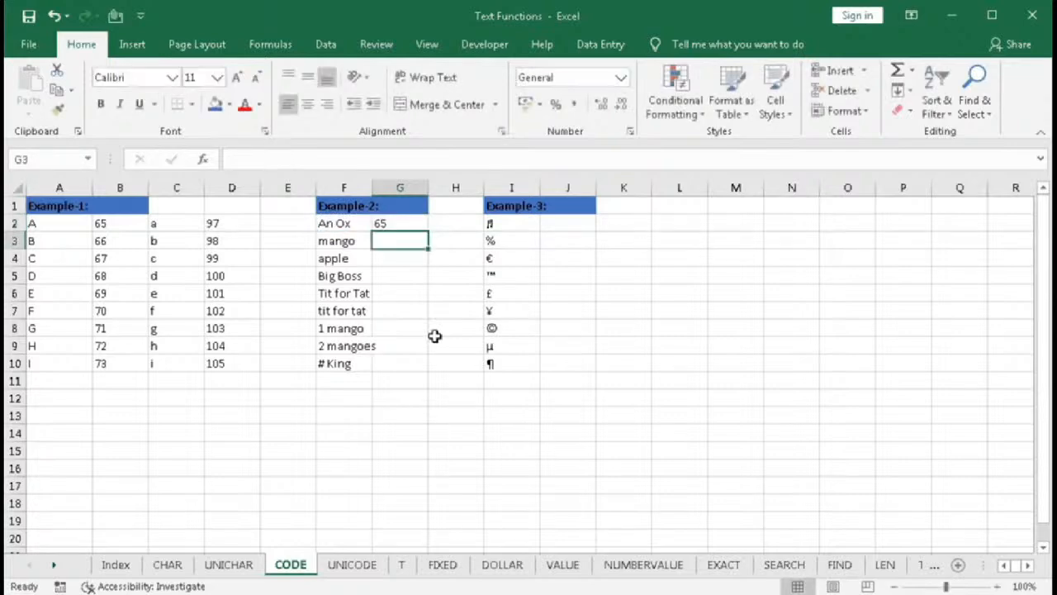
click(417, 228)
double_click(428, 232)
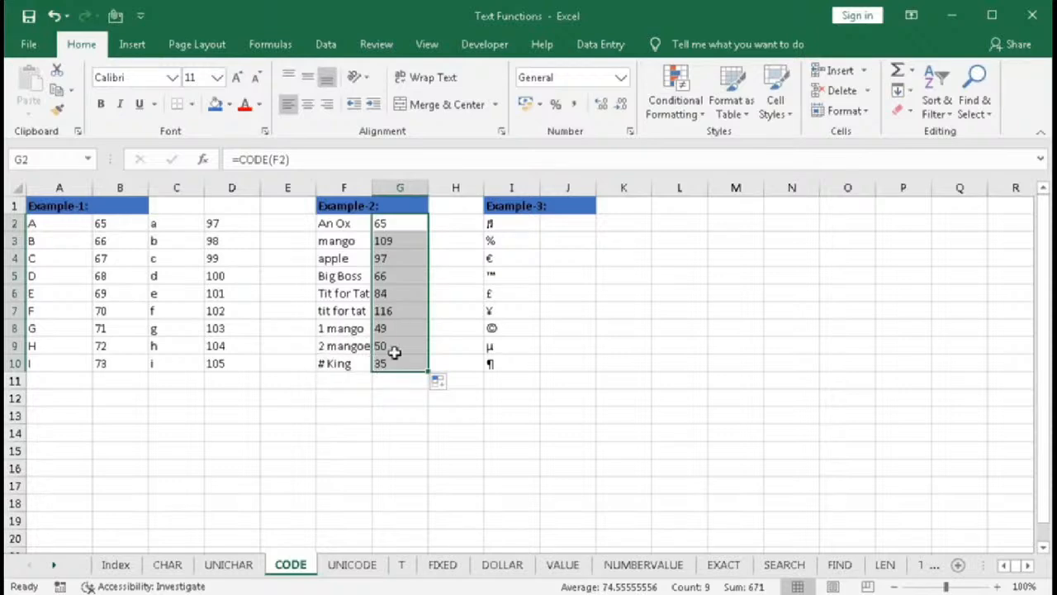
- Enter =CODE(I2) in J2, fill it down to J10, and review the symbols in column I
click(566, 217)
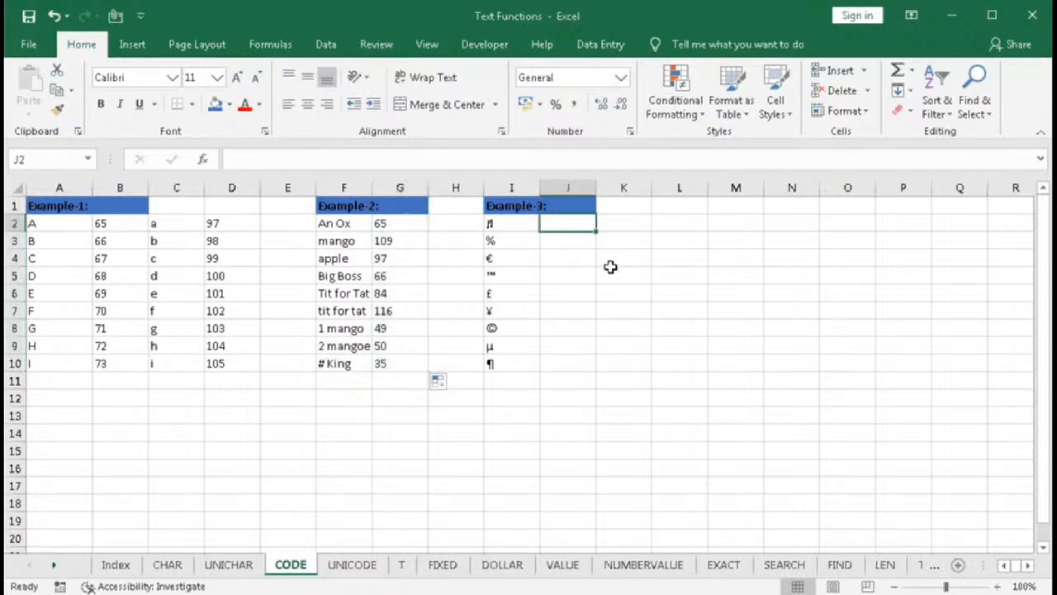
text(=code)
key(Tab)
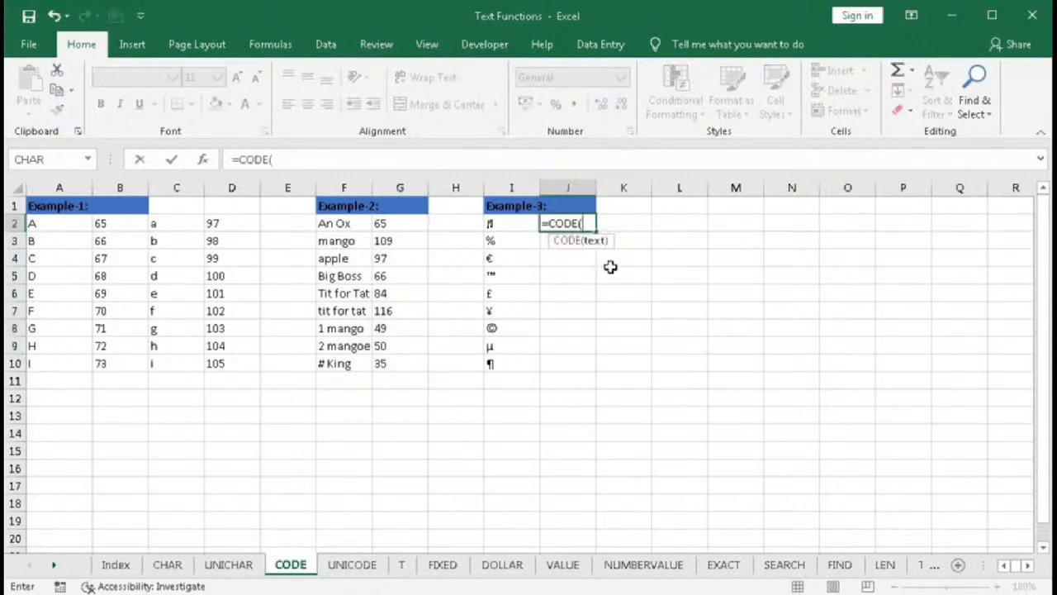
click(501, 225)
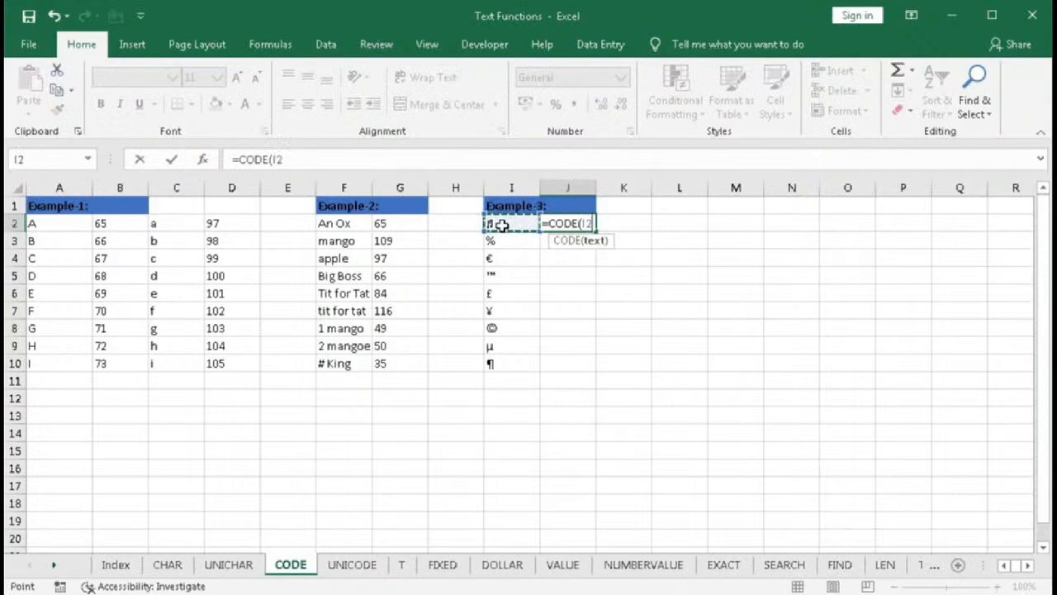
text())
key(Return)
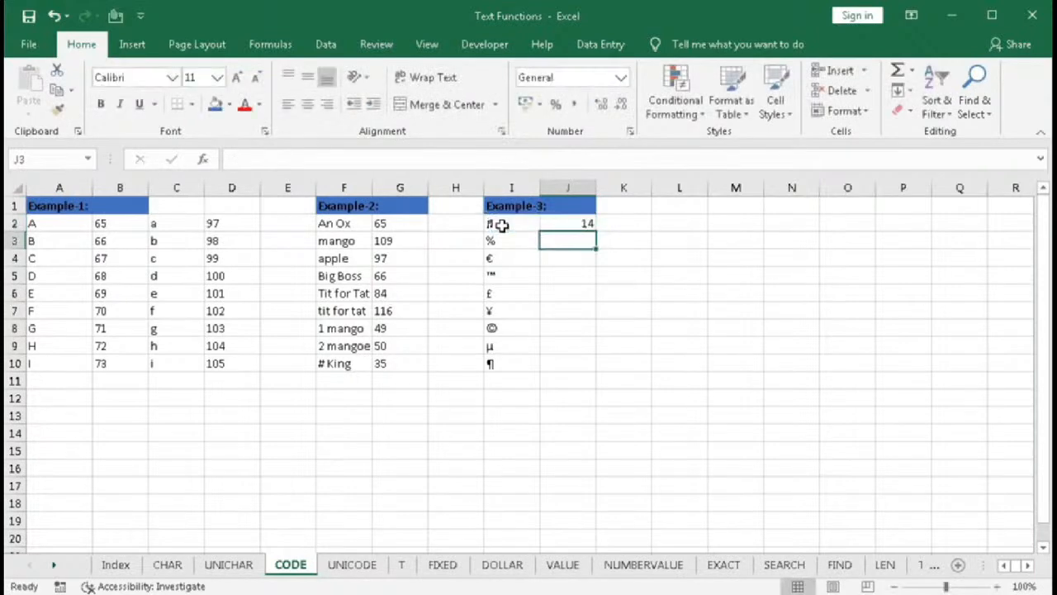
click(570, 225)
double_click(596, 232)
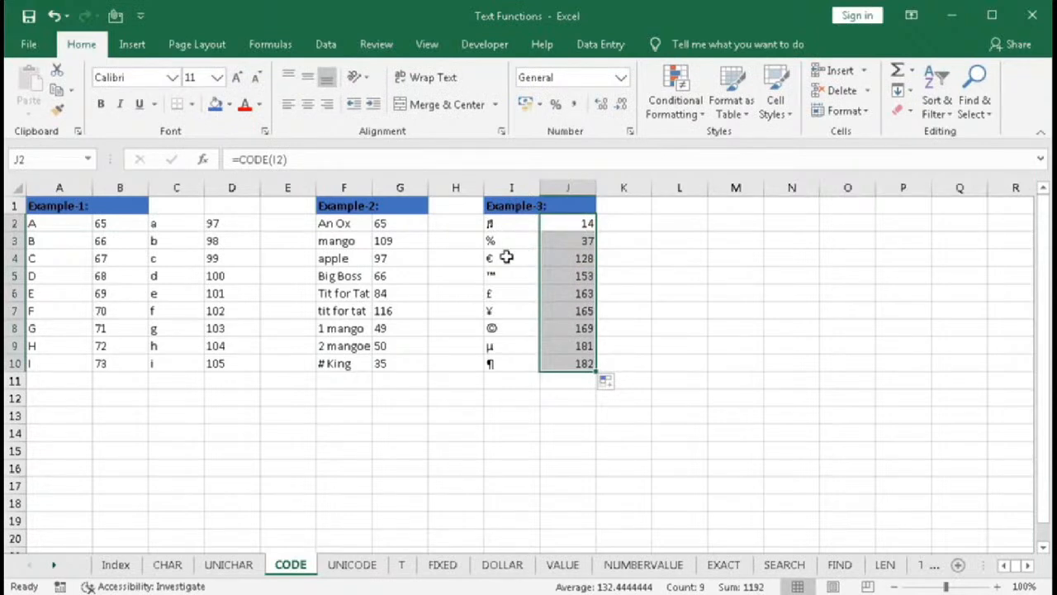
drag(493, 225, 498, 360)
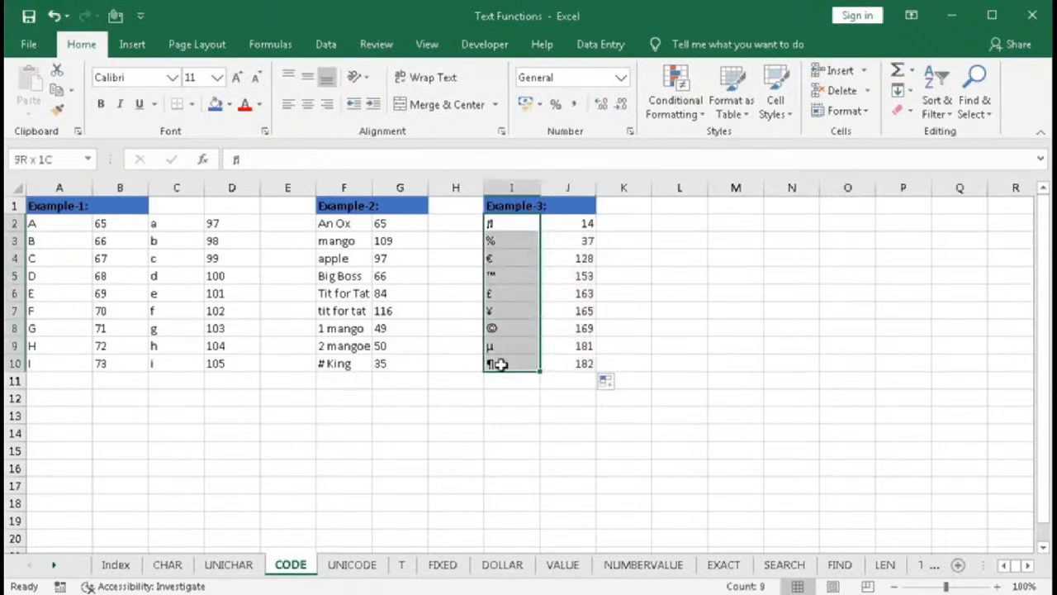
click(491, 438)
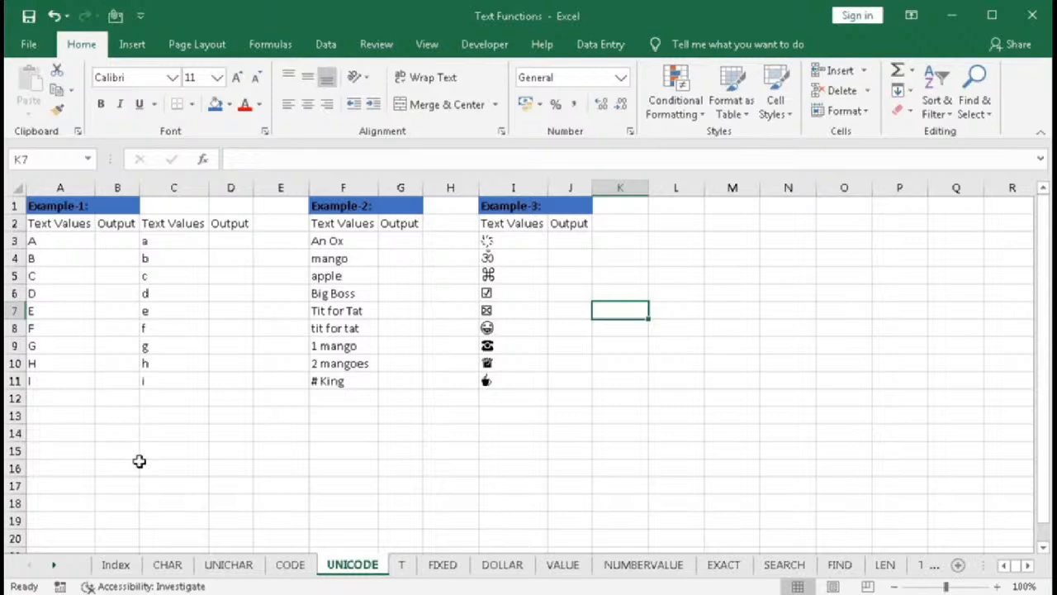
- Enter =UNICODE(A3) in B3 and fill it down to B11
click(115, 244)
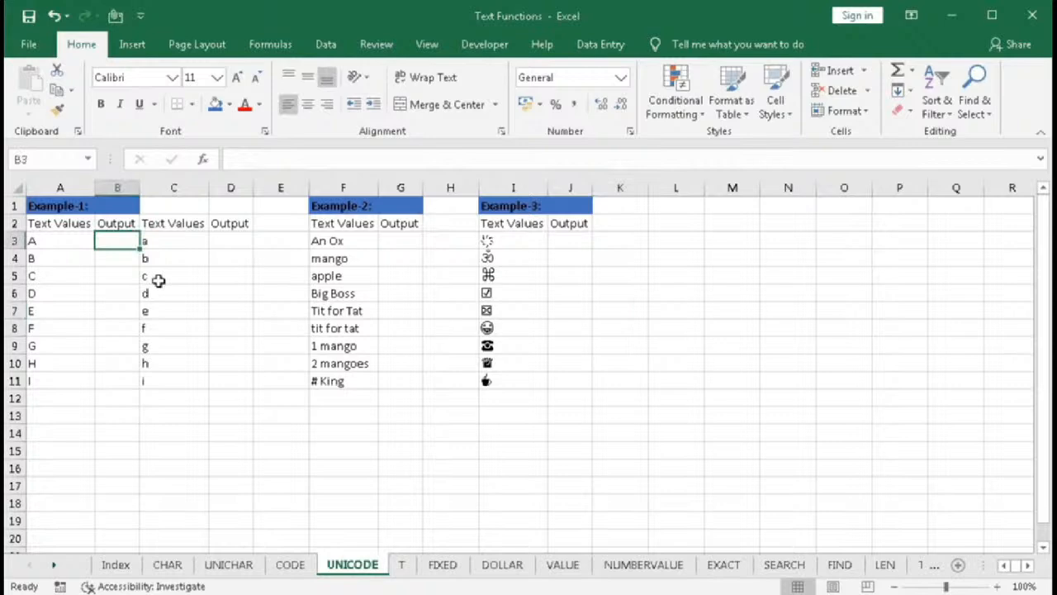
text(=uni)
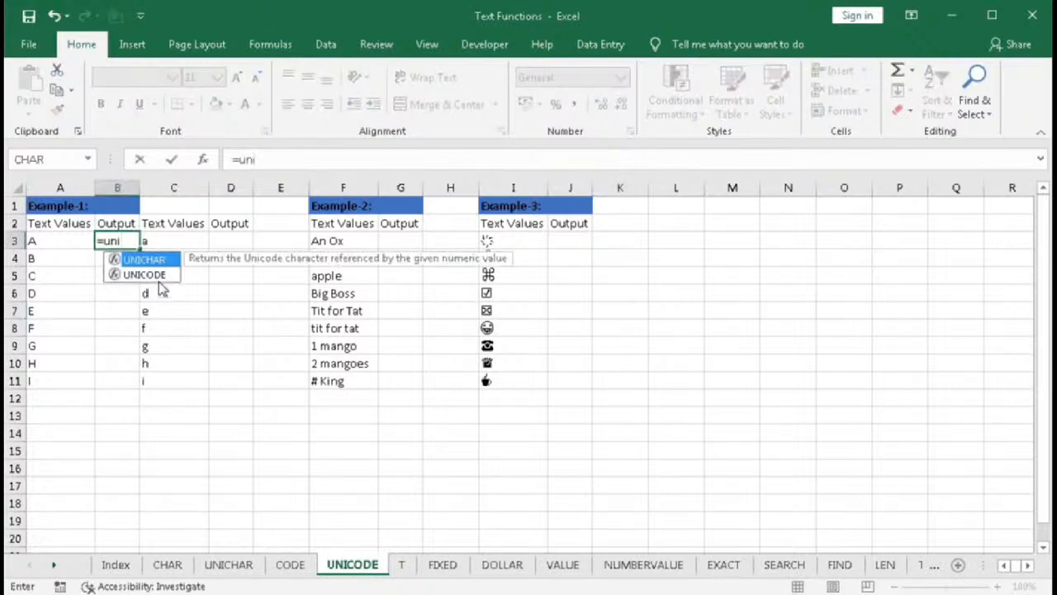
key(Down)
double_click(158, 281)
click(66, 241)
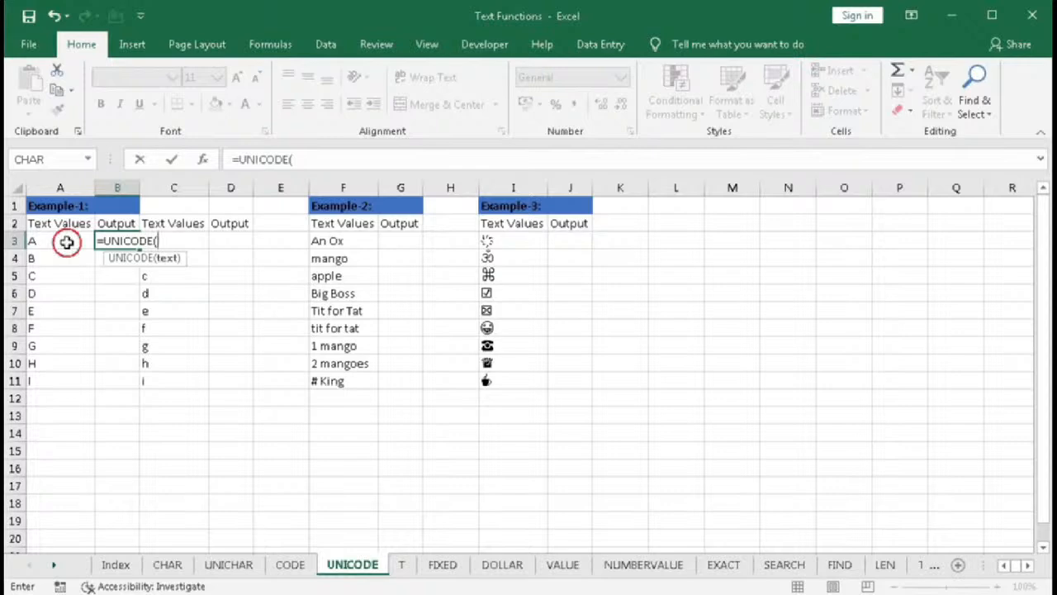
text())
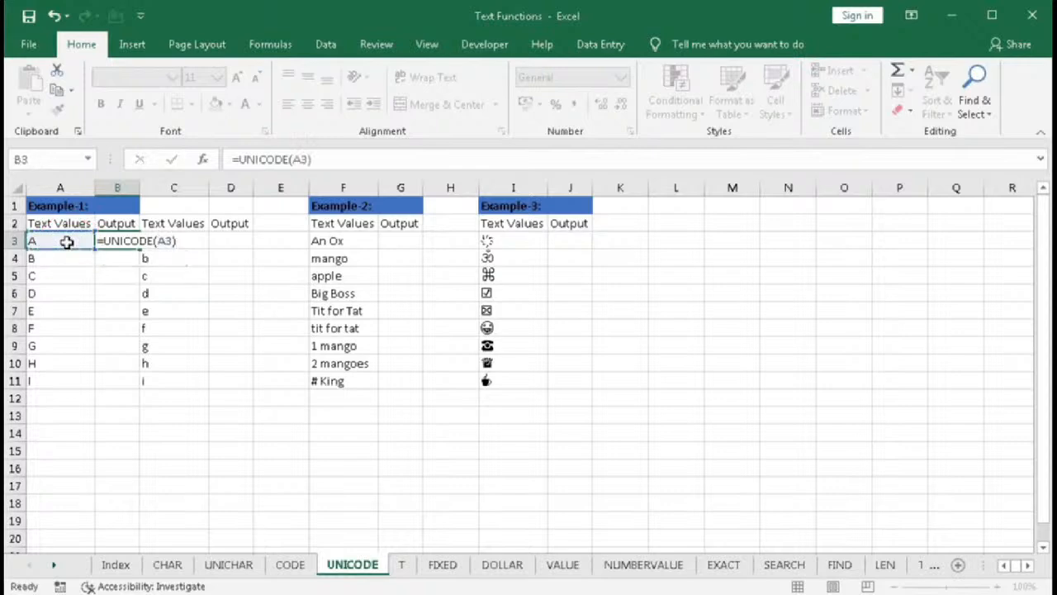
key(Return)
click(105, 240)
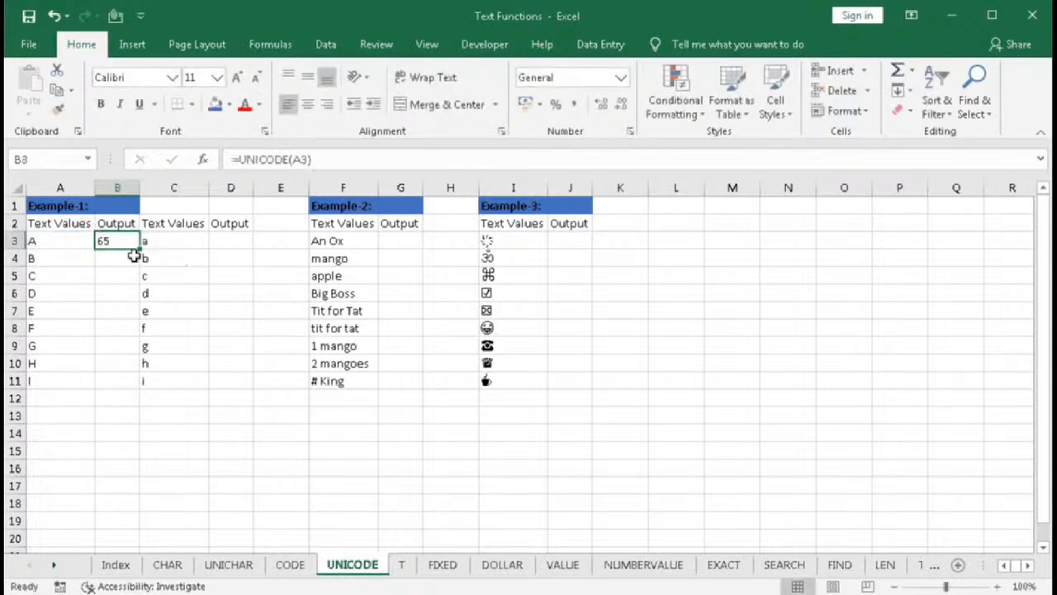
drag(138, 250, 139, 387)
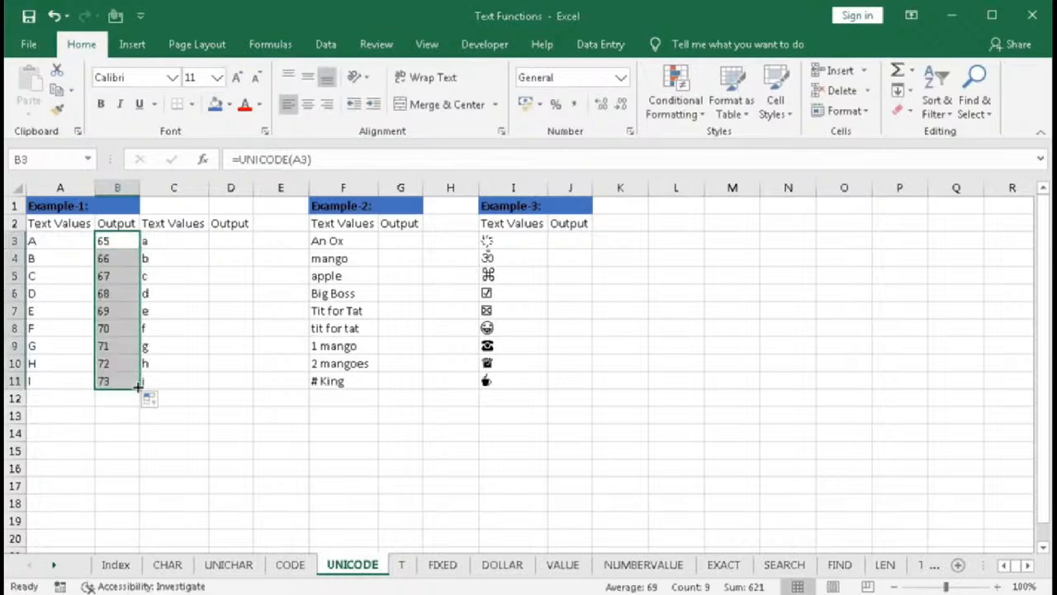
- Enter =UNICODE(C3) in D3 and fill it down to D11 for the lowercase letters
click(236, 239)
text(=)
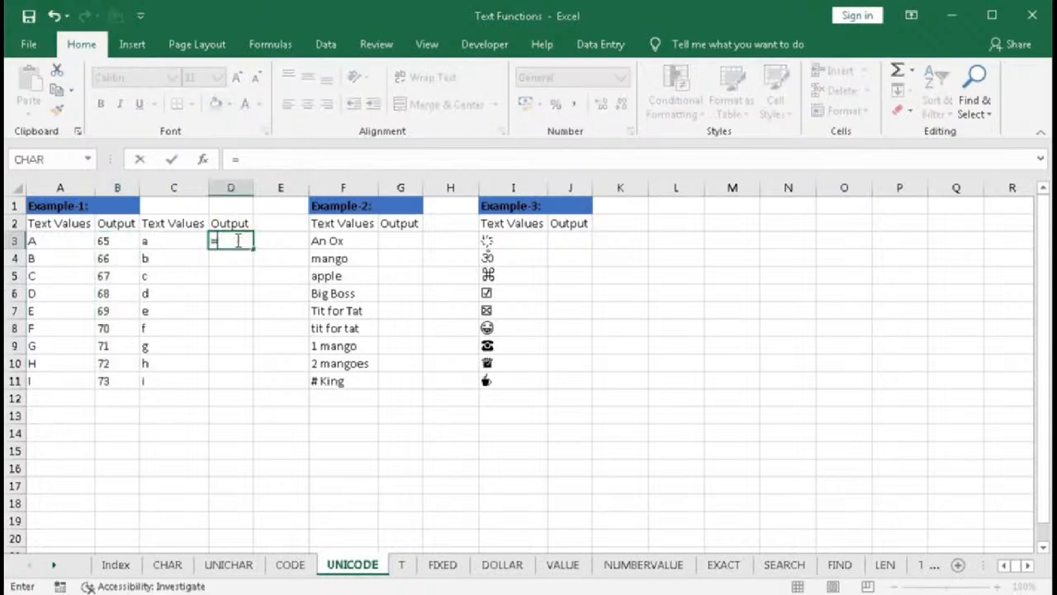
text(unic)
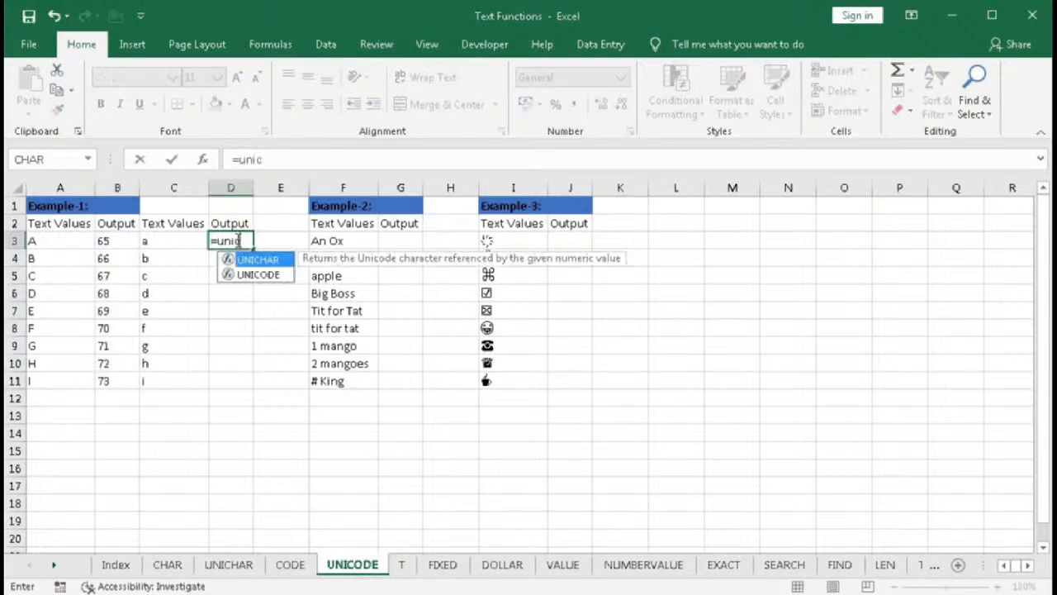
key(Down)
key(Tab)
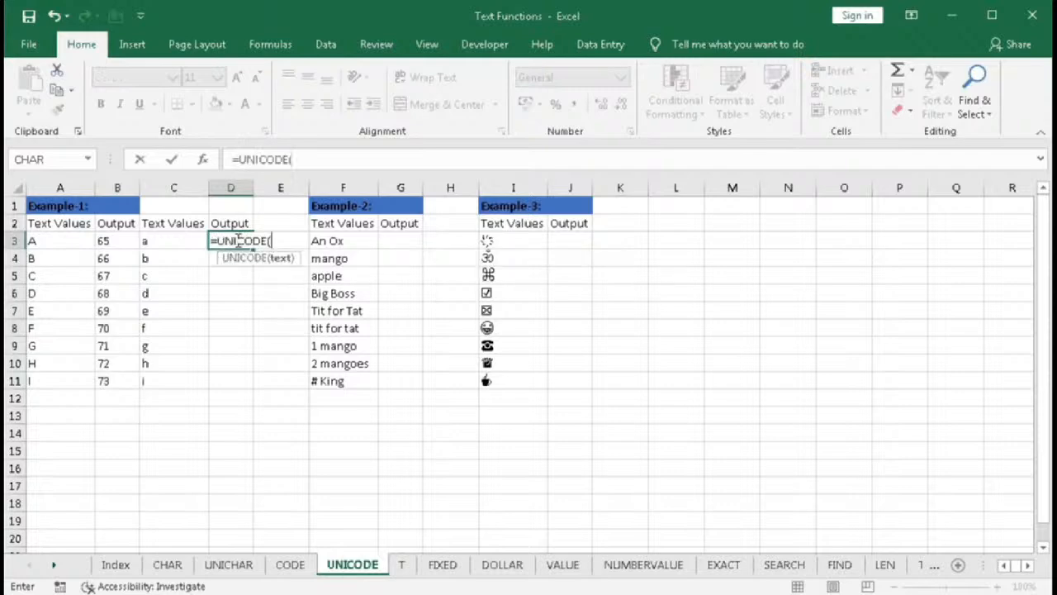
click(149, 242)
text())
key(Return)
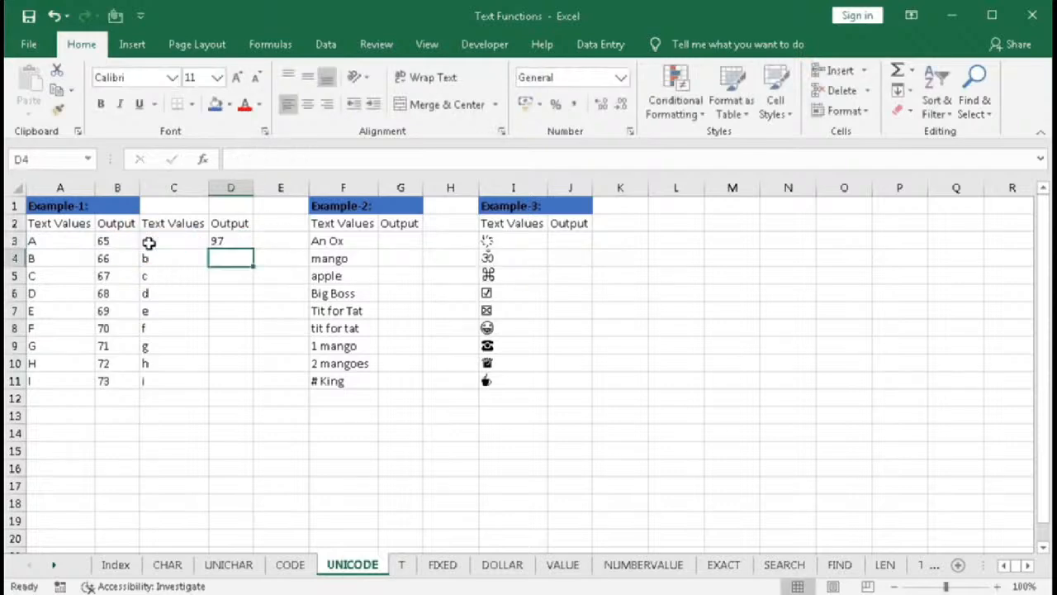
click(239, 241)
drag(251, 249, 248, 396)
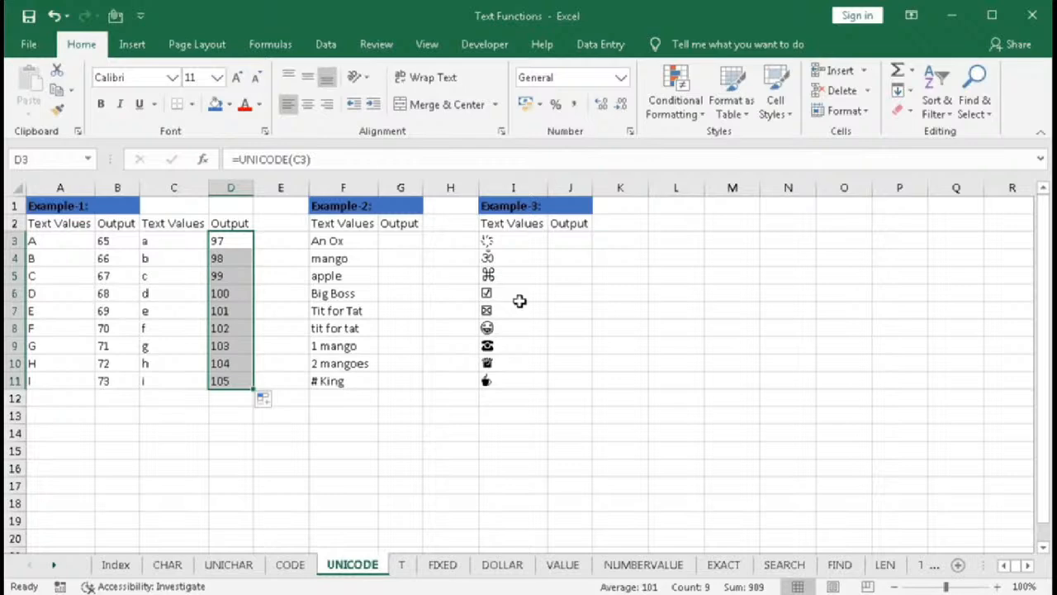
- Enter =UNICODE(F3) in G3 and fill it down to G11 beside the Example-2 texts
click(407, 241)
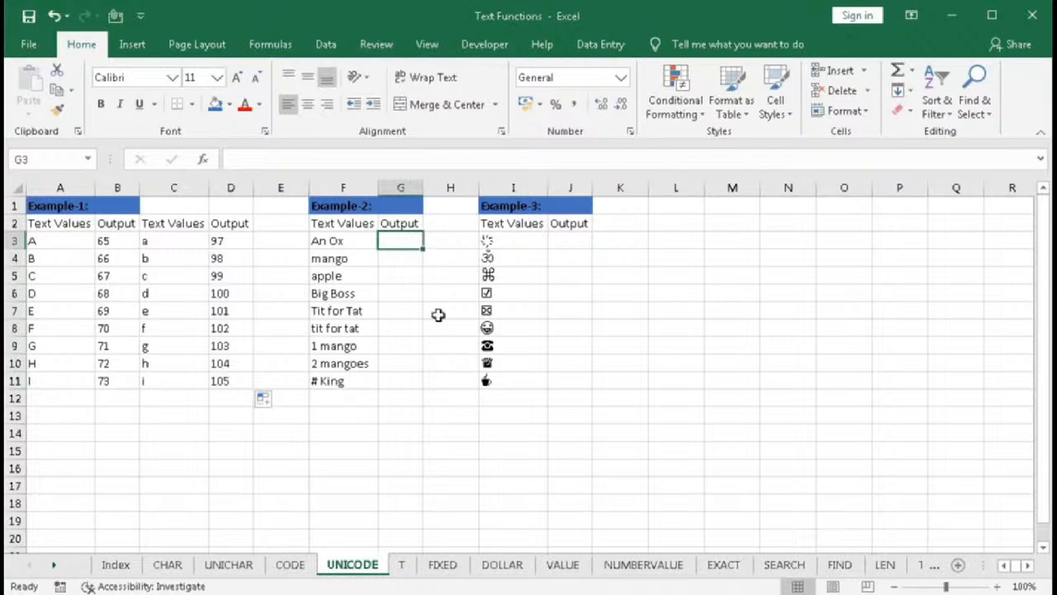
text(=u)
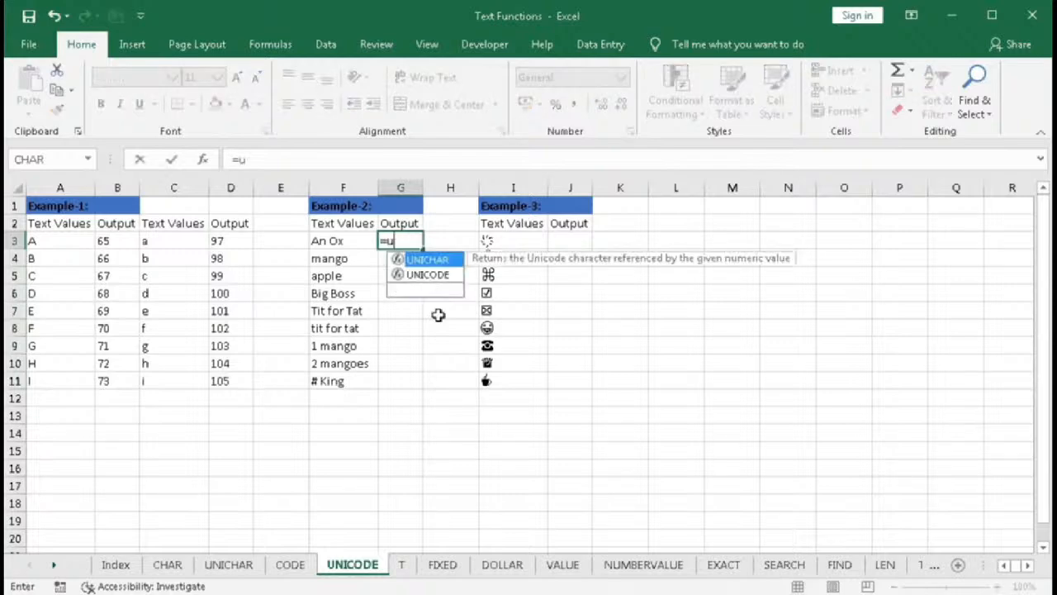
text(nic)
key(Down)
key(Tab)
click(336, 239)
text())
key(Return)
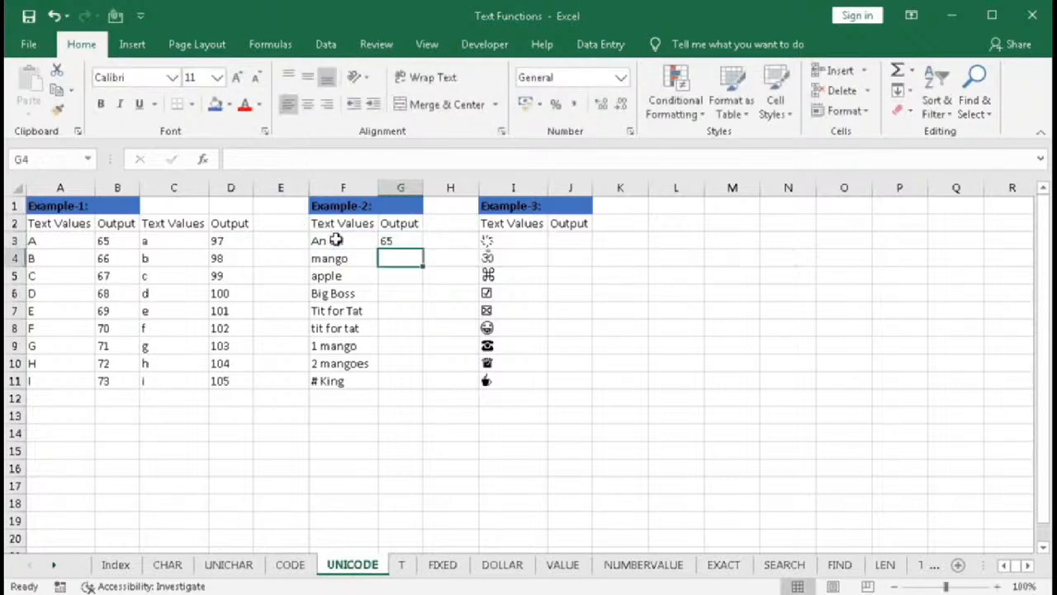
click(385, 241)
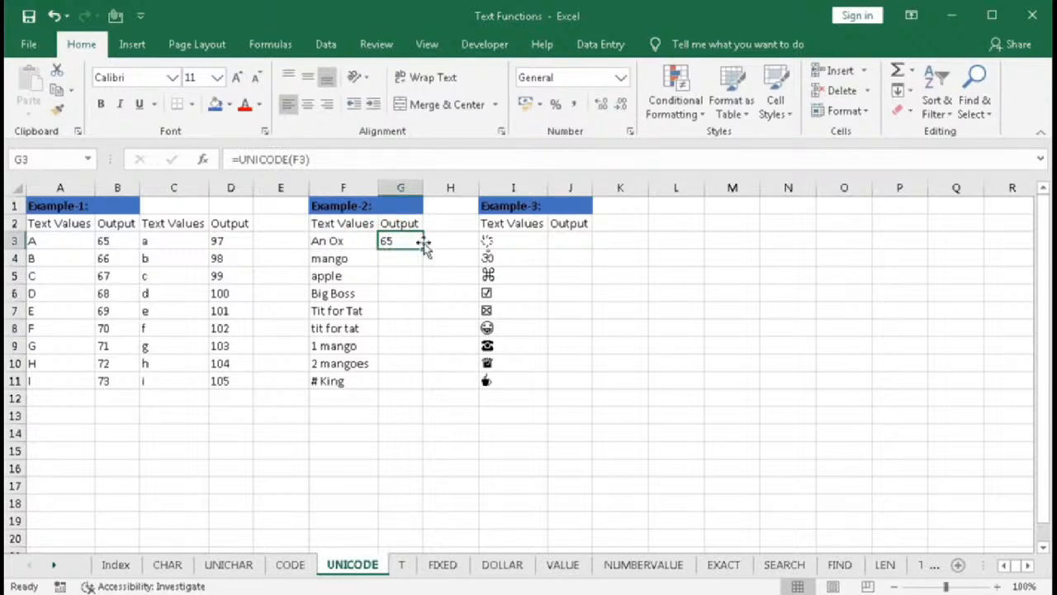
drag(422, 248, 409, 393)
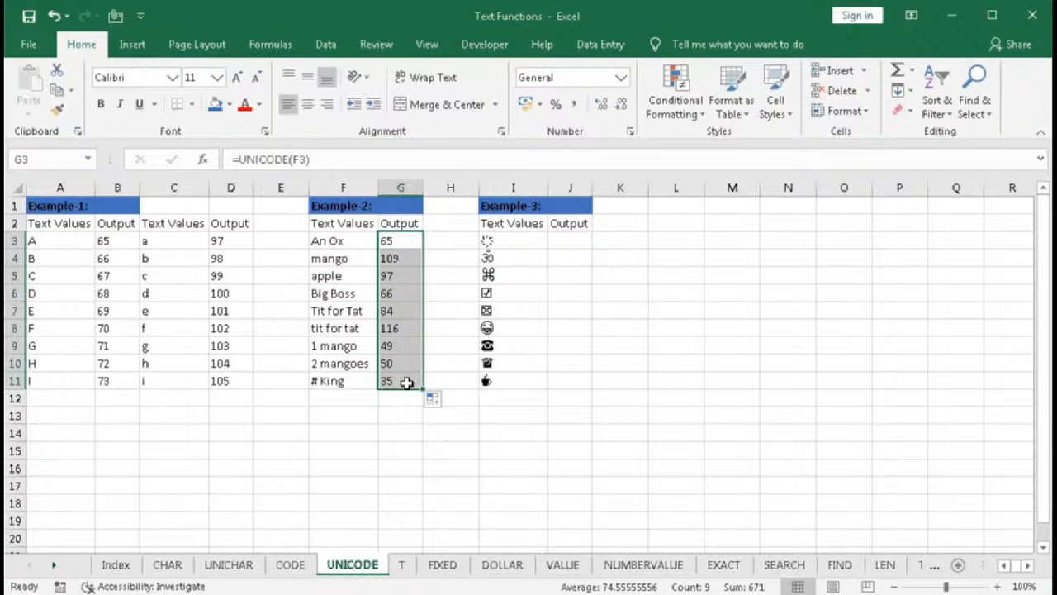
- Enter =CODE(I3) in J3 and fill it down to J11 for the Example-3 symbols
click(578, 240)
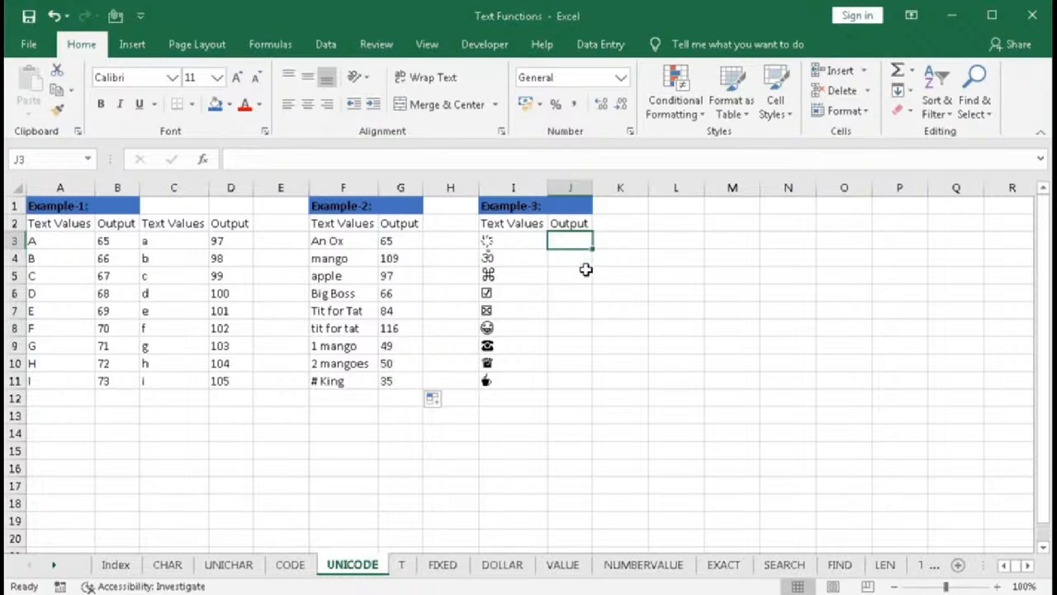
text(=cod)
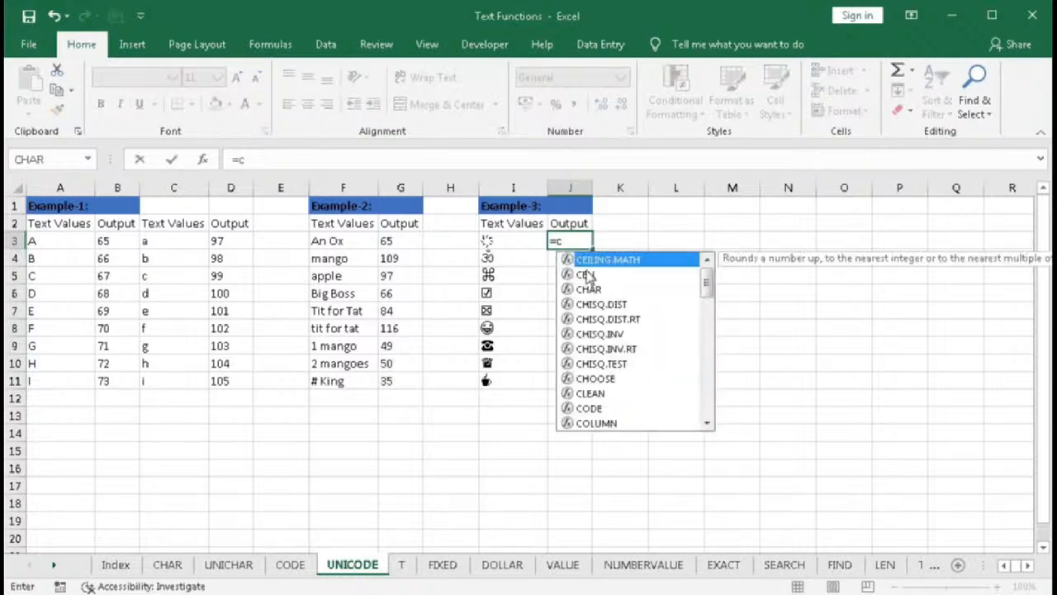
key(Tab)
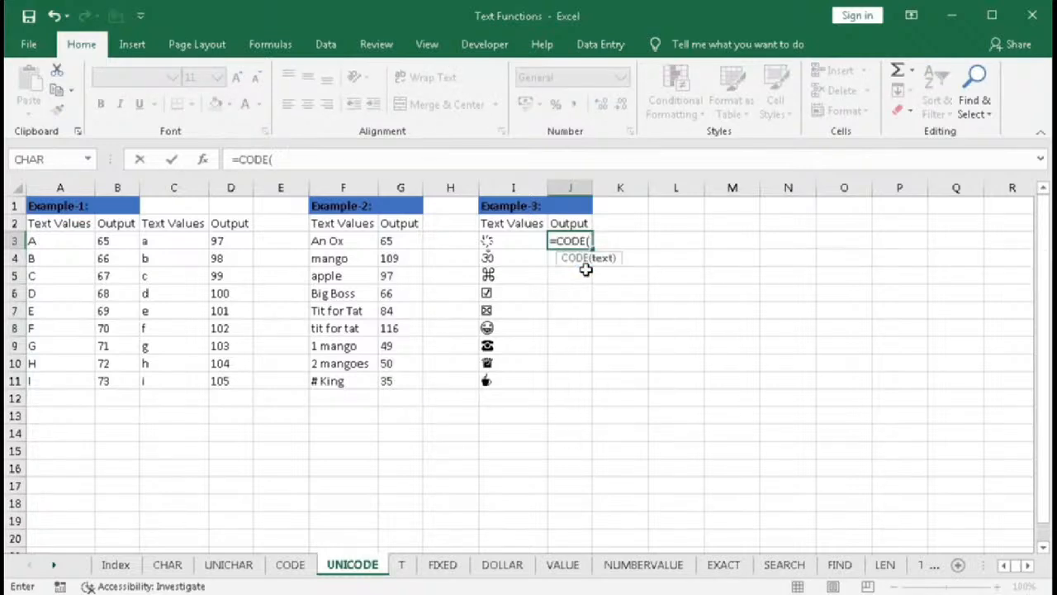
click(510, 241)
text())
key(Return)
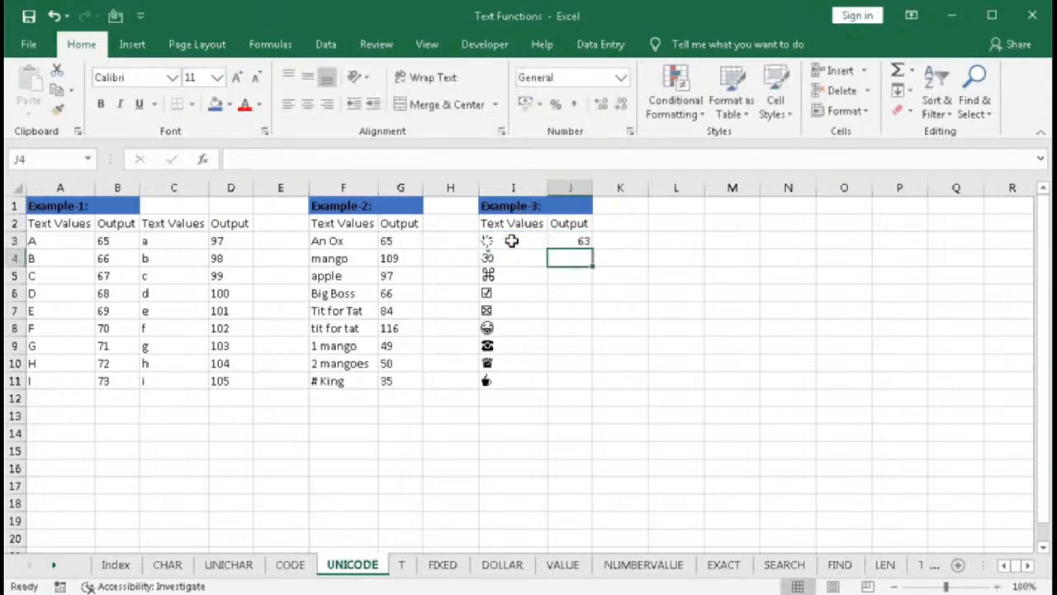
click(556, 244)
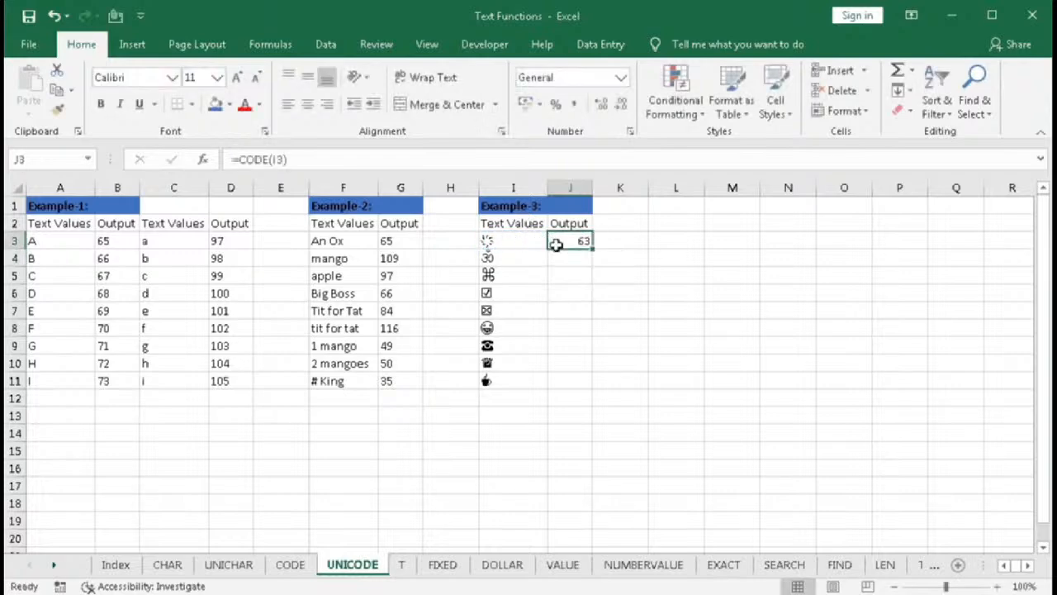
click(487, 241)
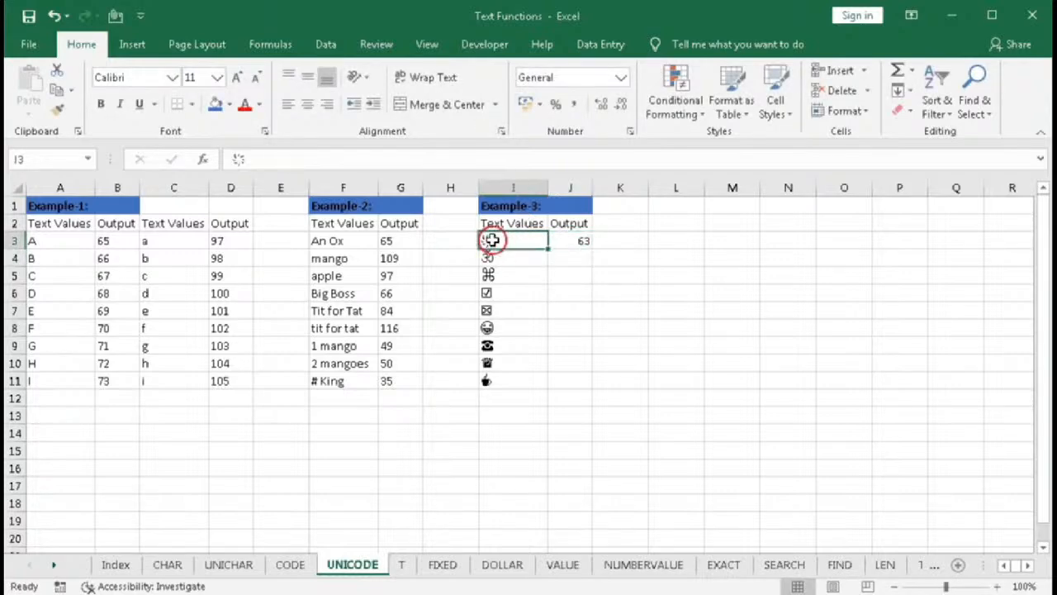
click(585, 242)
drag(591, 248, 591, 387)
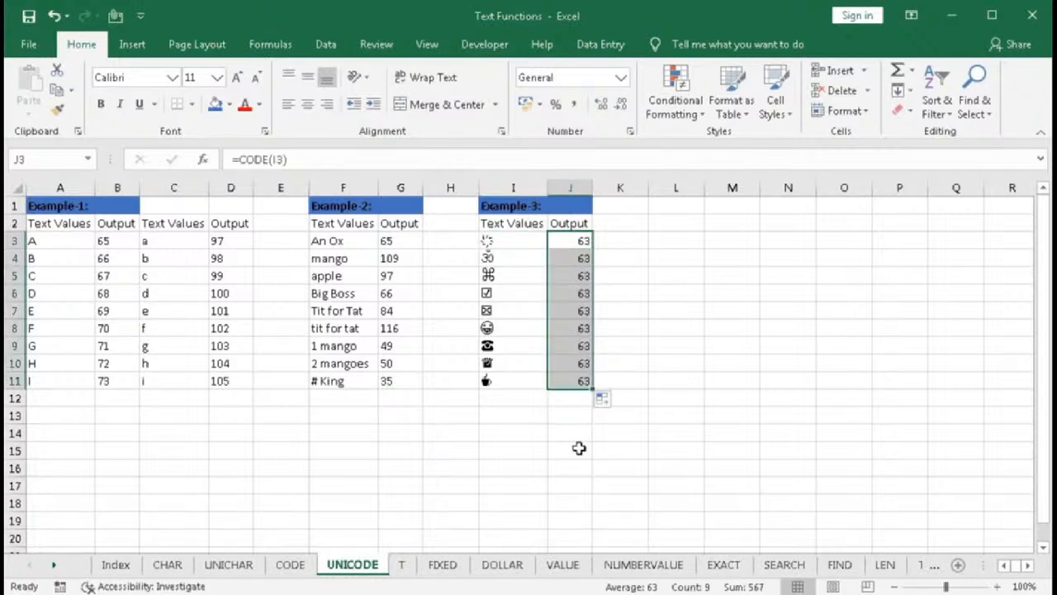
- Inspect the CODE results in column J against the symbols in column I
click(583, 259)
click(583, 276)
click(583, 330)
click(586, 347)
click(581, 275)
click(582, 258)
click(574, 240)
click(523, 243)
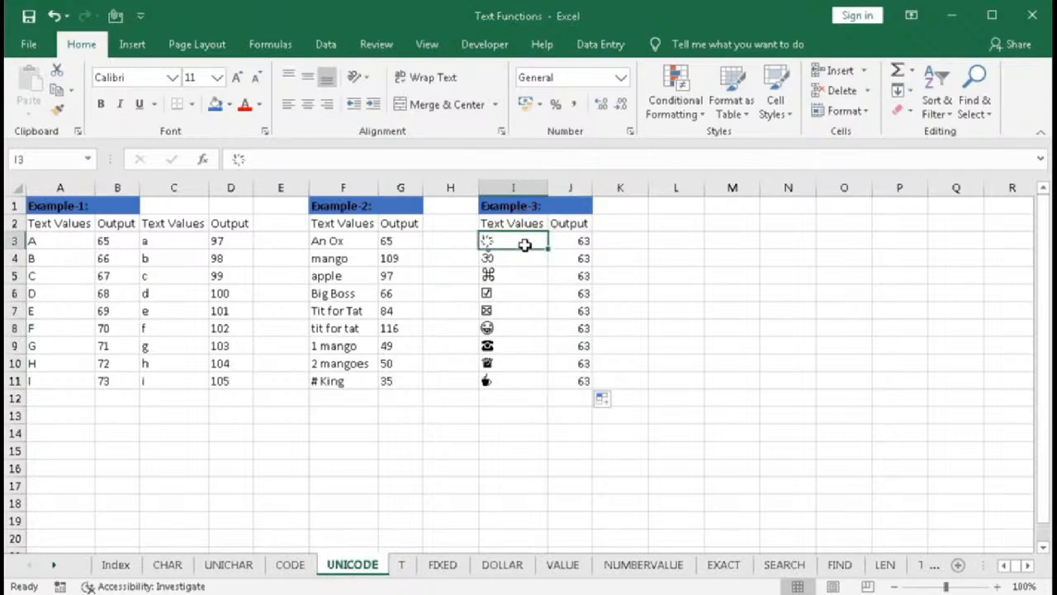
- Try =CHAR(J3) in L3 to convert the code back to a character, then undo the entry
click(668, 242)
text(=c)
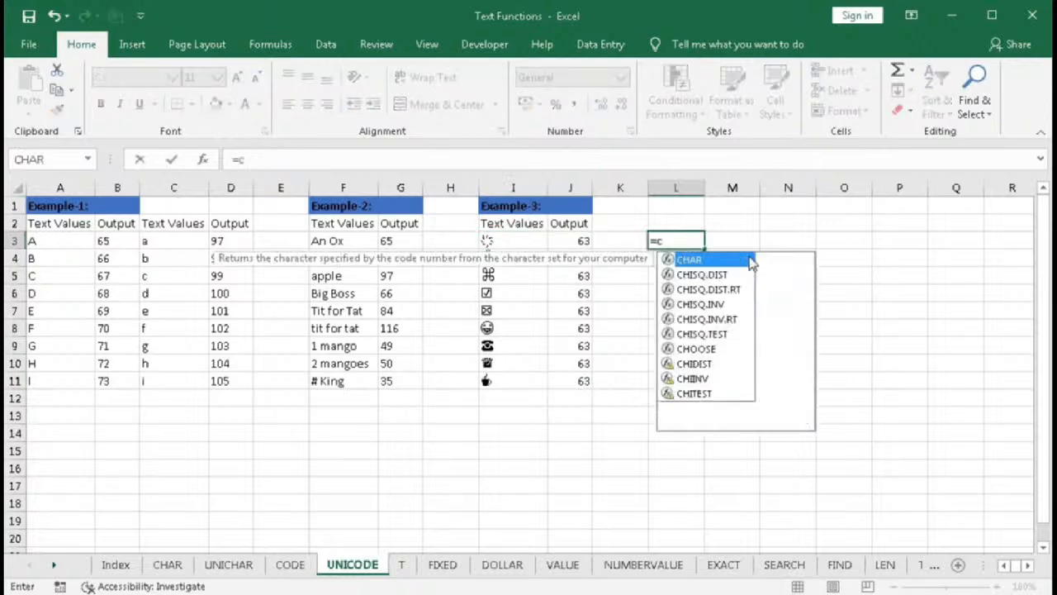
double_click(750, 261)
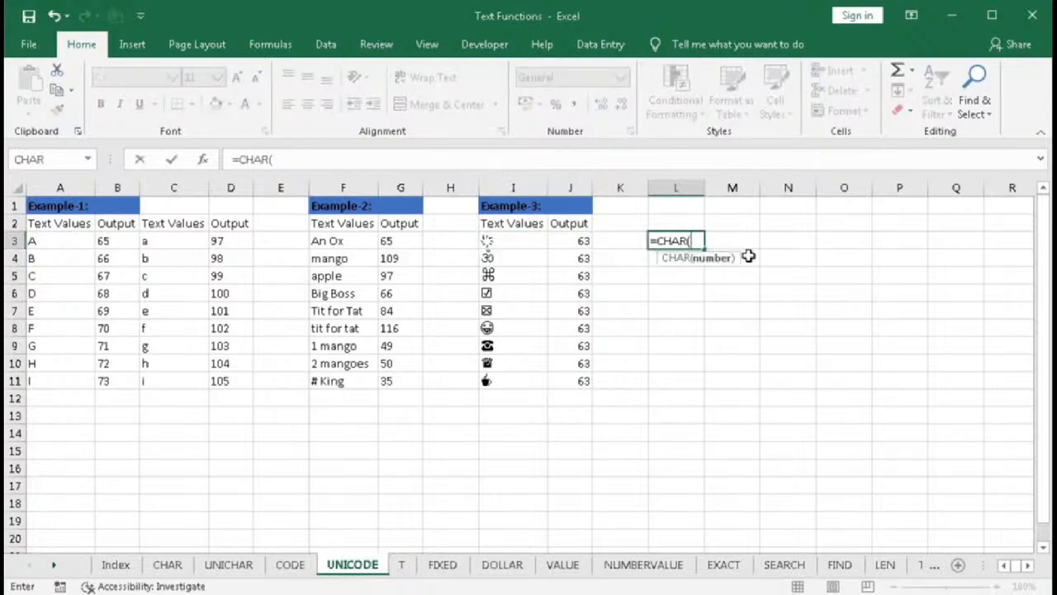
click(571, 241)
text())
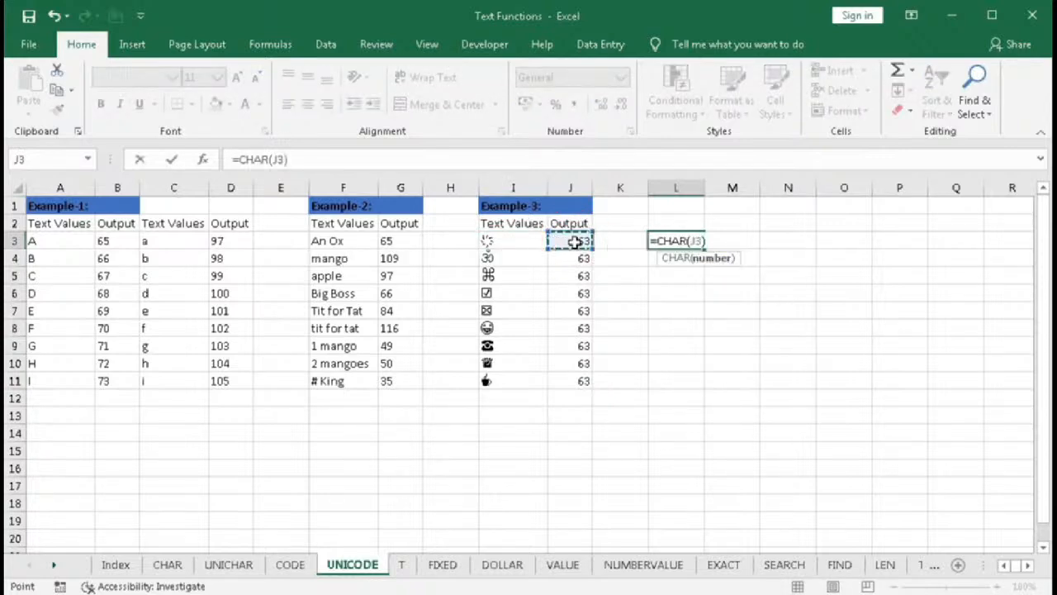
key(Return)
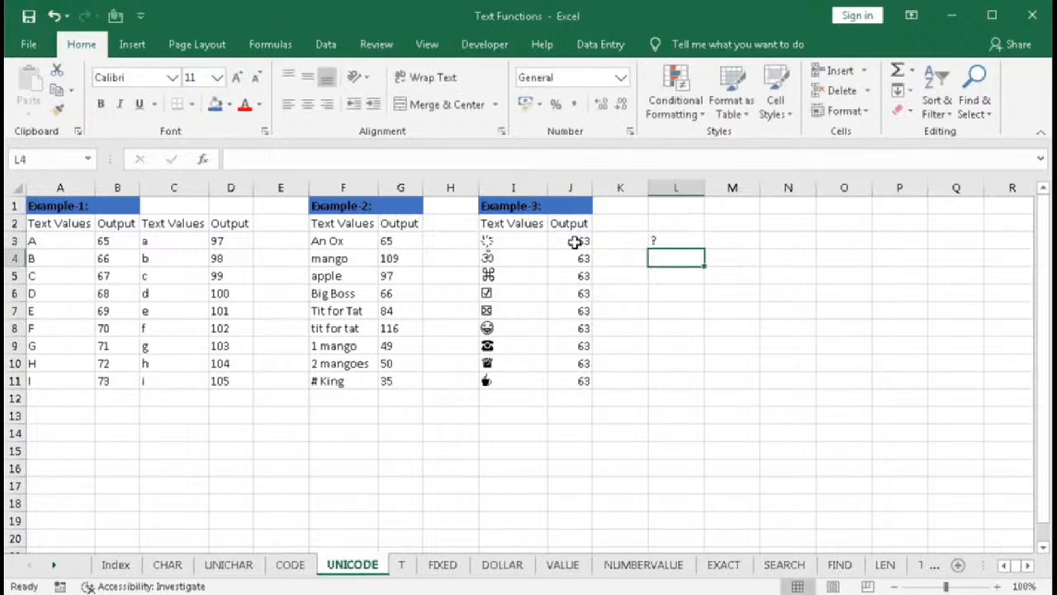
key(ctrl+z)
- Change J3's formula to =UNICODE(I3) and fill it down to J11
drag(498, 243, 498, 381)
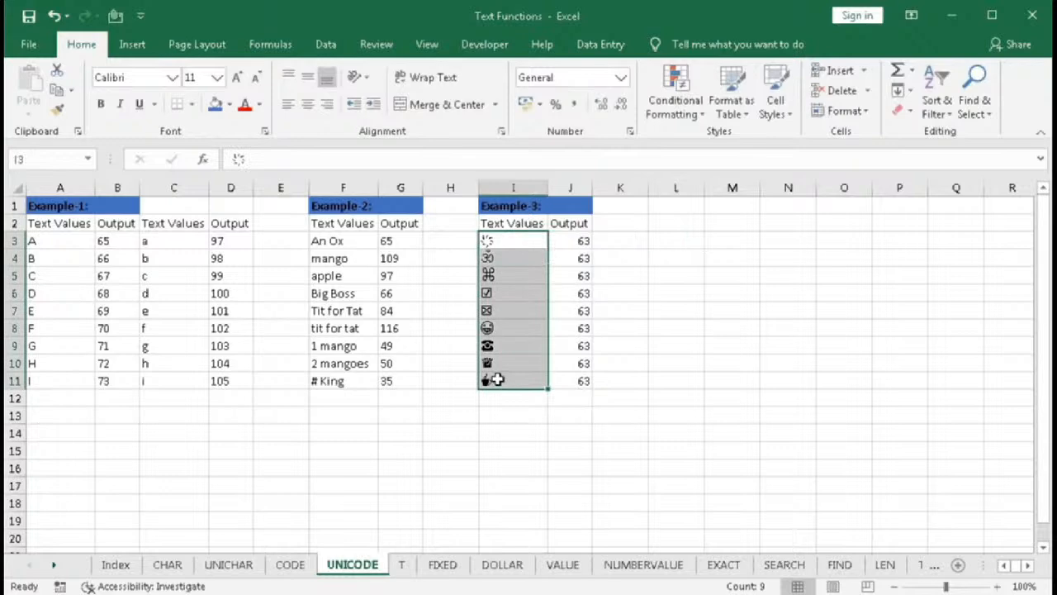
double_click(571, 241)
click(559, 240)
text(uniCODE(I3)
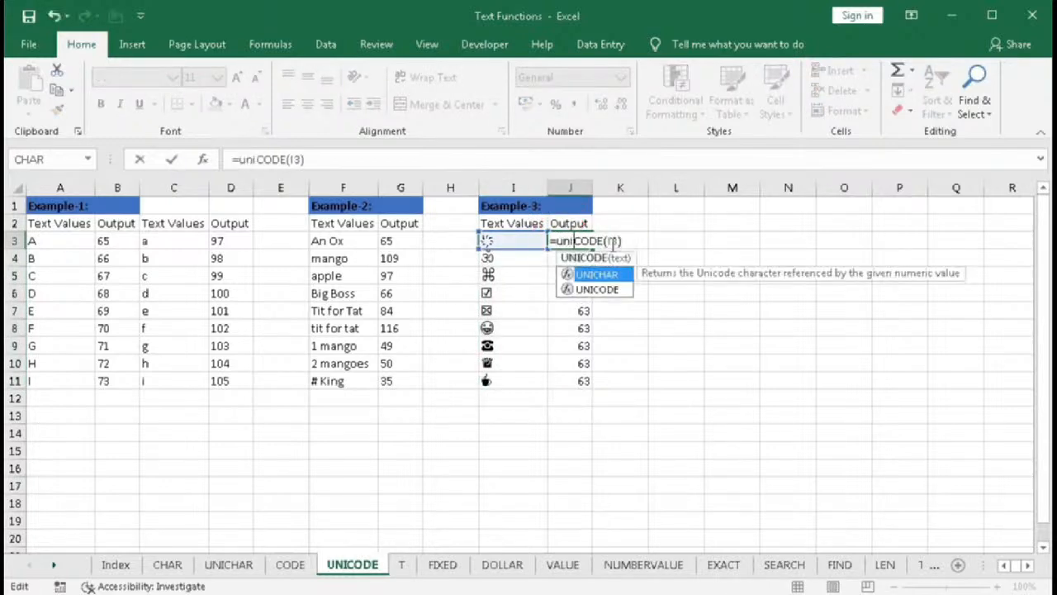
key(Down)
key(Tab)
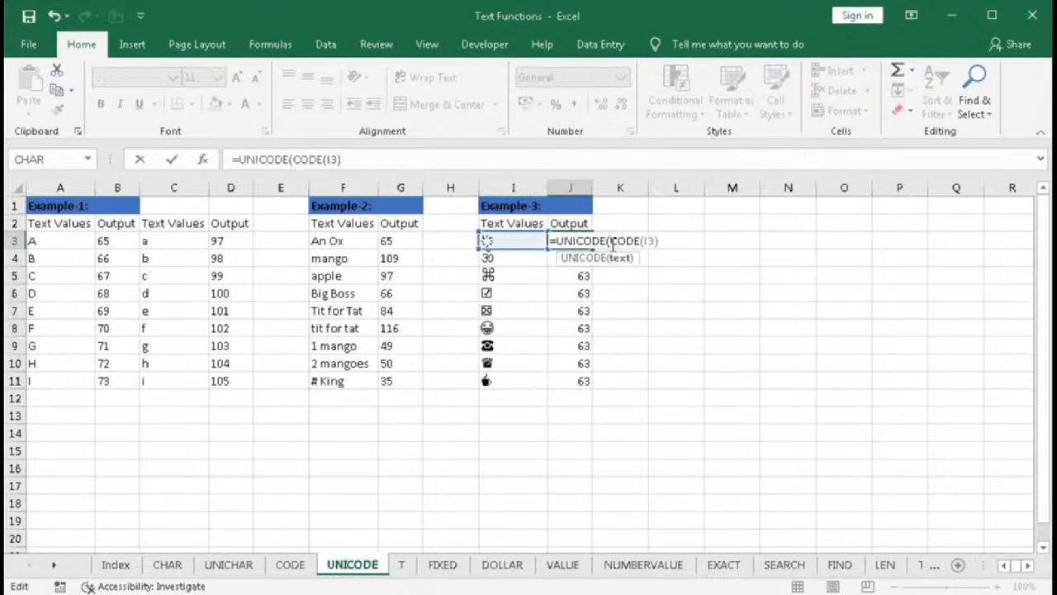
key(Delete)
key(Delete)
key(Delete)
key(Delete)
key(Delete)
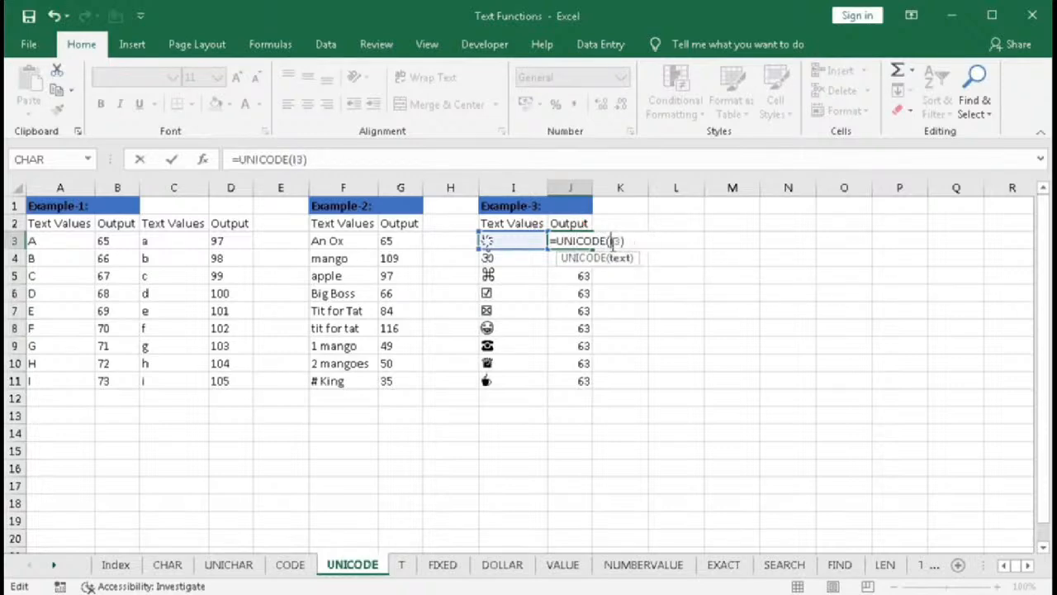
key(Return)
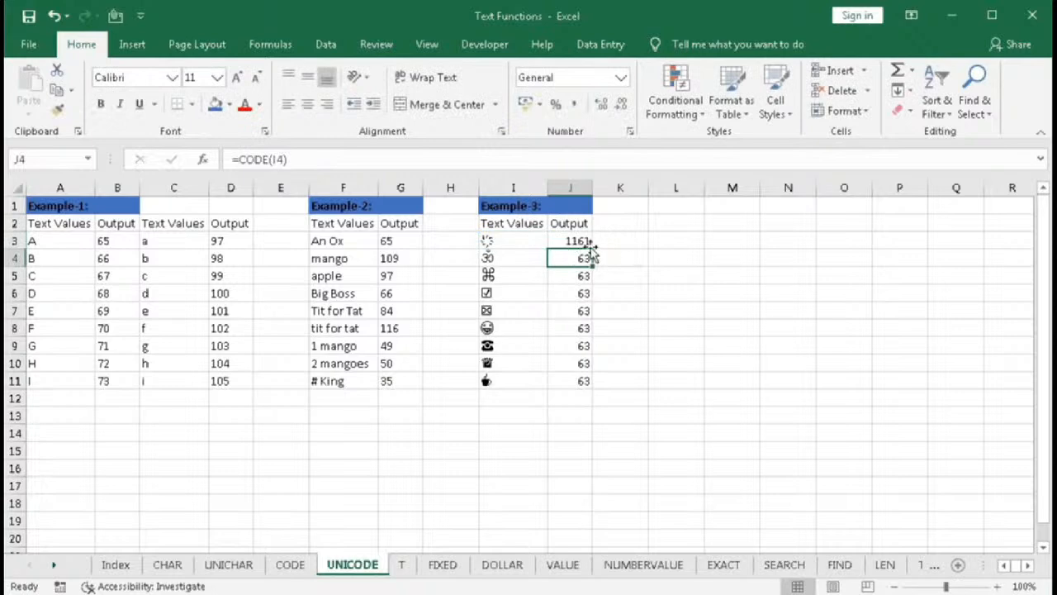
key(Up)
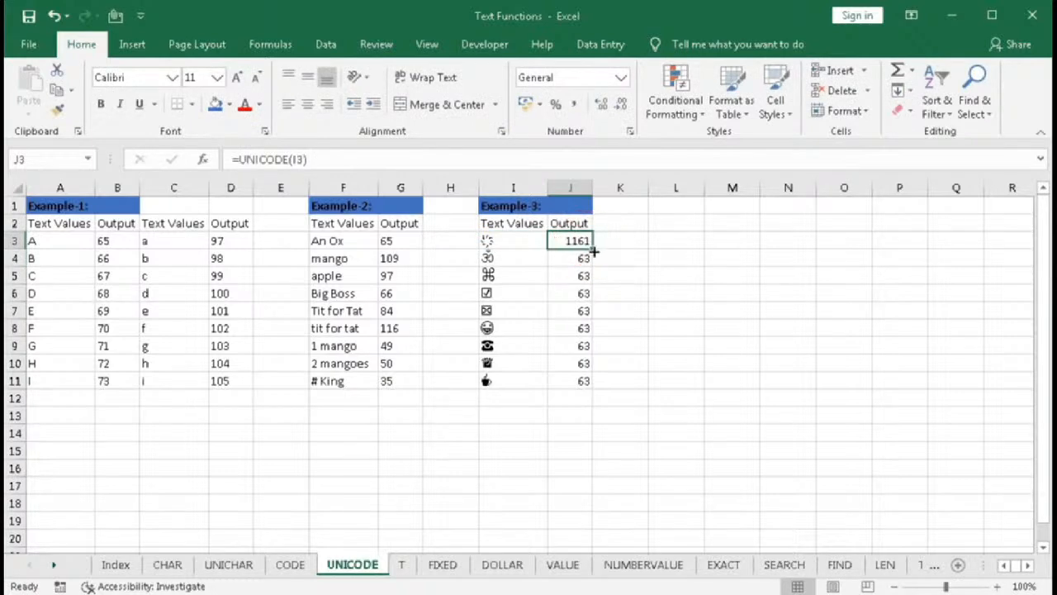
drag(594, 253, 594, 387)
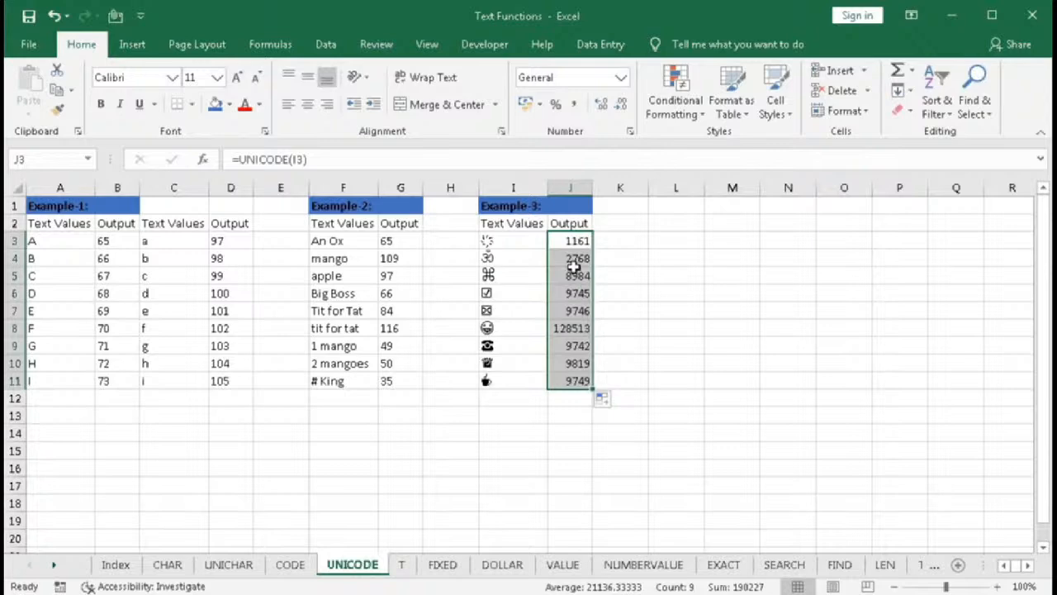
- Compare the UNICODE results in column J with the Example-3 symbols in column I
drag(573, 239, 578, 380)
drag(515, 239, 517, 380)
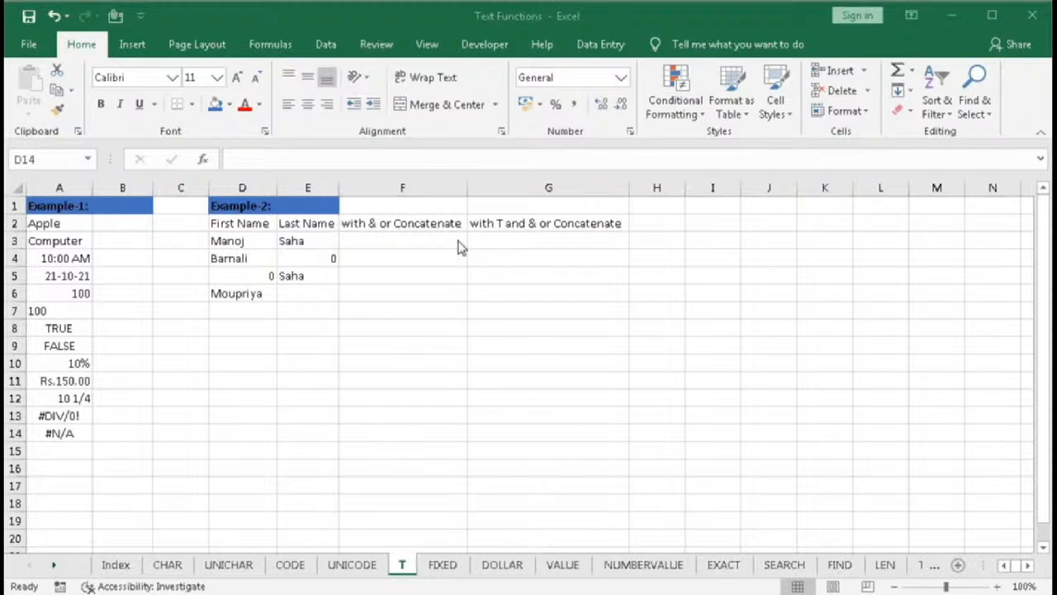
click(303, 380)
text(=t)
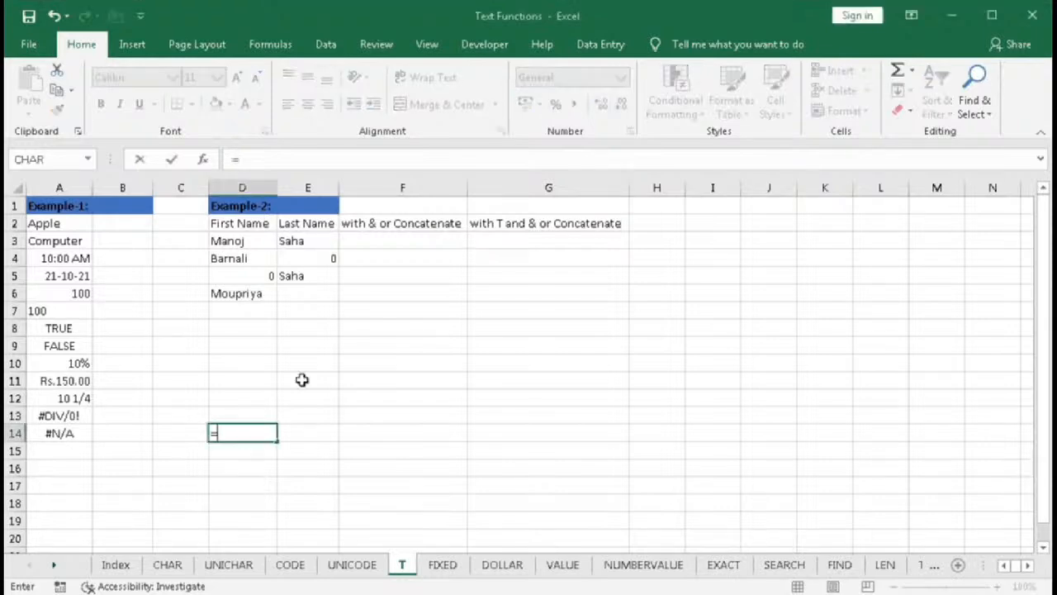
key(Tab)
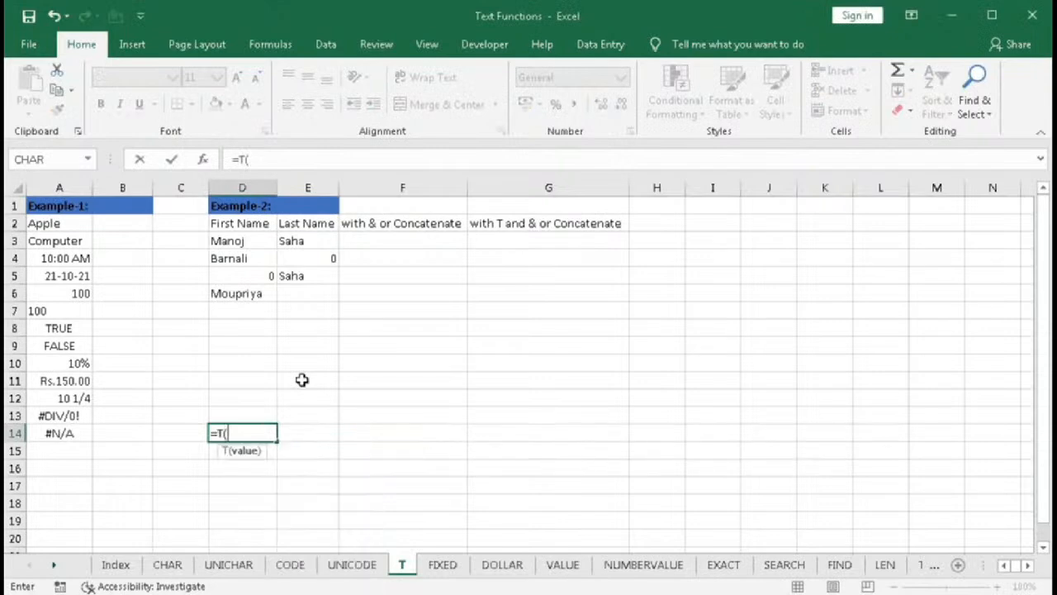
click(204, 160)
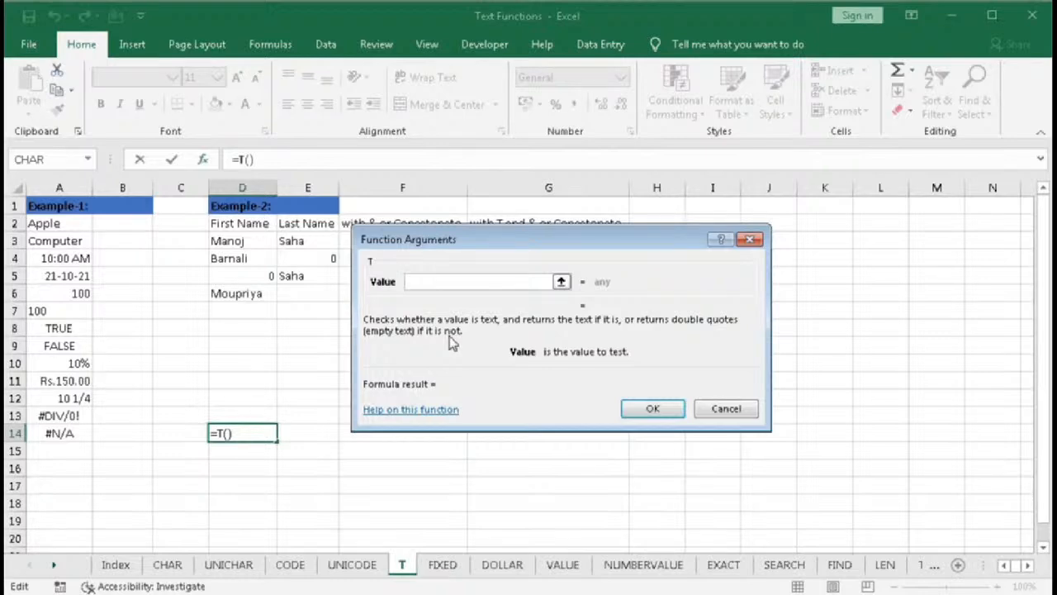
click(713, 408)
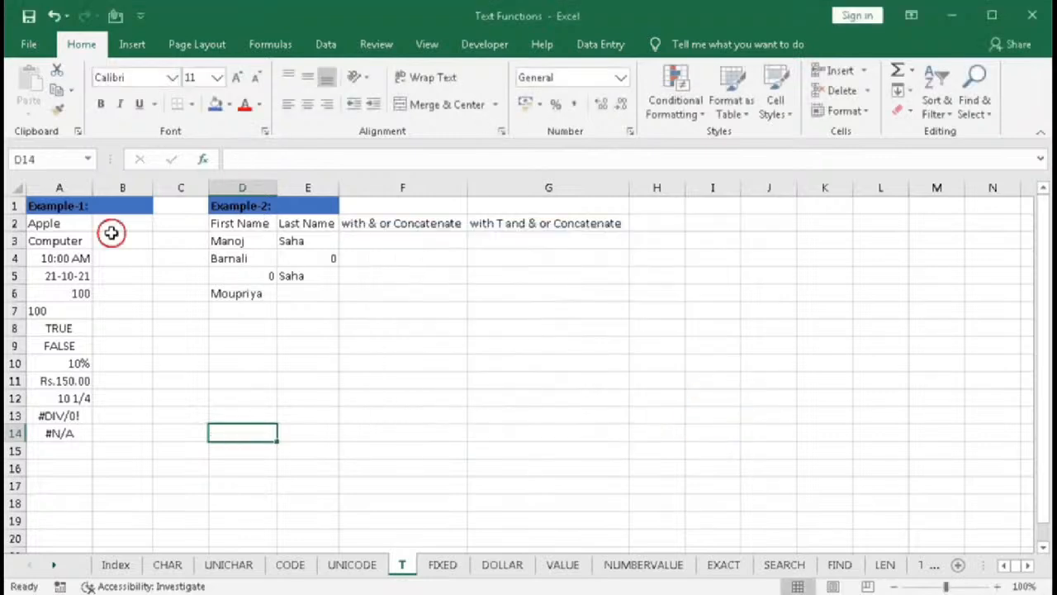
- On the T sheet, enter =T(A2) in B2 to return the text of the Example-1 value
click(120, 240)
click(98, 223)
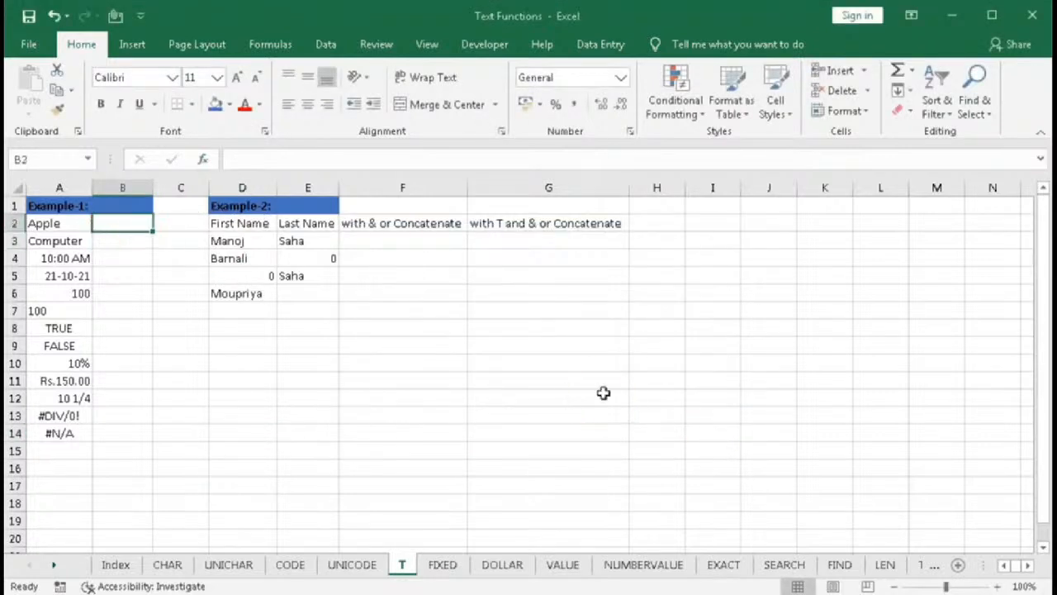
text(=T()
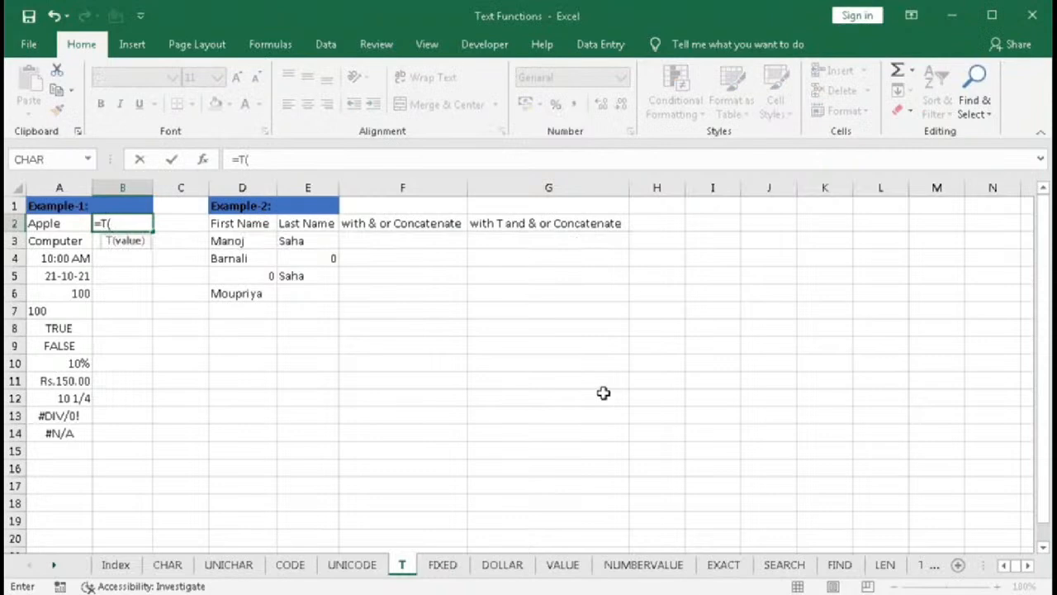
click(54, 227)
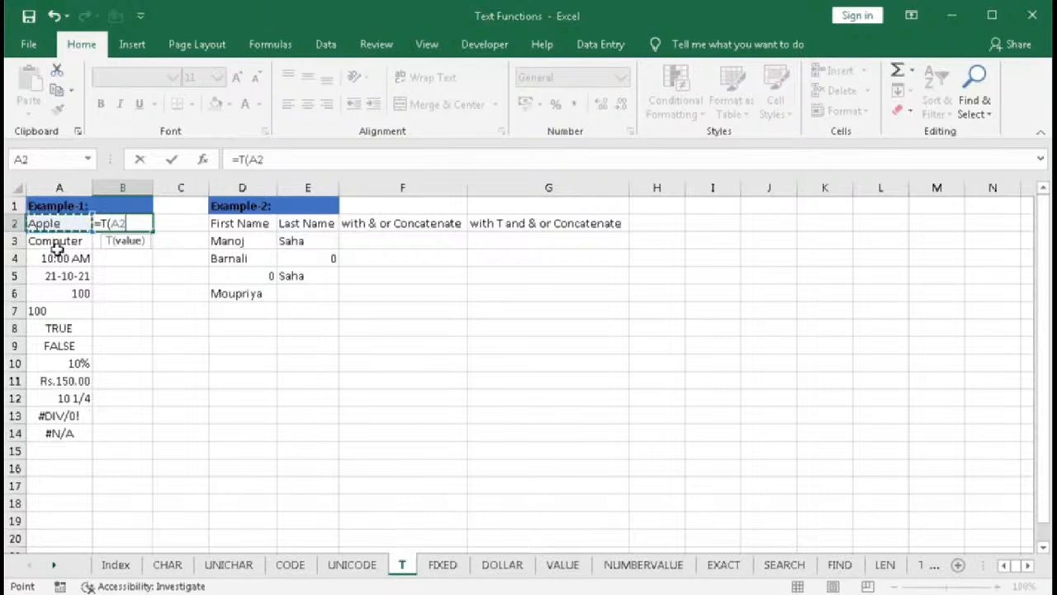
text())
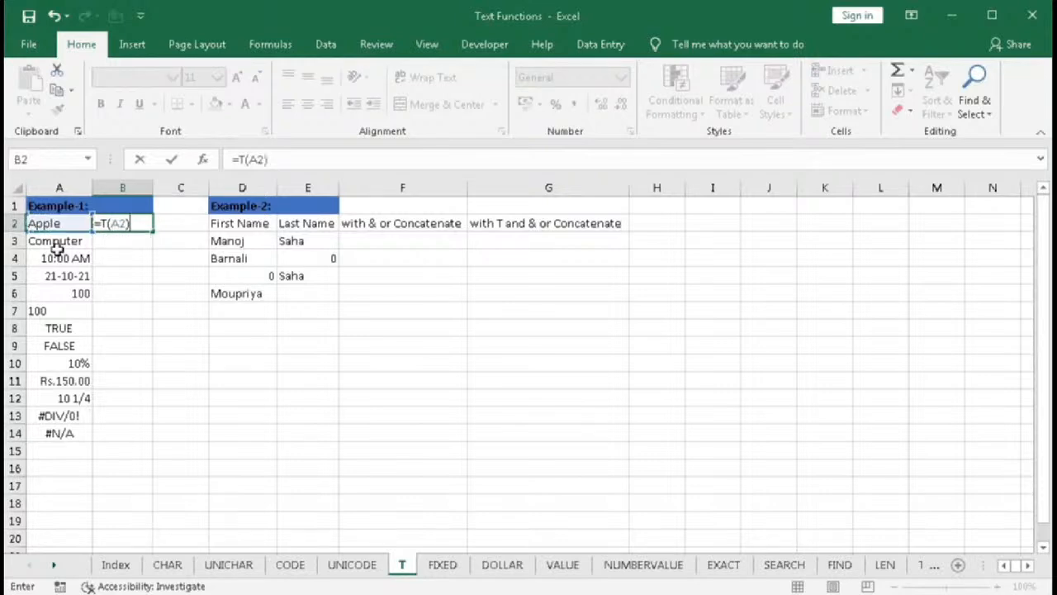
key(Return)
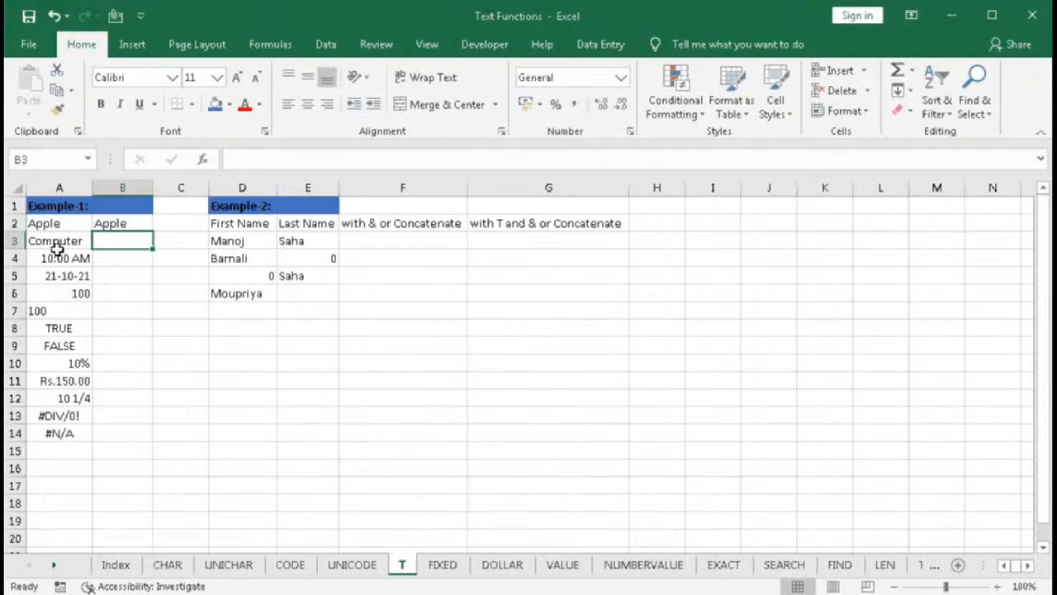
- Fill the =T(A2) formula down column B through B14 for all Example-1 values
click(57, 230)
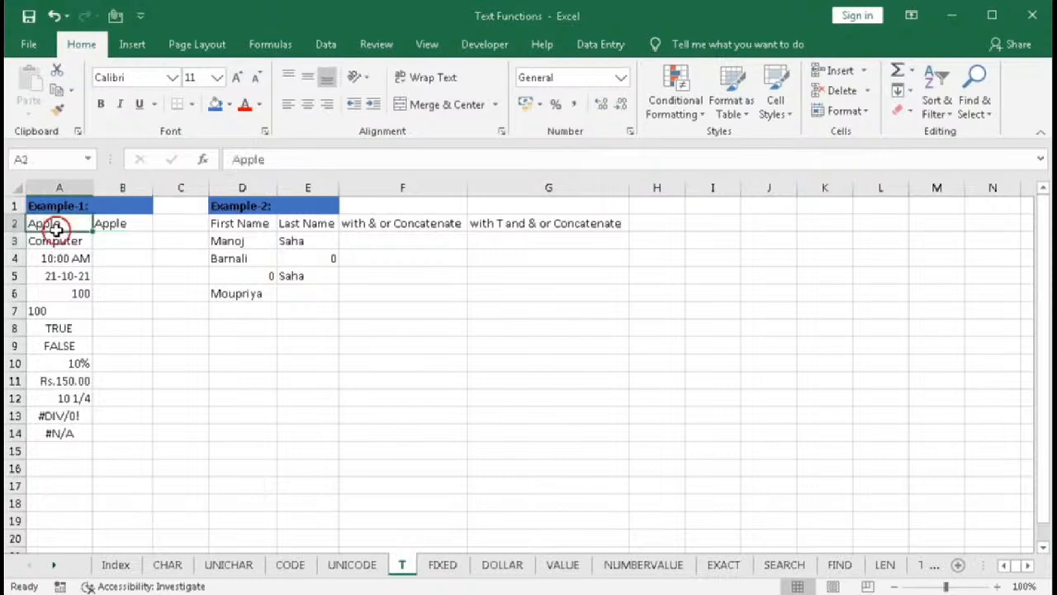
click(149, 224)
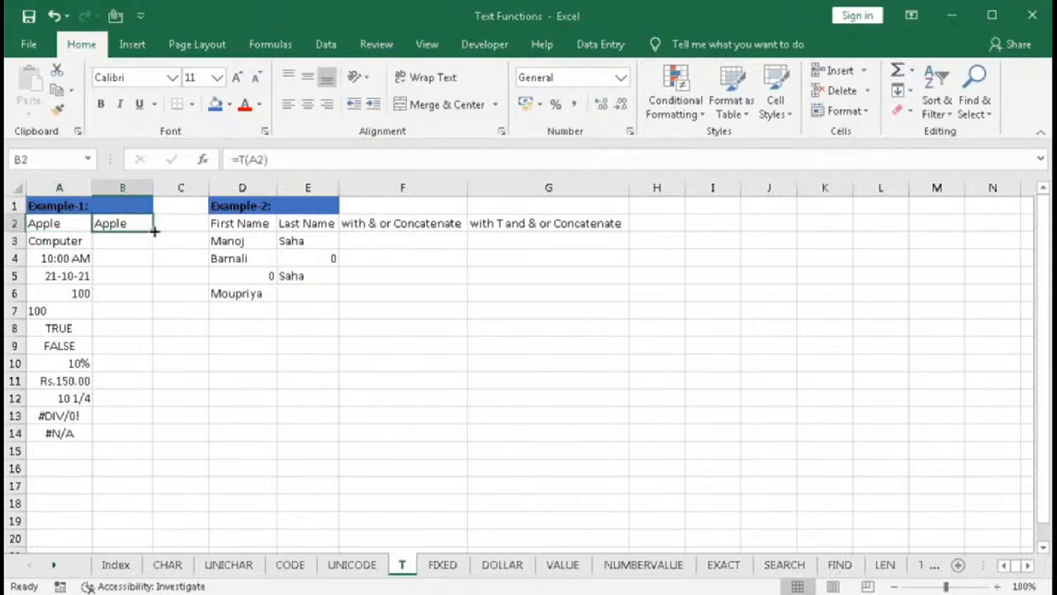
drag(152, 232, 158, 264)
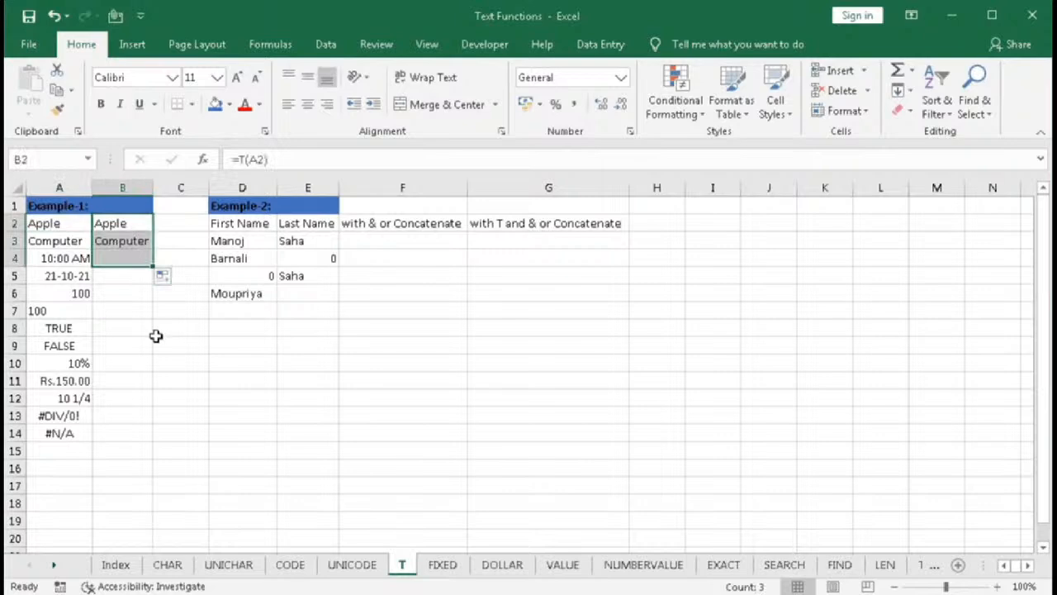
click(139, 241)
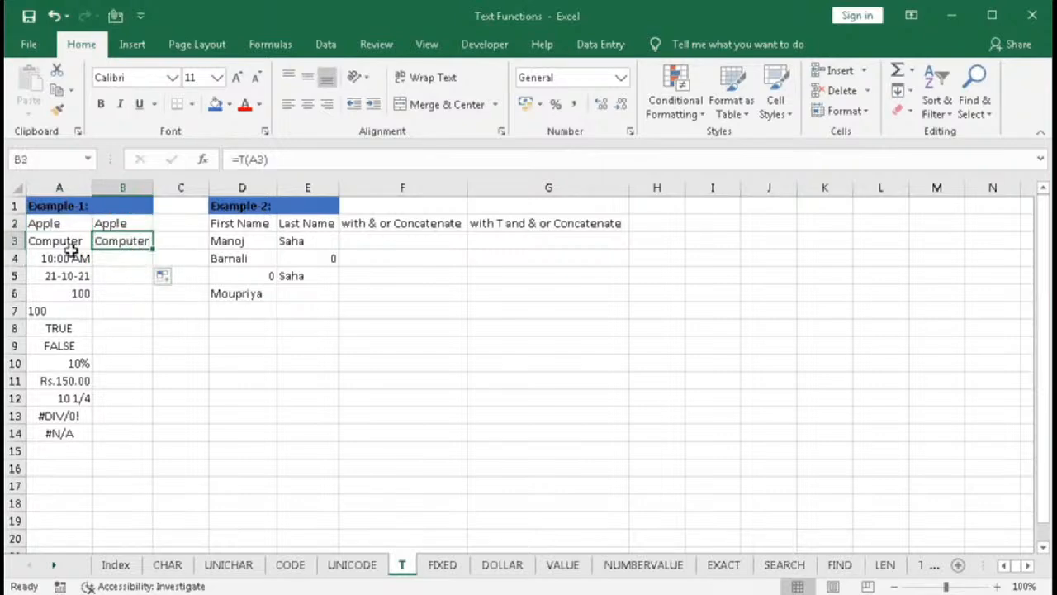
click(105, 261)
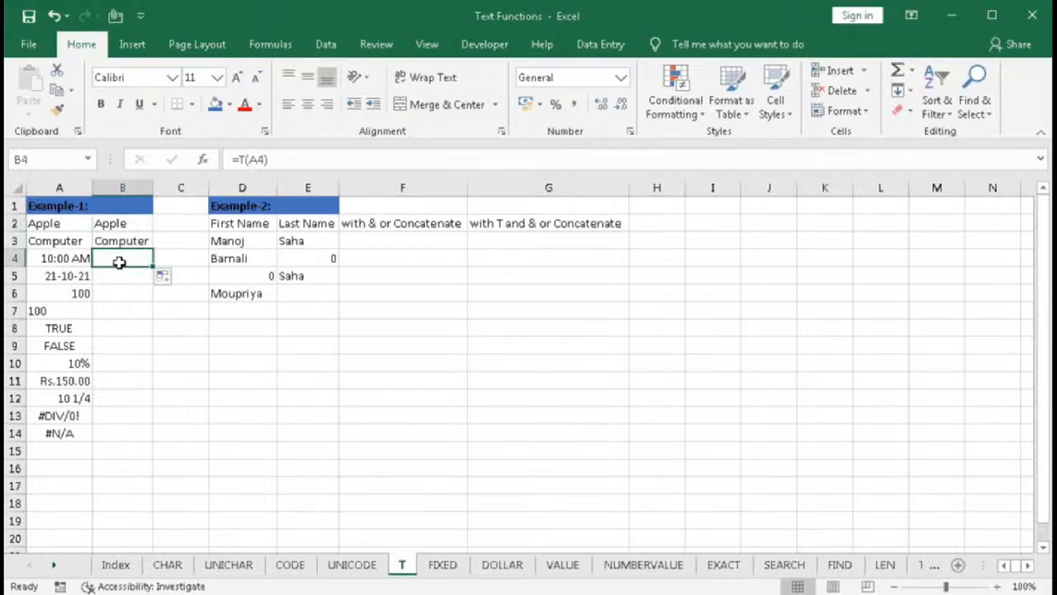
click(83, 259)
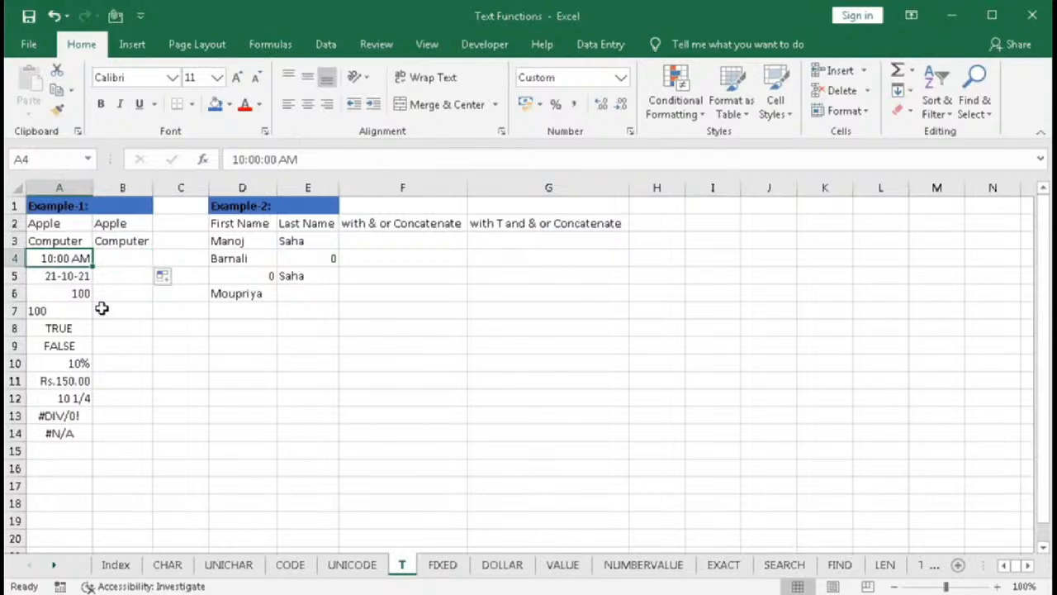
click(118, 257)
drag(147, 264, 147, 439)
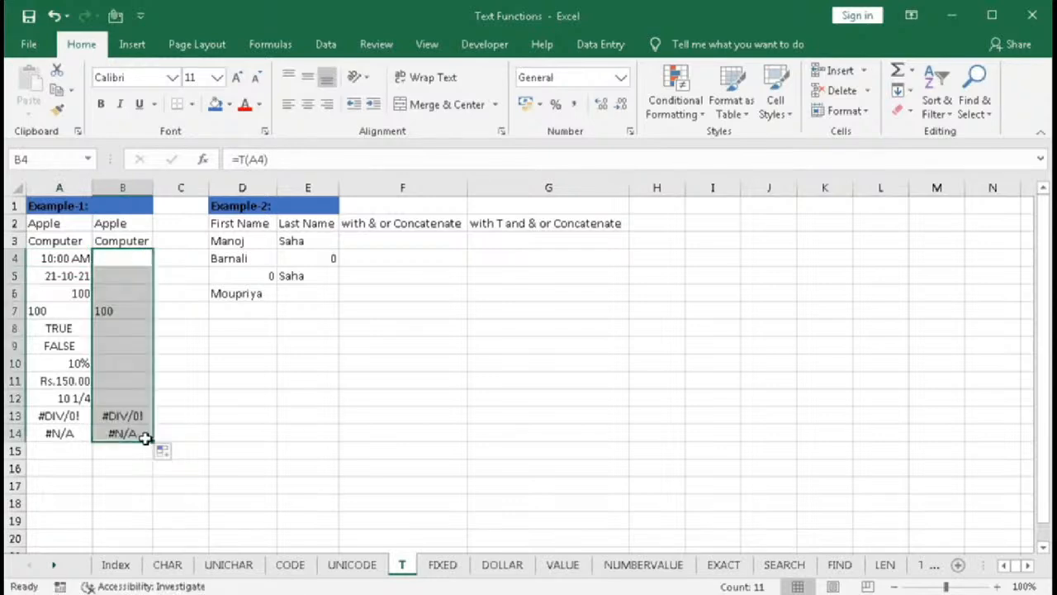
- Inspect each Example-1 value in column A against its T result in column B
click(74, 281)
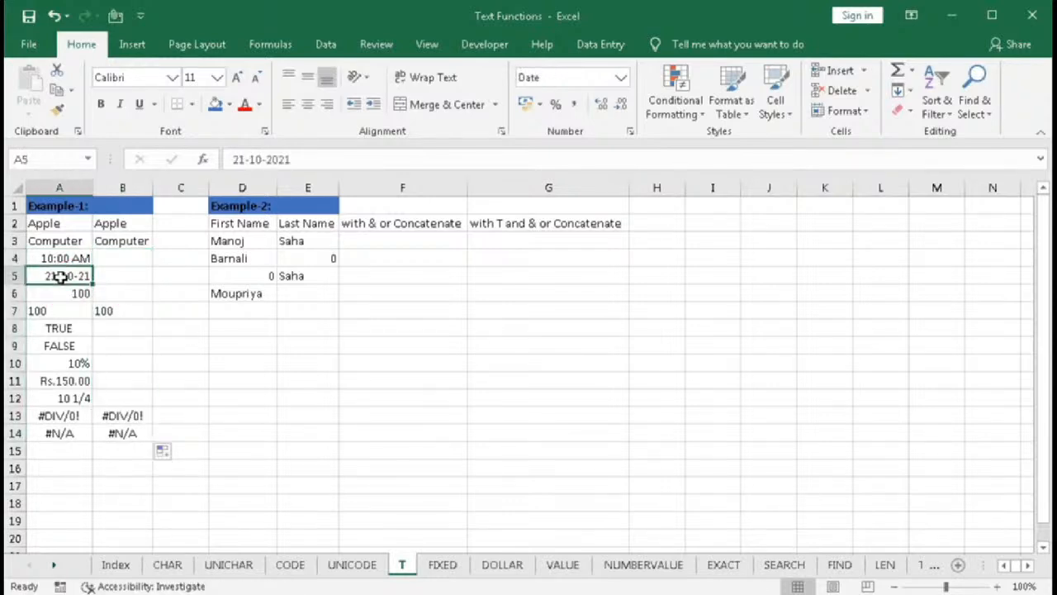
click(110, 278)
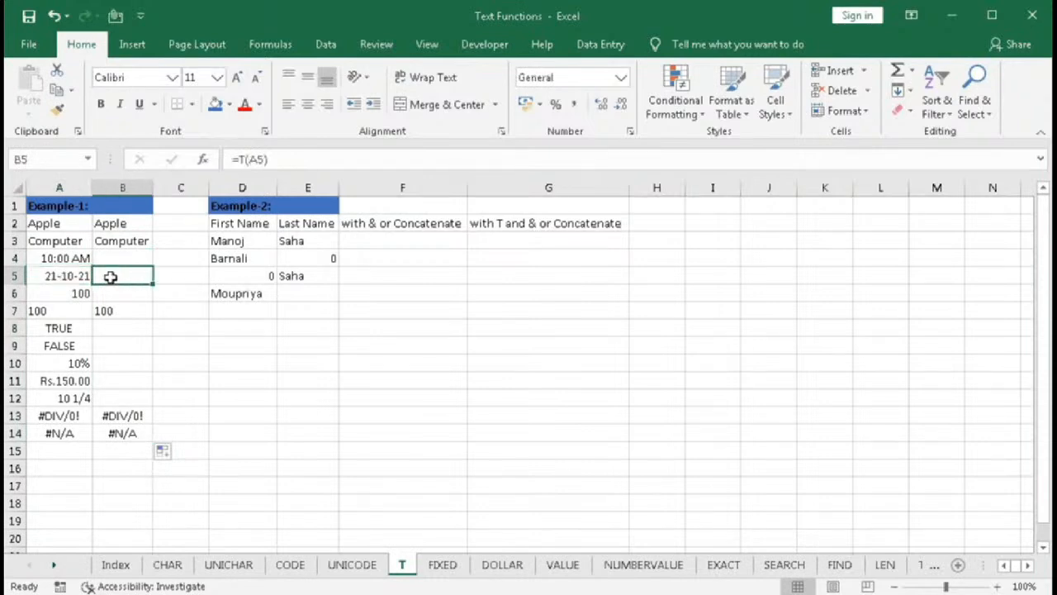
click(69, 293)
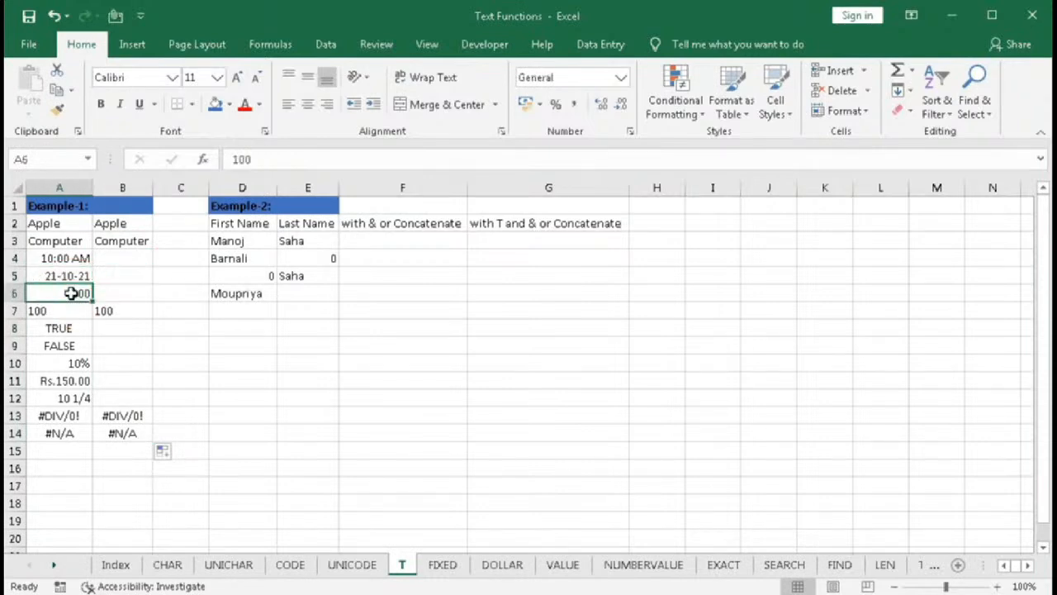
click(118, 295)
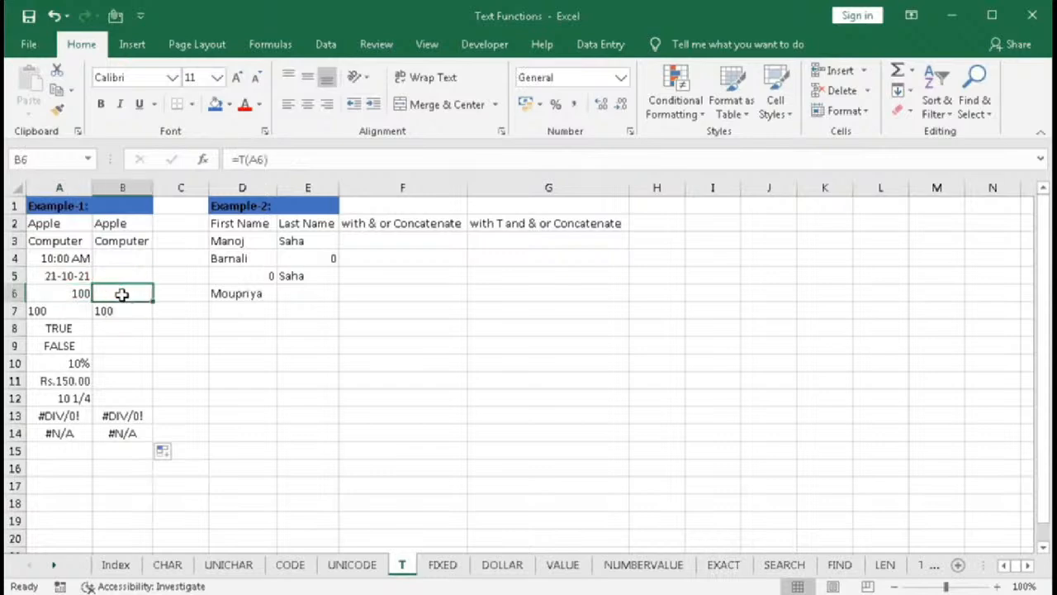
click(67, 308)
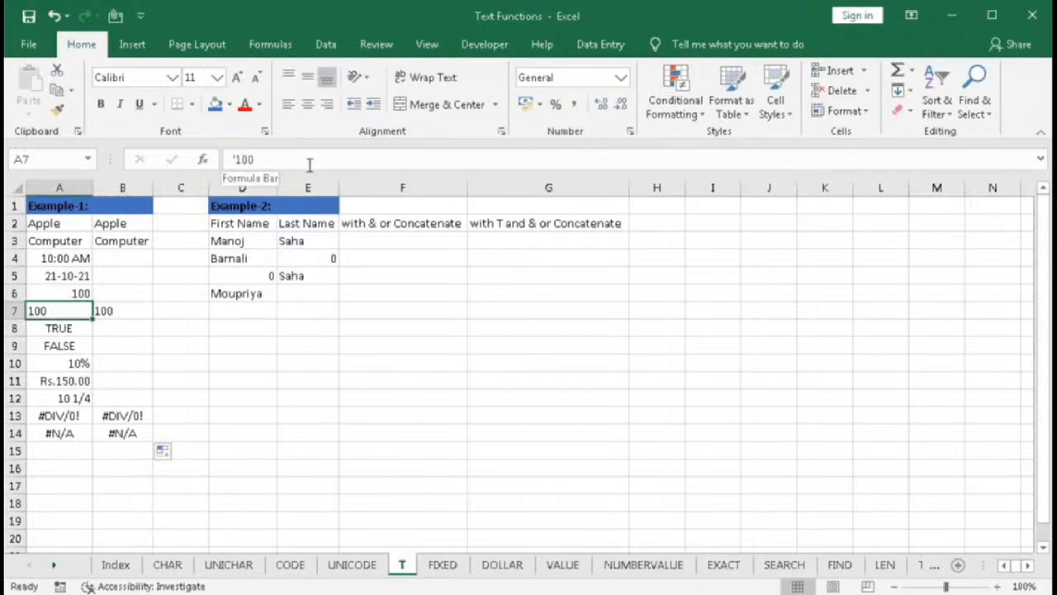
click(111, 311)
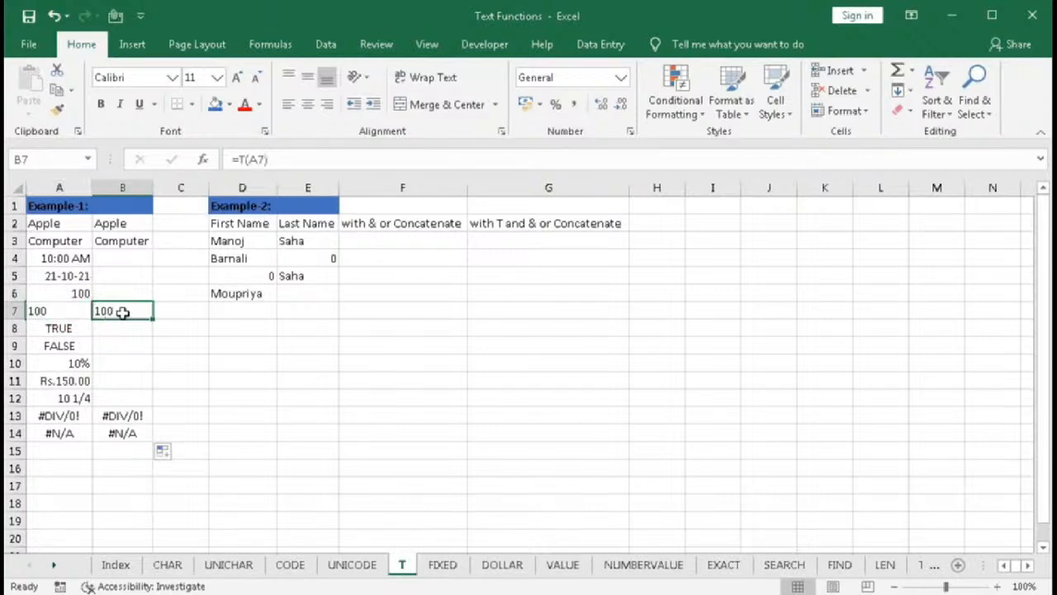
click(68, 344)
drag(68, 327, 66, 345)
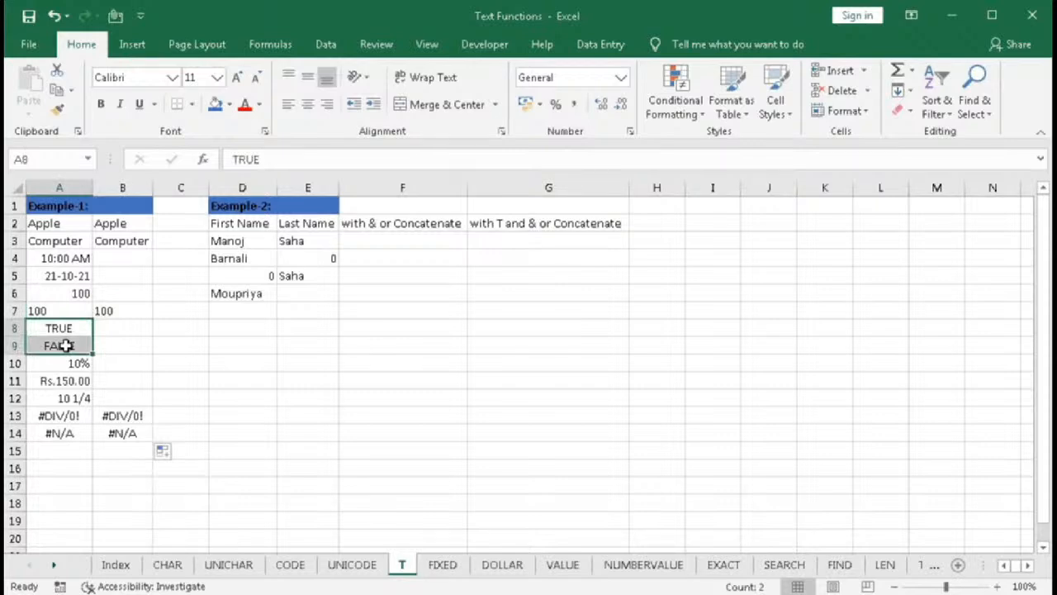
click(67, 328)
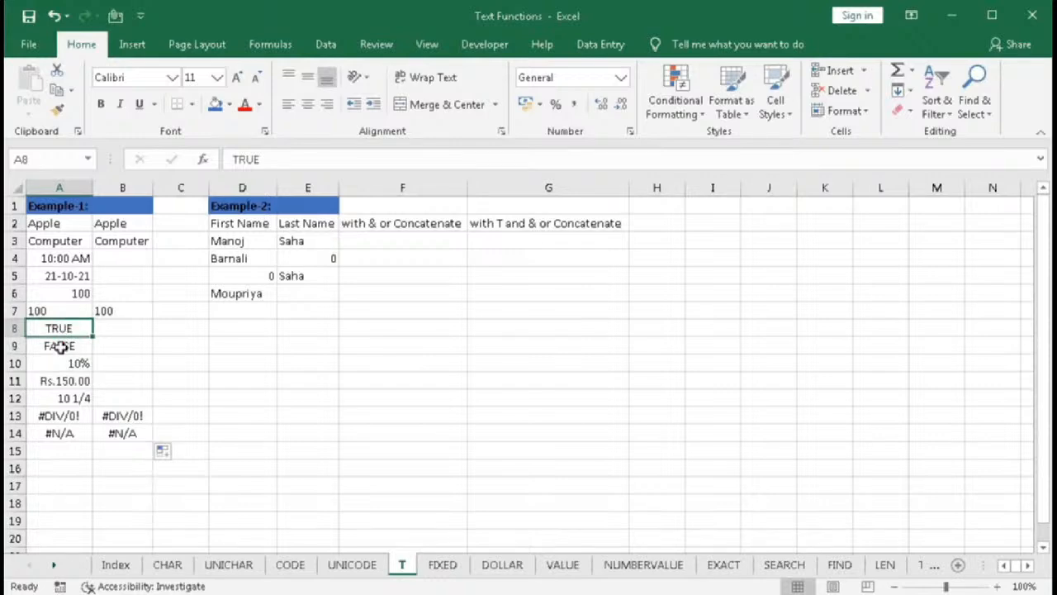
click(60, 347)
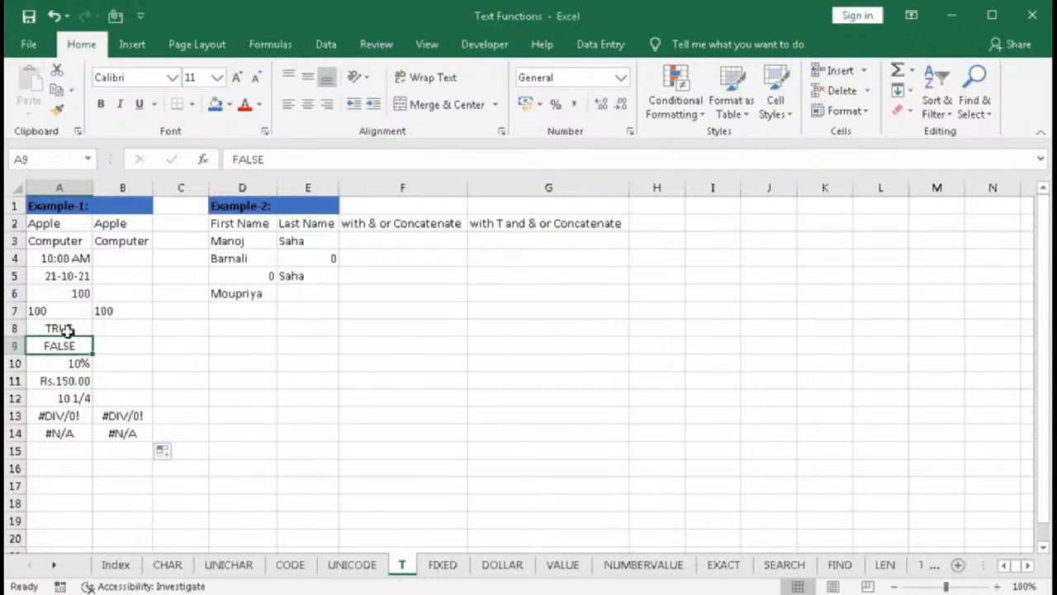
drag(118, 328, 115, 345)
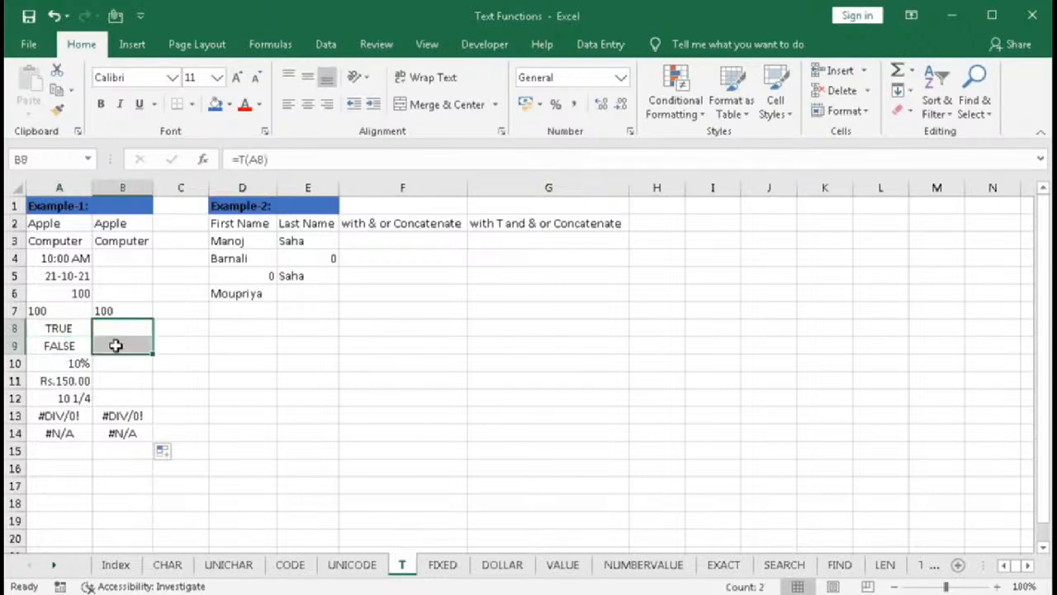
click(70, 364)
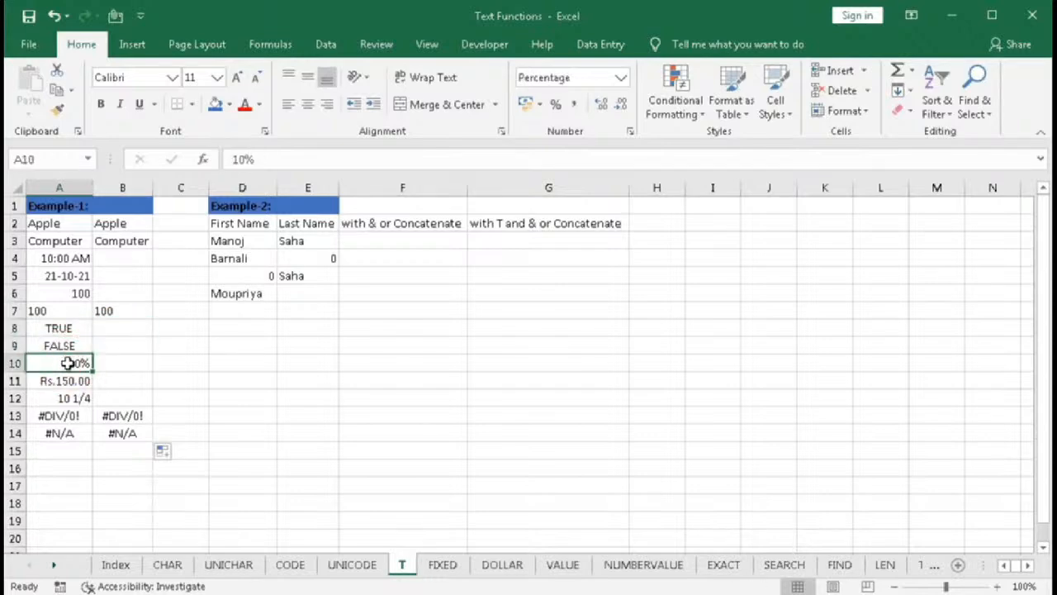
click(68, 380)
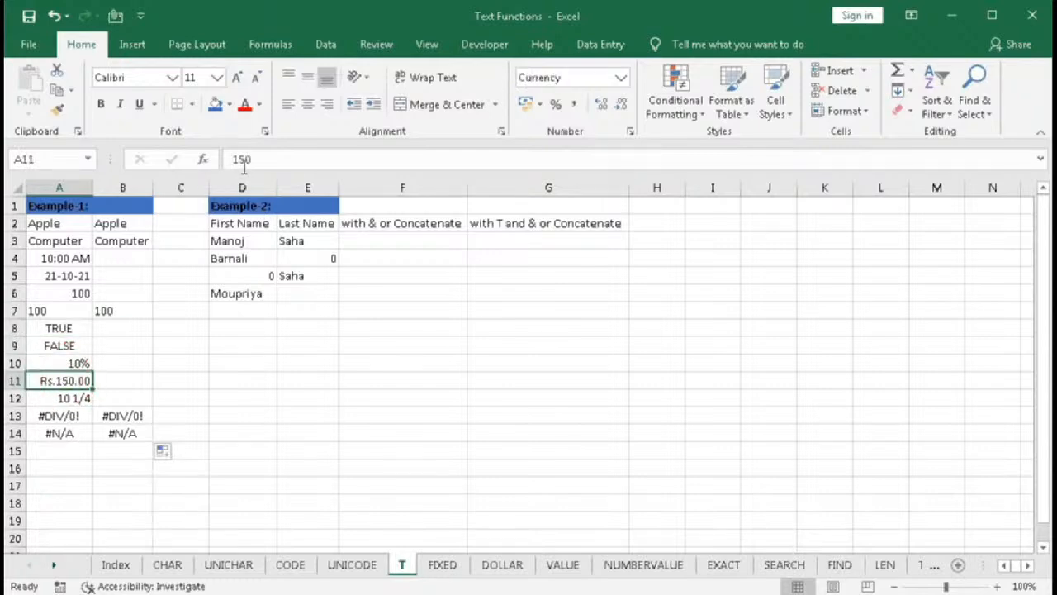
key(Up)
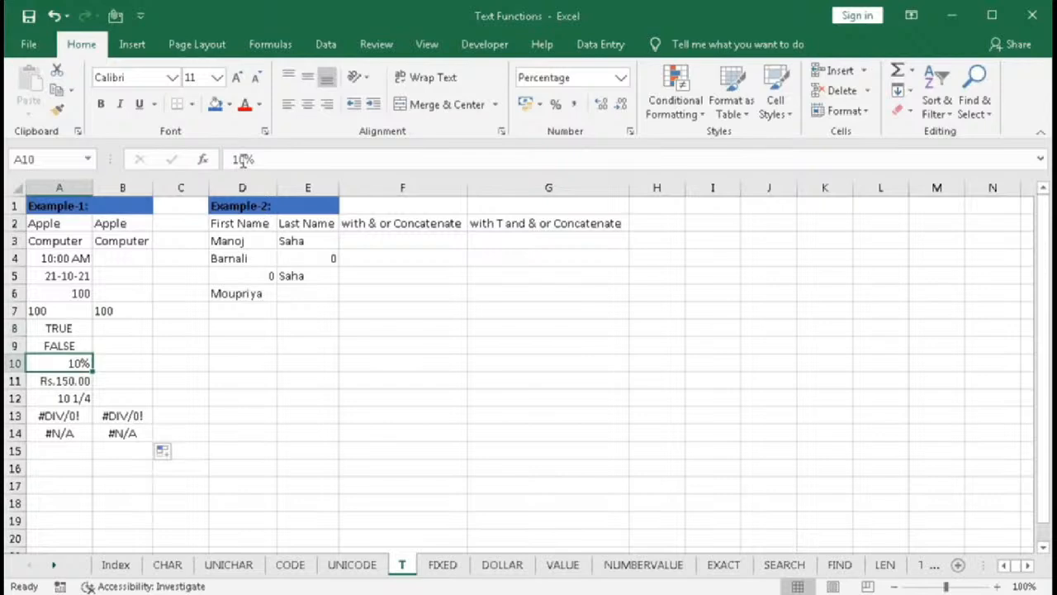
drag(77, 364, 72, 397)
drag(122, 363, 66, 435)
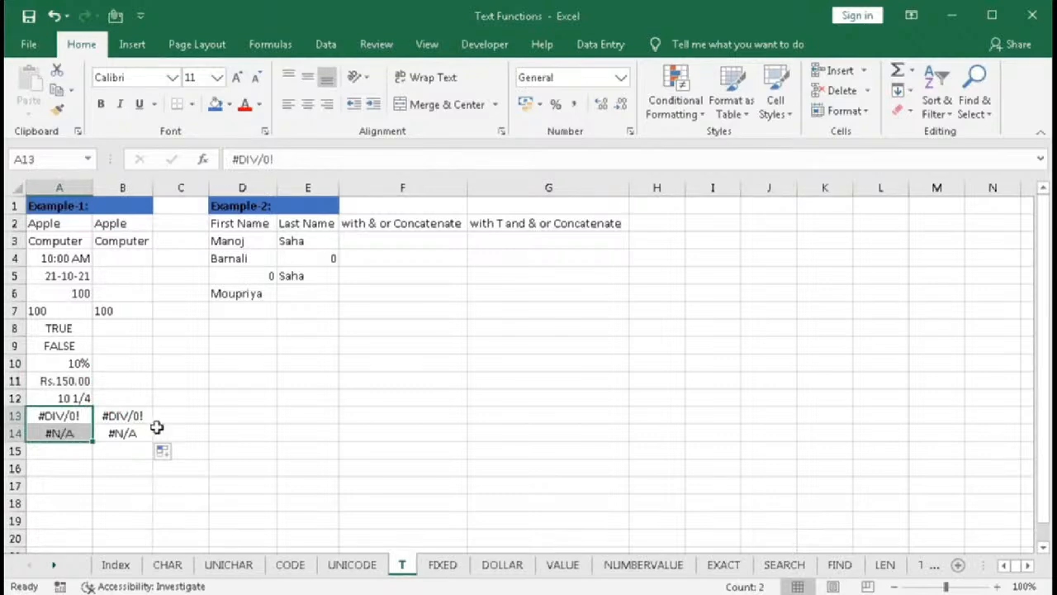
- Examine the Example-2 first and last name entries in columns D and E
click(307, 311)
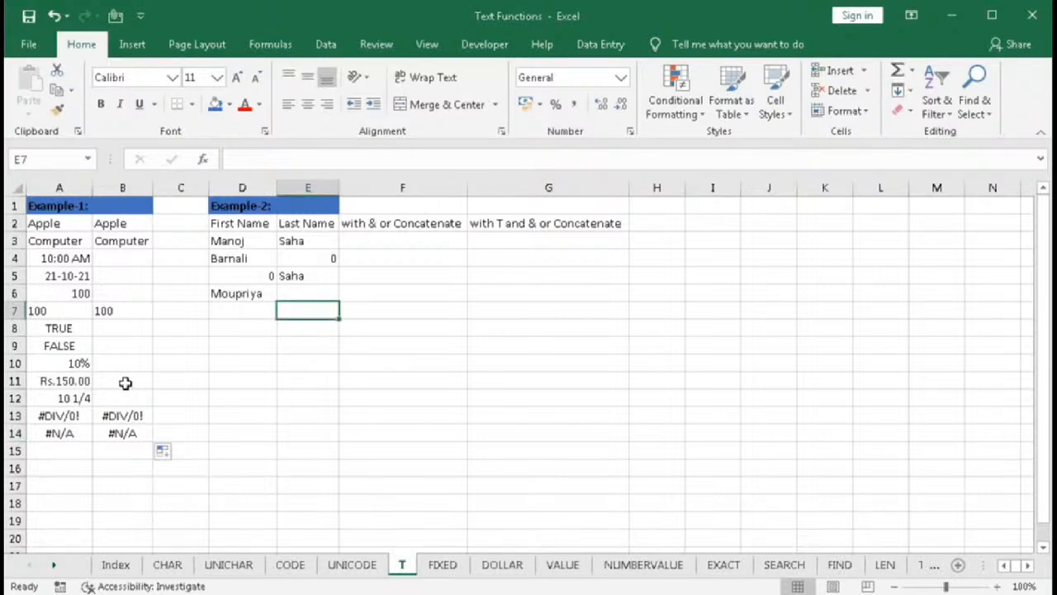
drag(235, 223, 220, 283)
drag(293, 231, 287, 288)
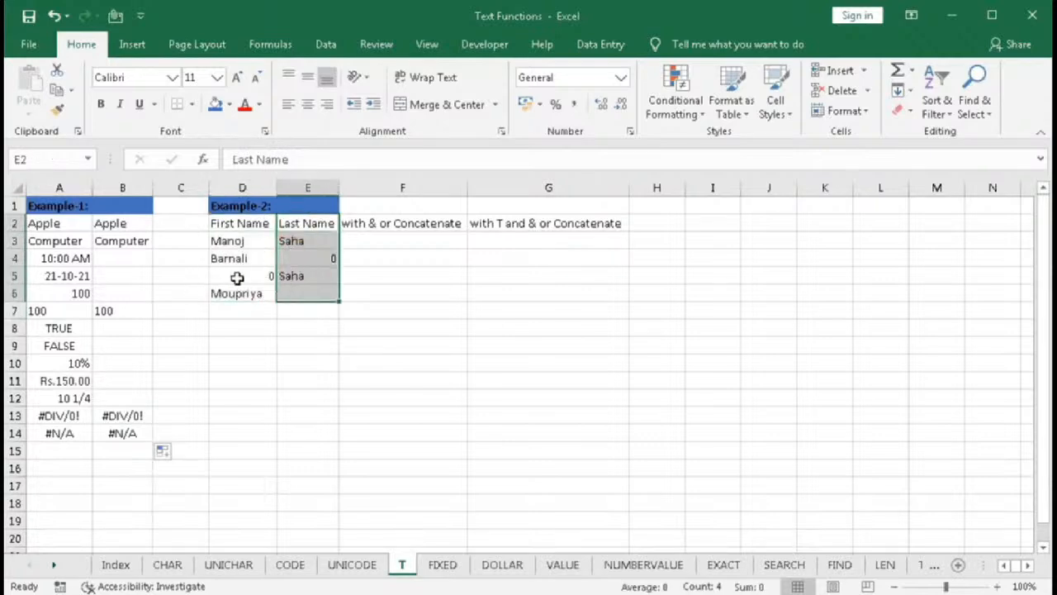
click(235, 277)
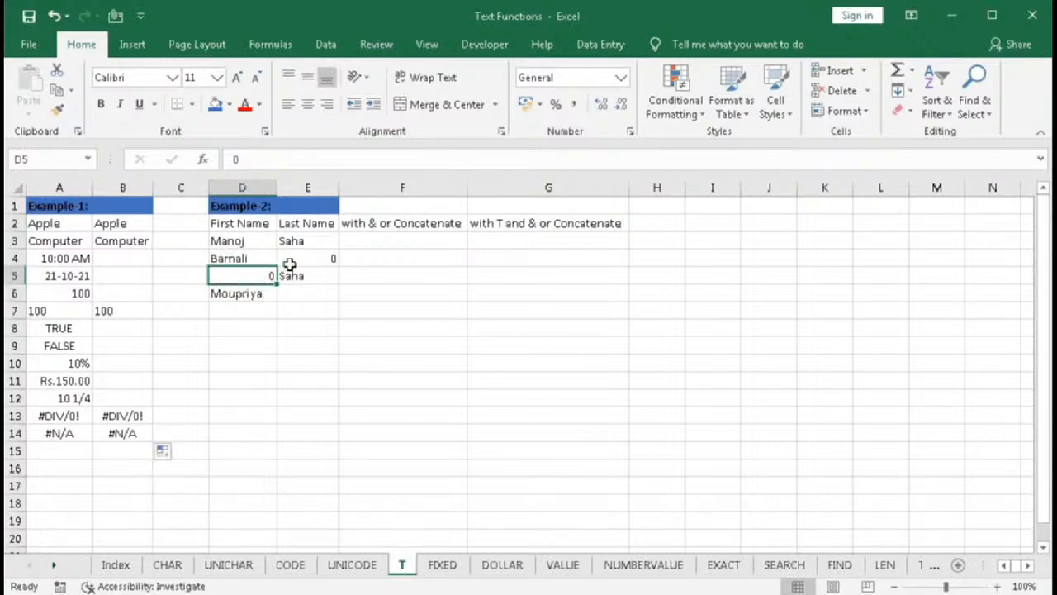
click(289, 262)
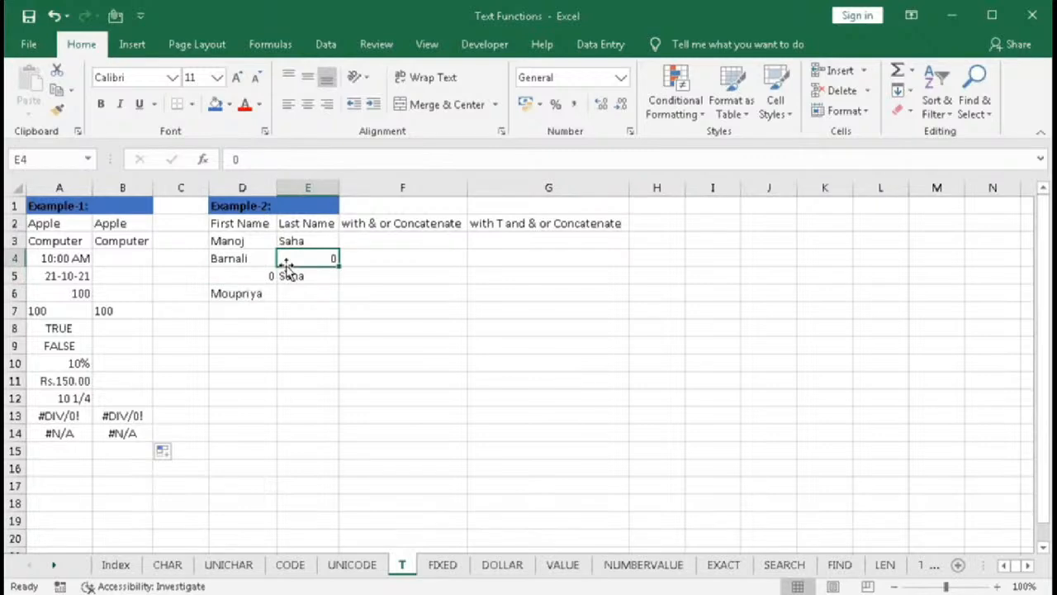
- In F3, enter =D3&" "&E3 to join the first and last name with a space
click(376, 240)
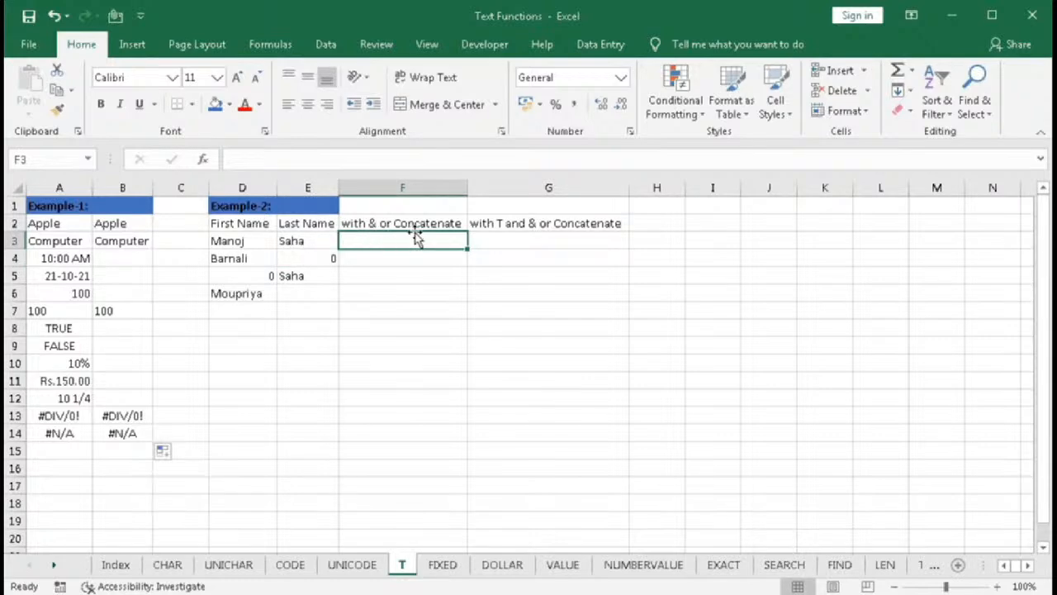
text(=)
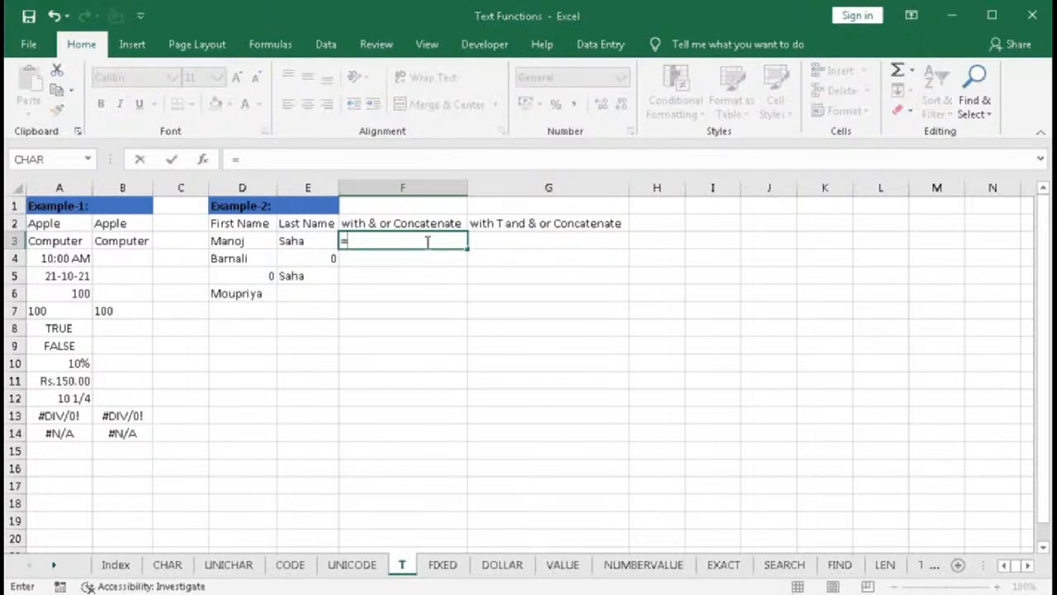
click(241, 244)
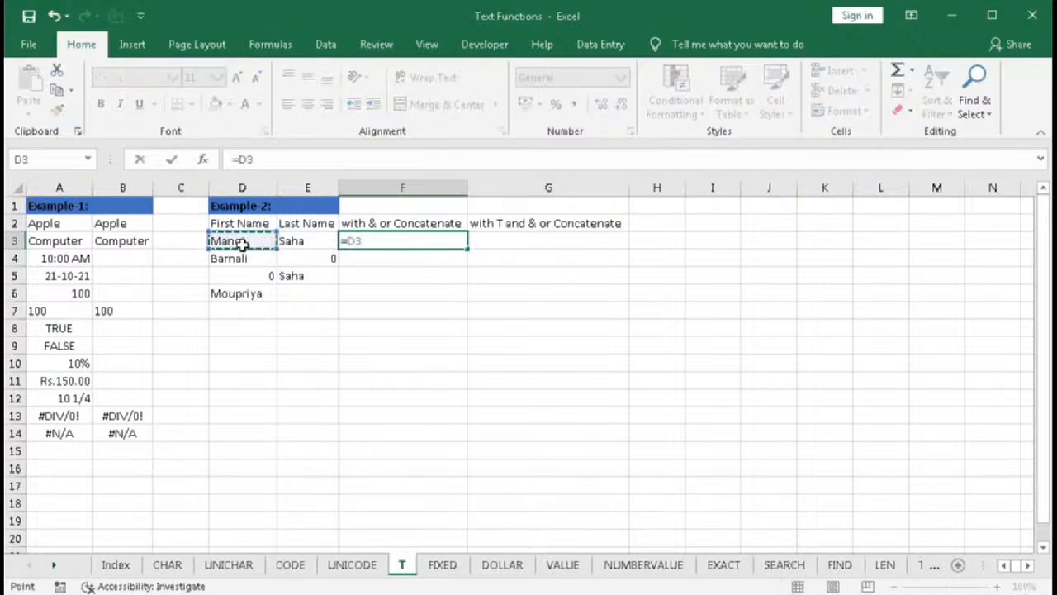
text(&" ")
click(289, 241)
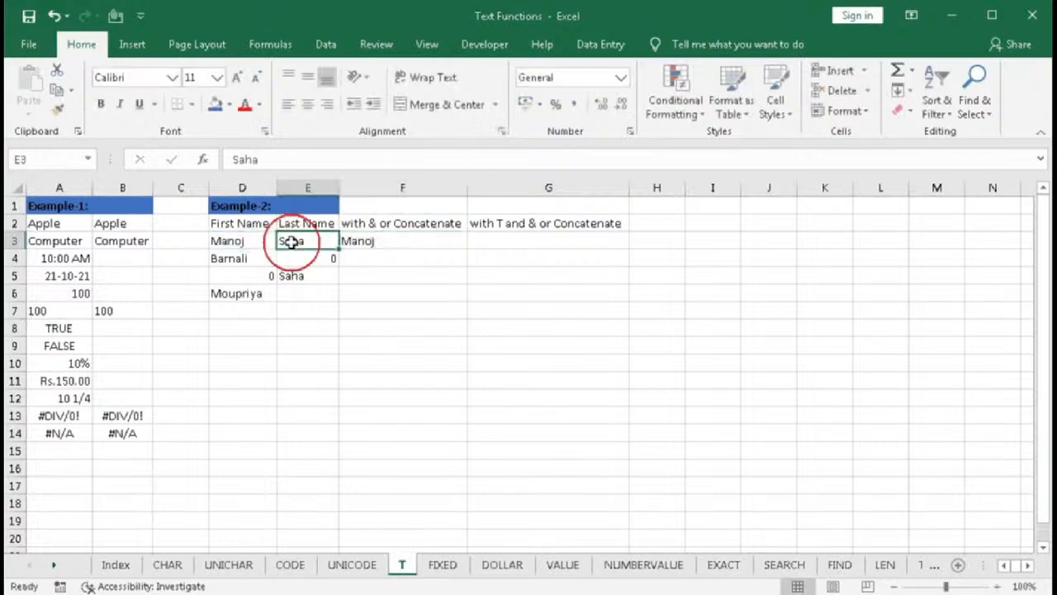
double_click(361, 238)
text(&" "&)
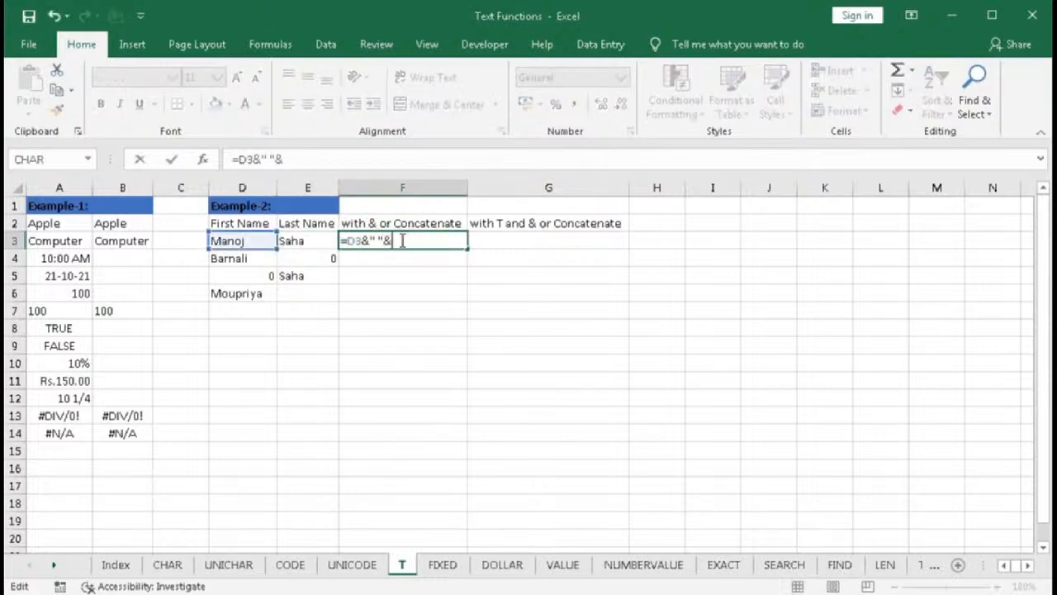
click(303, 239)
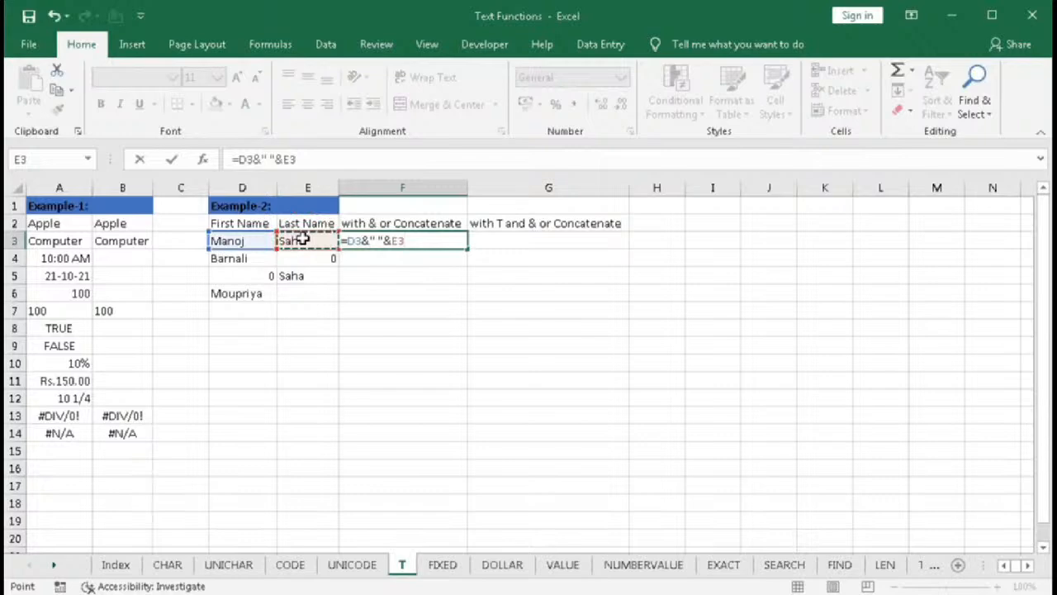
key(Return)
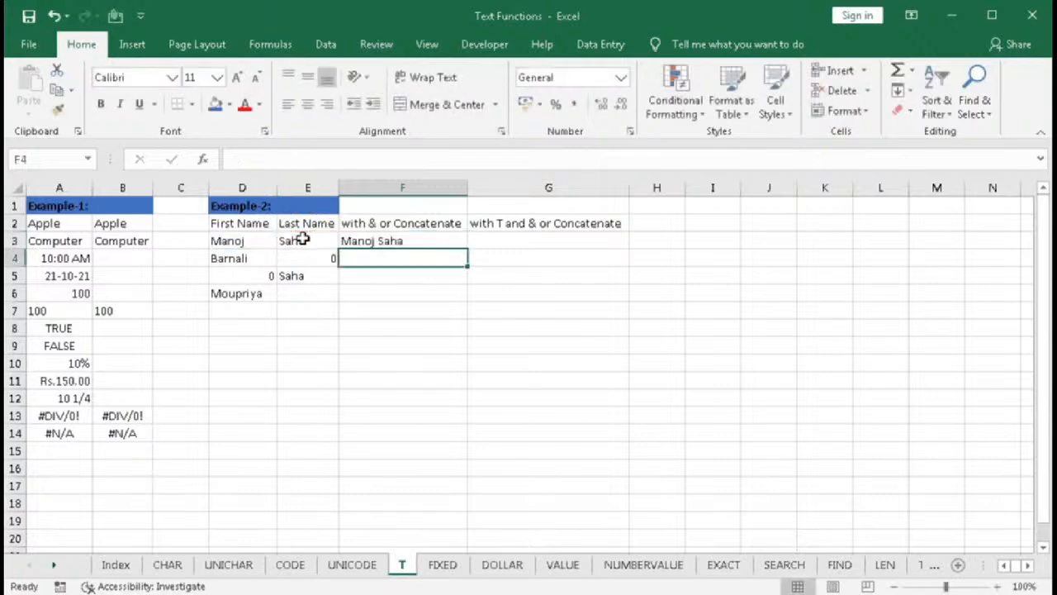
- Fill the F3 formula down through F6 for all Example-2 names
click(455, 241)
drag(464, 252, 471, 300)
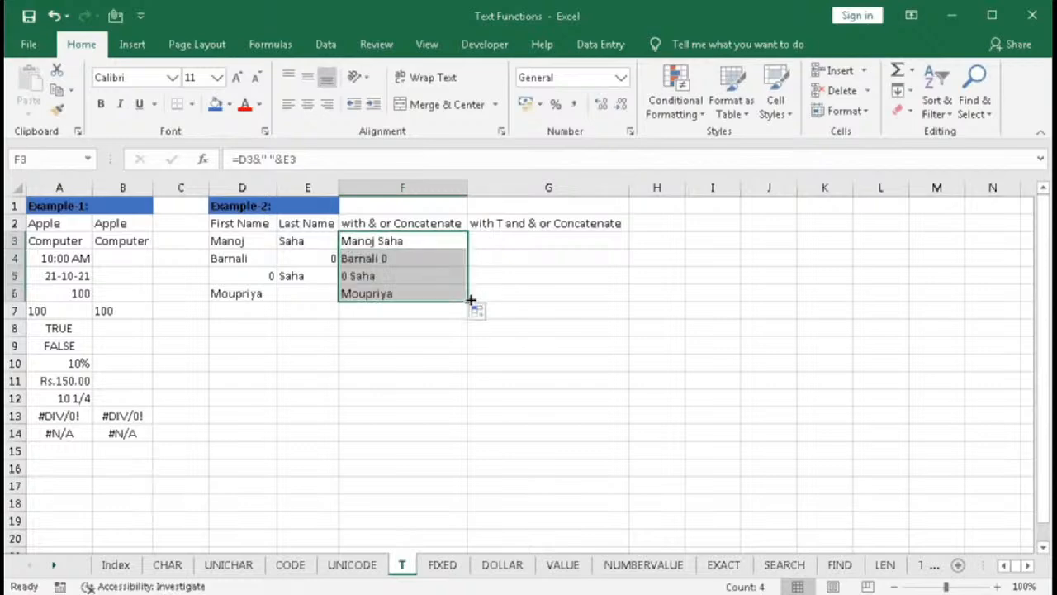
click(409, 241)
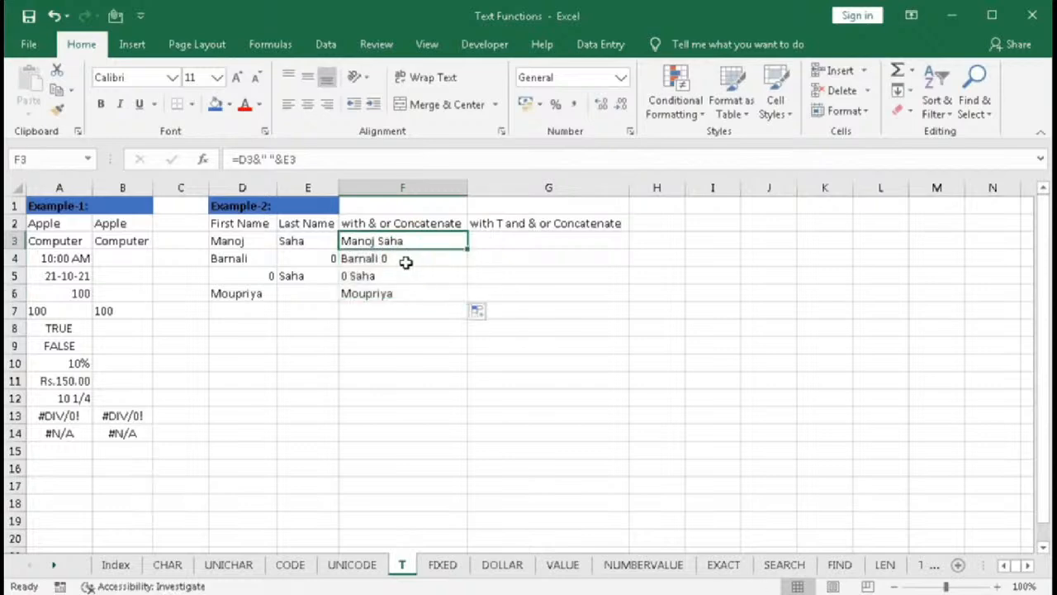
click(356, 258)
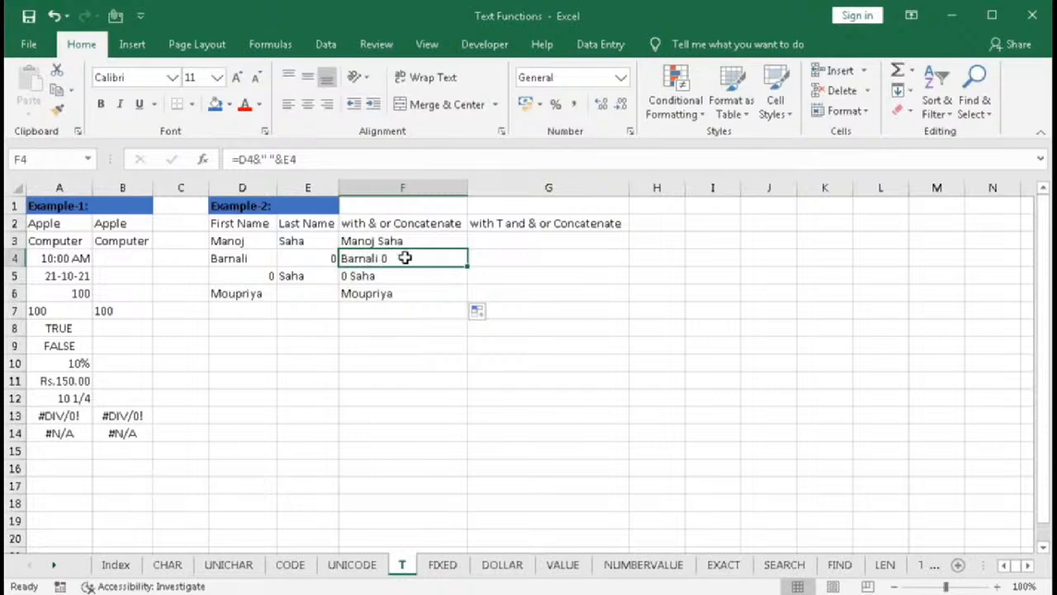
- In G3, enter =T(D3)&" "&E3 and fill it down through G6
click(484, 239)
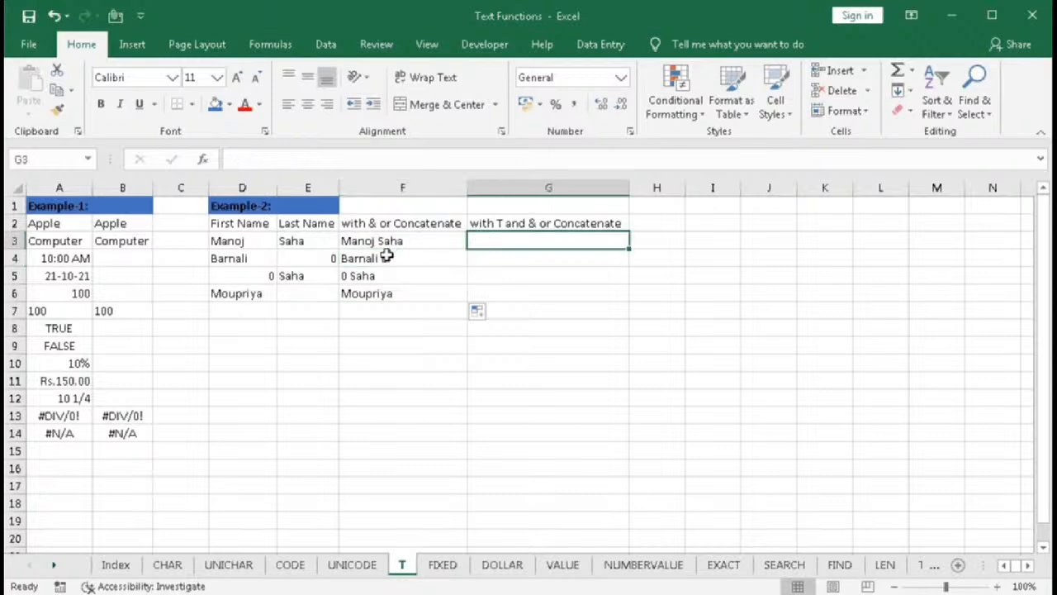
text(=)
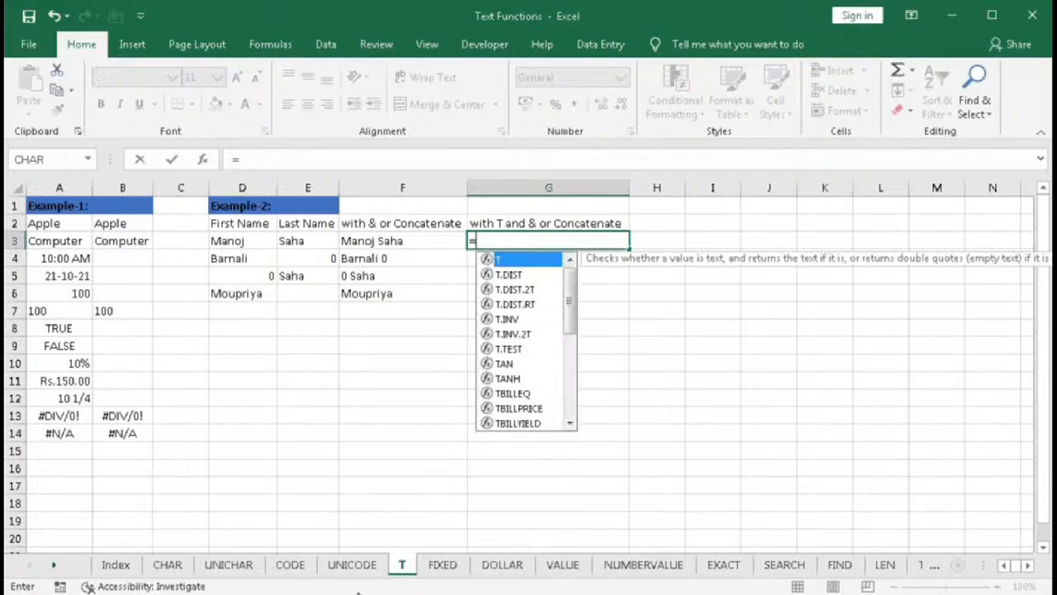
text(T()
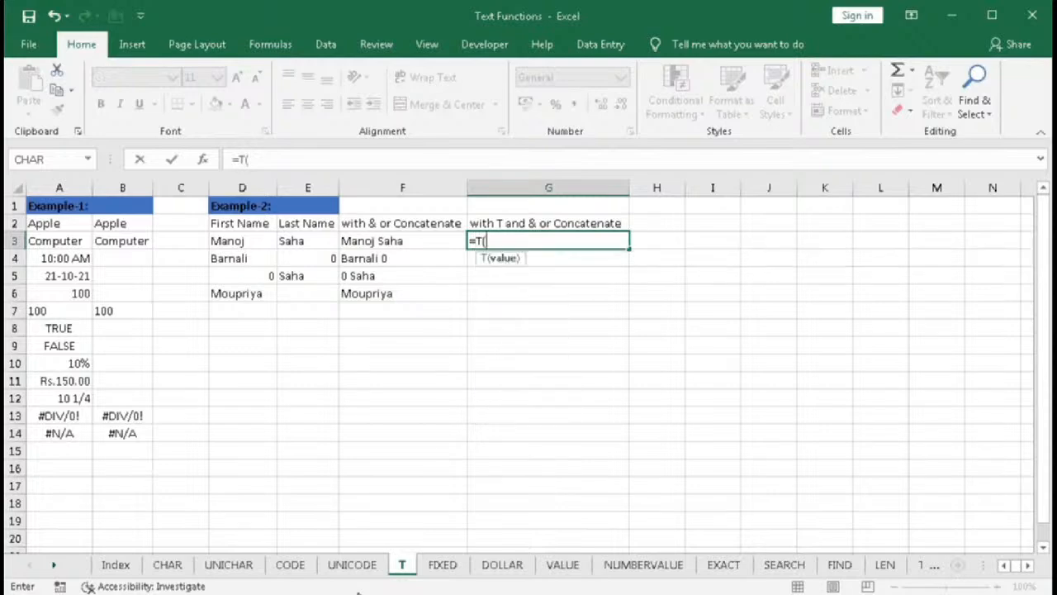
click(233, 242)
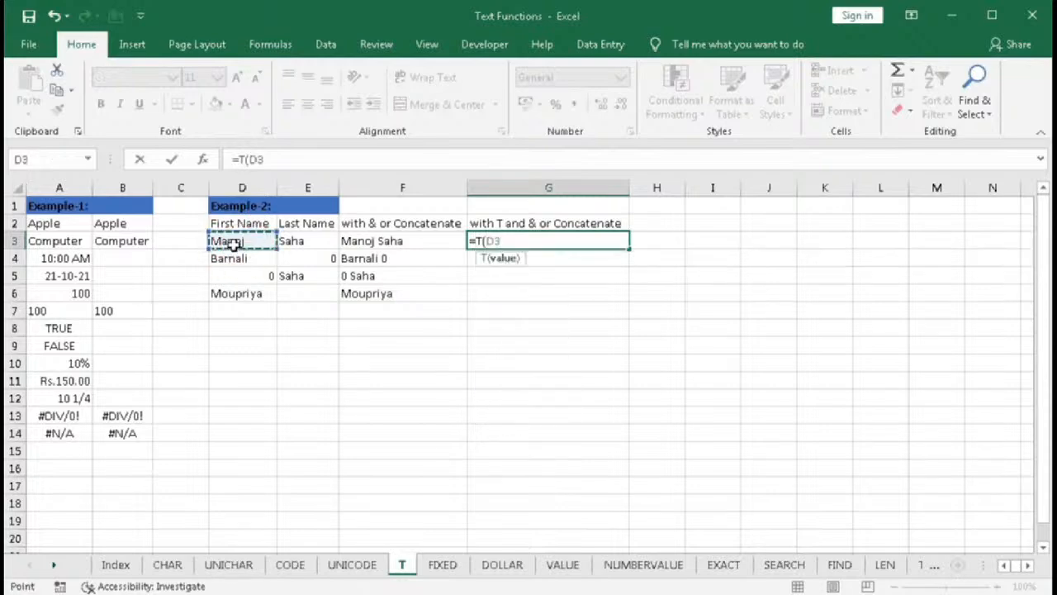
text()&)
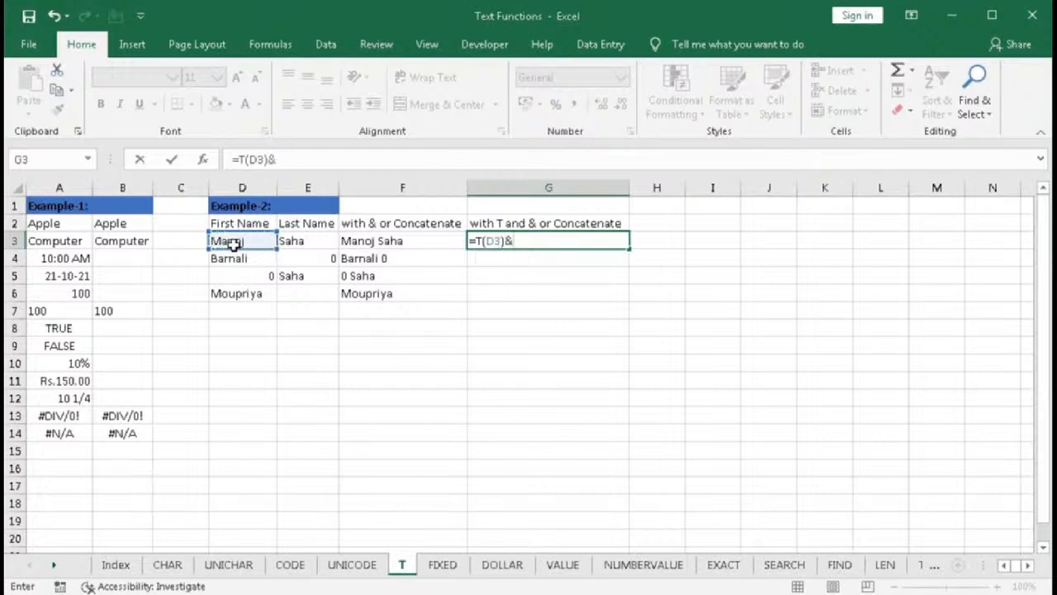
text(" "&)
click(286, 241)
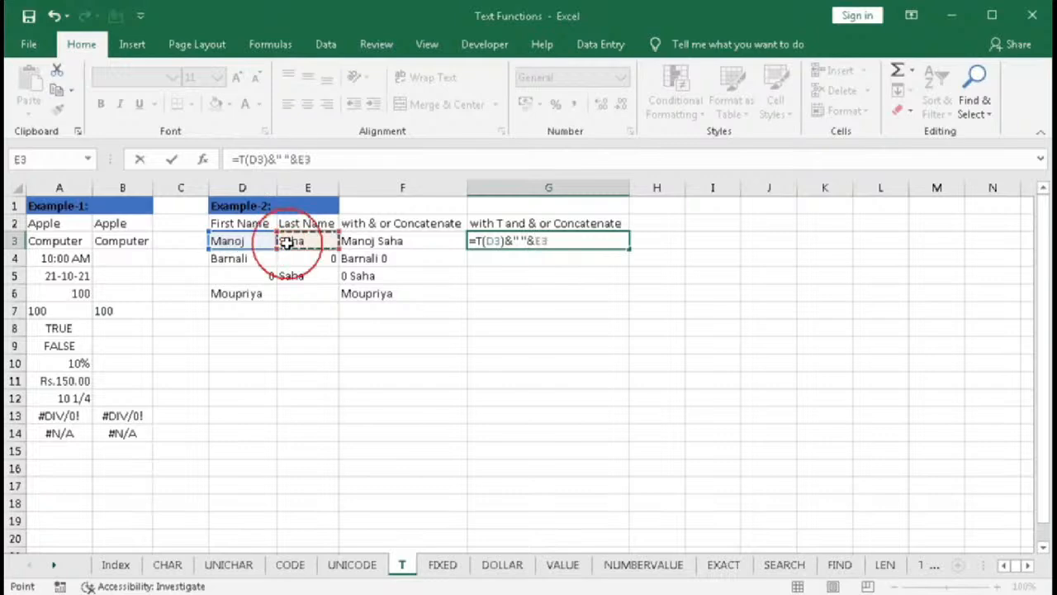
key(Return)
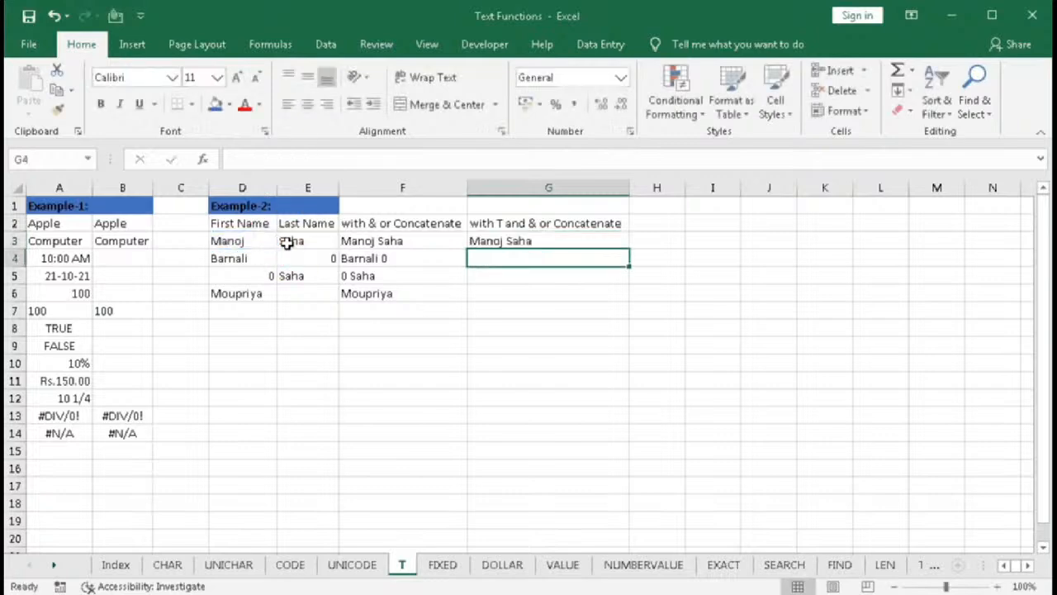
click(596, 243)
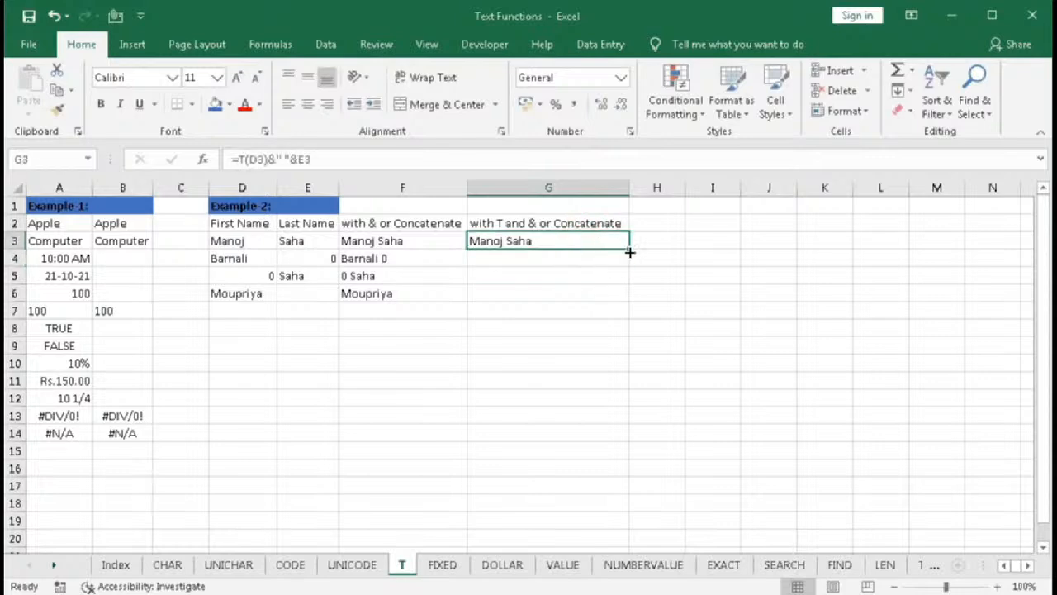
double_click(629, 250)
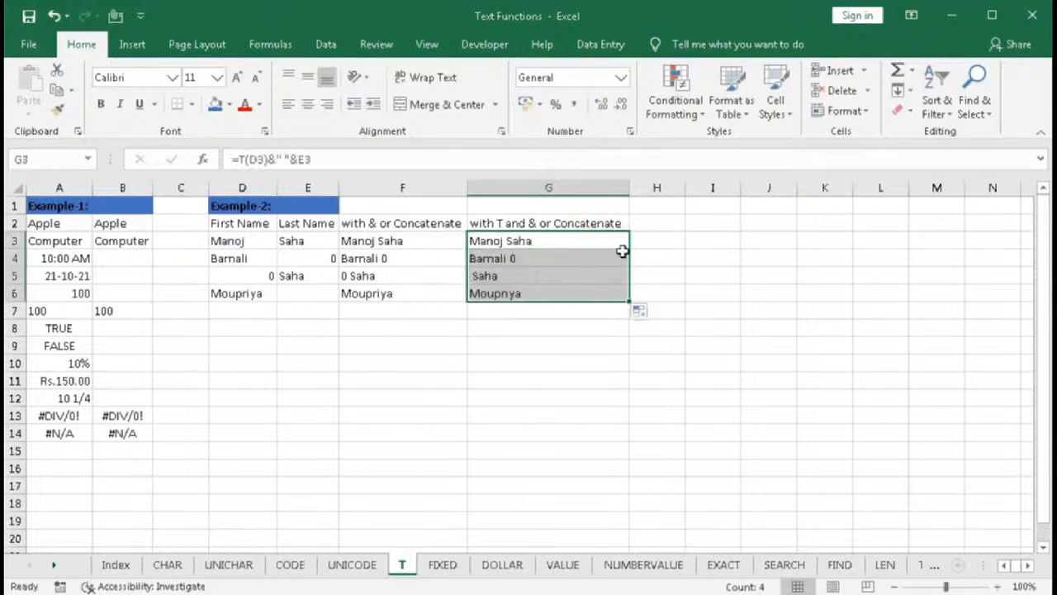
- Wrap the last-name reference in G3 with T, making =T(D3)&" "&T(E3), and refill it down to G6
double_click(532, 241)
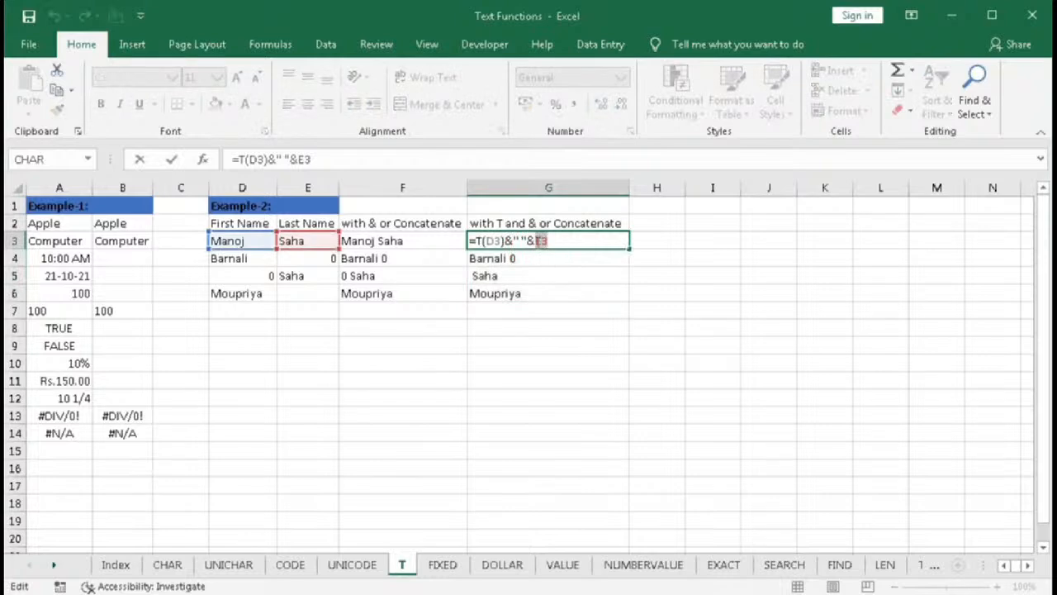
text(T(D4)
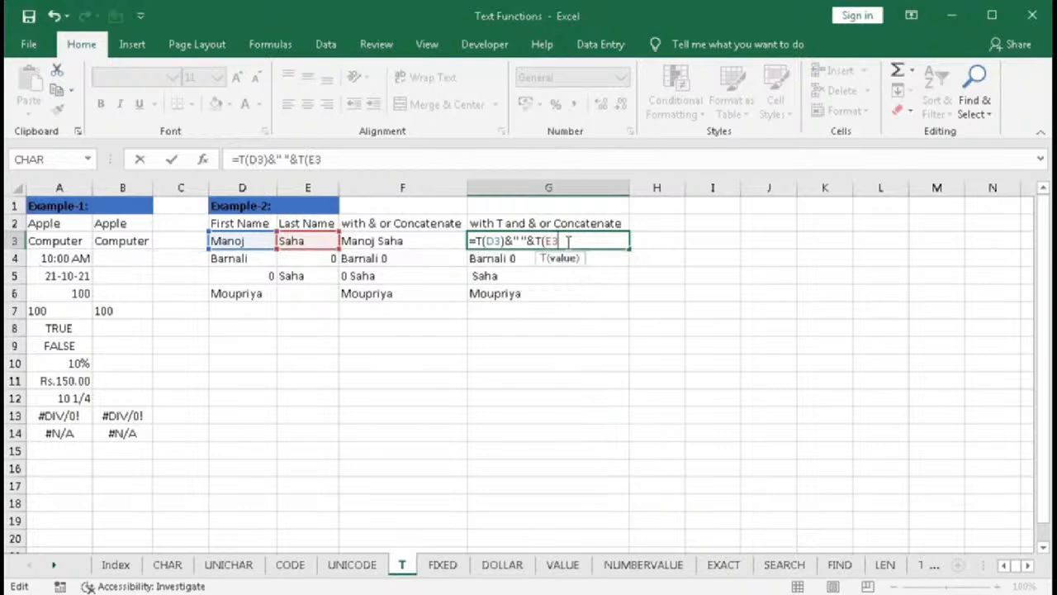
text())
key(Return)
click(567, 241)
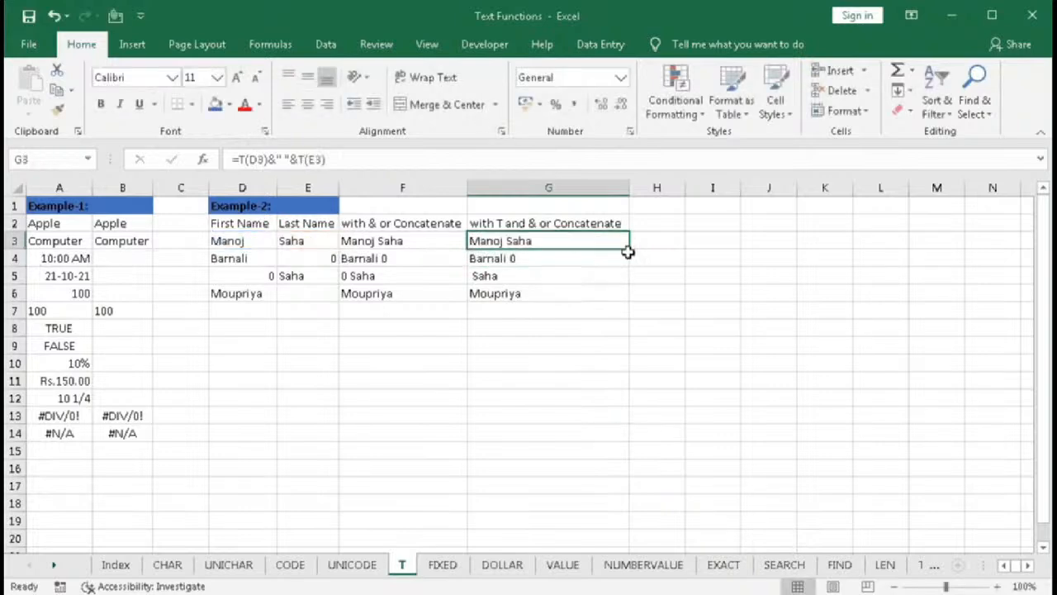
double_click(629, 249)
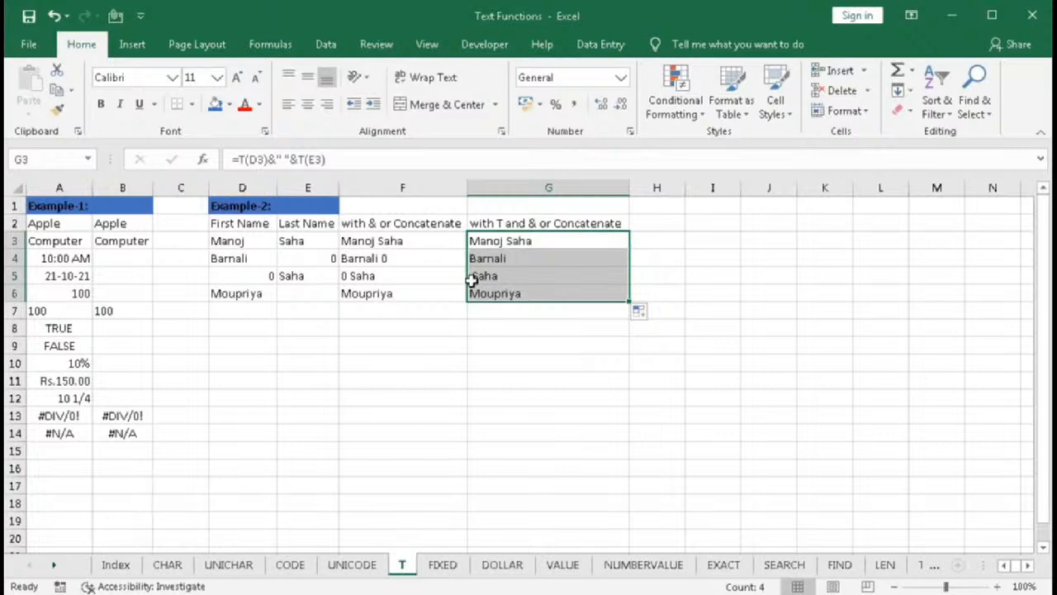
- Examine the G column results and the G3 formula without changing it
click(510, 242)
key(ctrl+Down)
click(518, 240)
double_click(519, 239)
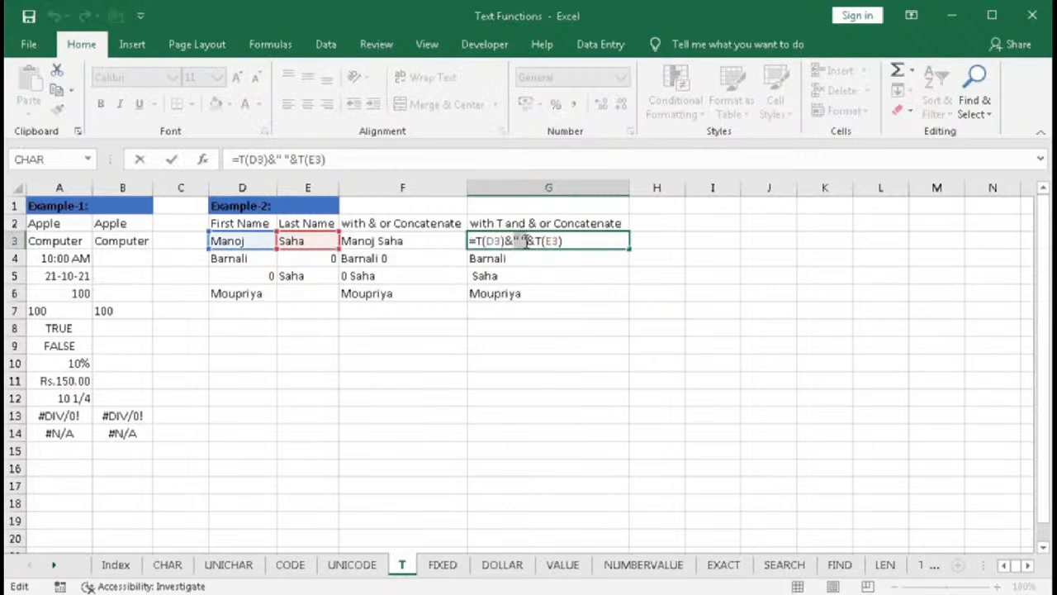
key(Escape)
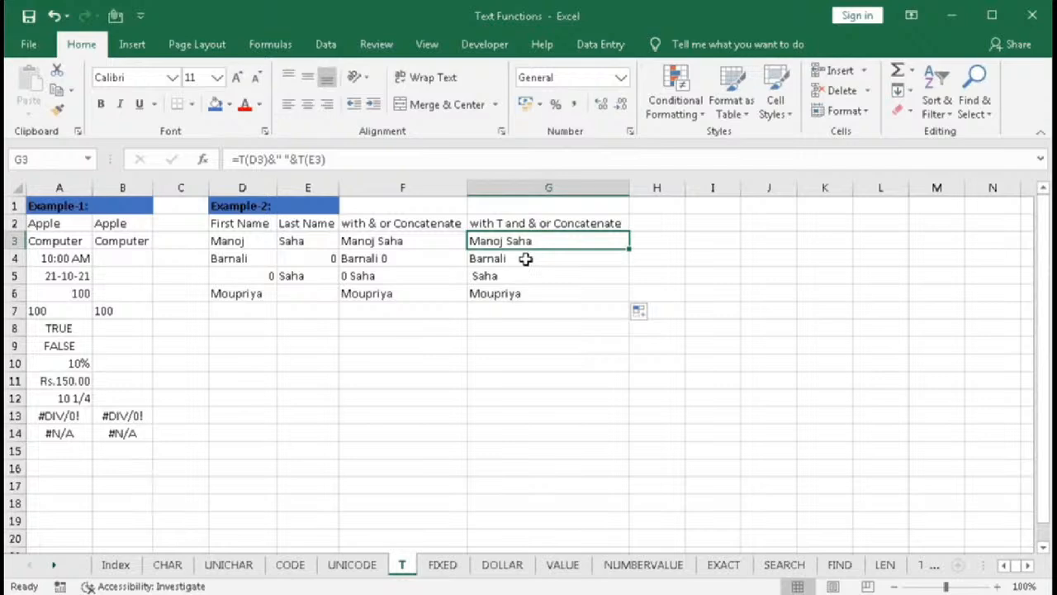
- Wrap the G3 formula in TRIM as =TRIM(T(D3)&" "&T(E3)) and fill it down through G6
double_click(479, 238)
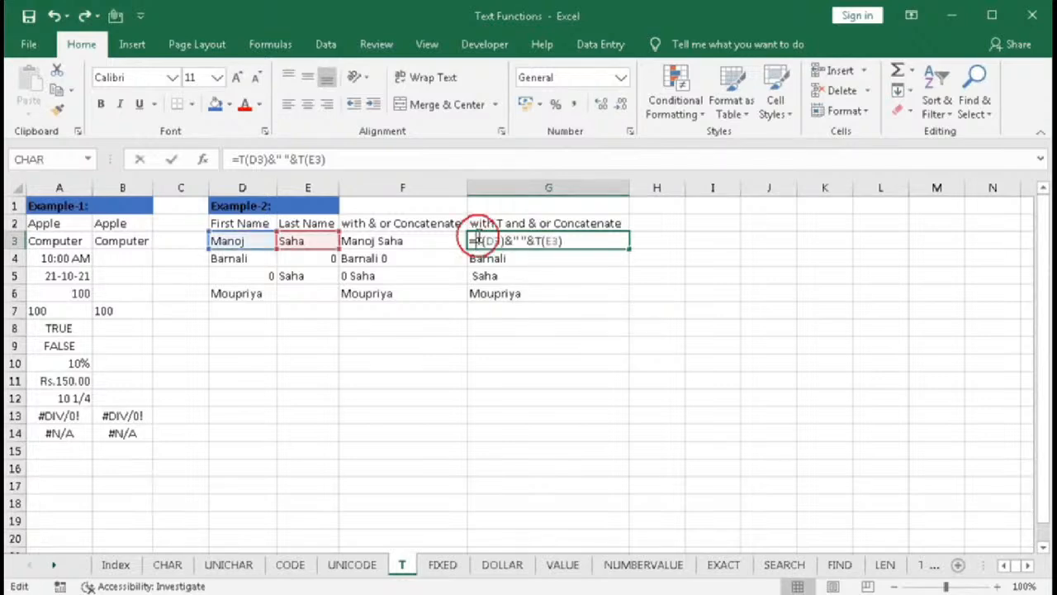
text(TRIM()
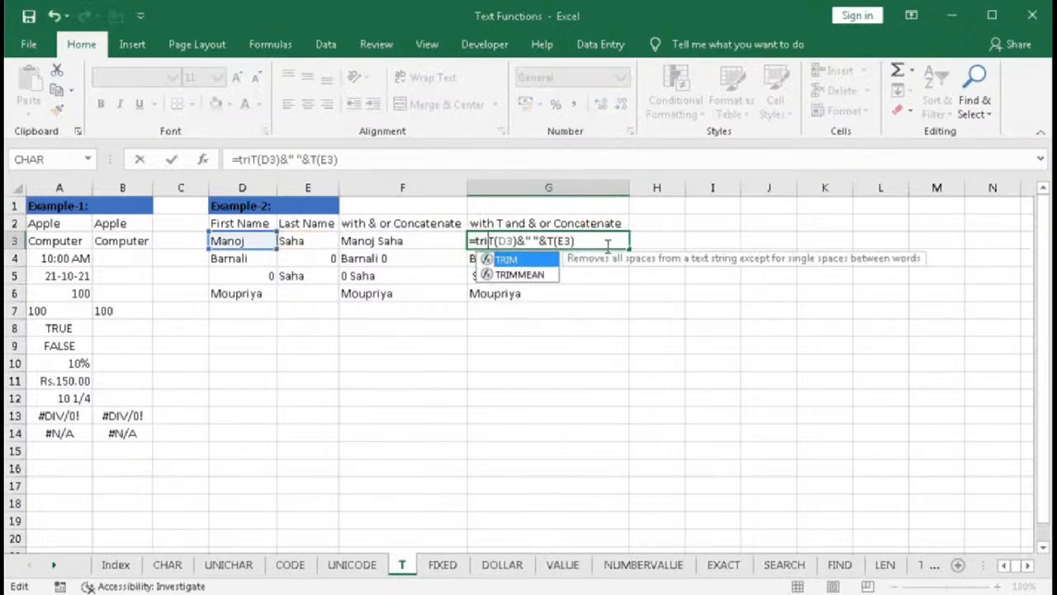
click(607, 245)
text())
key(Return)
click(607, 243)
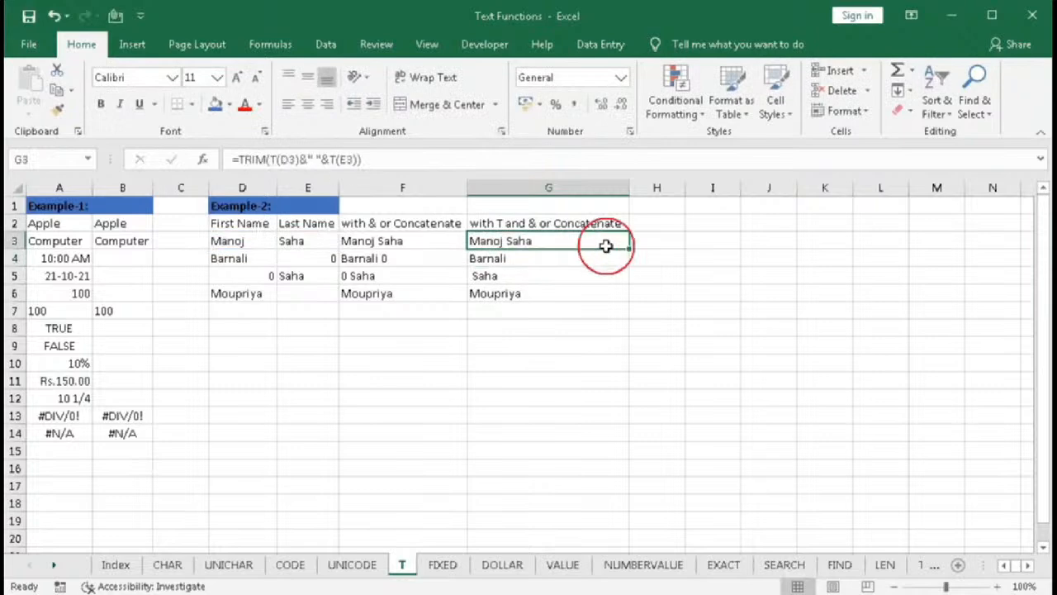
double_click(628, 249)
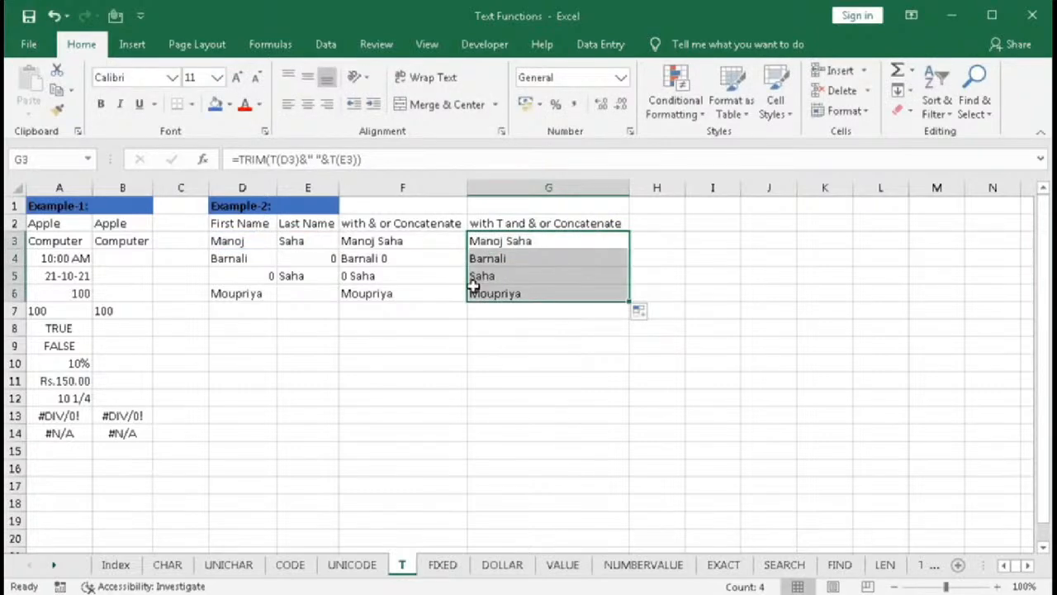
click(495, 327)
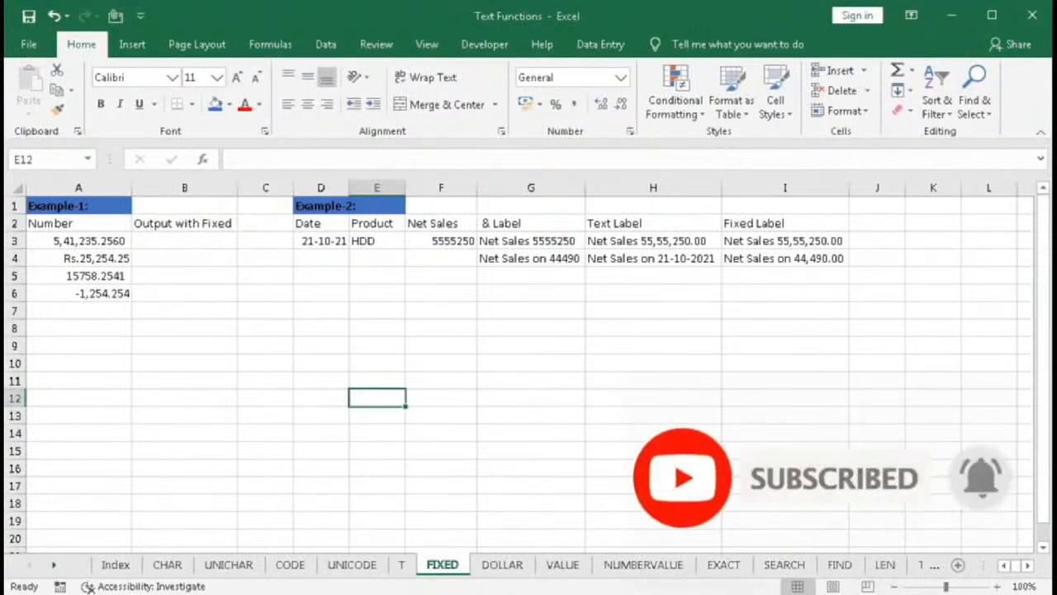
- Build =FIXED(A3) in E12 through the Function Arguments dialog, then clear the cell again
text(=)
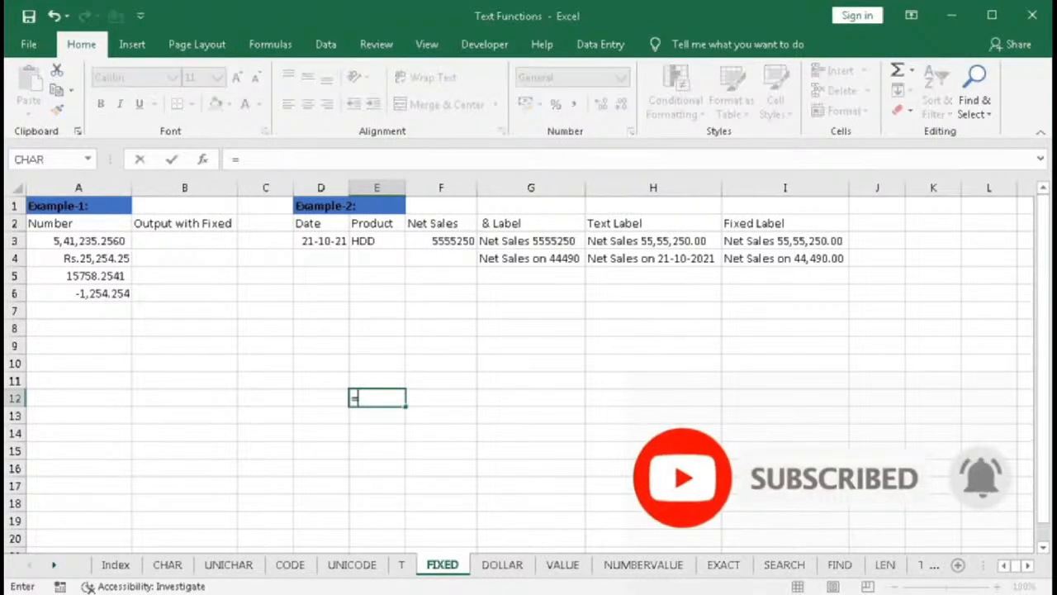
text(fixed)
key(Tab)
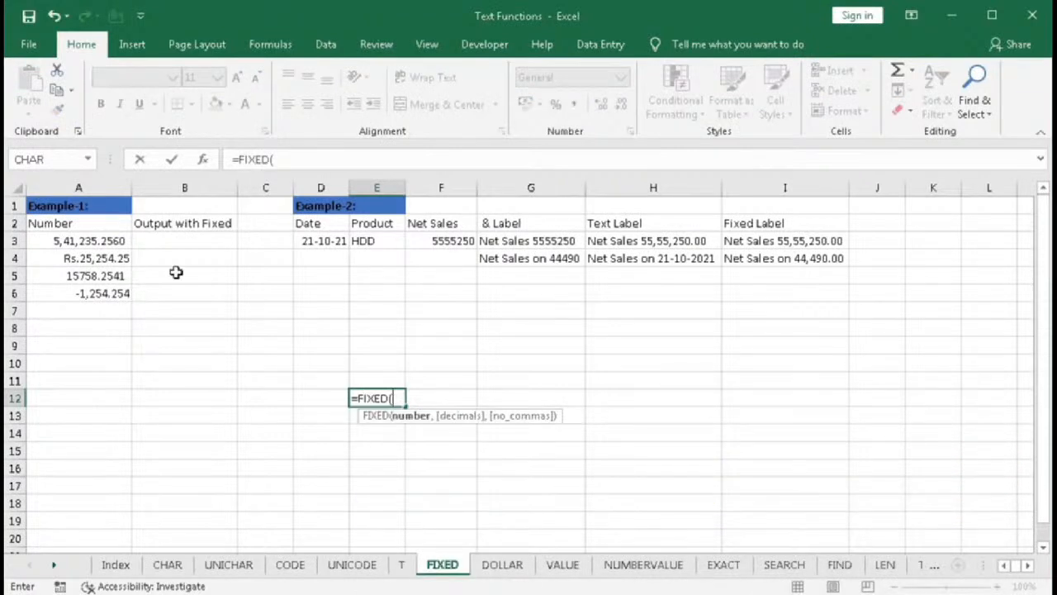
click(202, 159)
click(486, 227)
drag(486, 227, 476, 205)
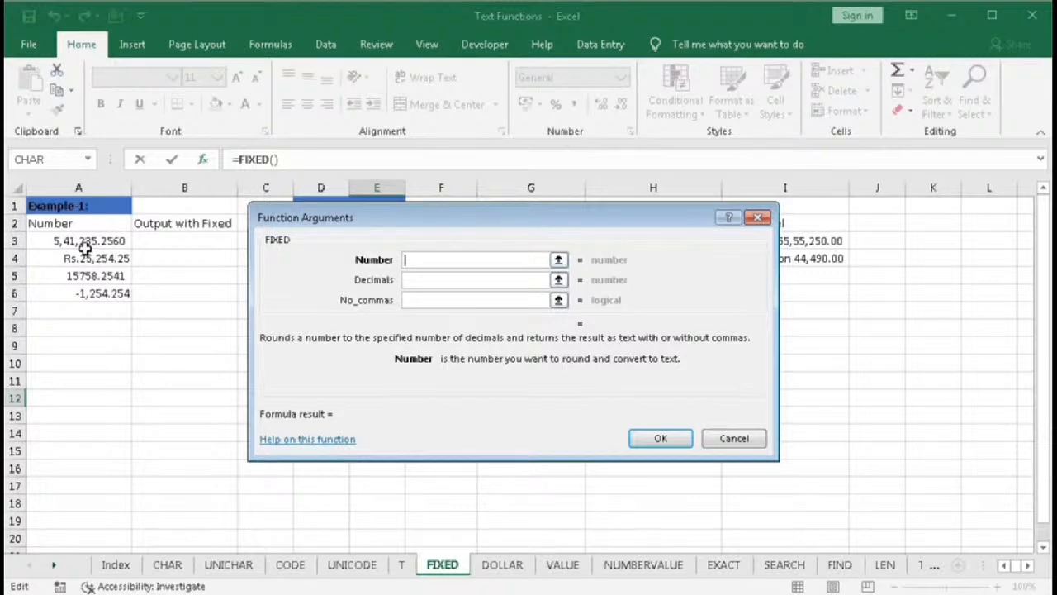
click(432, 280)
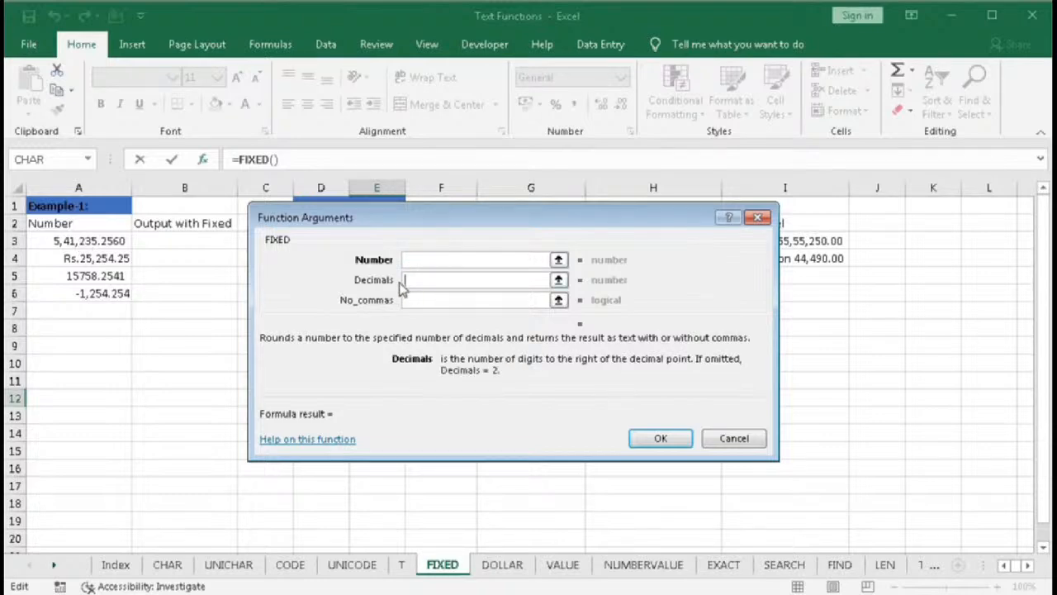
click(413, 302)
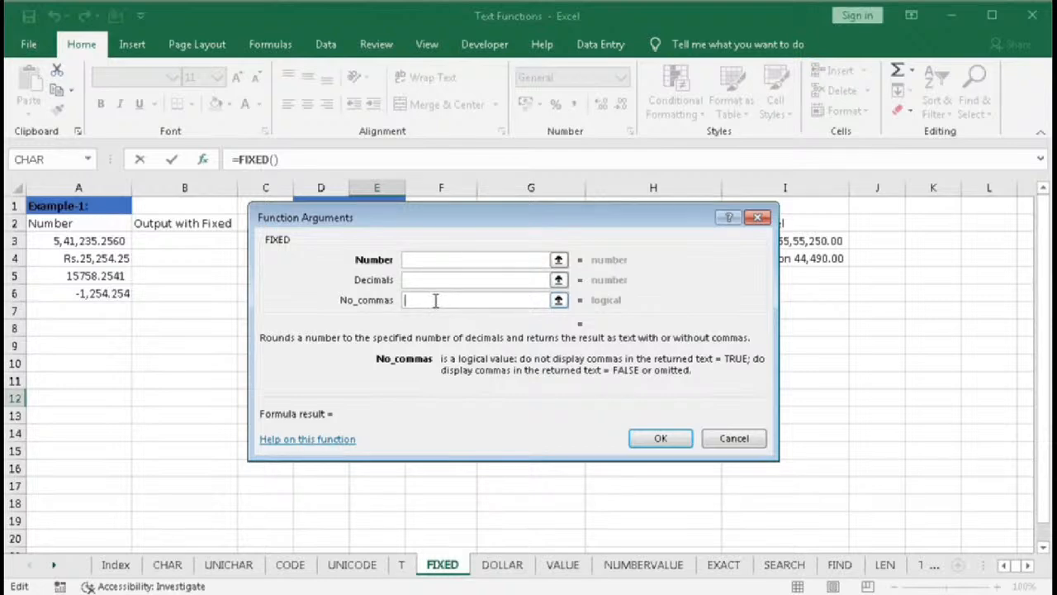
click(431, 260)
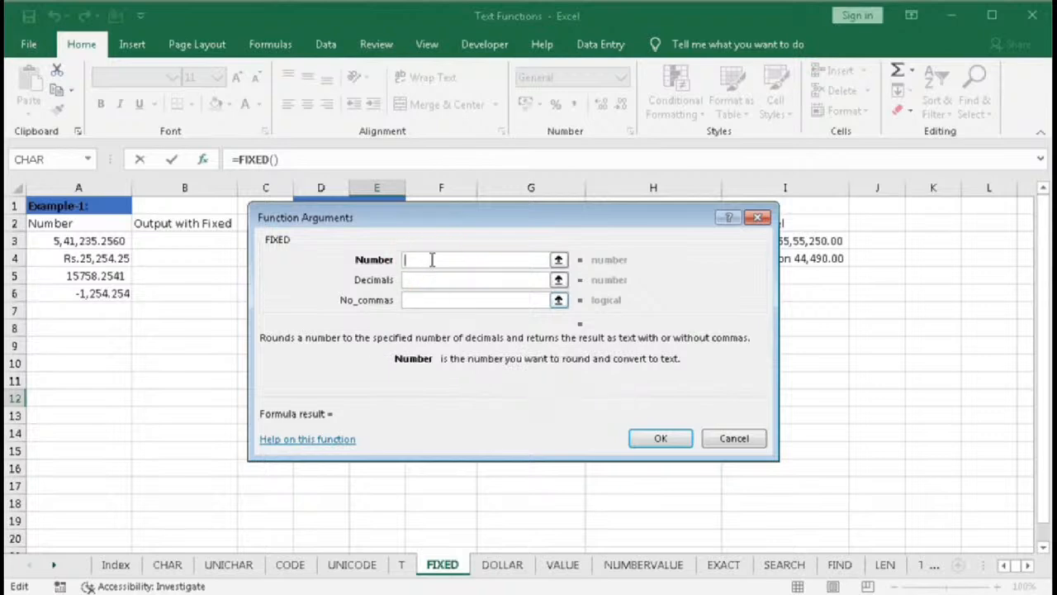
click(72, 242)
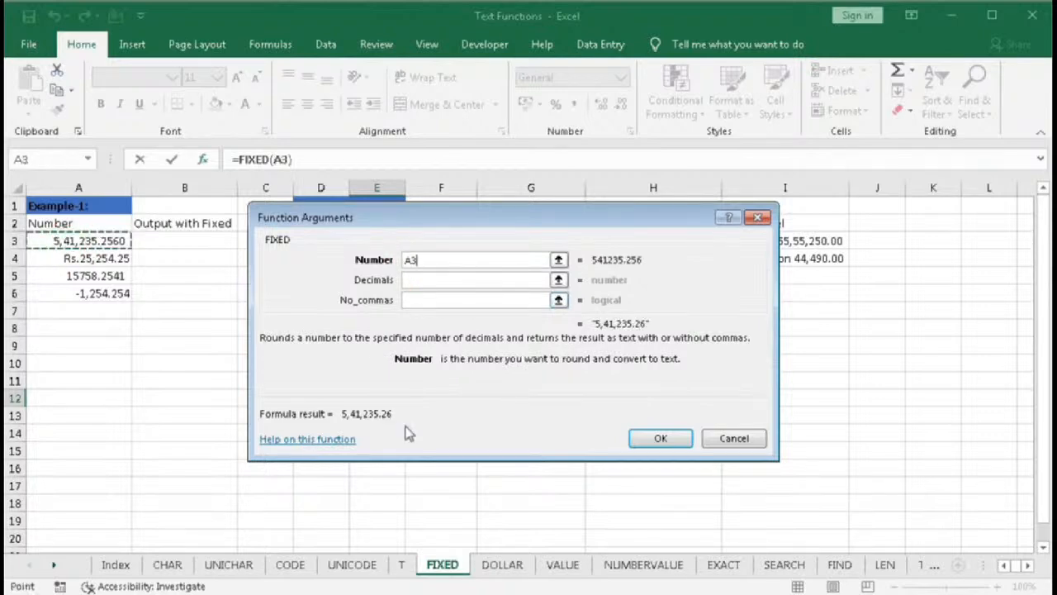
click(658, 446)
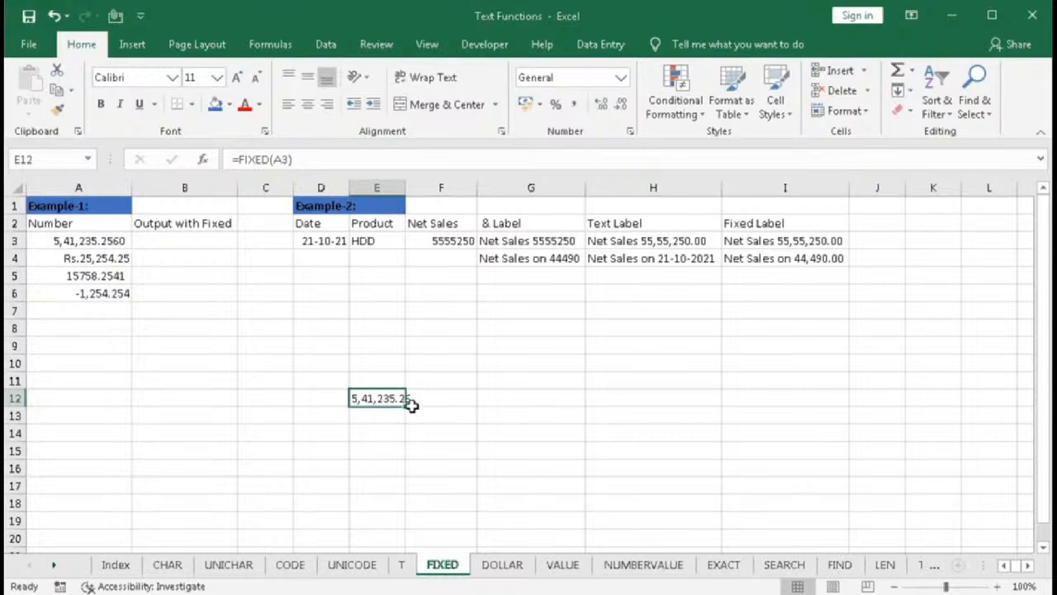
key(Delete)
- In B3, enter =FIXED(A3) to convert the first number to text with default decimals
click(170, 240)
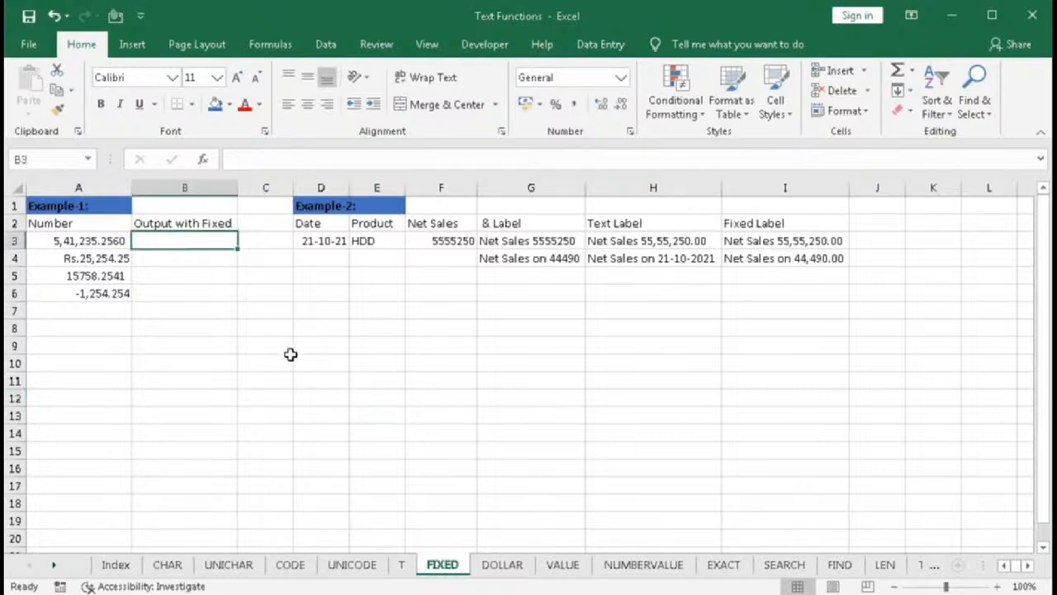
text(=fix)
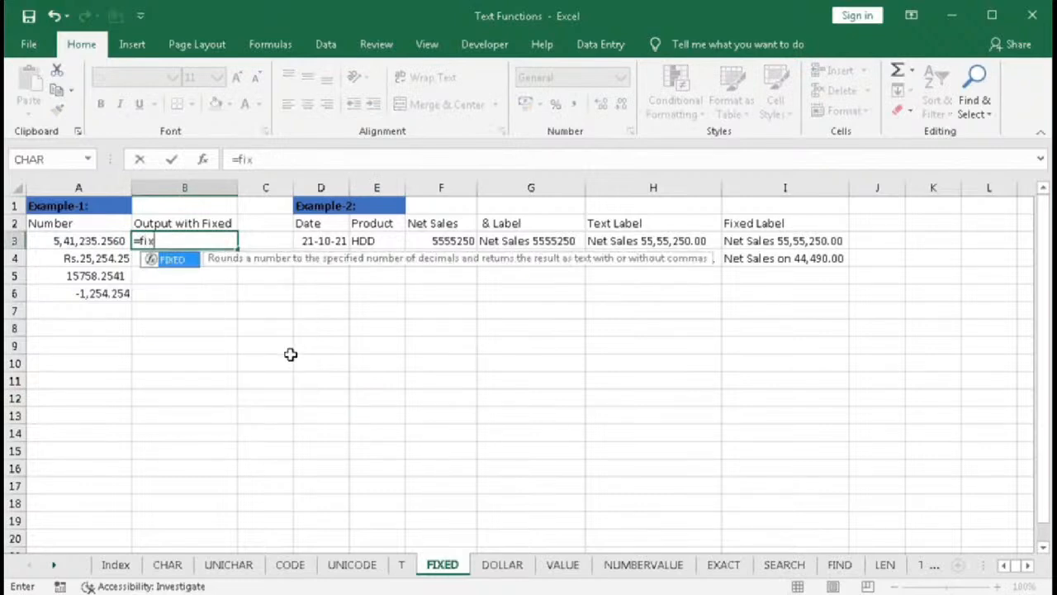
key(Tab)
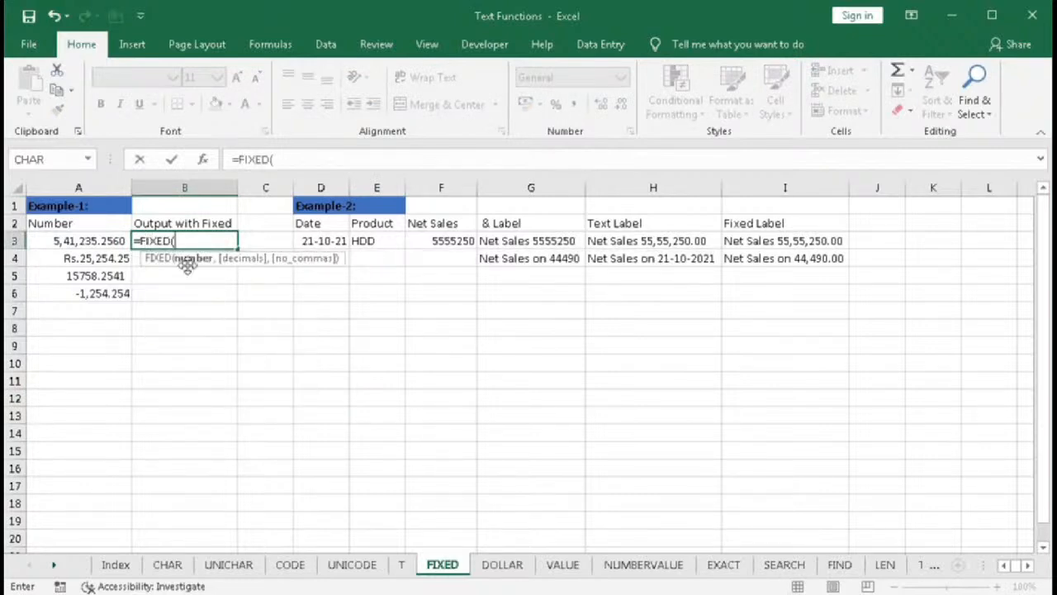
click(106, 241)
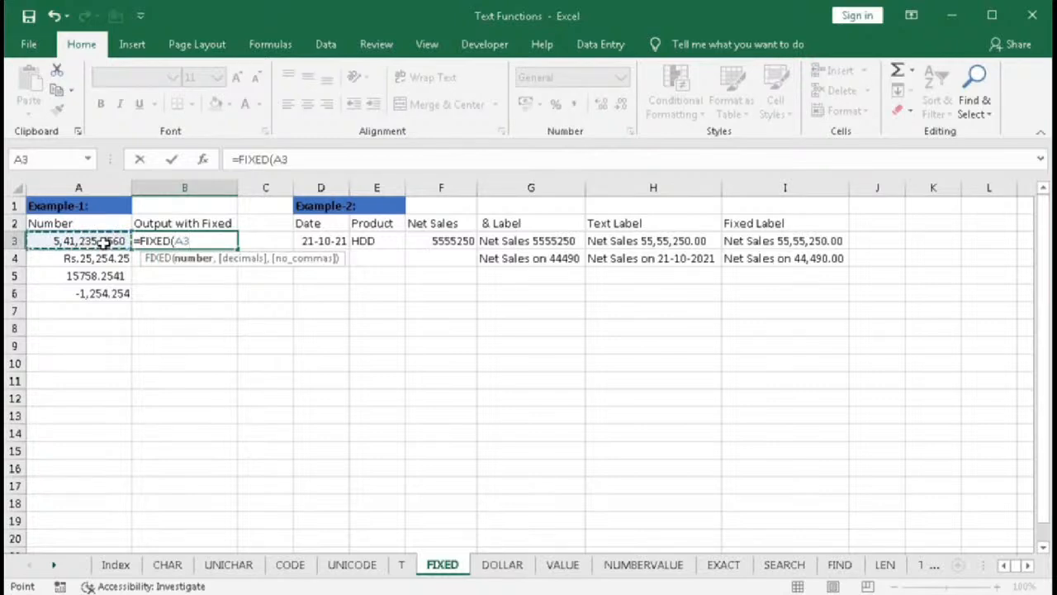
text())
key(Return)
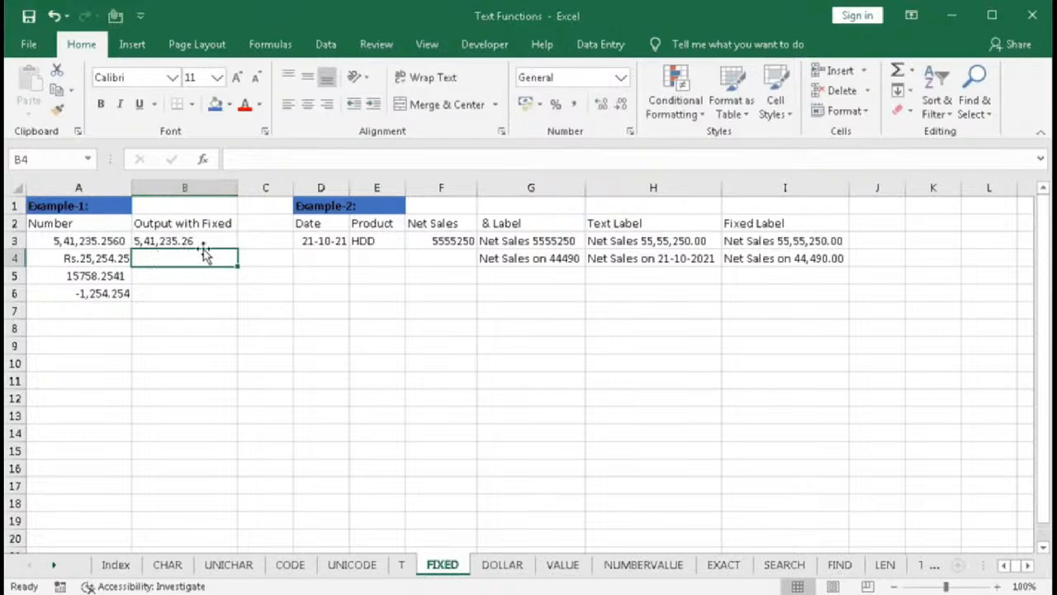
- In B4, enter =FIXED(A4,3) to show the number with three decimals
text(=fix)
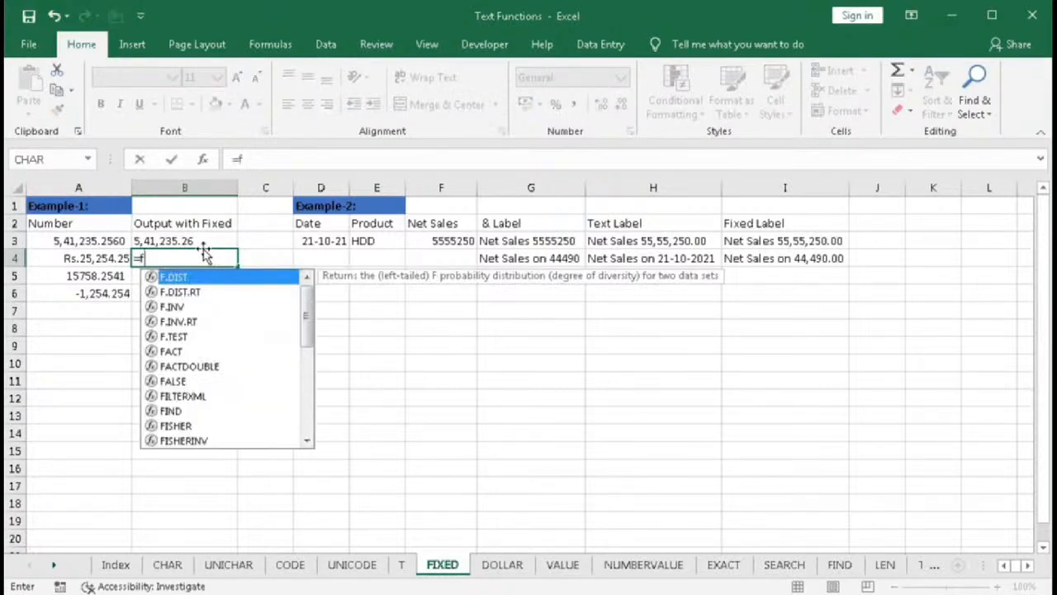
key(Tab)
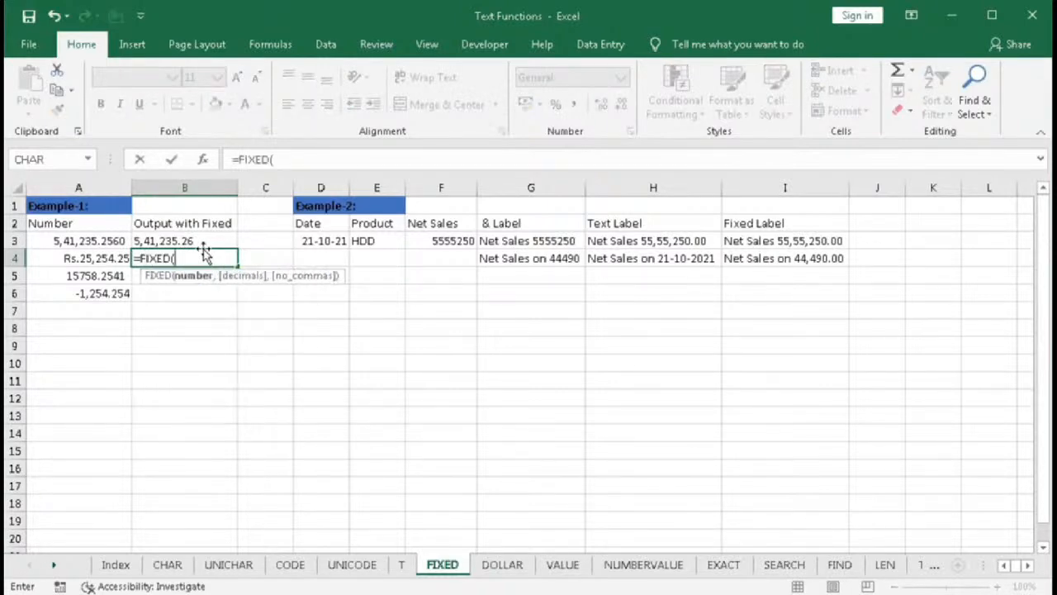
click(99, 259)
text(,)
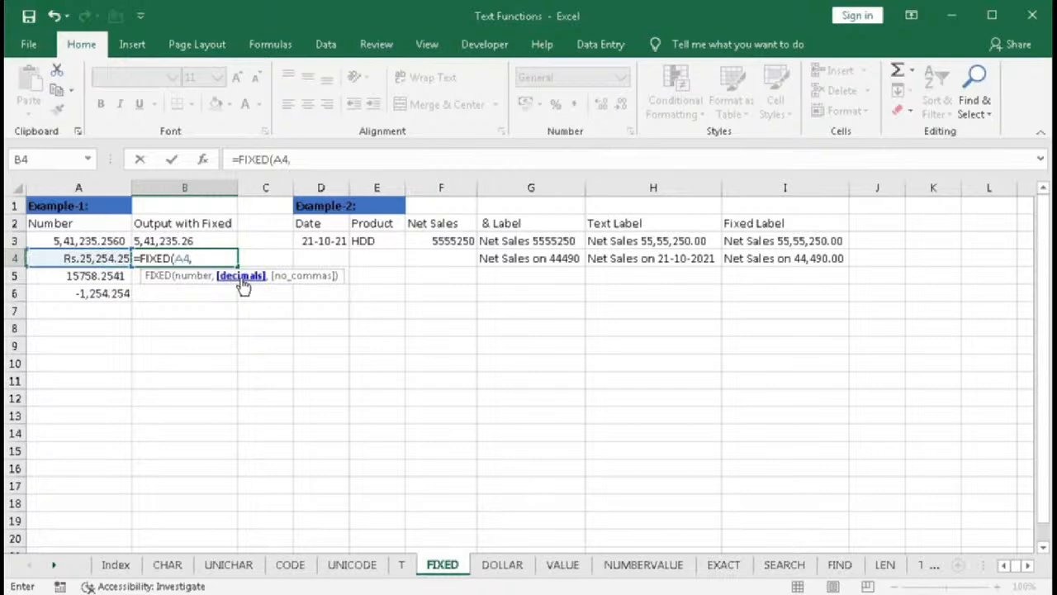
text(3))
key(Return)
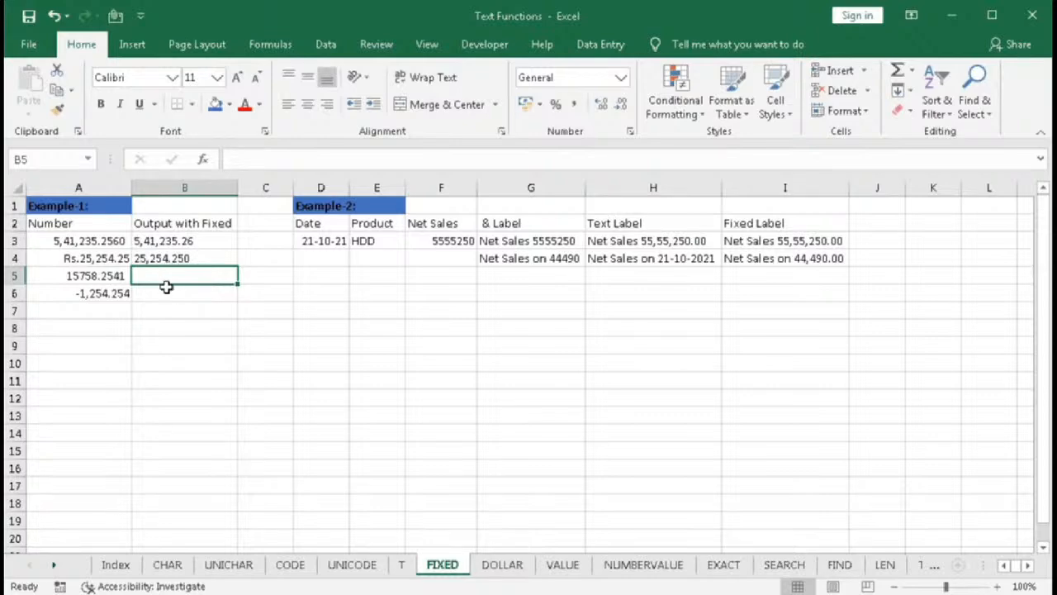
- In B5, enter =FIXED(A5,,1) to round with default decimals and suppress commas
drag(104, 244, 107, 292)
drag(146, 240, 149, 292)
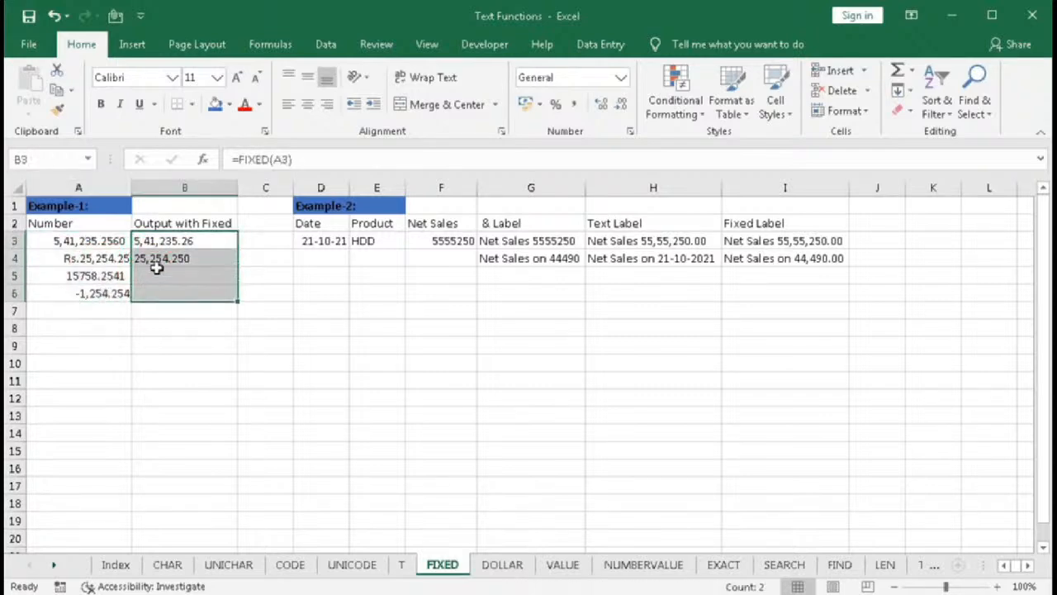
drag(157, 240, 156, 257)
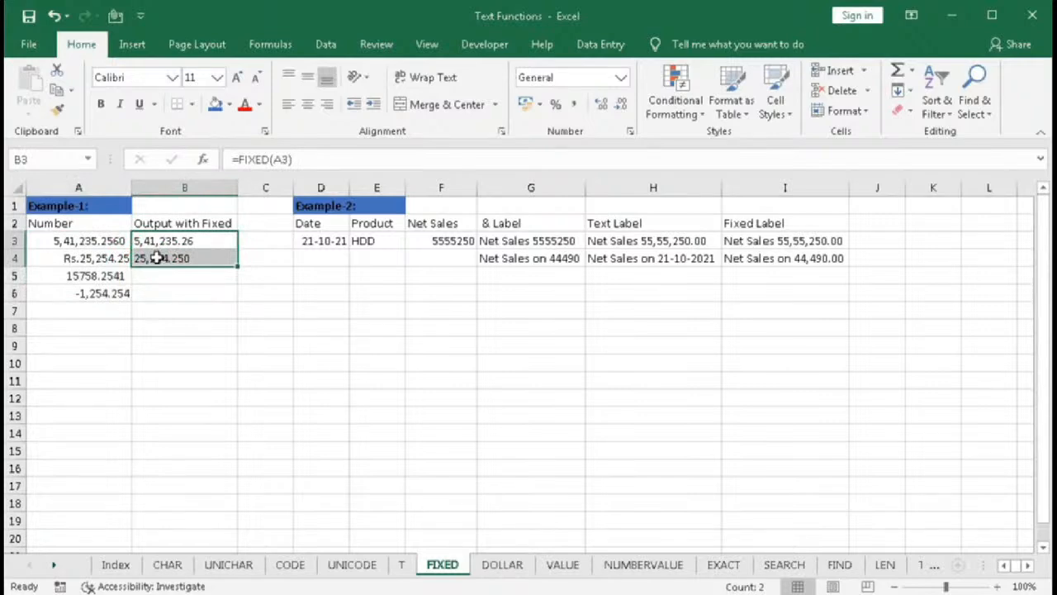
click(154, 274)
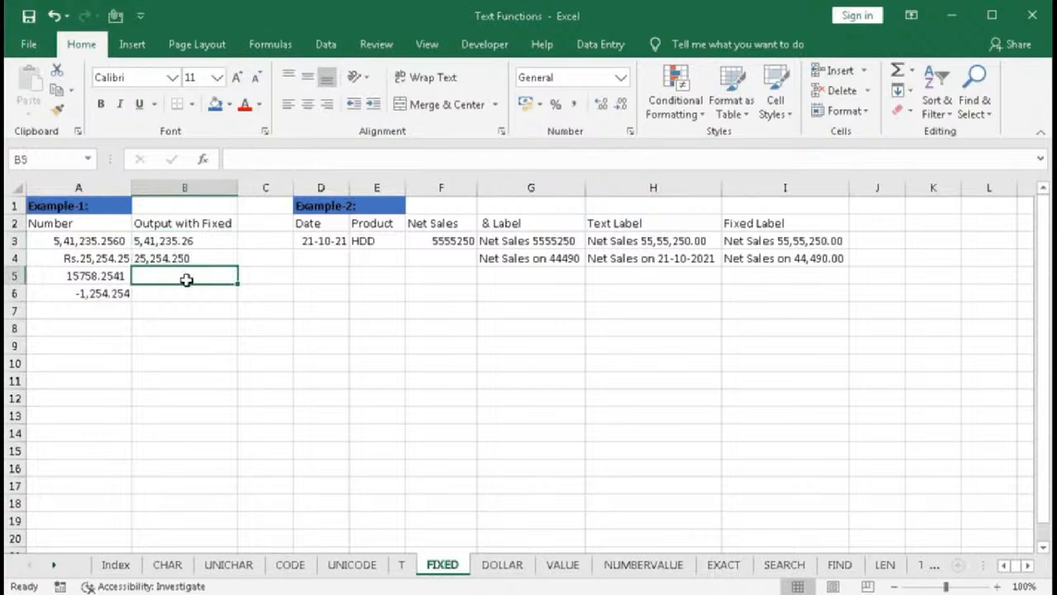
text(=f)
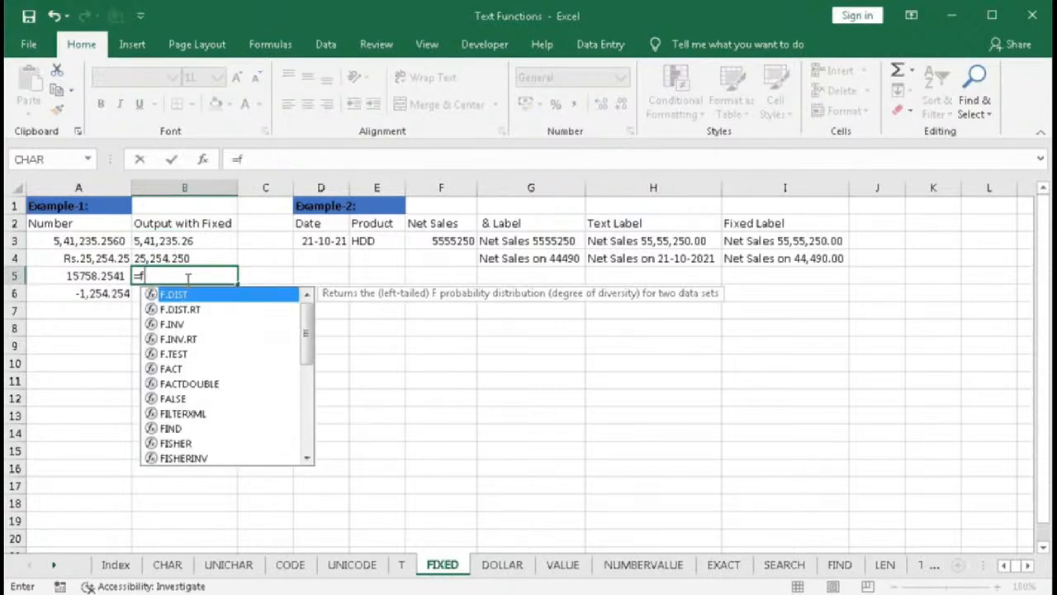
text(ix)
key(Tab)
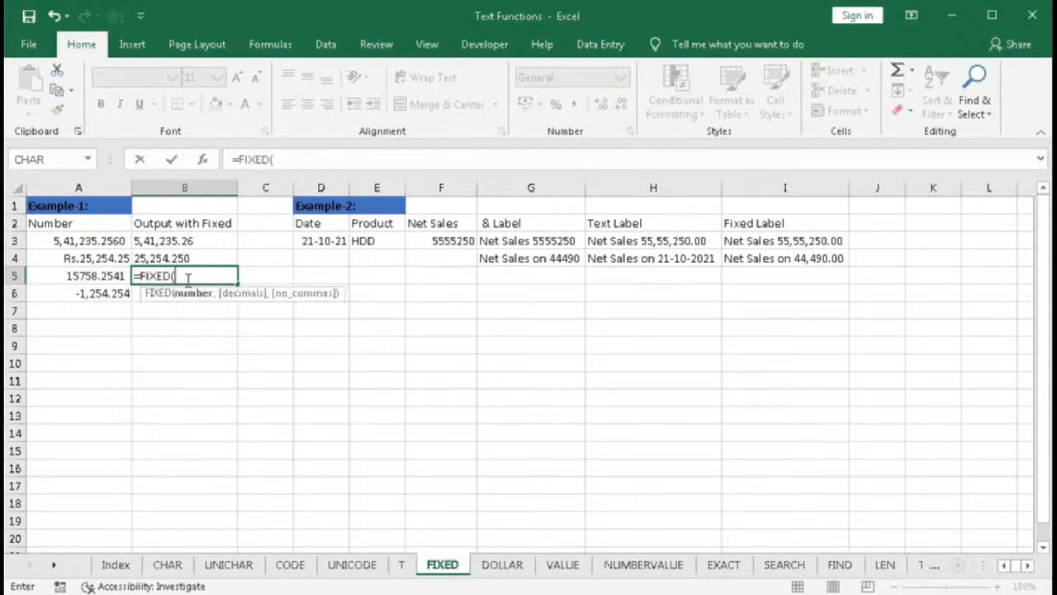
click(98, 276)
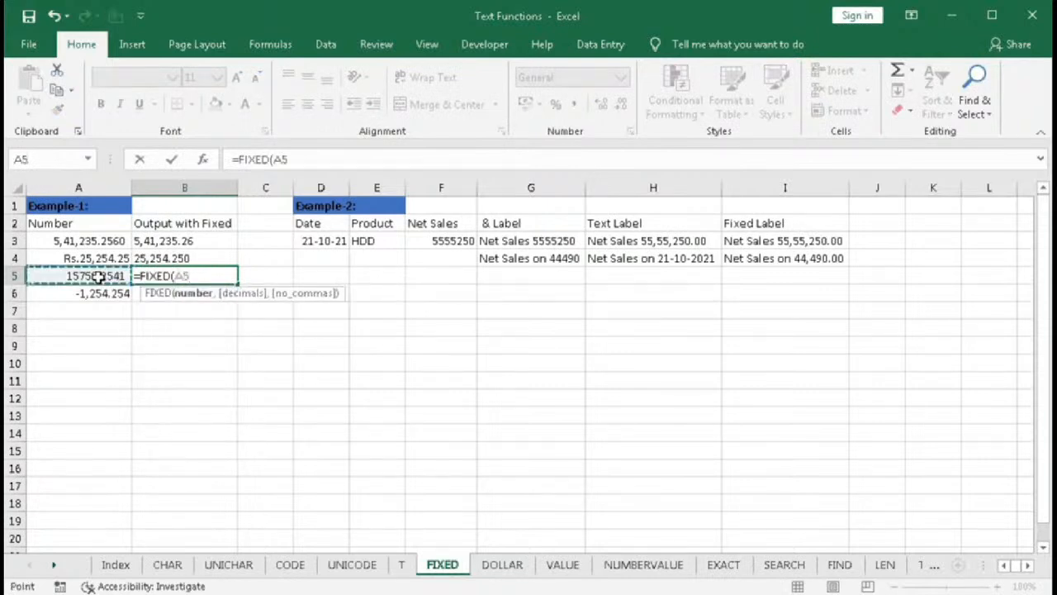
text(,)
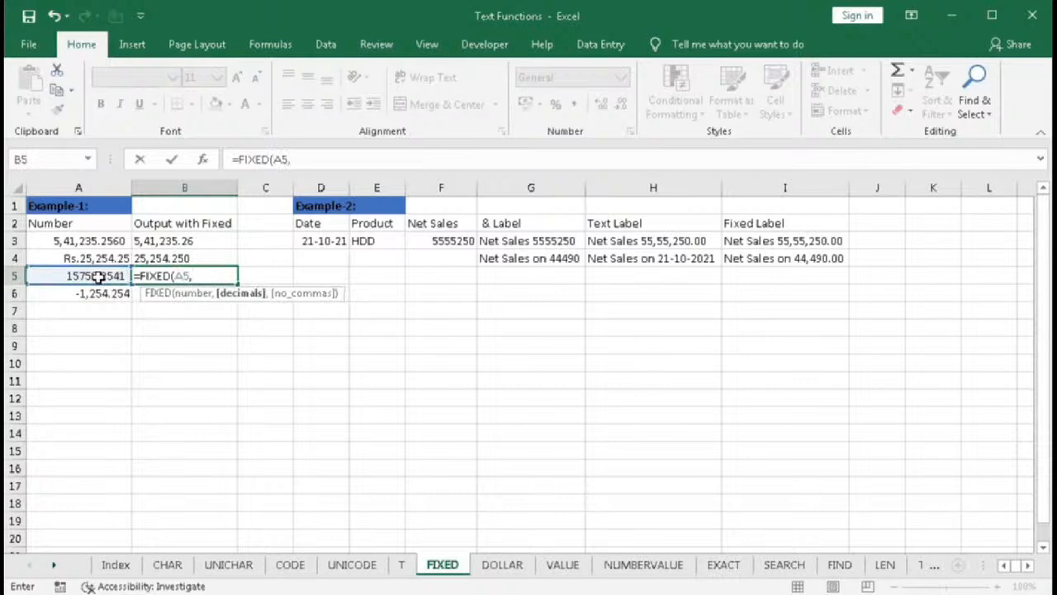
text(,)
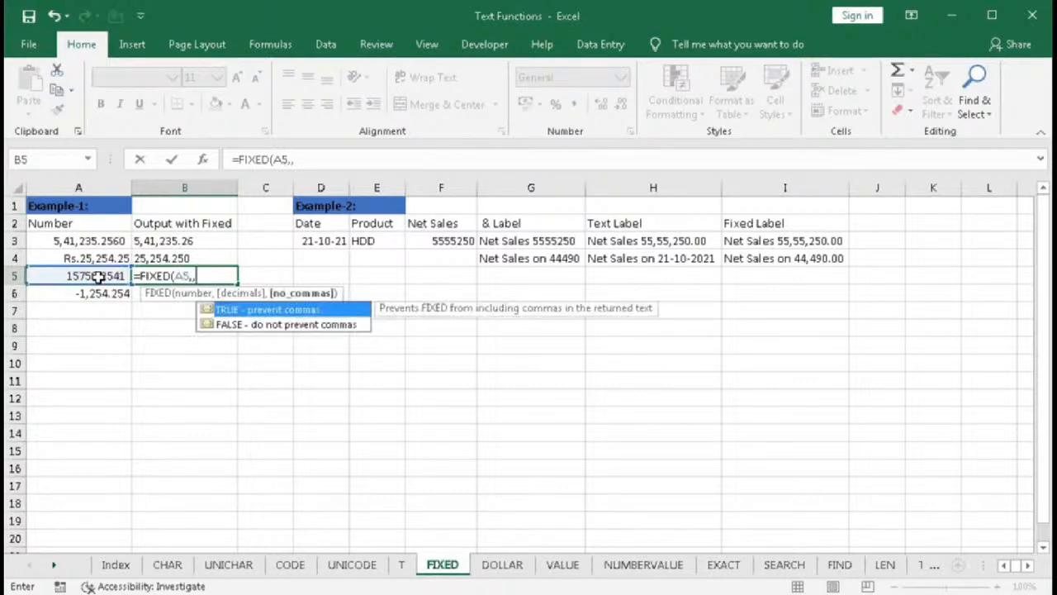
text(0)
key(BackSpace)
text(1))
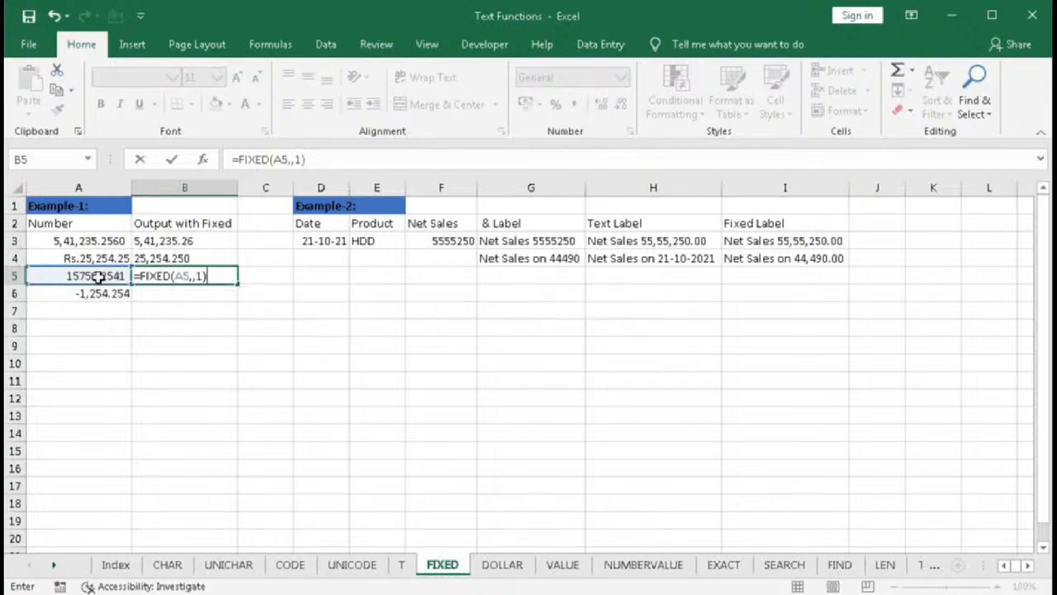
key(Return)
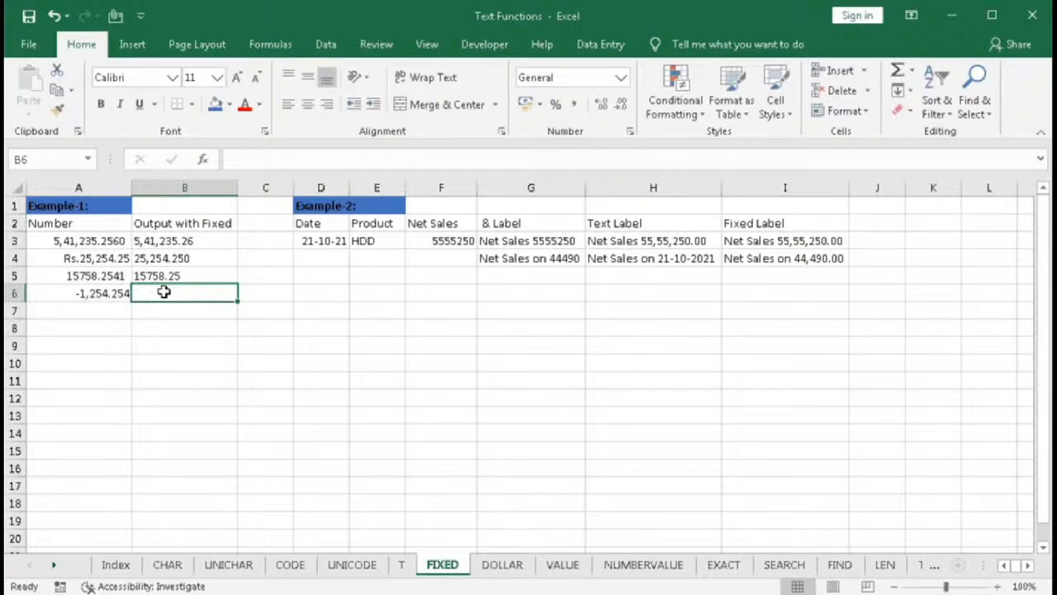
- In B6, enter =FIXED(A6,-3,1) to round to thousands without commas
text(=fix)
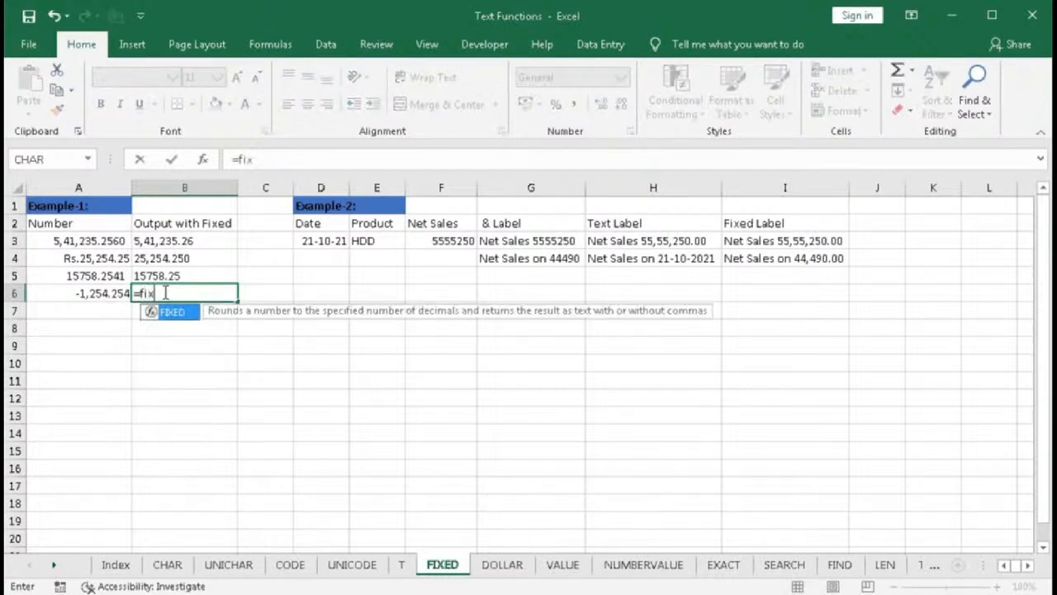
key(Tab)
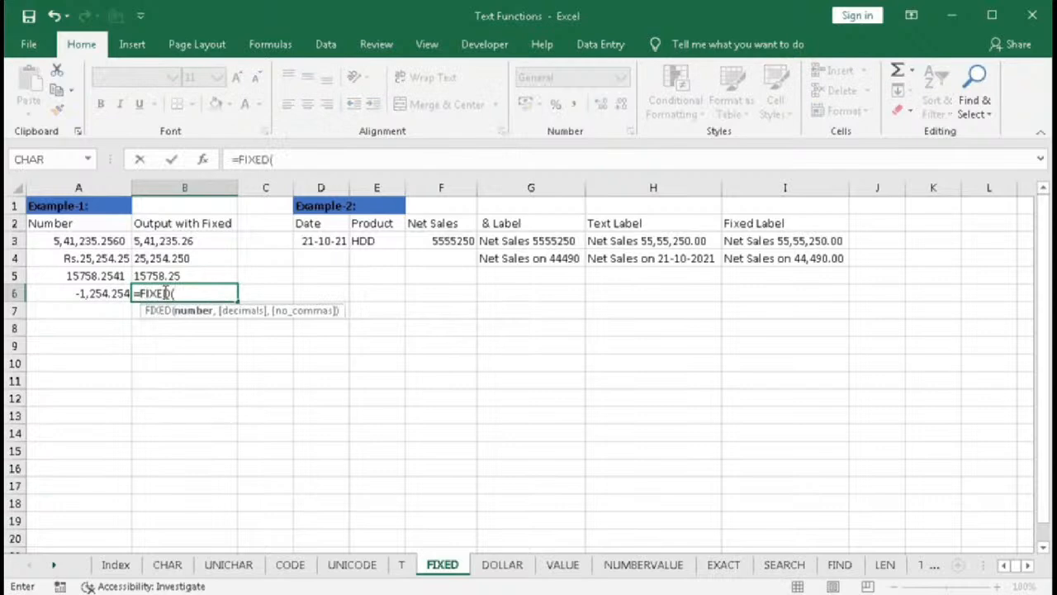
click(95, 294)
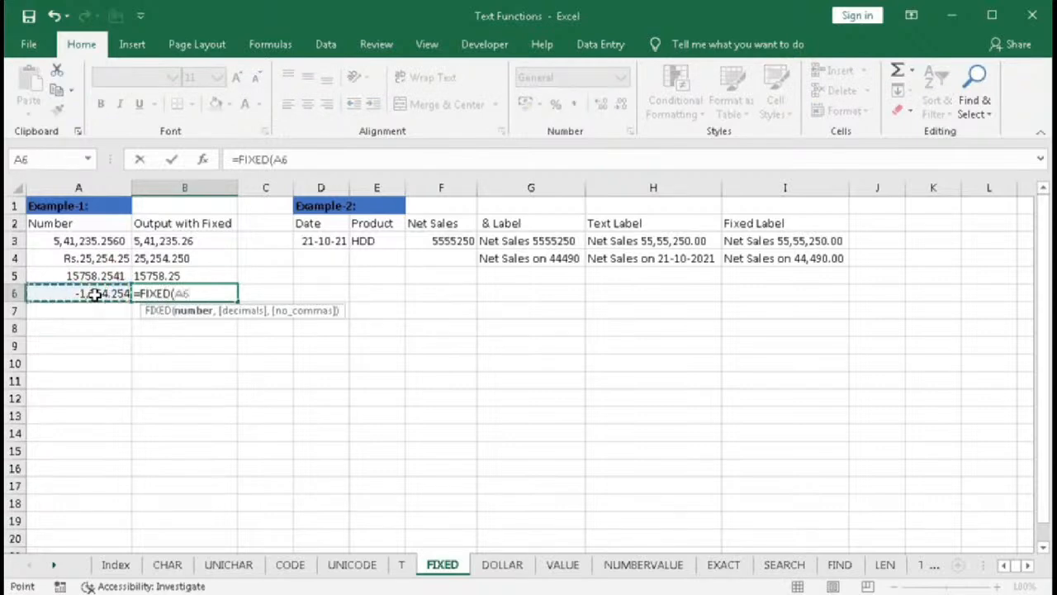
text(,)
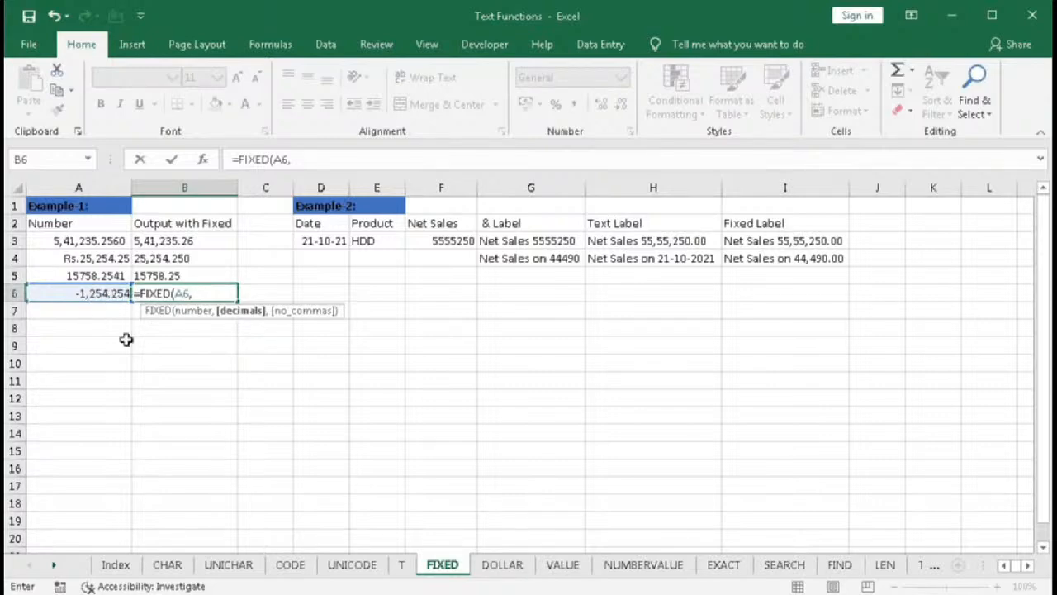
text(-3,)
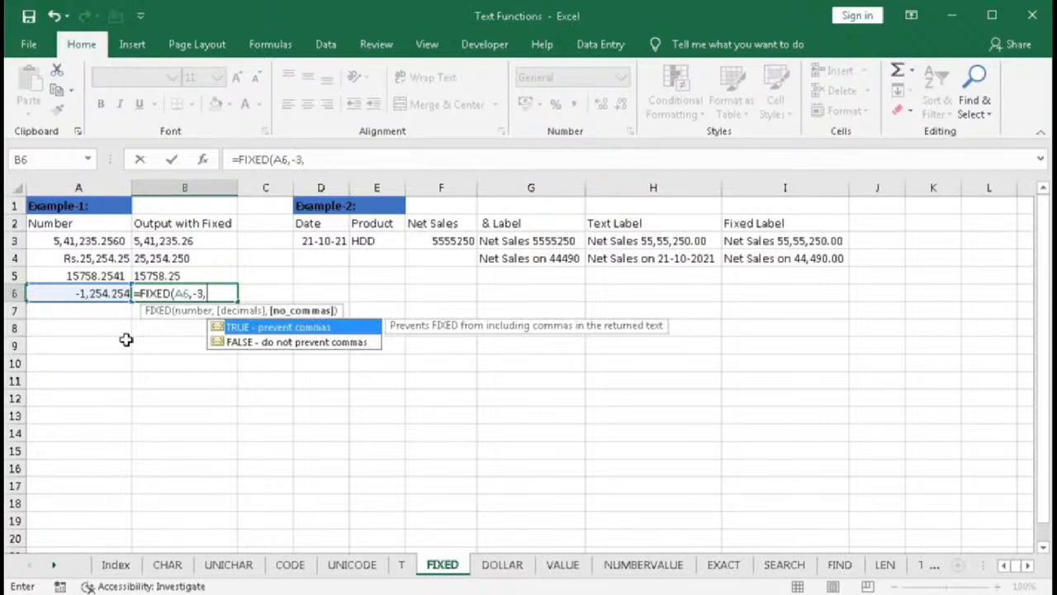
text(1)
text())
key(Return)
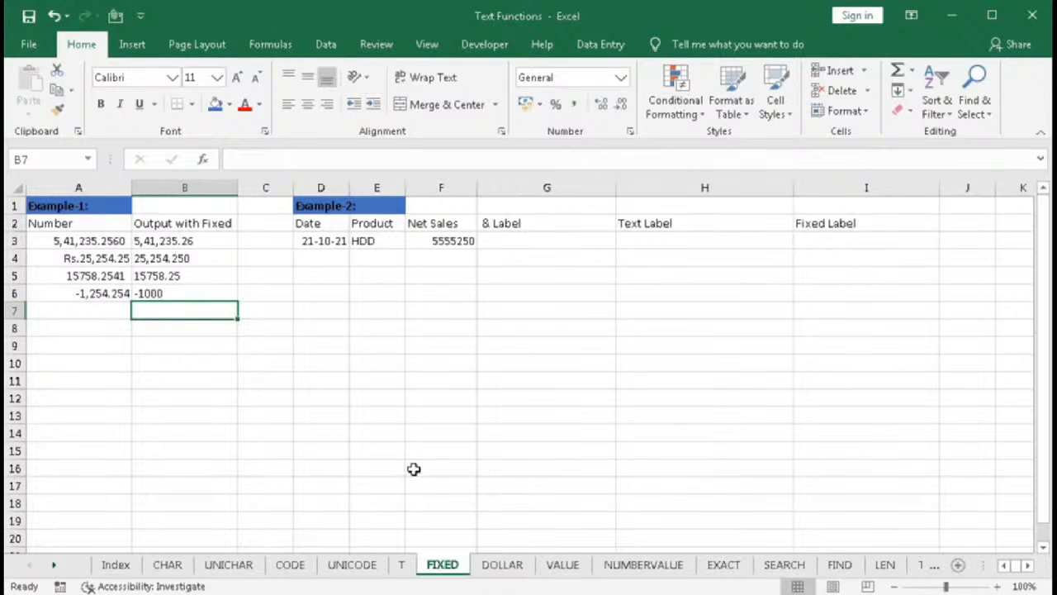
- In G3, enter ="Total Sales for "&E3&" "&F3 to join the label, product and net sales, and autofit column G
click(312, 241)
click(381, 240)
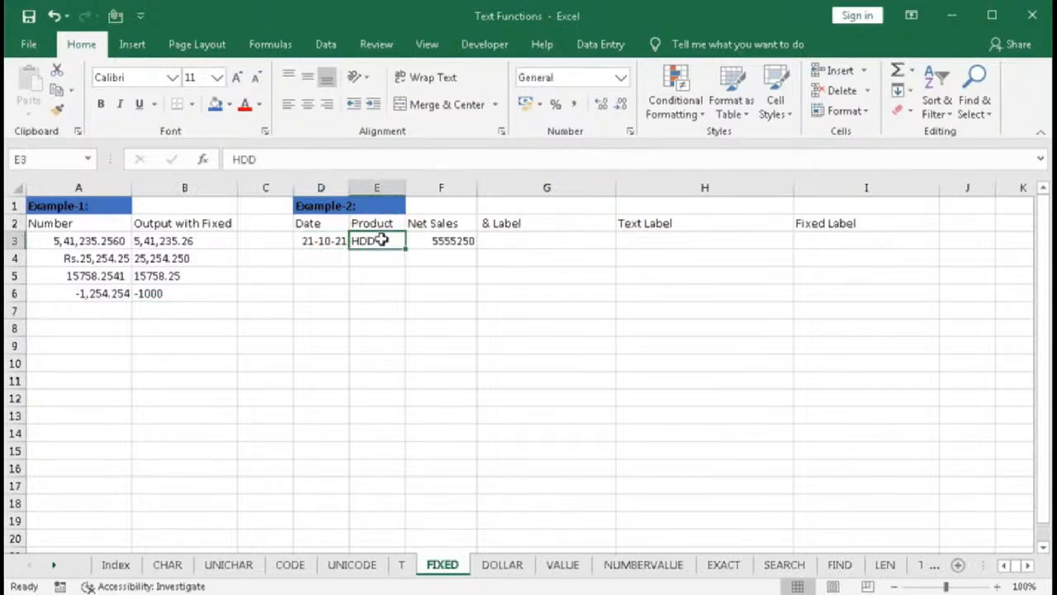
click(431, 242)
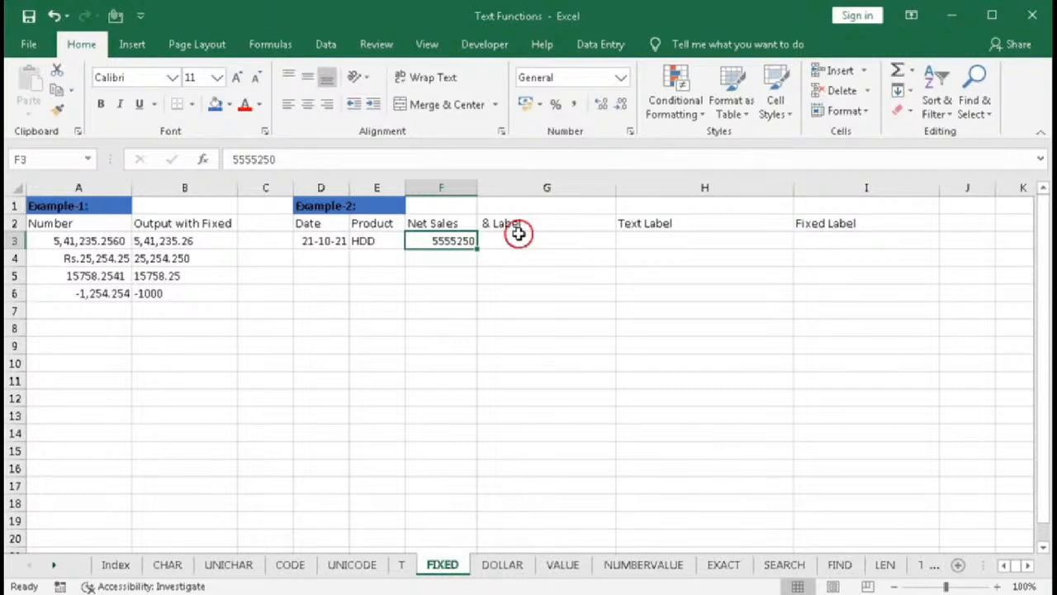
click(525, 242)
text(=")
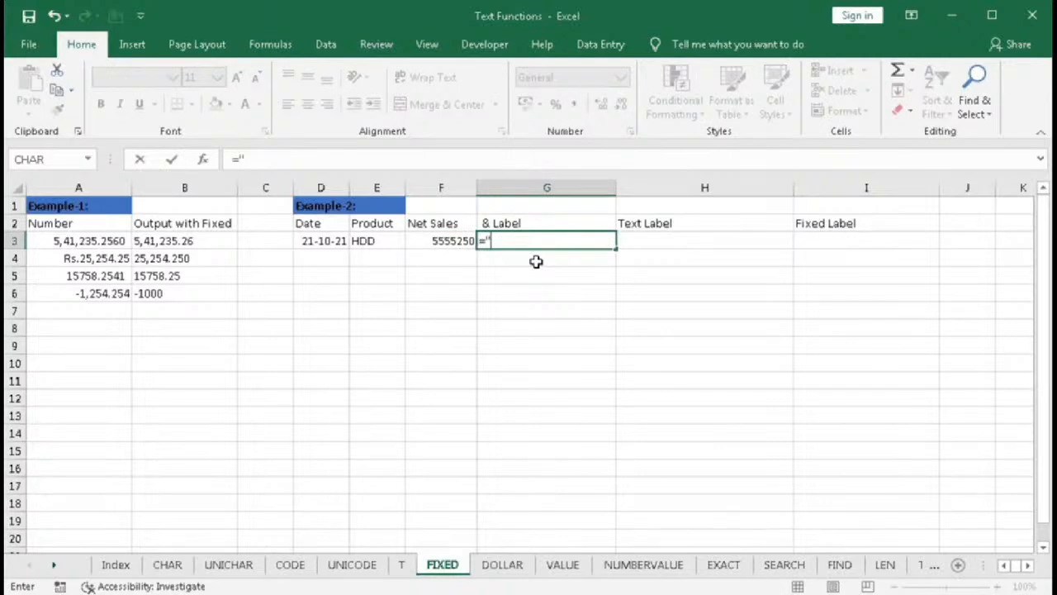
text(Total Sales)
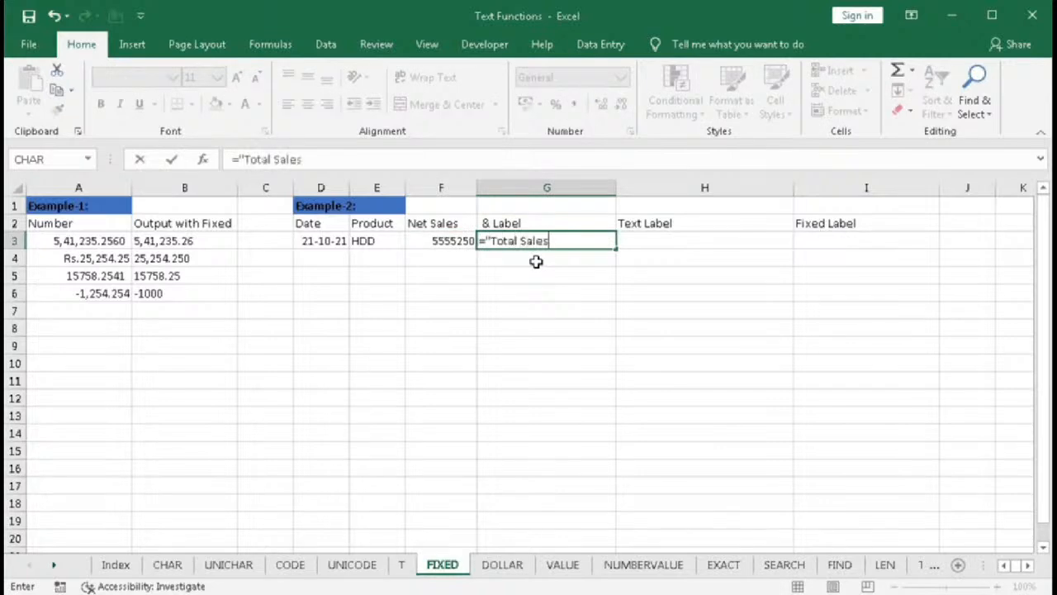
text( for "&)
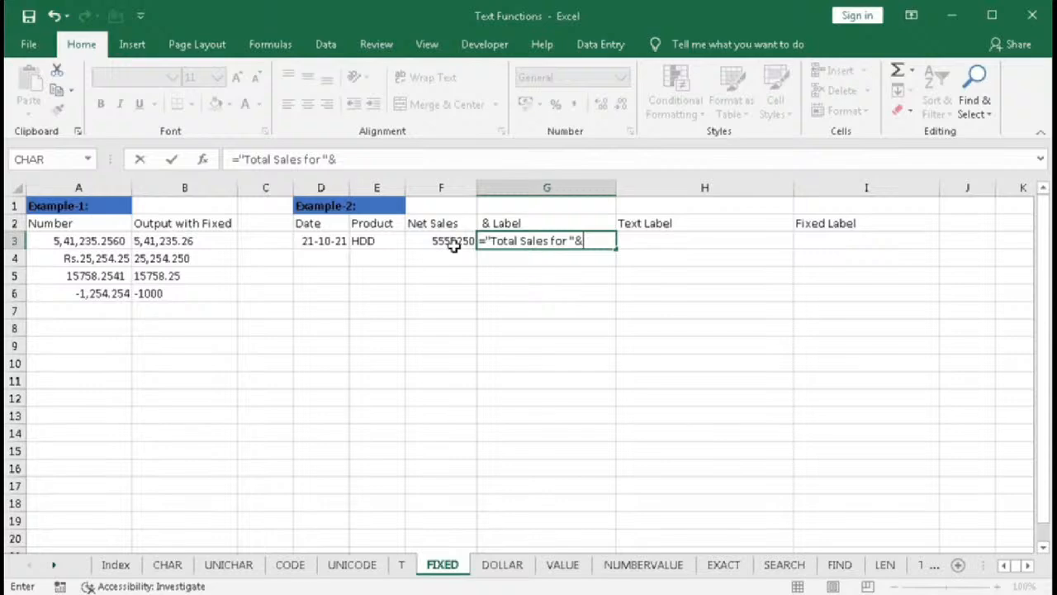
click(376, 238)
text(&" "&)
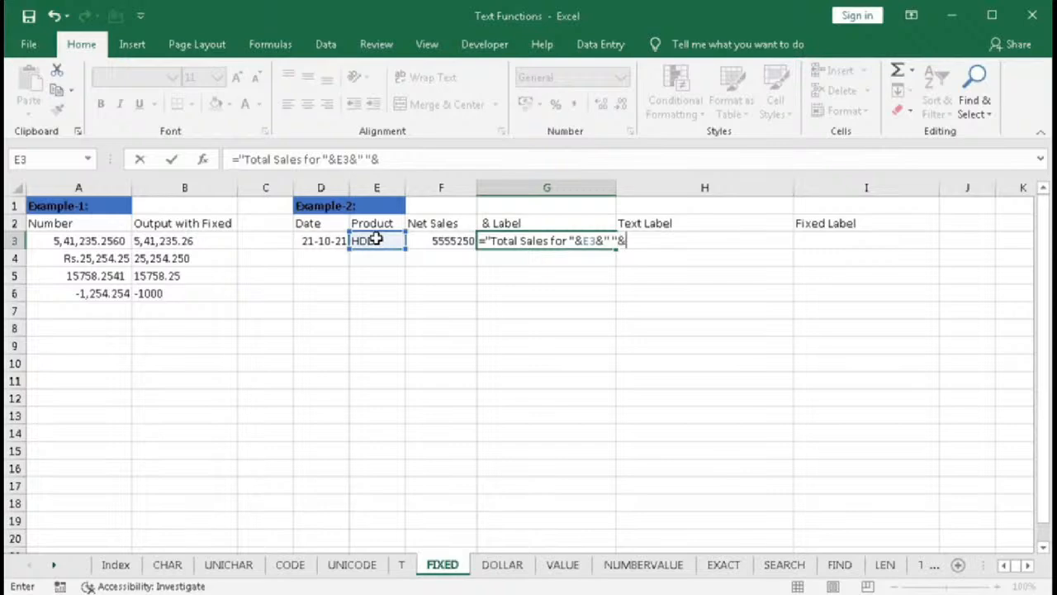
click(445, 240)
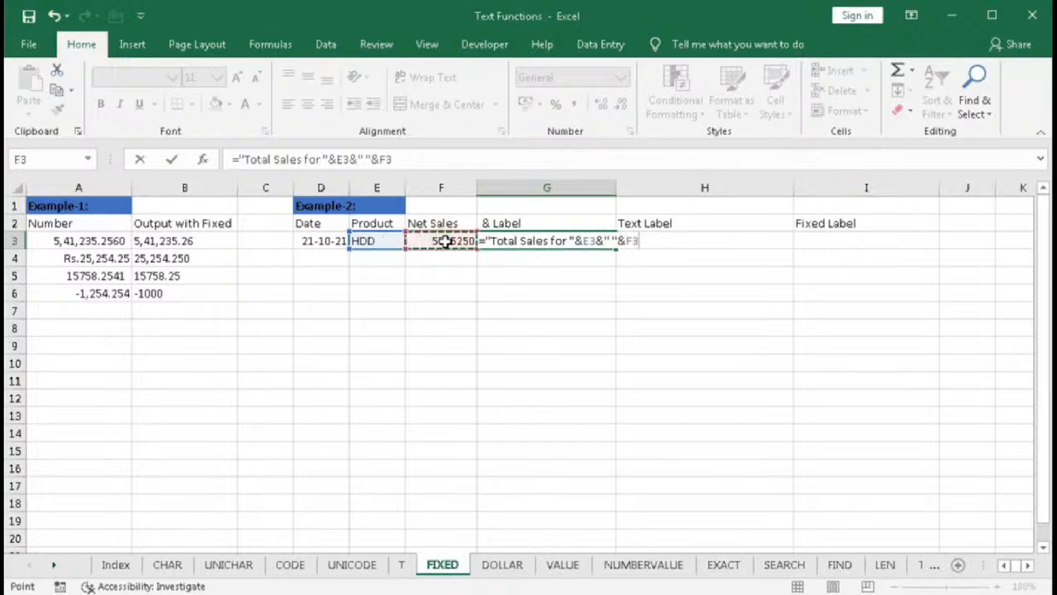
key(Return)
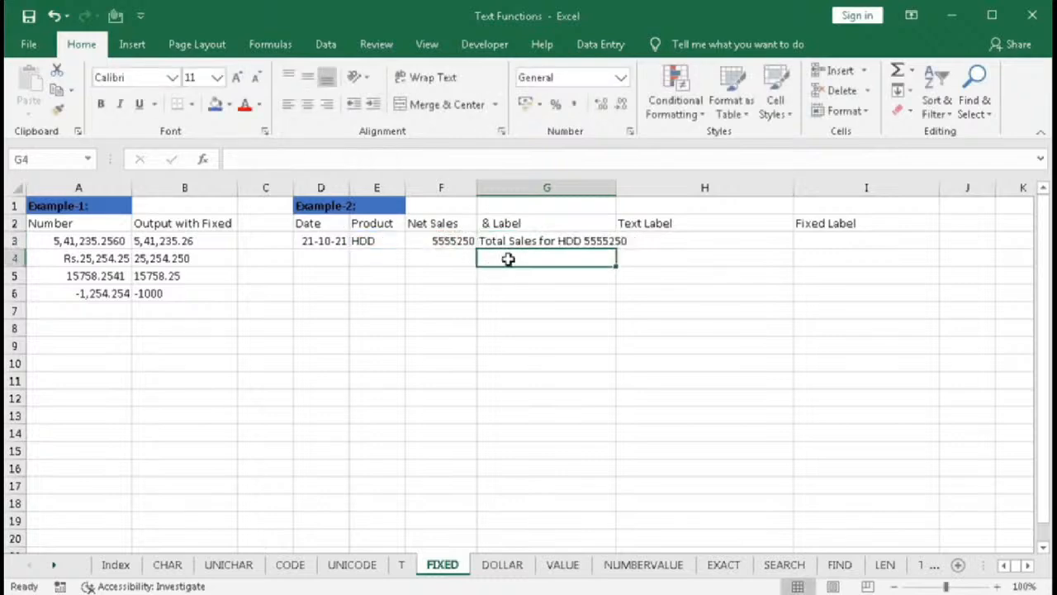
double_click(616, 188)
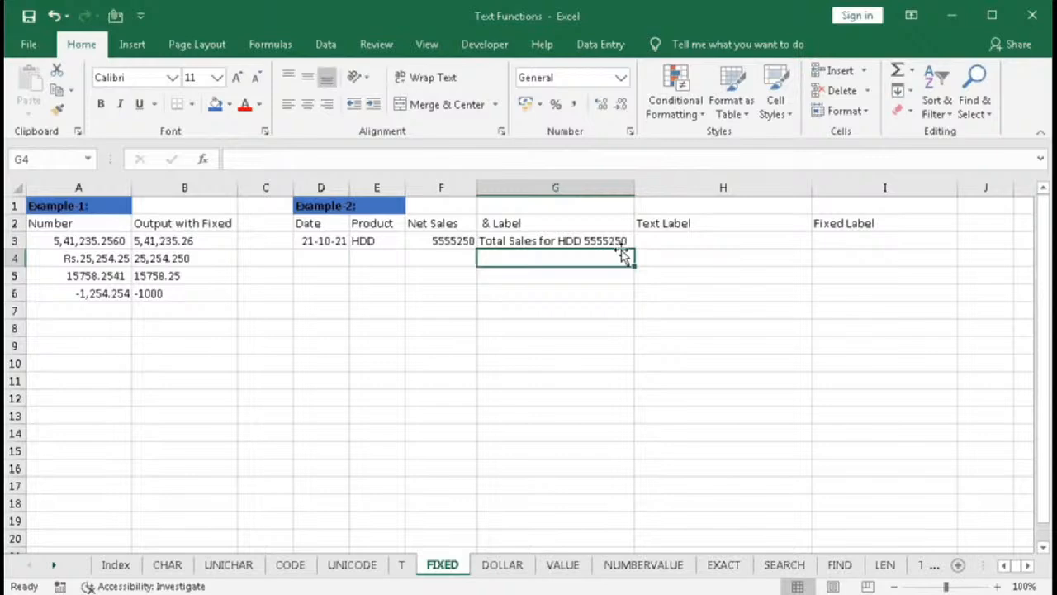
- In H3, start a formula joining "Total Sales for ", the product in E3 and a space with a TEXT function
click(642, 240)
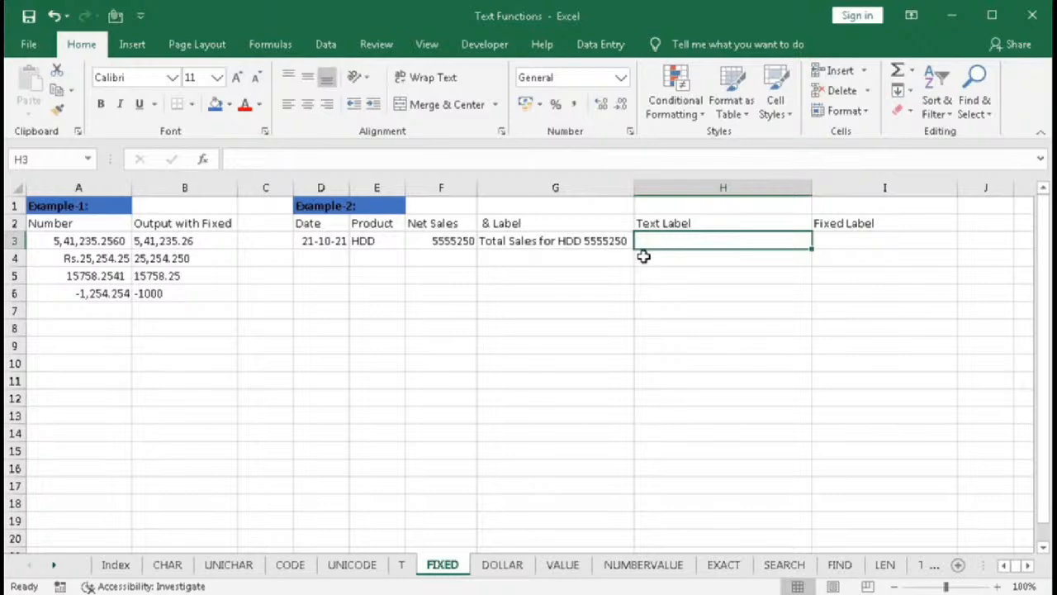
text(=t)
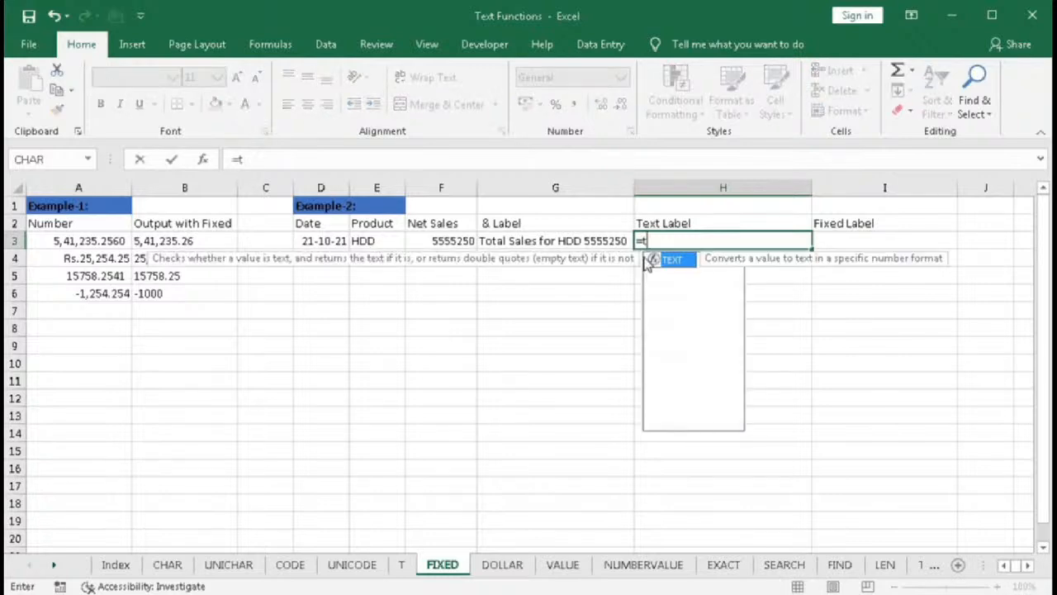
text(ext)
key(Tab)
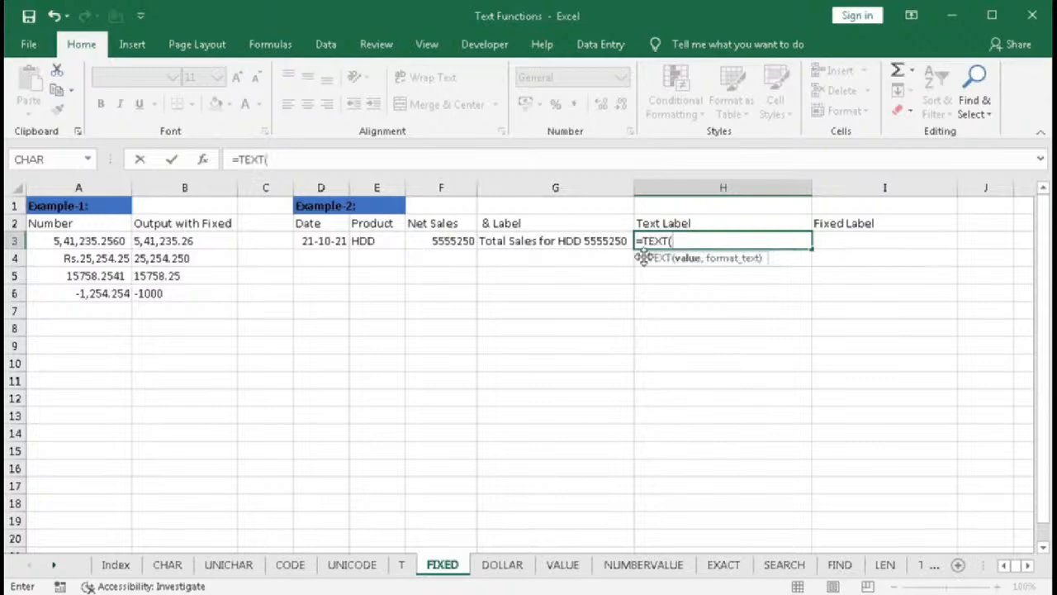
key(BackSpace)
key(BackSpace)
key(BackSpace)
key(BackSpace)
key(BackSpace)
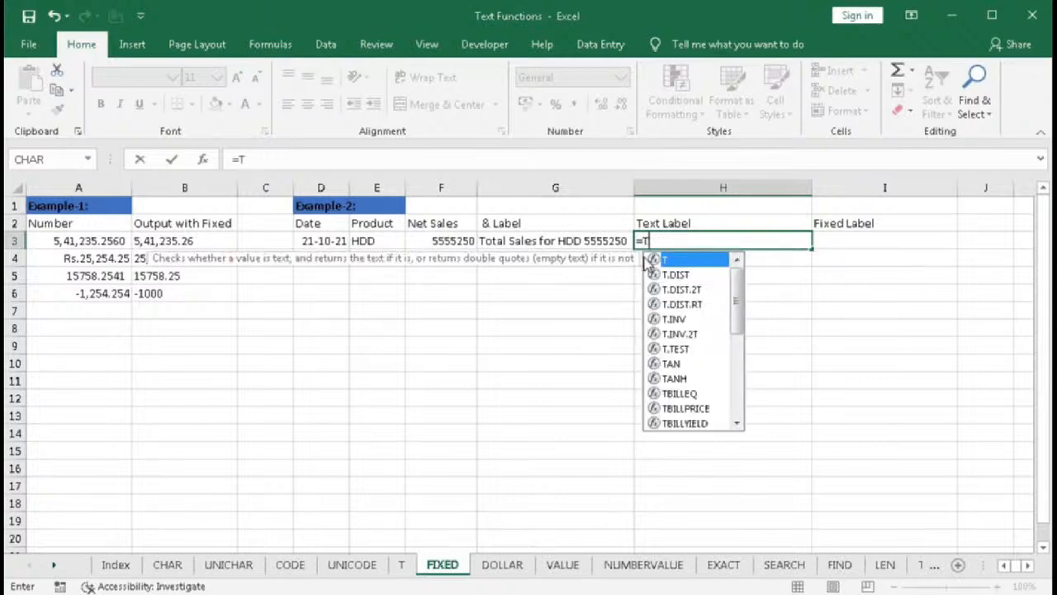
text(")
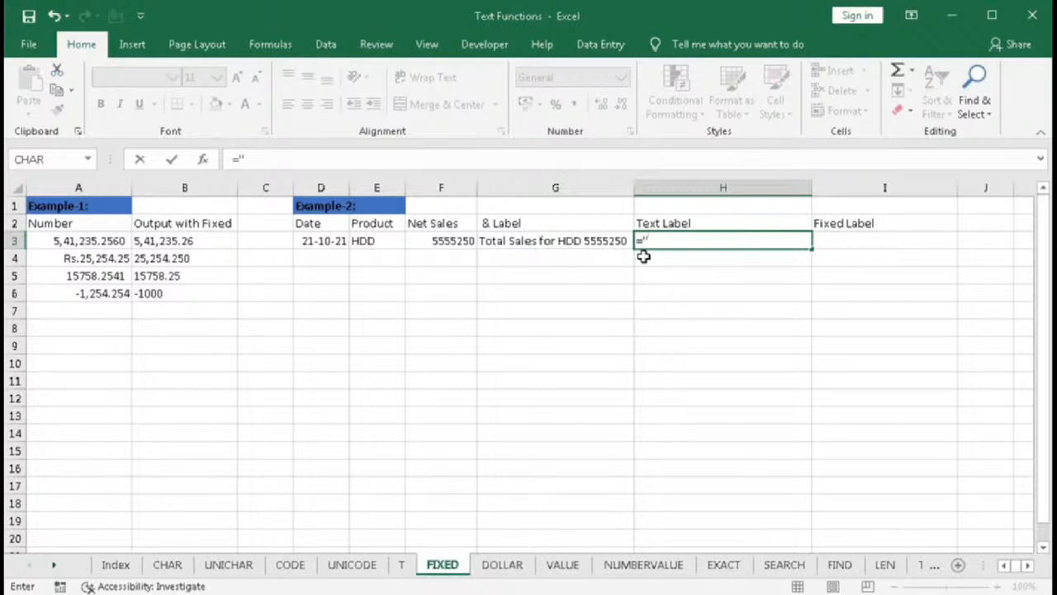
text(Total S)
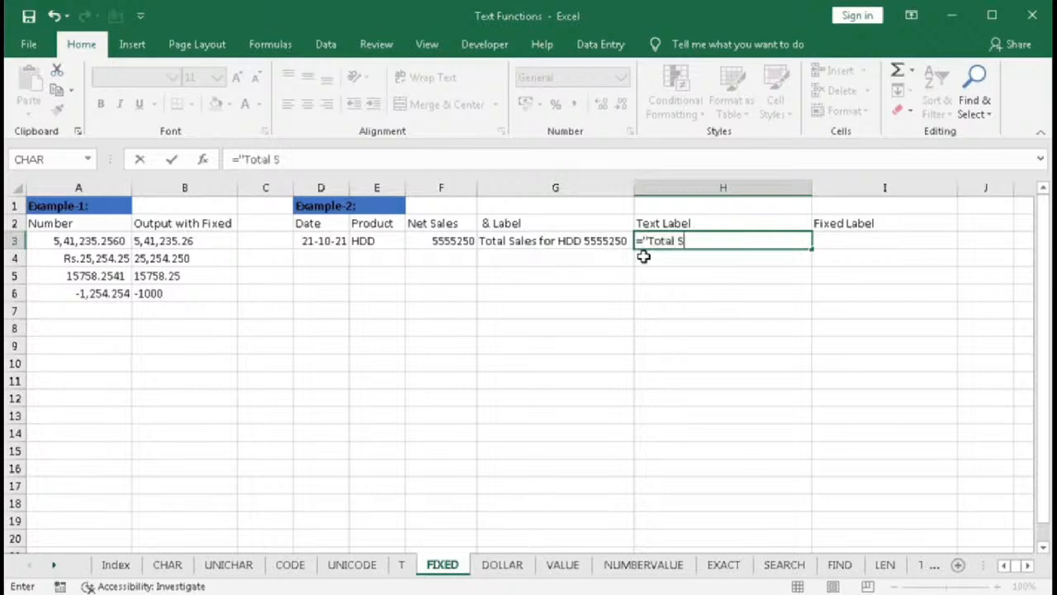
text(ales for ")
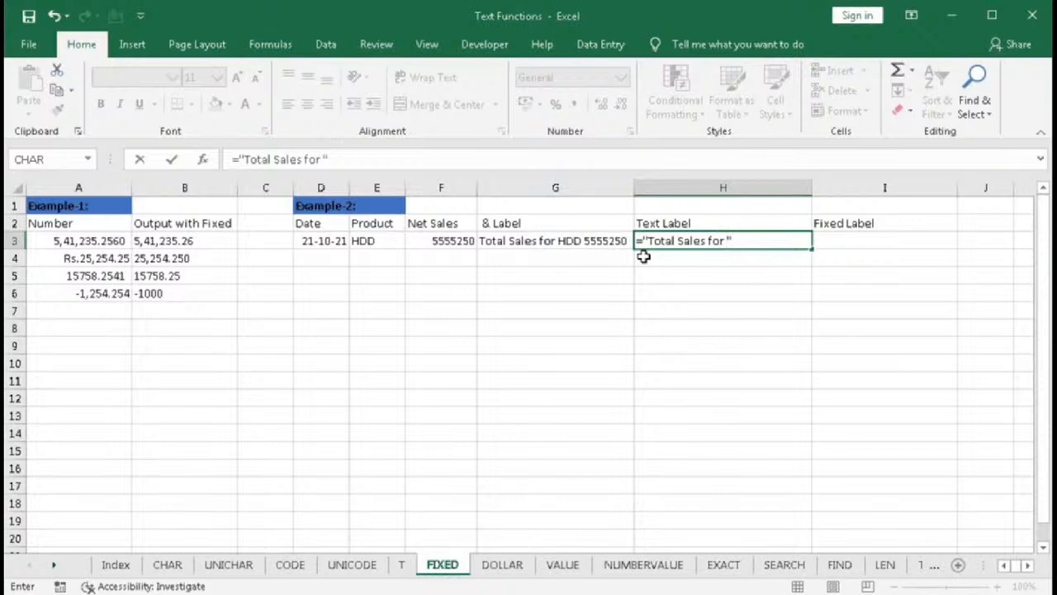
text(&)
click(374, 242)
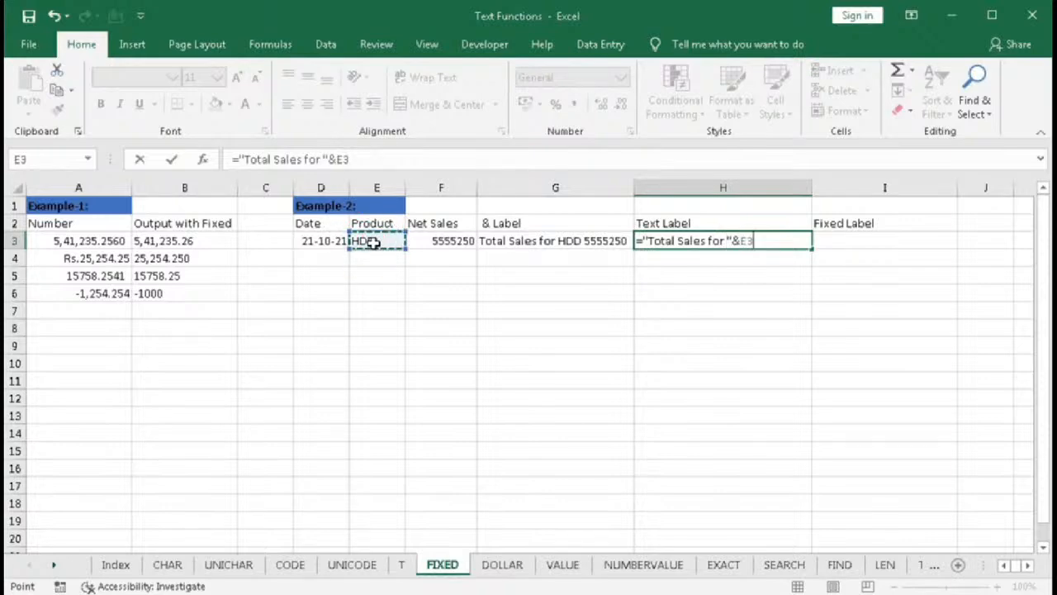
text(&)
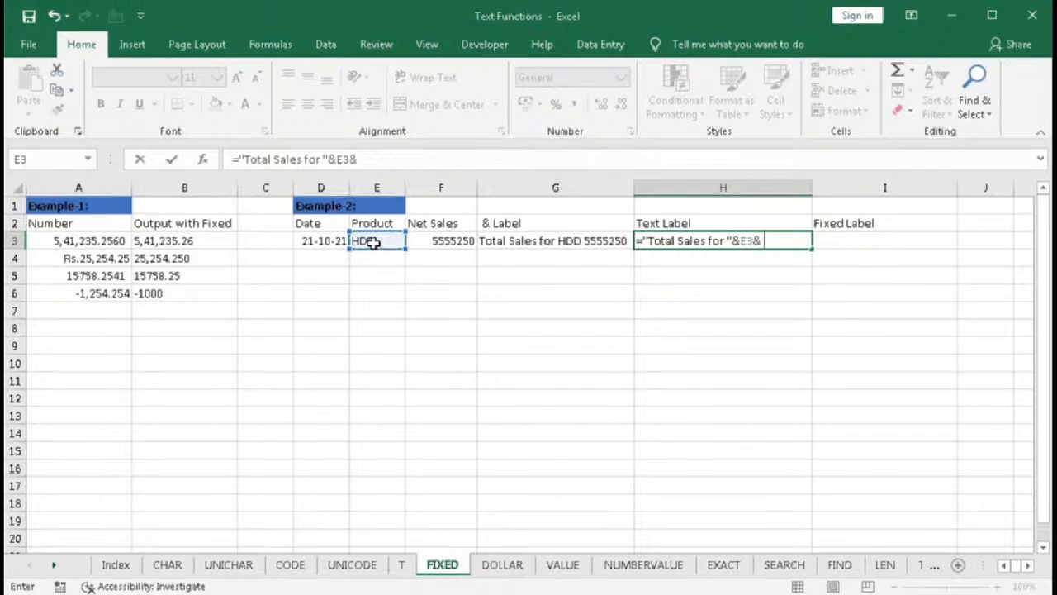
text(" "&)
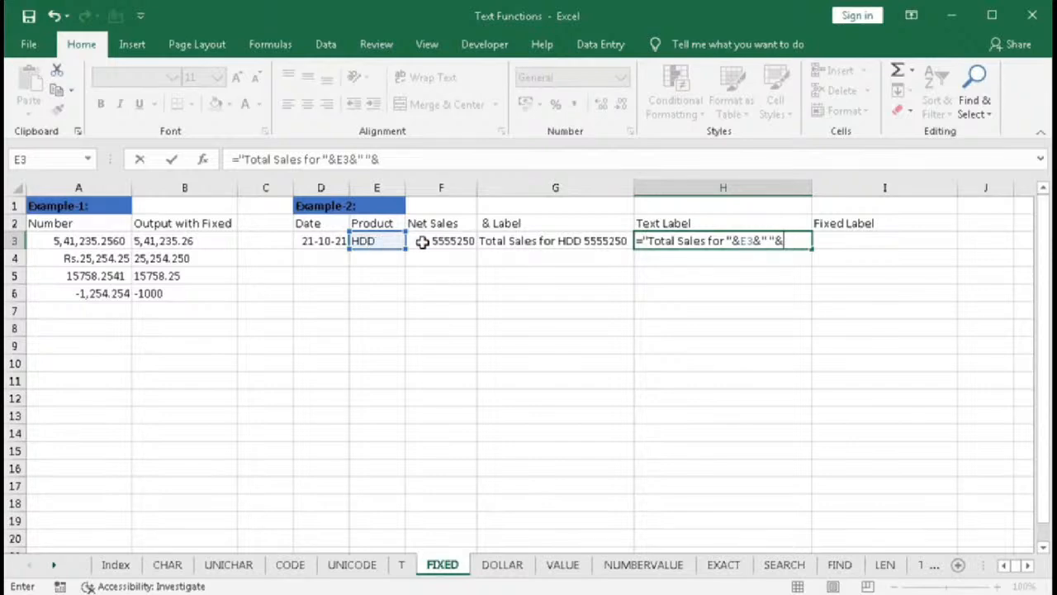
text(te)
key(Tab)
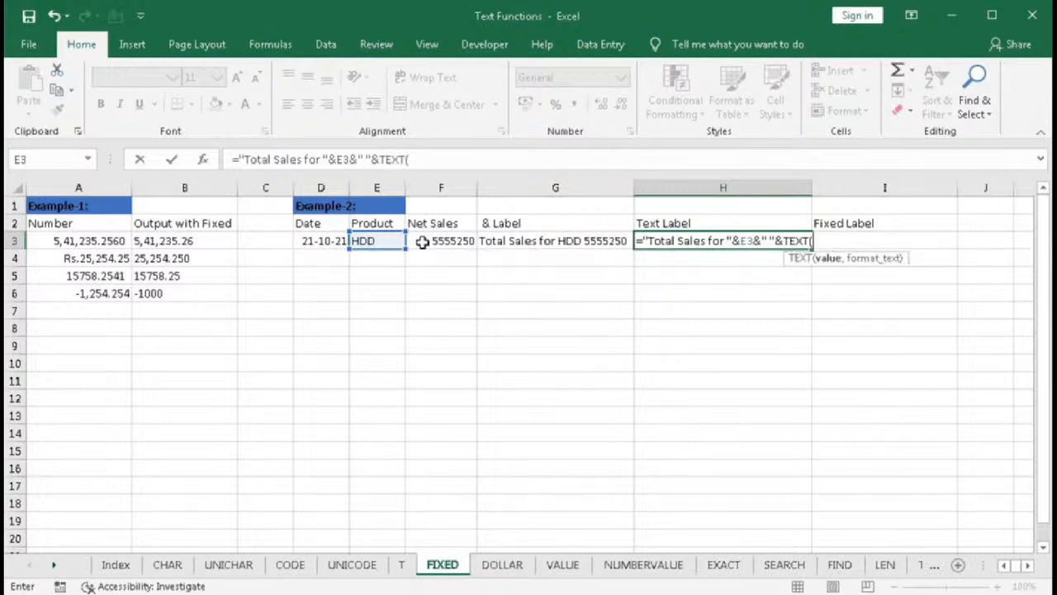
- Complete the H3 TEXT function with F3 and the format "###,###,###.00", and confirm the formula
click(422, 241)
text(,)
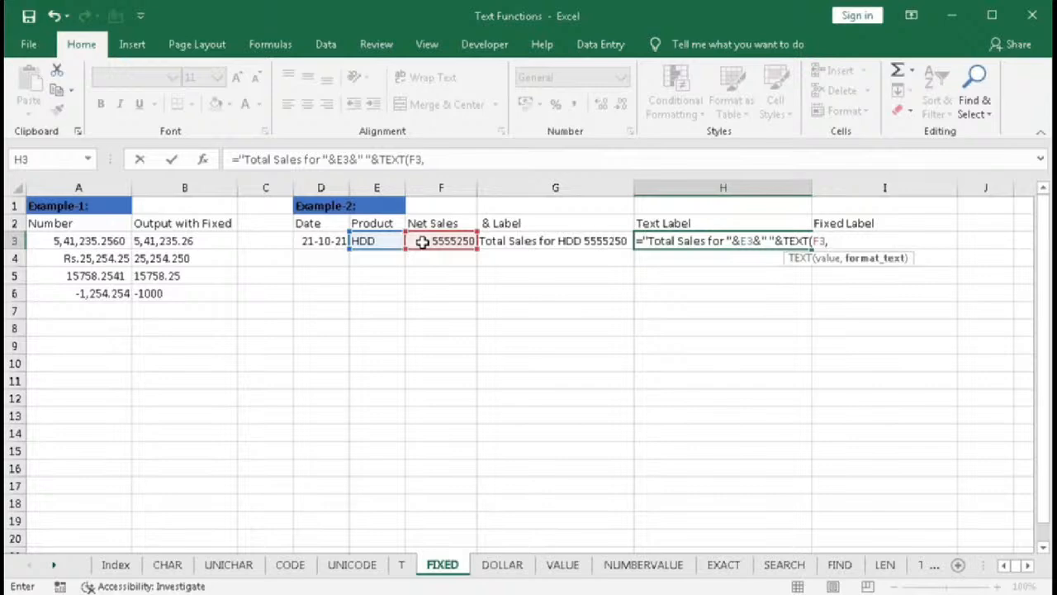
text("###,###,###)
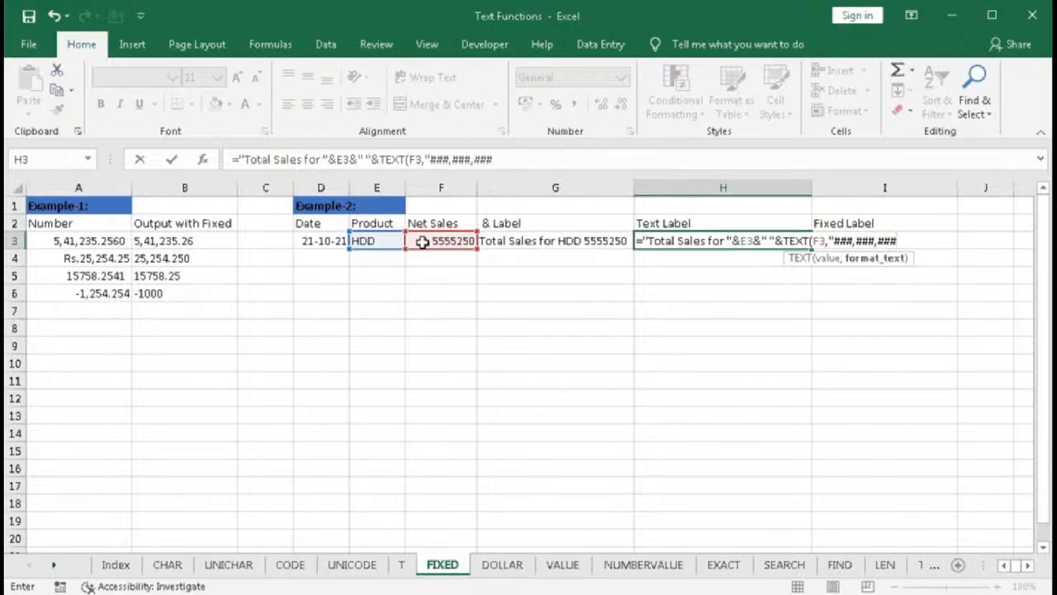
text(")
key(BackSpace)
text(.00"))
key(Return)
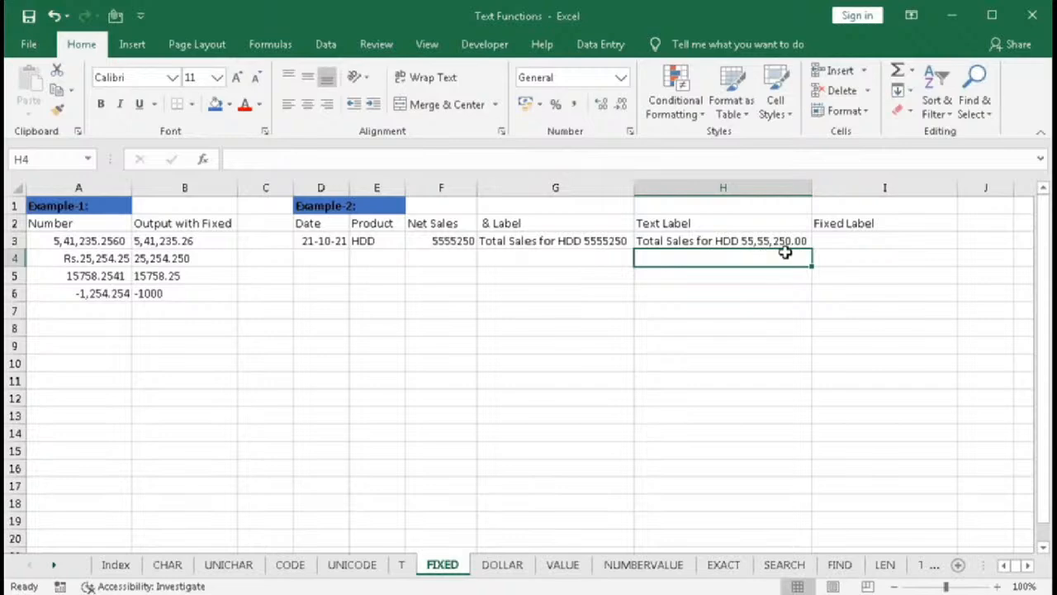
- Edit the H3 formula to change the format's decimal part from .00 to .##
double_click(785, 242)
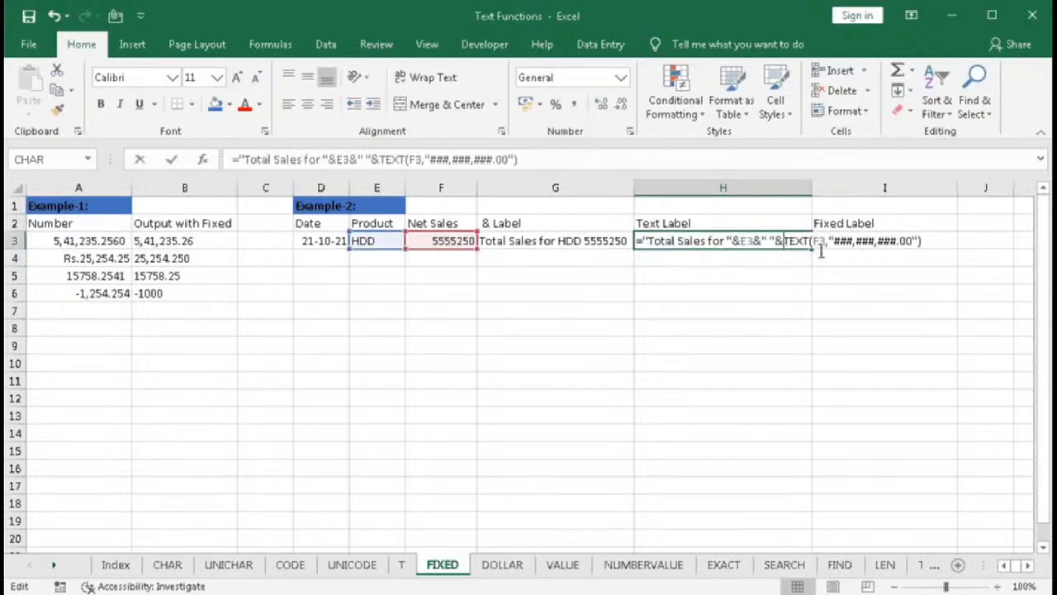
drag(900, 242, 913, 241)
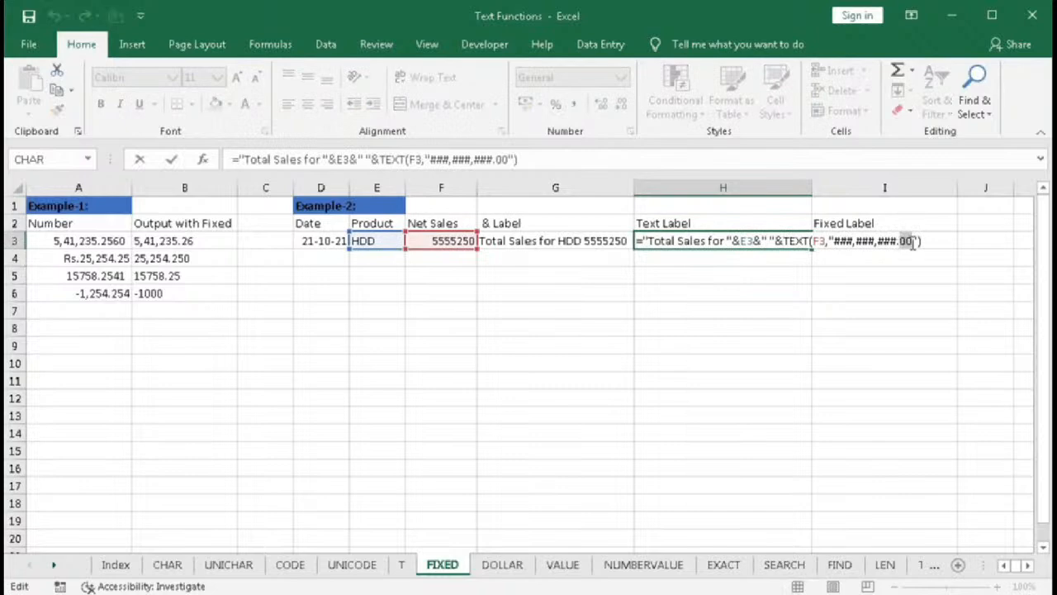
text(##)
key(Return)
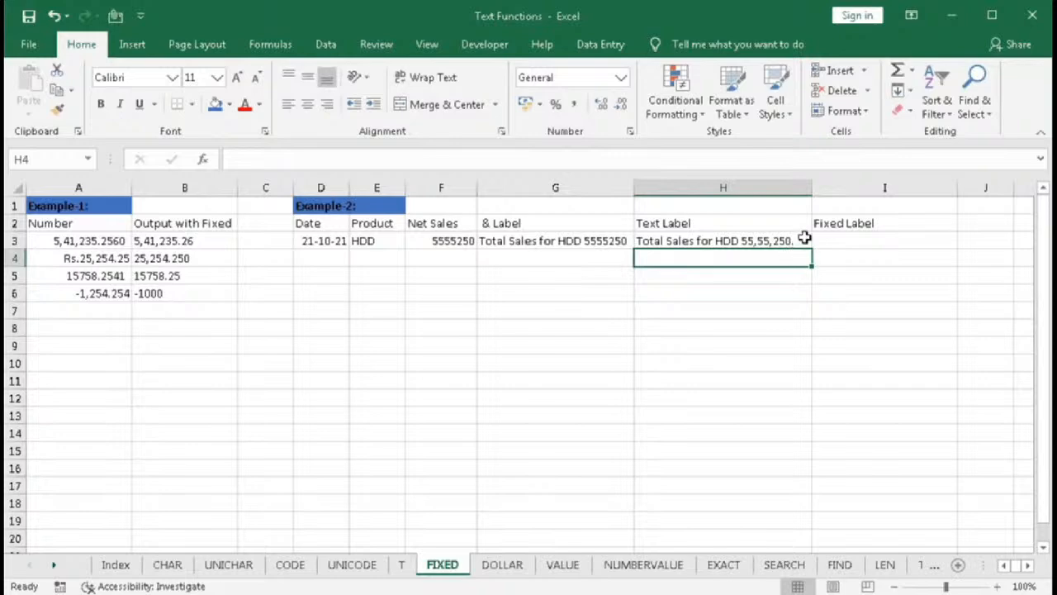
- In I3, begin a formula joining "Total Sales for ", the product in E3 and a space
click(832, 240)
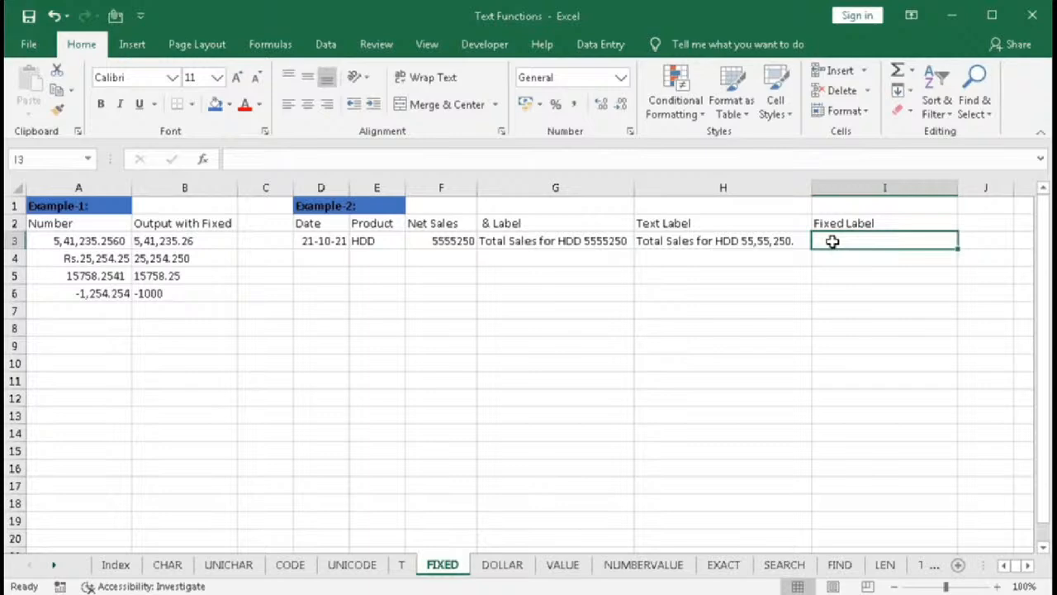
text(=)
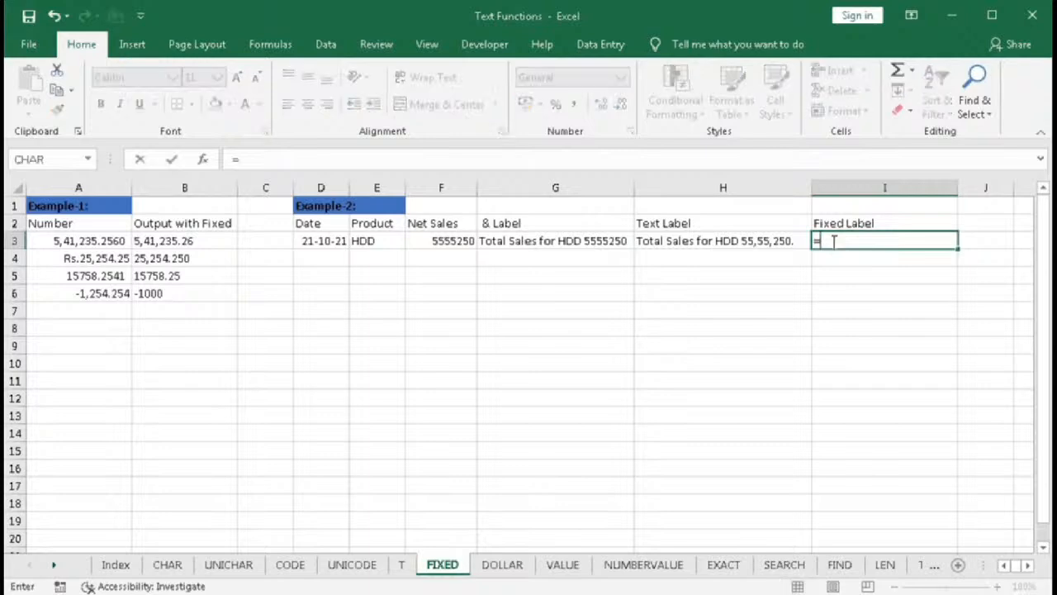
text("Total Sales)
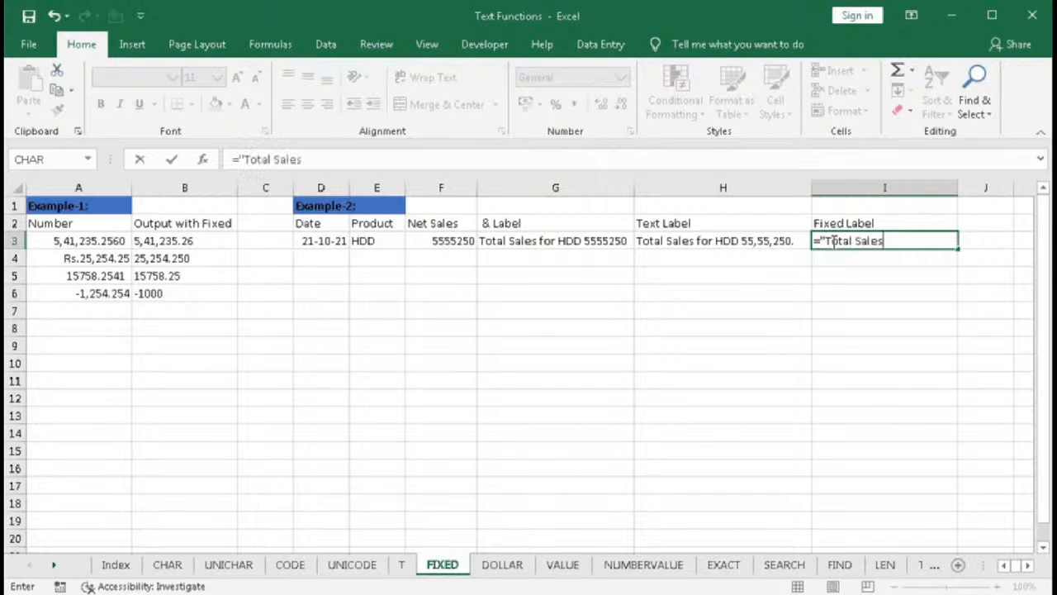
text( for "&)
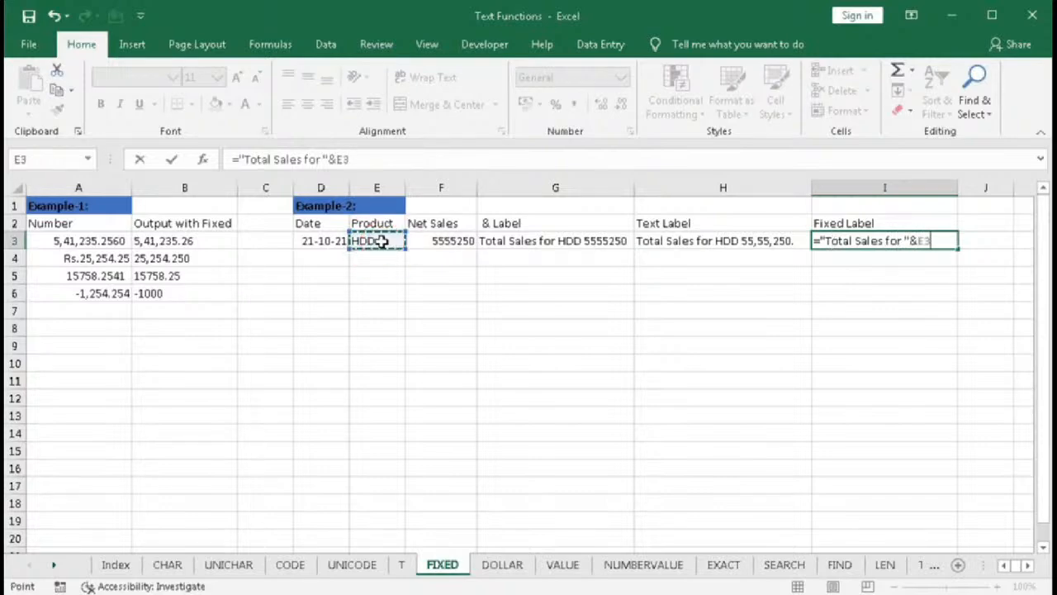
text(&)
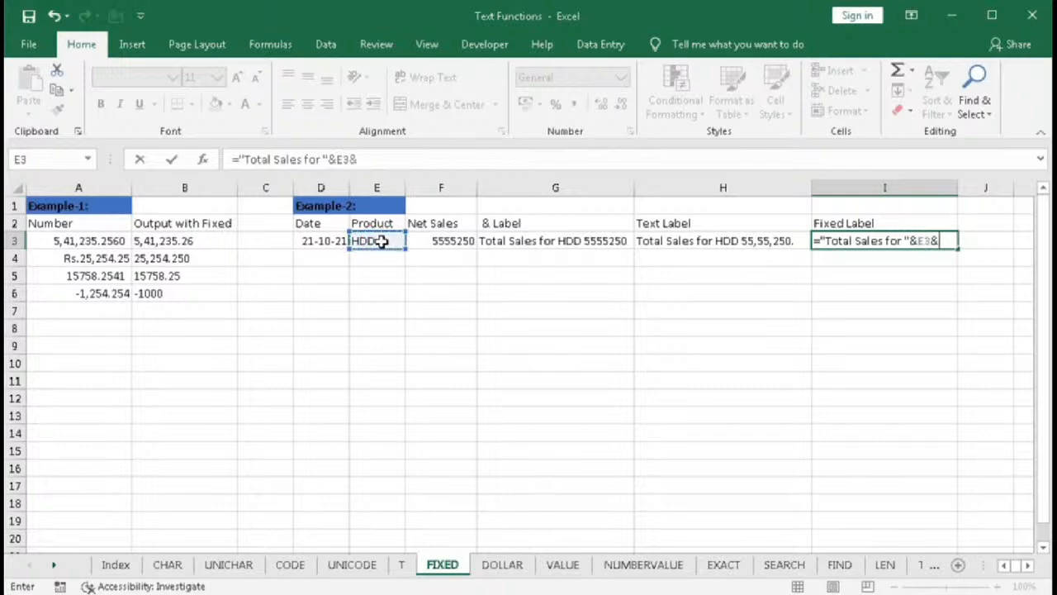
text(" "&)
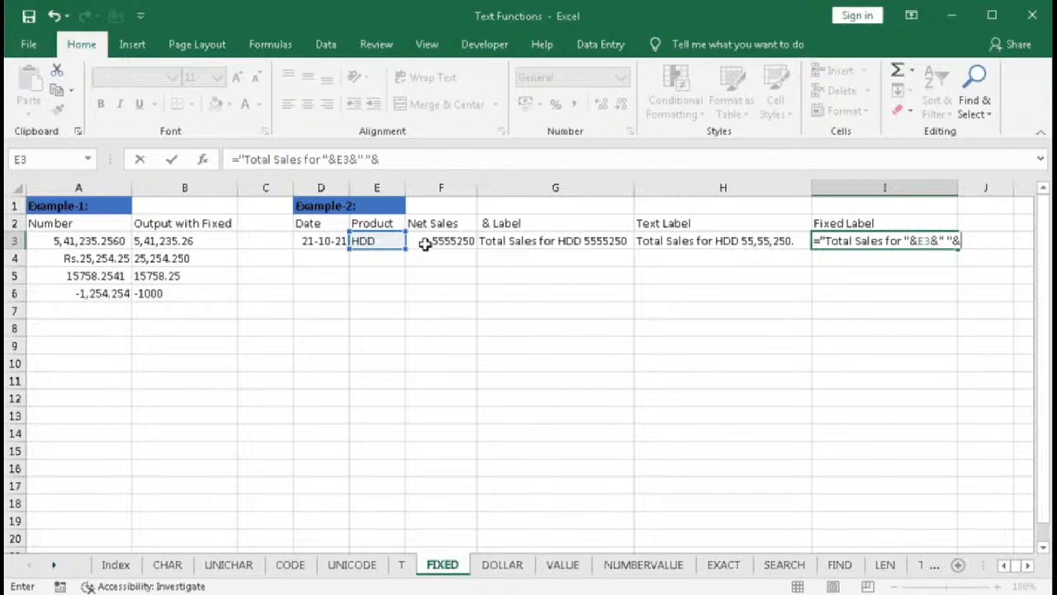
text(fix)
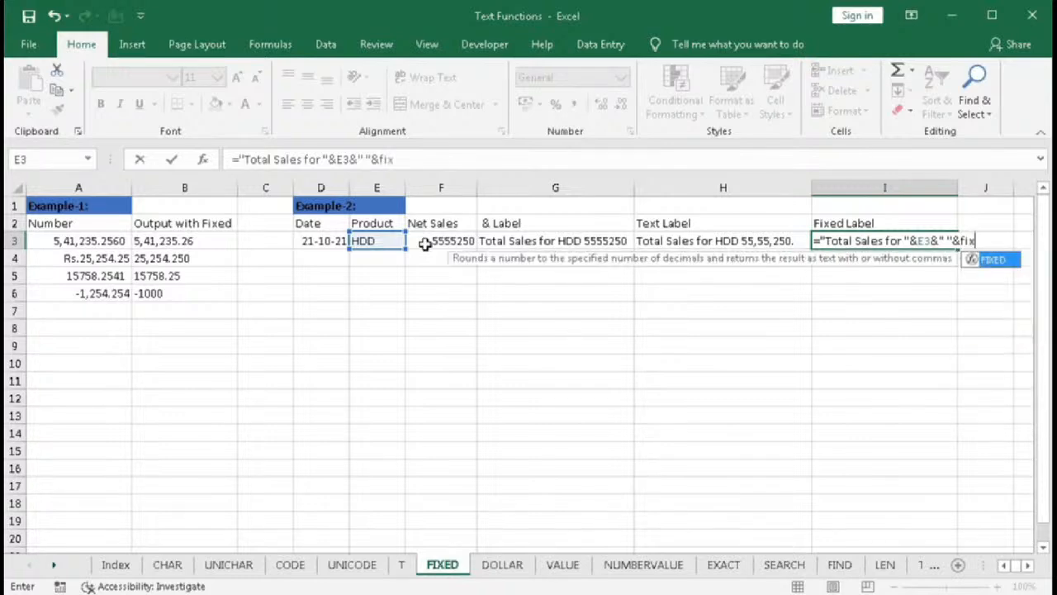
- Append FIXED(F3,0,0) to the I3 formula, confirm it, and widen column I
key(Tab)
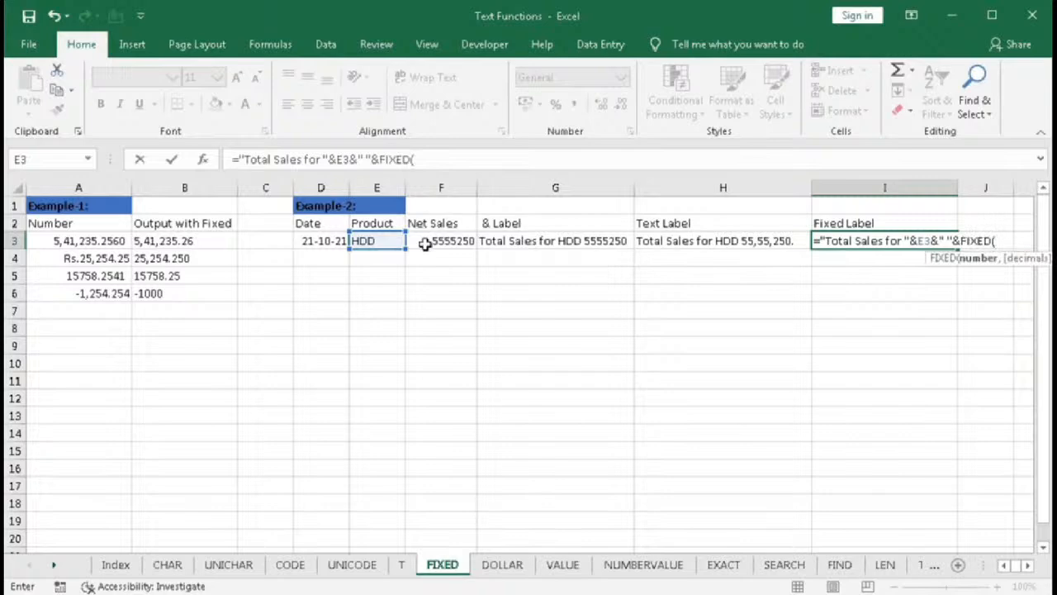
click(425, 244)
text(,)
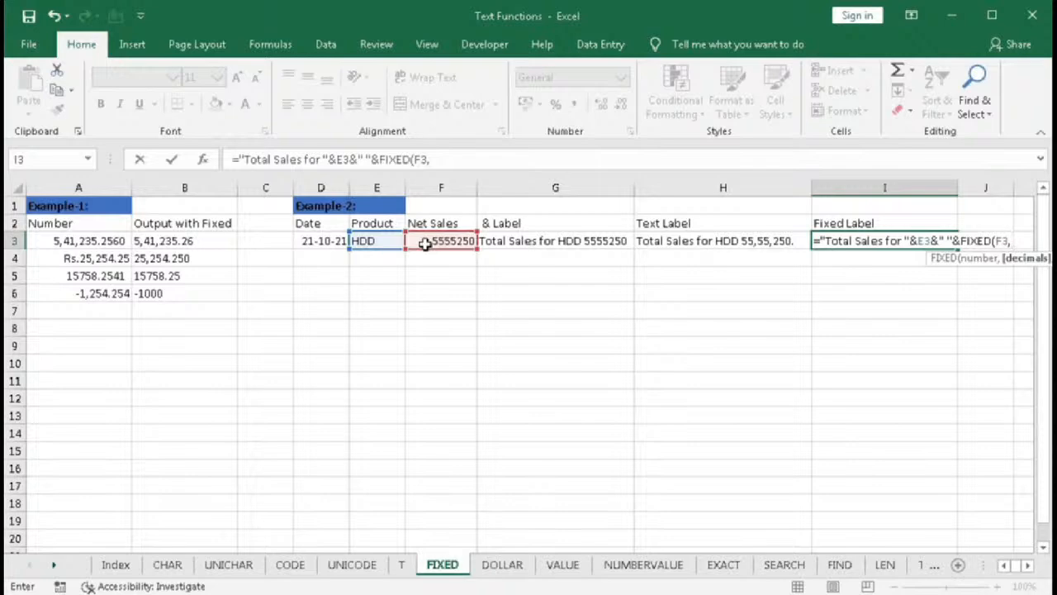
text(0,)
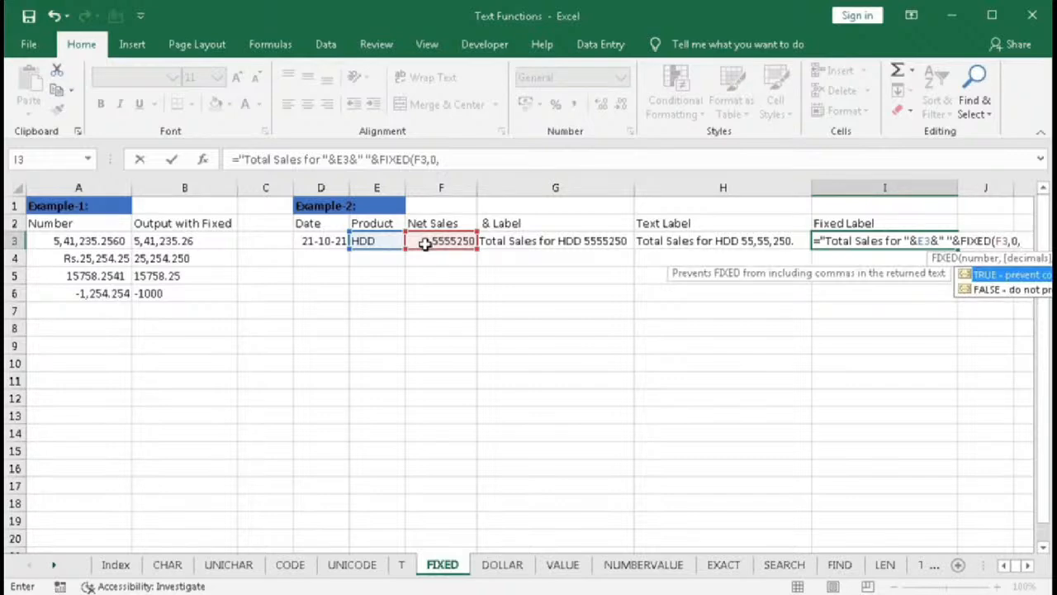
text(0))
key(Return)
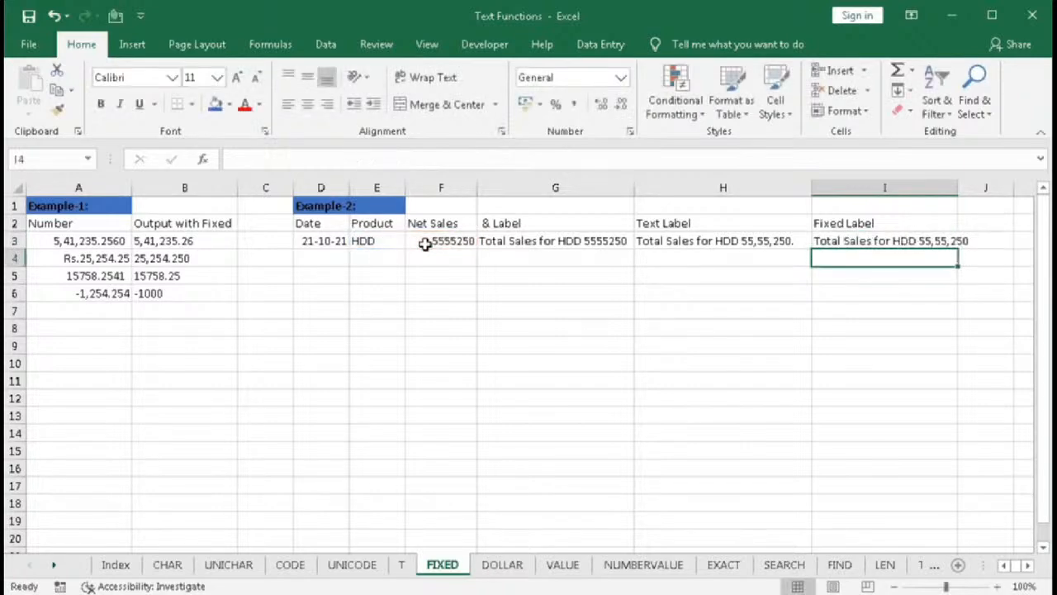
drag(958, 190, 976, 190)
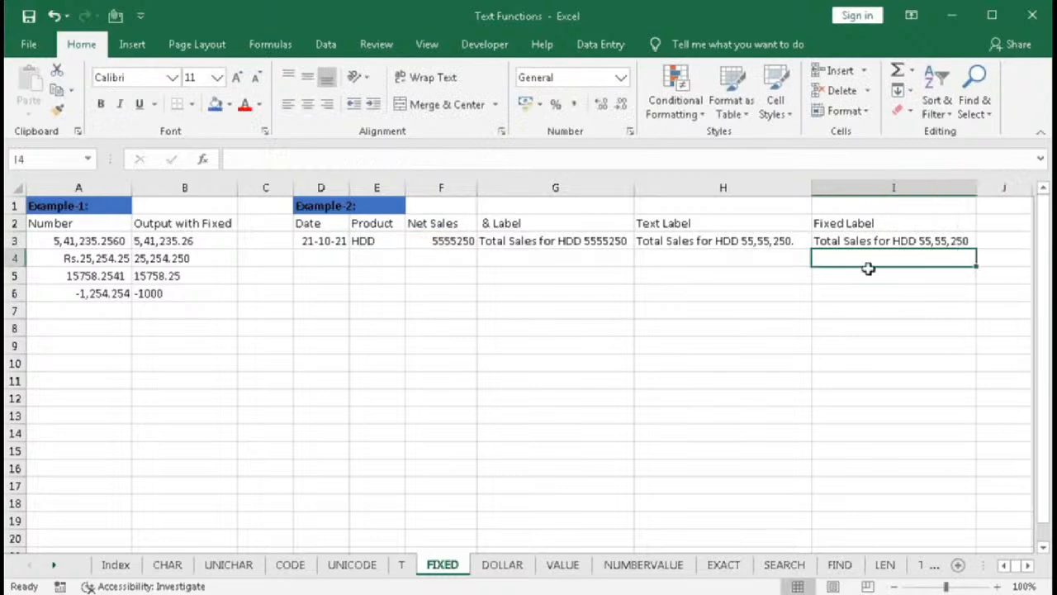
- Edit the I3 formula so FIXED uses 2 decimals: FIXED(F3,2,0)
double_click(958, 241)
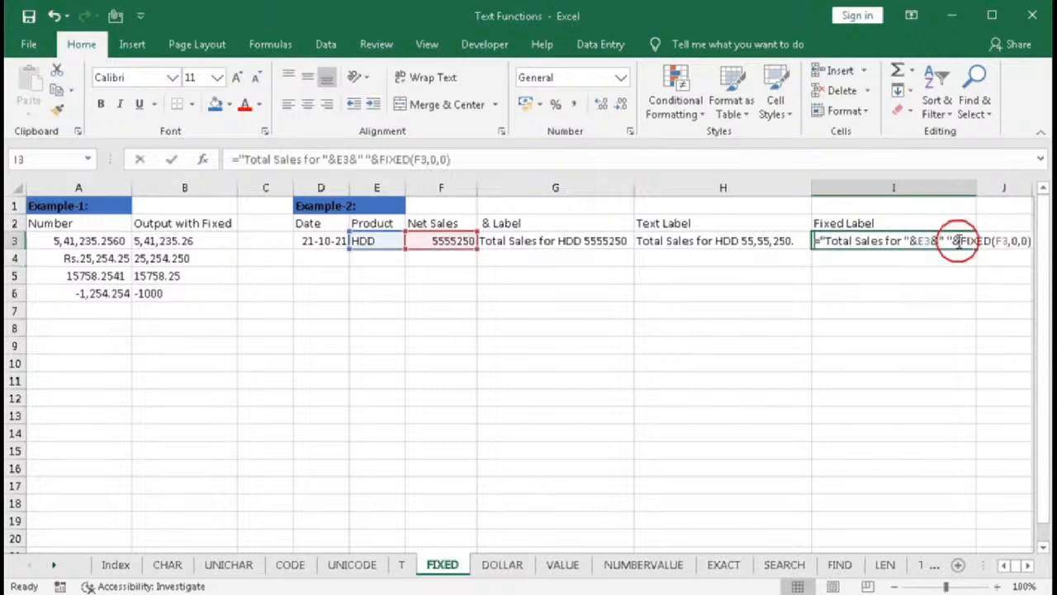
double_click(1016, 241)
text(2)
key(Return)
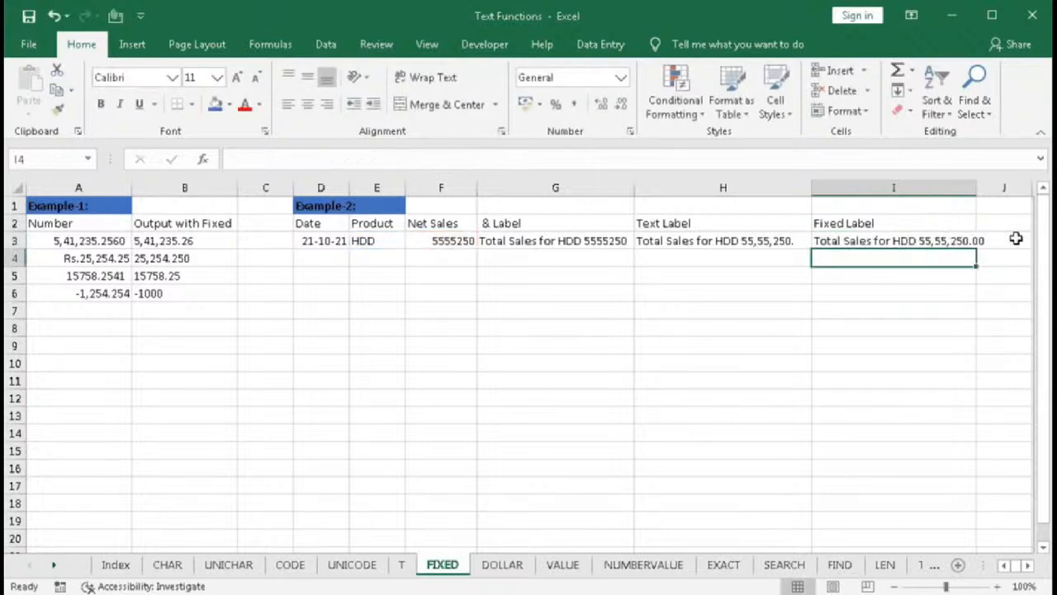
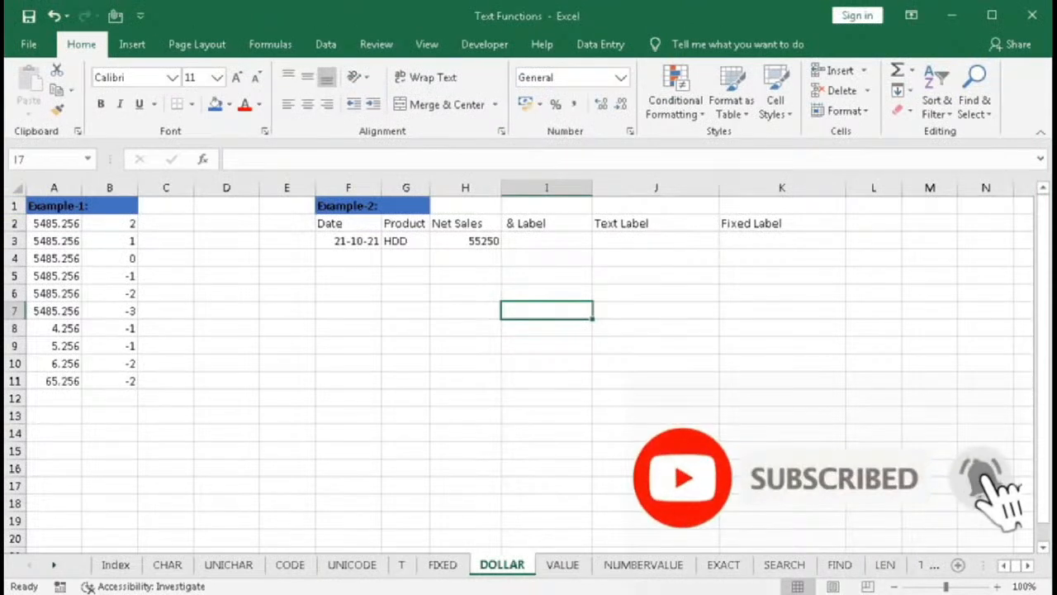
text(=dol)
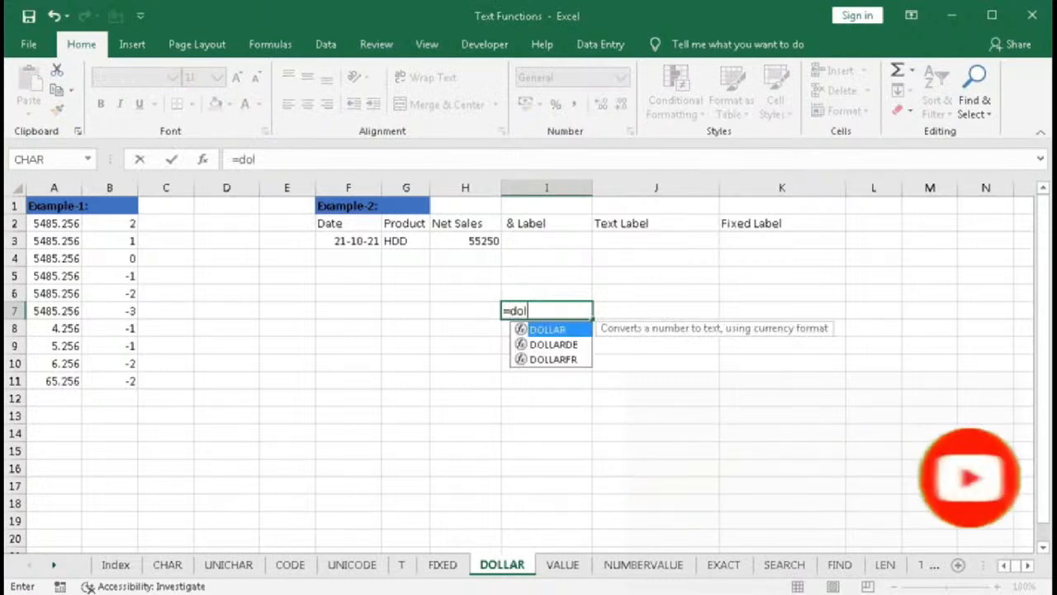
key(Tab)
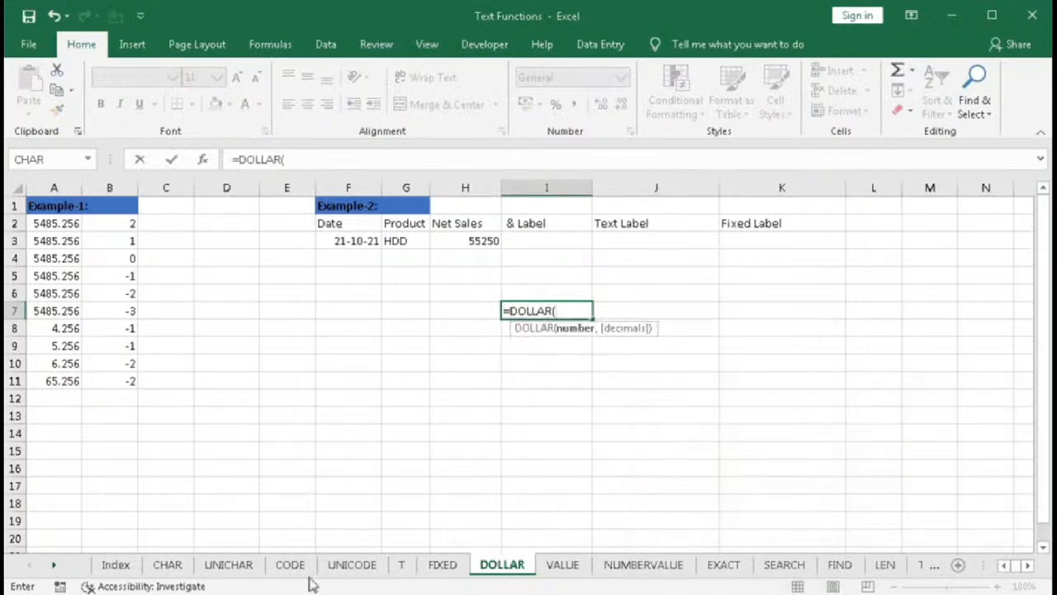
click(203, 159)
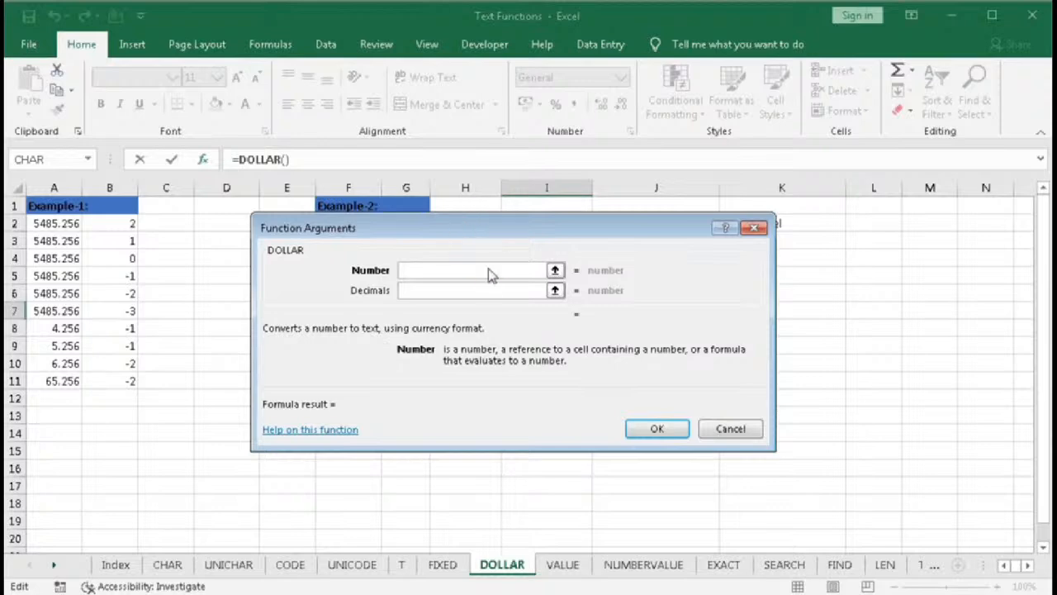
drag(486, 229, 488, 284)
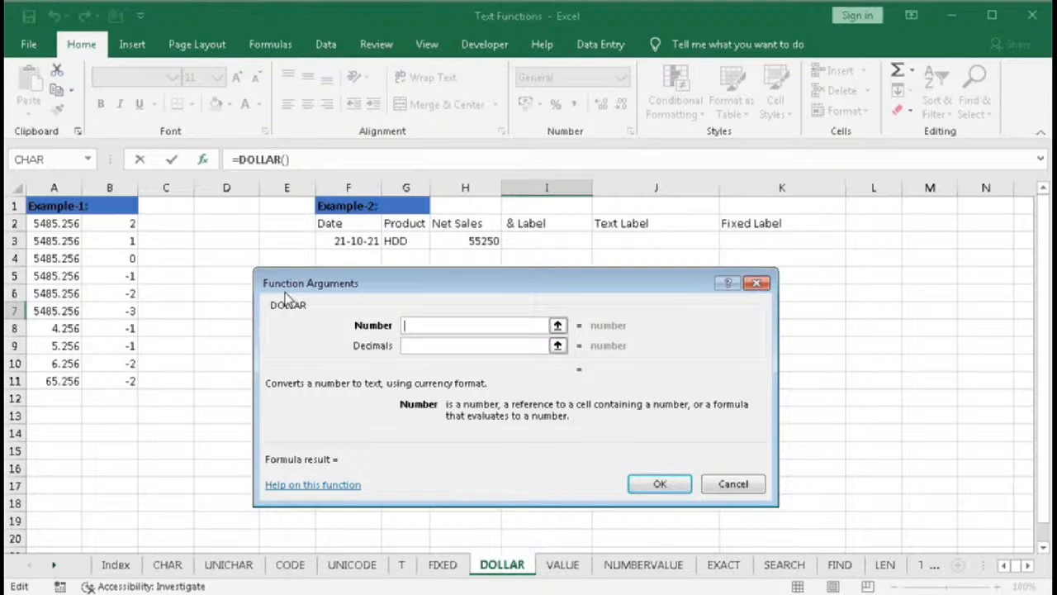
key(Escape)
- In C2, enter a DOLLAR formula converting A2 with the decimals in B2: =DOLLAR(A2,B2)
click(171, 223)
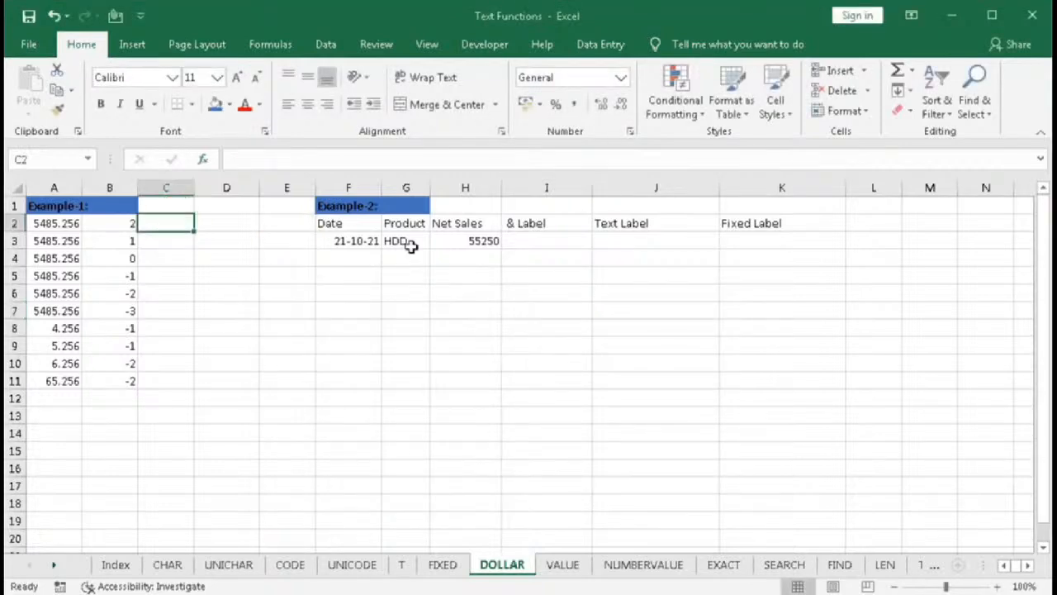
text(=do)
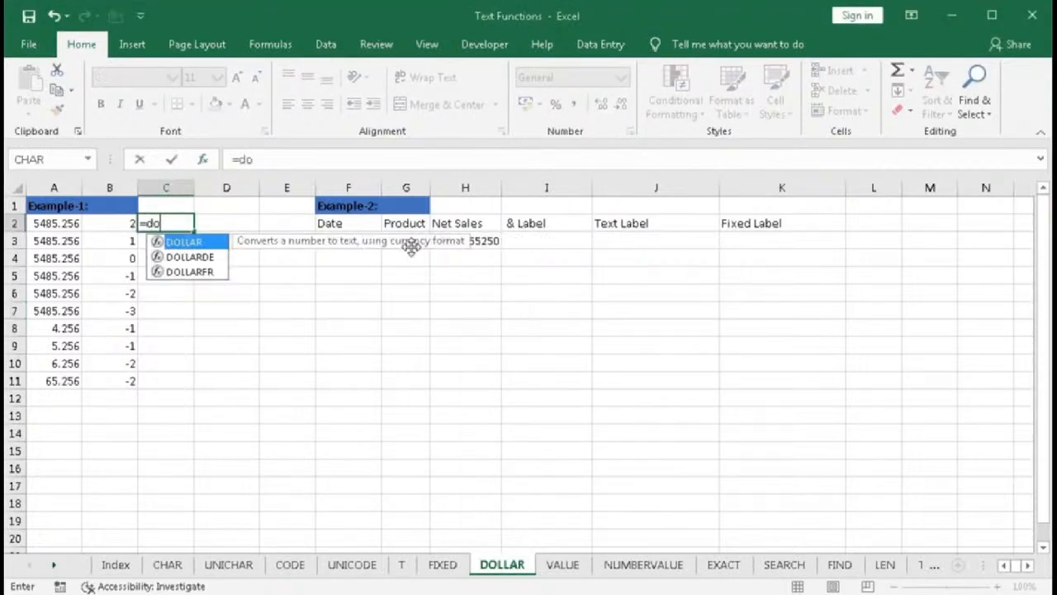
key(Tab)
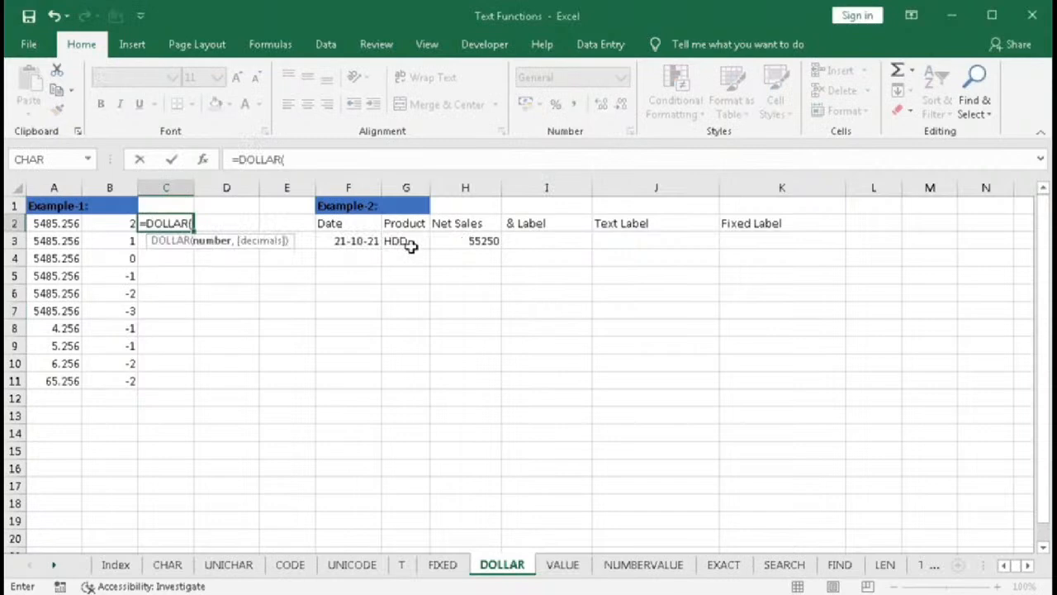
click(51, 229)
text(,)
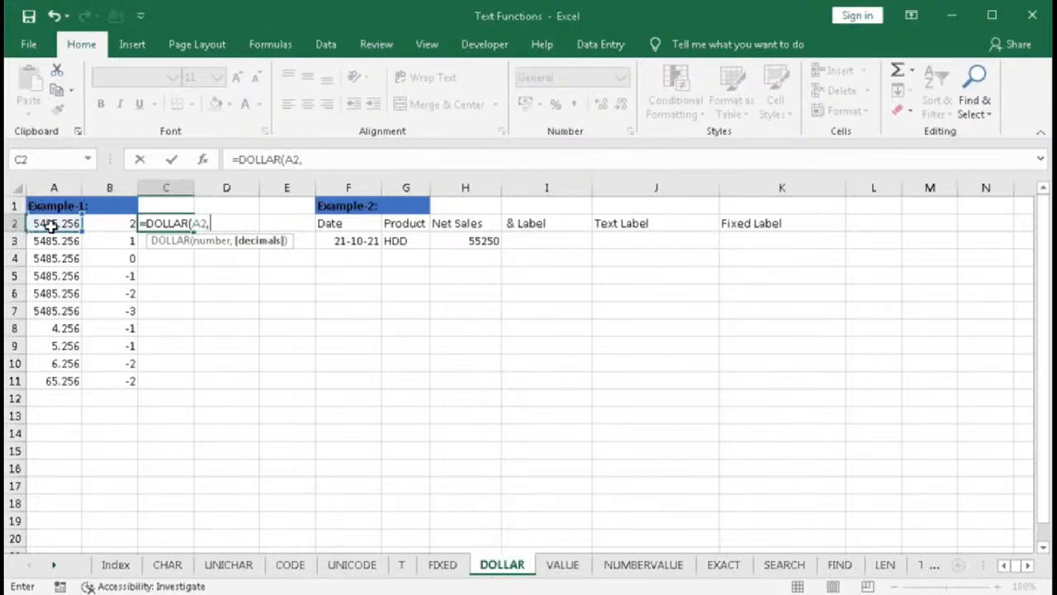
click(110, 224)
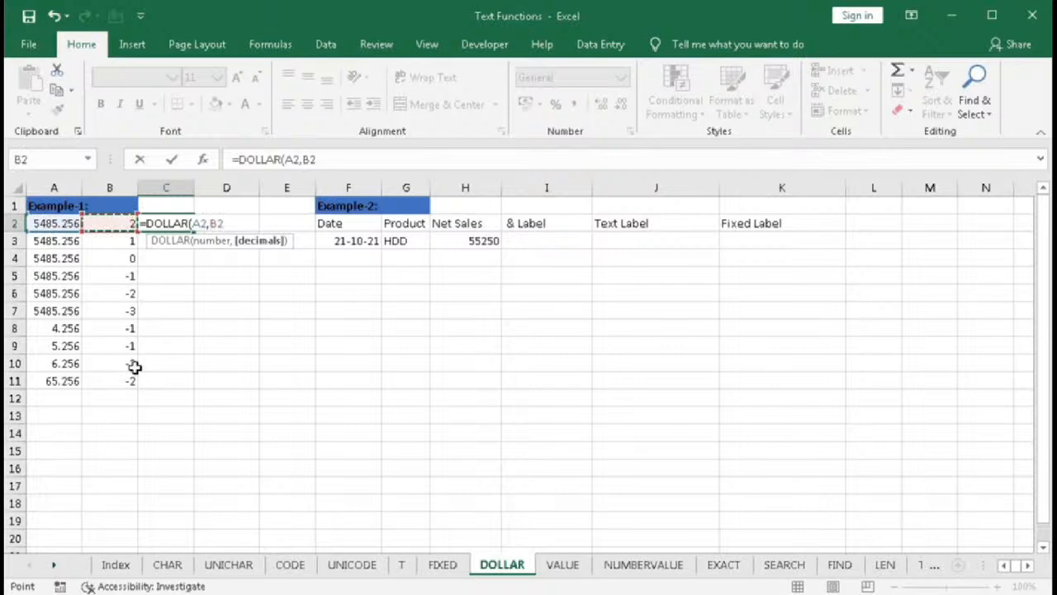
text())
key(Return)
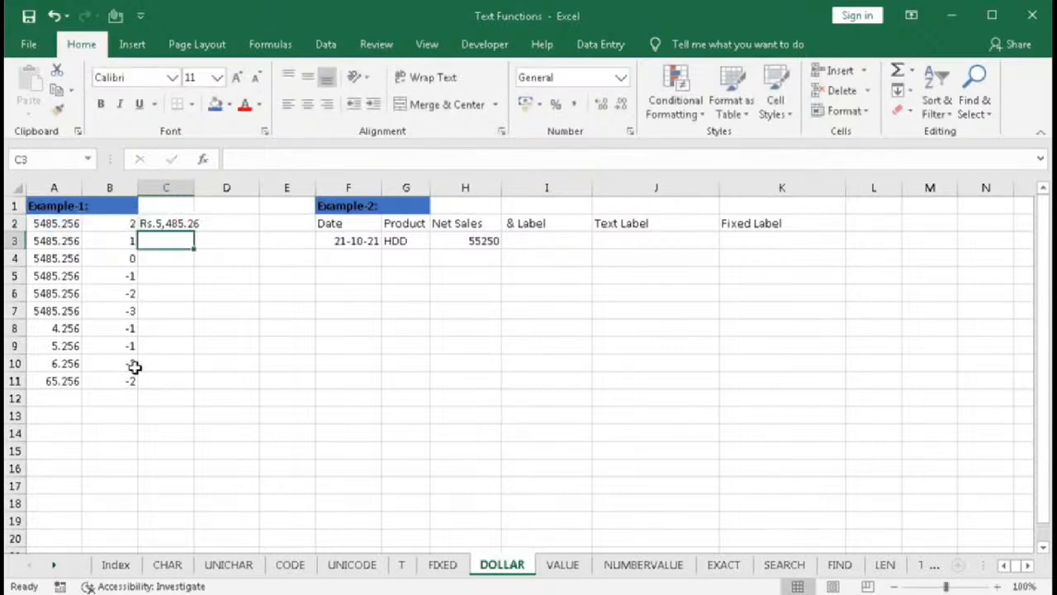
- Widen column C and inspect the C2 formula and the A2 source value
drag(193, 192, 212, 200)
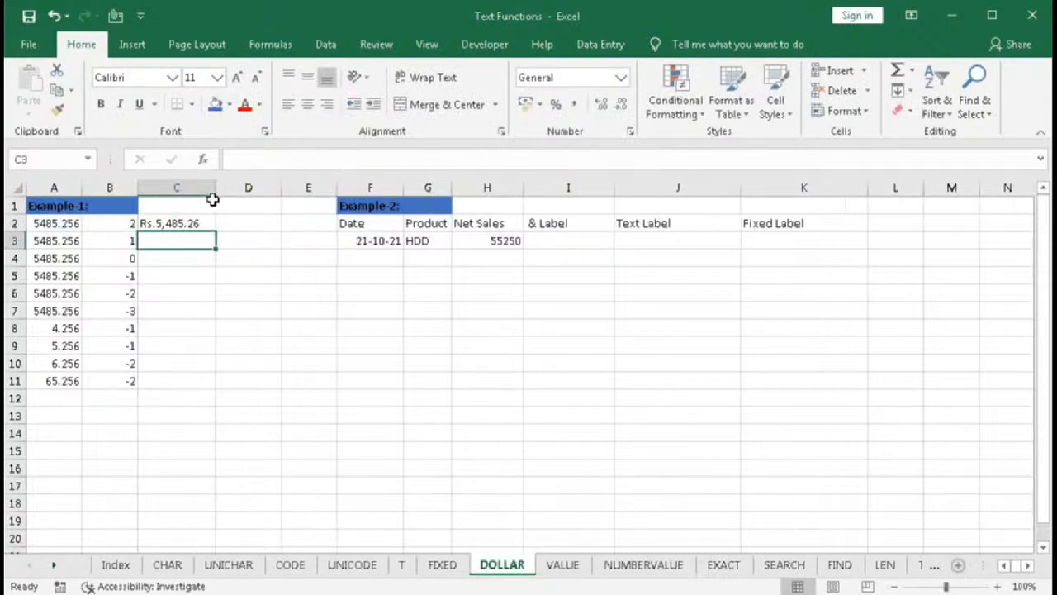
click(206, 221)
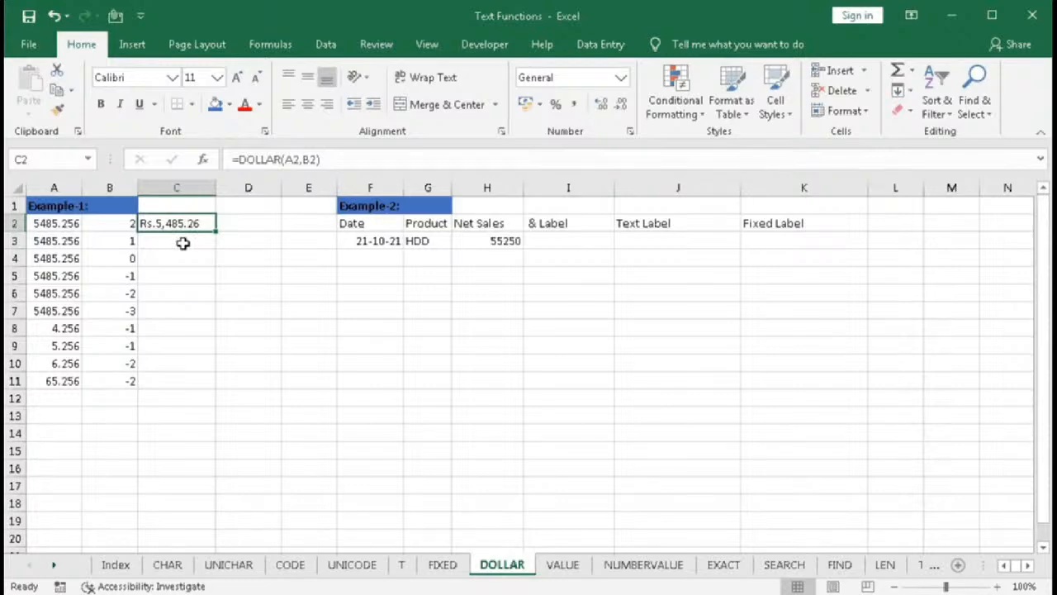
click(52, 225)
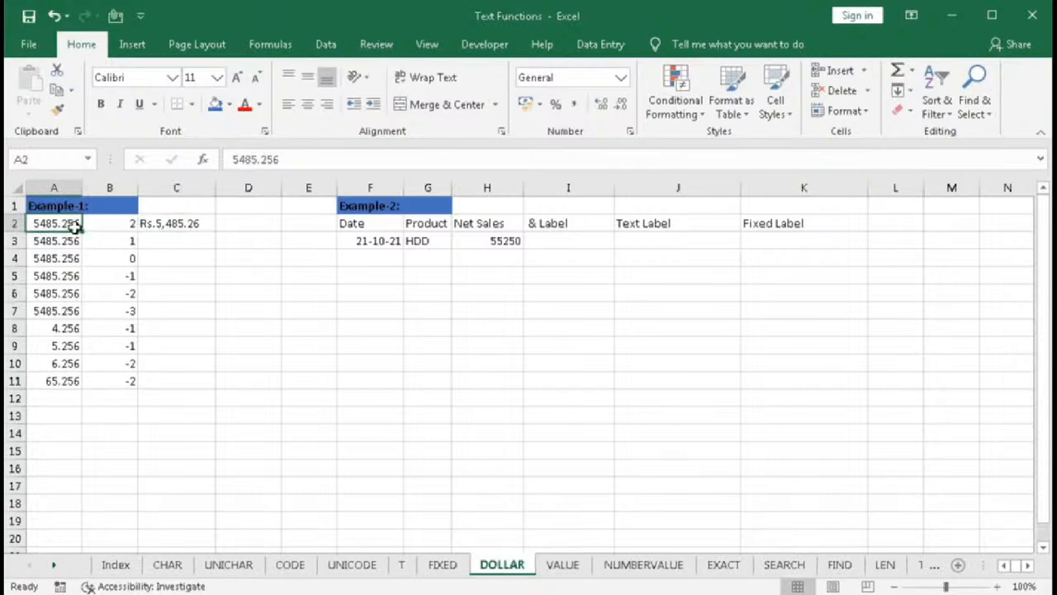
- In C3, enter =DOLLAR(A3,B3) using A3 as the number and B3 as the decimals
click(205, 244)
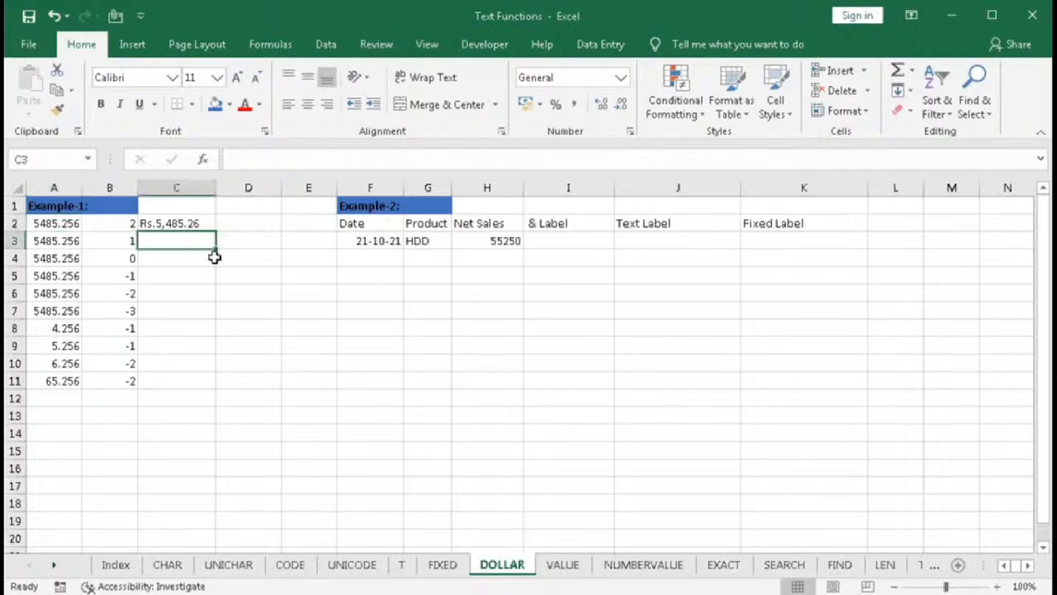
text(=do)
double_click(217, 261)
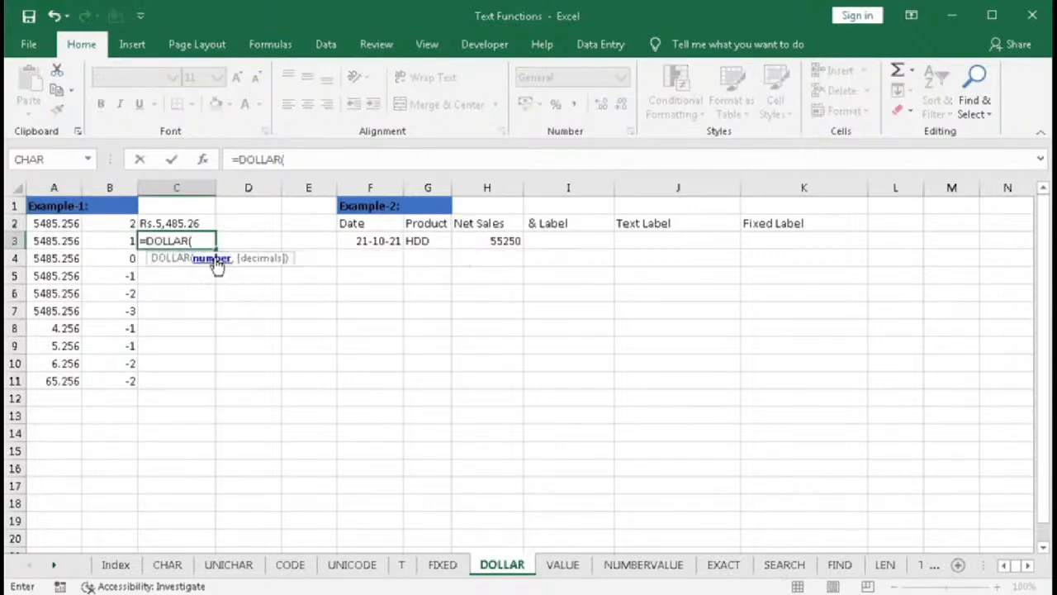
click(56, 241)
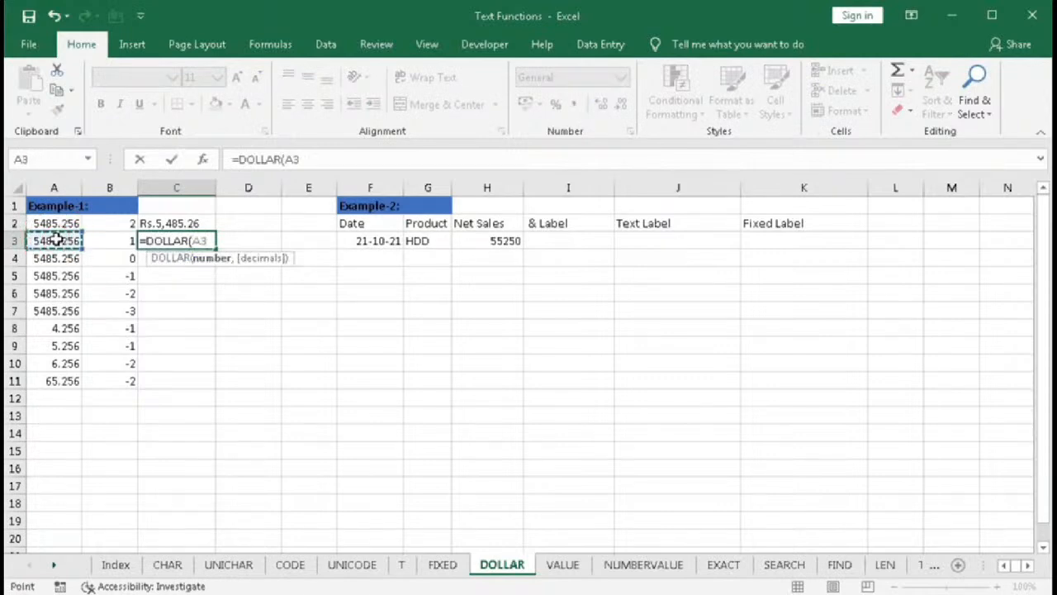
click(101, 238)
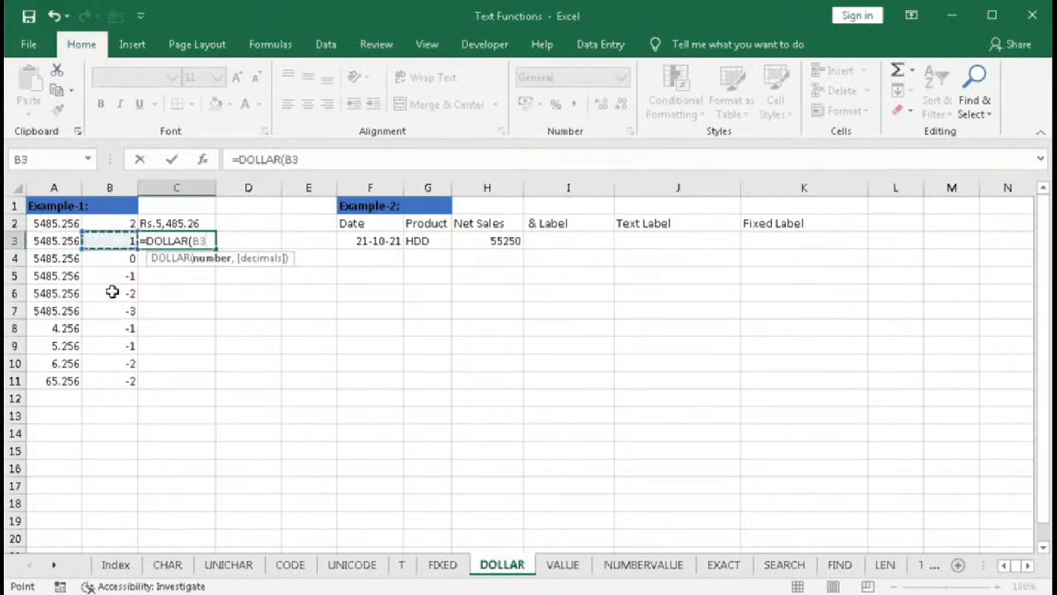
key(BackSpace)
key(BackSpace)
click(72, 240)
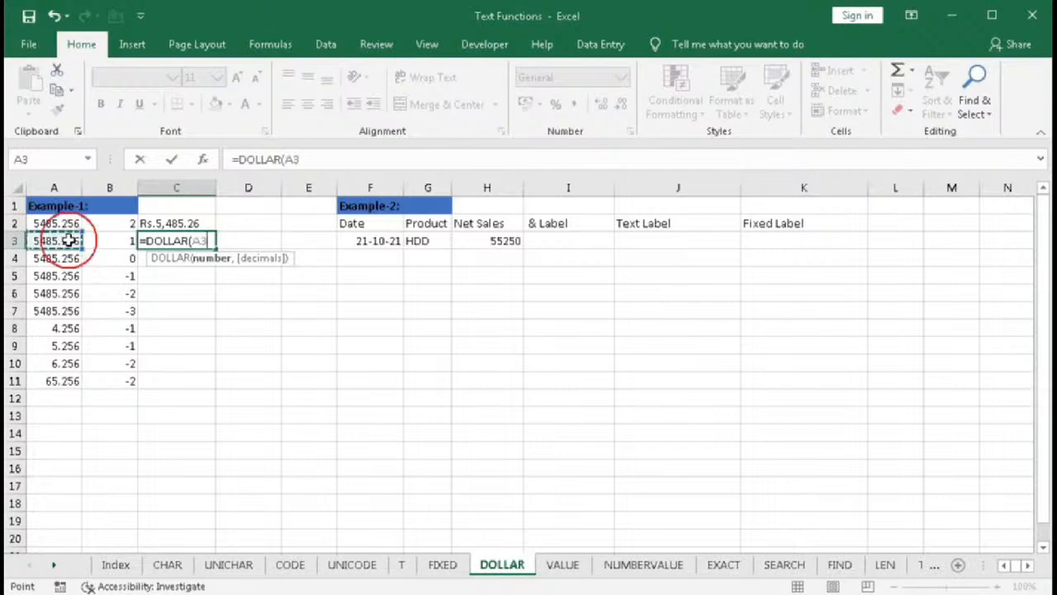
text(,)
click(111, 238)
text())
key(Return)
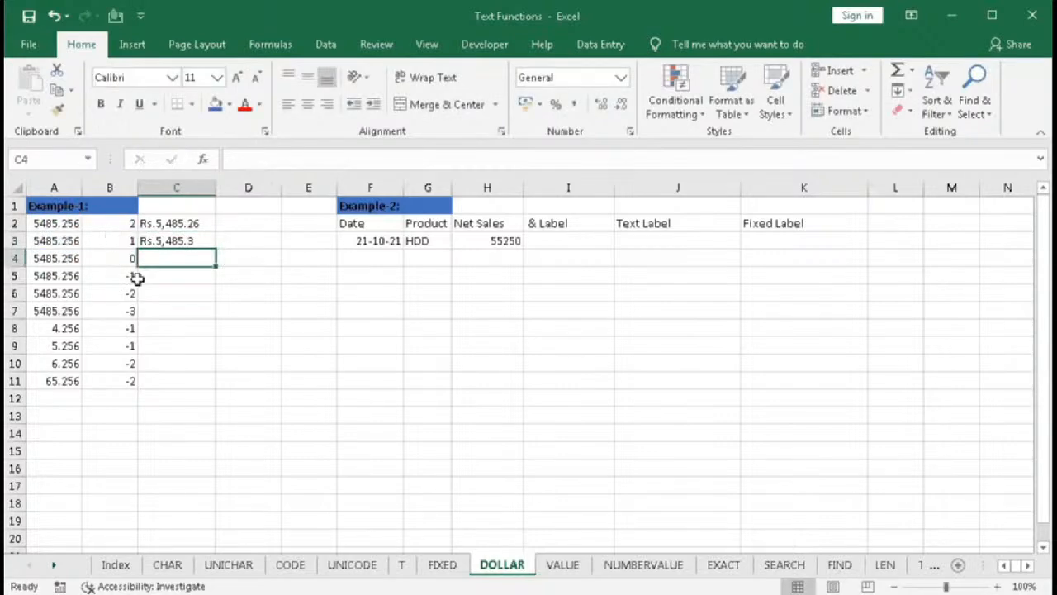
- Fill the C3 DOLLAR formula down through C11
click(202, 239)
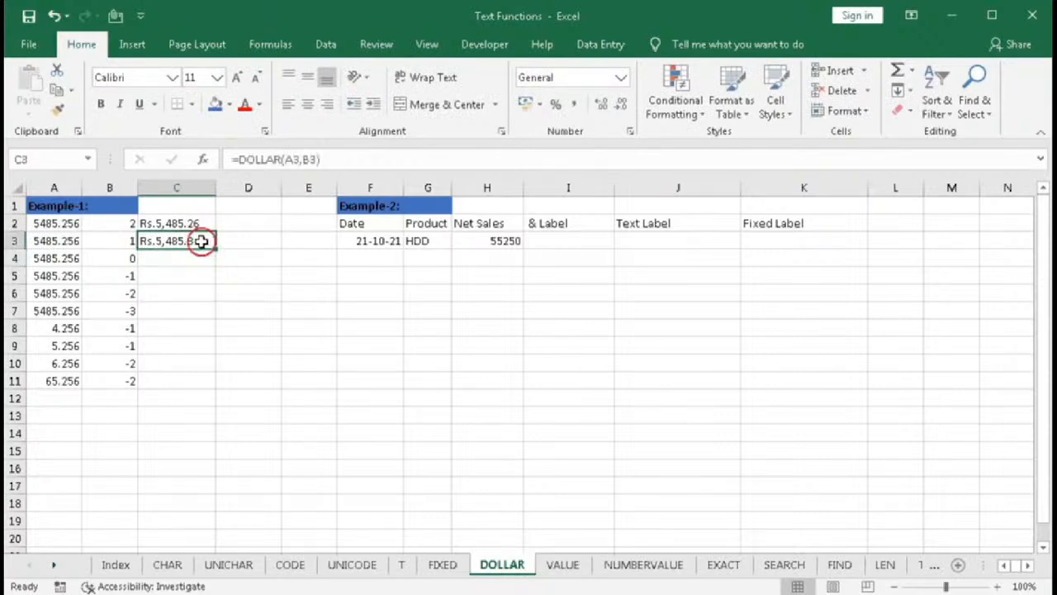
drag(215, 248, 219, 385)
key(Down)
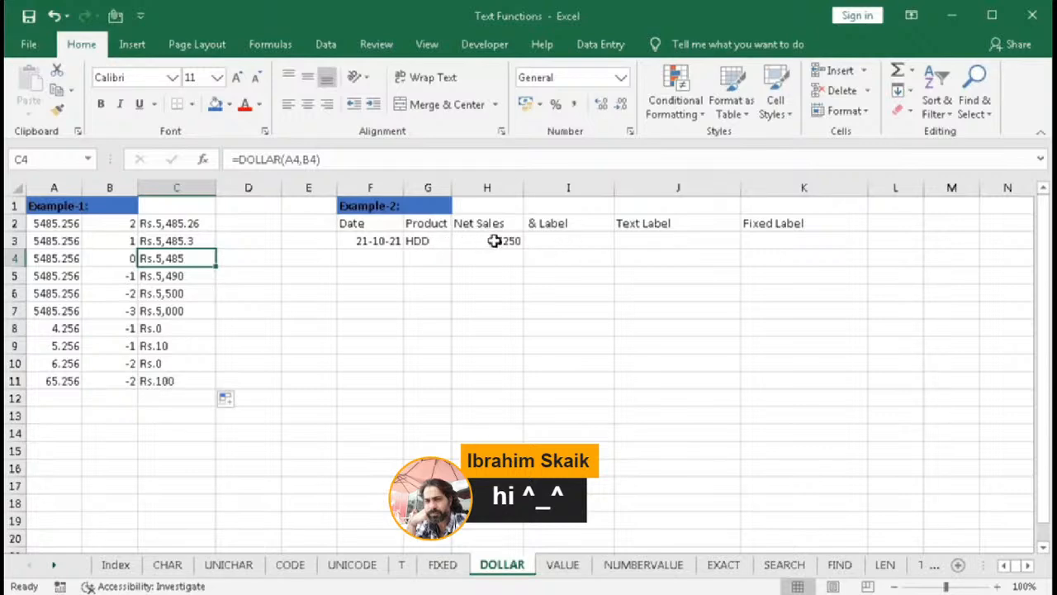
- In I3, join "Total Sales for ", the product in G3, a space and H3 with &, then autofit column I
click(555, 240)
text(=)
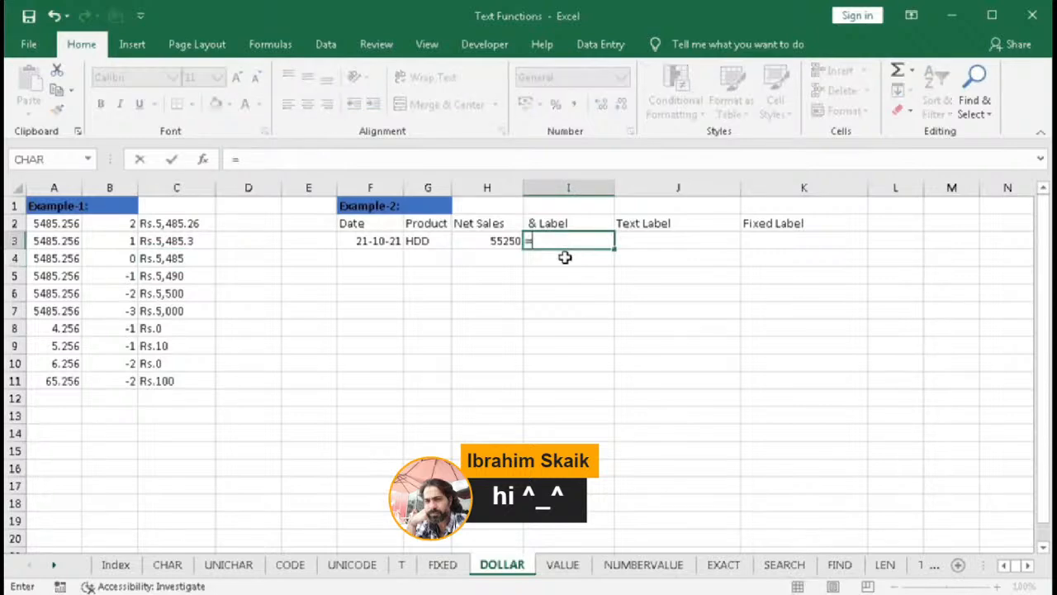
text("Total)
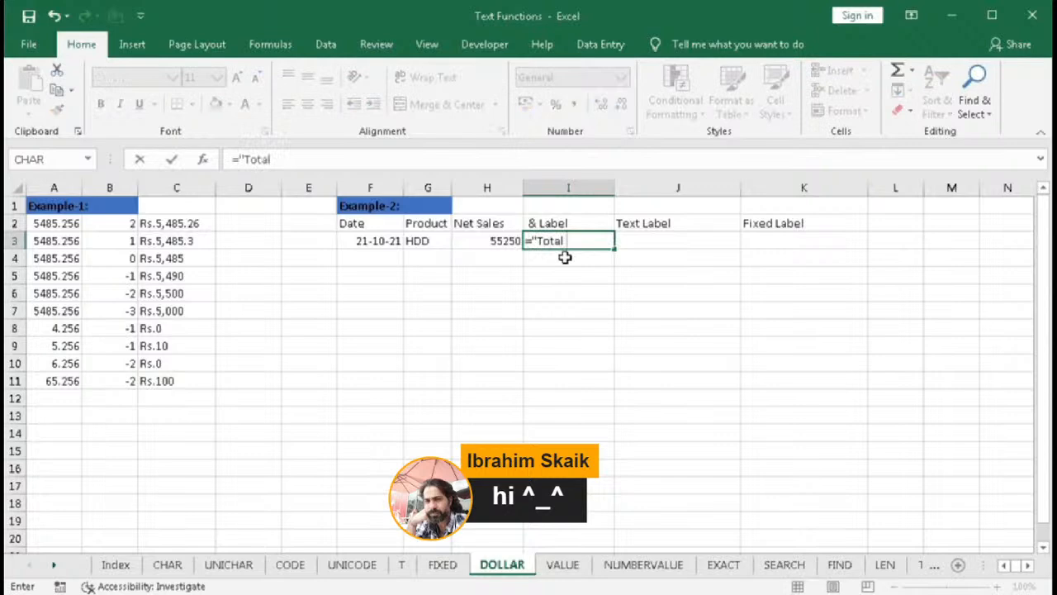
text( Sales for "&)
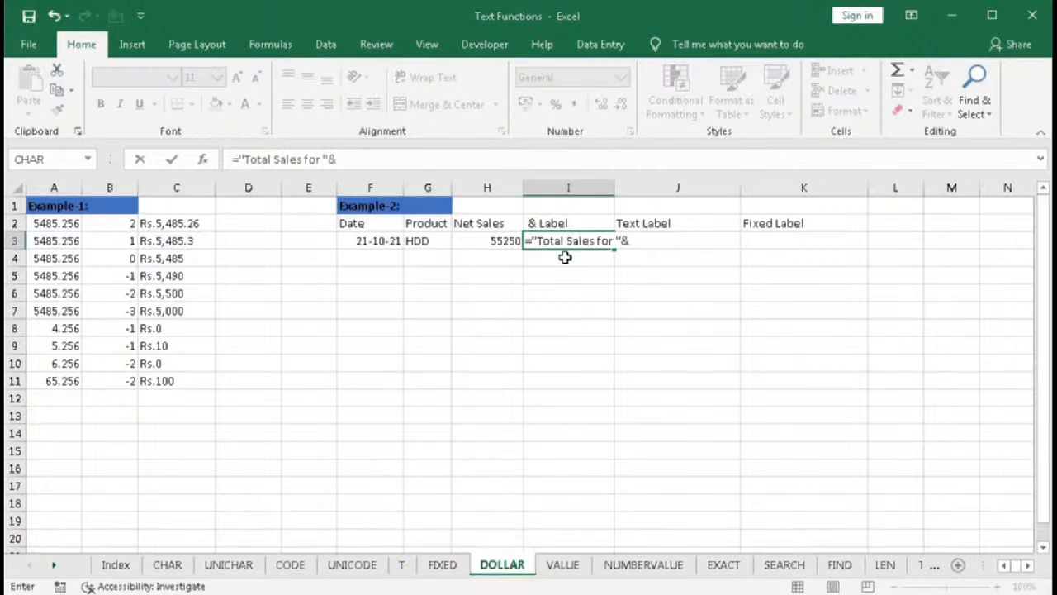
click(446, 239)
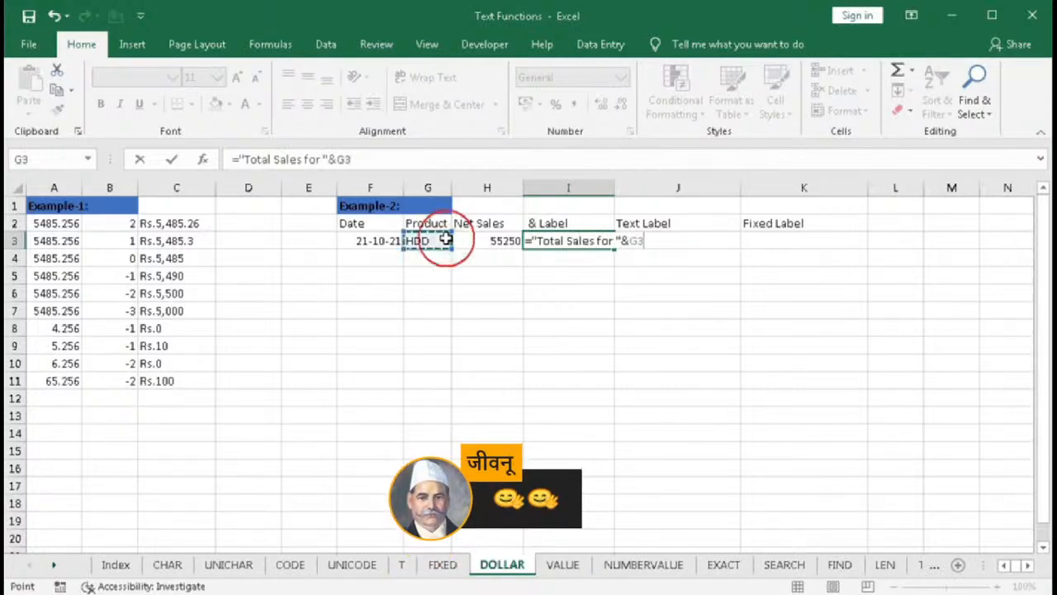
text(&)
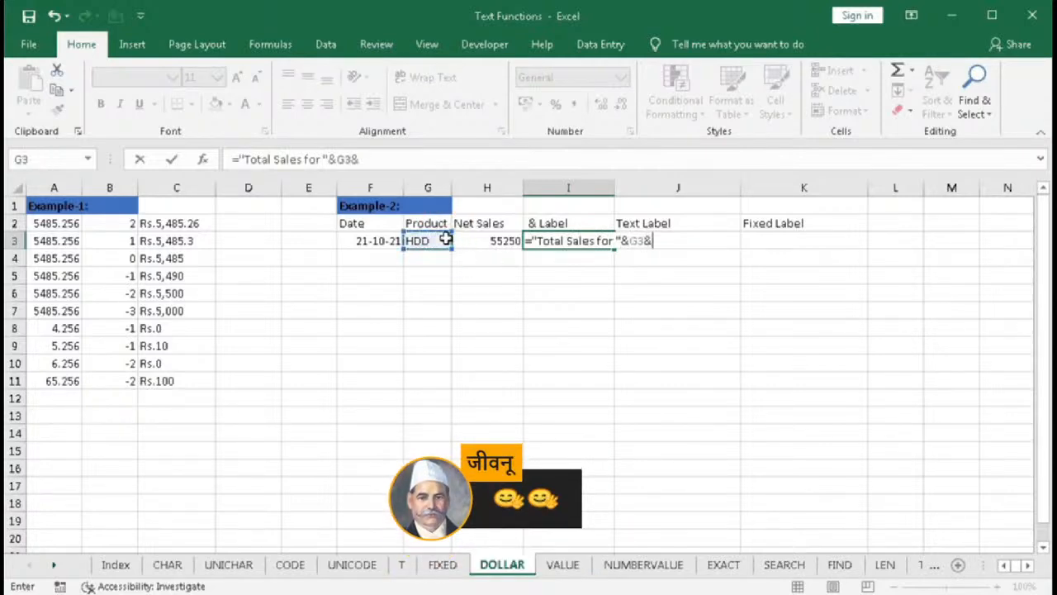
text(" "&)
click(471, 240)
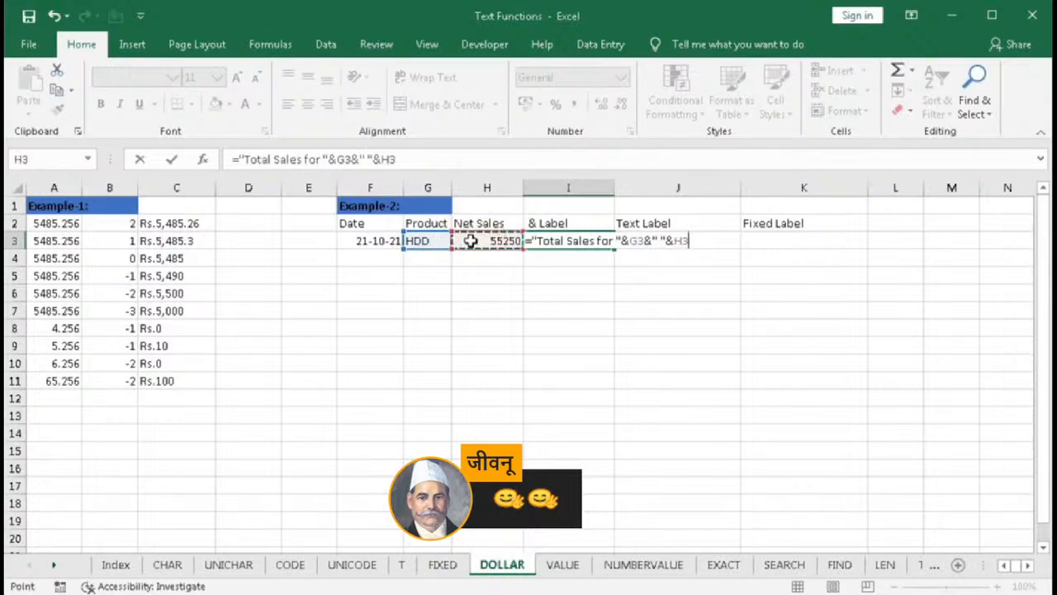
key(Return)
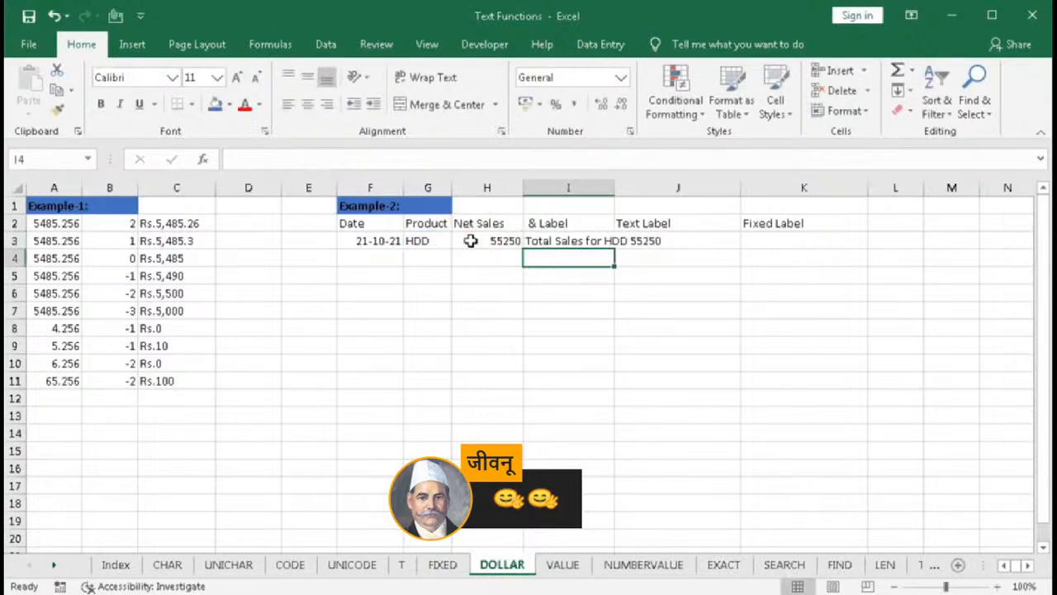
drag(614, 186, 614, 186)
double_click(614, 186)
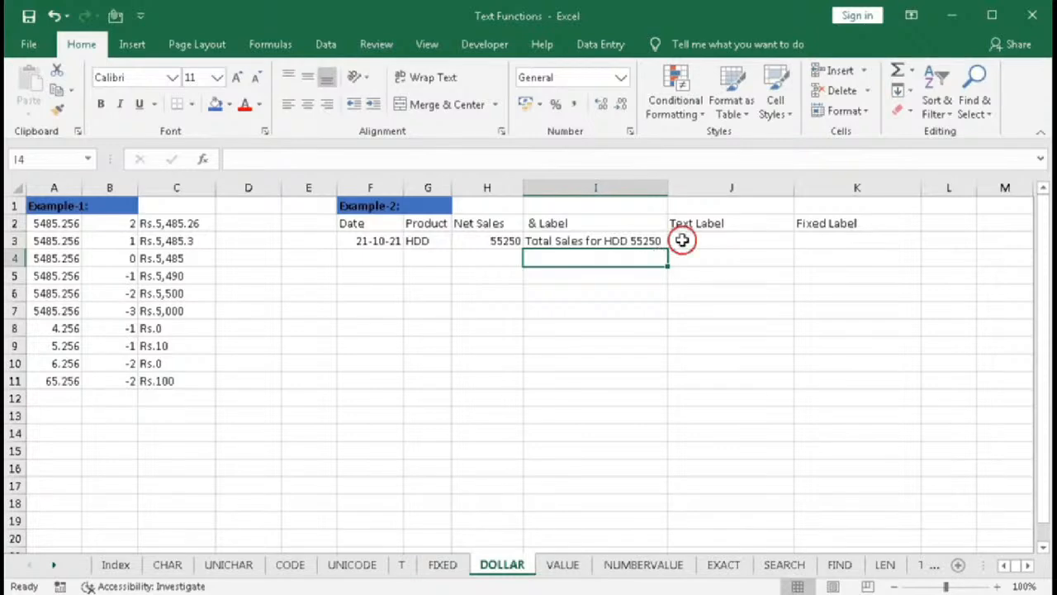
- In J3, start a formula joining "Total Sales for ", the product in G3 and a space with &
click(682, 240)
text(=)
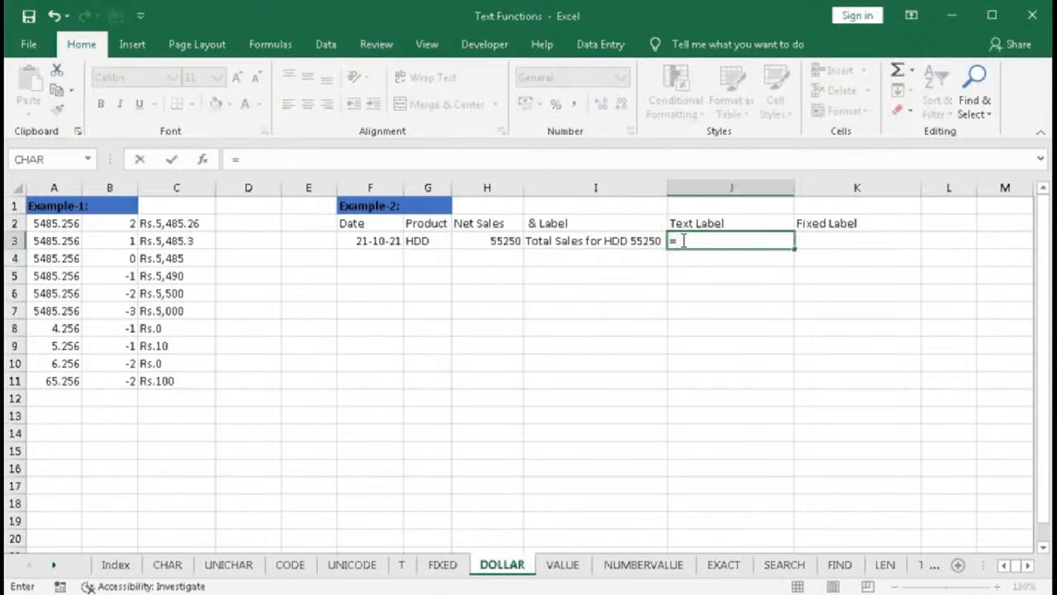
text(text)
key(Tab)
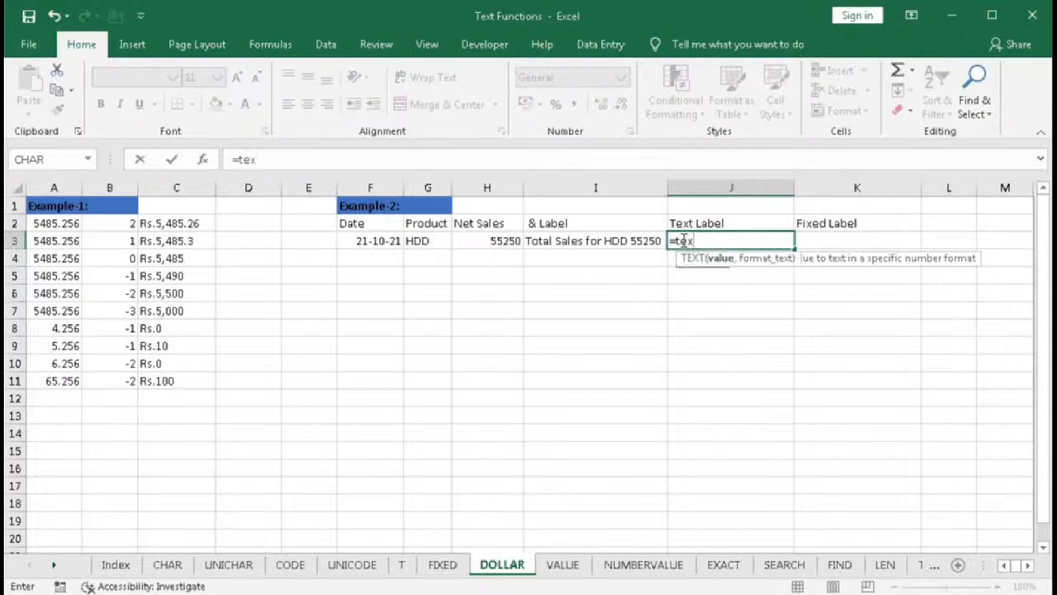
key(BackSpace)
key(BackSpace)
key(BackSpace)
key(BackSpace)
key(BackSpace)
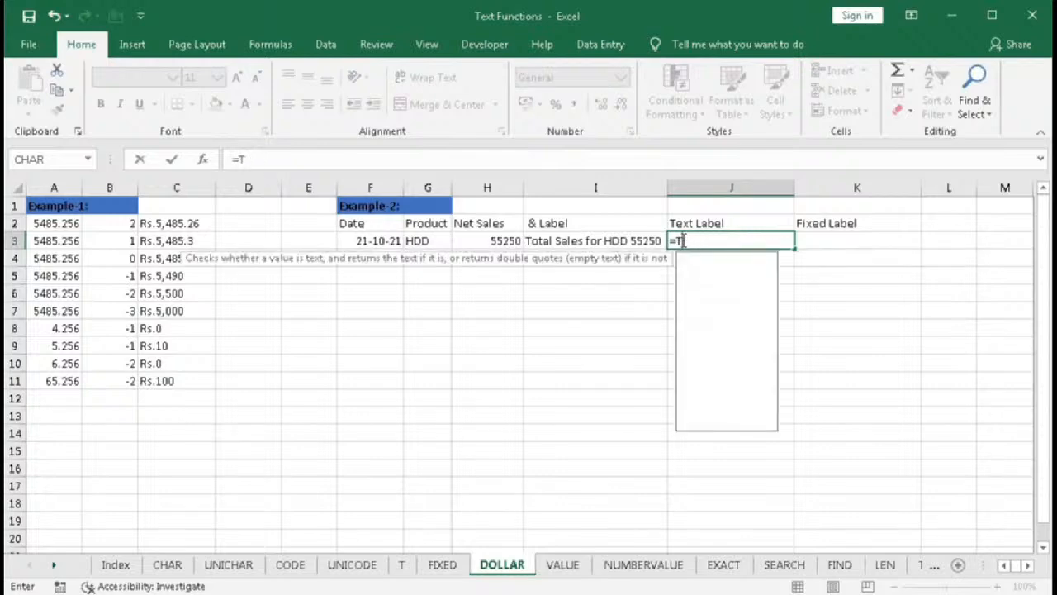
text("T)
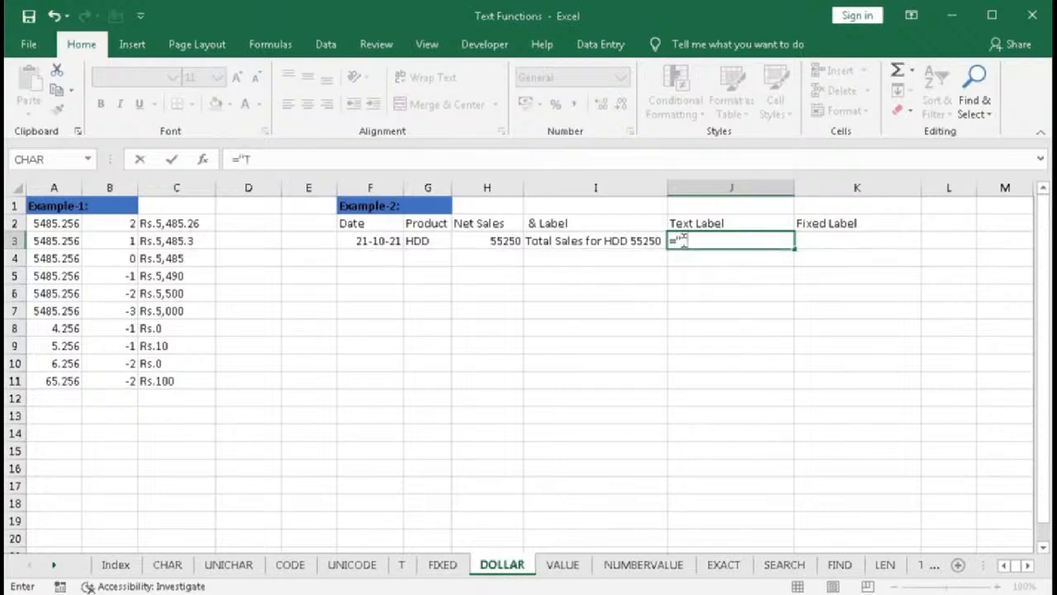
text(otal Sales)
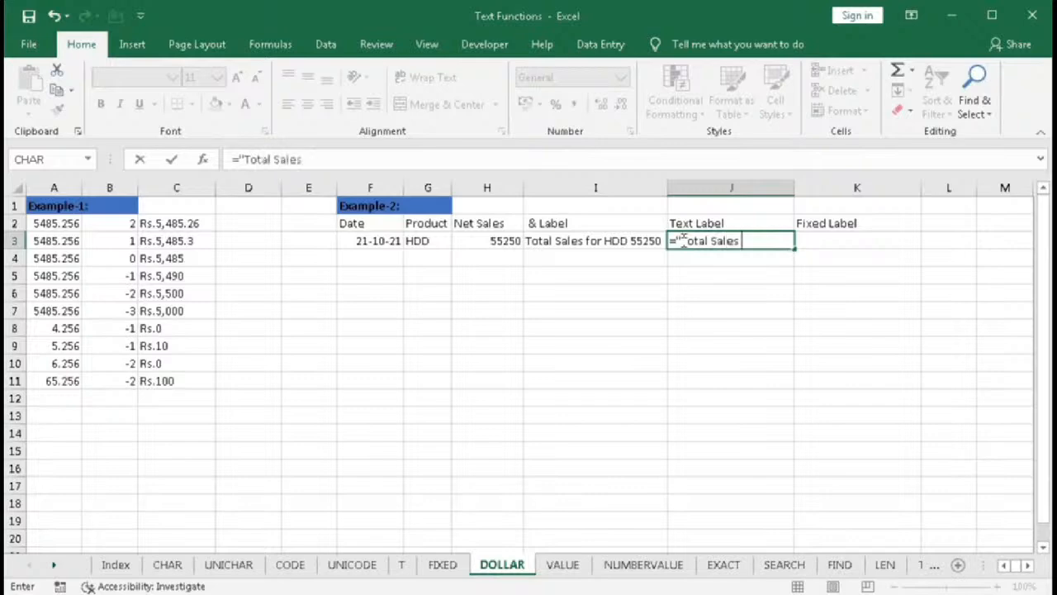
text( for "&)
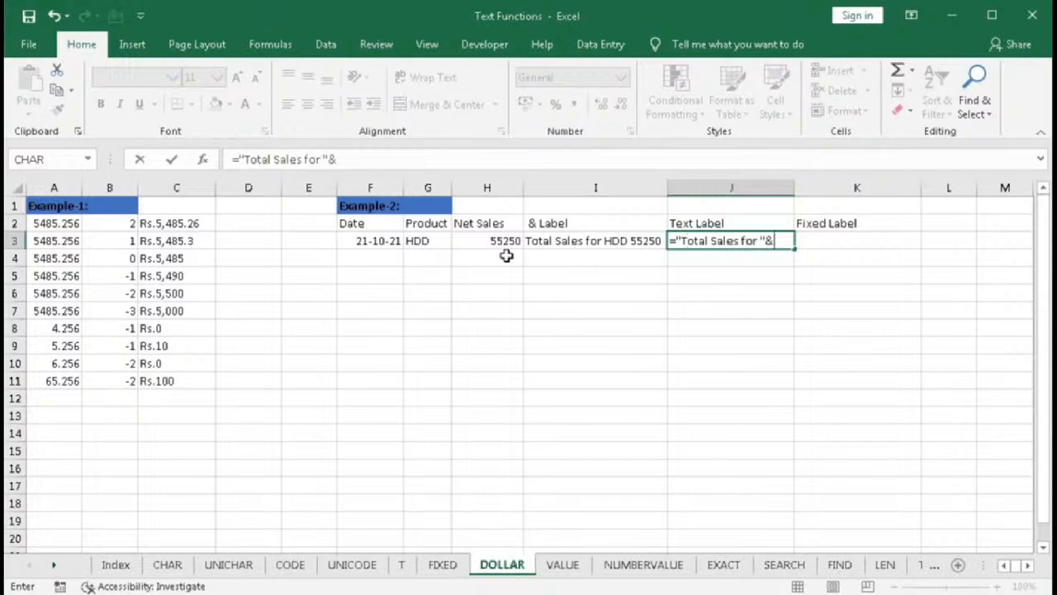
click(436, 240)
text(&)
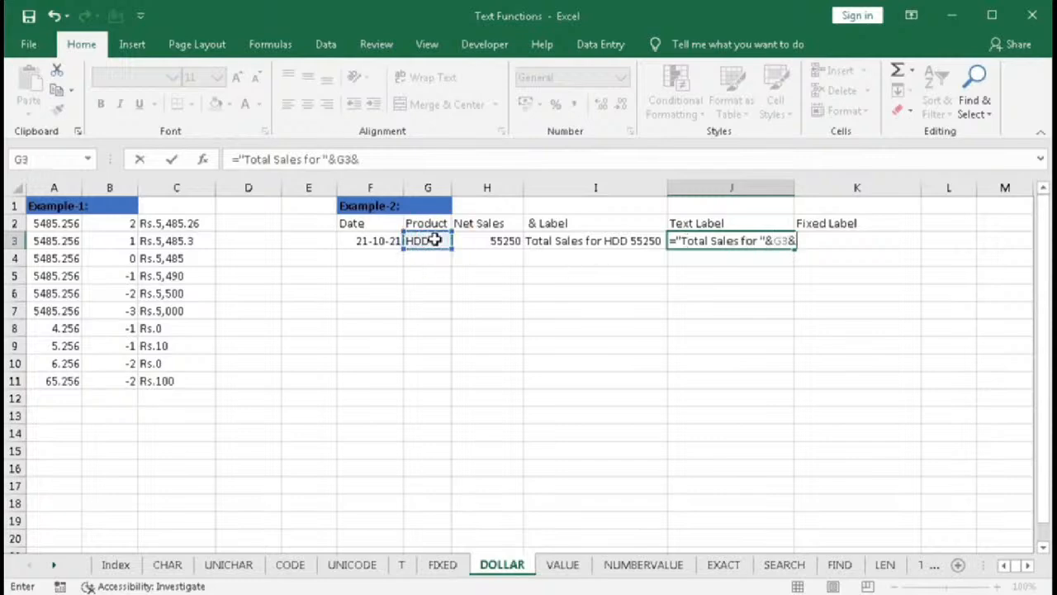
text(" "&)
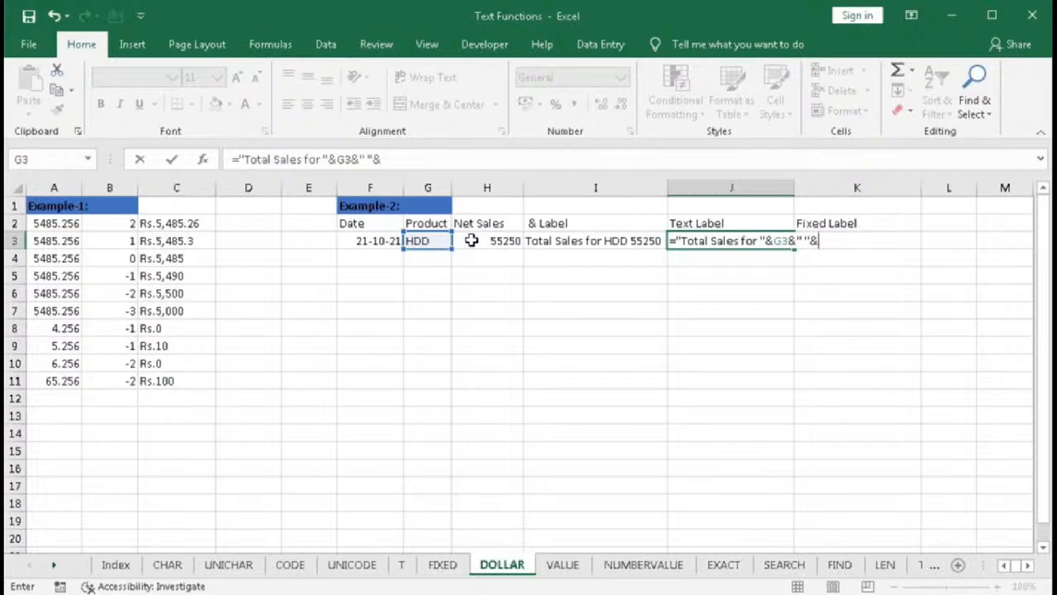
- Append TEXT(H3,"Rs.##,###") to the J3 formula, enter it, and autofit column J
text(tex)
key(Tab)
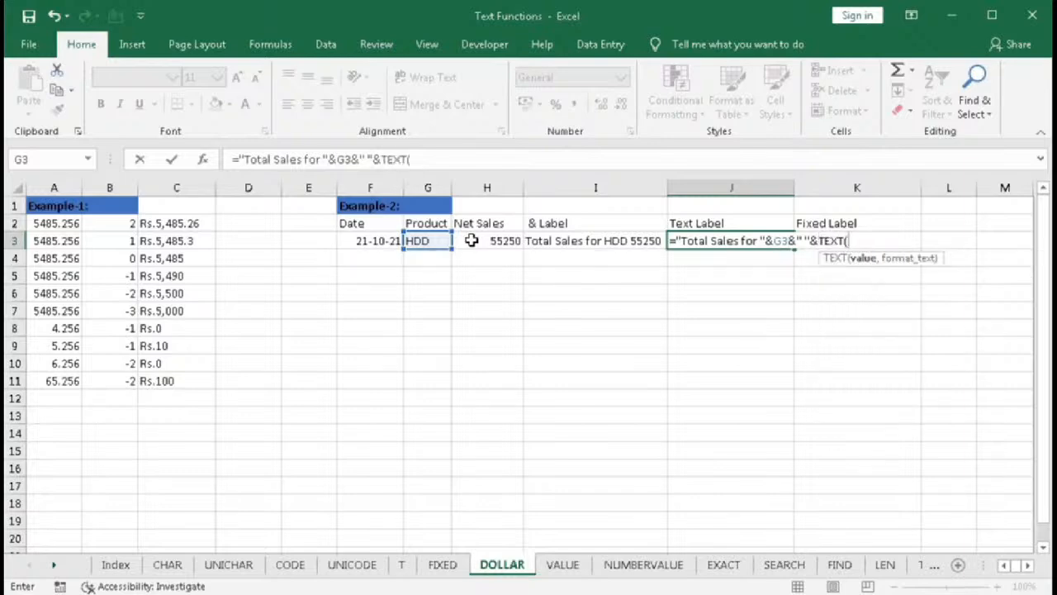
click(471, 241)
text(,)
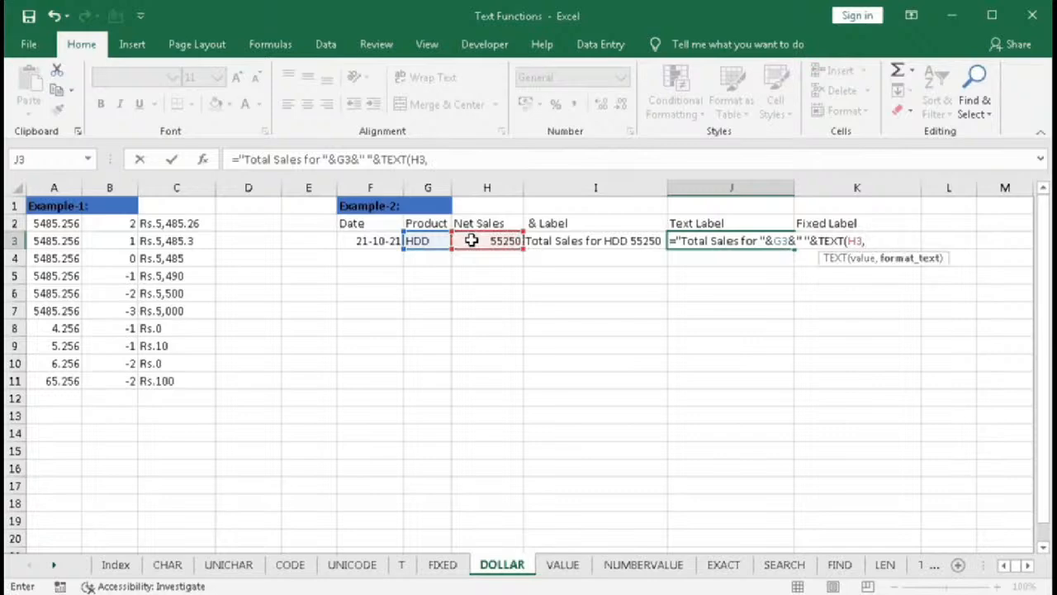
text("Rs.##,###)
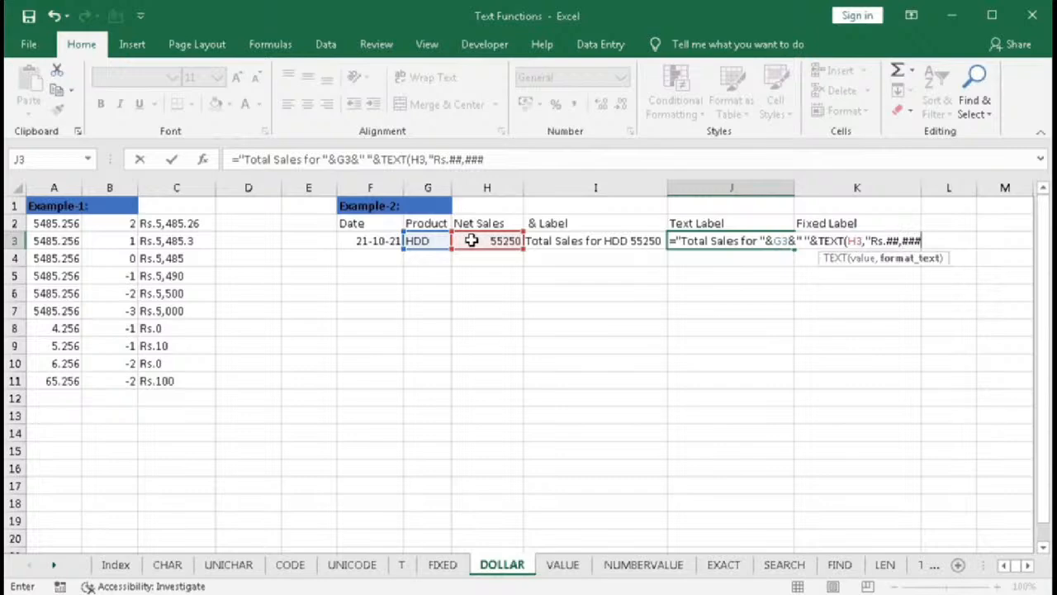
text(.00)
key(BackSpace)
key(BackSpace)
key(BackSpace)
text("))
key(Return)
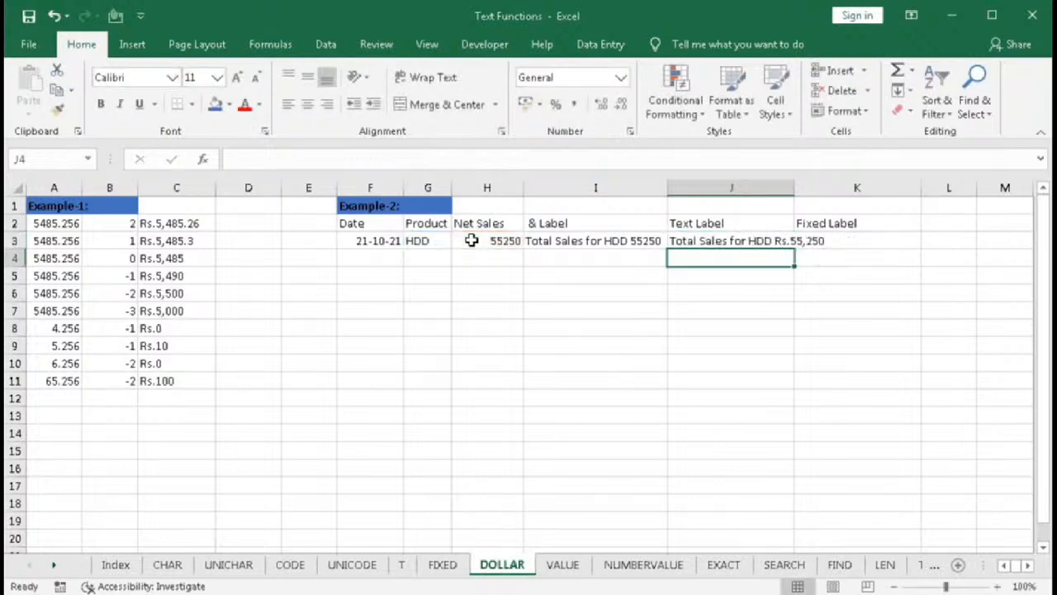
double_click(795, 188)
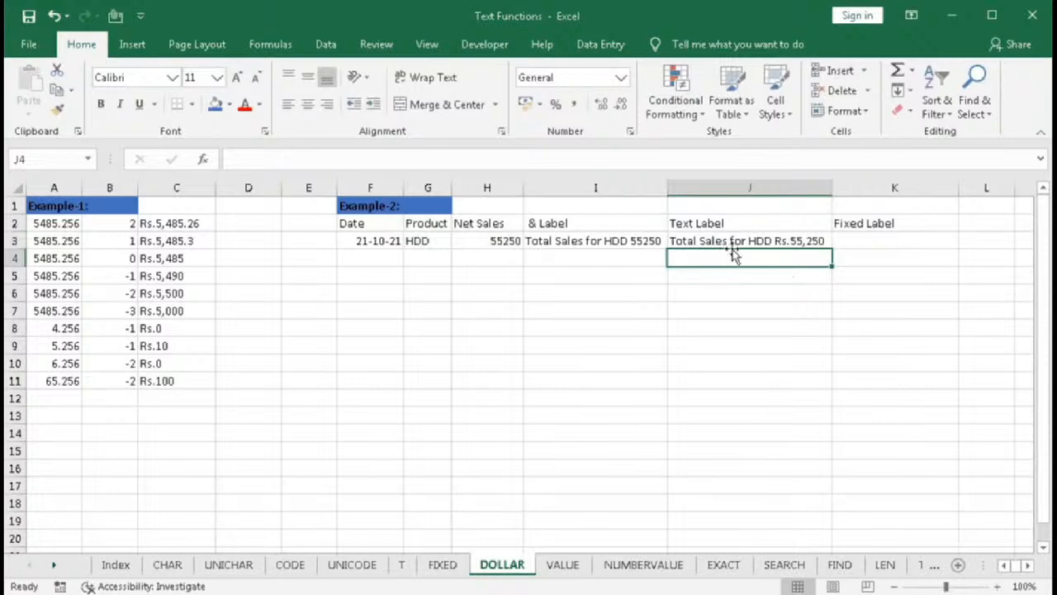
- Change the TEXT format in J3 to "Rs.##,###.00" and autofit column J again
double_click(818, 241)
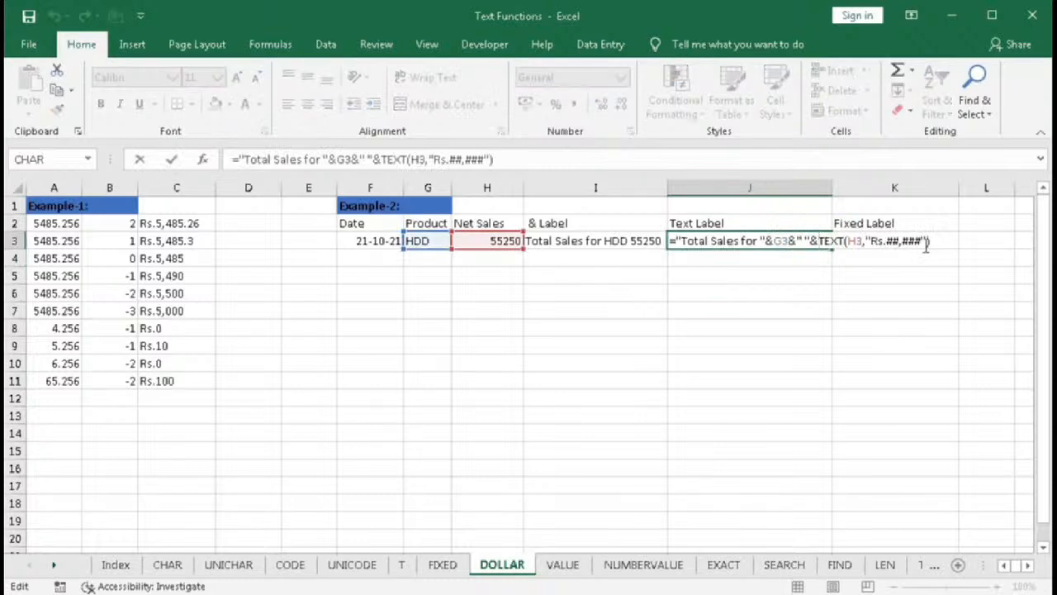
click(926, 242)
text(.00)
key(Return)
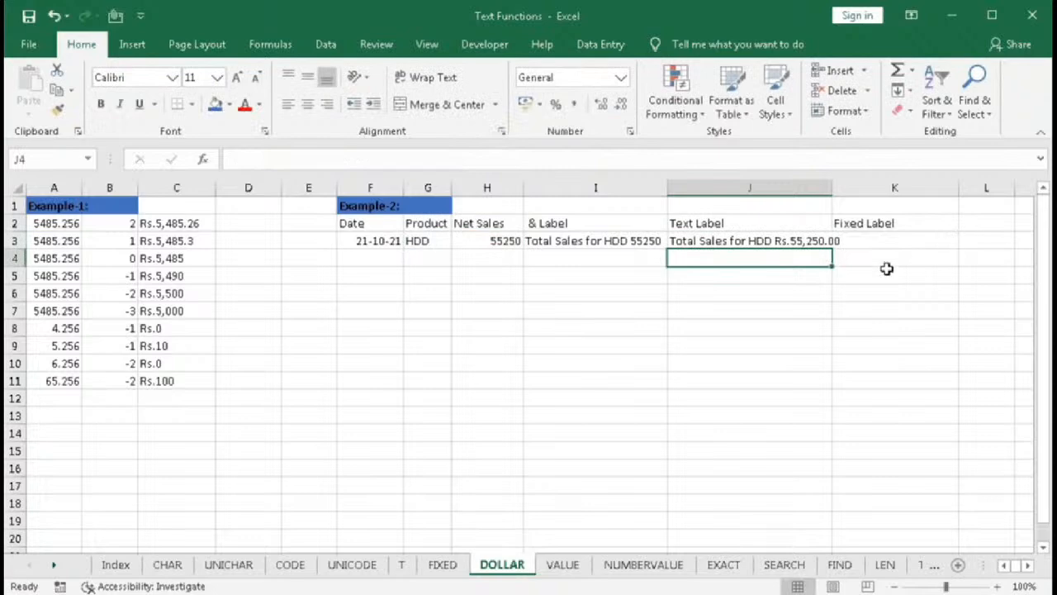
double_click(833, 189)
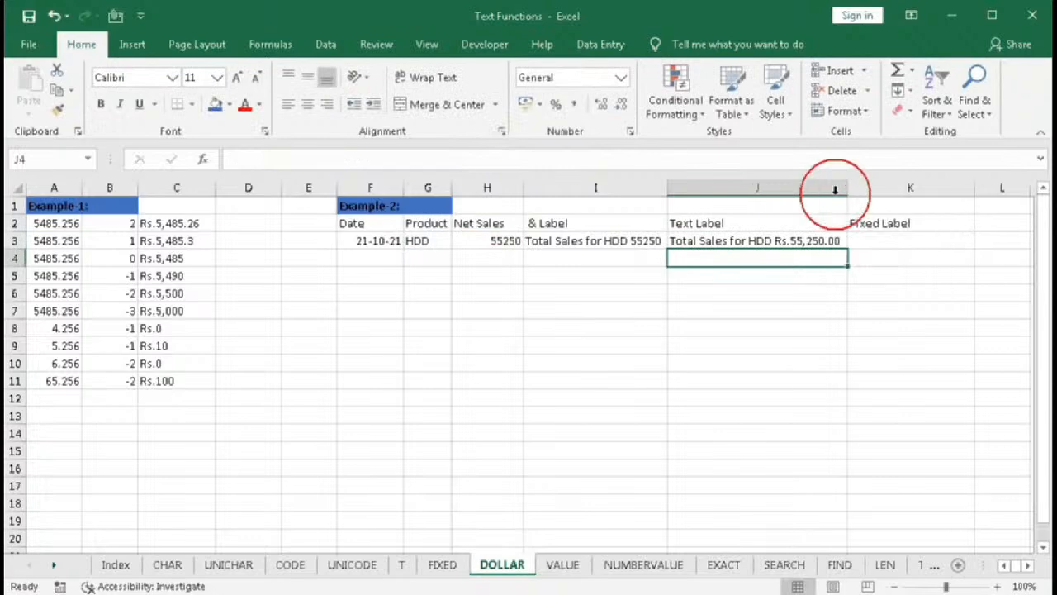
- In K3, start a formula joining "Total Sales for ", the product in G3 and a space with &
click(895, 242)
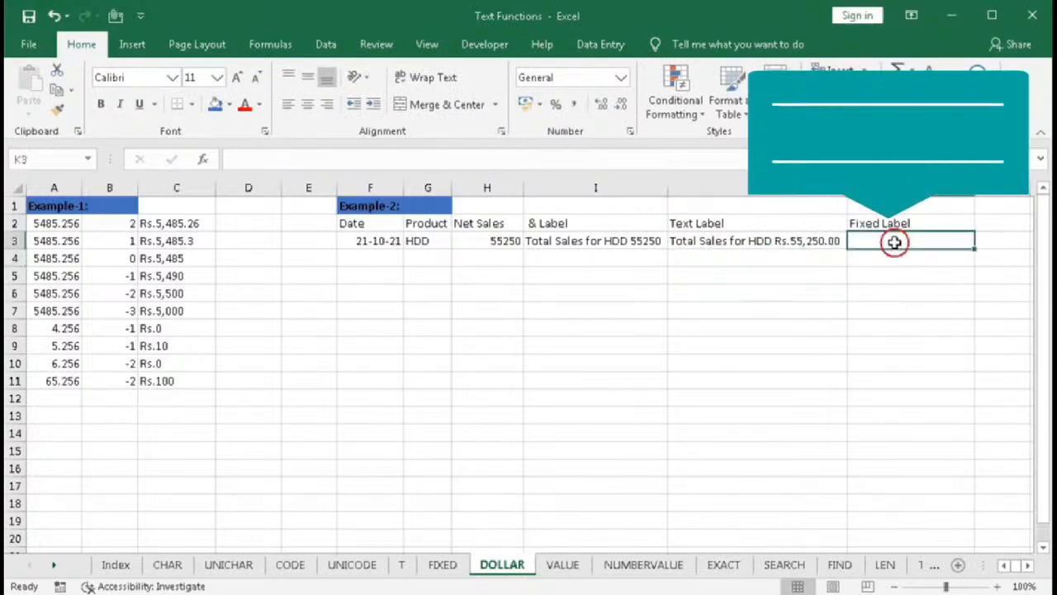
text(=)
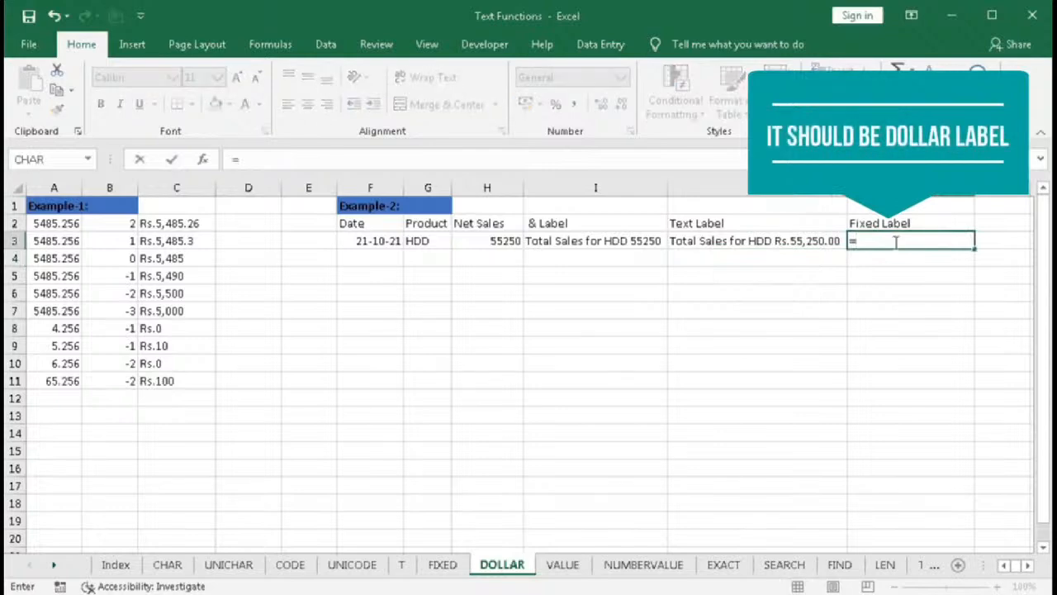
text("Total Sales for "&)
click(433, 238)
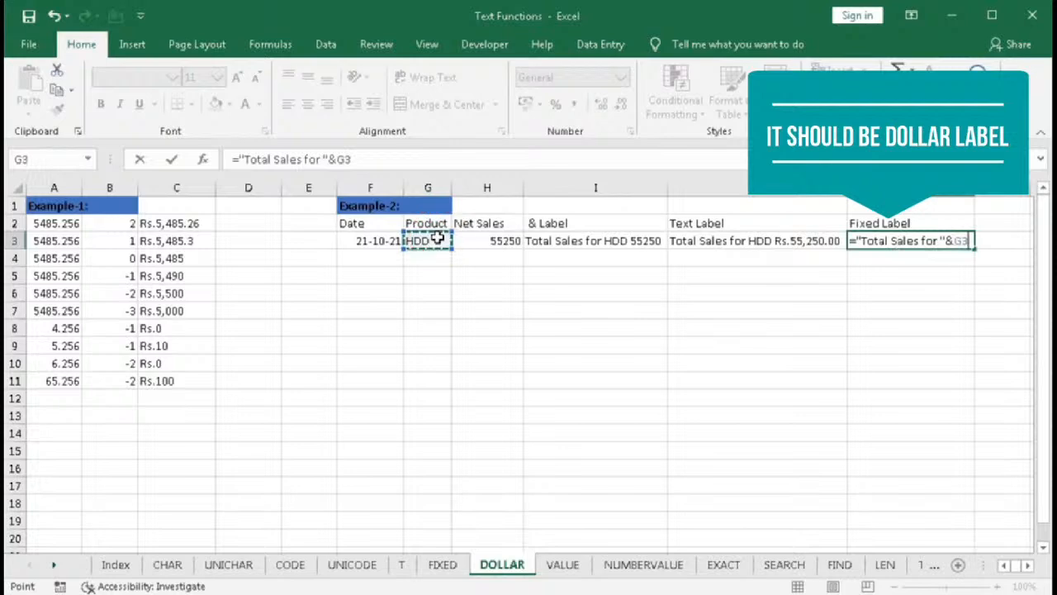
text(&" "&)
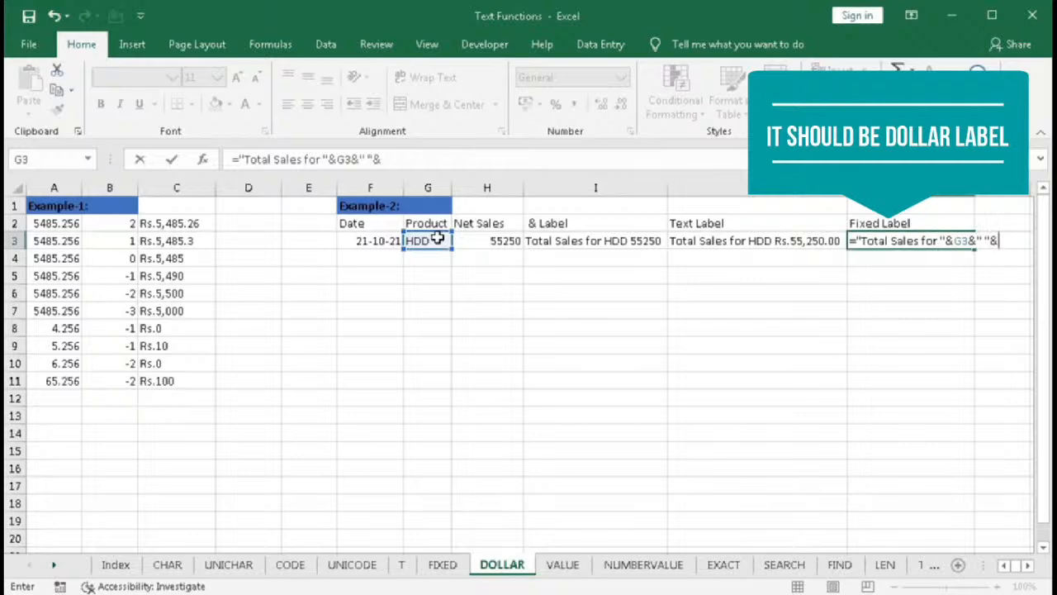
text(dolla)
- Append DOLLAR(H3,2) to the K3 formula, enter it, and autofit column K
key(Tab)
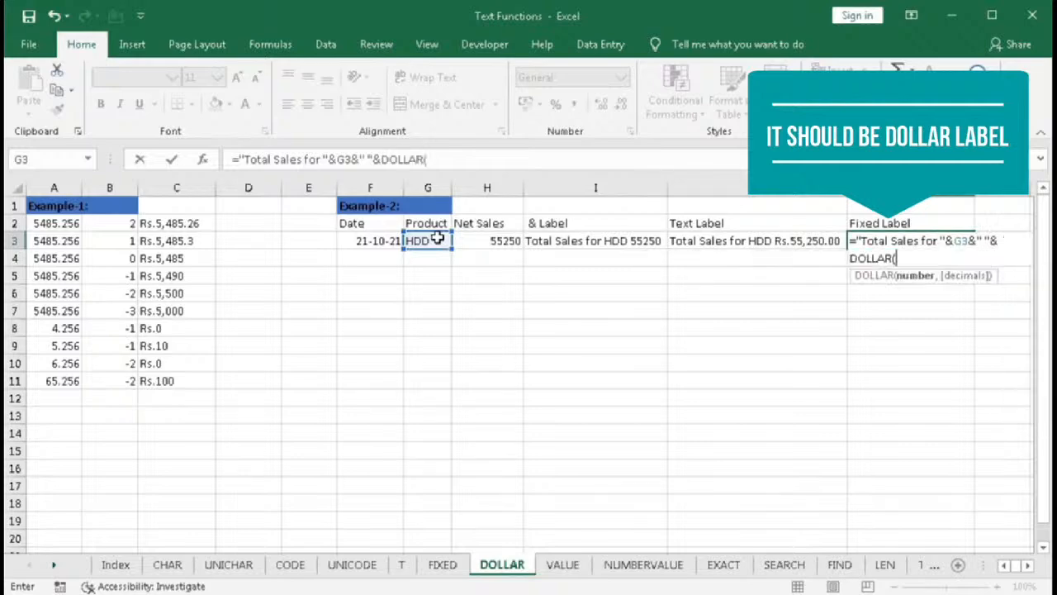
click(470, 243)
text(,)
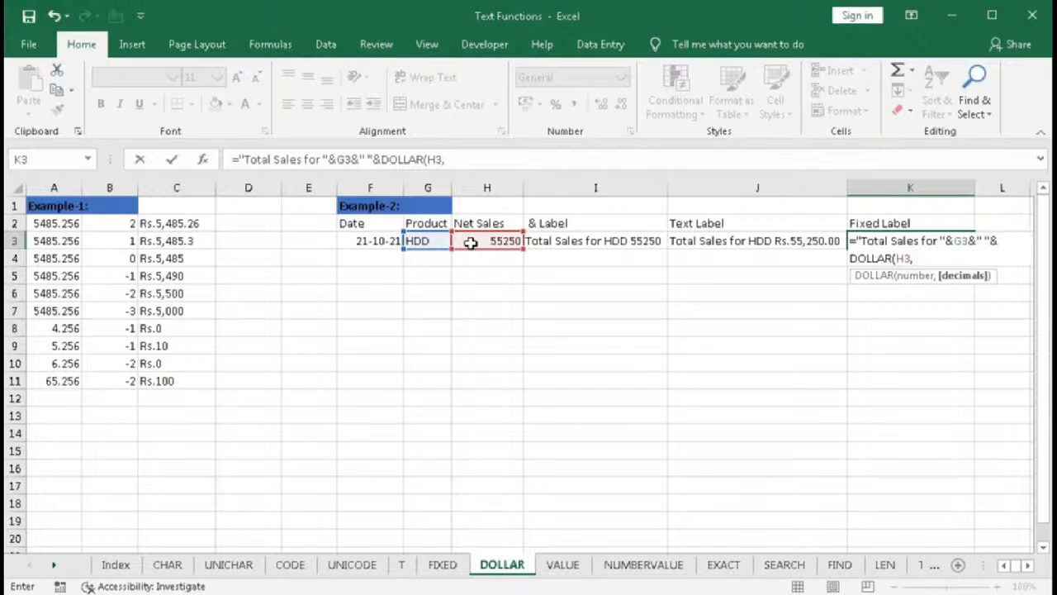
text(2))
key(Return)
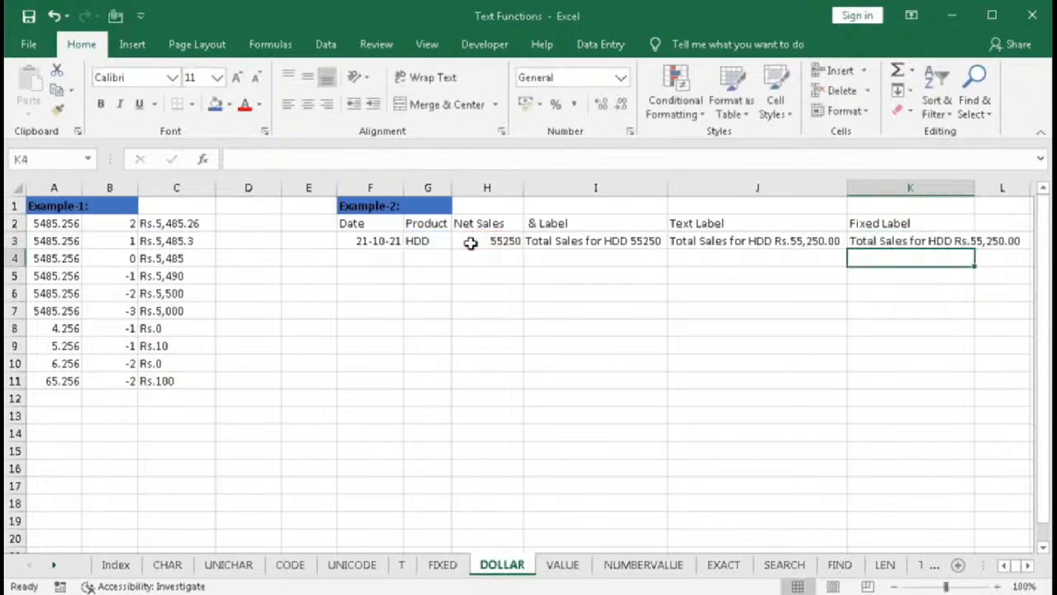
double_click(975, 195)
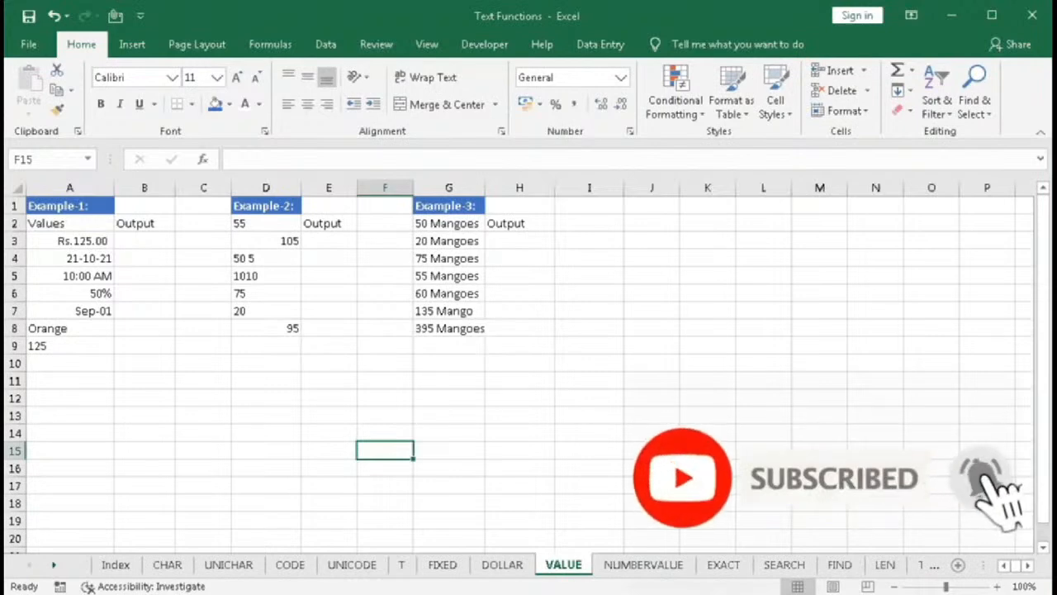
text(val)
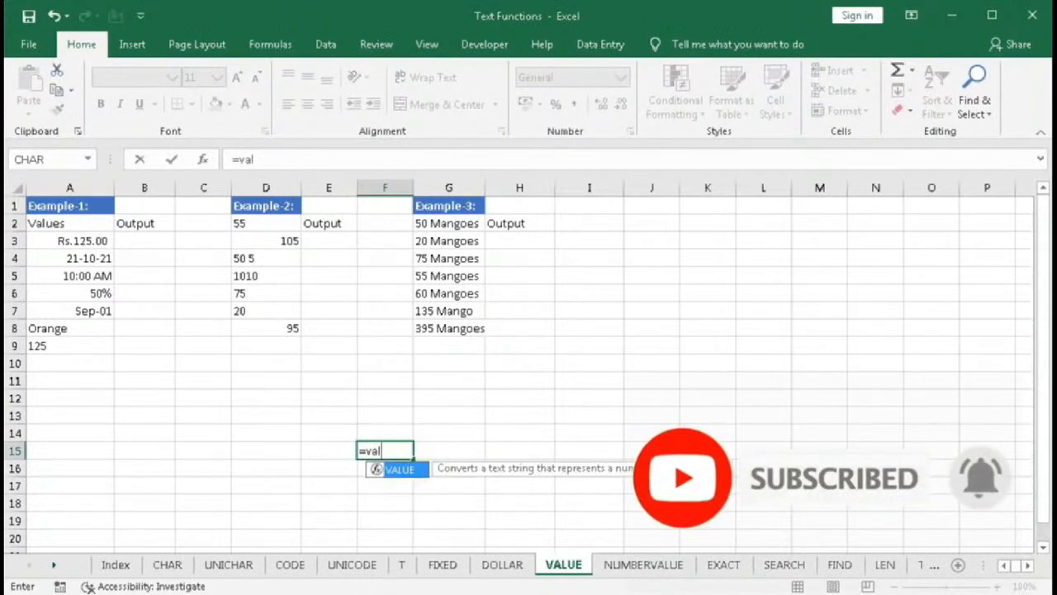
key(Tab)
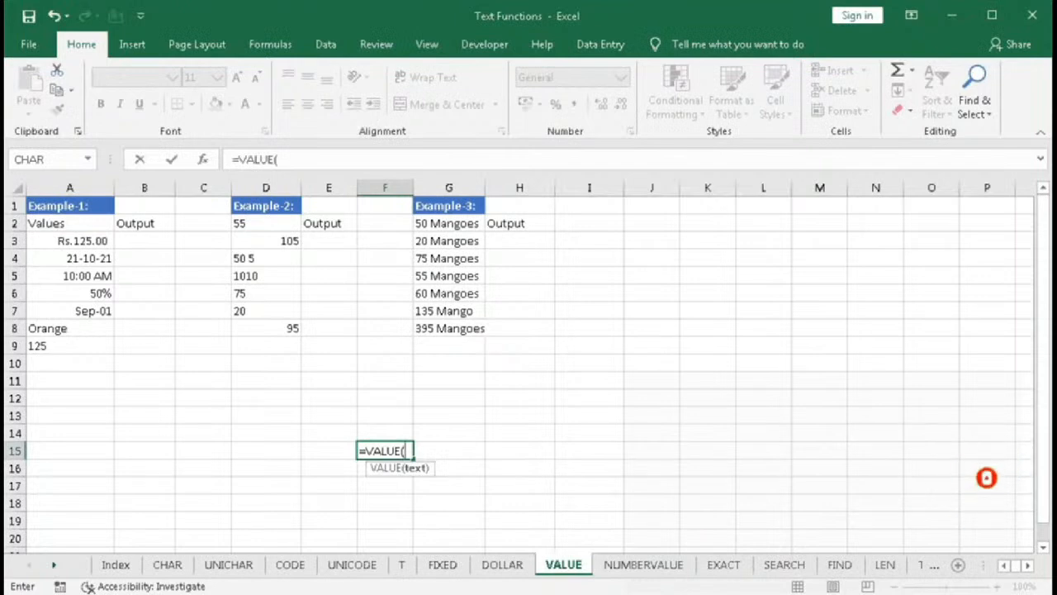
click(204, 160)
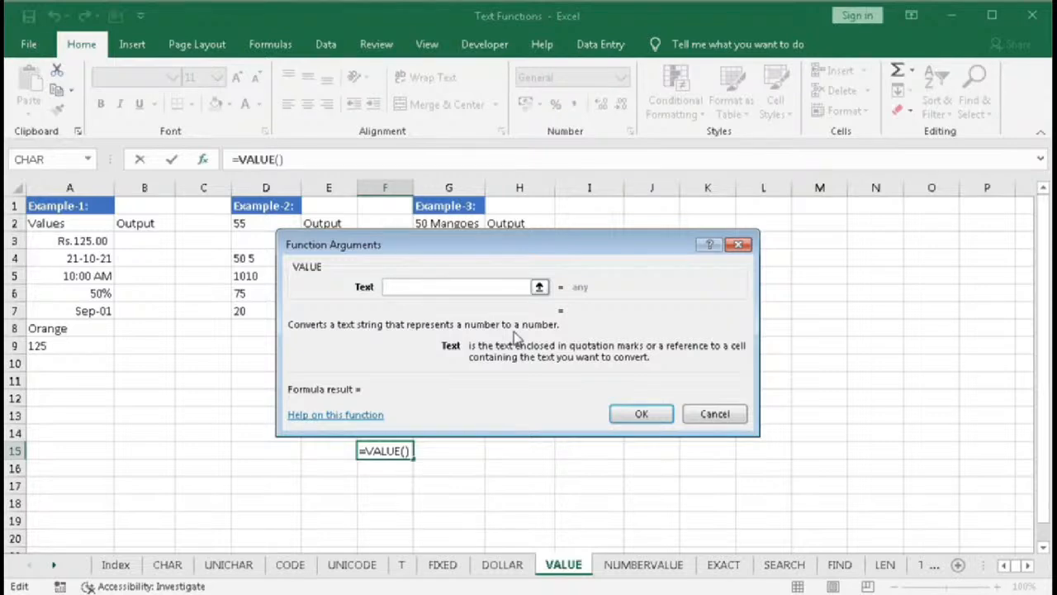
click(693, 407)
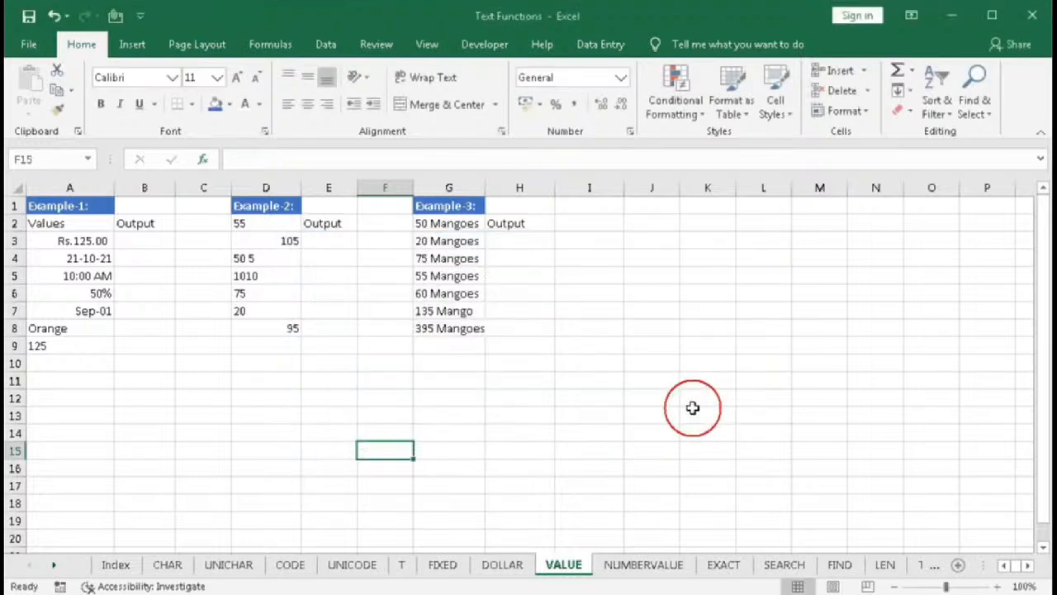
- Inspect the Example-1 values in A3 through A8 and their number formats on the VALUE sheet
click(146, 240)
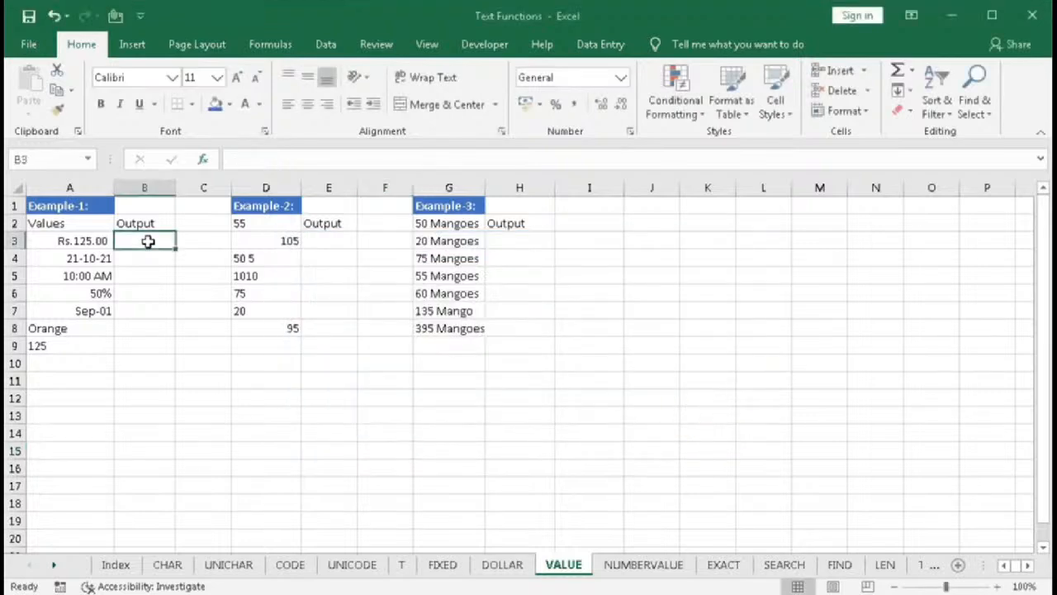
click(94, 241)
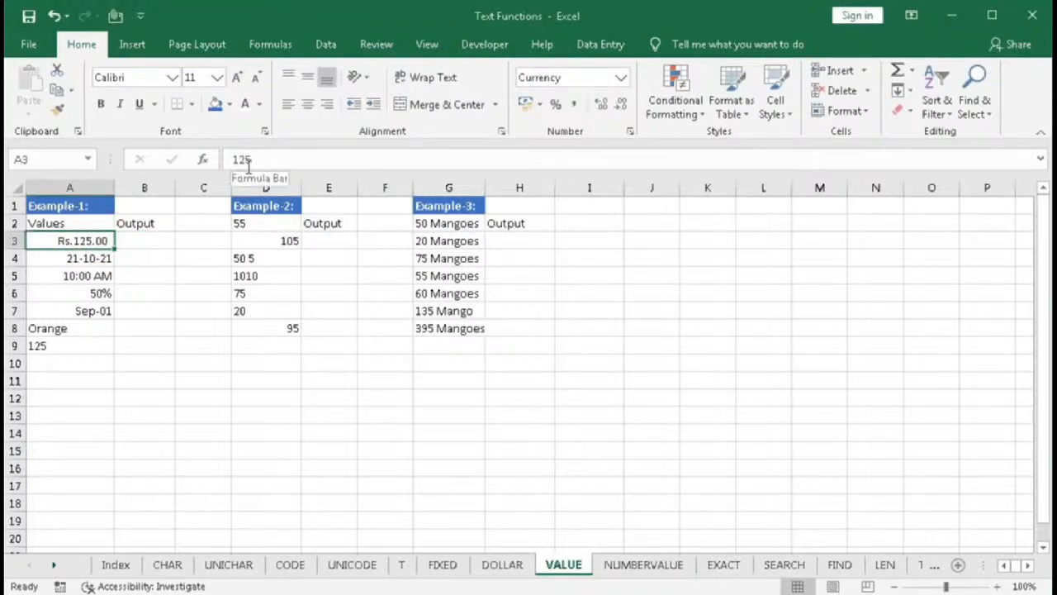
click(88, 257)
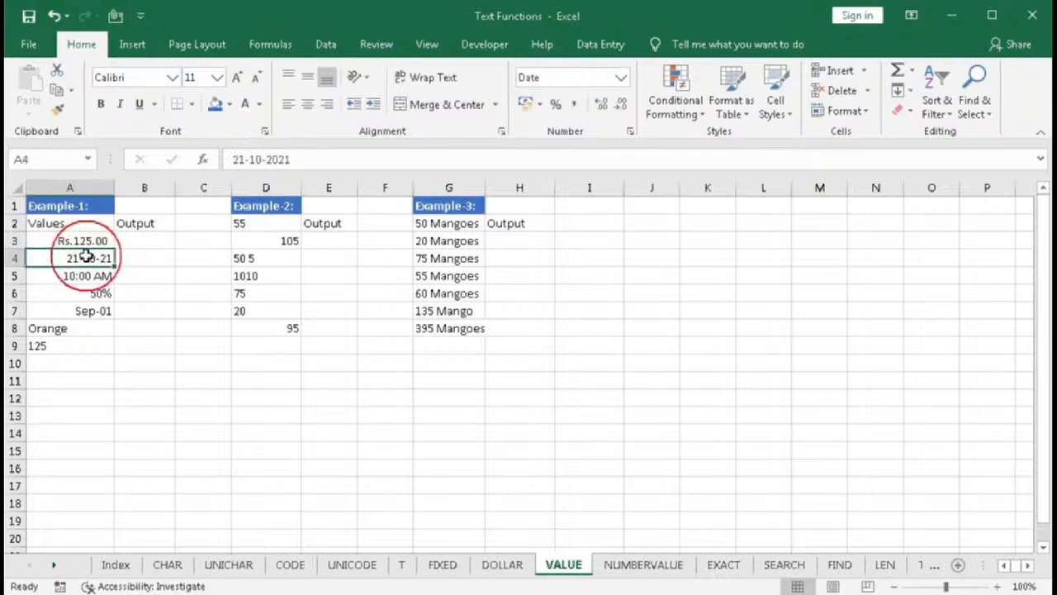
click(86, 275)
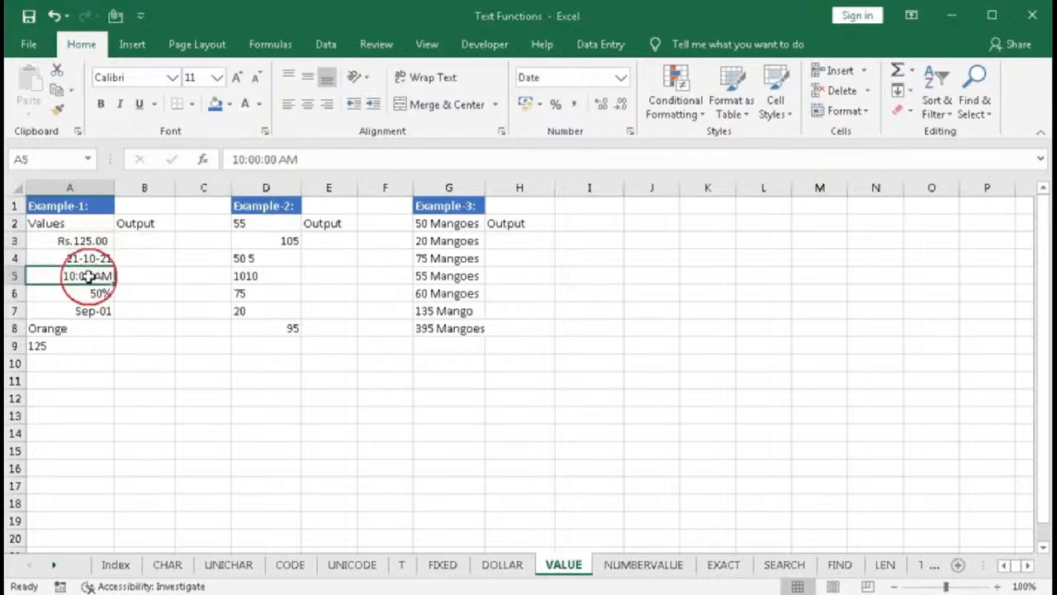
click(88, 294)
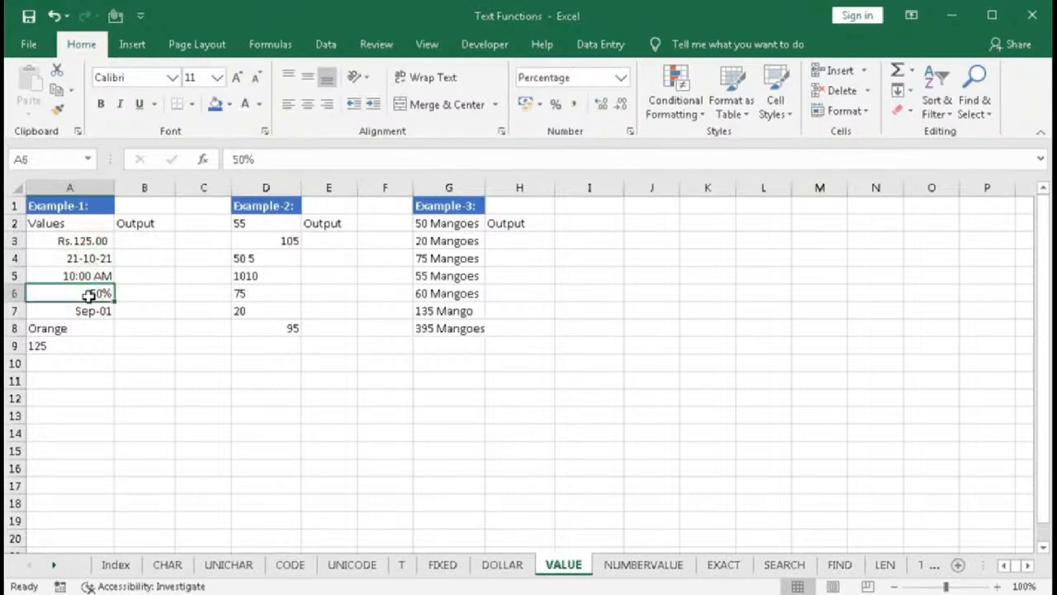
click(81, 314)
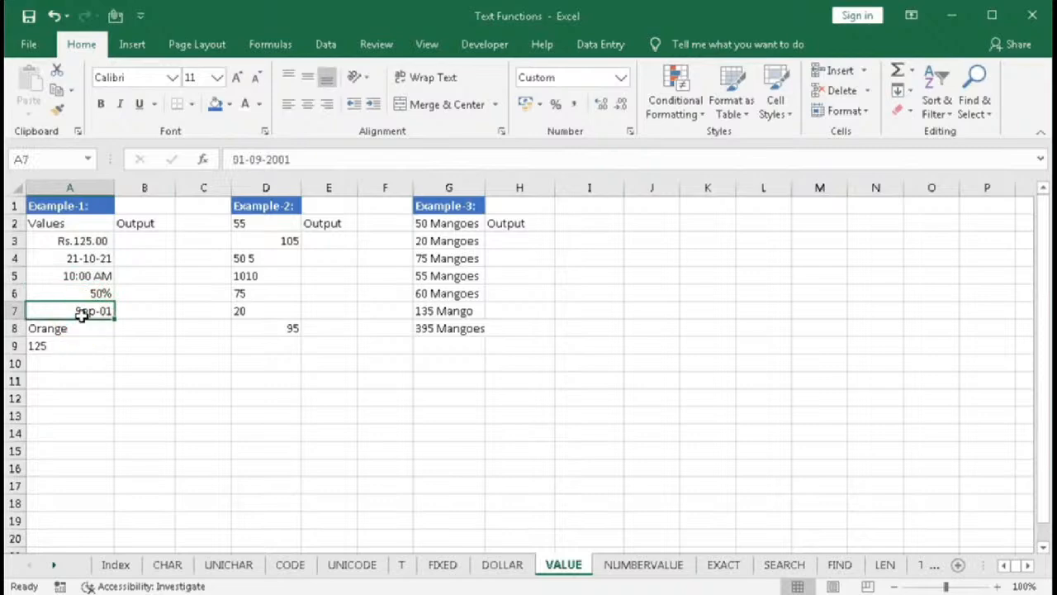
click(73, 332)
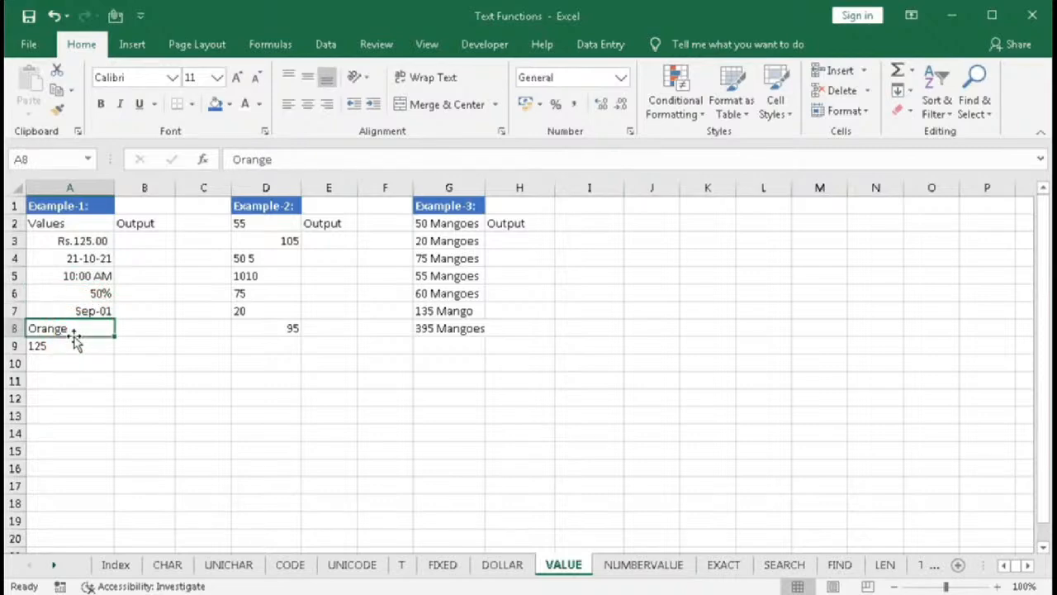
- In B3, enter a VALUE formula that converts the value in A3
click(70, 345)
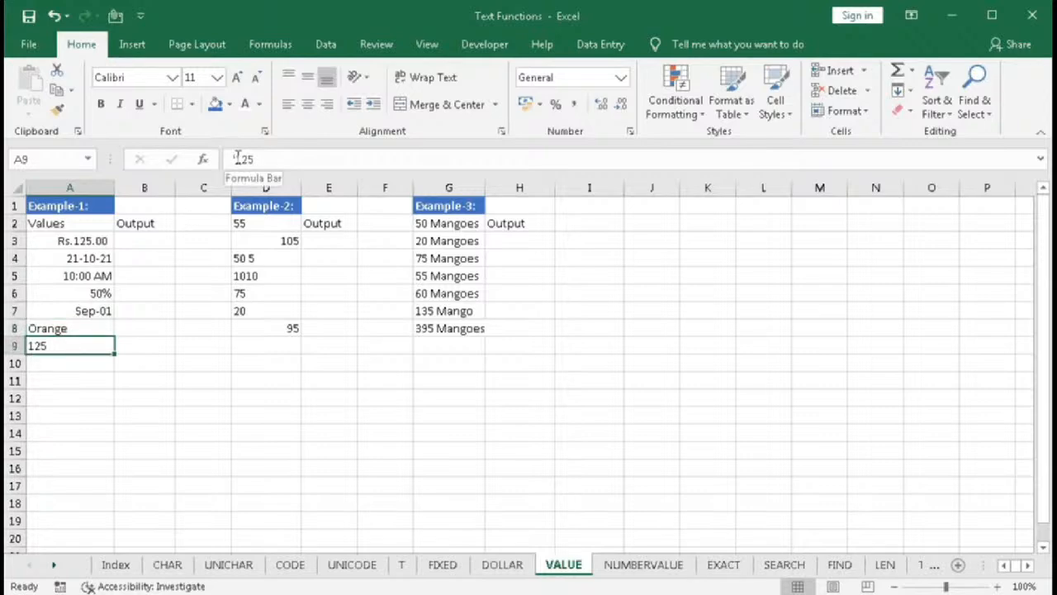
click(137, 240)
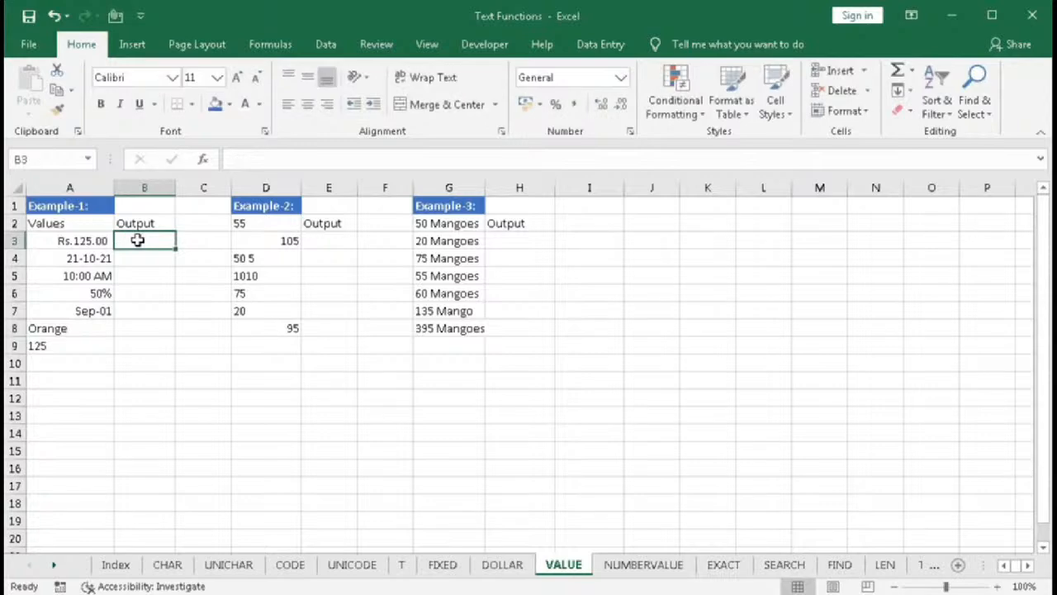
text(=)
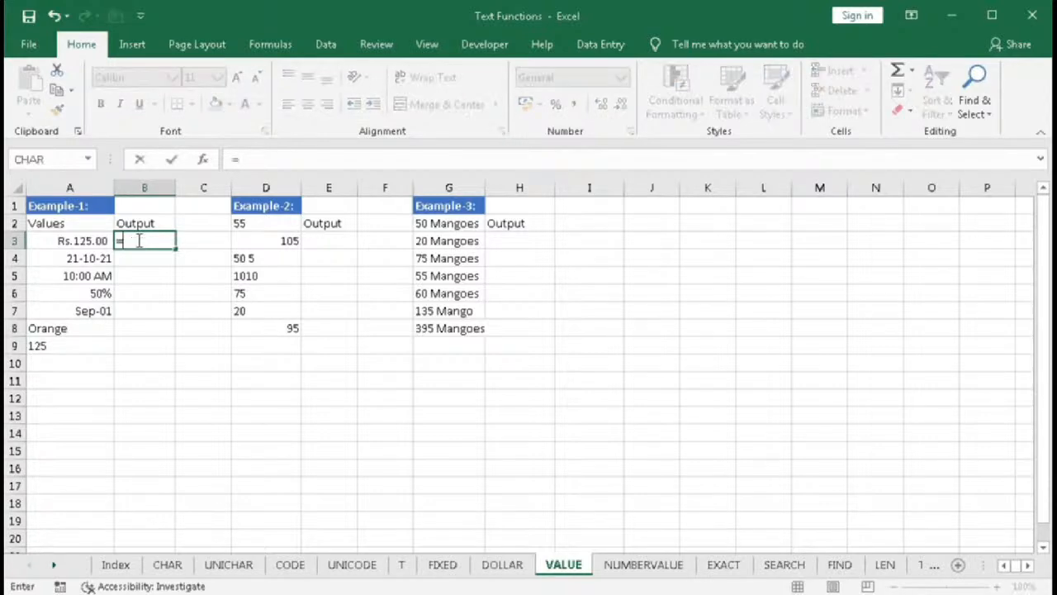
text(va)
key(Tab)
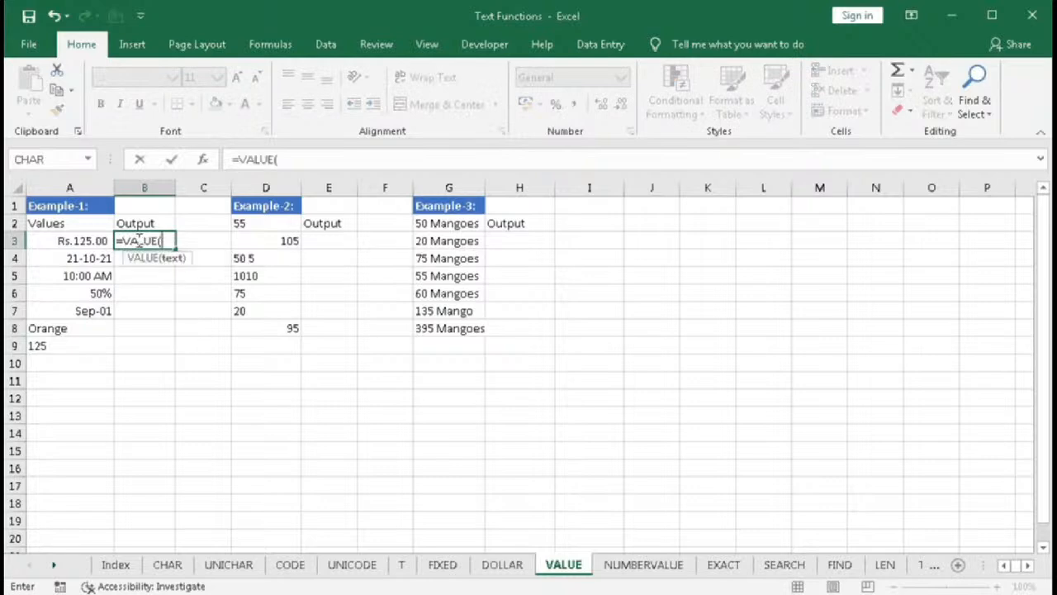
click(47, 240)
text())
key(Return)
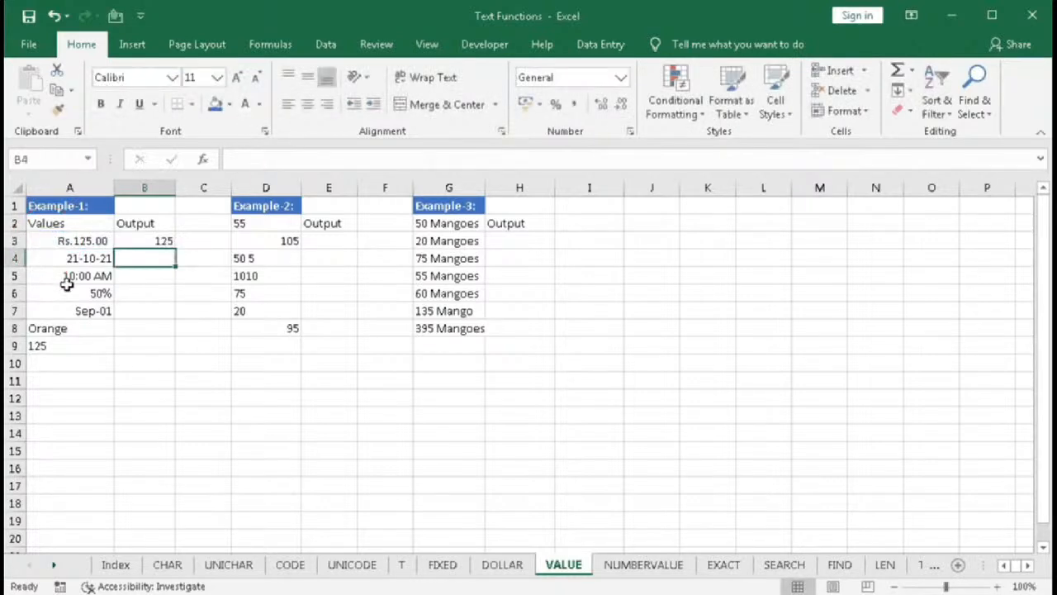
- Fill the B3 VALUE formula down through B9
click(58, 240)
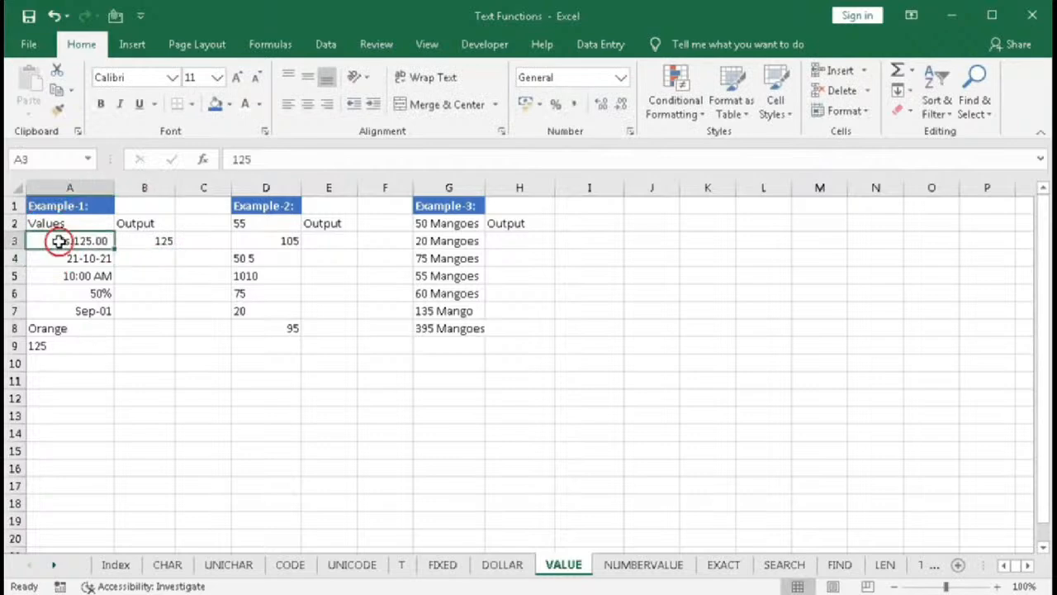
click(140, 239)
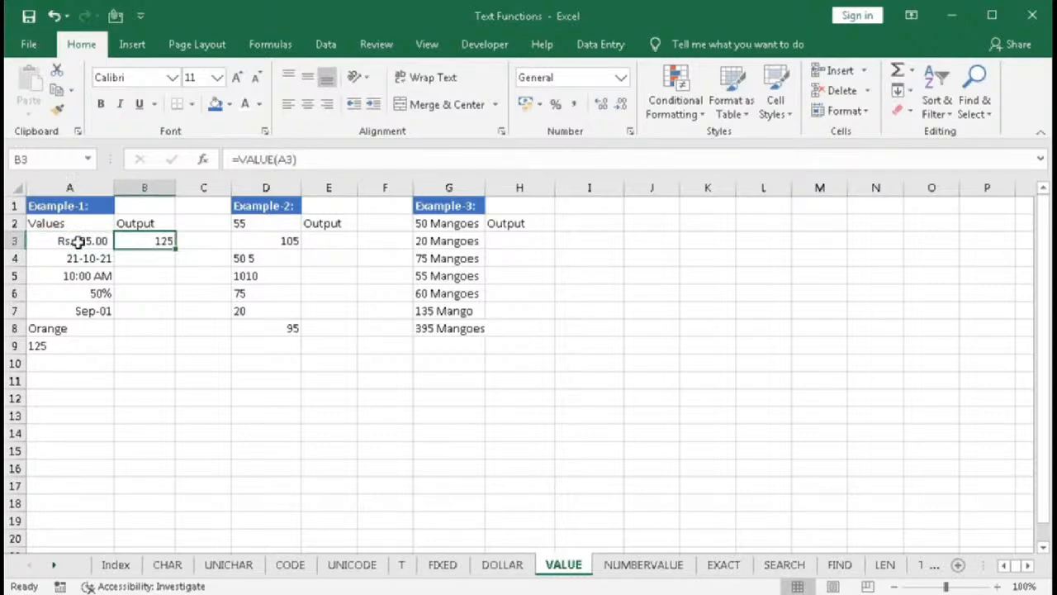
drag(175, 249, 176, 347)
click(156, 261)
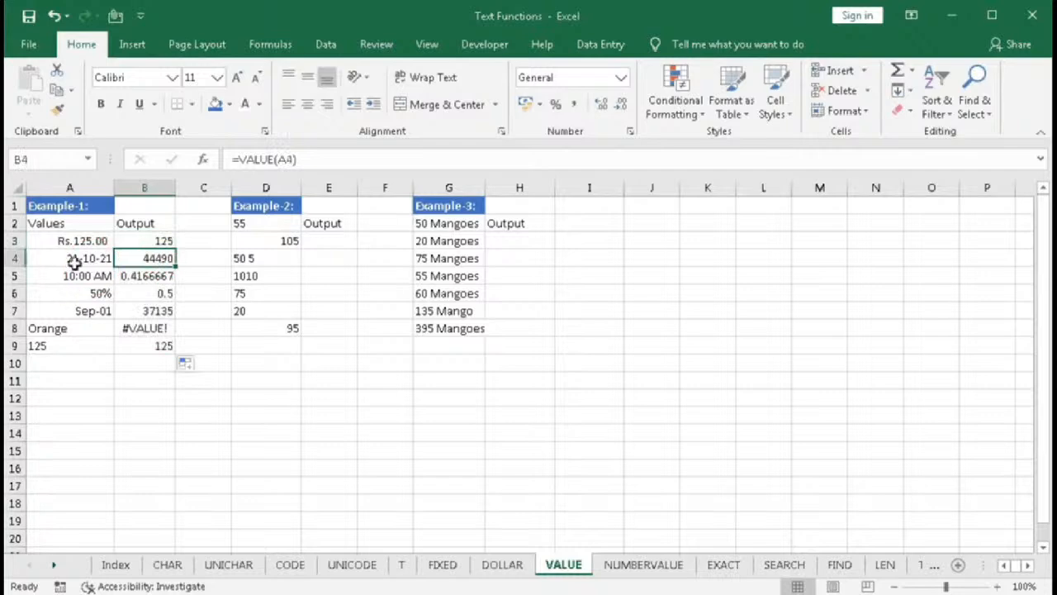
- Compare each Example-1 value in column A with its VALUE result in column B
click(90, 262)
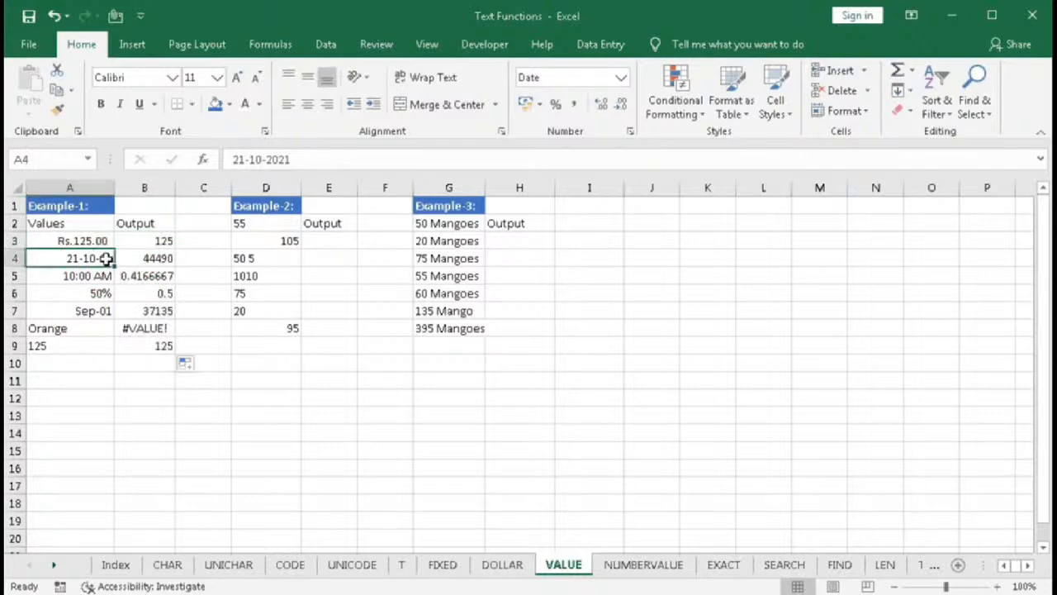
click(143, 259)
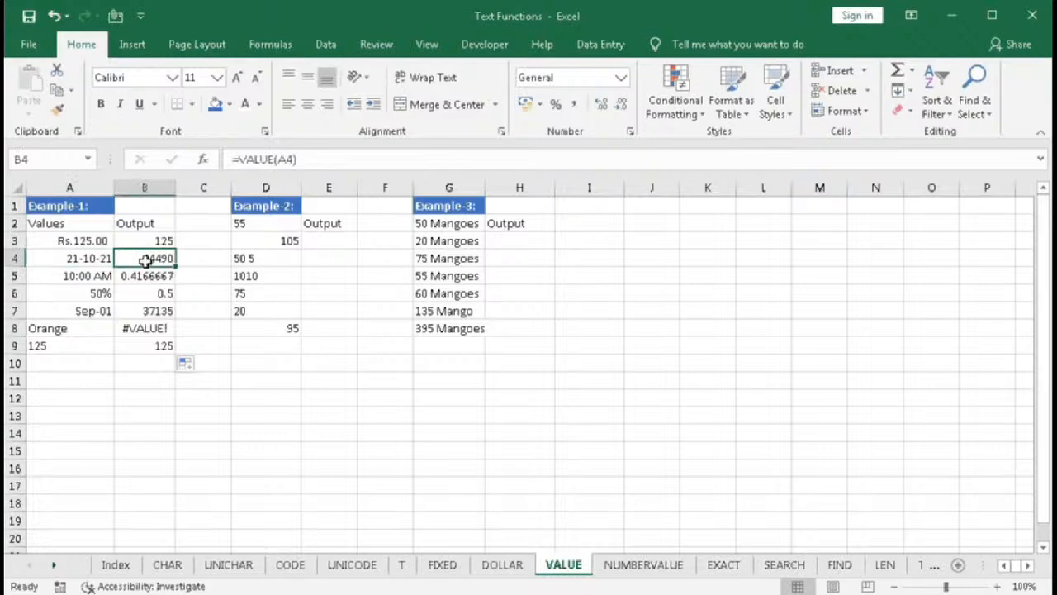
click(83, 275)
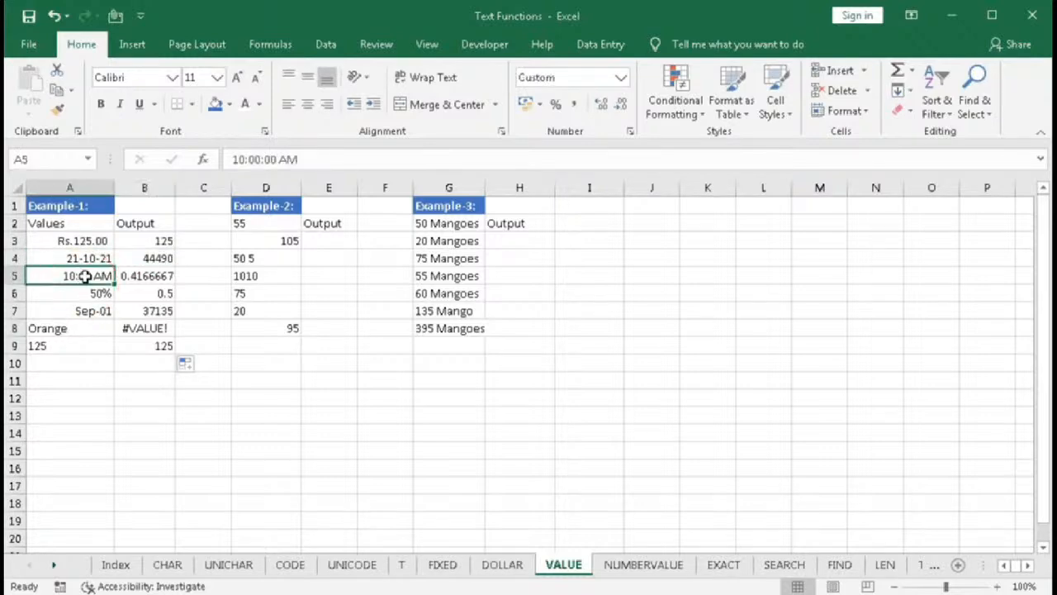
click(130, 277)
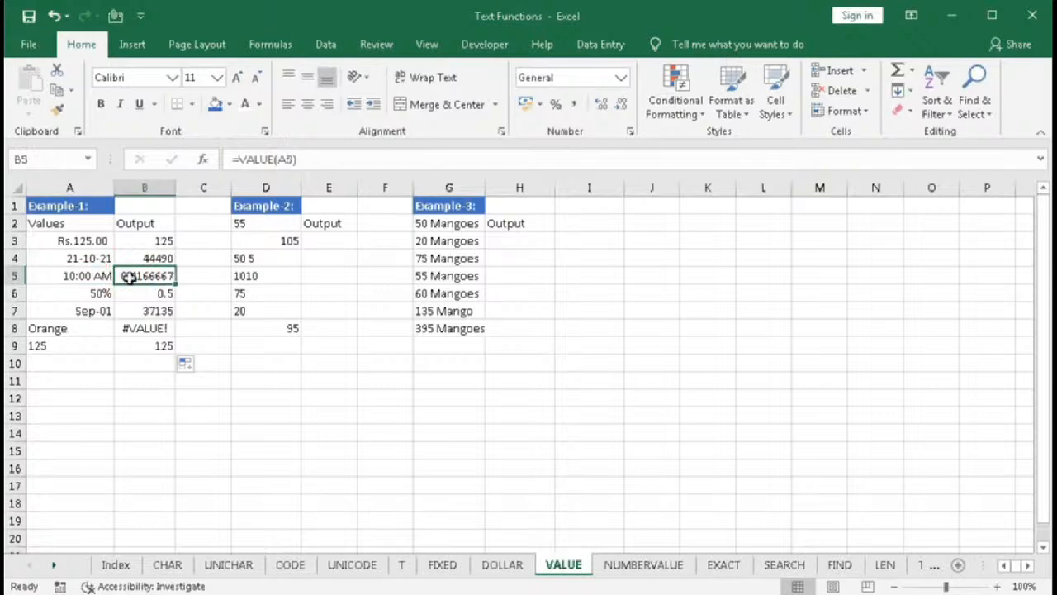
click(91, 276)
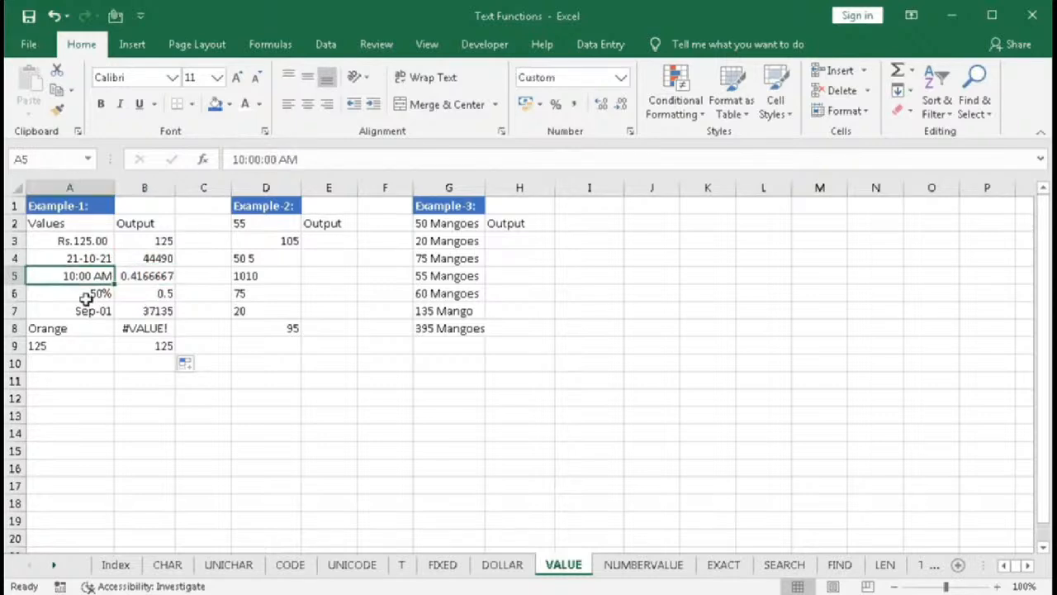
click(94, 293)
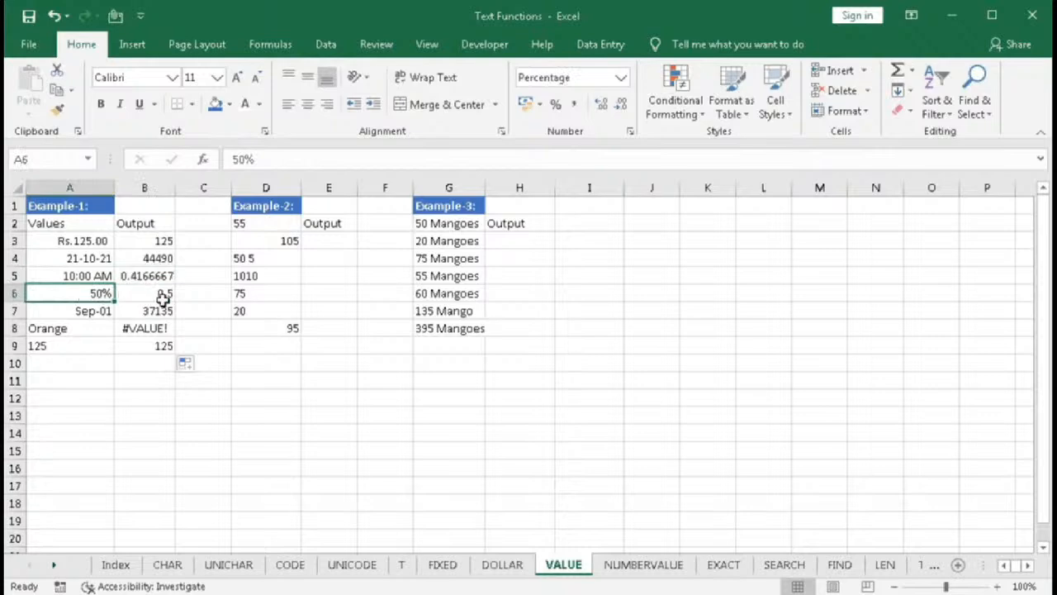
click(89, 312)
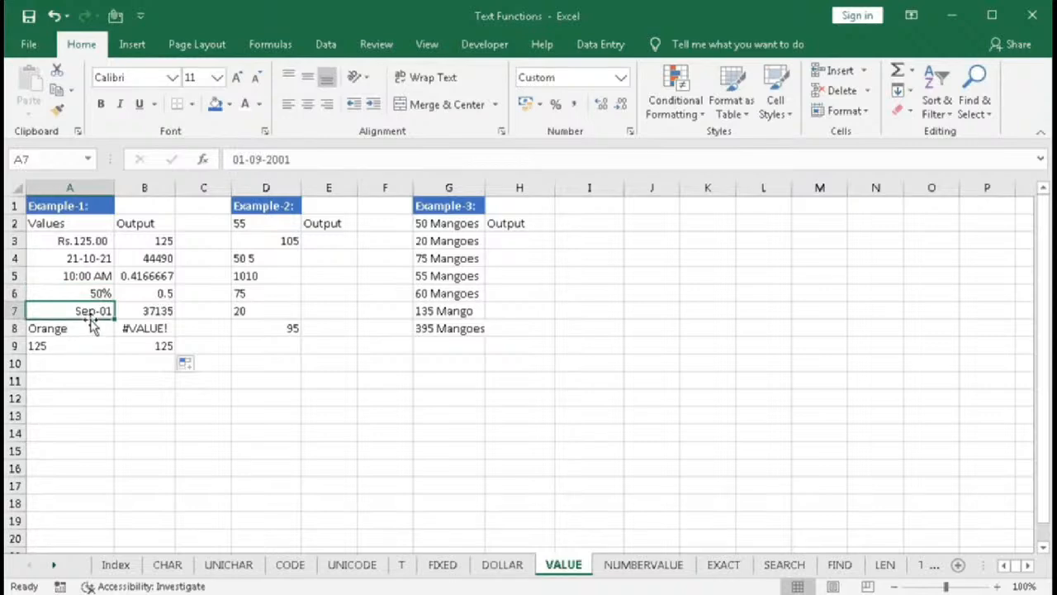
click(143, 311)
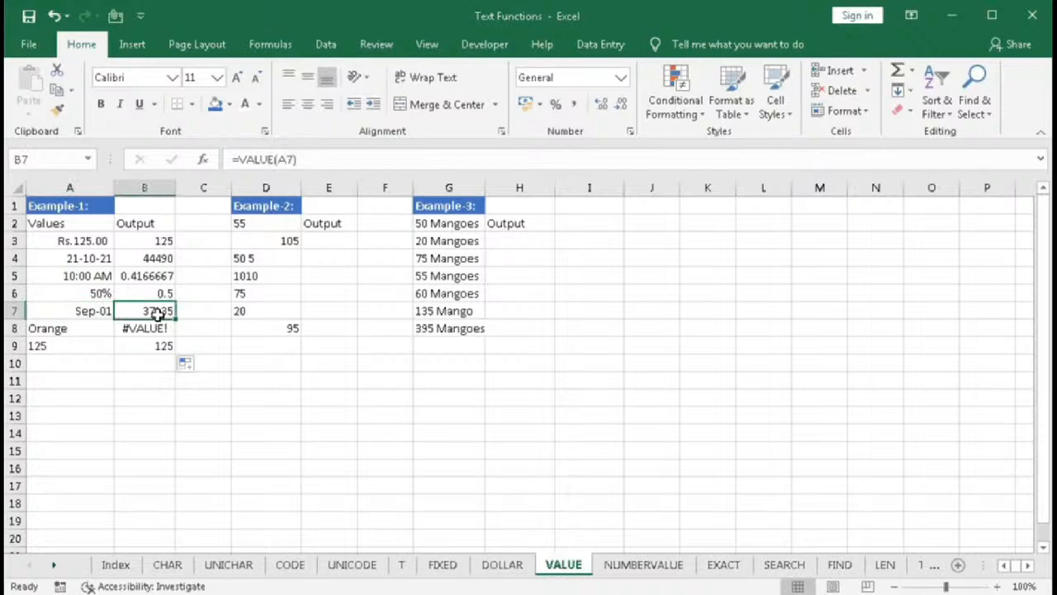
click(84, 334)
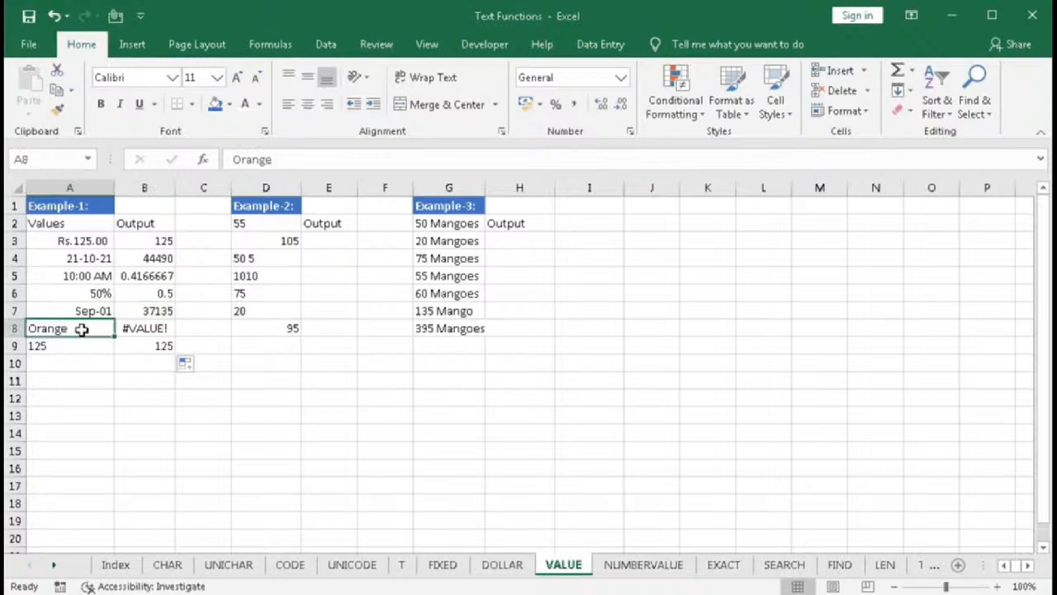
click(137, 329)
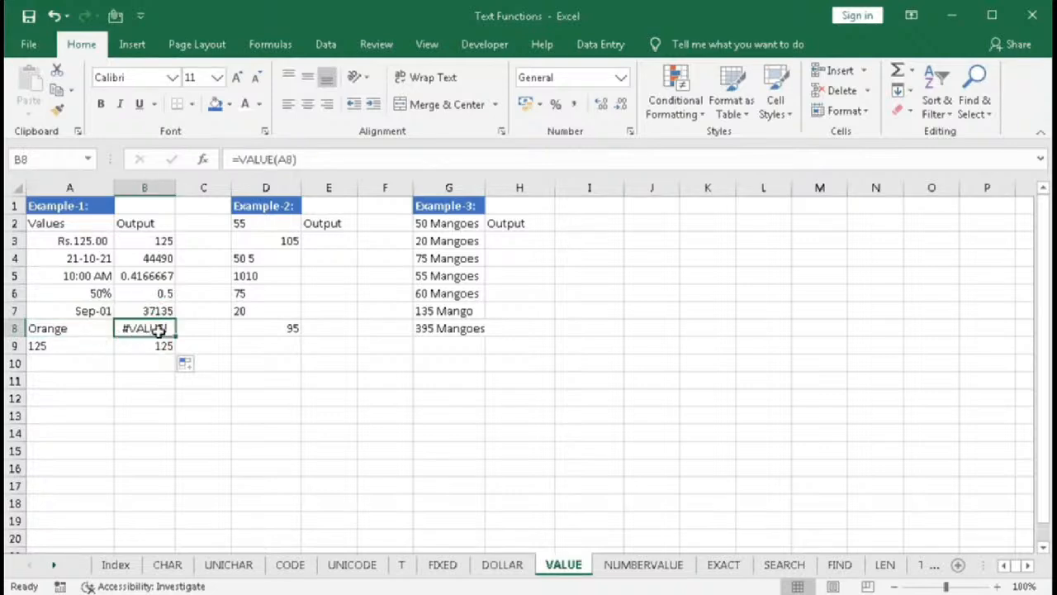
click(76, 346)
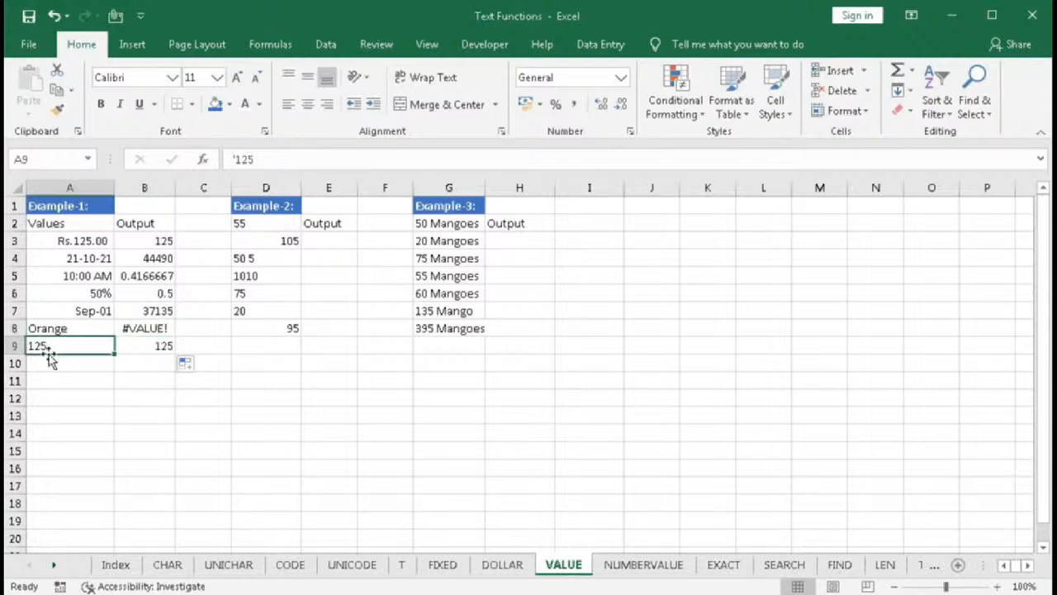
- Examine the leading apostrophe of A9's 125 entry in the formula bar
click(236, 158)
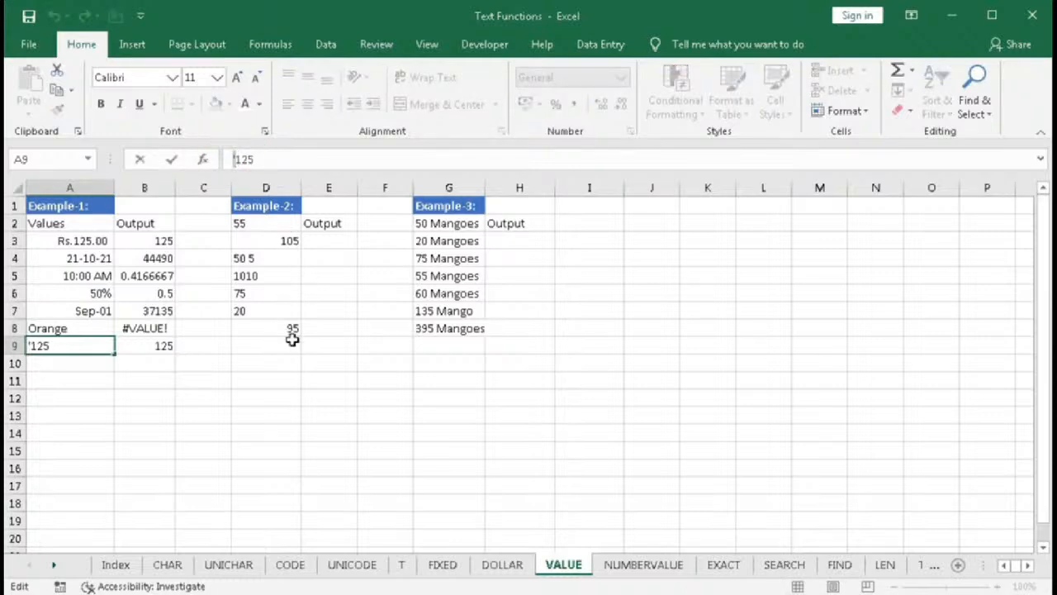
key(BackSpace)
click(144, 353)
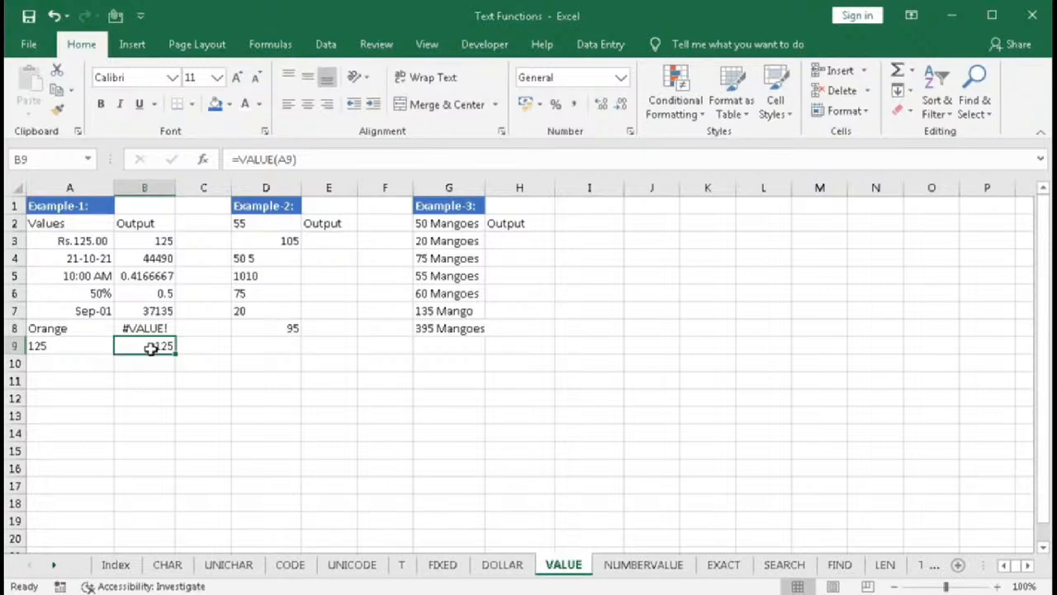
- In D9, total the Example-2 values D2:D8 with SUM
click(324, 241)
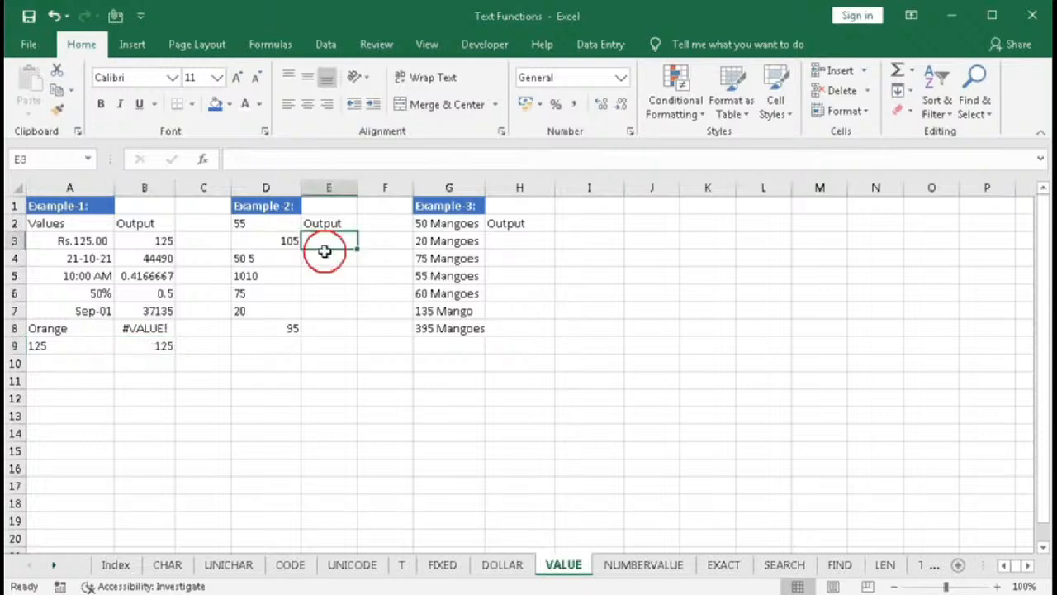
drag(273, 227, 282, 322)
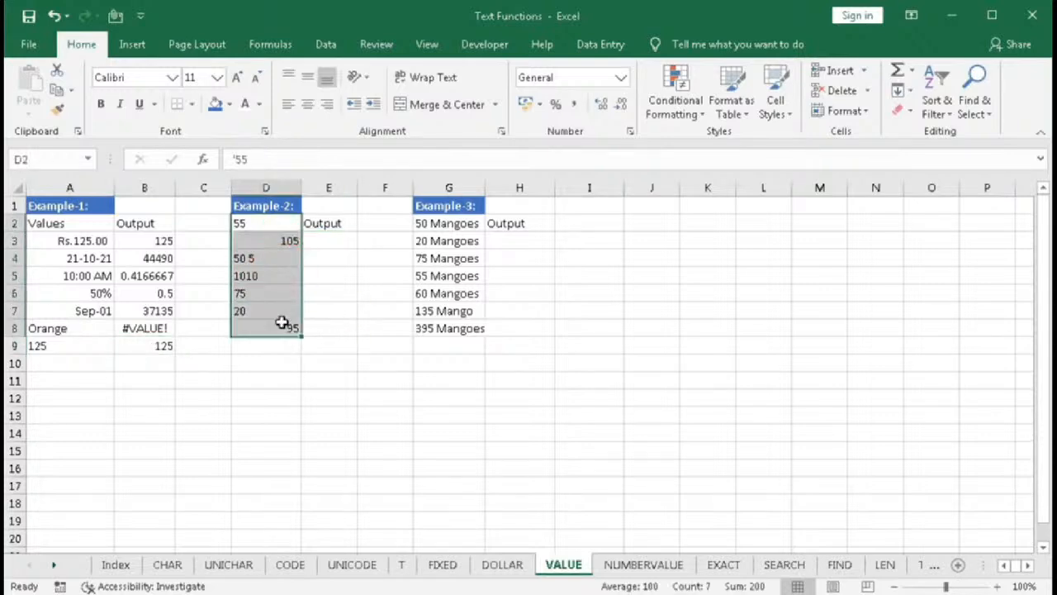
click(278, 346)
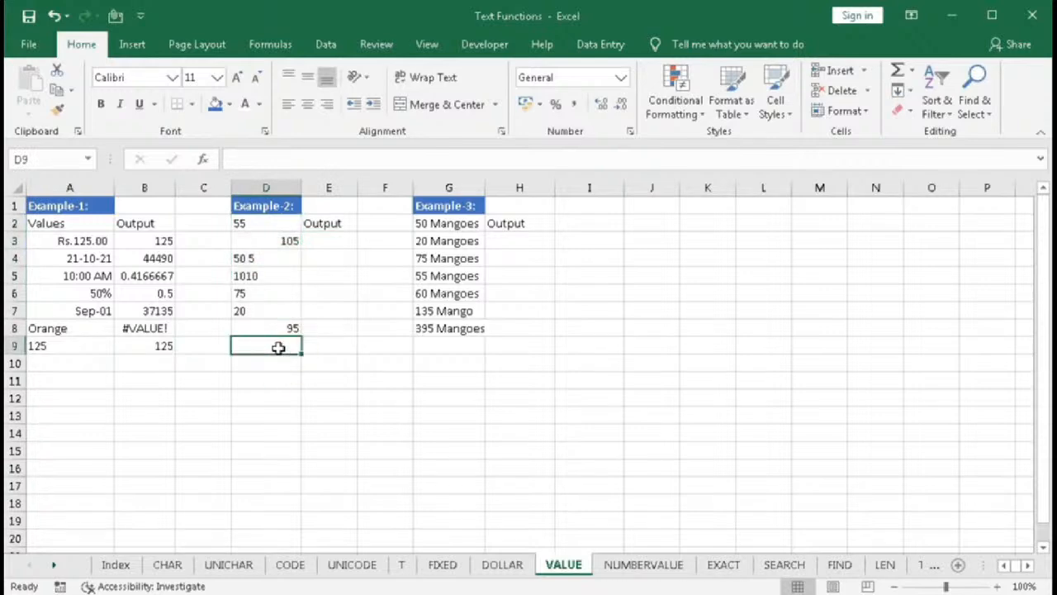
text(=SUM()
key(Up)
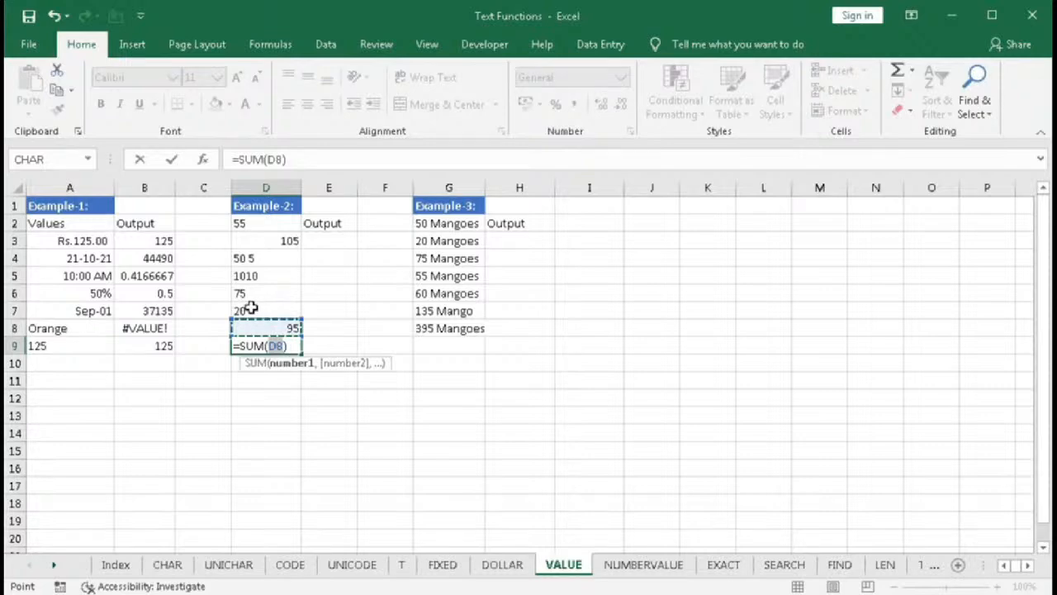
drag(264, 225, 269, 328)
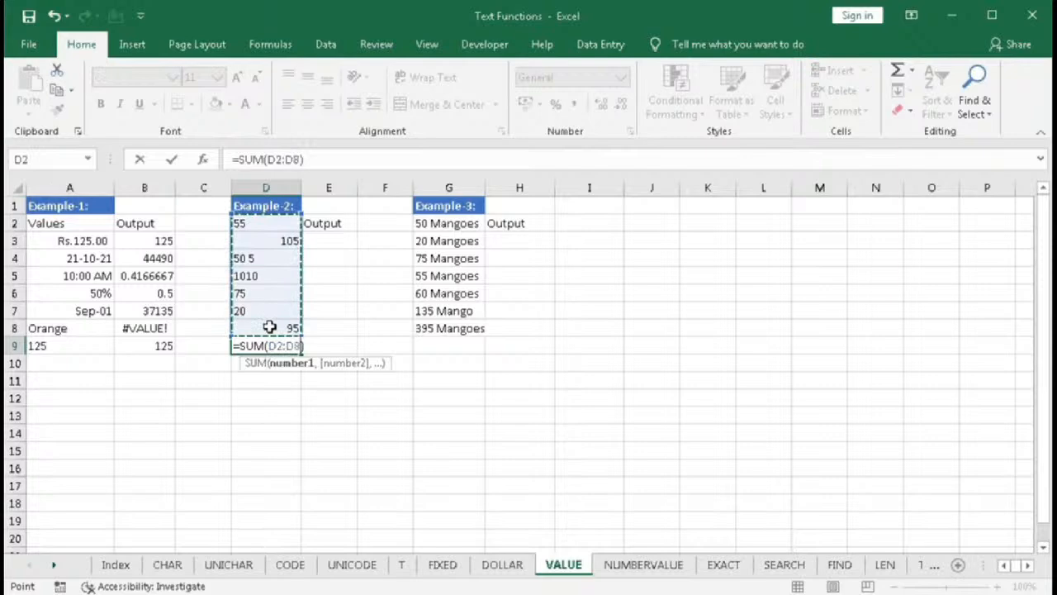
key(Return)
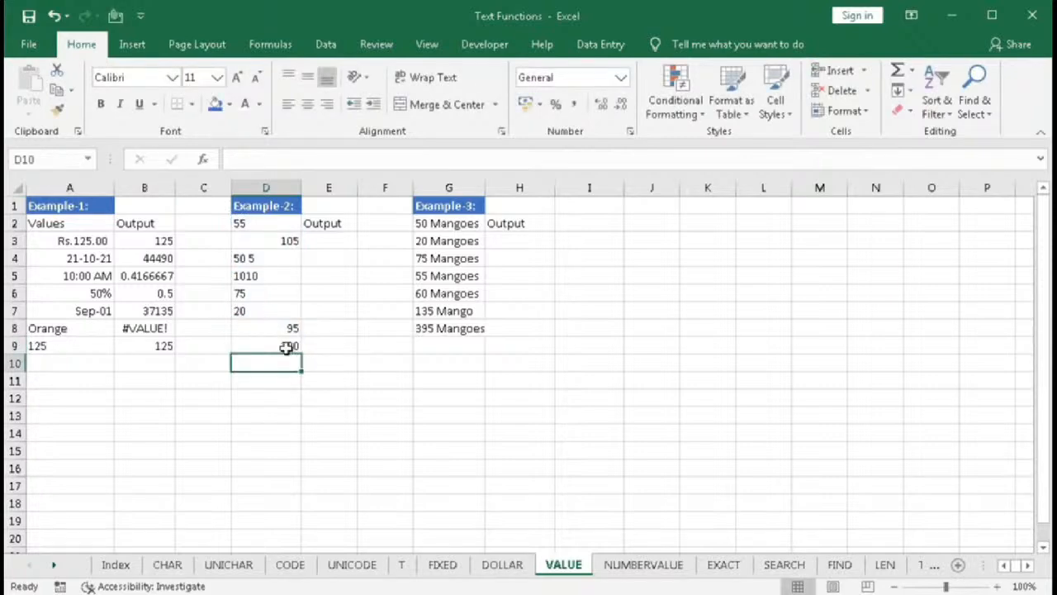
click(275, 241)
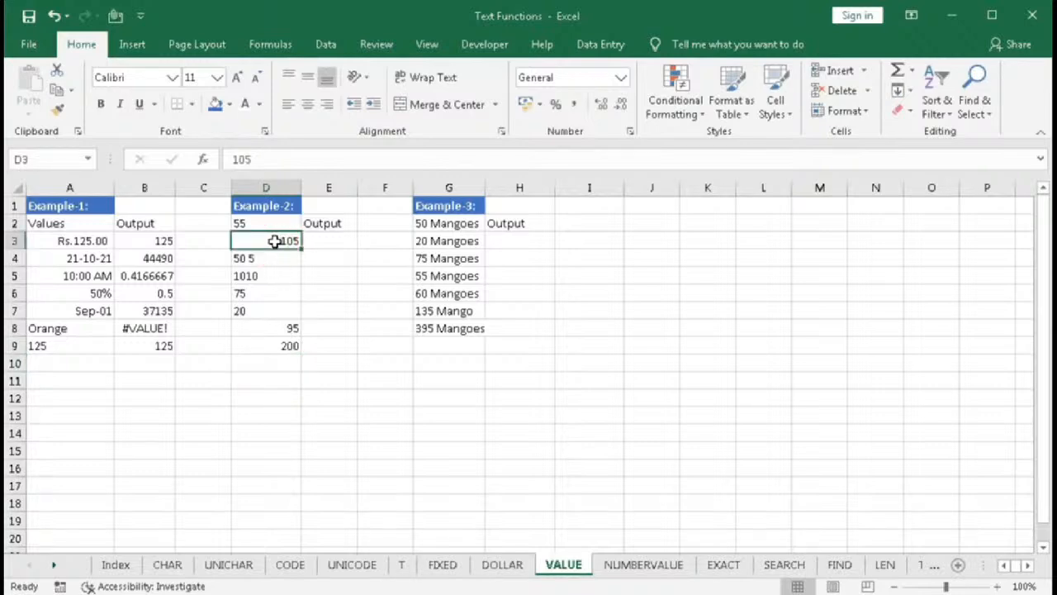
click(282, 328)
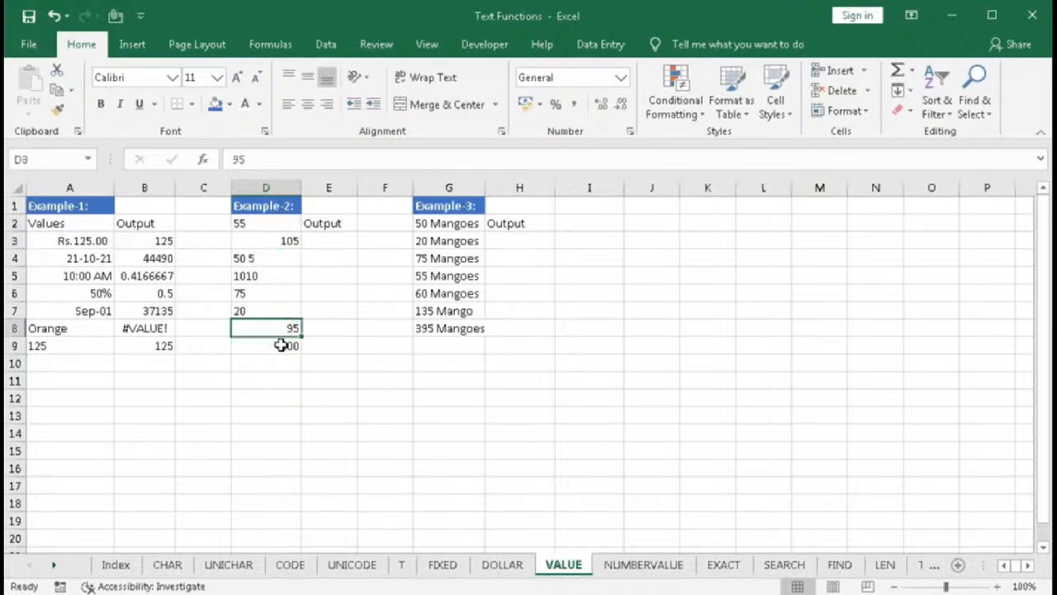
click(282, 345)
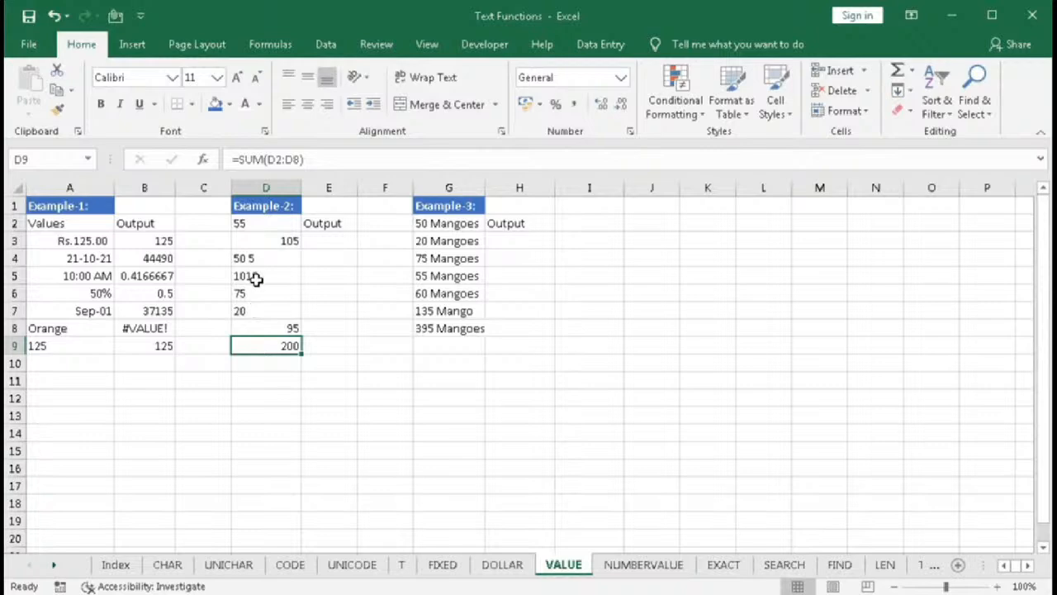
- Replace the Output heading in E2 with a VALUE formula converting D2
click(323, 226)
key(Delete)
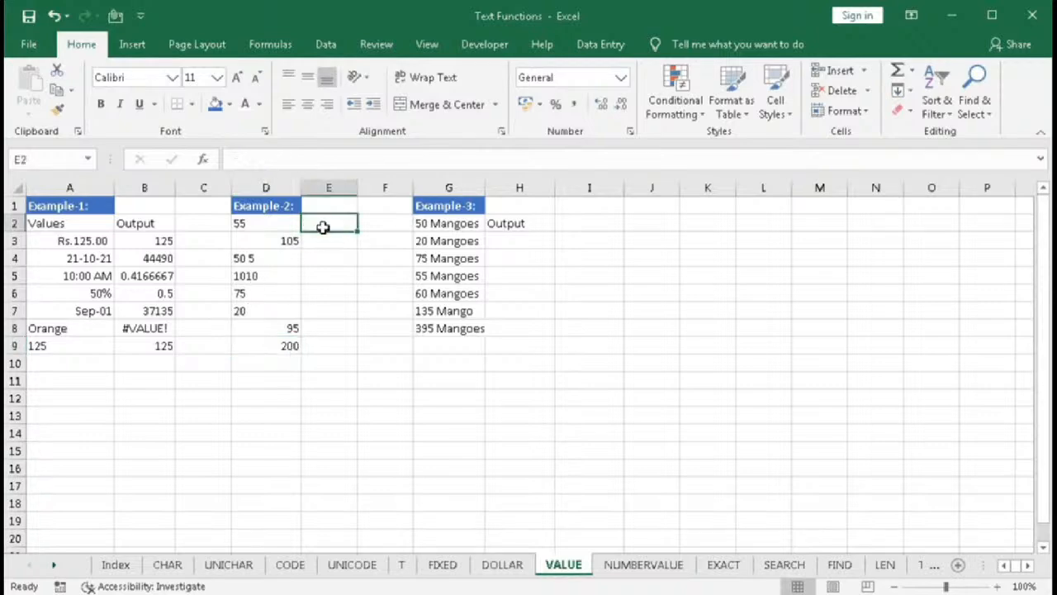
text(=va)
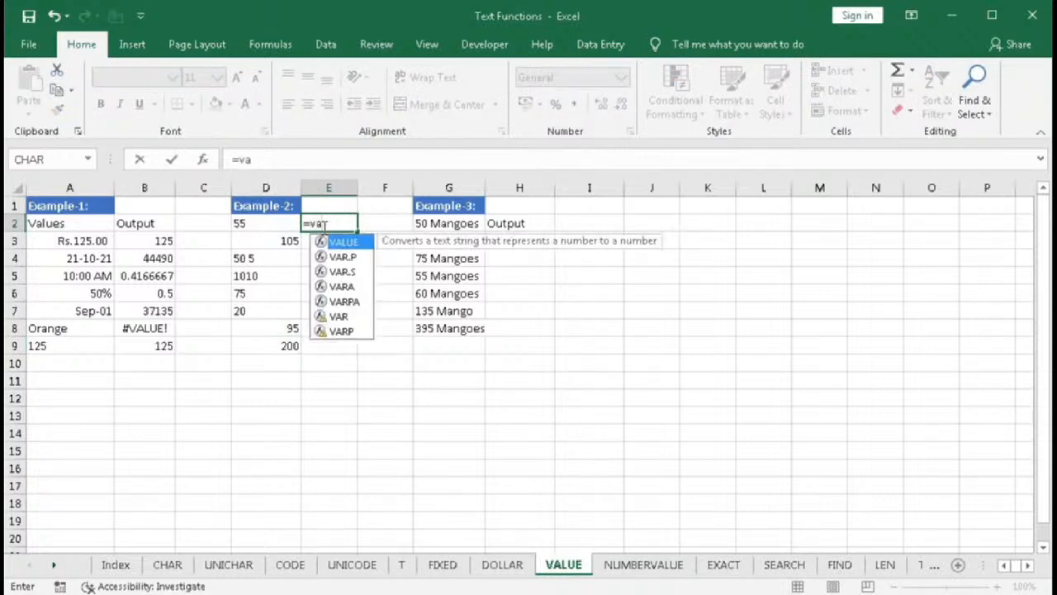
key(Tab)
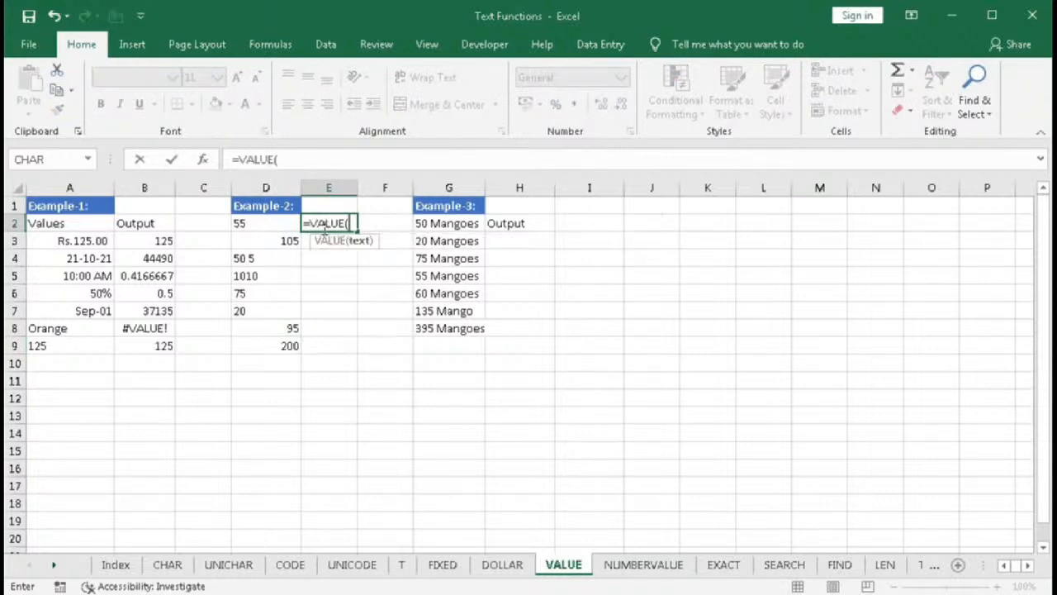
click(243, 223)
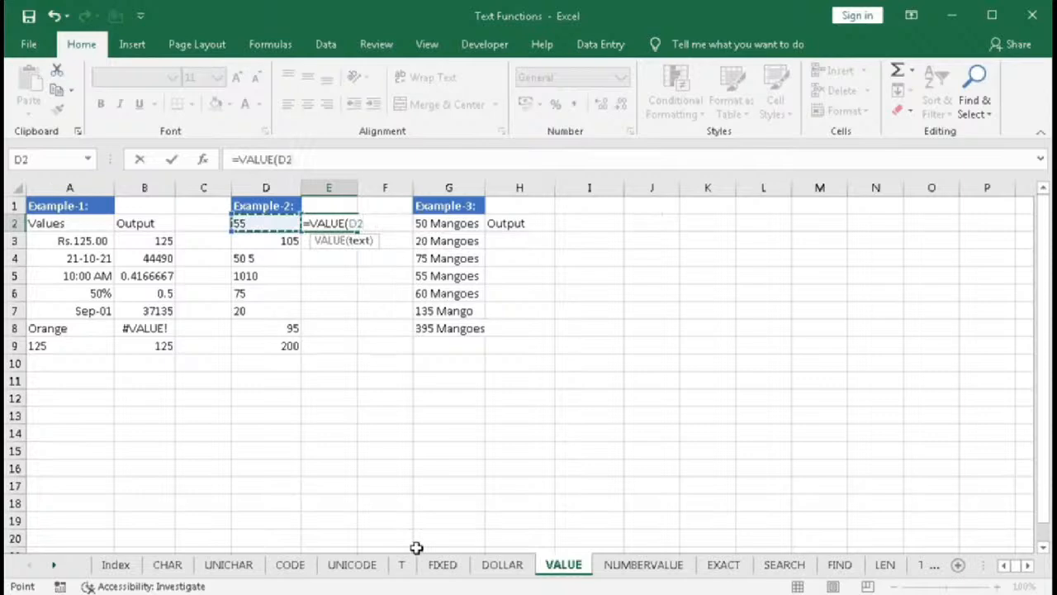
text())
key(Return)
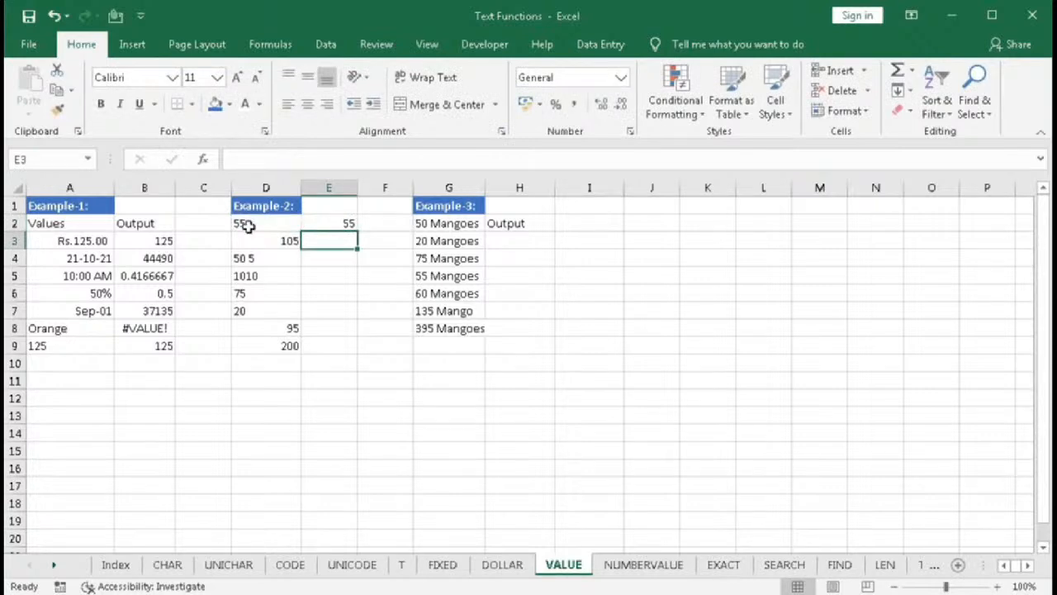
- Fill E2's VALUE formula down through E8
click(349, 224)
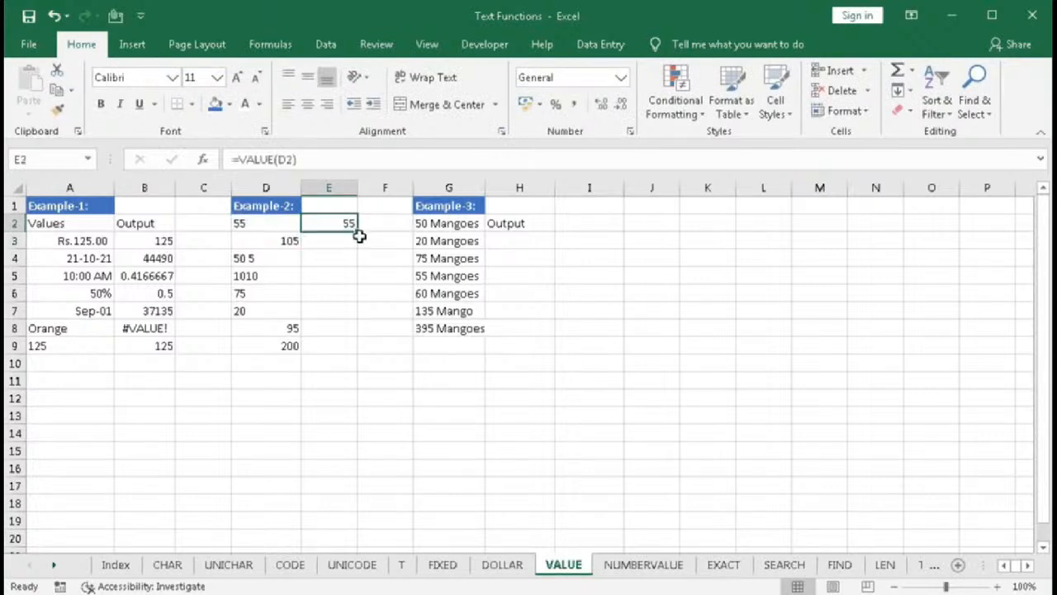
drag(358, 233, 357, 330)
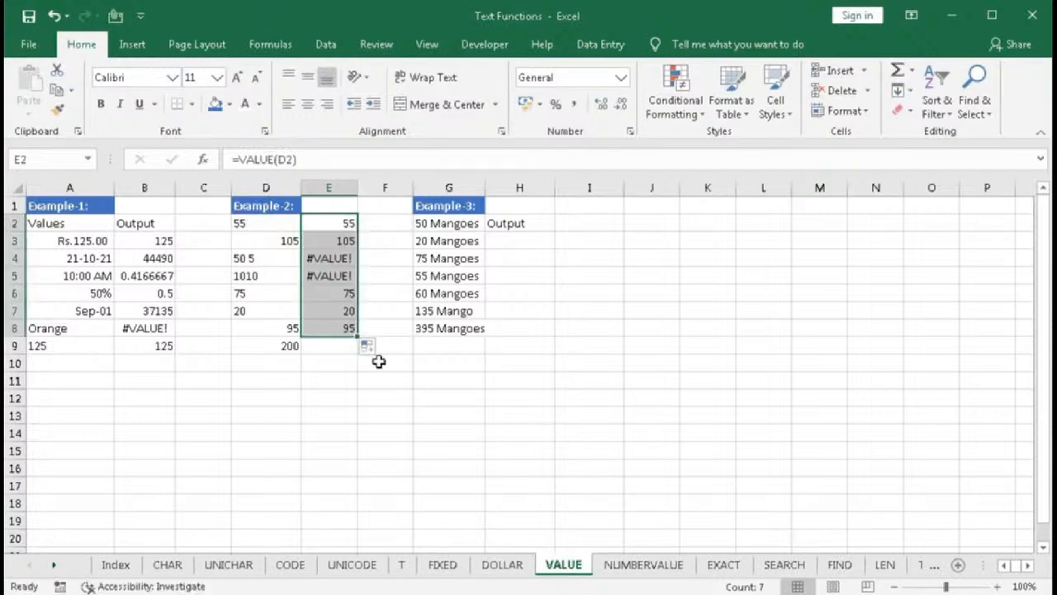
- Inspect the errors in E4 and E5 and their source entries D4 and D5, including D5's CHAR(10) formula
click(246, 259)
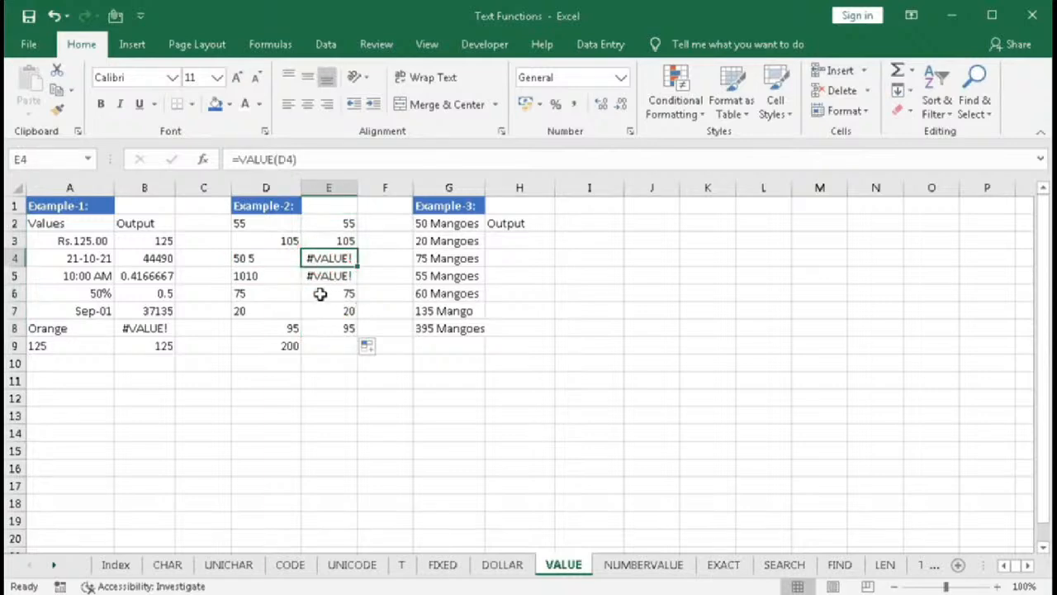
click(252, 263)
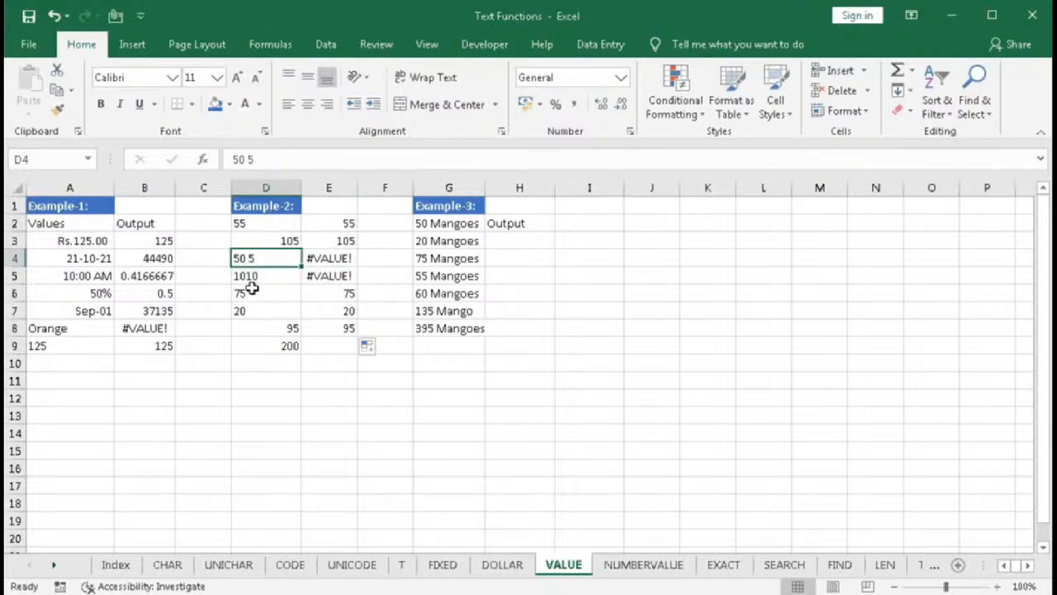
click(253, 277)
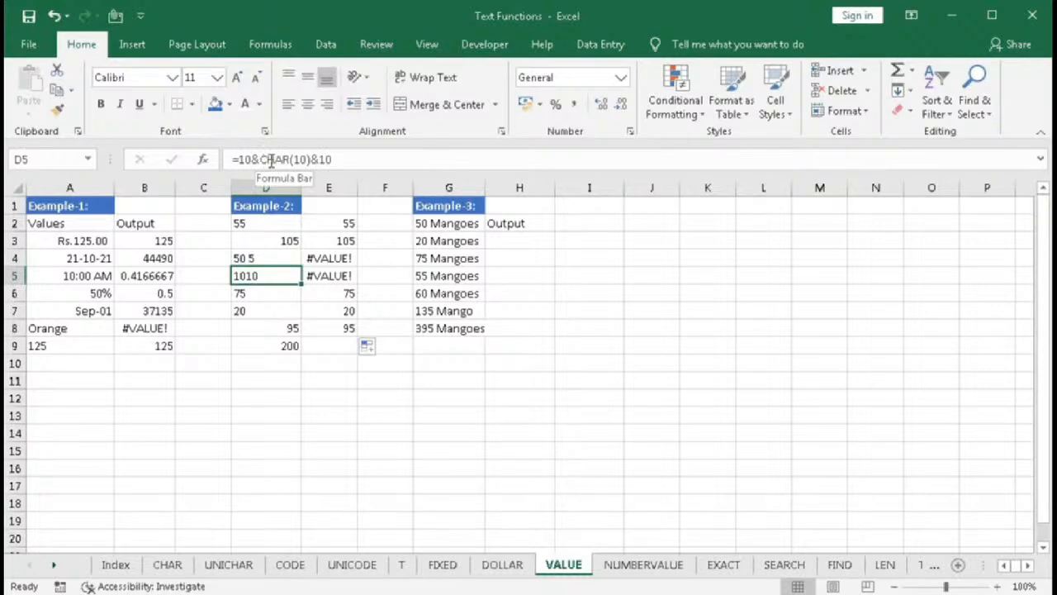
double_click(265, 159)
drag(300, 160, 311, 163)
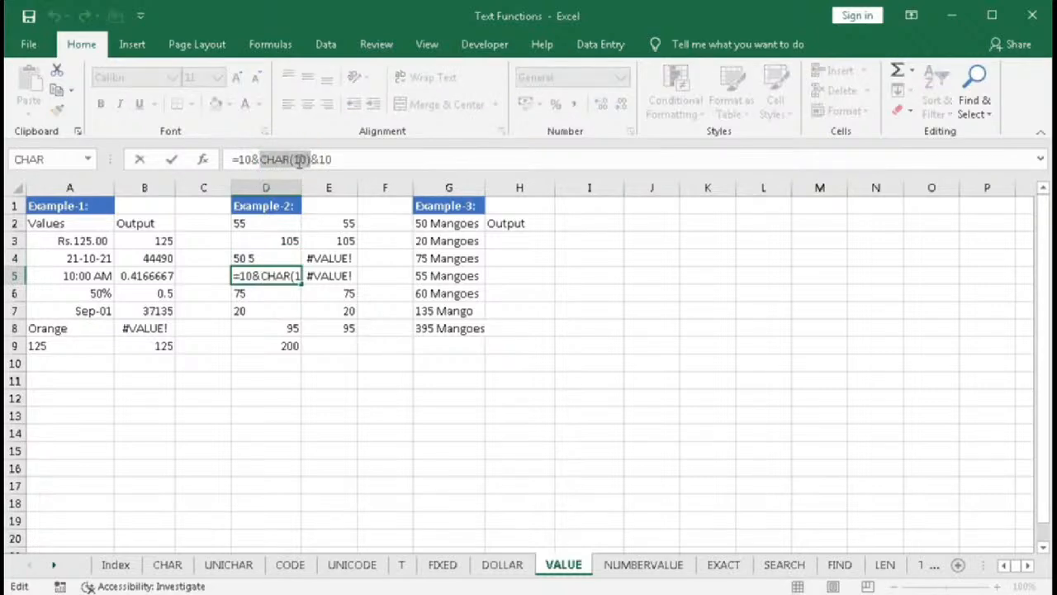
double_click(300, 159)
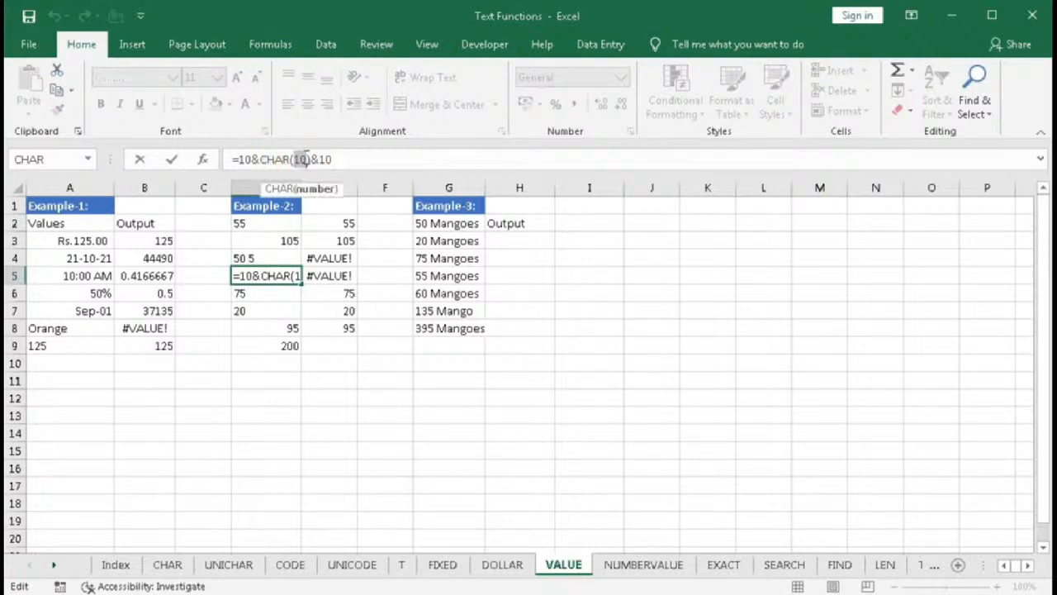
key(Return)
click(275, 279)
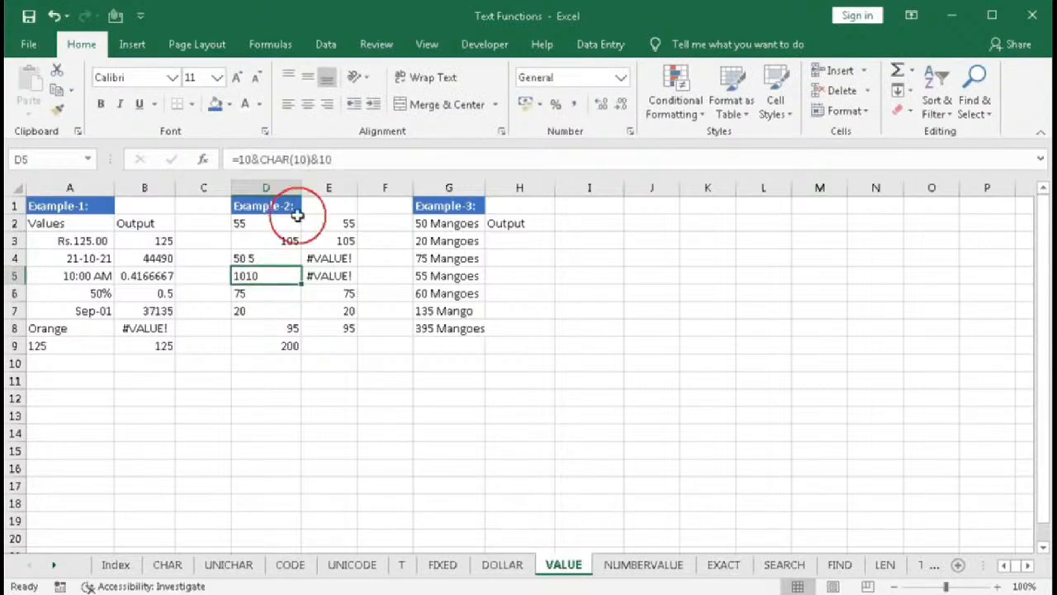
- Wrap the text in D5 and undo the wrapping
click(417, 77)
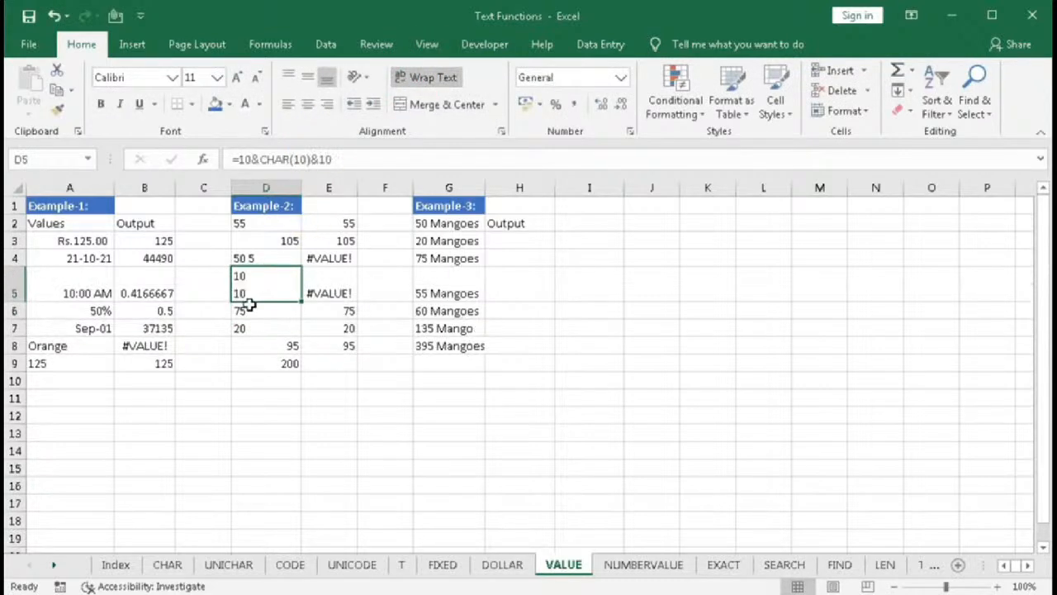
key(ctrl+z)
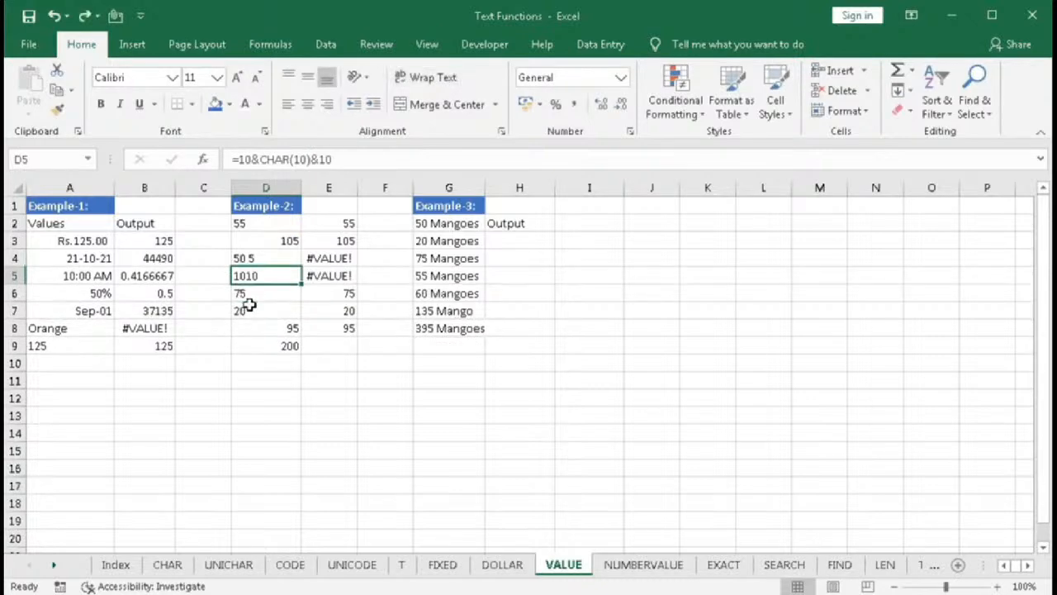
- Replace E4's formula with SUBSTITUTE removing the spaces from D4: =SUBSTITUTE(D4," ","")
drag(322, 258, 323, 274)
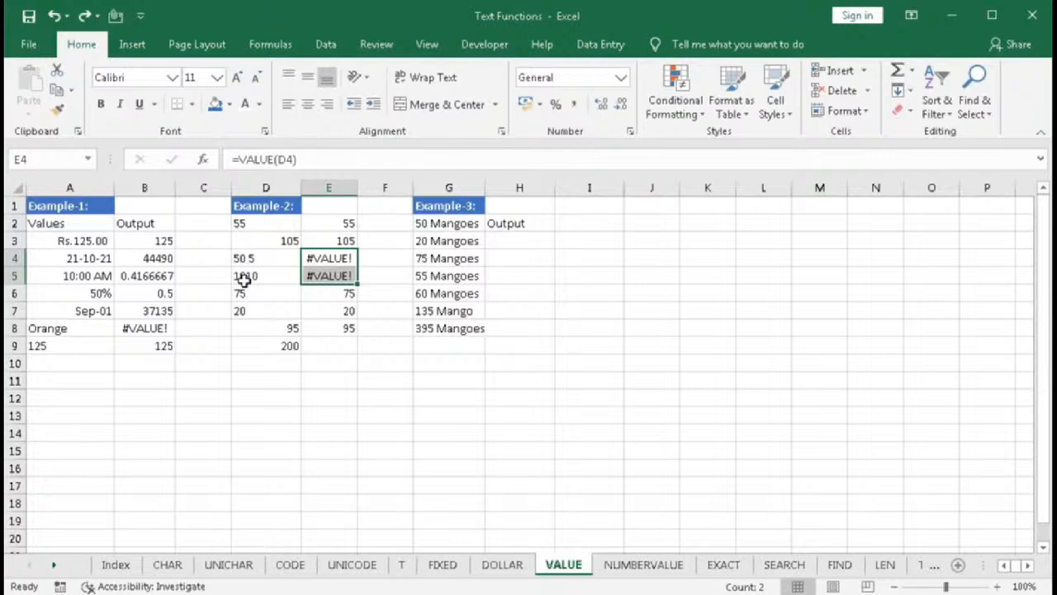
double_click(331, 259)
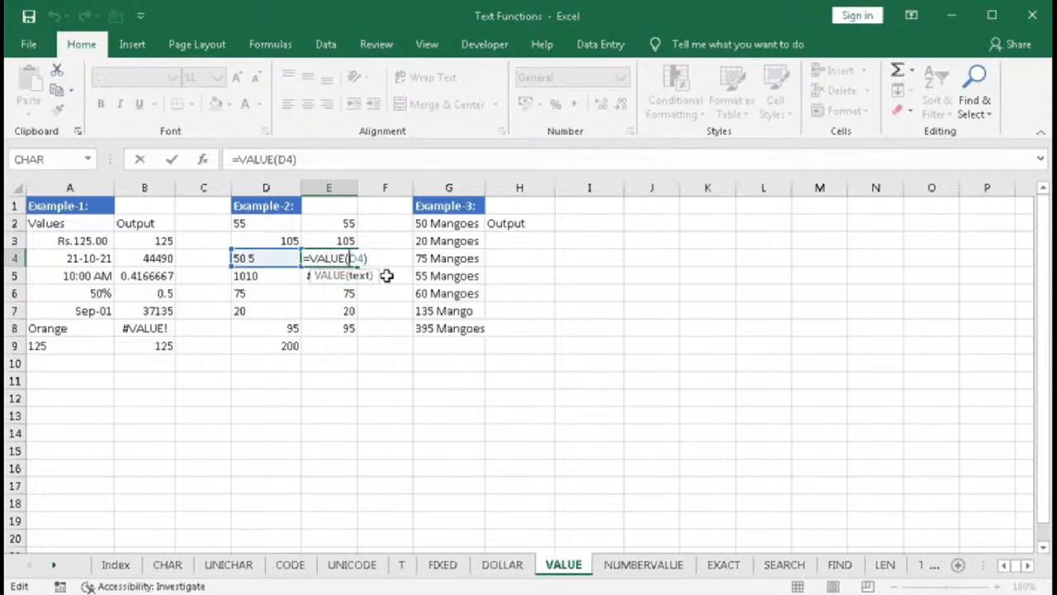
drag(305, 258, 418, 253)
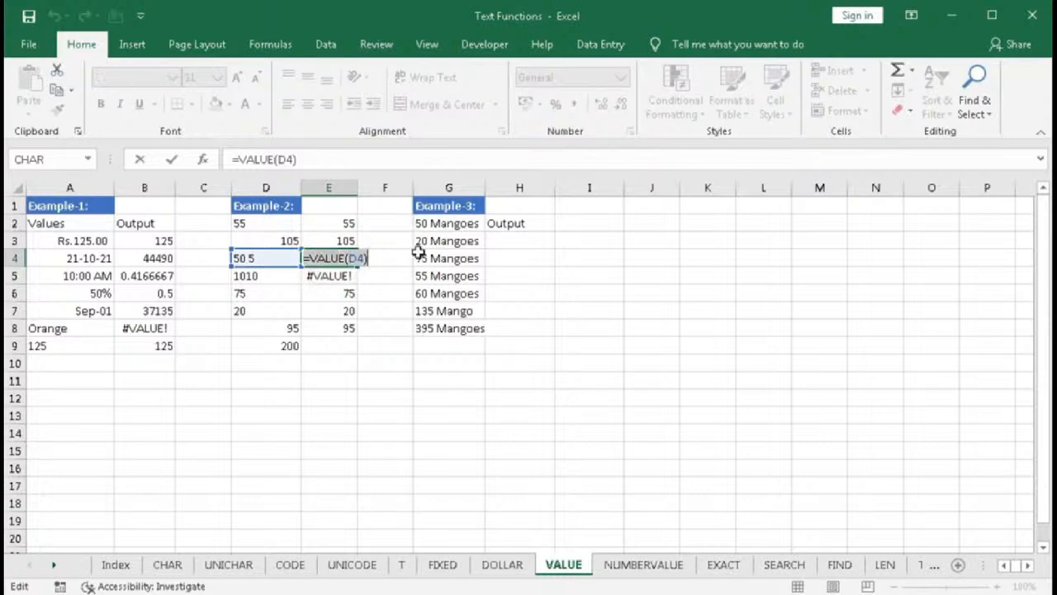
key(BackSpace)
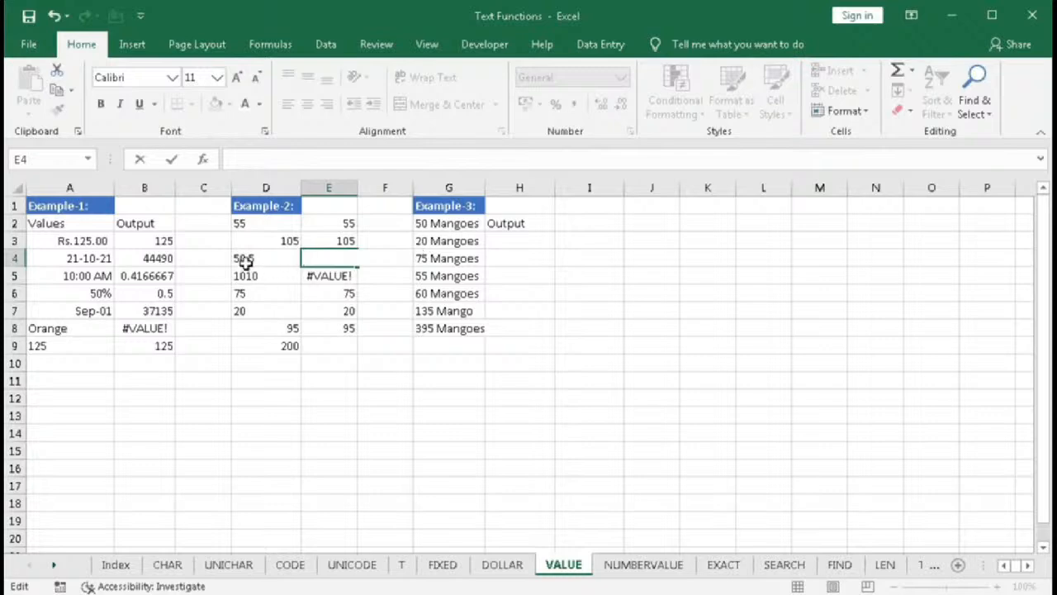
text(=su)
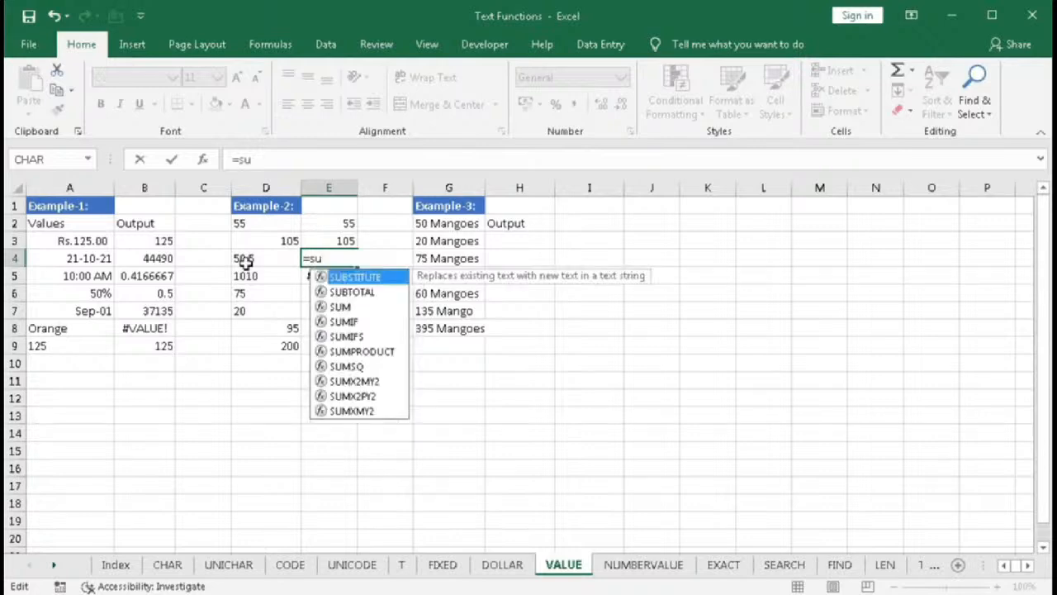
key(Tab)
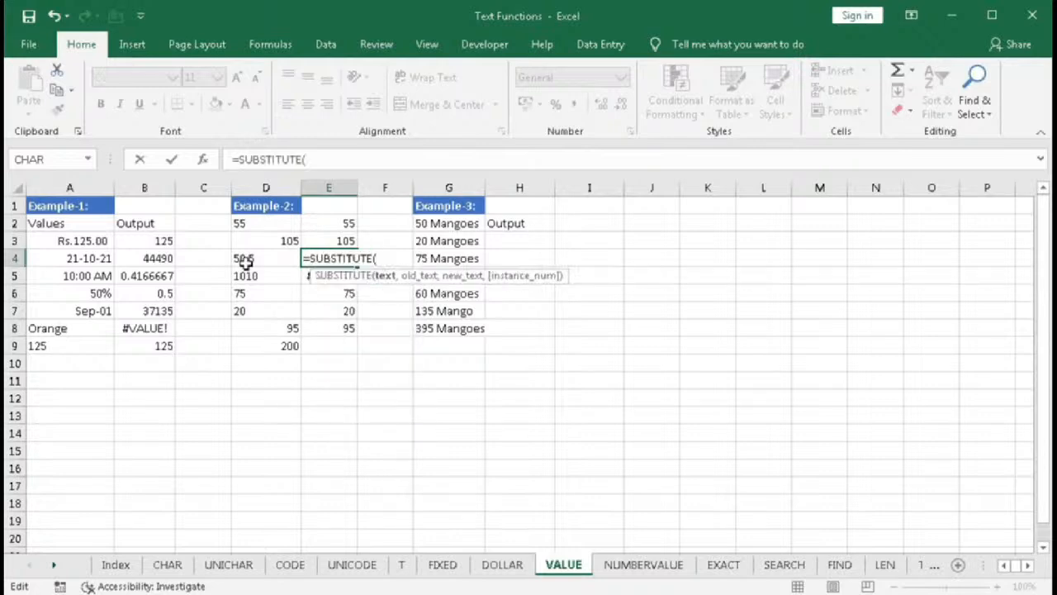
click(245, 261)
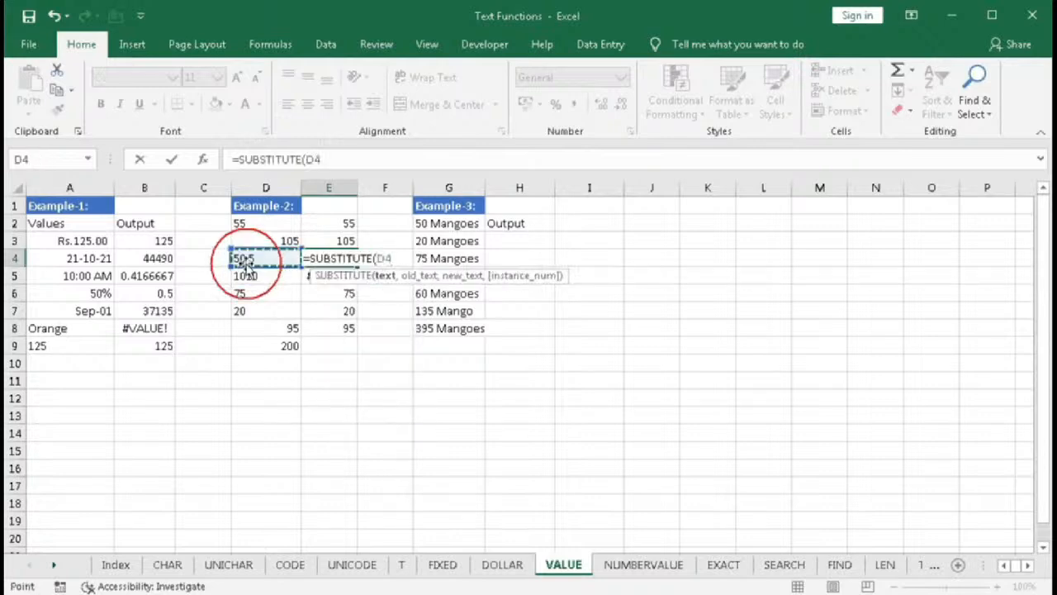
text(,)
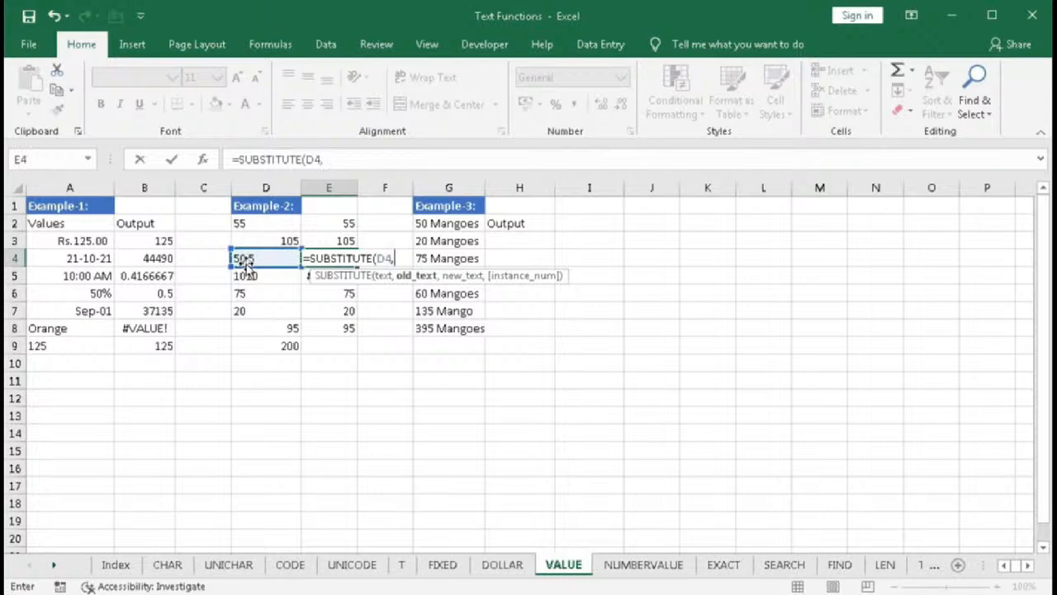
text(" ")
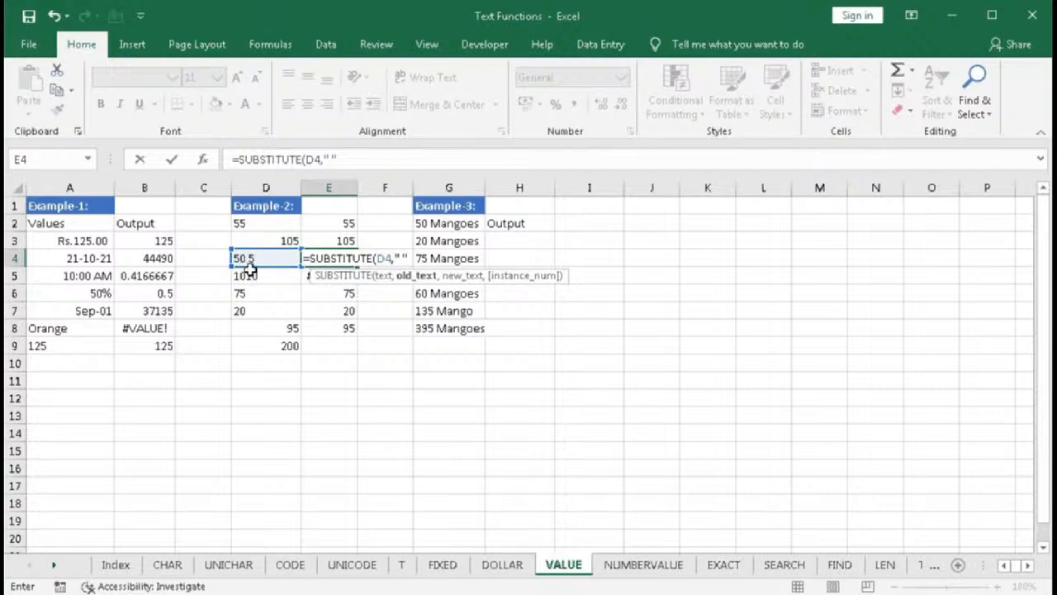
text(,)
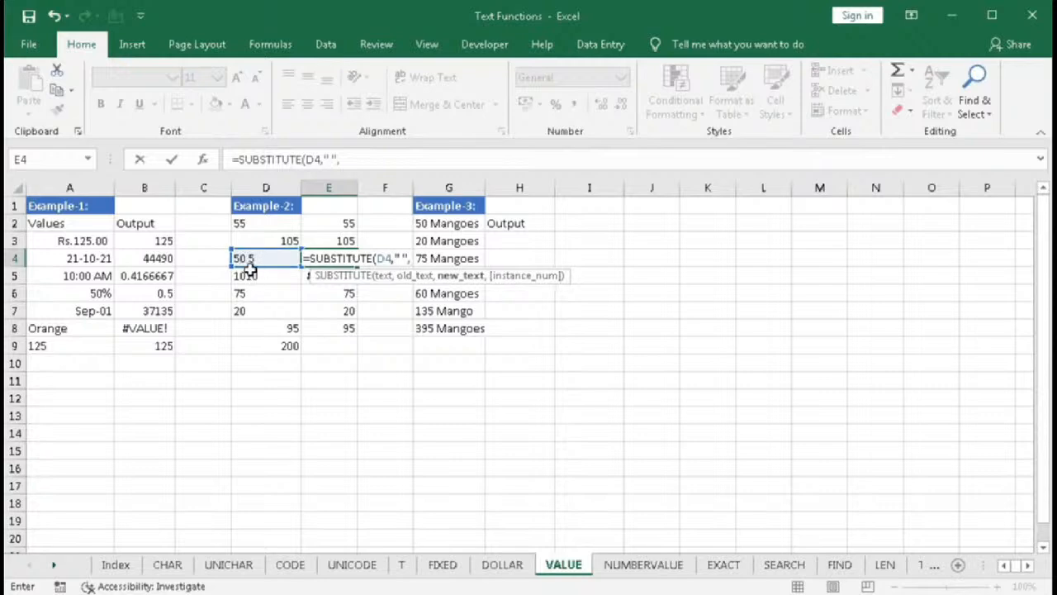
text(""))
key(Return)
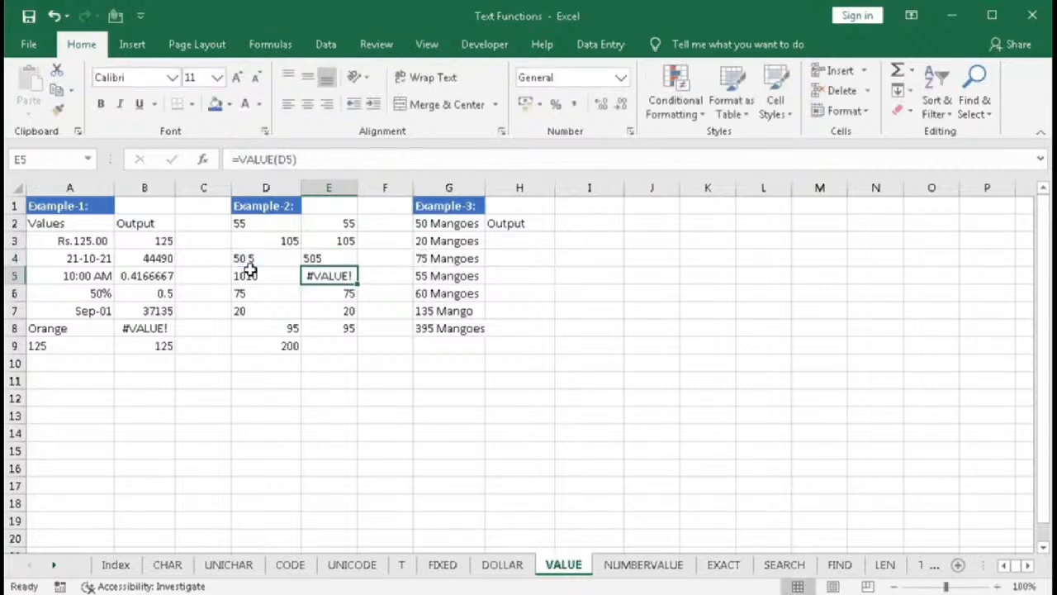
- Wrap E4's SUBSTITUTE formula inside VALUE to convert the result to a number
double_click(318, 261)
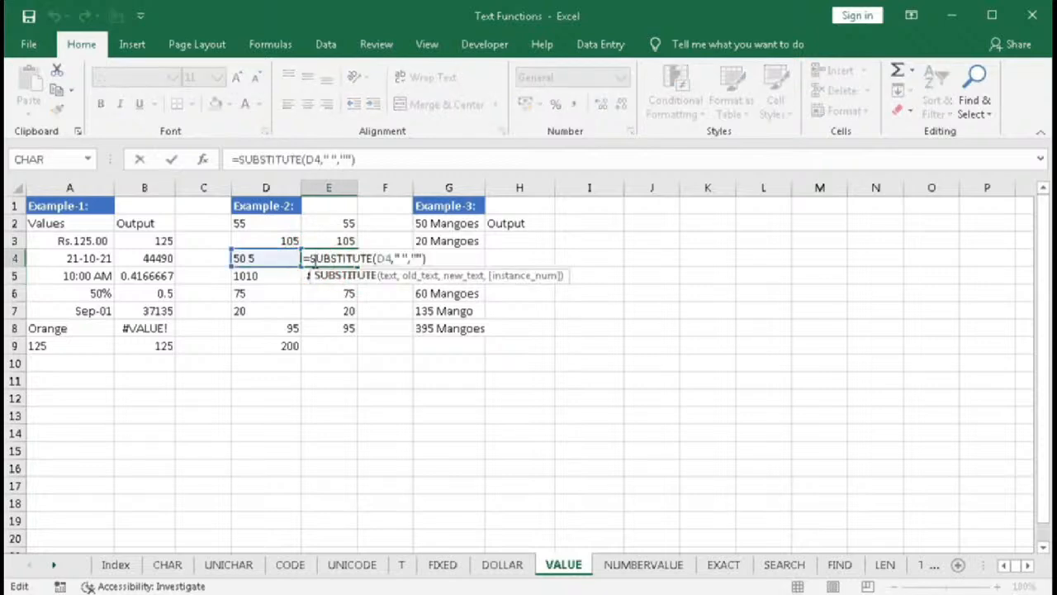
click(312, 259)
text(val)
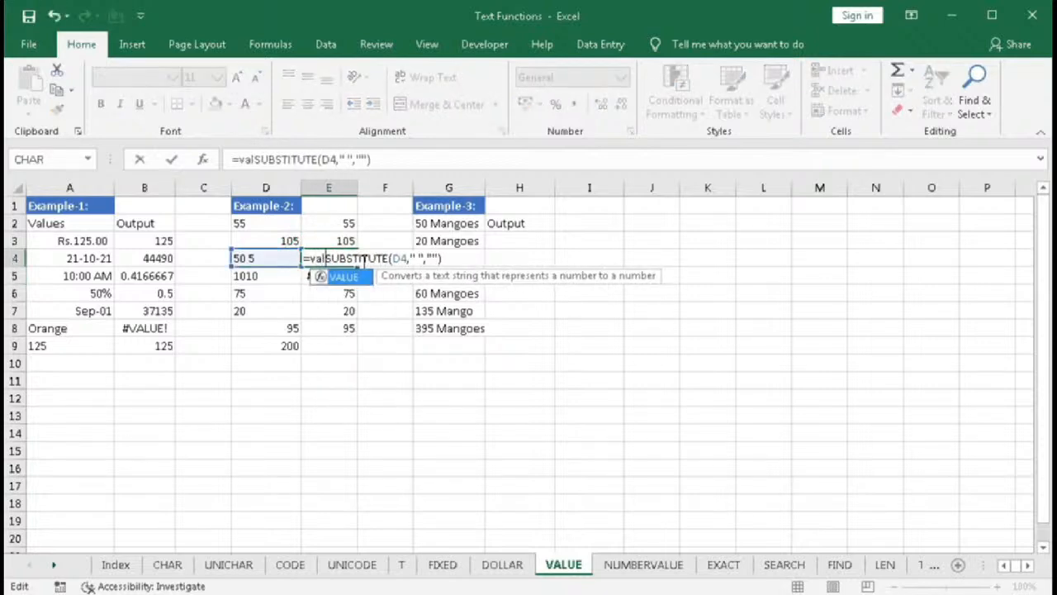
key(Tab)
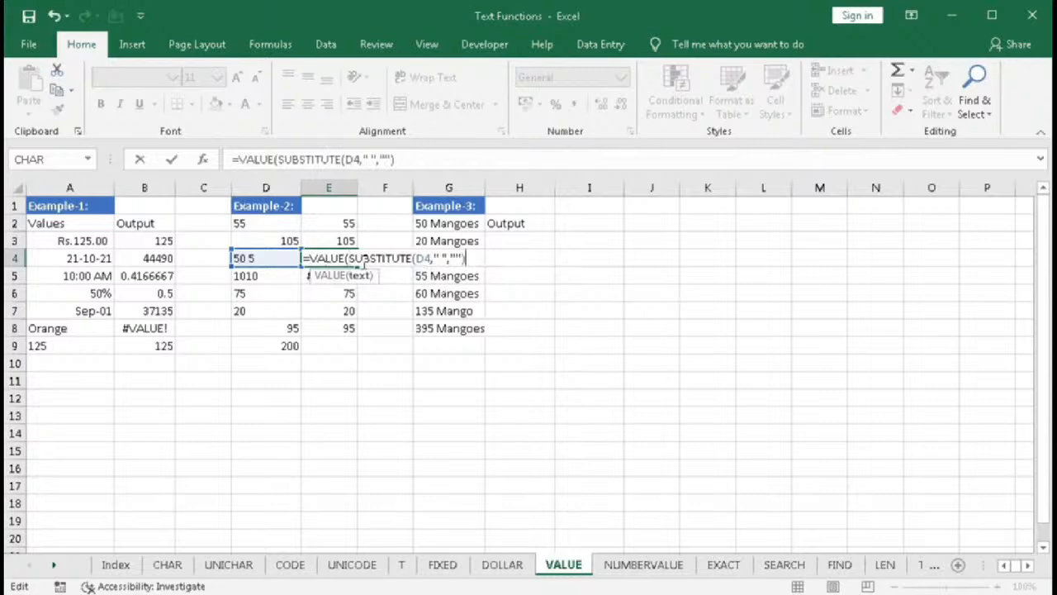
text())
key(Return)
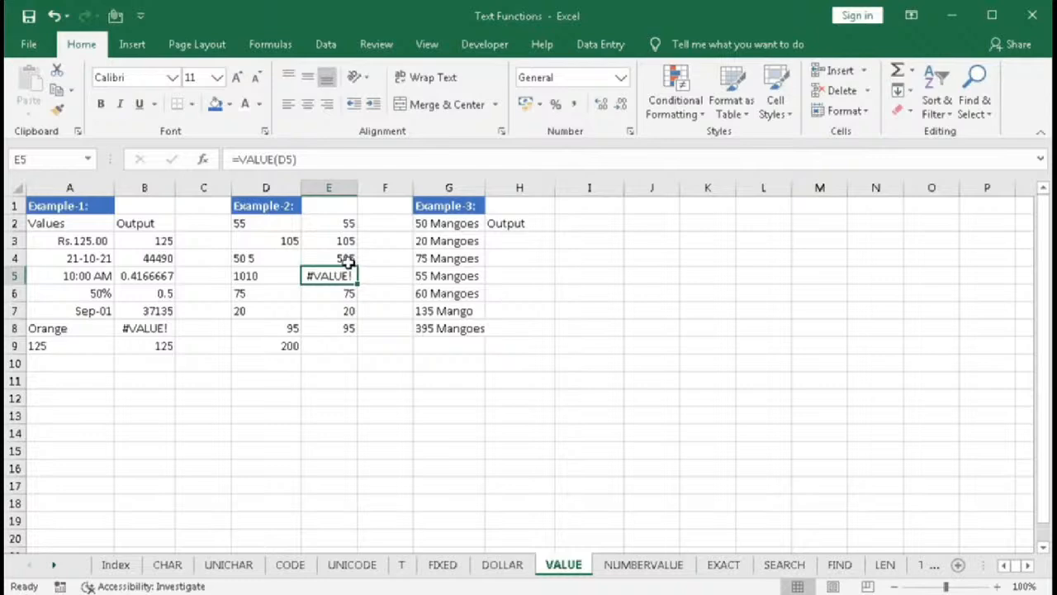
- Replace E5's formula with =SUBSTITUTE(D5,CHAR(10),"") to strip the line break from D5
double_click(343, 276)
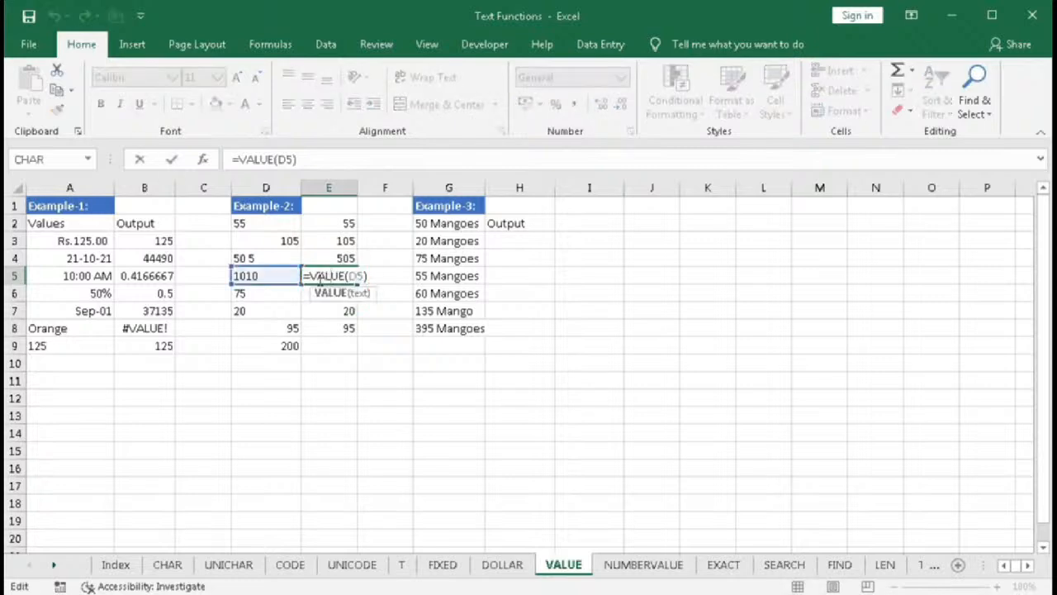
drag(312, 275, 484, 273)
text(SUBSTITUTE()
key(Tab)
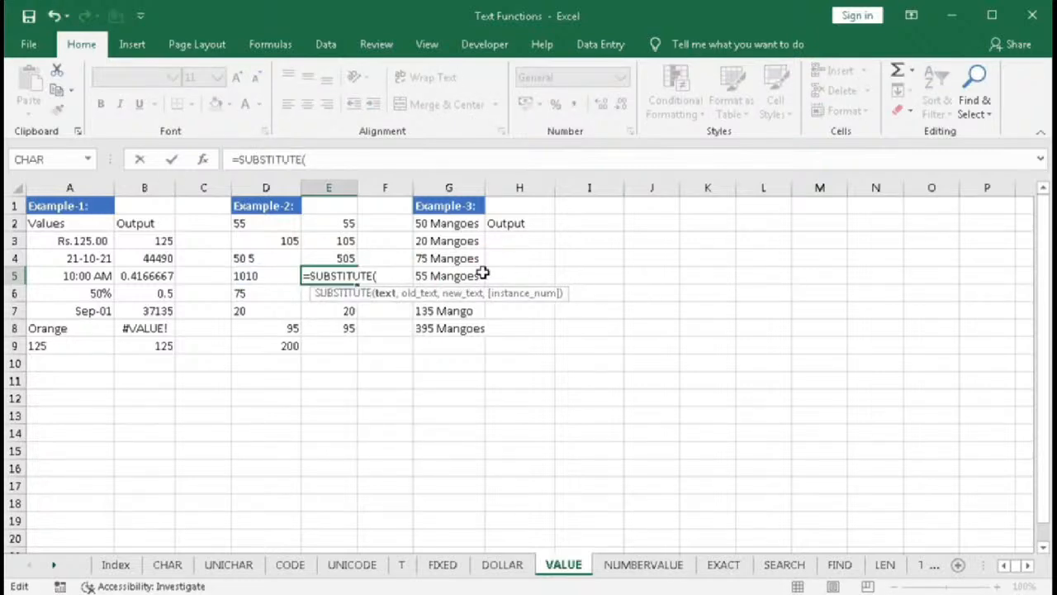
click(279, 275)
text(,)
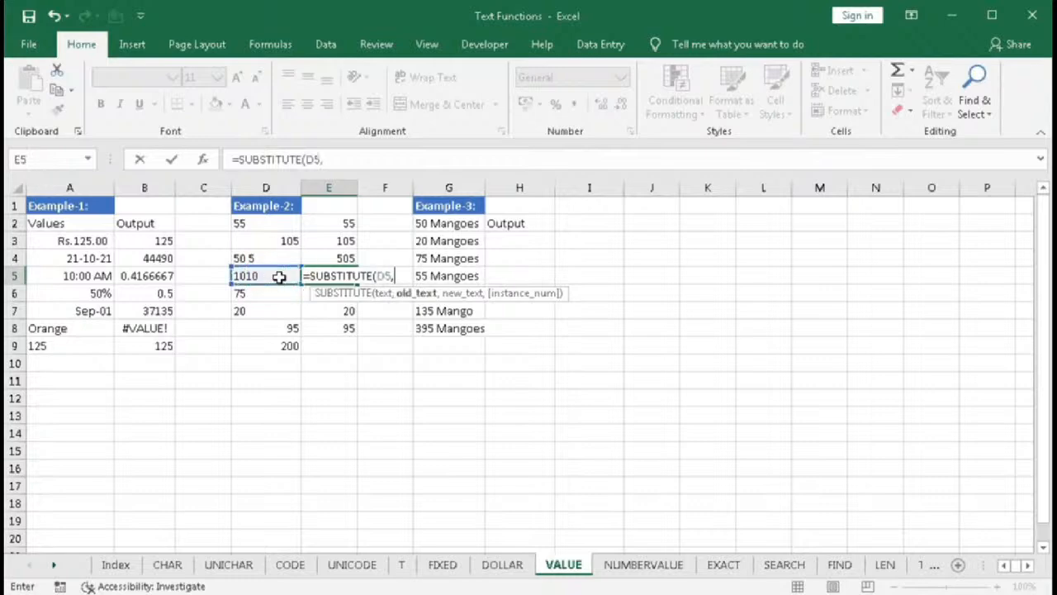
text(char)
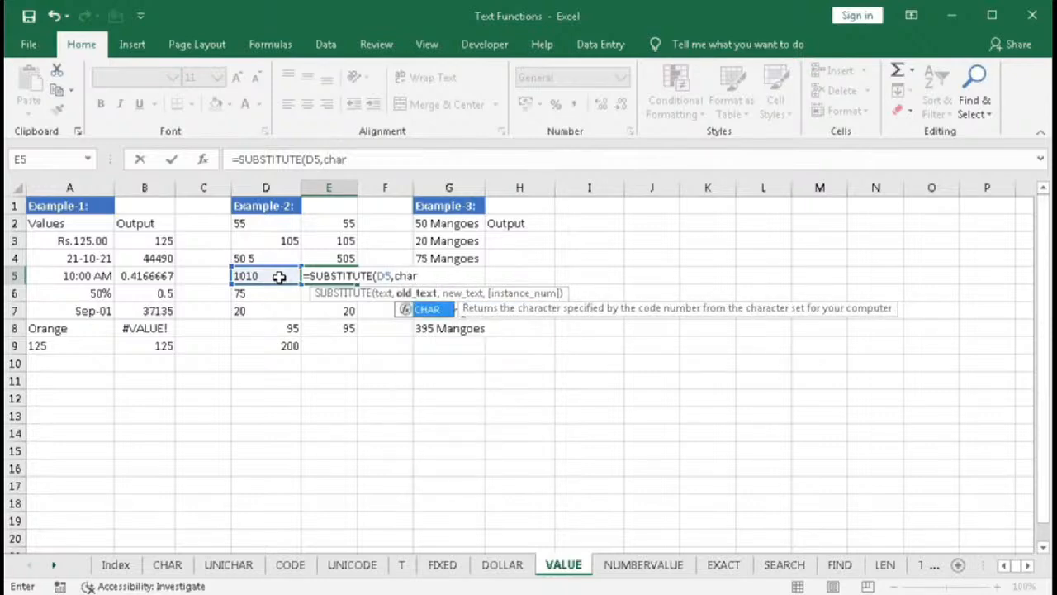
key(Tab)
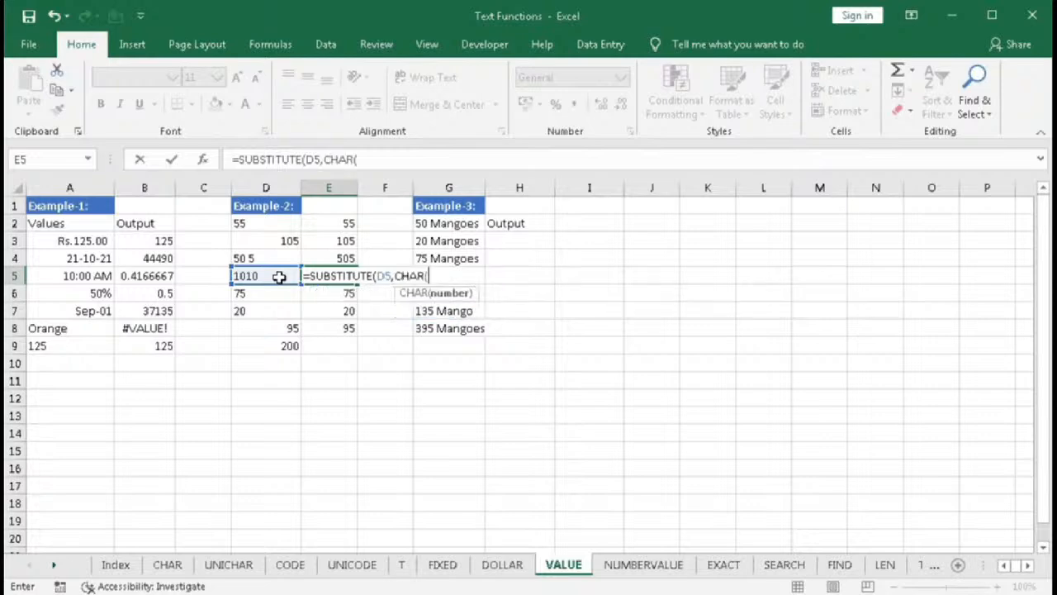
text(10),)
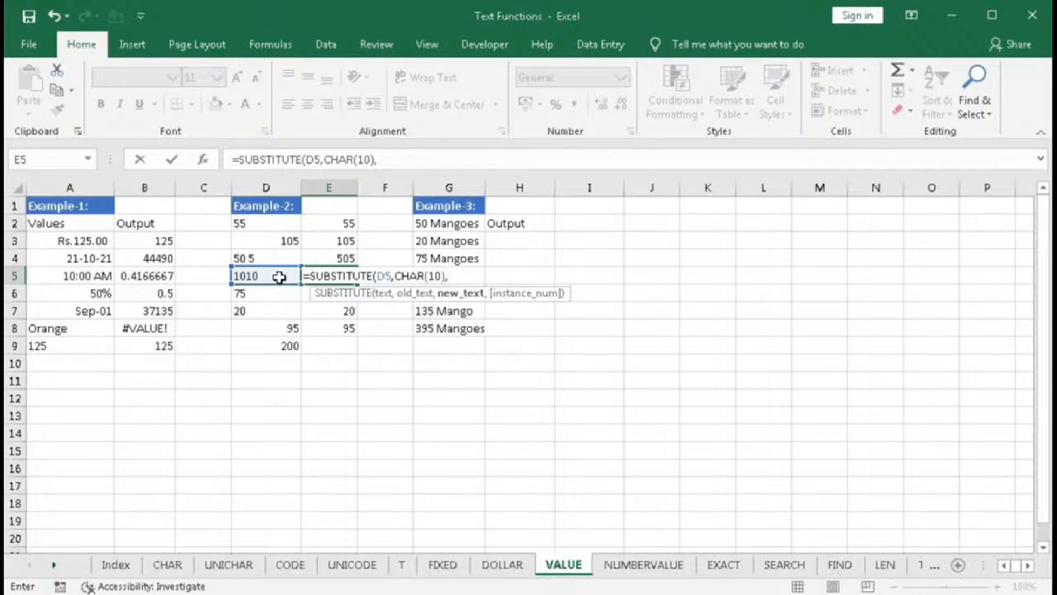
text(""))
key(Return)
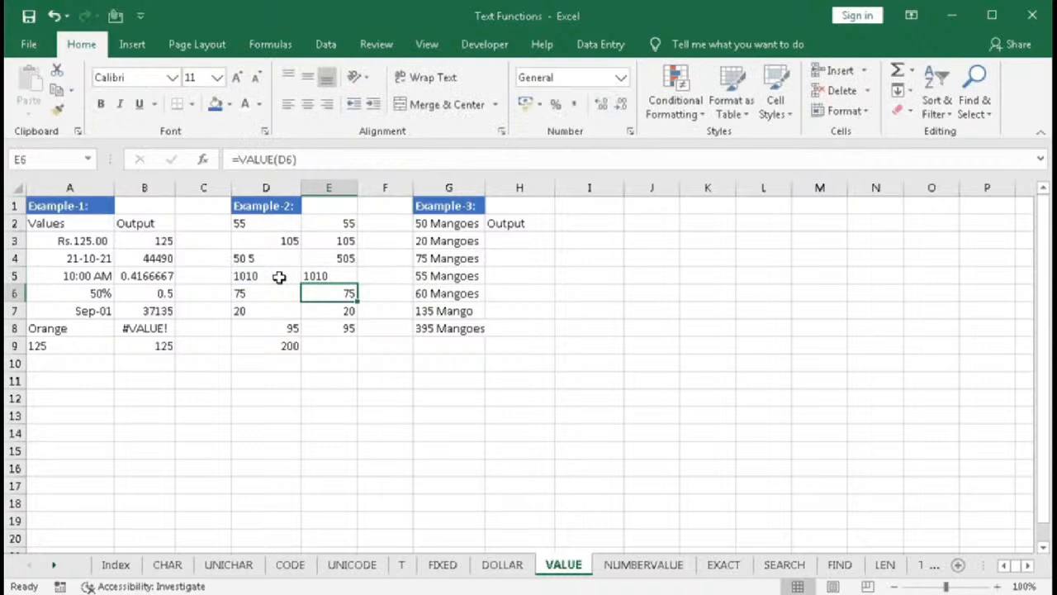
- Apply Wrap Text to E5 and D5, then select both cells to compare them
click(322, 274)
click(443, 80)
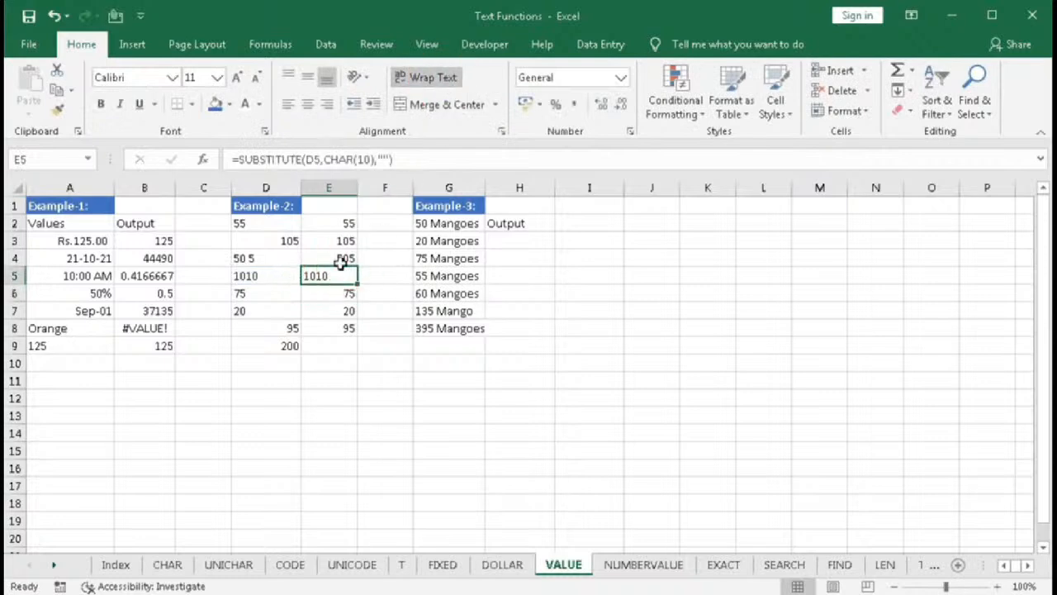
click(275, 281)
click(421, 77)
click(326, 283)
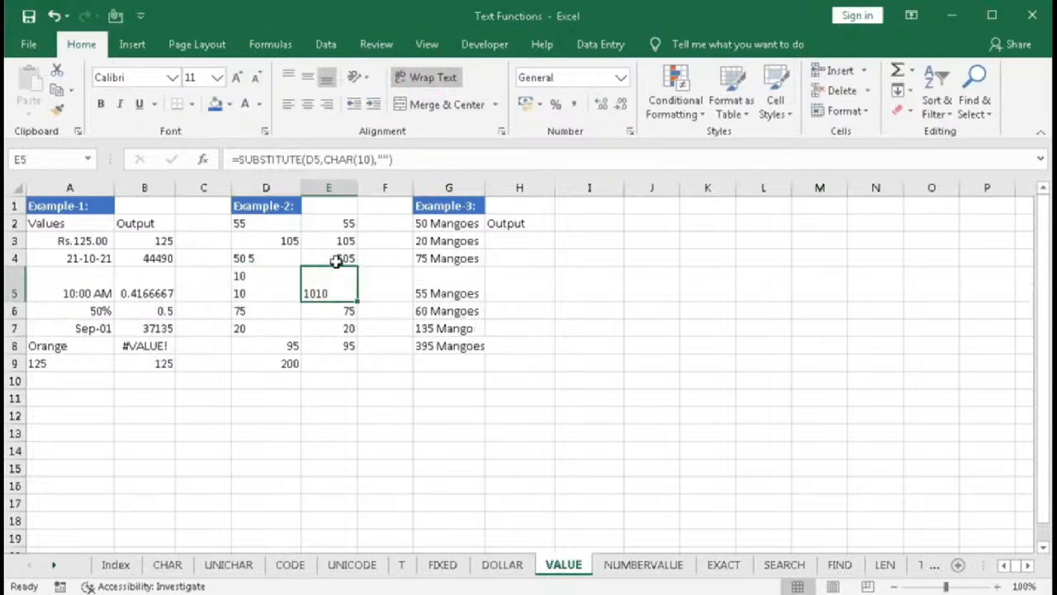
drag(276, 273, 330, 276)
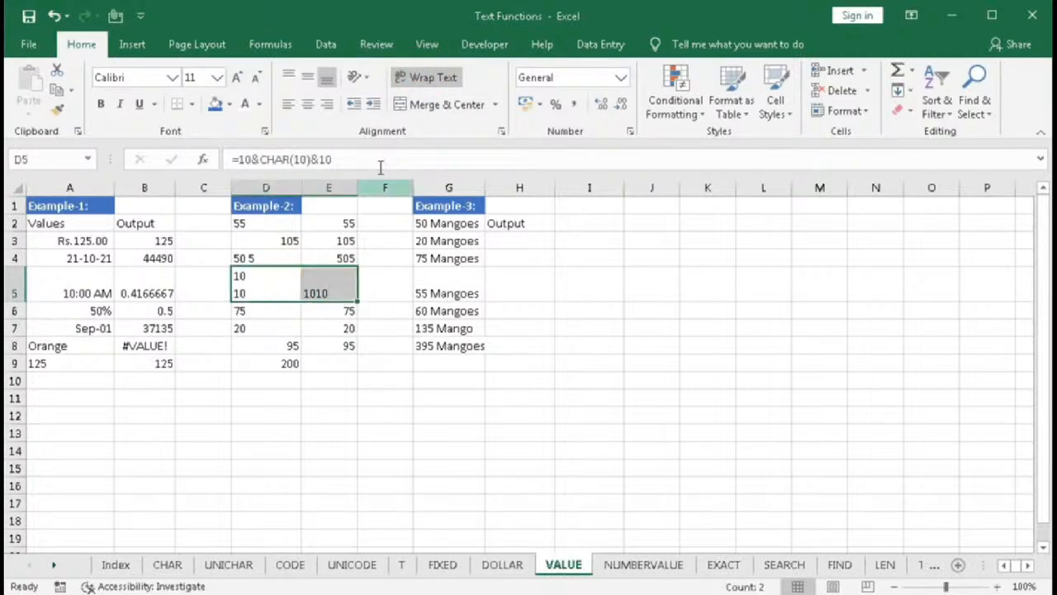
- Turn off Wrap Text for D5:E5 and wrap E5's formula in VALUE: =VALUE(SUBSTITUTE(D5,CHAR(10),""))
click(417, 76)
double_click(330, 279)
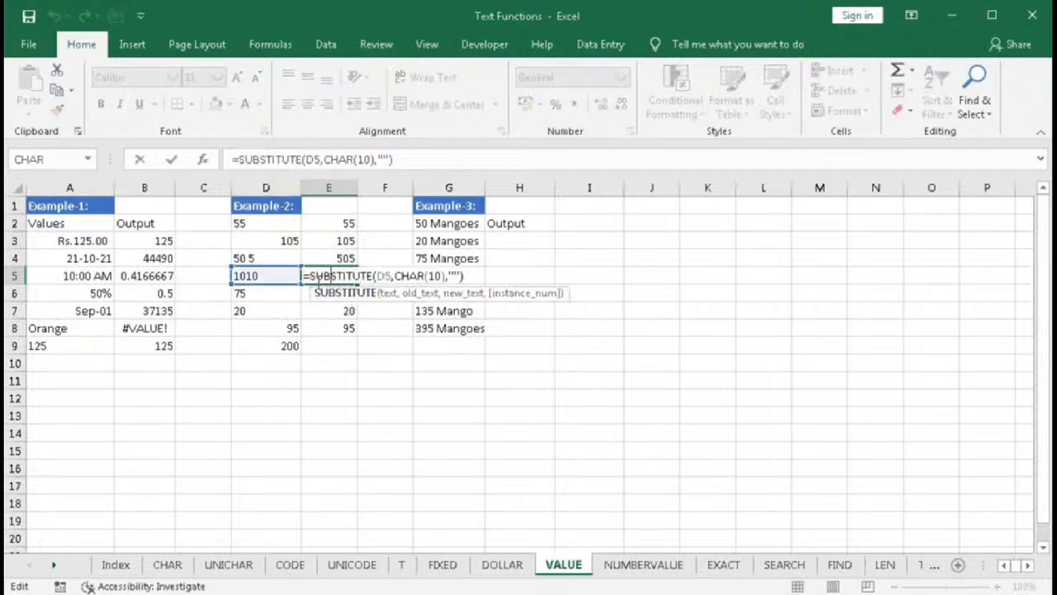
text(VALUE(D6)
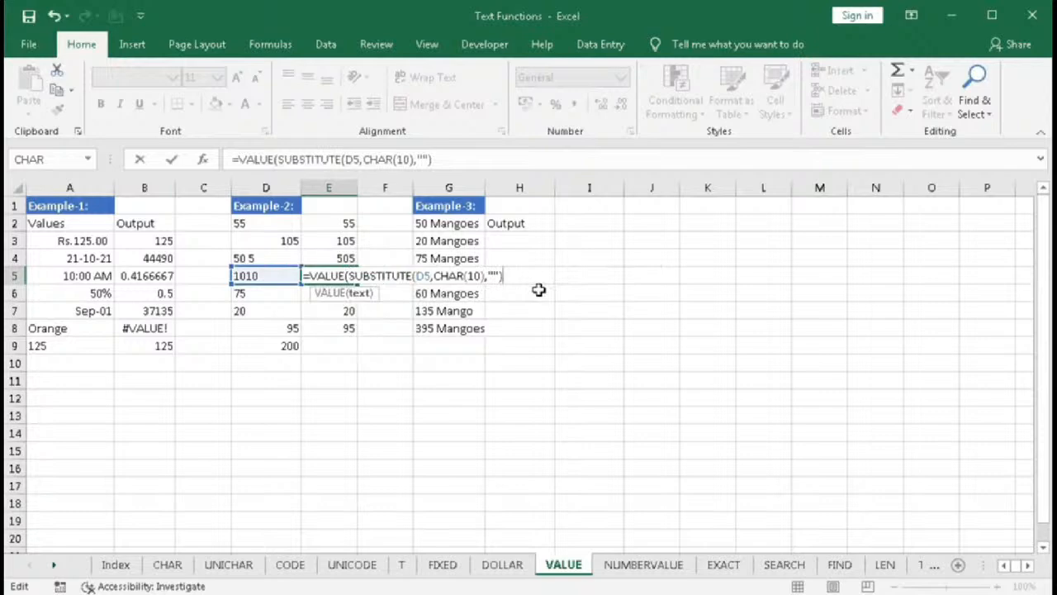
text())
key(Return)
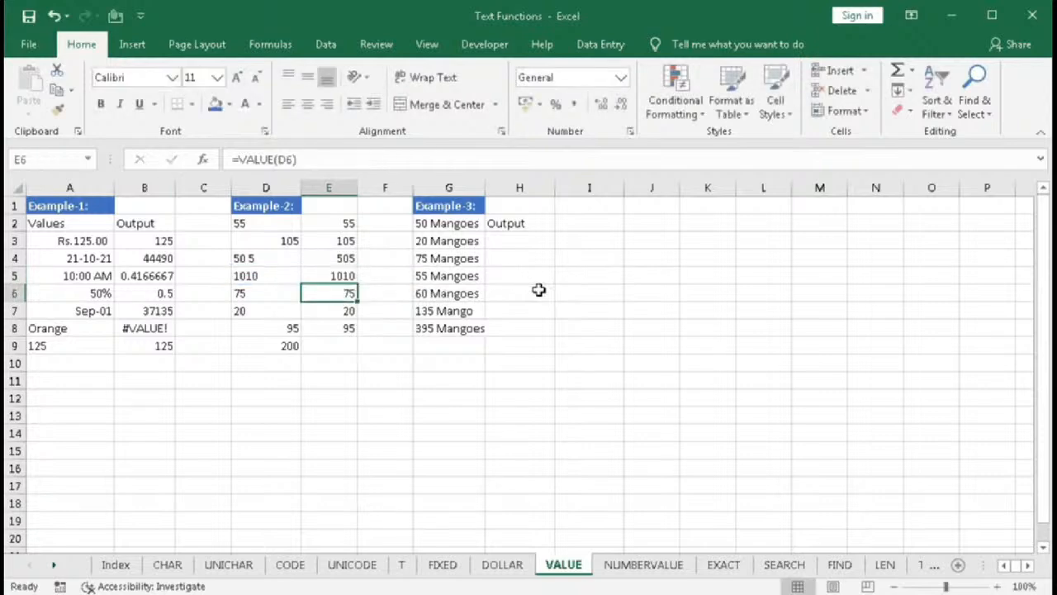
- AutoSum column E in E9 as =SUM(E2:E8)
click(318, 348)
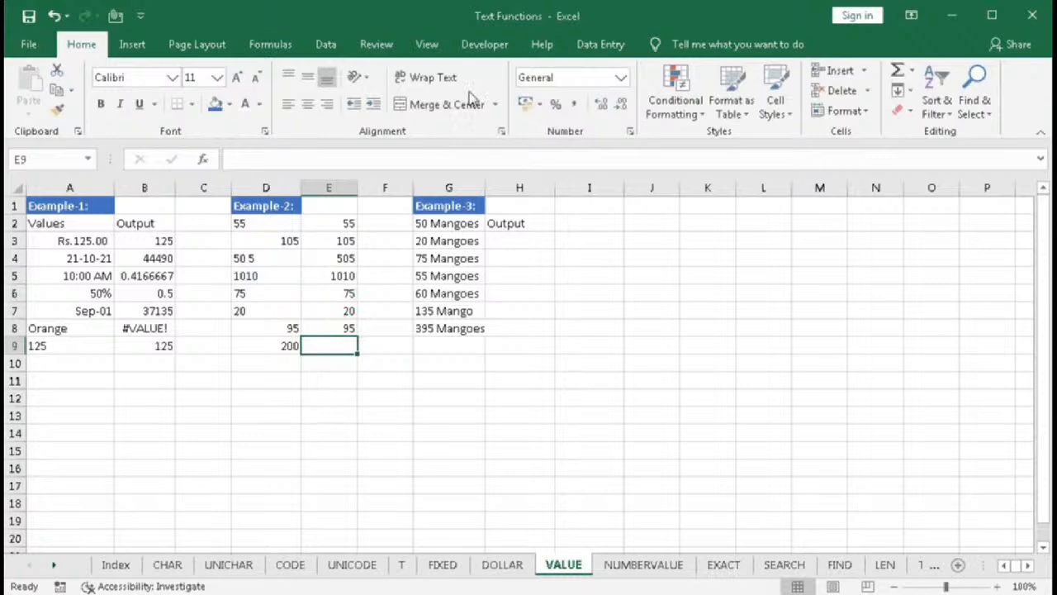
key(alt+equal)
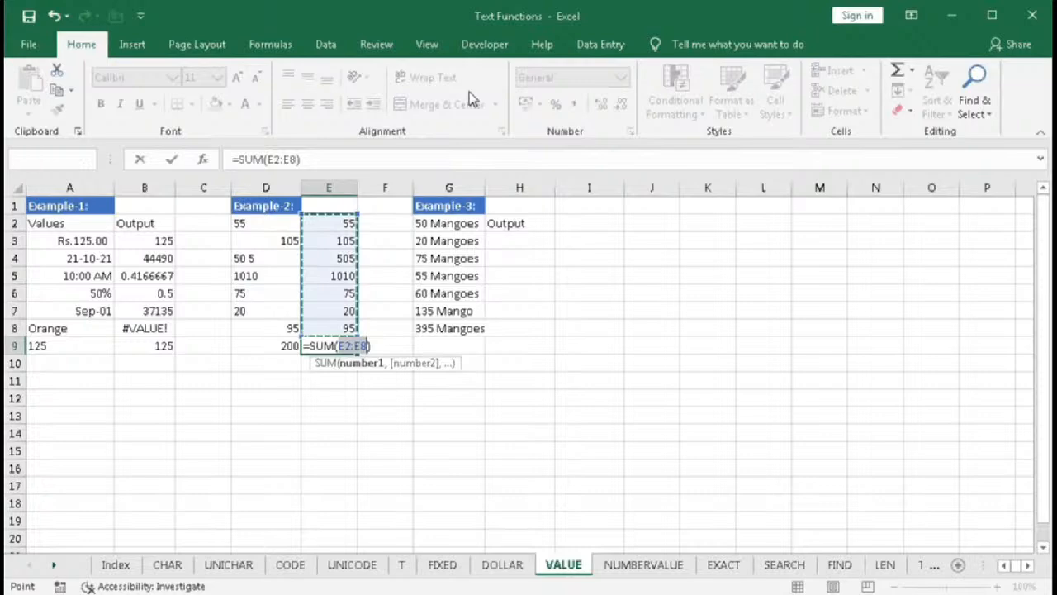
key(Return)
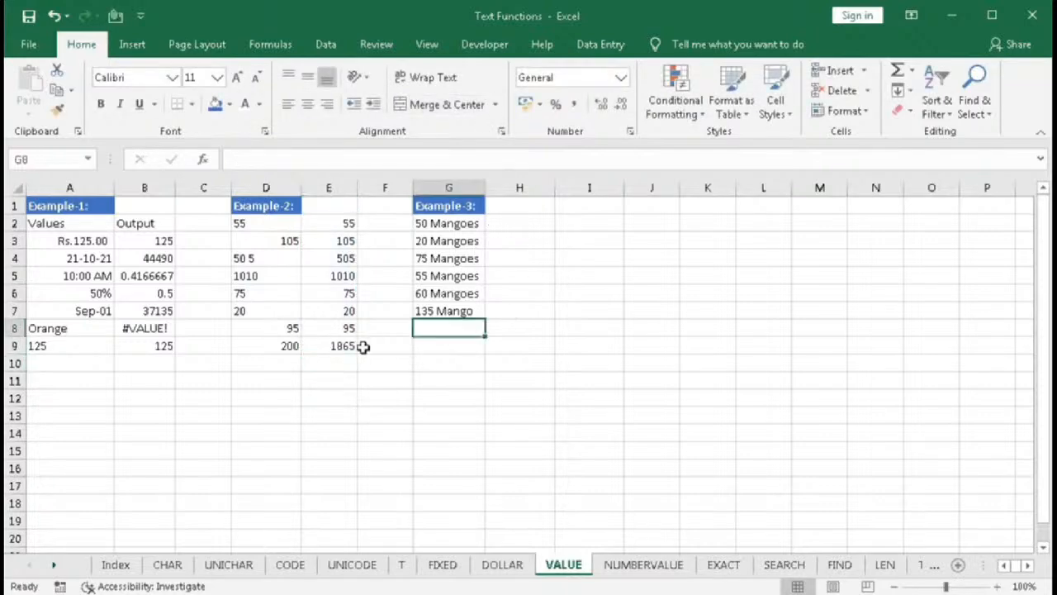
click(345, 347)
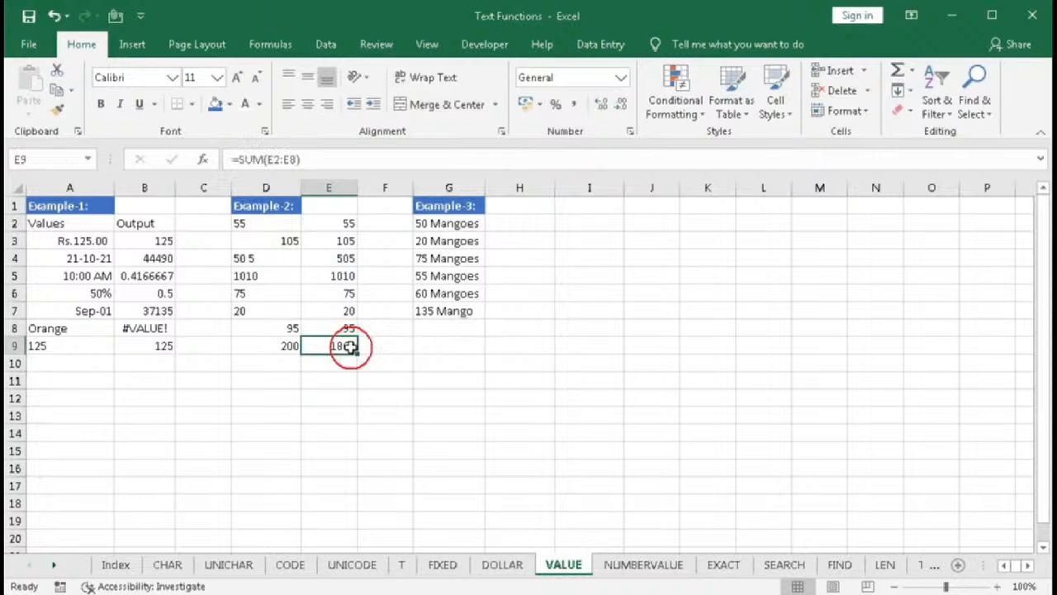
- Begin a formula in H2 for Example-3 reading =LEFT(G2,FIND(
click(446, 223)
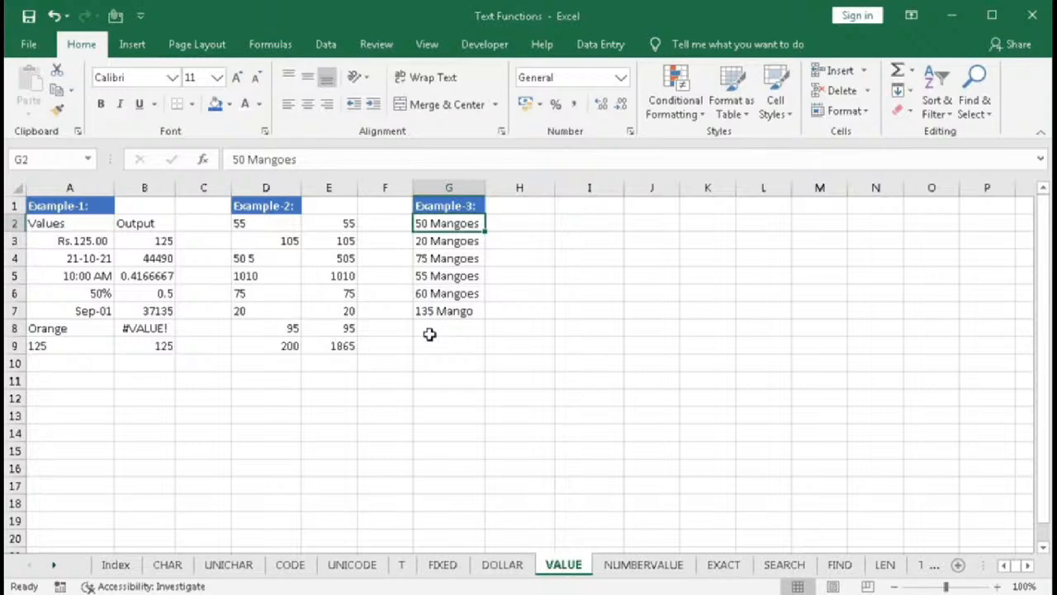
key(ctrl+shift+Down)
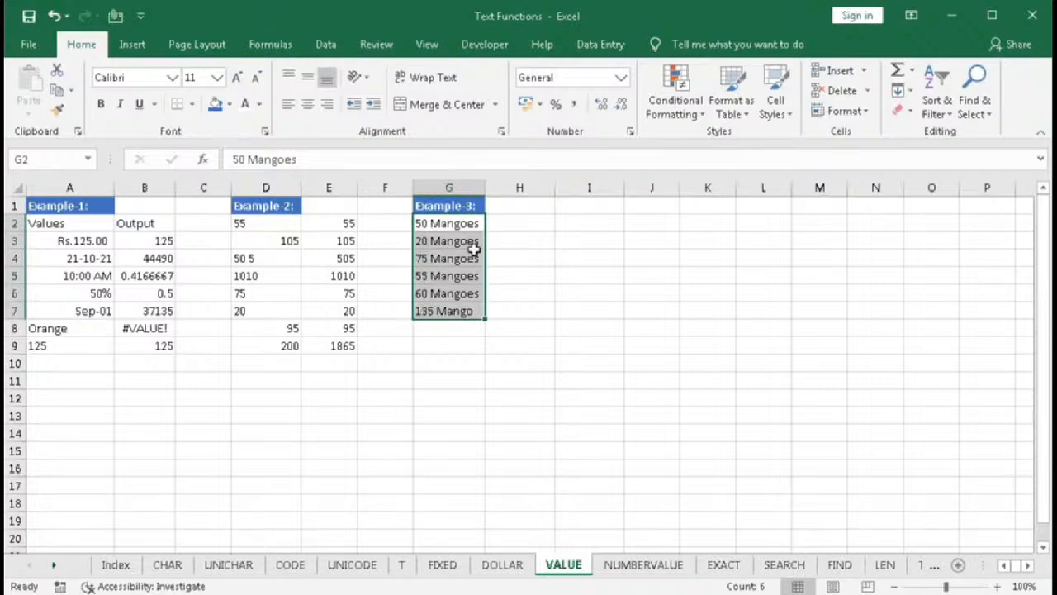
click(502, 228)
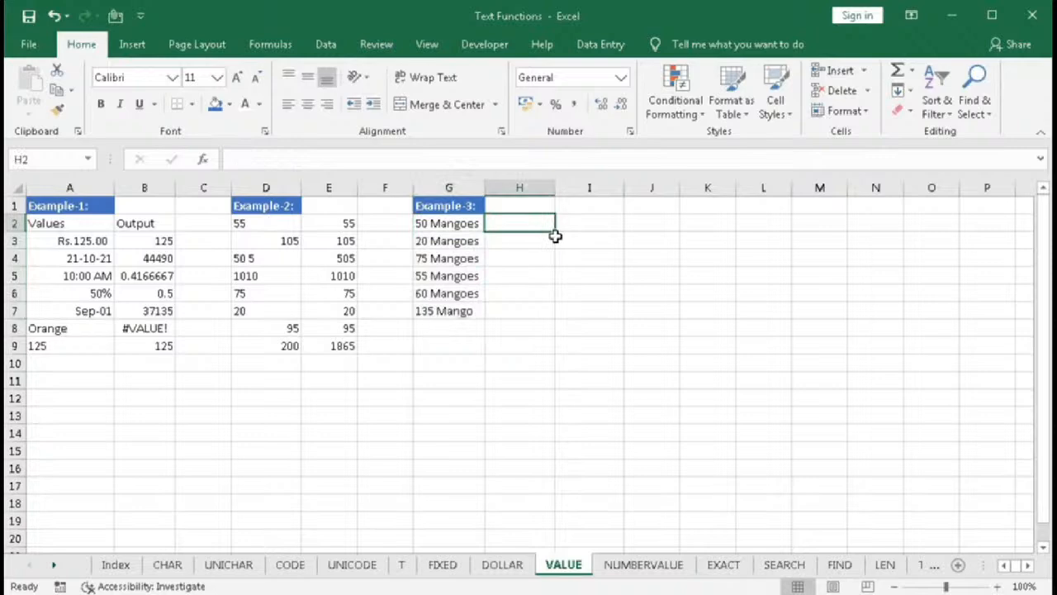
text(=le)
key(Tab)
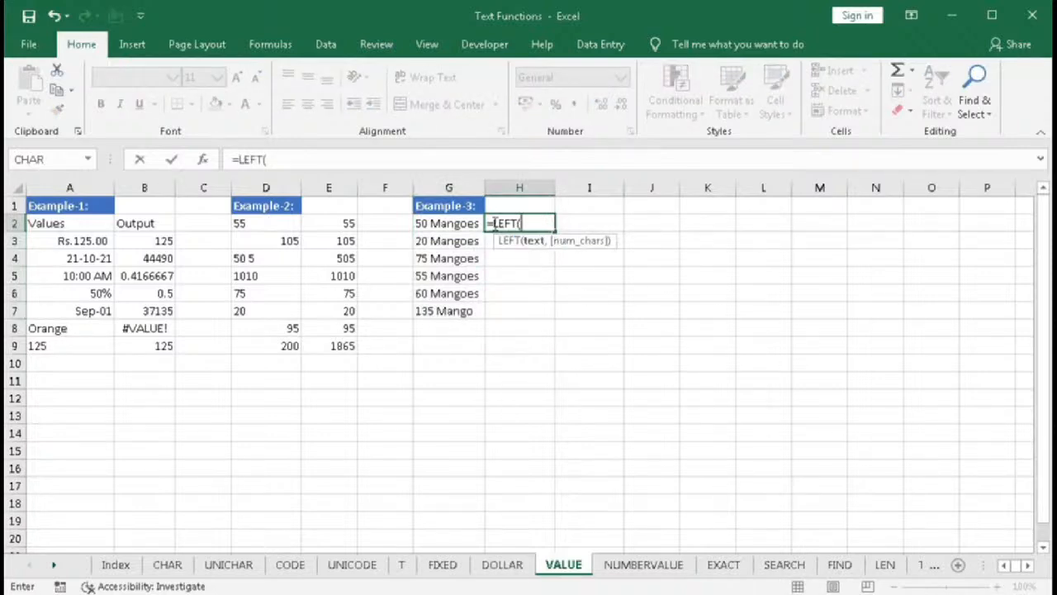
click(463, 224)
text(,)
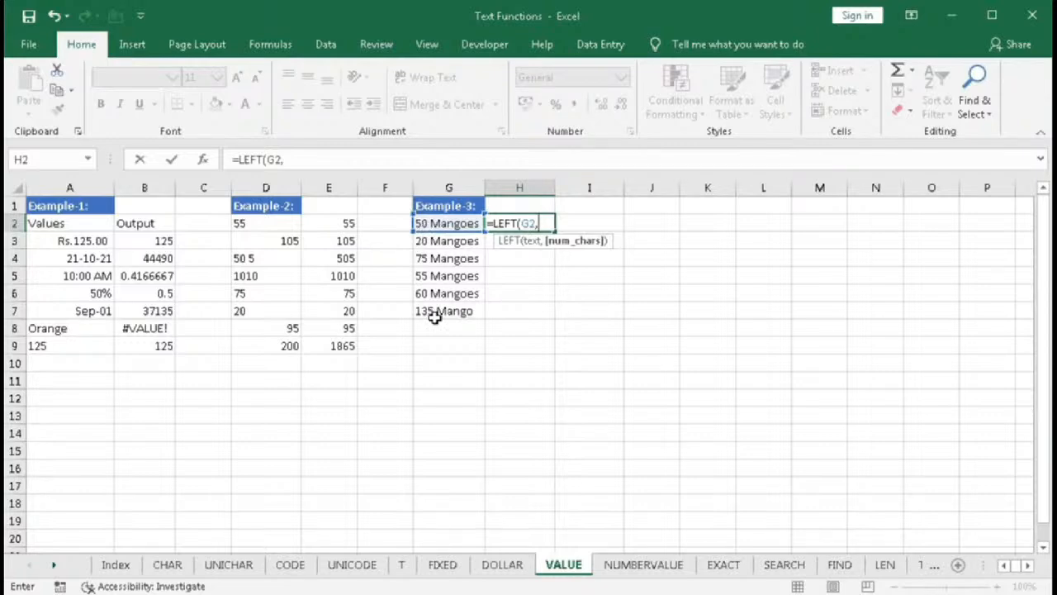
text(FIND()
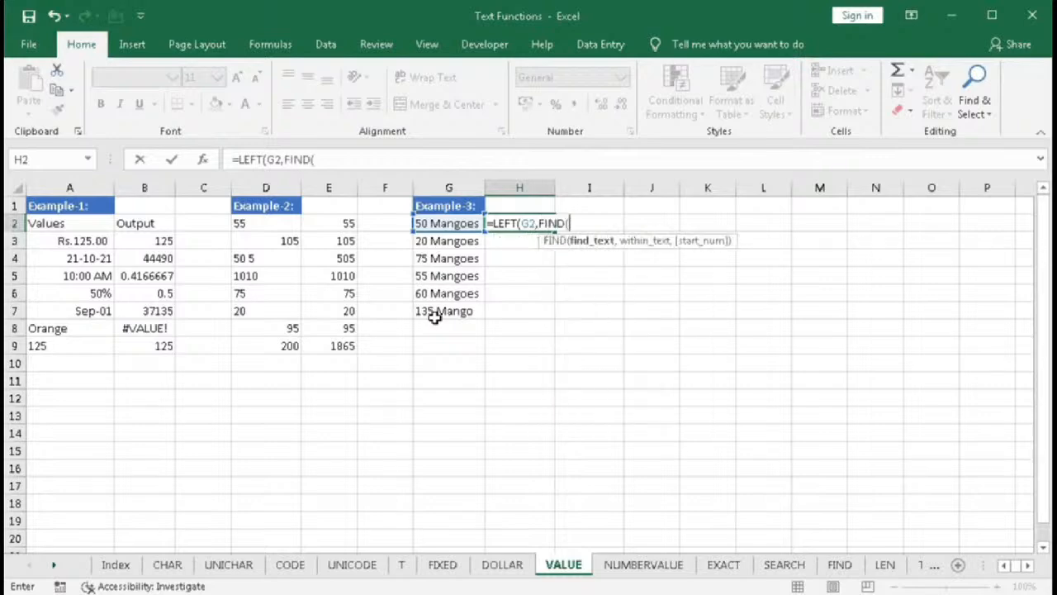
- Complete H2's formula as =LEFT(G2,FIND(" ",G2)) to extract the number before the space
click(444, 225)
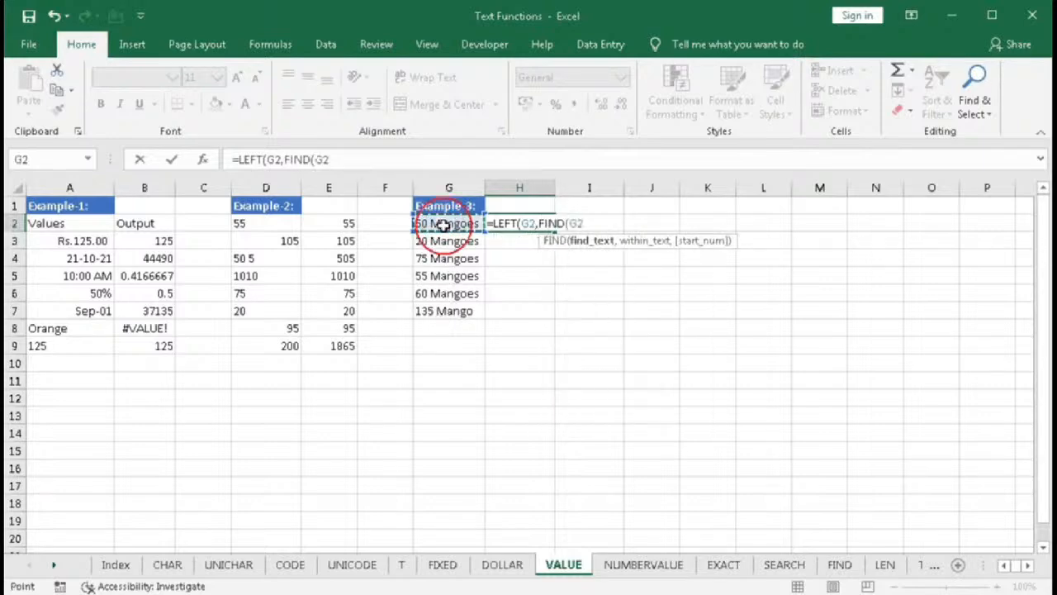
text(,)
key(BackSpace)
key(BackSpace)
key(BackSpace)
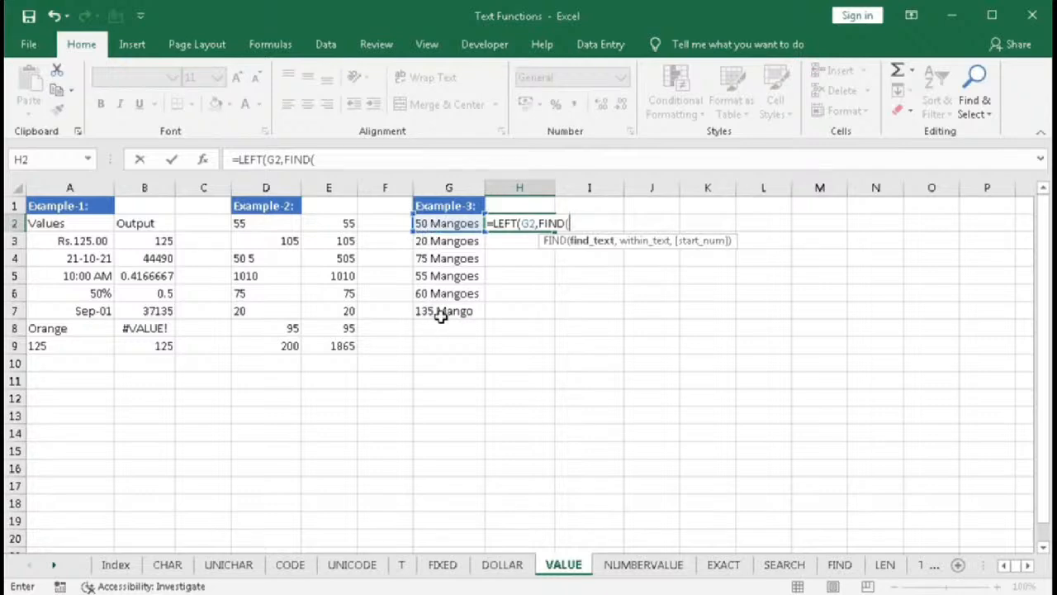
text(" ",)
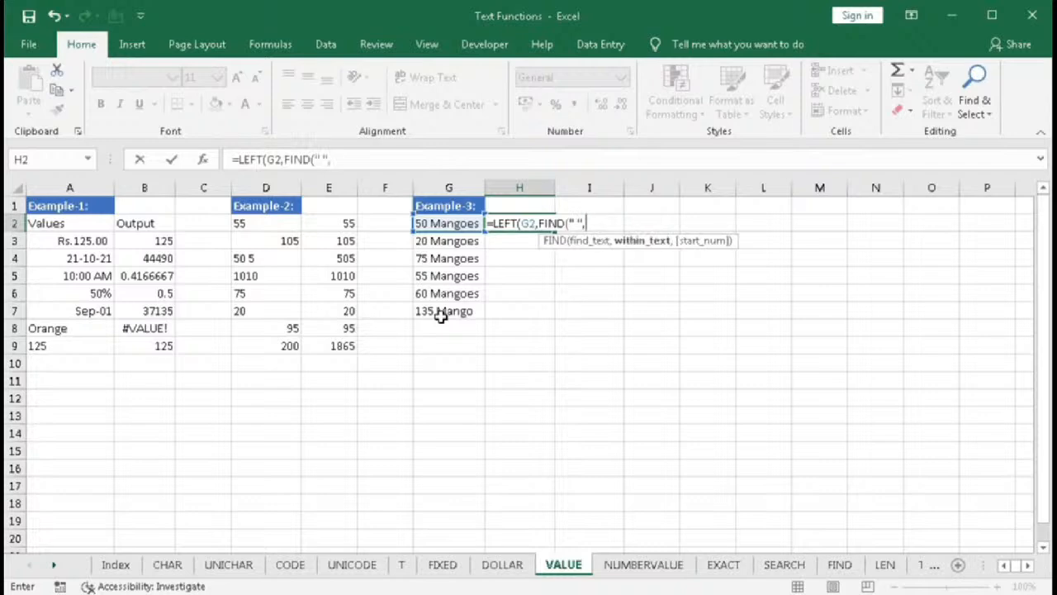
click(588, 242)
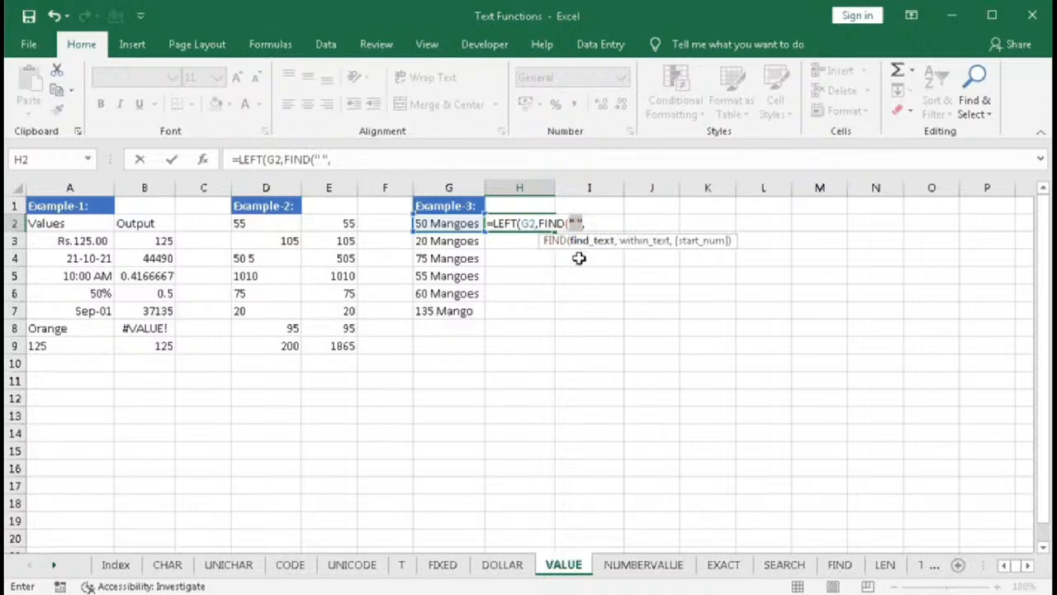
click(630, 244)
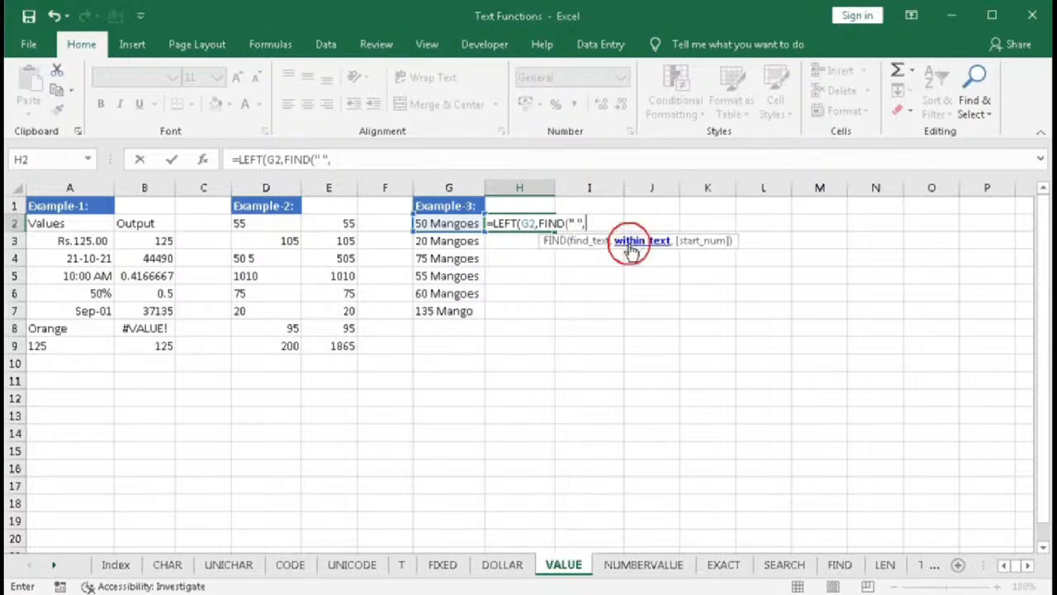
click(447, 224)
text(,)
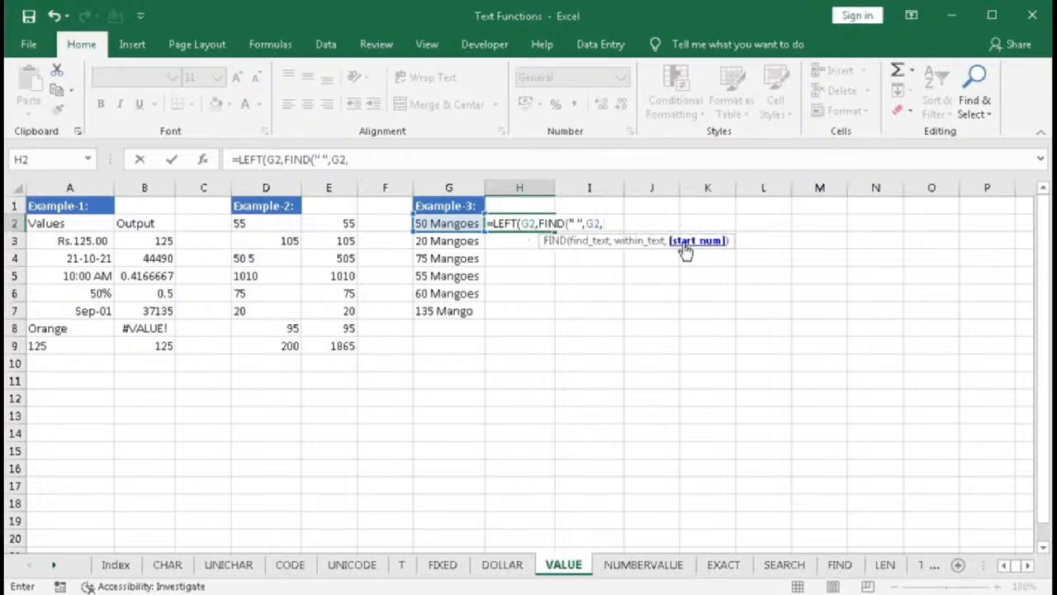
key(BackSpace)
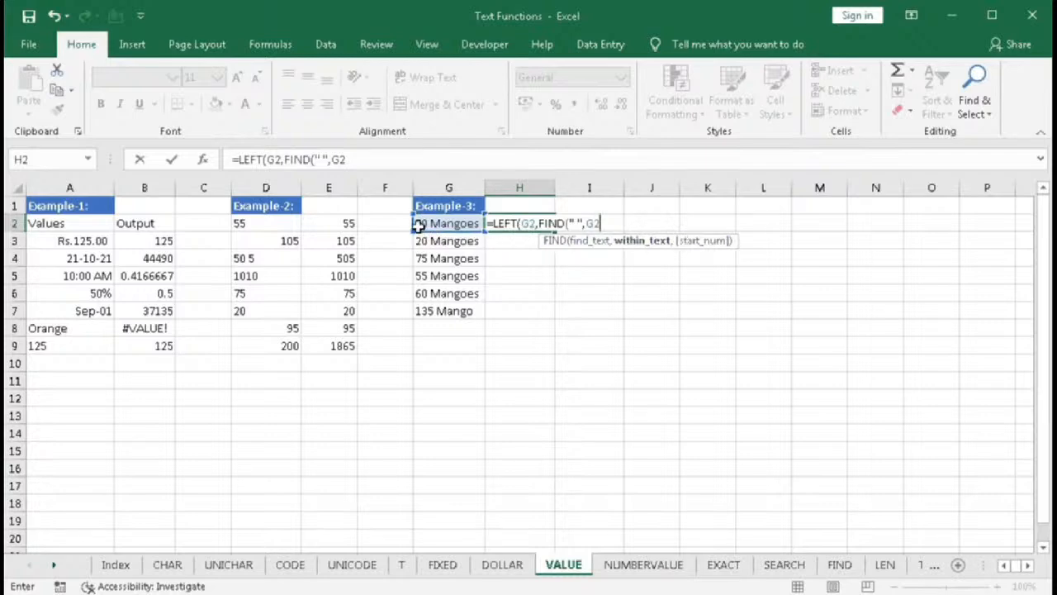
text())
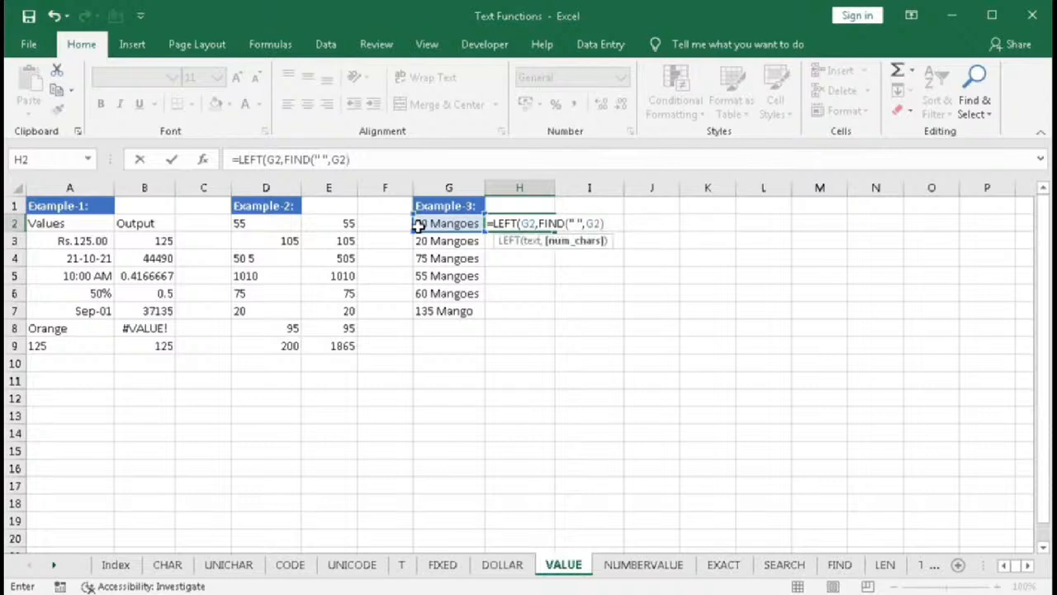
key(Return)
key(Return)
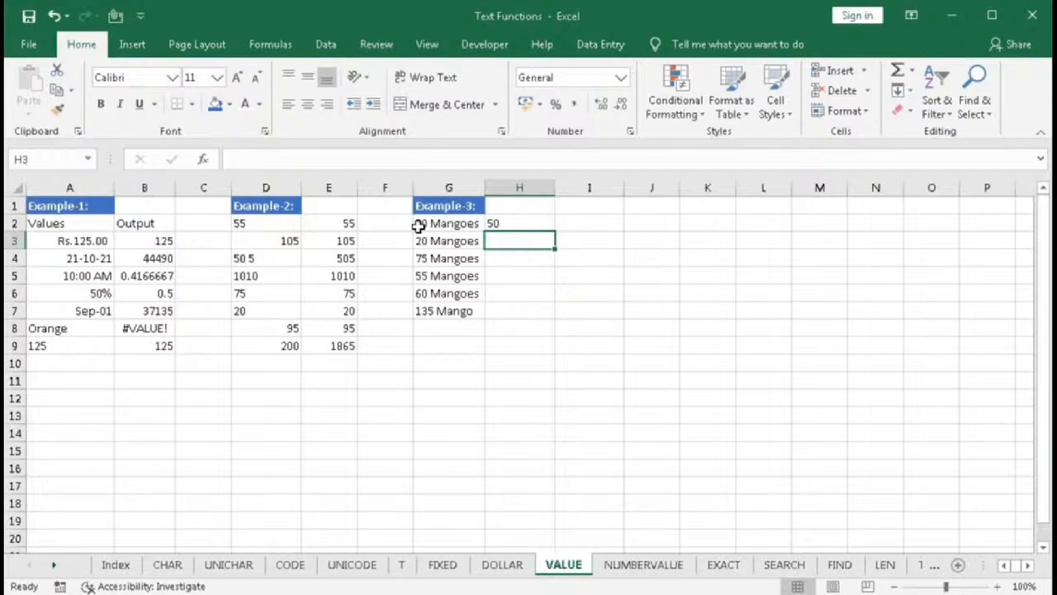
- Fill H2's LEFT formula down through H7
click(527, 219)
drag(553, 232, 542, 311)
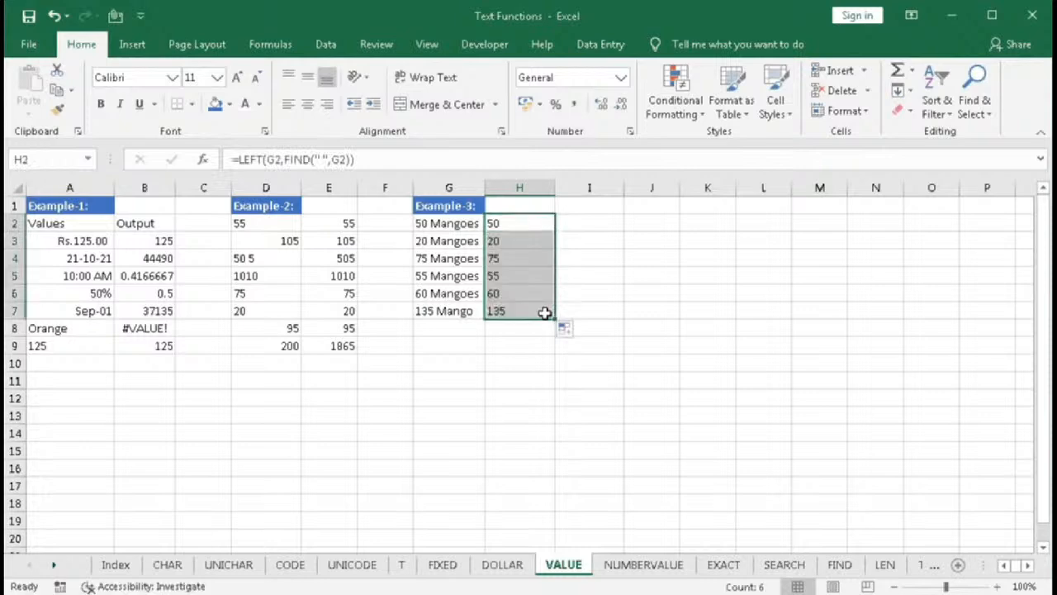
click(502, 329)
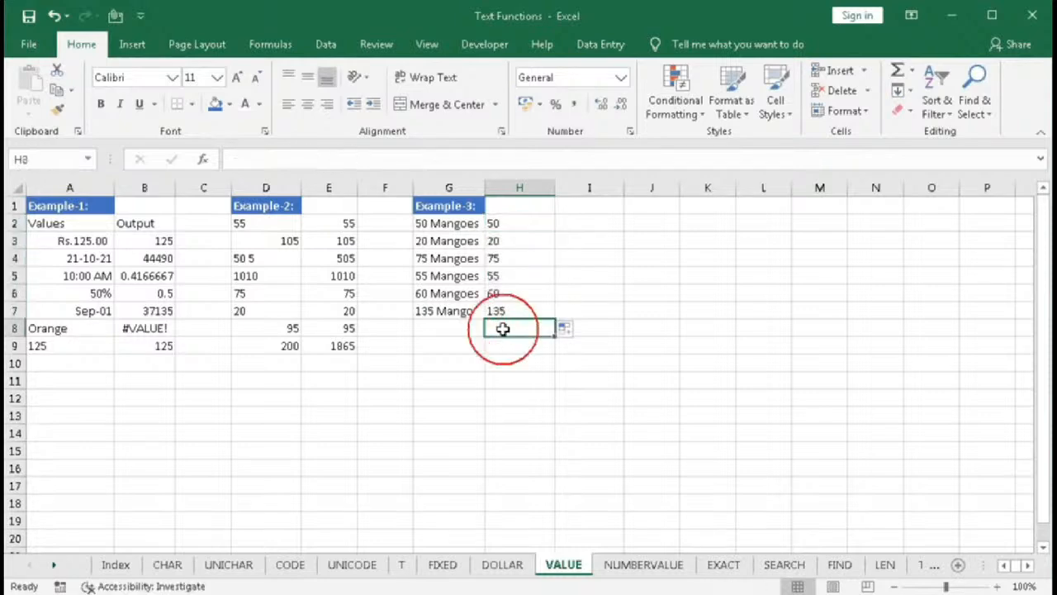
- AutoSum the extracted numbers in H8 as =SUM(H2:H7)
click(898, 73)
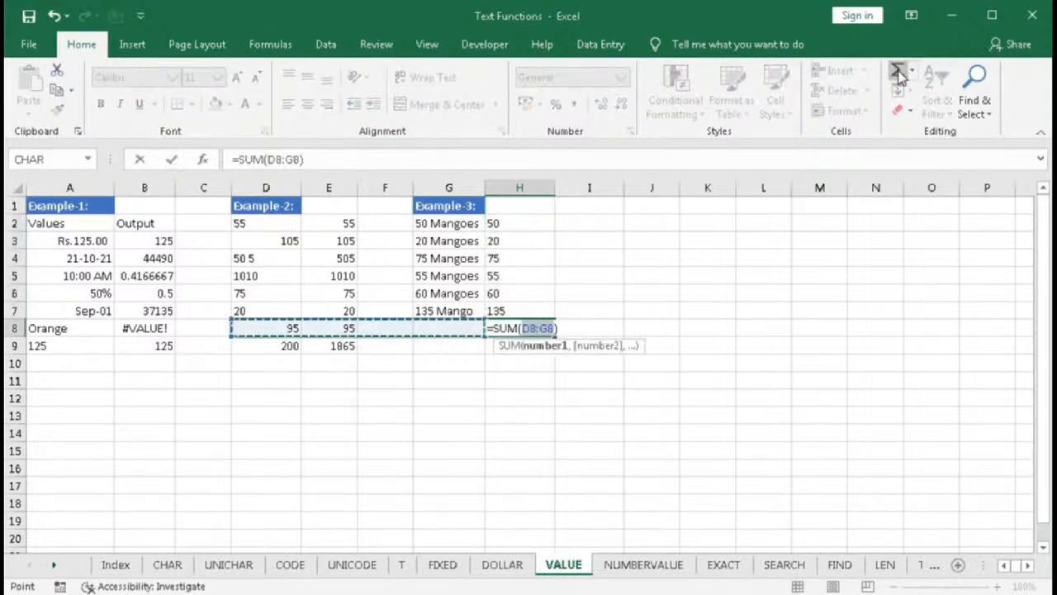
drag(492, 223, 510, 307)
key(Return)
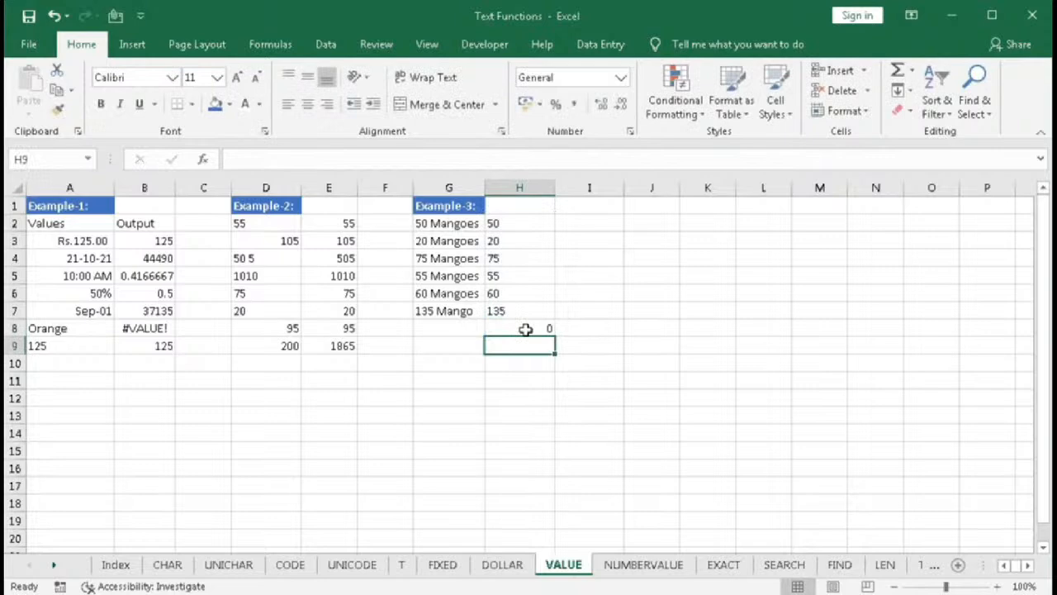
click(525, 329)
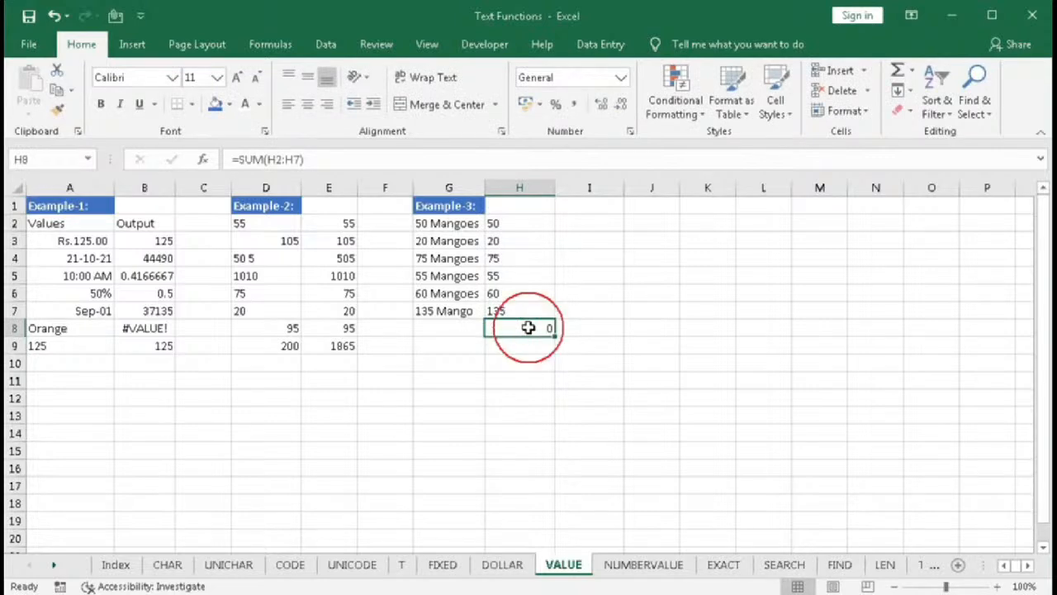
- Wrap H2's formula in VALUE: =VALUE(LEFT(G2,FIND(" ",G2)))
click(505, 224)
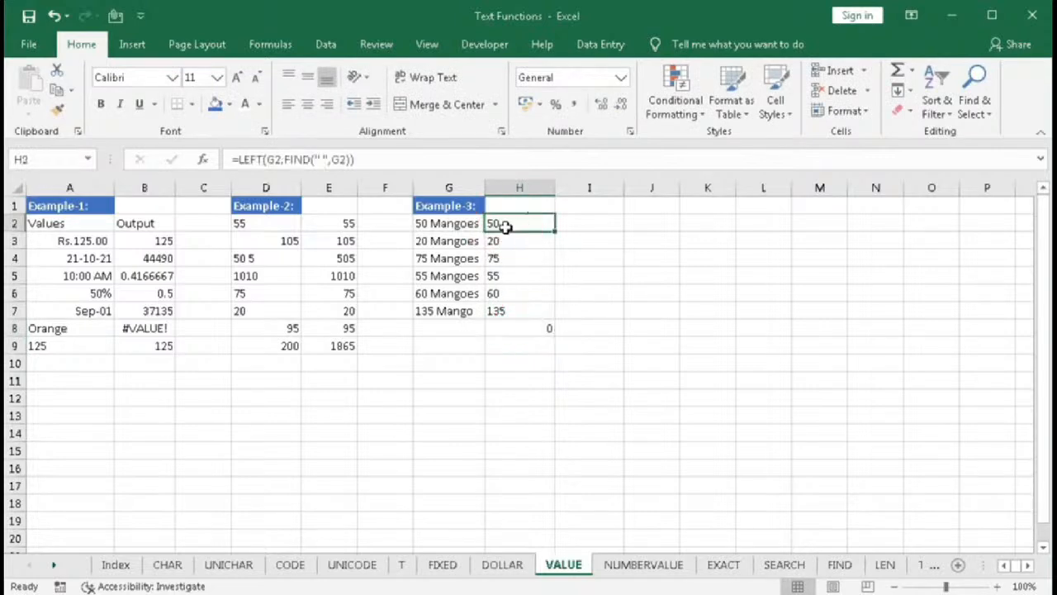
double_click(506, 225)
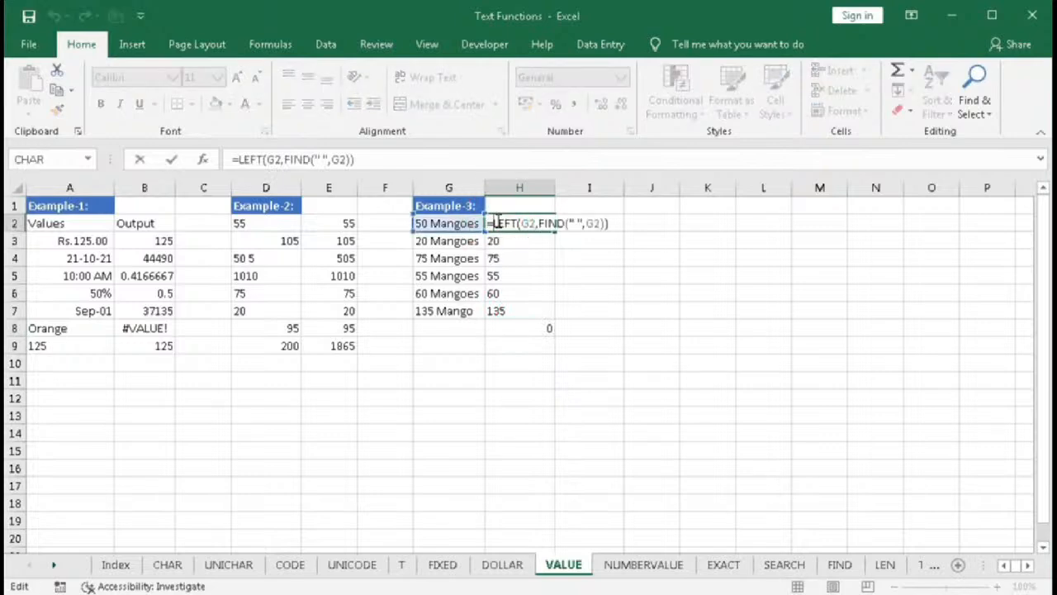
text(VALUE()
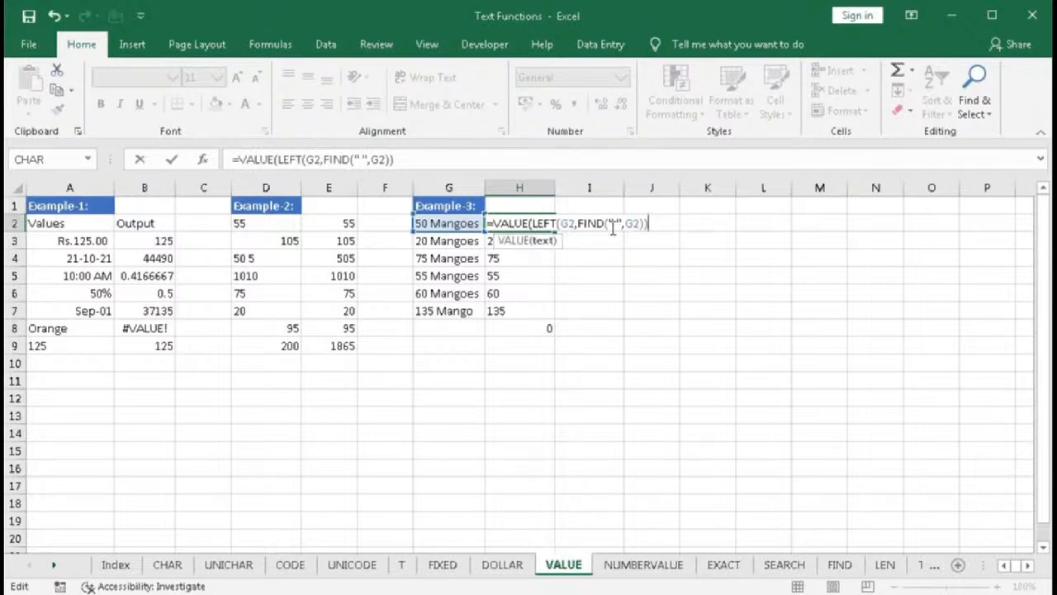
text())
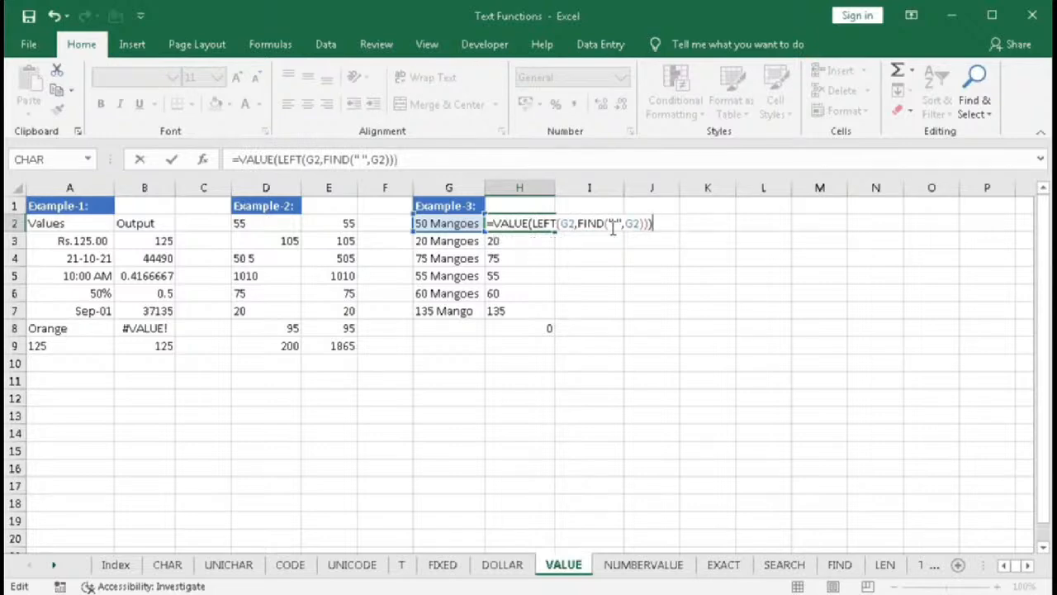
key(Return)
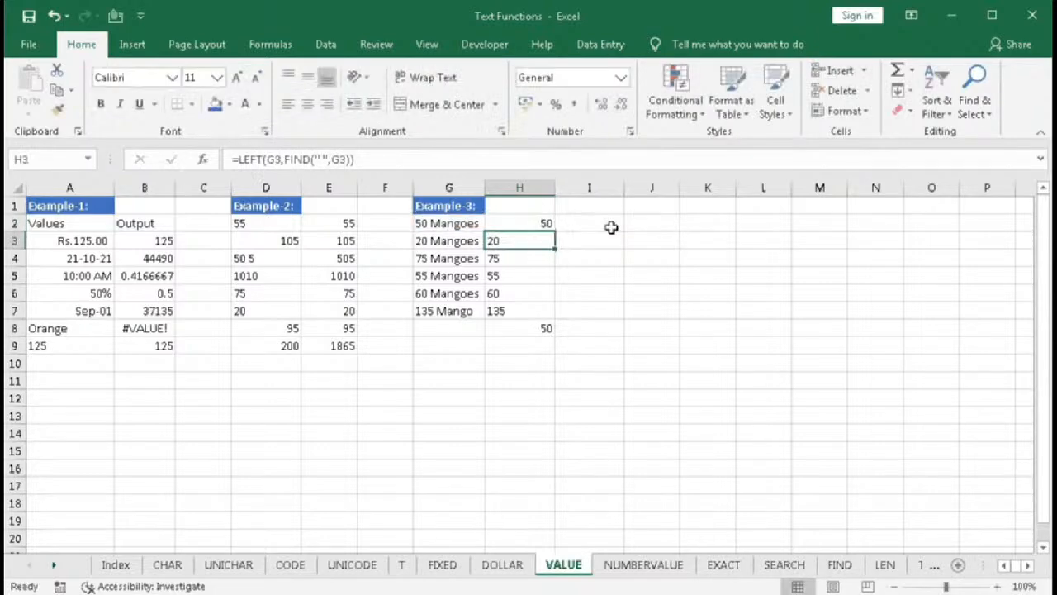
- Fill H2's VALUE formula down through H7 and inspect the H8 total and H2 formula
click(548, 222)
drag(555, 232, 557, 318)
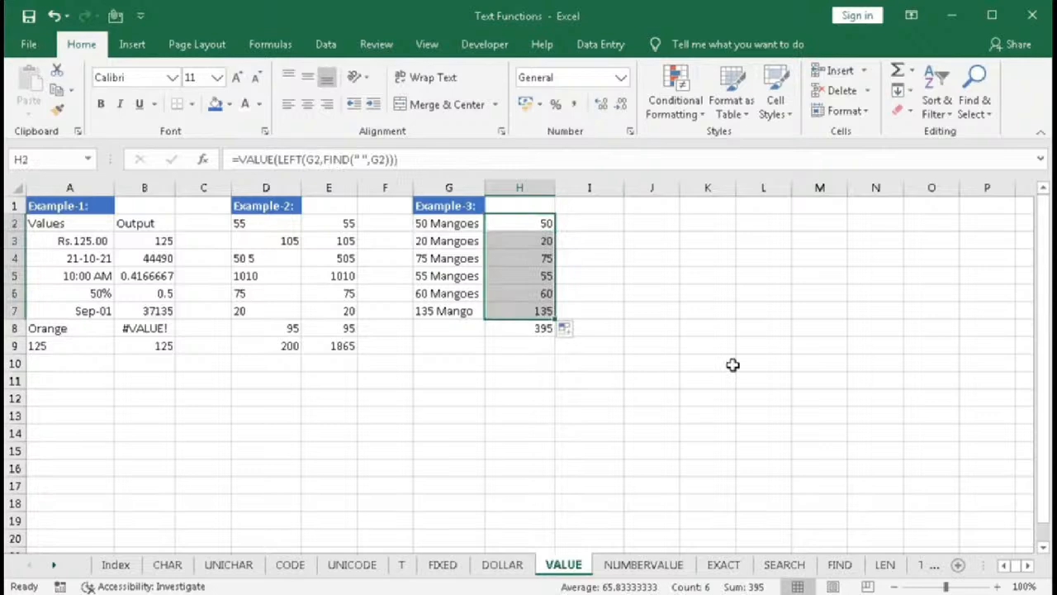
click(533, 328)
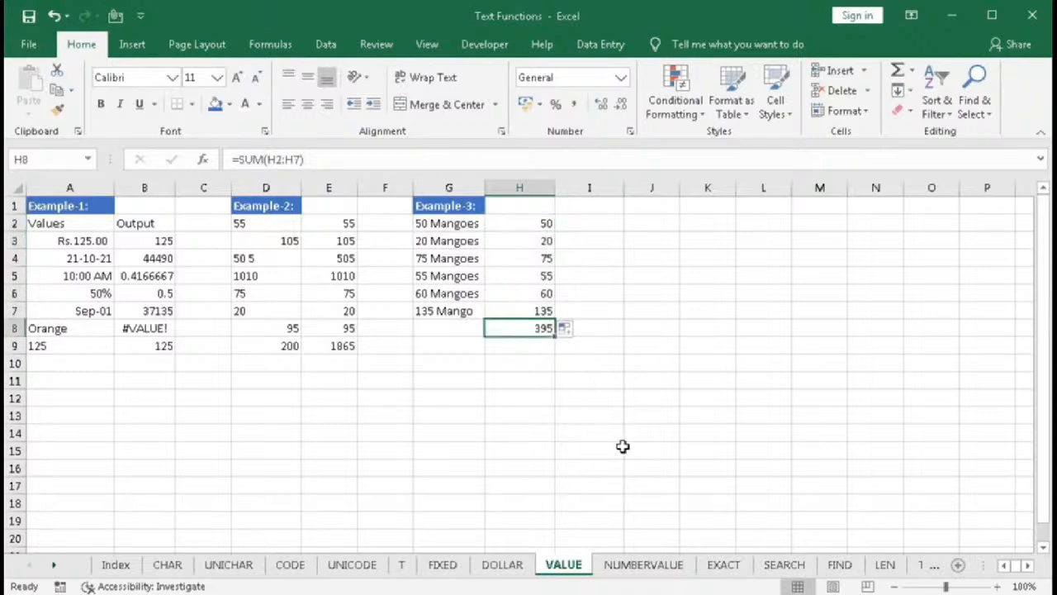
click(523, 224)
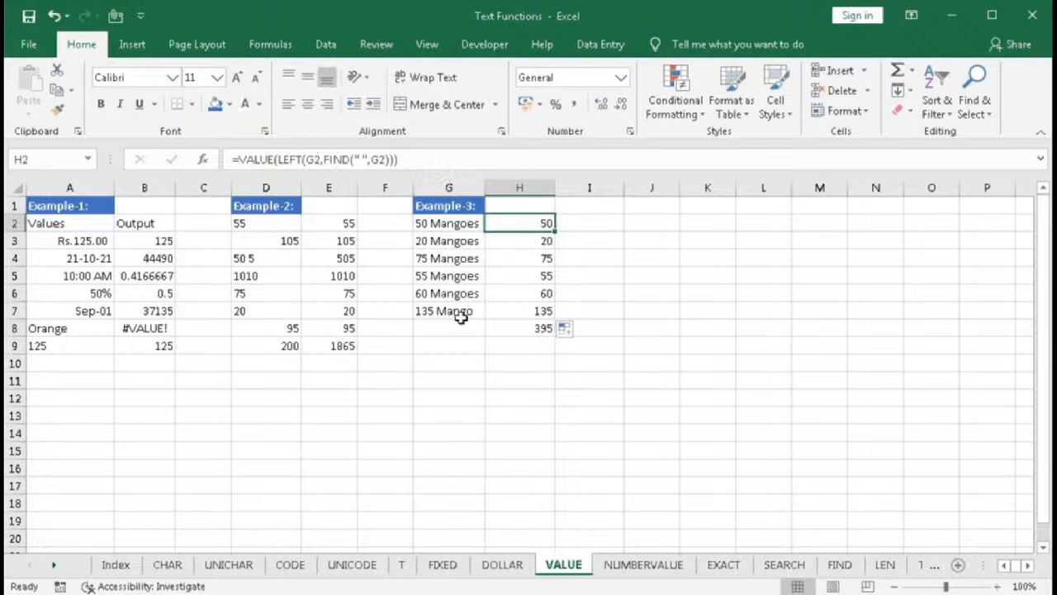
- Copy the H8 SUM formula into G8 and review the formulas in G8 and H2
click(514, 327)
drag(553, 336, 444, 327)
click(446, 331)
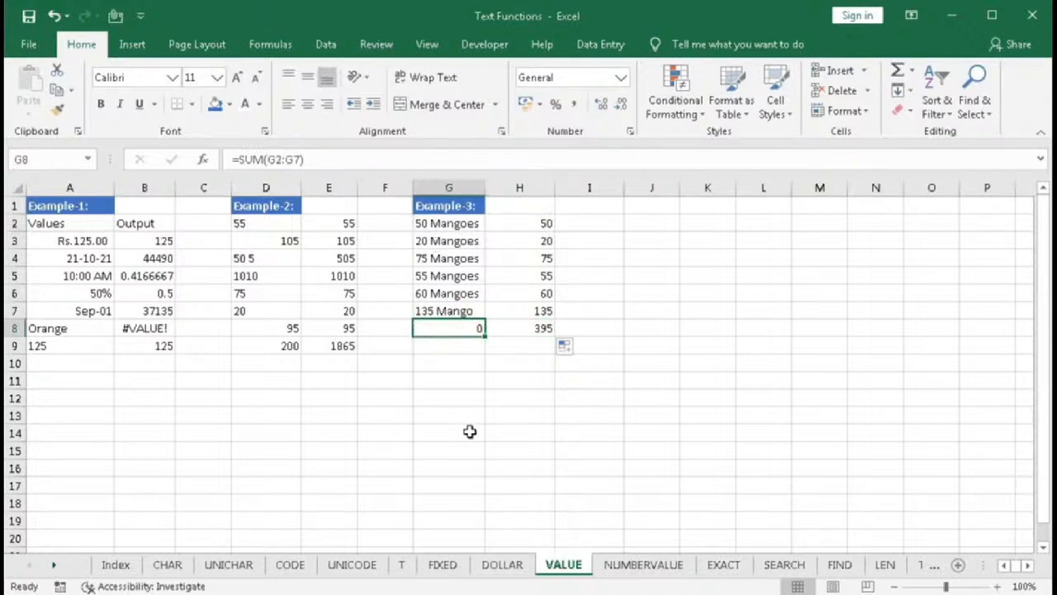
key(F2)
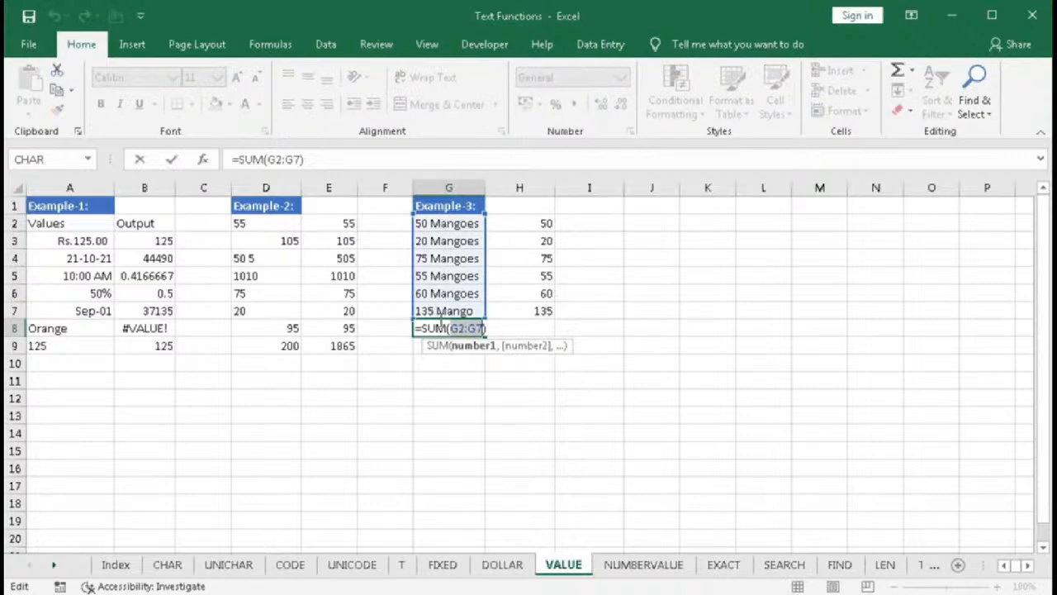
key(Escape)
double_click(523, 226)
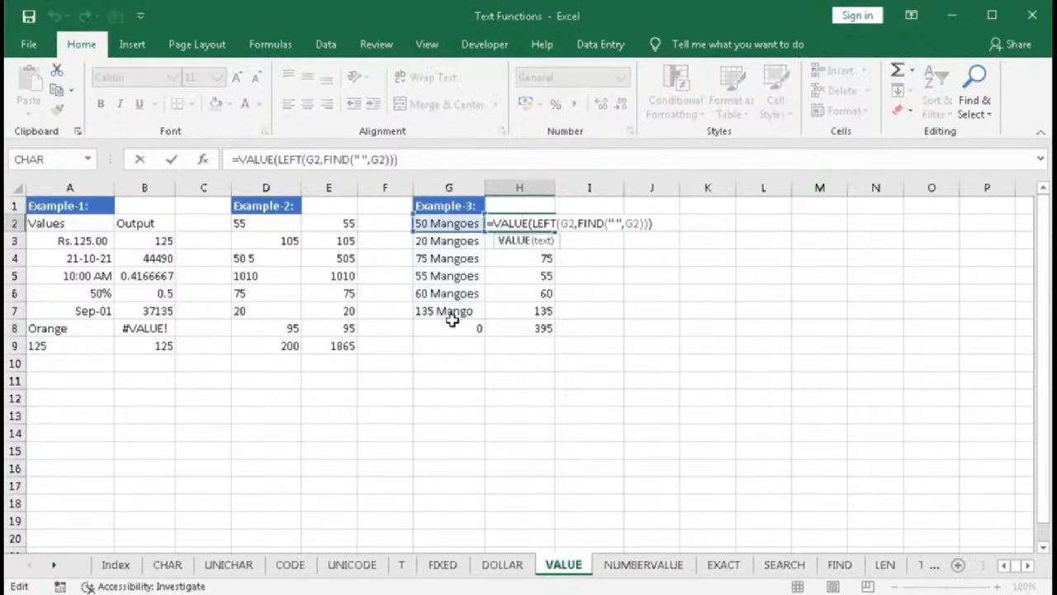
key(Escape)
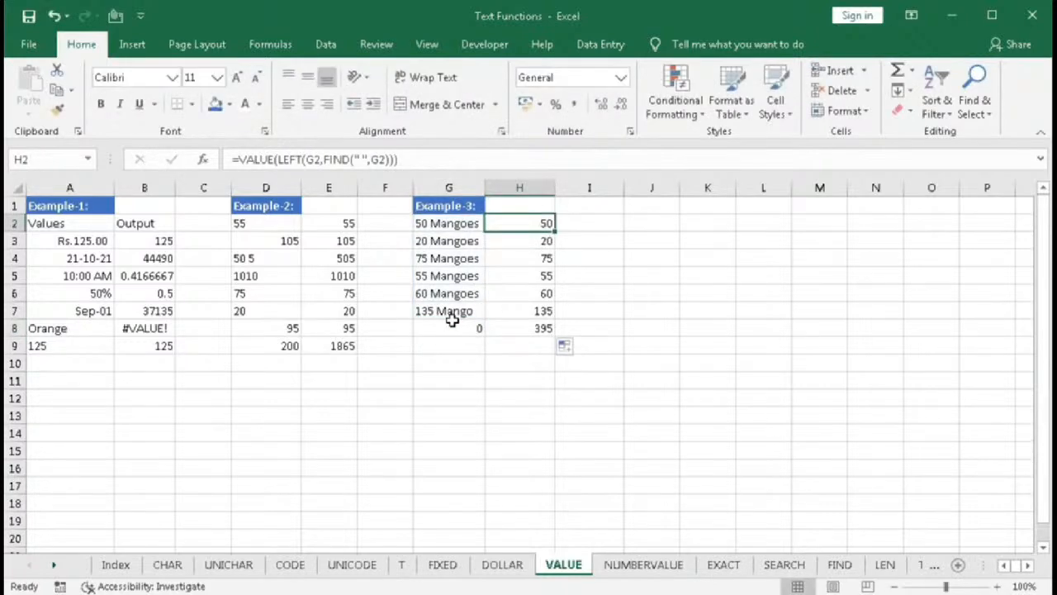
- Replace G8's contents with =SUMPRODUCT(--(LEFT(G2:G7,FIND(" ",G2:G7)))), accepting the suggested correction
click(450, 327)
key(Delete)
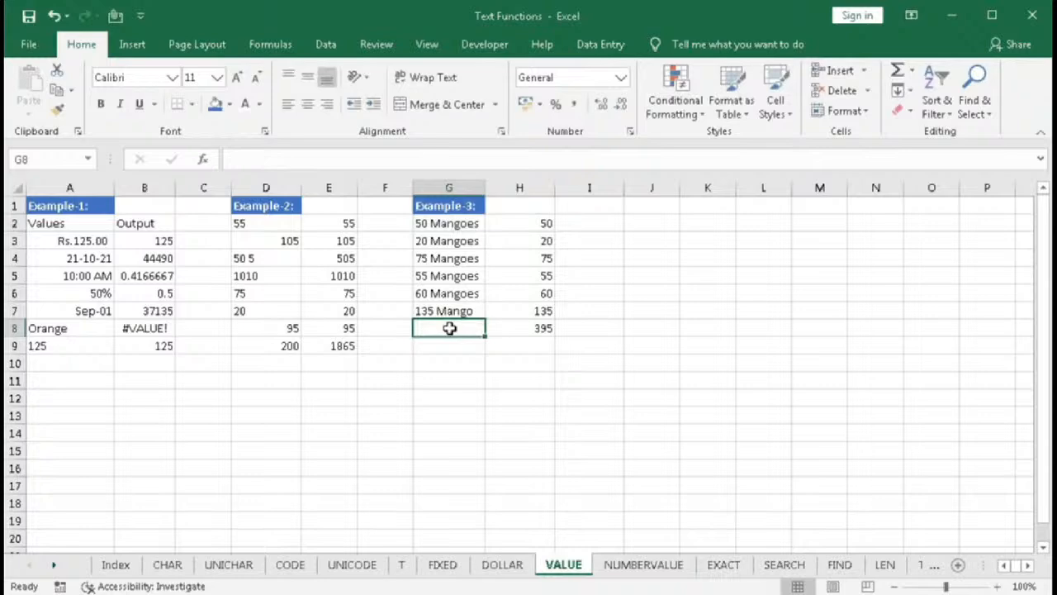
text(=)
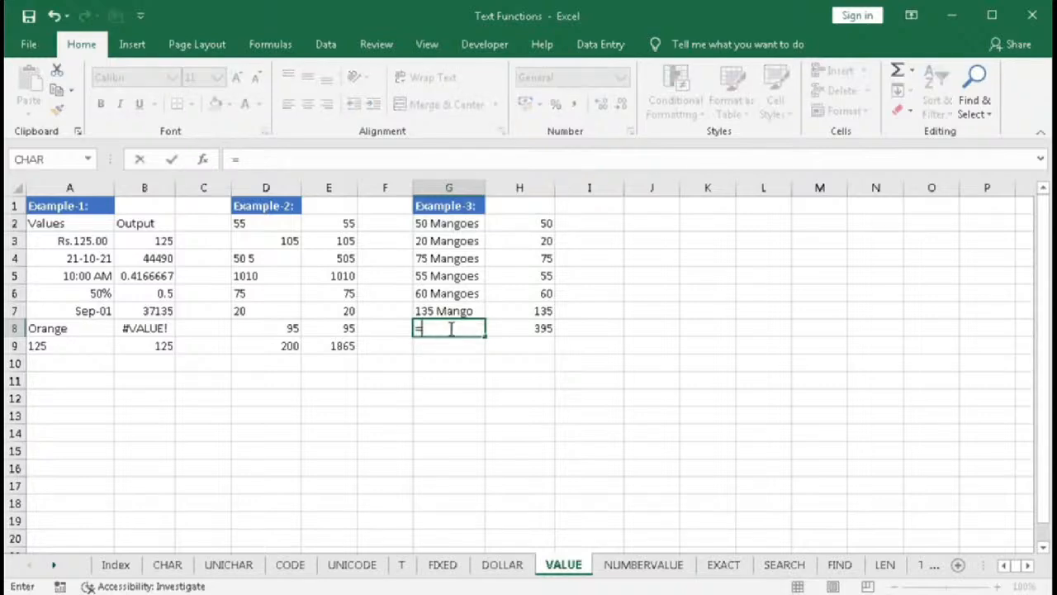
text(sum)
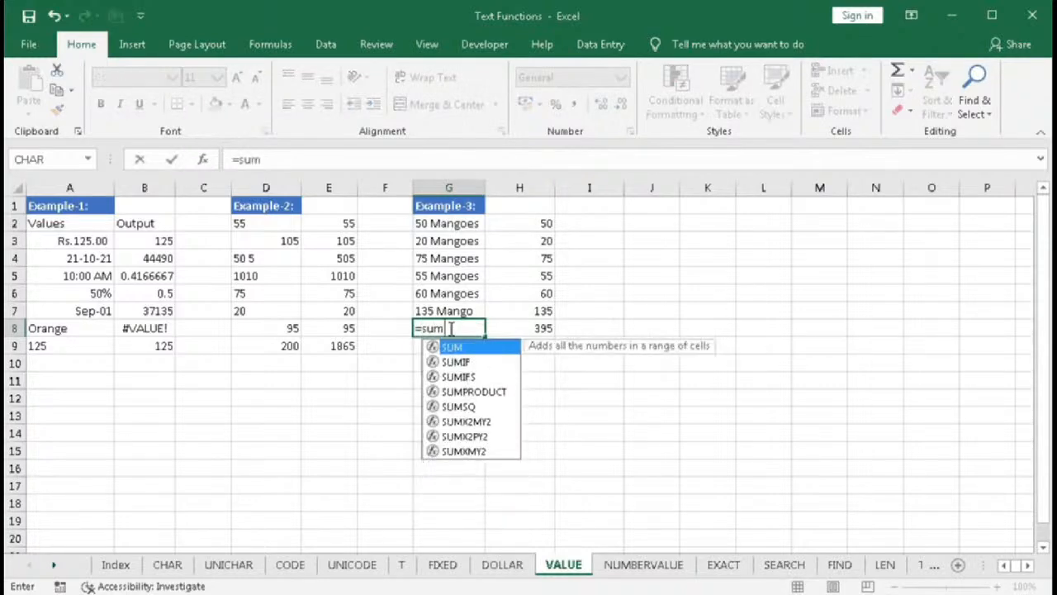
key(Down)
key(Down)
key(Down)
key(Tab)
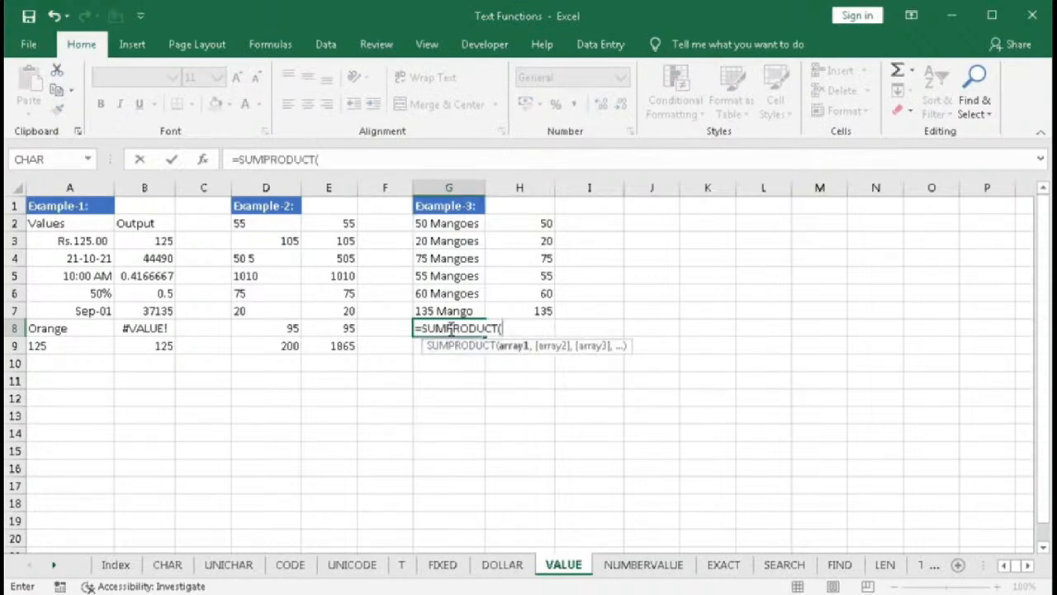
text(--(LEFT()
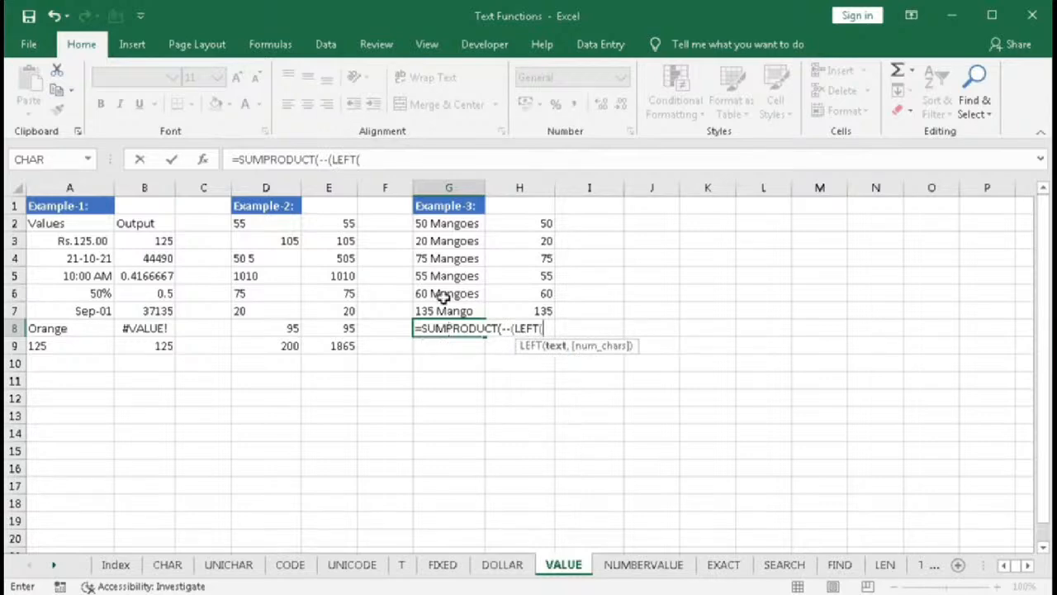
drag(437, 225, 429, 307)
text(,)
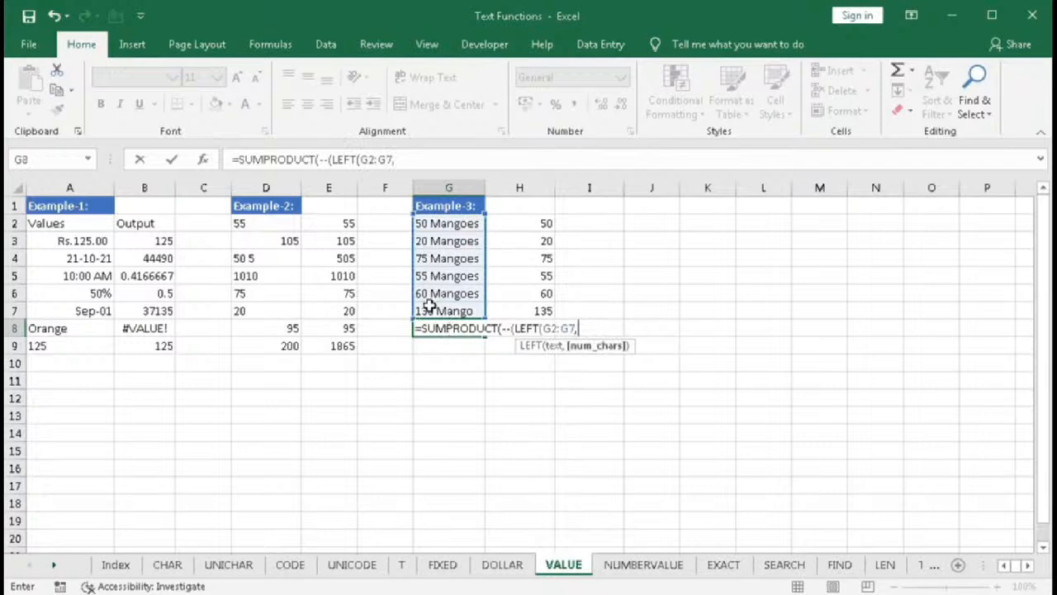
text(FIND()
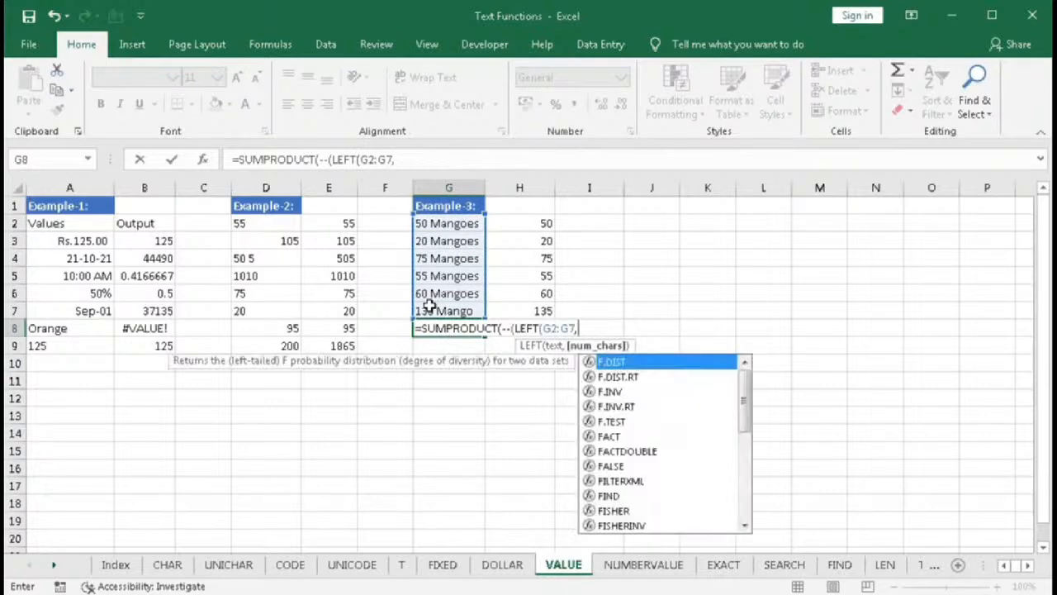
text(" ",)
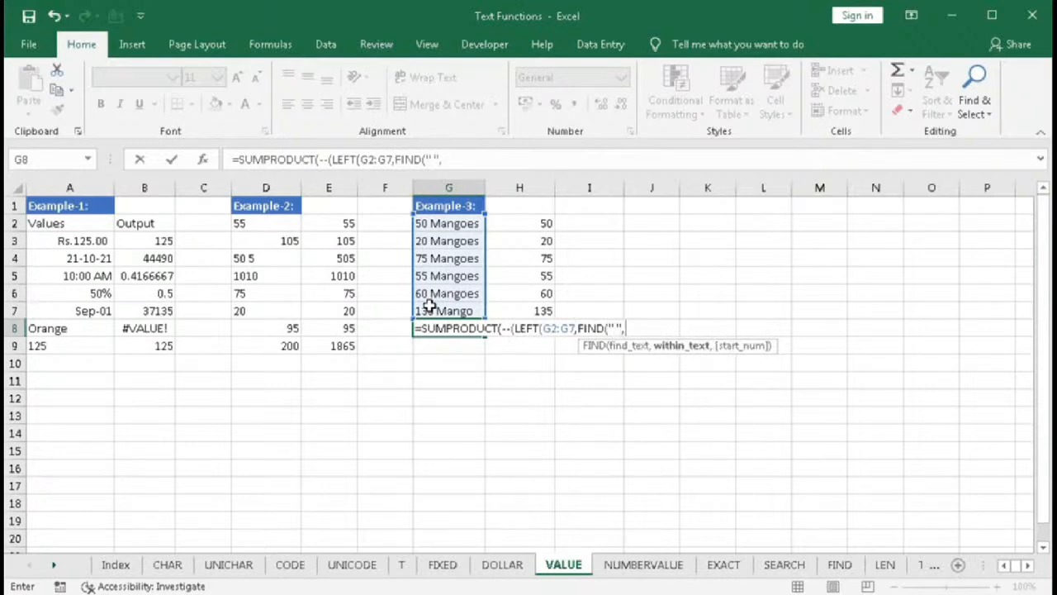
drag(446, 224, 447, 307)
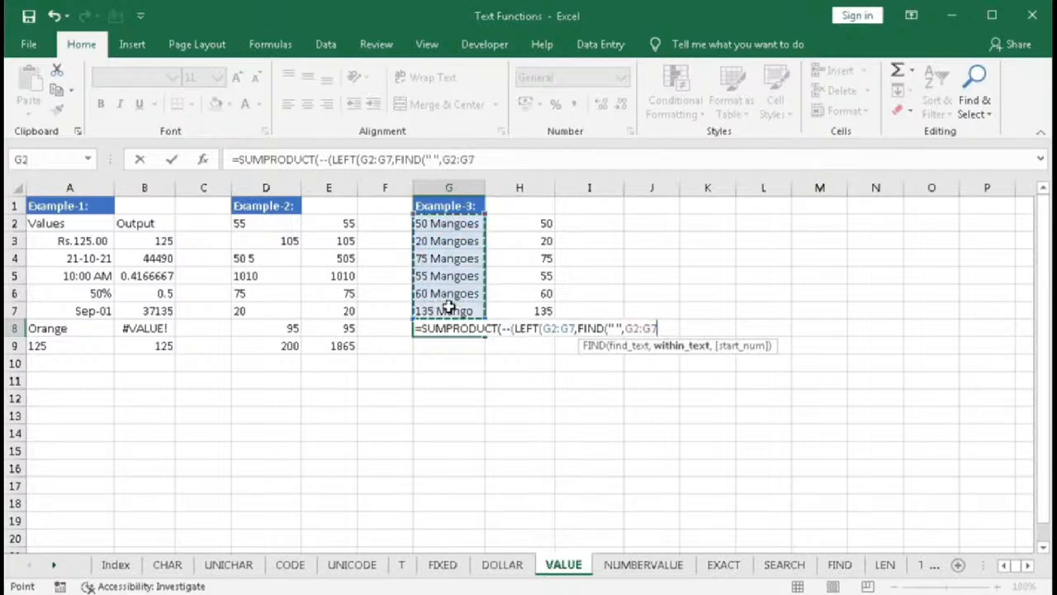
text())
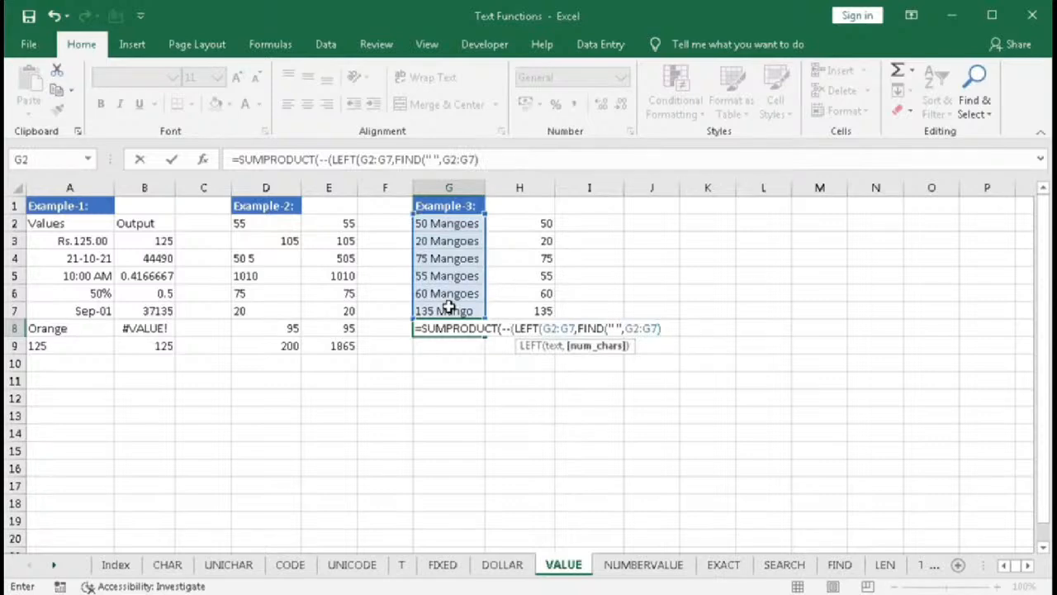
text())
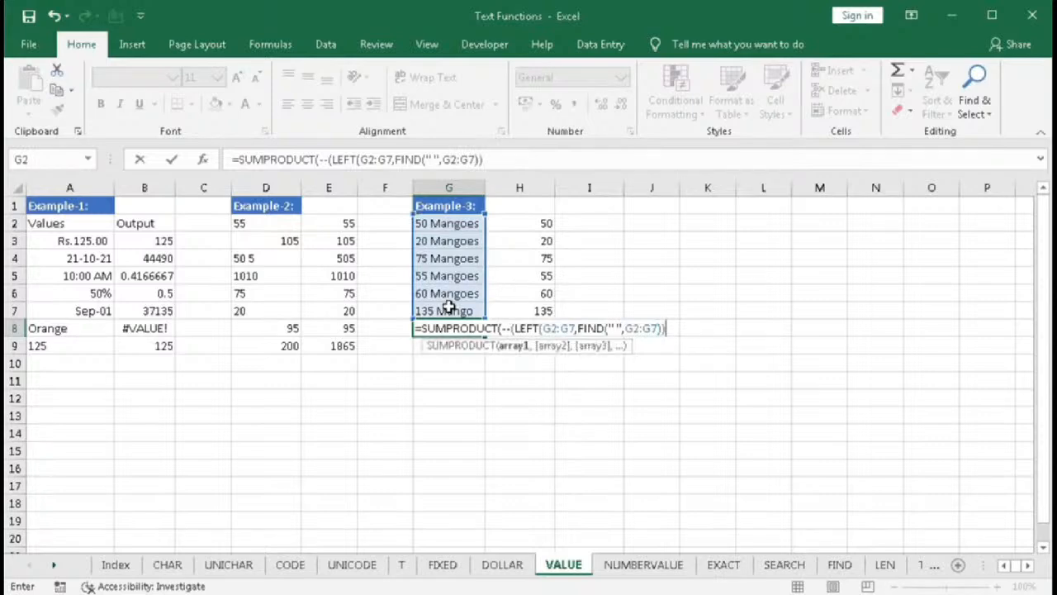
text())
key(Return)
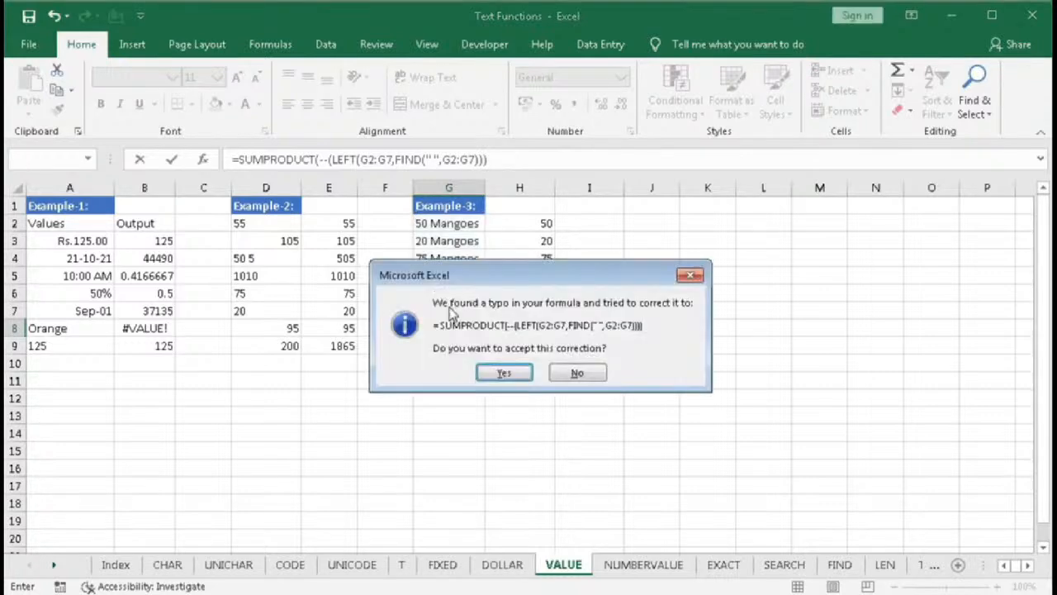
click(489, 373)
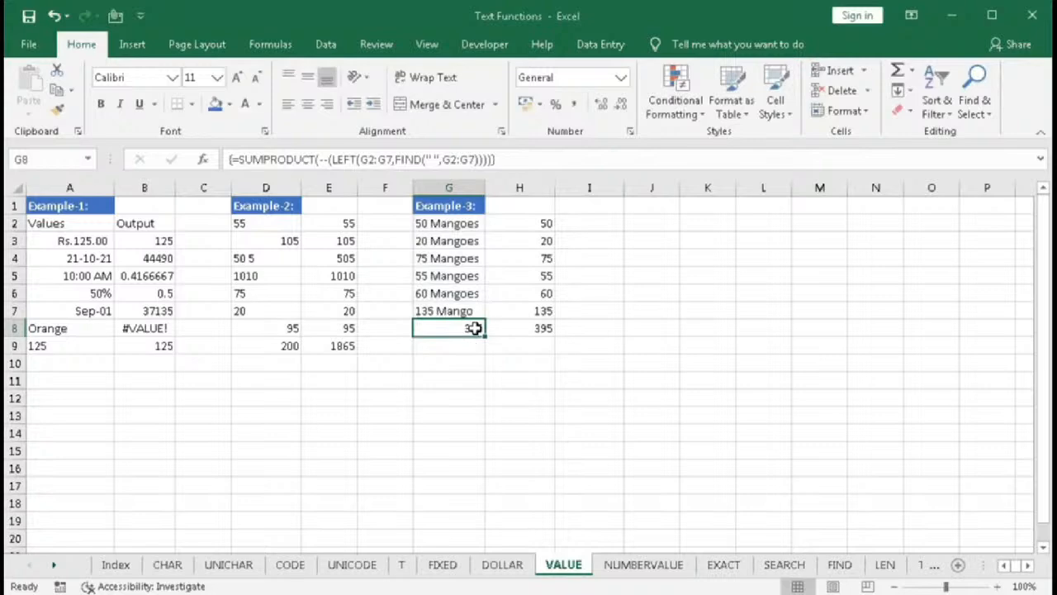
- Append &" Mangoes" to G8's SUMPRODUCT formula so the total shows with a label
double_click(450, 327)
click(678, 328)
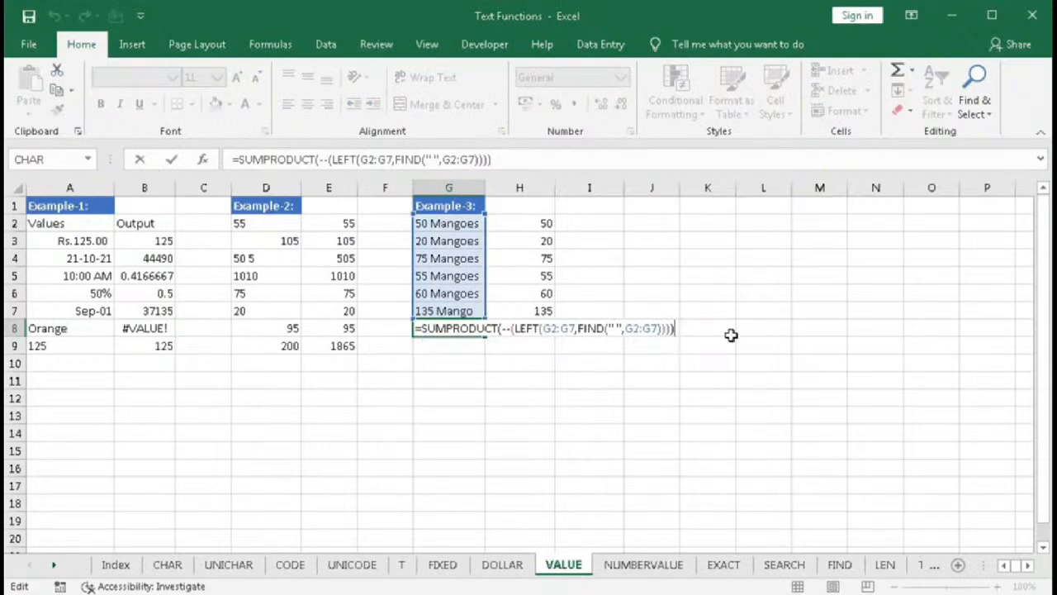
text(&" Mangoes)
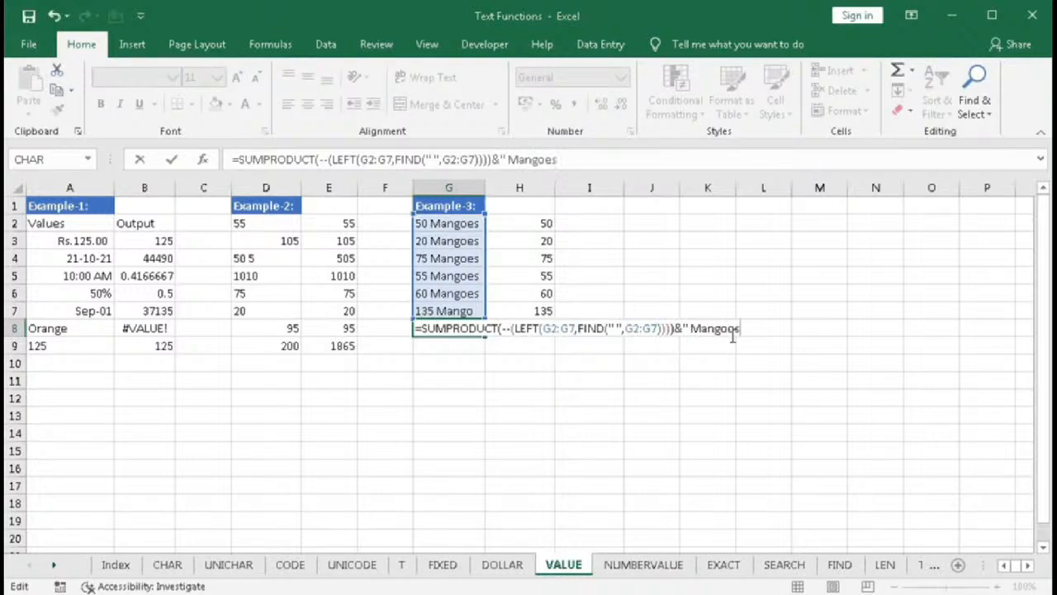
text(")
key(Return)
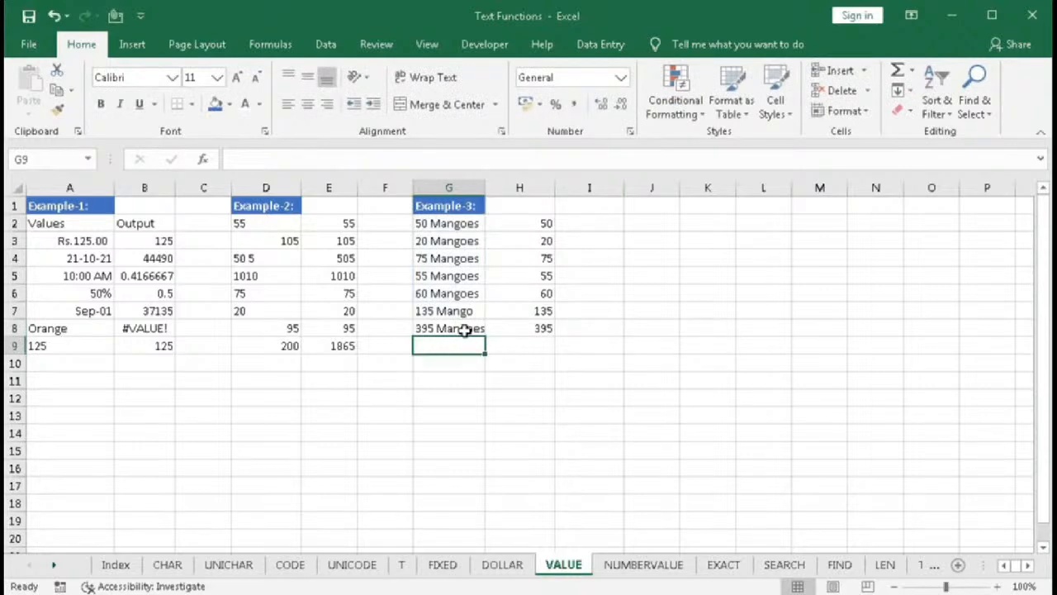
- Change the quantity in G5 to 60 Mangoes
click(423, 278)
double_click(425, 278)
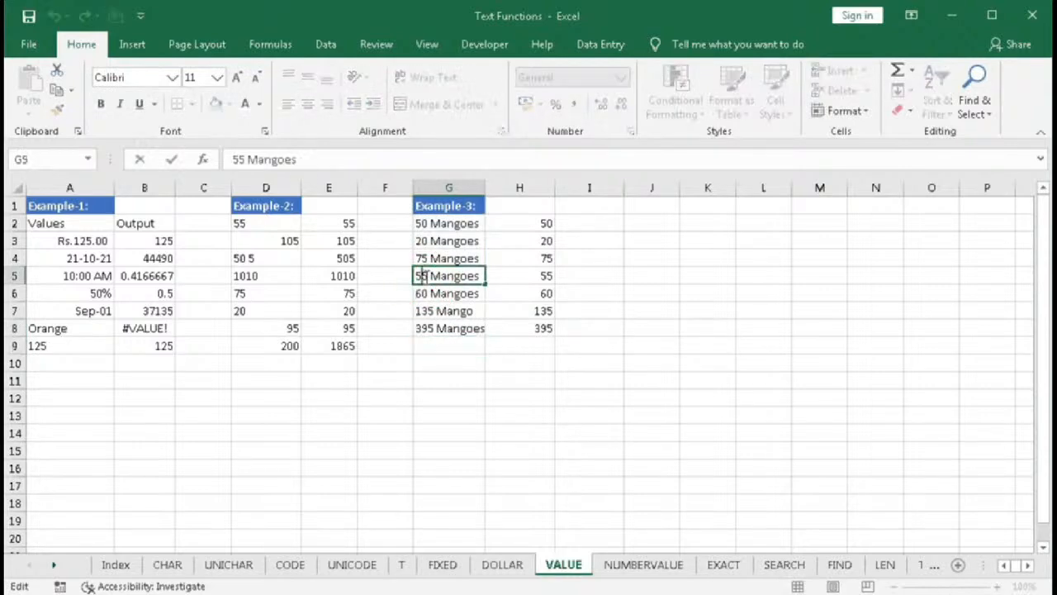
drag(427, 277, 411, 272)
text(60)
key(Return)
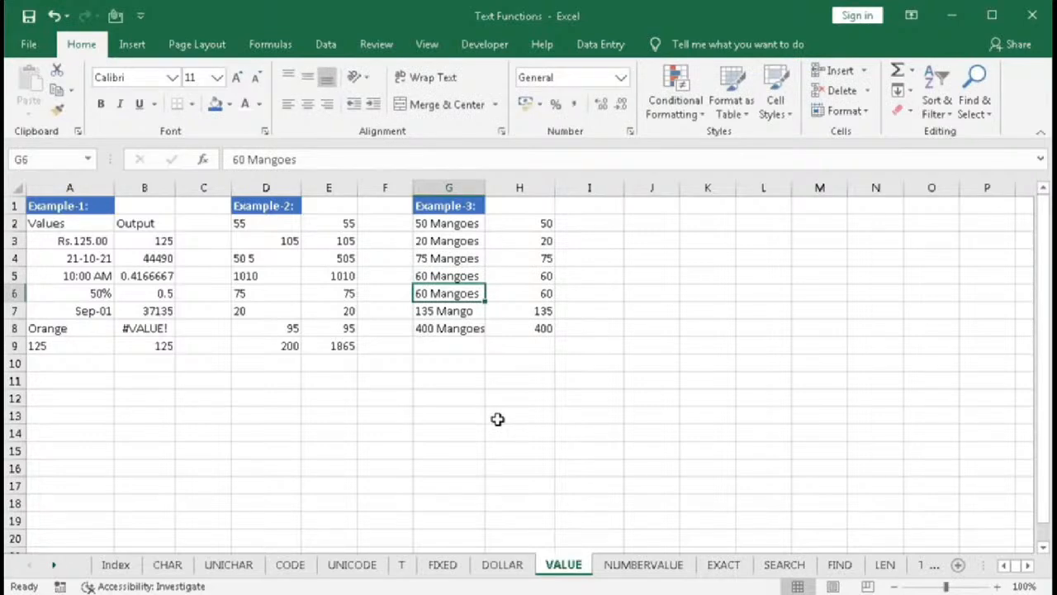
- Try to replace the double negation in G8's formula with VALUE
drag(450, 227, 450, 307)
click(444, 333)
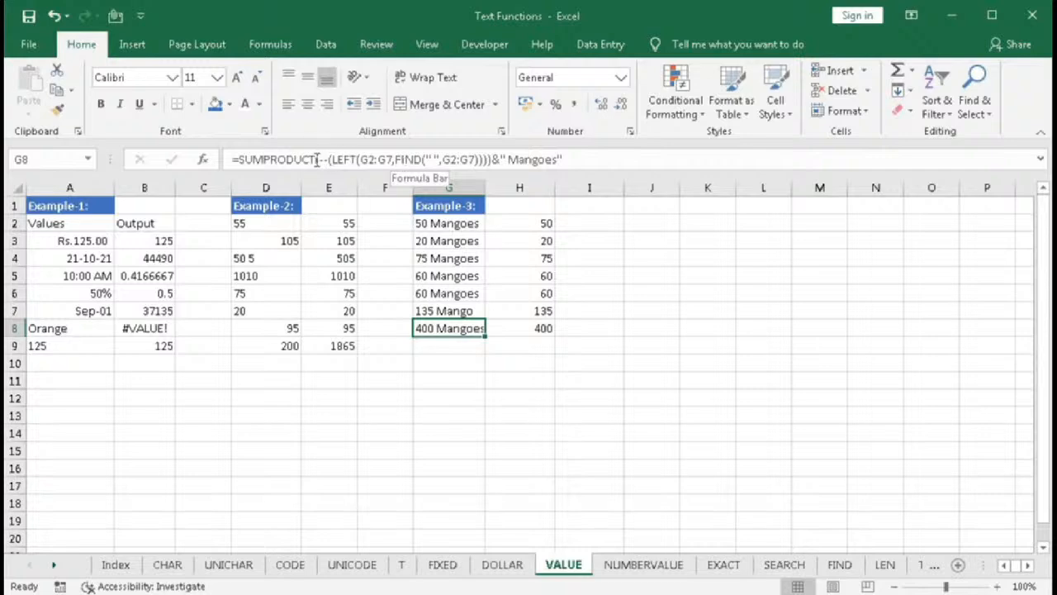
drag(320, 160, 328, 160)
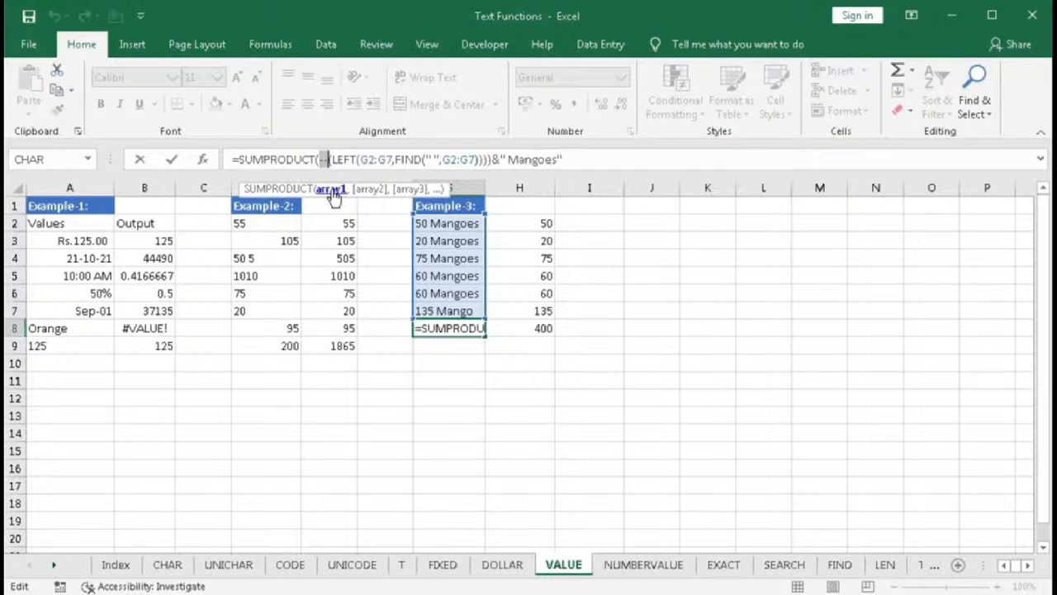
text(VALUE)
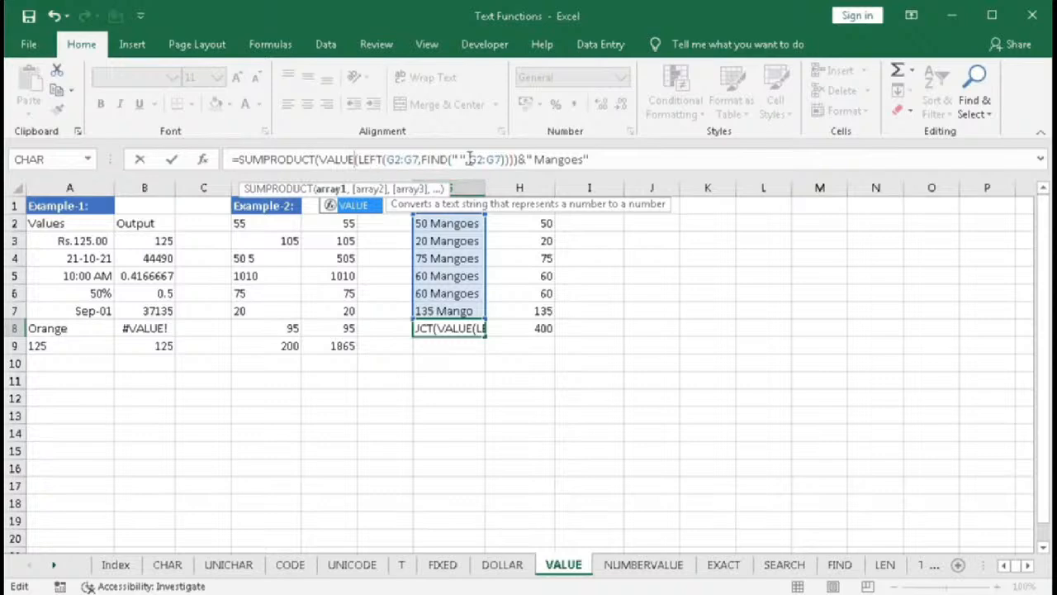
click(516, 157)
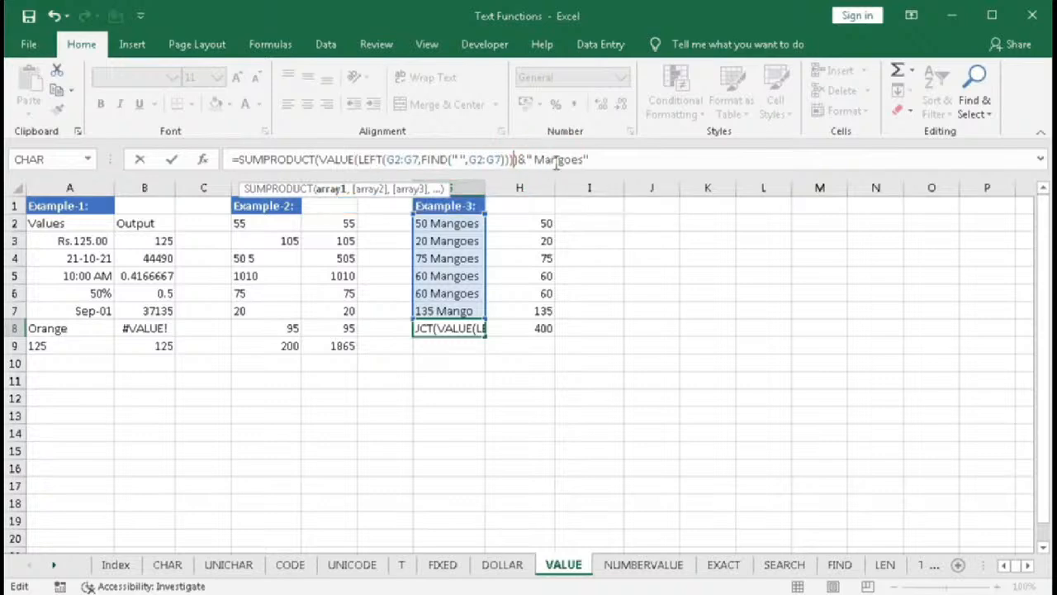
text())
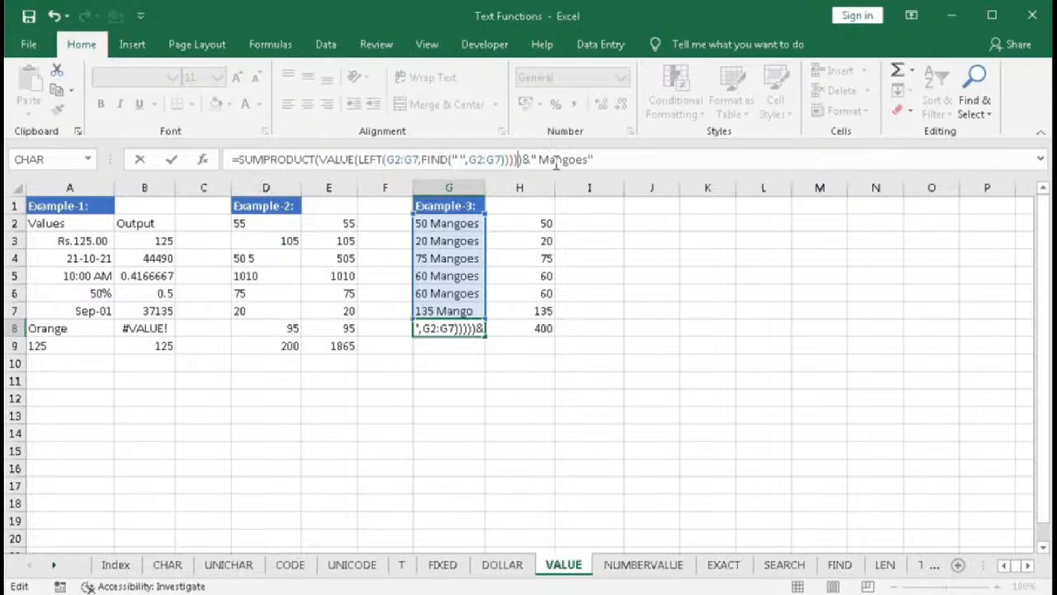
key(Return)
key(Return)
click(327, 160)
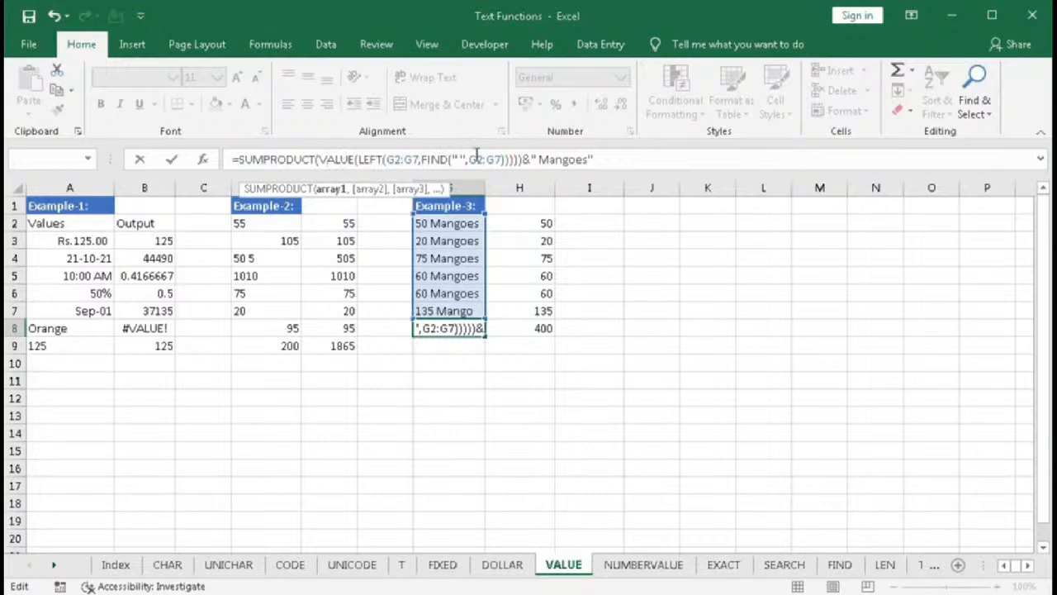
key(Return)
key(Escape)
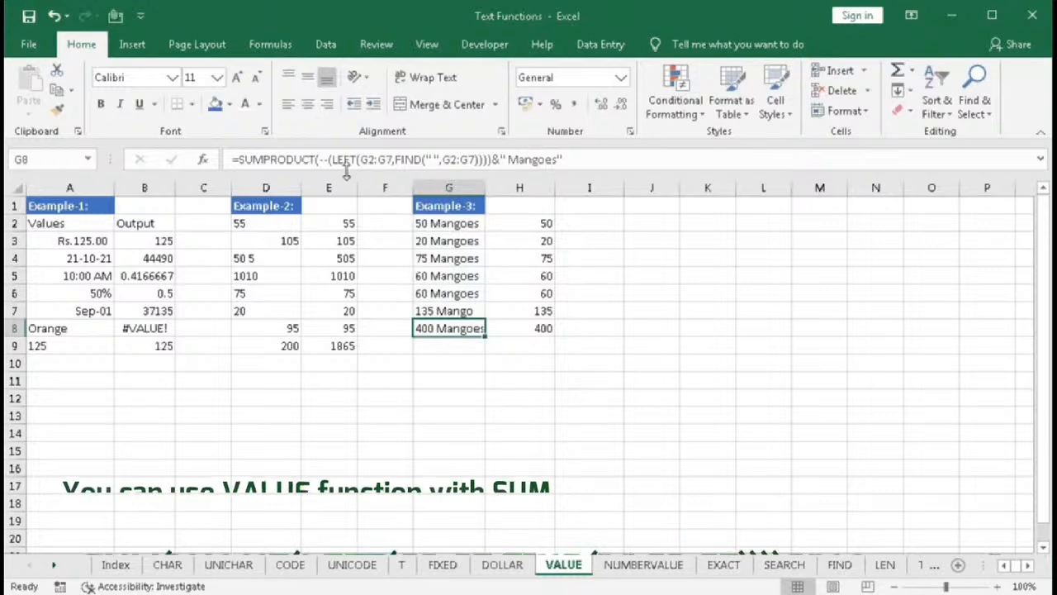
drag(318, 160, 328, 161)
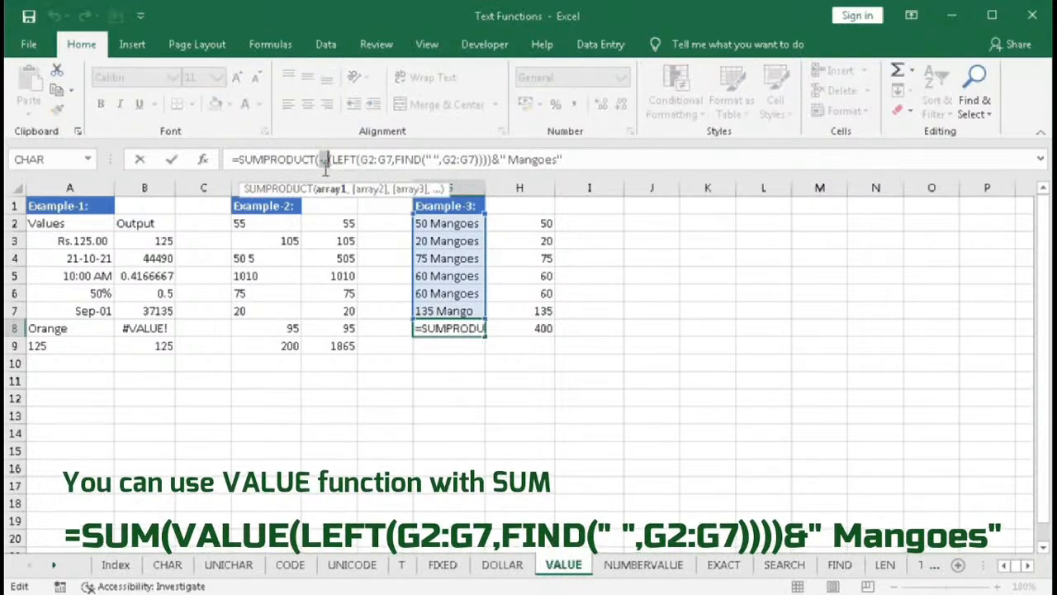
key(Return)
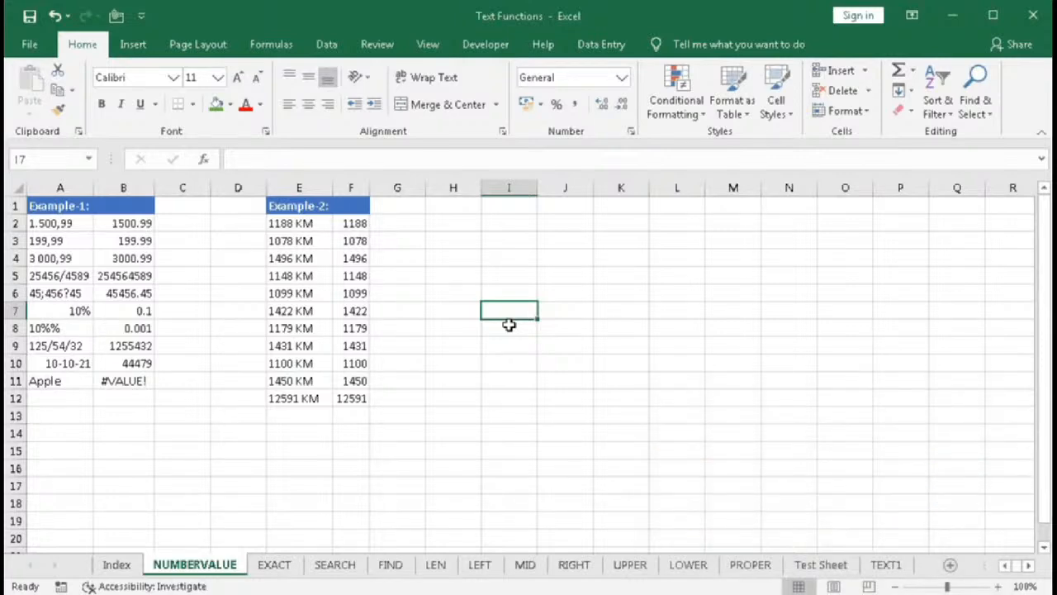
- Start a NUMBERVALUE formula in I7 and review its text, decimal and group separator arguments in the Function Arguments dialog, then cancel
text(=naum)
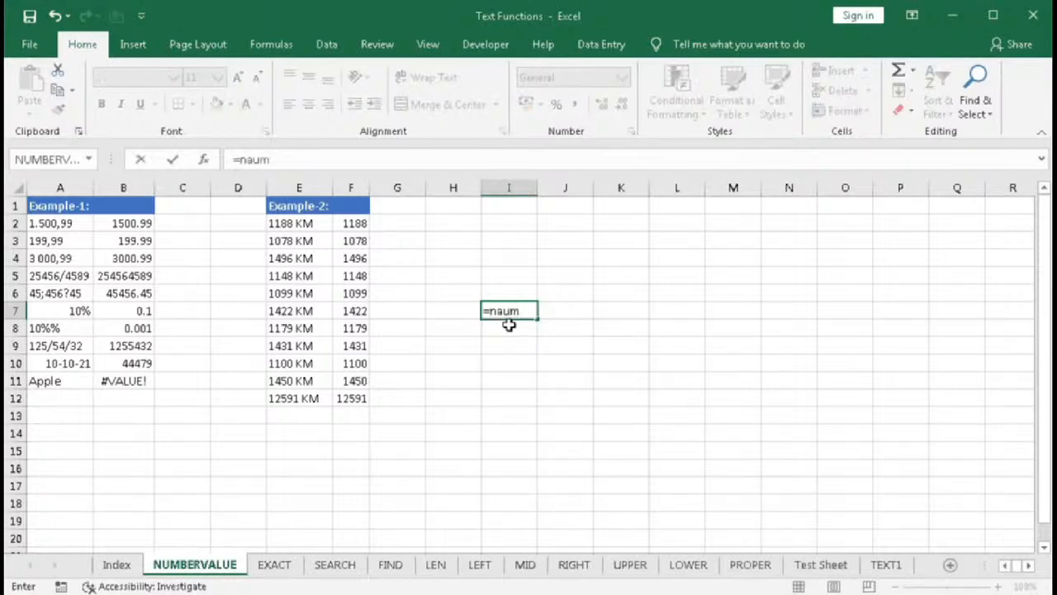
key(BackSpace)
key(BackSpace)
key(BackSpace)
text(um)
key(Tab)
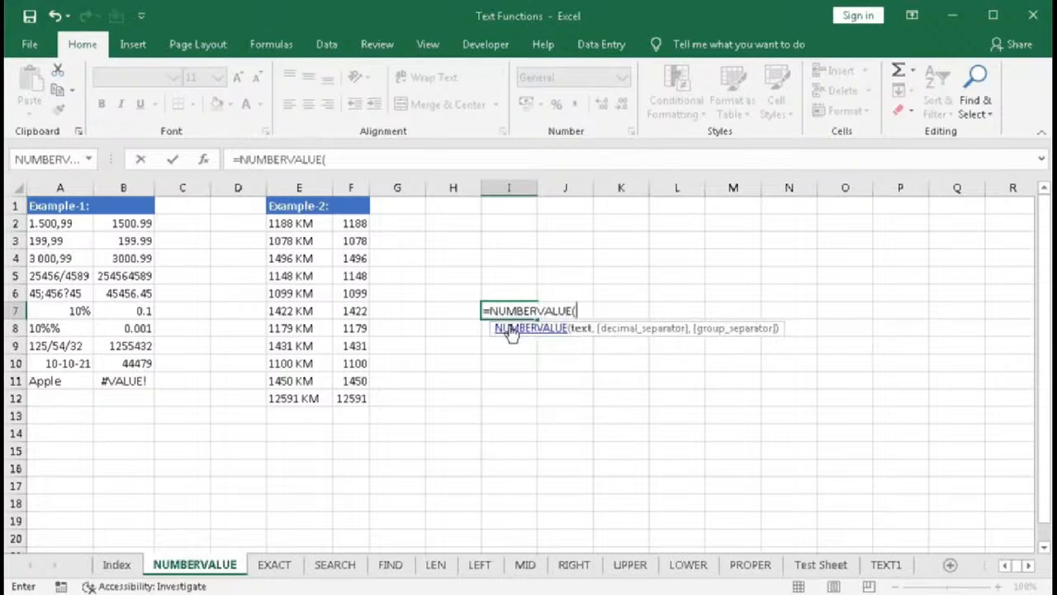
click(204, 160)
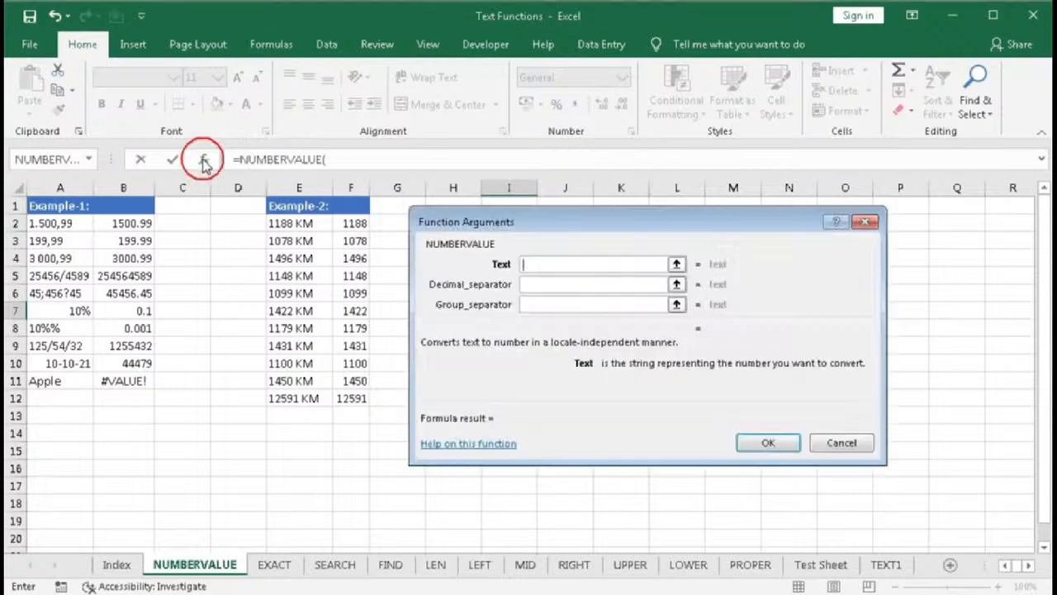
drag(545, 225, 539, 229)
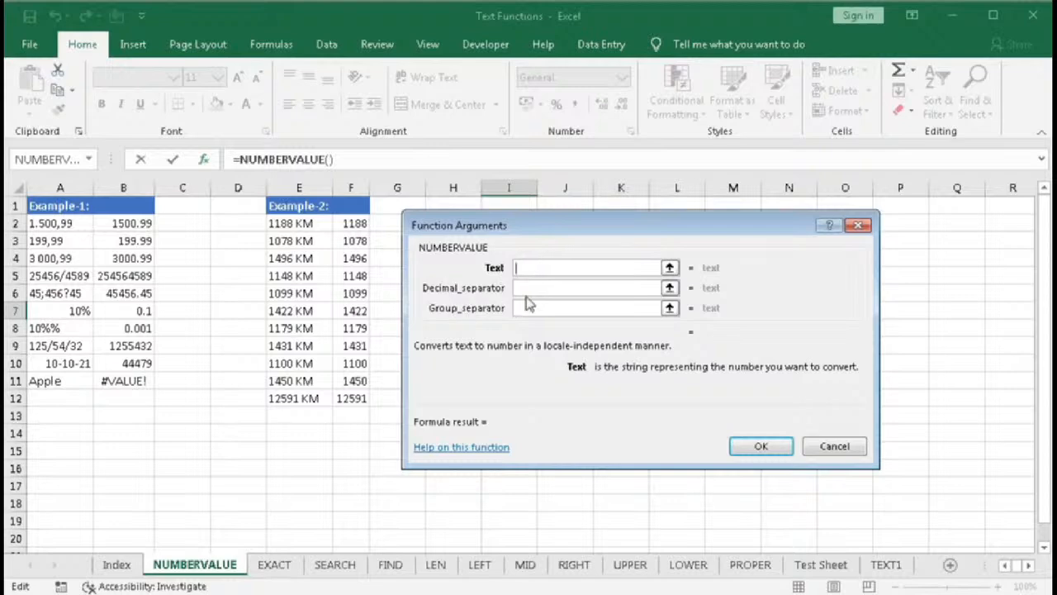
click(524, 267)
click(531, 285)
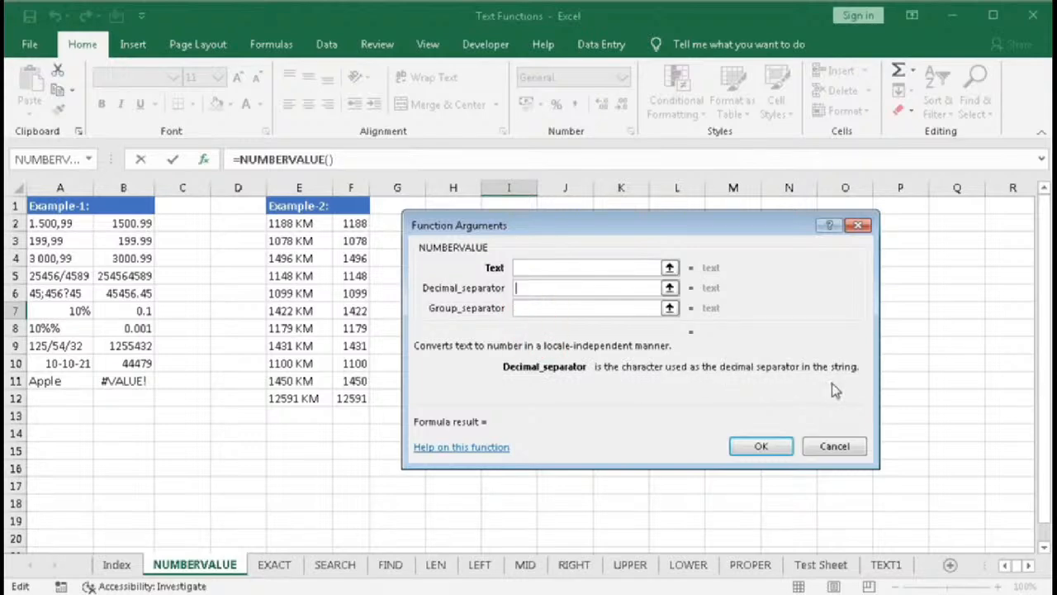
click(535, 310)
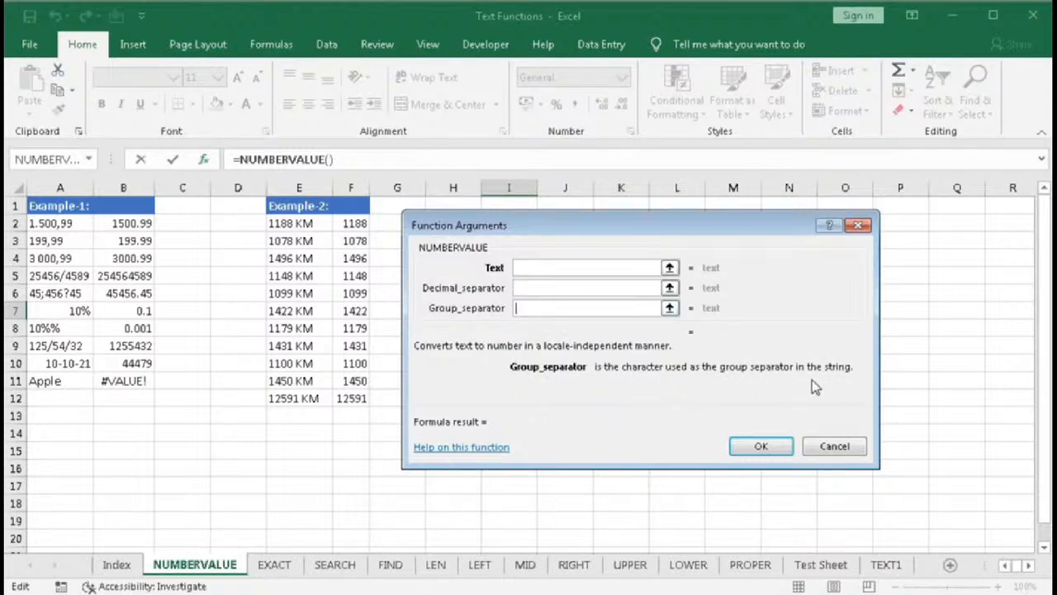
click(825, 446)
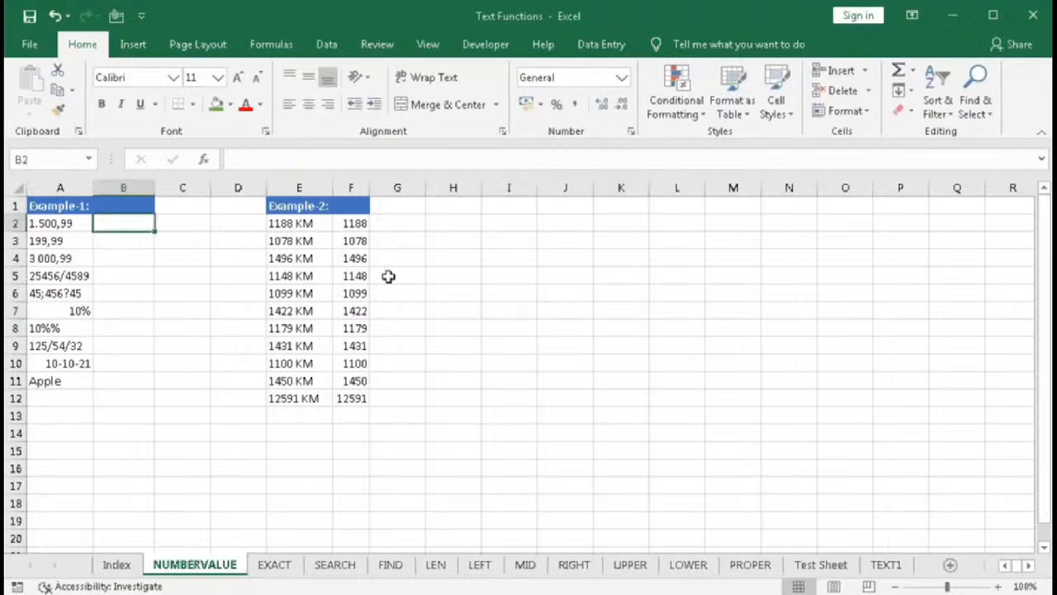
- Enter =NUMBERVALUE(A2) in B2 to convert the text 1.500,99
text(=numb)
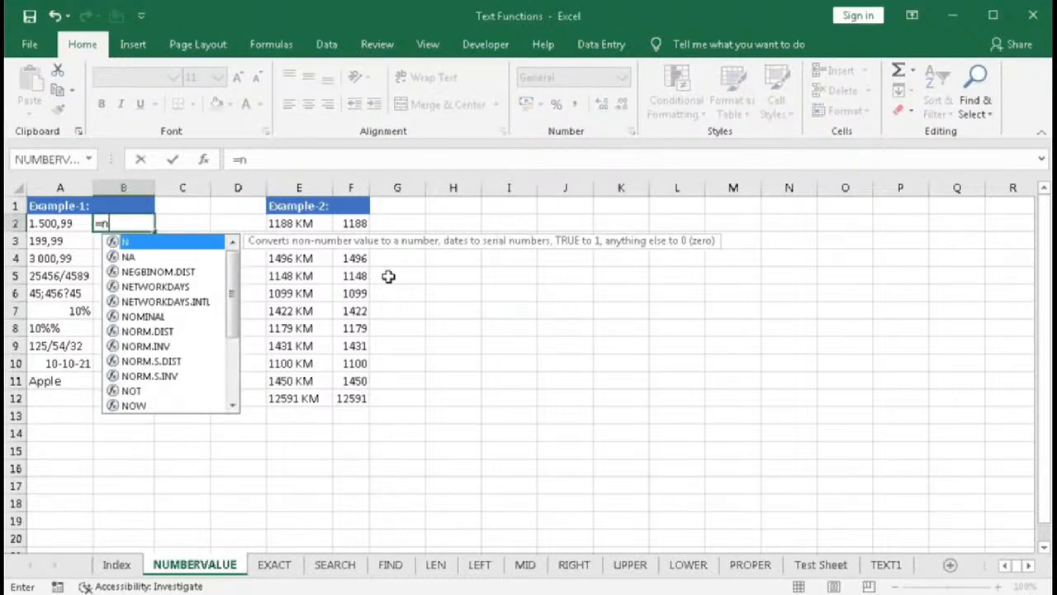
key(Tab)
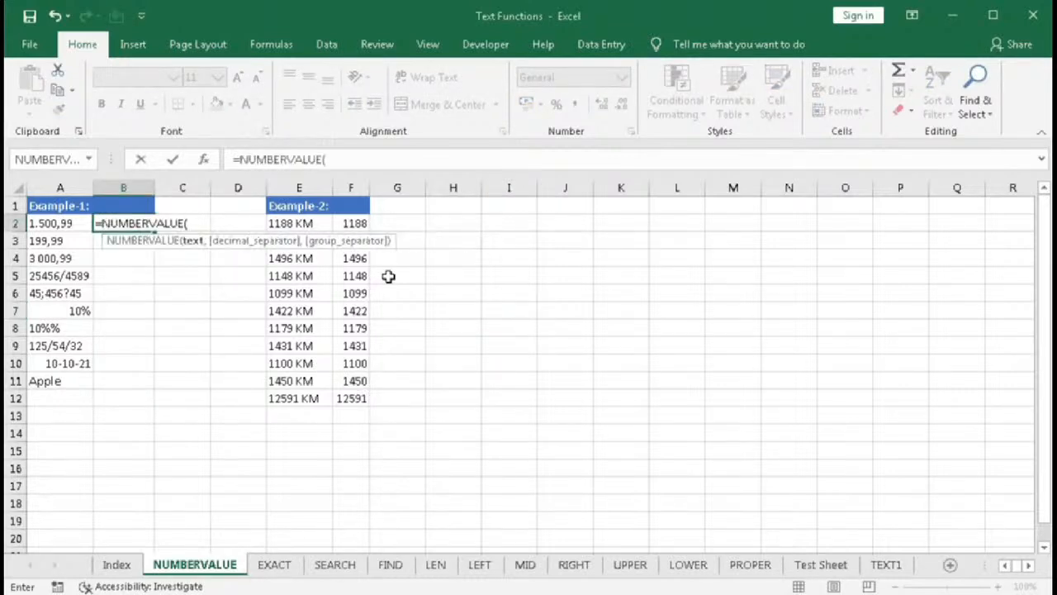
click(35, 221)
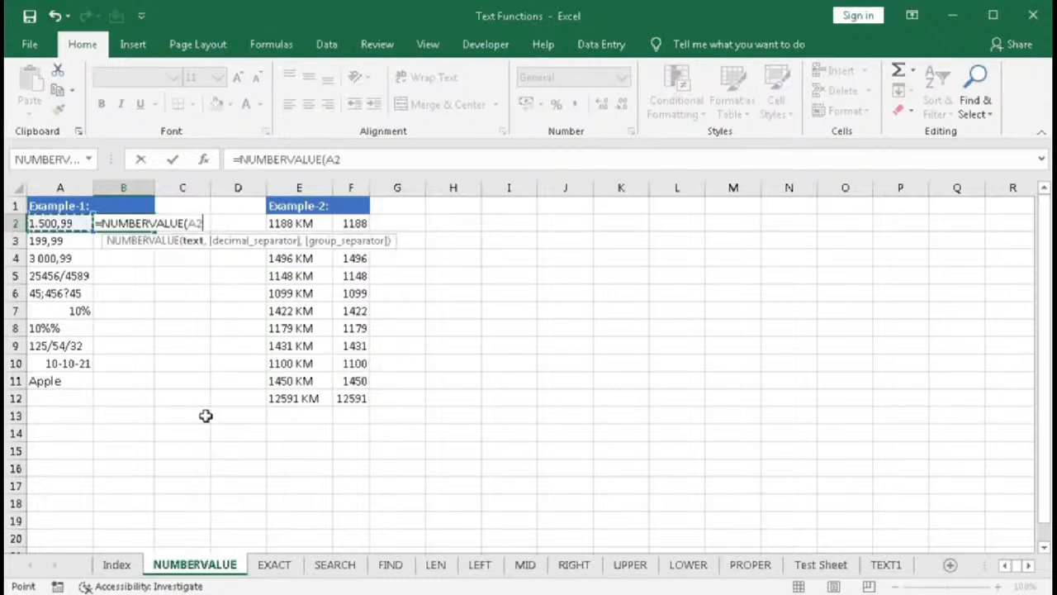
text())
key(Return)
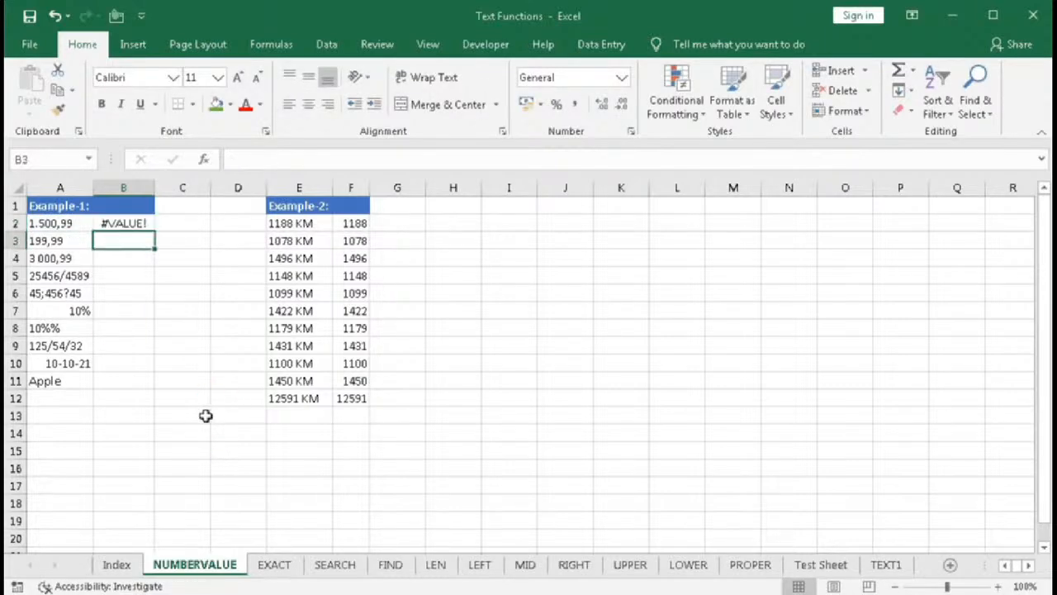
- Edit B2's NUMBERVALUE formula to add a decimal separator argument after A2
click(109, 226)
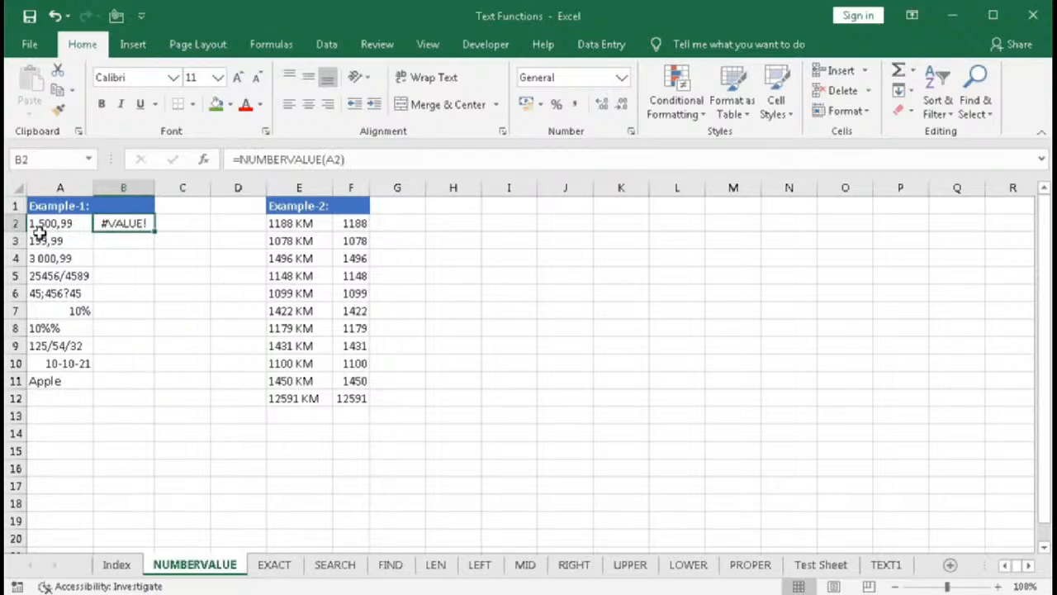
double_click(101, 228)
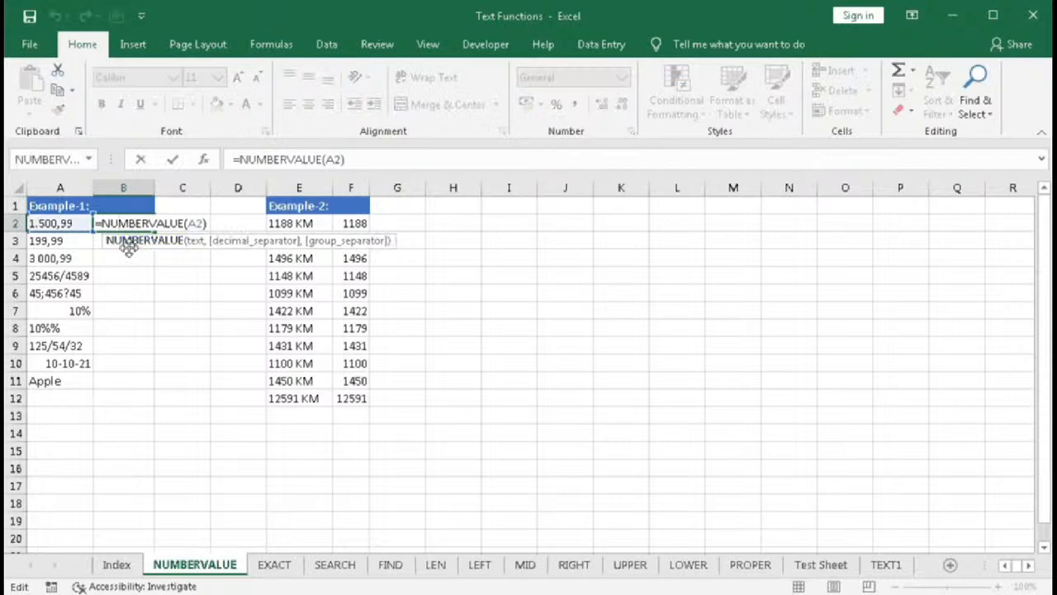
click(194, 242)
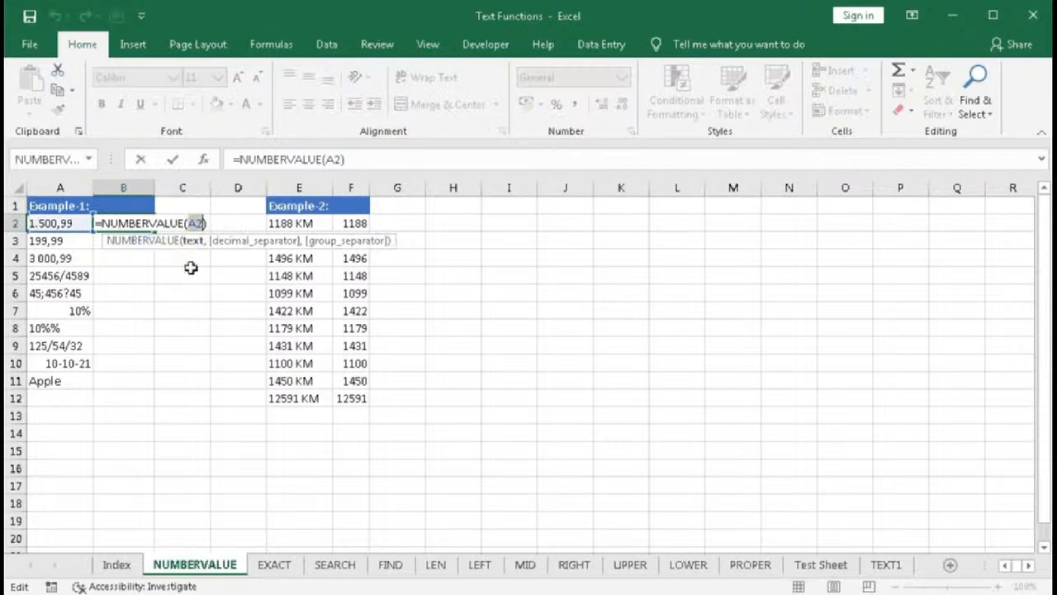
click(206, 221)
text(,)
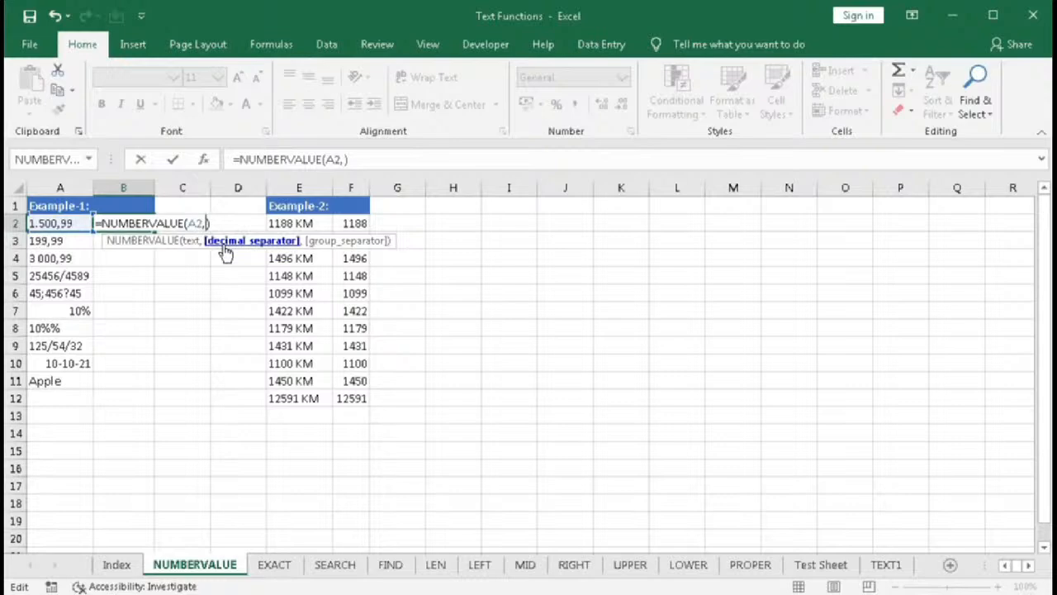
- Complete B2's NUMBERVALUE formula with "," as decimal separator and "." as group separator
text(",",)
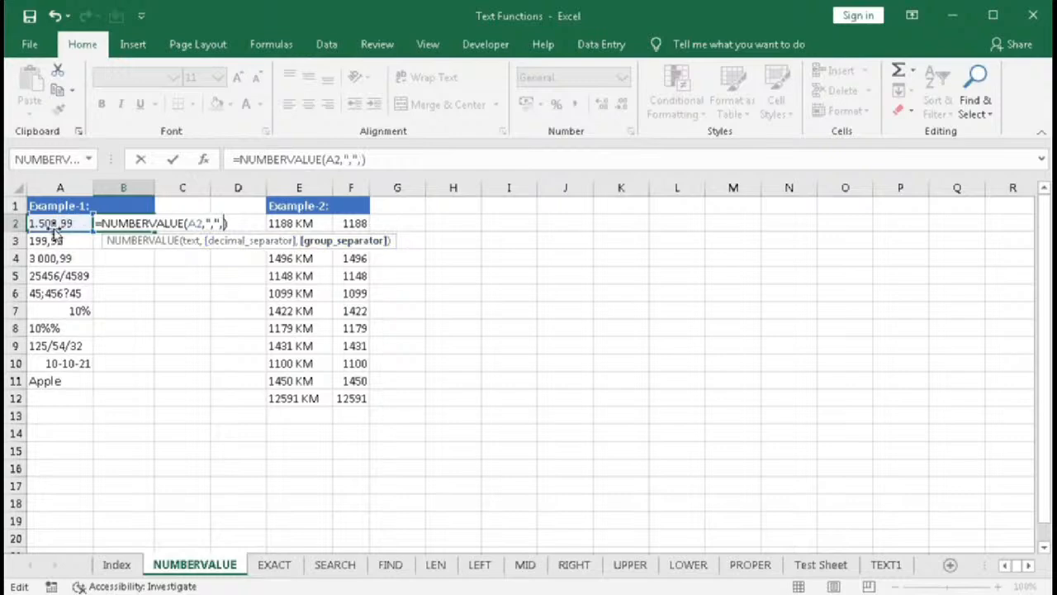
text(".")
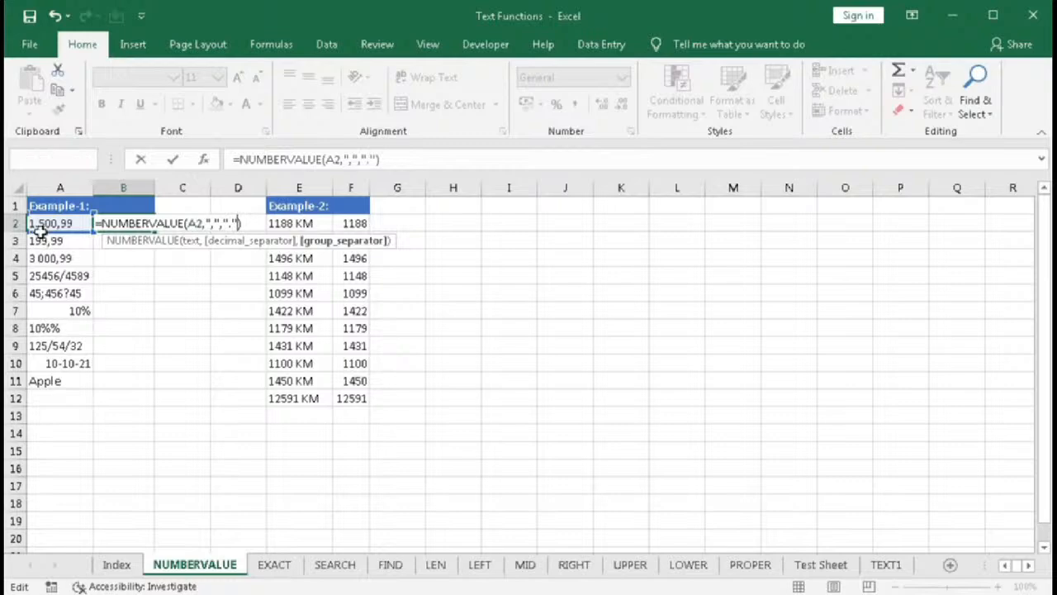
key(Return)
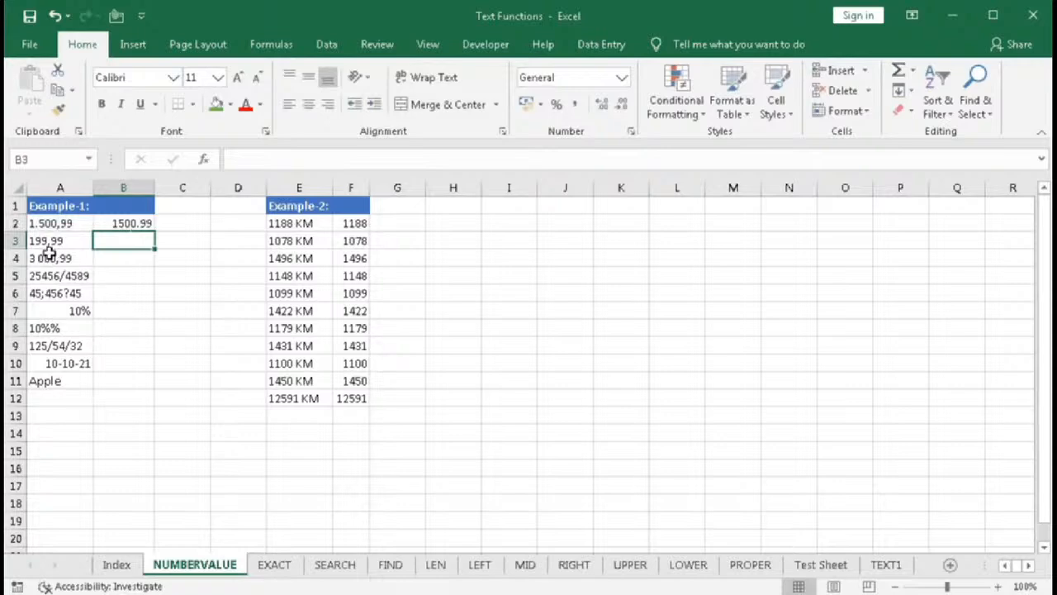
- Enter =NUMBERVALUE(A3,",") in B3 to convert 199,99 with a comma decimal separator
text(num)
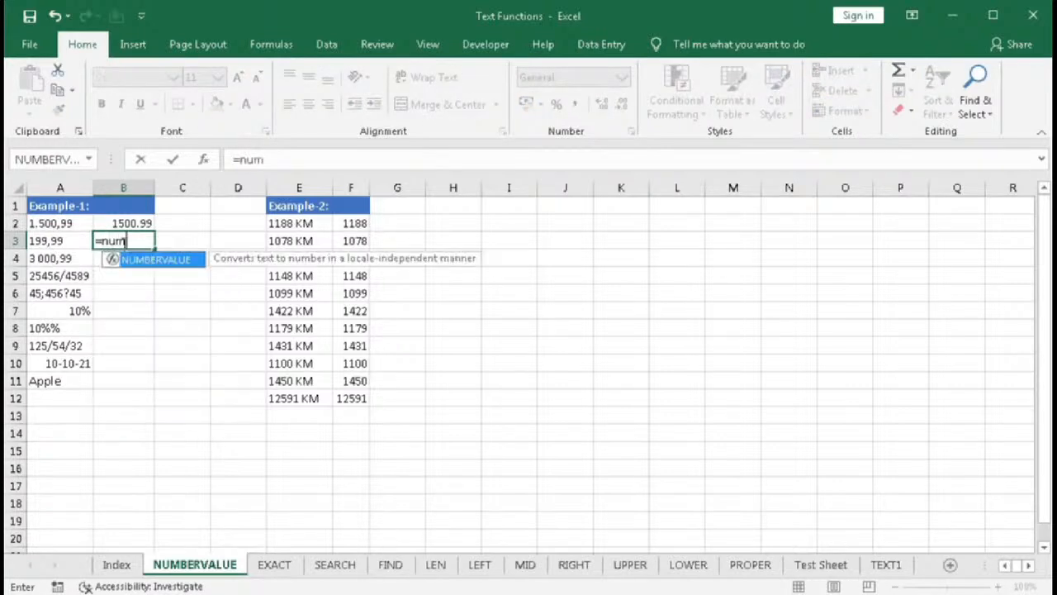
key(Tab)
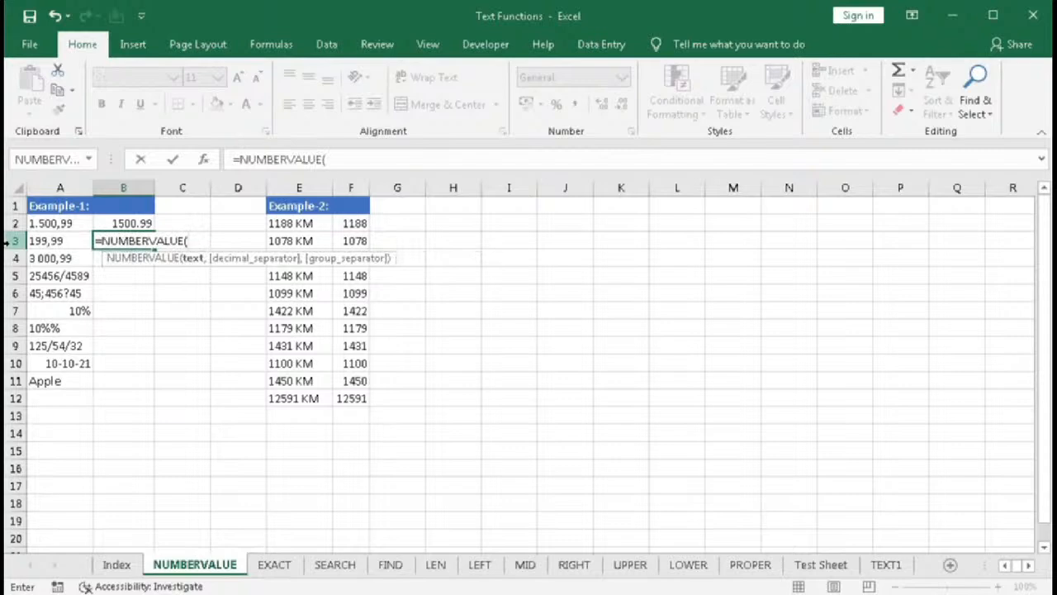
click(39, 241)
text(,",)
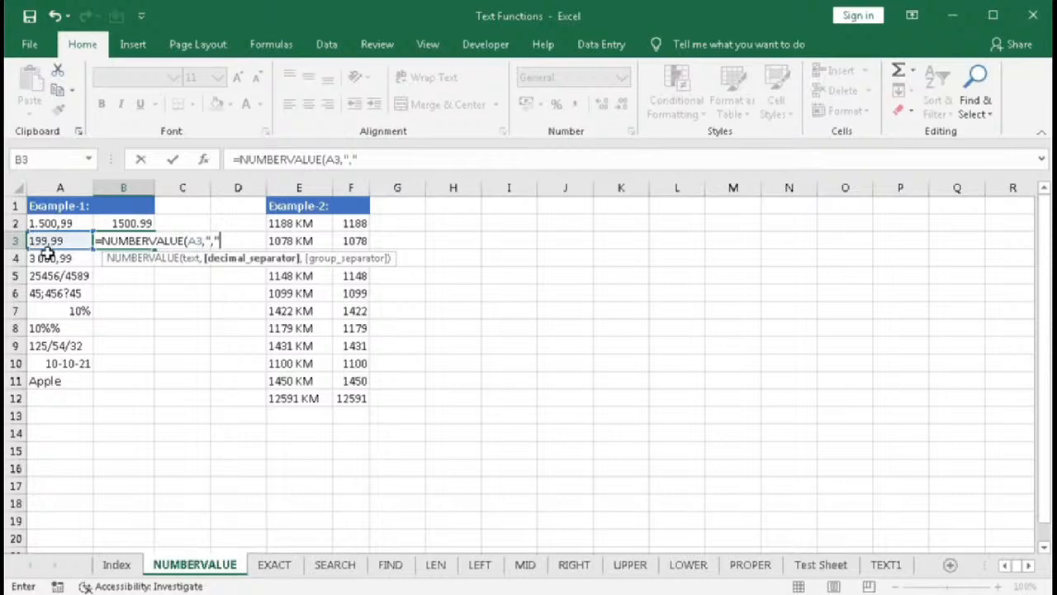
text("))
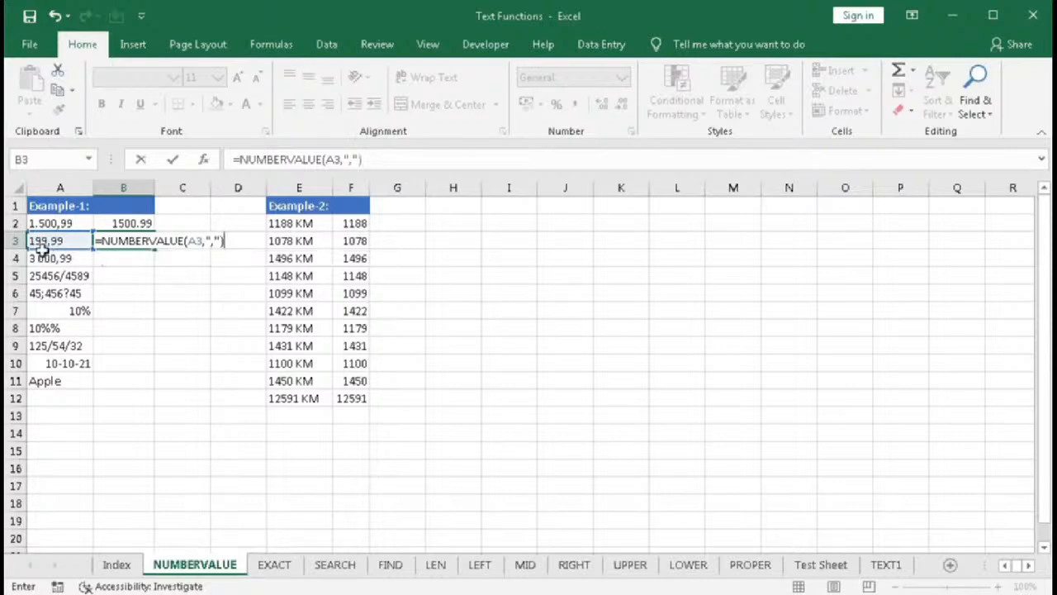
key(Return)
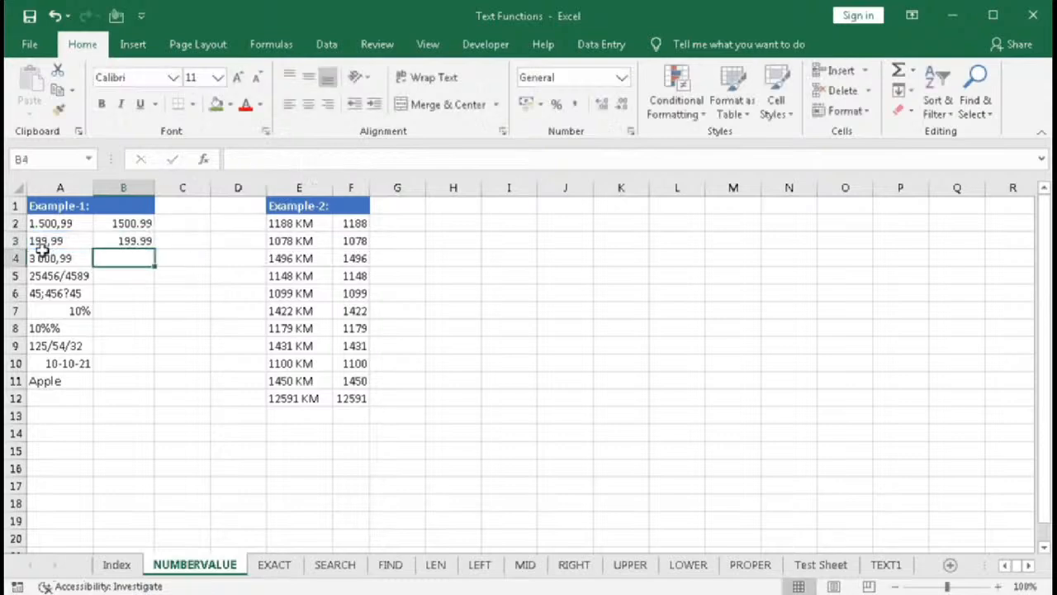
- Copy B3's NUMBERVALUE formula down to B4
click(137, 241)
drag(153, 249, 154, 272)
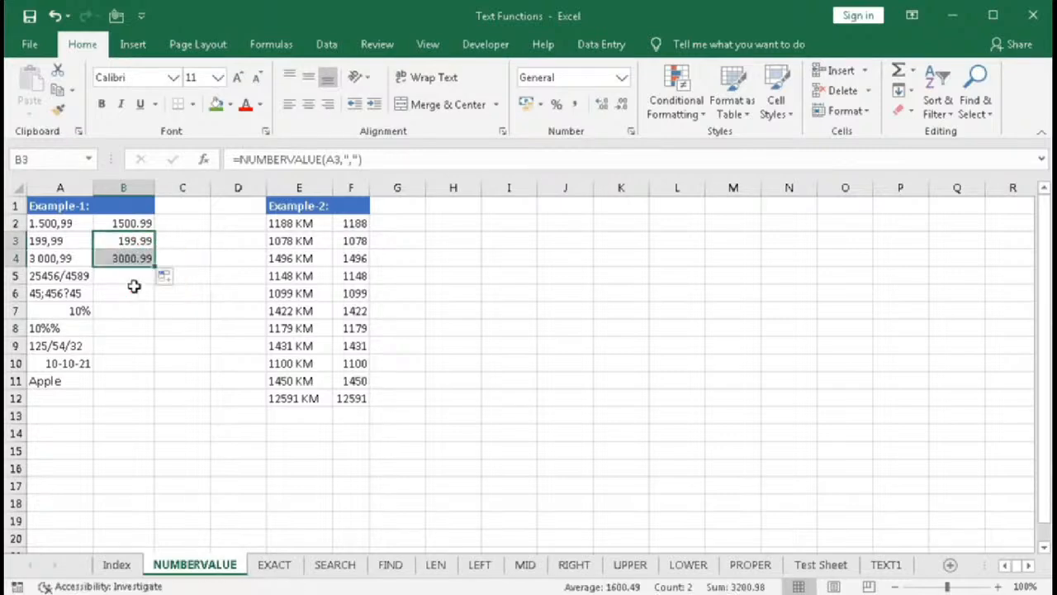
click(126, 261)
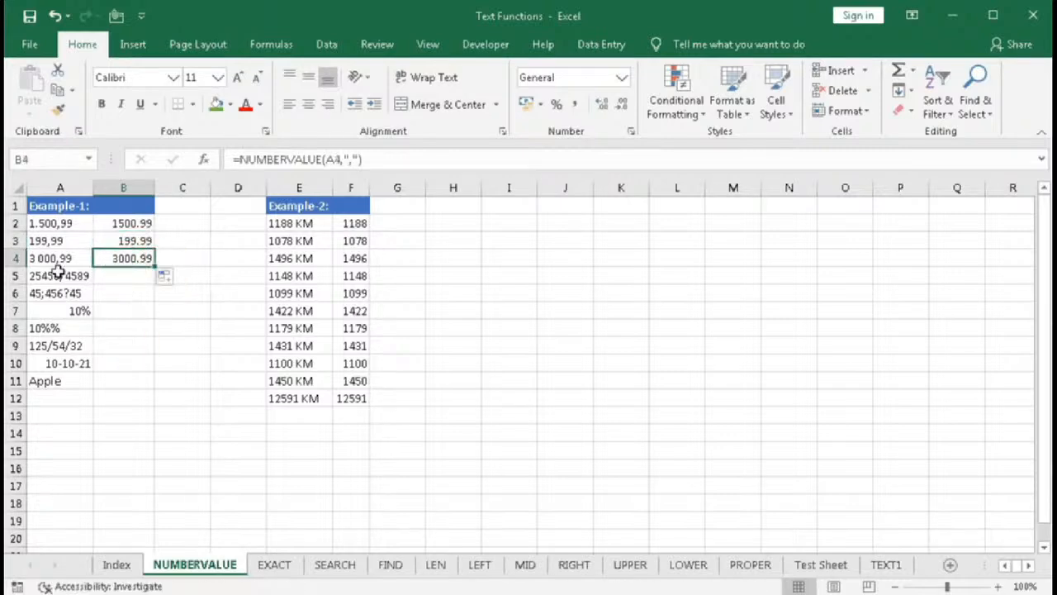
click(126, 280)
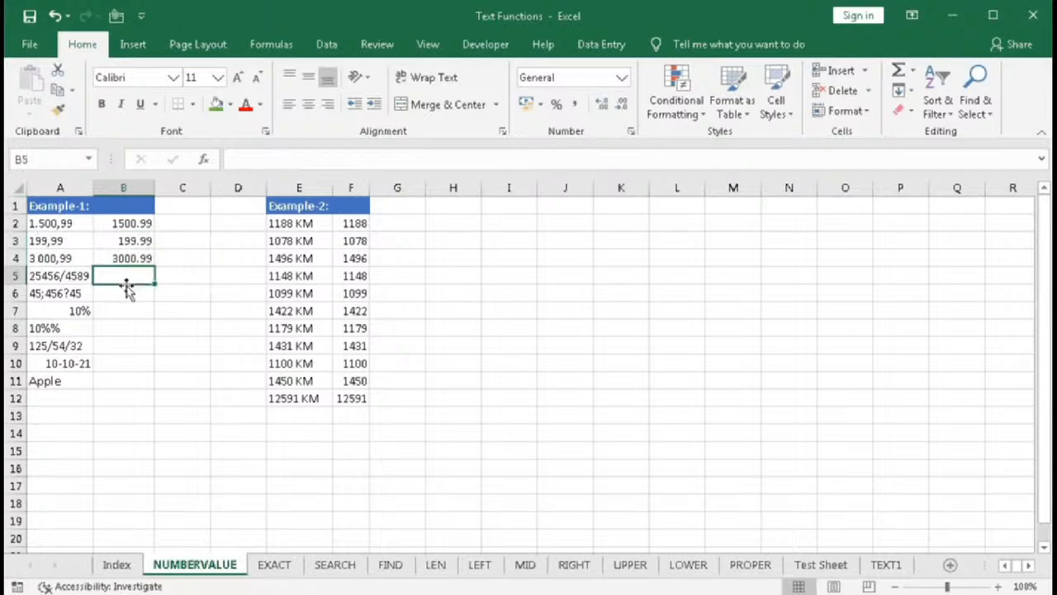
- Enter =NUMBERVALUE(A5,"/",",") in B5 to convert the text 25456/4589
click(63, 278)
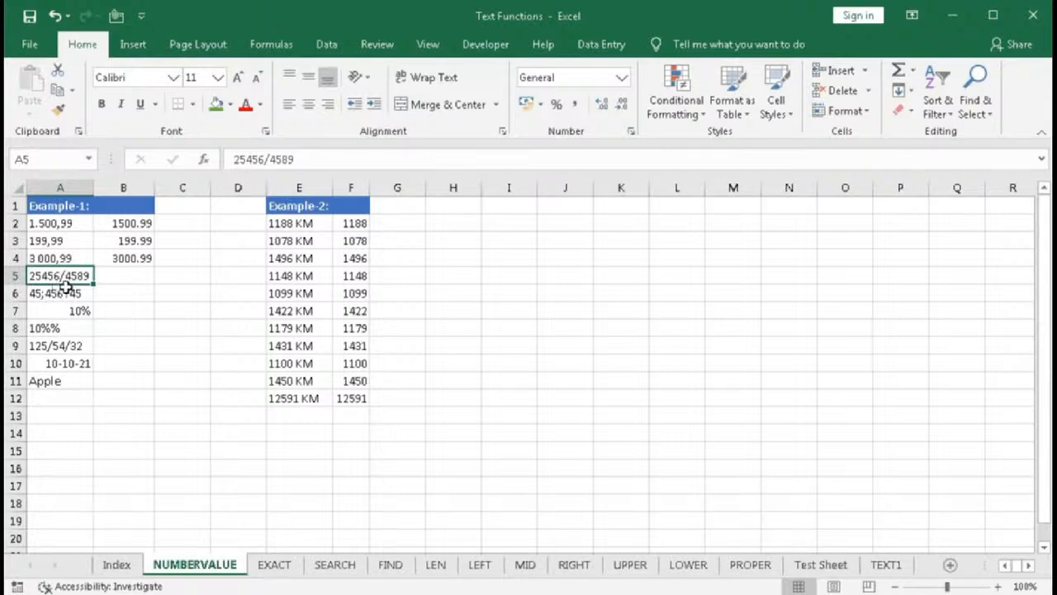
click(121, 274)
double_click(124, 275)
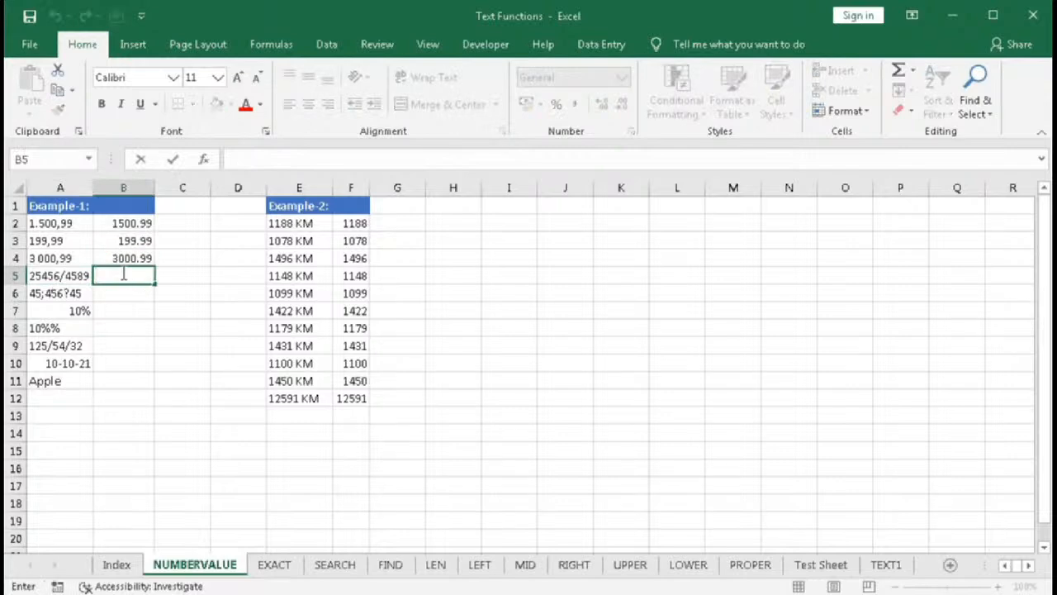
text(=nu)
key(Tab)
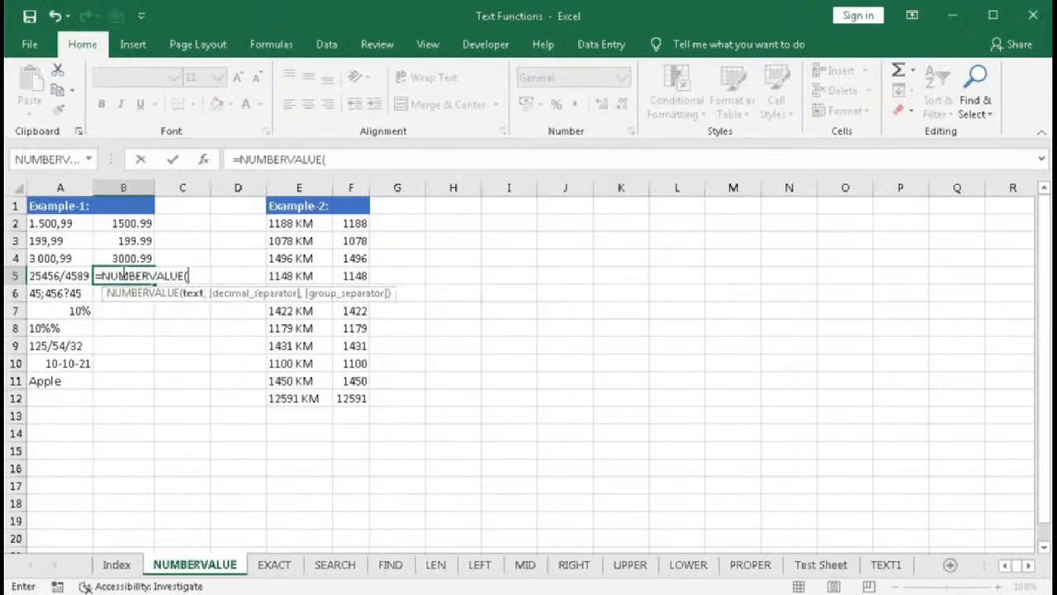
click(74, 276)
text(,"/)
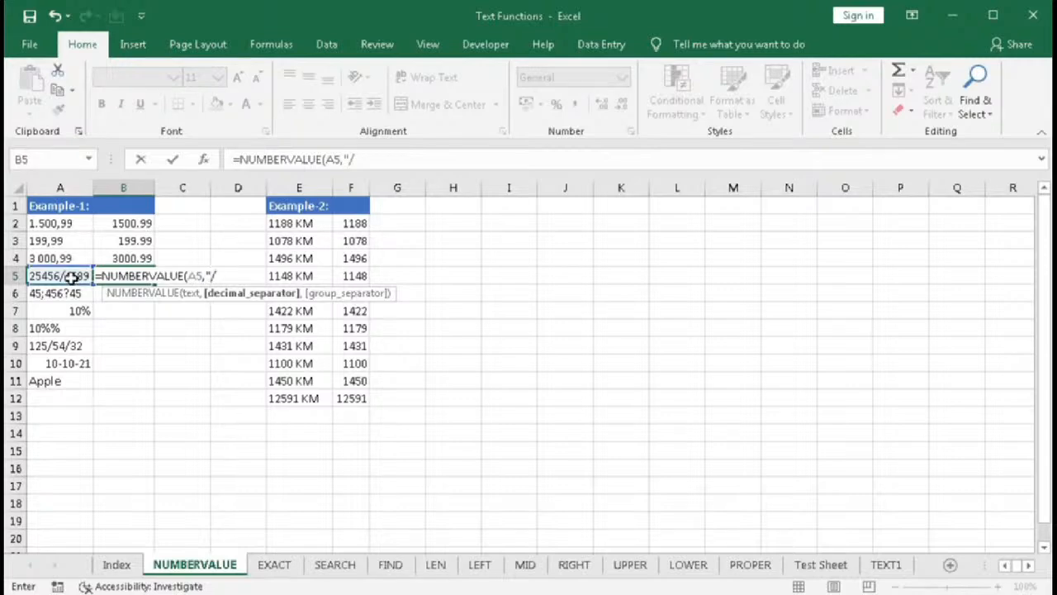
text(",",")
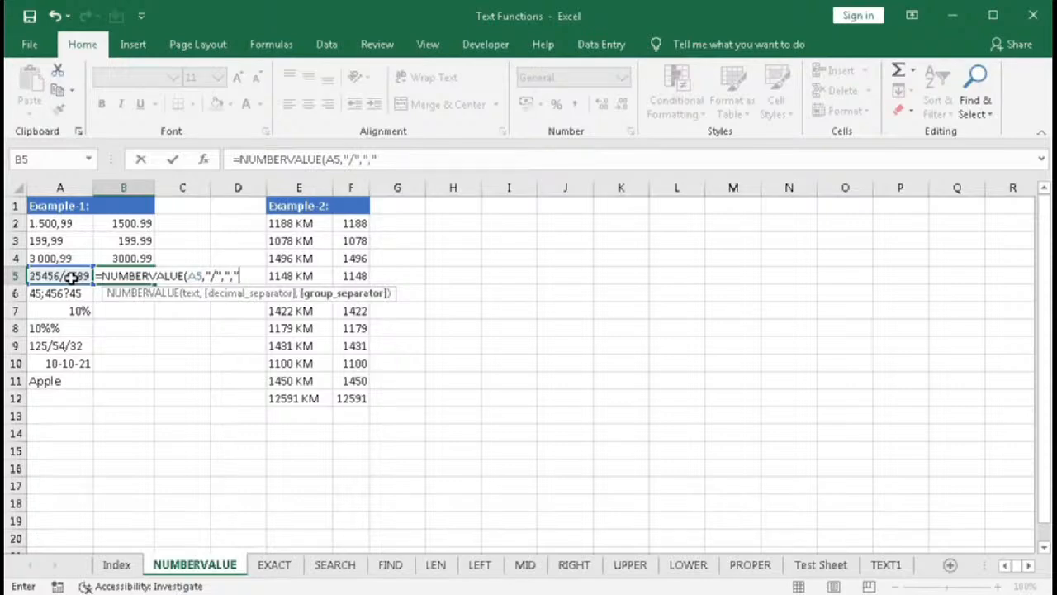
text())
key(Return)
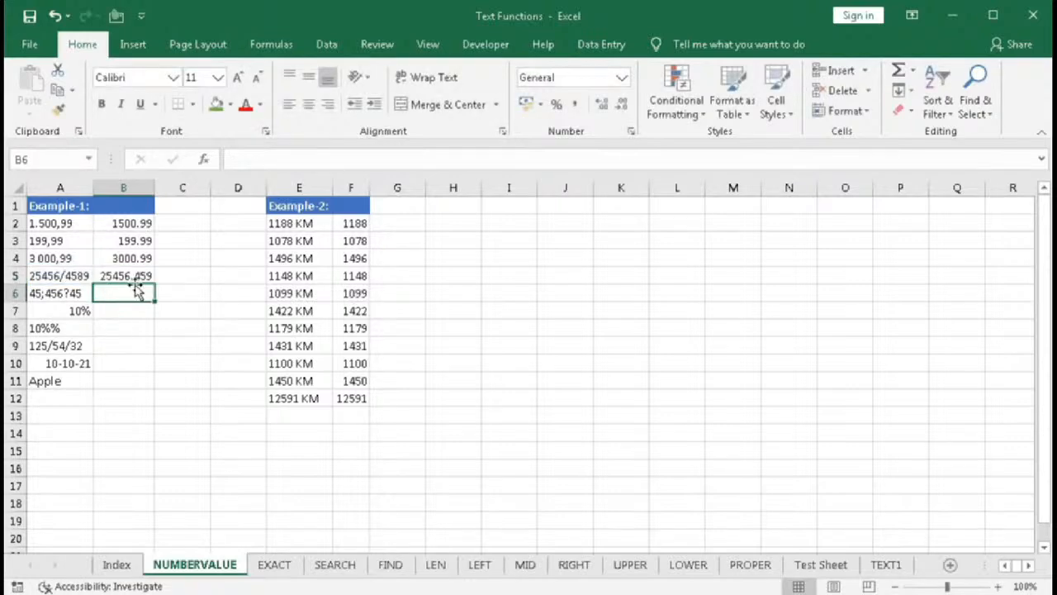
- Edit B5's formula to use "." as decimal separator and "/" as group separator
double_click(128, 275)
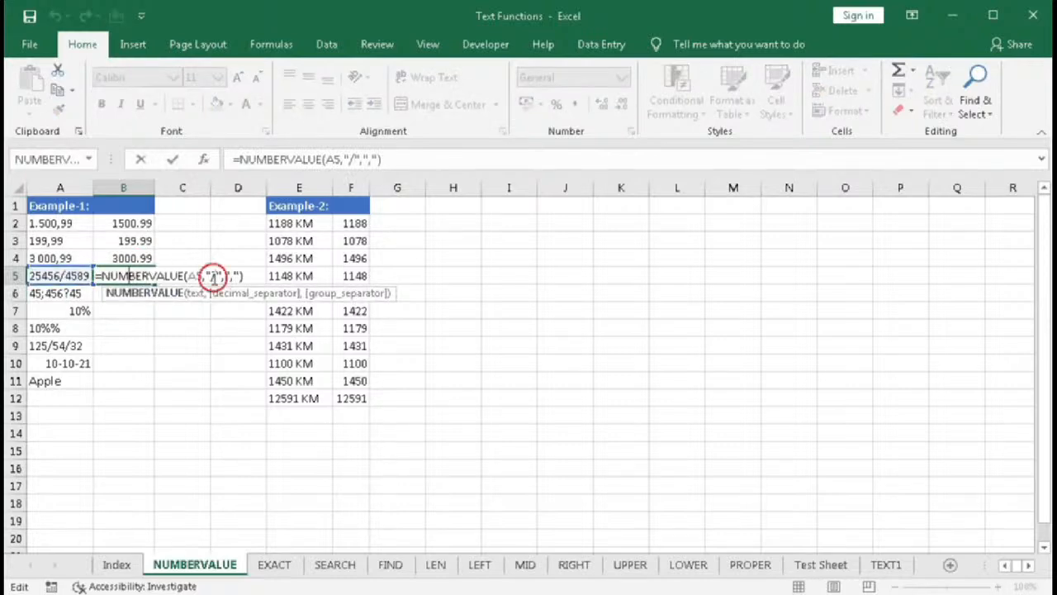
double_click(213, 276)
text(,)
click(229, 277)
click(210, 276)
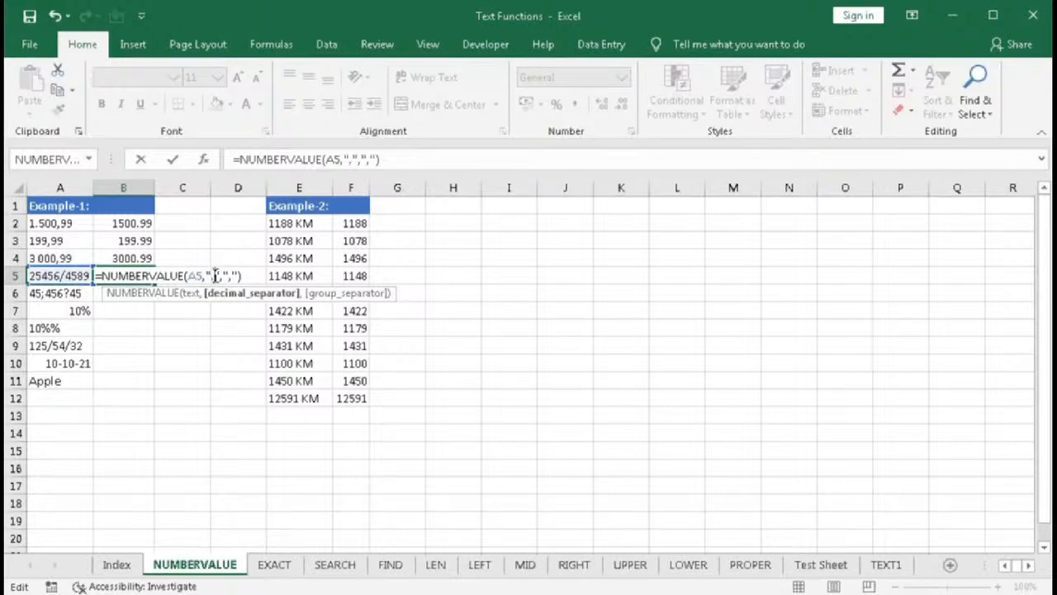
click(235, 277)
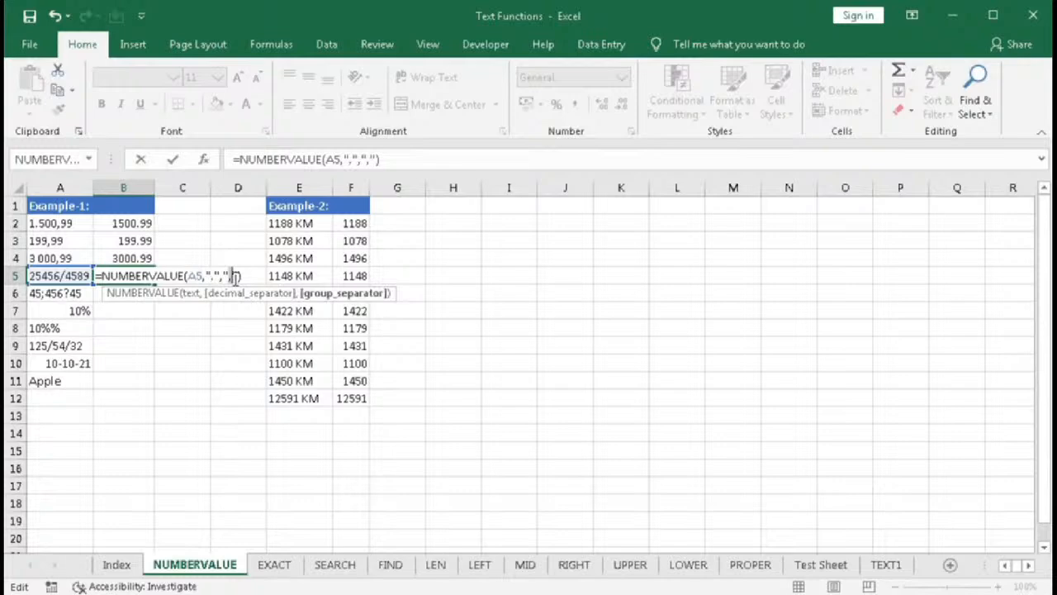
key(BackSpace)
text(/)
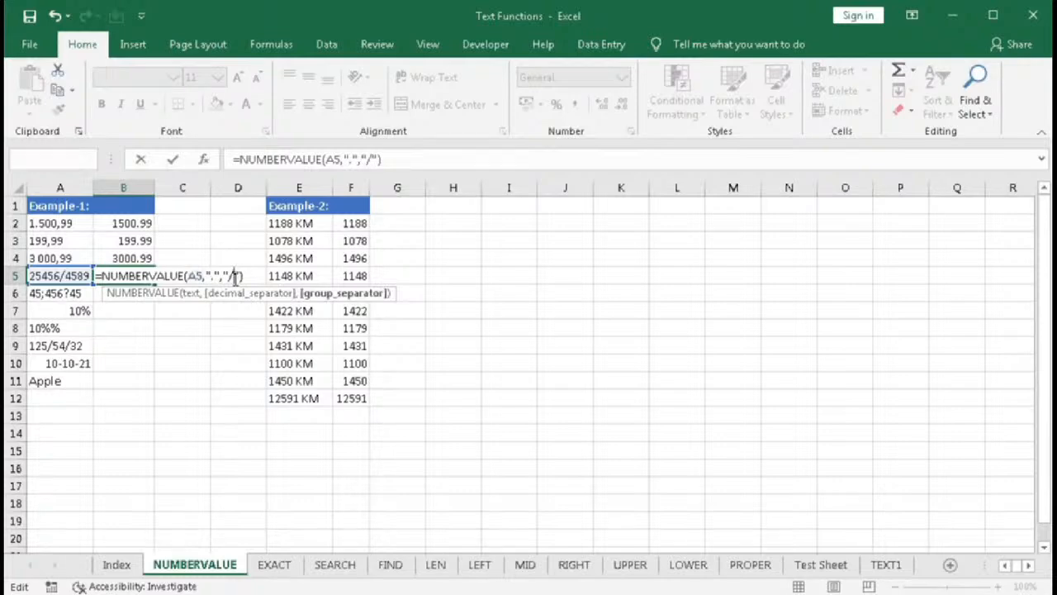
key(Return)
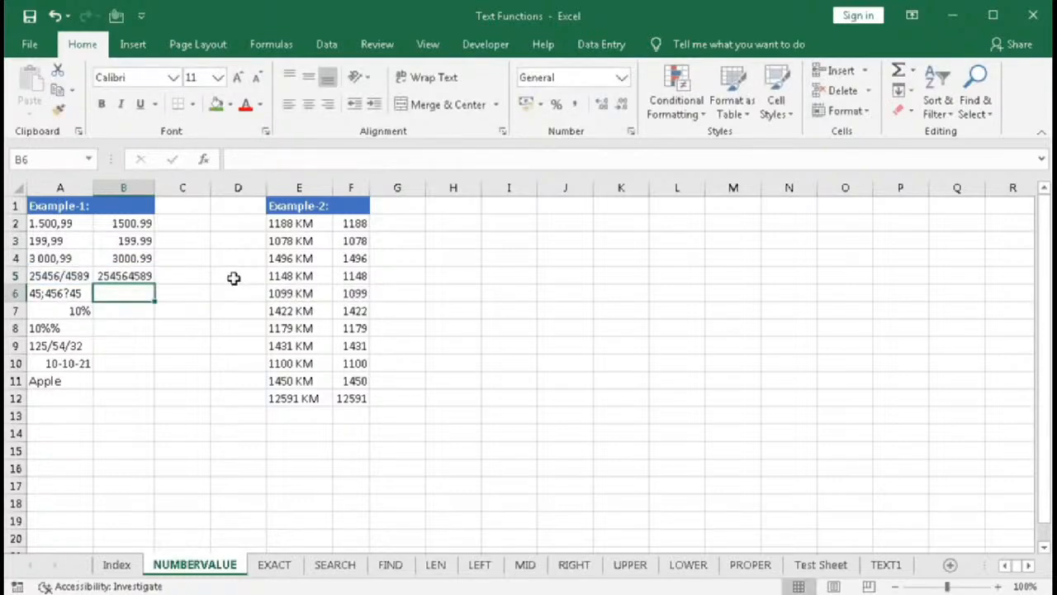
click(140, 279)
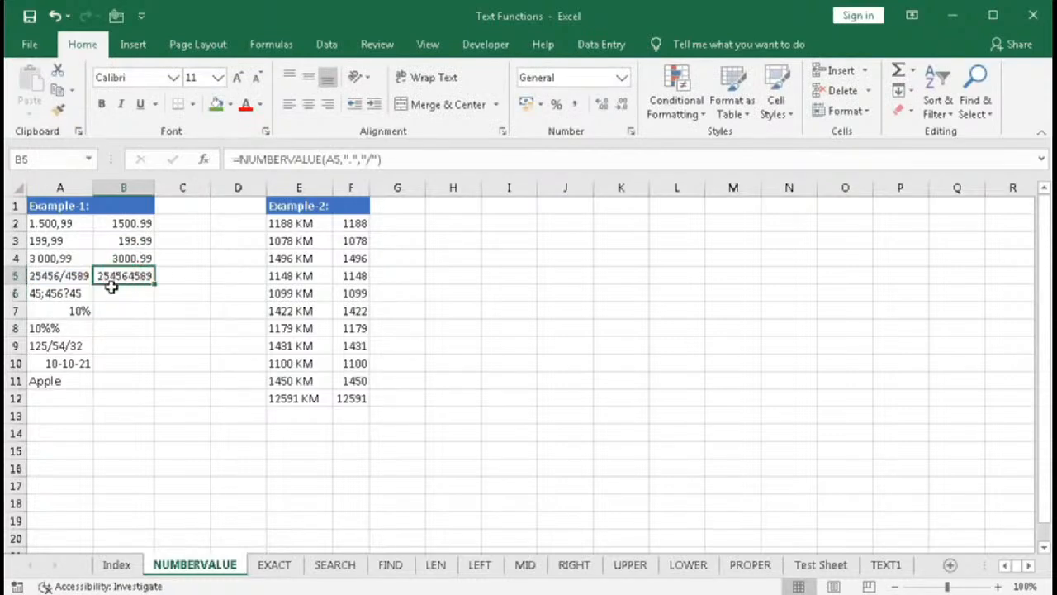
- Copy B5's NUMBERVALUE formula down to B6
click(112, 298)
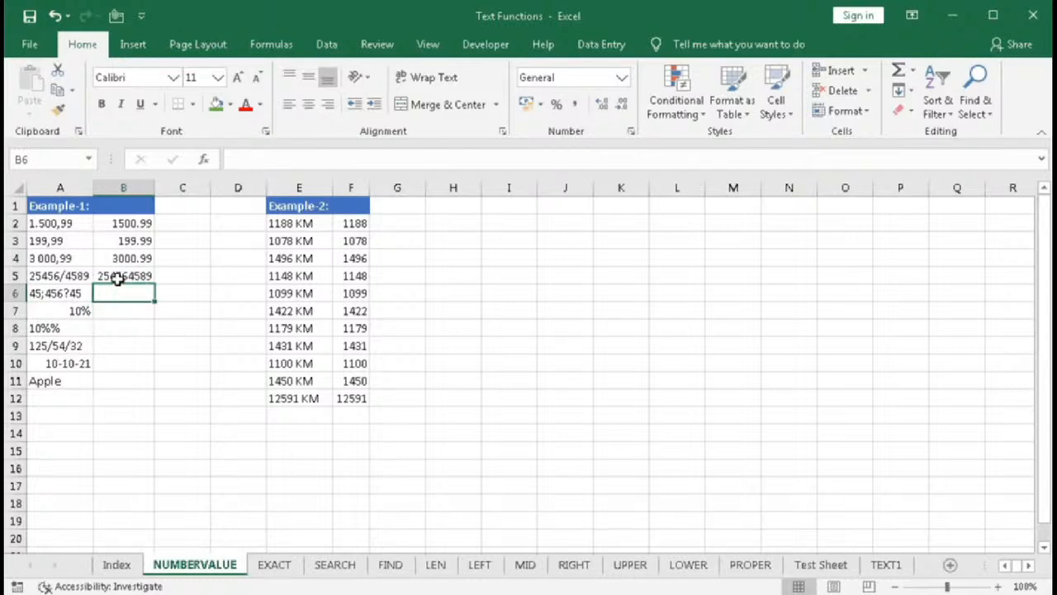
click(139, 279)
drag(154, 287, 156, 299)
click(127, 300)
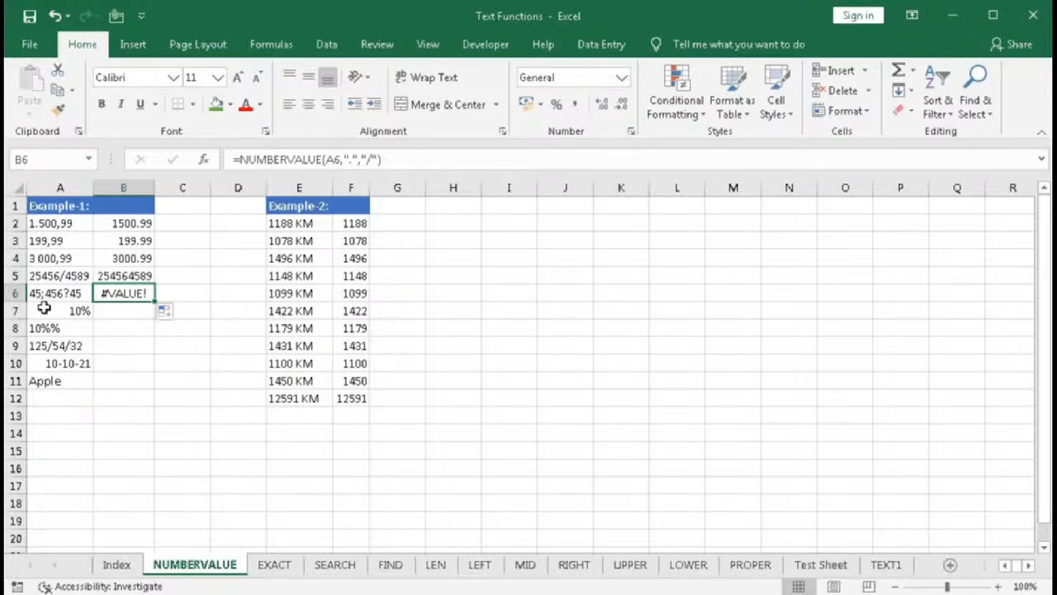
- Edit B6's formula to use "?" as decimal separator and ";" as group separator
double_click(140, 297)
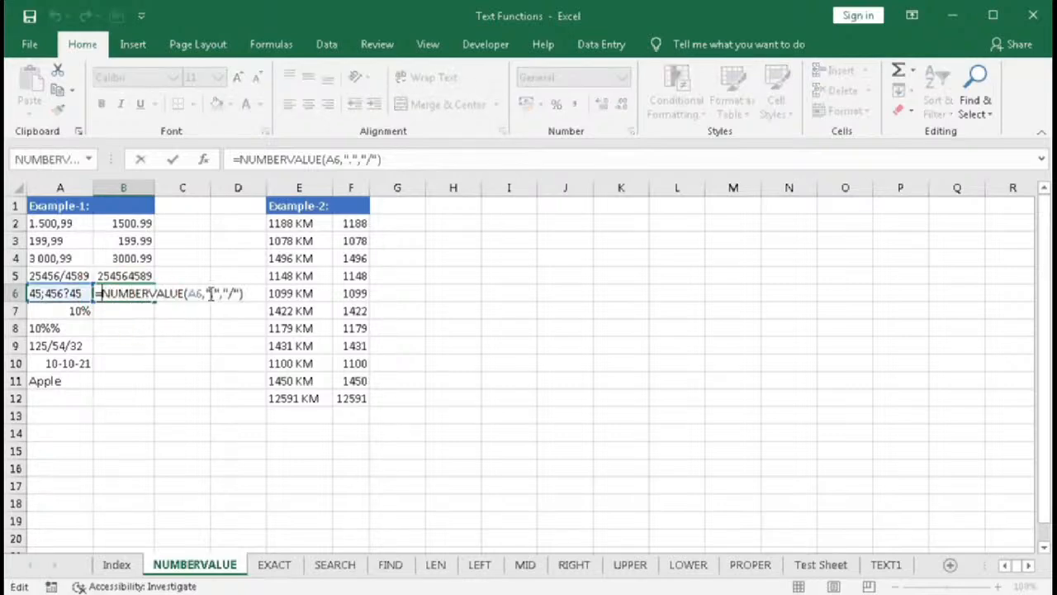
click(212, 294)
click(250, 320)
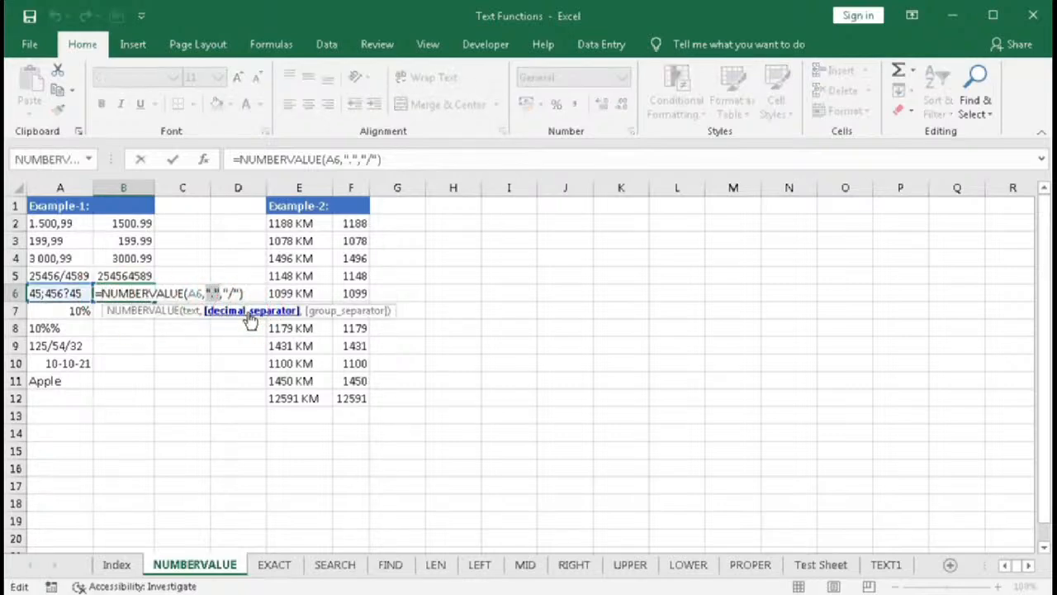
text(,)
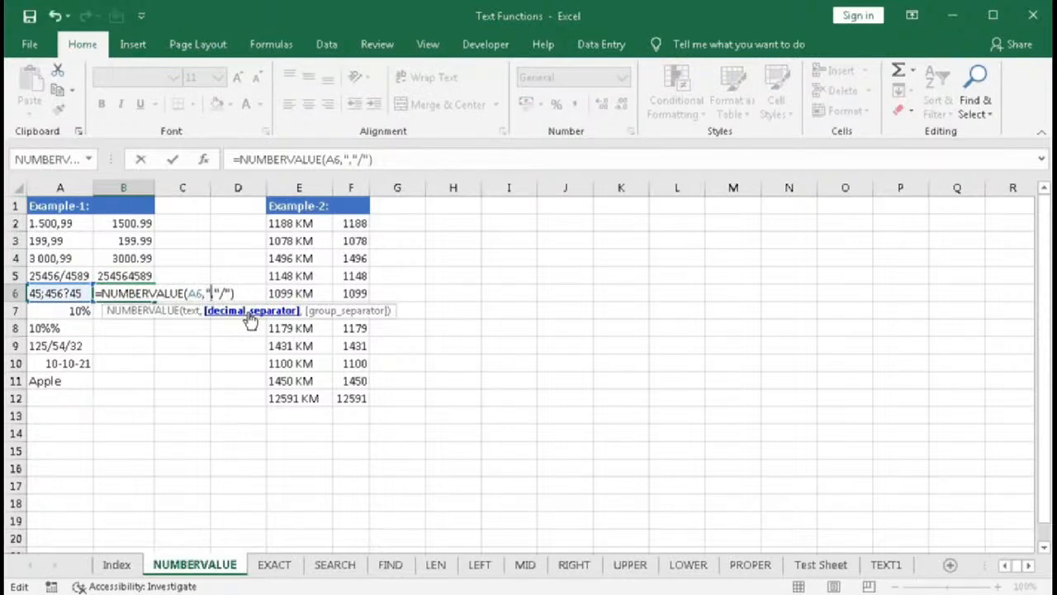
key(BackSpace)
text(?)
click(345, 312)
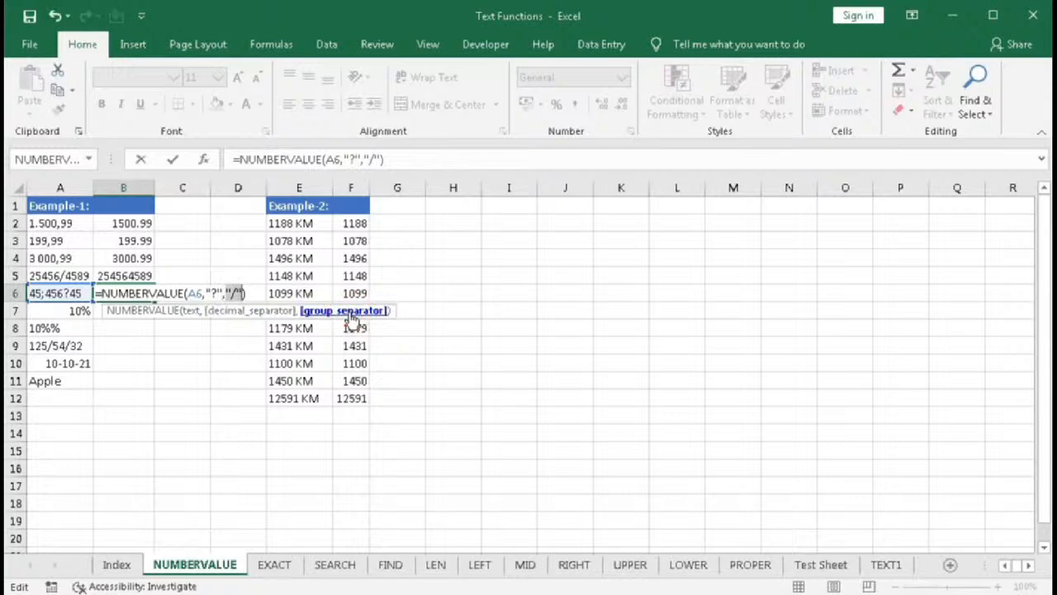
click(235, 294)
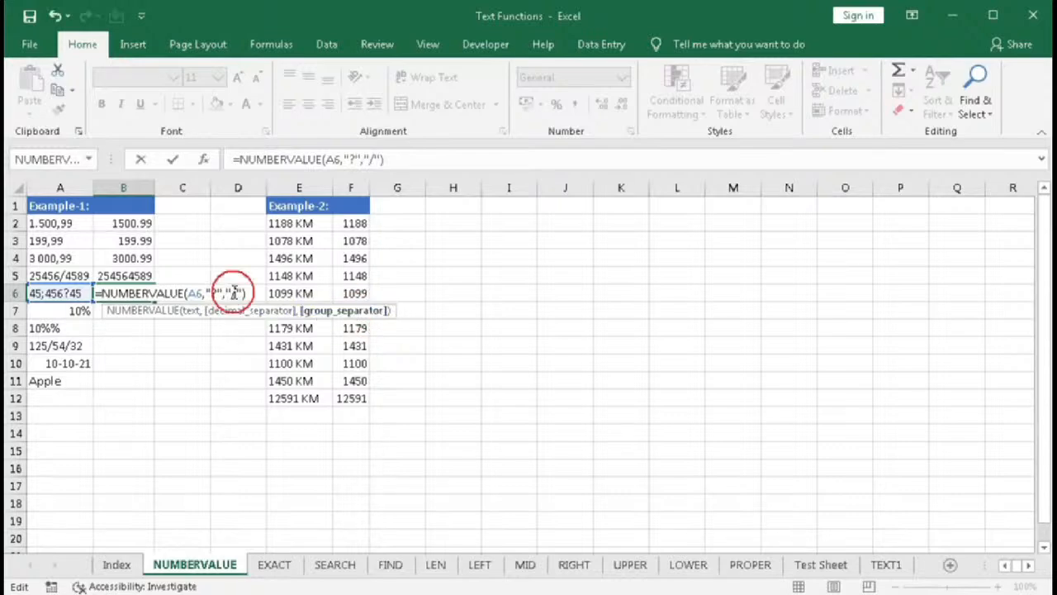
key(BackSpace)
text(;)
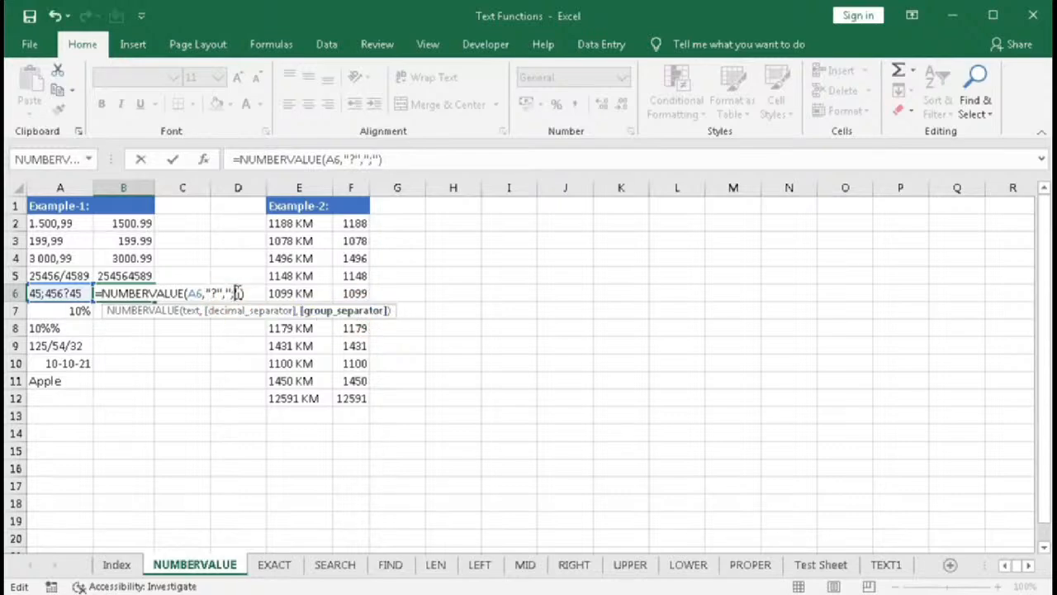
key(Return)
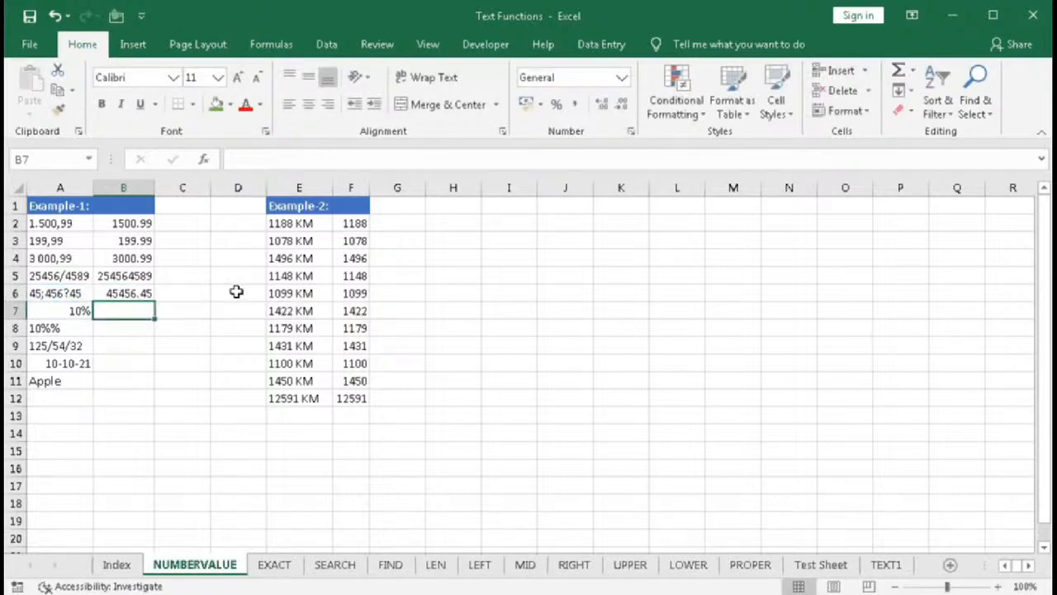
- Fill B6's NUMBERVALUE formula down to B11 and inspect the converted results
click(140, 293)
drag(153, 303, 156, 388)
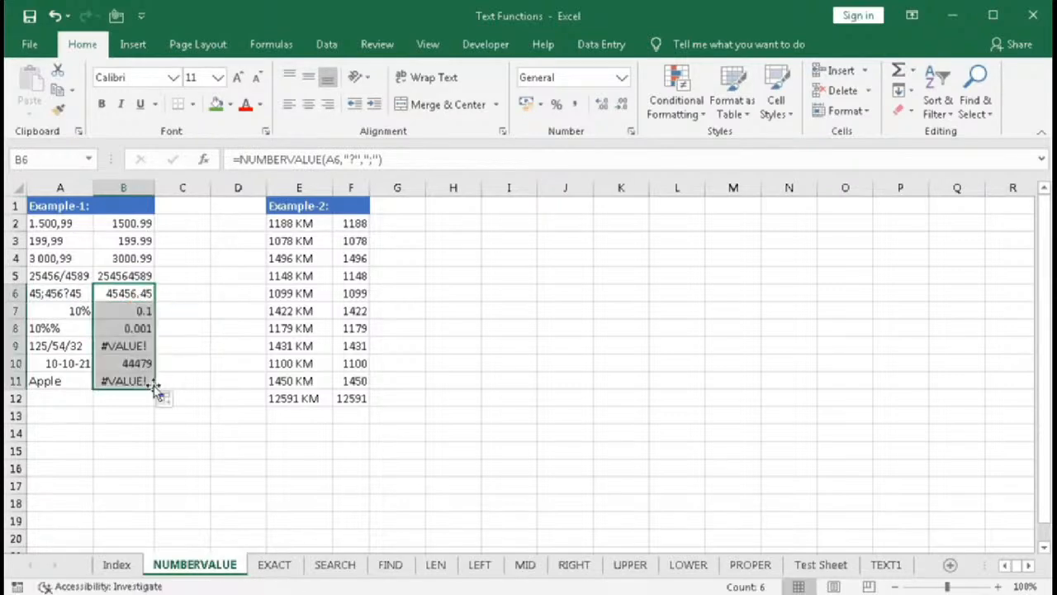
click(132, 308)
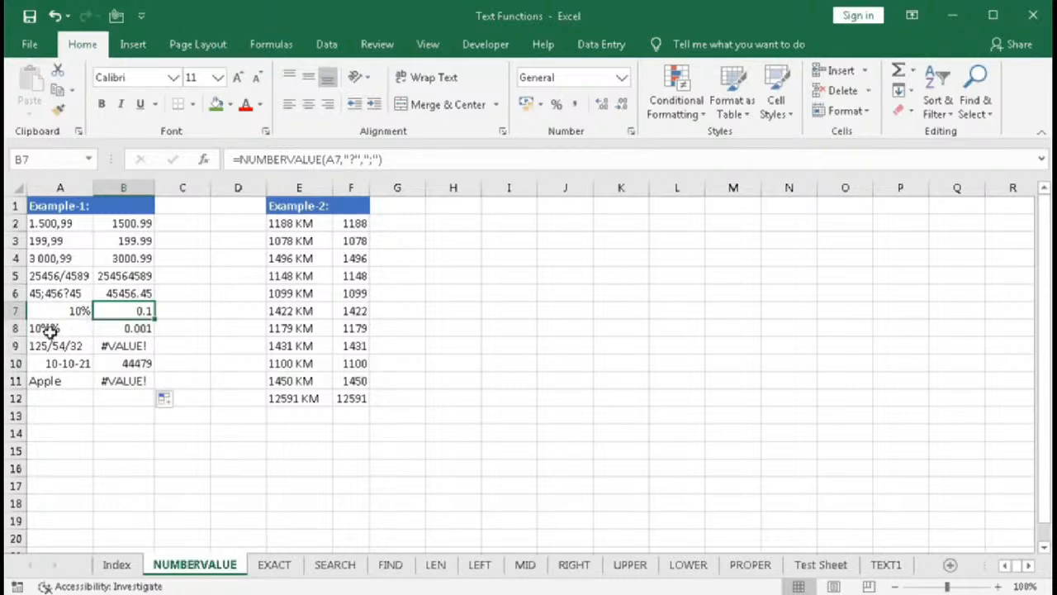
click(147, 333)
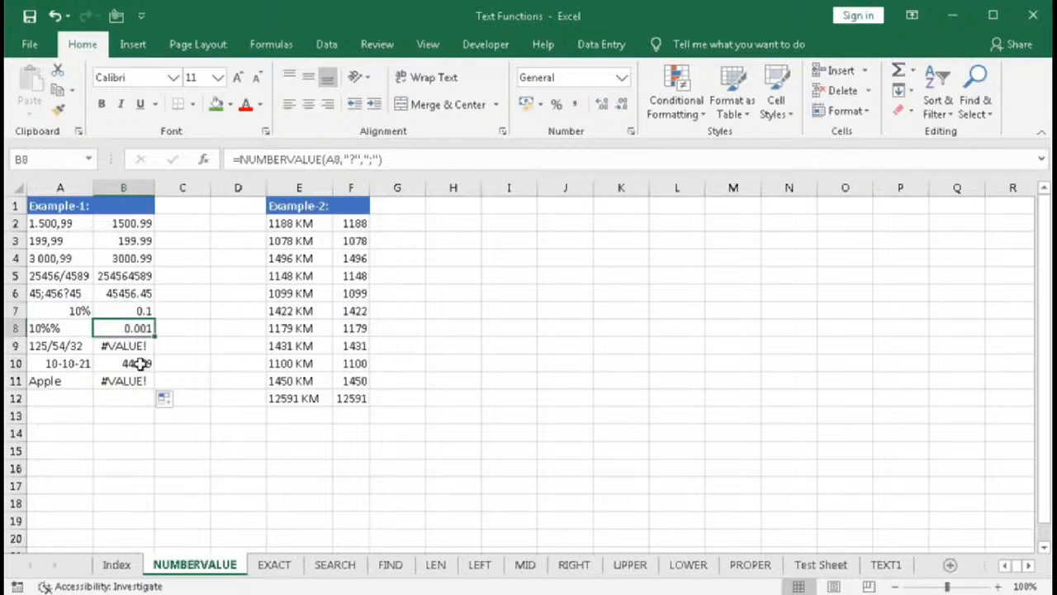
- Edit B9's NUMBERVALUE formula to use "." as decimal separator and an empty group separator
click(60, 349)
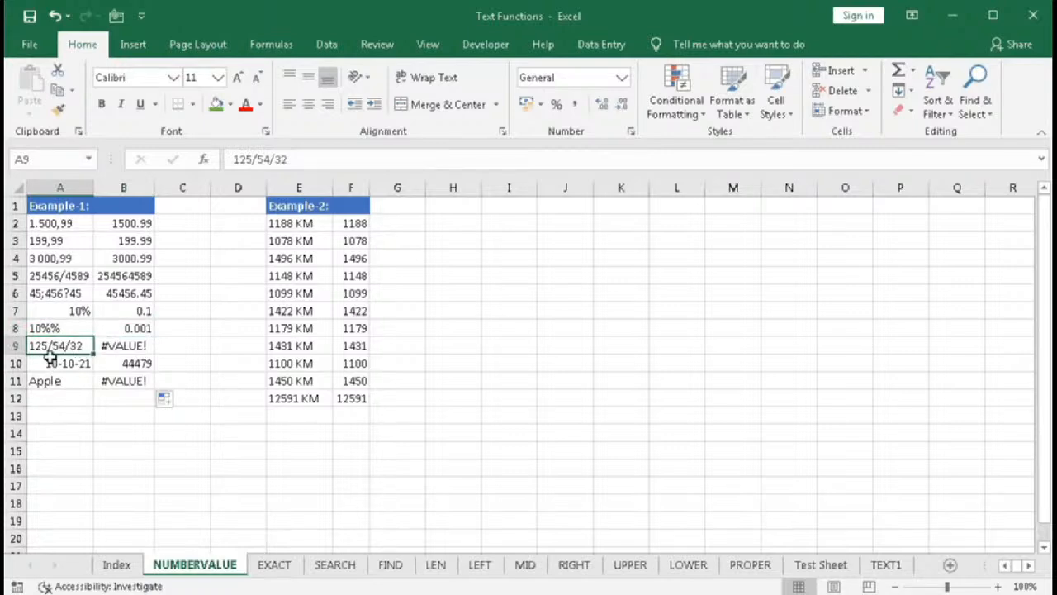
double_click(118, 346)
click(245, 368)
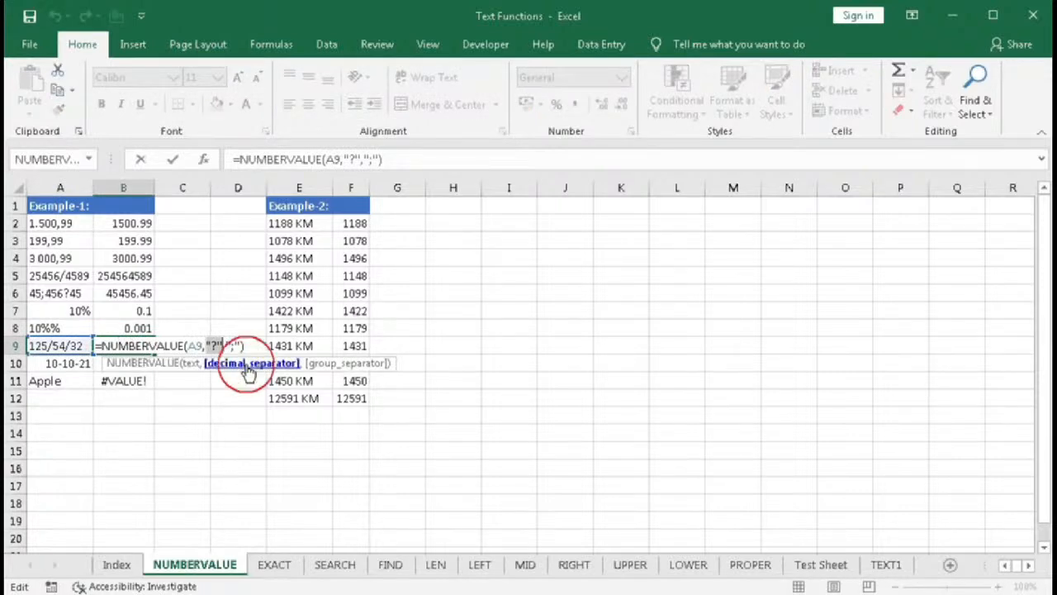
click(214, 346)
key(BackSpace)
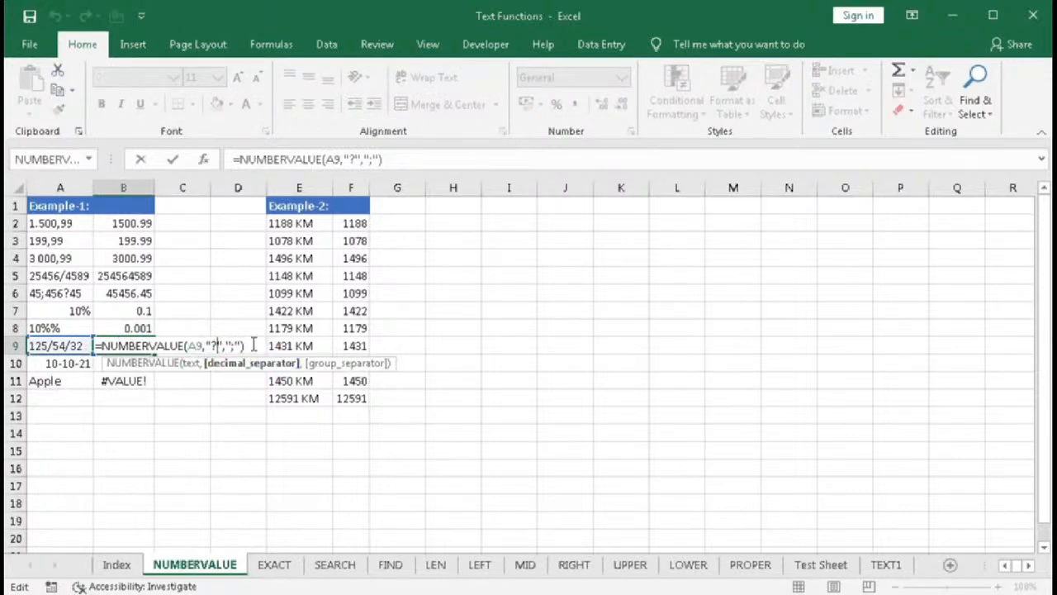
text(.)
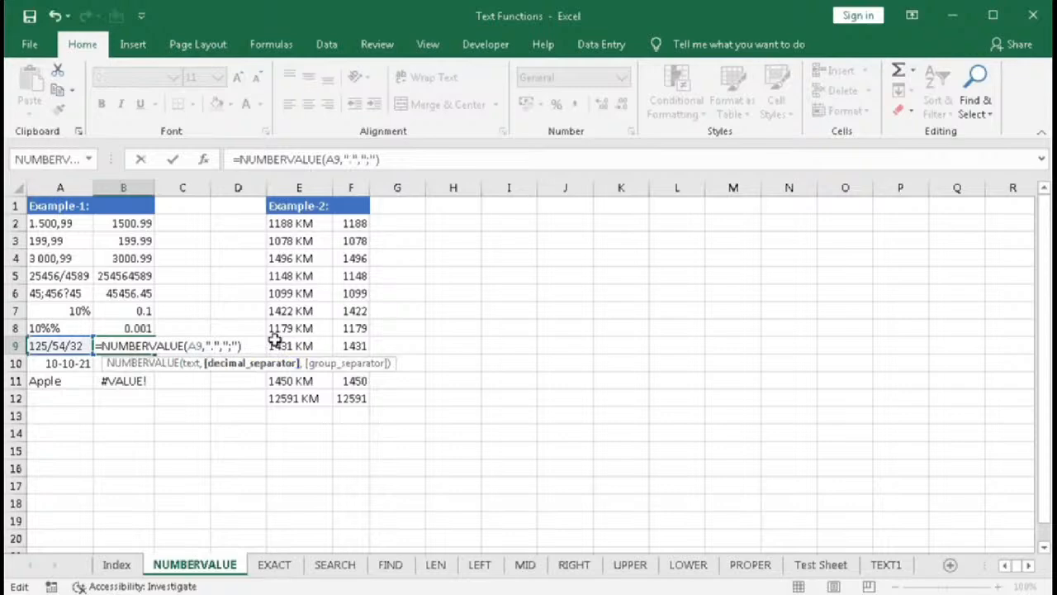
click(270, 345)
key(BackSpace)
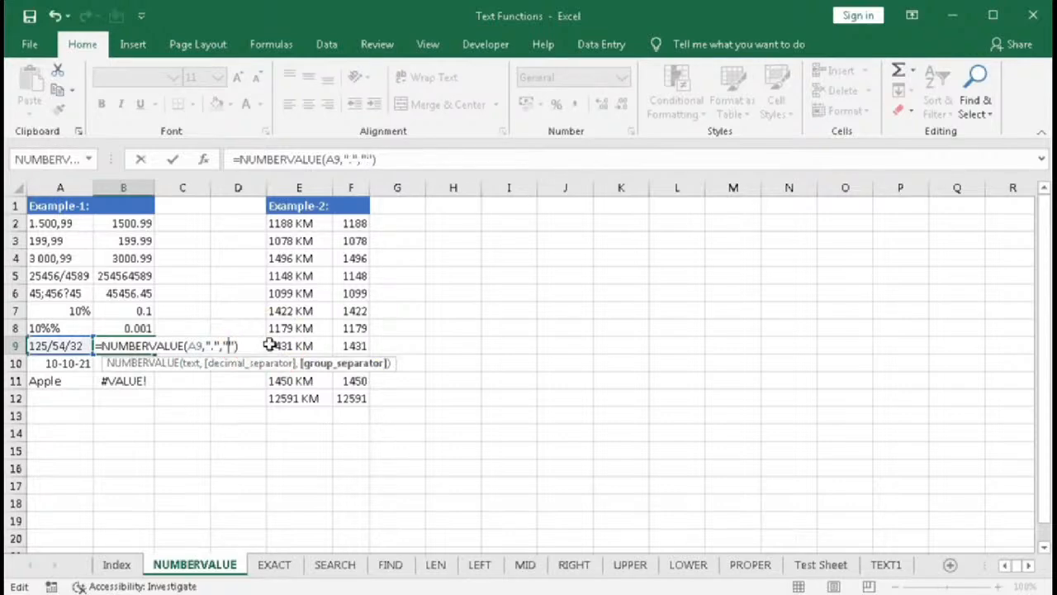
key(Return)
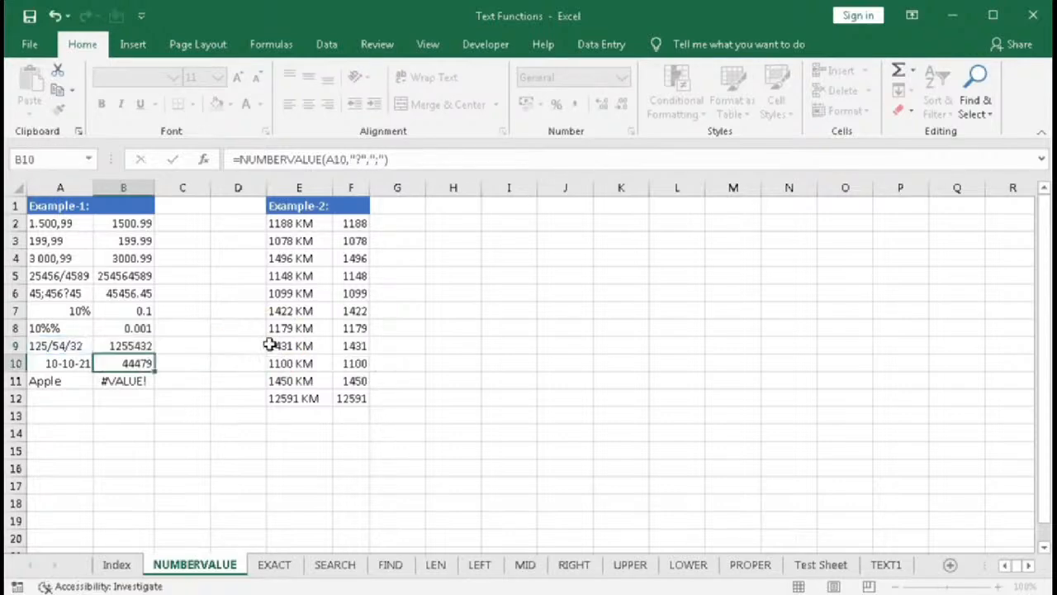
- Inspect the source texts and converted results in rows 10 and 11
click(50, 367)
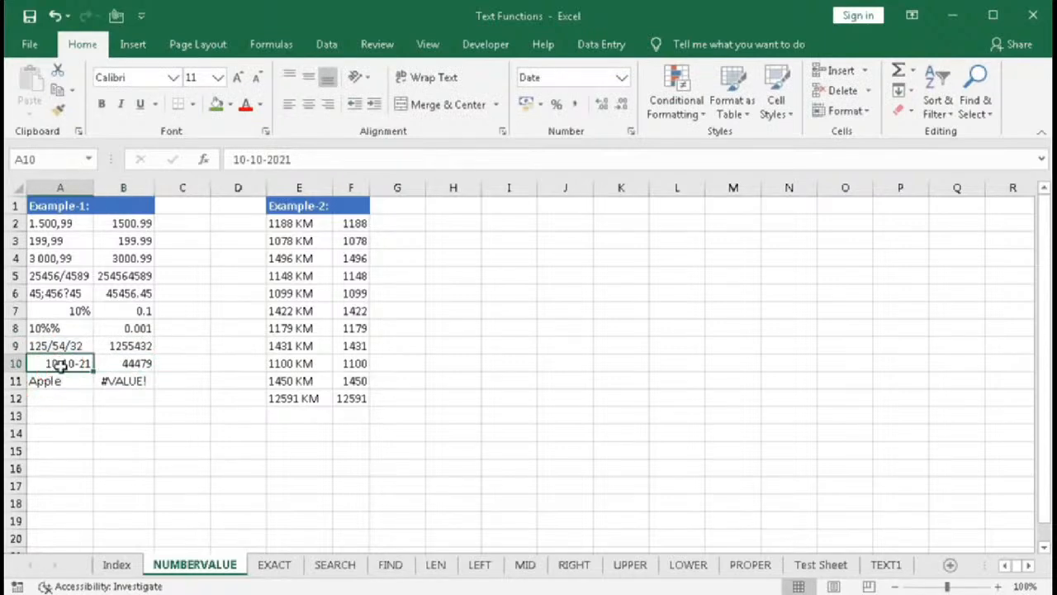
click(122, 363)
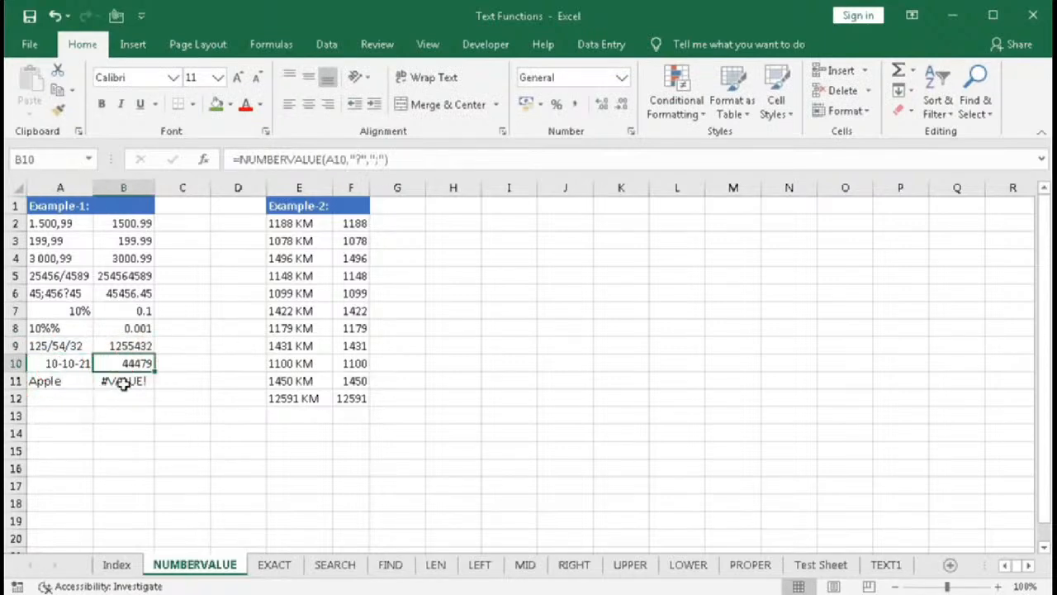
click(70, 383)
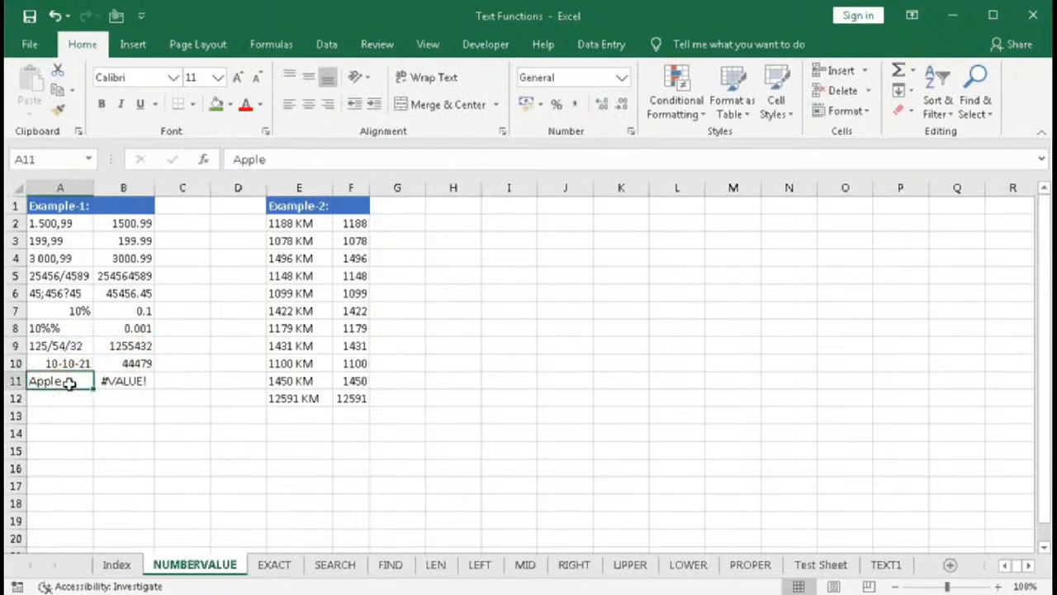
click(121, 385)
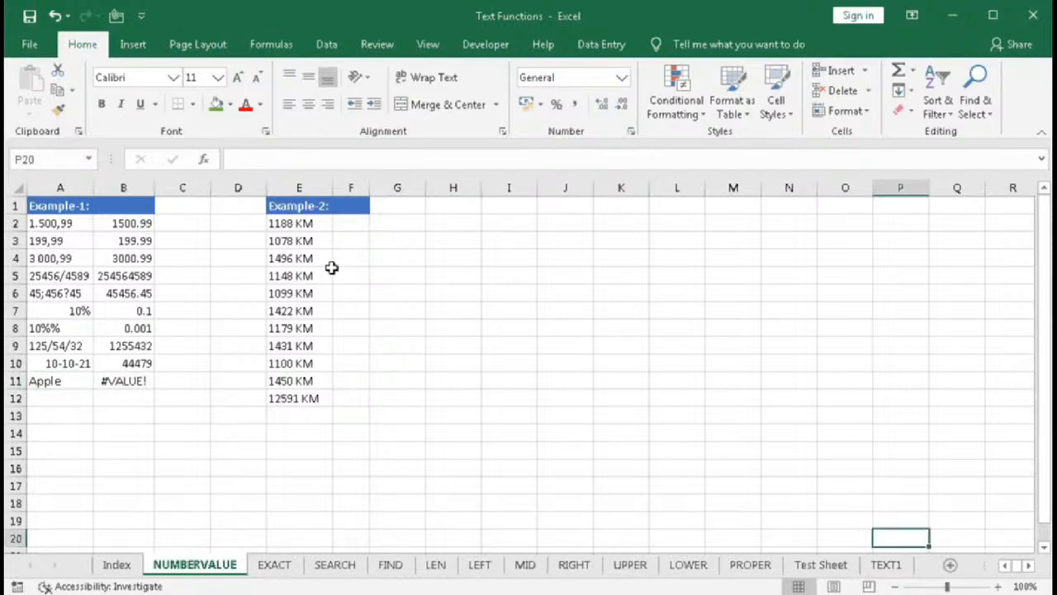
- Clear cell E12 beneath the kilometre list in Example-2
click(313, 397)
key(Delete)
drag(298, 224, 291, 376)
click(301, 398)
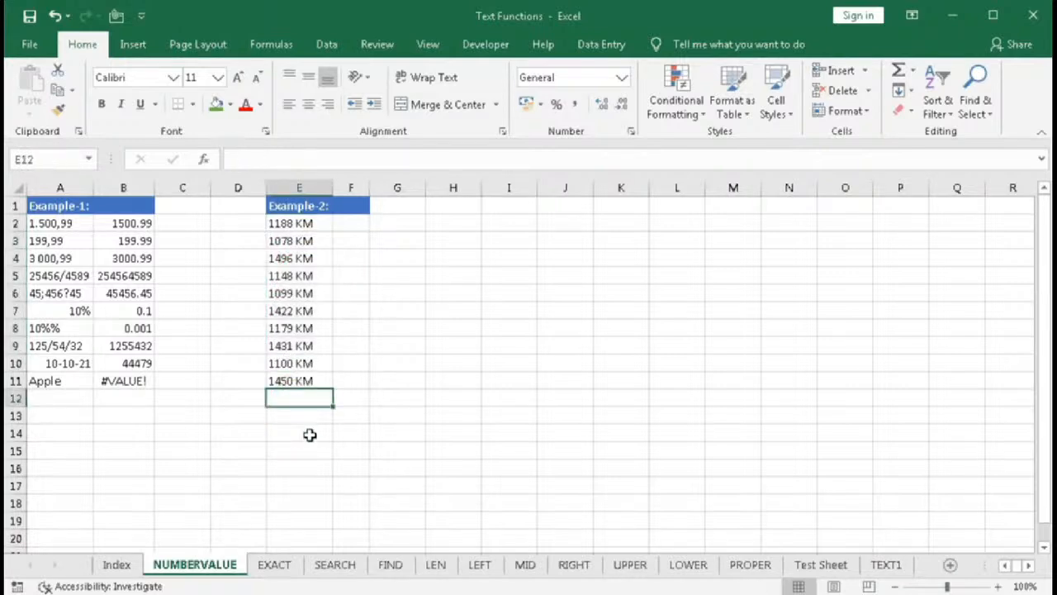
click(292, 227)
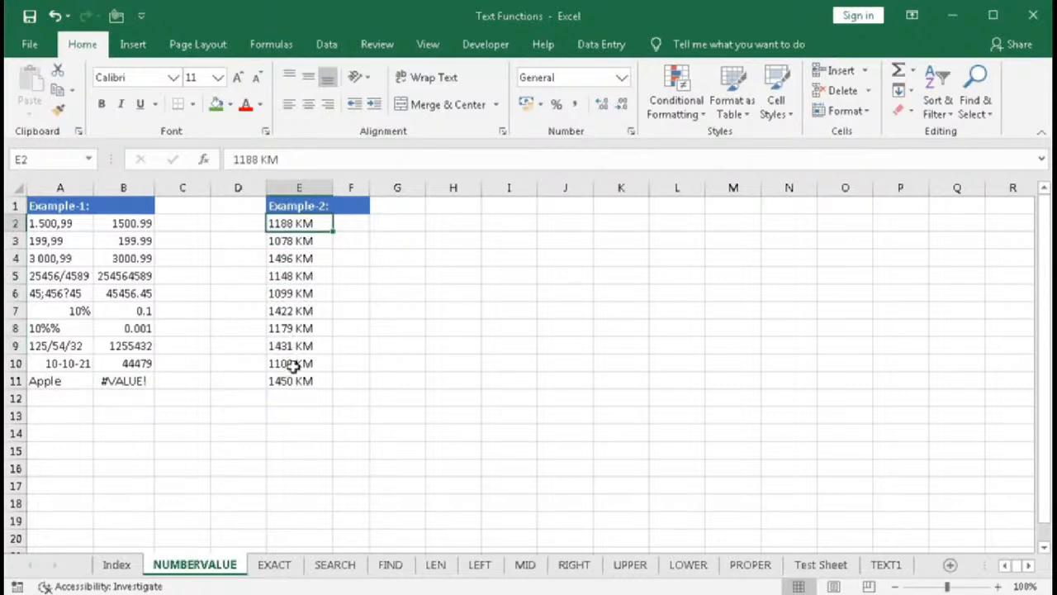
- Enter =LEFT(E2,4) in F2 to extract the first four characters and fill it down to F11
key(Right)
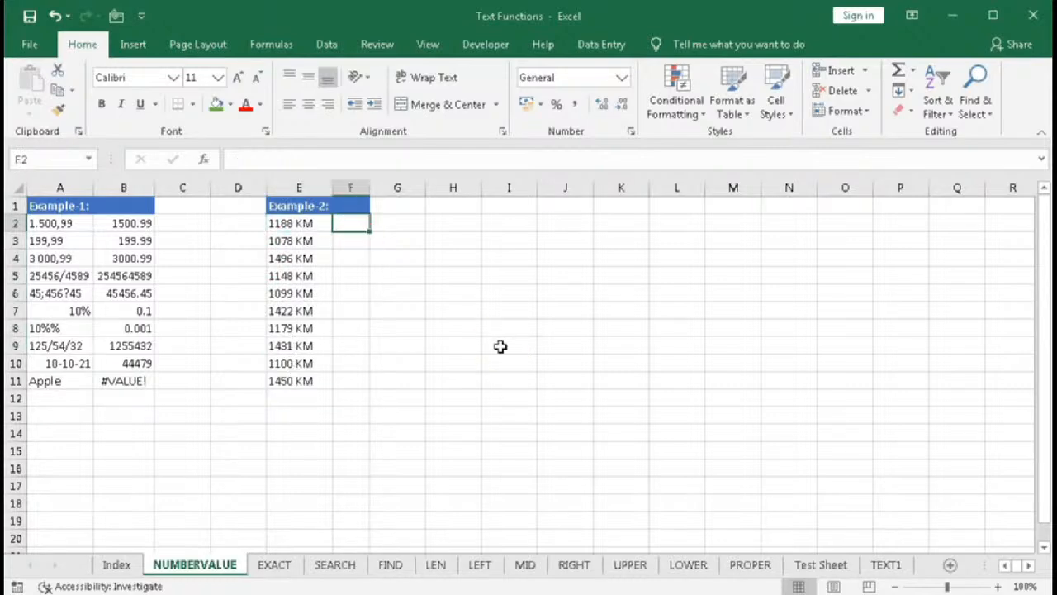
text(=)
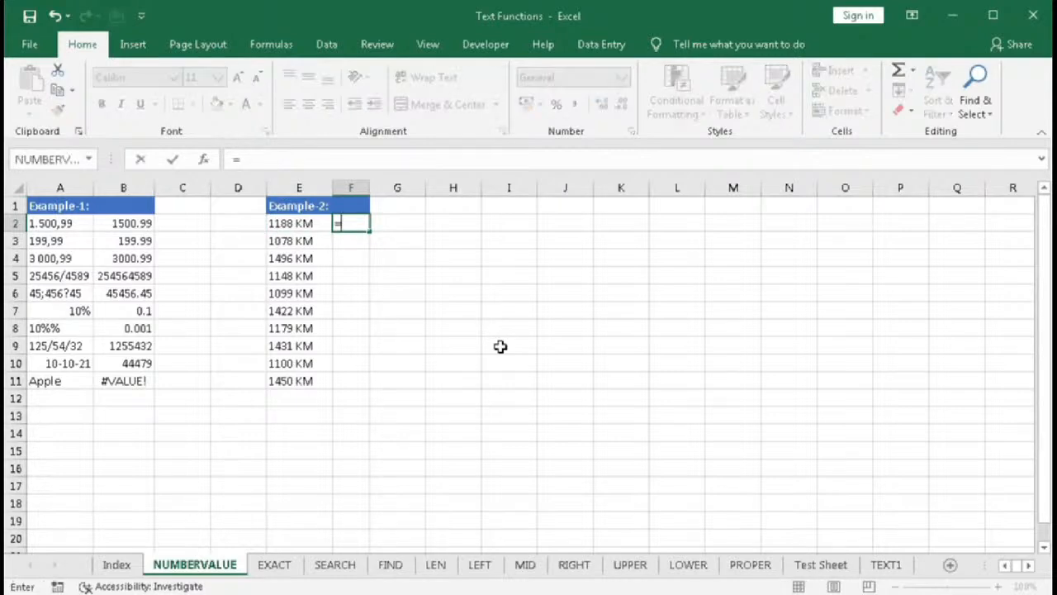
text(lef)
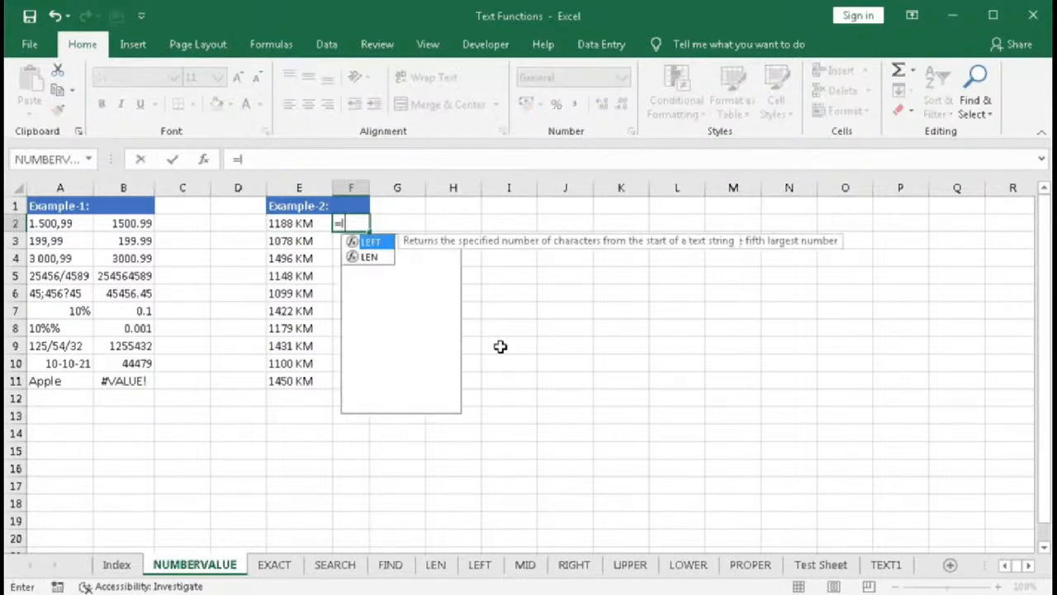
key(Tab)
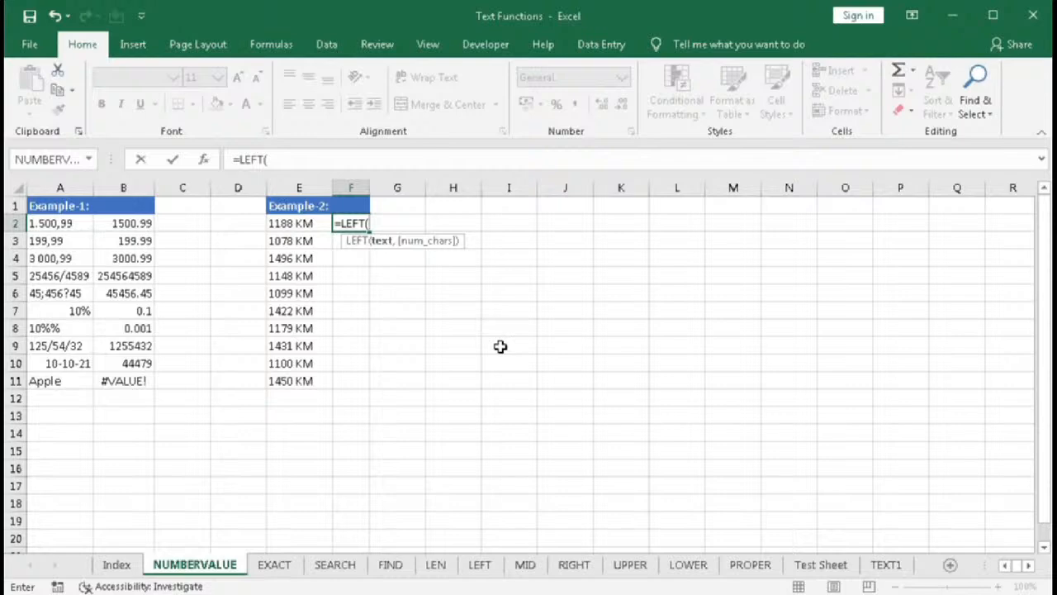
click(304, 223)
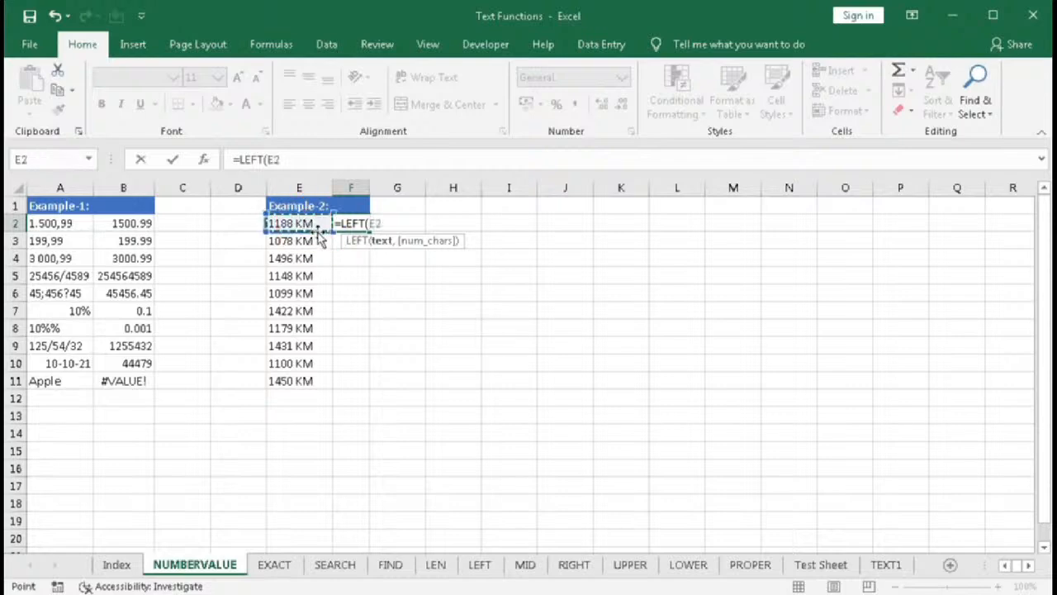
text(,)
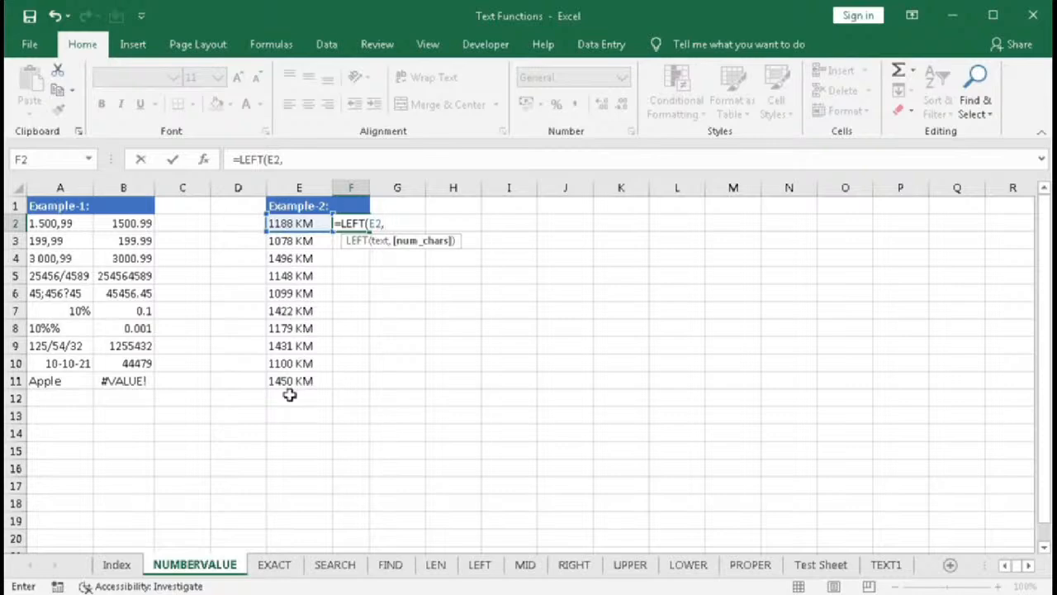
text(4))
key(Return)
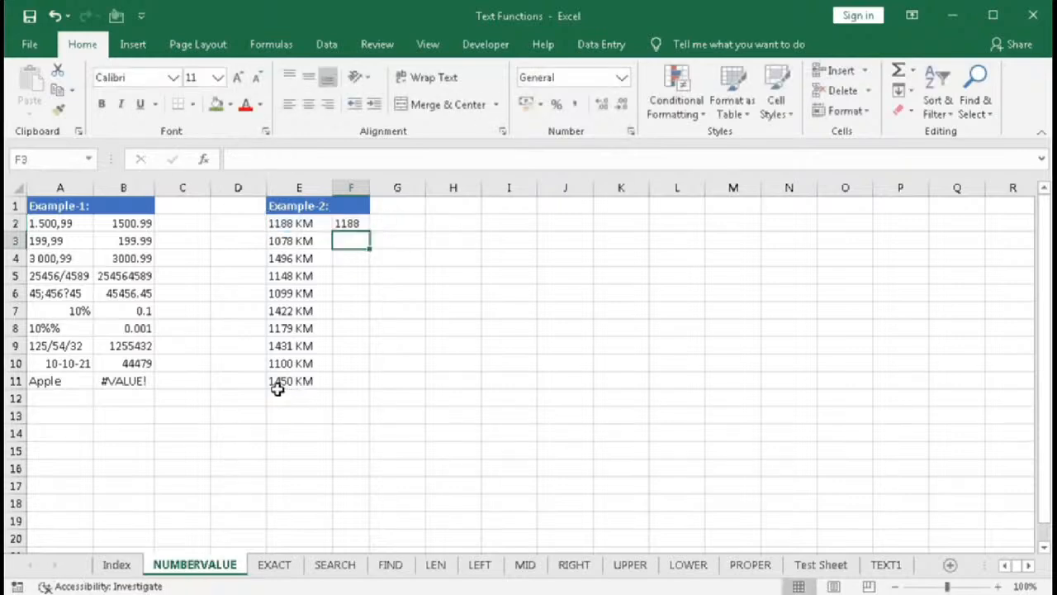
click(351, 220)
double_click(370, 231)
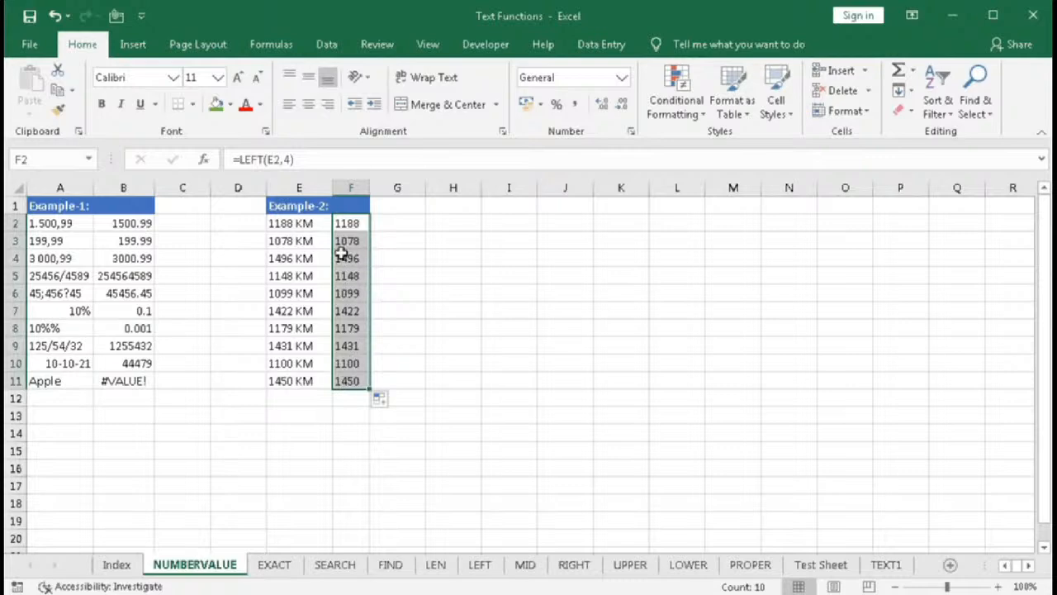
- Wrap F2's LEFT formula inside NUMBERVALUE to convert the extracted text to a number
double_click(345, 223)
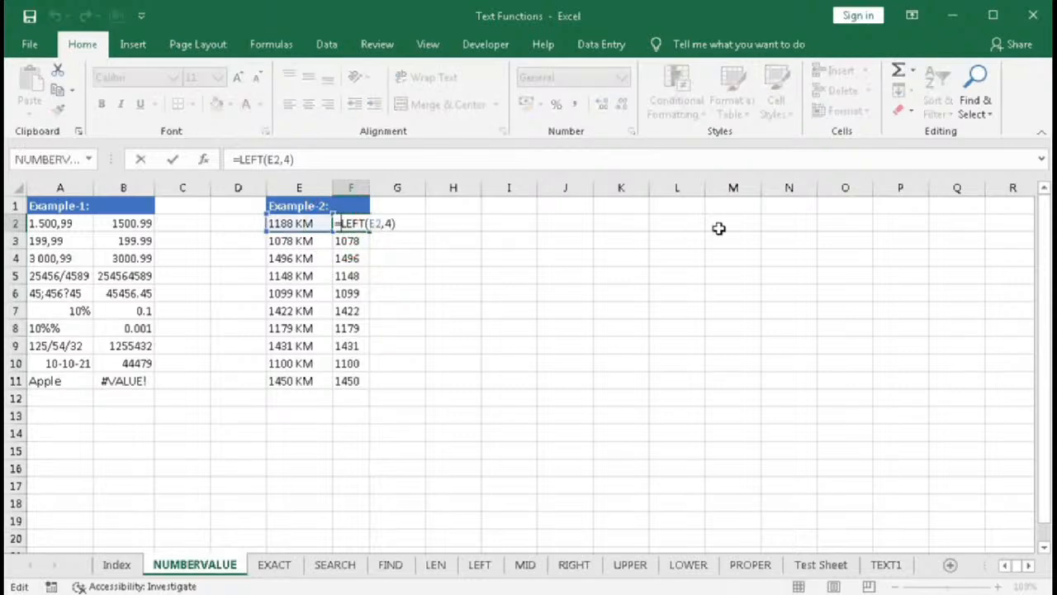
text(num)
key(Tab)
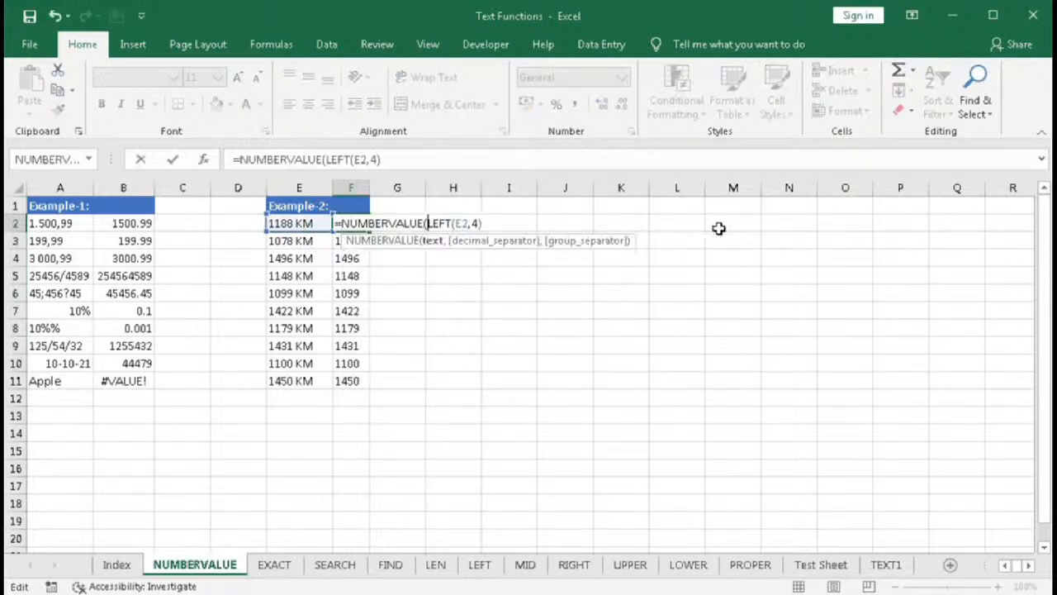
key(End)
text())
key(Return)
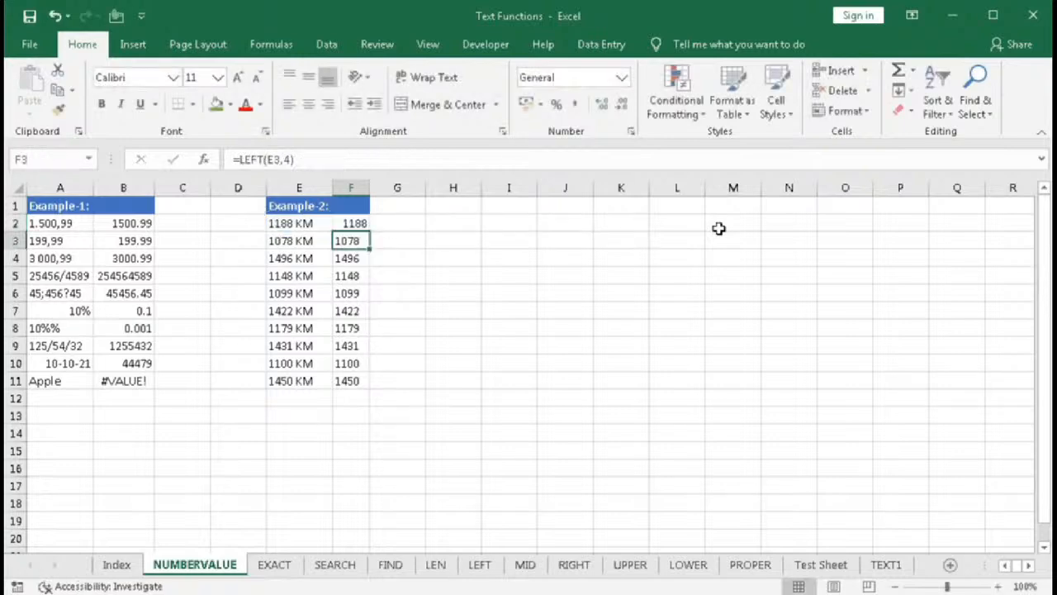
- Fill F2's NUMBERVALUE formula down to F11
double_click(350, 223)
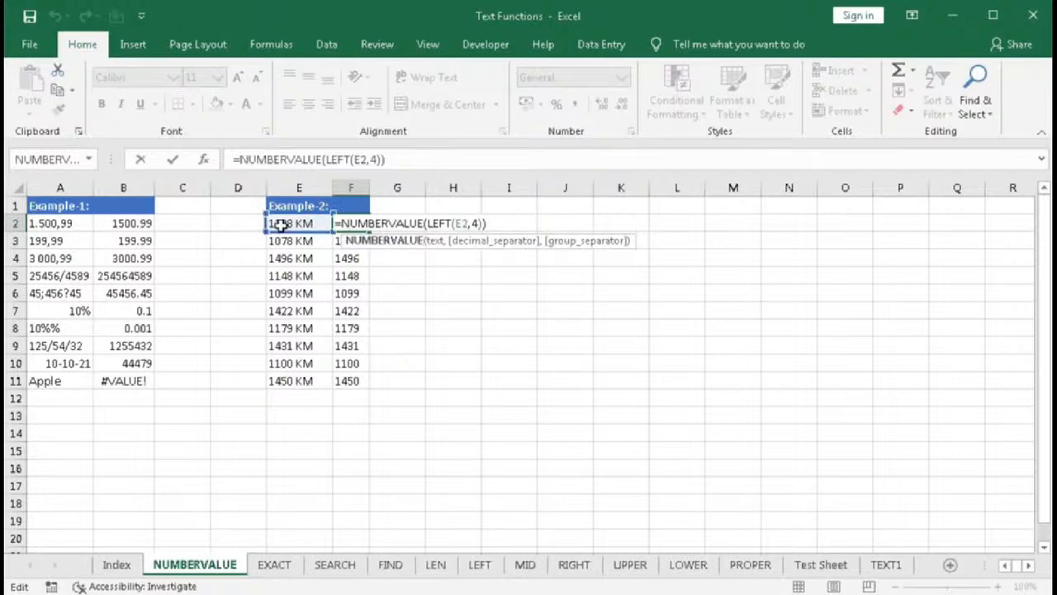
key(Return)
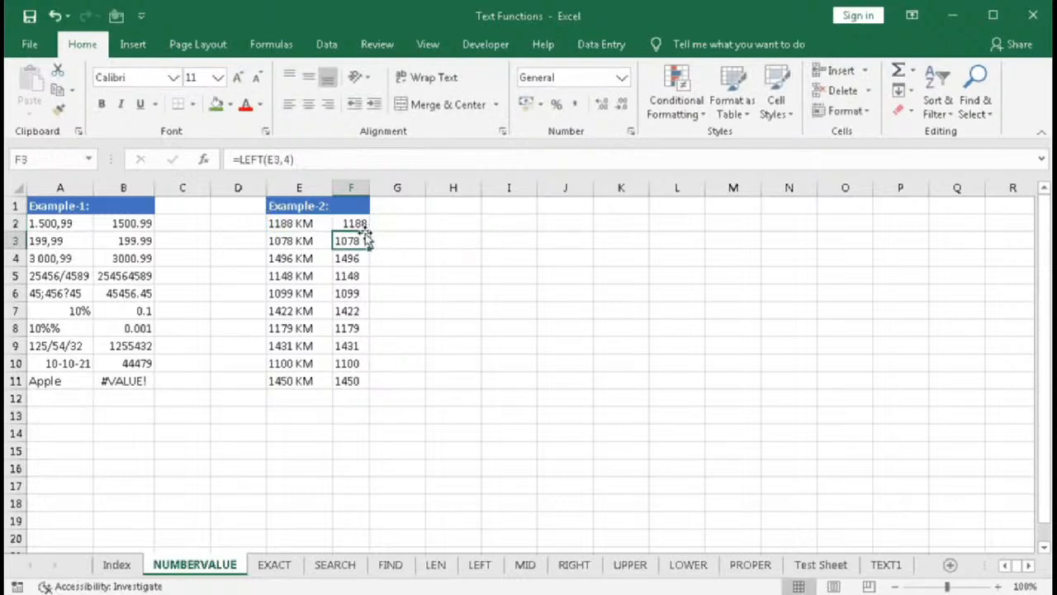
click(368, 228)
double_click(372, 233)
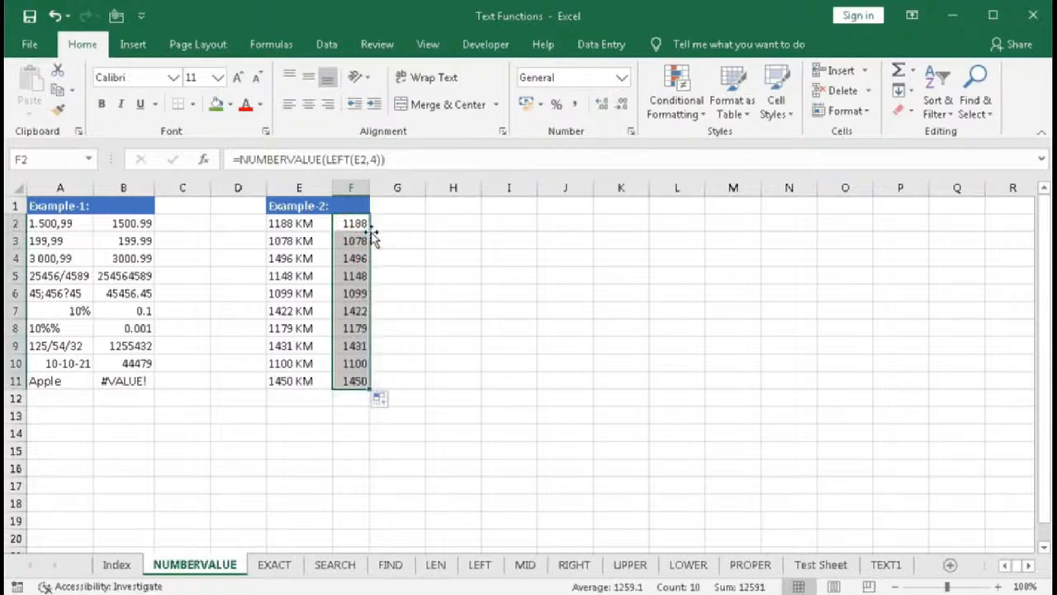
- Total F2:F11 in F12 with AutoSum
click(353, 396)
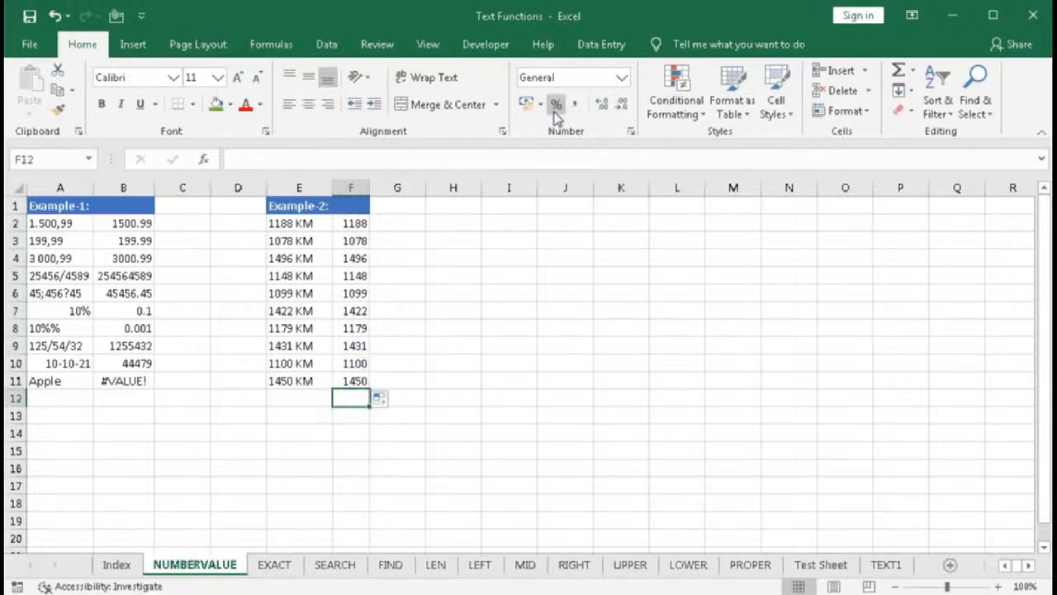
key(alt+equal)
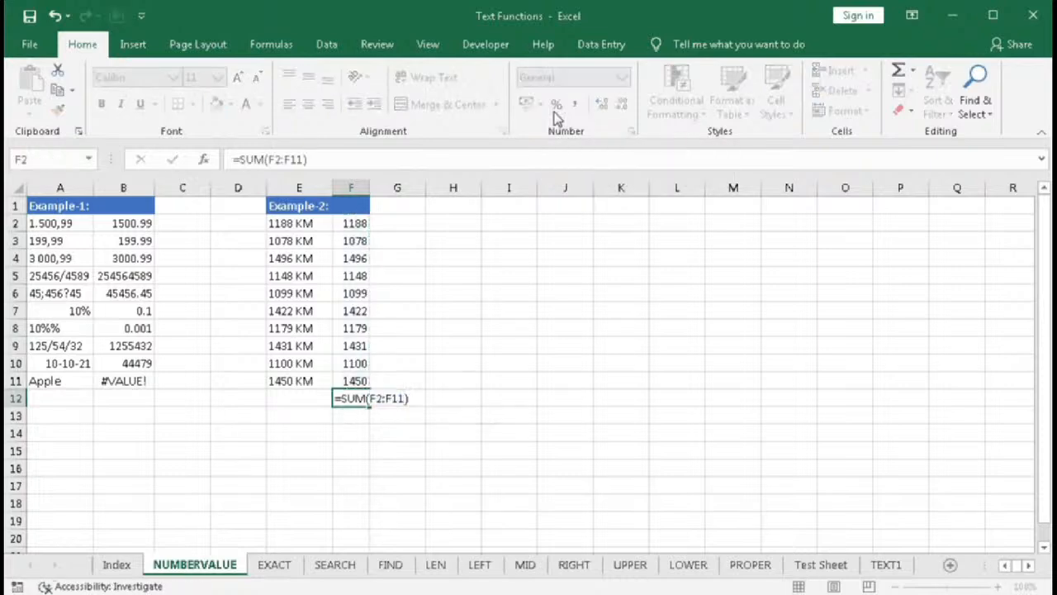
key(Return)
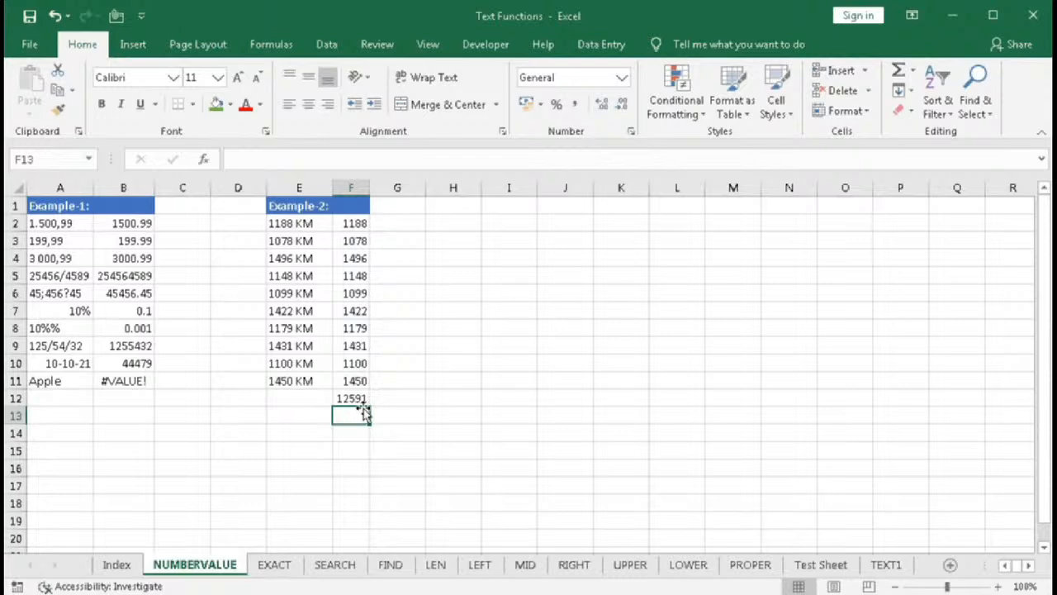
- Enter =SUM(LEFT(E2:E11,4)) in E12 to total the first four characters of the distances
drag(299, 223, 309, 378)
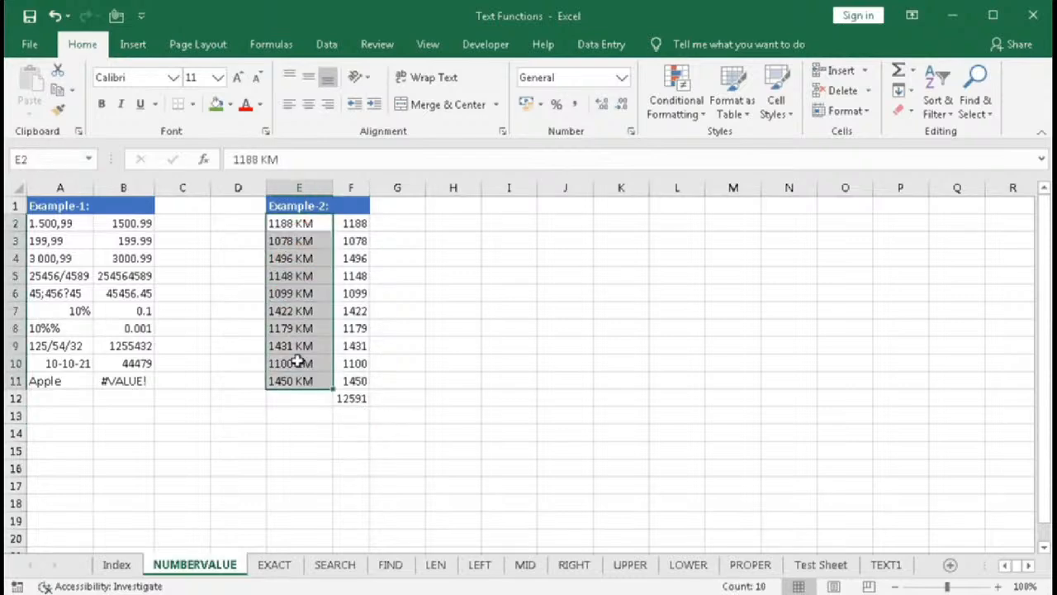
click(295, 399)
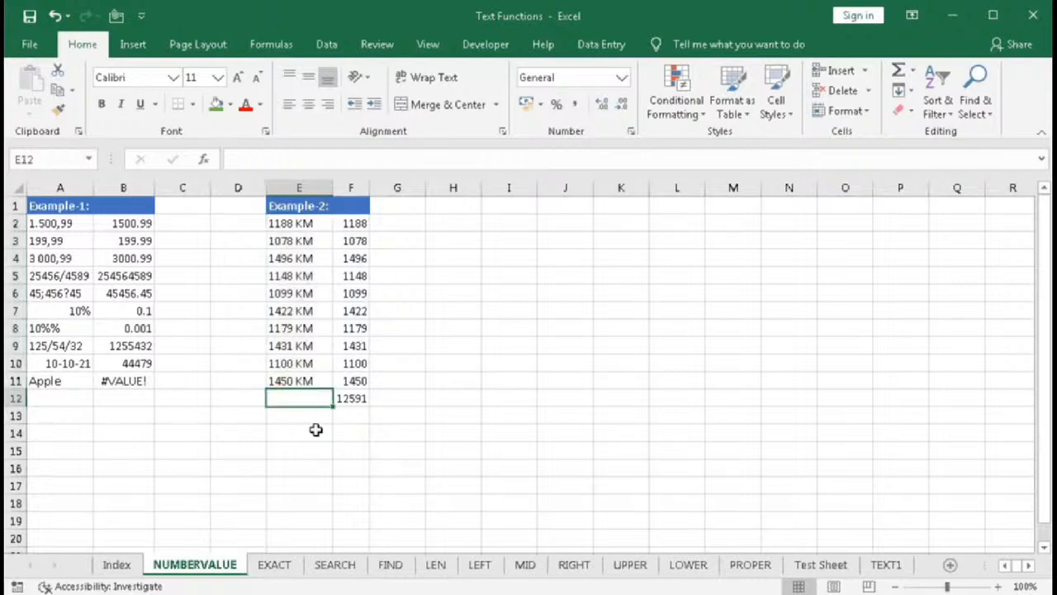
text(=sum)
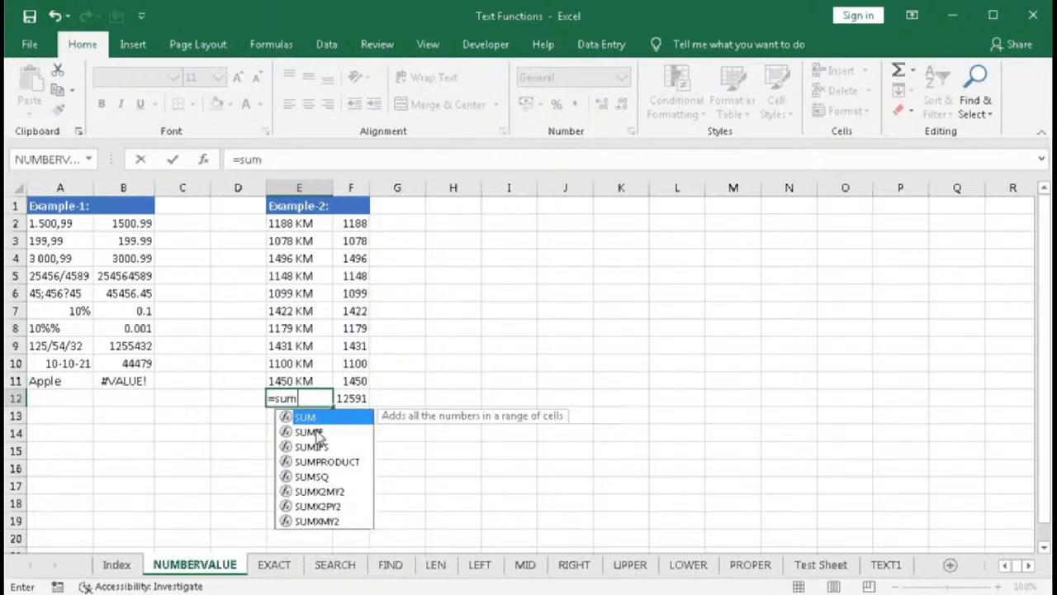
key(Tab)
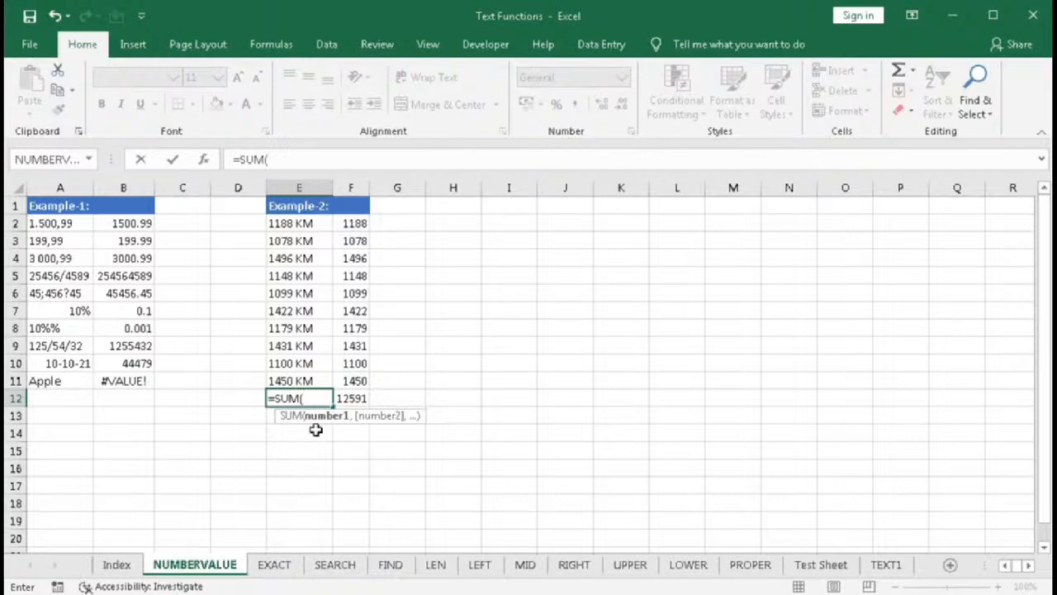
text(left)
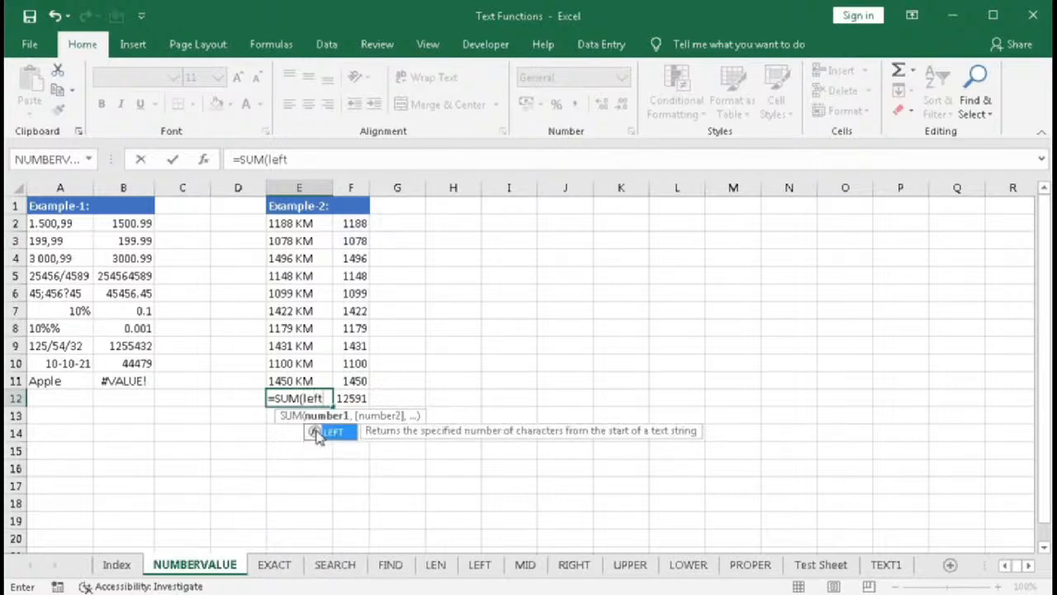
key(Tab)
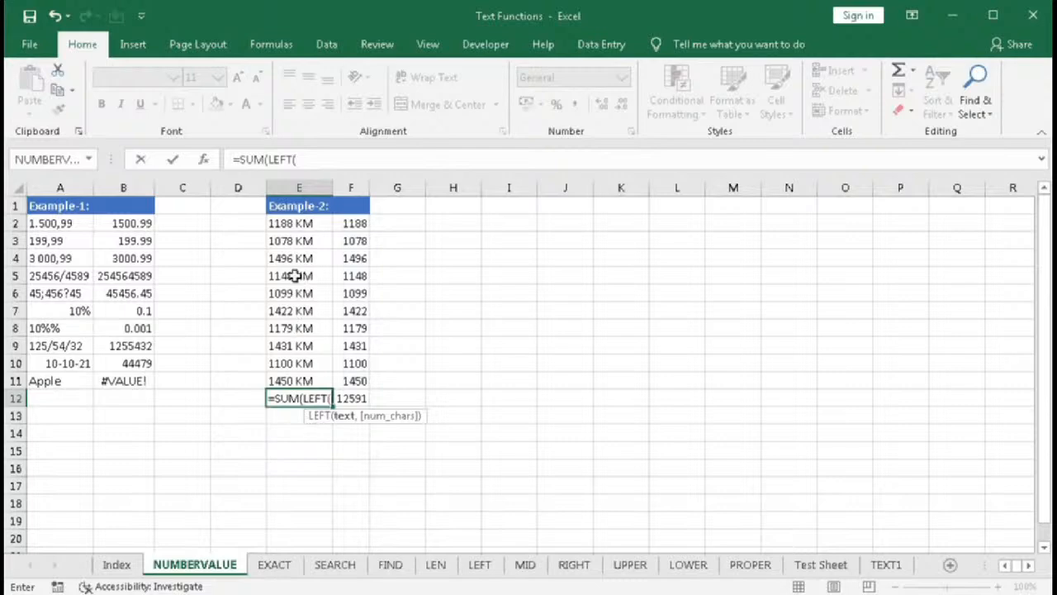
click(291, 224)
drag(290, 261, 286, 374)
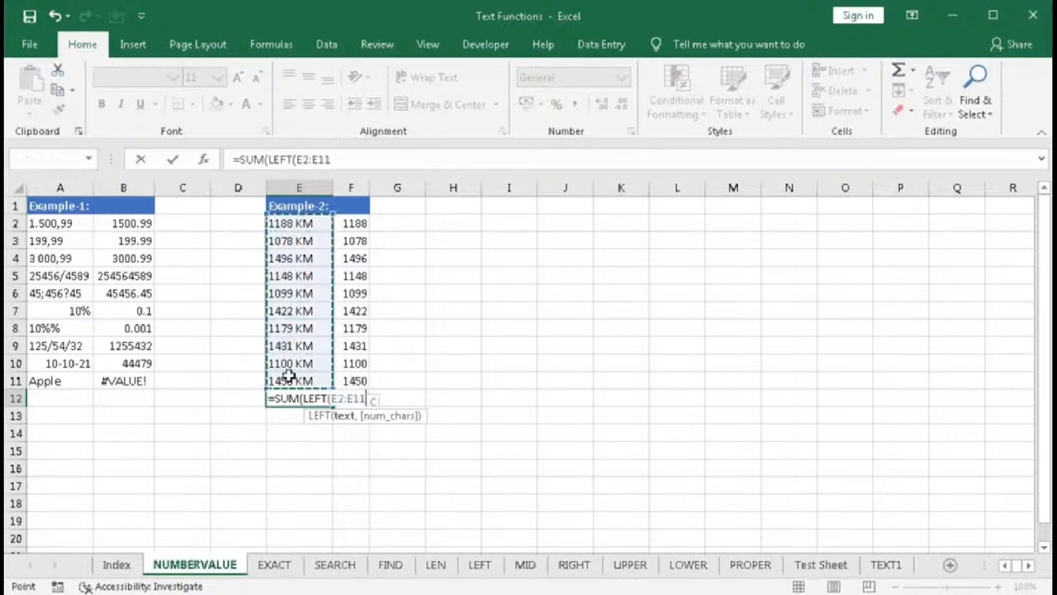
text(,4))
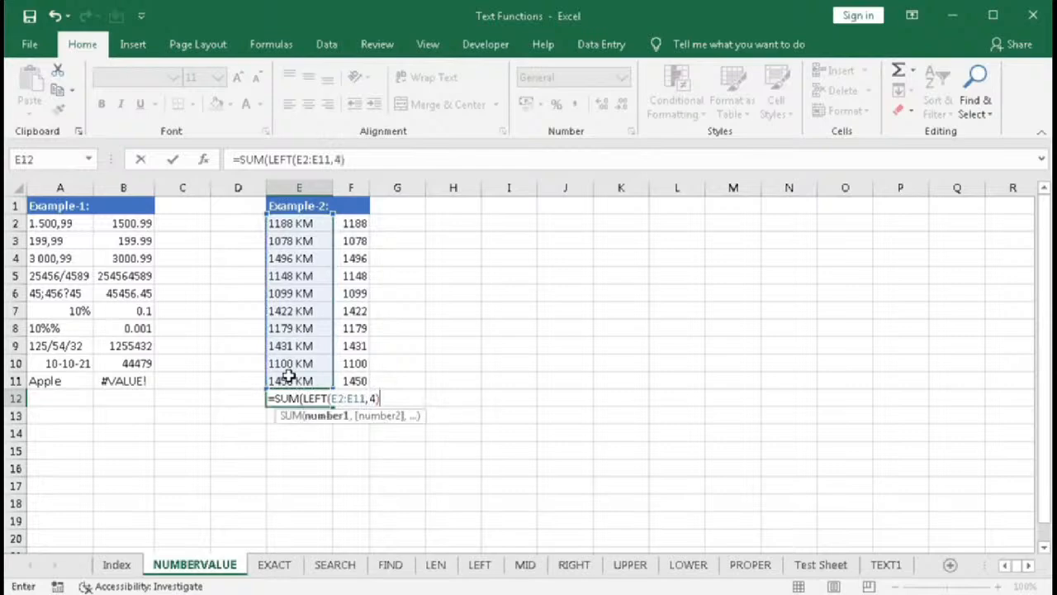
text())
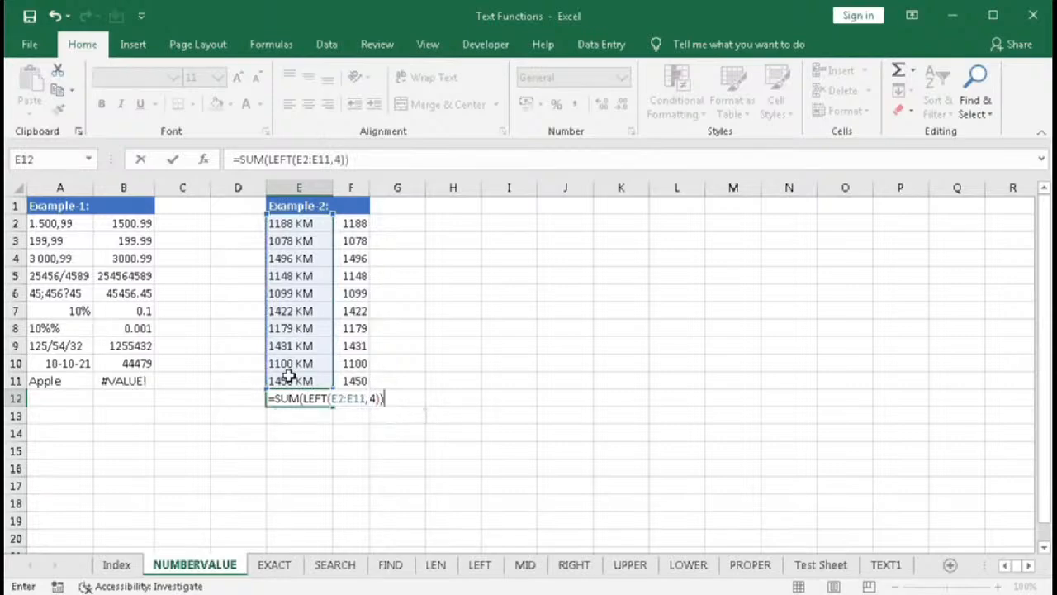
key(Return)
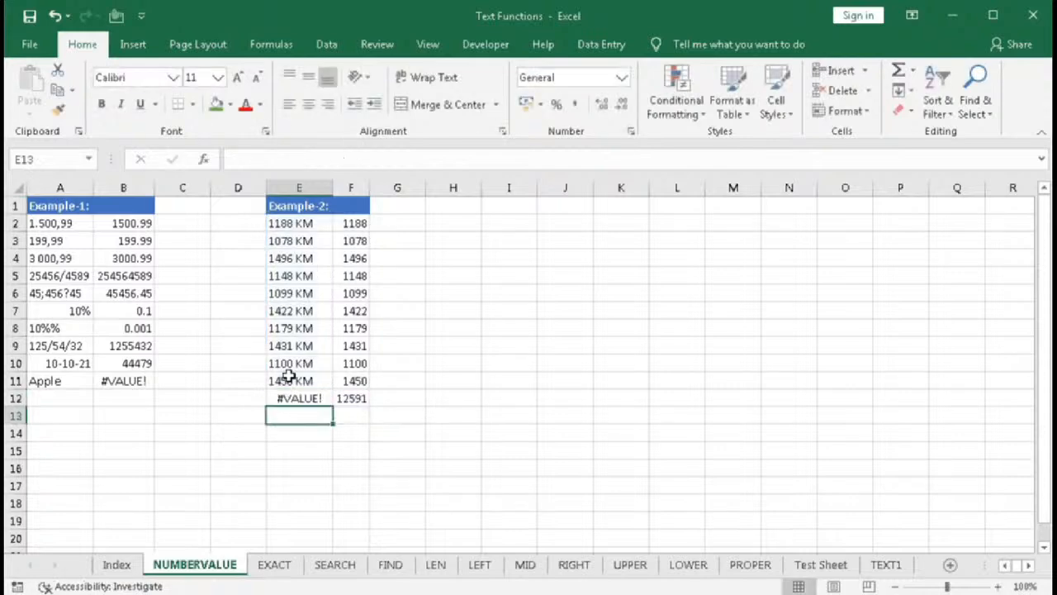
- Wrap the LEFT part of E12's formula in NUMBERVALUE, giving =SUM(NUMBERVALUE(LEFT(E2:E11,4)))
click(295, 400)
double_click(289, 399)
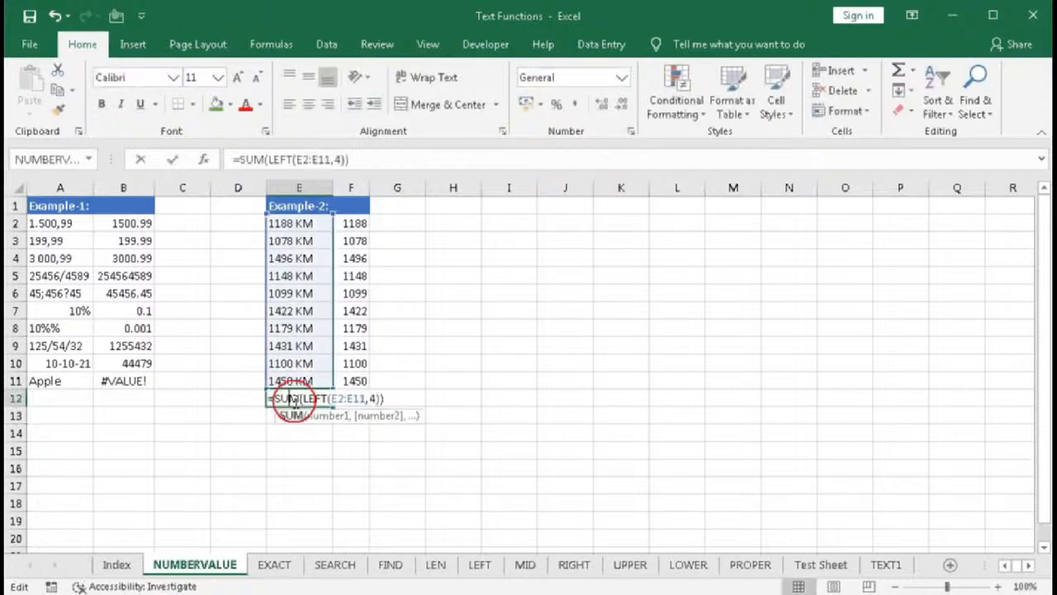
click(331, 417)
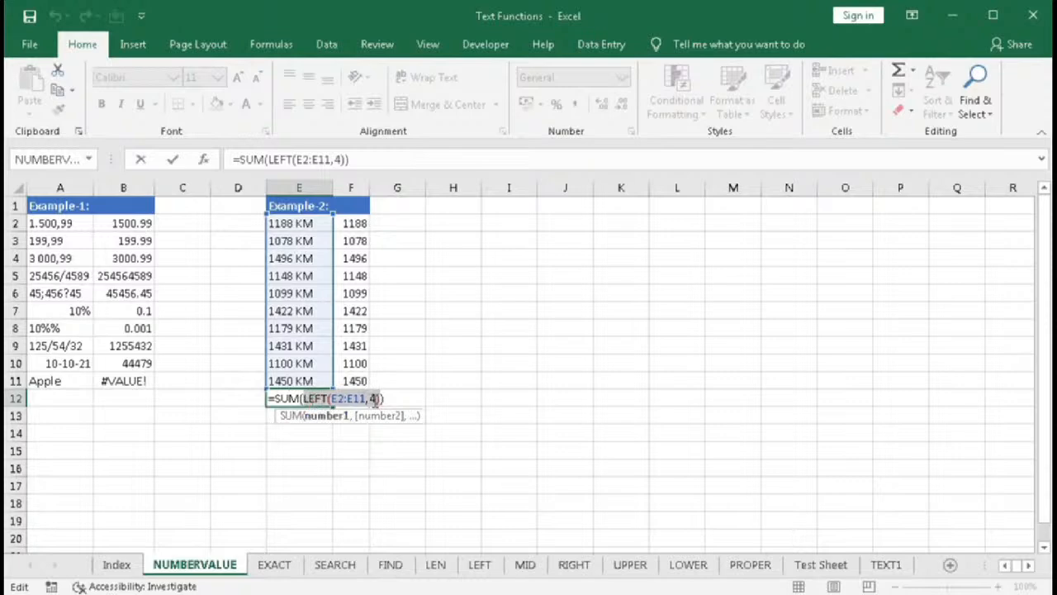
click(306, 399)
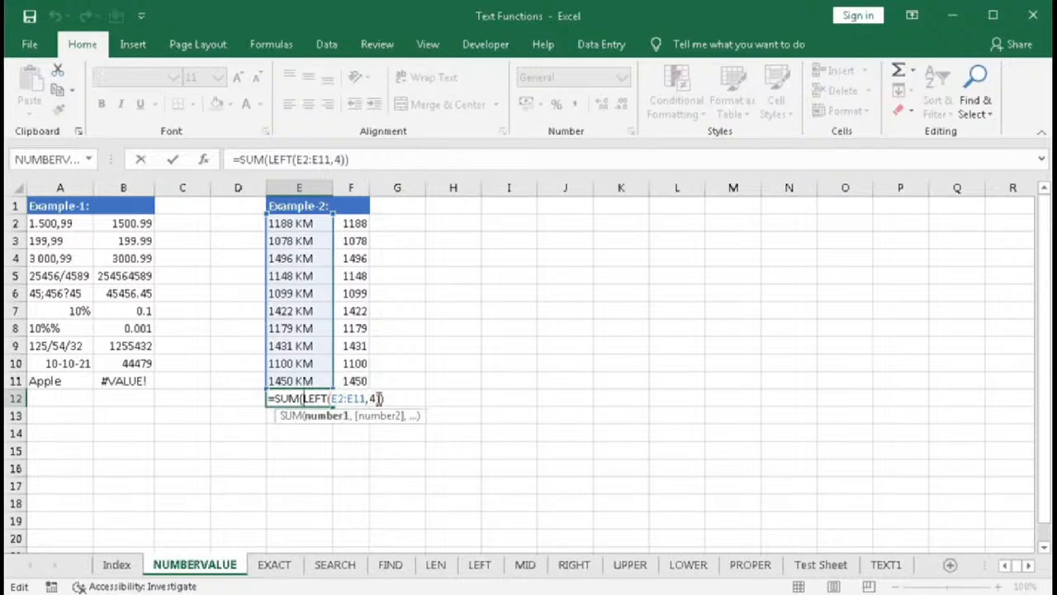
text(NUMBERV)
key(Tab)
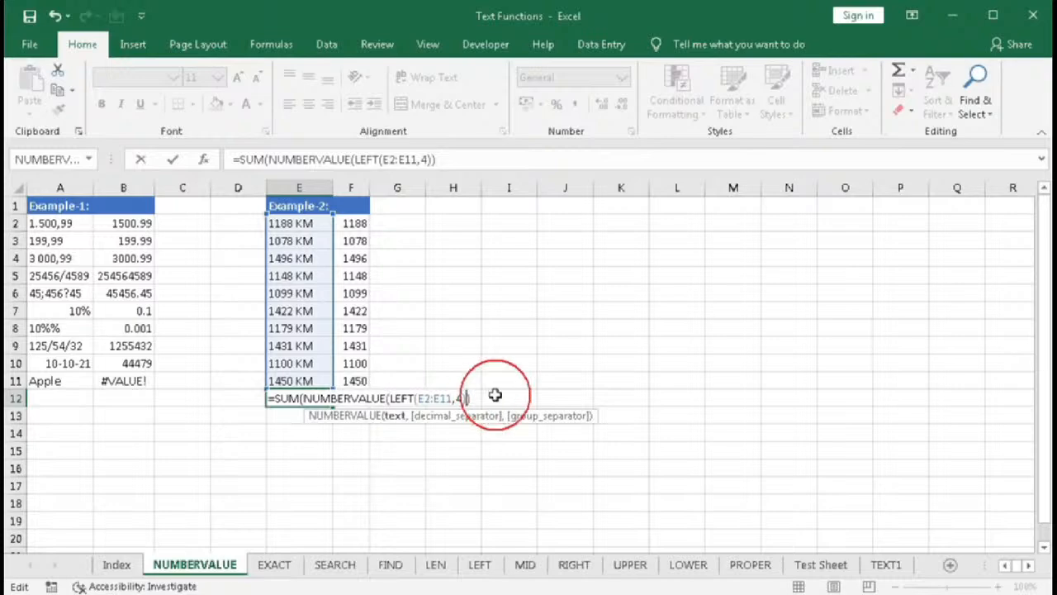
text())
key(Return)
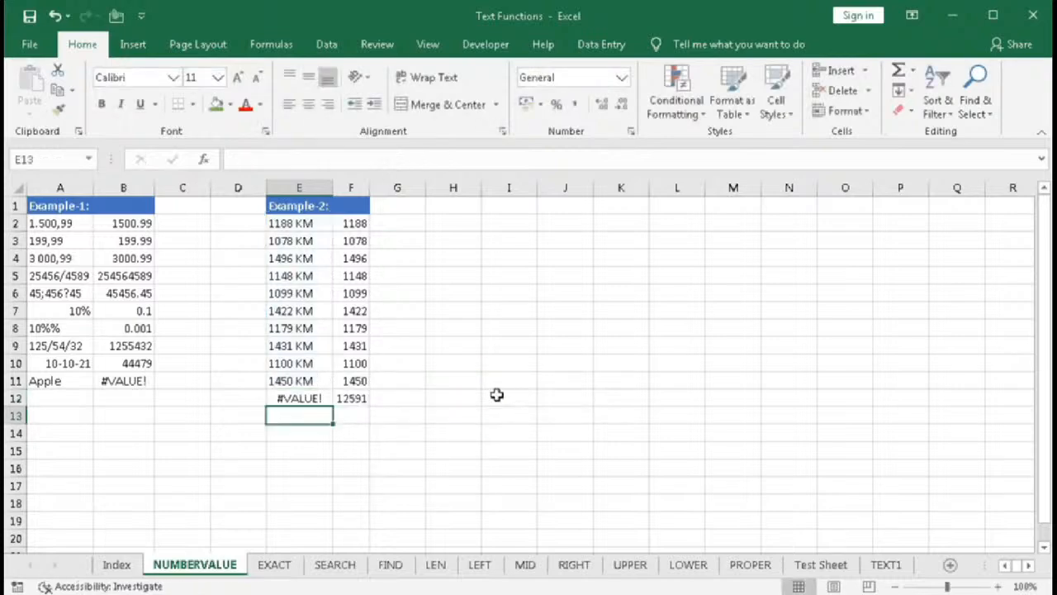
- Confirm E12's SUM(NUMBERVALUE(LEFT)) formula as an array formula
double_click(299, 398)
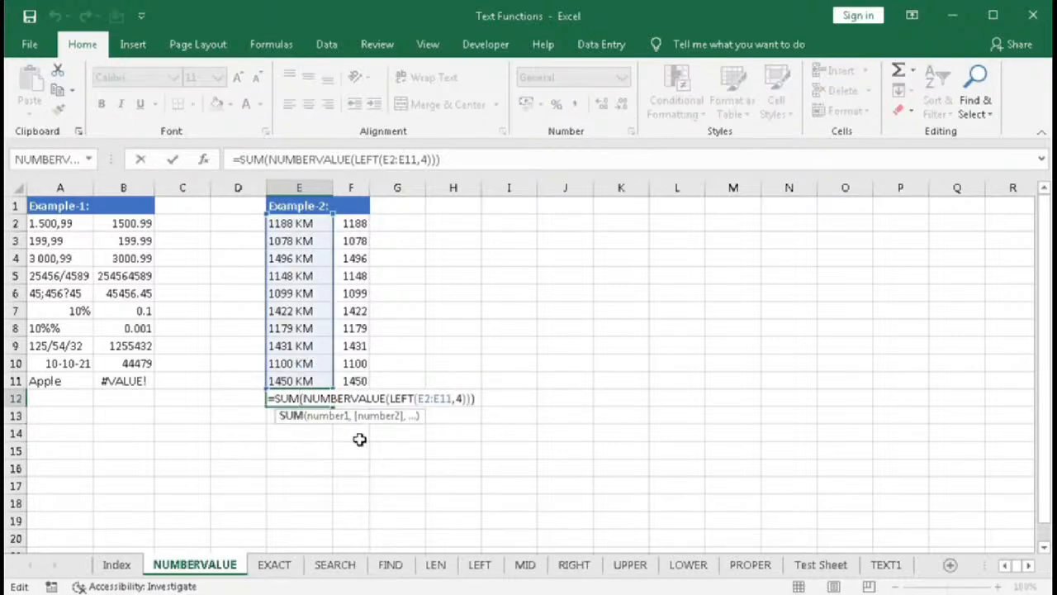
key(ctrl+shift+Return)
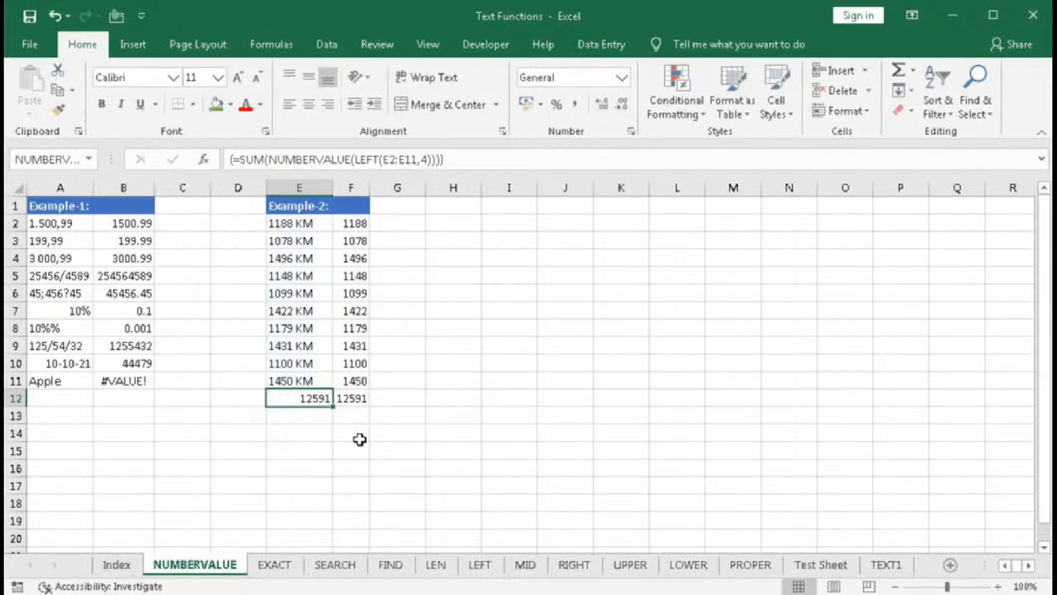
key(F2)
key(ctrl+shift+Return)
- Re-enter E12's formula as a normal formula, then enter it again as an array formula
double_click(302, 400)
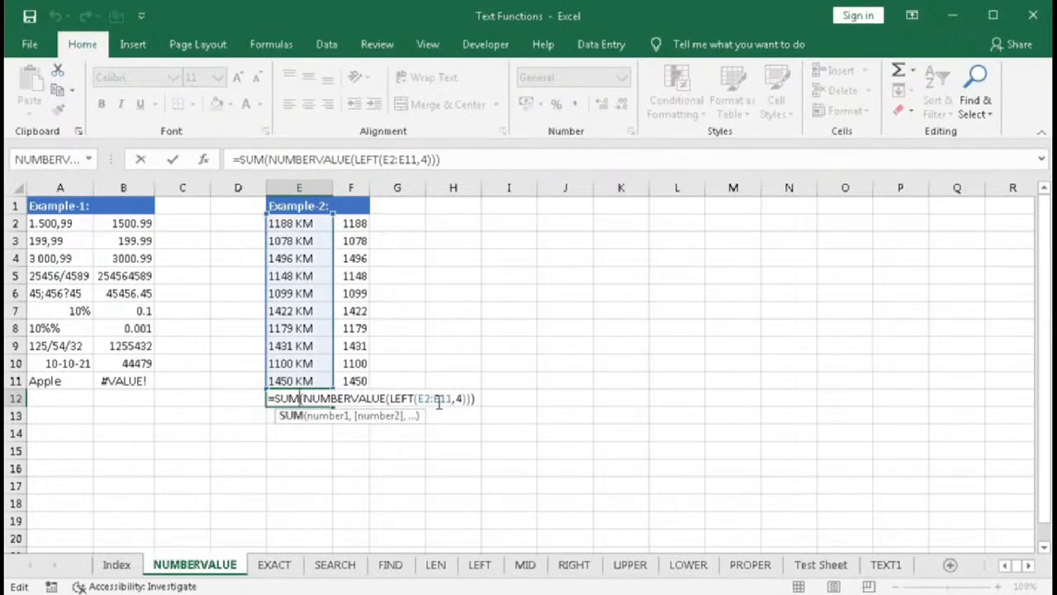
key(Return)
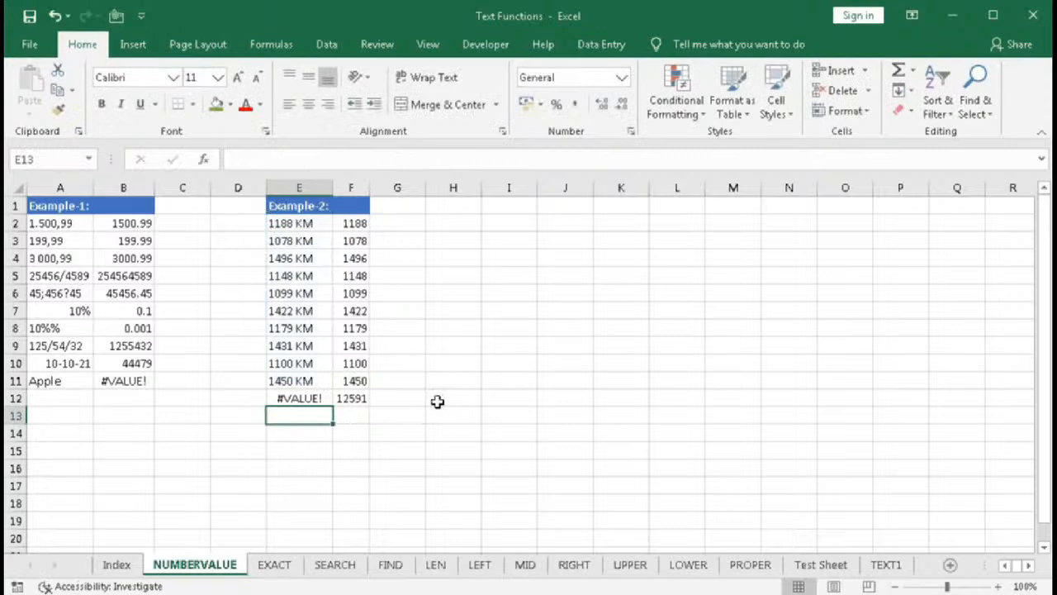
double_click(291, 398)
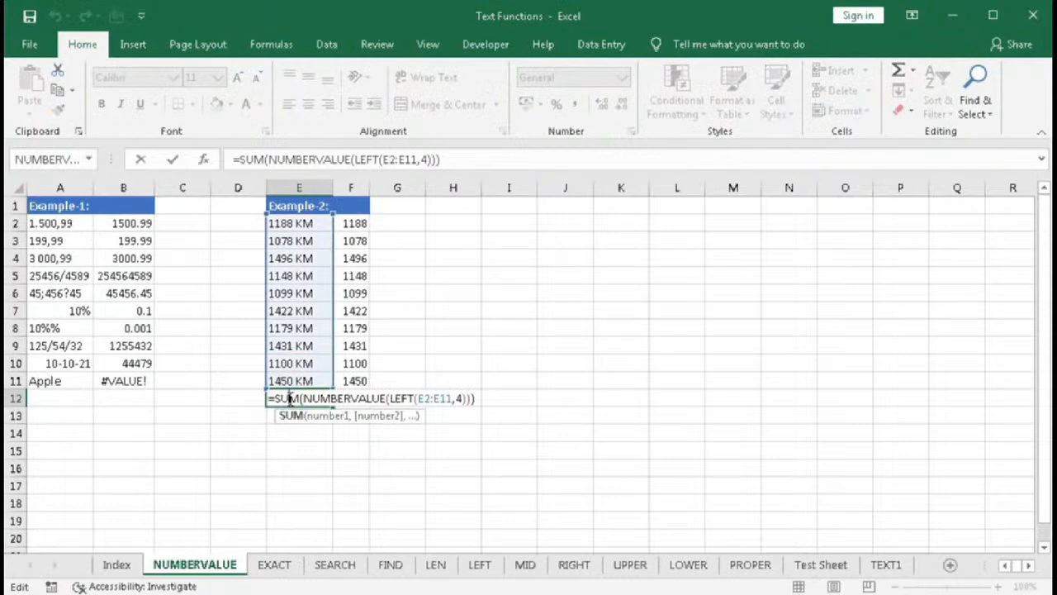
key(ctrl+shift+Return)
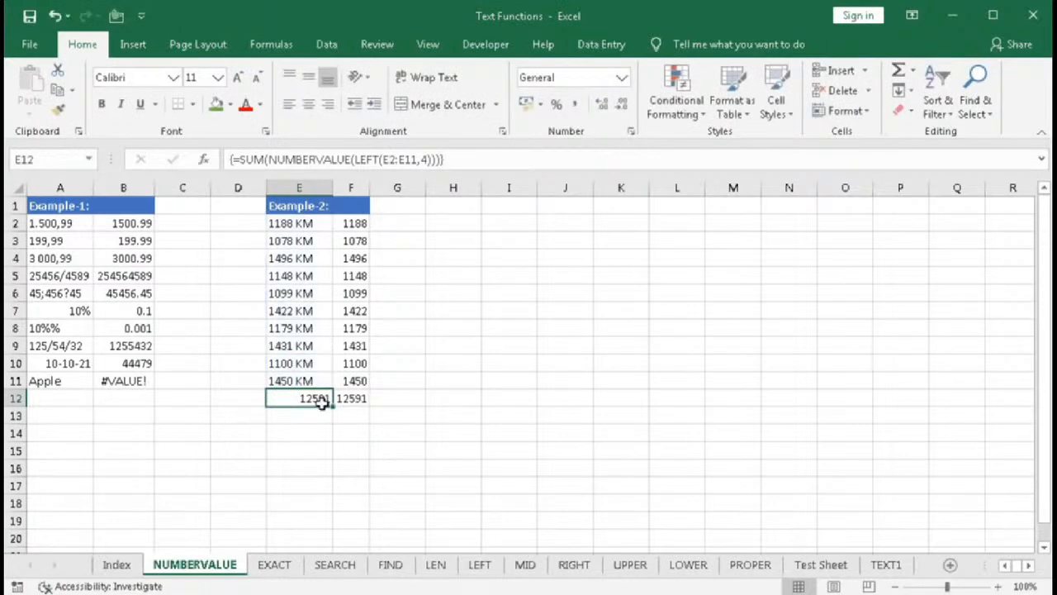
- Append &" KM" to E12's array formula so the total shows the KM unit, confirming it as an array formula
double_click(320, 399)
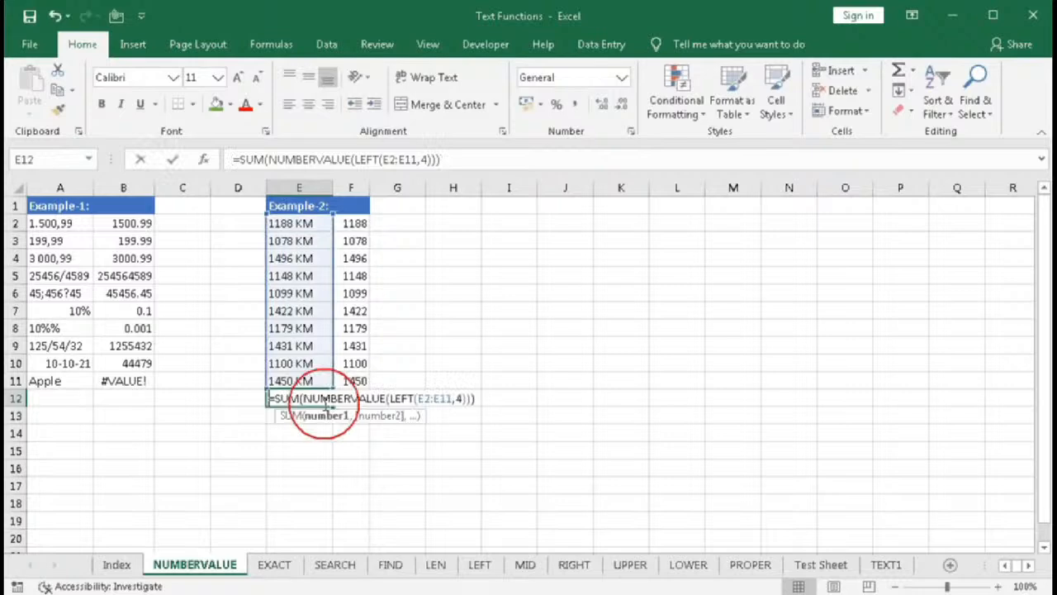
click(485, 397)
double_click(310, 397)
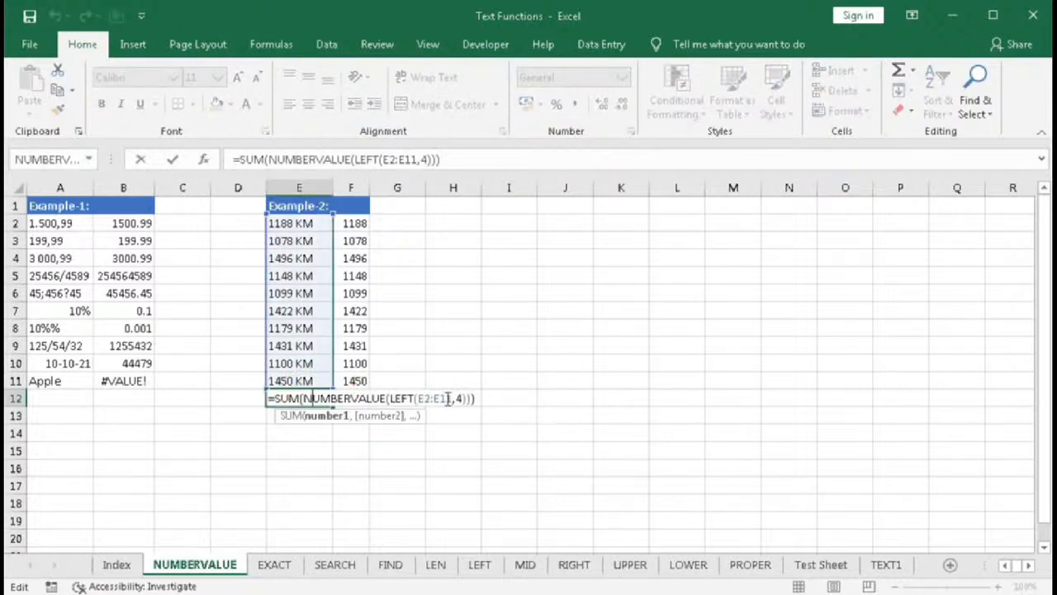
click(543, 397)
text(&")
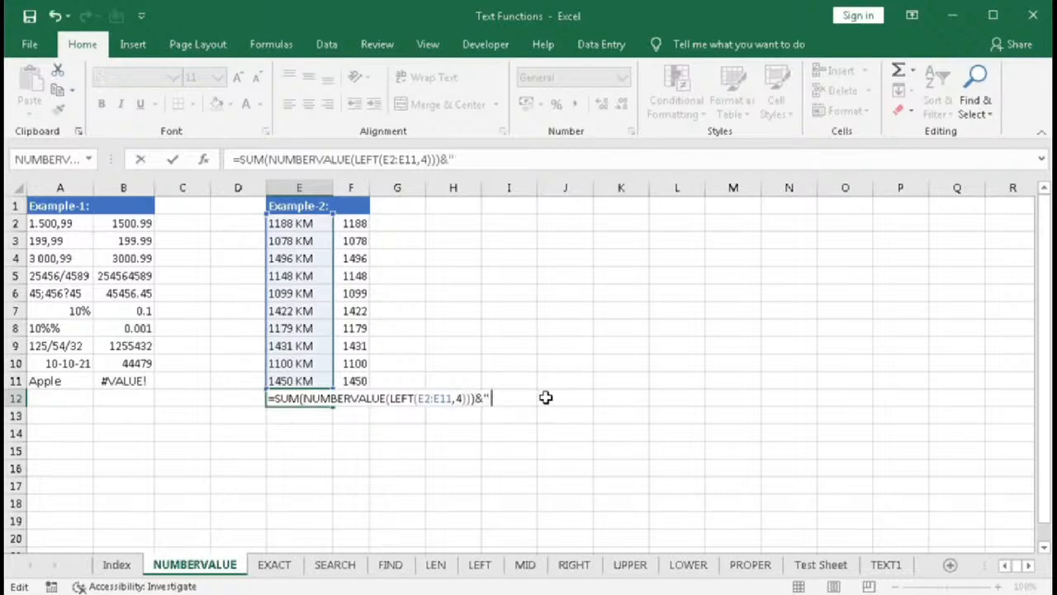
text( KM")
key(ctrl+shift+Return)
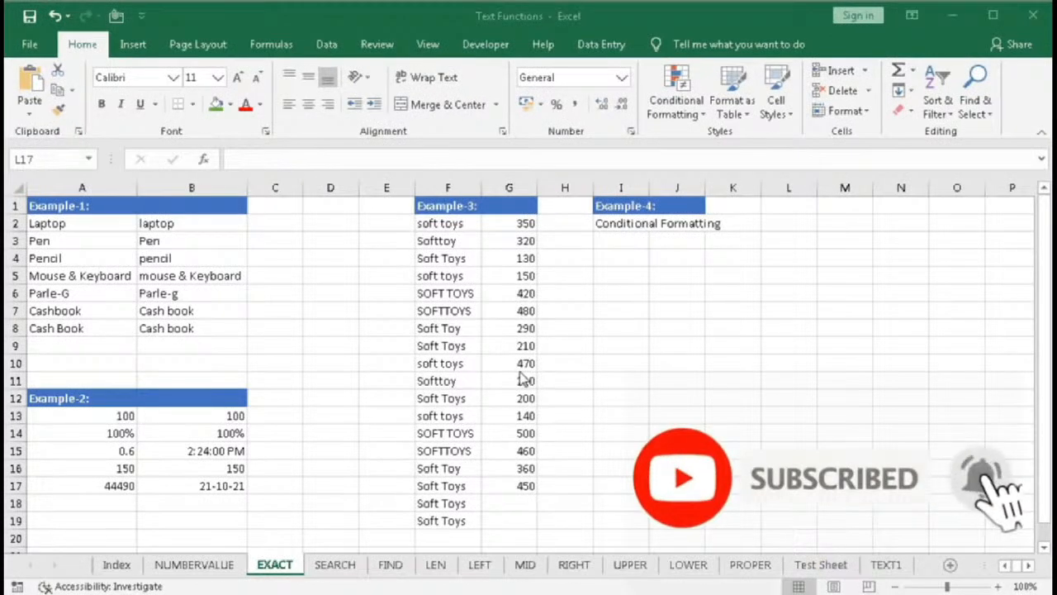
click(621, 306)
text(=)
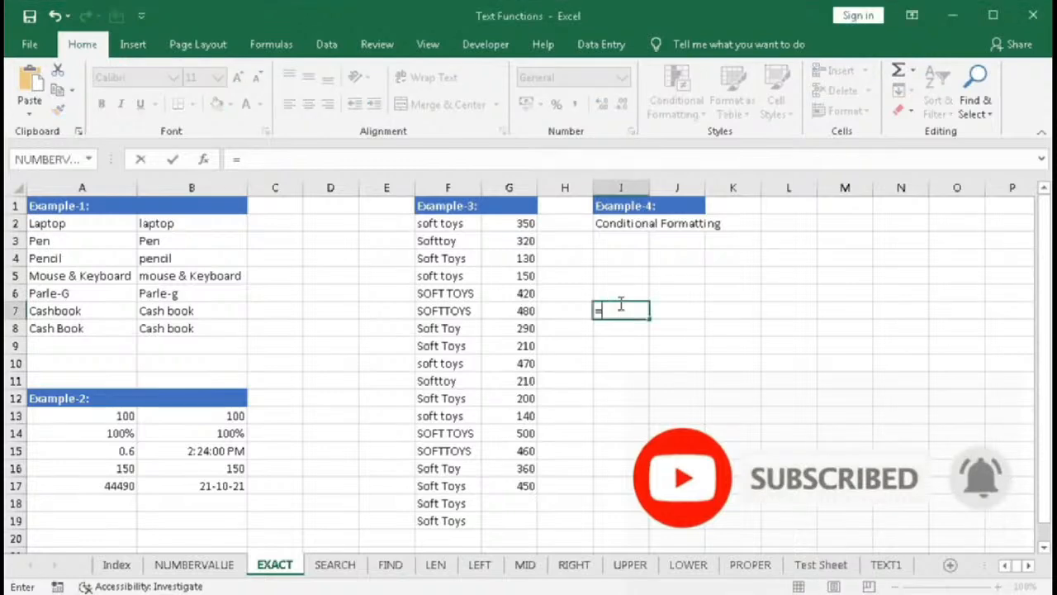
text(EX)
key(Tab)
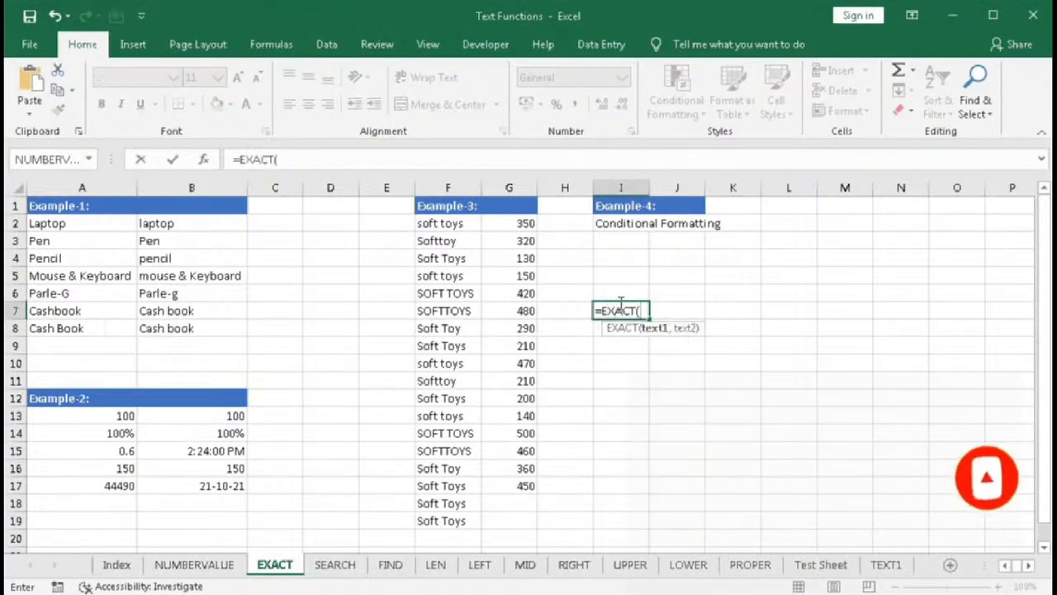
click(204, 159)
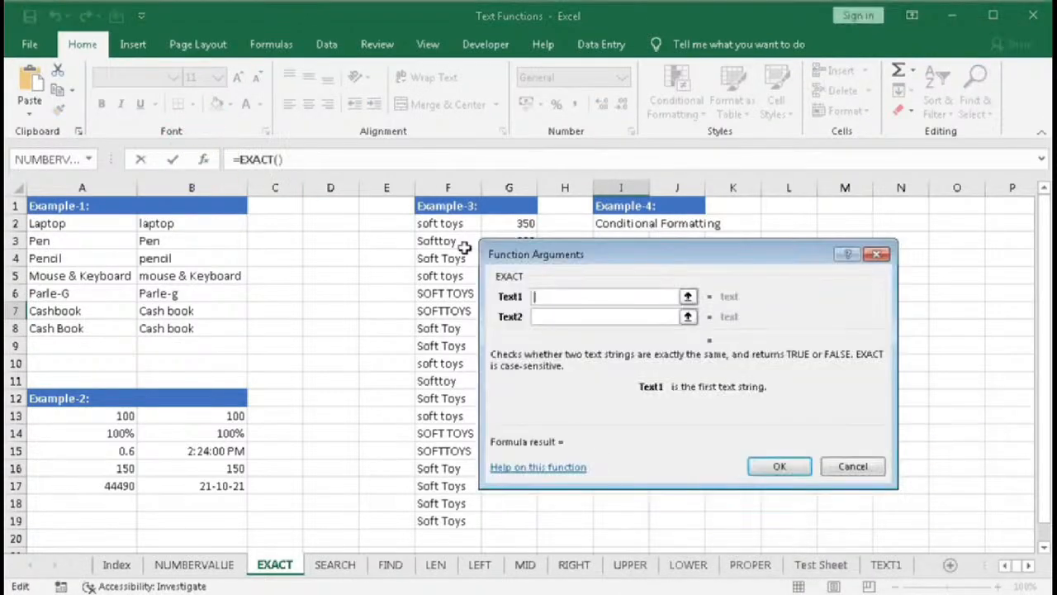
drag(533, 257, 419, 255)
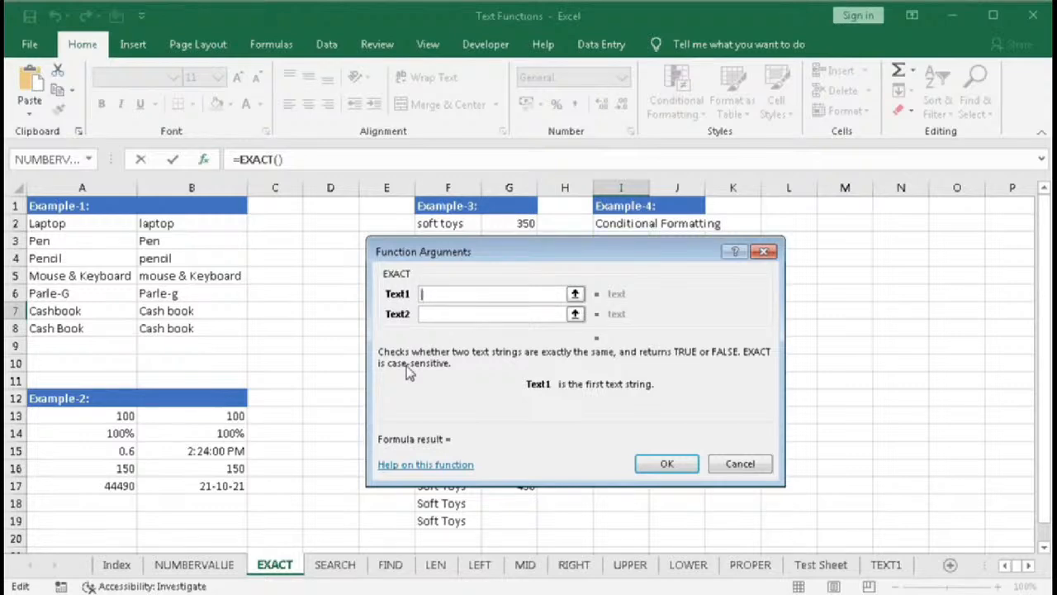
click(740, 463)
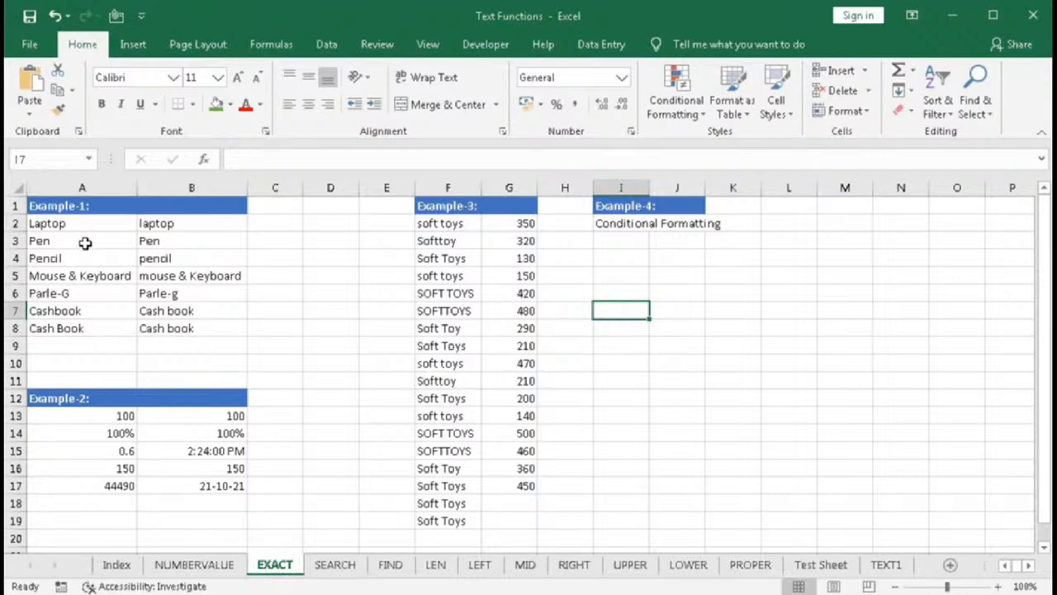
- Compare the product names in A2 and B2 by entering =A2=B2 in C2
drag(71, 223, 73, 327)
drag(161, 226, 151, 329)
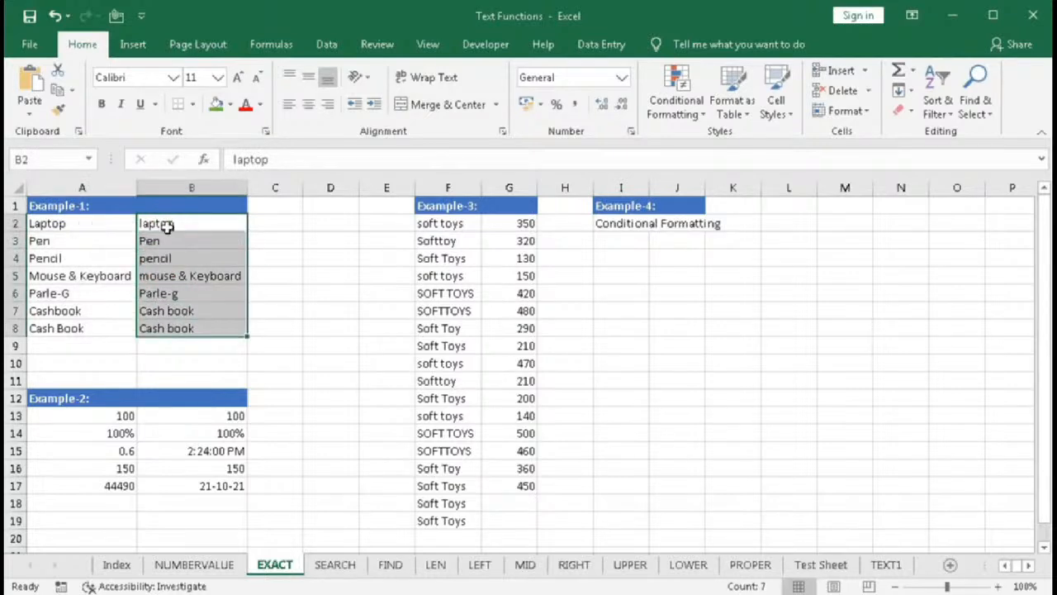
click(272, 228)
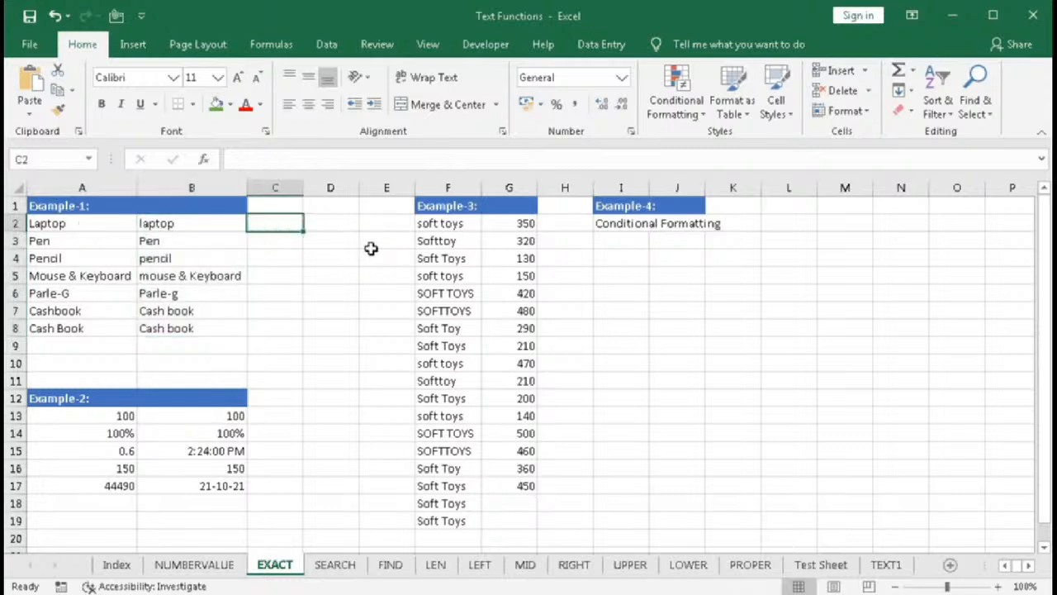
text(=)
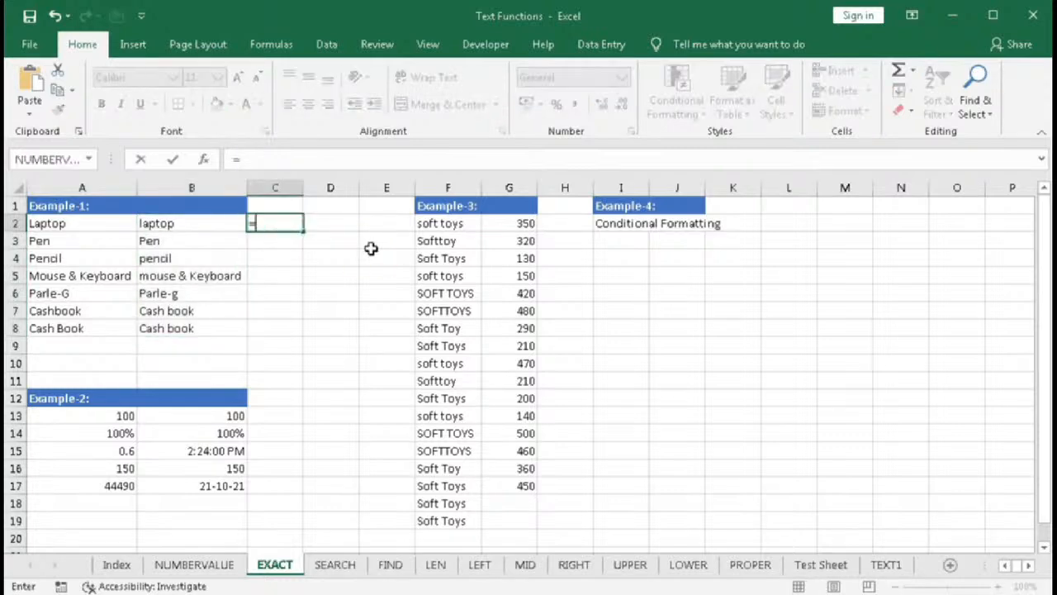
click(72, 222)
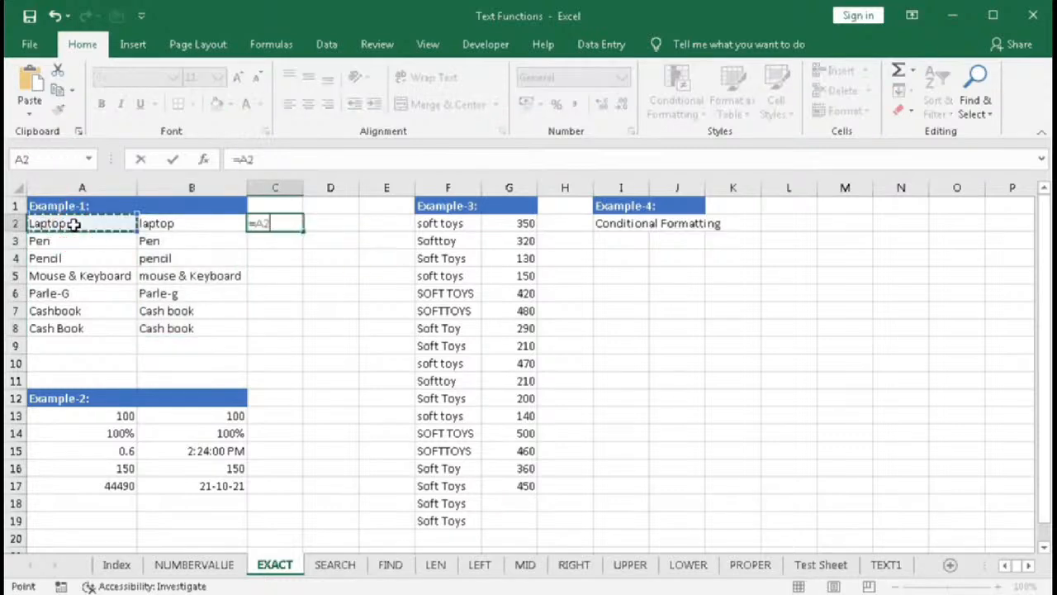
text(=)
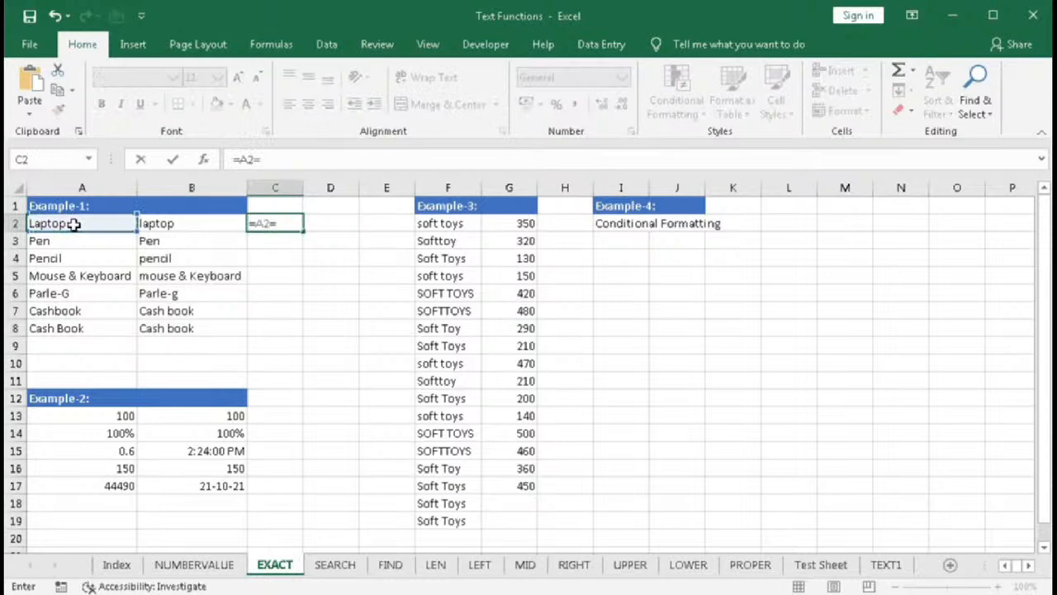
click(201, 222)
key(Return)
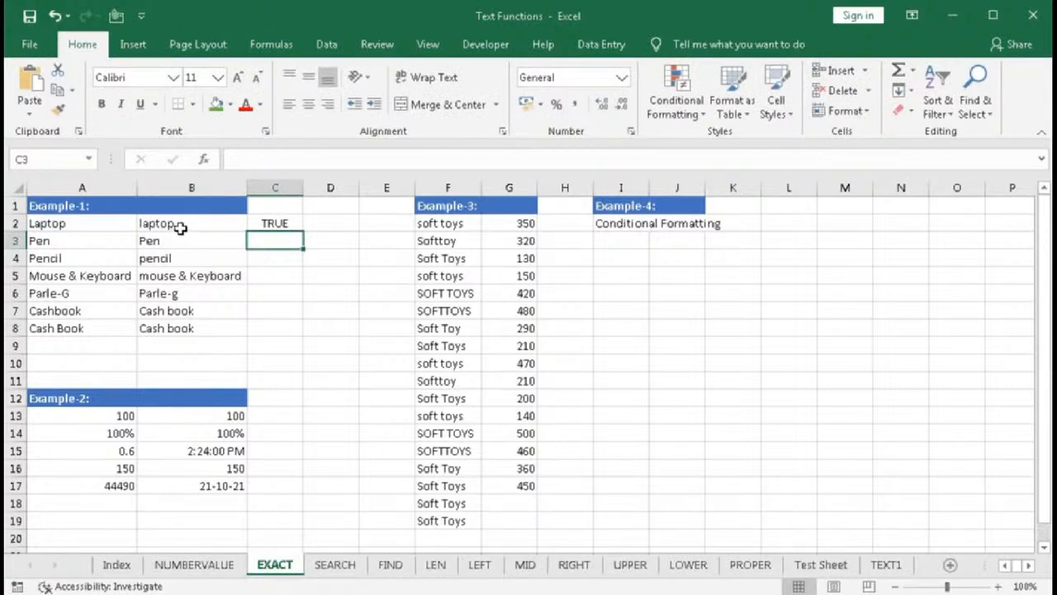
- Copy C2's =A2=B2 comparison formula down through C8
click(275, 224)
drag(302, 232, 285, 329)
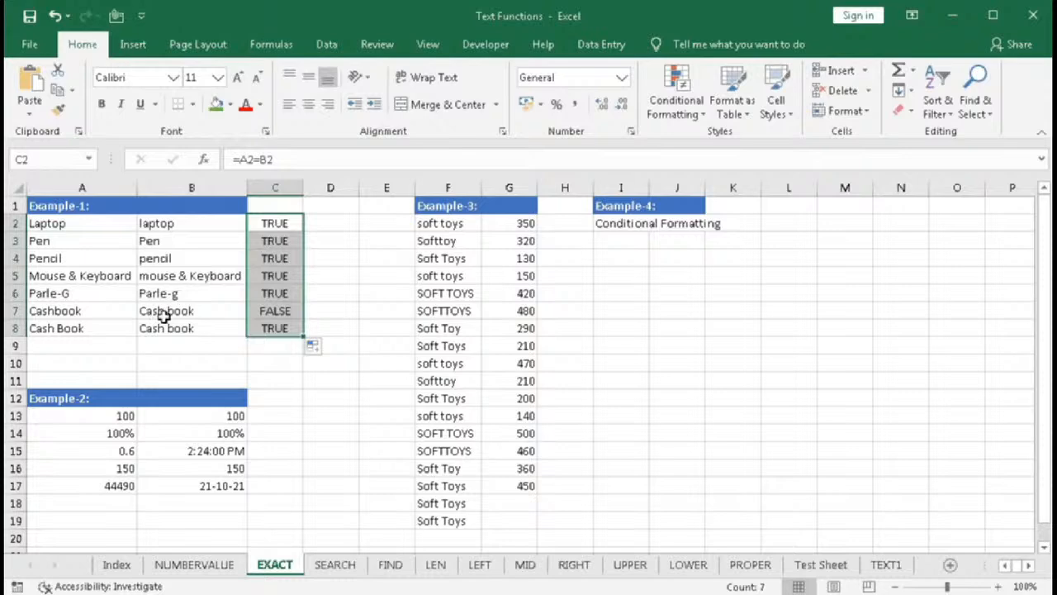
click(270, 311)
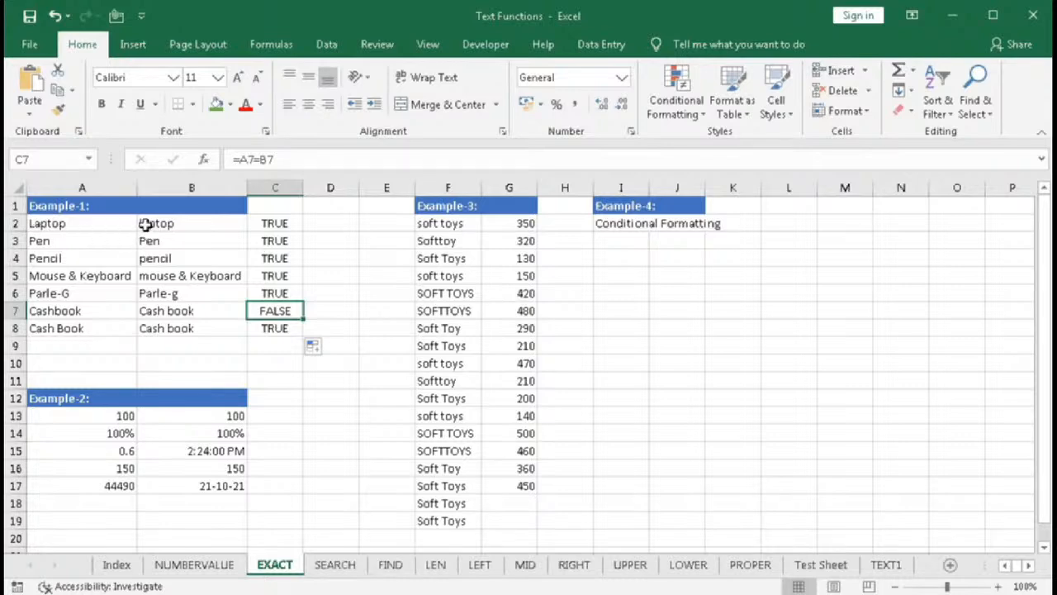
drag(99, 223, 157, 224)
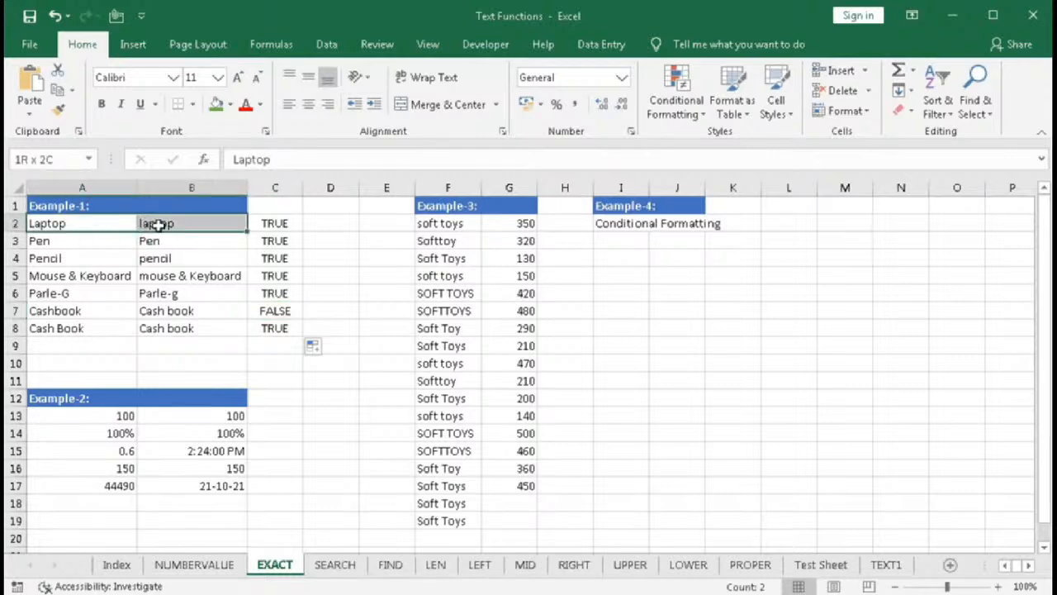
- Enter =EXACT(A2,B2) in D2 to compare the two product names case-sensitively
click(330, 223)
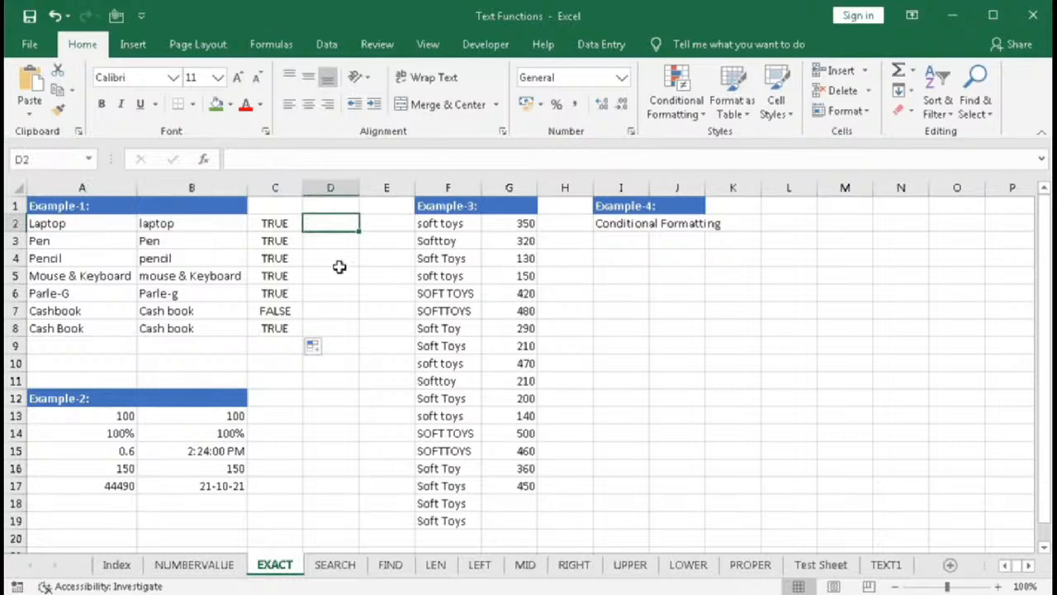
text(=EXACT()
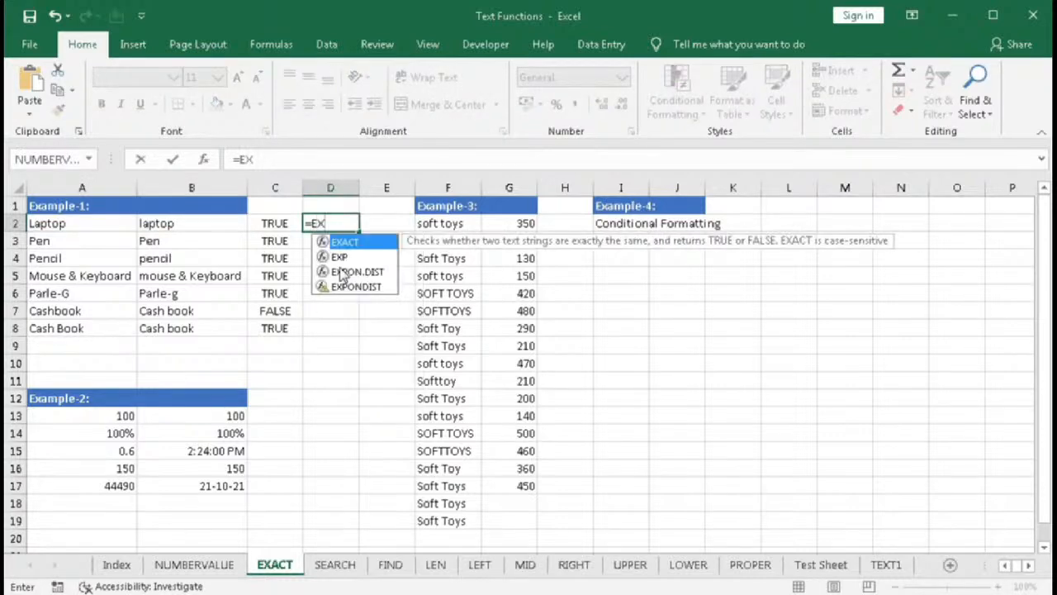
click(84, 225)
text(,)
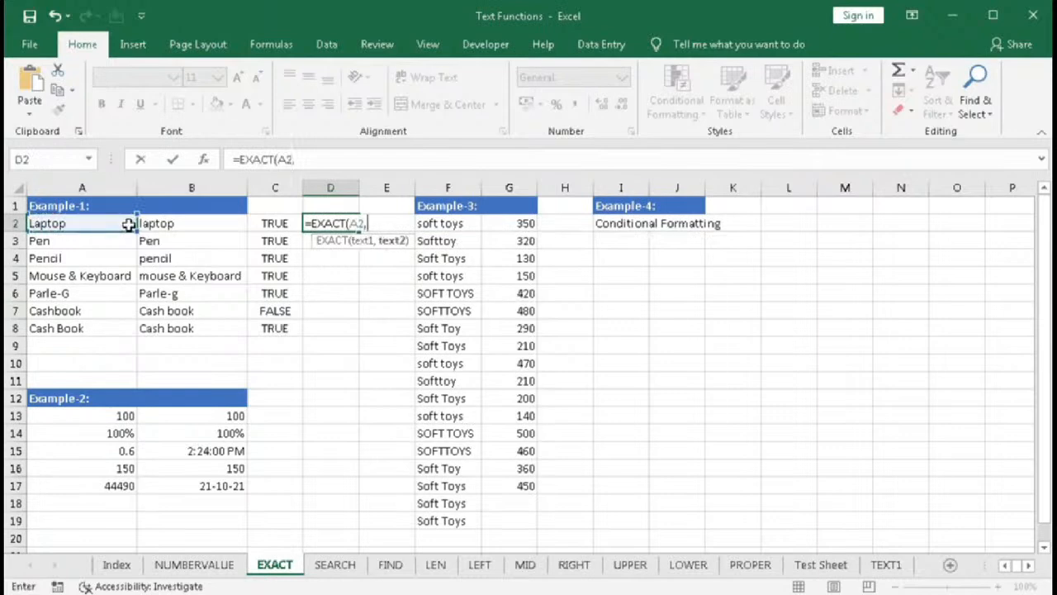
click(155, 223)
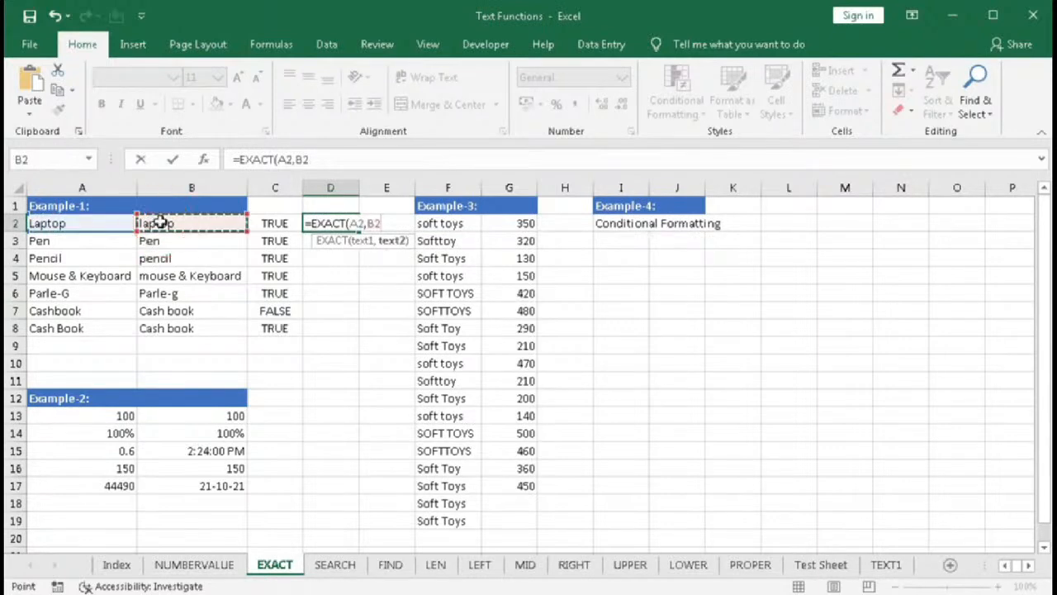
key(Return)
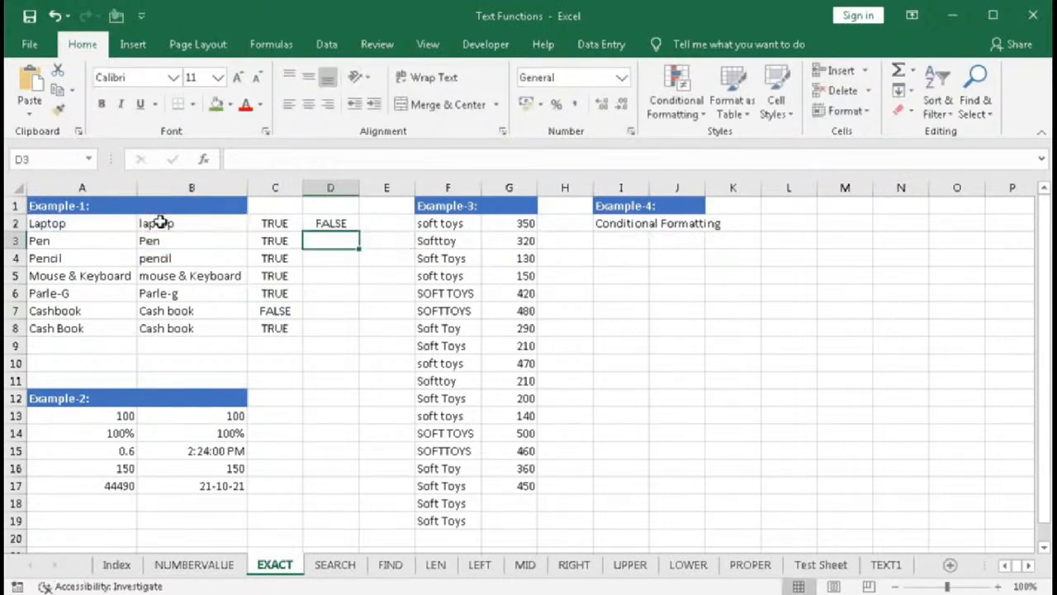
- Fill D2's EXACT formula down through D8 and compare its results with column C row by row
click(327, 231)
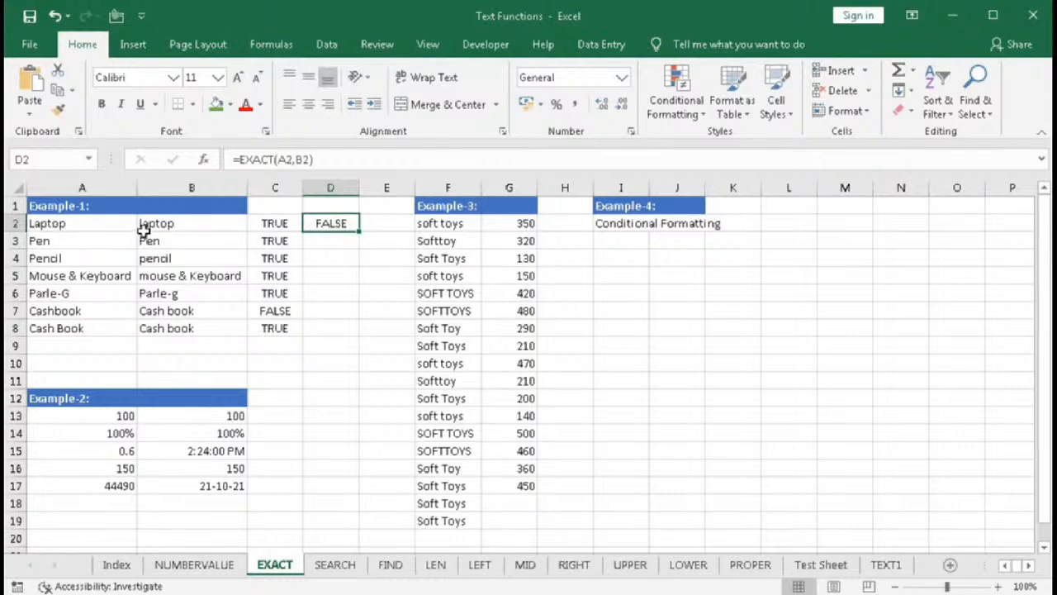
drag(359, 231, 358, 331)
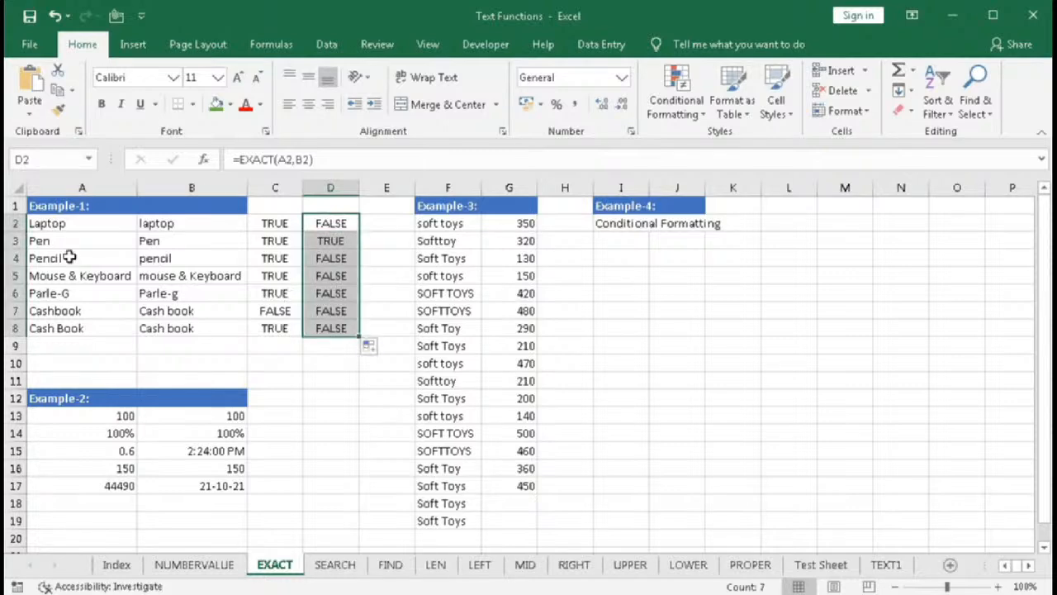
drag(58, 246, 146, 241)
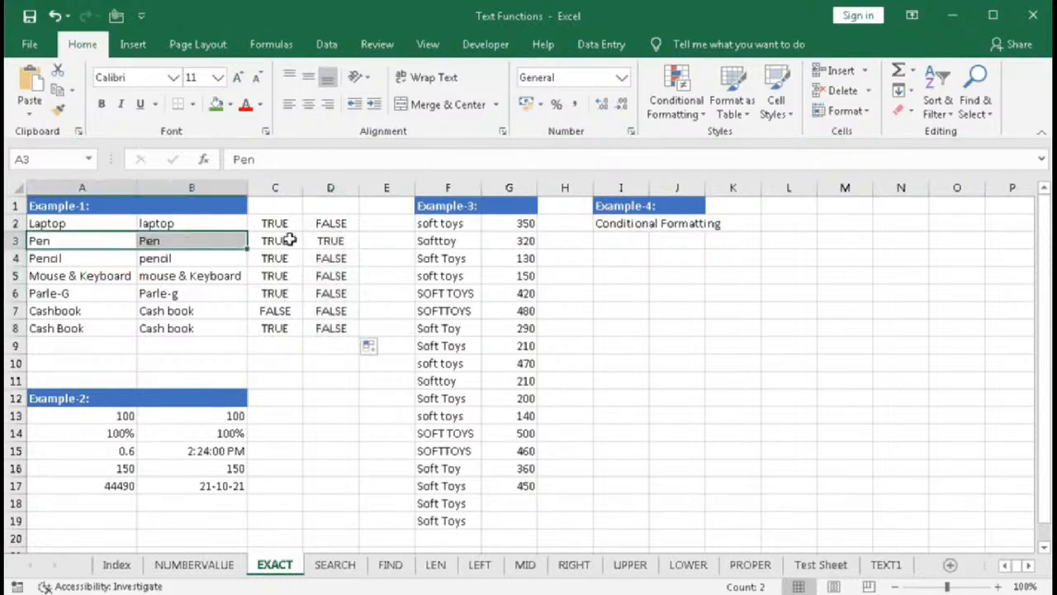
drag(74, 259, 187, 325)
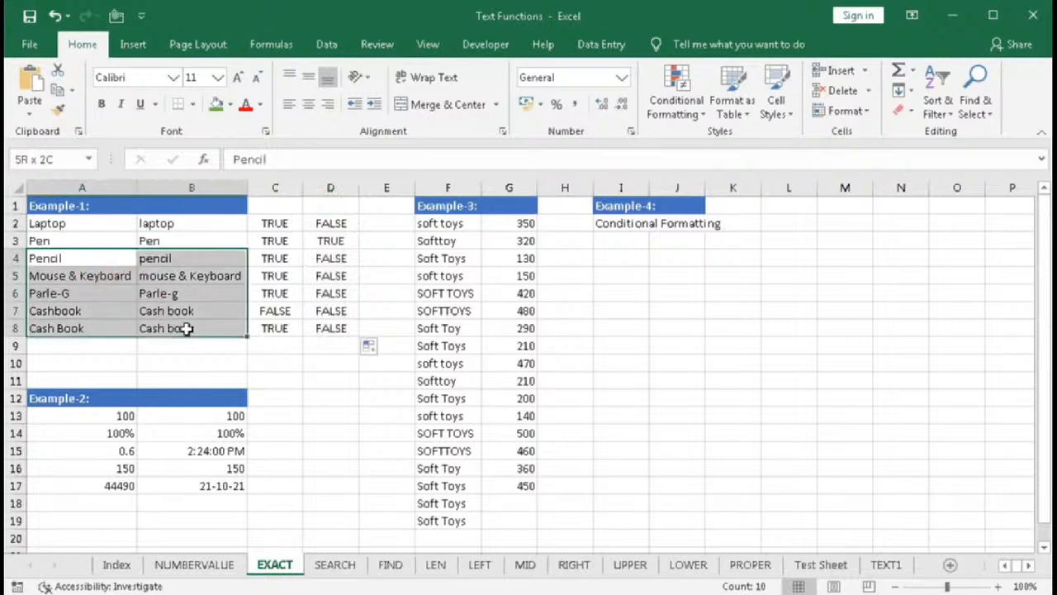
click(51, 258)
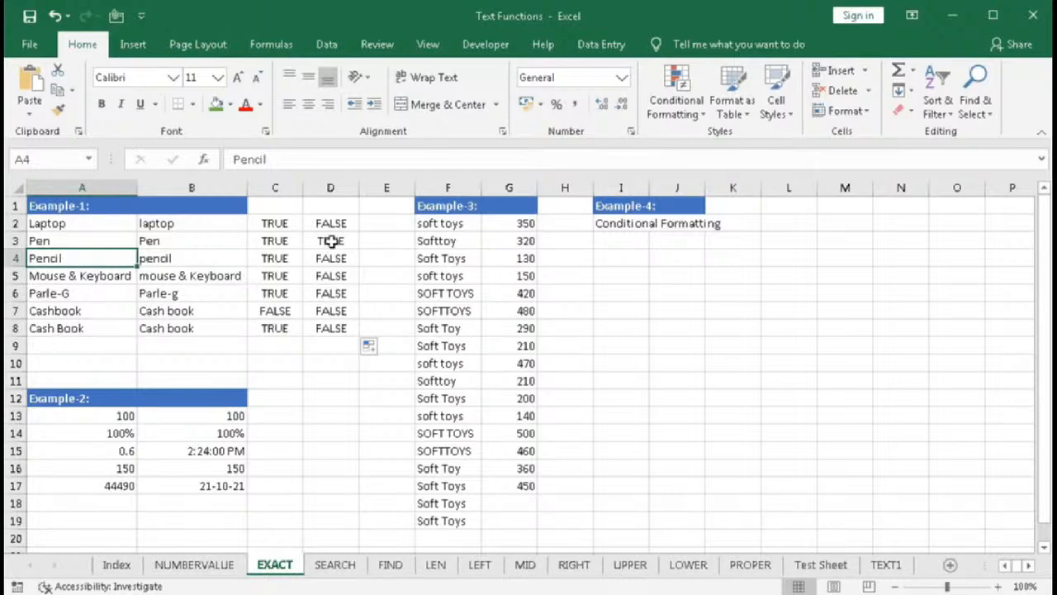
click(313, 327)
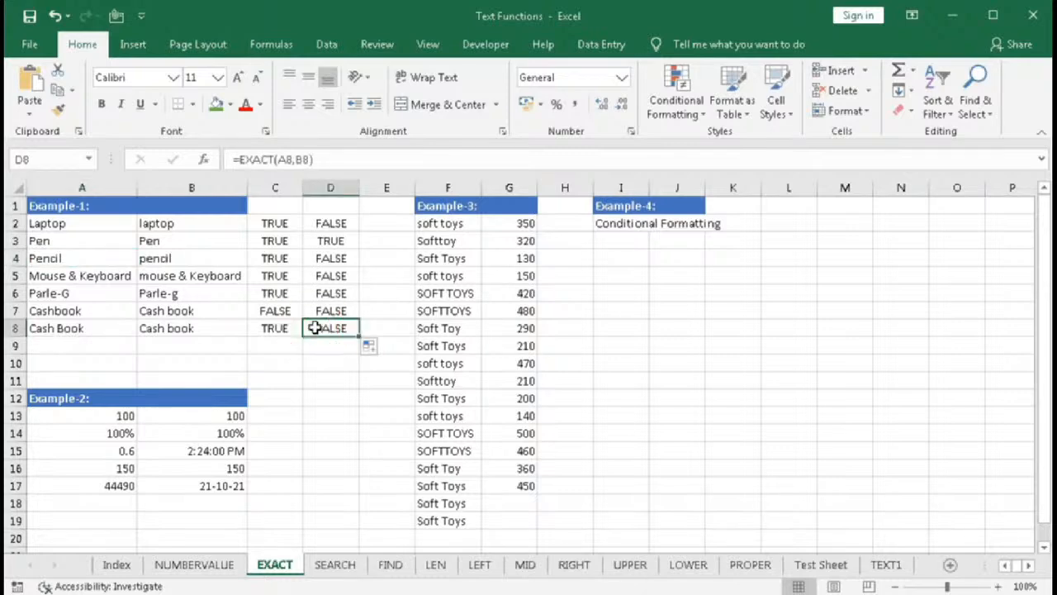
- Enter =A13=B13 in C13 and fill it down through C17 for the Example-2 values
click(269, 415)
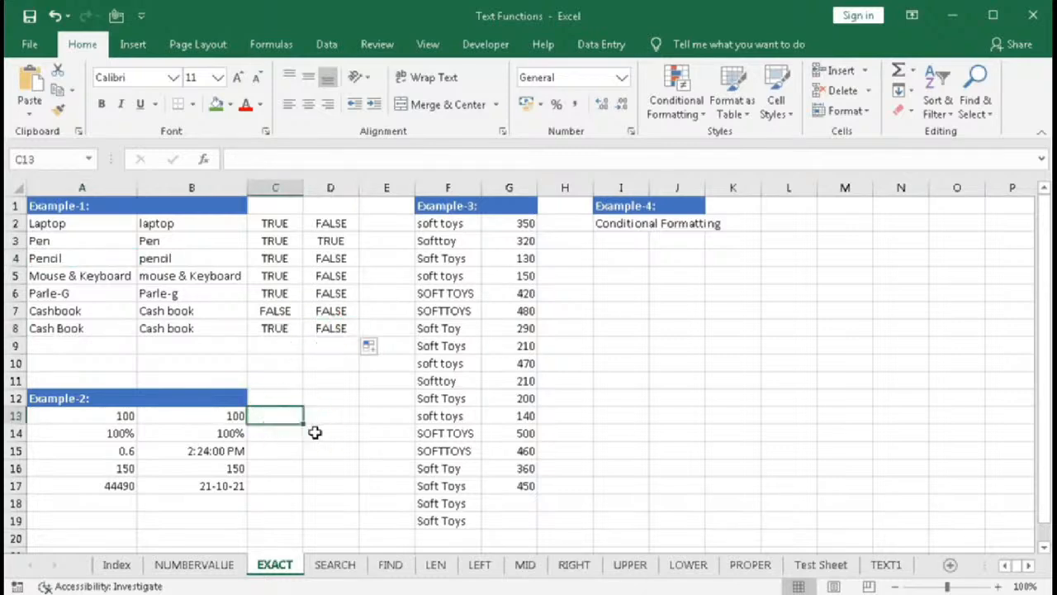
text(=)
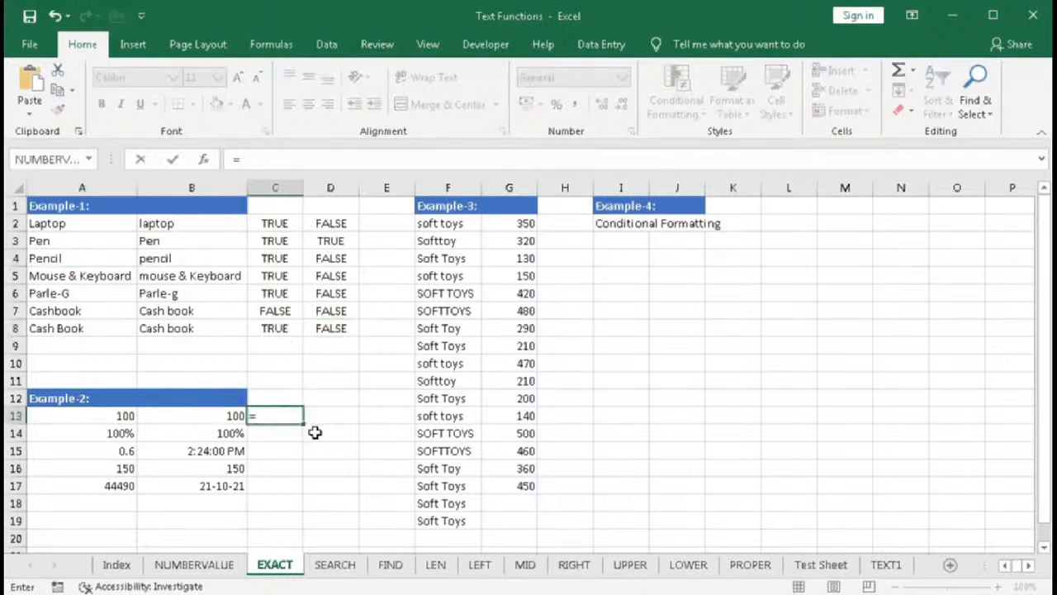
click(121, 420)
text(=)
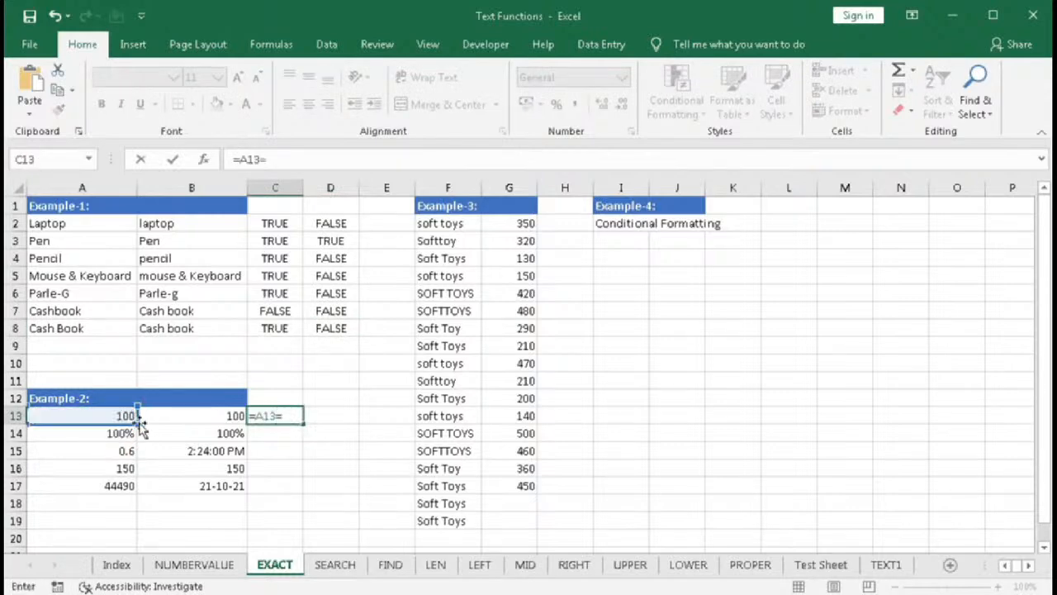
click(197, 418)
key(Return)
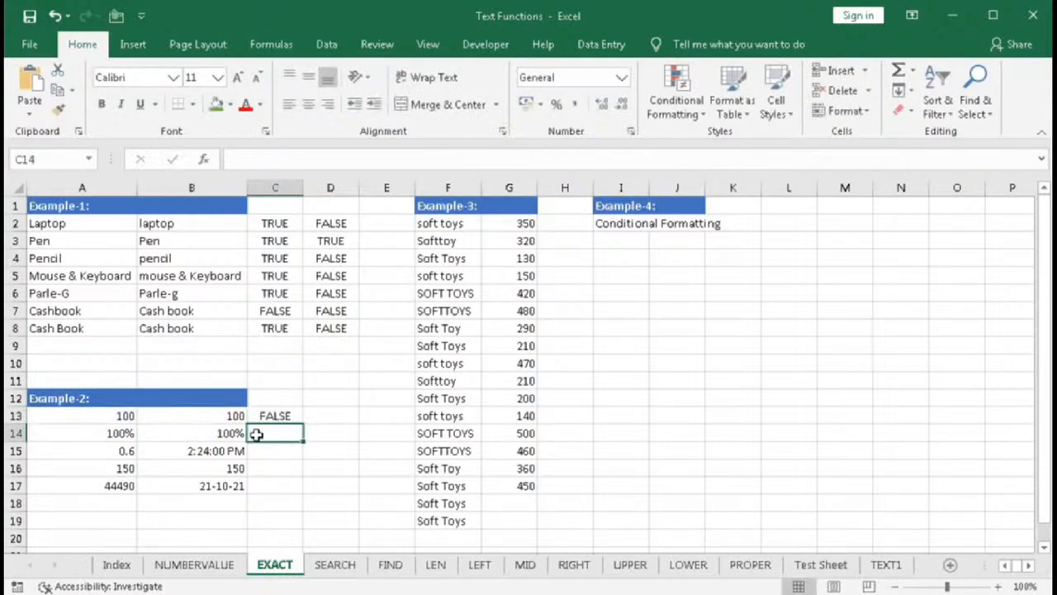
click(293, 417)
drag(304, 425, 309, 489)
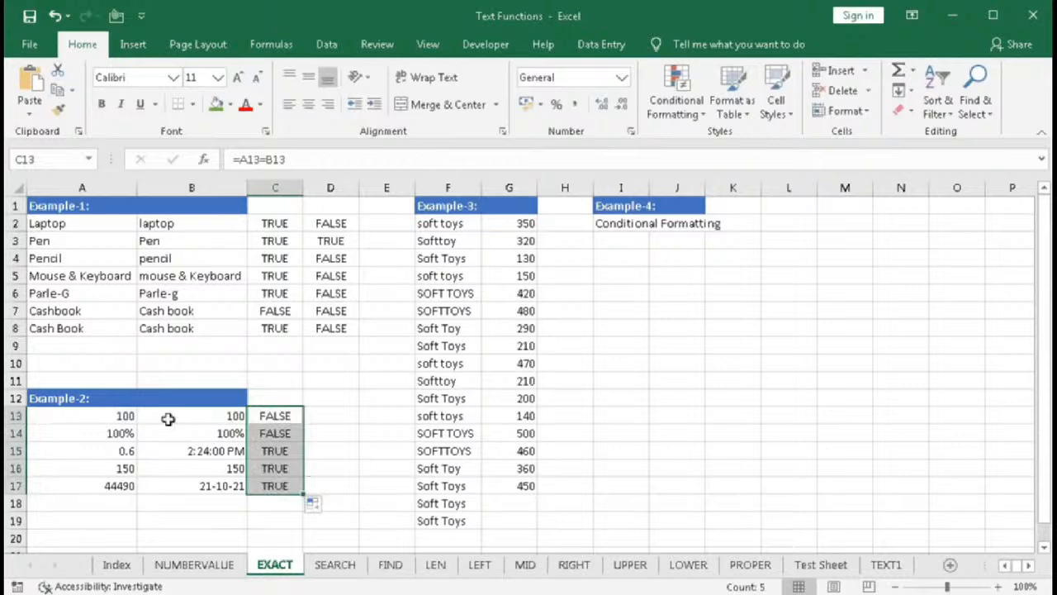
- Inspect the Example-2 values in columns A and B along with their number formats
click(126, 418)
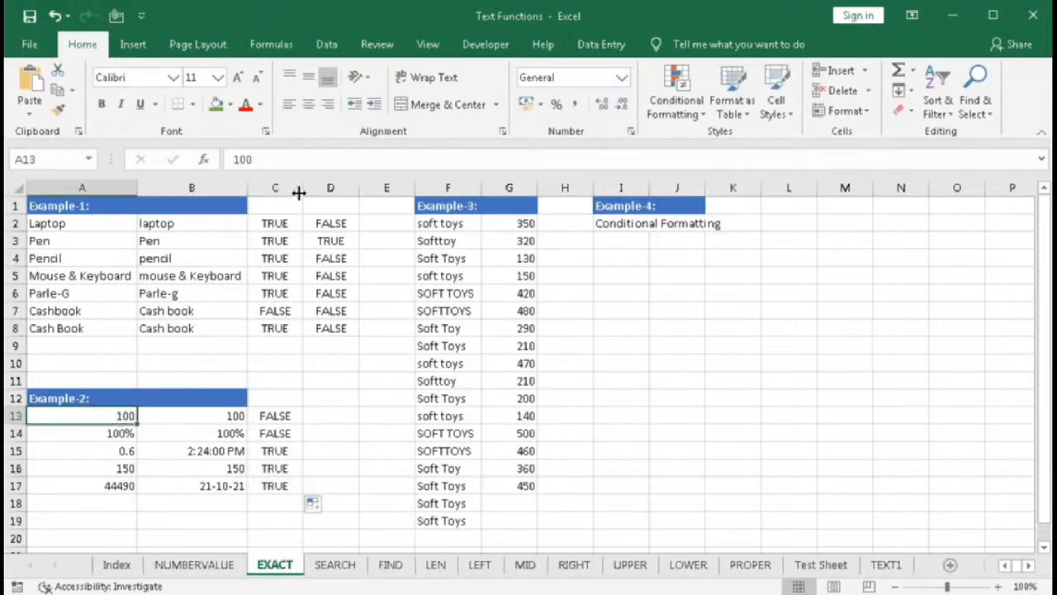
click(206, 411)
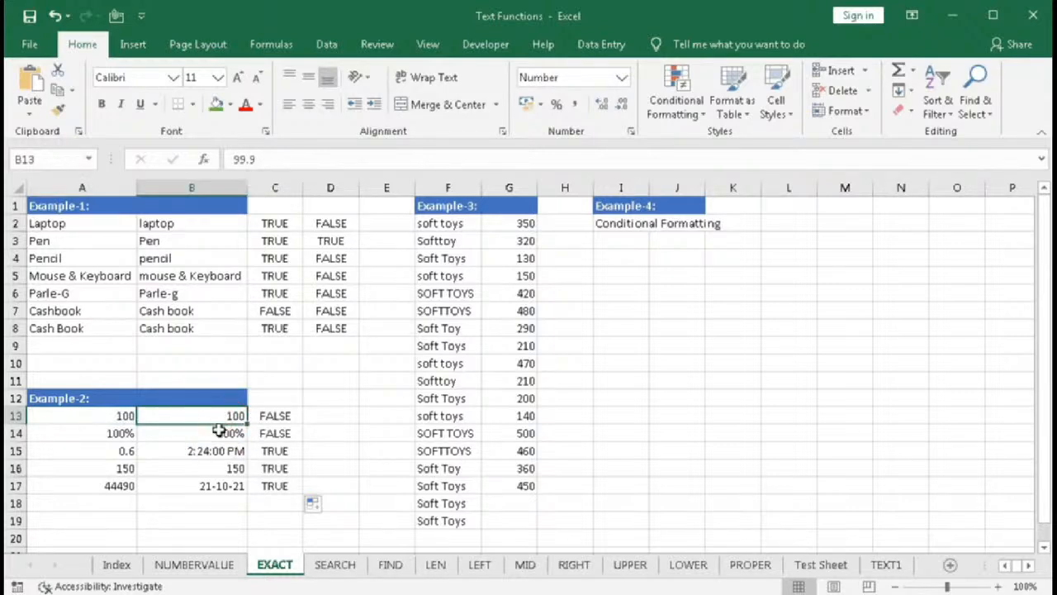
click(126, 433)
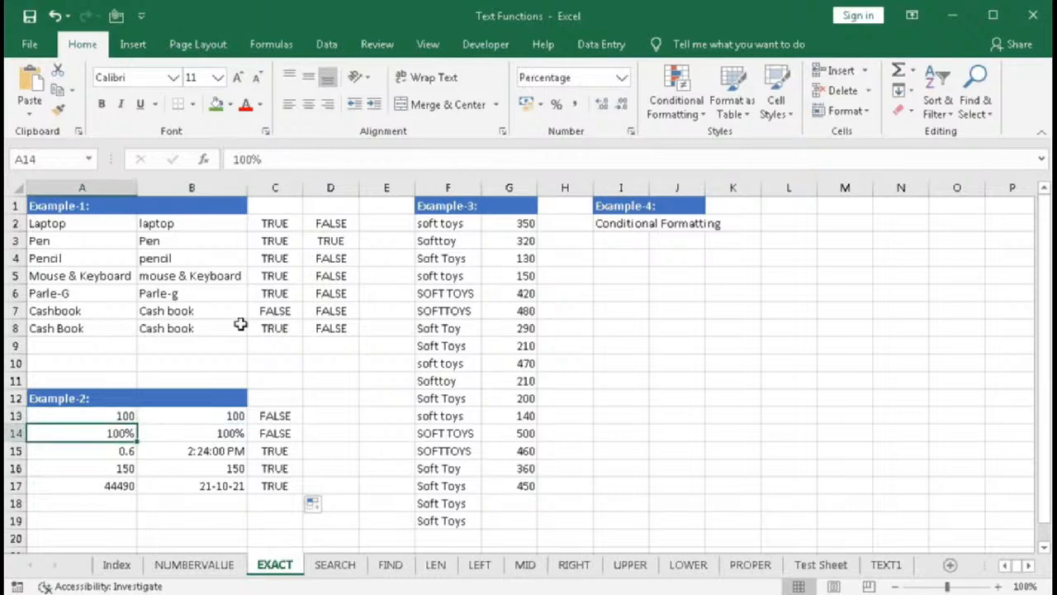
click(219, 432)
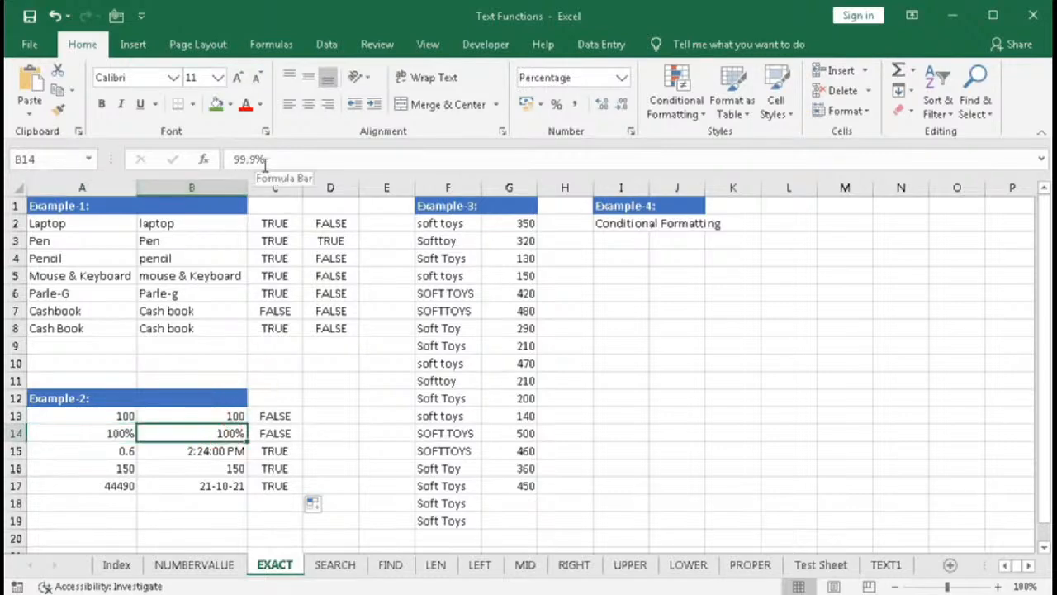
click(254, 435)
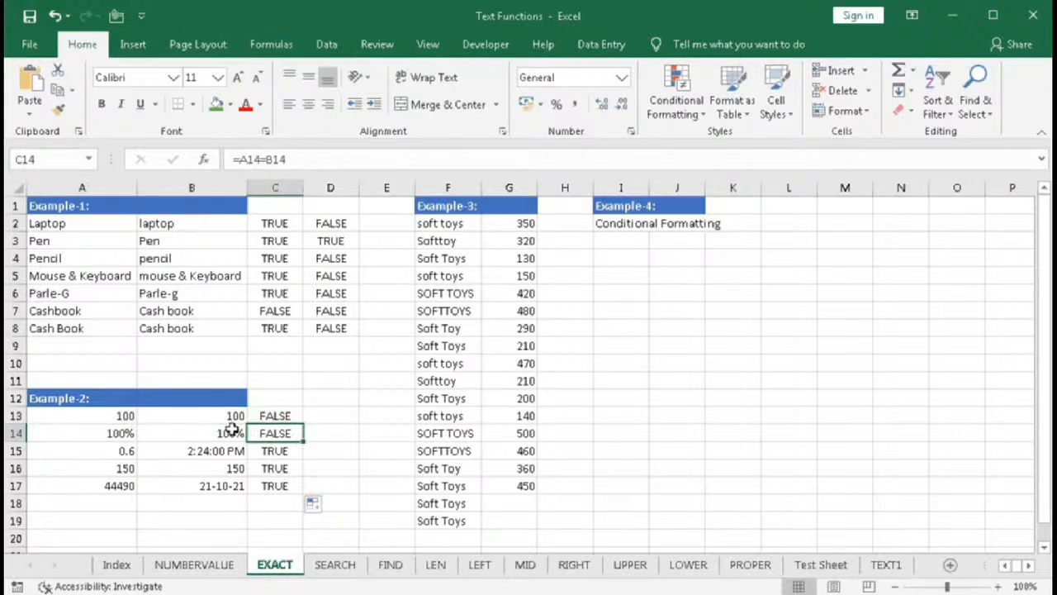
click(107, 450)
click(194, 461)
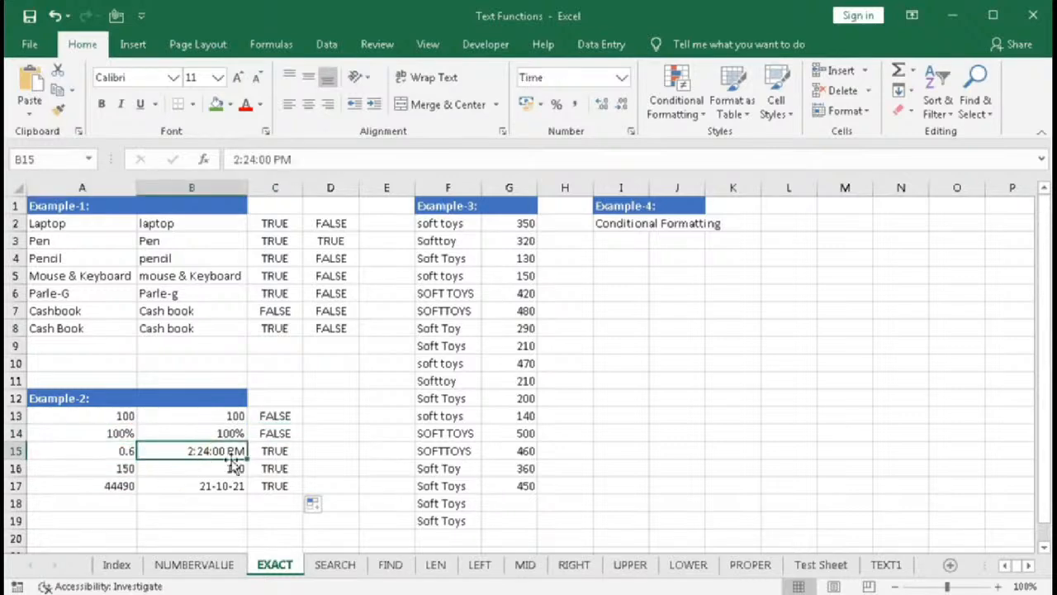
click(622, 79)
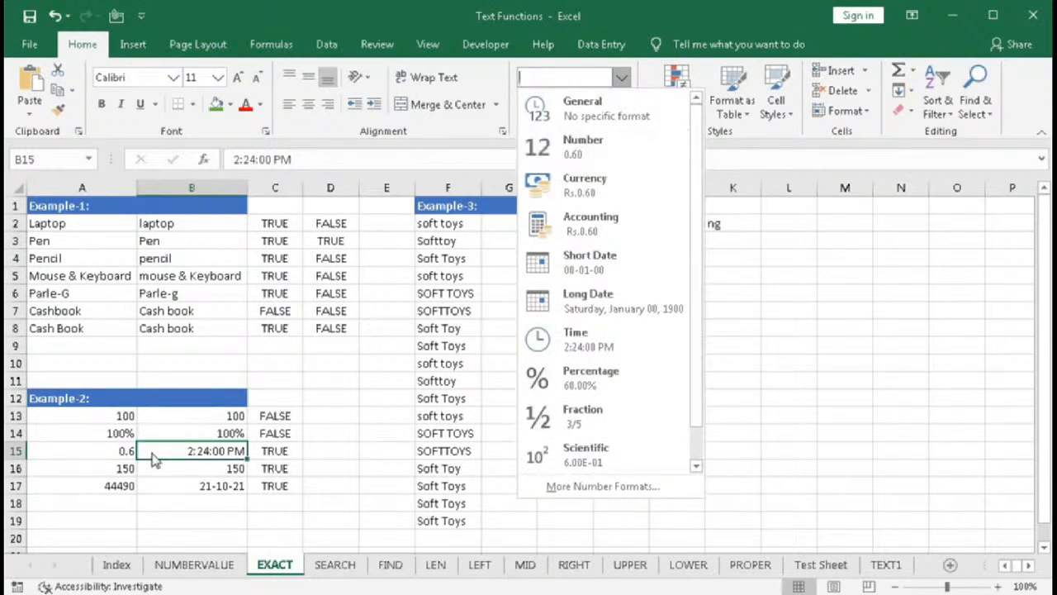
click(120, 465)
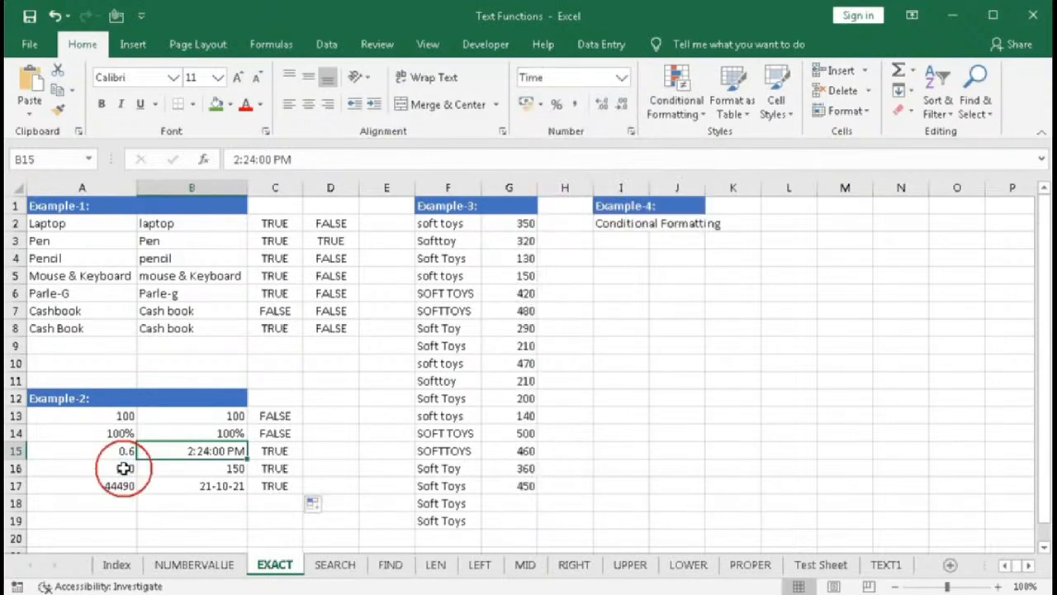
drag(122, 469, 141, 470)
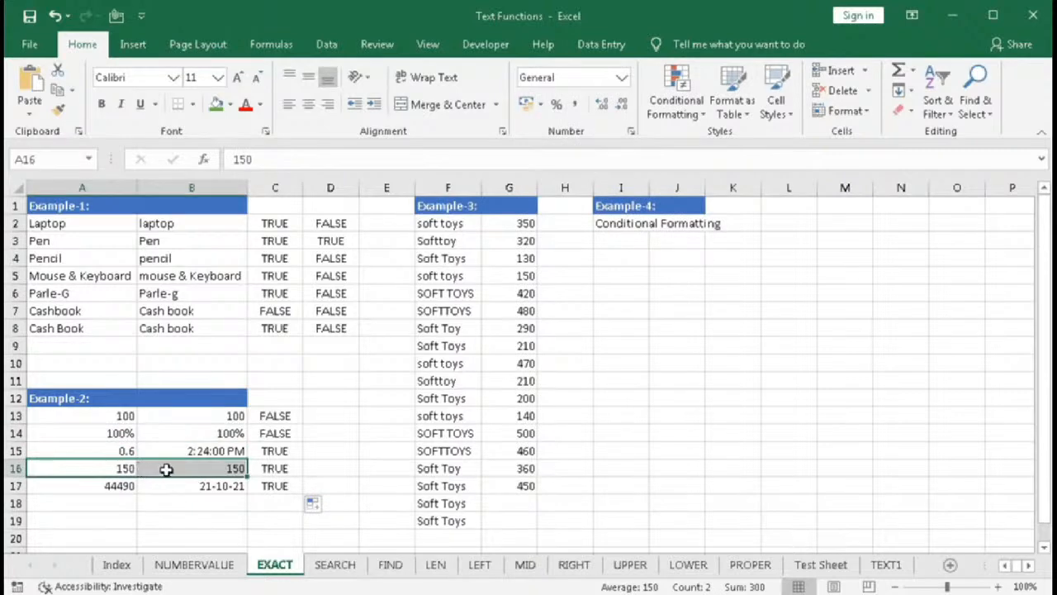
click(123, 485)
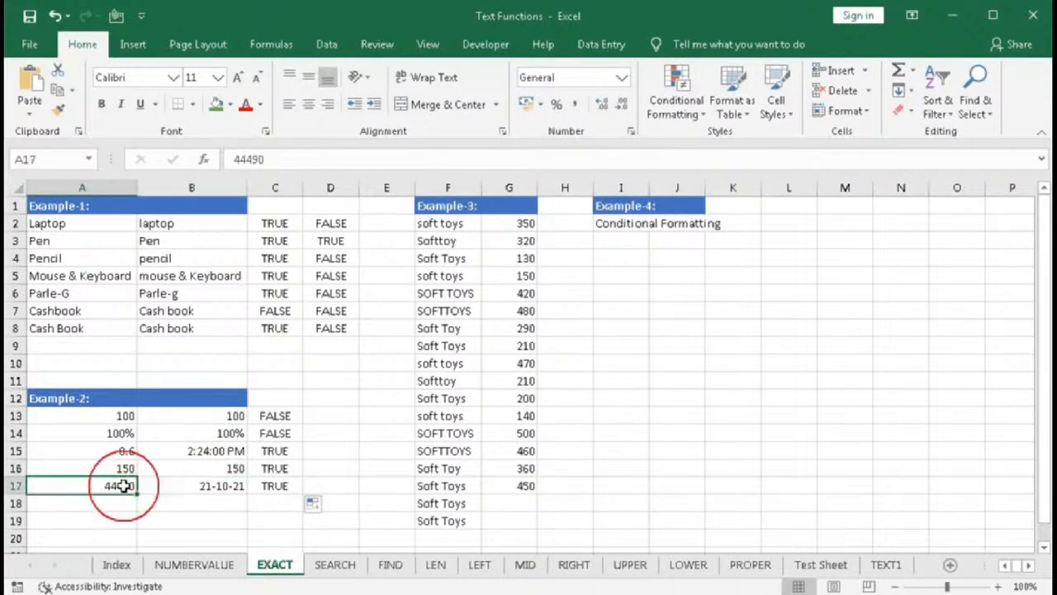
click(195, 493)
click(621, 78)
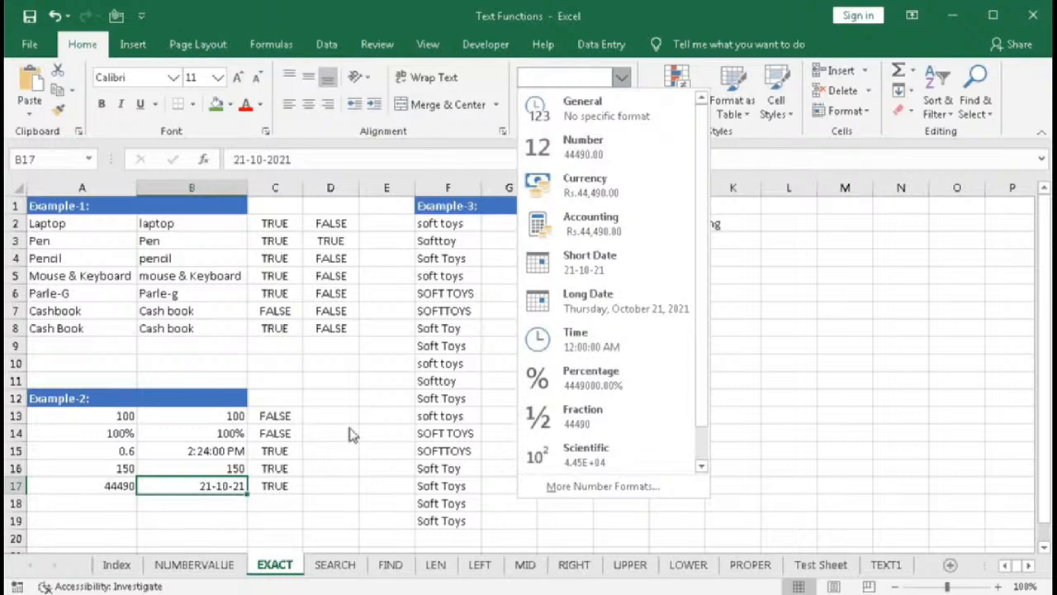
click(327, 417)
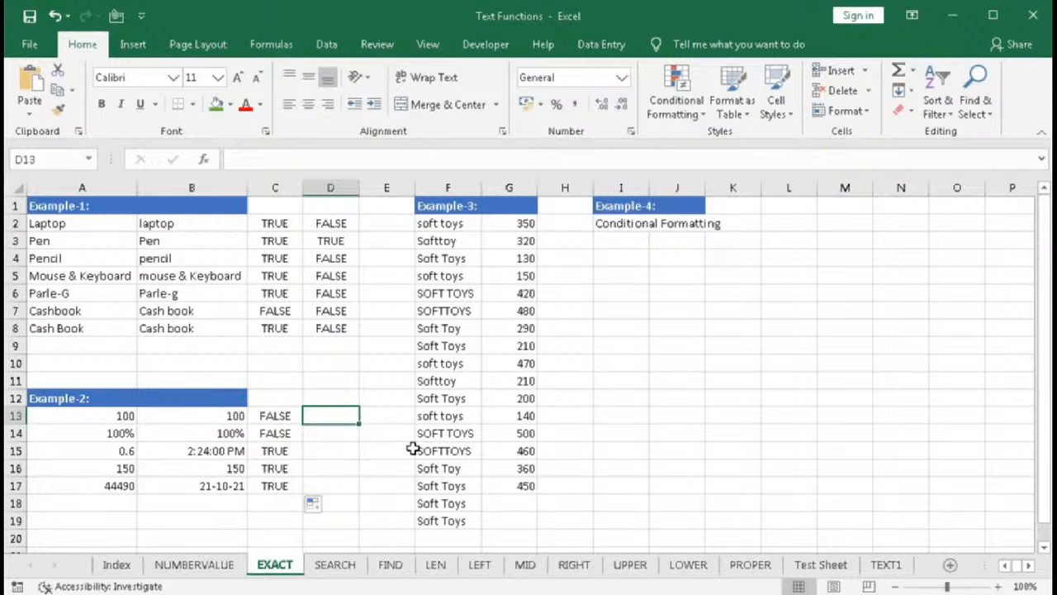
- Enter =EXACT(A13,B13) in D13 to compare the first pair of Example-2 values
text(=EXACT()
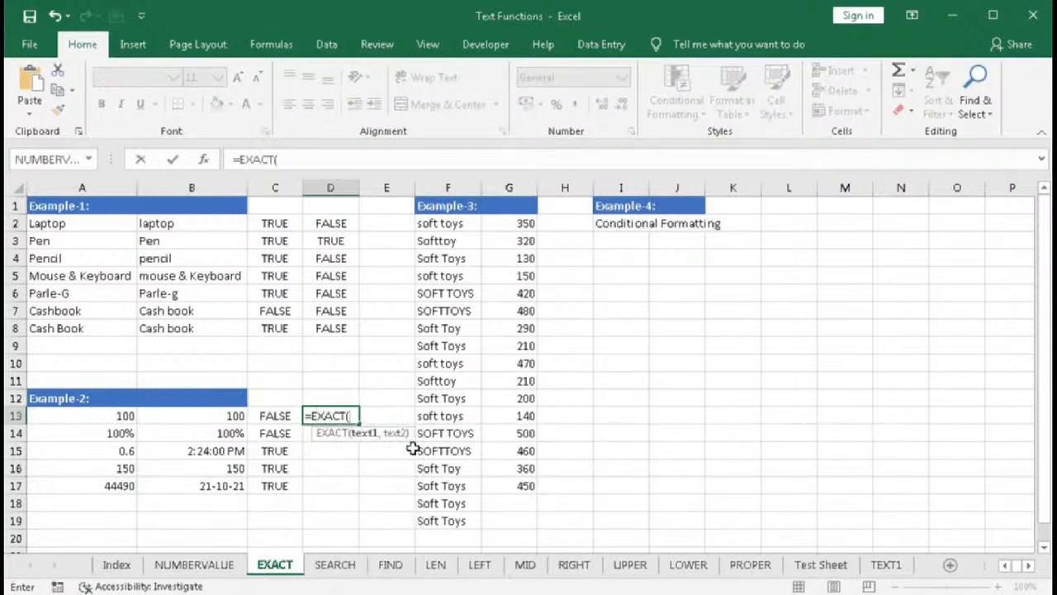
click(115, 417)
text(=)
click(184, 417)
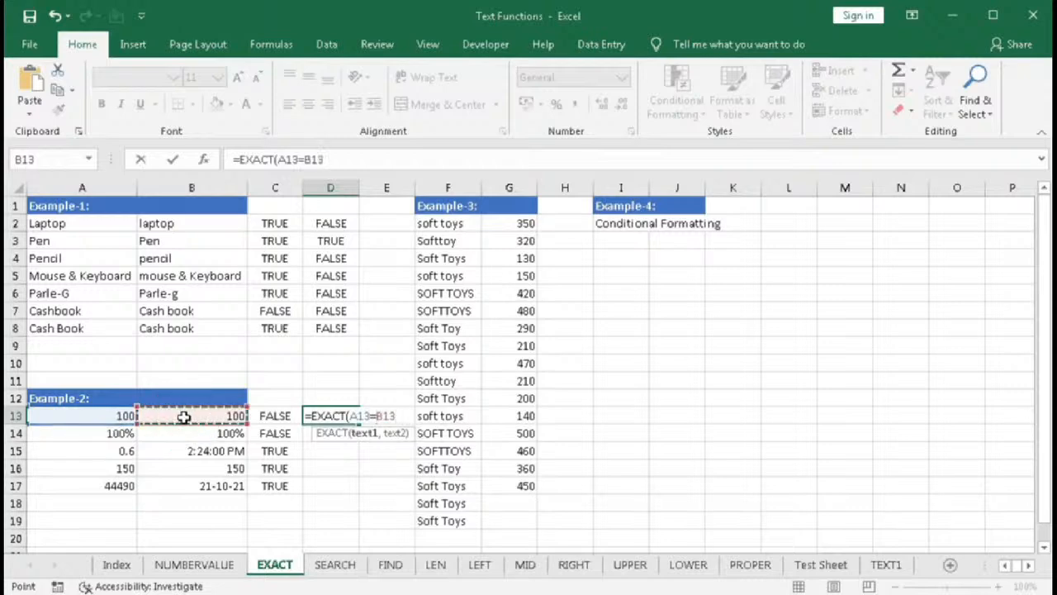
key(Return)
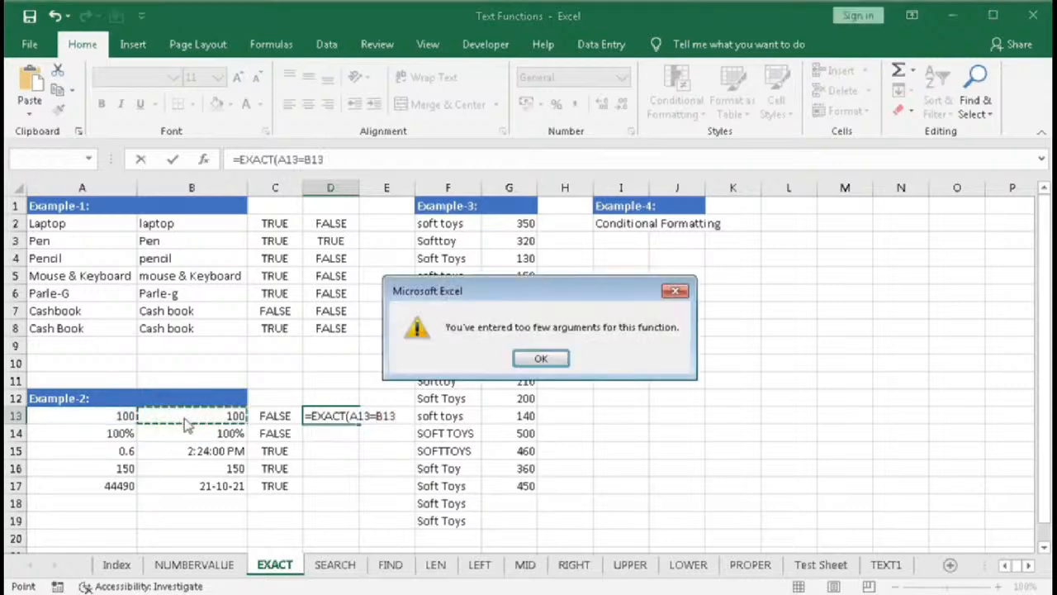
click(540, 358)
click(376, 415)
key(BackSpace)
text(,)
key(Return)
click(343, 415)
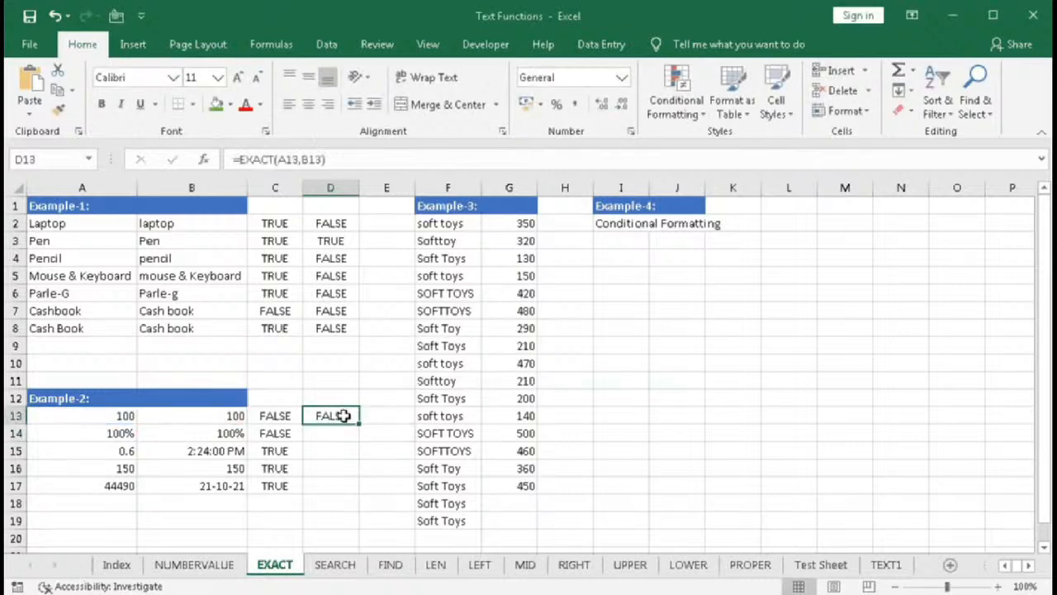
- Fill D13's EXACT formula down through D17 and compare its results with column C
drag(360, 425, 351, 492)
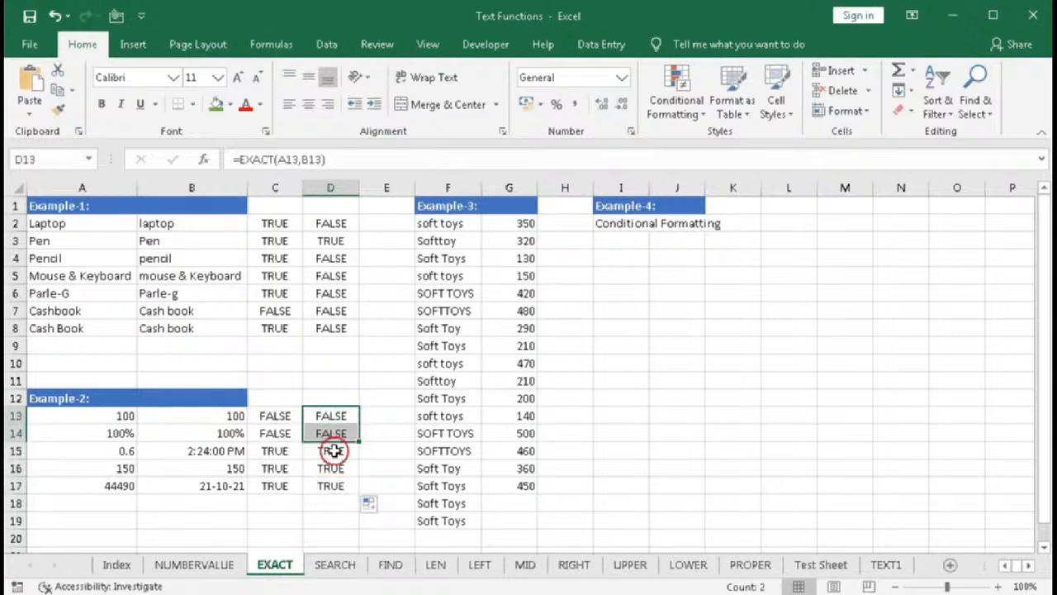
drag(335, 451, 329, 489)
click(281, 416)
click(330, 415)
click(296, 416)
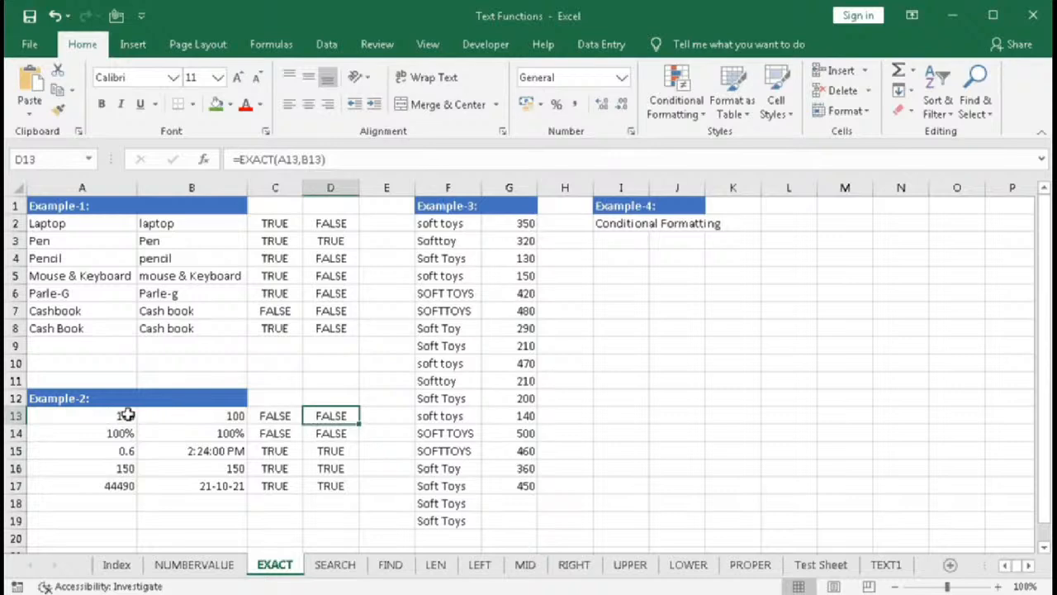
- Inspect the Example-2 values in columns A and B
drag(125, 416, 128, 503)
click(194, 451)
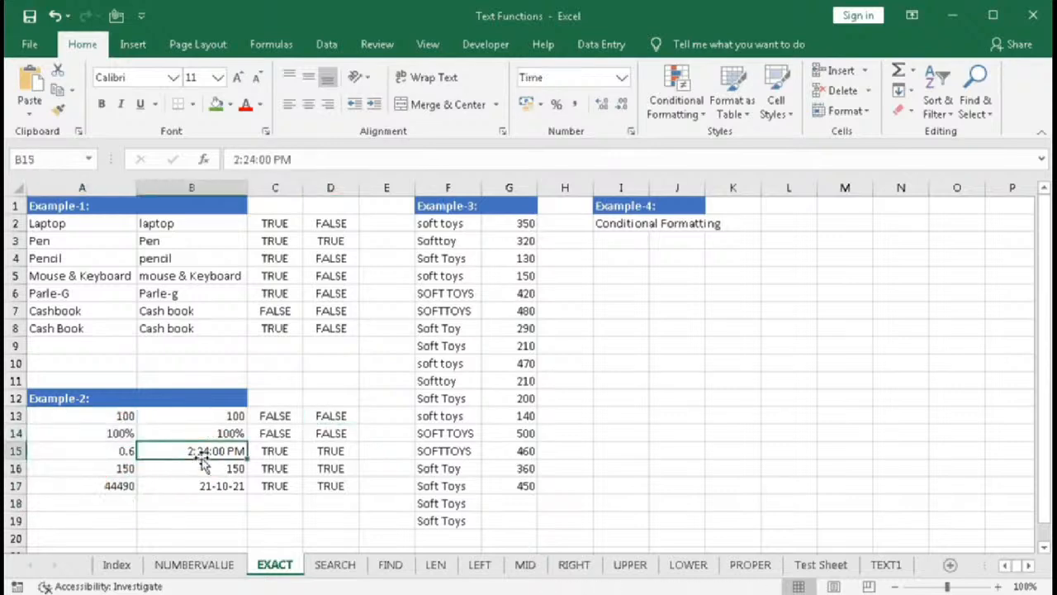
- Examine the Example-3 product names and quantities in columns F and G
click(471, 207)
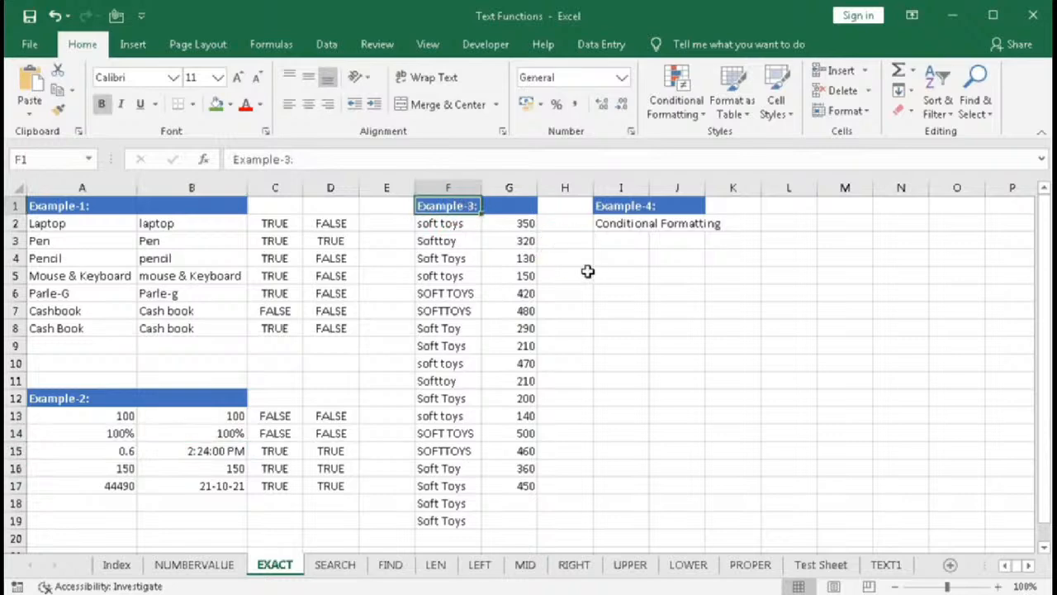
drag(454, 225, 447, 520)
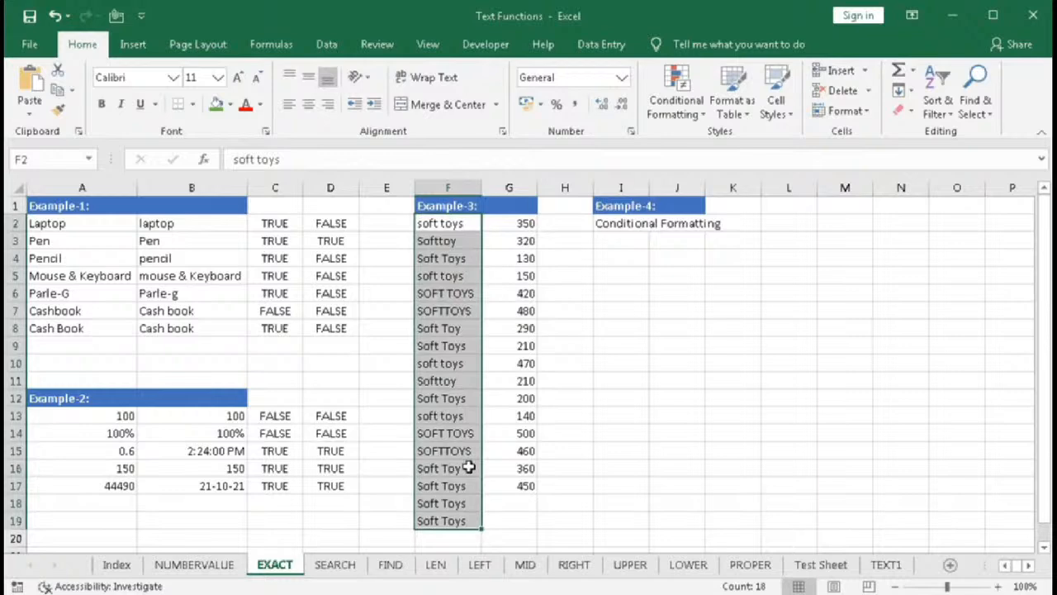
drag(524, 226, 525, 482)
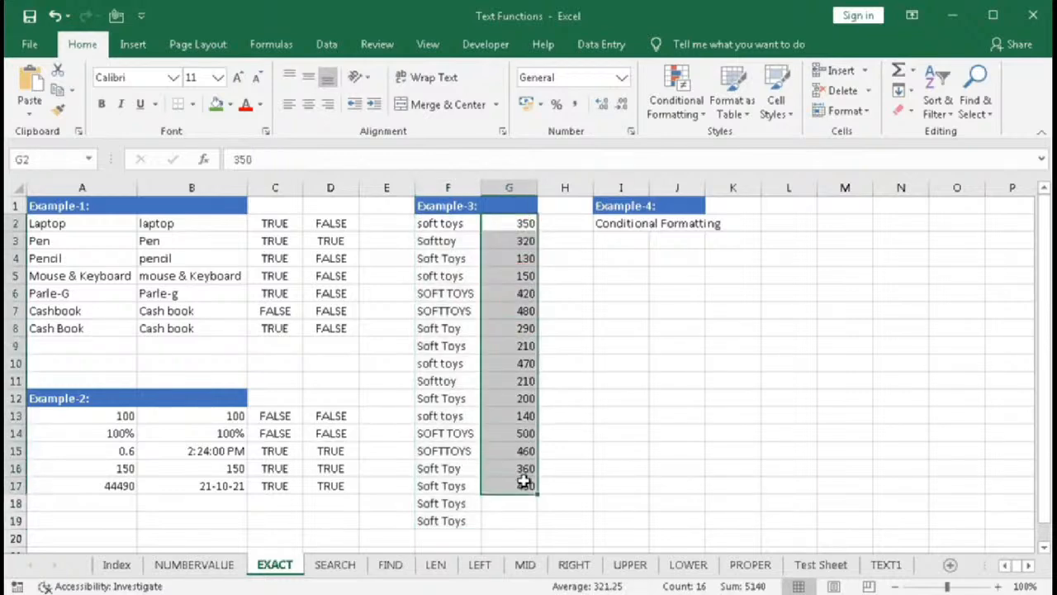
click(519, 498)
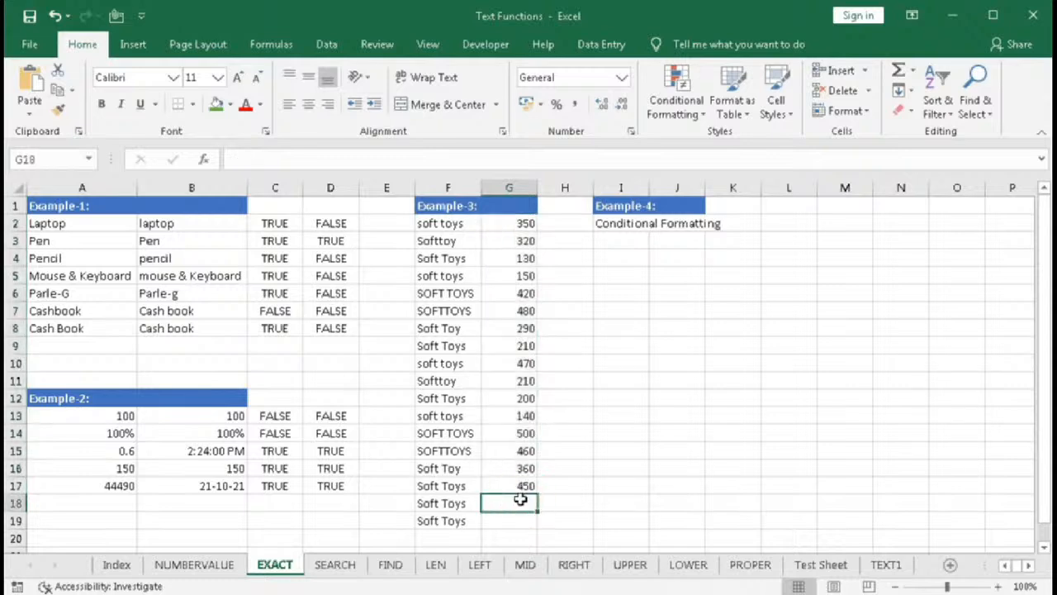
click(423, 503)
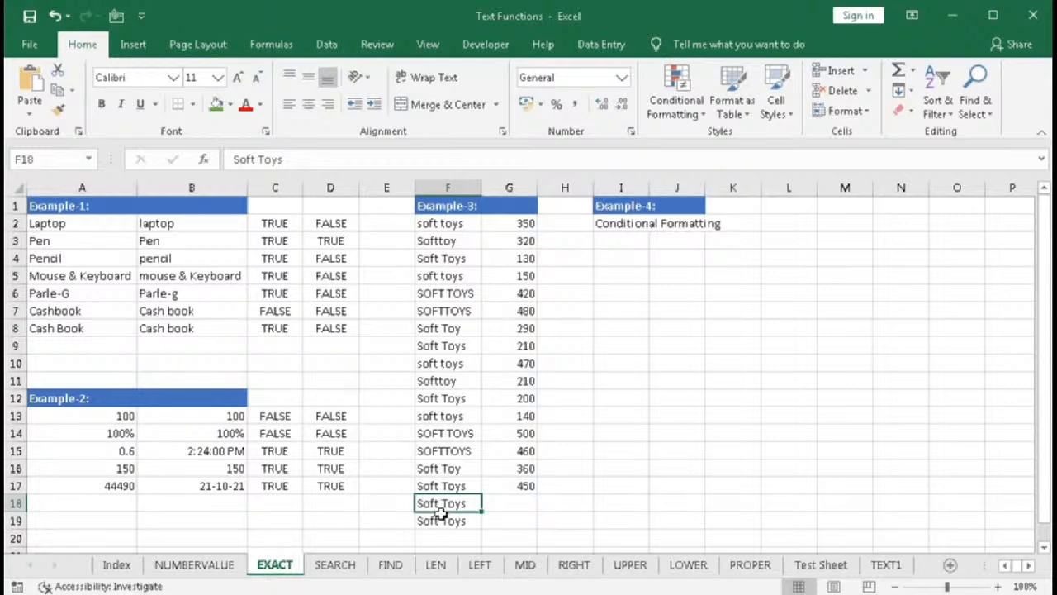
click(427, 227)
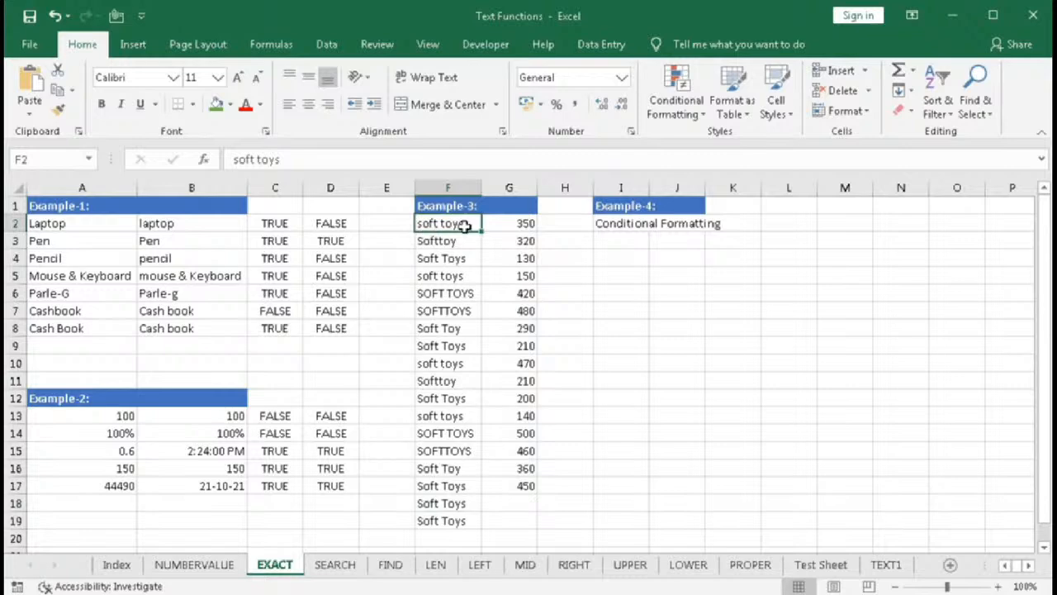
click(423, 242)
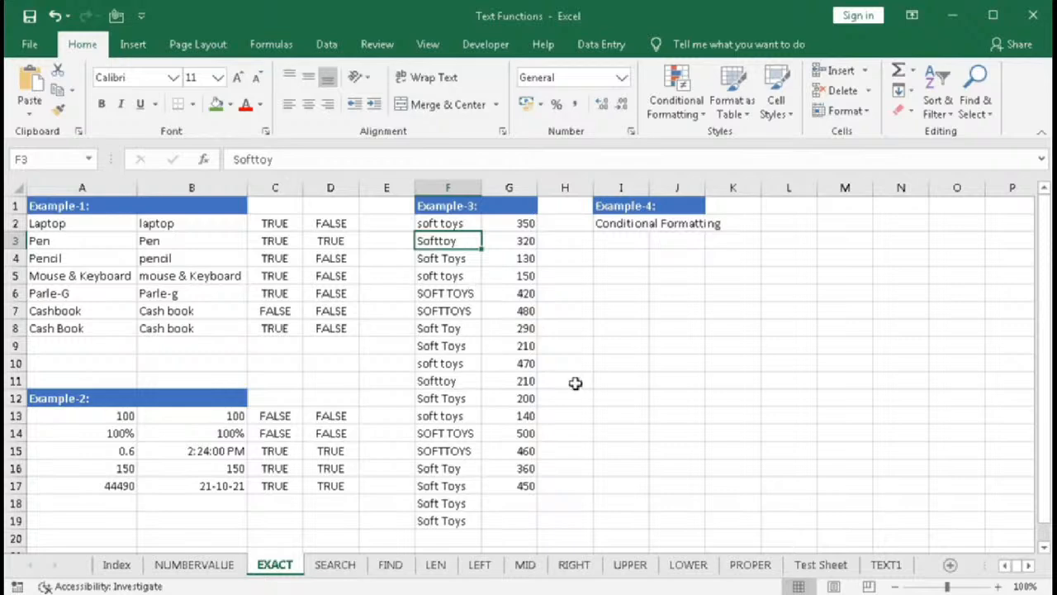
click(507, 500)
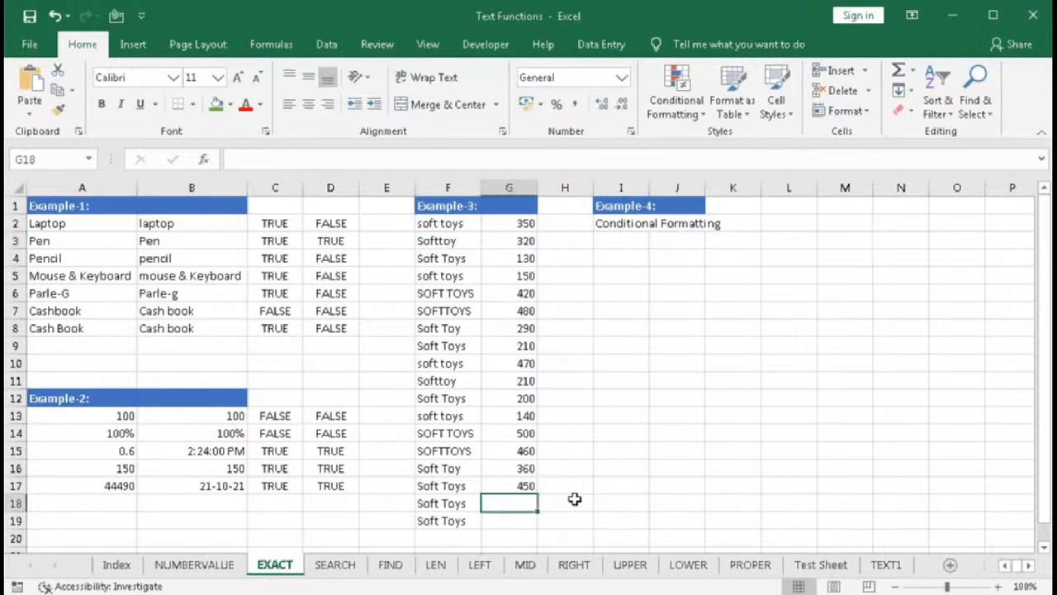
- Enter =SUMIF(F2:F17,F18,G2:G17) in G18 to total quantities for the Soft Toys criterion
text(=SUM)
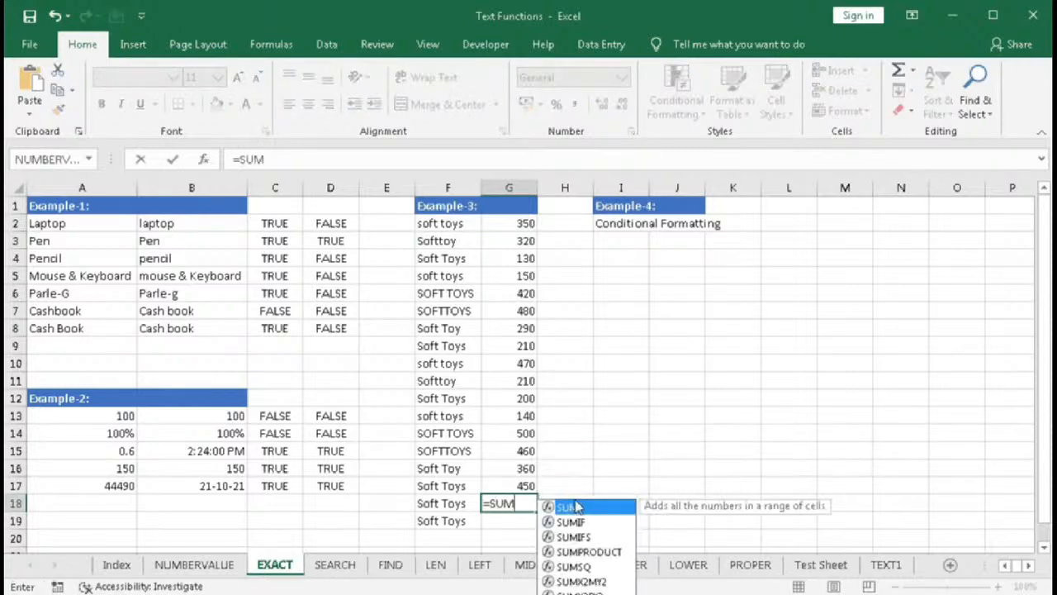
key(Down)
key(Tab)
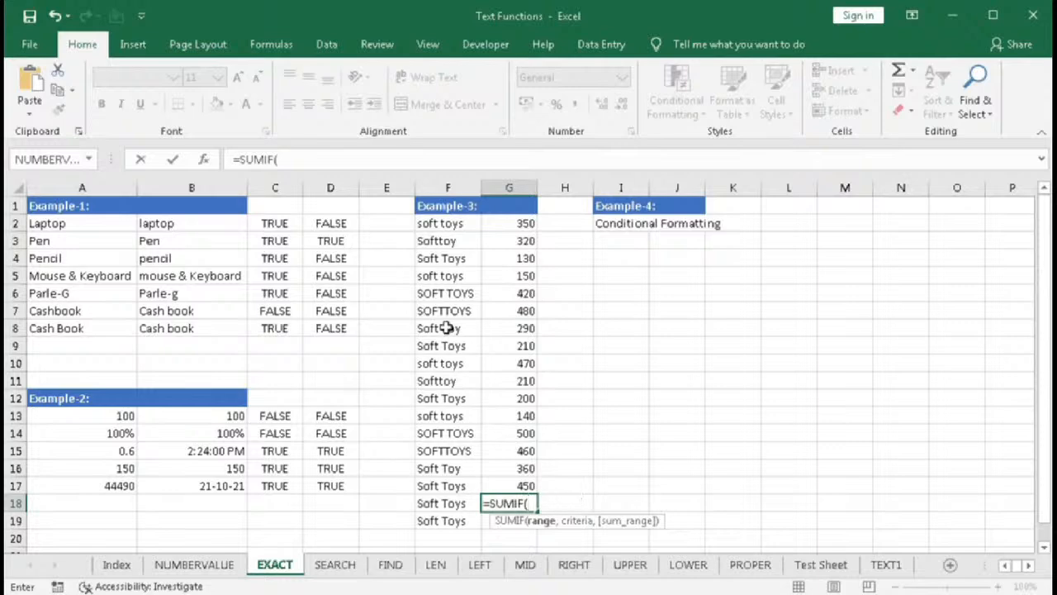
drag(443, 225, 441, 486)
text(,)
click(437, 503)
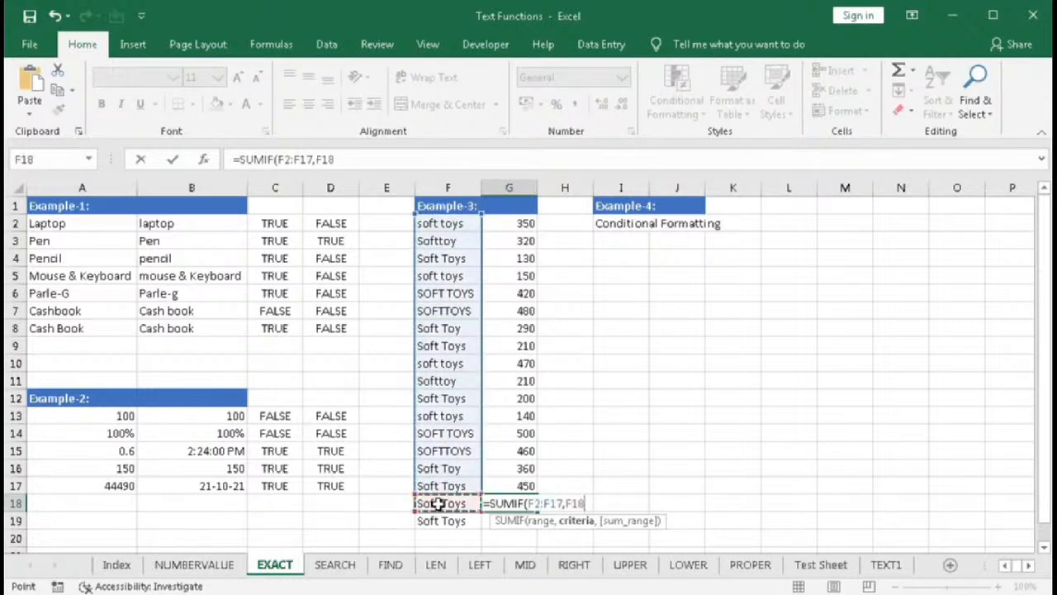
text(,)
drag(514, 220, 527, 484)
key(Return)
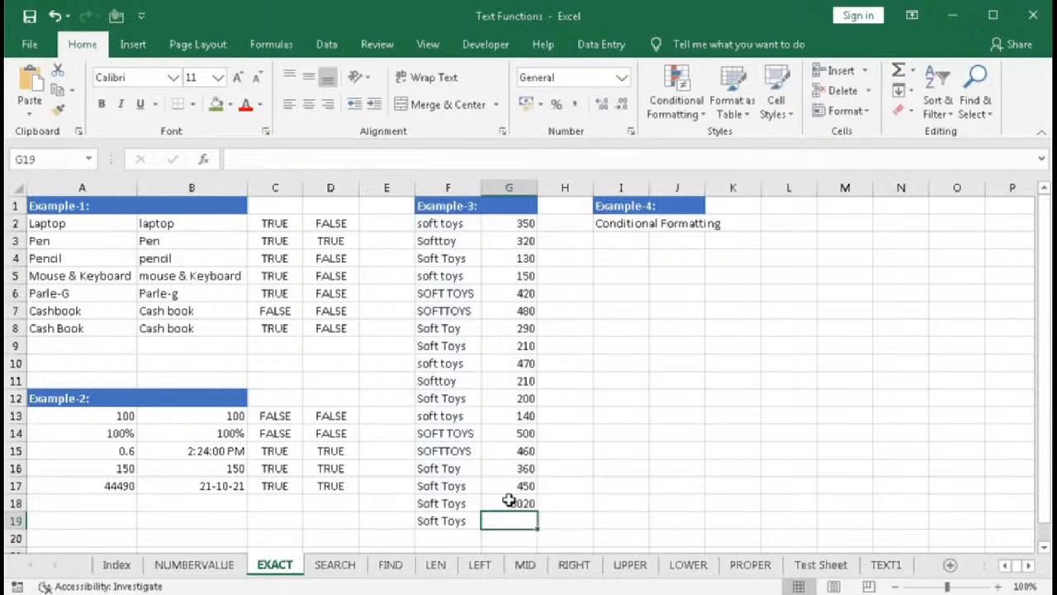
- Replace G18 with the array formula =SUMPRODUCT(--(F2:F17=F18),G2:G17)
click(505, 502)
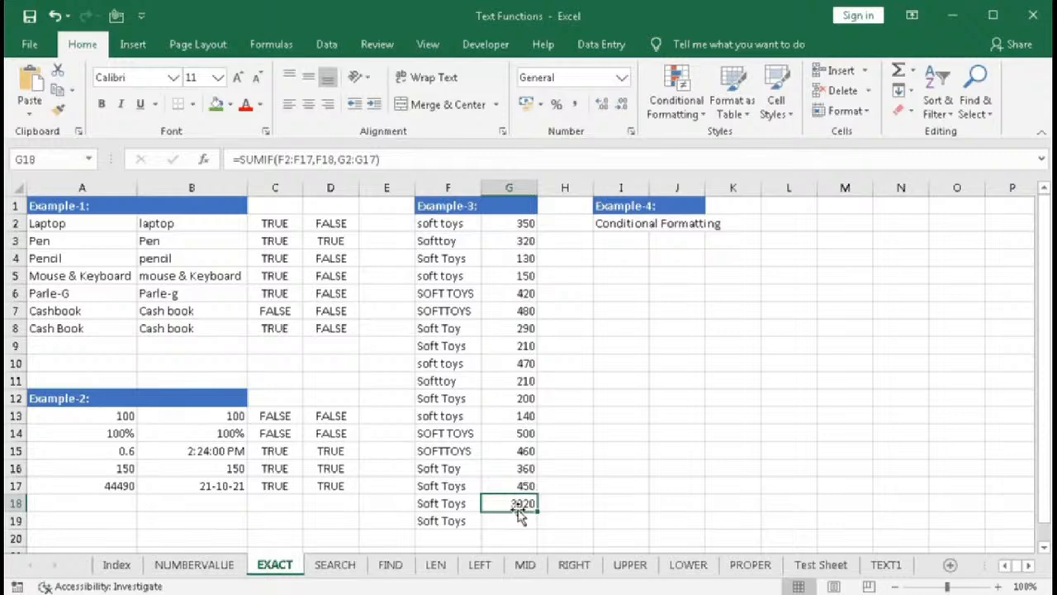
text(=)
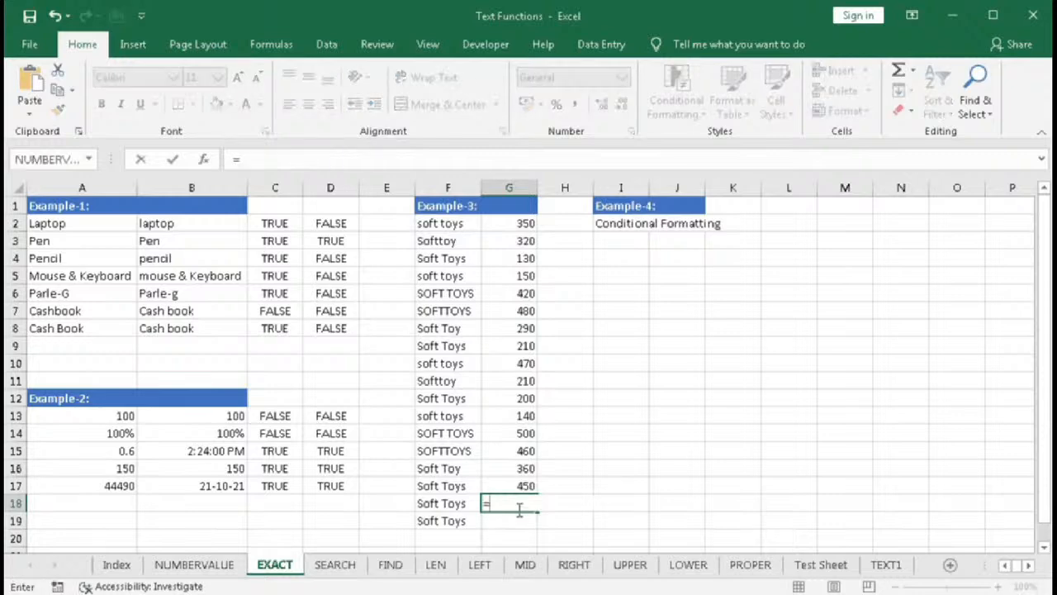
text(SUMP)
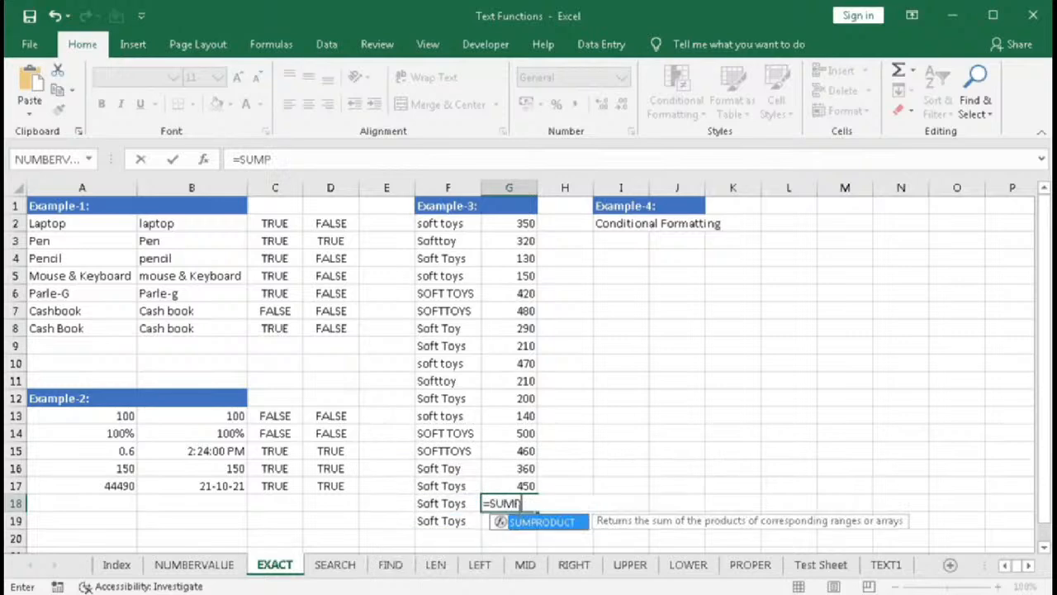
key(Tab)
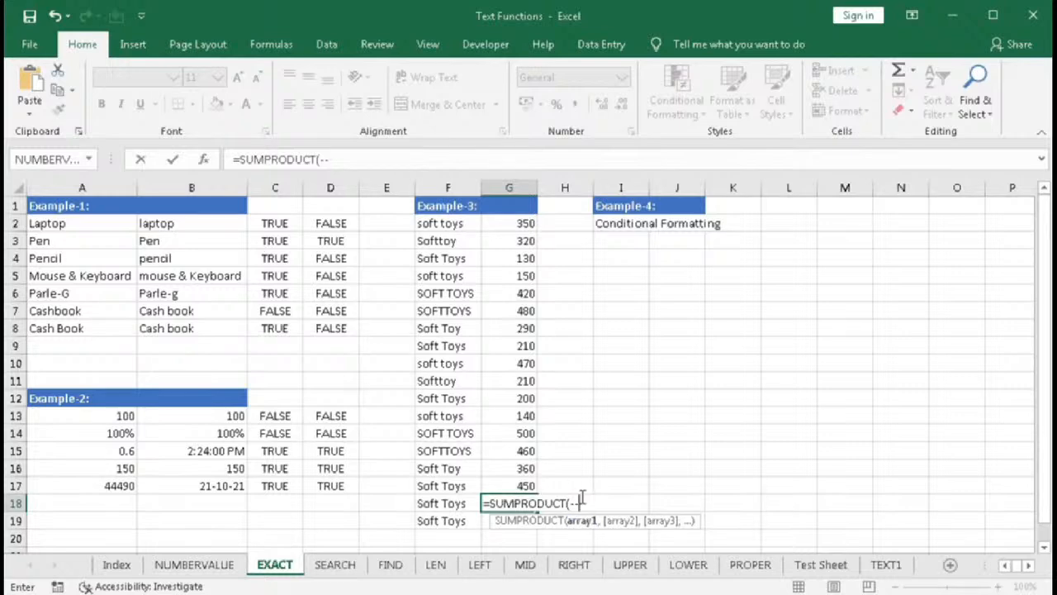
double_click(578, 503)
click(585, 508)
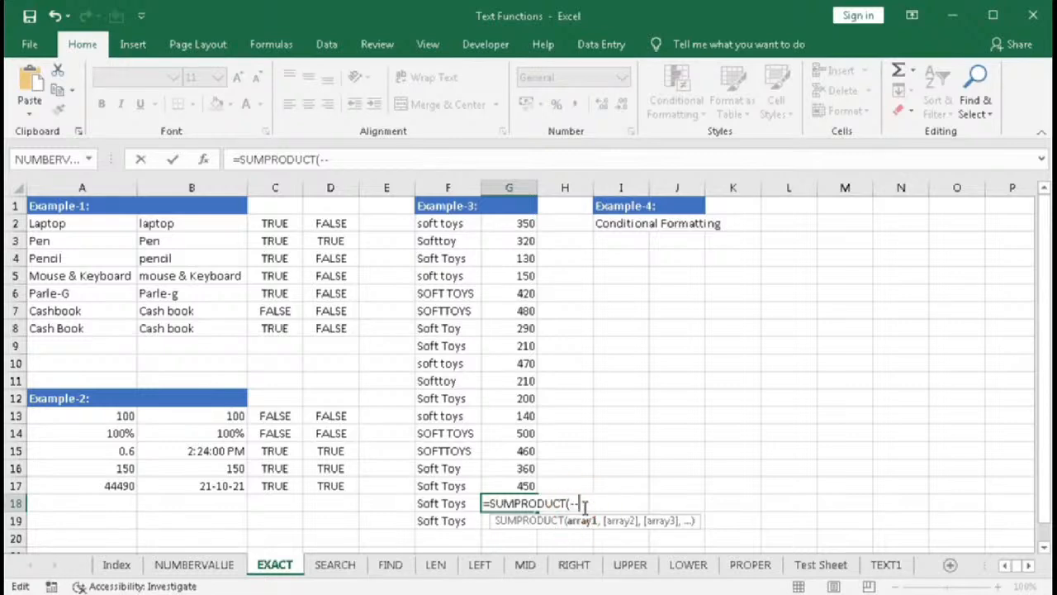
text(()
drag(446, 224, 427, 489)
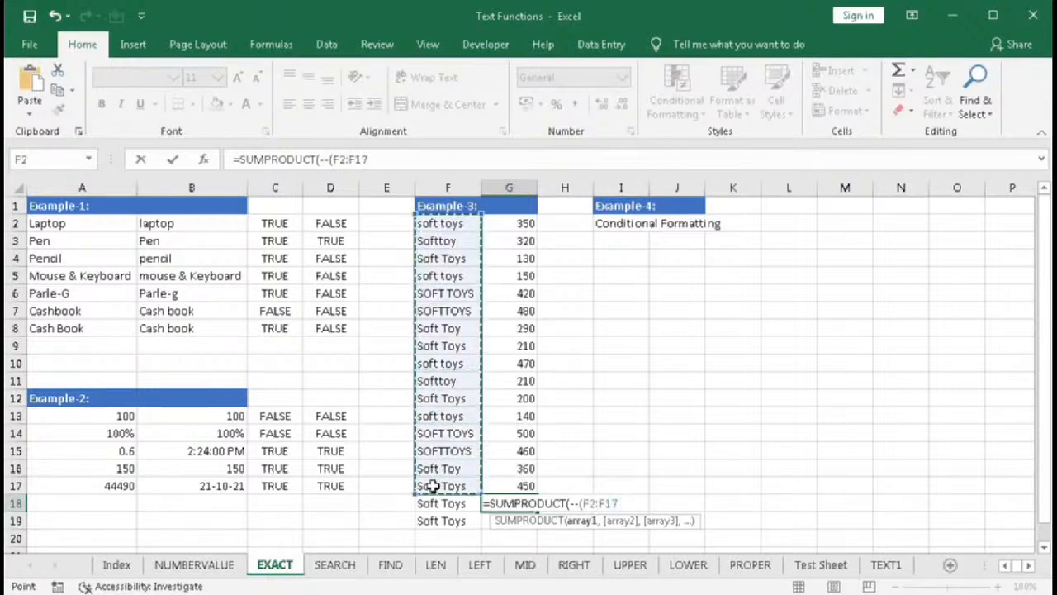
text(=)
click(444, 504)
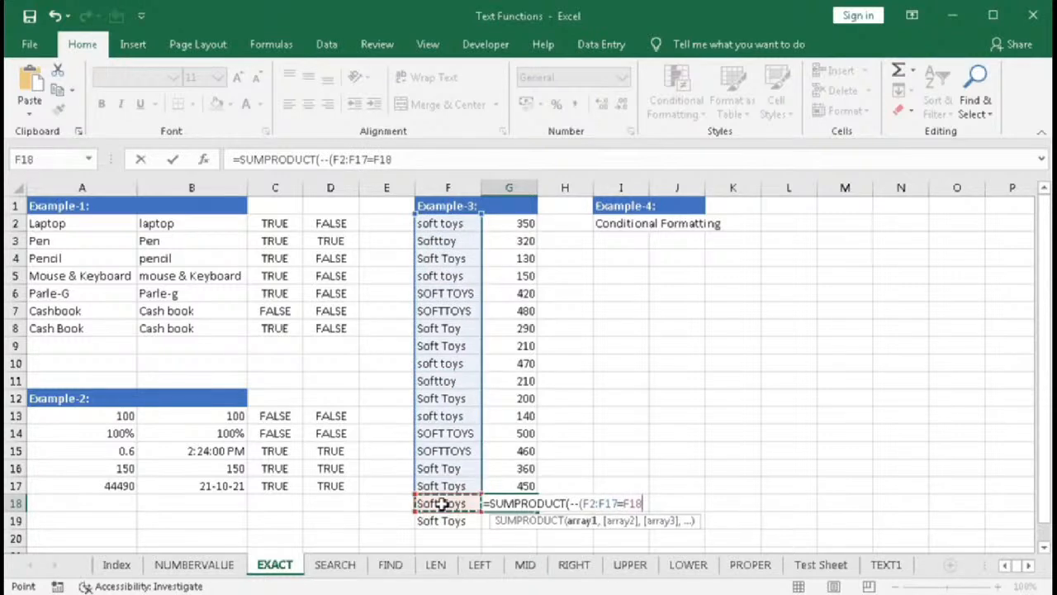
text(),)
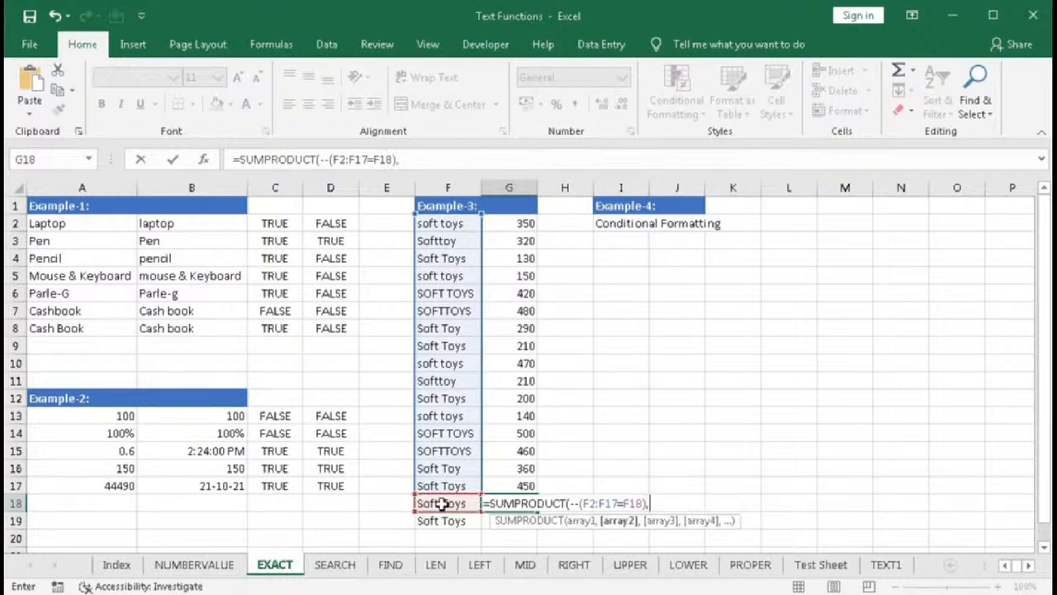
drag(520, 225, 503, 485)
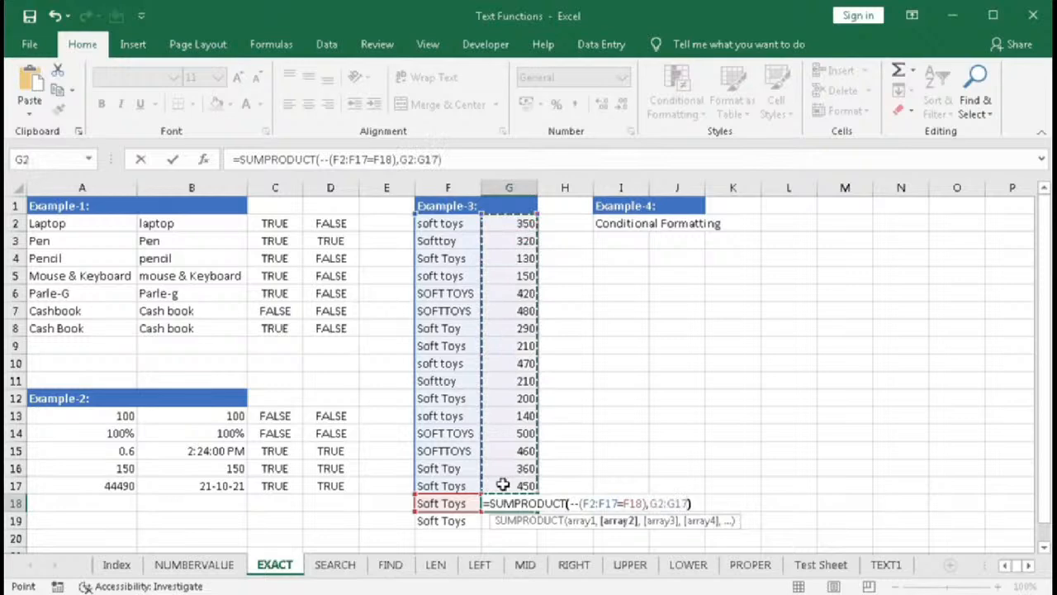
text())
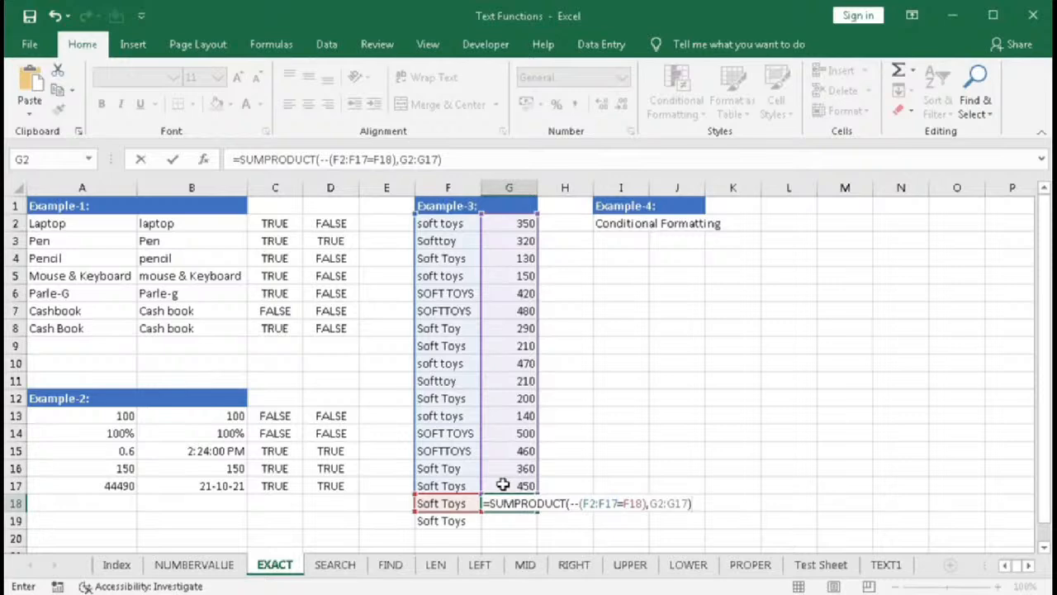
key(ctrl+shift+Return)
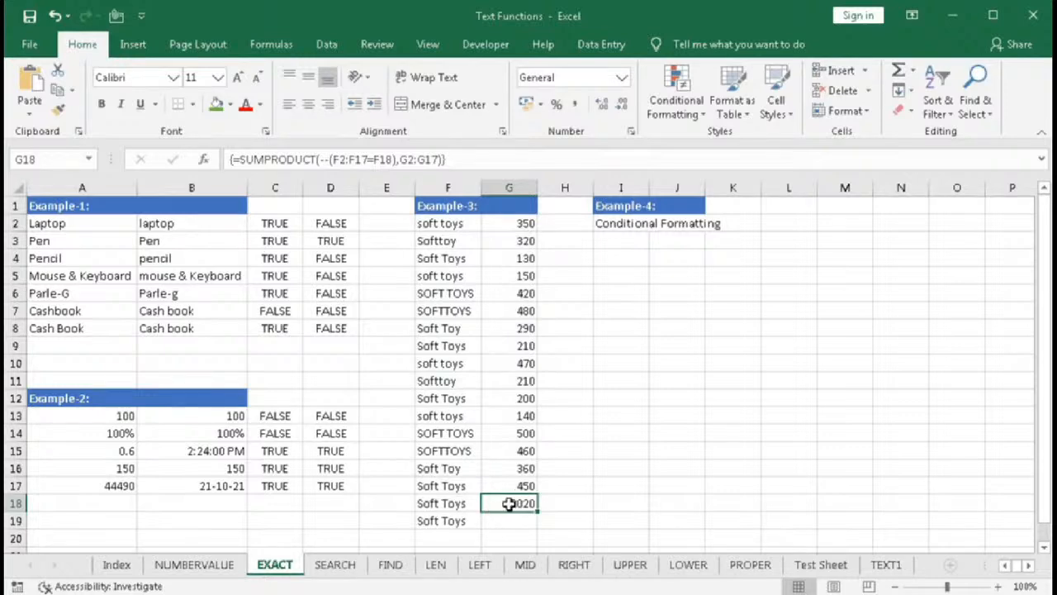
- Select the quantities of every soft toys spelling variant in column G to check their total
click(508, 223)
drag(509, 257, 506, 291)
drag(505, 345, 505, 364)
drag(514, 402, 514, 434)
ctrl+click(510, 485)
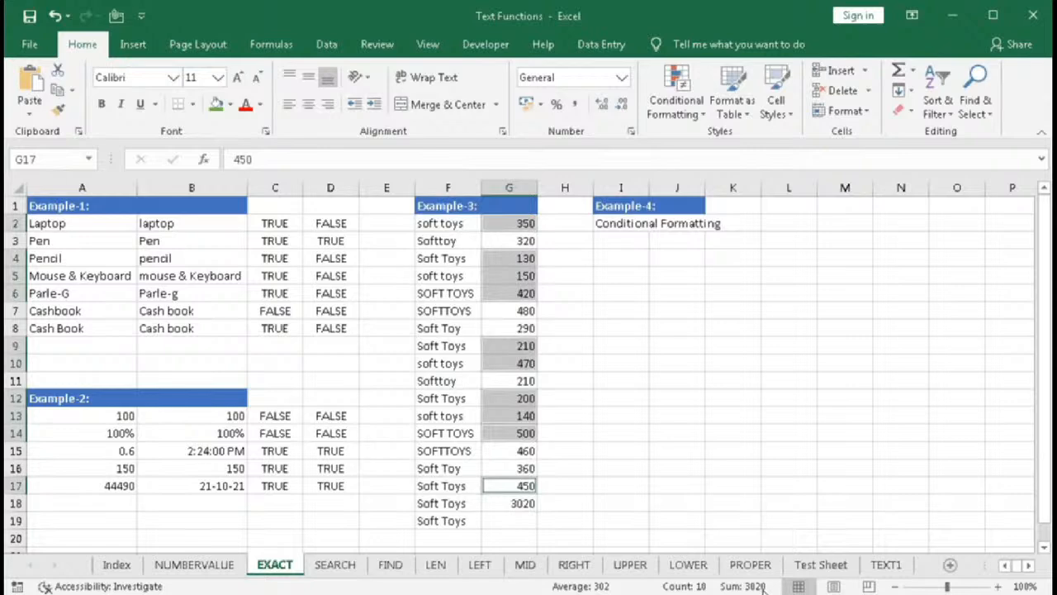
- Enter =SUMPRODUCT(--(EXACT(F2:F17,F19),G2:G17) in G19 for a case-sensitive total of the Soft Toys criterion
click(506, 522)
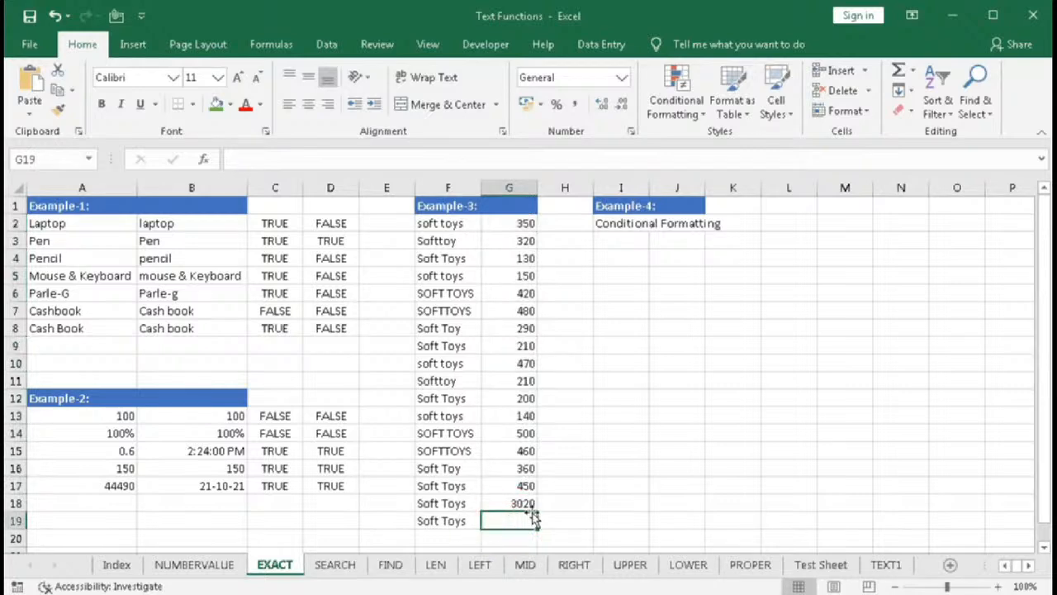
text(=SUM)
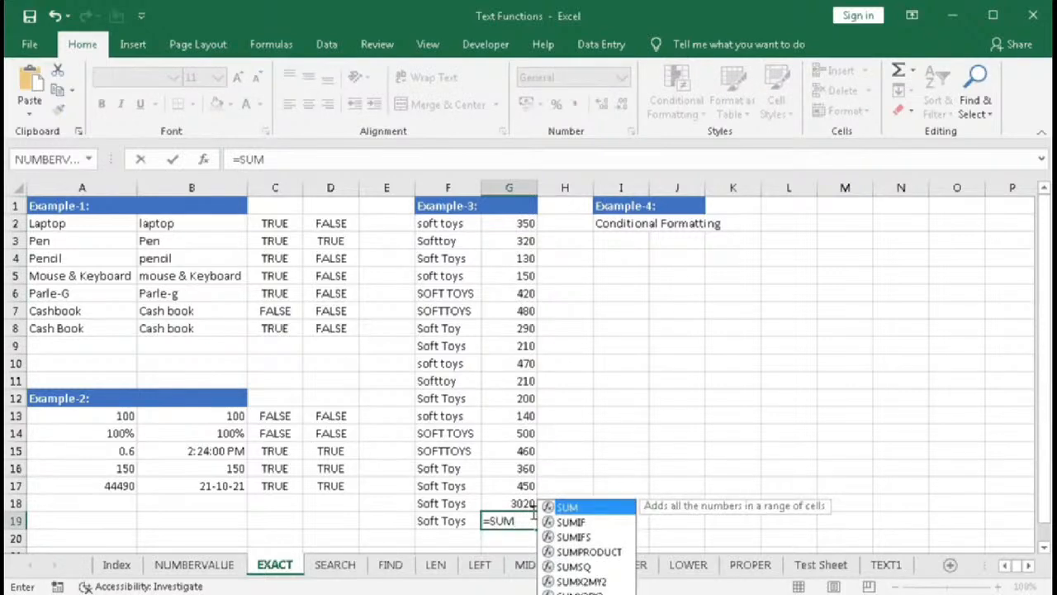
text(P)
key(Tab)
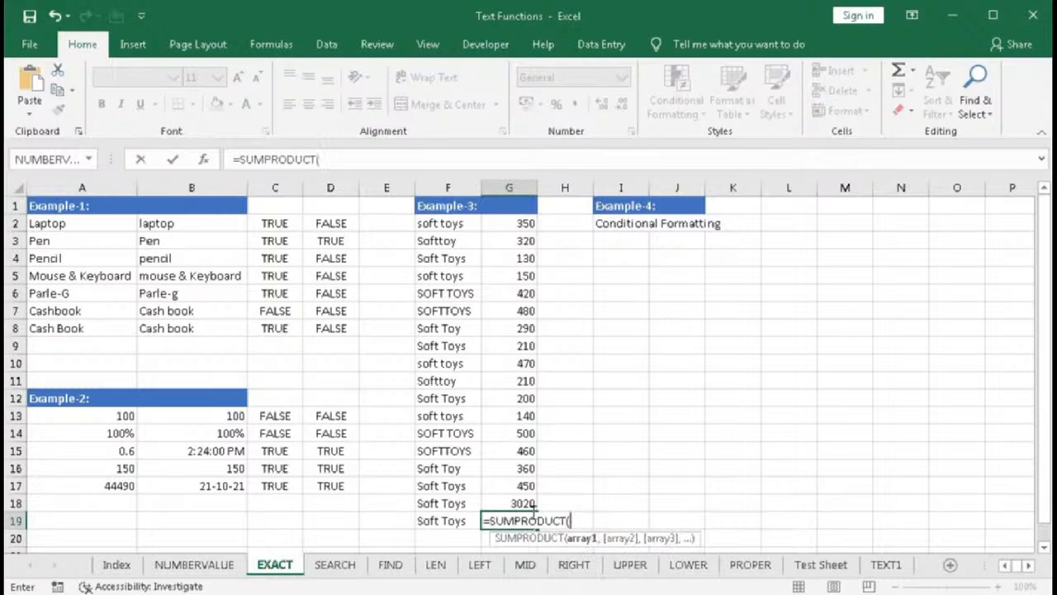
text(--(EXA)
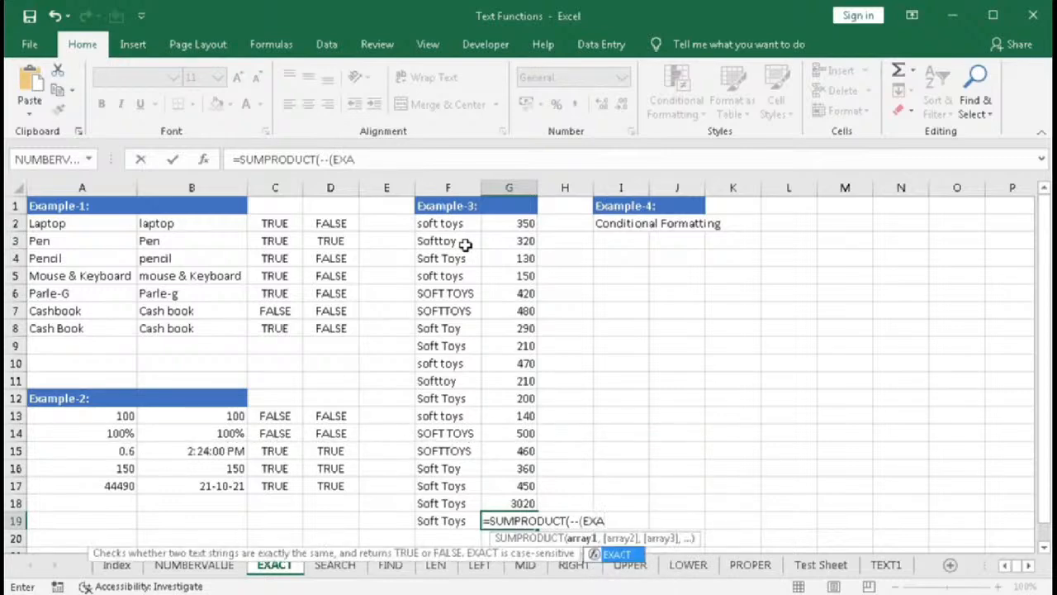
key(Tab)
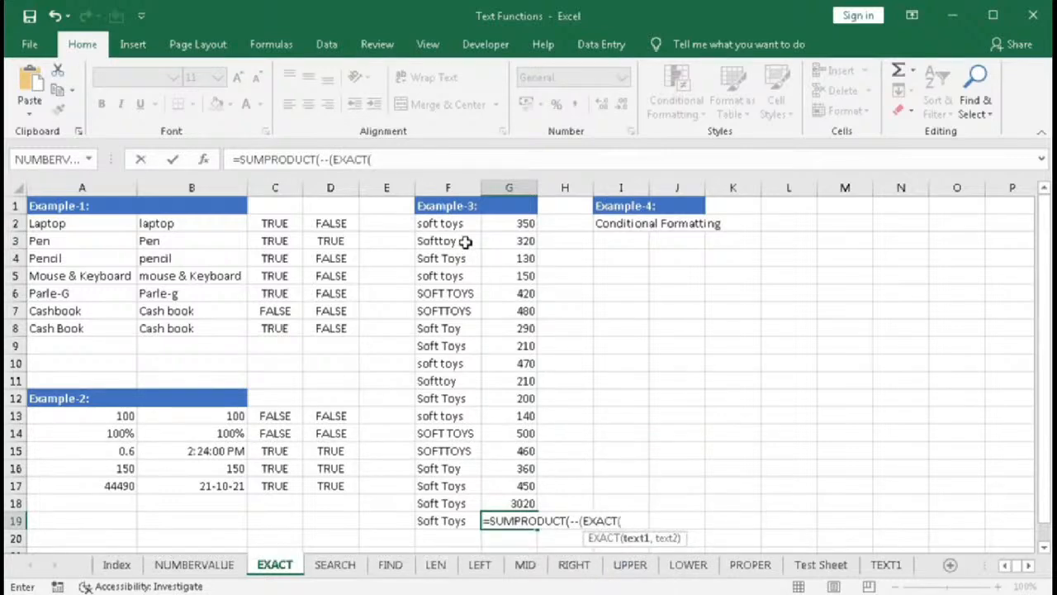
drag(448, 221, 446, 487)
text(,)
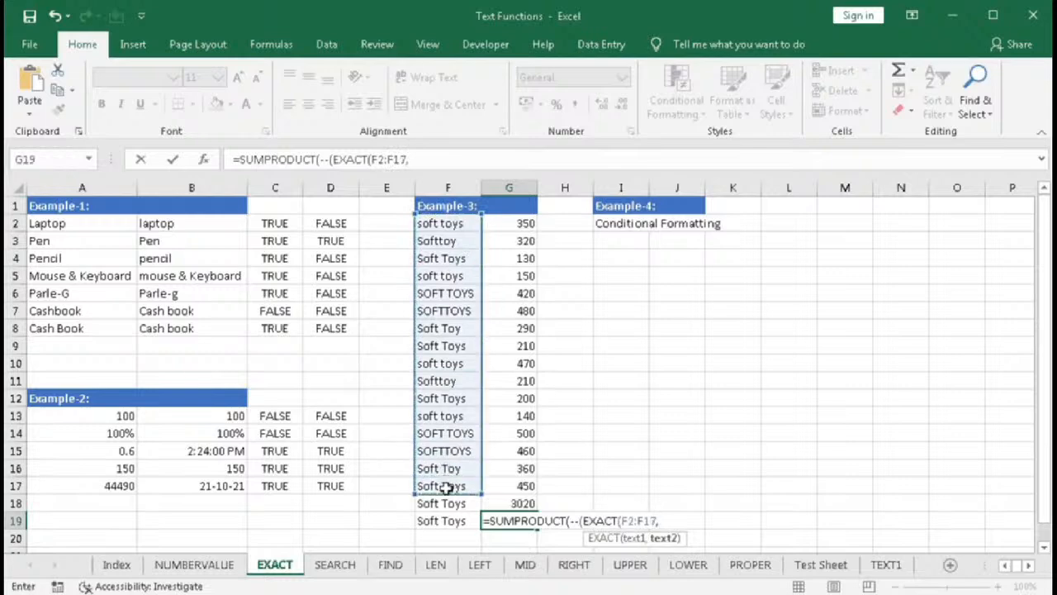
click(451, 522)
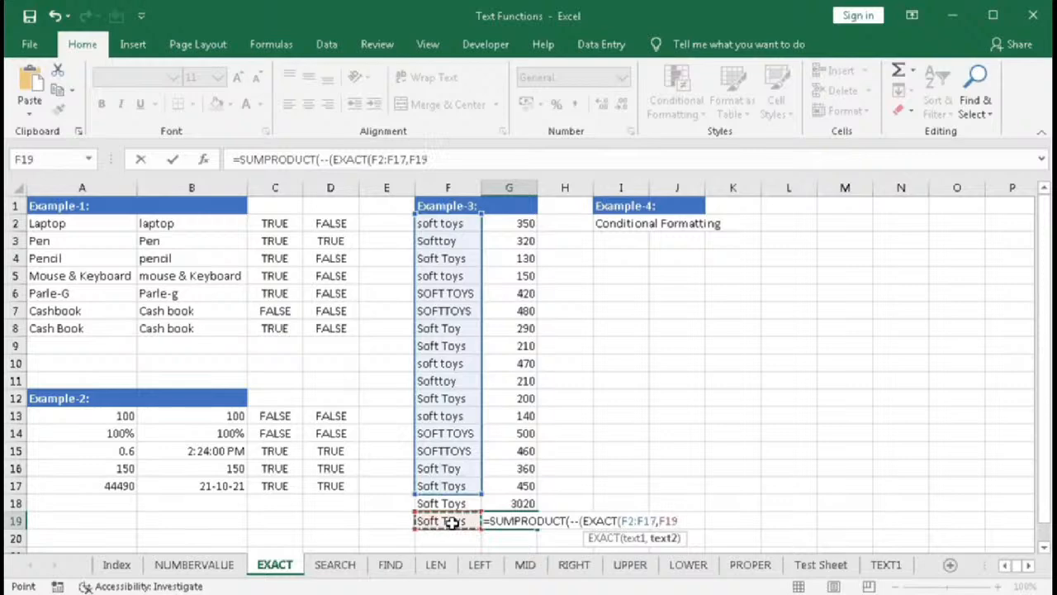
text())
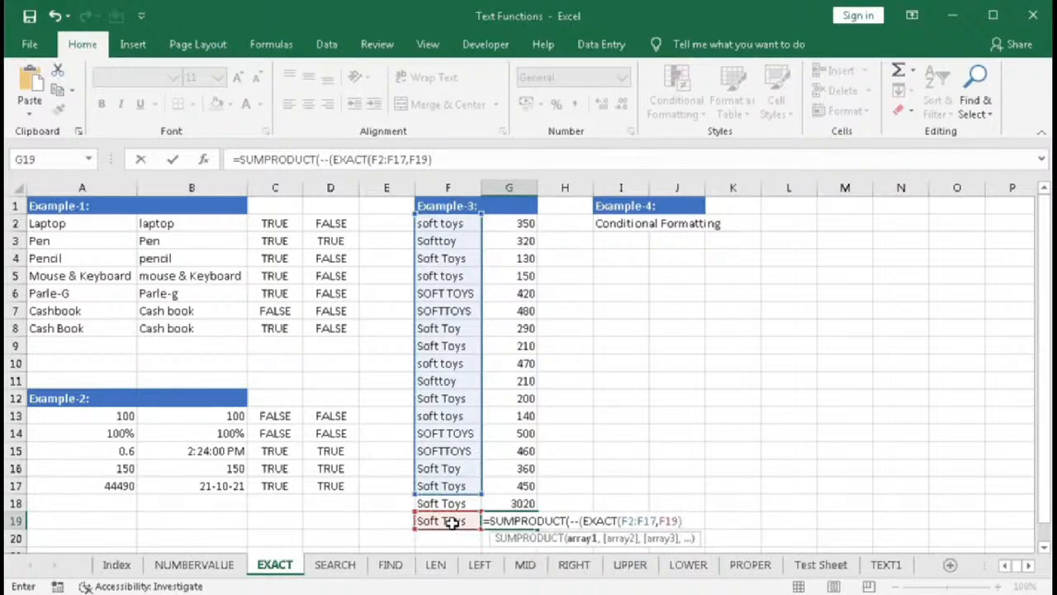
text(,)
drag(516, 223, 504, 487)
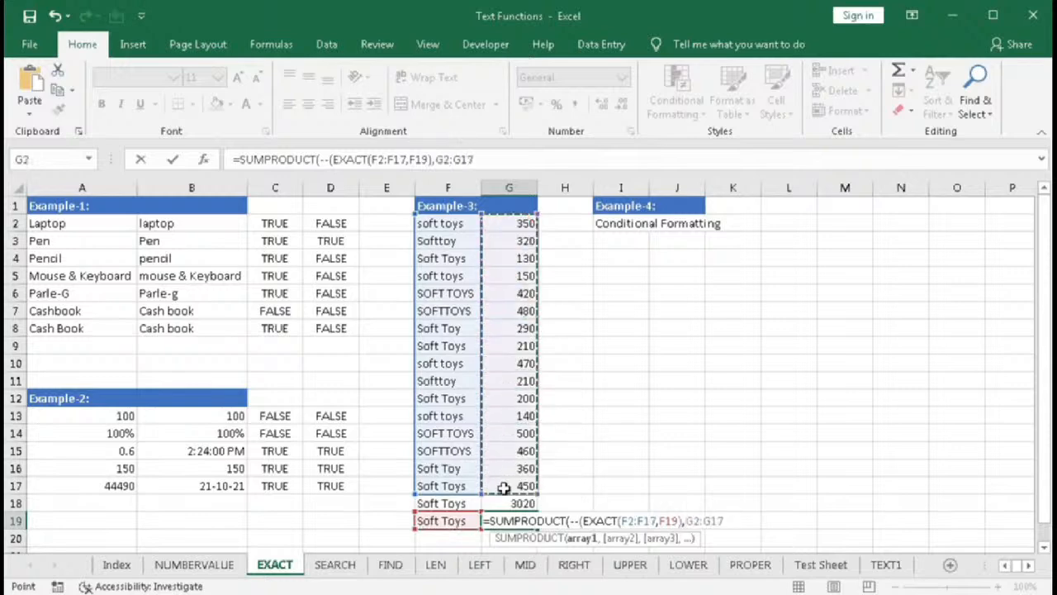
text())
key(Return)
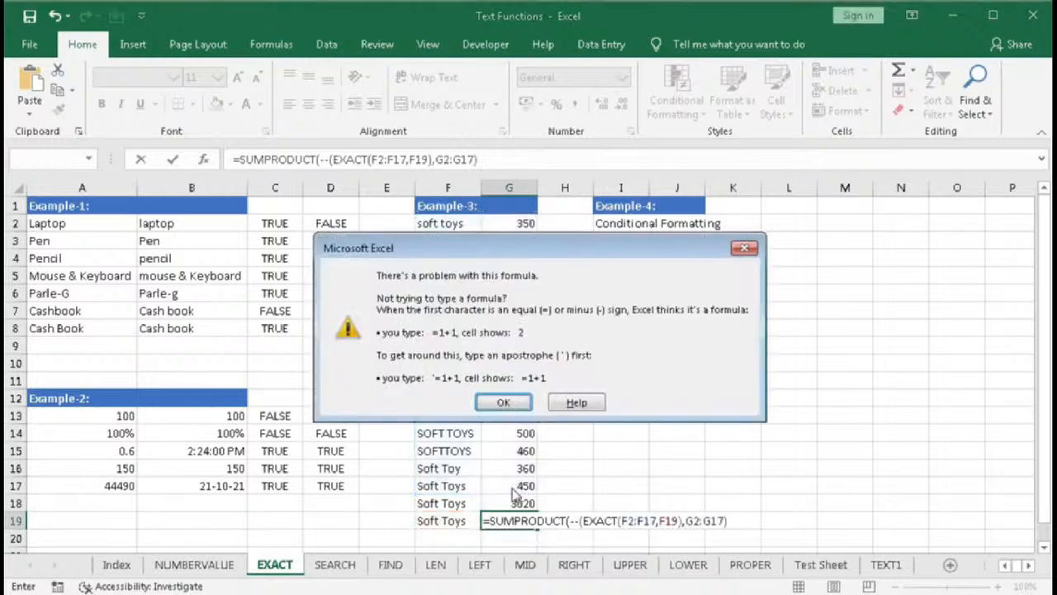
key(Return)
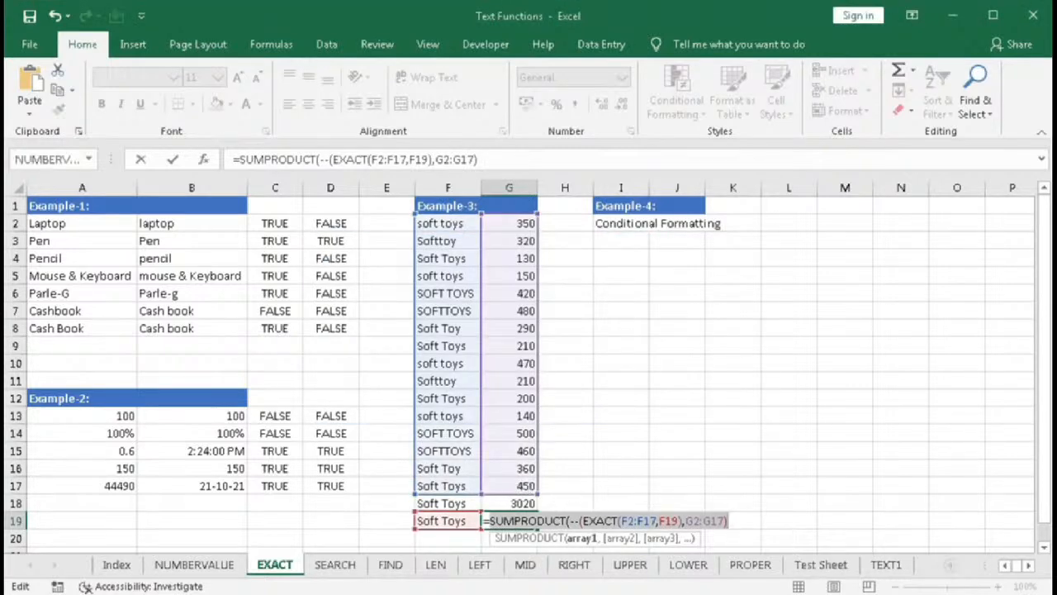
- Add the missing closing parenthesis after the EXACT part and confirm G19 as an array formula
click(673, 520)
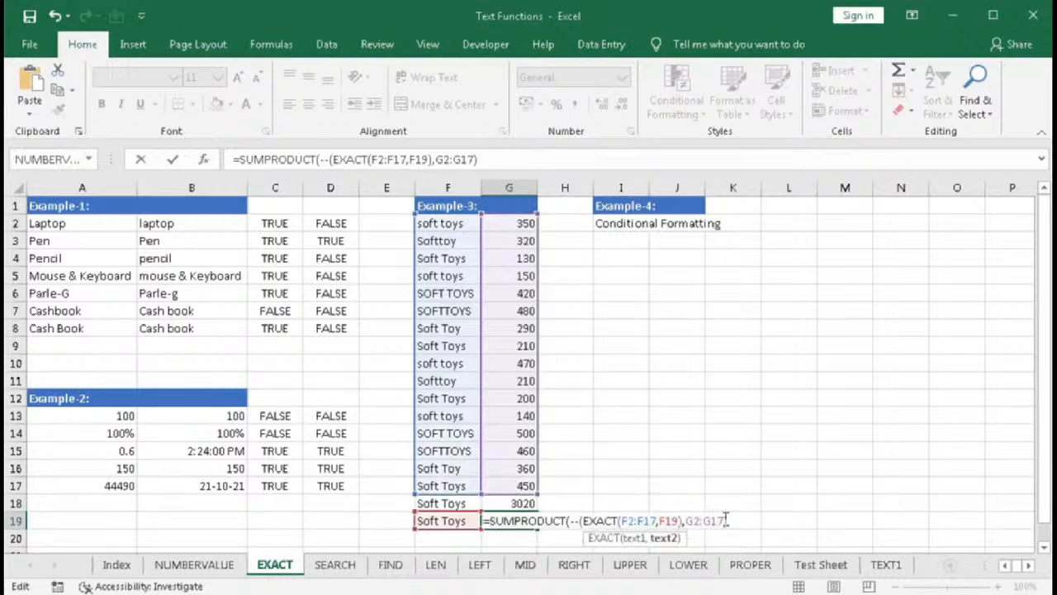
text())
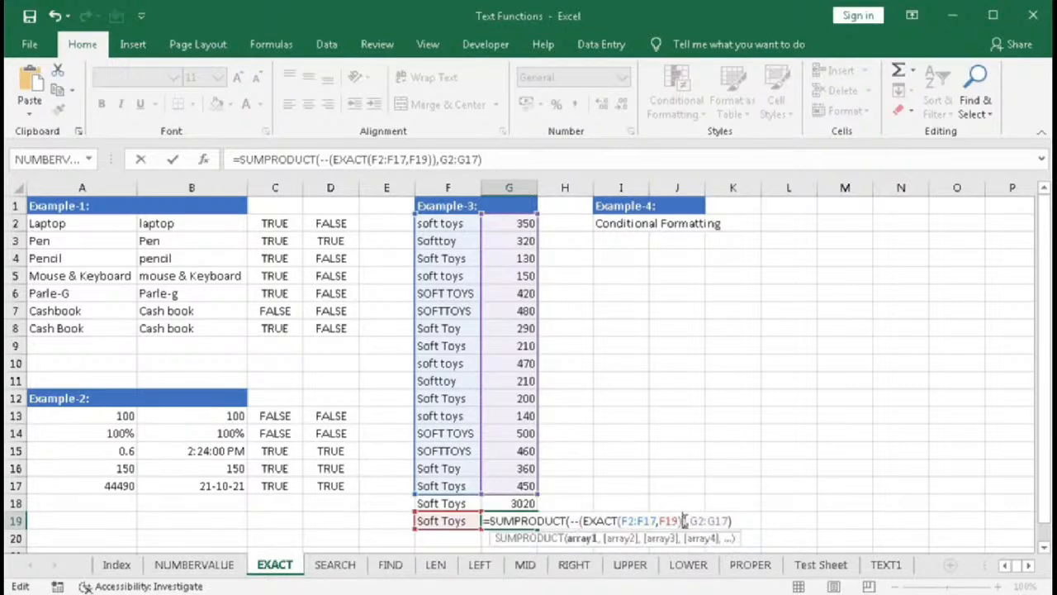
key(ctrl+shift+Return)
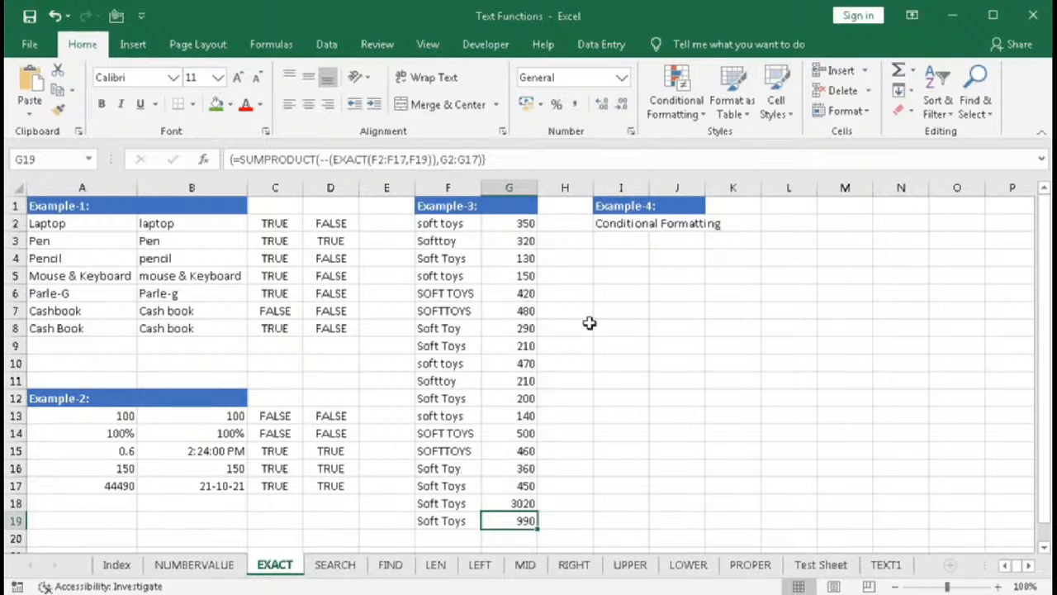
- Create a new formula-based conditional formatting rule for F2:F17 using =EXACT(F2,$F$18)
click(611, 223)
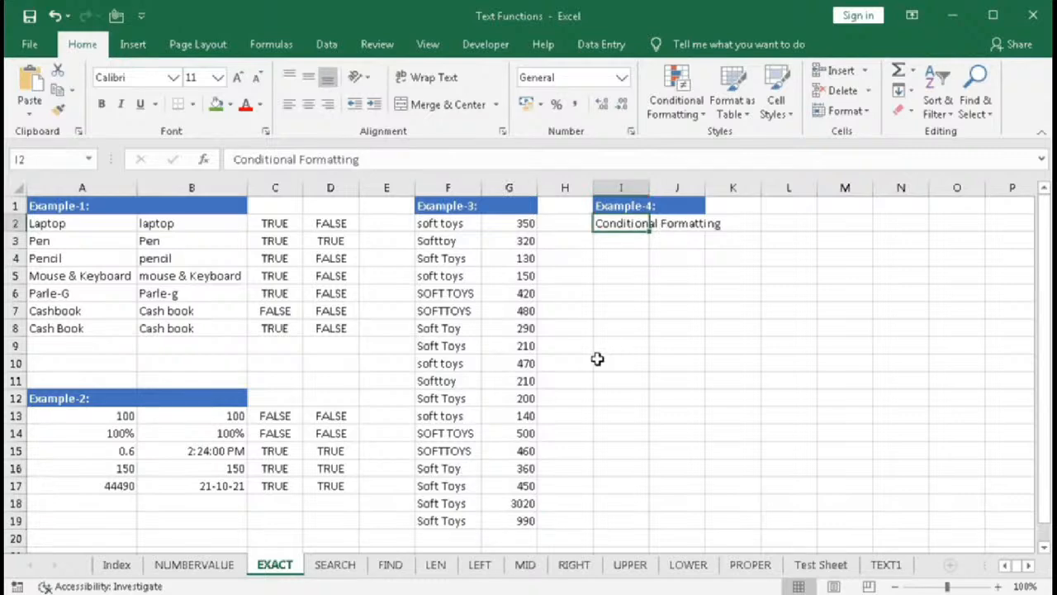
drag(453, 229, 456, 487)
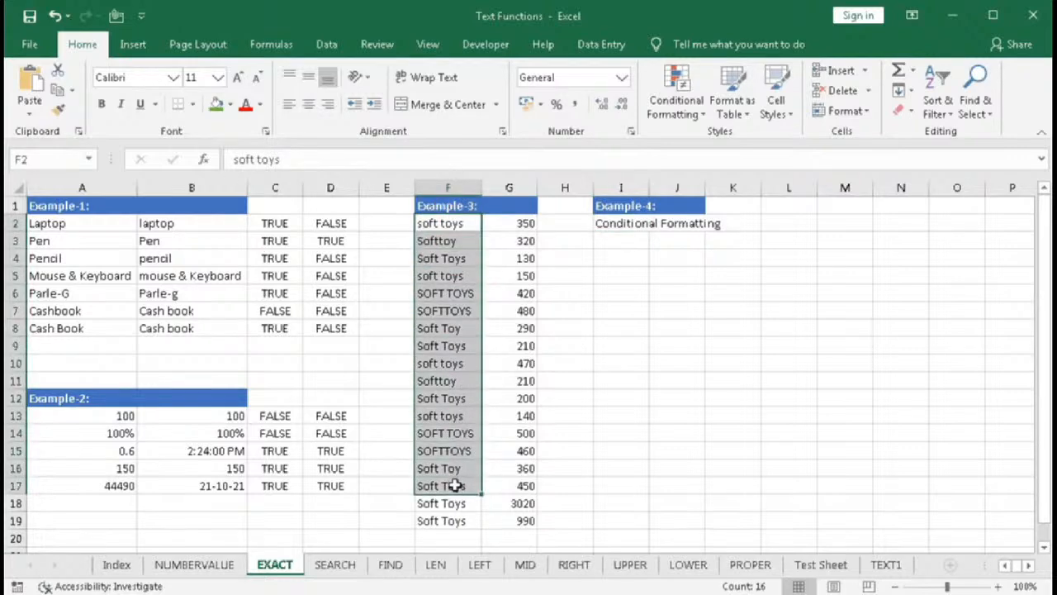
click(668, 115)
click(715, 328)
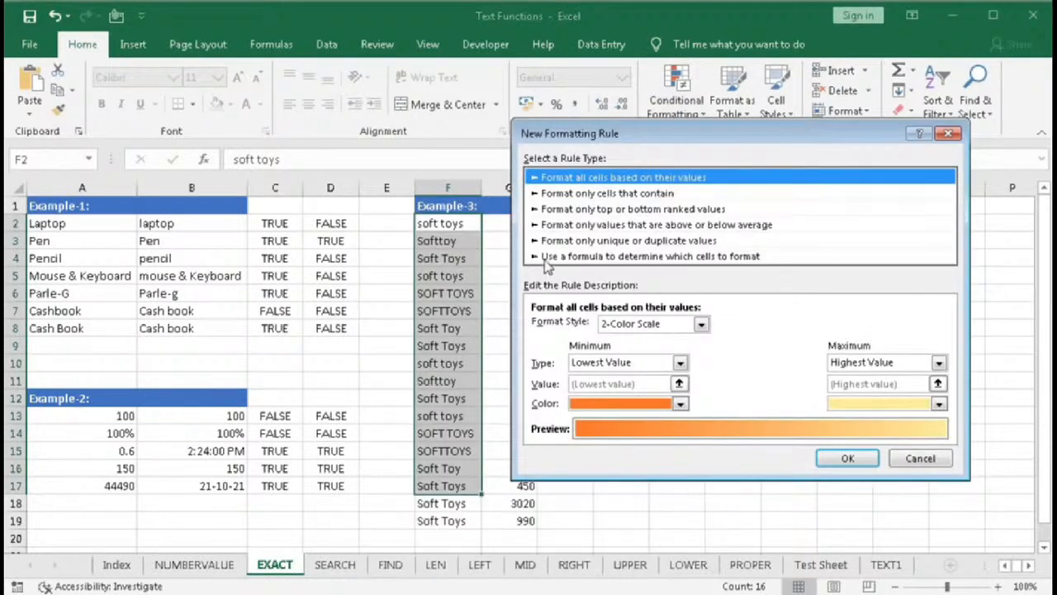
click(677, 258)
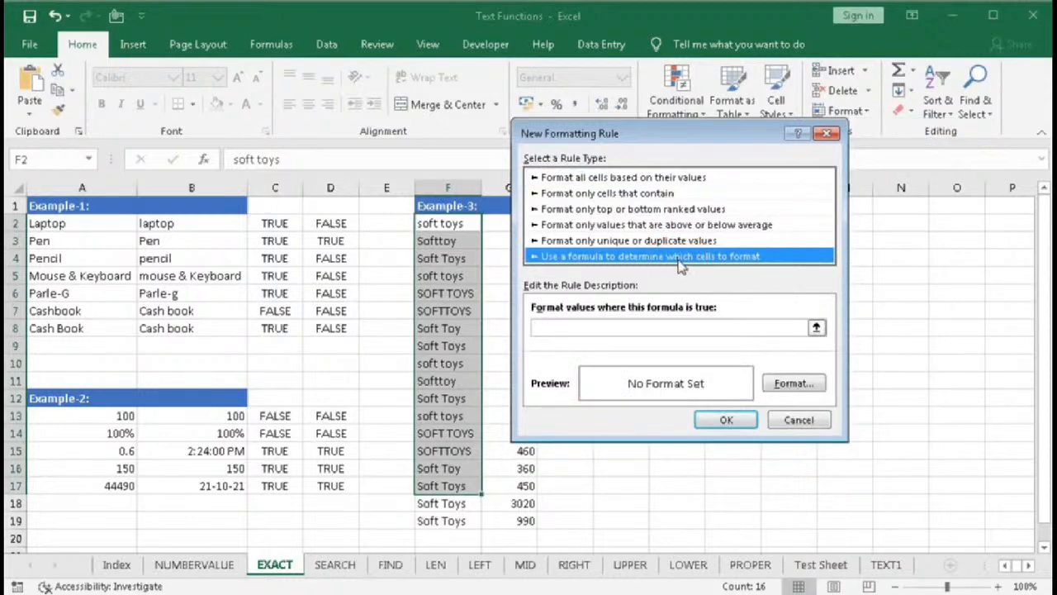
click(547, 328)
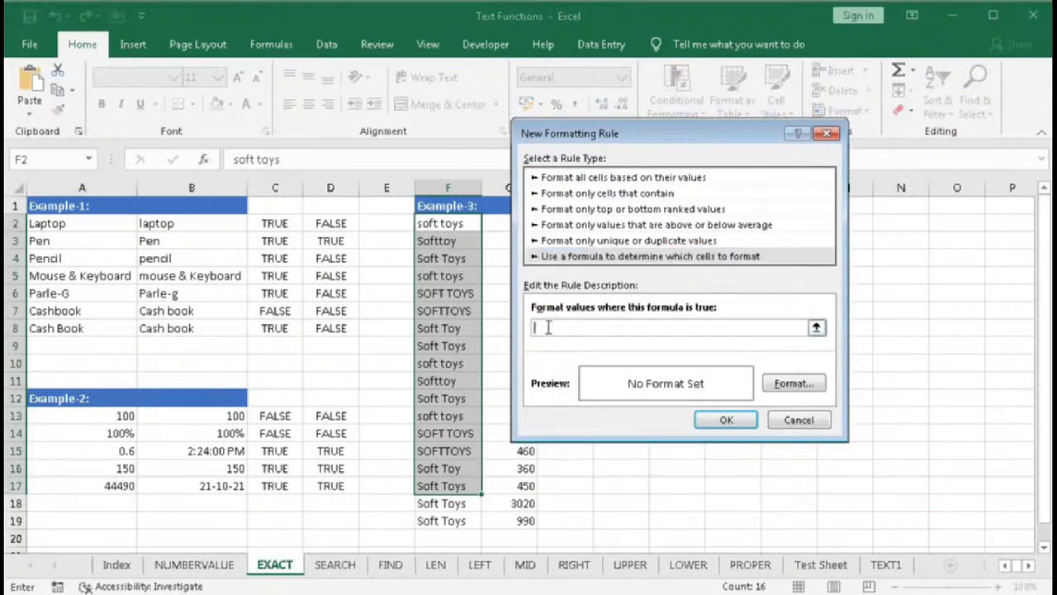
text(=E)
text(=)
text(EXA)
click(454, 223)
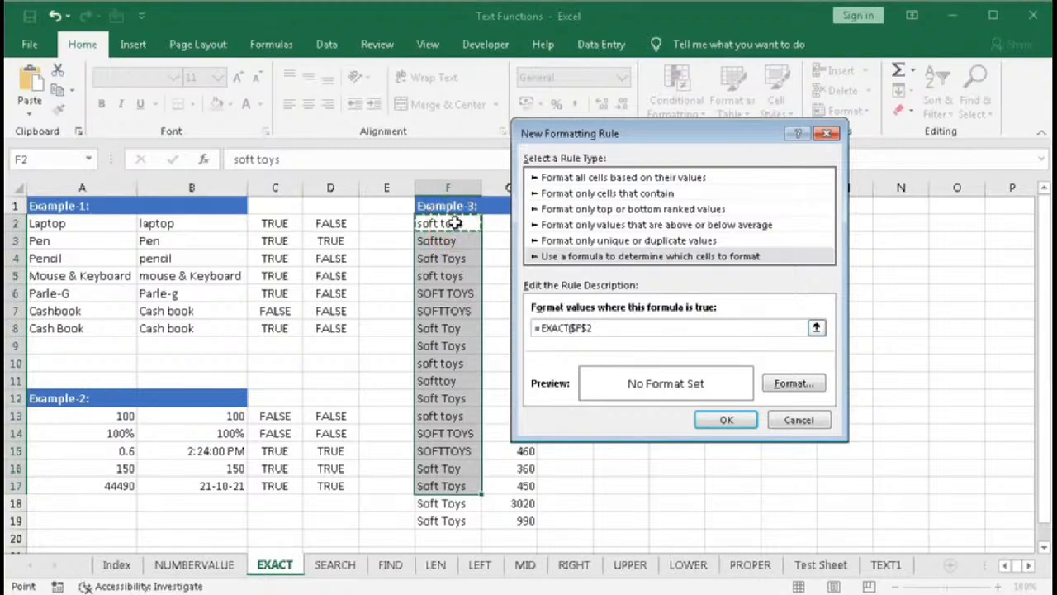
key(F4)
key(F4)
text(,)
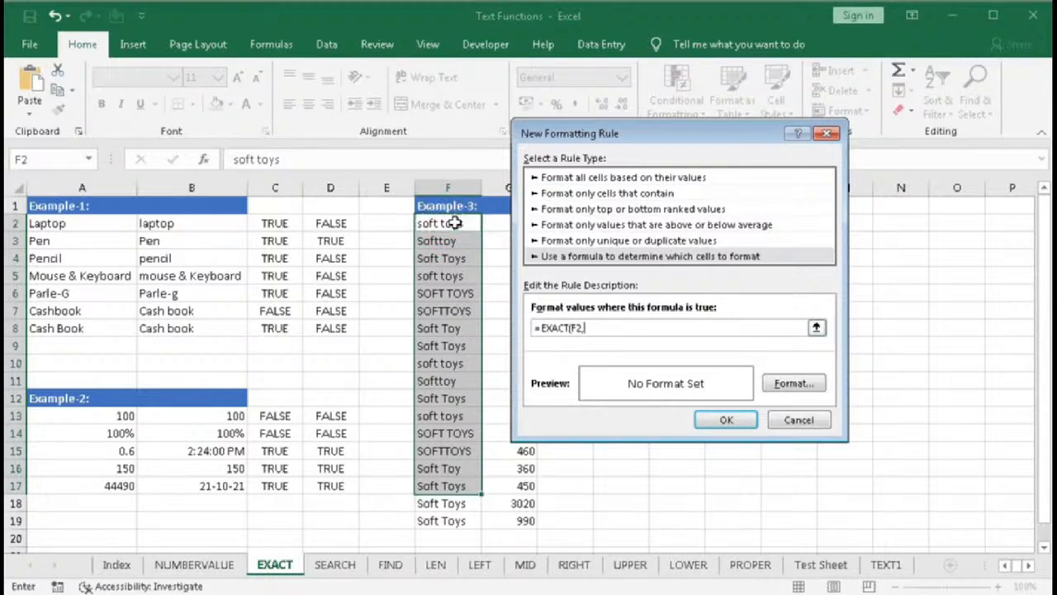
click(440, 504)
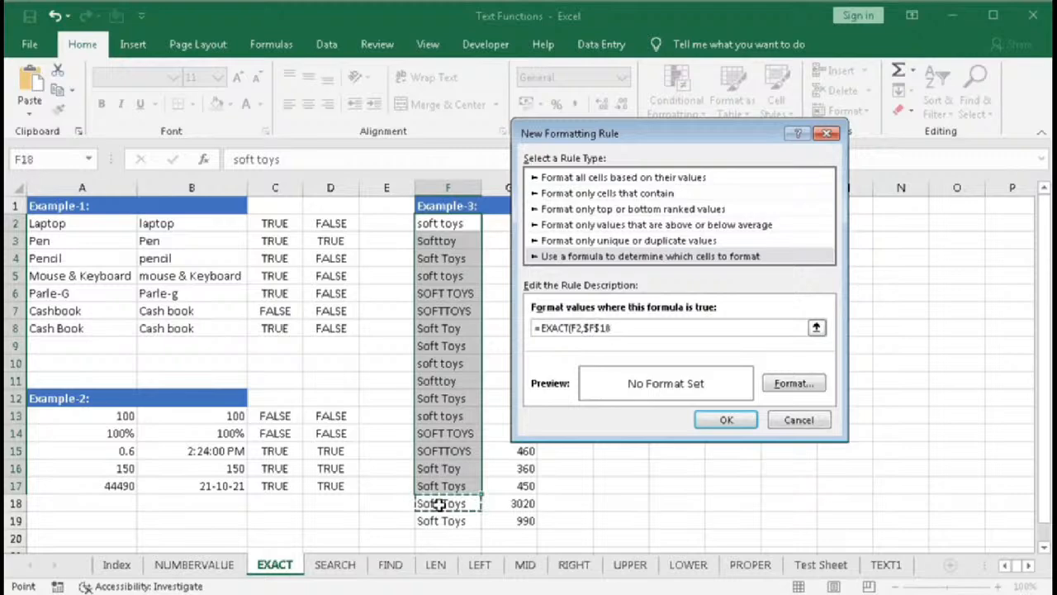
text())
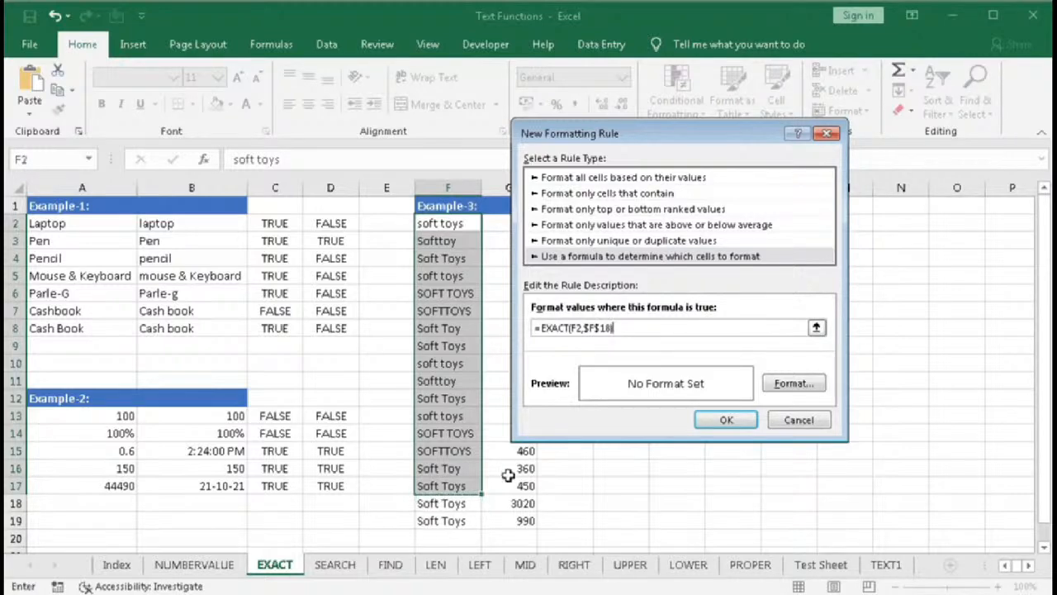
- Give the rule a green fill format and apply it
click(794, 385)
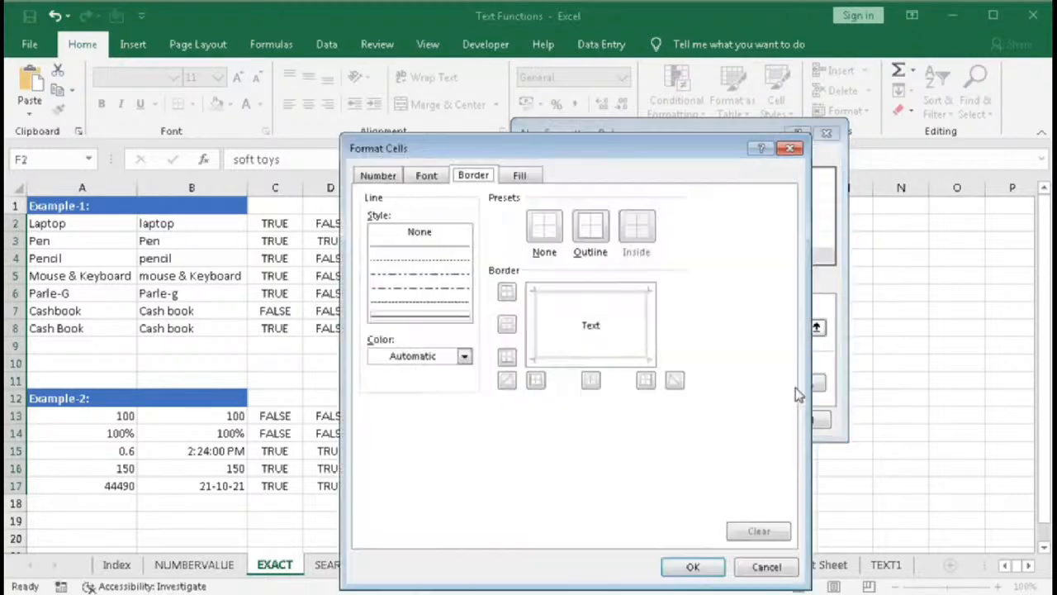
click(519, 175)
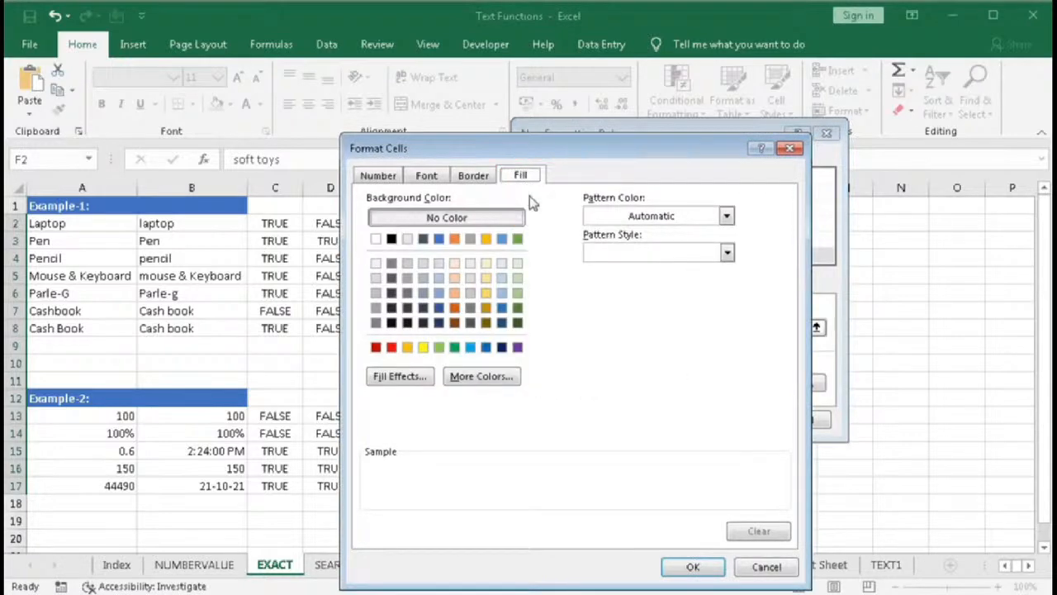
click(517, 239)
click(693, 567)
click(725, 418)
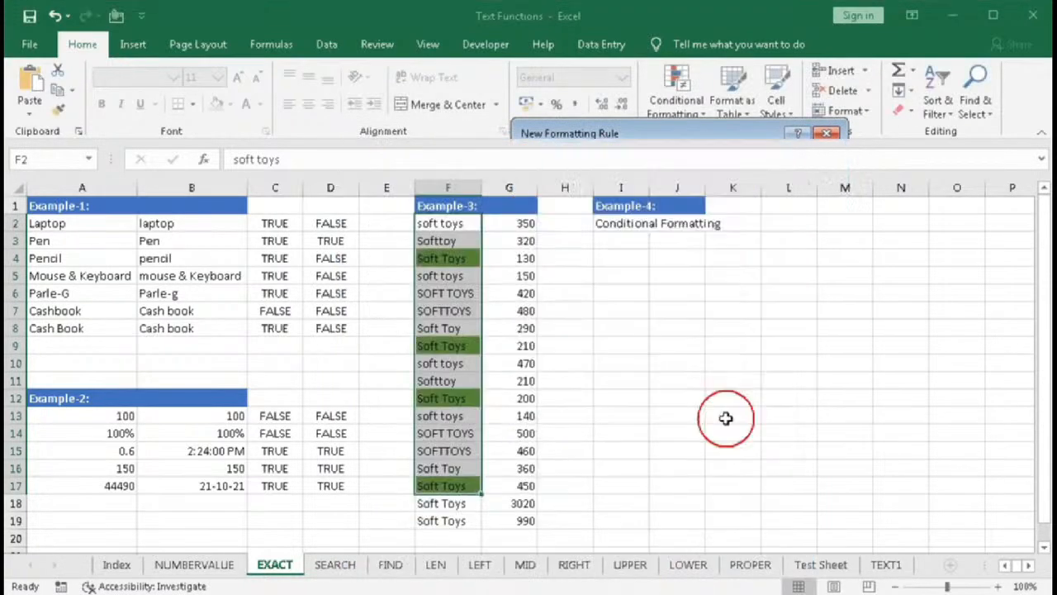
- Examine the highlighted Soft Toys cells in column F against the criterion in F18
click(700, 383)
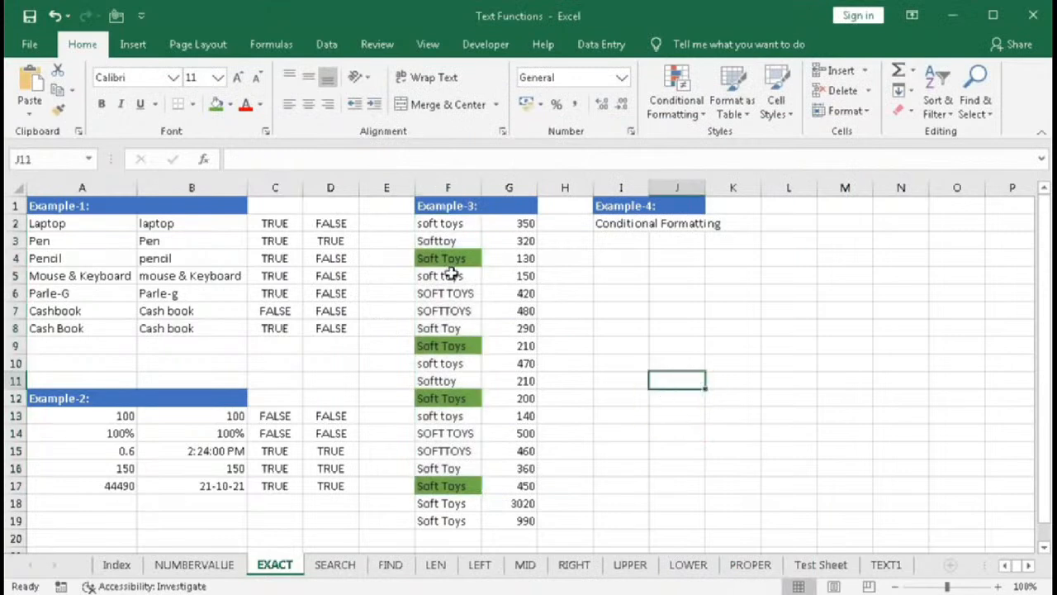
click(449, 260)
click(449, 347)
click(447, 399)
click(464, 486)
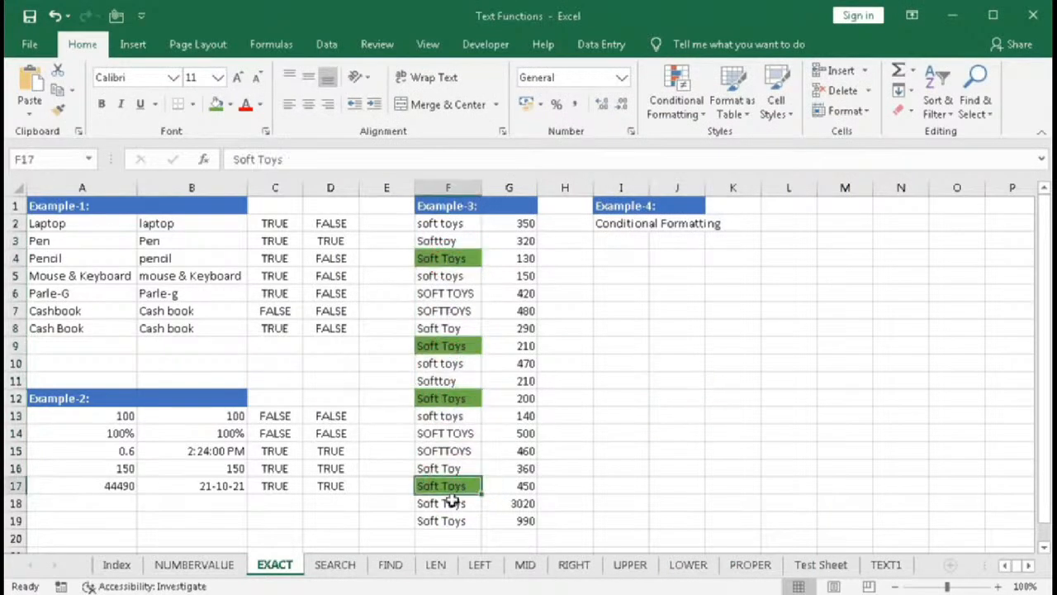
click(451, 506)
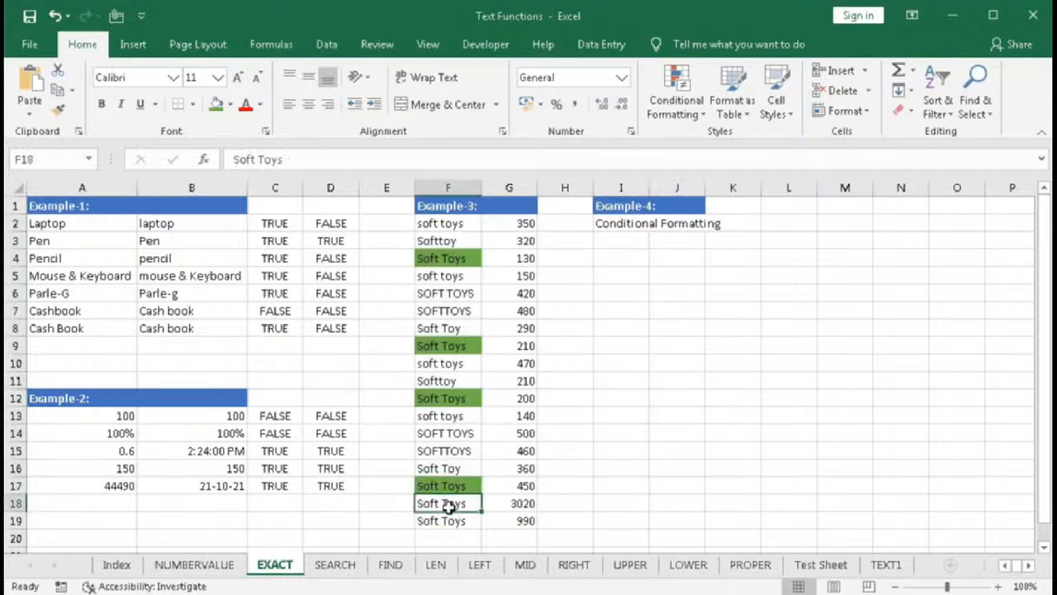
- Select the quantities of the highlighted rows in column G to check their total
click(515, 261)
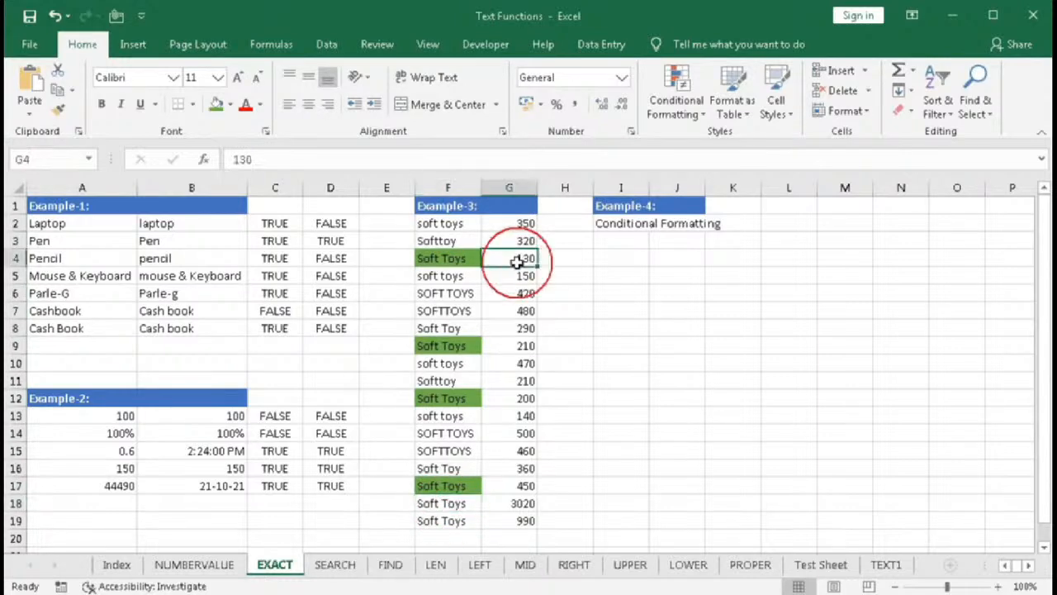
ctrl+click(519, 346)
ctrl+click(516, 398)
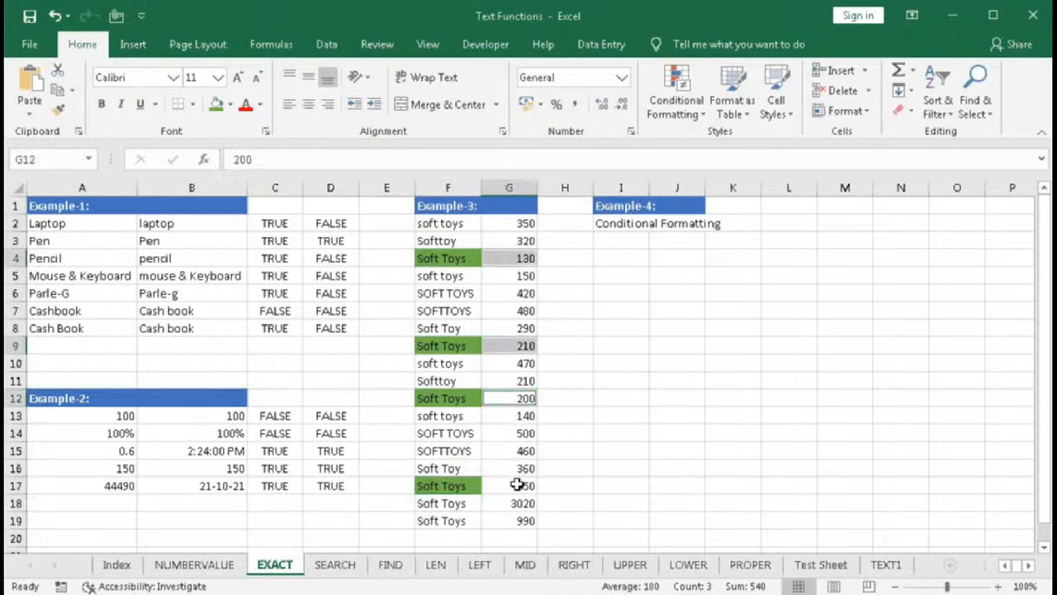
ctrl+click(515, 486)
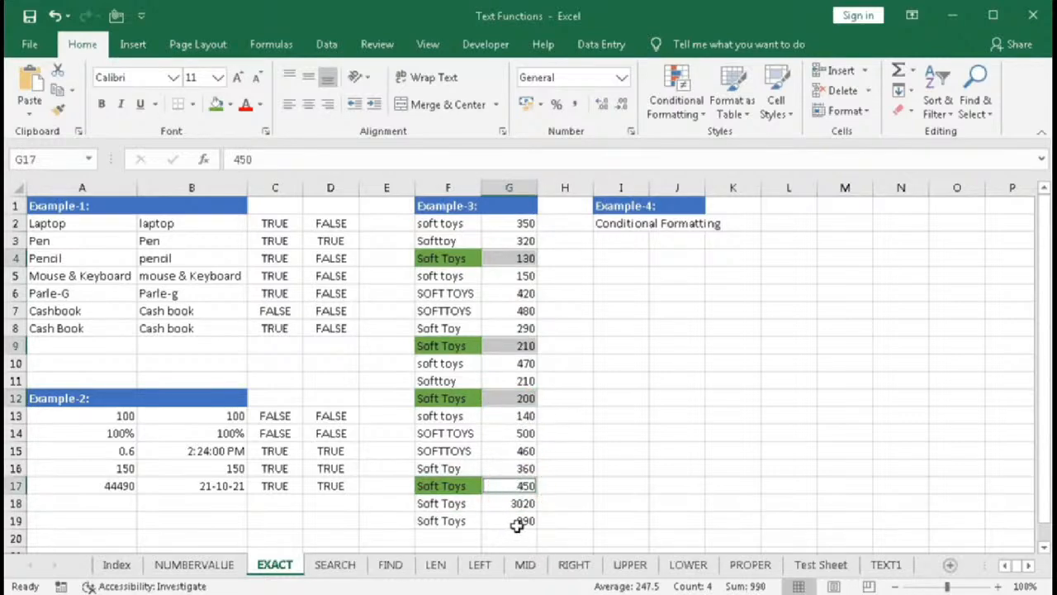
click(614, 401)
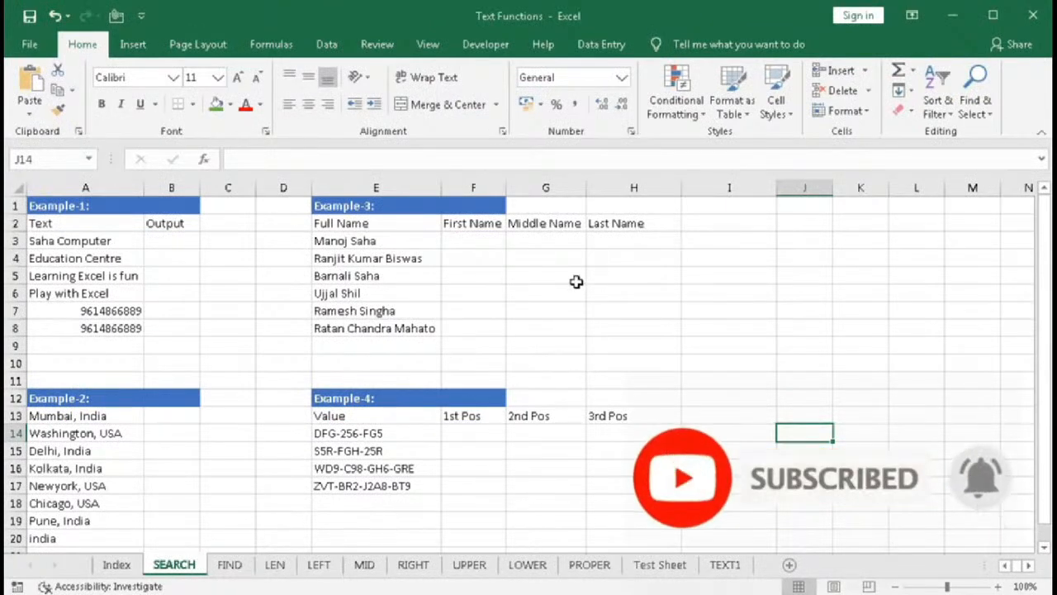
- Open Insert Function for J14 on the SEARCH sheet and search for the SEARCH function
click(203, 158)
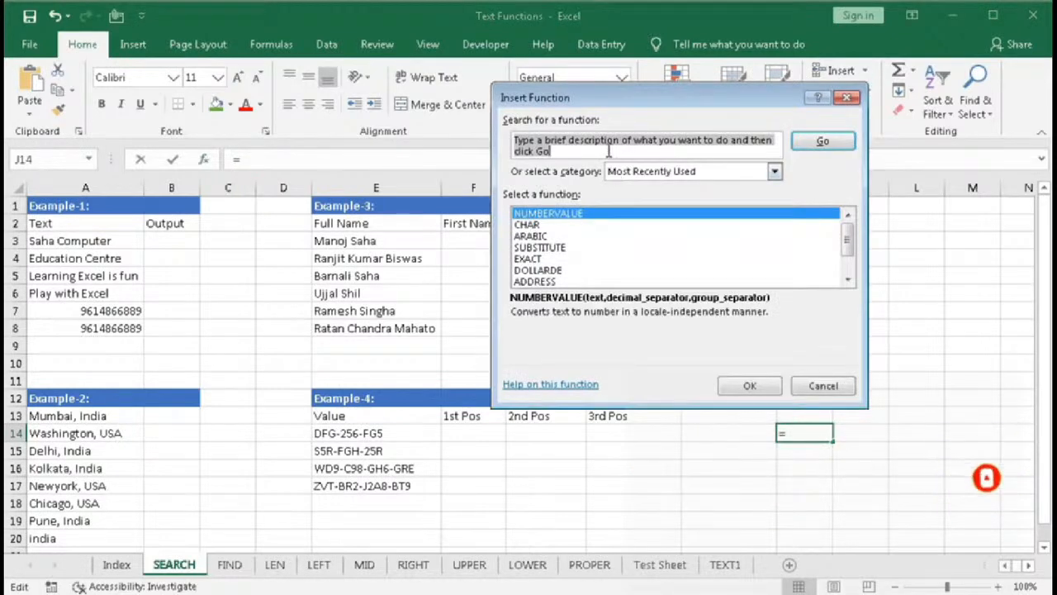
text(SEARCH)
key(Return)
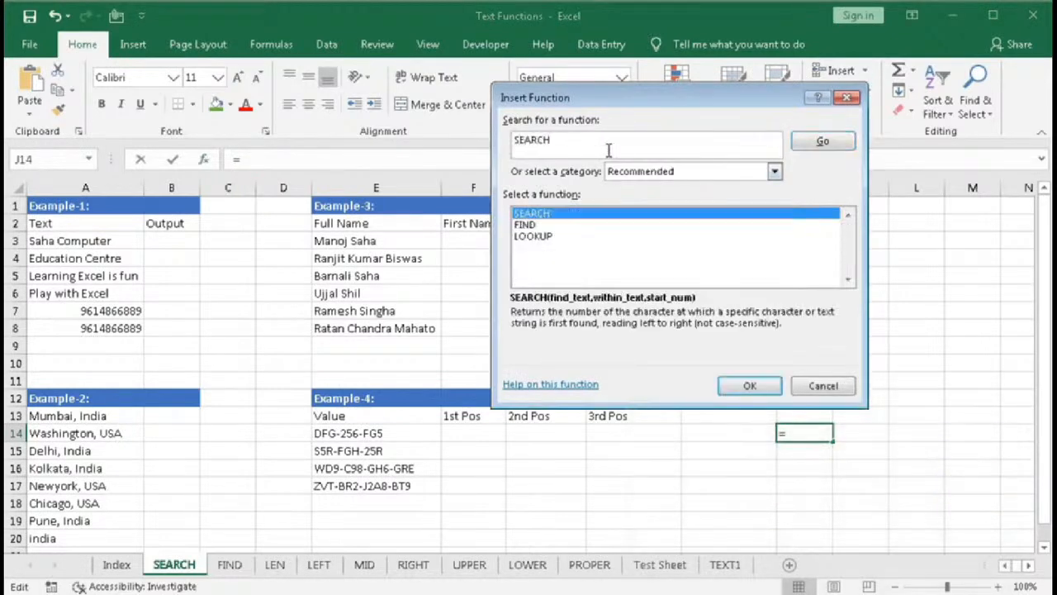
- Open the SEARCH function arguments and enter "n" as the find text and "India" as the within text
click(522, 214)
click(743, 384)
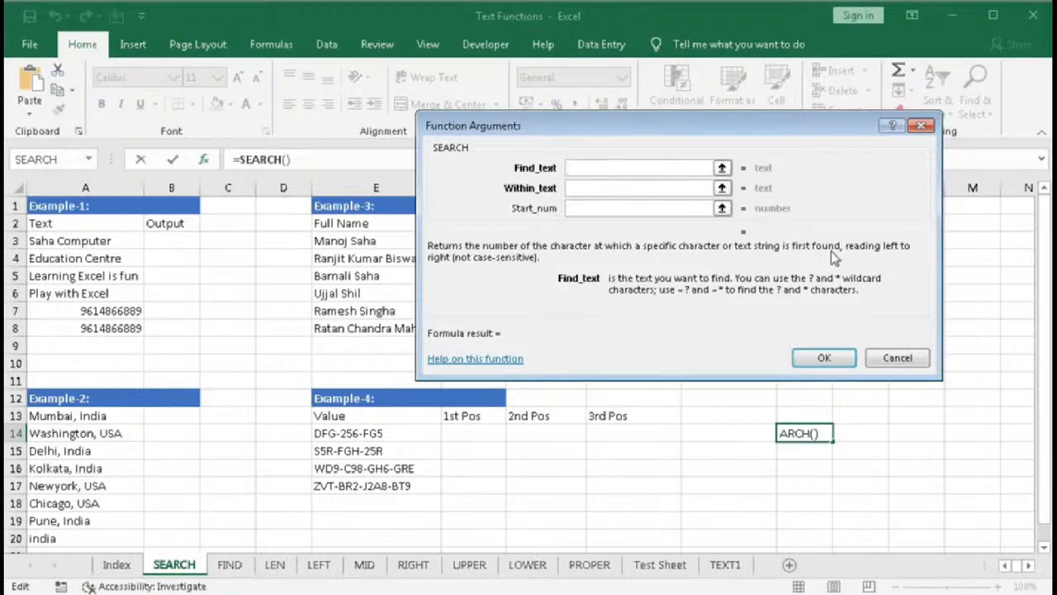
text(a)
key(BackSpace)
text("n")
key(Tab)
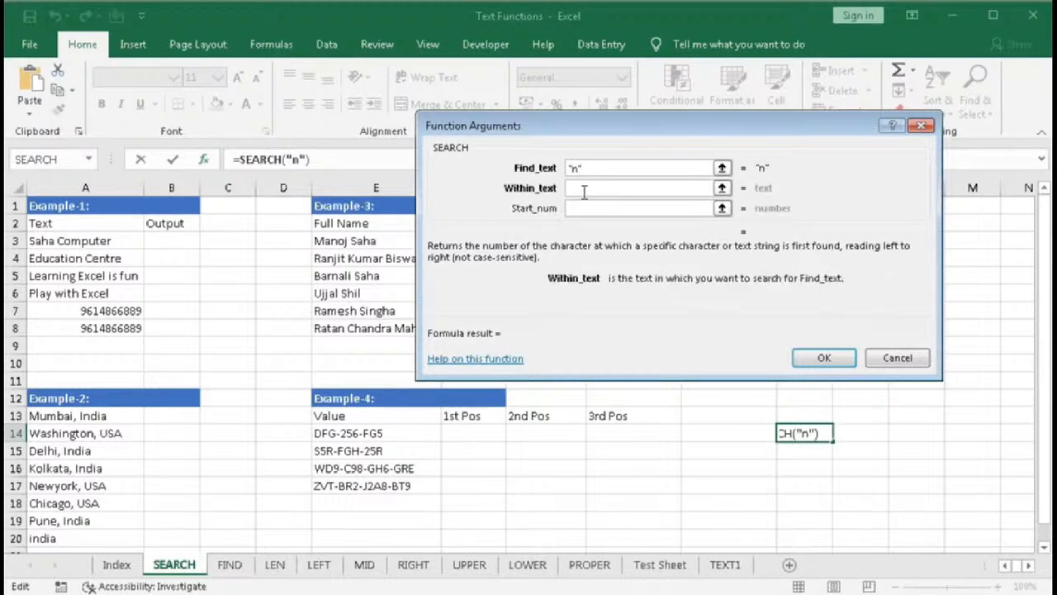
text("INDIA)
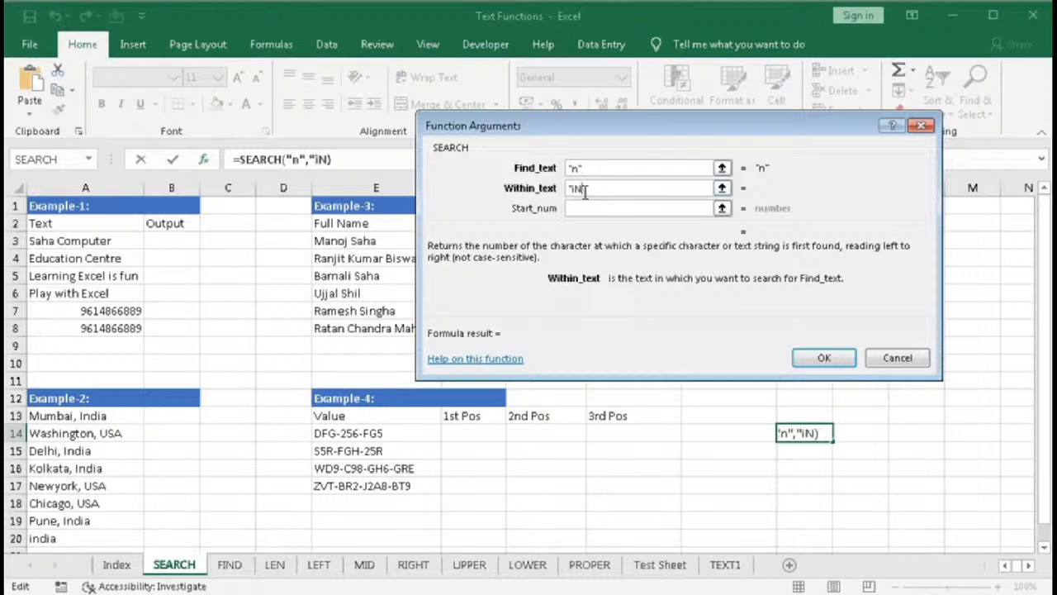
text(")
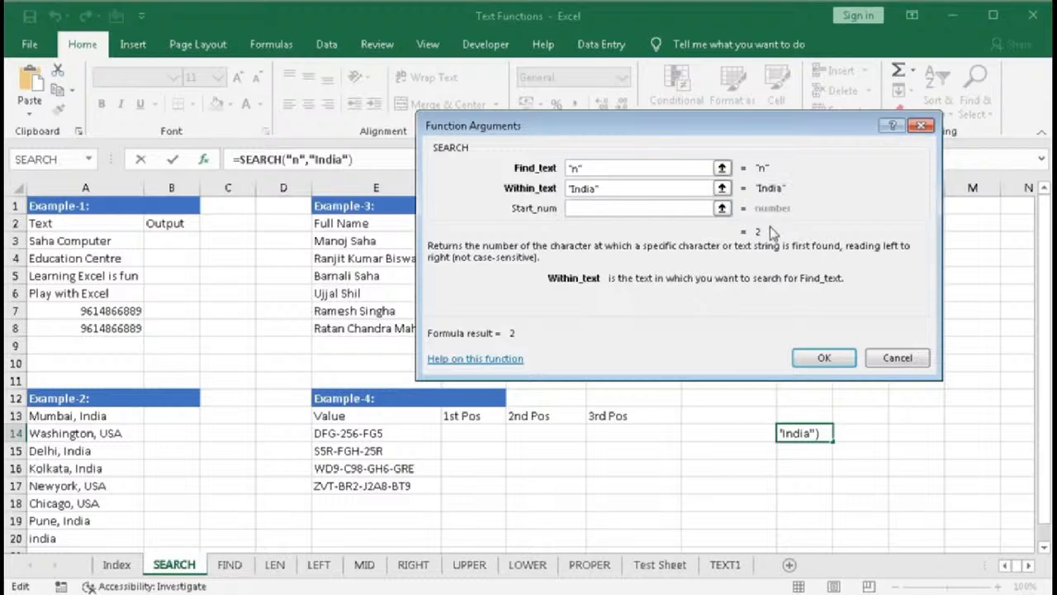
- Change the find text to "i" with a start number of 2, then cancel the dialog
click(576, 167)
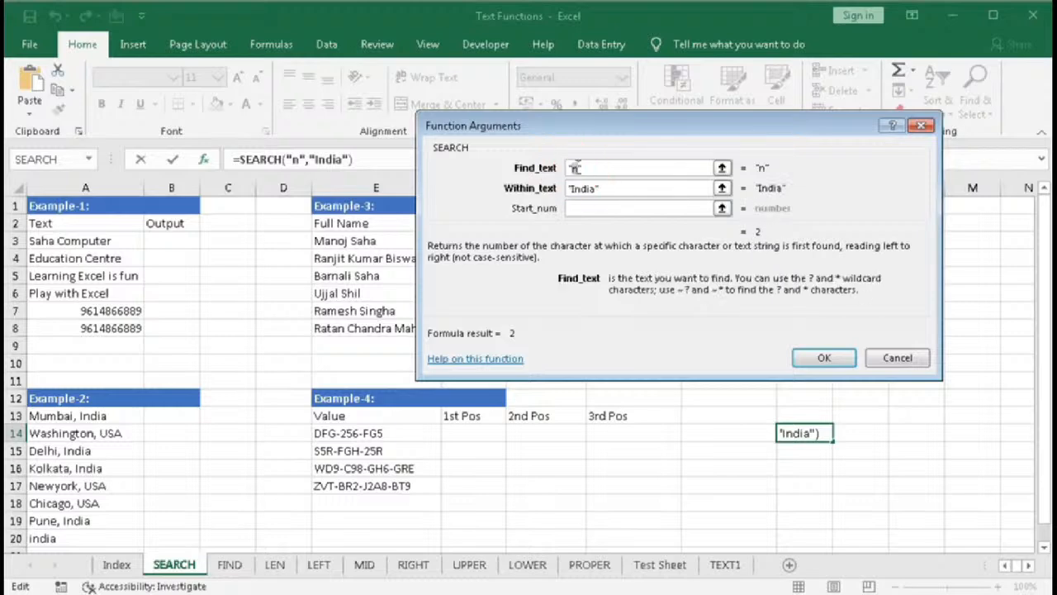
text(i)
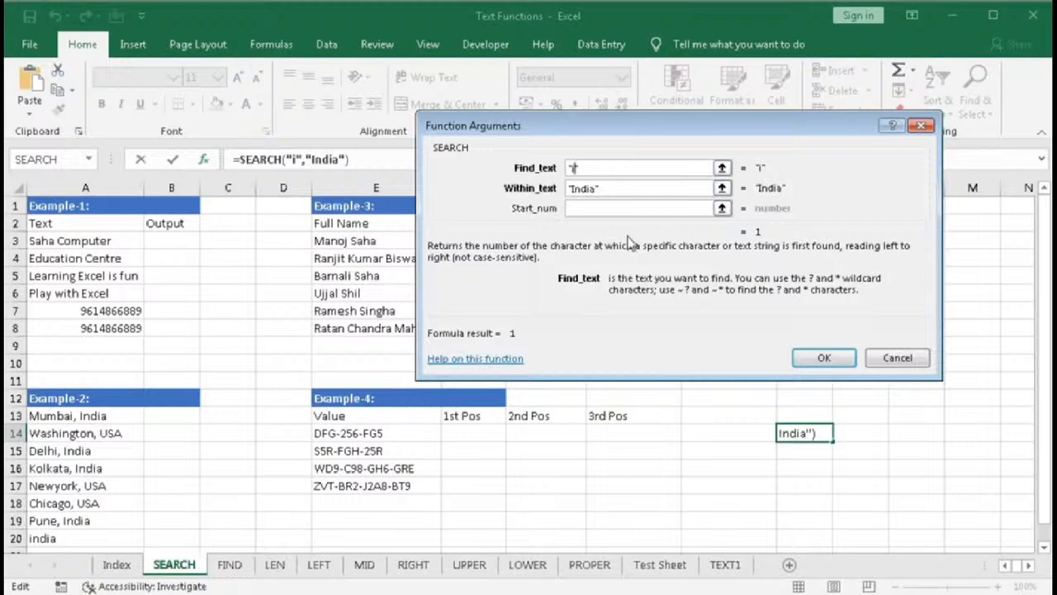
click(580, 208)
text(2)
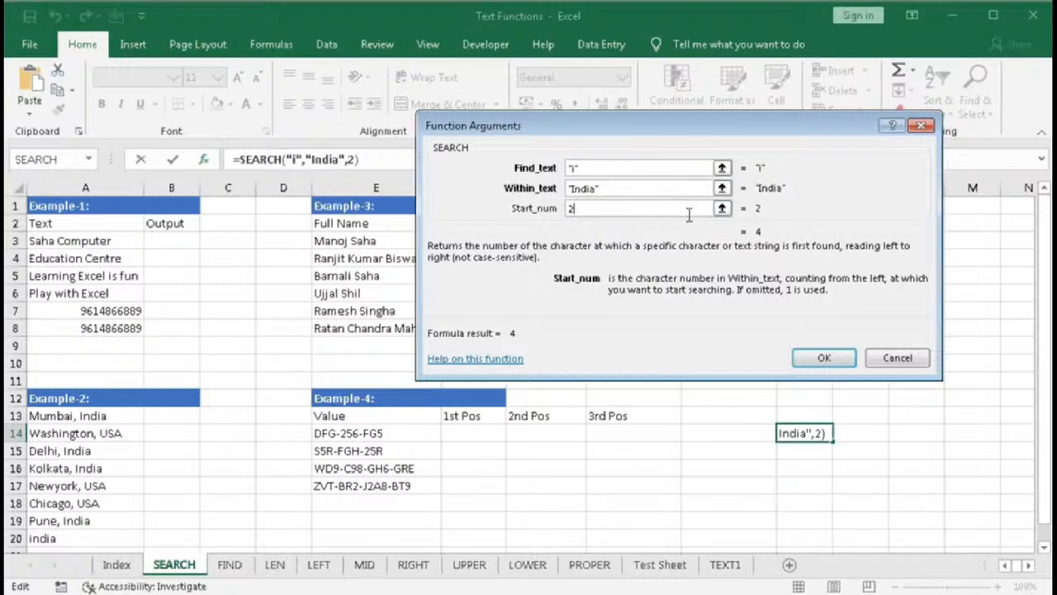
click(897, 357)
- Enter =SEARCH("c",A3) in B3 to find the position of "c" in Saha Computer
click(177, 242)
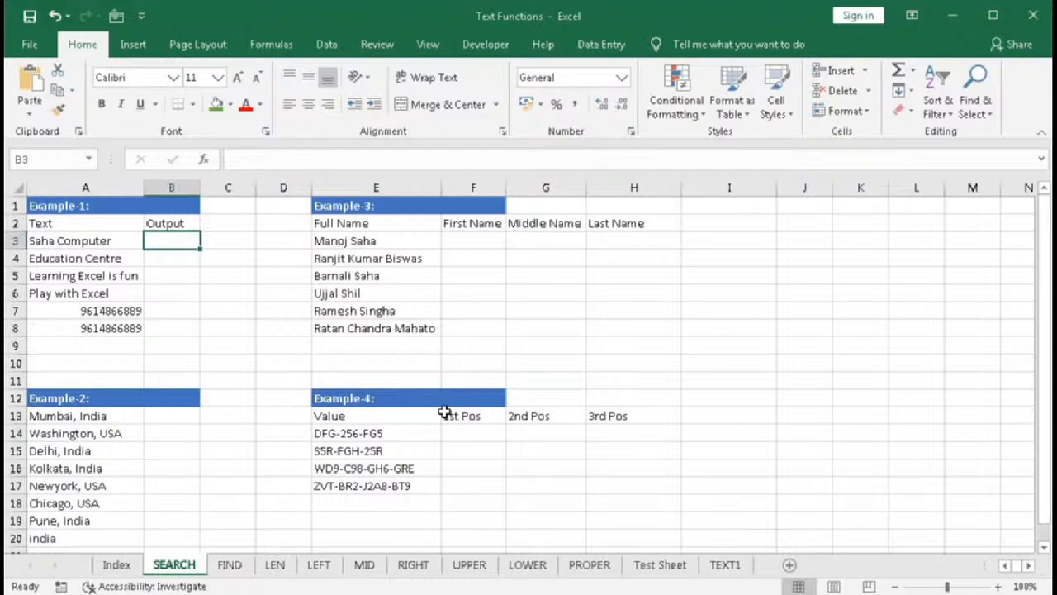
text(se)
key(Tab)
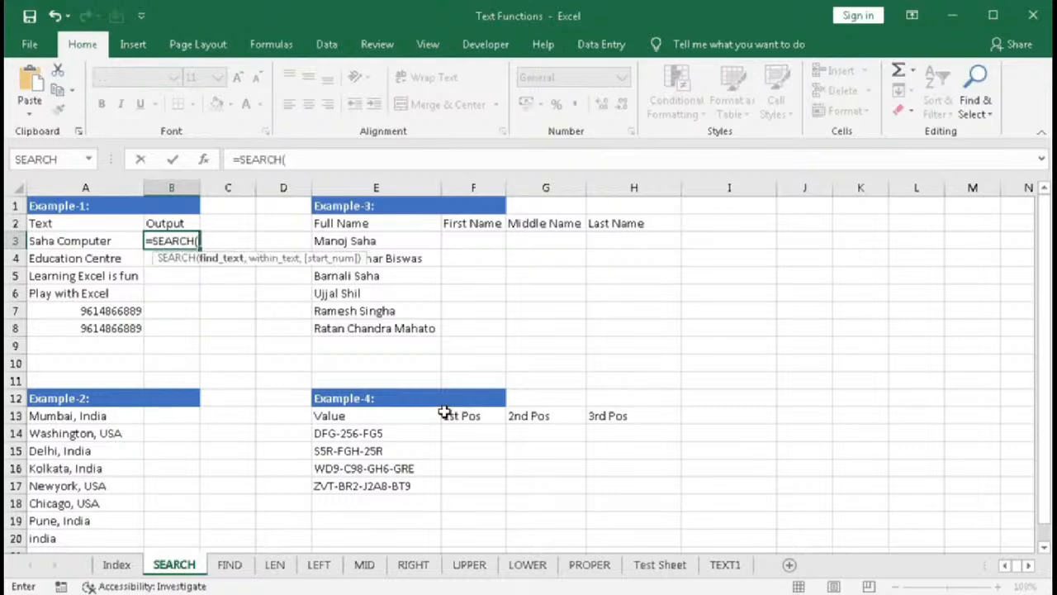
text("c",)
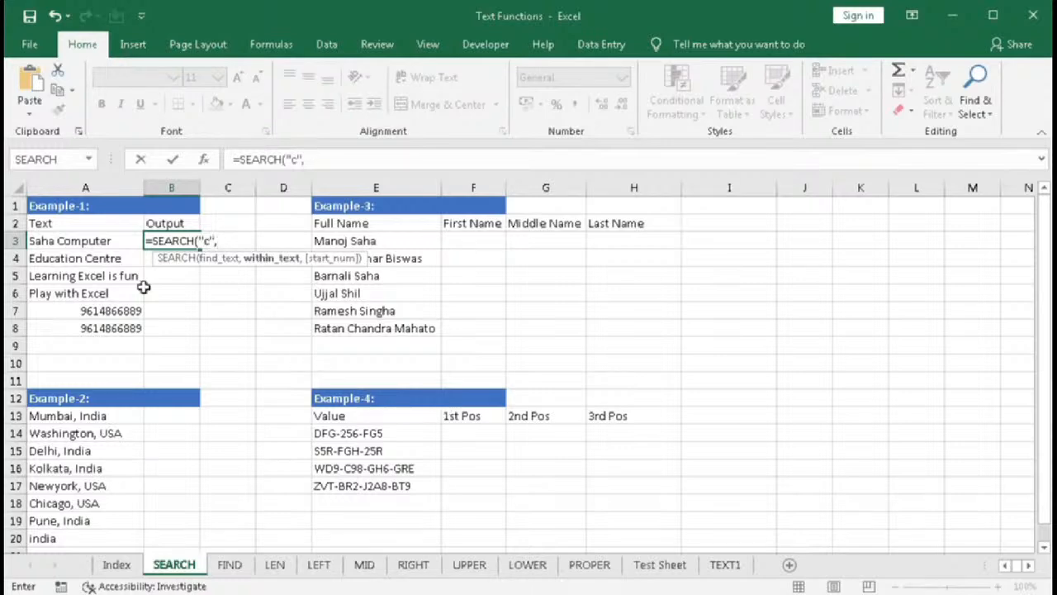
click(99, 241)
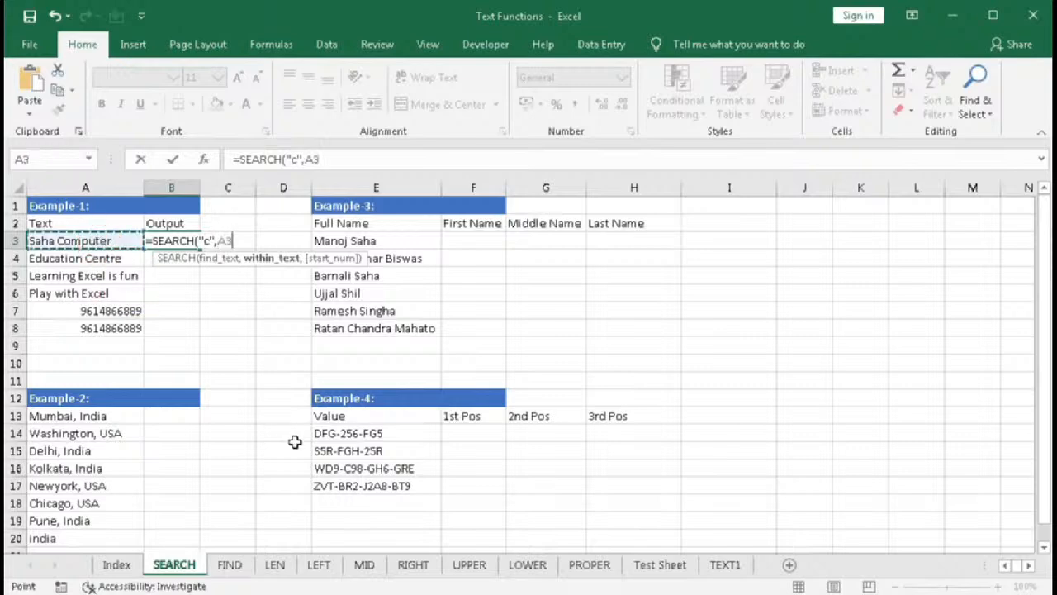
text())
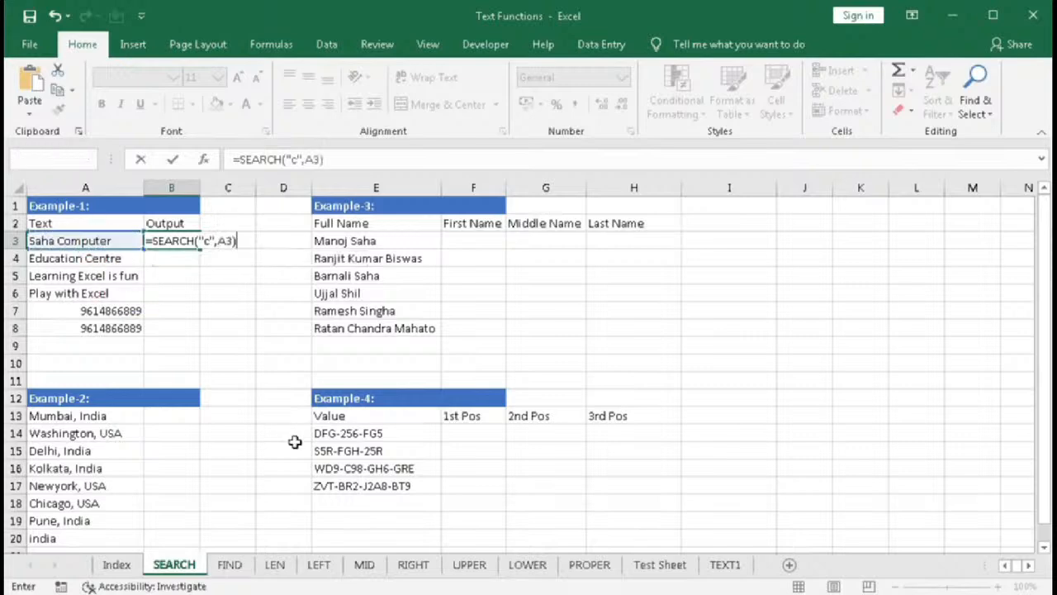
key(Return)
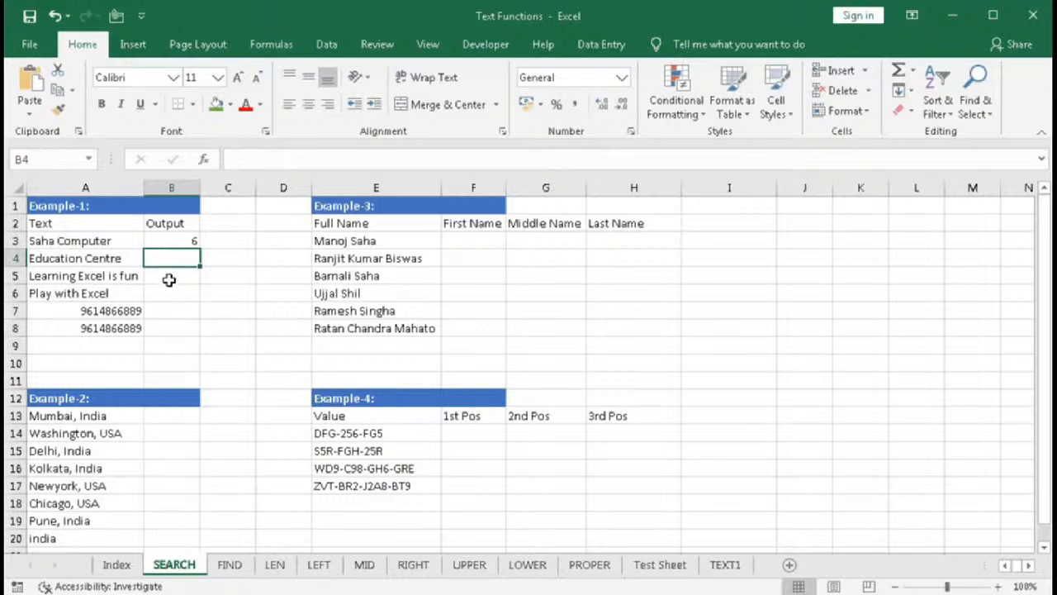
- Copy the B3 formula down to B4 for Education Centre
click(172, 241)
drag(202, 249, 204, 268)
click(174, 259)
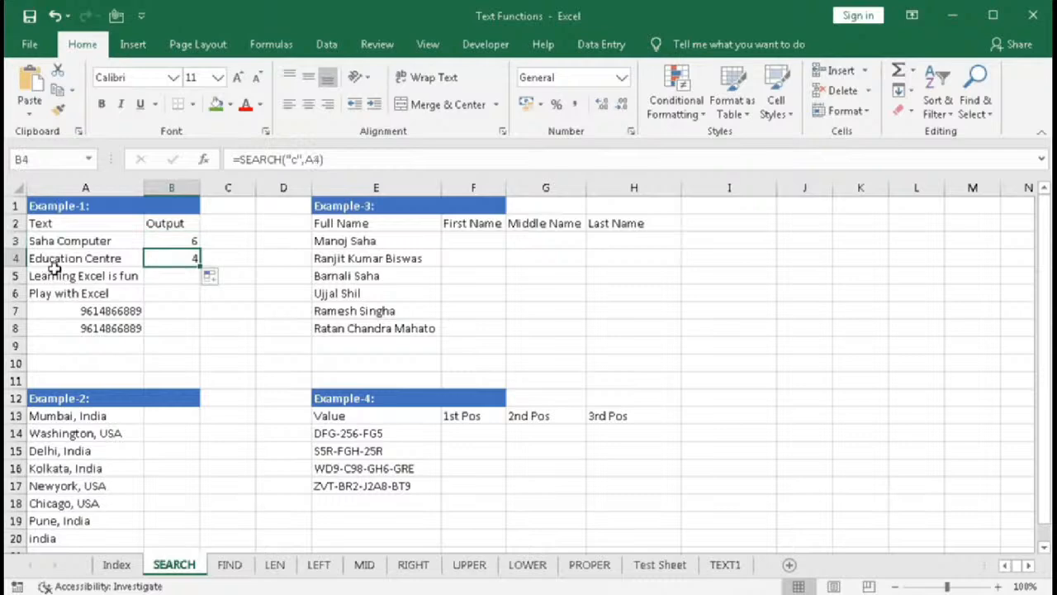
- Edit the B4 formula to add a start number of 5, making it =SEARCH("c",A4,5)
double_click(162, 259)
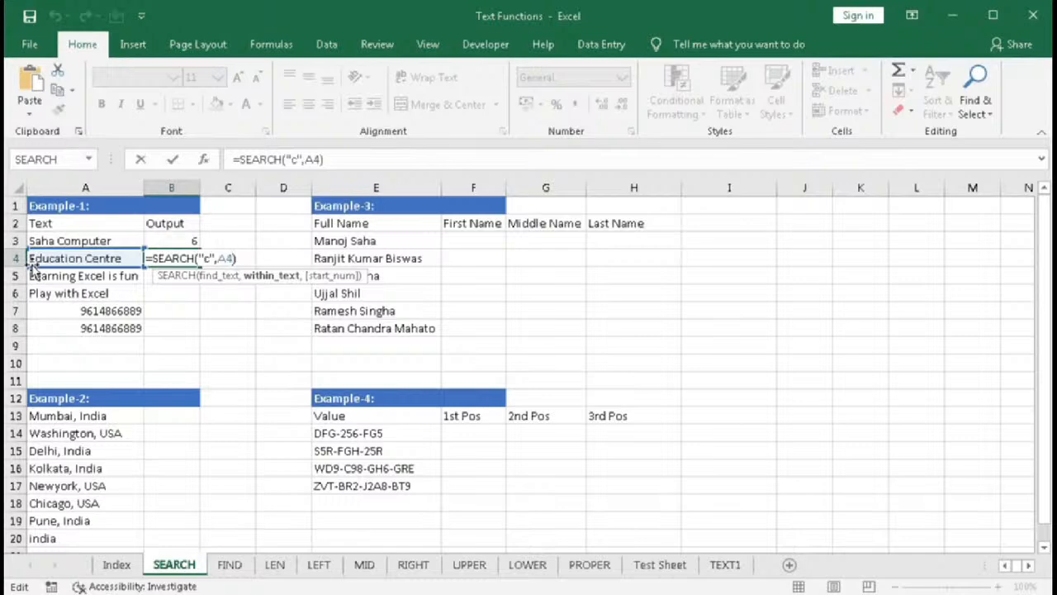
text(,)
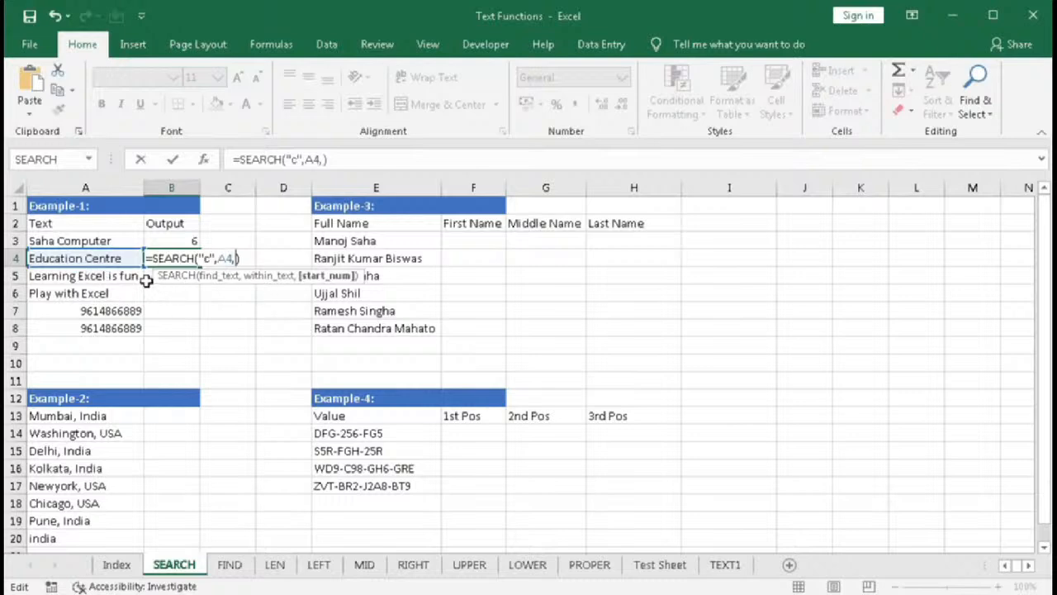
text(5)
key(Return)
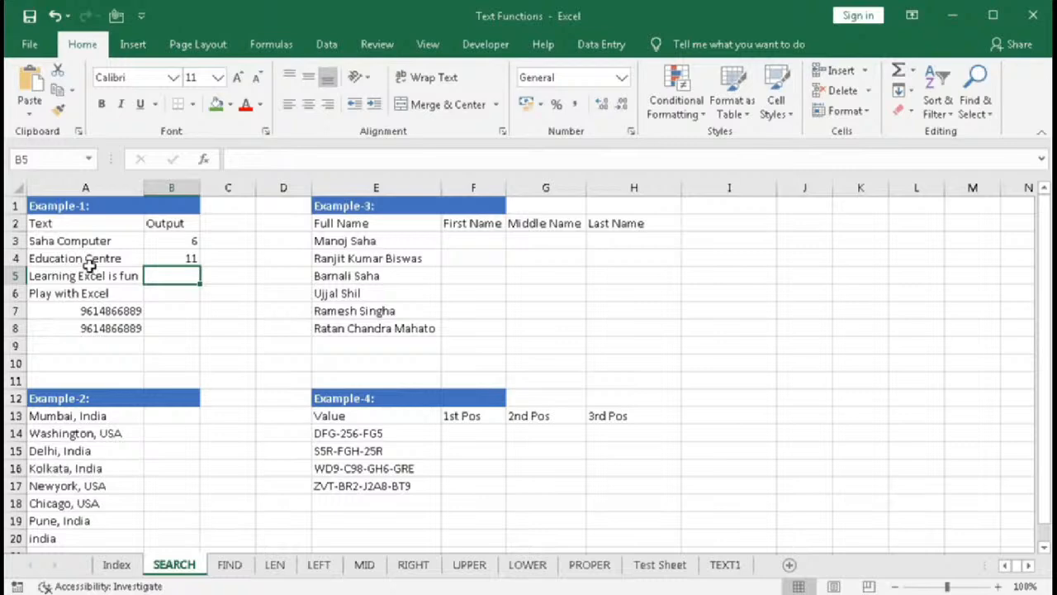
- Fill the SEARCH formula in B4 down through B6
click(192, 259)
drag(199, 266, 198, 300)
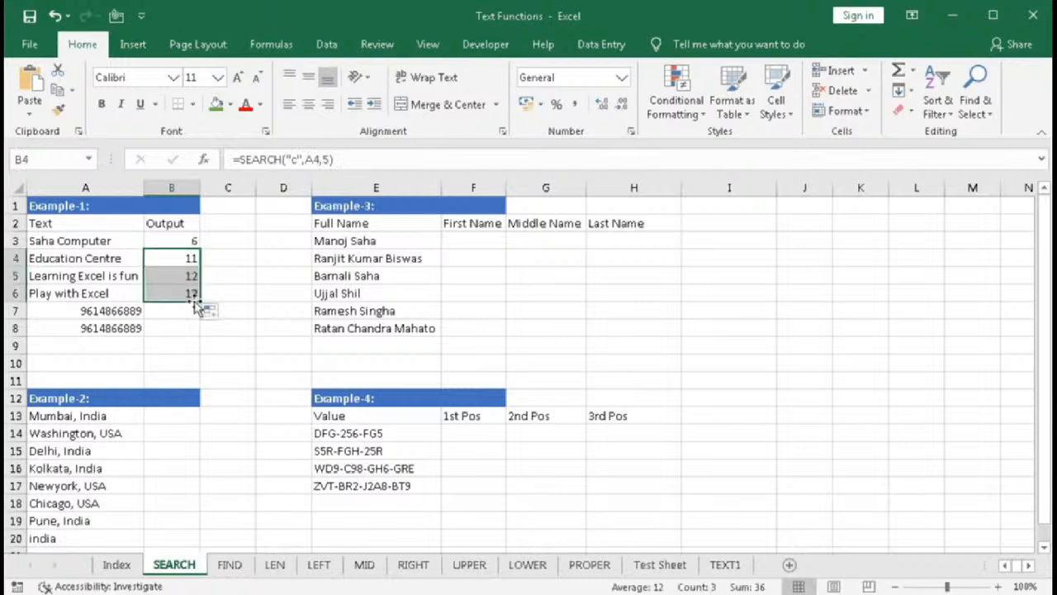
- Extend the SEARCH formula from B6 down to B8 beside the phone numbers
click(180, 277)
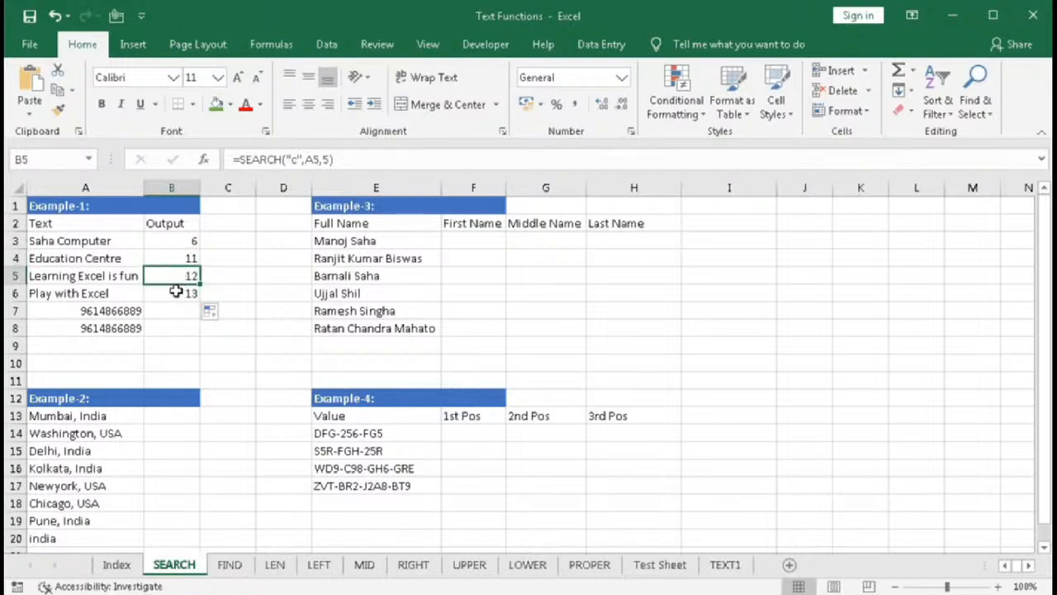
click(188, 294)
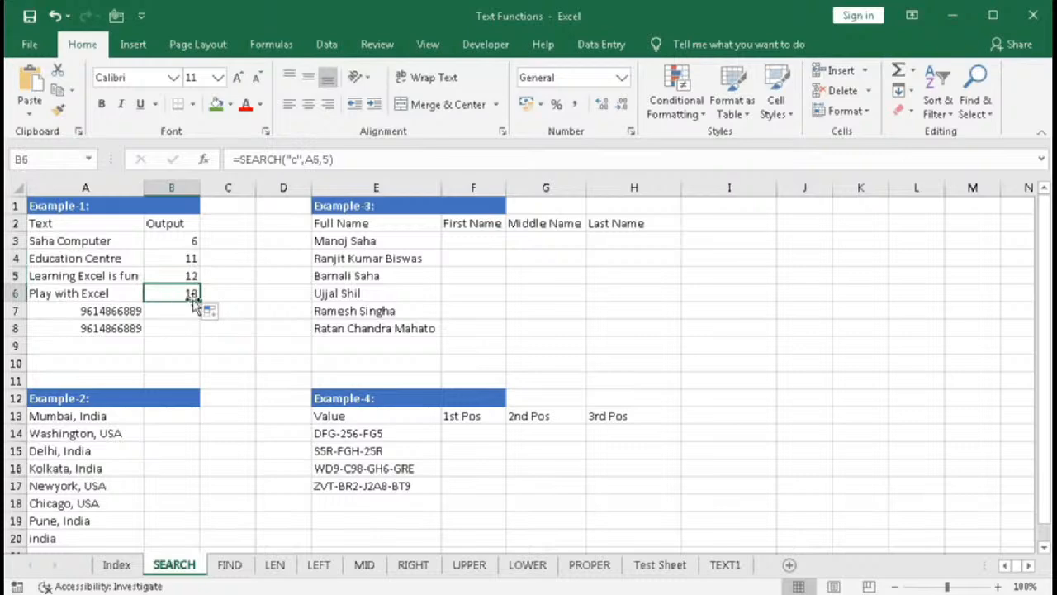
drag(199, 300, 197, 332)
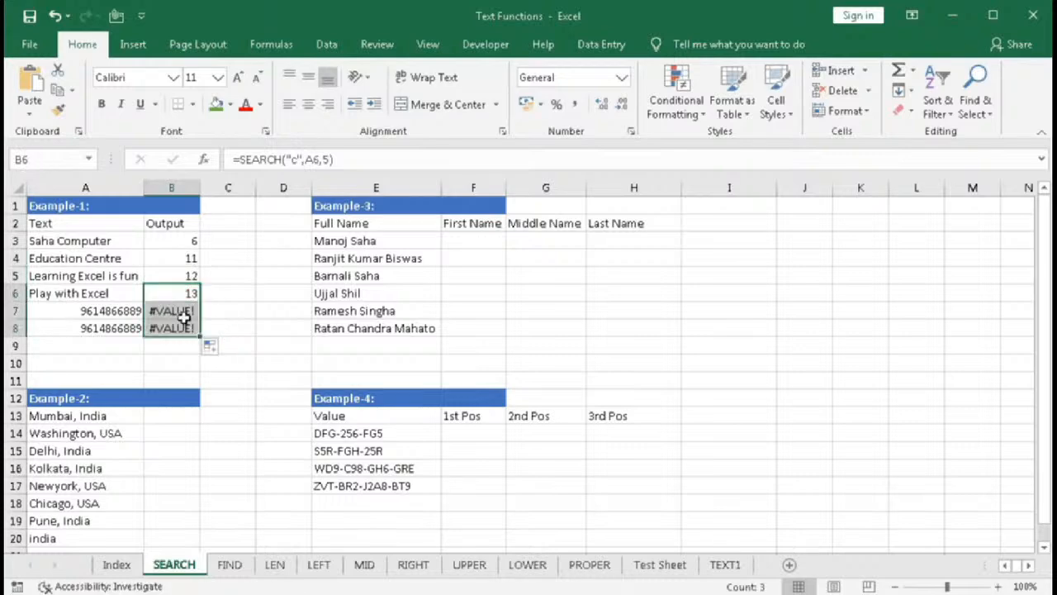
- Edit B7's formula so SEARCH looks for "8" instead of "c"
double_click(198, 307)
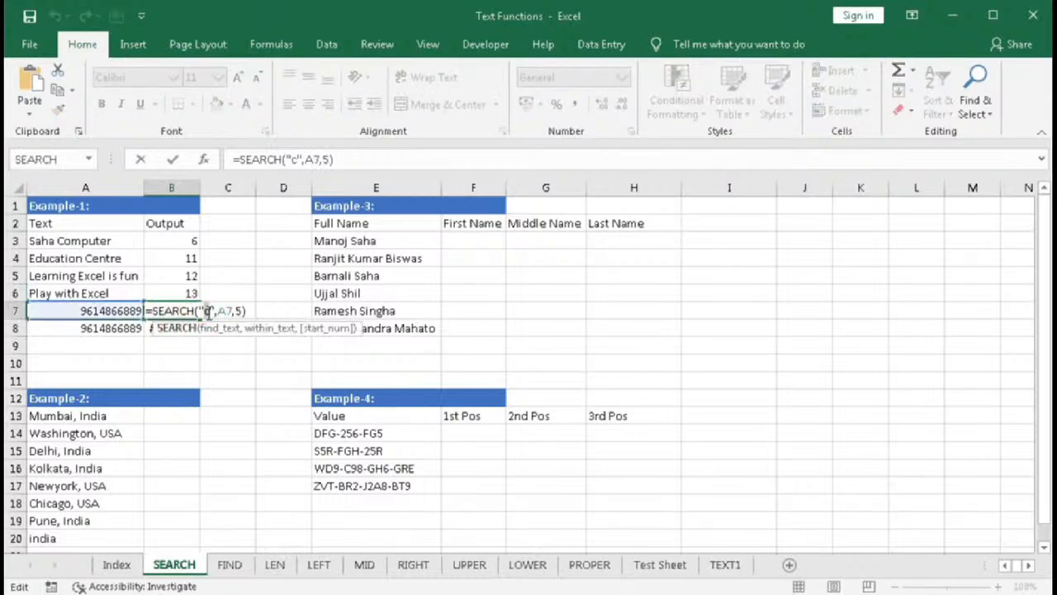
click(207, 311)
key(BackSpace)
text(8)
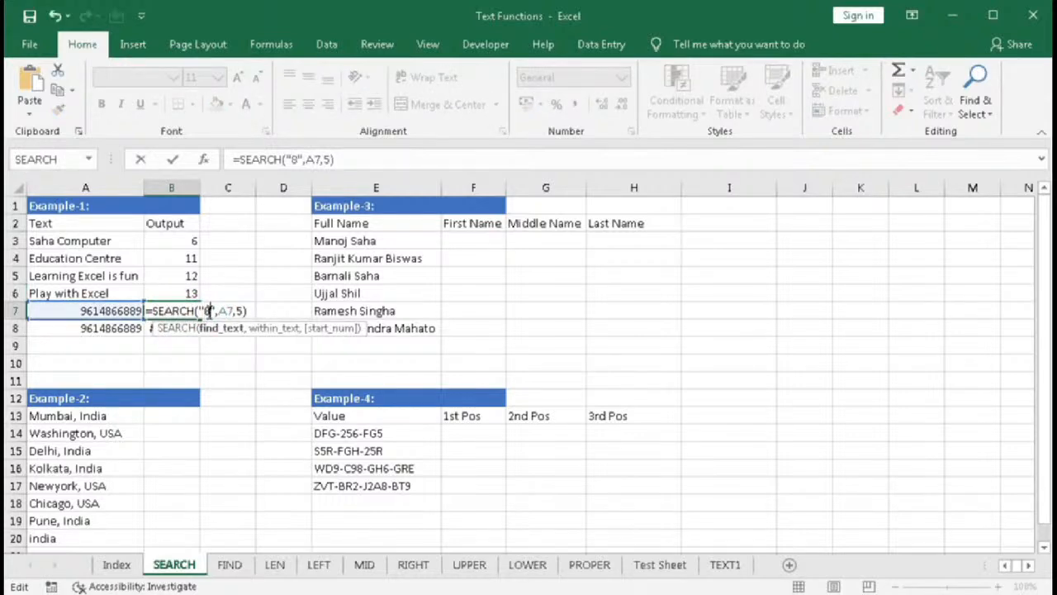
key(Return)
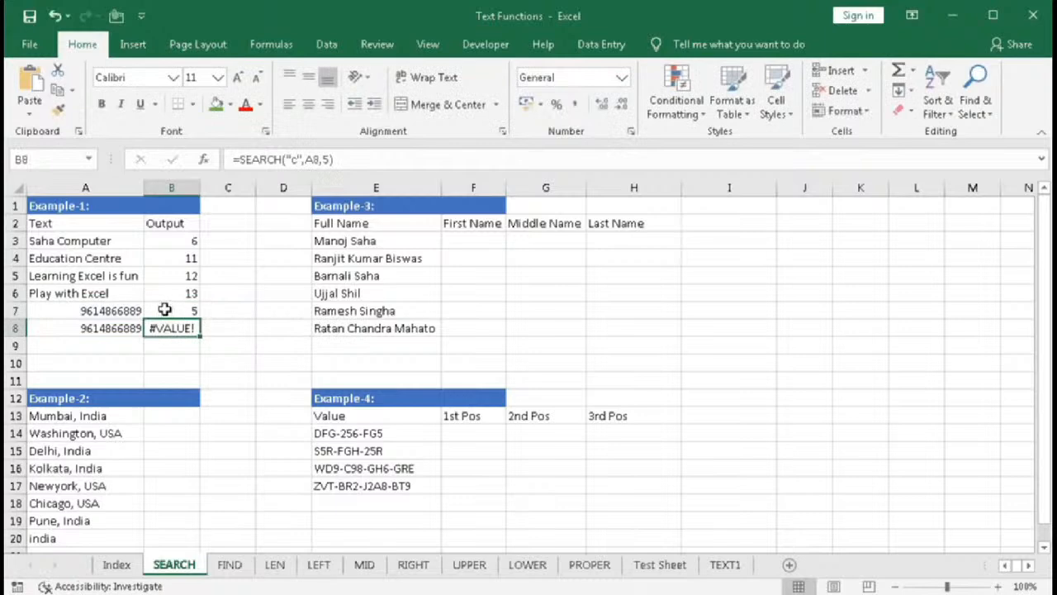
- Copy B7's formula into B8 and change its start position to 6
click(170, 312)
drag(196, 321, 196, 331)
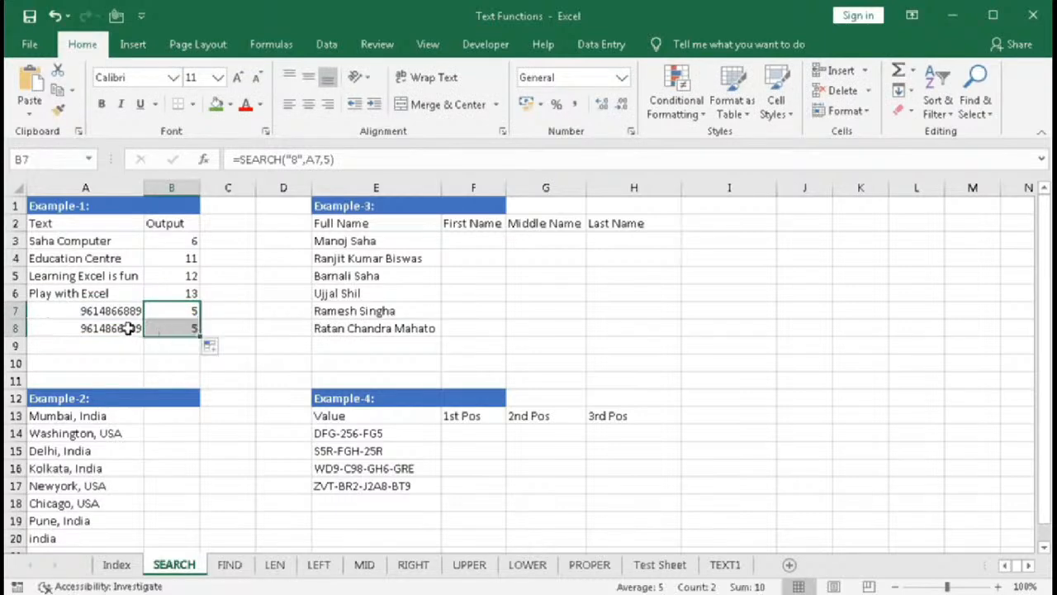
double_click(178, 326)
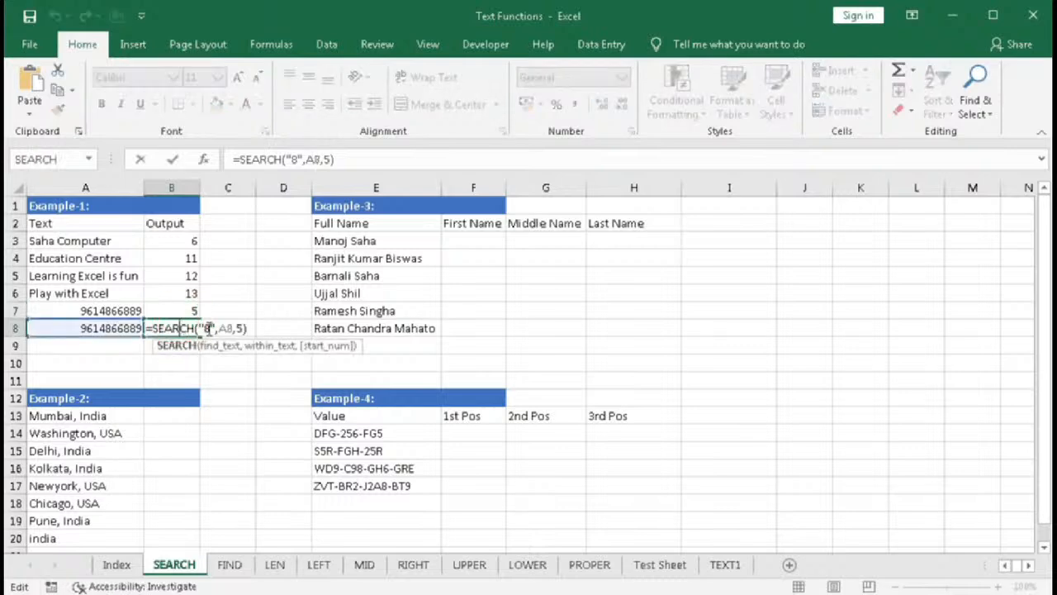
click(241, 329)
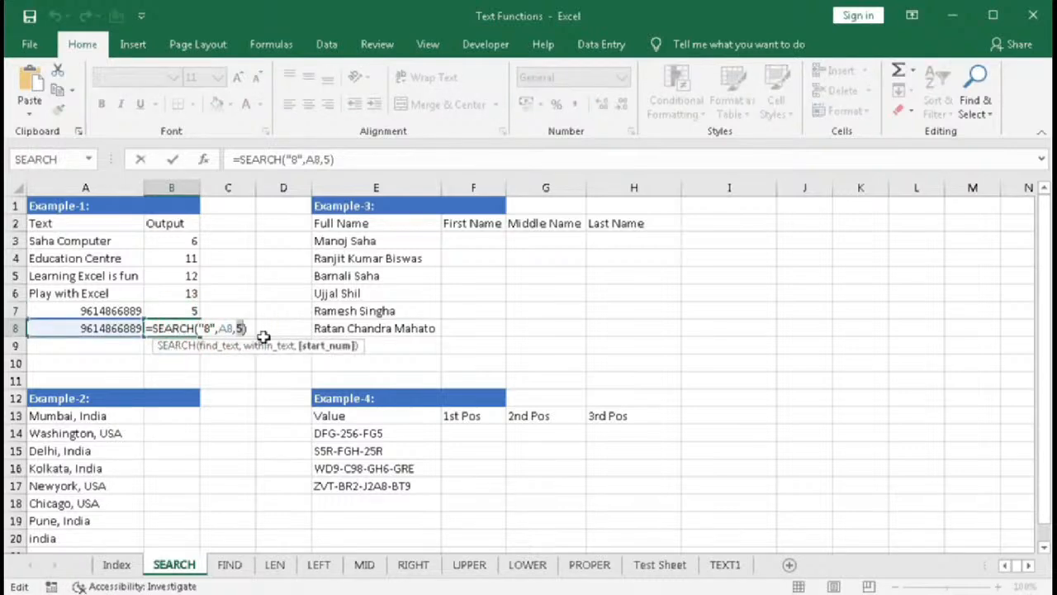
key(BackSpace)
text(6)
key(Return)
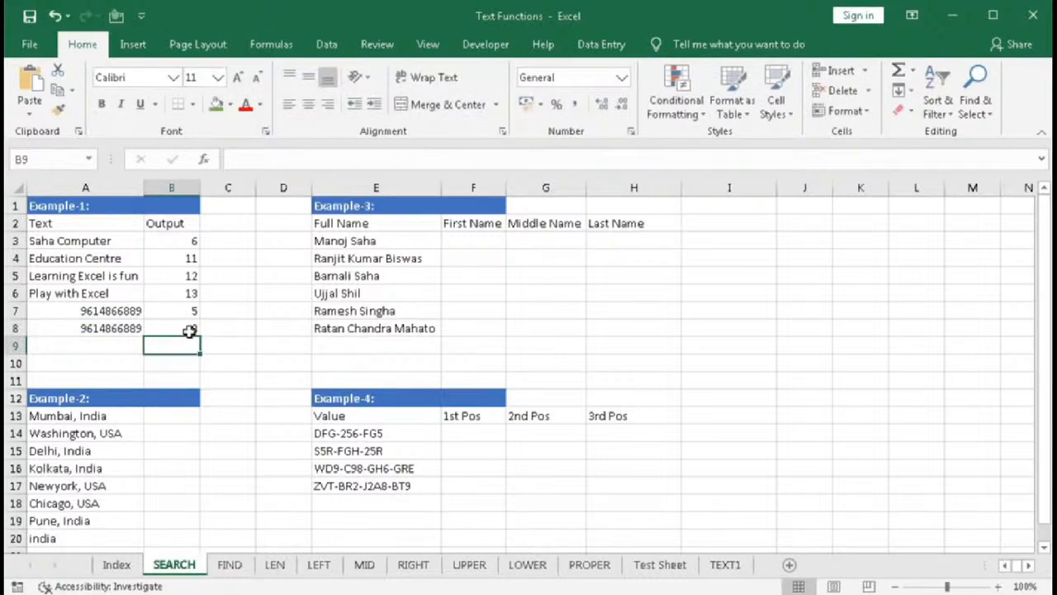
- In B13, enter =SEARCH("India",A13) to find India in the first city entry
drag(189, 240, 188, 321)
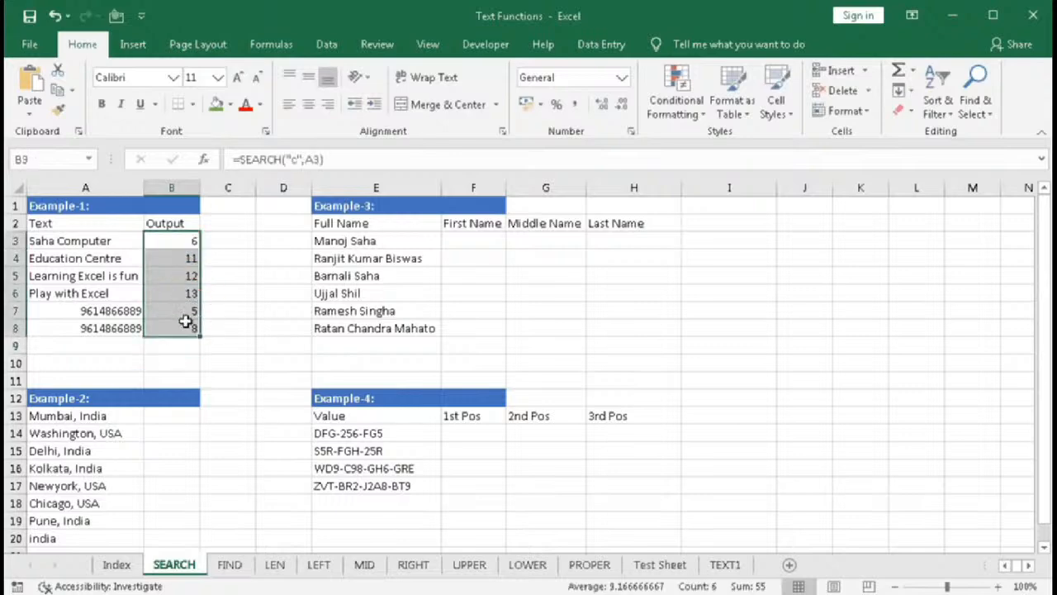
click(169, 419)
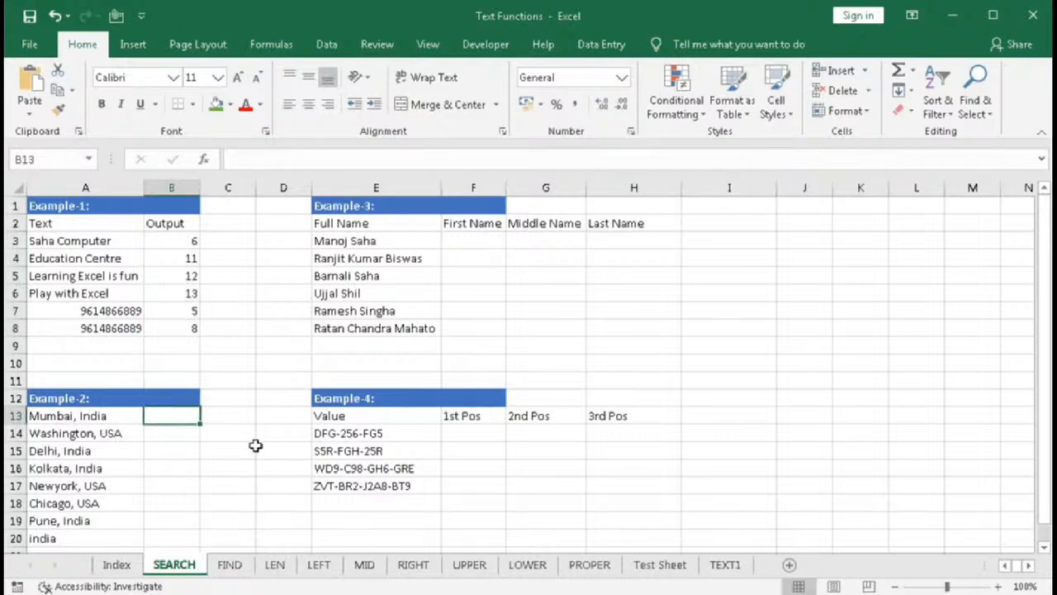
text(=sea)
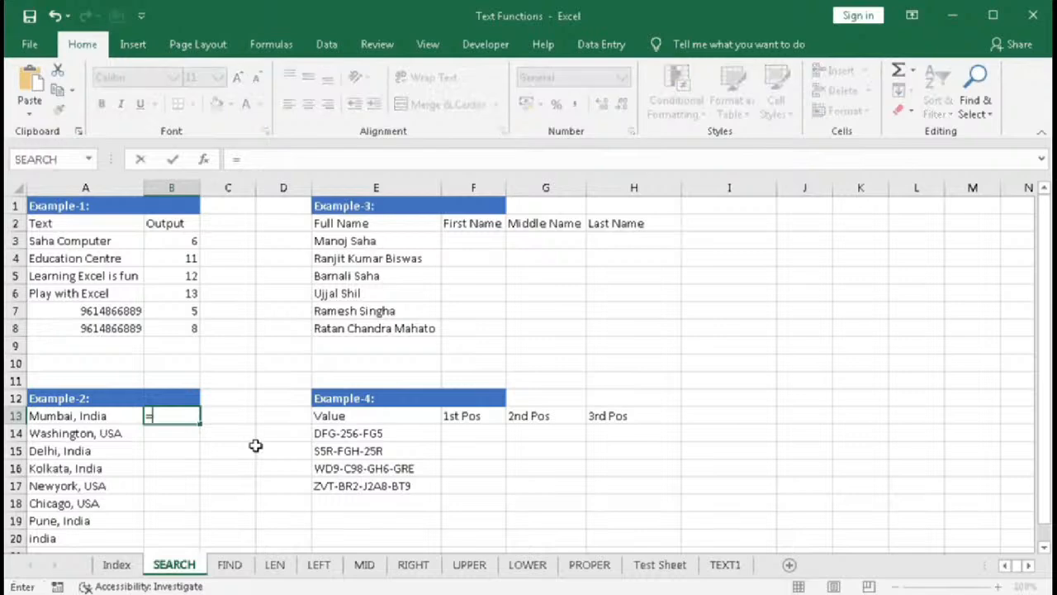
key(Tab)
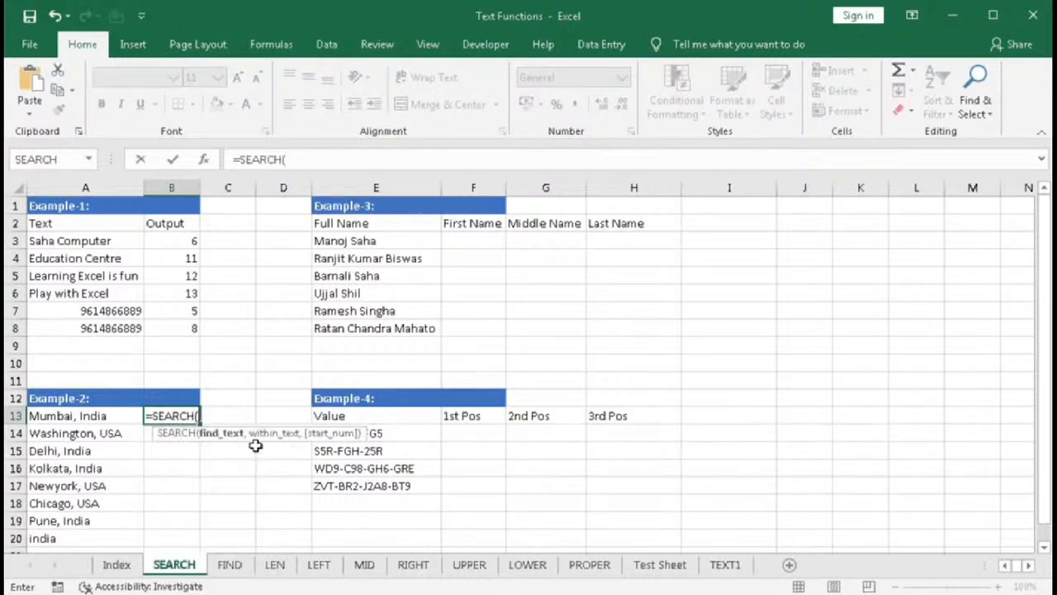
text("India",)
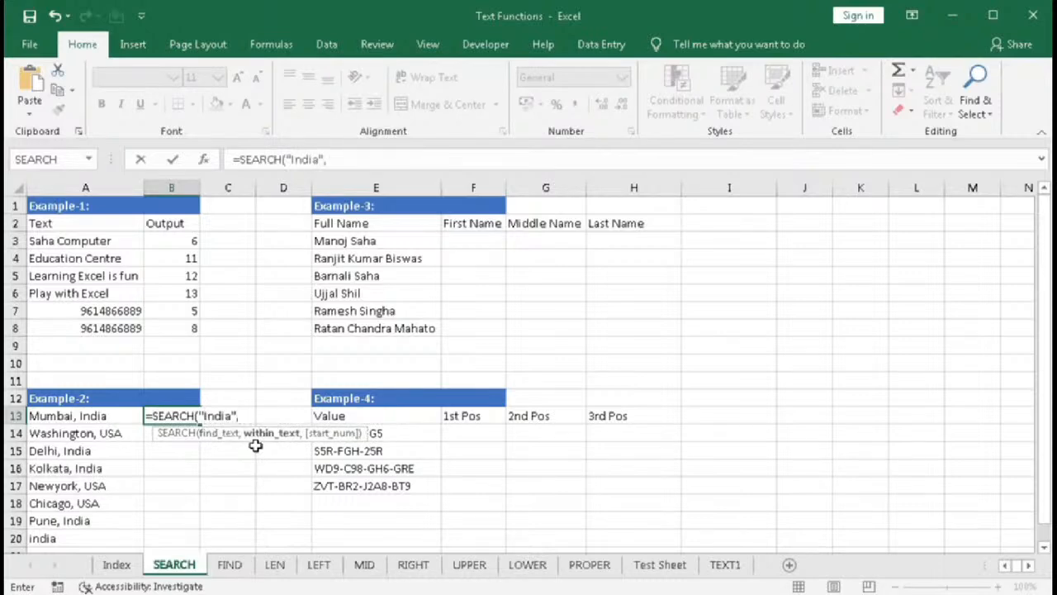
click(102, 424)
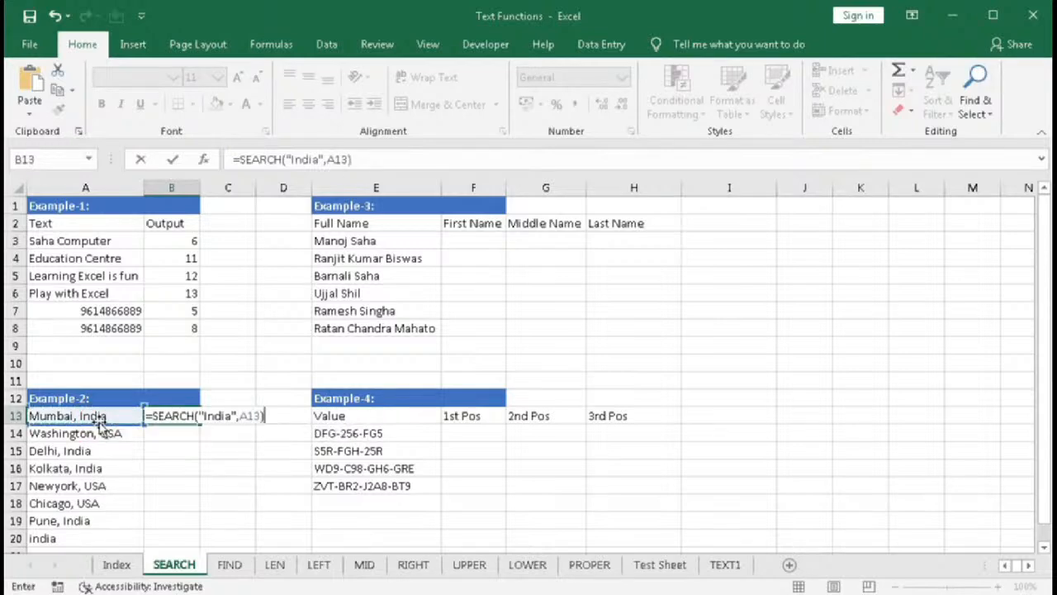
key(Return)
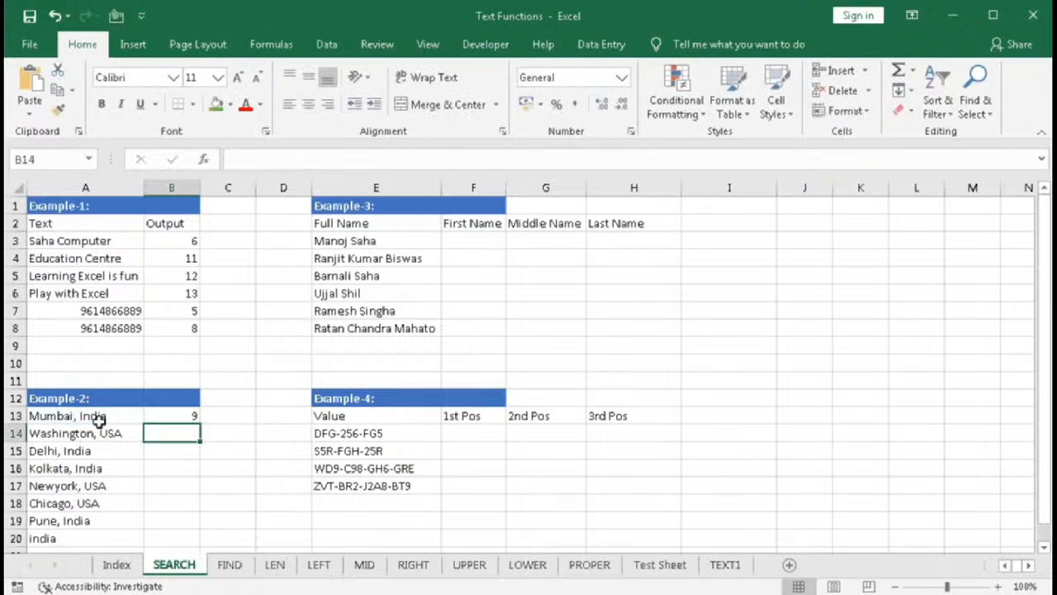
- Fill the India search formula from B13 down to B20 and inspect the error cells
click(163, 416)
drag(200, 422, 174, 538)
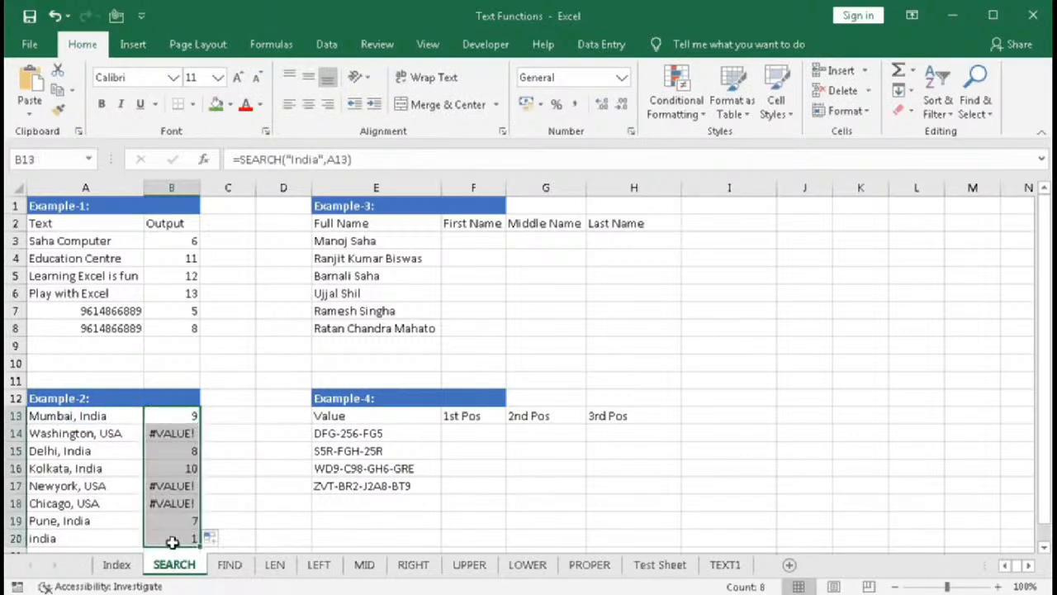
click(180, 434)
click(173, 486)
click(175, 502)
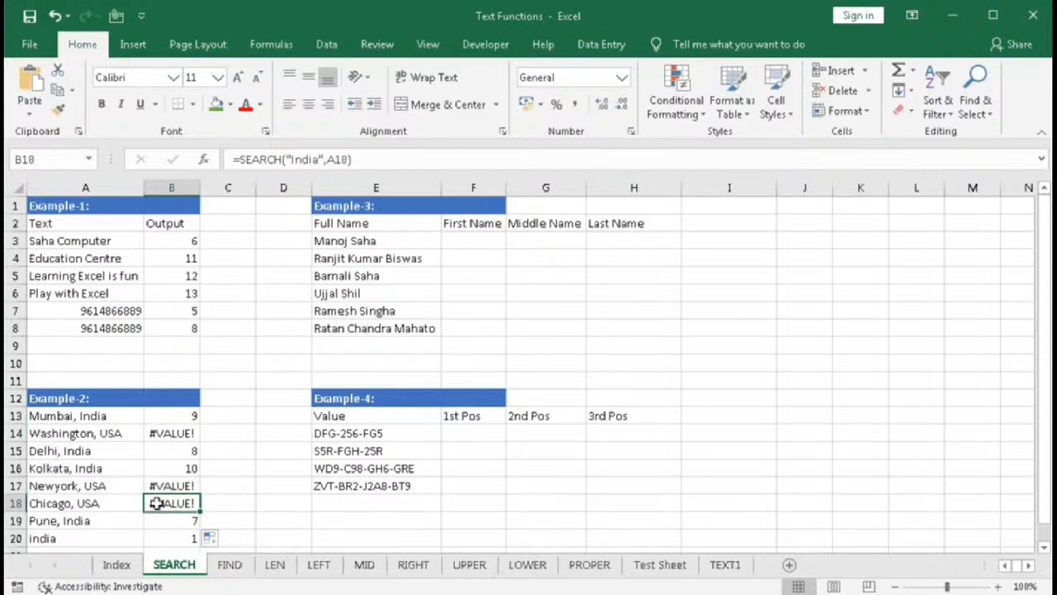
- Wrap B13's SEARCH formula in IFERROR so errors show "Not Found"
double_click(156, 416)
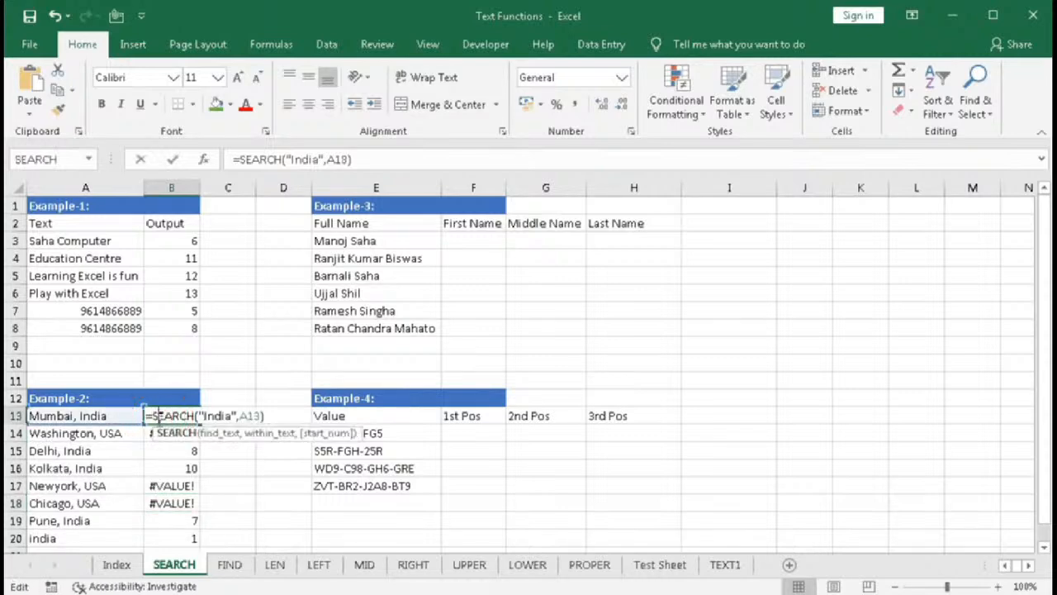
click(149, 415)
text(if)
key(Down)
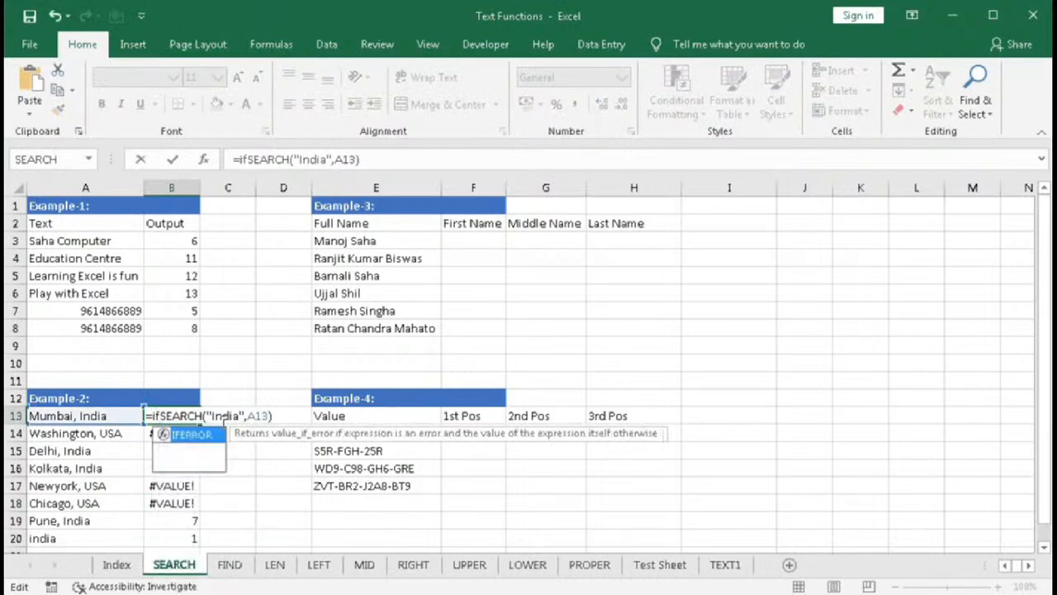
key(Tab)
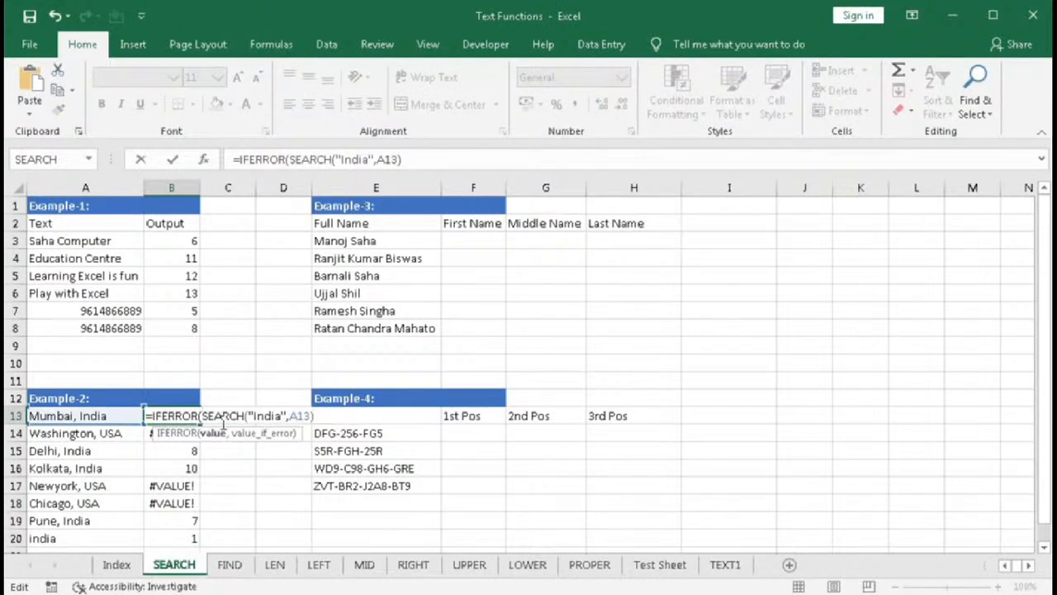
text(,)
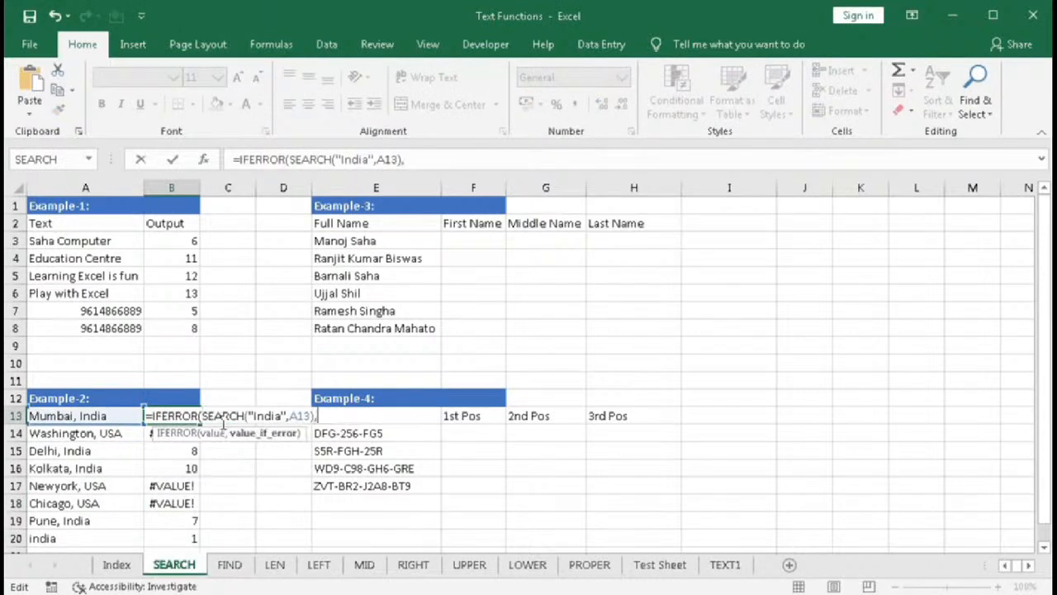
text("Not Found)
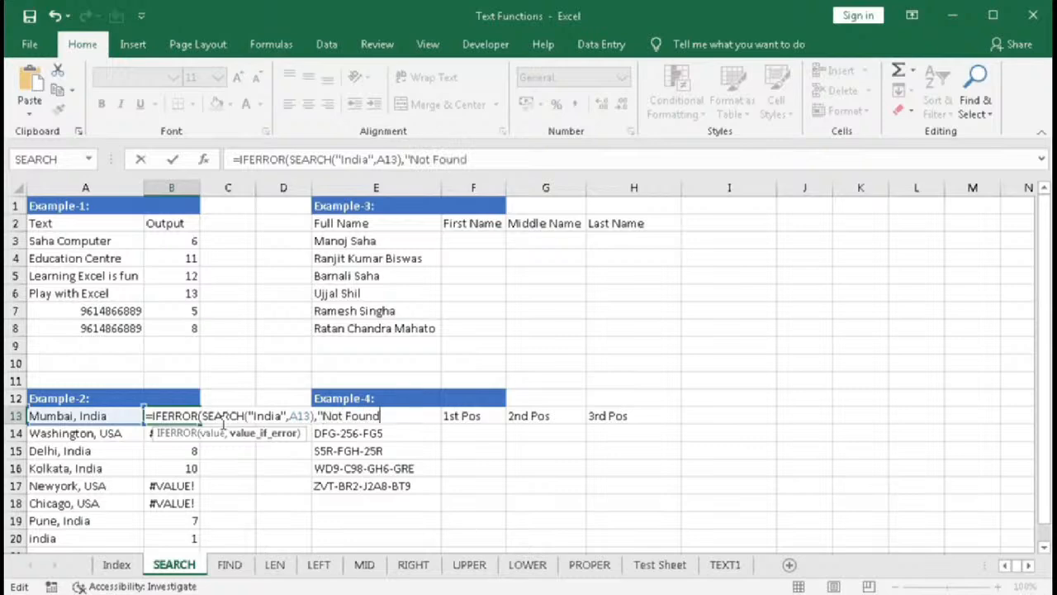
text("))
key(Return)
- Fill the IFERROR formula from B13 down to B20 and check the results
click(183, 415)
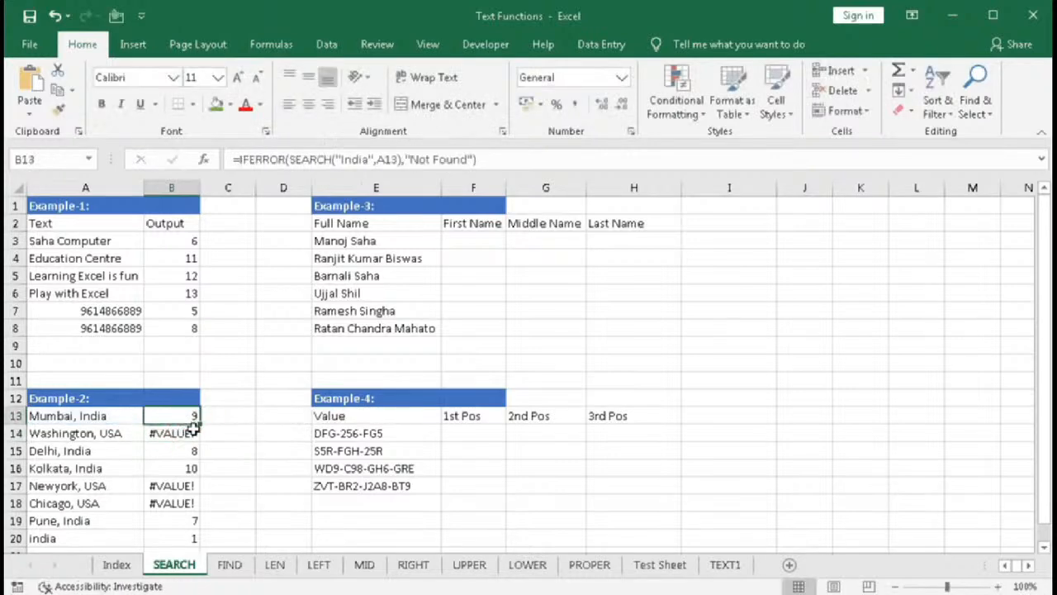
drag(199, 424, 192, 541)
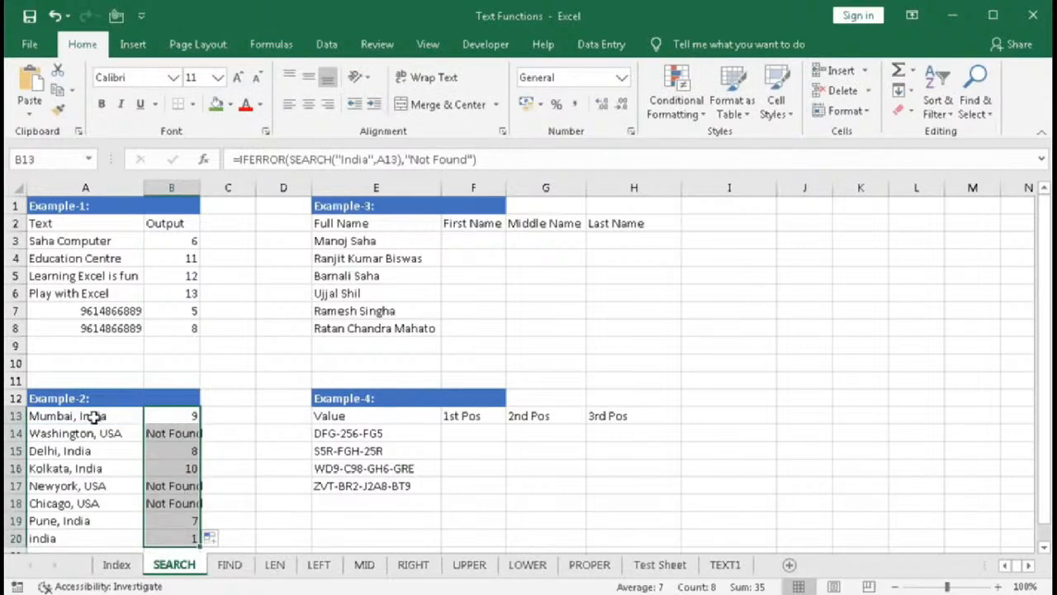
click(178, 416)
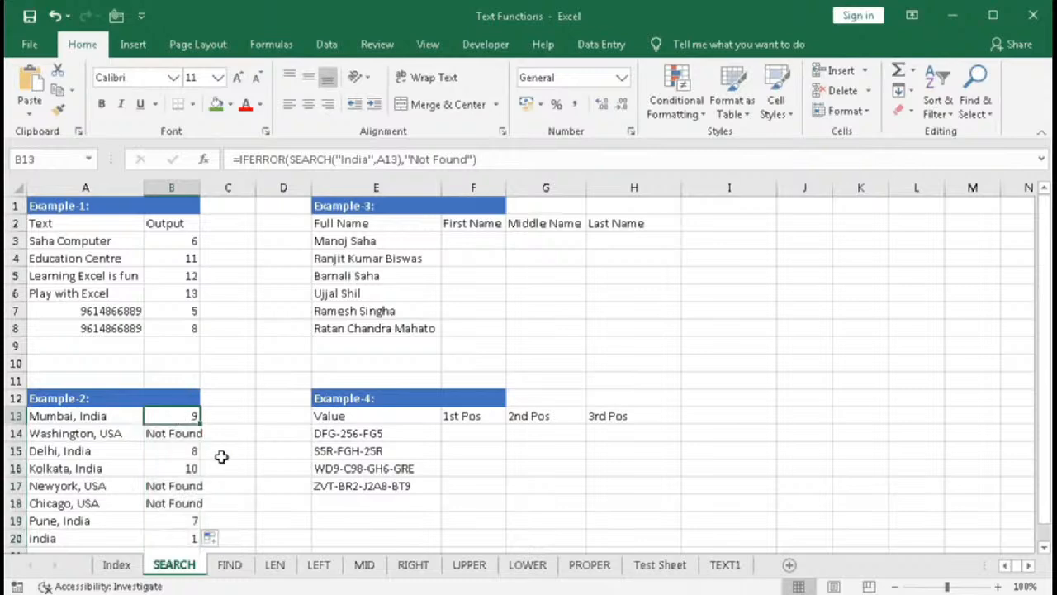
click(157, 434)
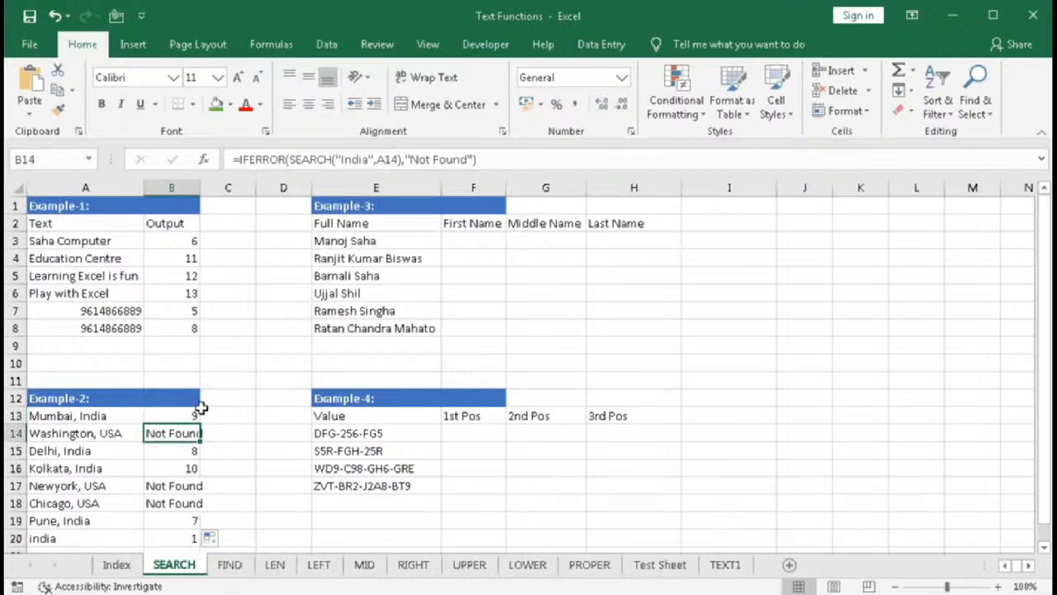
- Examine the Example-3 full names and the empty First Name, Middle Name and Last Name columns
click(374, 210)
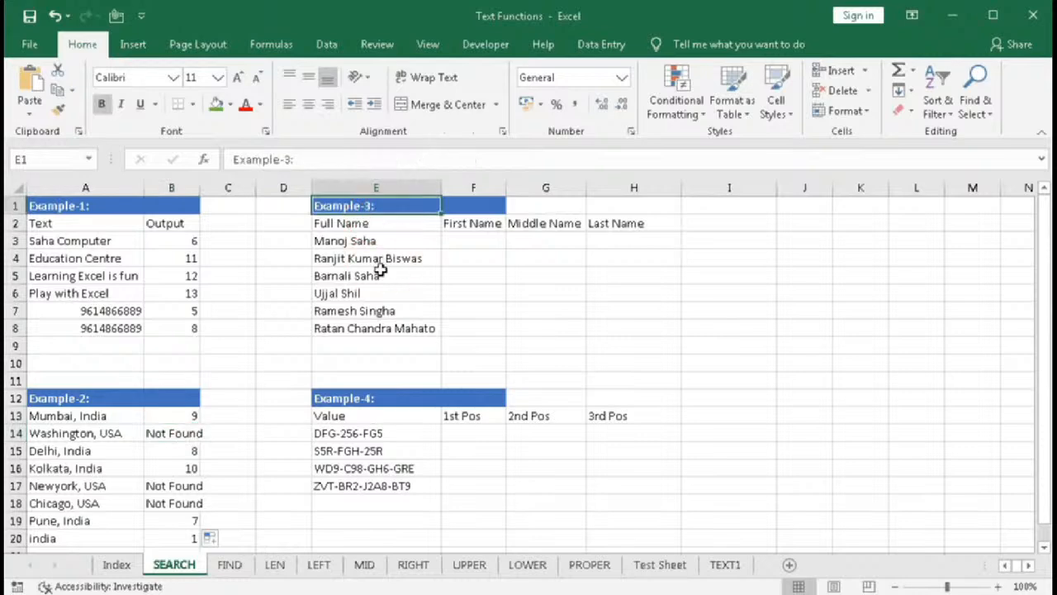
click(347, 225)
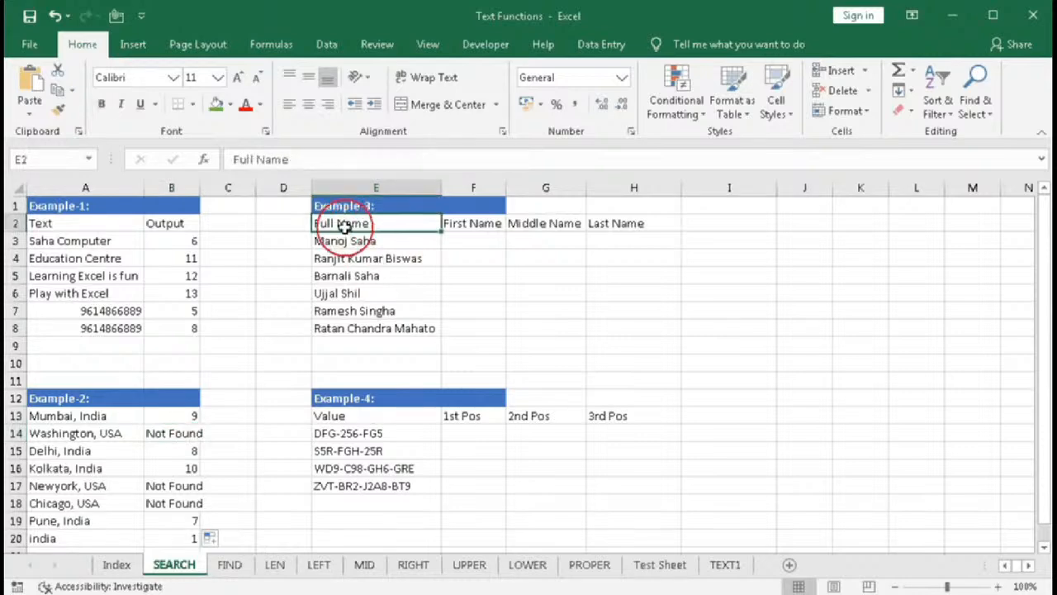
click(342, 242)
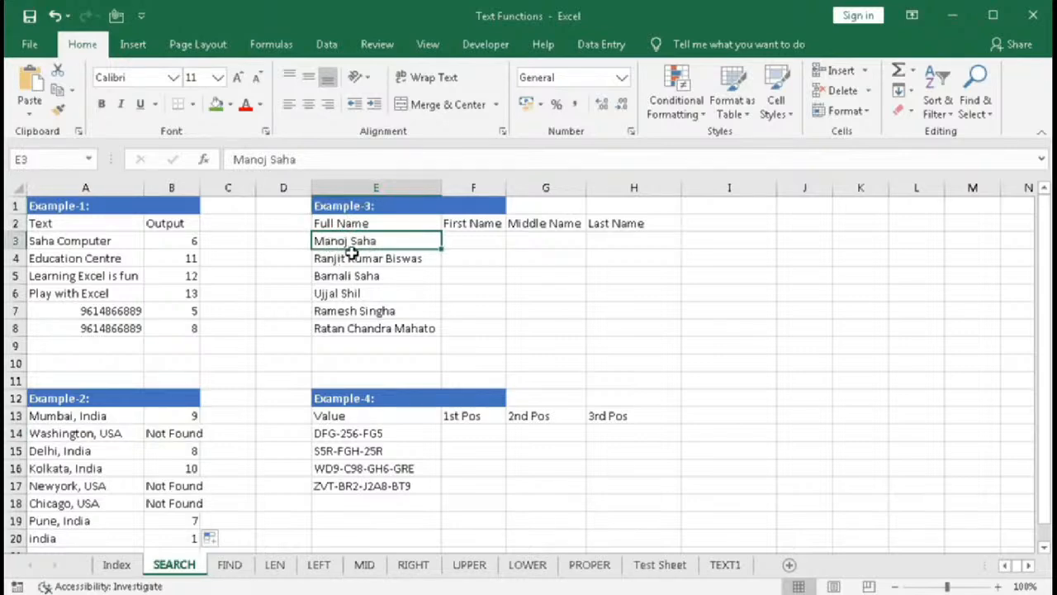
click(338, 258)
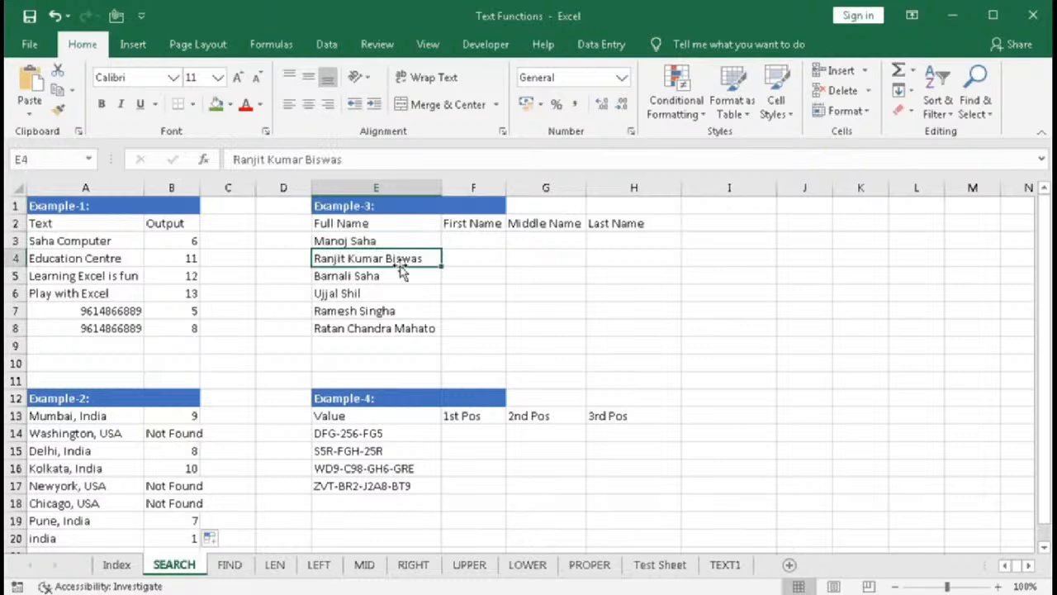
drag(349, 240, 343, 324)
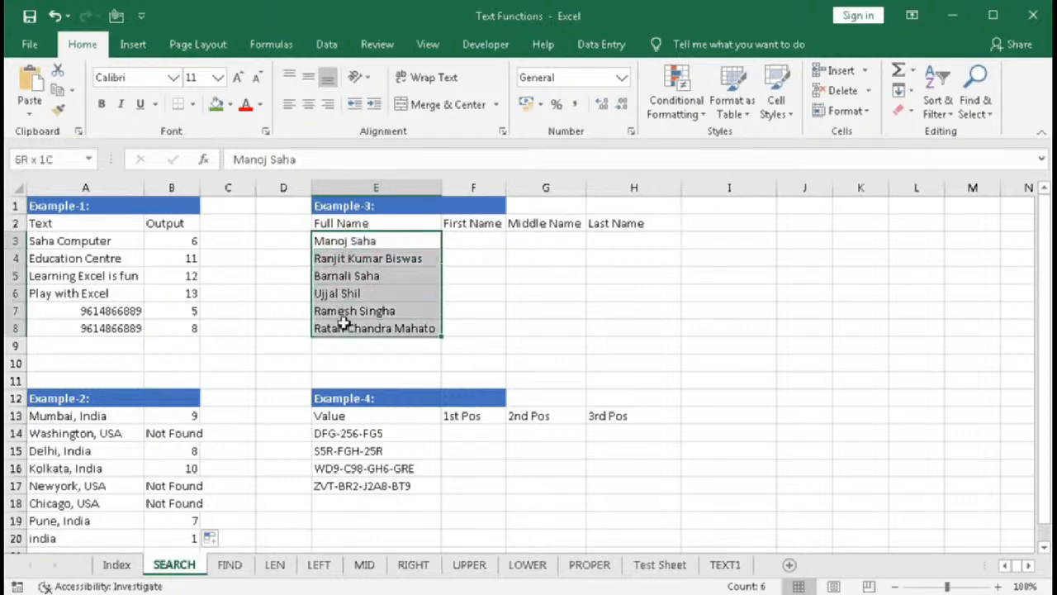
drag(467, 242, 461, 322)
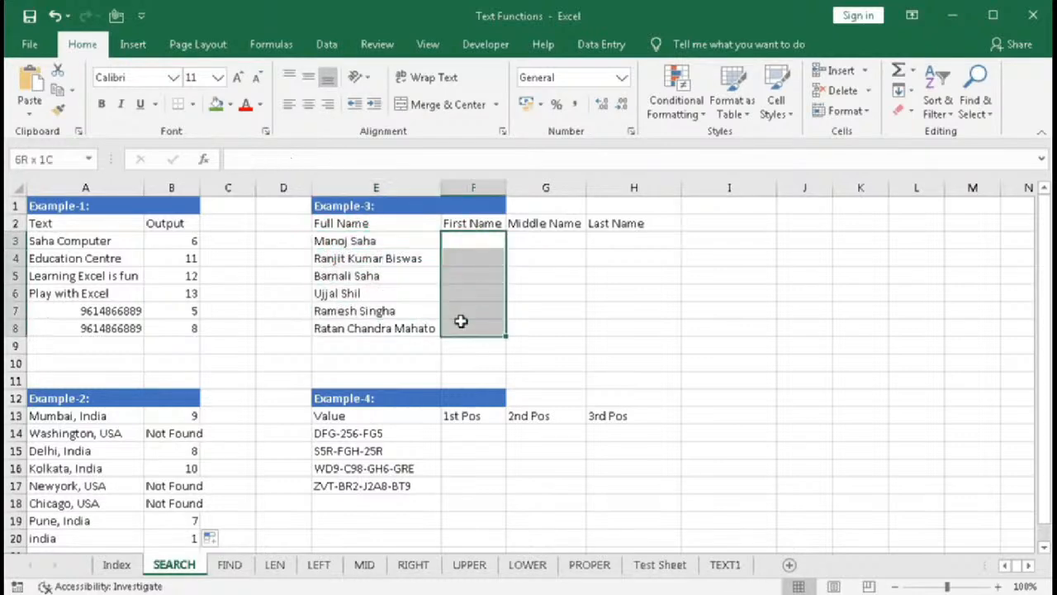
drag(524, 240, 532, 324)
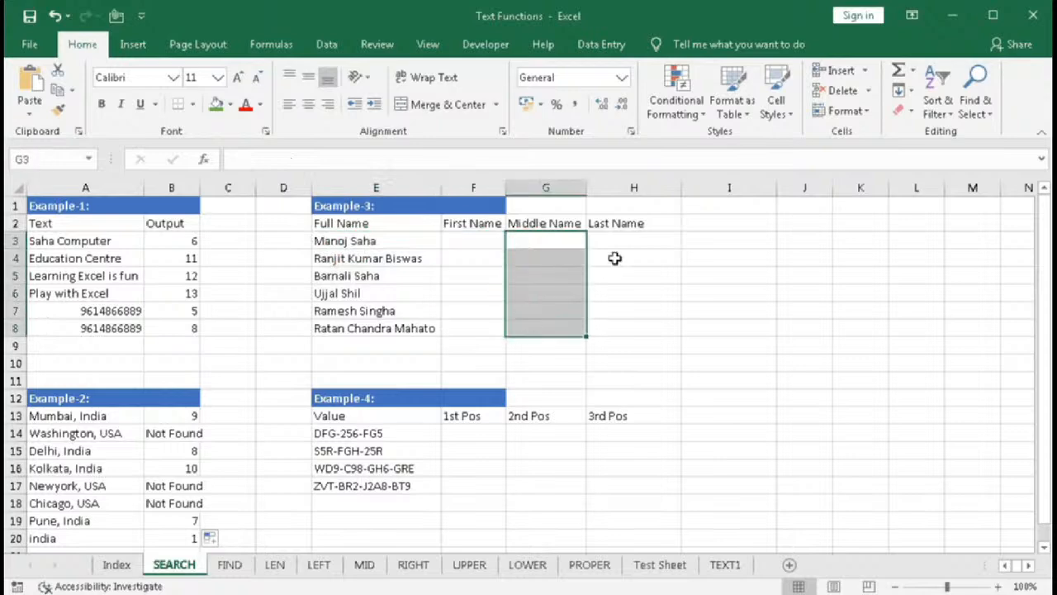
drag(609, 238, 610, 323)
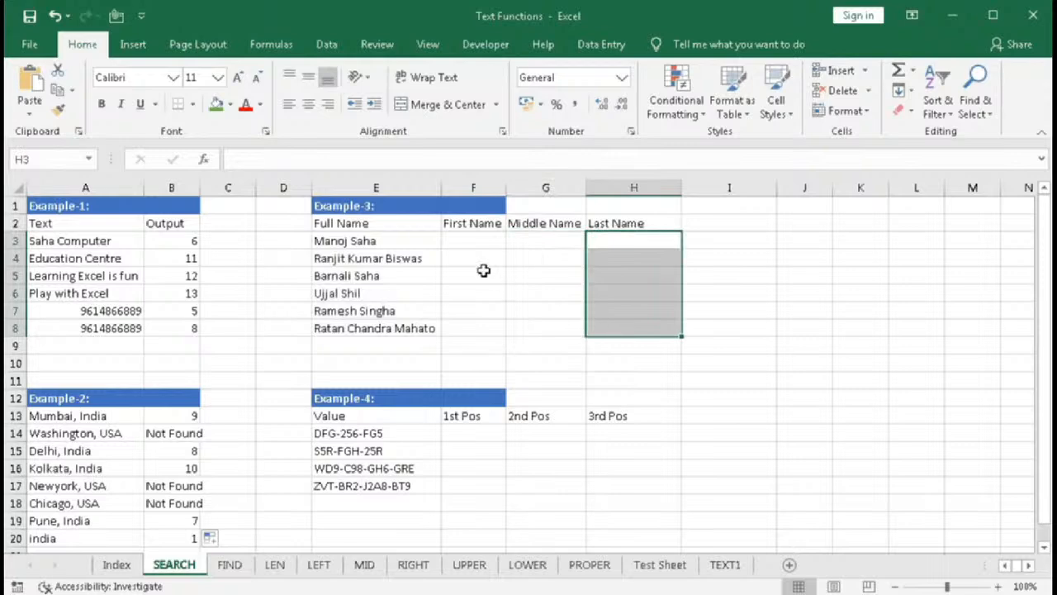
- In F3, enter =LEFT(E3,SEARCH(" ",E3)) to extract the first name from the full name
click(464, 240)
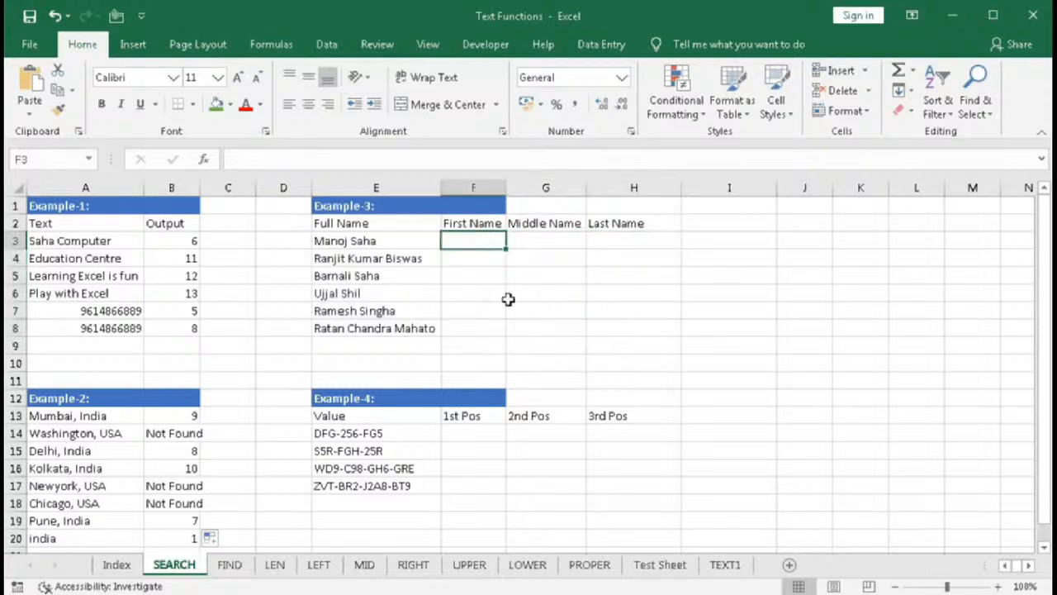
text(=lef)
key(Tab)
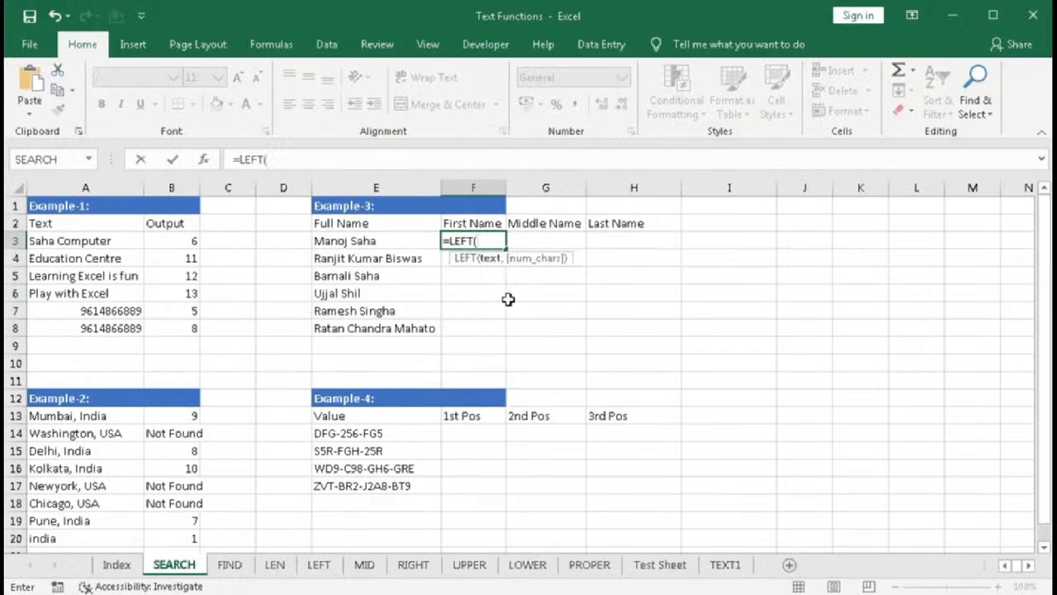
click(343, 241)
text(,)
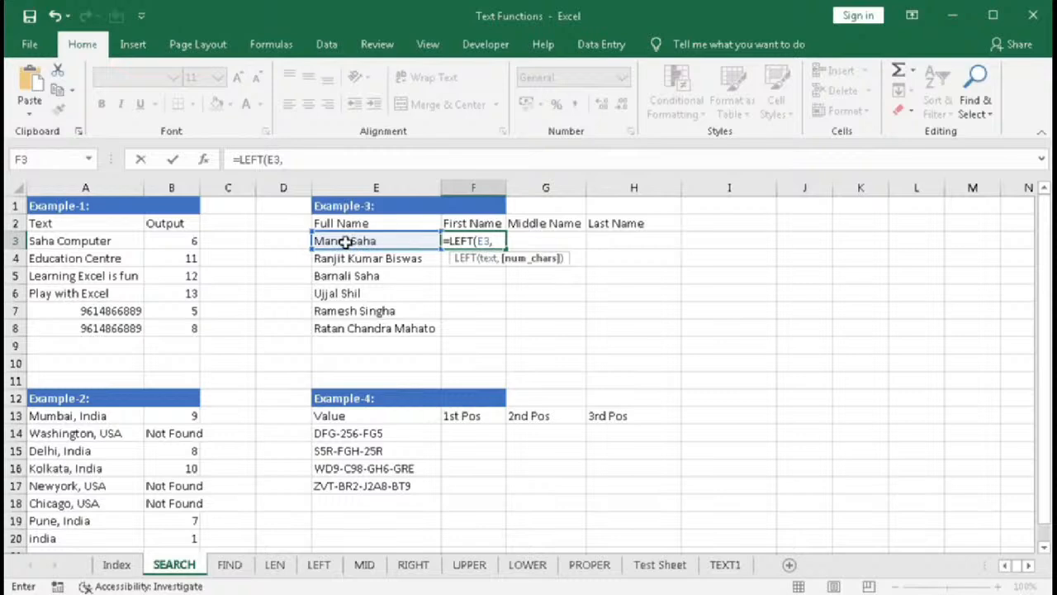
text(se)
key(Tab)
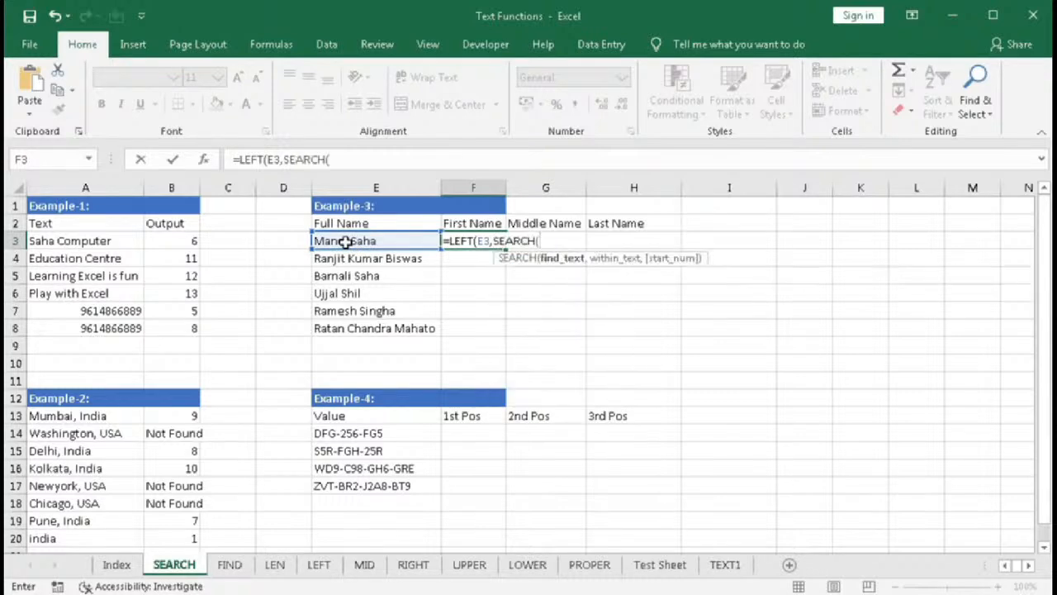
text(" ",)
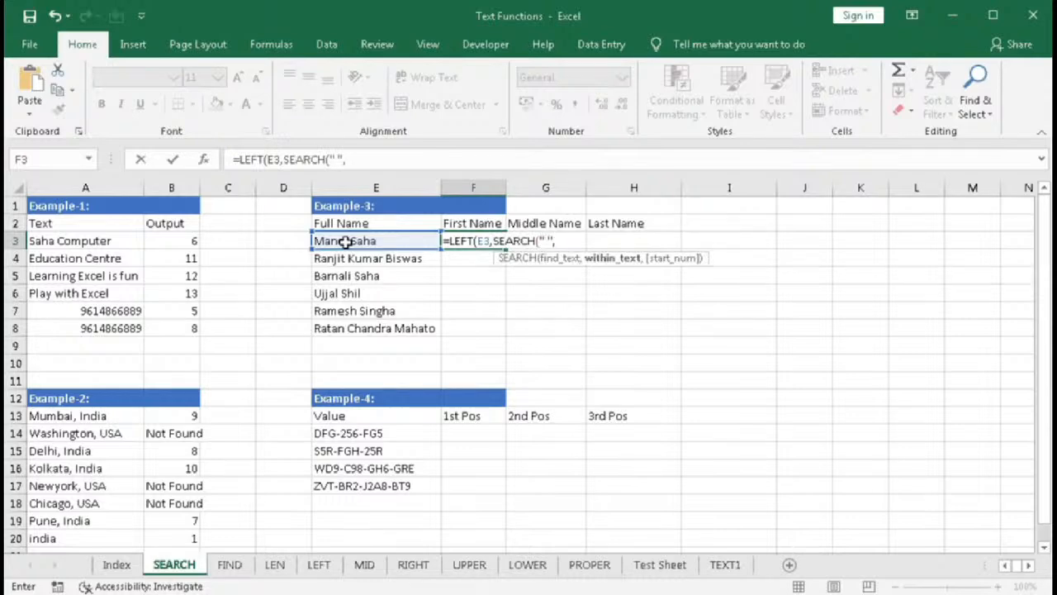
click(345, 240)
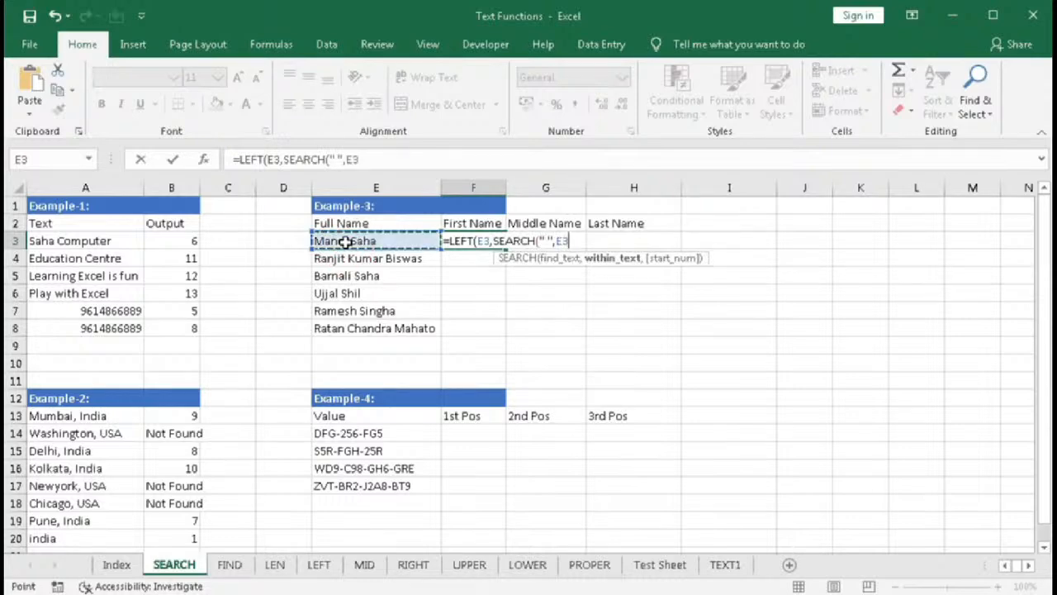
text())
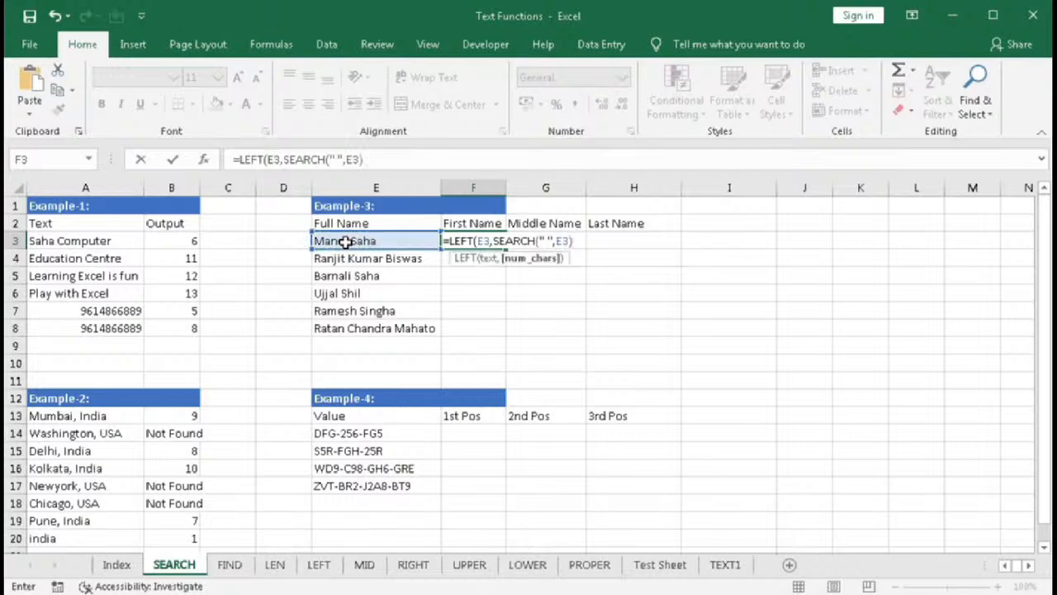
text(-1)
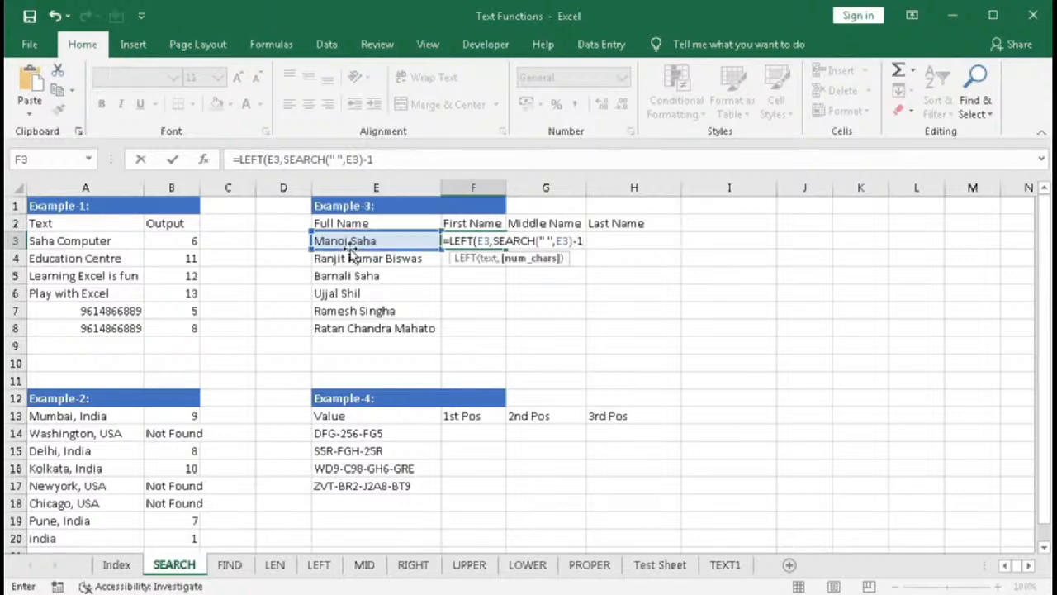
key(BackSpace)
key(BackSpace)
key(Return)
key(Return)
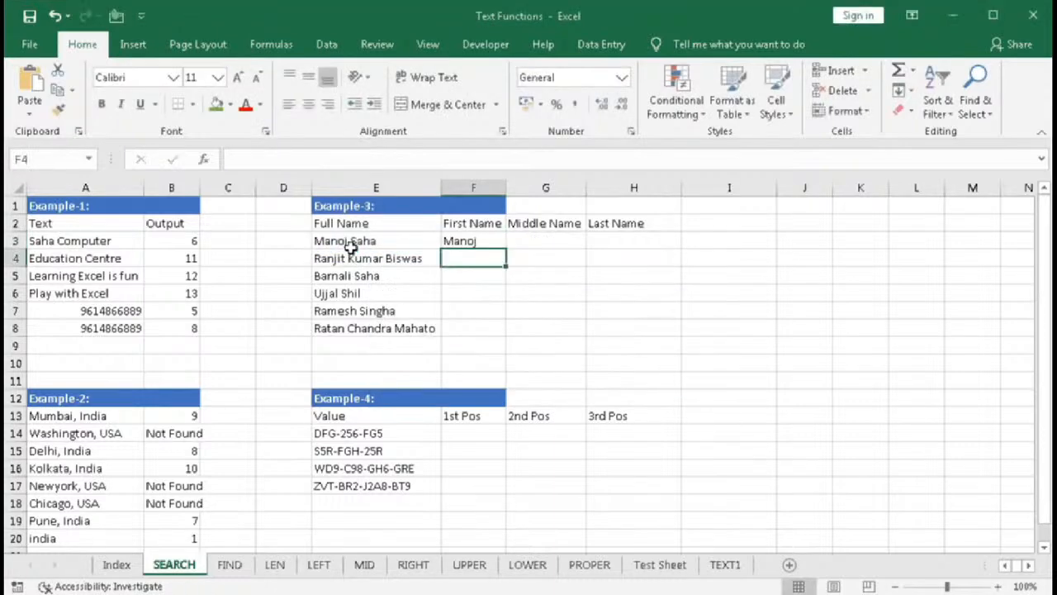
- Fill the first-name formula from F3 down to F8
click(495, 241)
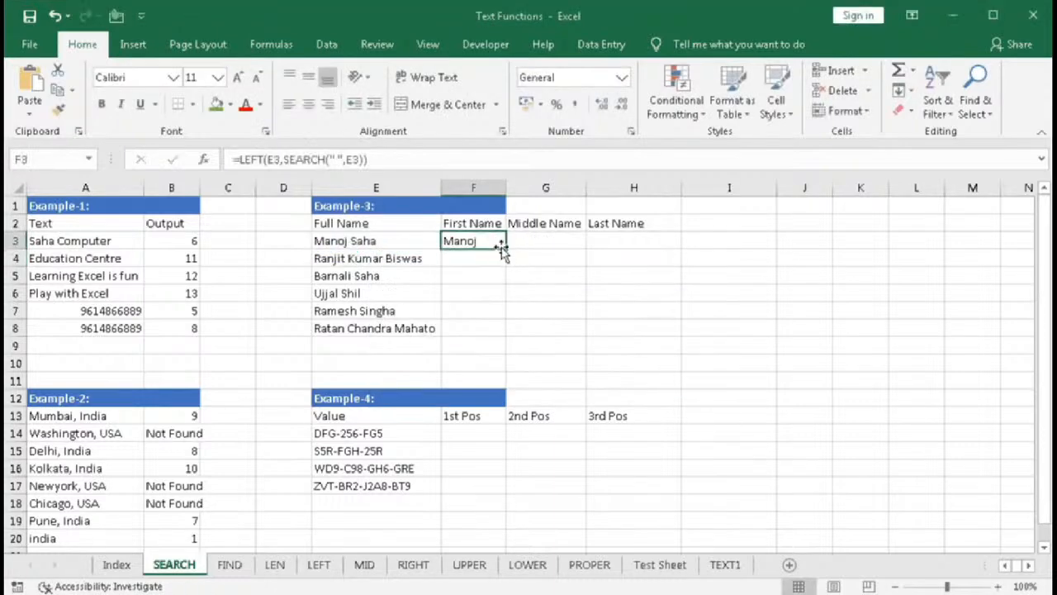
drag(504, 250, 500, 336)
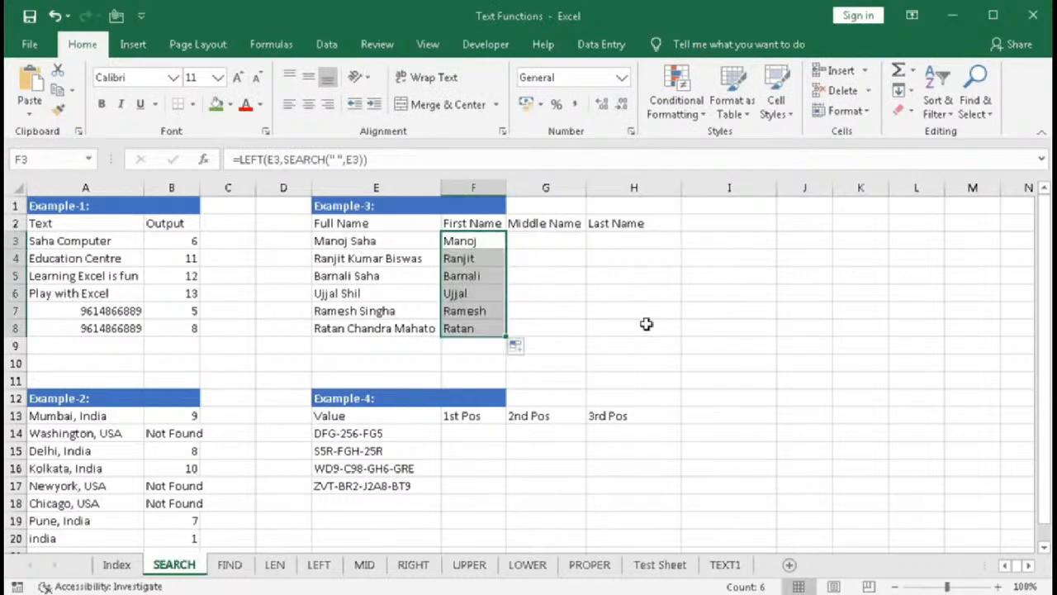
- Measure the extracted first name's length in I3 with =LEN(F3)
click(719, 240)
text(=len)
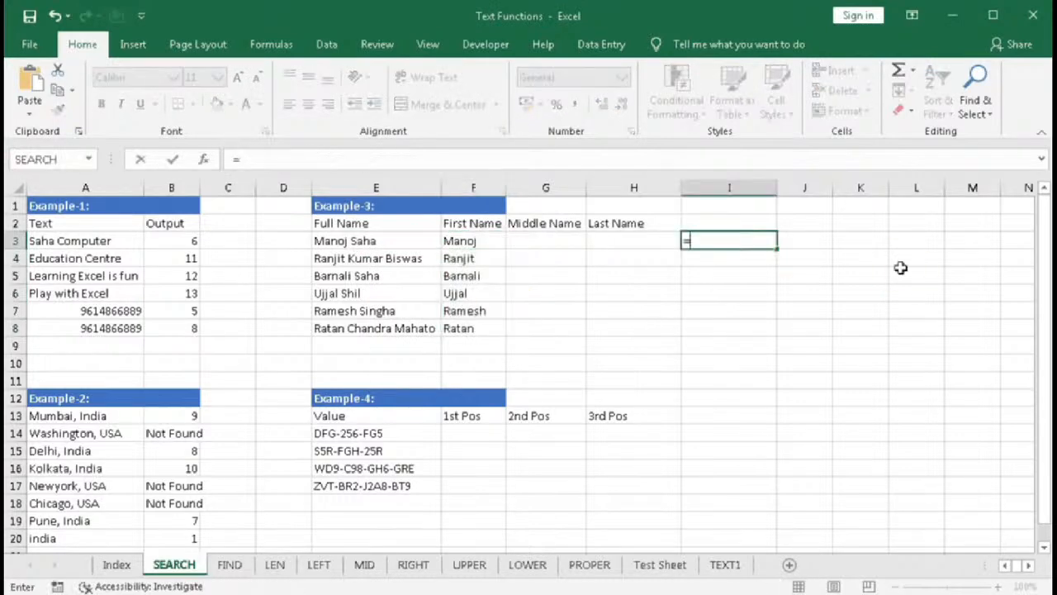
key(Tab)
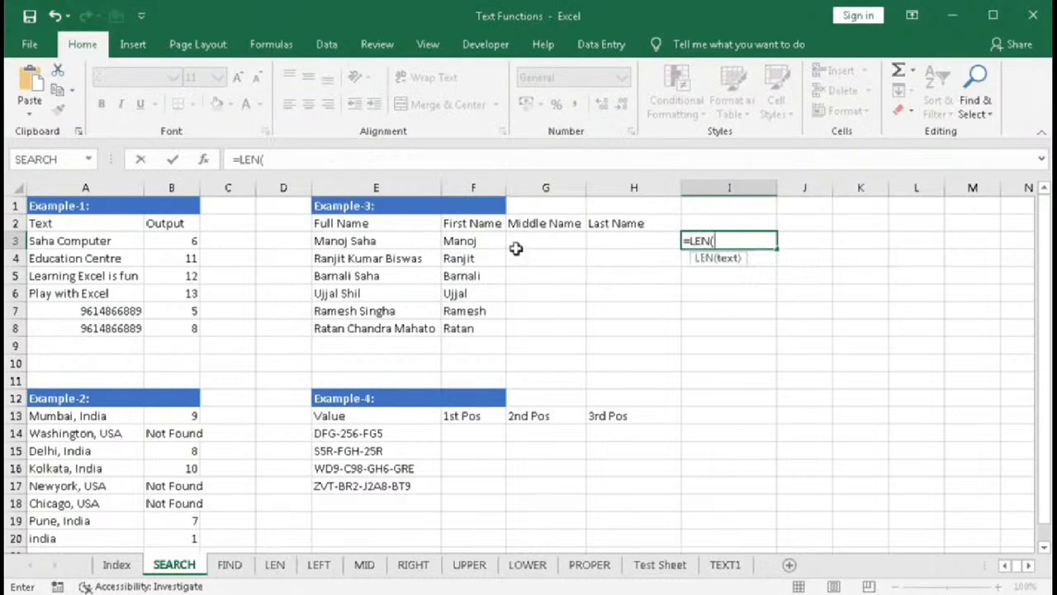
click(475, 246)
text())
key(Return)
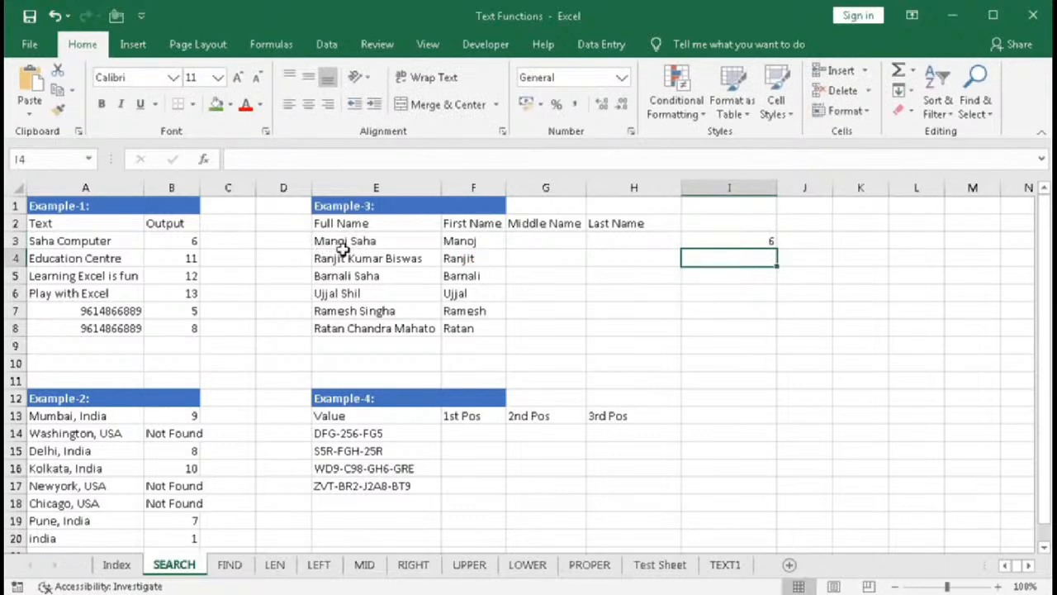
- Change F3's formula to =LEFT(E3,SEARCH(" ",E3)-1) and clear the length check in I3
double_click(465, 240)
click(572, 242)
text(-1)
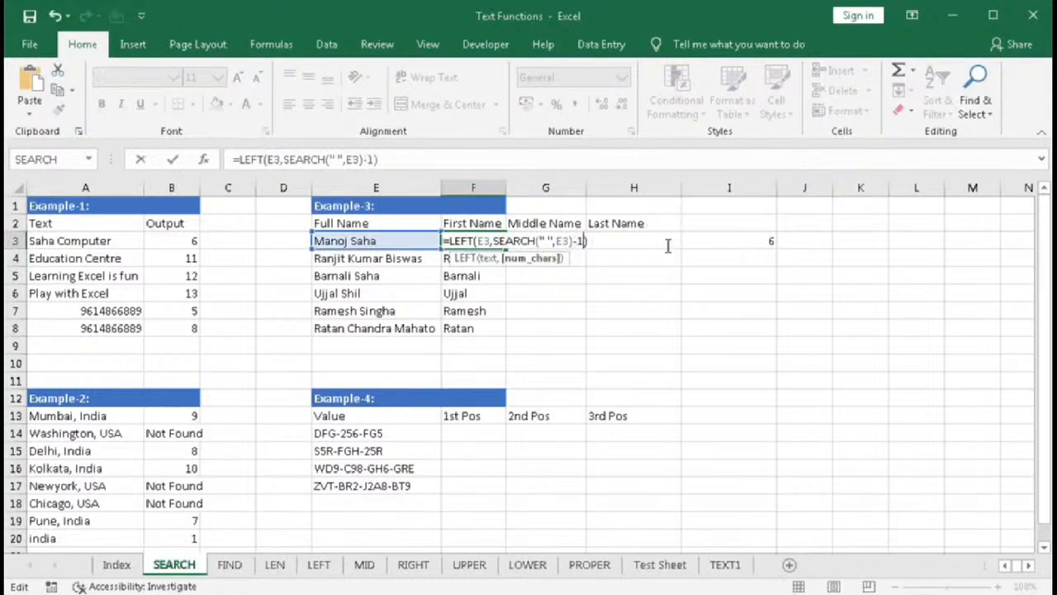
key(Return)
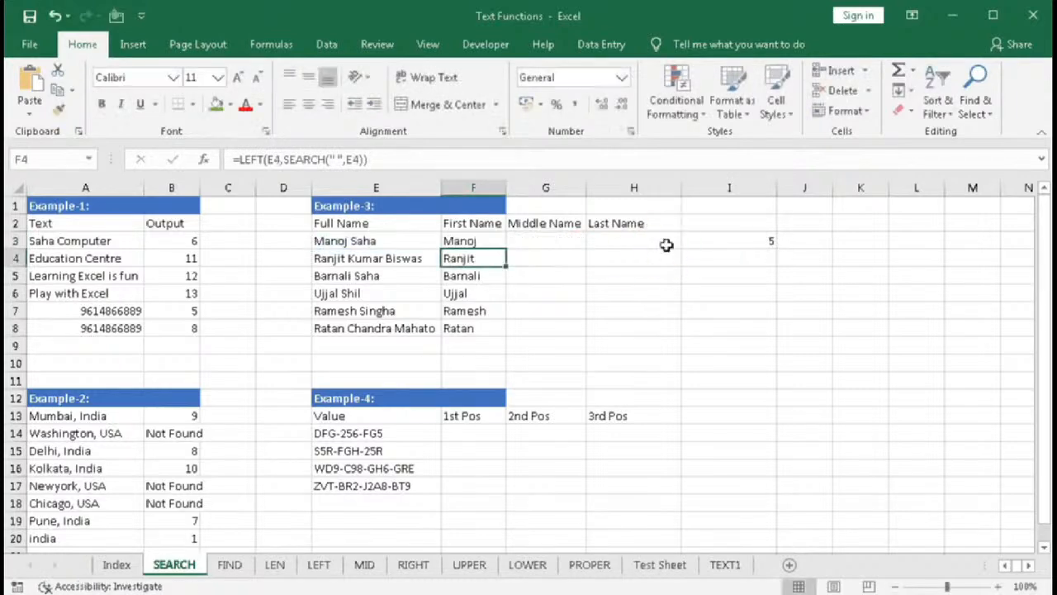
click(719, 244)
key(Delete)
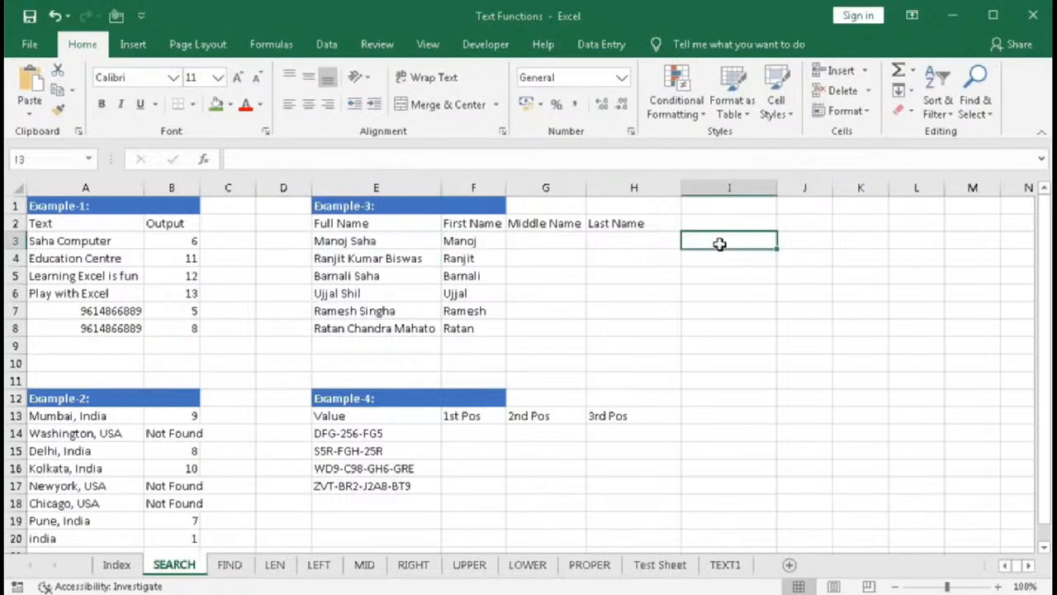
- Start a MID formula in G3 that takes E3 as its text
drag(534, 239, 539, 329)
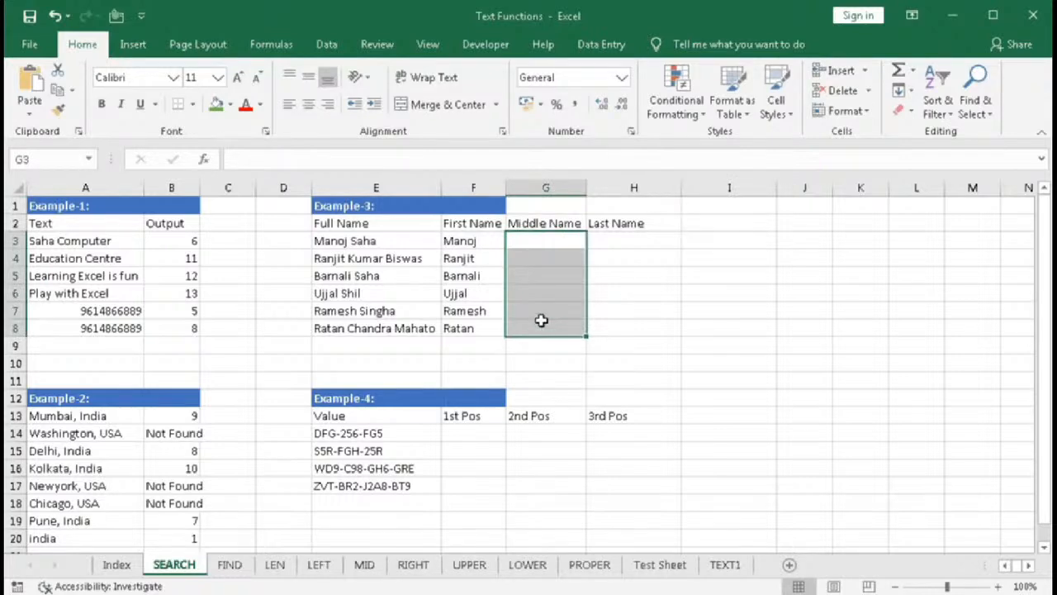
click(528, 245)
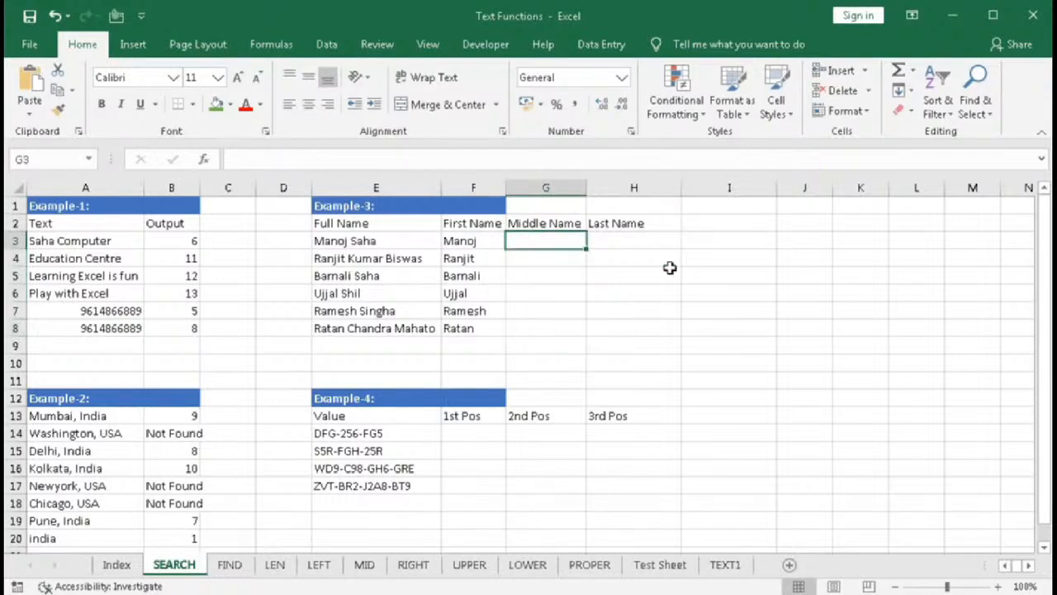
text(=mid)
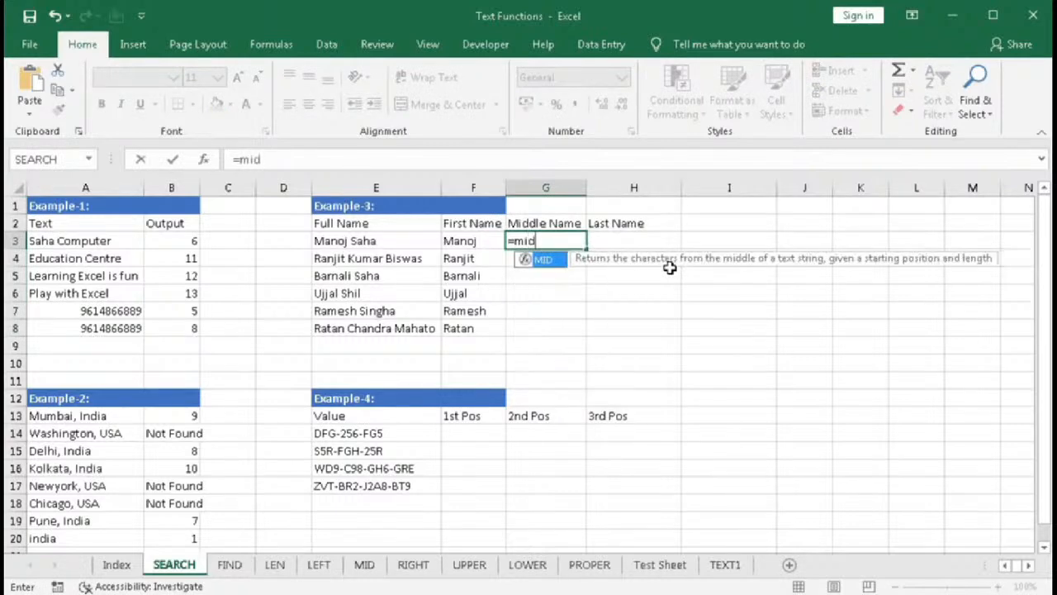
key(Tab)
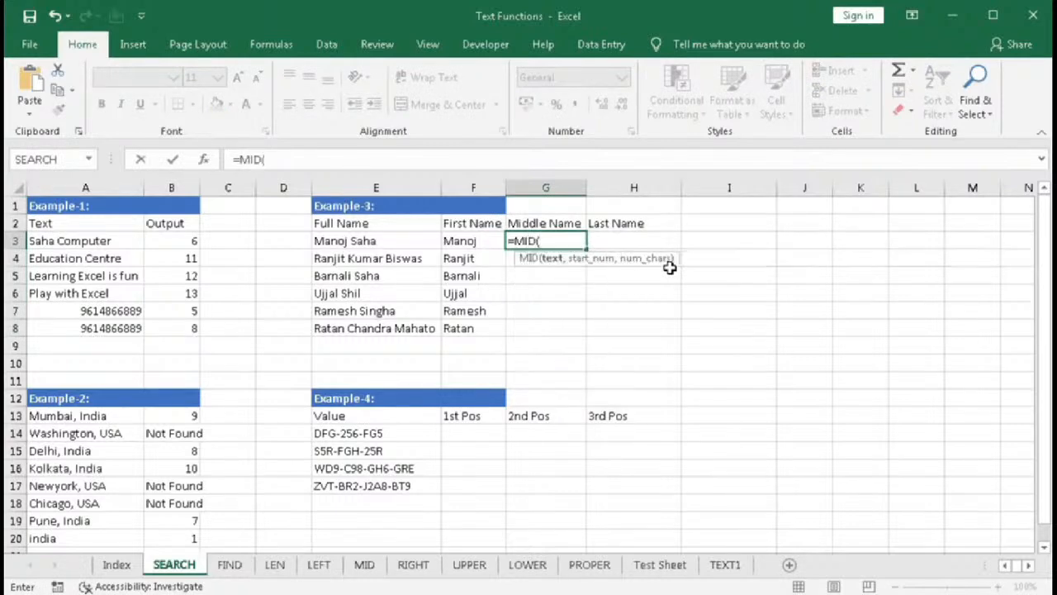
click(331, 241)
text(,)
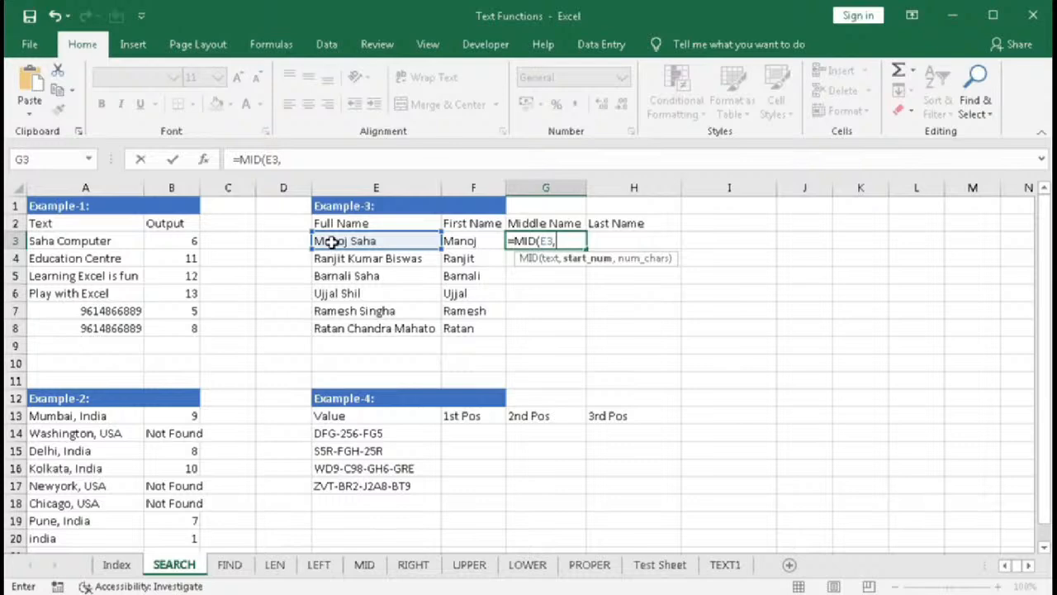
- Add SEARCH(" ",E3) as the start position argument of the MID formula in G3
text(se)
key(Tab)
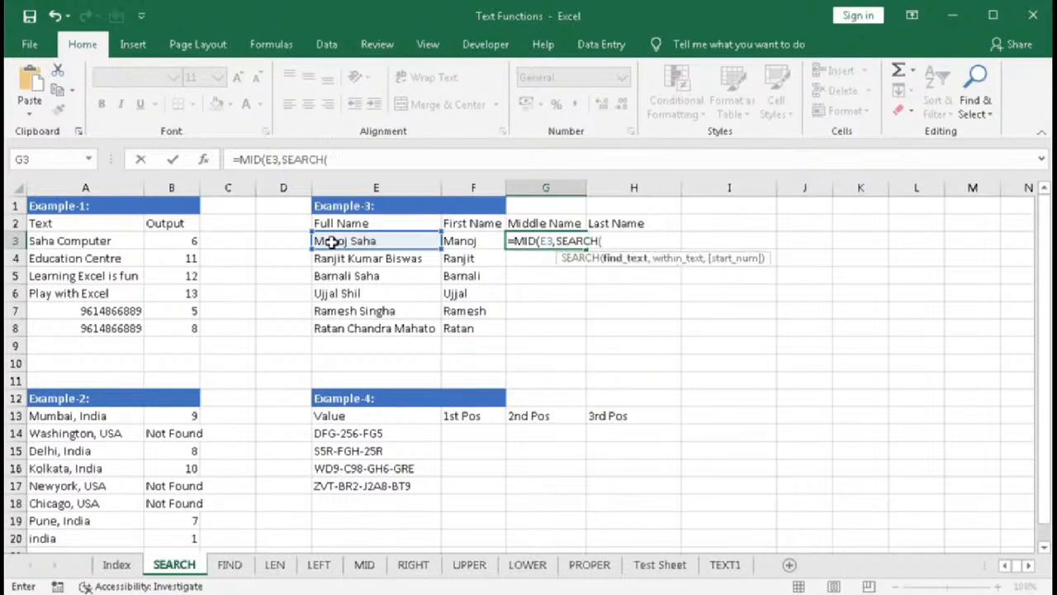
text(" ",)
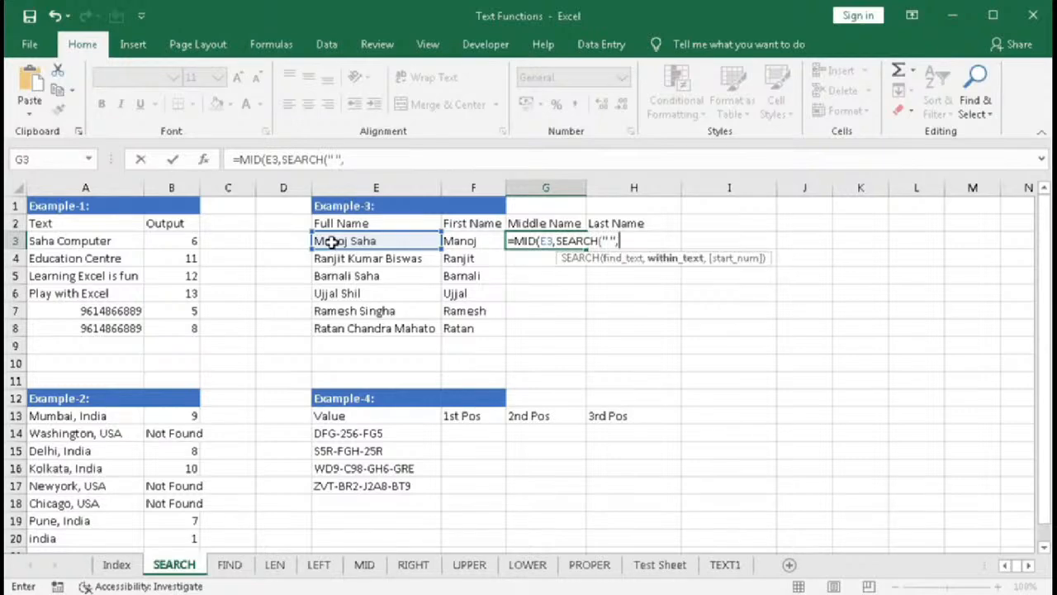
click(331, 241)
text(,)
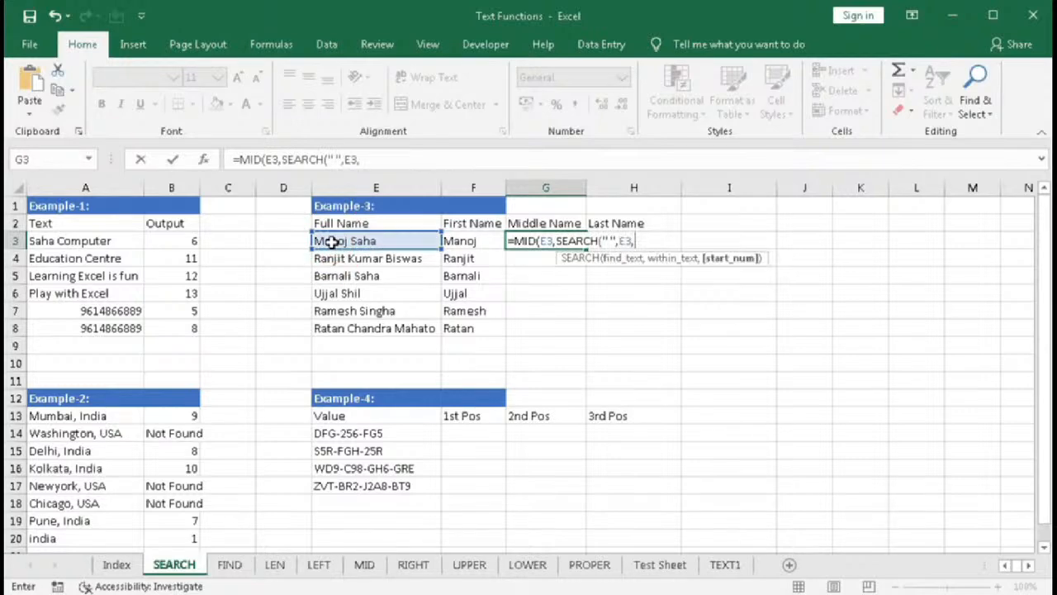
key(BackSpace)
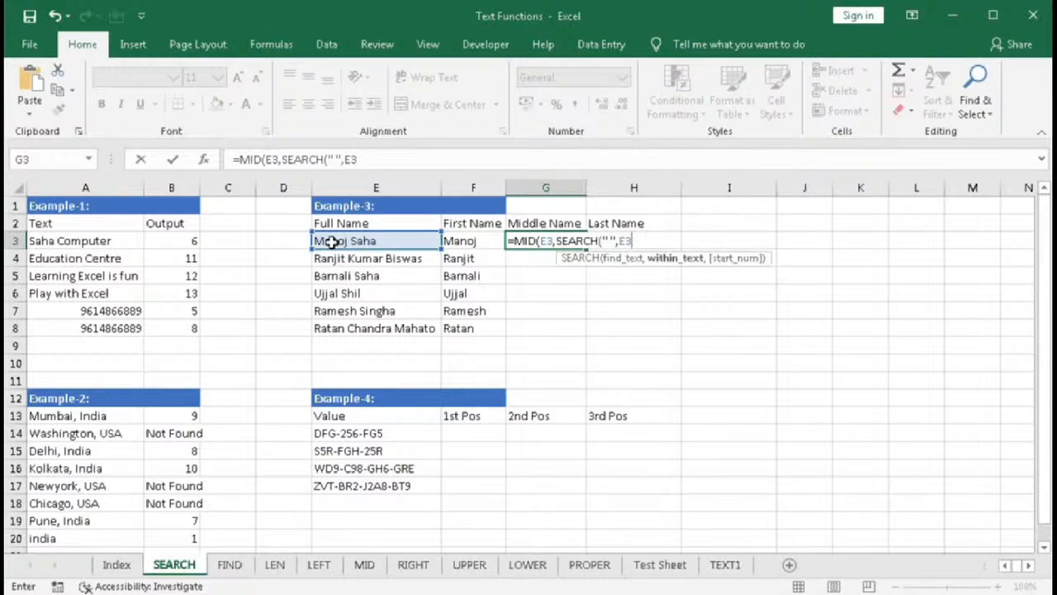
text())
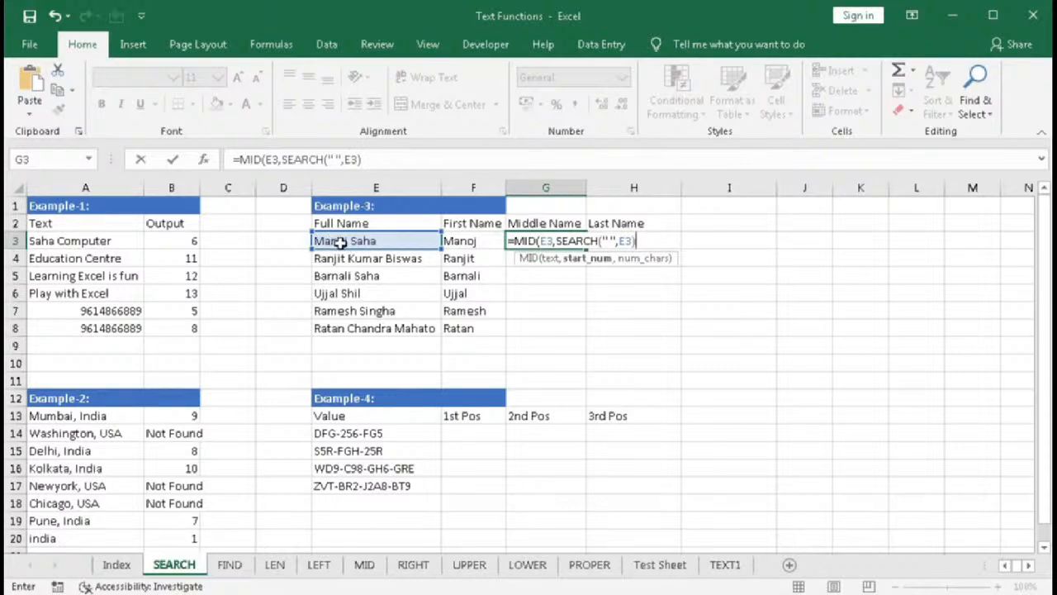
- Evaluate the start position argument in place, then restore it as SEARCH(" ",E3)
click(587, 258)
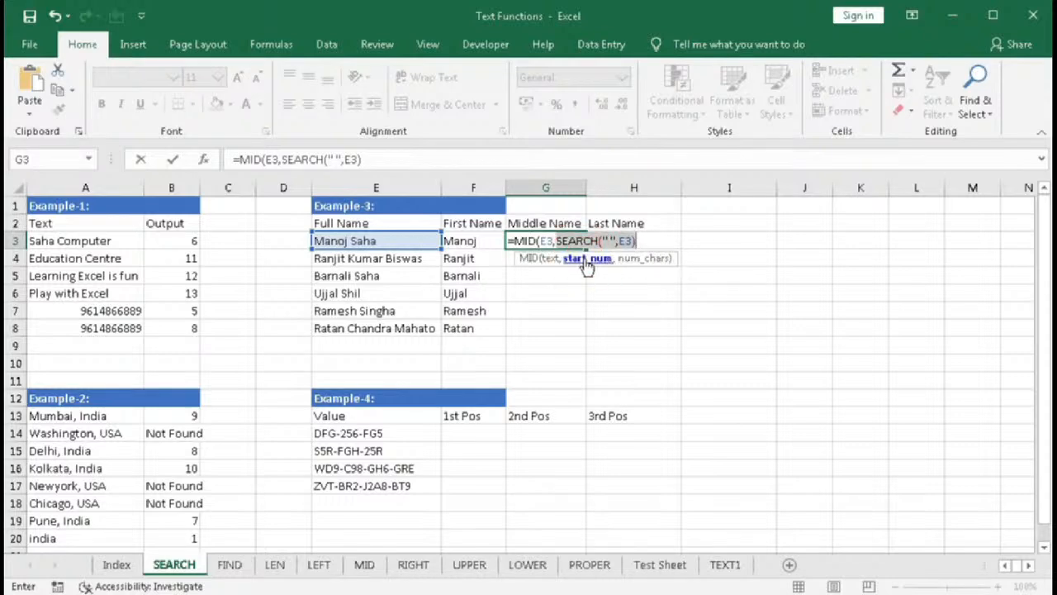
key(F9)
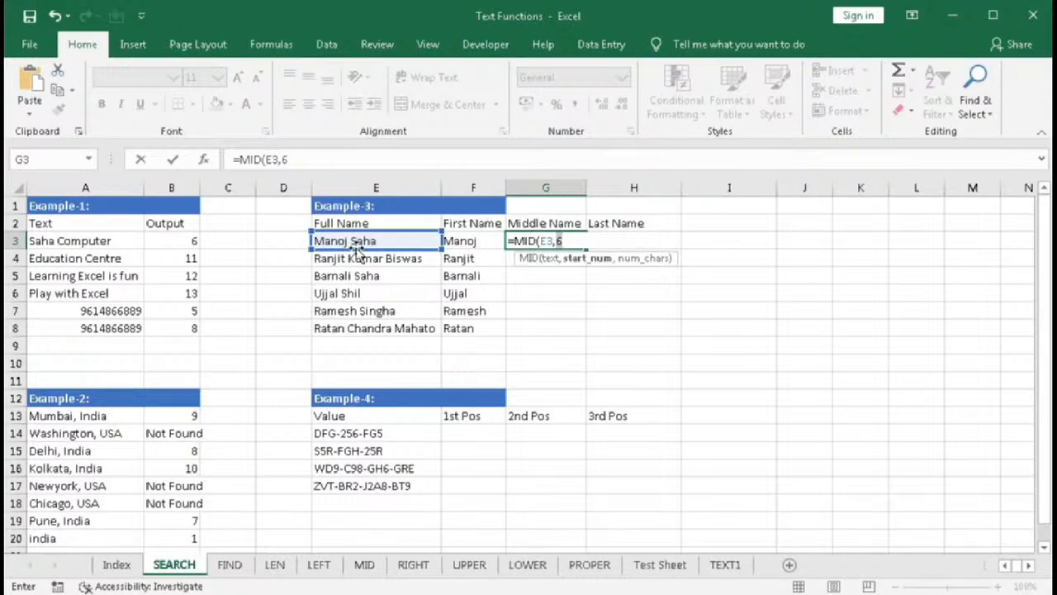
key(BackSpace)
text(SEARCH(" ",E3)
click(636, 240)
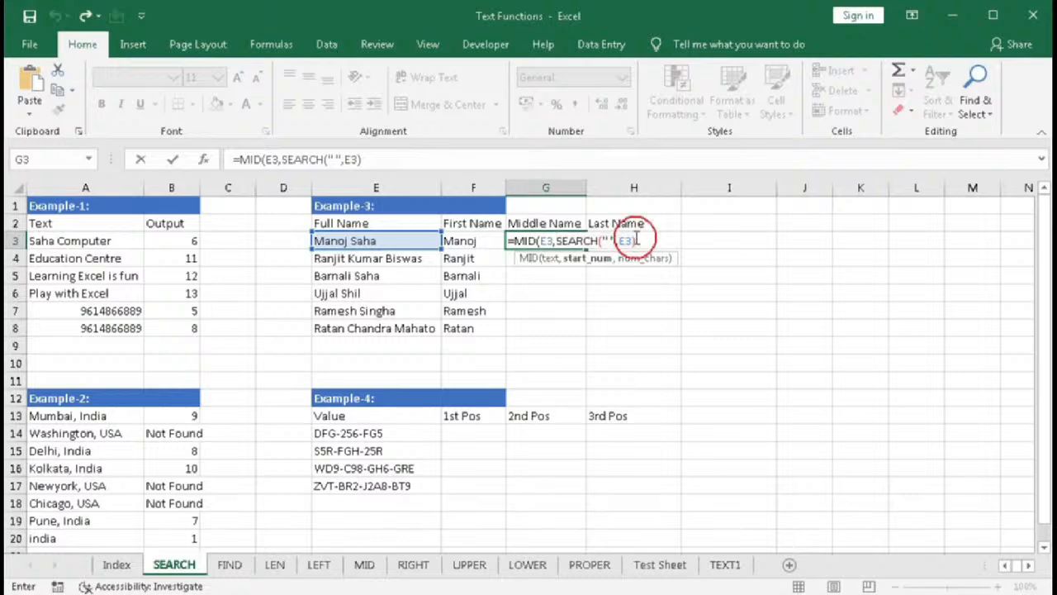
- Add +1 to the start position and begin the character count with a second SEARCH for a space in E3
text(+1,)
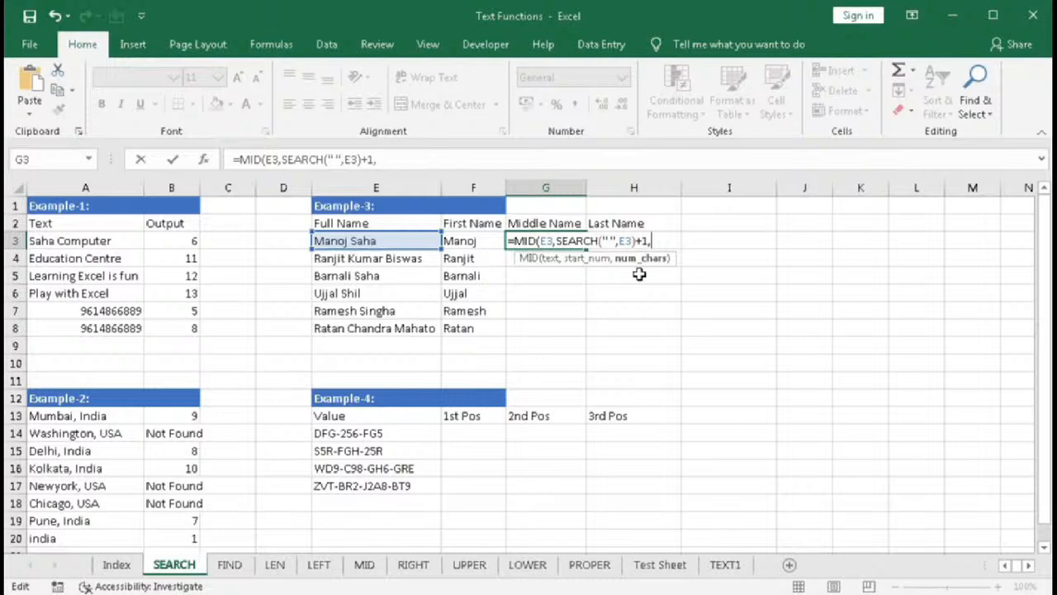
text(se)
key(Tab)
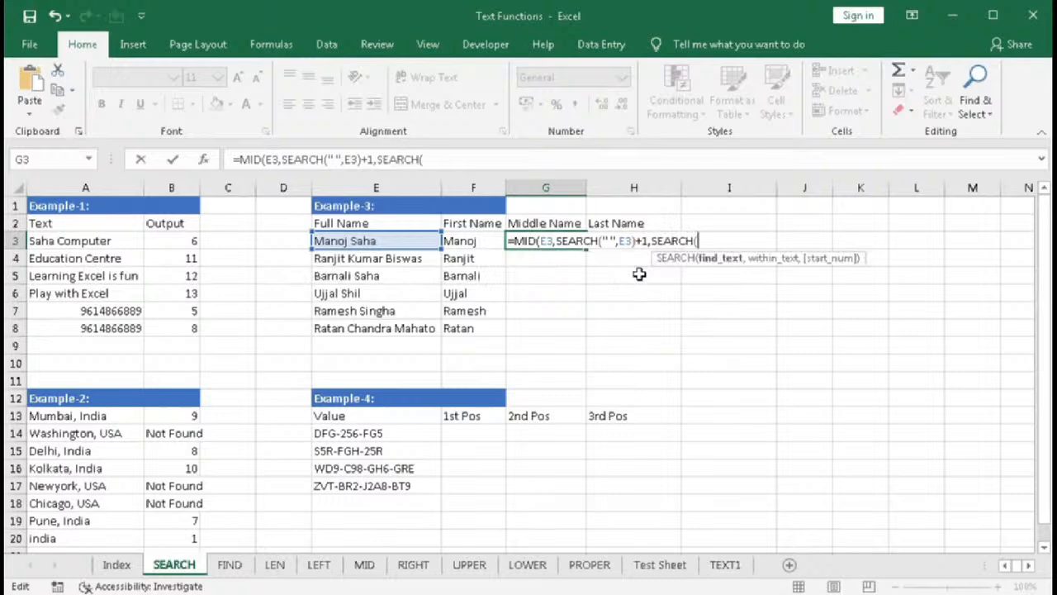
text(" ",)
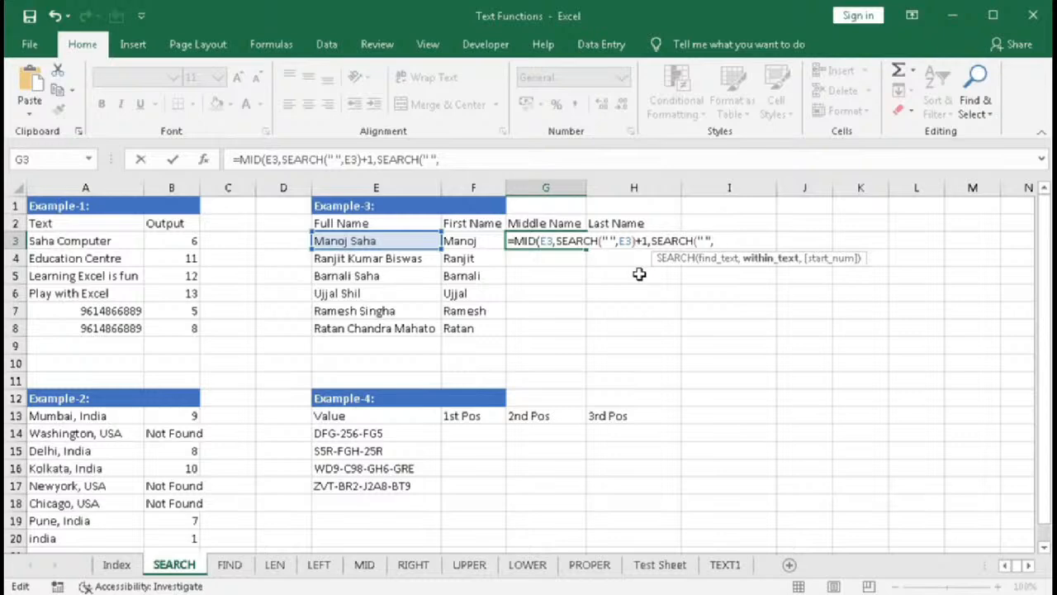
click(409, 241)
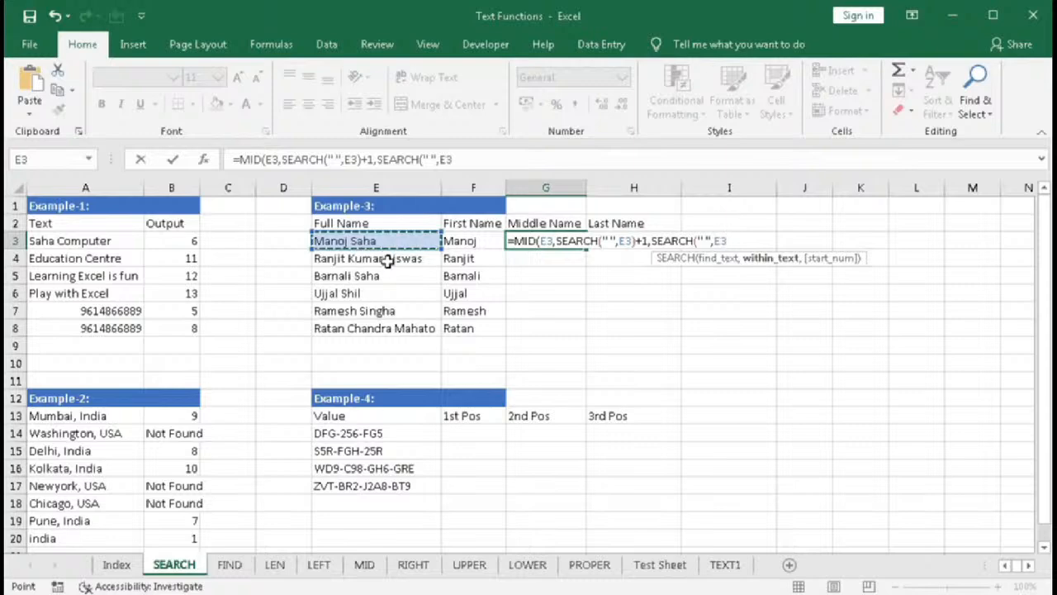
text(,)
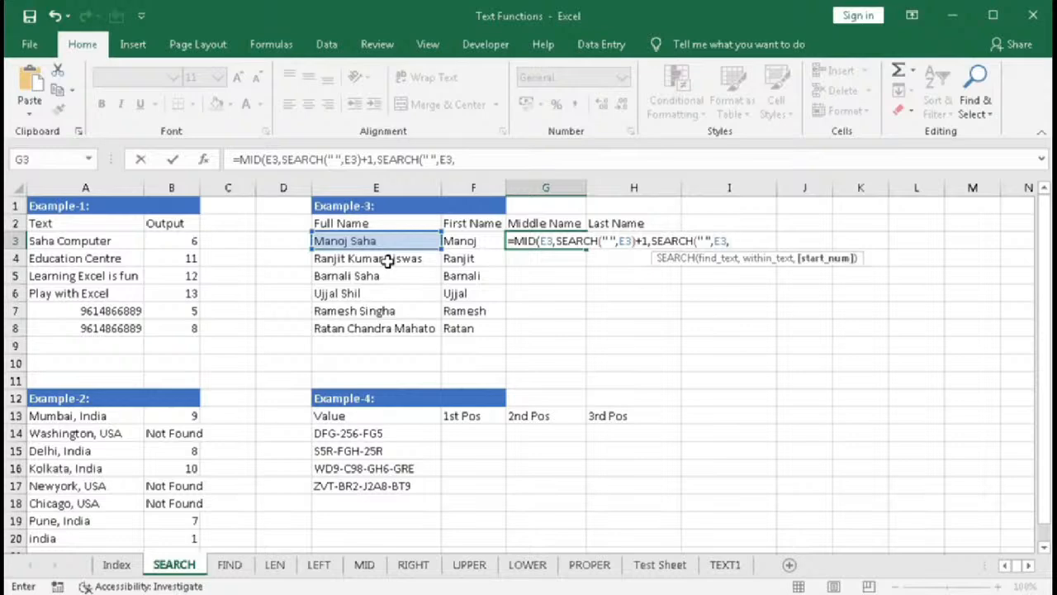
text(se)
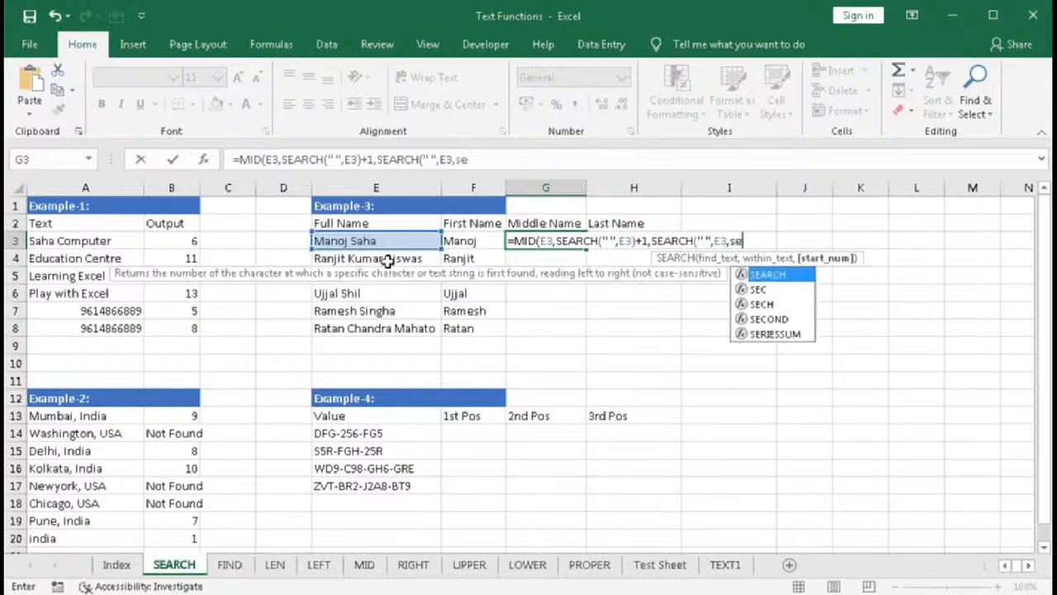
- Nest SEARCH(" ",E3) as the start position of the second SEARCH
key(Tab)
text(" ",)
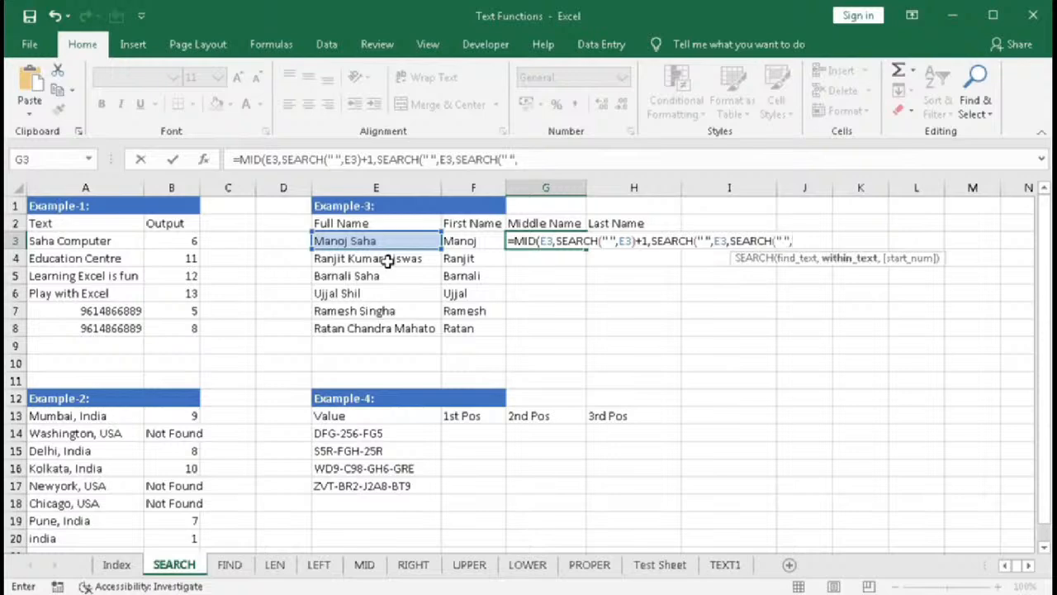
click(383, 237)
text())
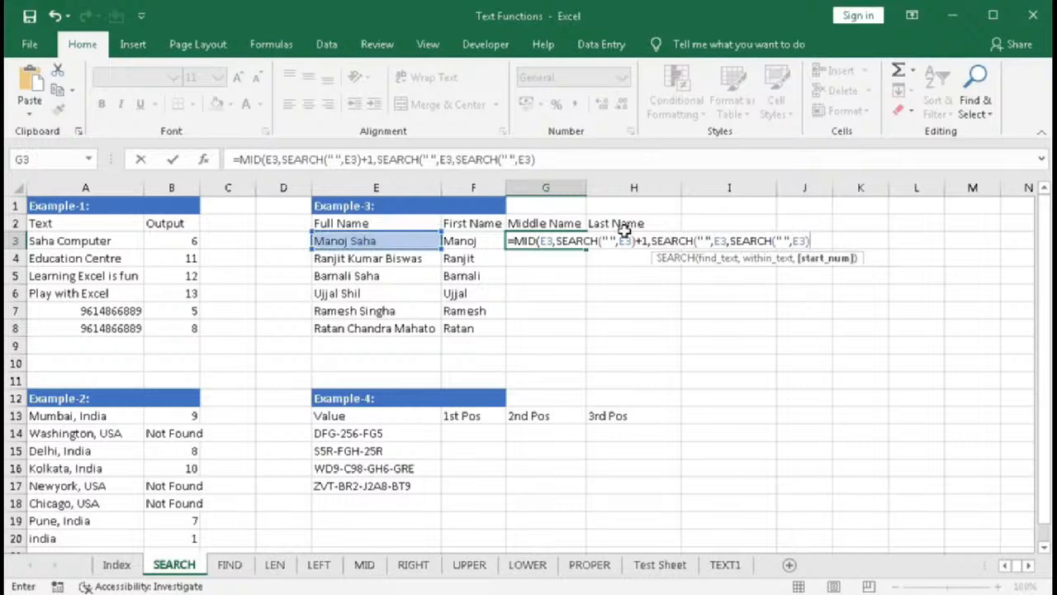
drag(730, 240, 814, 240)
key(ctrl+c)
text(6)
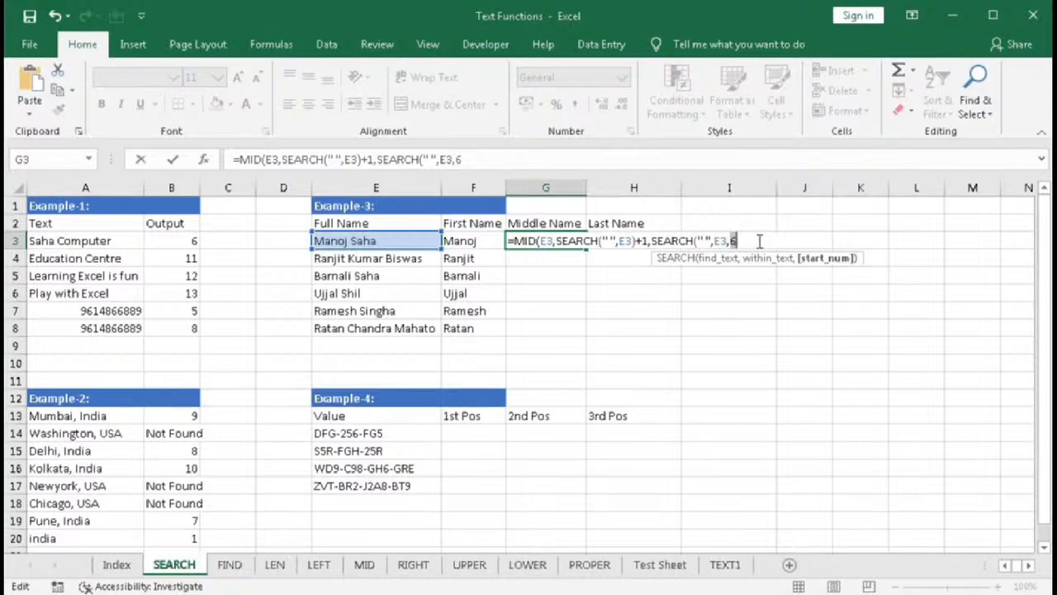
key(ctrl+v)
- Add +1 to the nested SEARCH and close the second SEARCH
text(+)
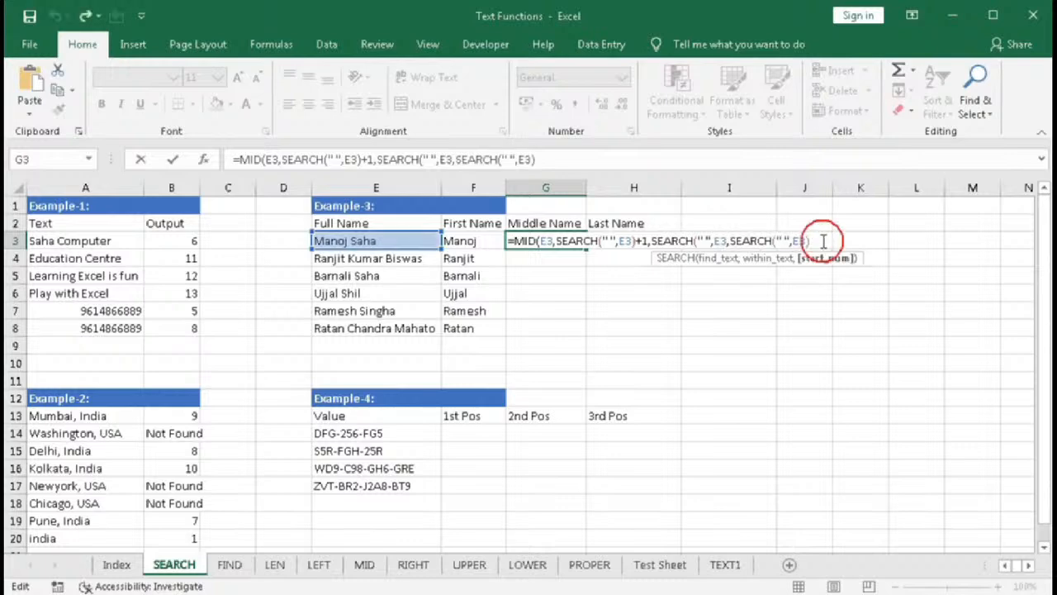
text(1)
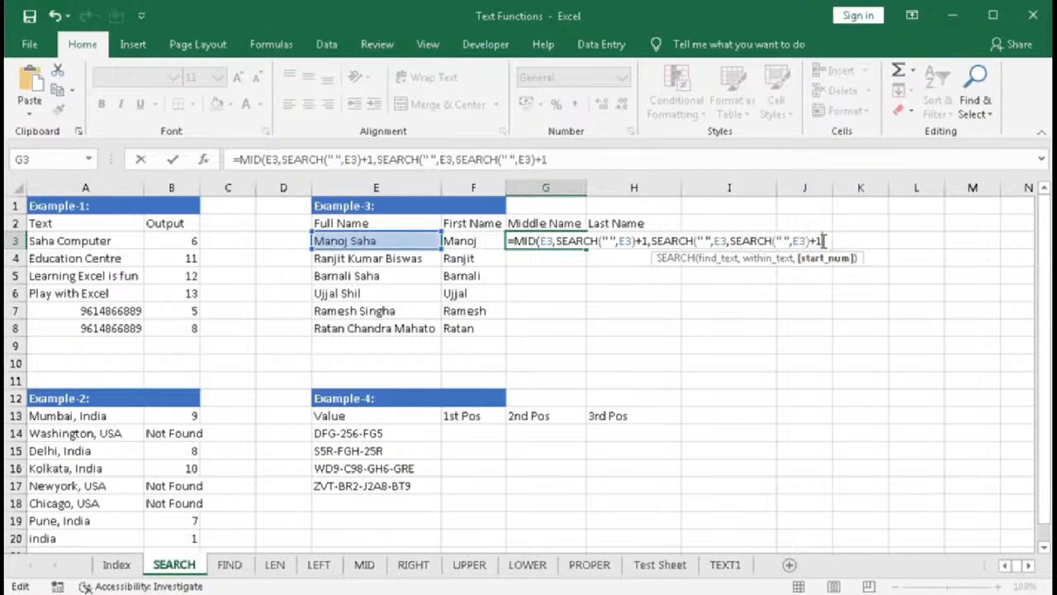
text())
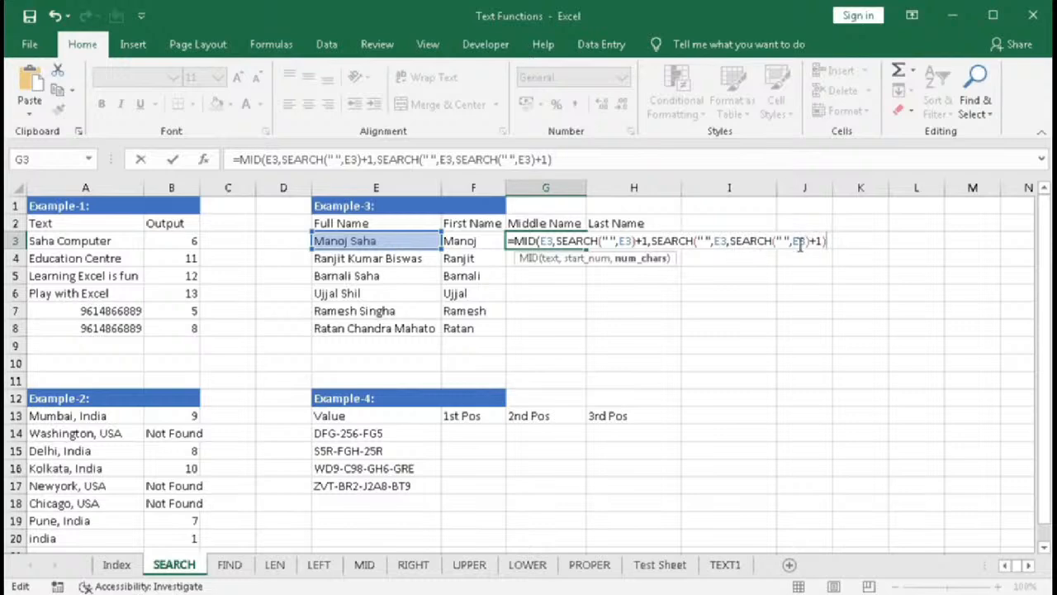
text(-se)
- Subtract SEARCH(" ",E3) from the character count, enter the formula and fill it from G3 down to G8
key(Tab)
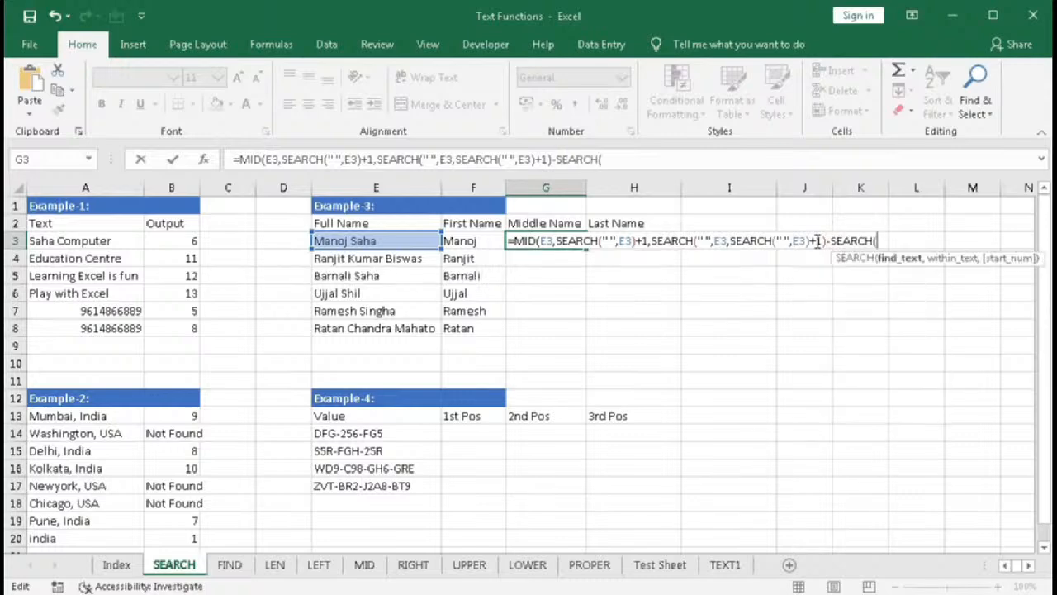
text(" ",)
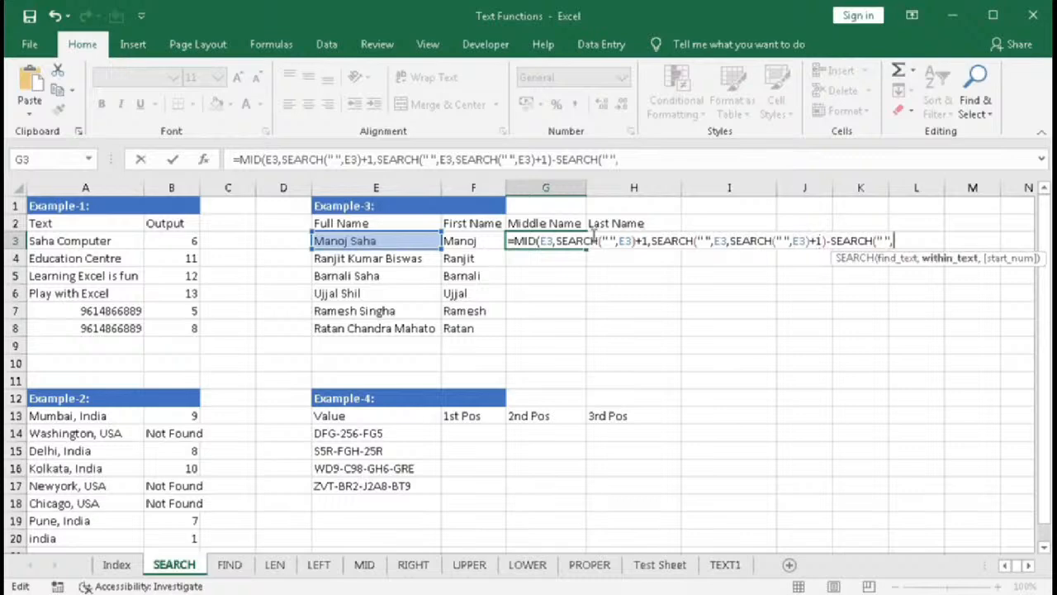
click(396, 242)
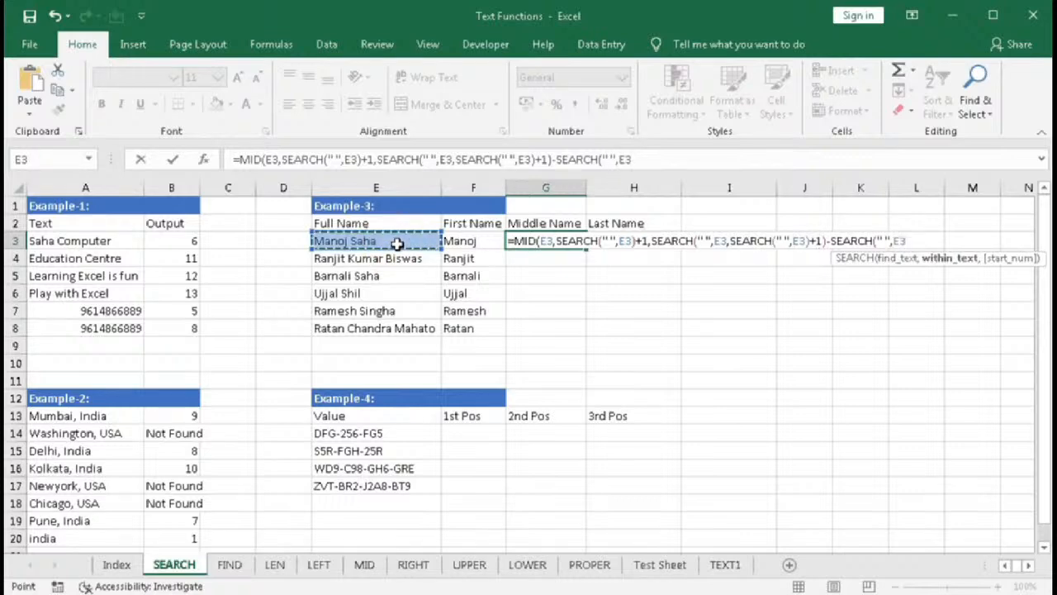
text())
key(Return)
key(Return)
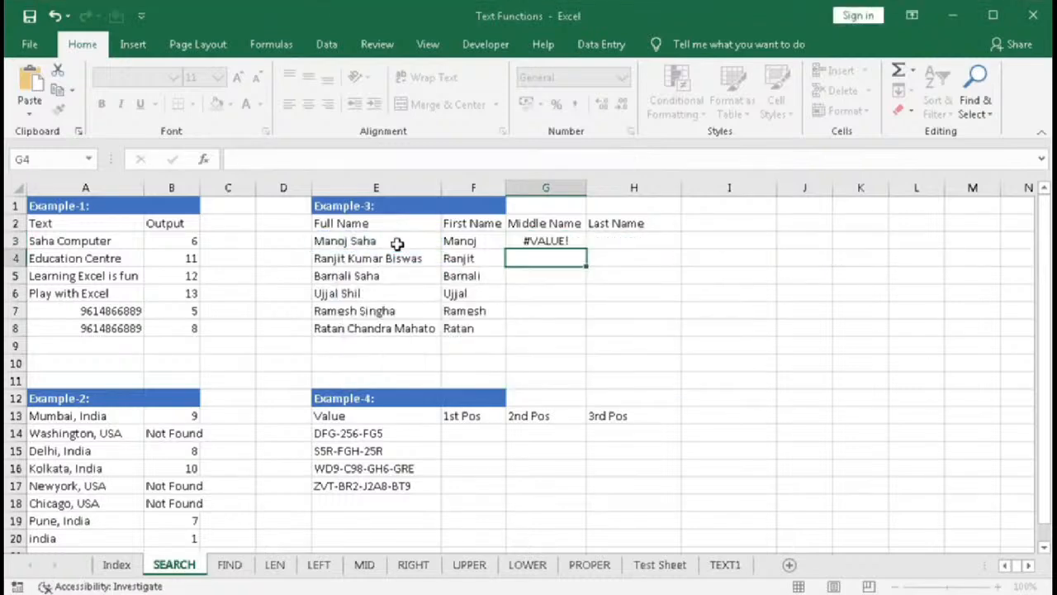
click(562, 240)
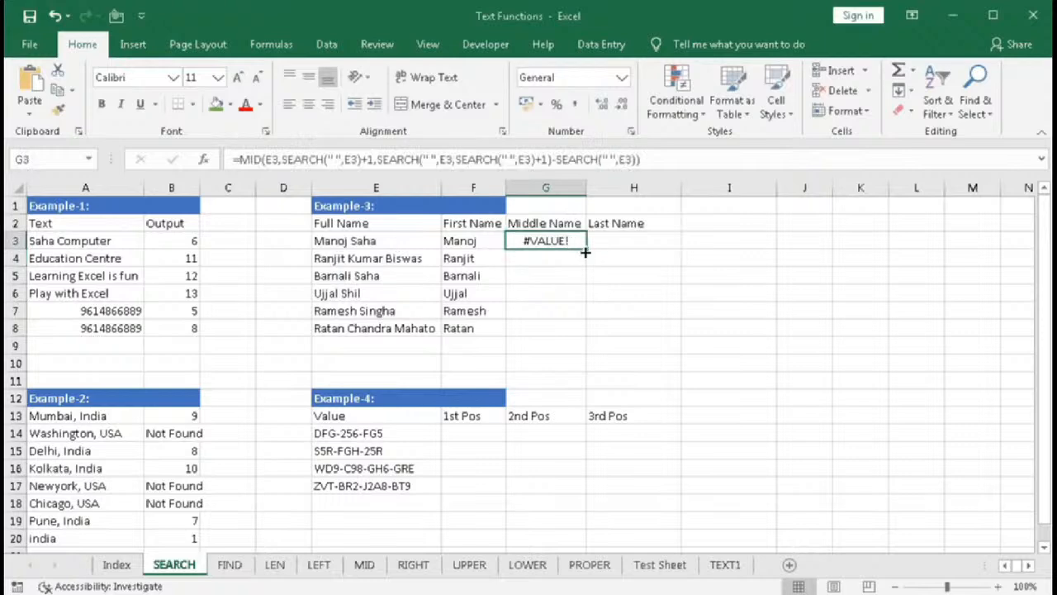
drag(585, 249, 596, 349)
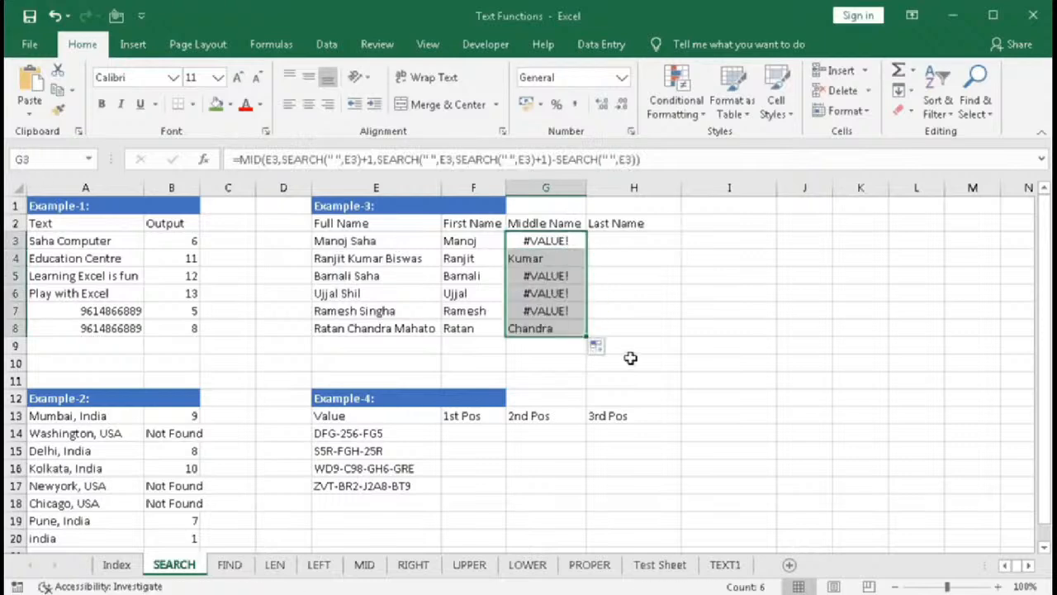
- Inspect the middle-name results in G3 through G7
click(557, 240)
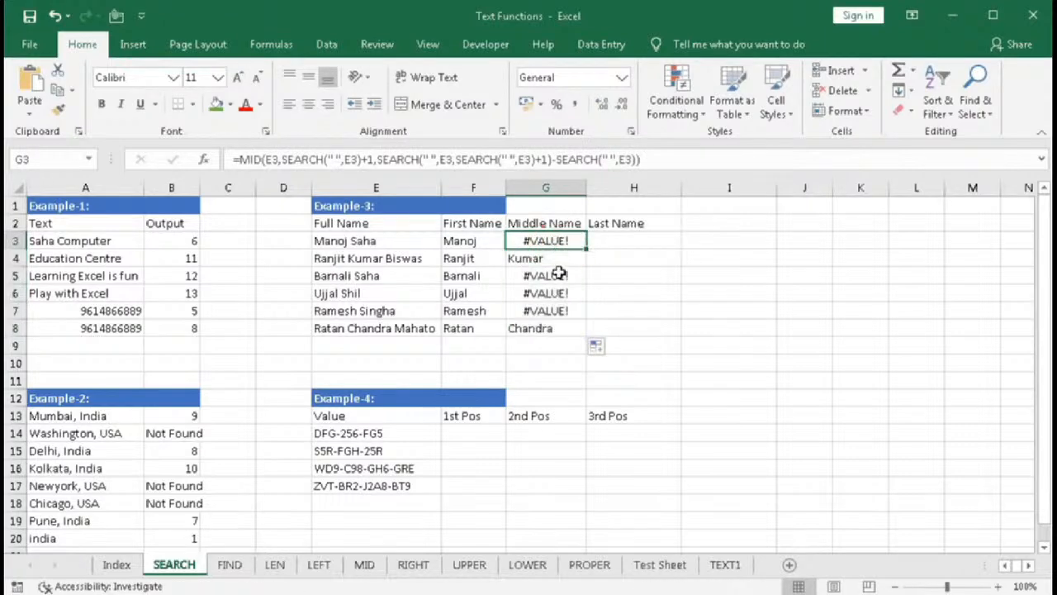
click(560, 276)
click(560, 293)
click(560, 311)
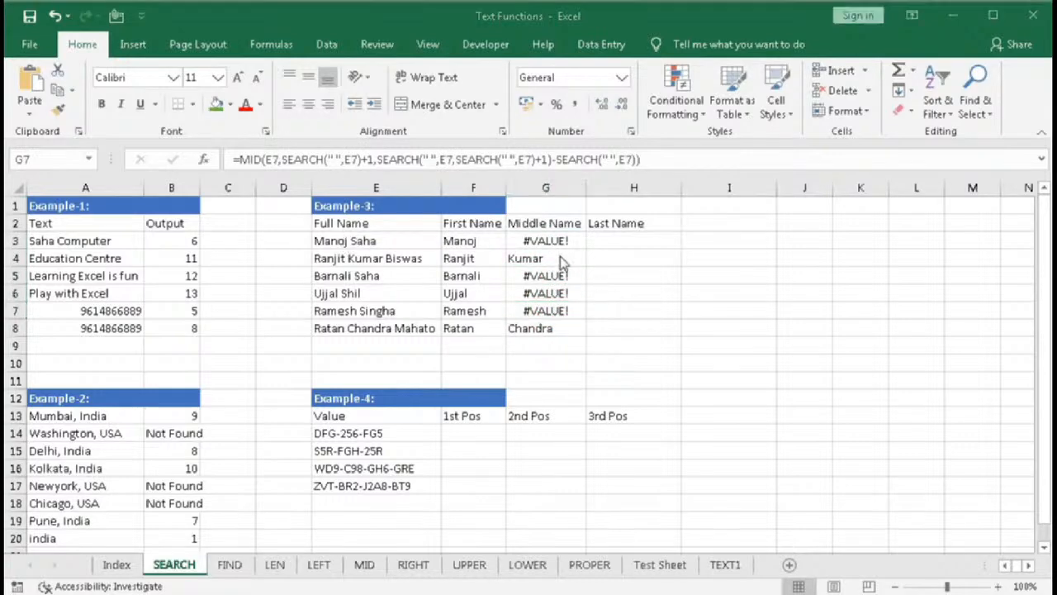
click(549, 241)
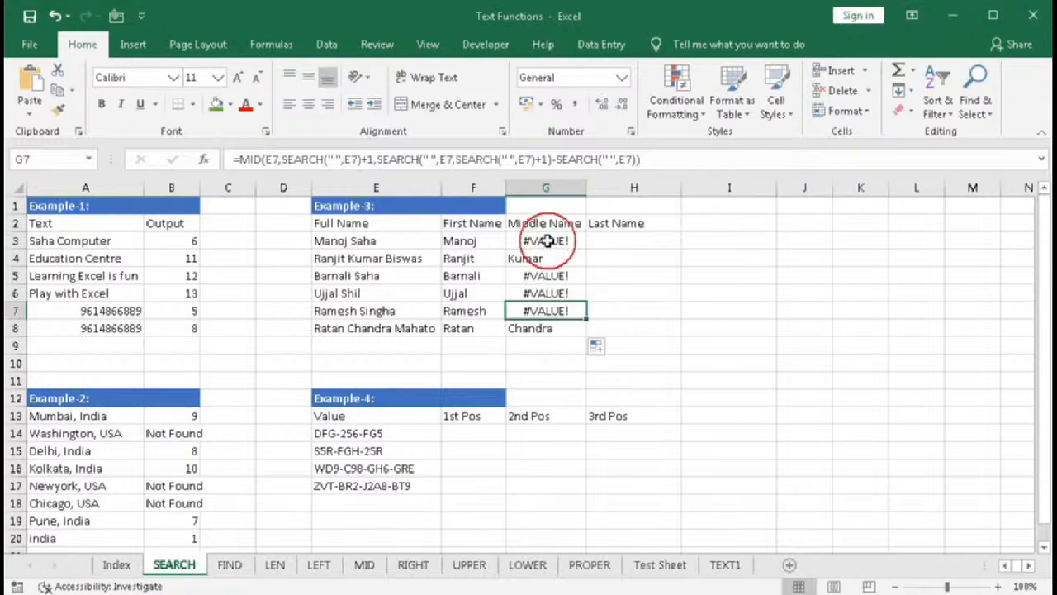
click(538, 244)
click(532, 242)
- Wrap G3's formula in IFERROR returning an empty string, then fill it down to G8
double_click(532, 242)
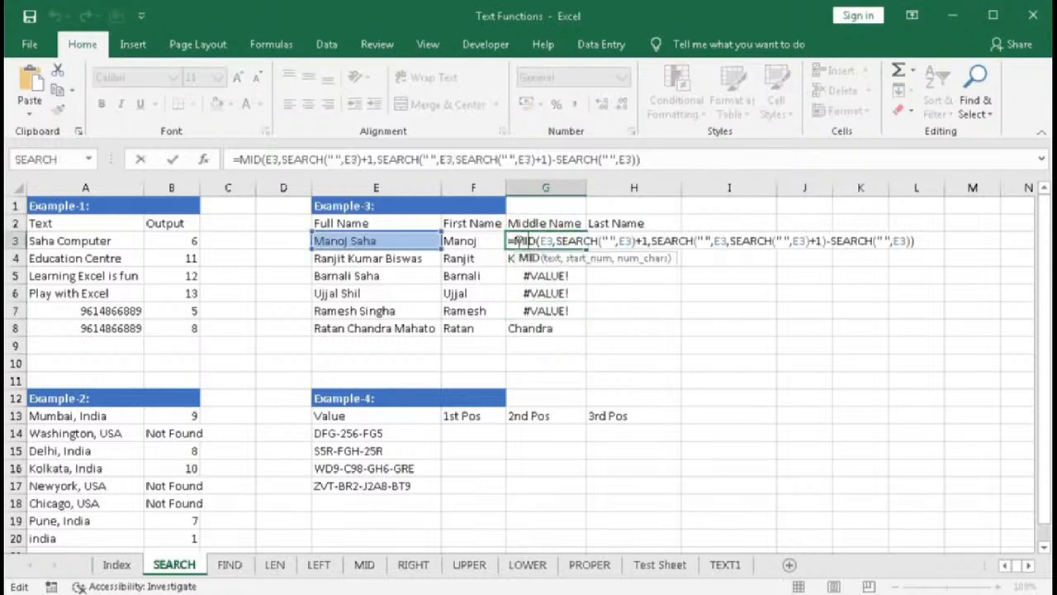
text(IFERROR()
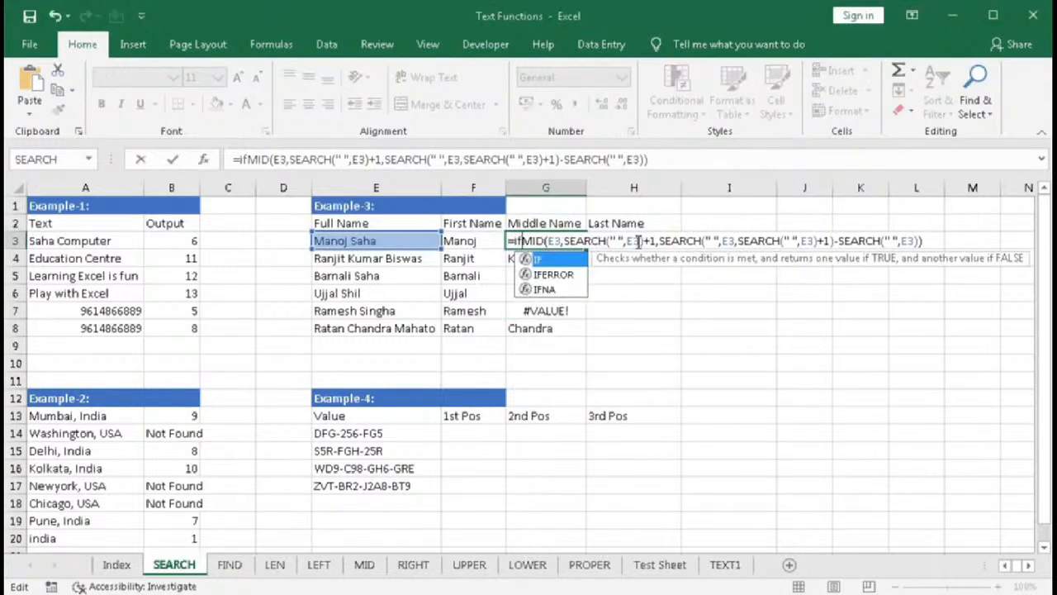
key(End)
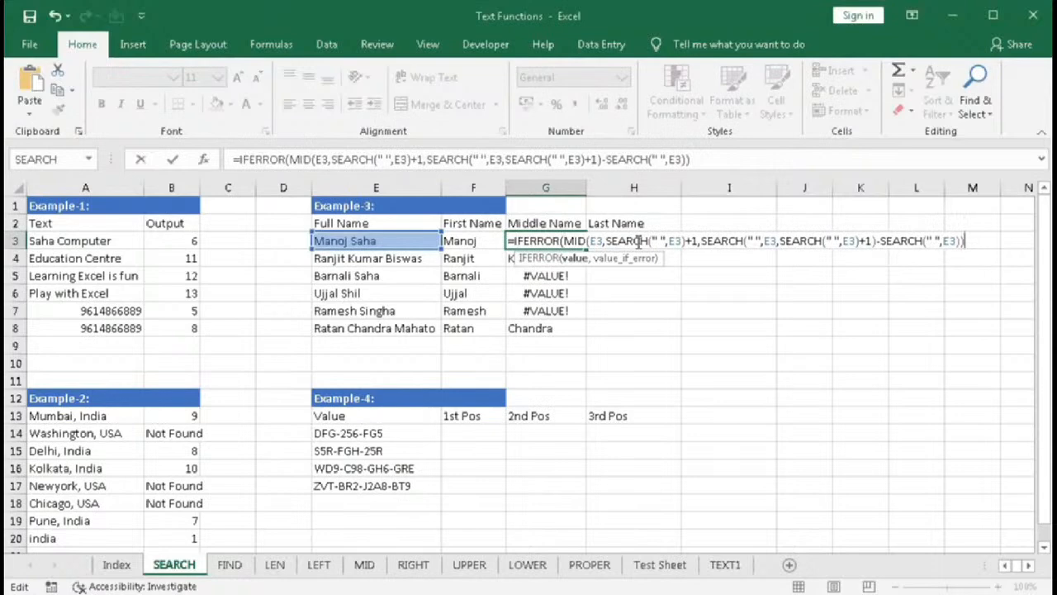
text(,"")
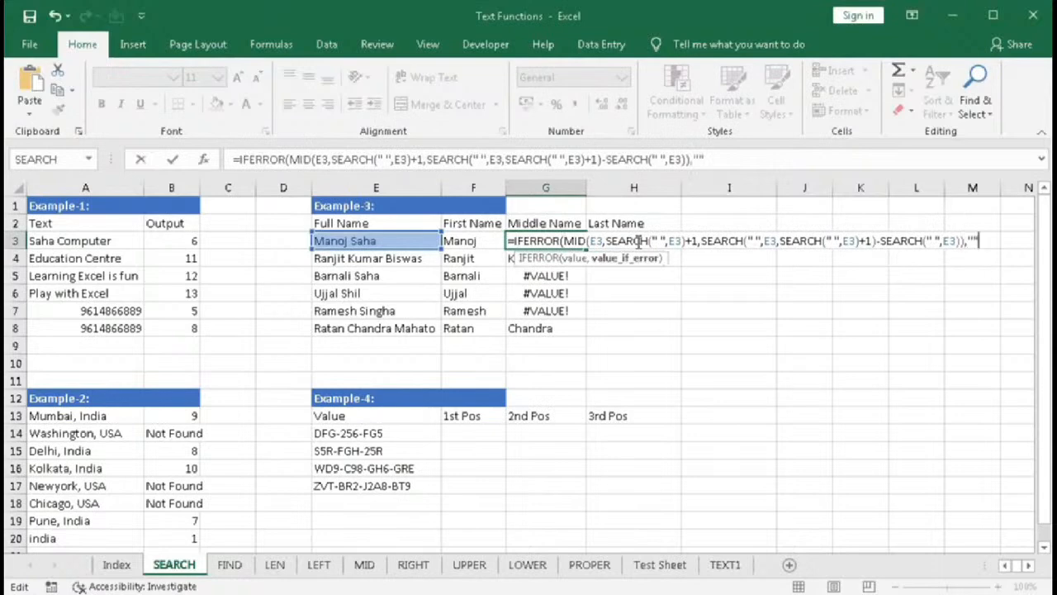
text())
key(Return)
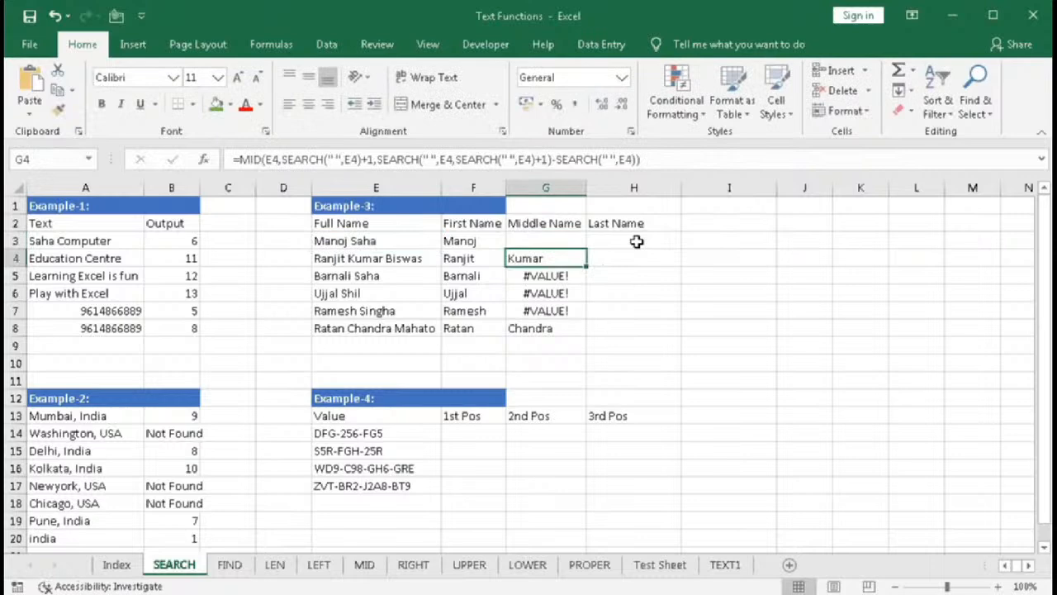
click(569, 239)
double_click(585, 249)
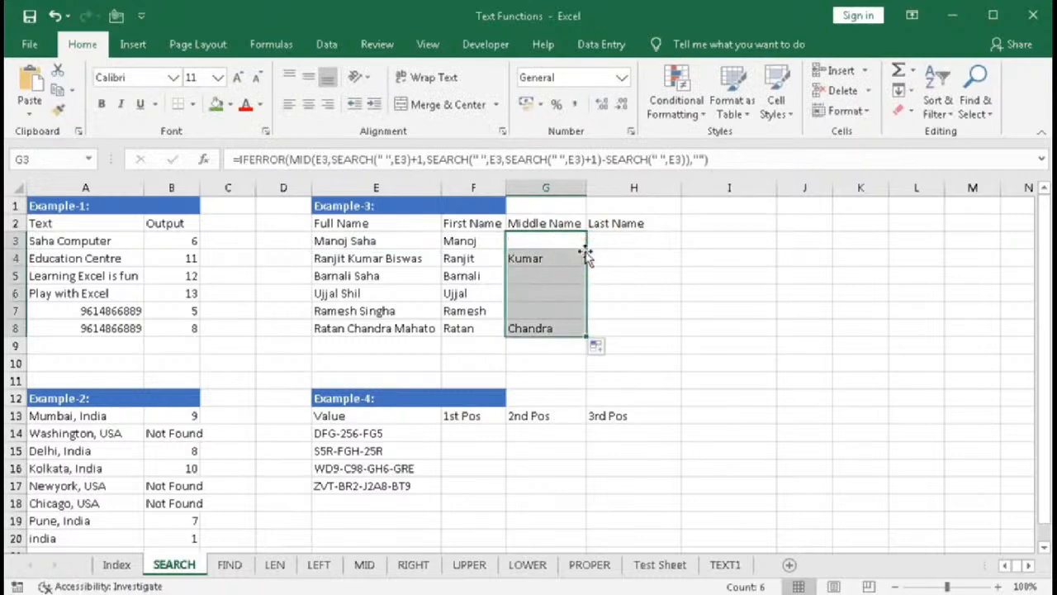
- Check the middle-name results in column G and the full names in E3 and E4
click(538, 243)
click(526, 276)
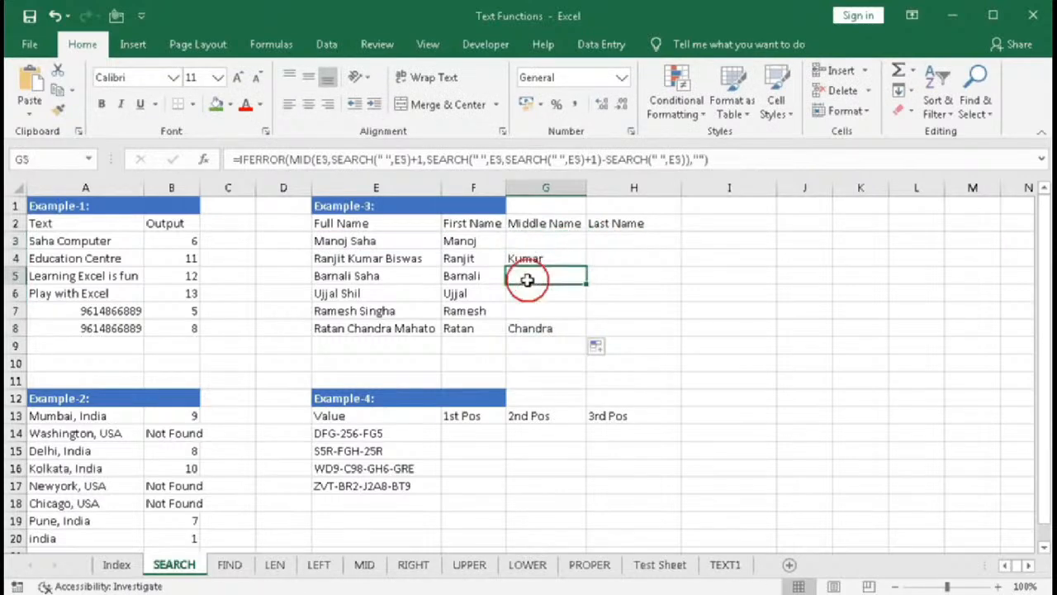
click(516, 260)
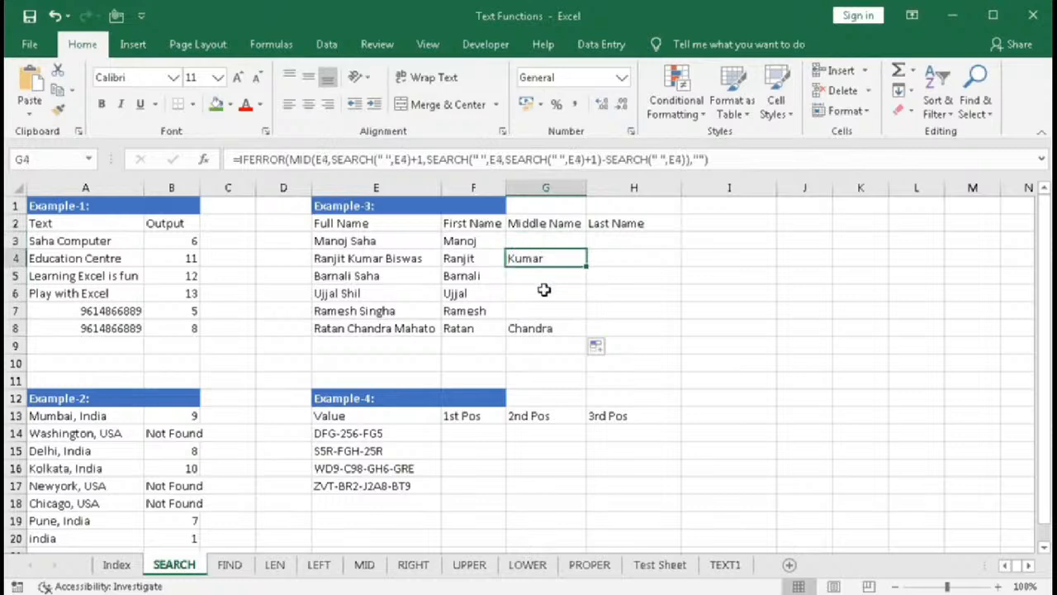
drag(347, 241, 372, 258)
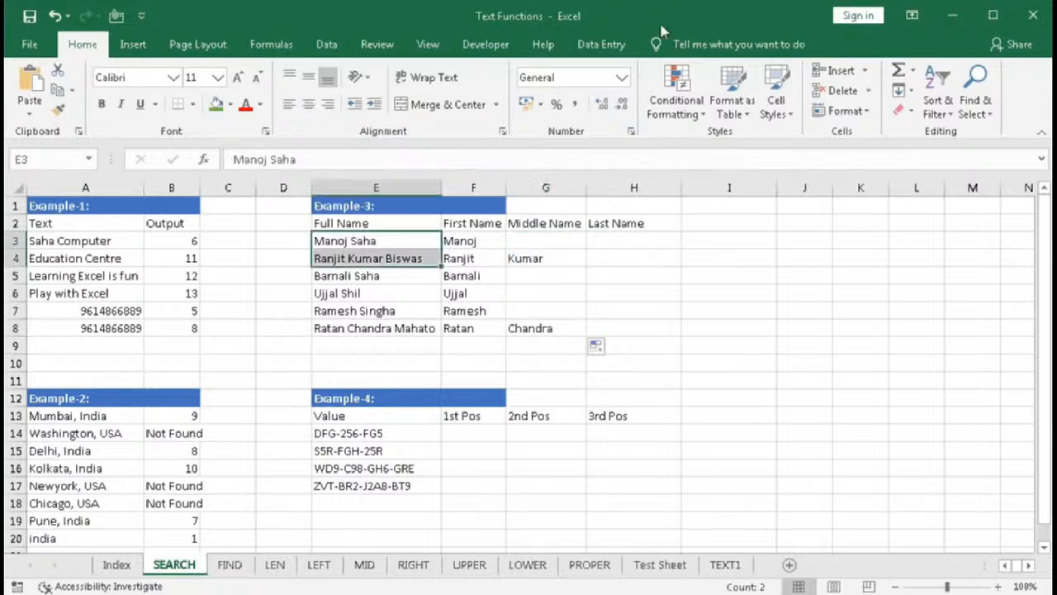
- Start a RIGHT formula in H3 taking E3 as the text and LEN(E3) as the character count
click(619, 242)
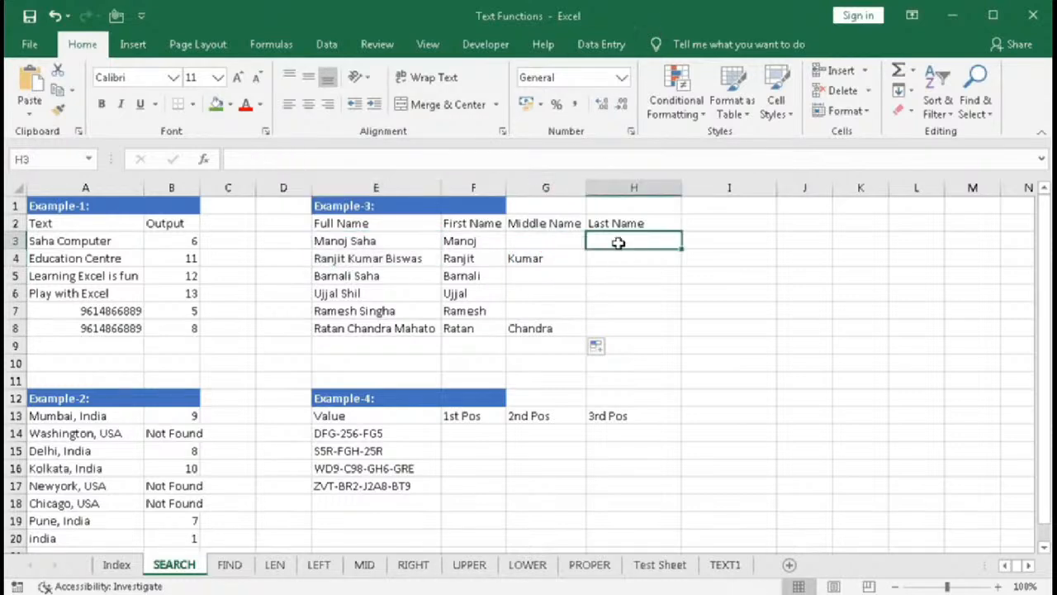
text(=r)
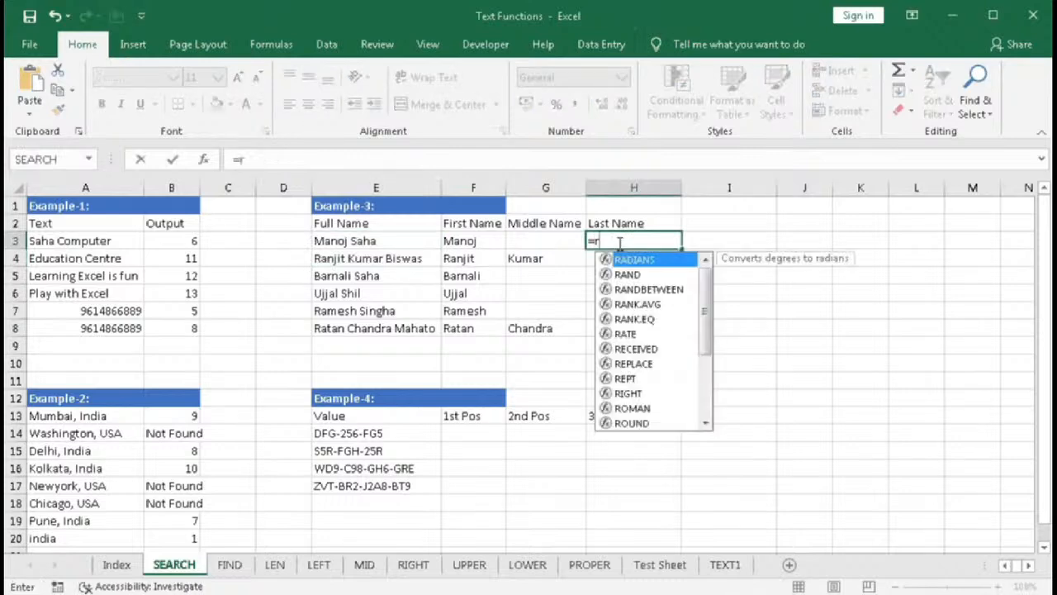
text(ight)
key(Tab)
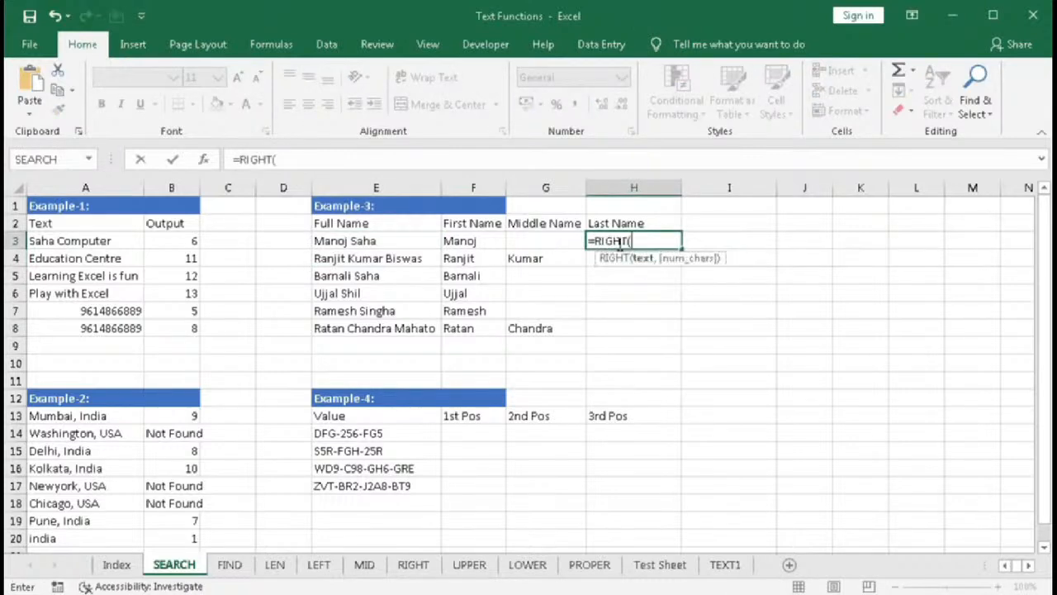
click(392, 244)
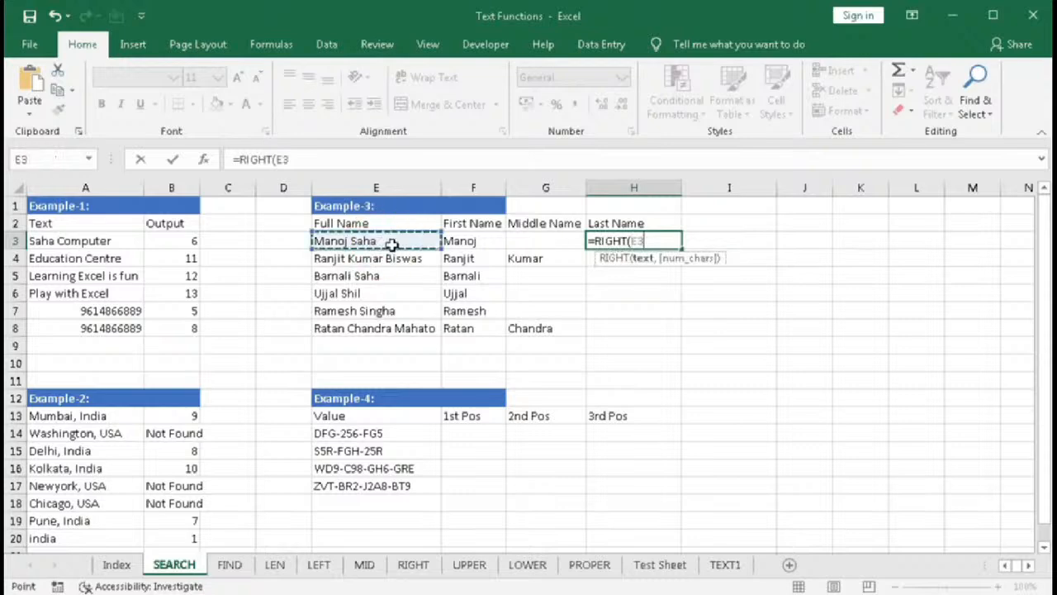
text(,)
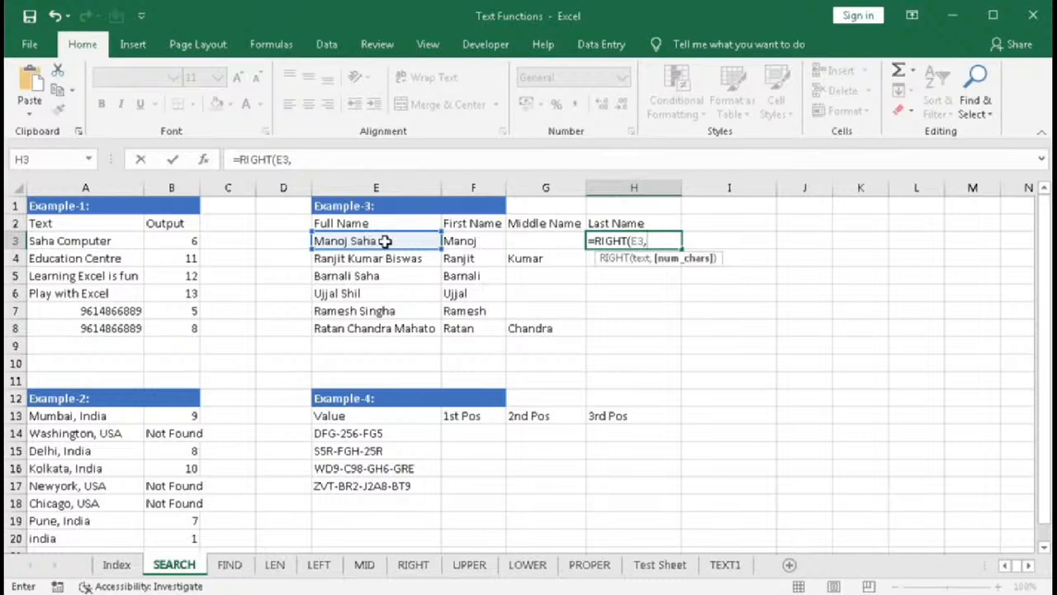
text(LEN()
click(385, 240)
text())
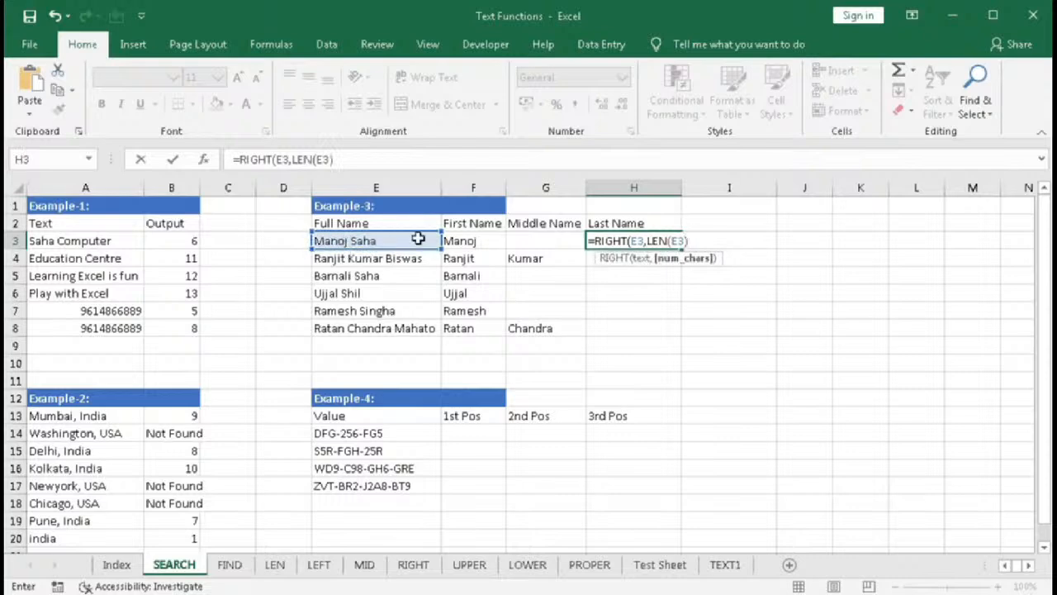
text(-se)
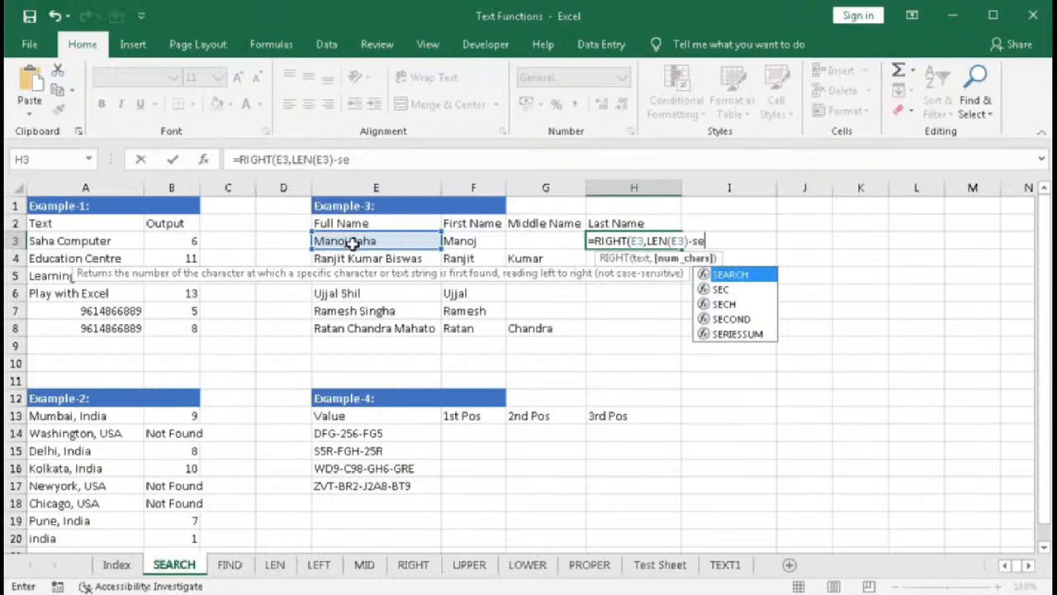
- Subtract SEARCH(" ",E3) from the length, enter the formula and fill it from H3 down to H8
key(Tab)
text(" ",)
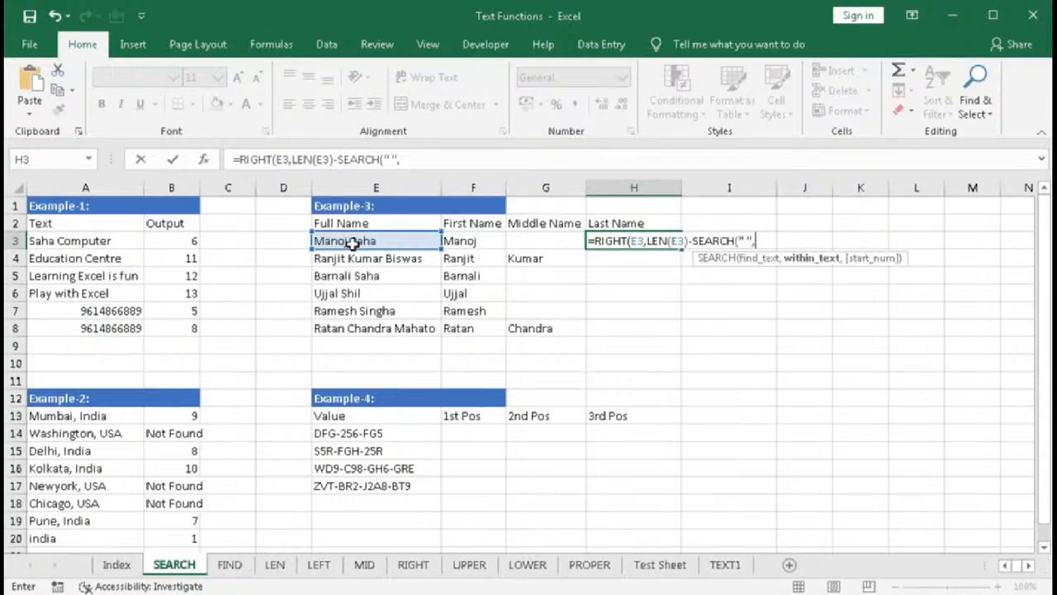
click(351, 241)
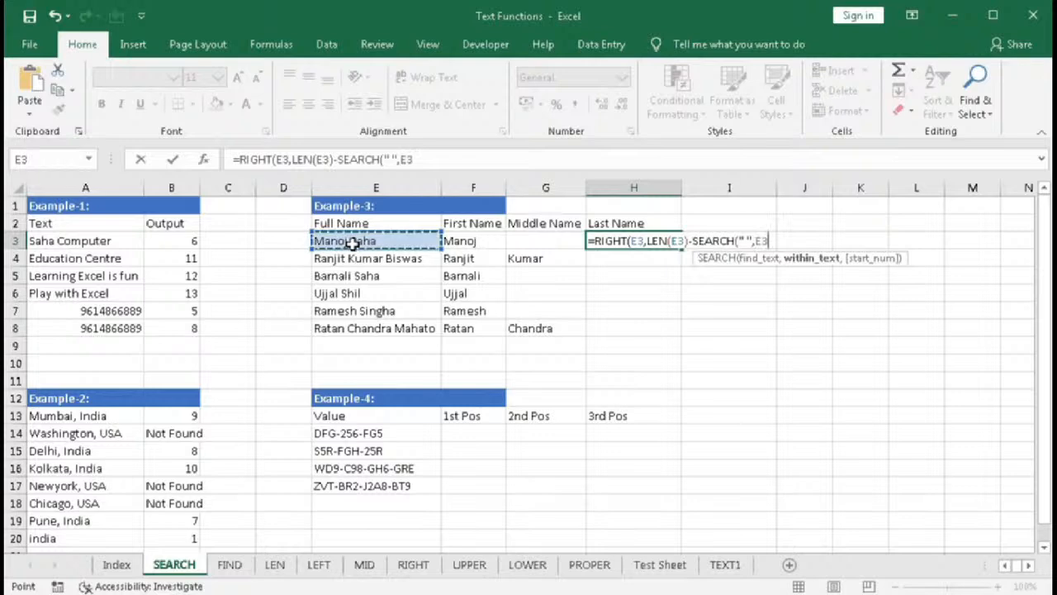
text())
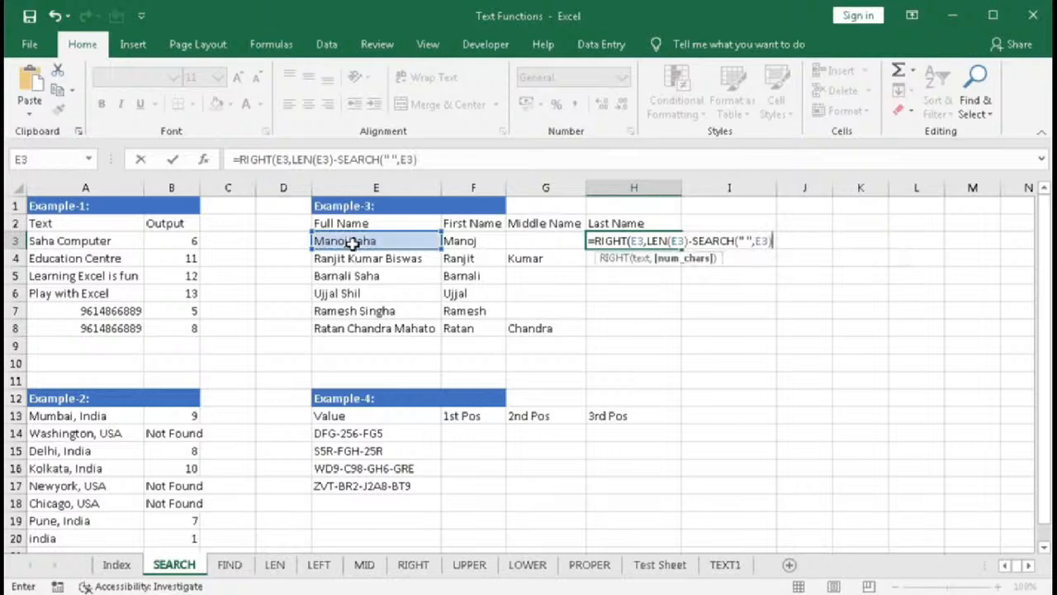
text())
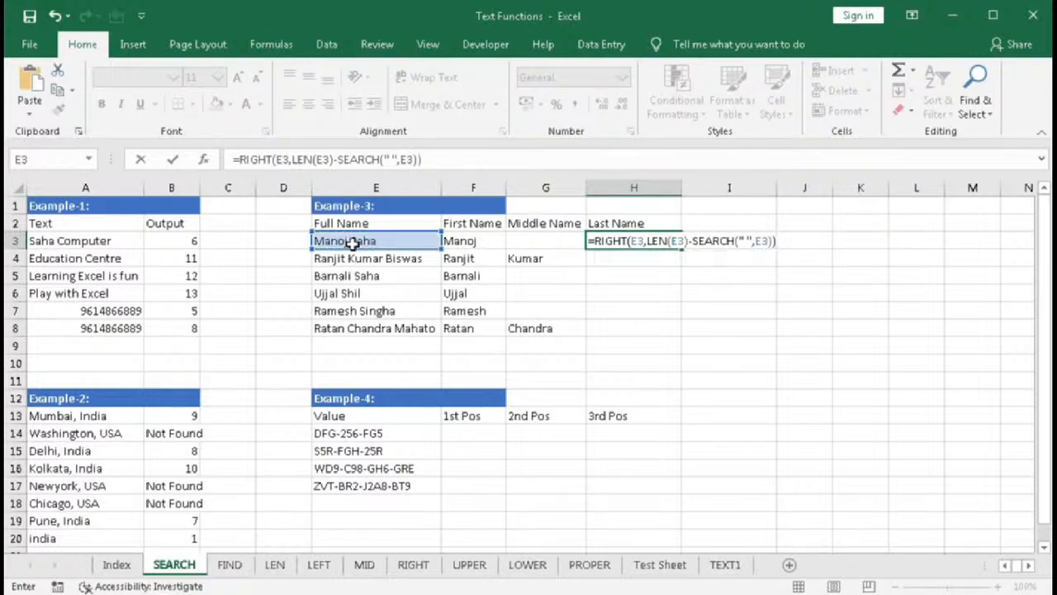
key(Return)
click(606, 241)
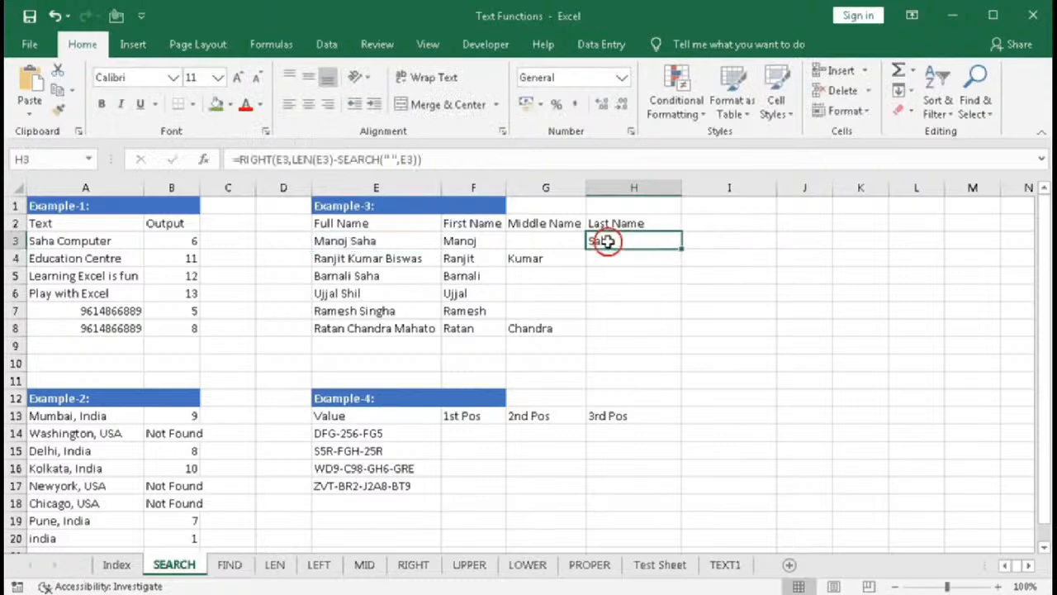
drag(683, 248, 667, 328)
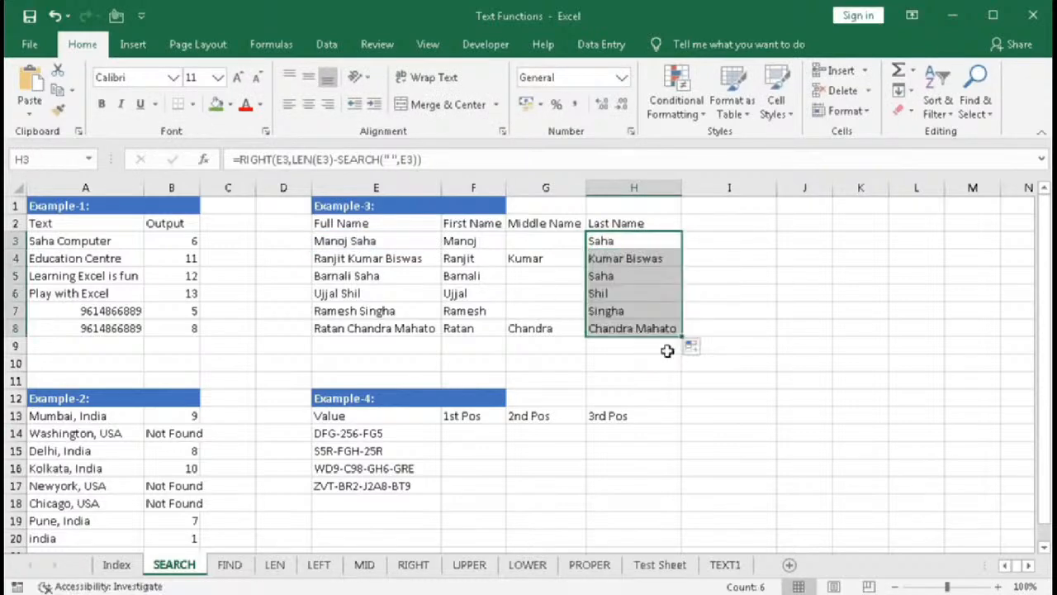
- Nest a second SEARCH(" ",E4) as the start position of H4's SEARCH and accept the corrected formula
click(417, 262)
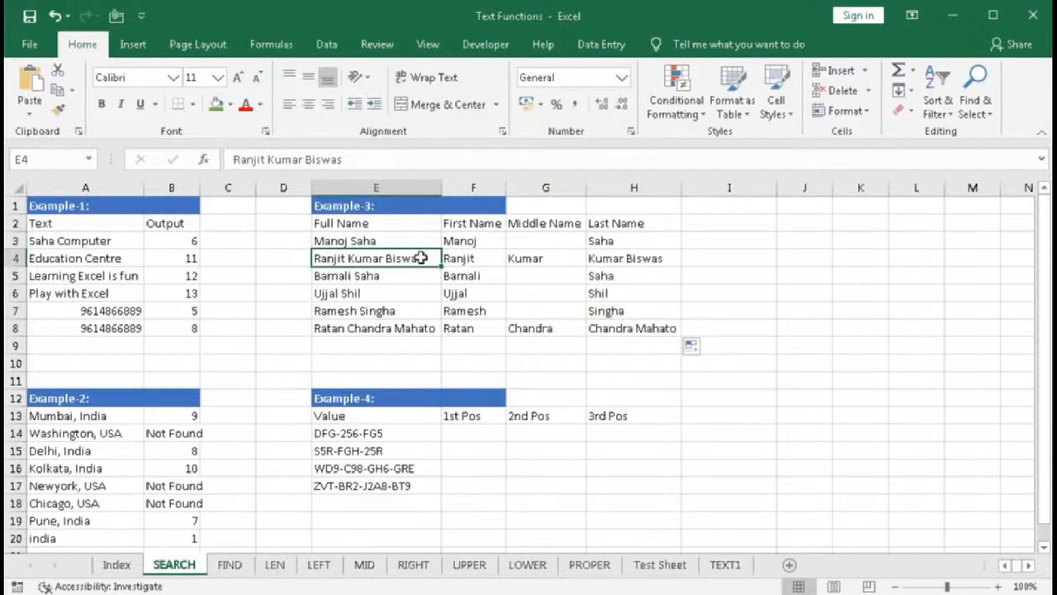
click(597, 261)
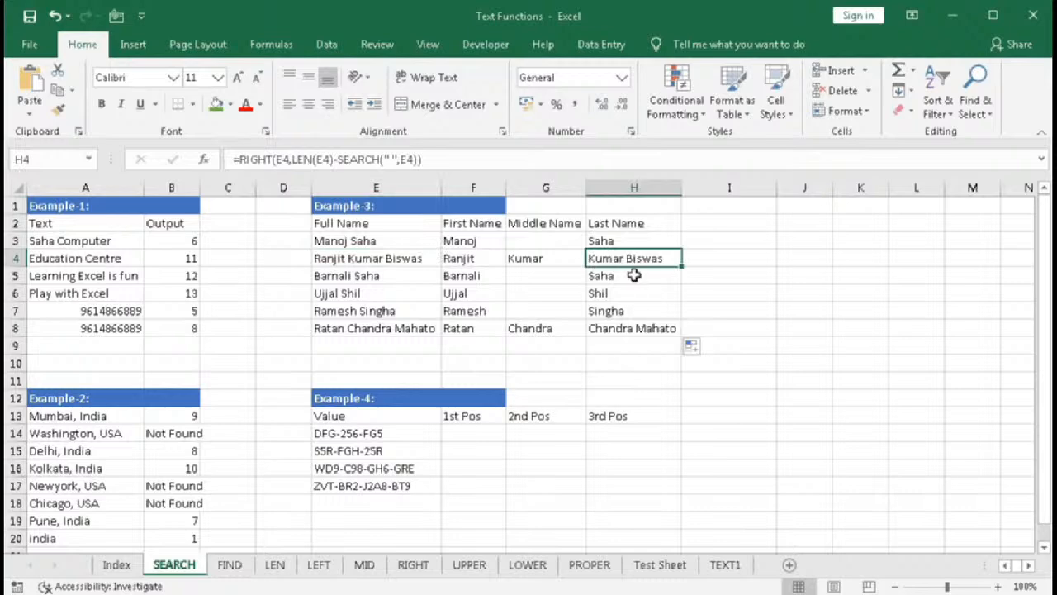
double_click(634, 258)
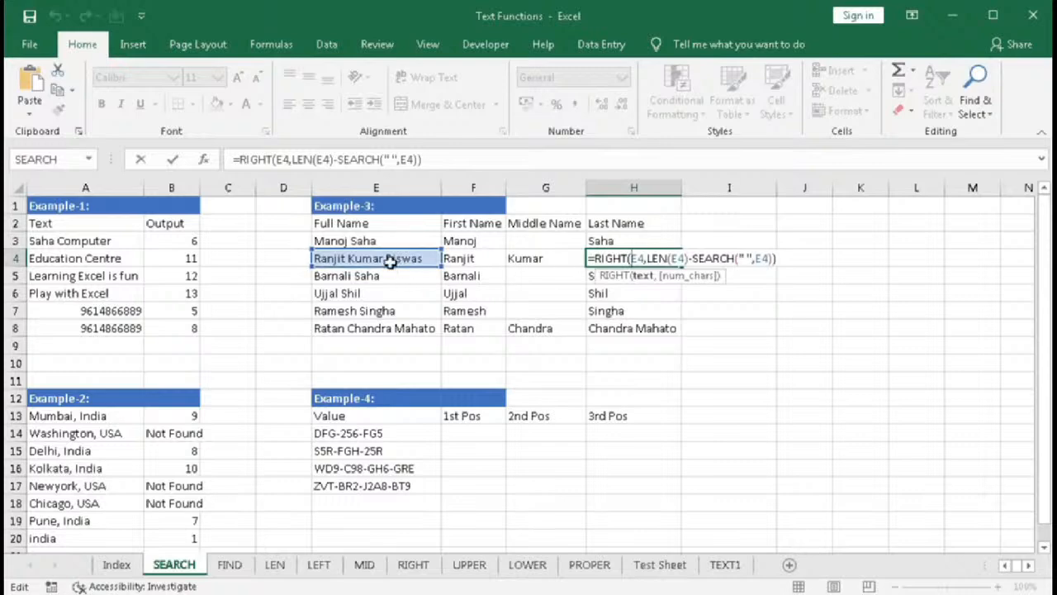
click(768, 259)
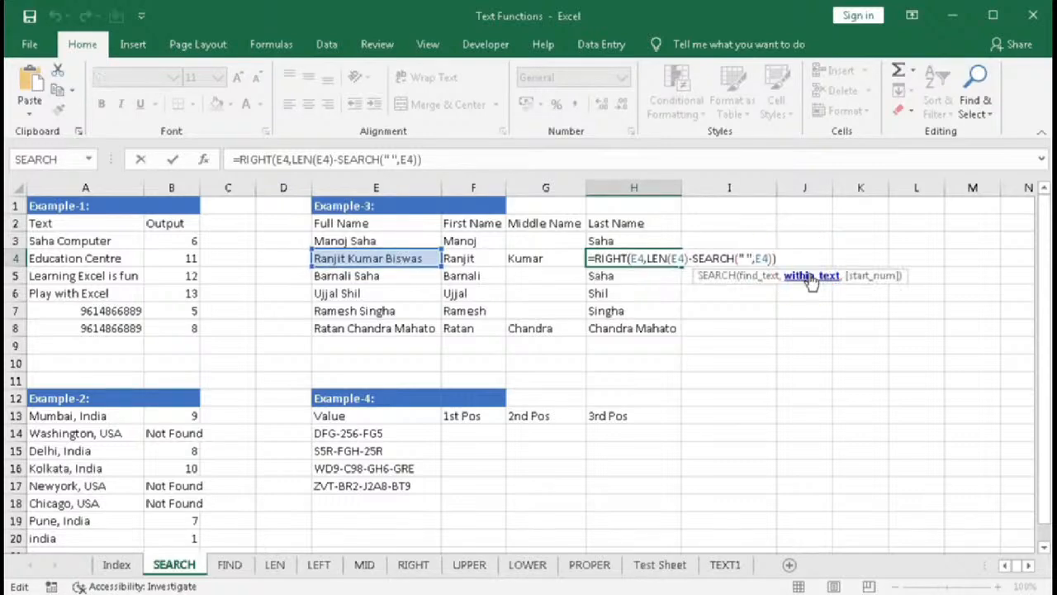
text(,SE)
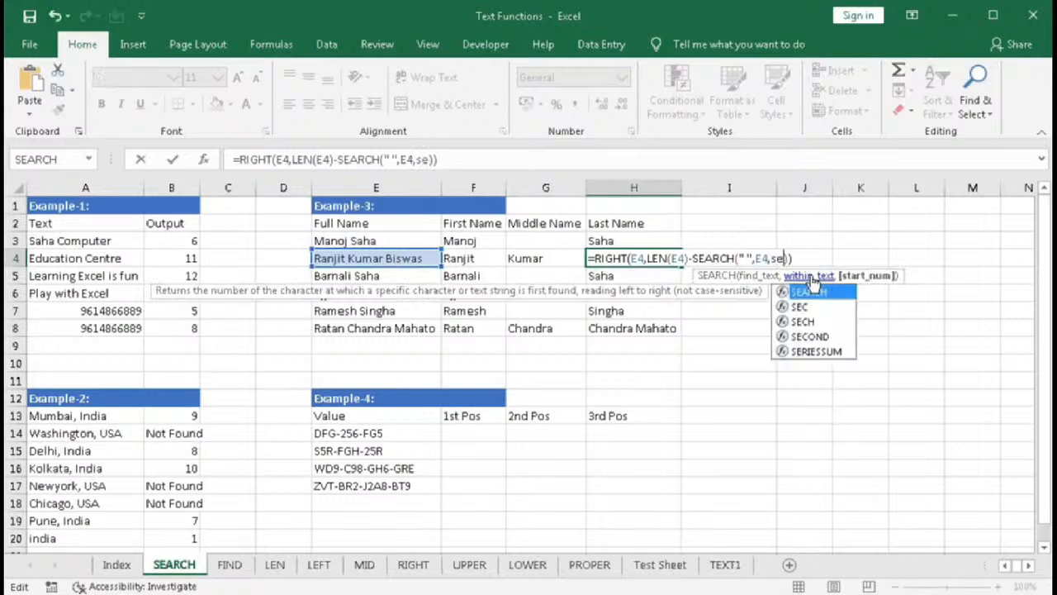
key(Tab)
text(" ",)
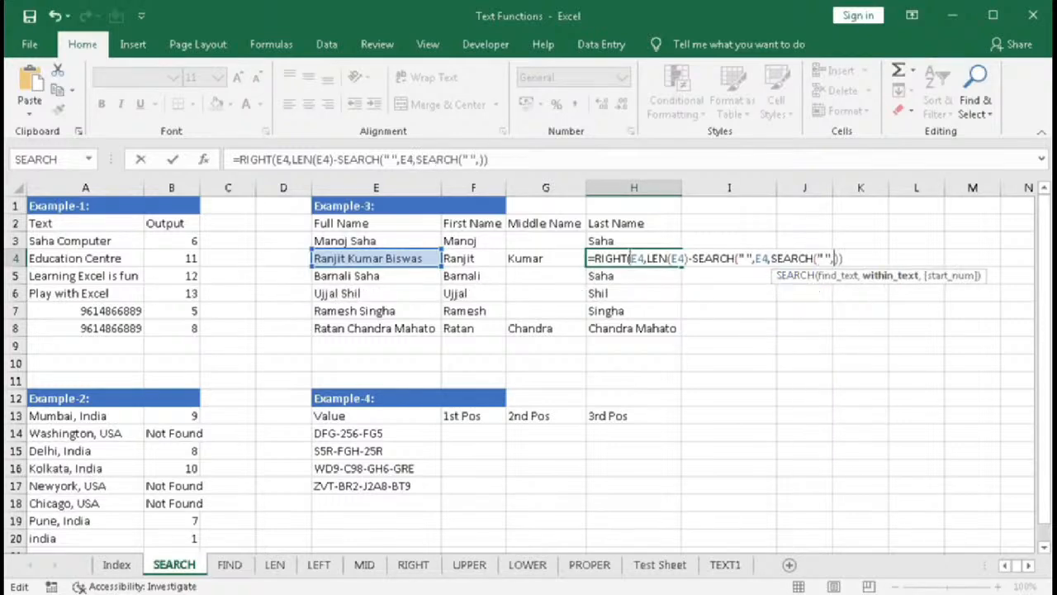
click(413, 258)
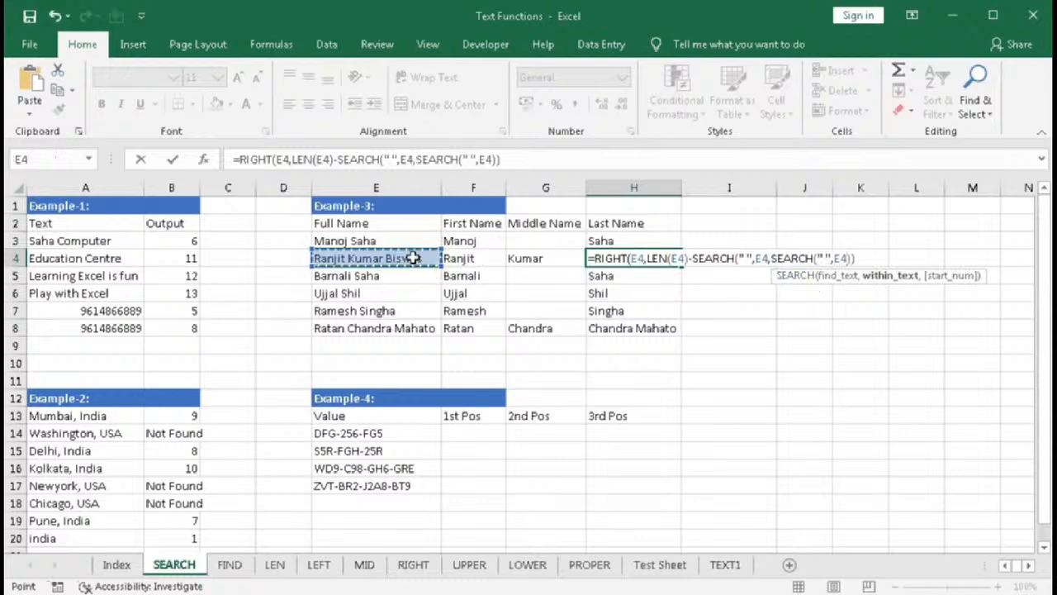
key(Return)
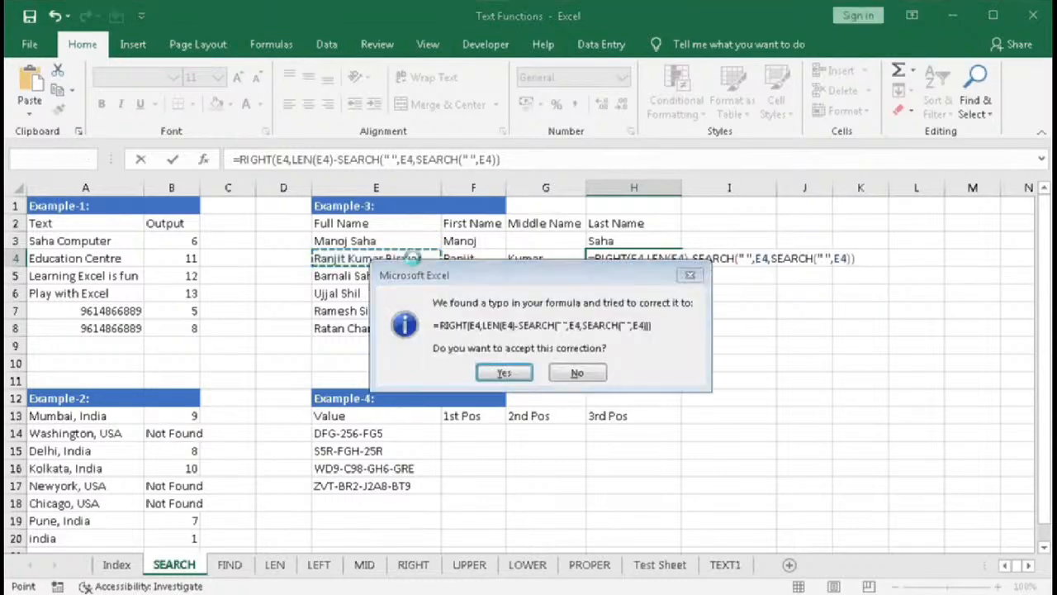
key(Return)
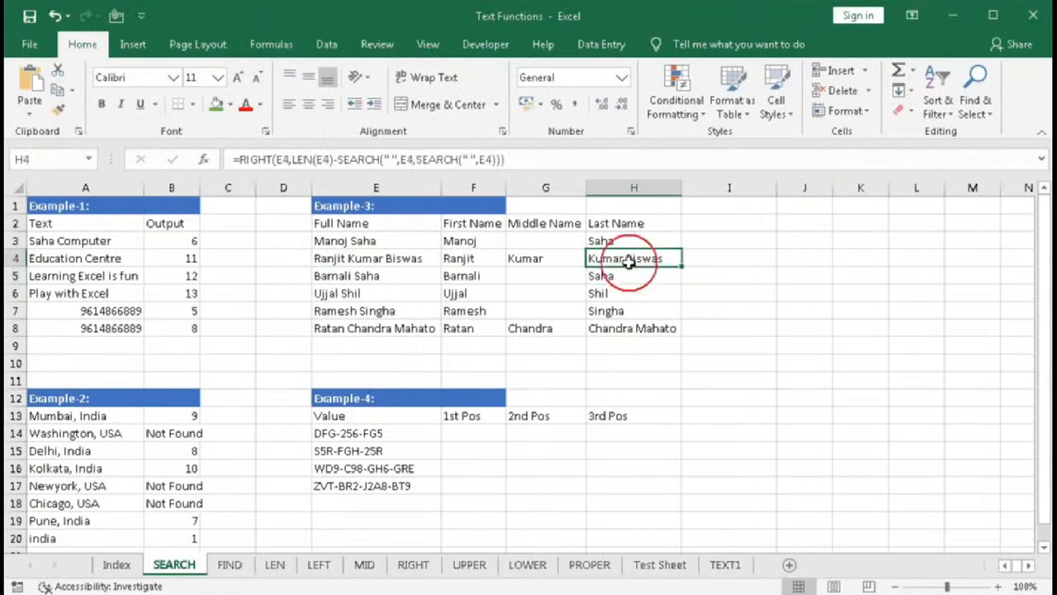
- Evaluate parts of H4's formula to examine the computed character counts
double_click(632, 259)
click(690, 276)
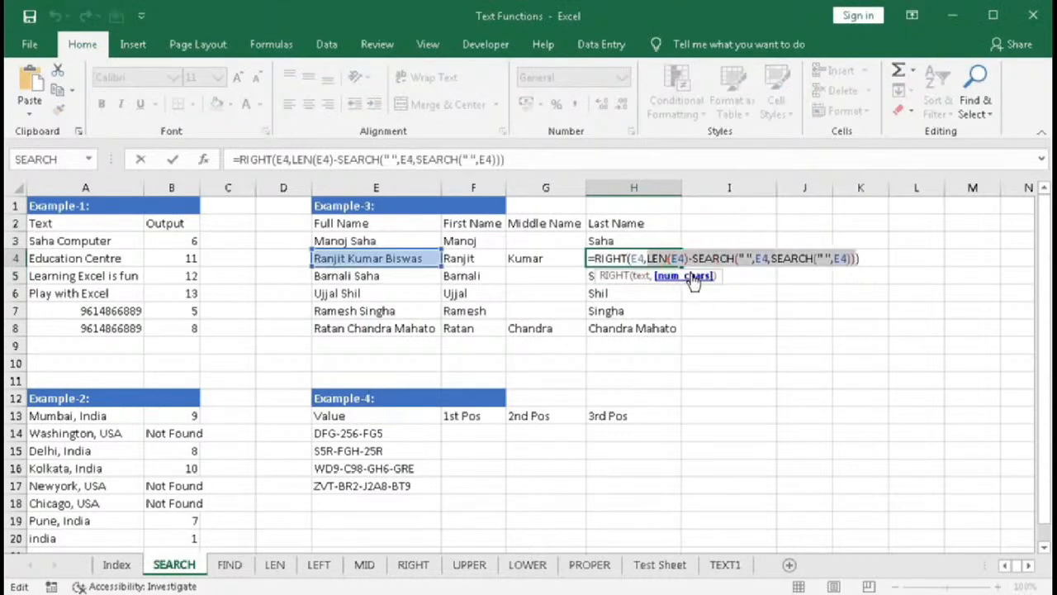
key(F9)
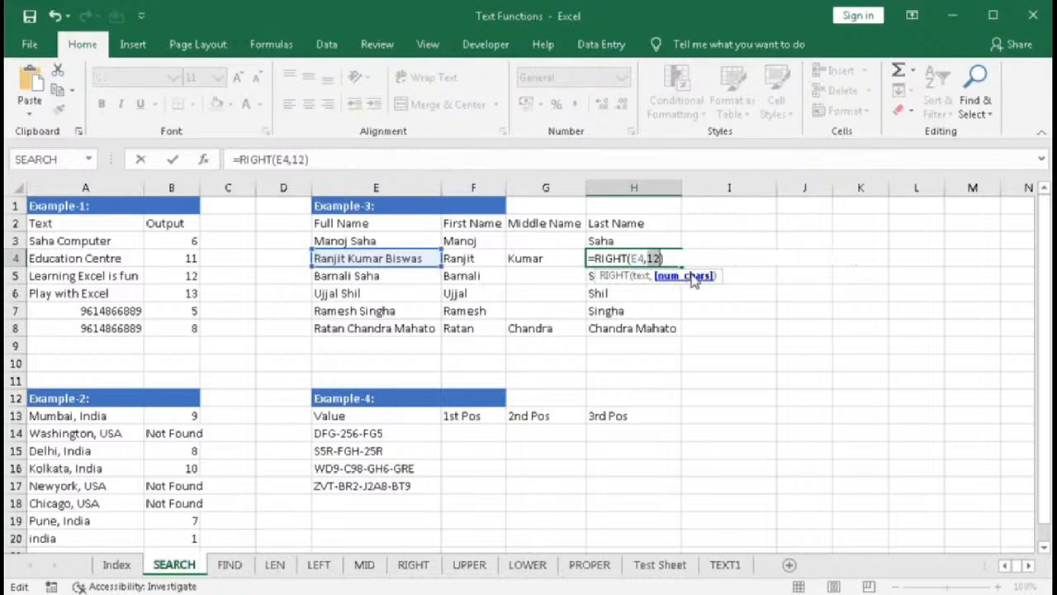
key(ctrl+z)
drag(645, 259, 688, 259)
key(F9)
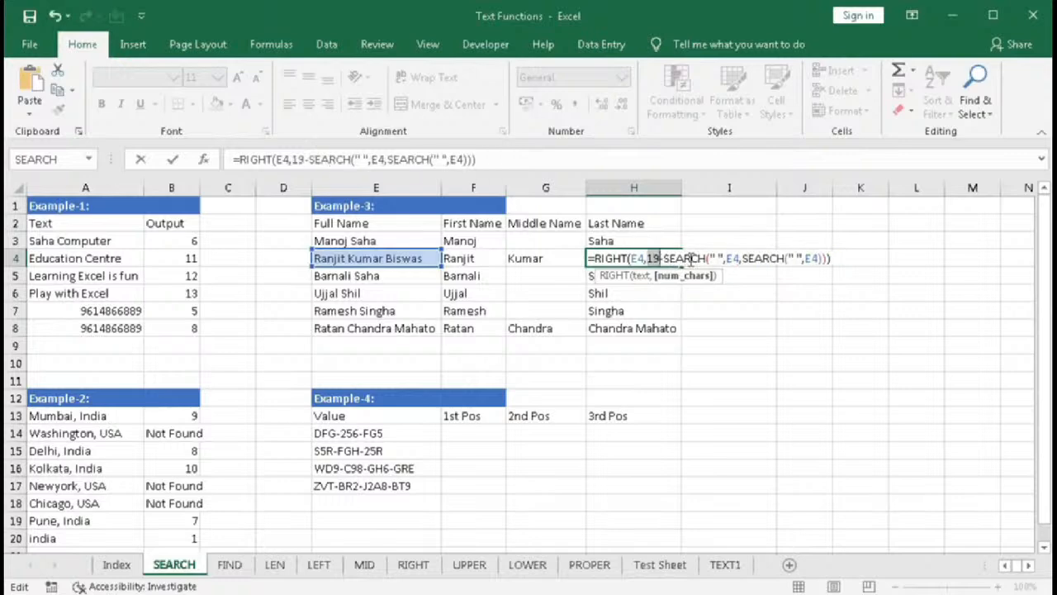
key(ctrl+z)
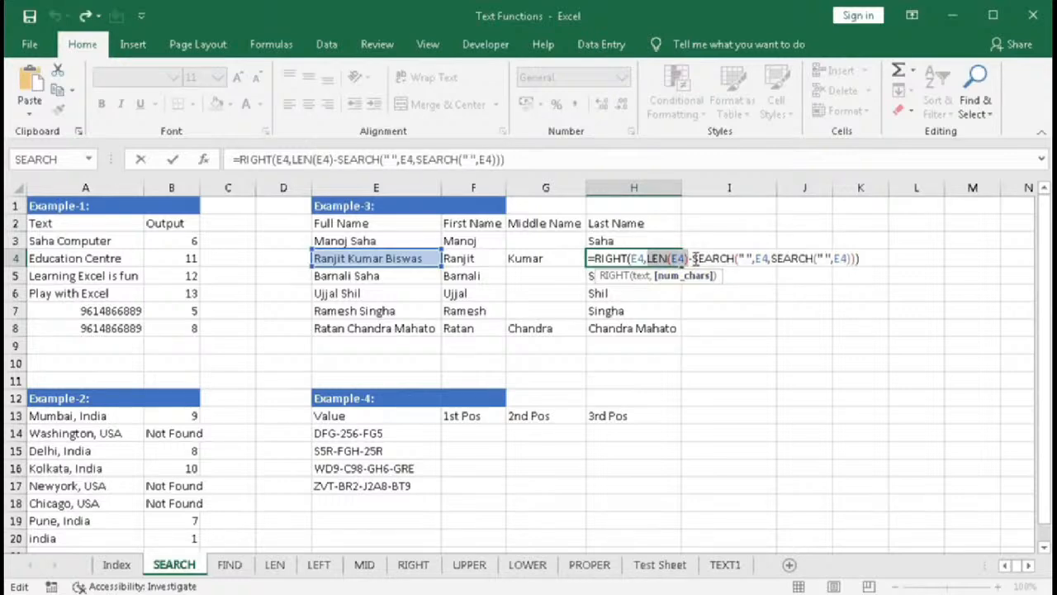
drag(694, 258, 850, 261)
key(F9)
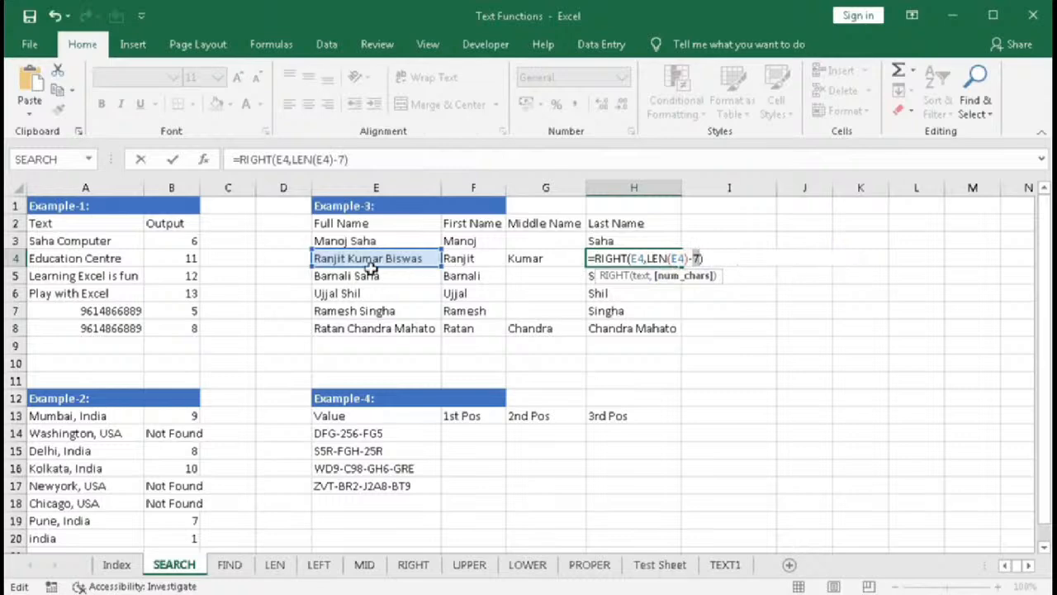
key(ctrl+z)
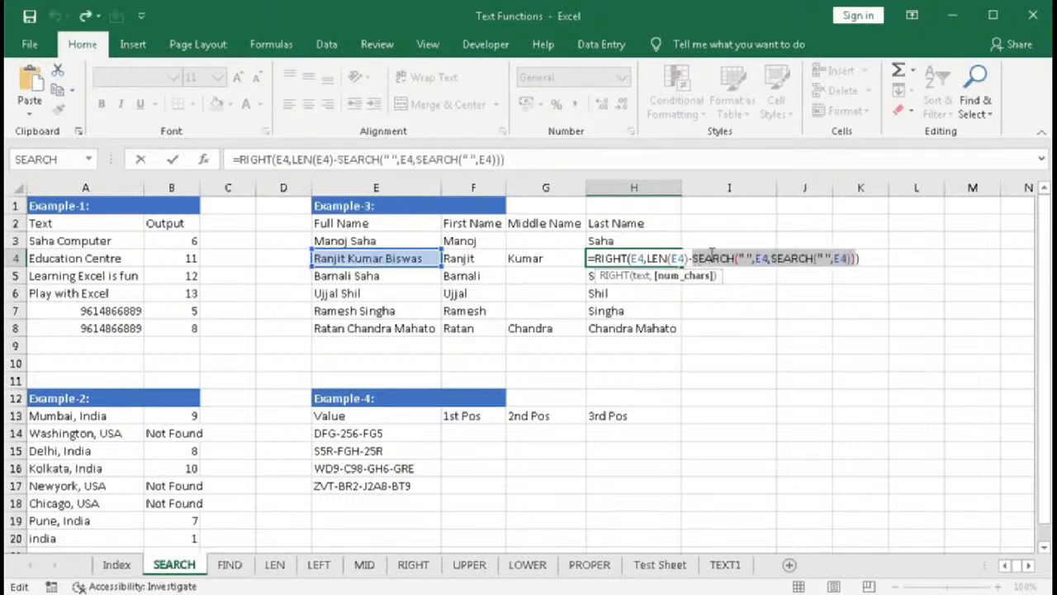
- Add +1 to the nested SEARCH in H4's formula and enter it
click(851, 258)
text(+1)
key(Return)
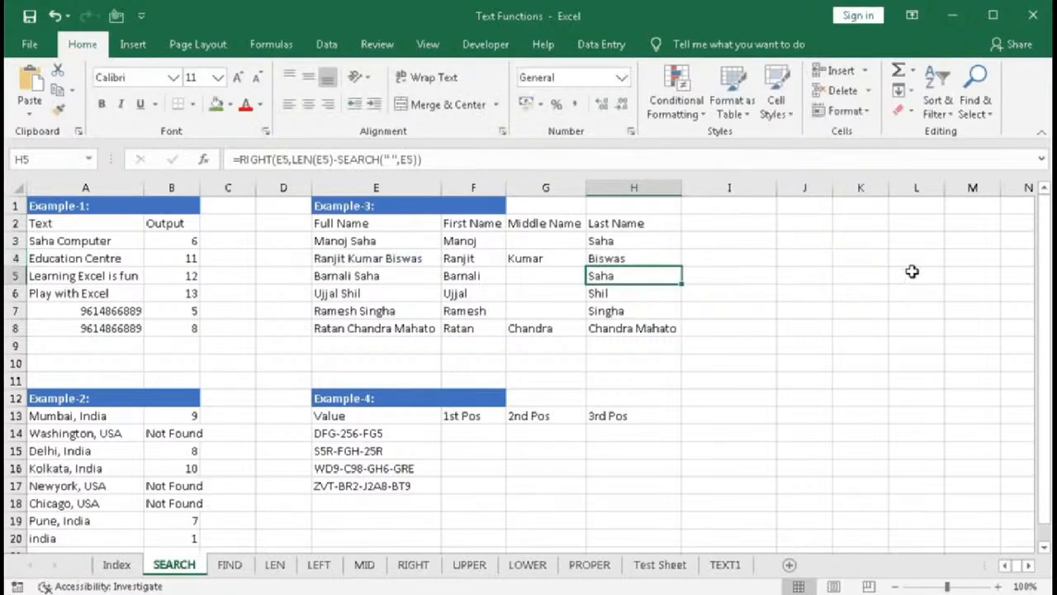
- Copy H4's last-name formula into H8
click(629, 259)
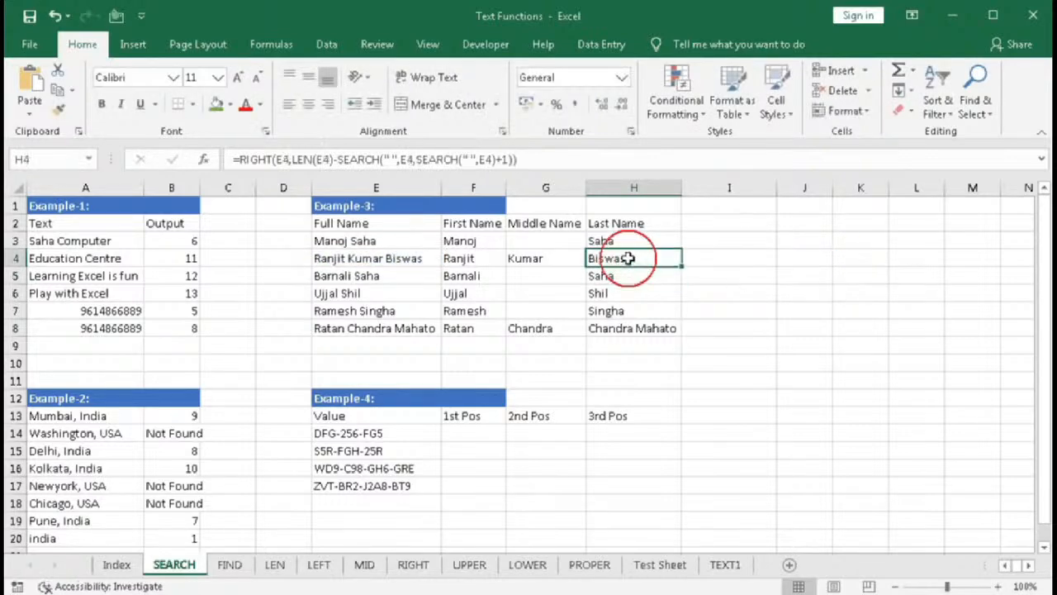
key(ctrl+c)
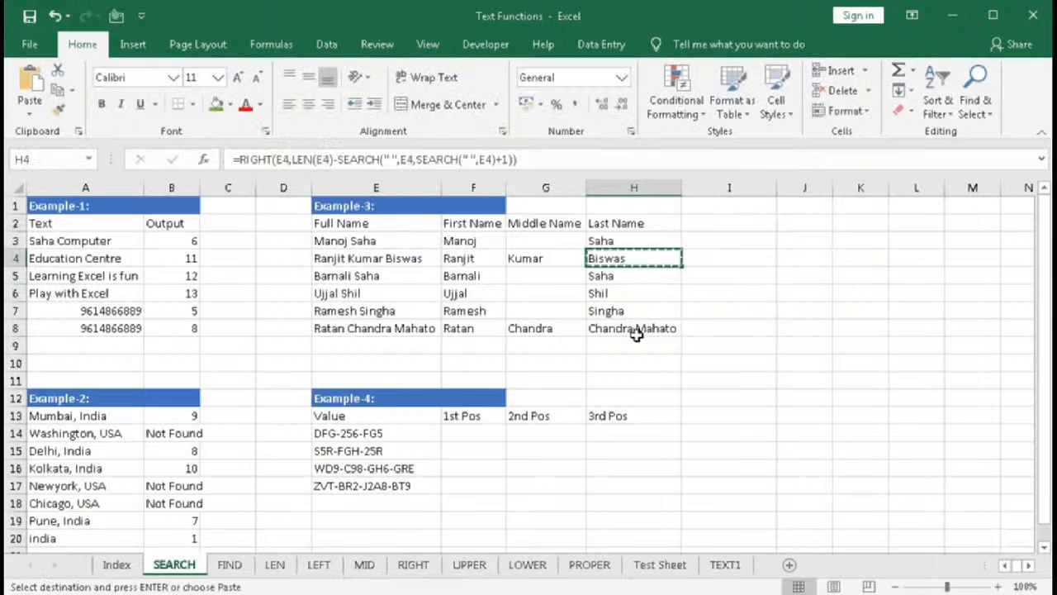
click(636, 327)
key(ctrl+v)
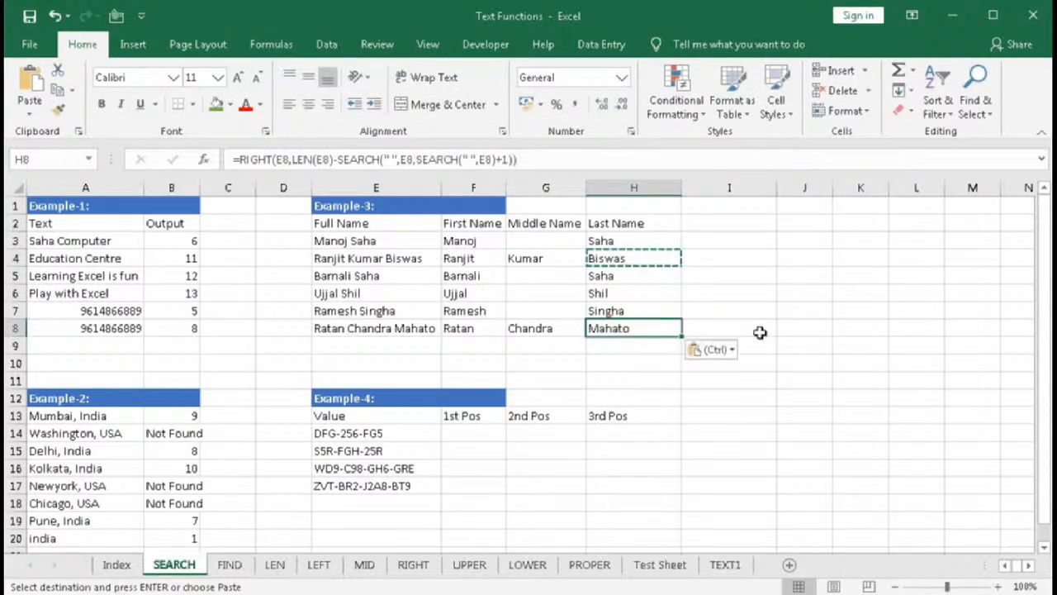
- Enter =SEARCH("-",E14) in F14 to find the first hyphen position and fill it down to F17
key(Escape)
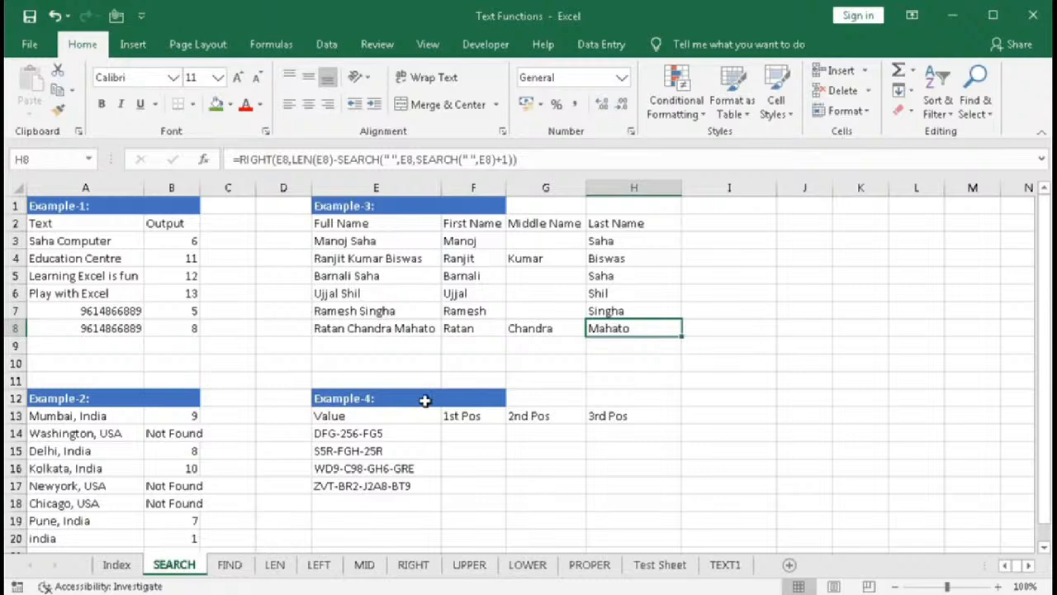
click(467, 433)
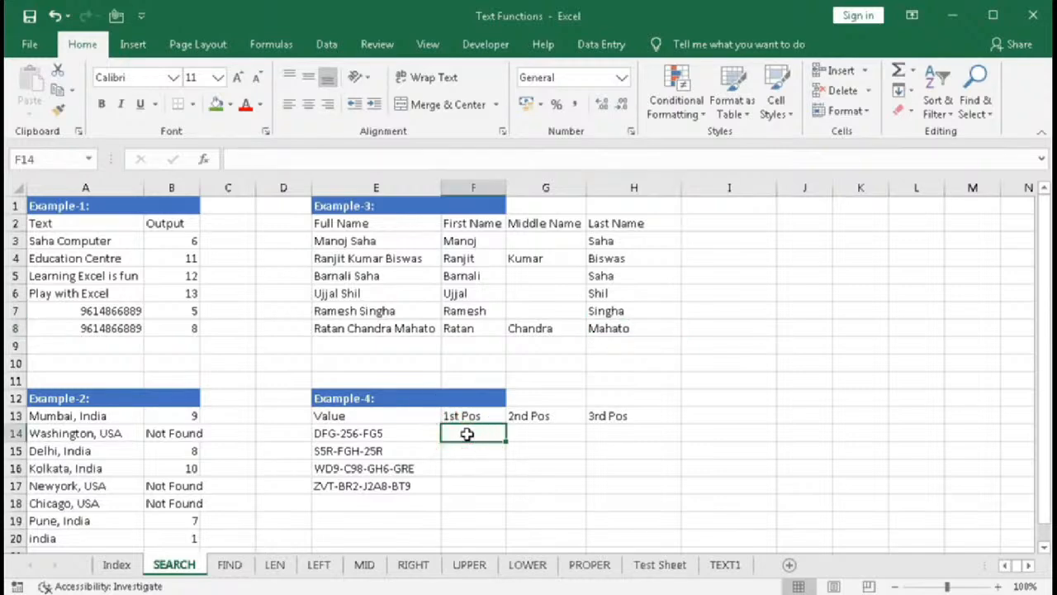
click(529, 431)
click(606, 436)
drag(462, 423, 462, 480)
click(463, 438)
text(=se)
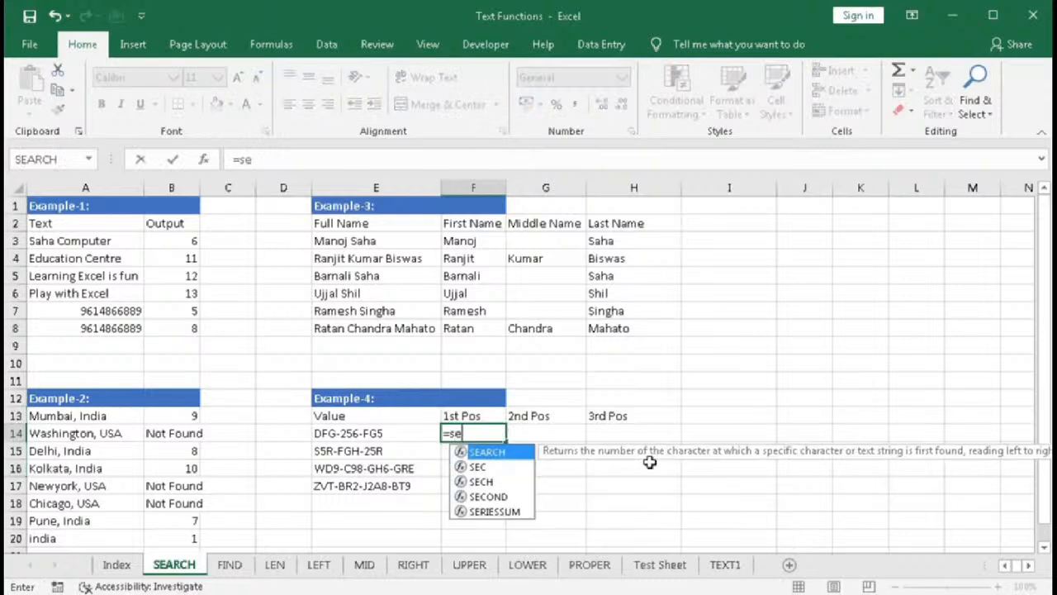
key(Tab)
text(")
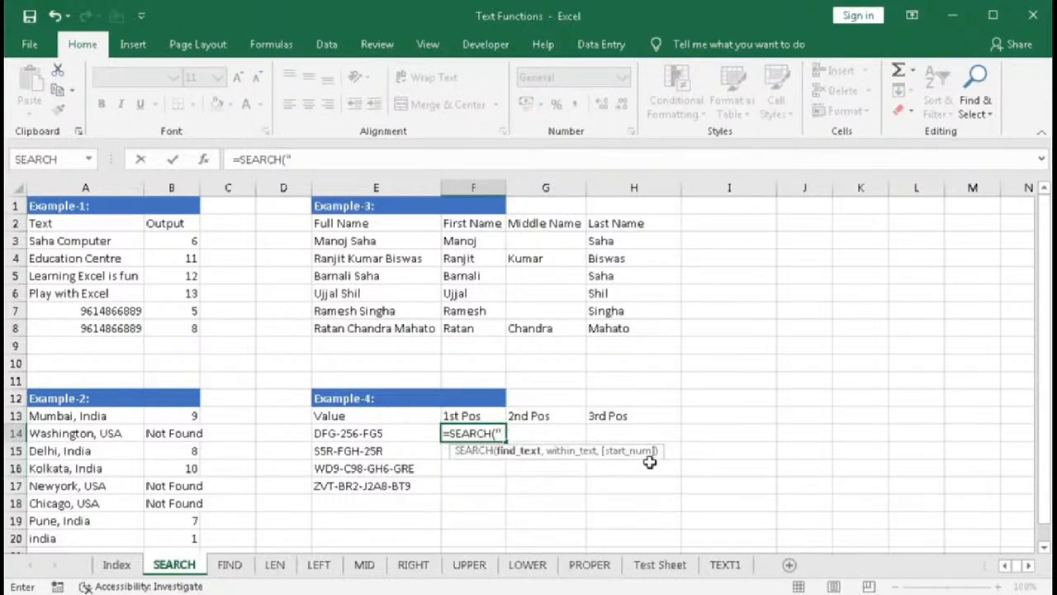
text(-",)
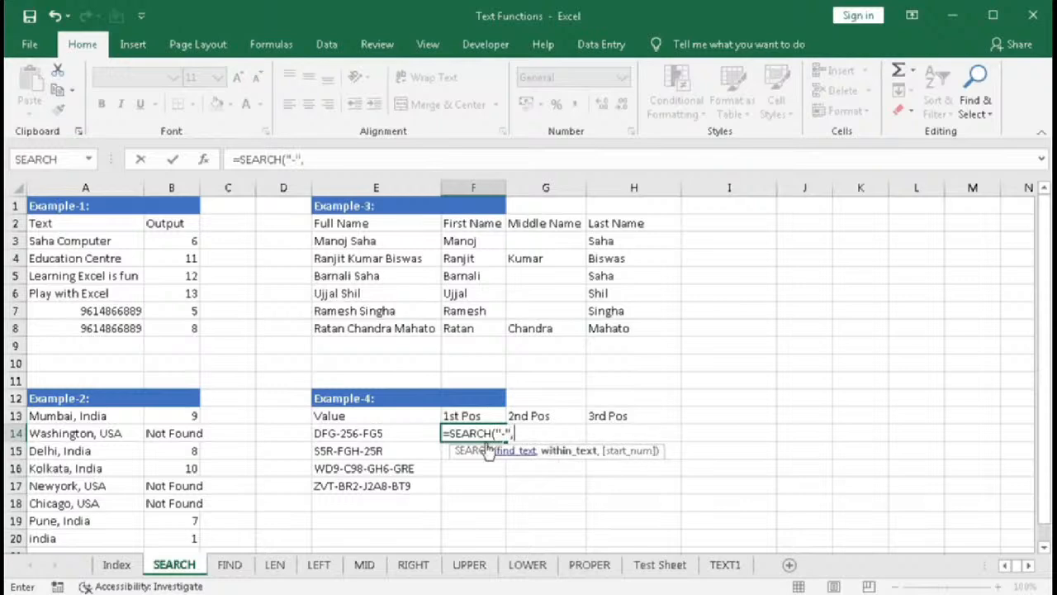
click(376, 438)
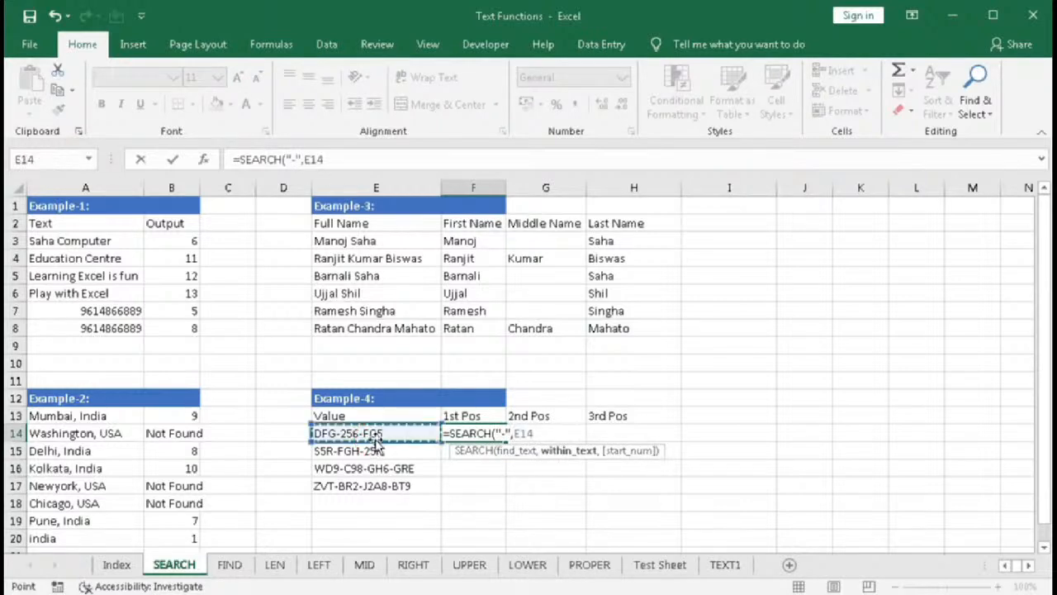
key(Return)
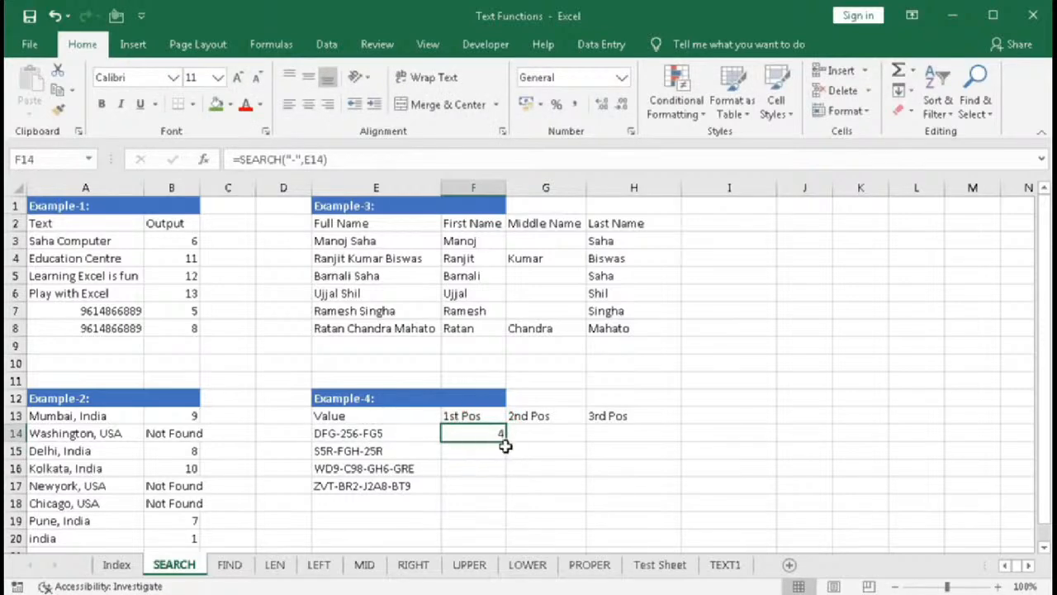
drag(502, 440, 498, 484)
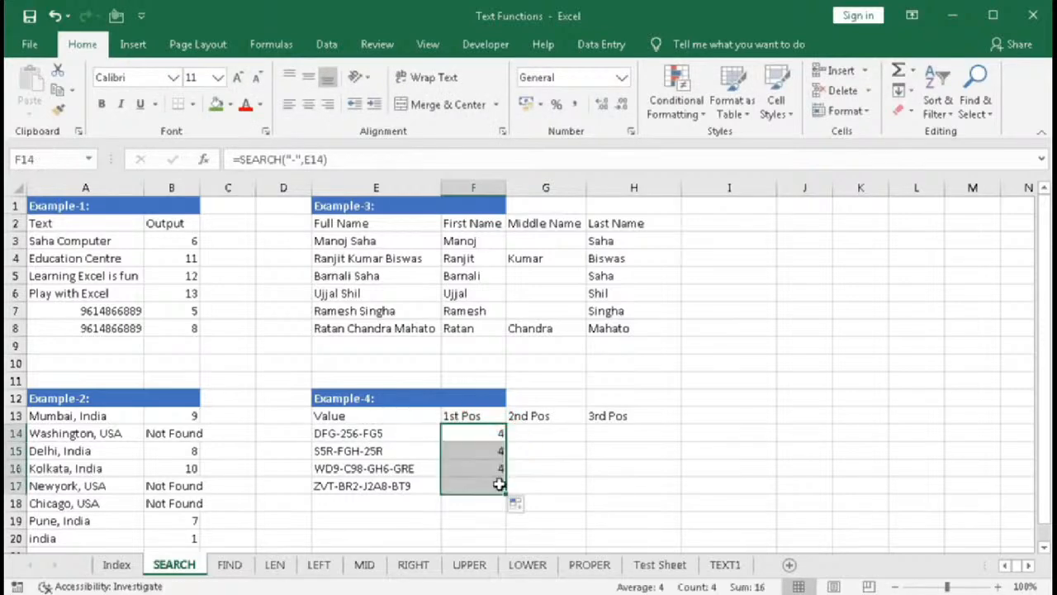
click(330, 486)
double_click(328, 486)
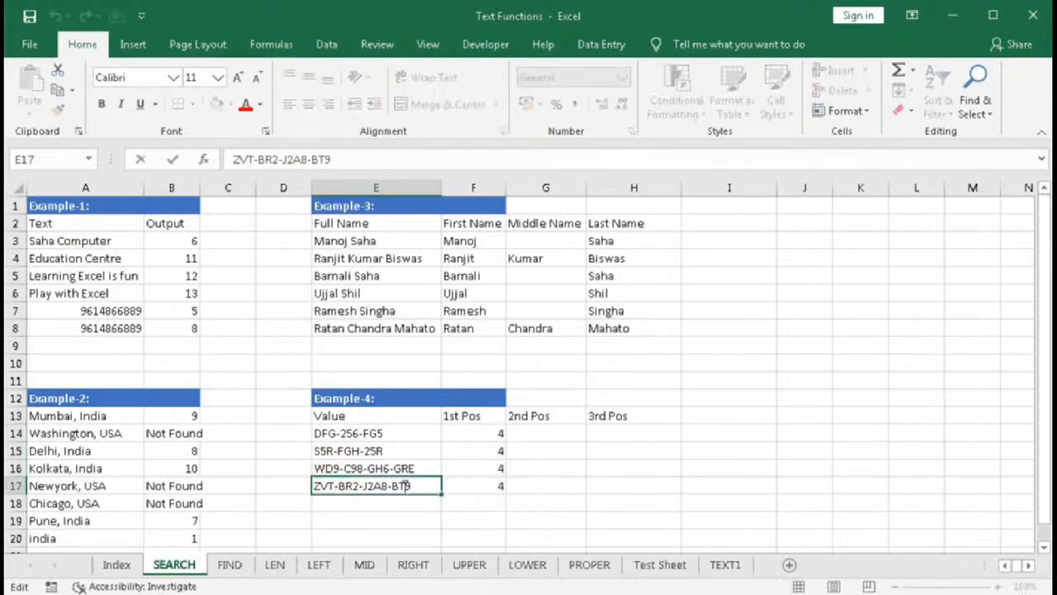
text(5)
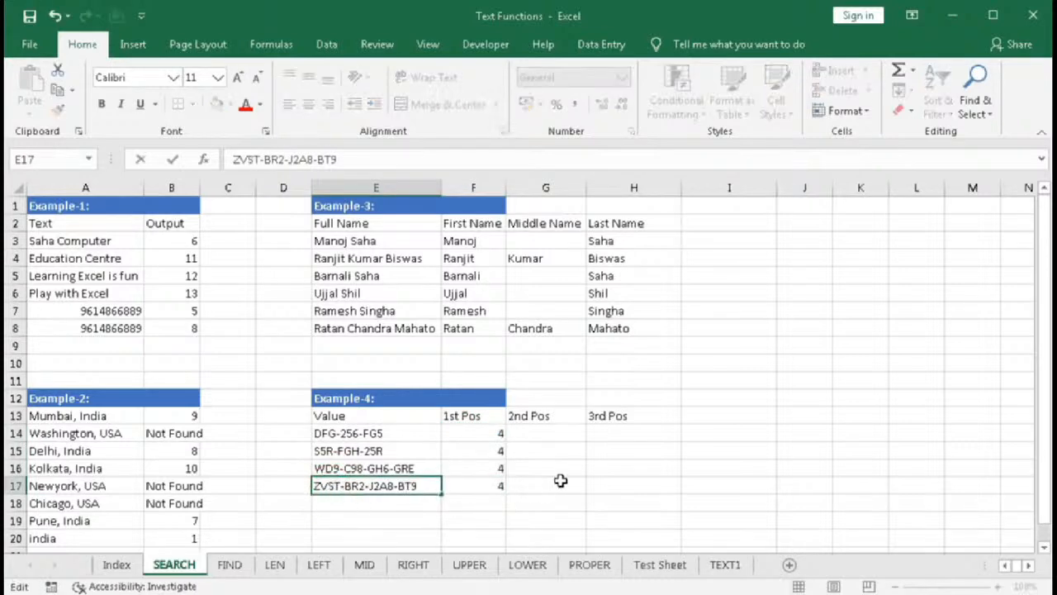
key(Return)
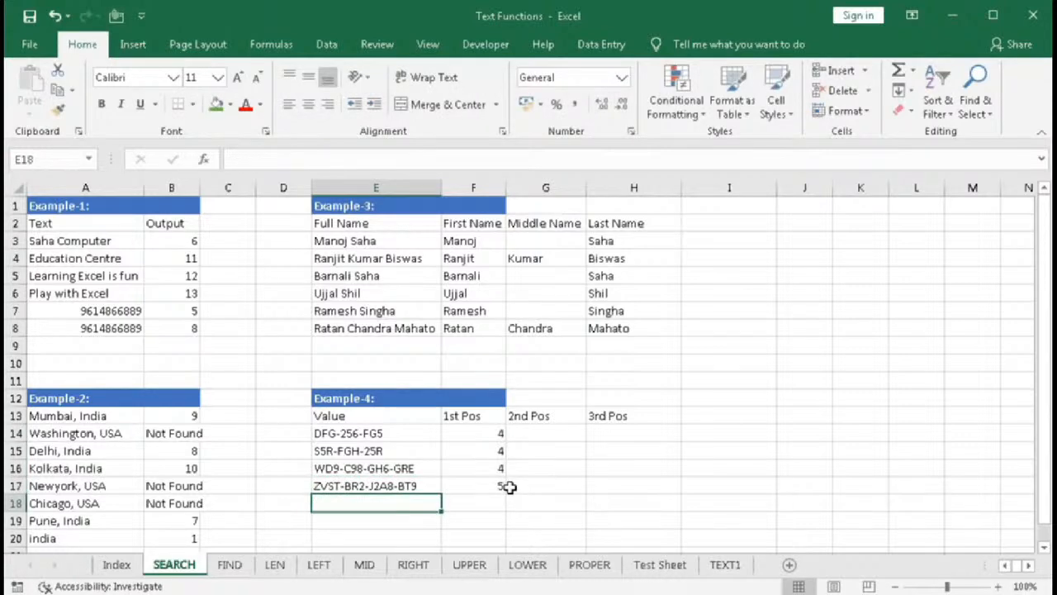
- Enter =SEARCH("-",E14,SEARCH("-",E14)+1) in G14 to find the second hyphen position
click(537, 436)
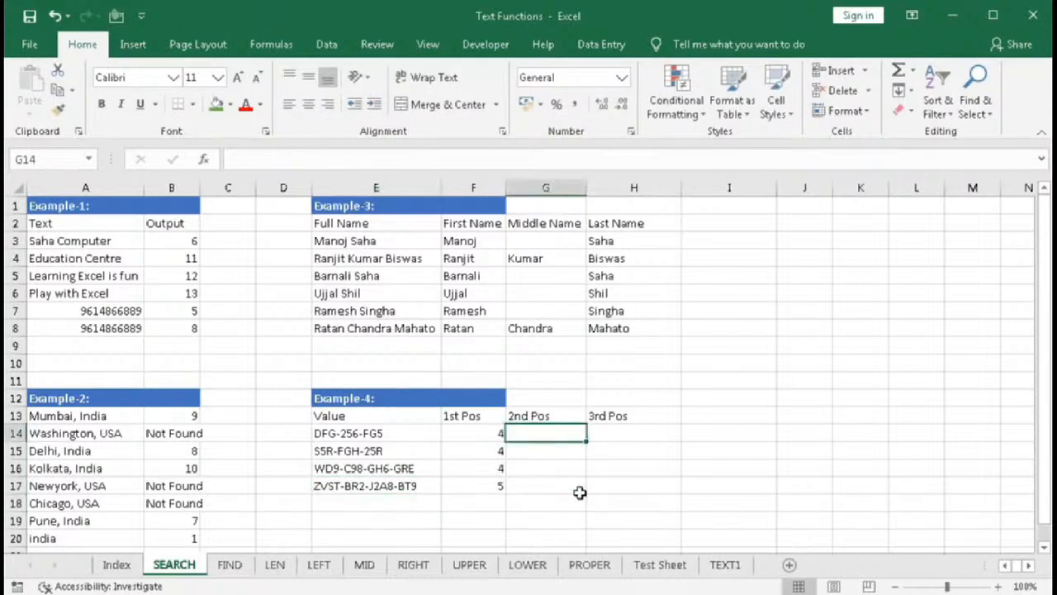
text(=se)
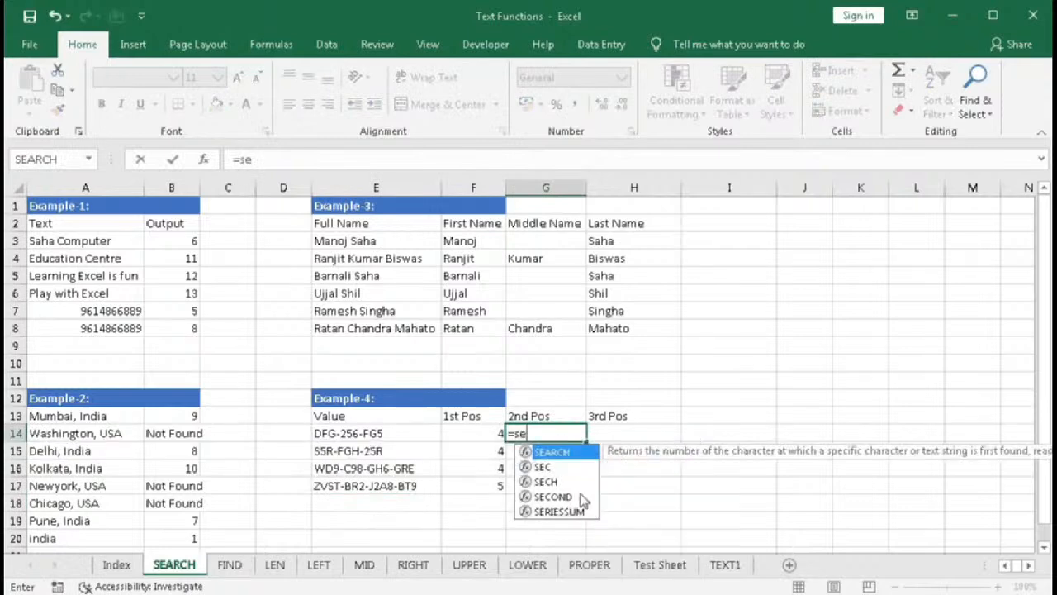
key(Tab)
text(")
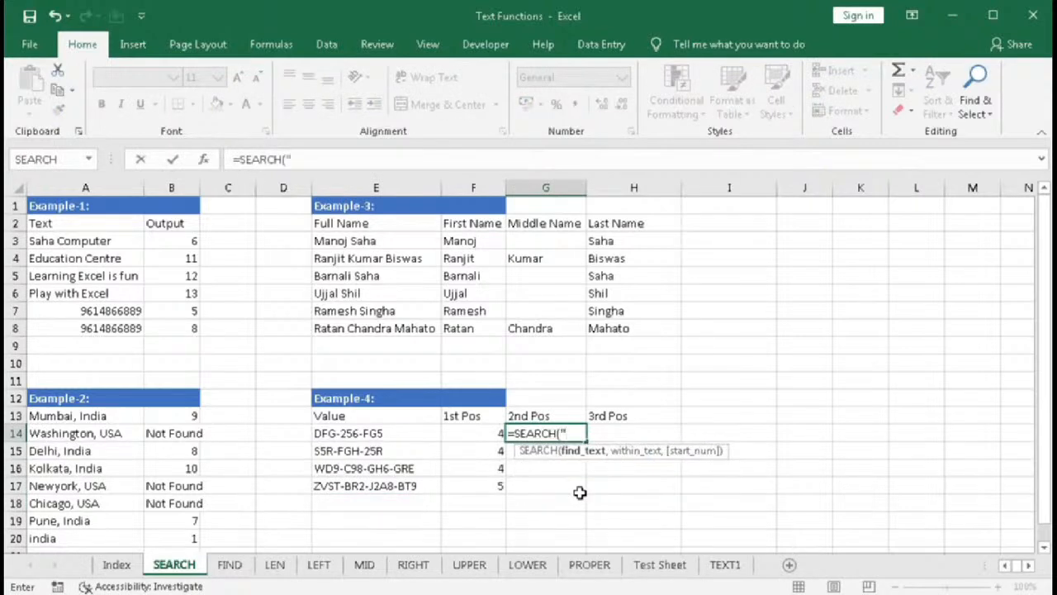
text(-",)
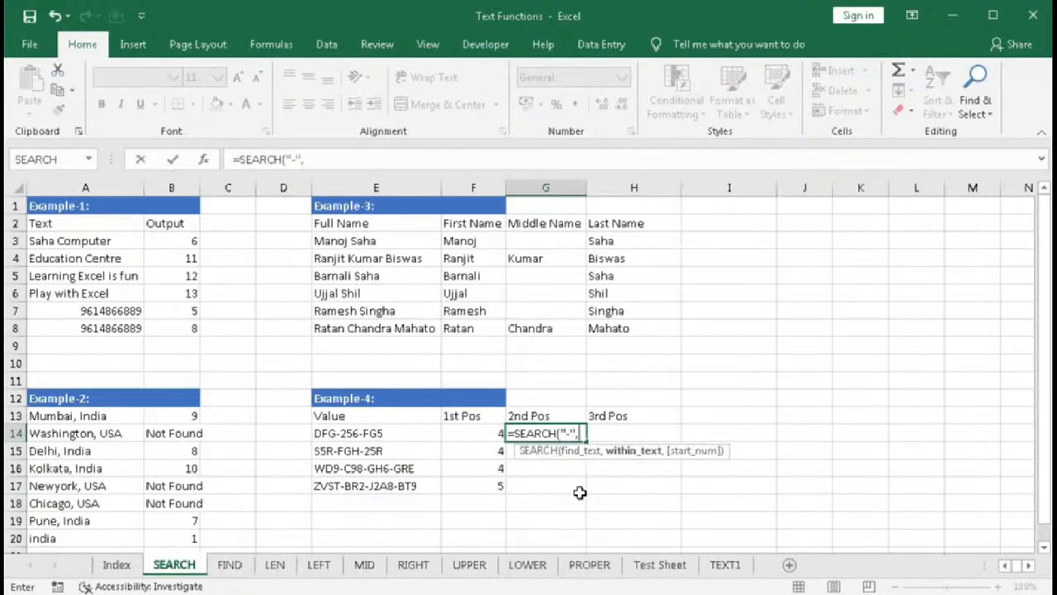
click(361, 435)
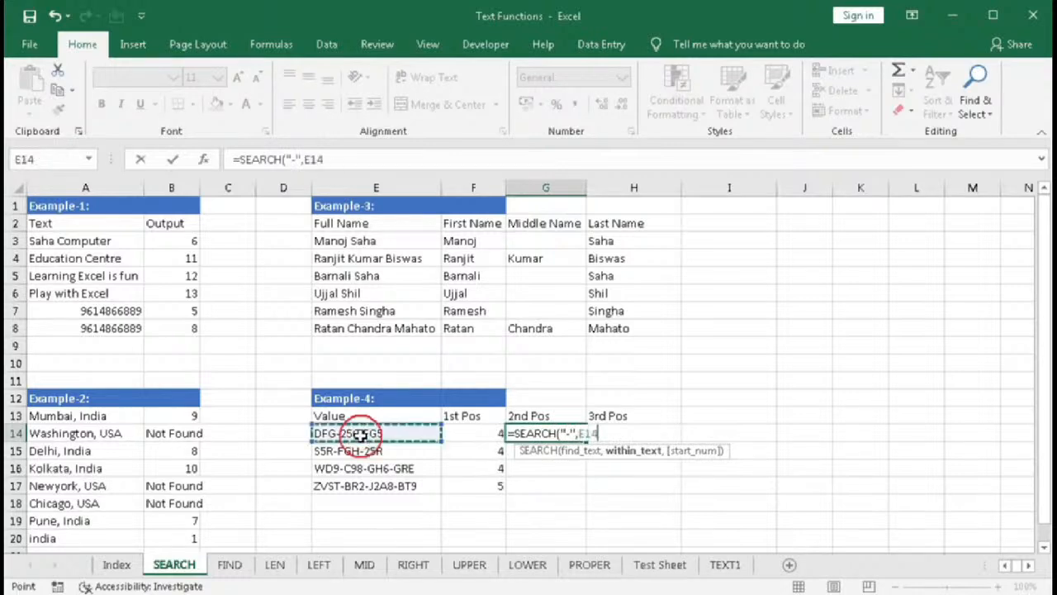
text(,)
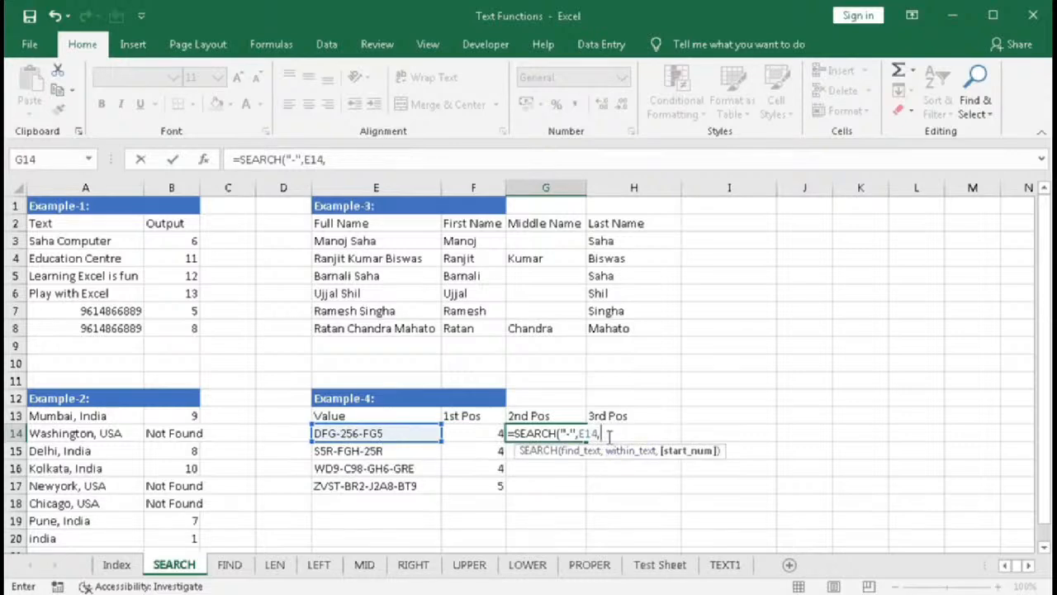
text(se)
key(Tab)
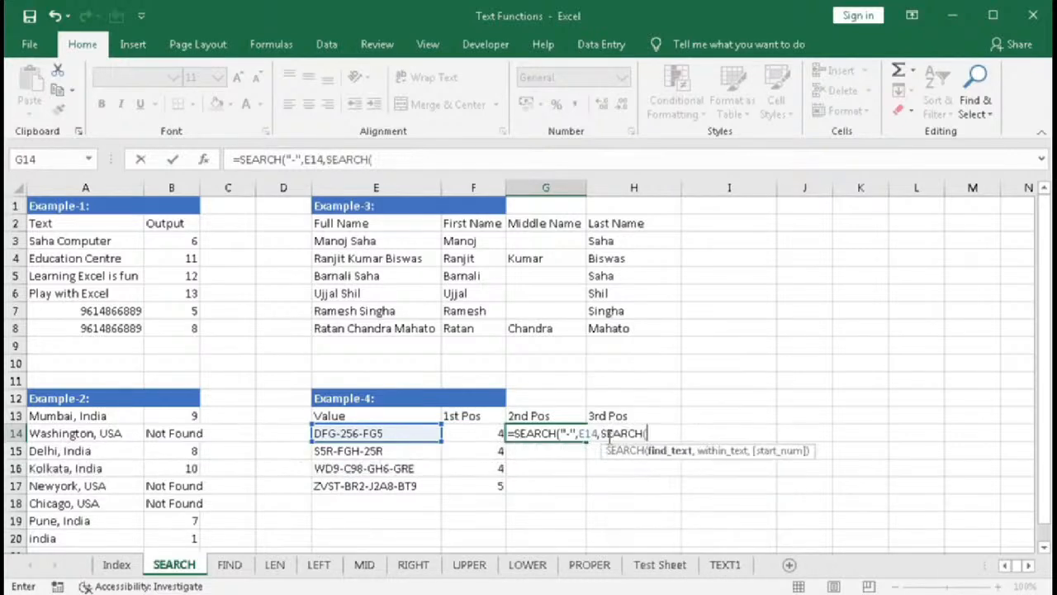
text("-",)
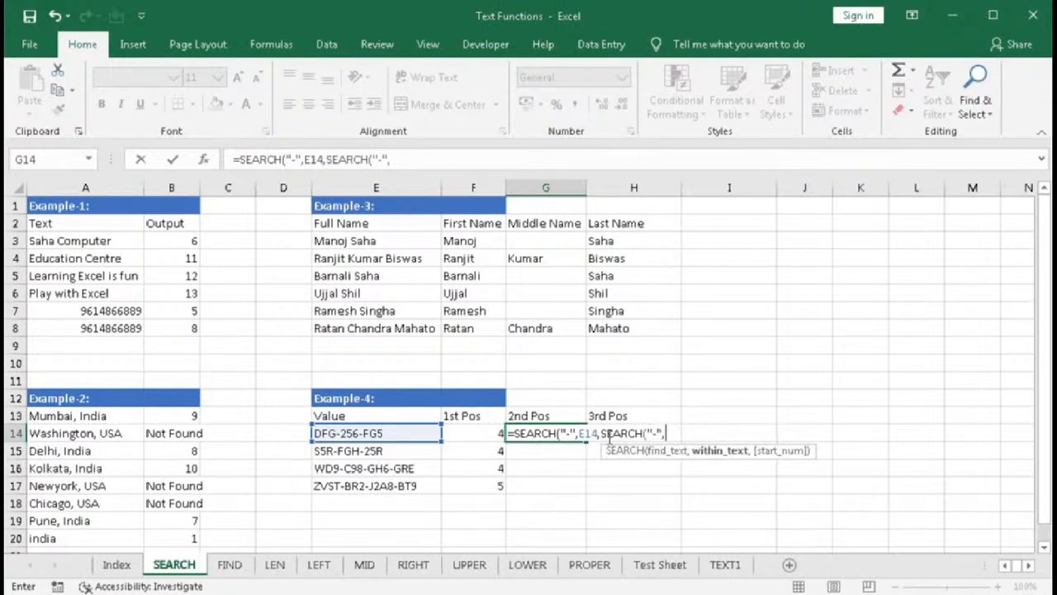
click(413, 435)
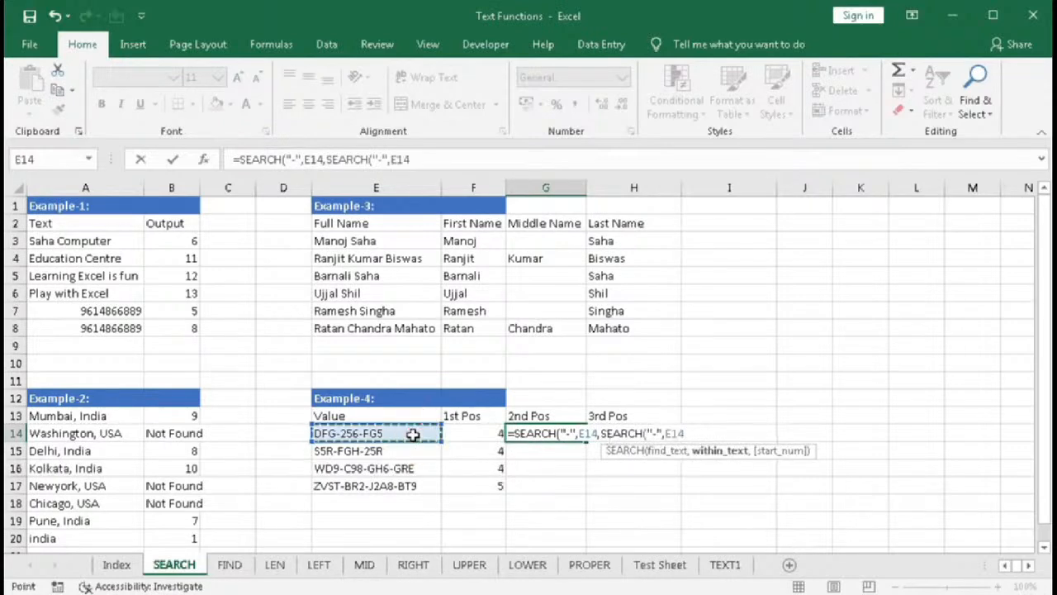
text()+1)
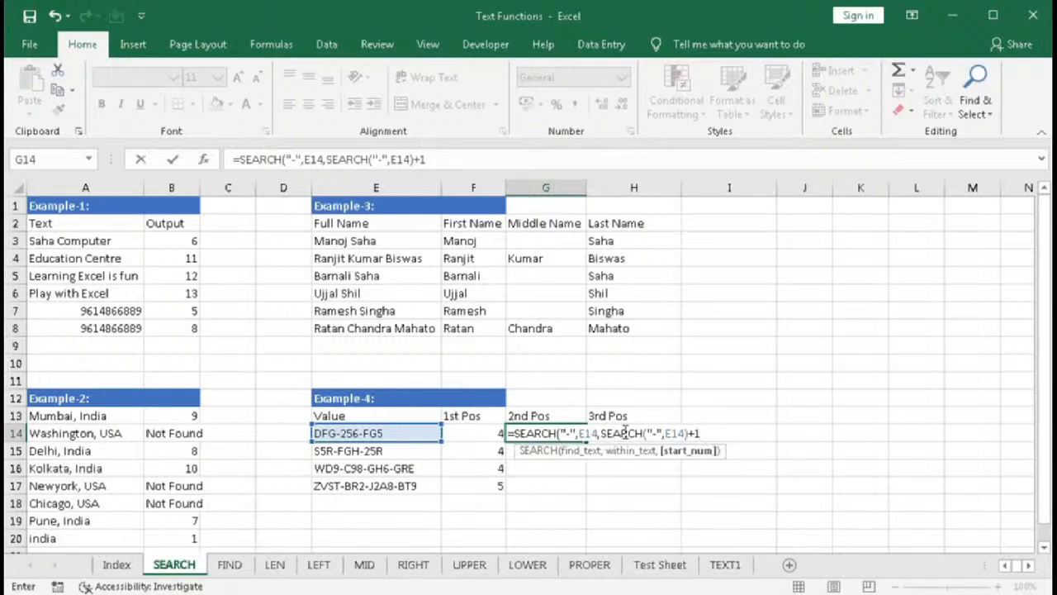
text())
key(Return)
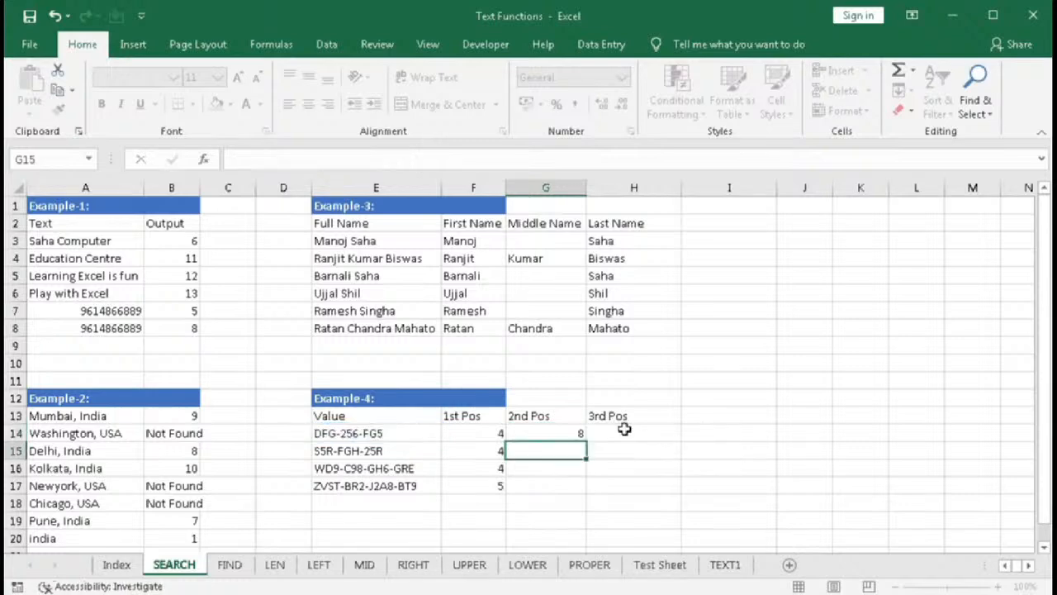
- Fill G14's second-position formula down to G17
click(567, 435)
drag(586, 442, 604, 491)
click(571, 487)
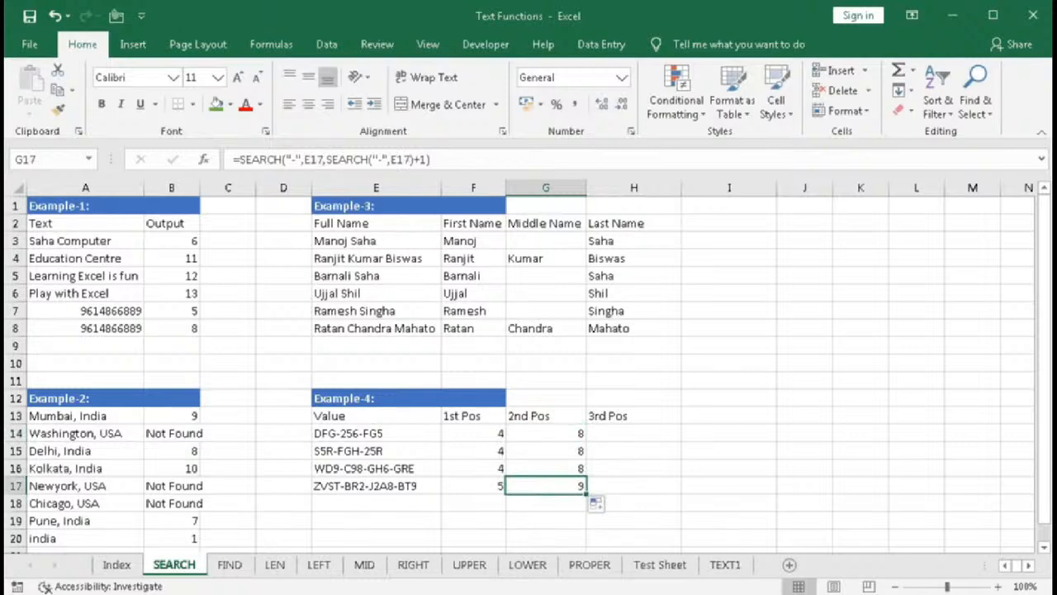
- In H14, begin the nested third-hyphen formula =SEARCH("-",E14,SEARCH("-",E14,SEARCH("-",E14)
click(619, 433)
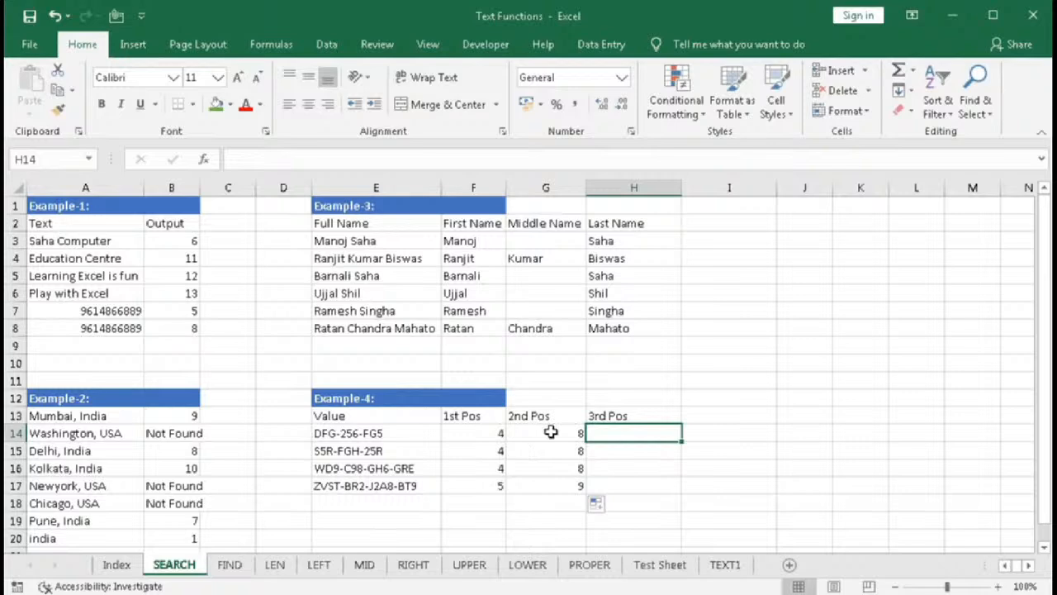
click(605, 434)
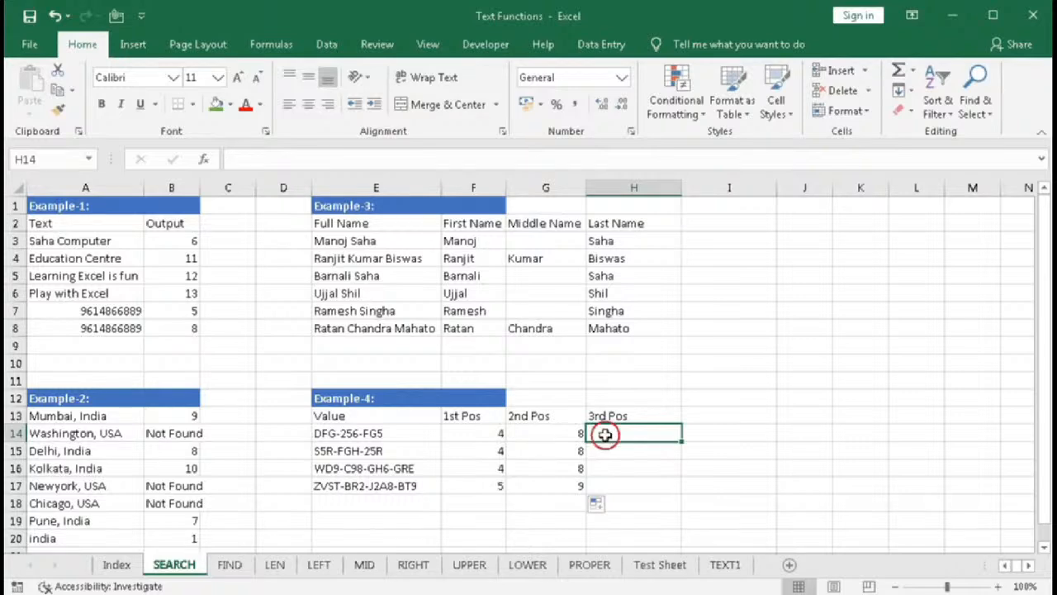
text(=s)
key(Tab)
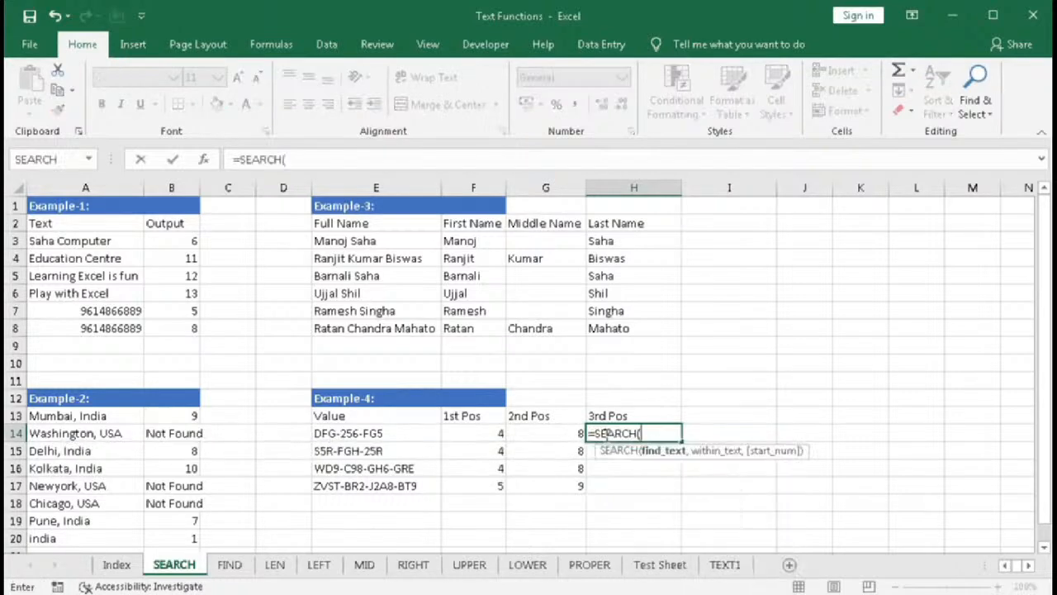
text("-",)
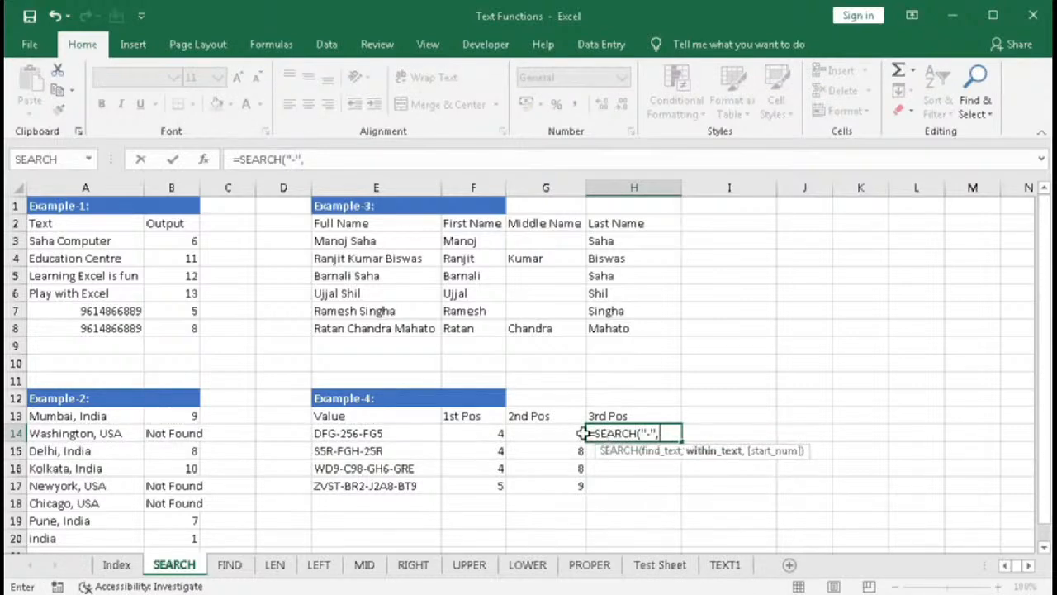
click(401, 431)
text(,)
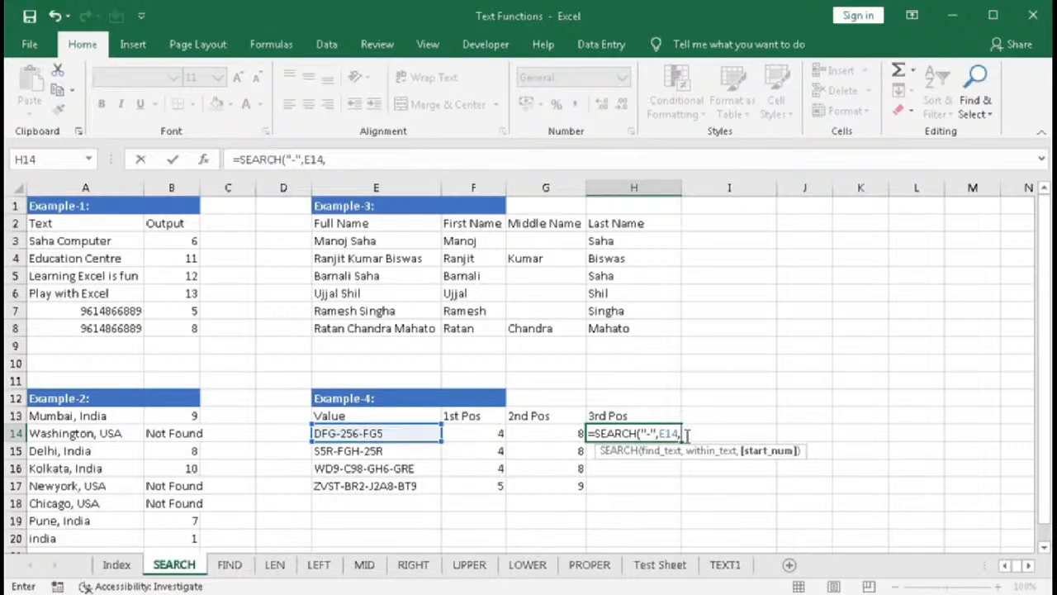
text(SEARCH(")
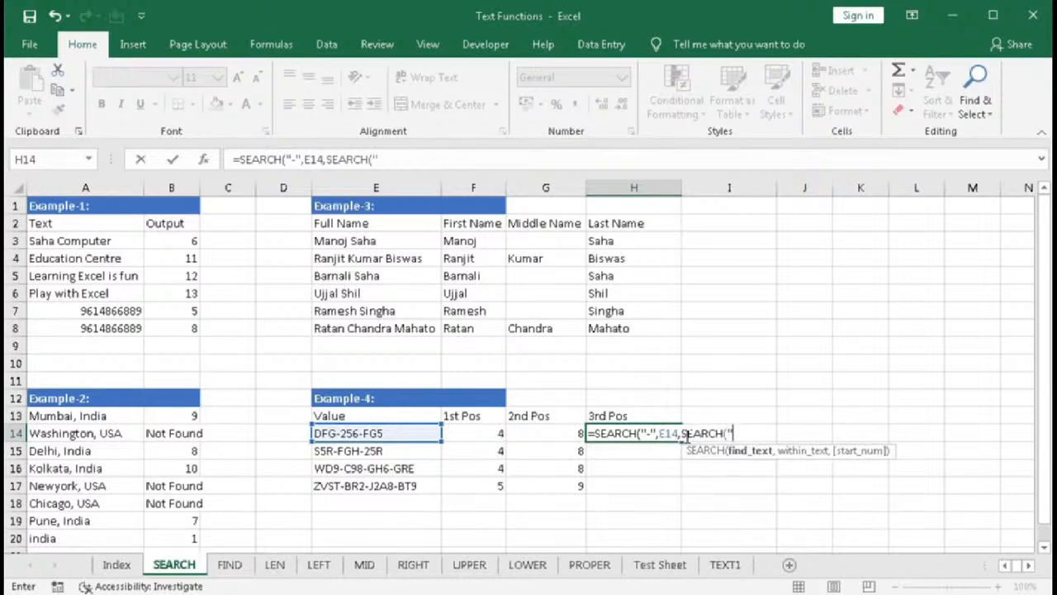
text(-",)
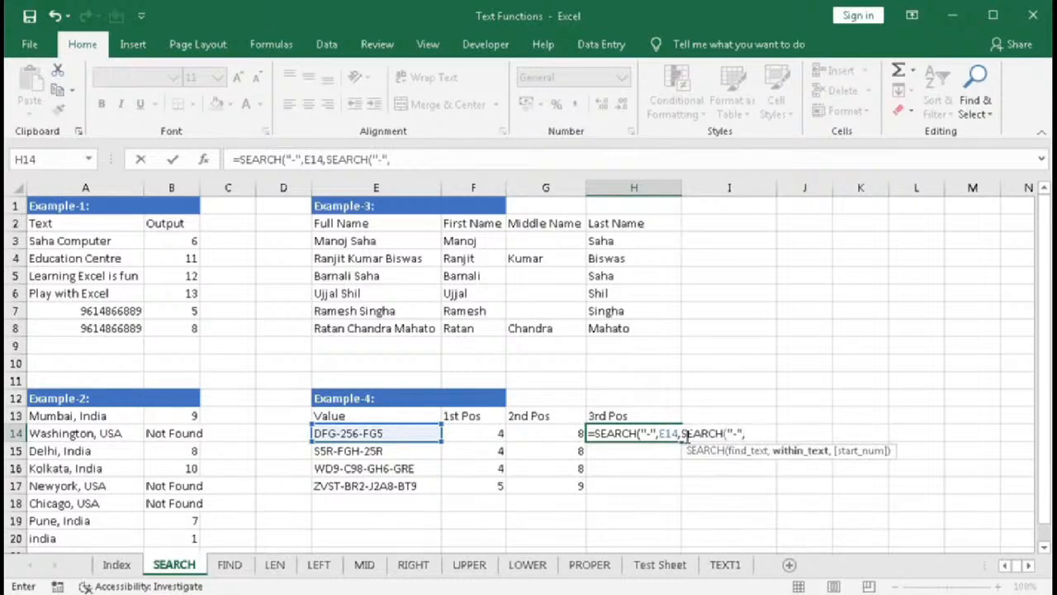
click(397, 434)
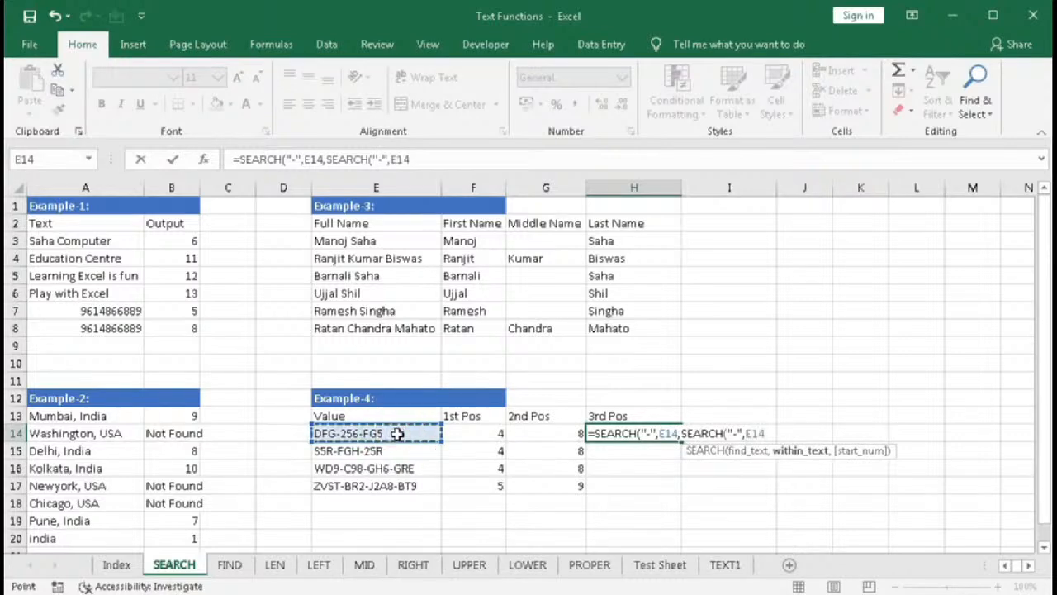
text(,)
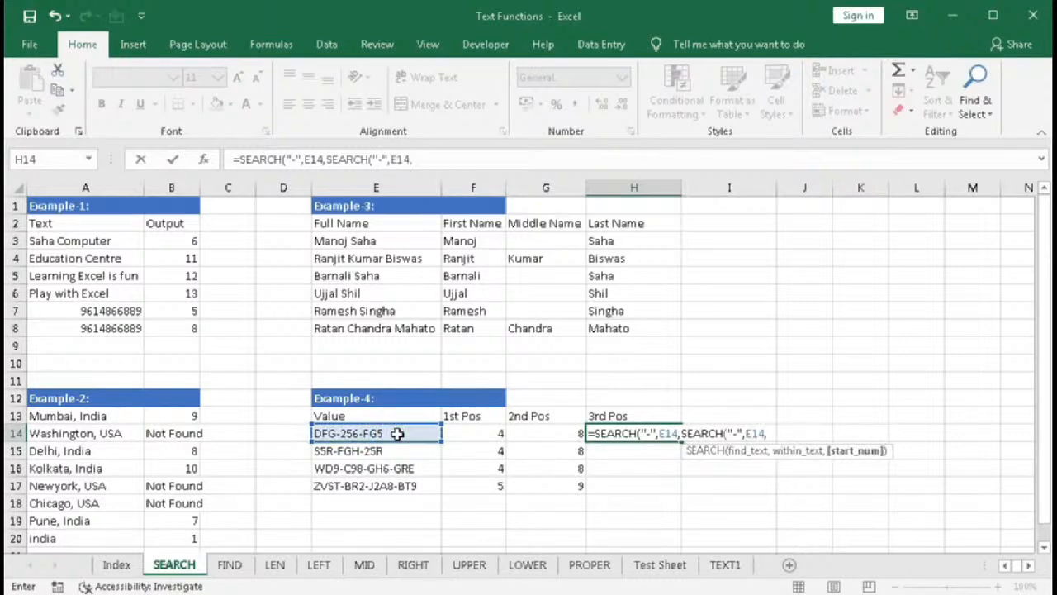
text(SEARCH()
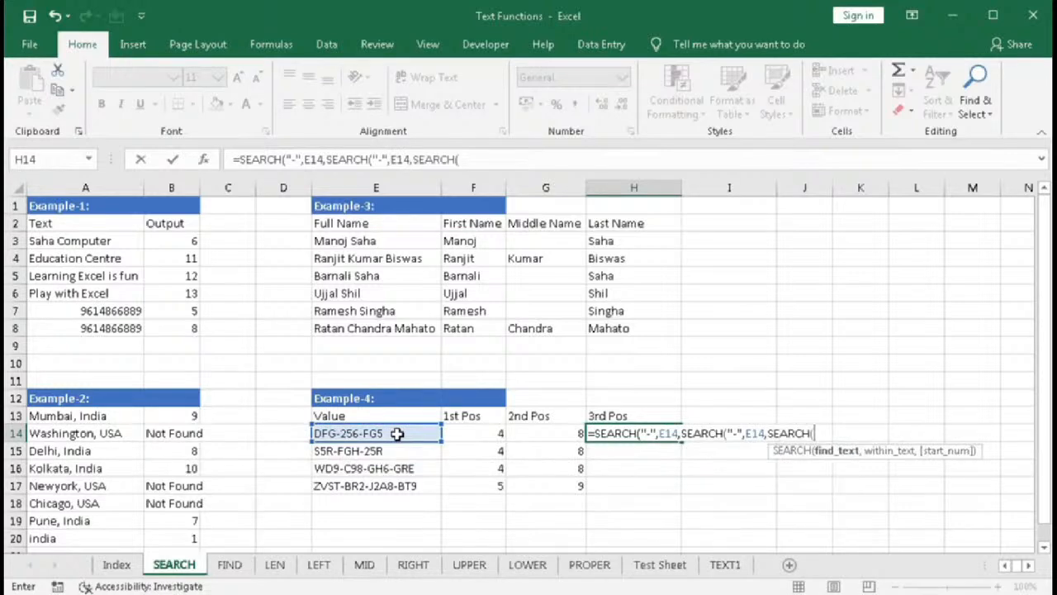
text("-",)
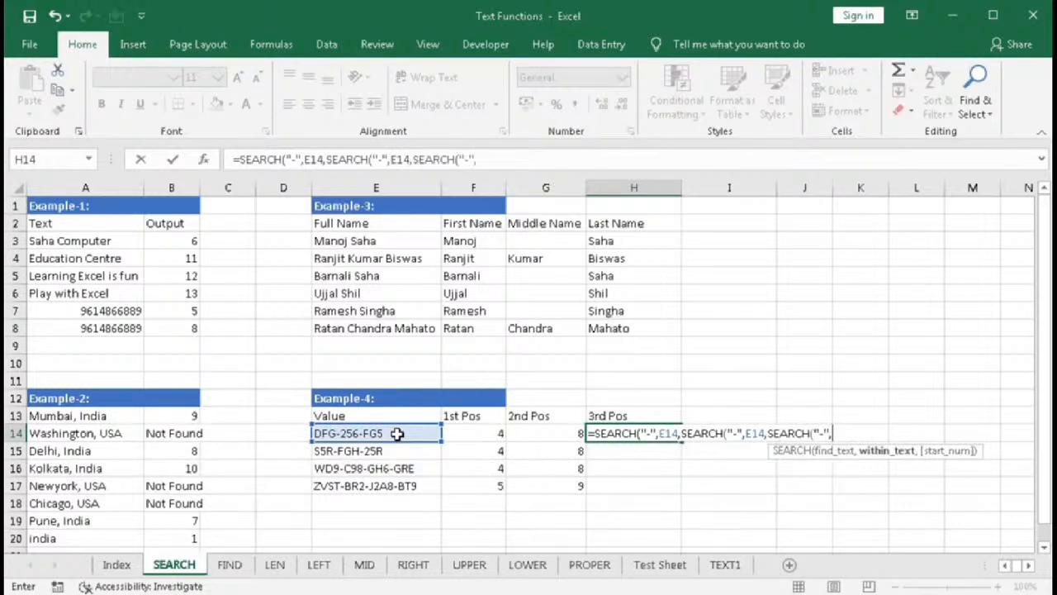
click(397, 433)
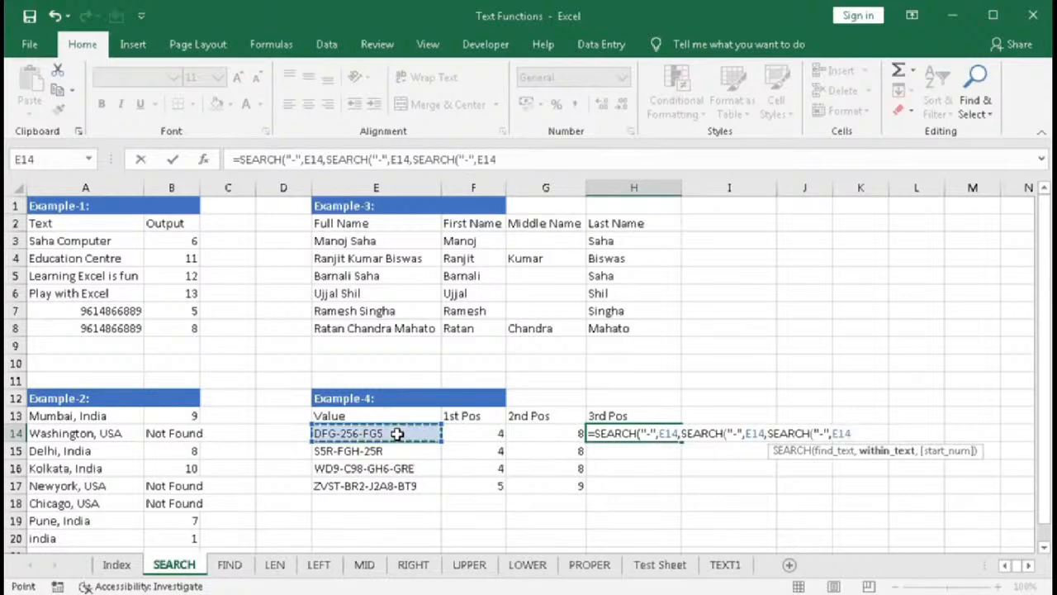
text())
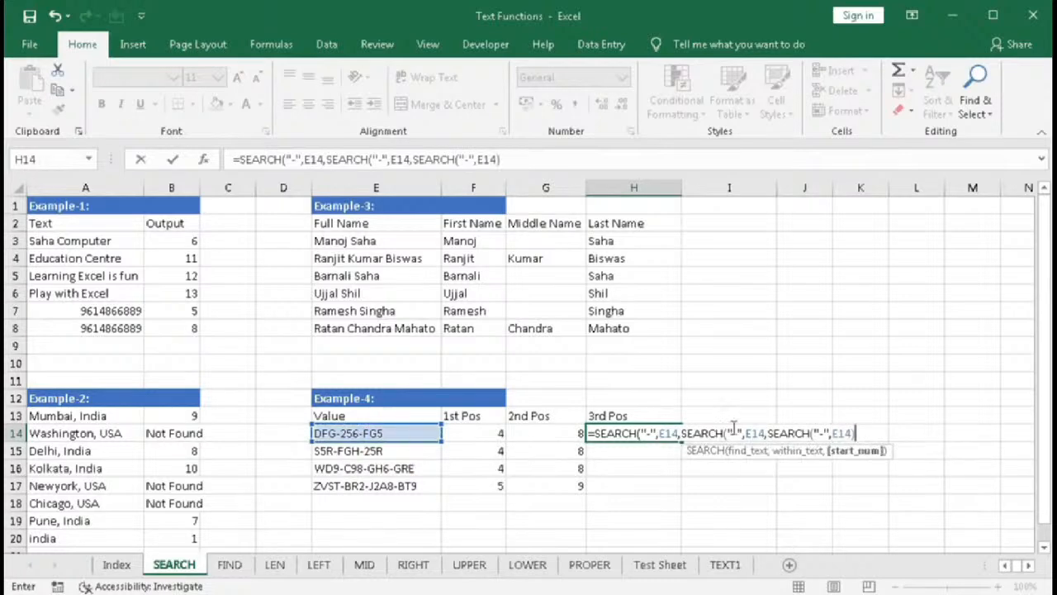
- Add +1 after the innermost SEARCH, try to confirm, then close the middle SEARCH with a parenthesis
drag(768, 433, 857, 433)
click(857, 435)
text(1)
click(749, 433)
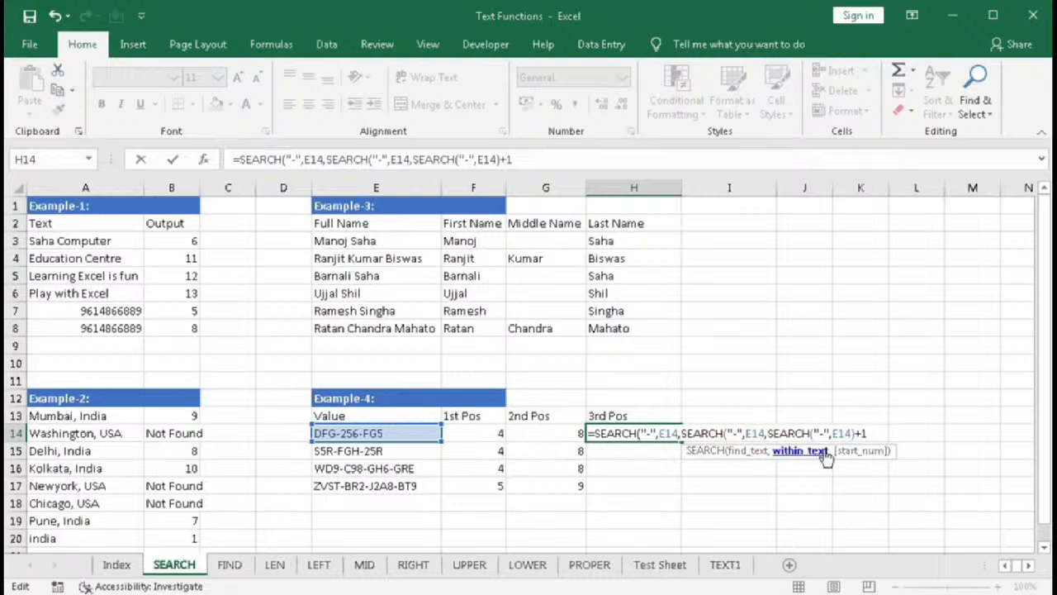
click(851, 453)
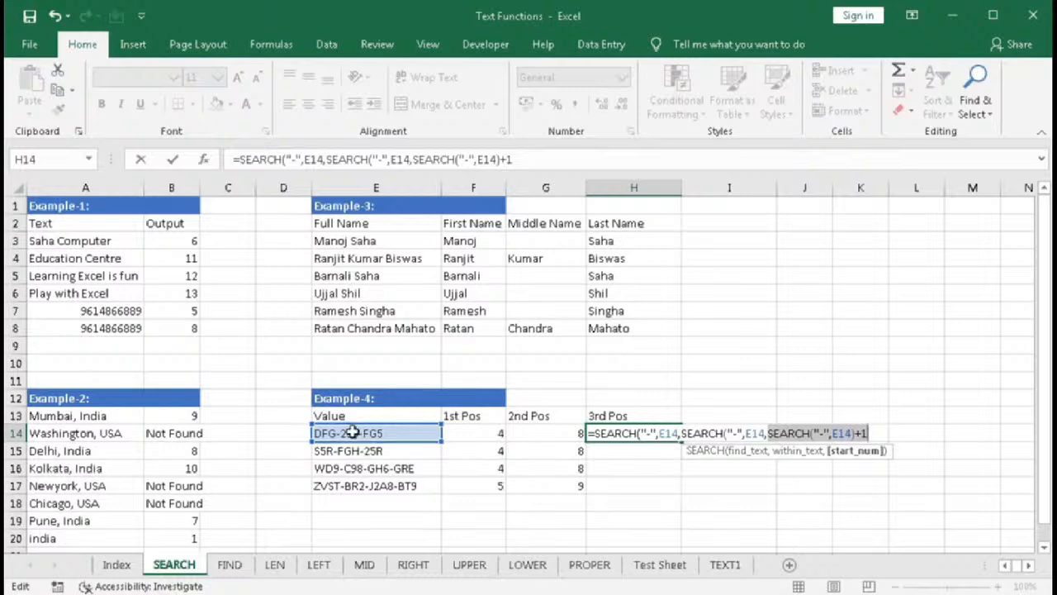
double_click(703, 437)
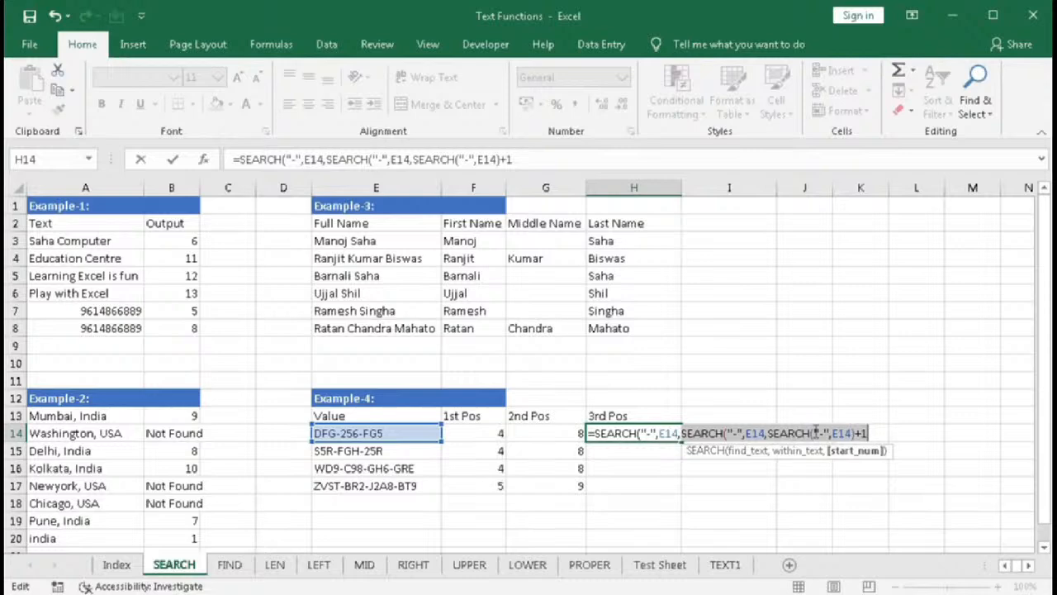
key(Return)
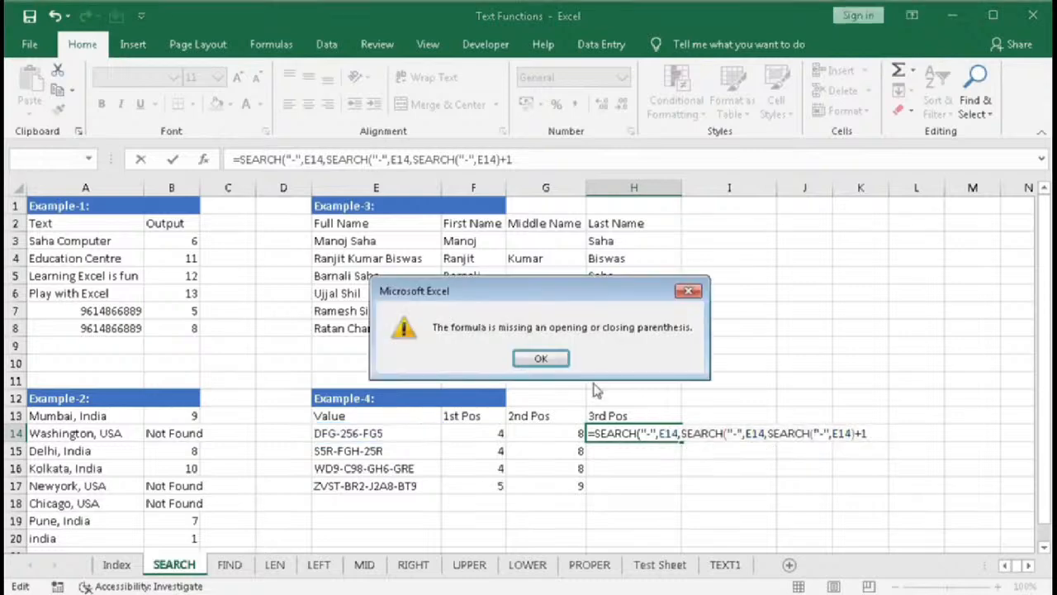
click(542, 364)
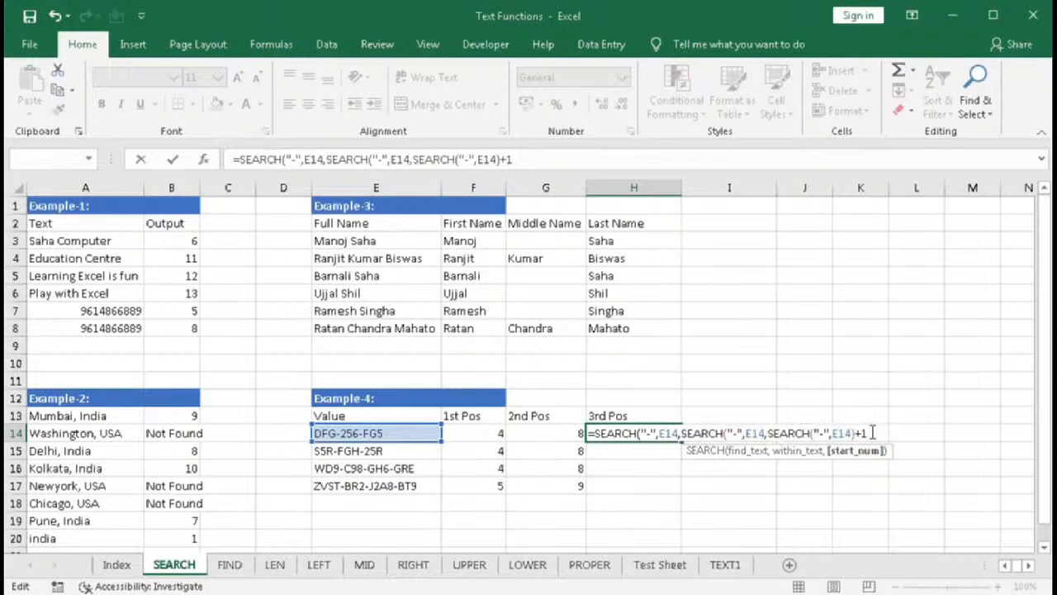
text())
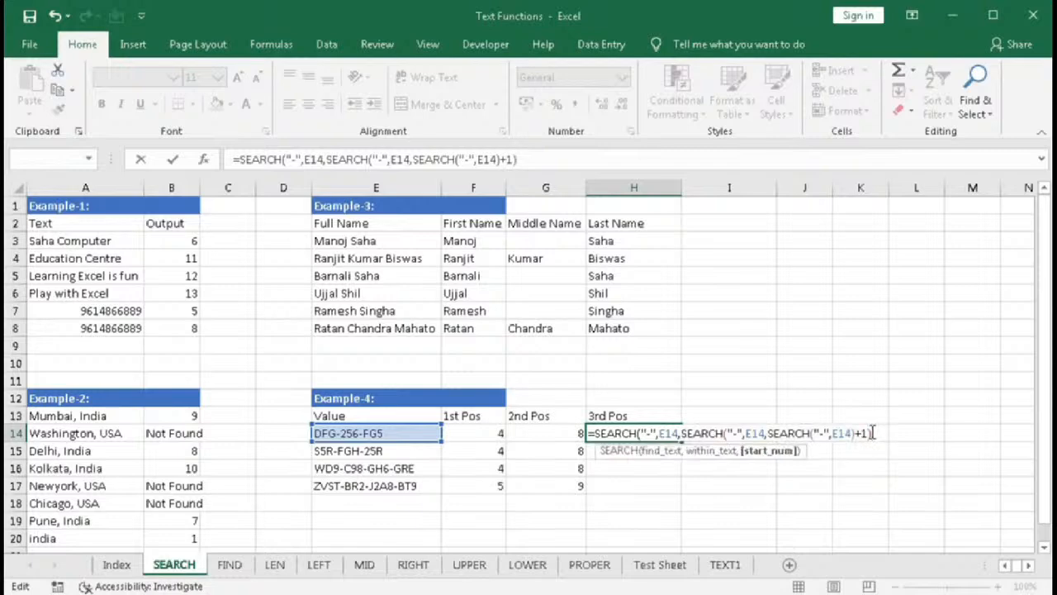
drag(682, 433, 869, 435)
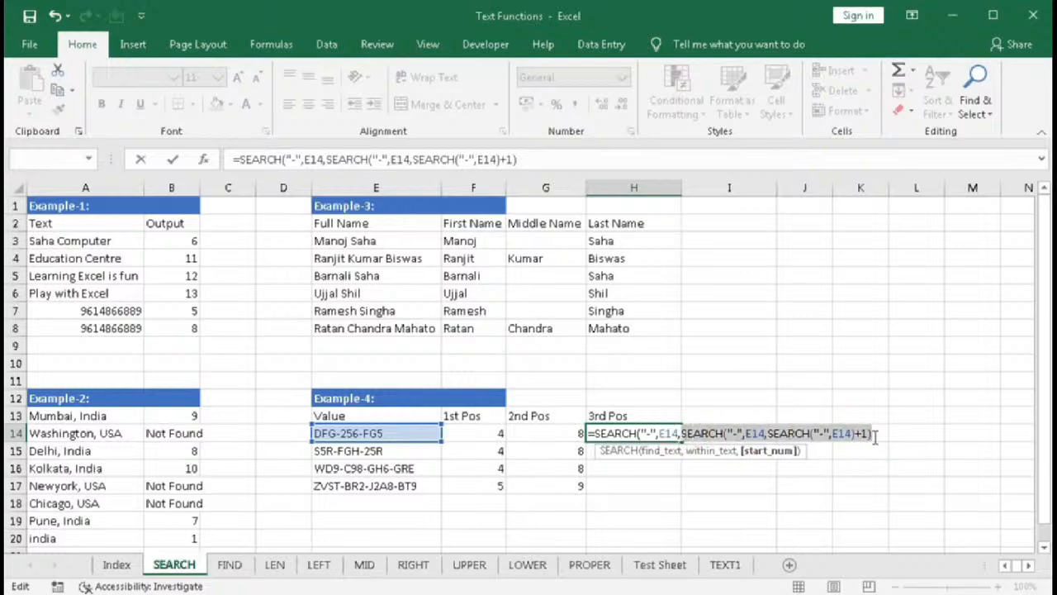
key(BackSpace)
text(8)
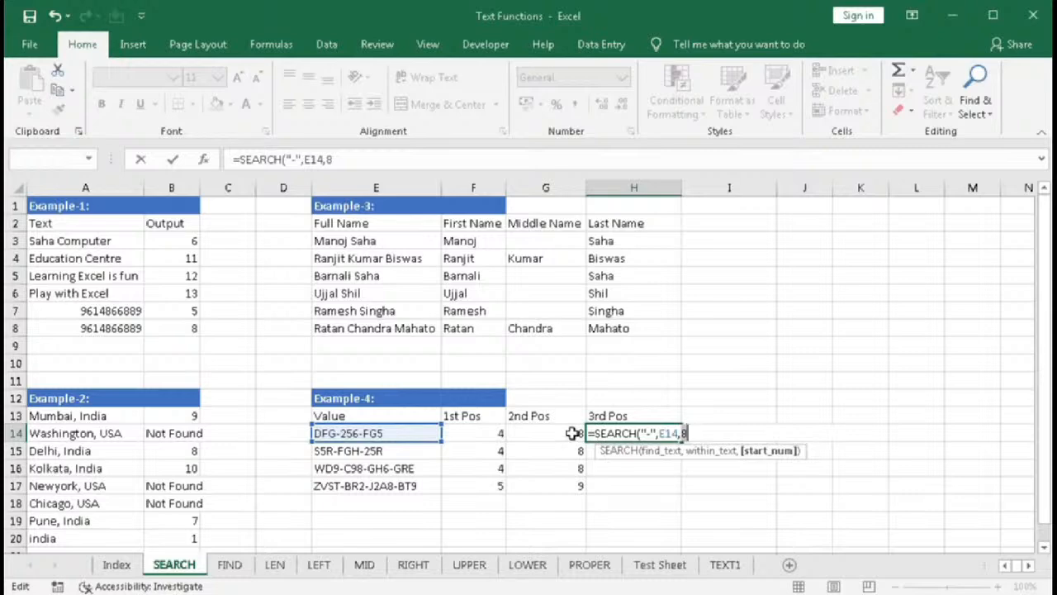
key(ctrl+z)
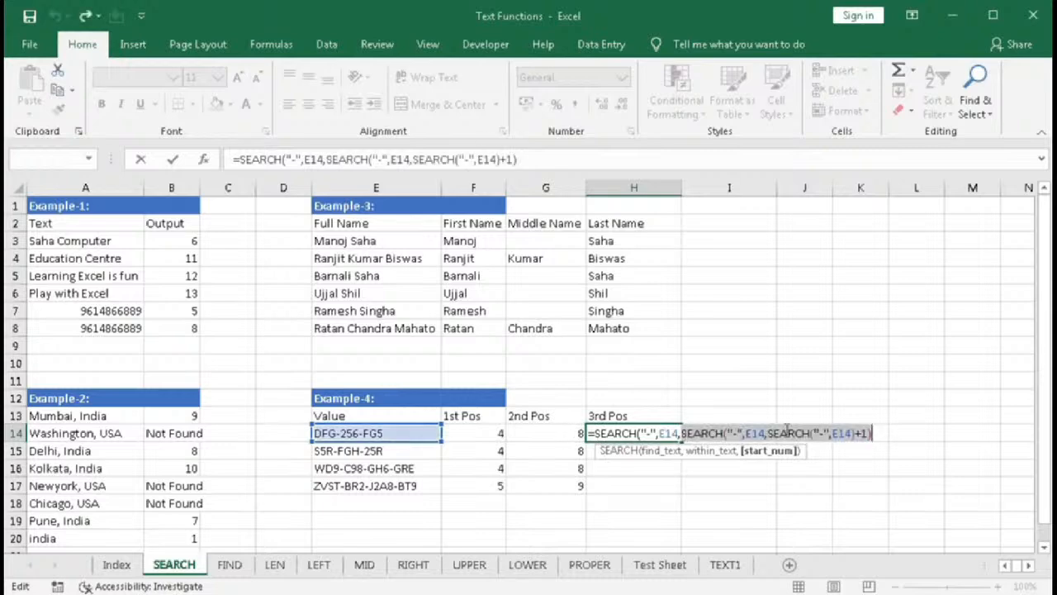
- Complete H14 as =SEARCH("-",E14,SEARCH("-",E14,SEARCH("-",E14)+1)+1) and confirm it
click(873, 434)
text(+1)
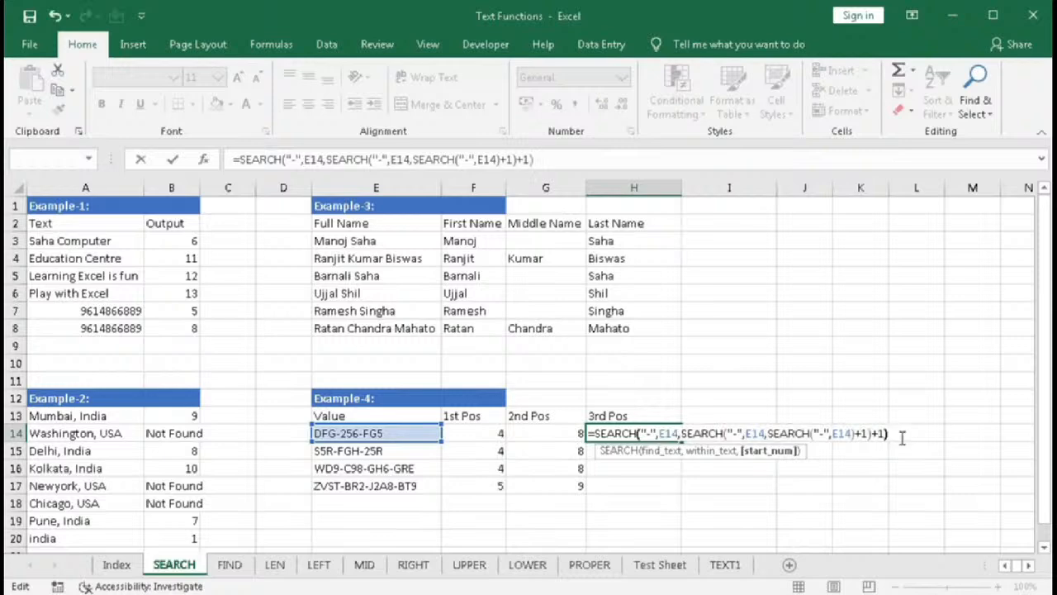
text())
key(Return)
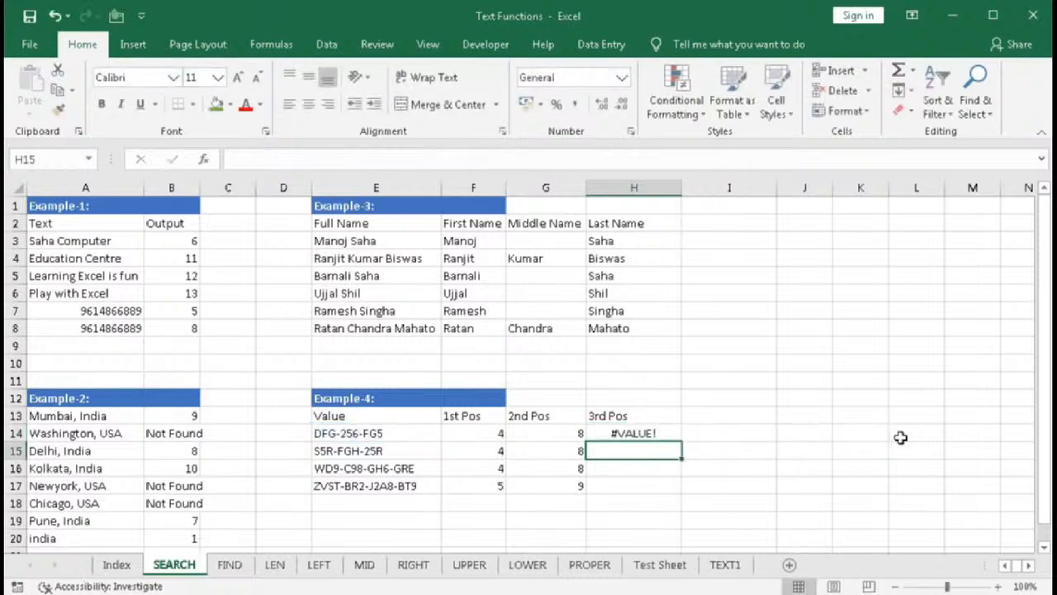
- Fill H14's third-position formula down to H17
click(652, 437)
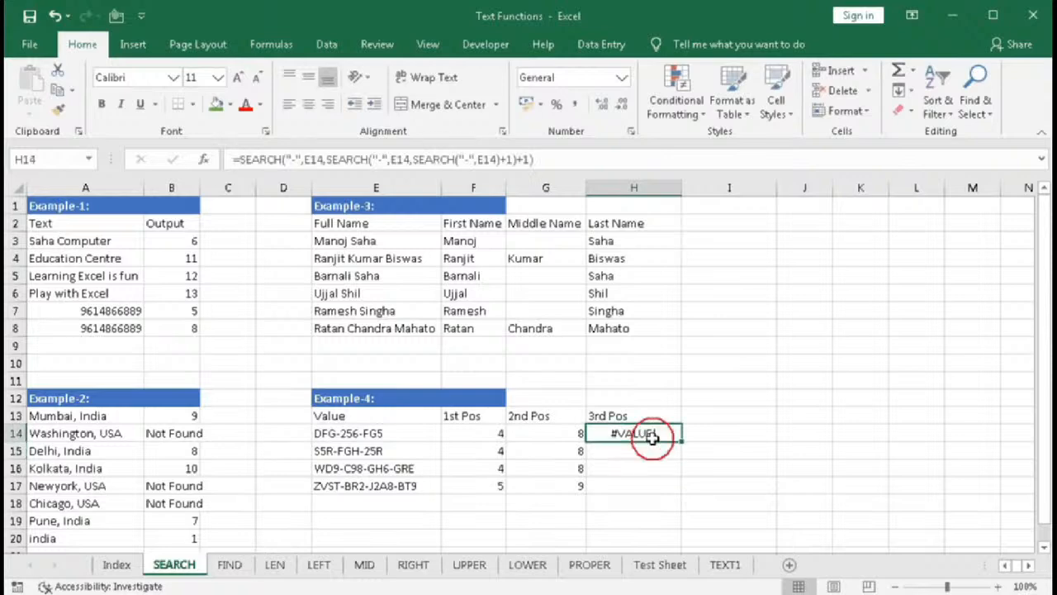
drag(682, 441, 676, 491)
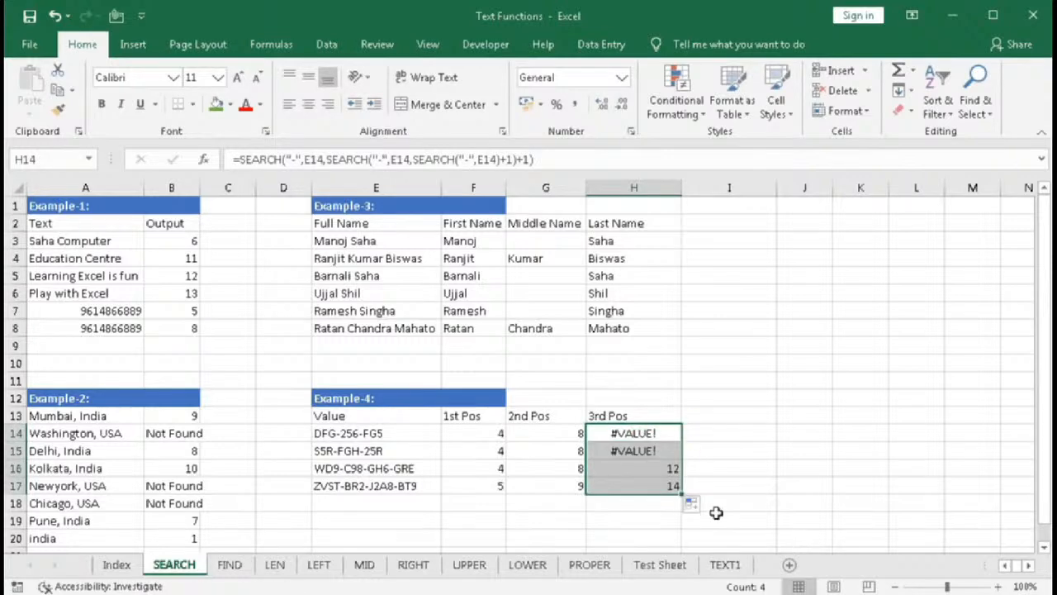
click(651, 468)
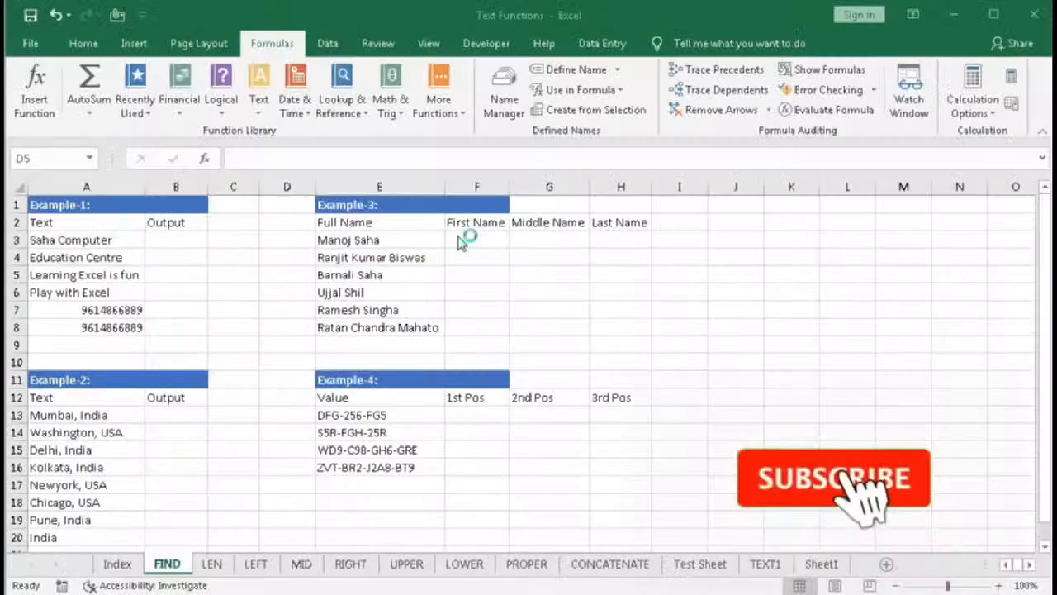
- On the FIND sheet, insert the FIND function into D5 from the Text function library
click(259, 113)
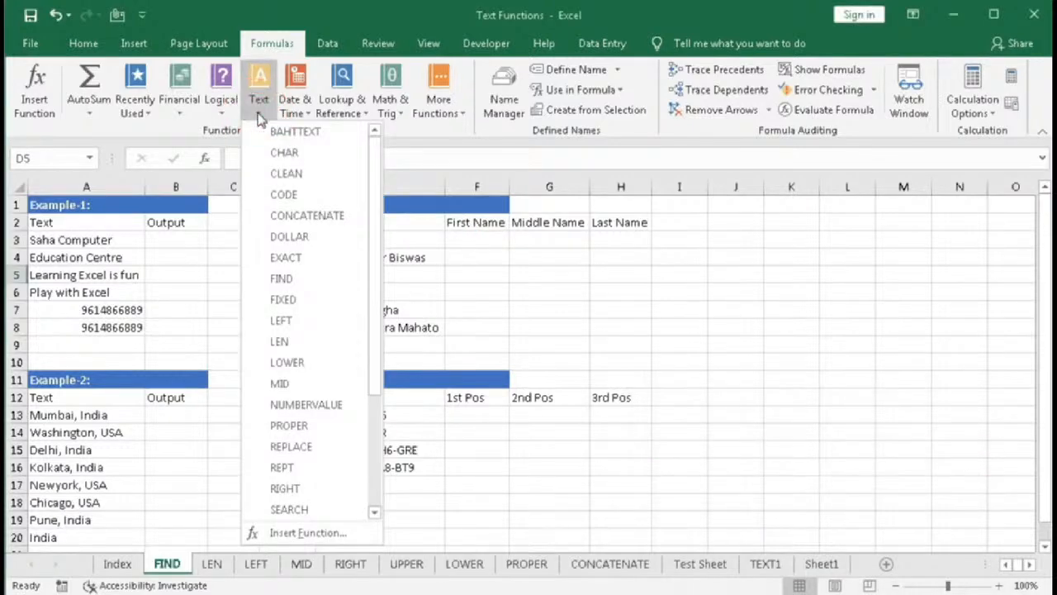
click(288, 281)
drag(669, 252, 624, 247)
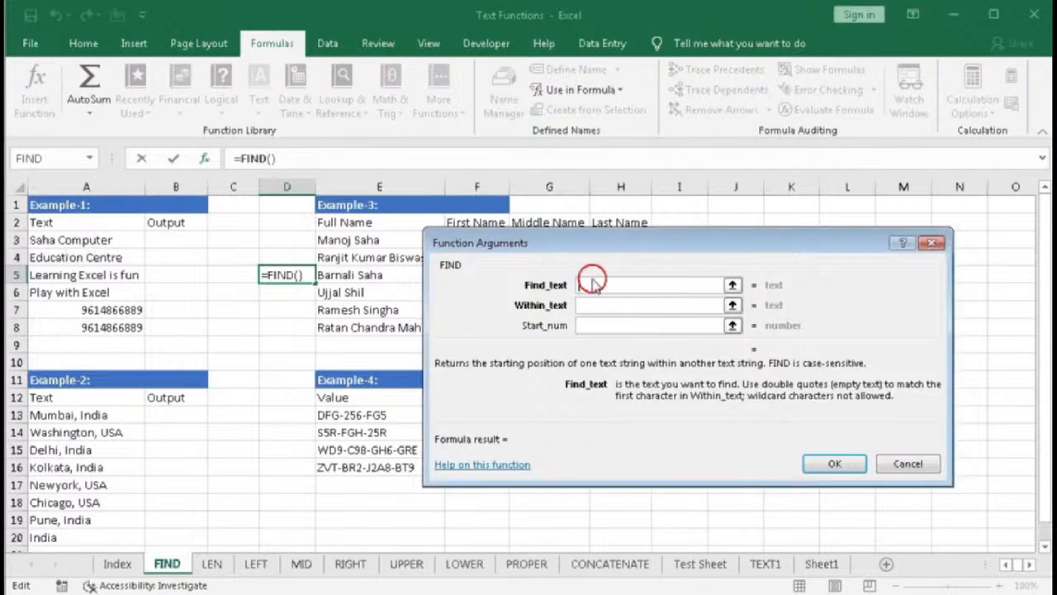
- Set FIND's find text to "C" and its within text to cell A3
text("C")
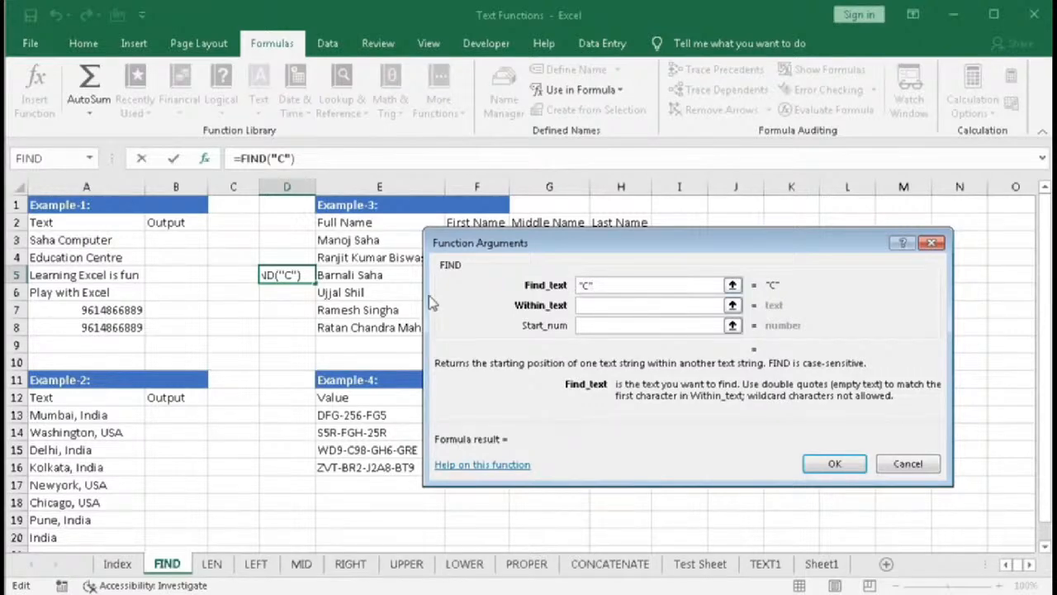
click(619, 306)
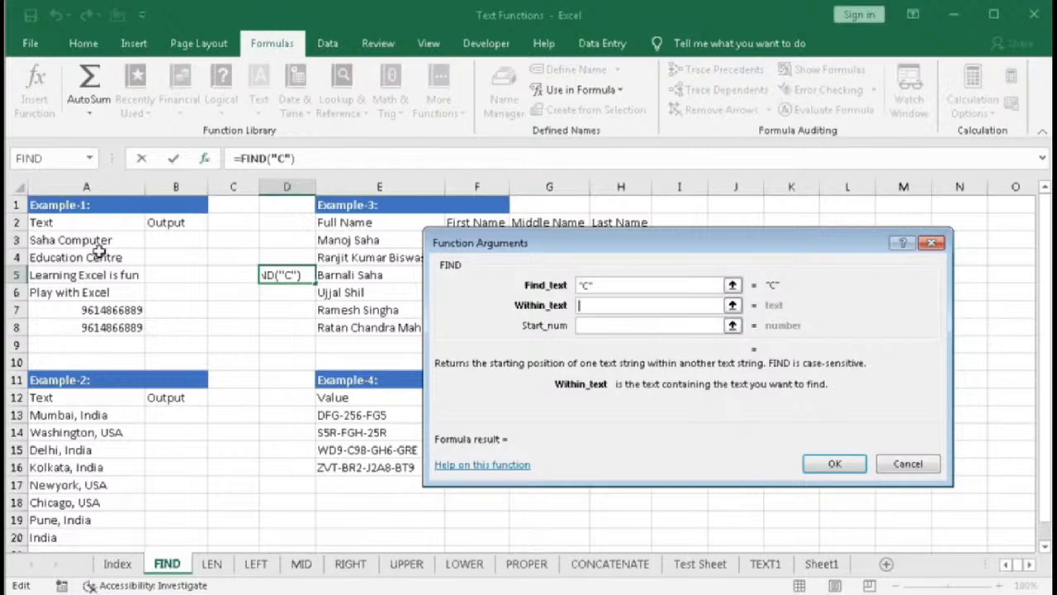
click(67, 240)
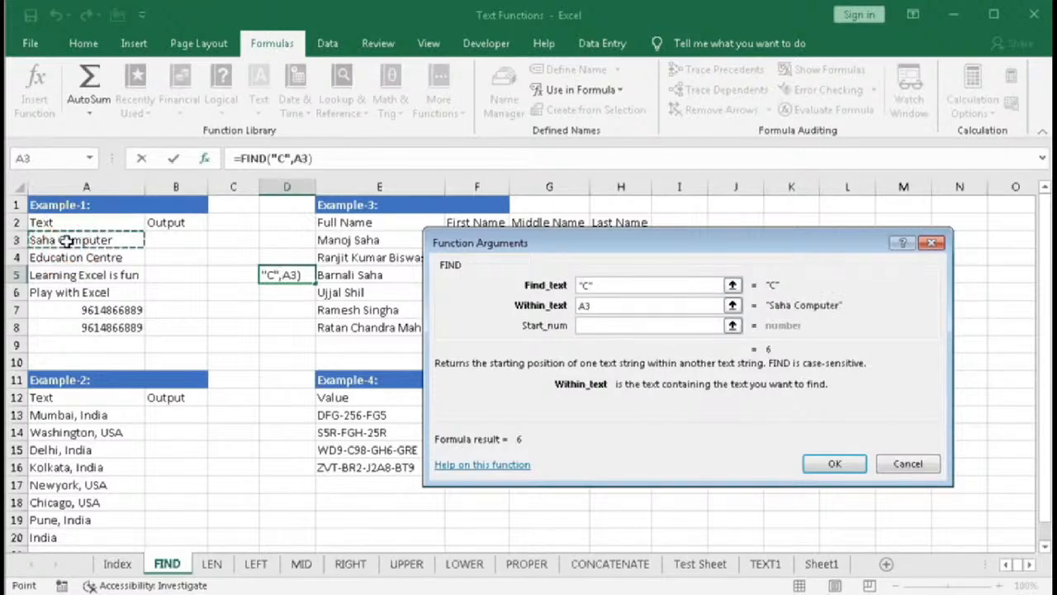
text(,)
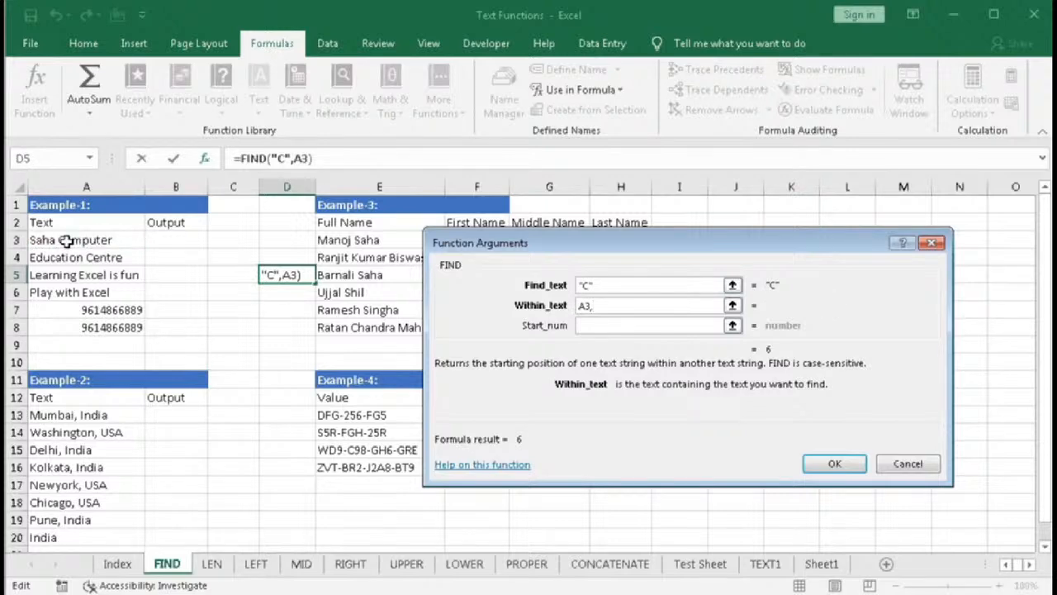
key(BackSpace)
- Change the find text to lowercase "c"
click(592, 284)
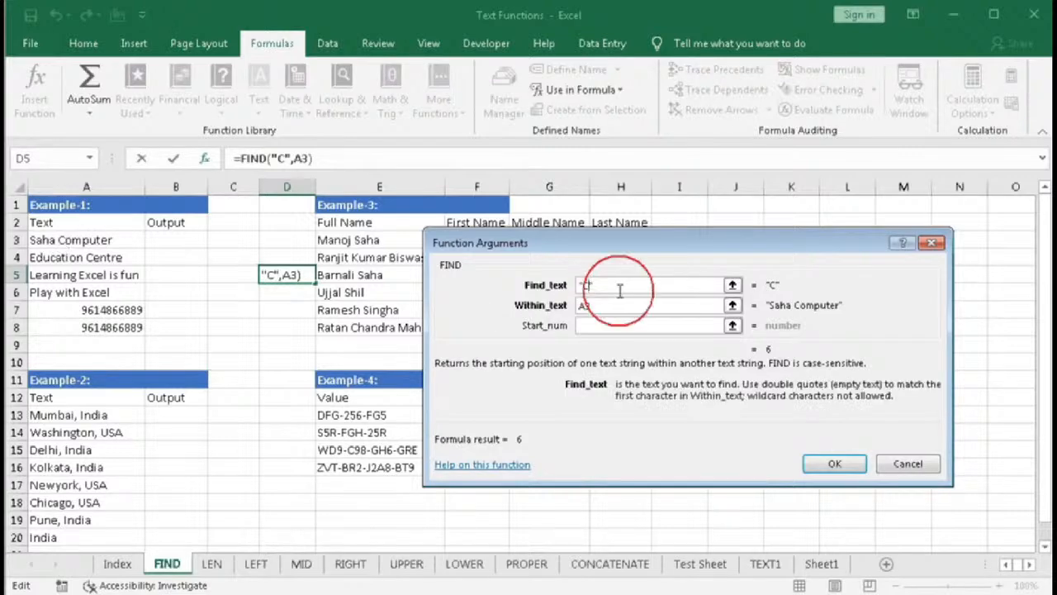
key(BackSpace)
text(c)
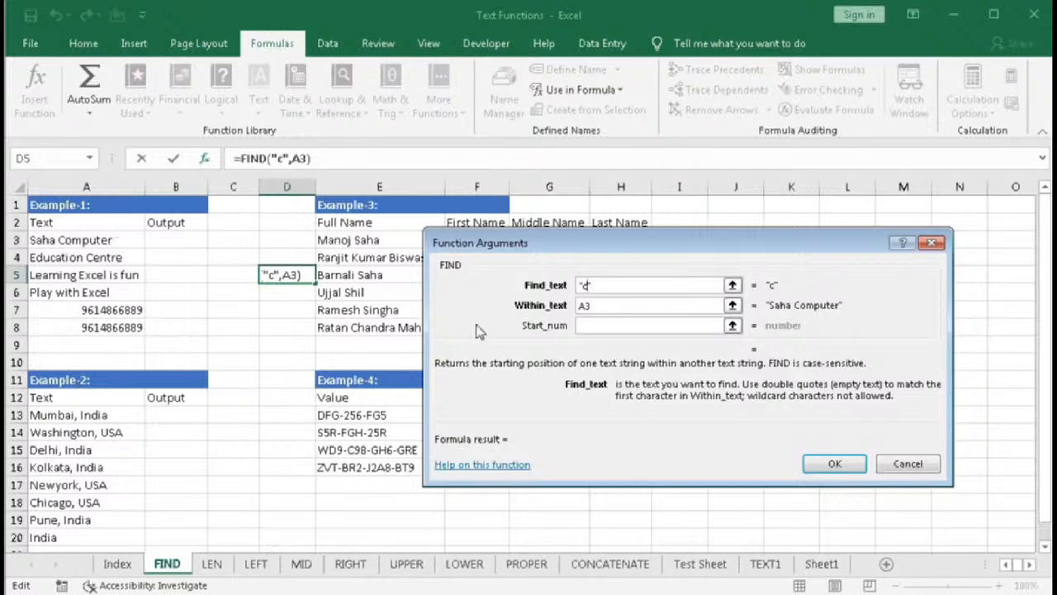
- Point FIND's within text to cell A4 and change the find text to uppercase "C"
click(609, 307)
click(86, 263)
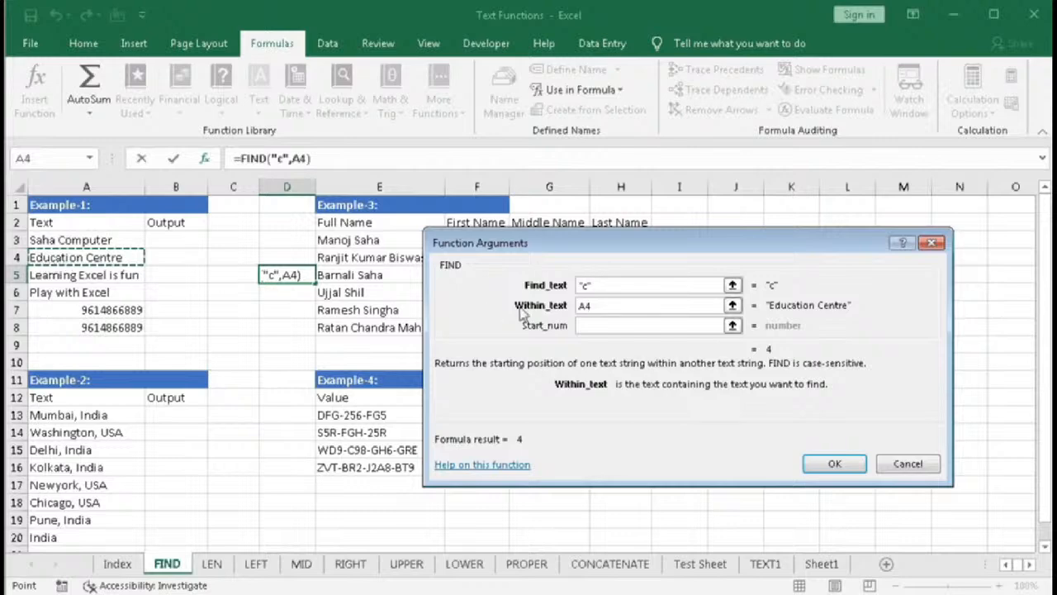
click(598, 285)
key(BackSpace)
text(C)
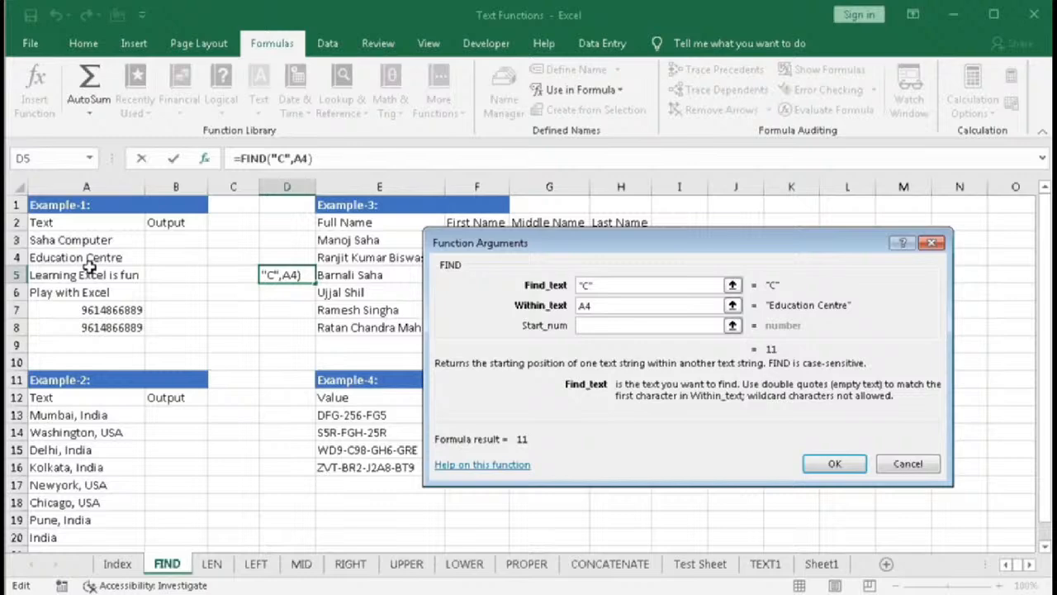
- Set FIND's start number to 12
click(592, 325)
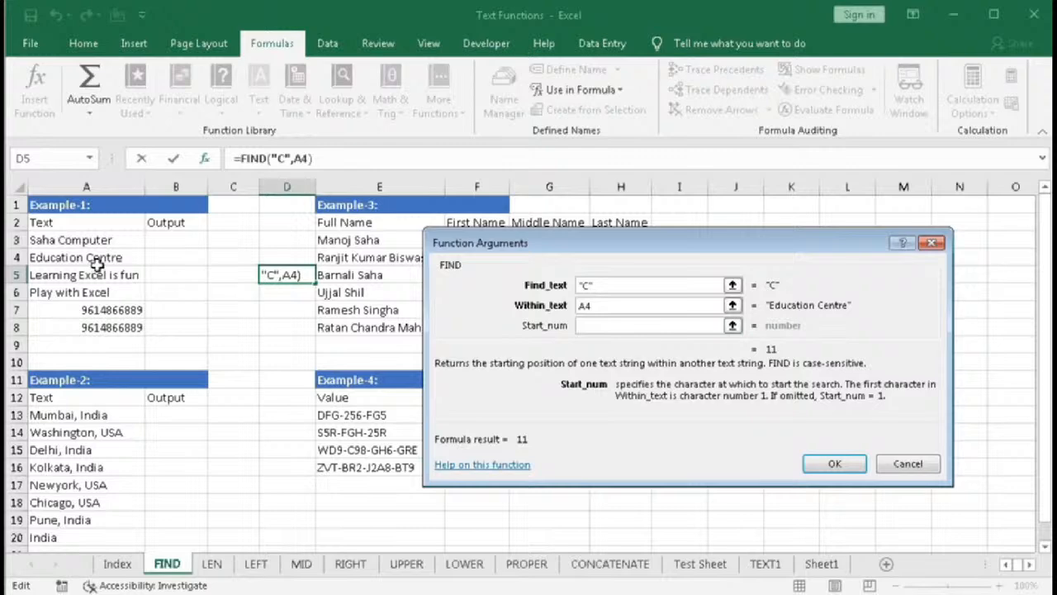
text(1)
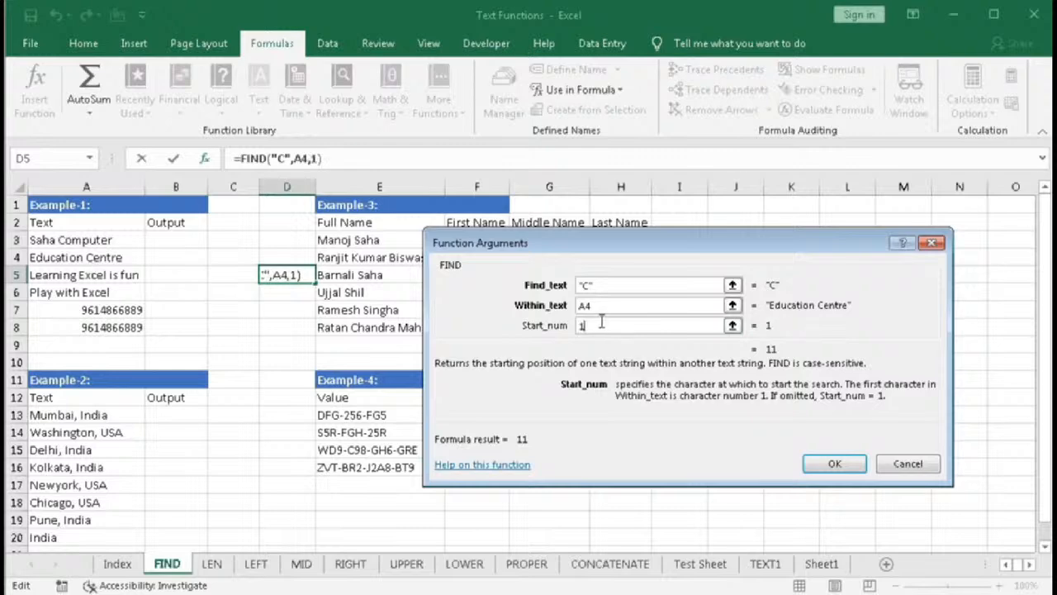
text(2)
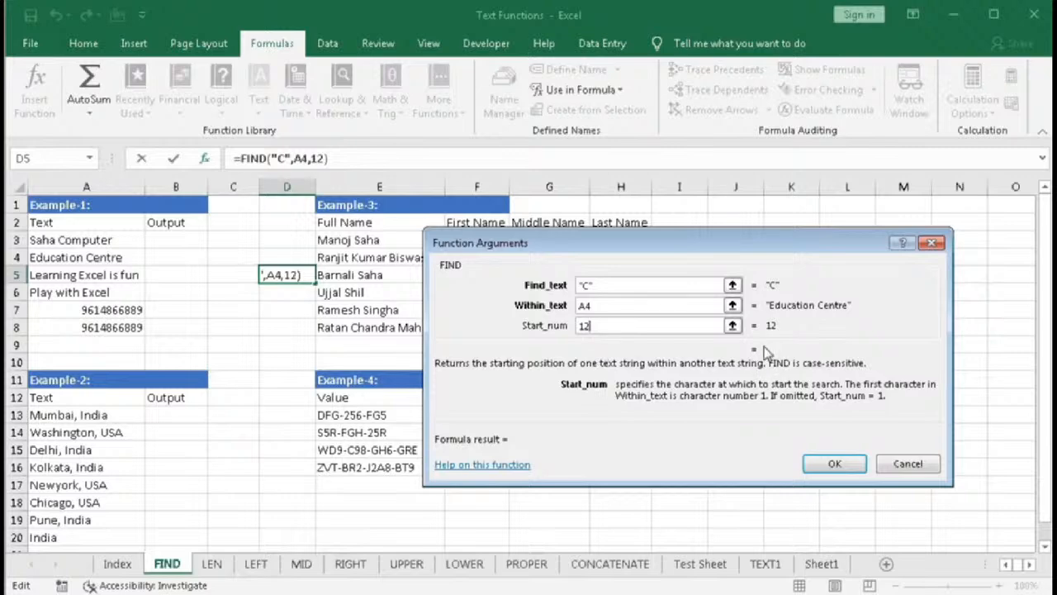
- Change the find text to "e" and the start number to 13
click(587, 286)
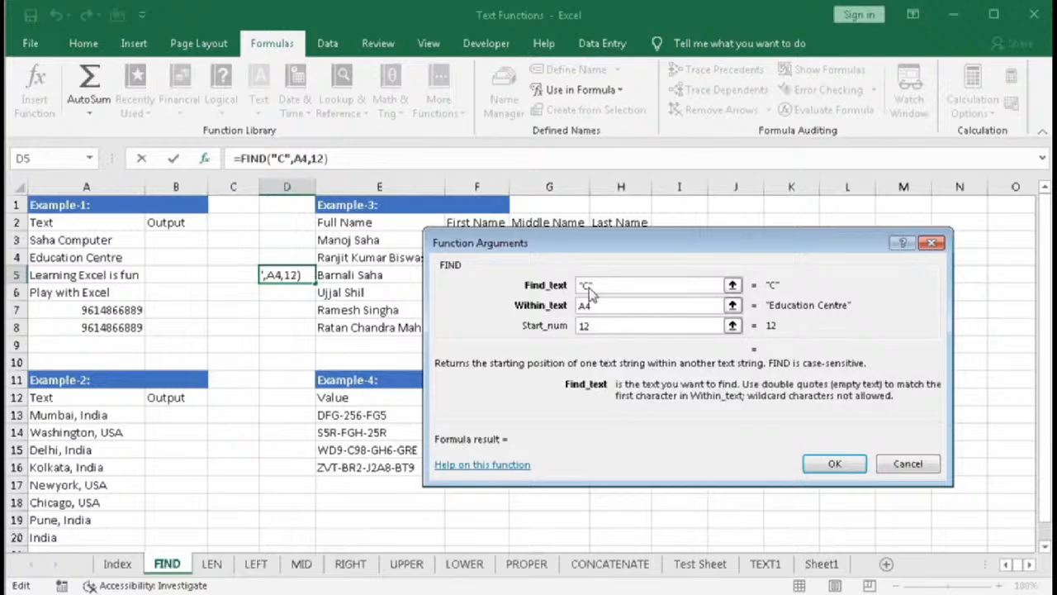
click(593, 285)
key(BackSpace)
text(e)
click(692, 325)
key(BackSpace)
text(3)
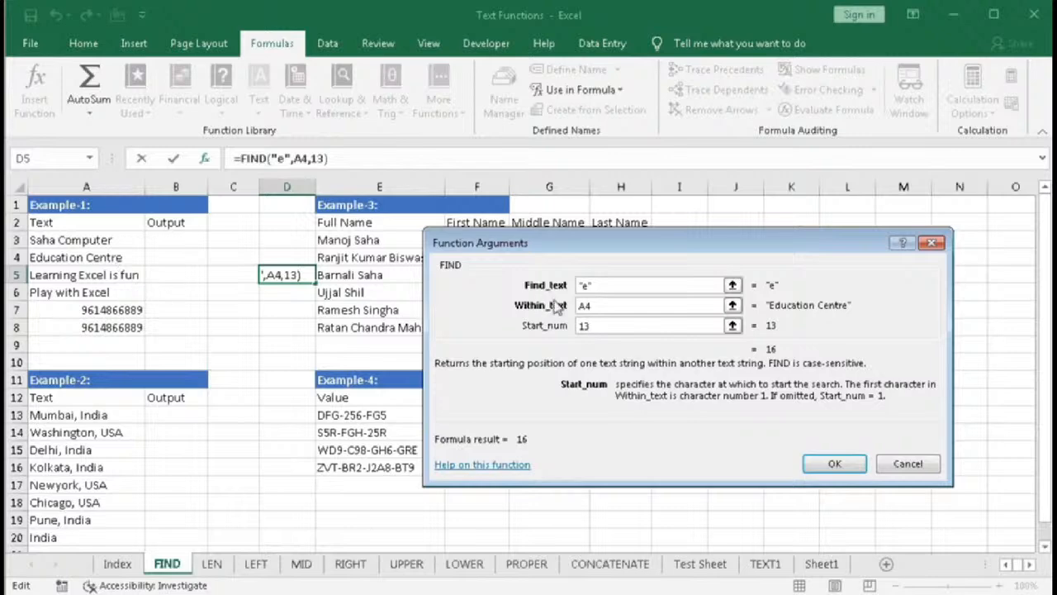
- Try the wildcard find text "C*n" with no start number, then cancel the FIND dialog
drag(591, 326, 556, 328)
key(BackSpace)
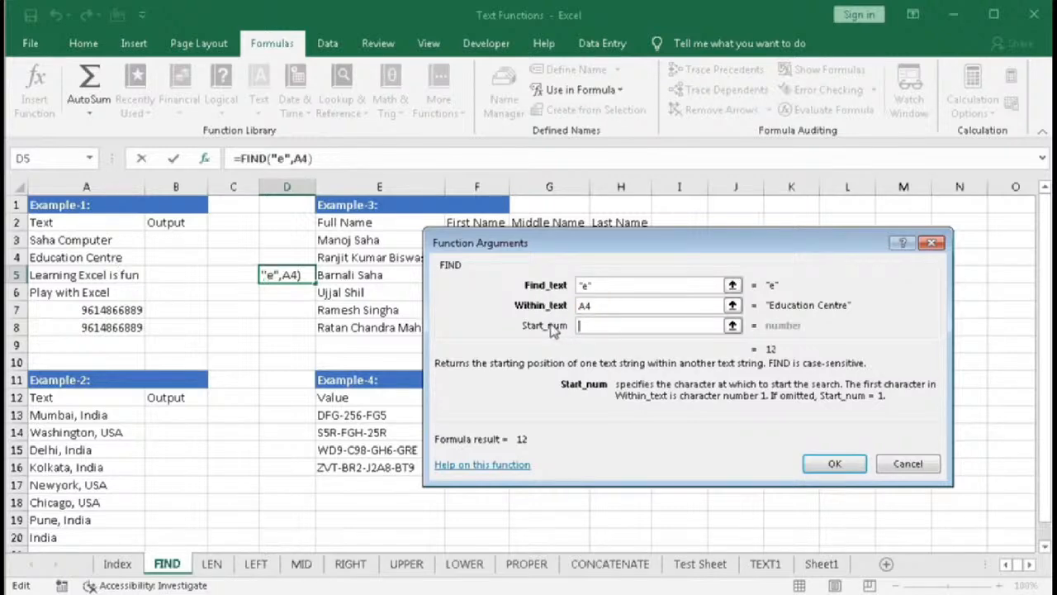
click(585, 287)
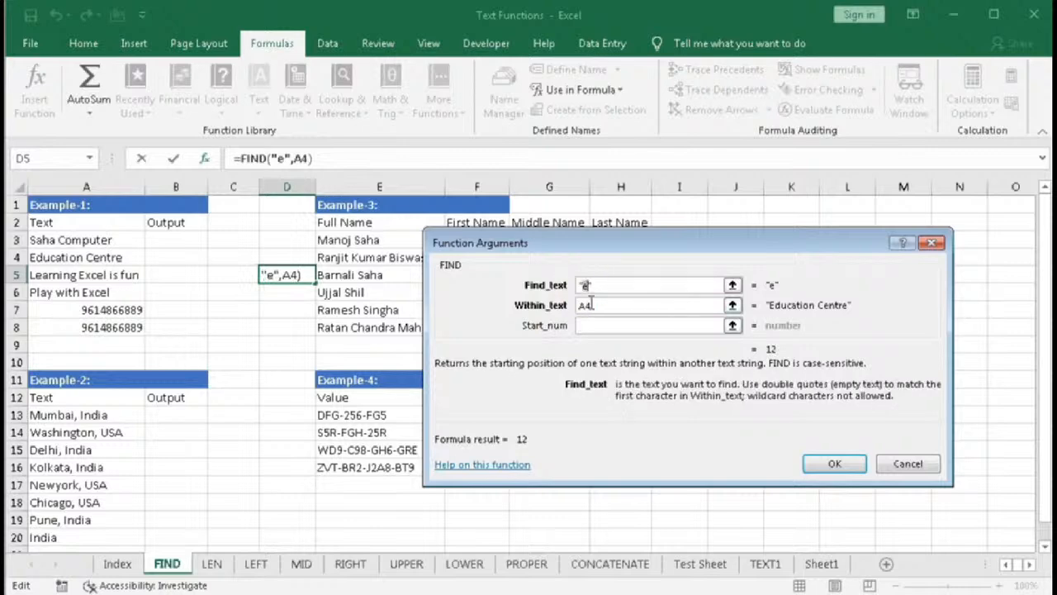
key(BackSpace)
text(C*)
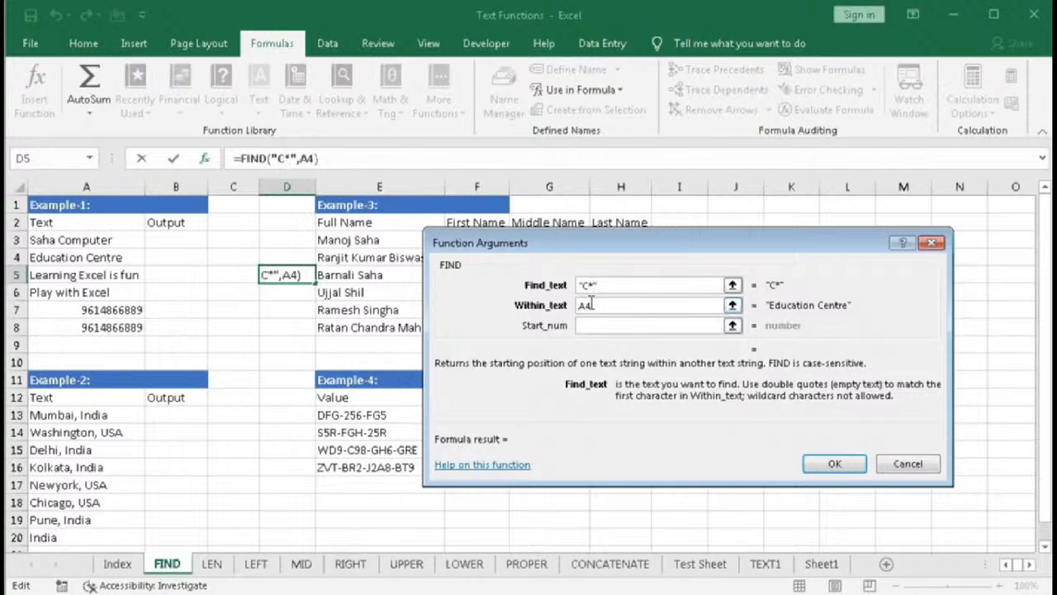
text(n)
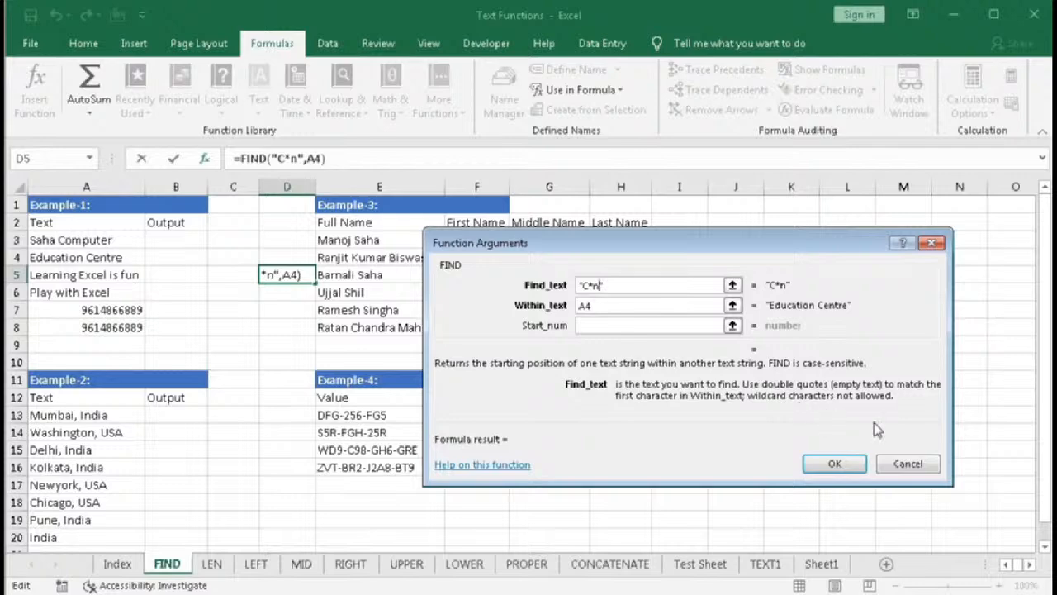
click(905, 463)
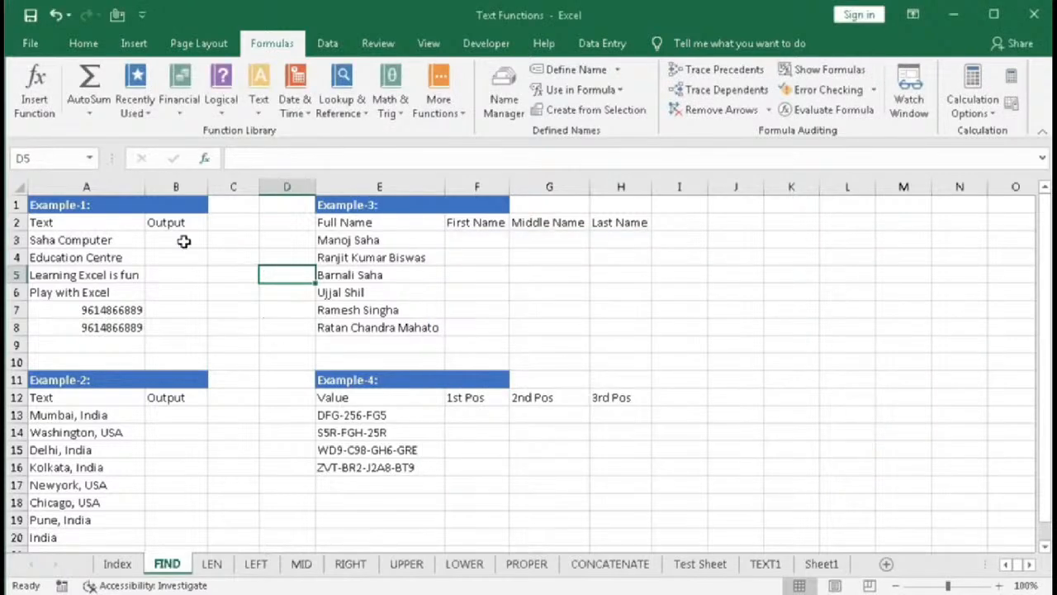
- In B3, enter the formula =FIND("C",A3) by typing it directly
click(180, 239)
text(=)
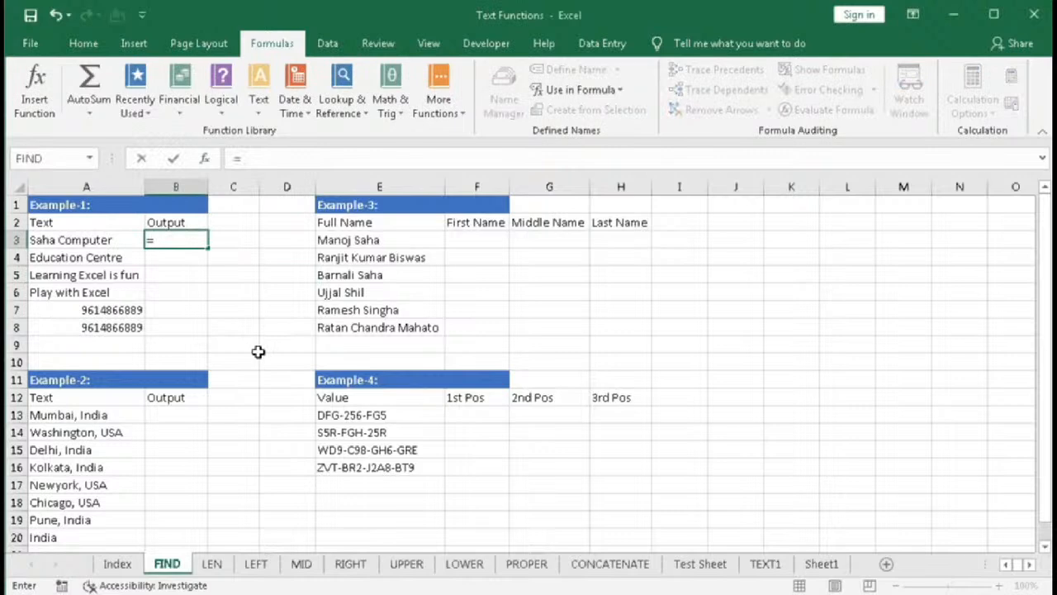
text(fin)
key(Tab)
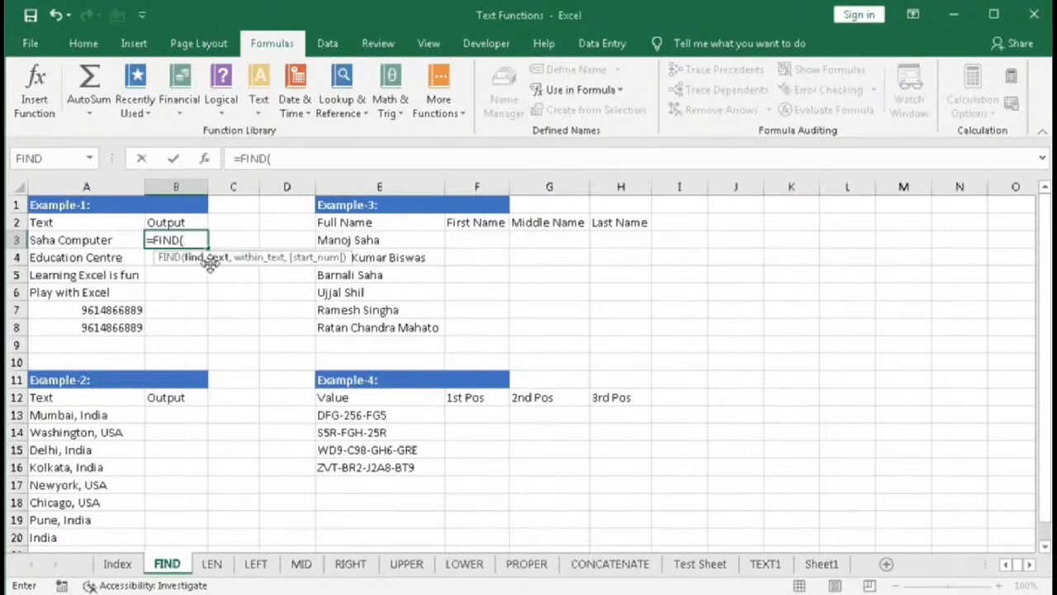
text("C",)
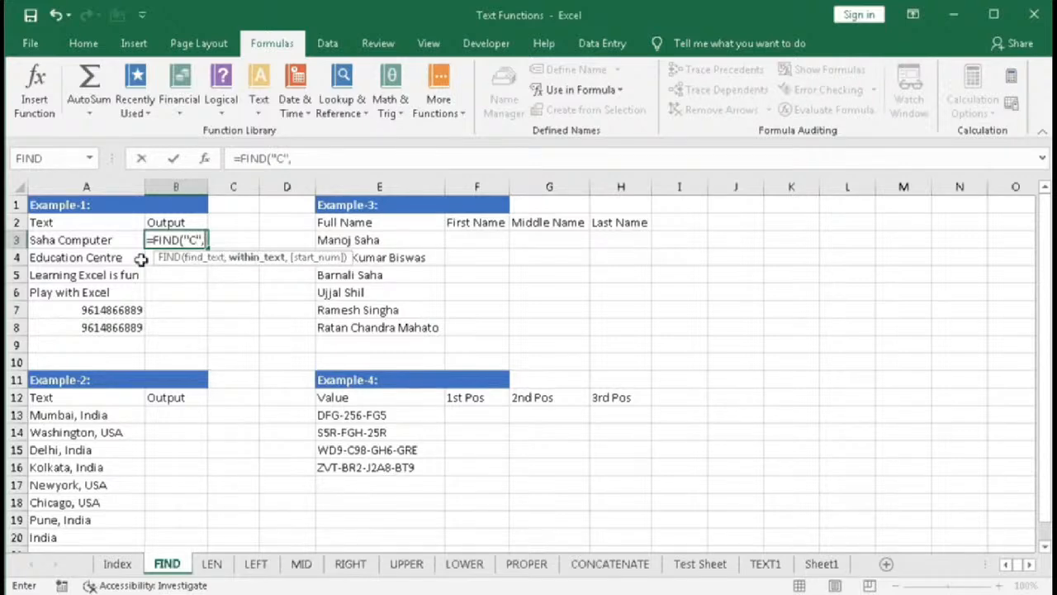
click(103, 241)
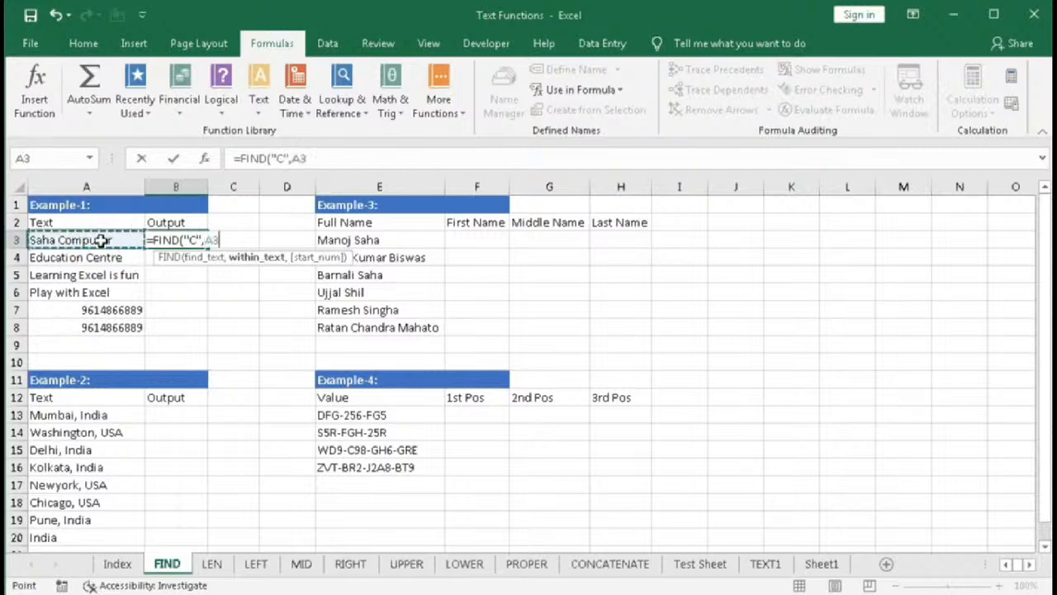
text())
key(Return)
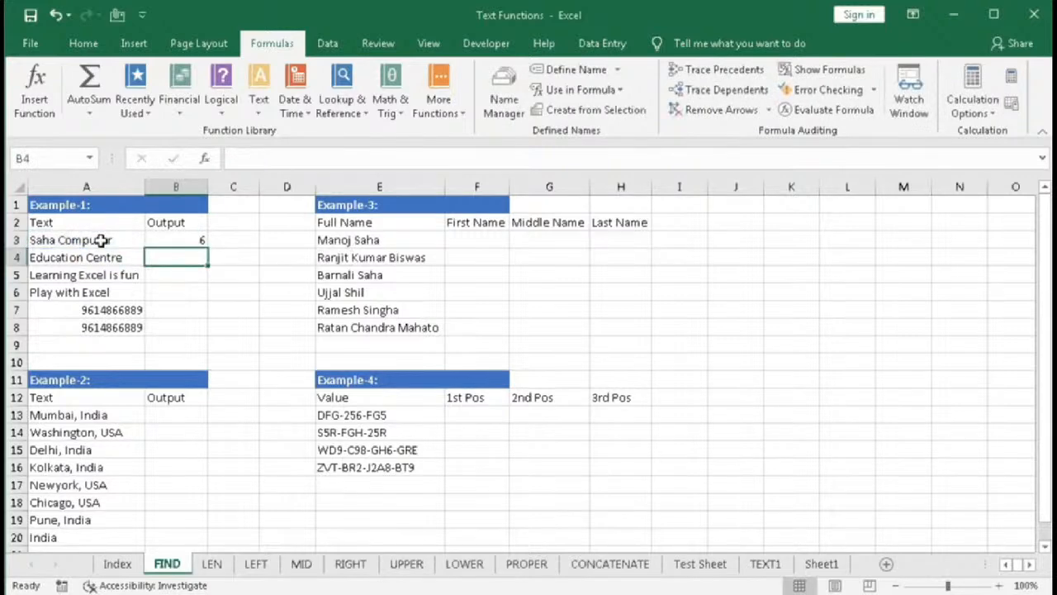
- In C3, enter =FIND("C",A3,7) to search from the seventh character
click(177, 239)
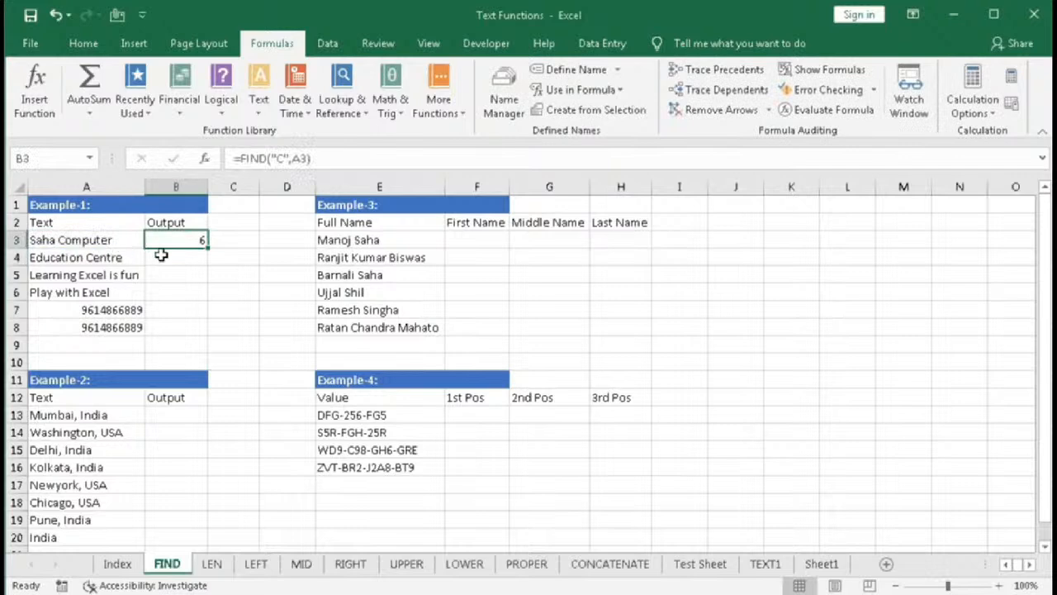
key(Down)
click(234, 242)
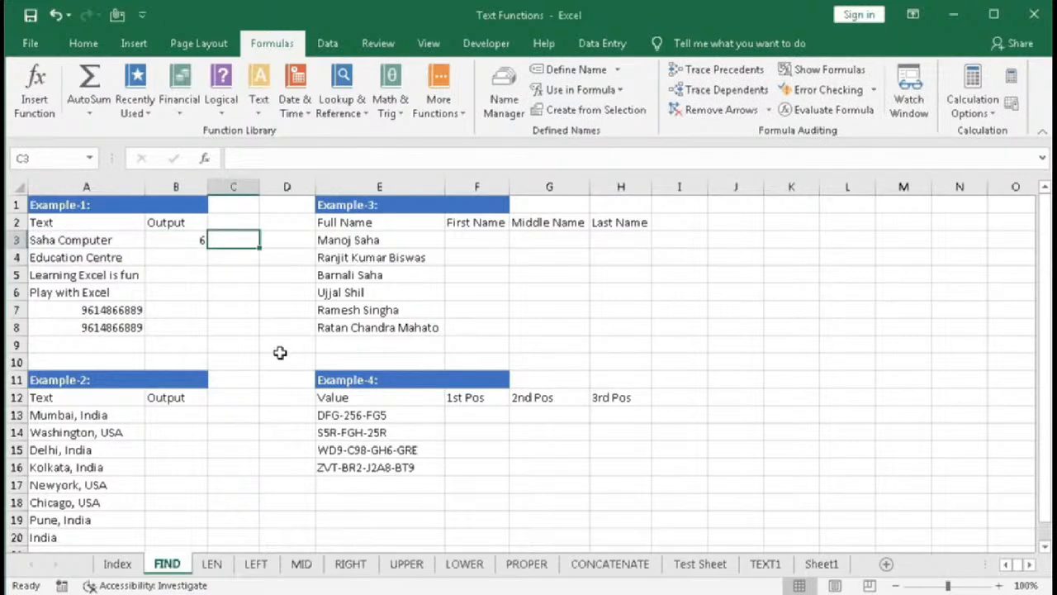
text(=)
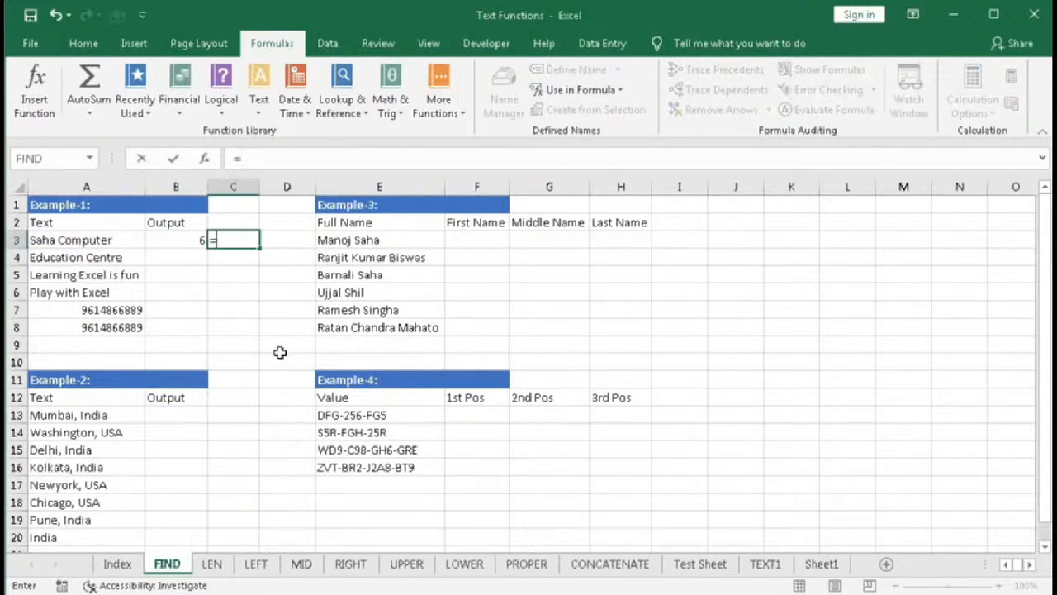
text(fin)
key(Tab)
text("C",)
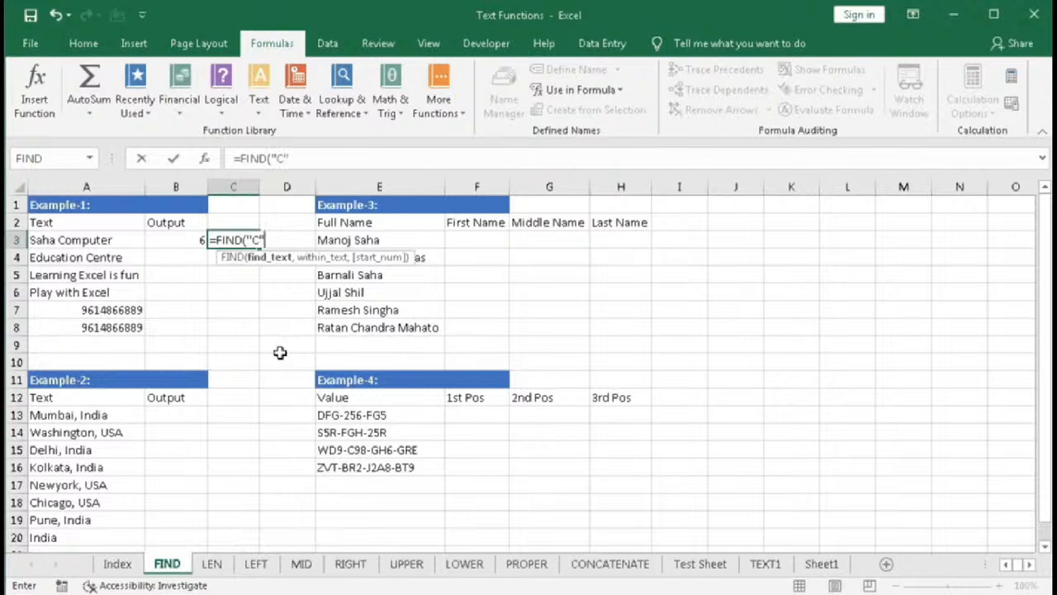
click(99, 240)
text(,)
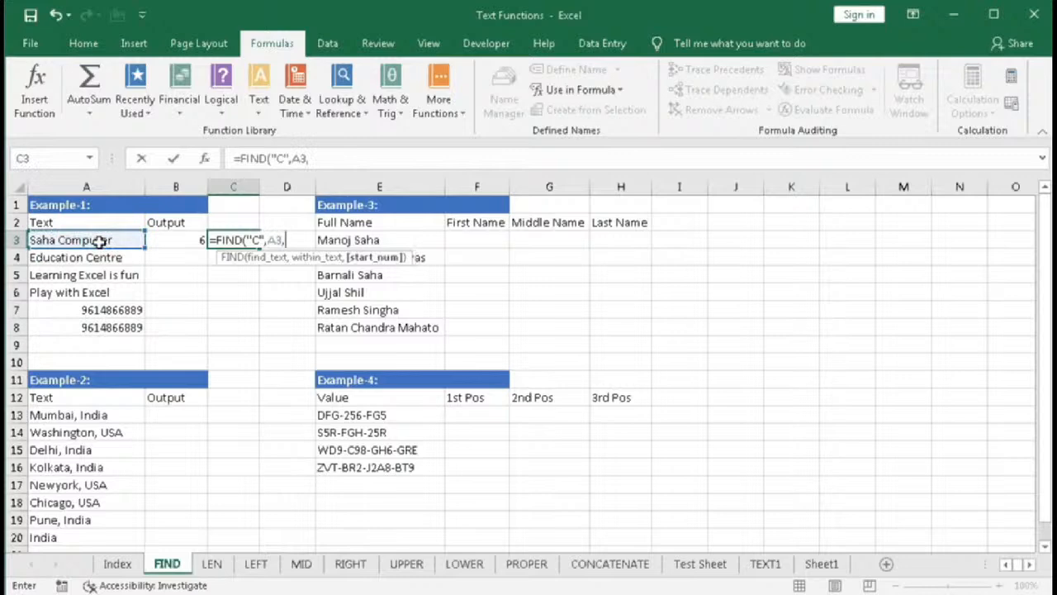
text(7)
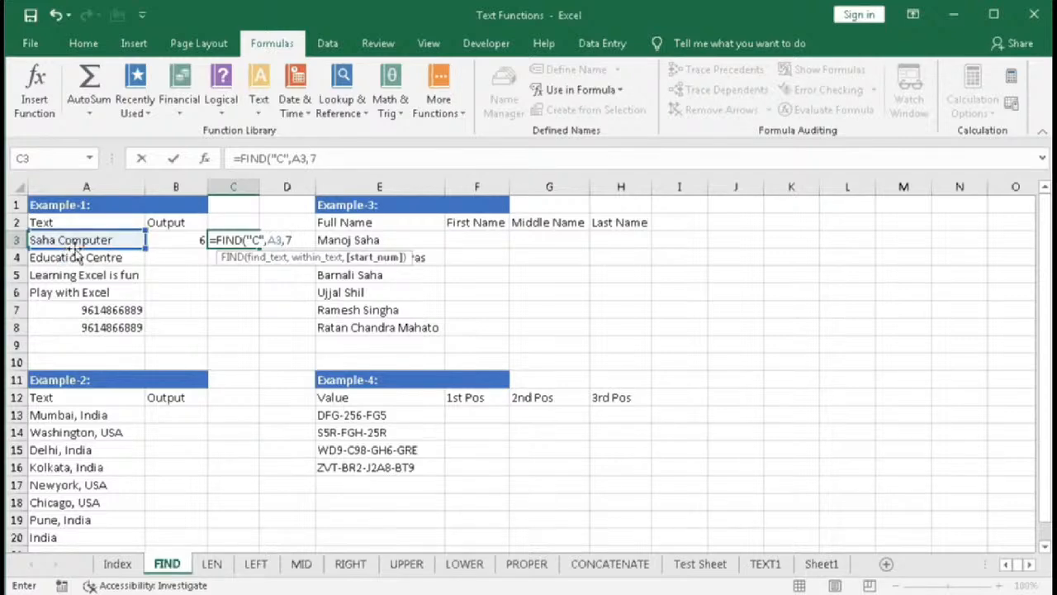
text())
key(Return)
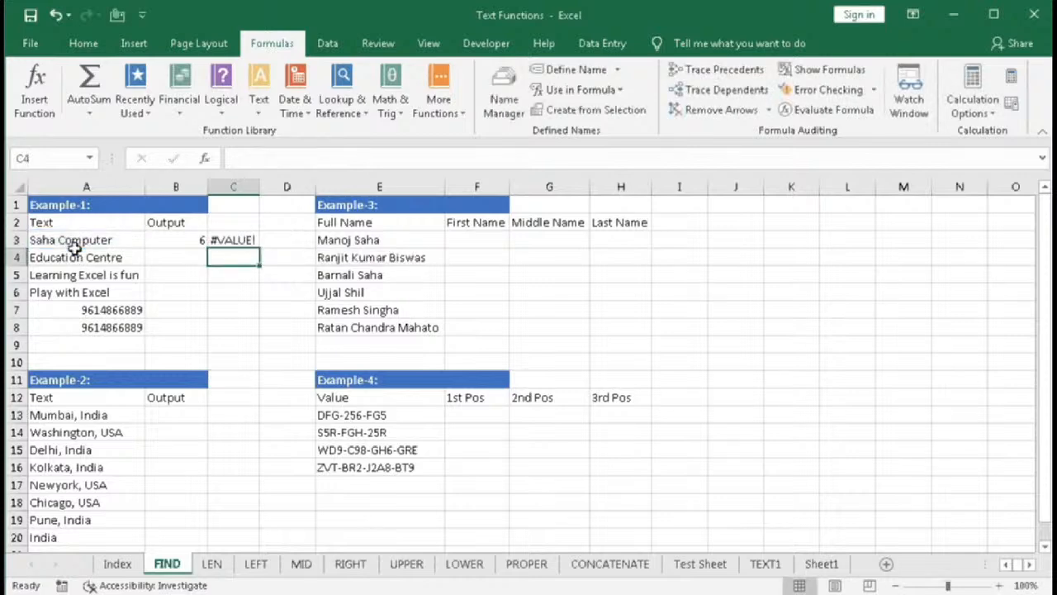
- In B4, enter =FIND("c",A4) with a lowercase find text
click(233, 242)
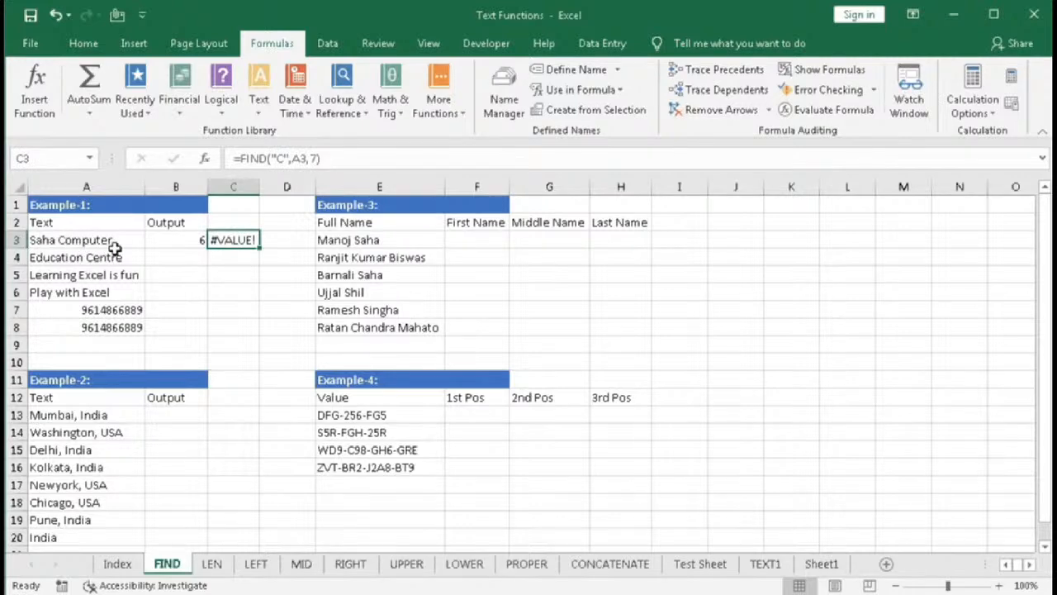
click(149, 256)
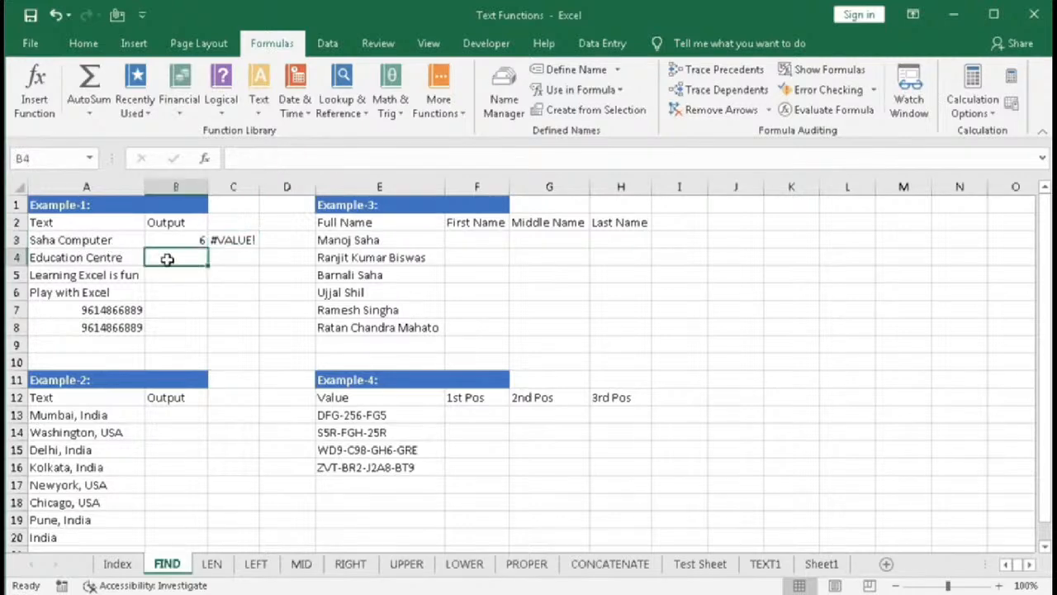
text(=fi)
key(Down)
key(Tab)
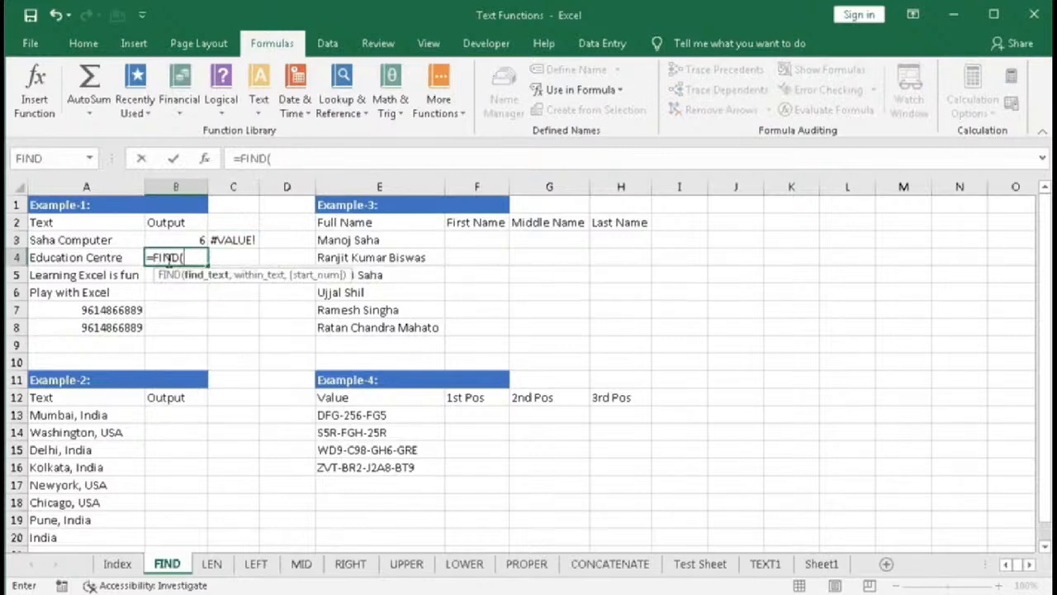
text("c",)
click(115, 257)
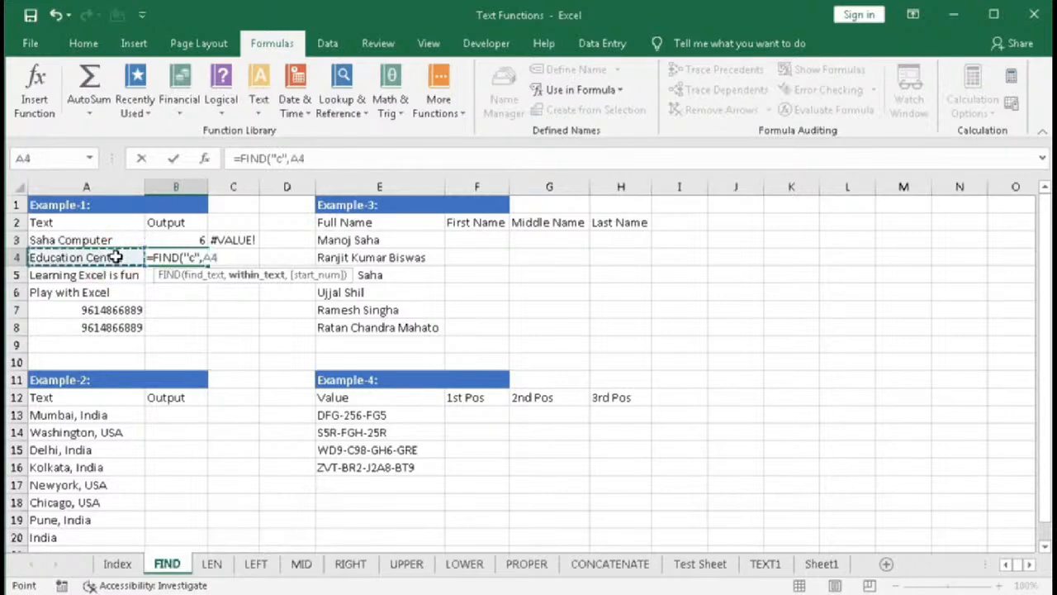
text())
key(Return)
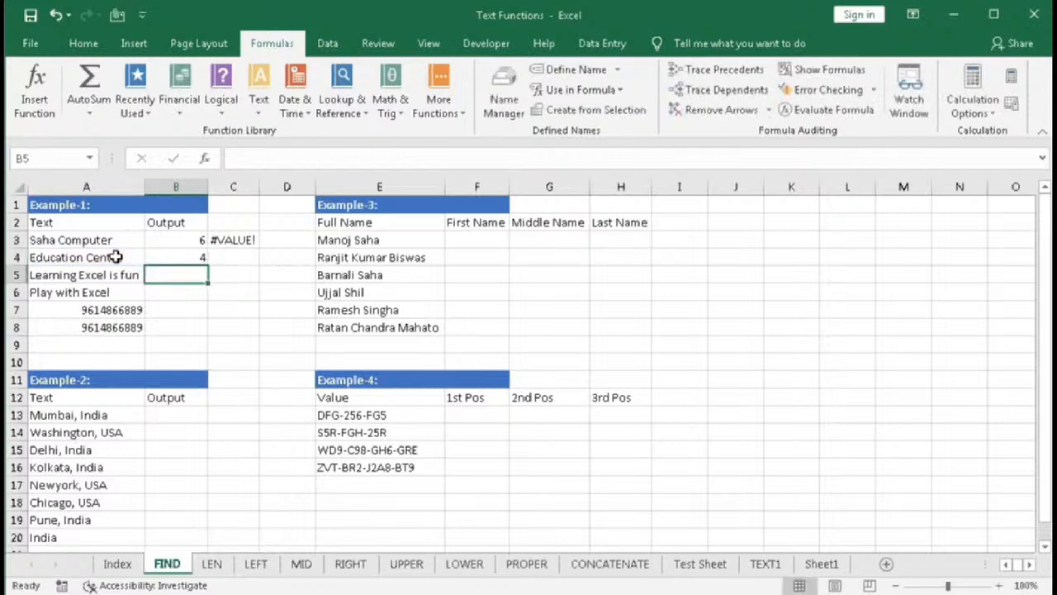
- Edit B4's formula so the find text is uppercase "C"
double_click(181, 259)
click(190, 258)
key(BackSpace)
text(C",A4))
key(Return)
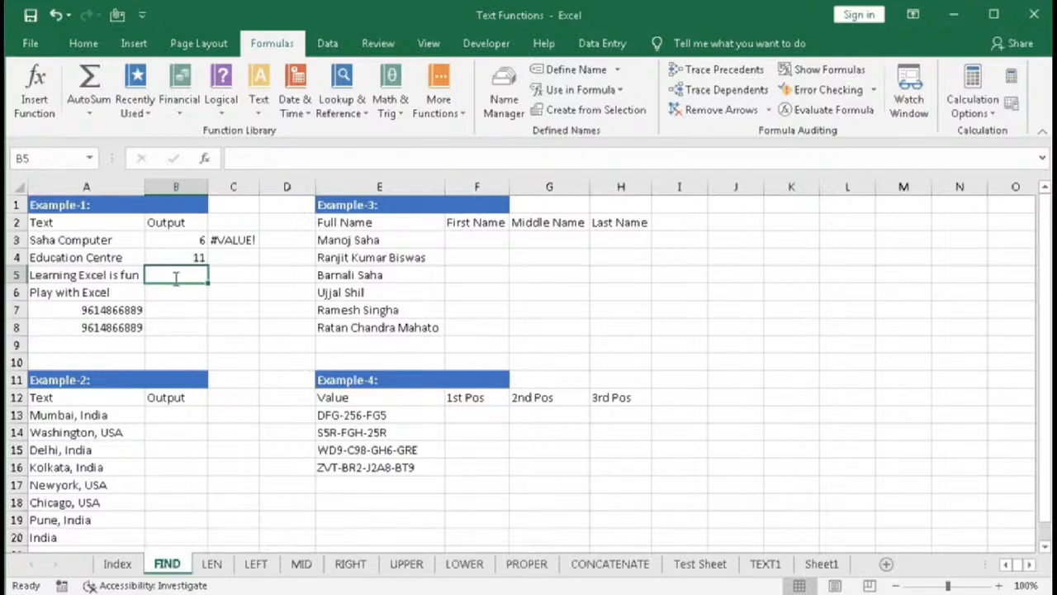
- In B5, enter =FIND(" ",A5,1) to locate the first space in the text
text(=fin)
key(Tab)
text(" ")
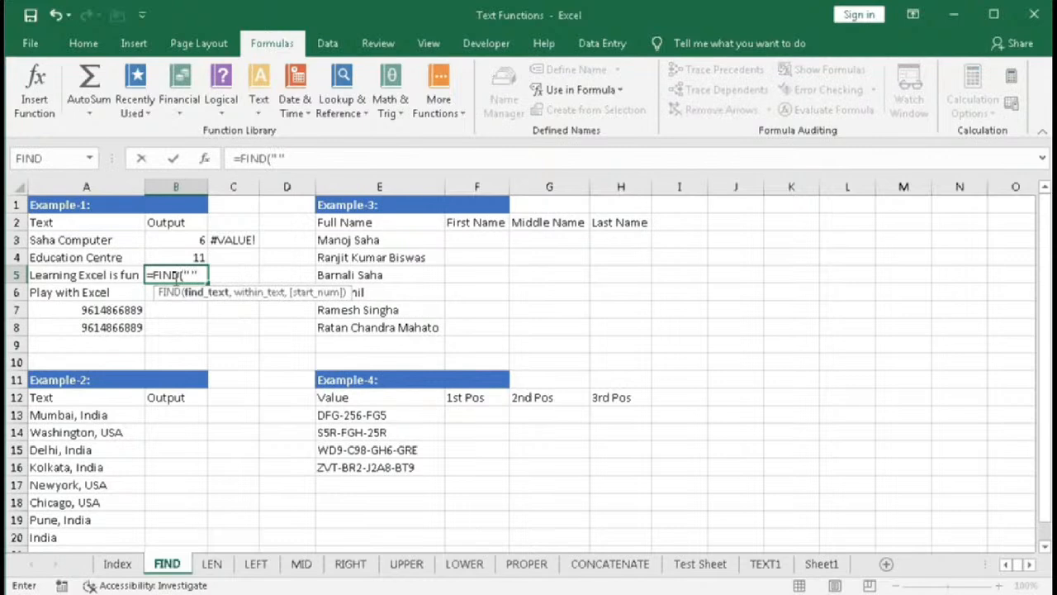
text(,)
click(108, 277)
text(,)
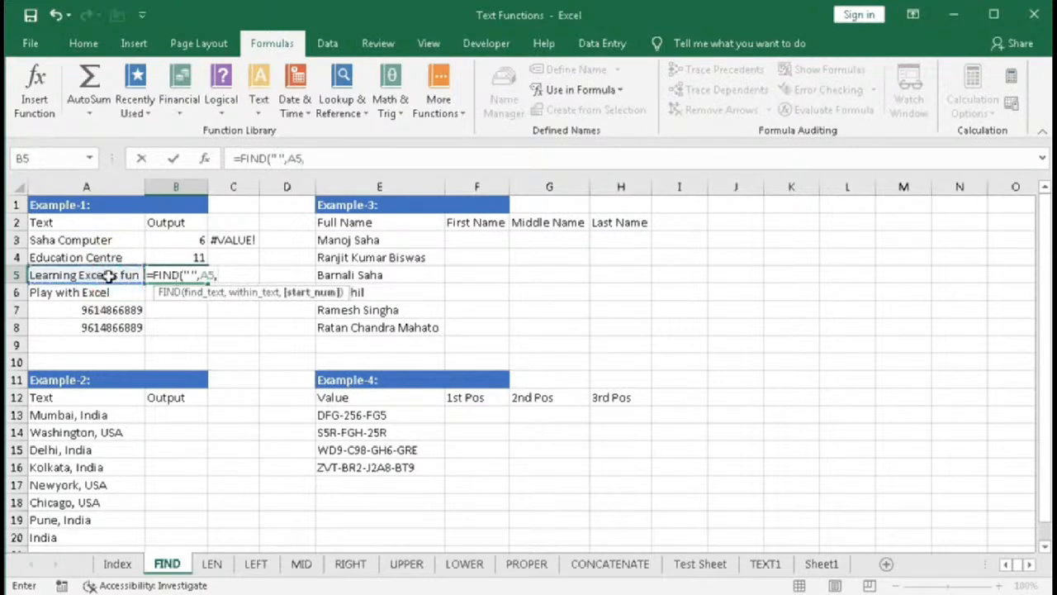
text(1))
key(Return)
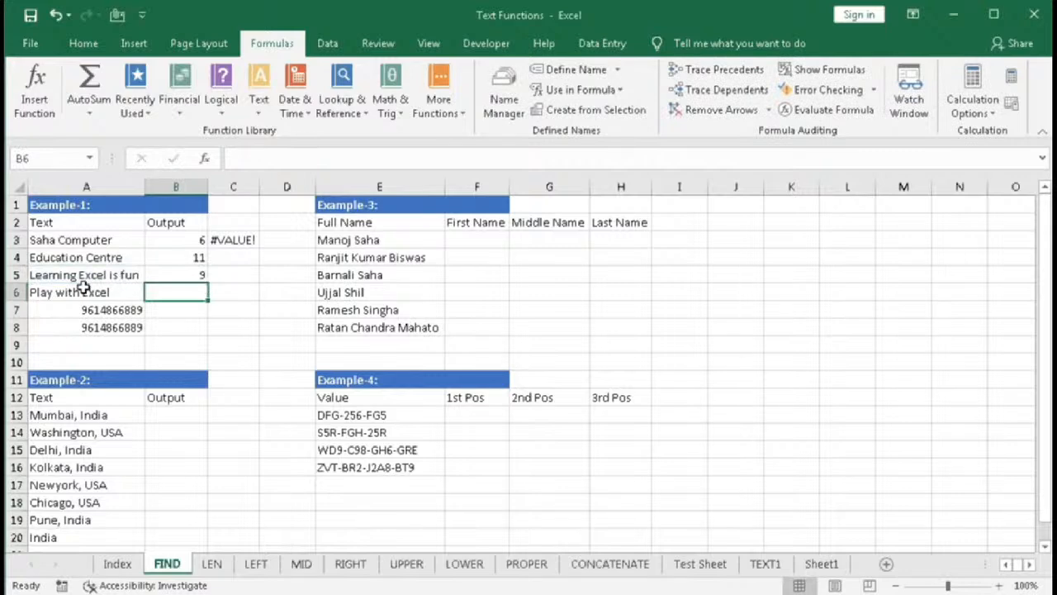
- Edit B5's formula so the search starts at position 10
double_click(223, 275)
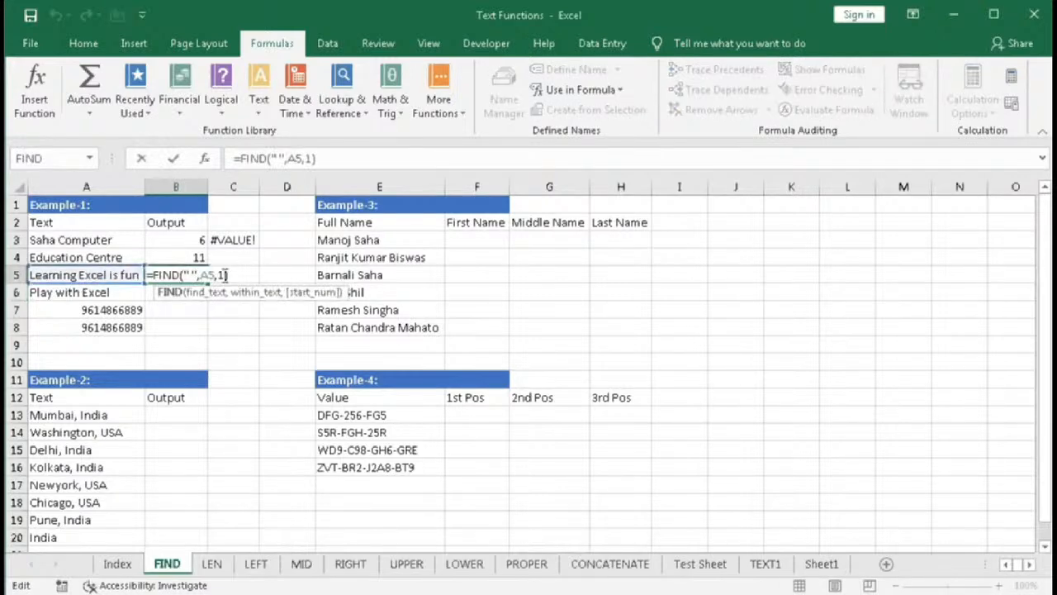
text(0)
key(Return)
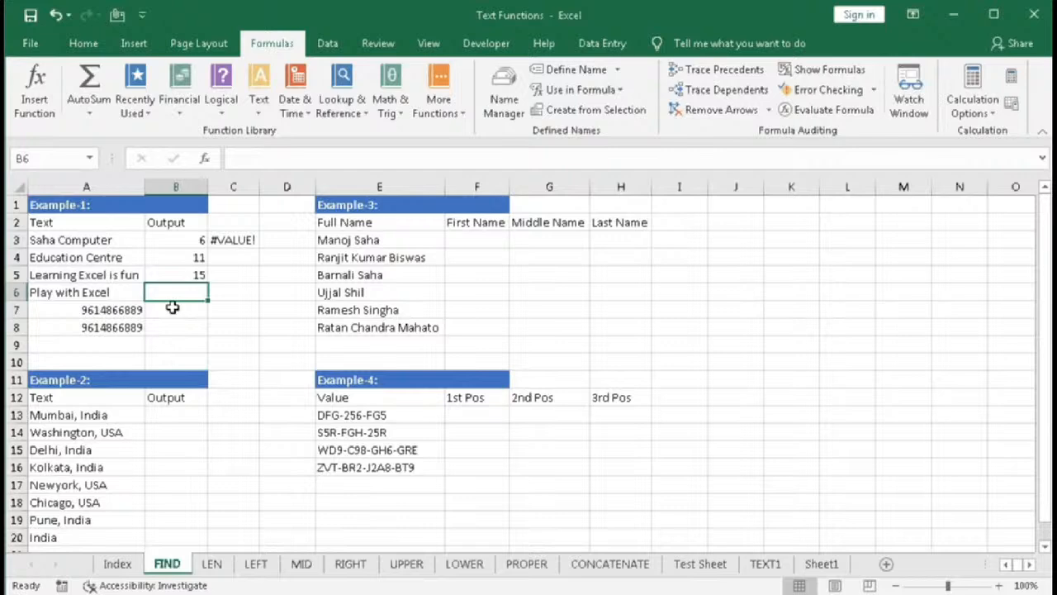
- In B6, enter =FIND("W",A6) and reselect B6 to review its formula
text(=fin)
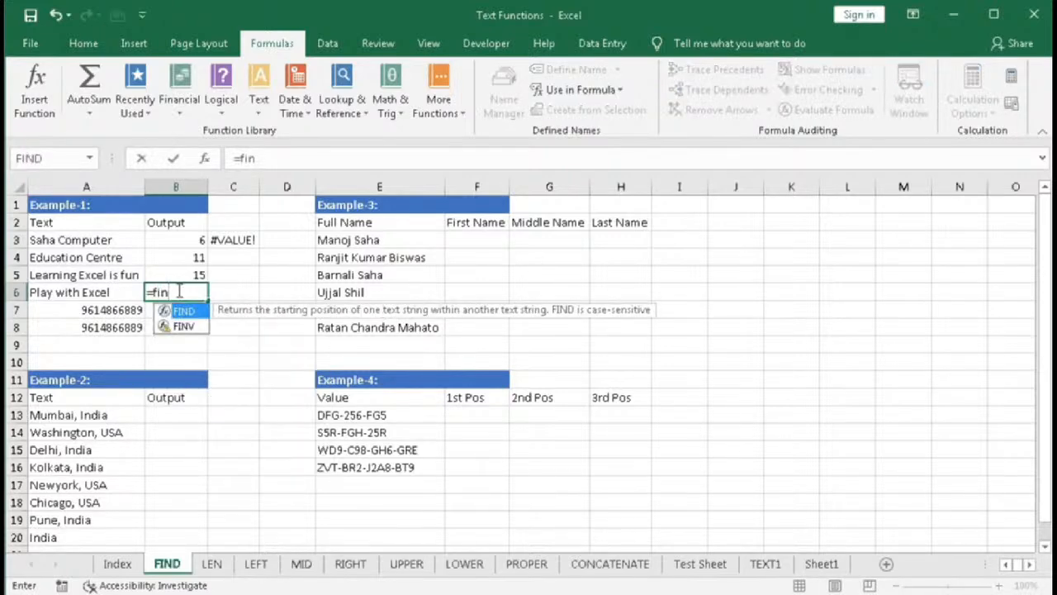
key(Tab)
text("W")
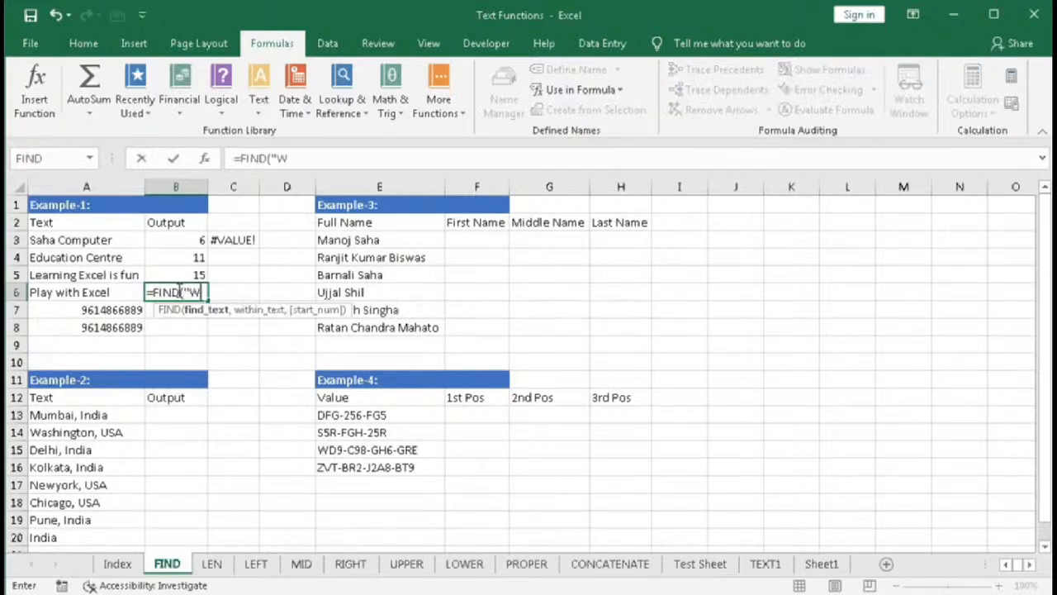
text(,)
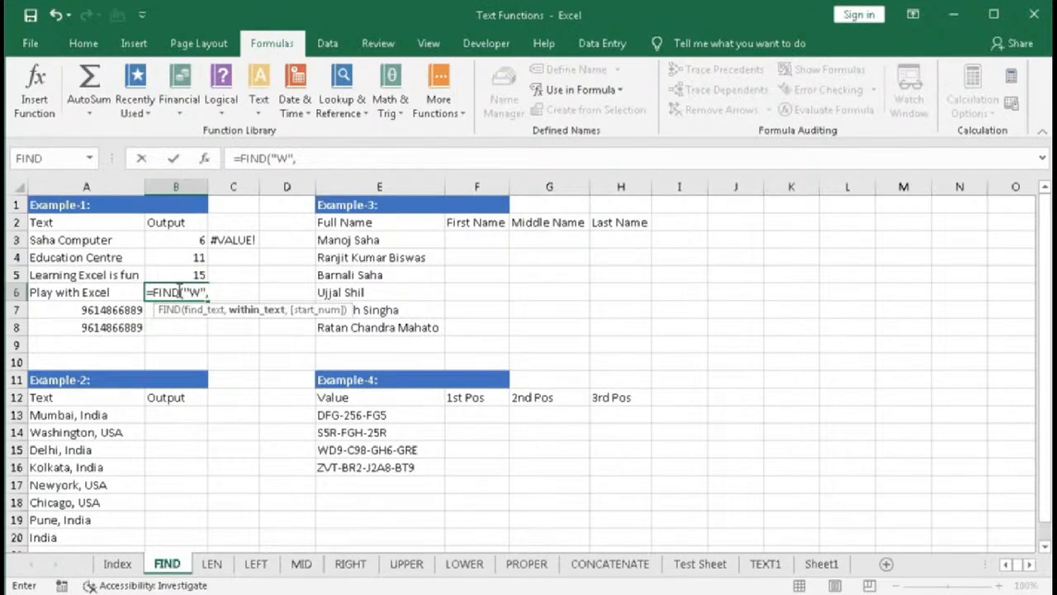
click(111, 293)
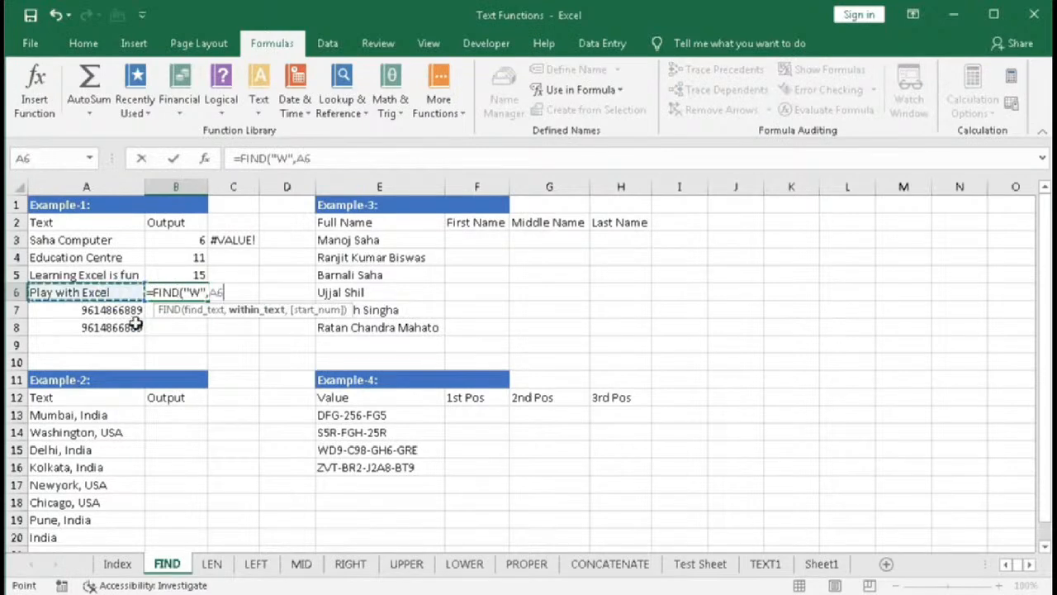
text())
key(Return)
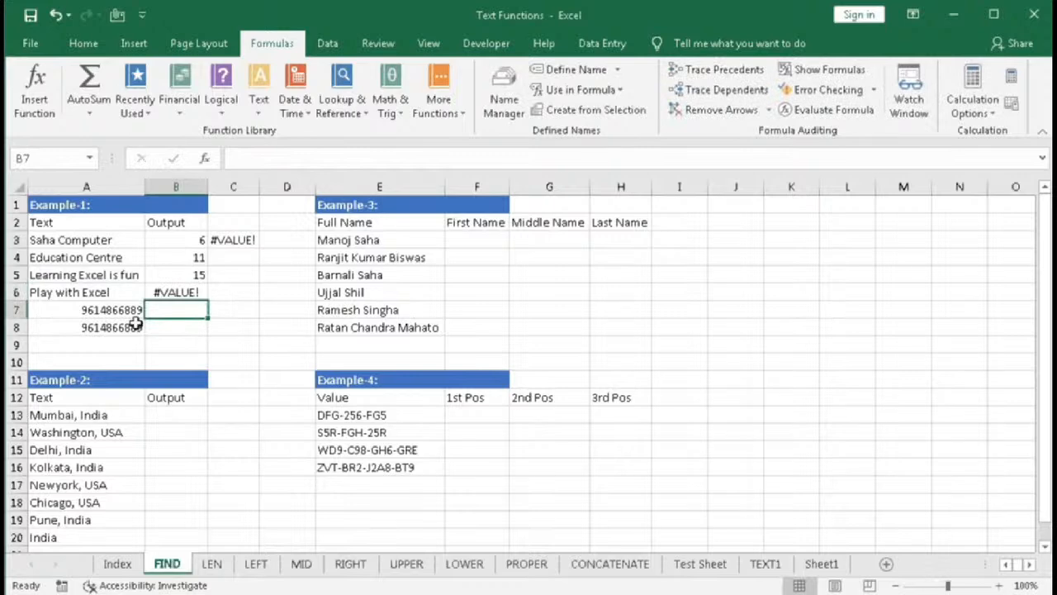
click(202, 295)
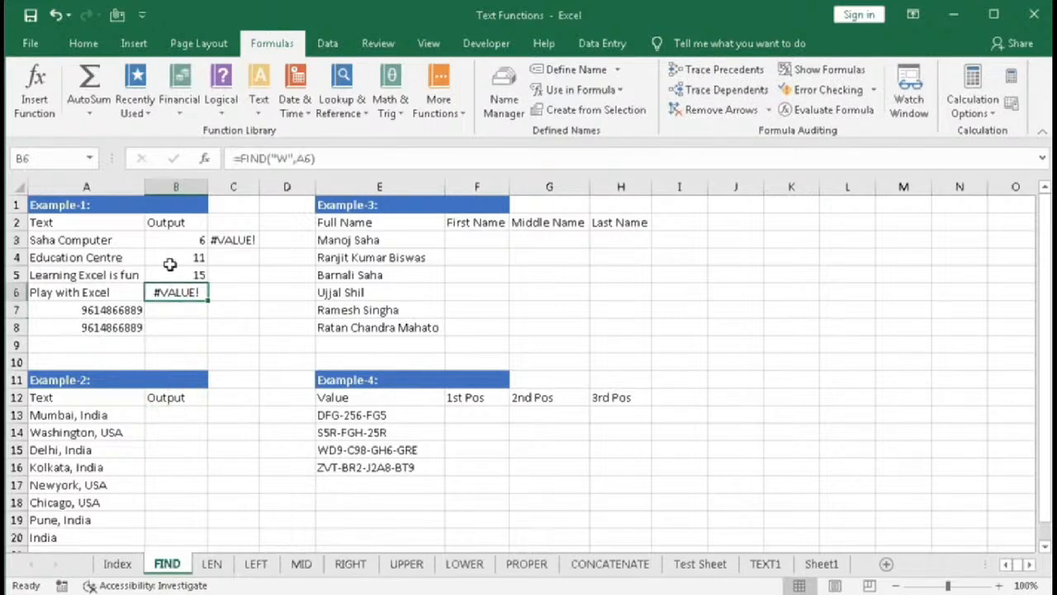
- In B7, enter =FIND("8",A7) to find the first 8 in the number
click(171, 311)
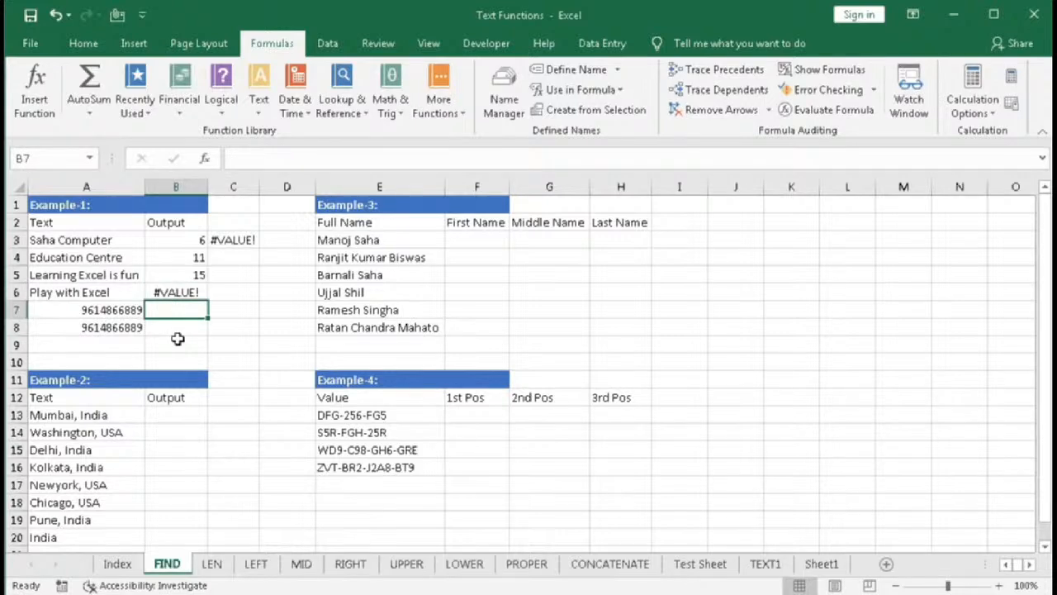
text(=FIND()
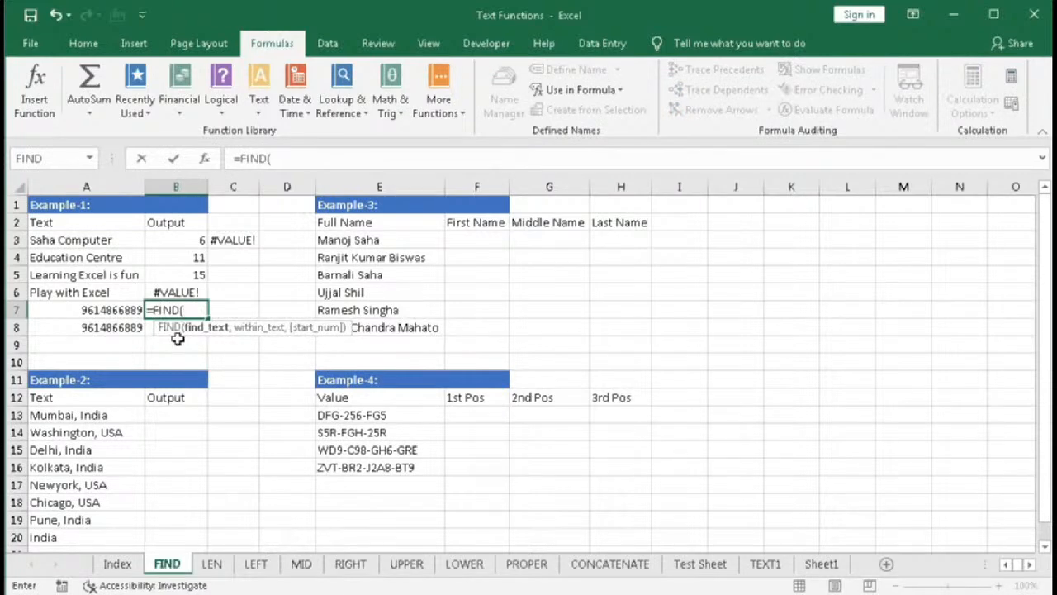
text(8)
key(BackSpace)
text("8",)
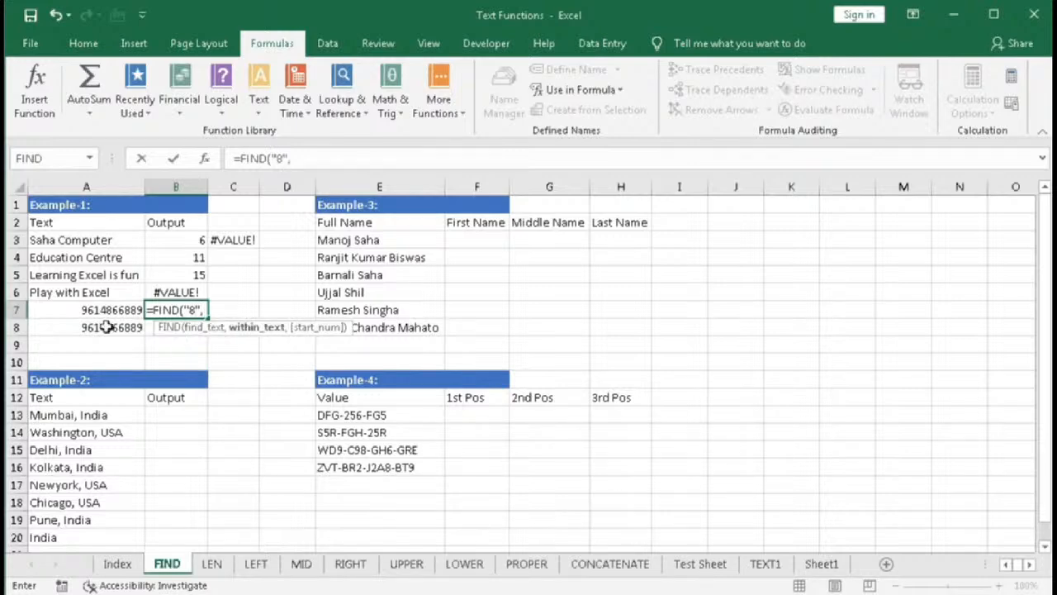
click(99, 309)
text())
key(Return)
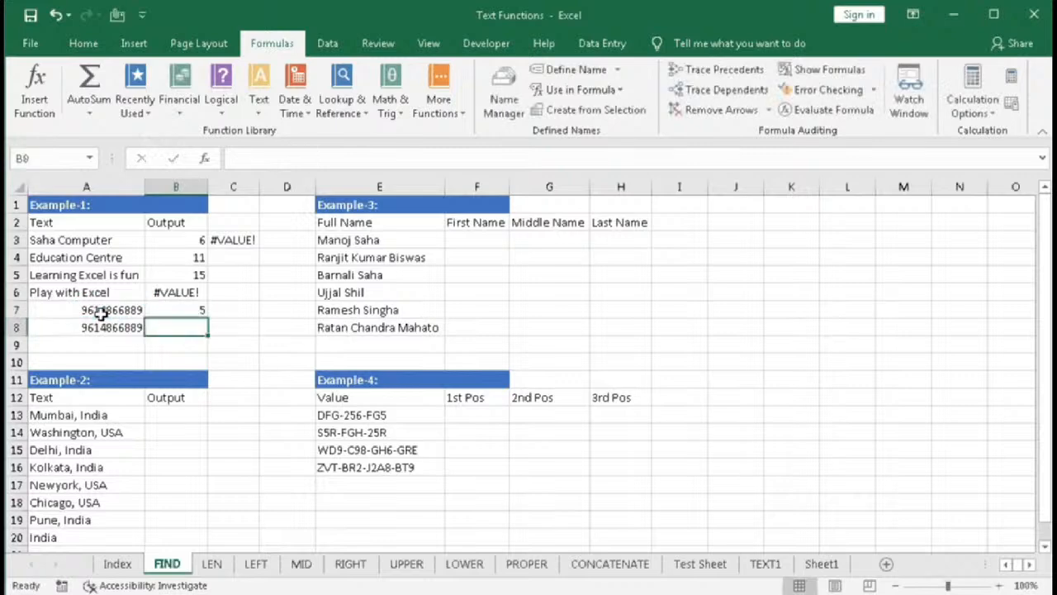
- In C7, enter =FIND("8",A7,6) to search for 8 from the sixth character
click(198, 312)
text(=)
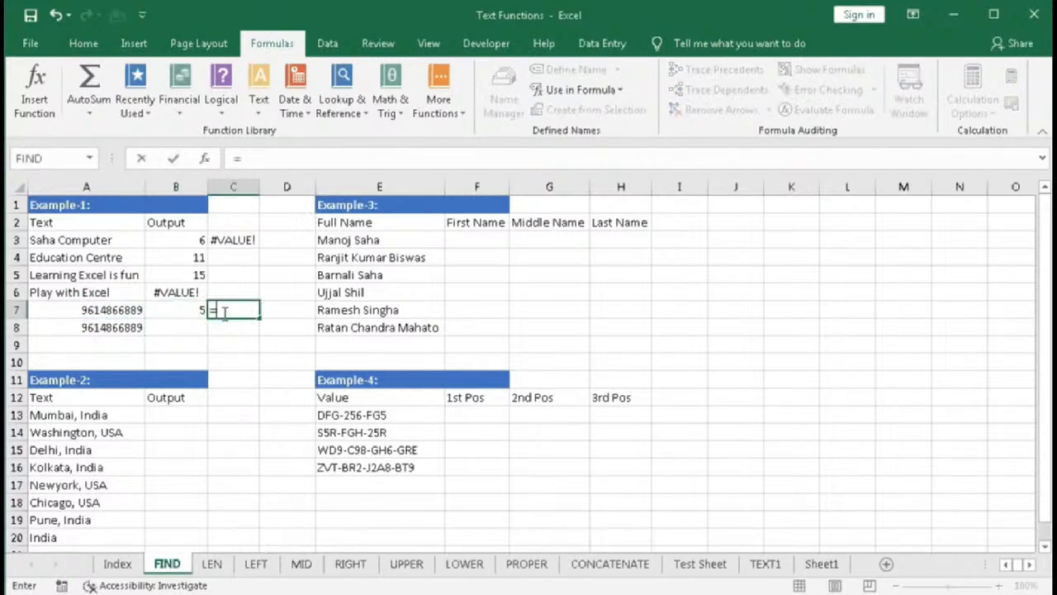
text(fin)
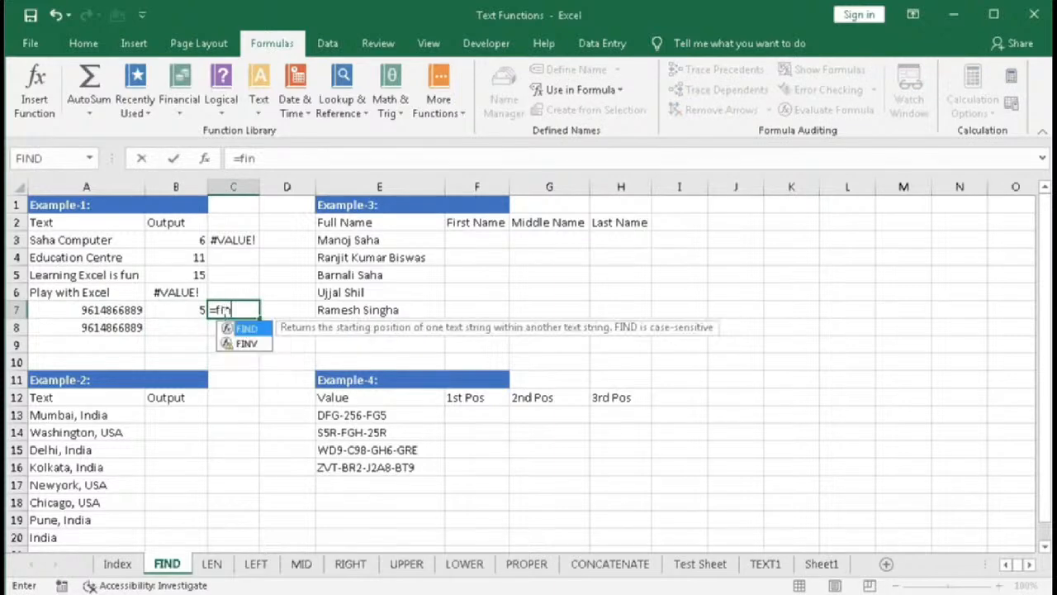
key(Tab)
text(")
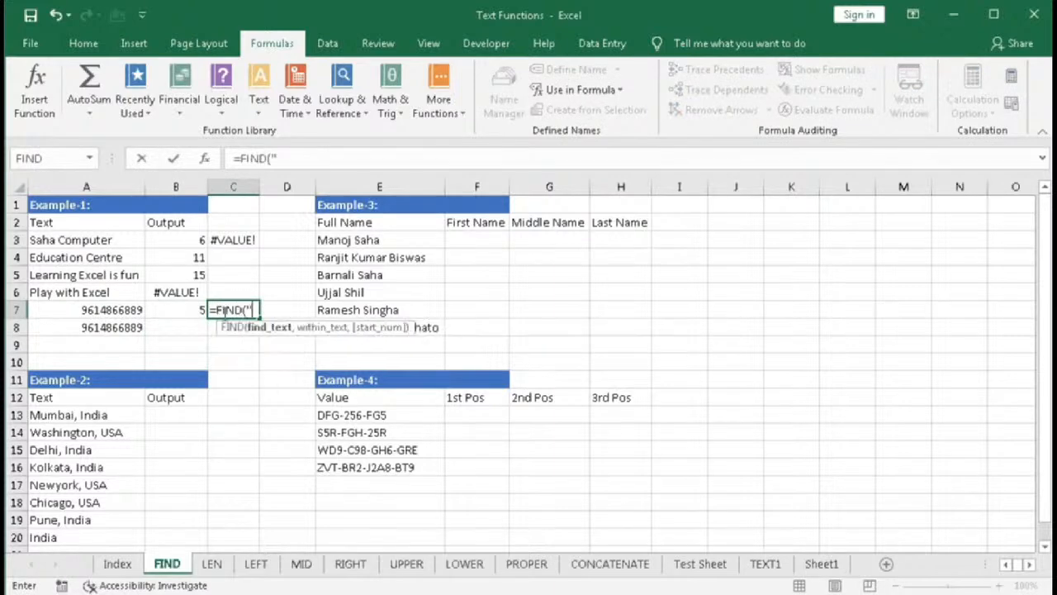
text(8",)
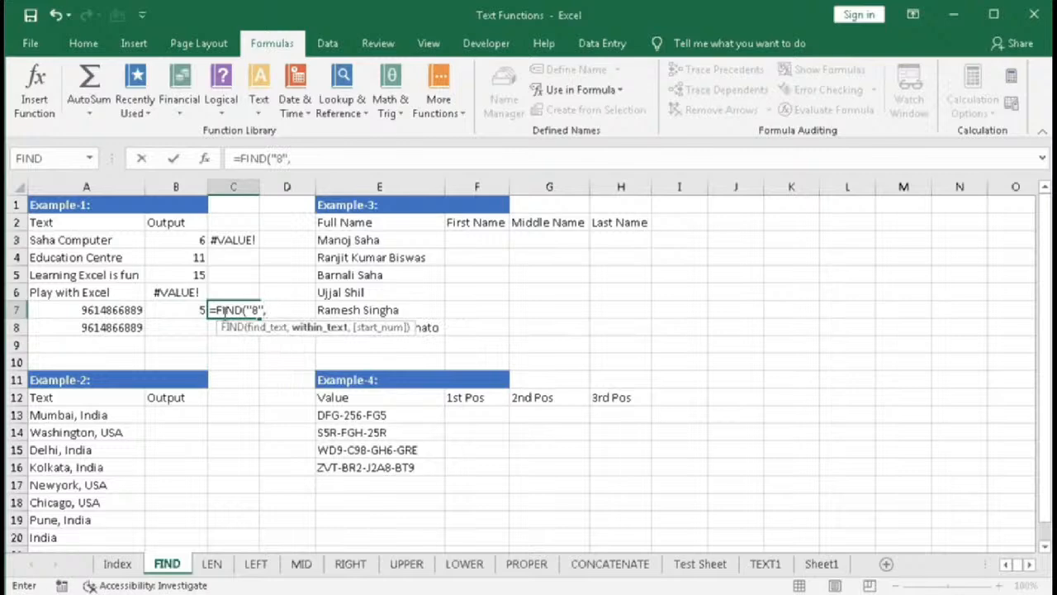
click(127, 307)
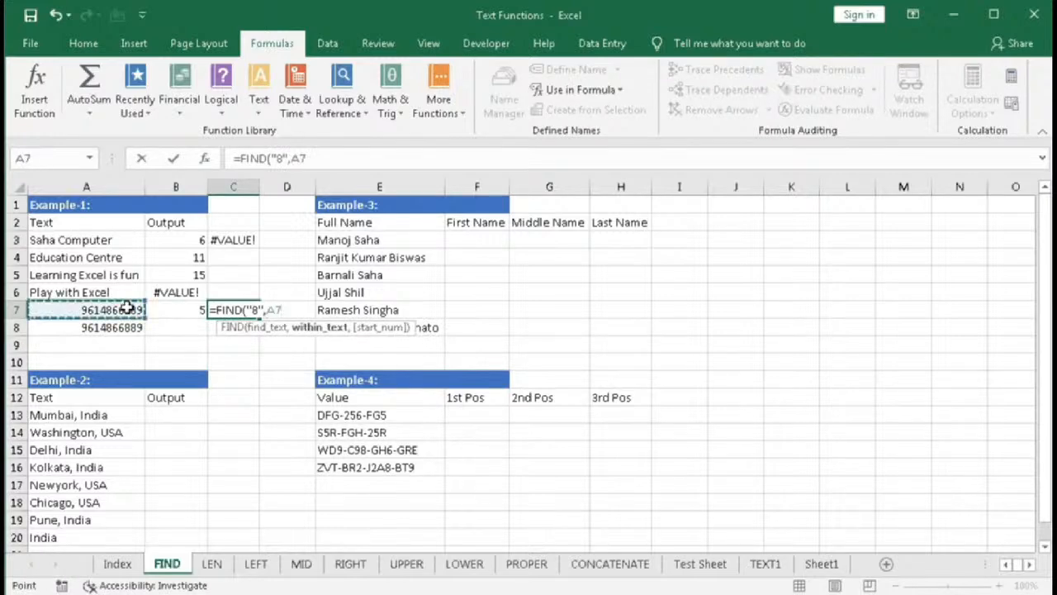
text(,6))
key(Return)
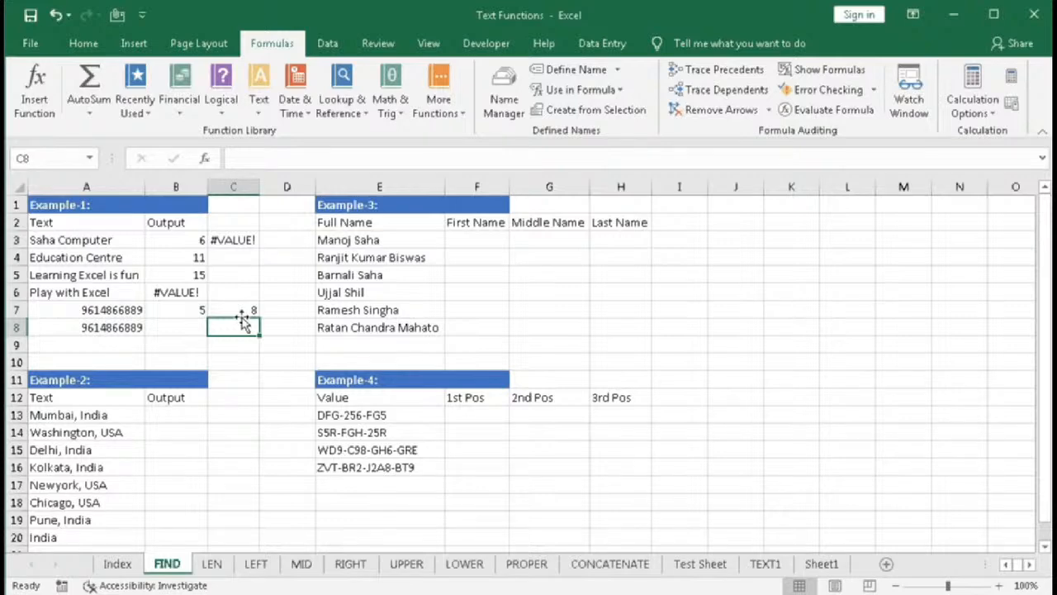
- In B13, enter =FIND("India",A13) to locate India in the city text
click(169, 416)
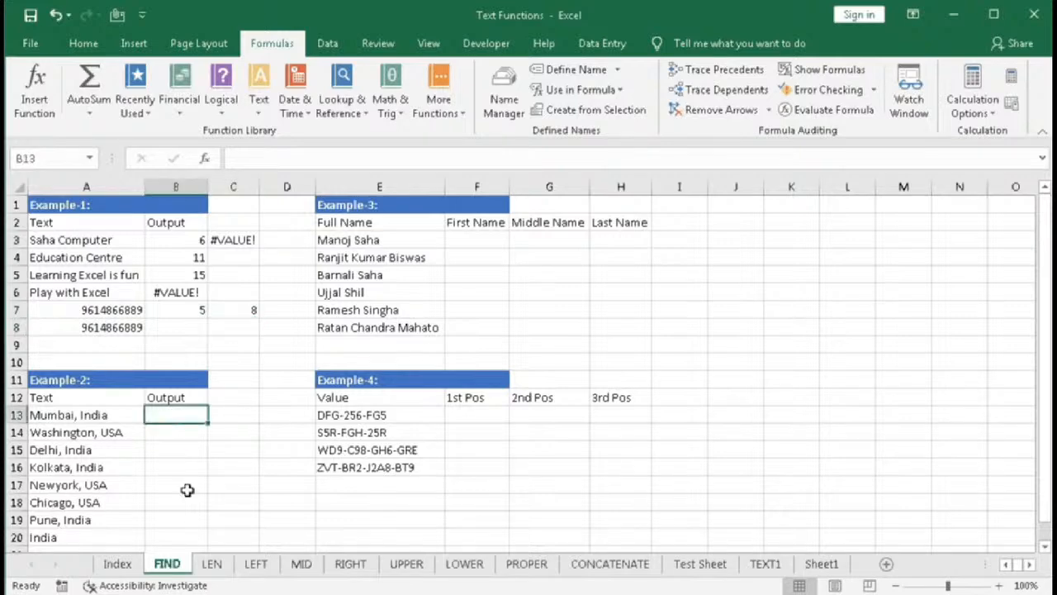
text(=)
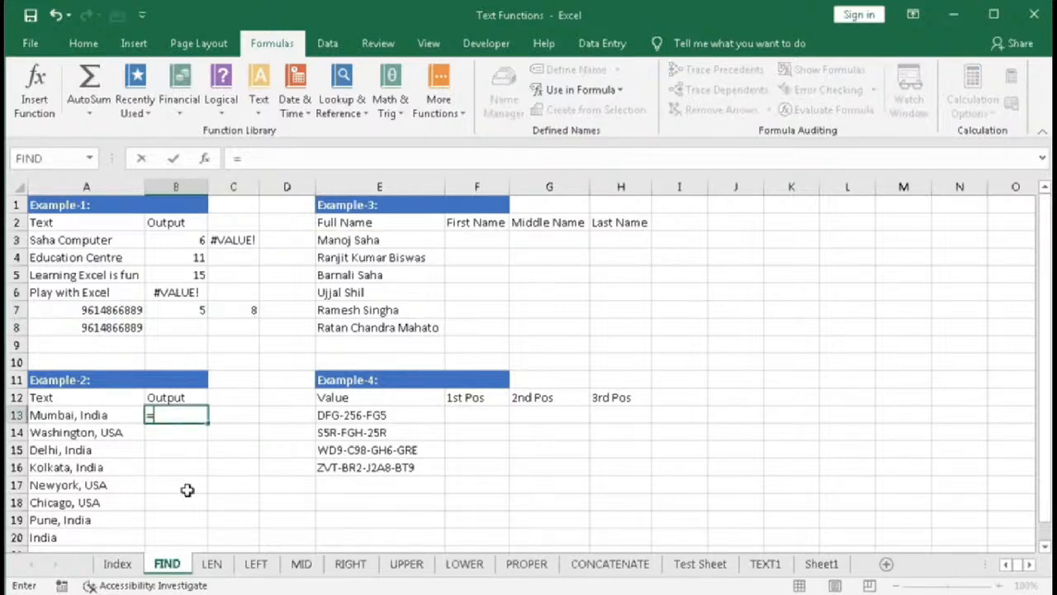
text(fin)
key(Tab)
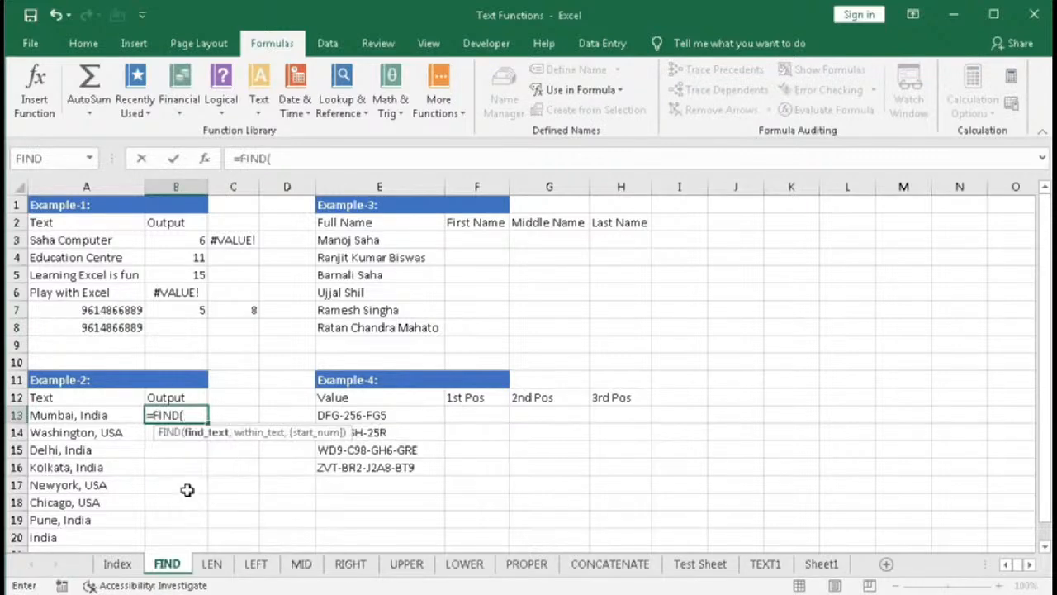
text("India",)
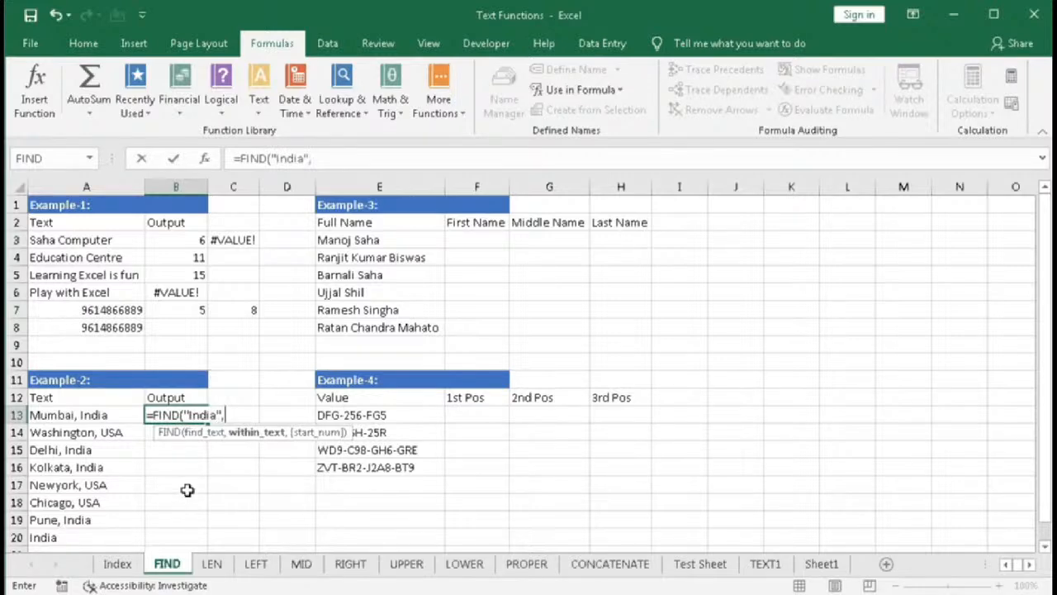
click(79, 415)
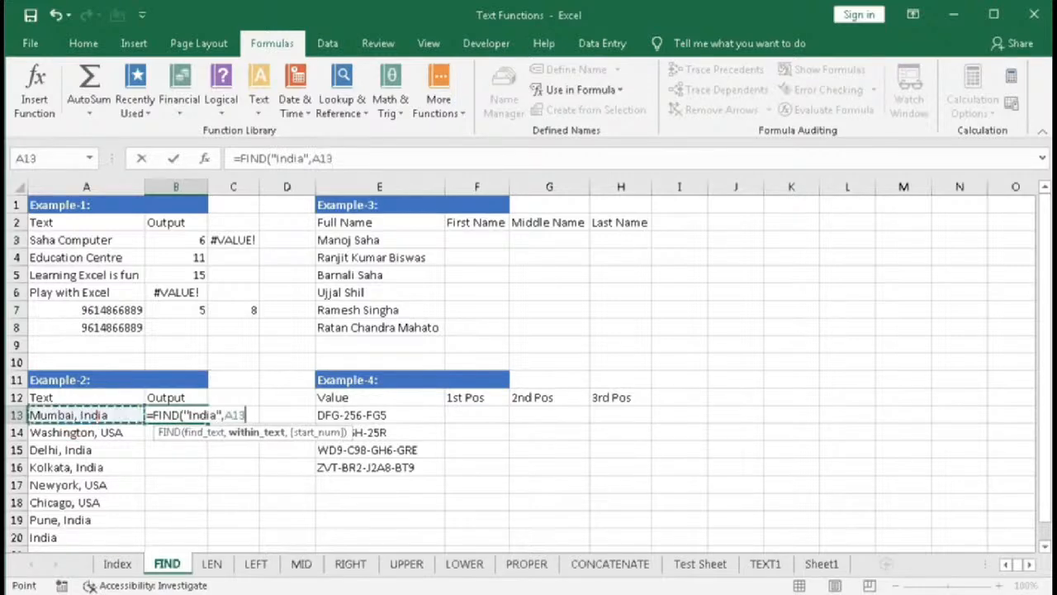
text())
key(Return)
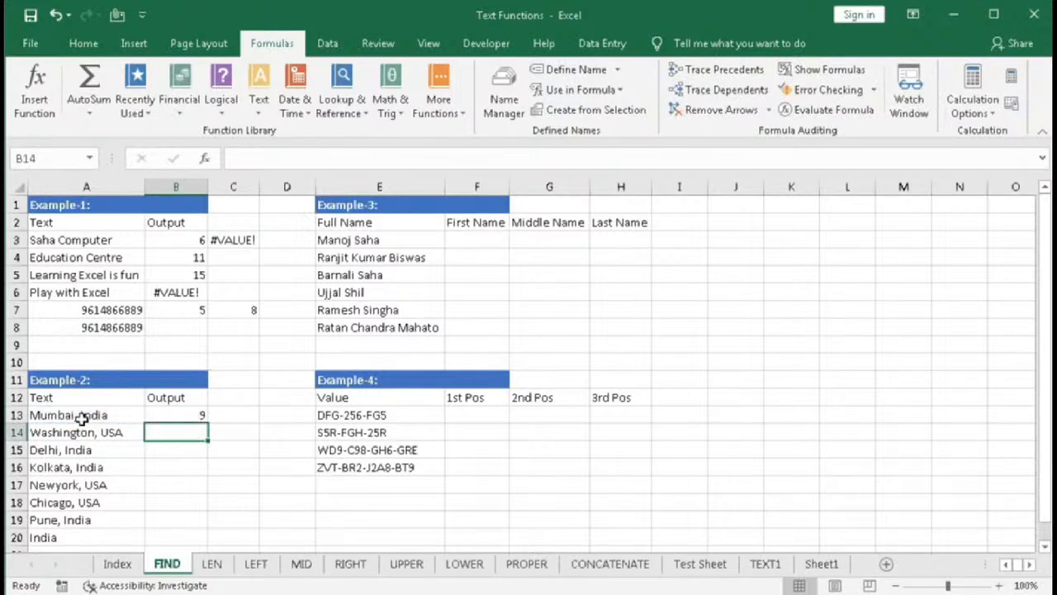
- Fill B13's formula down through B20, then inspect the Washington, USA row
click(190, 414)
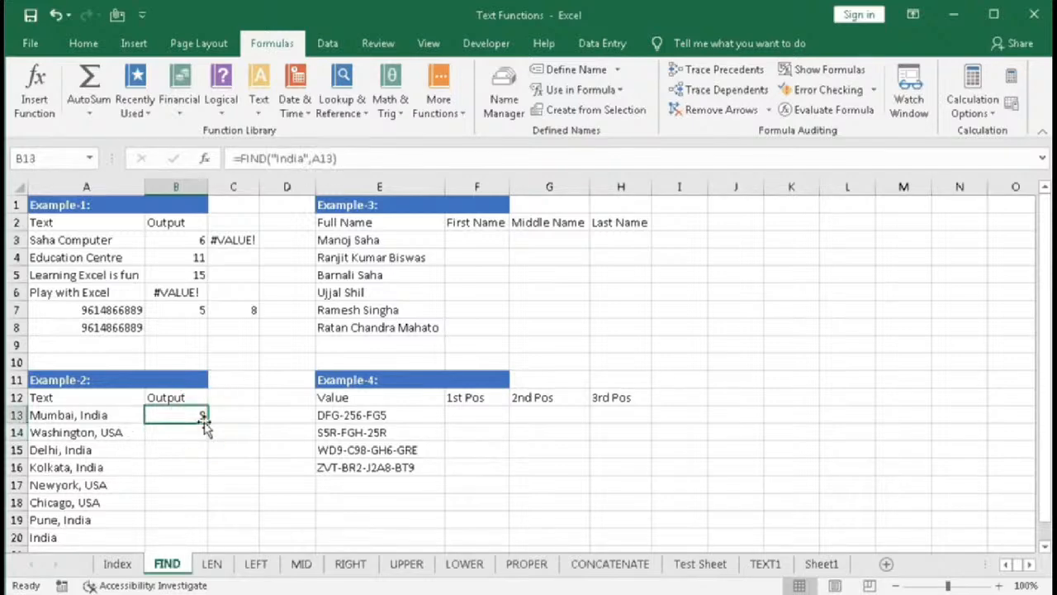
drag(207, 423, 198, 544)
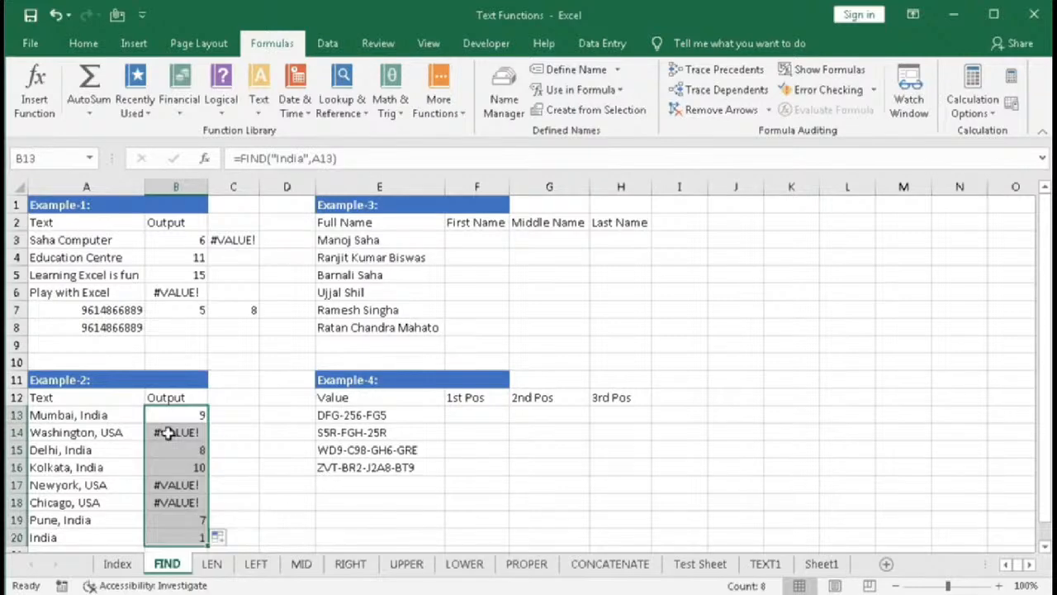
click(167, 436)
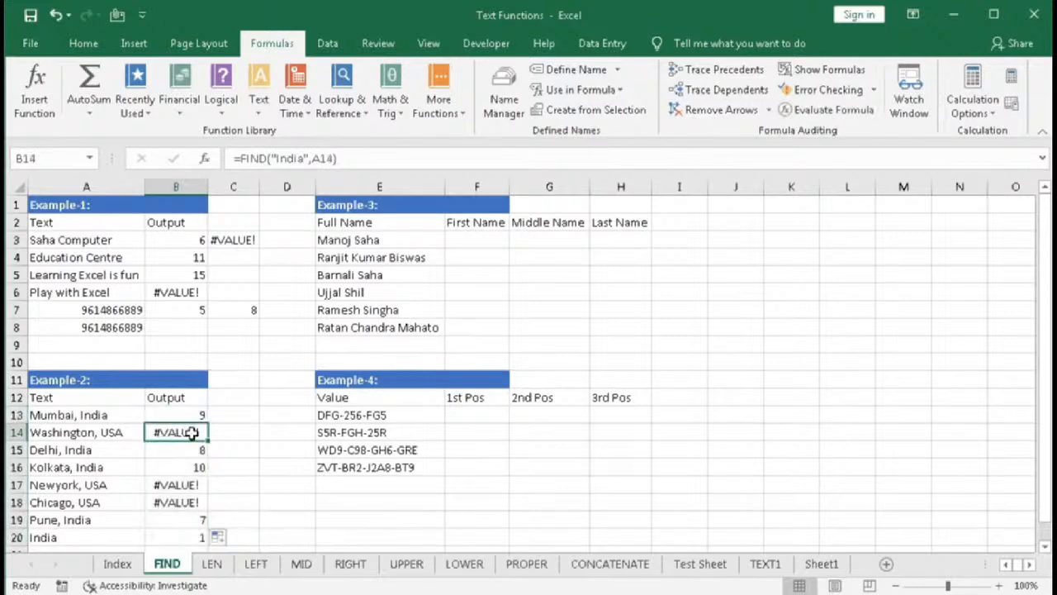
click(49, 432)
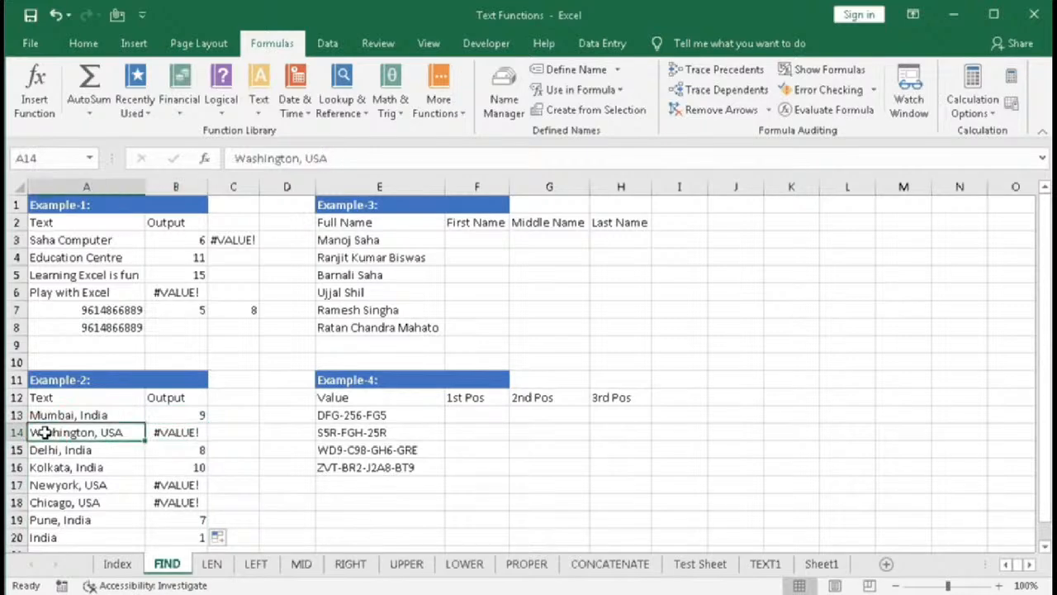
double_click(178, 417)
click(191, 415)
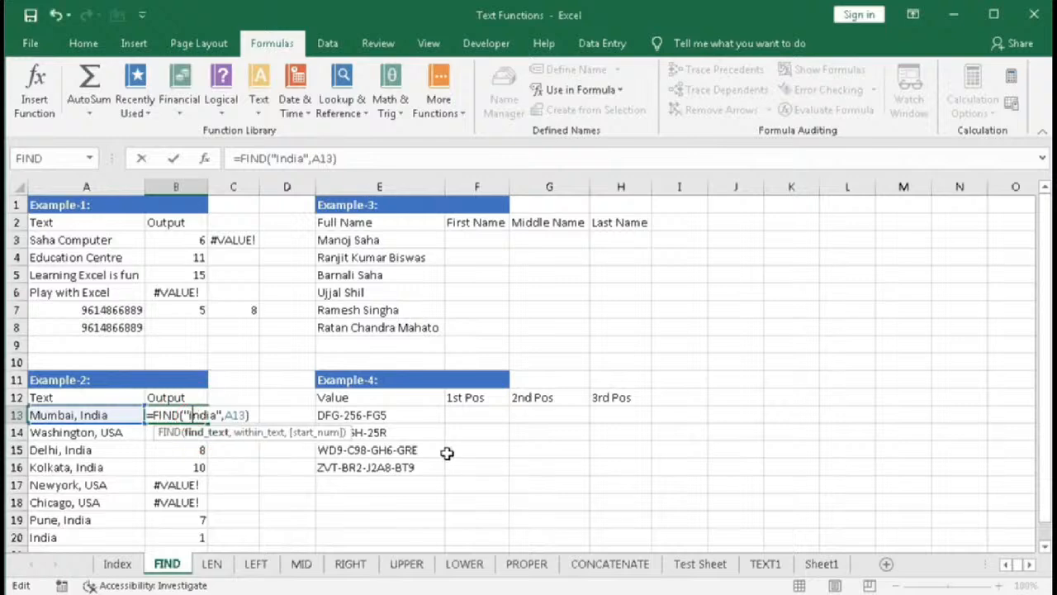
key(Return)
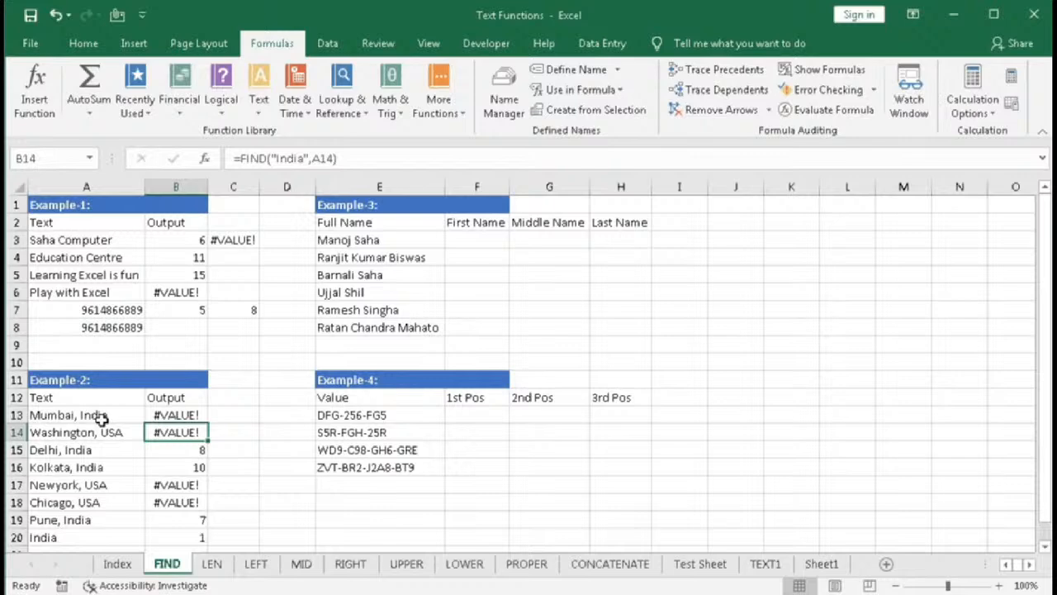
click(169, 415)
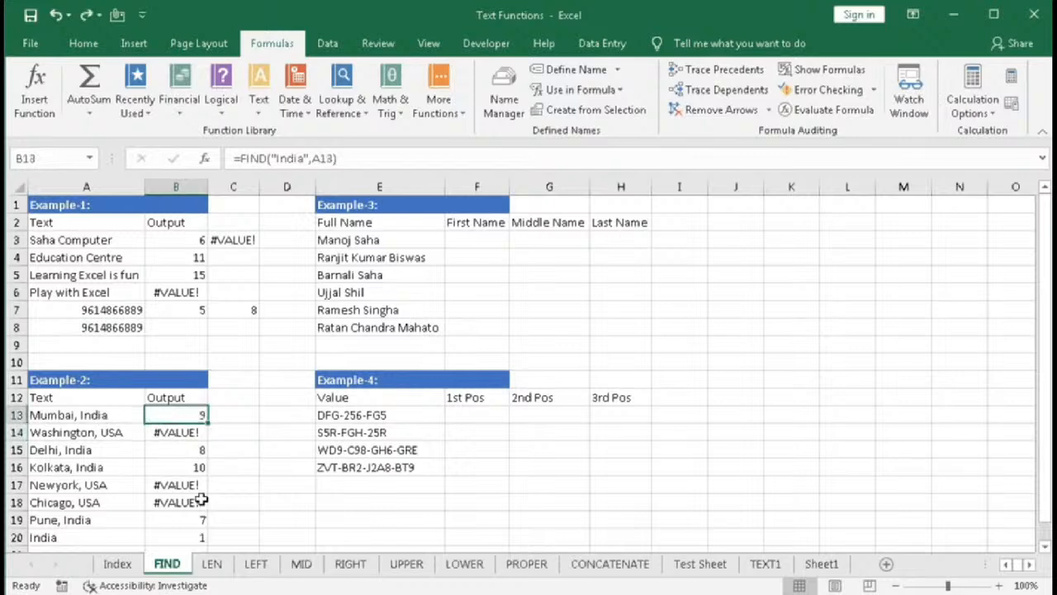
- Wrap B13's formula as =IFERROR(FIND("India",A13),"") and fill it down through B20
double_click(166, 415)
click(156, 414)
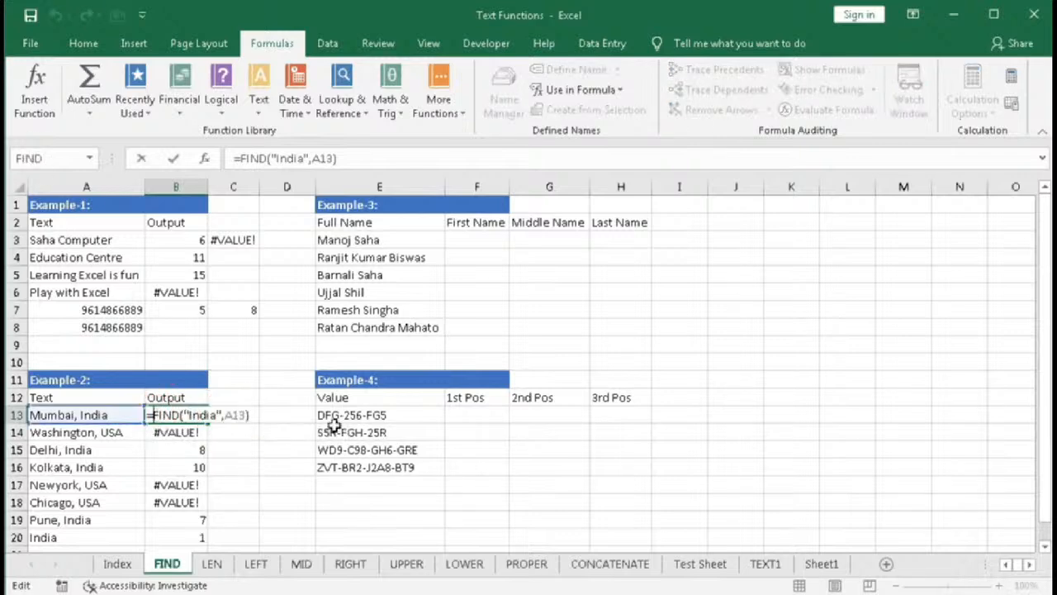
text(iferror()
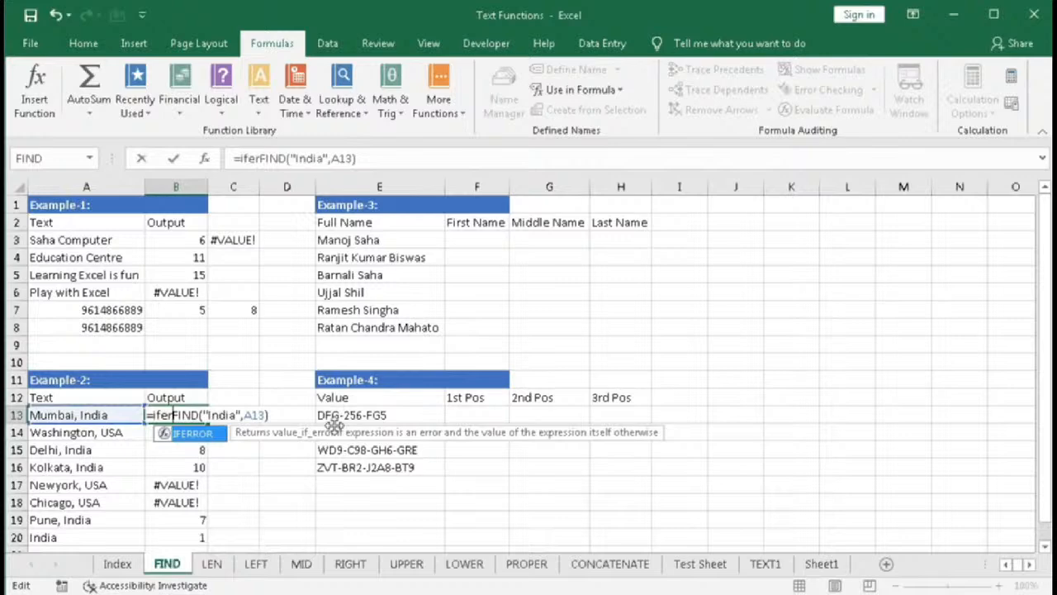
key(End)
text(,""))
key(Return)
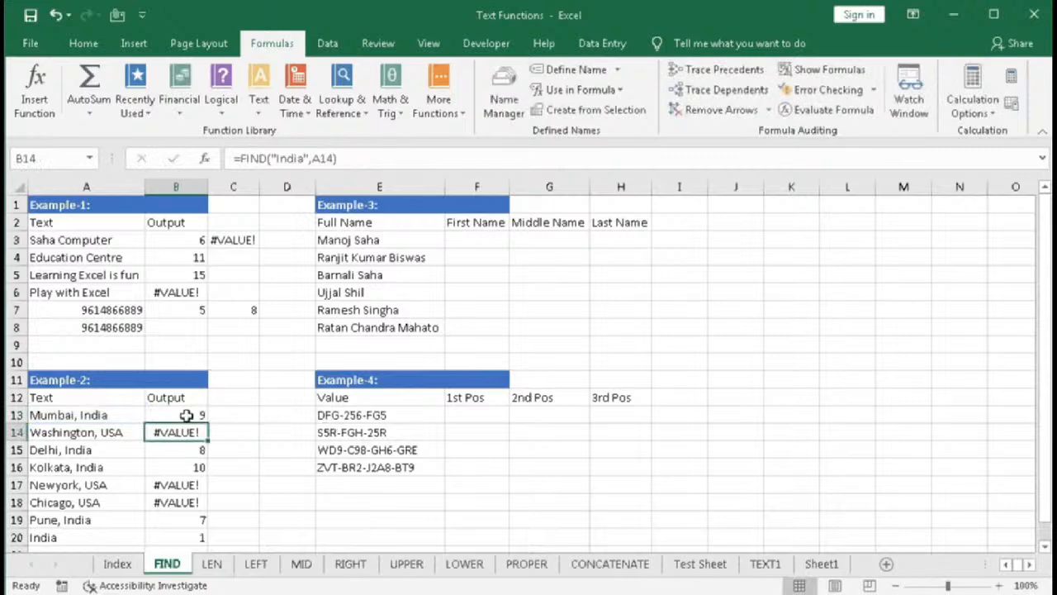
click(187, 414)
double_click(208, 423)
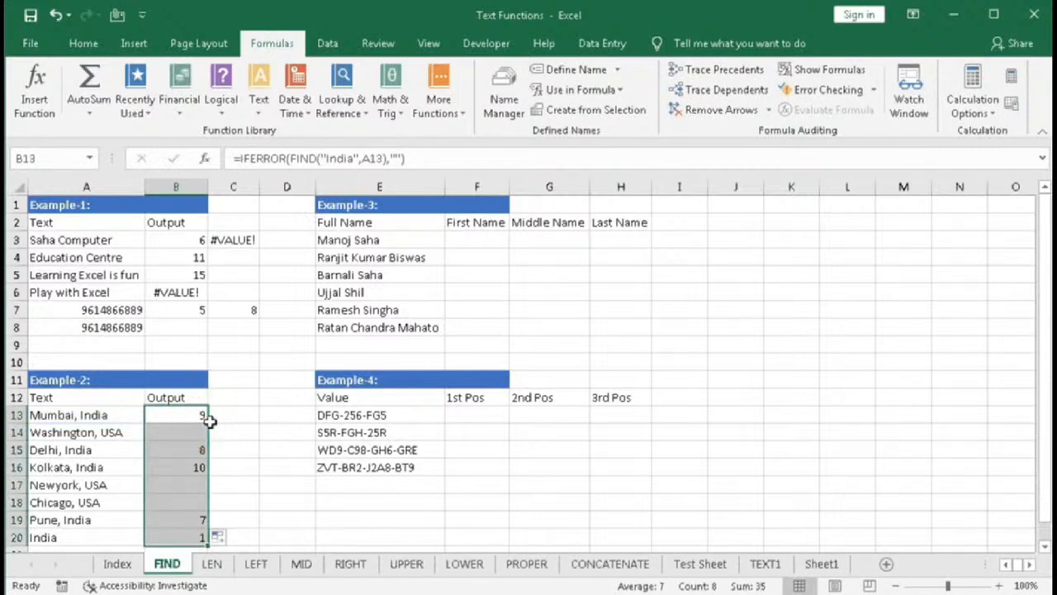
click(199, 416)
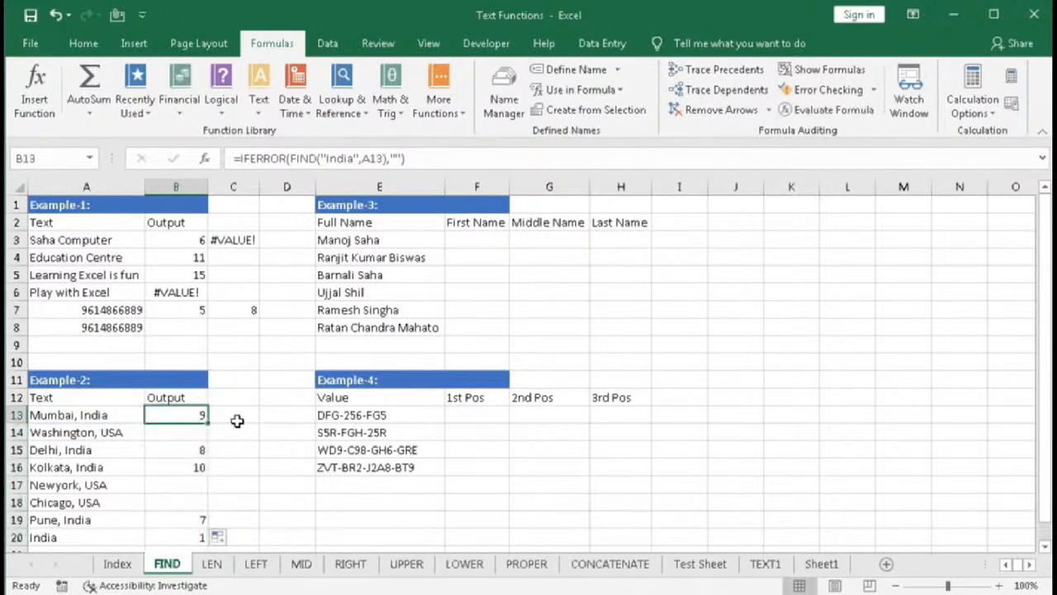
- Change B13's error result to "Not Found" and fill the formula down through B20
double_click(195, 415)
click(308, 415)
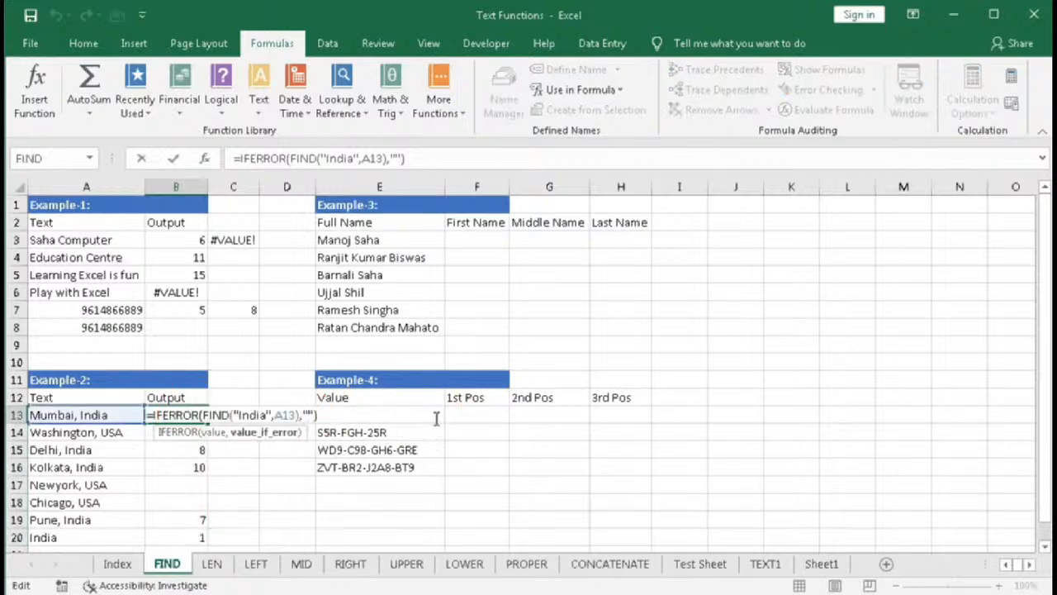
text(Not Found)
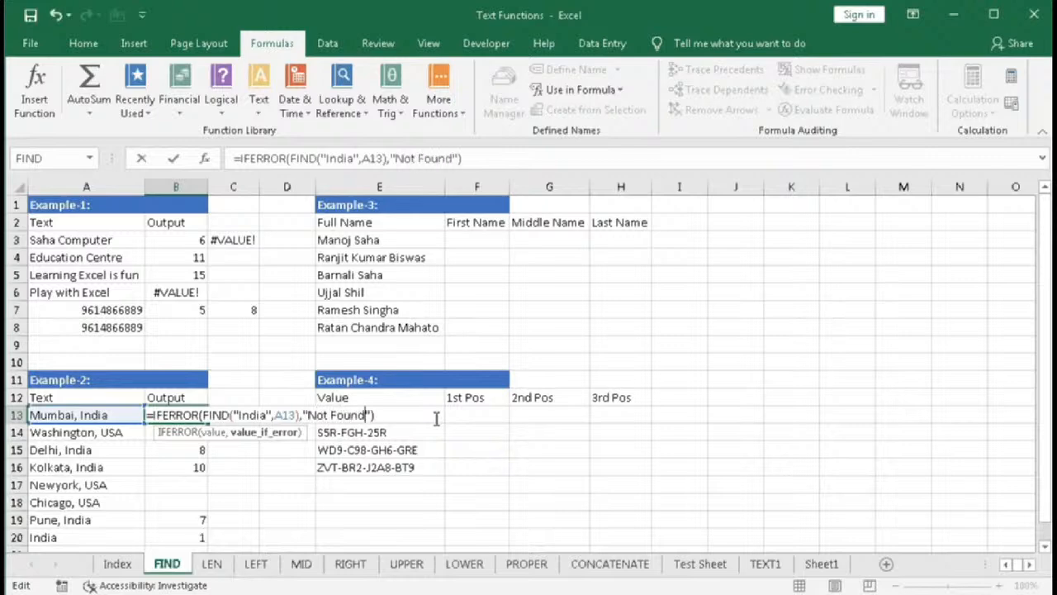
key(Return)
click(170, 418)
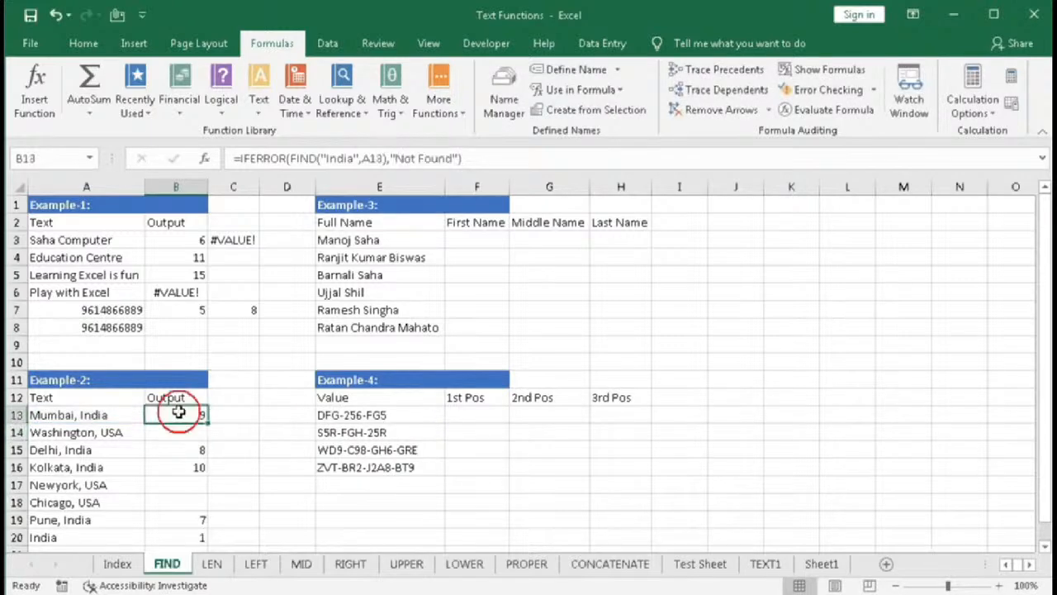
double_click(207, 423)
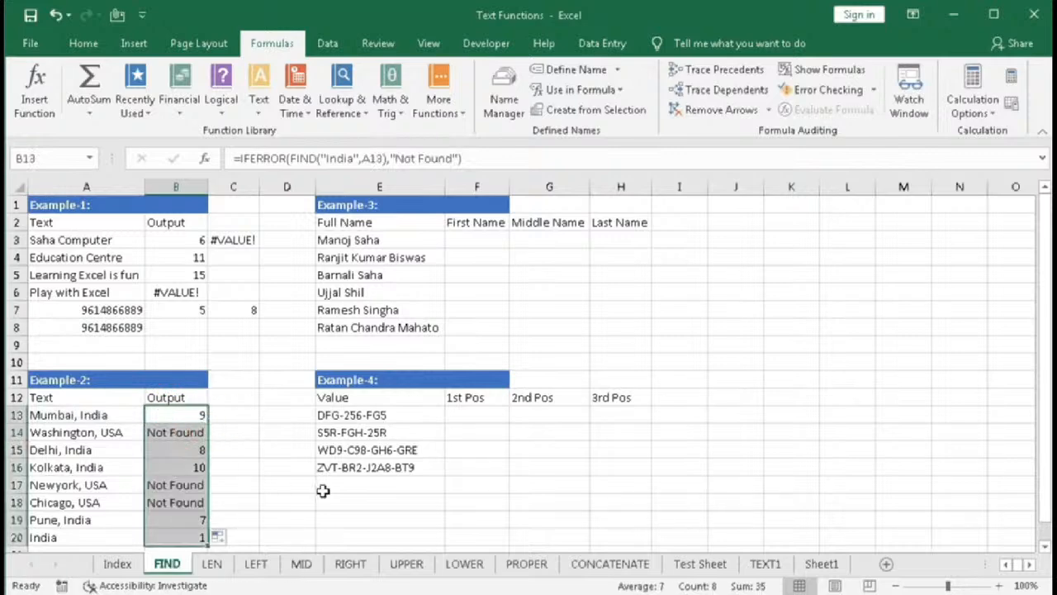
- Review the Example-3 name columns, then in F3 enter =LEFT(E3,5) to extract the first name
click(354, 208)
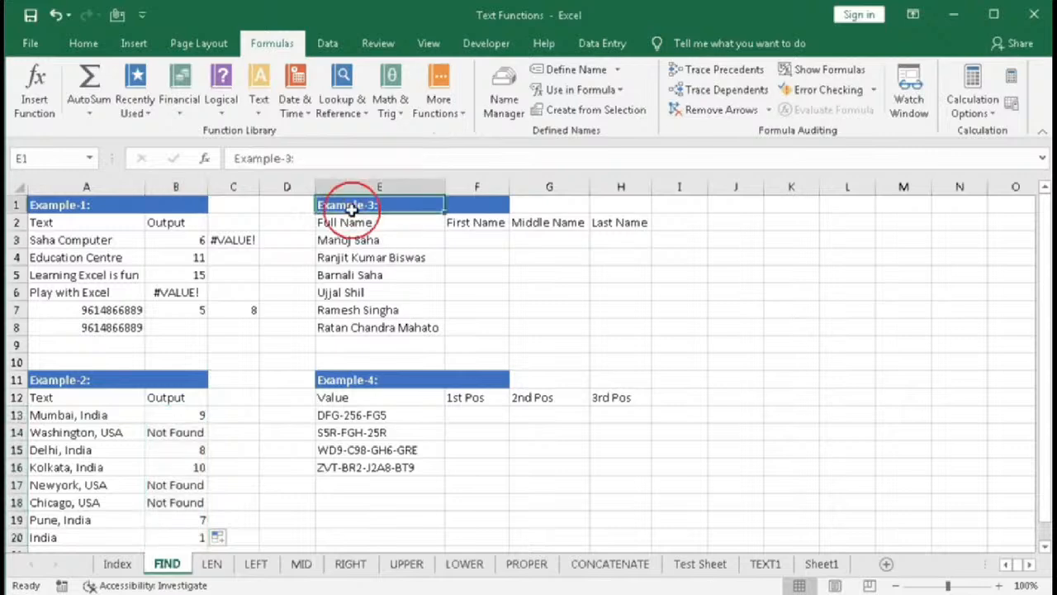
click(564, 338)
drag(372, 241, 377, 327)
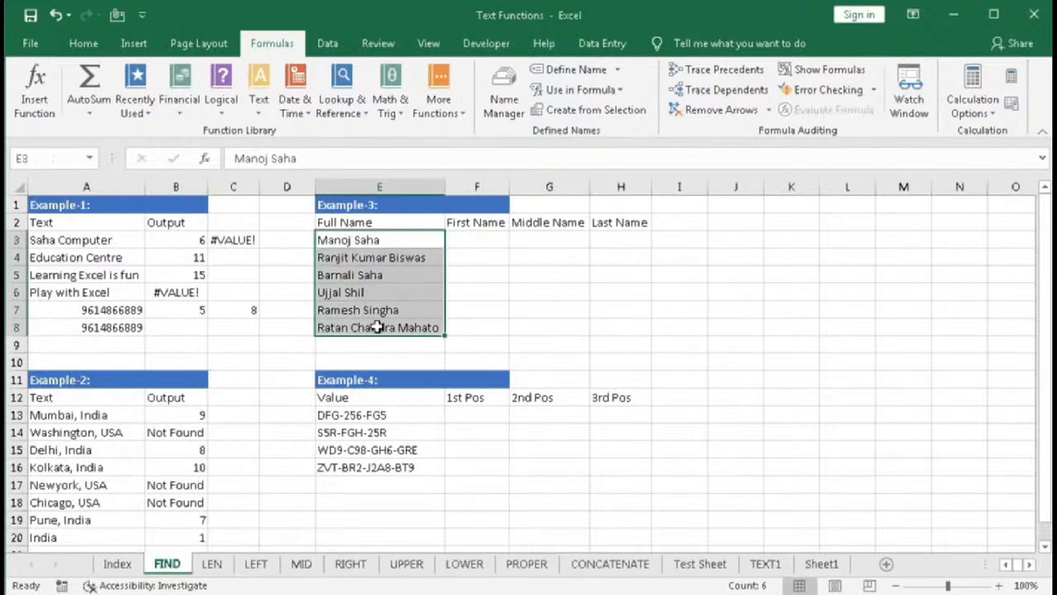
drag(484, 240, 477, 323)
drag(534, 242, 537, 331)
drag(628, 236, 622, 322)
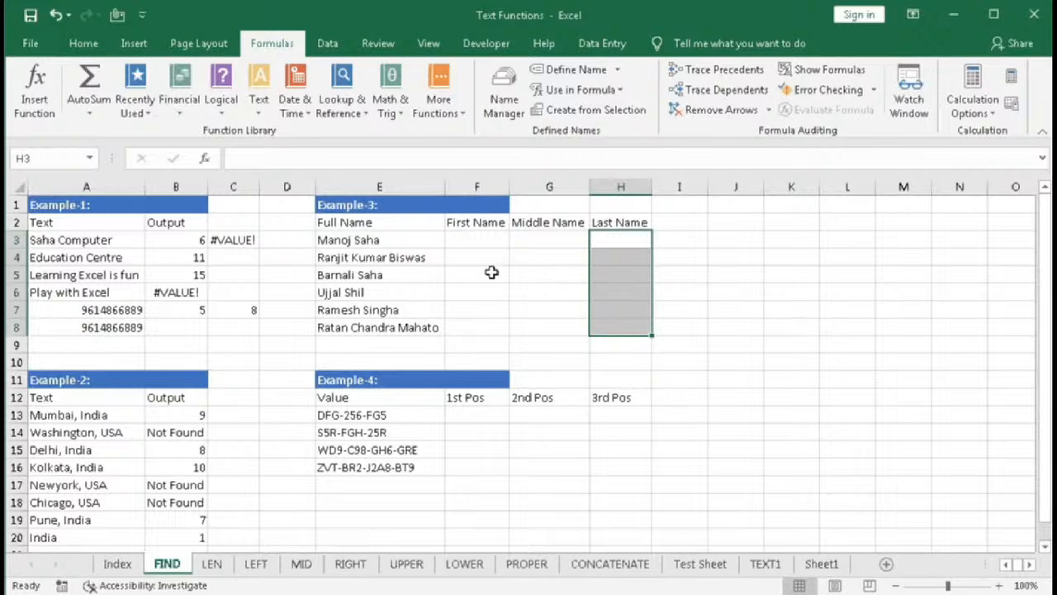
click(462, 238)
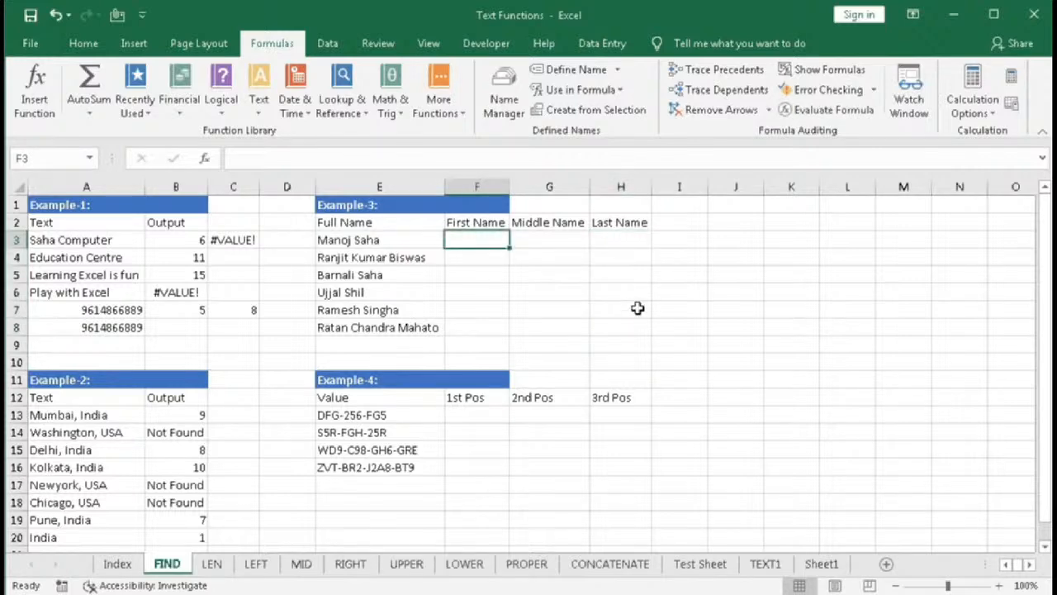
text(=left)
key(Tab)
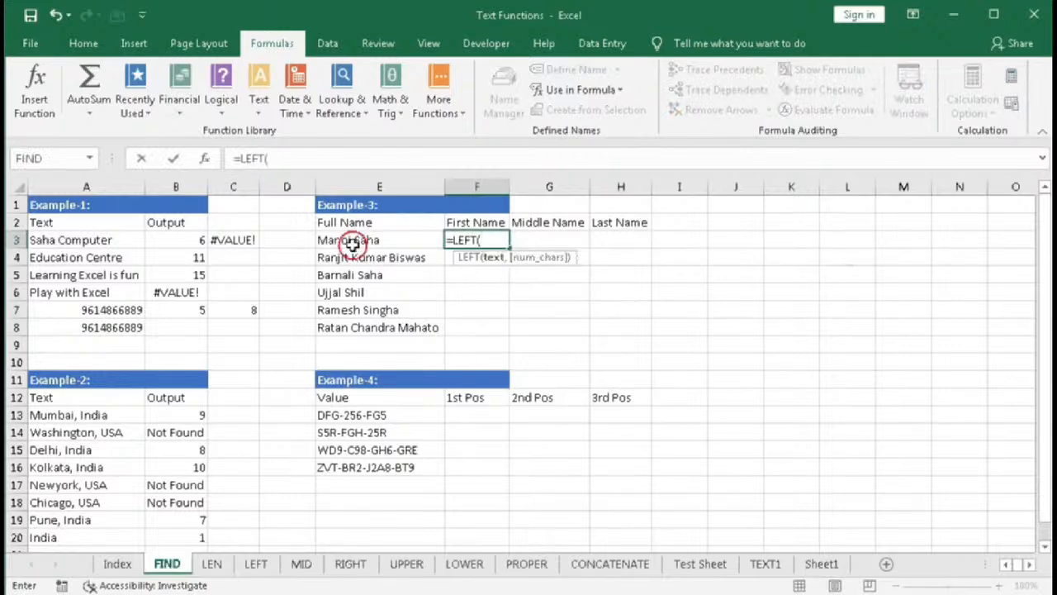
click(350, 239)
text(,)
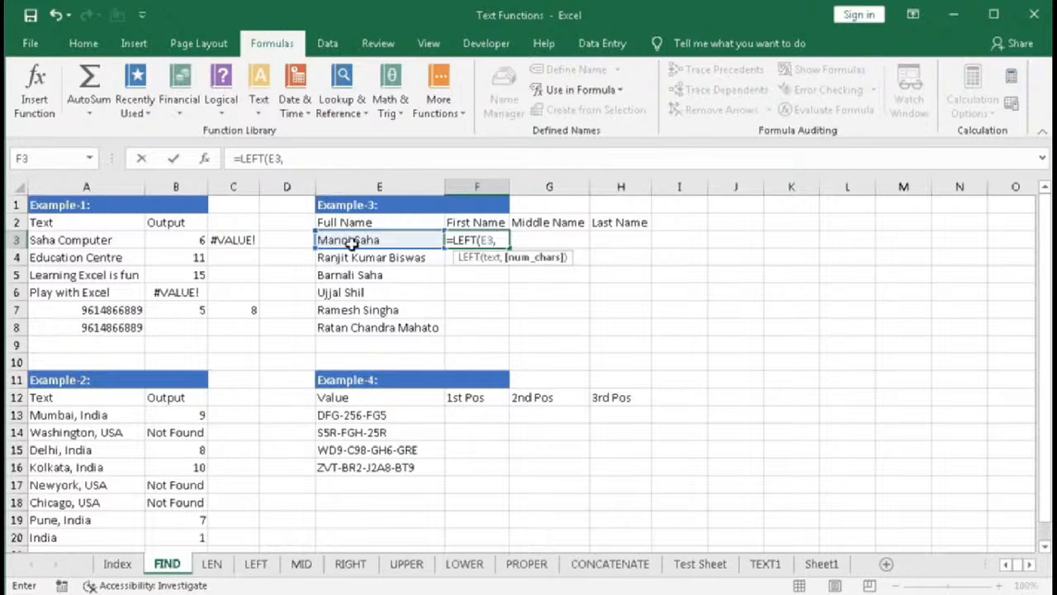
text(5))
key(Return)
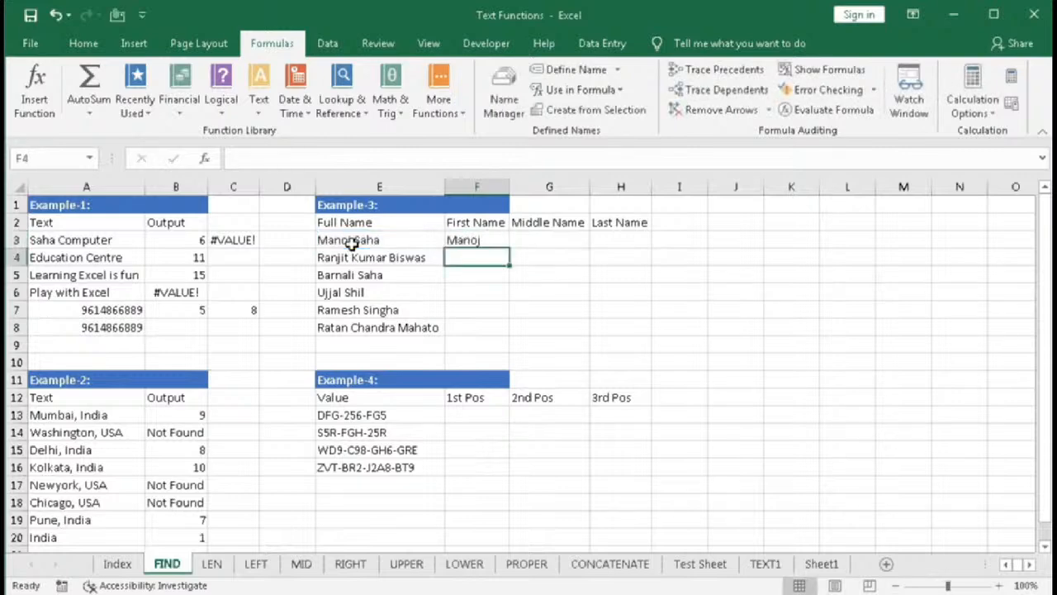
- Fill F3's formula down through F8 and check the formulas in F4, F5 and F7
click(484, 239)
drag(510, 250, 492, 334)
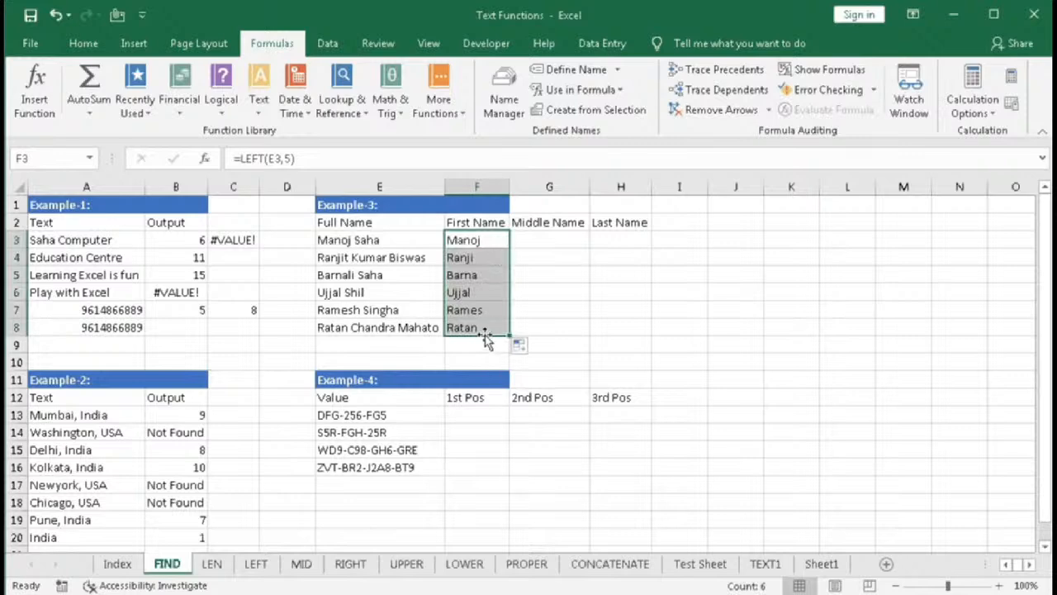
click(461, 257)
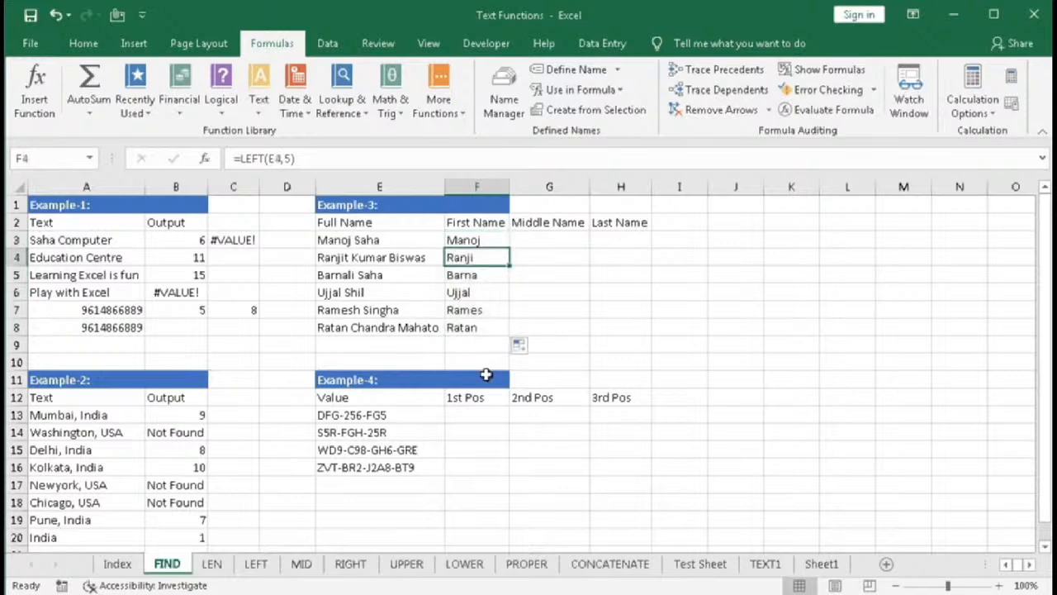
click(468, 281)
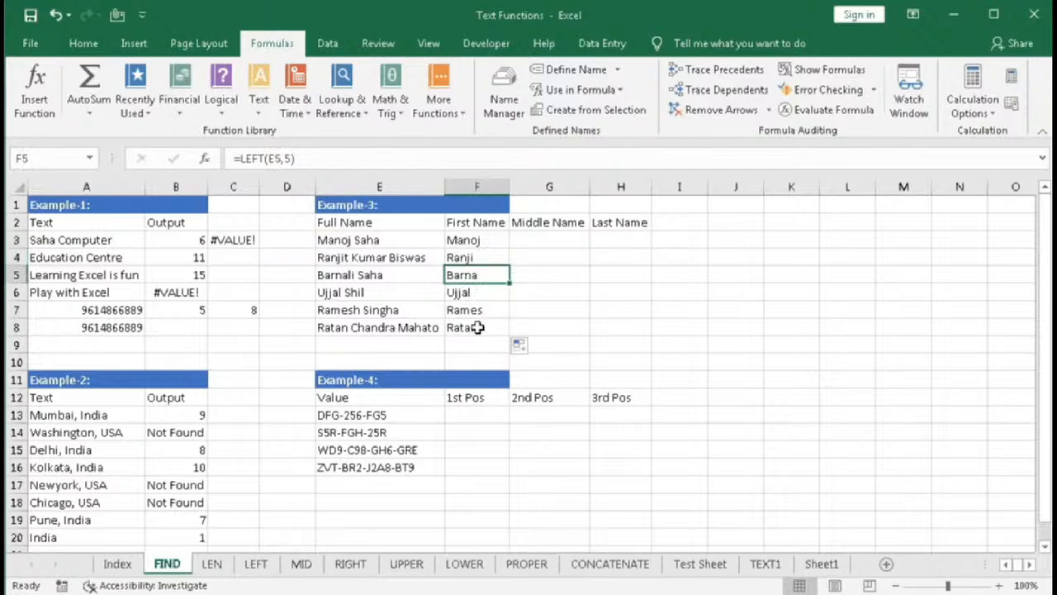
click(477, 311)
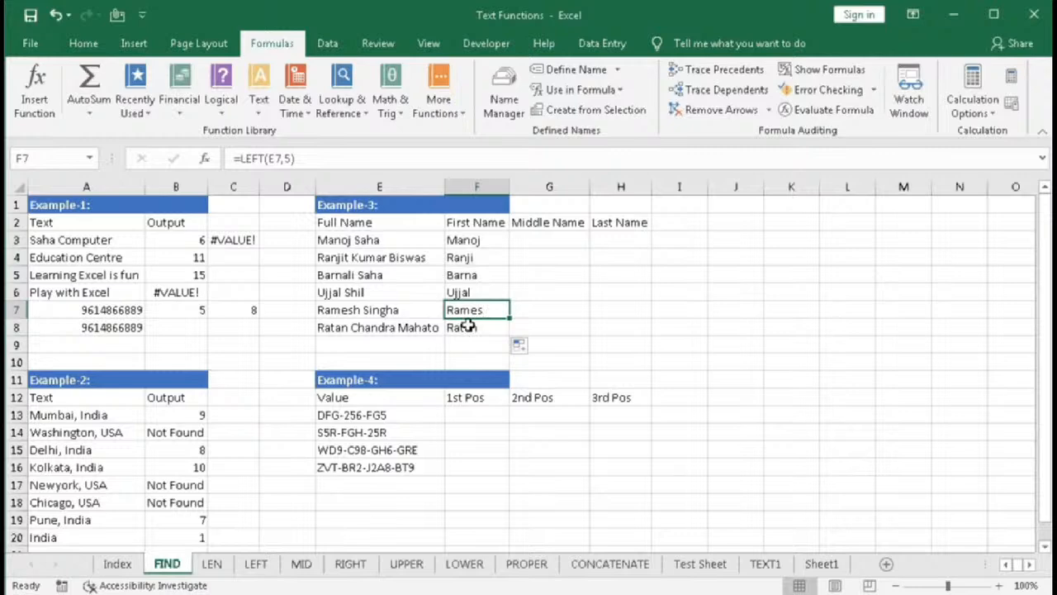
- Replace F3's character count with FIND(" ",E3) and fill the formula down through F8
double_click(475, 240)
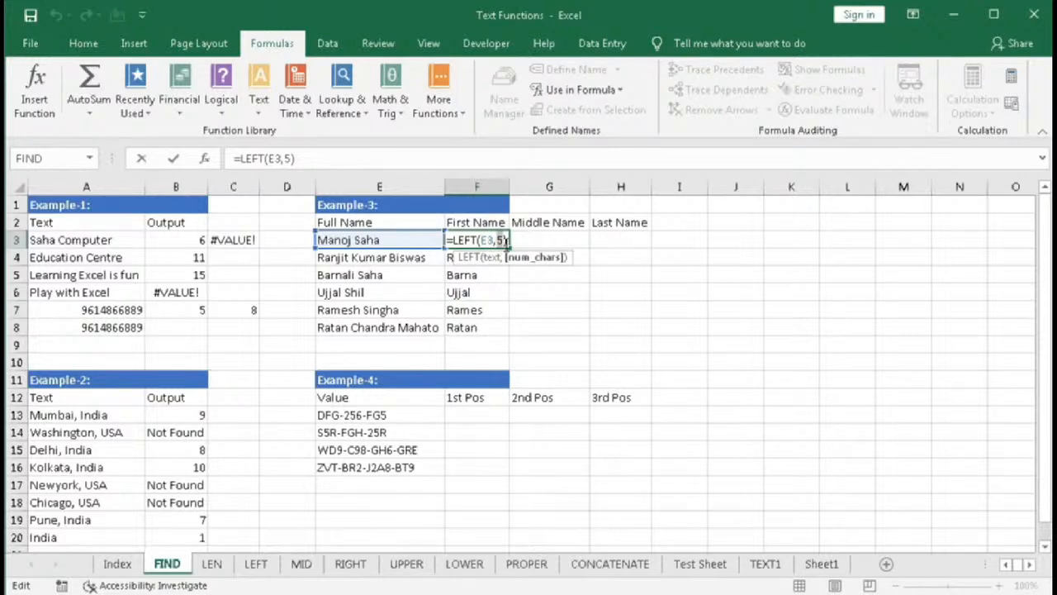
text(FIND()
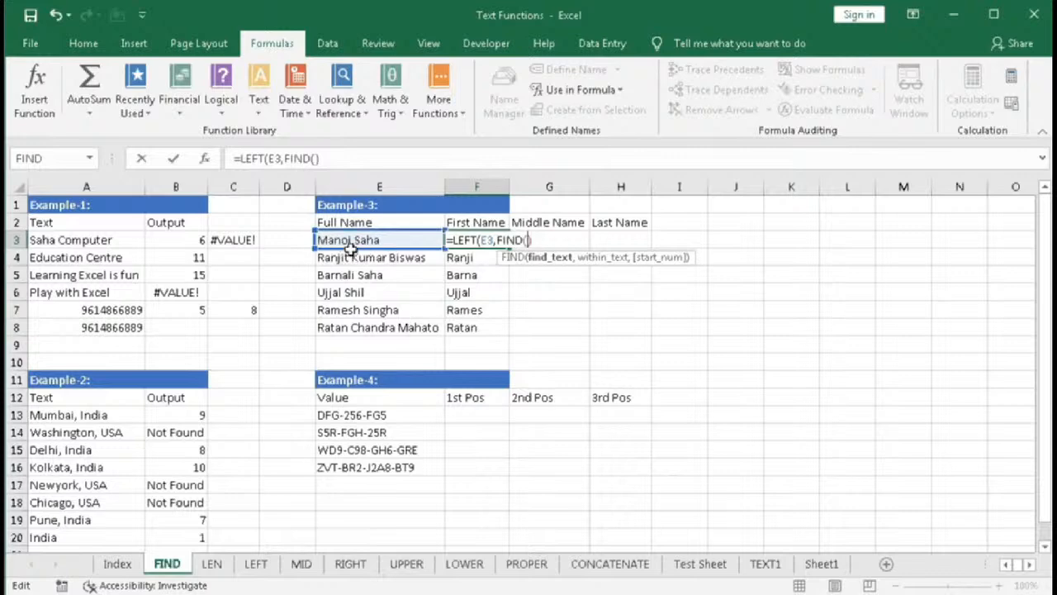
text(" ",)
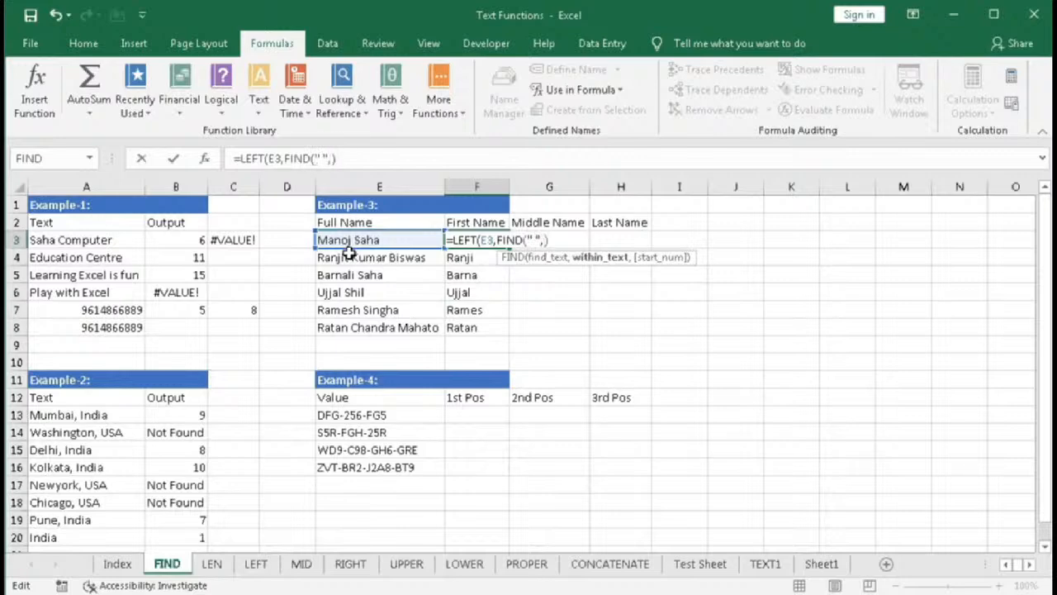
click(349, 240)
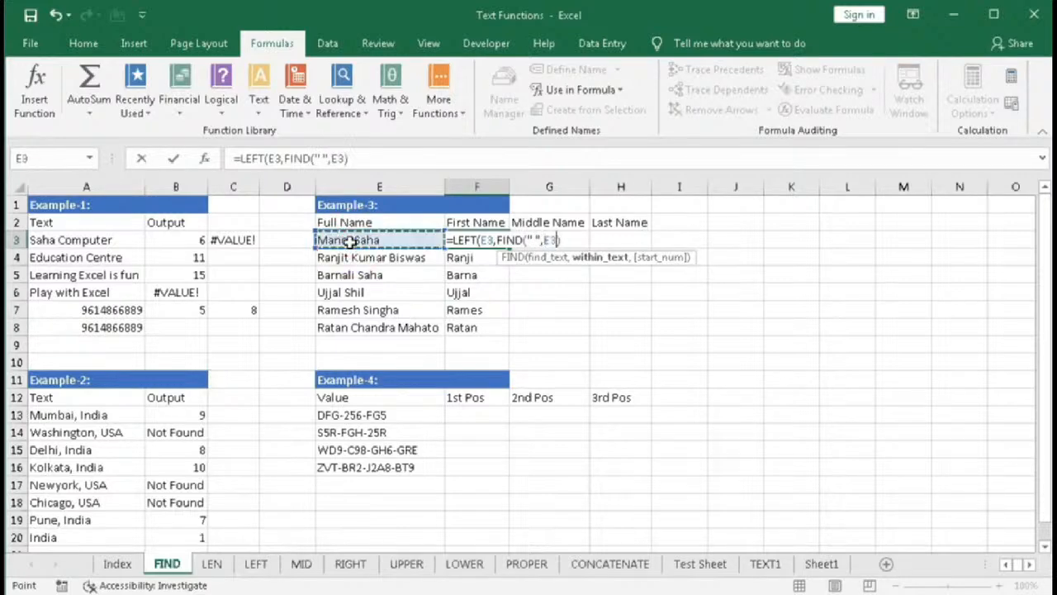
text())
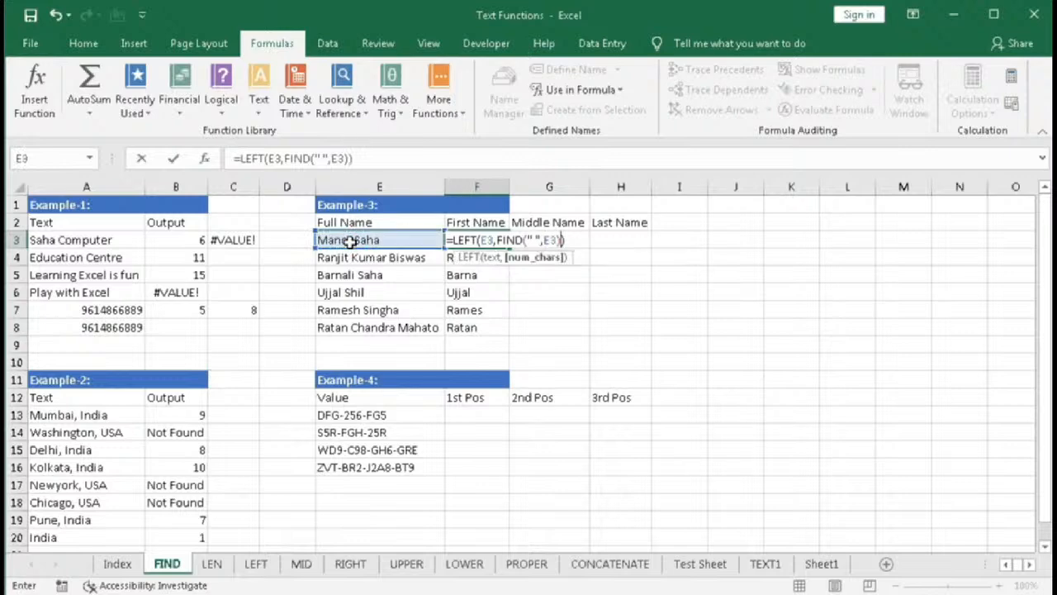
key(Return)
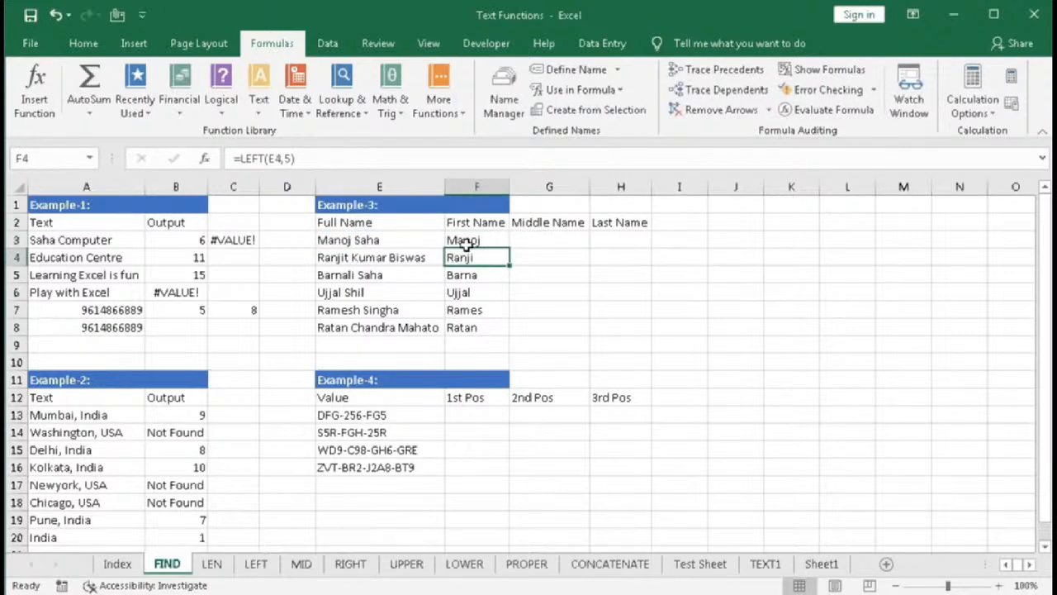
click(496, 241)
drag(508, 249, 497, 347)
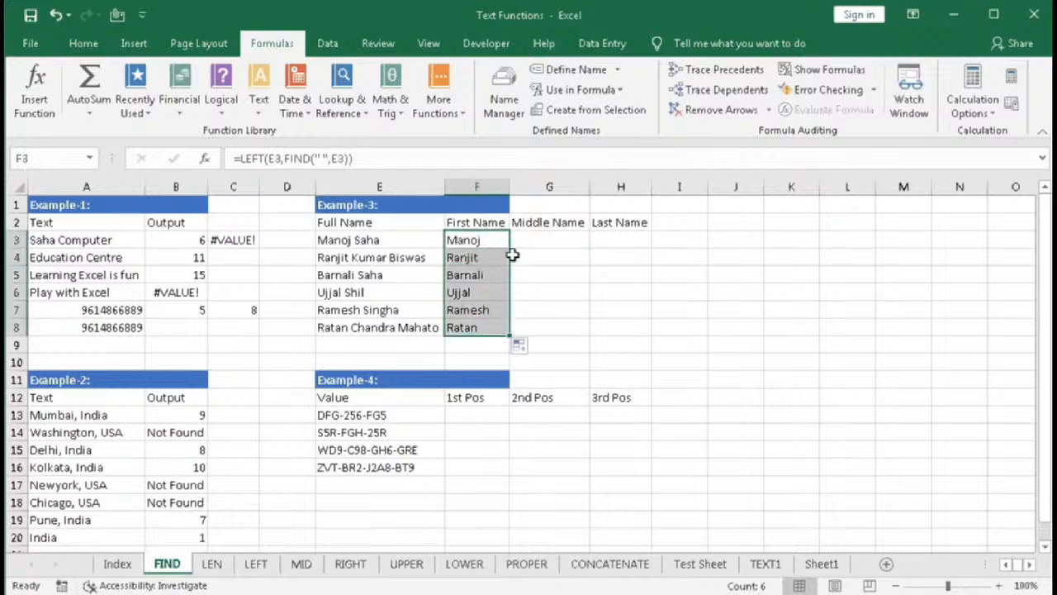
- In J3, enter =LEN(F3) to count the characters in the extracted first name
click(735, 239)
text(=)
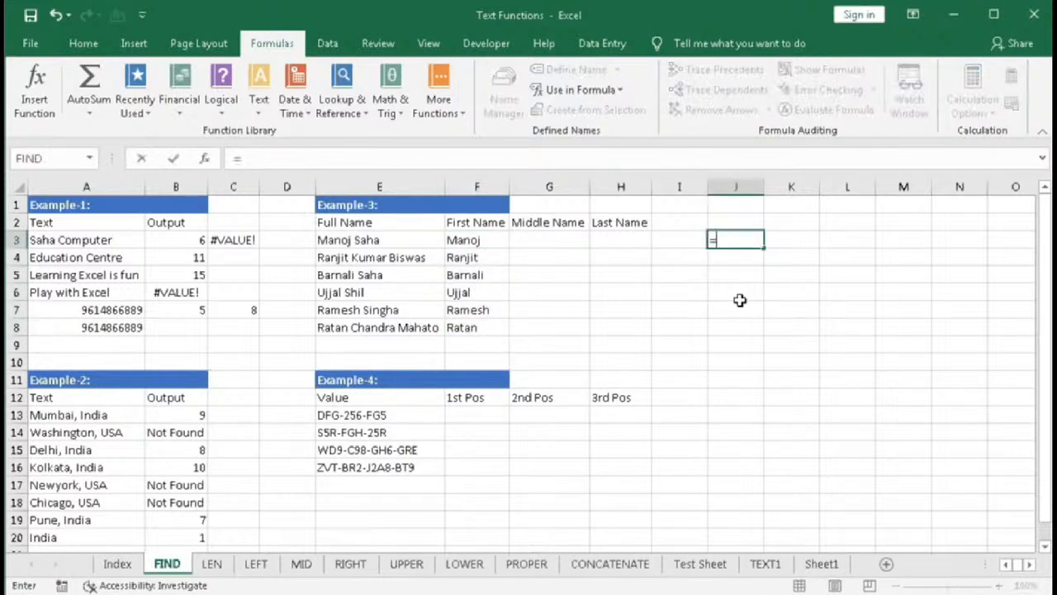
text(le)
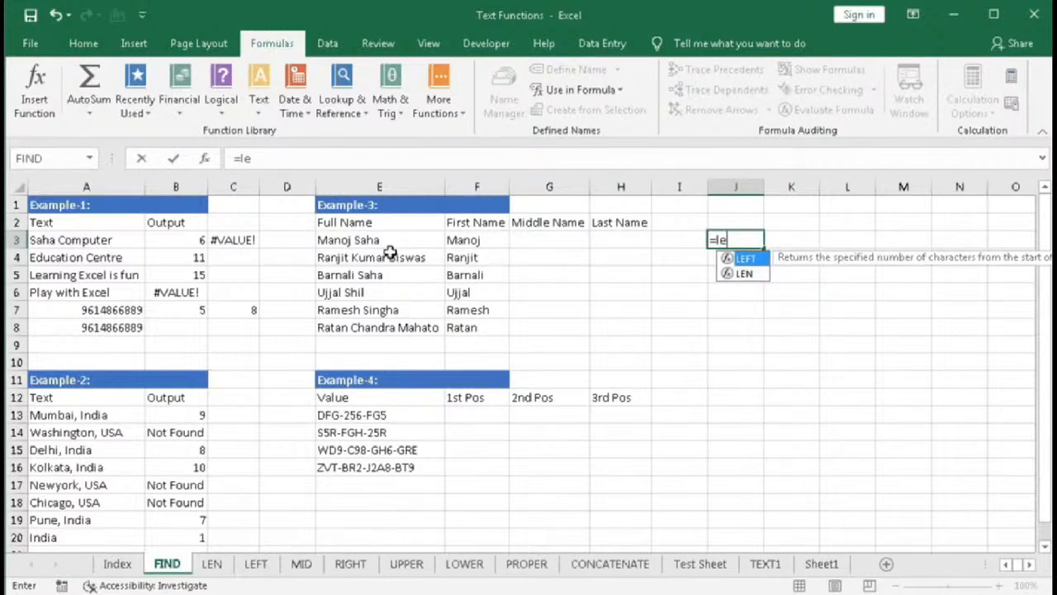
text(n)
key(Tab)
click(460, 244)
text())
key(Return)
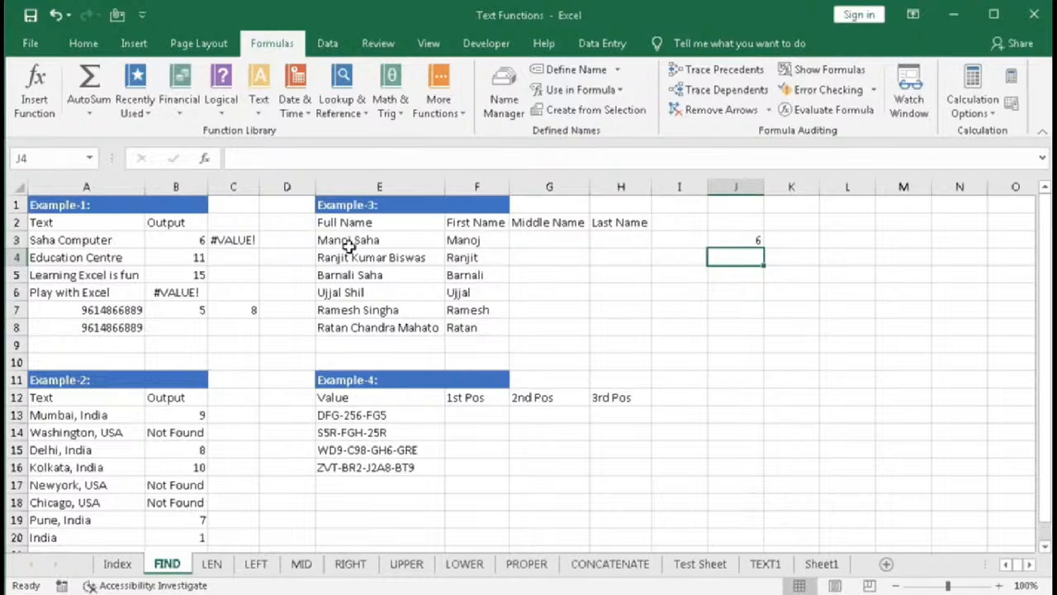
- Subtract 1 from the FIND result in F3's formula and fill it down through F8
double_click(456, 239)
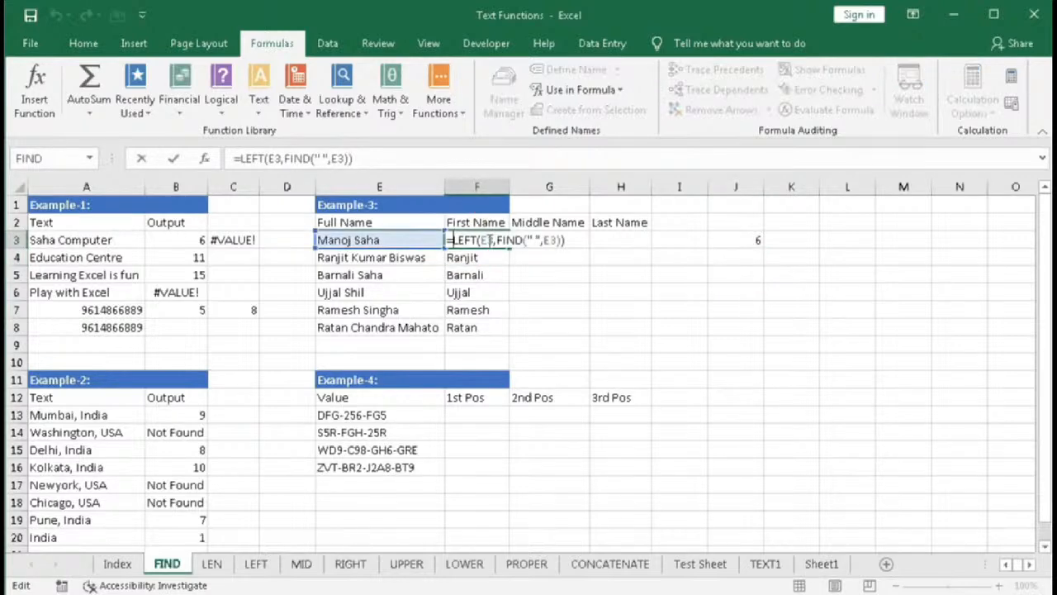
click(562, 240)
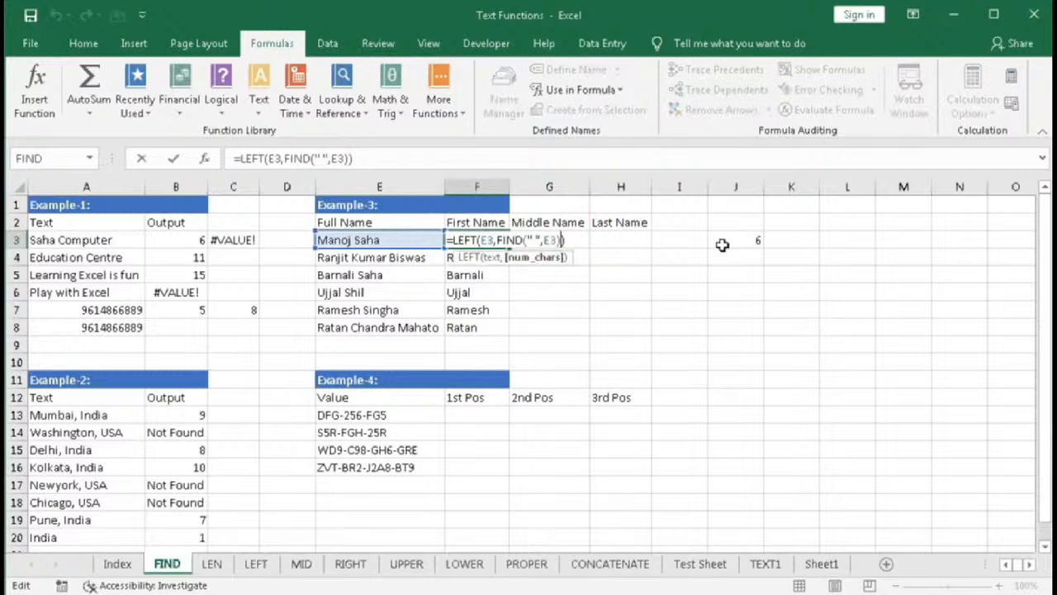
text(-1)
key(Return)
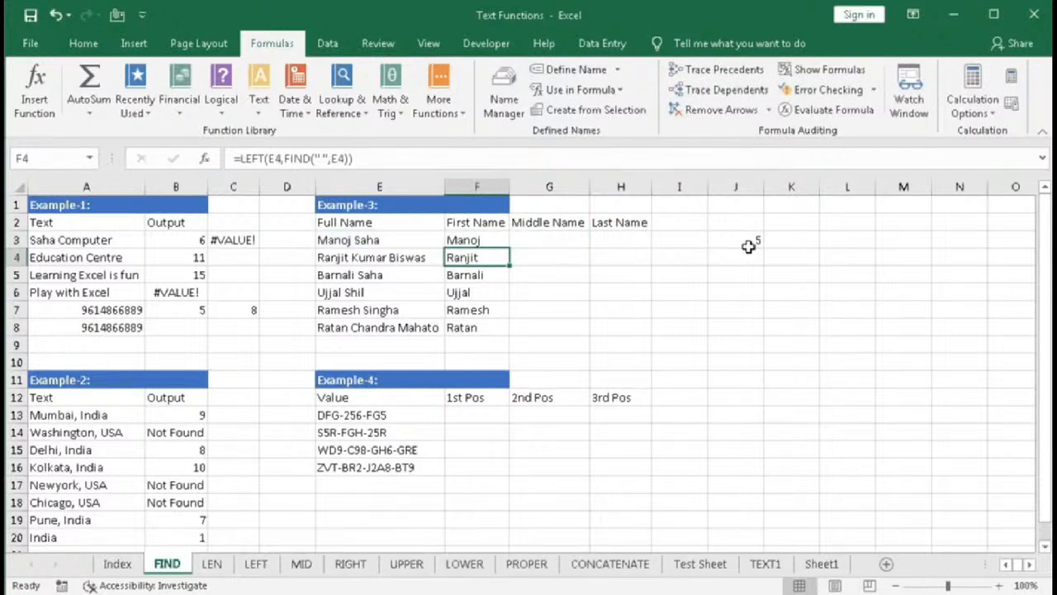
click(495, 240)
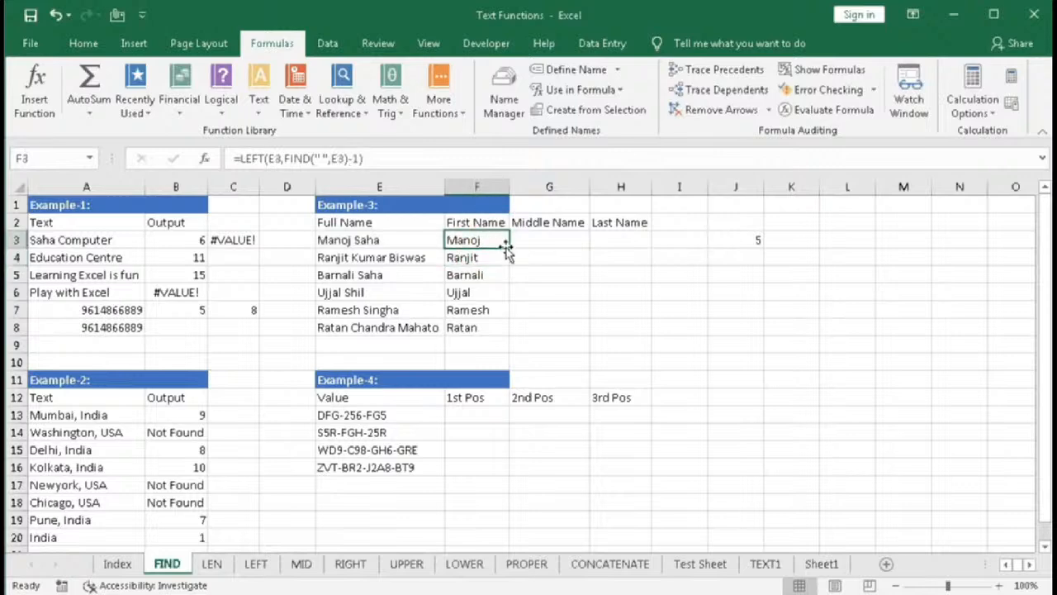
drag(510, 249, 510, 330)
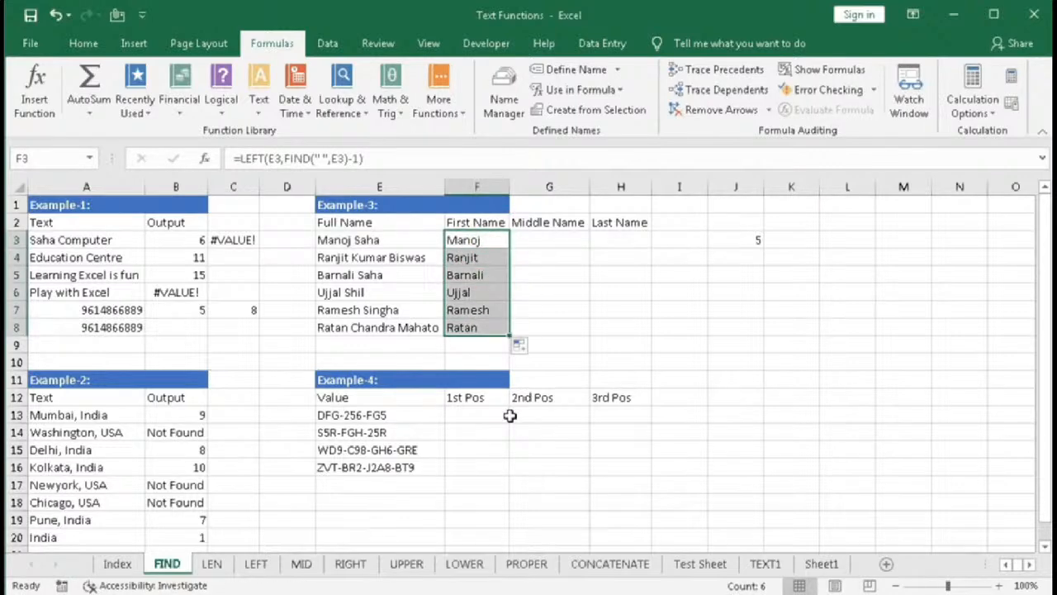
- In G3, start a MID formula on E3 with FIND(" ",E3) as the start position
key(Right)
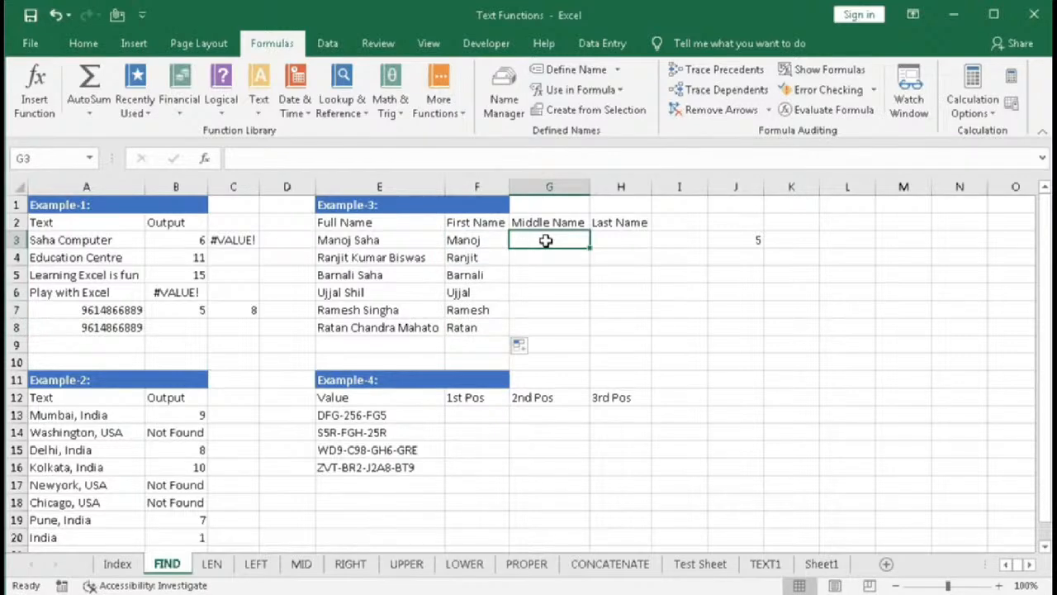
text(=)
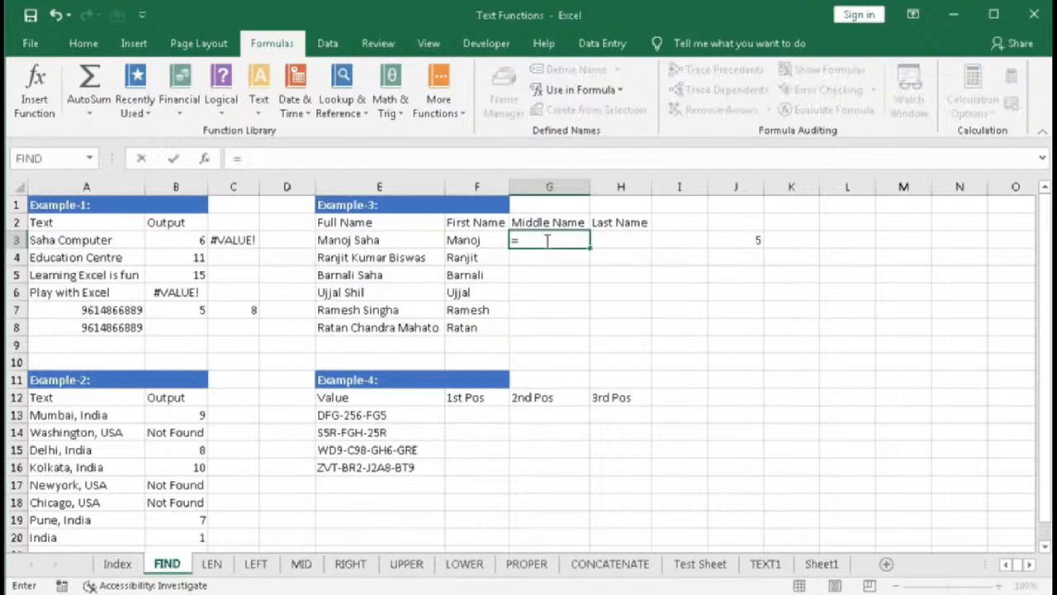
text(mid)
key(Tab)
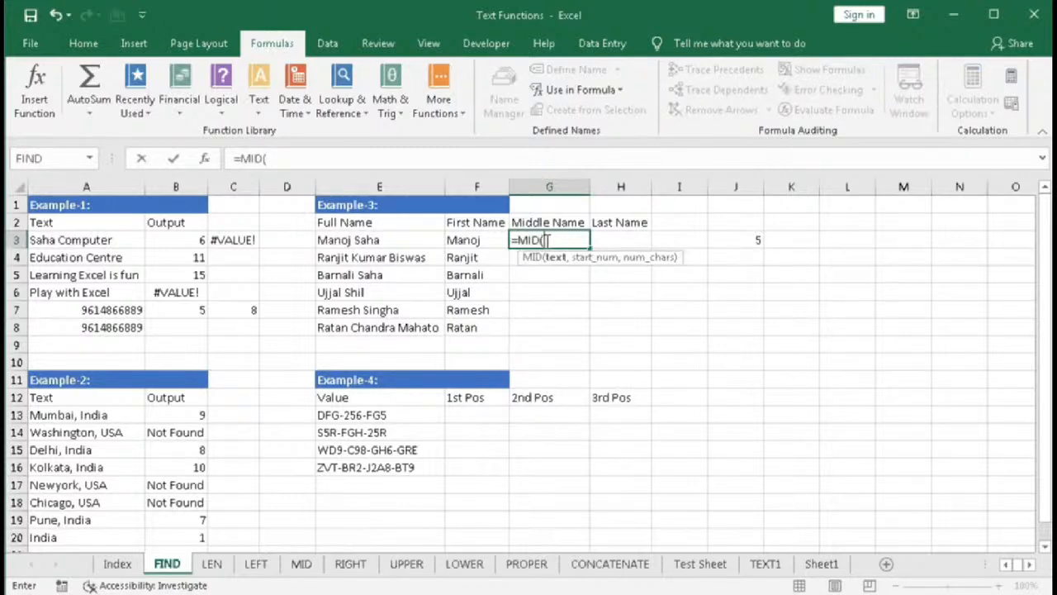
click(370, 242)
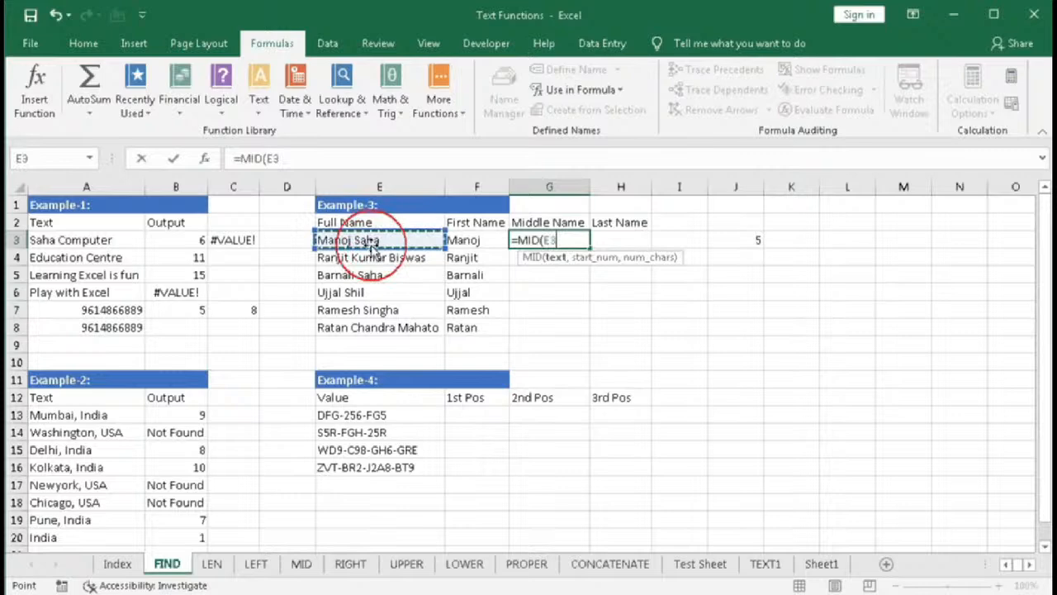
text(,)
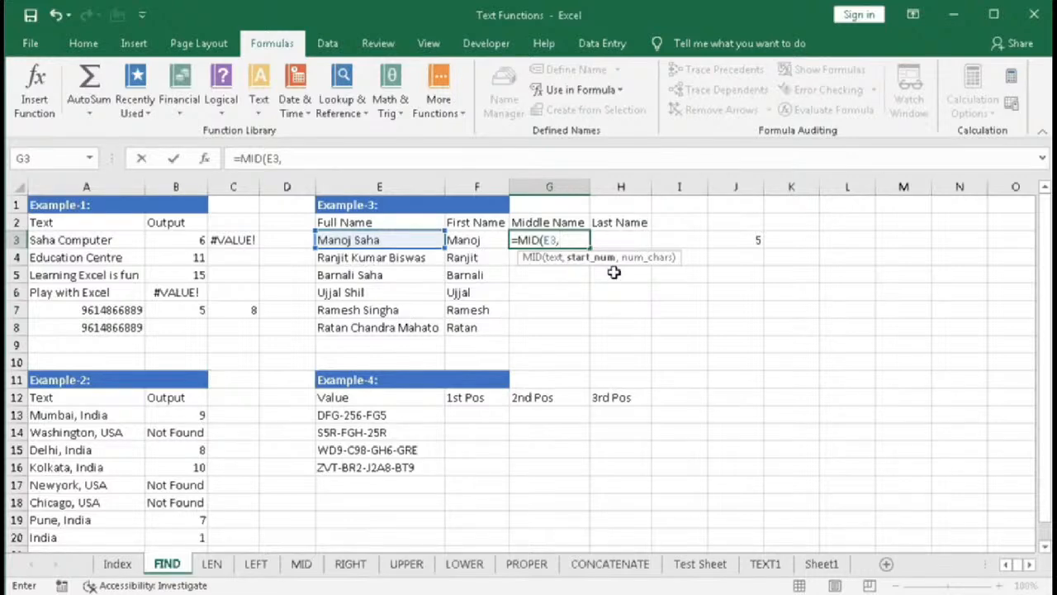
text(FIND()
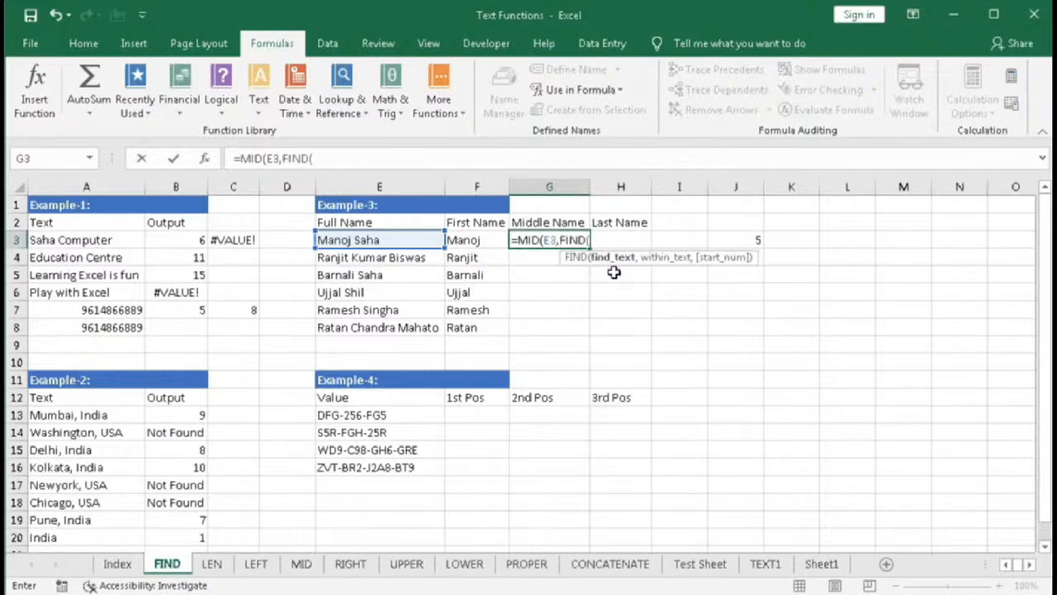
text(" ",)
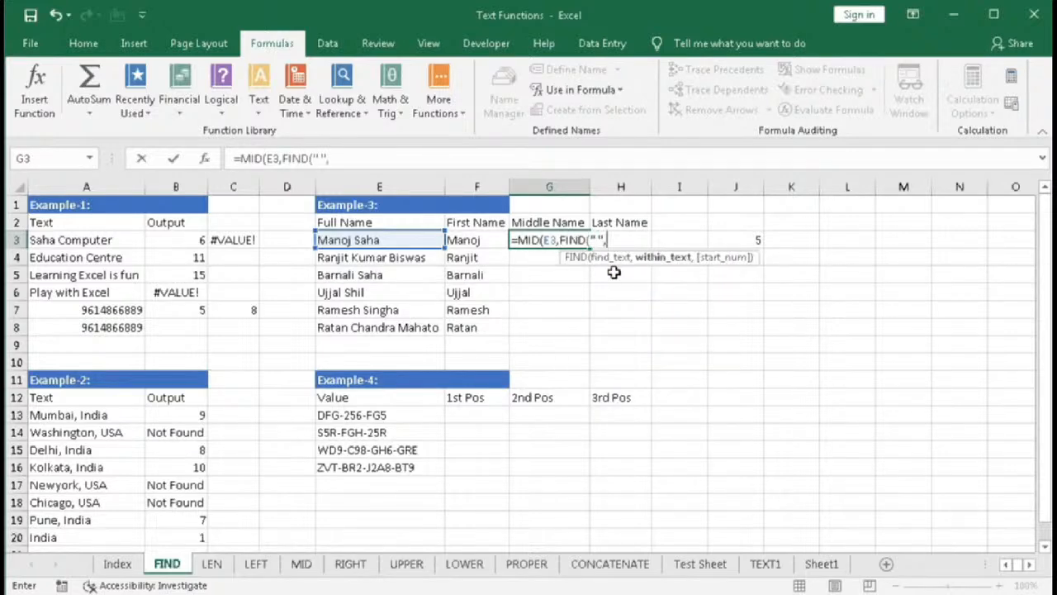
click(400, 239)
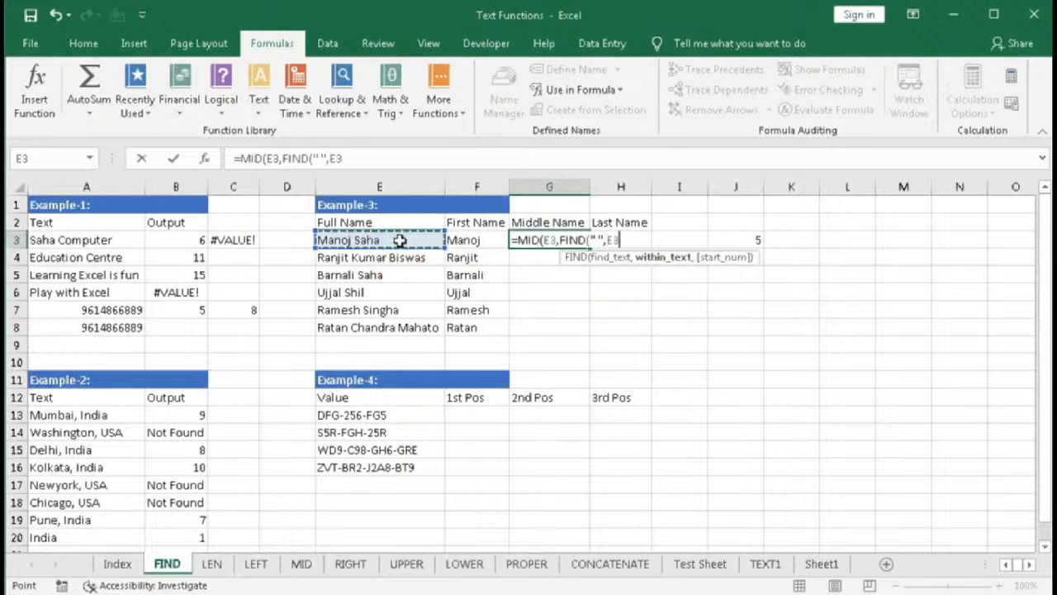
text(,)
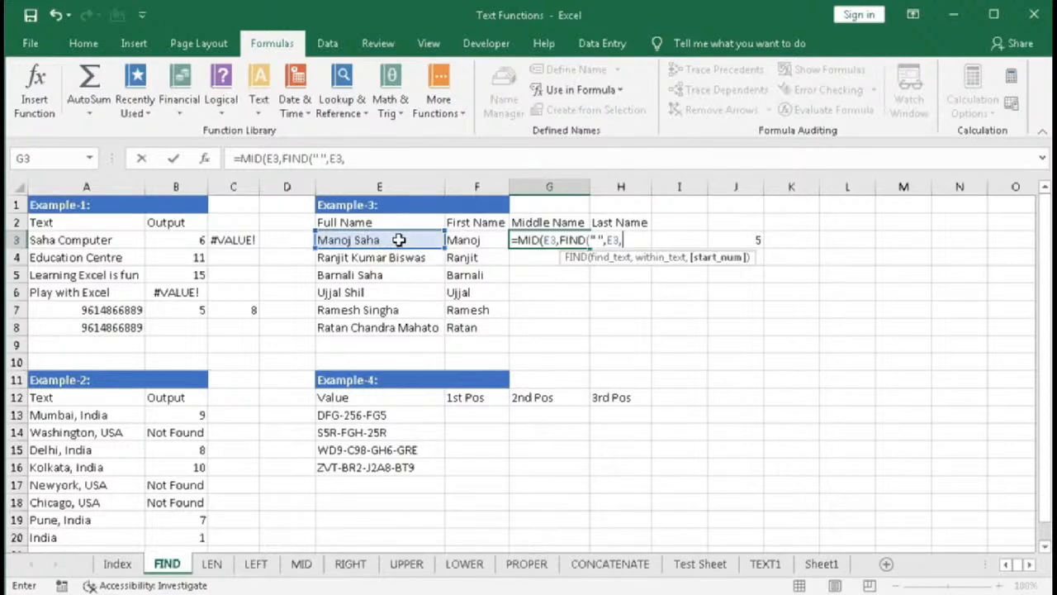
key(BackSpace)
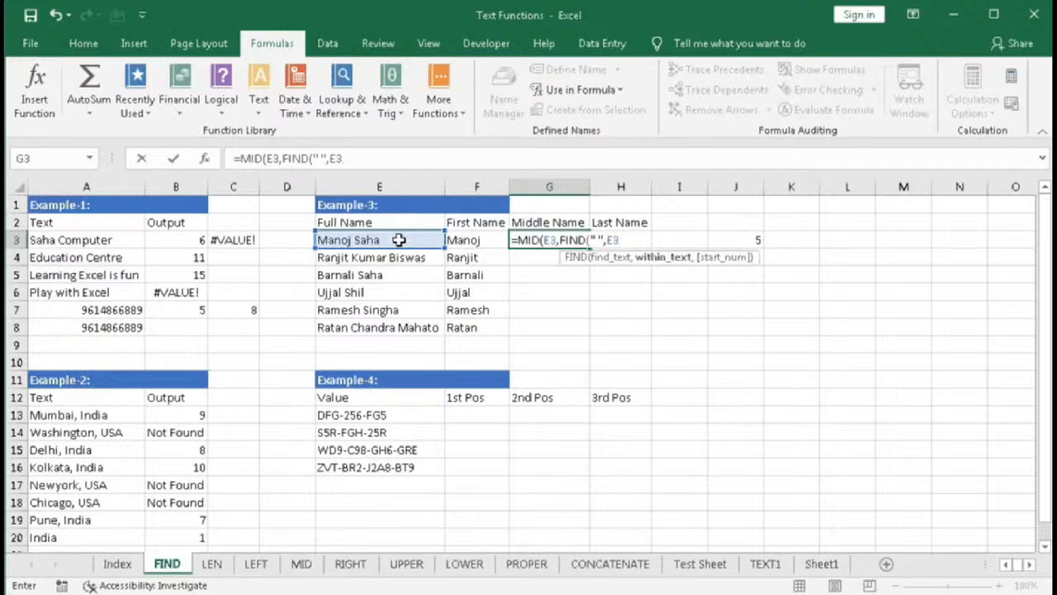
text())
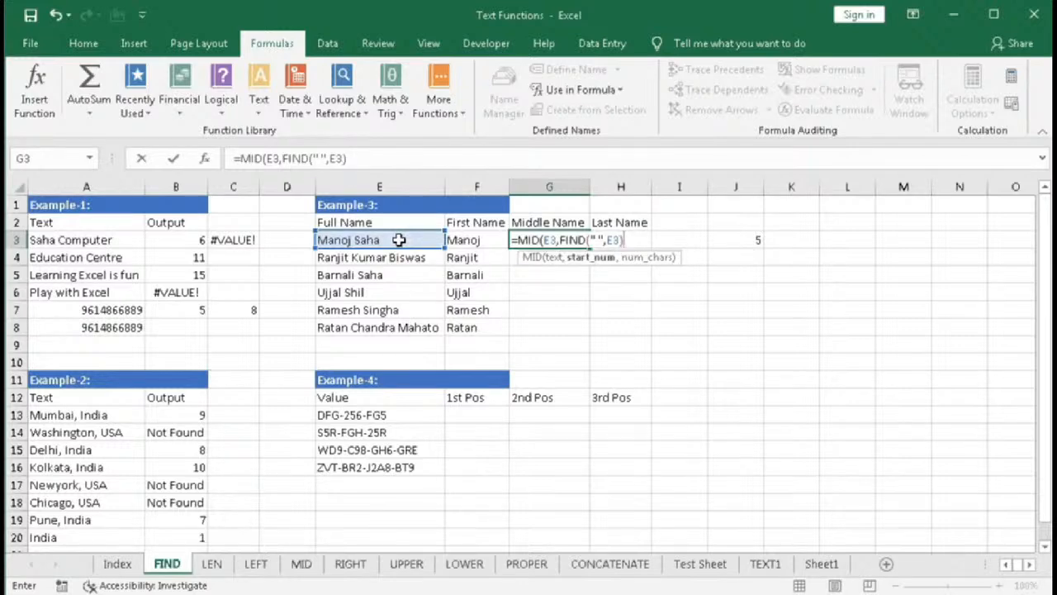
click(591, 259)
text(6)
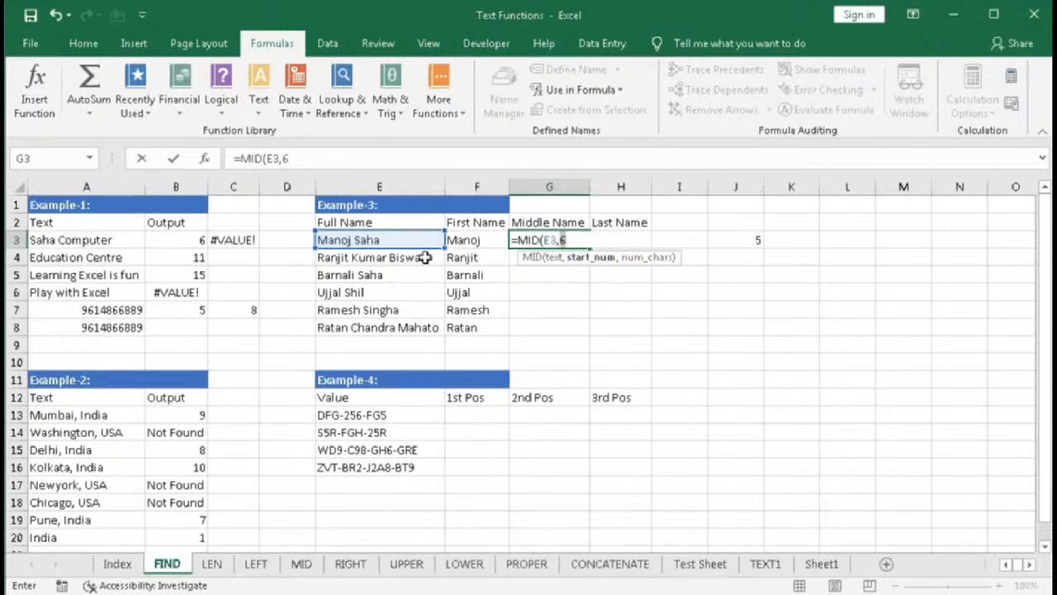
key(ctrl+z)
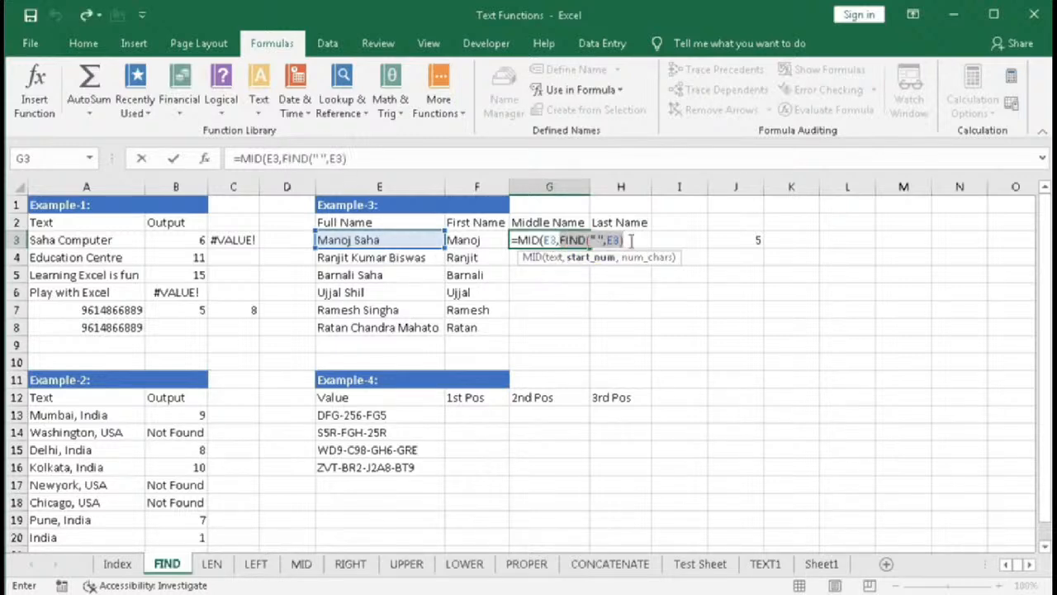
- Add the character count as FIND(" ",E3,FIND(" ",E3)+1), locating the second space after the first one
text(,)
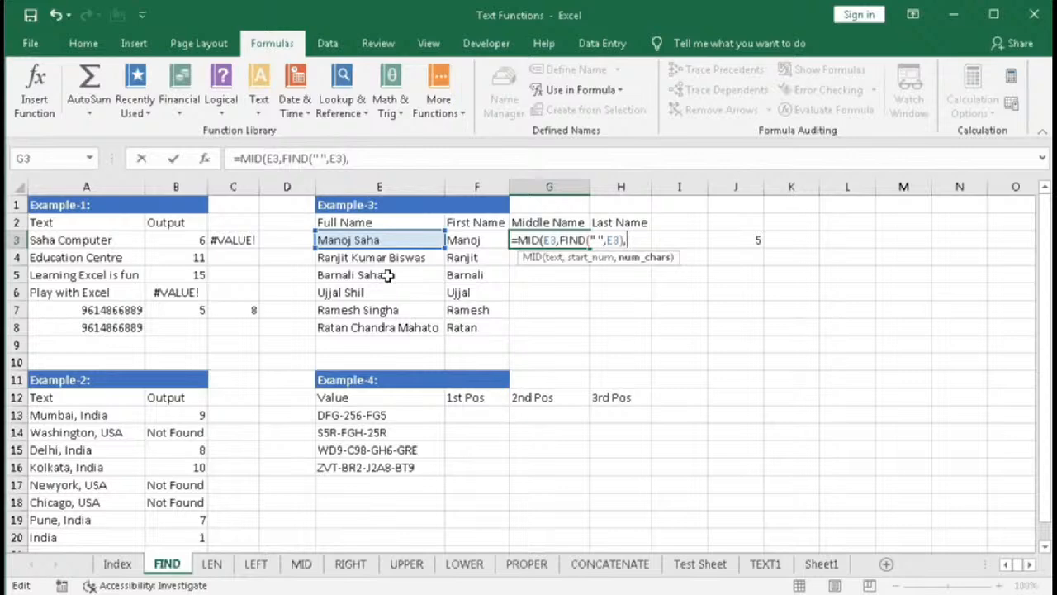
text(find)
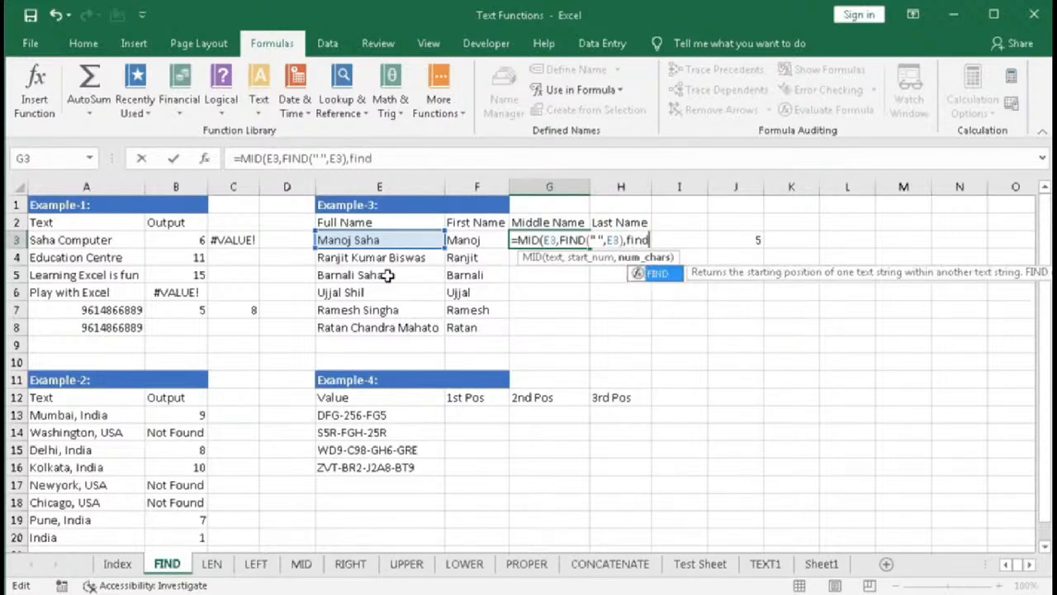
key(Tab)
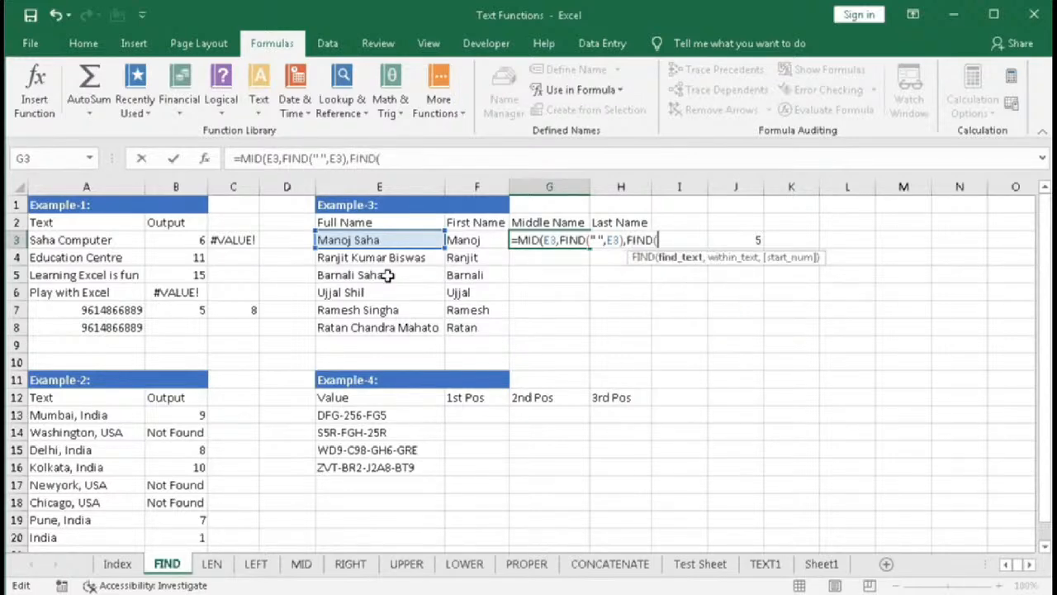
text(" ",)
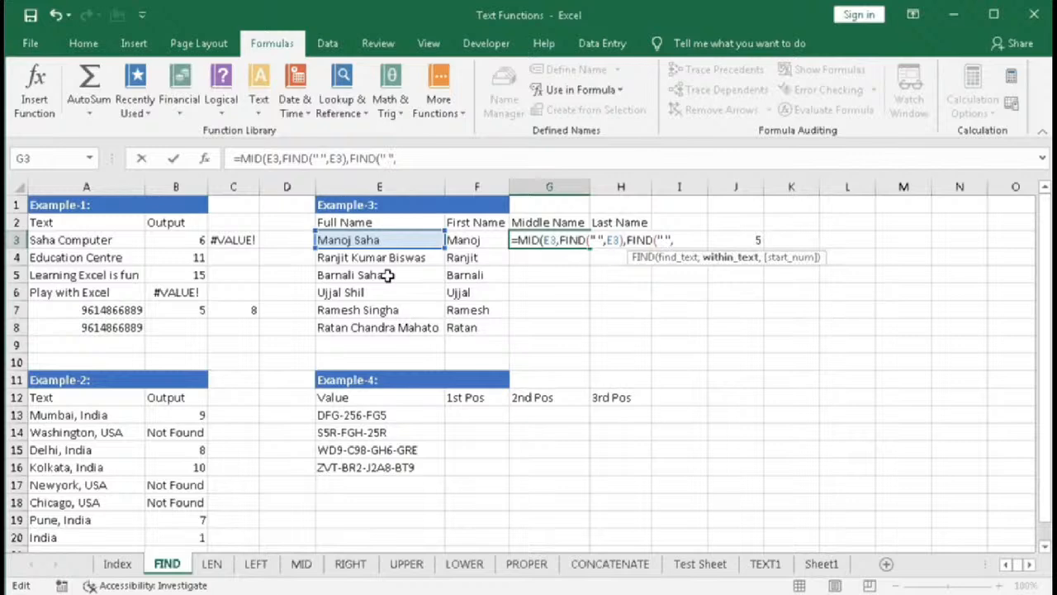
click(392, 240)
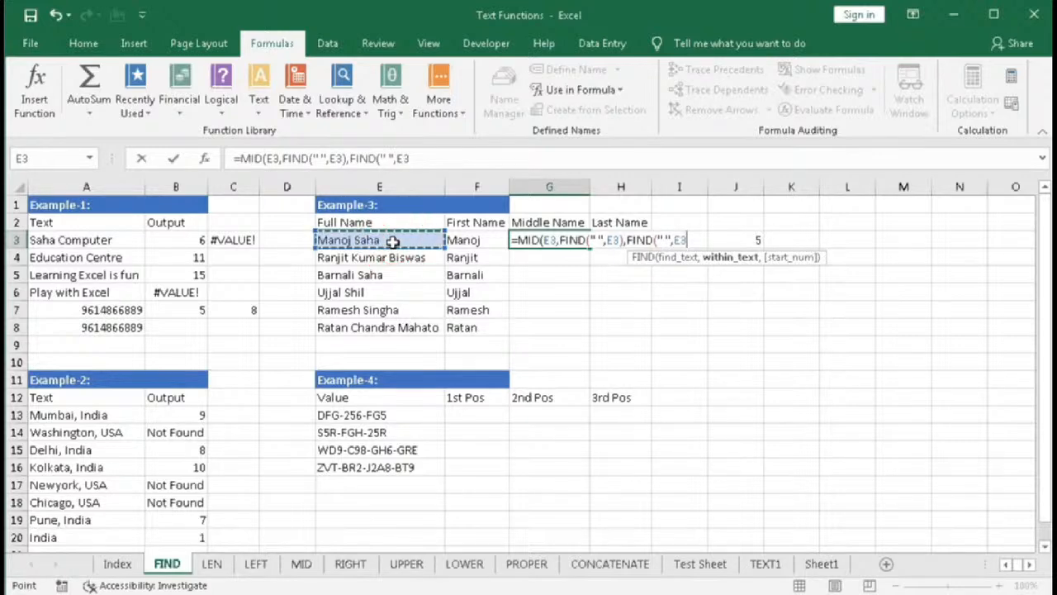
text(,)
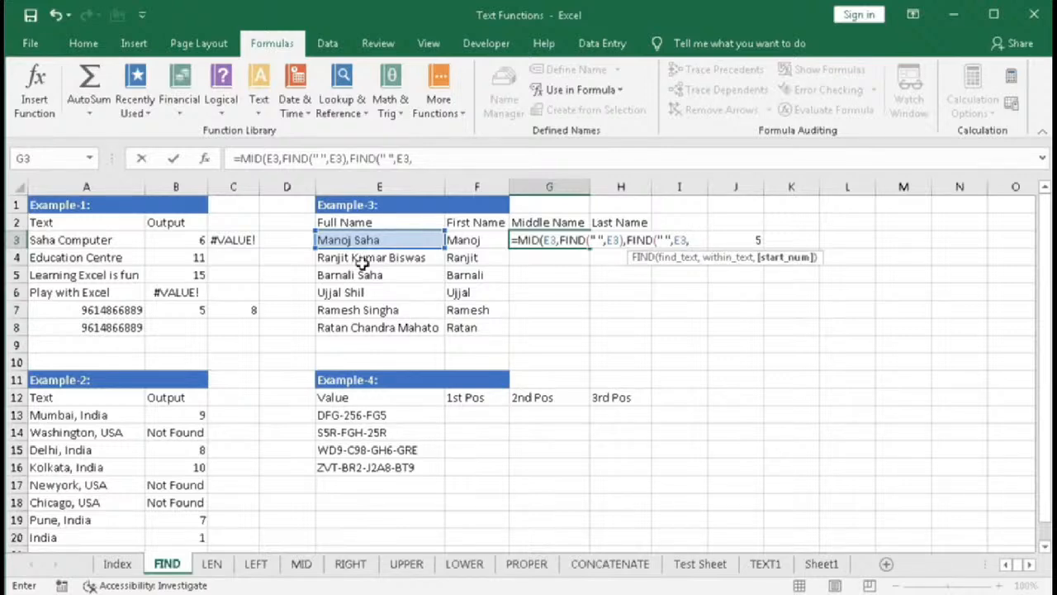
text(FIND()
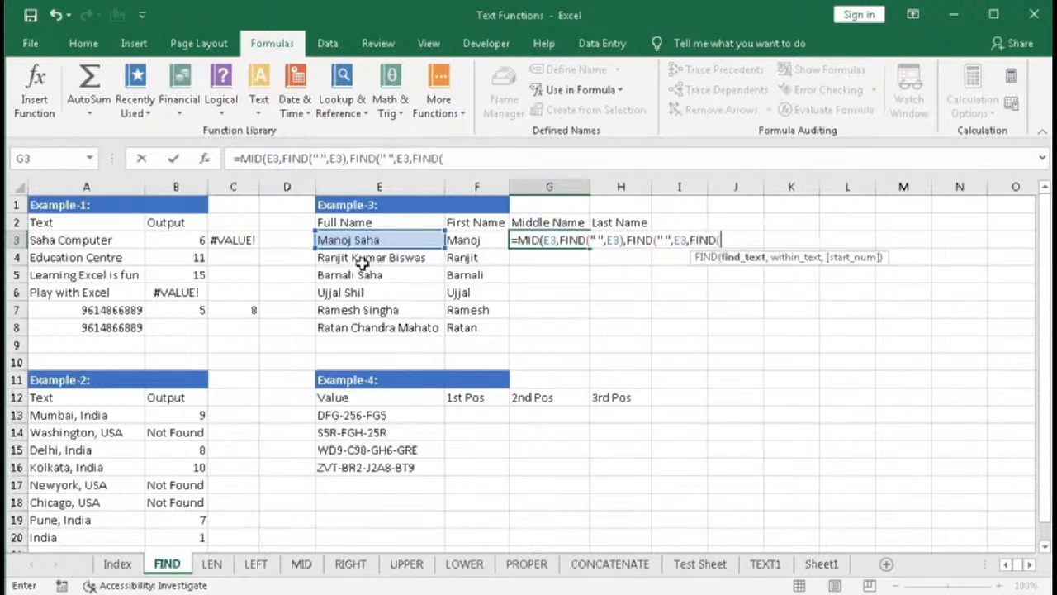
text(" ",)
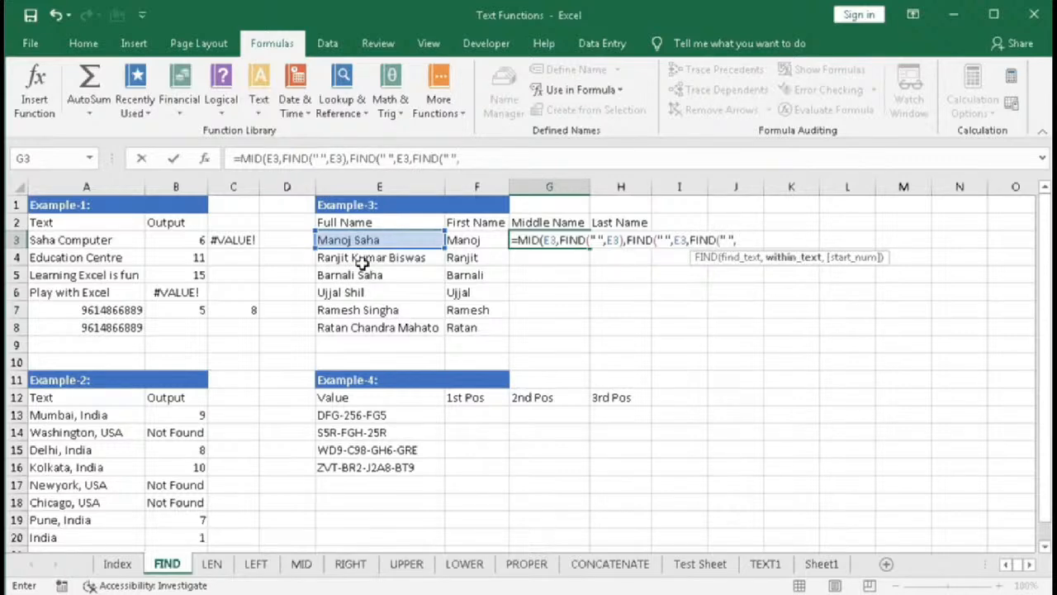
click(376, 239)
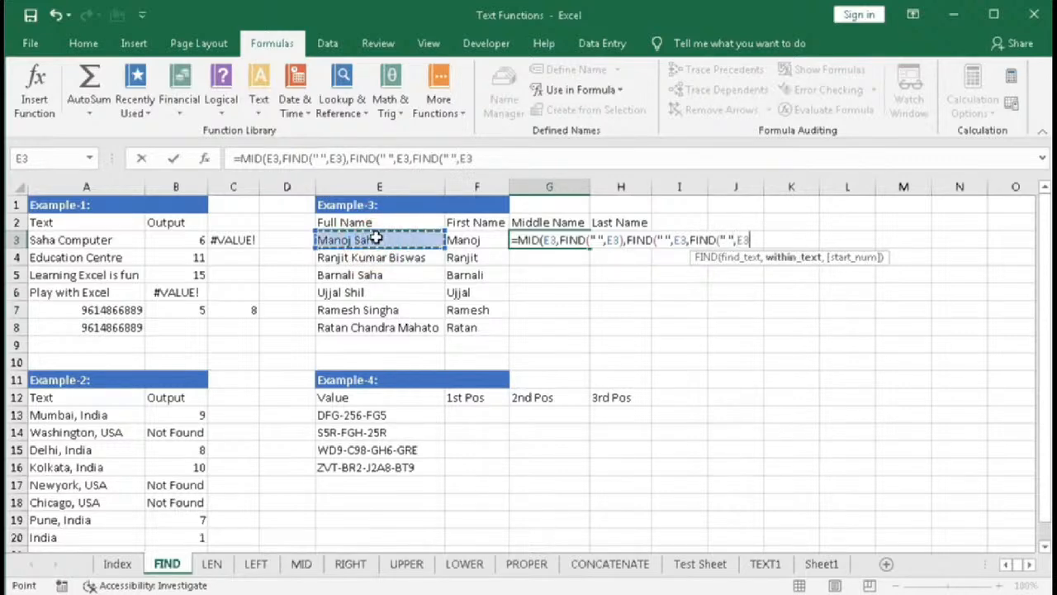
text(,)
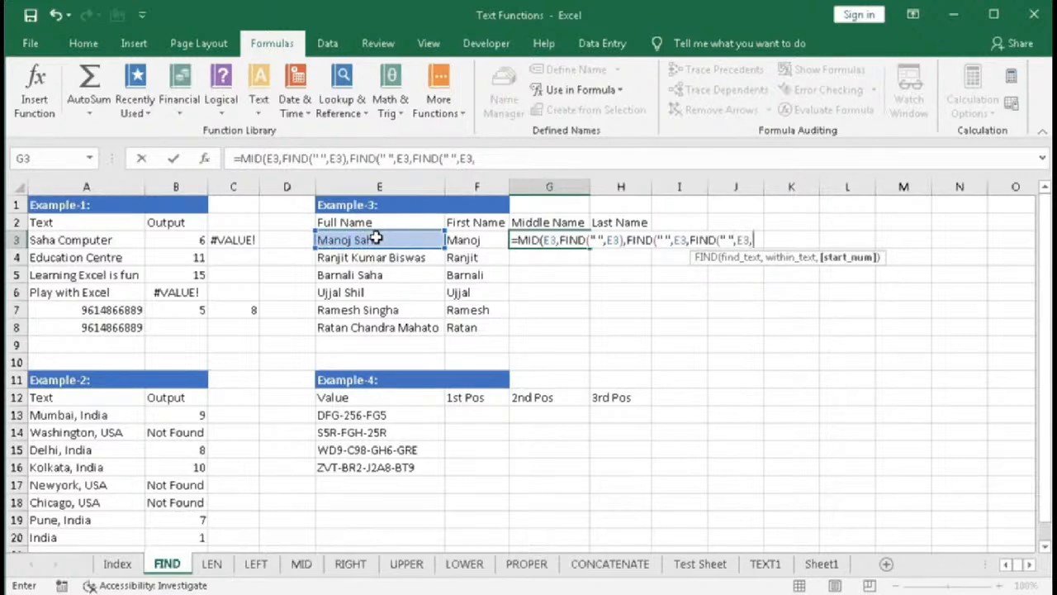
key(BackSpace)
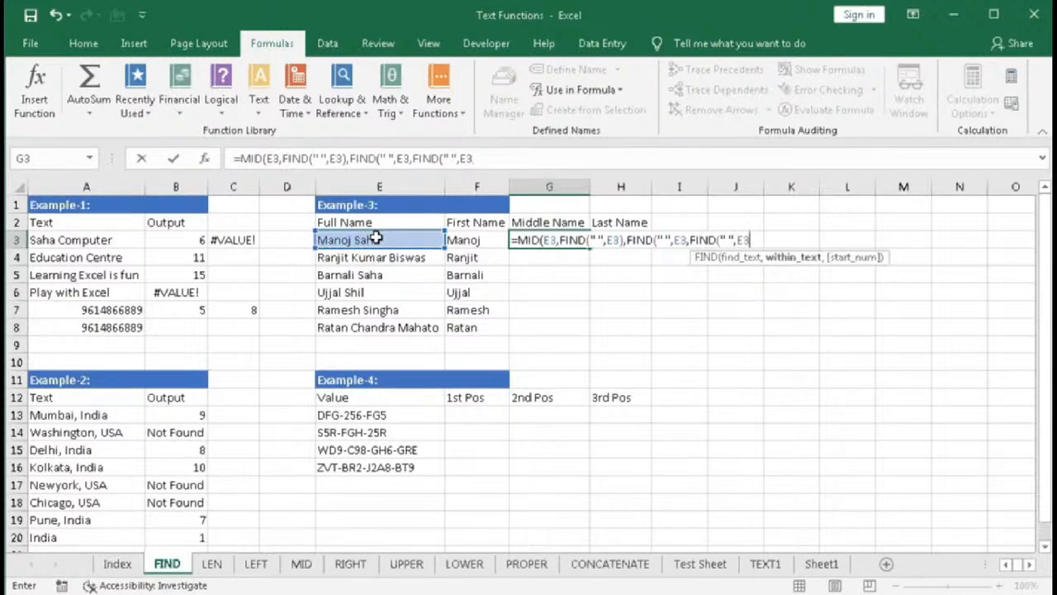
text())
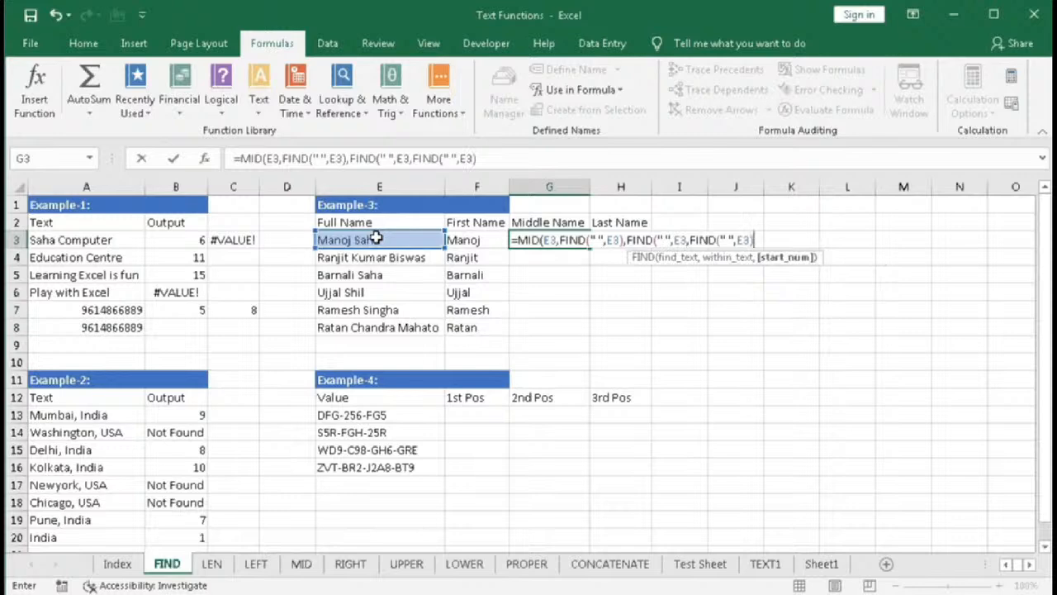
click(778, 263)
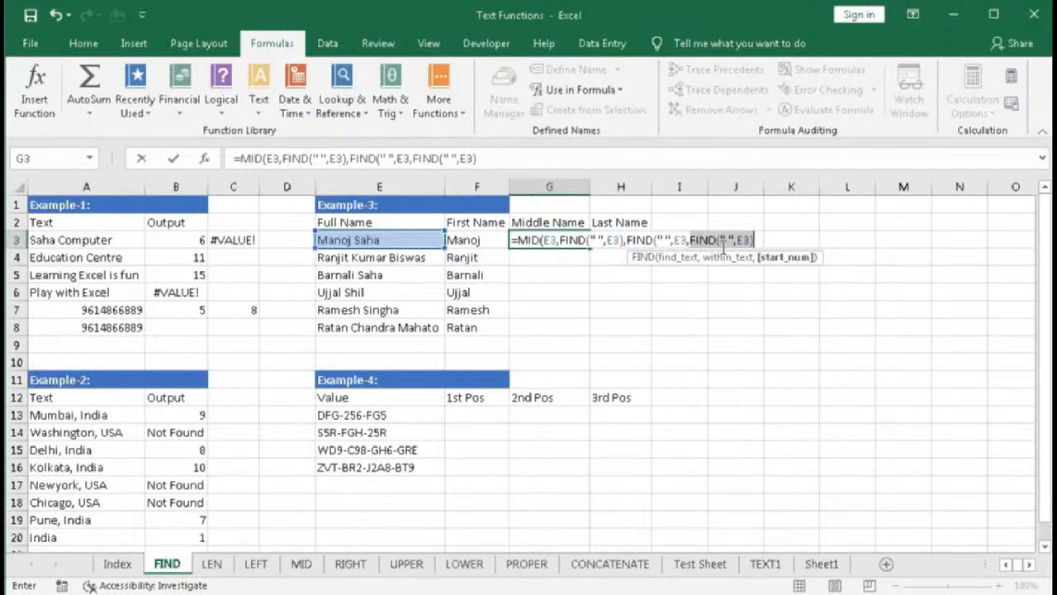
click(754, 240)
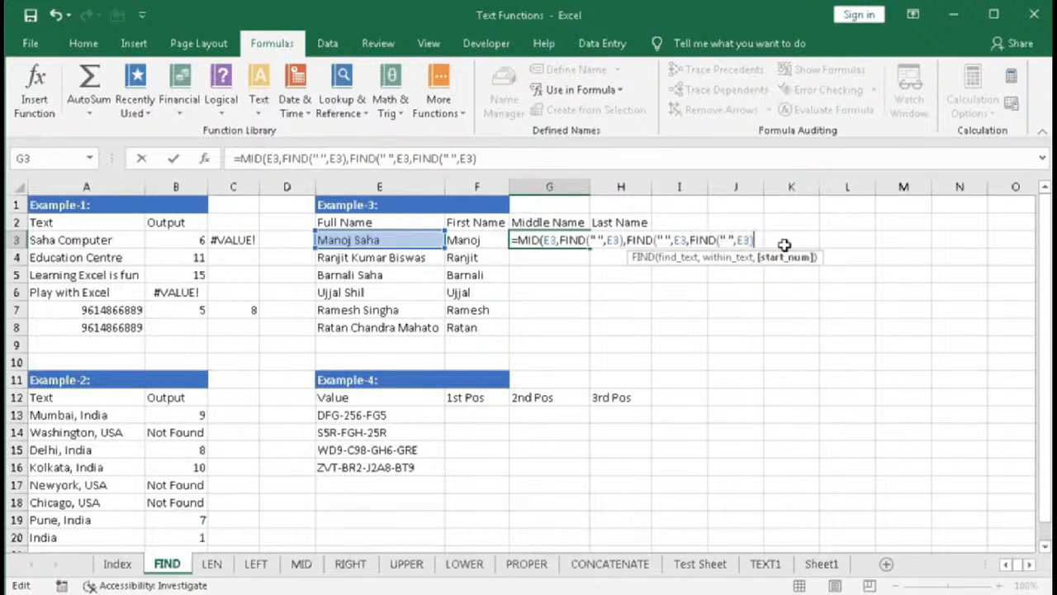
text(+1)
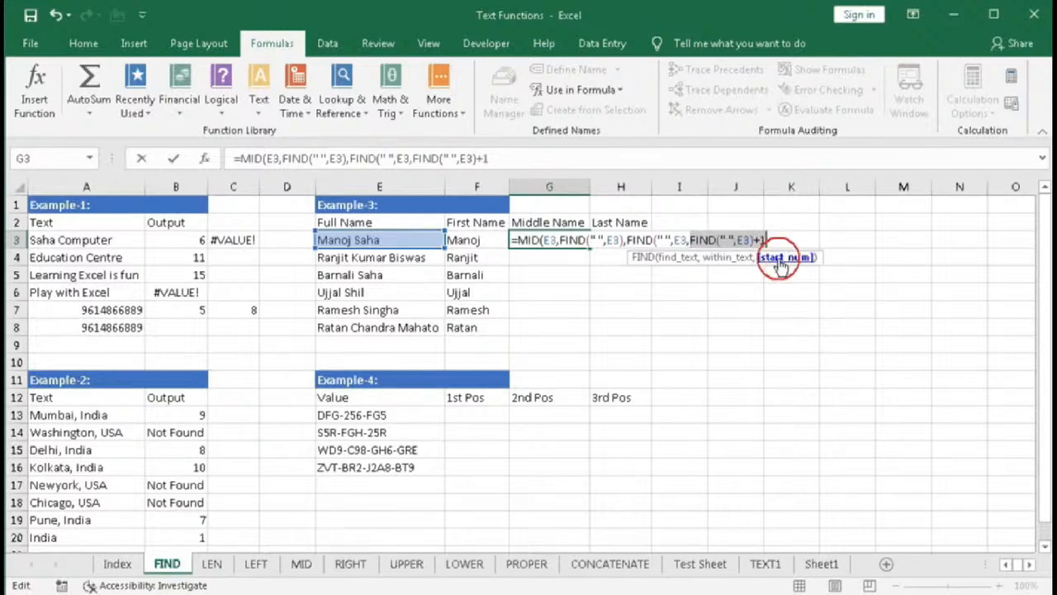
click(781, 261)
text(7)
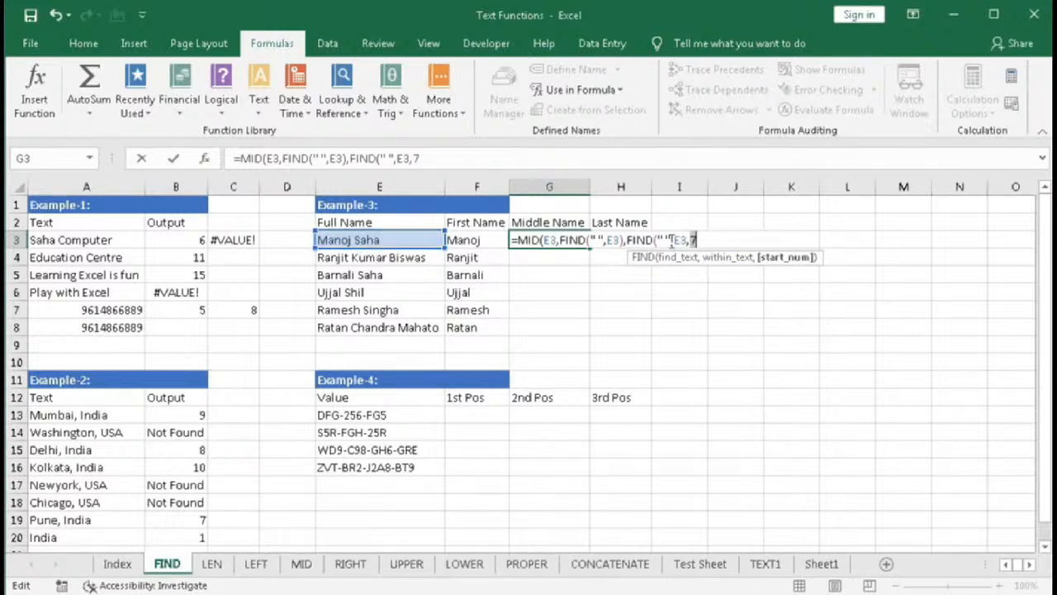
key(ctrl+z)
- Subtract FIND(" ",E3) from the character count, close the MID formula and enter it in G3
click(777, 242)
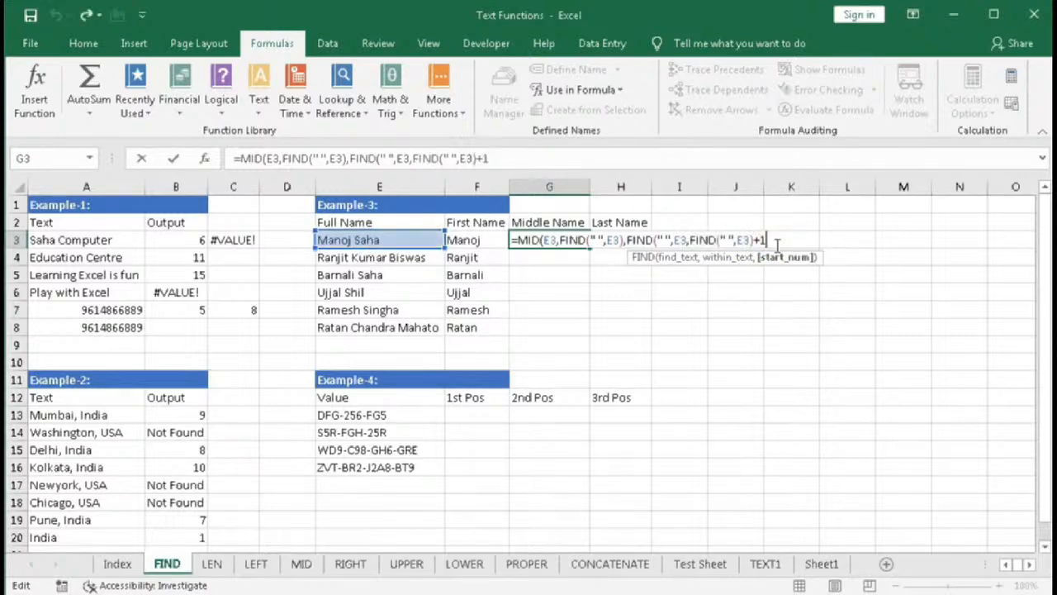
text()-)
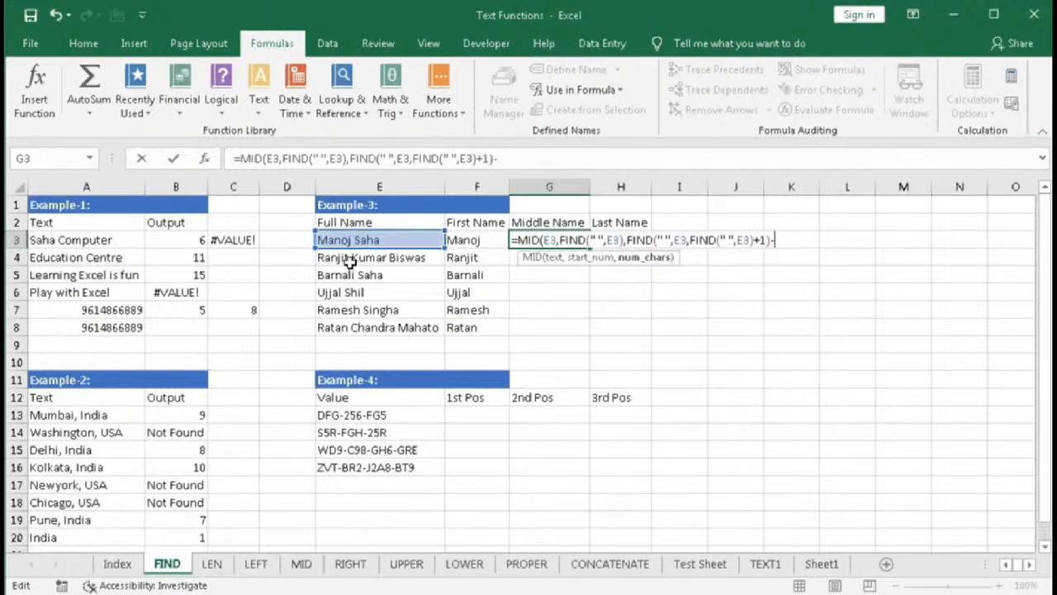
text(fi)
key(Down)
key(Tab)
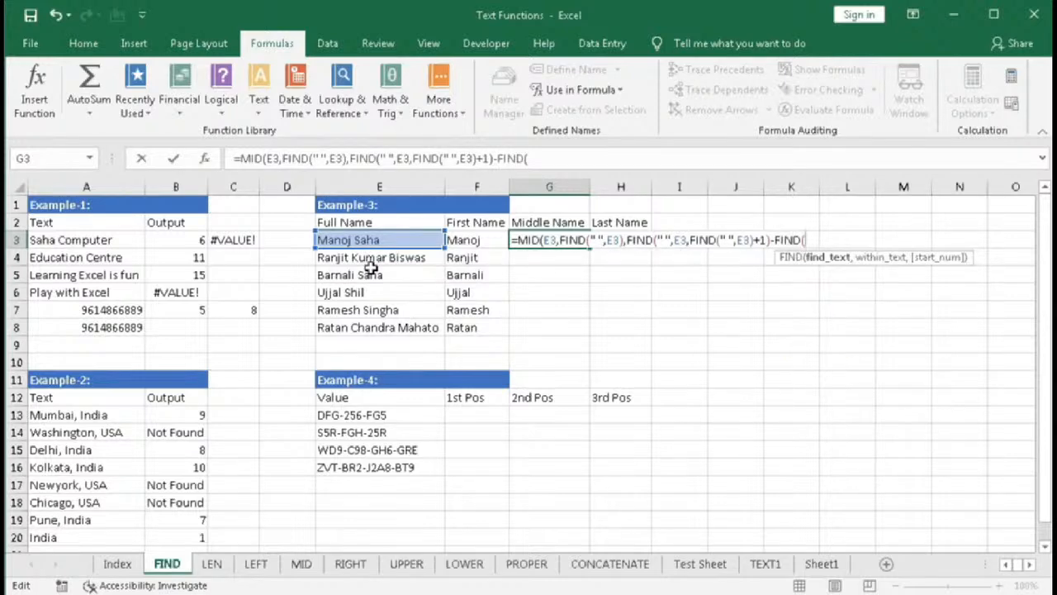
text(" ",)
click(364, 238)
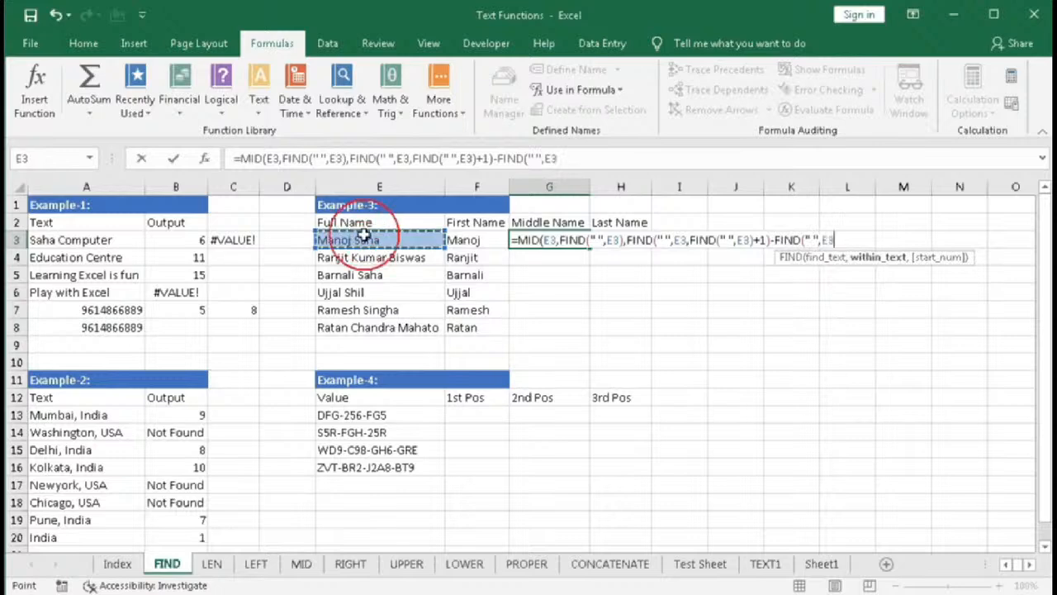
text())
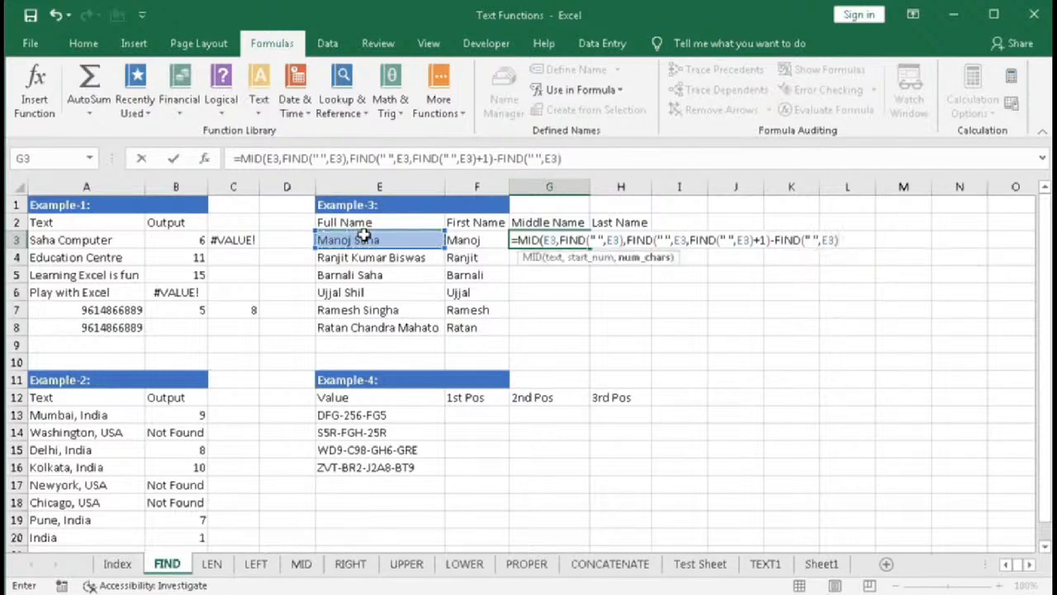
text())
key(Return)
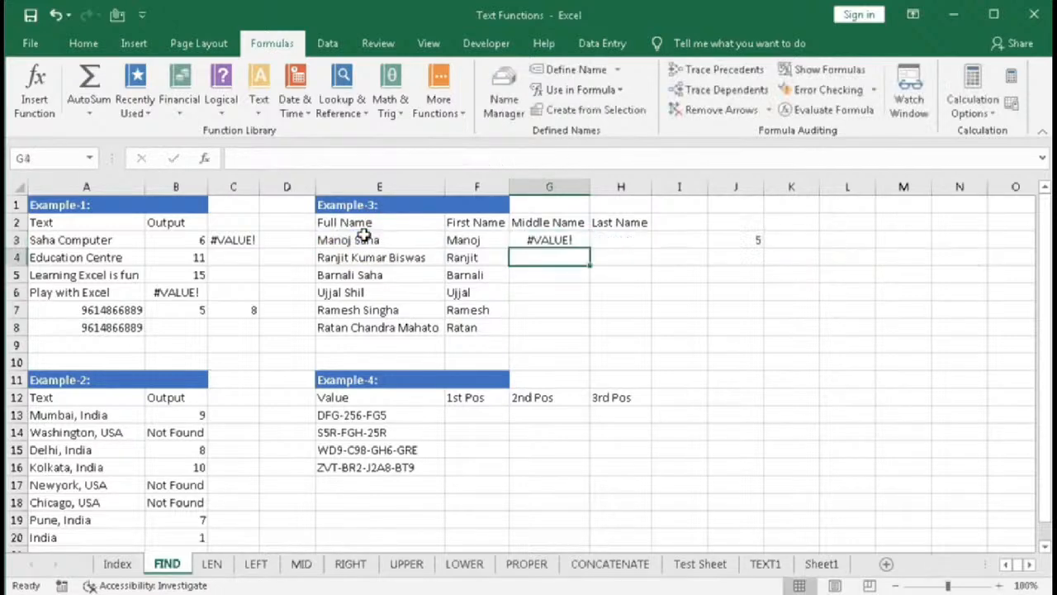
- Fill G3's MID formula down through G8
click(560, 241)
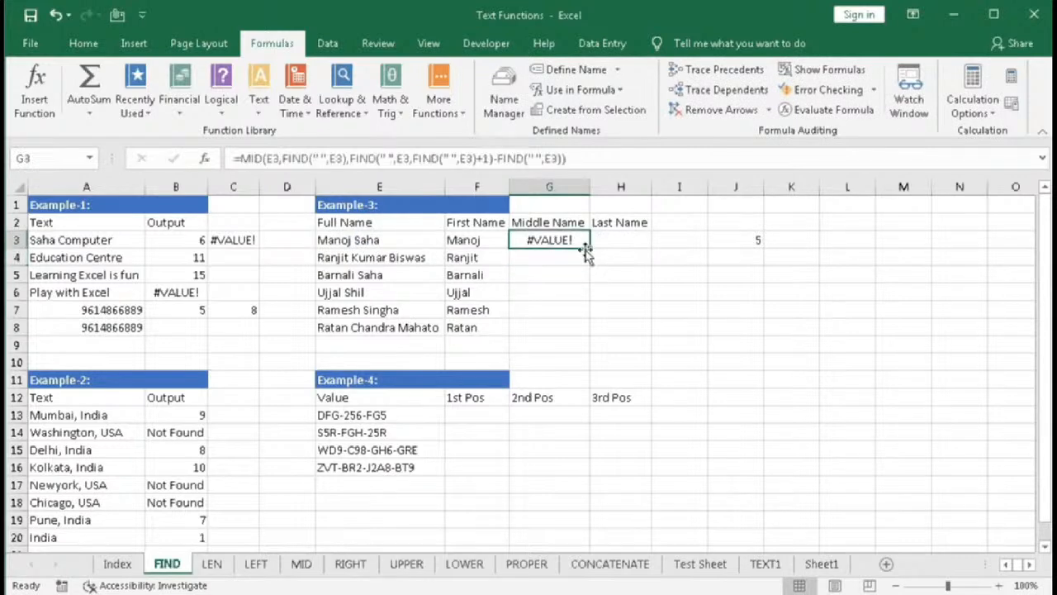
drag(591, 251, 588, 335)
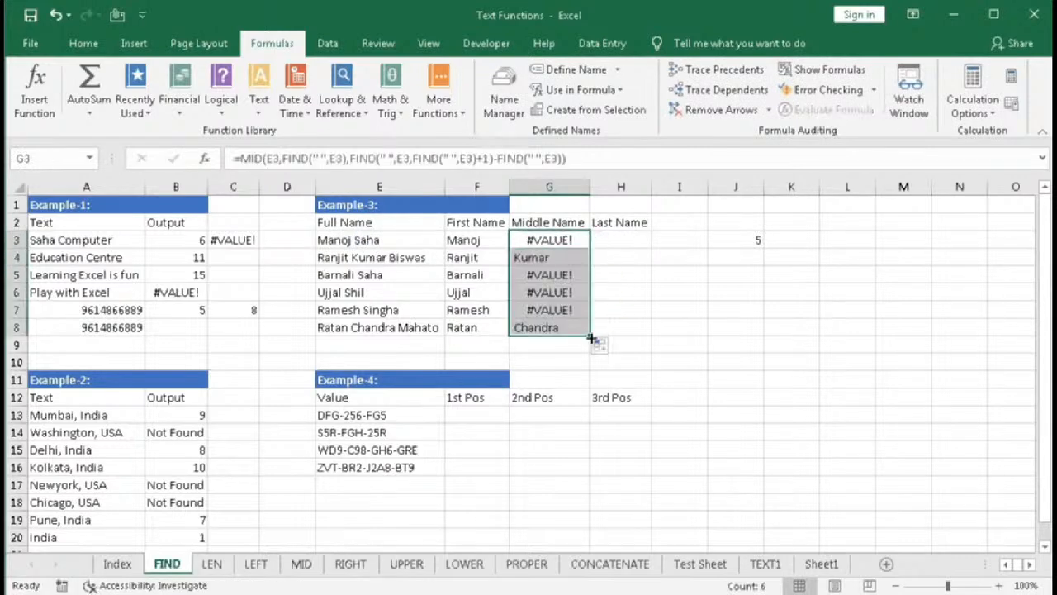
- Edit G3's formula to add 1 to the MID start position FIND(" ",E3) and re-enter it
double_click(548, 239)
click(599, 261)
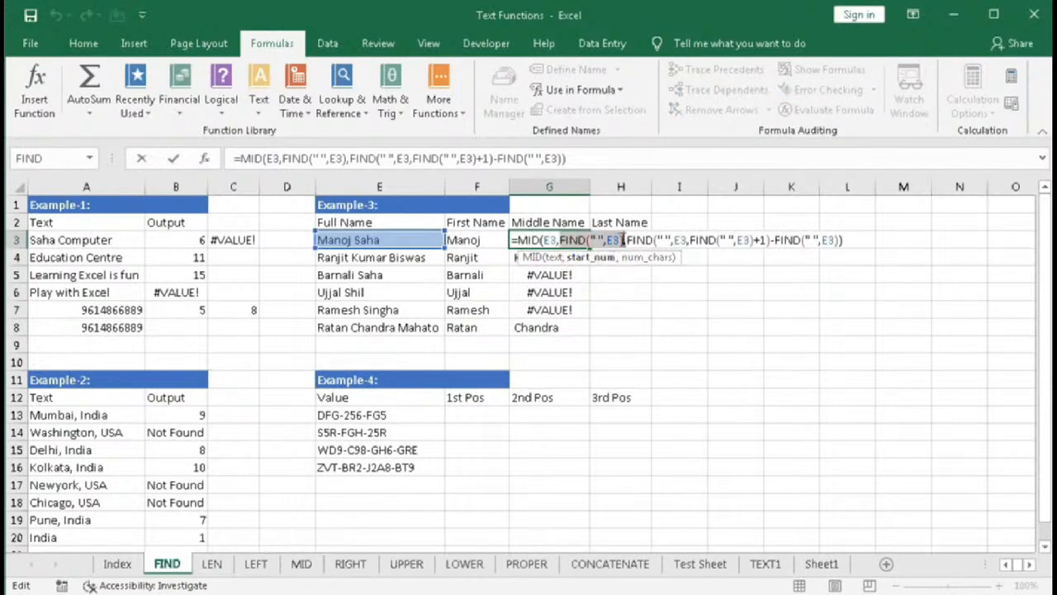
click(625, 239)
text(+1)
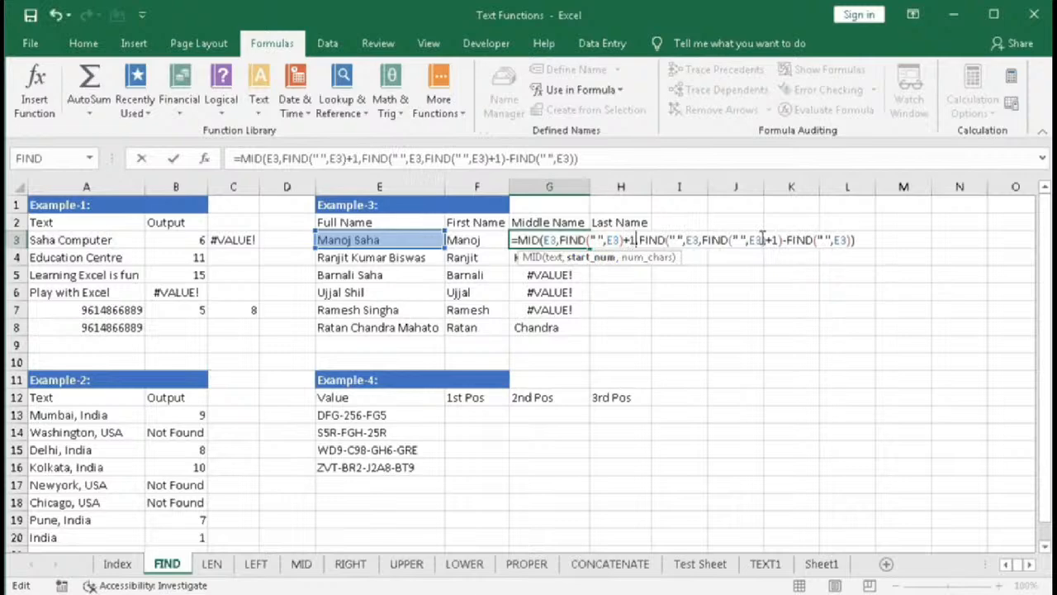
key(Return)
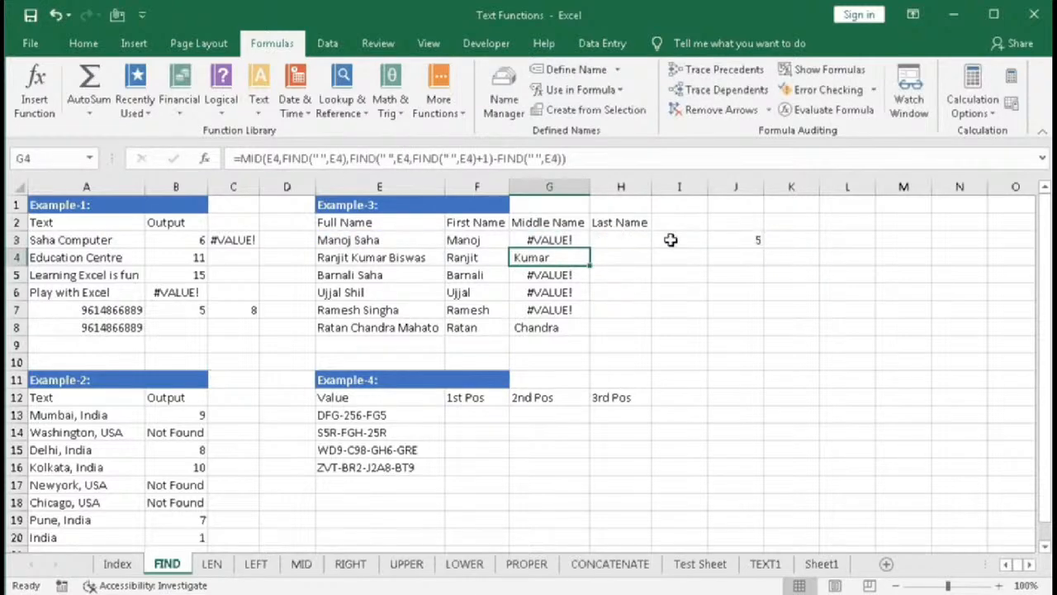
- Fill the corrected middle-name formula from G3 down through G8
click(535, 243)
double_click(591, 249)
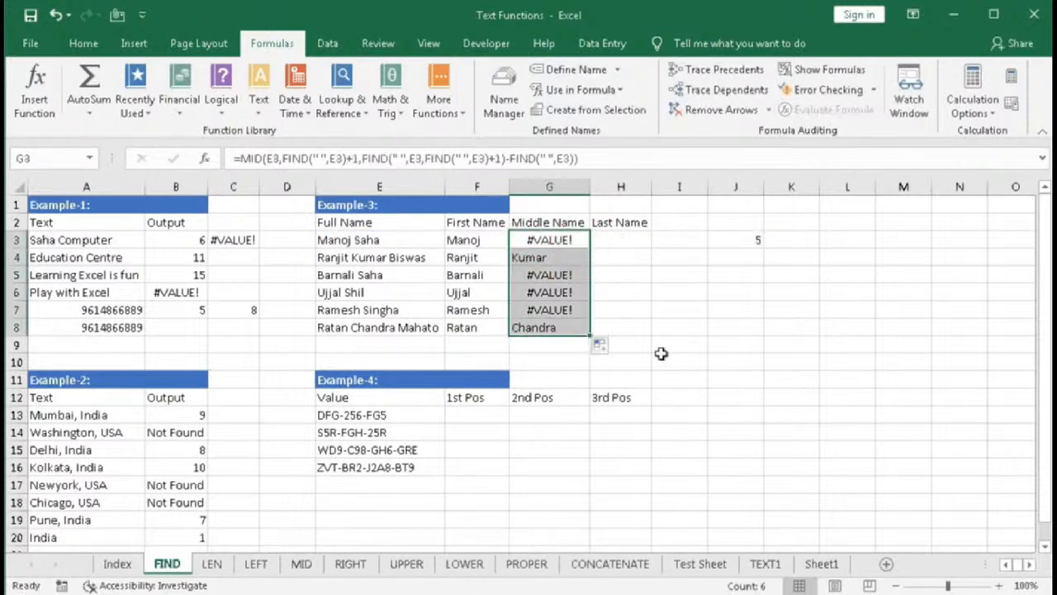
- Wrap G3's MID formula in IFERROR with "" as the value if error, and enter it
double_click(549, 244)
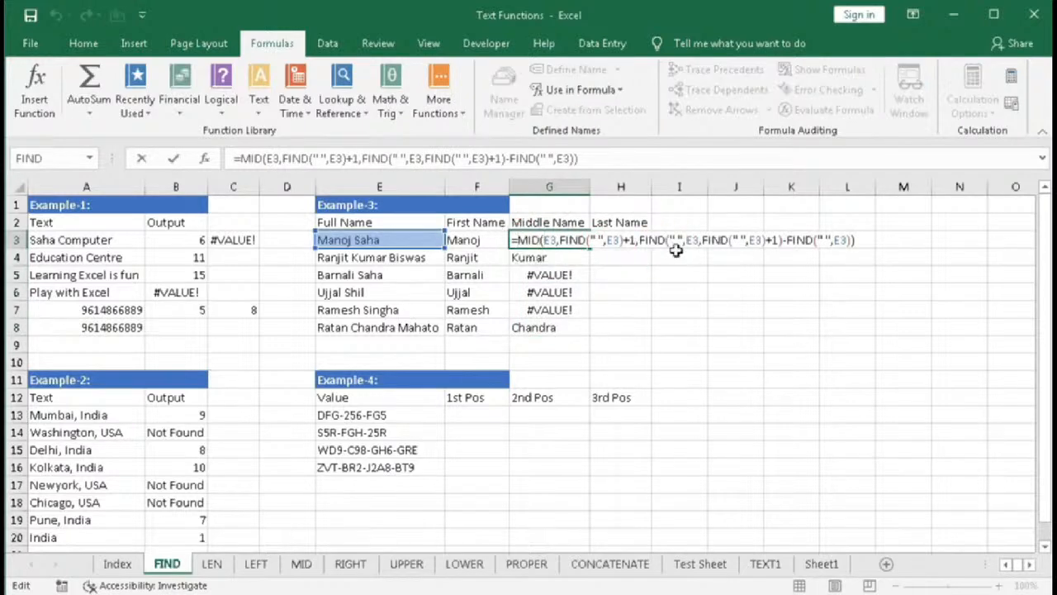
text(IFERROR()
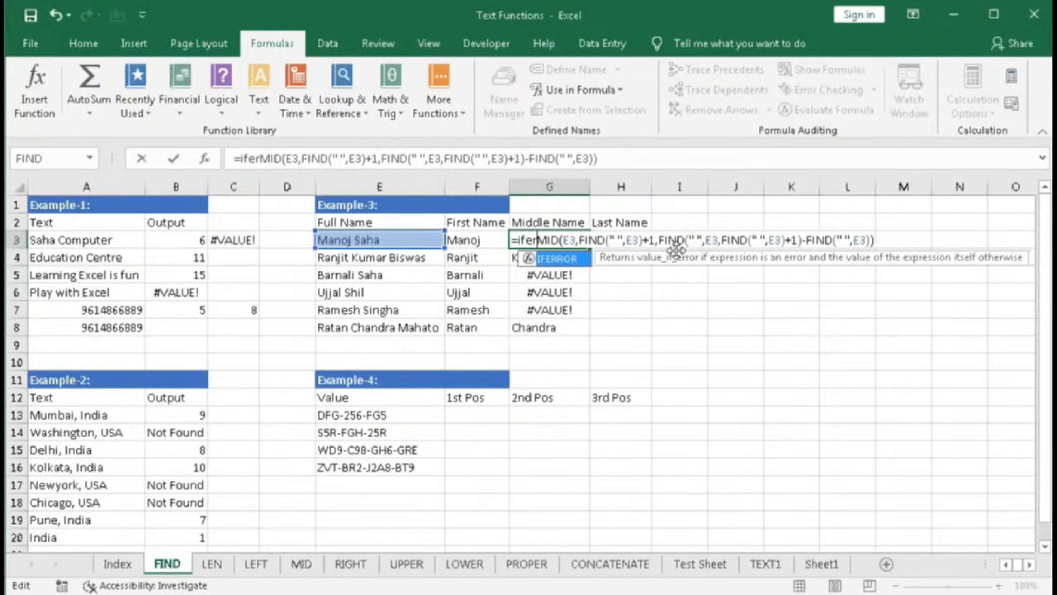
text(,"")
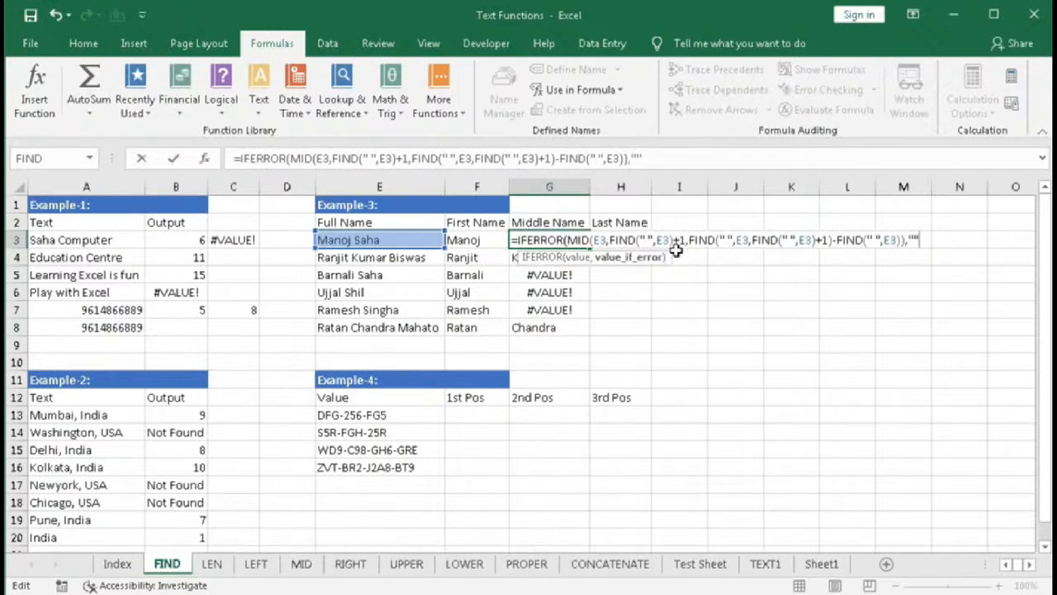
text())
key(Return)
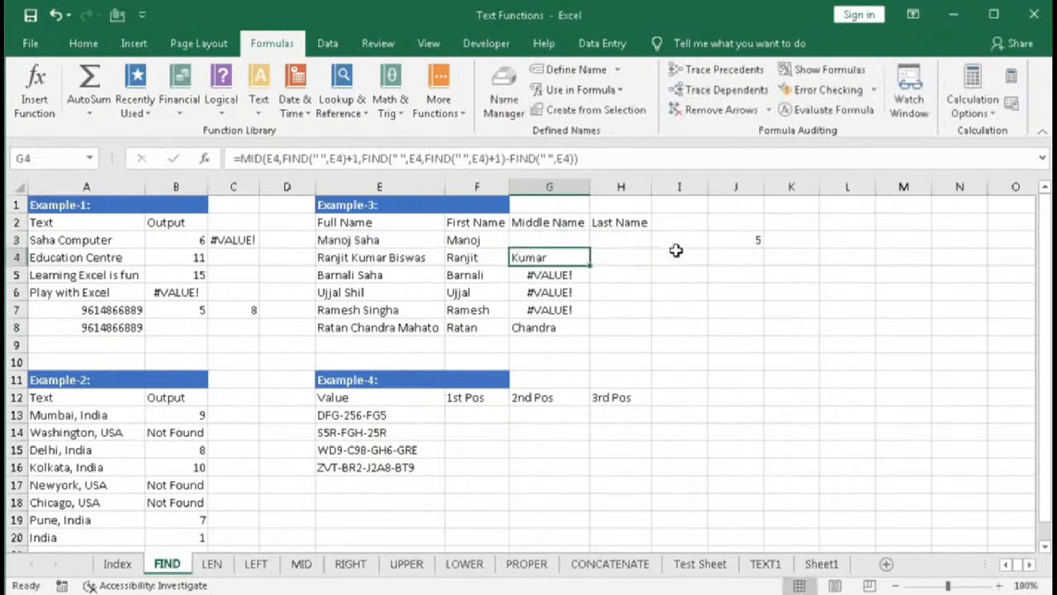
- Fill the IFERROR middle-name formula from G3 down through G8
click(573, 239)
double_click(590, 248)
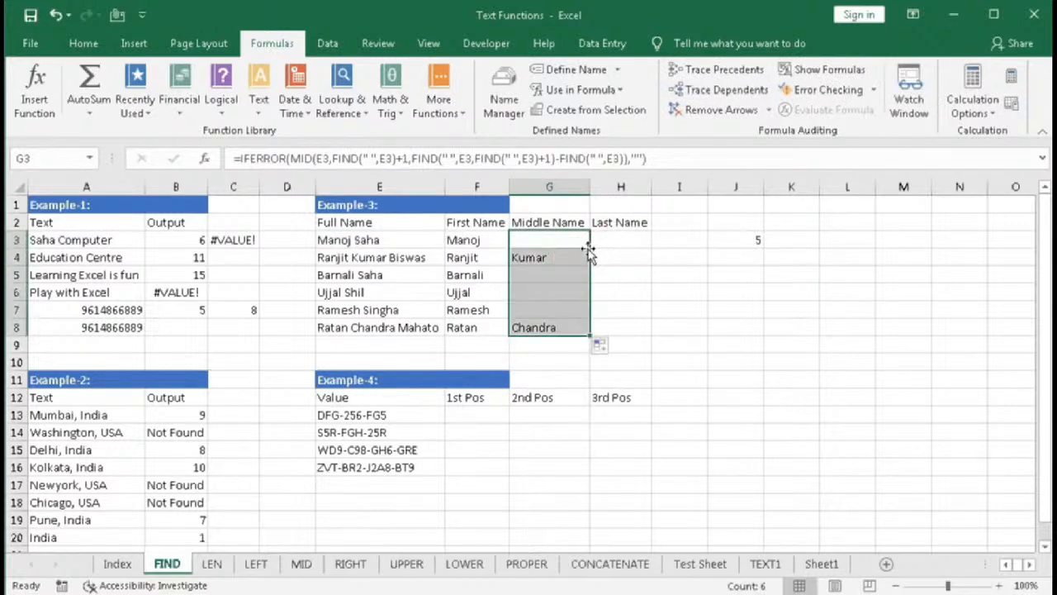
- Examine the full names, middle names and empty Last Name cells in Example-3
click(535, 242)
click(540, 289)
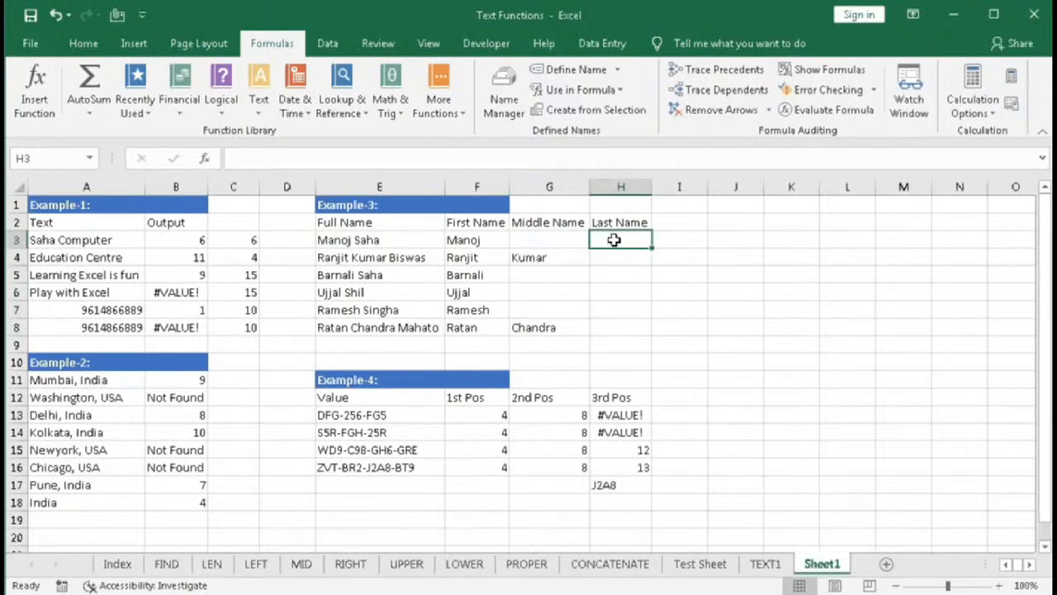
drag(614, 239, 609, 323)
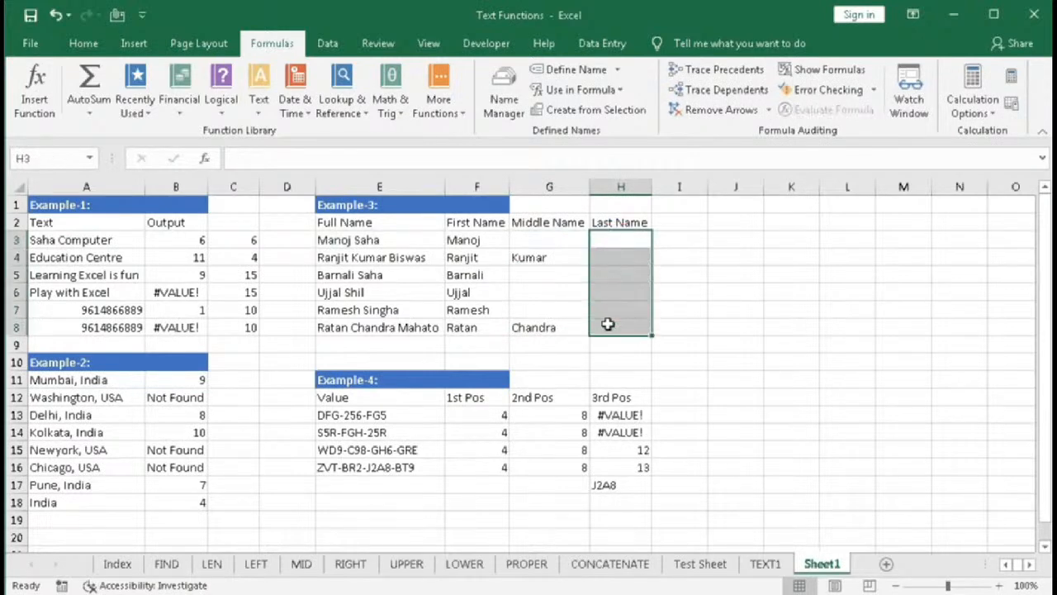
click(348, 240)
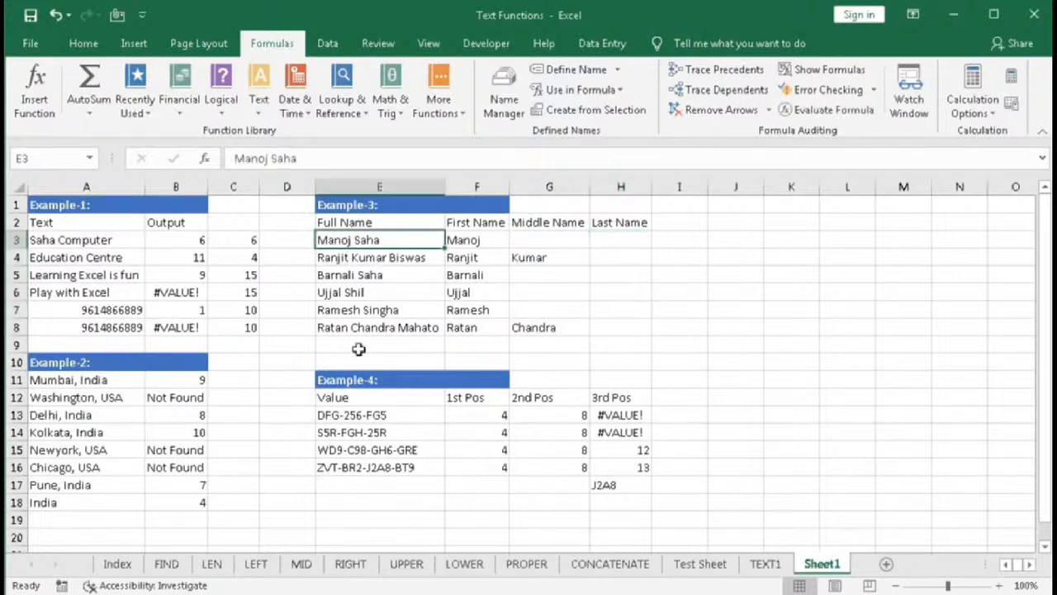
click(380, 259)
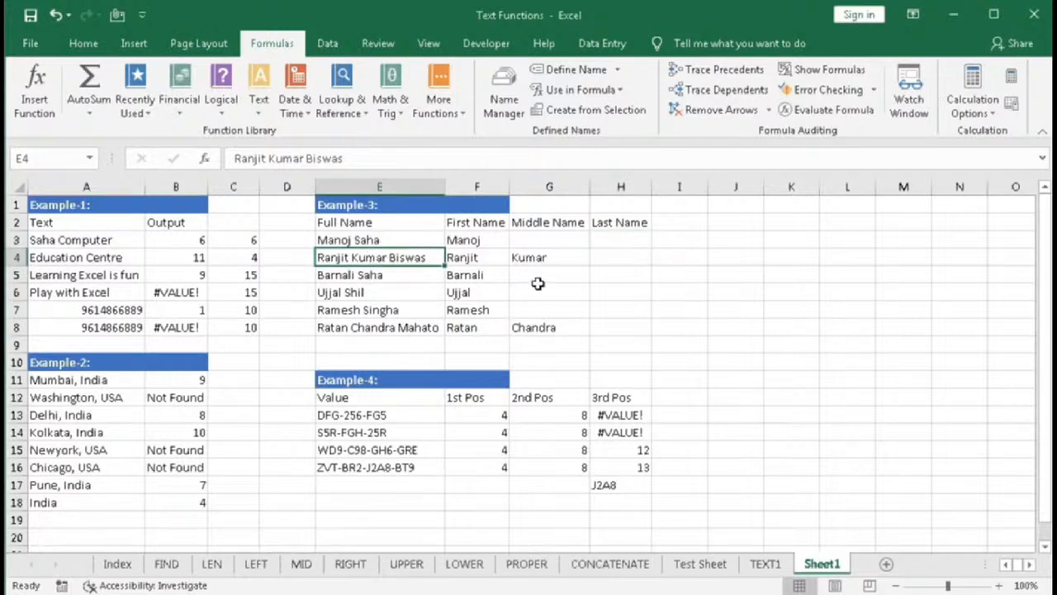
click(541, 258)
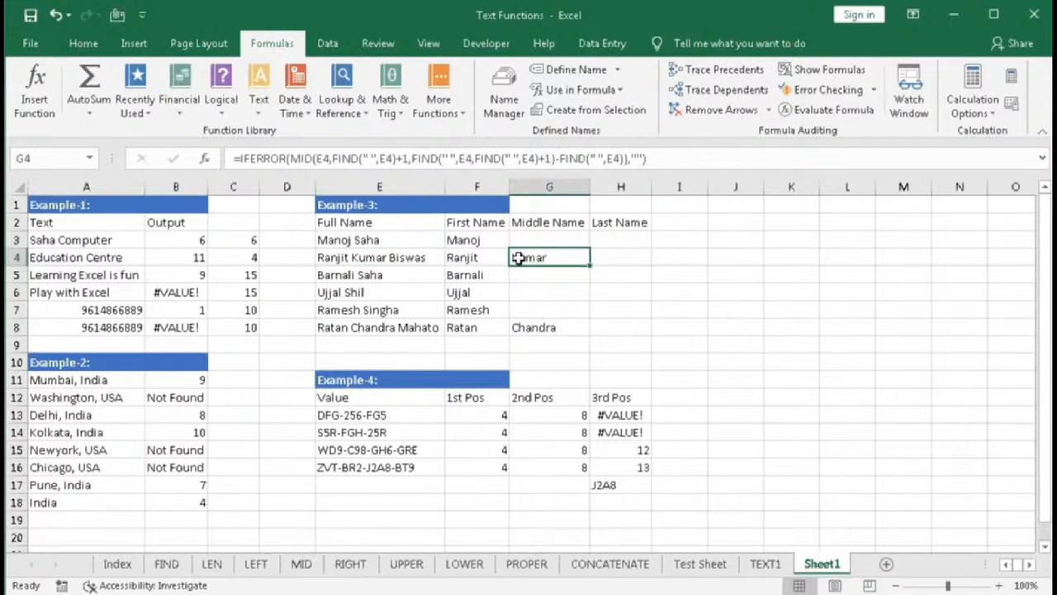
click(612, 261)
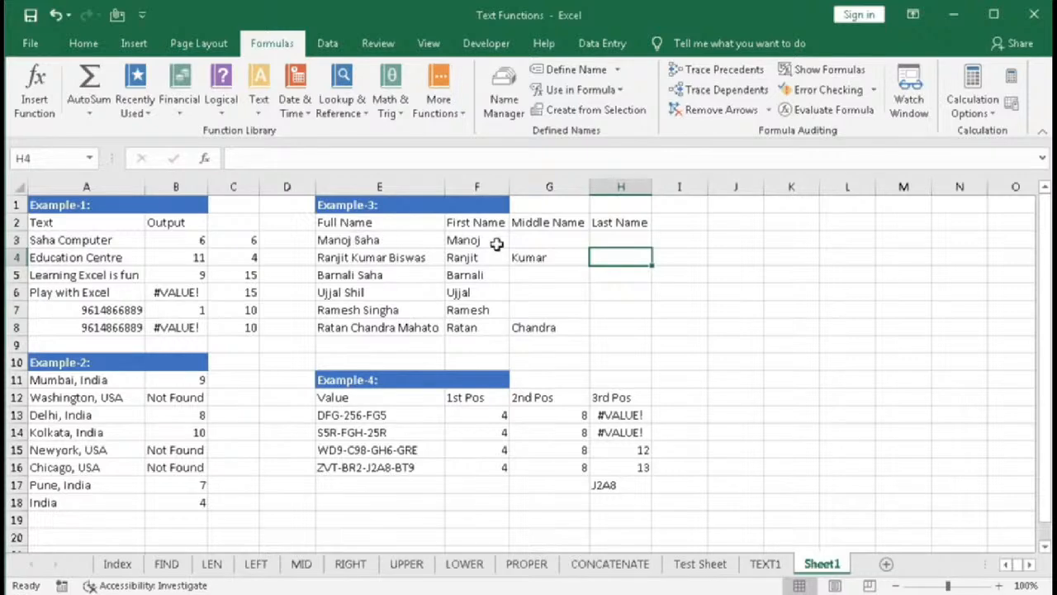
- In H3, start an IF formula whose test begins with LEN(E3) minus another value
click(601, 240)
text(=fi)
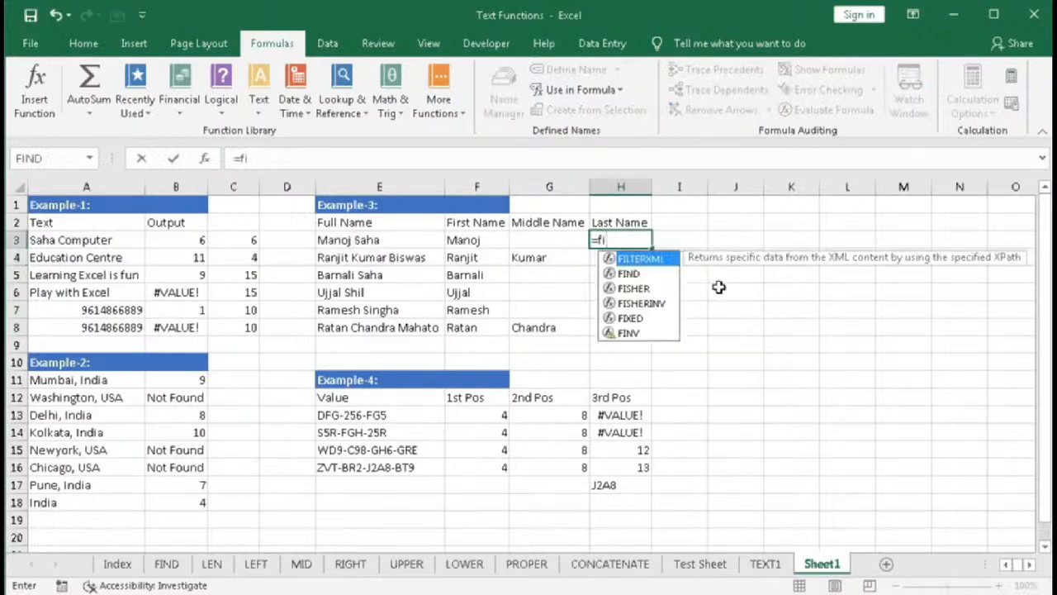
key(BackSpace)
text(i)
key(Tab)
text(len()
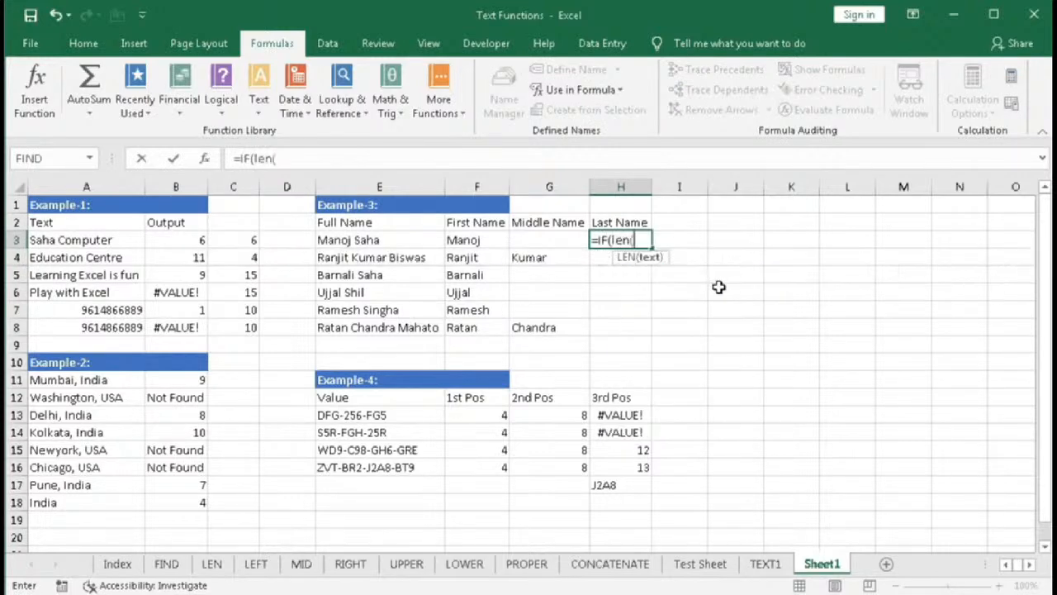
click(415, 238)
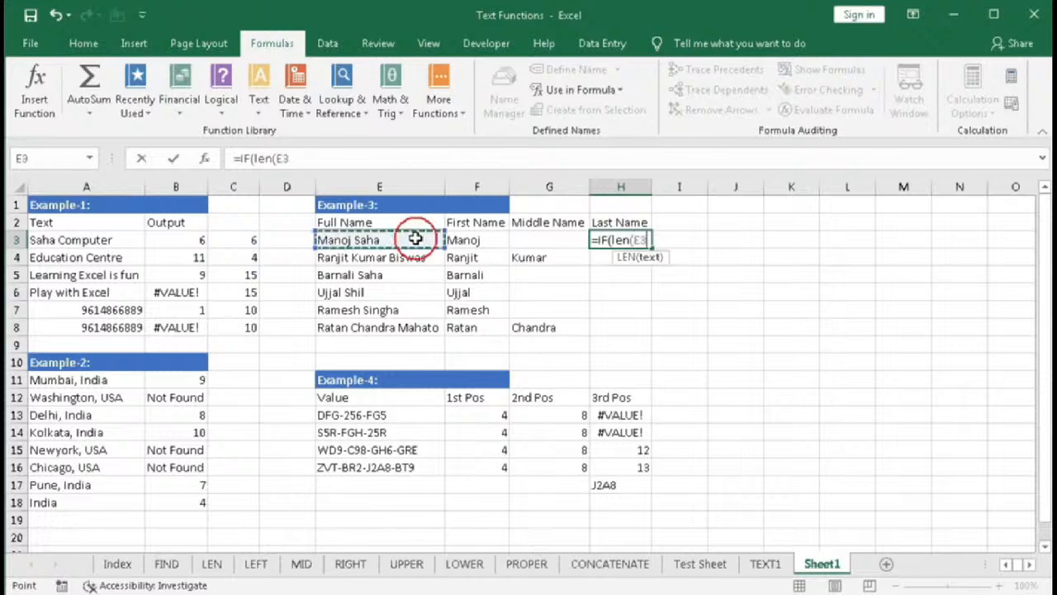
text()-len)
- Subtract LEN(SUBSTITUTE(E3," ","")) and test whether the difference equals 2
key(Tab)
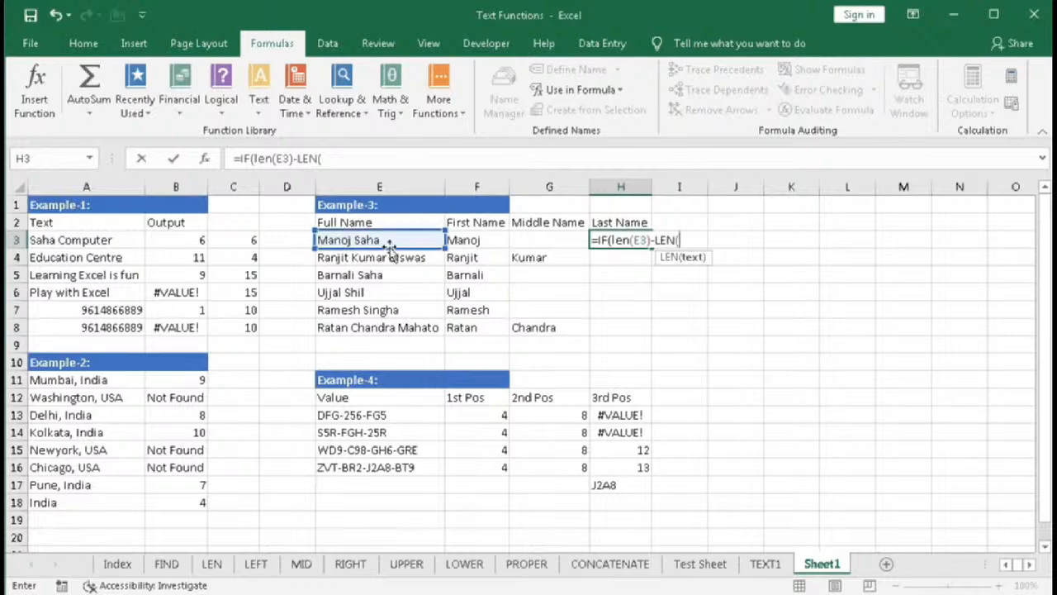
text(sub)
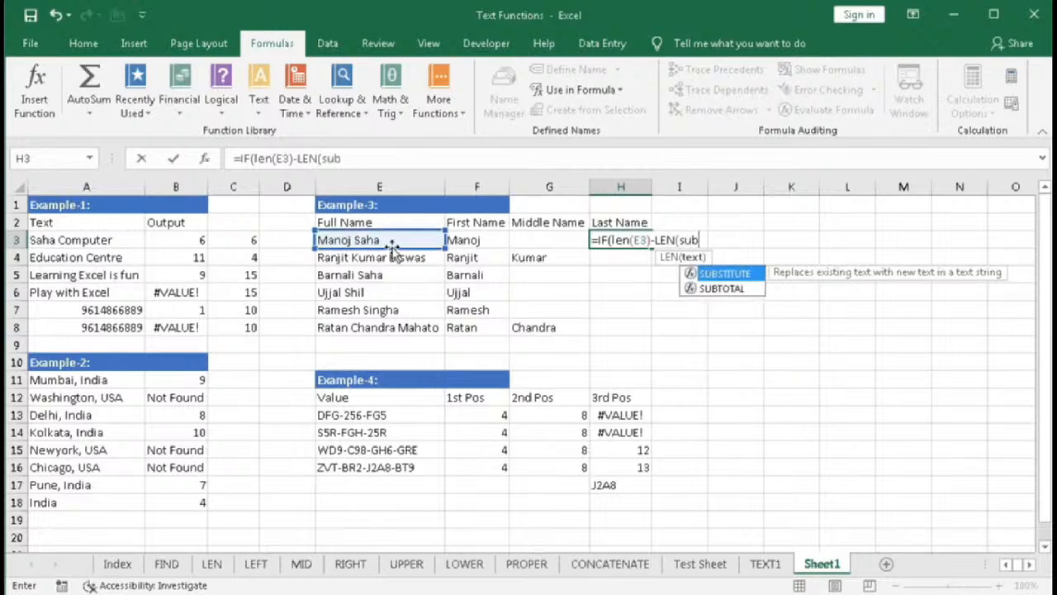
key(Tab)
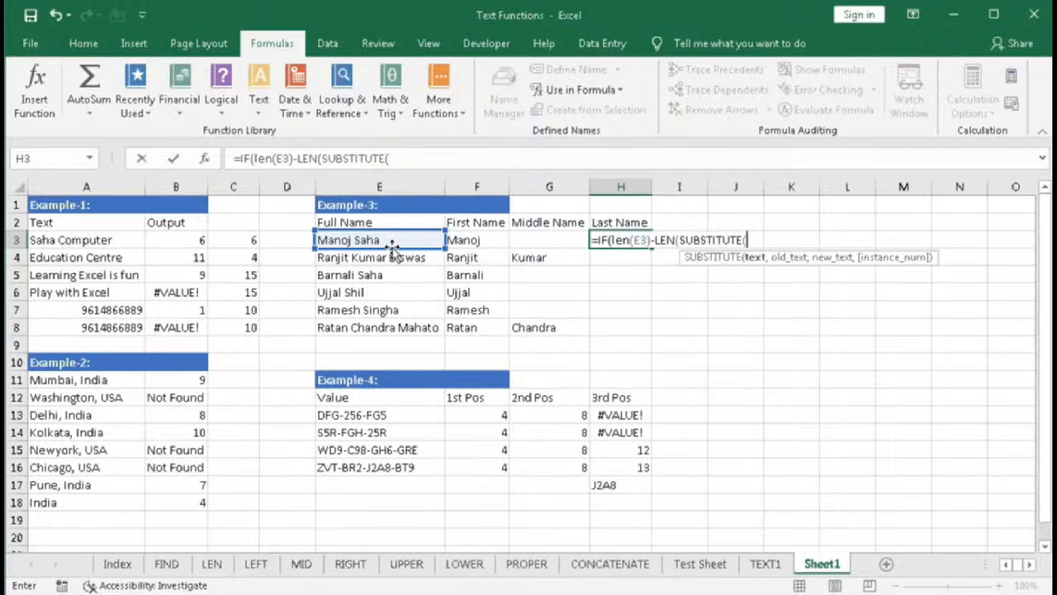
click(393, 240)
text(,)
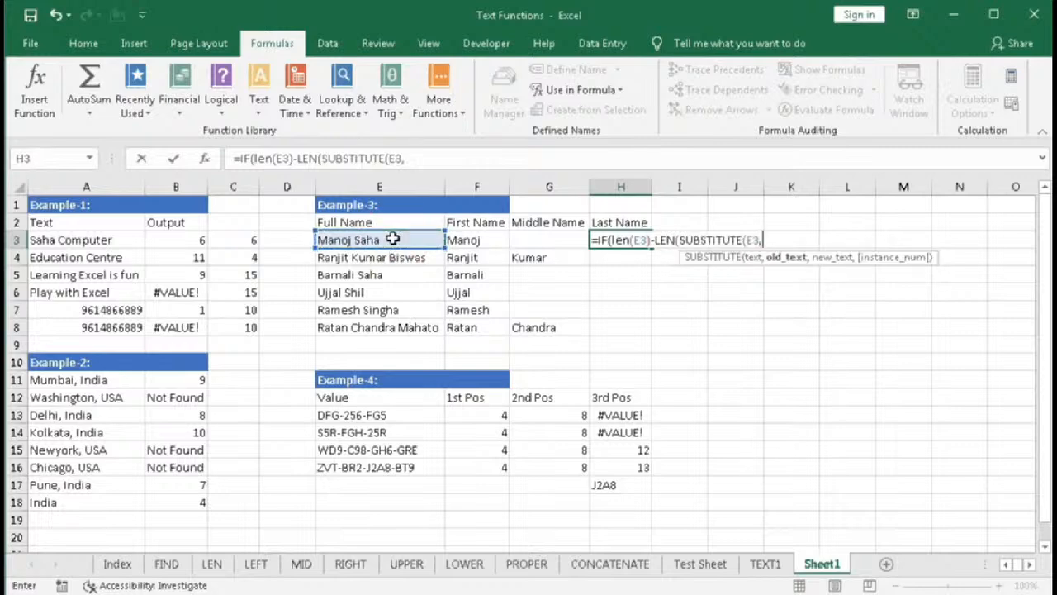
text(" ","")
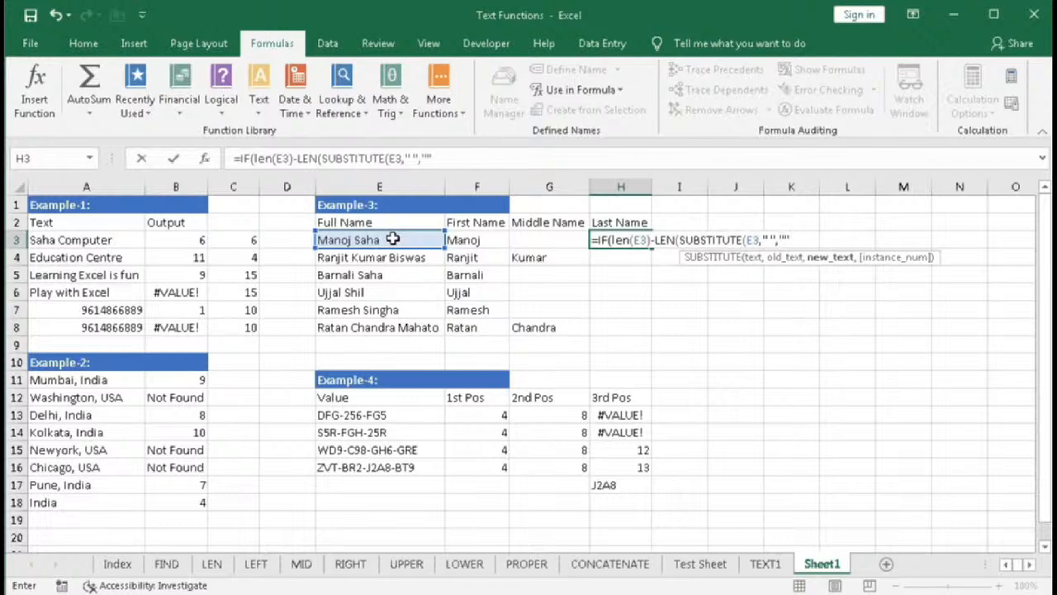
text())
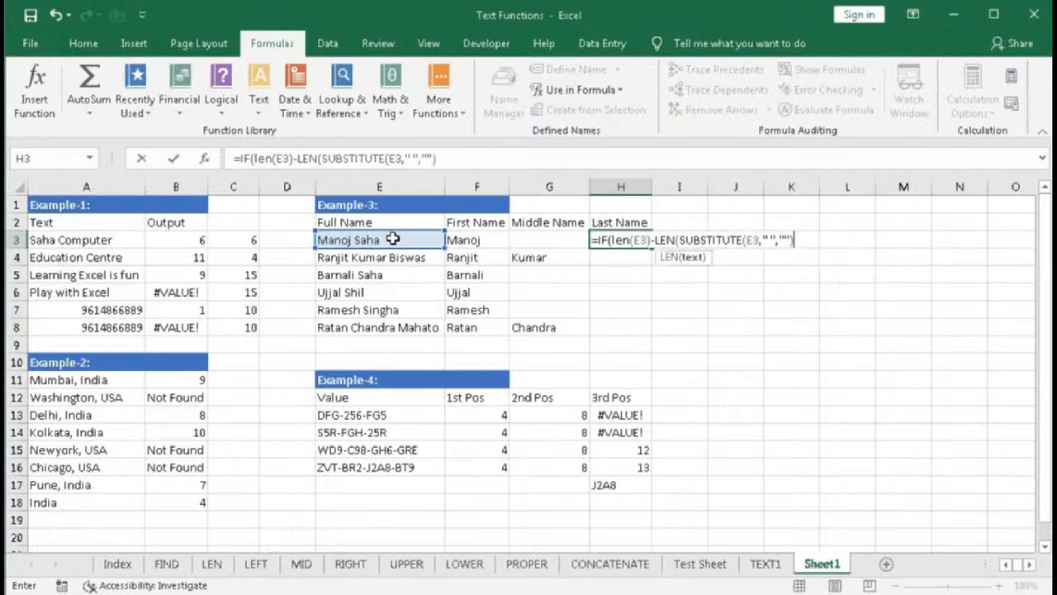
text()=2)
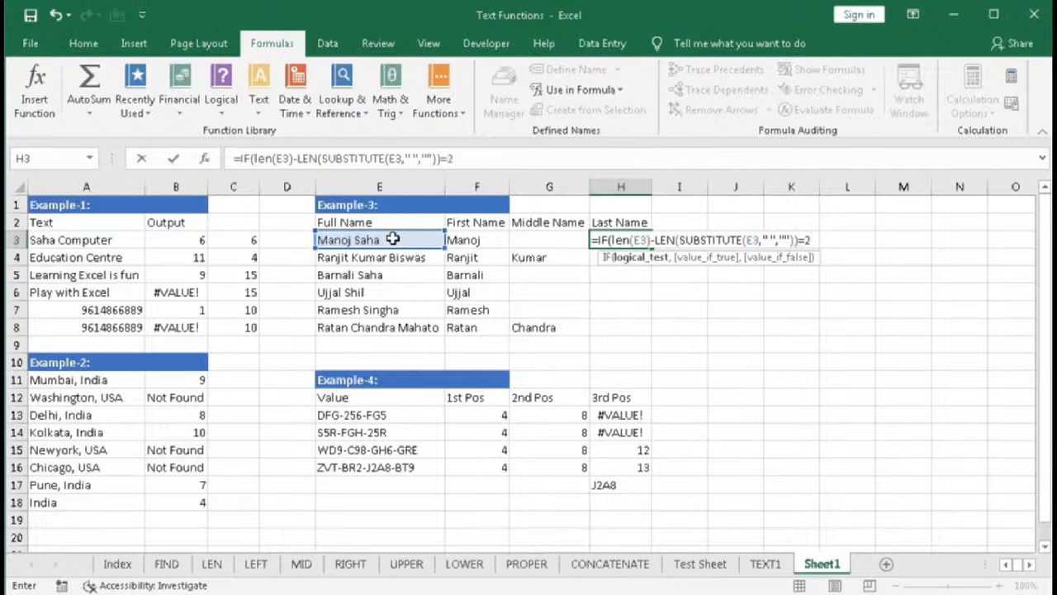
text(,")
text(A)
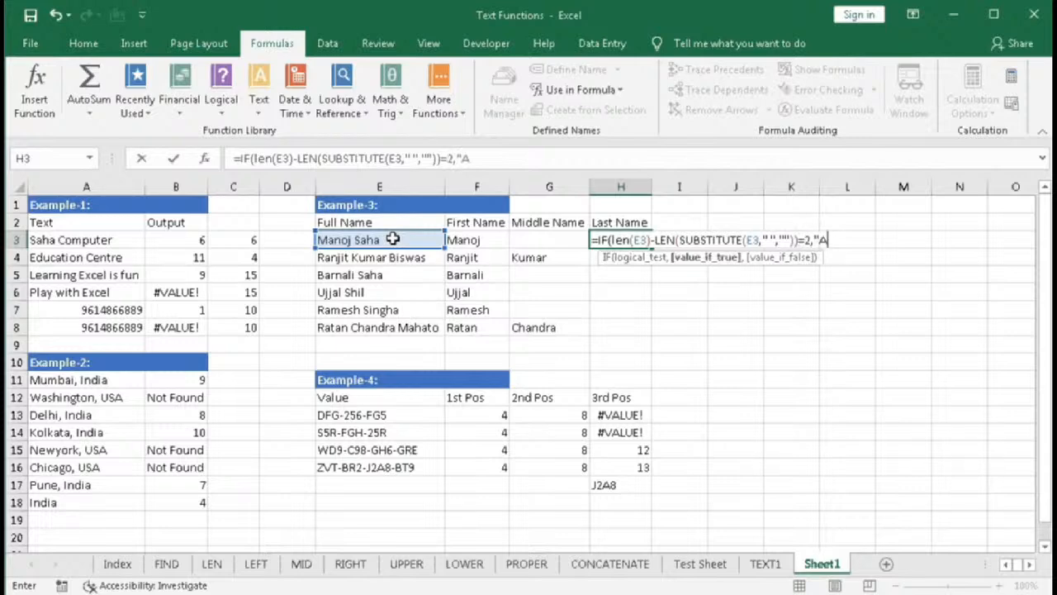
text(",)
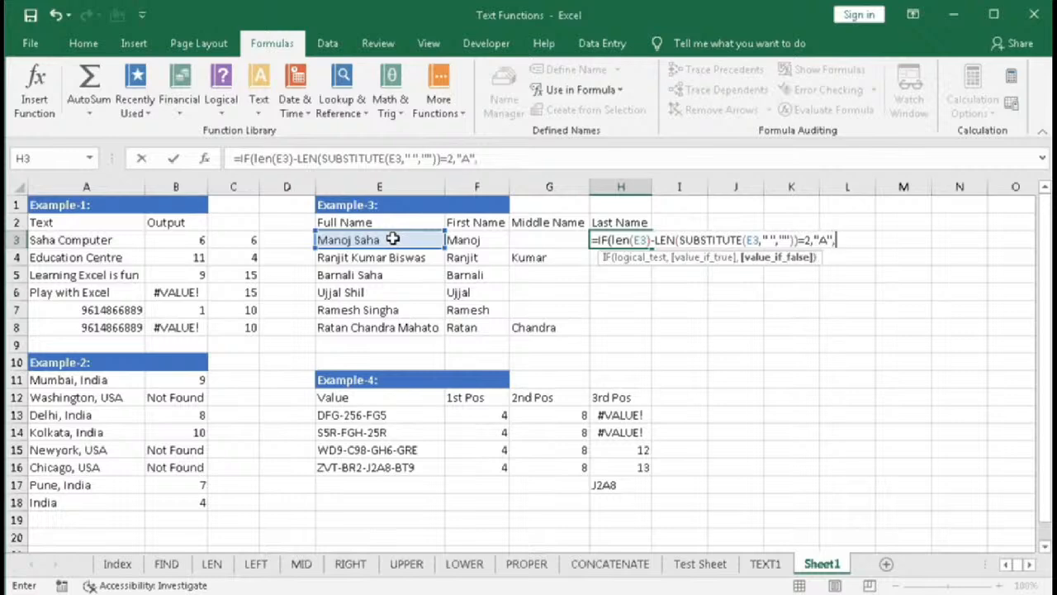
text("B"))
- Return "A" when true and "B" otherwise, then enter the IF formula in H3
key(Return)
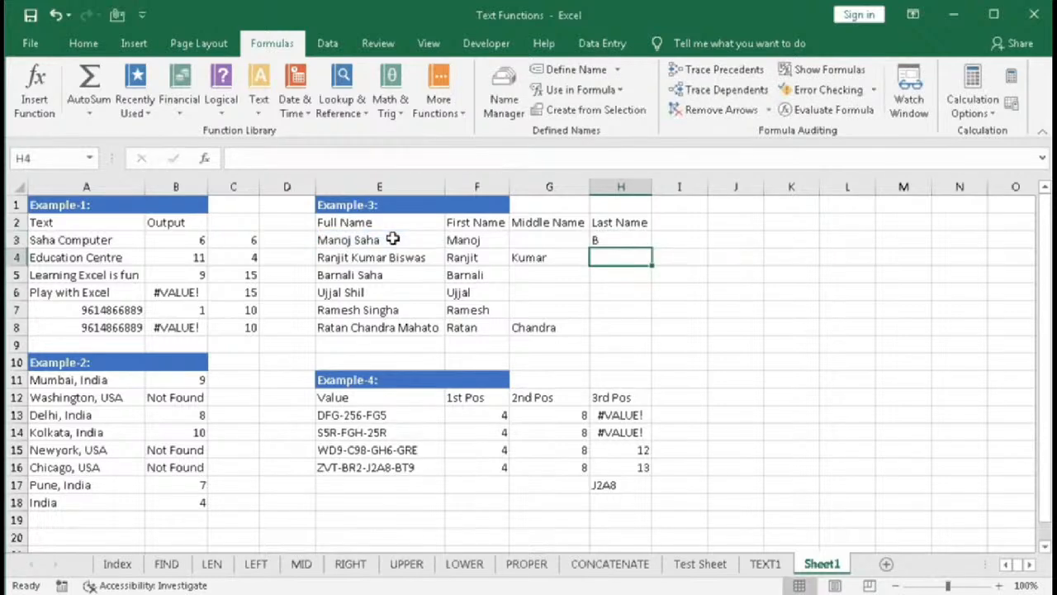
- Fill H3's IF formula down through H8
click(632, 240)
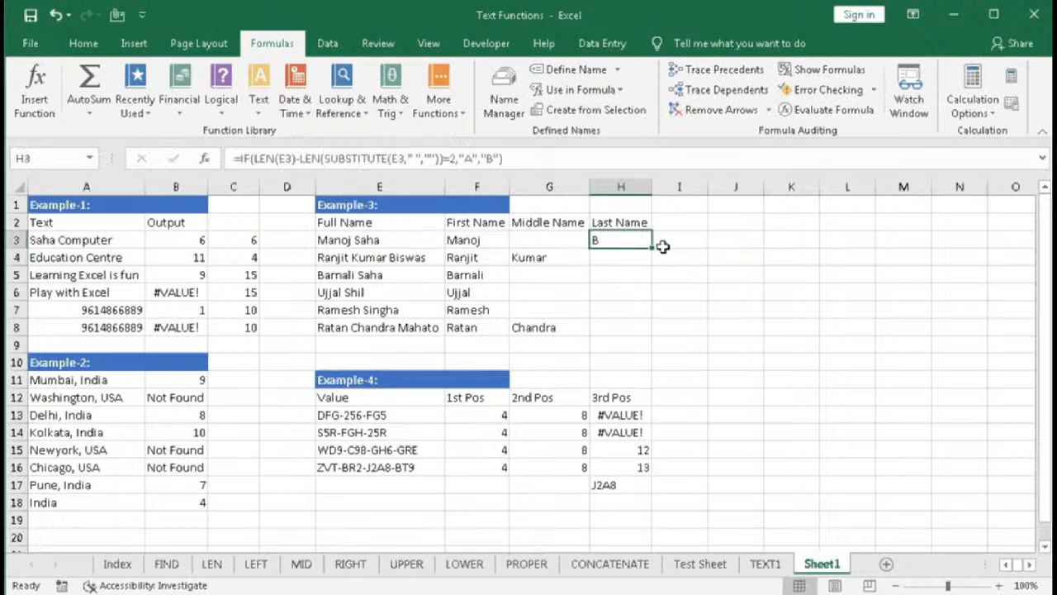
drag(654, 248, 654, 264)
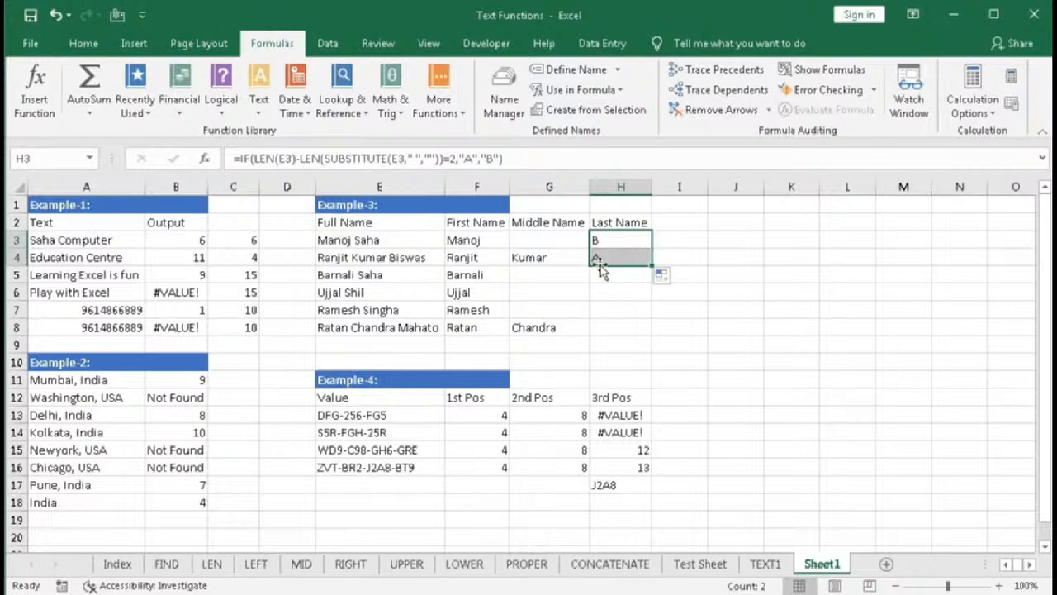
drag(652, 264, 649, 332)
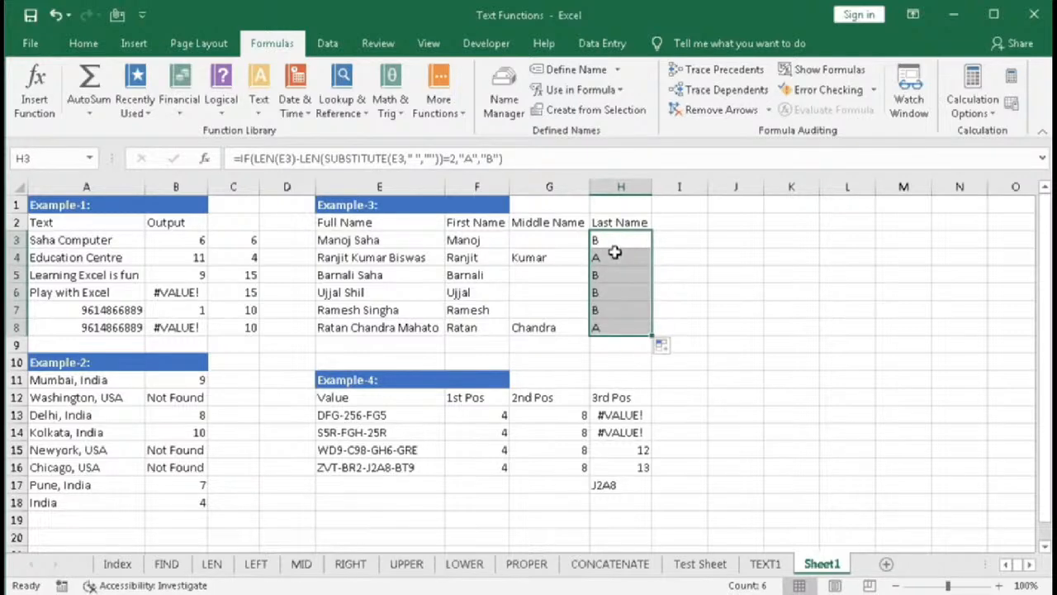
- Reopen H3's formula and replace the "B" false result with the start of a FIND function
click(615, 241)
double_click(616, 240)
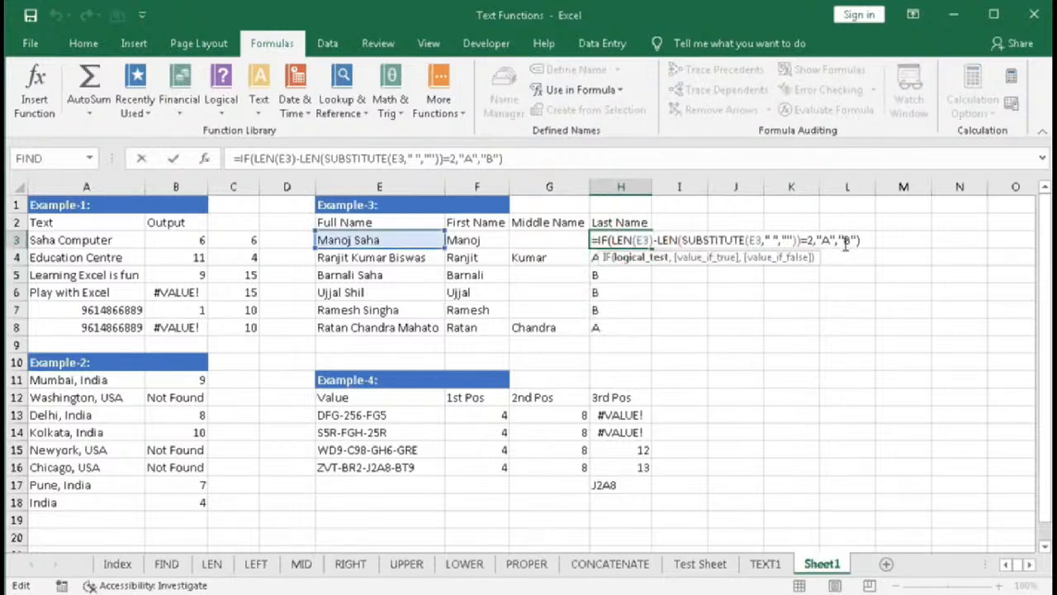
double_click(847, 240)
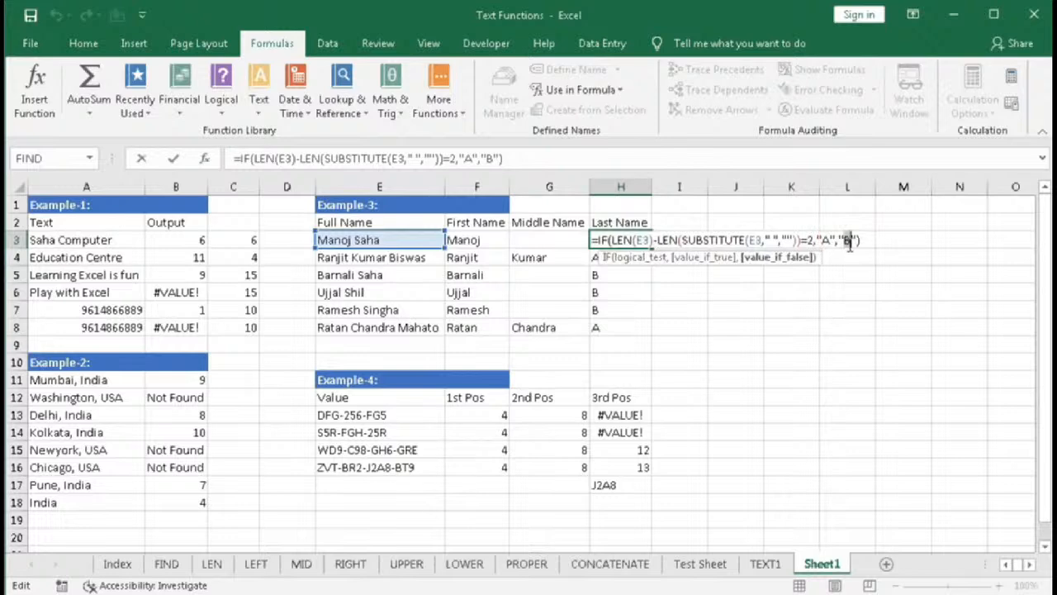
text(fin)
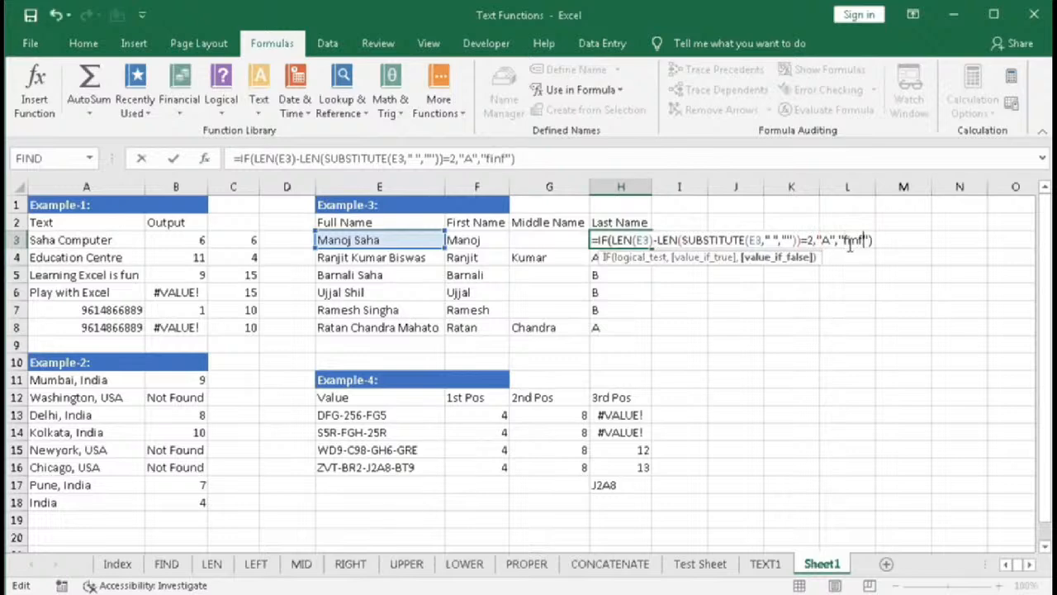
text(d)
click(865, 240)
text(",find()
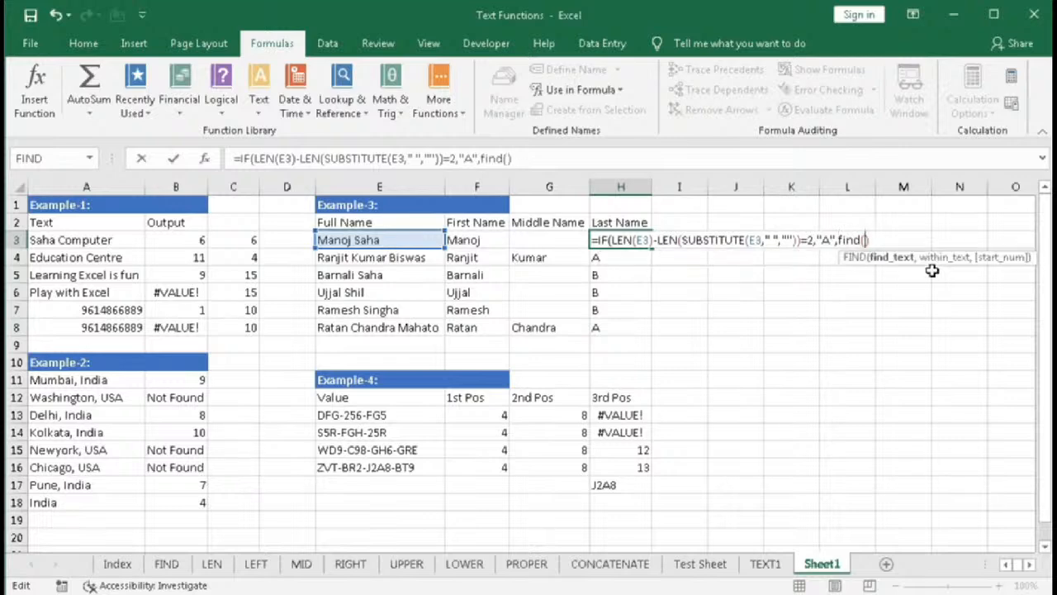
text(" ",)
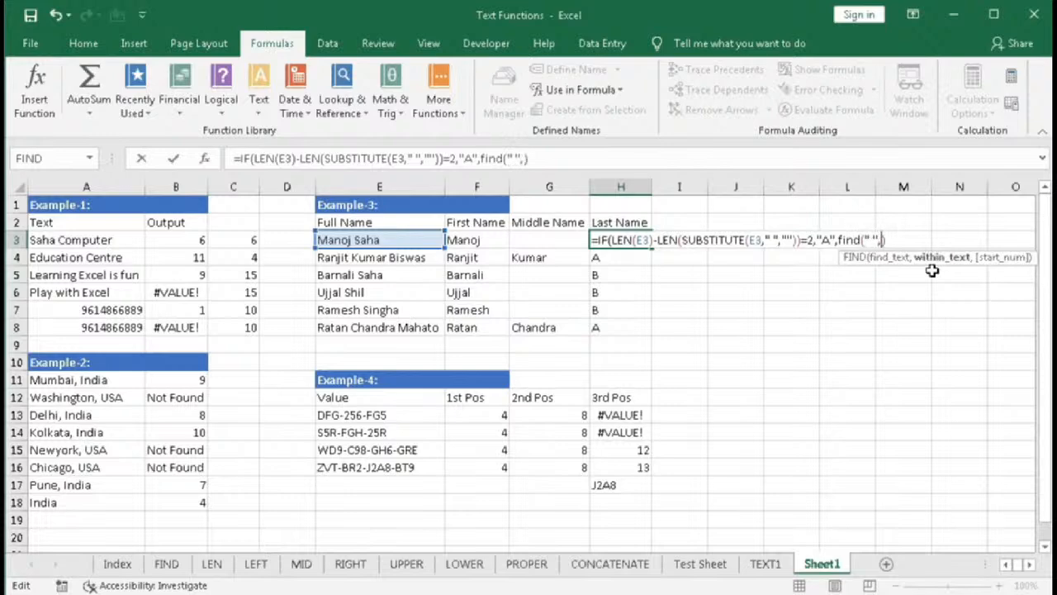
- Make FIND look for a space in E3 and add 1 to its result
click(402, 237)
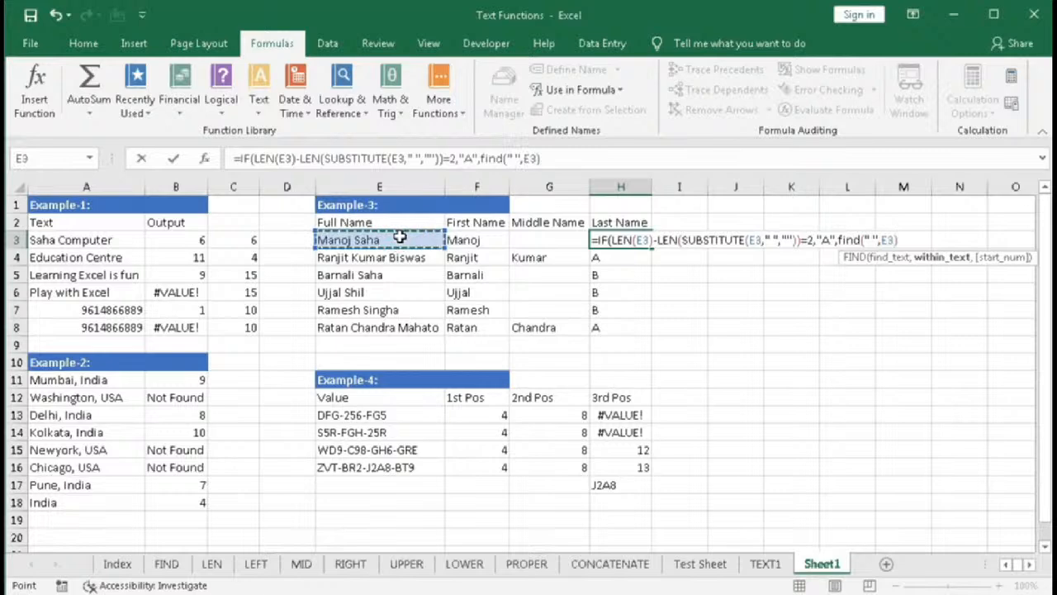
text()))
key(Left)
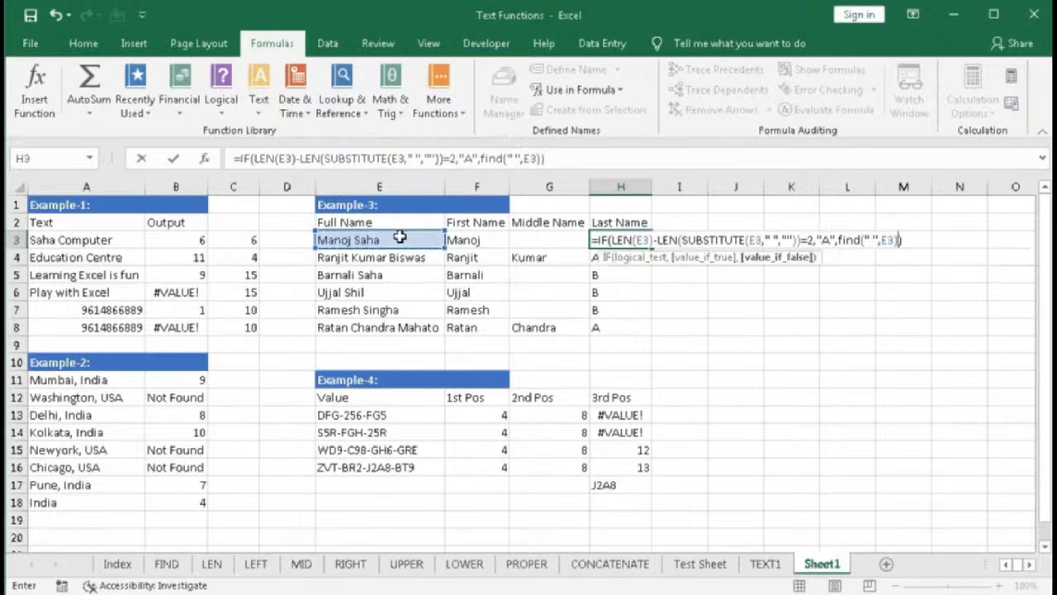
text(+1)
- Wrap FIND(" ",E3)+1 in a MID function that takes E3 as its text
click(768, 259)
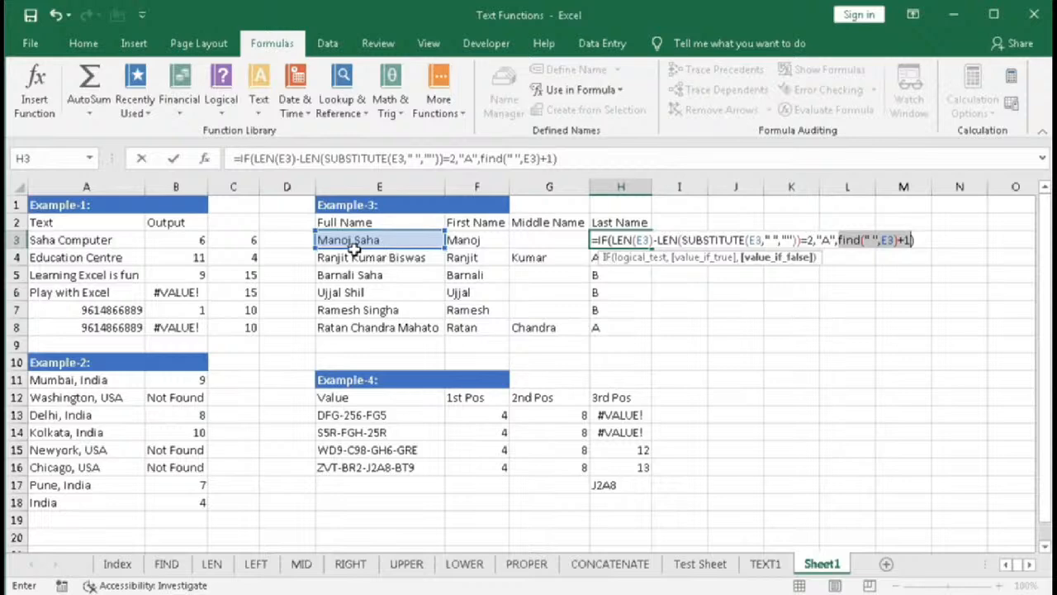
click(838, 239)
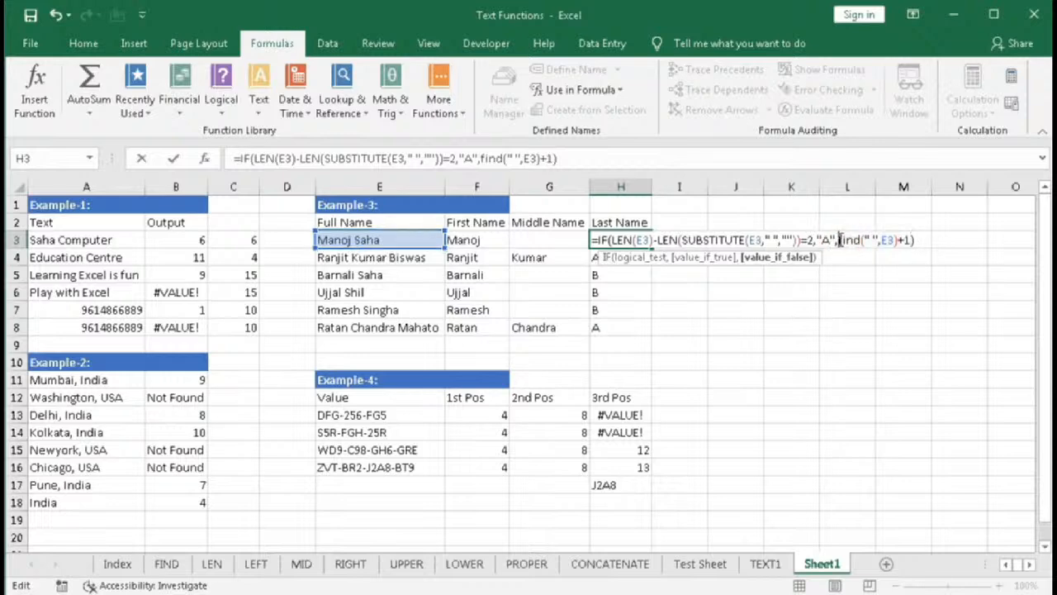
text(MID()
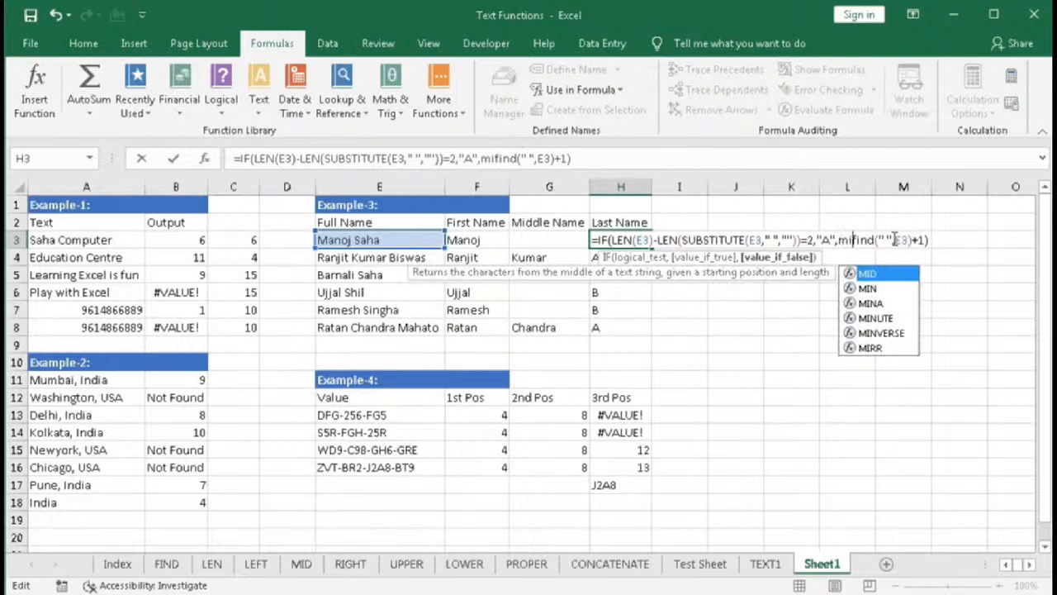
drag(939, 240, 865, 240)
click(864, 240)
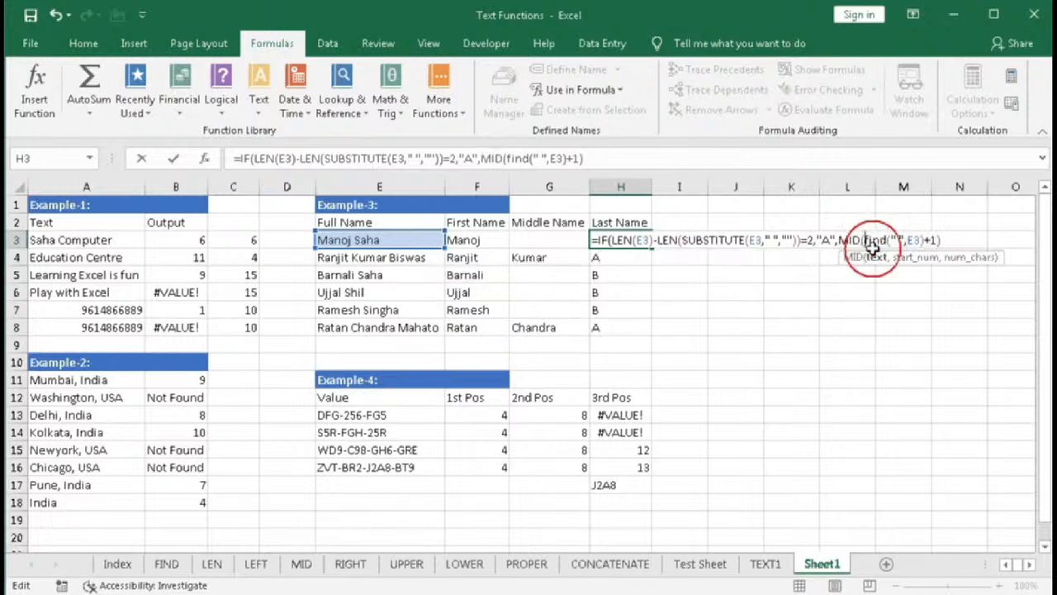
click(354, 239)
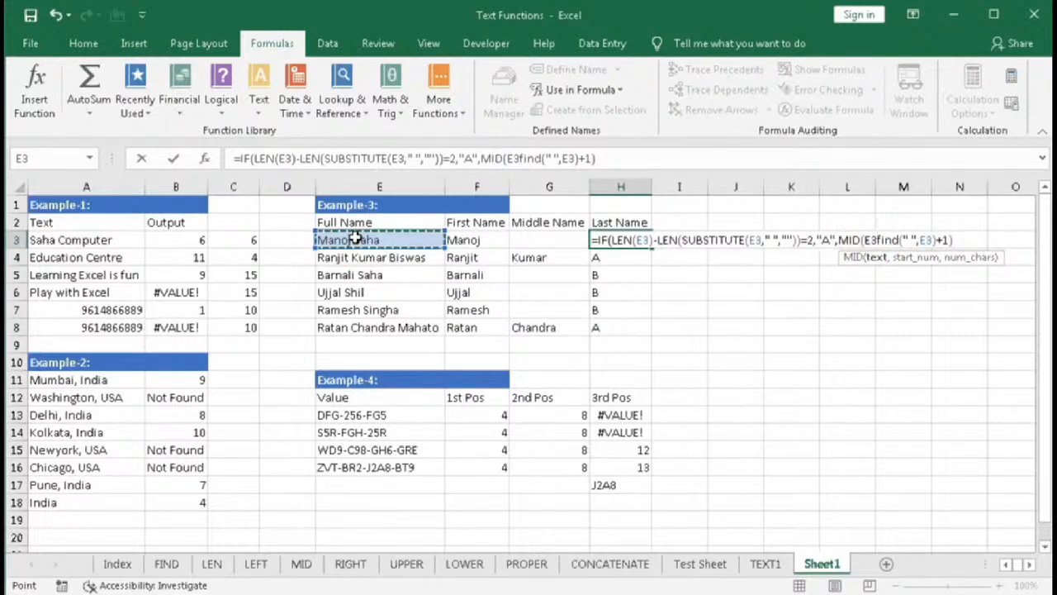
text(,)
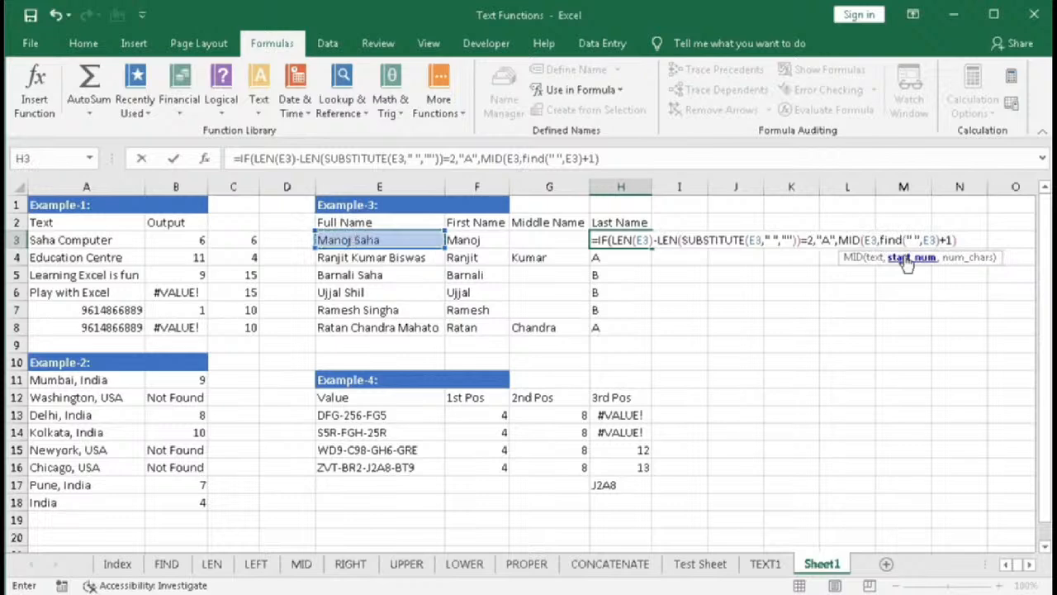
- Give MID the character count LEN(E3)-FIND(" ",E3) and enter the completed formula in H3
click(955, 239)
text(,)
text(len()
click(391, 241)
text()-)
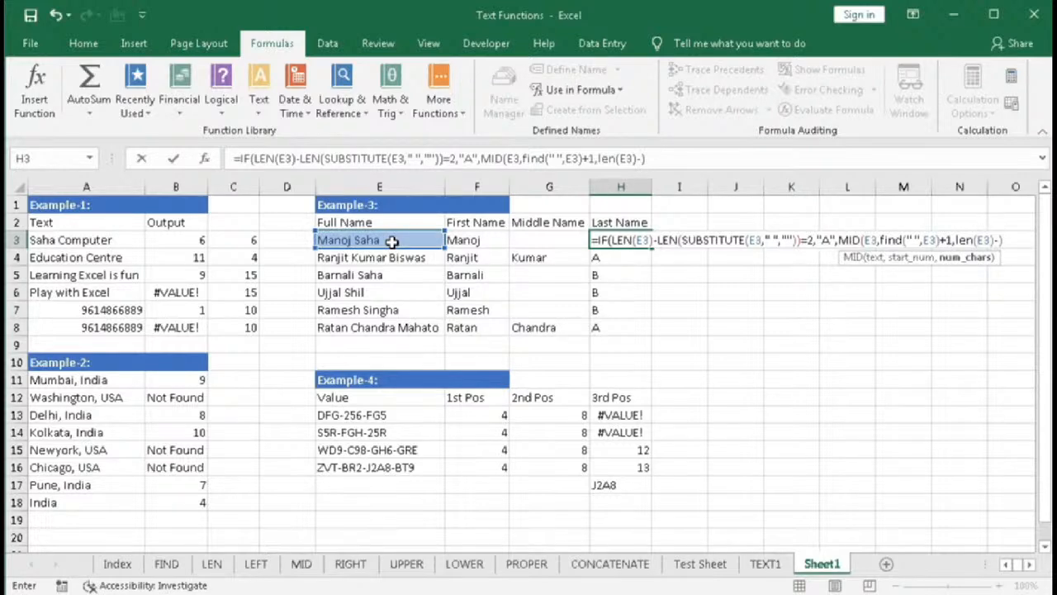
text(find(")
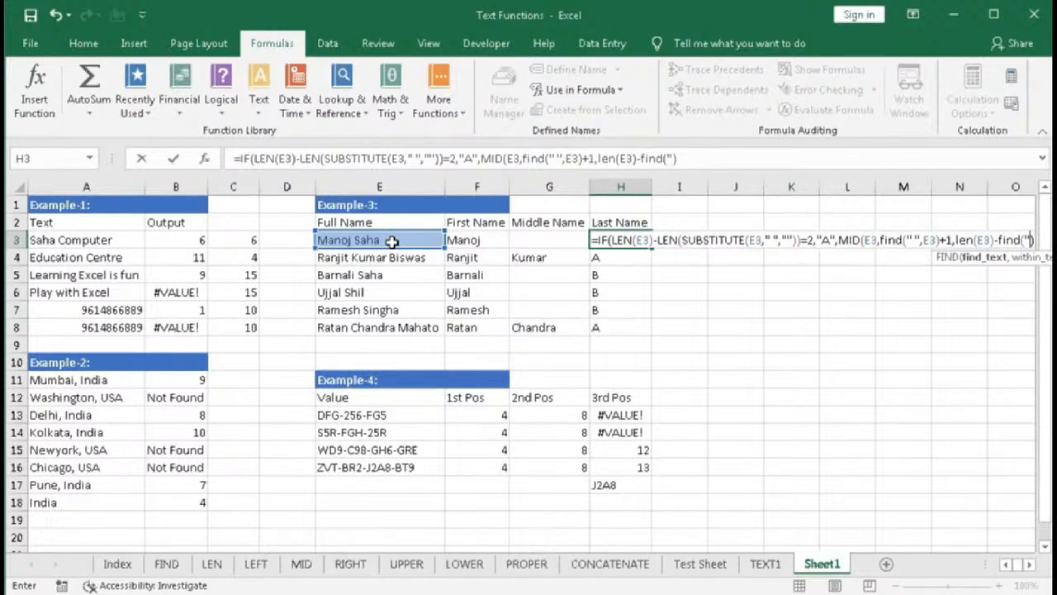
text( ",)
click(378, 240)
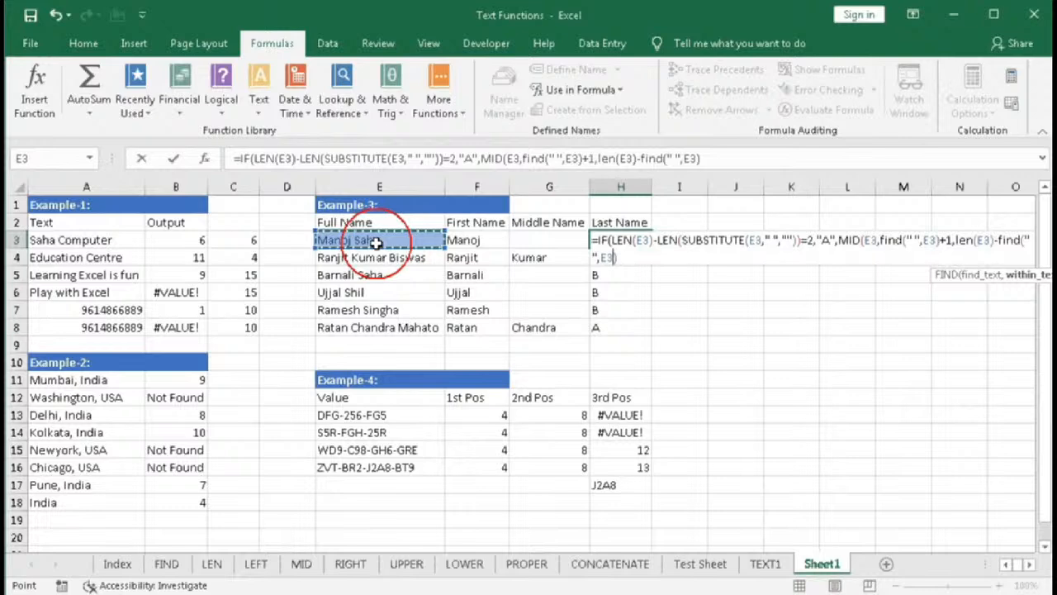
text())
key(Return)
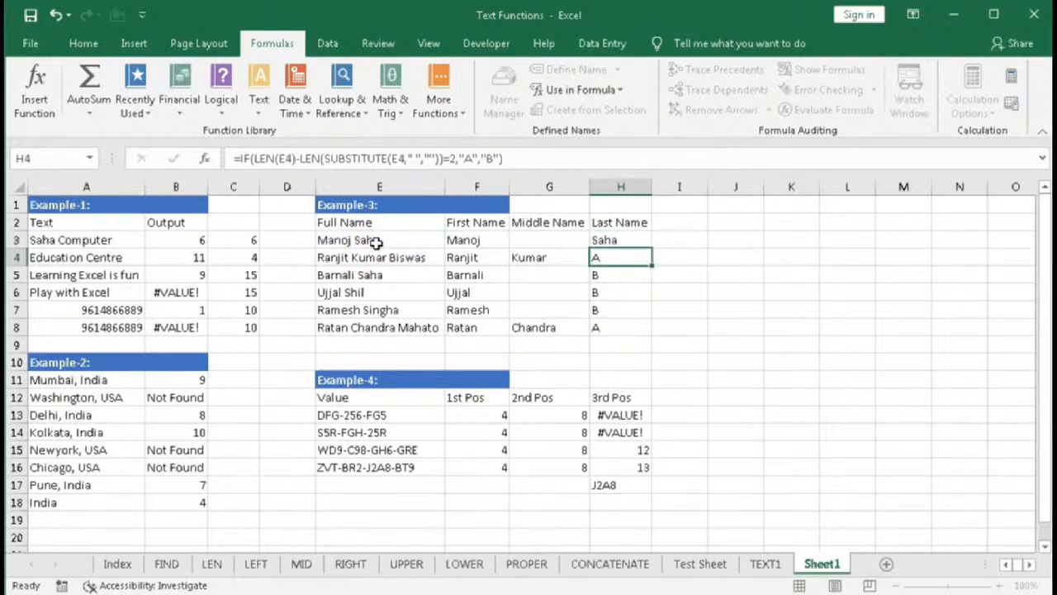
- Fill H3's formula down through H8 and select E4
drag(620, 239, 644, 327)
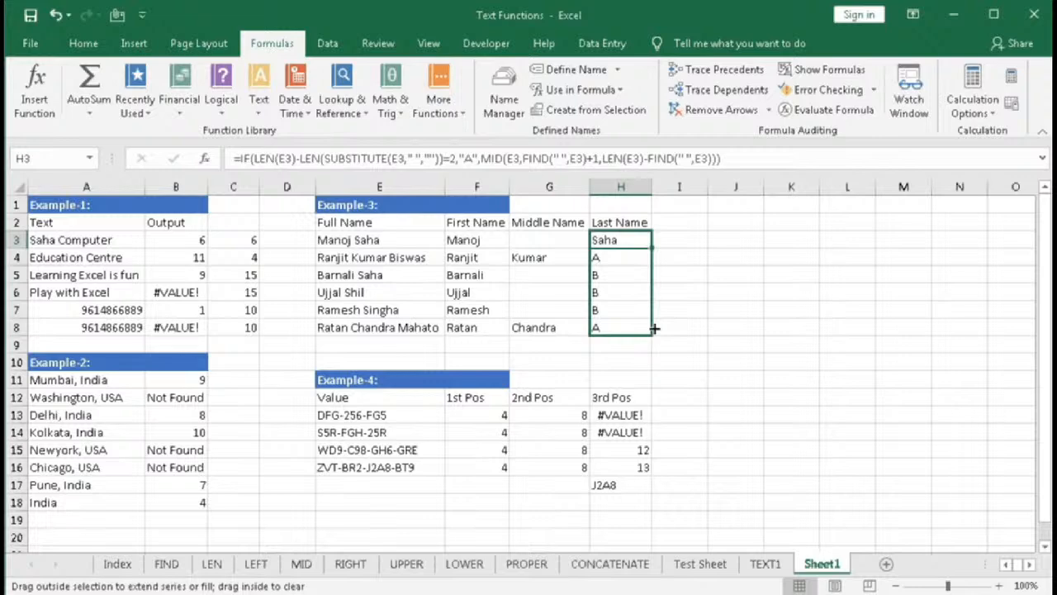
drag(654, 328, 654, 327)
click(391, 259)
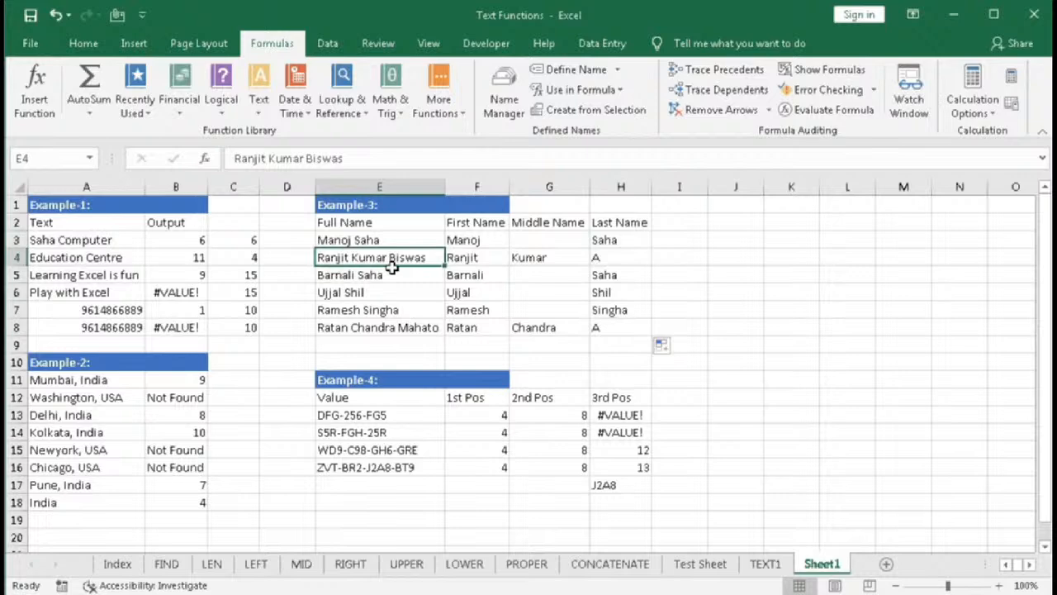
- Replace the "A" true result with MID(E3,FIND(" ",E3, starting a nested FIND for the second space
click(617, 262)
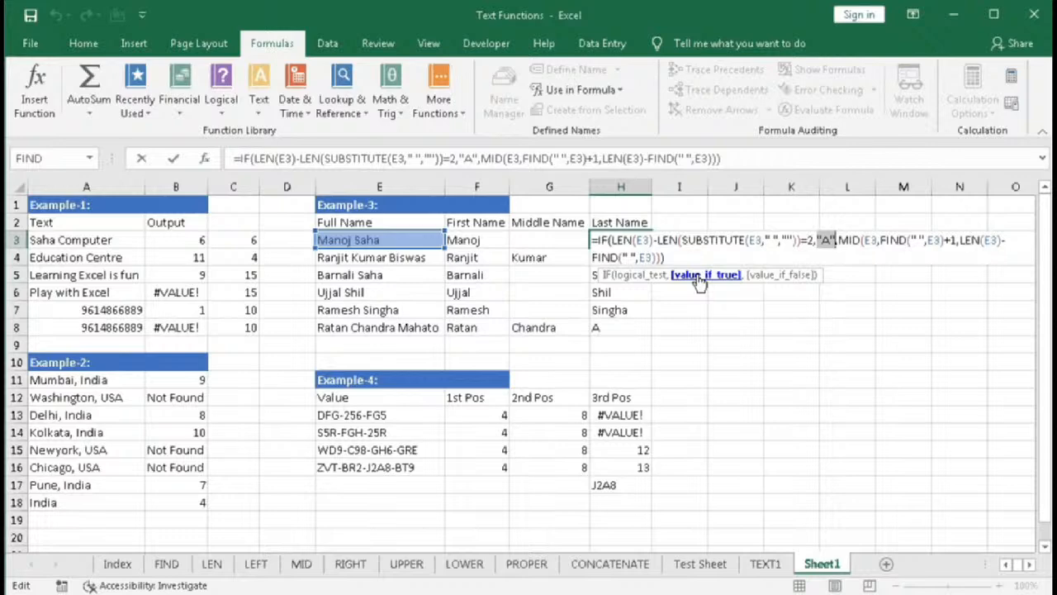
text(MID()
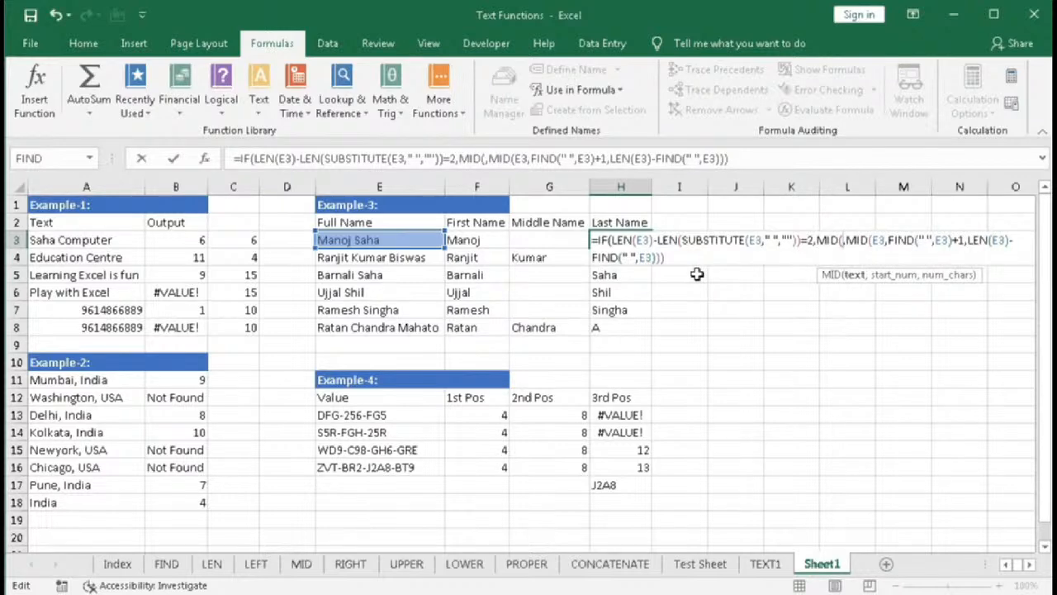
click(345, 239)
text(,)
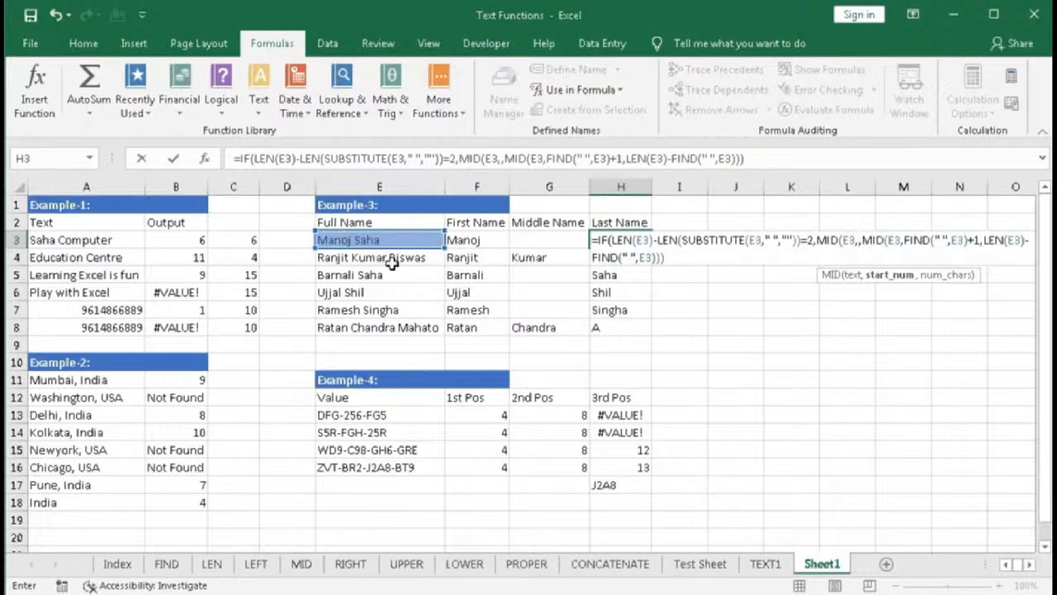
text(FIND()
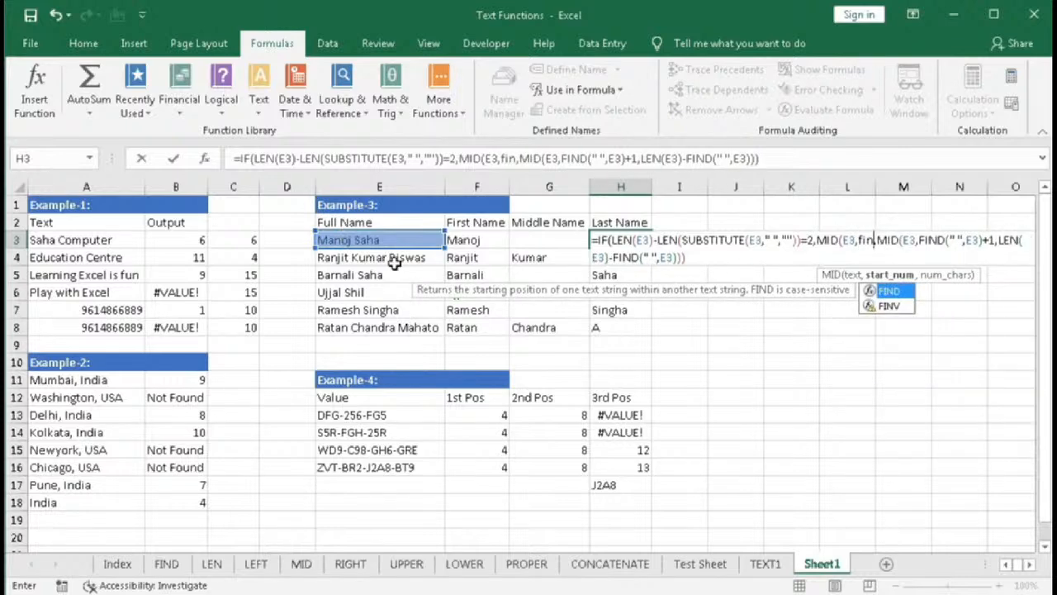
text(" )
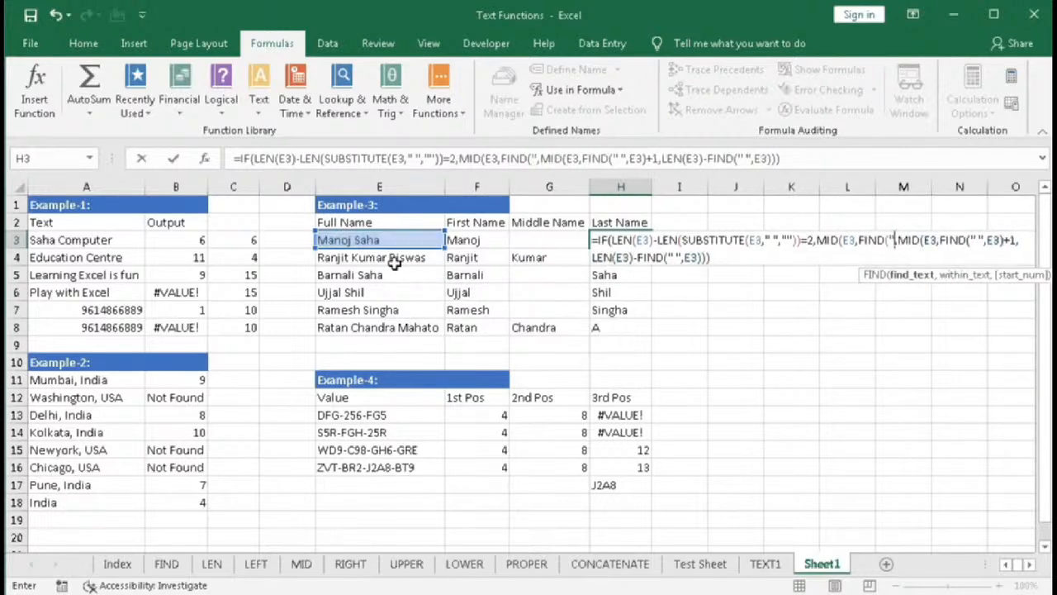
text(",)
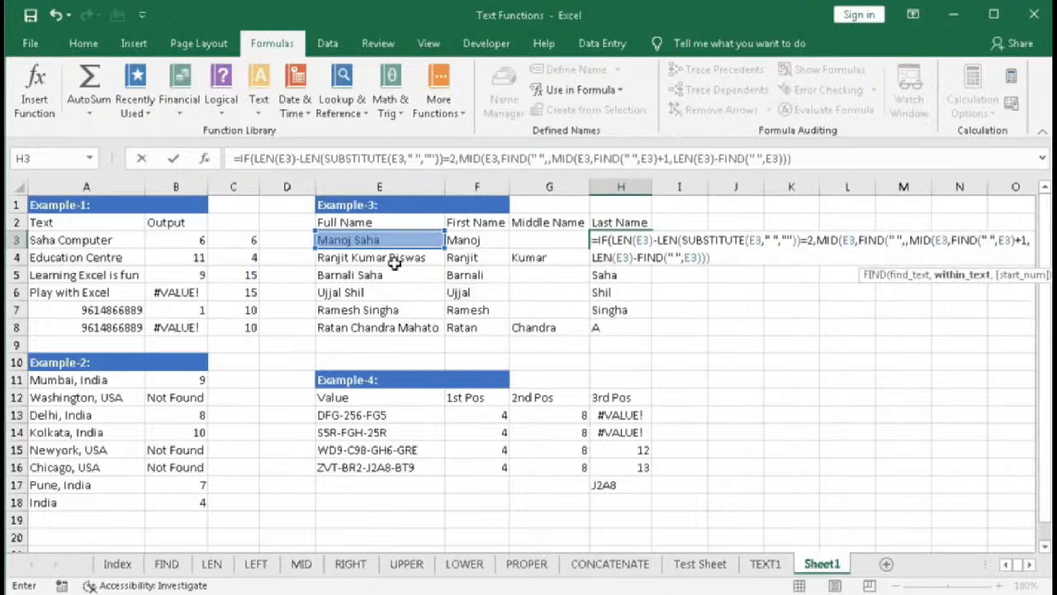
click(395, 239)
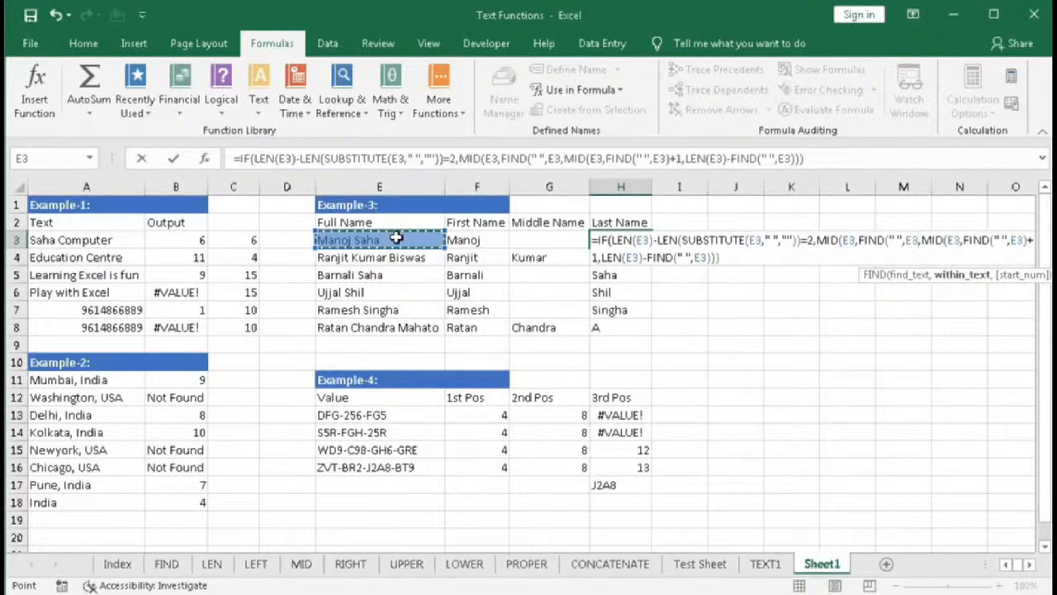
text(,)
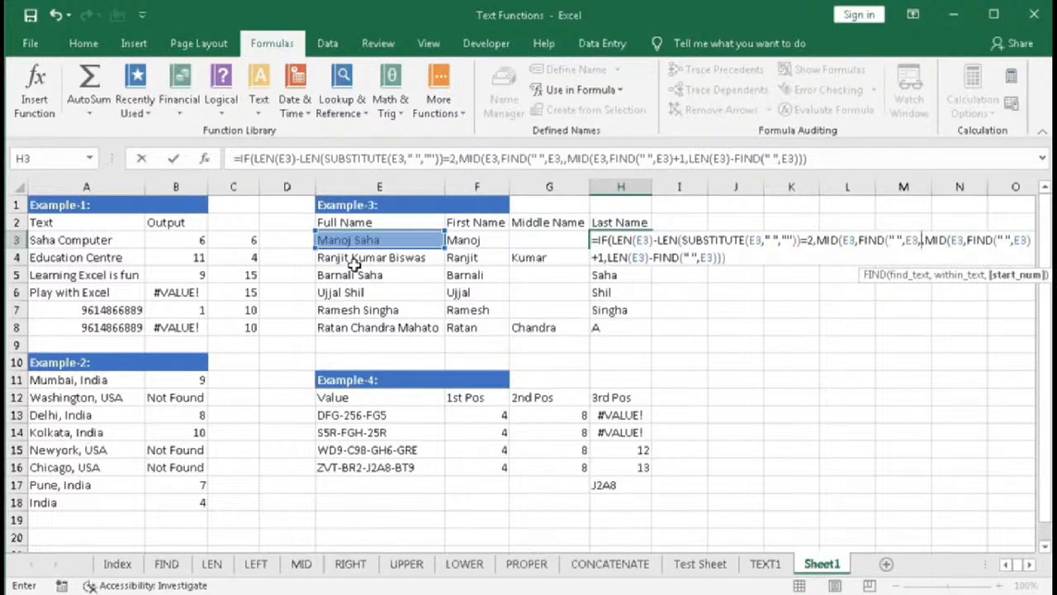
- Use FIND(" ",E3)+1 as the outer FIND's start position and add 1 to that FIND
text(FIND()
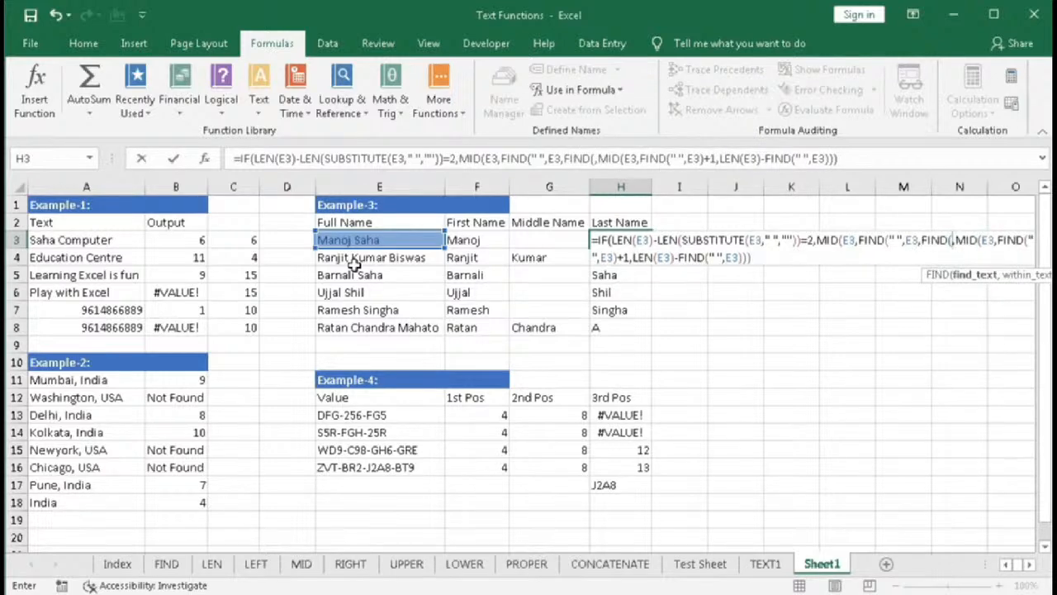
text(" )
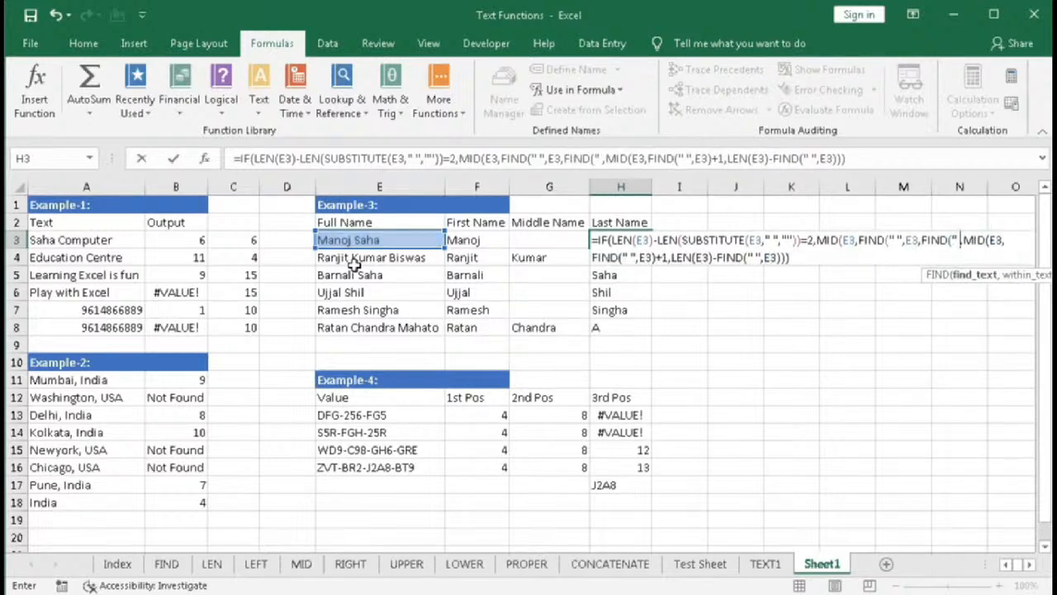
text(")
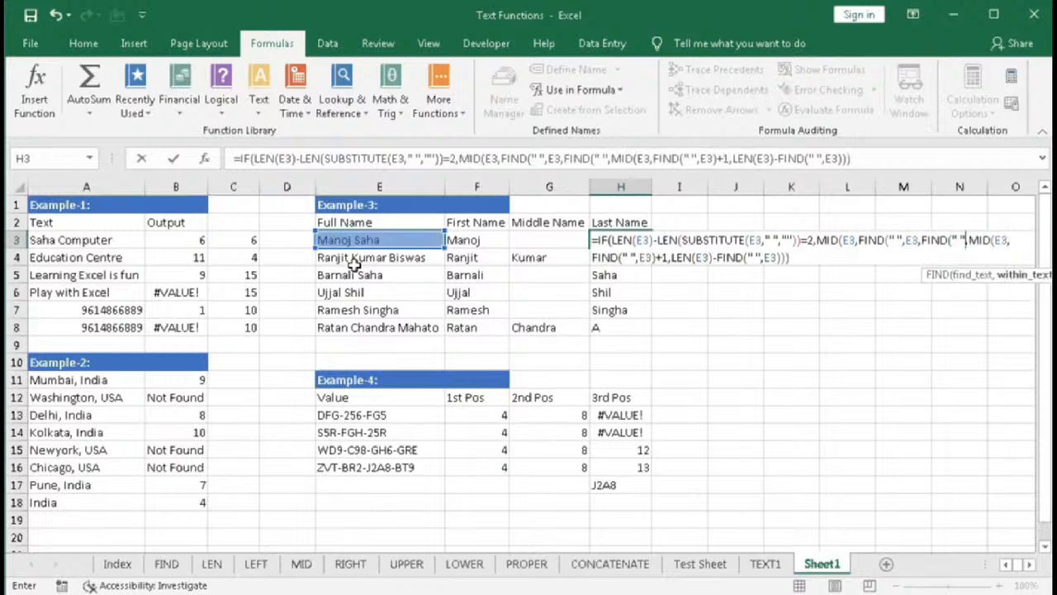
text(,)
click(355, 239)
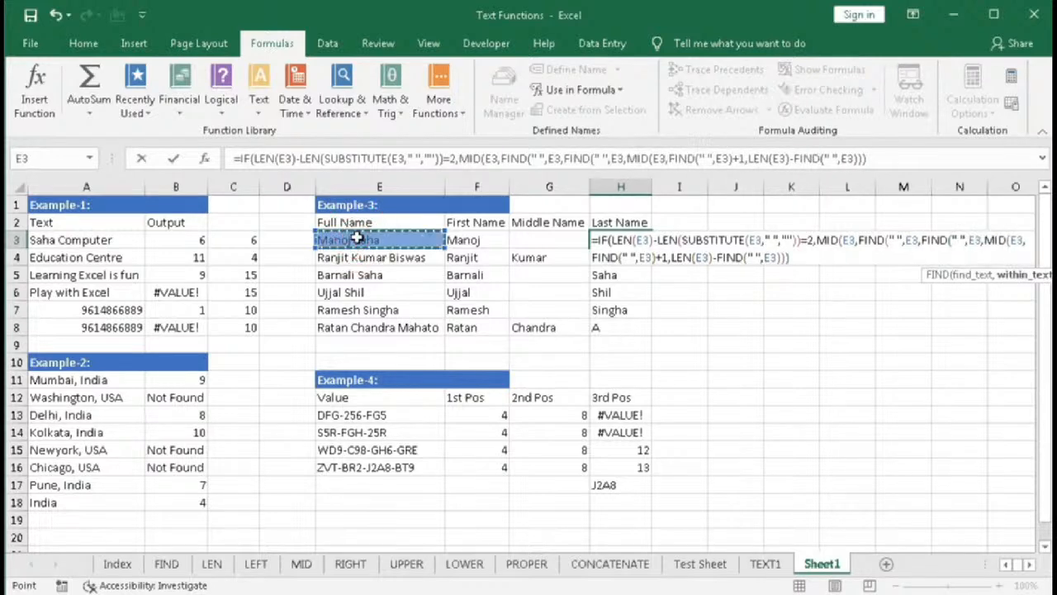
text()+1)
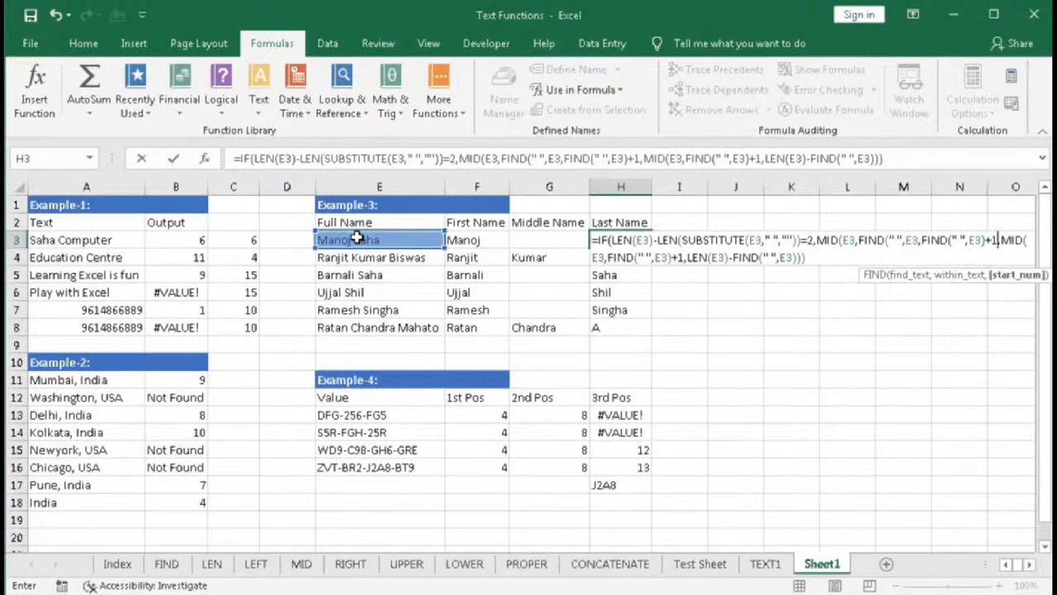
text())
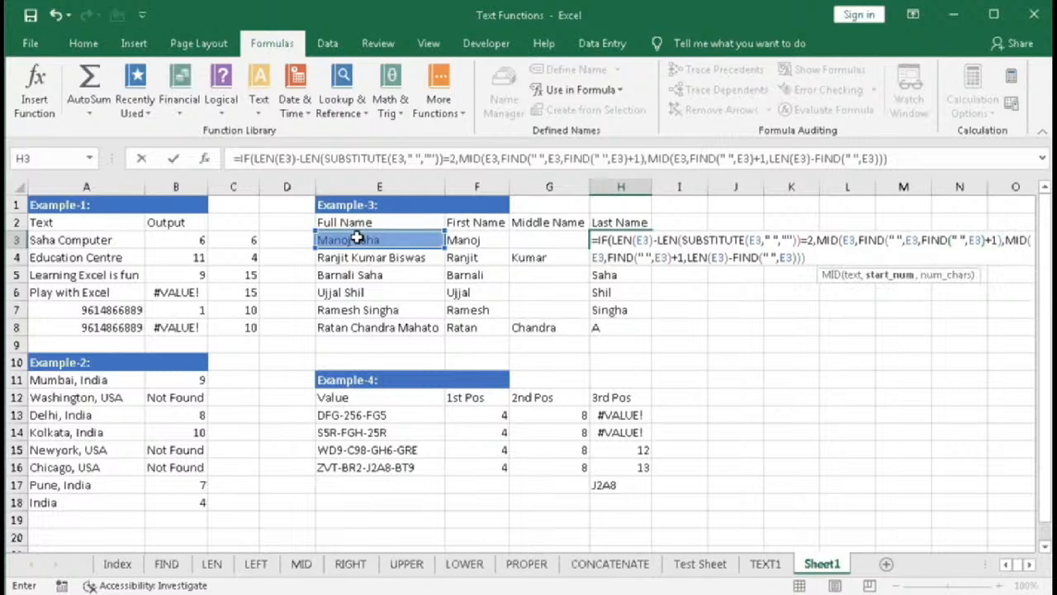
text(,)
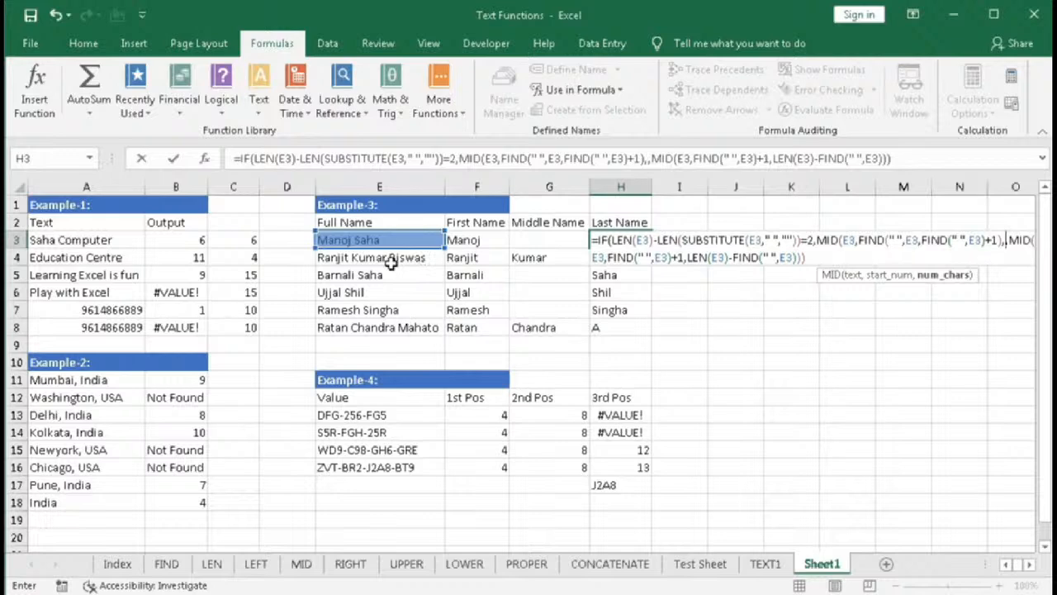
- Add MID's character count argument in H3, beginning it with LEN(E4) minus
text(LEN()
click(392, 260)
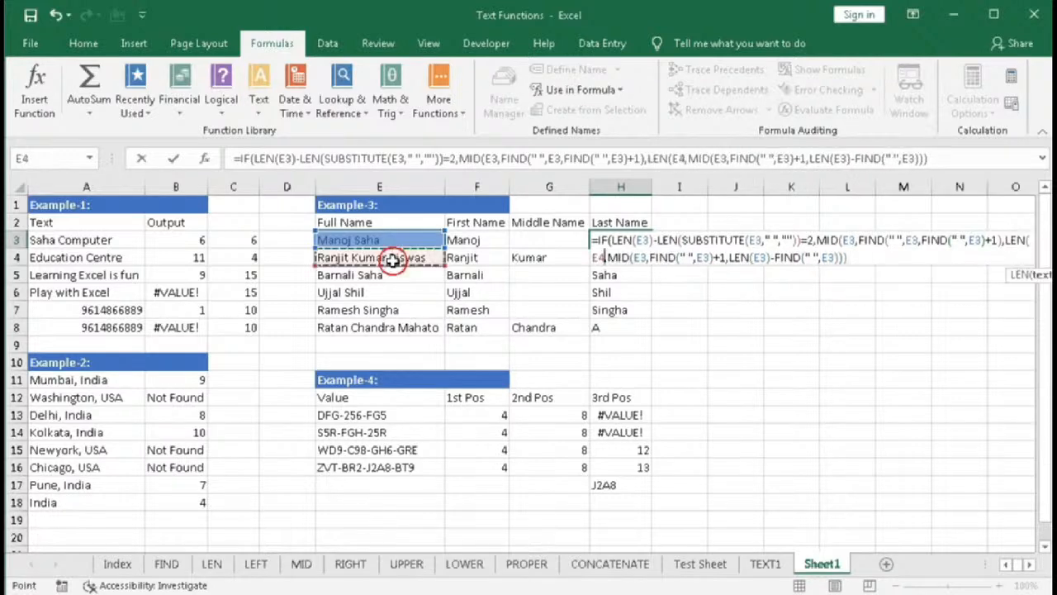
key(BackSpace)
key(BackSpace)
key(BackSpace)
key(BackSpace)
key(BackSpace)
key(BackSpace)
text(len)
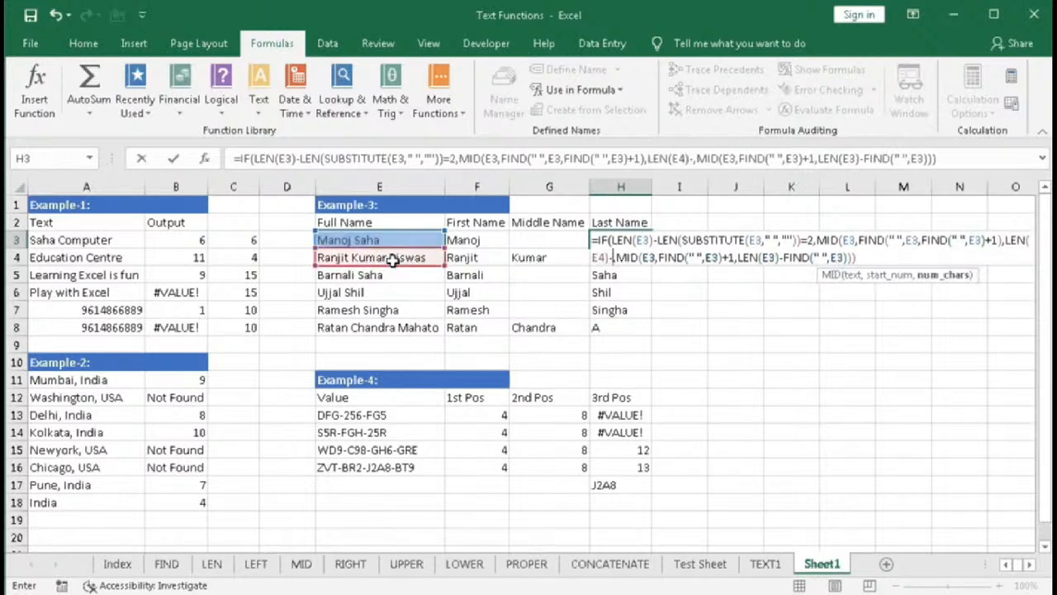
key(Tab)
click(392, 260)
text()-find)
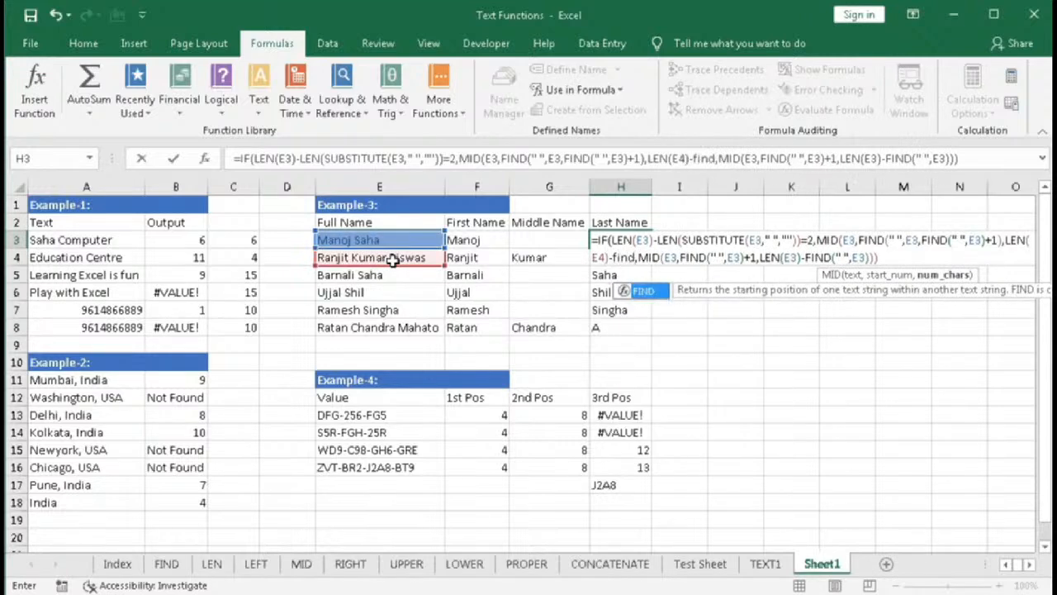
key(Tab)
key(BackSpace)
key(BackSpace)
key(BackSpace)
key(BackSpace)
key(BackSpace)
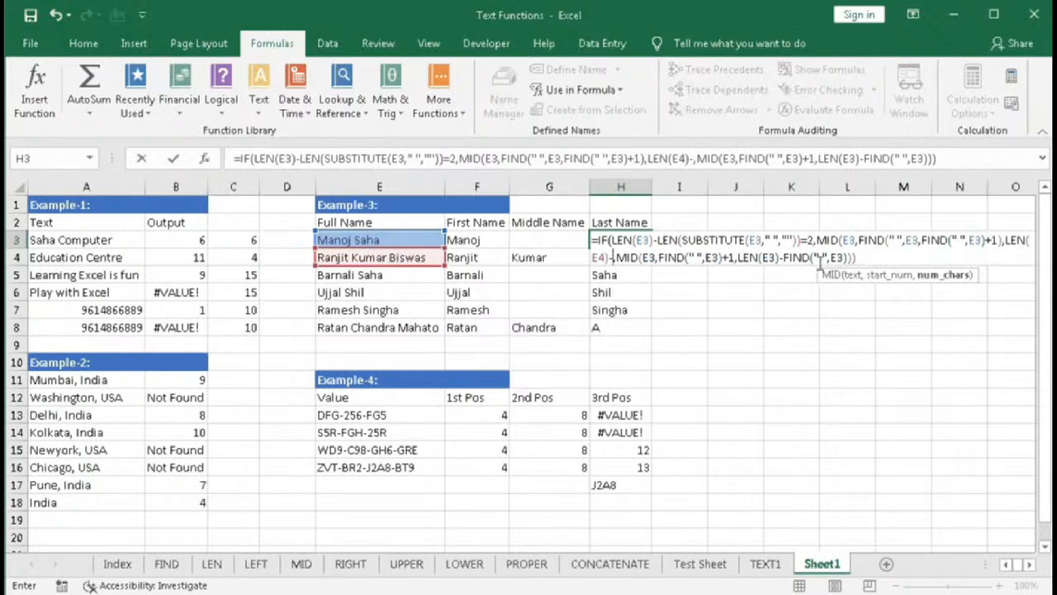
- Copy the nested second-space FIND expression and paste it after LEN(E4)- in the character count
drag(859, 239, 989, 240)
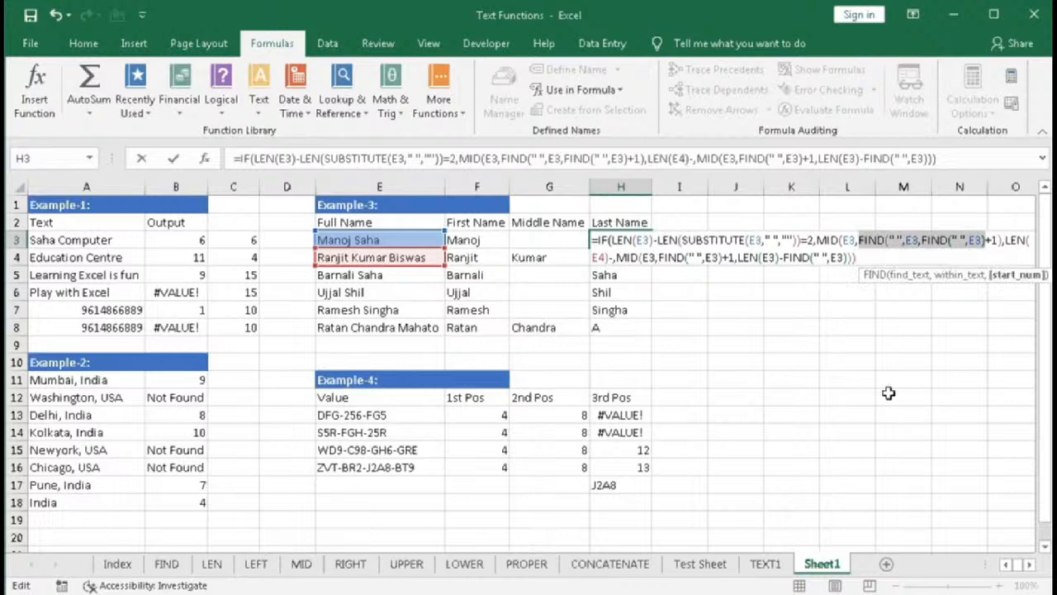
click(613, 257)
key(ctrl+v)
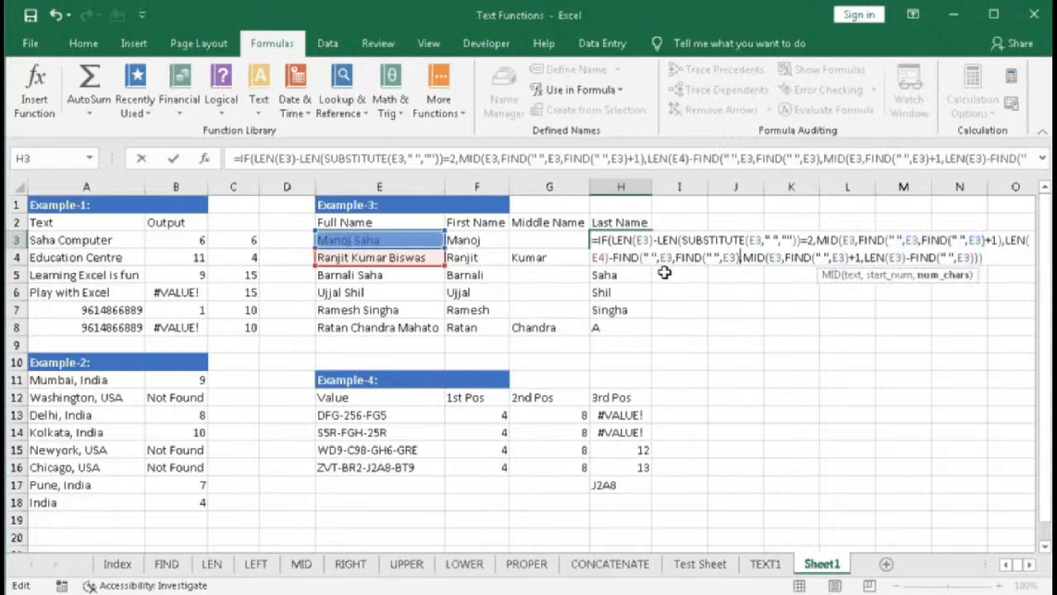
key(Return)
key(Return)
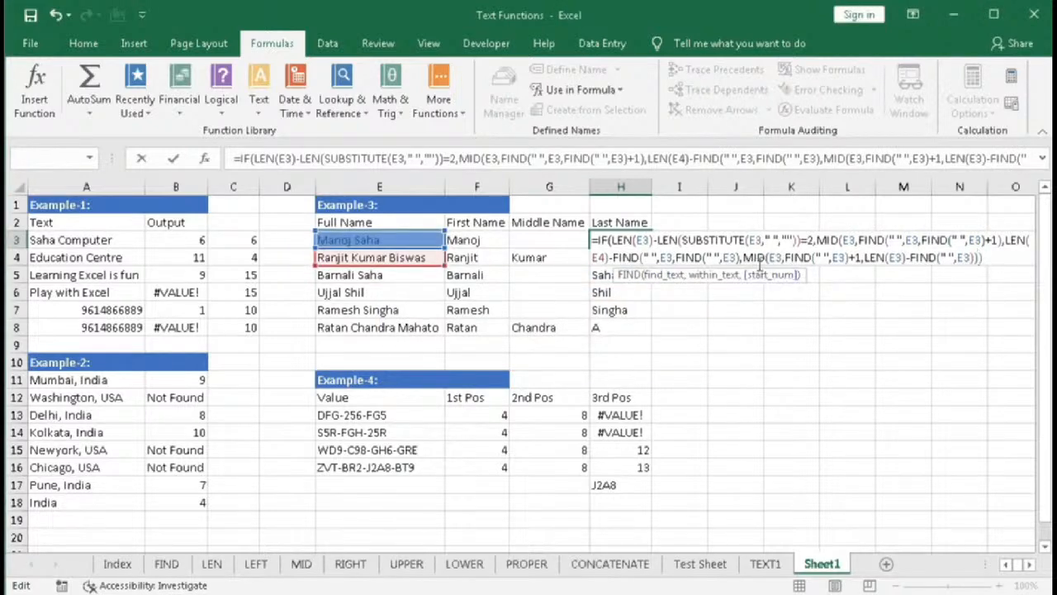
- Close the pasted FIND's parentheses and enter the completed formula in H3
click(611, 241)
click(633, 277)
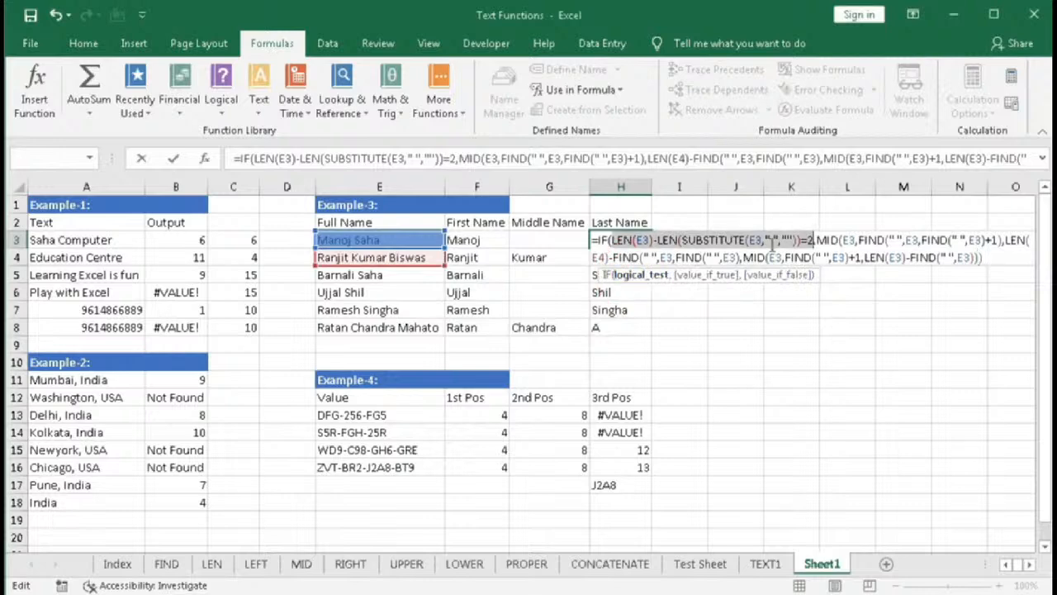
click(701, 276)
click(741, 258)
text()=2)
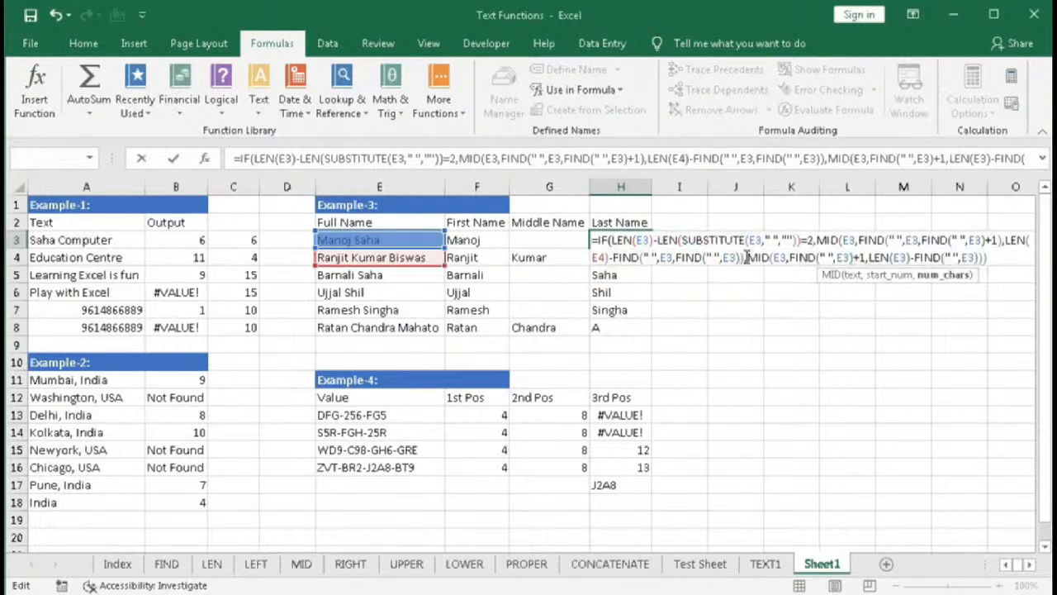
text(,"A")
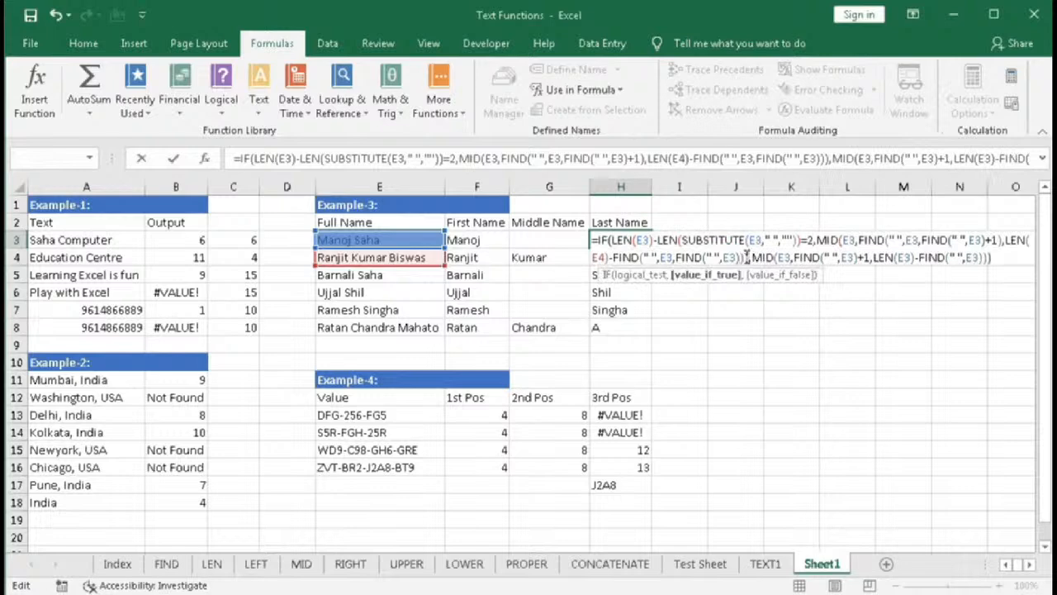
key(Return)
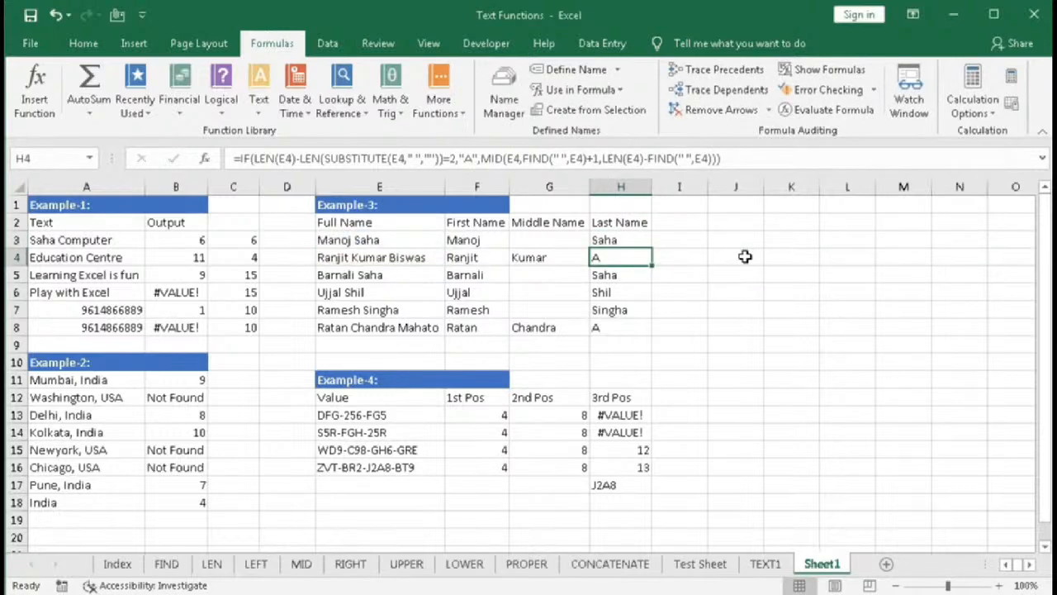
- Fill H3's formula down through H8
click(632, 239)
drag(652, 249, 635, 327)
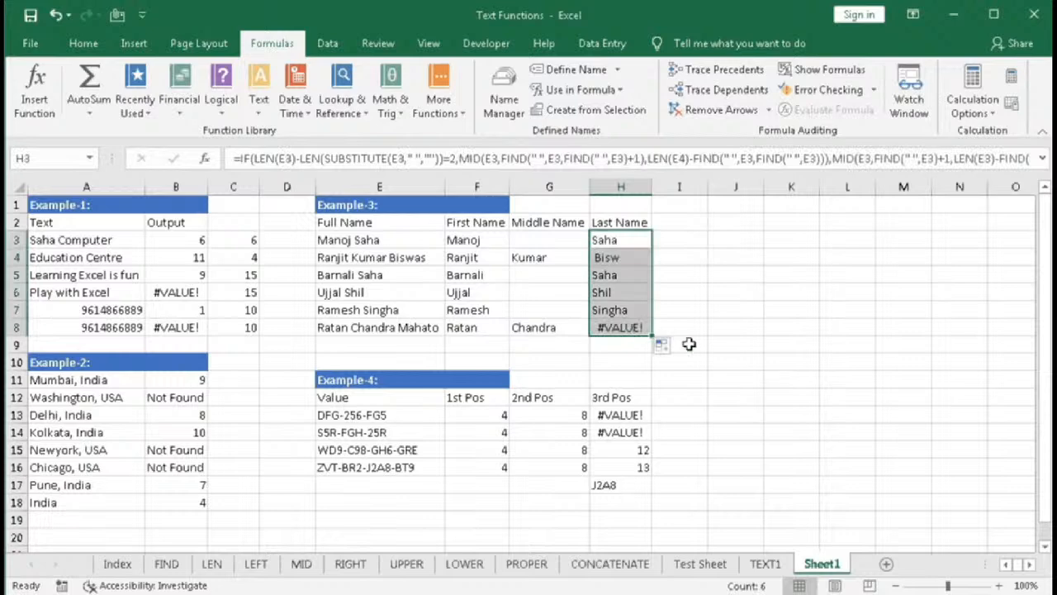
- Correct H4's character count so LEN refers to E4 instead of E5, and enter it
double_click(630, 259)
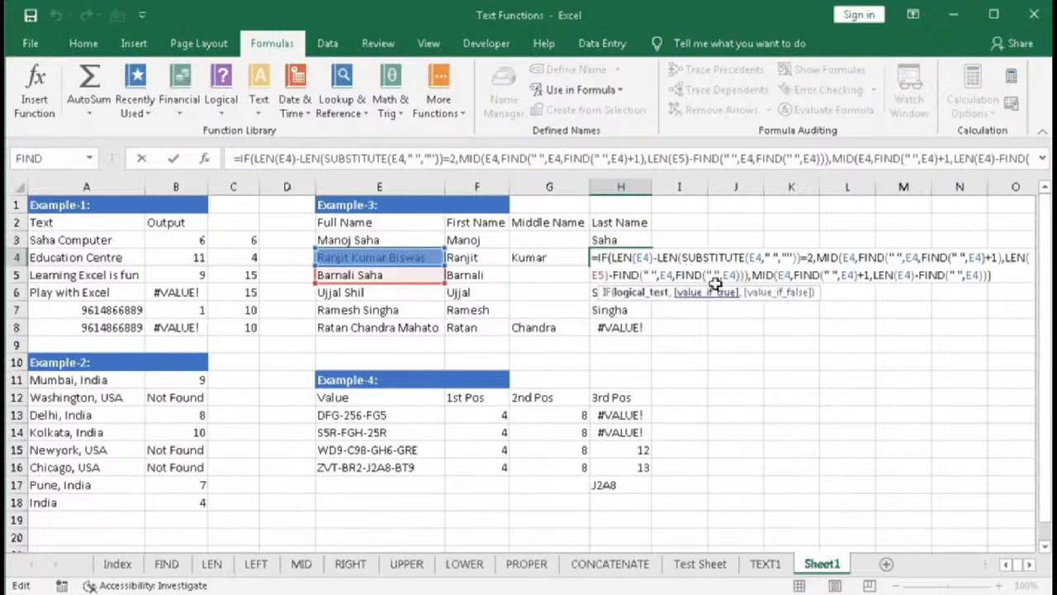
click(863, 259)
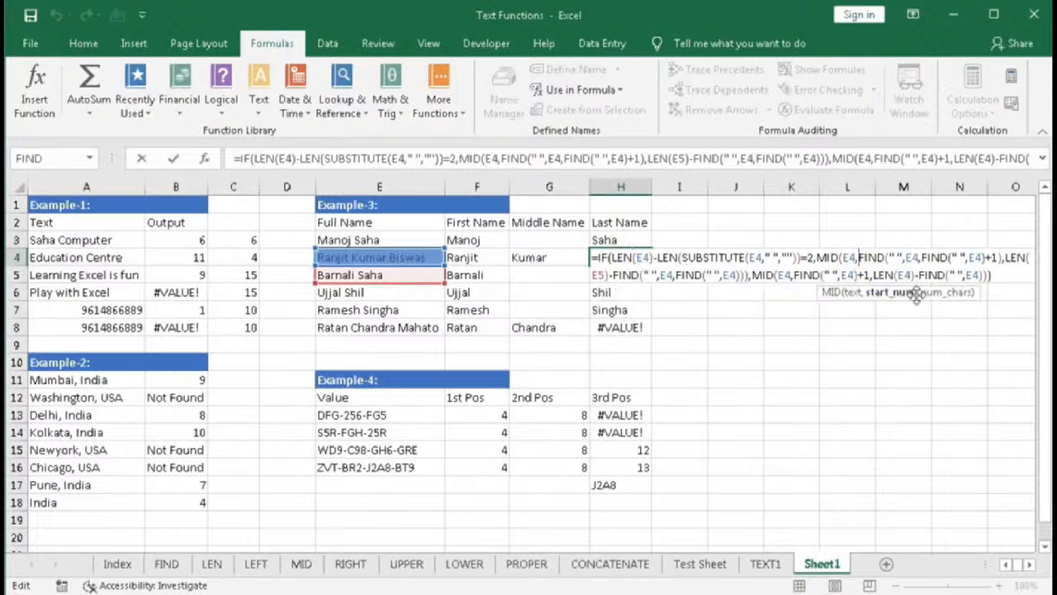
click(941, 293)
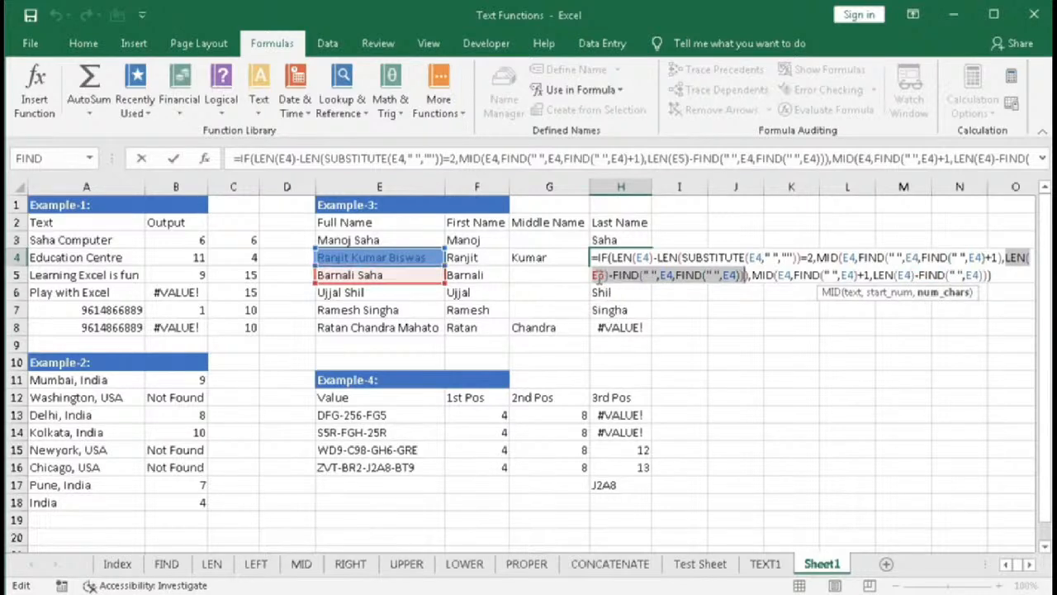
click(601, 276)
key(BackSpace)
text(4)
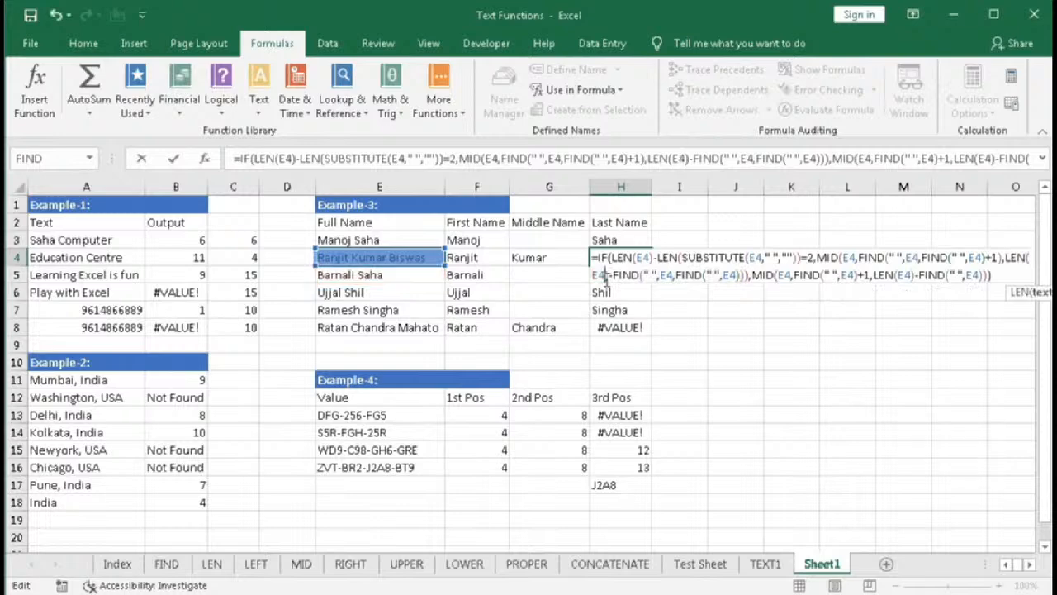
key(Return)
- Fill H4's corrected formula down through H8
click(618, 258)
drag(652, 267, 653, 331)
click(646, 239)
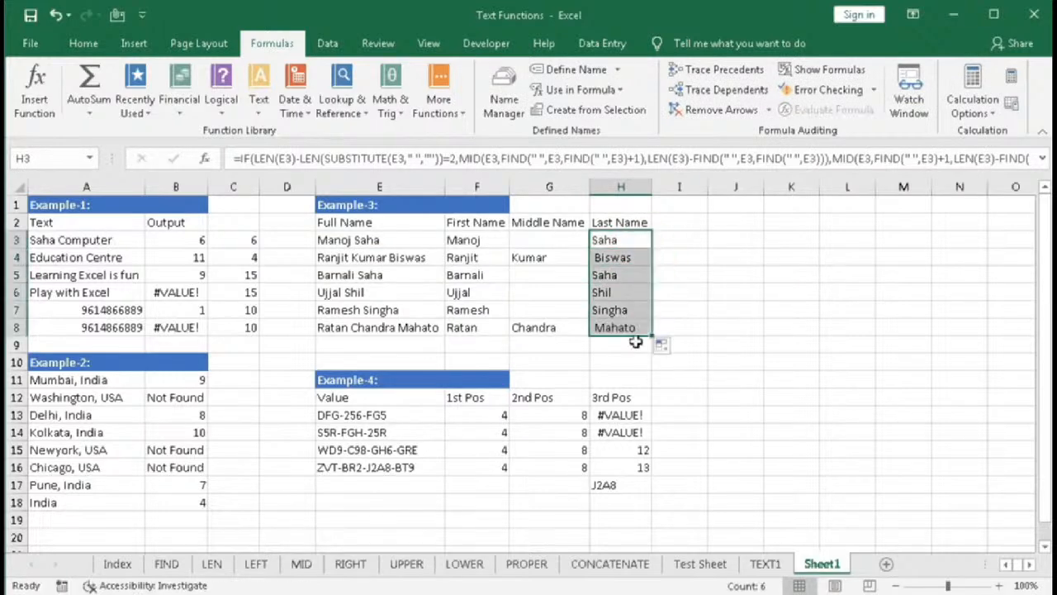
- Add +1 after the nested FIND start position in H3's MID and enter the formula
double_click(621, 240)
click(847, 241)
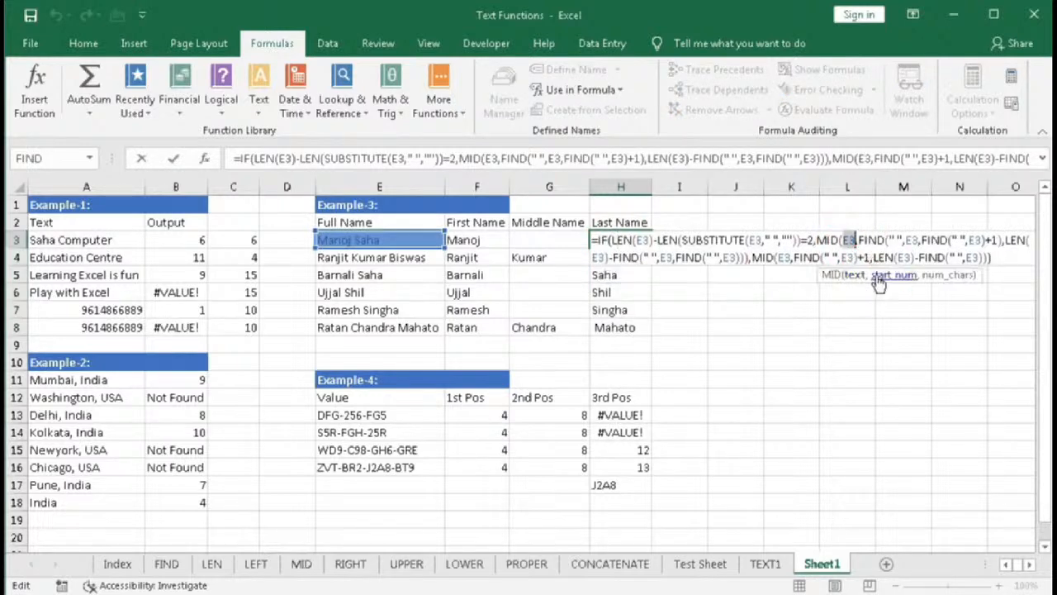
click(888, 274)
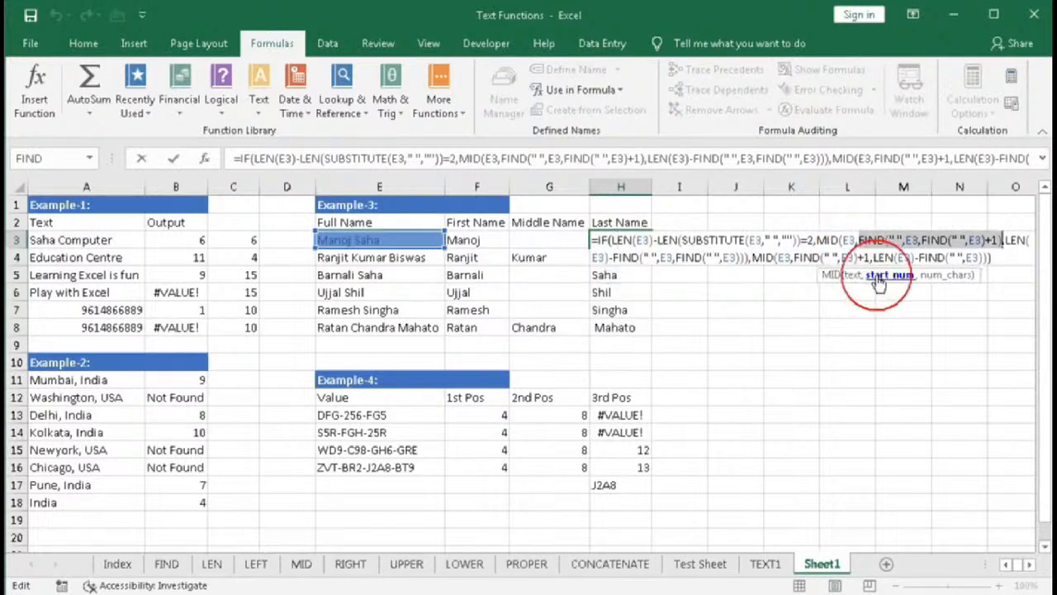
click(1002, 241)
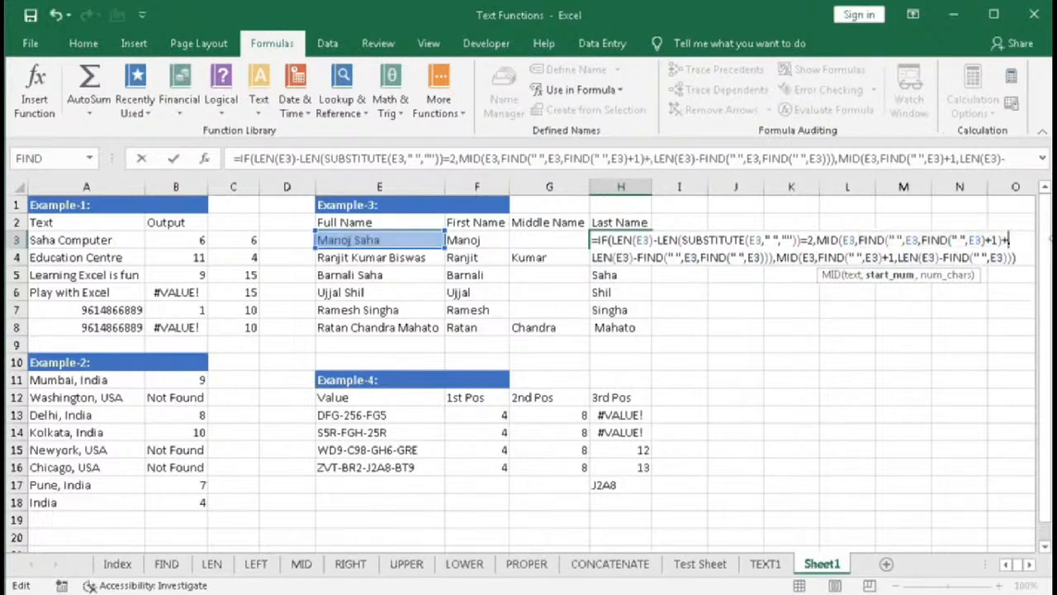
key(Return)
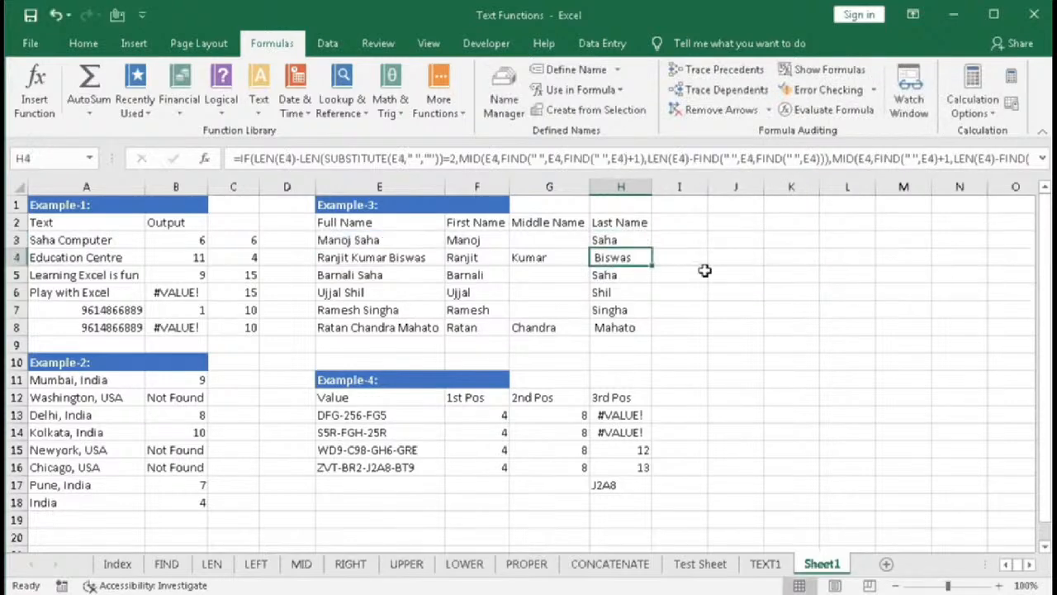
- Fill H3's updated formula down through H8
click(645, 241)
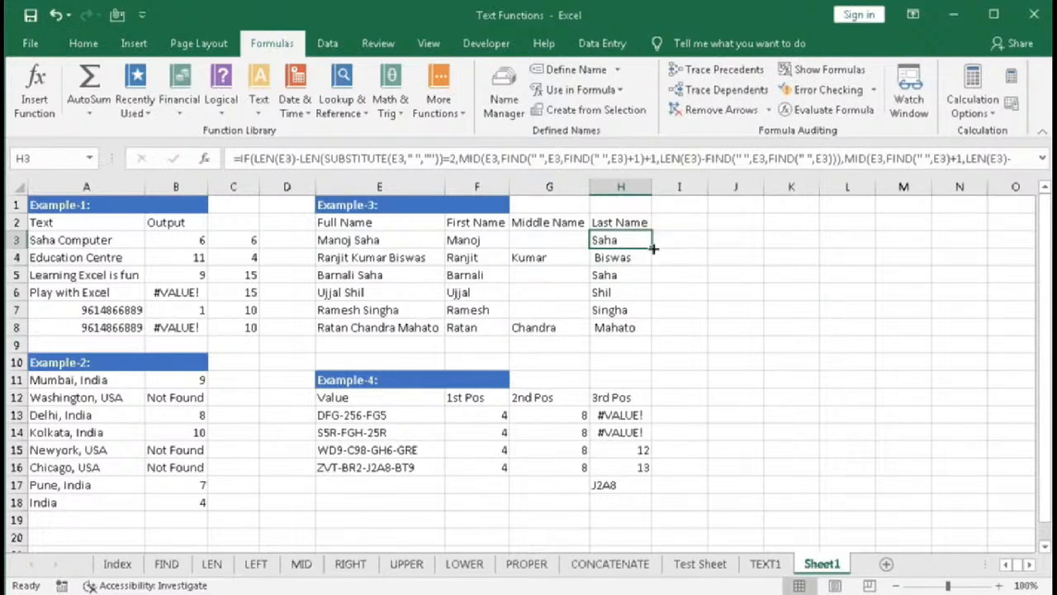
double_click(653, 249)
drag(609, 248, 605, 329)
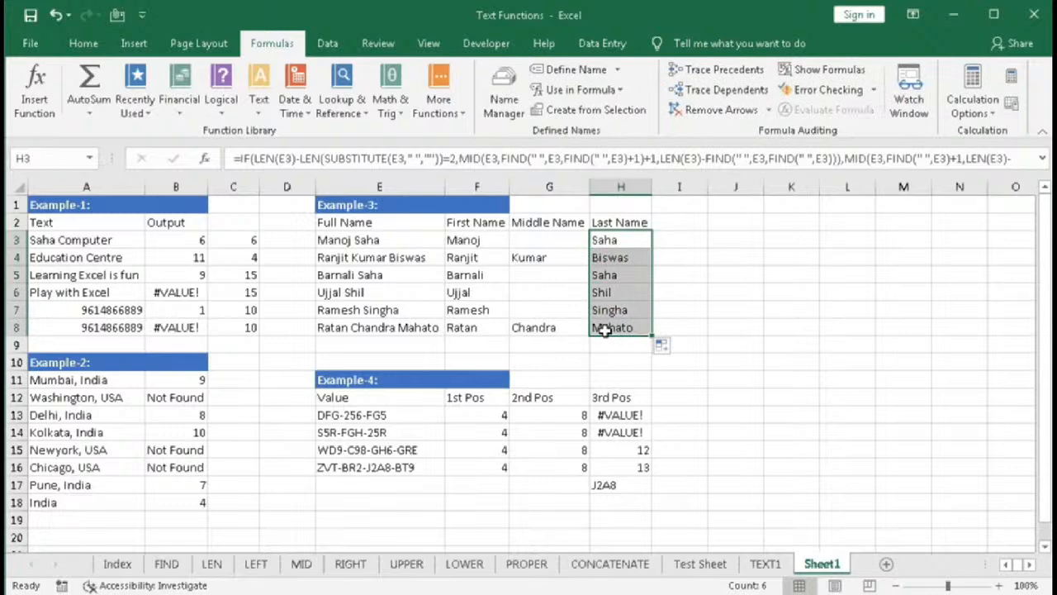
drag(616, 242, 610, 325)
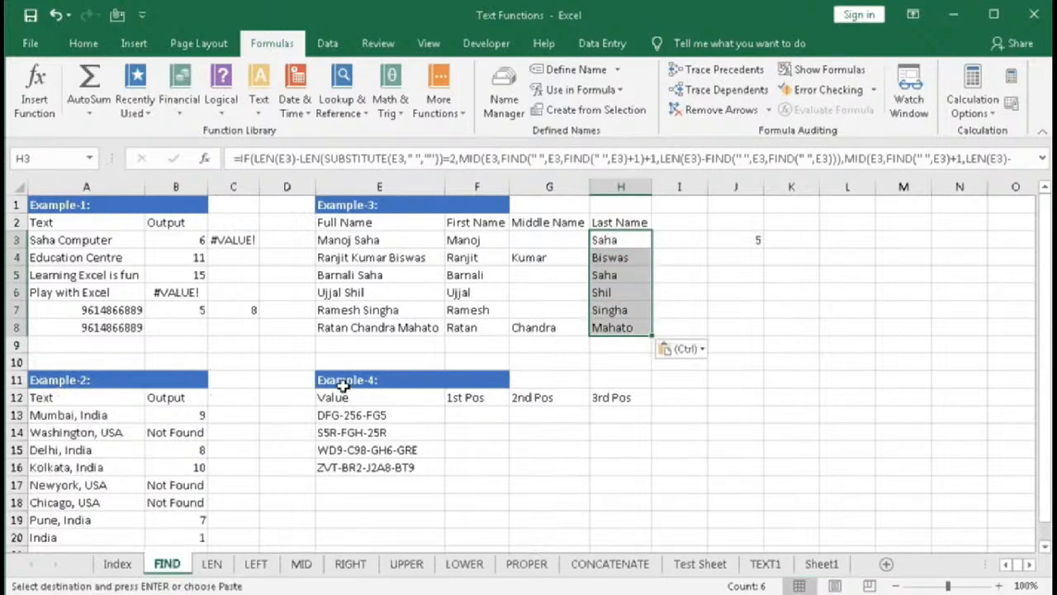
- On the FIND sheet, enter =FIND("-",E13,1) in F13 and fill it down through F16
click(343, 386)
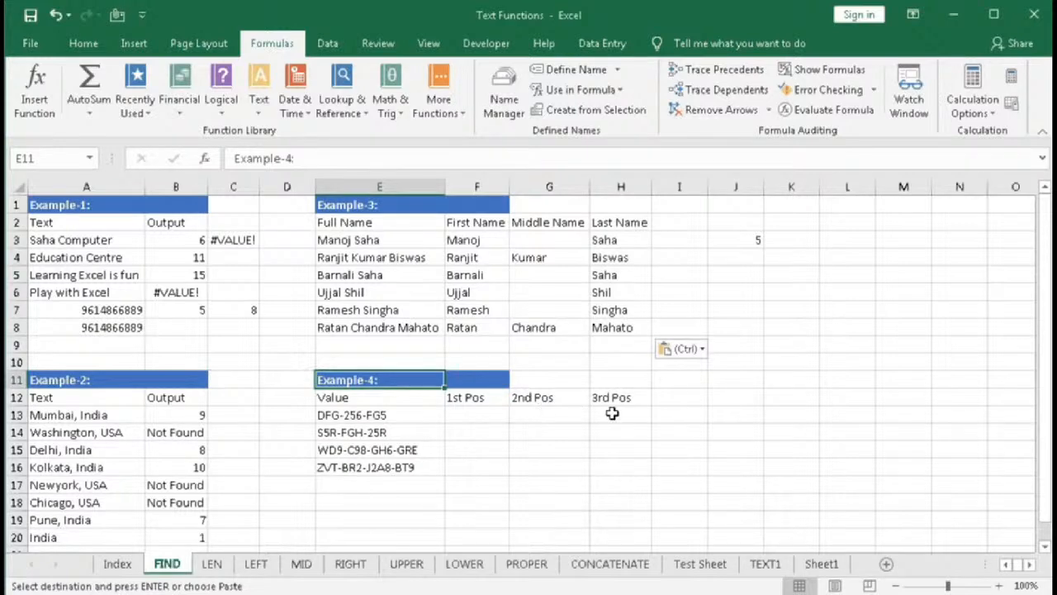
click(479, 419)
key(Escape)
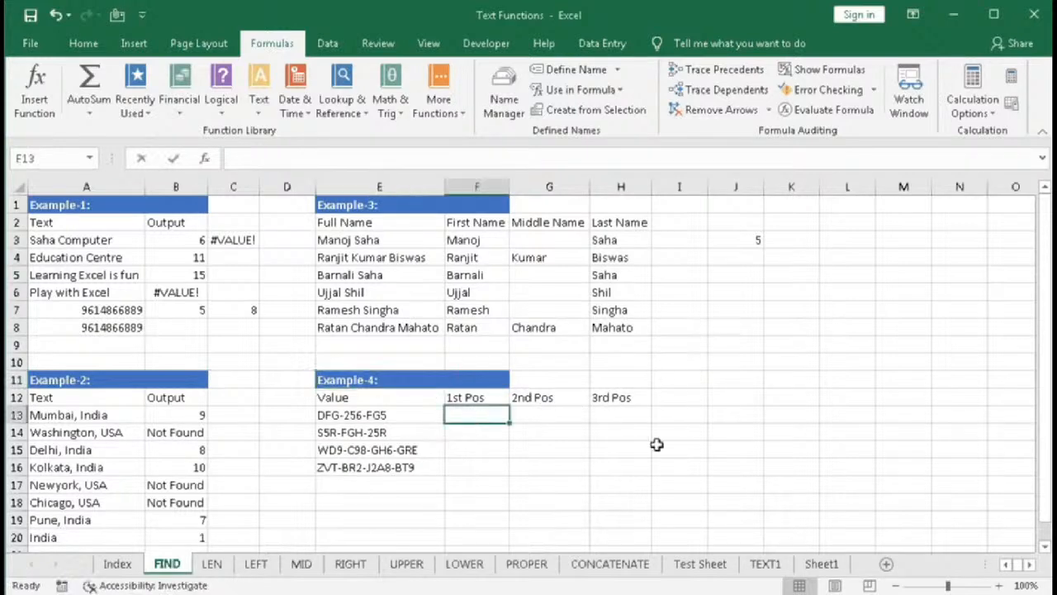
text(=find)
key(Tab)
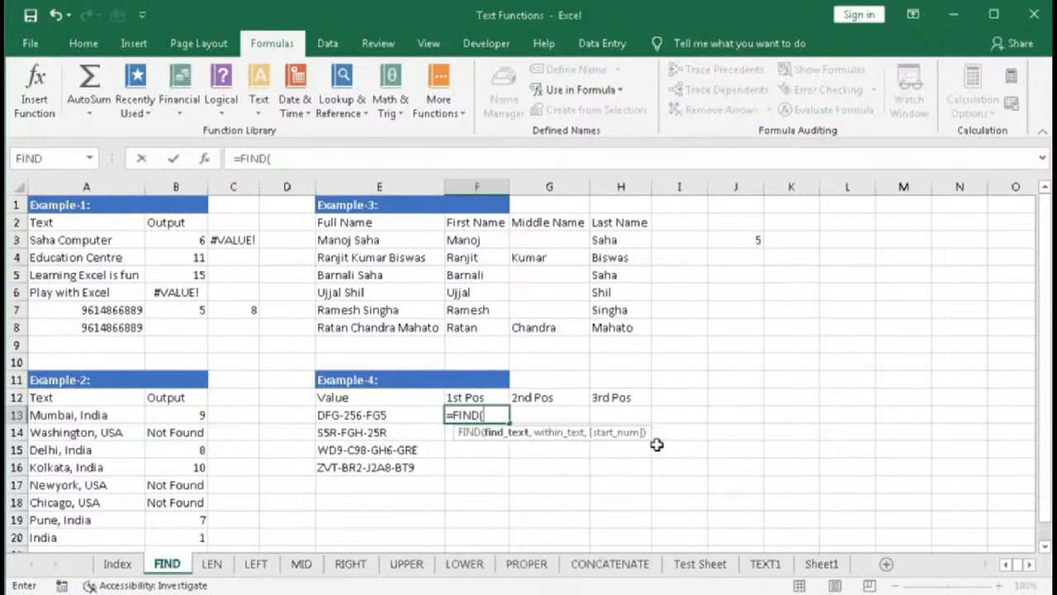
text(")
text(_")
key(BackSpace)
key(BackSpace)
text(-",)
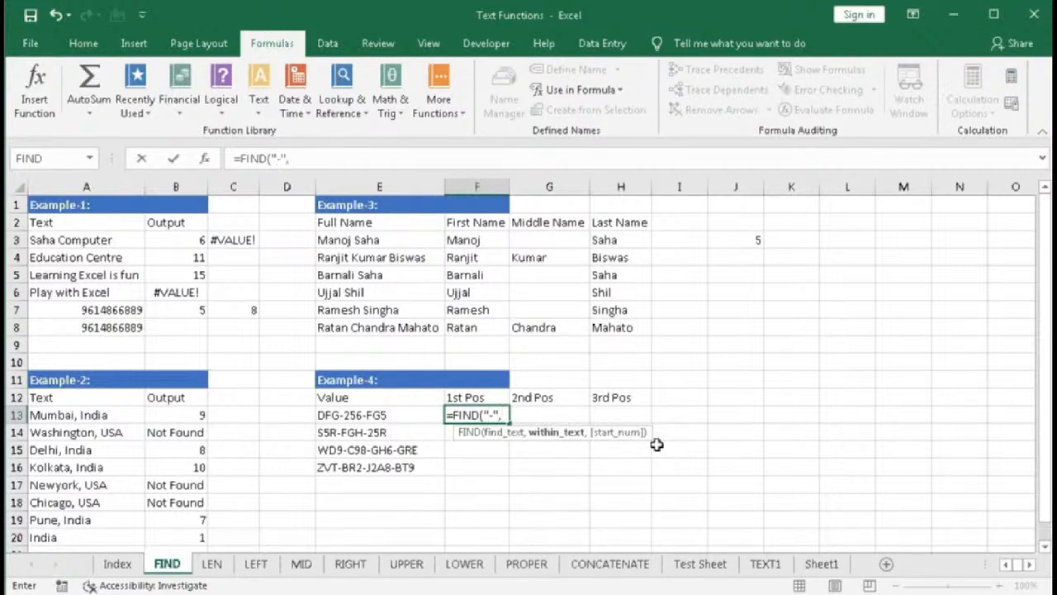
click(399, 414)
text(,)
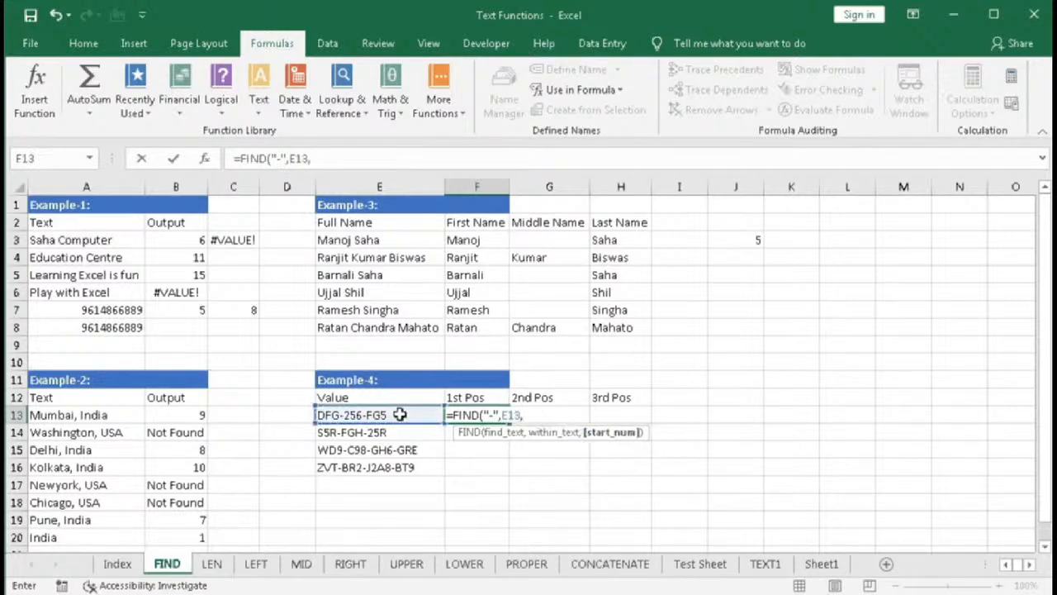
text(1))
key(Return)
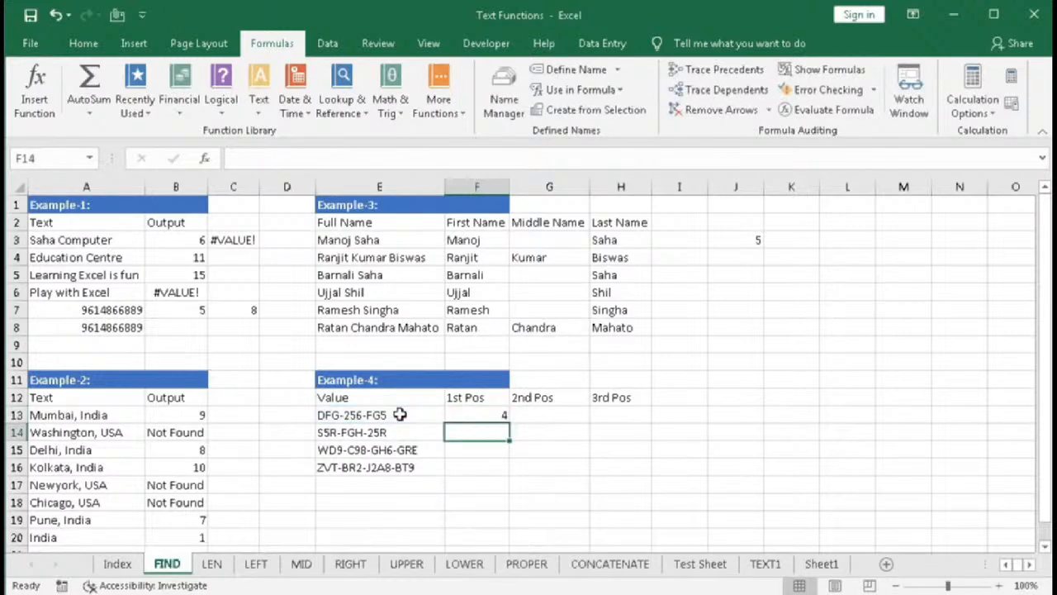
click(481, 418)
drag(506, 423, 501, 469)
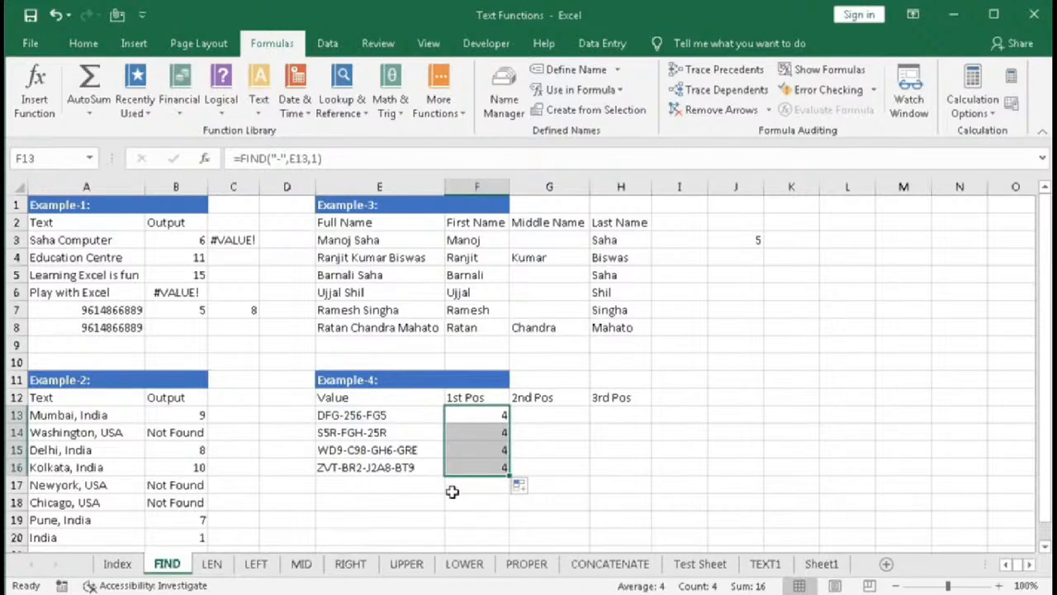
- In G13, begin the formula =FIND("-",E13,FIND("-",E13)+1 to find the second hyphen's position
click(543, 421)
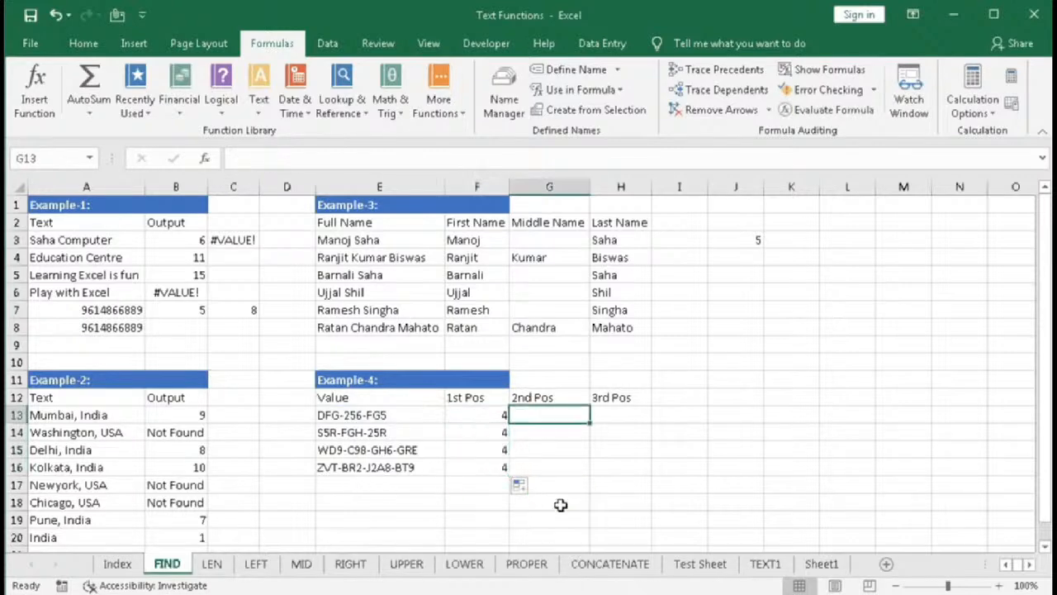
text(=)
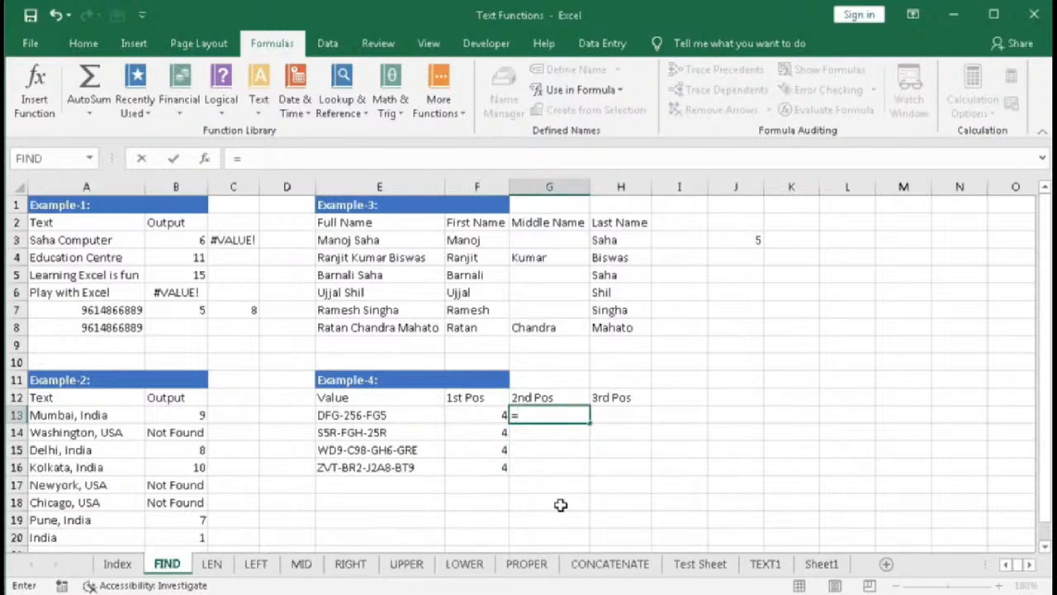
text(fin)
key(Tab)
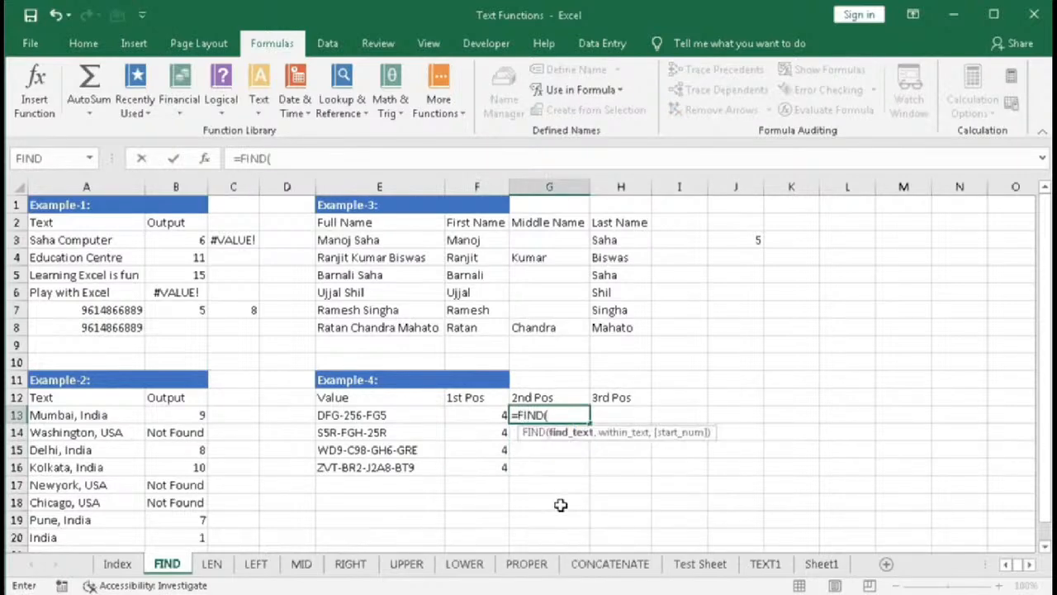
text("-",)
click(373, 416)
text(,)
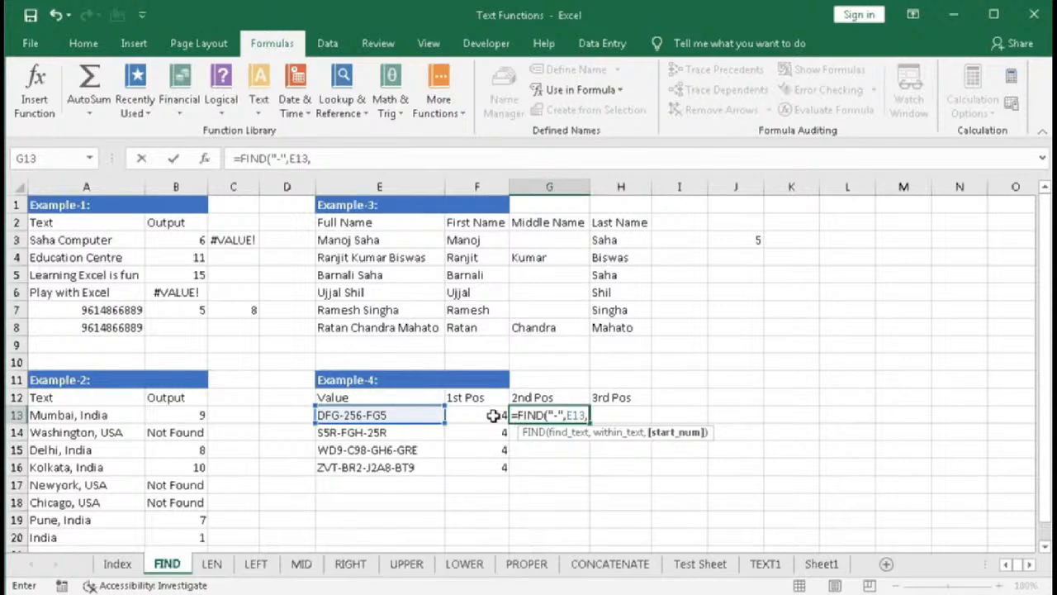
text(FIND("-")
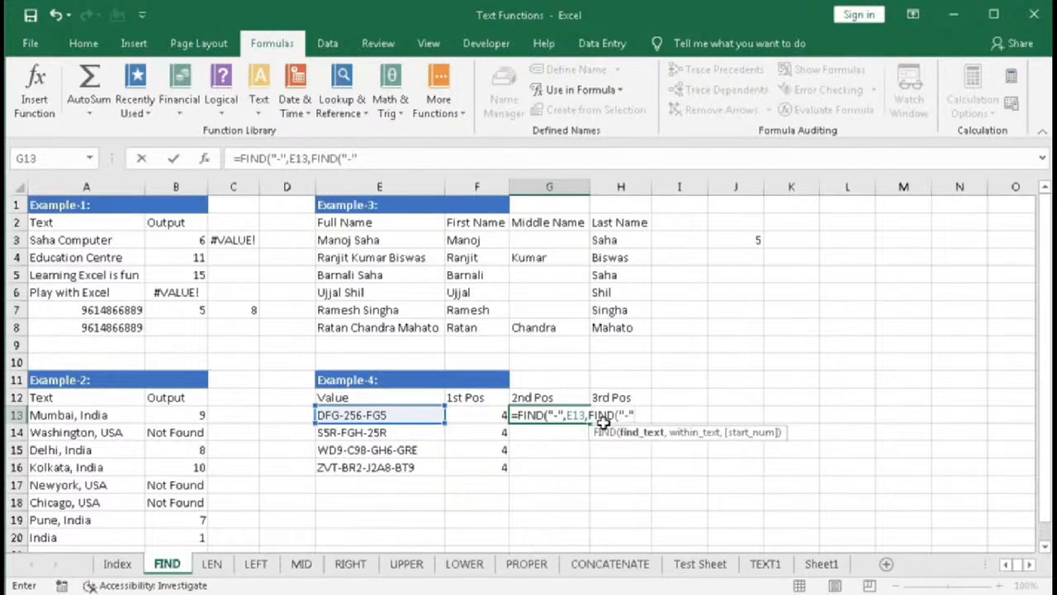
text(,)
click(399, 416)
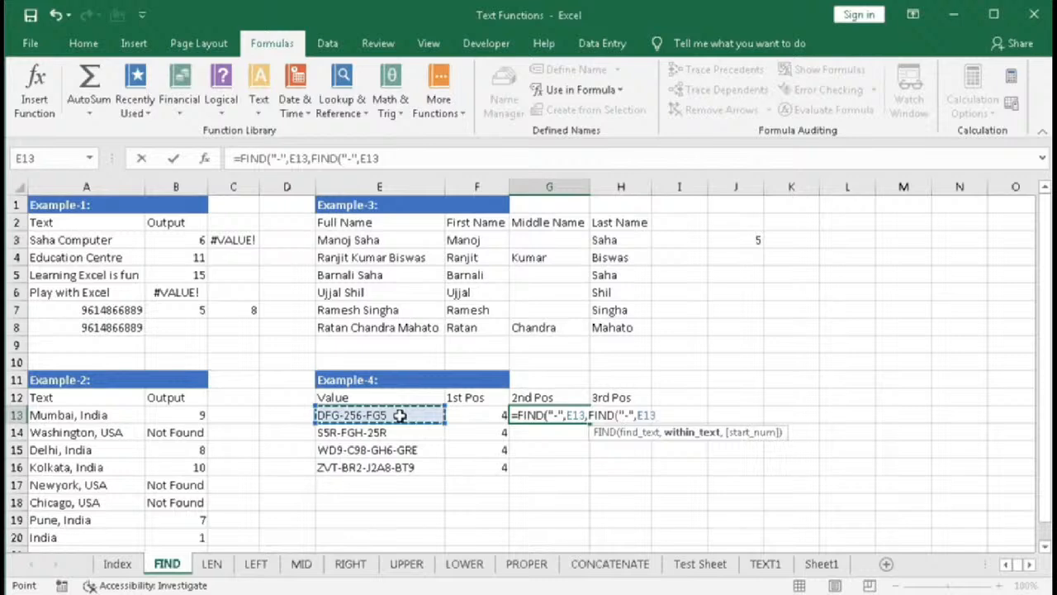
text())
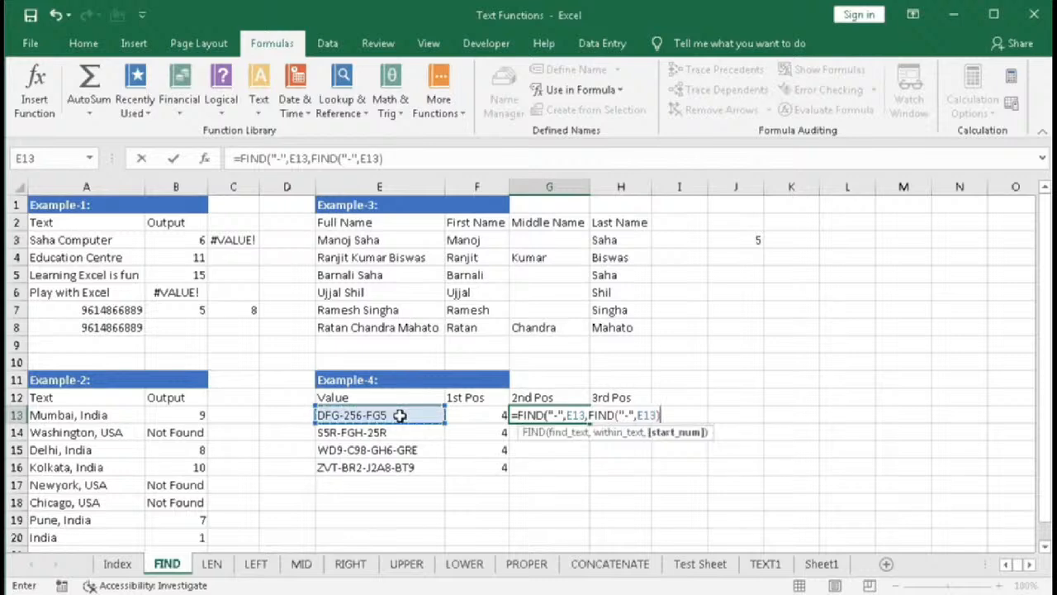
text(+1)
- Evaluate the nested FIND("-",E13) part of the formula in place, then undo the evaluation
click(613, 416)
key(shift+Right)
key(shift+Right)
key(shift+Right)
key(shift+Right)
key(shift+Right)
key(shift+Right)
key(shift+Right)
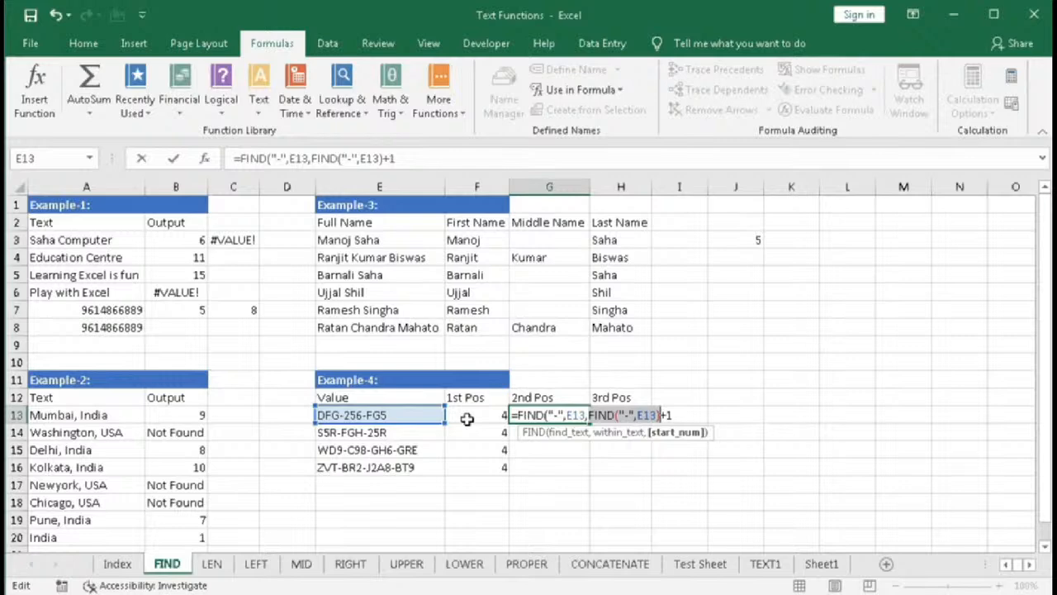
key(F9)
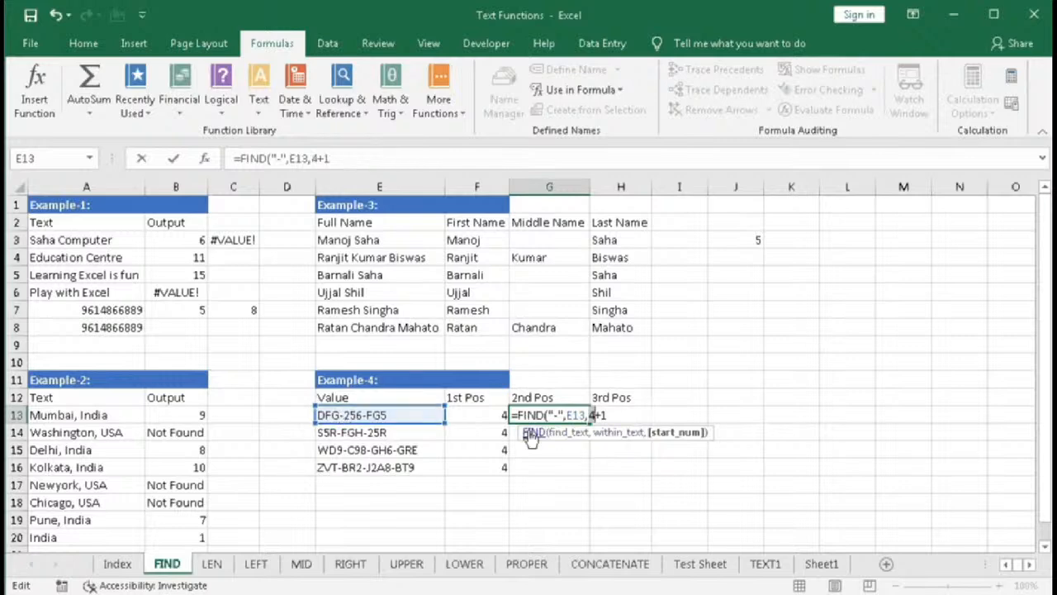
key(ctrl+z)
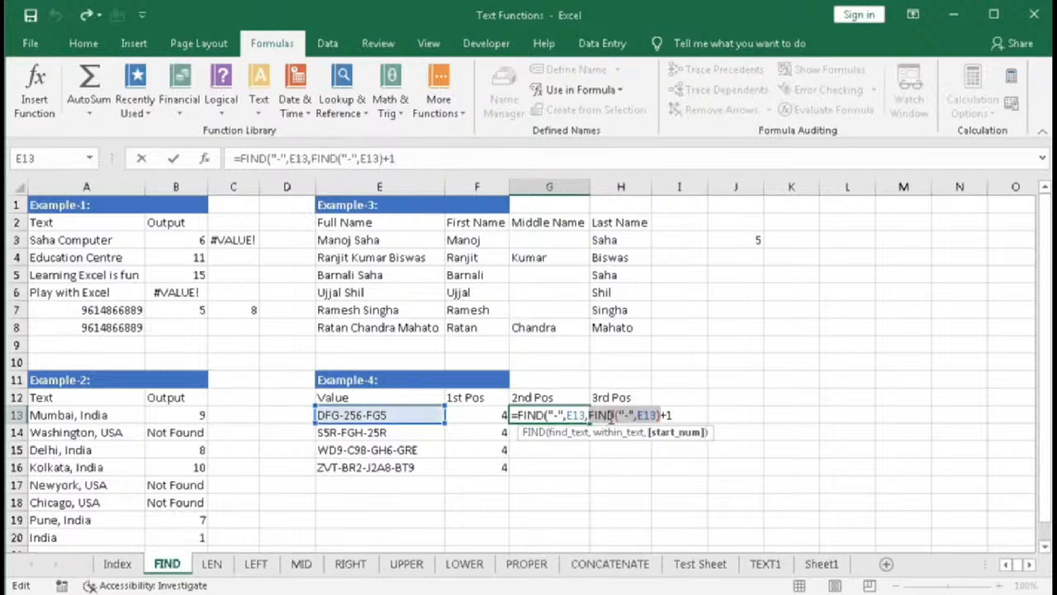
- Close the formula as =FIND("-",E13,FIND("-",E13)+1), enter it in G13, and fill it down through G16
click(674, 416)
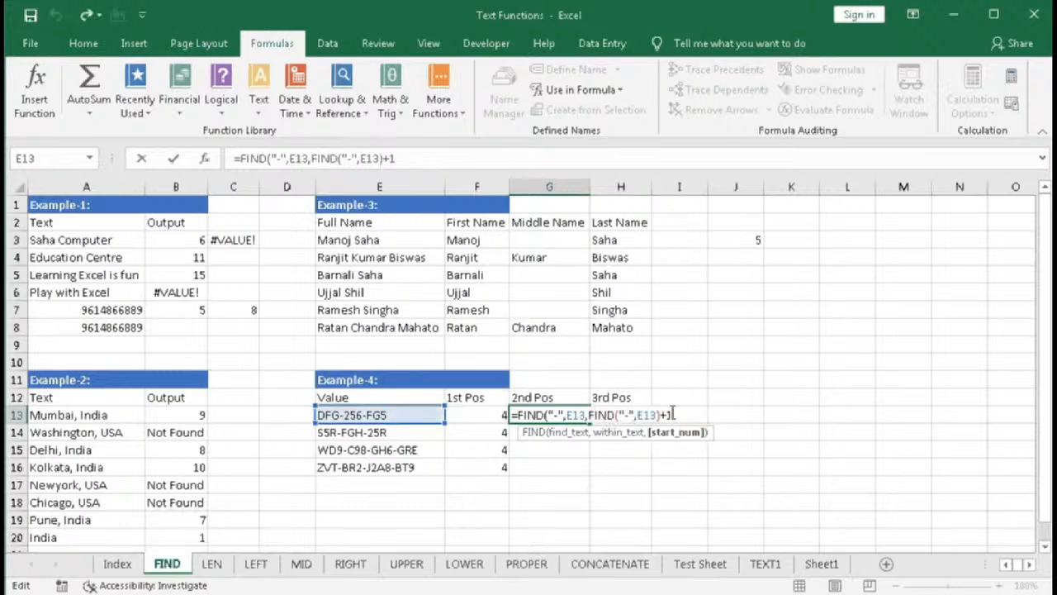
text())
key(Return)
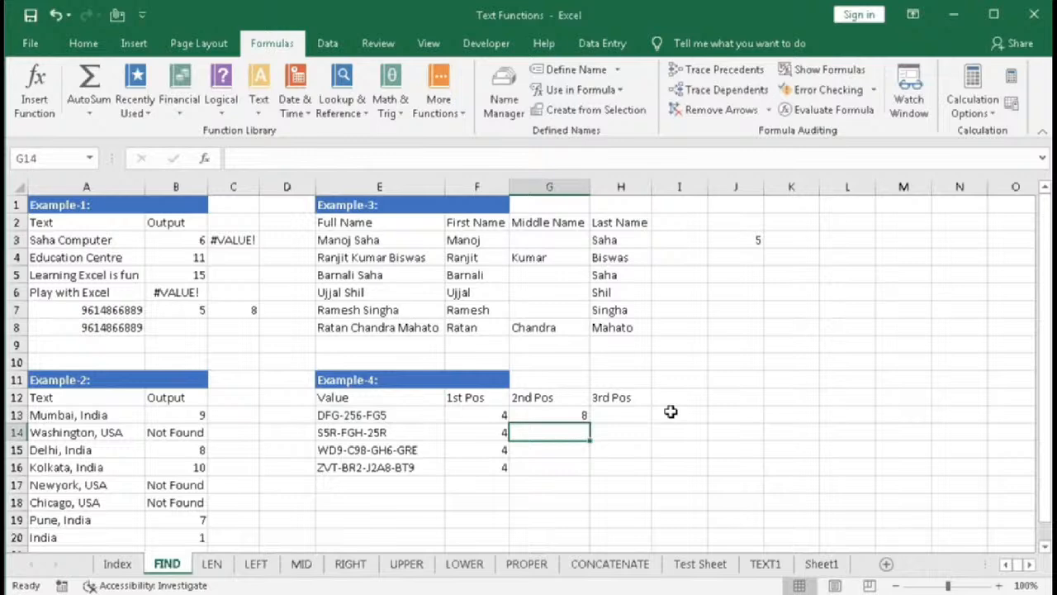
click(586, 421)
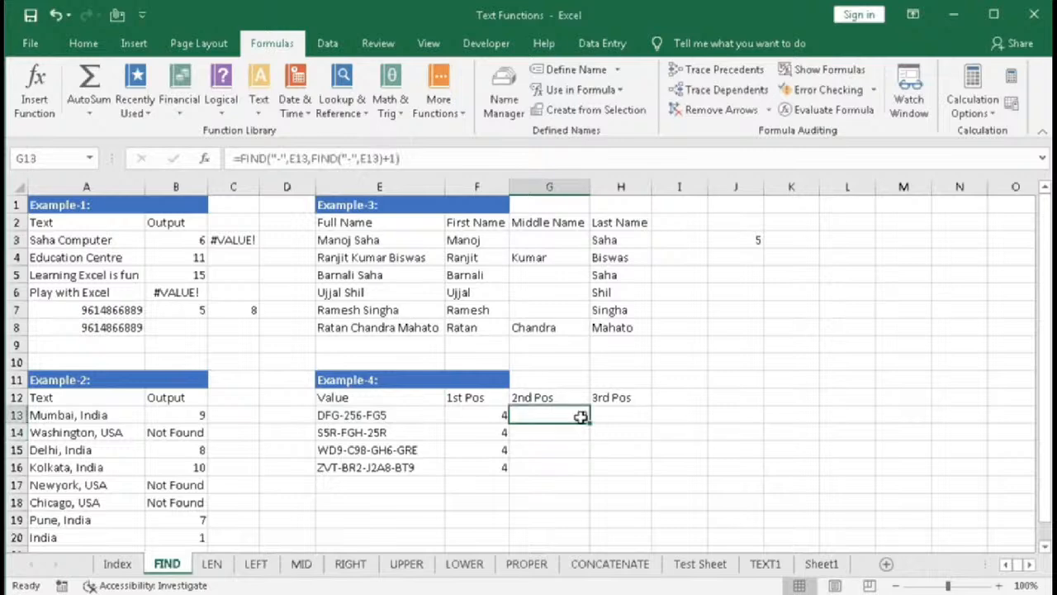
drag(591, 424, 587, 469)
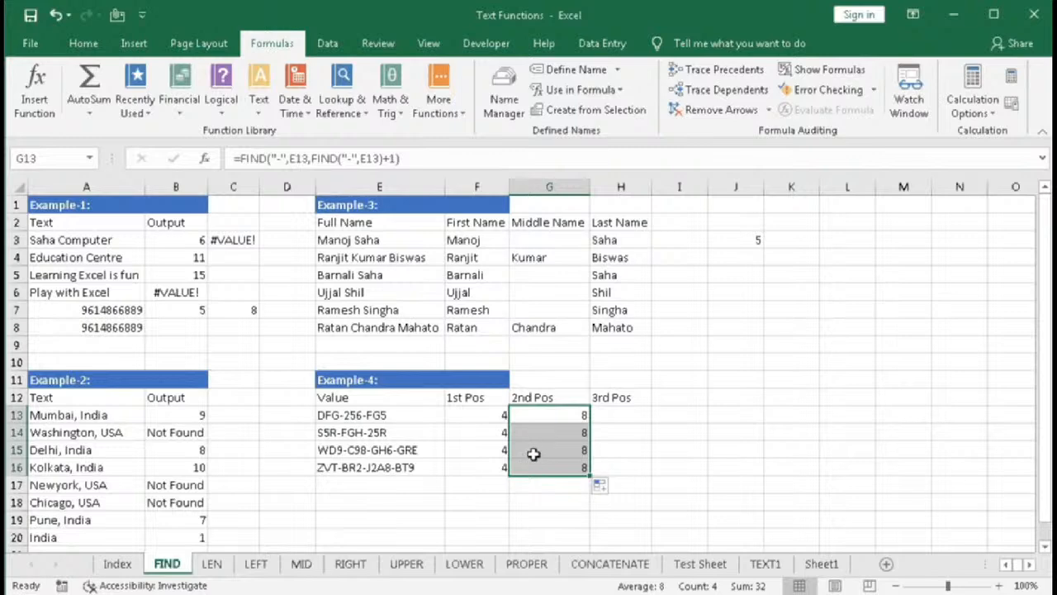
double_click(349, 451)
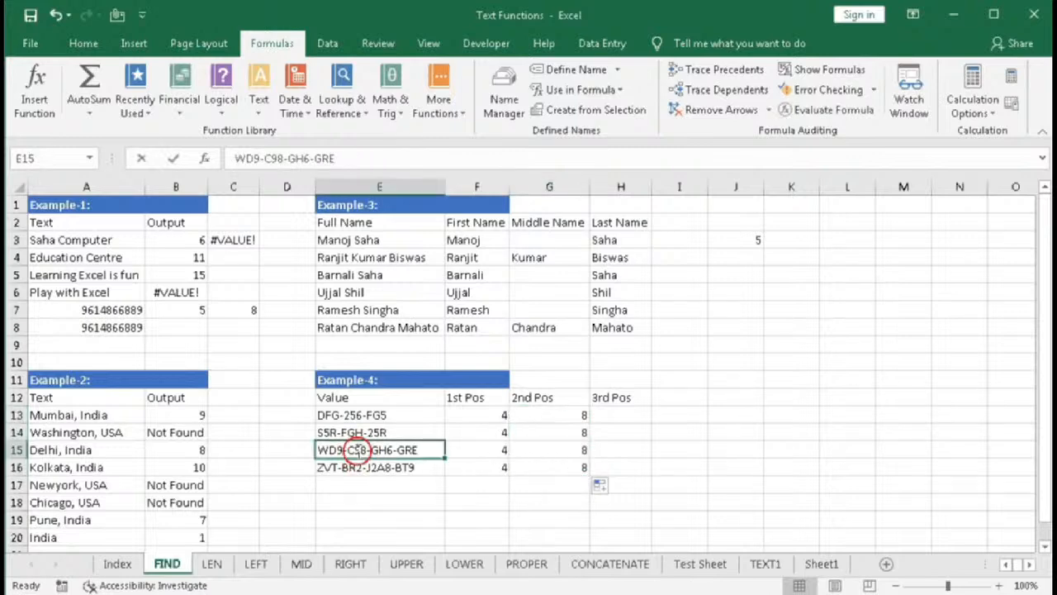
text(5)
key(Return)
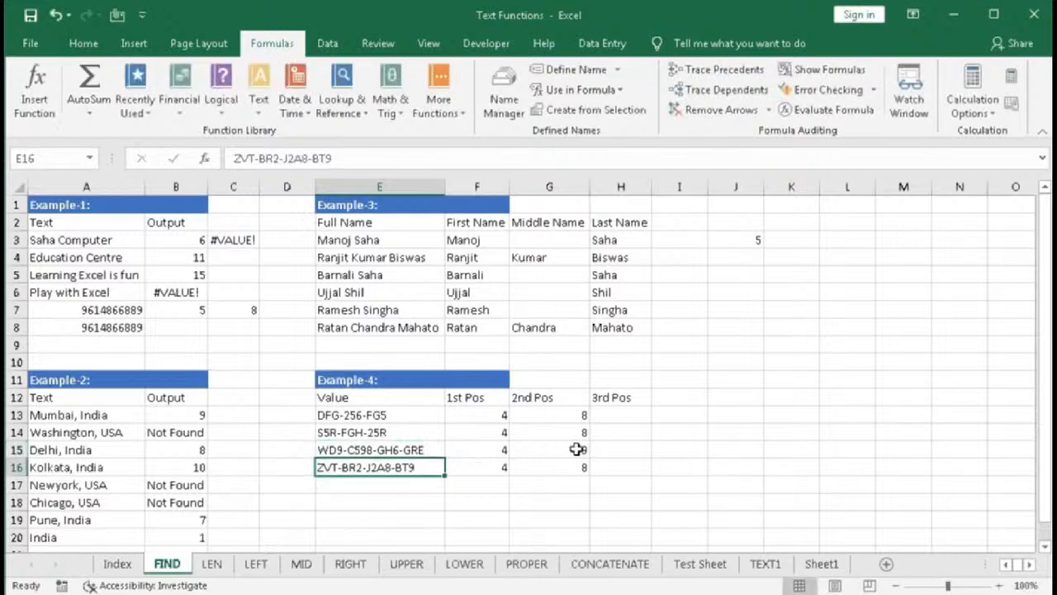
- In H13, enter =FIND("-",E13,FIND("-",E13,FIND("-",E13)+1)+1) to find the third hyphen's position
click(606, 416)
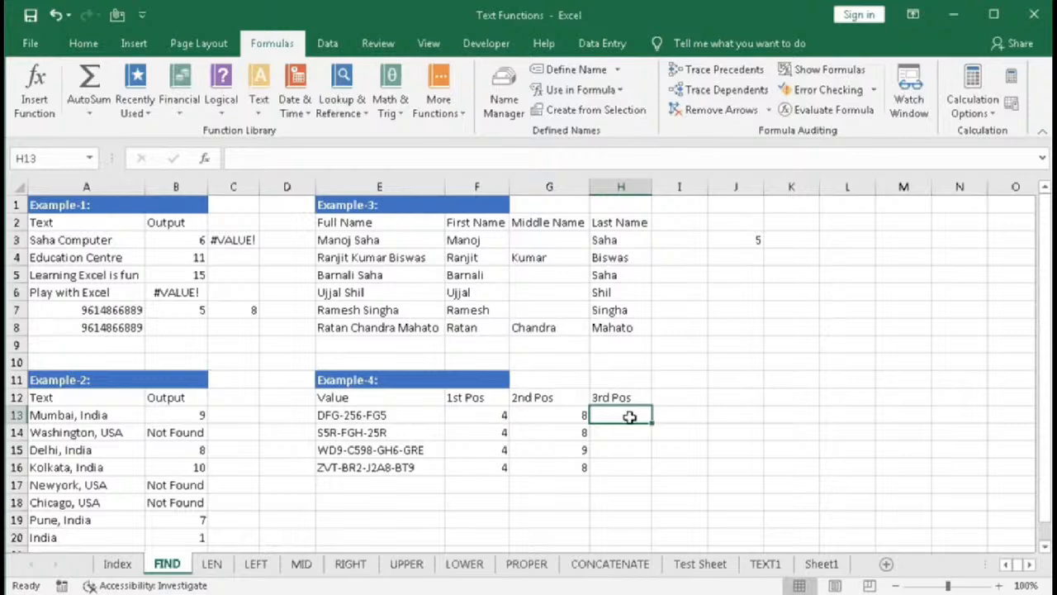
text(=fin)
key(Tab)
text("-")
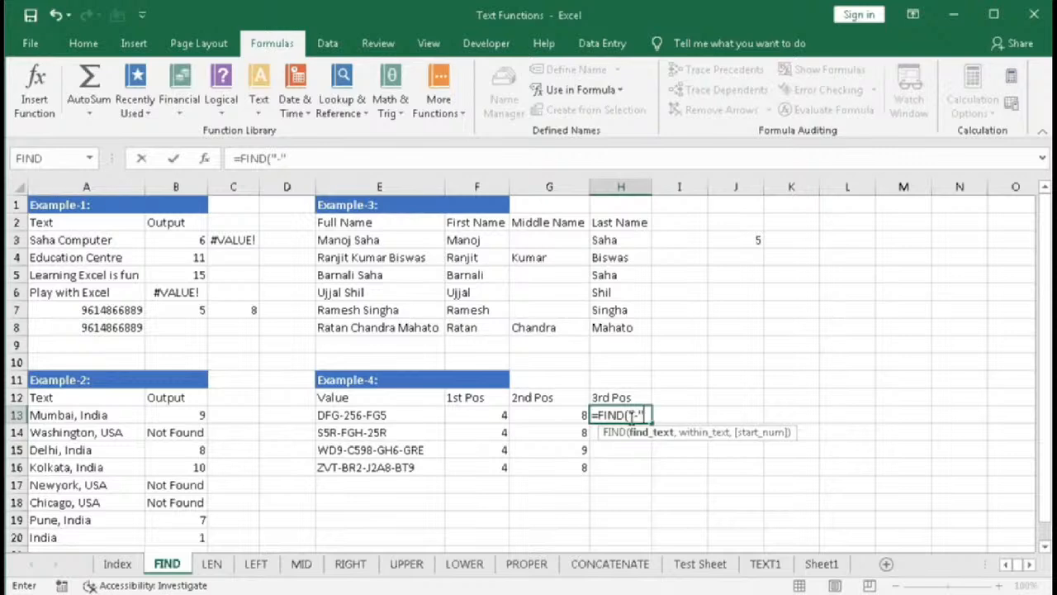
text(,)
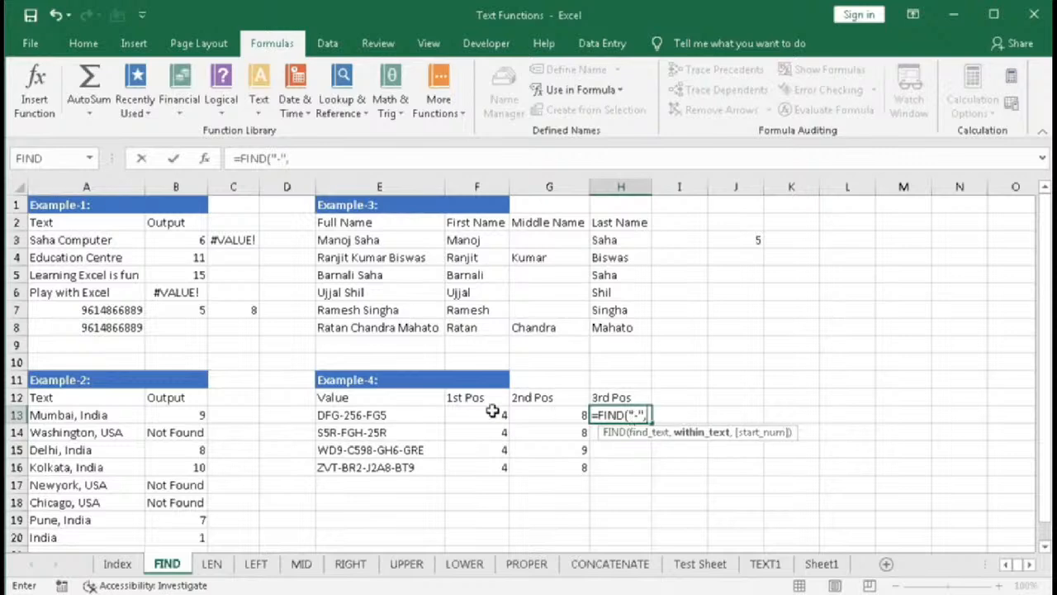
click(388, 410)
text(,)
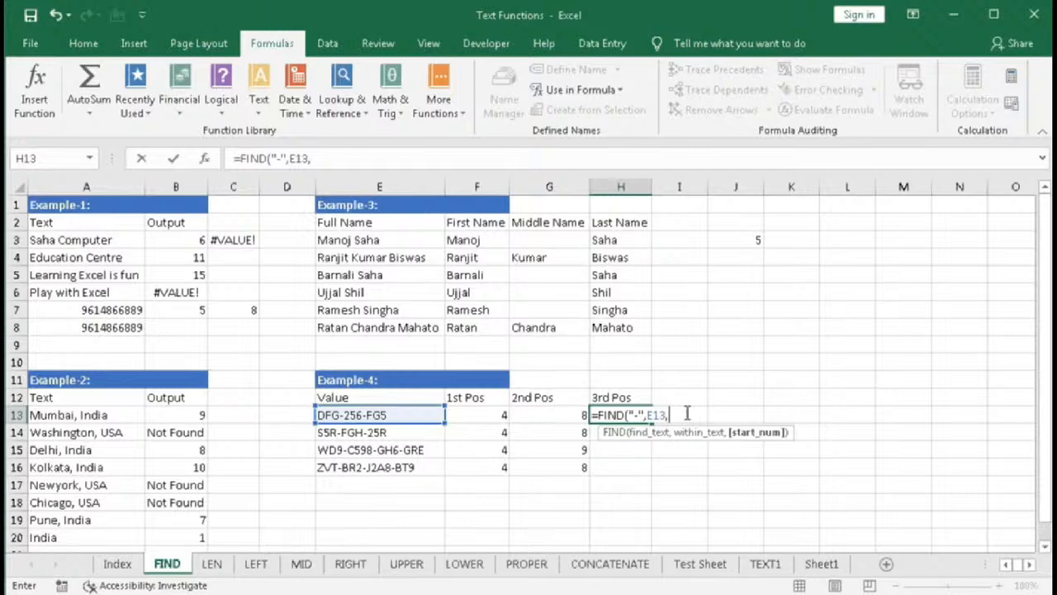
text(find)
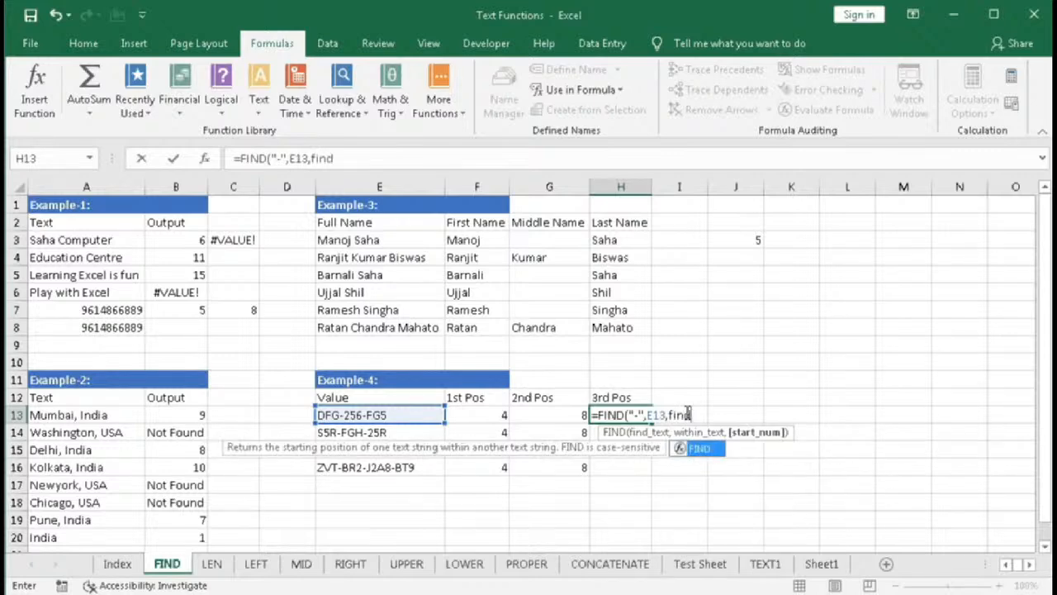
key(Tab)
text("-")
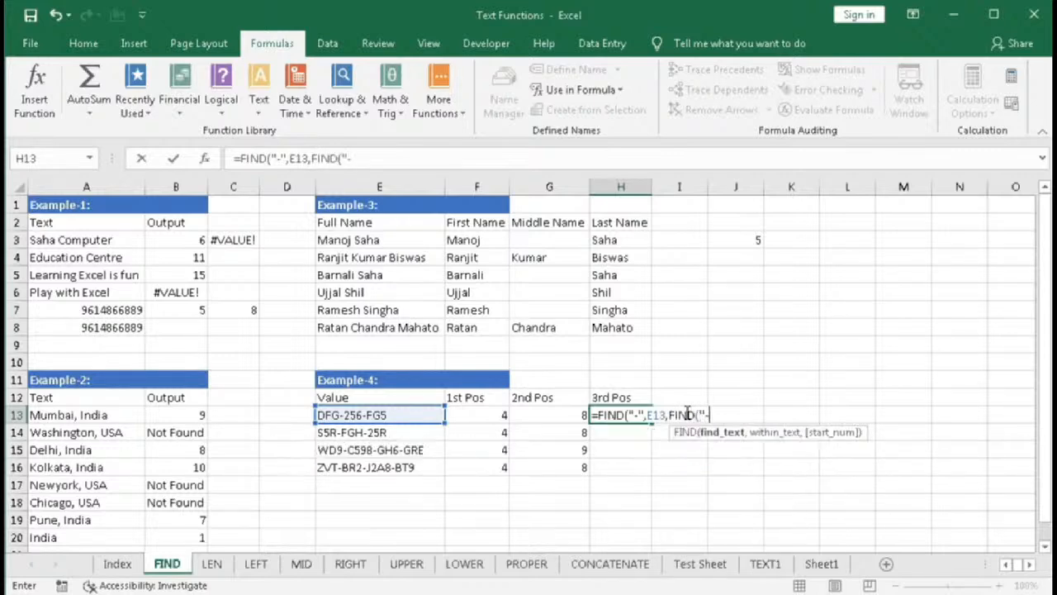
text(,)
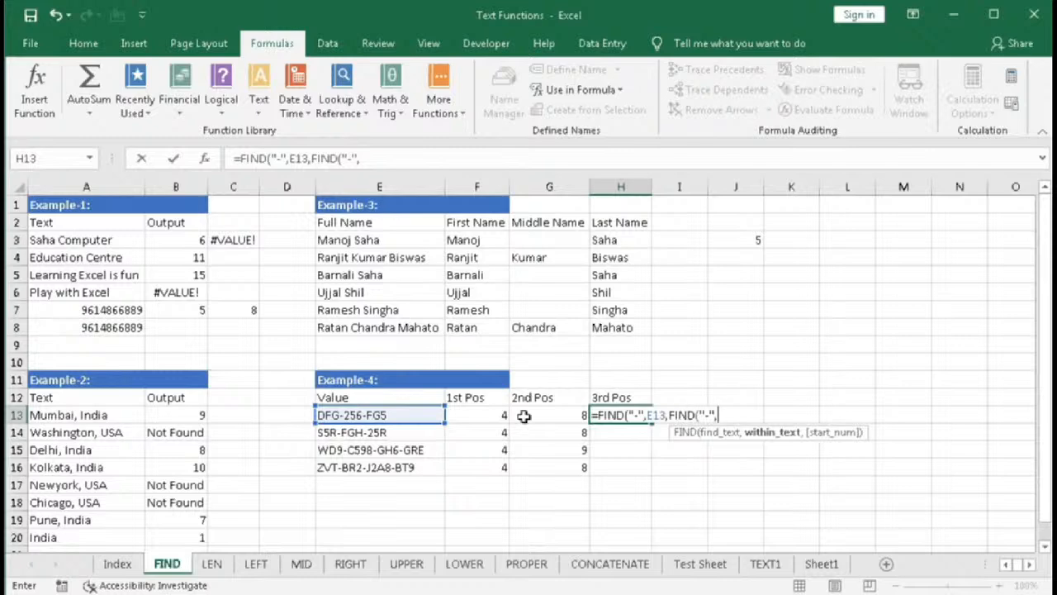
click(392, 415)
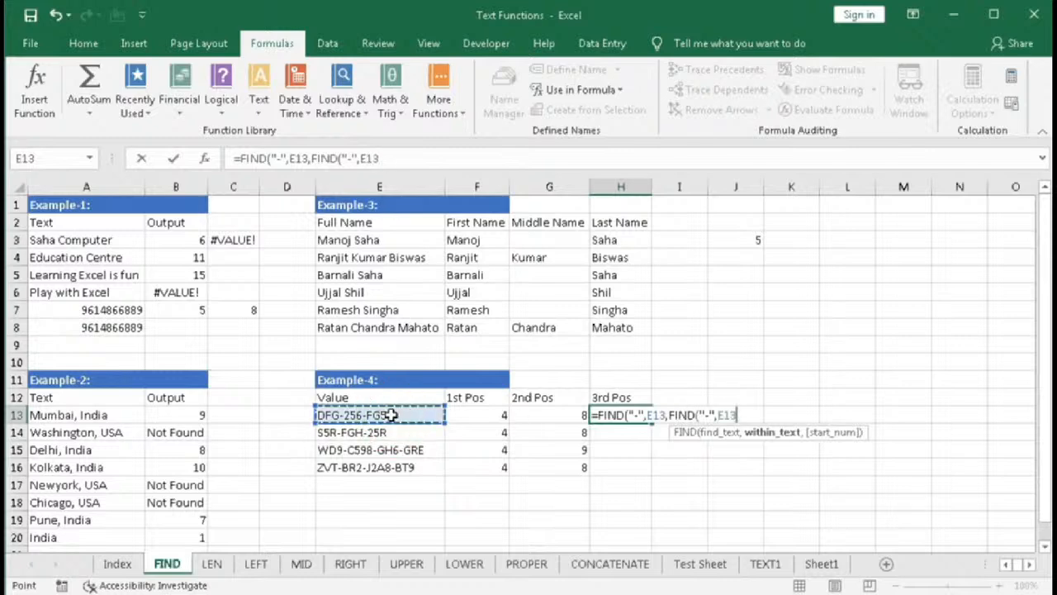
text(,)
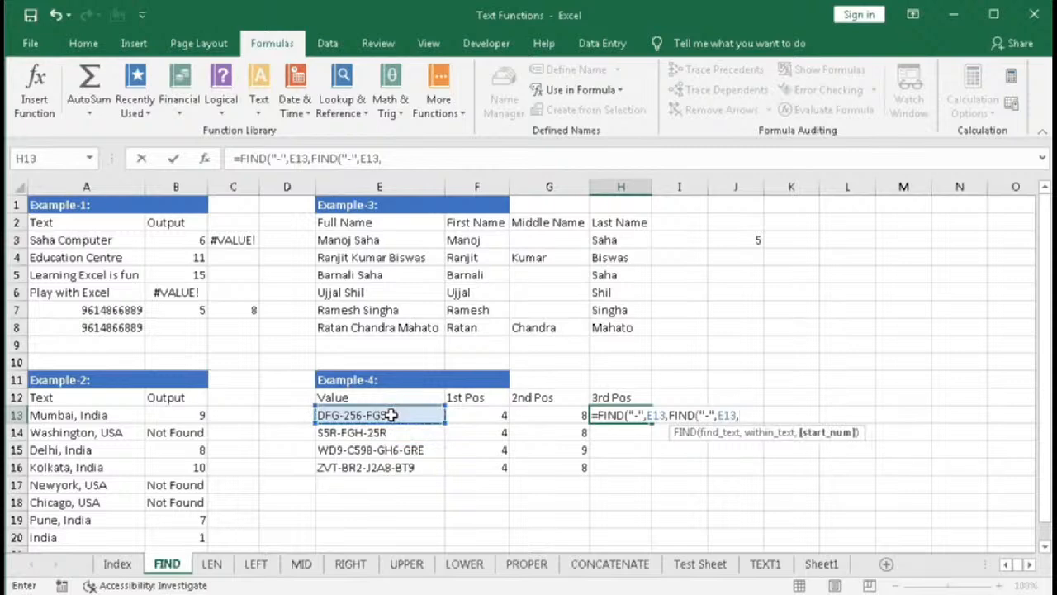
text(find)
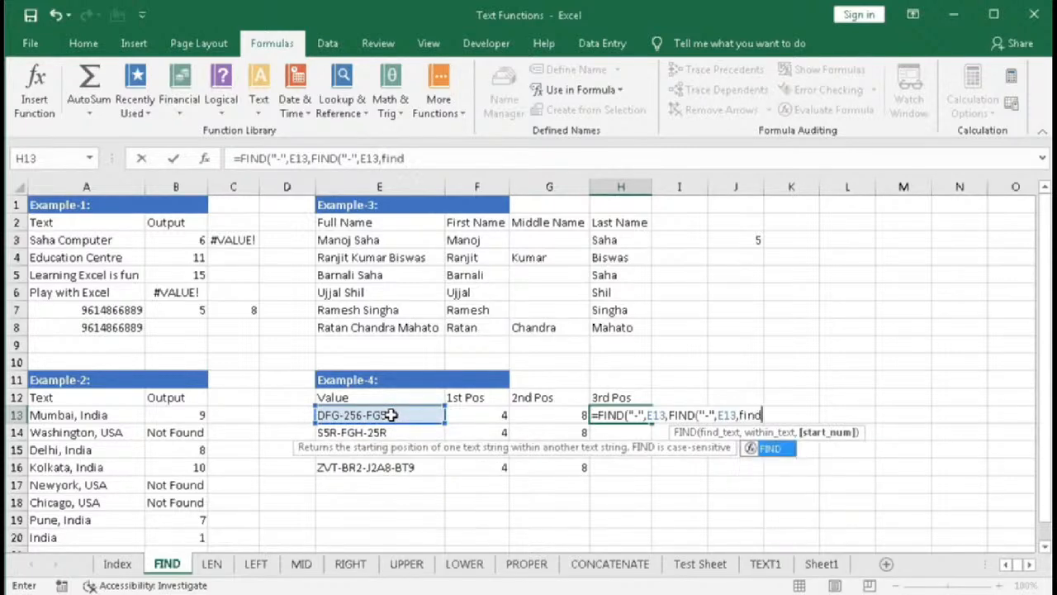
key(Tab)
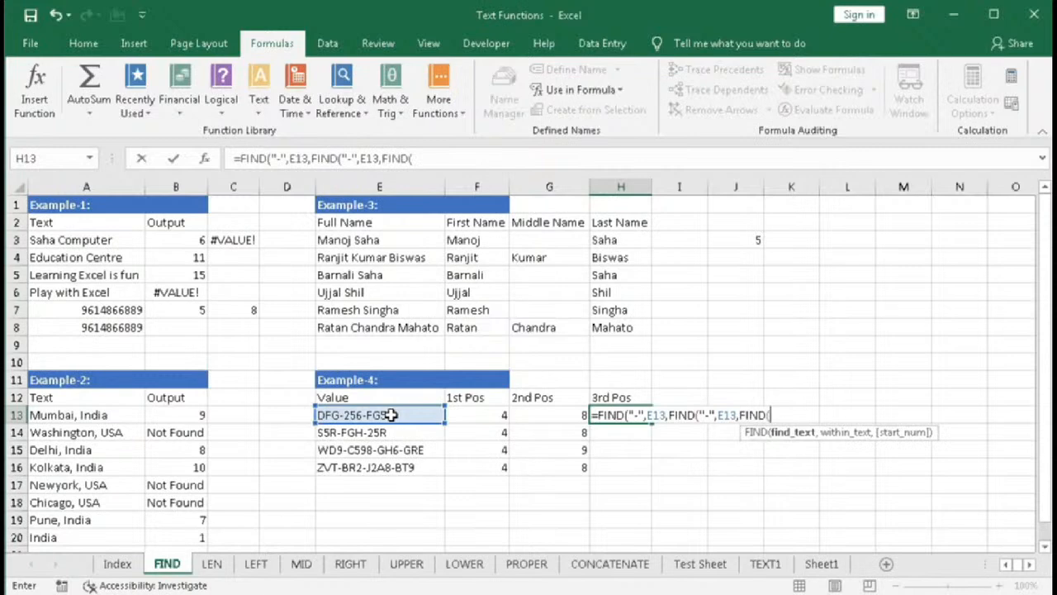
text("-",)
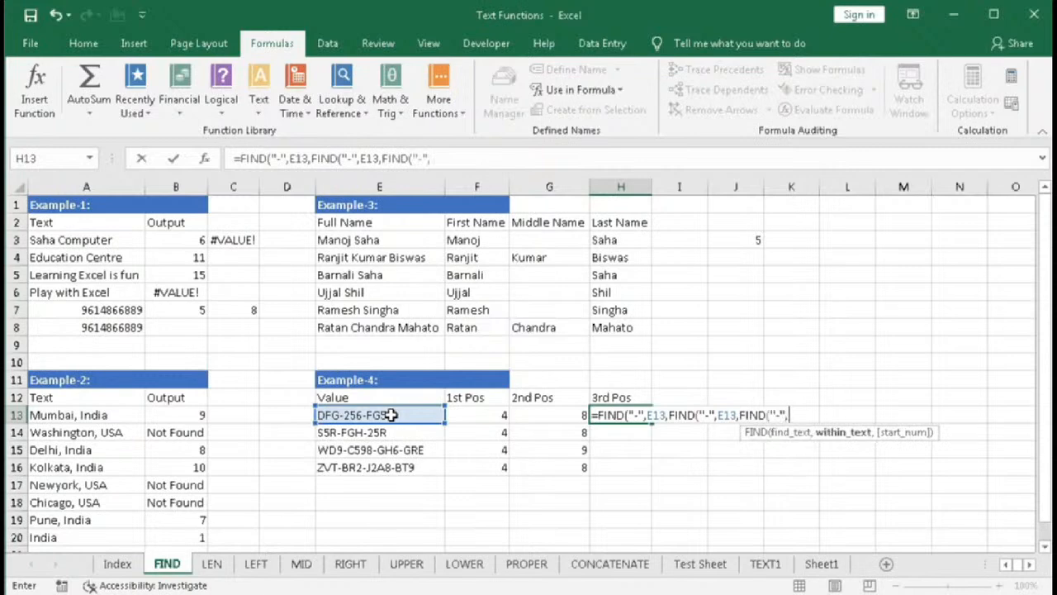
click(391, 415)
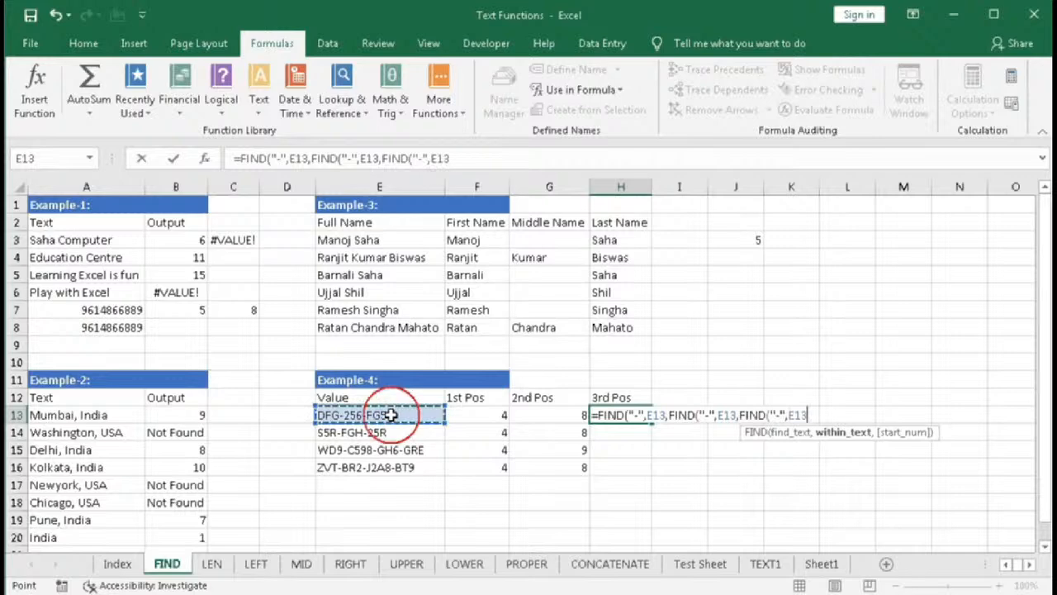
text()+)
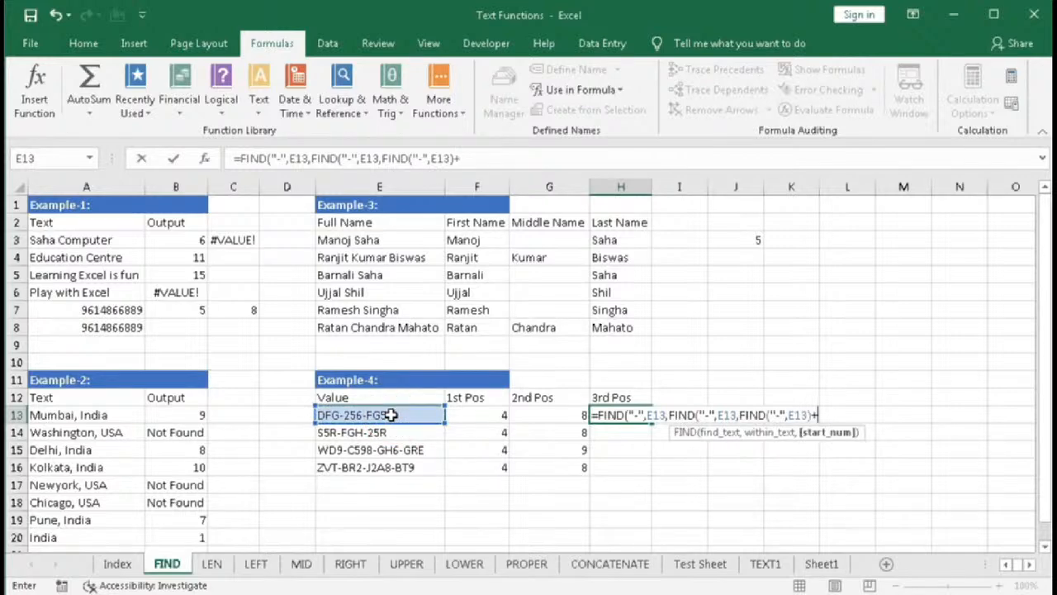
text(1))
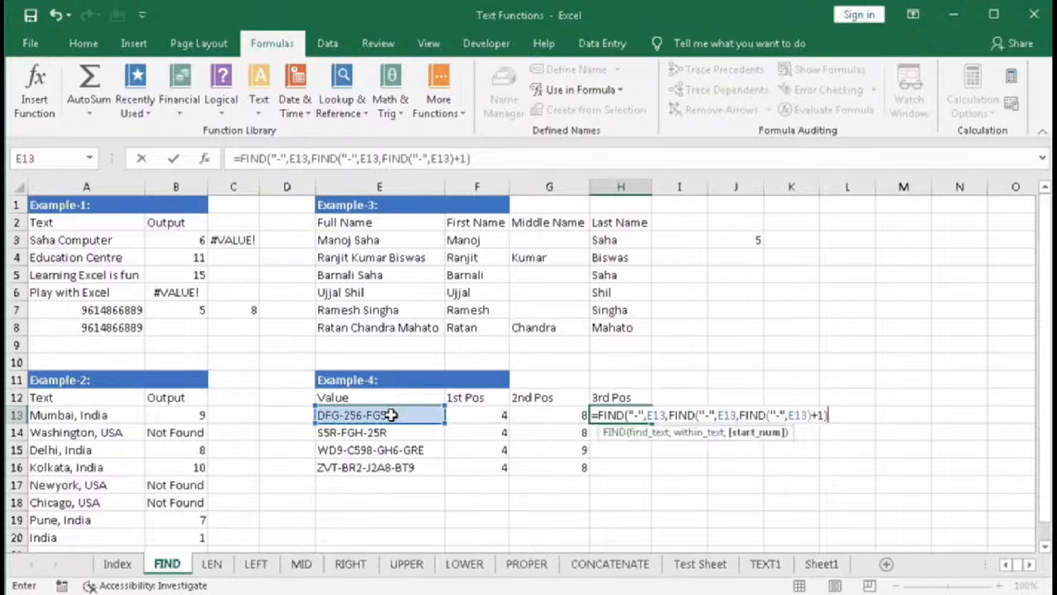
text(+1)
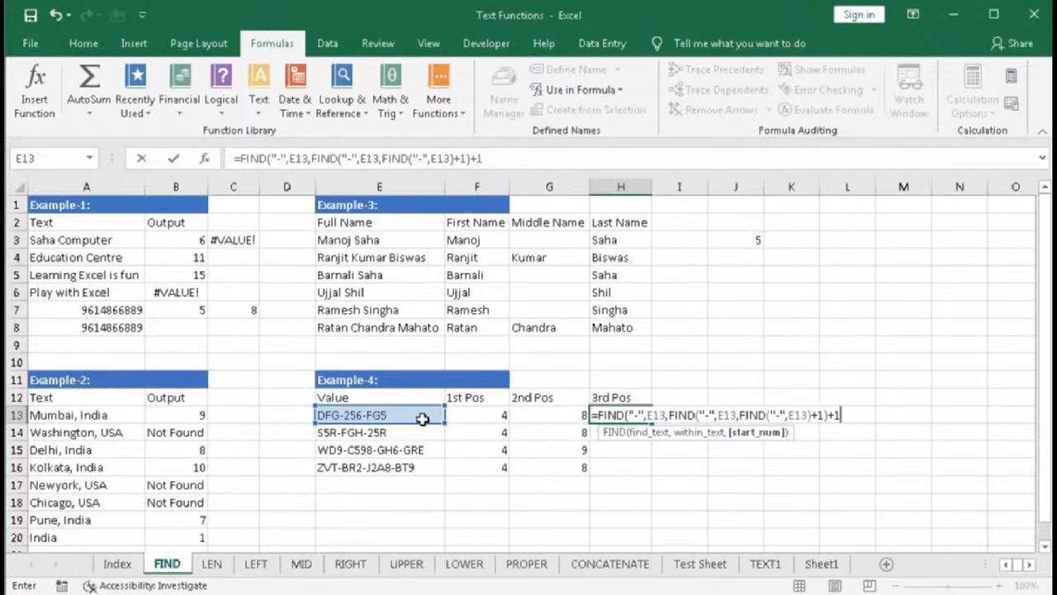
text())
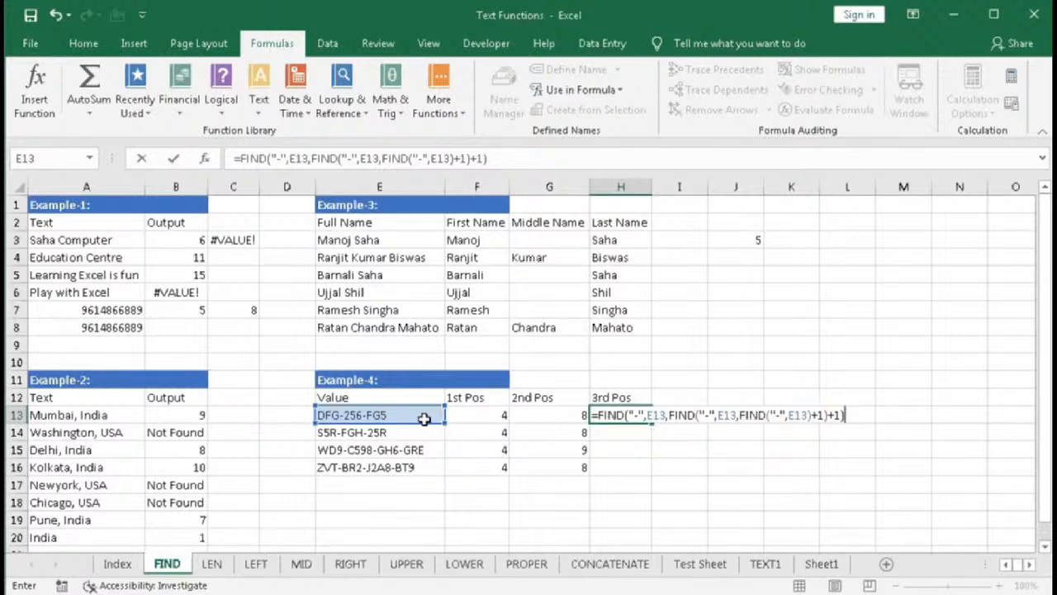
key(Return)
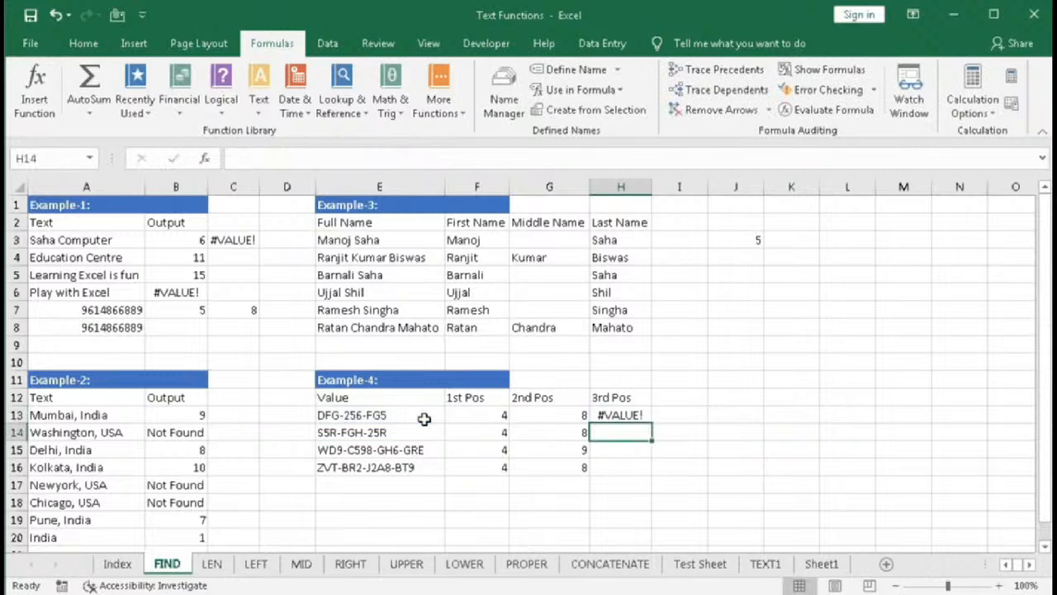
- Fill H13's third-hyphen formula down through H16
click(630, 416)
drag(651, 423, 641, 473)
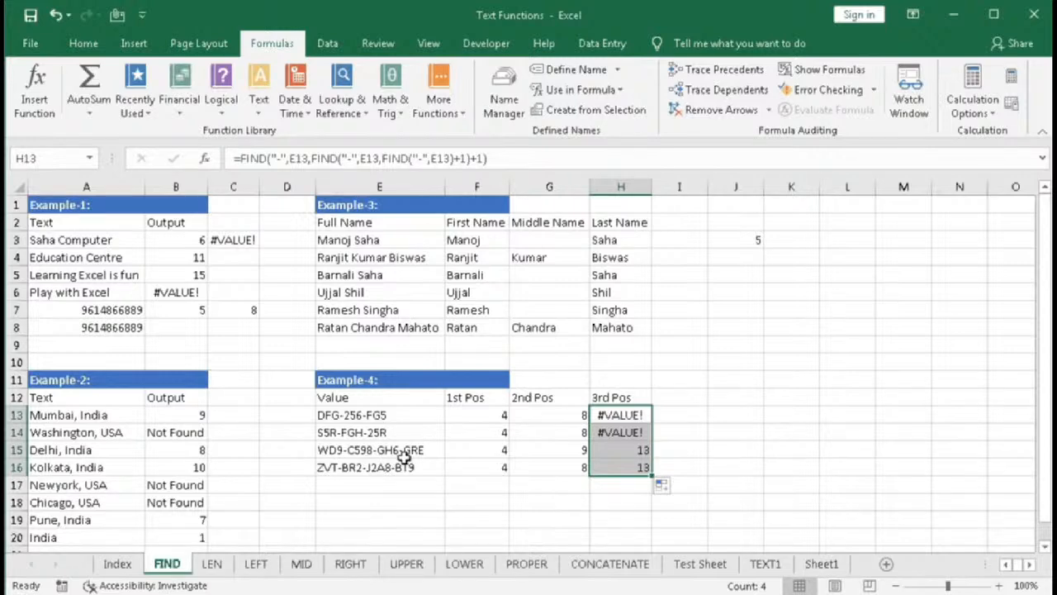
drag(614, 416, 612, 423)
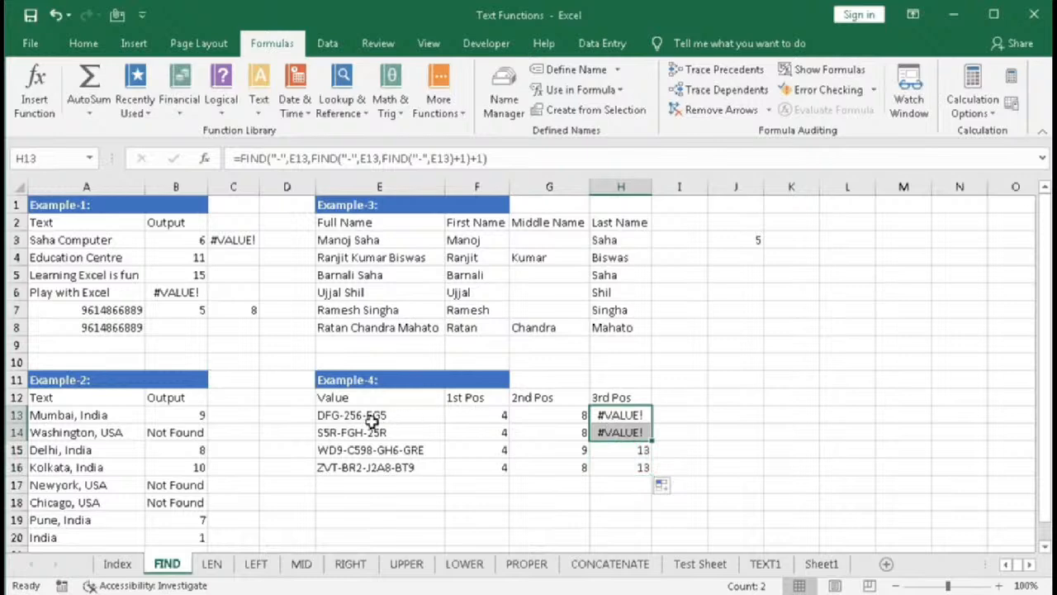
- Wrap H13's formula as =IFERROR(FIND("-",E13,FIND("-",E13,FIND("-",E13)+1)+1),"") and fill it down through H16
double_click(612, 414)
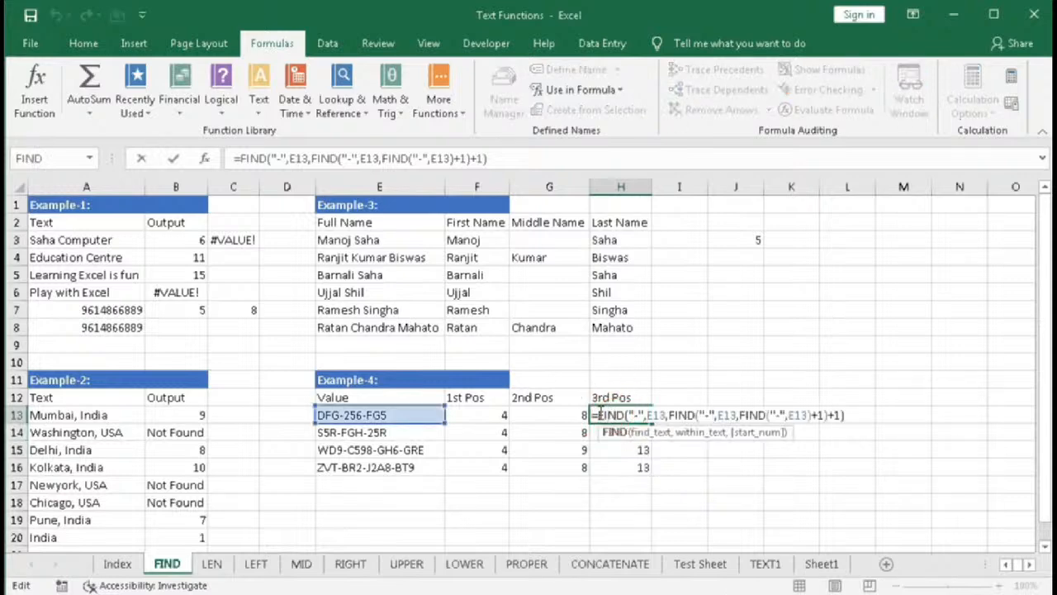
text(iferror)
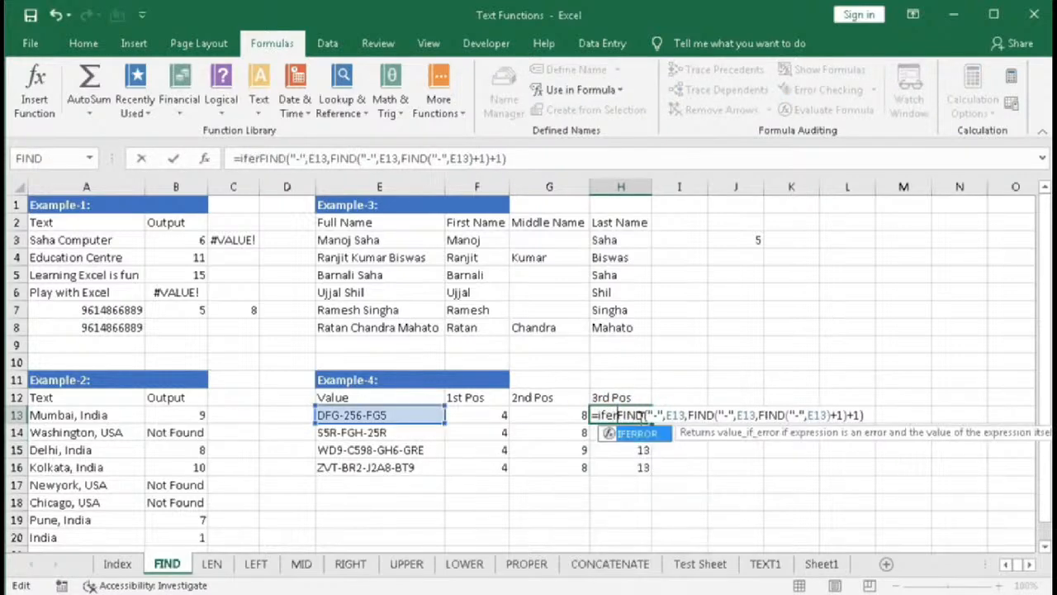
key(Tab)
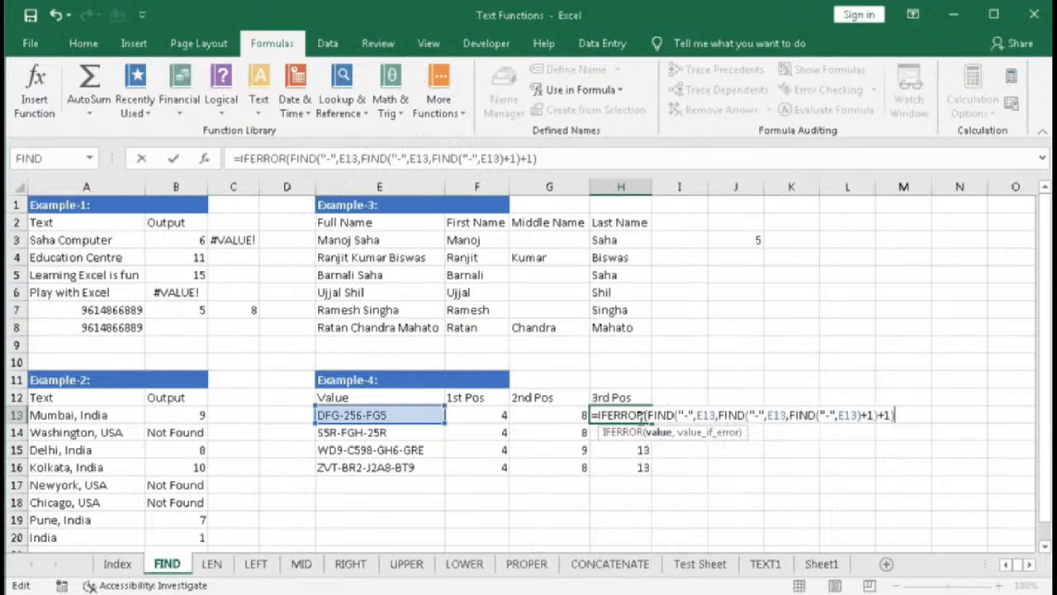
text(,"")
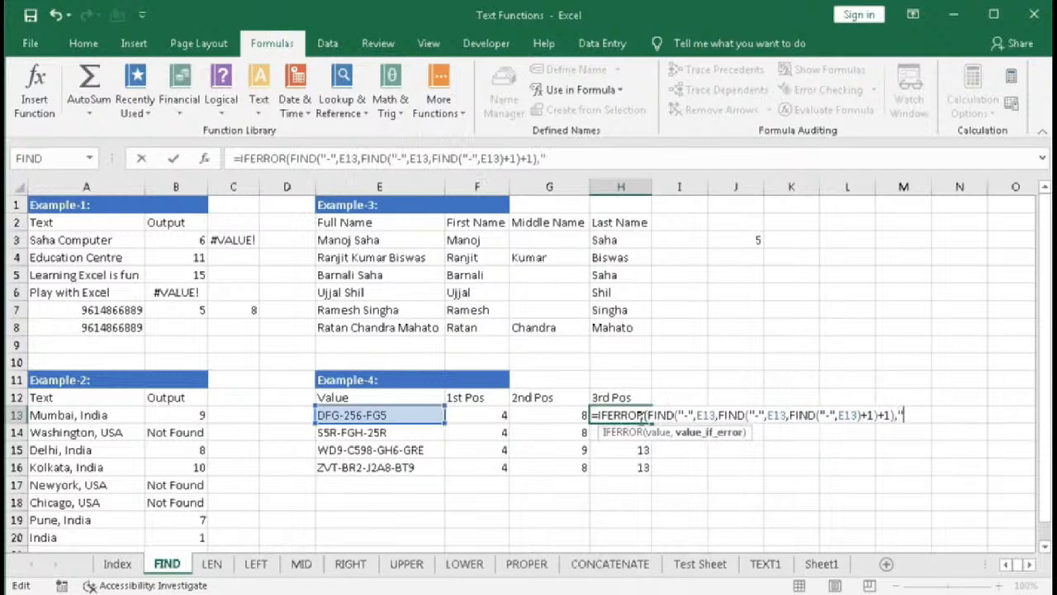
text())
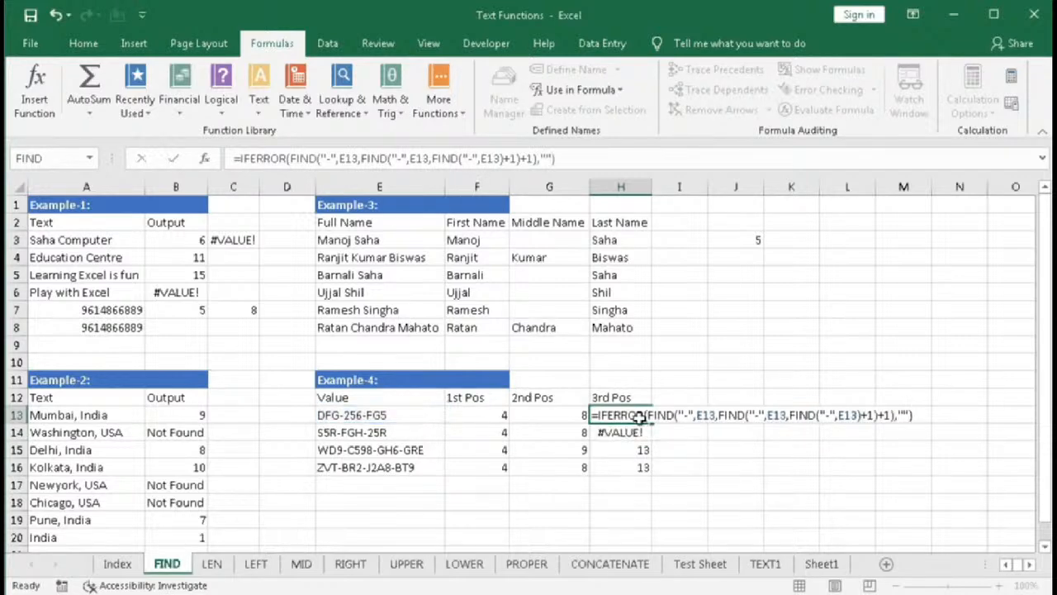
key(Return)
click(640, 417)
double_click(652, 423)
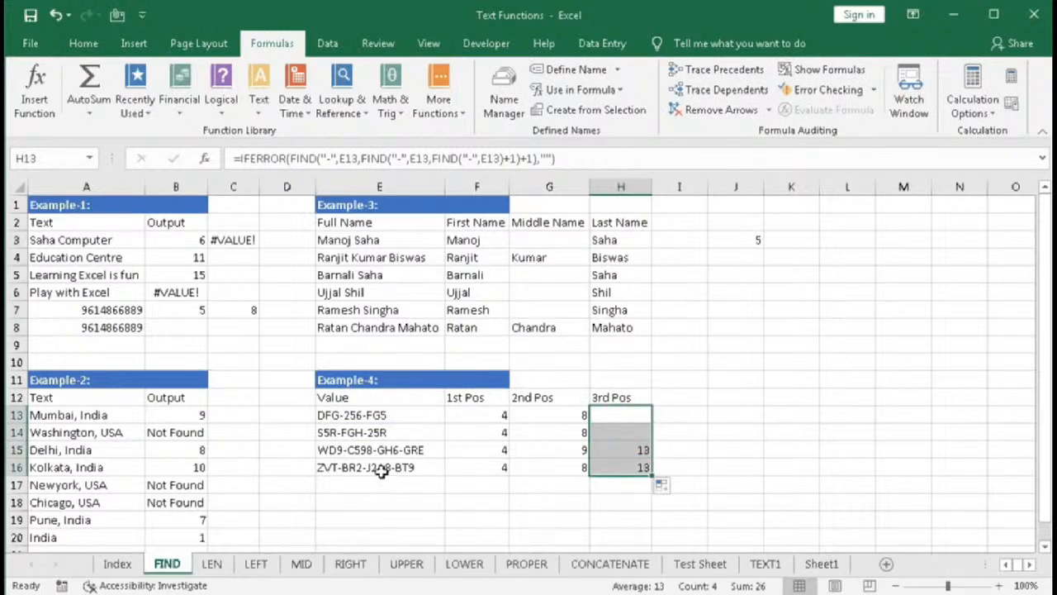
- Edit E16's value to ZVT-BSR2-J2A8-BT9
click(353, 470)
double_click(353, 470)
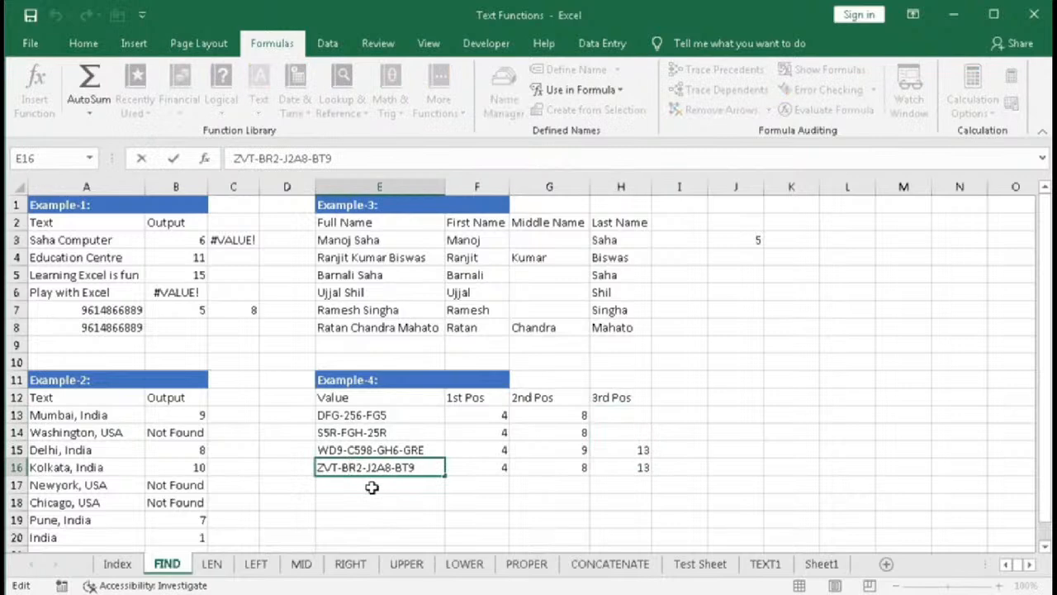
text(S)
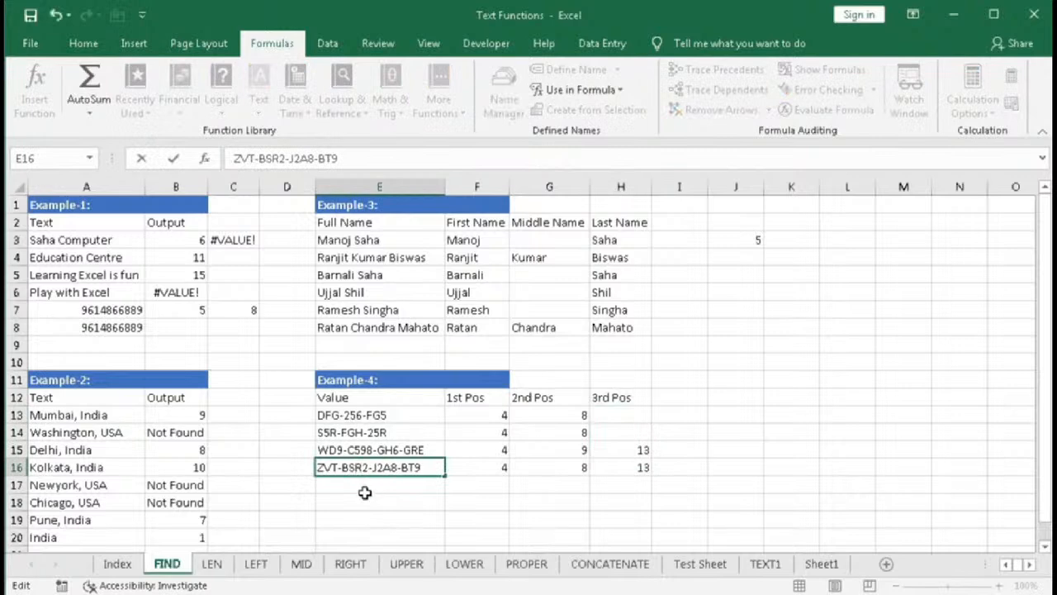
key(Return)
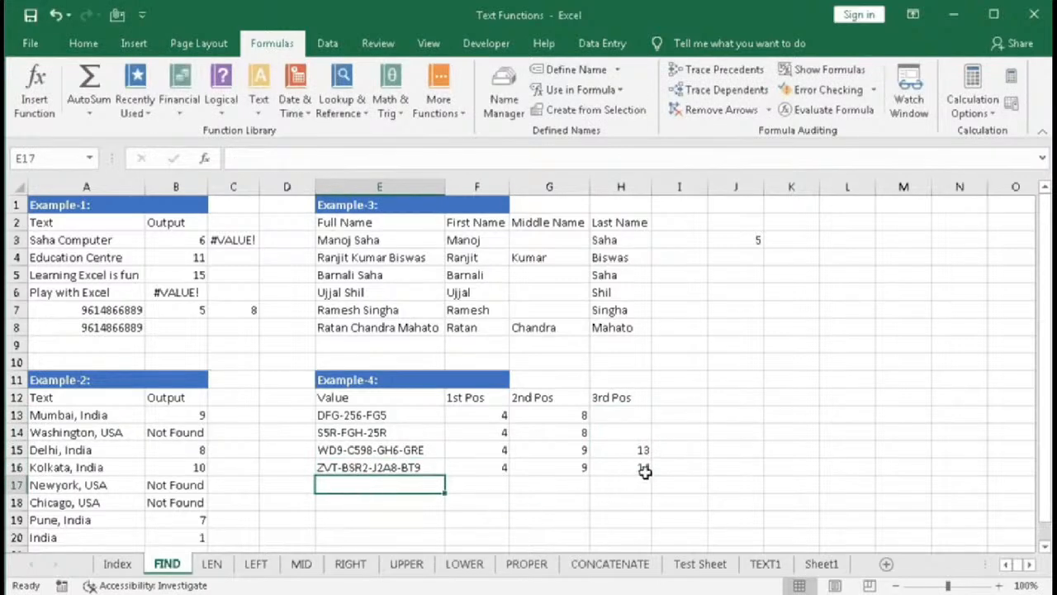
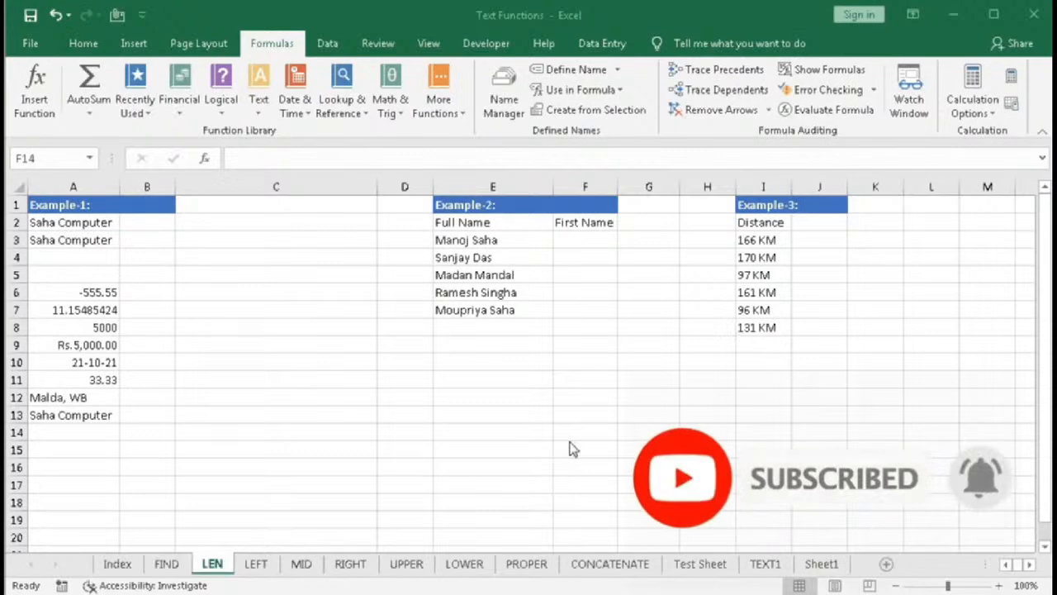
- In B2, enter =LEN("Saha Computer") to count the characters of the text typed directly
click(146, 222)
text(=)
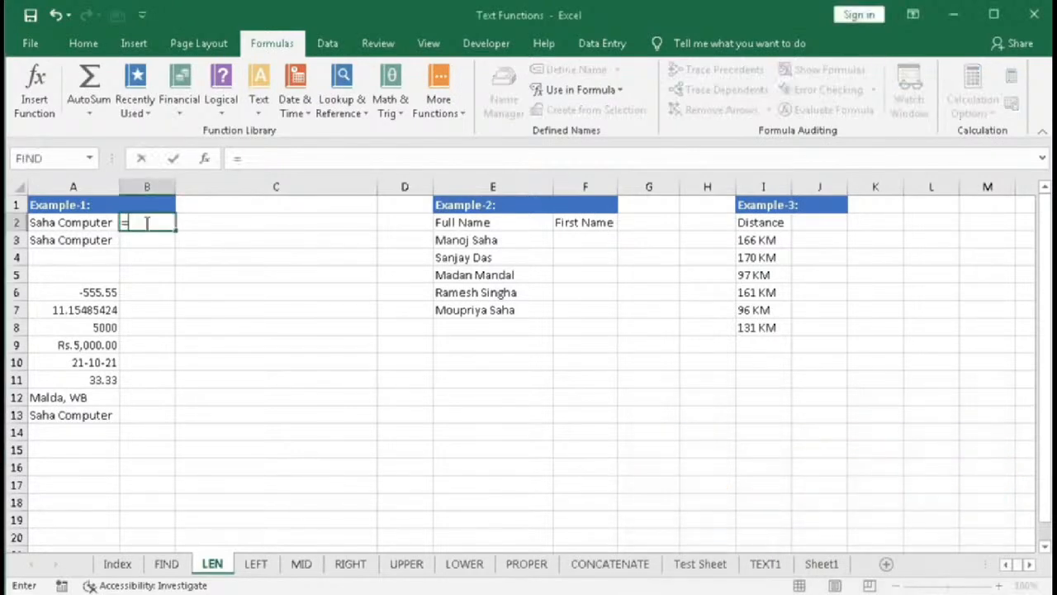
text(len)
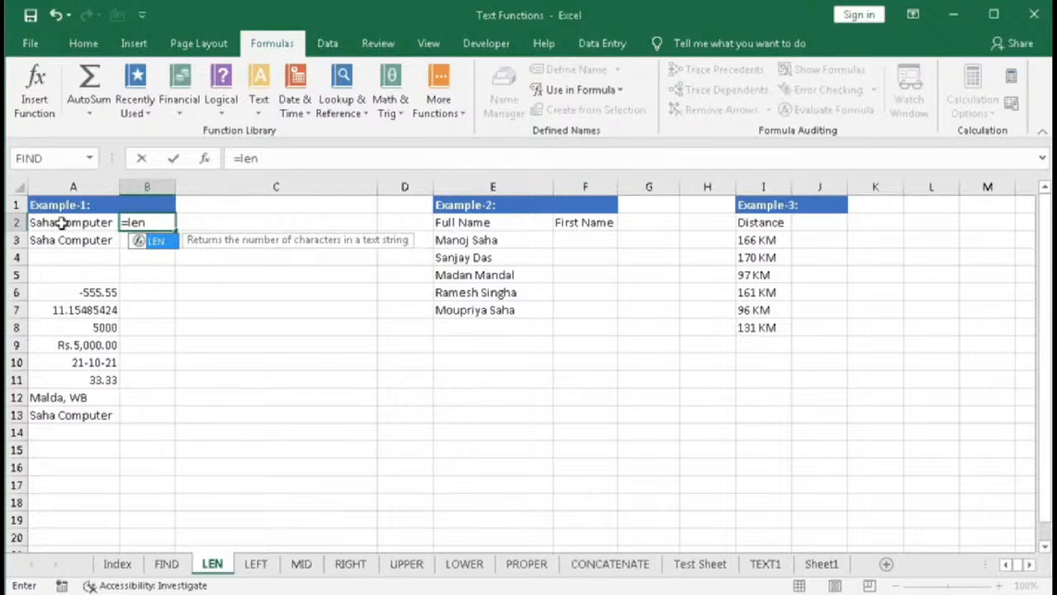
text(()
click(106, 222)
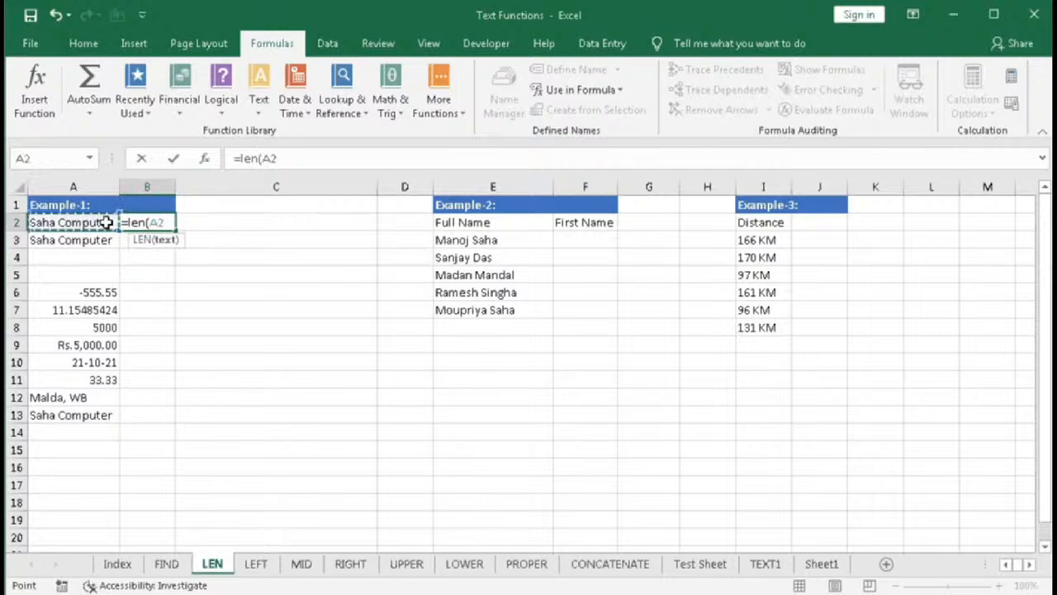
text())
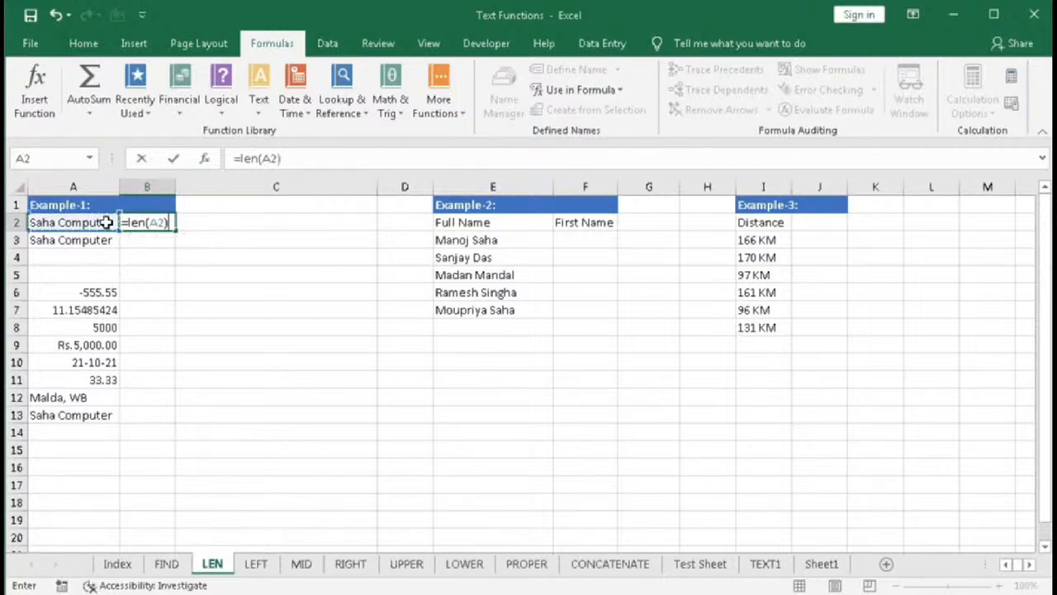
key(BackSpace)
key(BackSpace)
key(BackSpace)
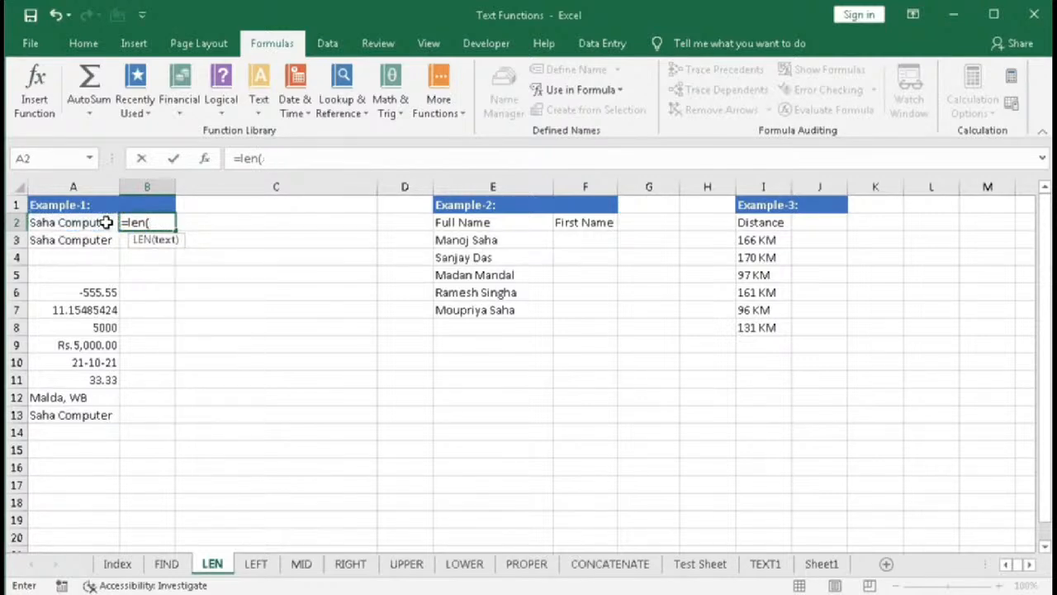
text("Saha Computer)
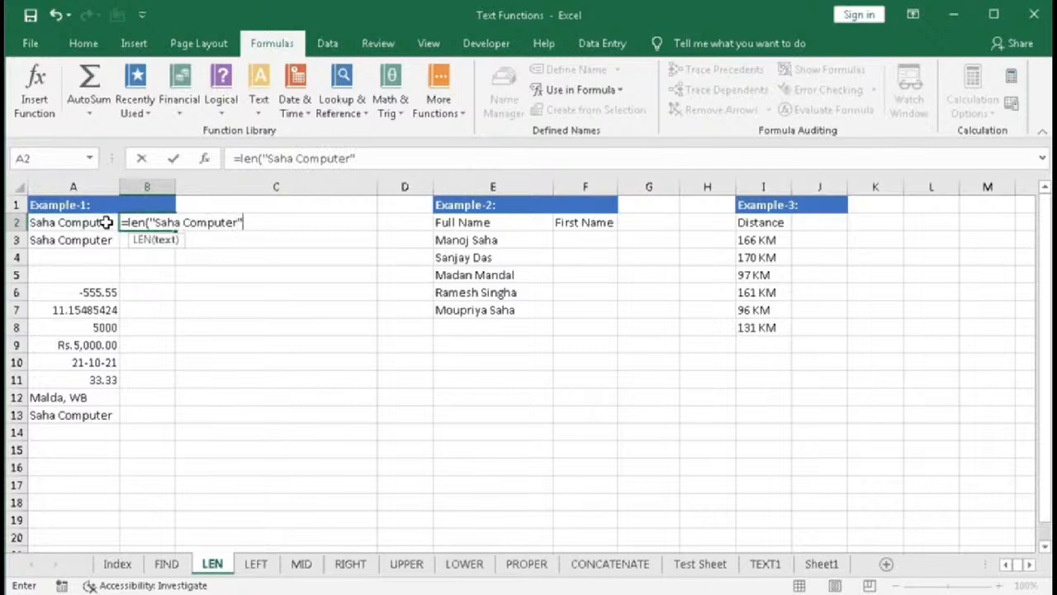
key(Return)
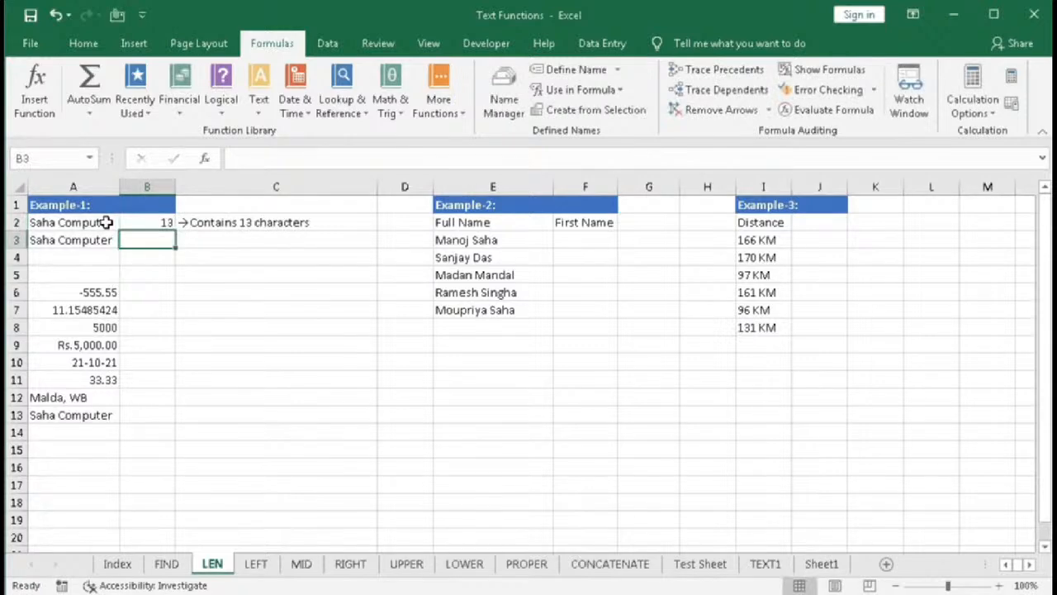
- Change B2's formula to =LEN(A2) so it references the cell instead of typed text
double_click(157, 222)
click(170, 239)
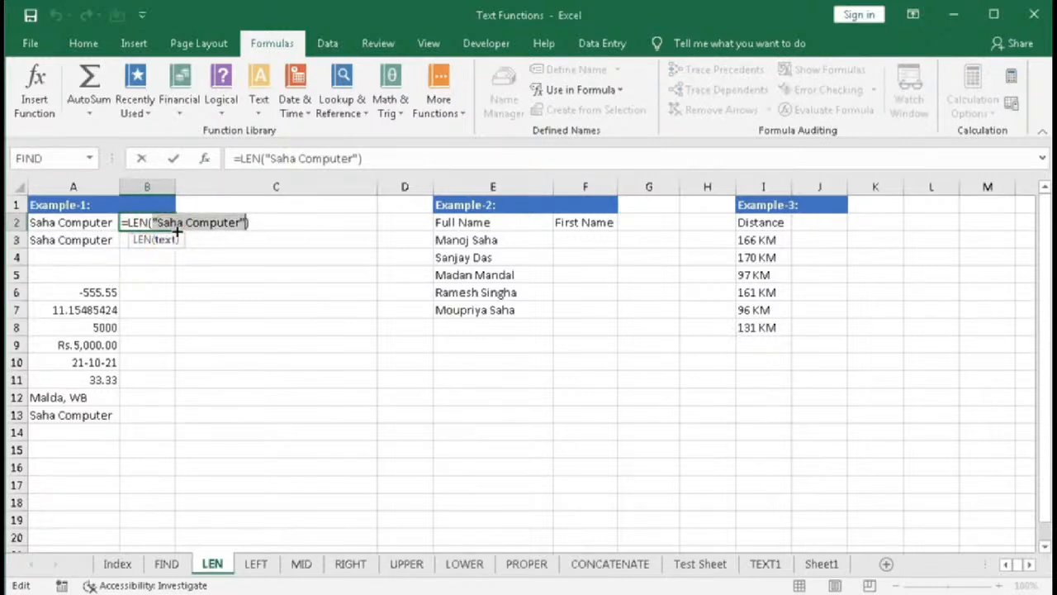
click(66, 224)
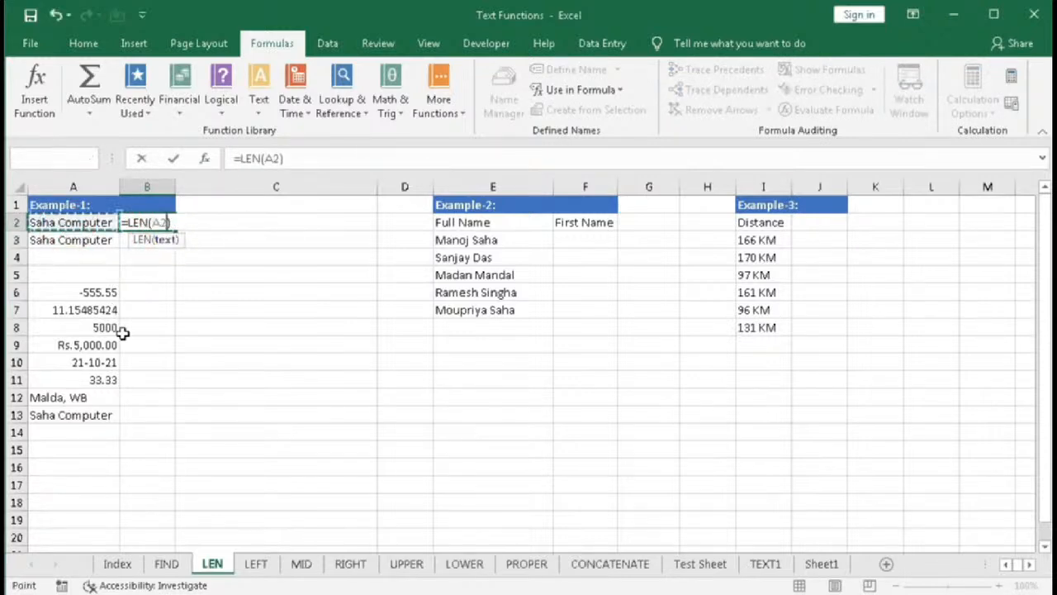
key(Return)
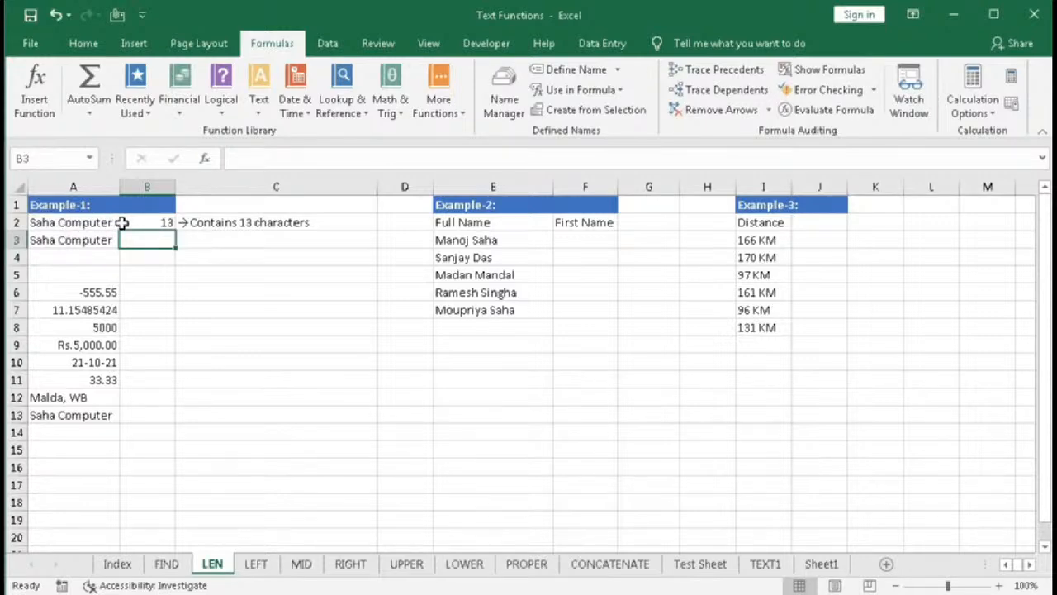
- Copy B2's LEN formula down into B3
click(155, 223)
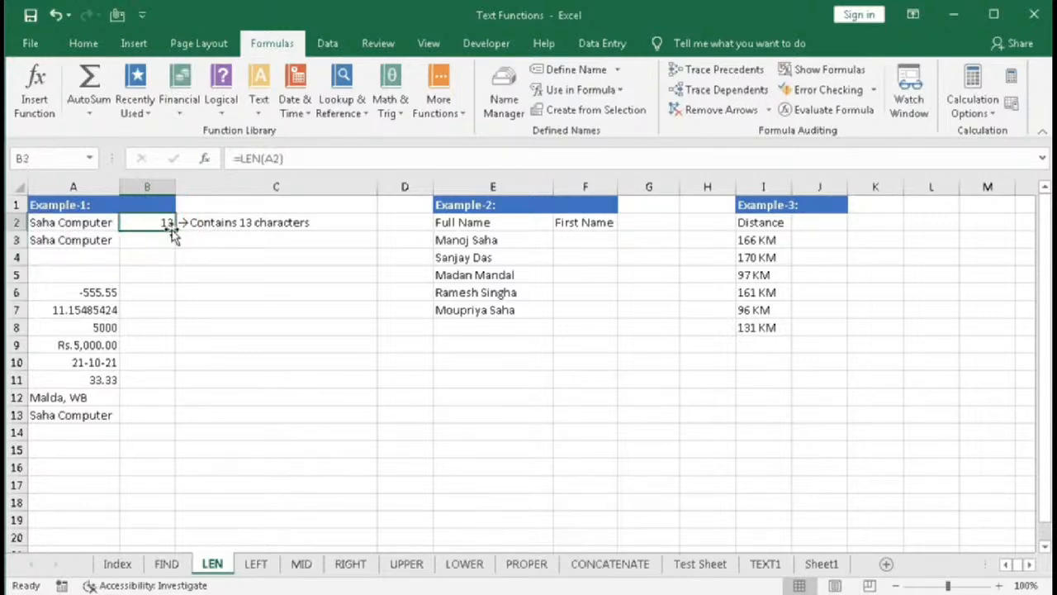
drag(174, 233, 170, 246)
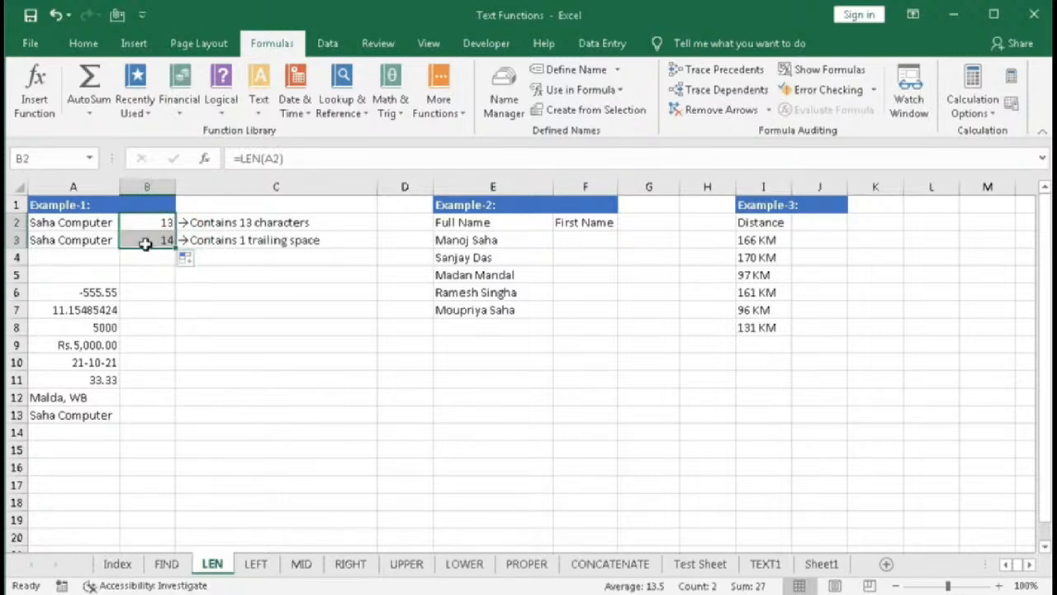
click(148, 241)
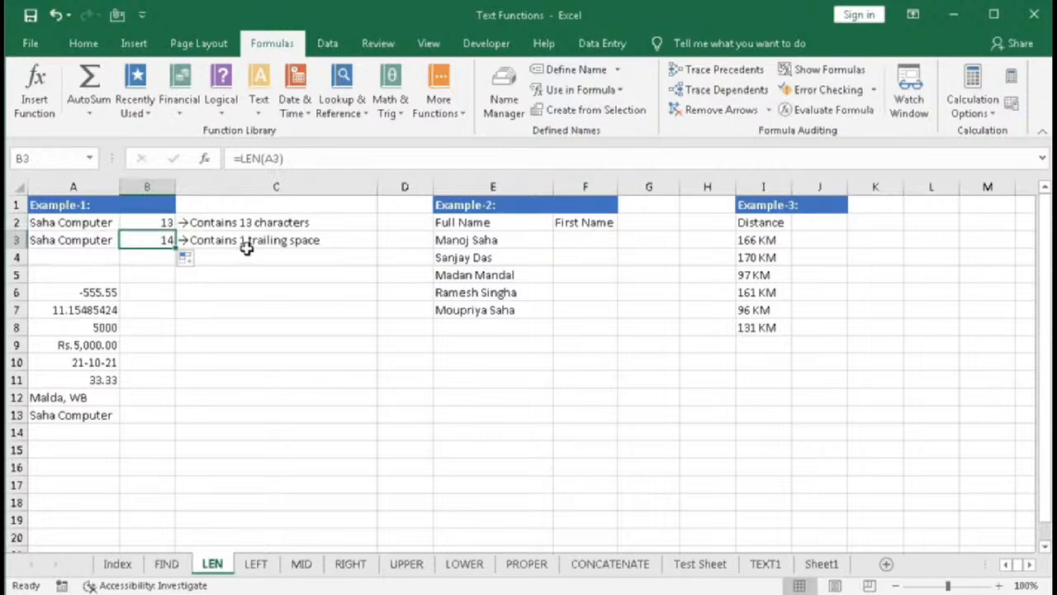
- Fill B3's LEN formula down through B5
click(111, 239)
double_click(112, 241)
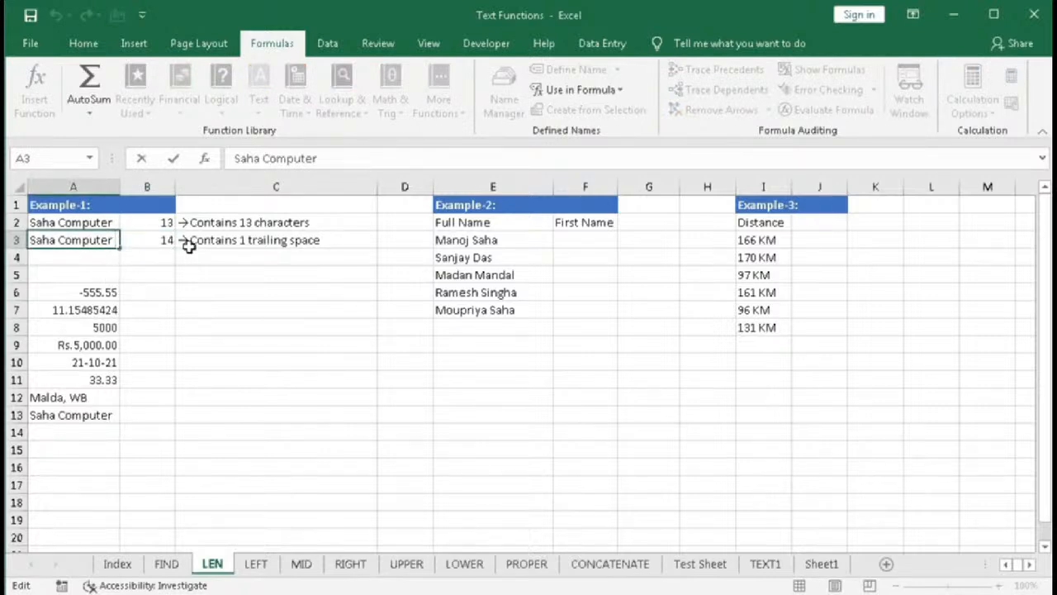
key(Return)
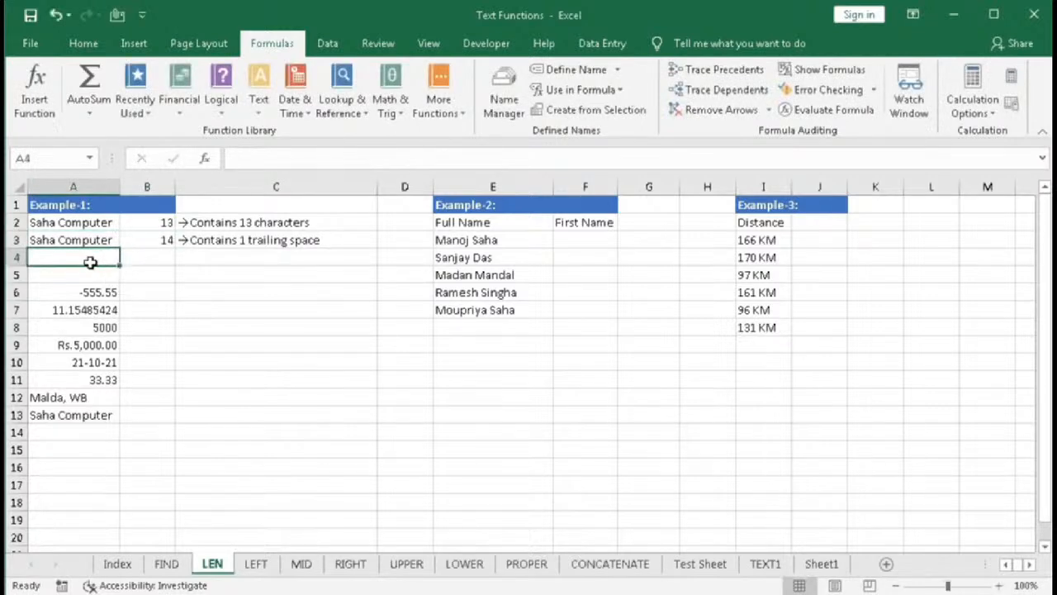
drag(81, 259, 82, 273)
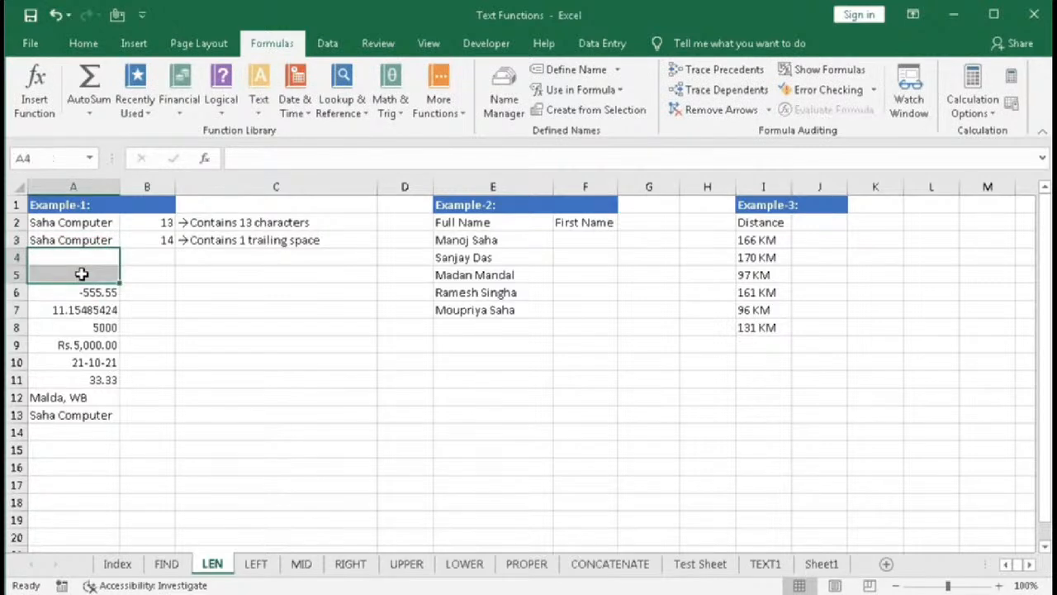
click(161, 239)
drag(174, 249, 178, 281)
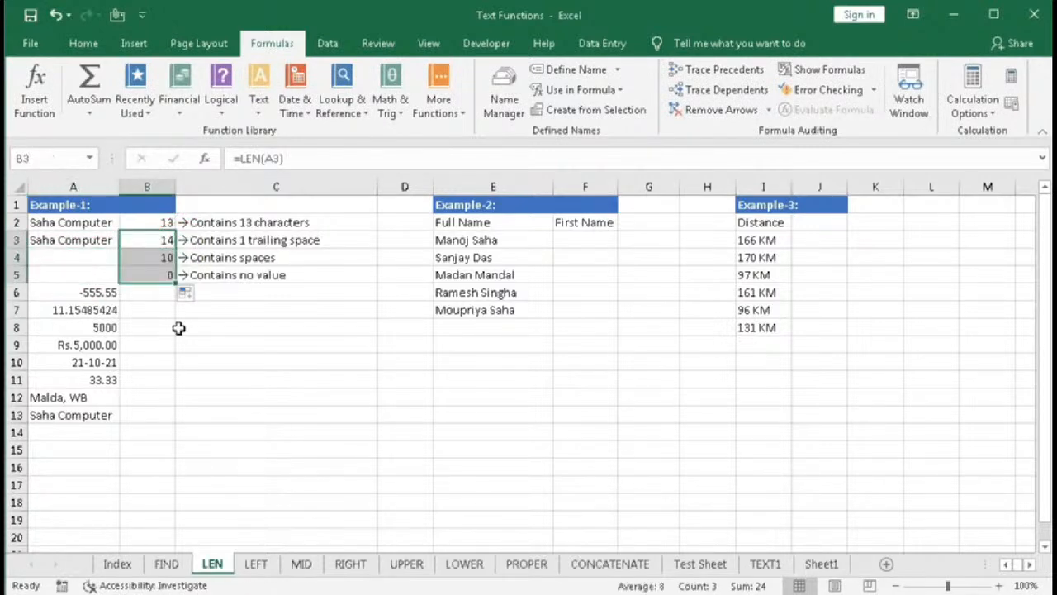
- Fill B5's LEN formula down through B13
click(146, 261)
click(145, 277)
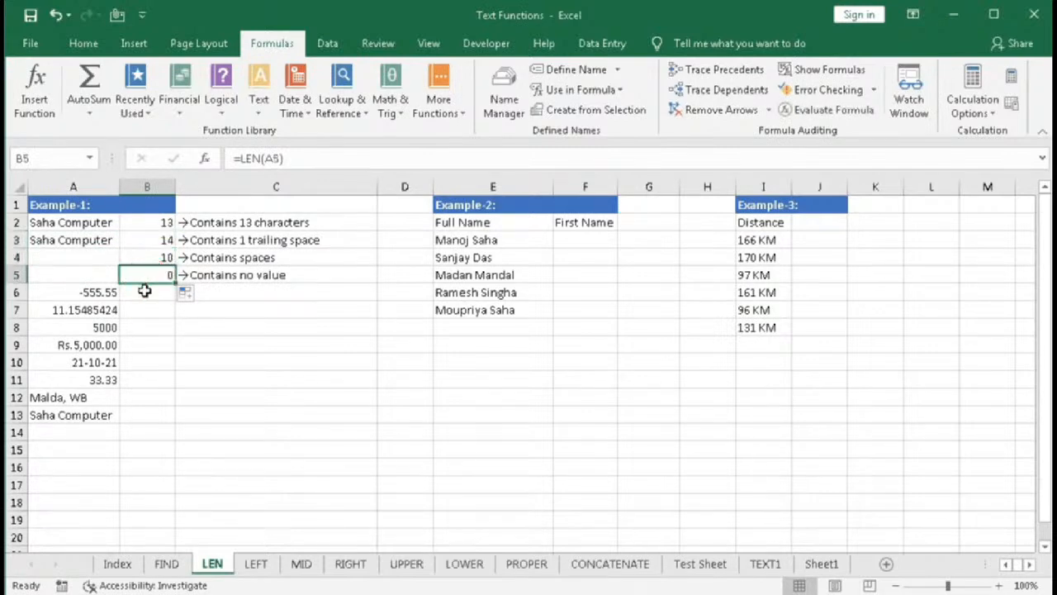
double_click(103, 259)
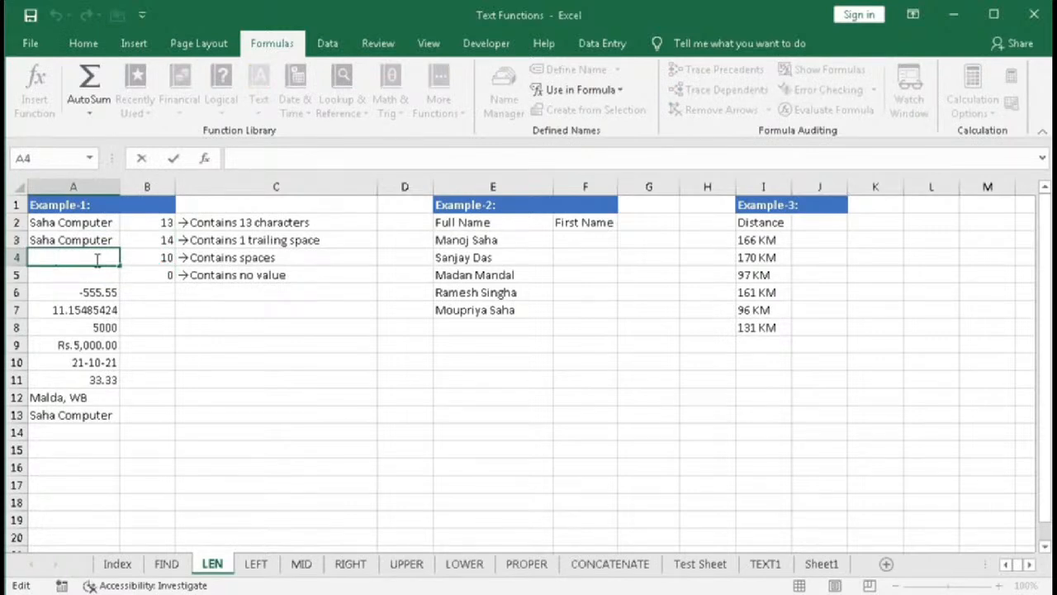
key(Return)
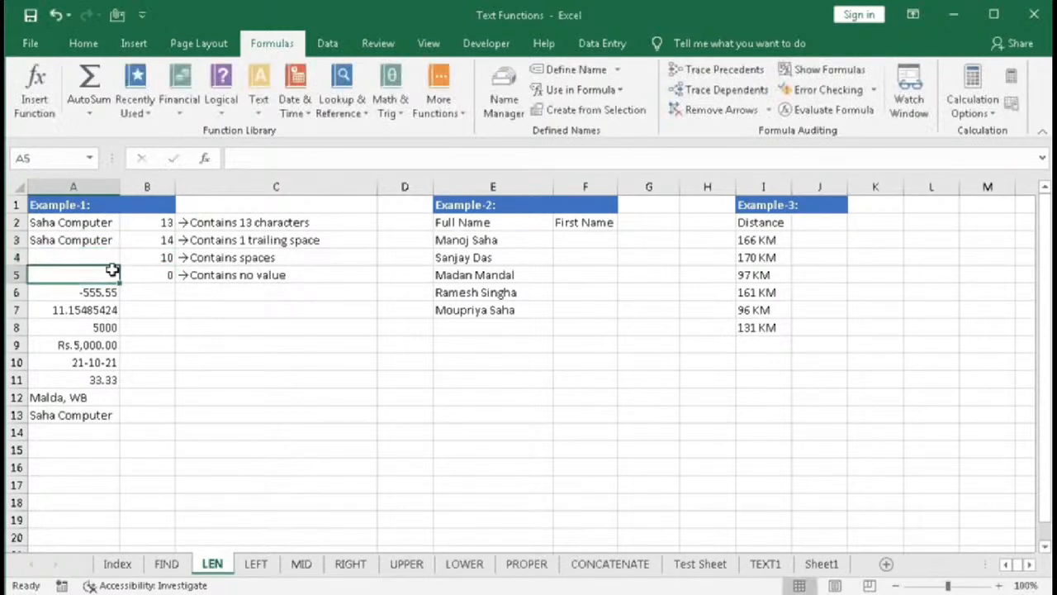
double_click(94, 275)
key(Return)
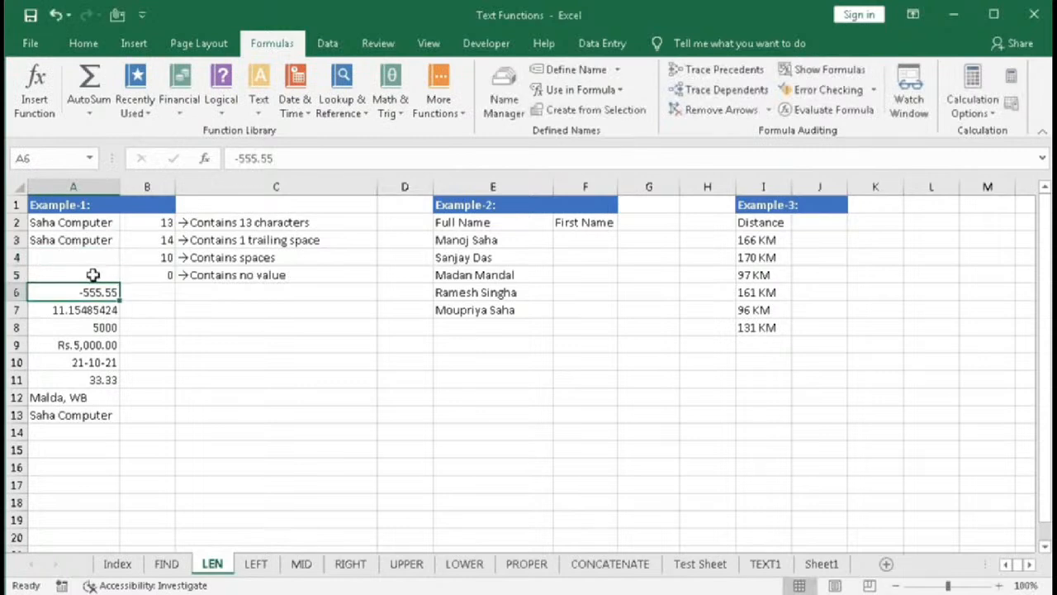
click(145, 280)
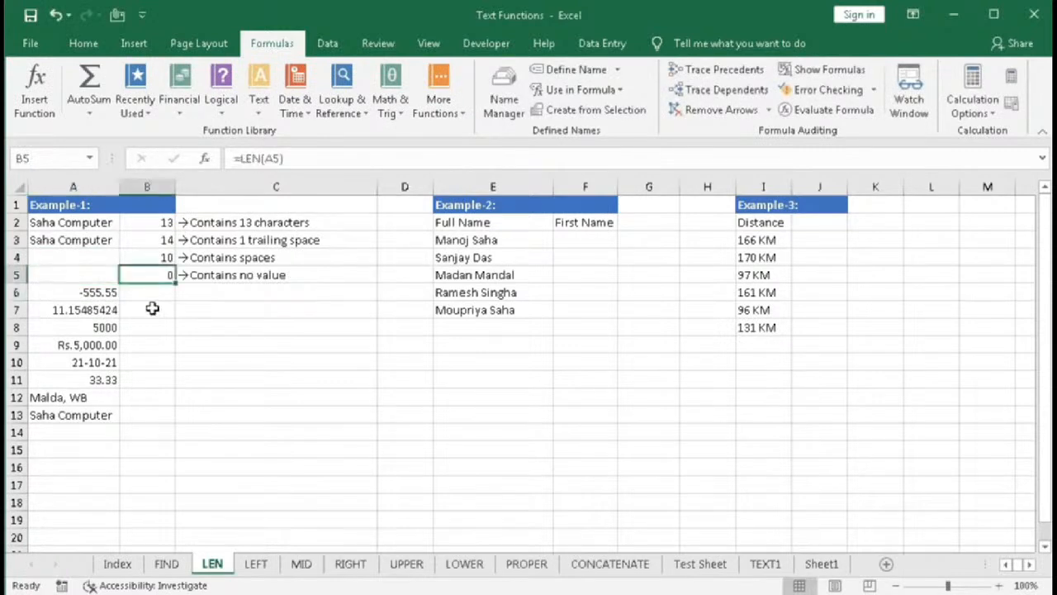
drag(176, 287, 161, 418)
click(157, 292)
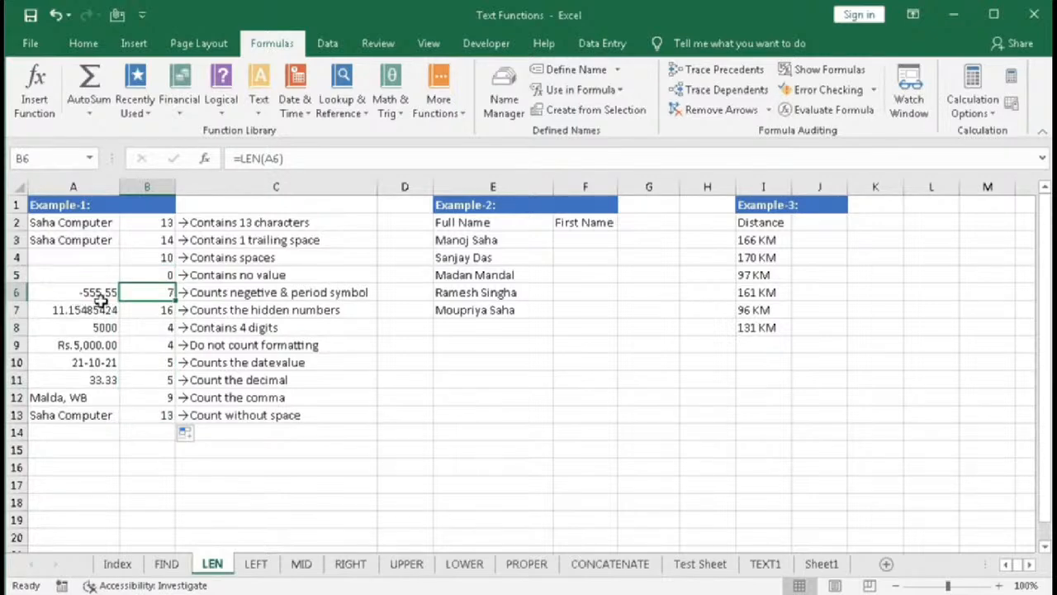
- Examine the values in A7 through A10 and their full contents against the LEN results in column B
click(146, 310)
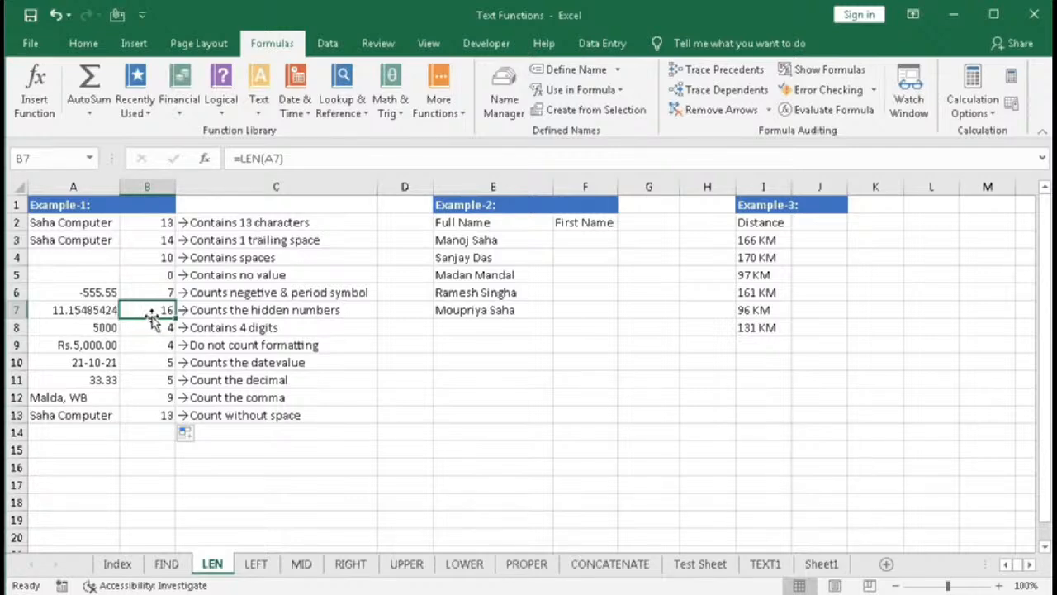
click(90, 310)
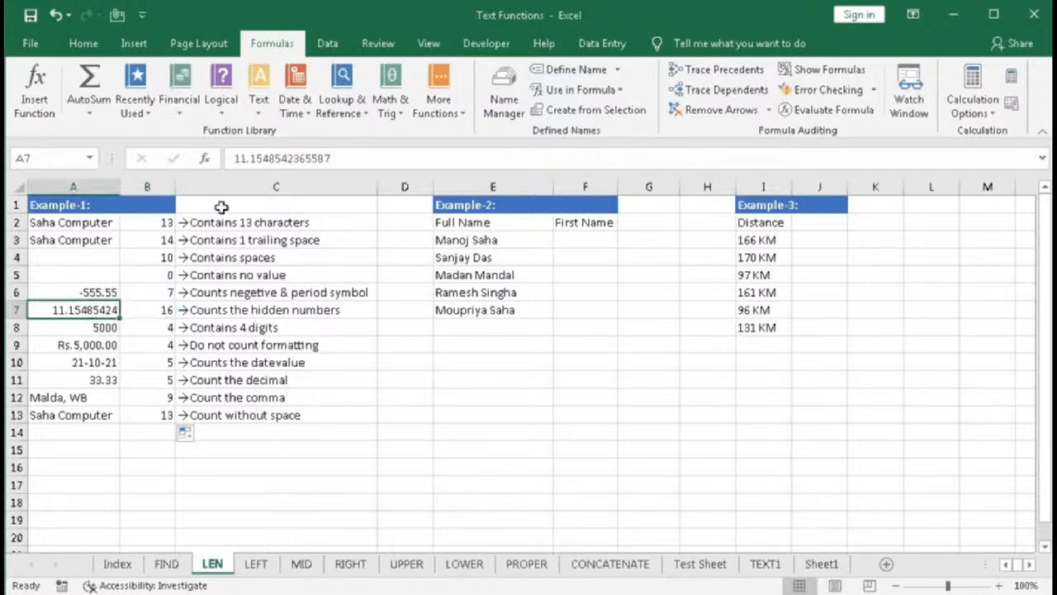
drag(239, 159, 361, 159)
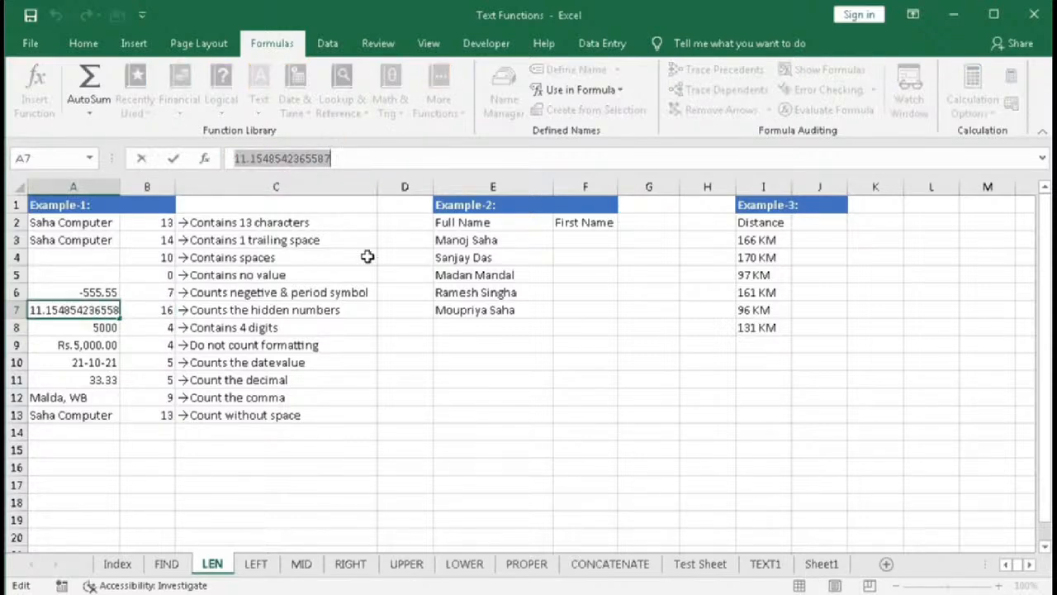
key(Return)
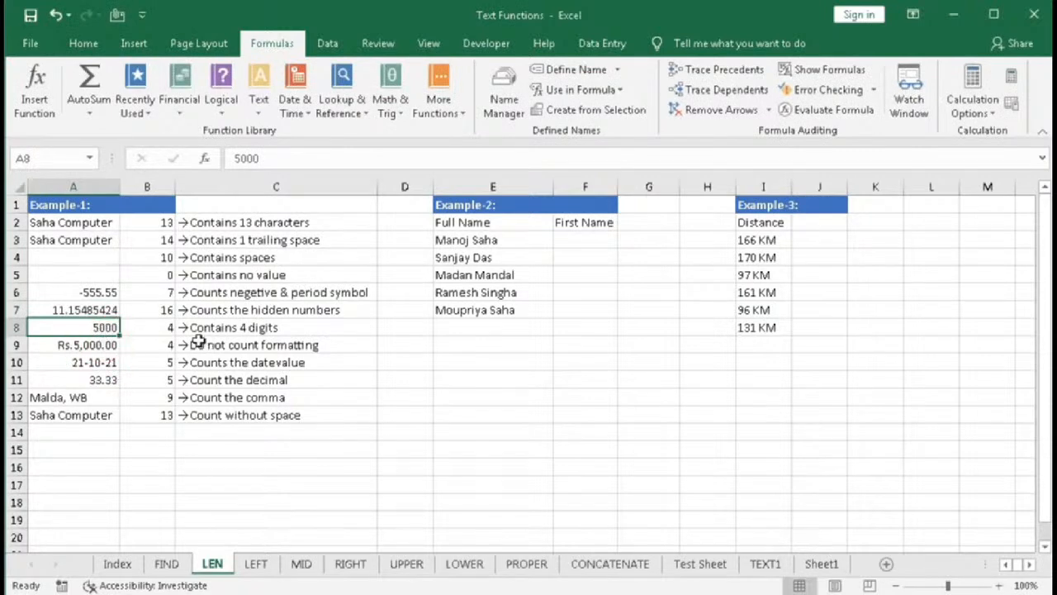
click(87, 346)
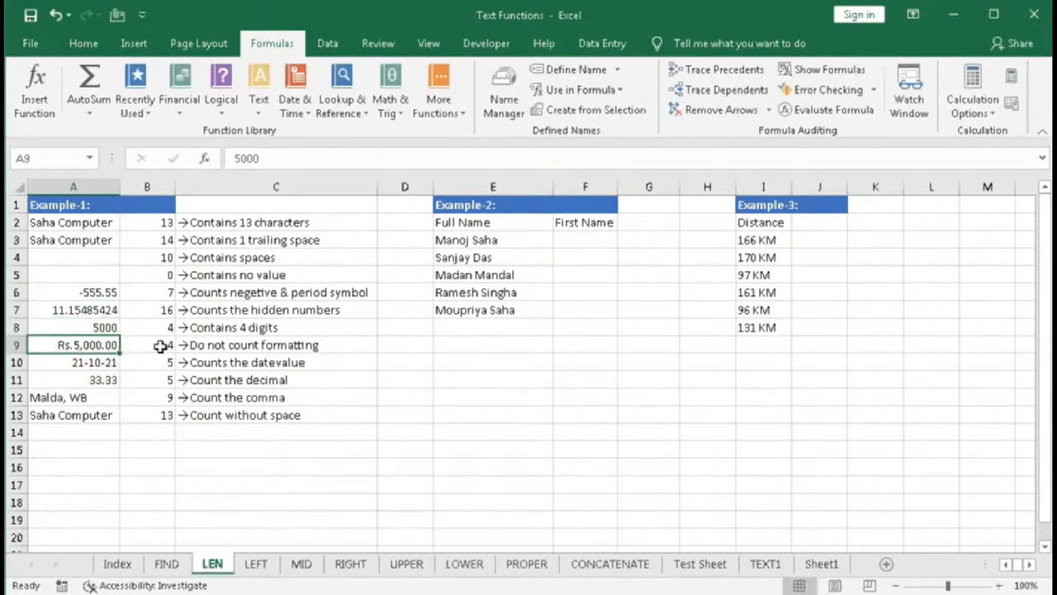
click(93, 329)
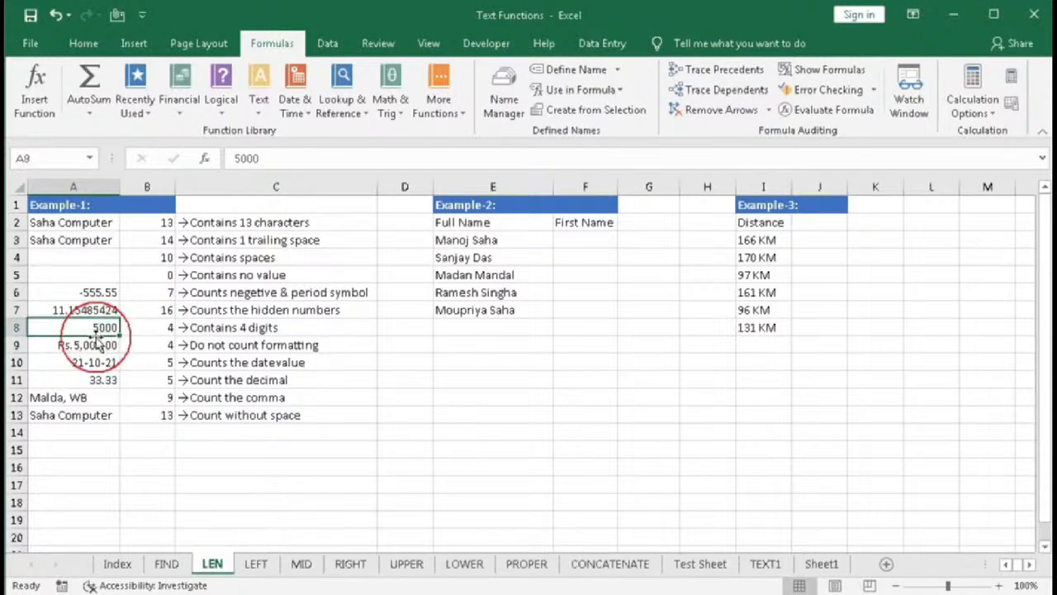
click(93, 344)
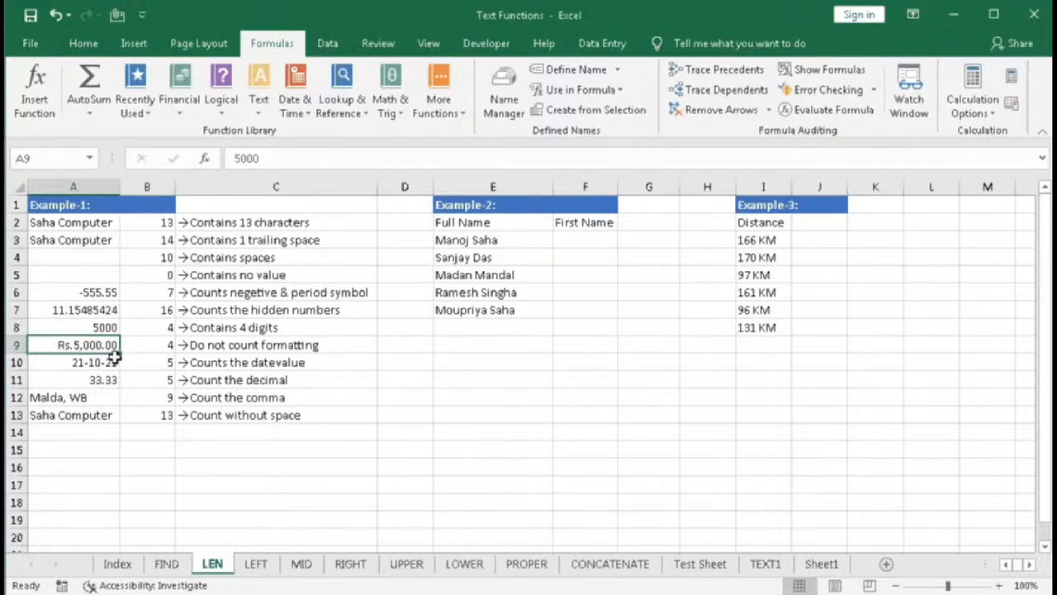
click(145, 345)
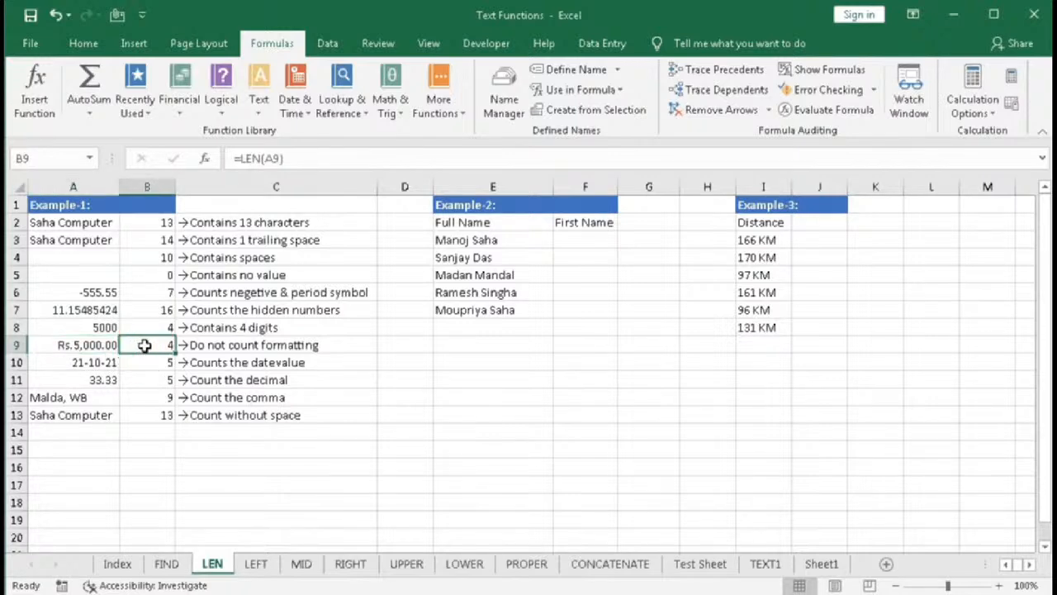
click(103, 361)
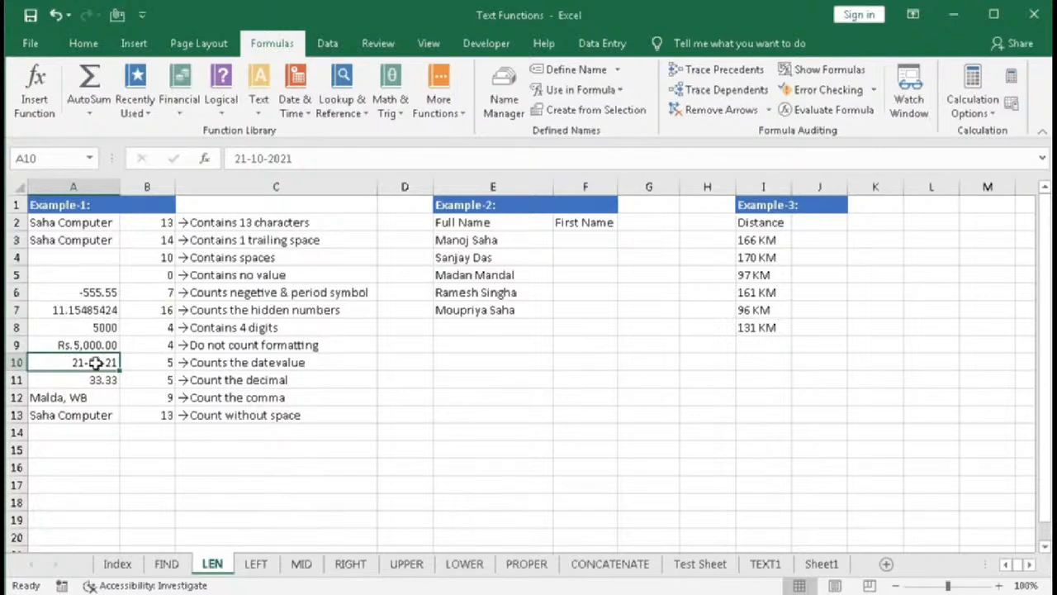
- Open the number format list to view the format options for A10's date
click(88, 45)
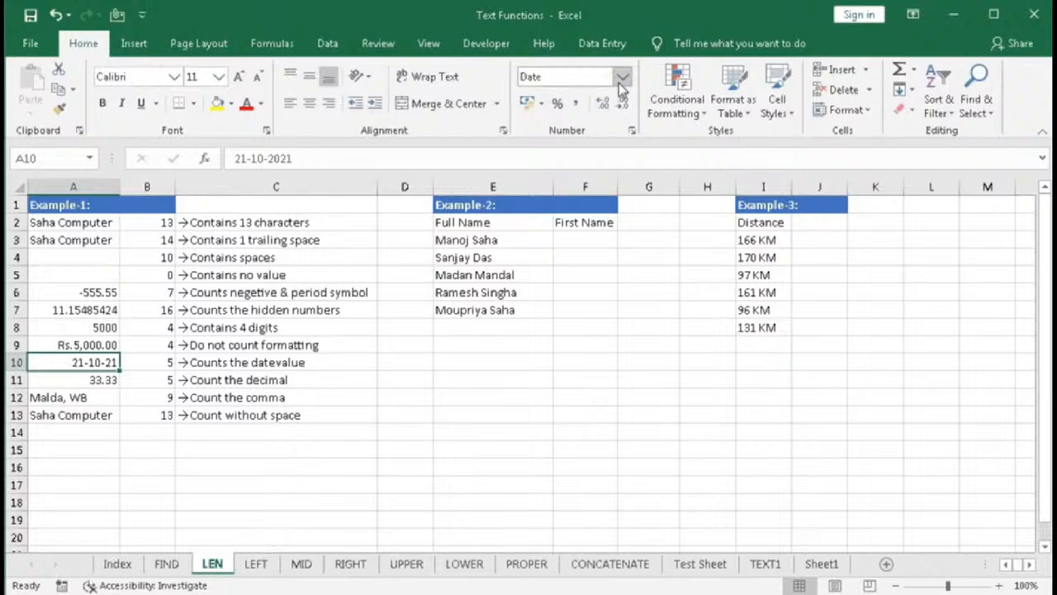
click(622, 76)
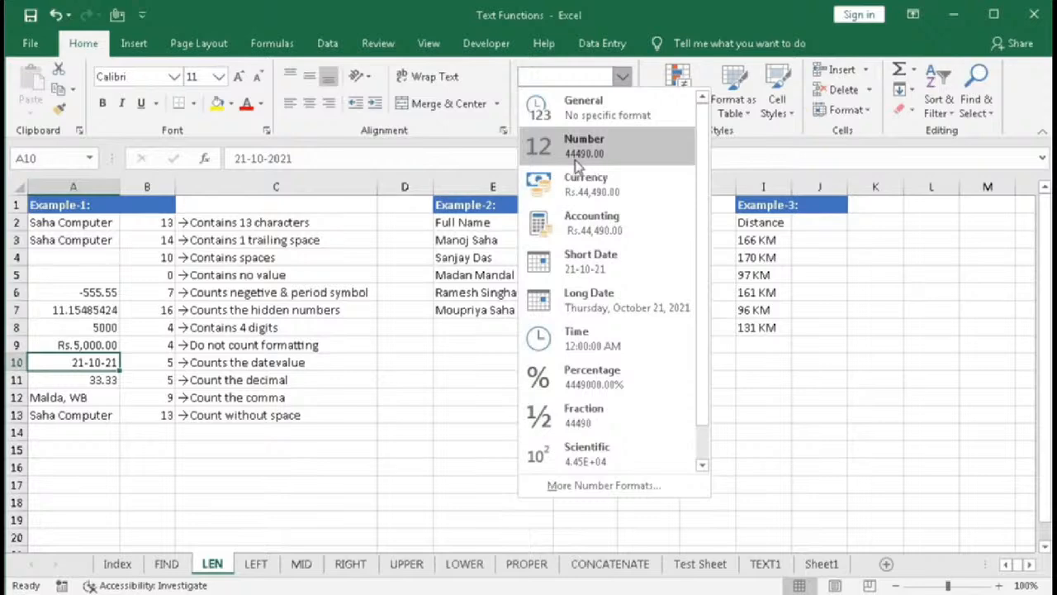
click(153, 363)
click(144, 380)
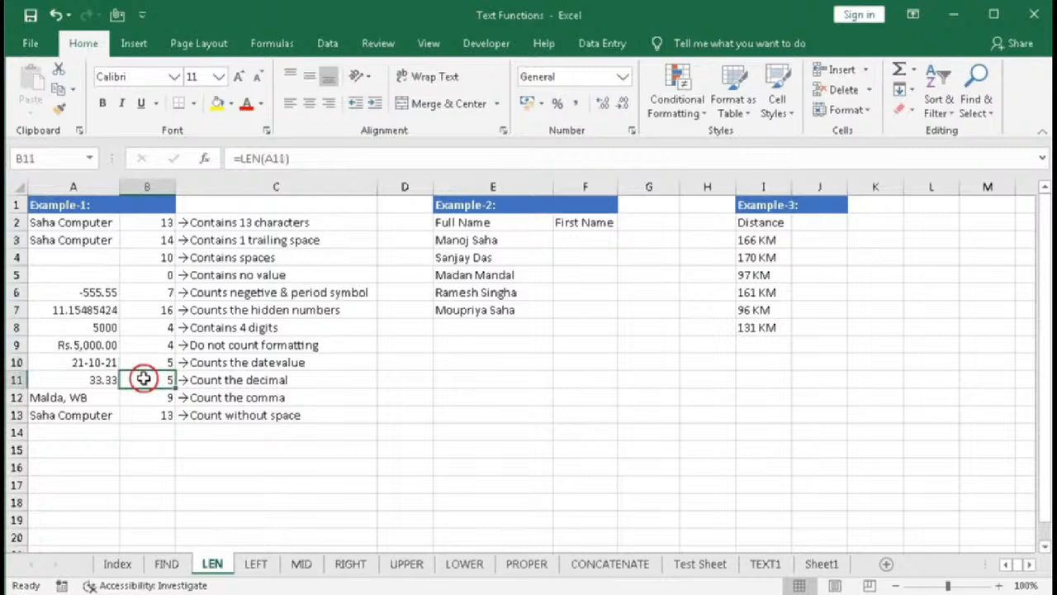
- Examine cells A12 and A13 and the full names listed in E3 through E7
click(74, 398)
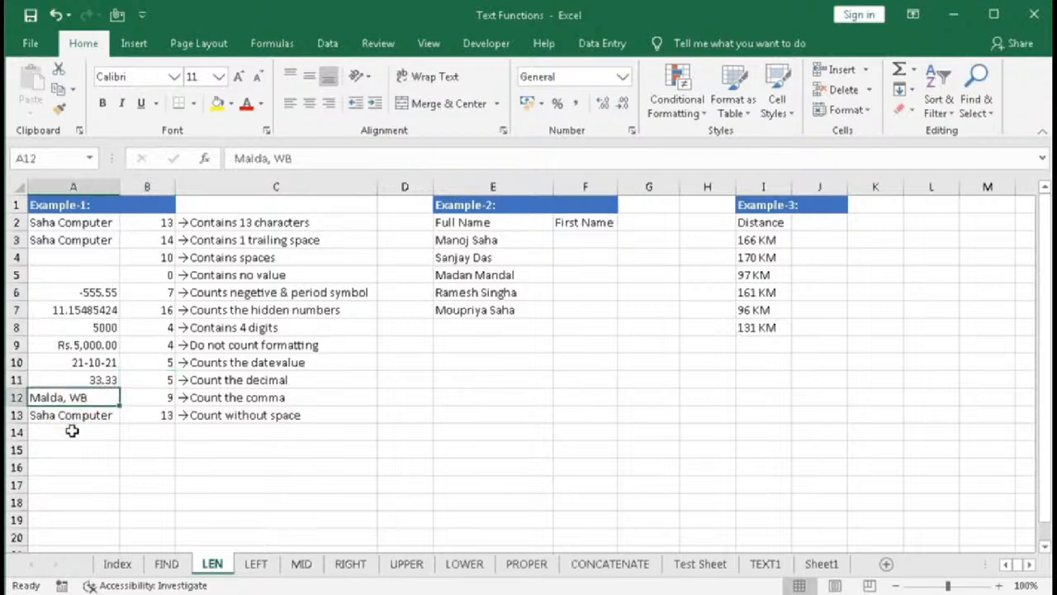
click(74, 417)
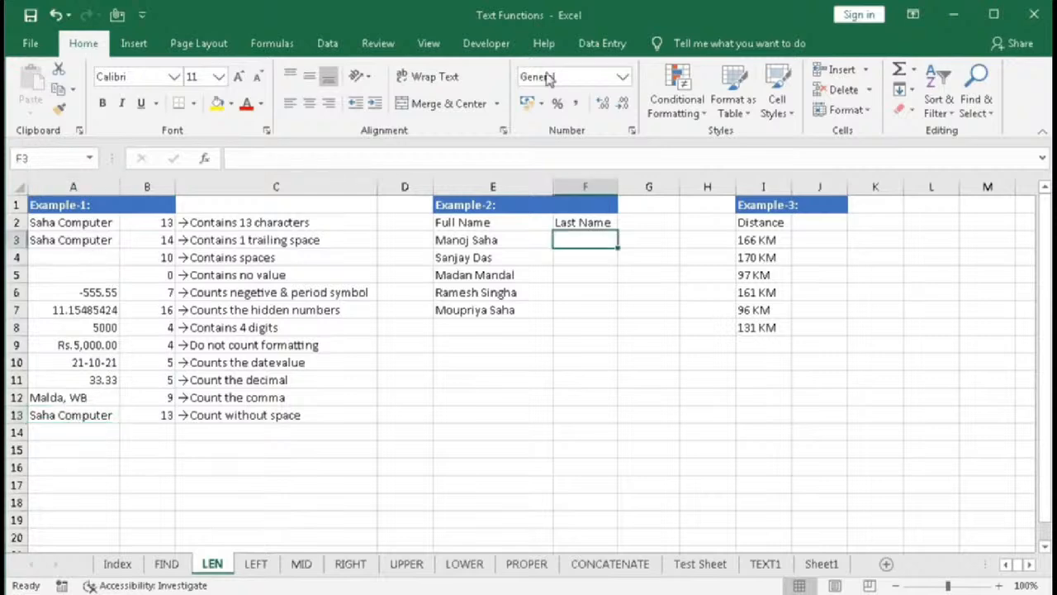
click(462, 205)
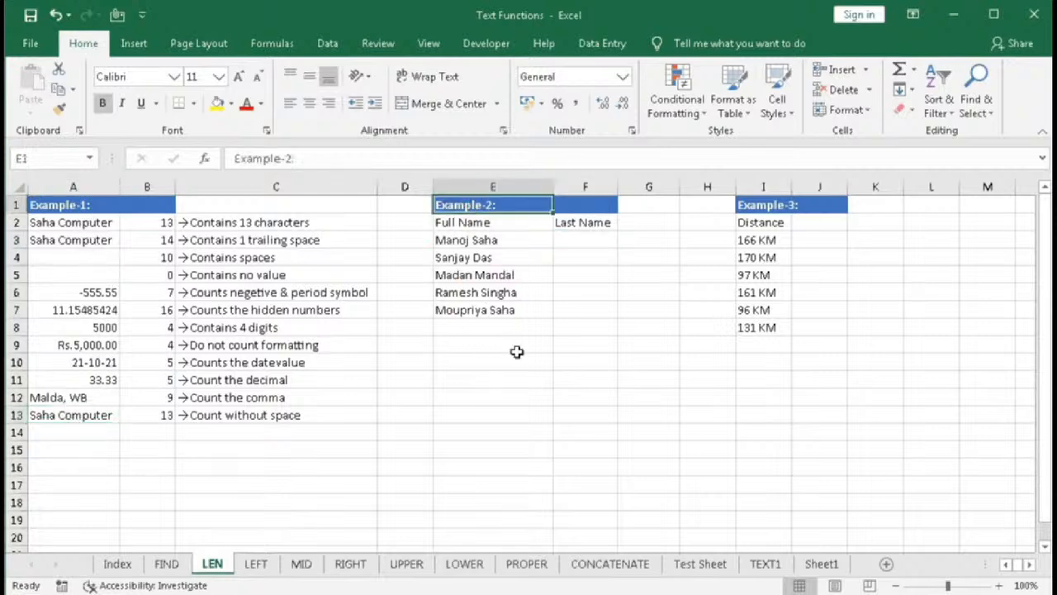
drag(488, 239, 484, 310)
- In F3, start a RIGHT formula using E3 as the text and LEN(E3) as the character count
click(581, 242)
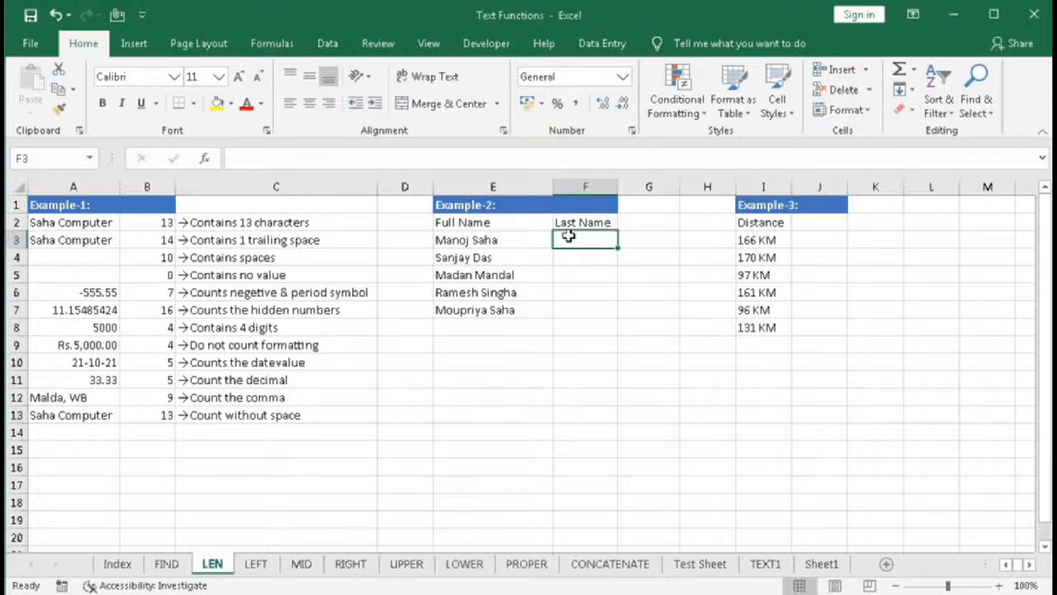
text(=)
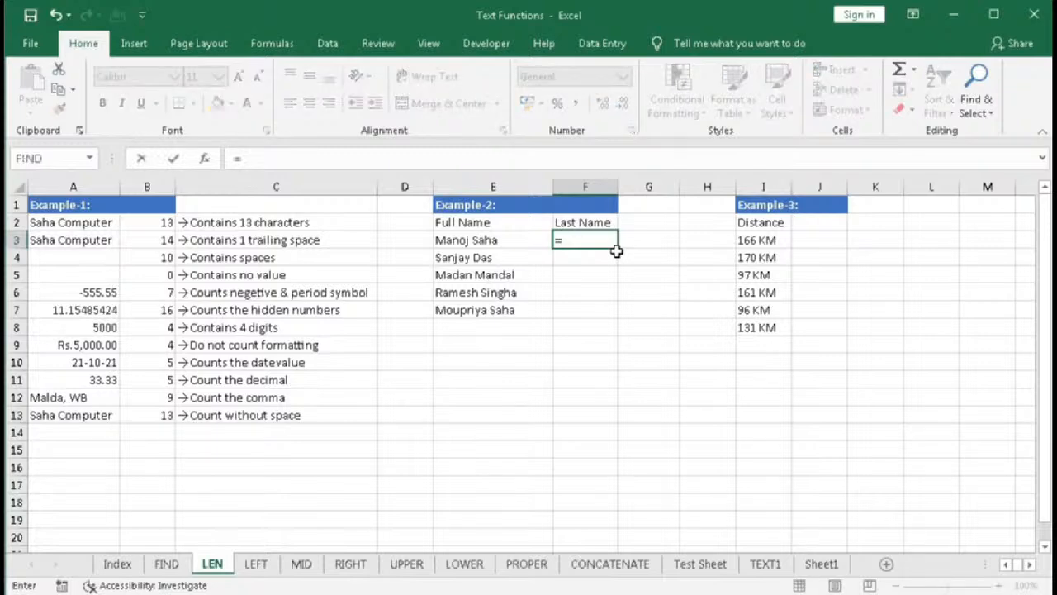
text(right)
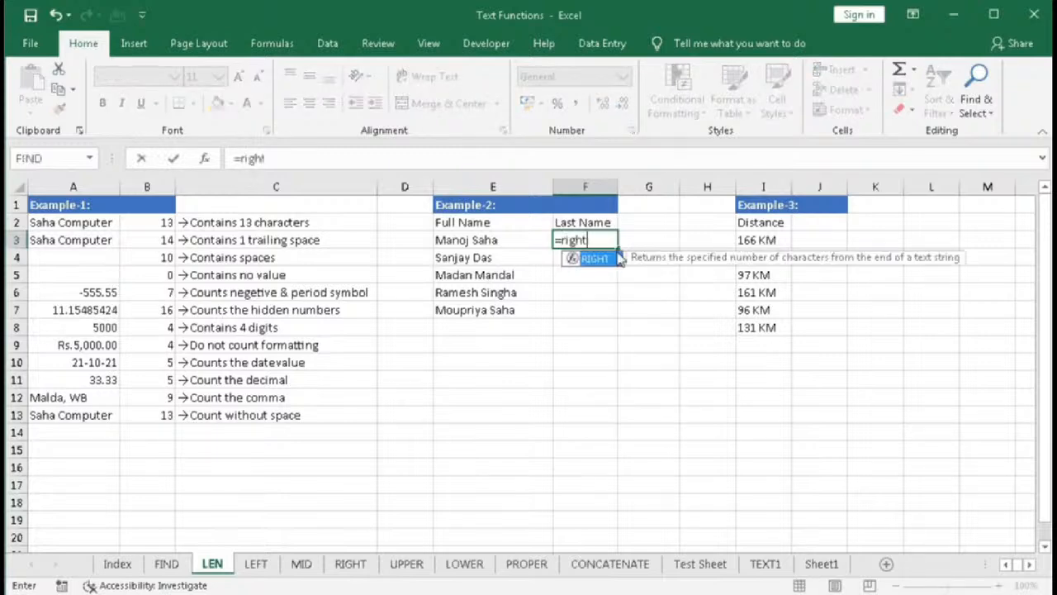
key(Tab)
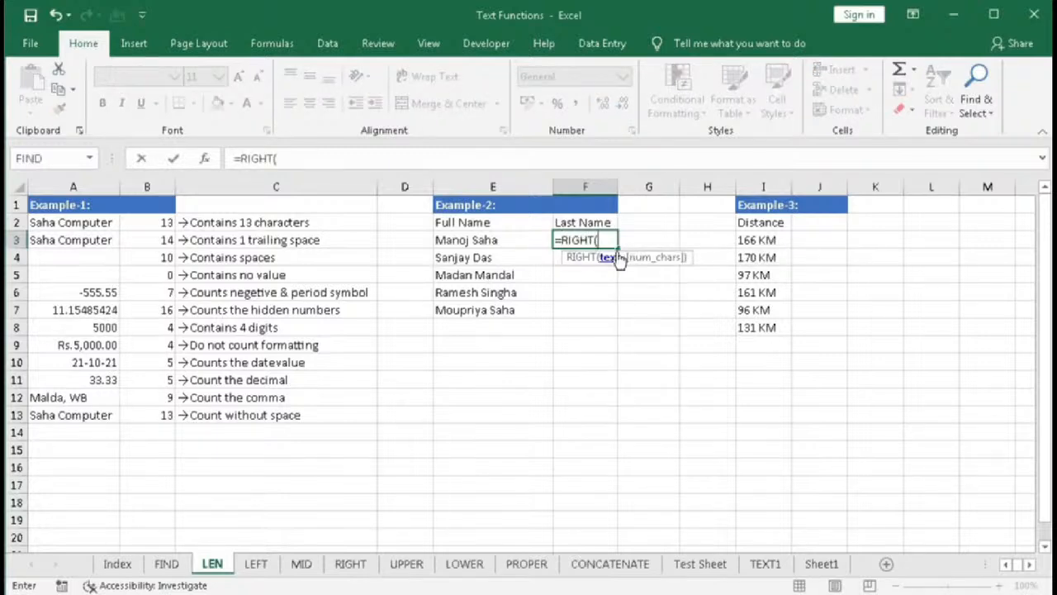
click(515, 243)
text(,)
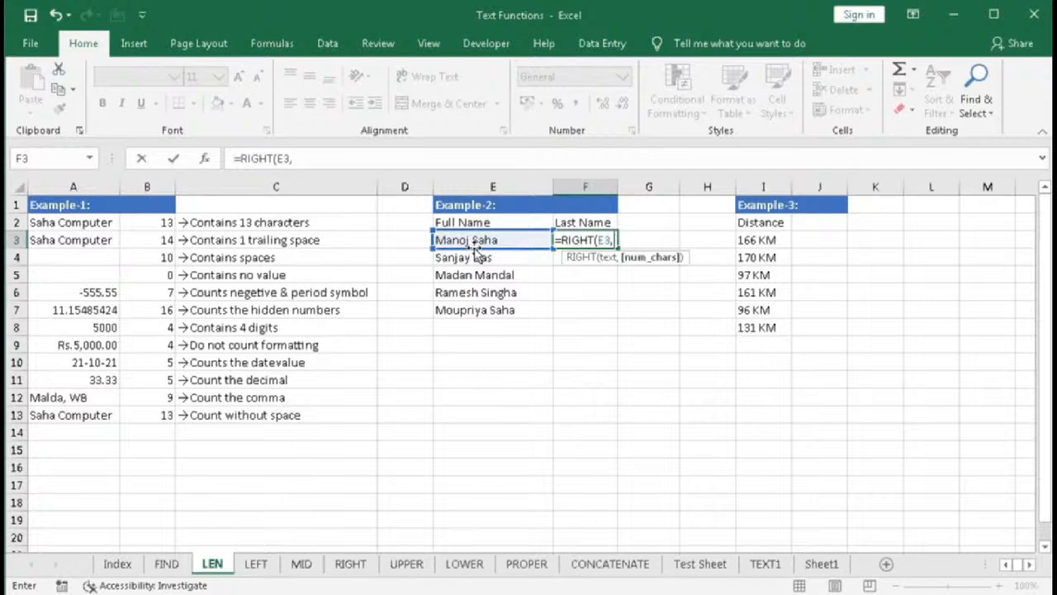
text(LEN()
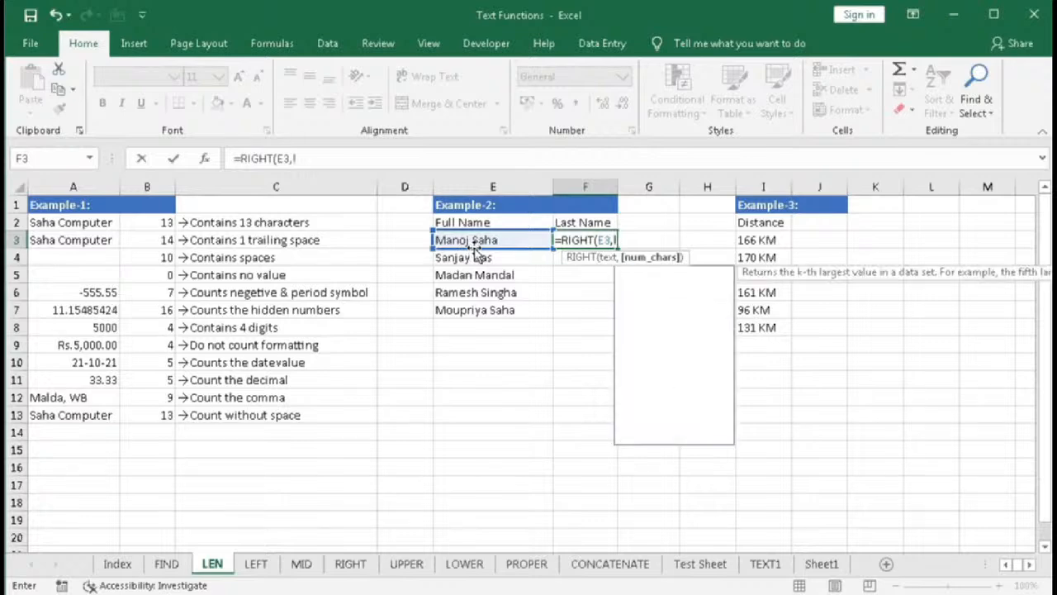
click(476, 240)
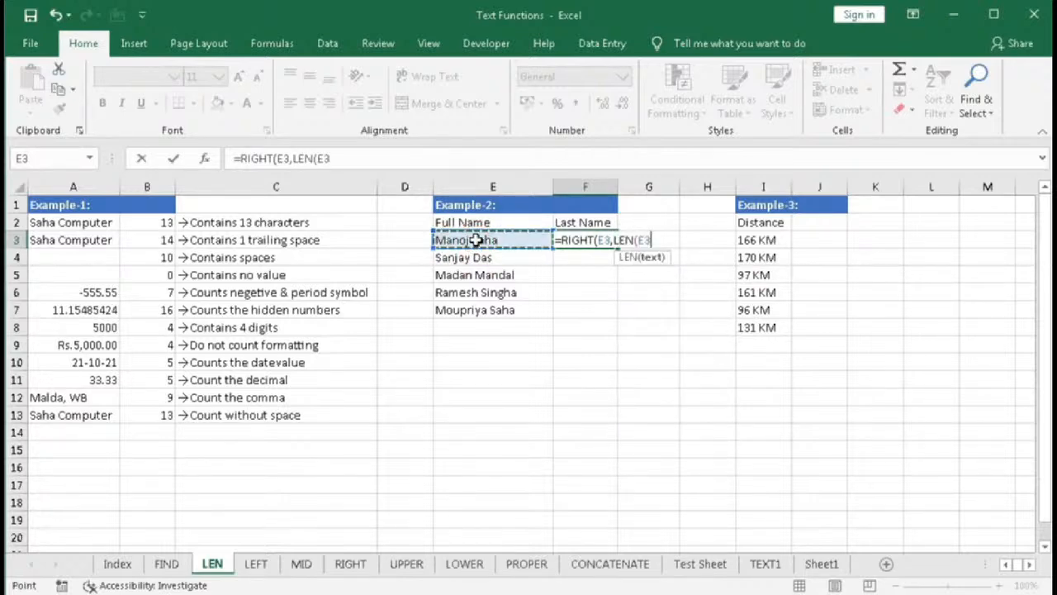
text()-)
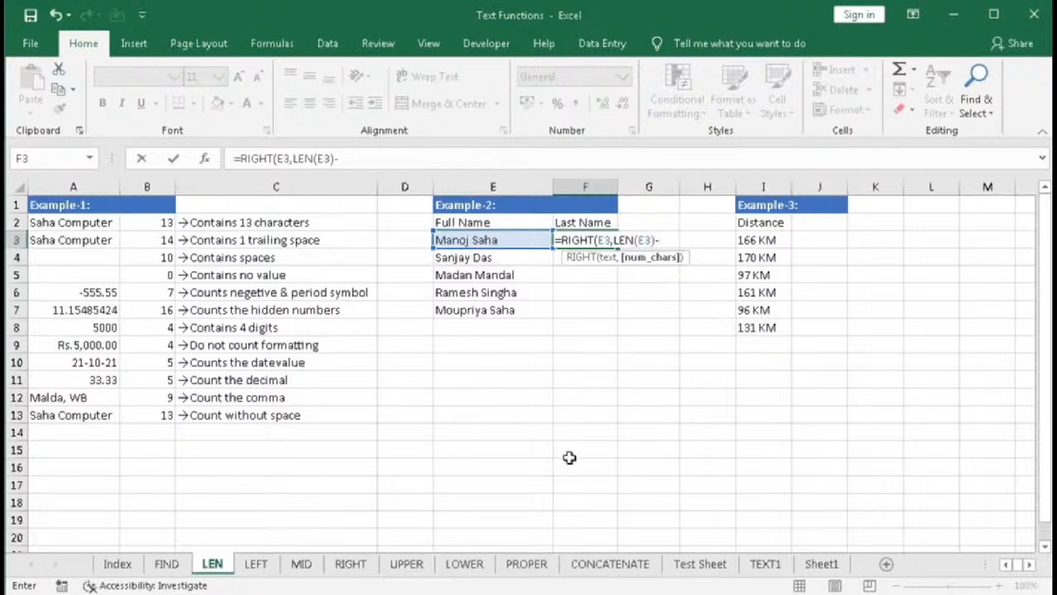
- Subtract SEARCH(" ",E3) from the LEN part of the formula to count characters after the space
text(se)
key(Tab)
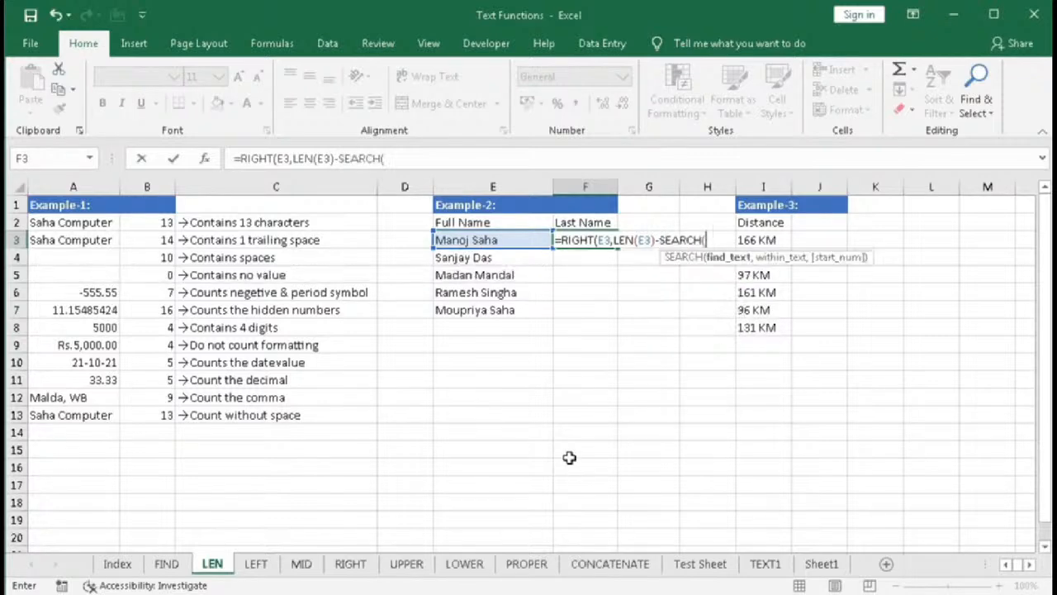
text(" ",)
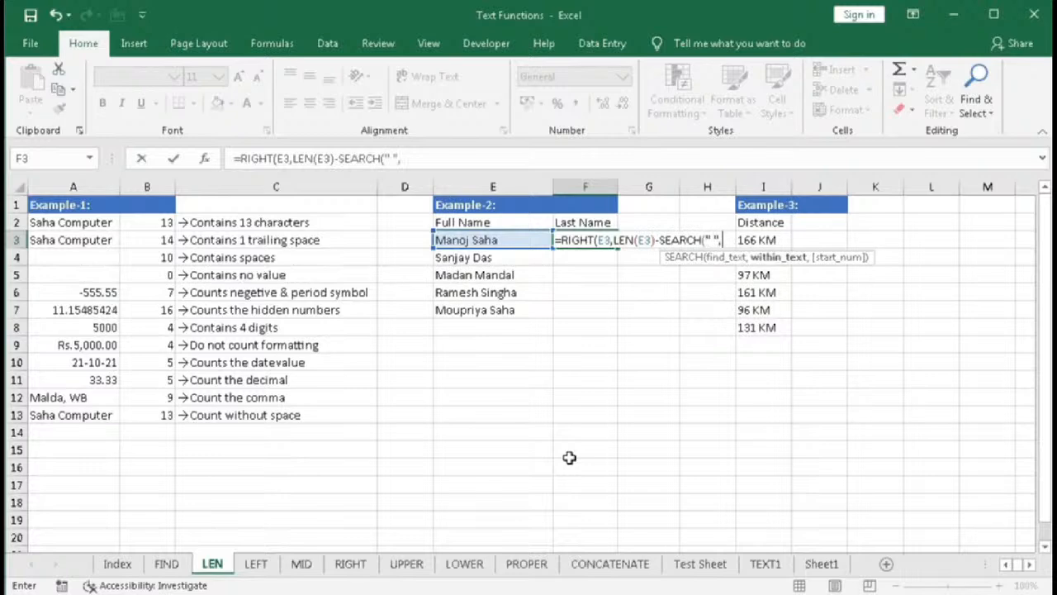
click(502, 239)
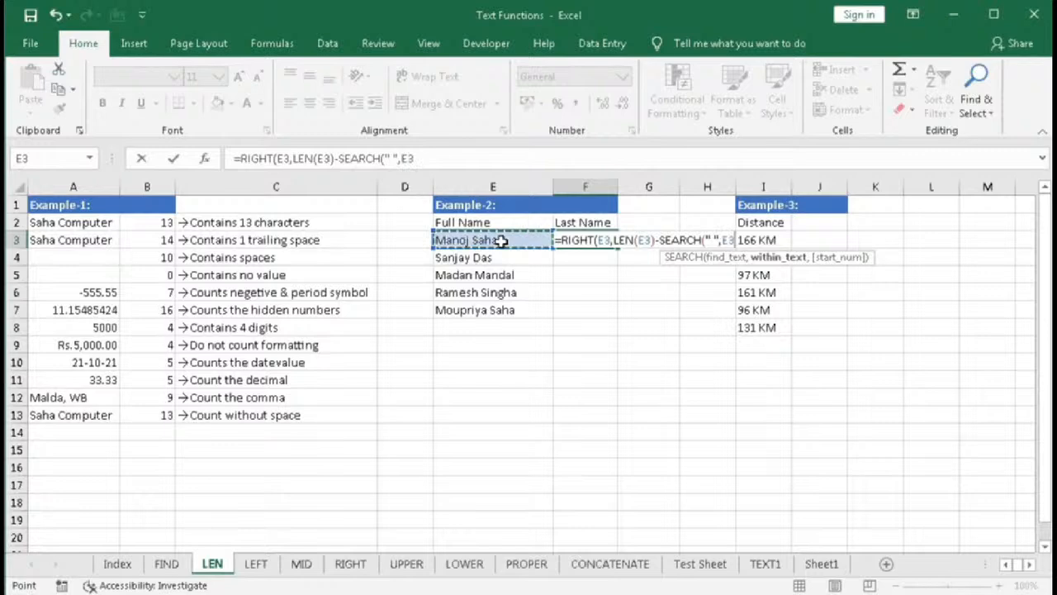
text())
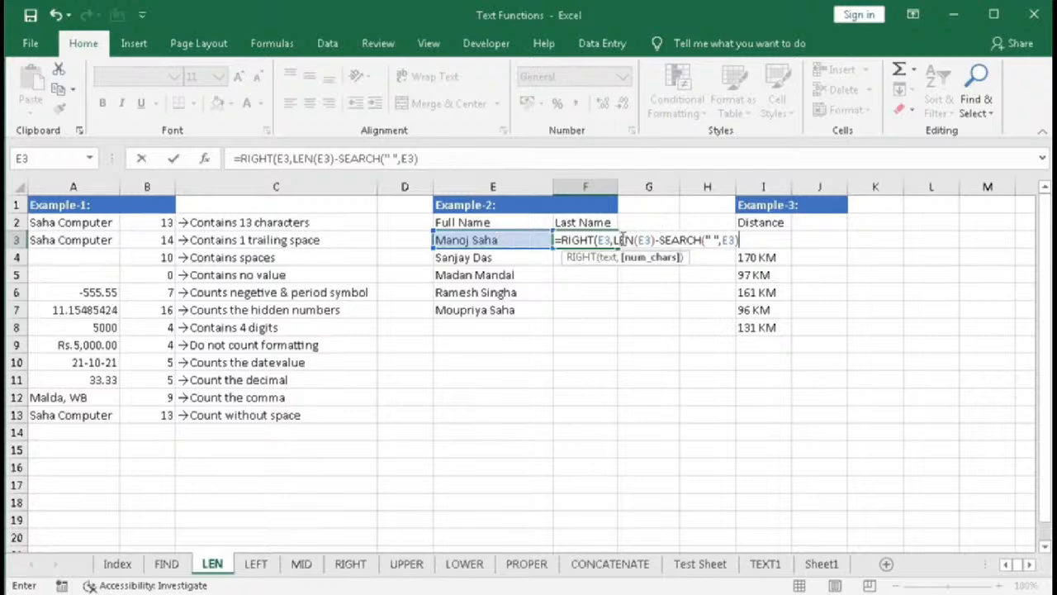
- Temporarily replace the LEN and SEARCH parts of the formula with sample numbers, undoing each replacement
drag(615, 239, 657, 238)
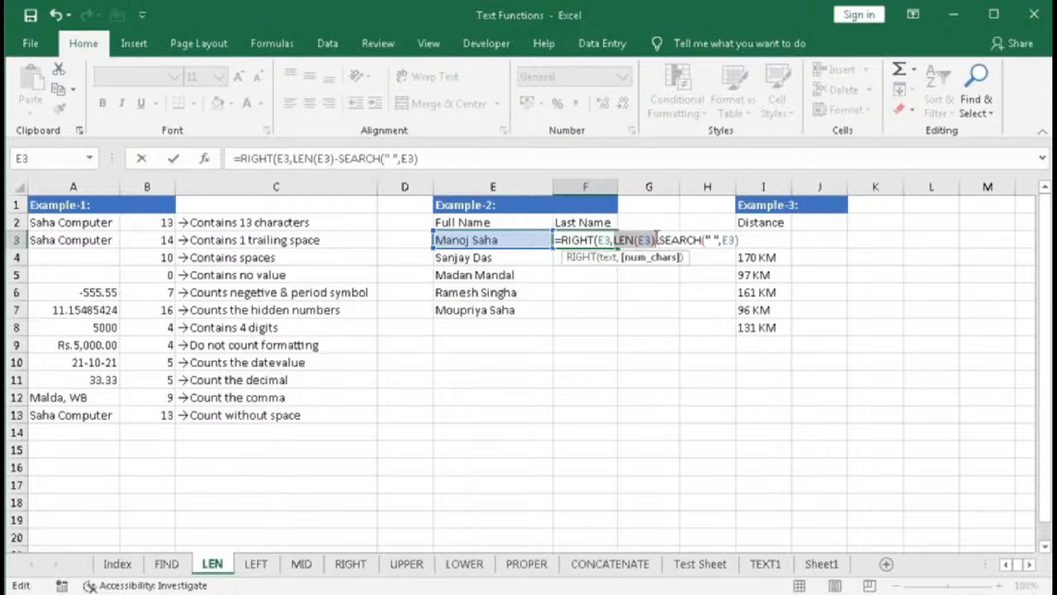
text(10)
key(ctrl+z)
click(696, 246)
drag(696, 246, 750, 242)
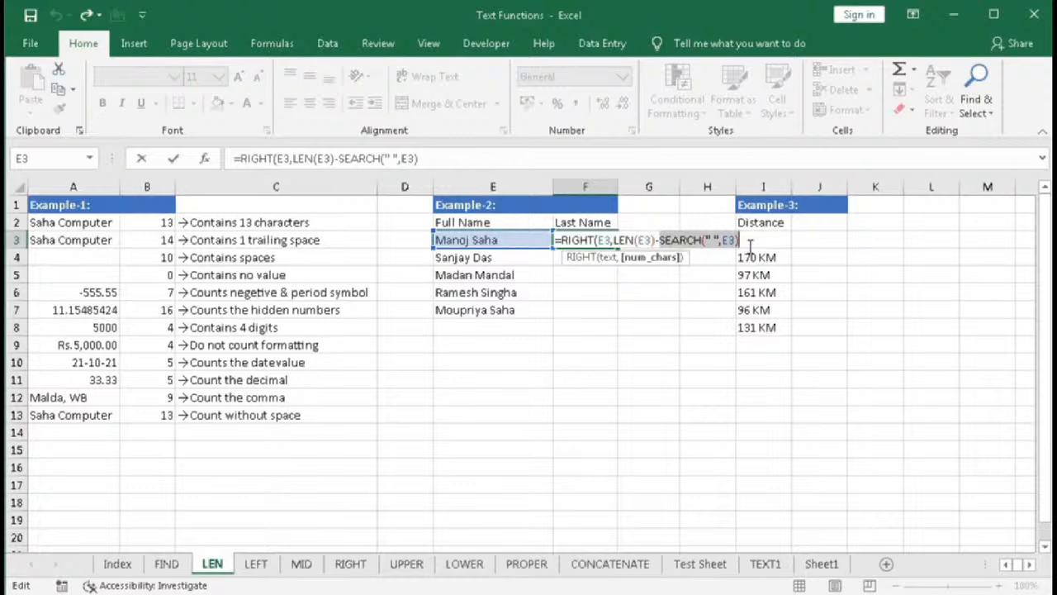
text(S)
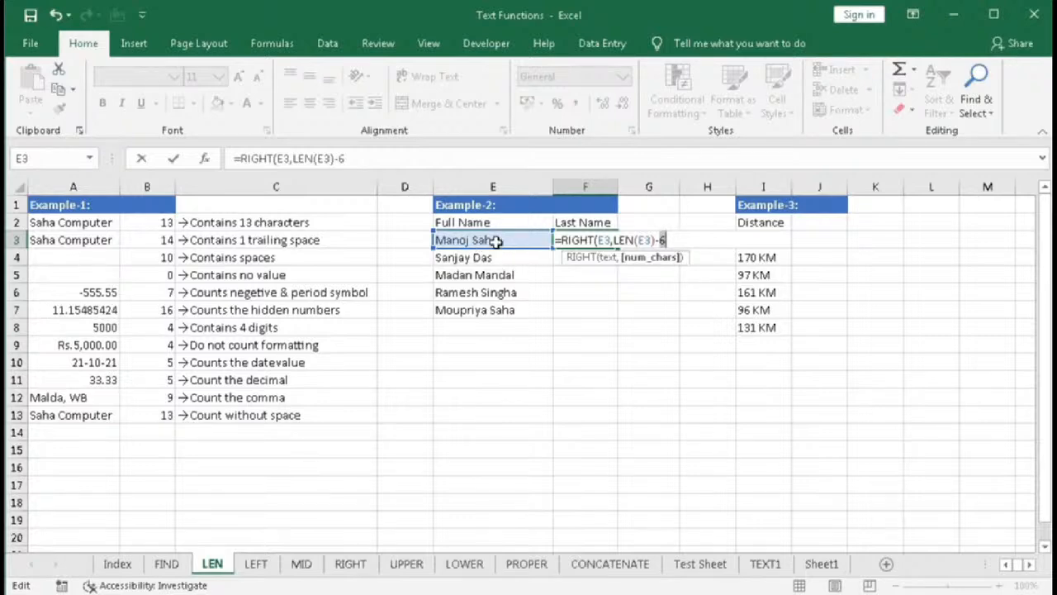
key(ctrl+z)
click(653, 259)
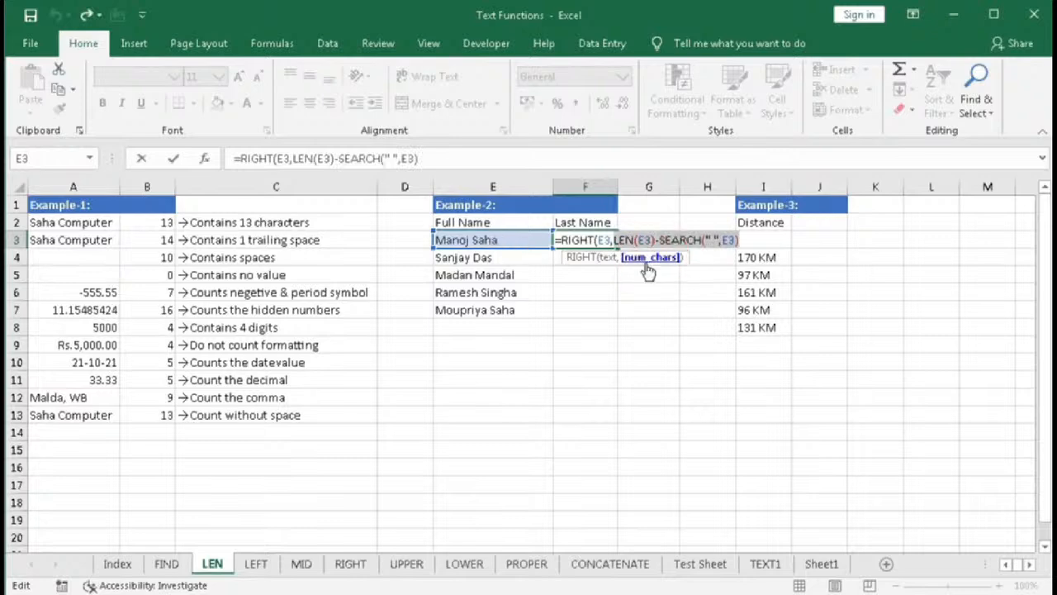
text(4)
key(ctrl+z)
- Close the RIGHT formula's bracket and enter it in F3 to extract the last name
click(750, 236)
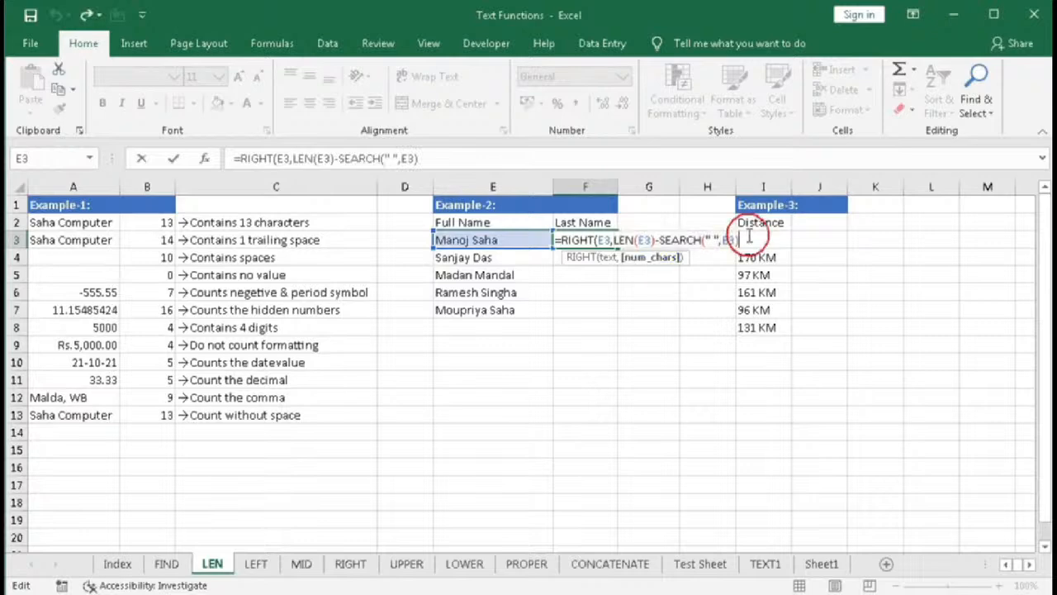
text())
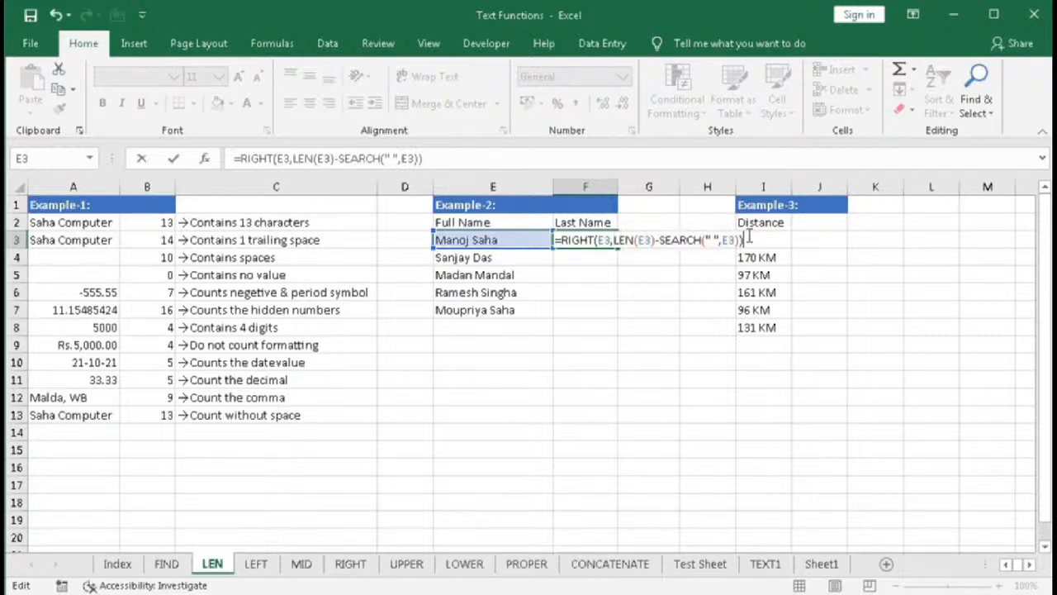
key(Return)
- Fill F3's last-name formula down through F7
click(600, 238)
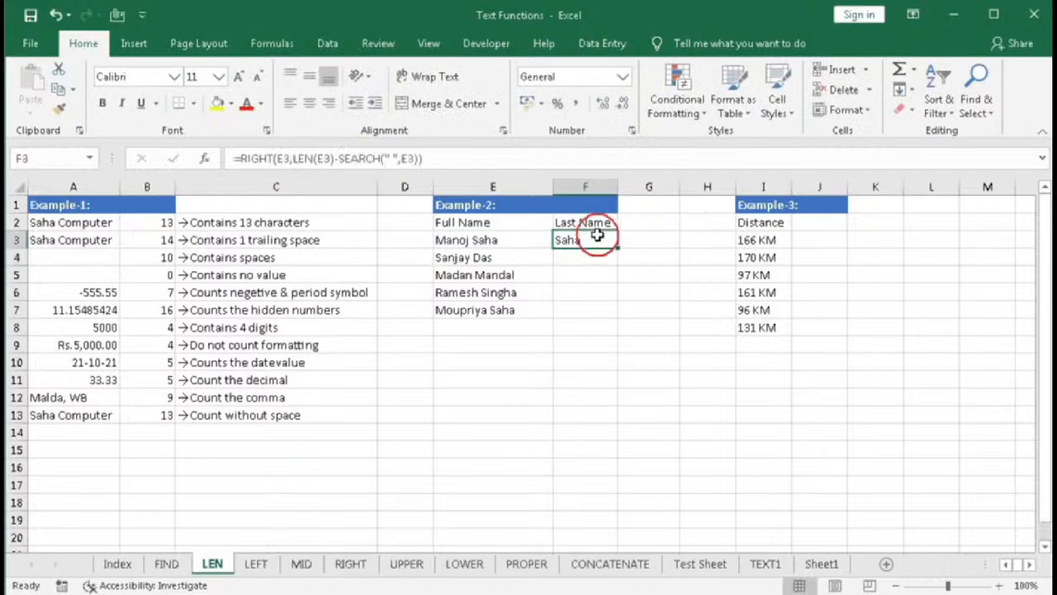
drag(616, 248, 616, 319)
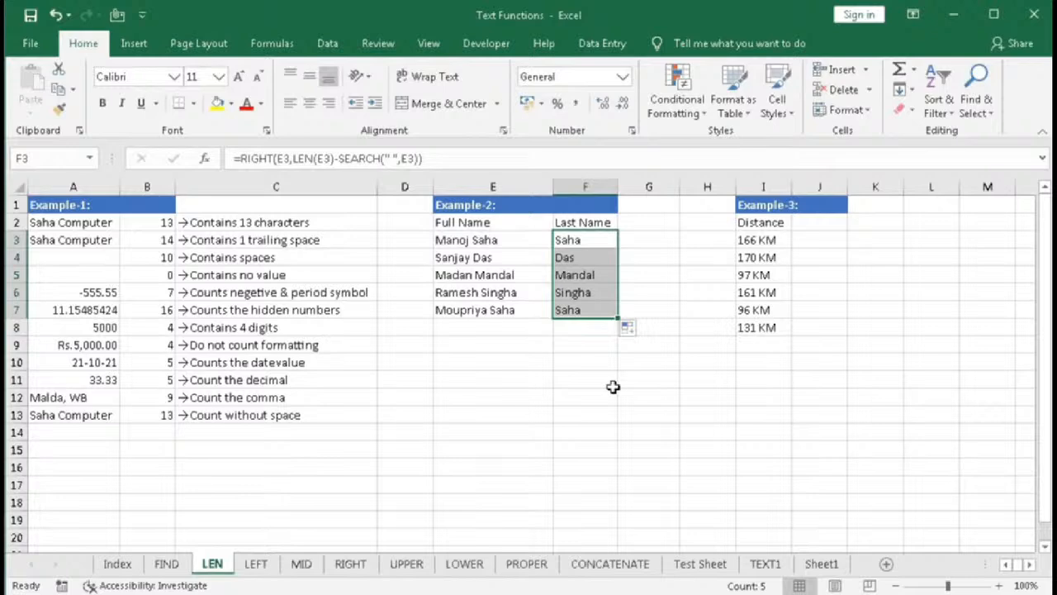
click(584, 326)
- Insert an AutoSum formula in I9 totalling the distance values in I3 through I8
click(767, 206)
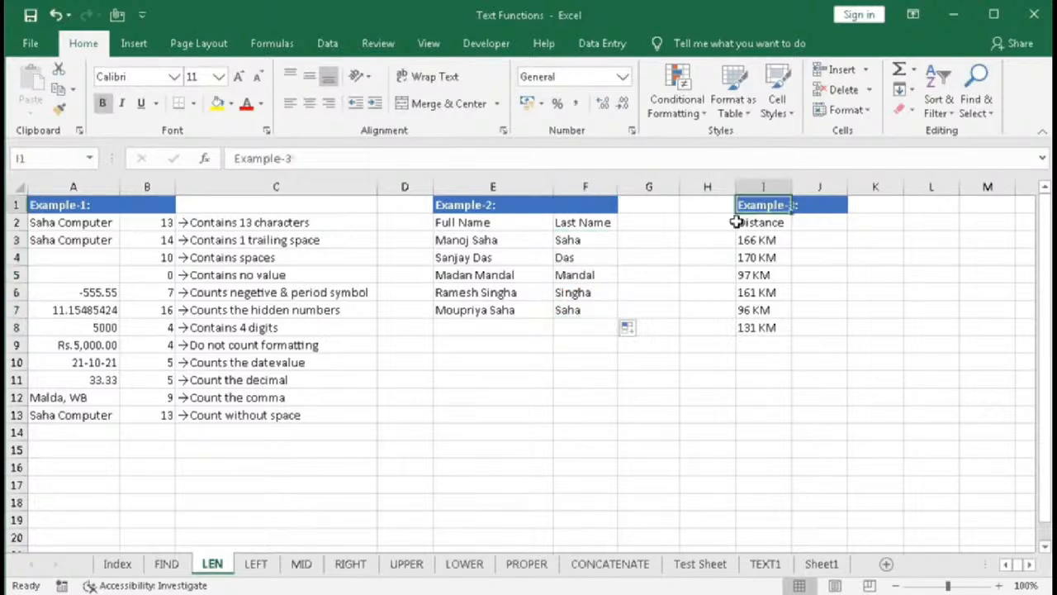
drag(753, 238, 759, 327)
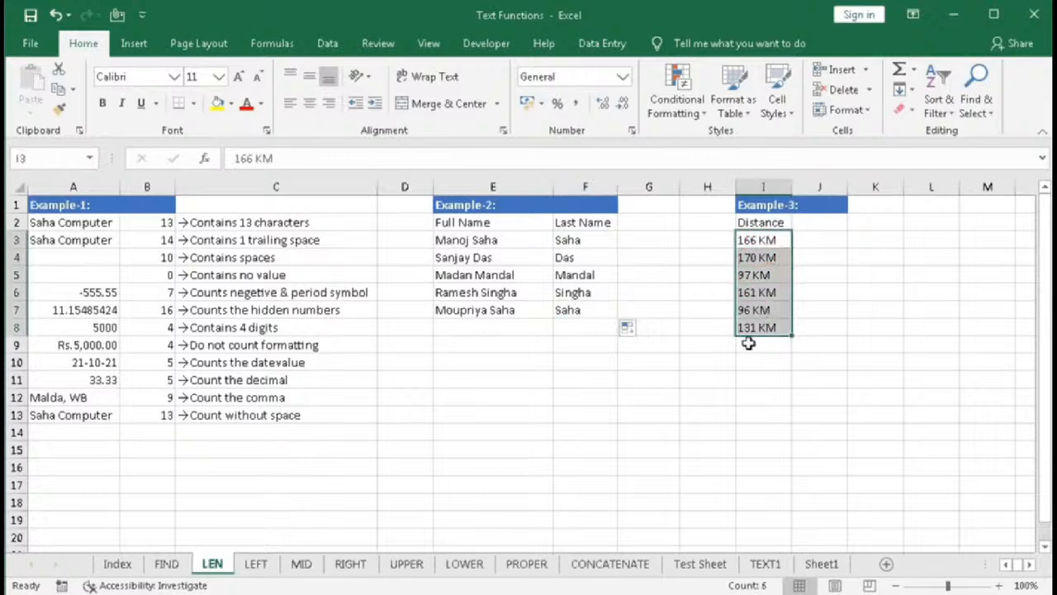
click(748, 348)
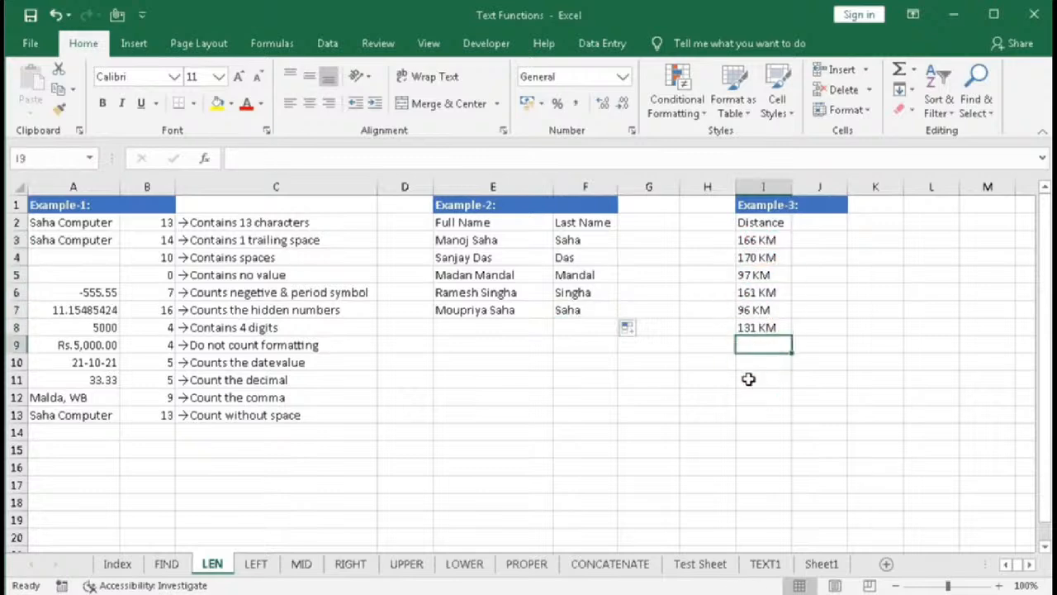
click(760, 240)
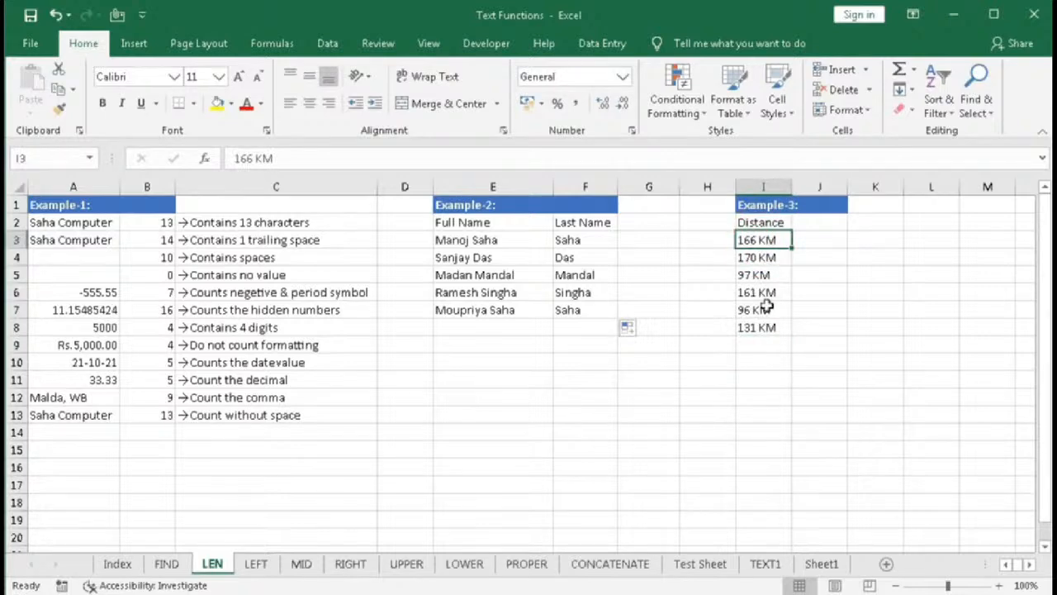
click(760, 344)
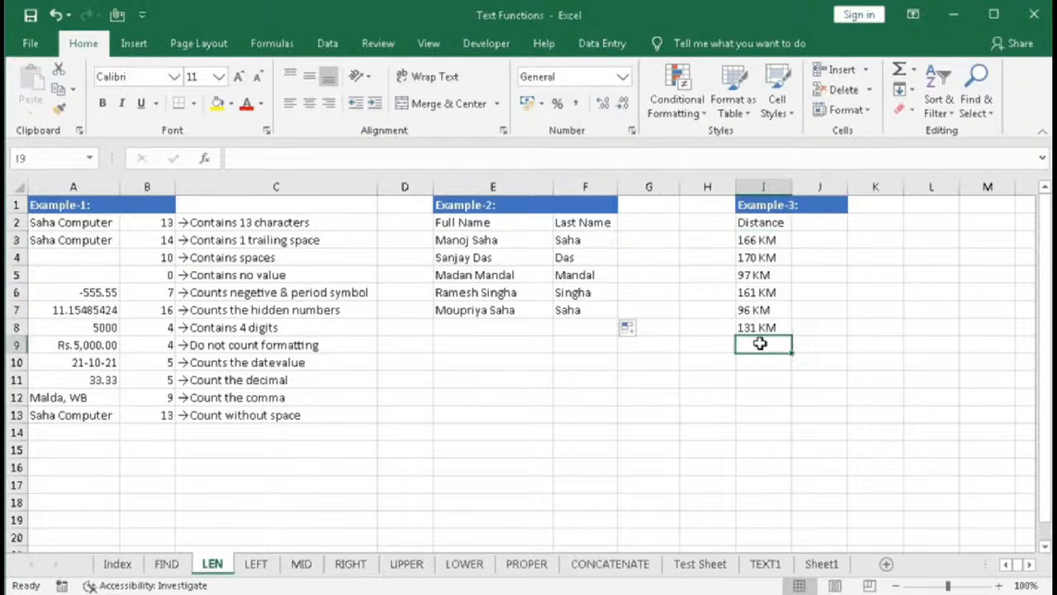
key(alt+equal)
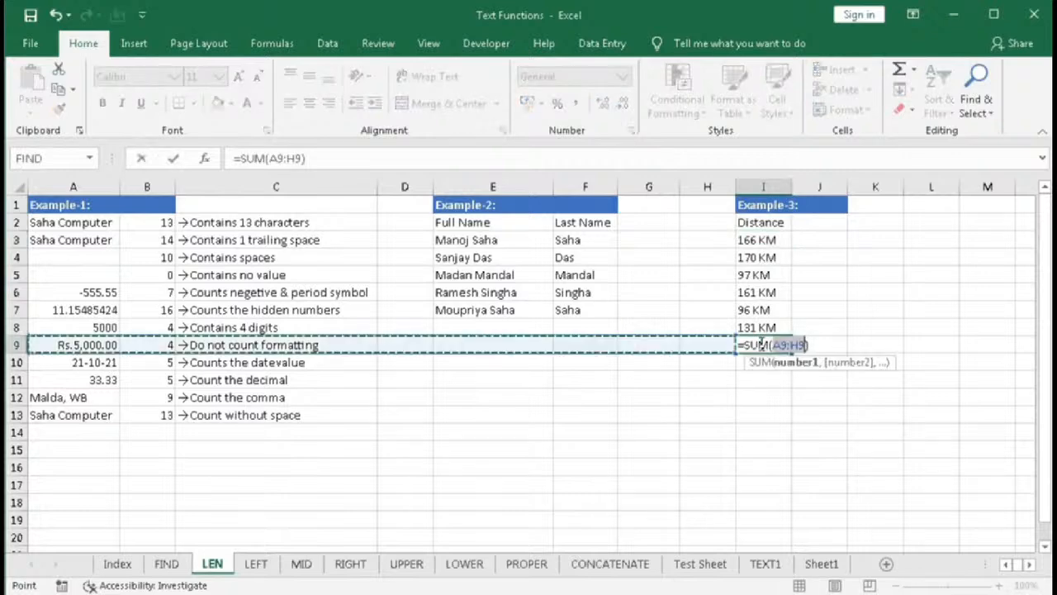
drag(762, 242, 763, 328)
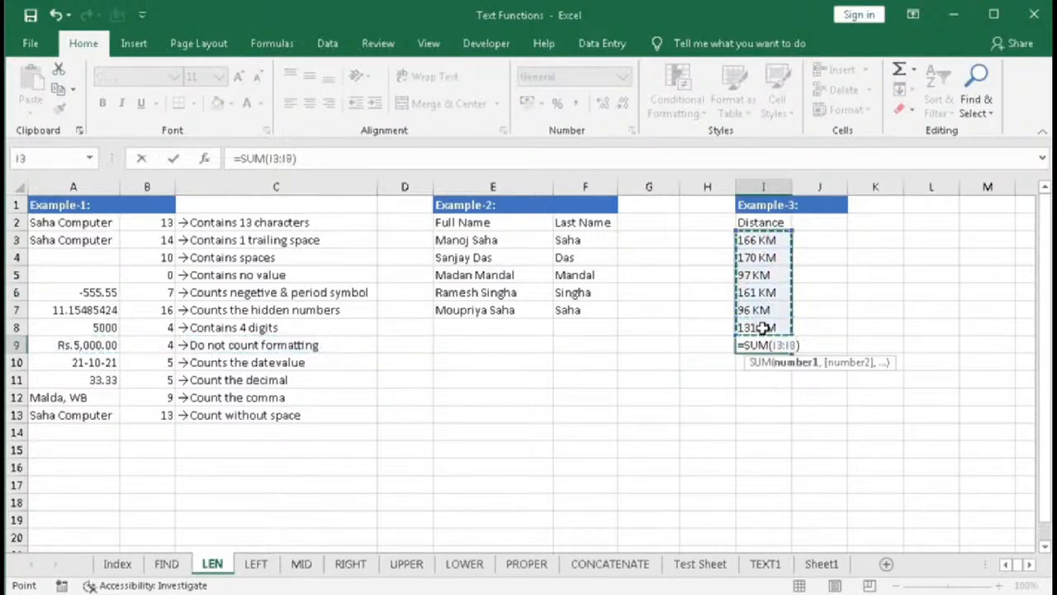
key(Return)
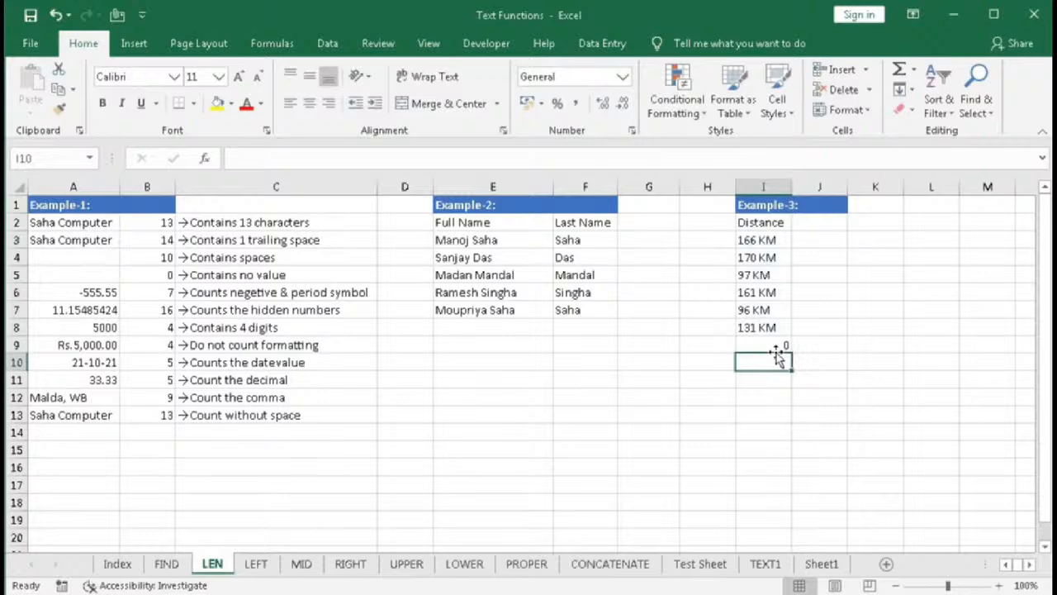
- Enter =LEFT(I3,LEN(I3)-3) in J3 to extract the number from the distance text
click(811, 239)
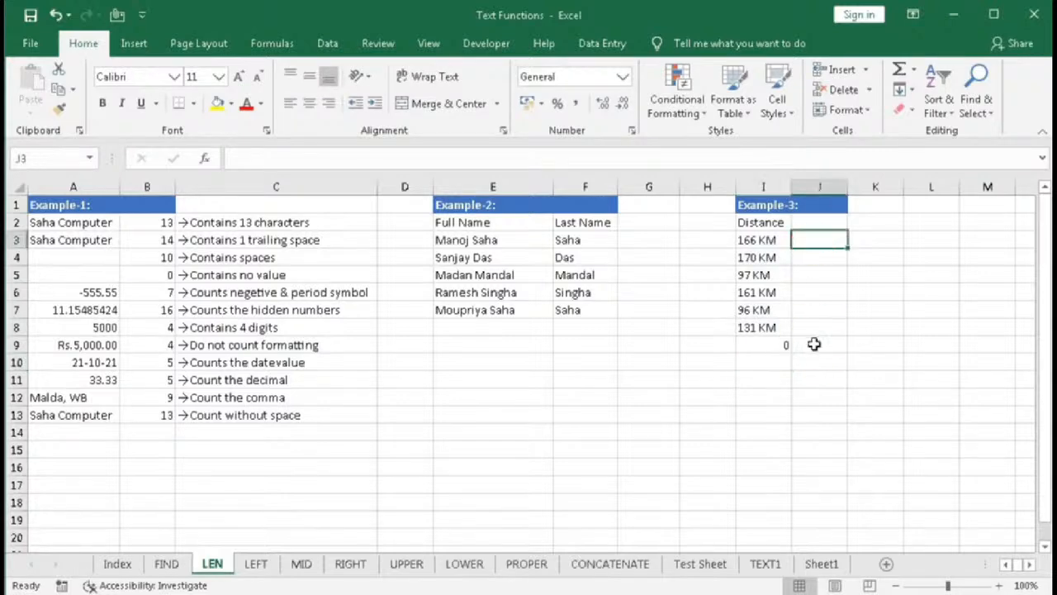
text(=lef)
key(Tab)
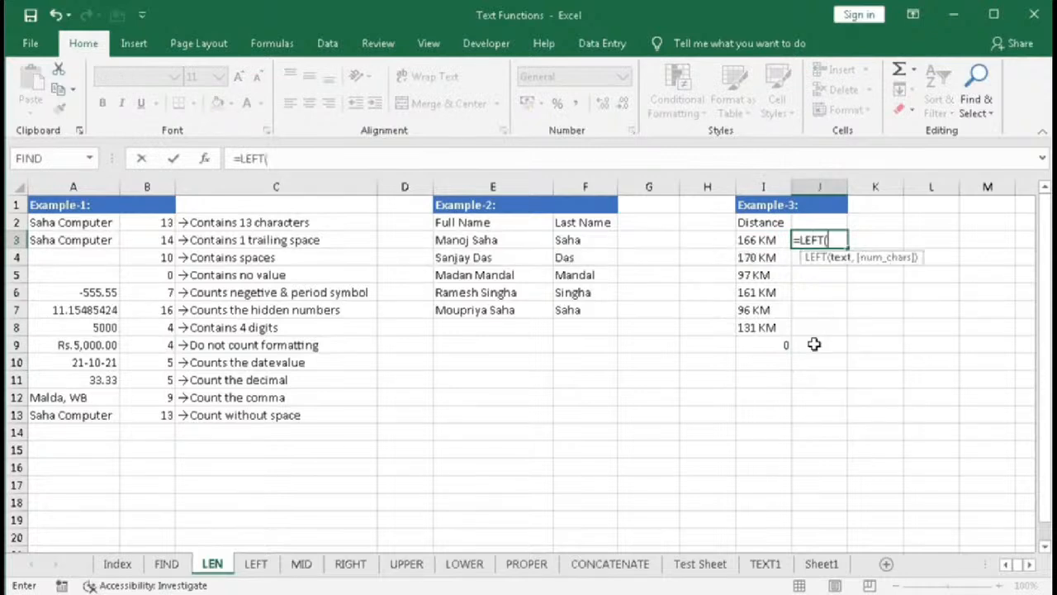
click(762, 240)
text(,)
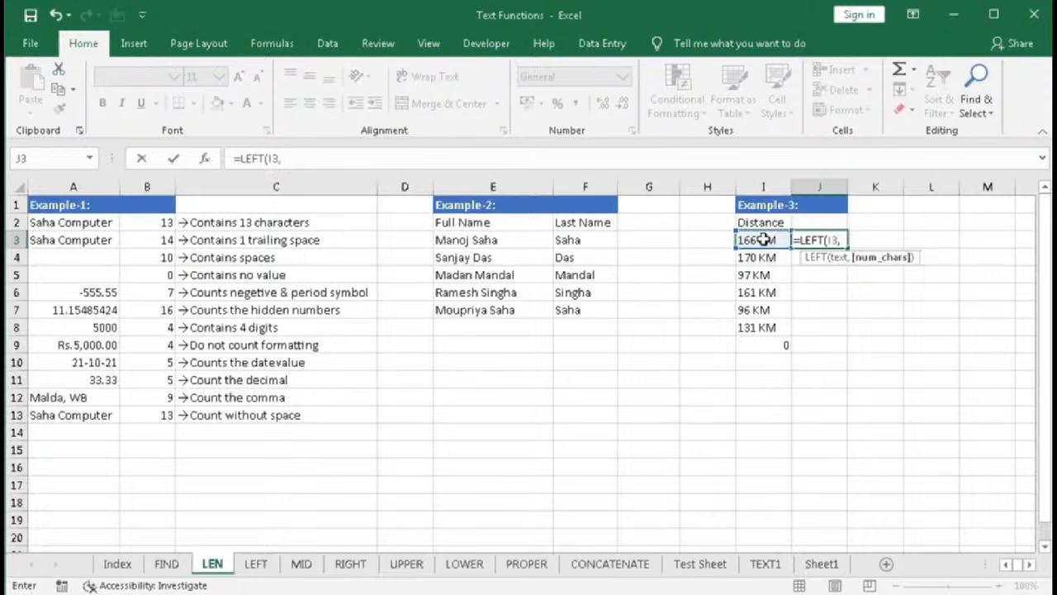
text(len)
key(Tab)
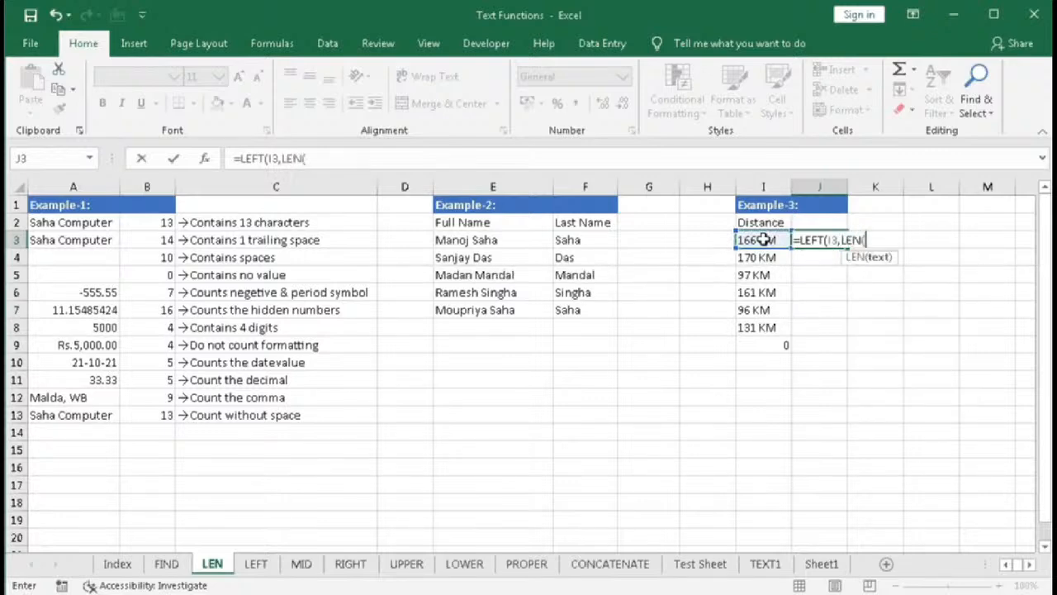
click(764, 239)
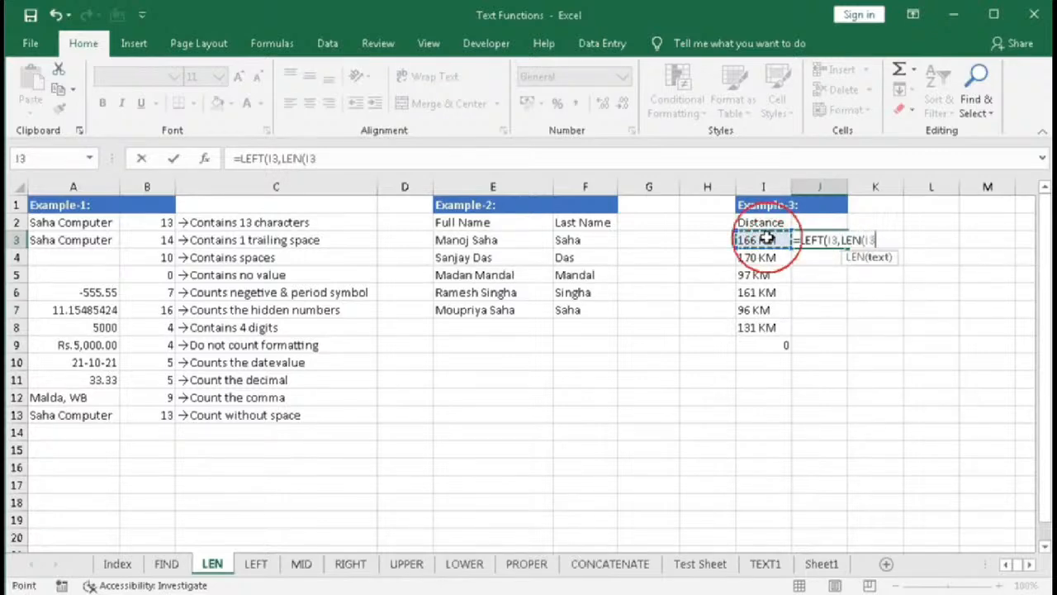
text()-)
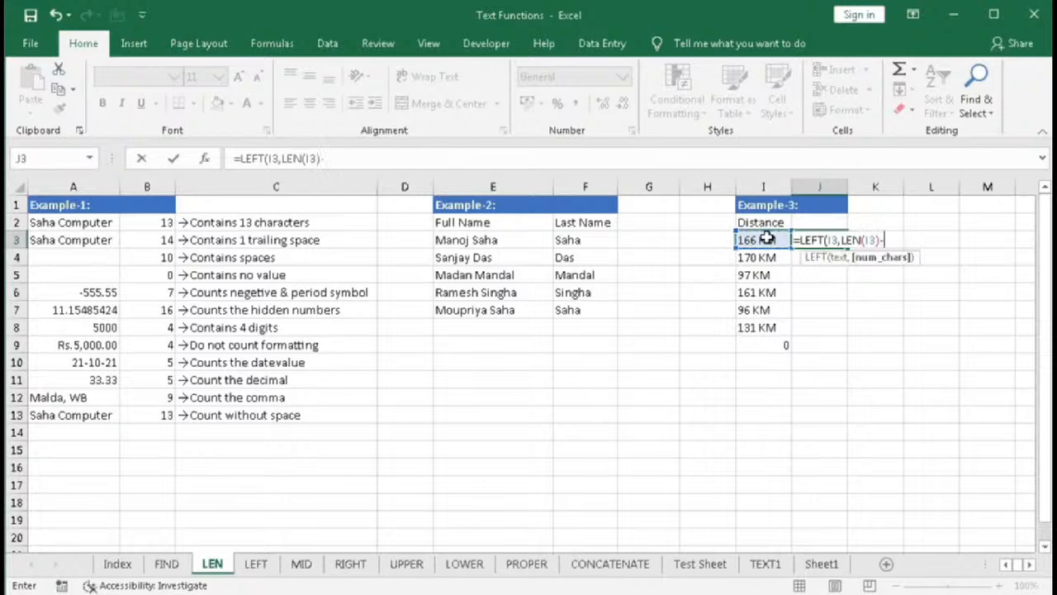
click(765, 239)
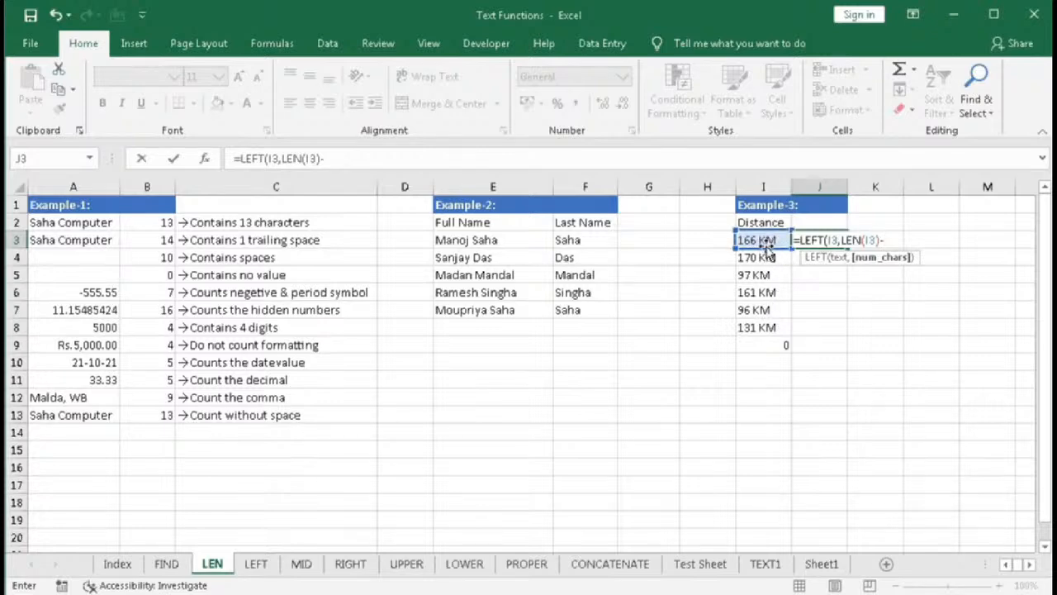
text(3))
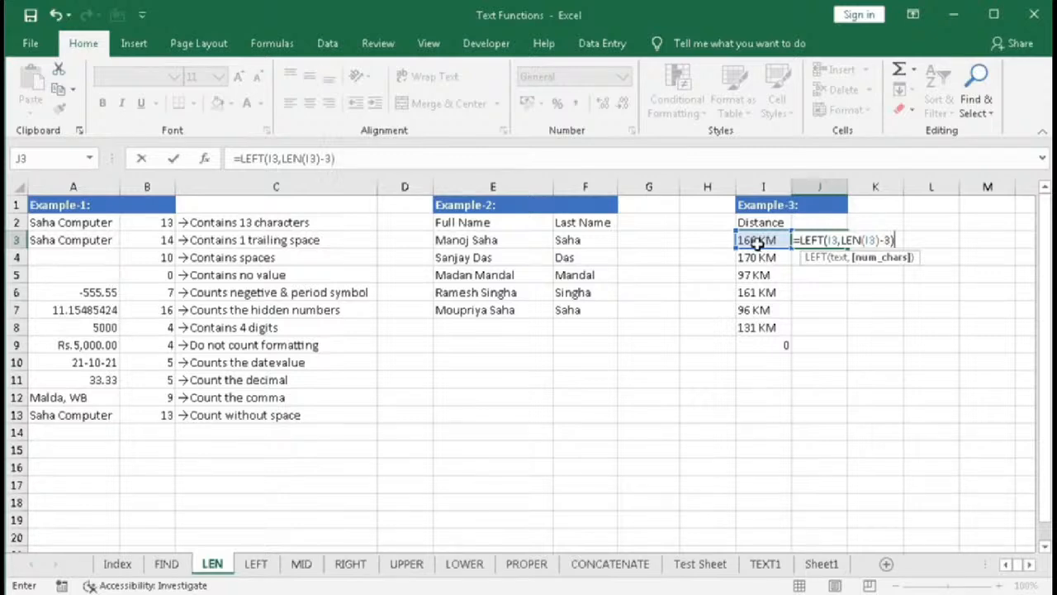
key(Return)
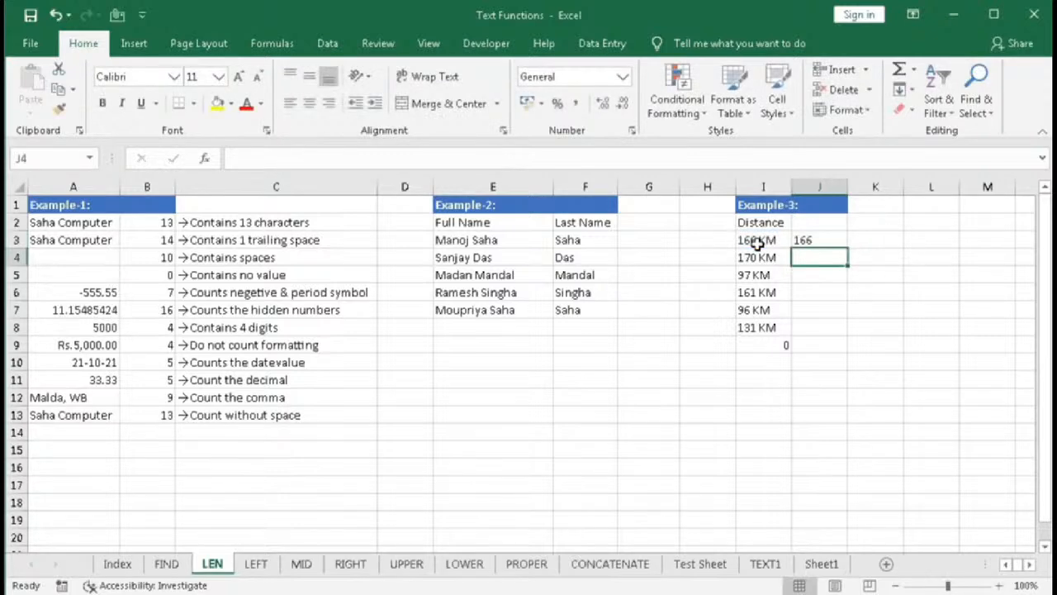
- Fill J3's formula down through J8 and total J3 through J8 with an AutoSum in J9
click(826, 240)
drag(846, 248, 833, 329)
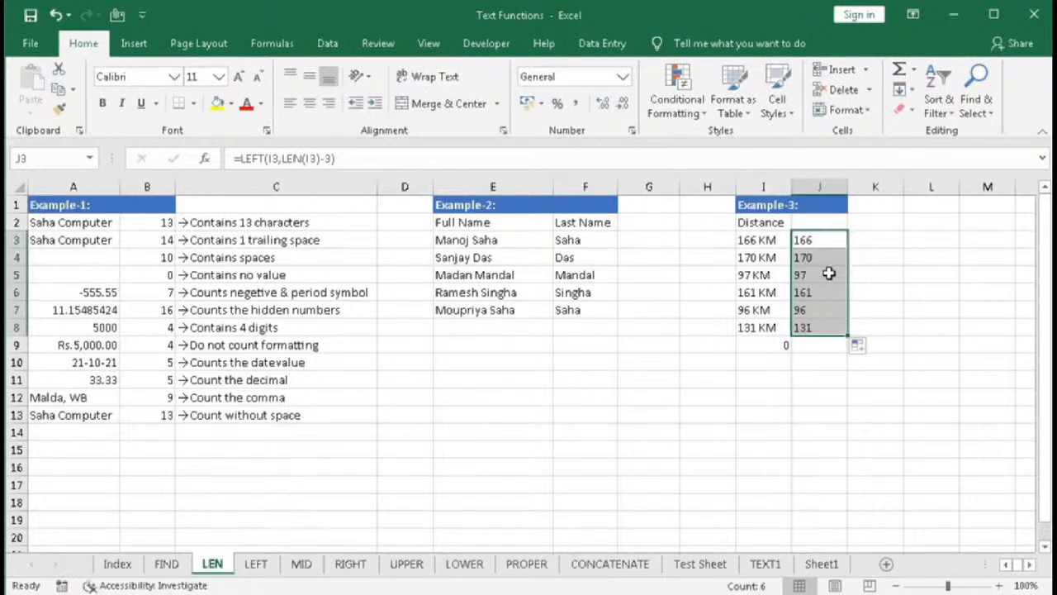
click(828, 348)
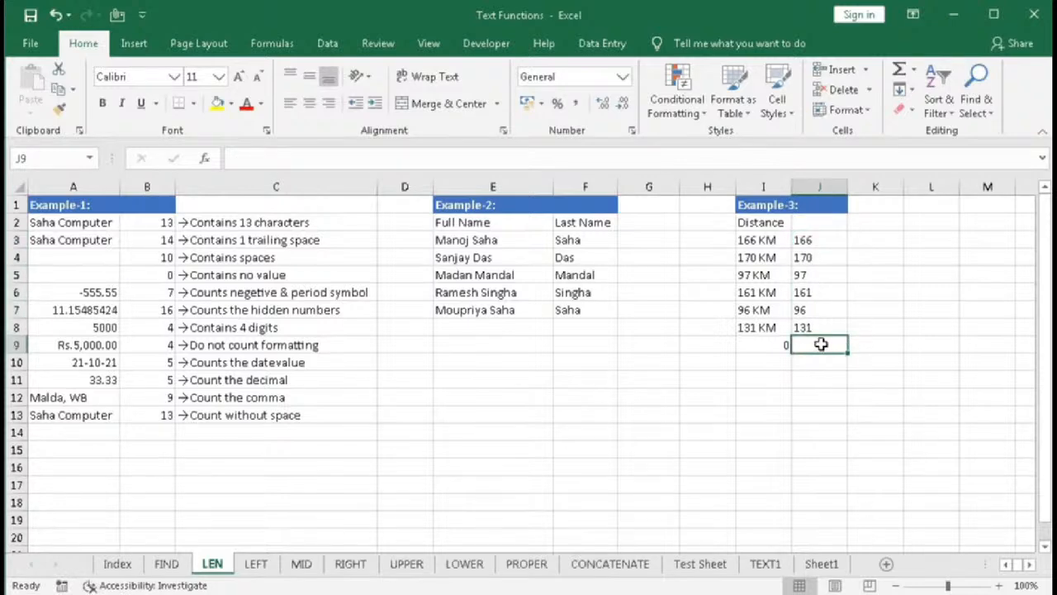
key(alt+equal)
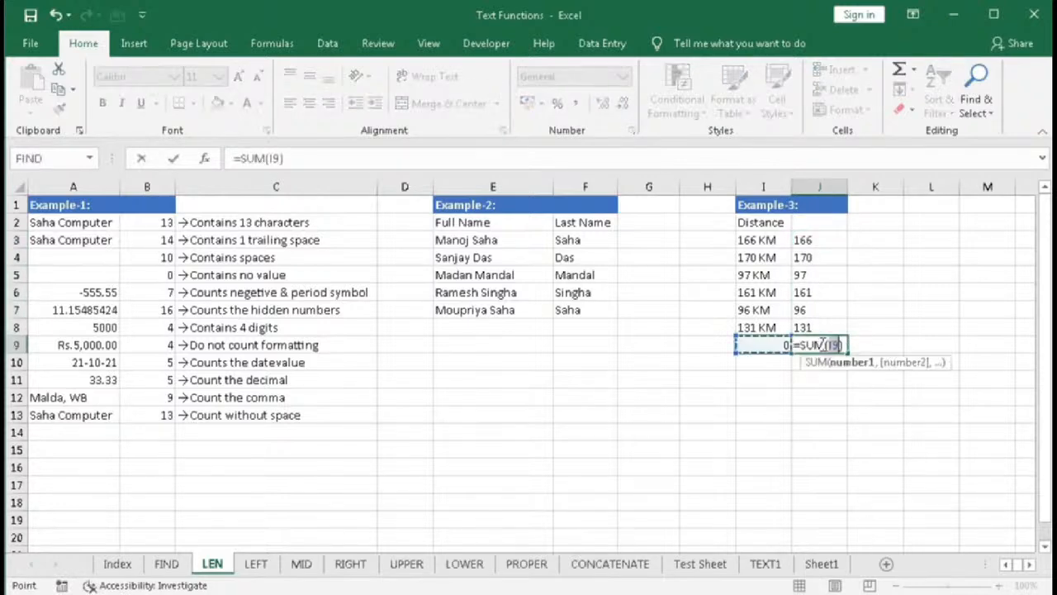
drag(821, 238, 816, 322)
key(Return)
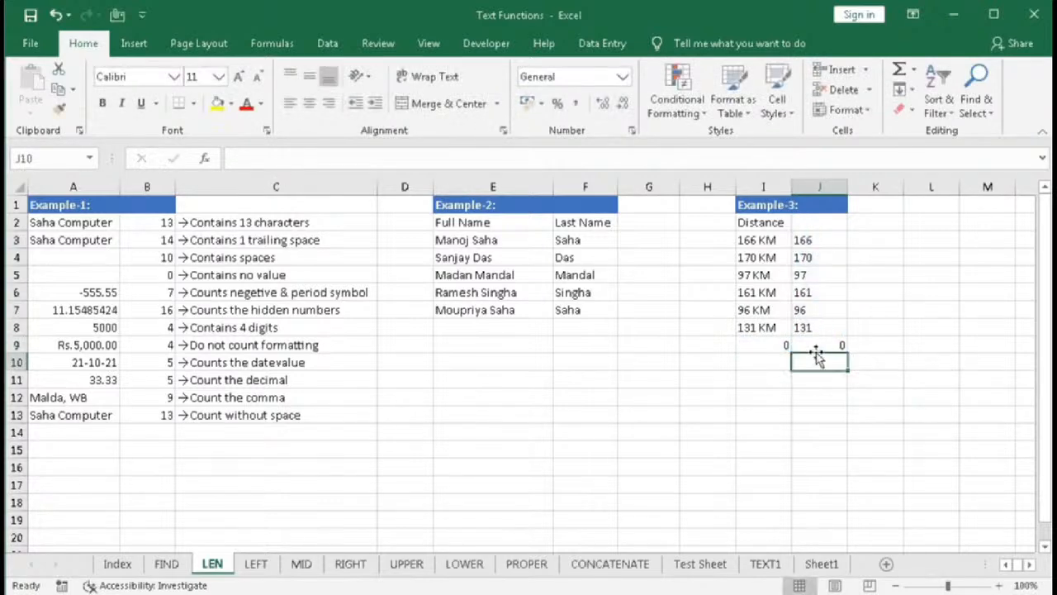
- Wrap J3's LEFT formula in VALUE to convert the extracted text into a number
click(816, 347)
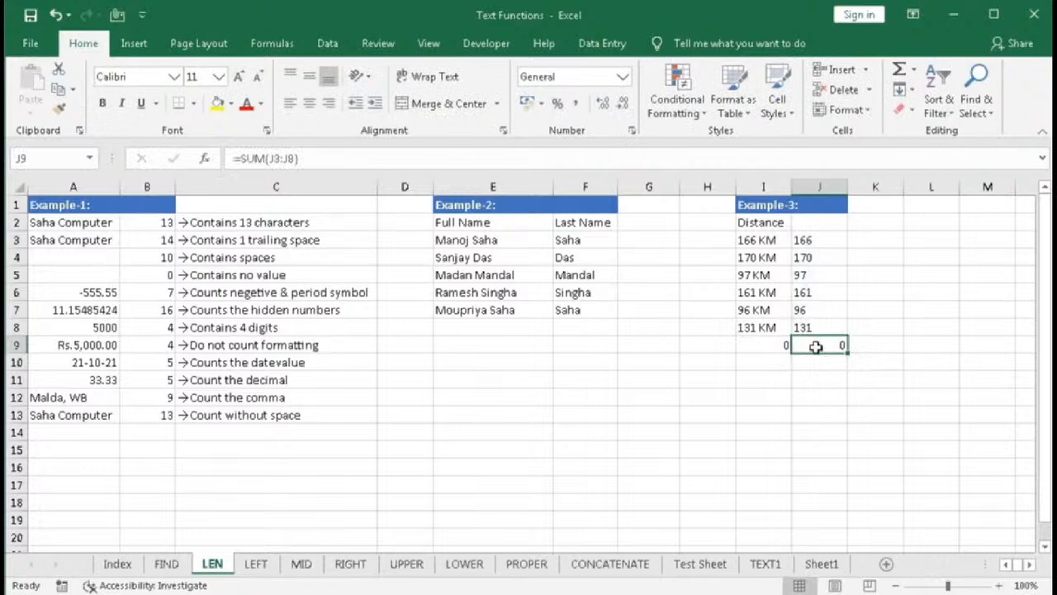
drag(818, 240, 819, 324)
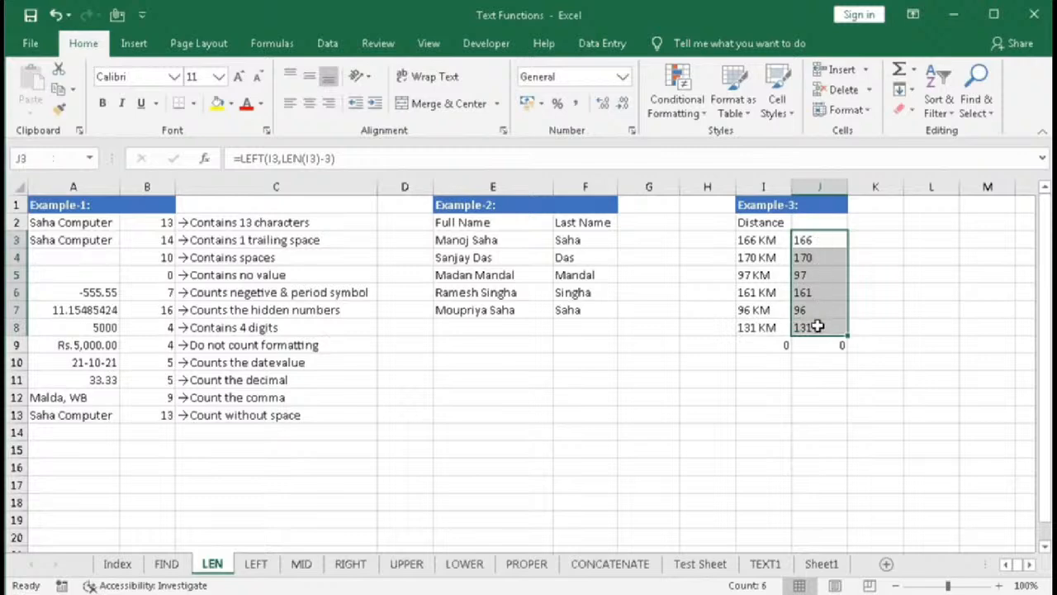
double_click(801, 241)
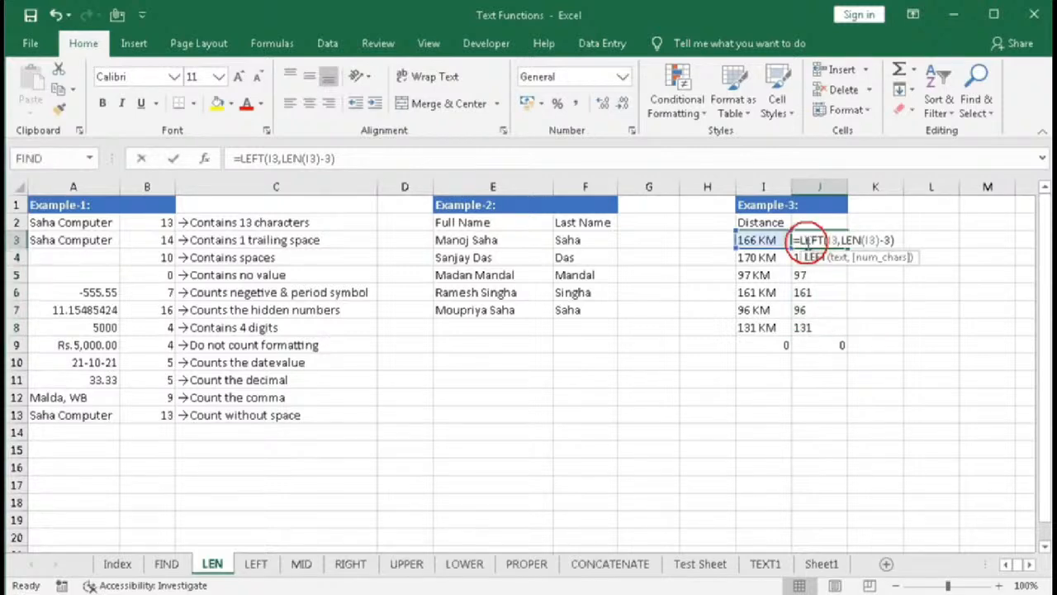
click(801, 241)
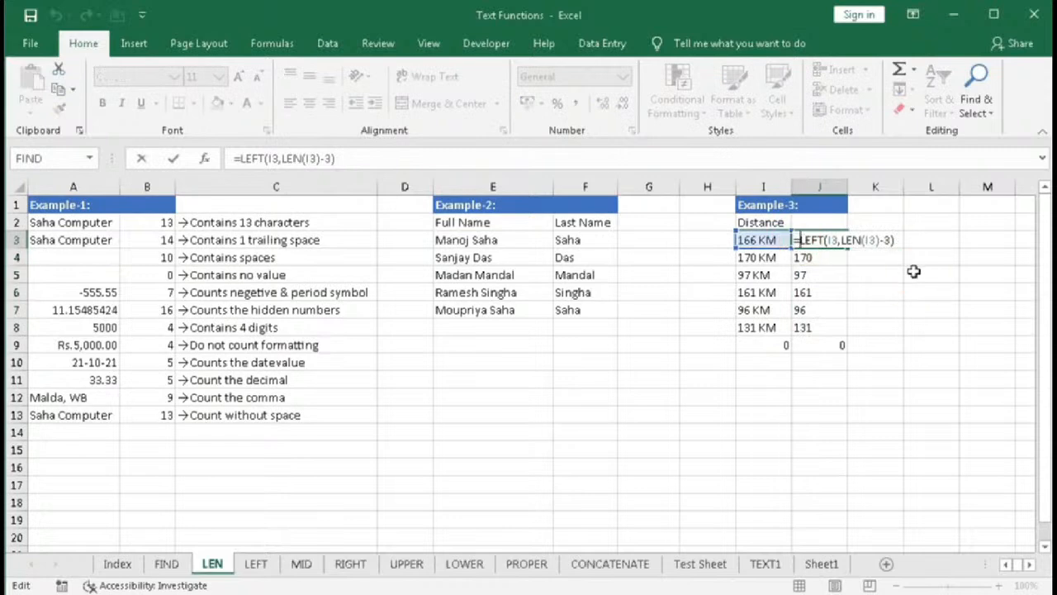
text(val)
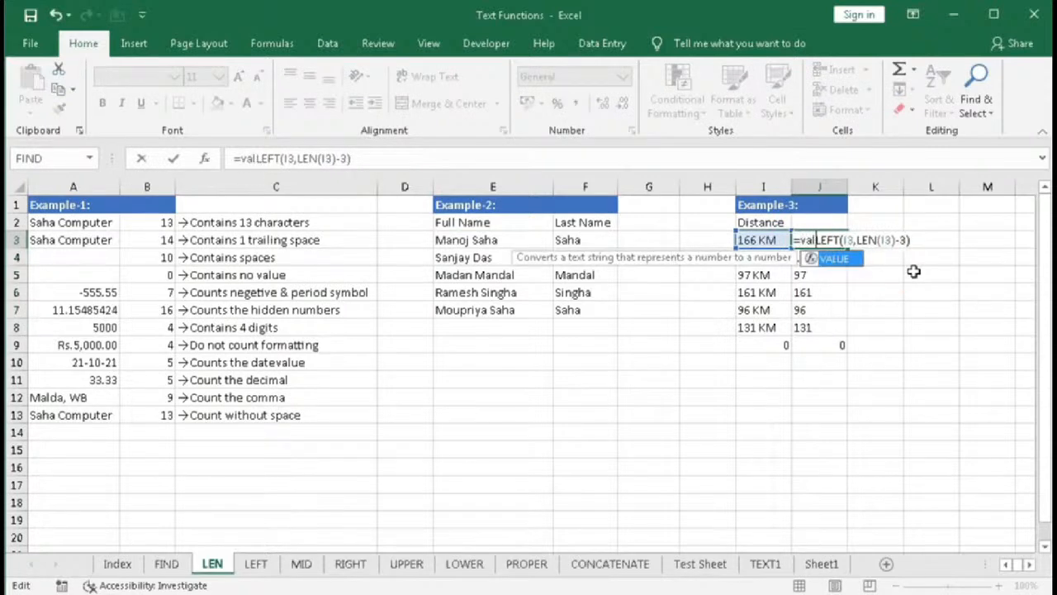
key(Tab)
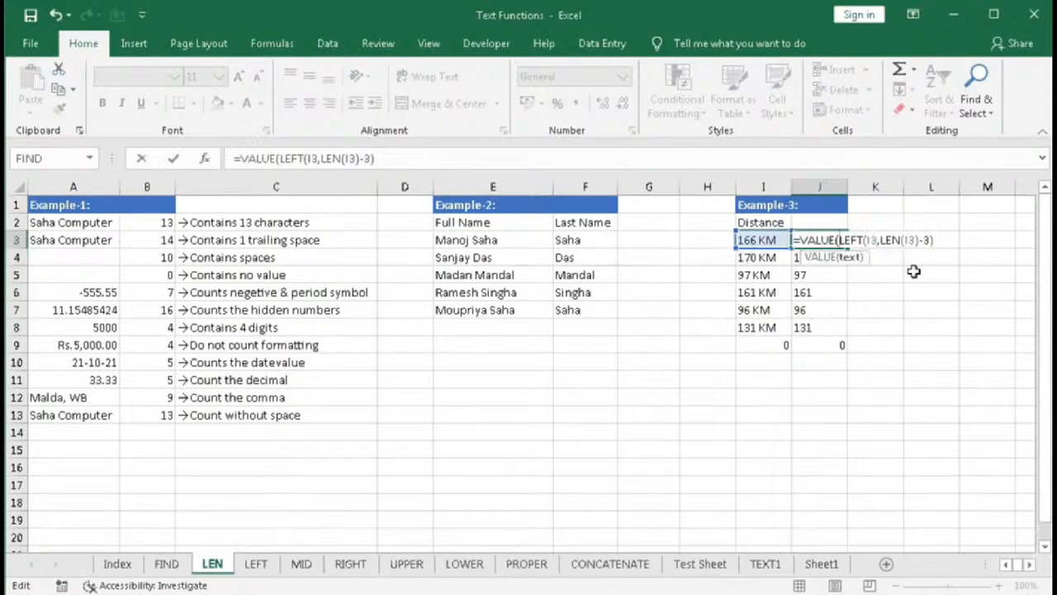
text())
key(Return)
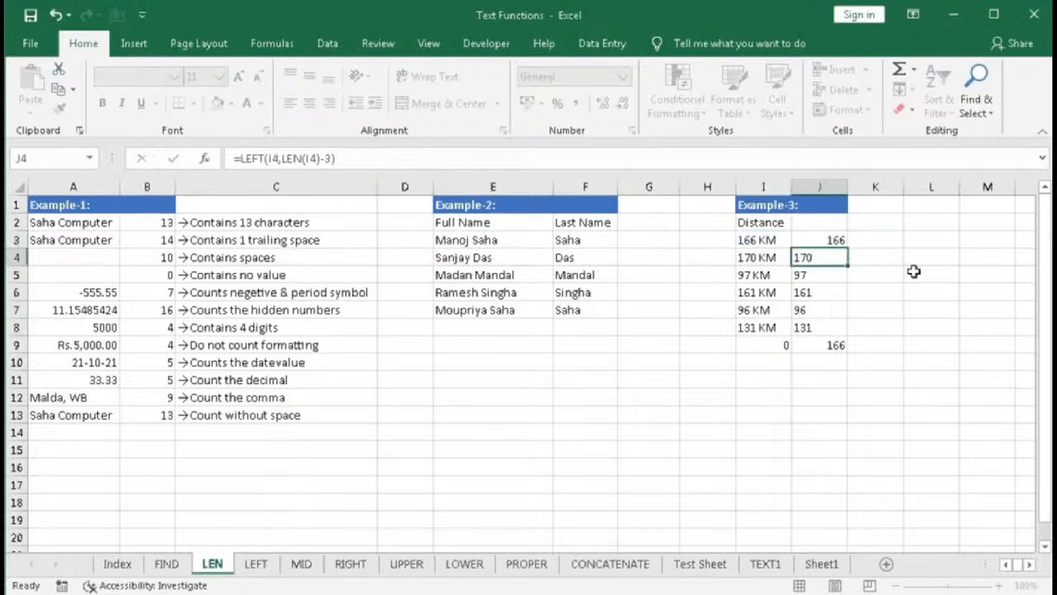
- Fill J3's VALUE formula down through J8
click(841, 240)
drag(846, 248, 837, 330)
click(818, 345)
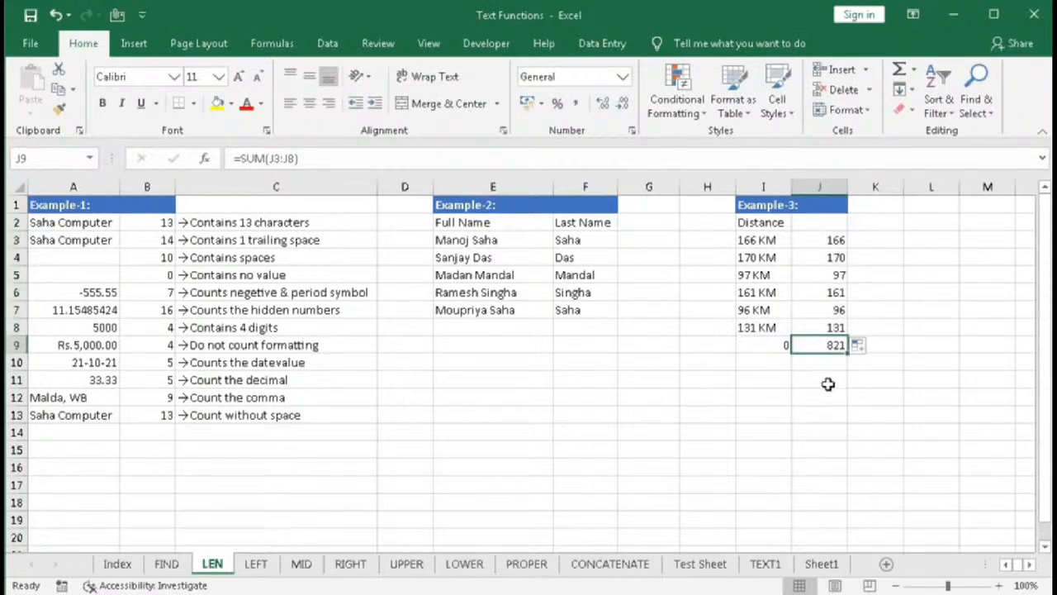
- Try to start a SUM of VALUE formula in I9 over the distances in I3 through I8
click(763, 346)
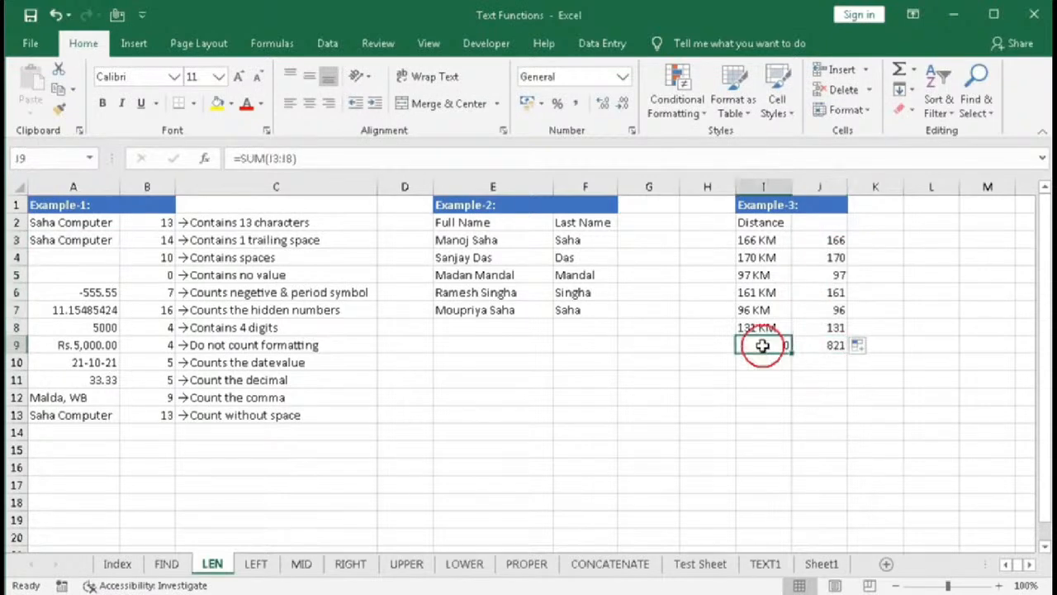
drag(756, 240, 753, 327)
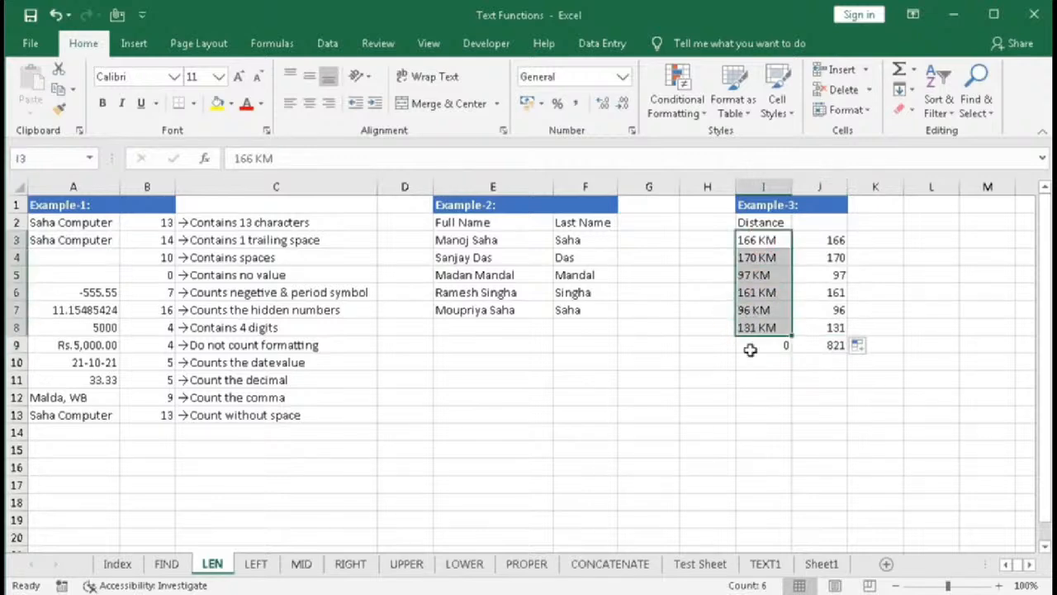
click(752, 346)
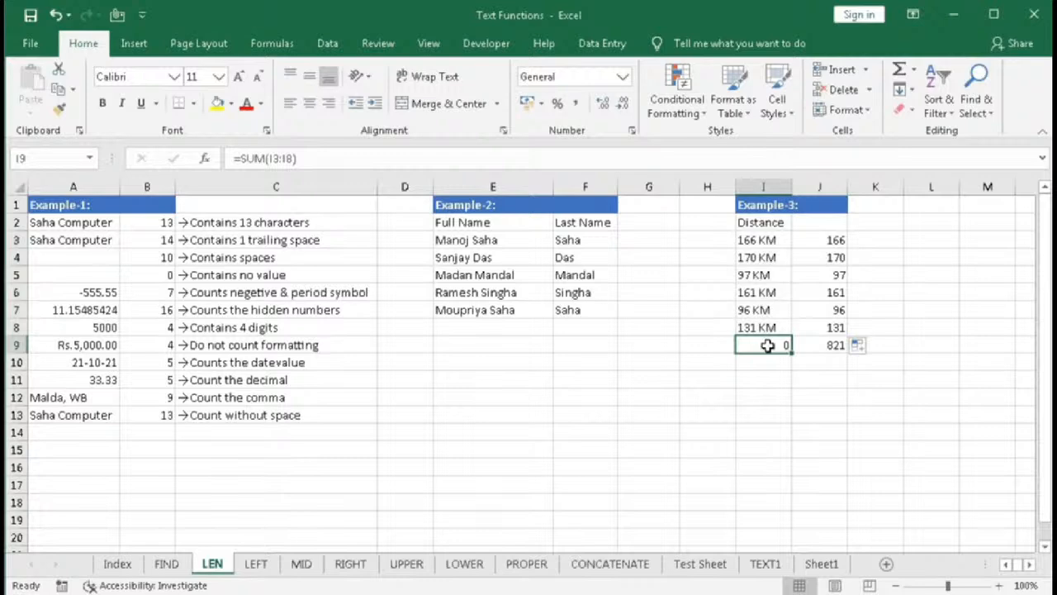
text(=sum)
key(Tab)
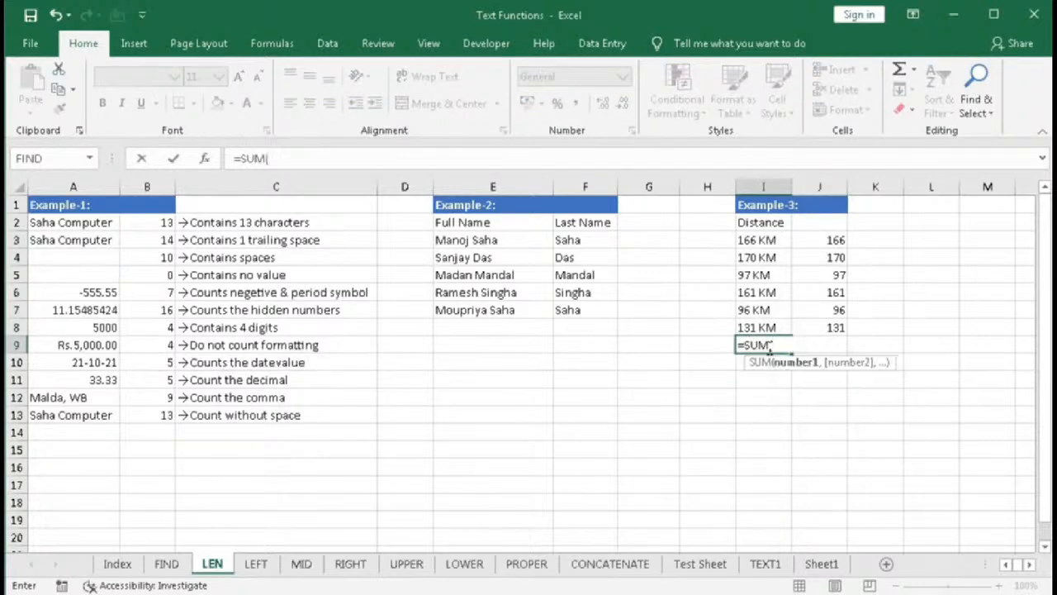
text(val)
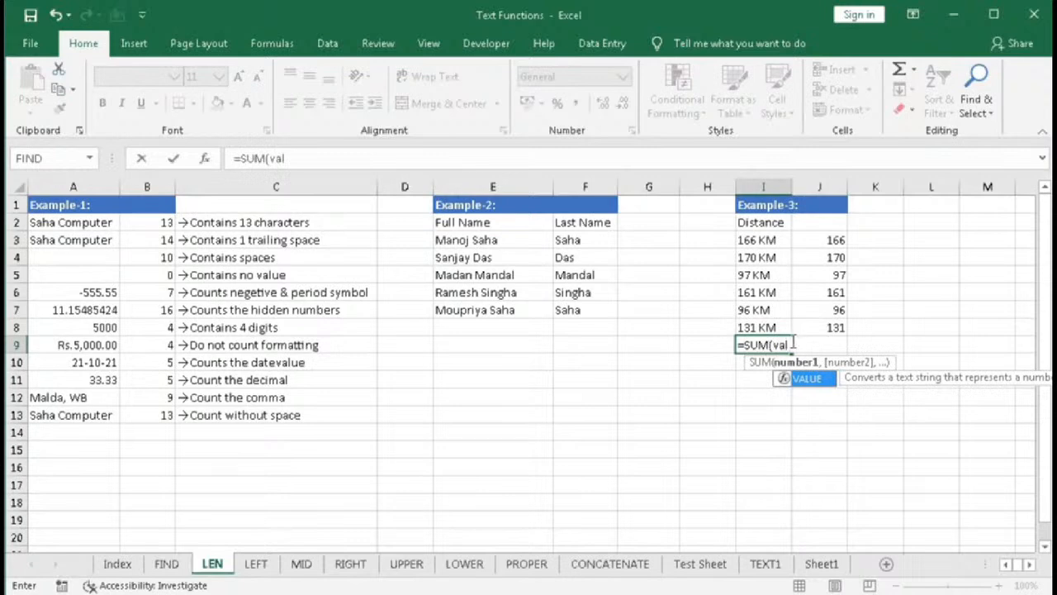
click(824, 240)
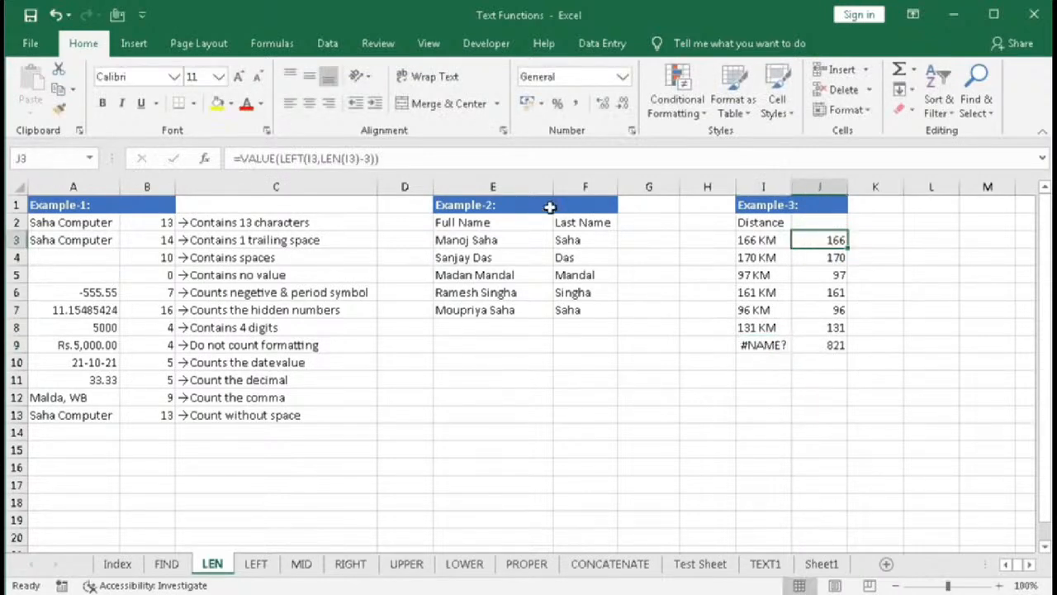
- Examine the VALUE formula inside J3 without changing it
double_click(814, 239)
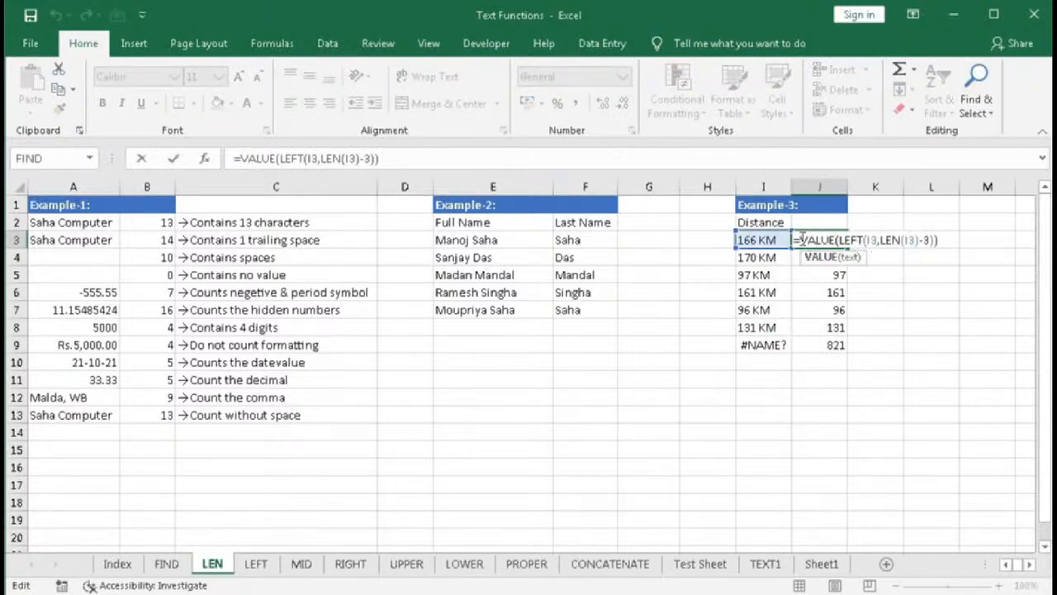
drag(798, 240, 958, 241)
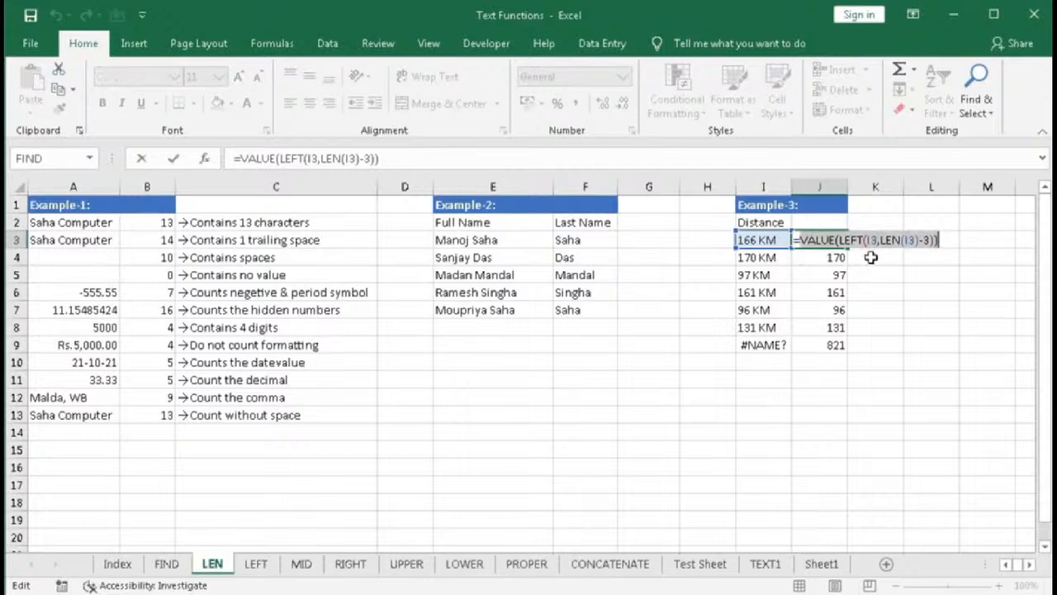
key(Escape)
- Enter an array formula in I9 that sums VALUE(LEFT(I3:I8,LEN(I3:I8)-3)) over the distances in I3 through I8
click(766, 346)
text(=sum)
key(Tab)
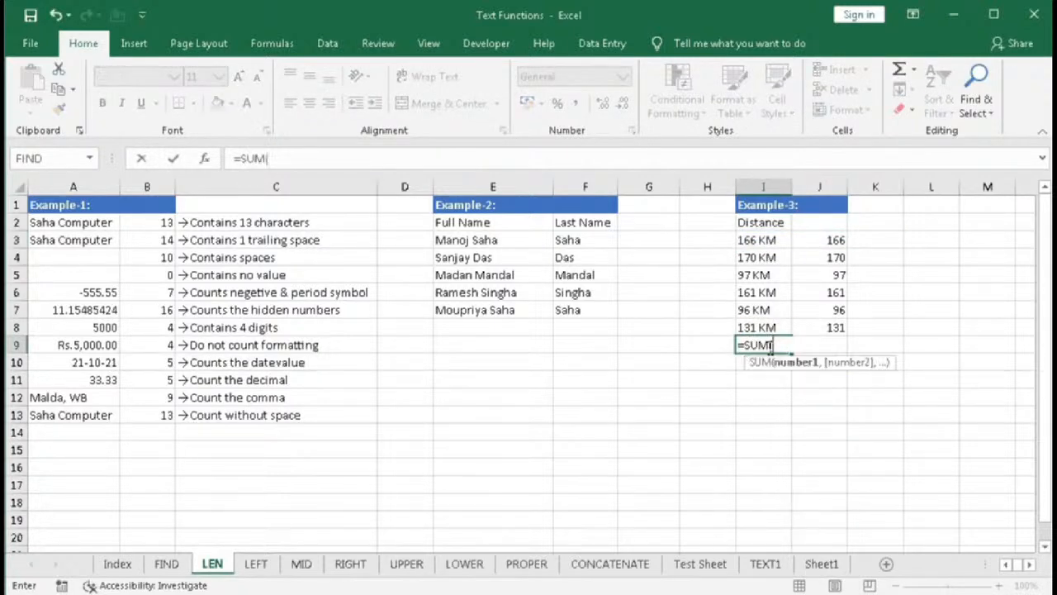
text(val)
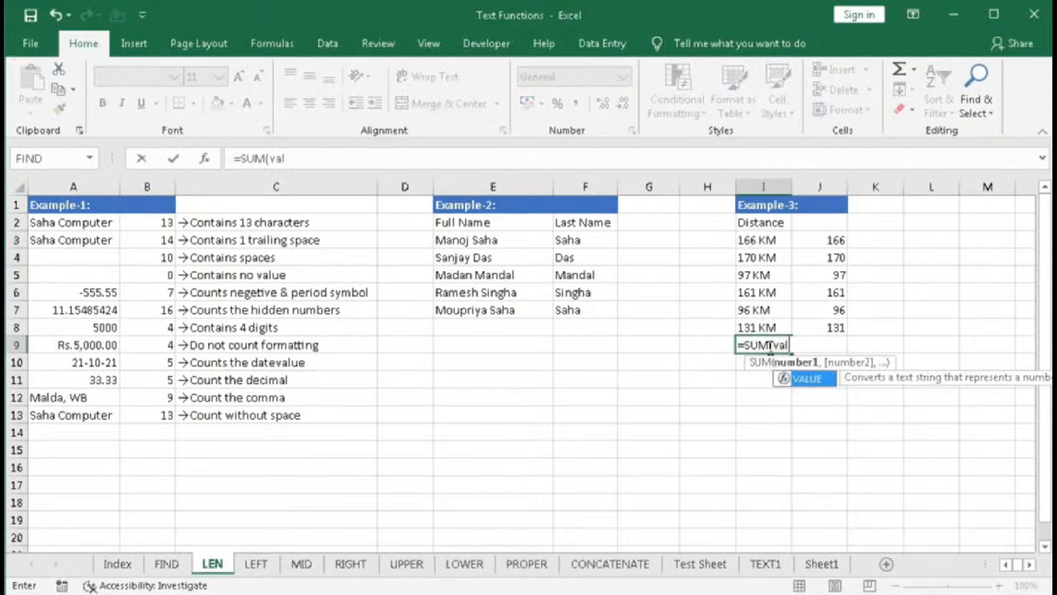
key(Tab)
text(lef)
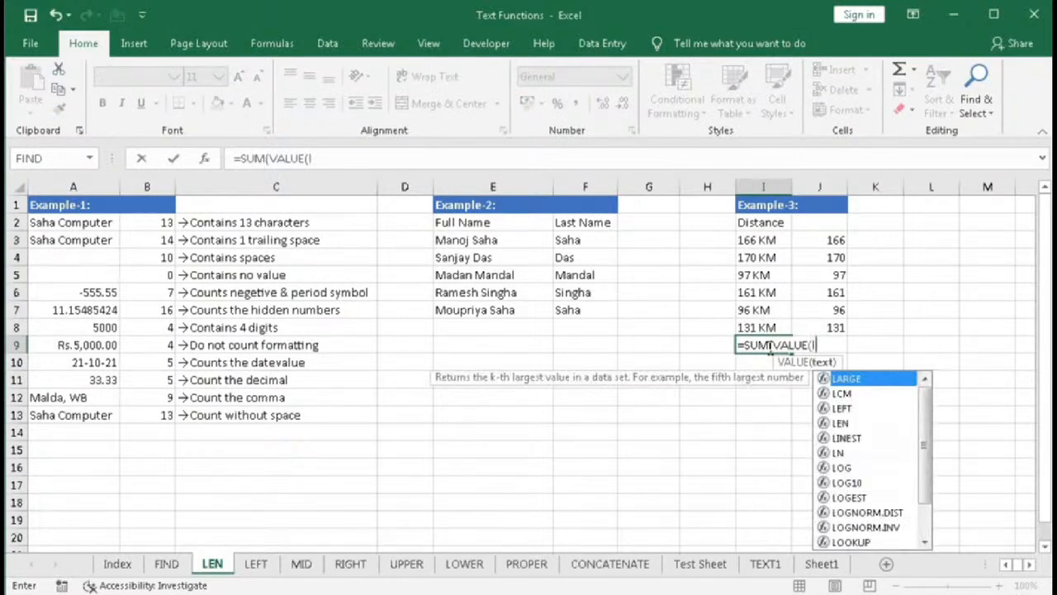
key(Tab)
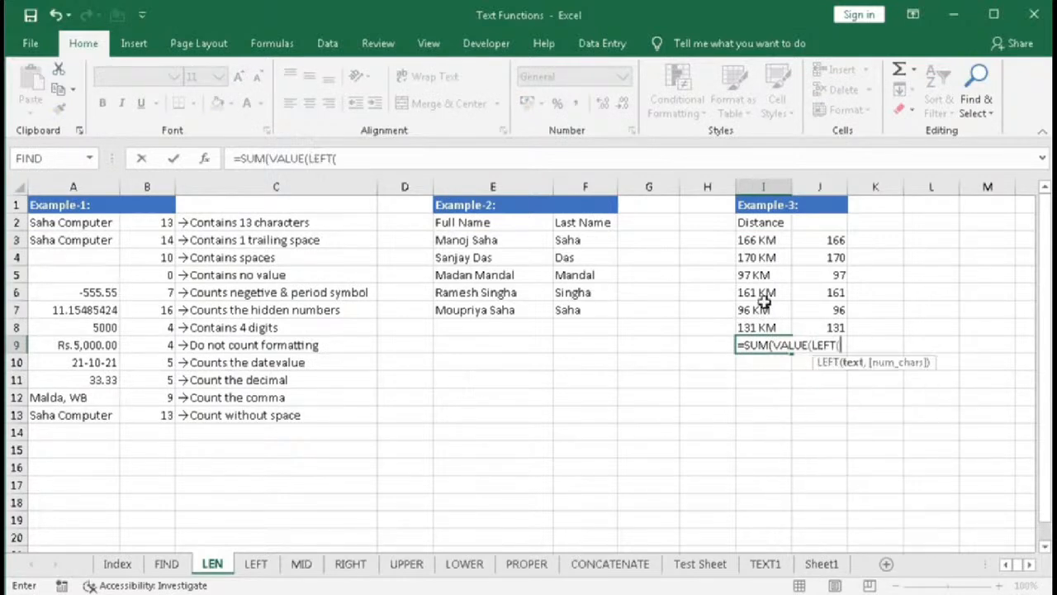
drag(767, 239, 758, 325)
text(,)
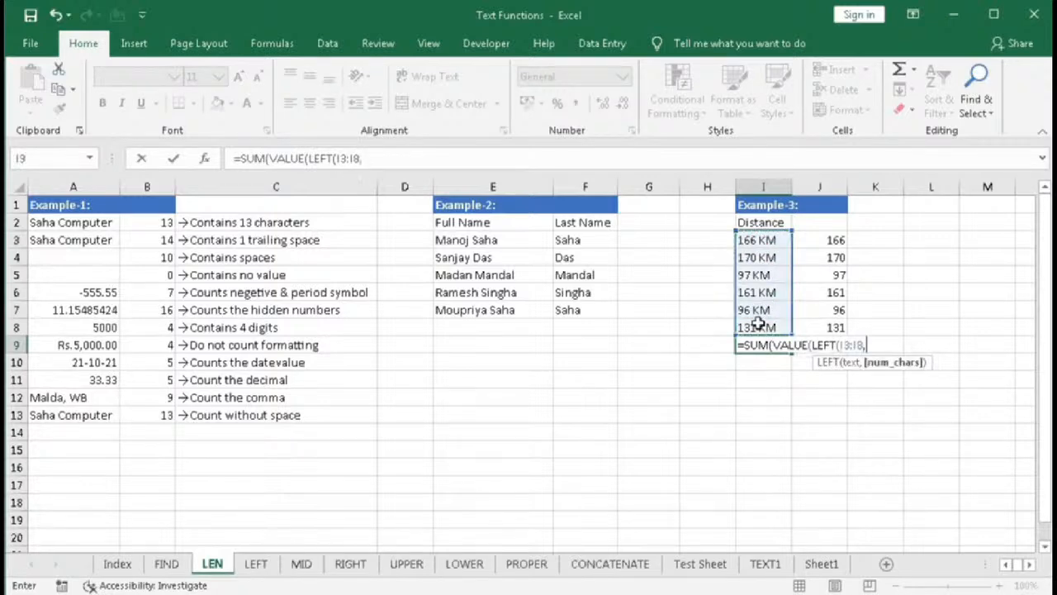
text(le)
key(Tab)
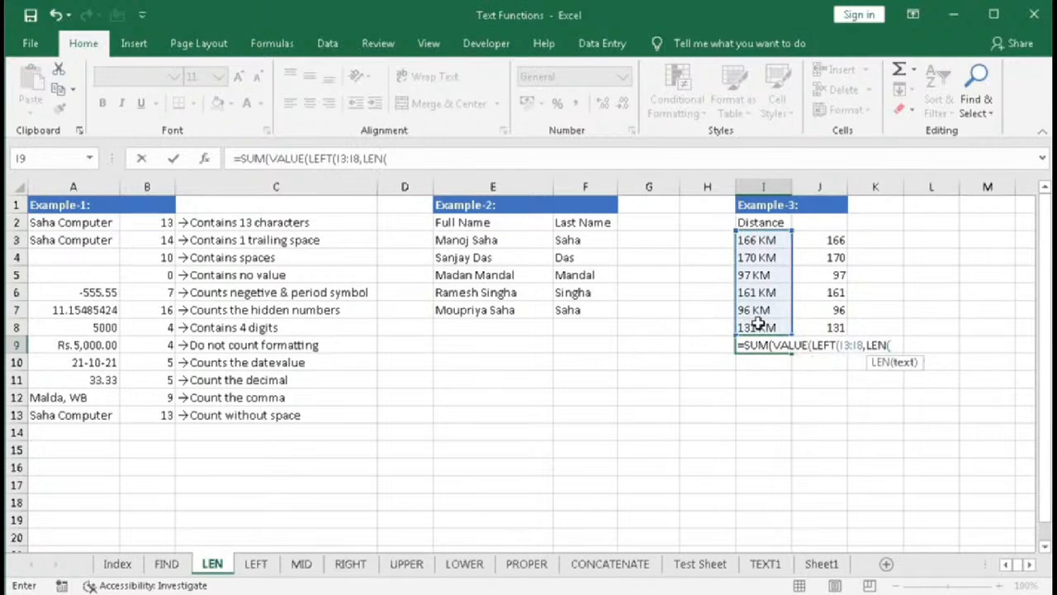
drag(768, 240, 764, 327)
text()-)
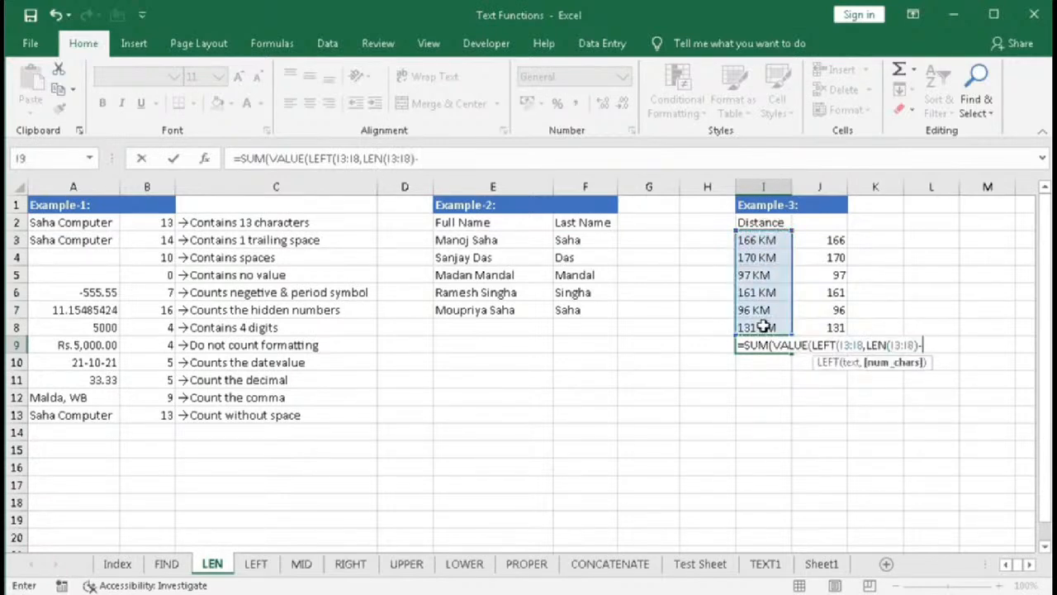
text(3))
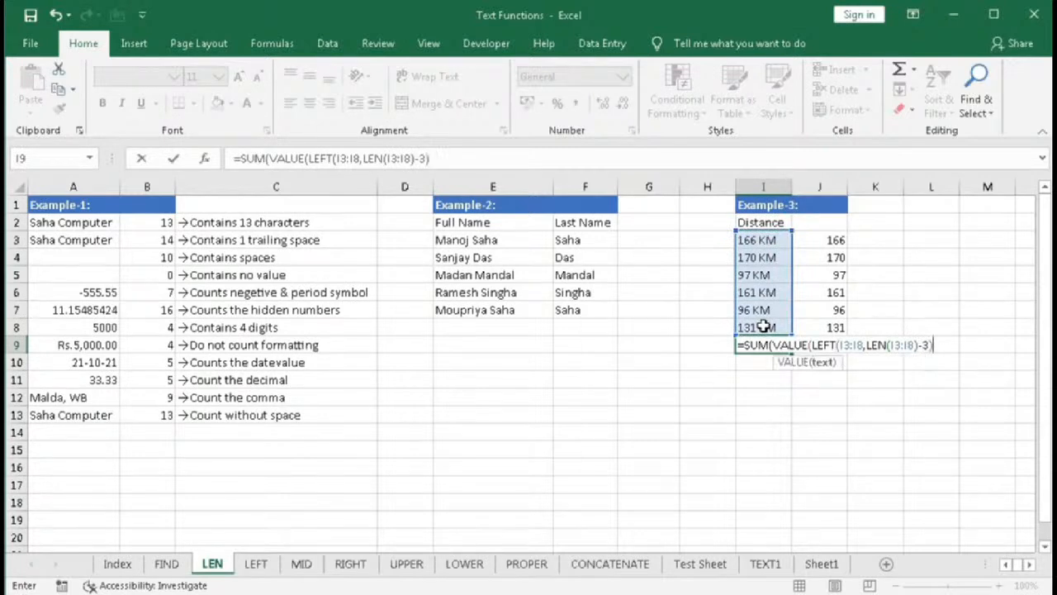
text())
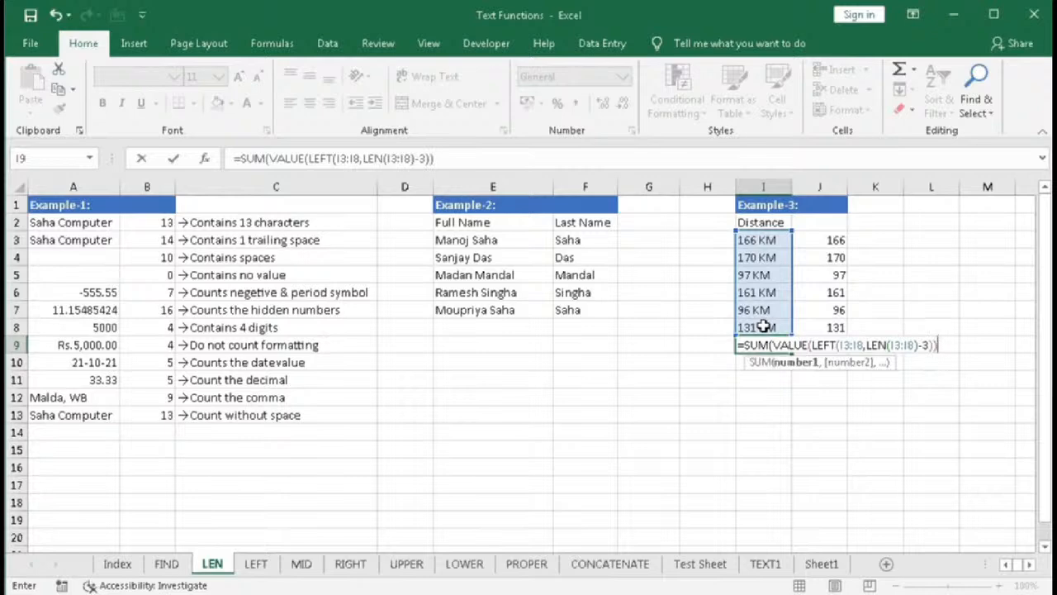
text())
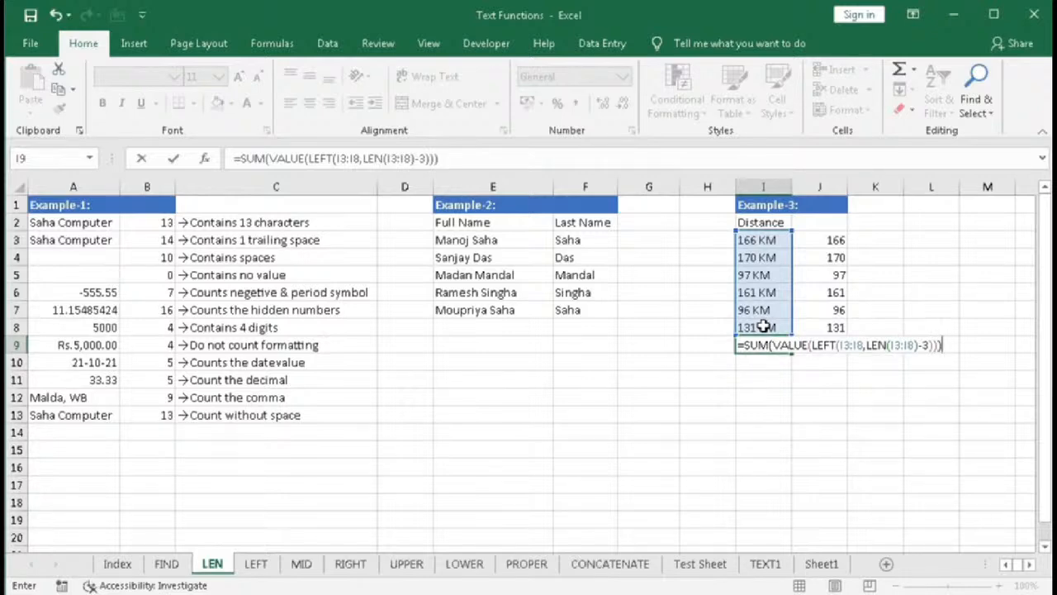
key(ctrl+shift+Return)
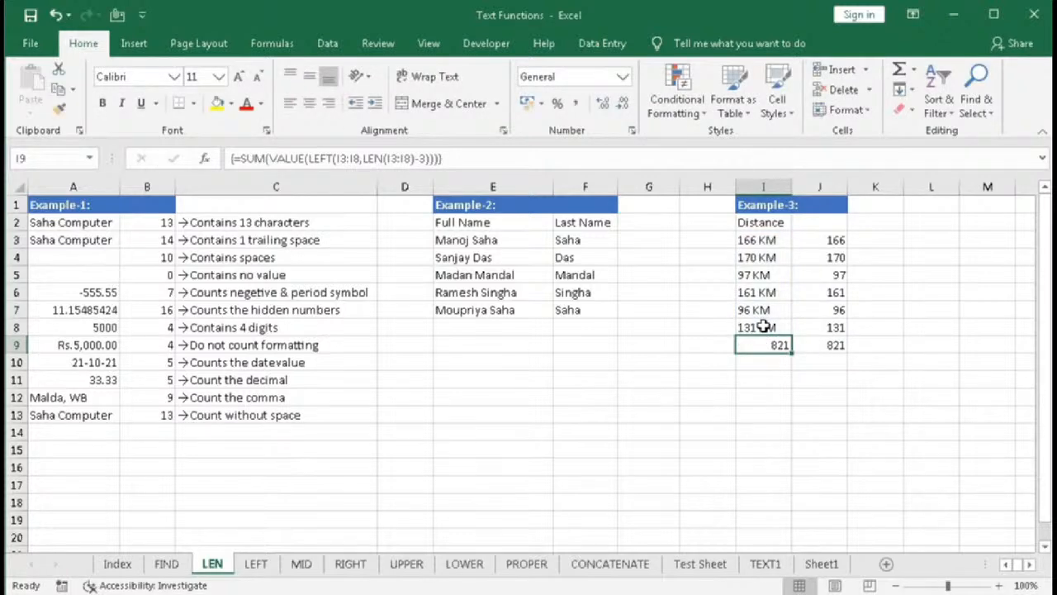
- Append &" KM" to I9's SUM formula and re-enter it as an array formula
double_click(779, 347)
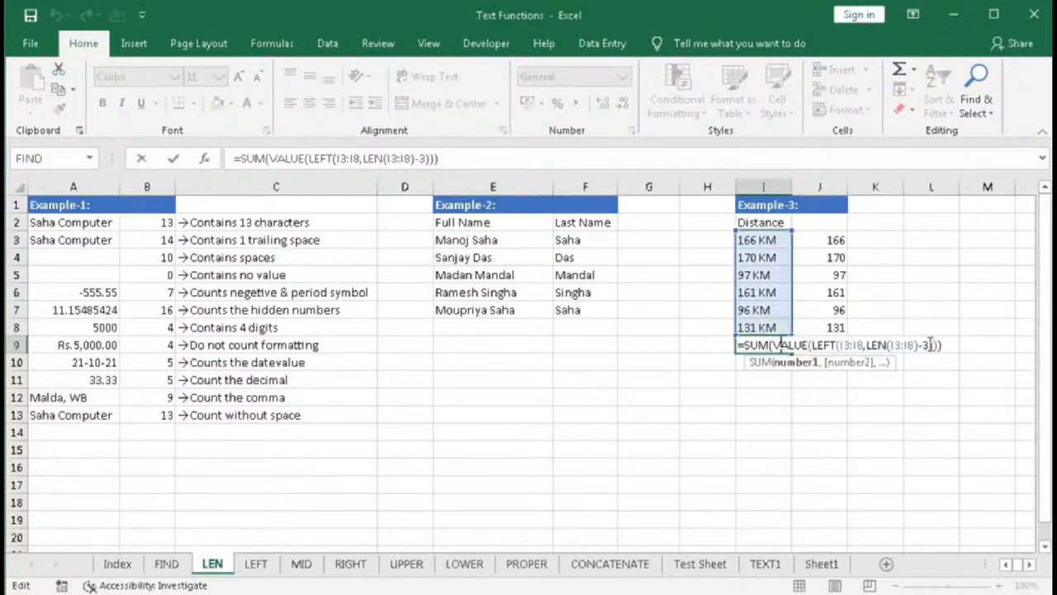
click(950, 345)
text(&" K)
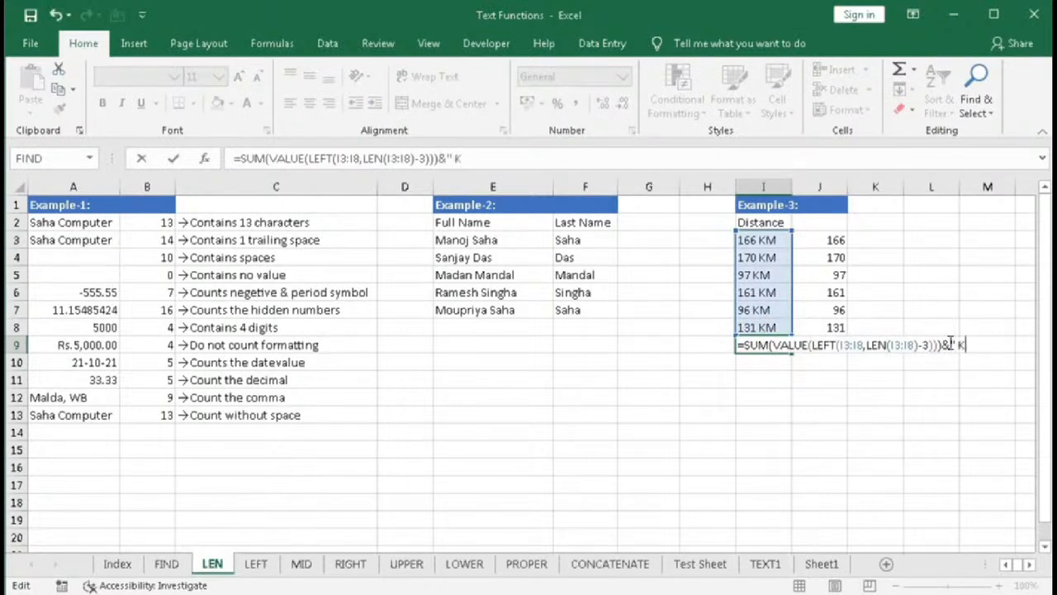
text(M")
key(Return)
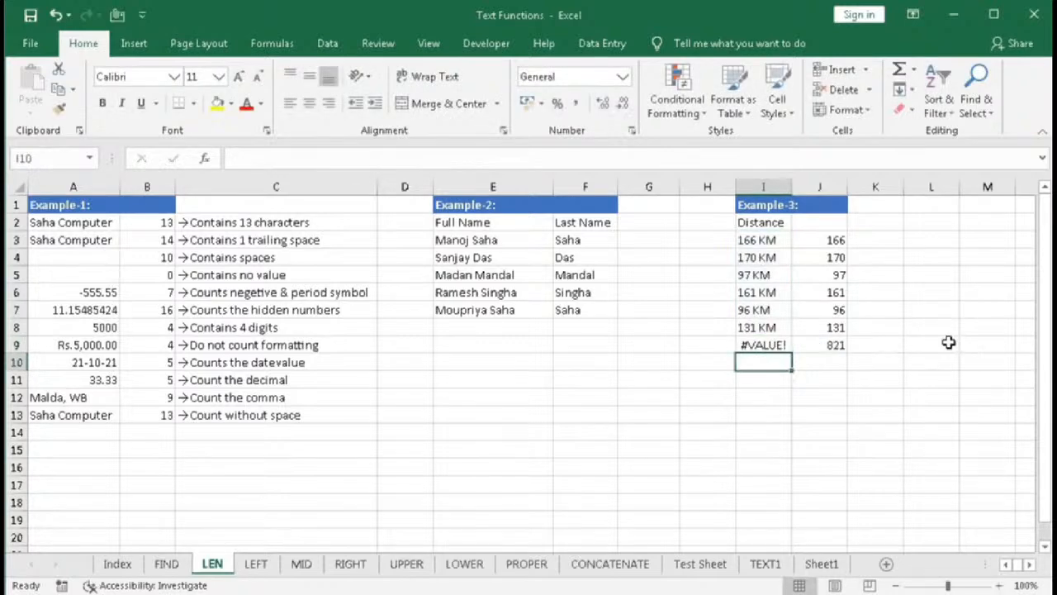
double_click(780, 345)
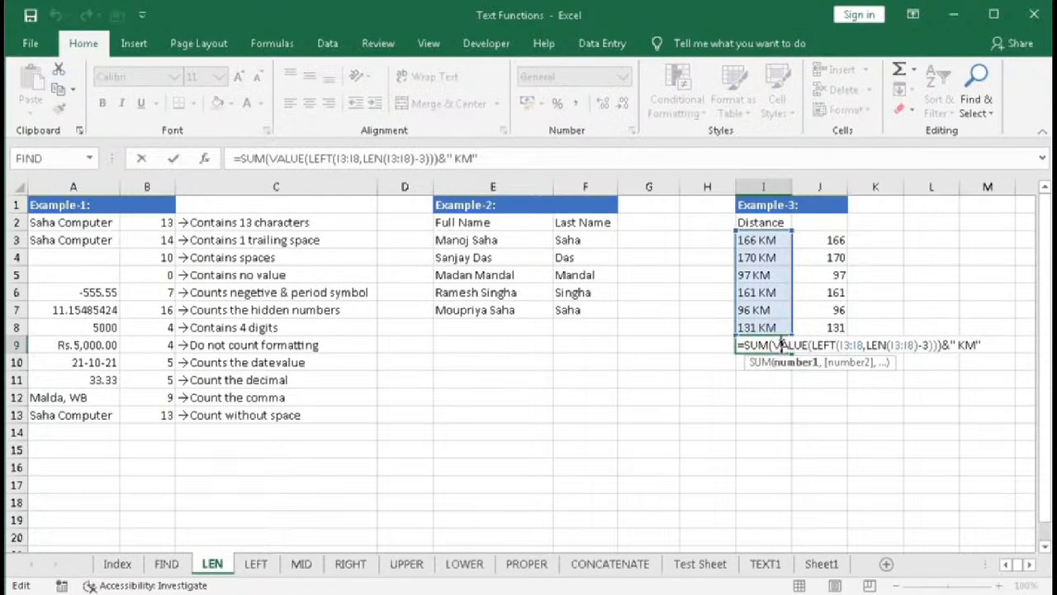
key(ctrl+shift+Return)
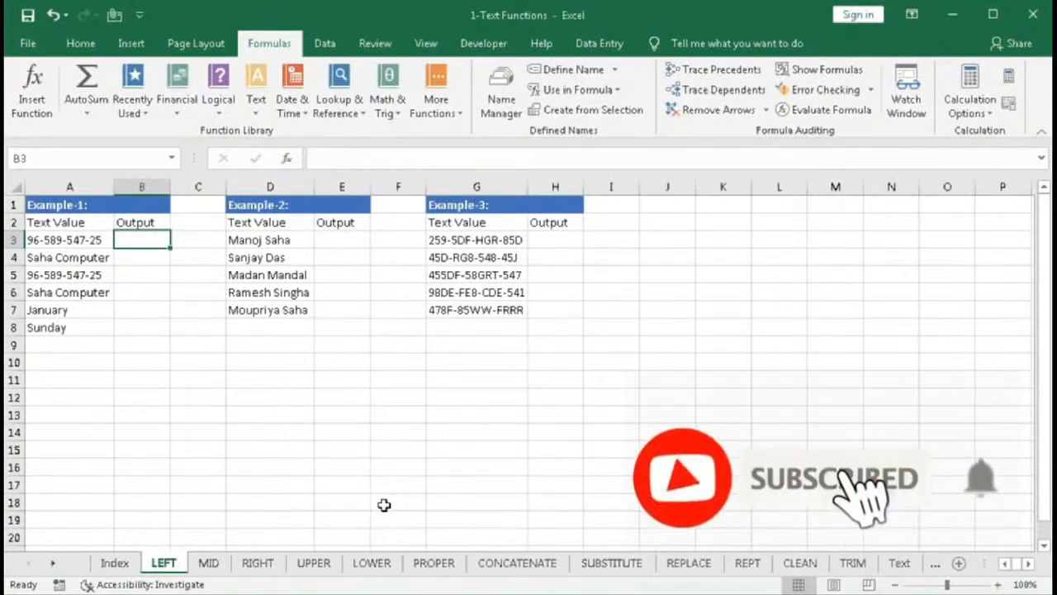
- Insert a LEFT function in B3 of the LEFT sheet with text A3 and 2 characters
click(256, 98)
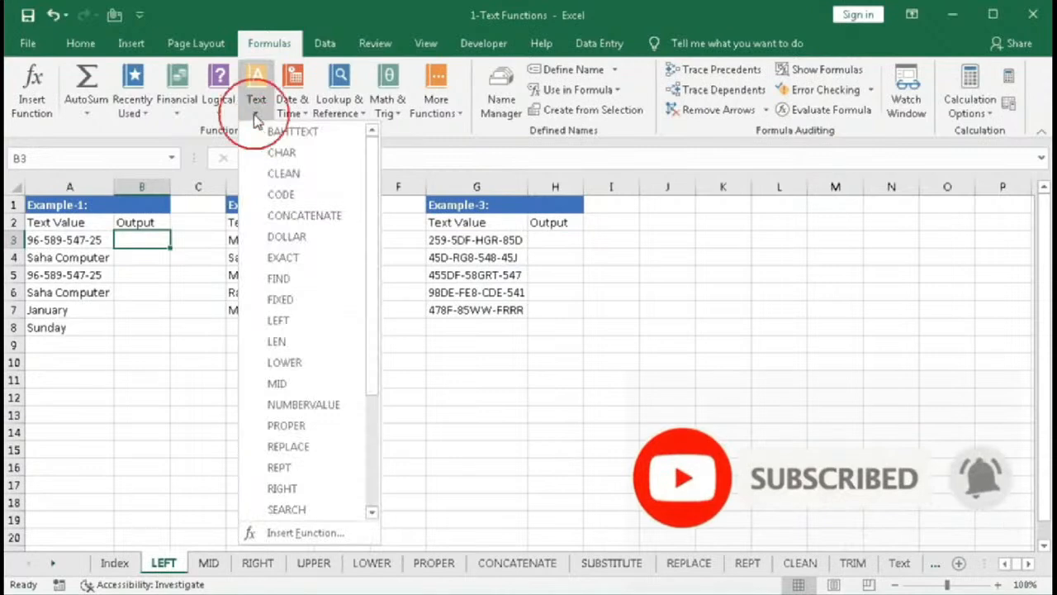
click(277, 323)
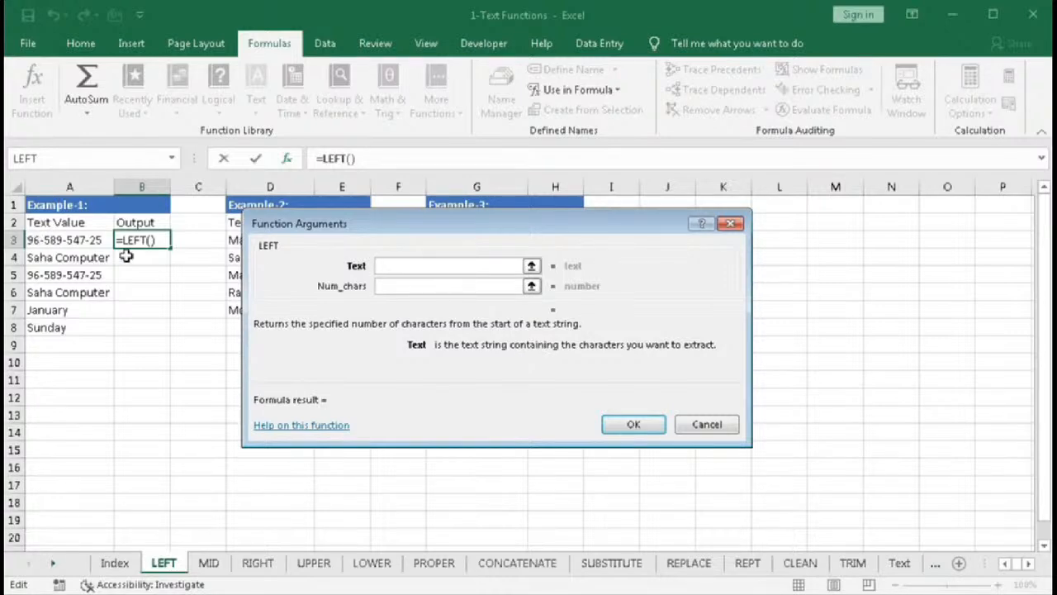
click(390, 284)
click(394, 271)
click(395, 284)
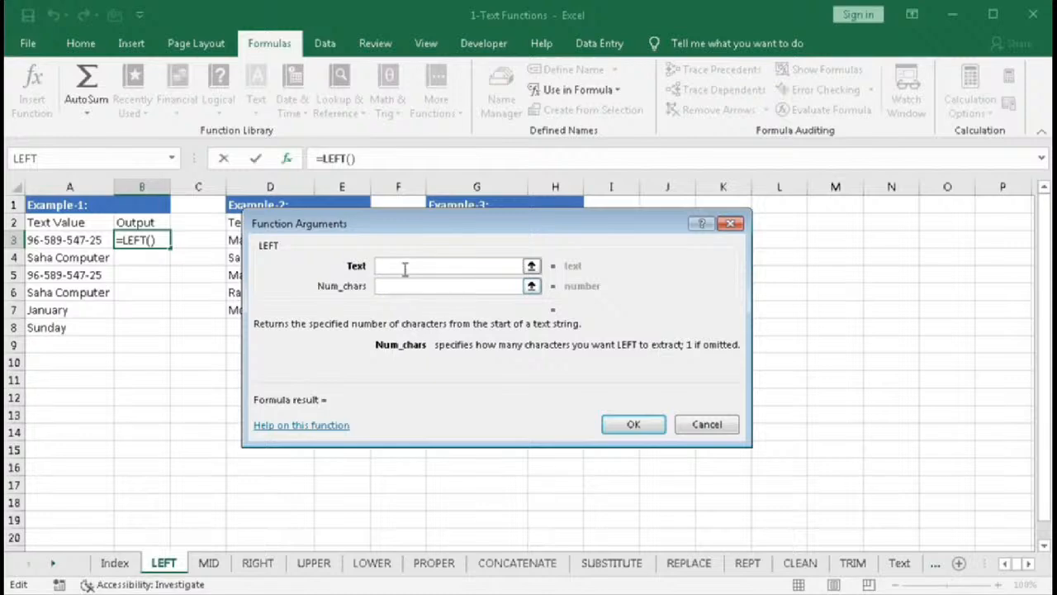
click(408, 266)
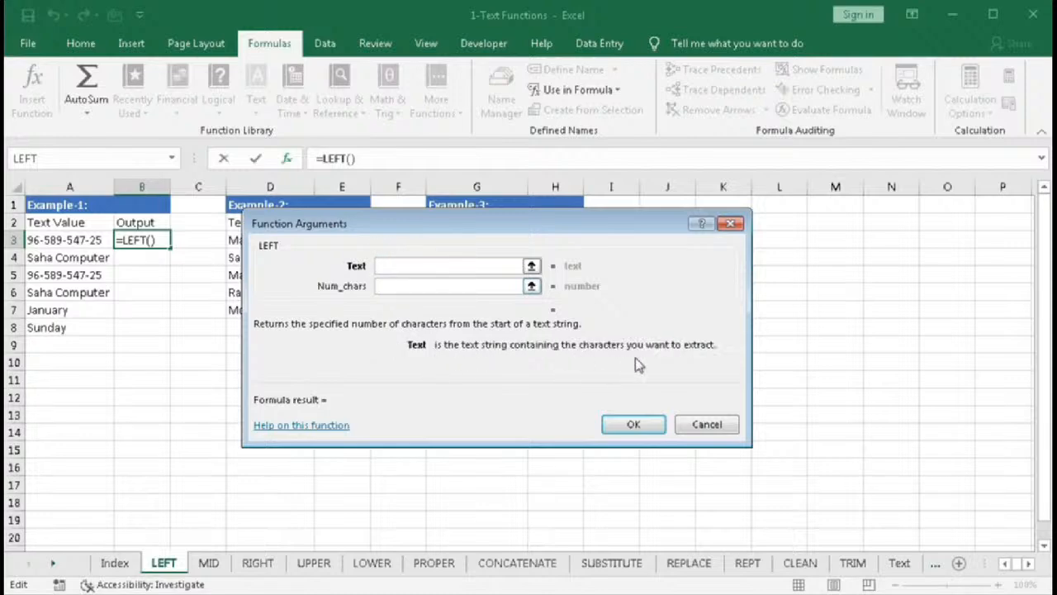
click(391, 266)
click(62, 240)
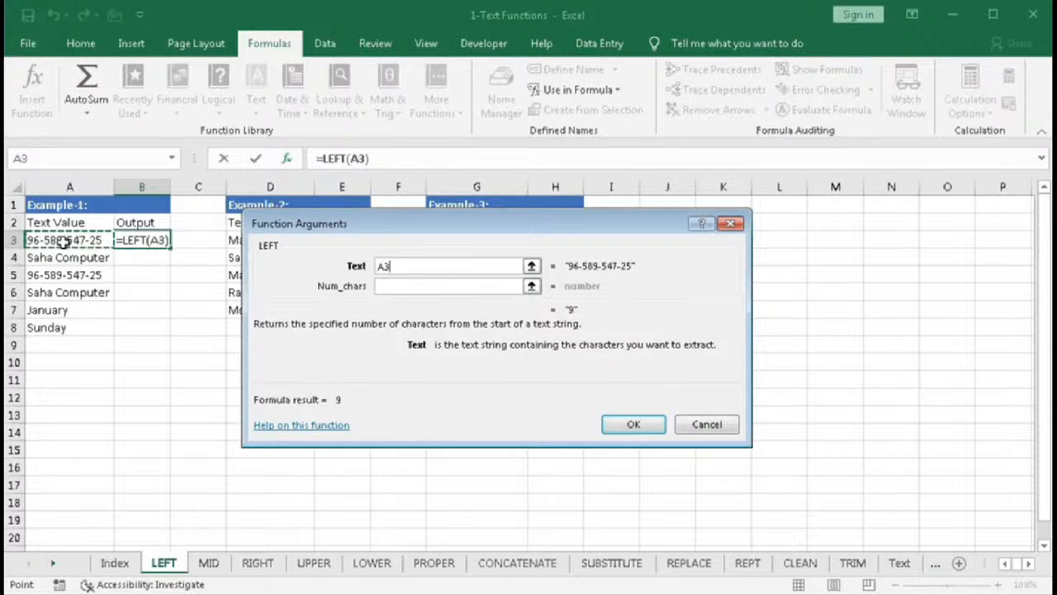
click(391, 286)
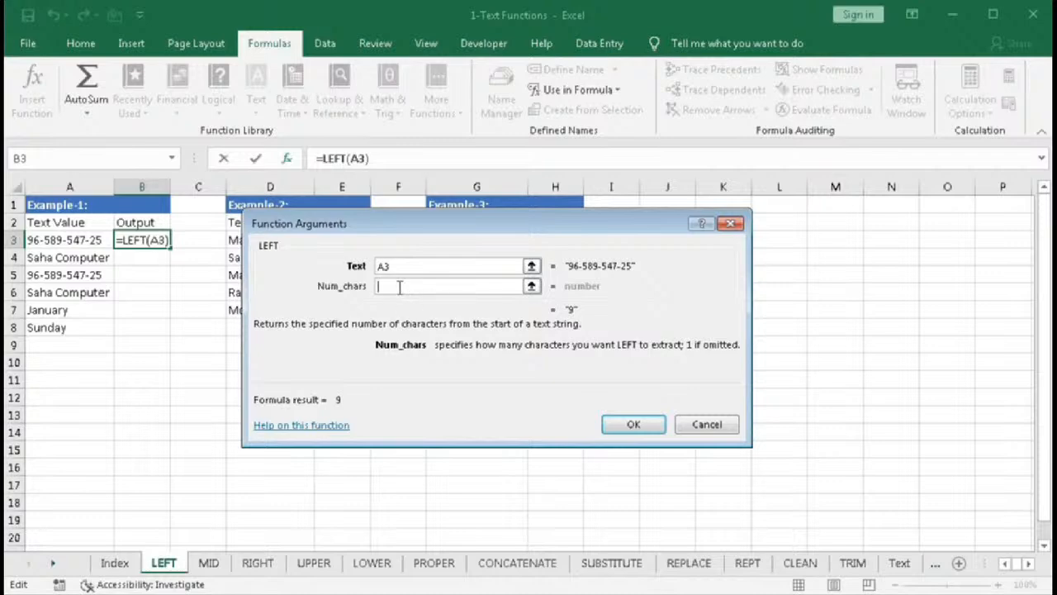
text(2)
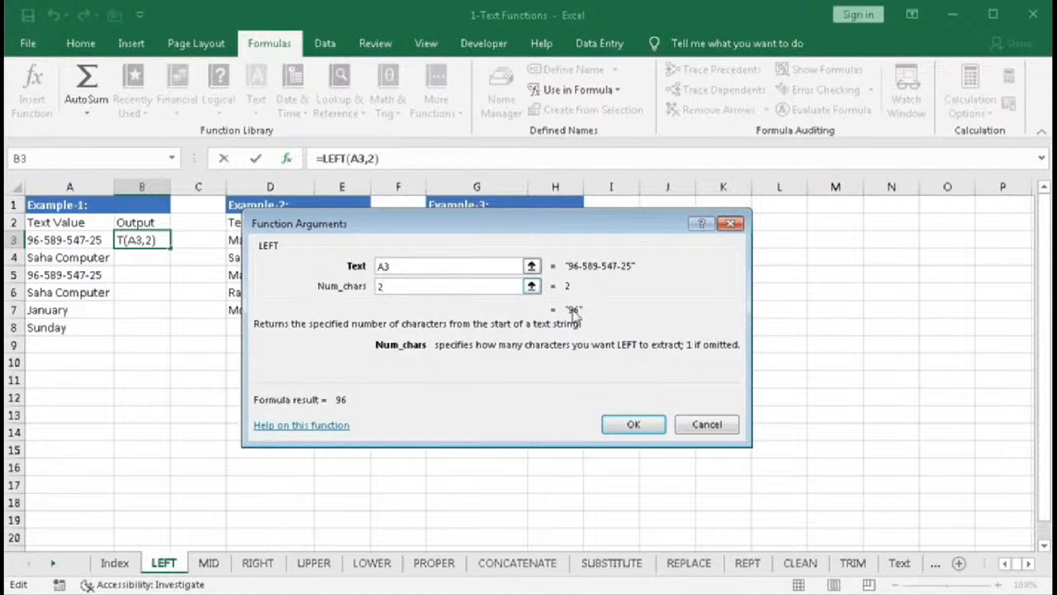
click(620, 420)
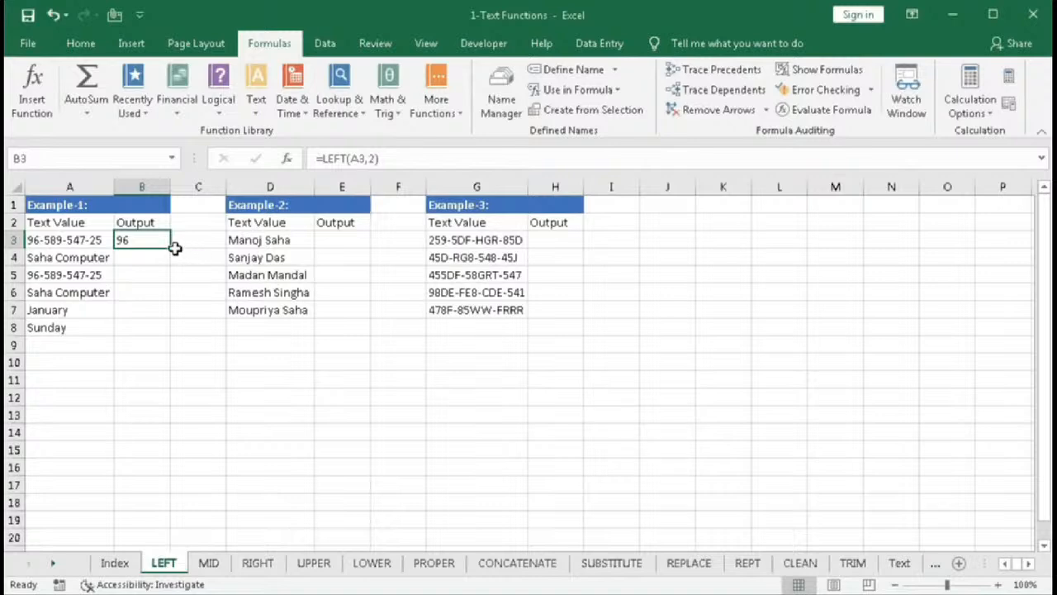
- Copy B3's LEFT formula down to B4 and change its character count to 4
drag(171, 249, 170, 263)
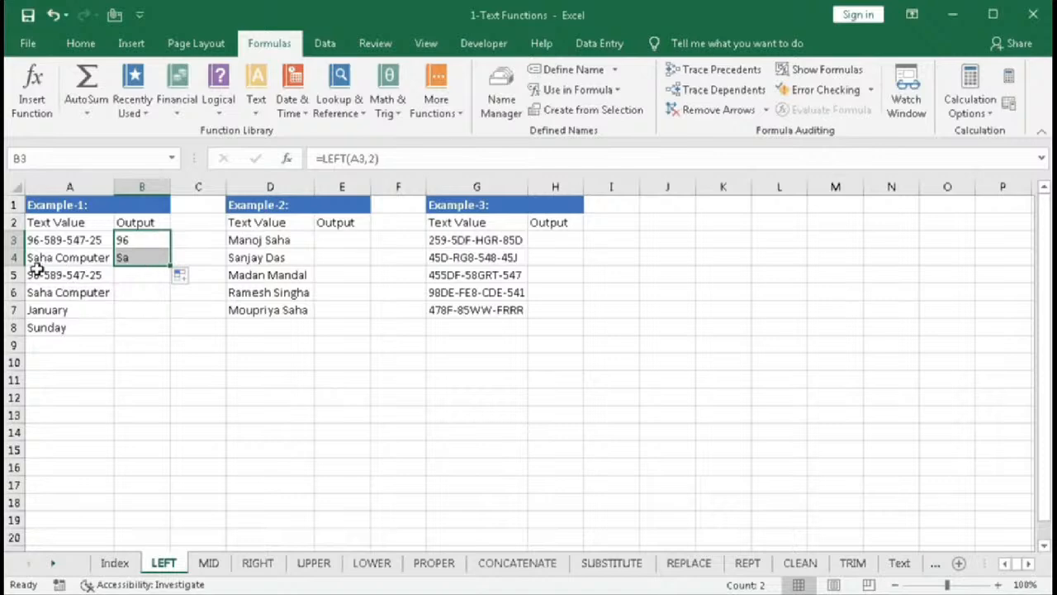
double_click(141, 258)
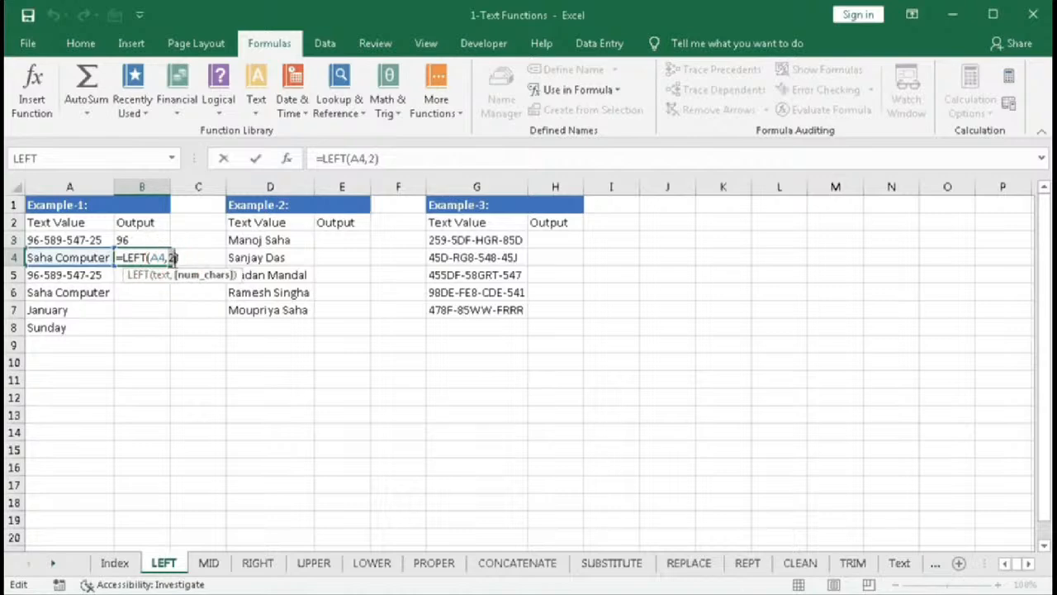
key(BackSpace)
text(4)
key(Return)
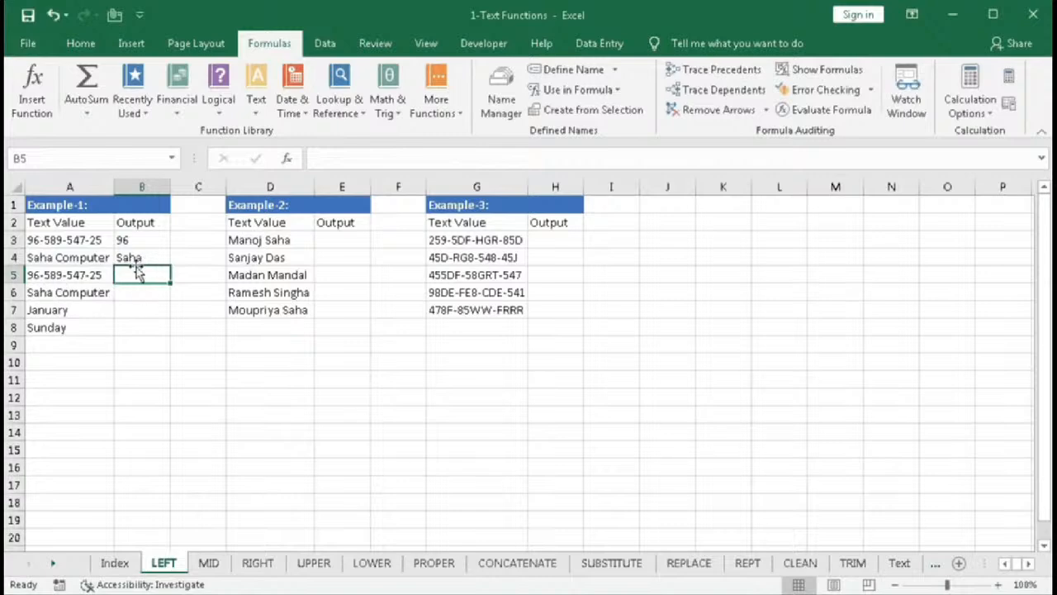
- Enter =LEFT(A5,6) in B5 and fill it down to B6
text(=lef)
key(Tab)
click(85, 277)
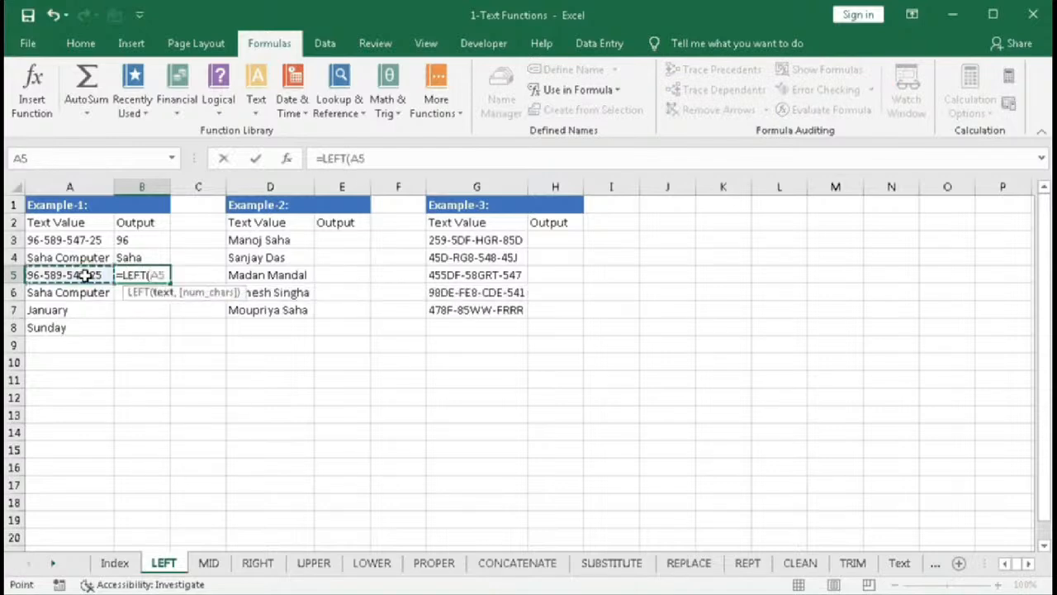
text(,6)
key(Return)
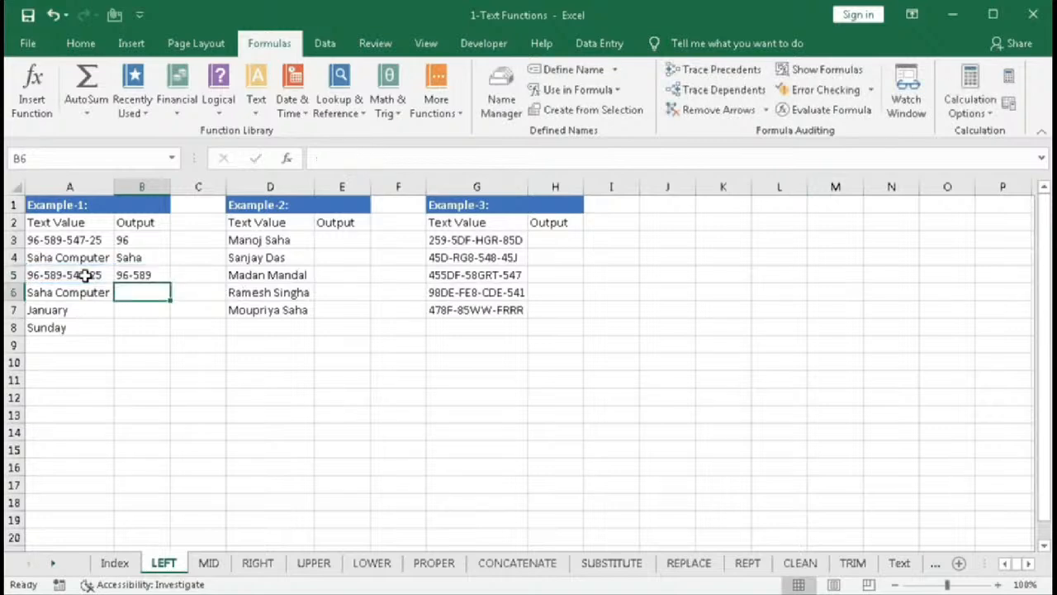
click(153, 279)
drag(168, 285, 166, 302)
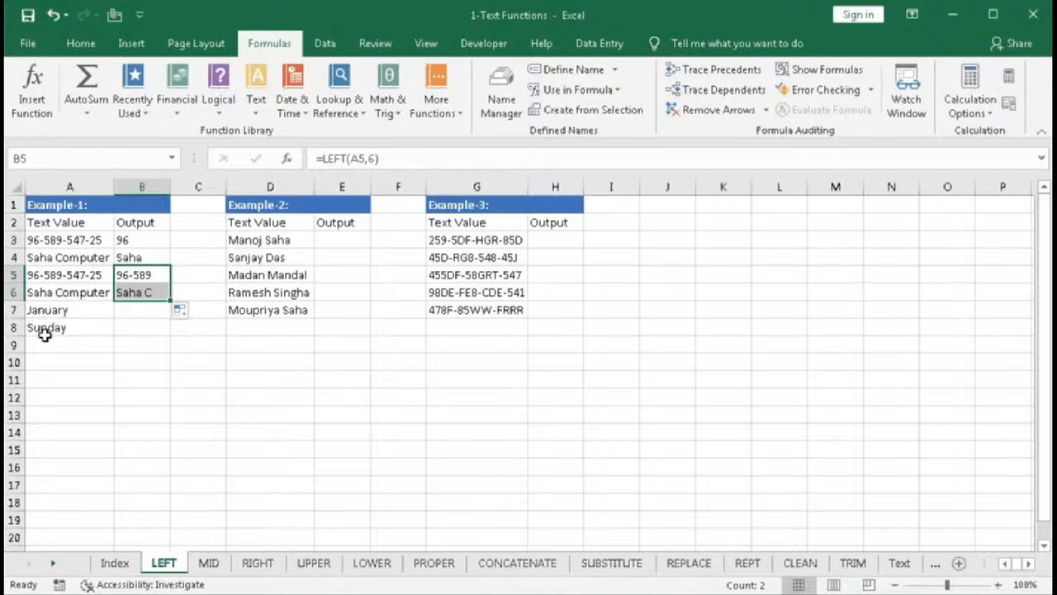
- Enter =LEFT(A7,3) in B7 and fill it down to B8
click(140, 310)
text(=left)
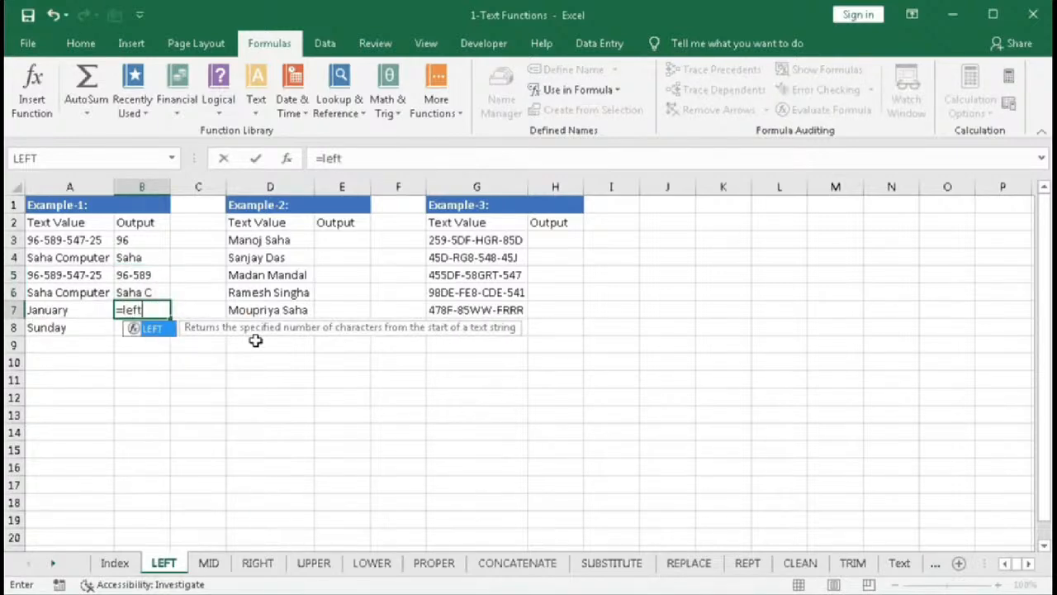
key(Tab)
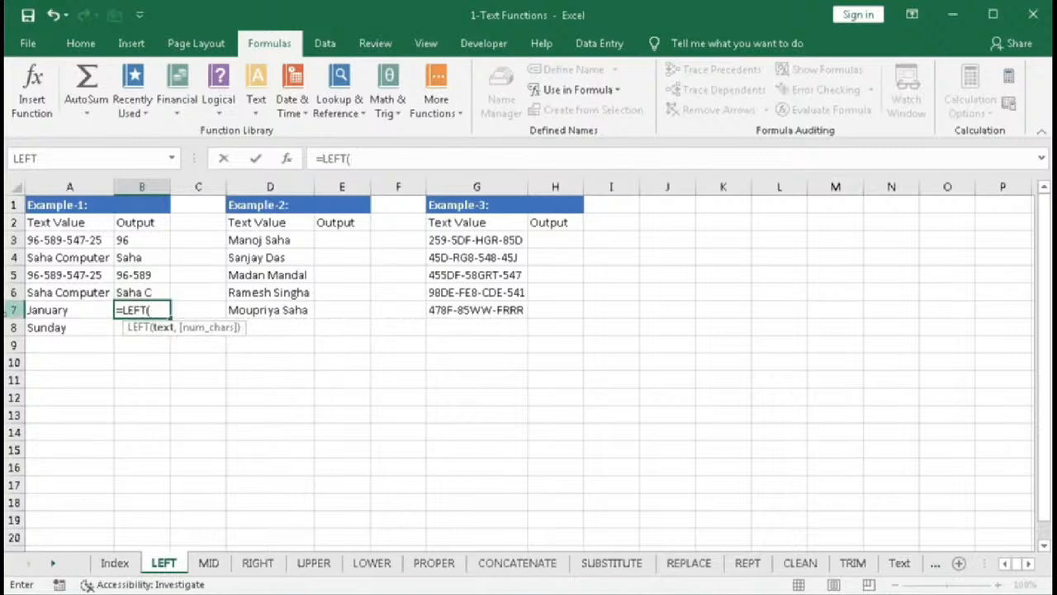
click(45, 308)
text(,3)
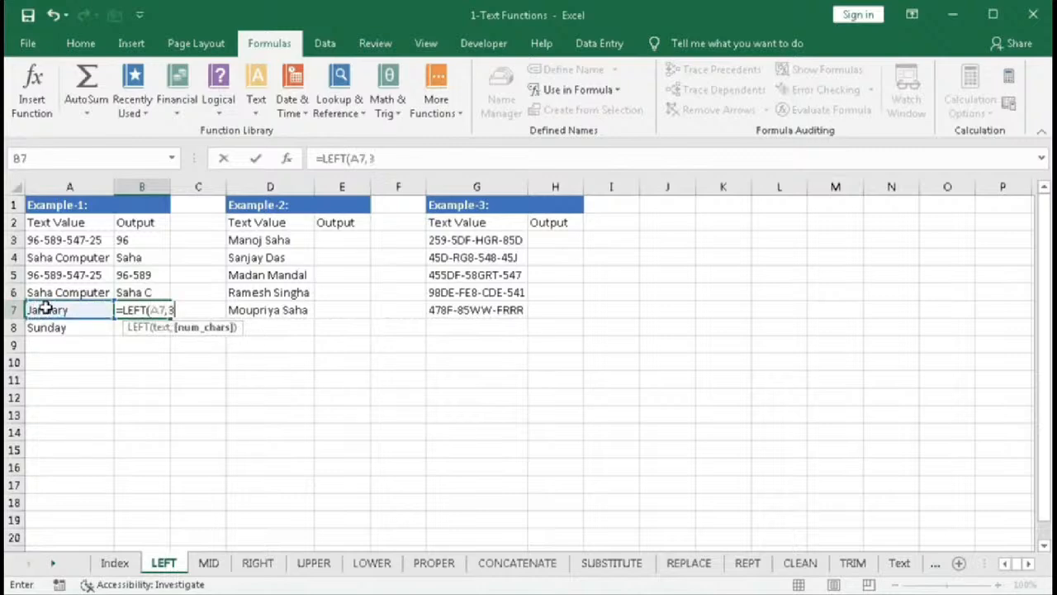
key(Return)
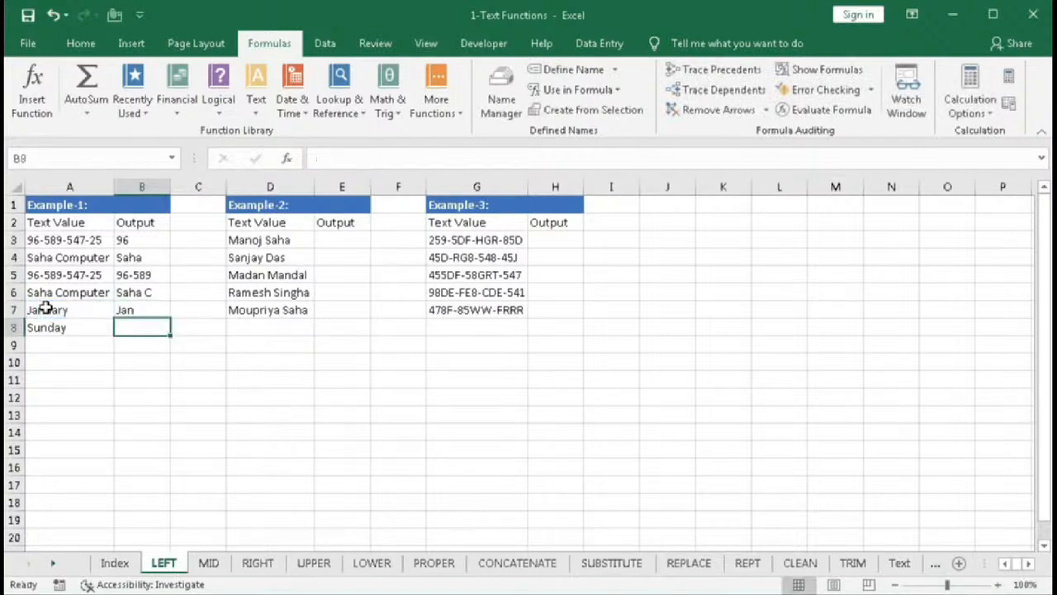
click(128, 312)
drag(171, 318, 156, 338)
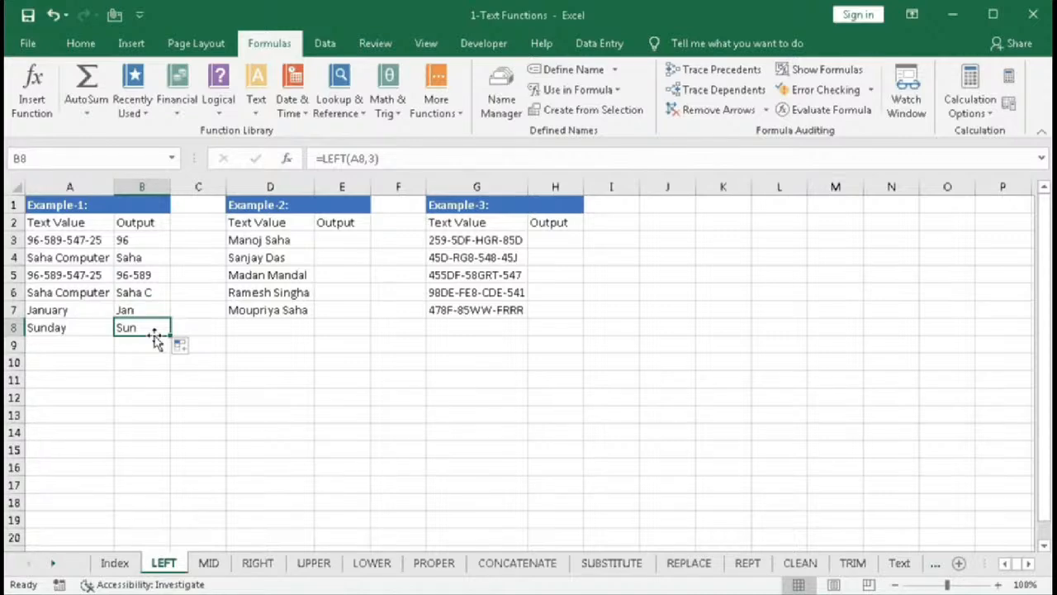
- Enter =LEFT(D3,5) in E3 and fill it down to E7
drag(253, 239, 259, 304)
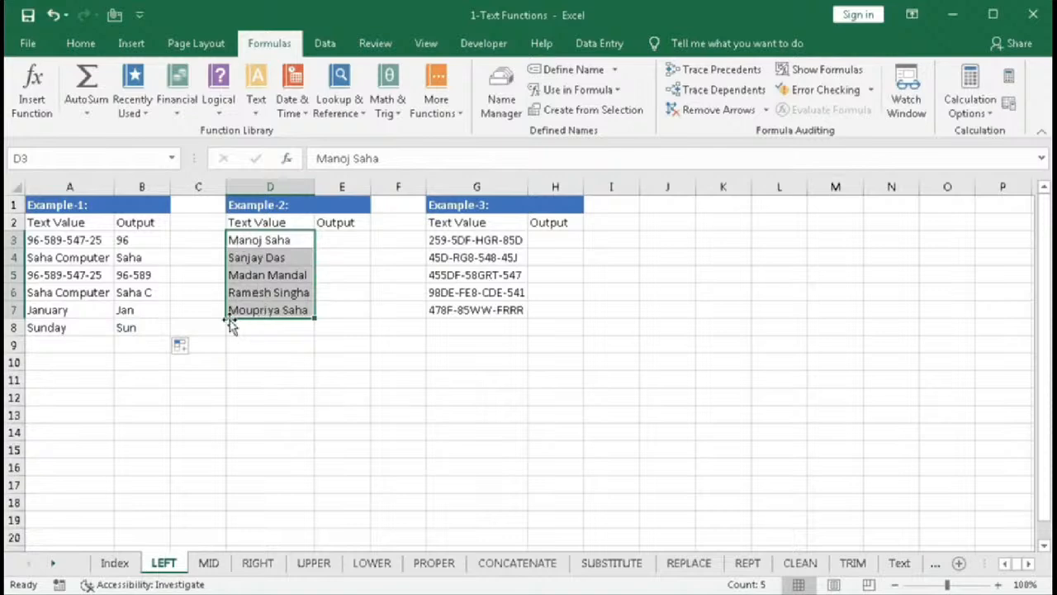
click(342, 248)
text(=)
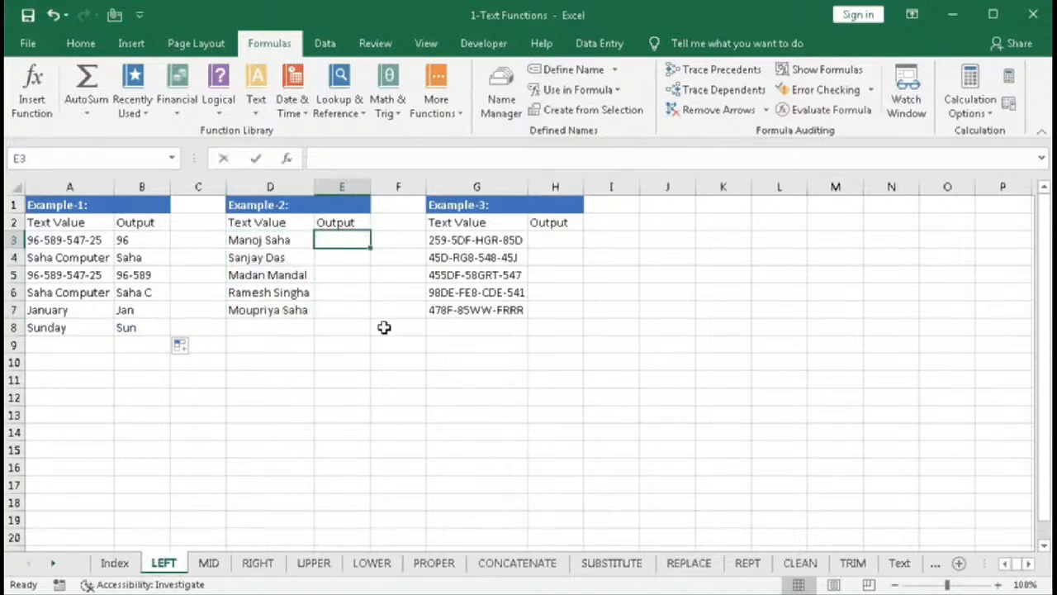
text(lef)
key(Tab)
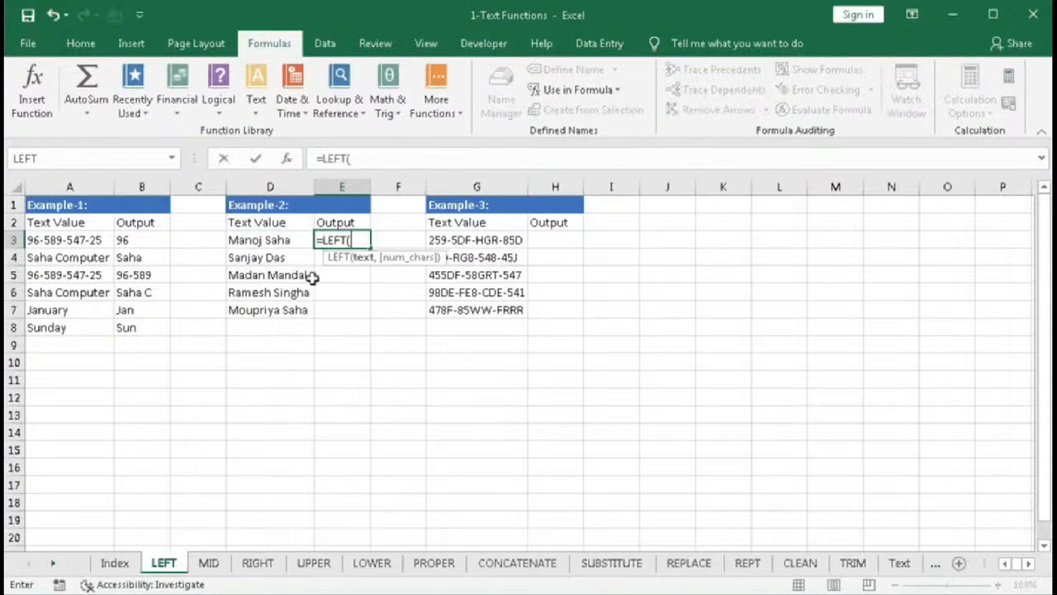
click(245, 240)
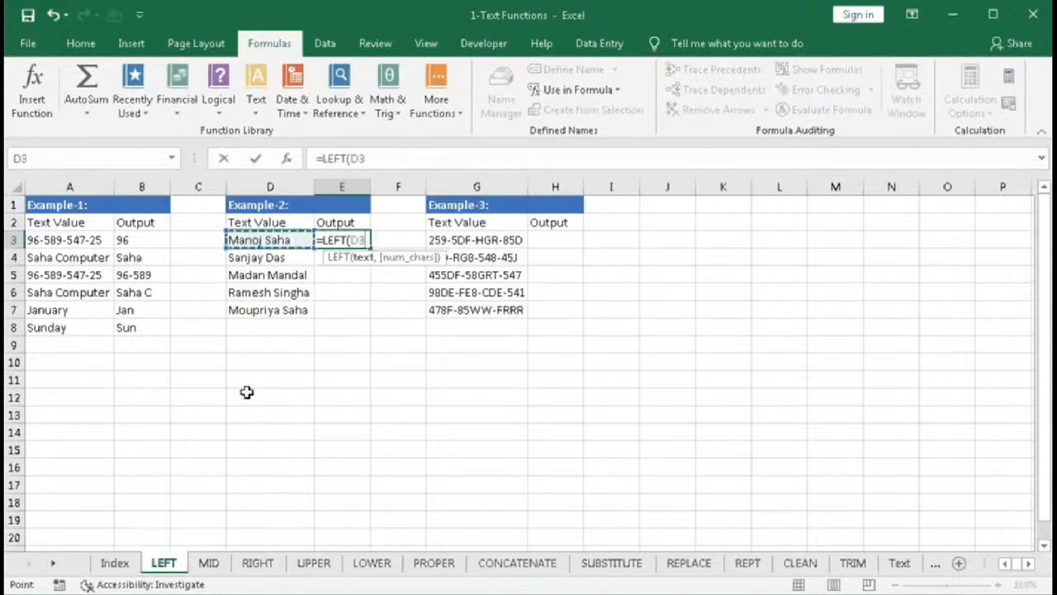
text(,)
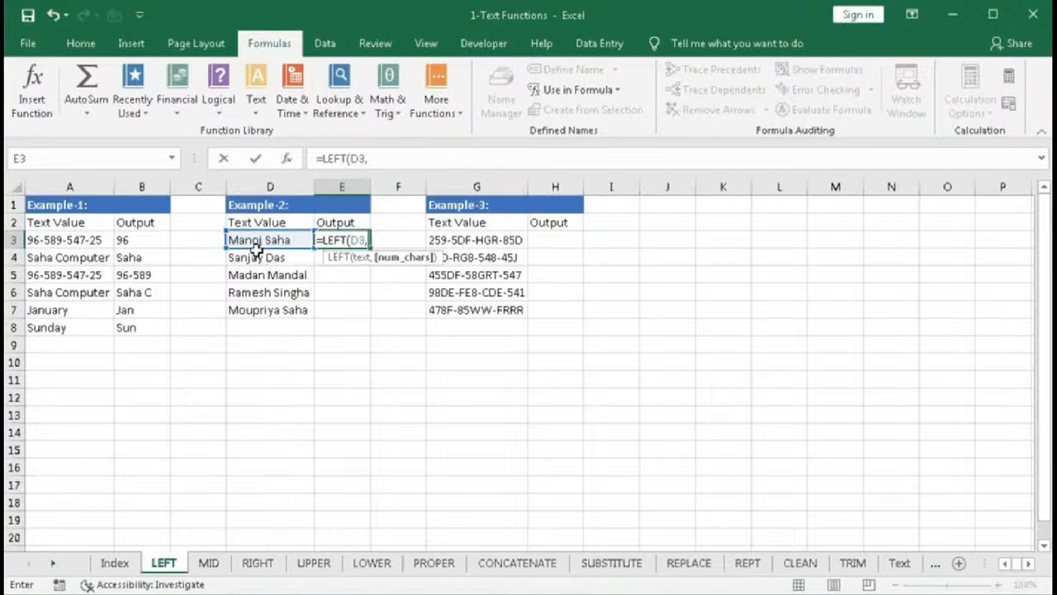
text(5))
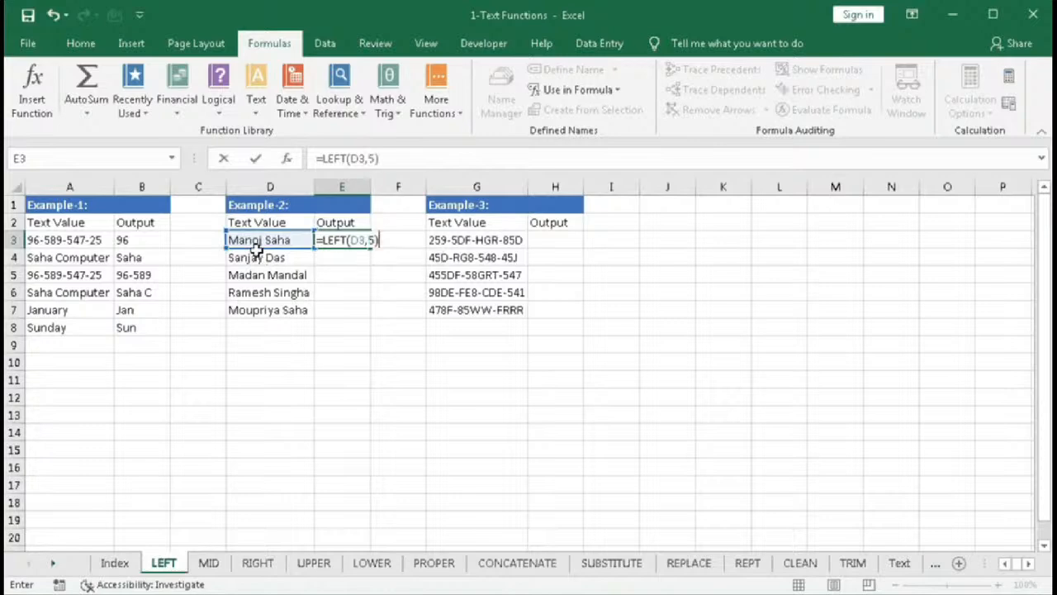
key(Return)
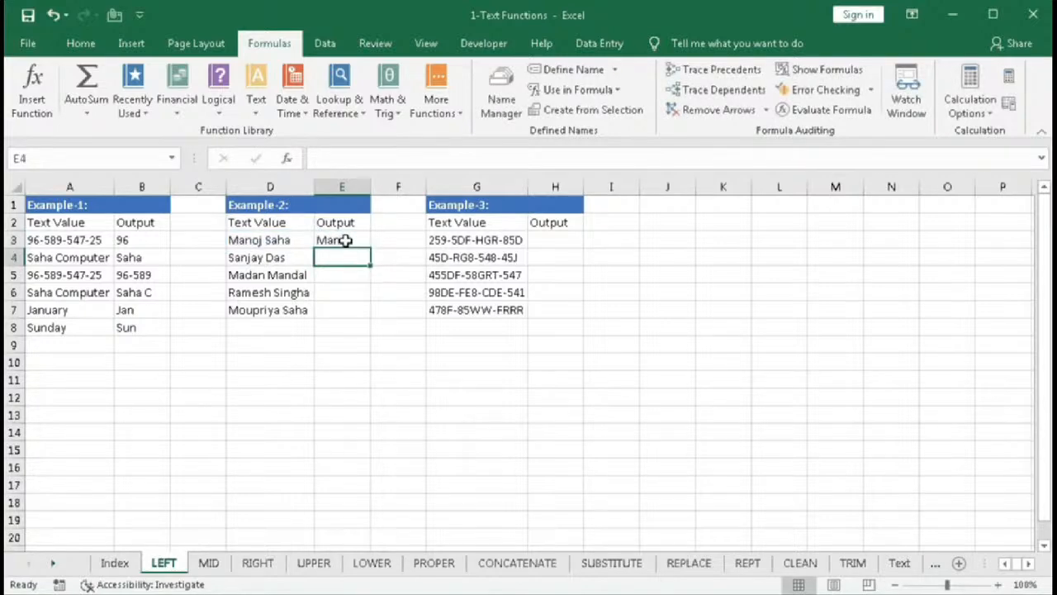
click(346, 240)
drag(370, 248, 370, 312)
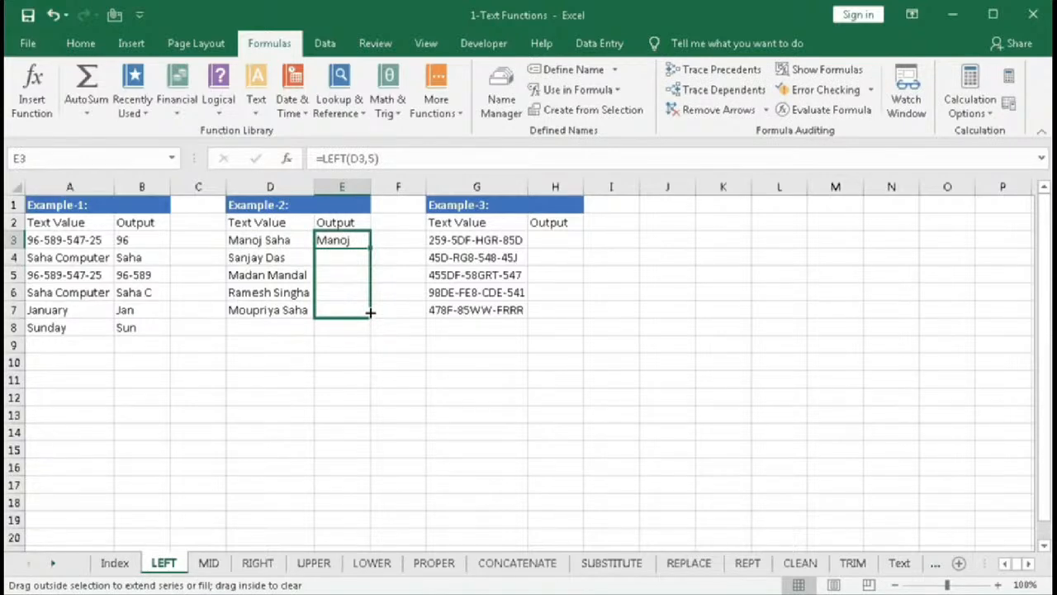
drag(370, 312, 370, 314)
click(325, 259)
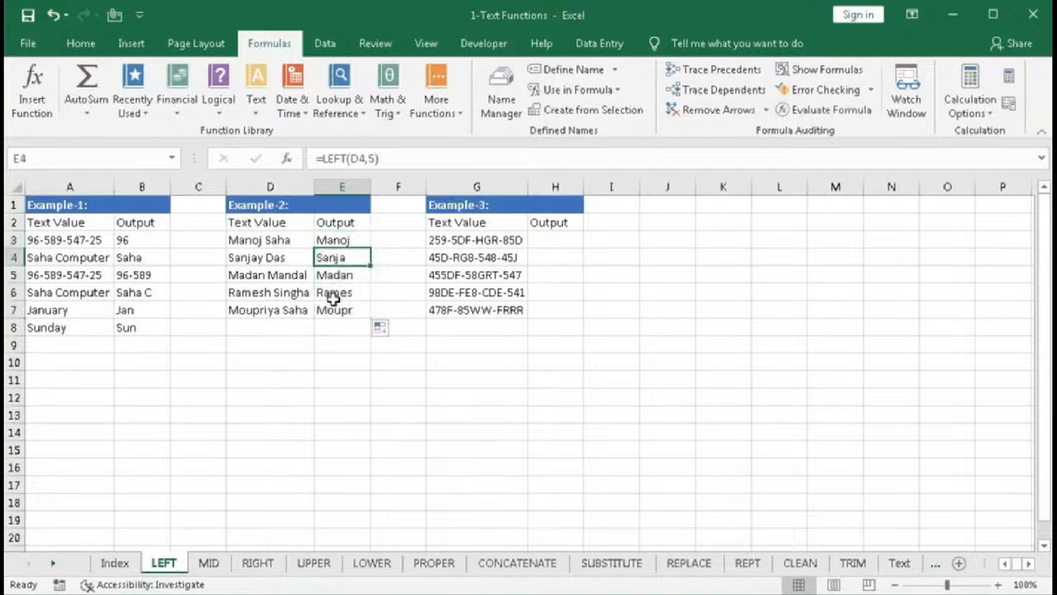
- Replace E3's character count with SEARCH(" ",D3)-1 so the formula extracts the first name
click(333, 240)
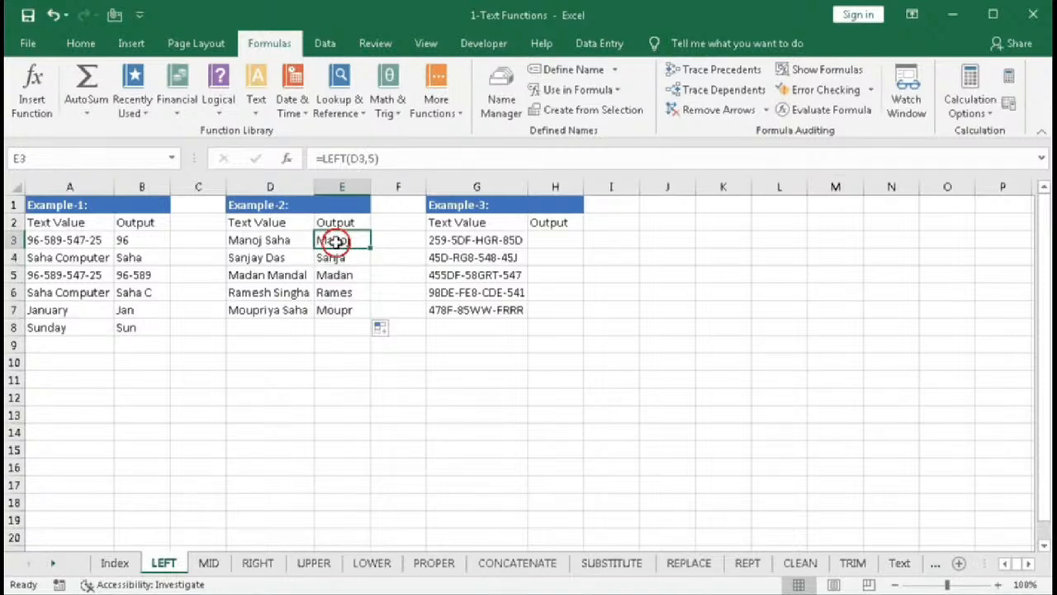
double_click(333, 241)
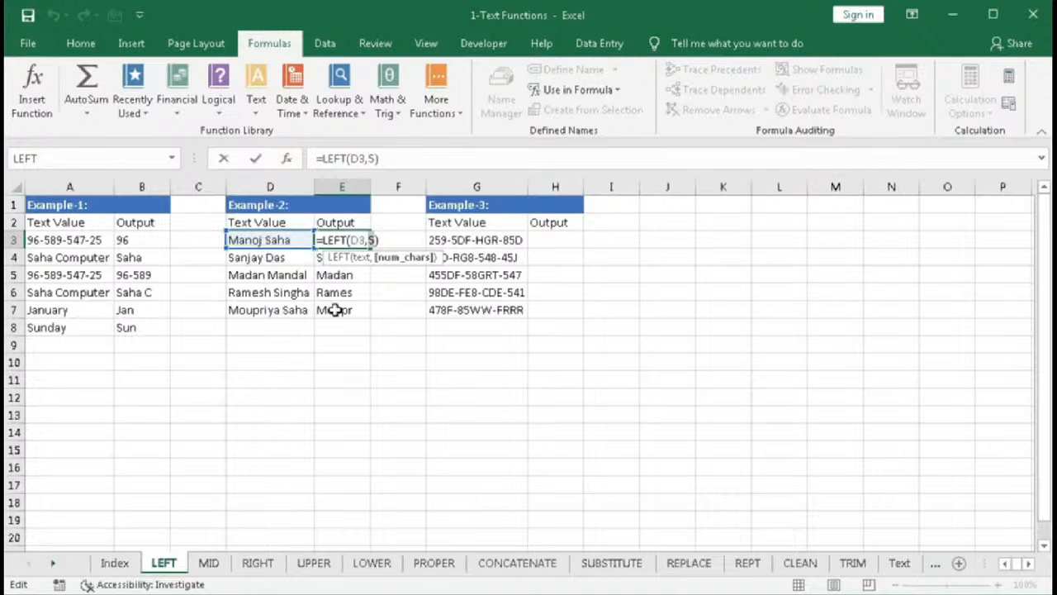
key(BackSpace)
text(se)
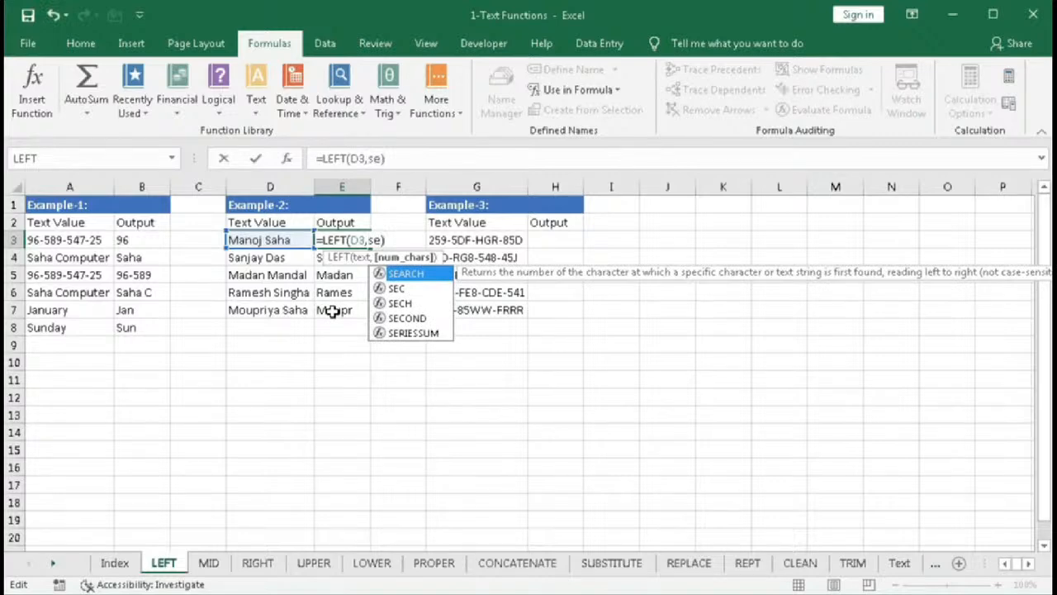
key(Tab)
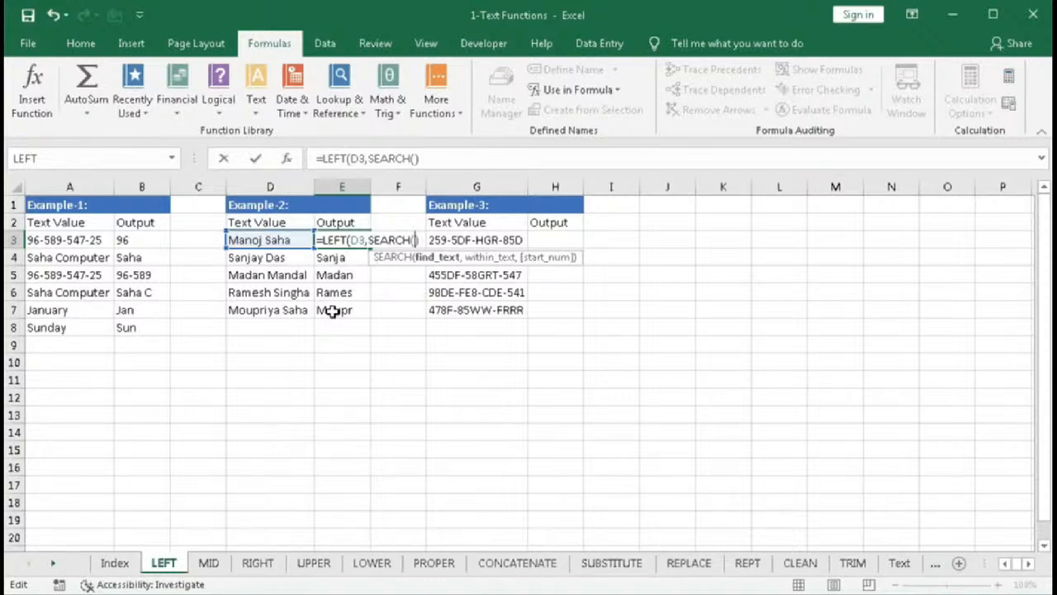
text(" ",)
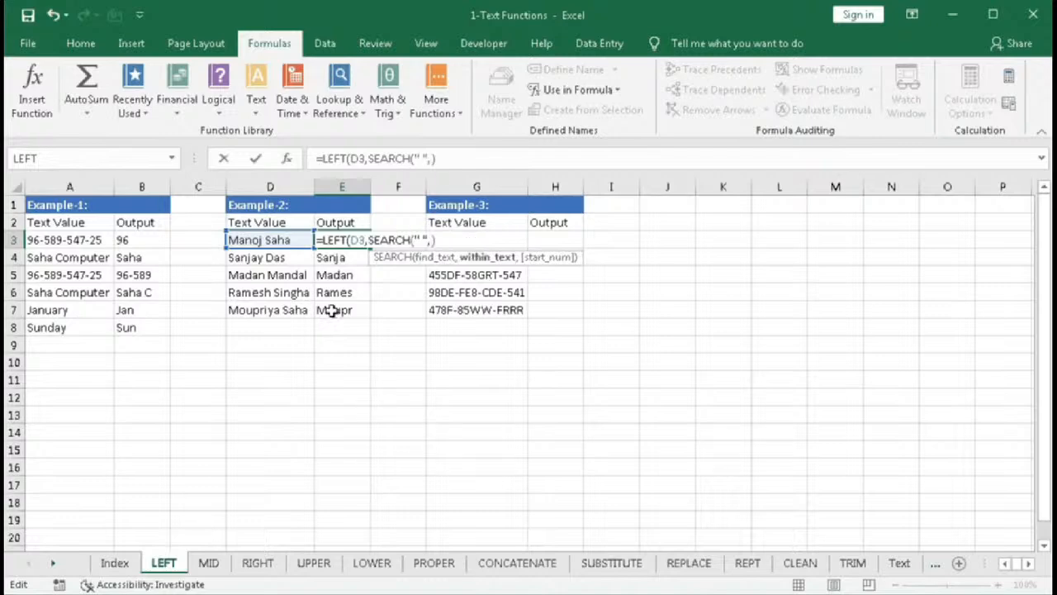
click(261, 239)
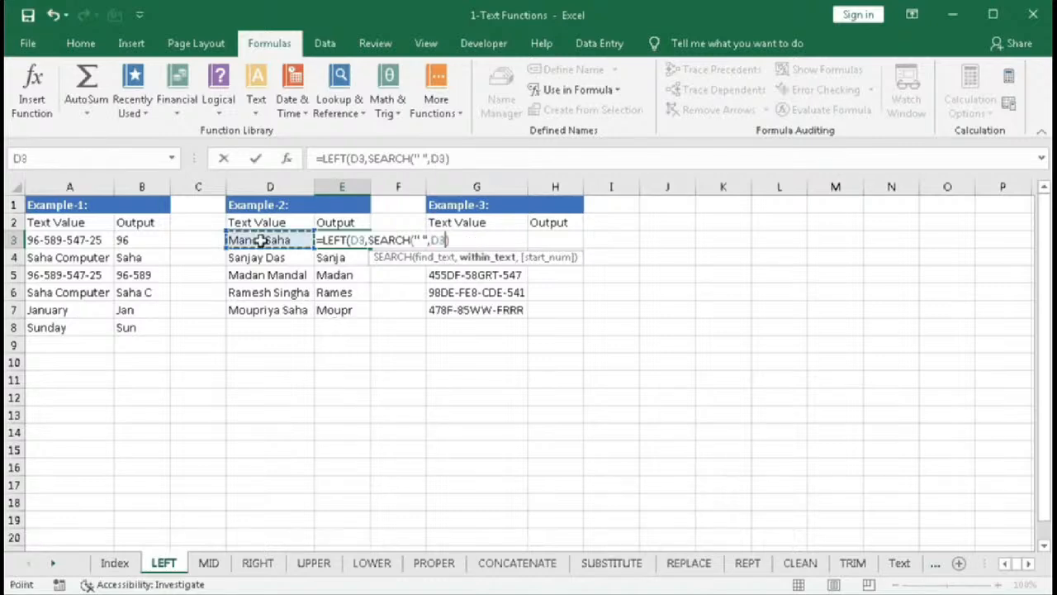
text())
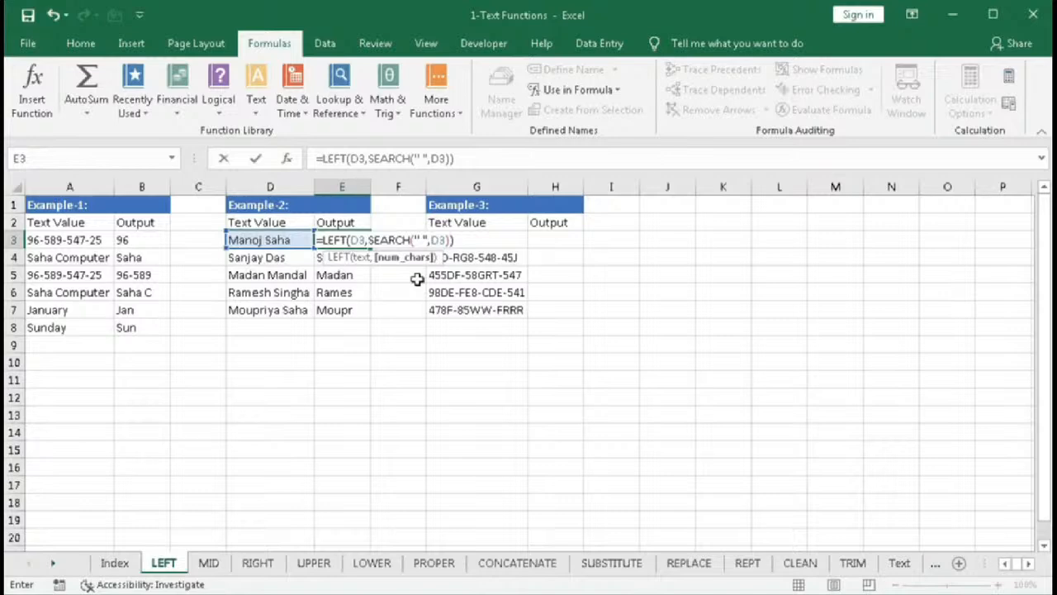
text(-1)
click(405, 257)
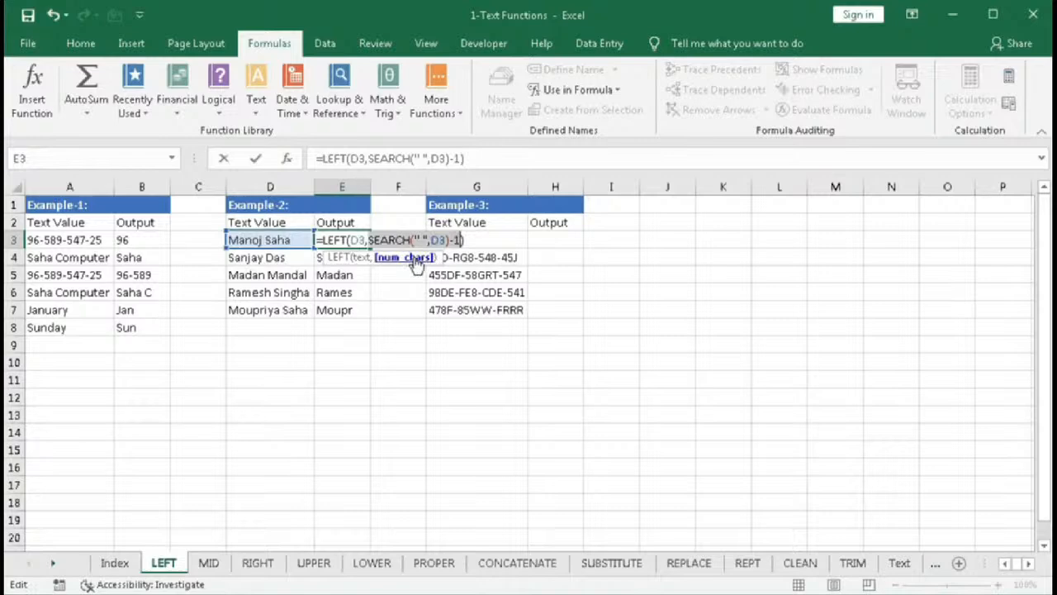
key(Return)
click(348, 239)
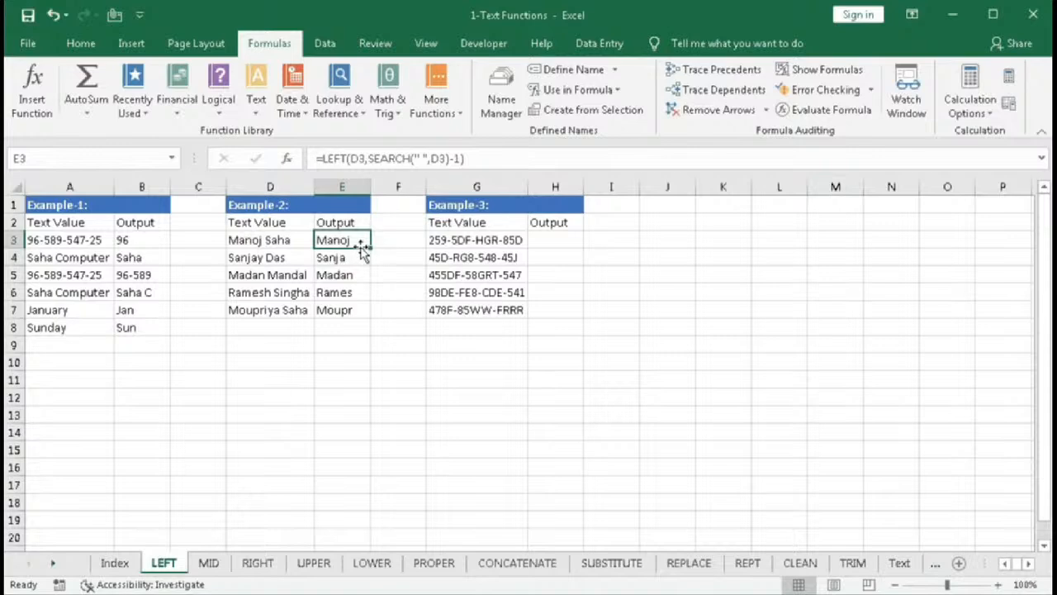
click(335, 311)
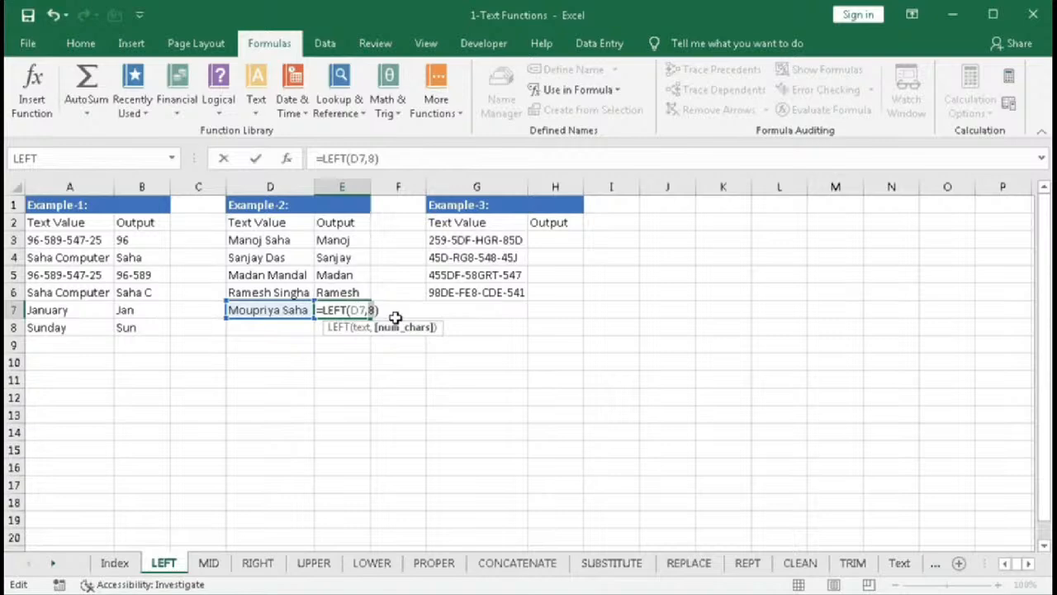
- Enter =LEFT(G3,SEARCH("-",G3)-1) in H3 and fill it down to H7
drag(368, 310, 456, 318)
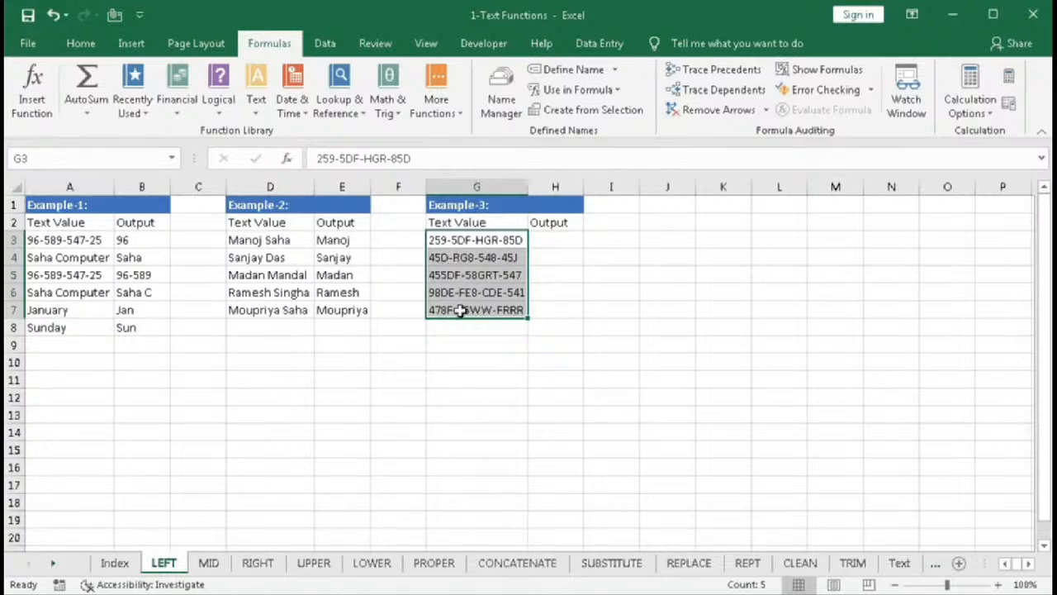
key(Right)
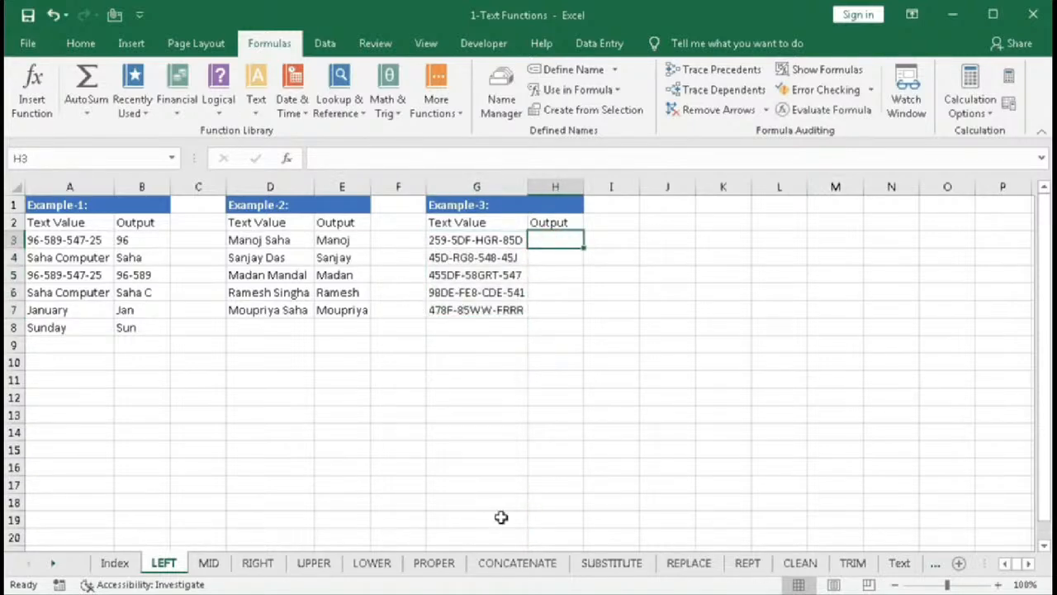
text(=le)
key(Tab)
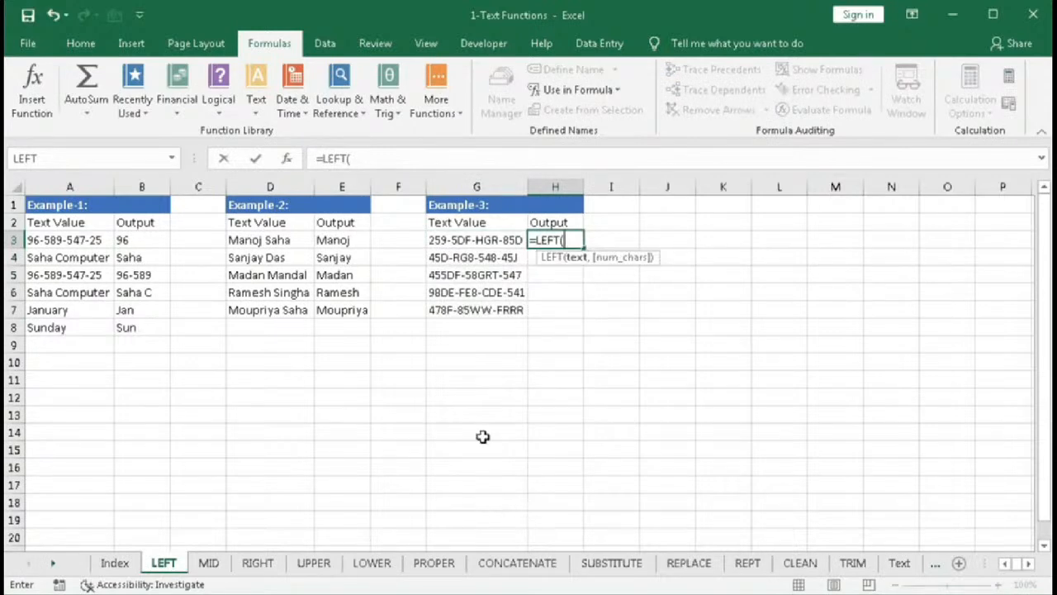
click(486, 239)
text(,)
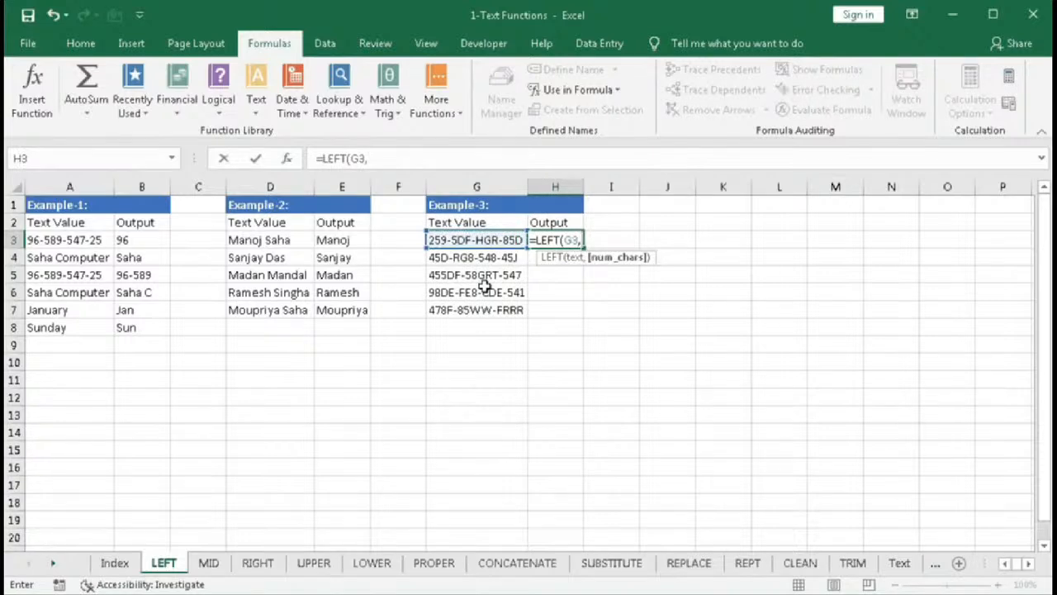
text(se)
key(Tab)
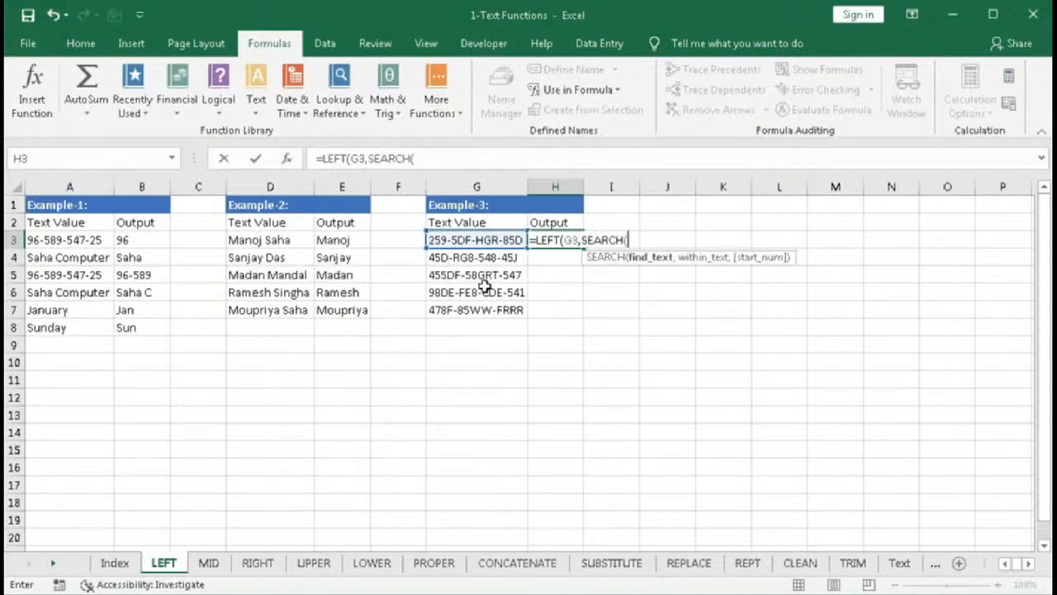
text("-",)
click(463, 240)
text())
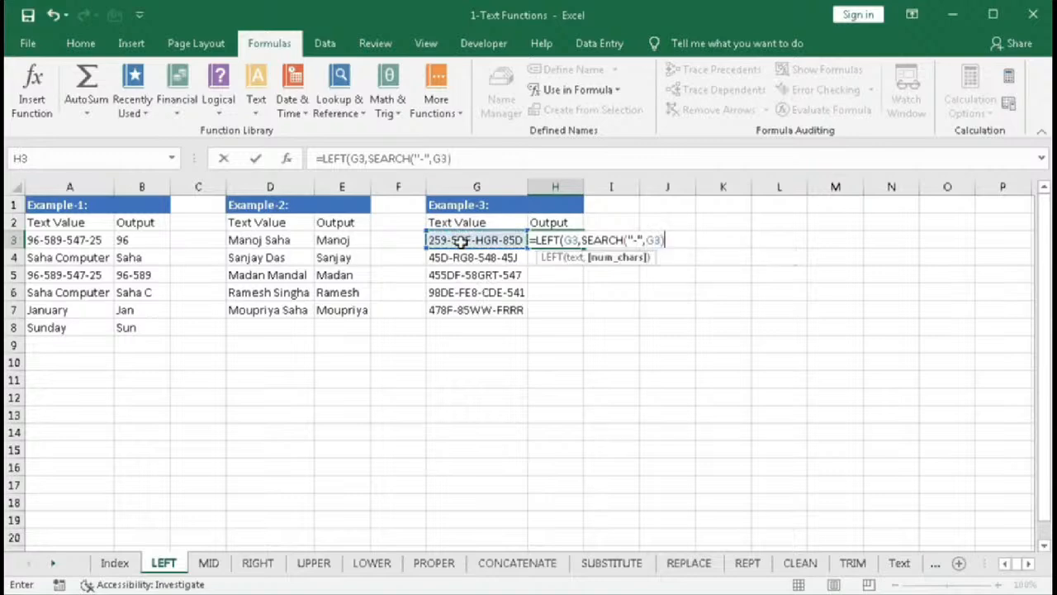
text(-1))
key(Return)
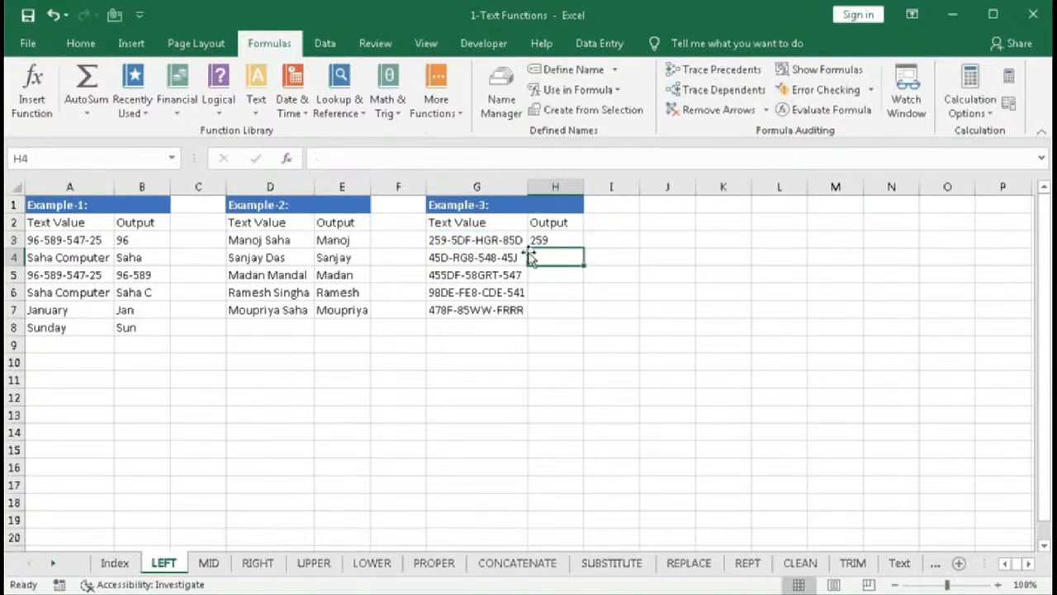
click(565, 239)
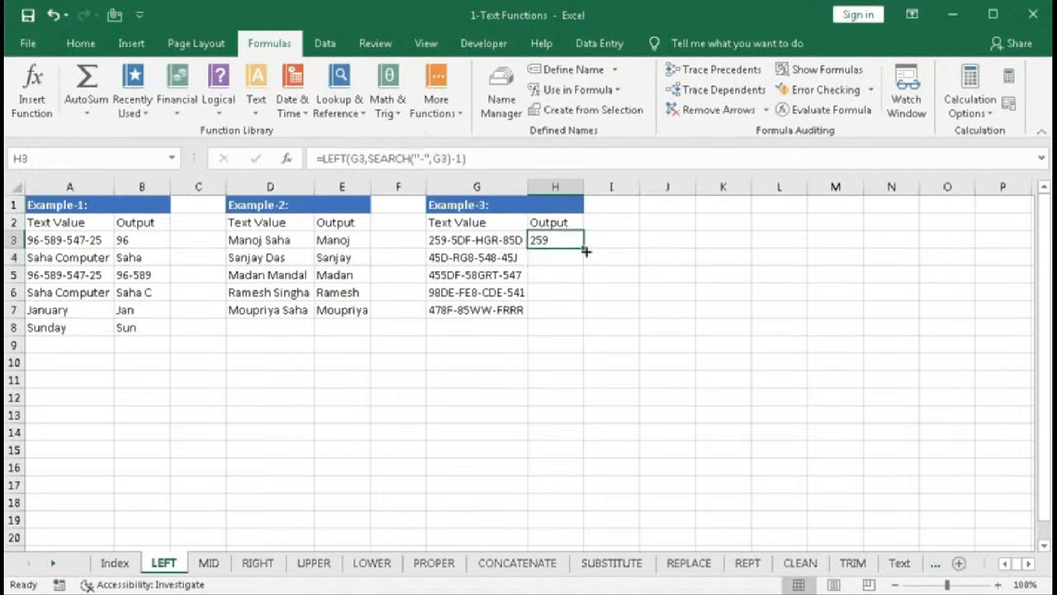
drag(585, 250, 582, 322)
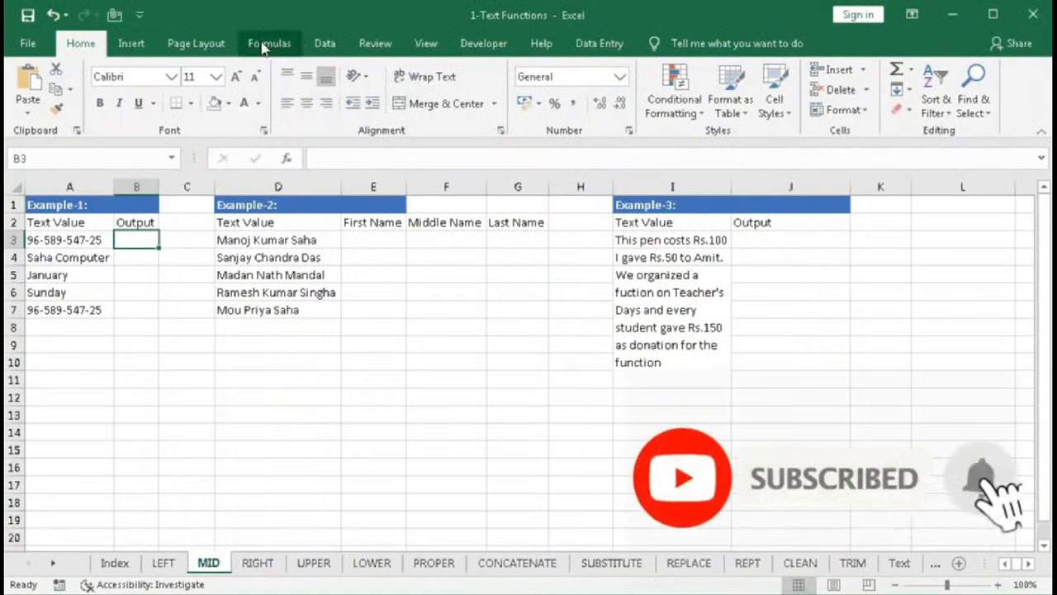
- Insert =MID(A3,4,3) in B3 through the MID function arguments dialog and fill it down to B7
click(266, 45)
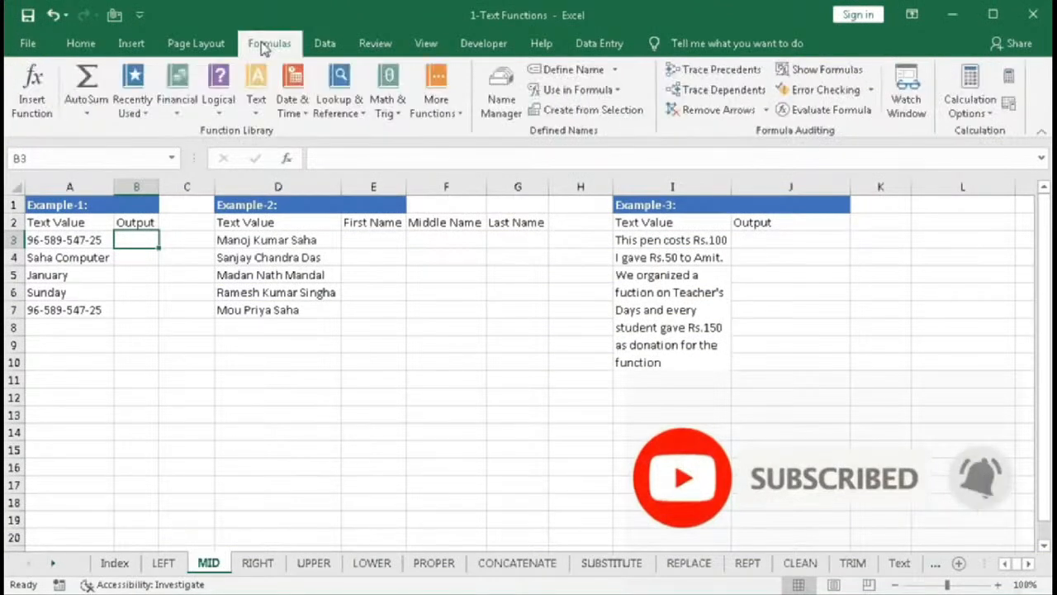
click(256, 116)
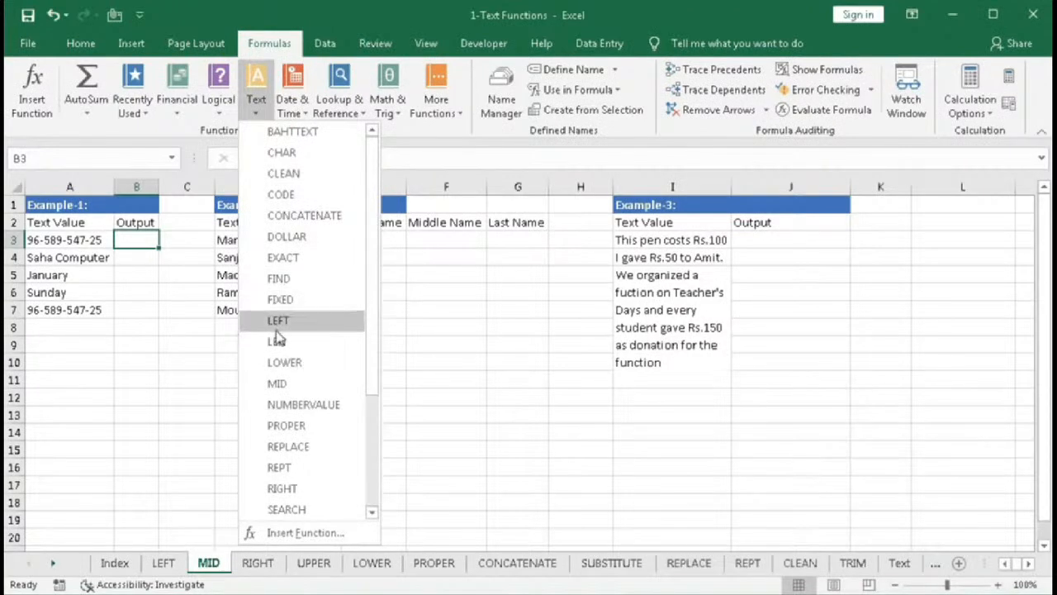
click(279, 384)
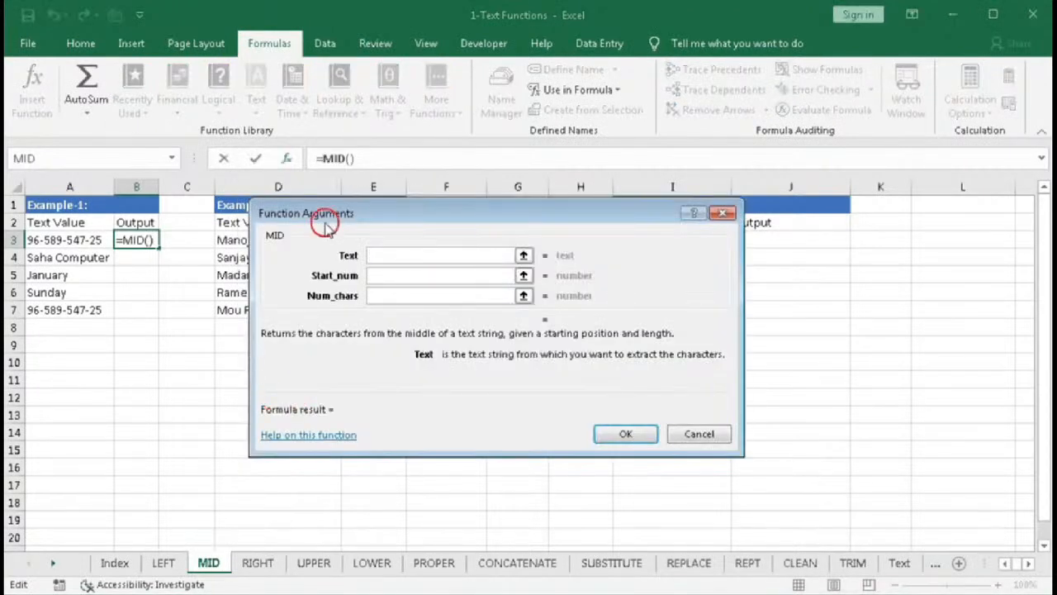
drag(323, 220, 313, 246)
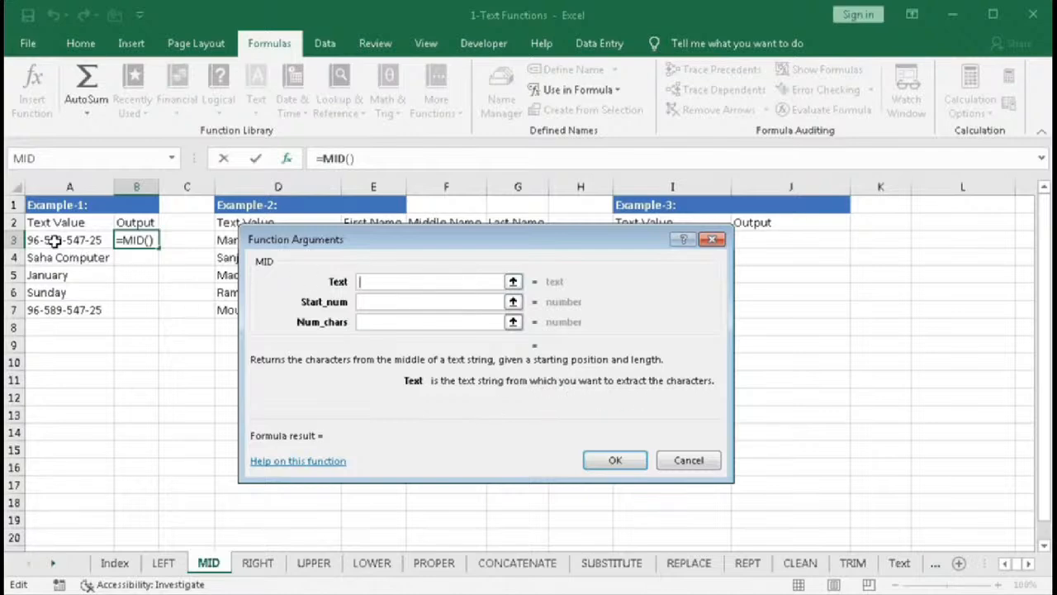
click(55, 240)
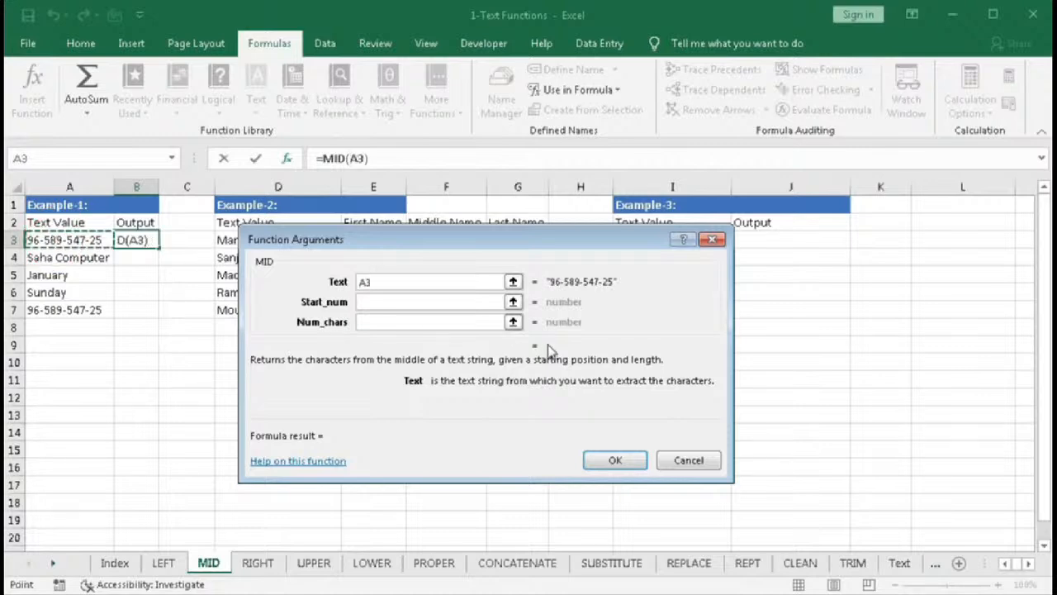
click(376, 303)
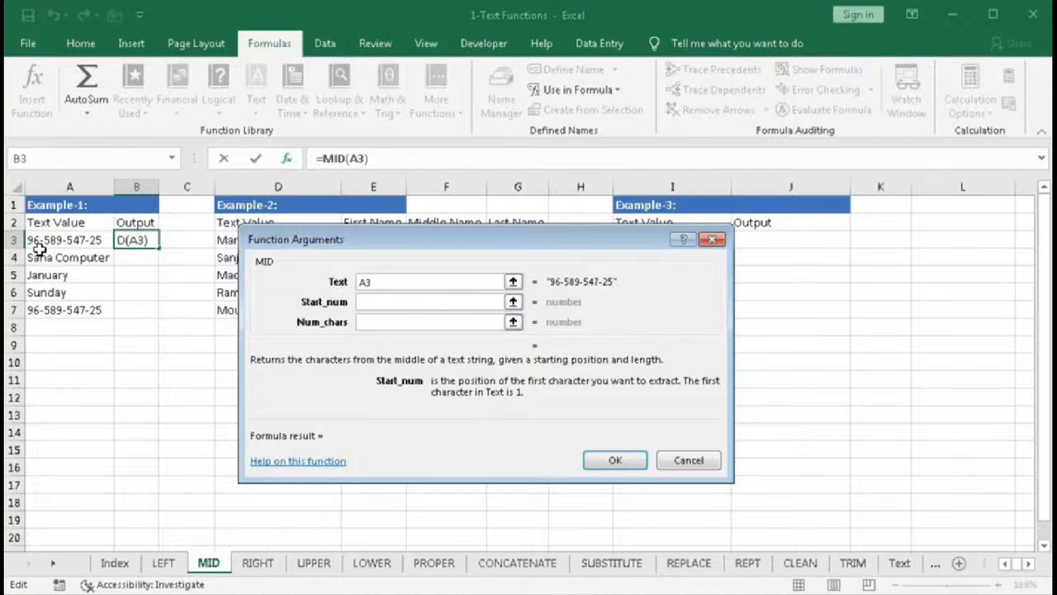
text(4)
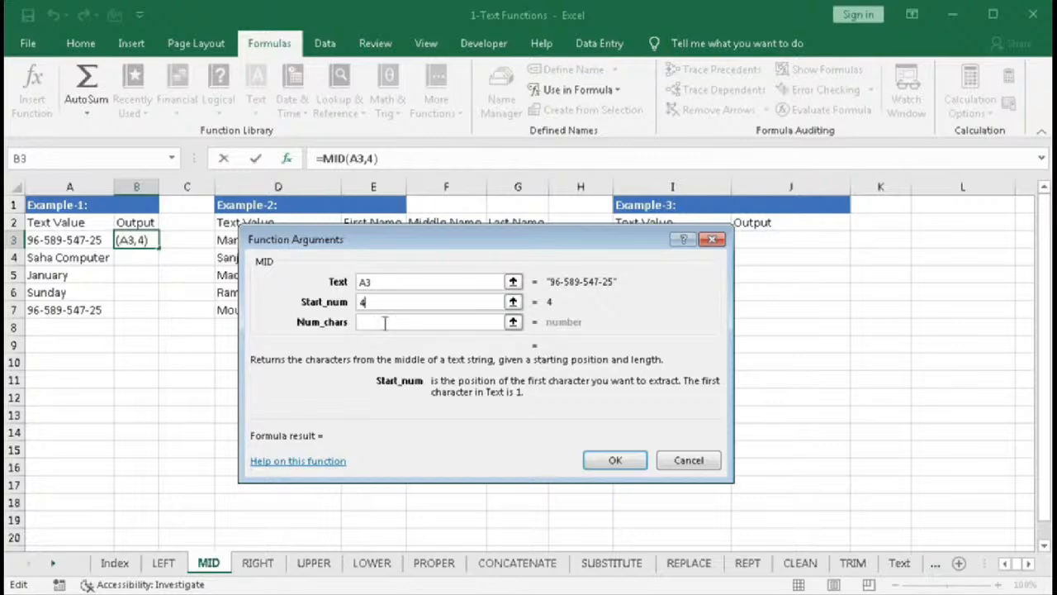
click(378, 323)
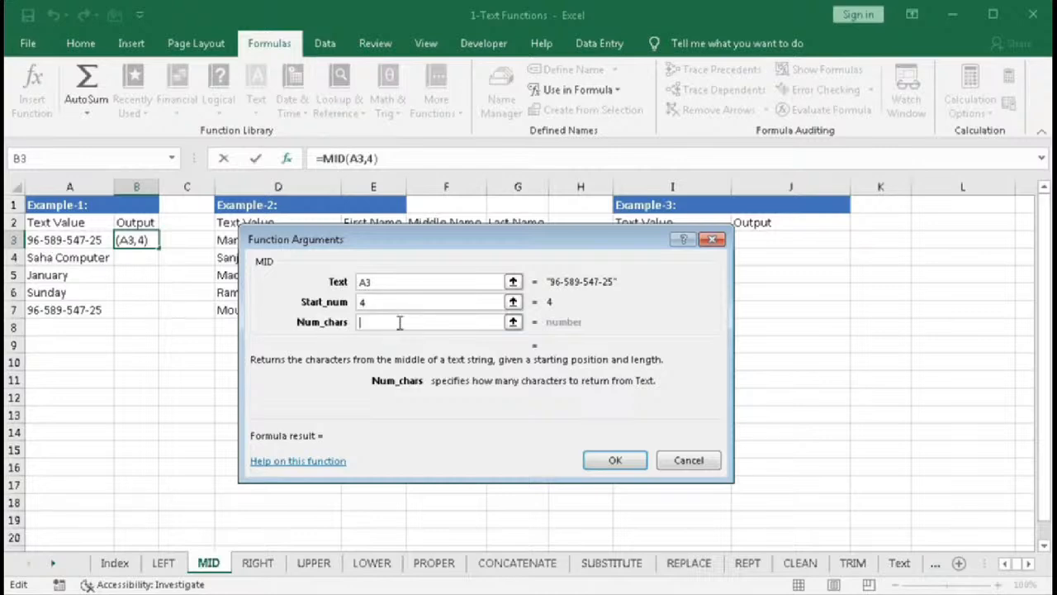
text(3)
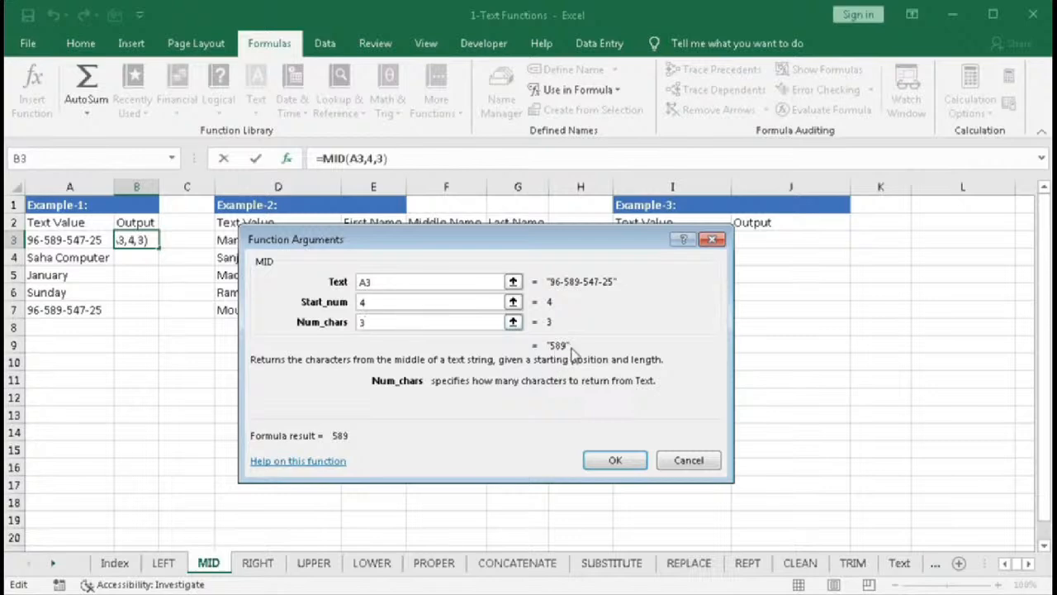
click(611, 458)
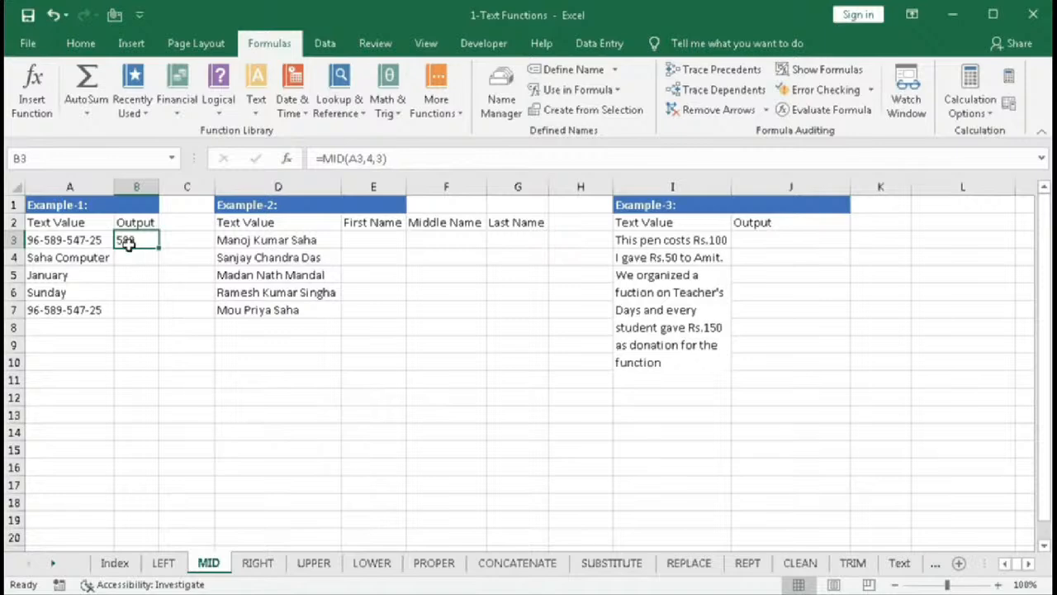
drag(158, 248, 158, 311)
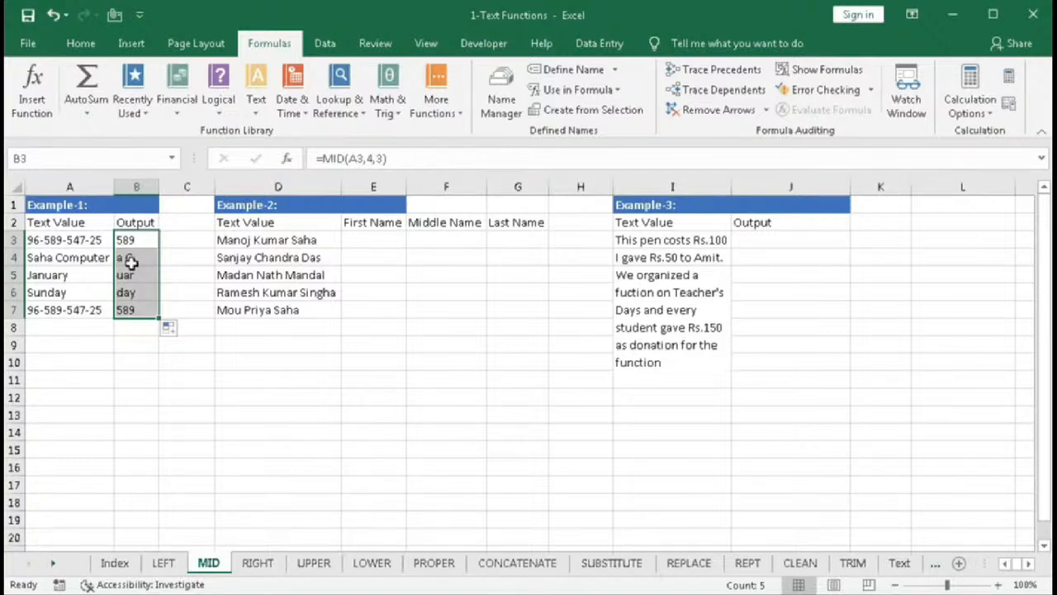
- Edit B4's MID formula's start position and character count so it extracts the word Computer from A4
double_click(132, 257)
click(160, 275)
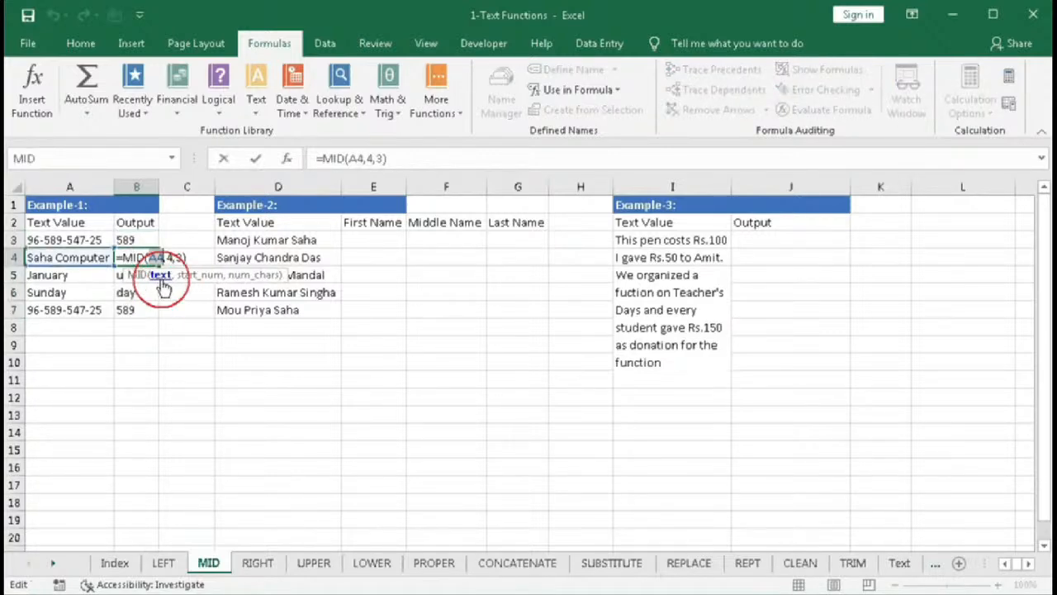
click(194, 275)
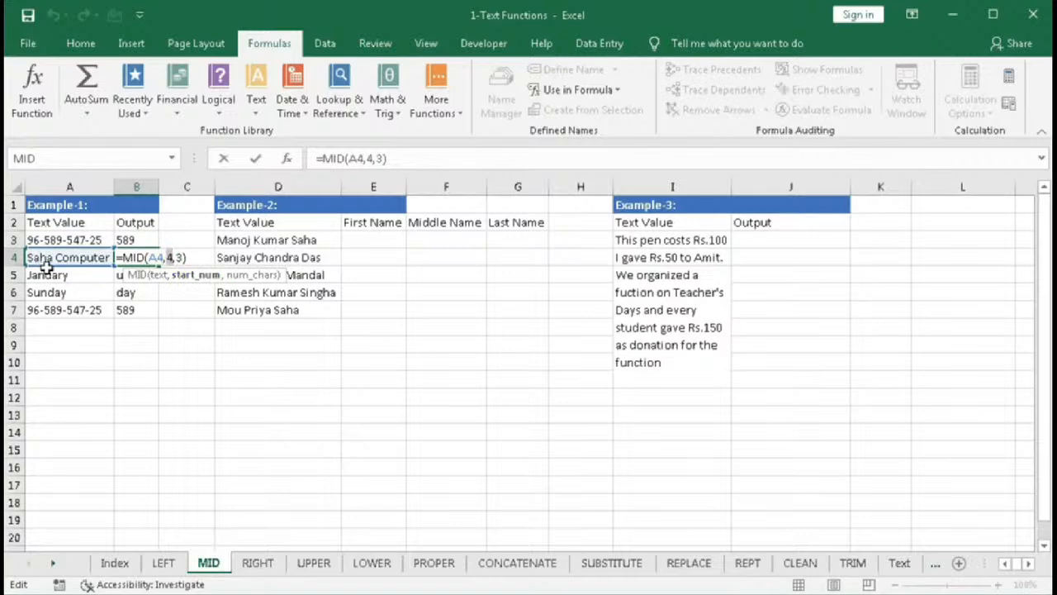
text(5)
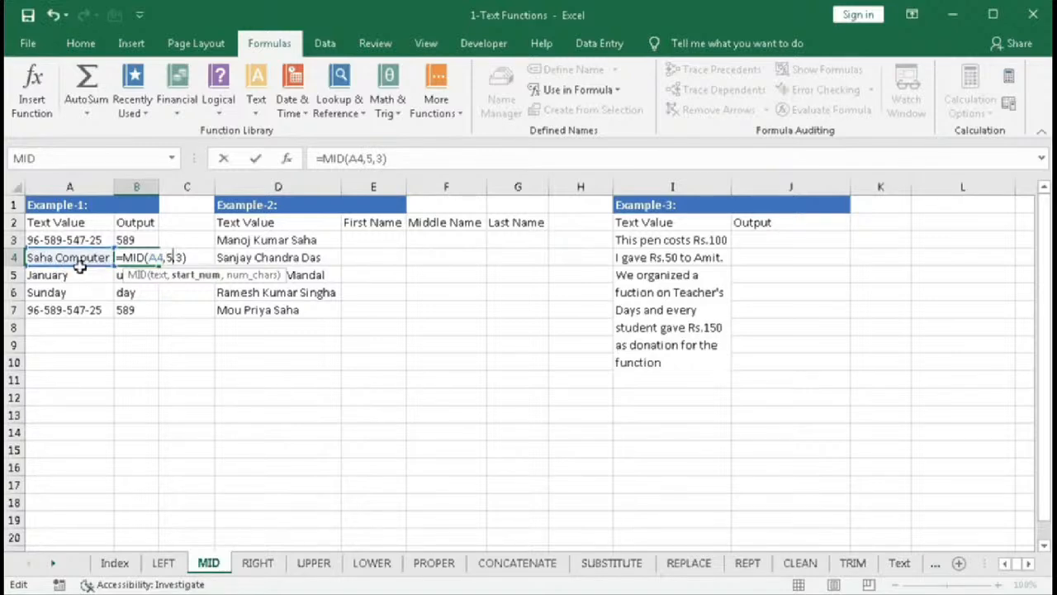
click(252, 275)
key(Return)
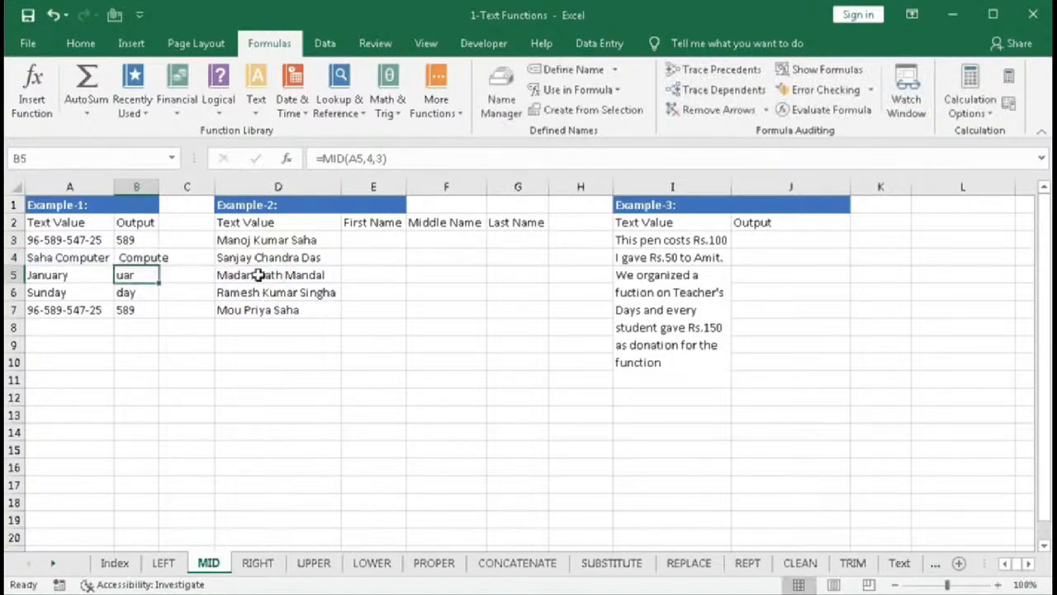
double_click(141, 258)
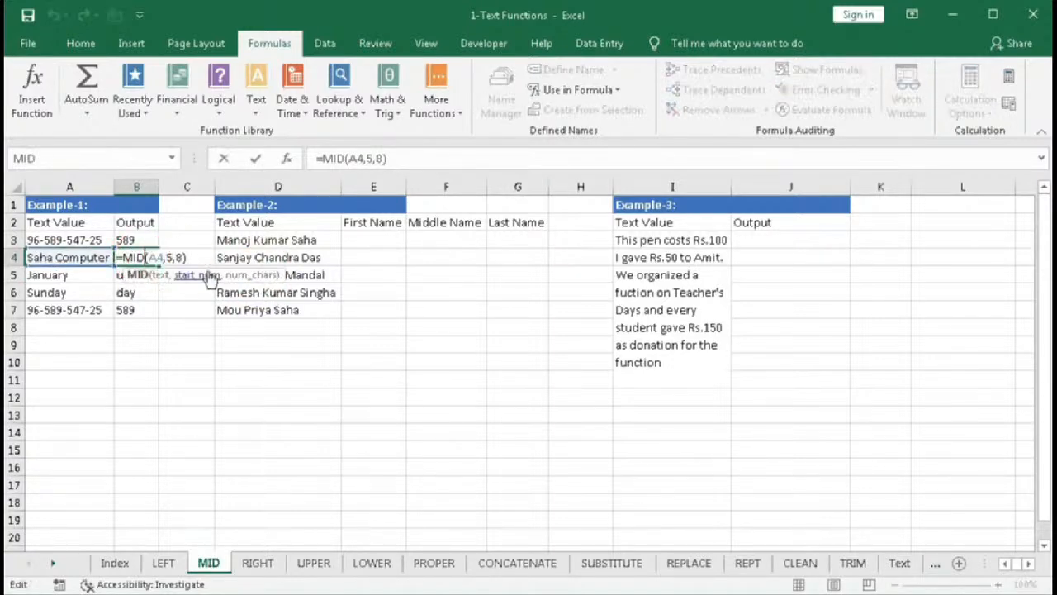
key(Return)
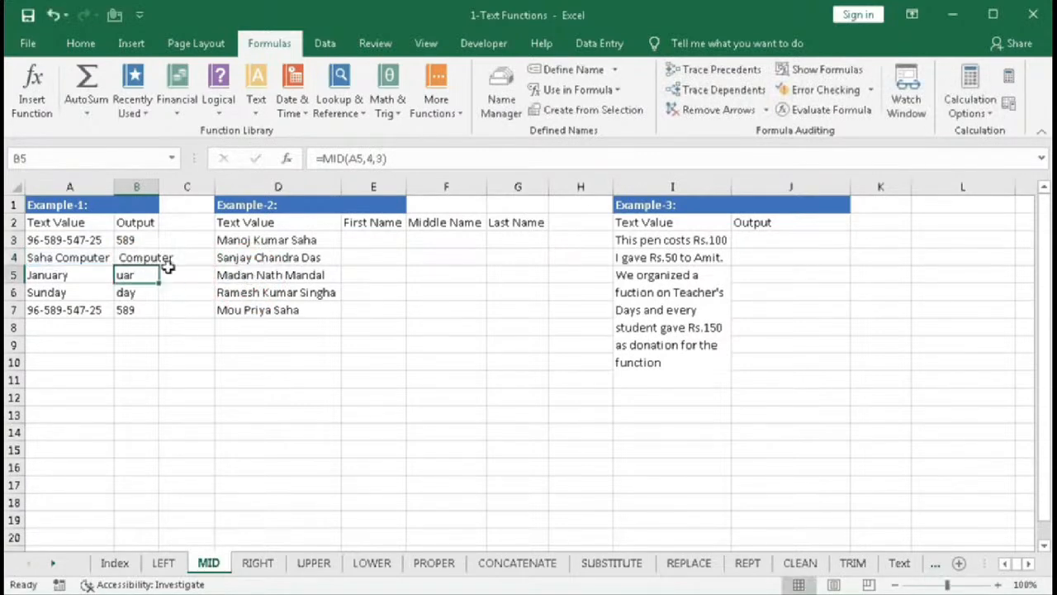
double_click(157, 258)
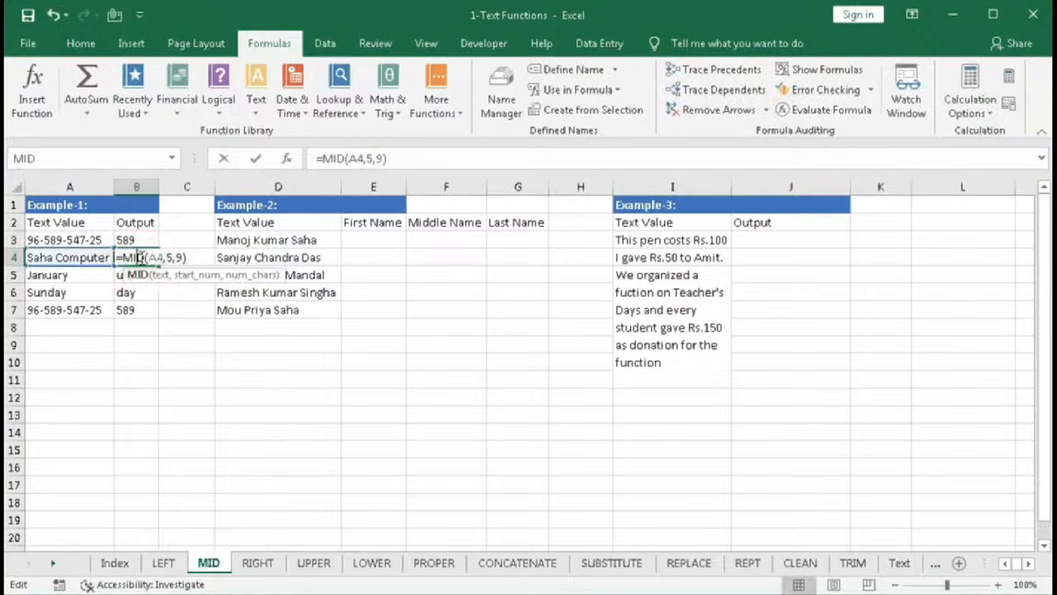
key(BackSpace)
text(9)
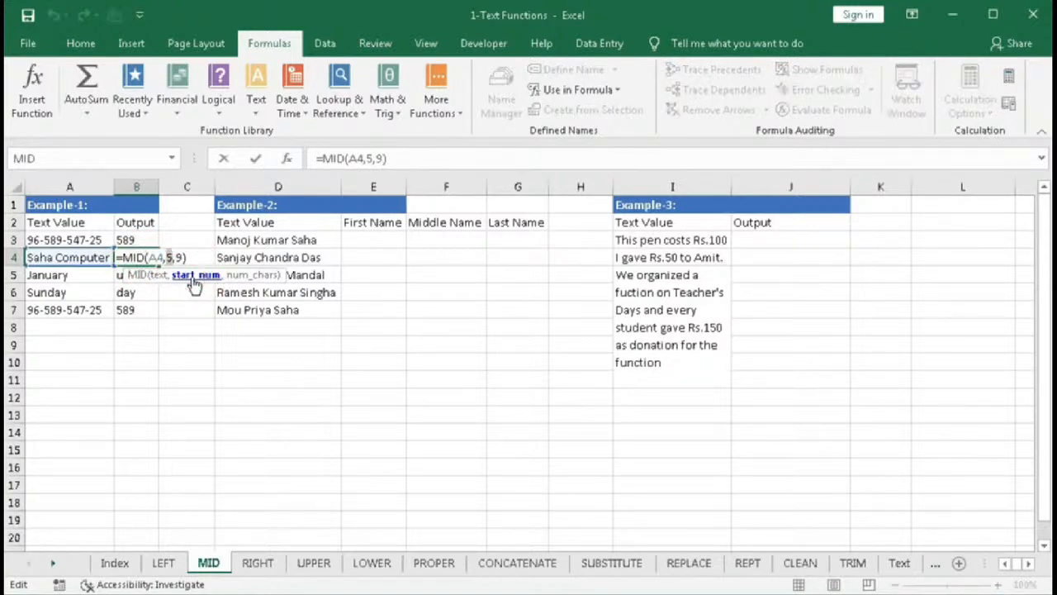
key(Return)
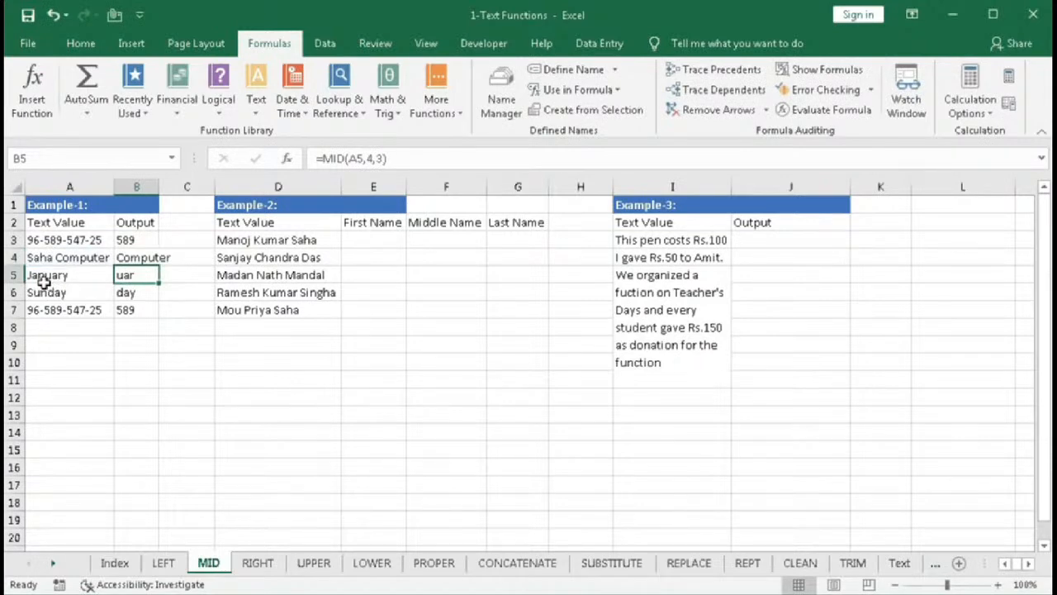
- Set the start position in B5's MID formula to 1
double_click(130, 276)
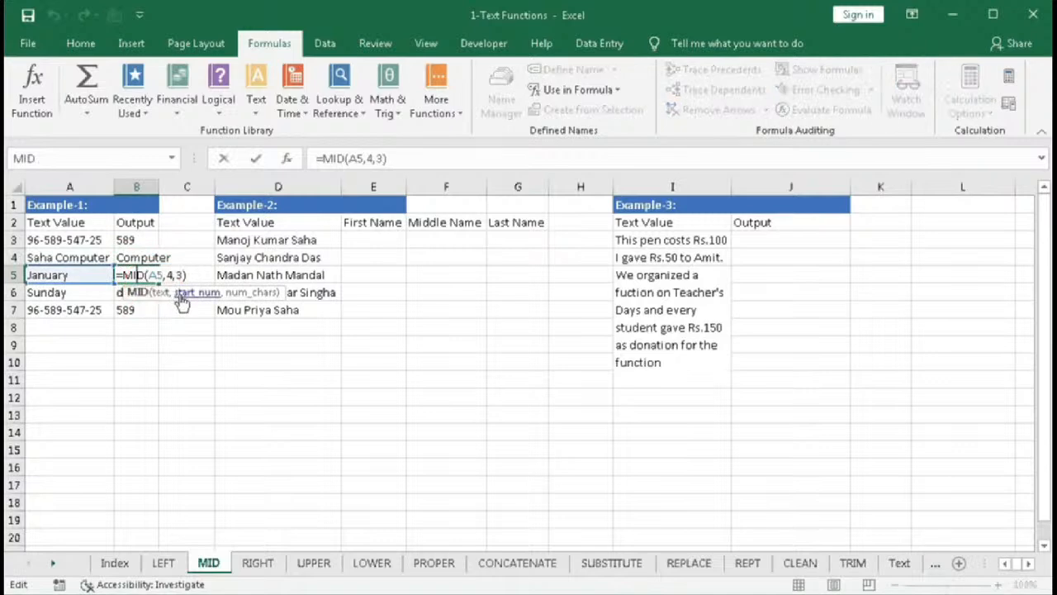
click(181, 295)
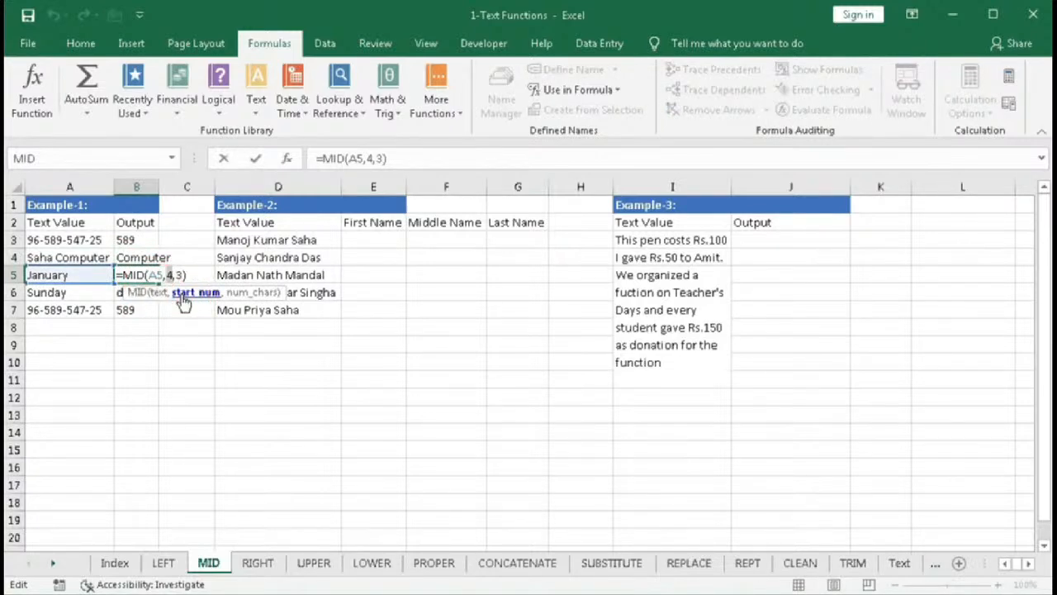
text(1)
key(Return)
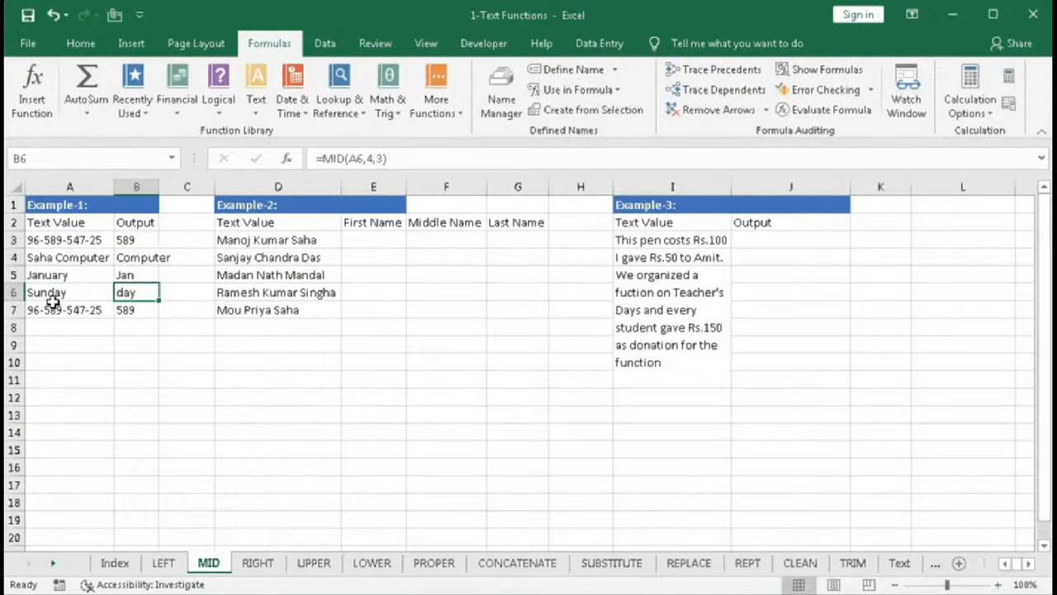
- Open B6's MID formula to review its arguments
click(121, 294)
double_click(121, 294)
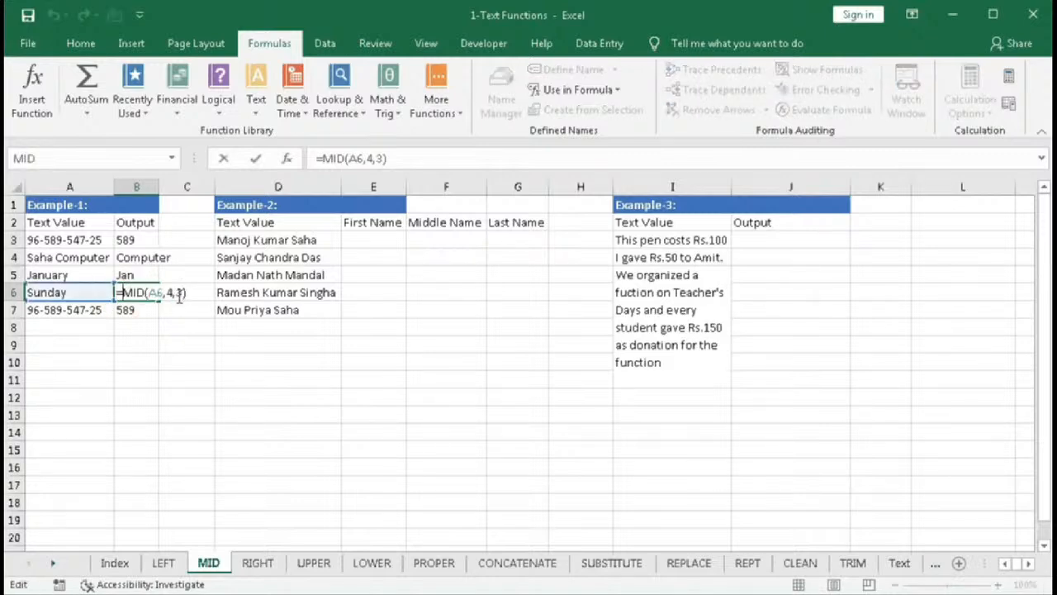
key(Return)
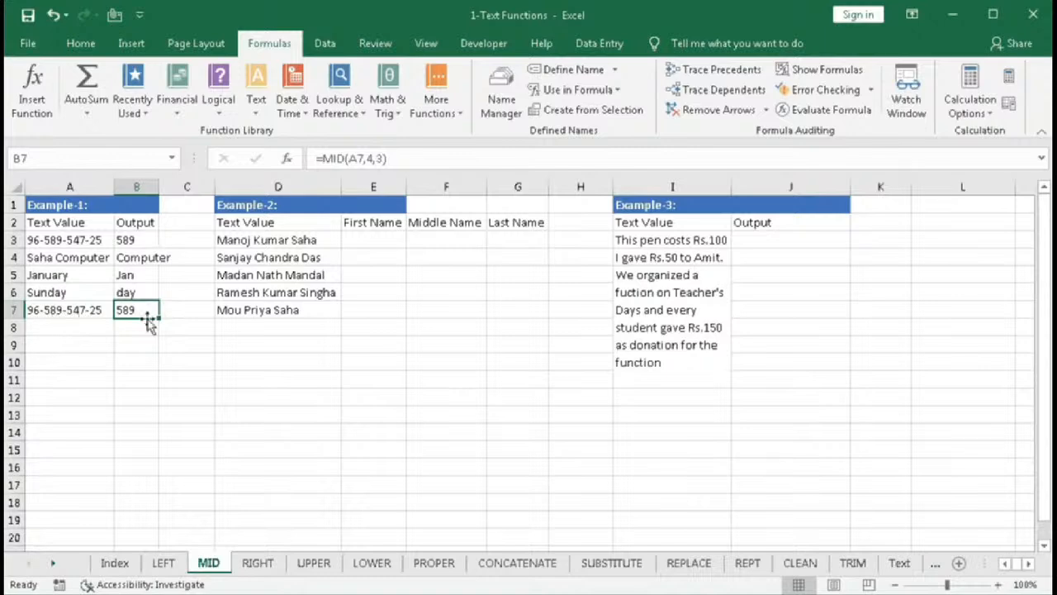
- Change B7's formula to =MID(A7,12,2)
double_click(147, 310)
click(211, 329)
text(12)
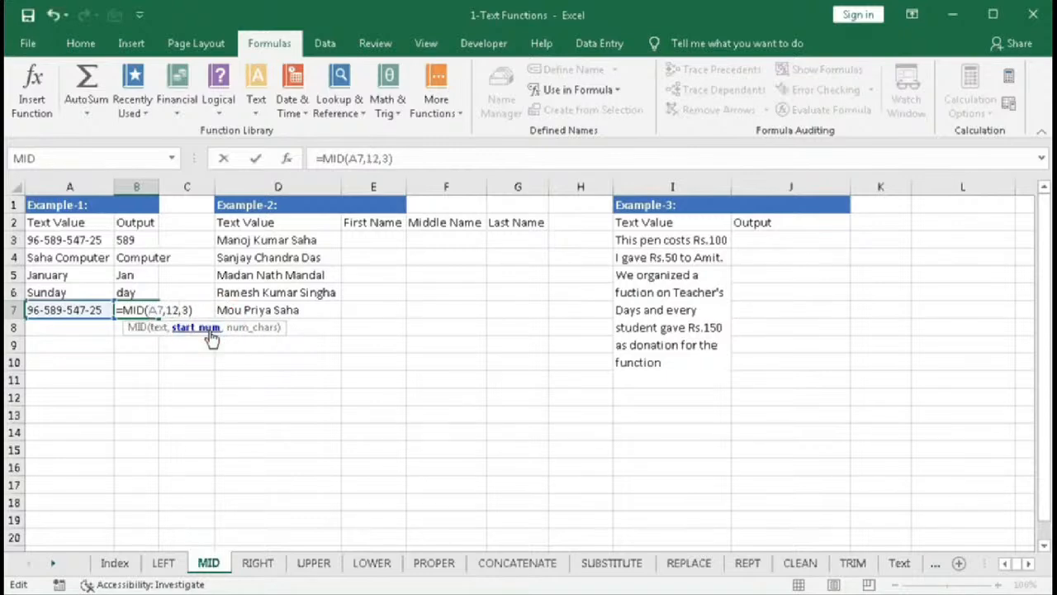
click(238, 327)
text(2)
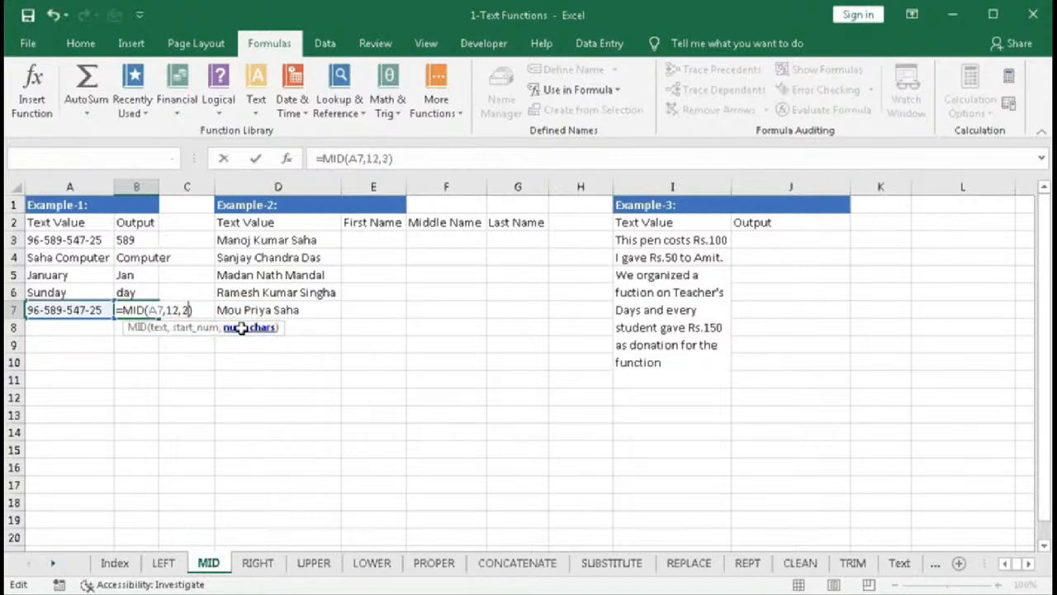
key(Return)
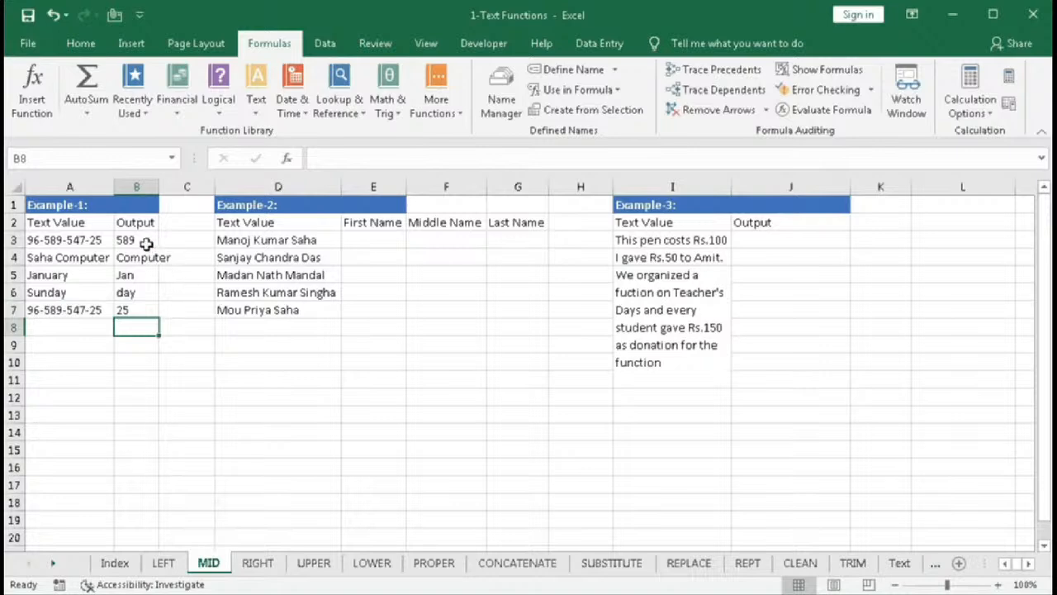
- Open B3's MID formula and review its start and character-count arguments
click(142, 241)
double_click(142, 241)
click(185, 257)
click(249, 257)
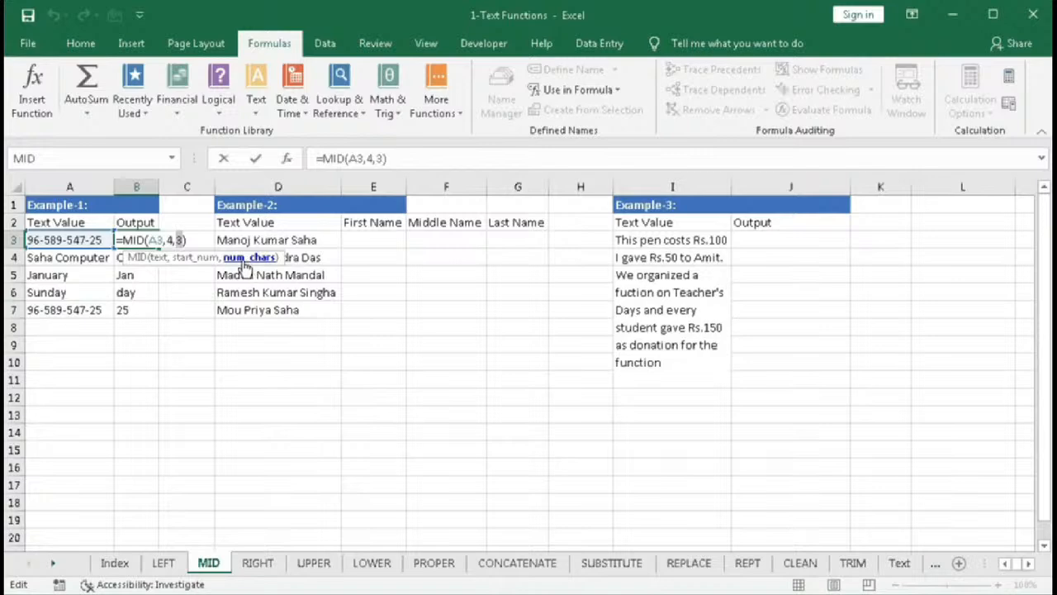
click(198, 257)
click(250, 258)
key(Return)
click(250, 257)
- Enter =MID(D3,1,SEARCH(" ",D3)-1) in E3 to extract the first name from the full name
drag(253, 240, 255, 303)
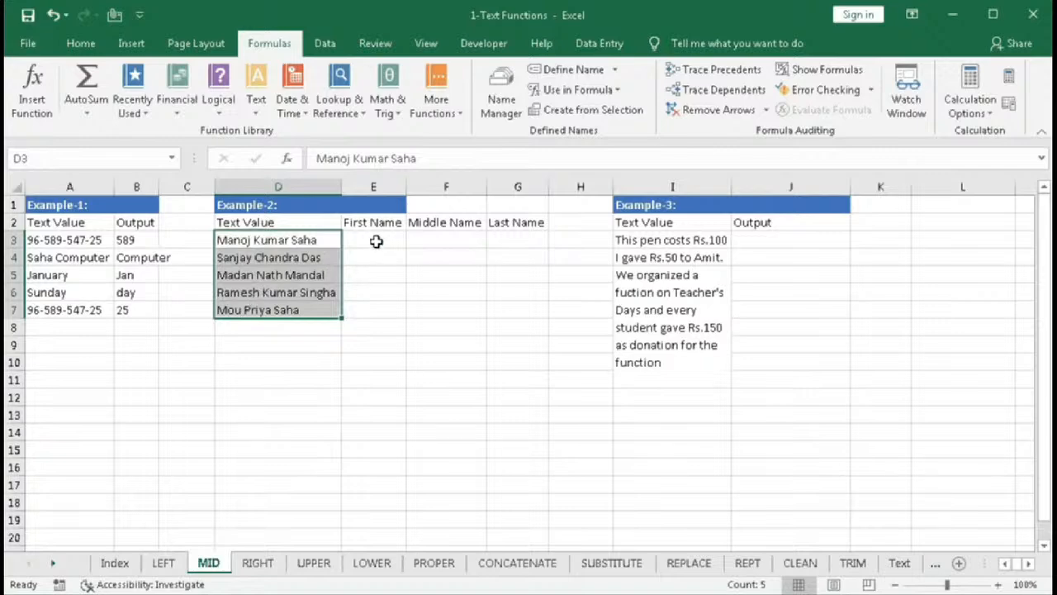
click(375, 241)
click(417, 238)
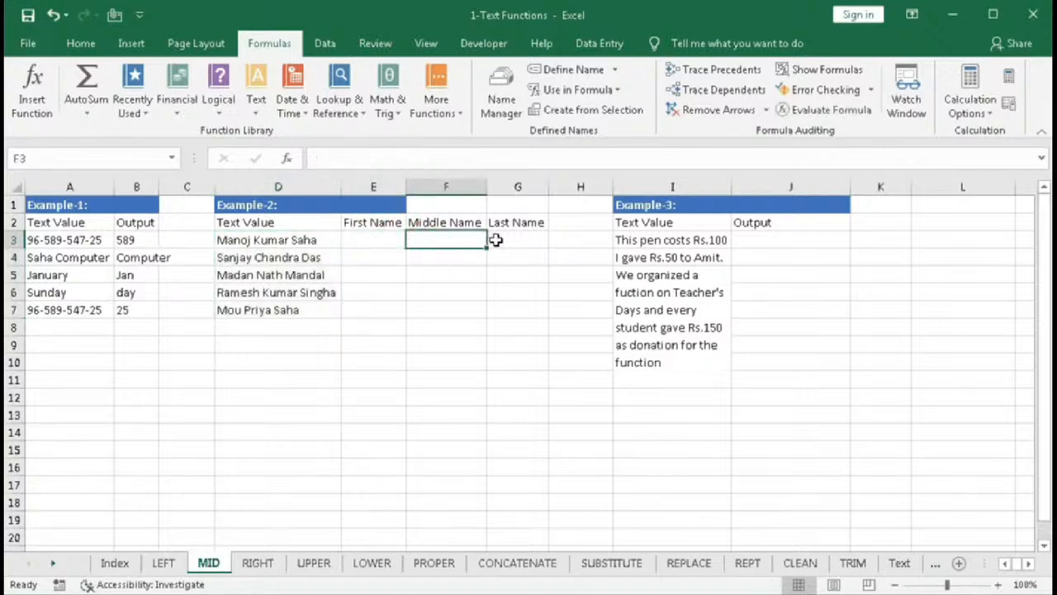
click(496, 239)
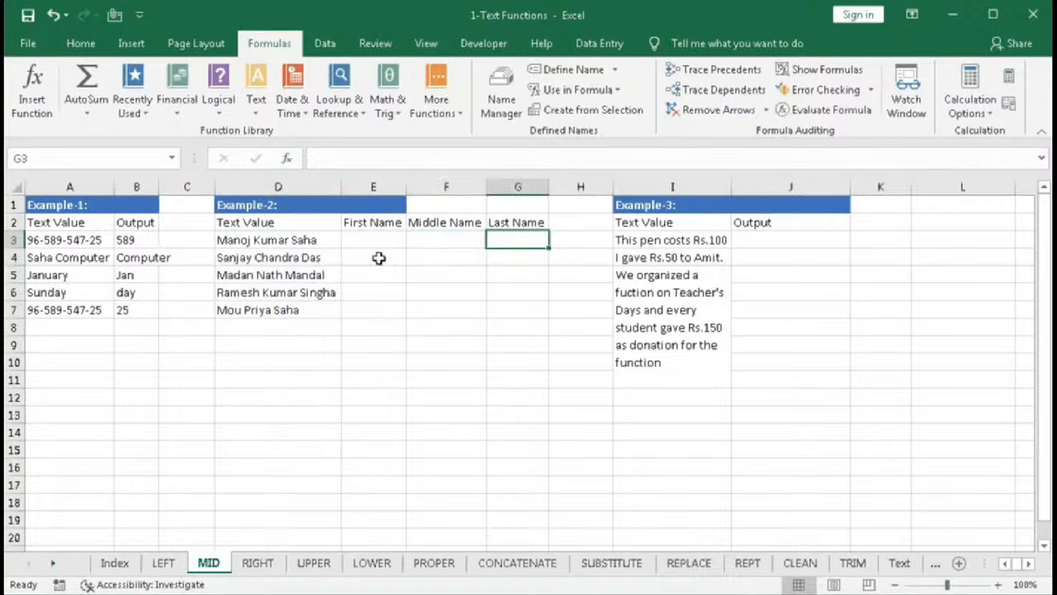
click(371, 241)
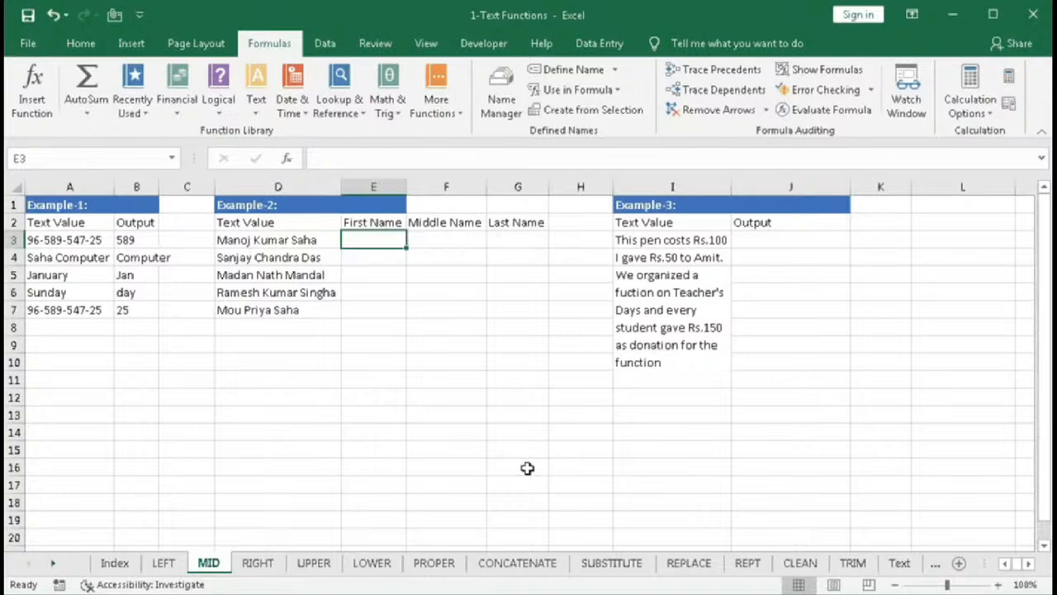
text(=mid)
key(Tab)
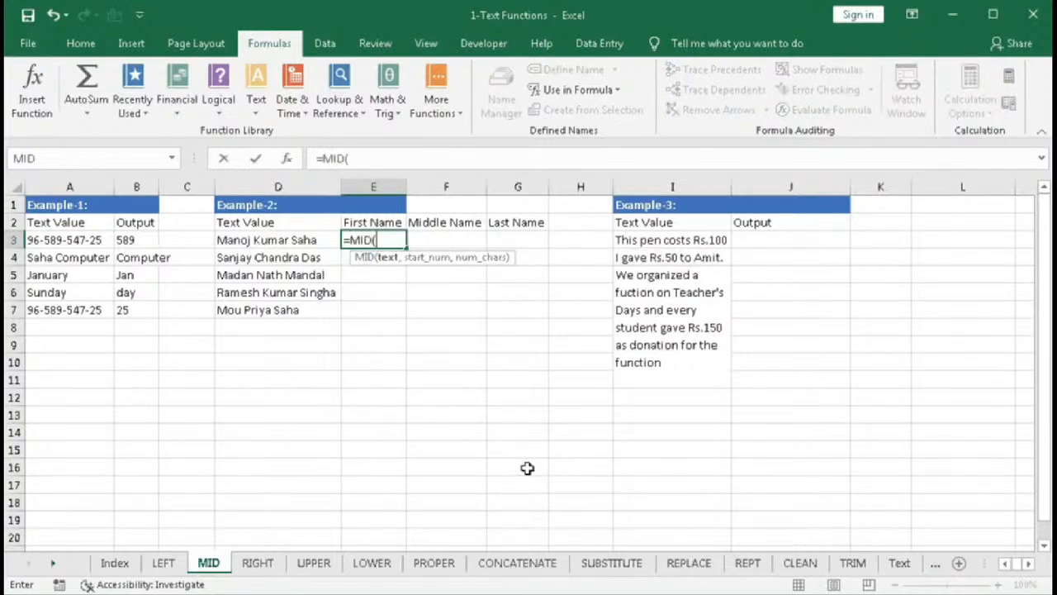
click(275, 241)
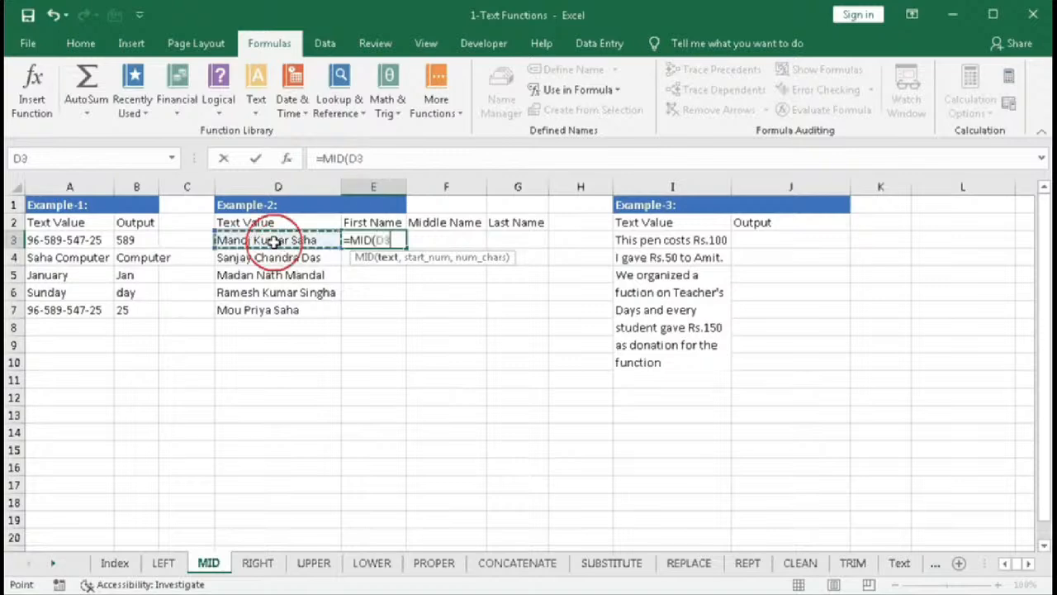
text(,)
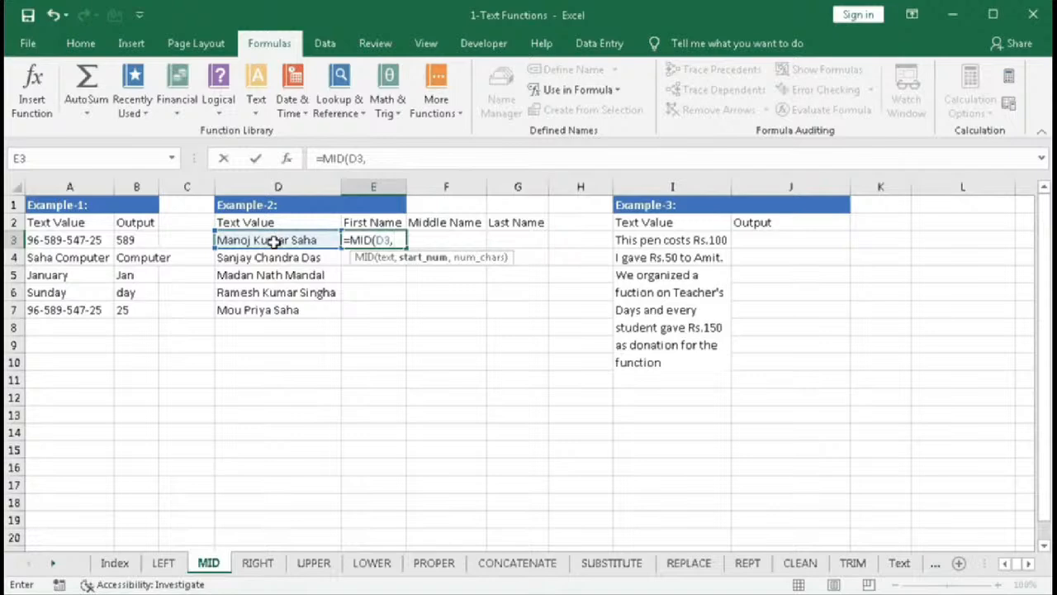
text(1,)
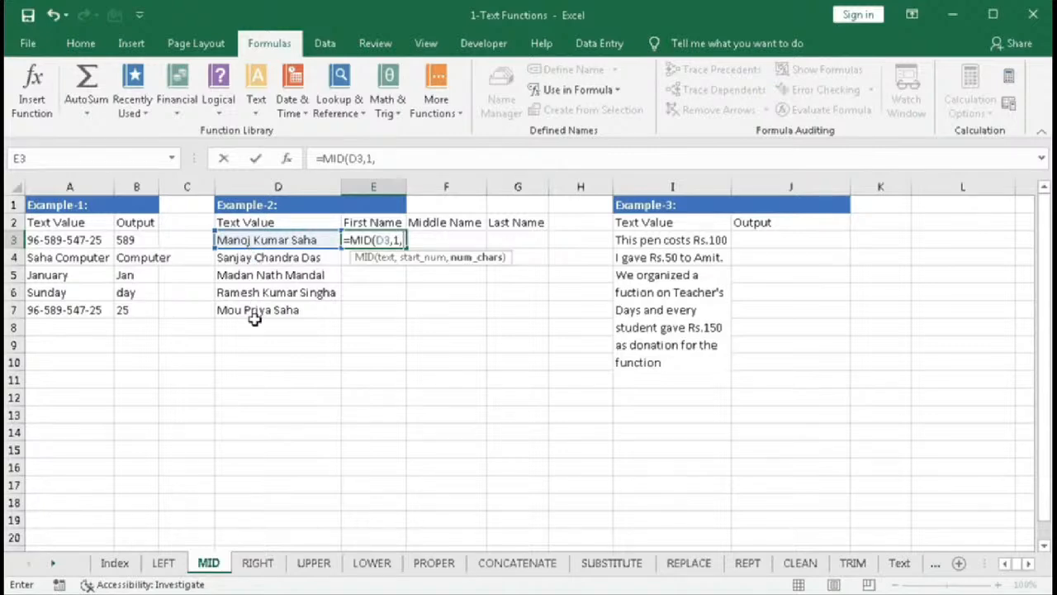
text(se)
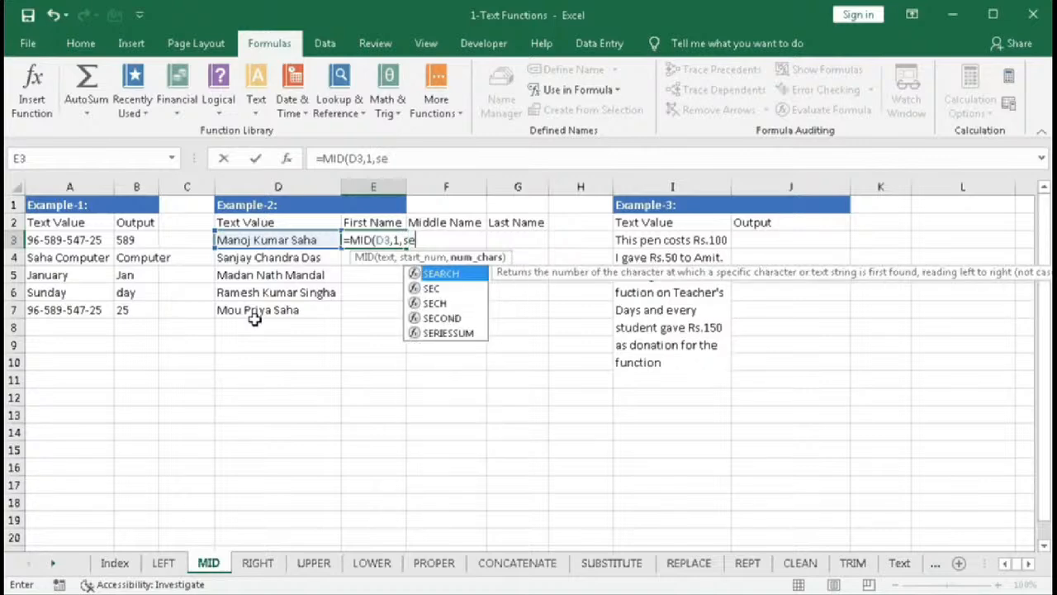
key(Tab)
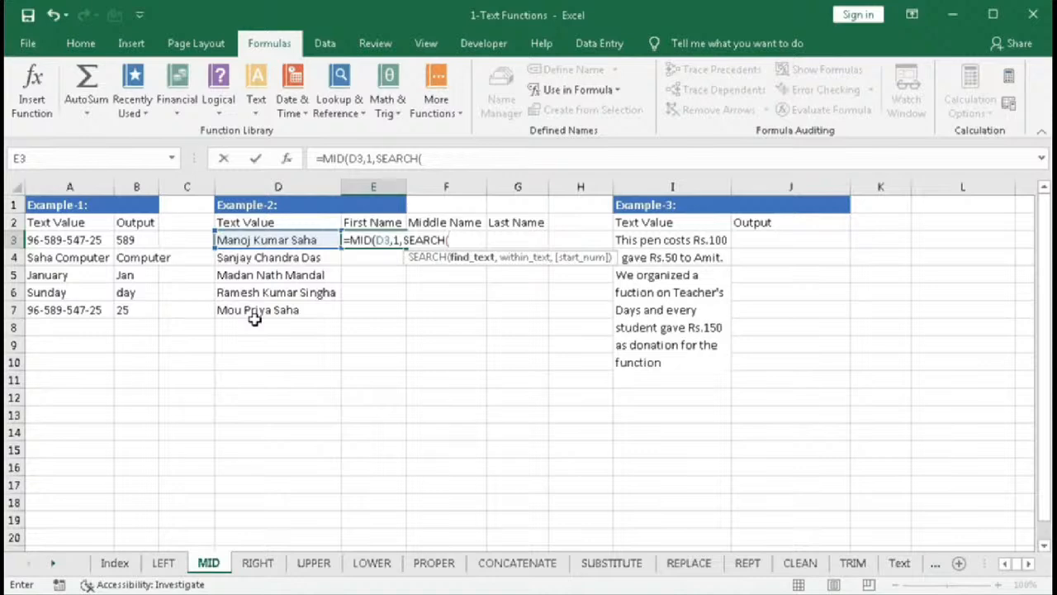
text(" ",)
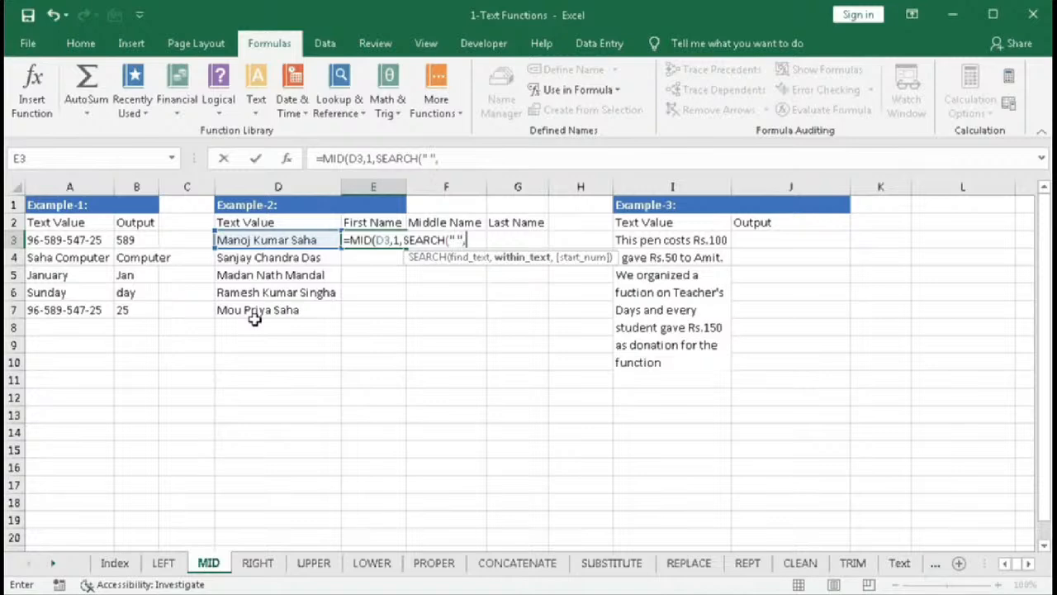
click(263, 240)
text(,)
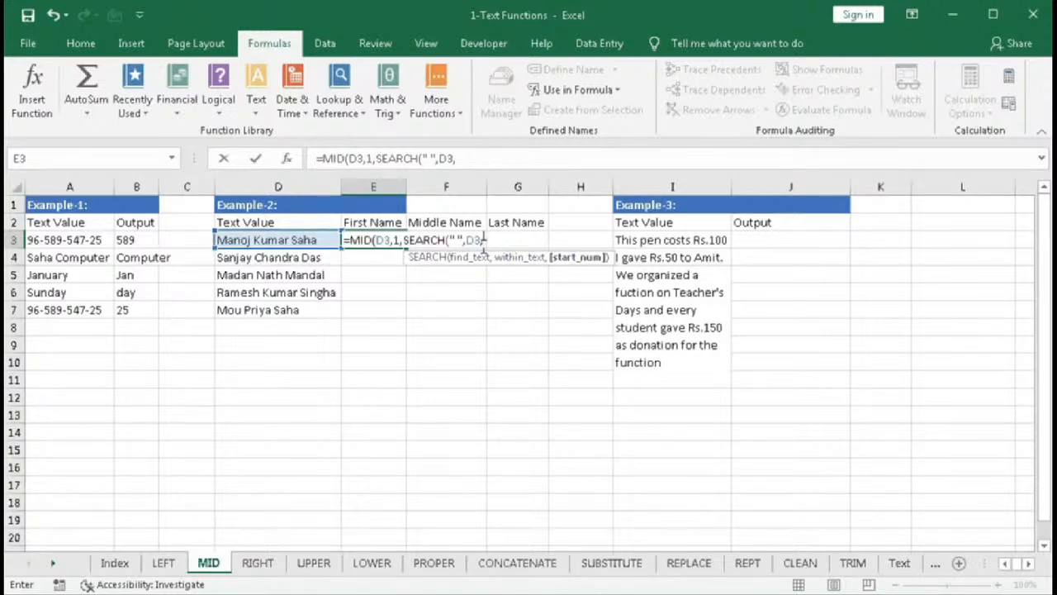
key(BackSpace)
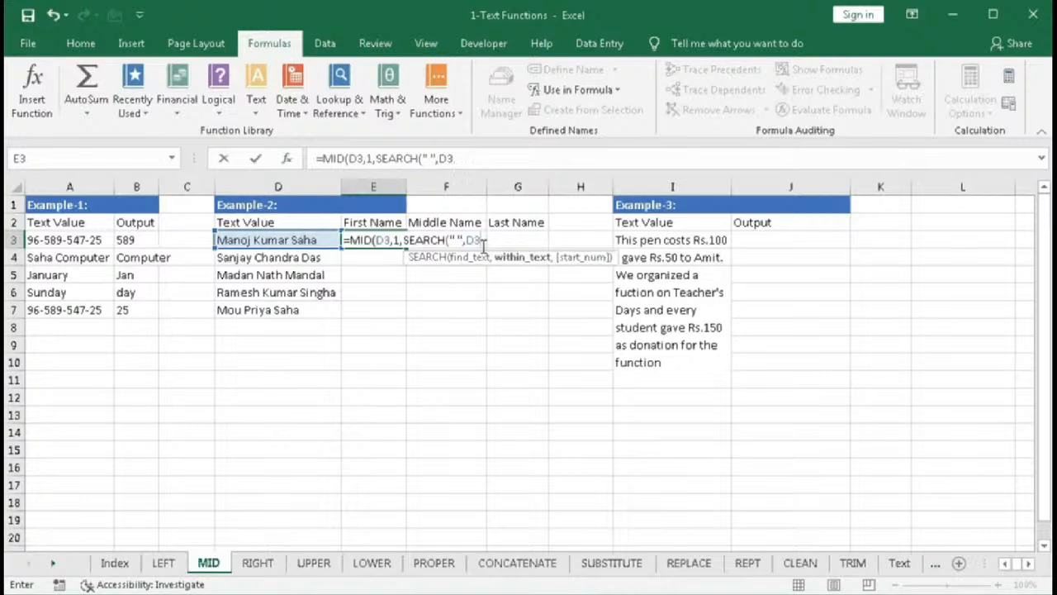
text())
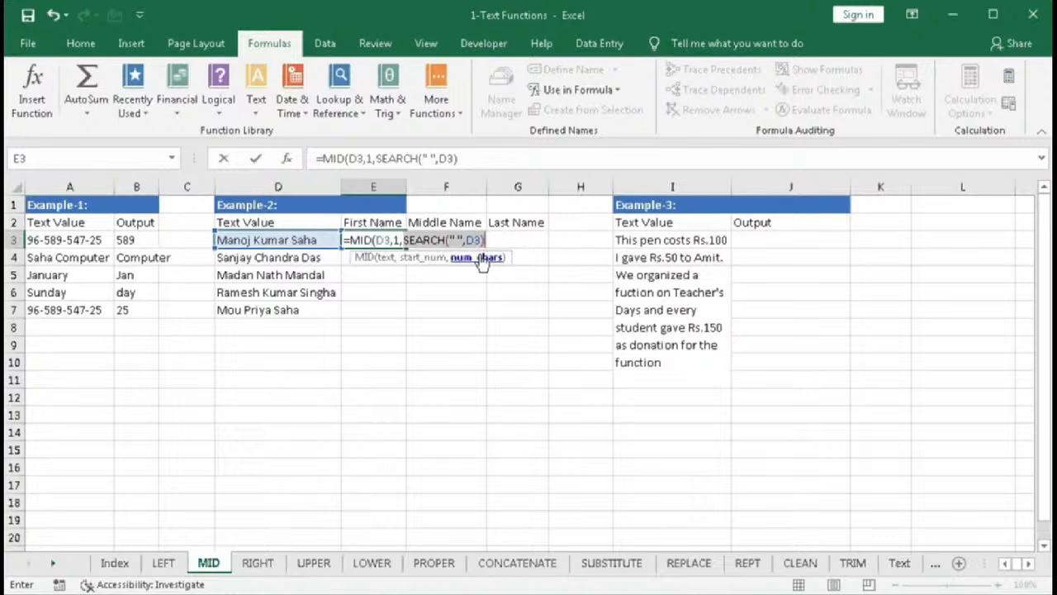
text(6)
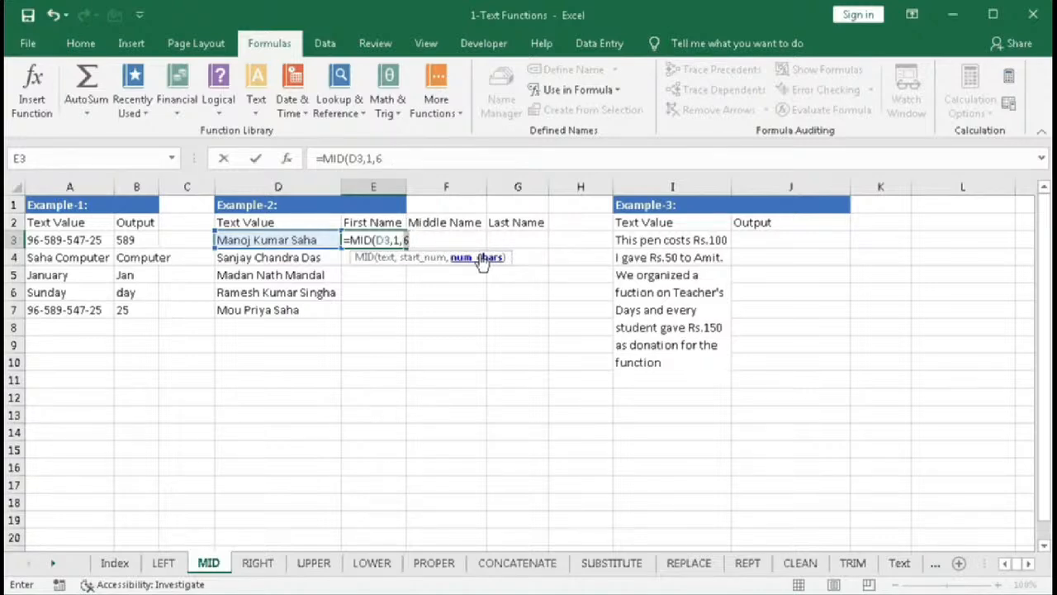
key(ctrl+z)
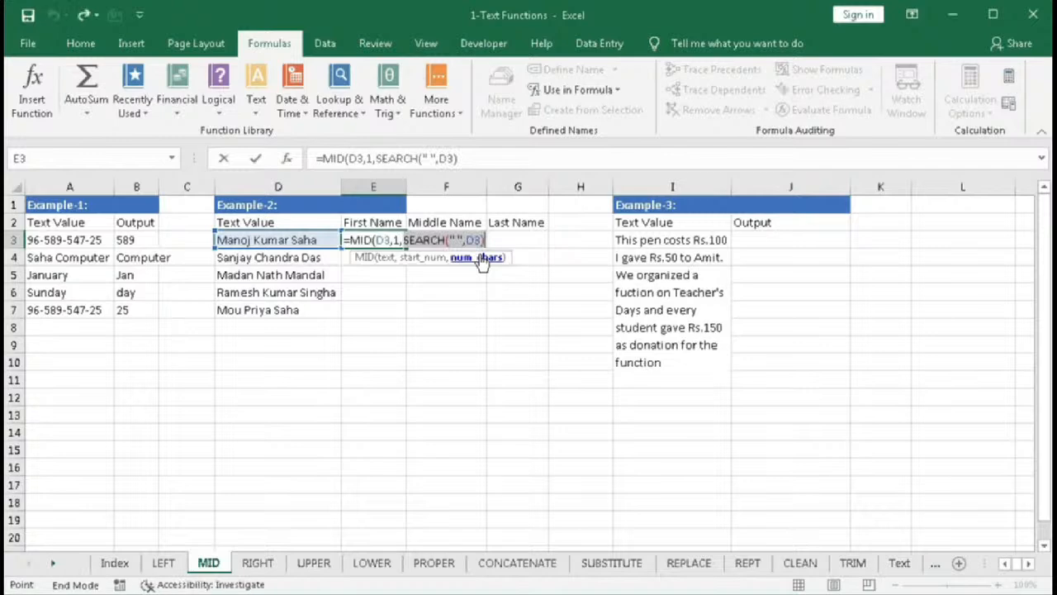
click(486, 240)
text(-1))
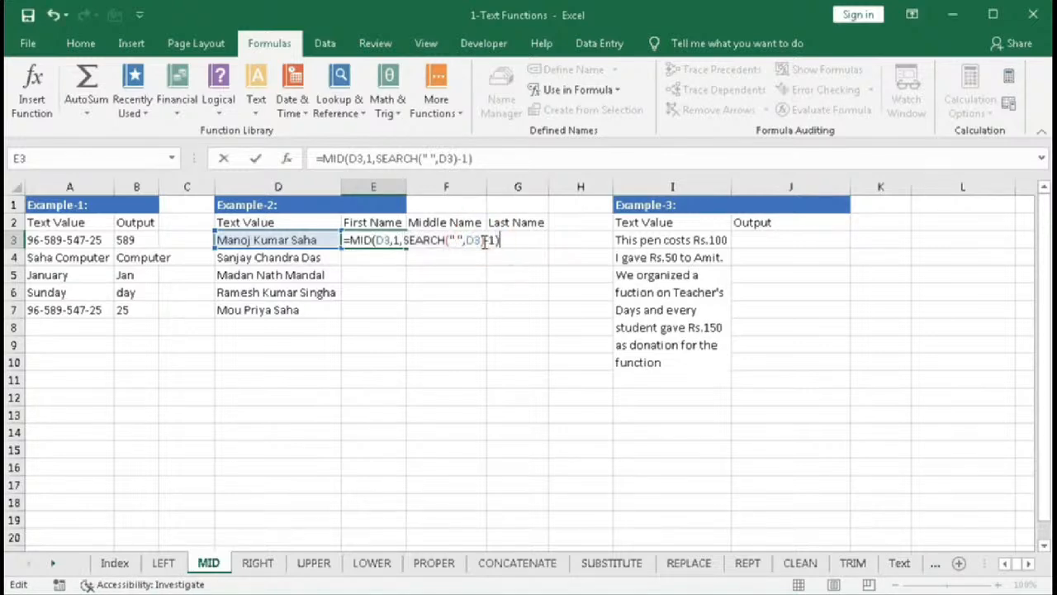
key(Return)
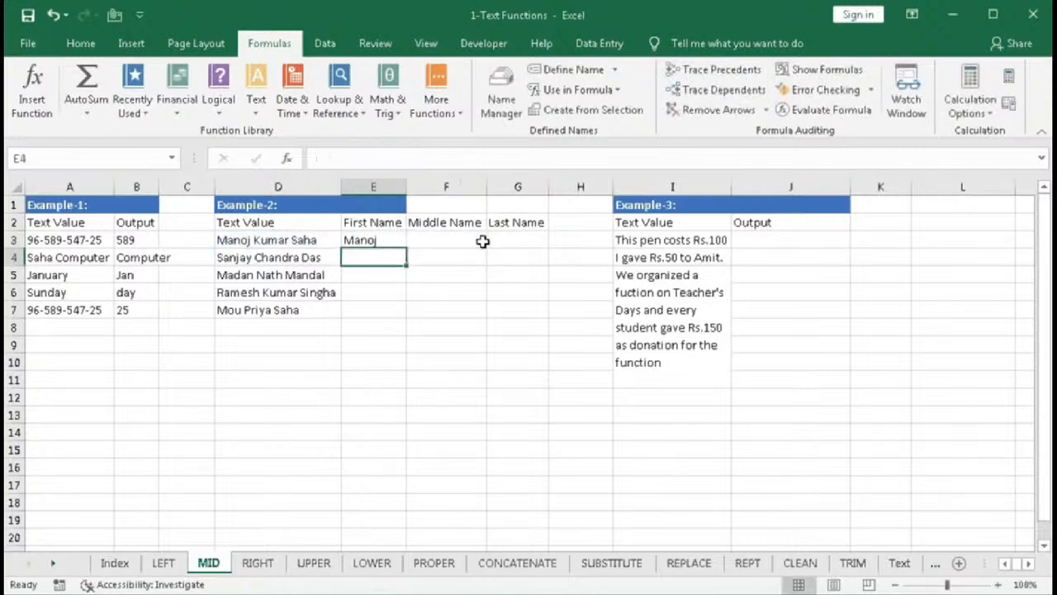
- Fill E3's first-name formula down through E7
click(355, 239)
drag(404, 248, 409, 317)
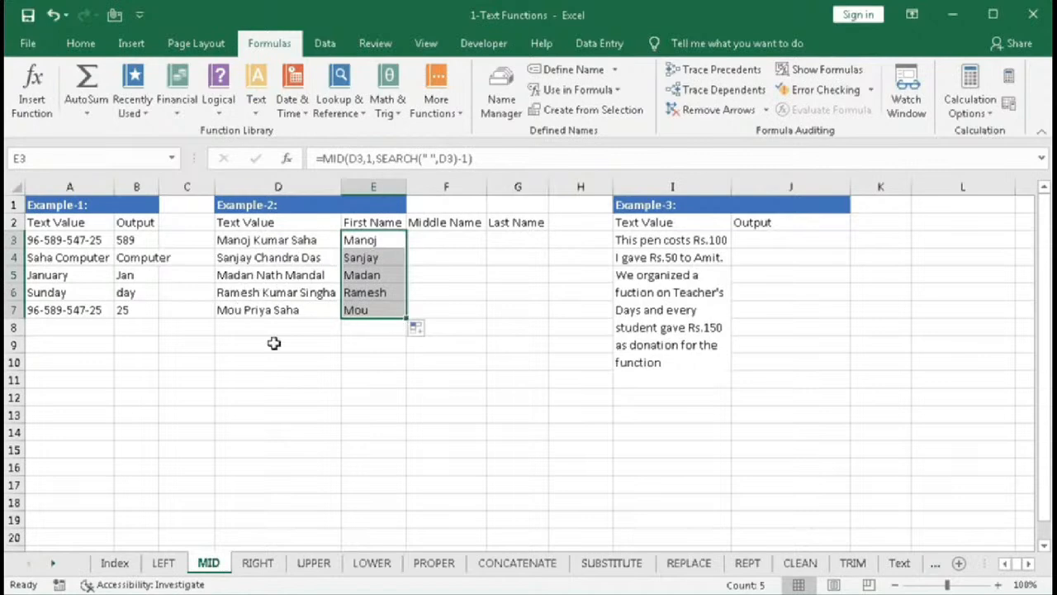
- Begin F3's middle-name formula =MID(D3,SEARCH(" ",D3)+1, using the first space's position plus one as start
click(426, 239)
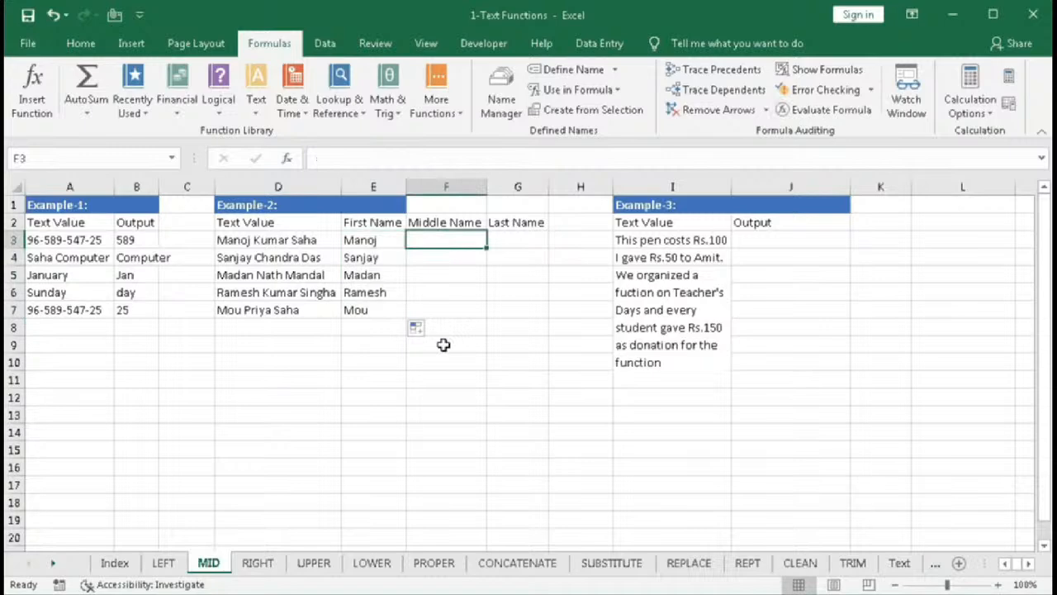
text(=mi)
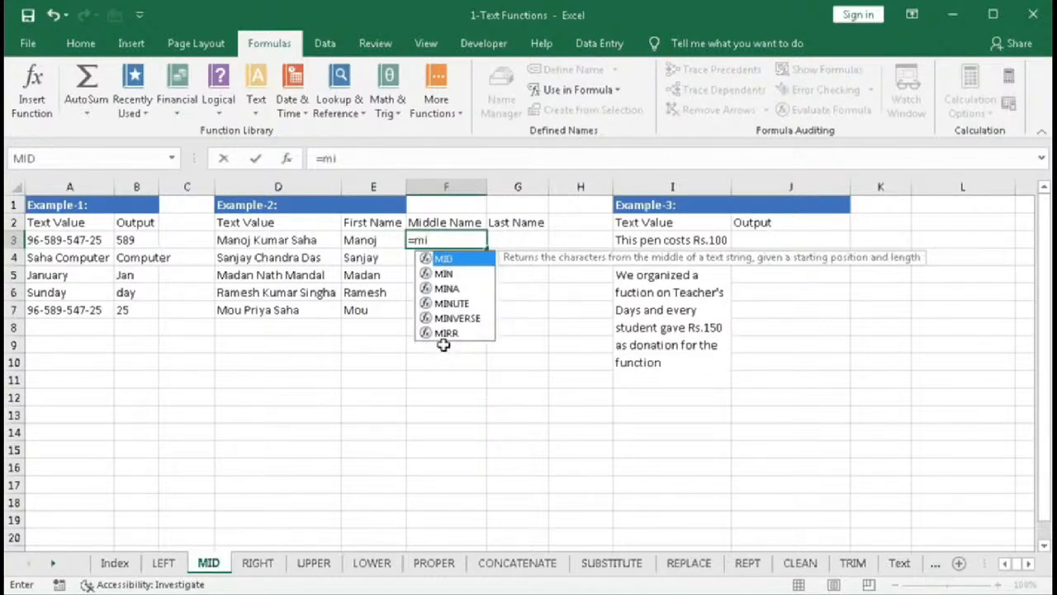
key(Tab)
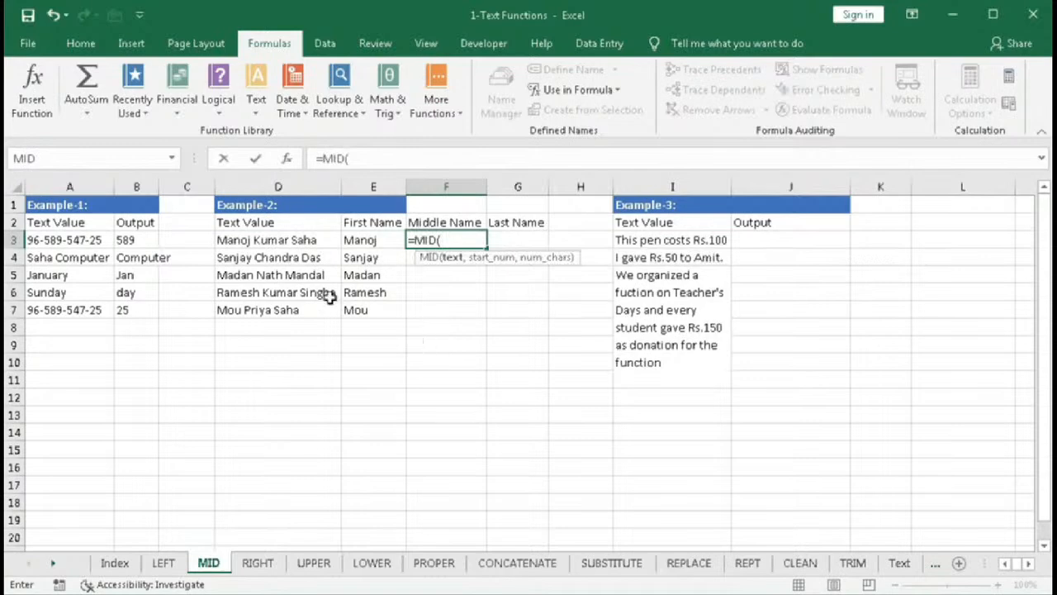
click(263, 239)
text(,)
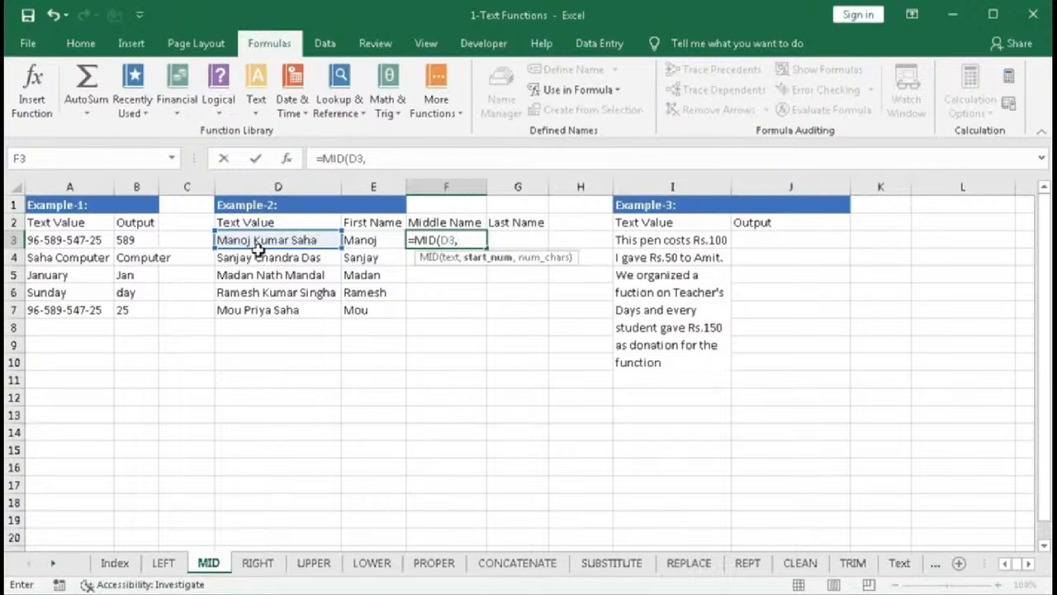
text(se)
key(Tab)
text(" ")
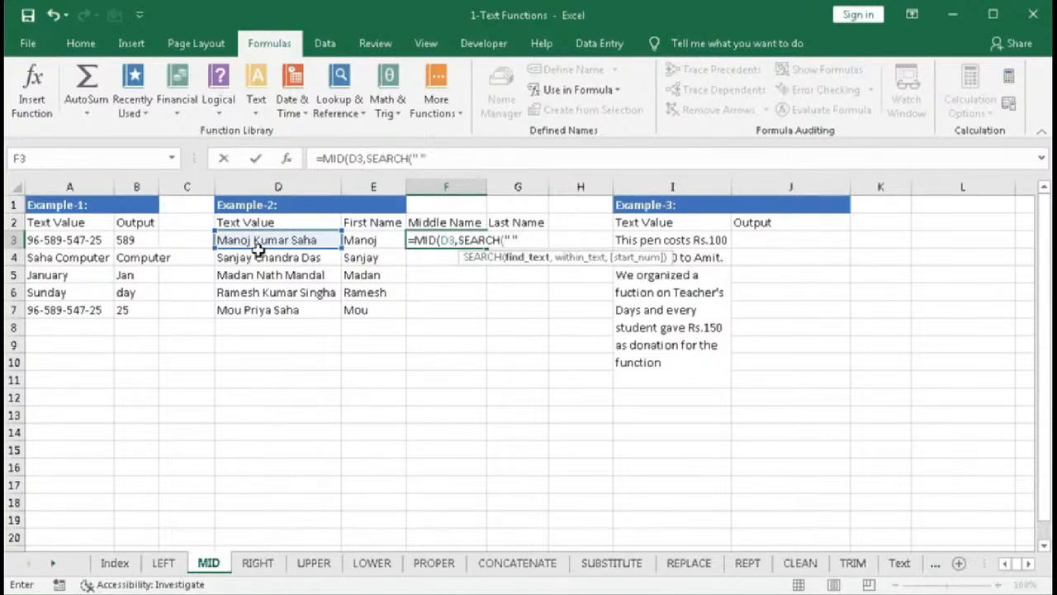
text(m)
key(BackSpace)
text(,)
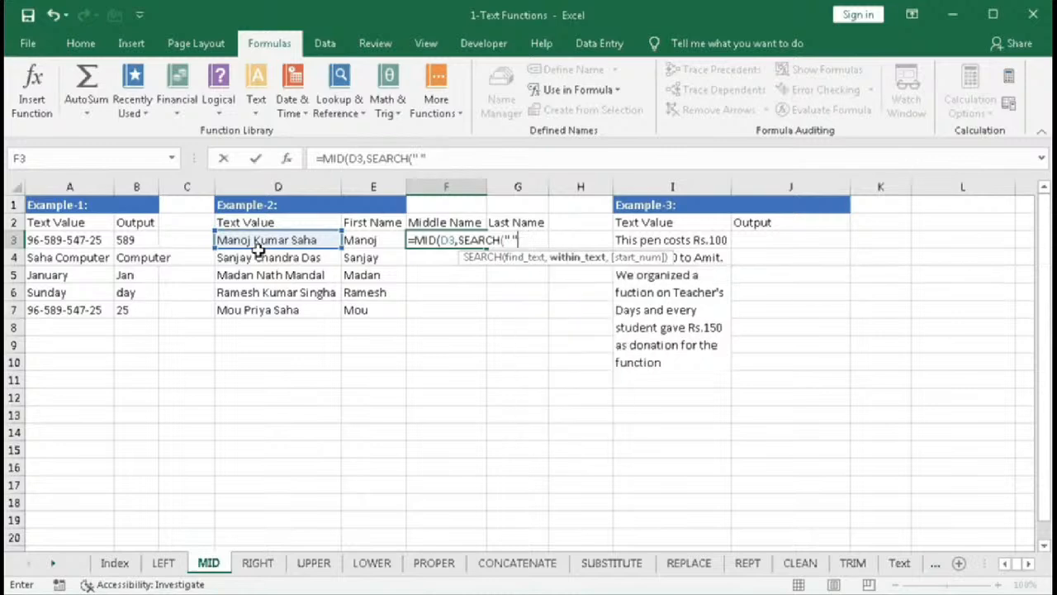
click(253, 240)
text(,)
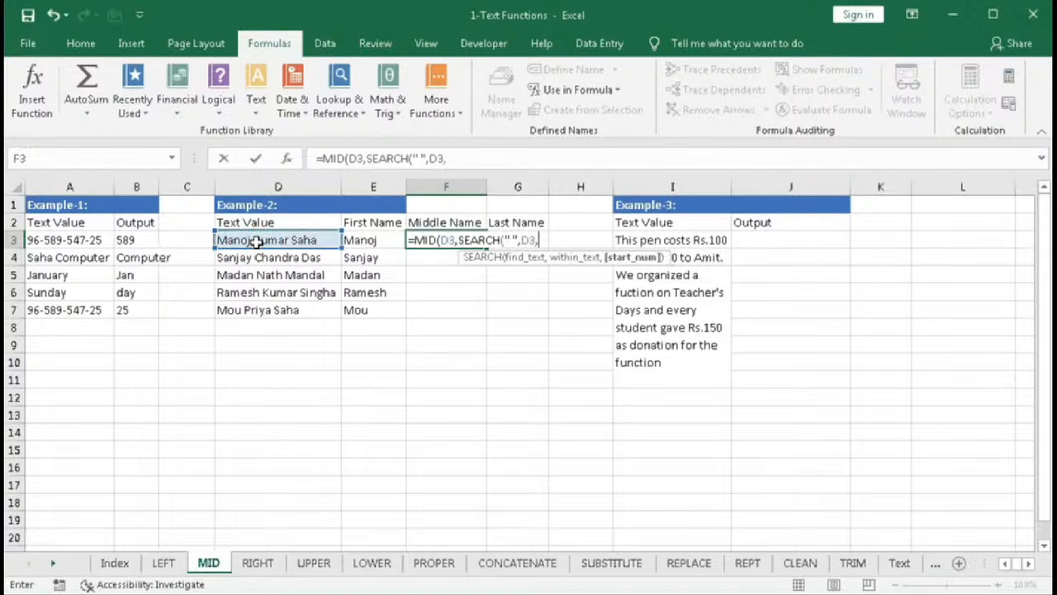
key(BackSpace)
text()+1)
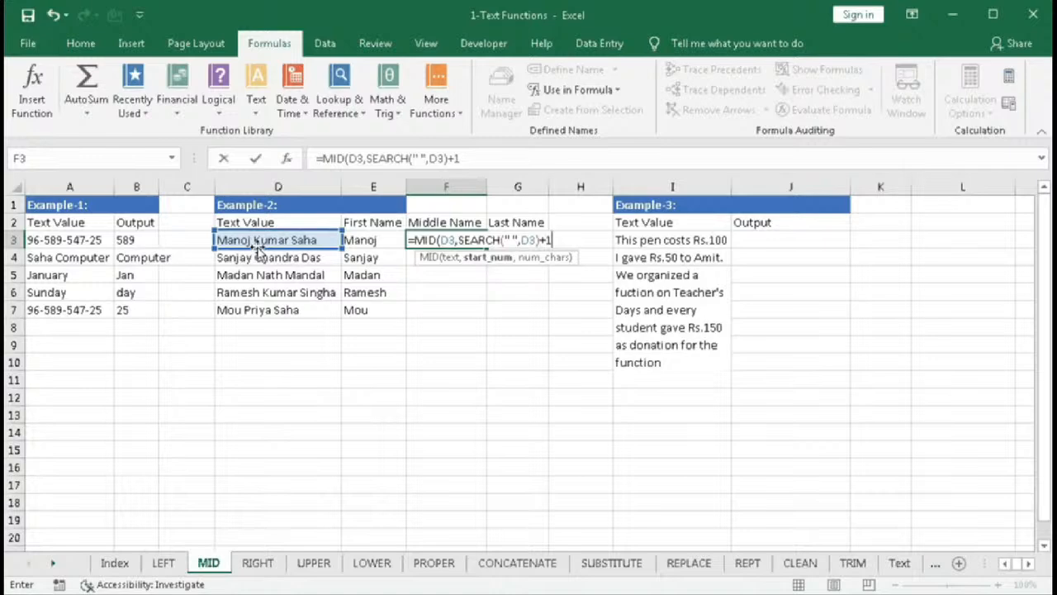
click(489, 258)
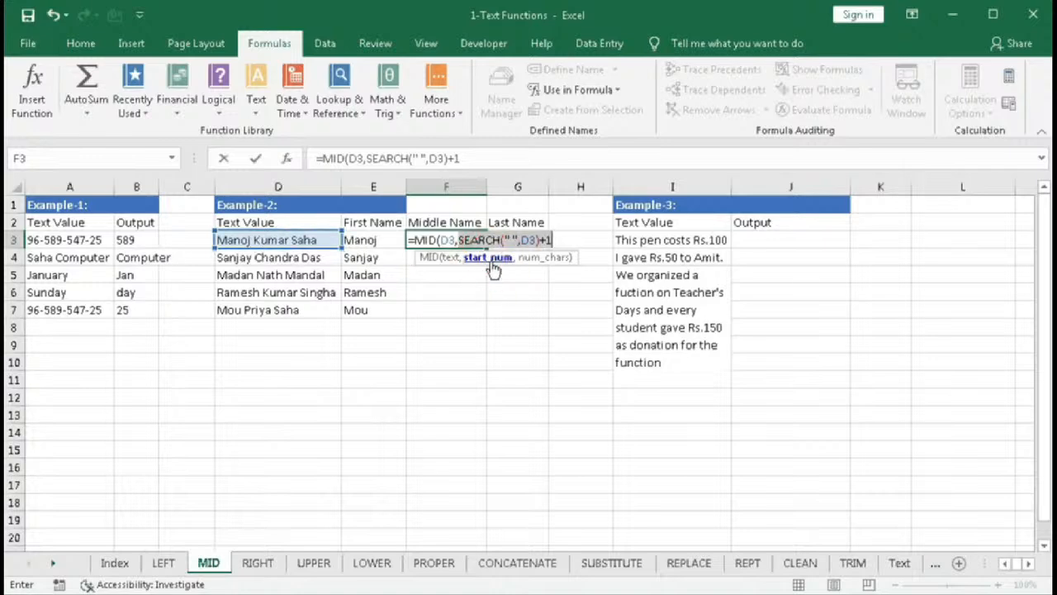
text(7)
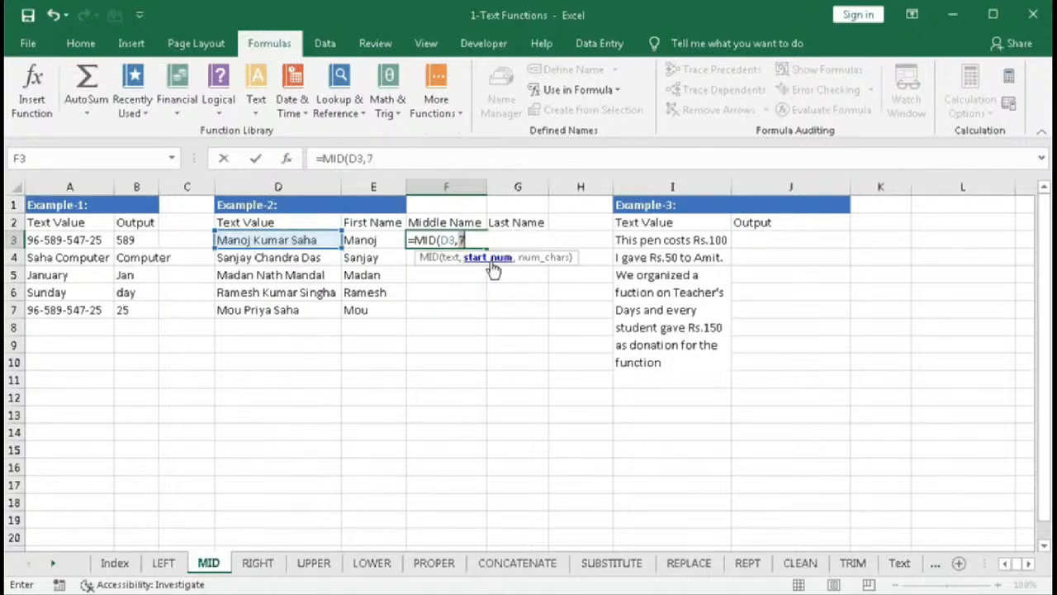
key(ctrl+z)
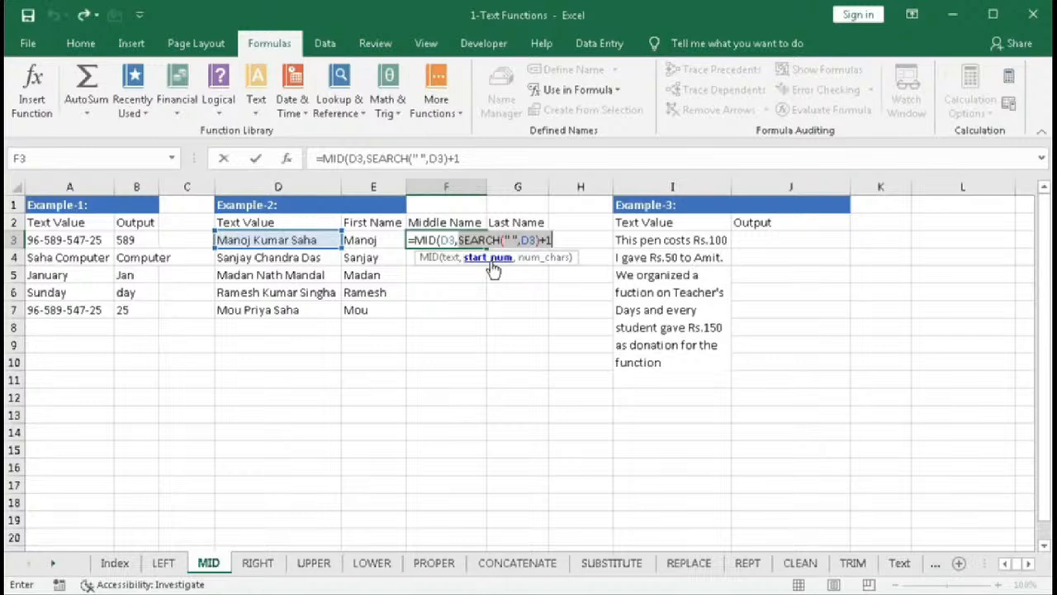
click(557, 239)
text(,se)
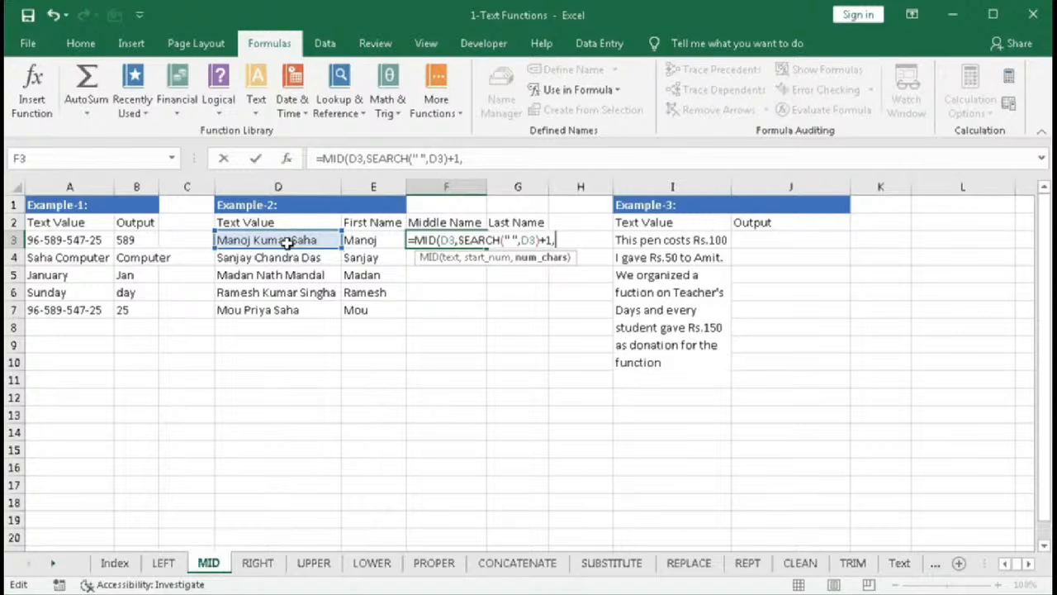
- Extend F3's formula with SEARCH(" ",D3,SEARCH(" ",D3)+1 as the character count, locating the second space
text(se)
key(Tab)
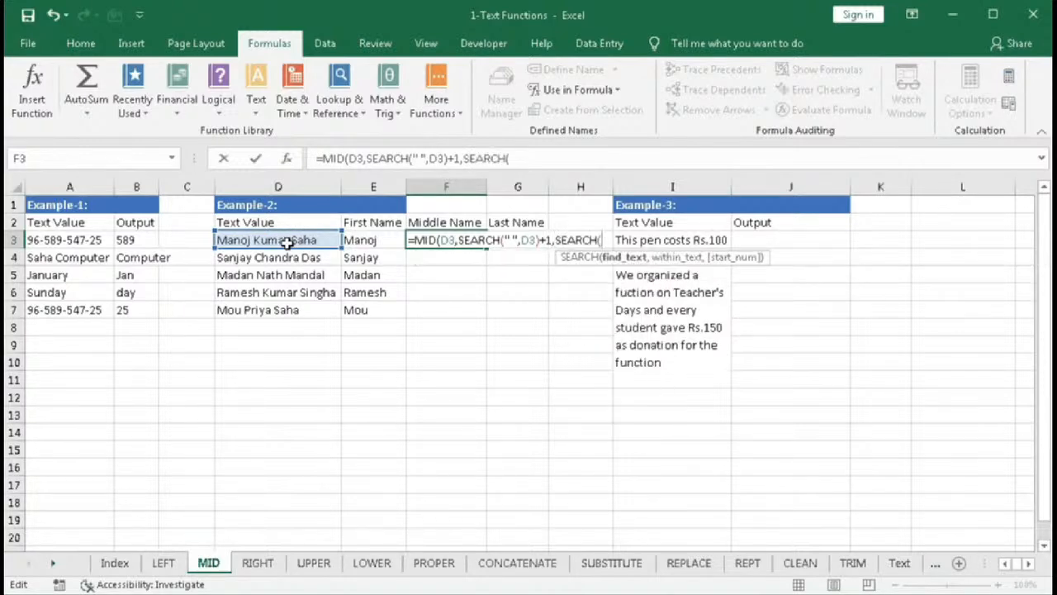
text(" ",)
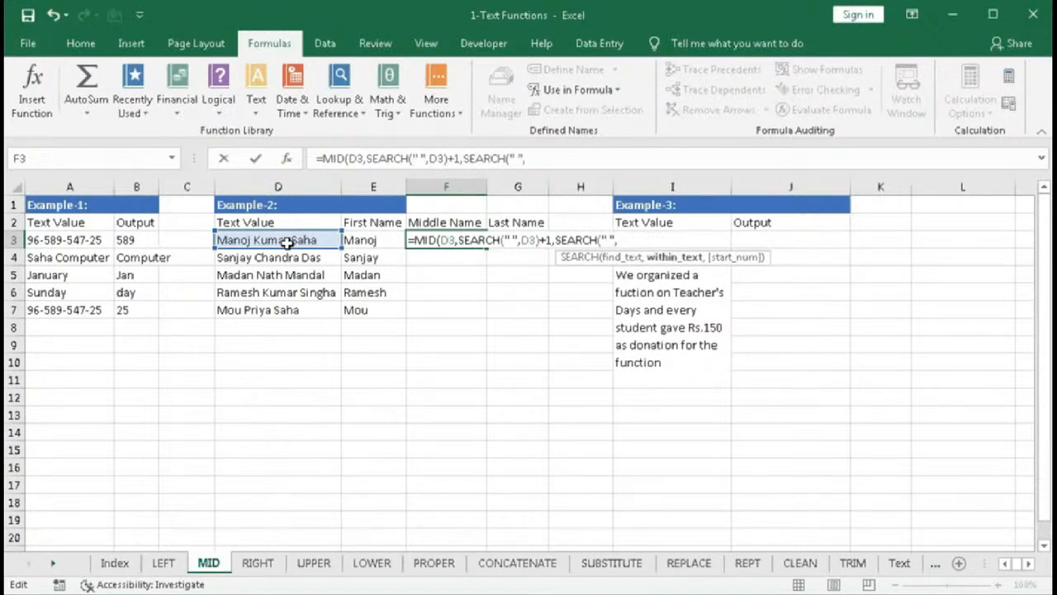
click(287, 240)
text(,)
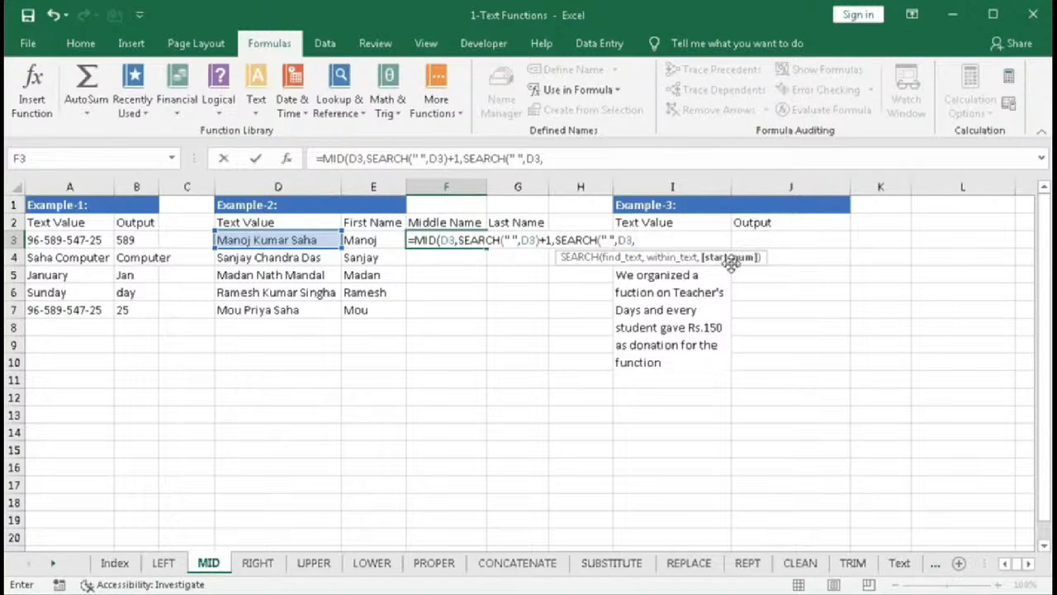
text(SEARCH()
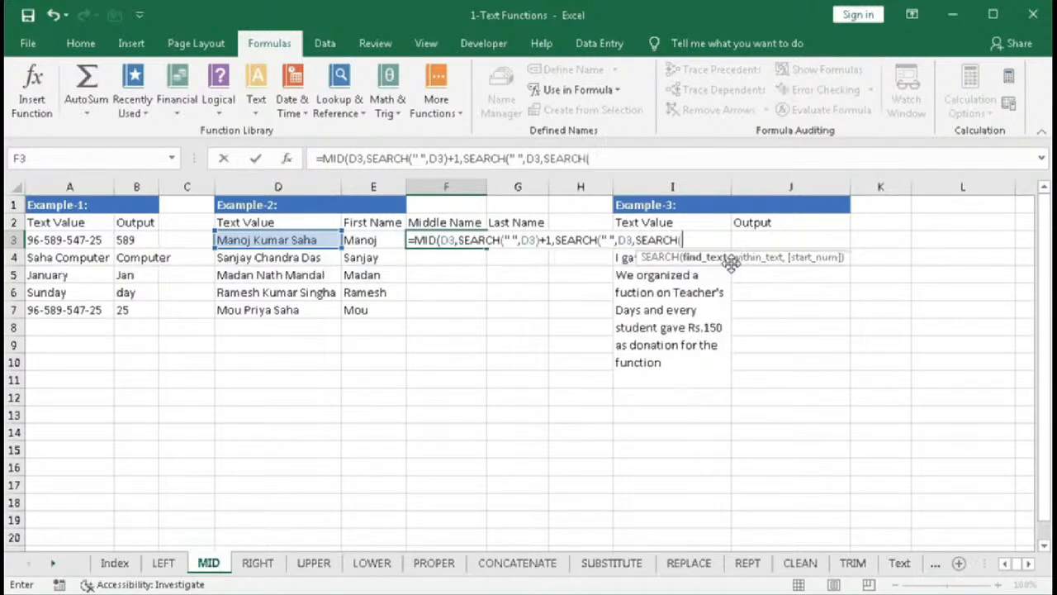
text(" ",)
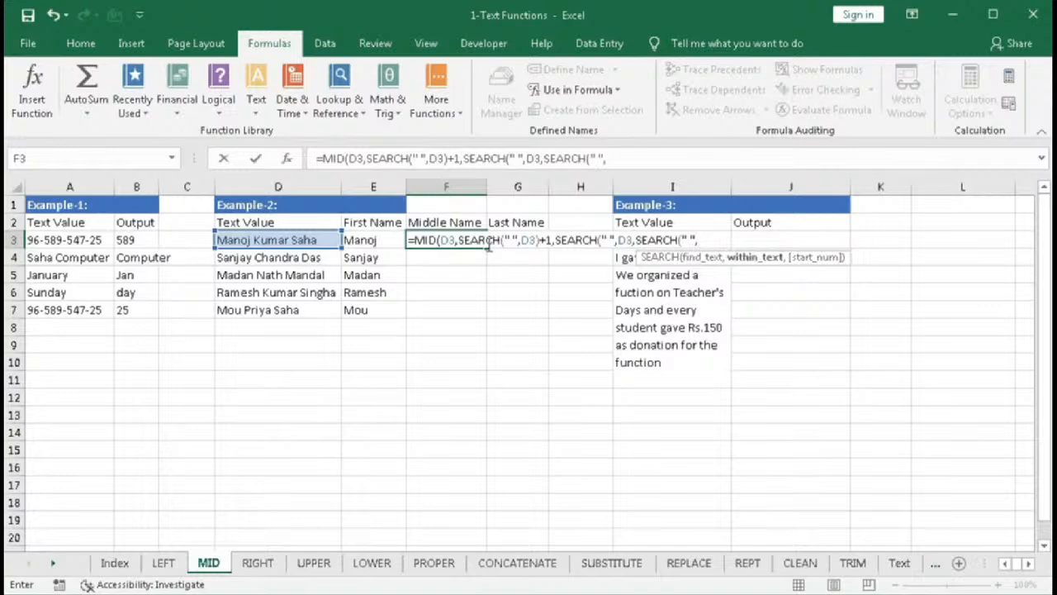
click(321, 238)
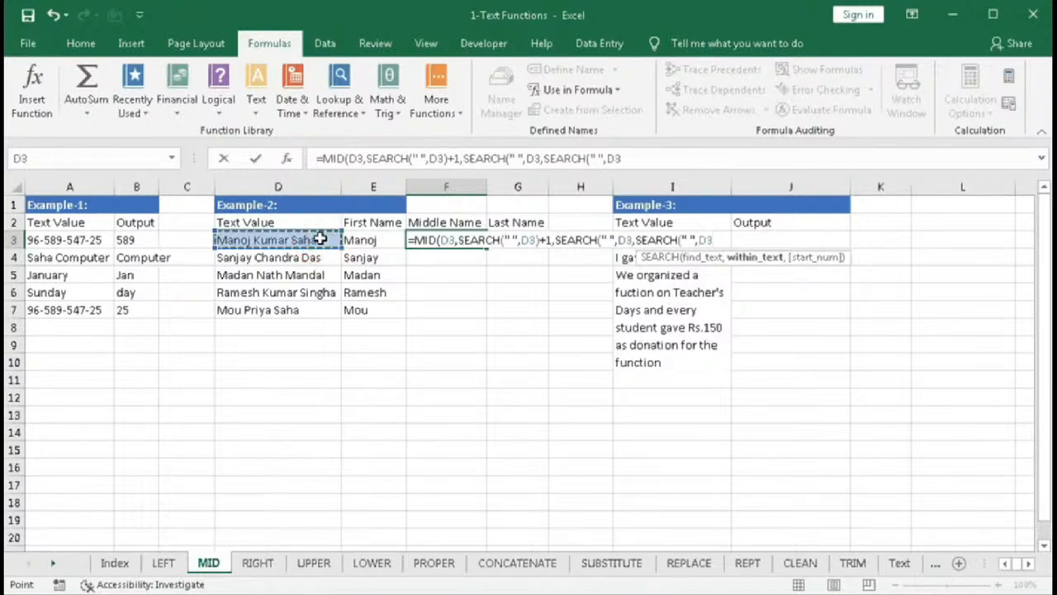
text()+1)
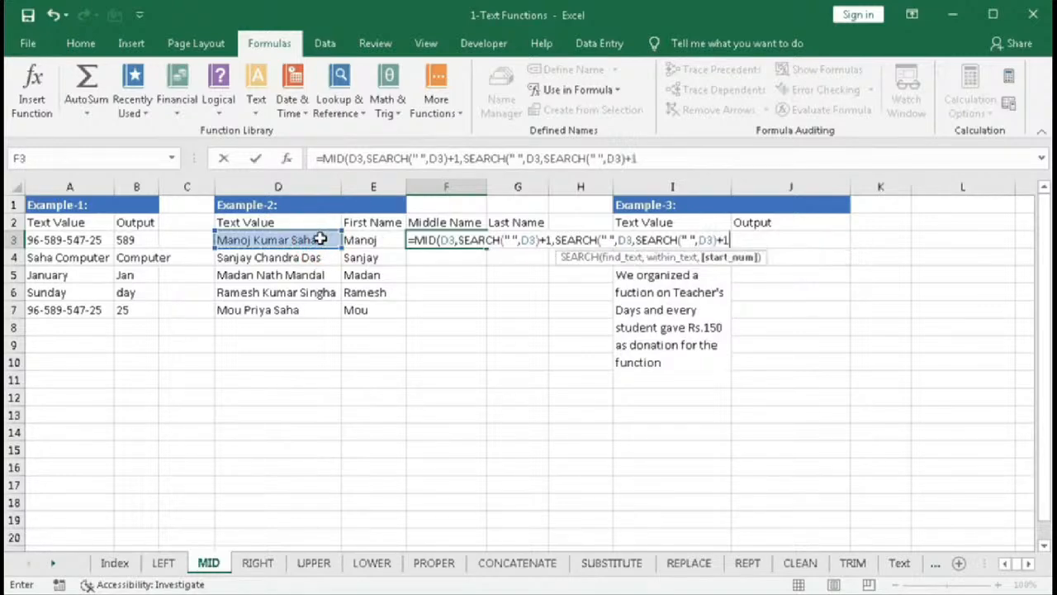
- Temporarily replace the inner SEARCH start argument with 7, then restore the original expression
click(723, 260)
key(ctrl+c)
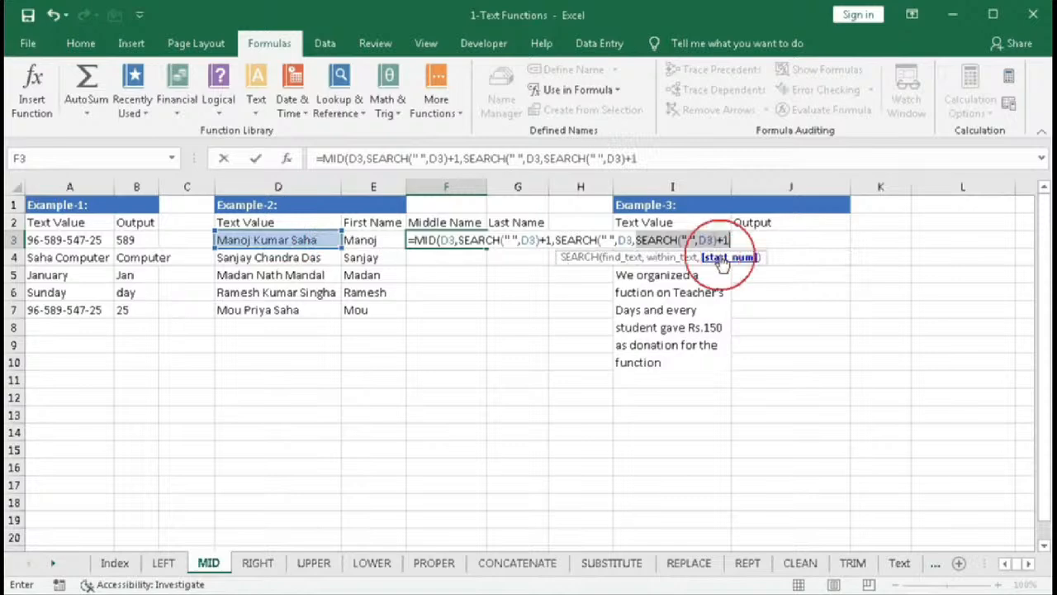
text(7)
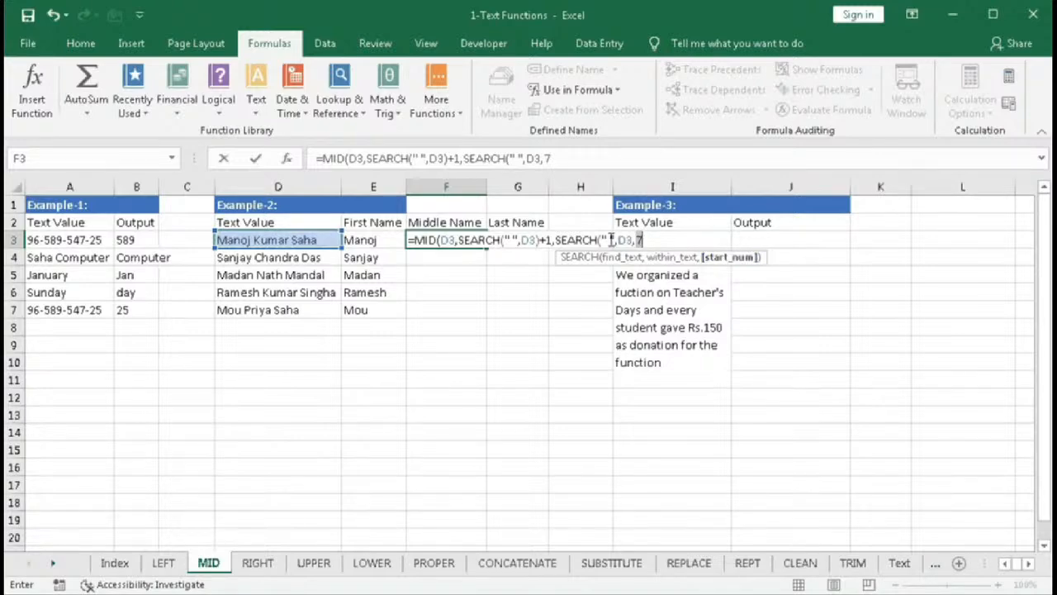
key(ctrl+v)
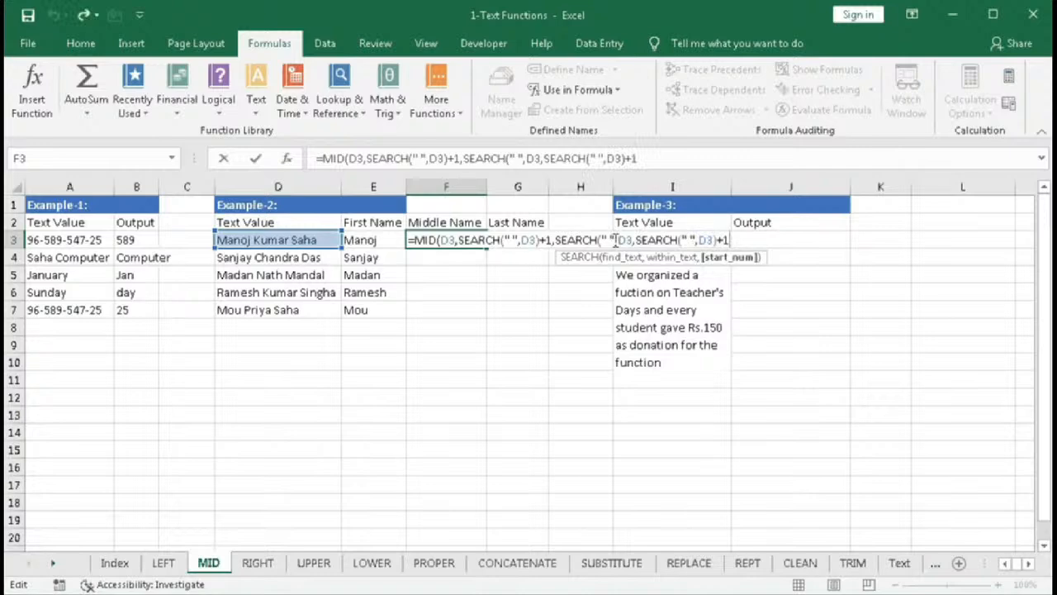
click(723, 258)
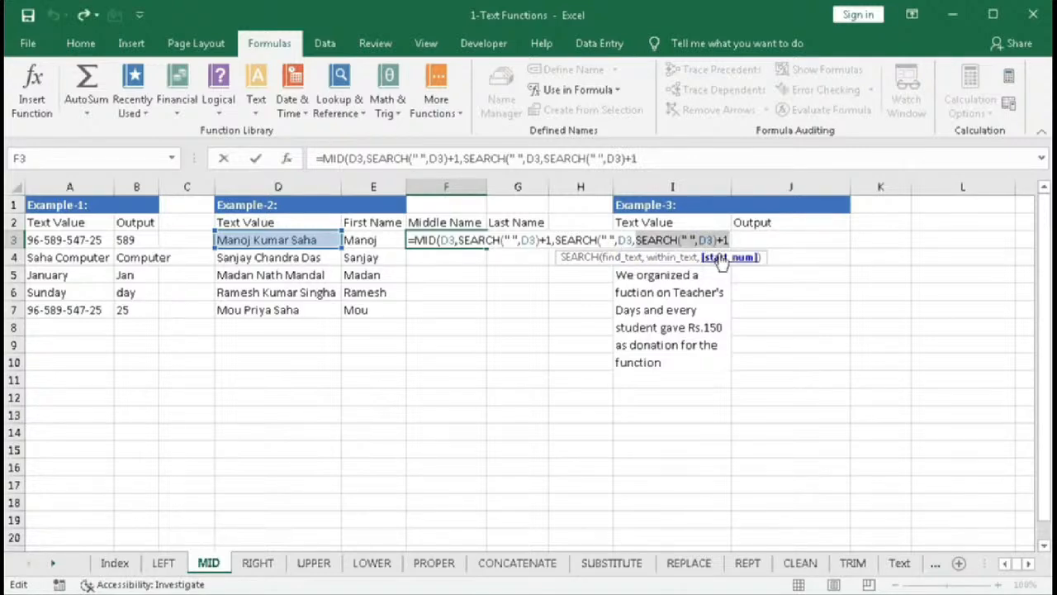
text(7)
key(ctrl+z)
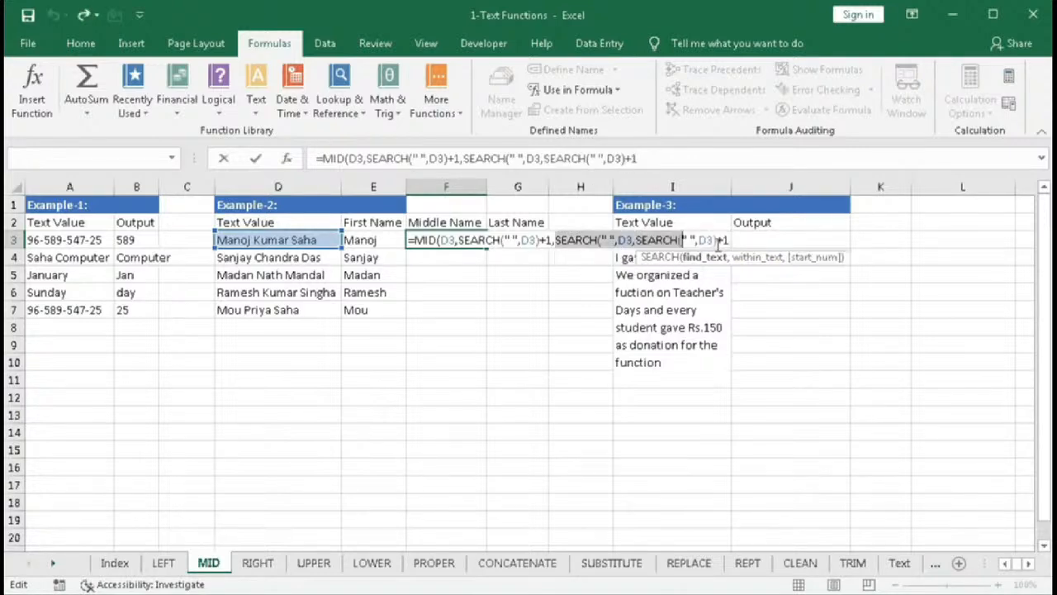
- Close the second-space SEARCH function in F3's formula
click(731, 242)
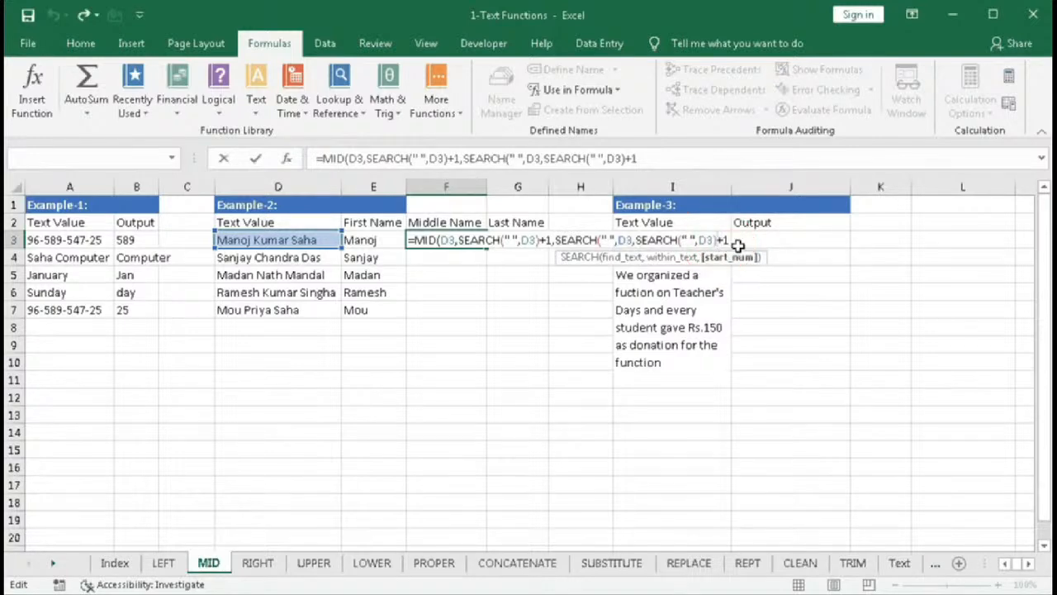
click(730, 239)
text())
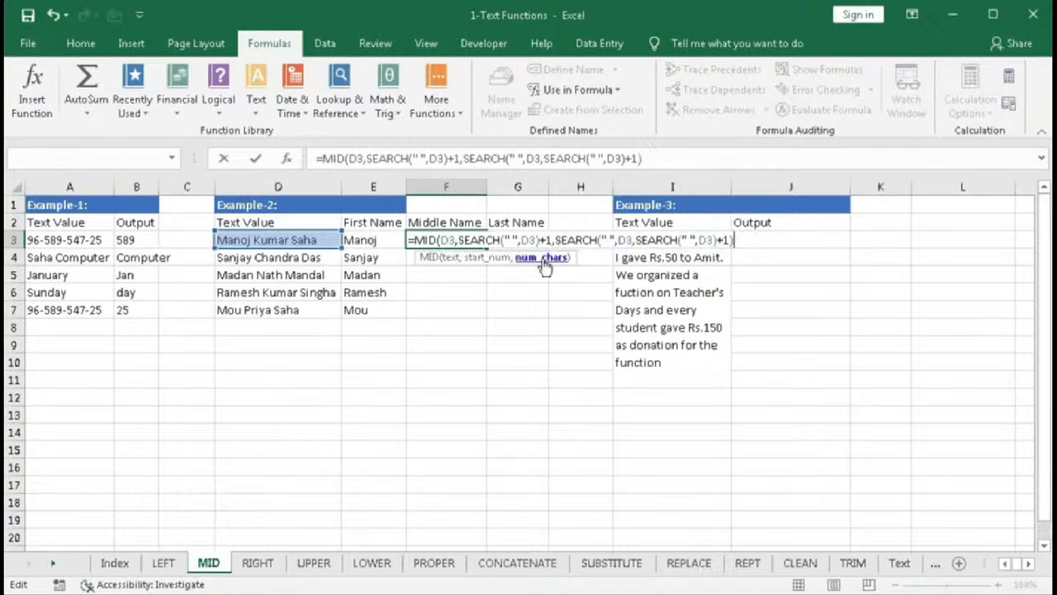
- Temporarily replace F3's character-count argument with 12, then restore the SEARCH expression
click(542, 258)
key(ctrl+c)
text(12)
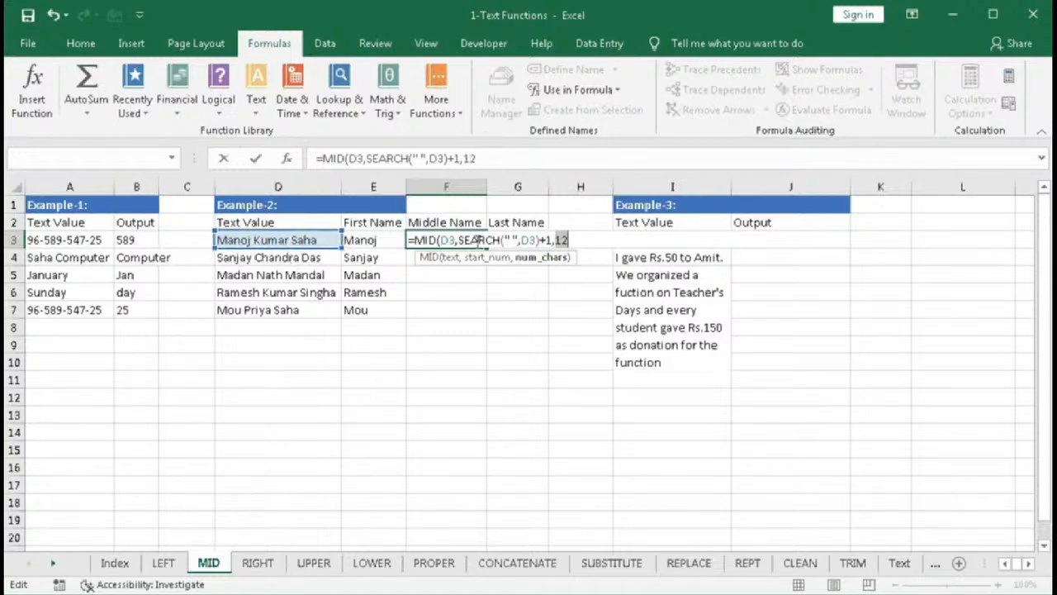
key(ctrl+v)
text())
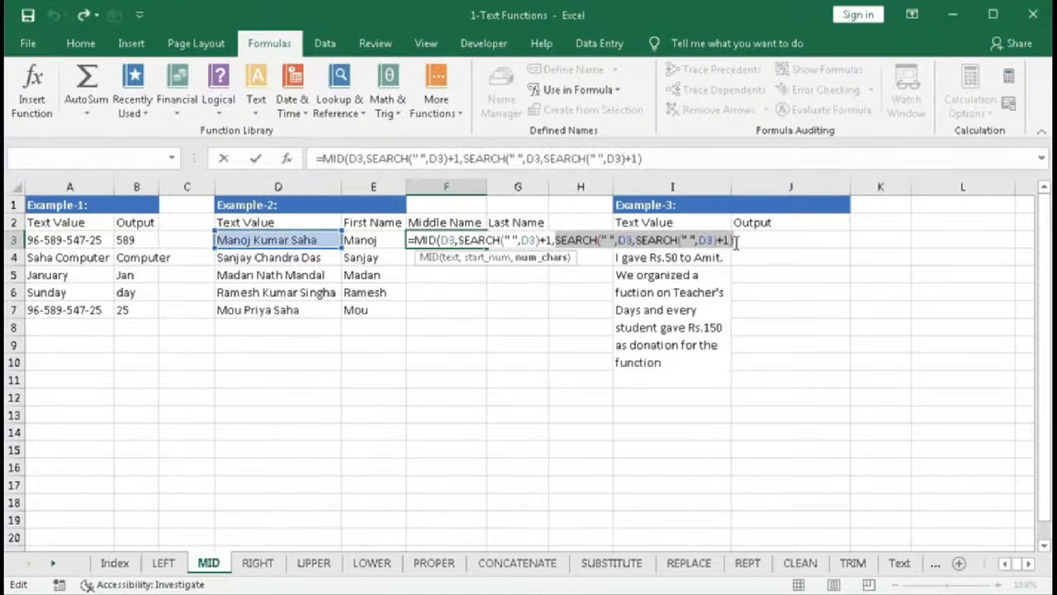
text(-se)
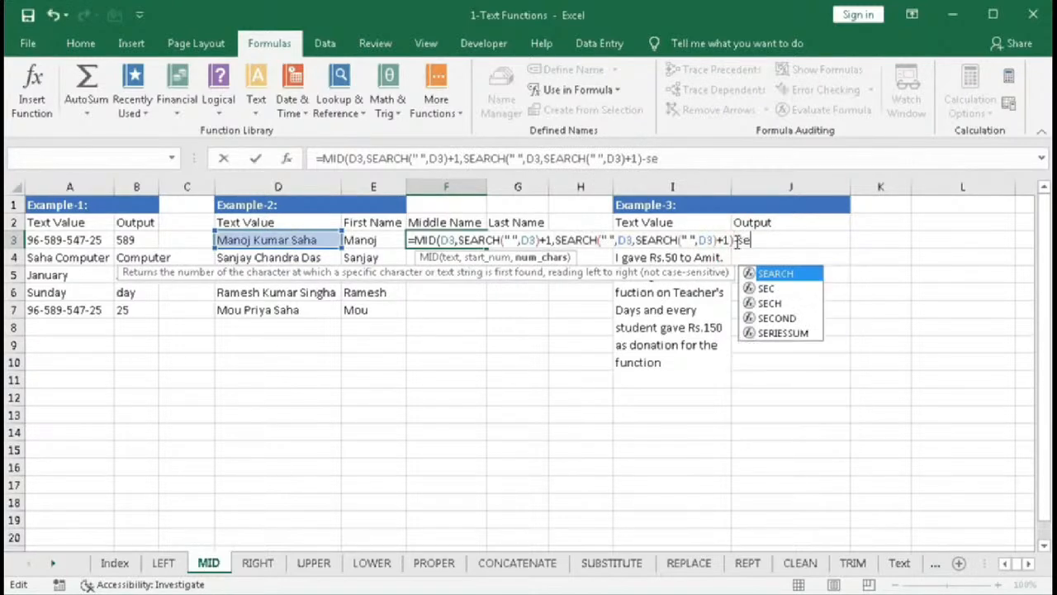
- Subtract SEARCH(" ",D3) from the character count and complete F3's middle-name formula
key(Tab)
text(" ",)
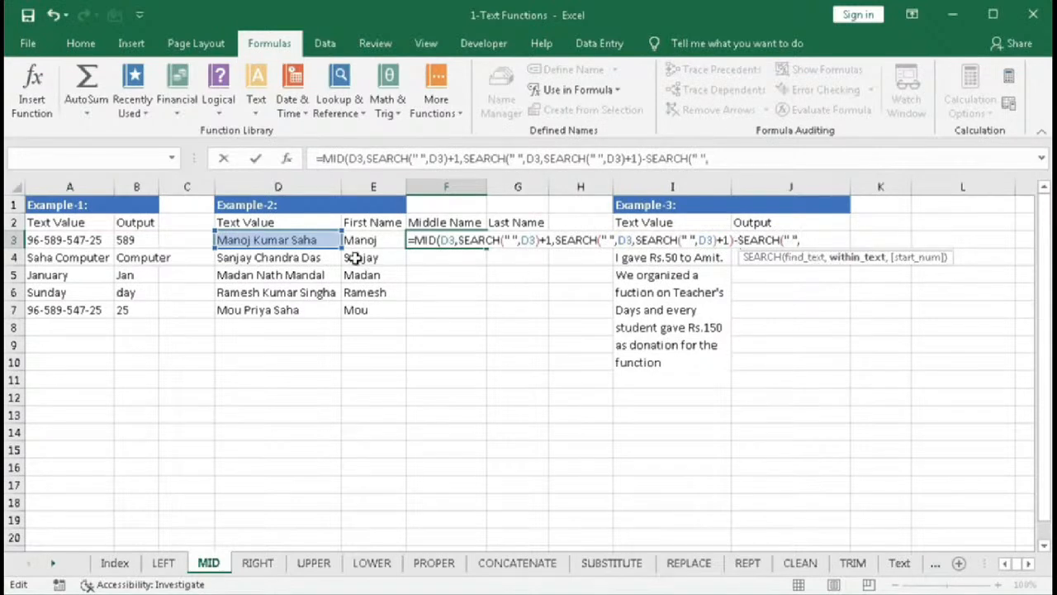
click(291, 239)
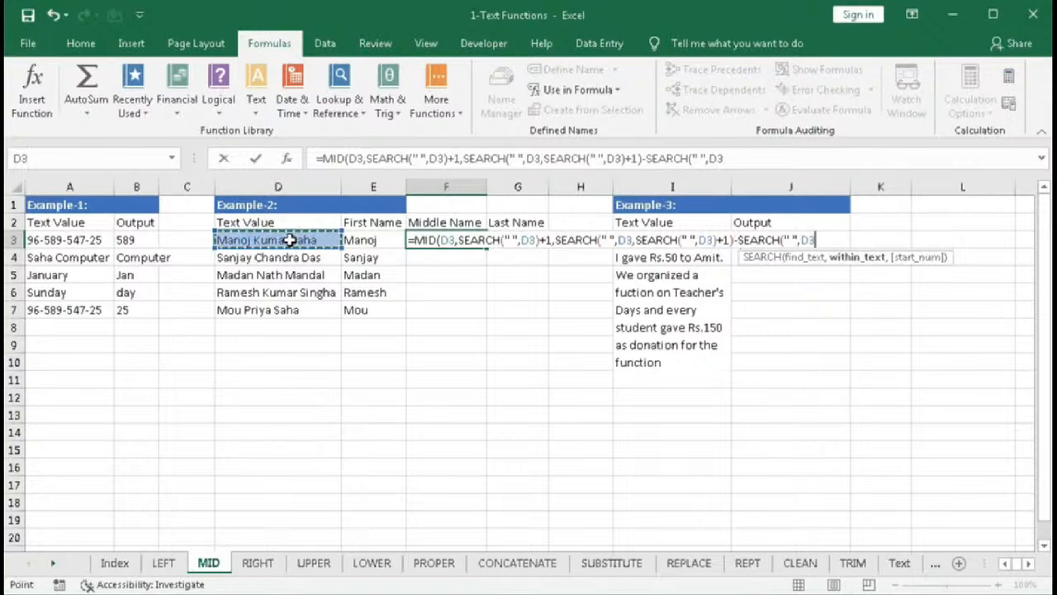
text())
text())
key(Return)
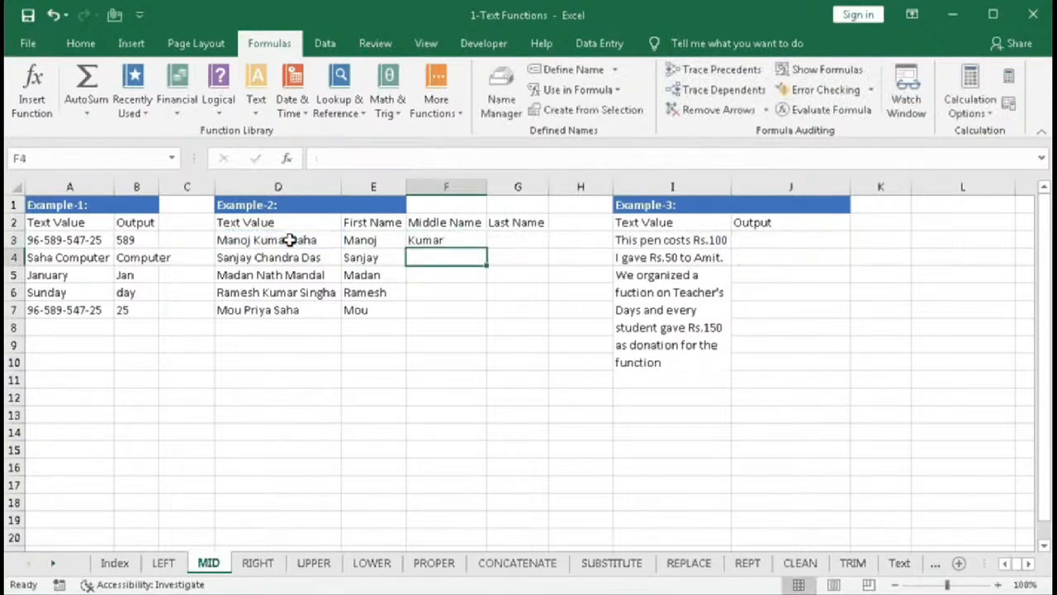
- Fill F3's middle-name formula down through F7
click(438, 242)
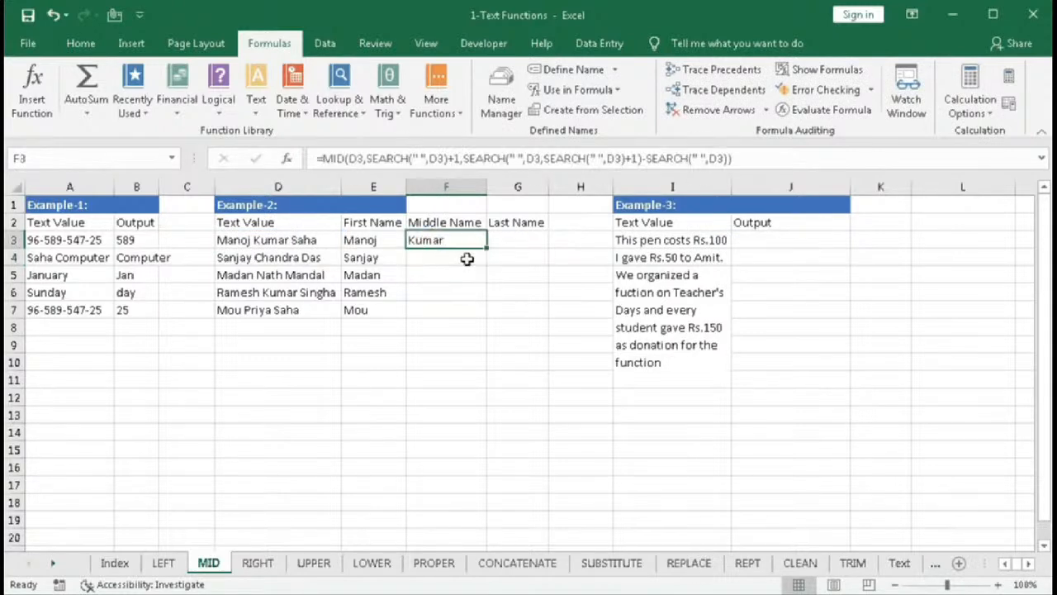
drag(488, 245, 474, 314)
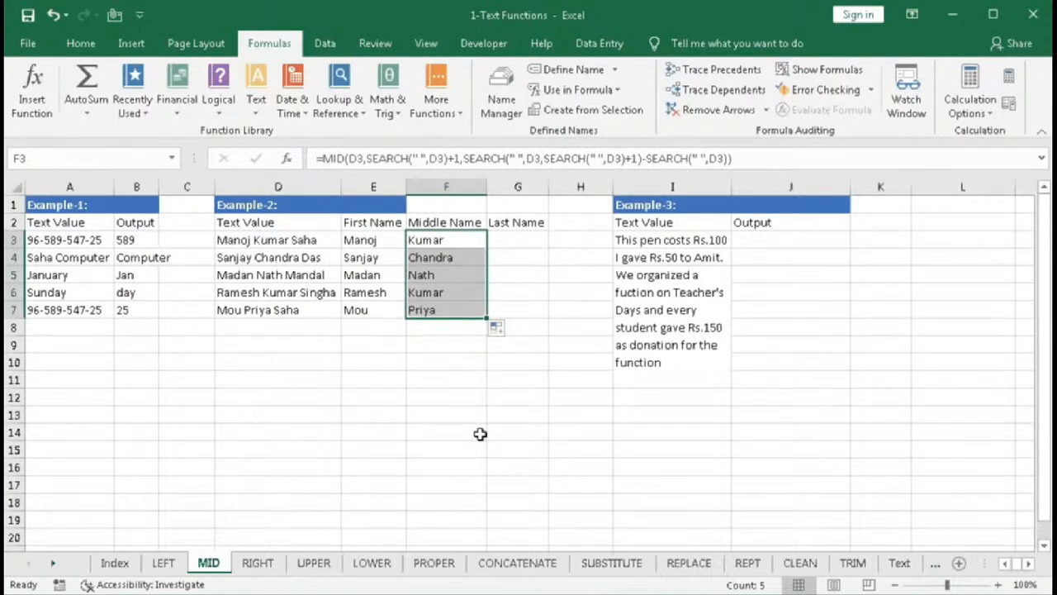
- Begin a last-name formula in G3 with =MID(D3, referencing the full name
click(514, 249)
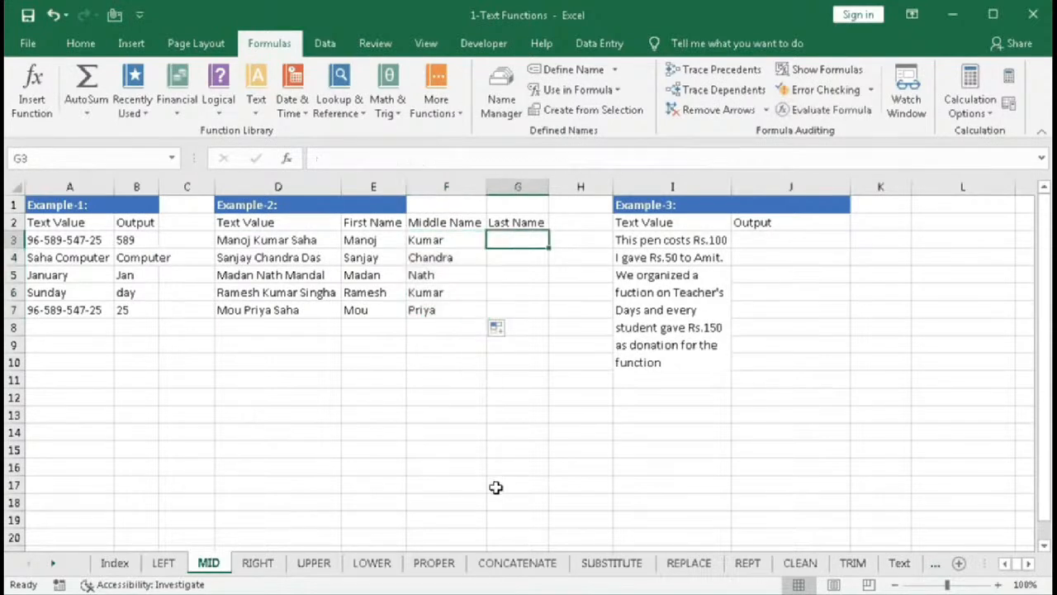
text(=mid)
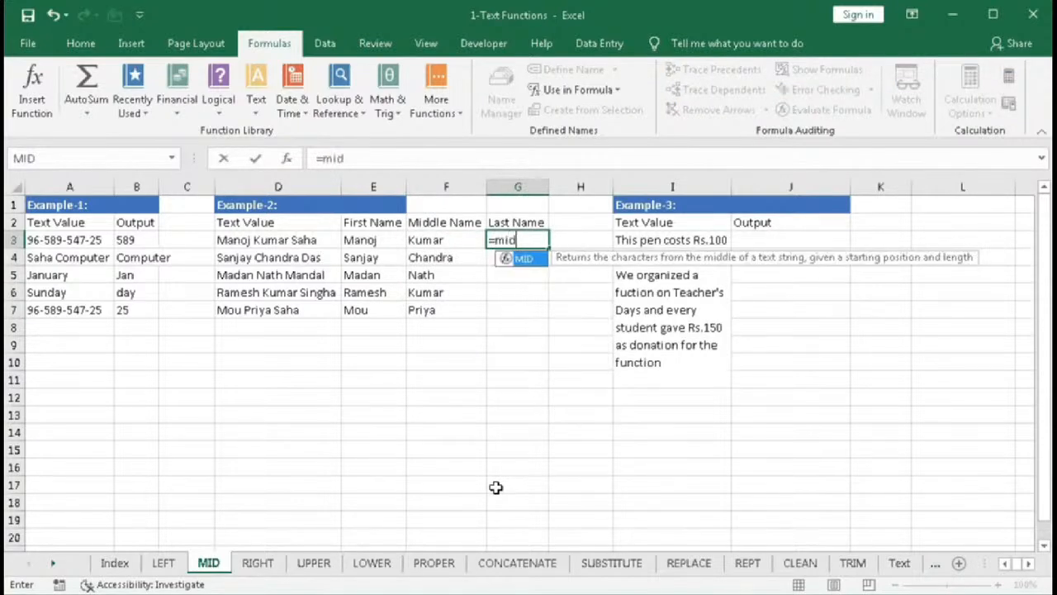
key(Tab)
click(290, 240)
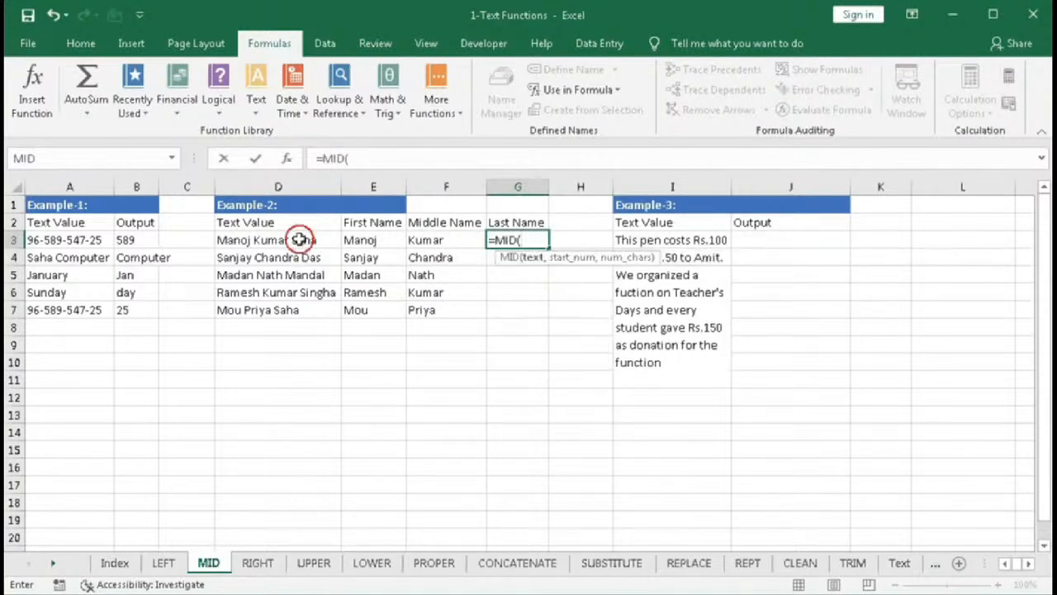
text(,)
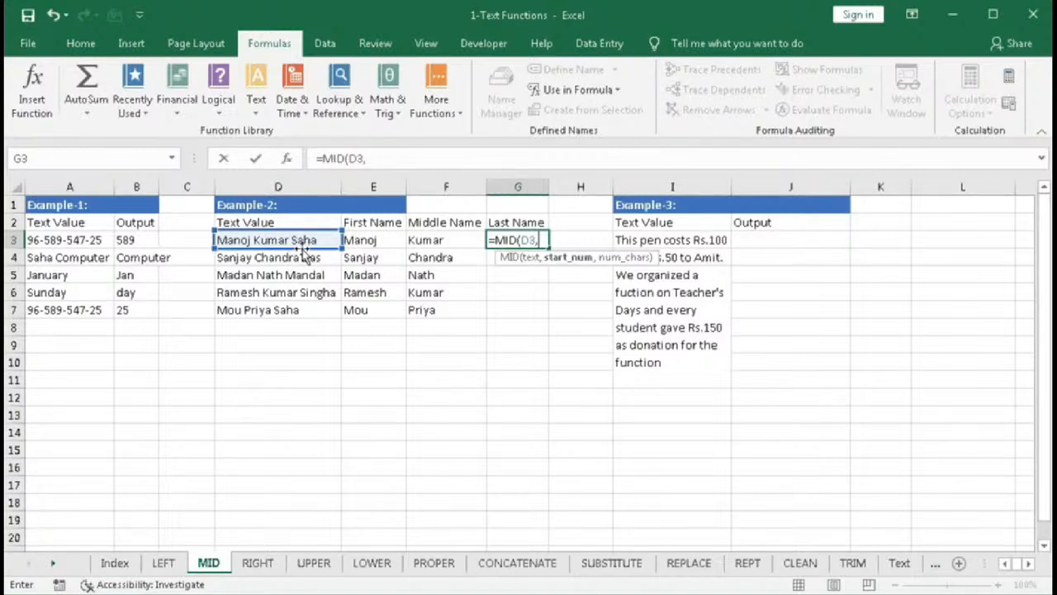
- Enter the nested SEARCH(" ",D3,SEARCH(" ",D3)+1) expression as the start-position argument of G3's MID formula
text(sear)
key(Tab)
text(" ")
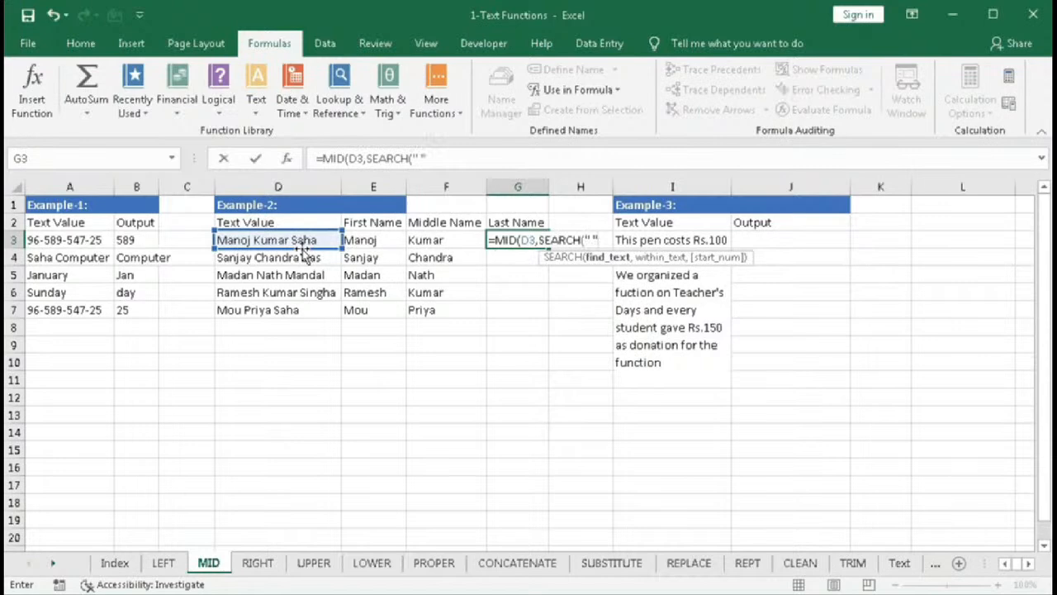
text(,)
click(303, 239)
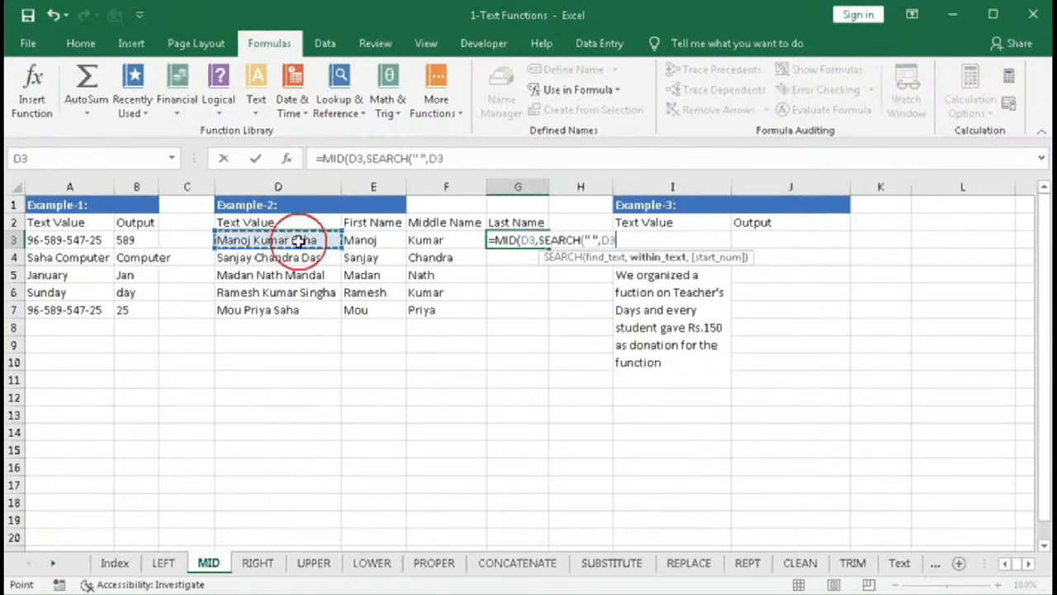
text(,)
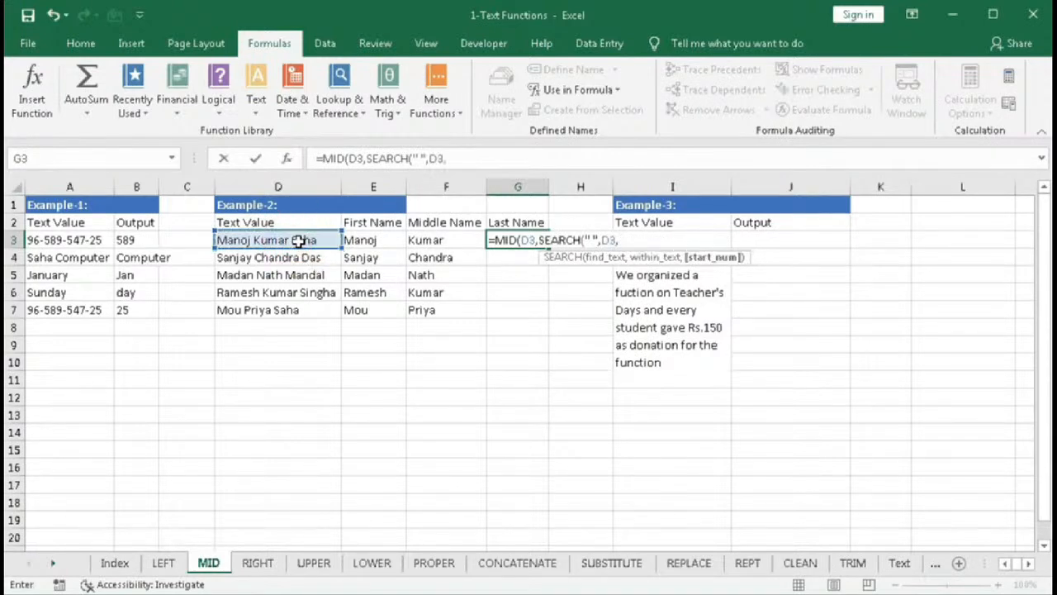
text(sear)
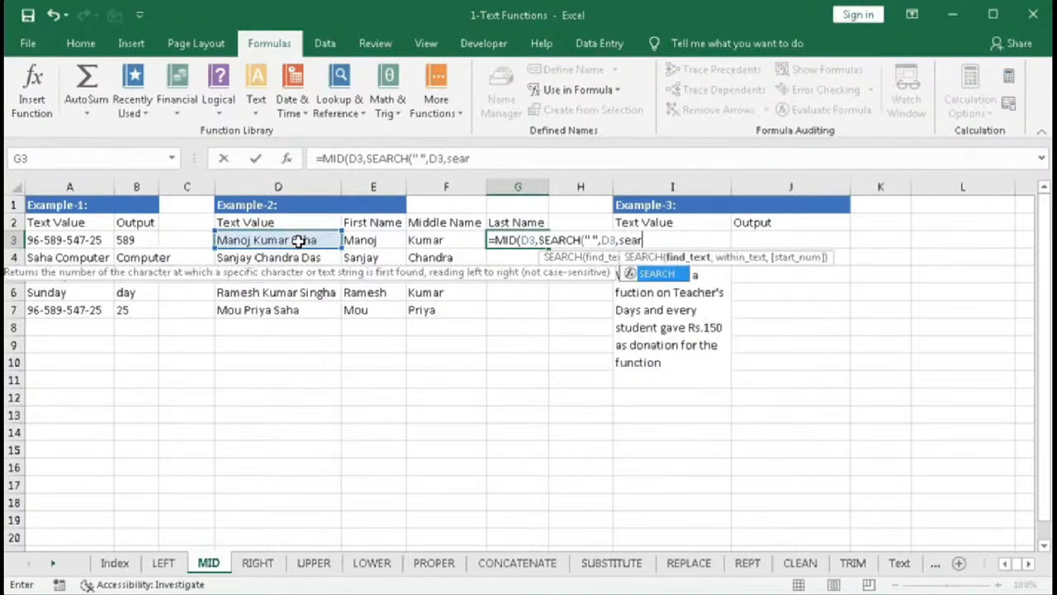
key(Tab)
text(" ")
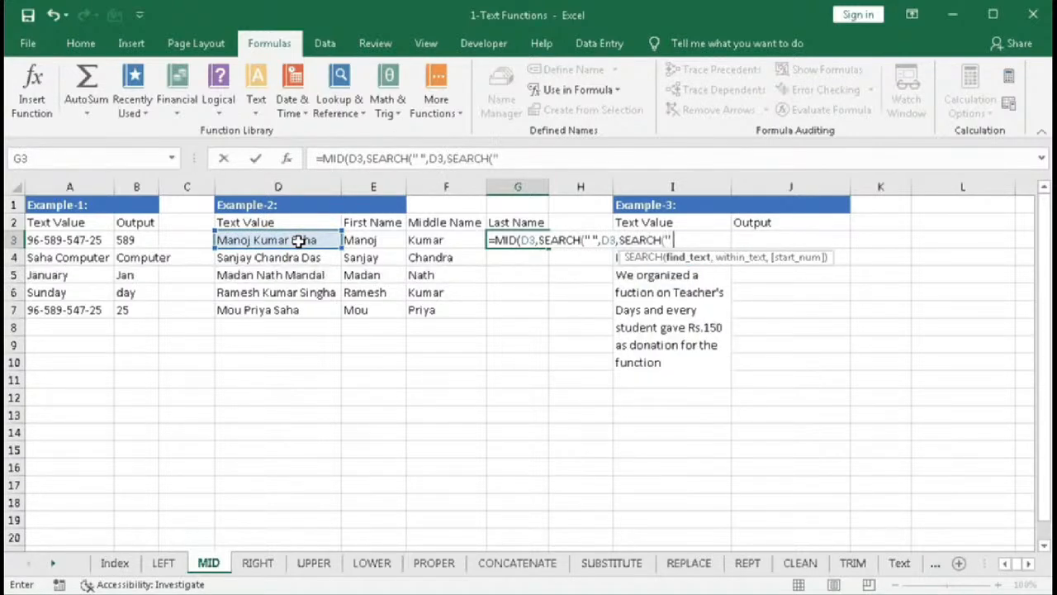
text(,)
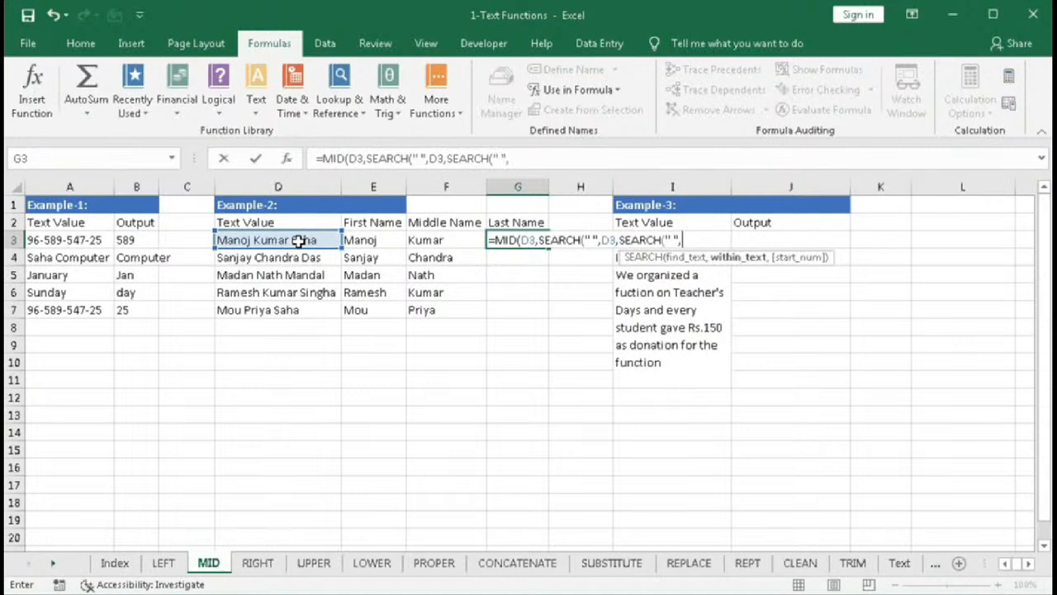
click(301, 240)
text())
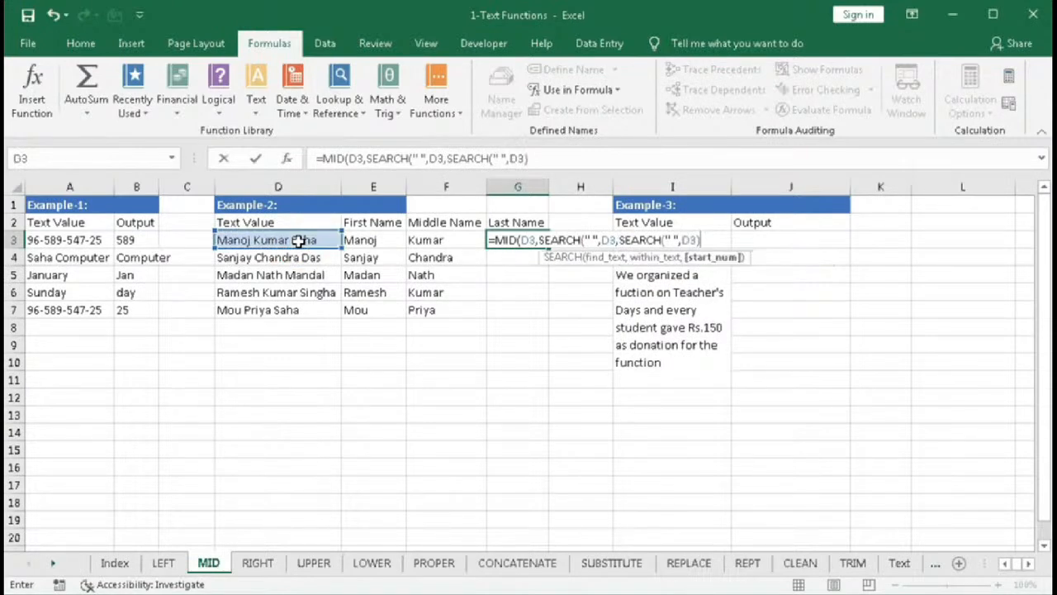
text(+1))
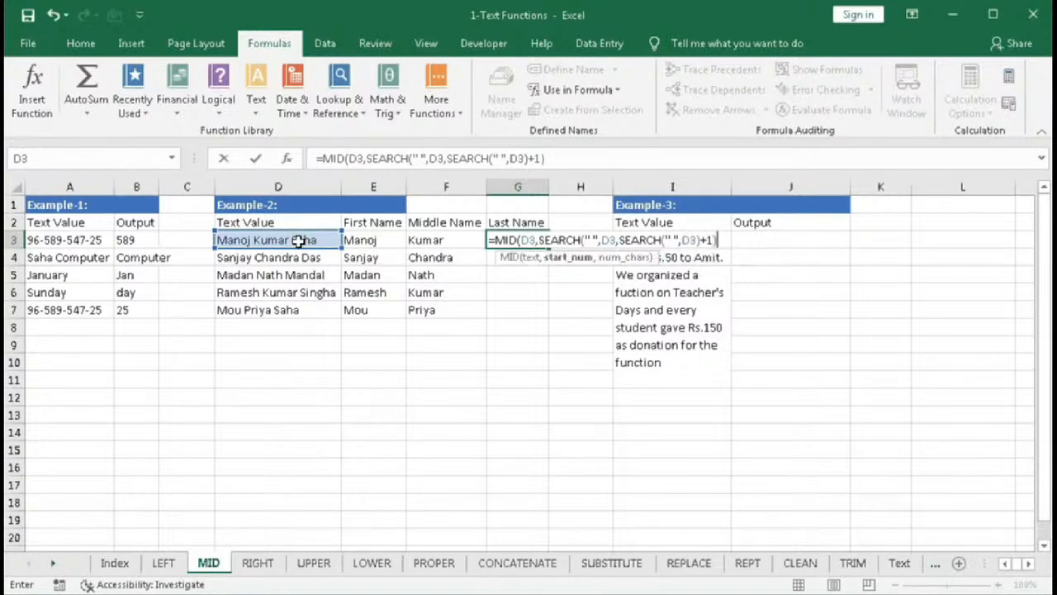
- Temporarily evaluate the start-position argument of G3's formula, then undo the evaluation
click(559, 265)
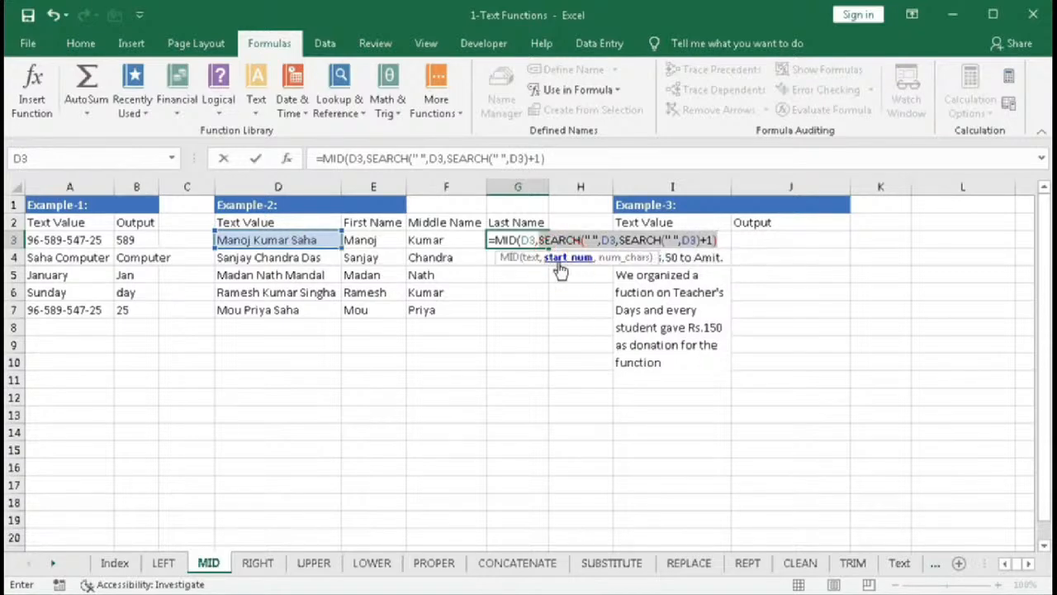
key(F9)
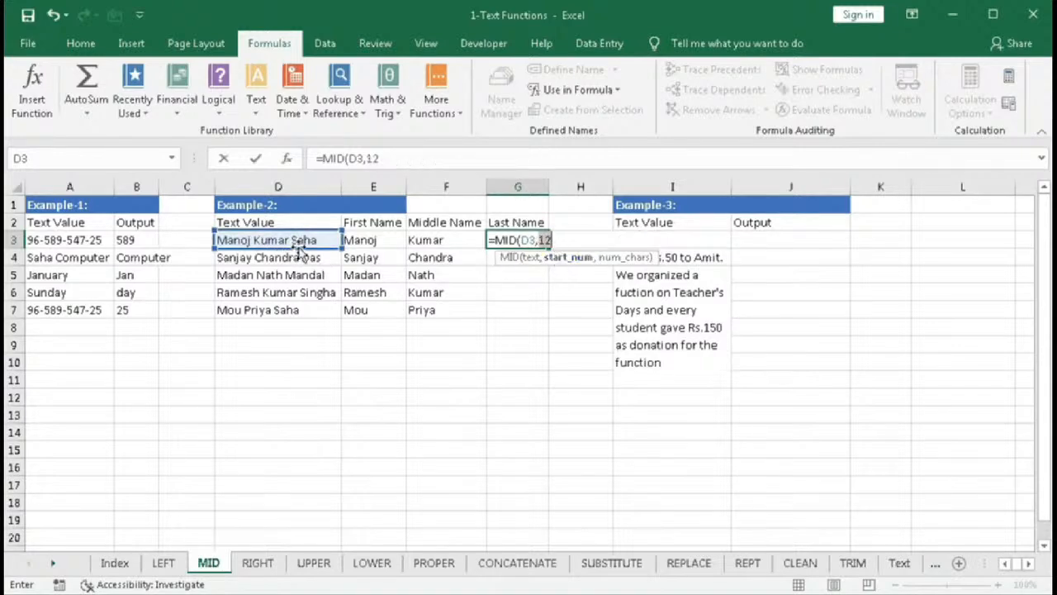
key(ctrl+z)
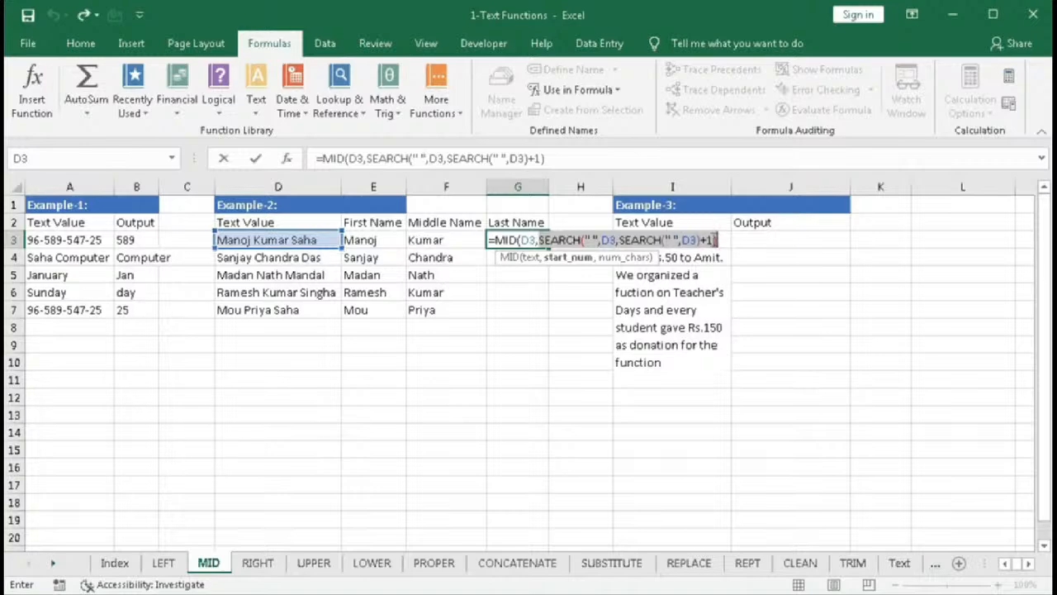
- Add +1 to the start position and enter LEN(D3) as the character-count argument
click(721, 239)
text(+1)
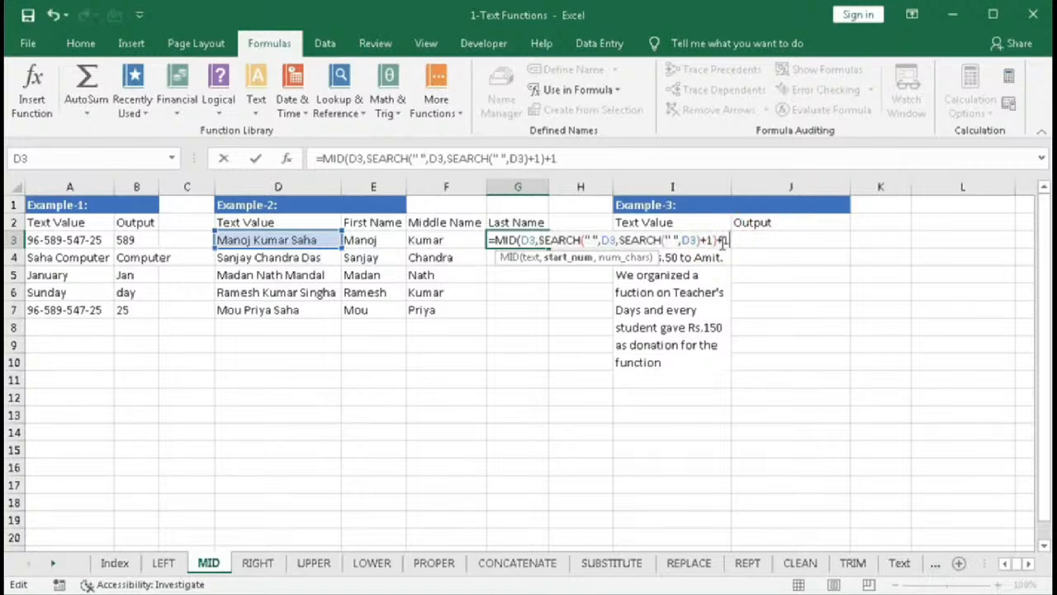
text(,)
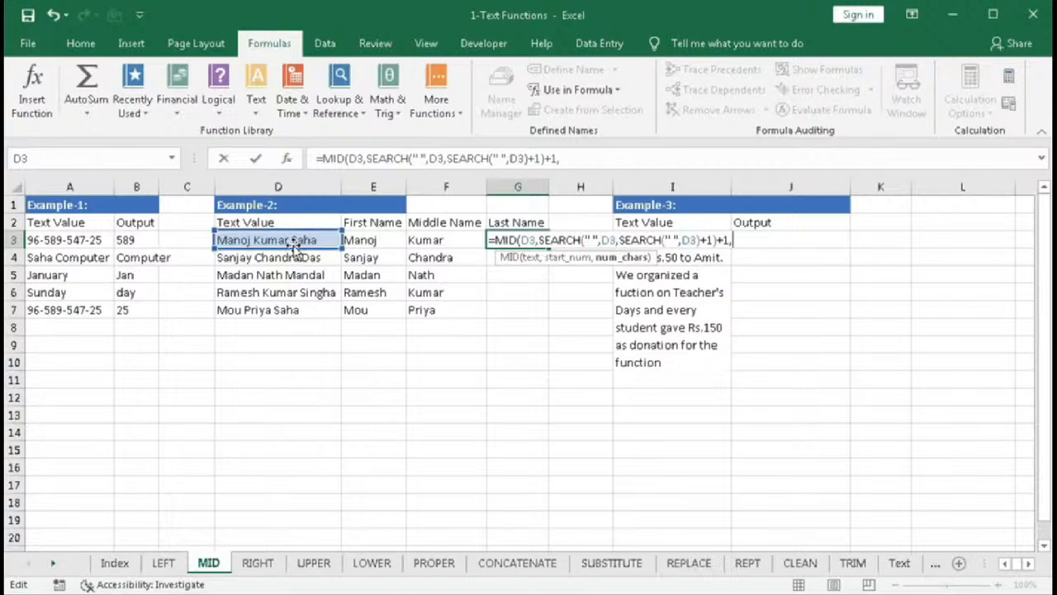
text(LEN()
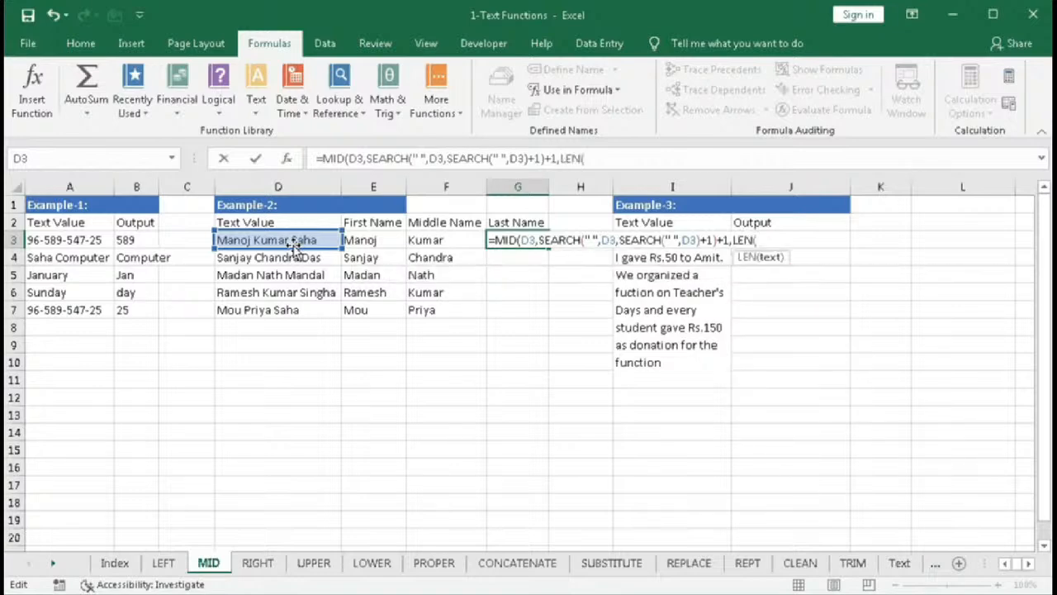
click(293, 246)
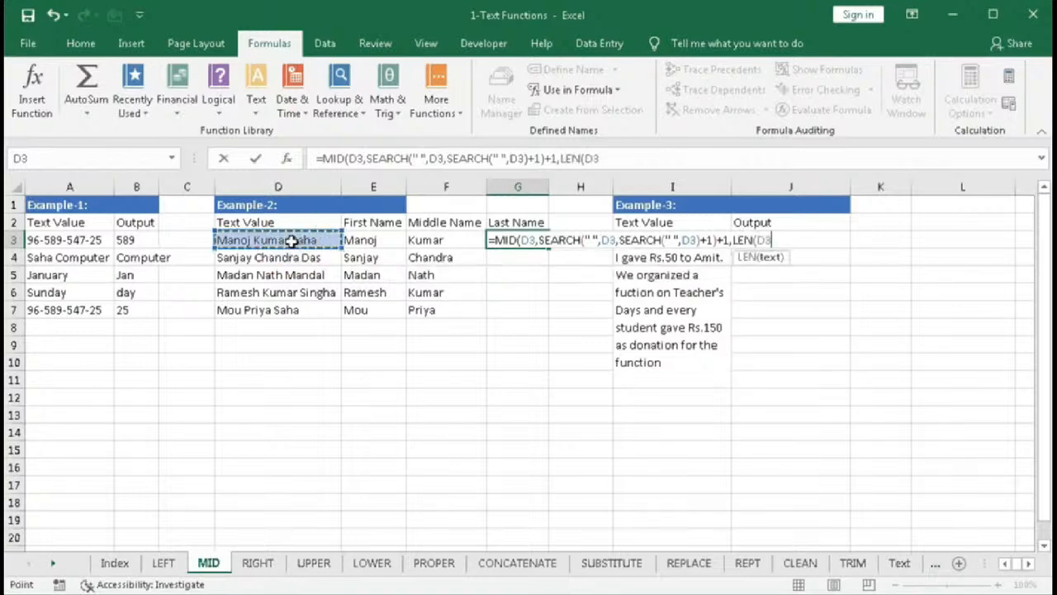
text())
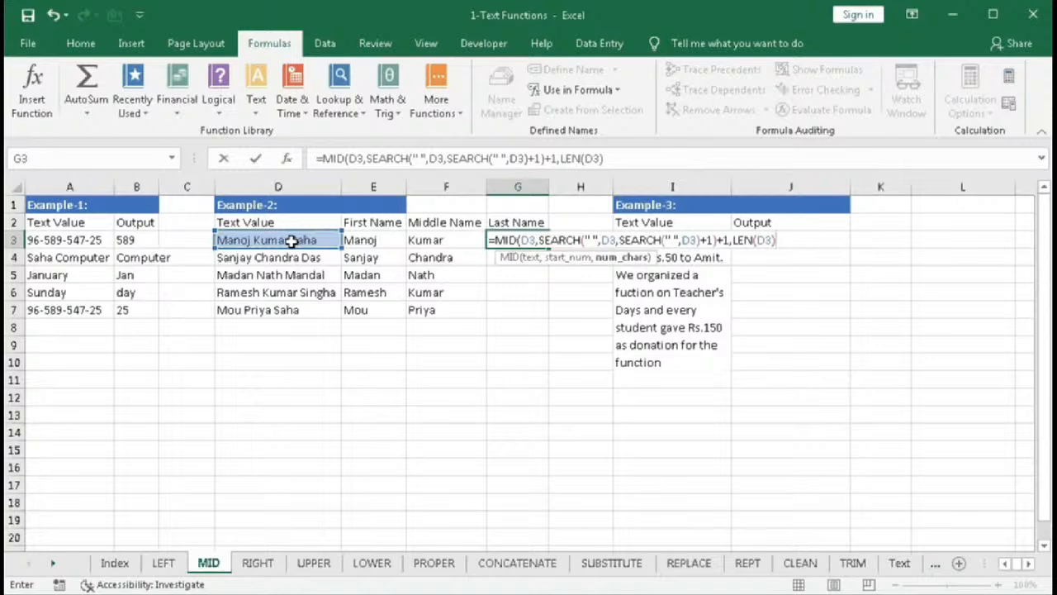
text(-)
- Subtract the copied nested SEARCH expression from LEN(D3) in the character-count argument
key(F2)
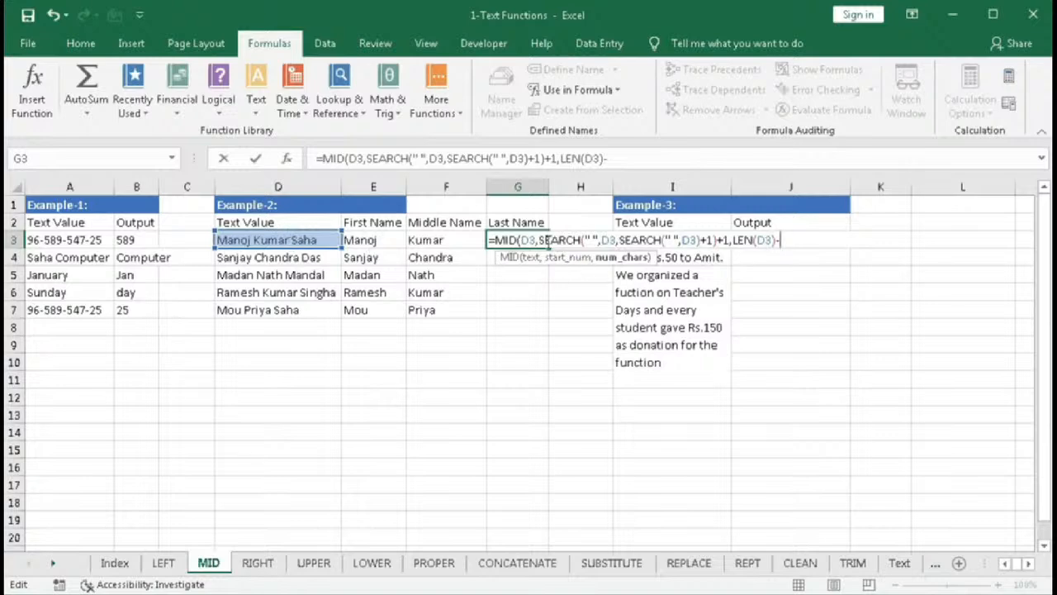
click(568, 257)
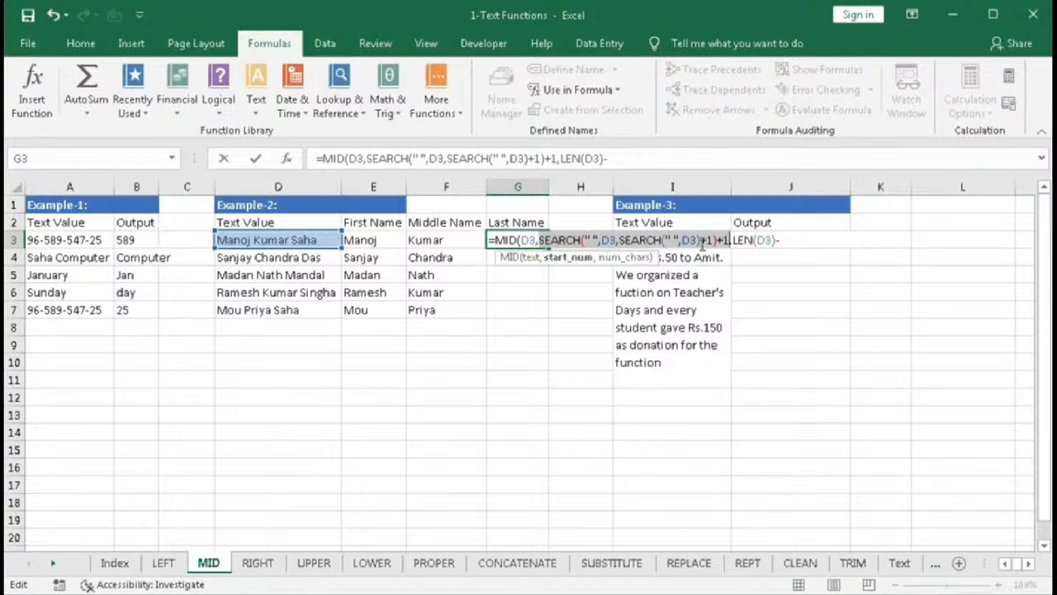
drag(717, 240, 541, 246)
click(782, 240)
key(ctrl+v)
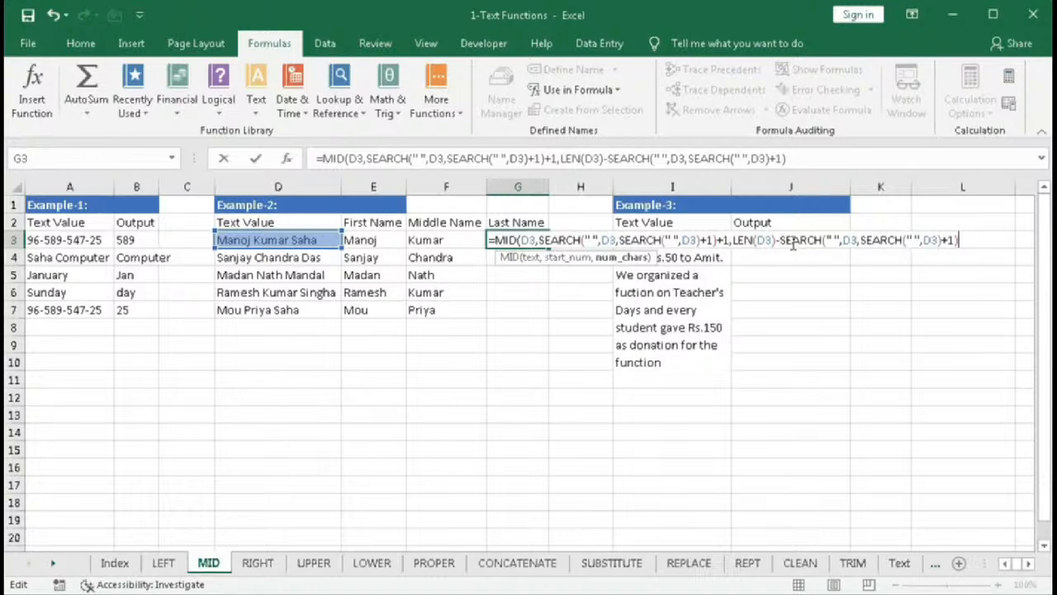
- Temporarily replace the character count with 4, restore it, and confirm G3's formula accepting the suggested correction
click(608, 259)
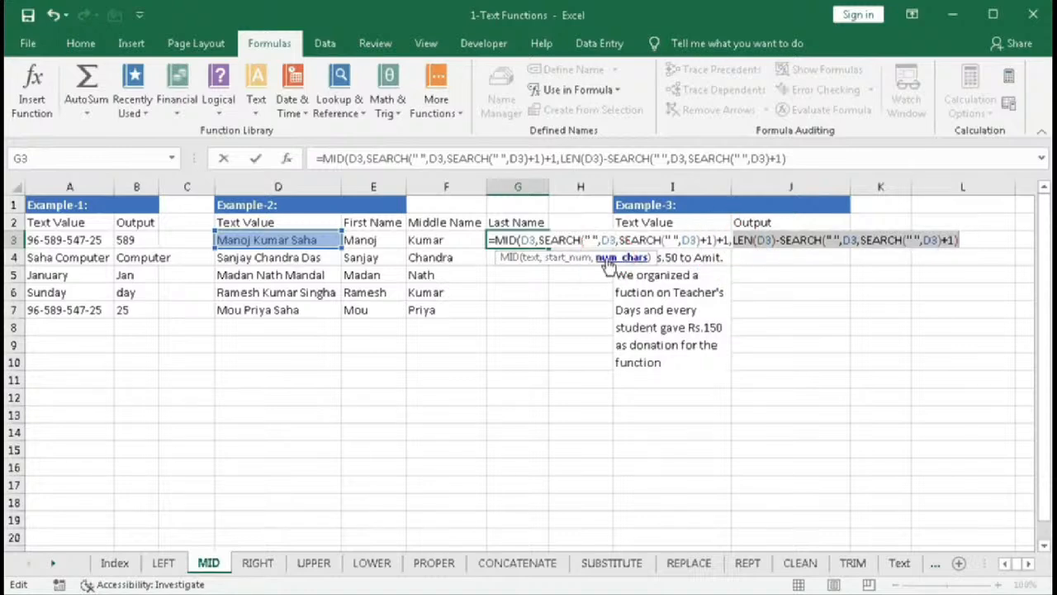
text(4)
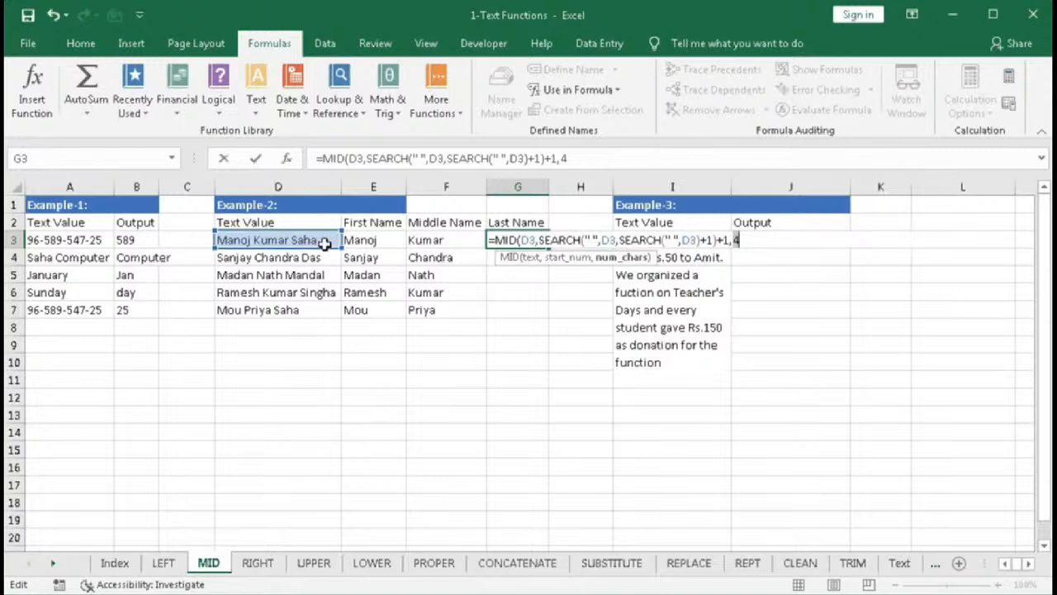
key(ctrl+v)
key(Return)
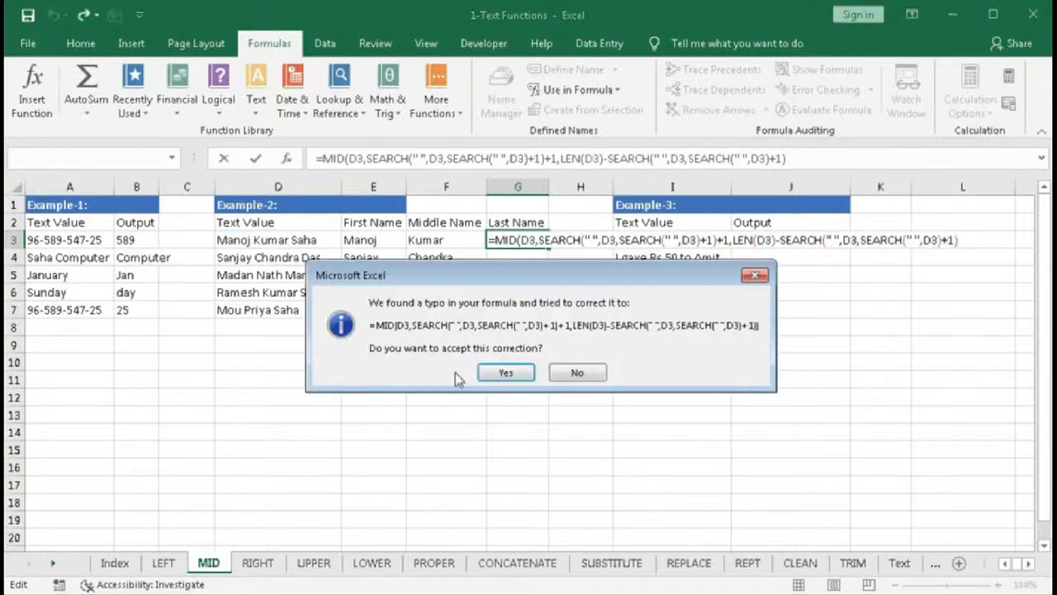
click(486, 371)
- Fill G3's last-name formula down through G7
click(518, 240)
drag(548, 249, 544, 312)
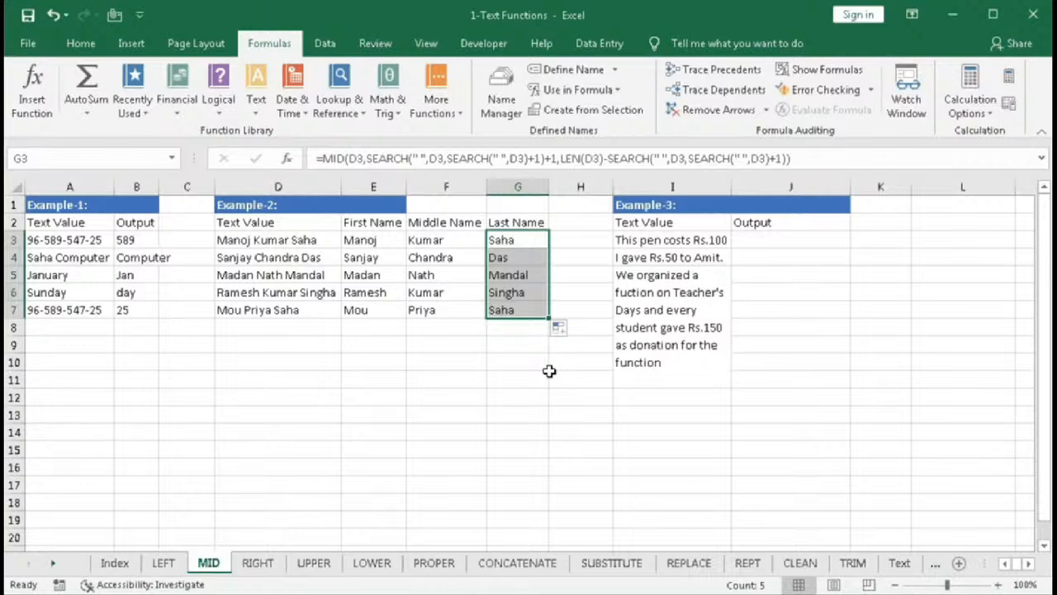
- Review the first, middle and last name formulas and the Example-3 text values in column I
click(370, 241)
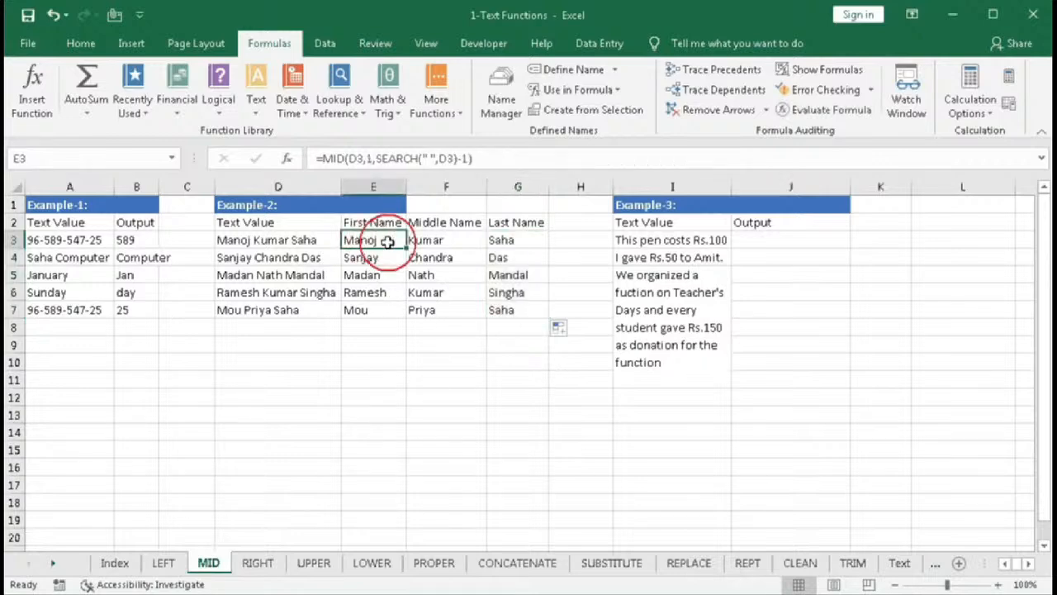
click(479, 240)
click(505, 242)
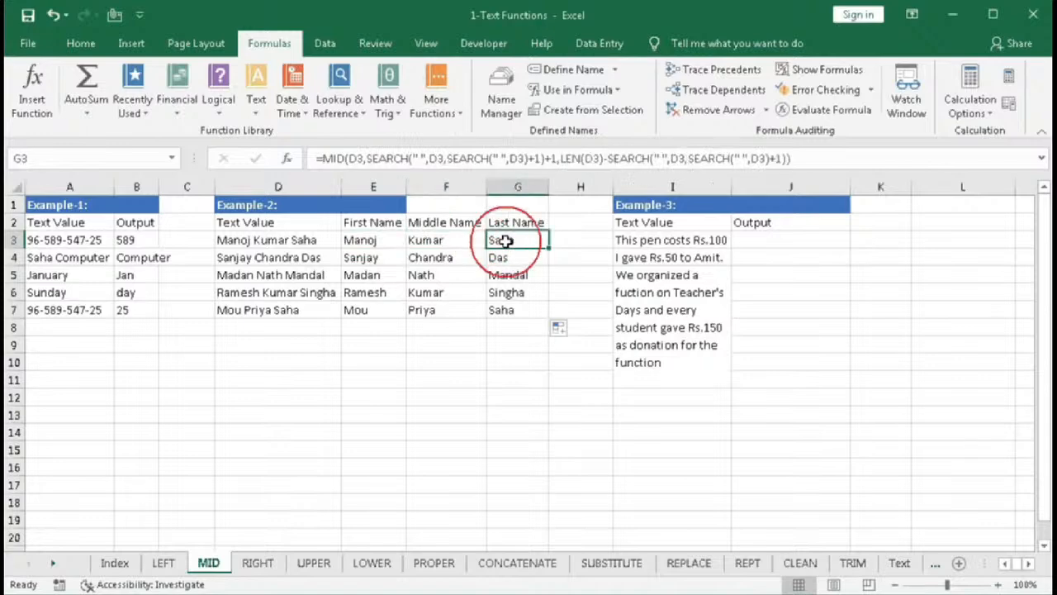
click(235, 240)
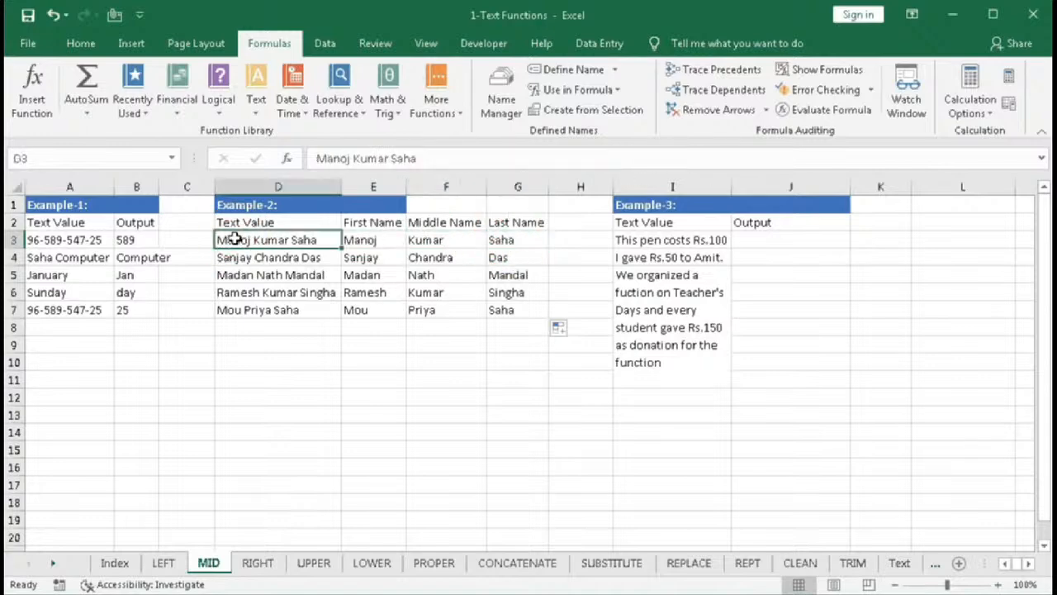
click(647, 204)
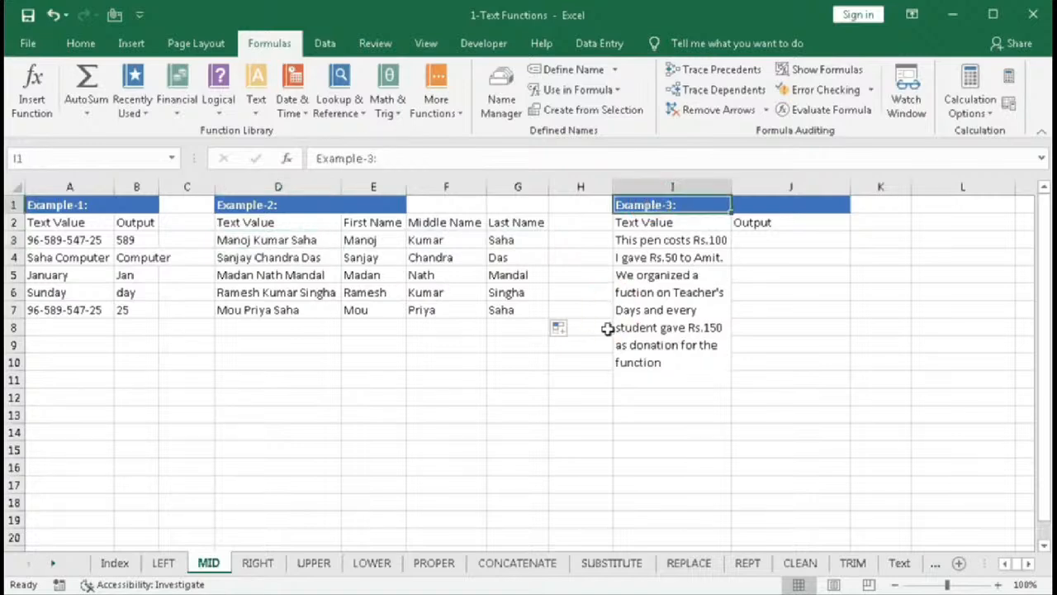
click(632, 241)
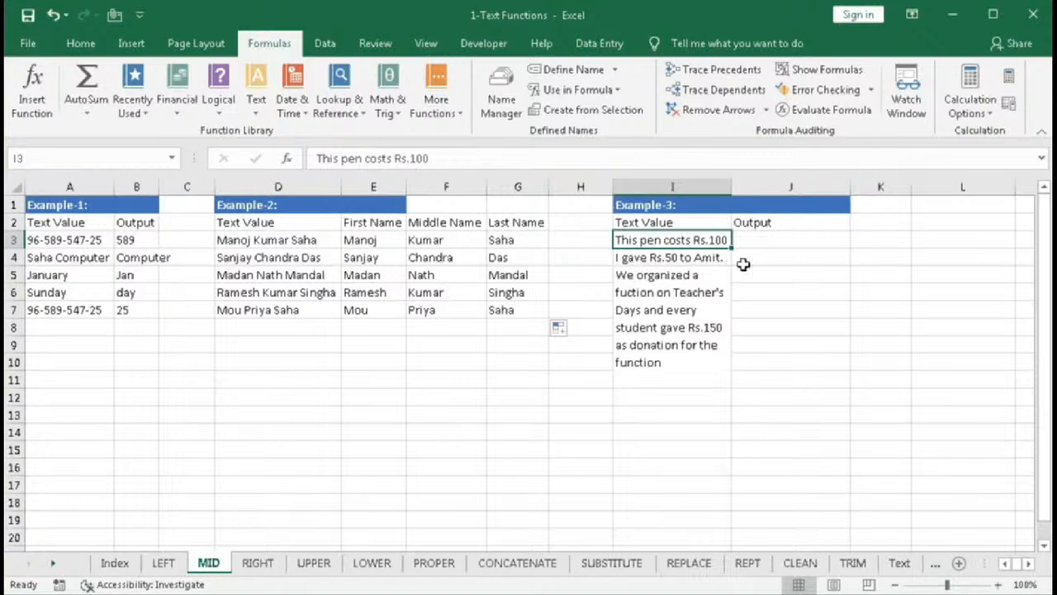
click(634, 281)
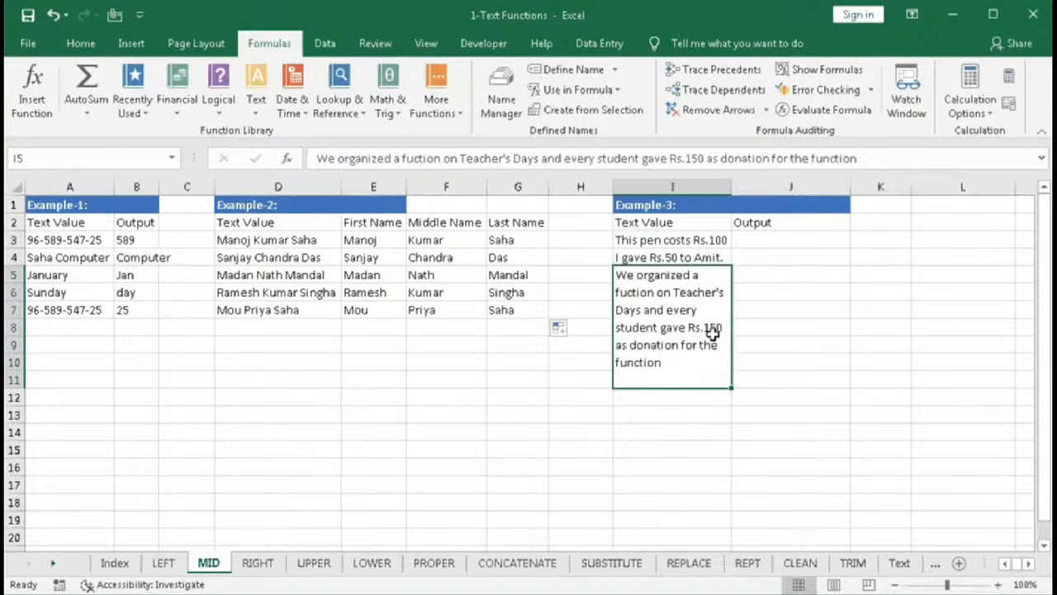
click(714, 241)
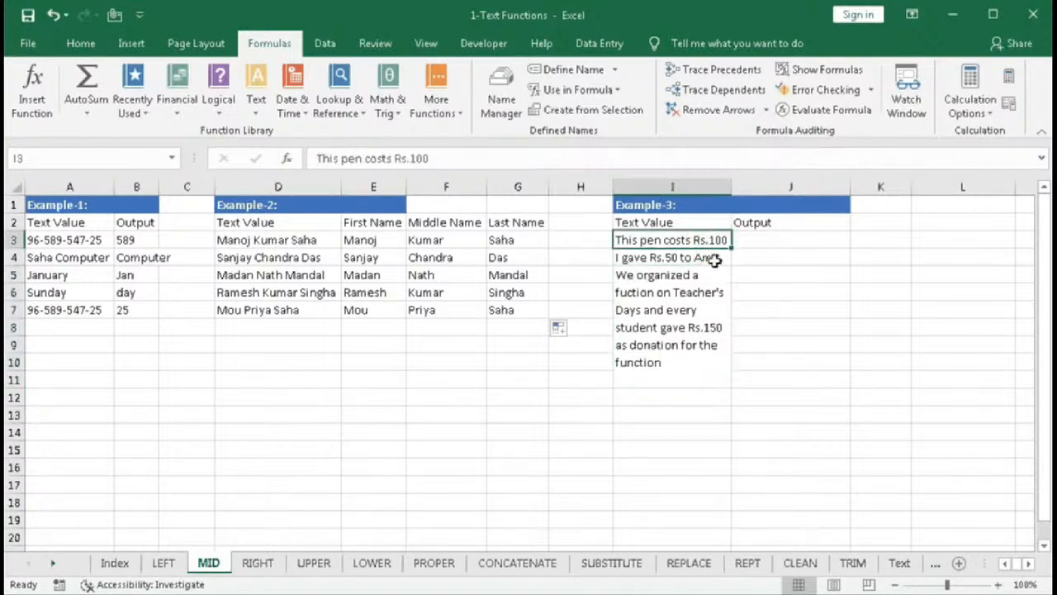
click(690, 258)
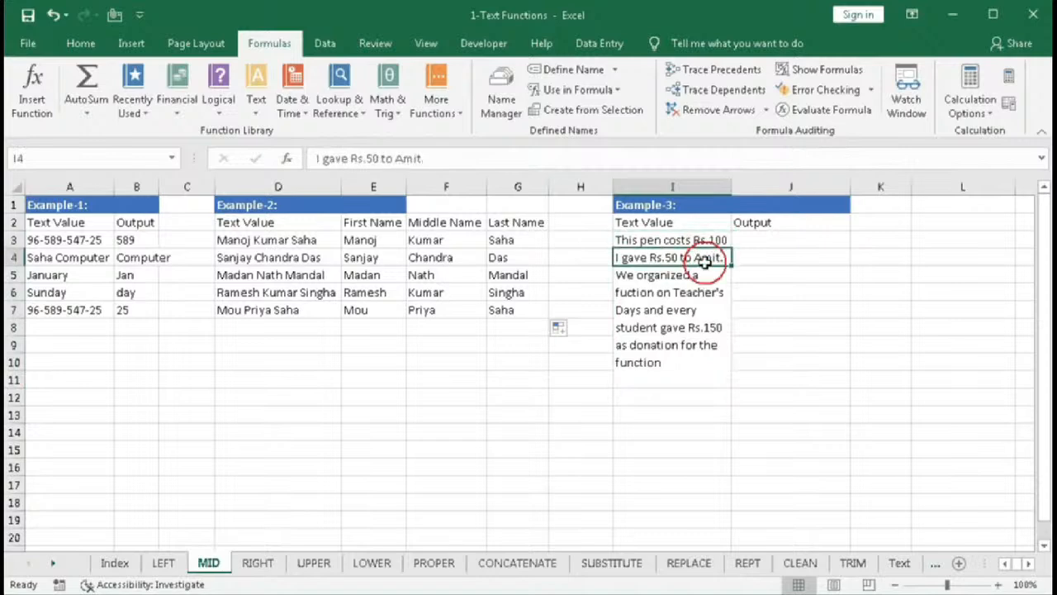
click(687, 327)
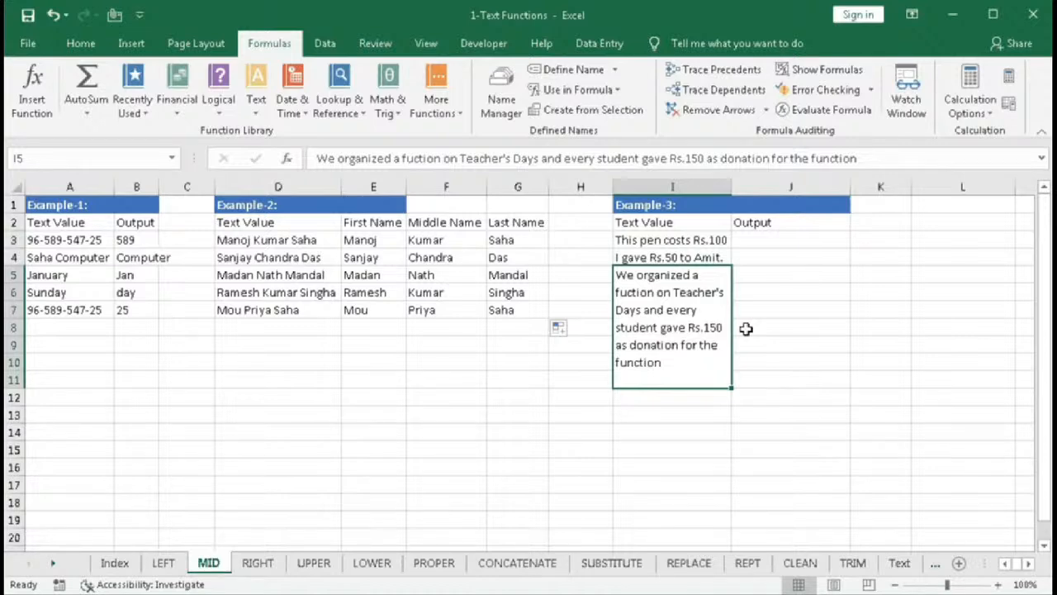
- Start a MID formula in J3 with I3 as the text and SEARCH("Rs",I3) as the start position
click(762, 241)
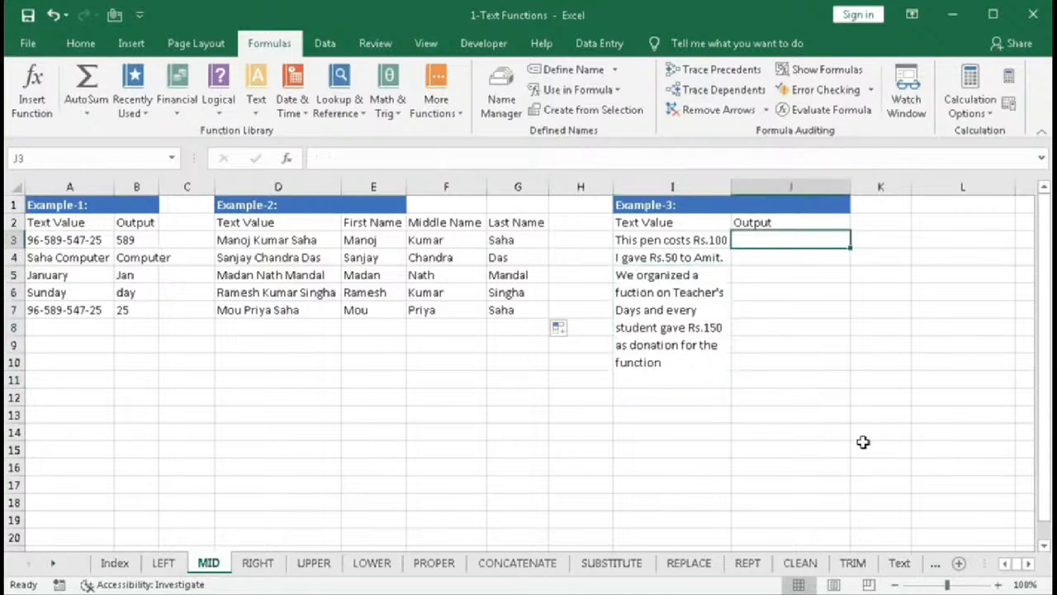
text(=mid)
key(Tab)
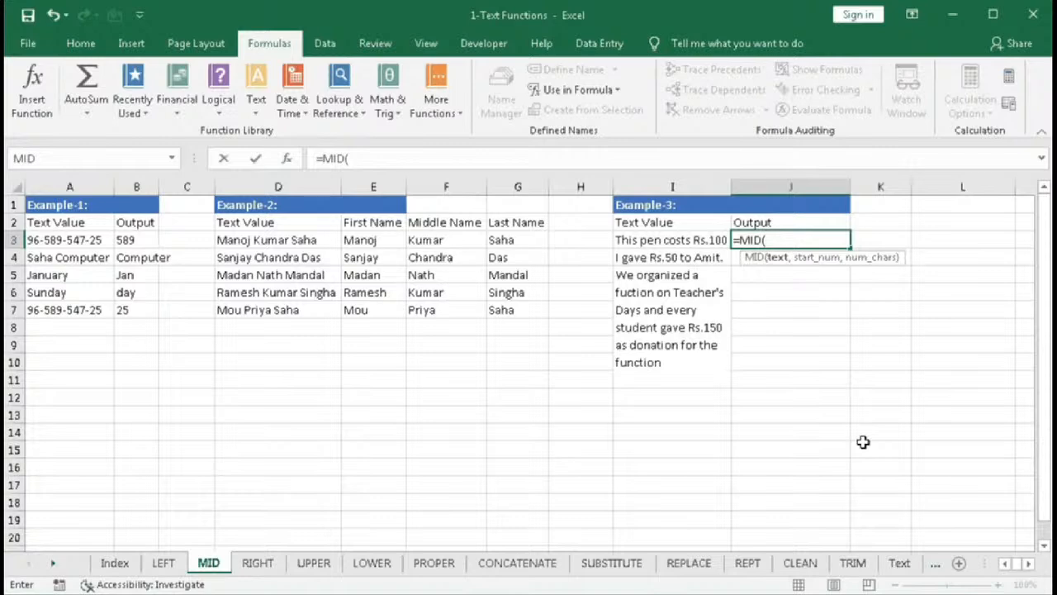
click(638, 240)
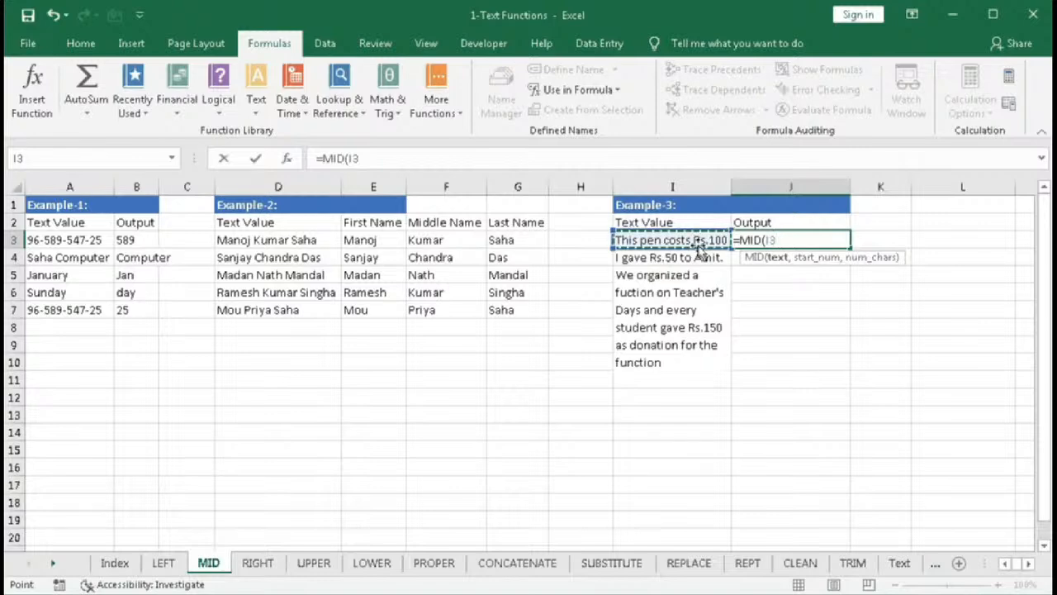
text(,sear)
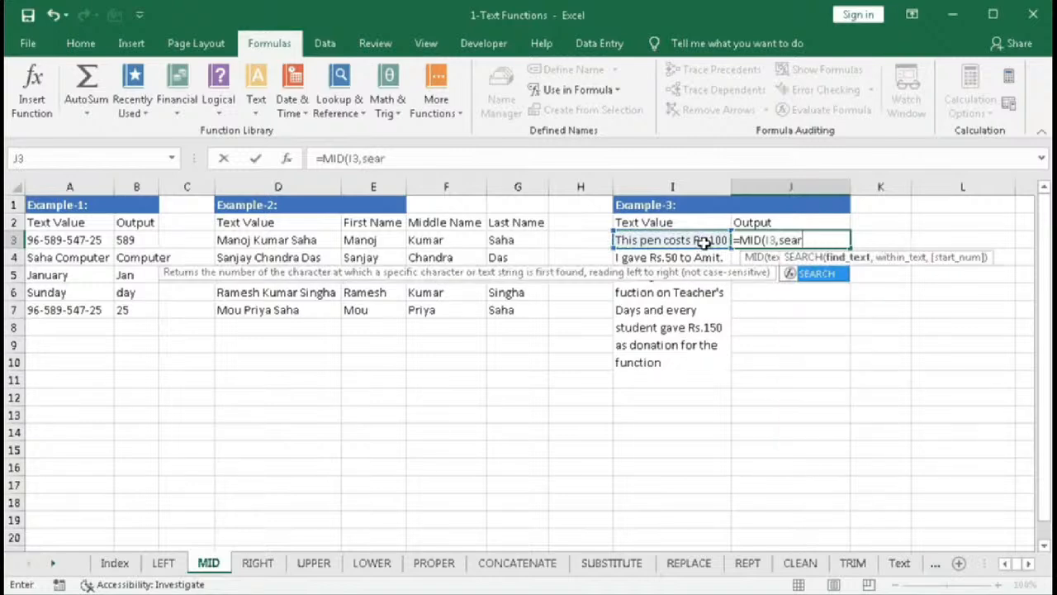
key(Tab)
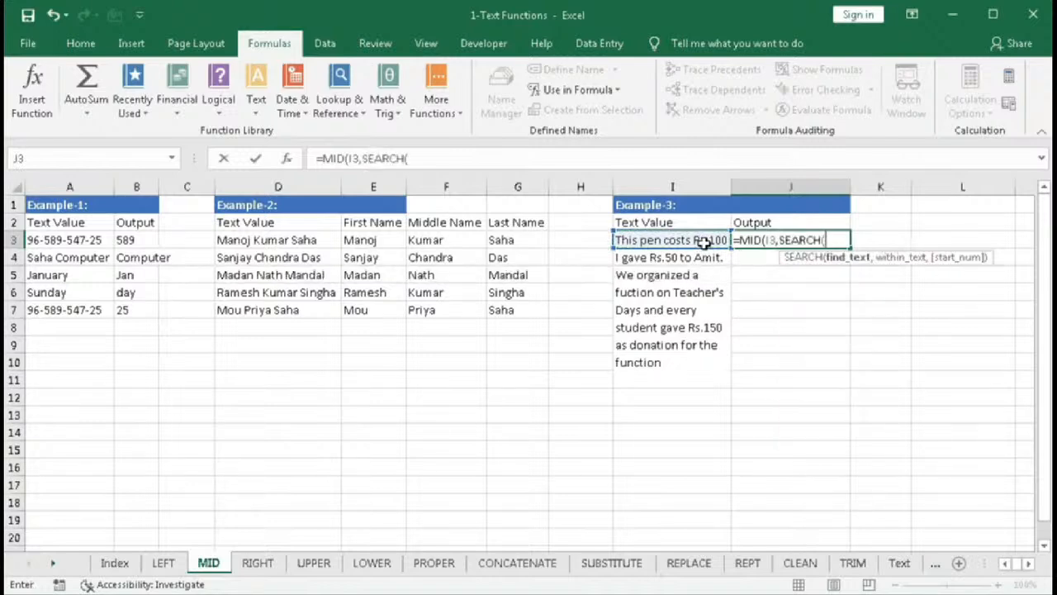
text("Rs",)
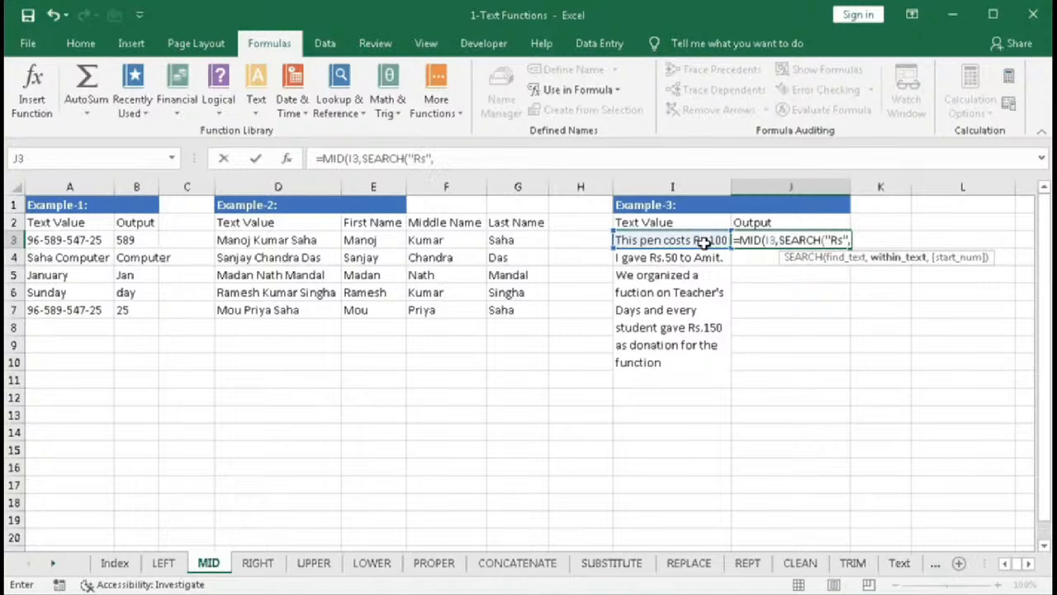
click(702, 242)
text())
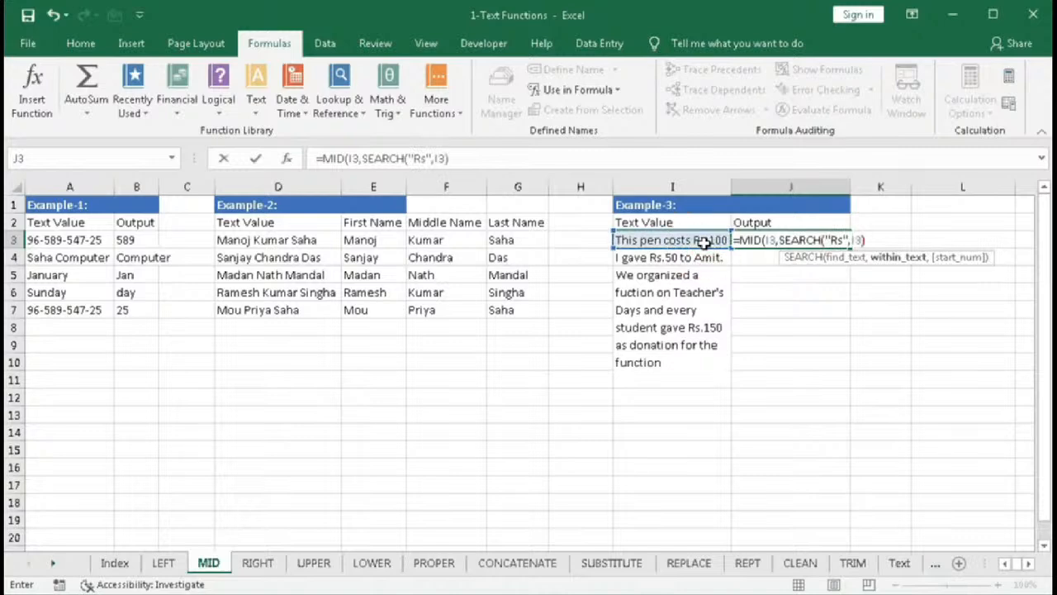
- Temporarily replace the SEARCH start-position argument with 16, then undo it
click(812, 258)
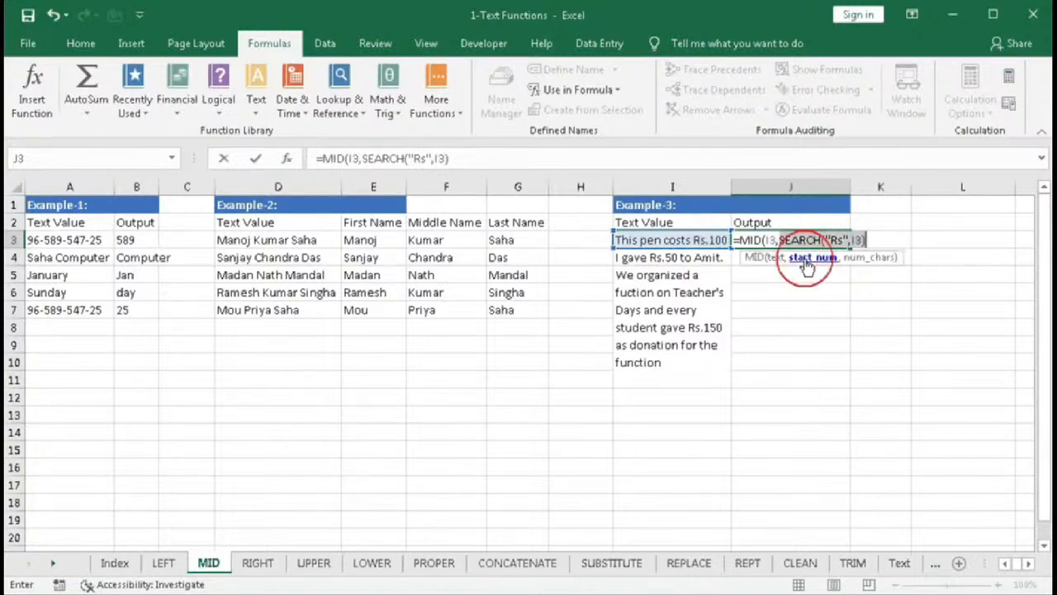
text(16)
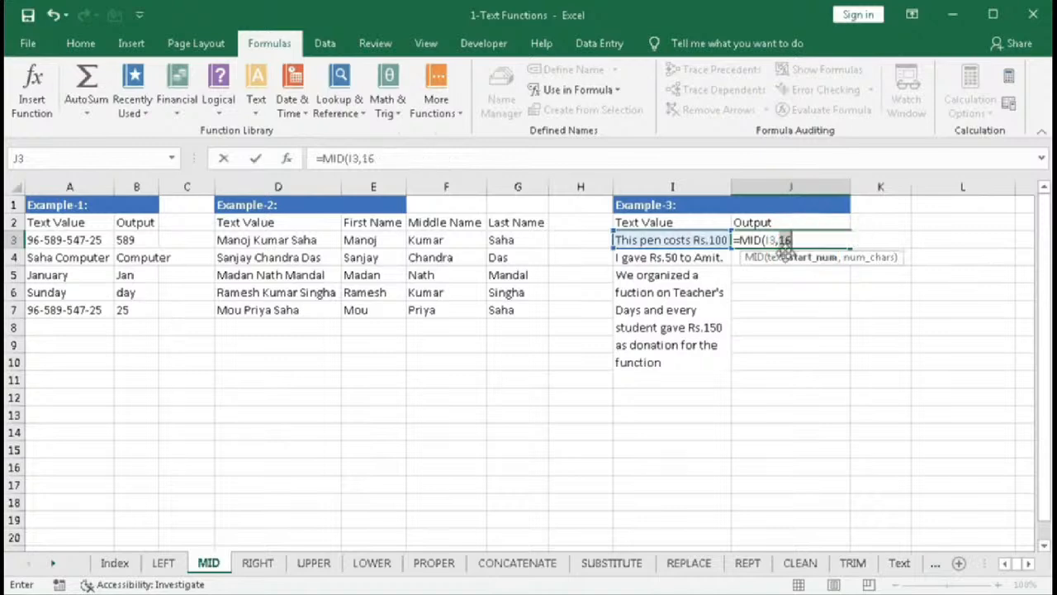
key(ctrl+z)
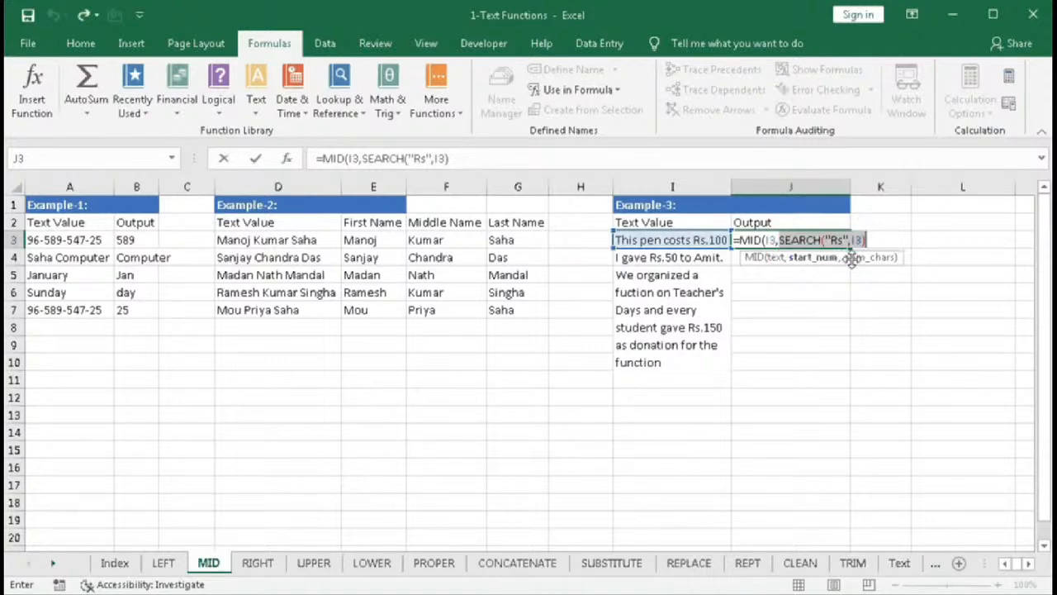
- Clear all of MID's arguments in J3, leaving only =MID( to rebuild the formula
click(873, 239)
text(,)
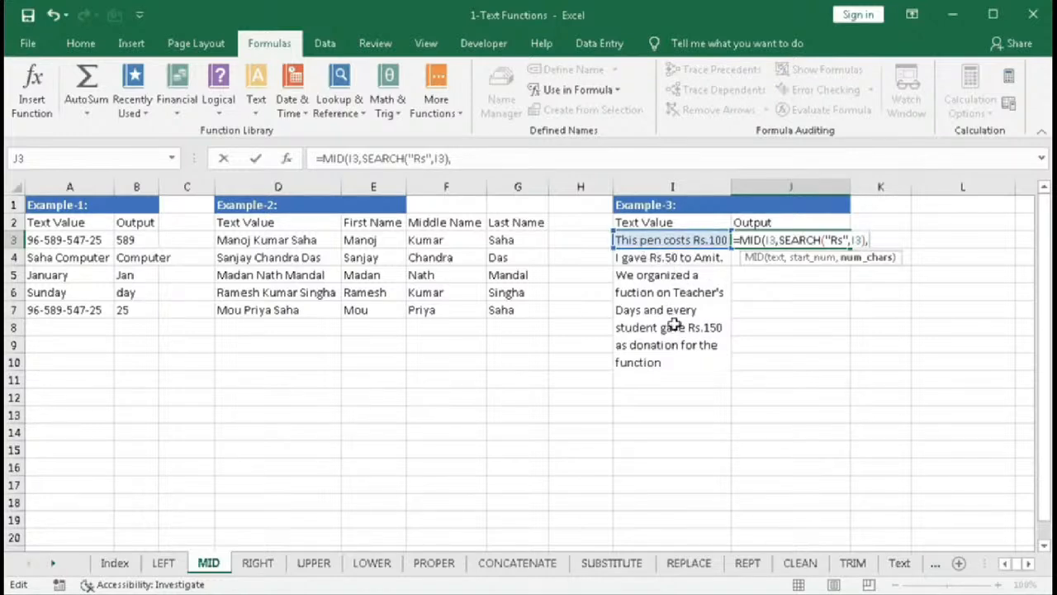
drag(766, 239, 954, 239)
key(BackSpace)
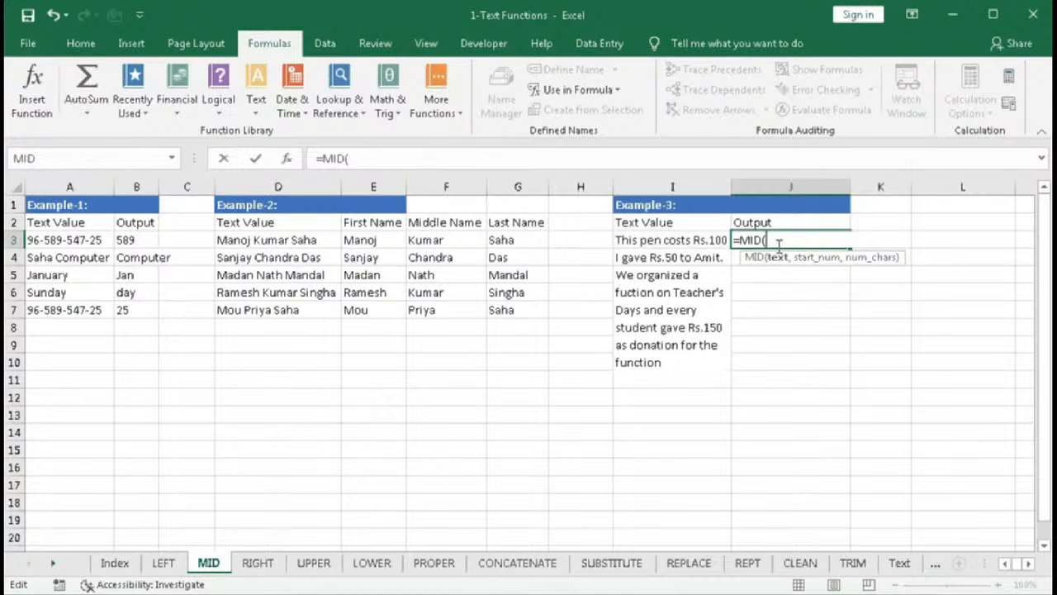
- Enter SUBSTITUTE as MID's text argument, using I3 as the text and a single space as the old text
text(su)
key(Tab)
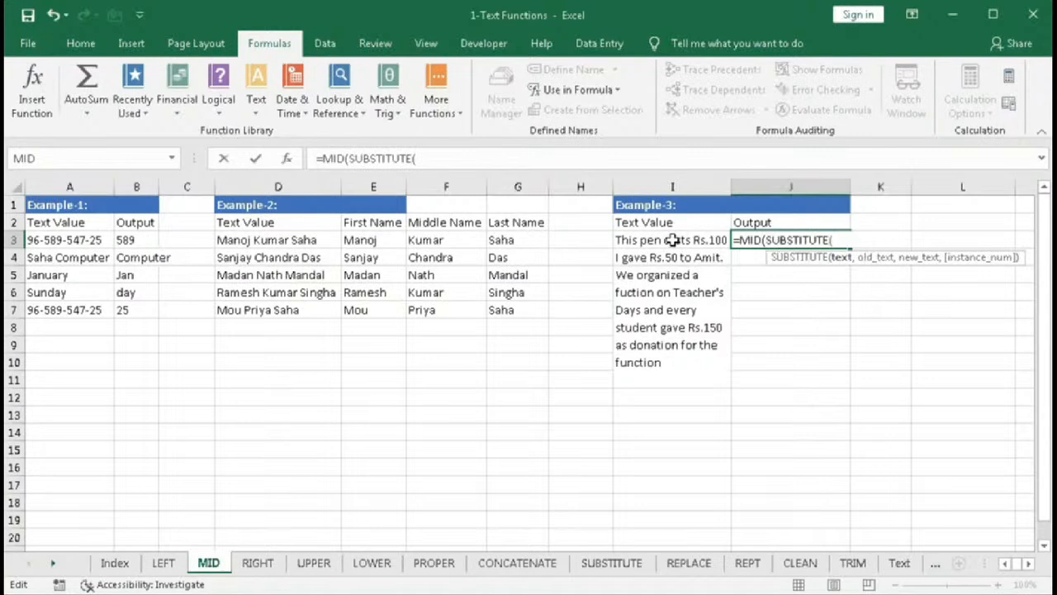
click(645, 239)
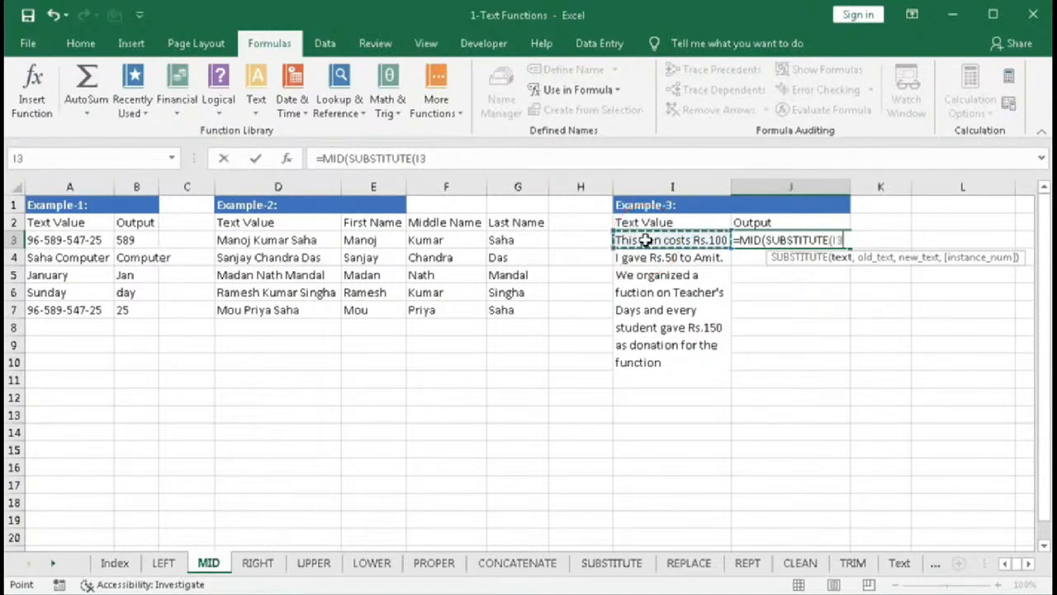
text(,)
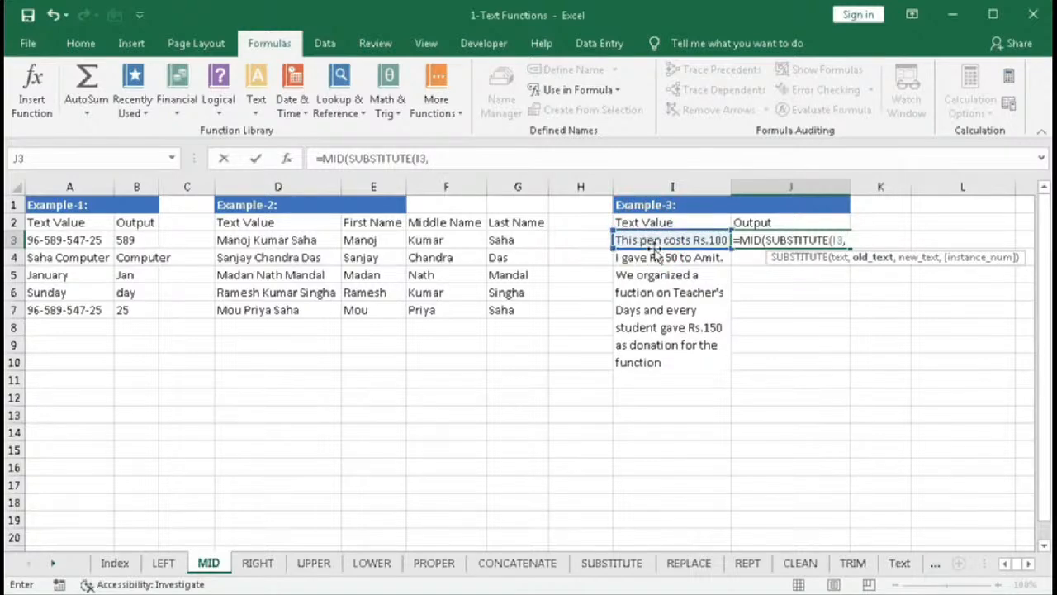
text(" ",)
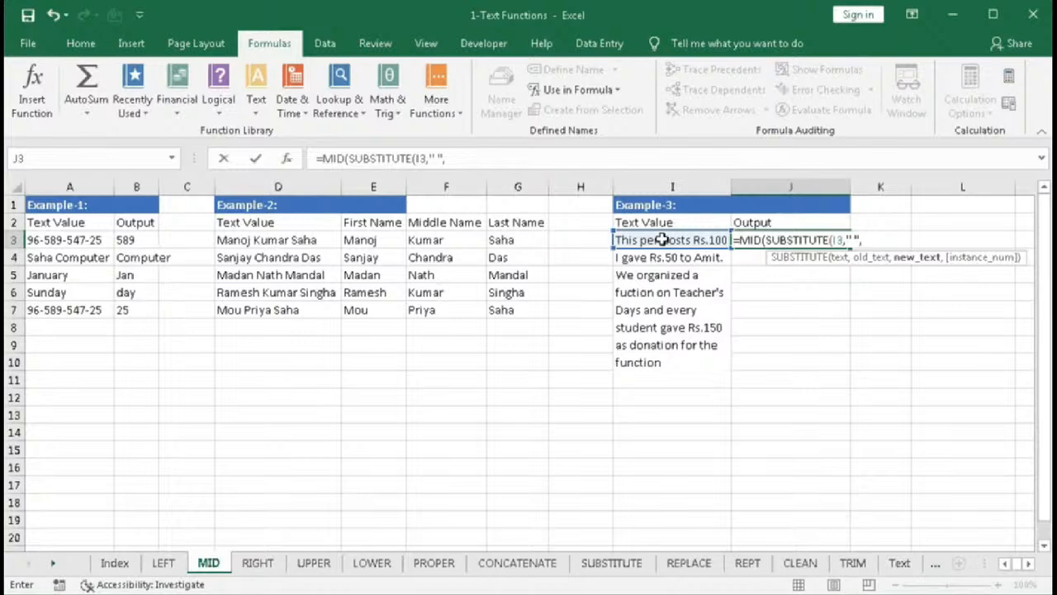
- Set SUBSTITUTE's new text to REPT(" ",LEN(I3)) and close the SUBSTITUTE argument
text(rep)
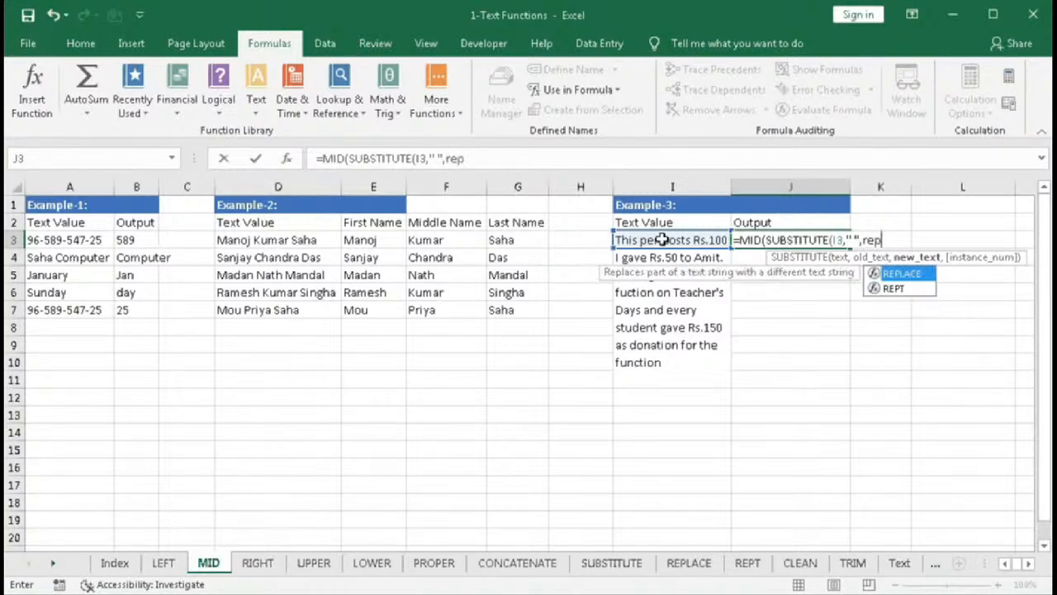
key(Down)
key(Tab)
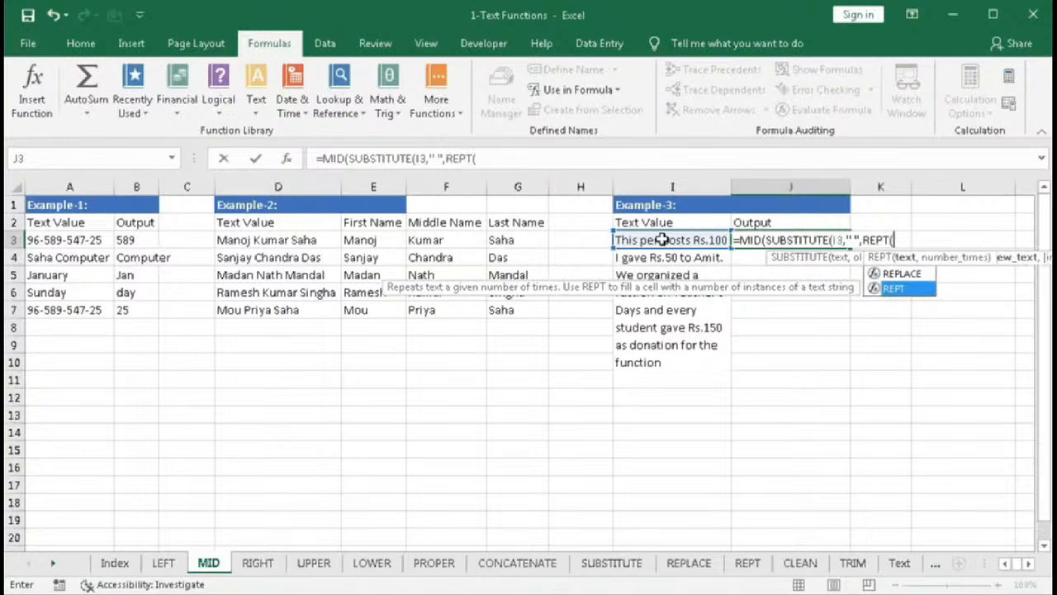
text(" ")
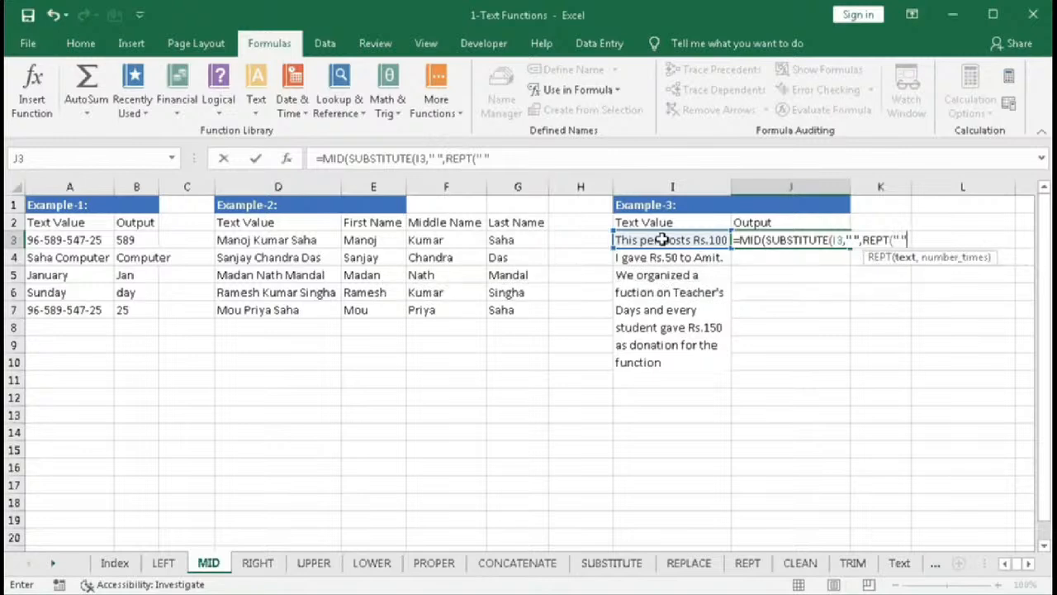
text(,)
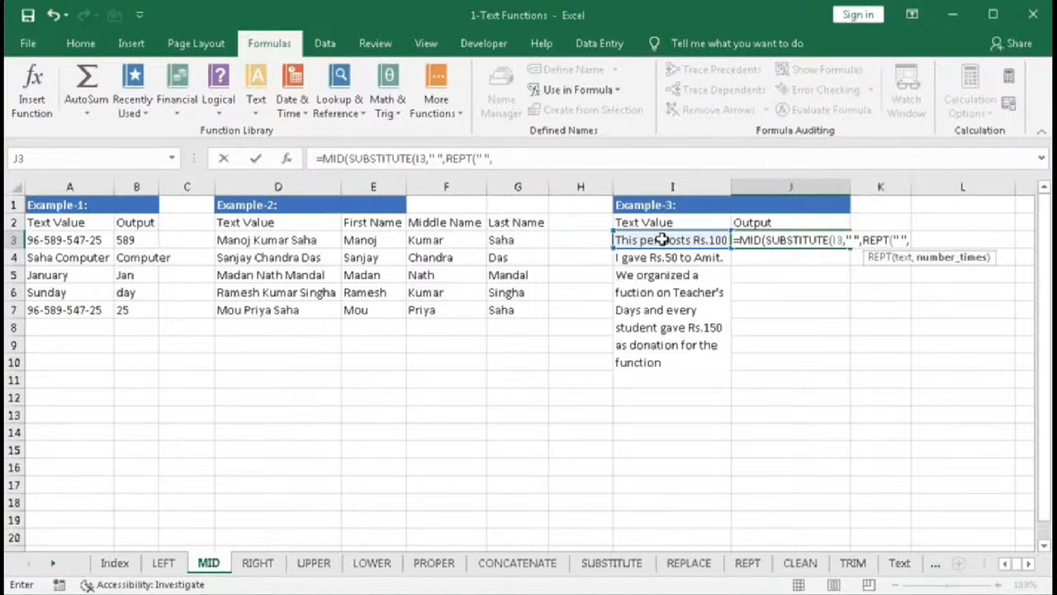
text(len()
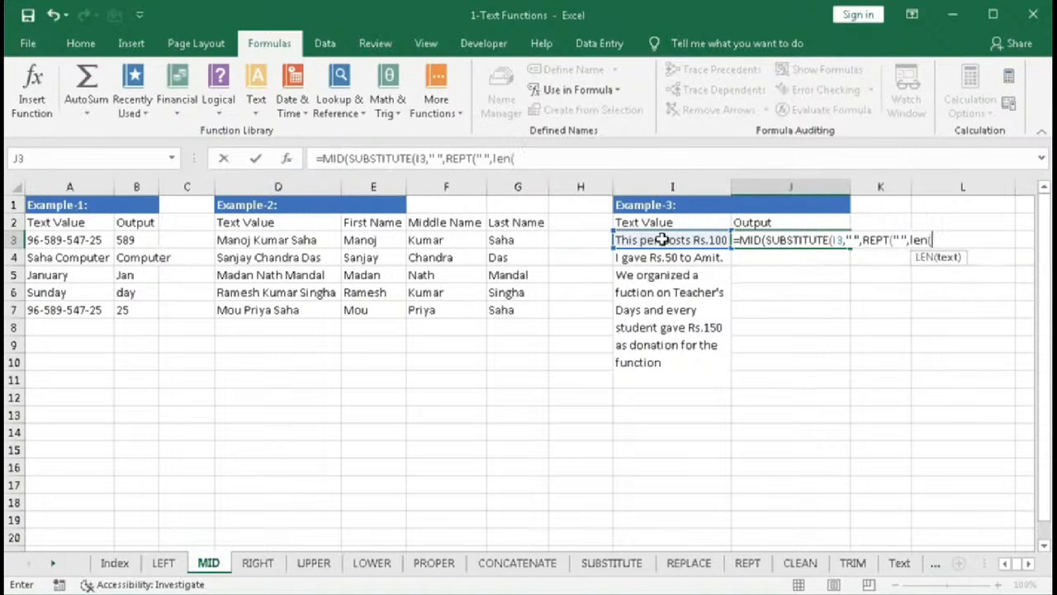
click(663, 240)
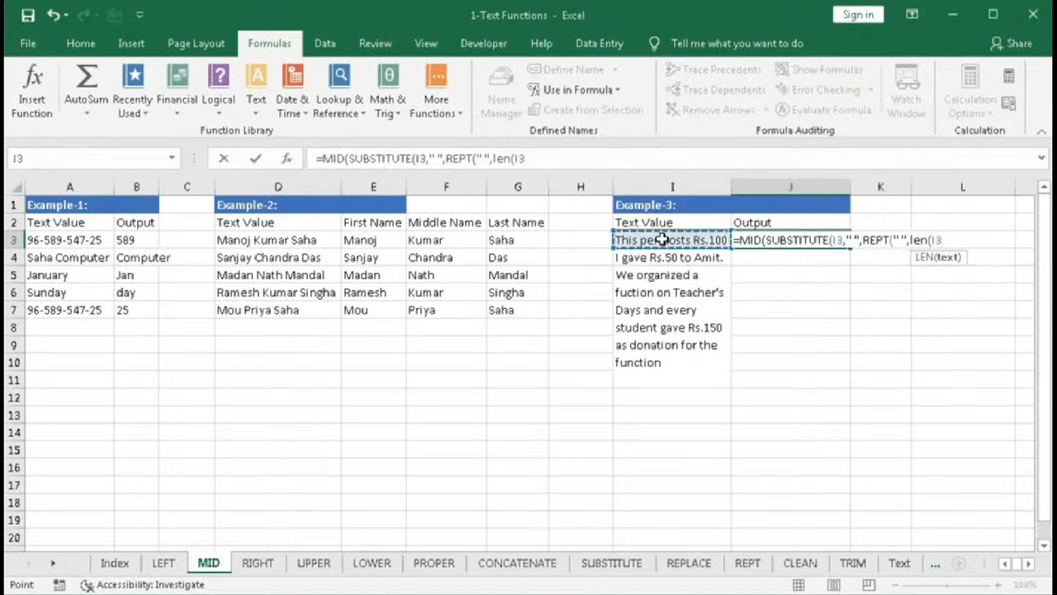
text())
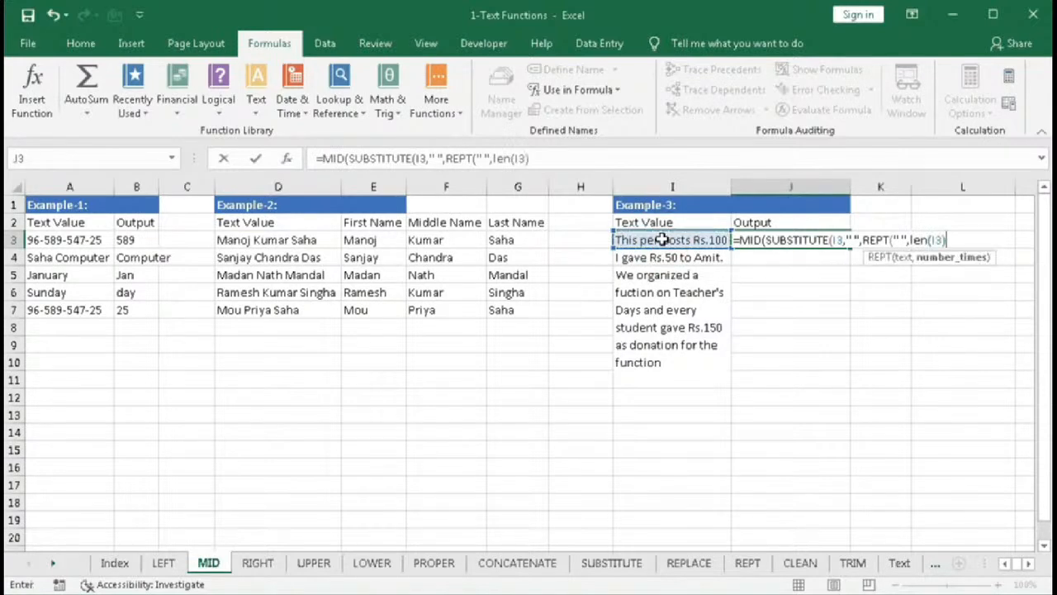
text())
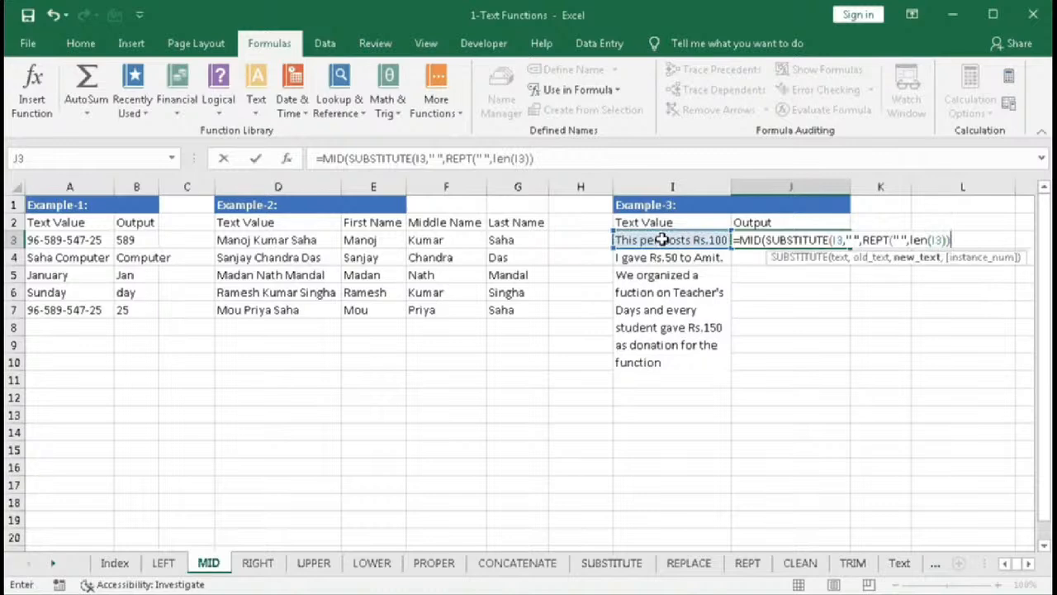
text())
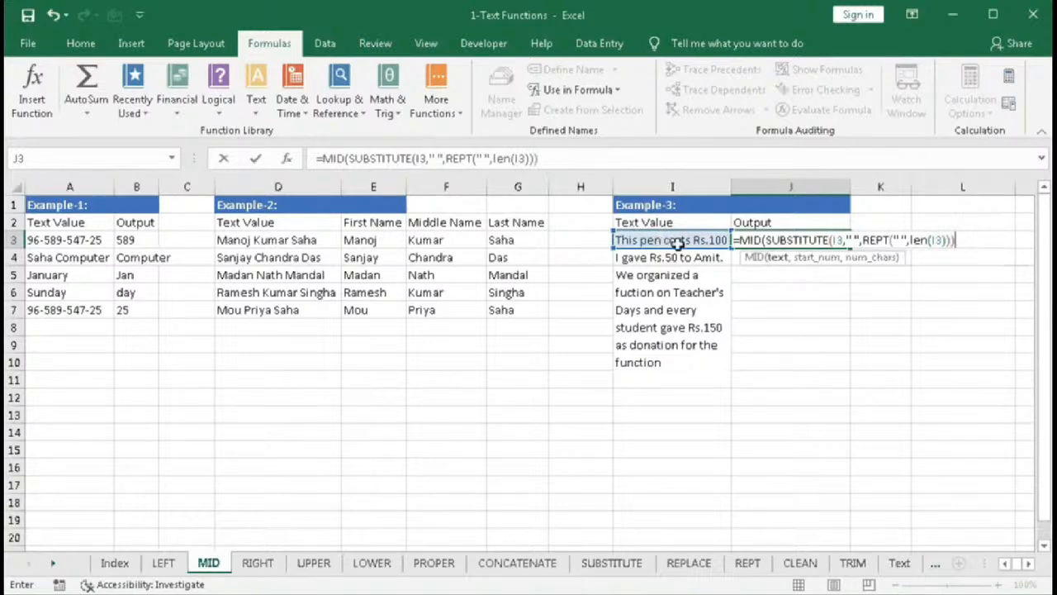
- Evaluate MID's text argument to preview the space-padded text
click(779, 257)
key(F9)
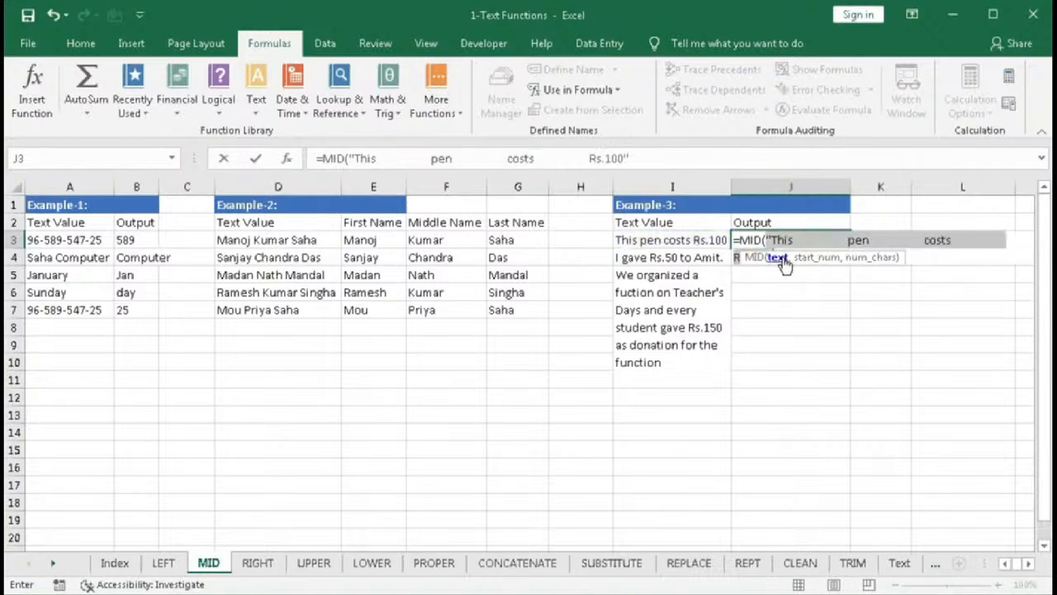
click(1028, 564)
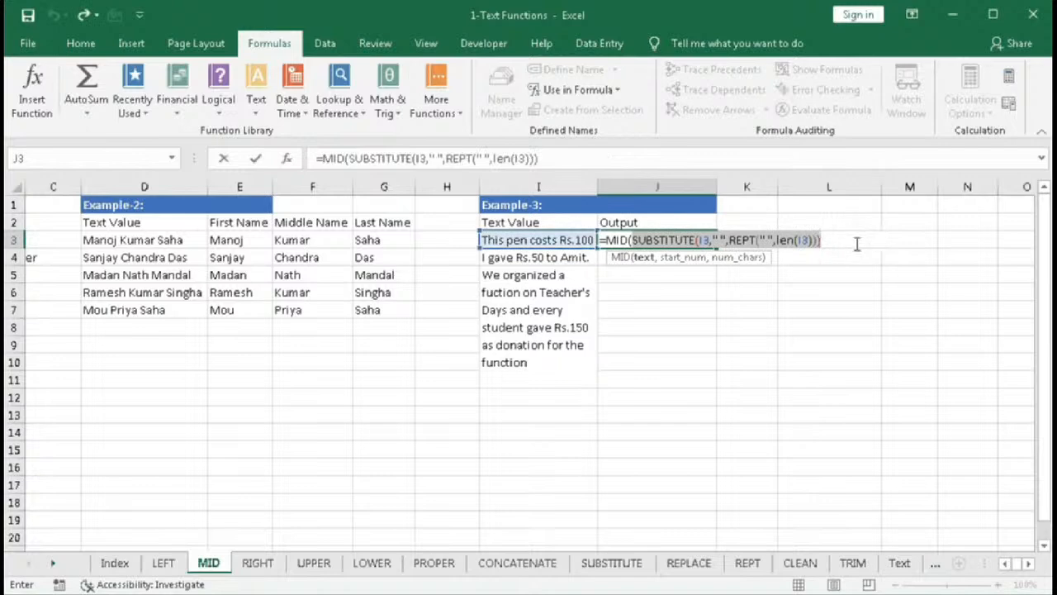
- Add SEARCH("Rs", as MID's start-position argument
click(831, 239)
text(," ",REPT(" ",len(I3))),)
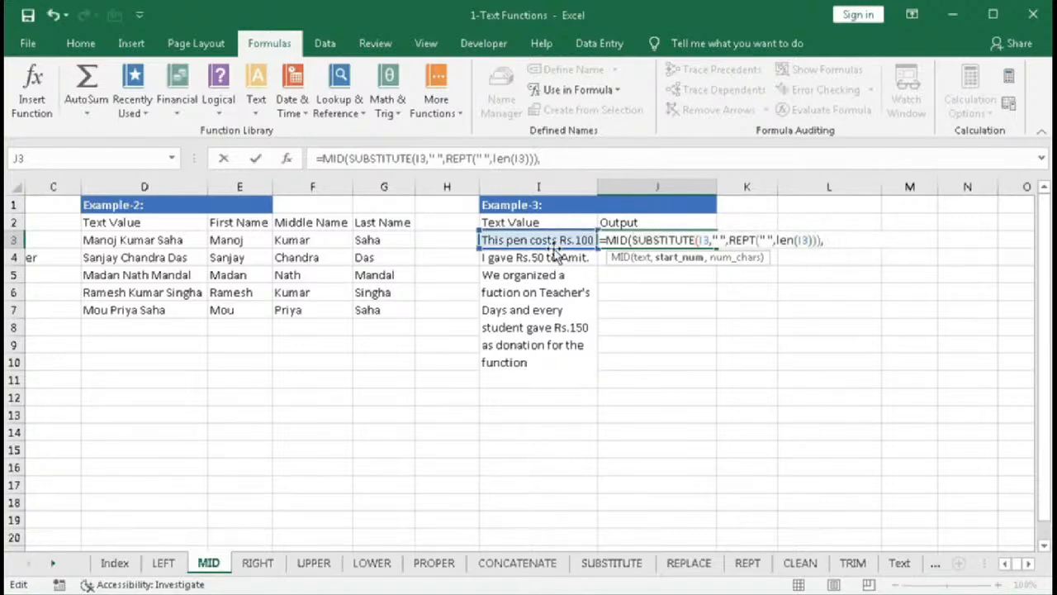
text(SEARCH(")
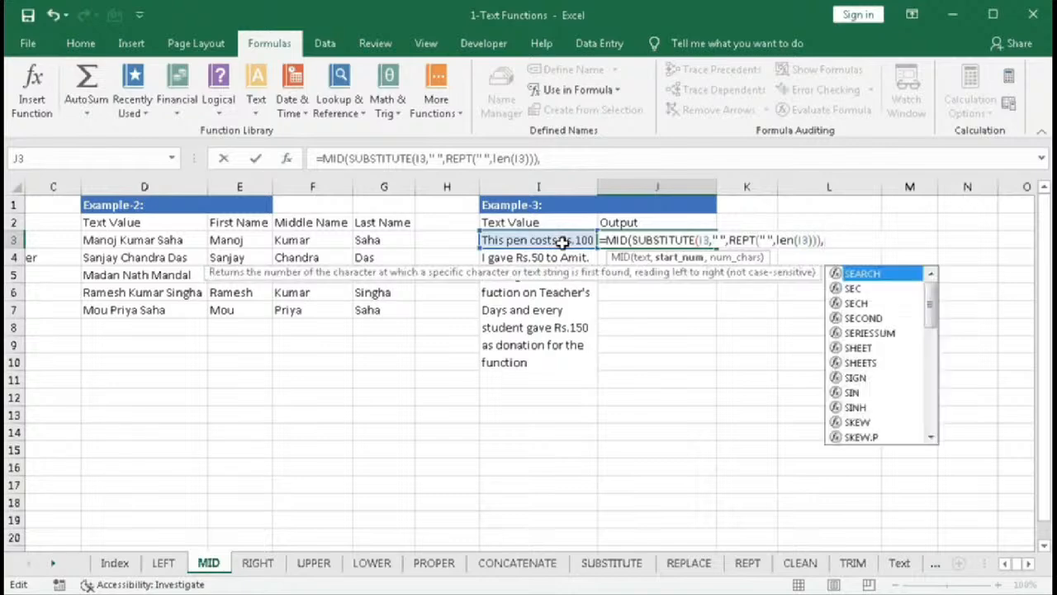
text(Rs",)
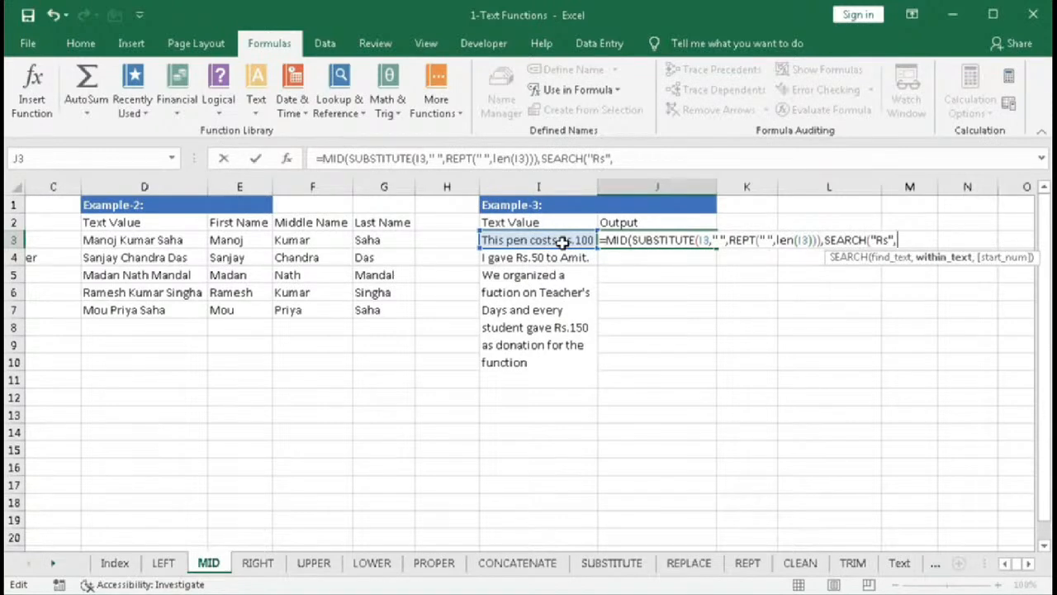
- Copy the SUBSTITUTE expression into SEARCH's within-text argument, close SEARCH and add the next comma
drag(631, 240, 822, 241)
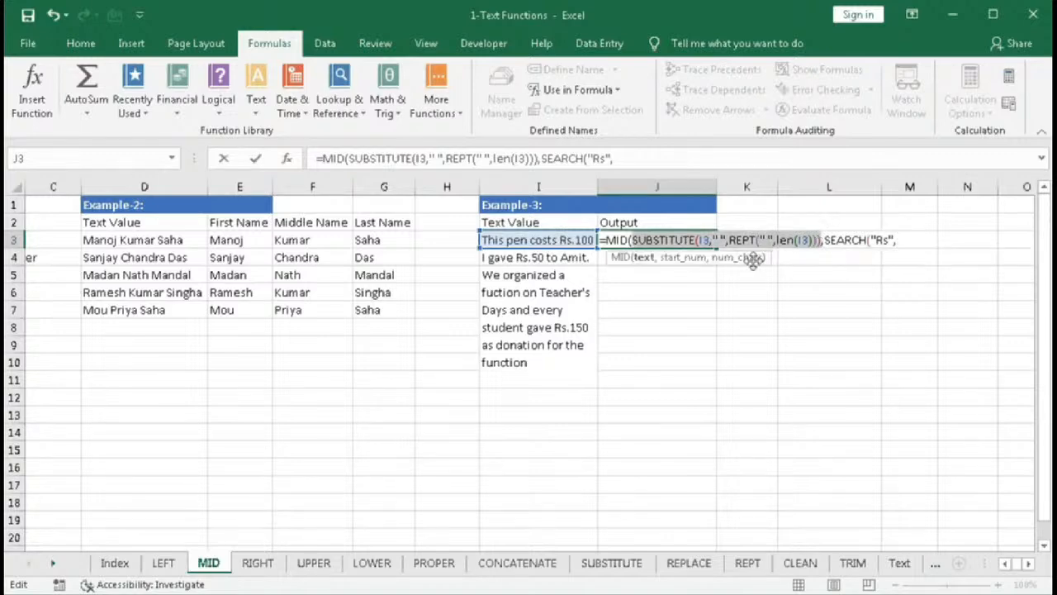
key(ctrl+c)
key(End)
key(ctrl+v)
text(,)
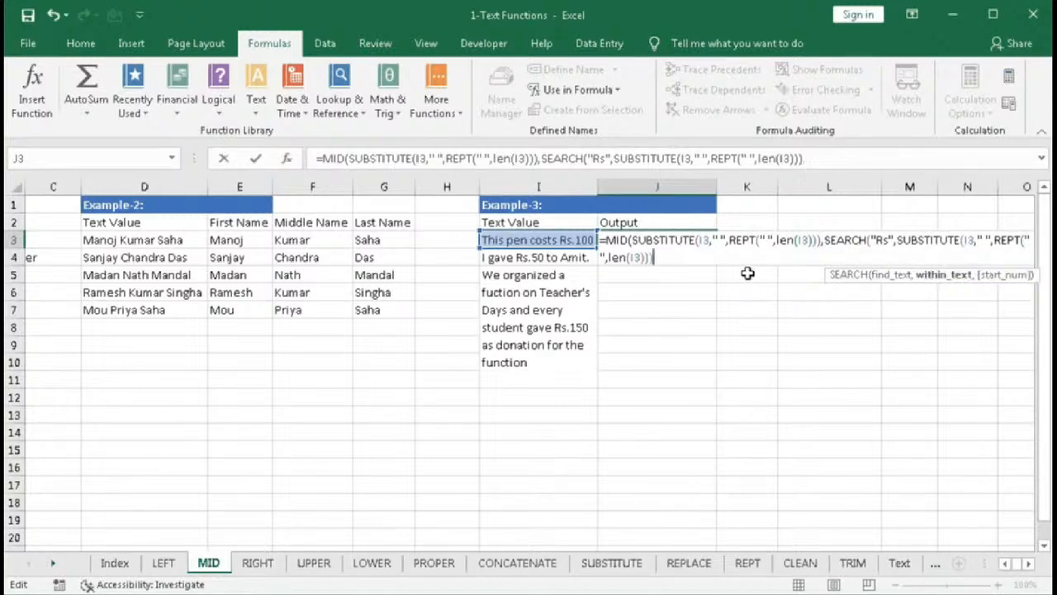
key(BackSpace)
text(),)
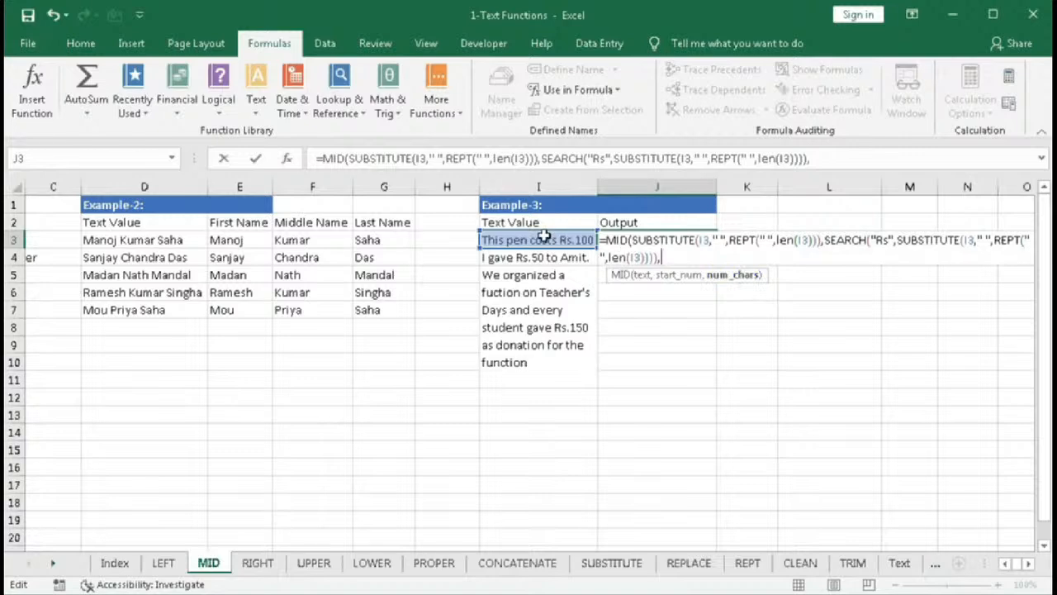
- Add LEN(I3) as MID's number-of-characters argument and close the MID function
text(le)
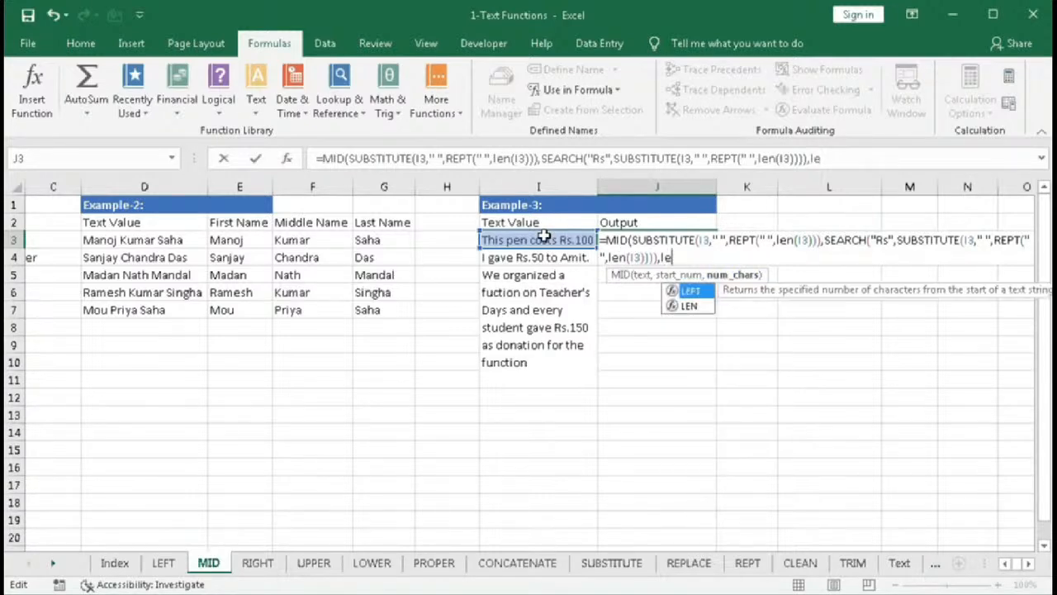
key(Down)
key(Tab)
click(544, 237)
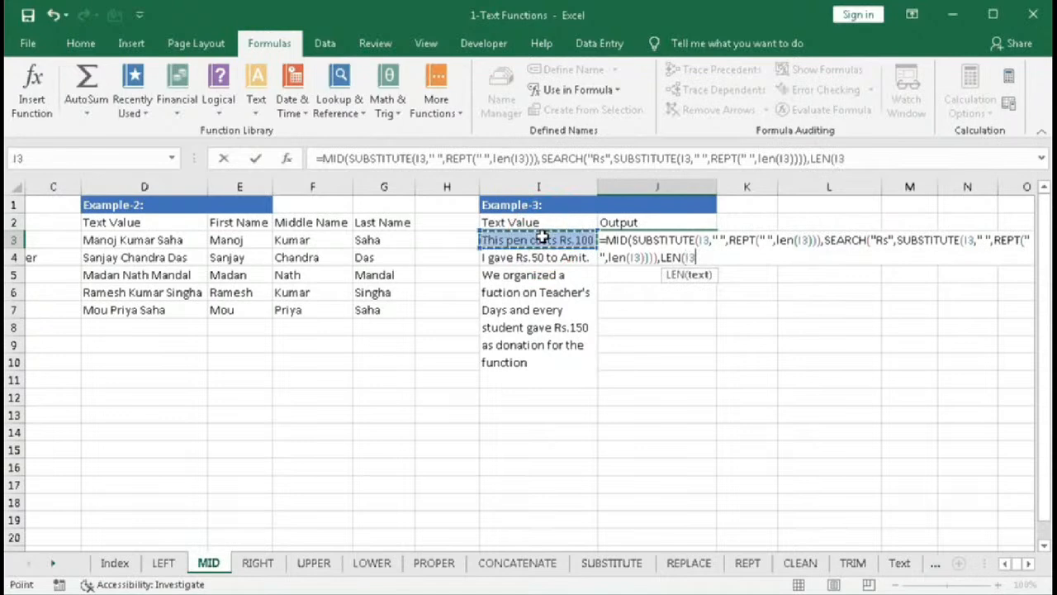
text()))
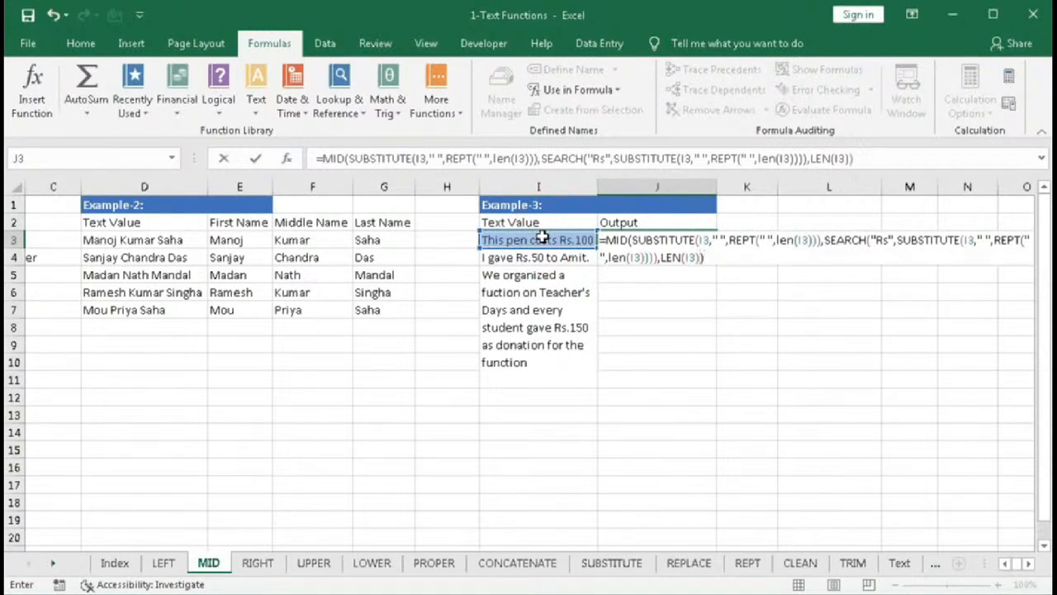
- Evaluate each of MID's three arguments in place to preview their values, then undo the evaluations
click(670, 258)
click(643, 276)
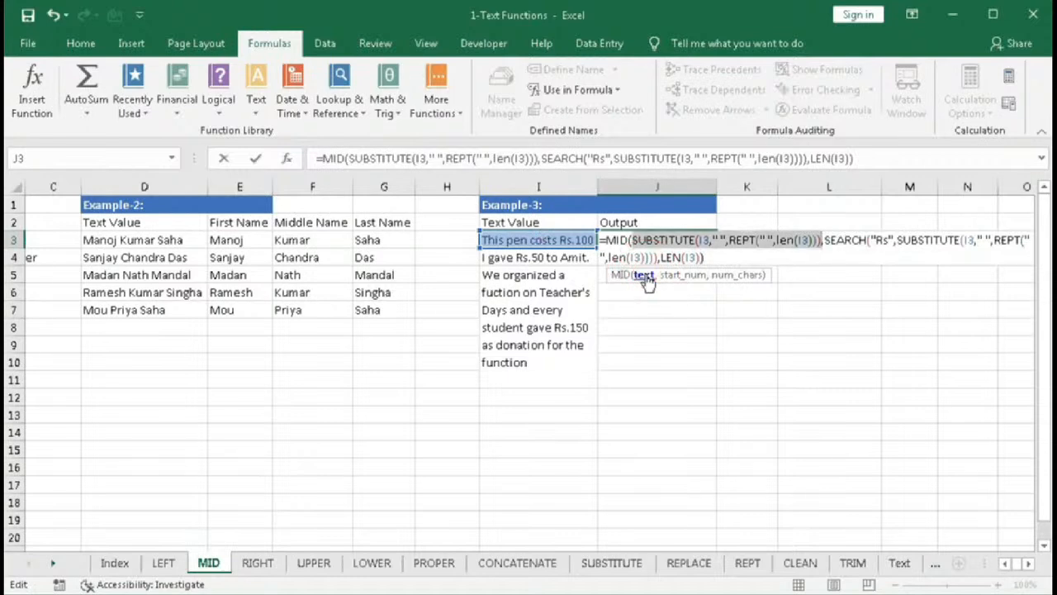
key(F9)
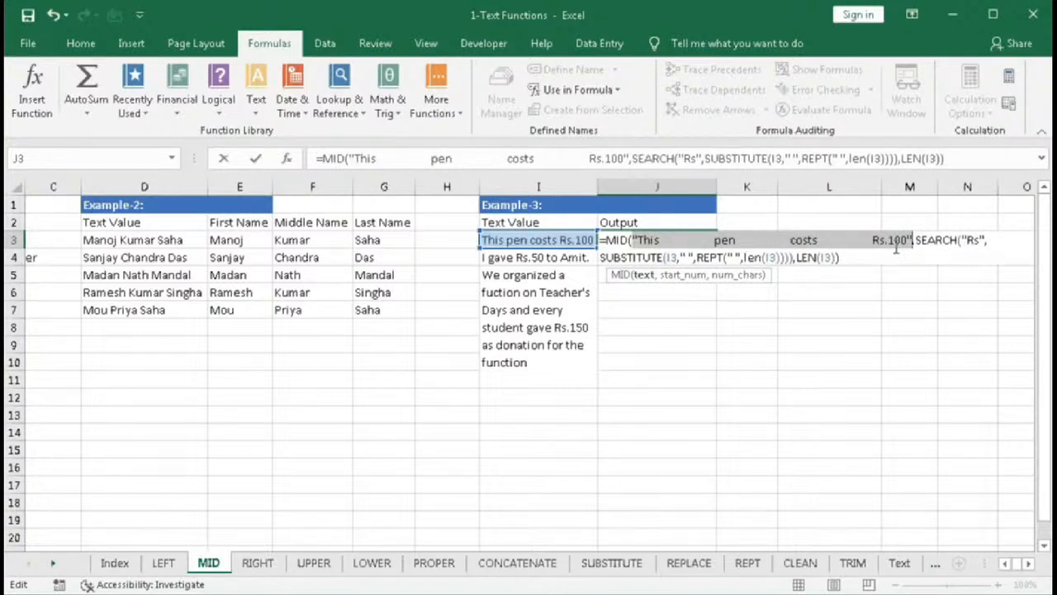
click(675, 275)
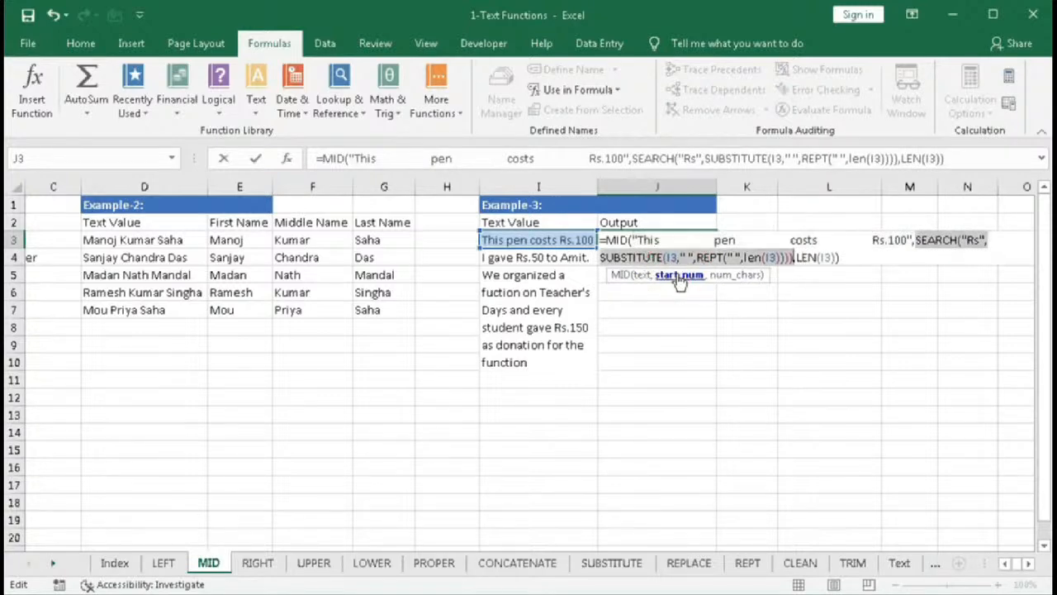
key(F9)
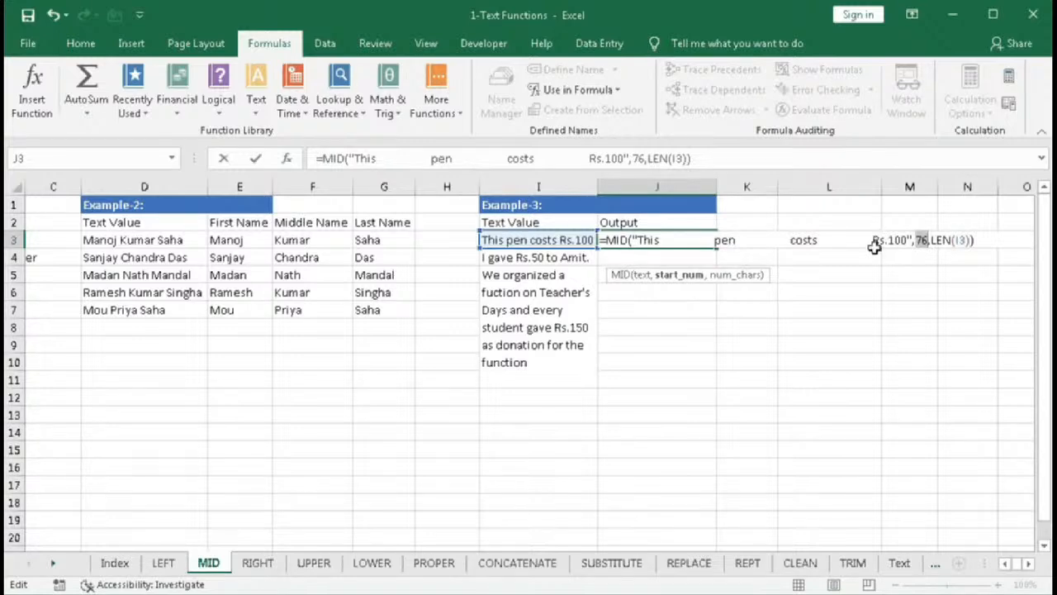
click(752, 276)
key(F9)
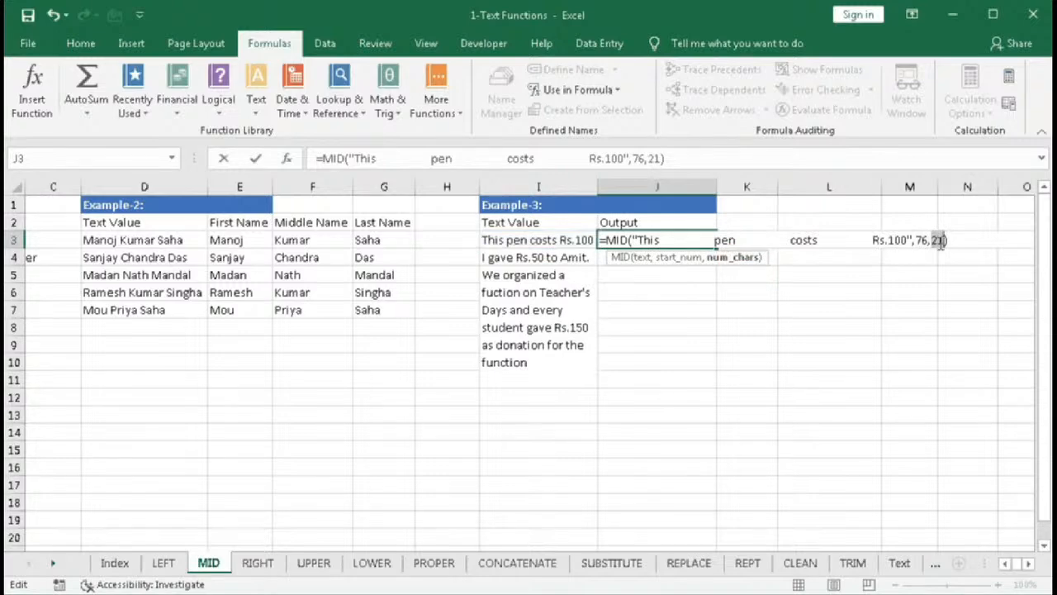
key(ctrl+z)
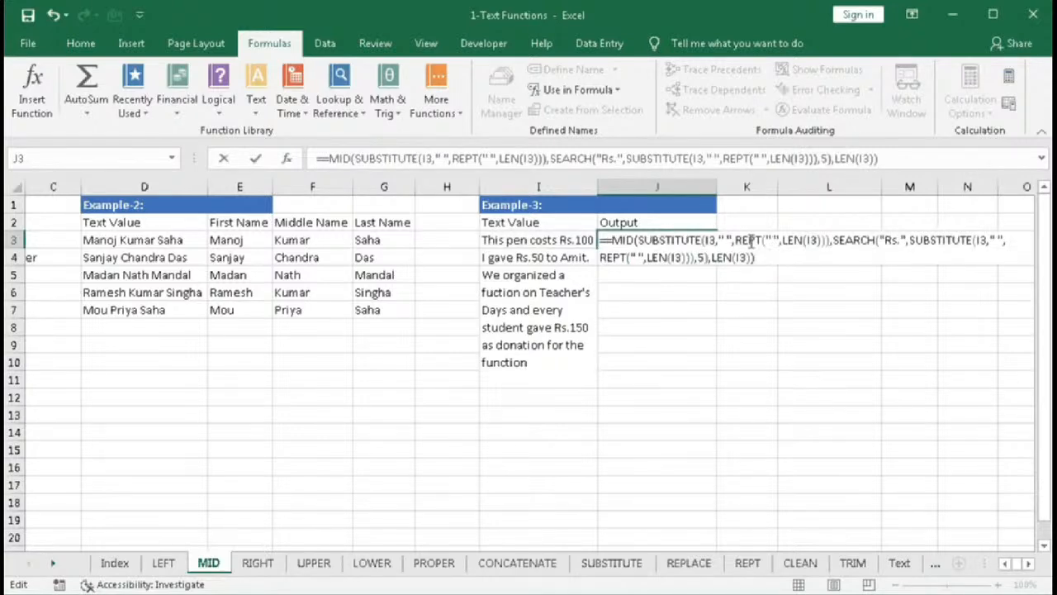
- Remove the duplicate equals sign and enter the MID formula in J3
click(608, 240)
key(BackSpace)
key(Return)
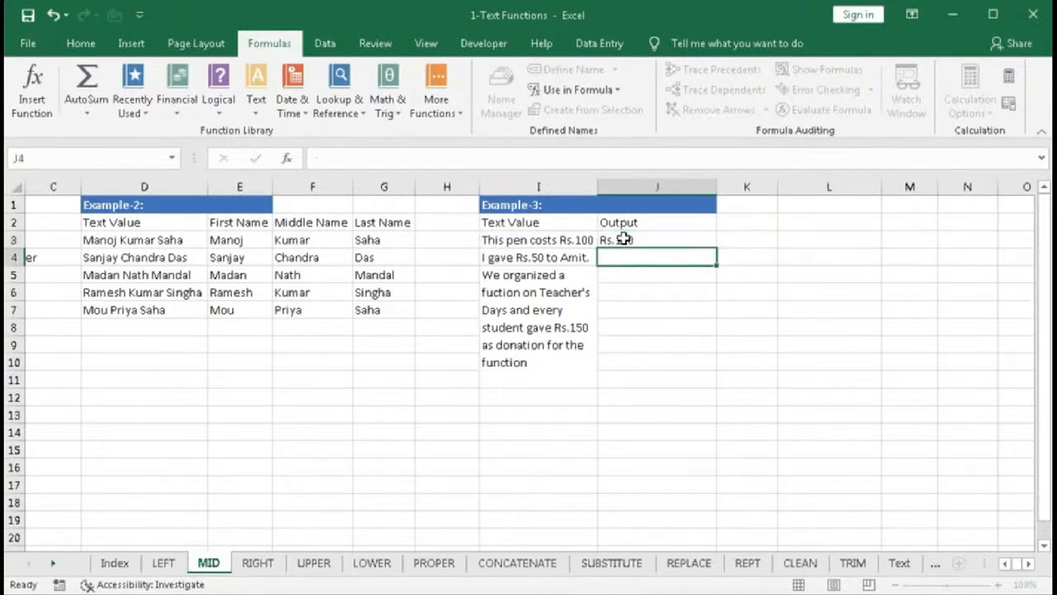
- Fill the J3 formula down to J5
click(631, 241)
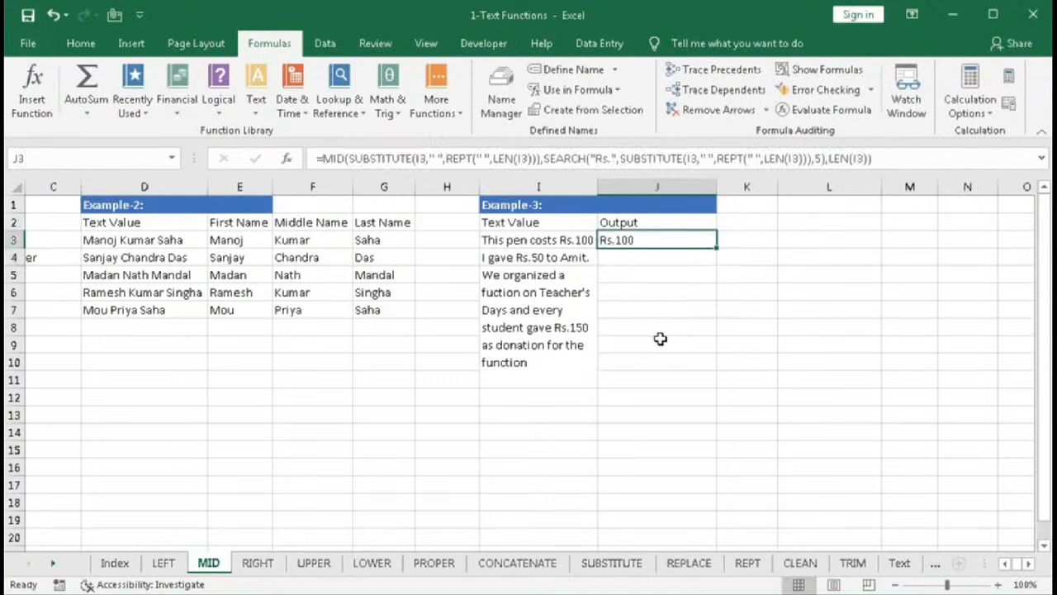
drag(715, 247, 713, 276)
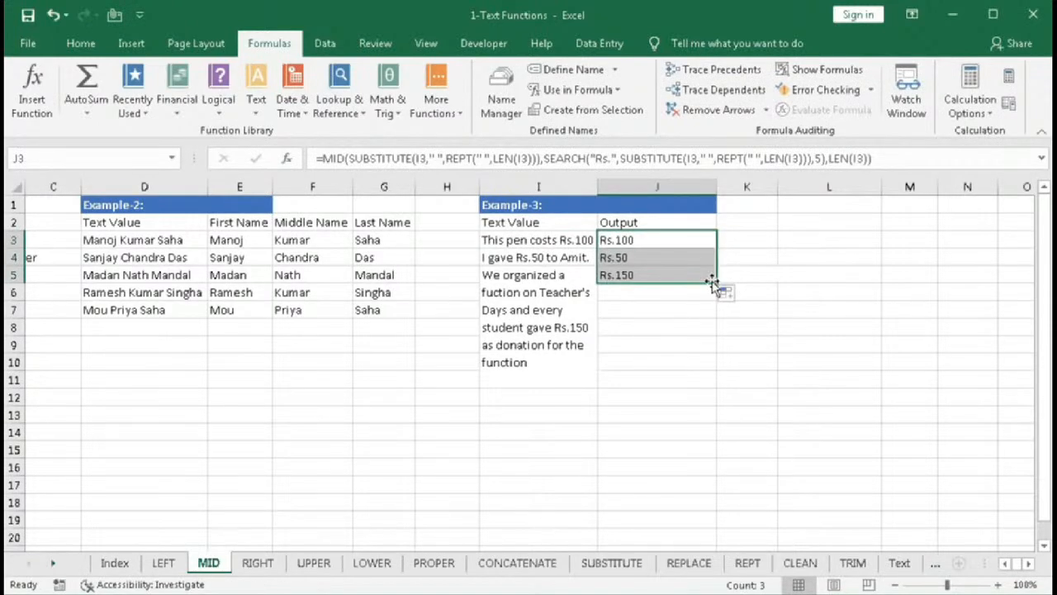
- Enter =LEN(J3) in K3 and fill it down to K5
click(742, 244)
text(=)
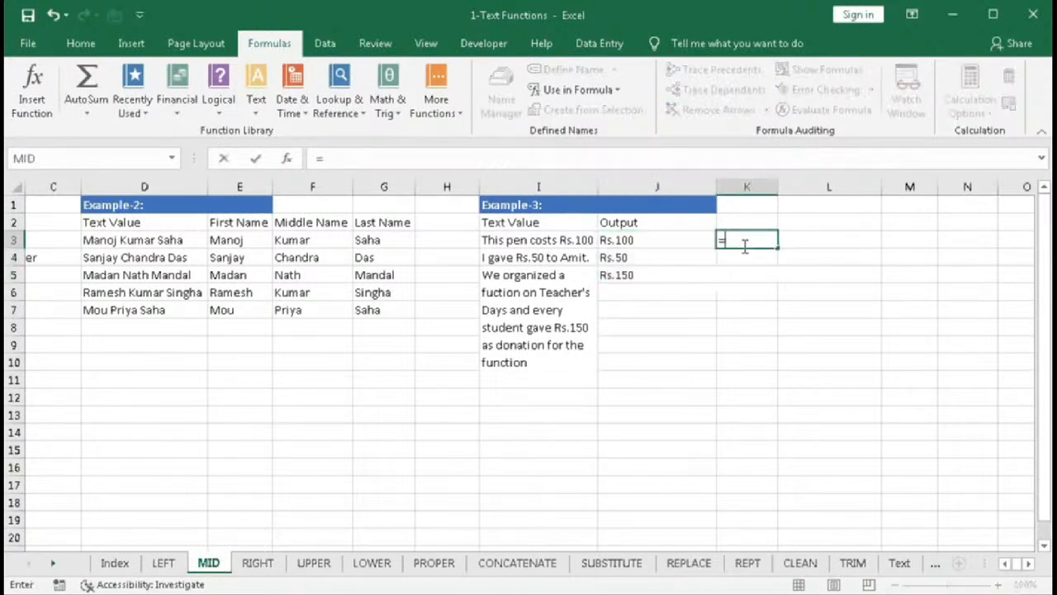
text(len)
key(Tab)
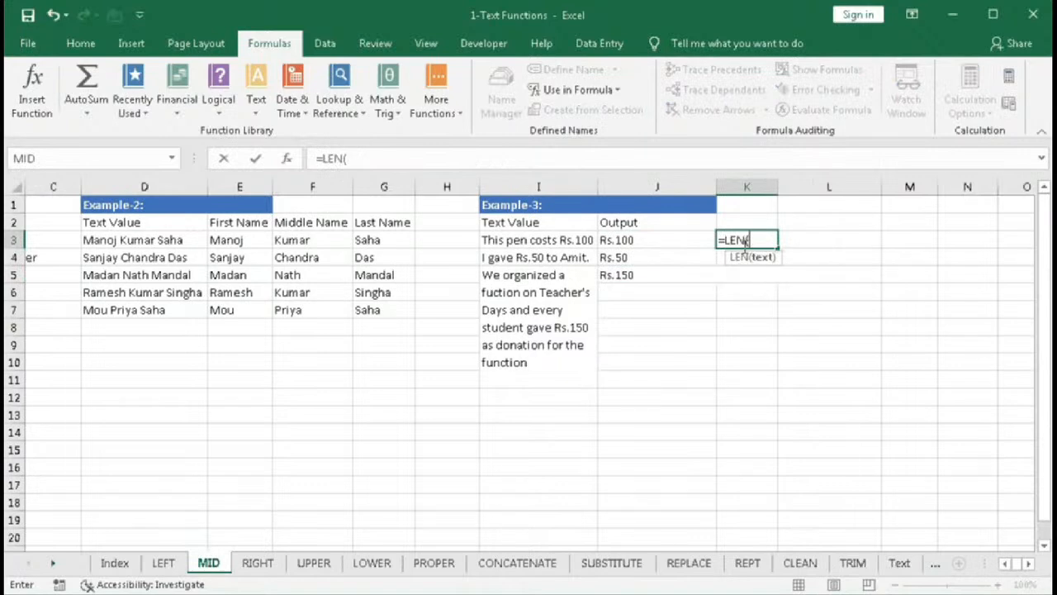
click(671, 241)
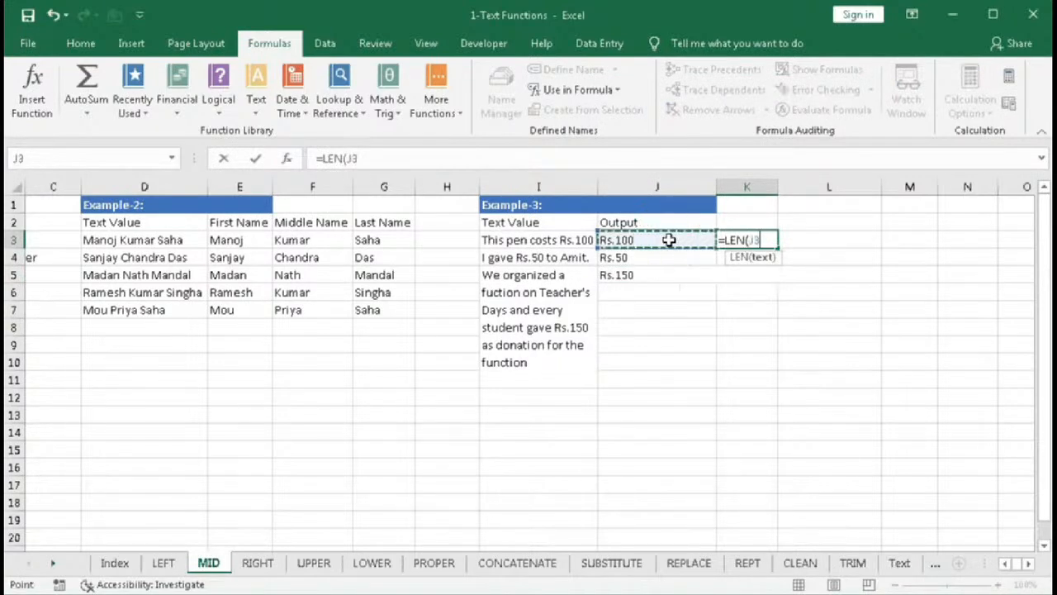
text())
key(Return)
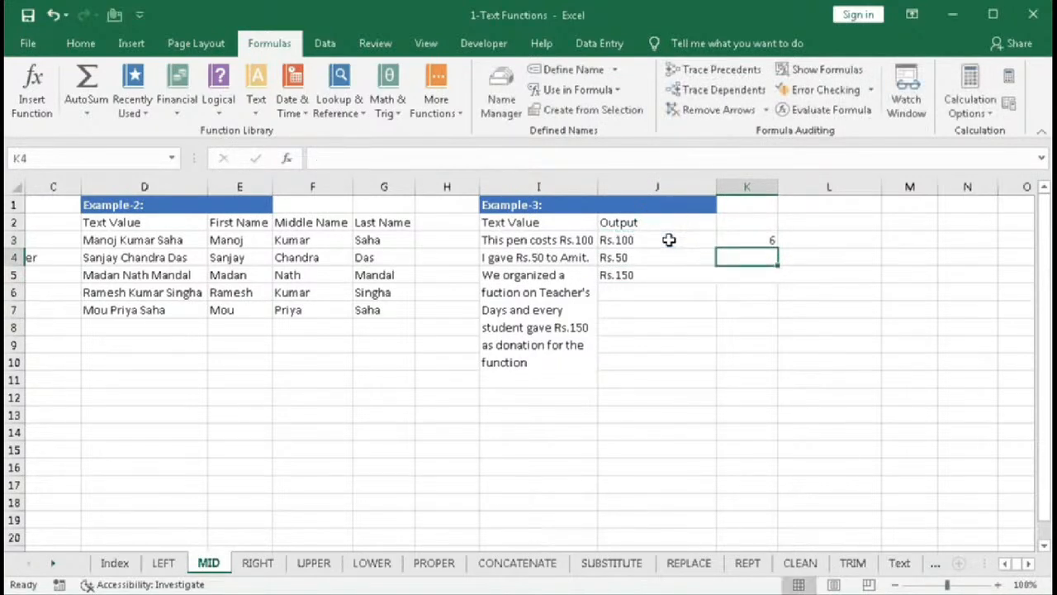
click(760, 240)
drag(777, 248, 777, 281)
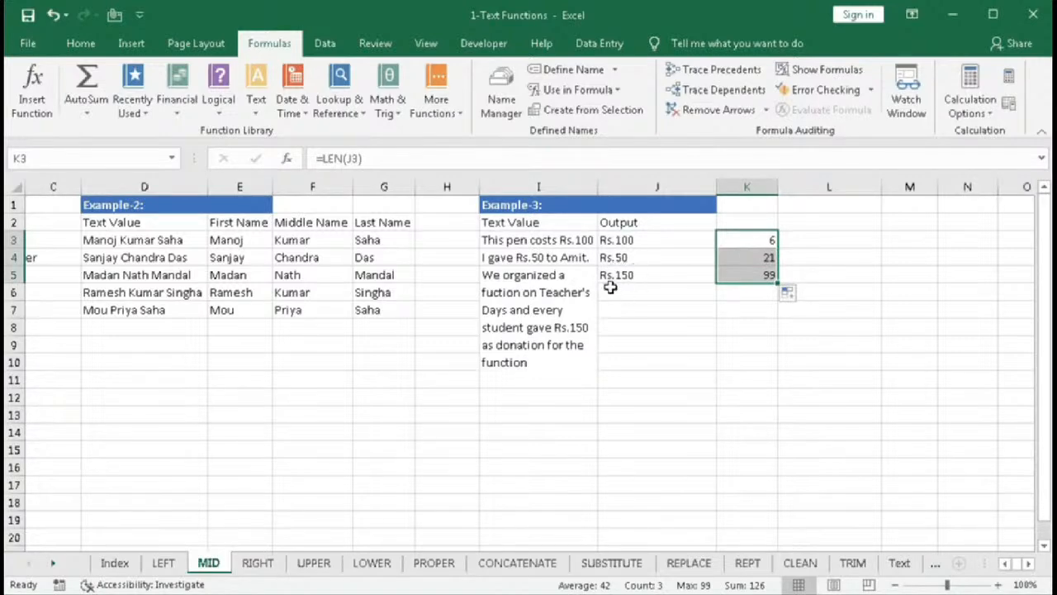
- Wrap J3's MID formula inside TRIM and enter it
drag(619, 239, 657, 267)
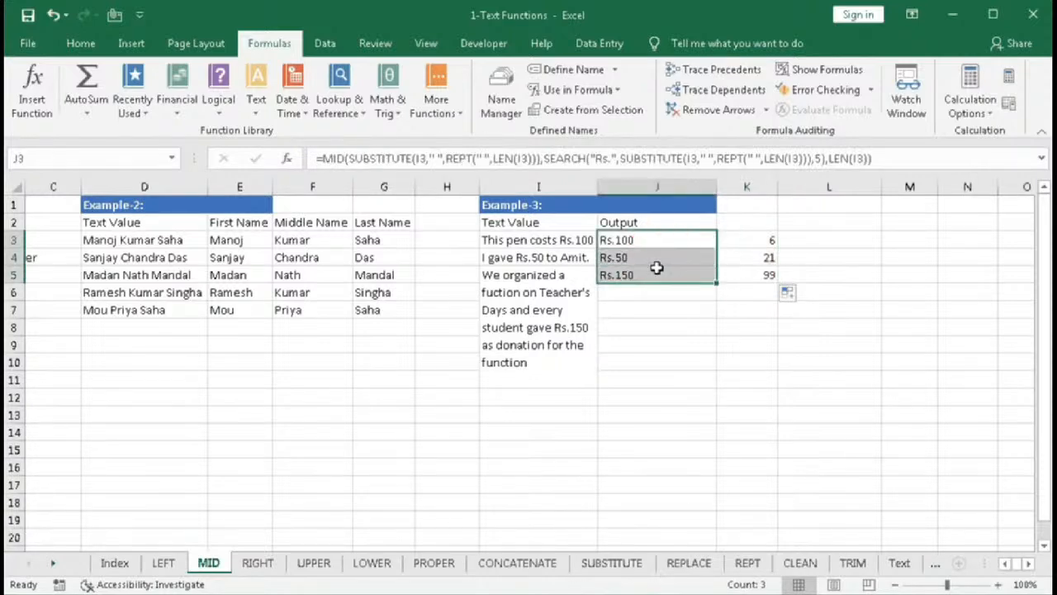
double_click(625, 243)
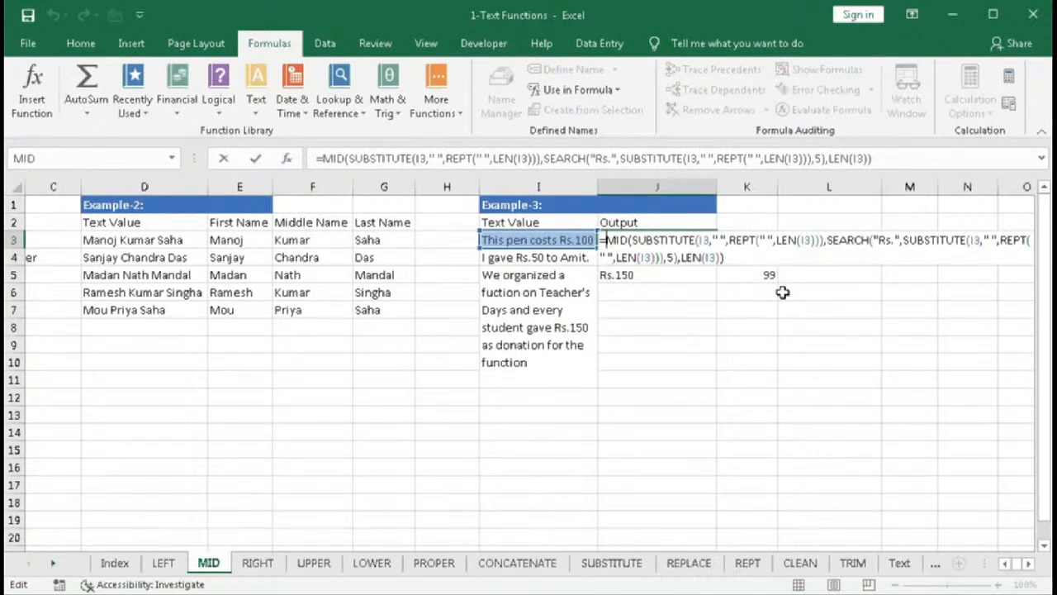
text(tri)
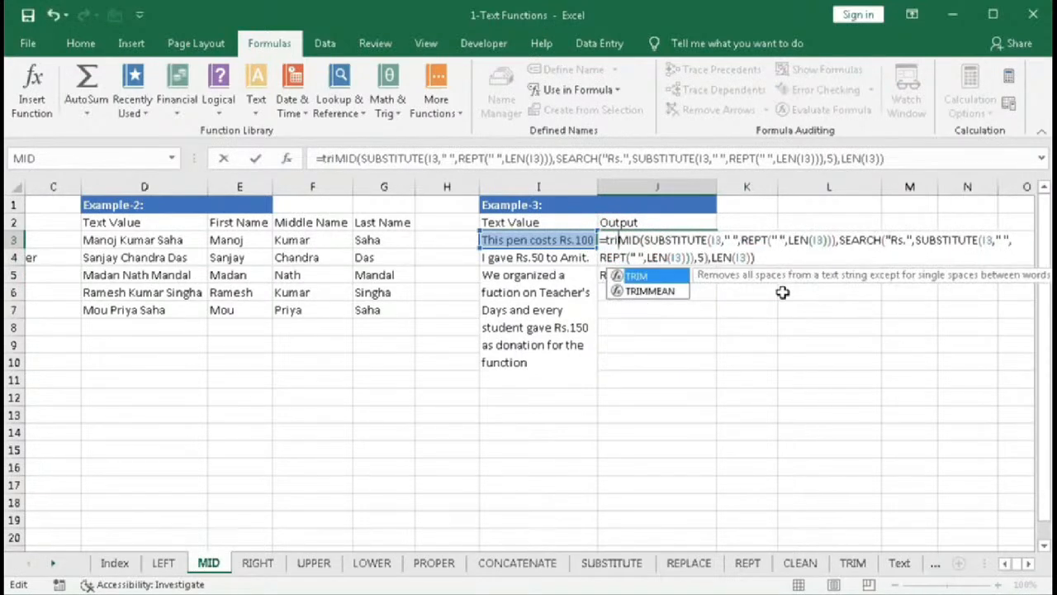
key(Tab)
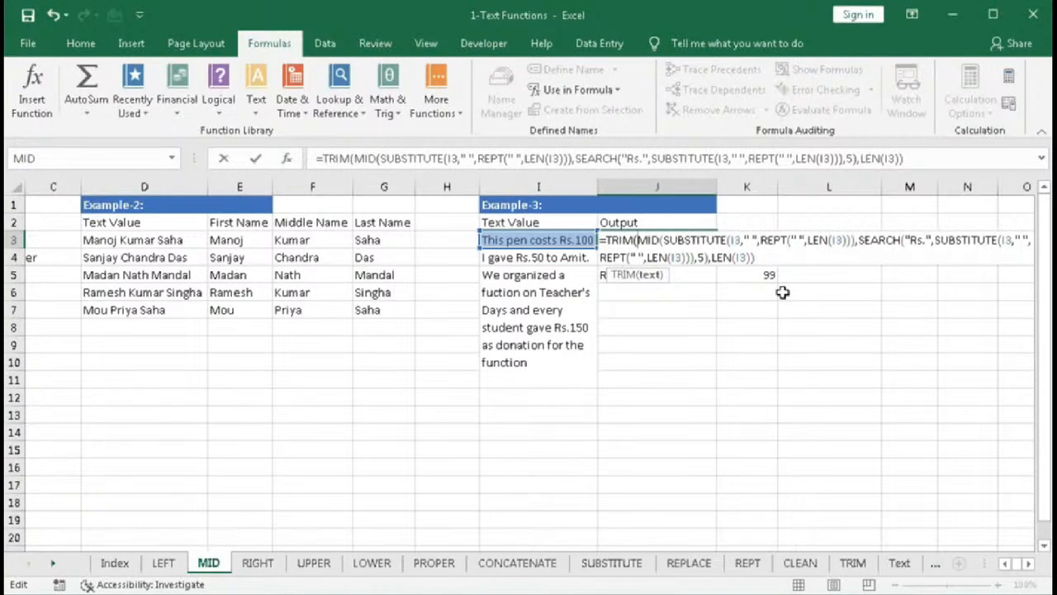
text())
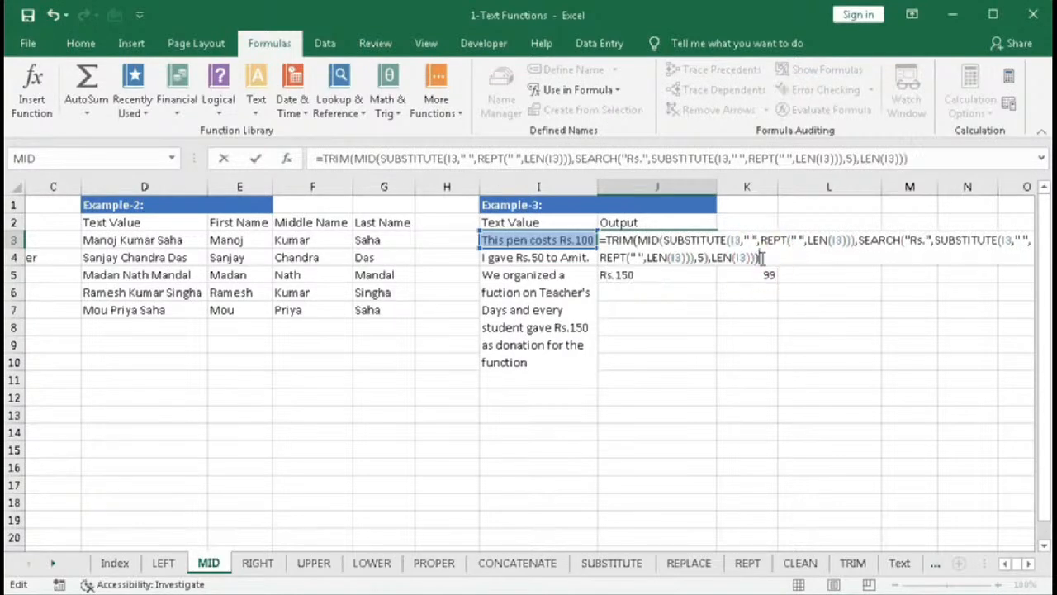
key(Return)
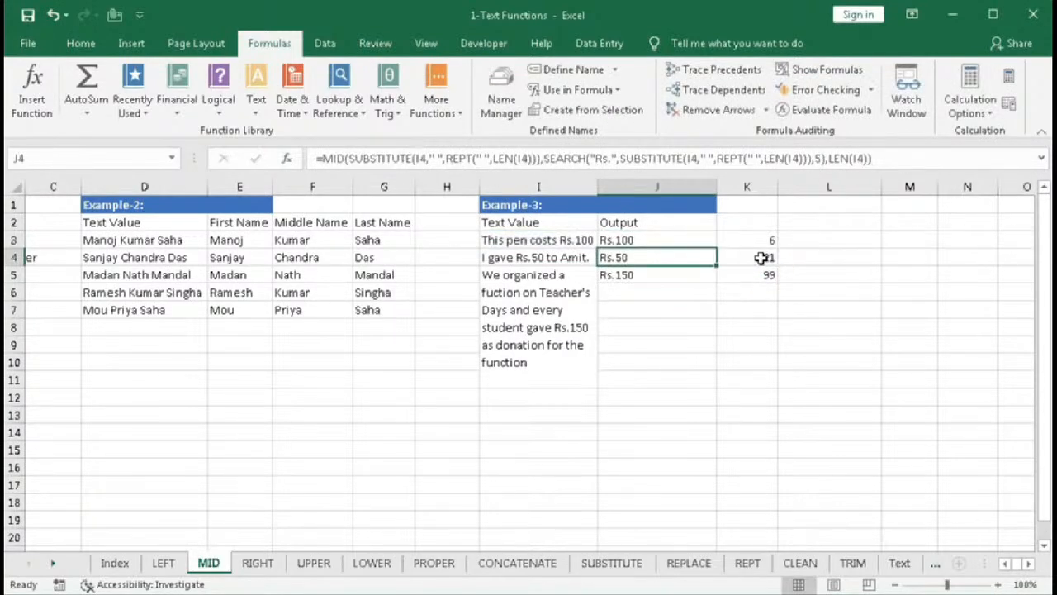
- Fill the TRIM formula from J3 down to J5
click(680, 238)
drag(716, 248, 711, 285)
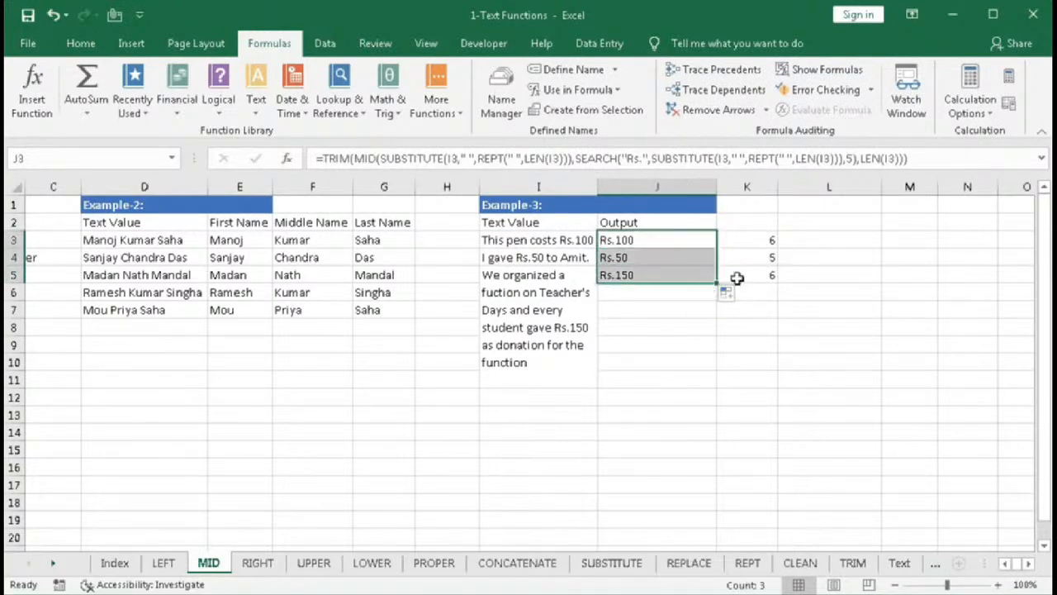
click(736, 277)
- Review the complete TRIM formula in J3 without changing it
click(632, 239)
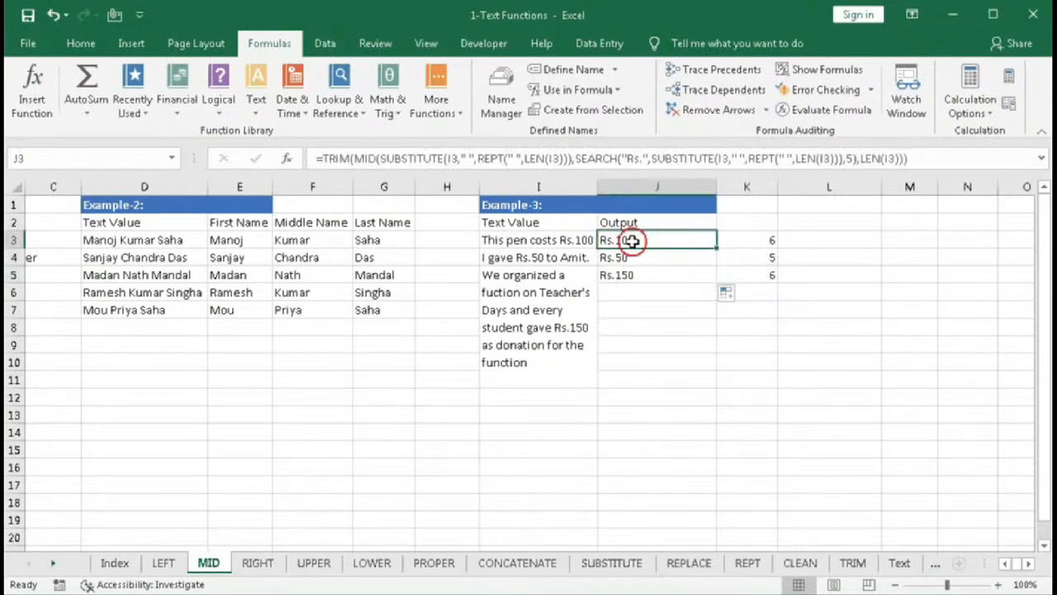
double_click(631, 240)
key(Escape)
click(468, 161)
drag(322, 159, 896, 181)
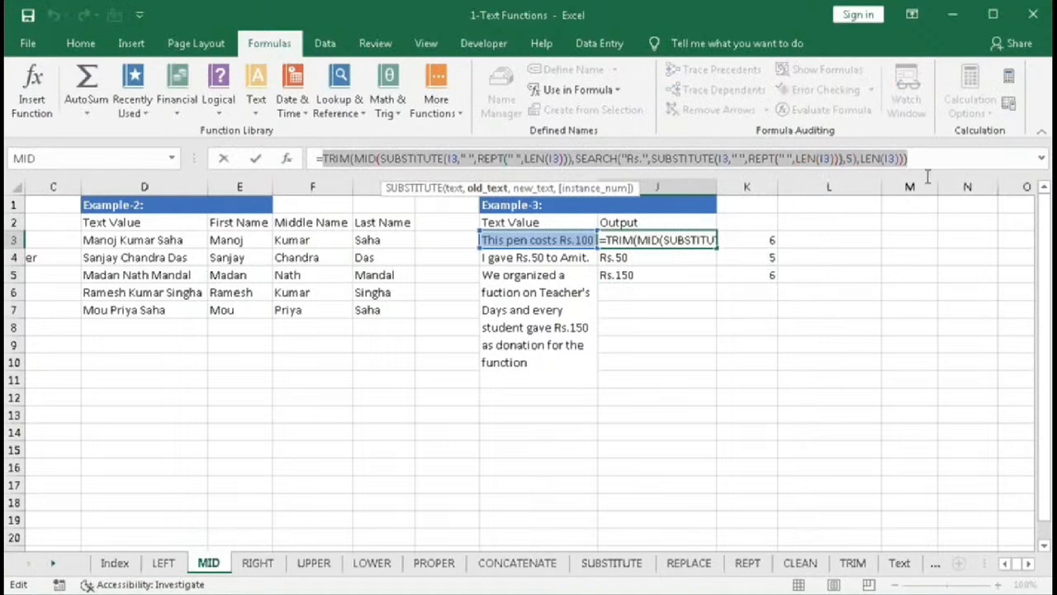
key(Escape)
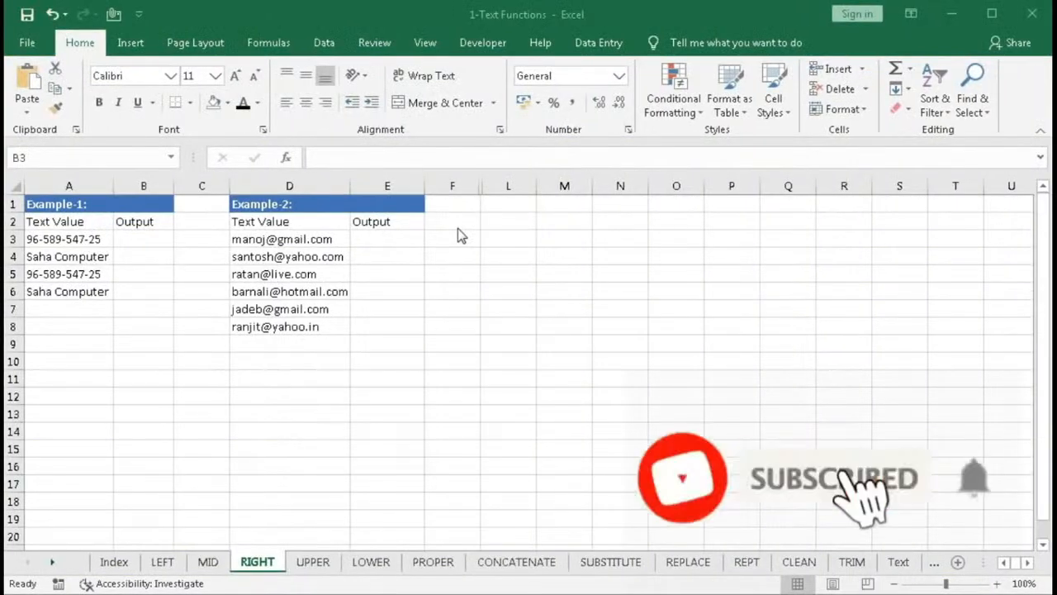
- Insert the RIGHT function into B3 on the RIGHT sheet from the Text function library
click(278, 48)
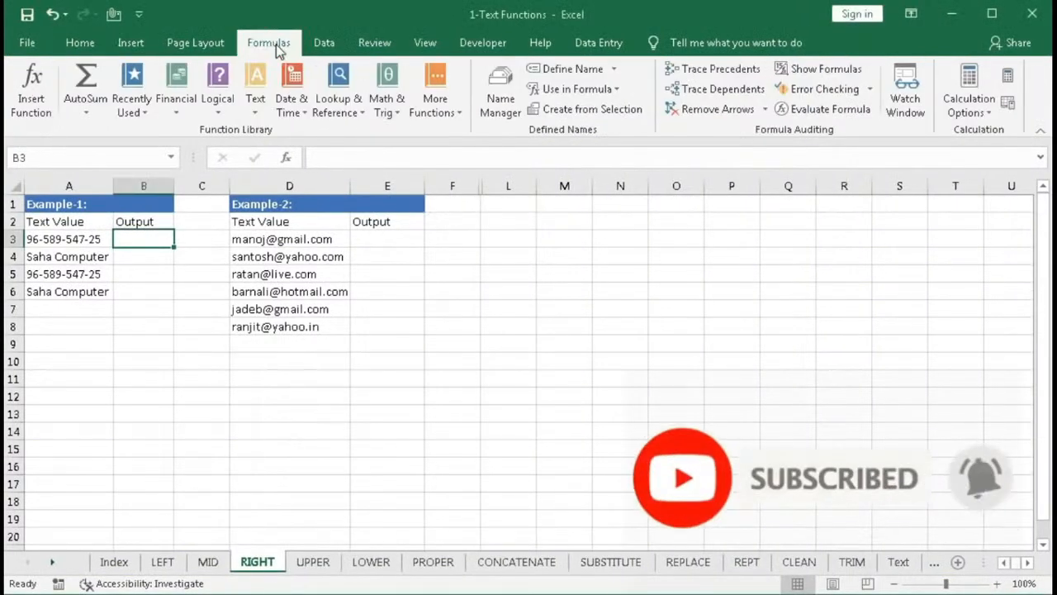
click(254, 114)
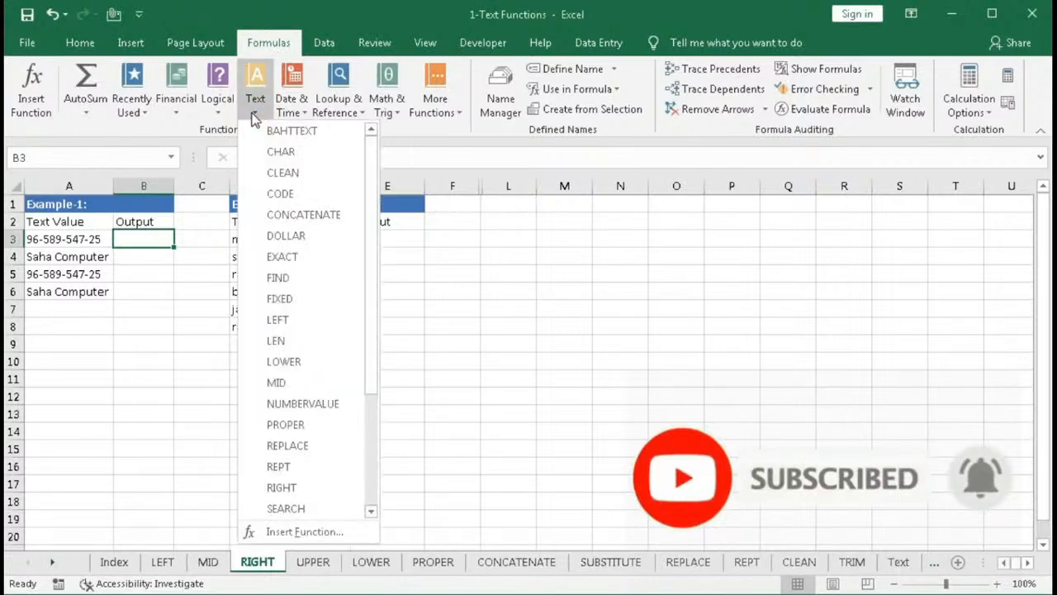
click(281, 487)
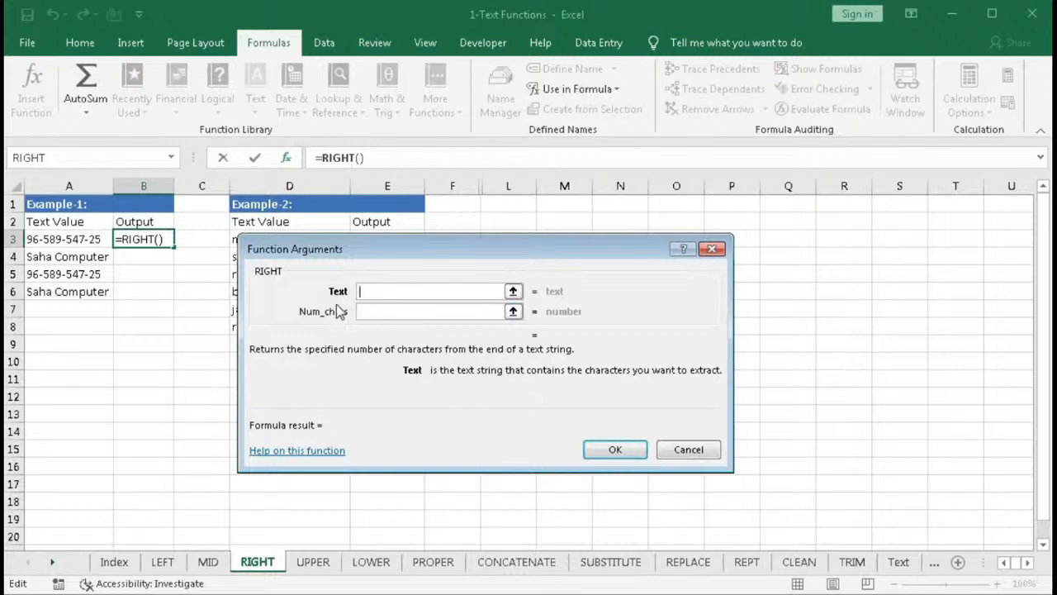
- Set the RIGHT function's text argument to A3, leaving the character count empty, and confirm the formula in B3
click(368, 293)
click(374, 308)
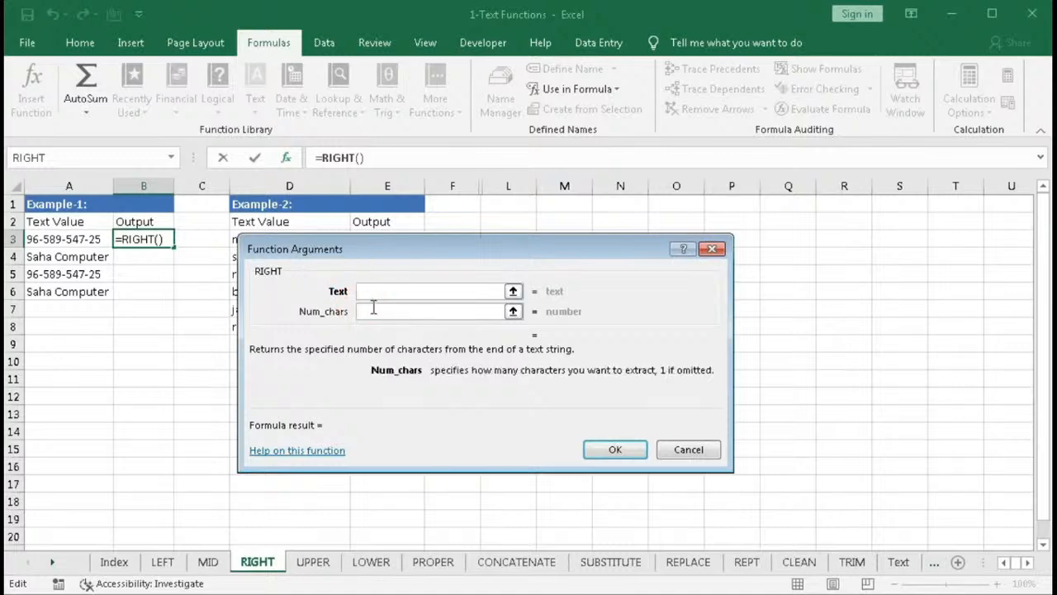
click(376, 290)
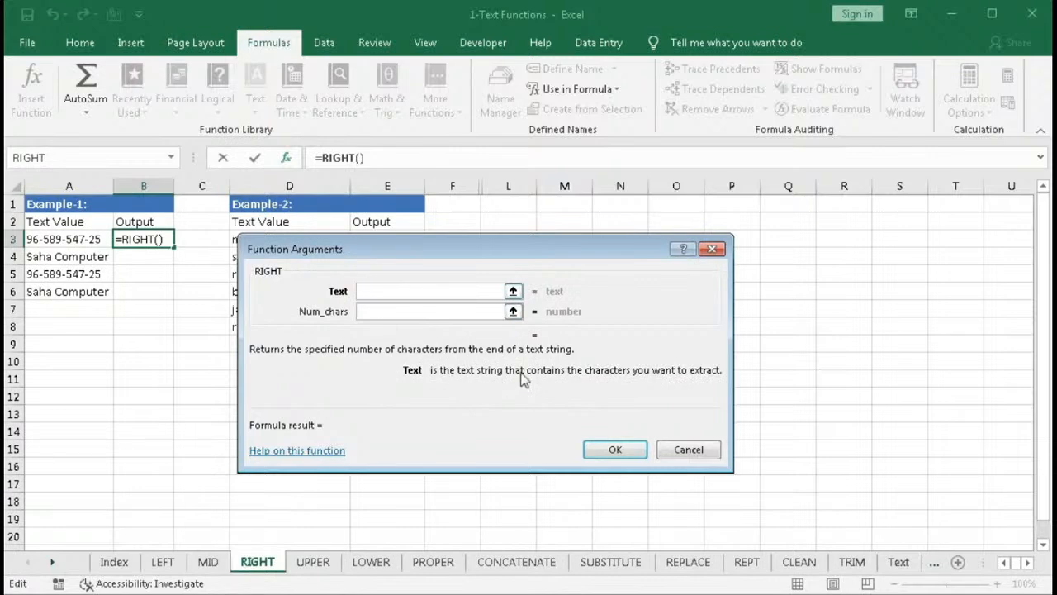
click(365, 292)
click(43, 240)
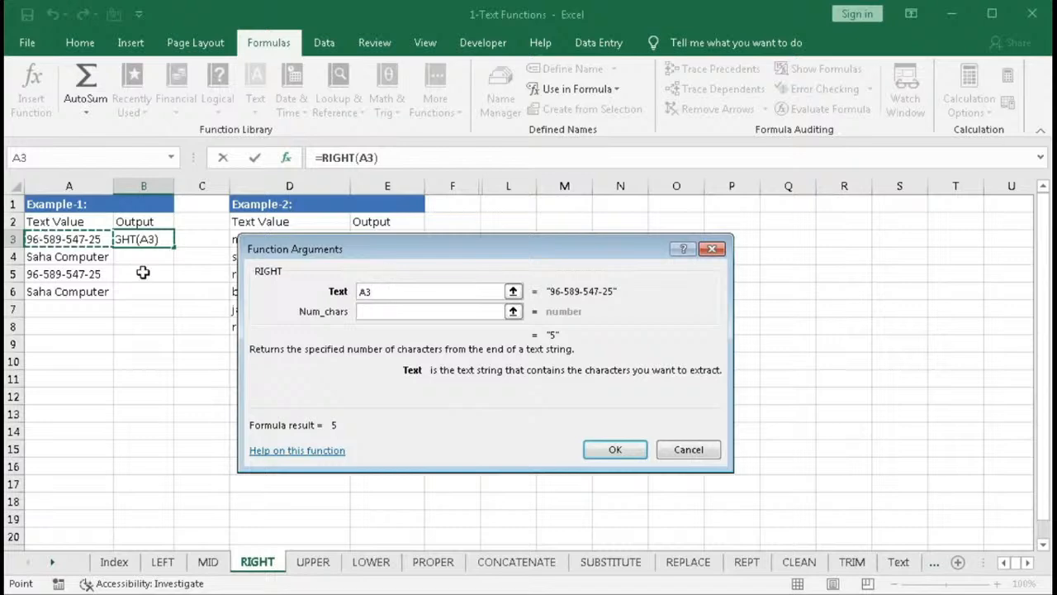
click(366, 312)
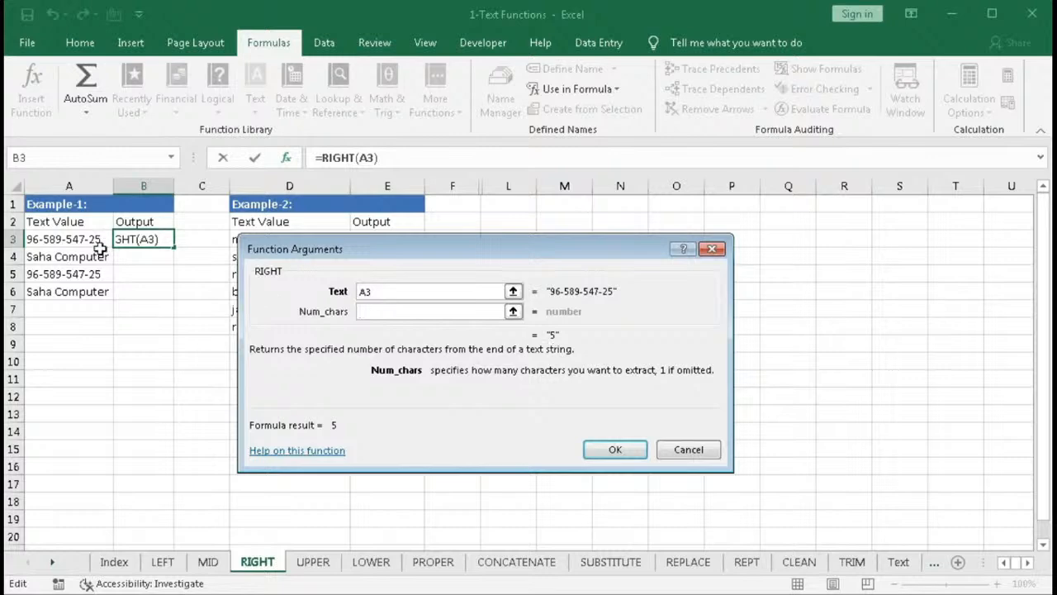
text(2)
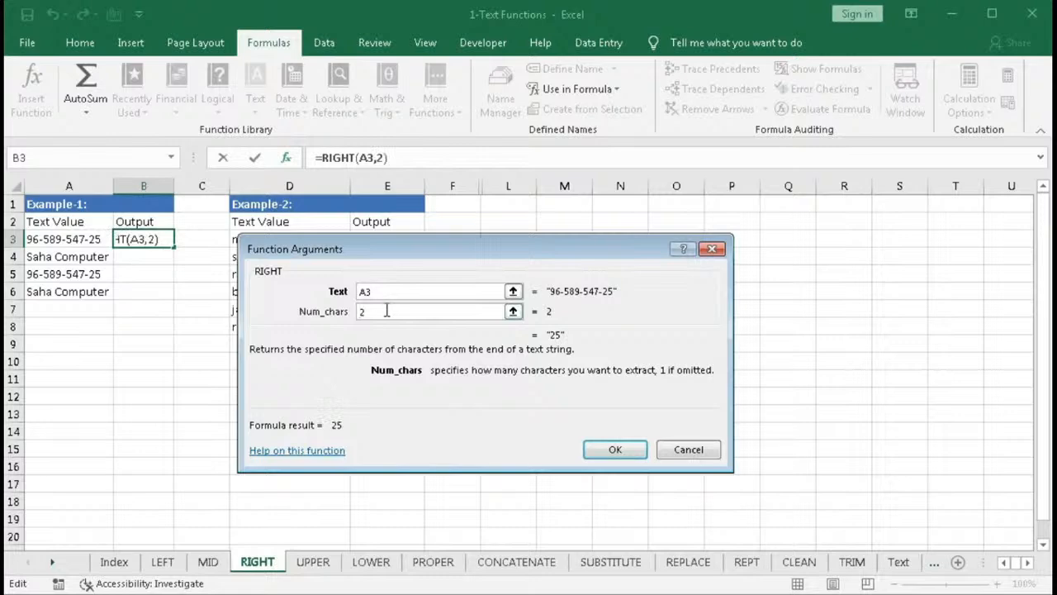
key(BackSpace)
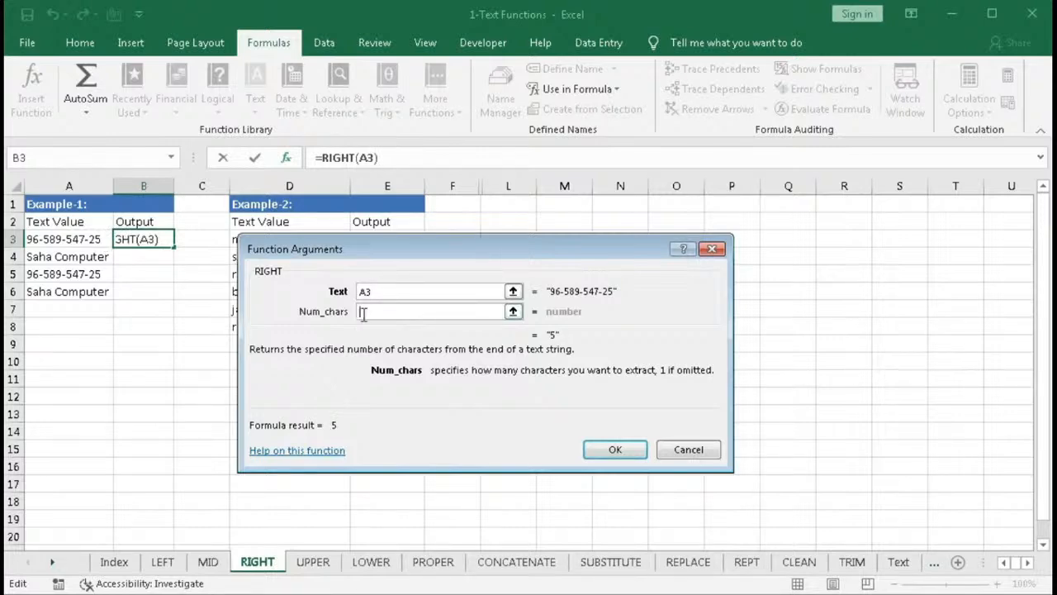
click(597, 448)
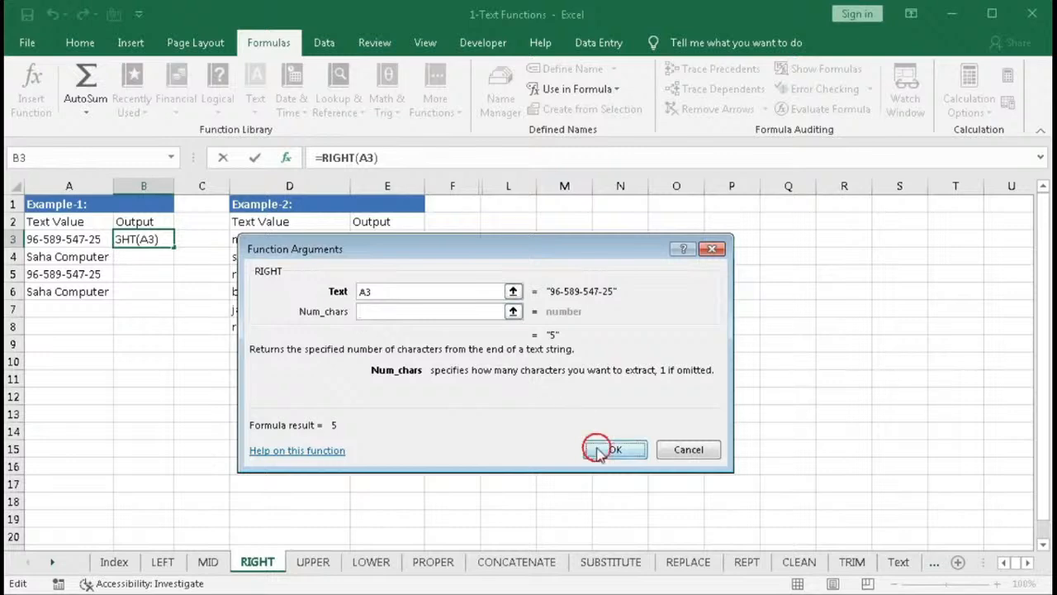
- Fill B3's RIGHT formula down to B4
double_click(134, 240)
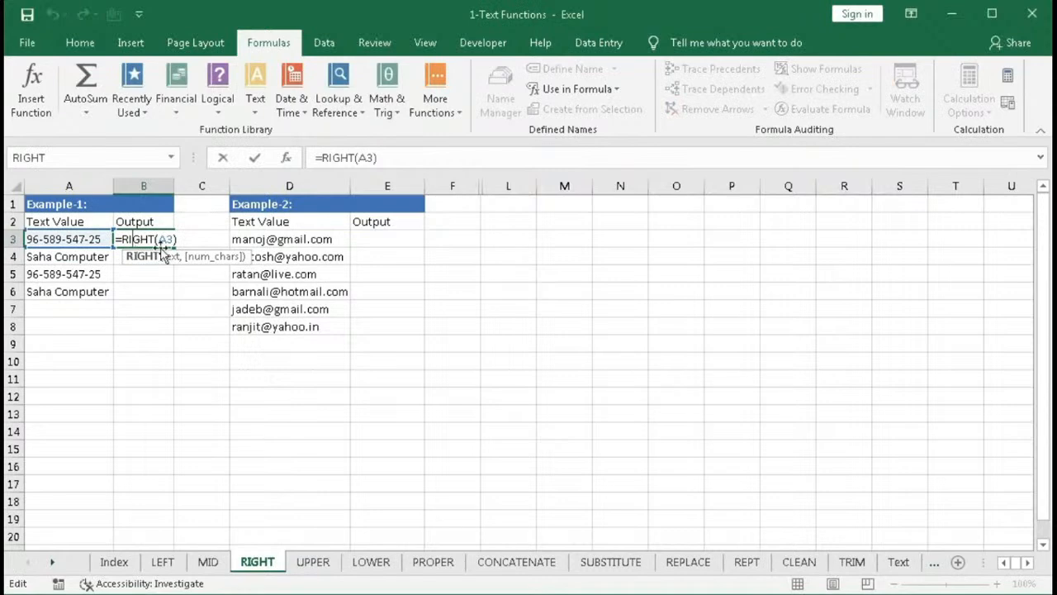
key(Return)
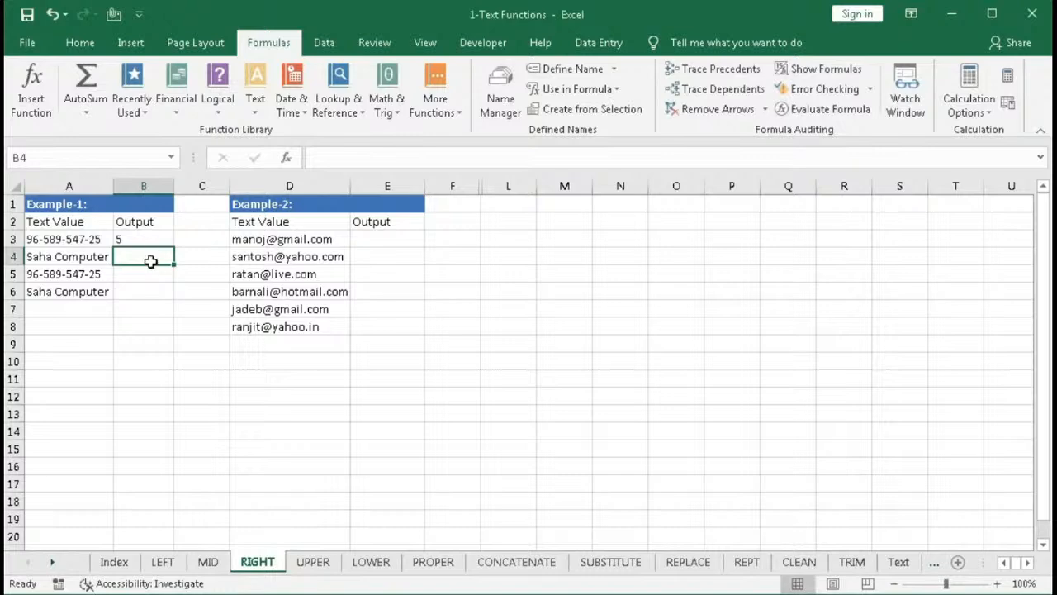
click(153, 243)
drag(172, 248, 173, 263)
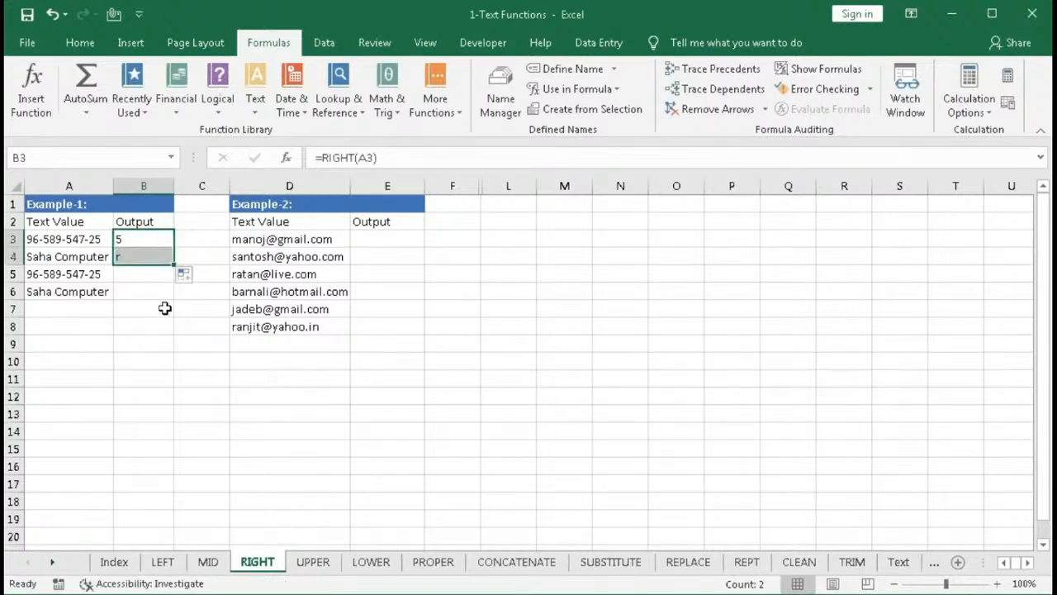
- Enter the formula =RIGHT(A5,2) in B5
click(132, 274)
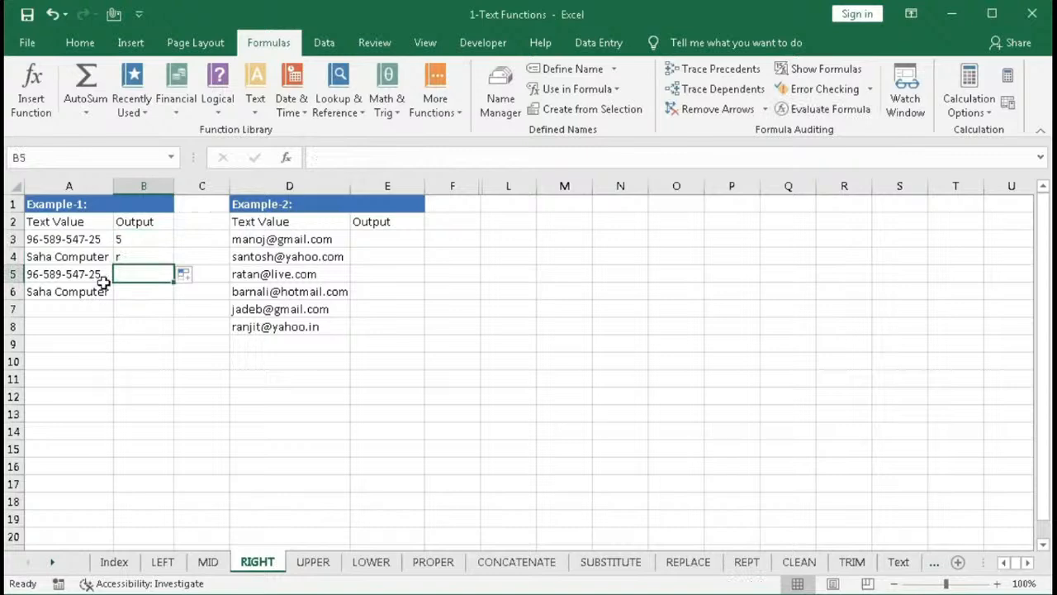
text(=rig)
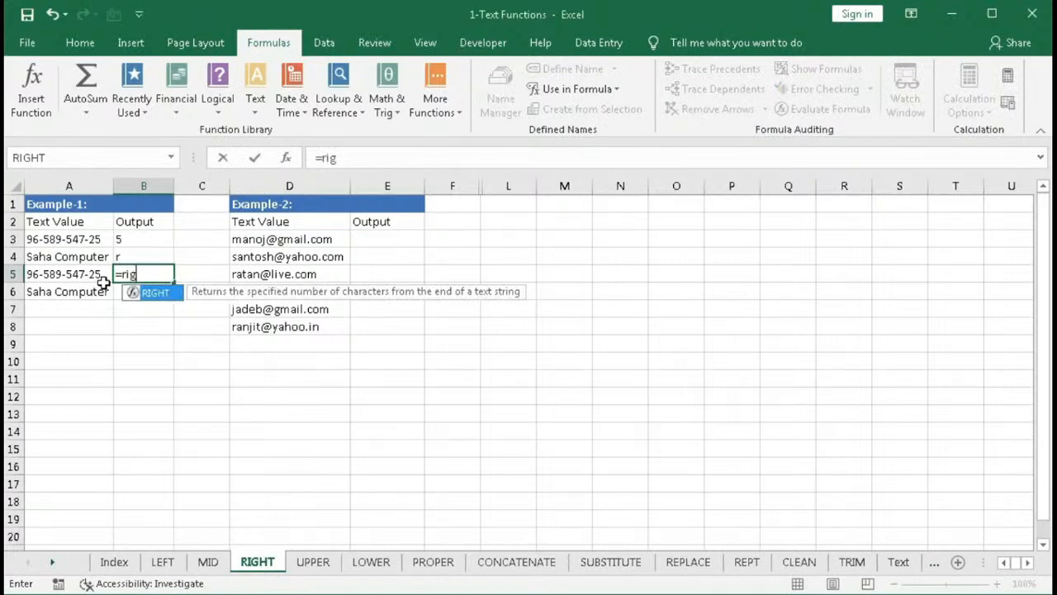
key(Tab)
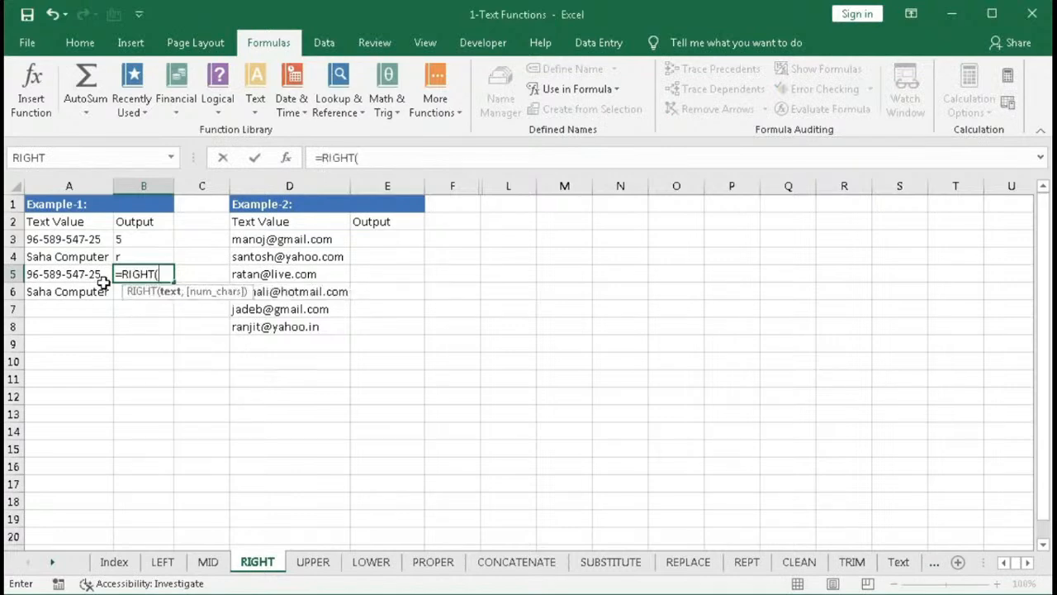
click(97, 278)
text(,2))
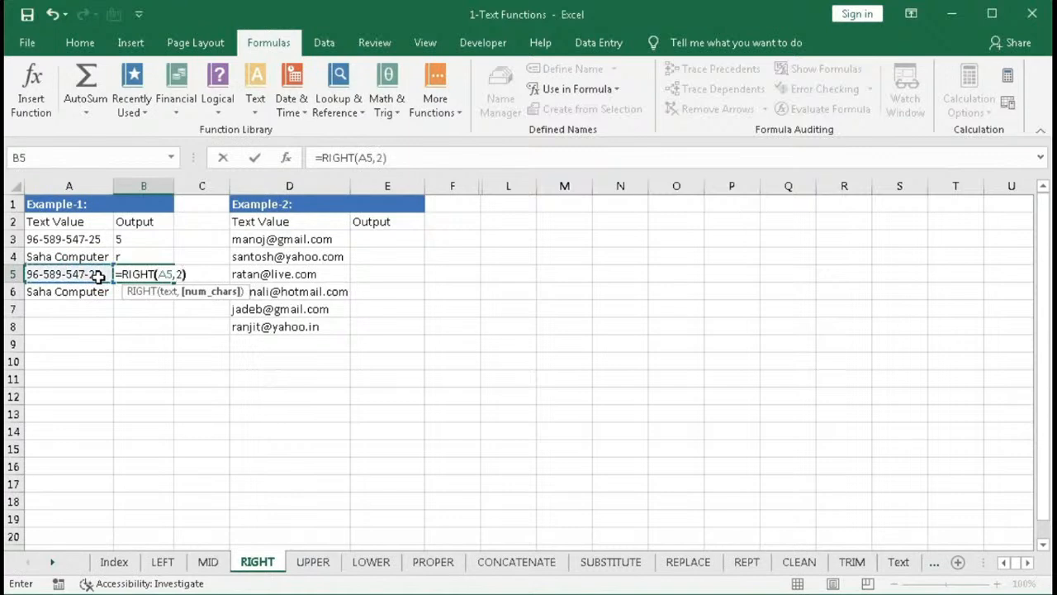
key(Return)
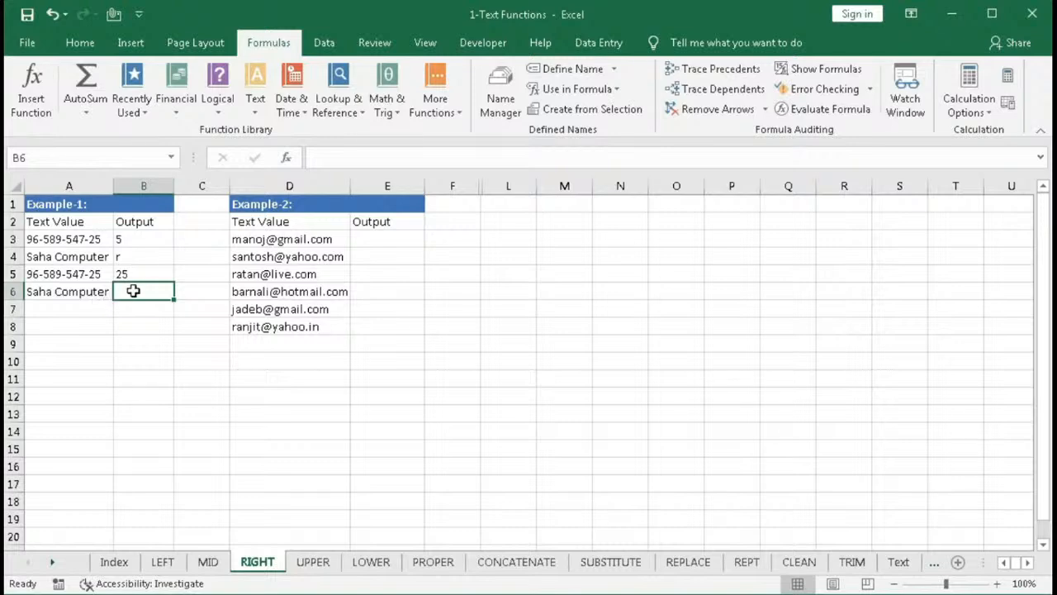
- Enter the formula =RIGHT(A6,8) in B6
text(=RIGHT()
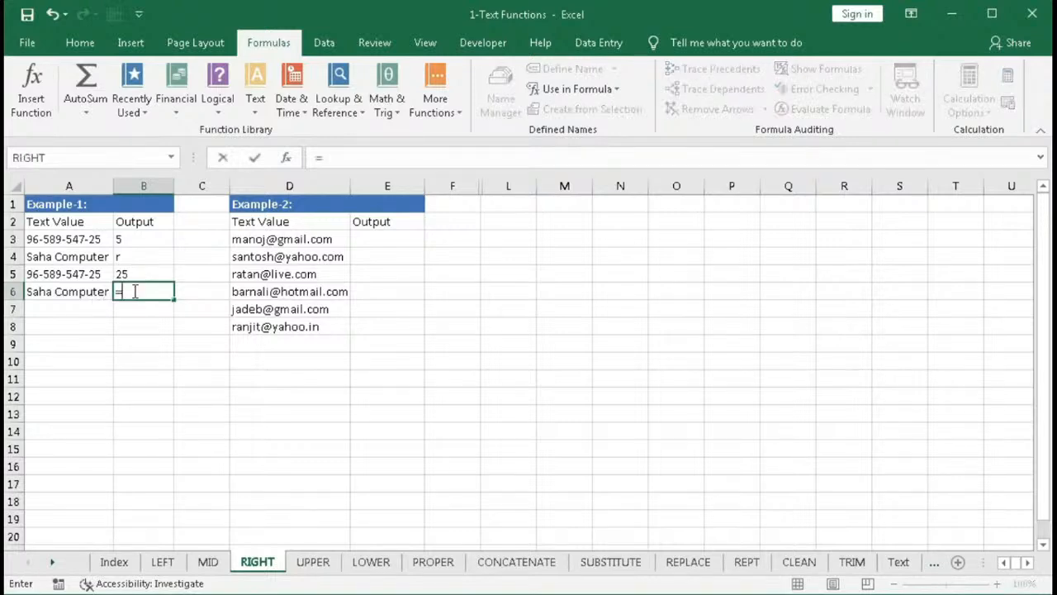
click(84, 287)
text(,)
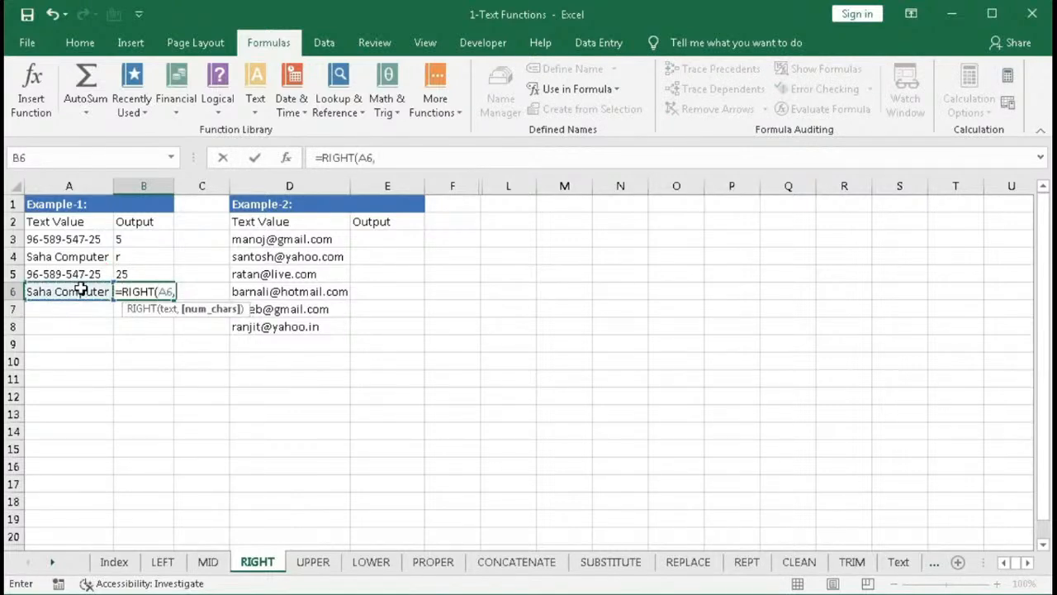
text(8)
key(Return)
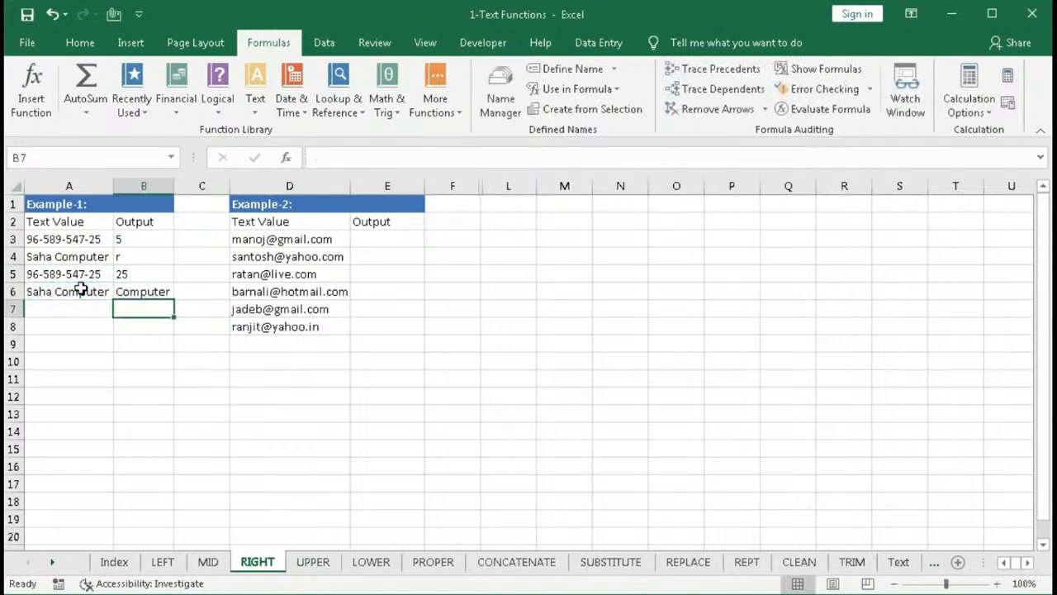
key(Up)
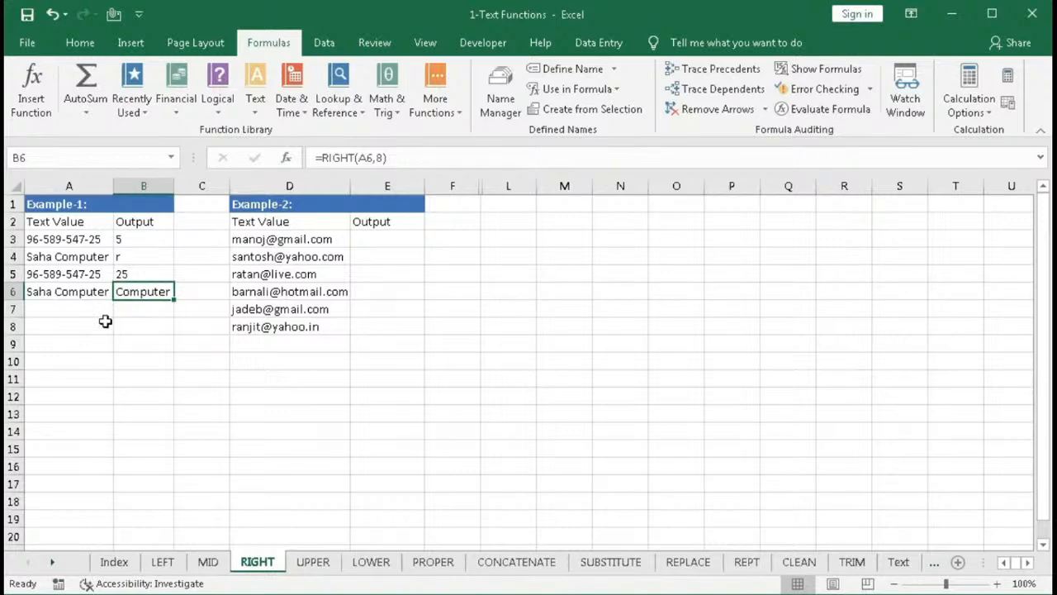
- Enter =RIGHT(D3,LEN(D3)-SEARCH("@",D3)) in E3 to extract the e-mail domain, and fill it down to E8
click(263, 239)
key(ctrl+shift+Down)
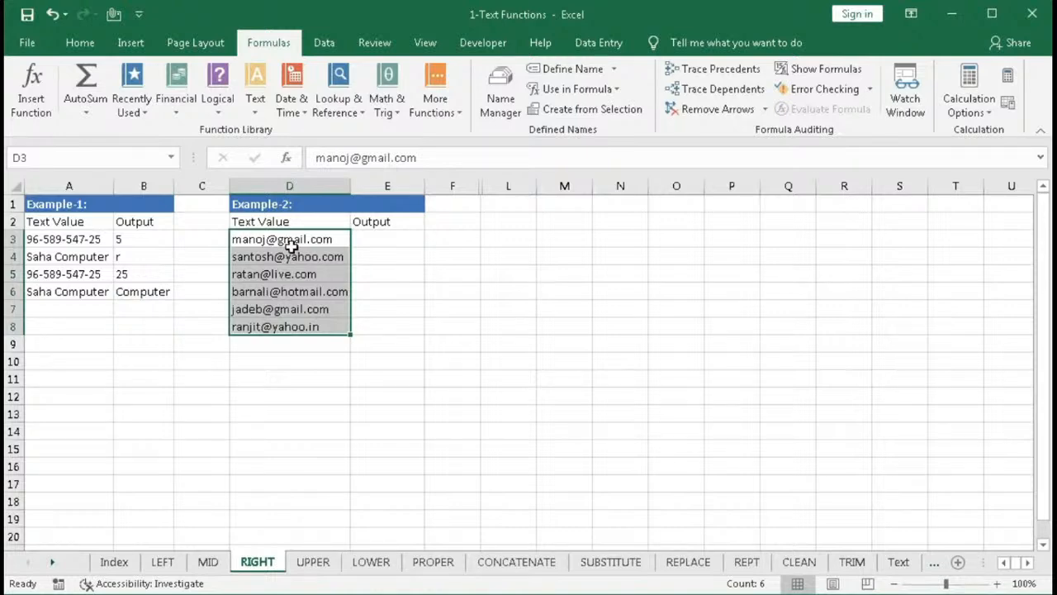
key(Right)
text(=RIGHT()
click(275, 239)
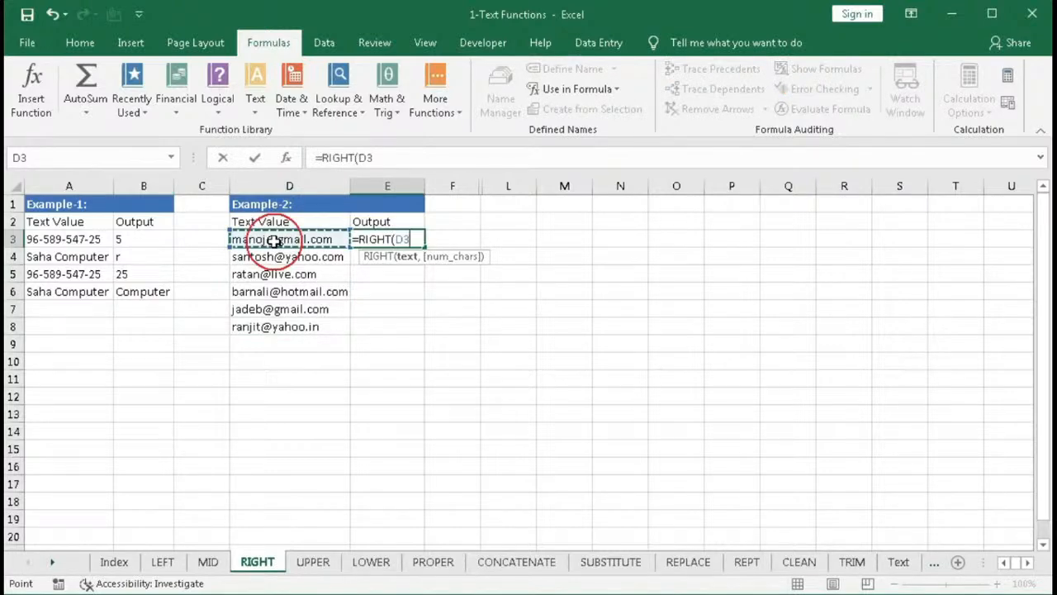
text(,)
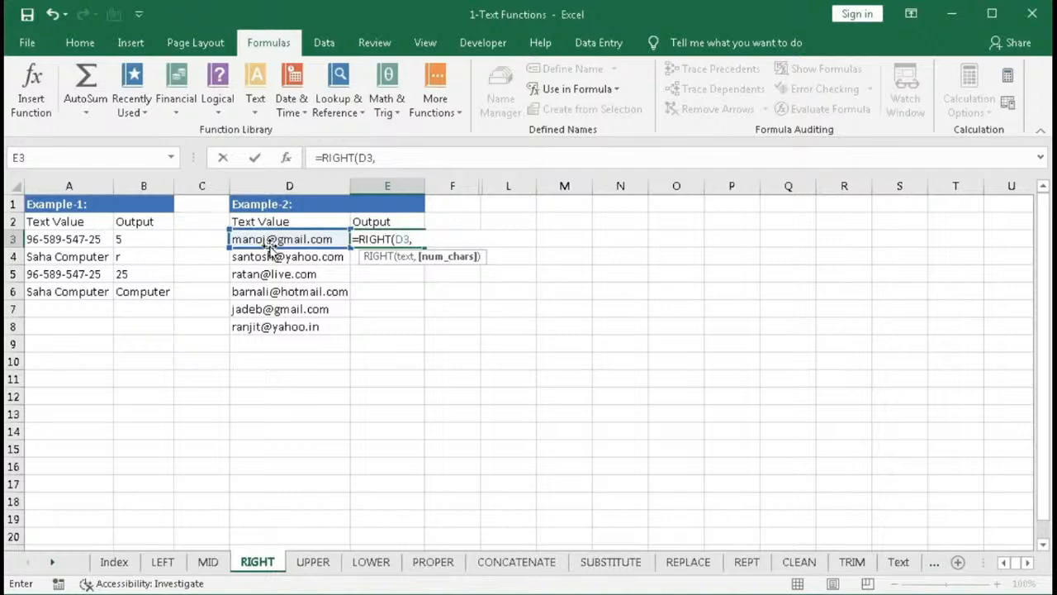
text(le)
key(Tab)
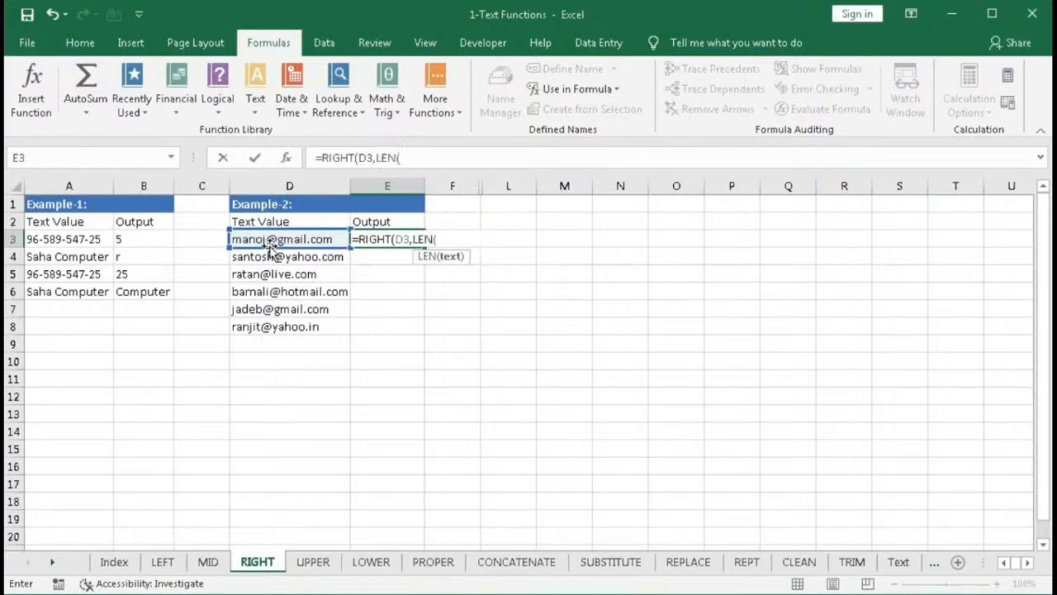
click(268, 240)
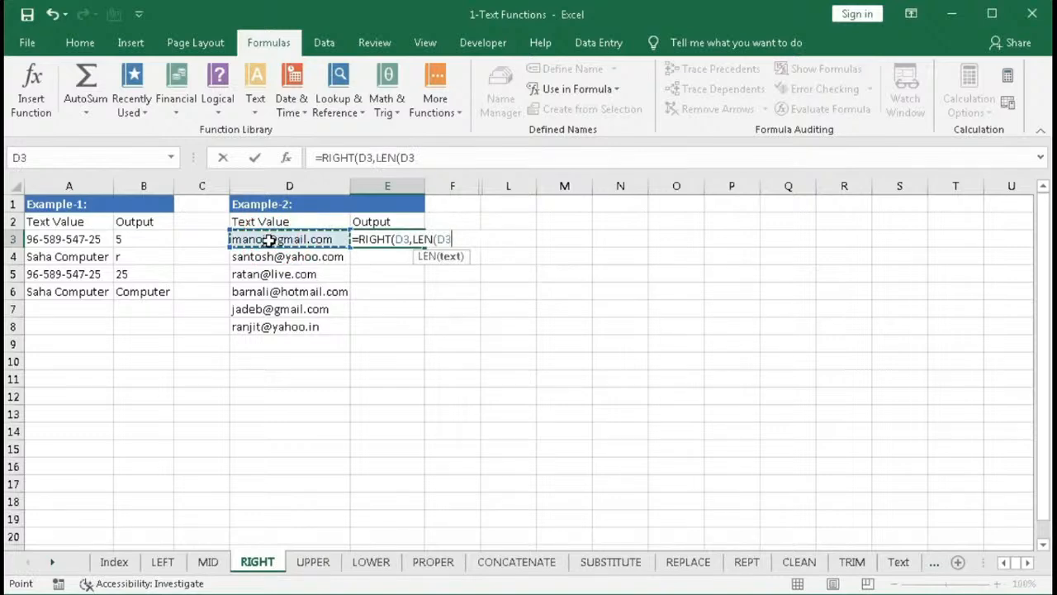
text()-)
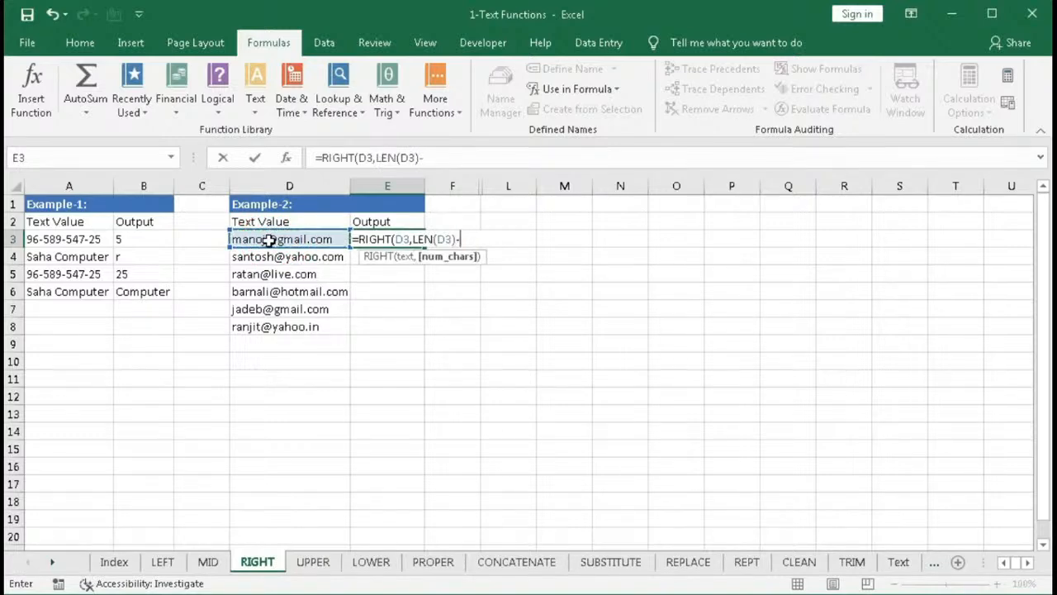
text(se)
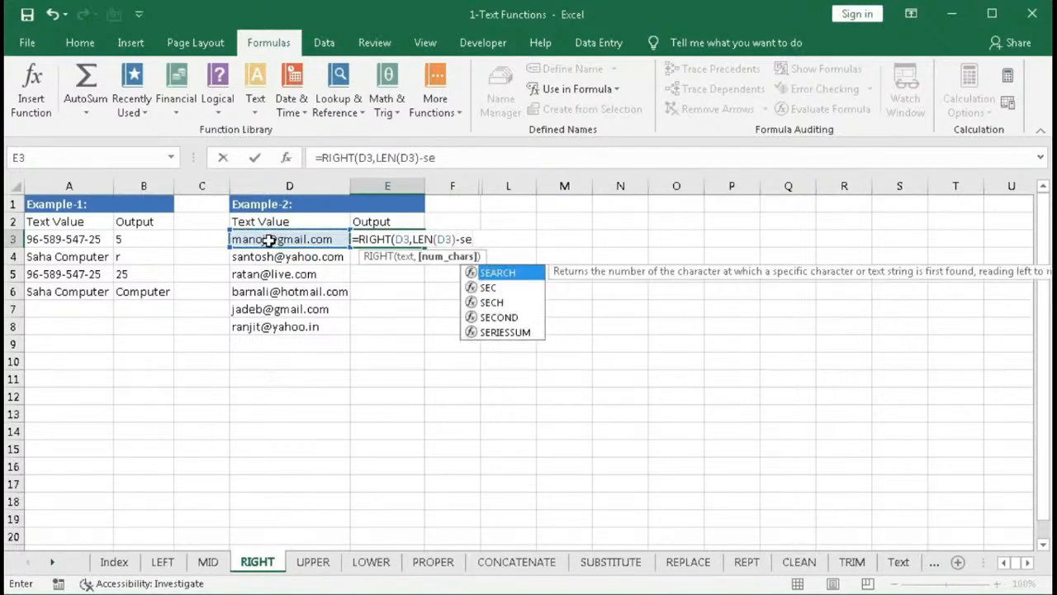
key(Tab)
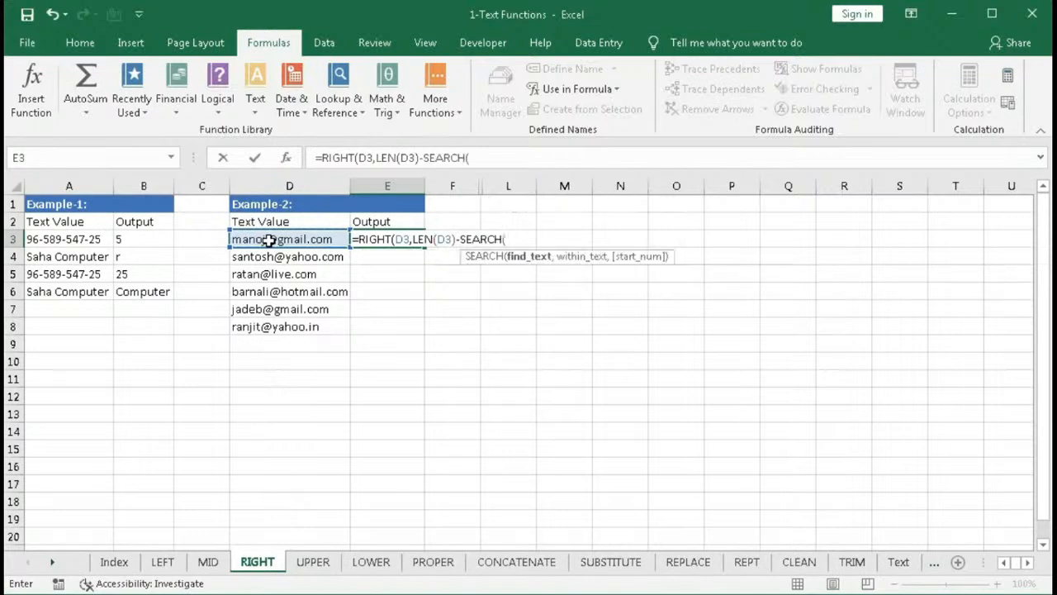
text("@",)
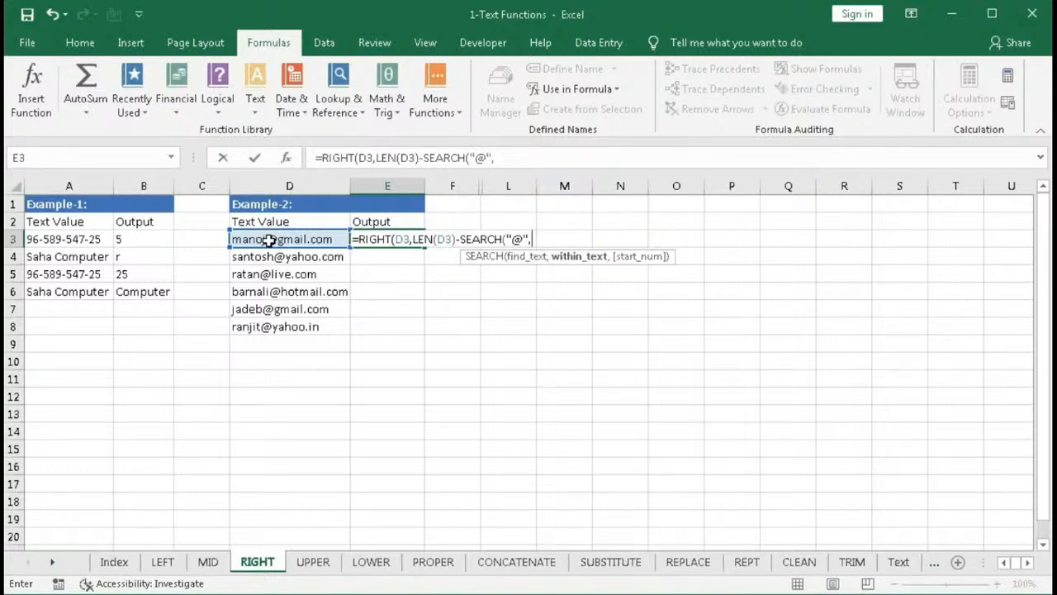
click(268, 240)
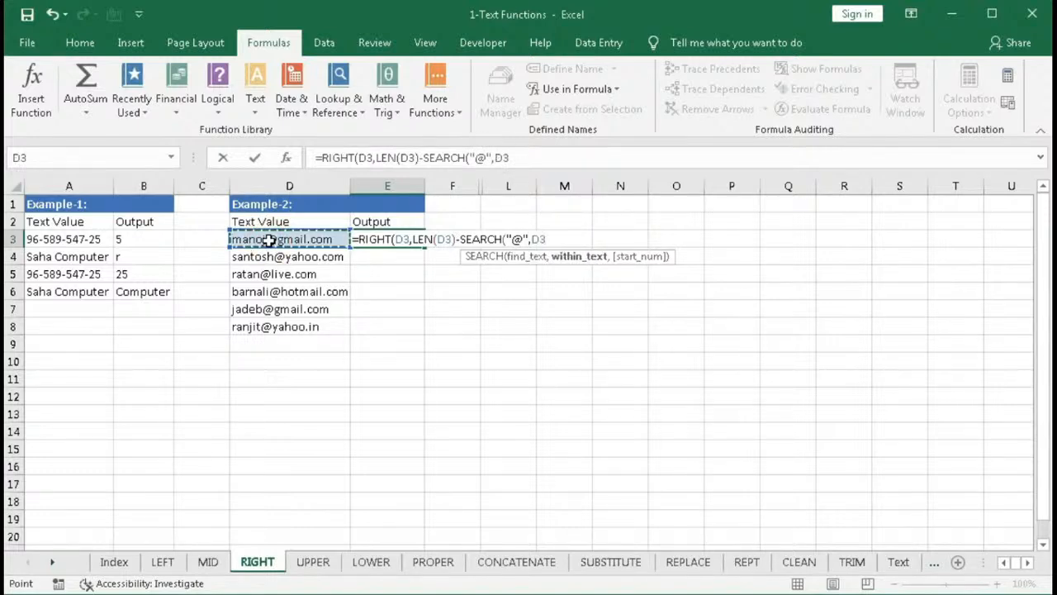
text()))
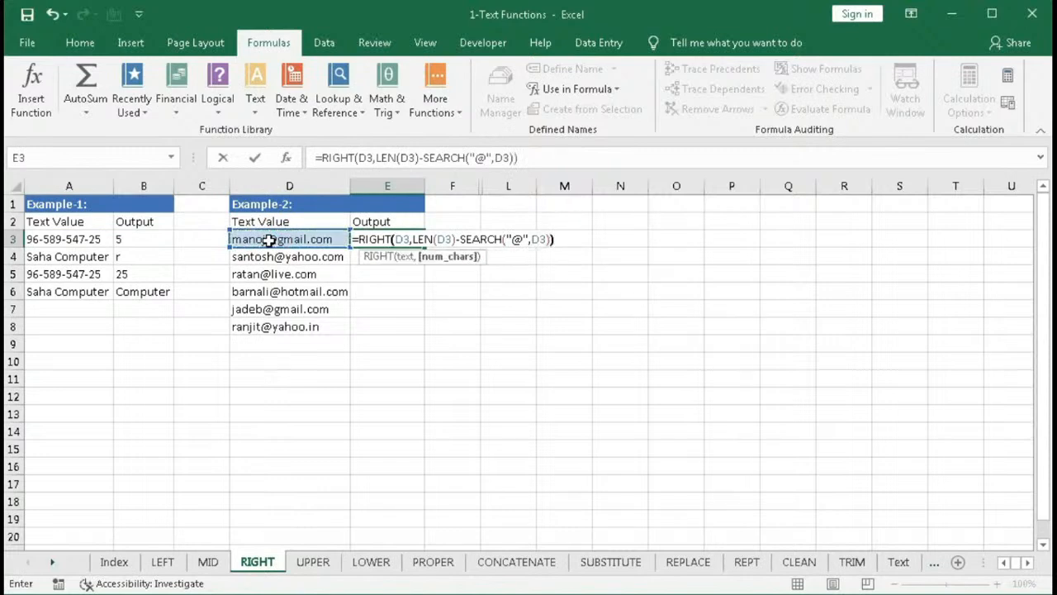
key(Return)
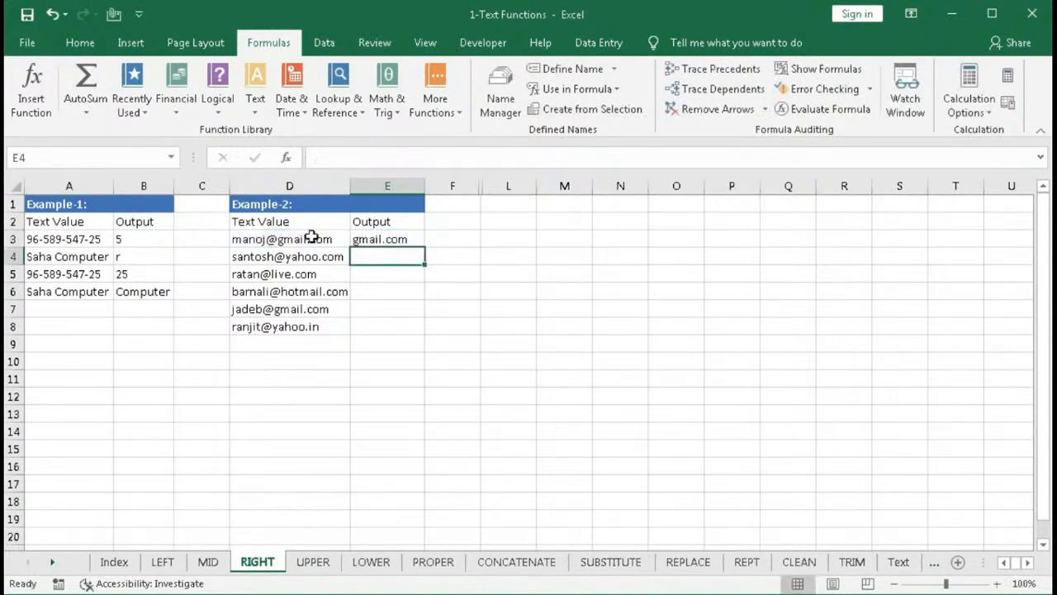
click(378, 239)
drag(414, 249, 422, 329)
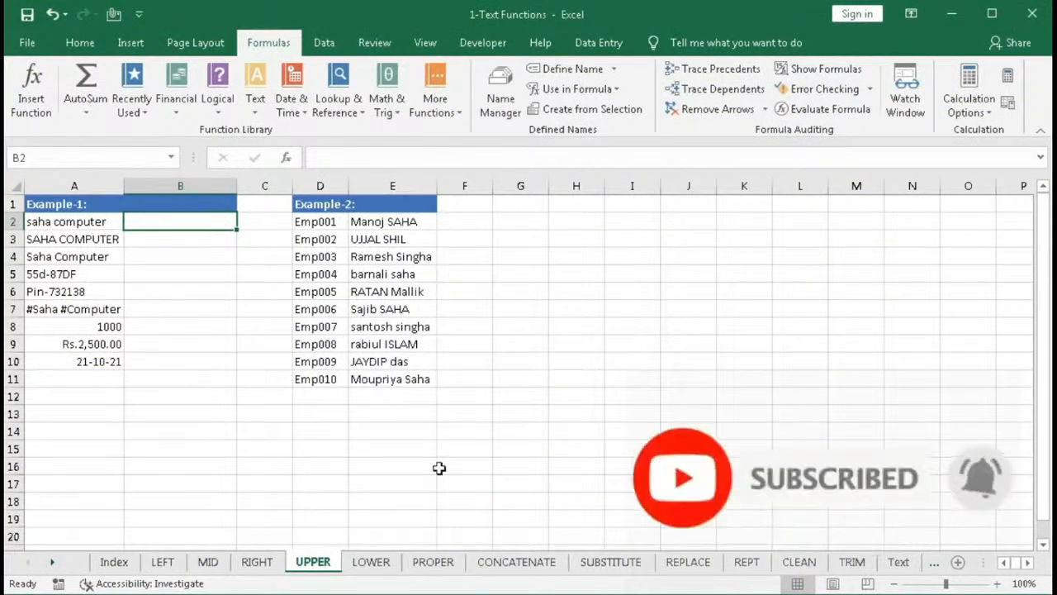
- Insert the UPPER function in B2 with A2 as its text argument
click(256, 111)
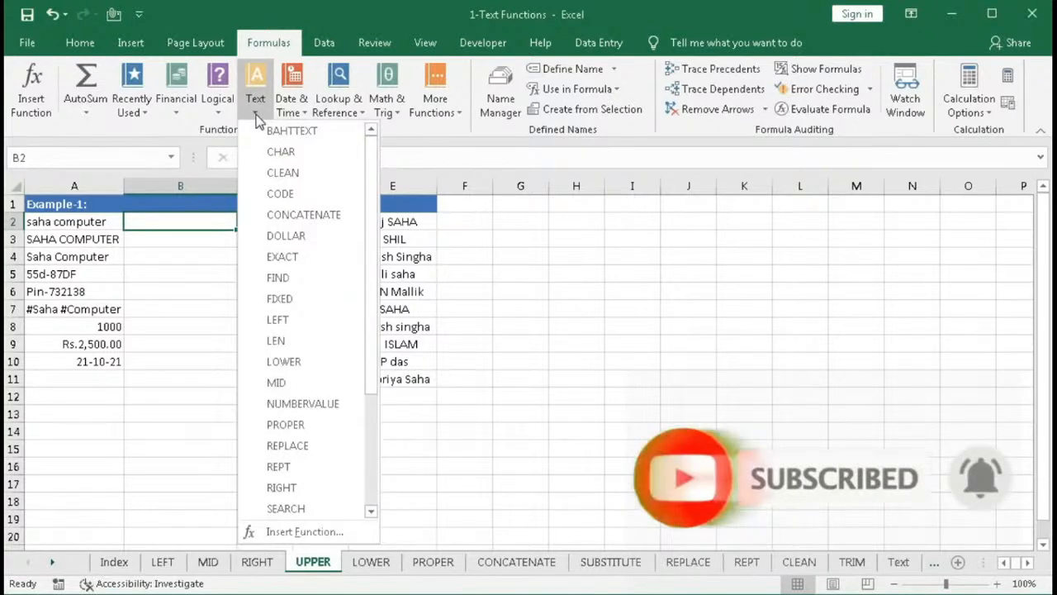
scroll(295, 441, down, 3)
click(283, 487)
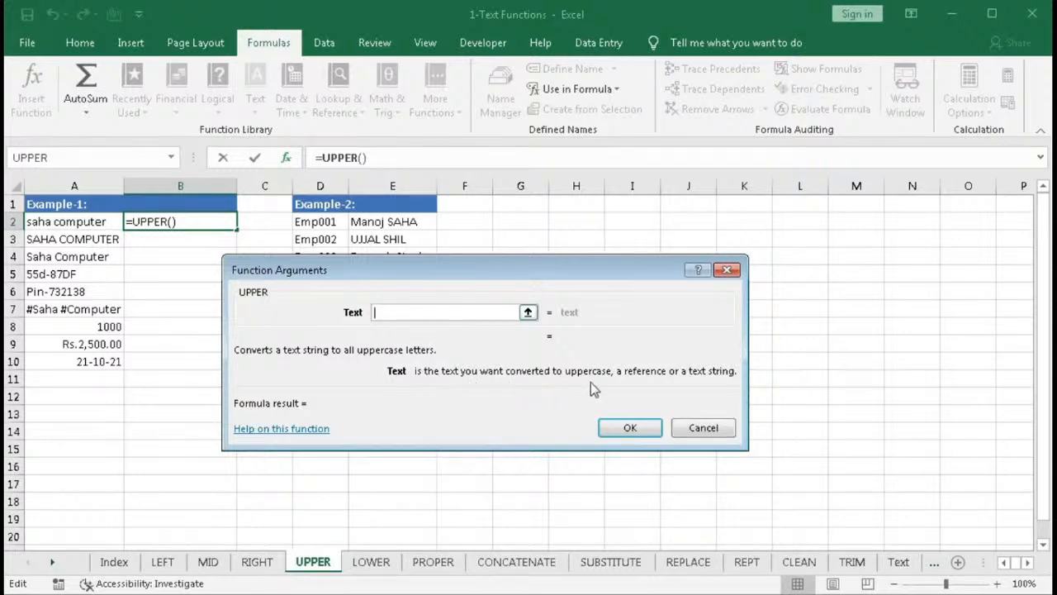
click(79, 221)
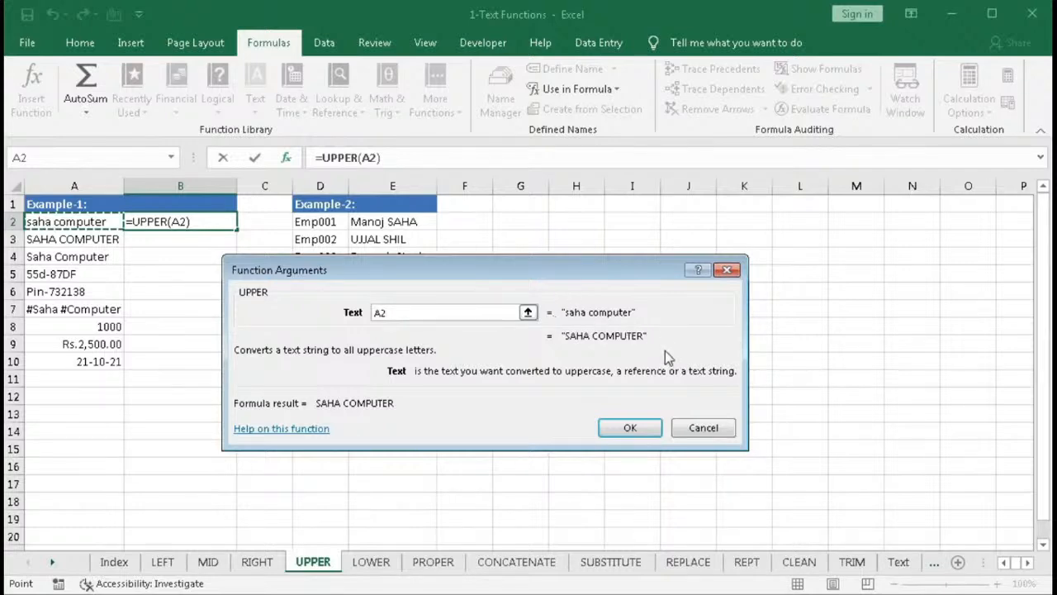
click(630, 429)
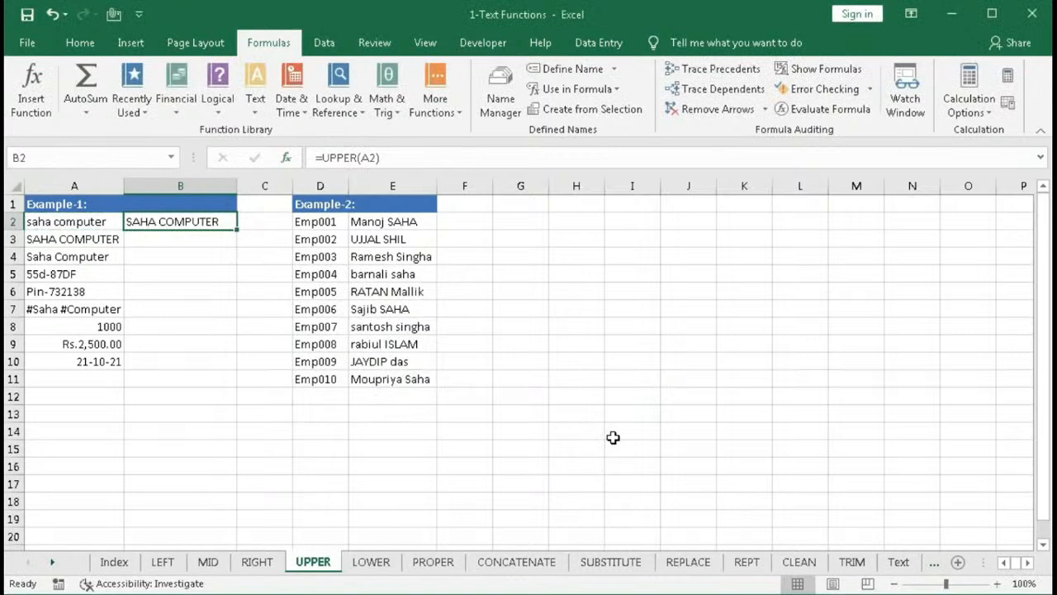
- Fill B2's UPPER formula down to B10
click(33, 241)
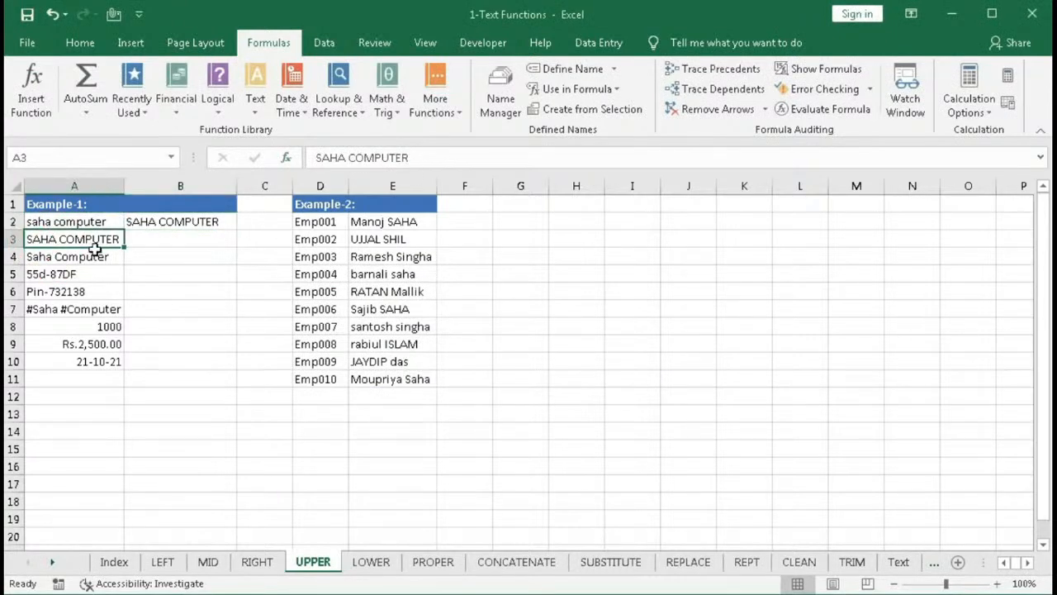
click(183, 221)
drag(236, 232, 236, 245)
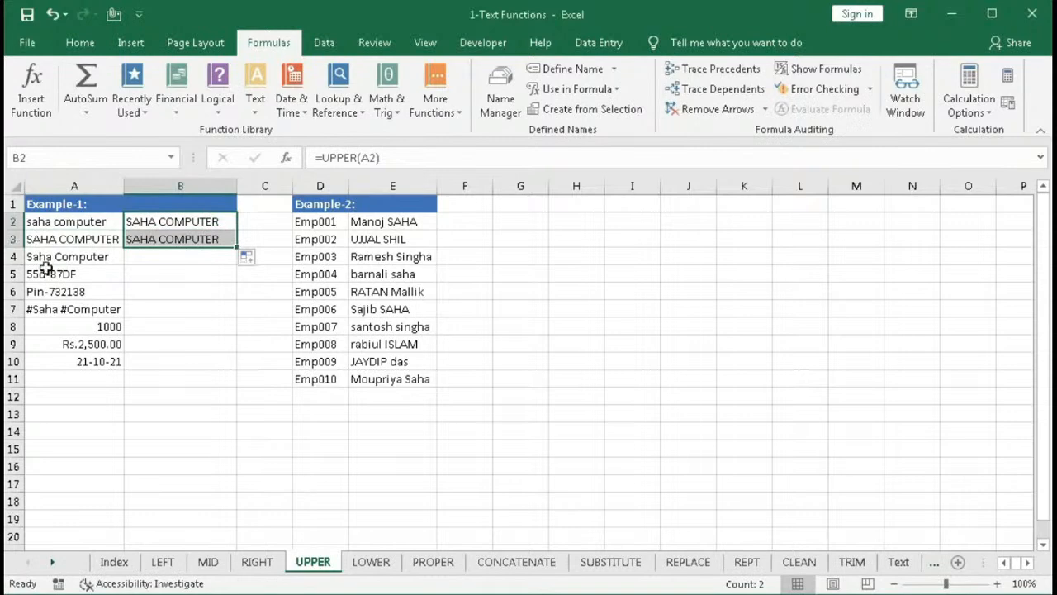
drag(235, 249, 240, 263)
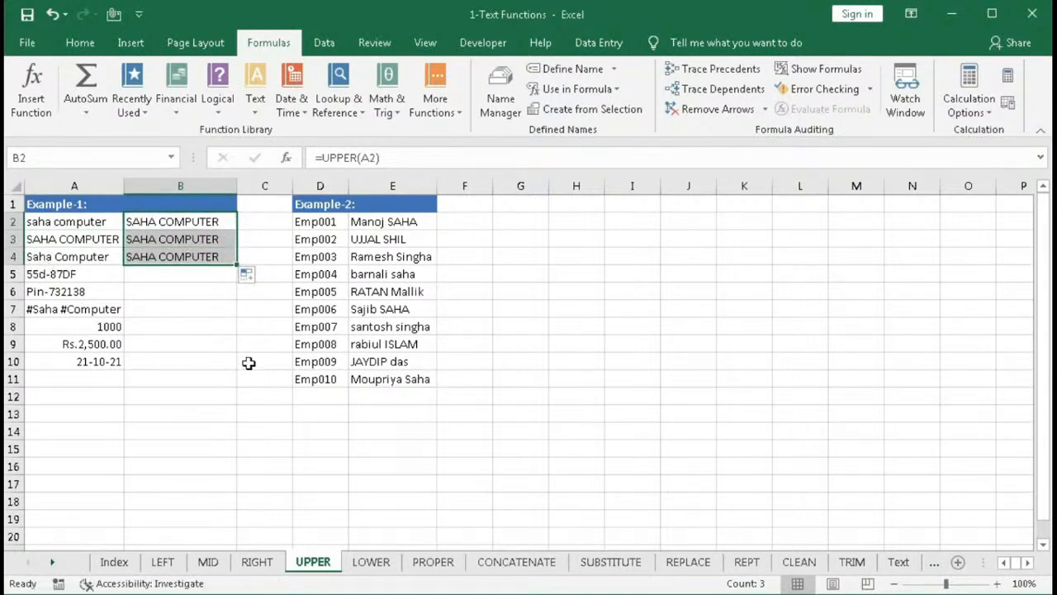
drag(240, 266, 224, 375)
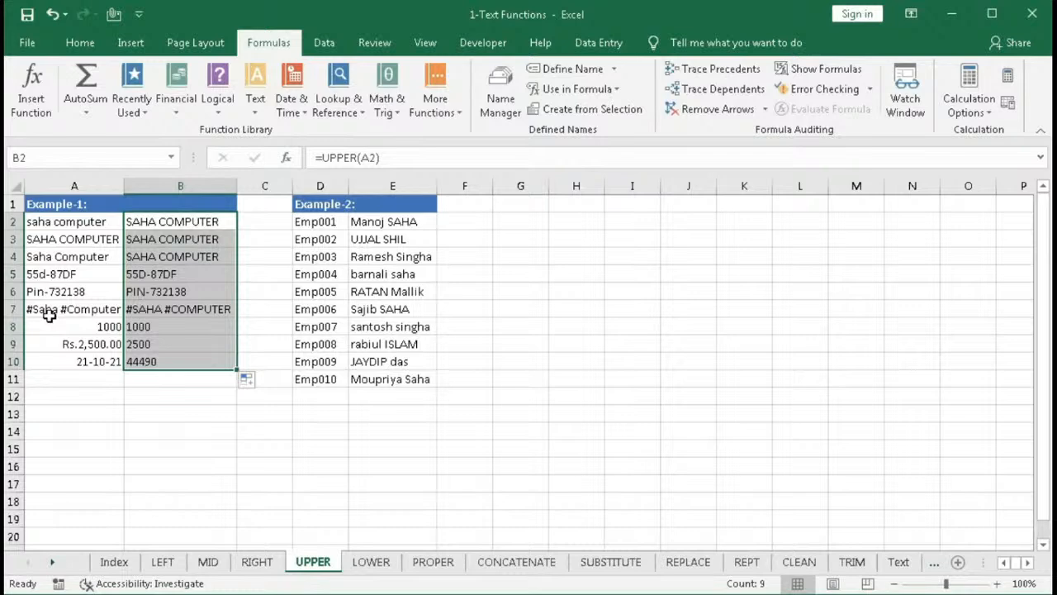
- Compare the number, currency and date entries in A8:A10 with their UPPER results in column B
click(140, 311)
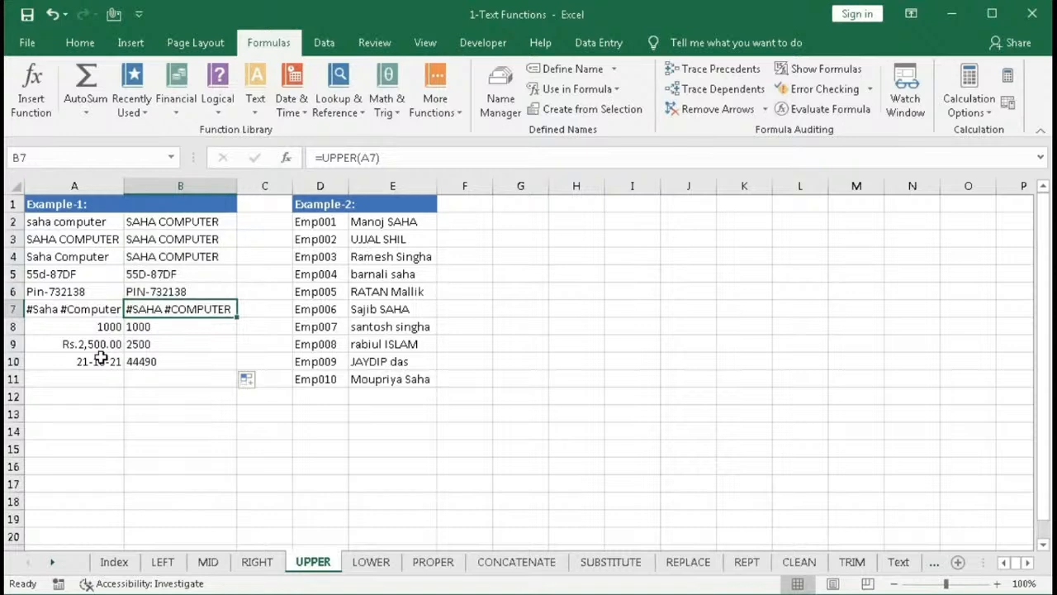
click(76, 329)
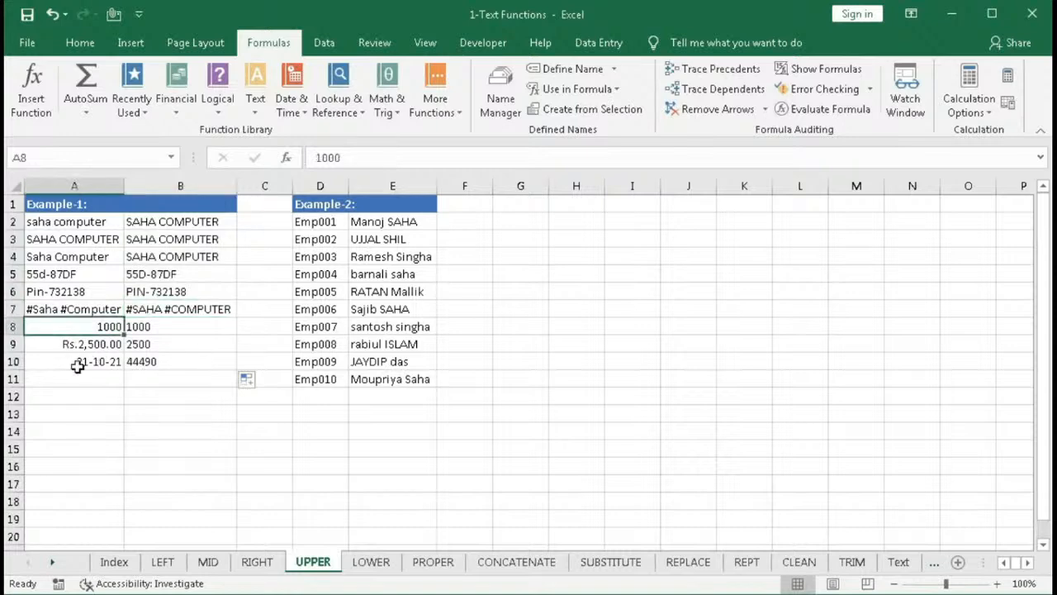
click(77, 347)
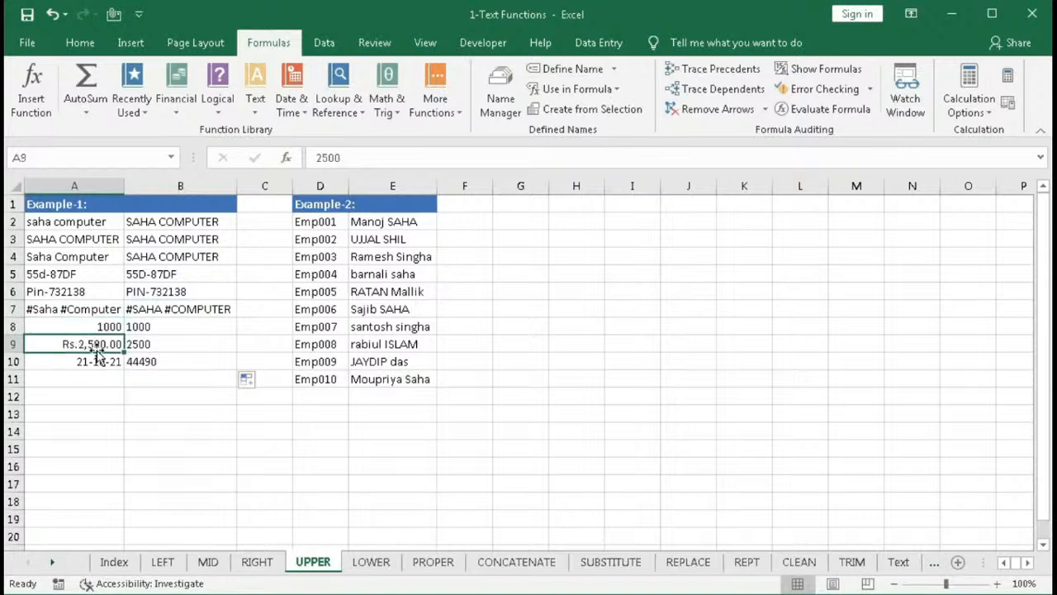
click(91, 364)
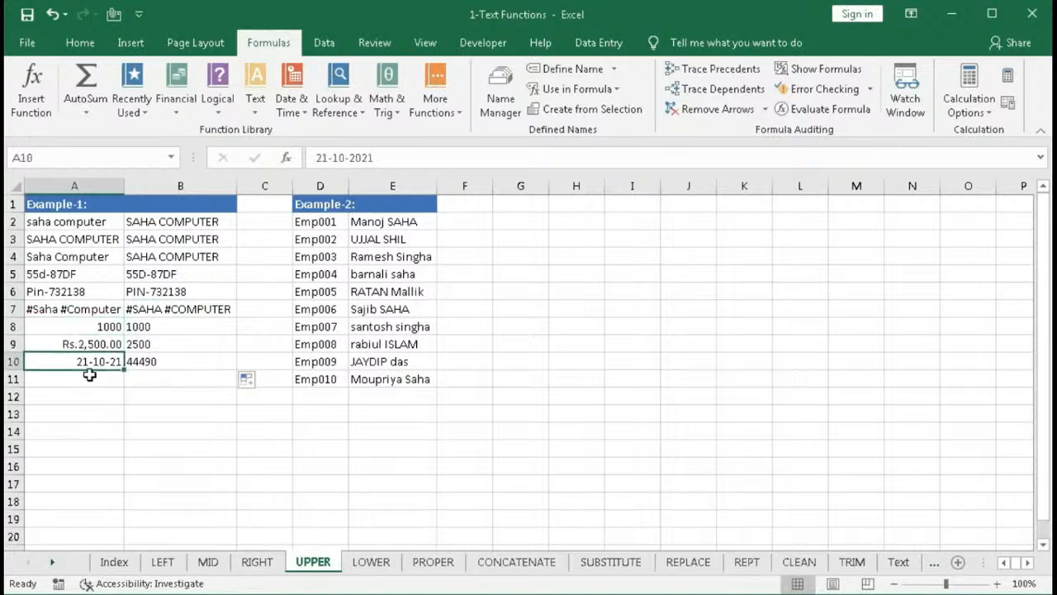
drag(94, 326, 93, 363)
drag(165, 325, 164, 358)
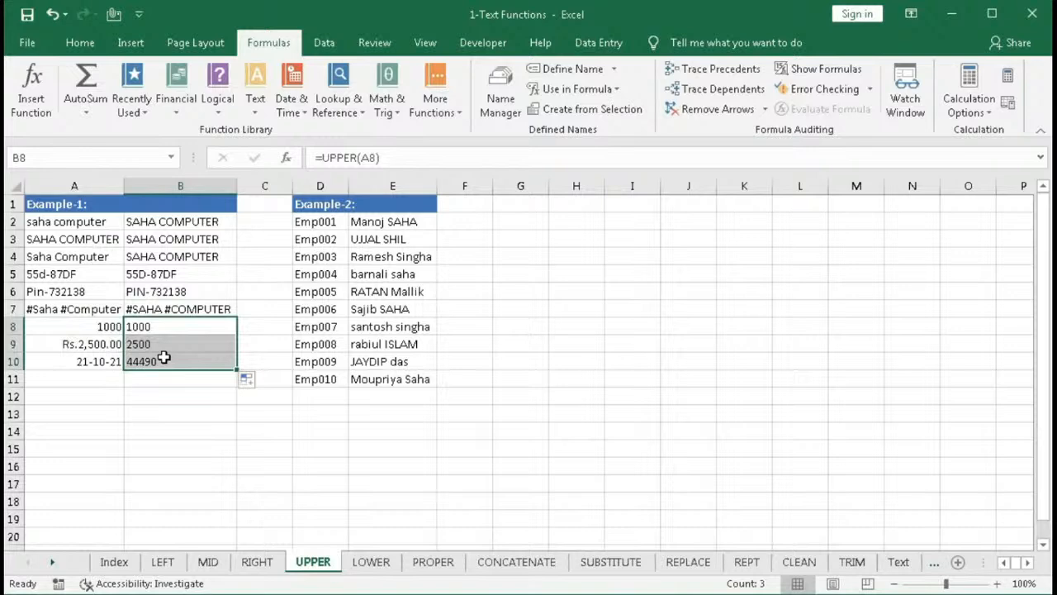
click(106, 345)
click(160, 348)
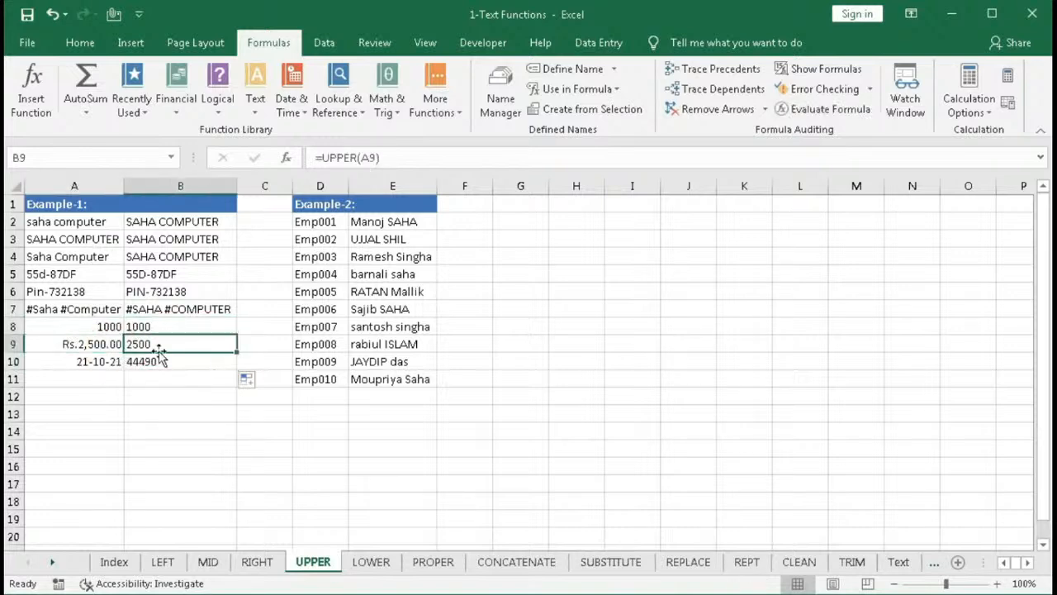
click(99, 362)
click(146, 363)
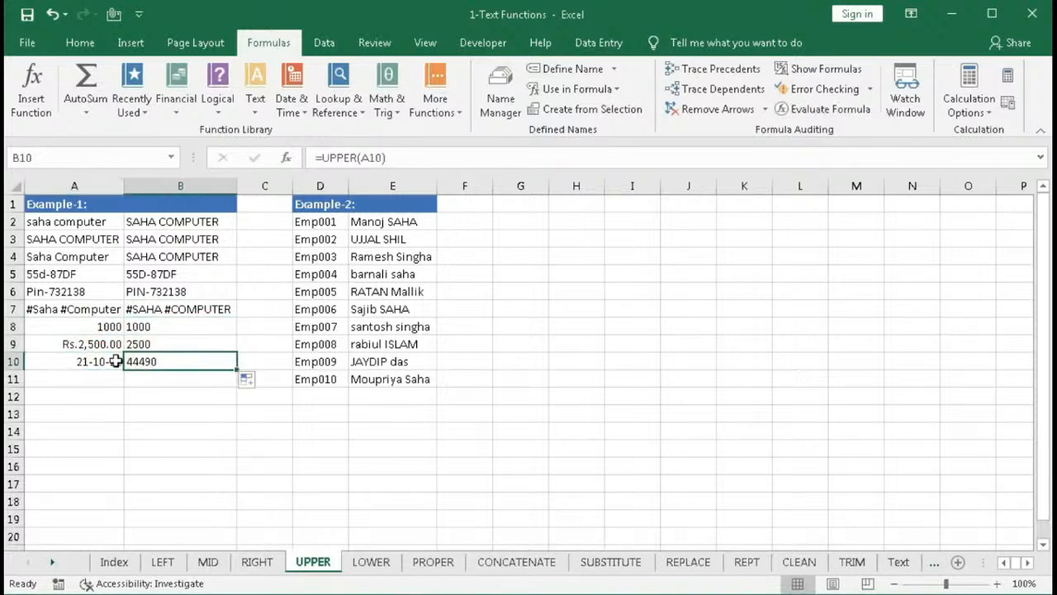
click(87, 361)
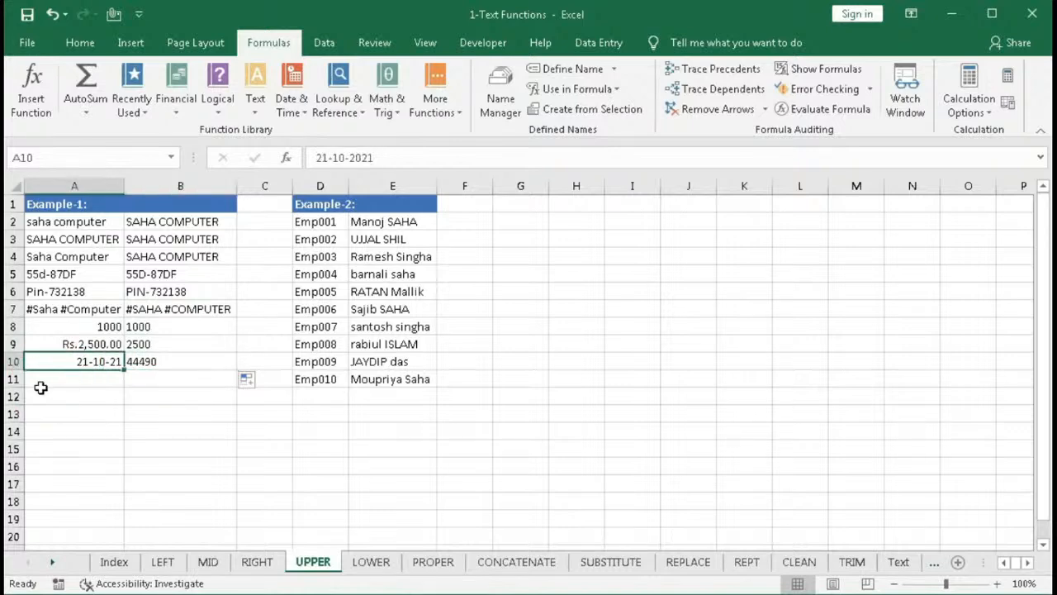
- Examine A10's number format options and review the source values and the employee names in column E
click(80, 42)
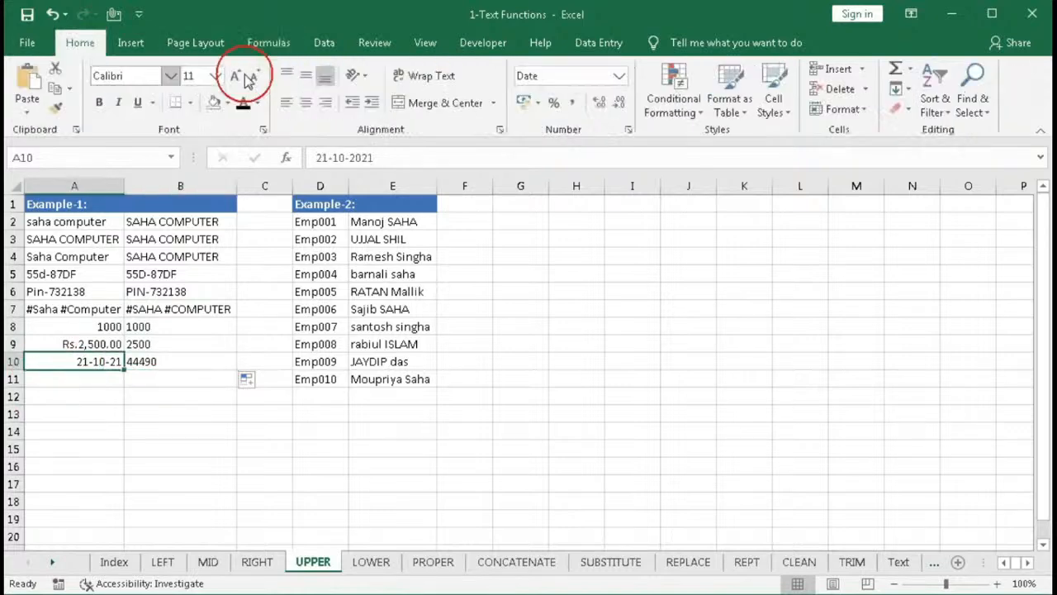
click(619, 76)
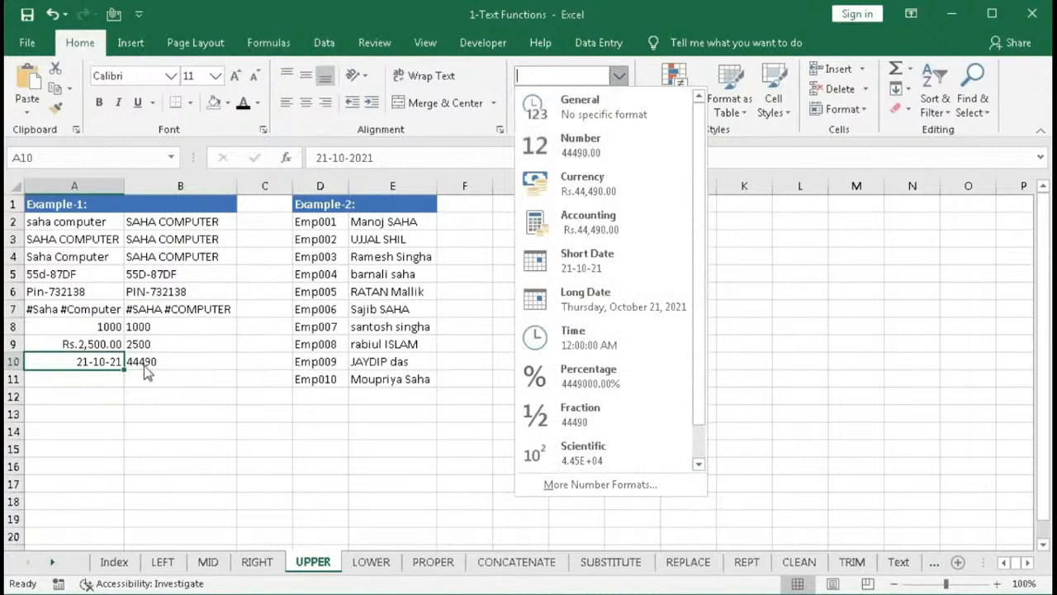
click(154, 365)
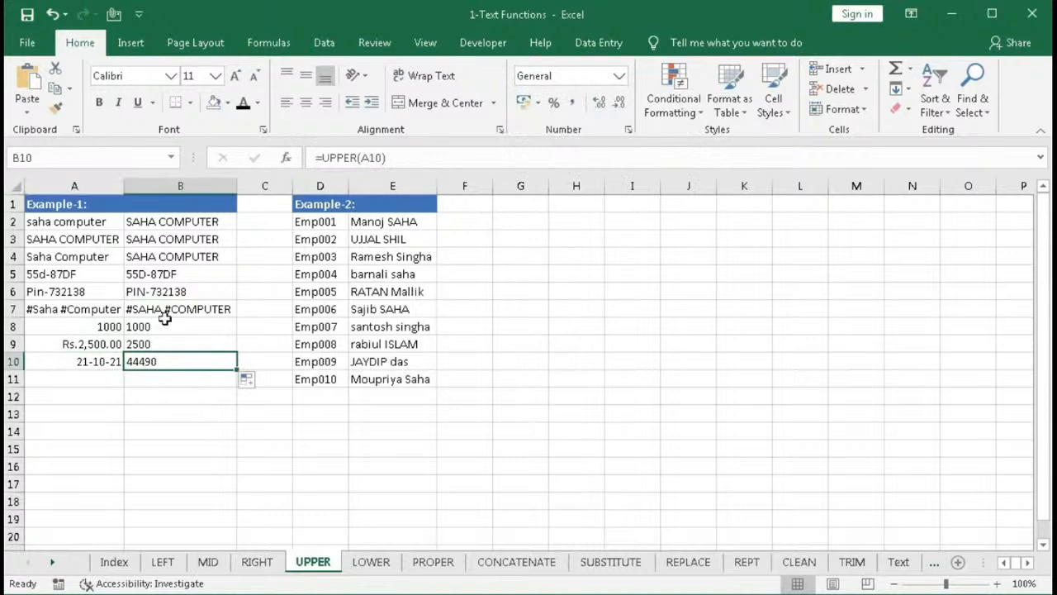
drag(146, 220, 146, 289)
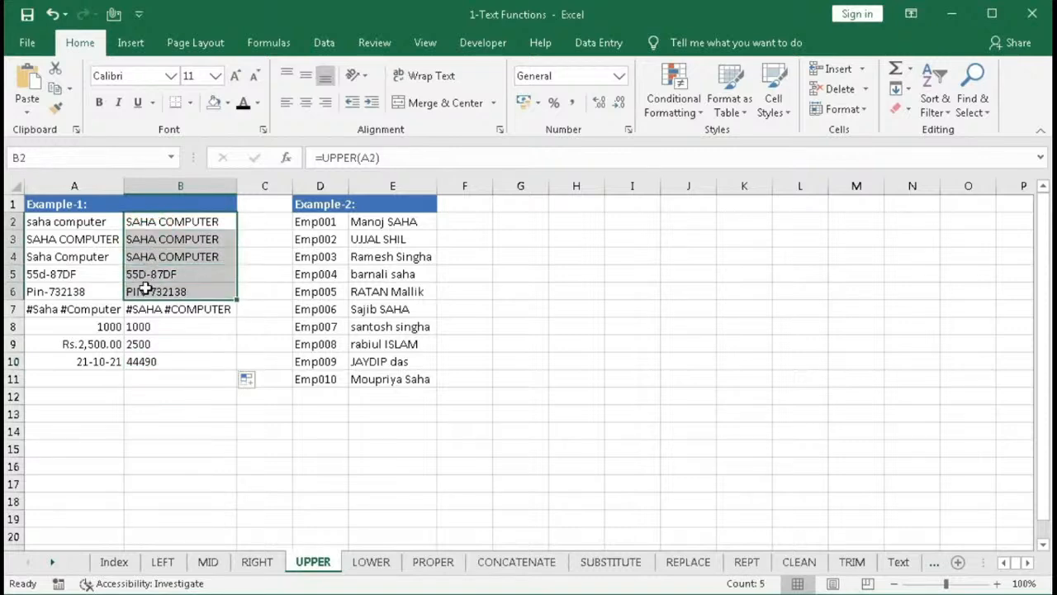
click(149, 327)
drag(98, 326, 96, 361)
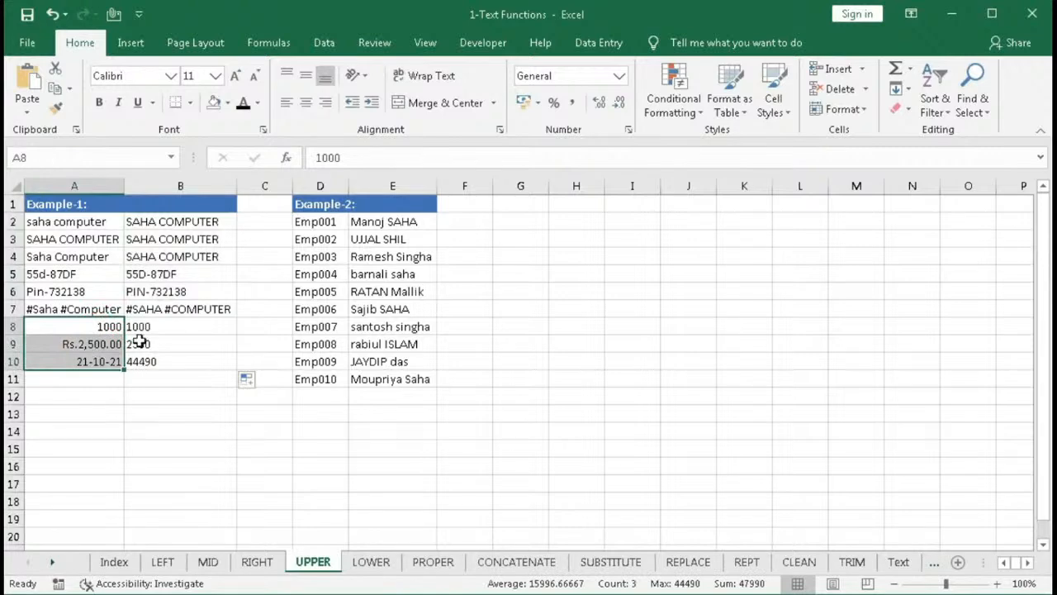
drag(141, 327, 147, 361)
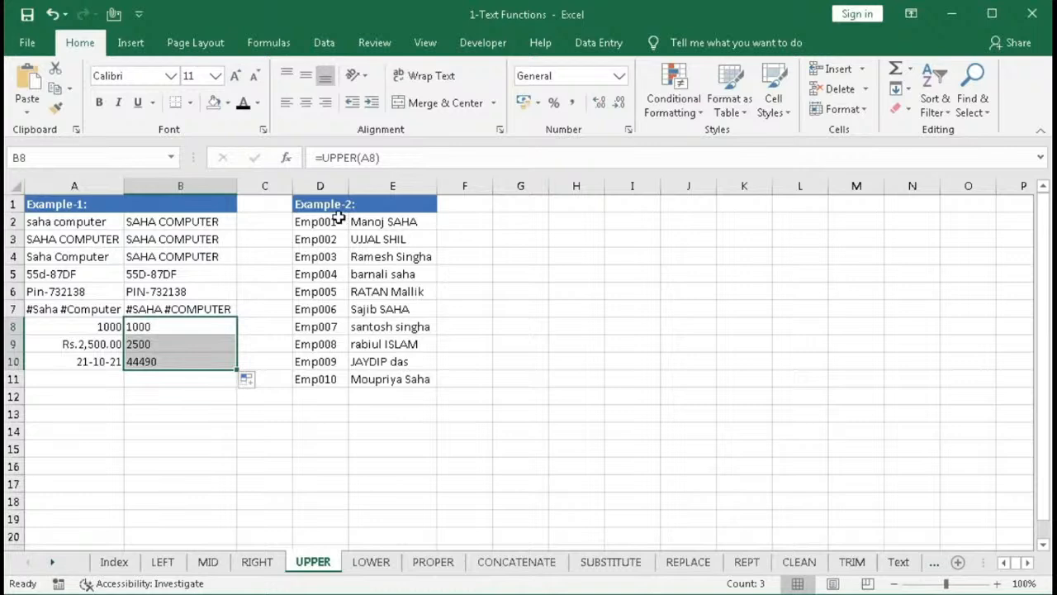
click(326, 207)
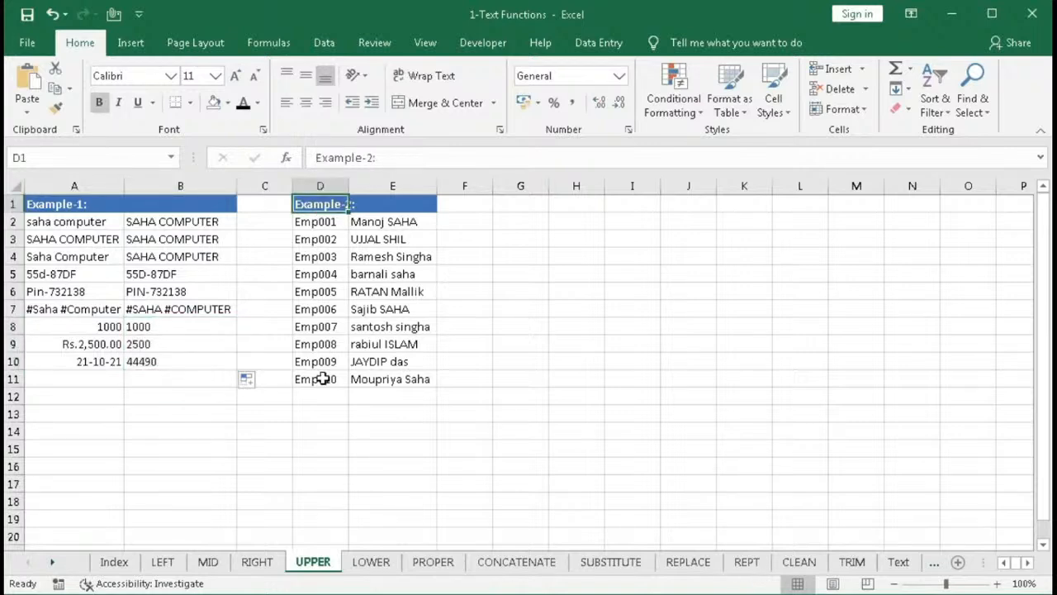
click(353, 225)
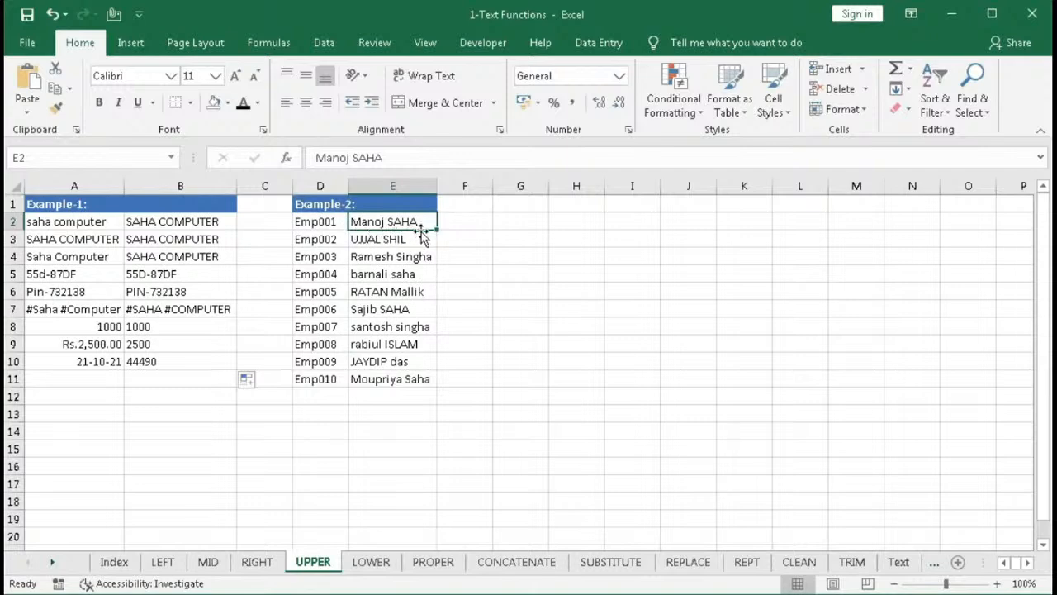
click(381, 260)
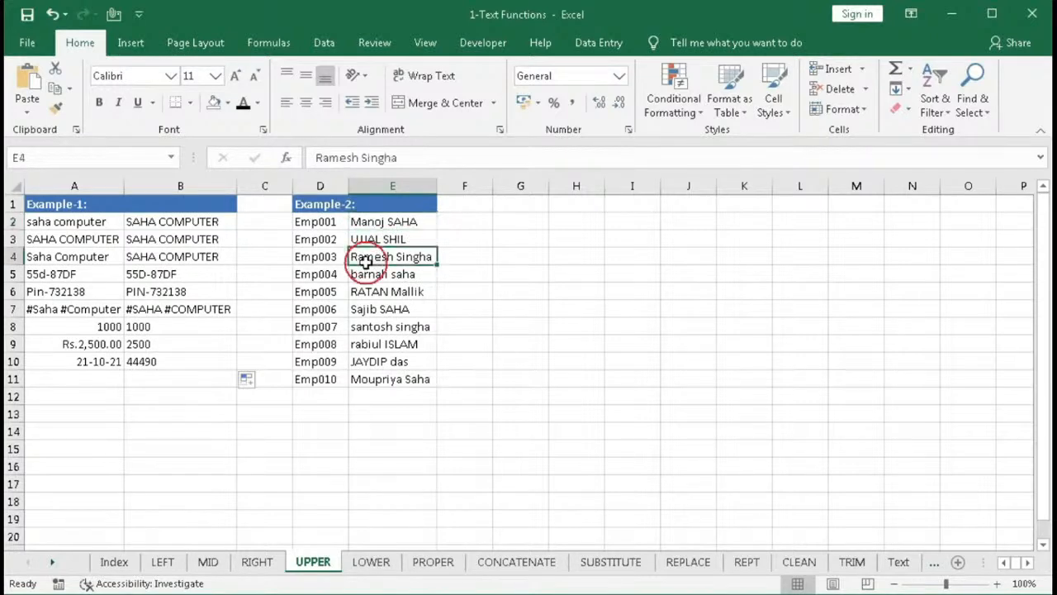
click(399, 275)
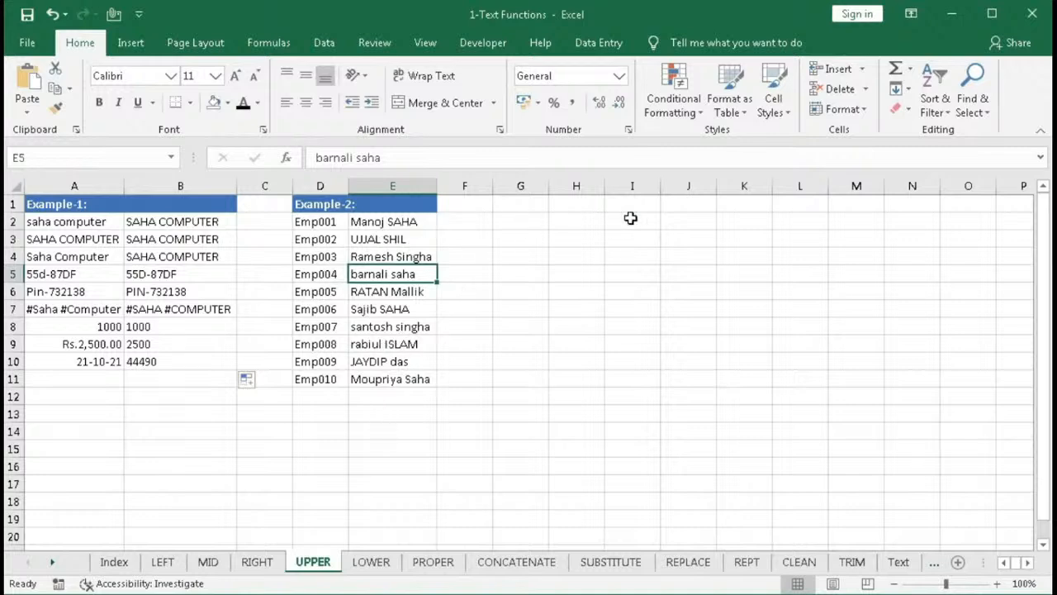
drag(378, 223, 389, 362)
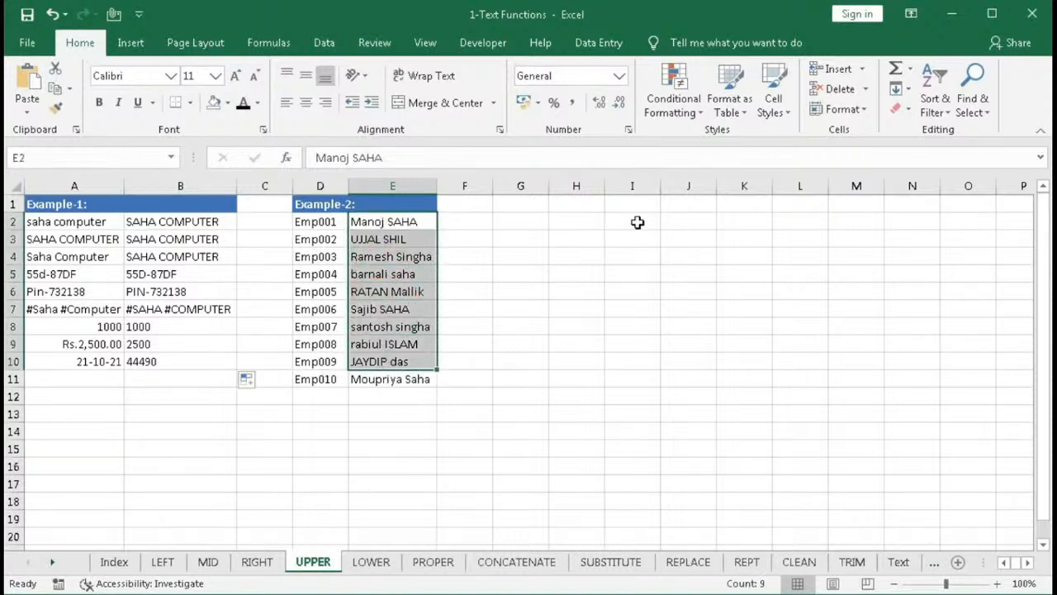
- Enter =UPPER(E2) in G2 and fill it down to G11
click(517, 223)
text(=u)
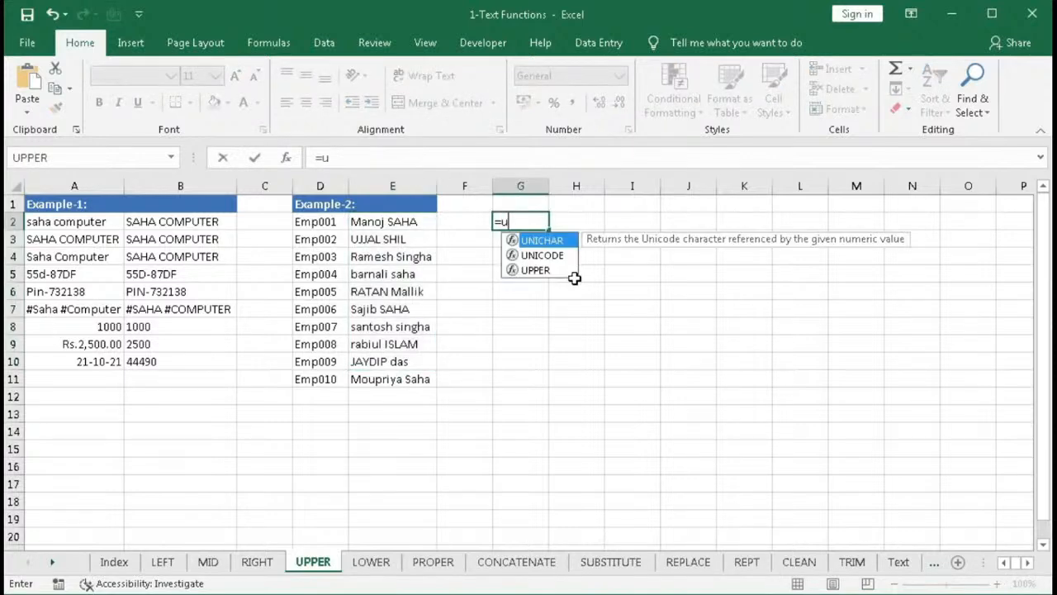
text(PPER()
click(400, 223)
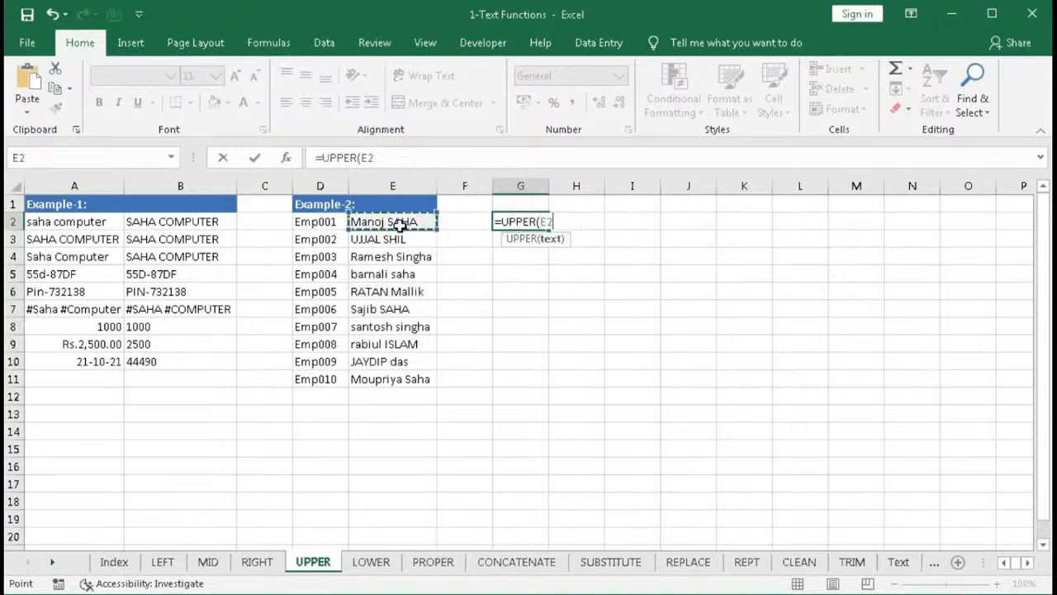
text())
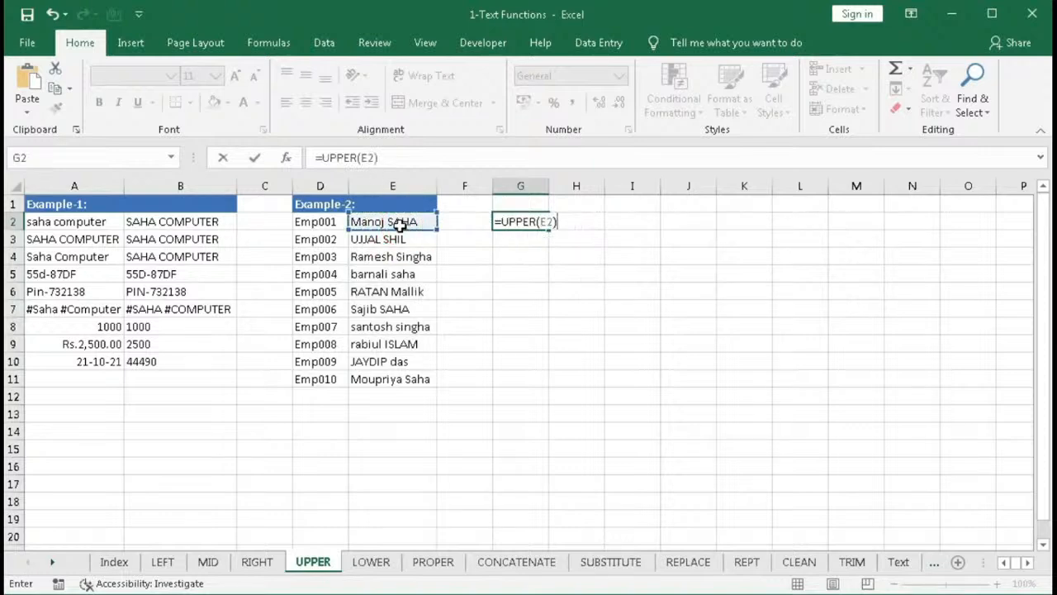
key(Return)
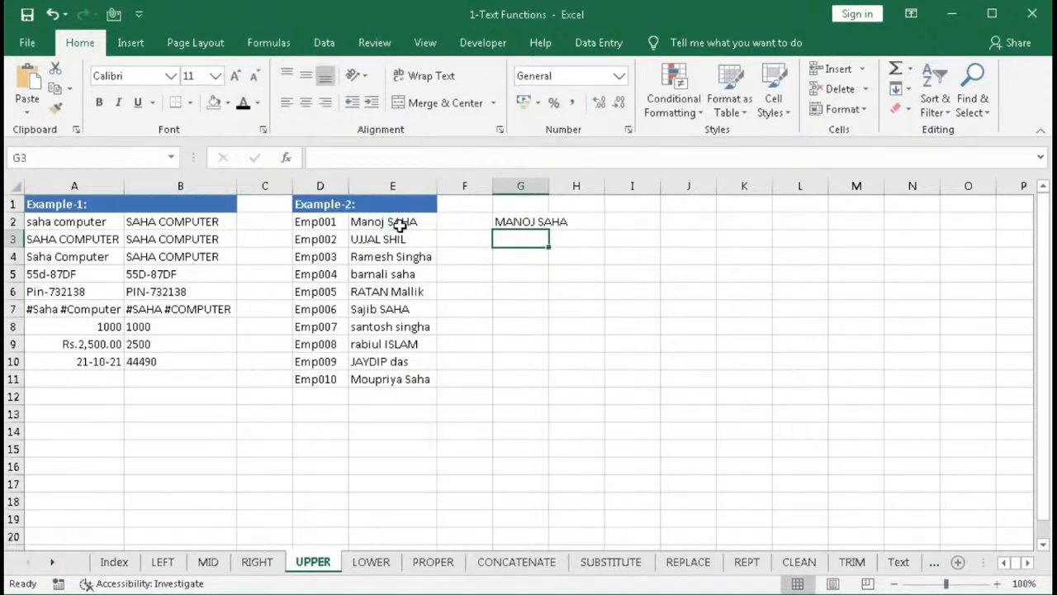
click(537, 222)
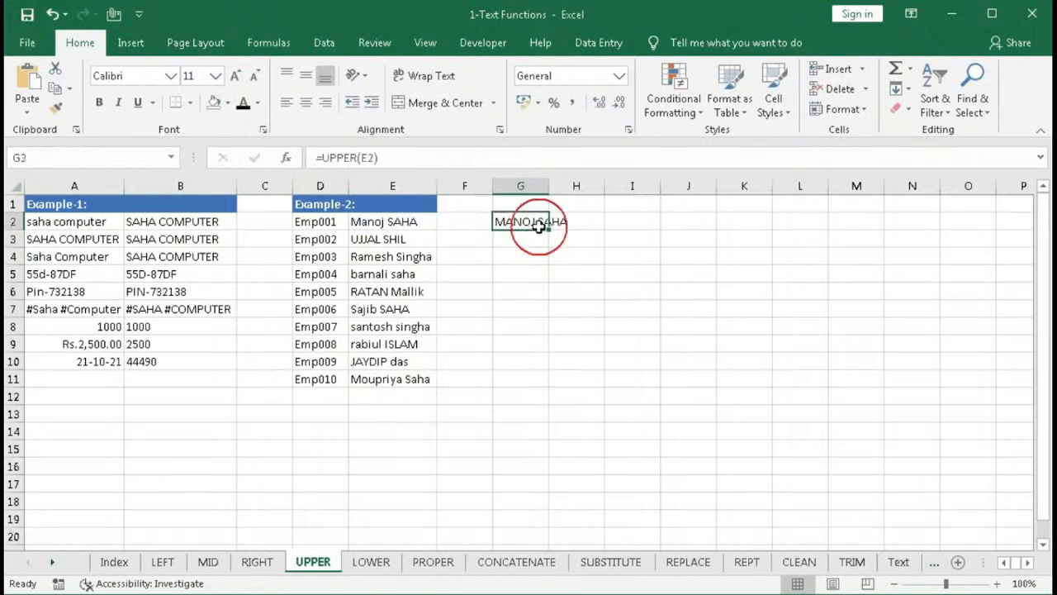
drag(550, 232, 544, 392)
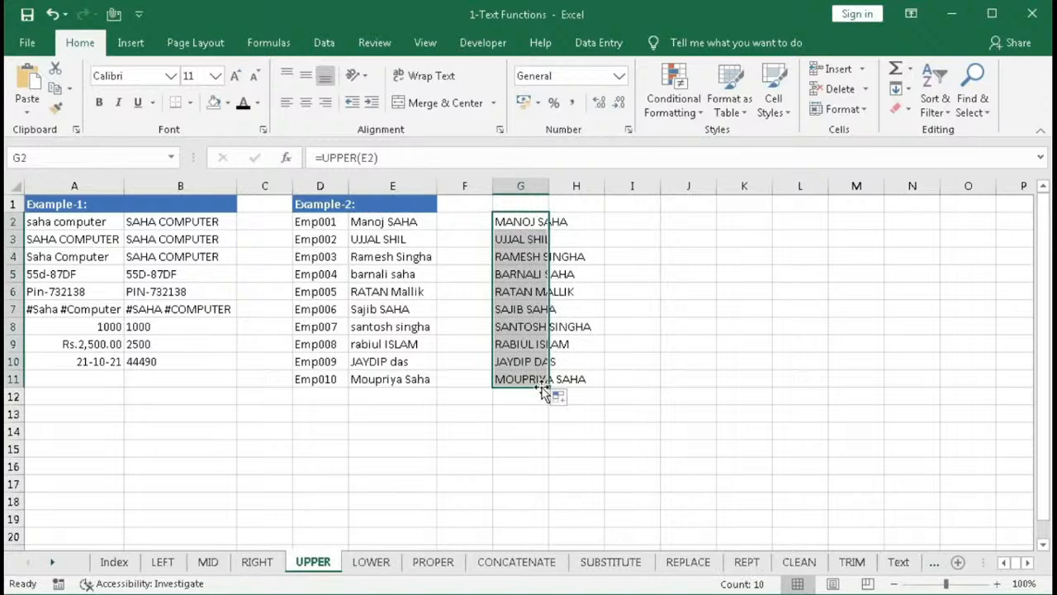
- Copy G2:G11 and paste it over the names in E2:E11
drag(515, 222, 514, 382)
key(ctrl+c)
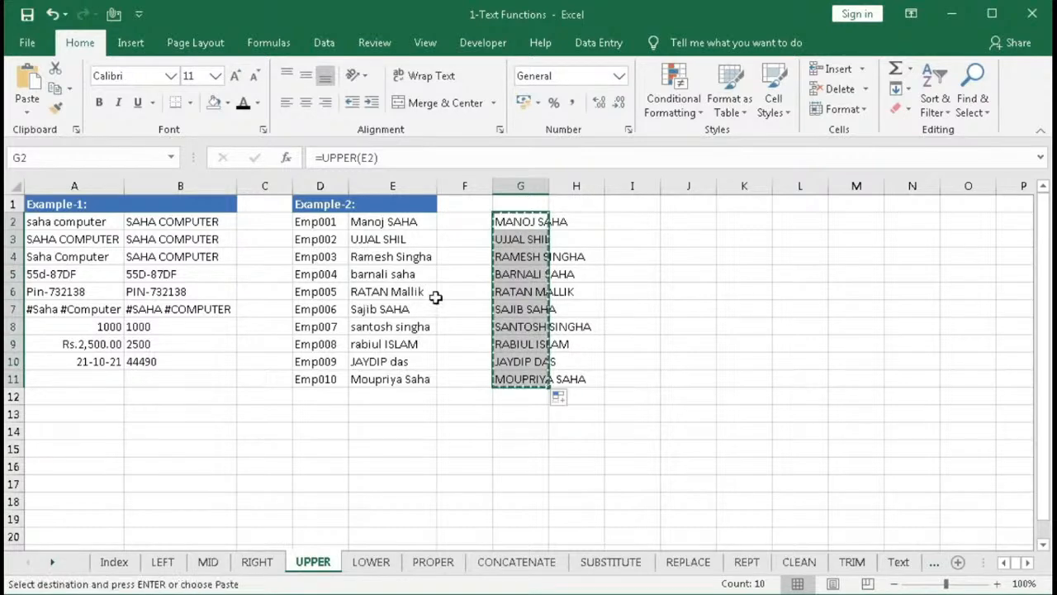
click(376, 227)
key(ctrl+v)
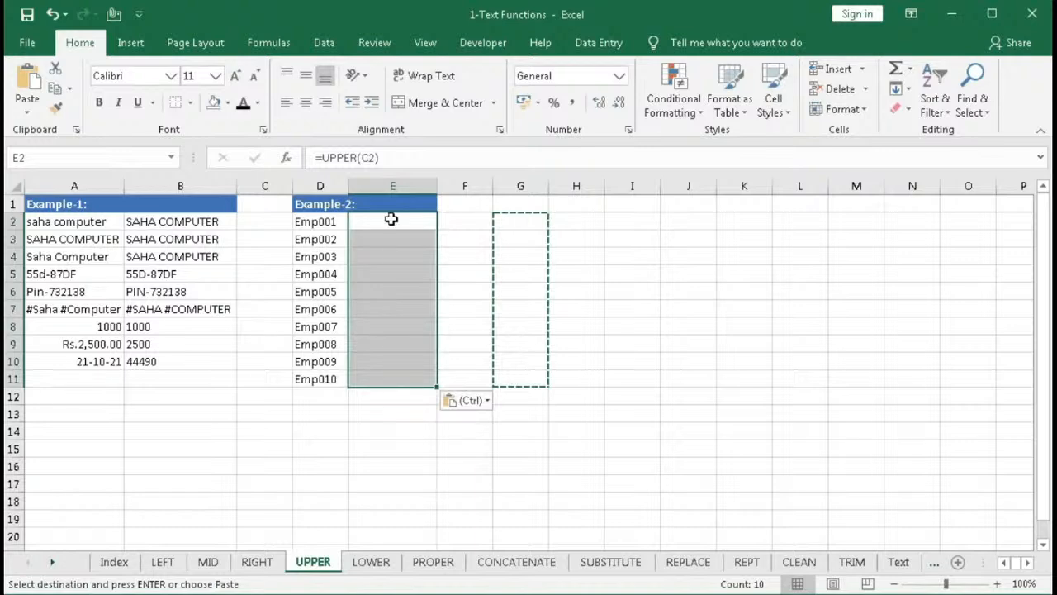
- Undo the formula paste over the names and paste G2:G11 into E2:E11 as values only using Paste Special
key(ctrl+z)
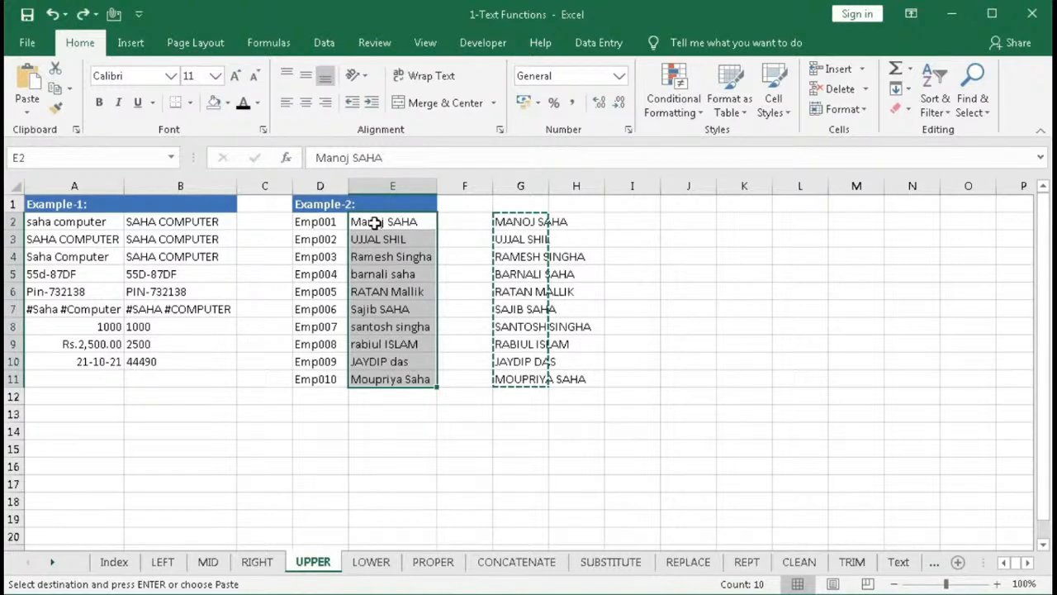
right_click(375, 223)
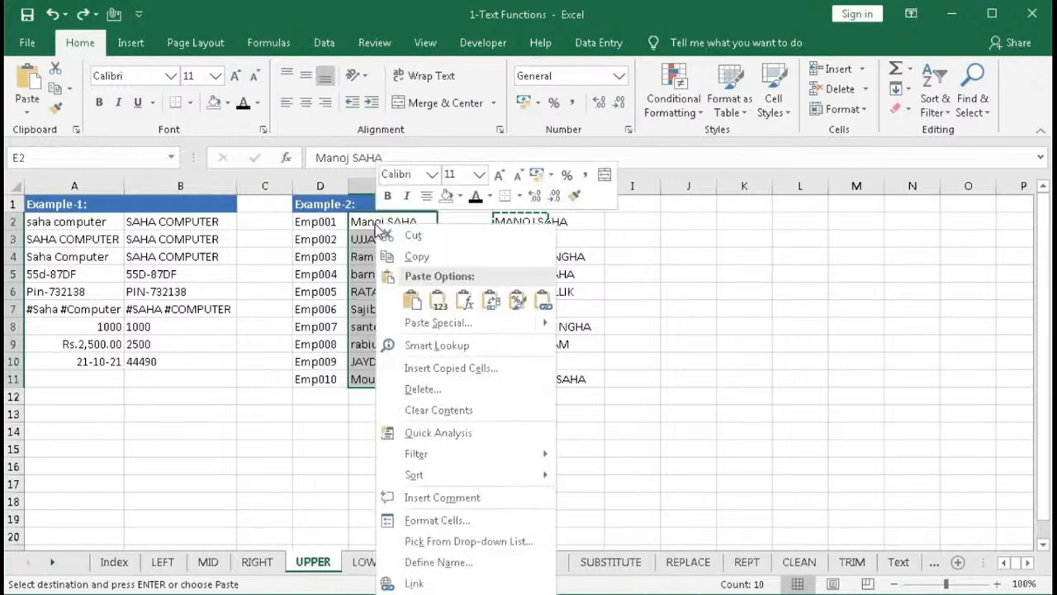
click(436, 299)
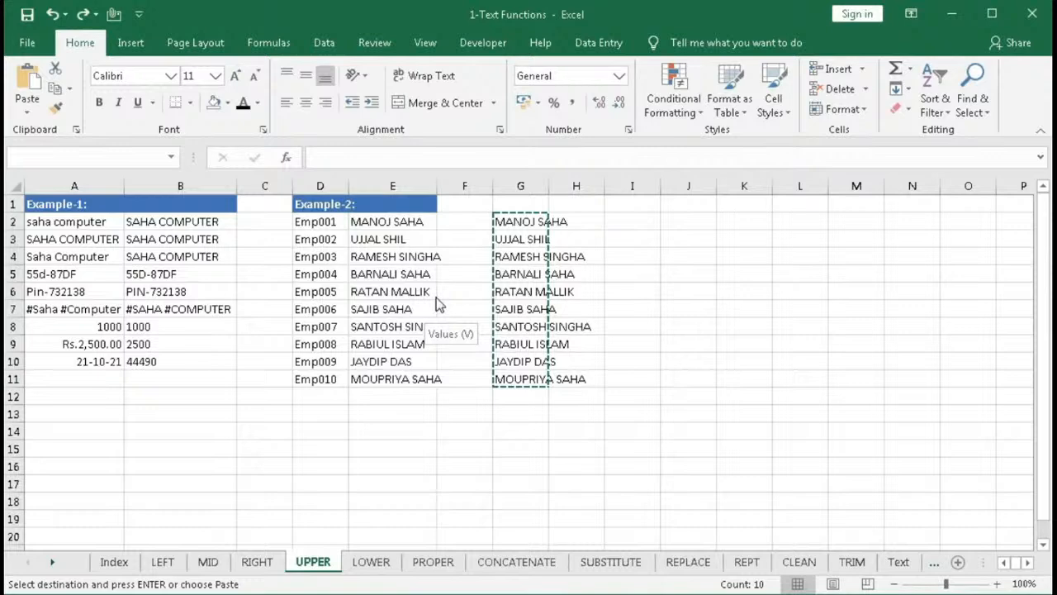
key(ctrl+z)
click(28, 112)
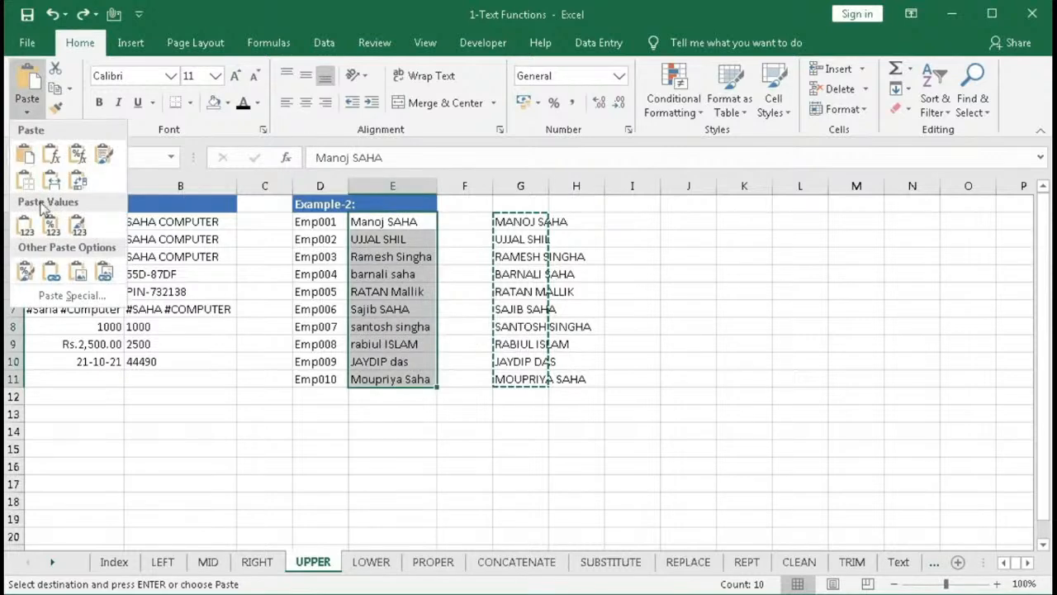
click(65, 292)
click(331, 296)
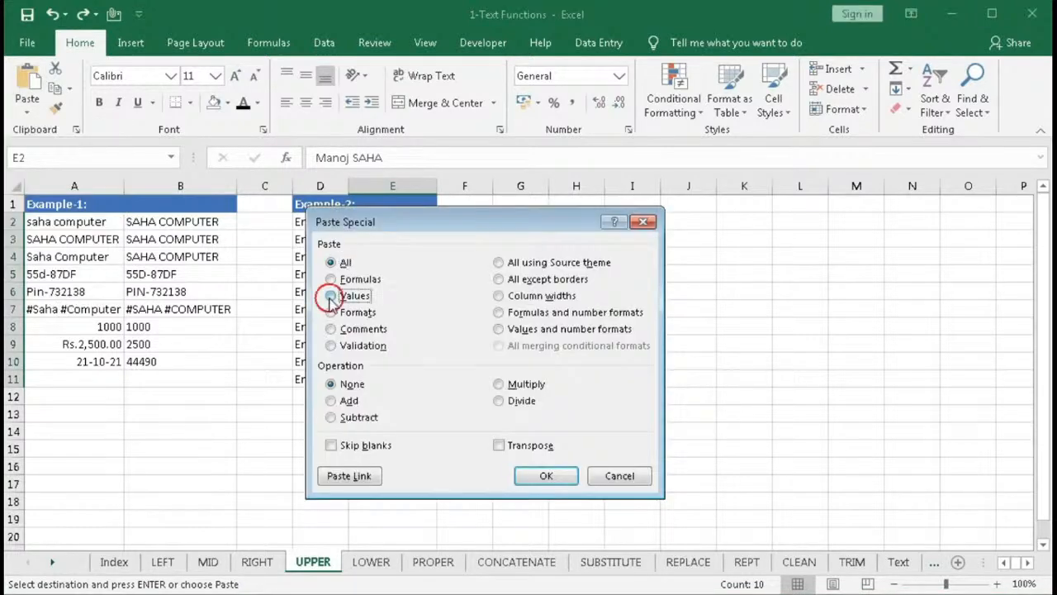
click(546, 484)
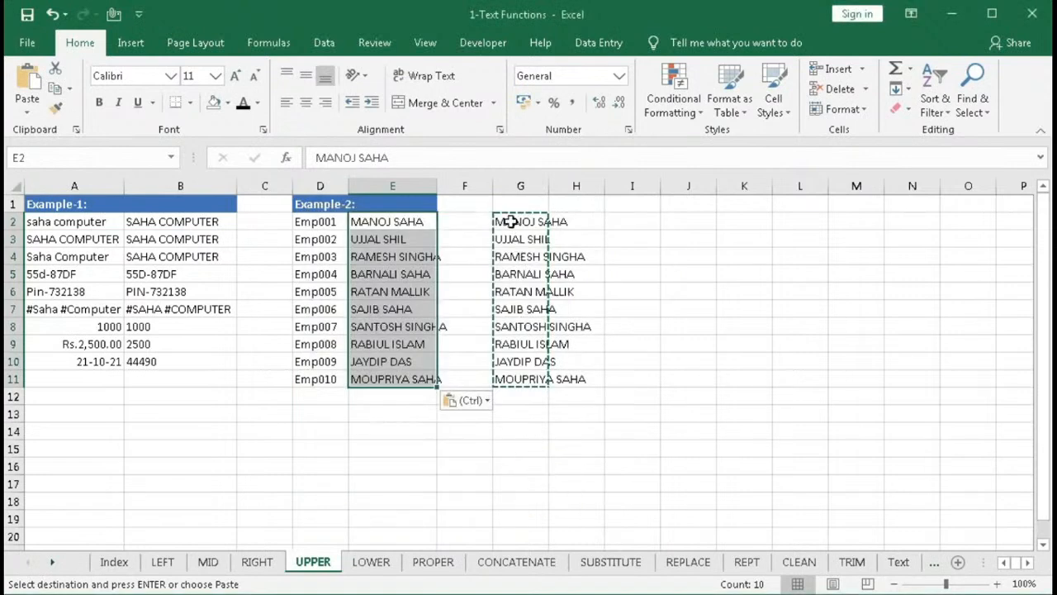
- Clear the UPPER helper formulas from G2:G11
drag(509, 222, 527, 373)
key(Delete)
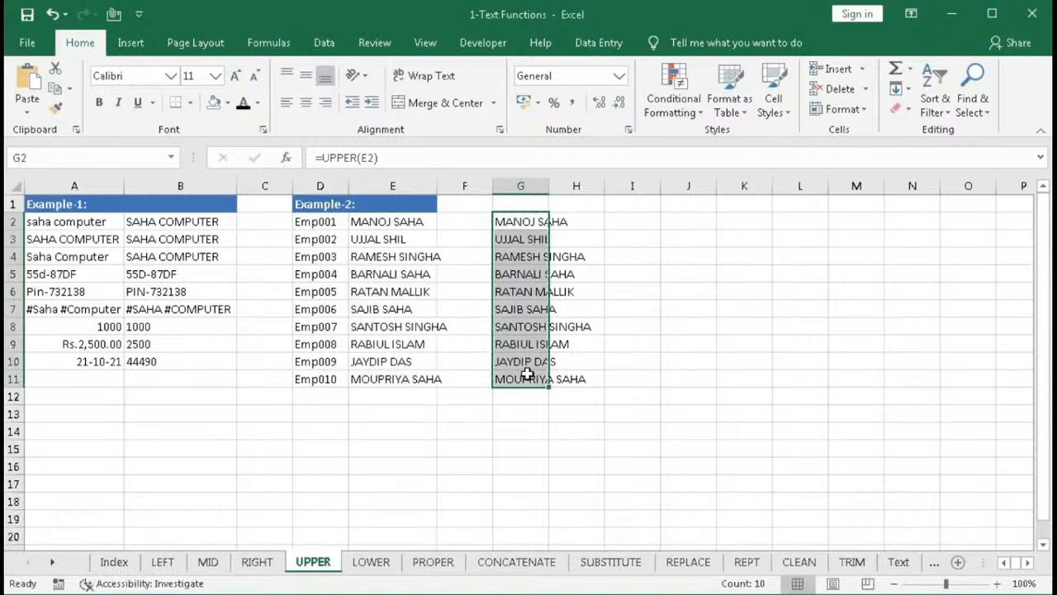
drag(378, 219, 388, 373)
click(383, 309)
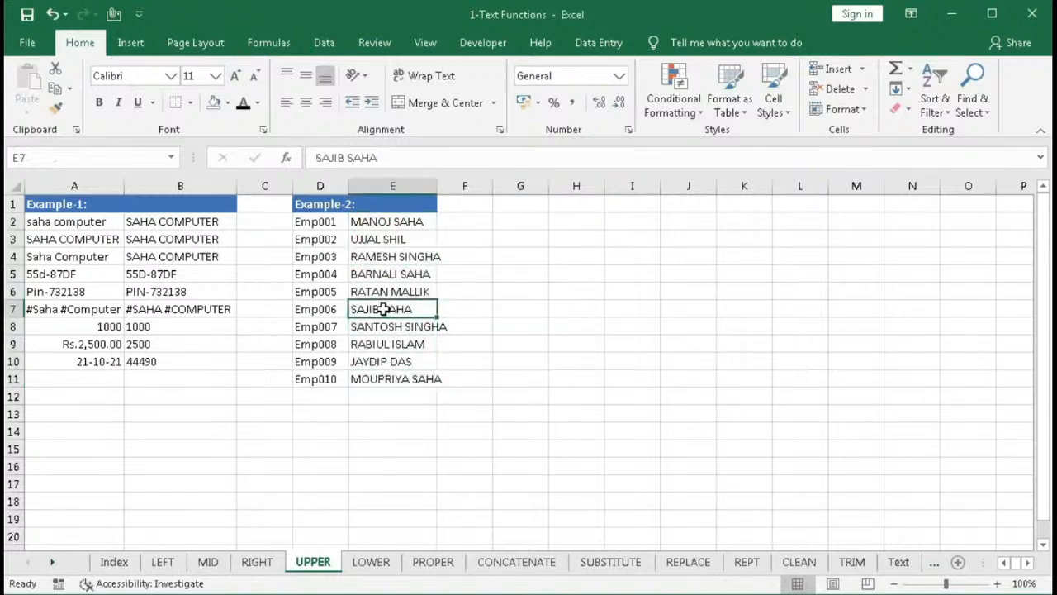
- Compare the LOWER results in column B with the source entries in column A, including the currency and date cells
double_click(437, 186)
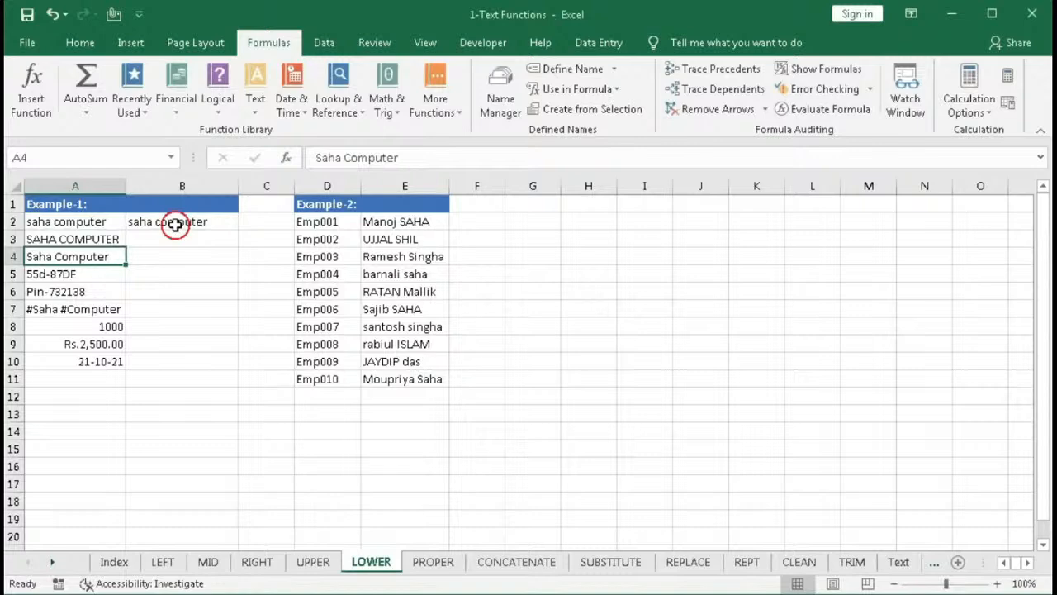
click(175, 224)
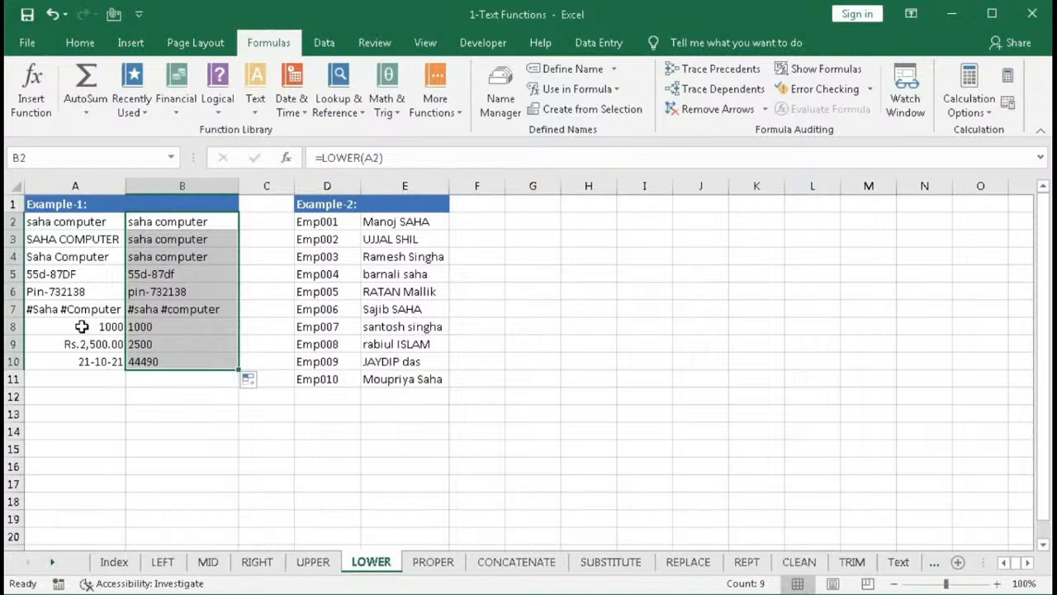
click(71, 346)
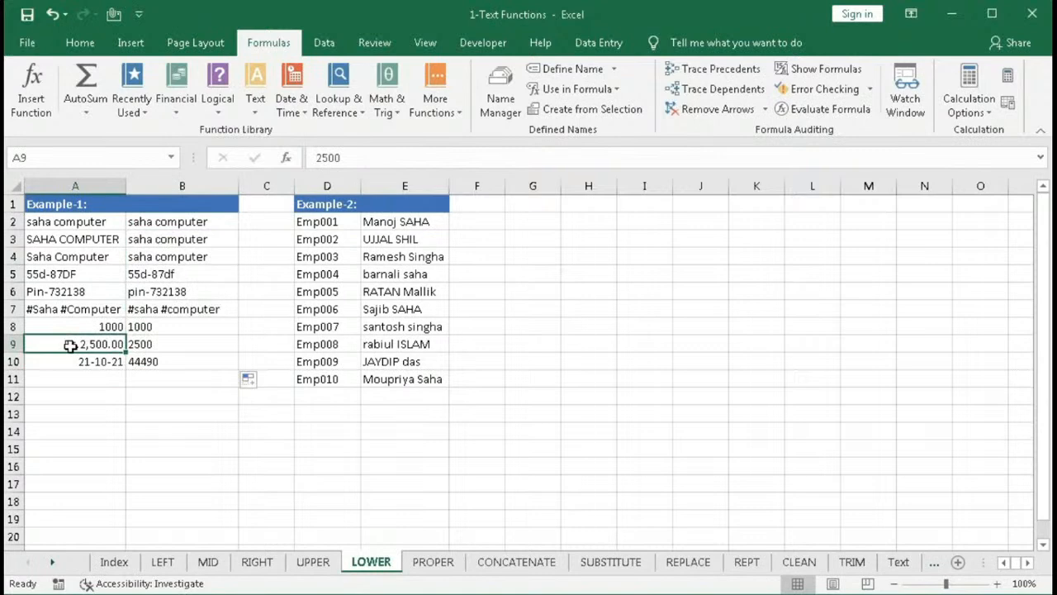
click(99, 361)
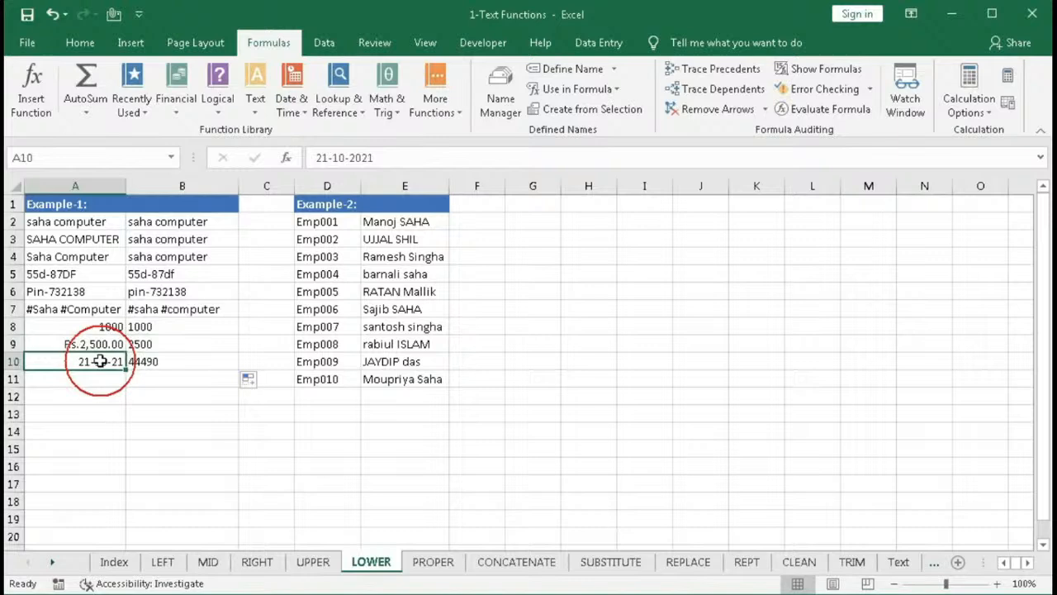
- Enter =LOWER(E2) in G2 to convert the first employee name to lowercase
click(395, 222)
key(ctrl+shift+Down)
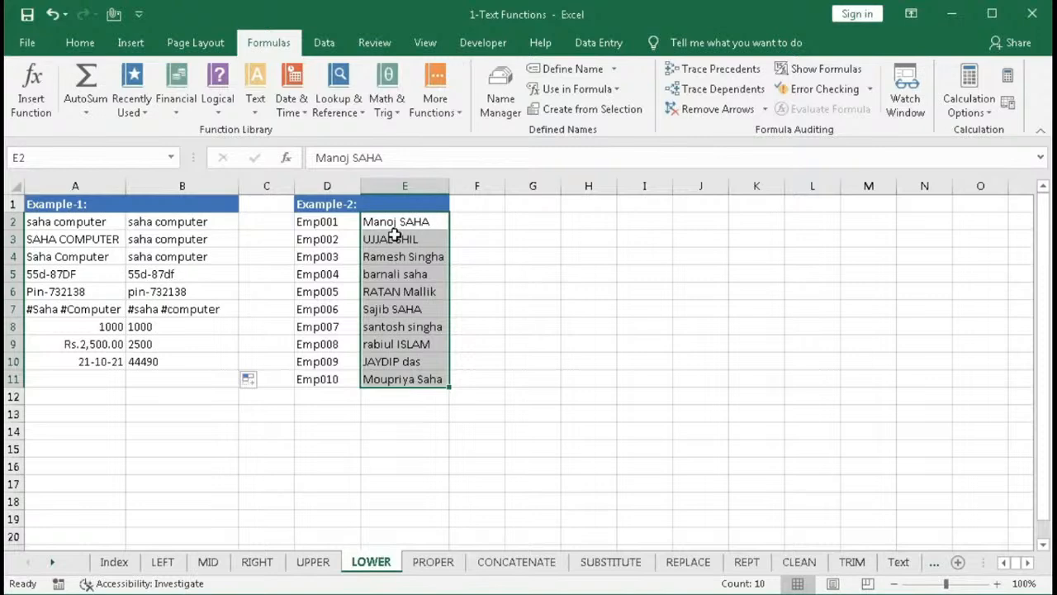
click(538, 223)
text(=)
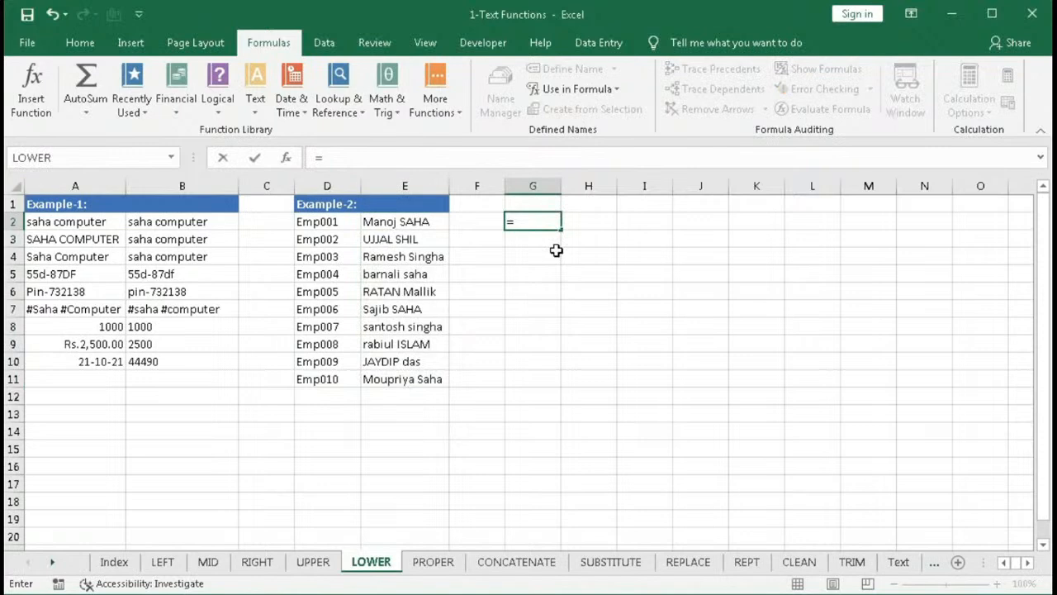
text(LOWER(E2))
key(Return)
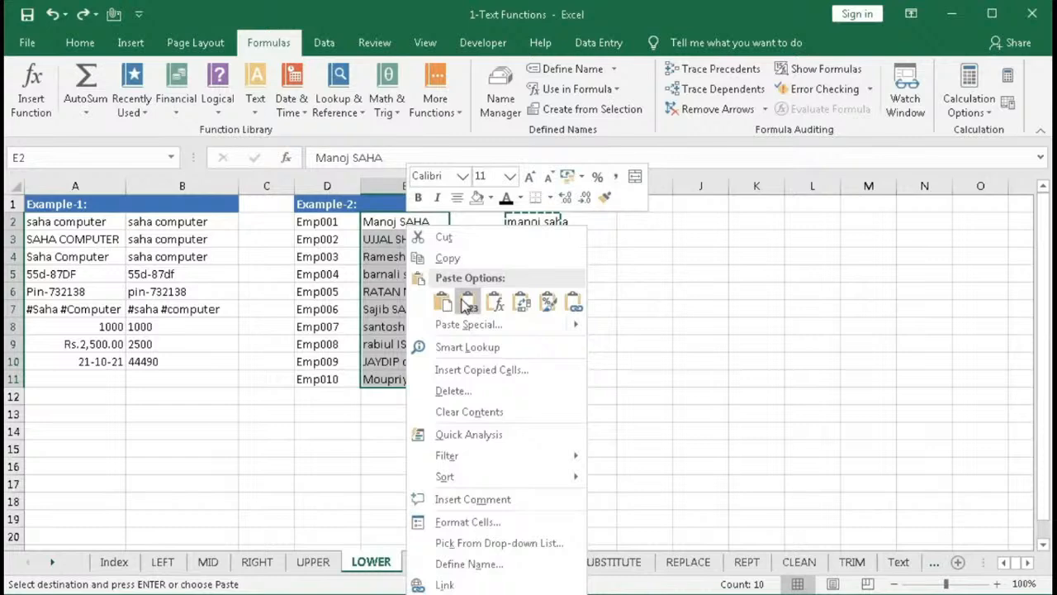
- Paste the lowercase results as values over the names in E2:E11
click(467, 304)
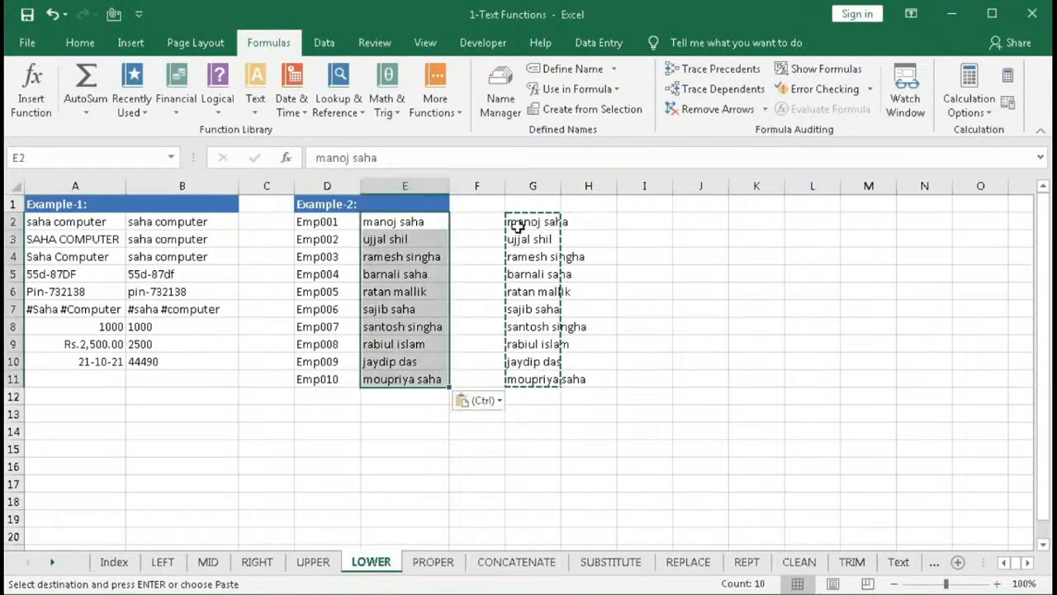
drag(517, 223, 526, 357)
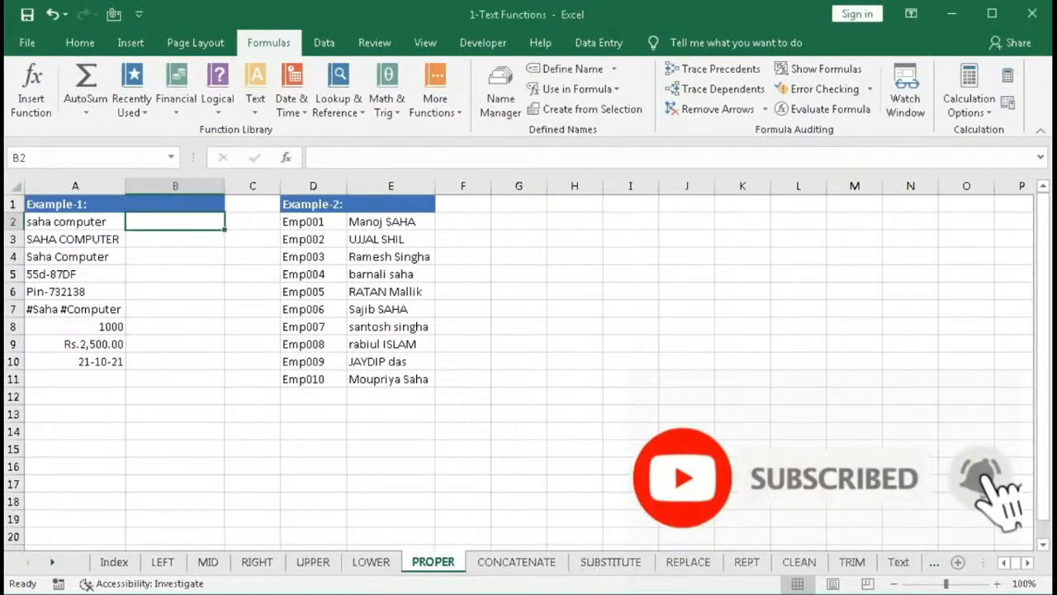
- Insert the PROPER function in B2 with A2 as its text argument and fill it down to B10
click(256, 107)
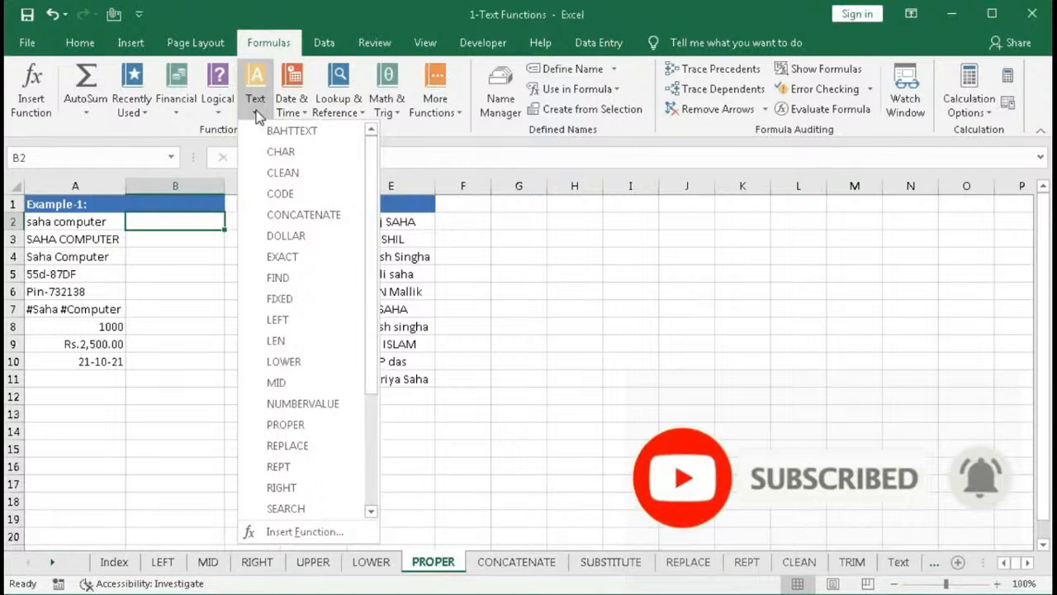
click(285, 424)
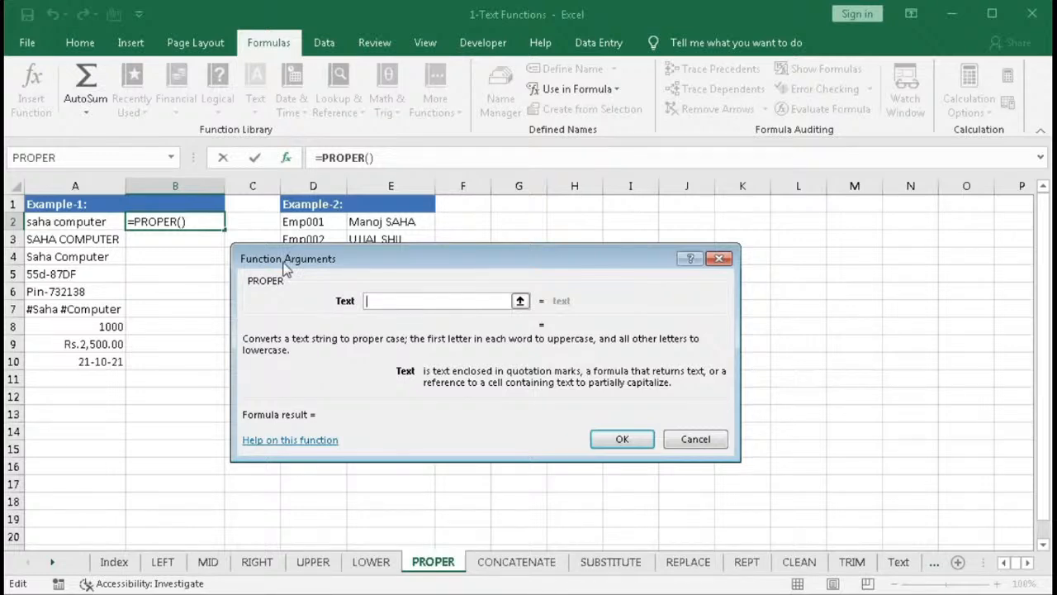
click(66, 222)
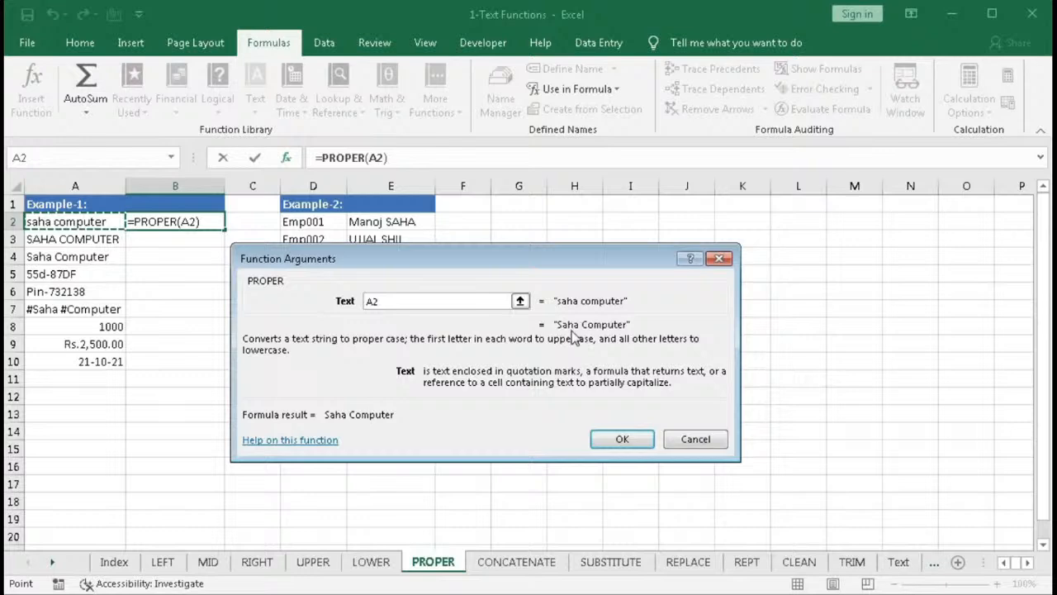
key(Return)
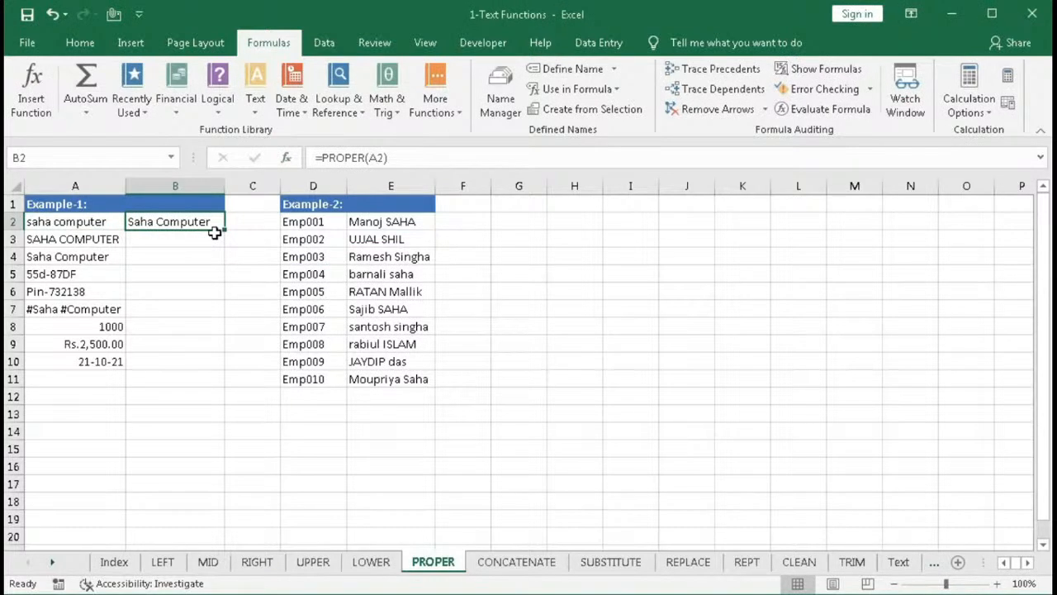
double_click(215, 233)
- Compare the PROPER results in column B with the source entries in column A, including the number and date rows
click(33, 239)
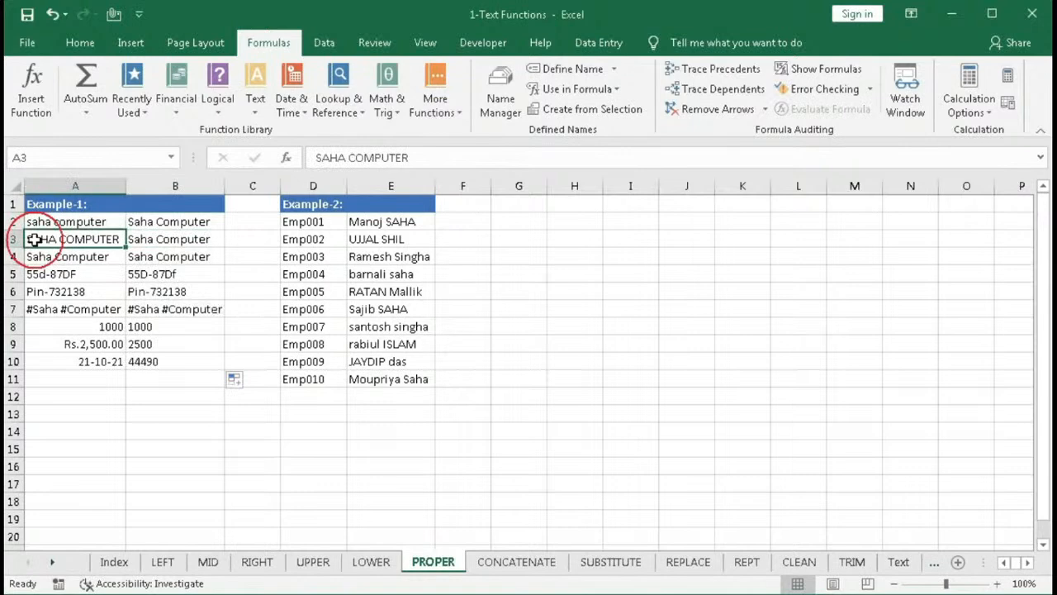
click(157, 259)
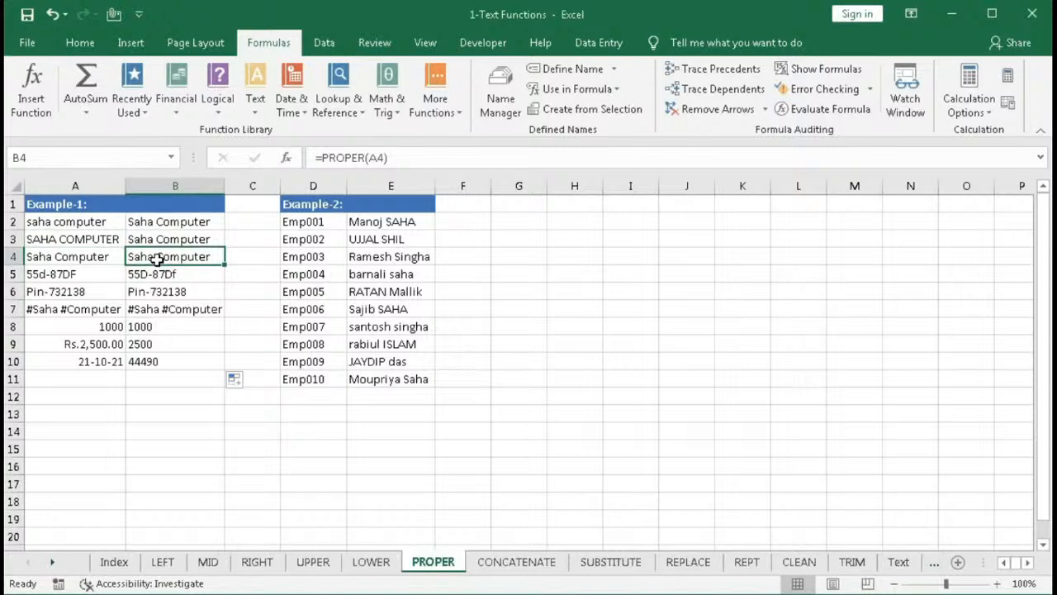
click(41, 281)
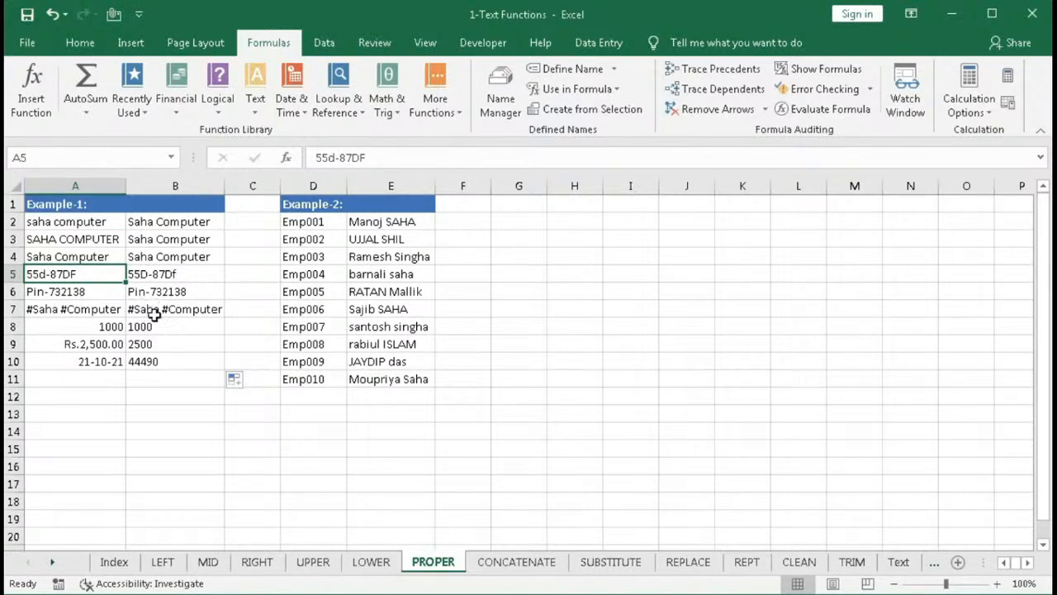
drag(108, 327, 102, 364)
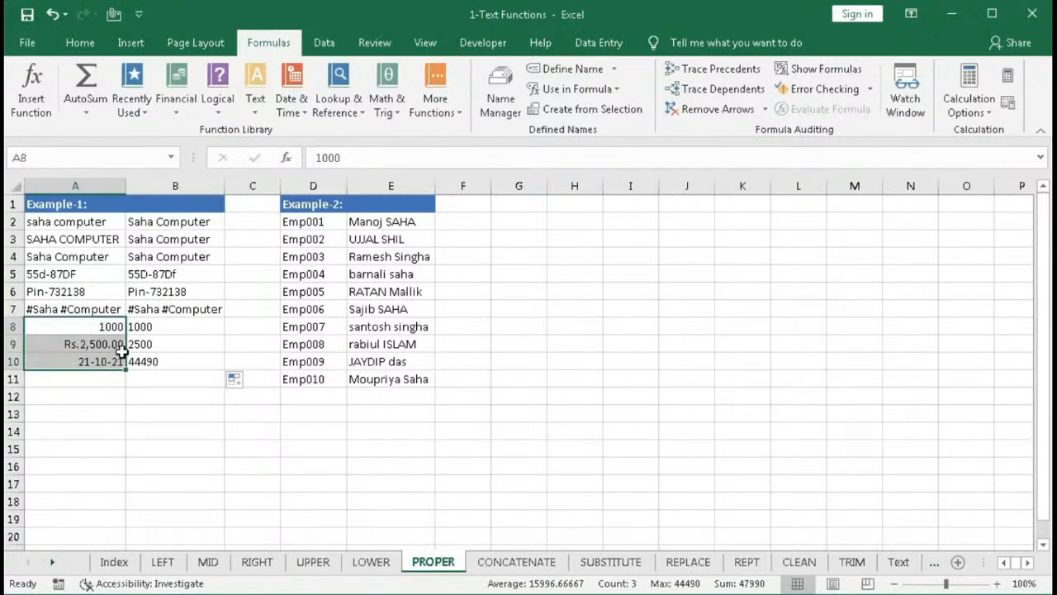
drag(144, 328, 140, 362)
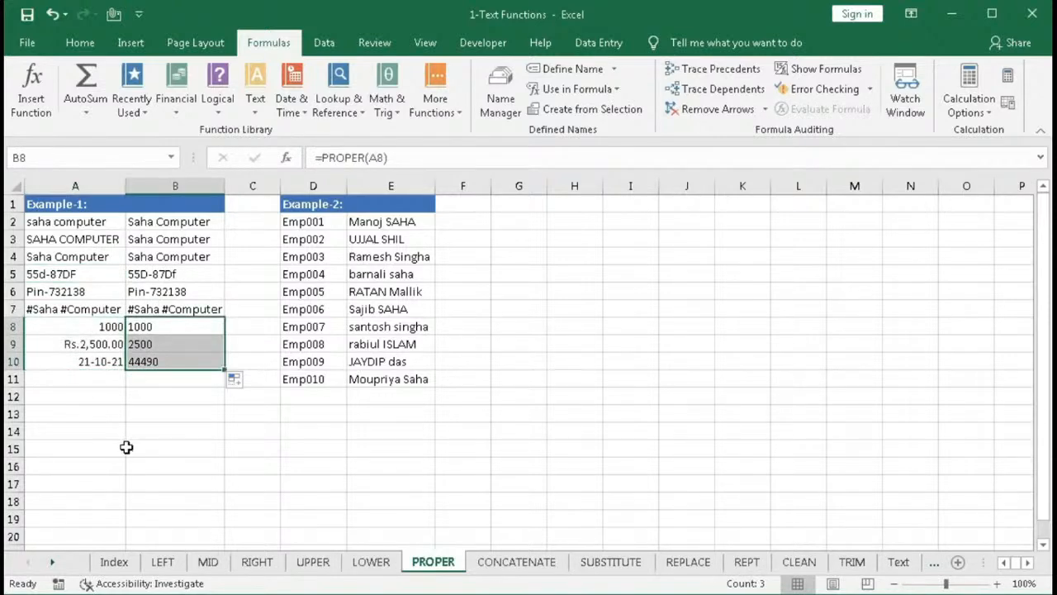
click(150, 410)
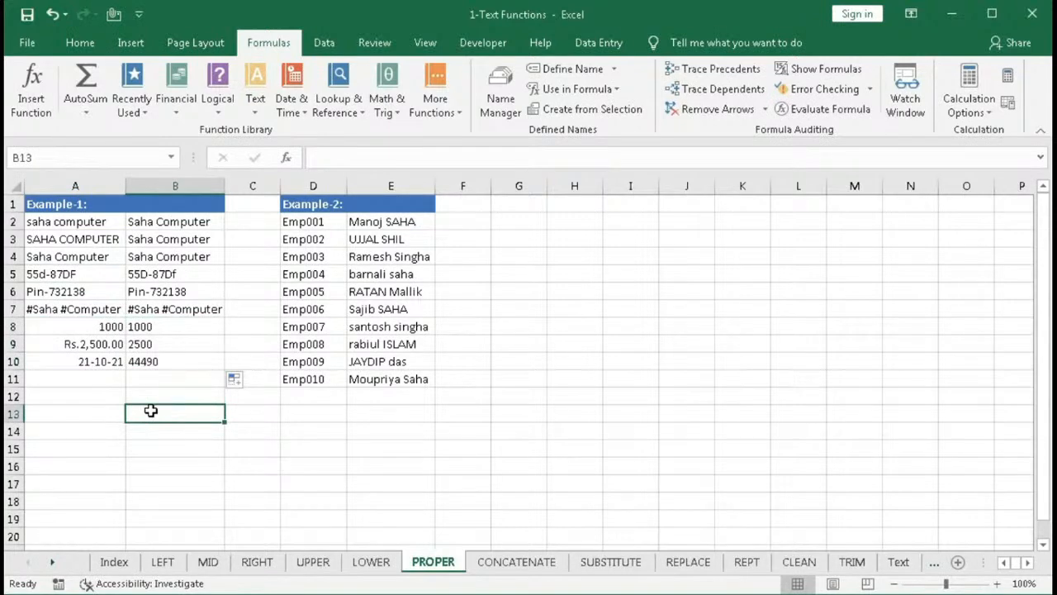
- Enter =PROPER(E2) in G2 to convert the first employee name to proper case
drag(381, 221, 373, 374)
drag(383, 222, 380, 377)
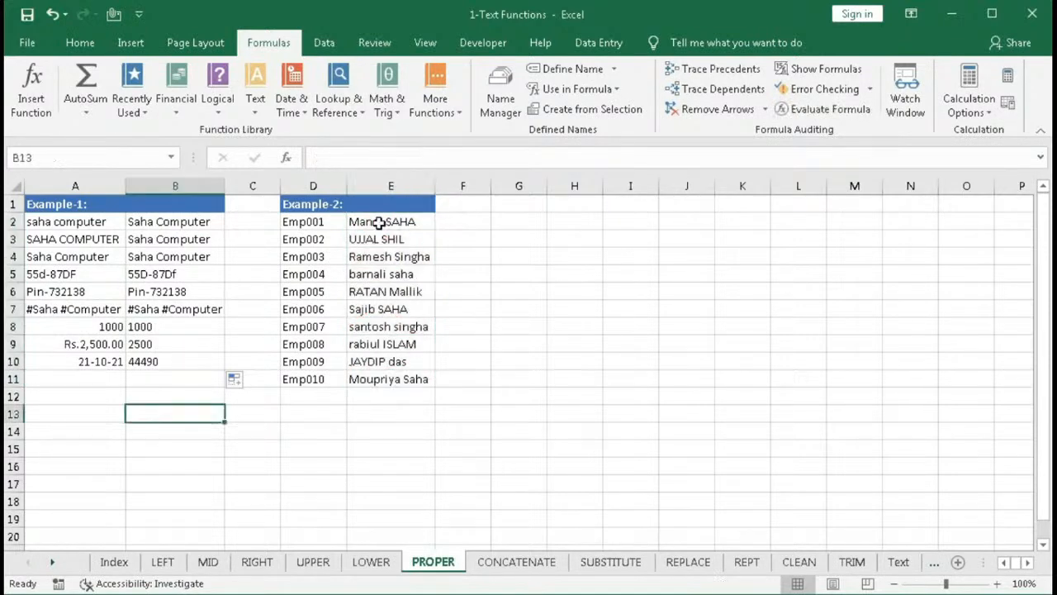
drag(380, 224, 385, 344)
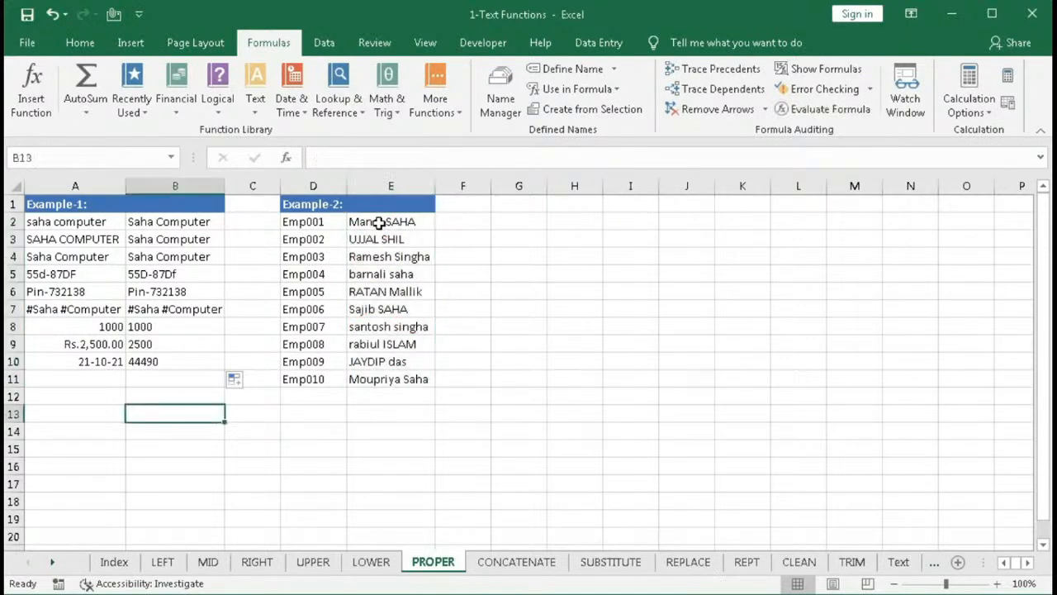
drag(378, 222, 380, 378)
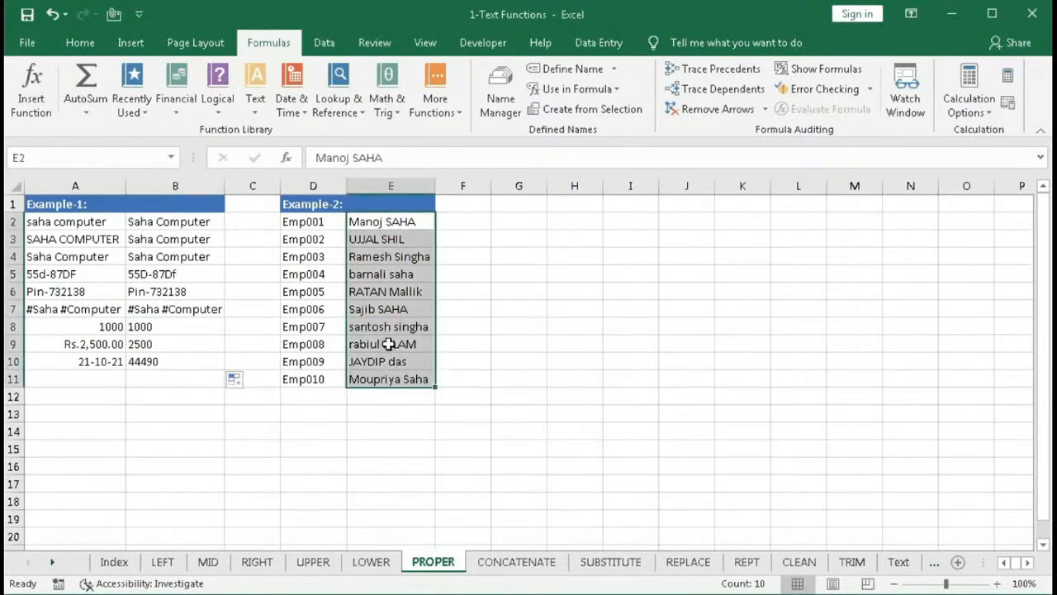
click(515, 222)
text(=prop)
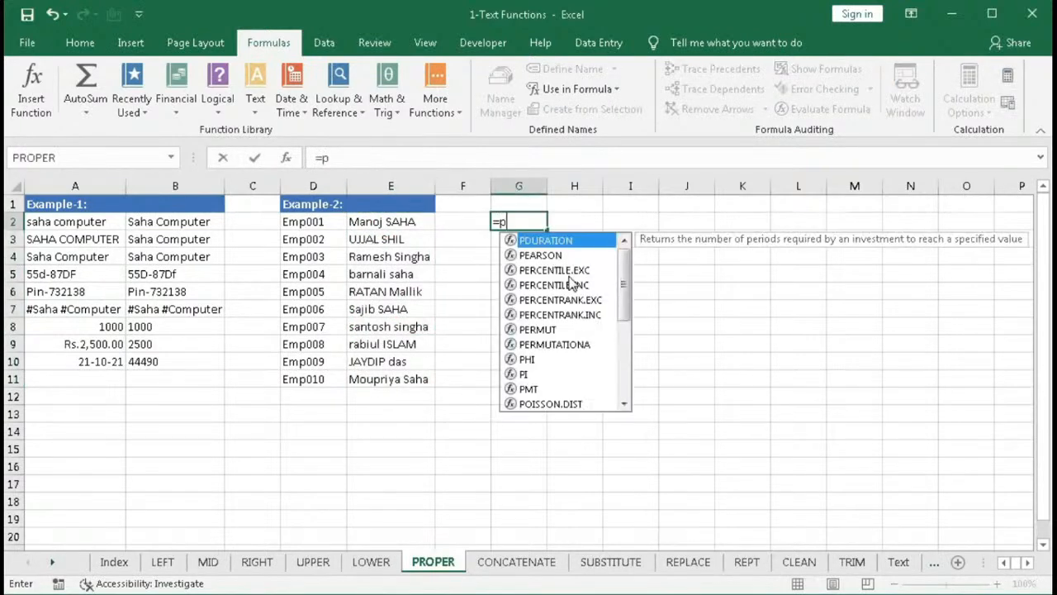
key(Tab)
click(410, 223)
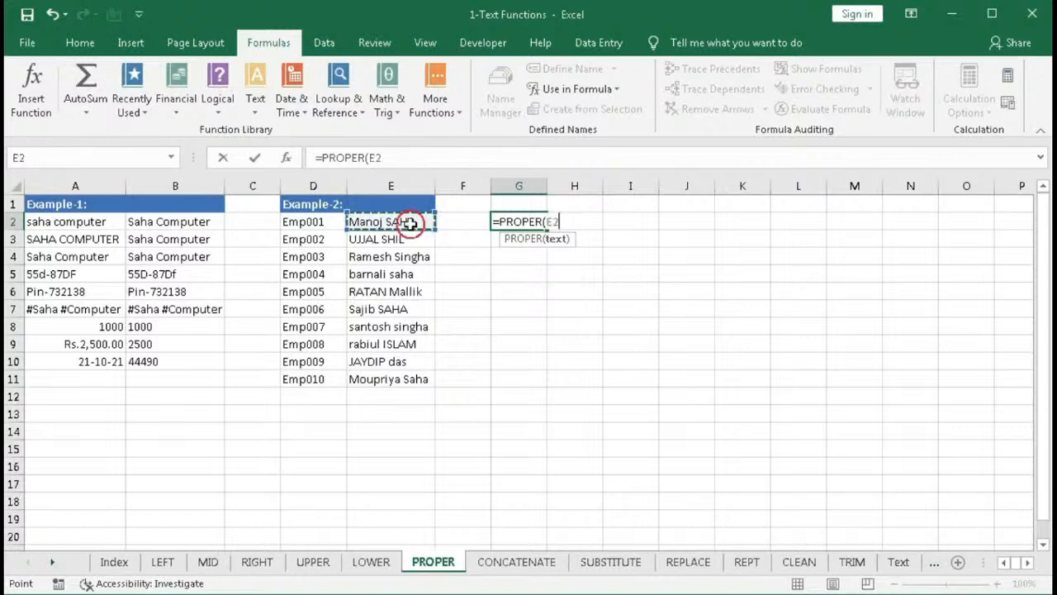
text())
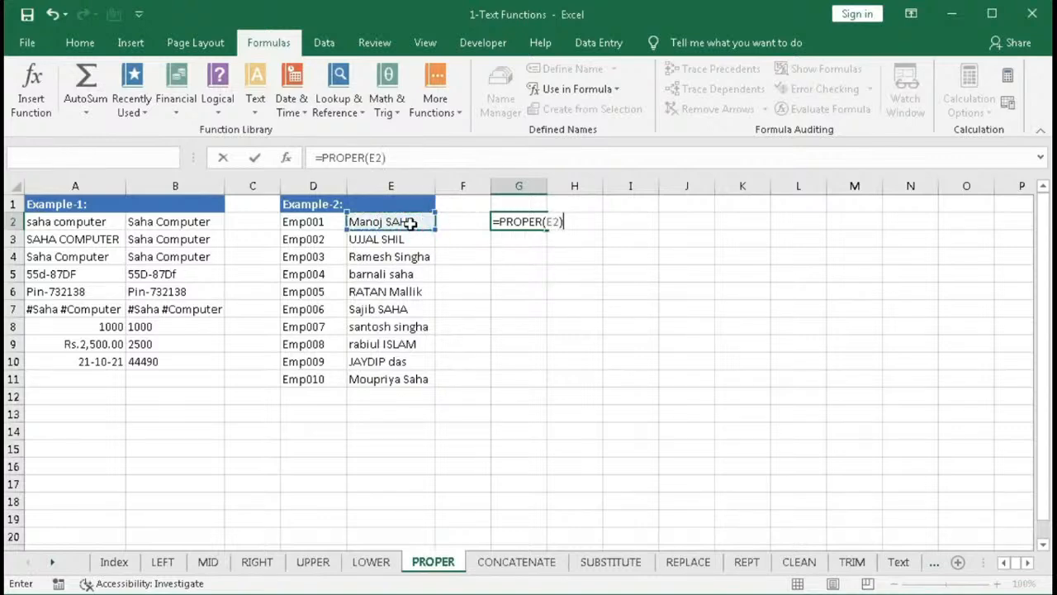
key(Return)
- Fill the PROPER formula down to G11 and copy G2:G11
click(500, 222)
drag(547, 231, 537, 388)
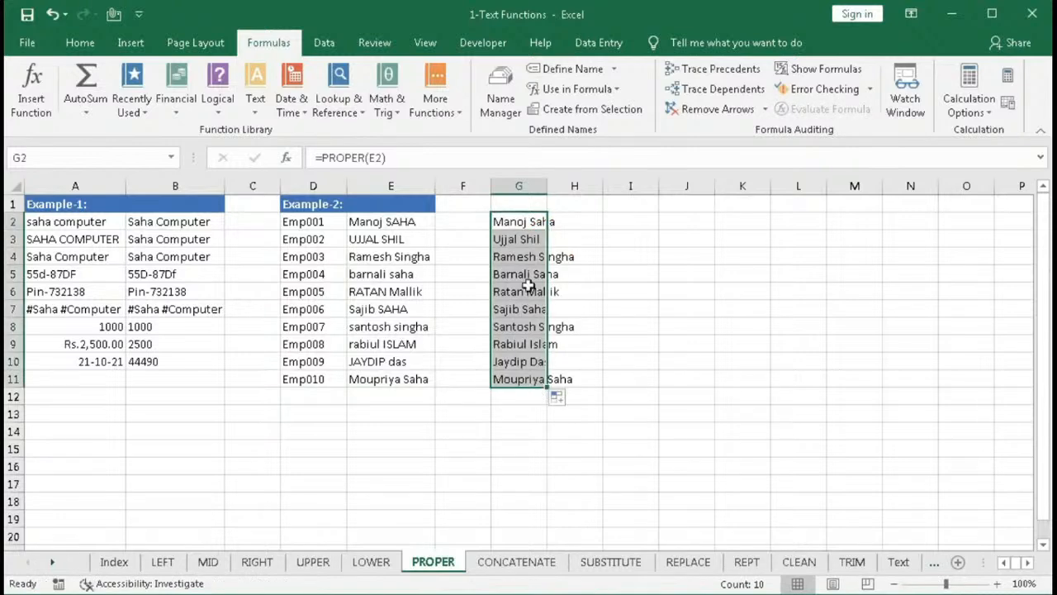
key(ctrl+c)
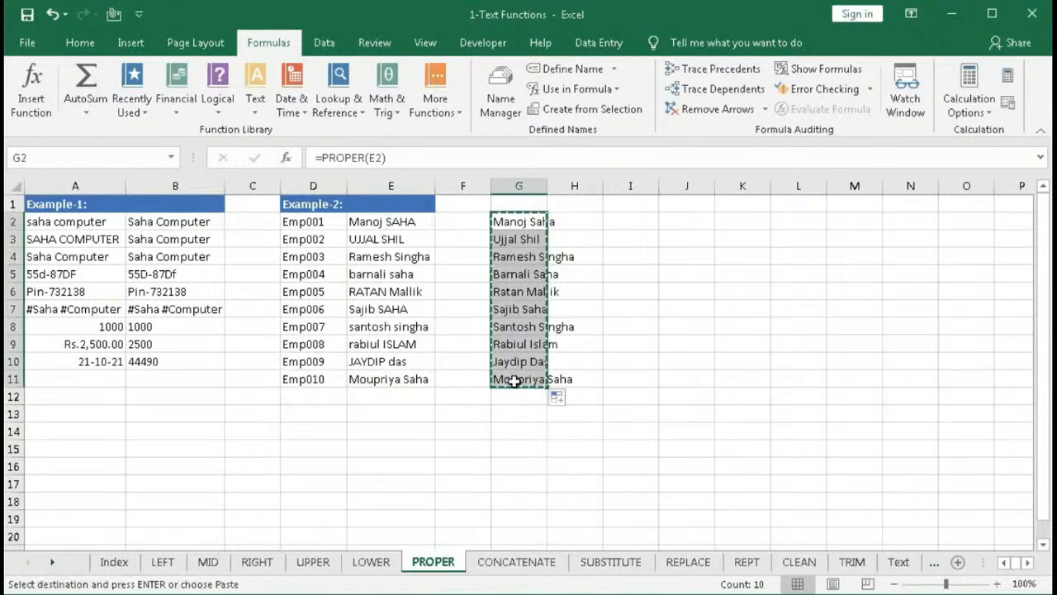
- Paste G2:G11 as values over the names in E2:E11 and clear the helper cells G2:G11
click(370, 223)
right_click(371, 223)
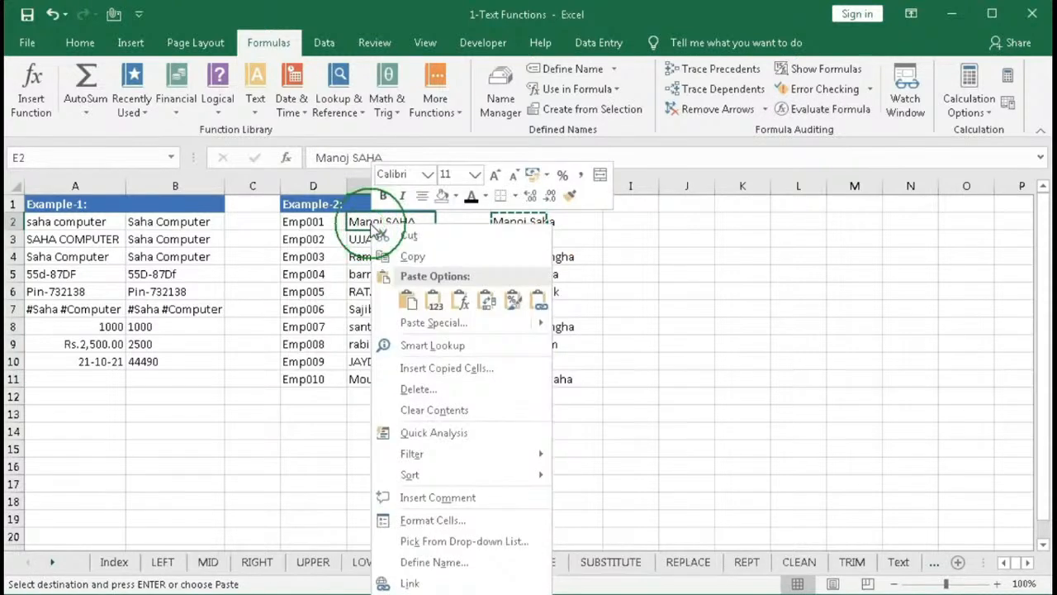
click(430, 301)
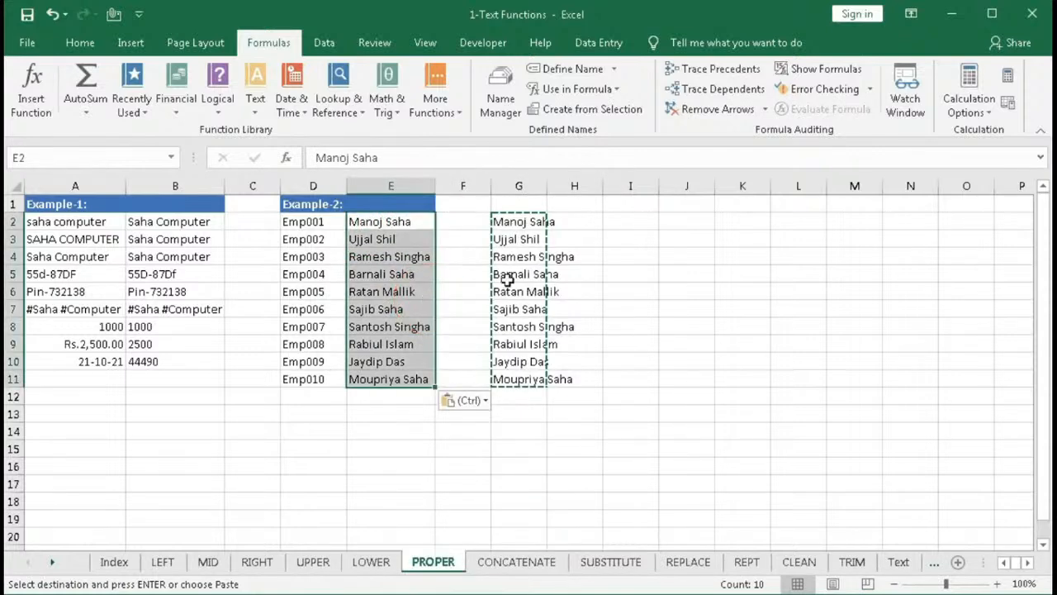
drag(512, 223, 512, 375)
key(Delete)
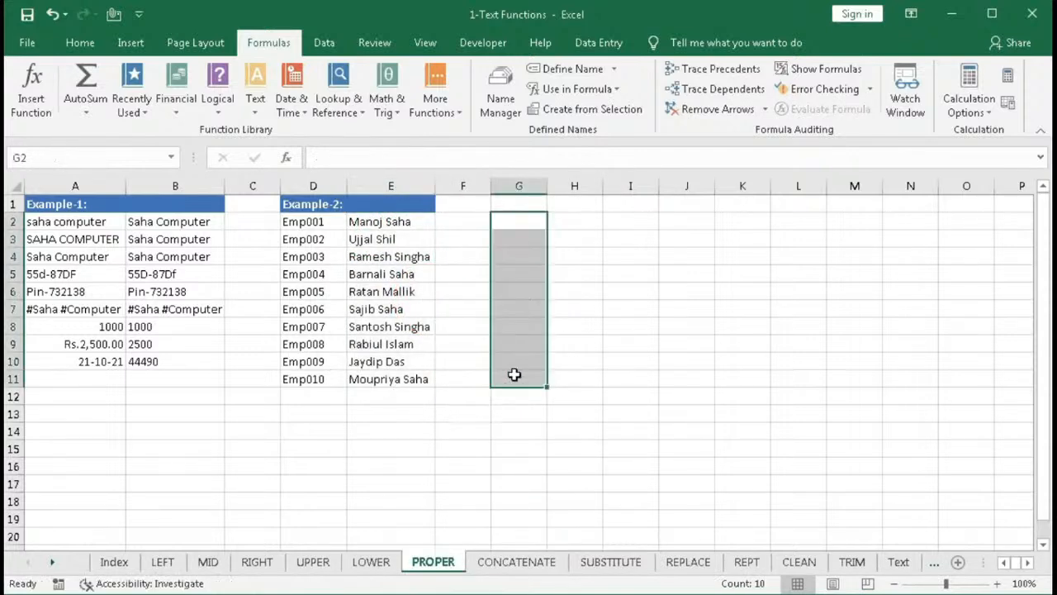
- Check the proper-case employee names in E2:E11
click(365, 224)
click(378, 255)
click(376, 273)
click(376, 309)
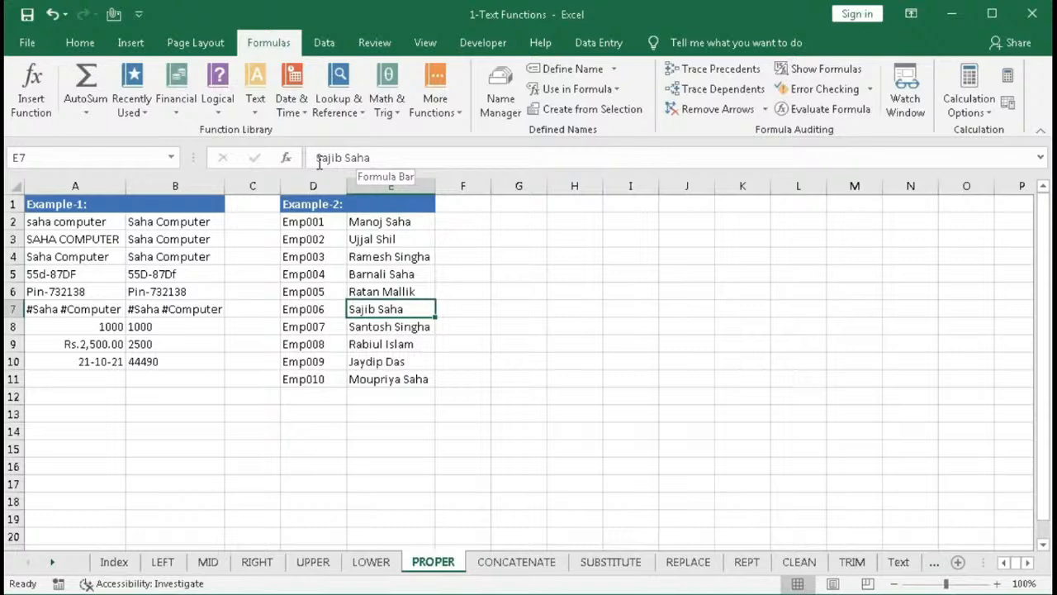
click(366, 222)
click(376, 239)
click(392, 279)
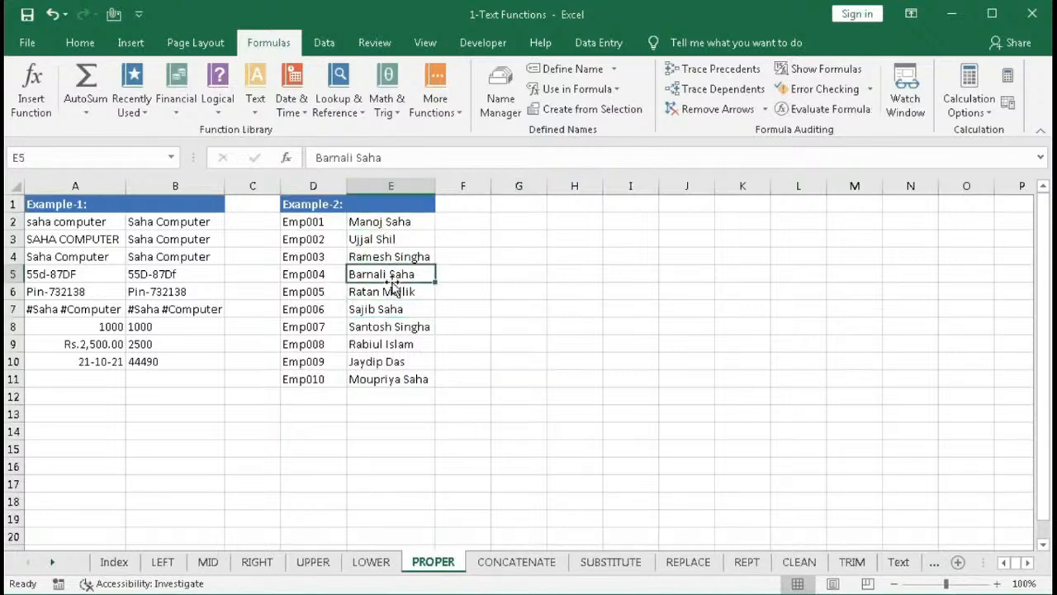
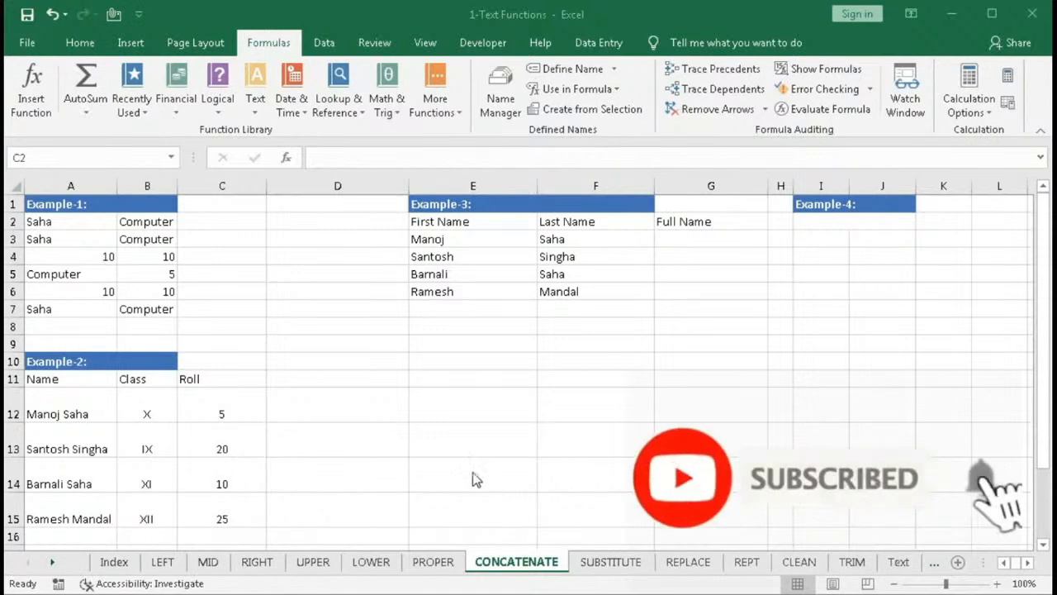
- In C2, insert the CONCATENATE function from the Text functions and set its arguments to A2 and B2
click(254, 108)
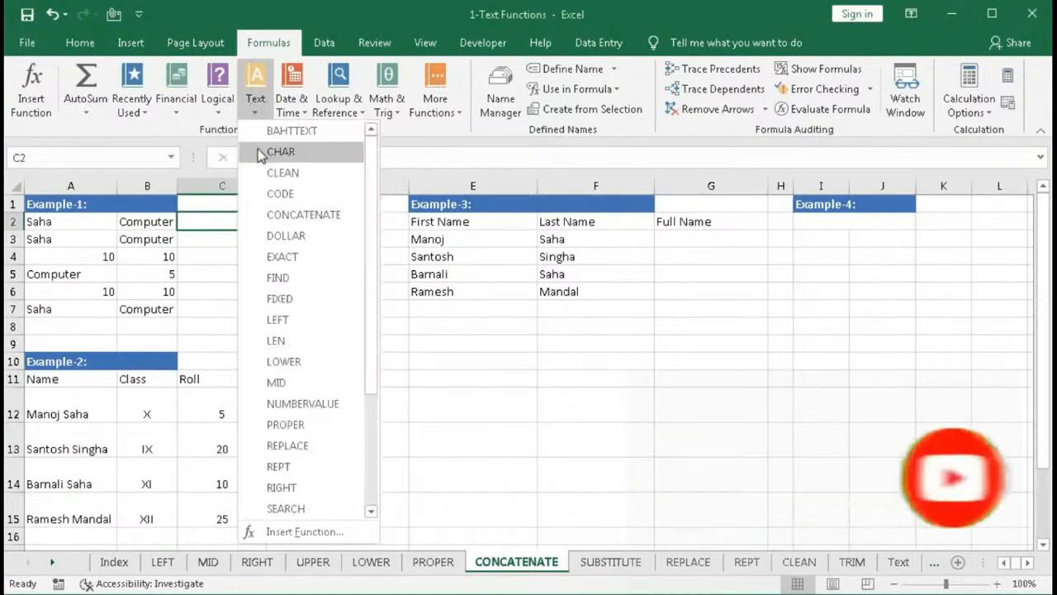
click(278, 216)
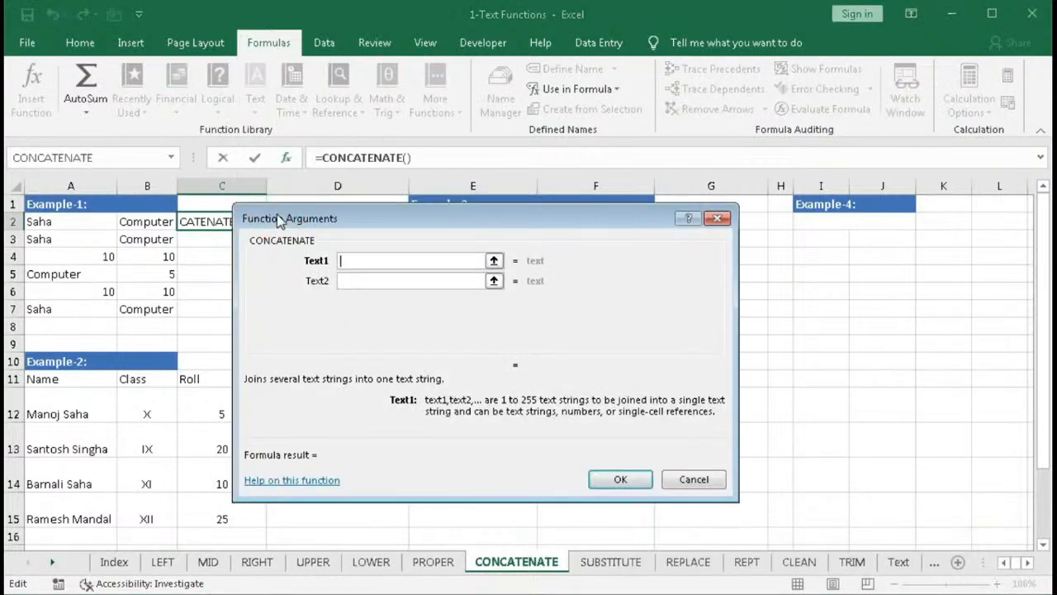
drag(344, 224, 478, 230)
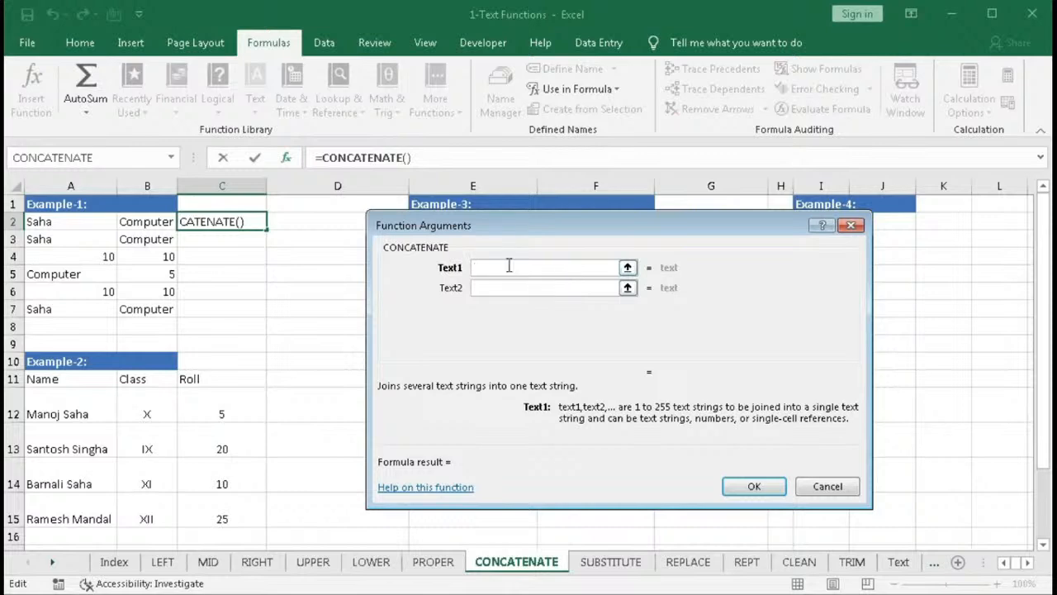
click(79, 221)
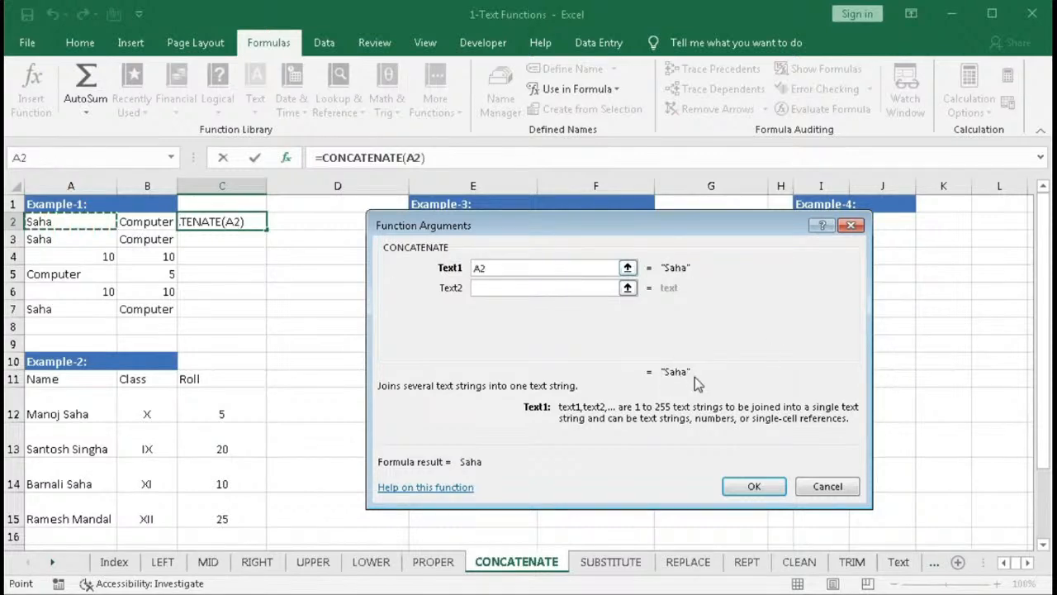
click(486, 287)
click(485, 287)
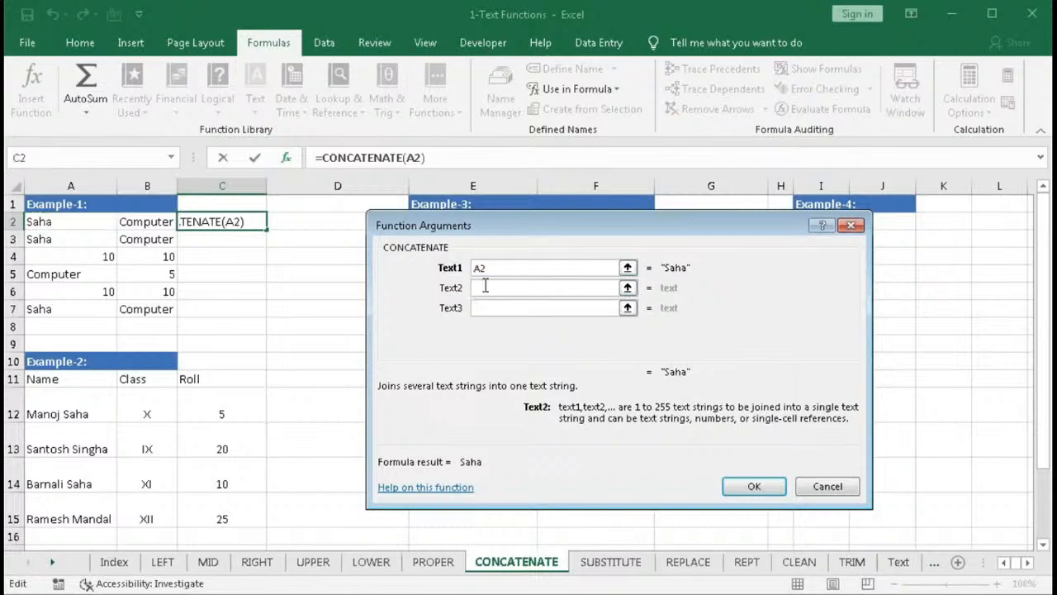
click(143, 223)
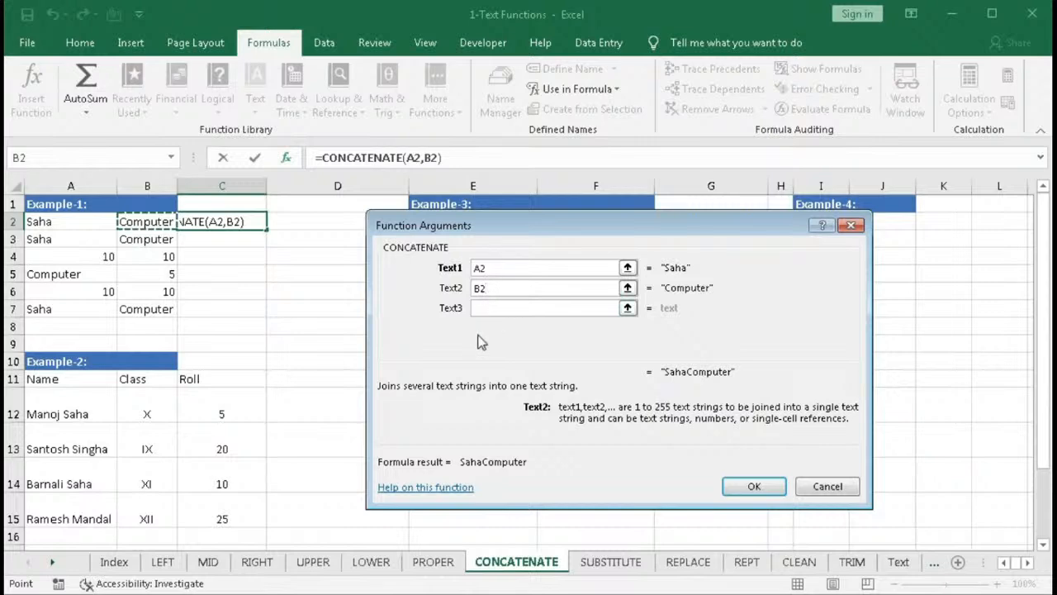
click(728, 479)
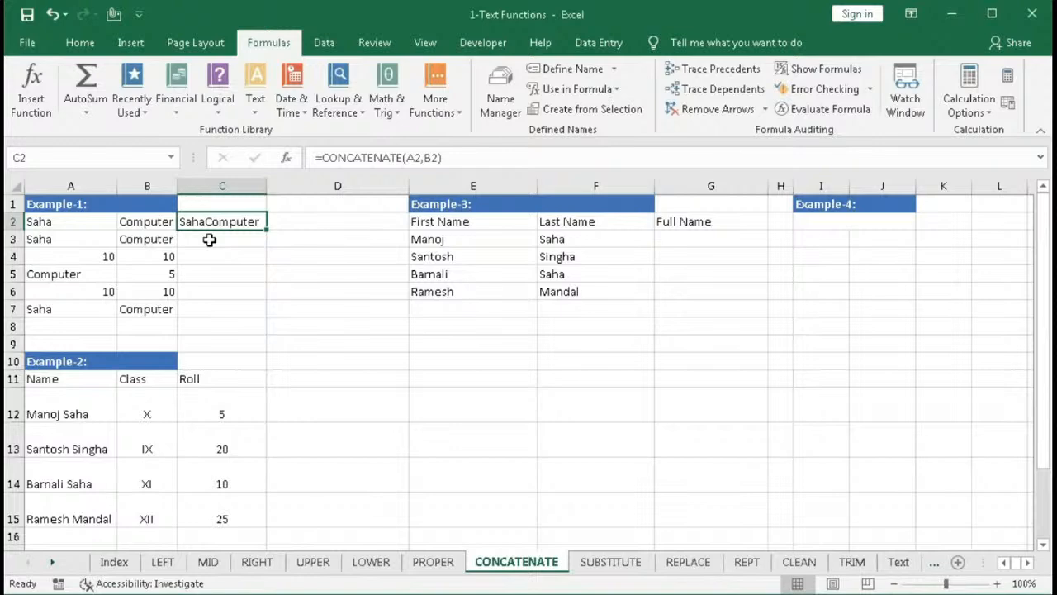
- Enter =CONCATENATE(A3," ",B3) in C3 to join A3 and B3 with a space between them
click(209, 239)
text(=)
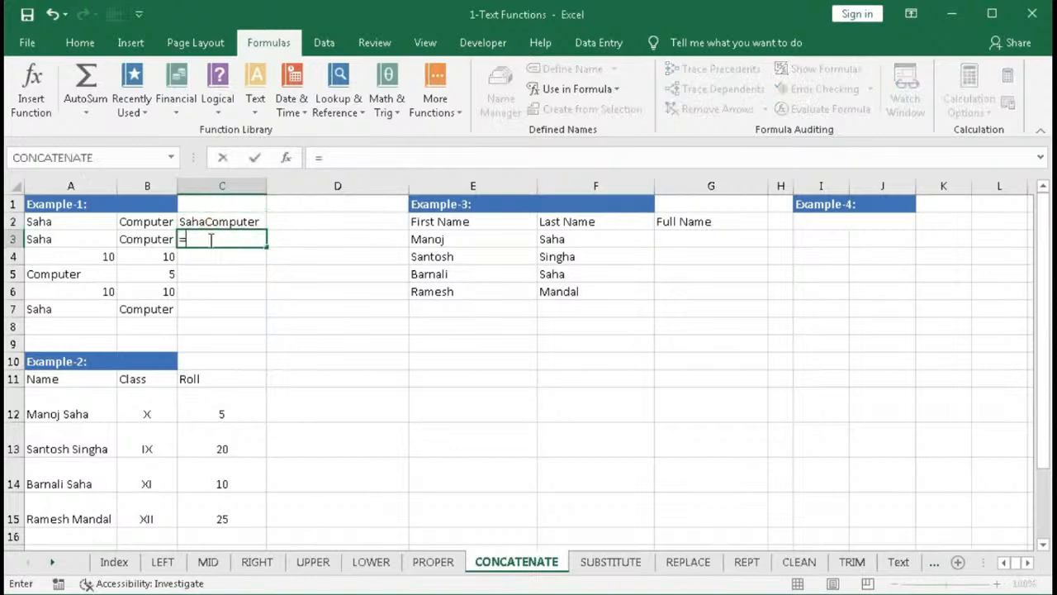
text(conca)
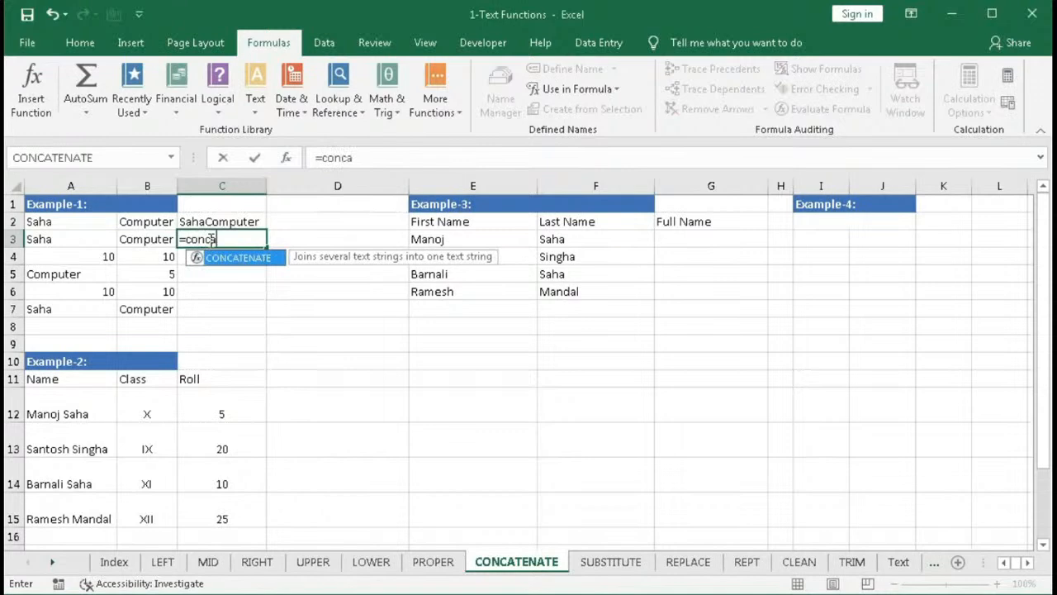
key(Tab)
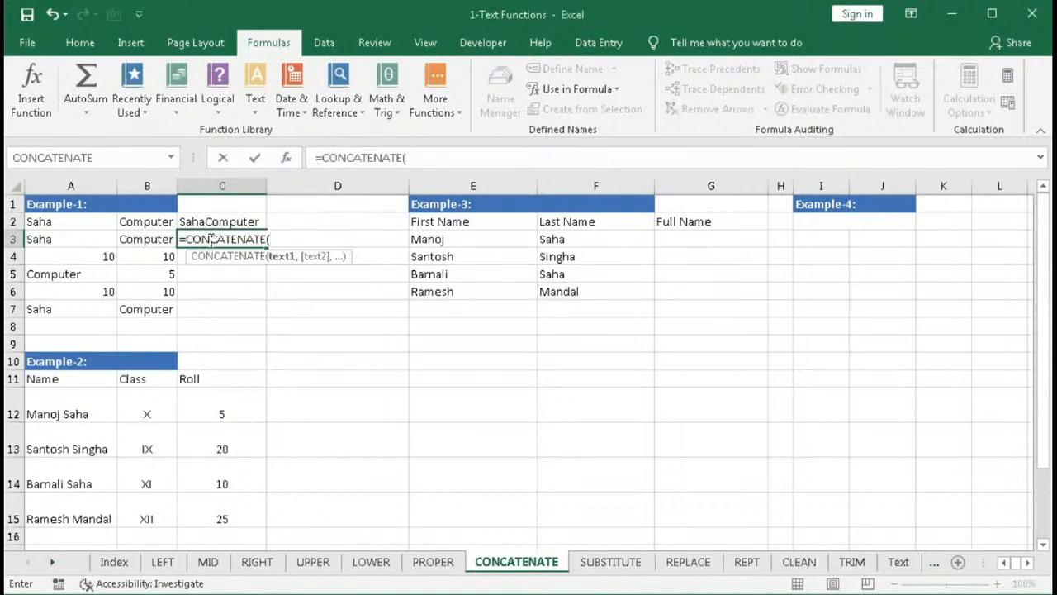
click(78, 241)
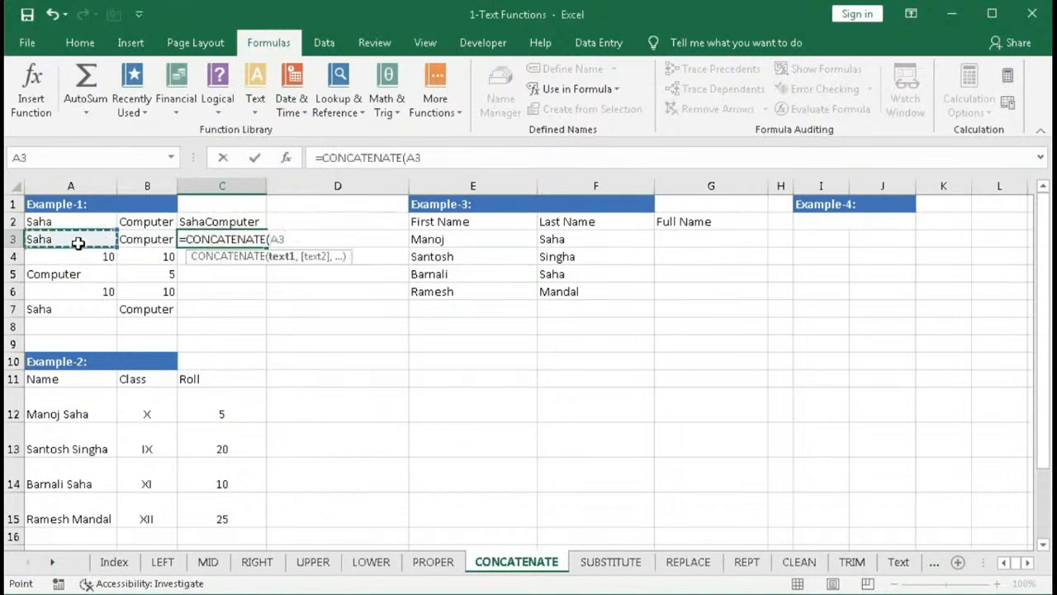
text(,)
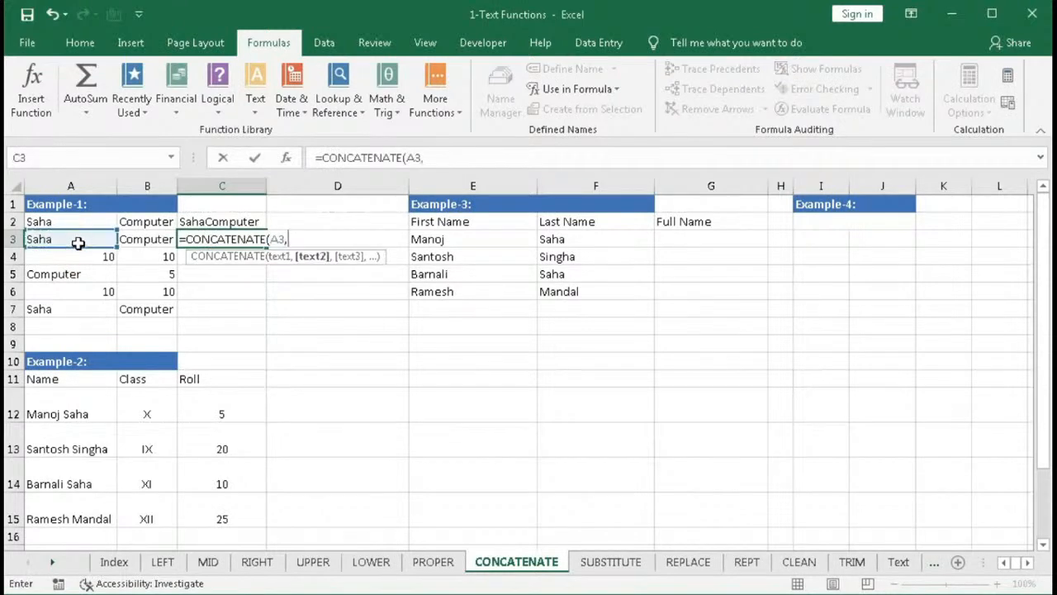
text(" ",)
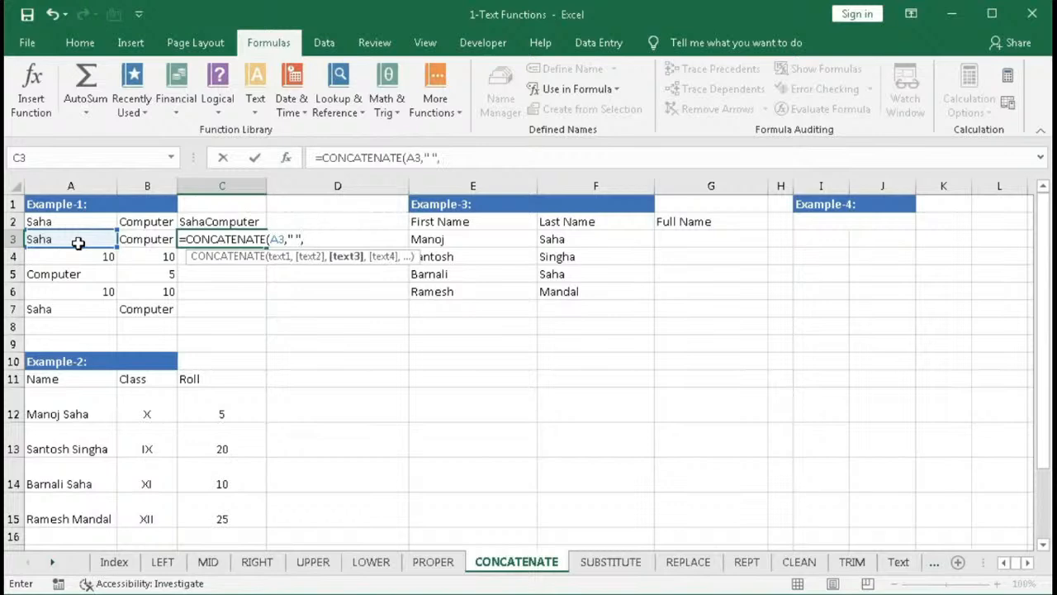
click(128, 239)
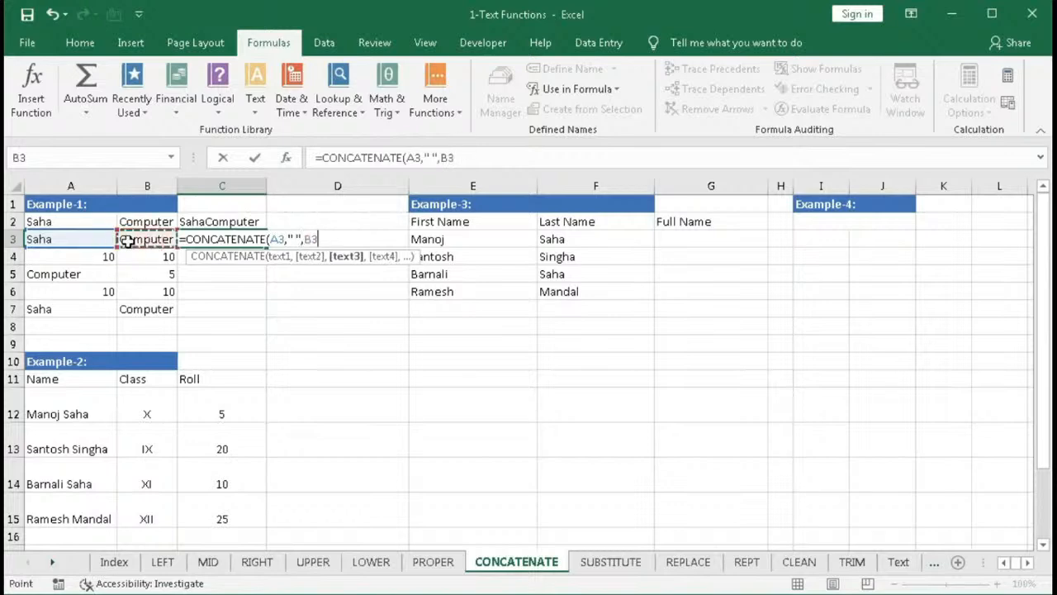
text())
key(Return)
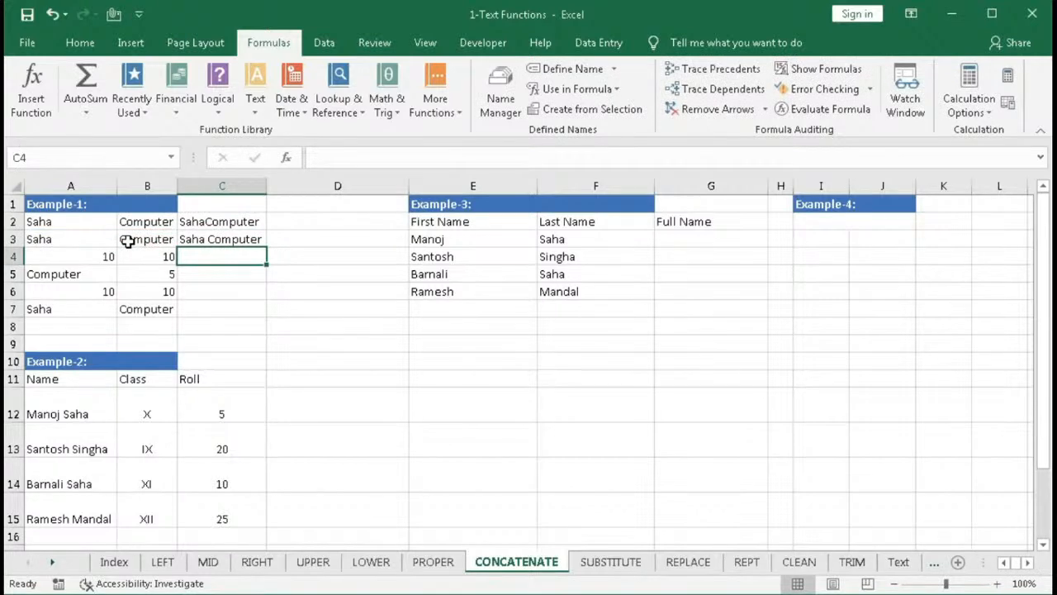
- Enter =CONCATENATE("Saha ",B7) in C7, combining literal text with the value in B7
click(225, 309)
double_click(230, 312)
text(=con)
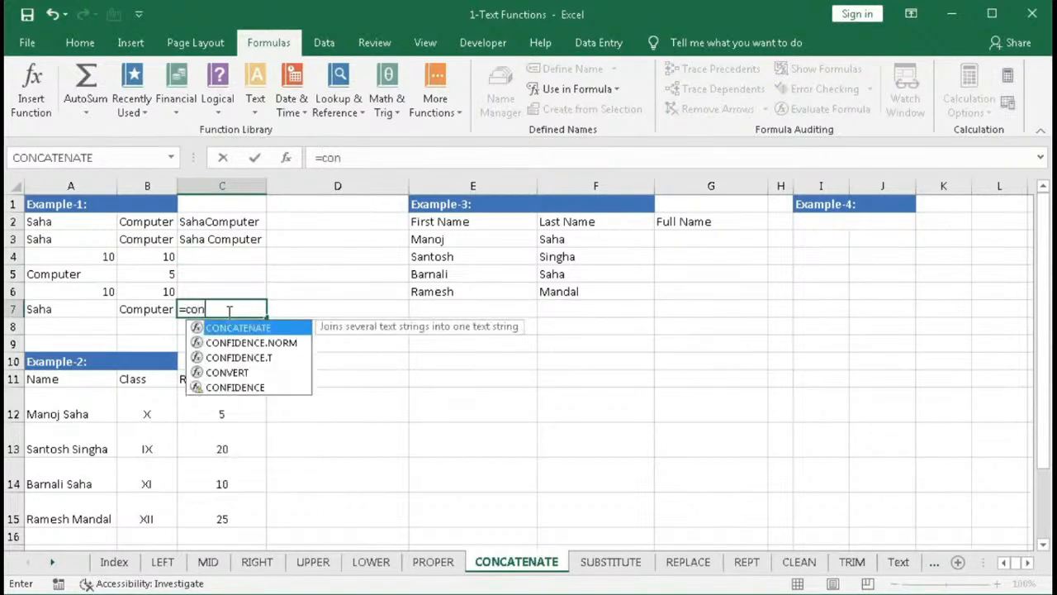
key(Tab)
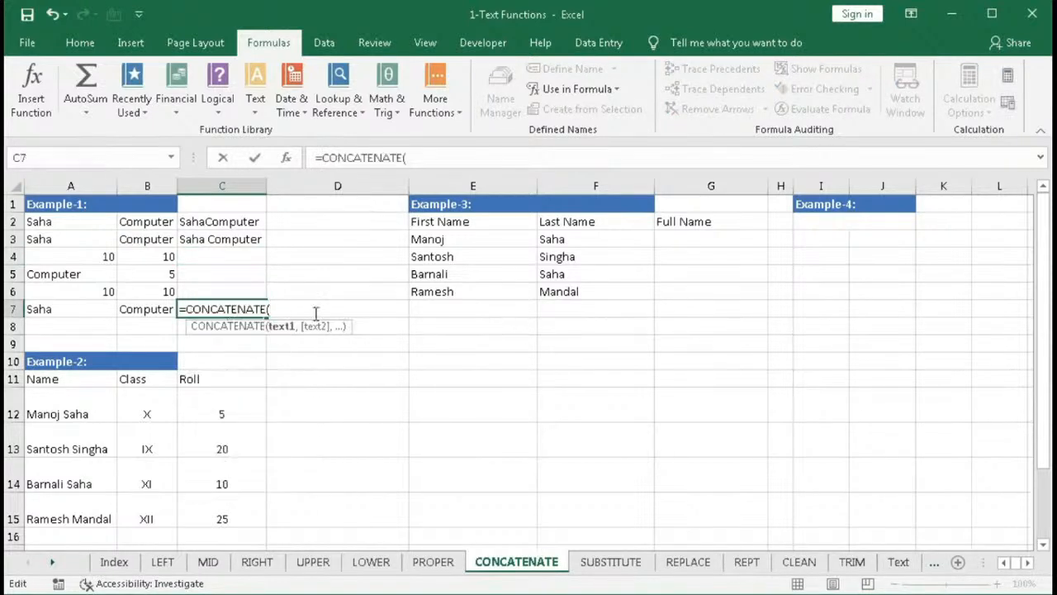
text("Saha ",)
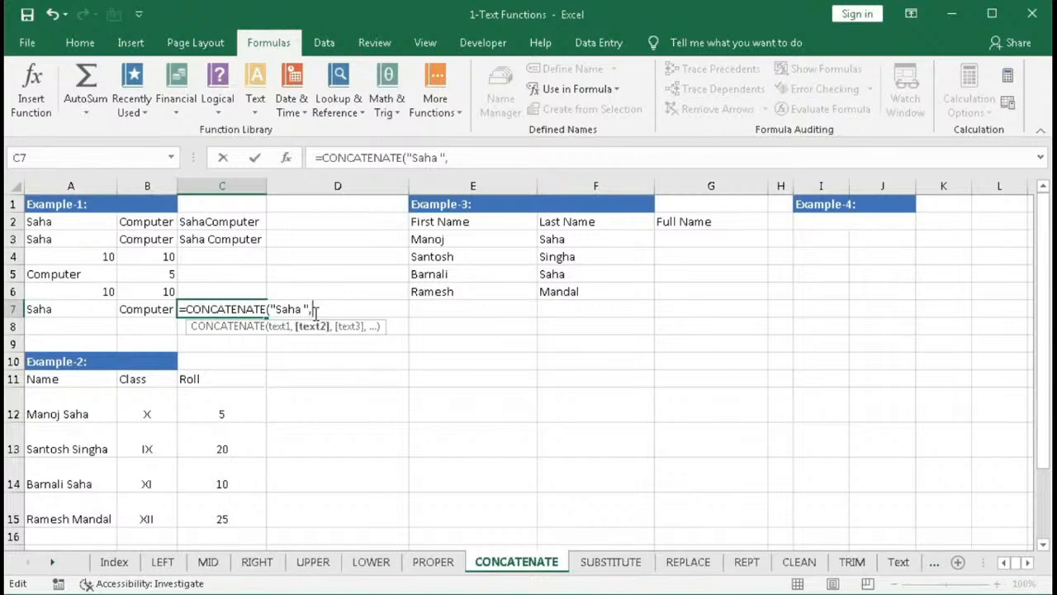
click(153, 309)
text())
key(Return)
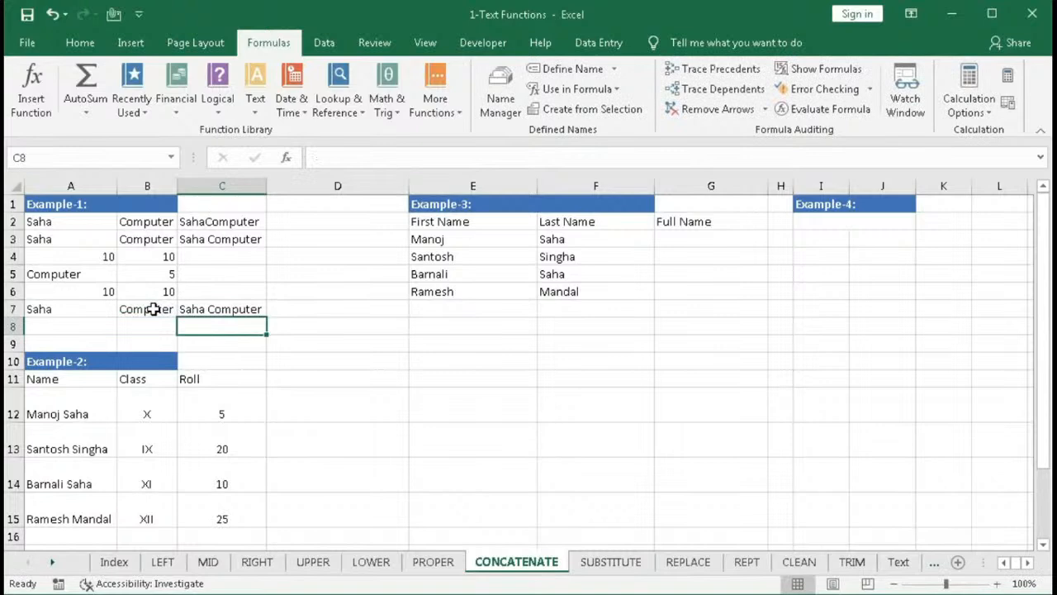
- Open C7's formula for editing to inspect its text1 and text2 arguments, then close it
double_click(206, 309)
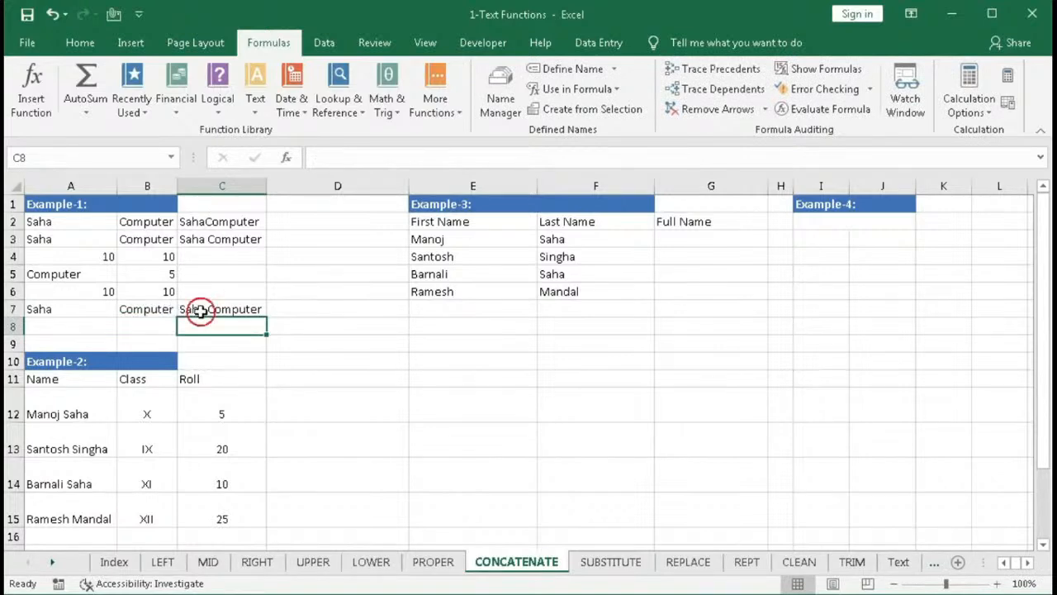
click(281, 328)
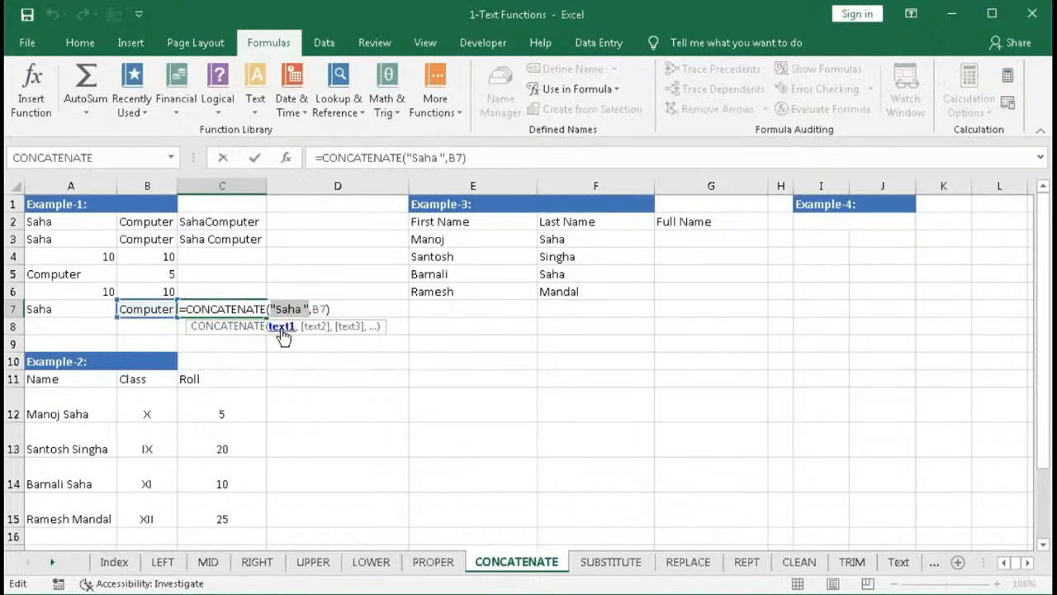
click(310, 327)
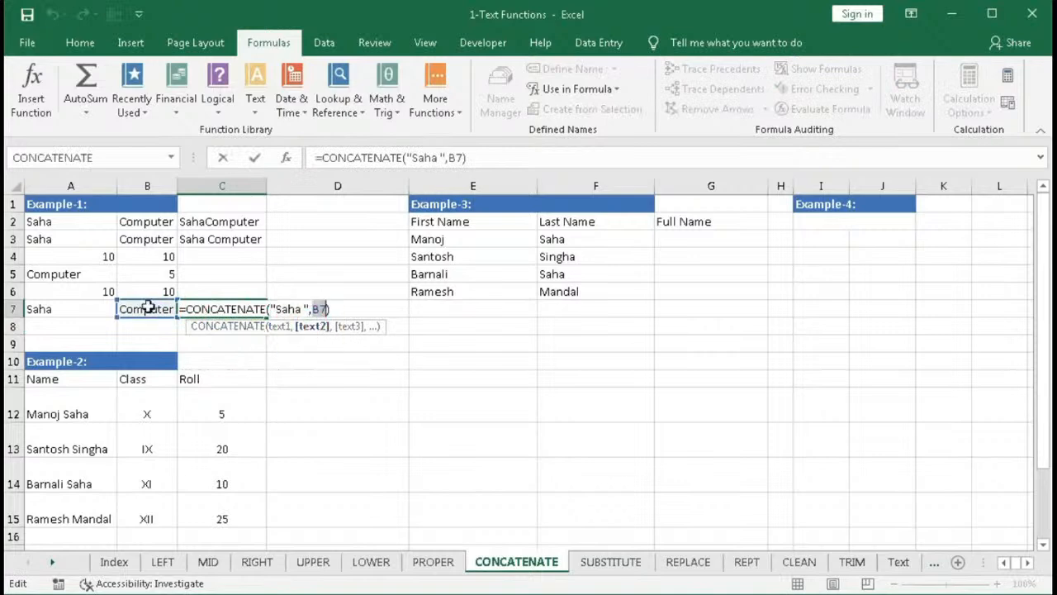
key(Return)
- Enter =CONCATENATE(A4,B4) in C4 to join the two numbers in row 4
click(212, 266)
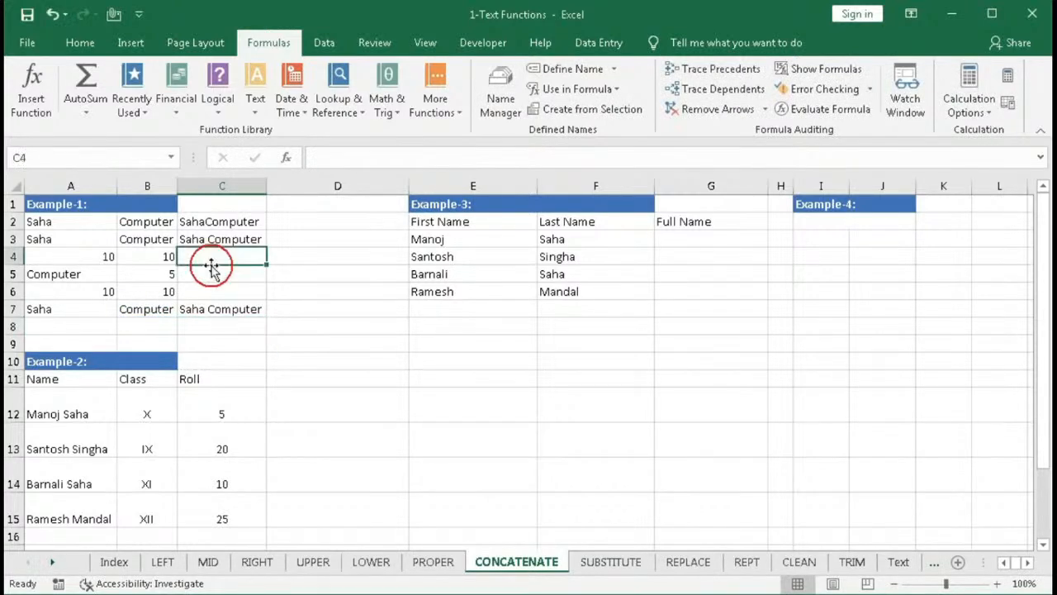
text(=)
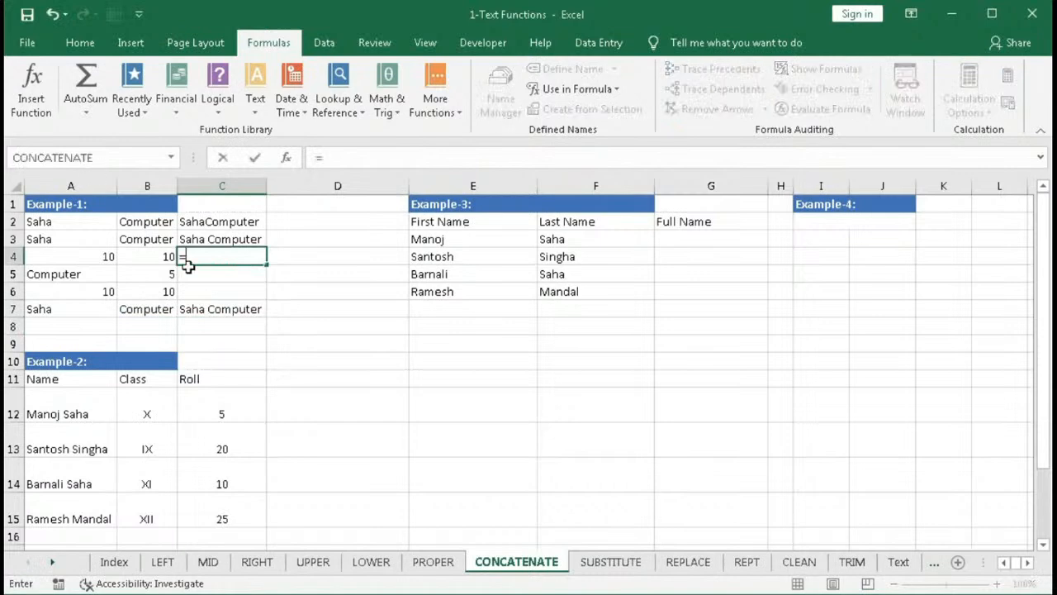
text(con)
key(Tab)
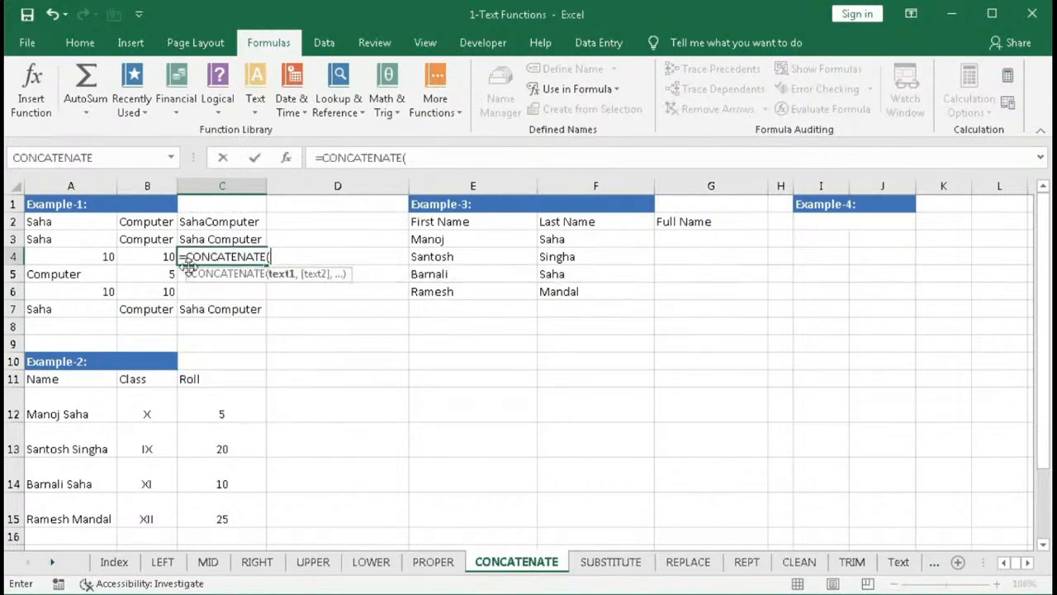
click(96, 253)
text(,)
click(139, 254)
text())
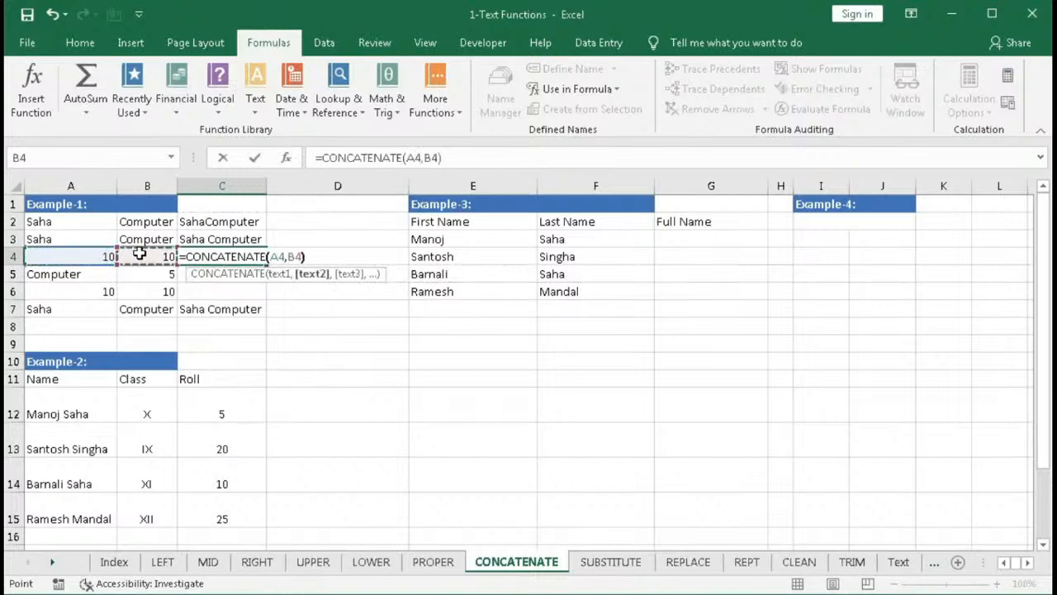
key(Return)
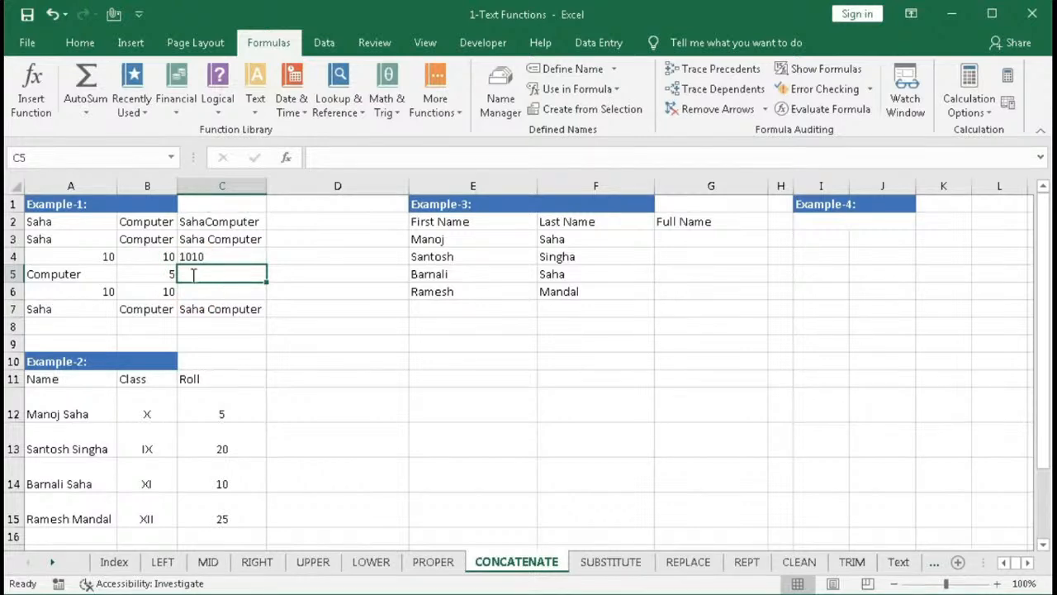
- Enter =CONCATENATE(A5,"-",B5) in C5 to join A5 and B5 with a hyphen
text(=con)
key(Tab)
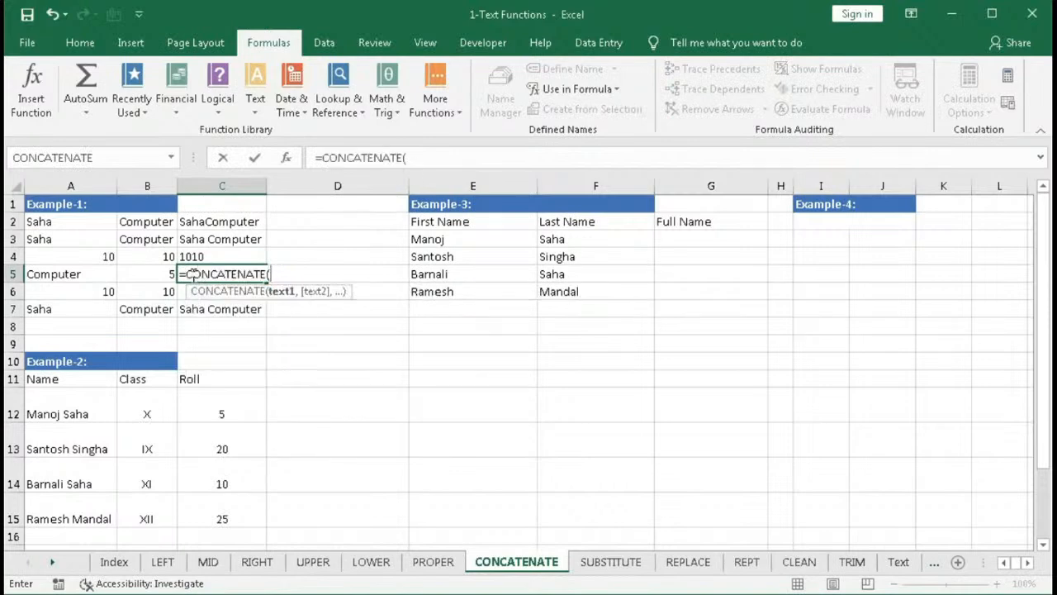
click(47, 277)
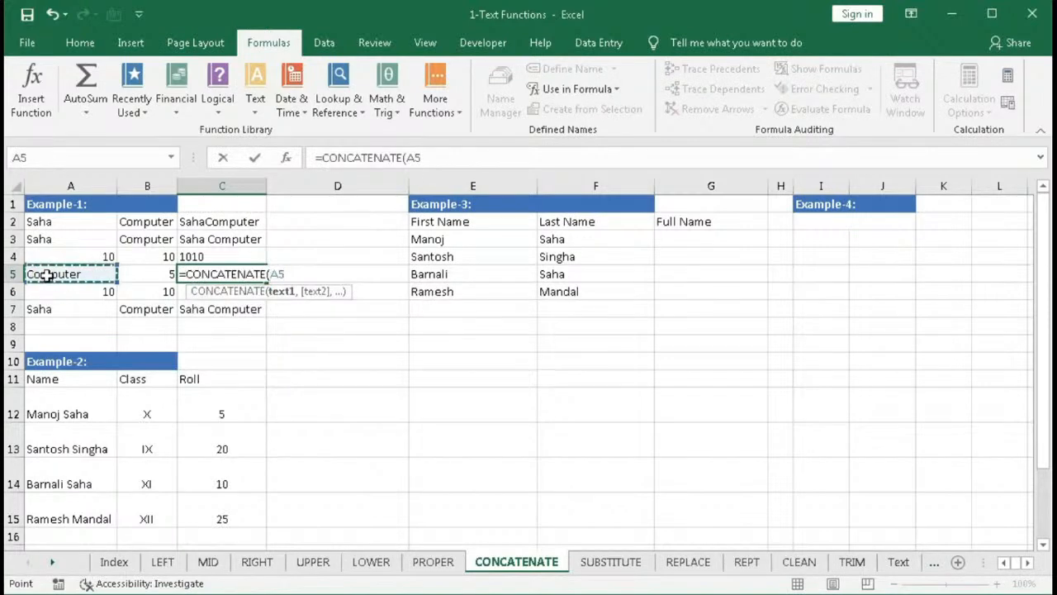
text(,"-)
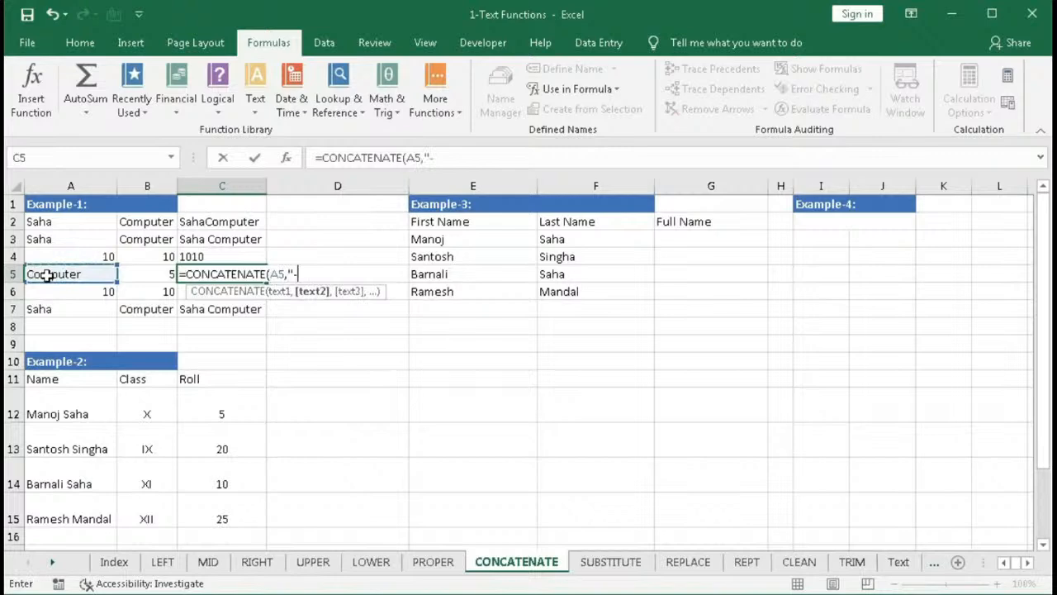
text(",)
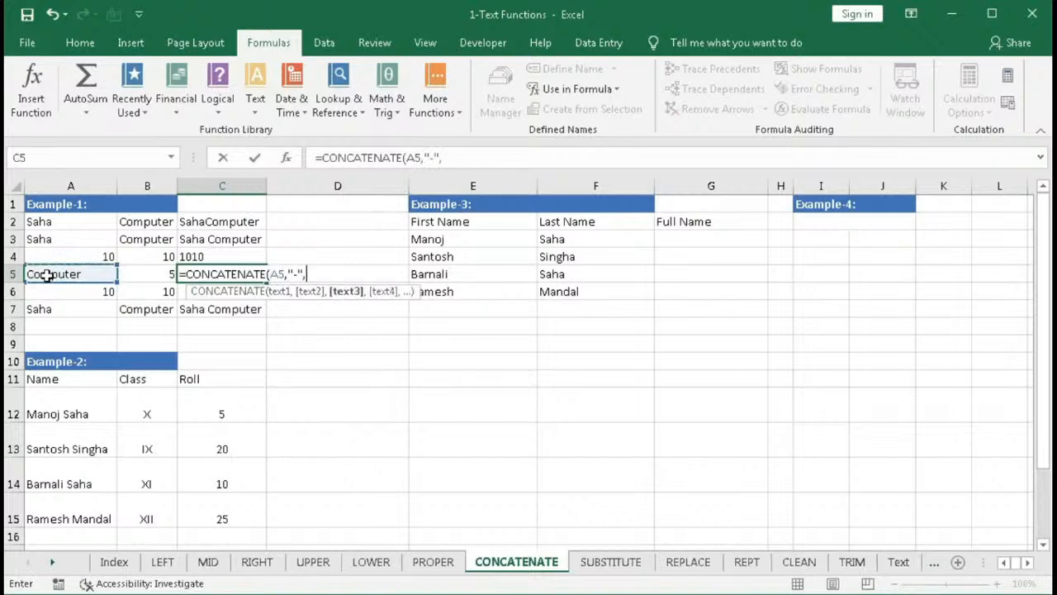
click(128, 273)
text())
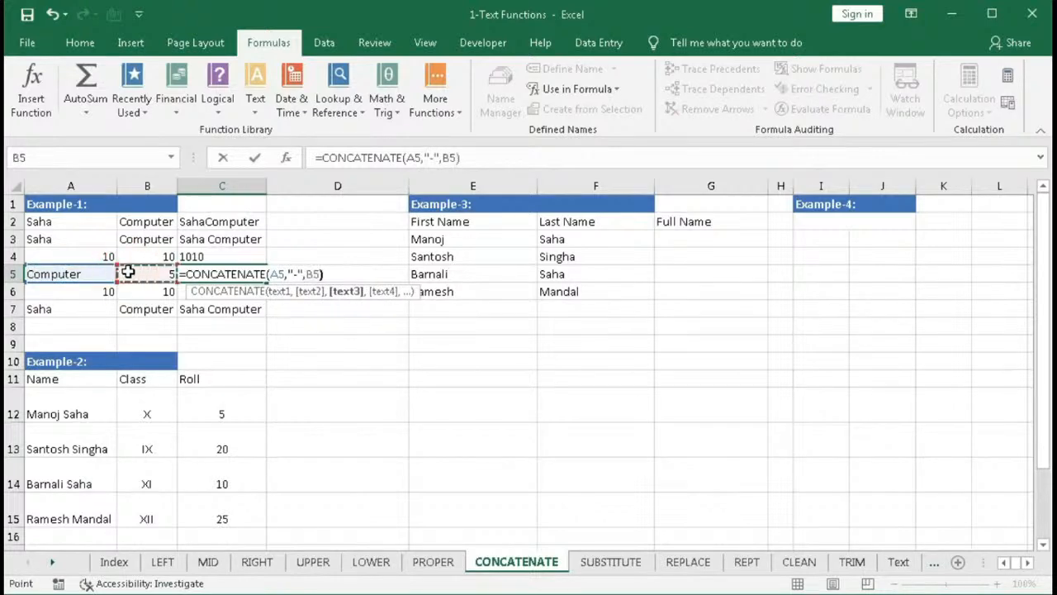
key(Return)
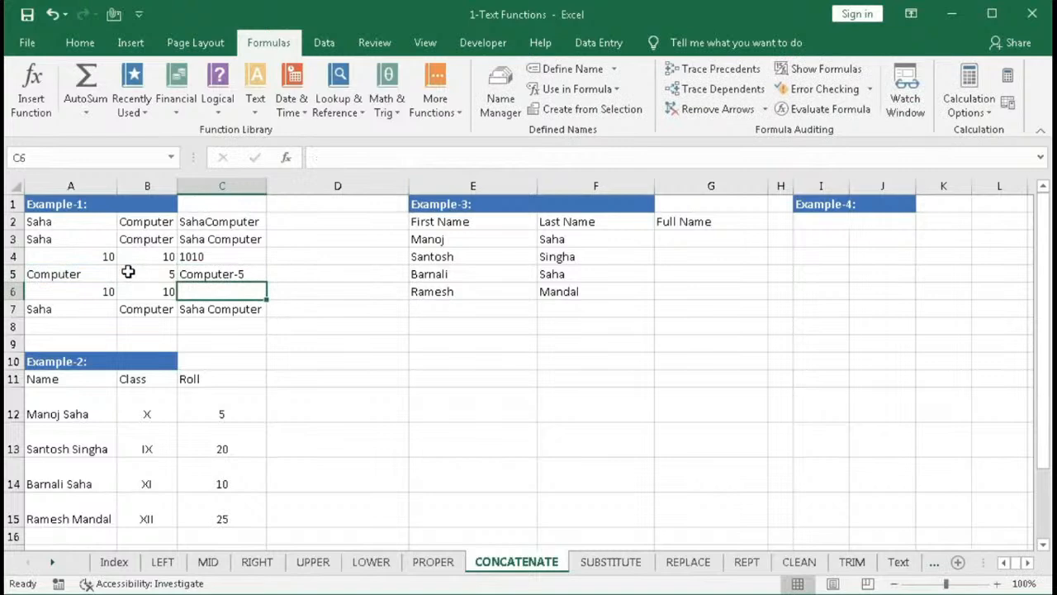
- Enter =CONCATENATE(A6,"/",B6) in C6 to join the two numbers with a slash
text(=)
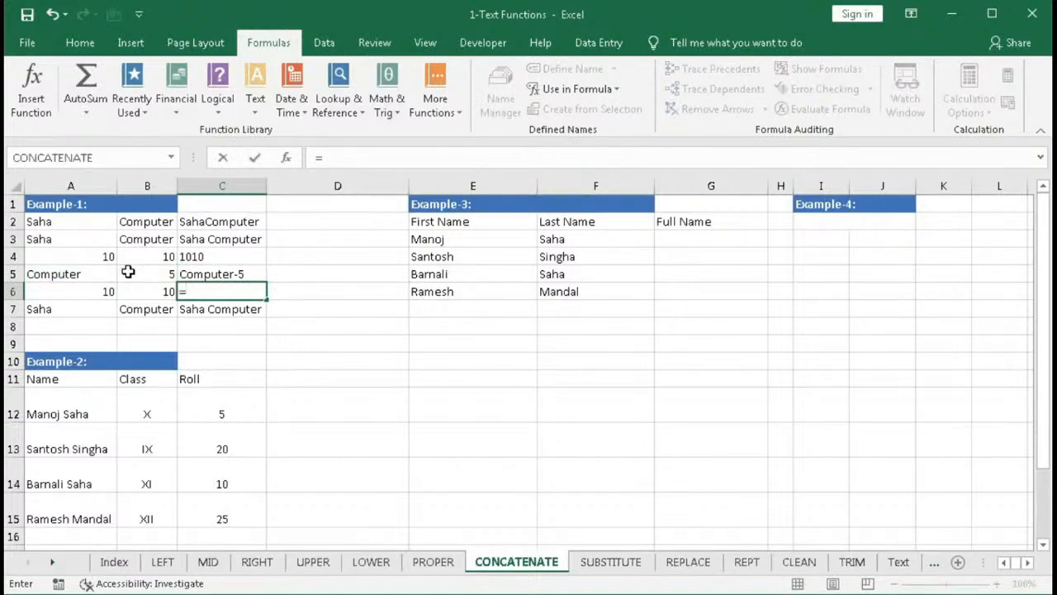
text(con)
key(Tab)
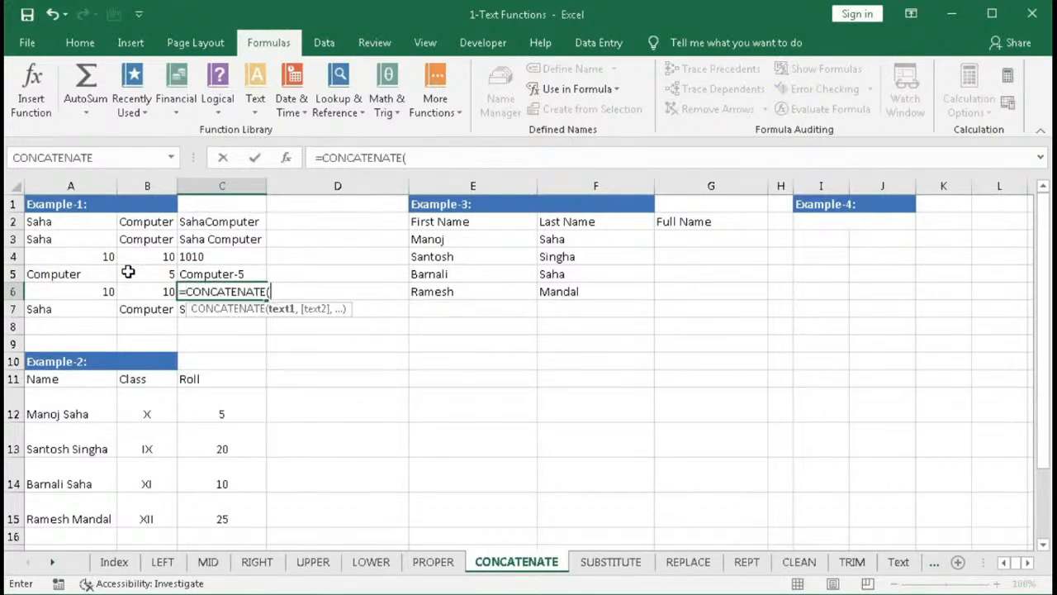
click(89, 295)
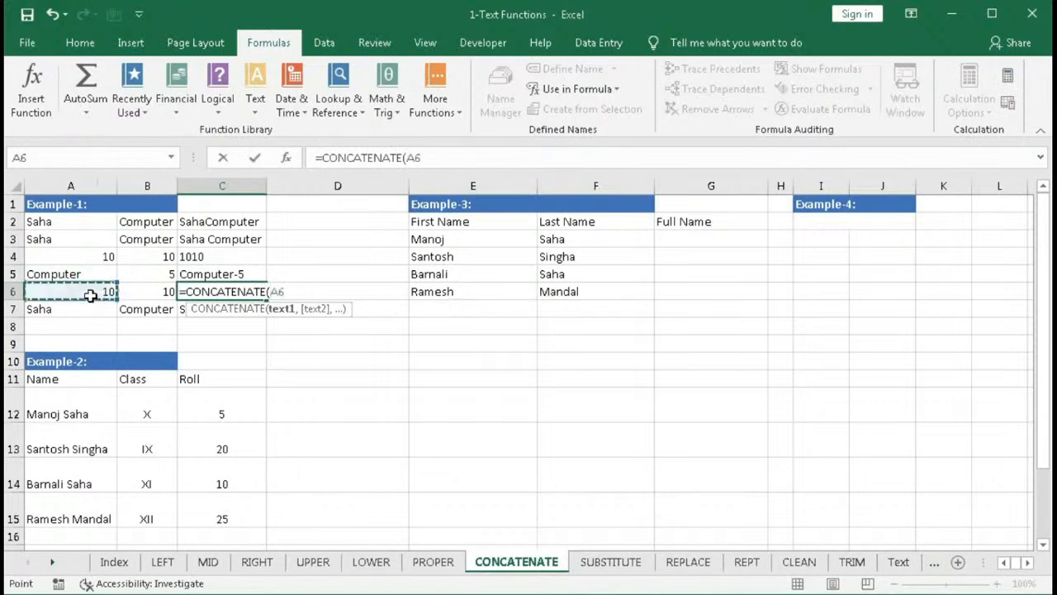
text(,"/)
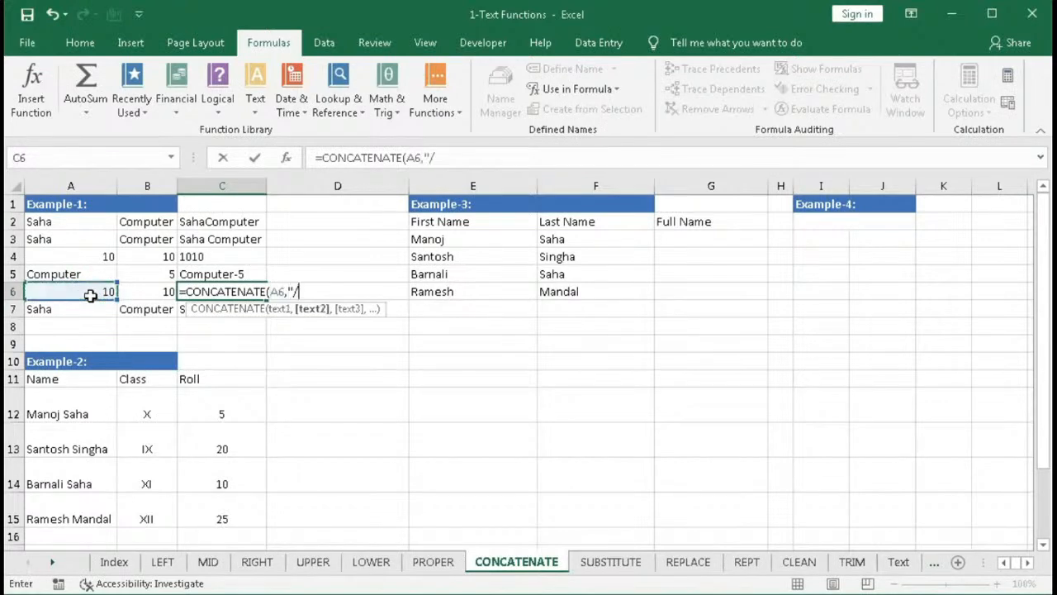
text(",)
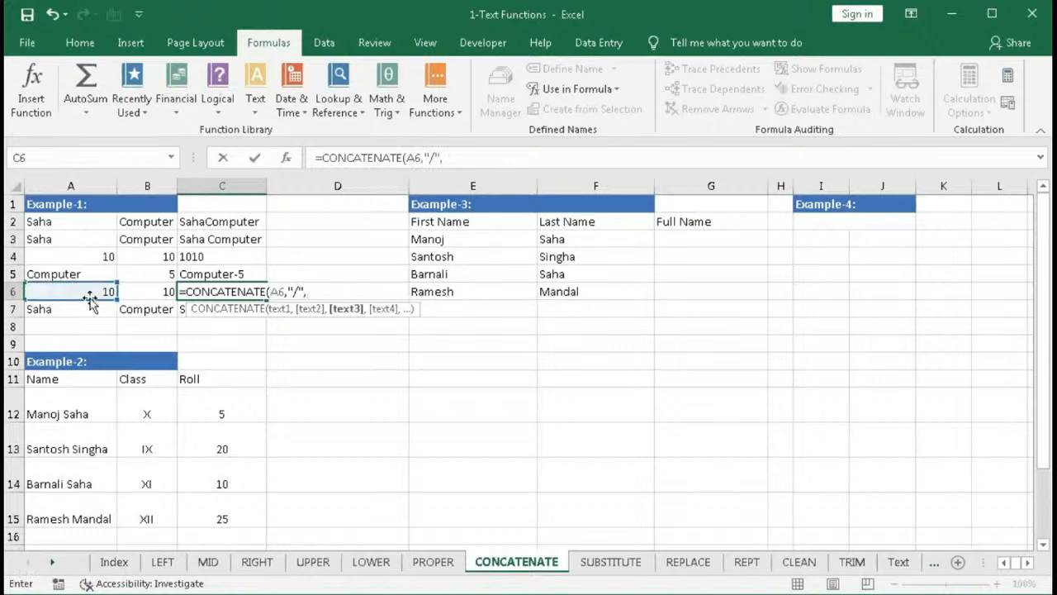
click(151, 291)
key(Return)
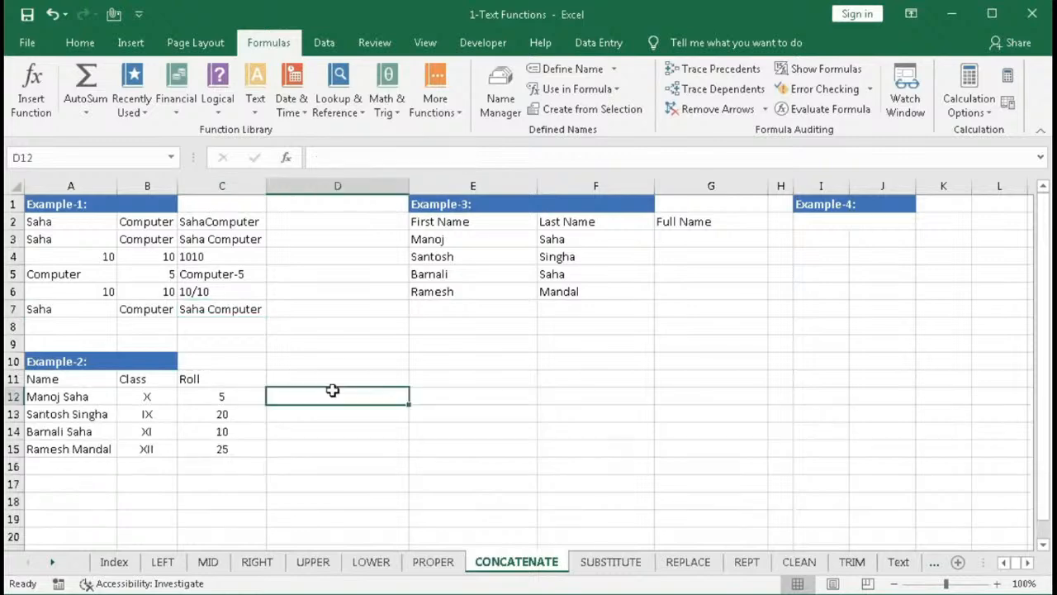
- Enter =CONCATENATE(A12,B12,C12) in D12 to join the name, class and roll for the first student
text(=con)
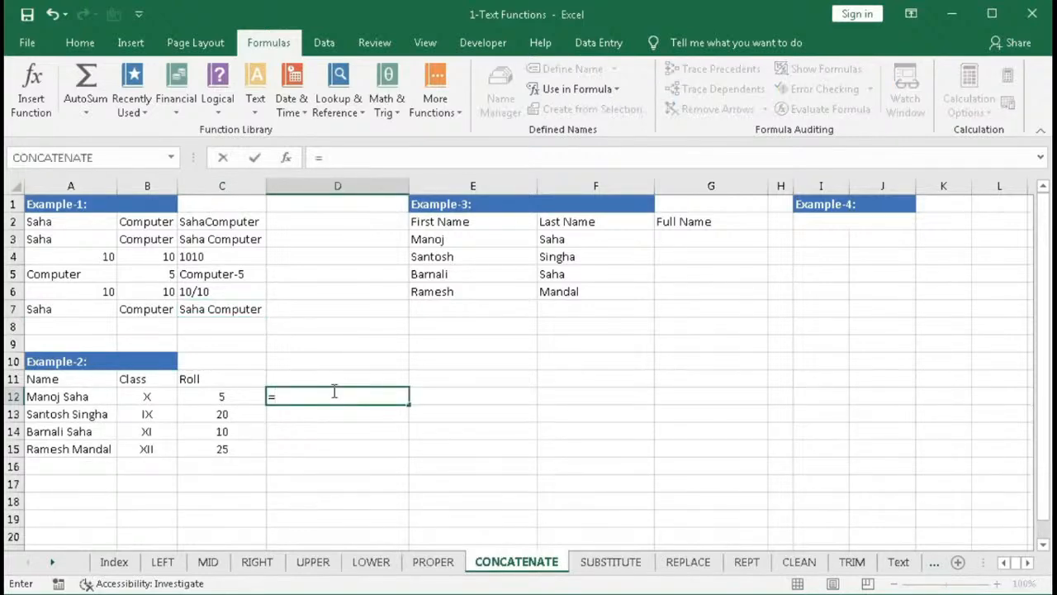
key(Tab)
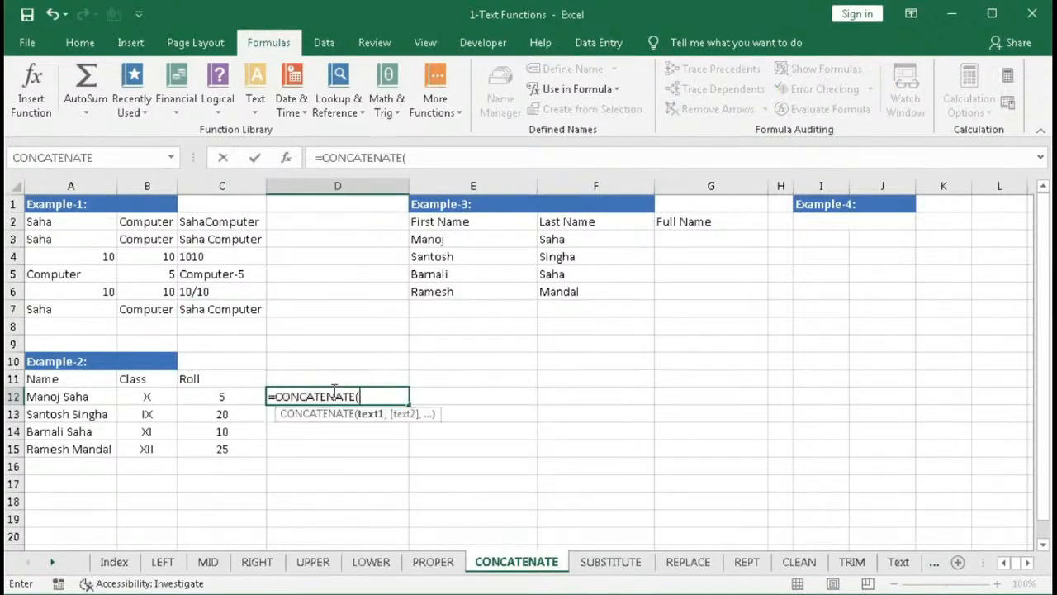
click(87, 396)
text(,)
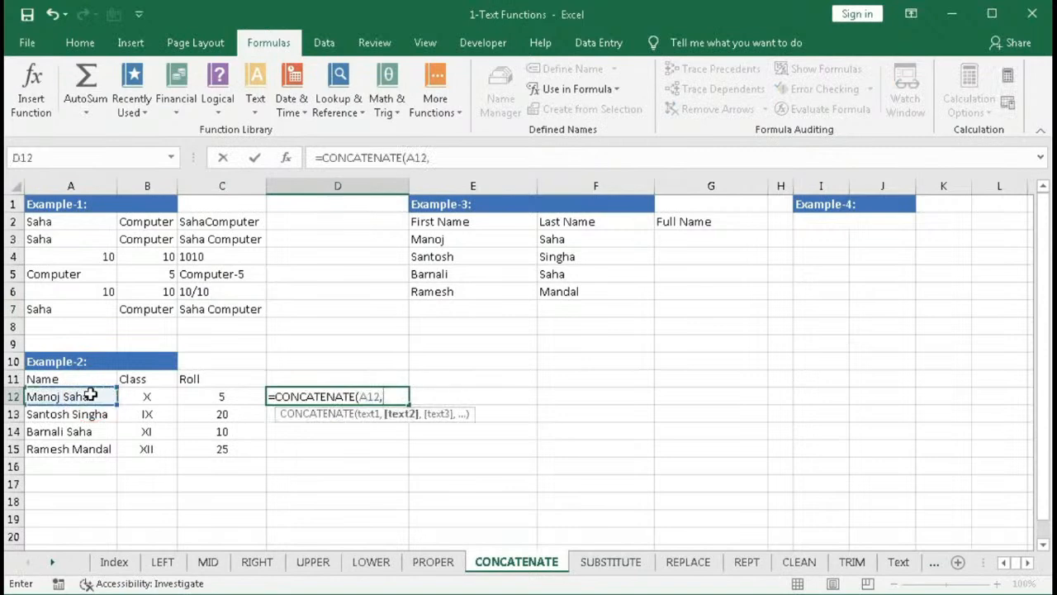
click(144, 396)
text(,)
click(200, 399)
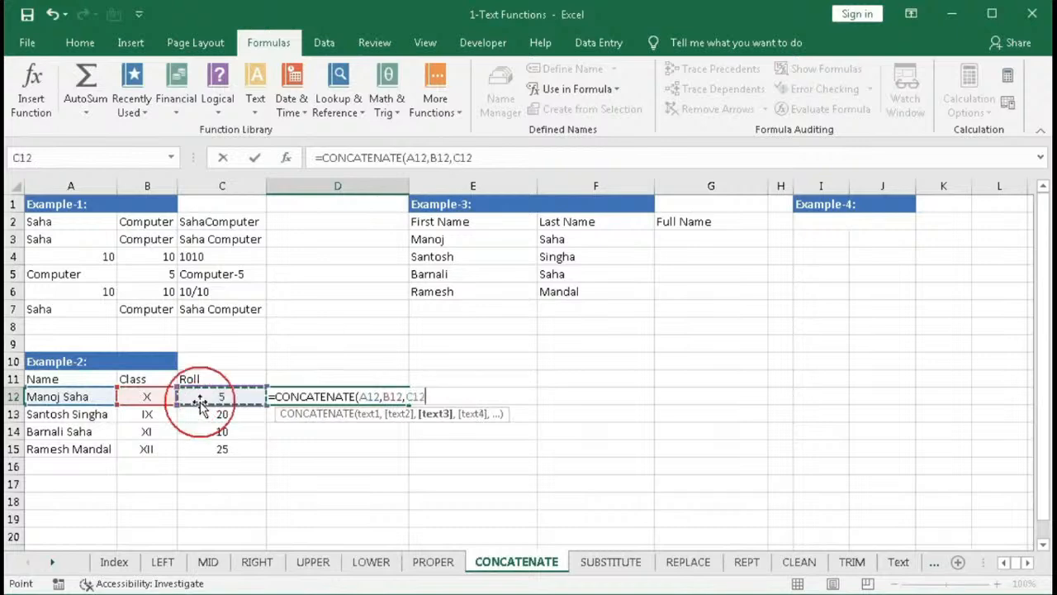
text())
key(Return)
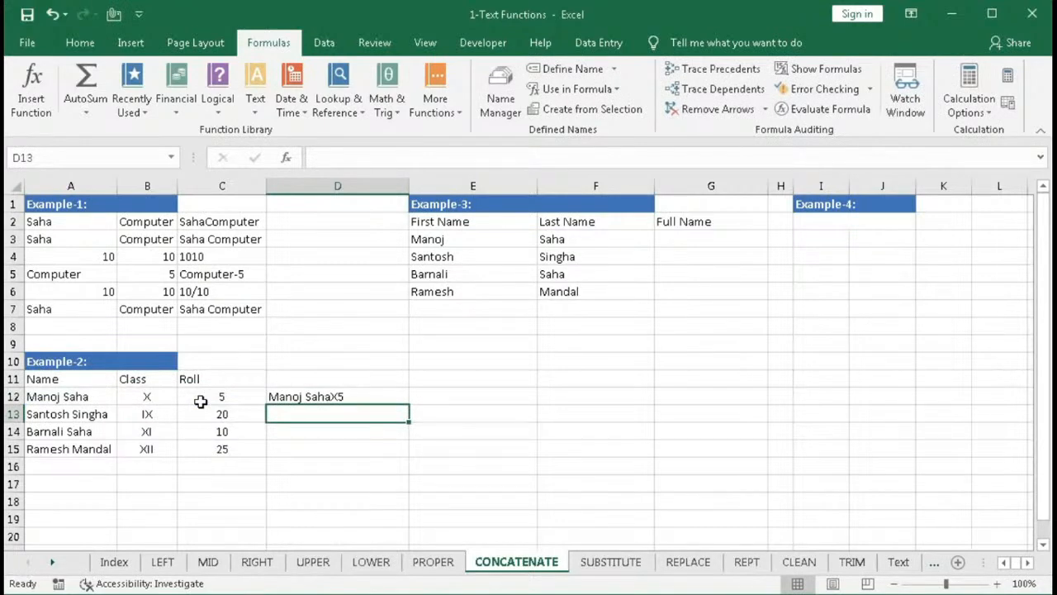
- Edit D12's formula to insert the text " Class-" between A12 and B12
double_click(338, 397)
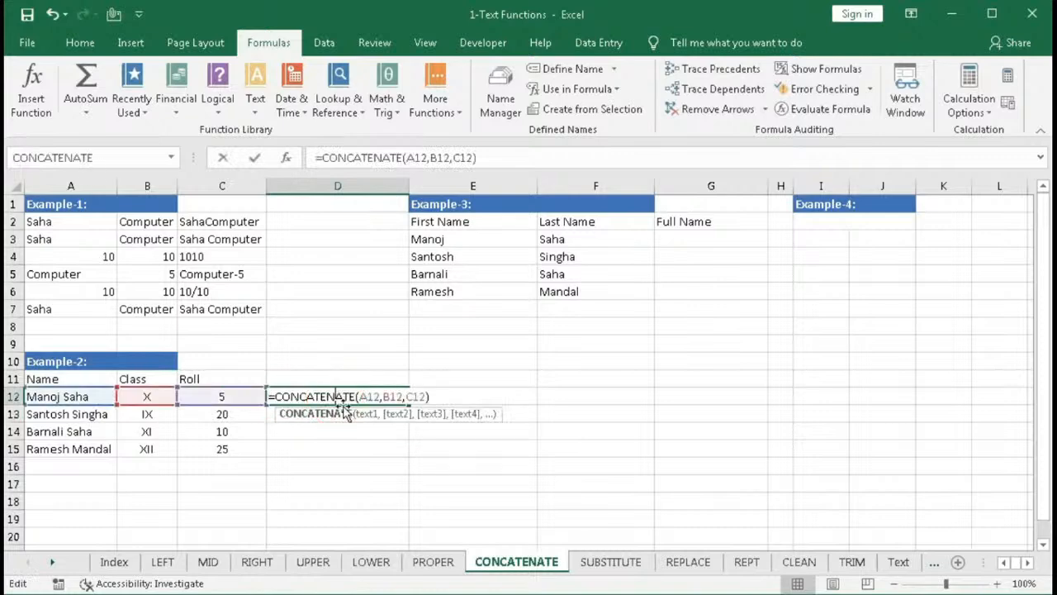
click(386, 397)
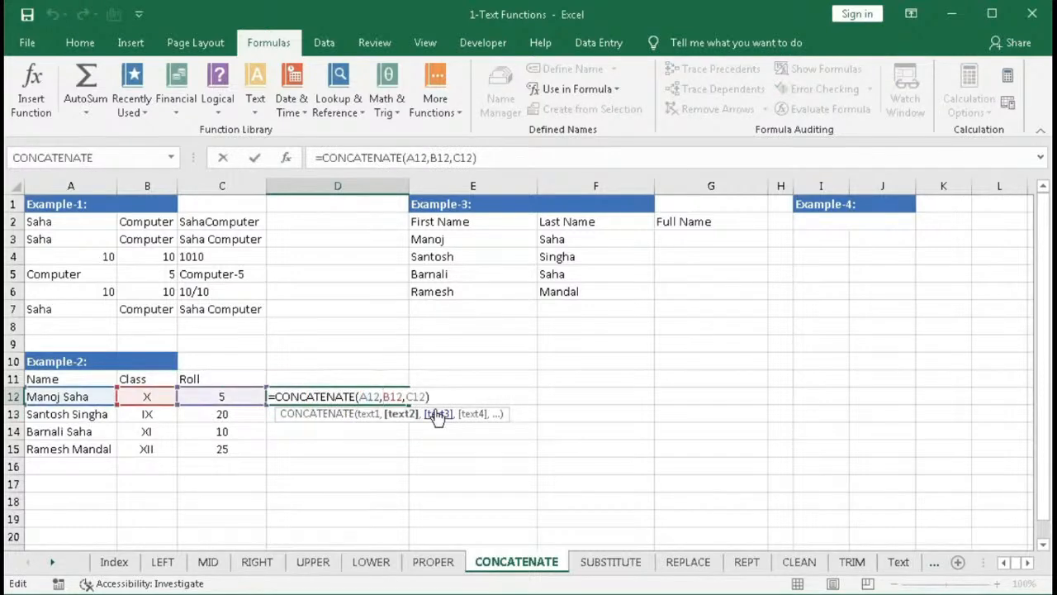
text("Class-",)
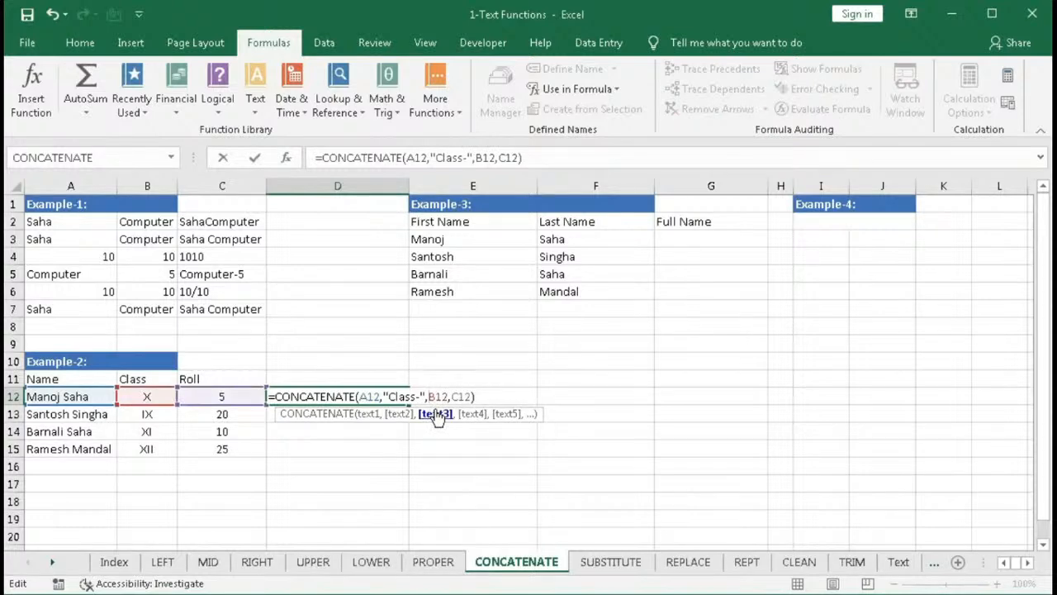
click(389, 397)
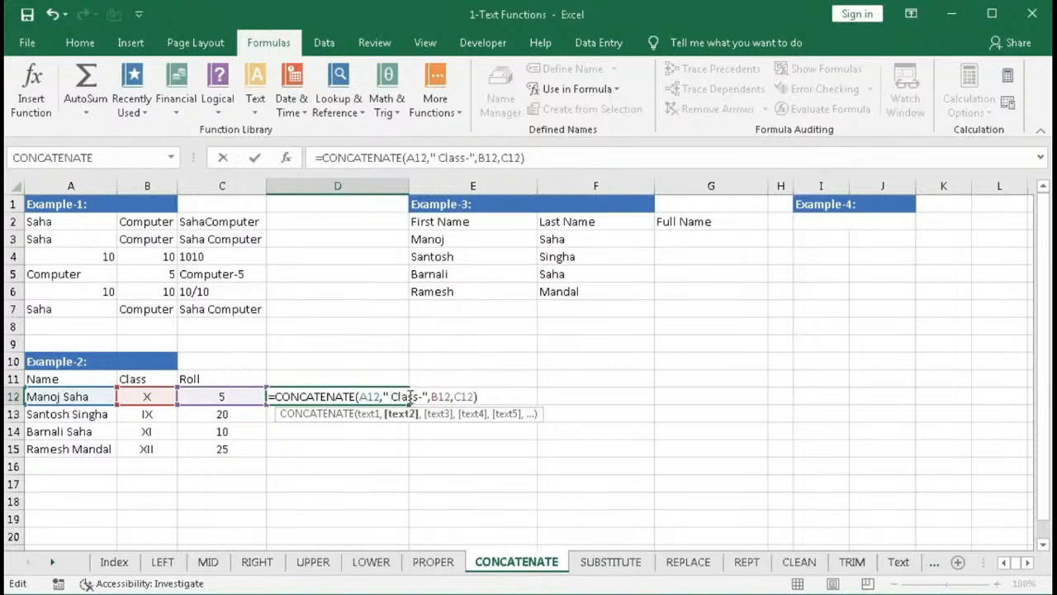
- Insert the text " Roll-" before C12 in D12's formula and confirm the edit
click(457, 396)
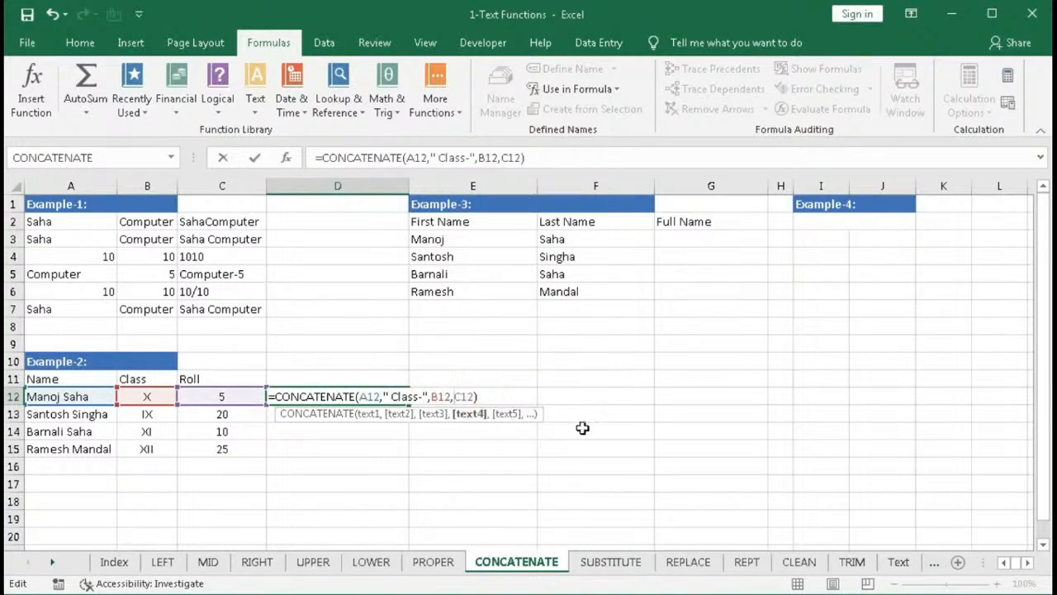
text(Ro)
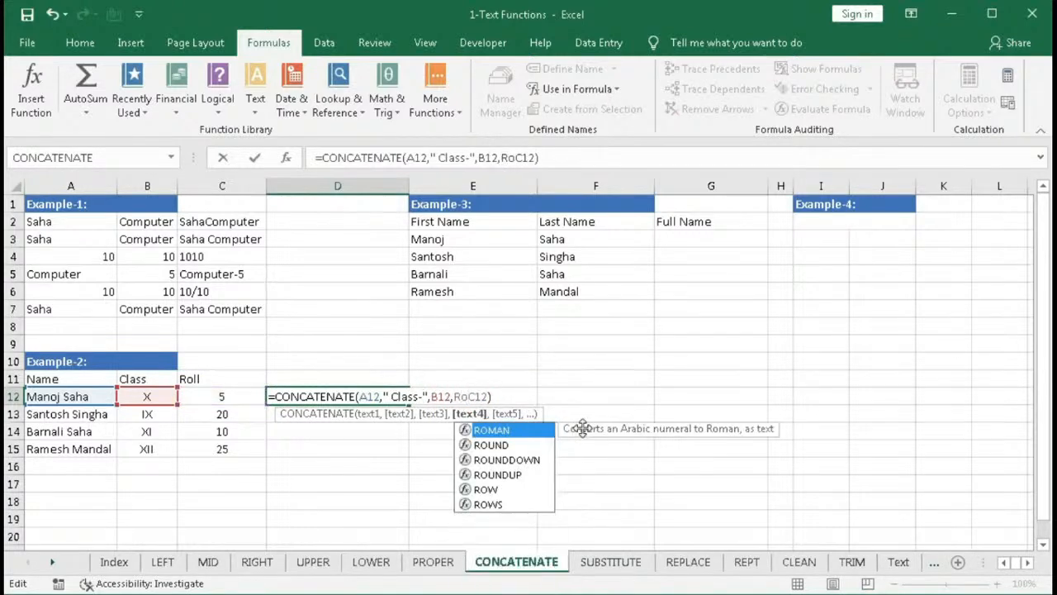
key(Left)
key(Left)
text(")
key(Right)
key(Right)
text(ll-")
key(Left)
key(Left)
key(Left)
key(Left)
key(Left)
key(Left)
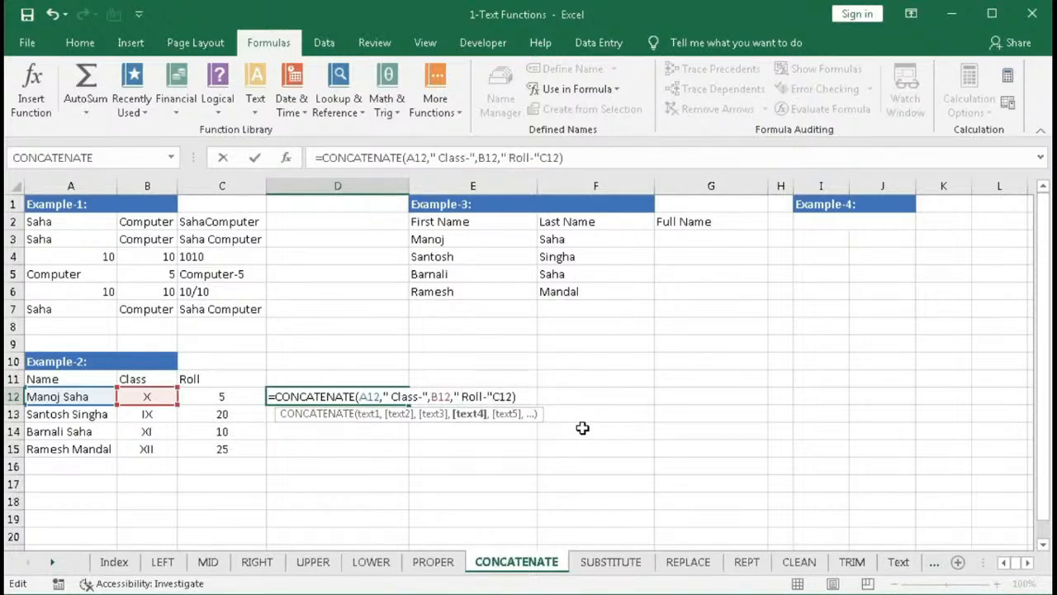
click(494, 398)
text(,)
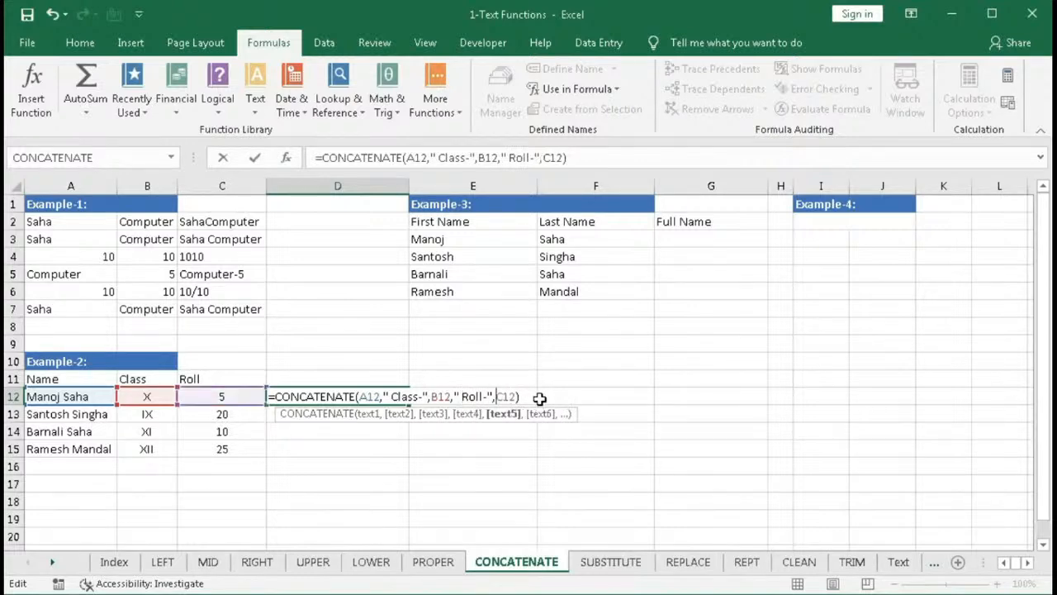
key(Return)
- Widen column D slightly and fill D12's formula down through D15
drag(408, 186, 411, 186)
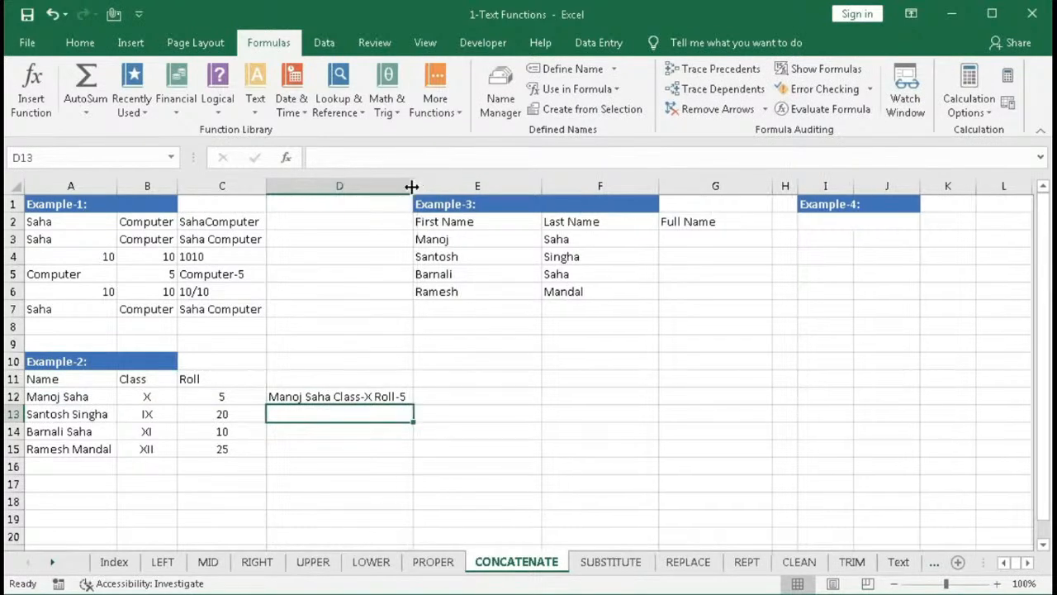
click(392, 399)
drag(411, 404, 405, 448)
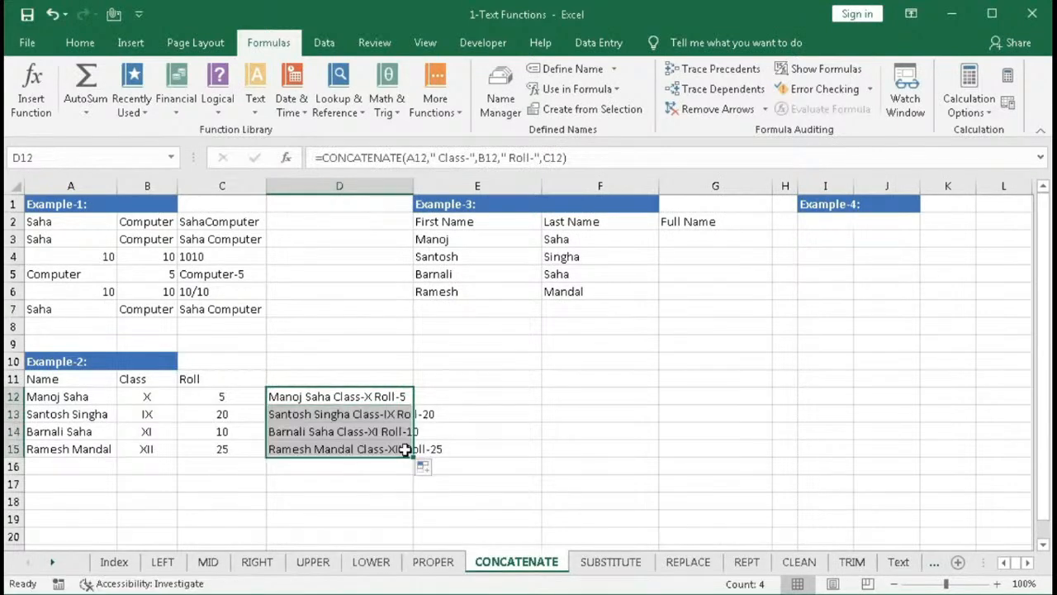
- Apply Wrap Text to D12:D15 and readjust the width of column D
click(83, 43)
click(423, 76)
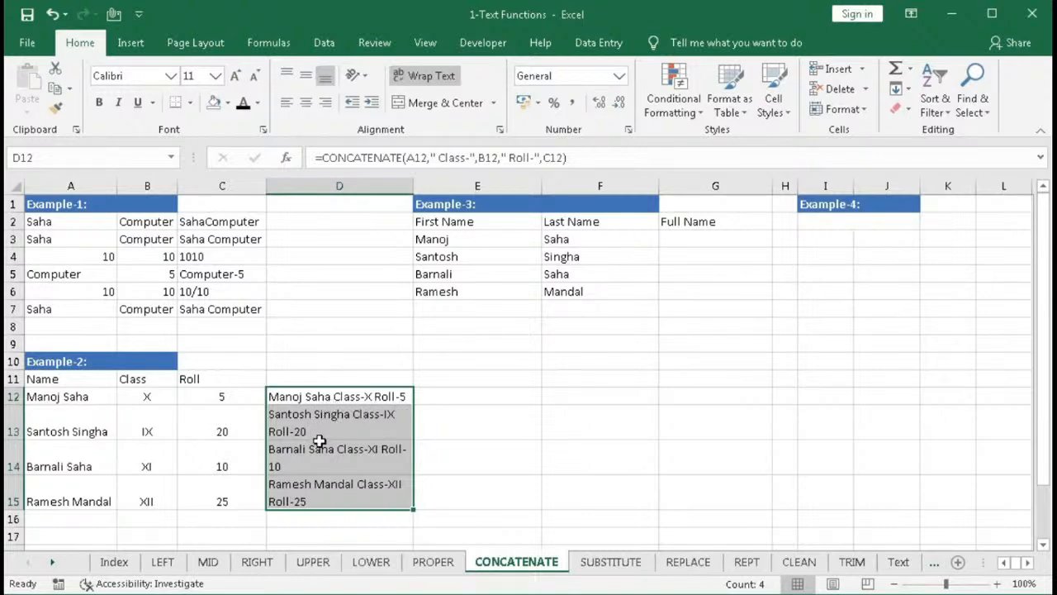
drag(413, 188, 338, 219)
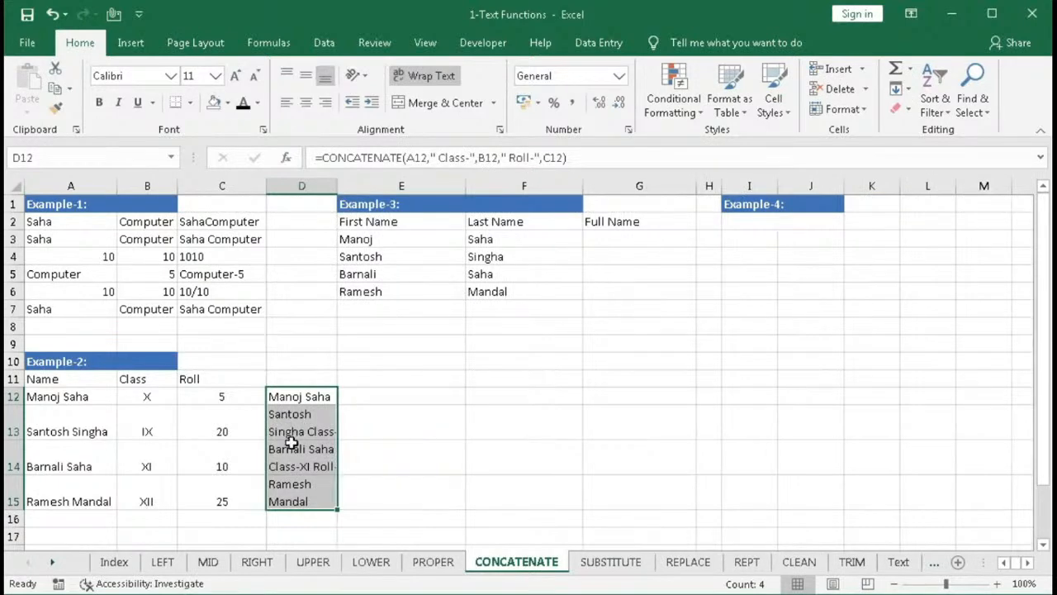
drag(337, 189, 415, 191)
click(441, 401)
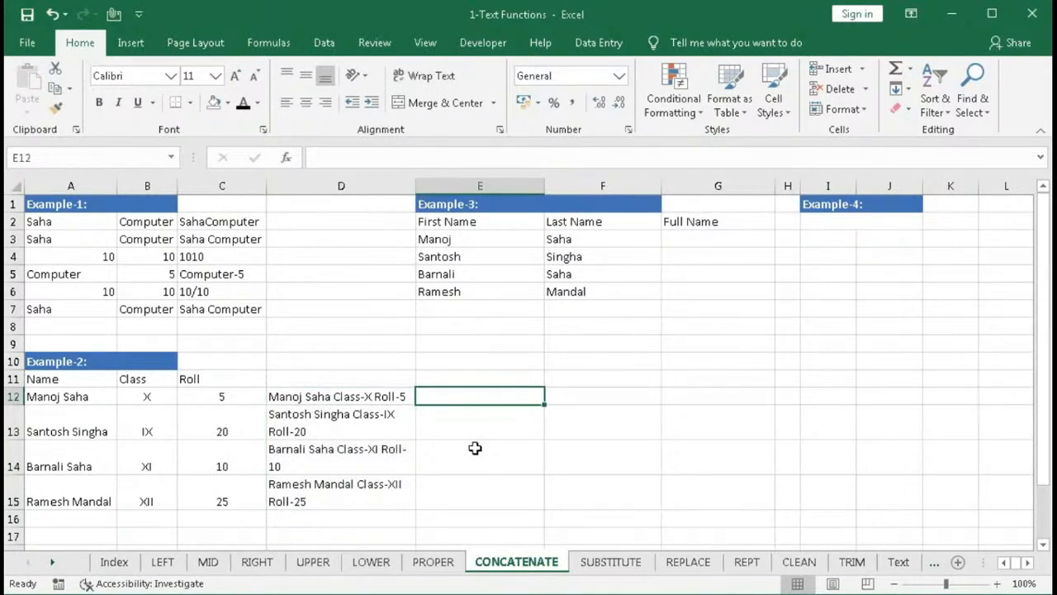
- Edit D12's formula to remove the space before Class- and insert CHAR(10) as a line break after A12
double_click(313, 396)
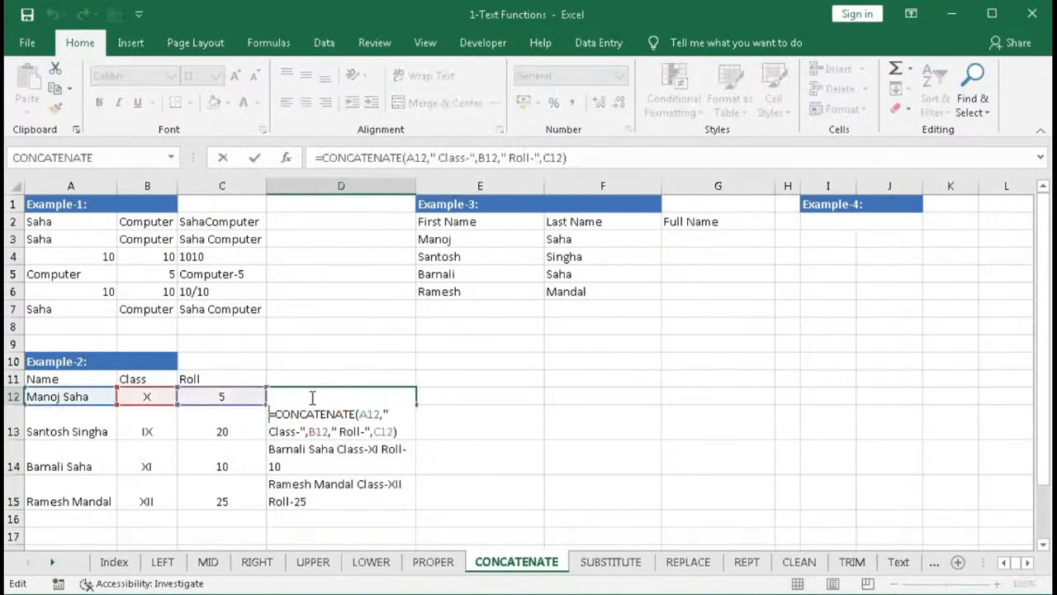
key(Escape)
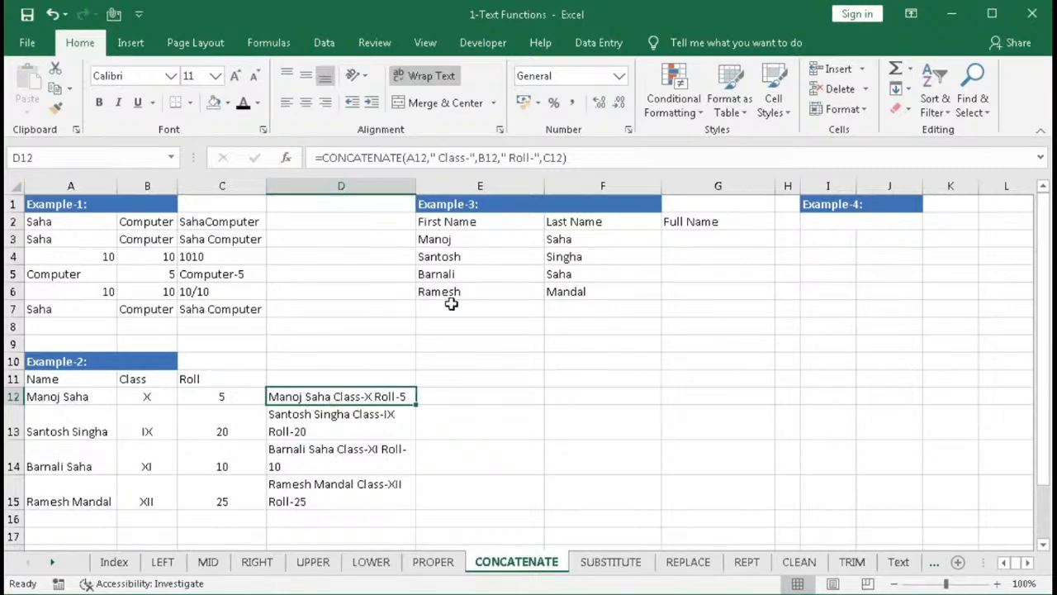
click(441, 157)
key(BackSpace)
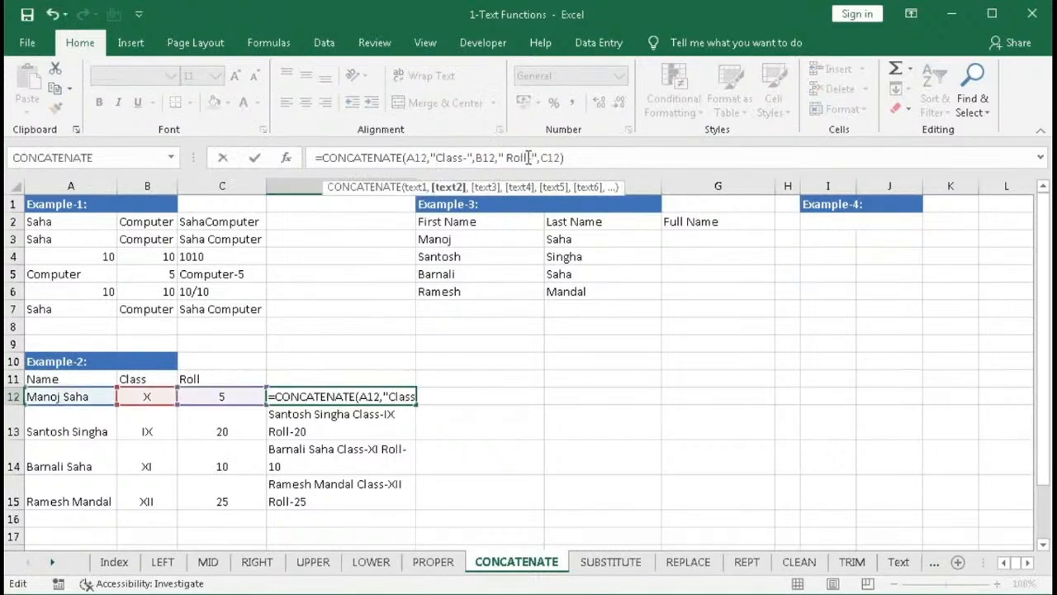
click(429, 157)
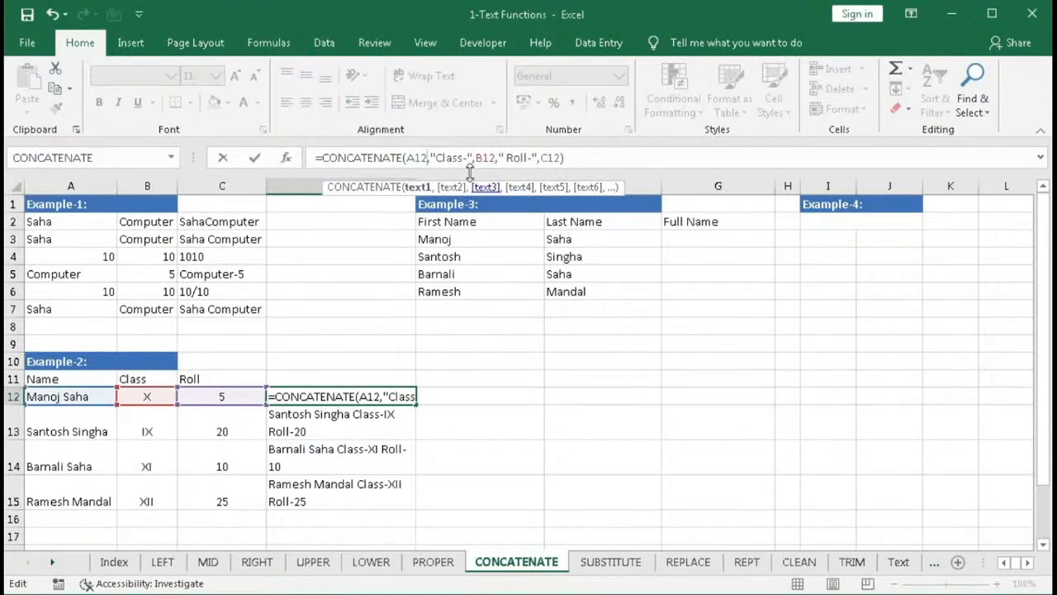
key(Right)
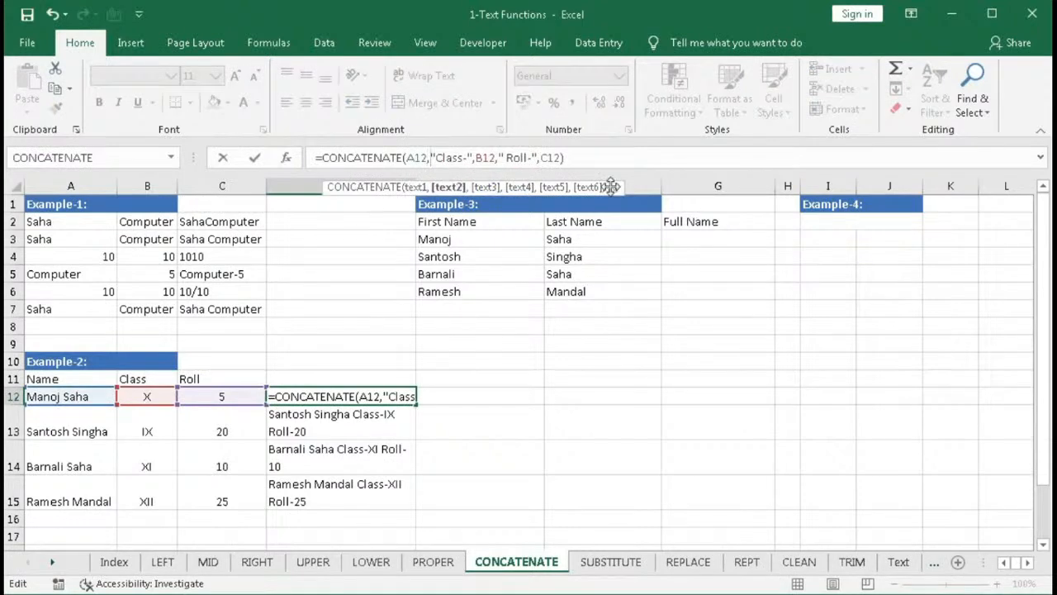
text(char)
key(Tab)
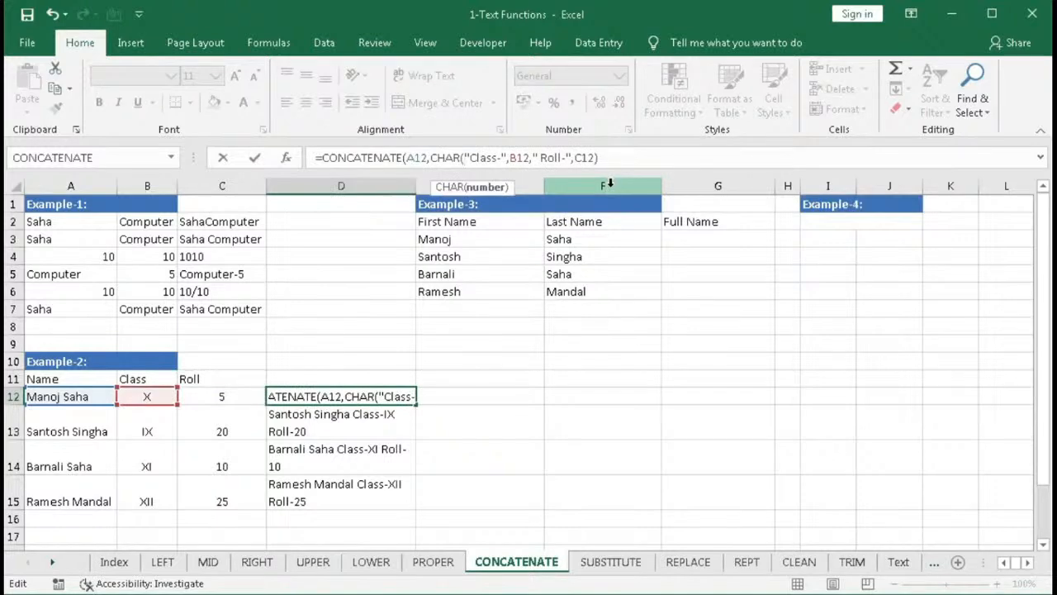
text(10)
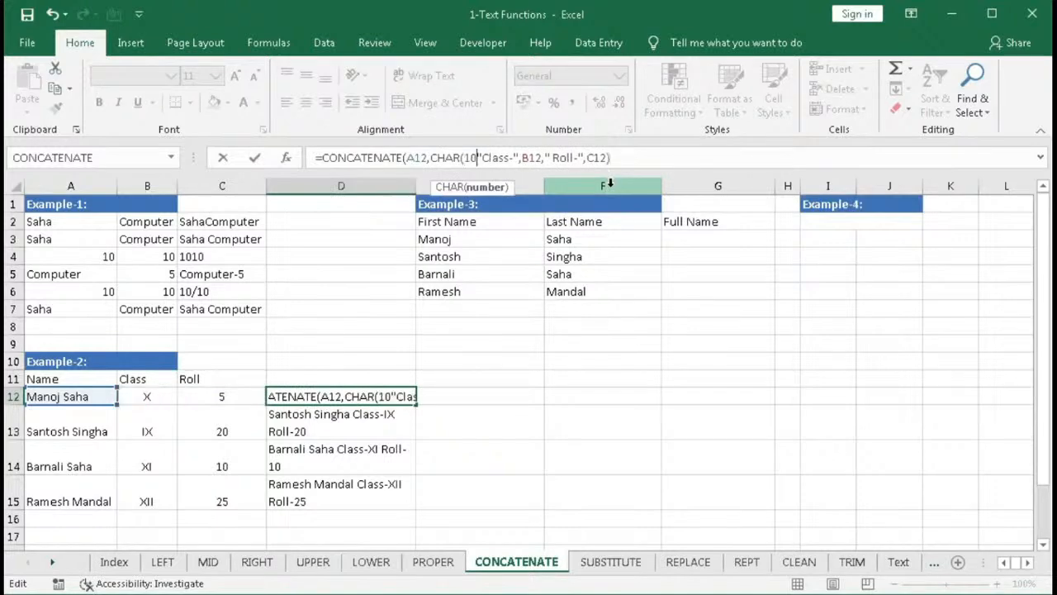
text(),)
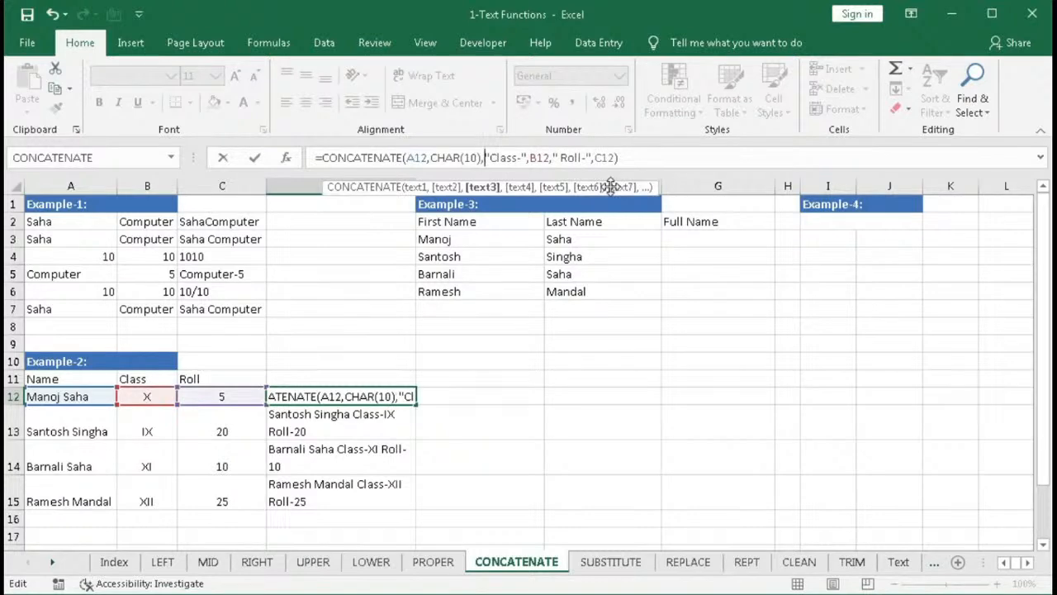
key(Return)
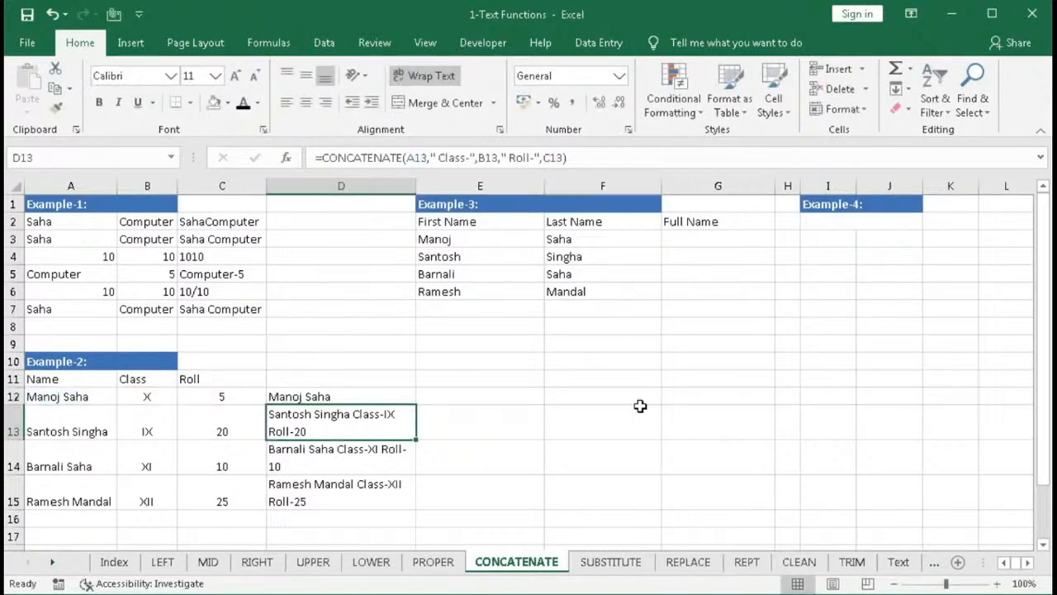
- Fill the updated D12 formula down through D15
click(355, 396)
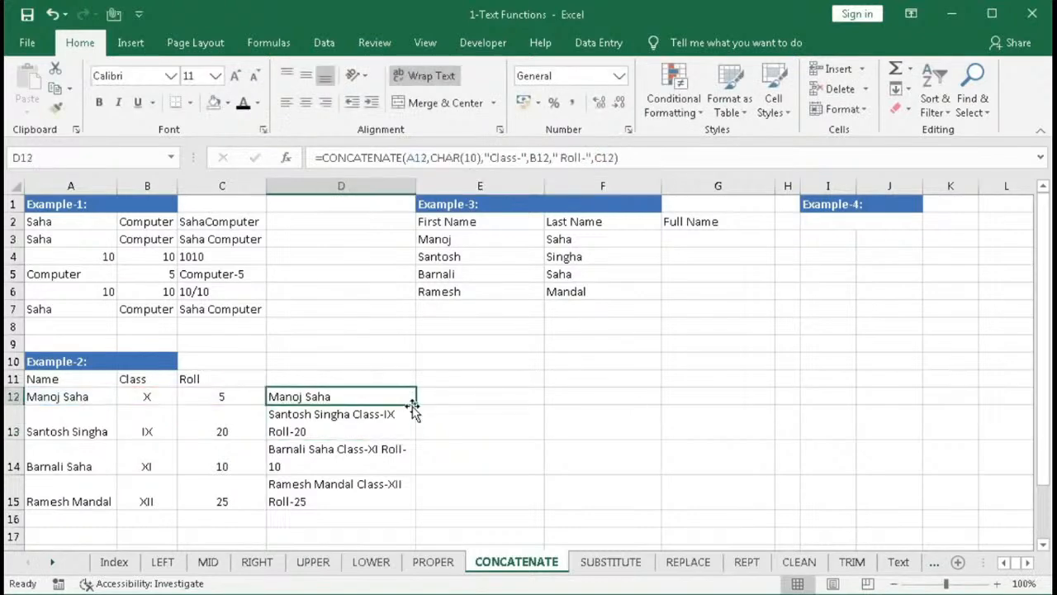
drag(413, 405, 391, 498)
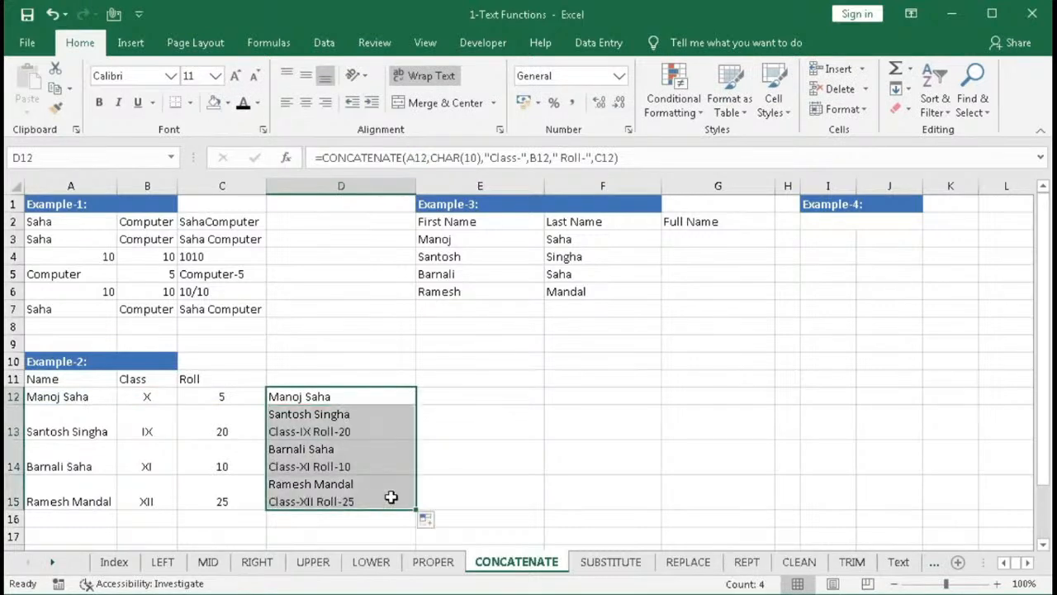
- Autofit the height of row 12 so D12's two-line result fits, then deselect the range
double_click(22, 406)
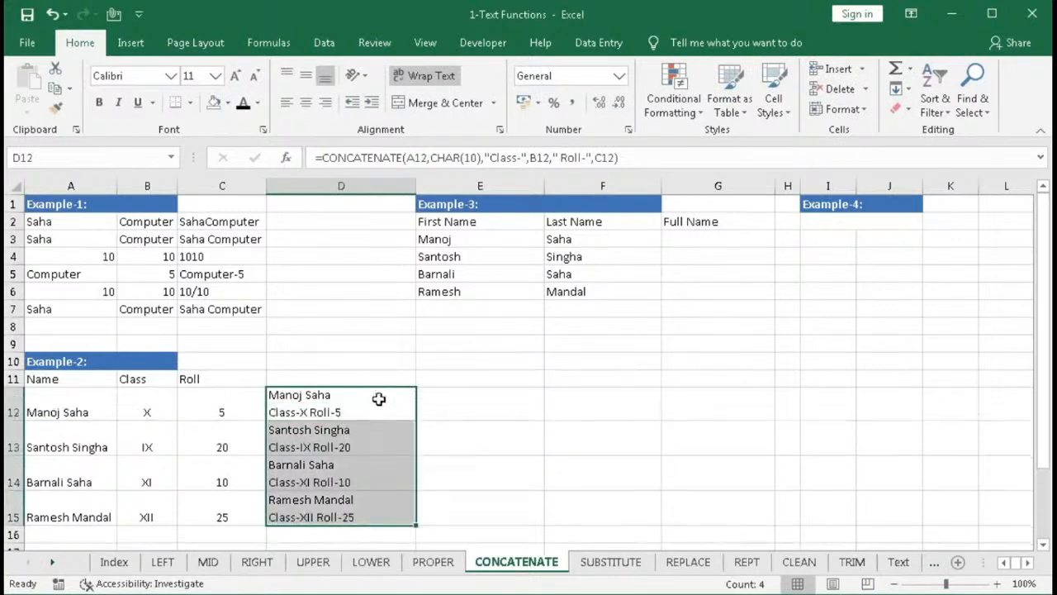
scroll(394, 392, down, 1)
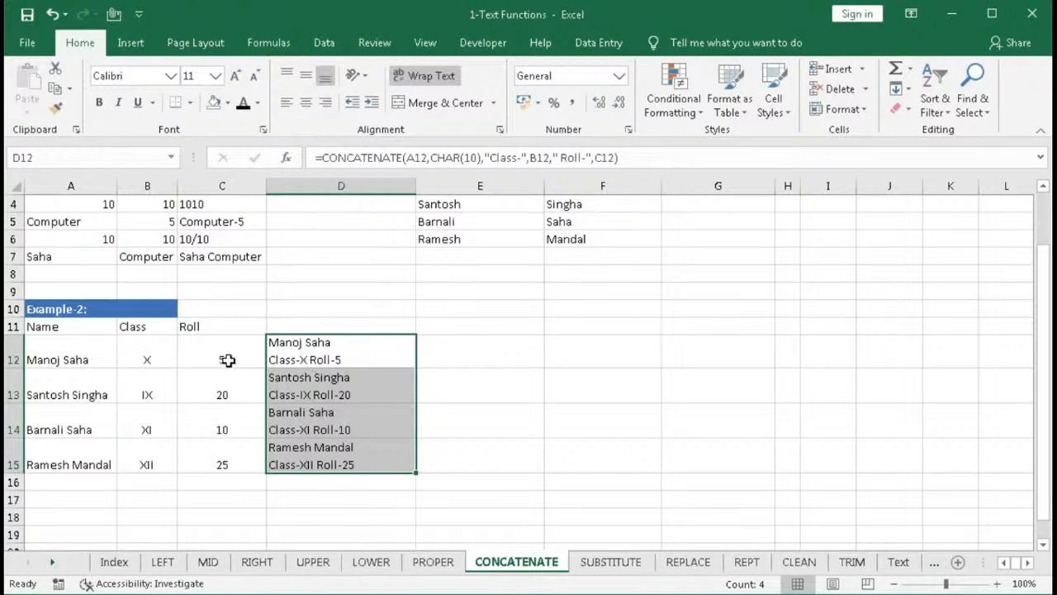
scroll(228, 360, up, 1)
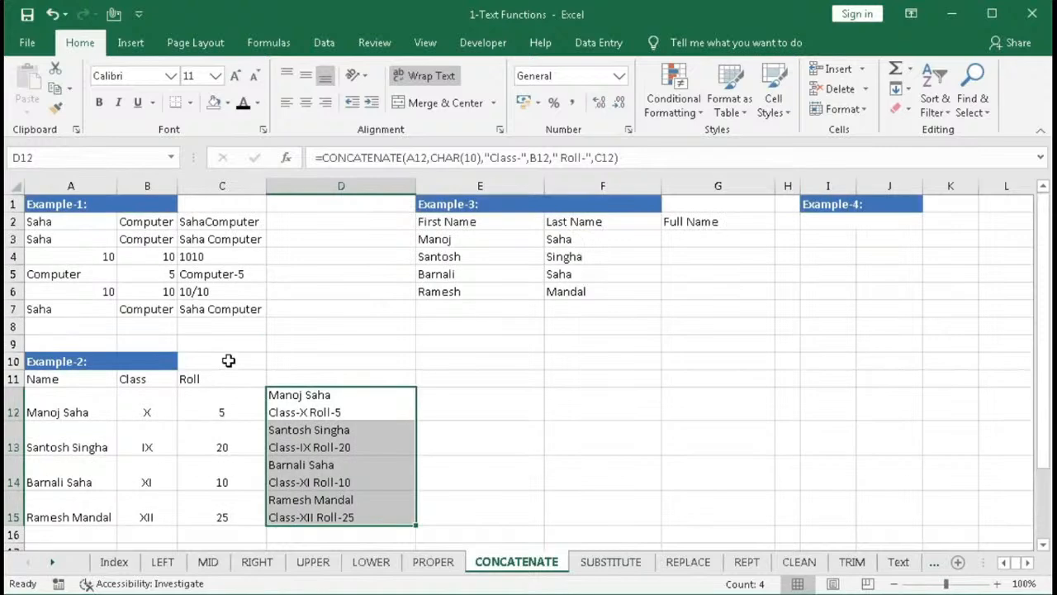
click(294, 408)
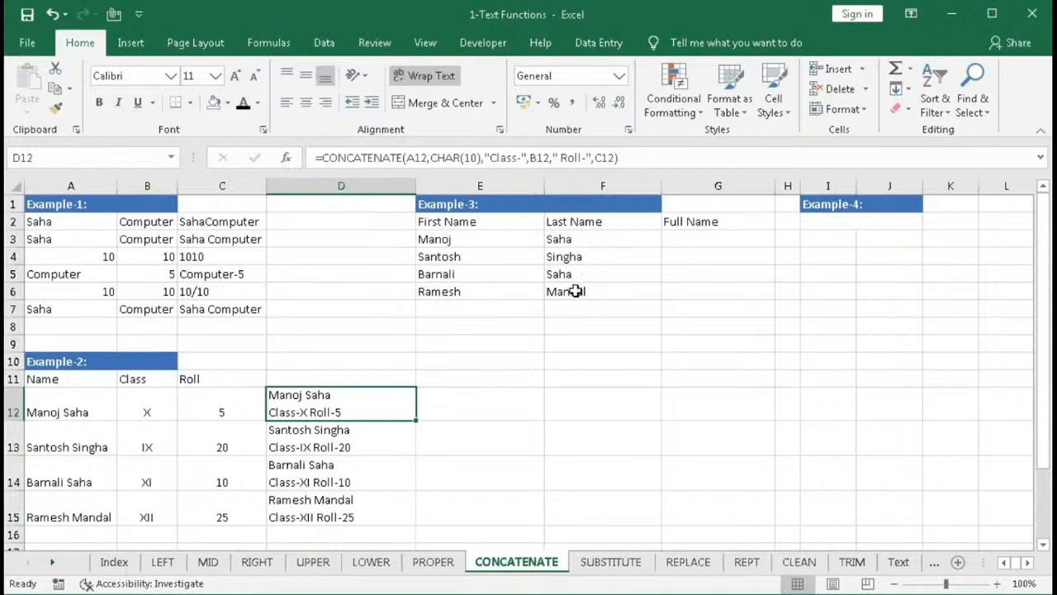
- Enter a CONCATENATE formula in G3 joining E3, a space and F3
click(673, 239)
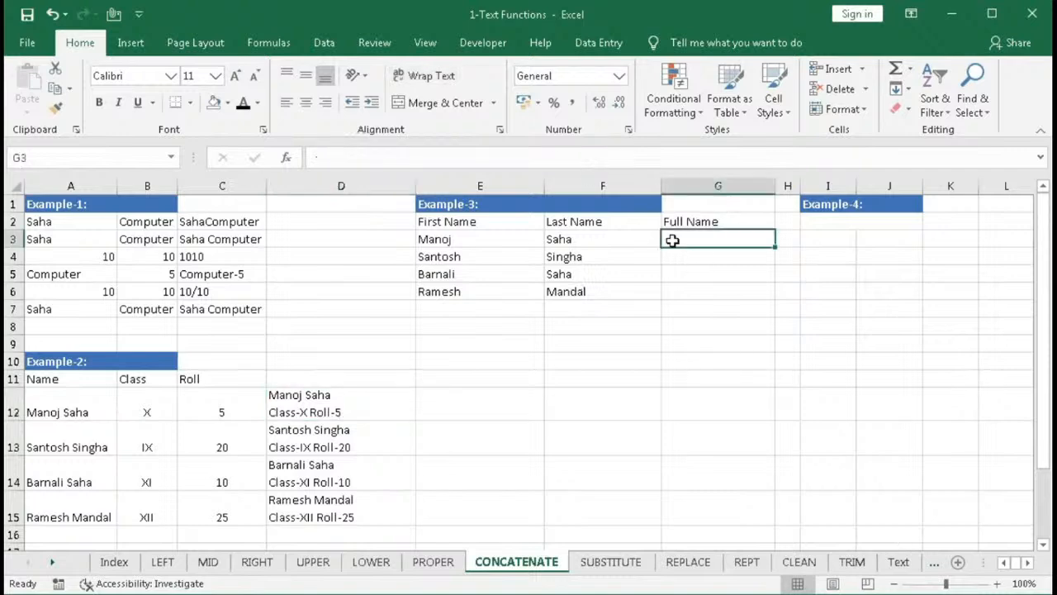
text(=)
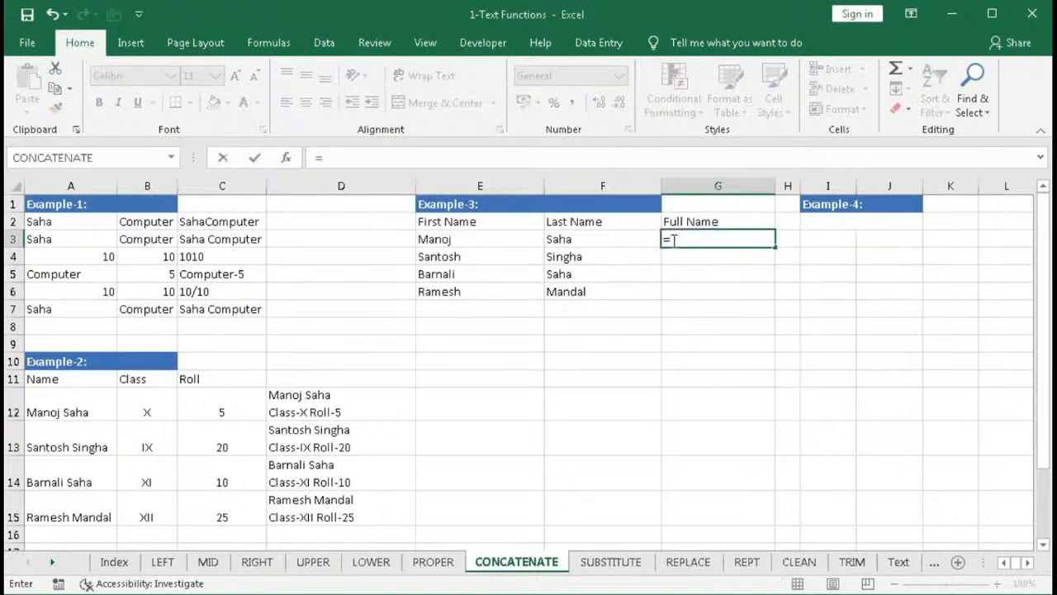
text(con)
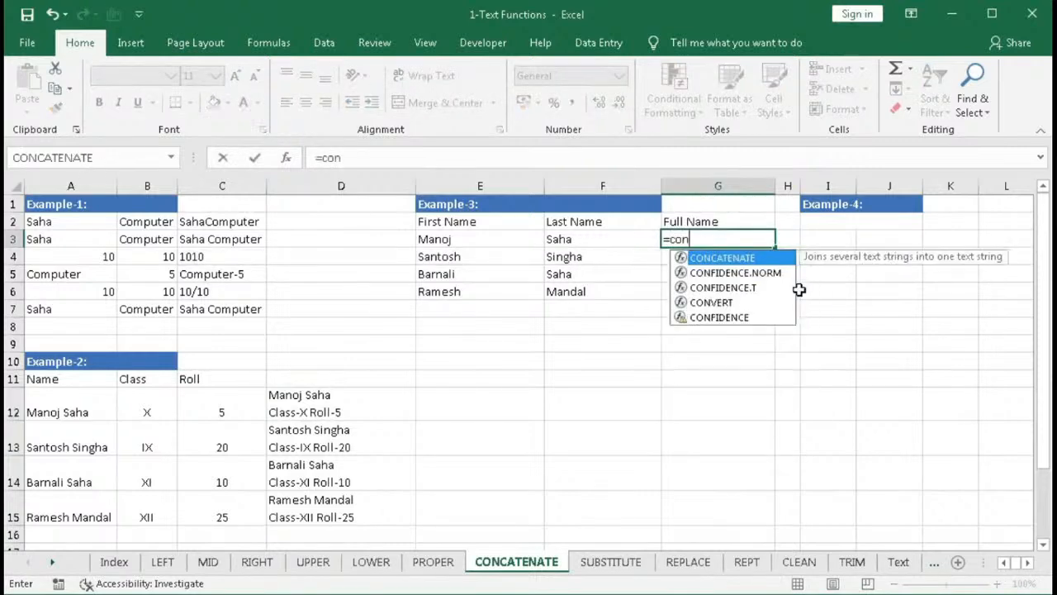
key(Tab)
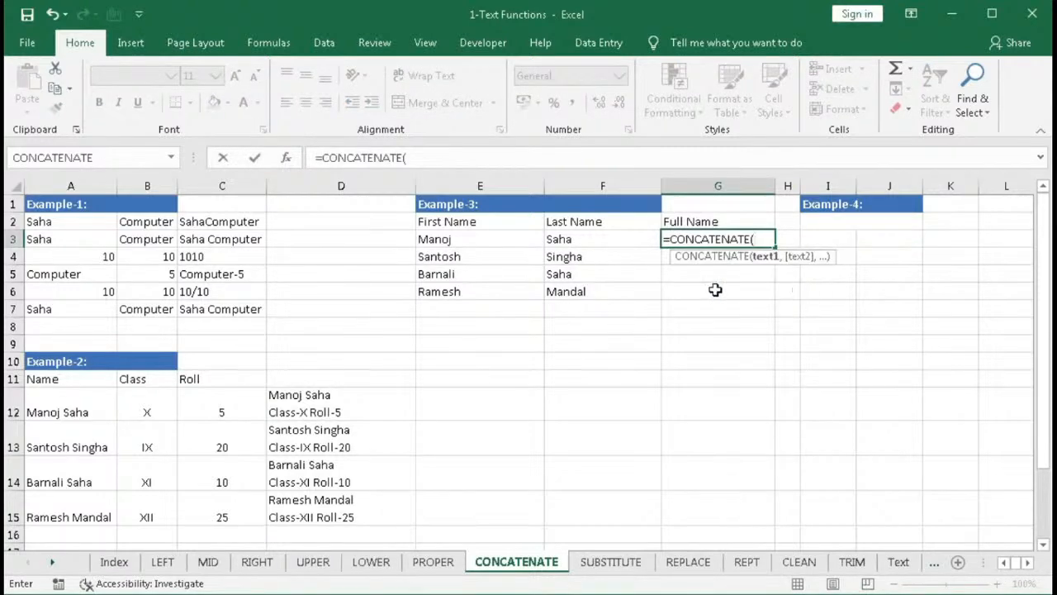
click(473, 239)
text(," ",)
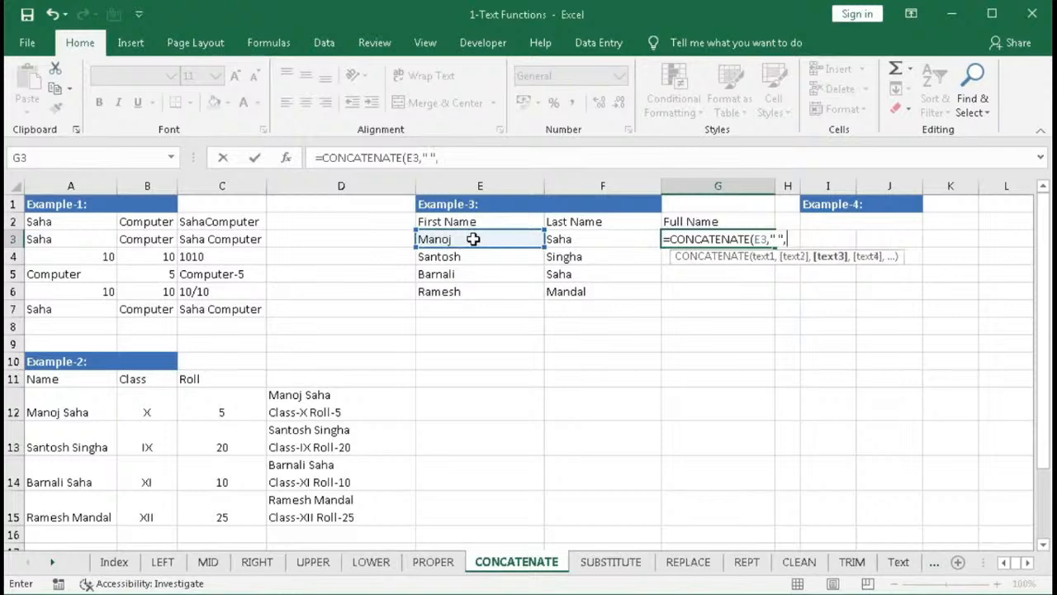
click(563, 239)
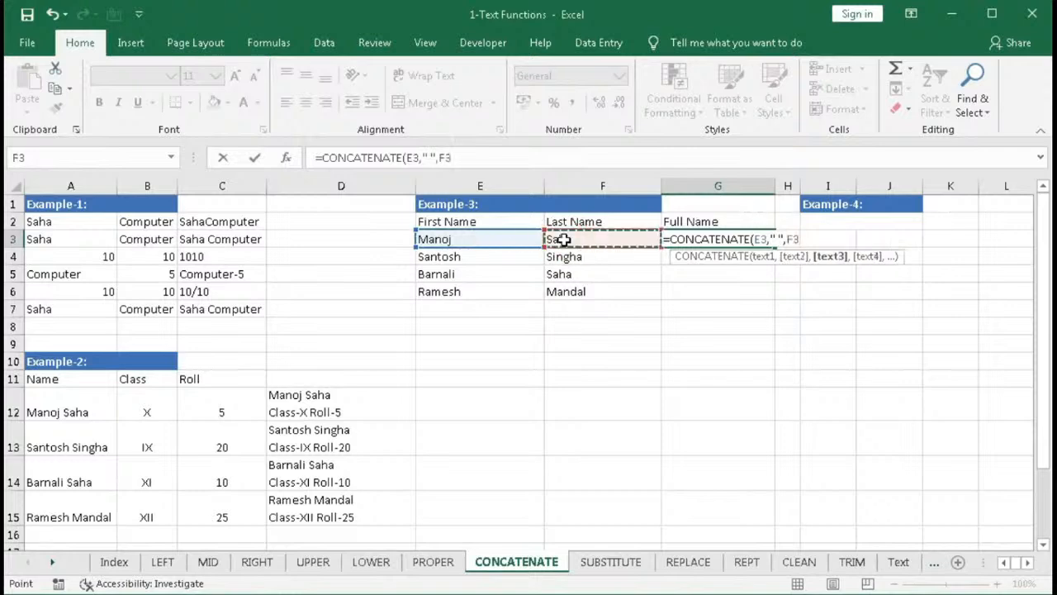
text())
key(Return)
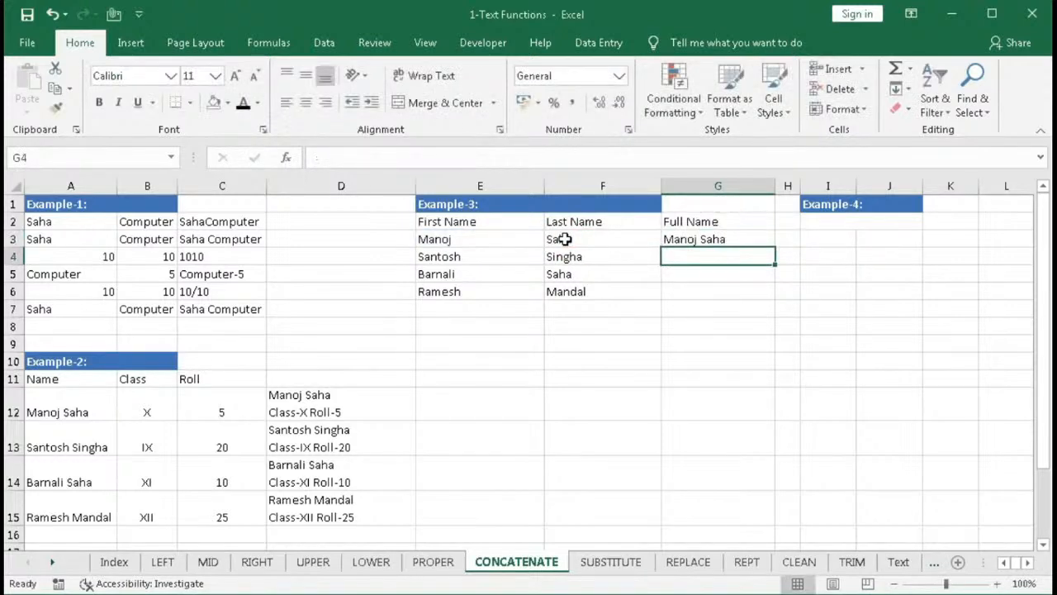
- Fill G3's formula down through G6
click(677, 242)
drag(777, 246, 771, 295)
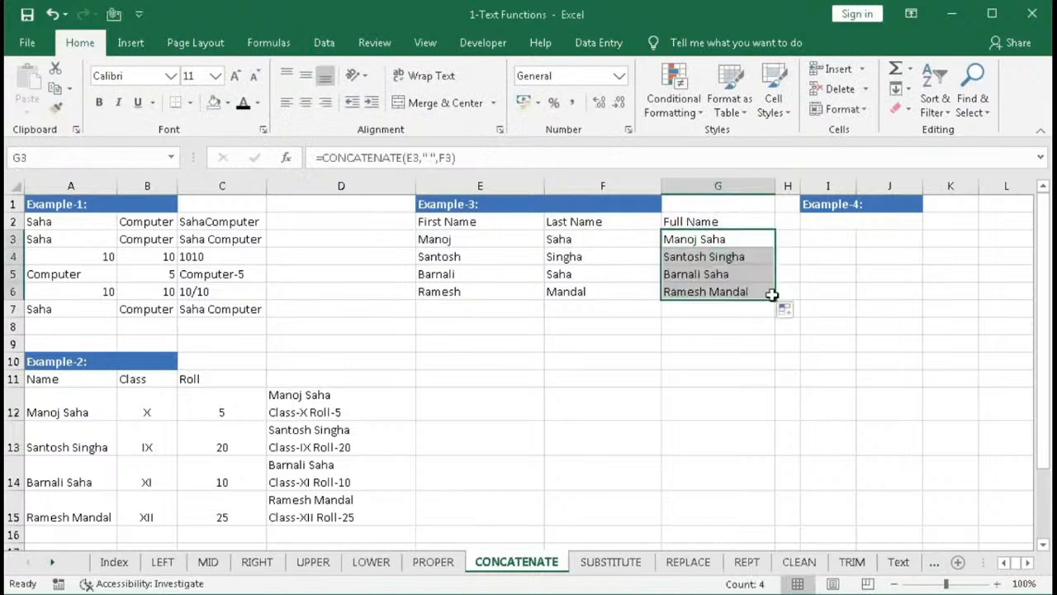
click(682, 246)
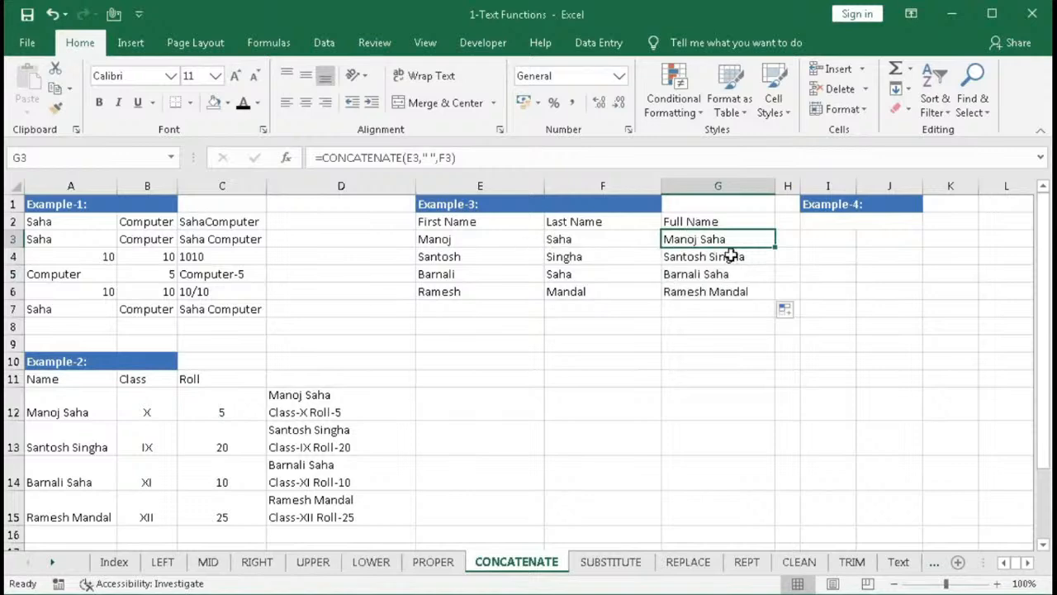
click(710, 309)
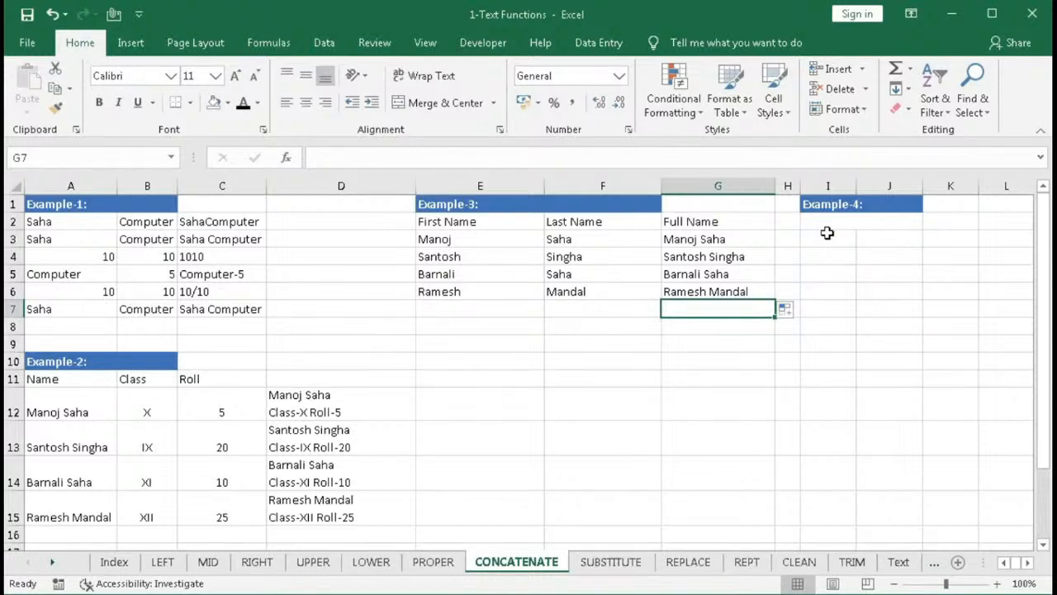
- Enter a formula in I2 concatenating the text "Today is " with TODAY()
click(827, 225)
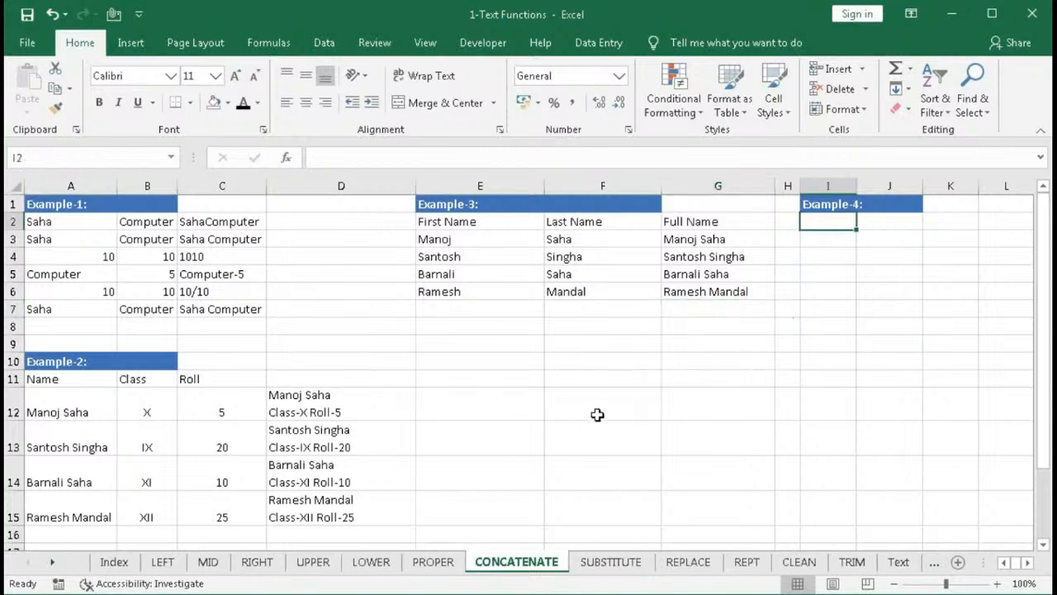
text(=co)
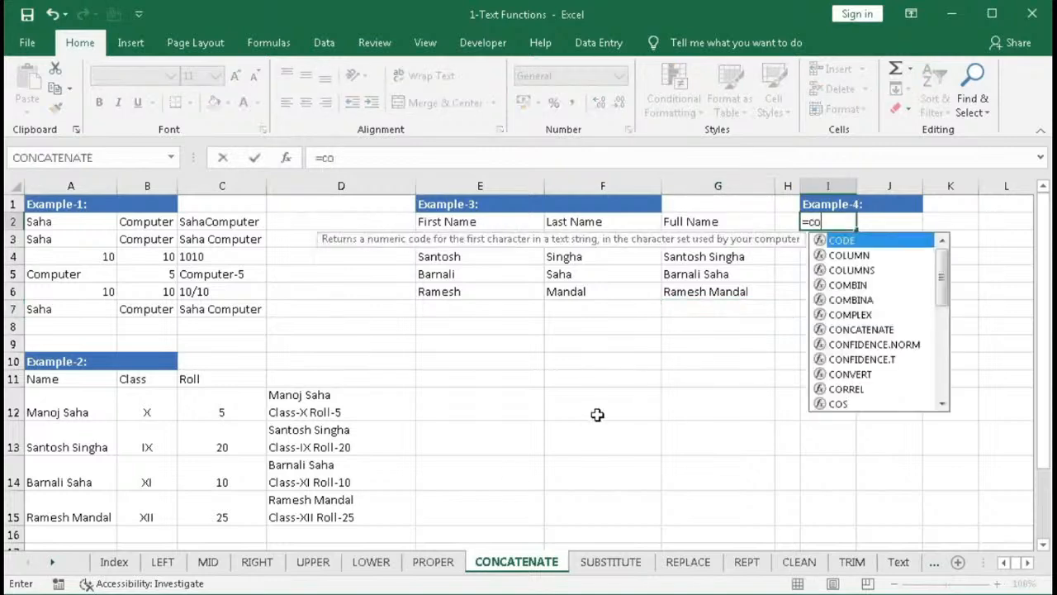
text(n)
key(Tab)
text(")
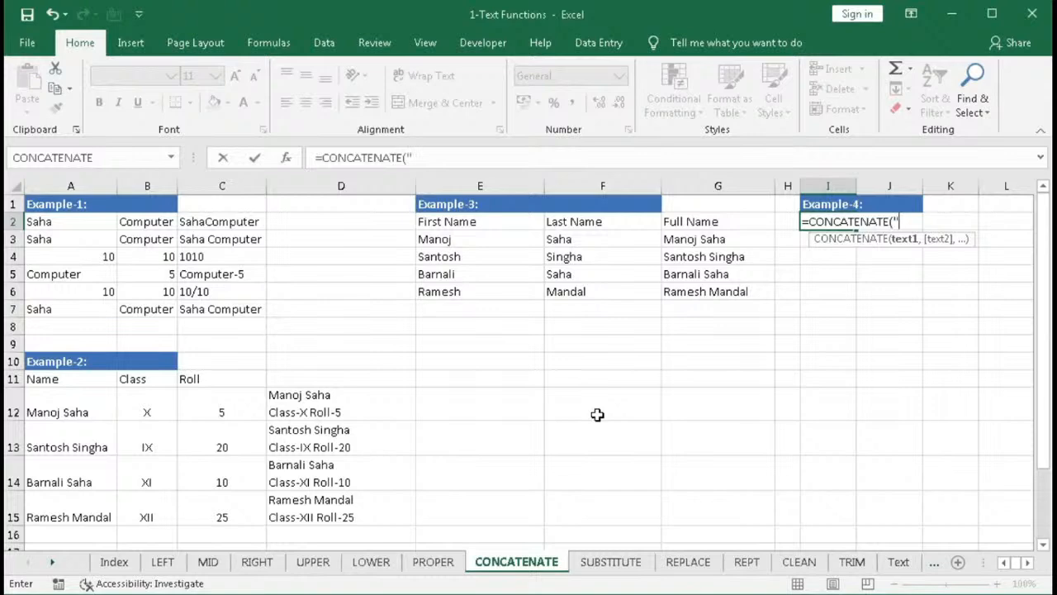
text(Today is ",)
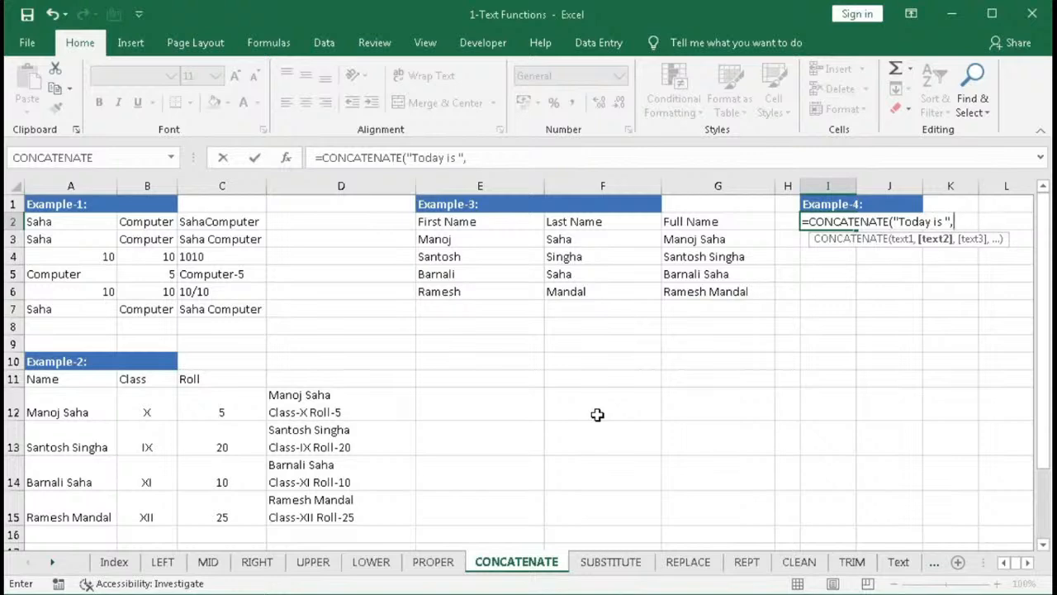
text(to)
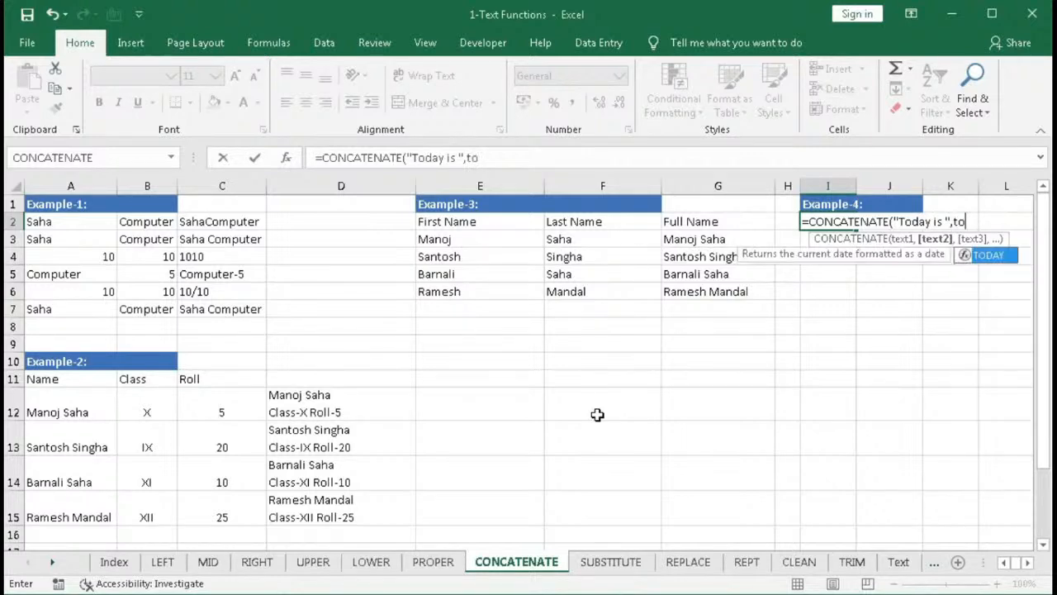
text(day())
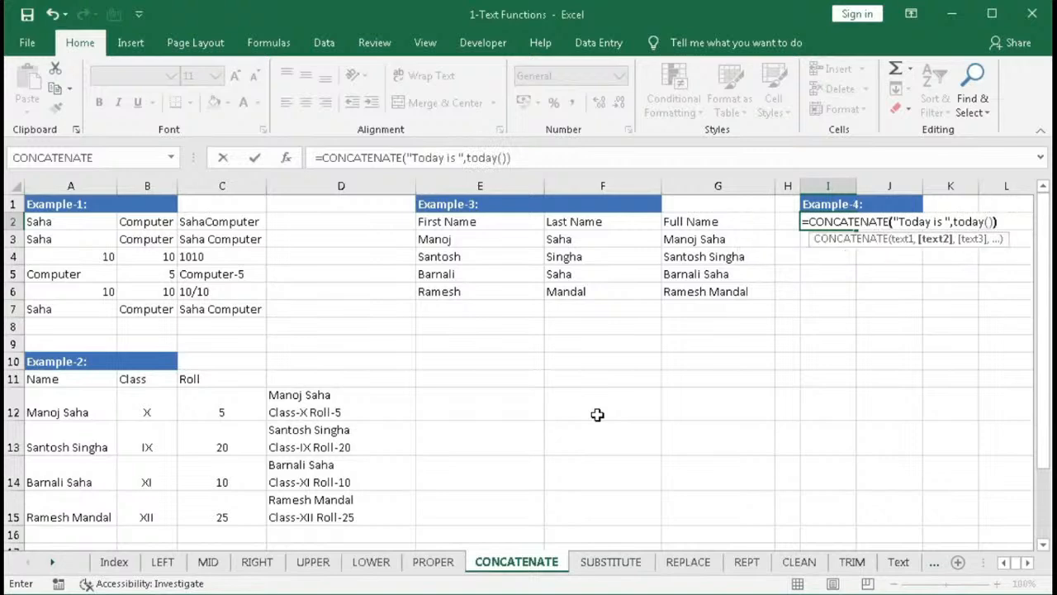
text())
key(Return)
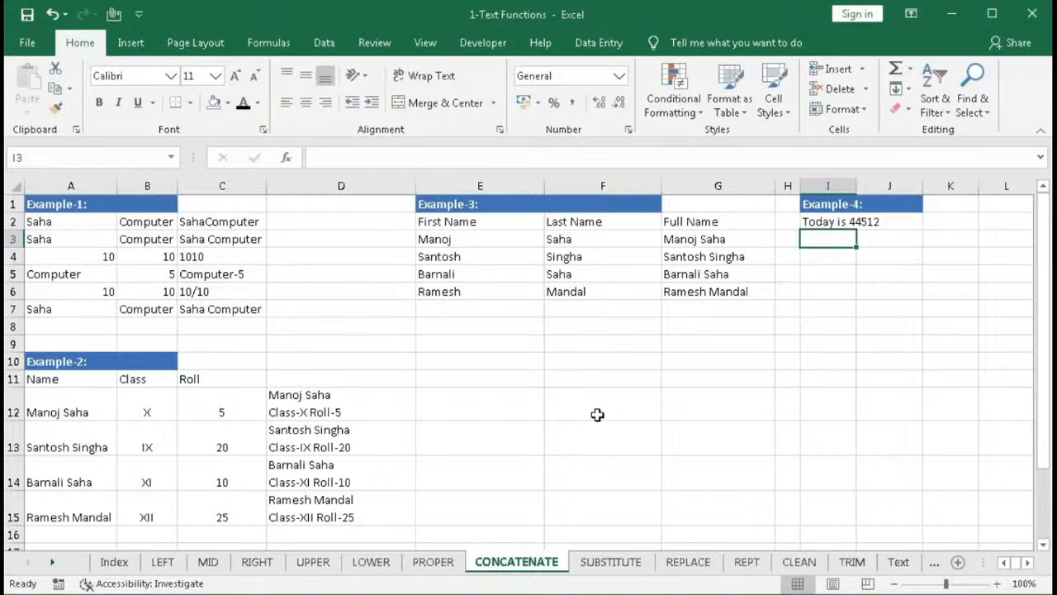
- Edit I2's formula to wrap TODAY() in TEXT with the format "dd-mmm-yyy"
click(810, 203)
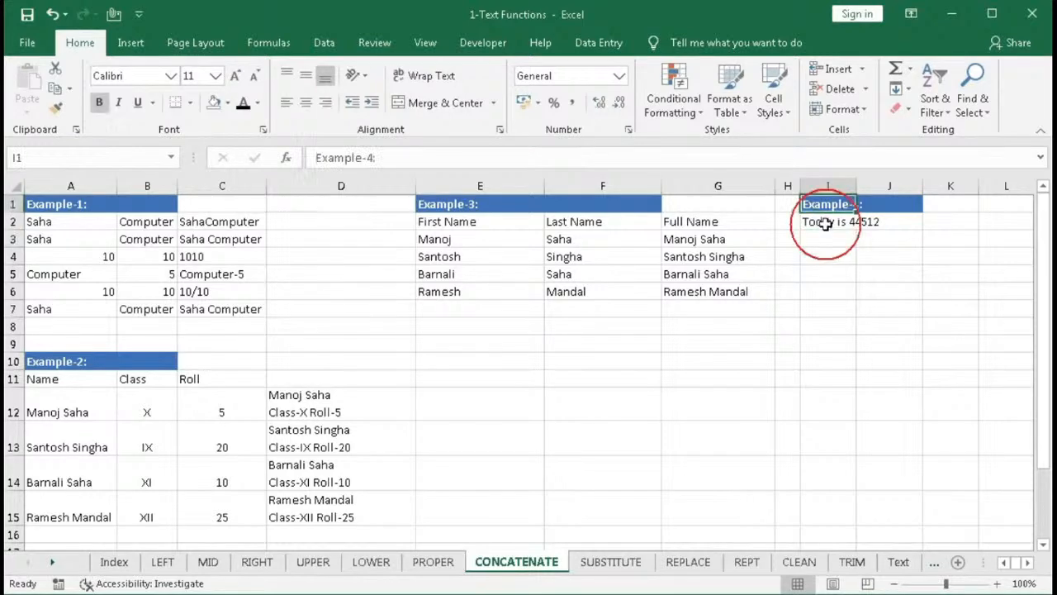
double_click(826, 221)
click(955, 221)
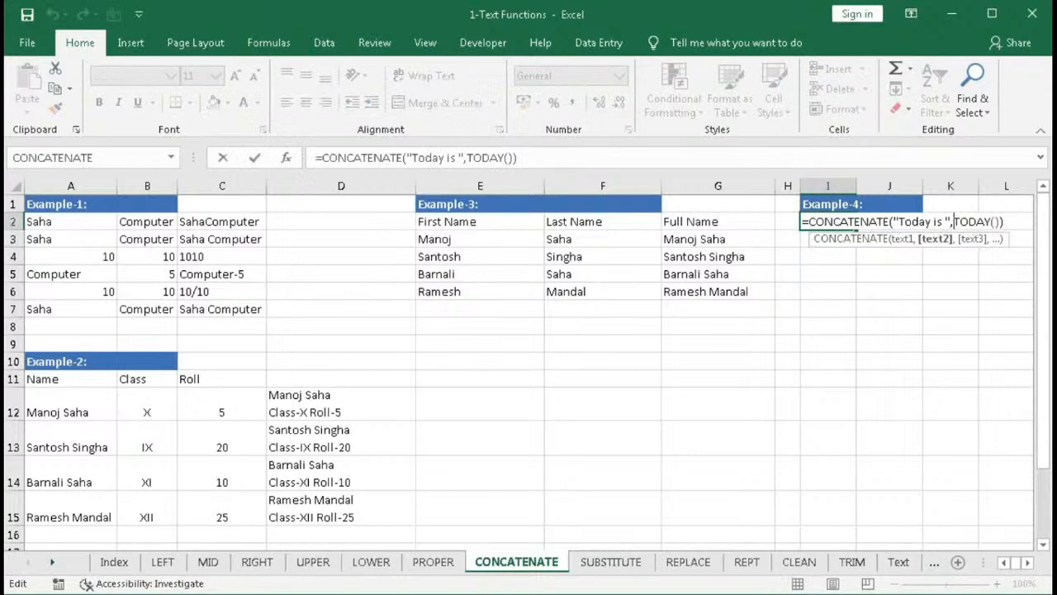
text(TEXT()
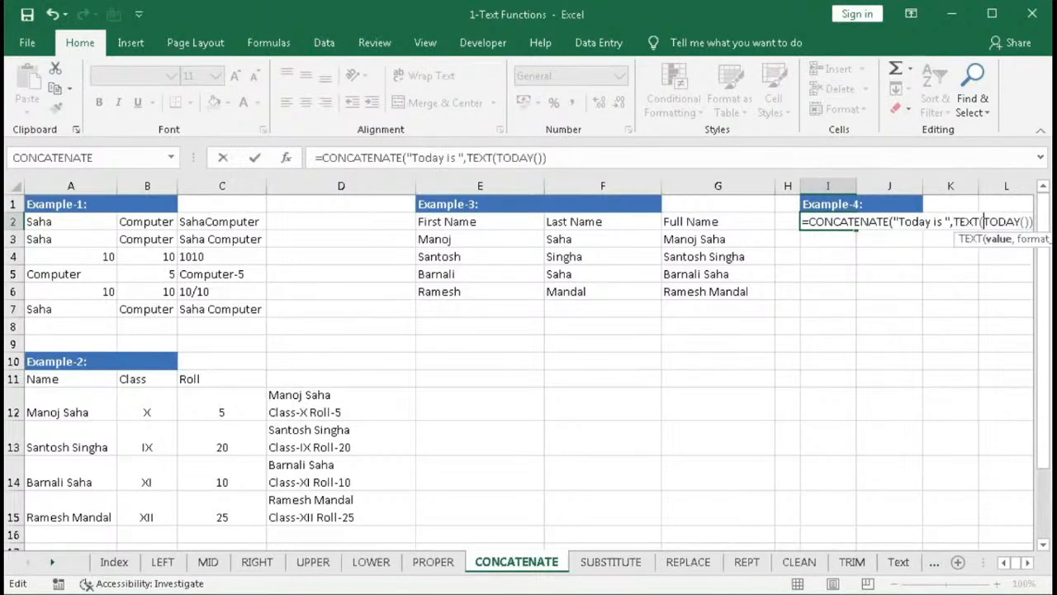
drag(983, 221, 1030, 222)
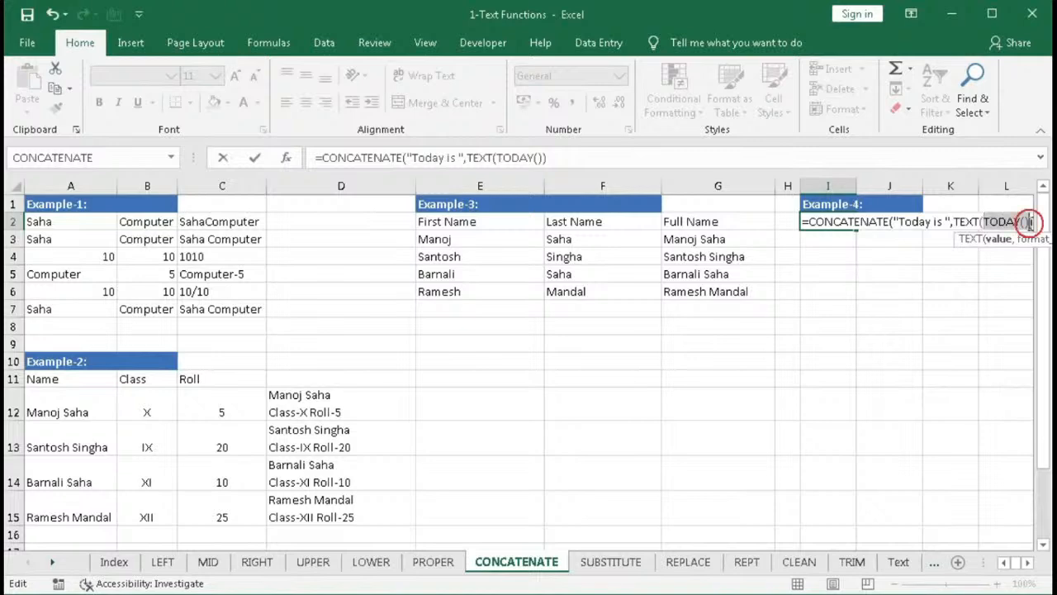
click(1029, 223)
text(,)
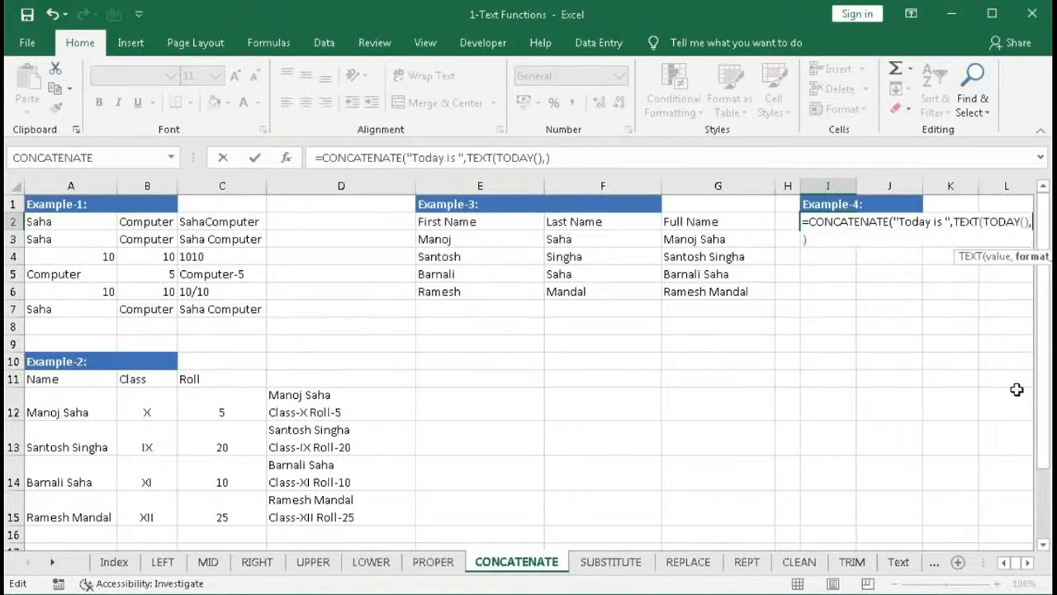
text(")
text(dd-mm)
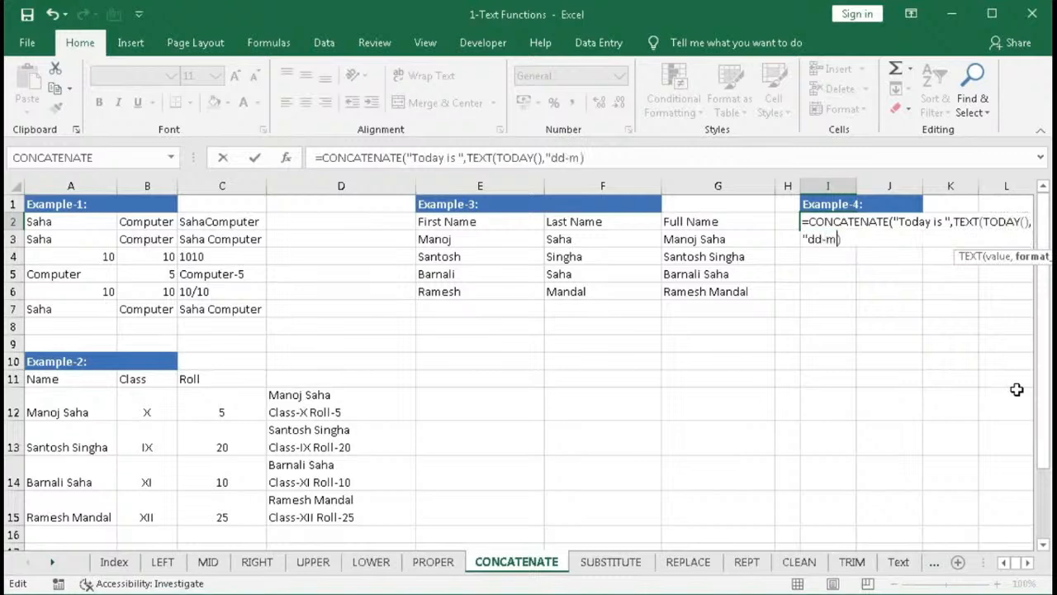
text(m-yyy")
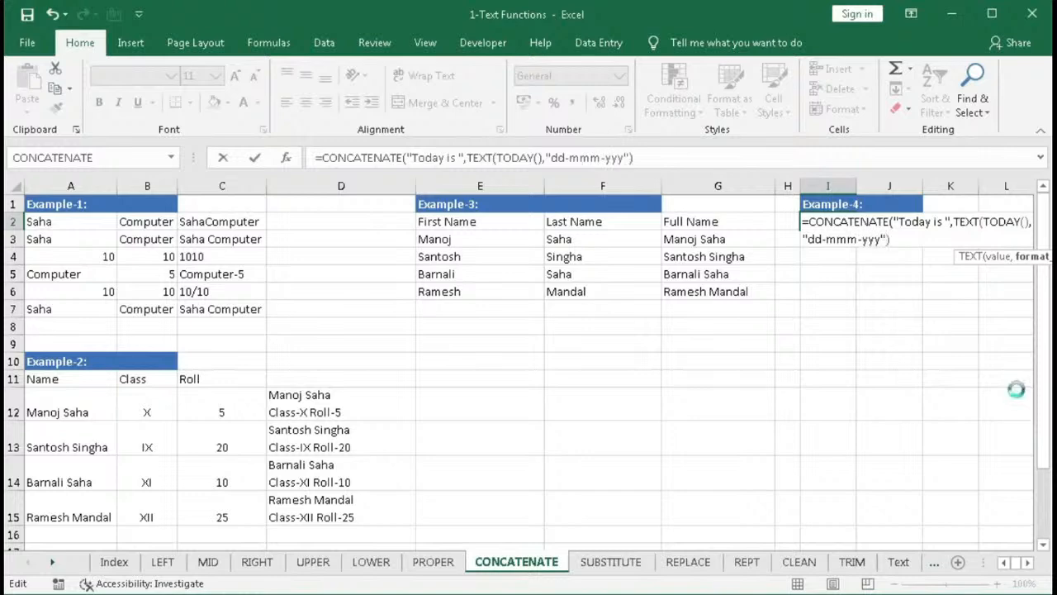
key(Return)
key(Return)
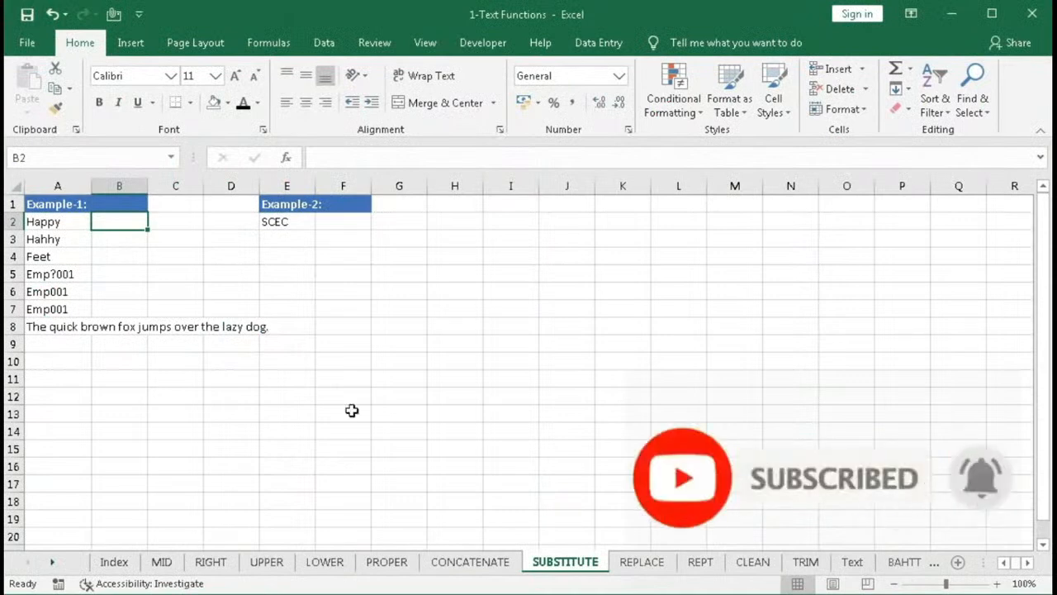
- Insert the SUBSTITUTE function into cell B2 on the SUBSTITUTE sheet from the Text function library
click(268, 42)
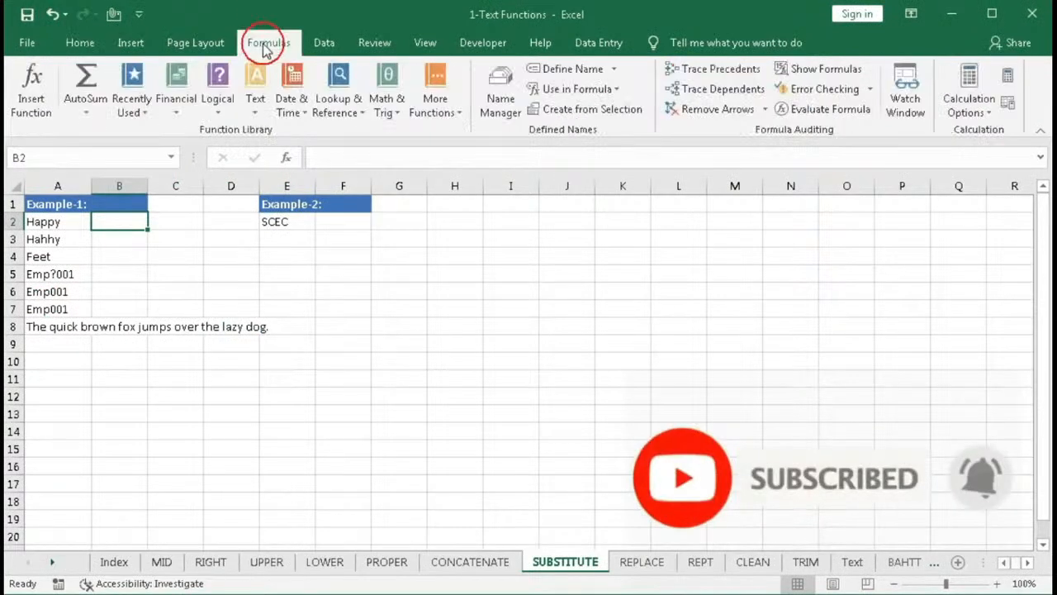
click(256, 116)
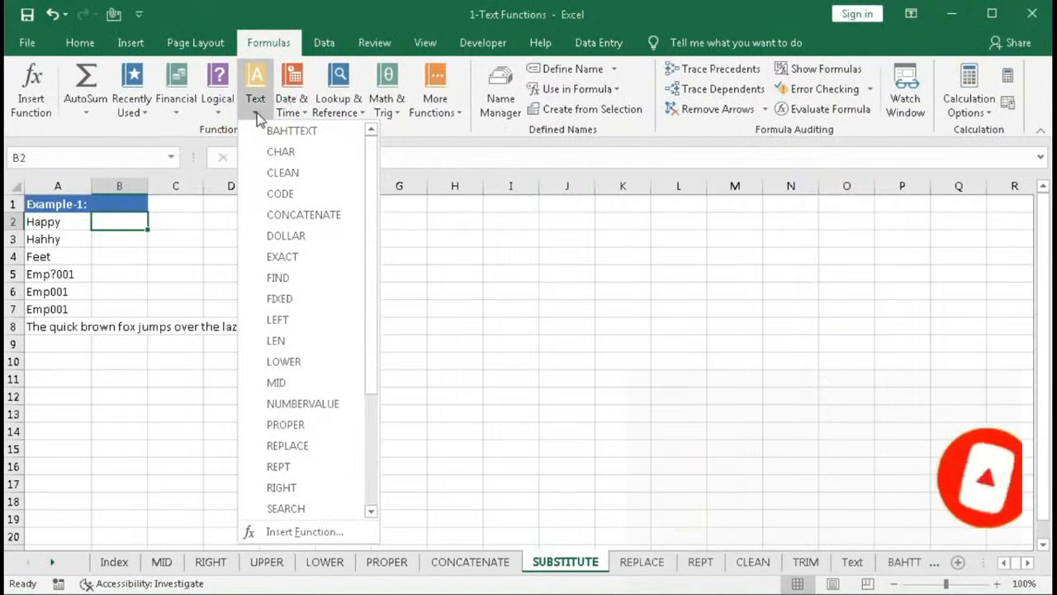
scroll(276, 376, down, 3)
click(287, 368)
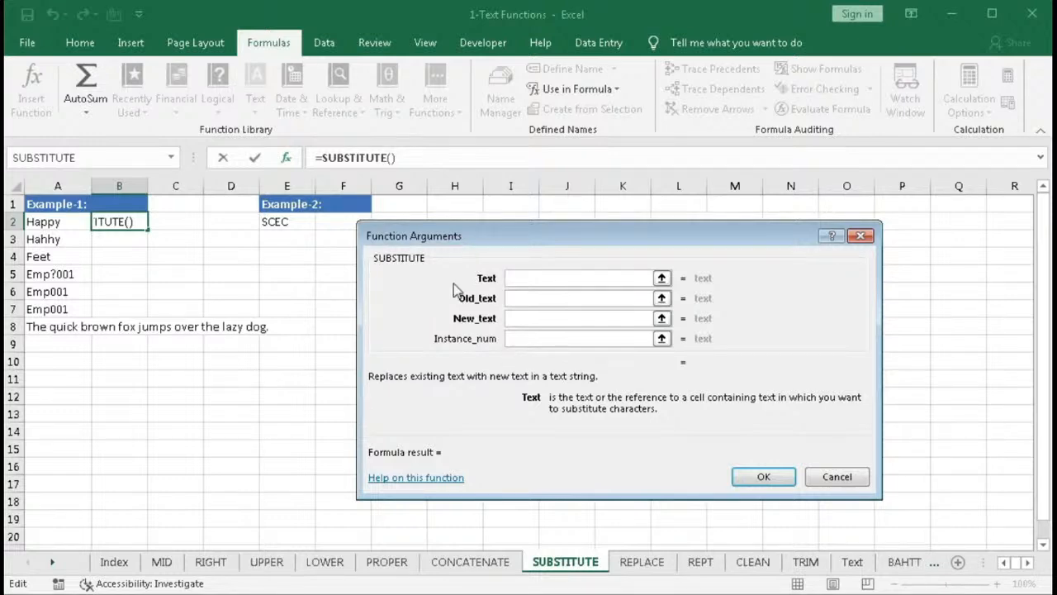
- Set the SUBSTITUTE arguments for B2 to text A2, old text "H" and new text "N"
click(512, 278)
click(51, 221)
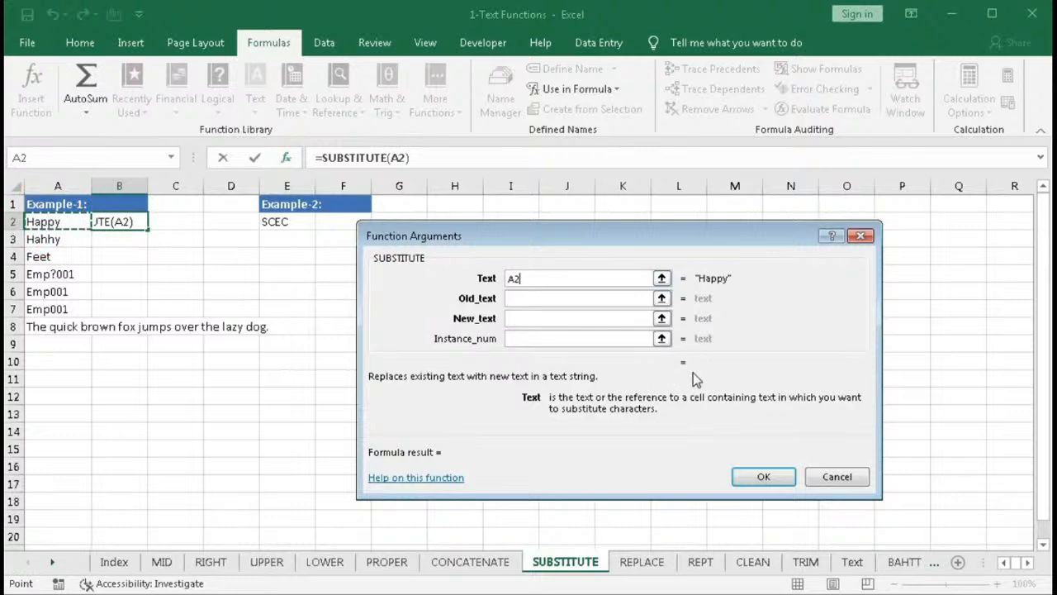
click(518, 299)
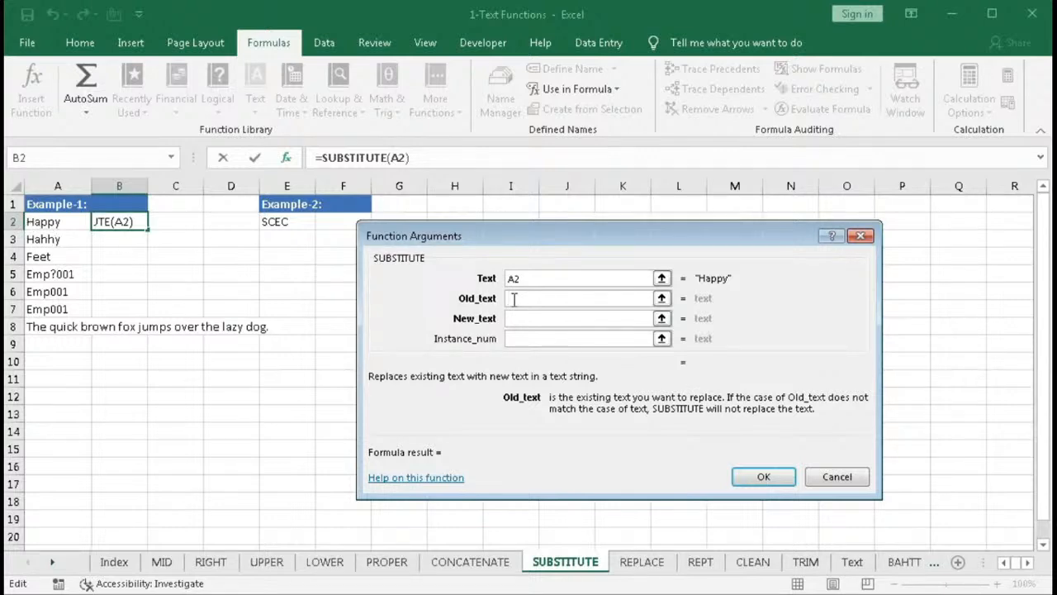
text("h)
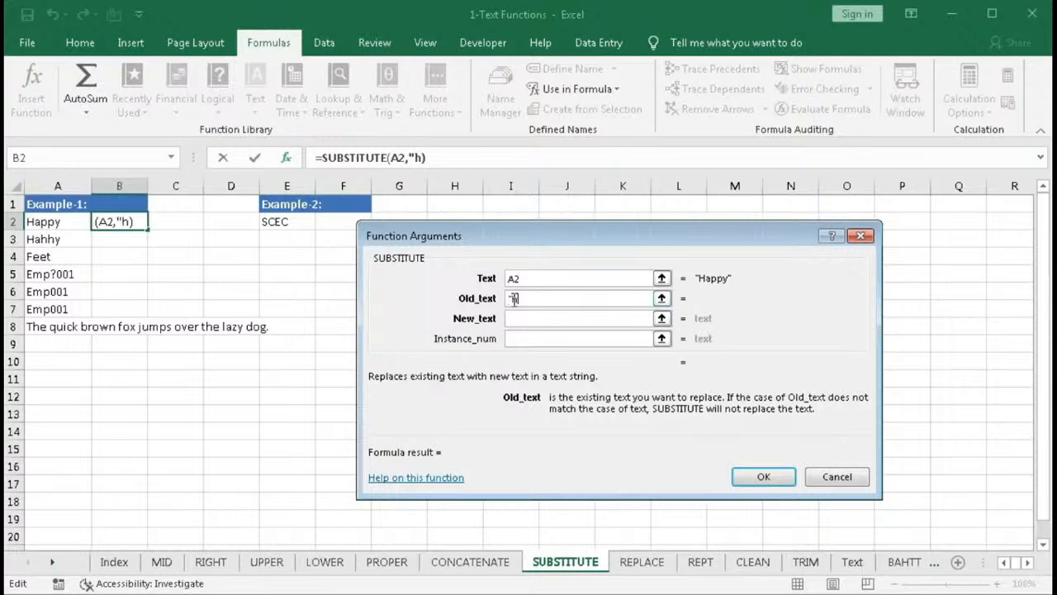
text(")
click(514, 318)
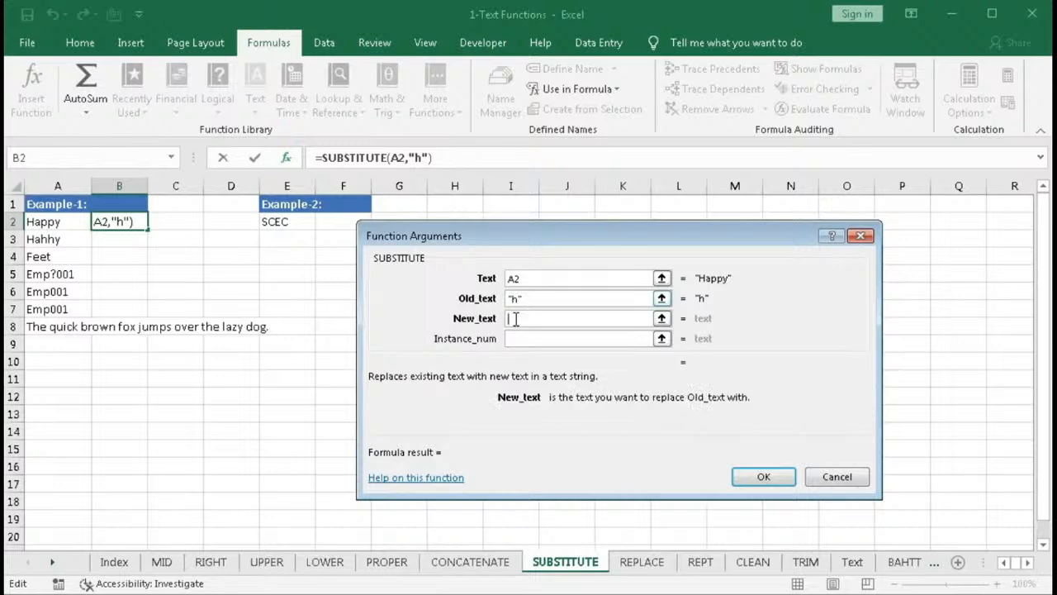
text("N")
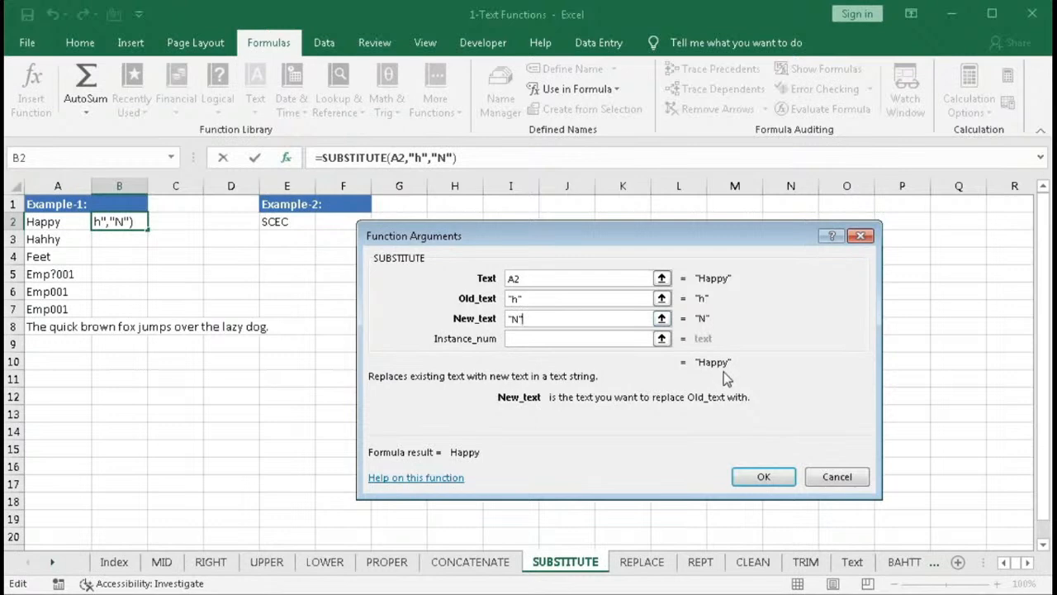
click(513, 298)
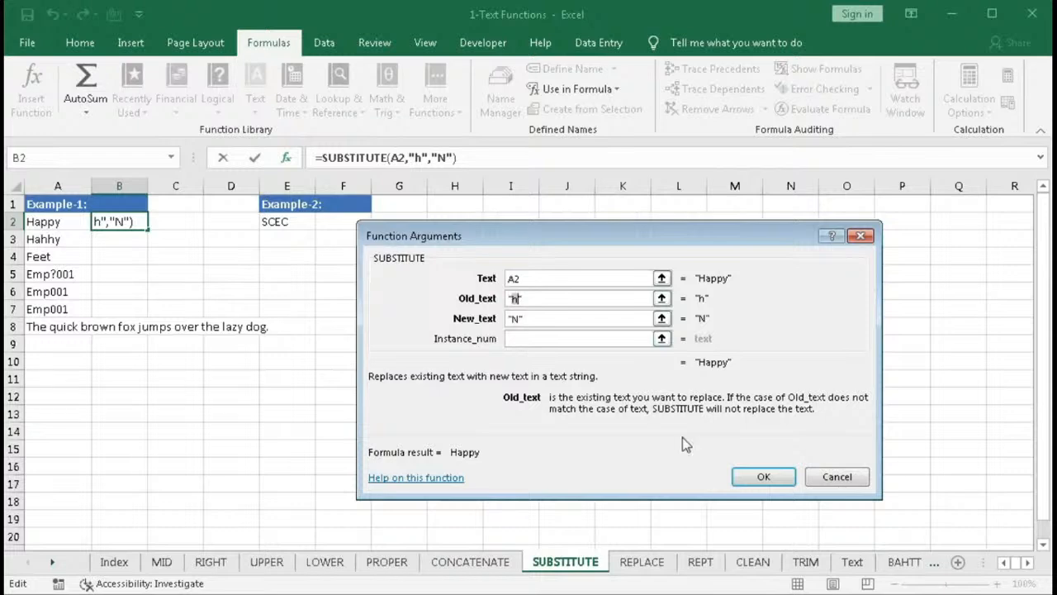
click(519, 297)
key(BackSpace)
text(H)
- Try replacing "p" with "f" in A2, first at instance 1 and then at instance 2
click(525, 337)
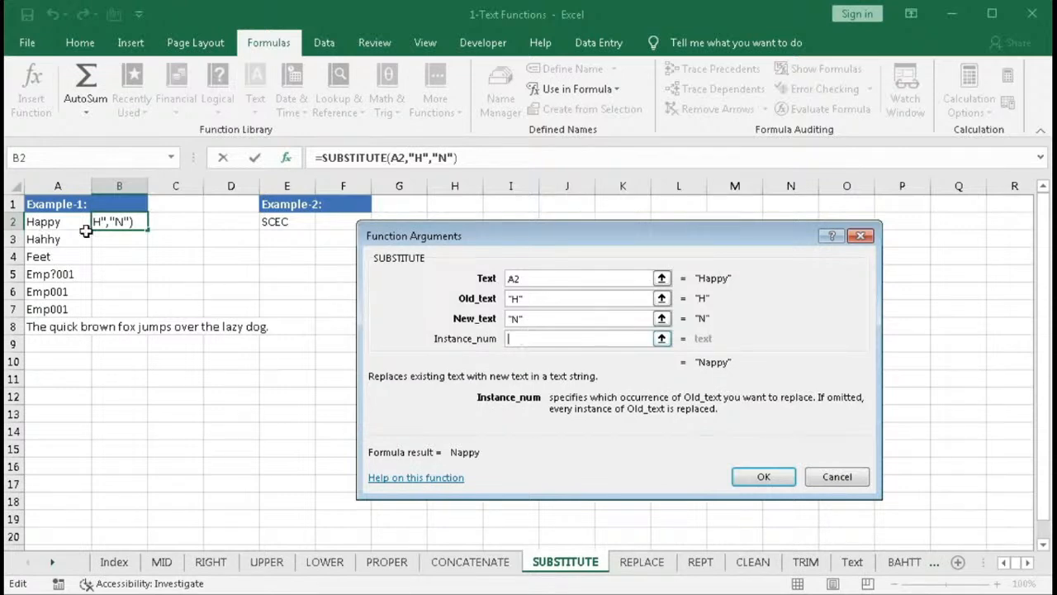
click(514, 299)
text(p)
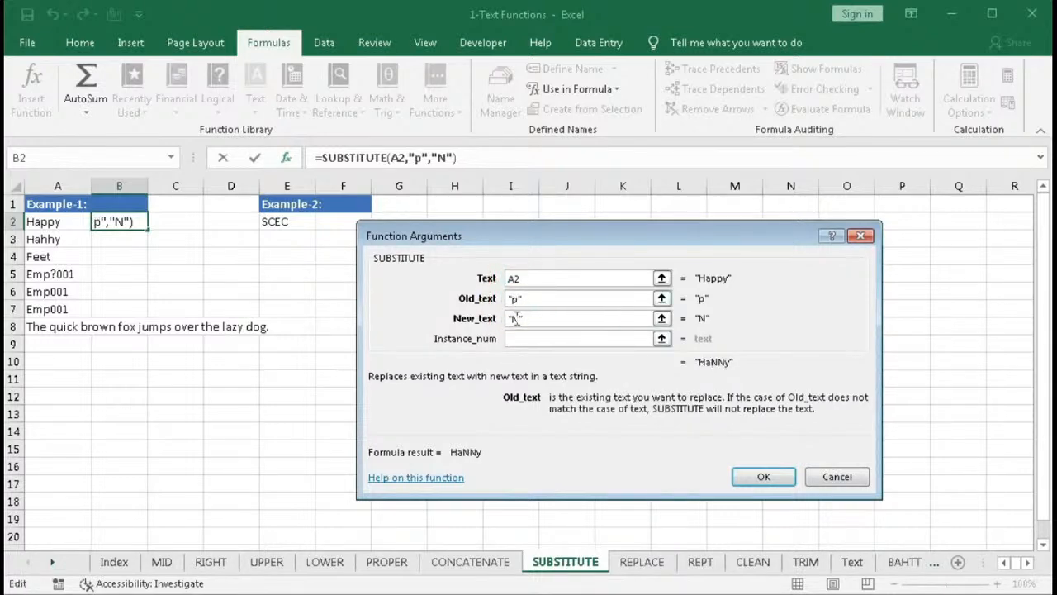
click(515, 319)
text(f)
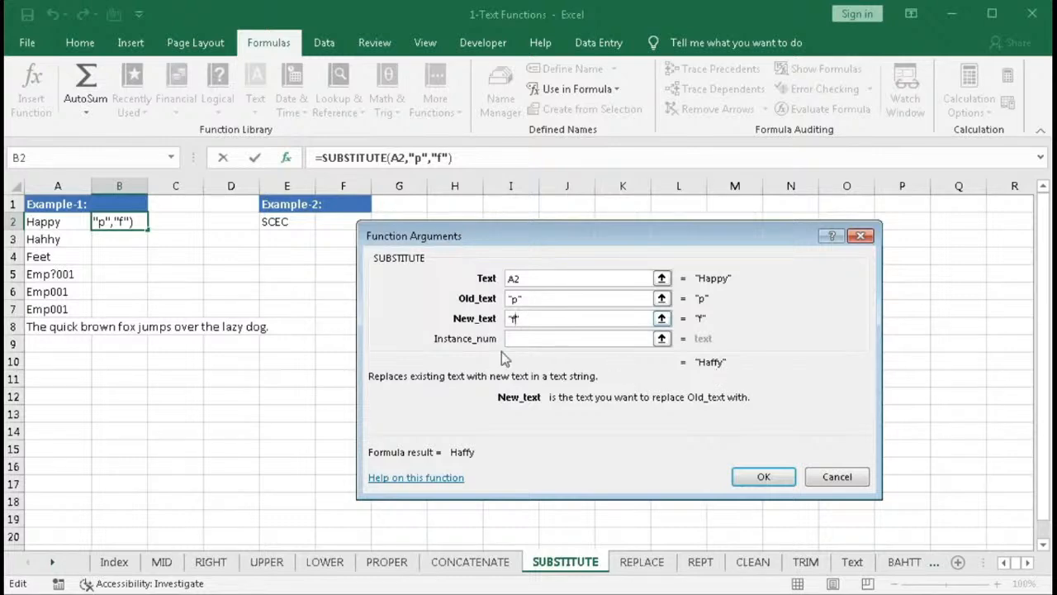
click(522, 338)
text(1)
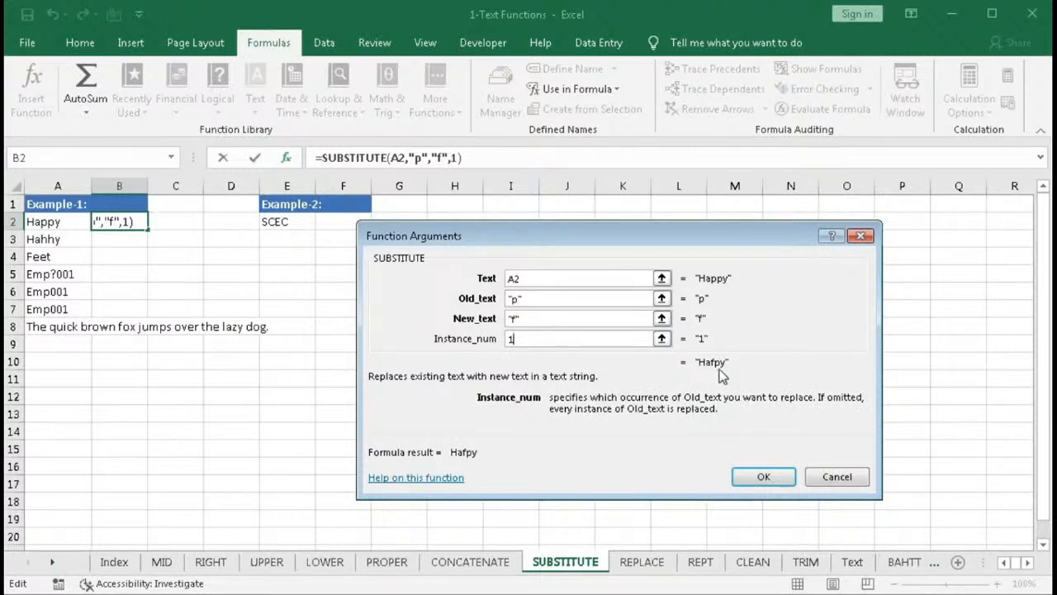
key(BackSpace)
text(2)
- Reset the arguments to old text "H" and new text "N" with no instance number, and confirm the formula
click(516, 299)
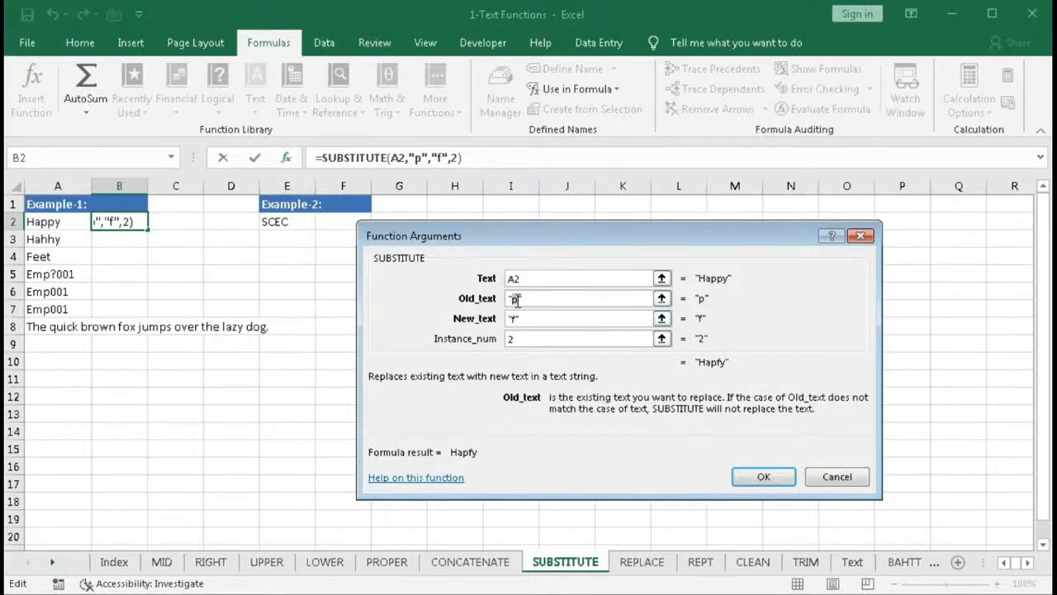
key(BackSpace)
text(H)
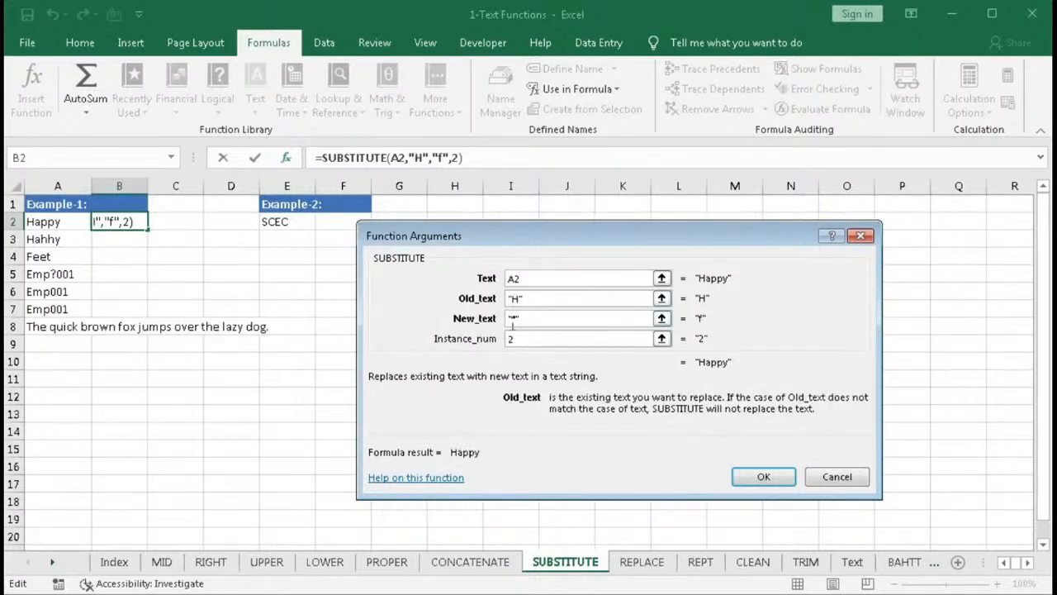
click(516, 320)
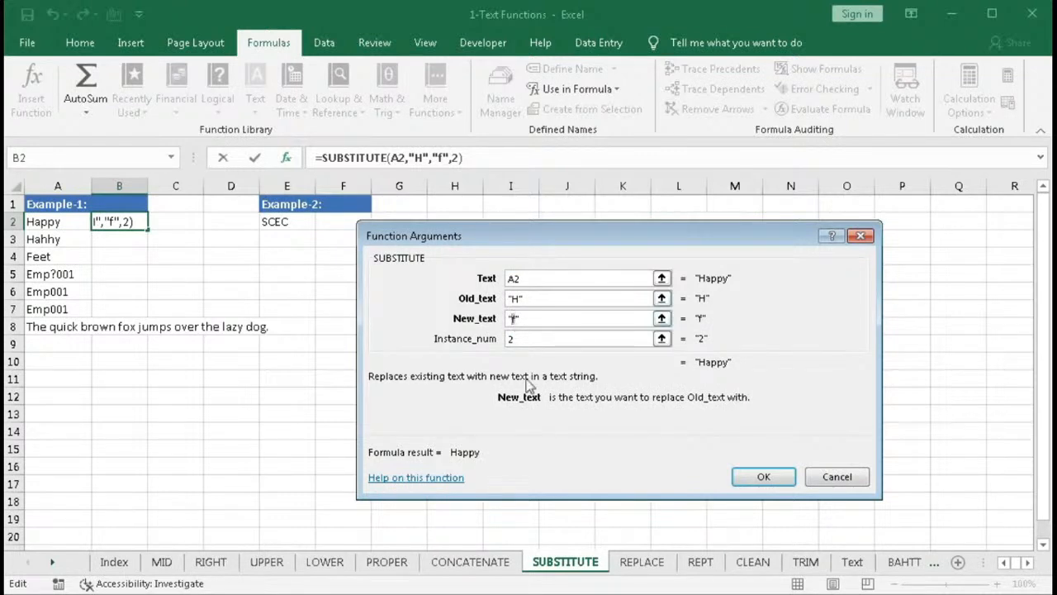
text(N)
key(Tab)
key(BackSpace)
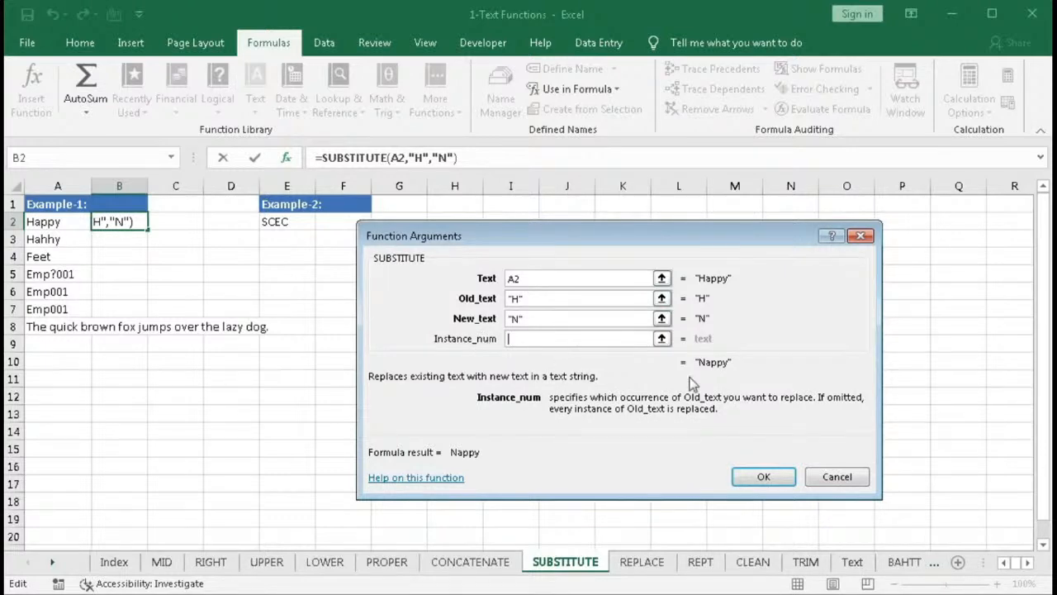
click(763, 477)
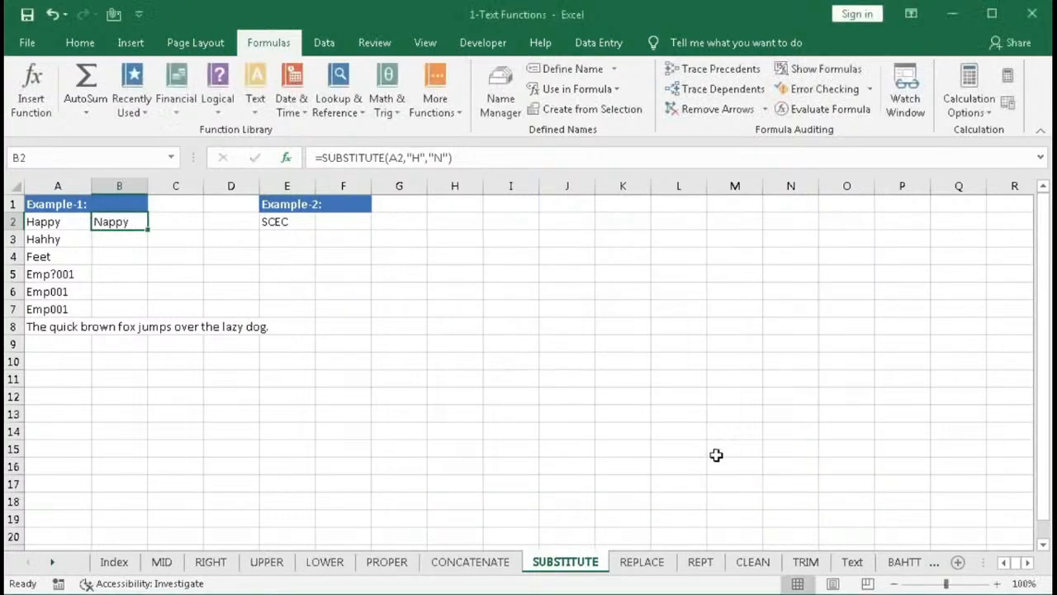
- Enter =SUBSTITUTE(A3,"h","p") in B3
click(114, 237)
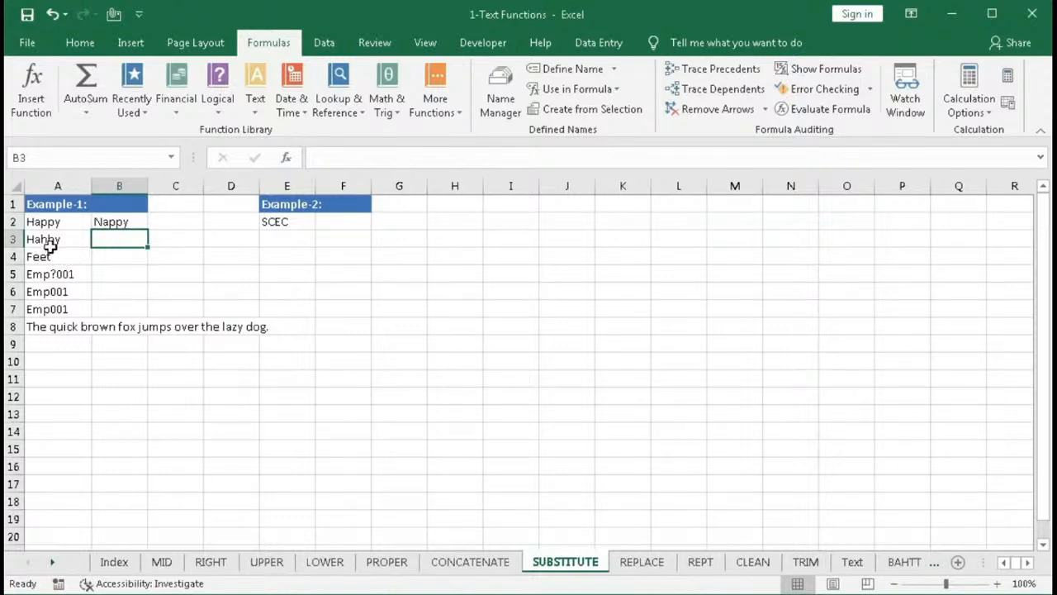
text(=sub)
key(Tab)
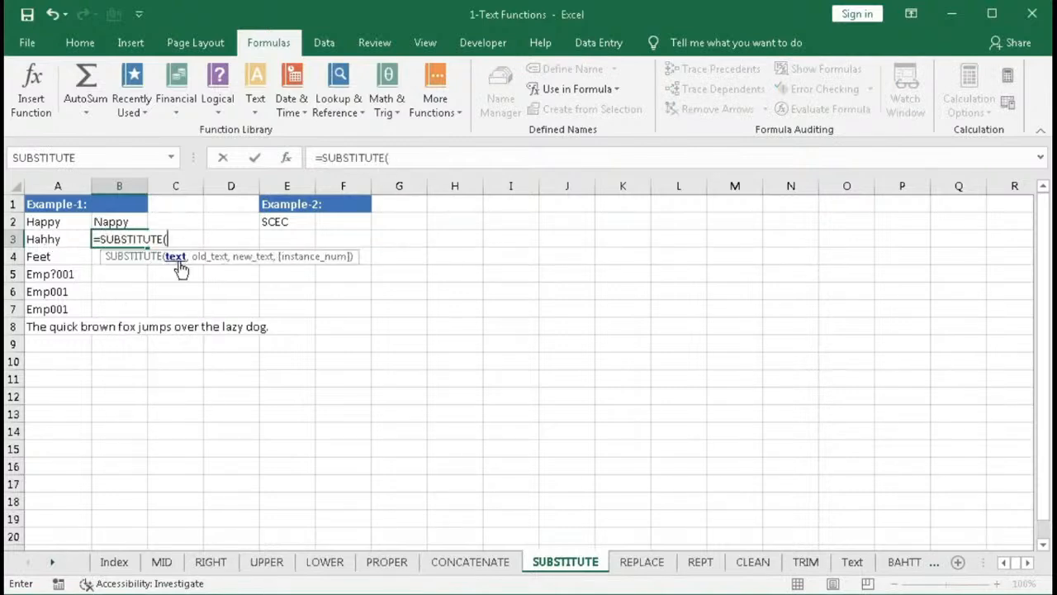
click(39, 238)
text(,)
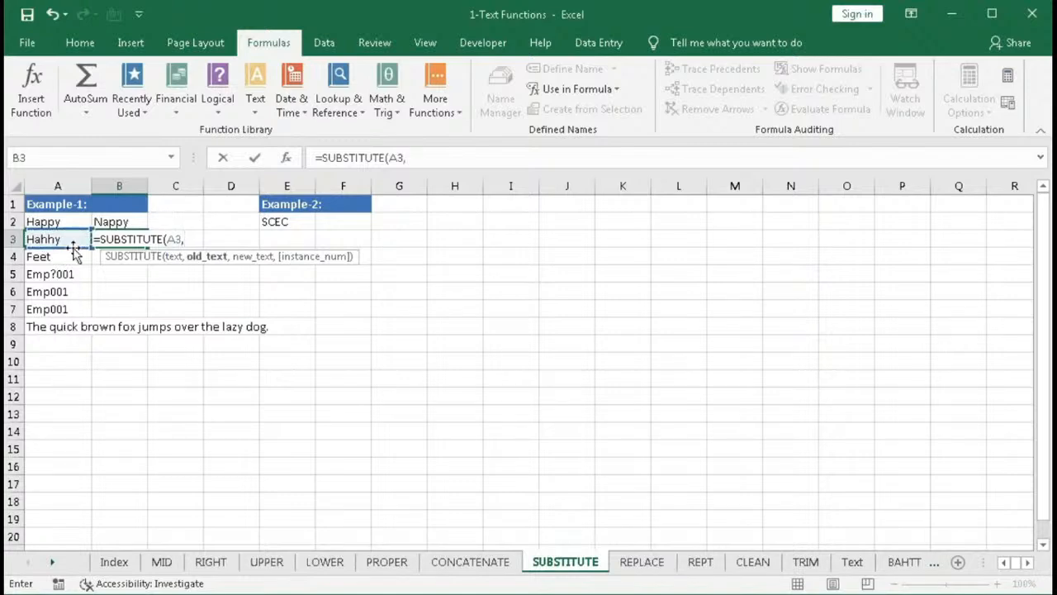
text("h",)
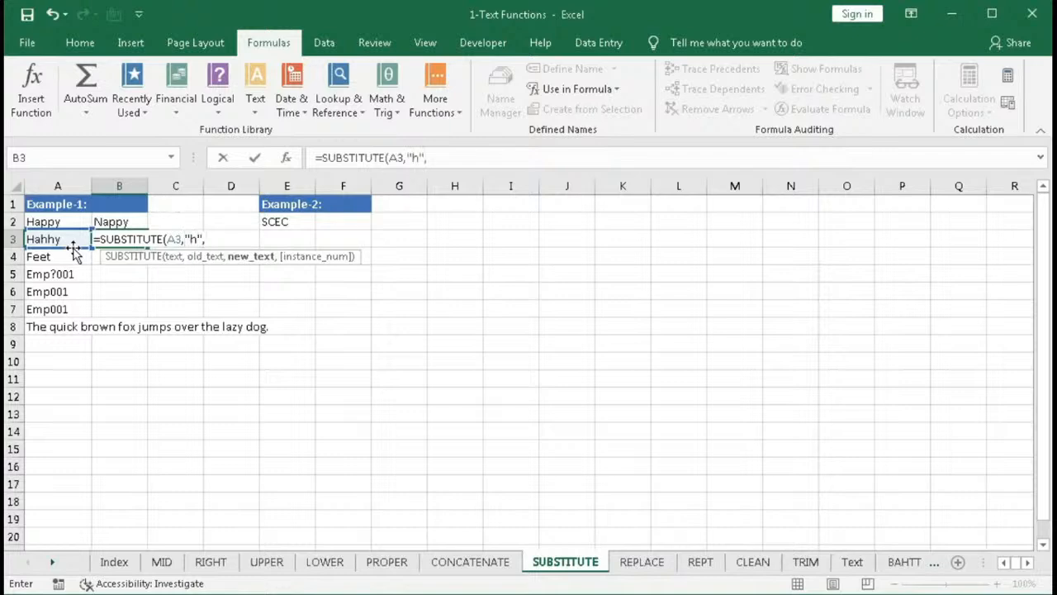
text("p")
text())
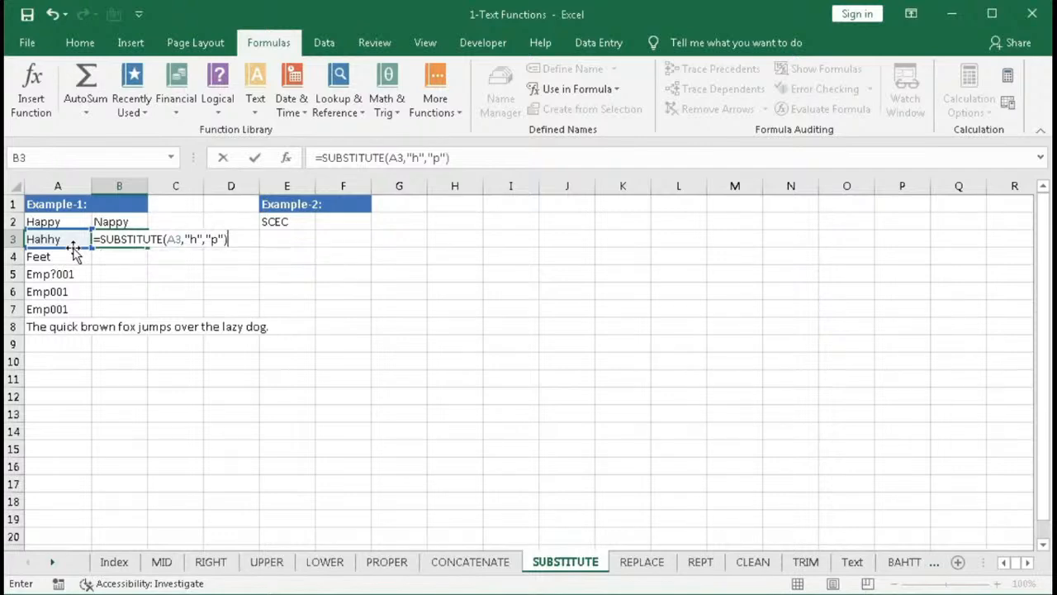
key(Return)
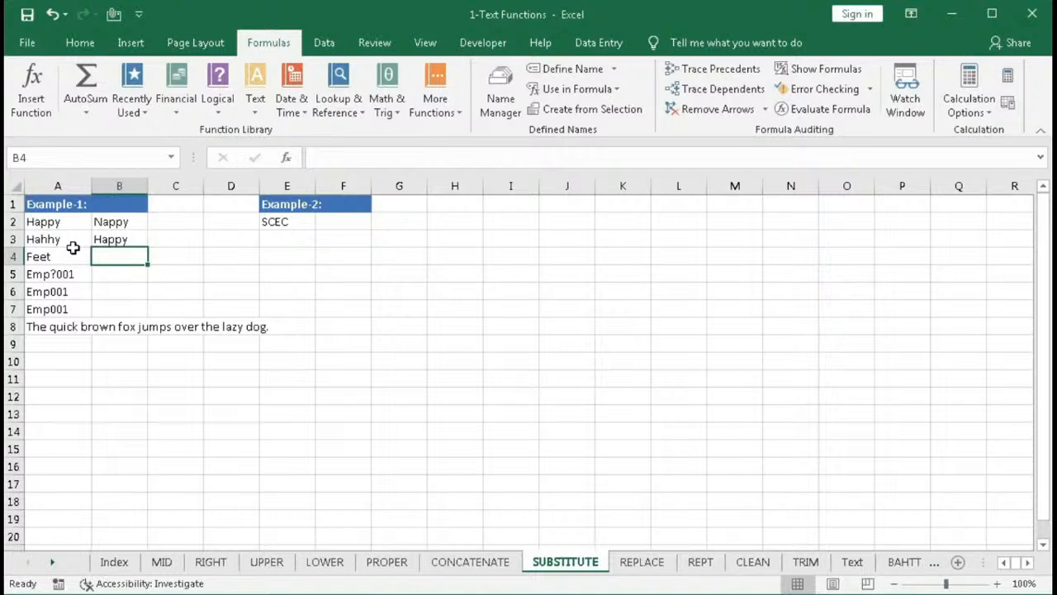
- Enter =SUBSTITUTE(A4,"e","a",2) in B4 to replace only the second "e"
text(=su)
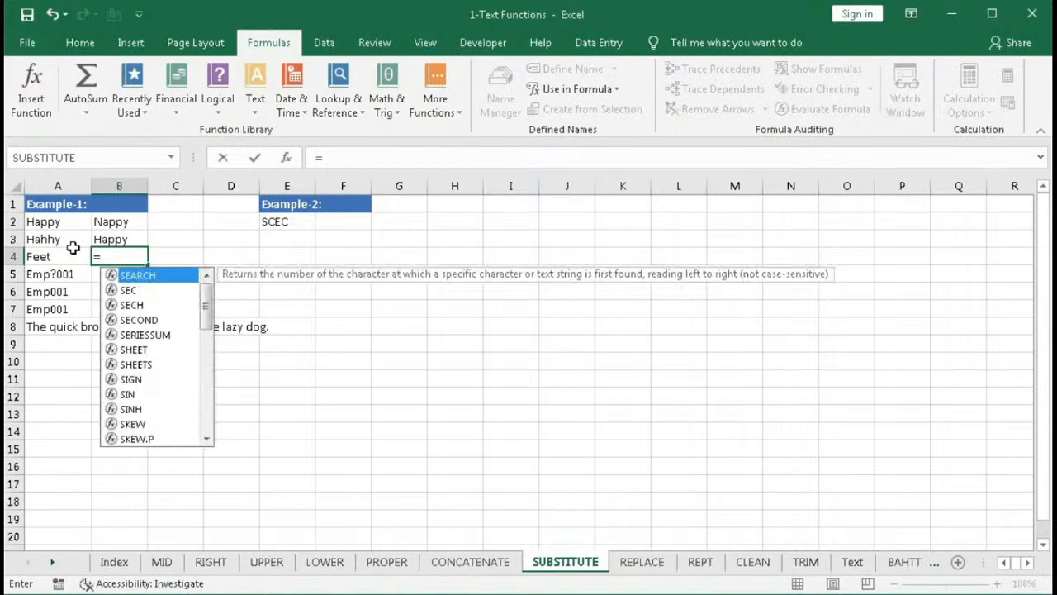
key(Tab)
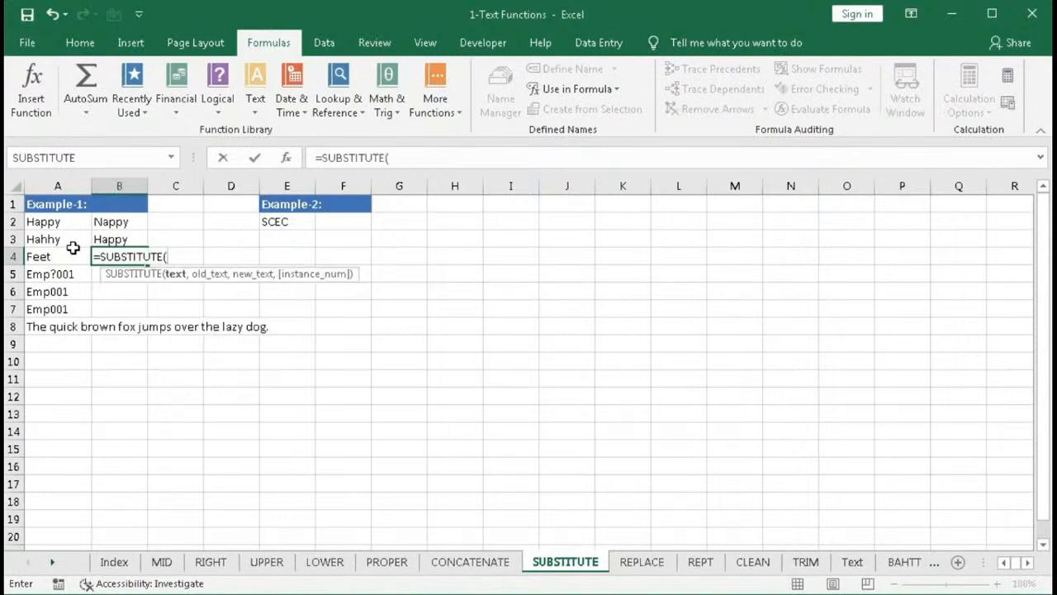
click(63, 257)
text(,)
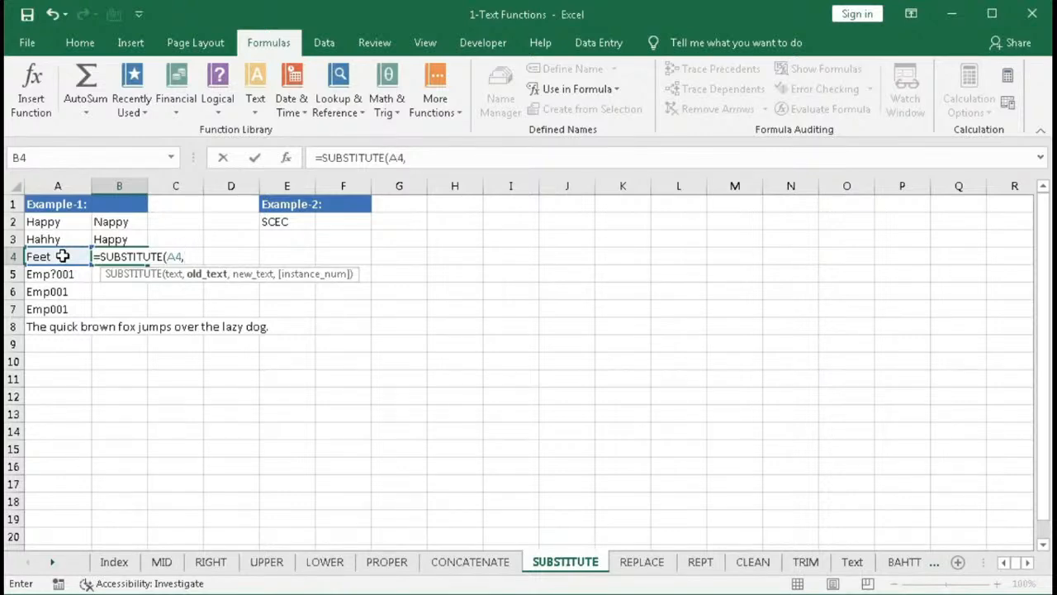
text("e",)
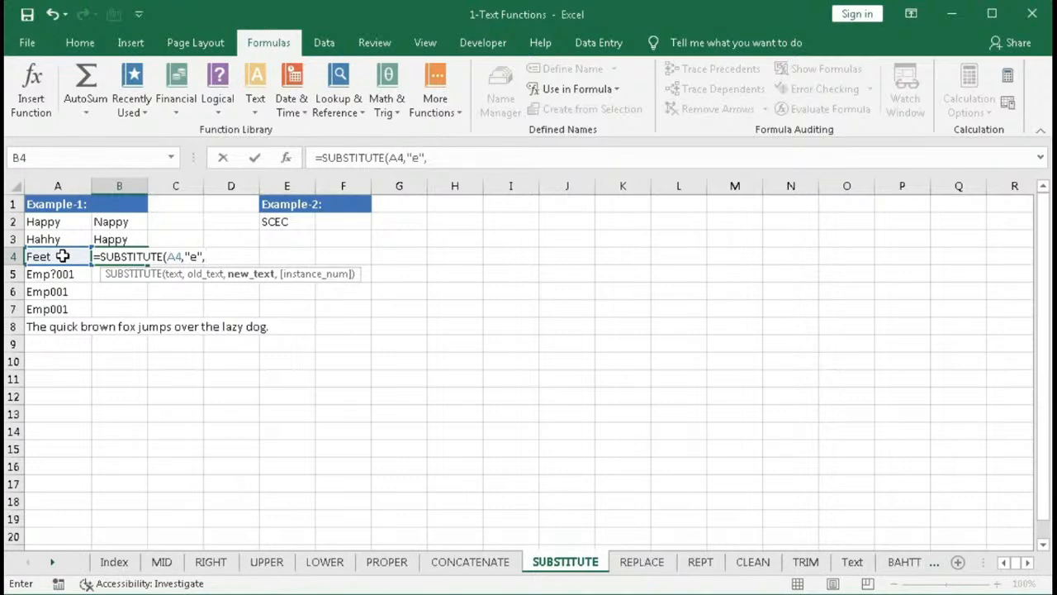
text("a",)
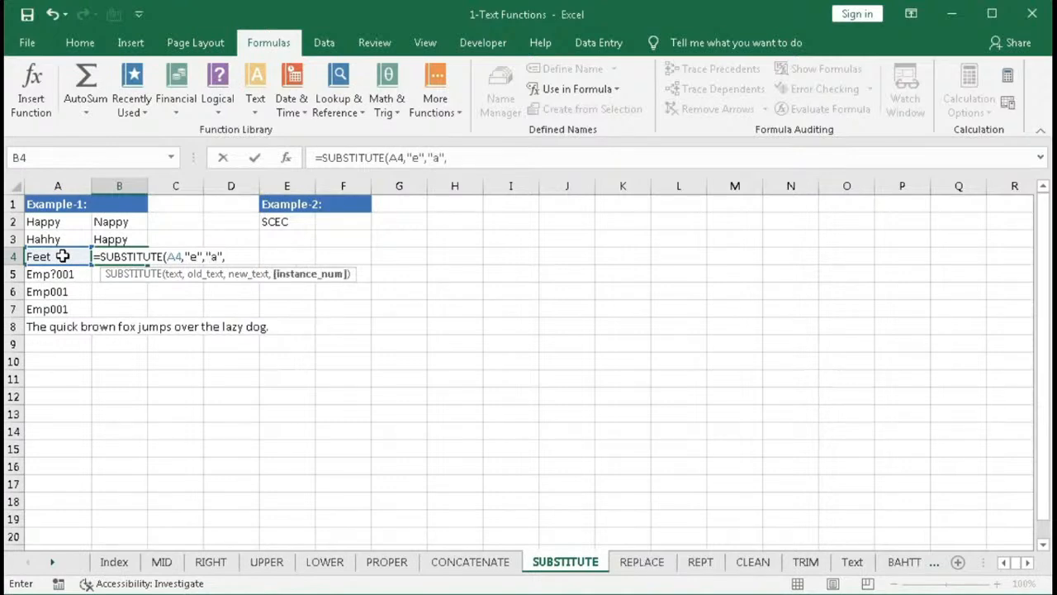
text(2))
key(Return)
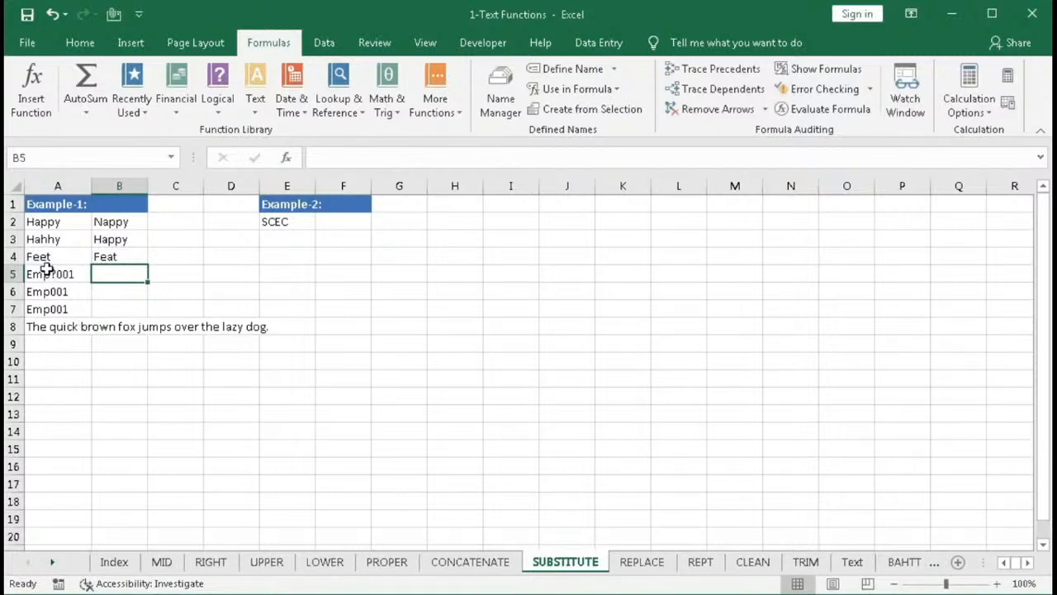
- Enter =SUBSTITUTE(A5,"?","") in B5 to remove the question mark
click(103, 275)
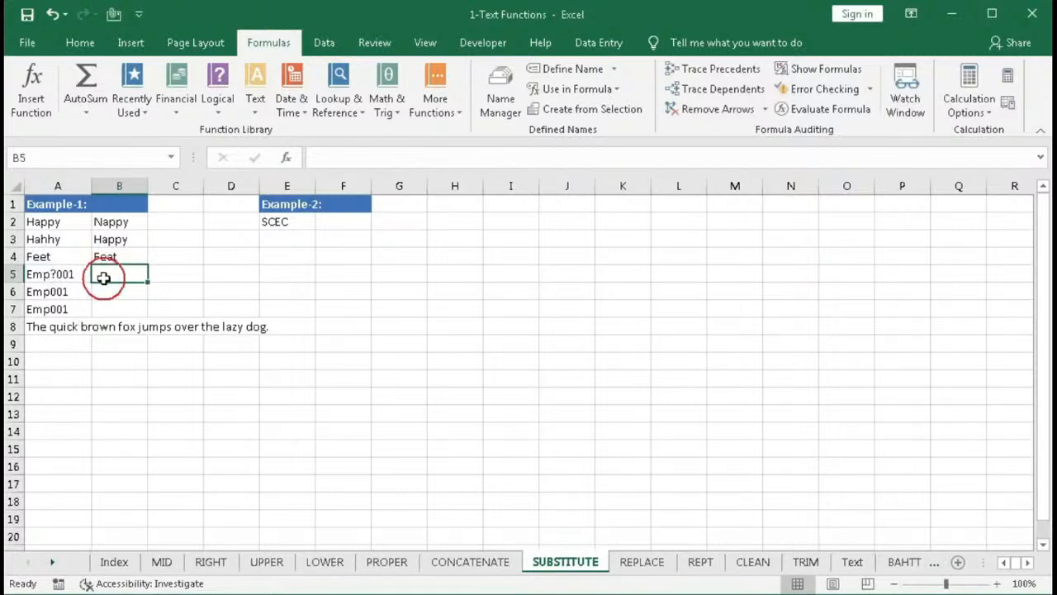
text(=su)
key(Tab)
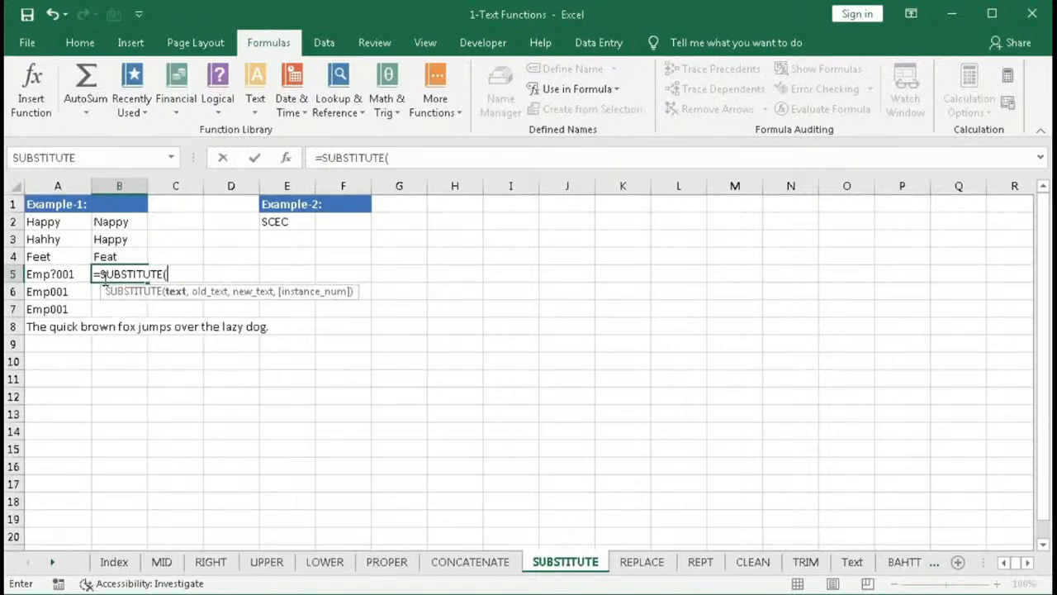
click(70, 274)
text(,"?",)
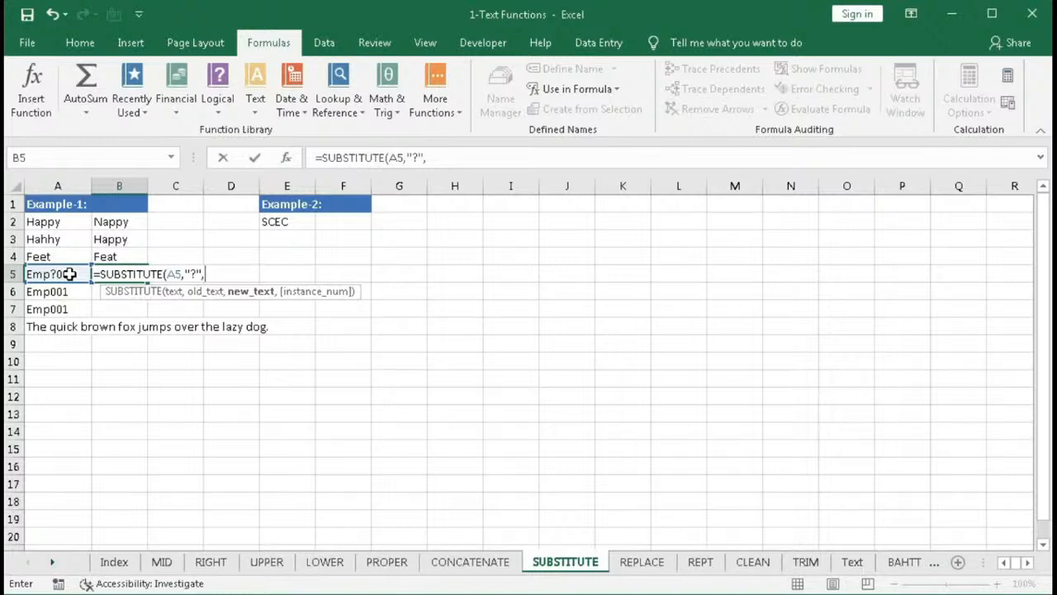
text("",)
key(BackSpace)
text())
key(Return)
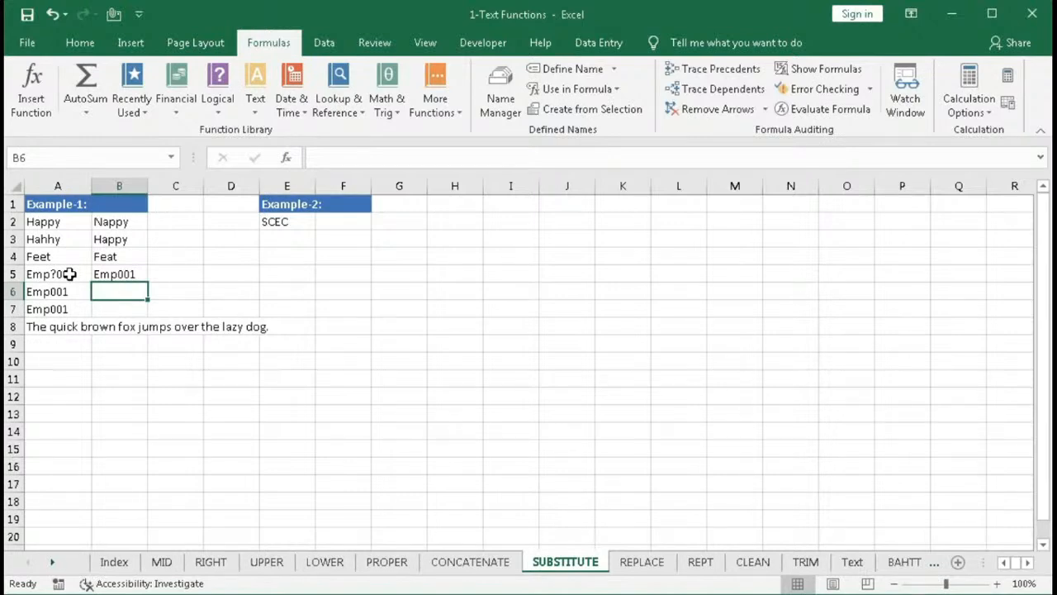
- Enter =SUBSTITUTE(A6,"1","2") in B6 to replace the 1 with 2
text(=sub)
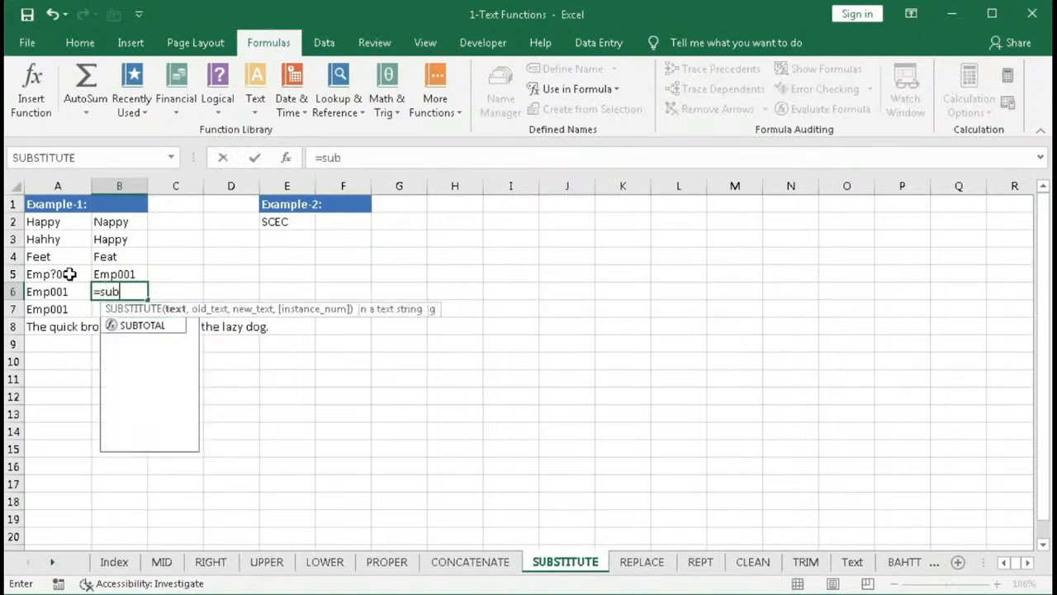
key(Tab)
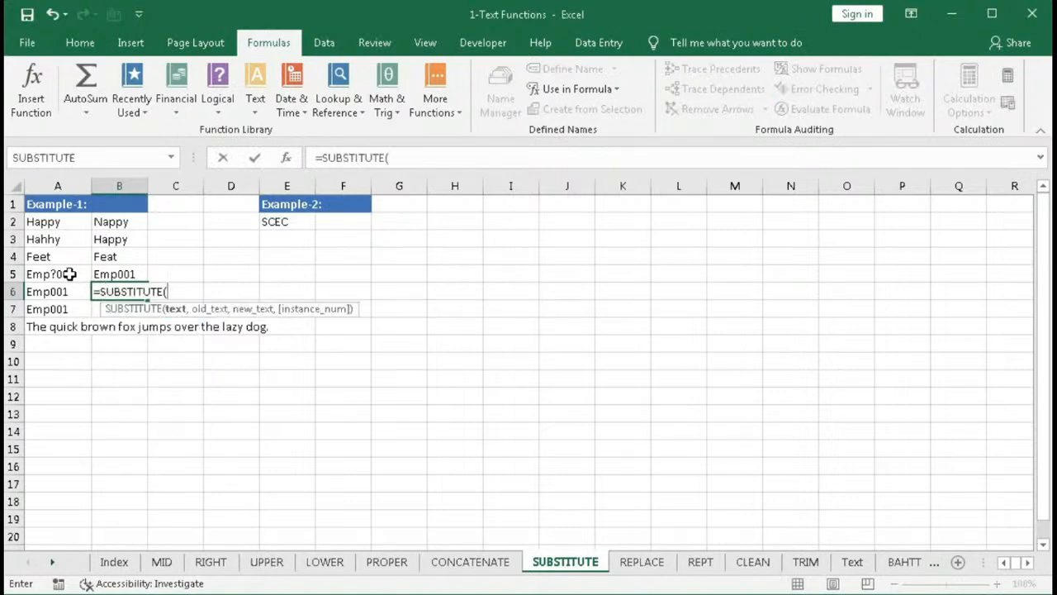
click(59, 292)
text(,)
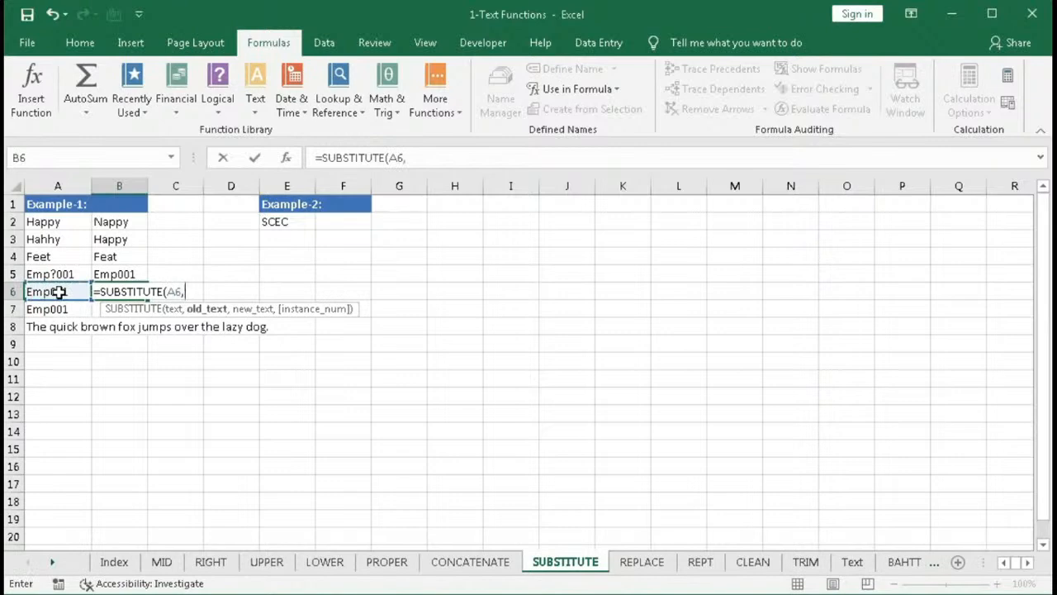
text("1")
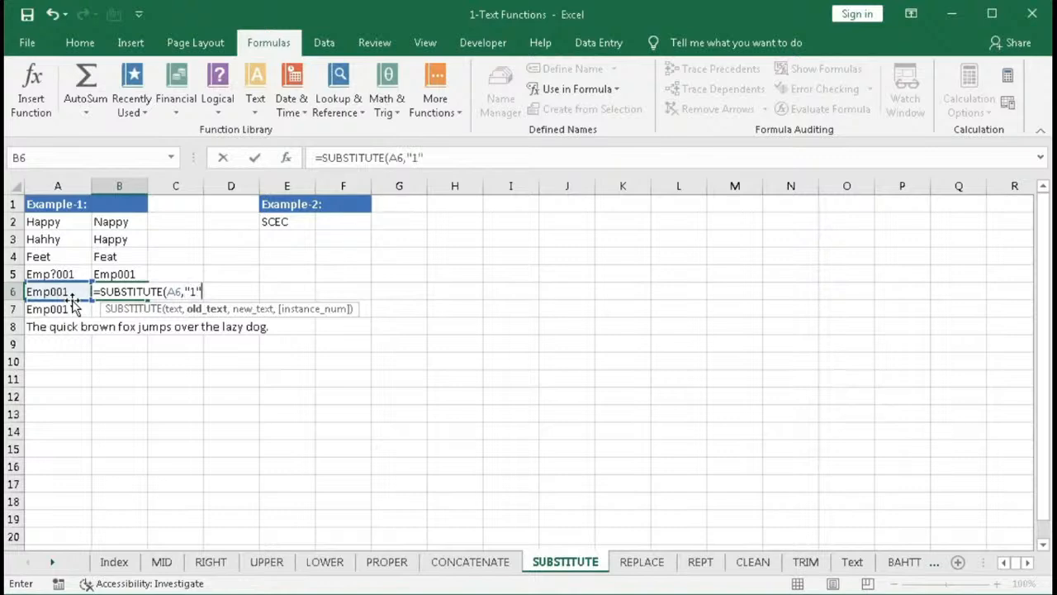
text(,)
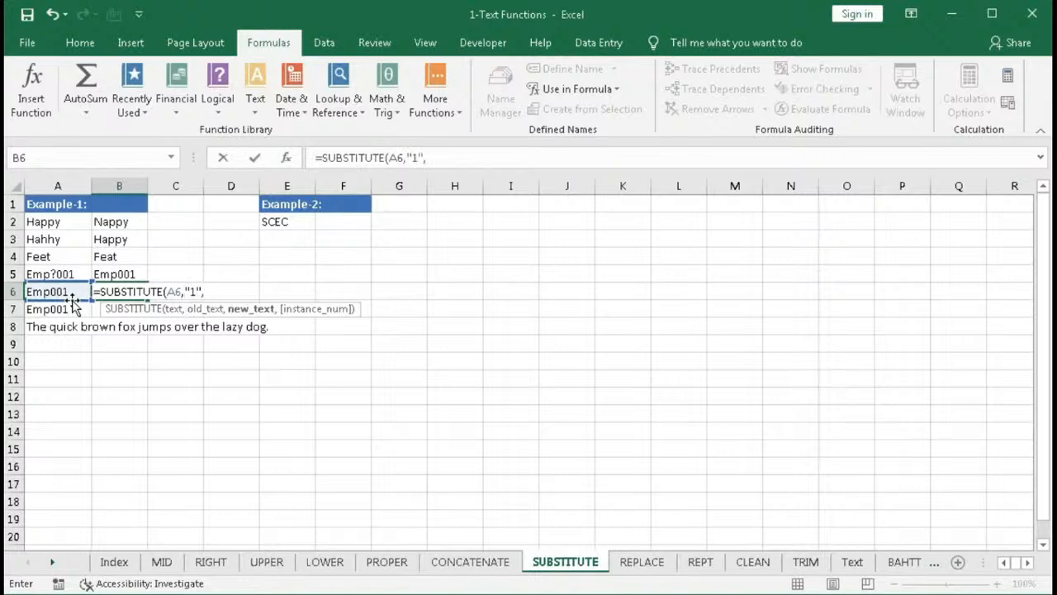
text("2"))
key(Return)
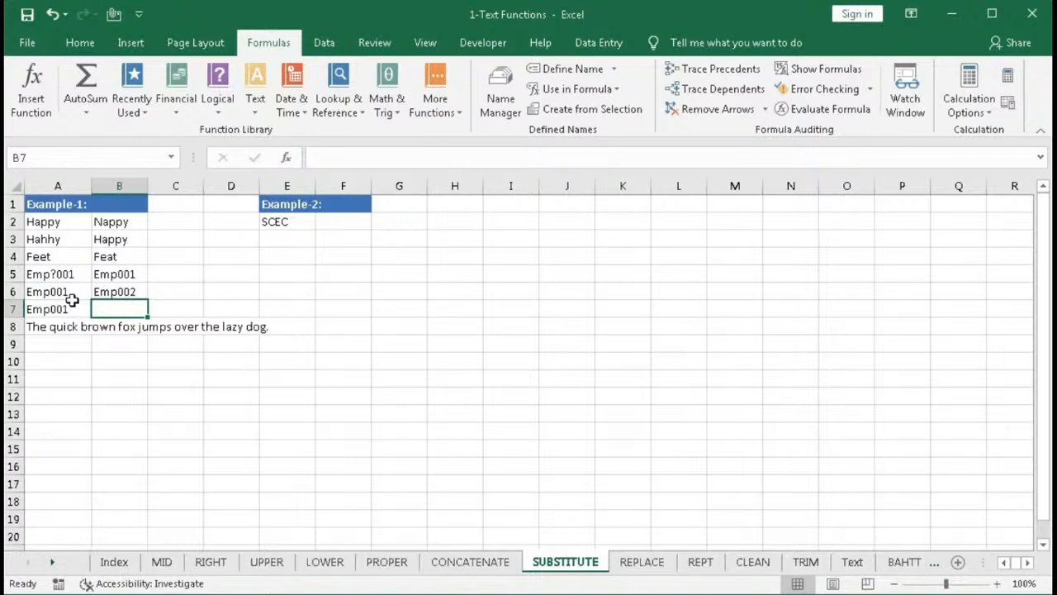
- Enter =SUBSTITUTE(A7,"0","1",2) in B7 to replace only the second zero with 1
text(=SUBSTITUTE()
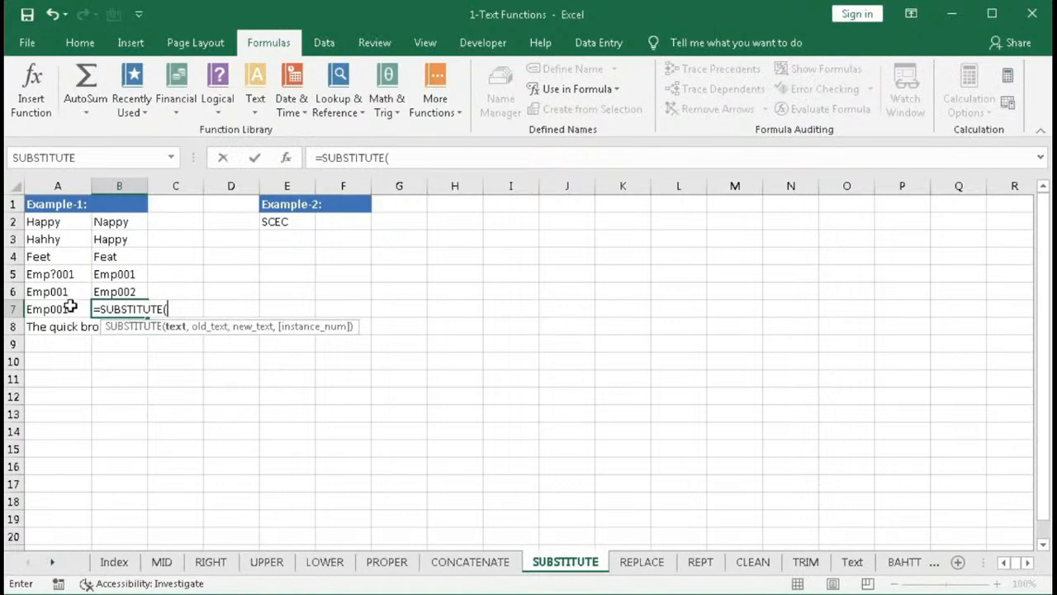
click(71, 307)
text(,"0)
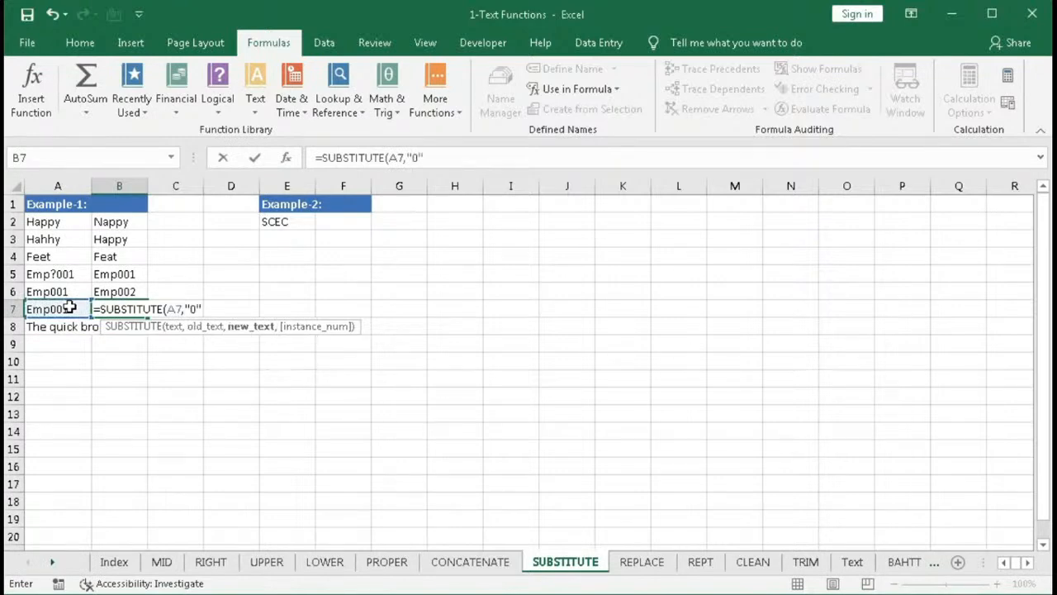
text(,1)
key(BackSpace)
text("1",)
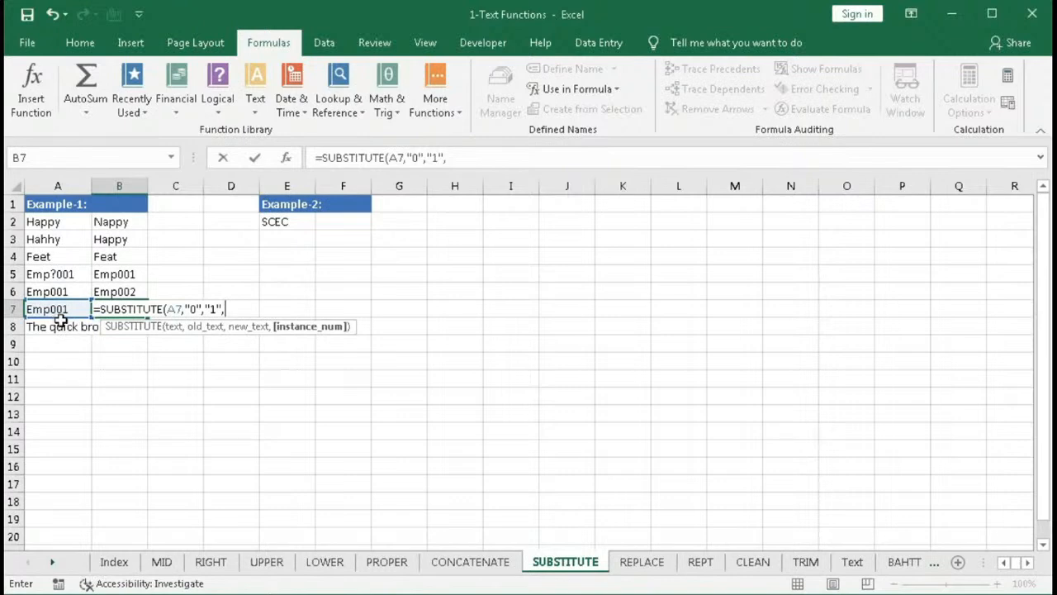
text(2))
key(Return)
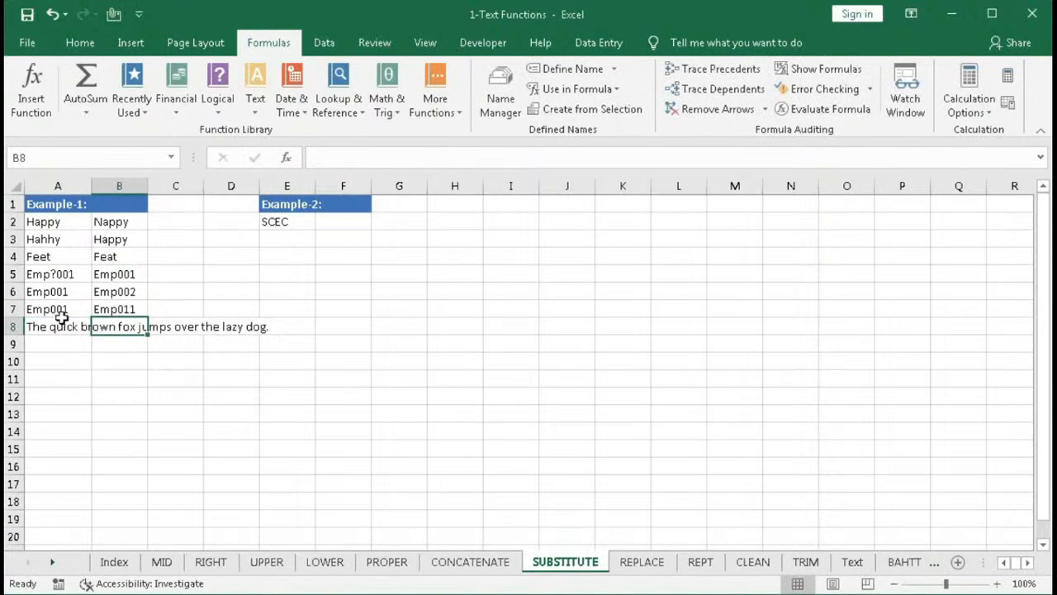
- Change B7's instance number to 1, making the formula =SUBSTITUTE(A7,"0","1",1)
click(99, 309)
double_click(99, 309)
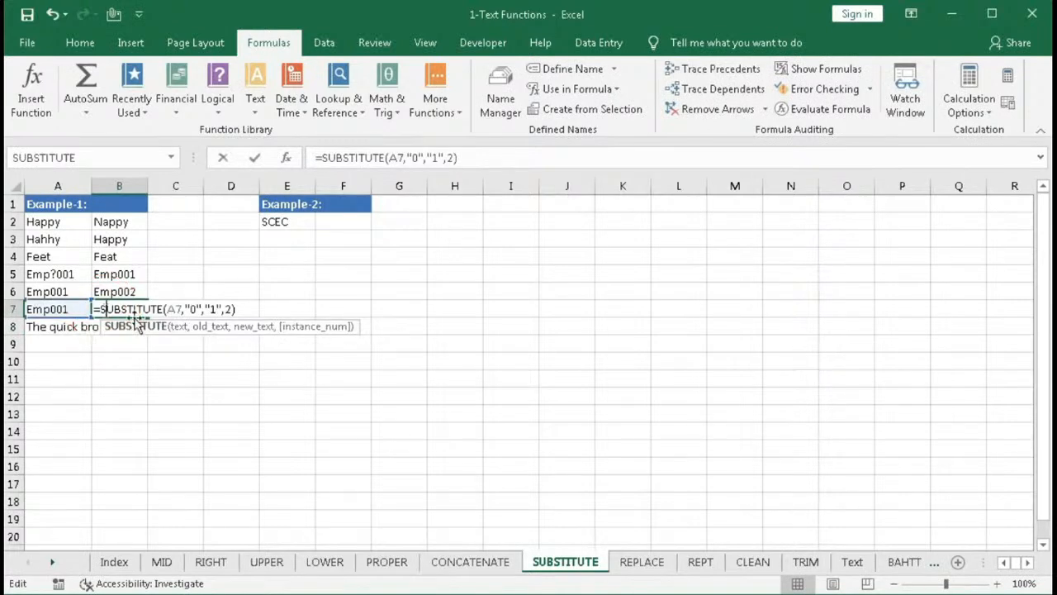
click(297, 330)
text(1)
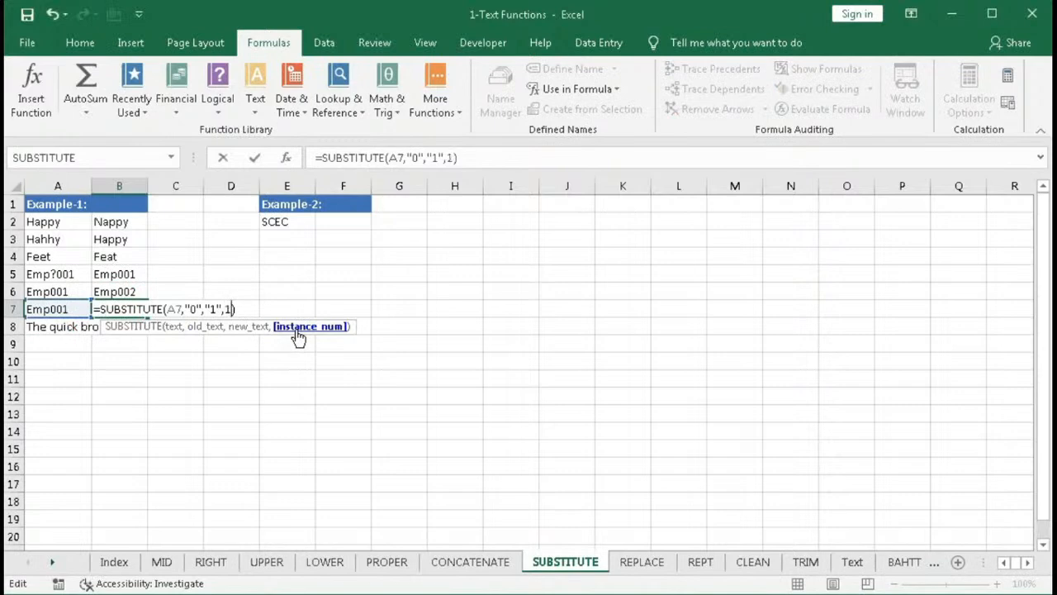
key(Return)
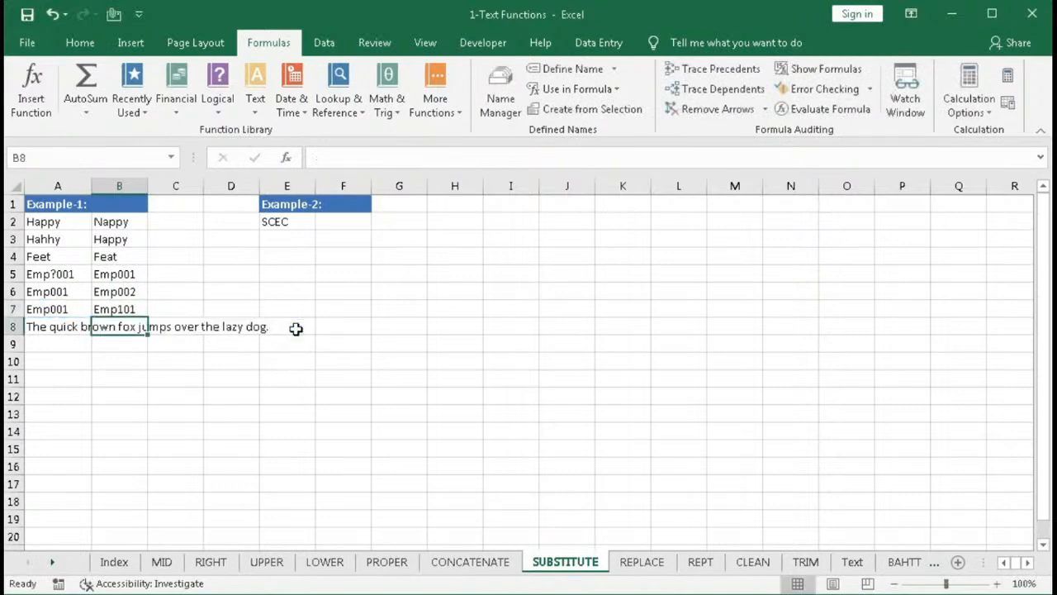
- Enter =SUBSTITUTE(A8,"the","a") in A9 to replace "the" in the sentence with "a"
click(51, 342)
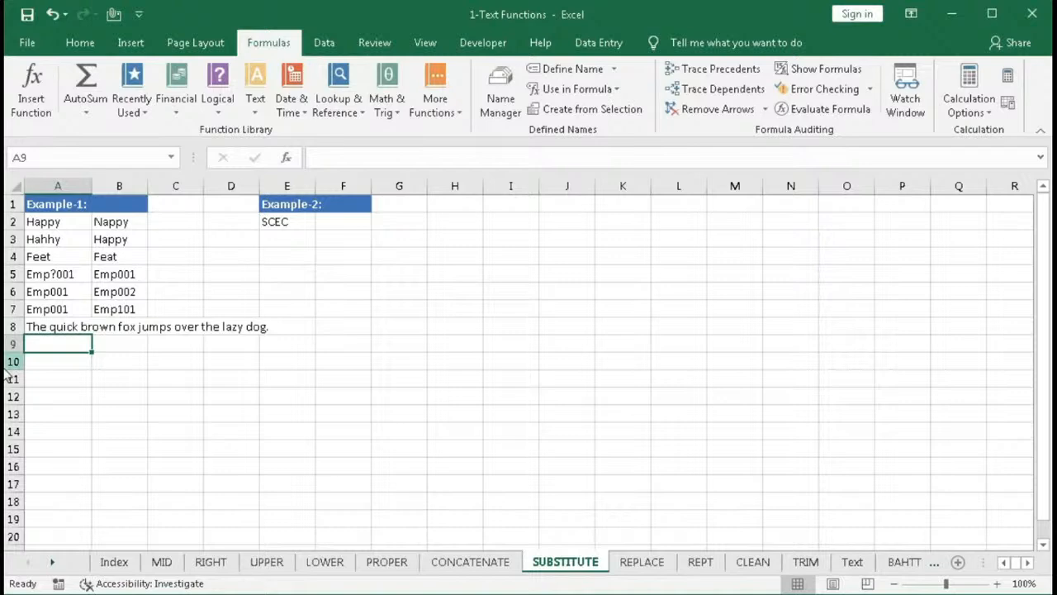
text(=sub)
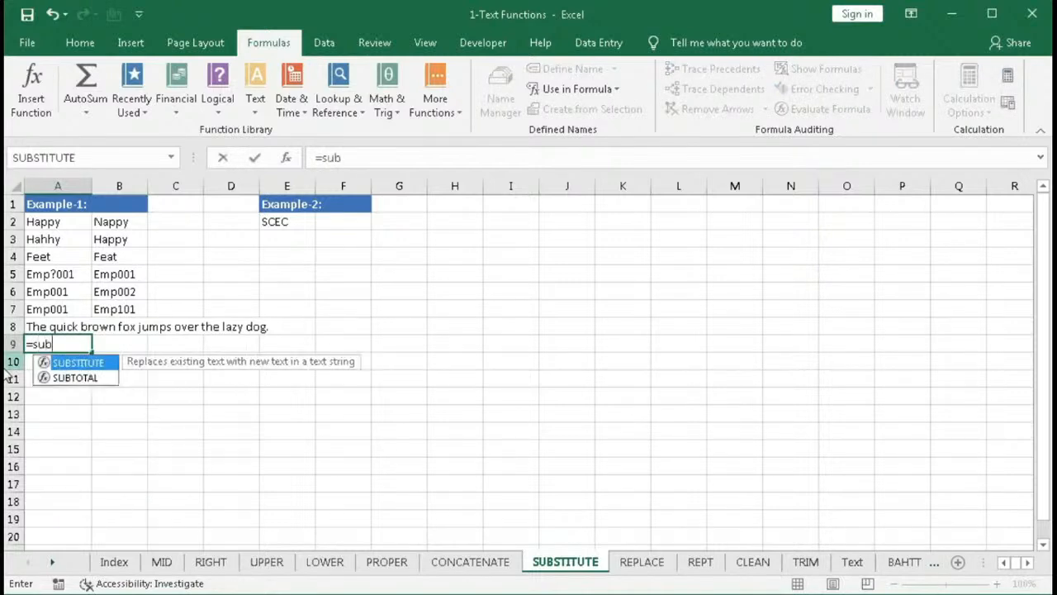
key(Tab)
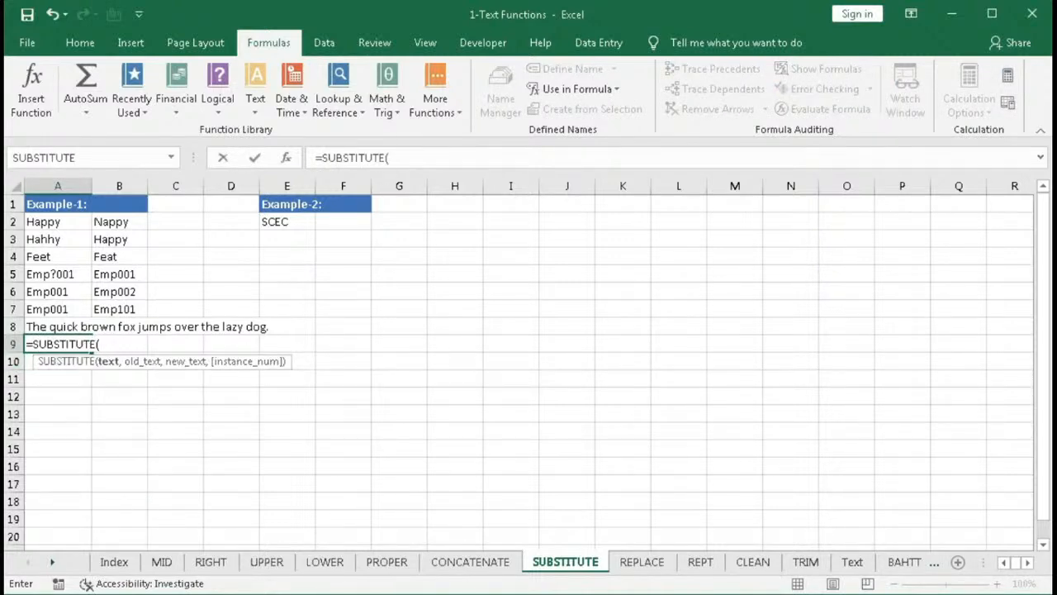
click(39, 325)
text(,"the)
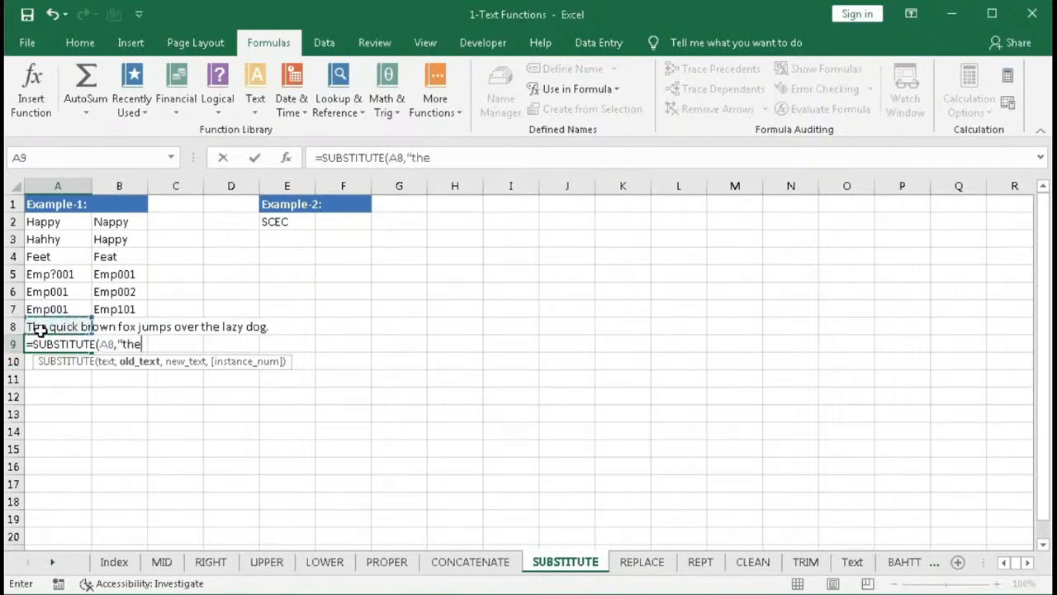
text(",)
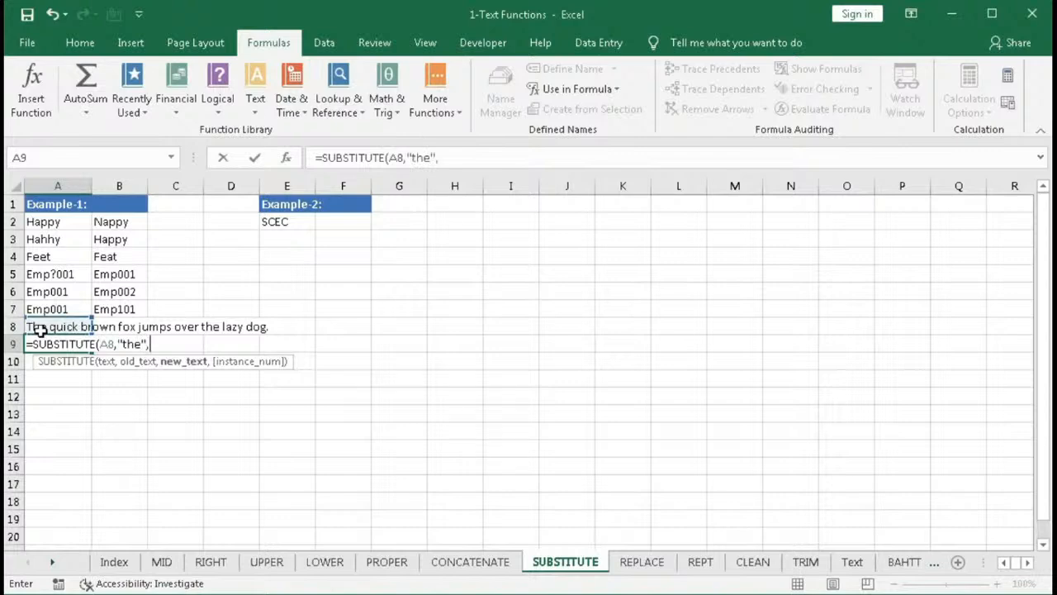
text("a"))
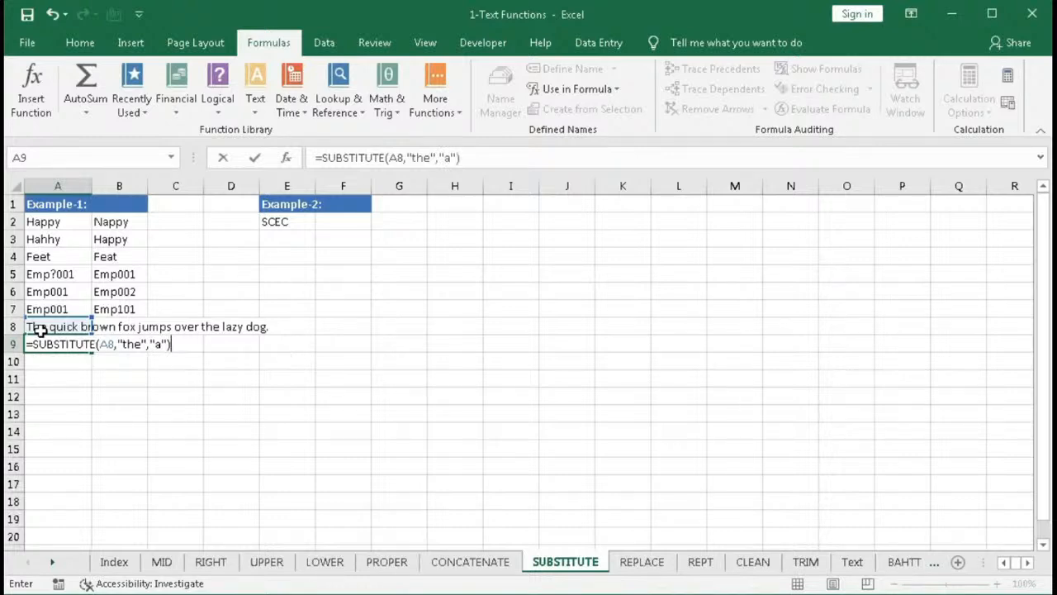
key(Return)
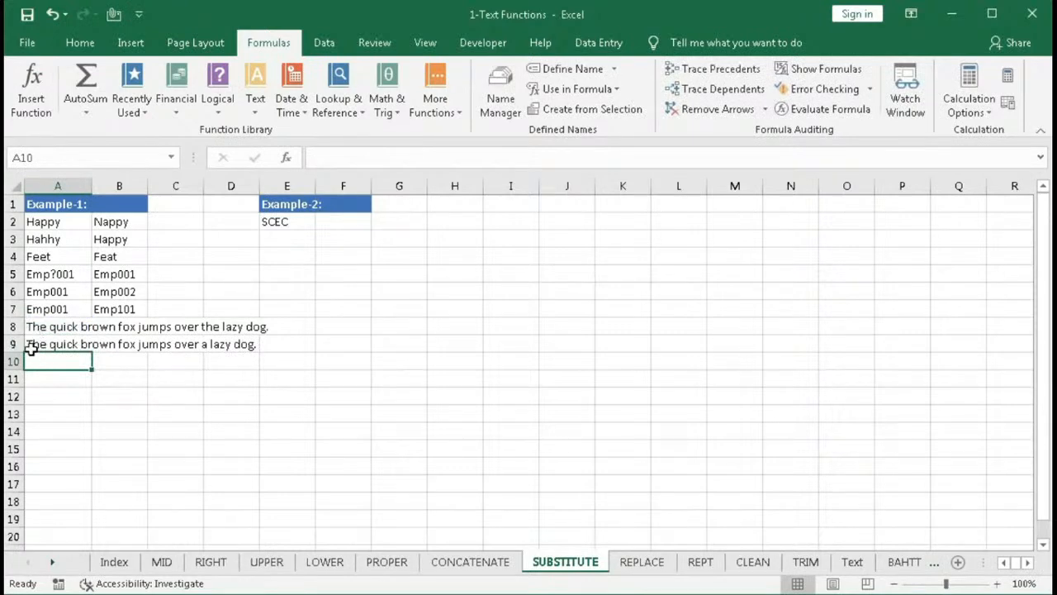
- Temporarily change the sentence in A8 to begin with lowercase "the", then undo that edit
click(37, 327)
double_click(30, 326)
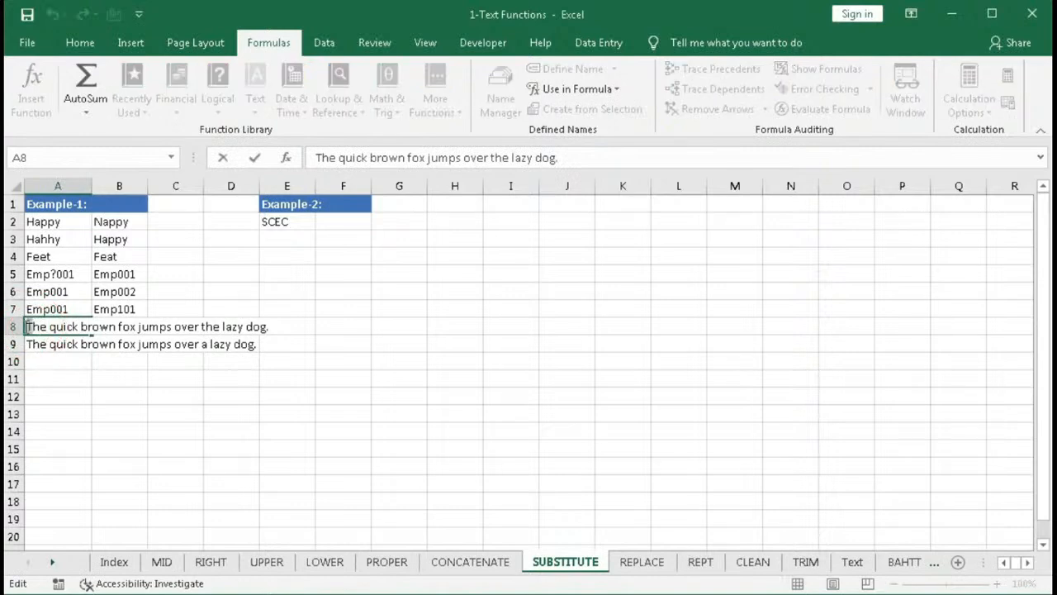
key(BackSpace)
text(t)
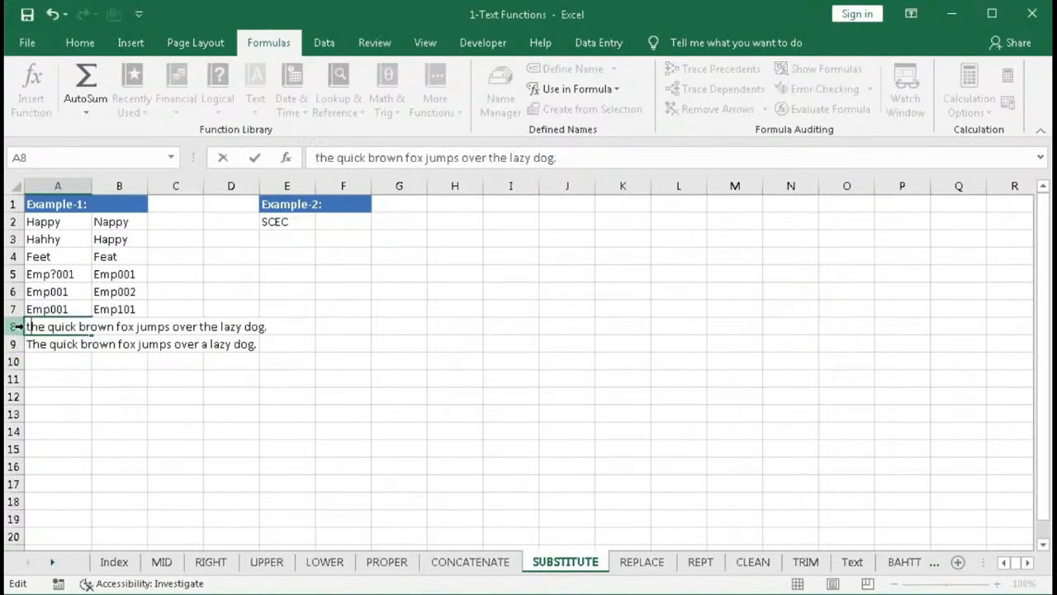
key(Return)
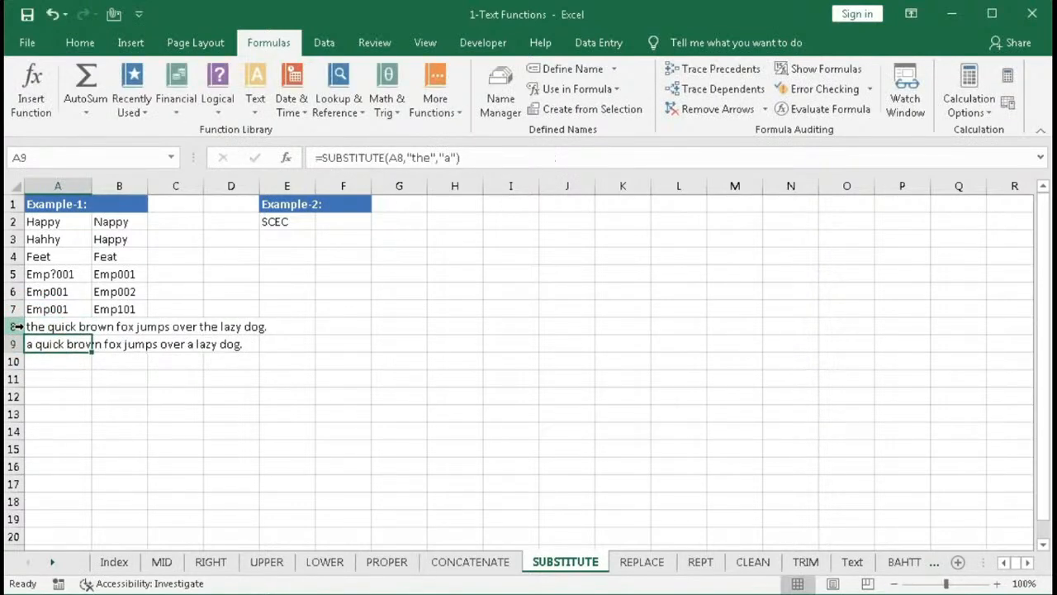
key(ctrl+z)
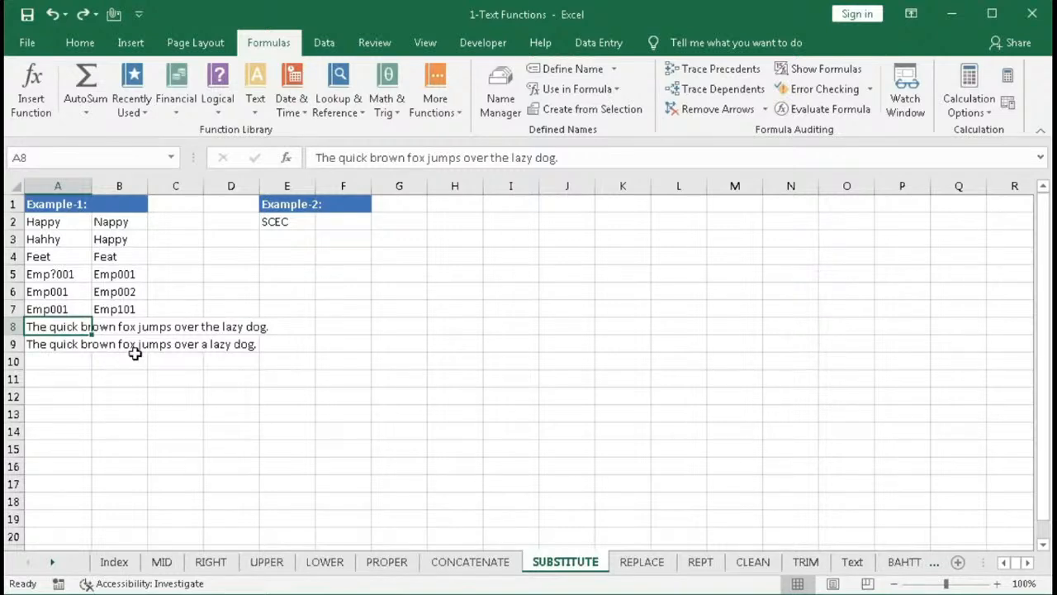
- Enter =SUBSTITUTE(E2,"S","Saha ") in F2 to expand the S in SCEC
click(286, 224)
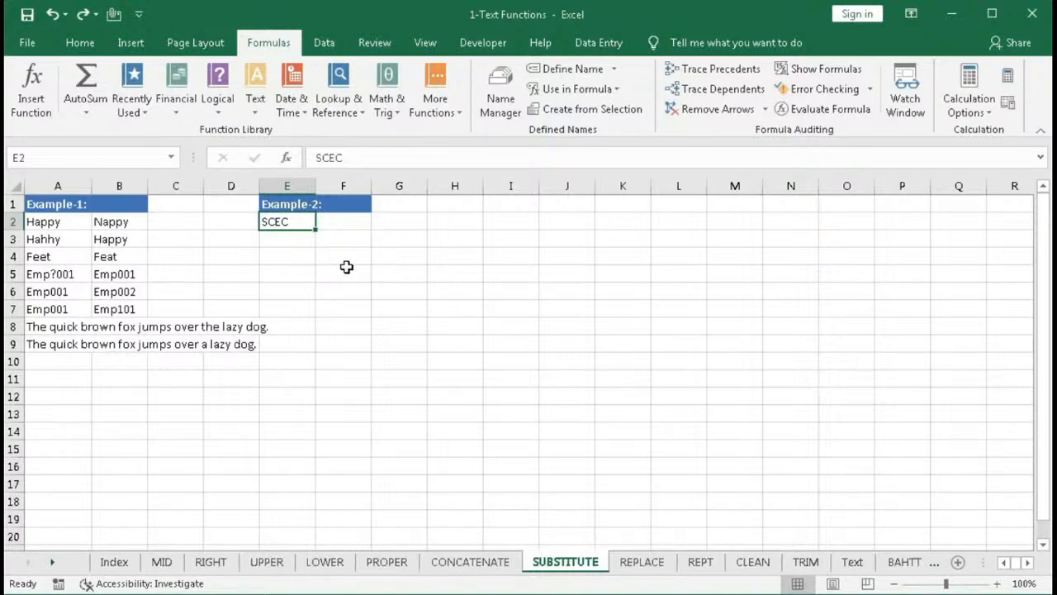
click(342, 221)
text(=)
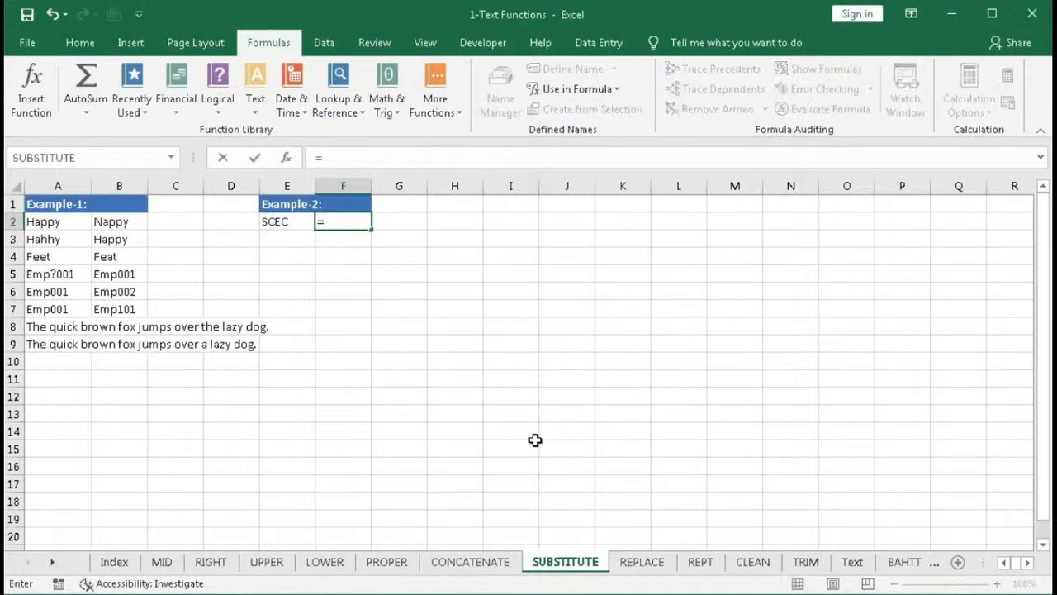
text(su)
key(Tab)
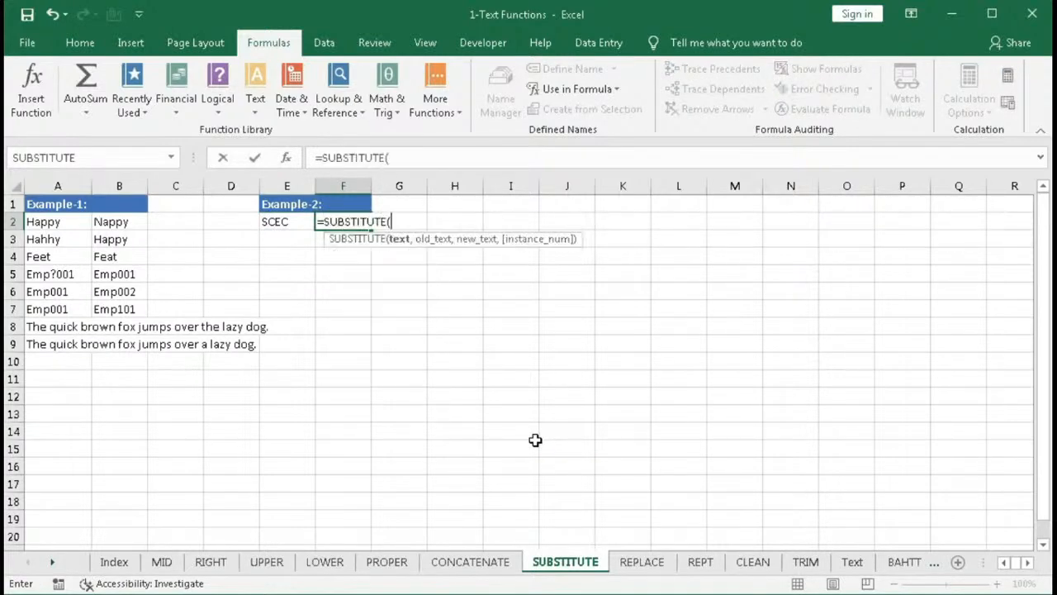
click(273, 222)
text(,)
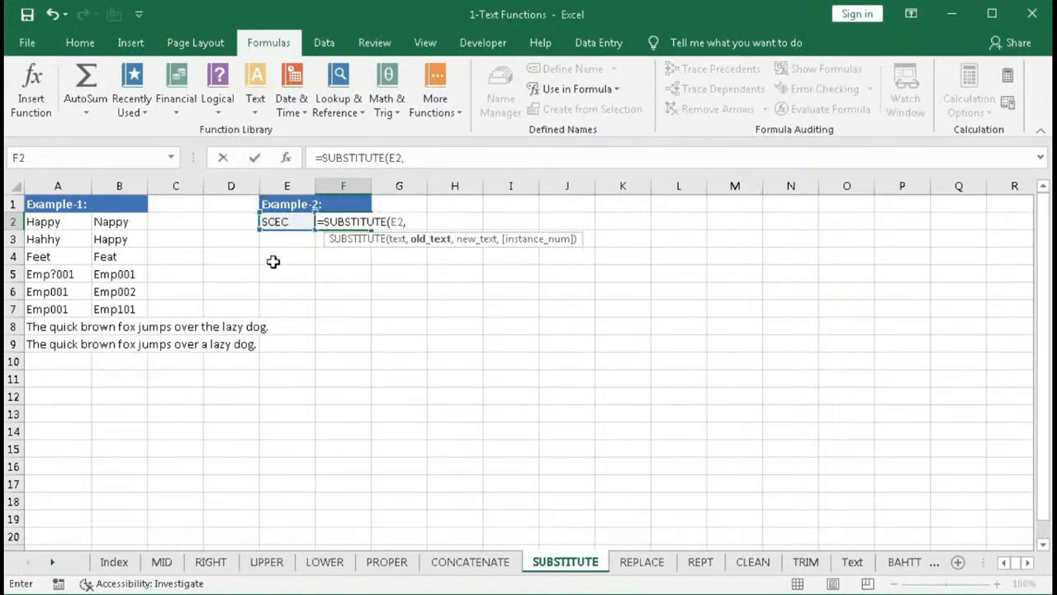
text("S",)
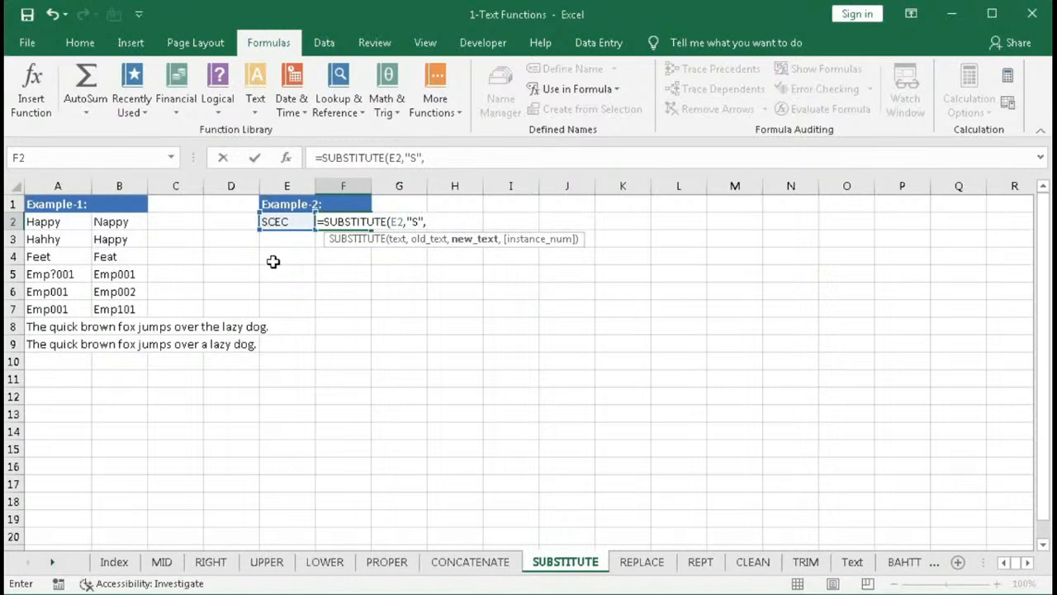
text("Saha ")
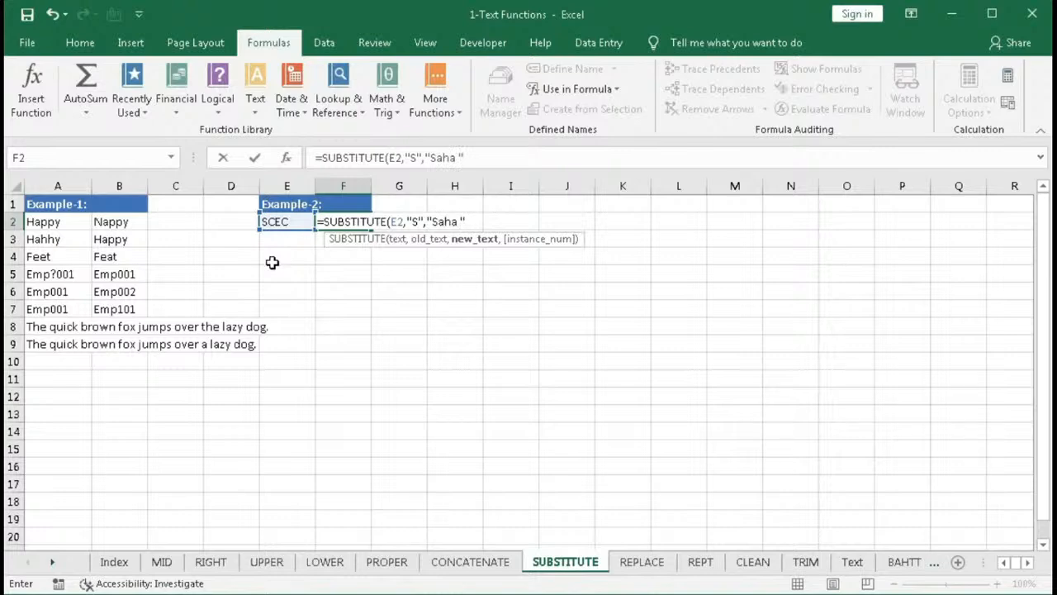
text())
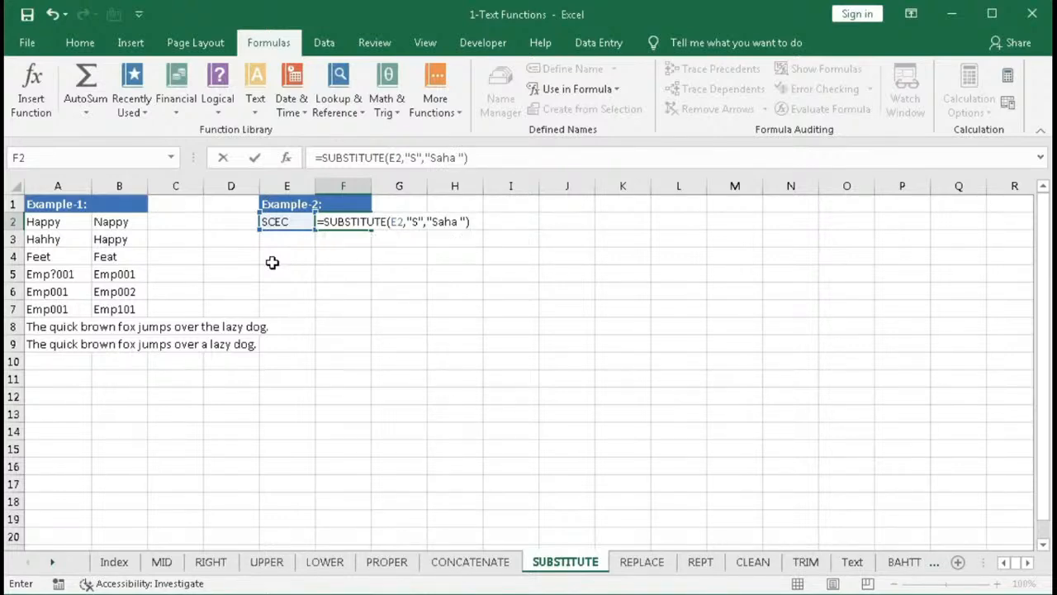
key(Return)
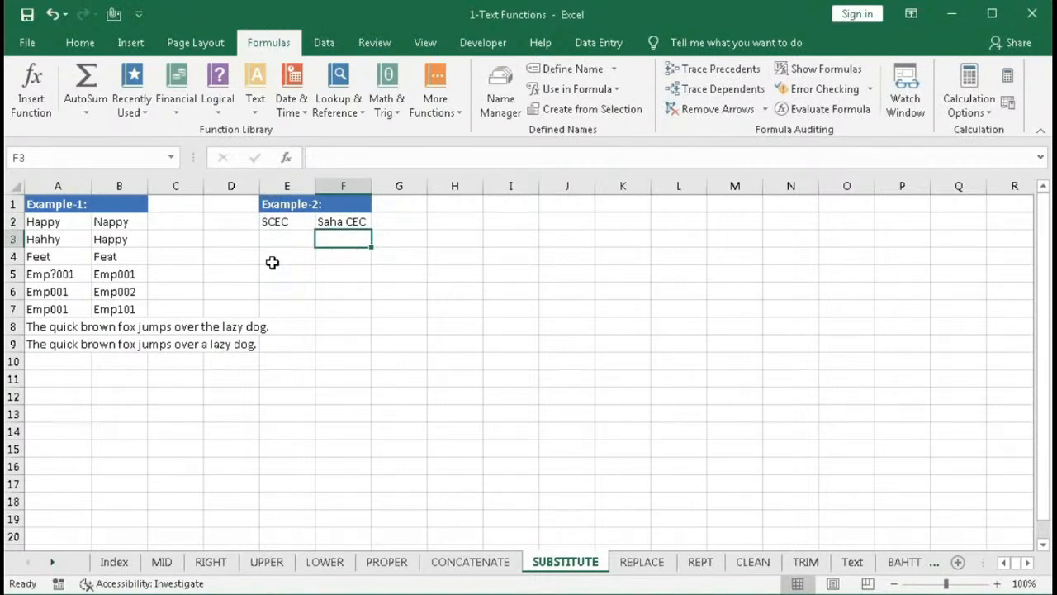
- Wrap F2's formula in another SUBSTITUTE that replaces the first "C" with "Computer ", instance number 1
double_click(347, 221)
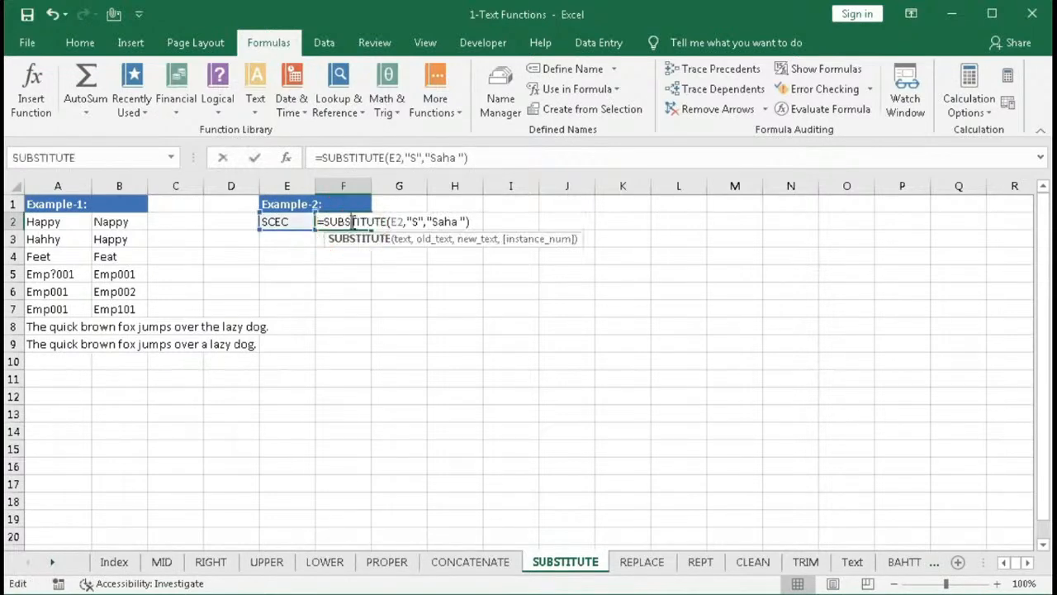
click(322, 222)
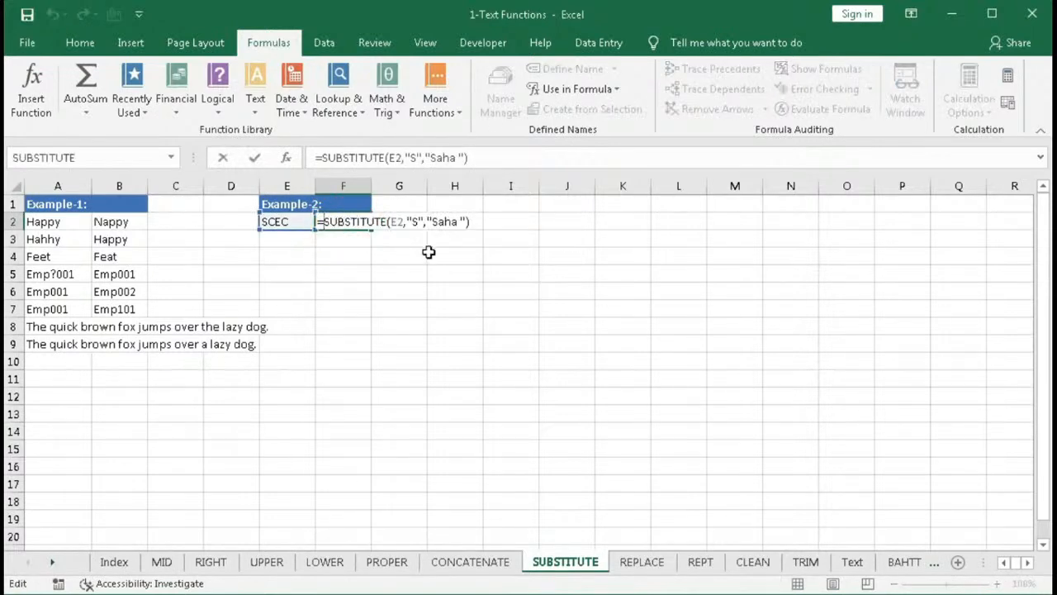
text(sub)
key(Tab)
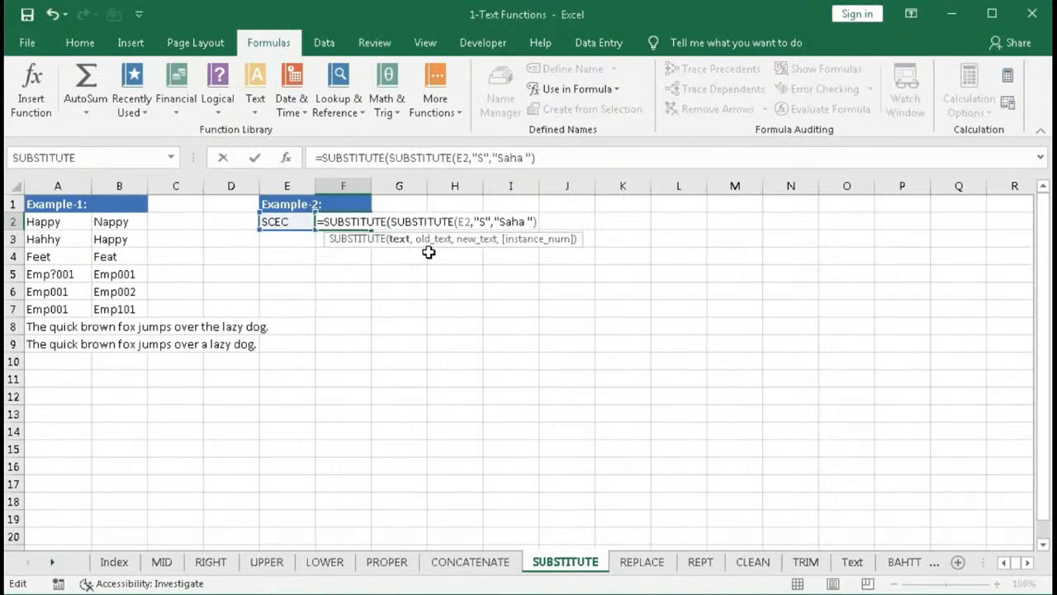
key(End)
text(,)
text("C",)
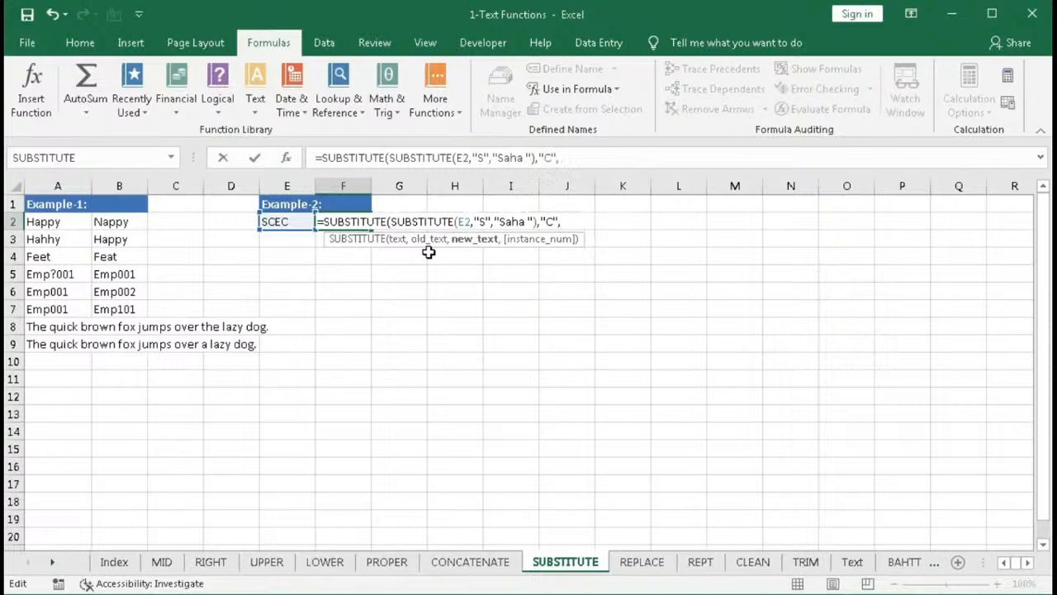
text("Computer )
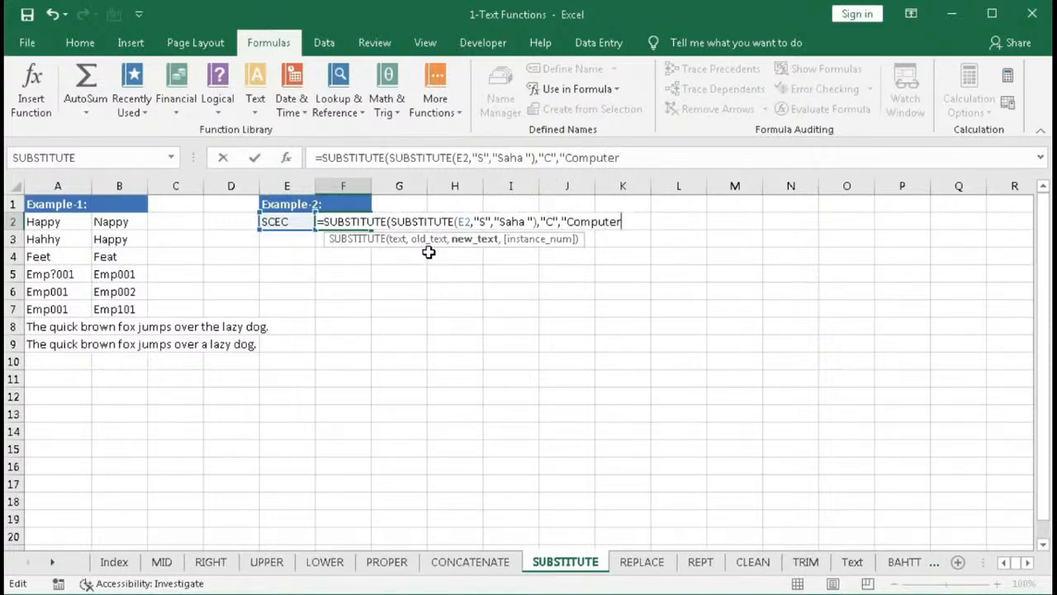
text(",)
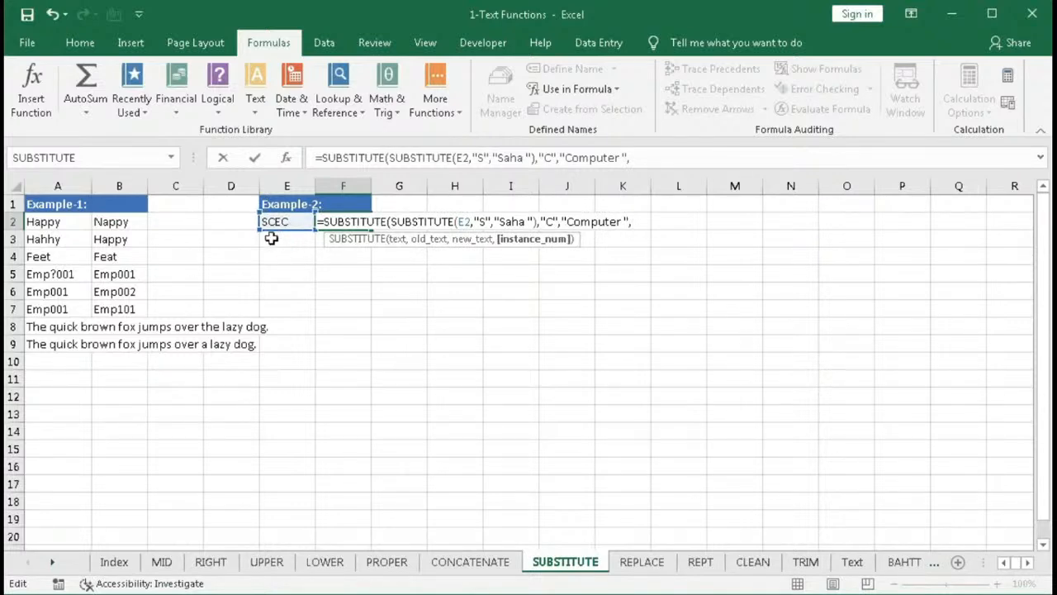
text(1))
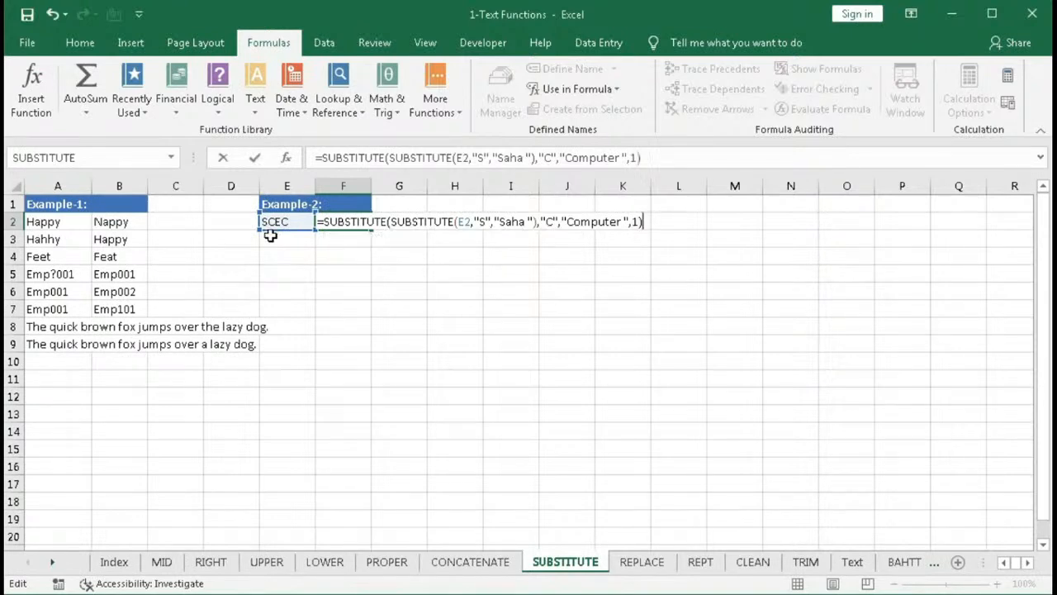
key(Return)
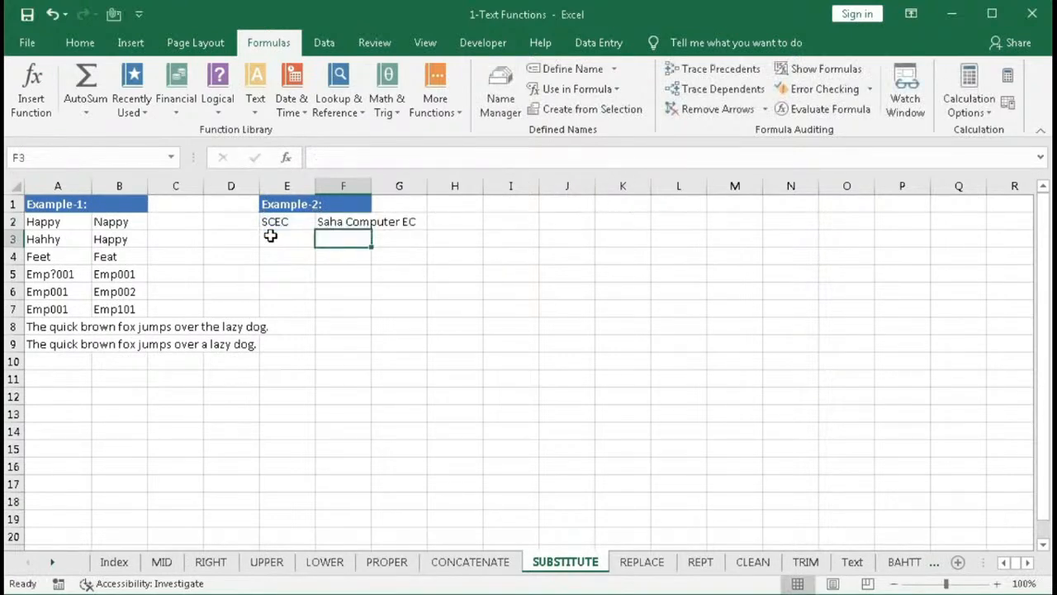
- Wrap F2's formula in a further SUBSTITUTE that replaces "E" with "Education "
double_click(341, 223)
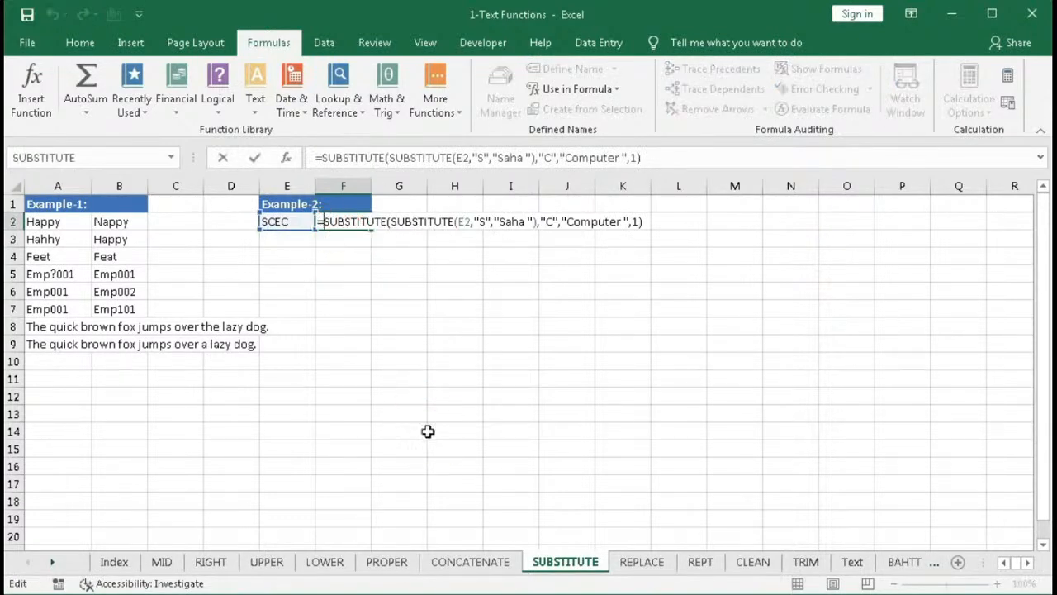
text(su)
key(Tab)
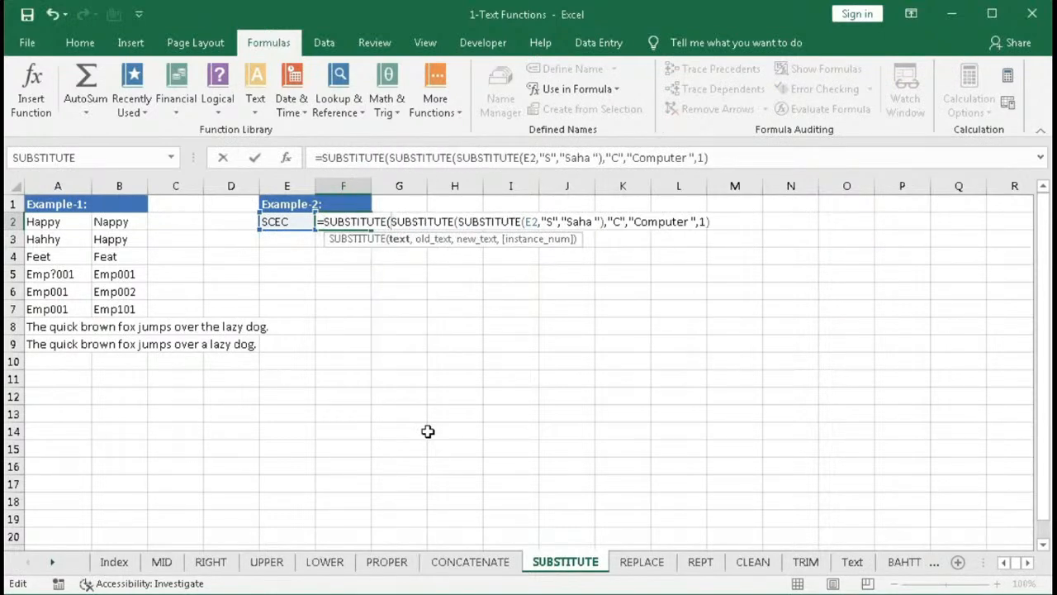
key(End)
text(,)
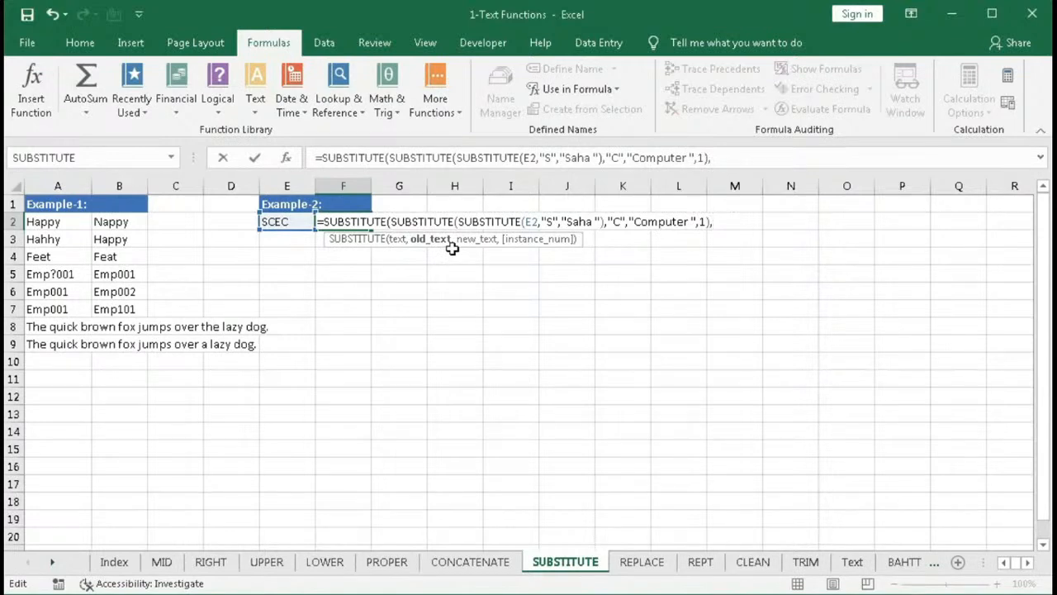
text("E",)
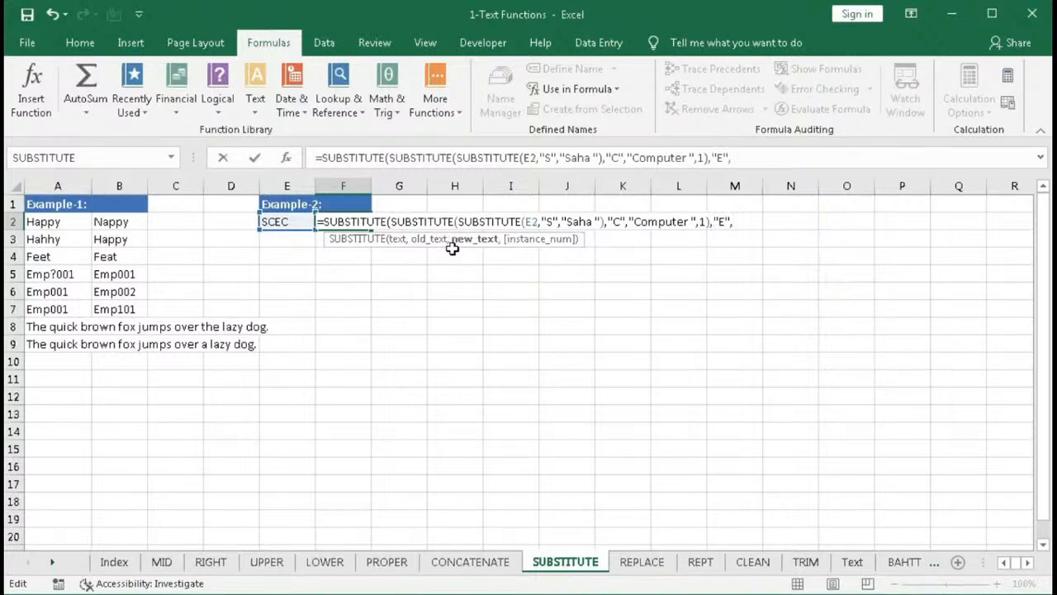
text("Educatio)
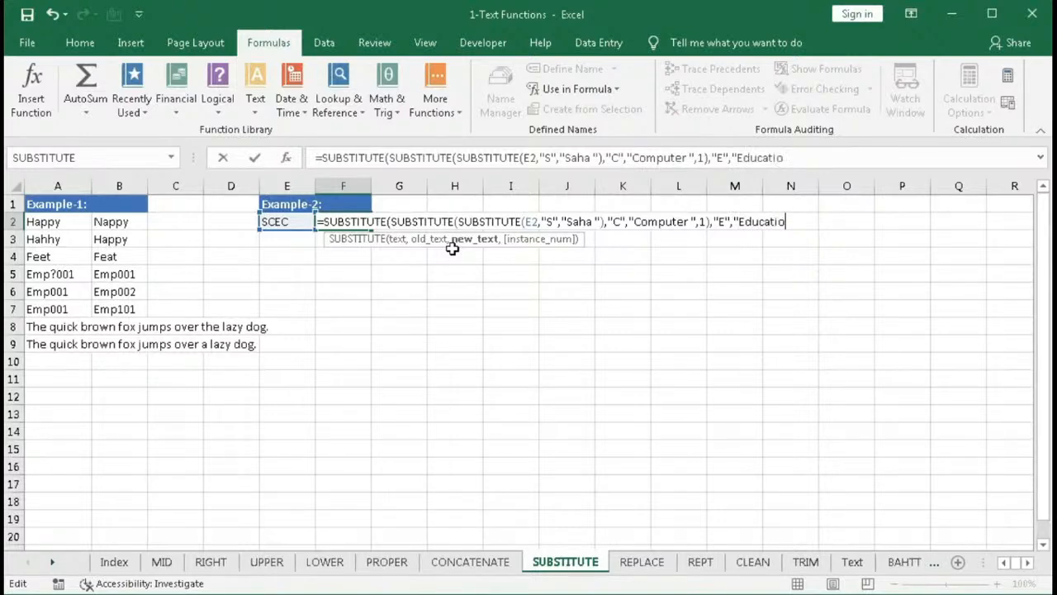
text(n "))
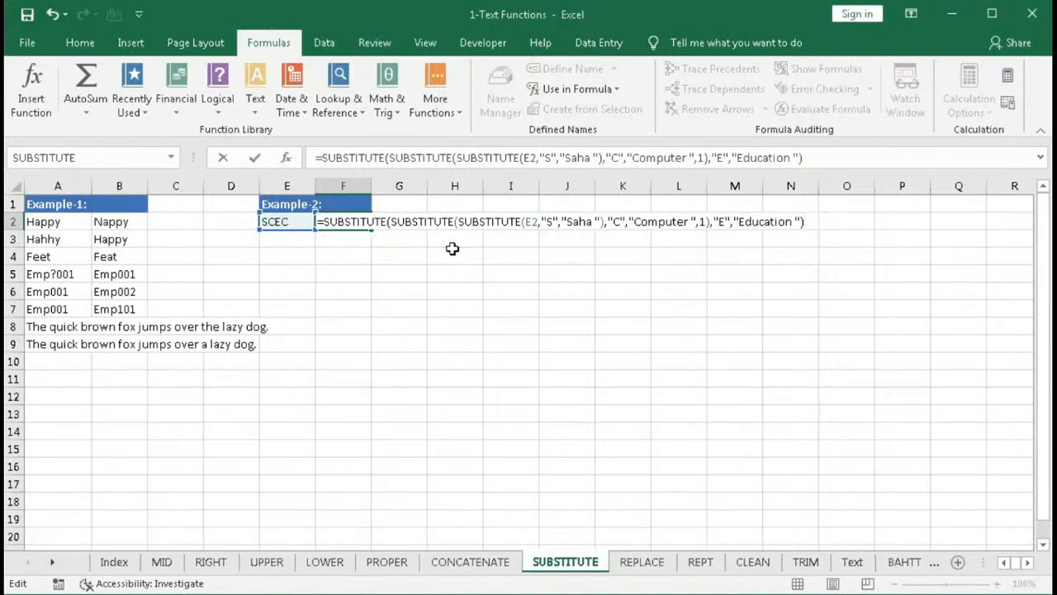
key(Return)
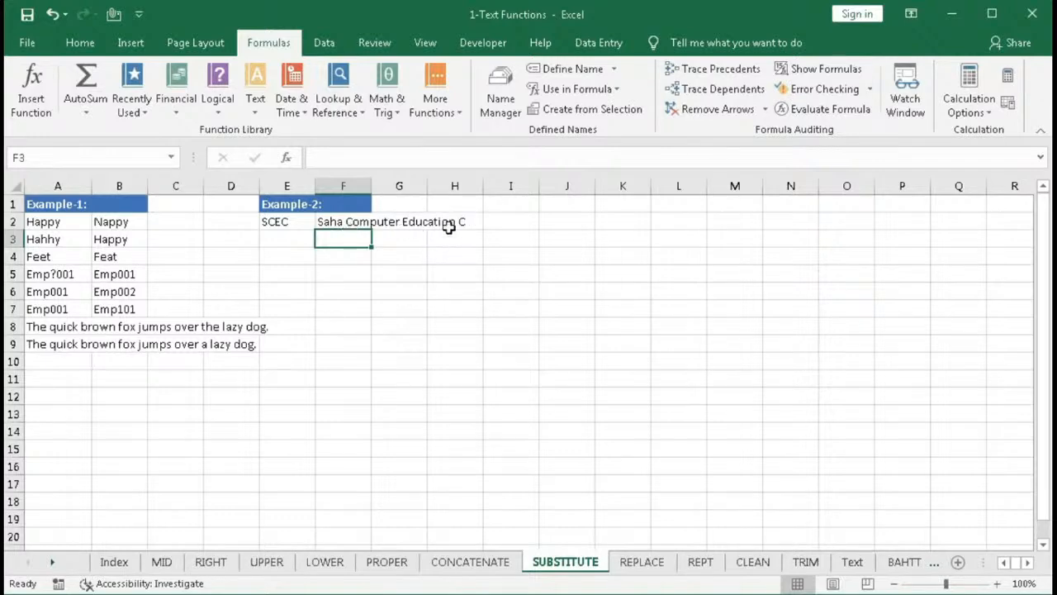
- Begin wrapping F2's formula in a fourth SUBSTITUTE, adding the comma after the existing nested formula
double_click(342, 221)
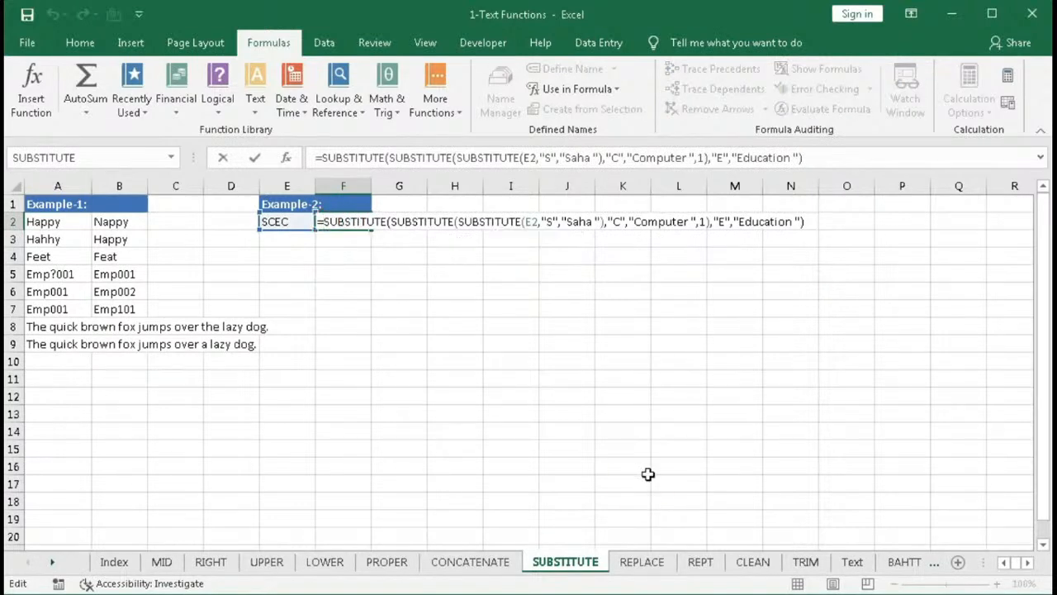
text(SUBSTITUTE(E2)
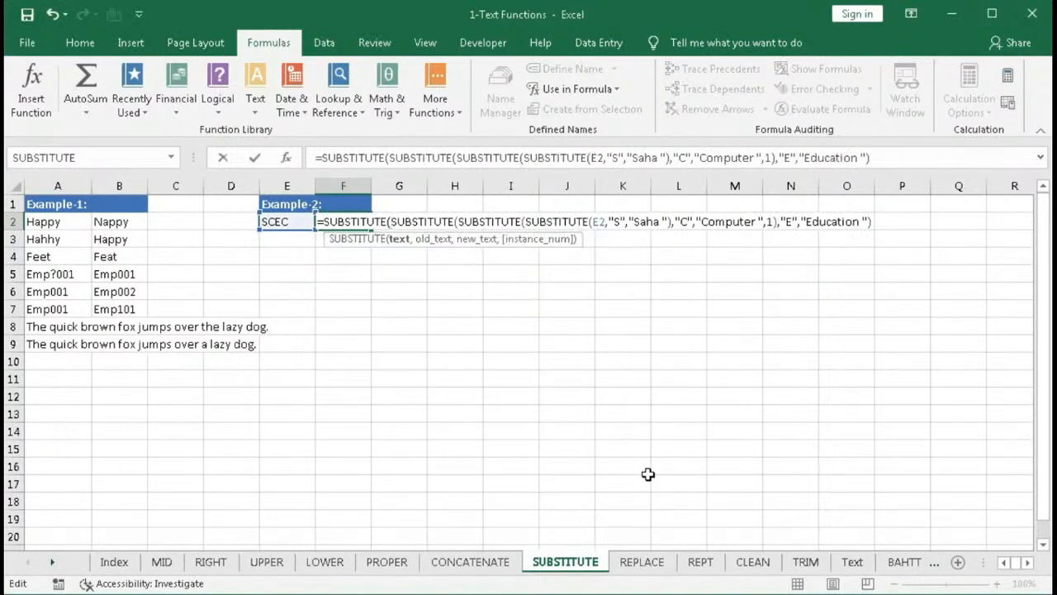
text(,)
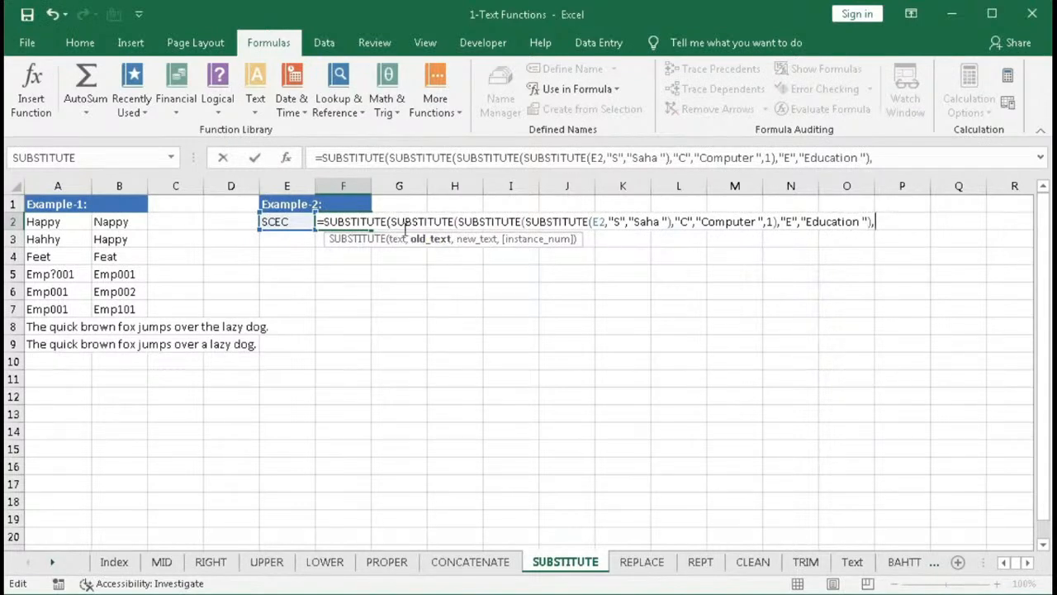
- Evaluate the inner nested SUBSTITUTE expression in F2 to preview its text, then undo the evaluation
drag(393, 220, 895, 230)
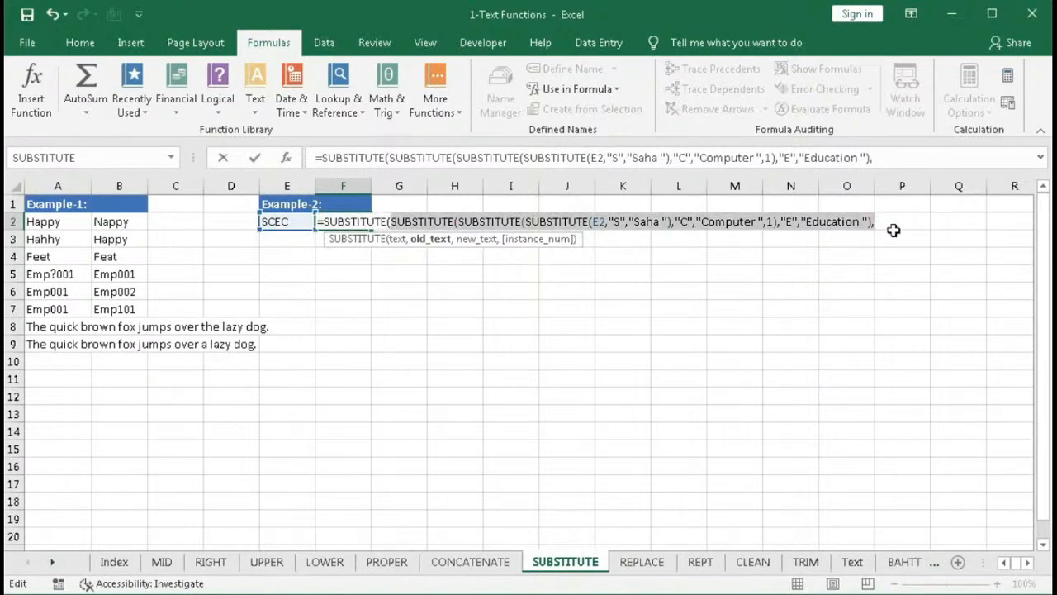
click(894, 230)
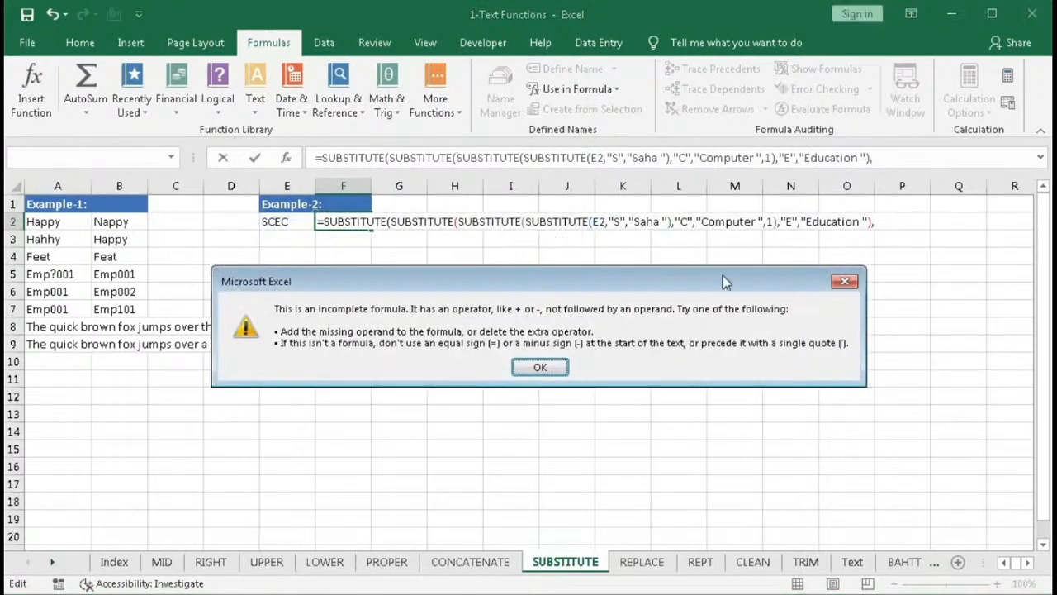
click(537, 368)
drag(391, 221, 870, 219)
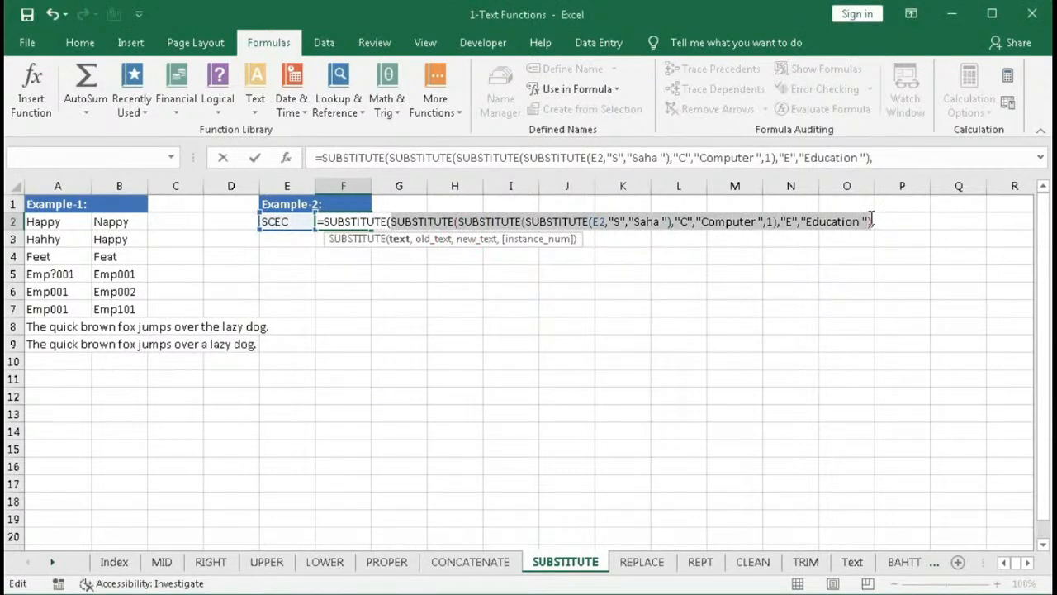
key(F9)
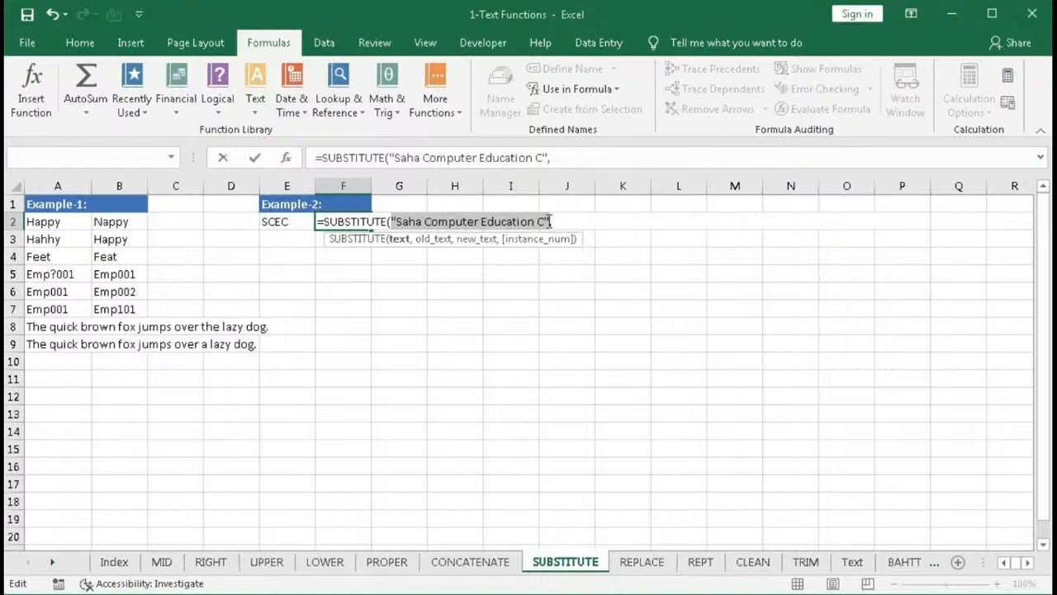
key(ctrl+z)
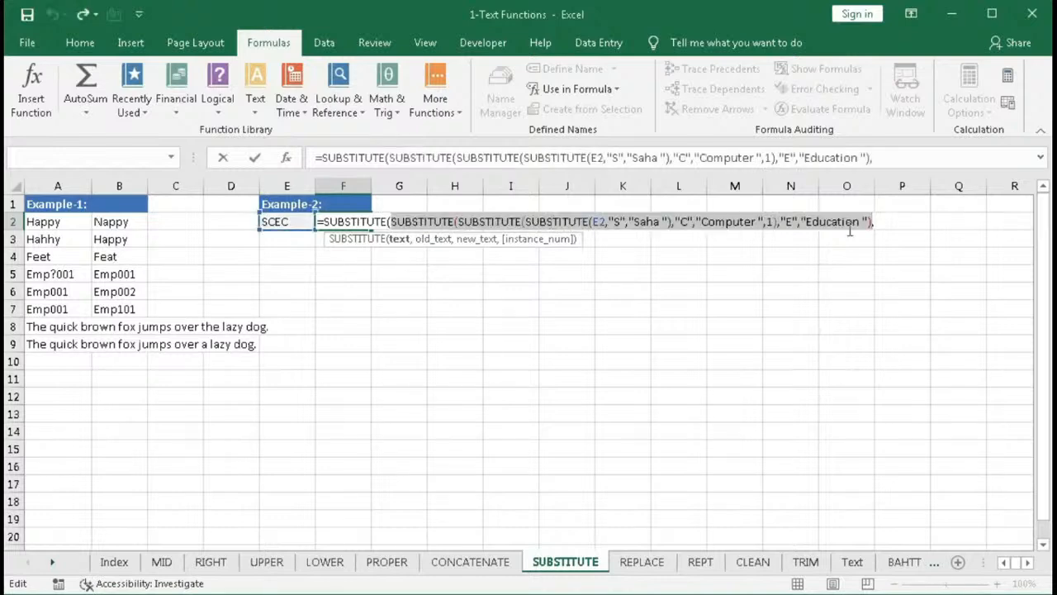
- Finish the outer SUBSTITUTE so it replaces the second "C" with "Centre " and enter the formula
key(End)
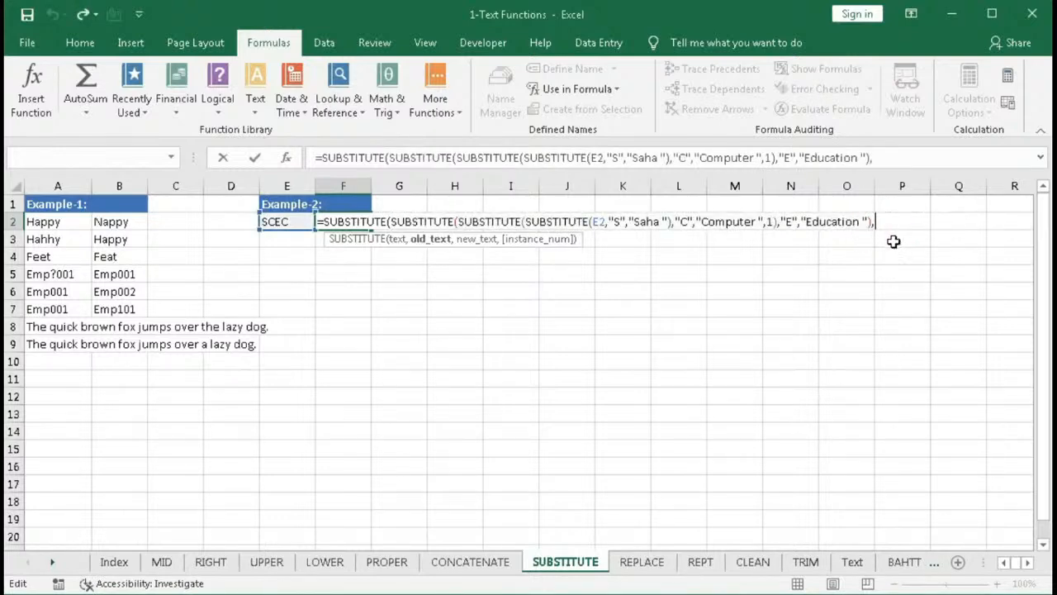
text("C",)
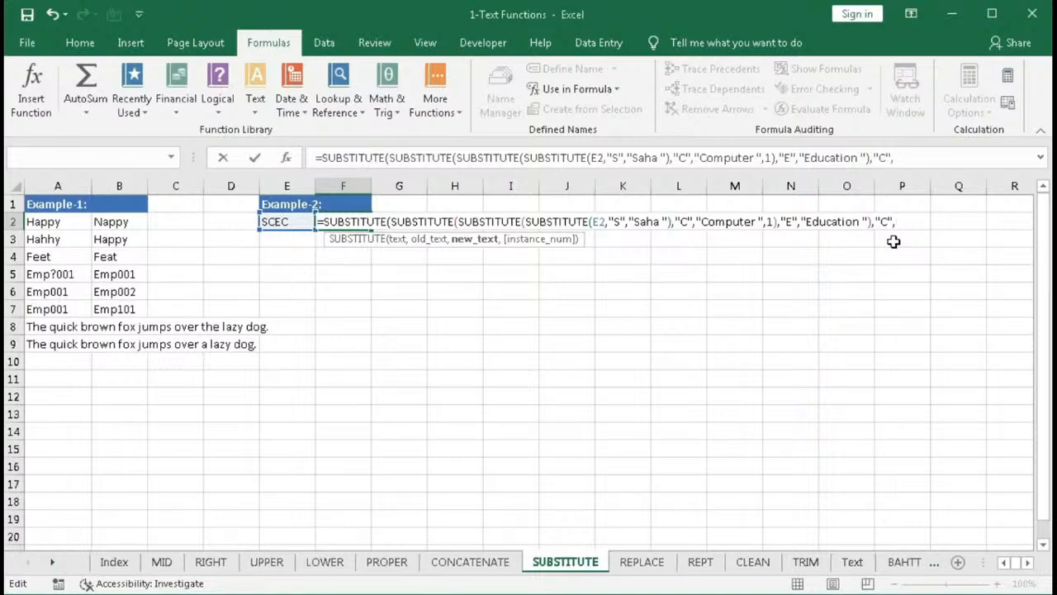
text(Centre ")
click(897, 223)
text(")
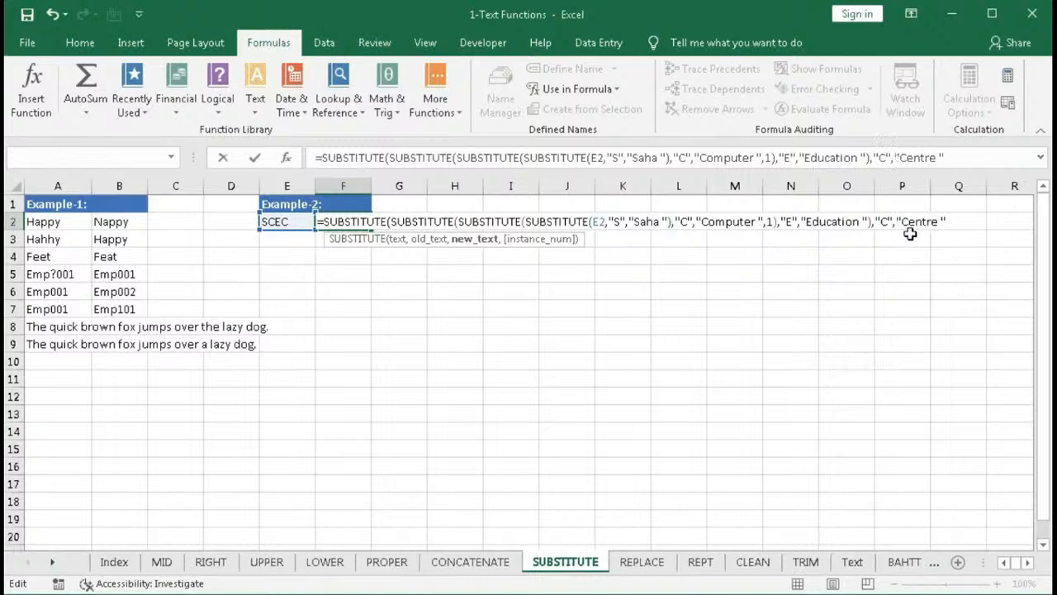
click(952, 221)
text(,)
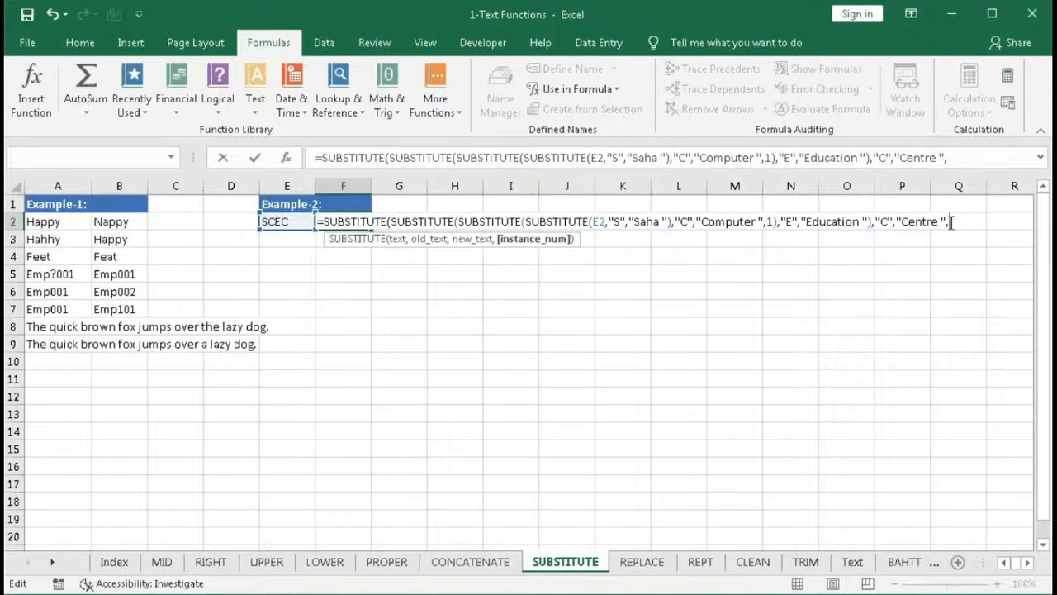
text(2))
key(Return)
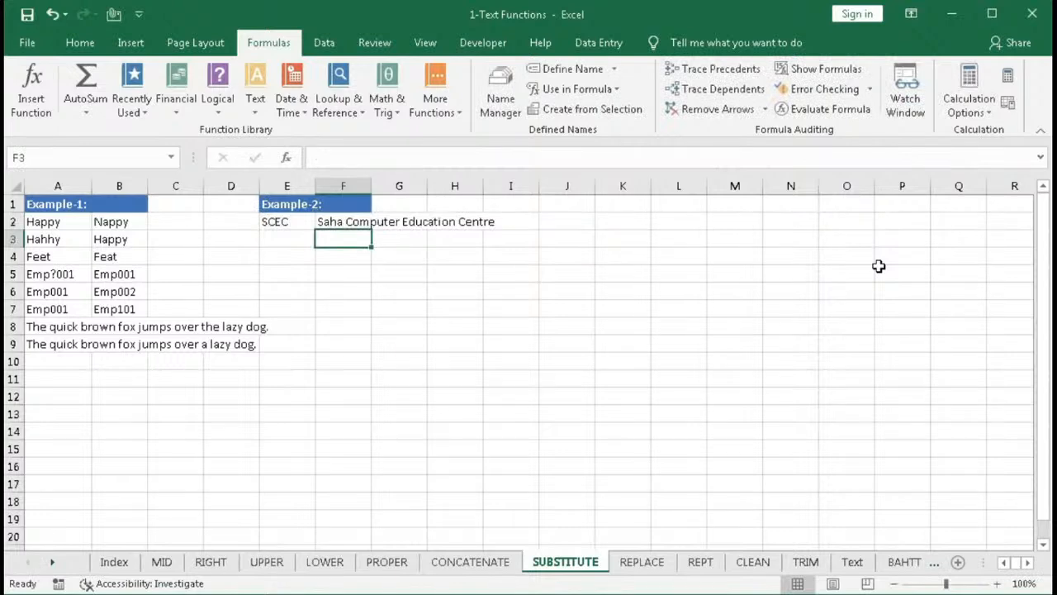
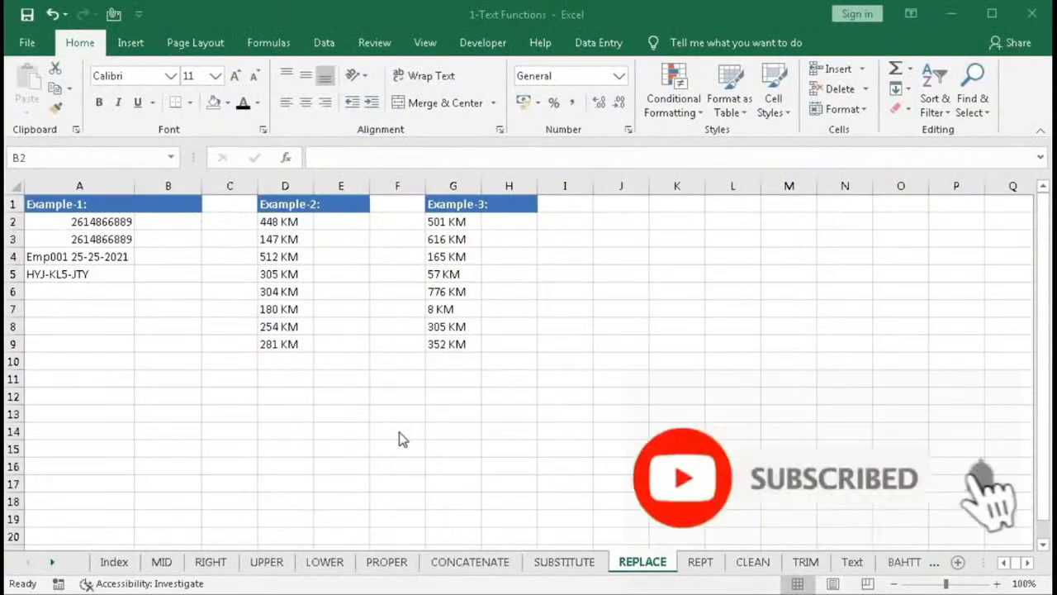
- Insert the REPLACE function in B2 through the Text function library and set its old text to A2
click(267, 46)
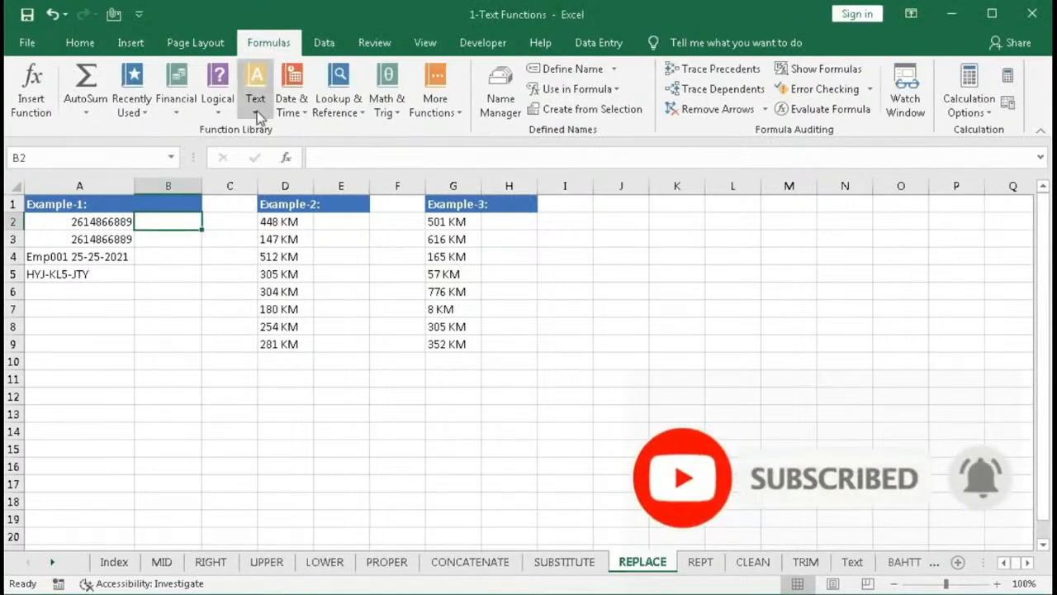
click(259, 116)
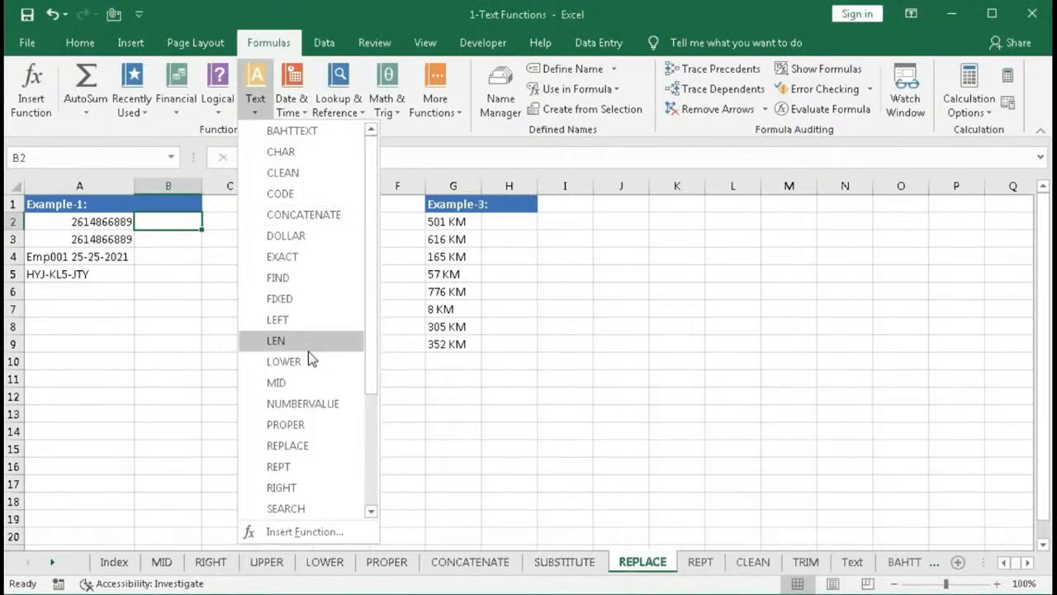
scroll(308, 356, down, 2)
click(291, 320)
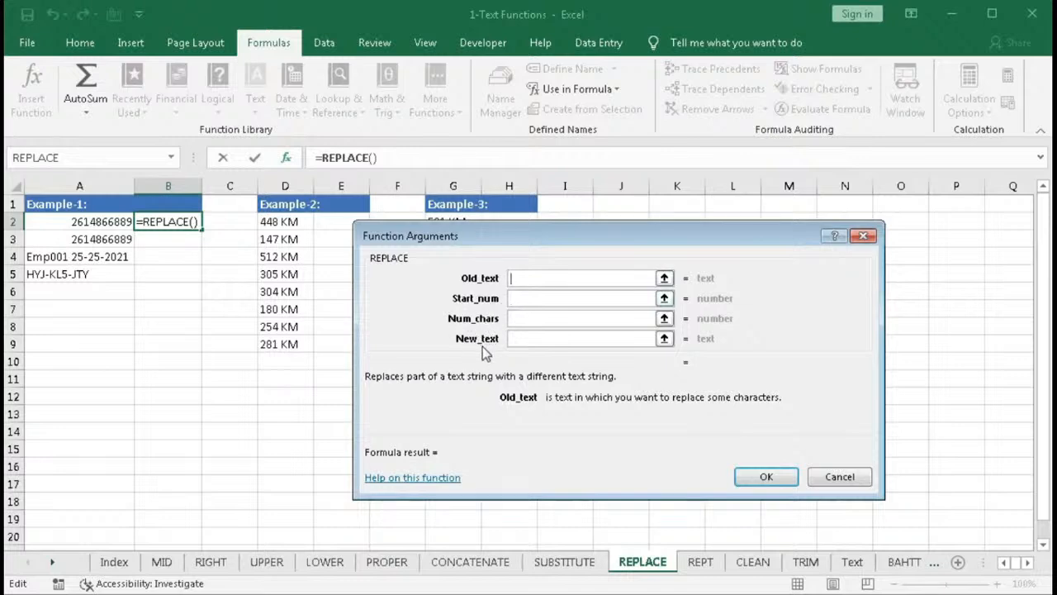
click(526, 279)
click(91, 221)
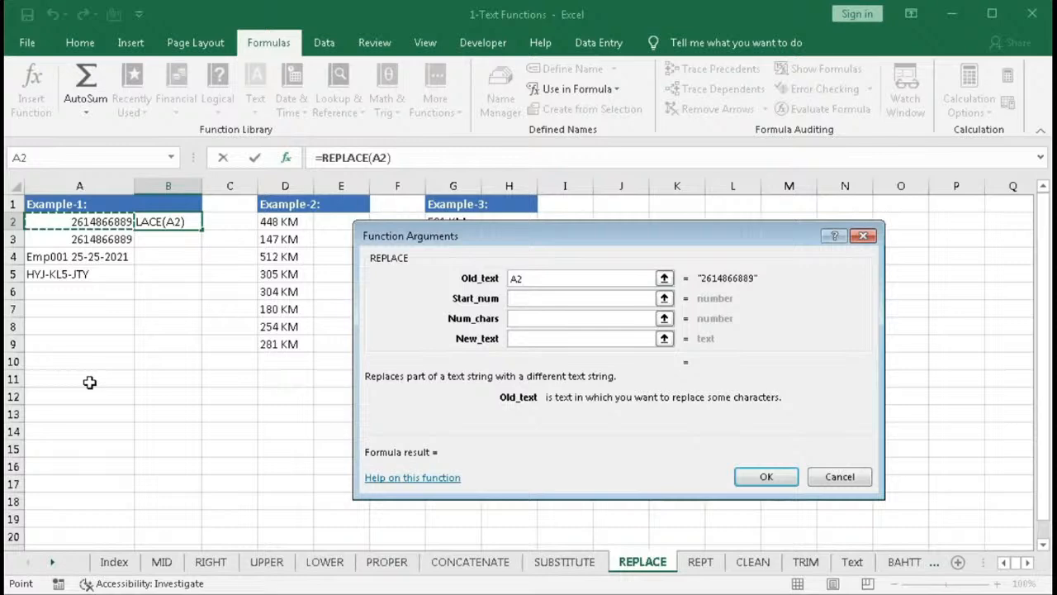
- Set REPLACE to start at character 3, replace 6 characters with "******", and confirm the formula
click(551, 299)
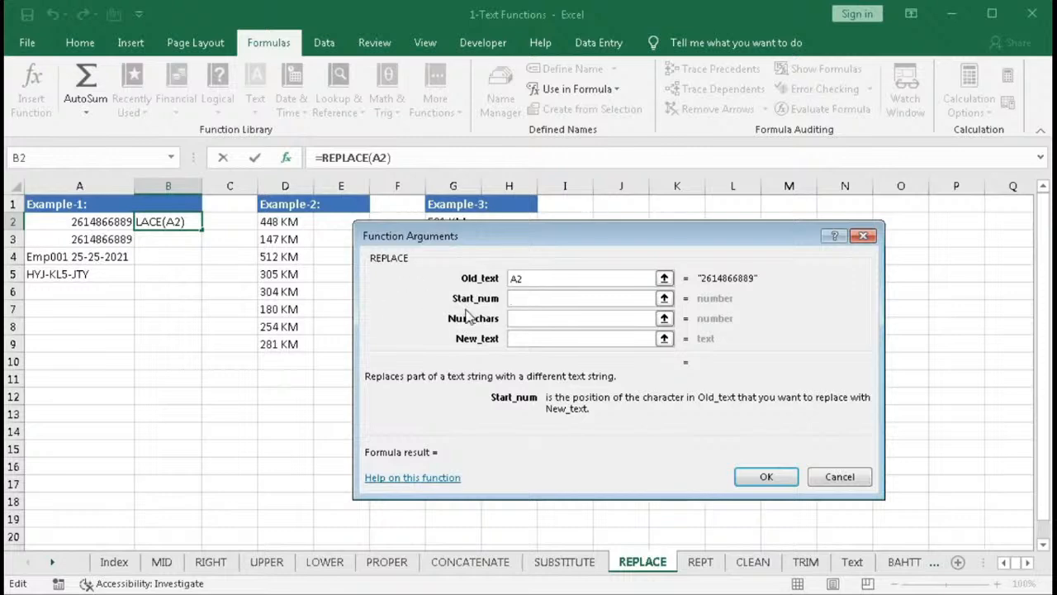
text(3)
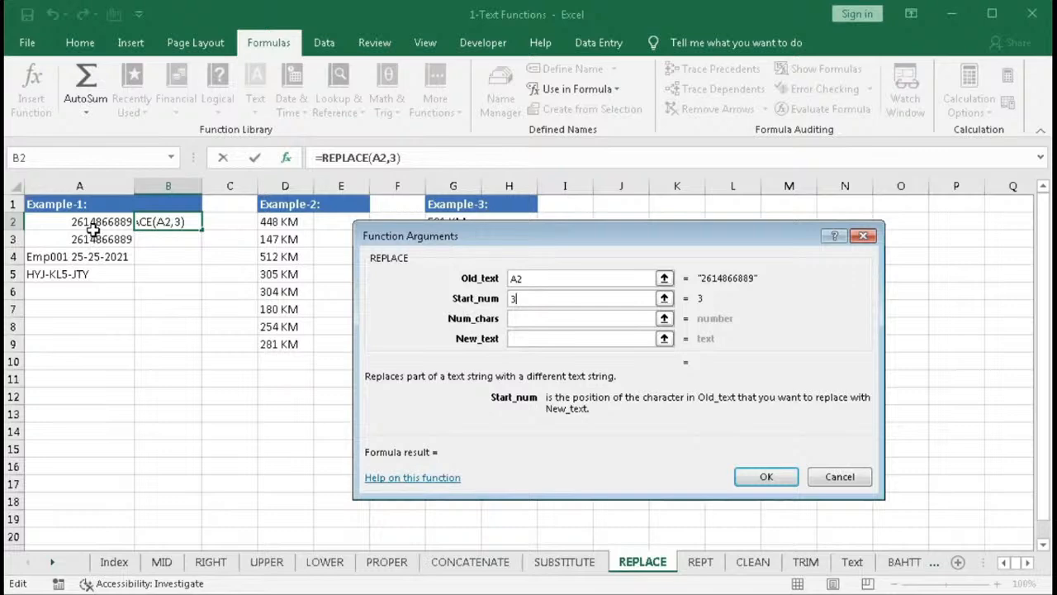
click(519, 319)
text(6)
click(522, 339)
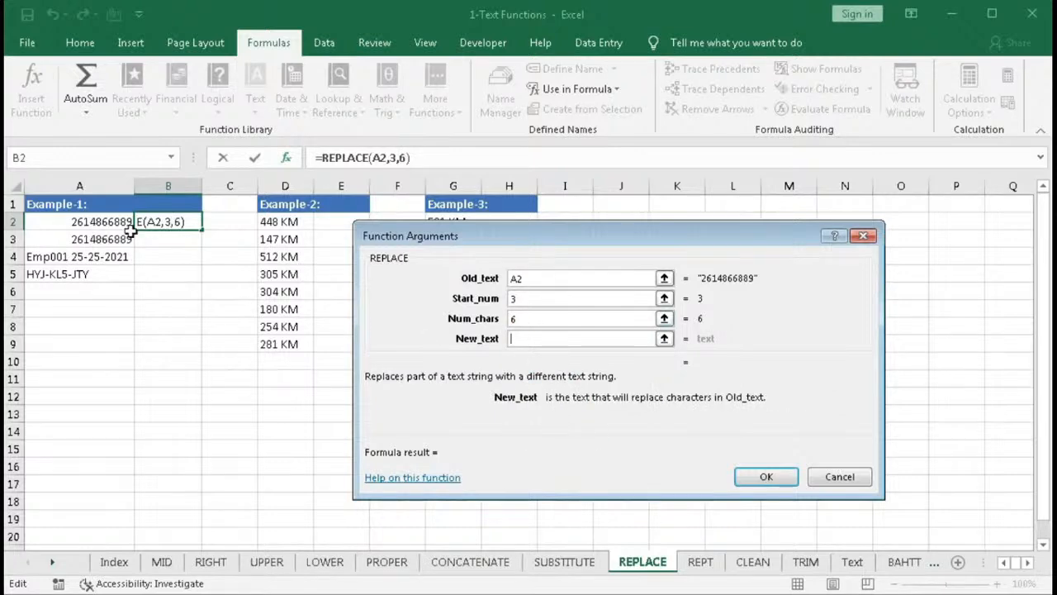
text(******)
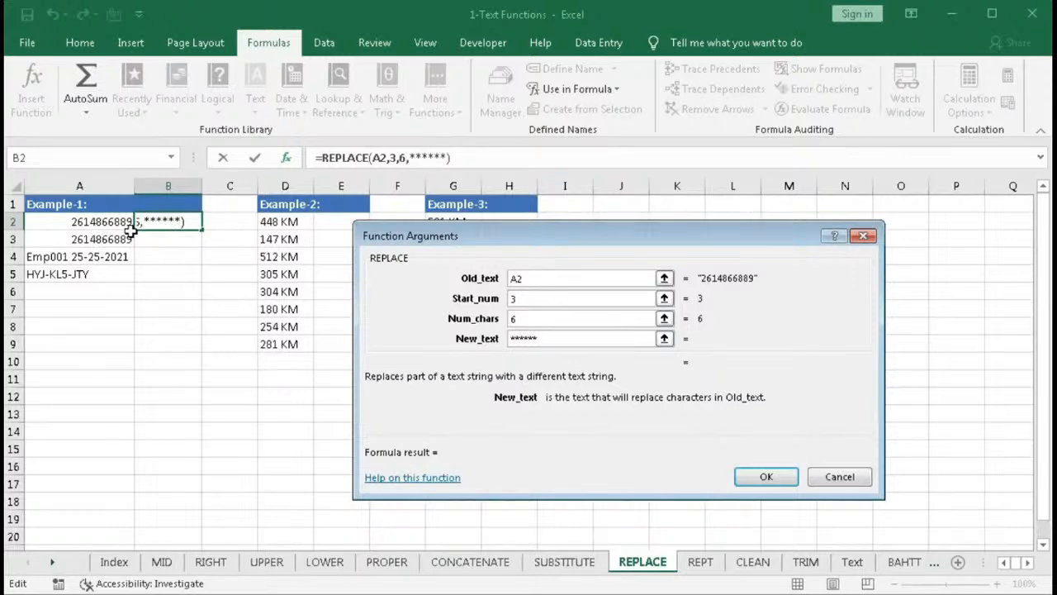
text(")
click(512, 338)
text(")
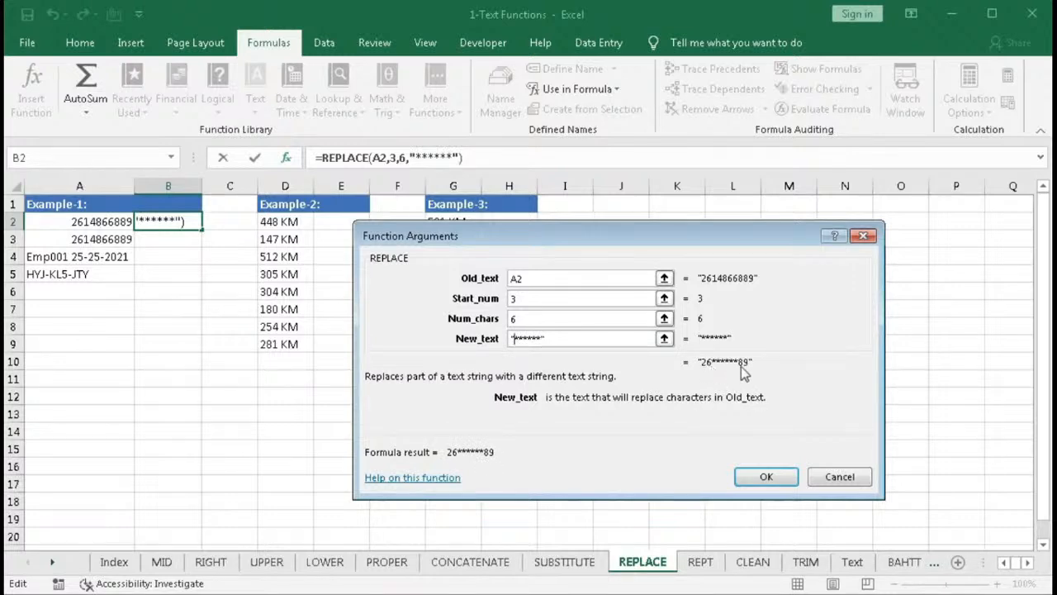
click(761, 477)
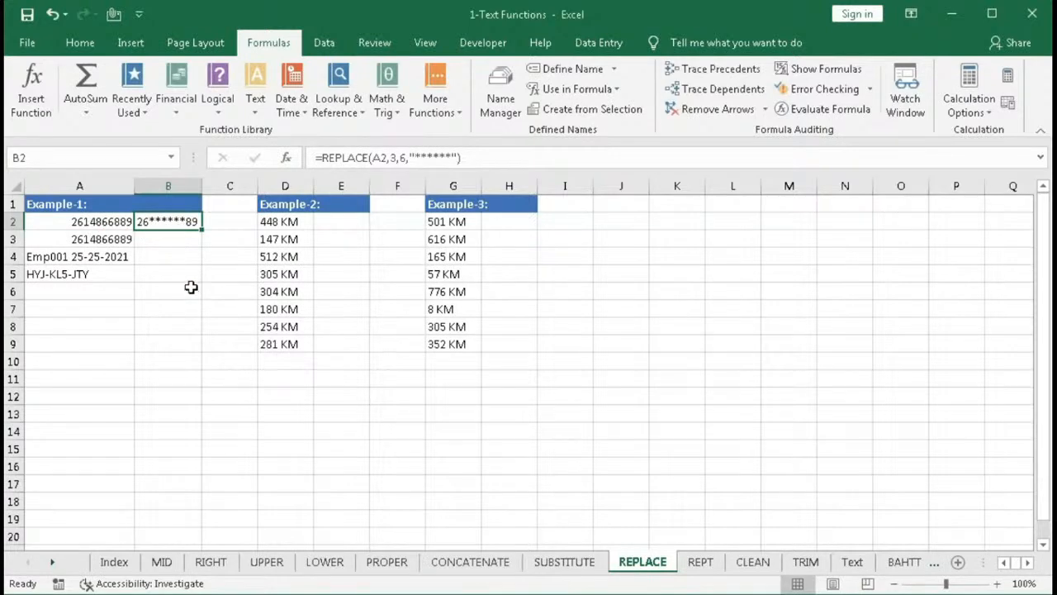
- In B3, begin a REPLACE formula on A3 starting at character 3 and replacing 6 characters
click(157, 239)
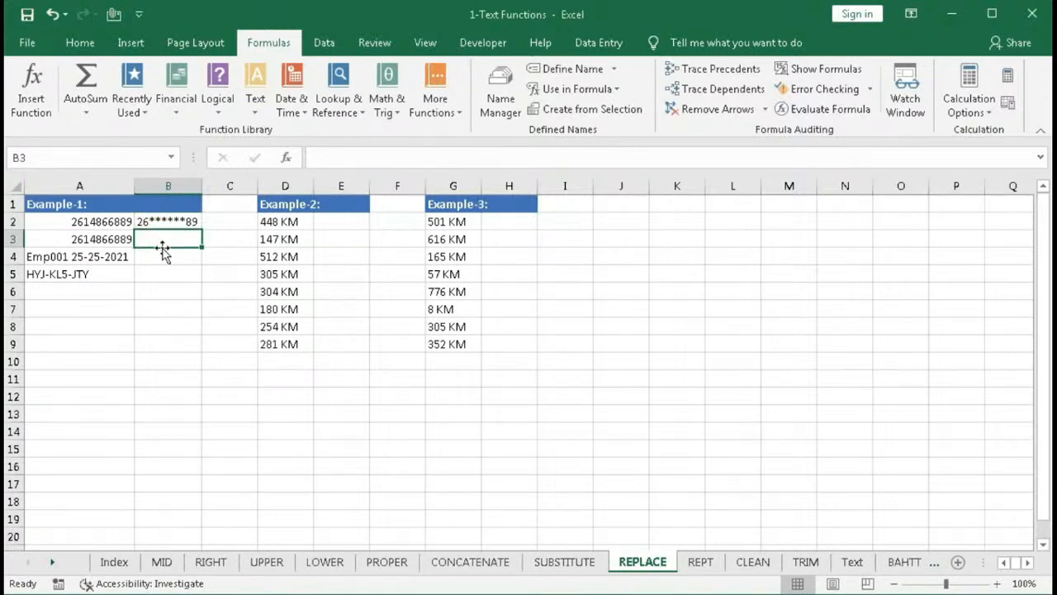
text(=re)
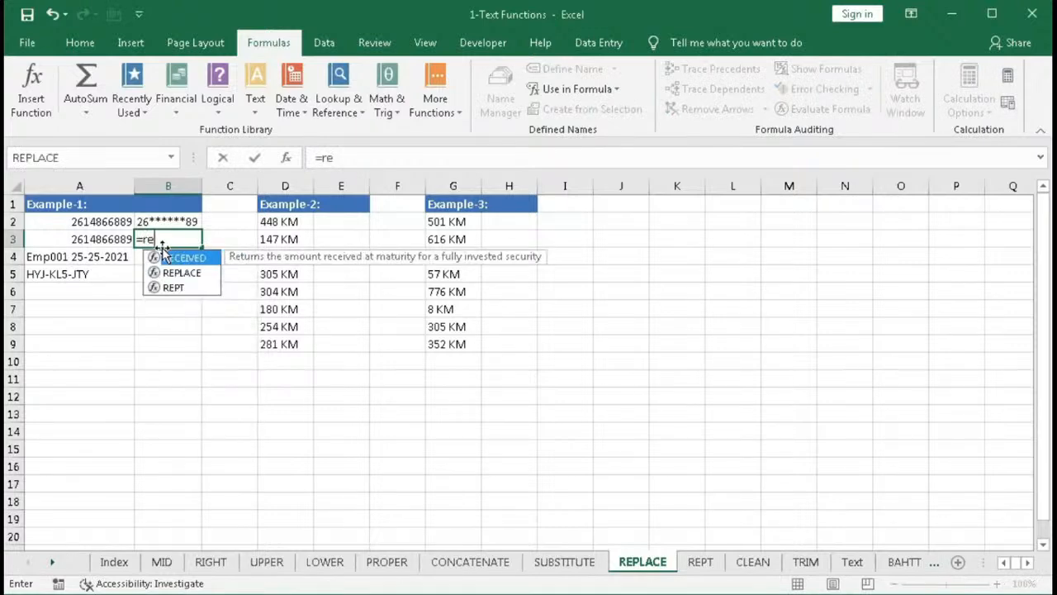
text(p)
key(Tab)
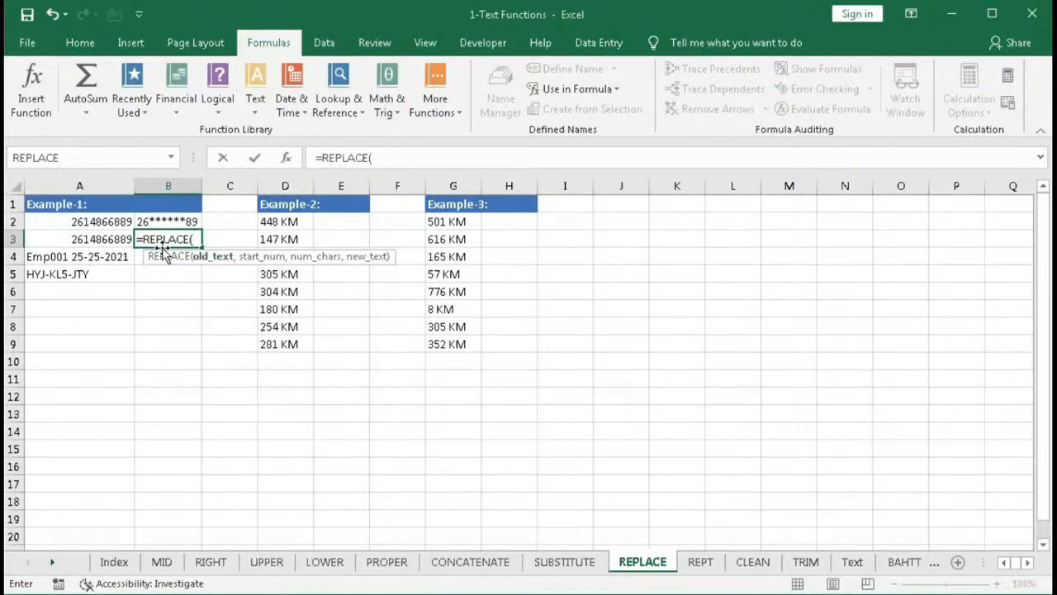
click(101, 239)
text(,)
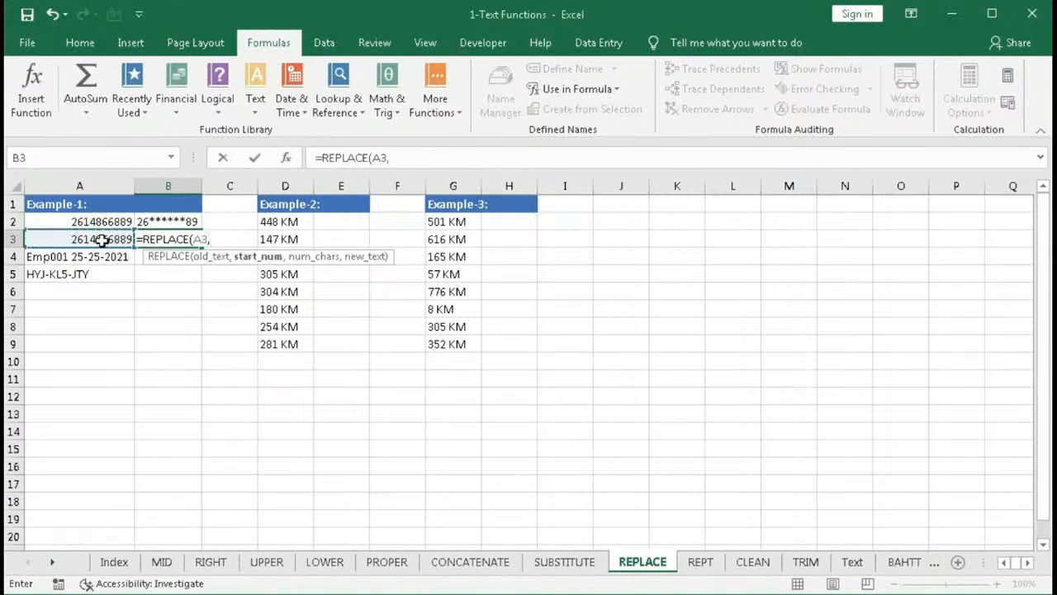
text(3,)
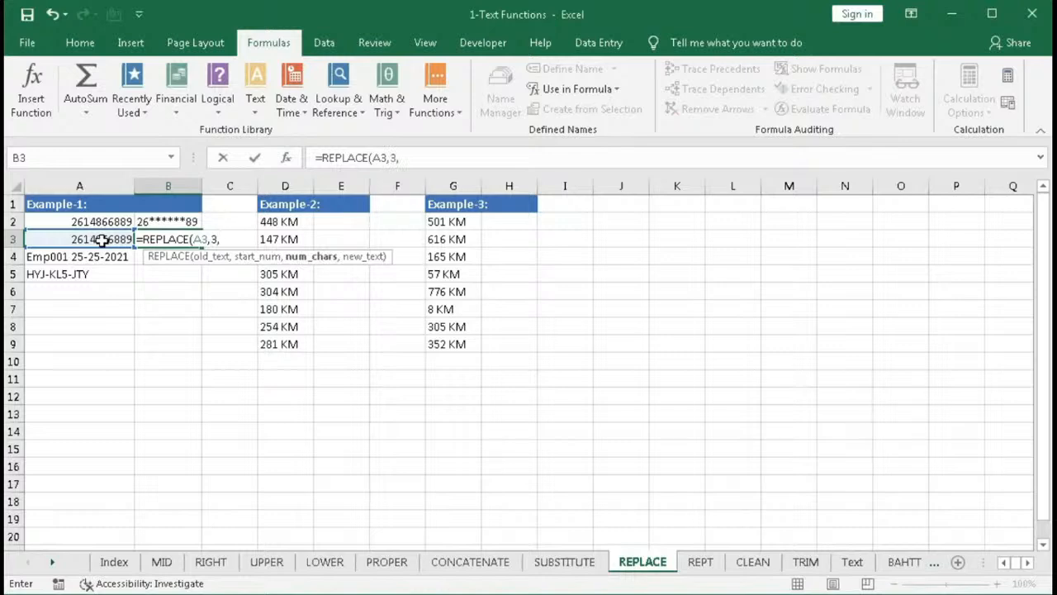
text(6,)
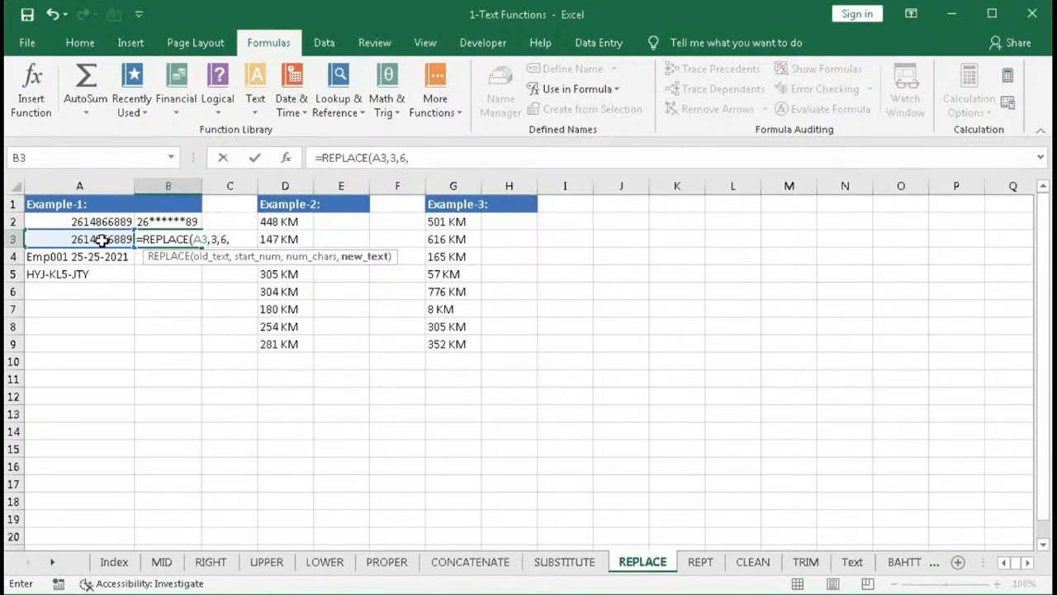
text(rept)
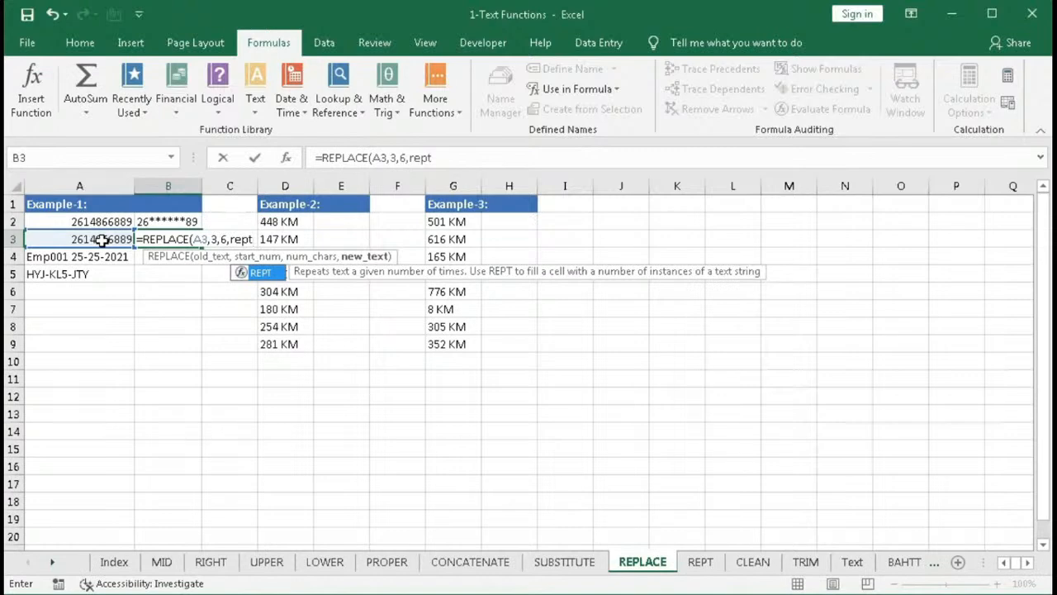
- Complete B3's formula using REPT("*",6) as the new text and enter it
text(("*")
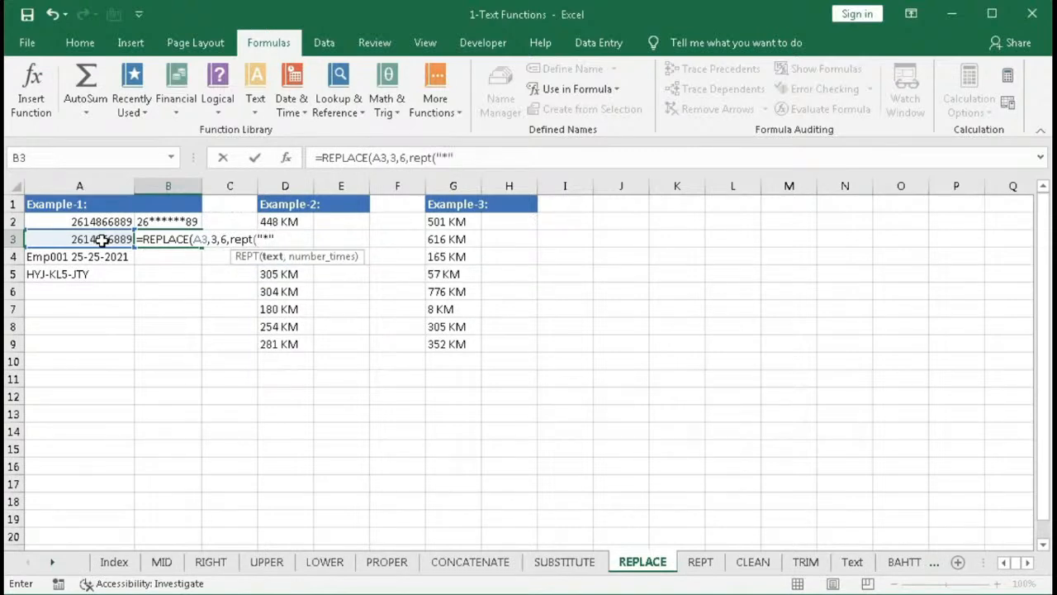
text(,)
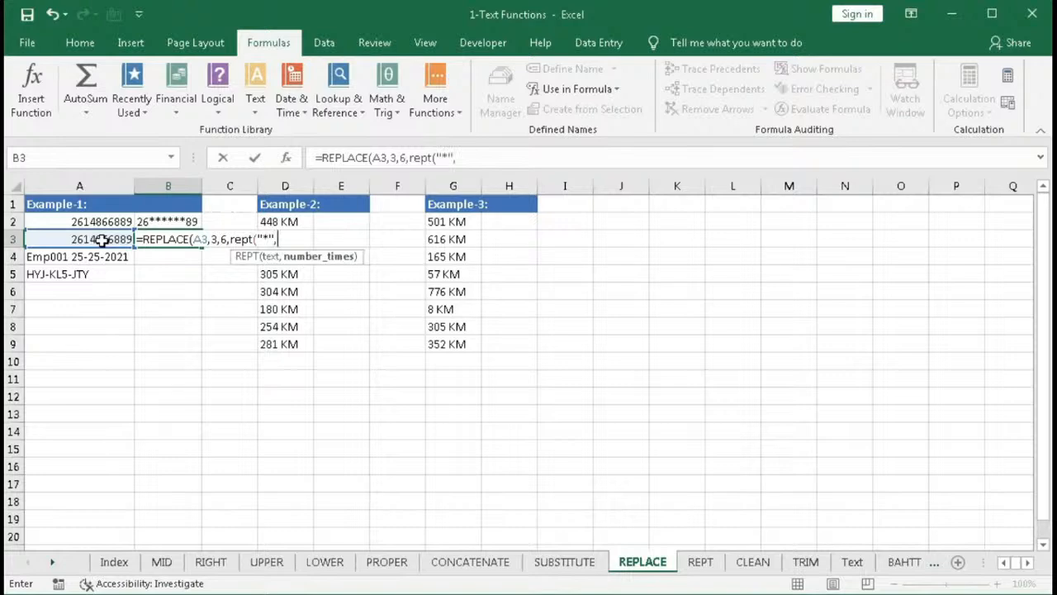
text(6))
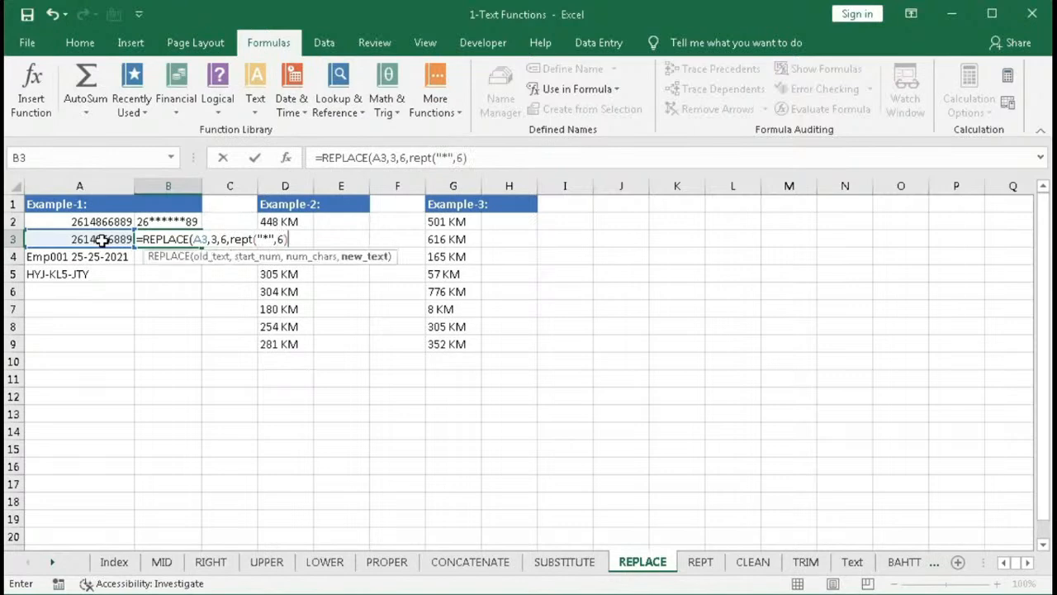
text())
key(Return)
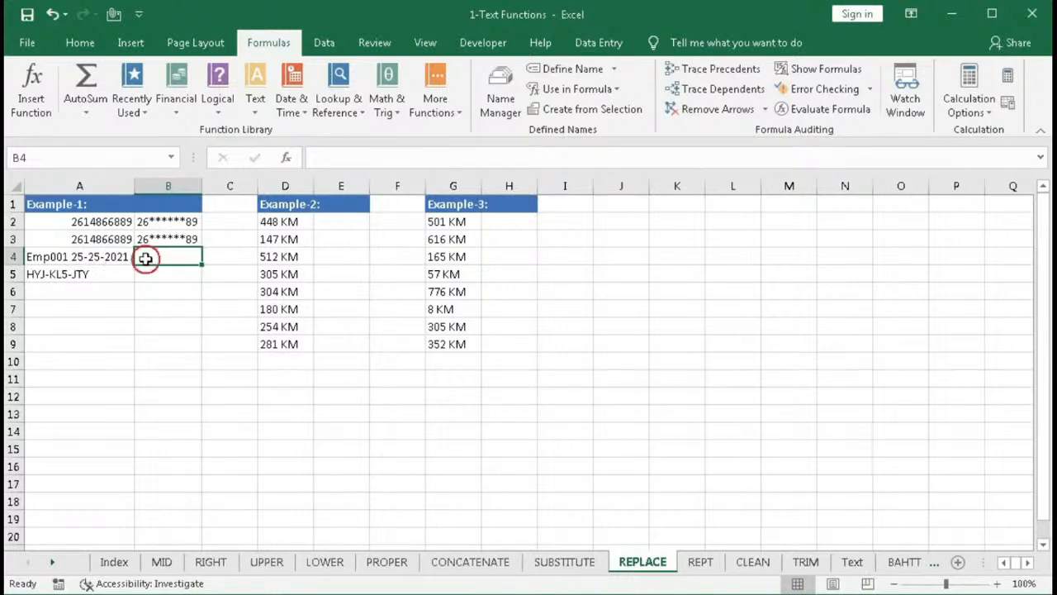
- In B4, enter =REPLACE(A4,1,7,"") to remove the first seven characters of A4
text(=rep)
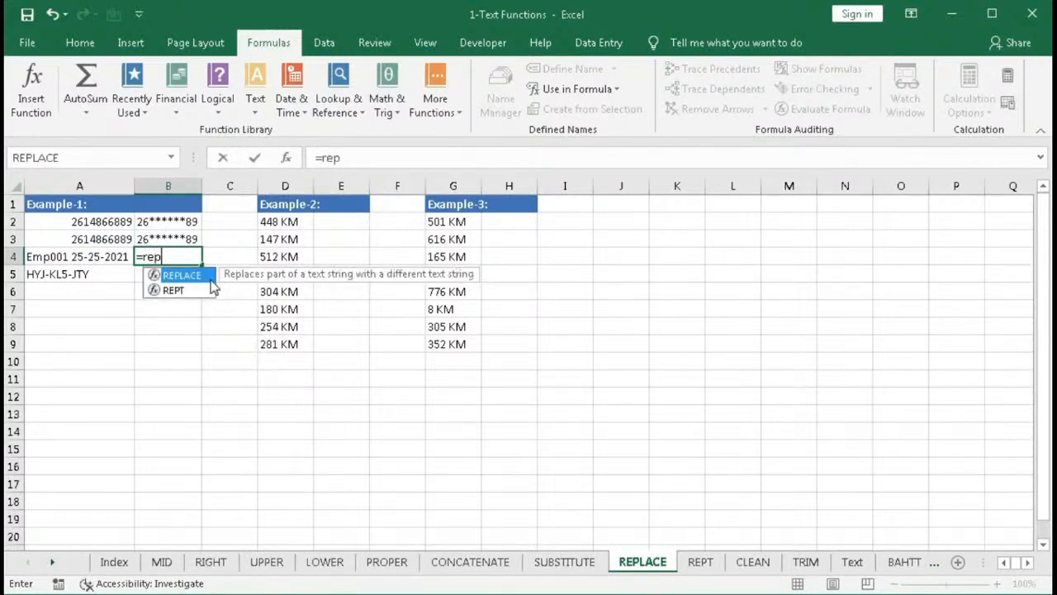
double_click(184, 274)
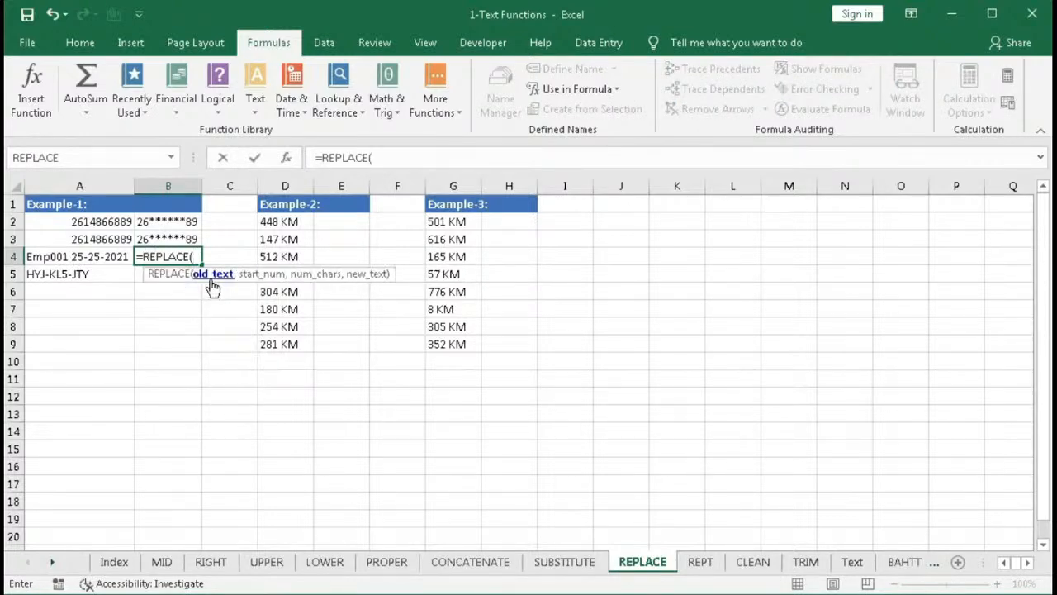
click(86, 258)
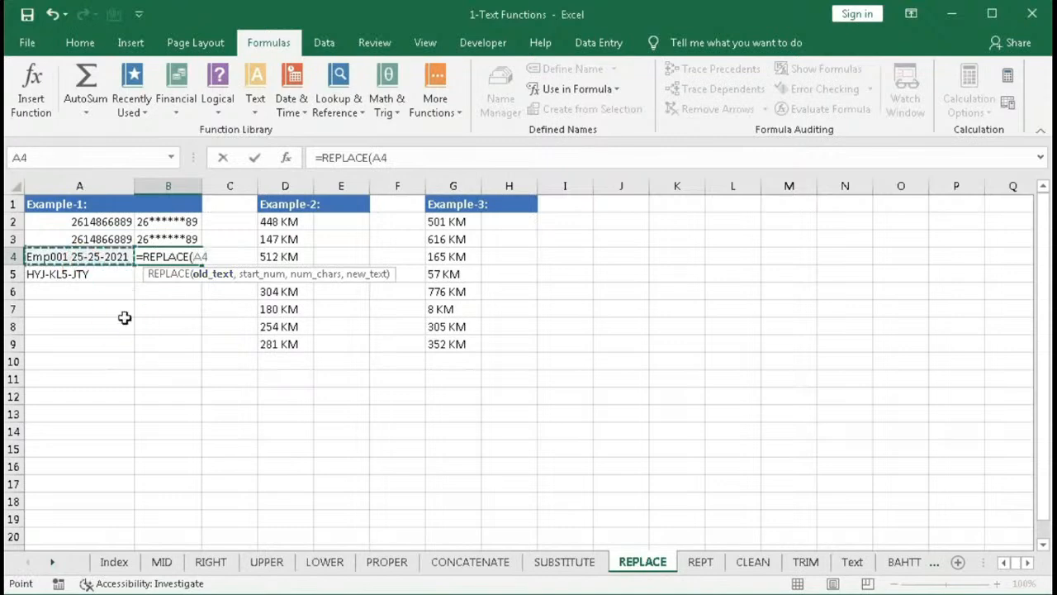
text(,)
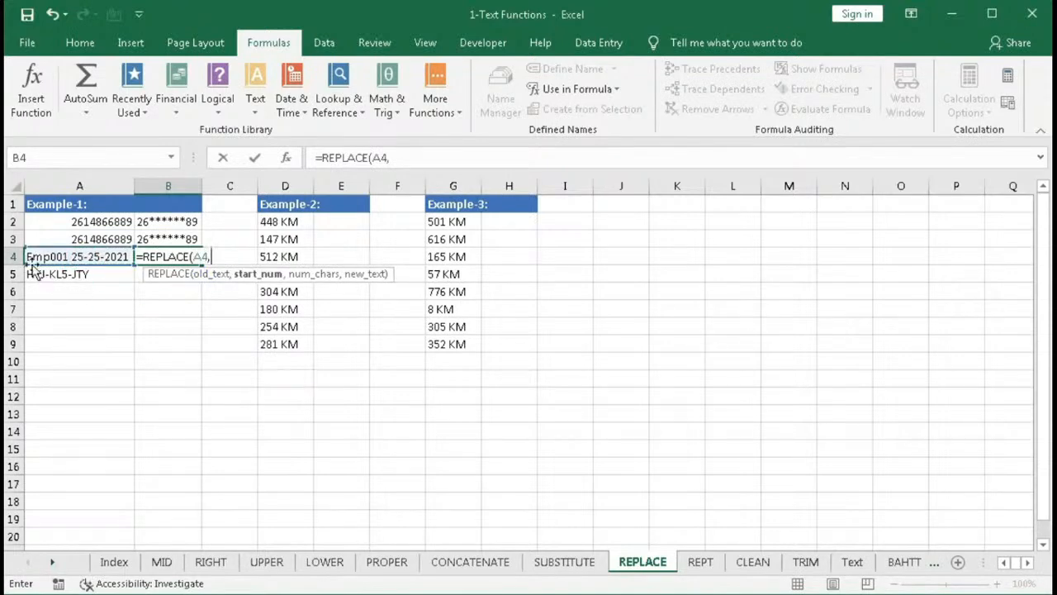
text(1,)
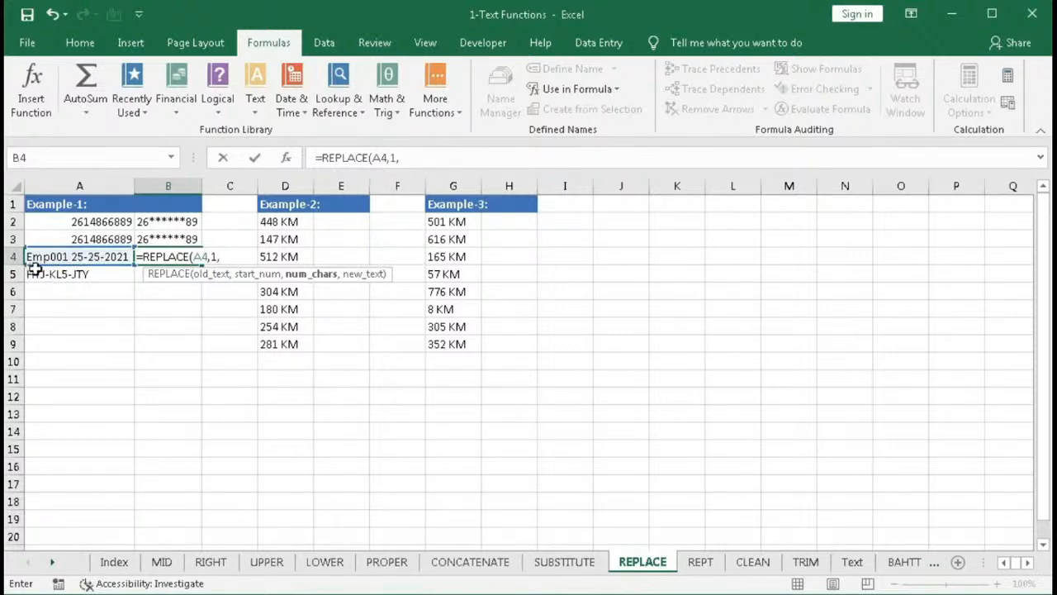
text(7)
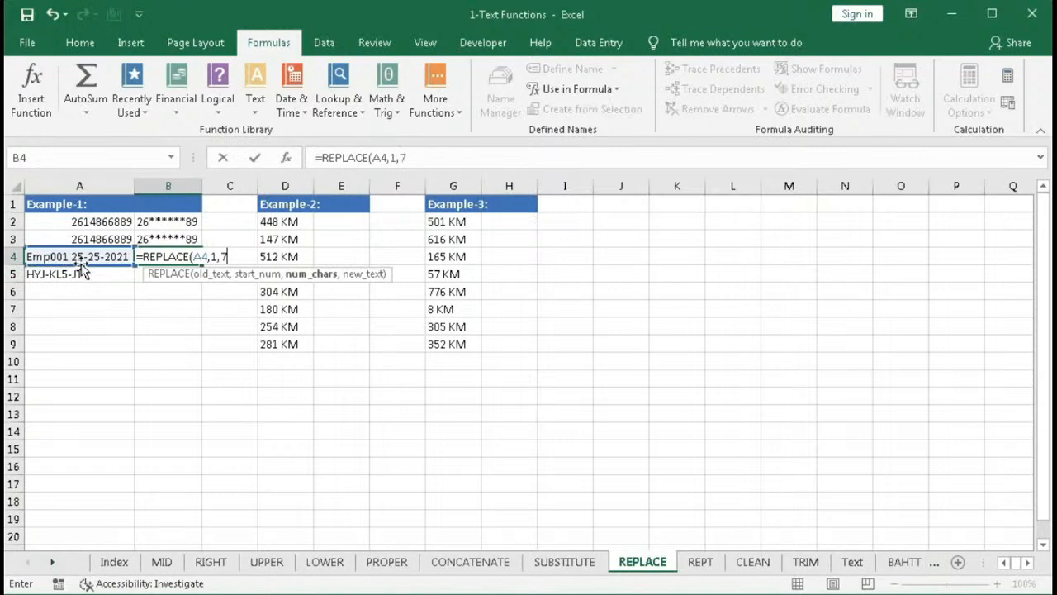
text(,)
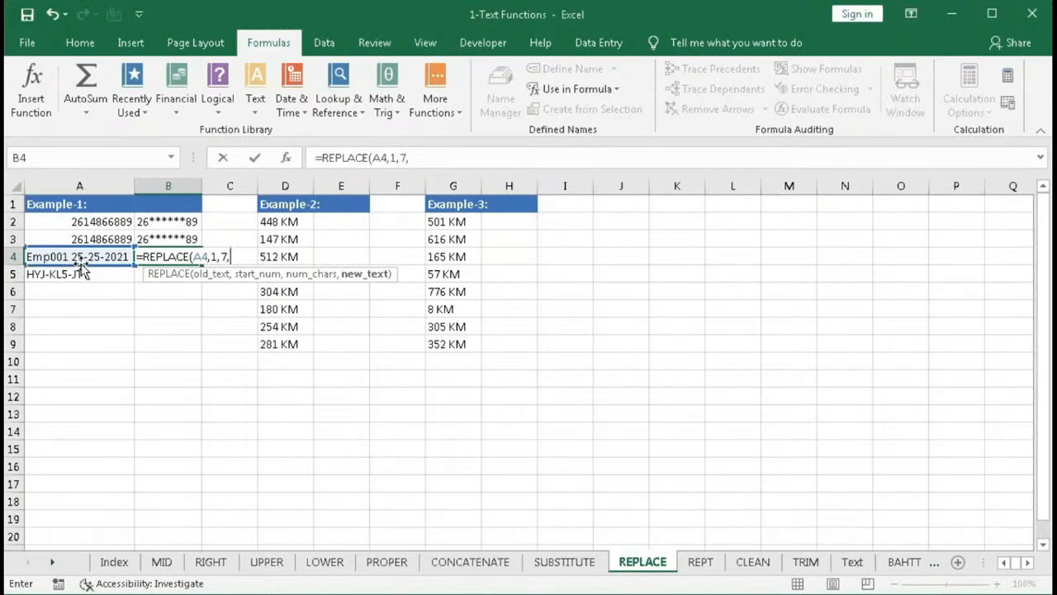
text(""))
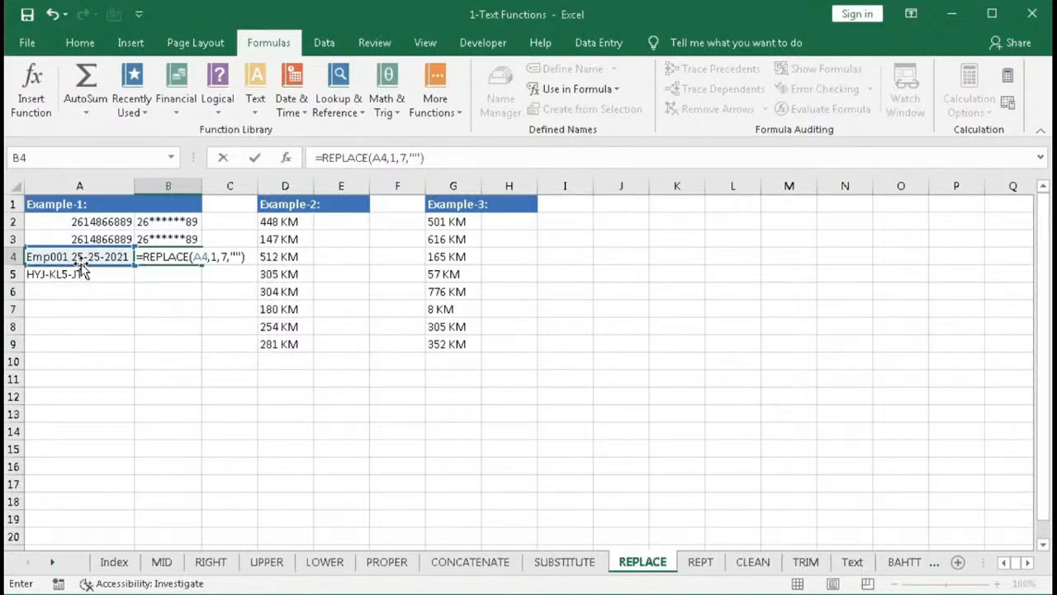
key(Return)
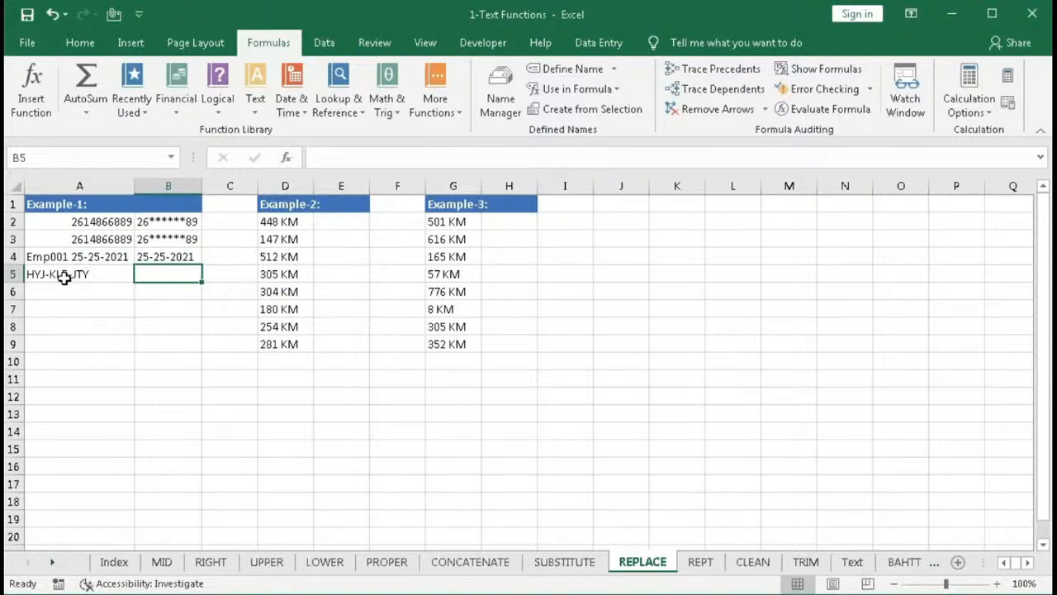
- In B5, start a REPLACE formula that uses A5 as the old text
text(=)
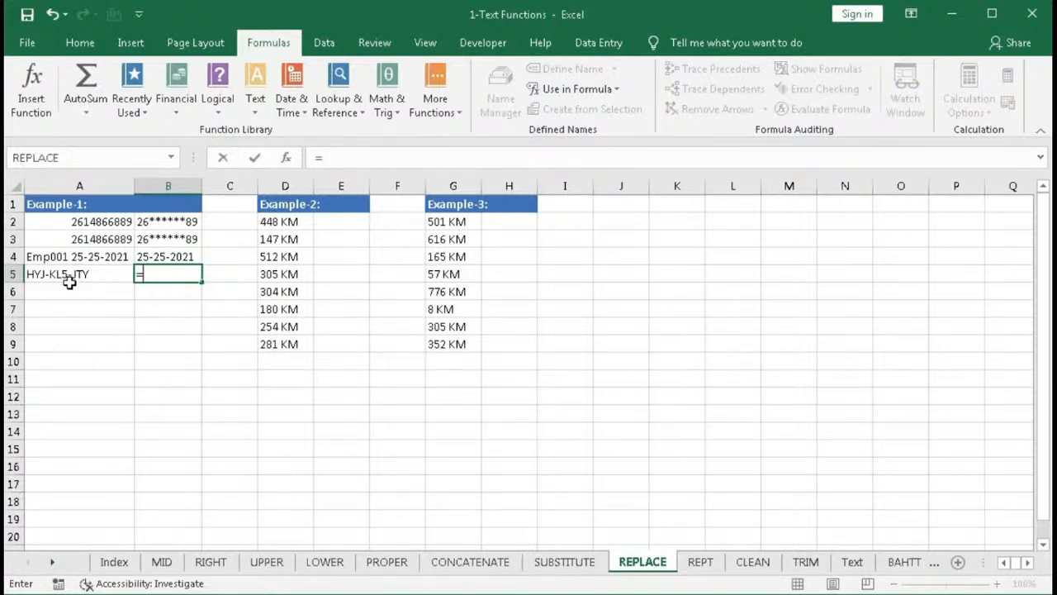
text(re)
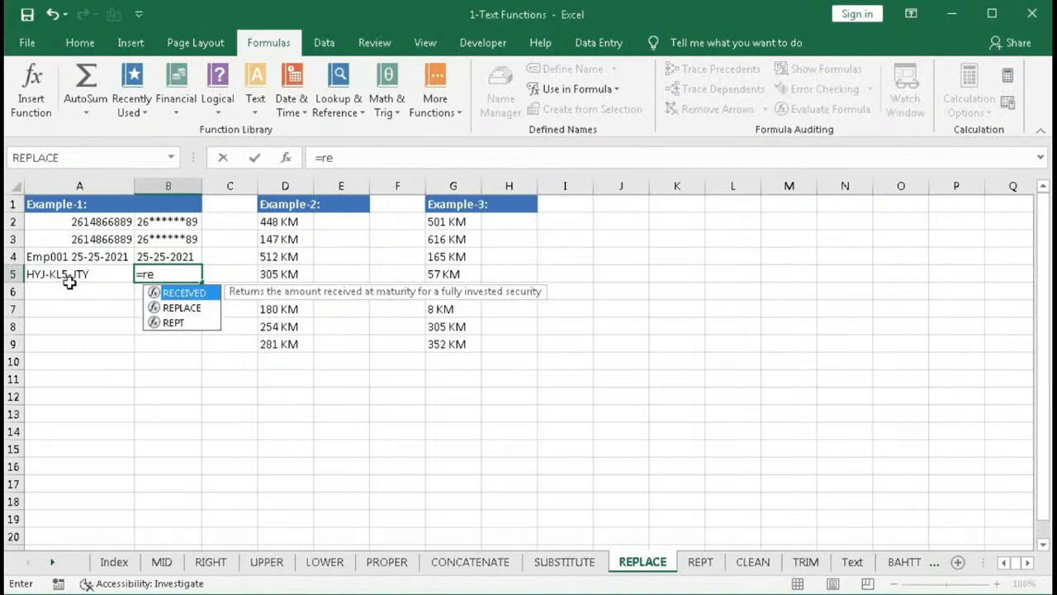
text(p)
key(Tab)
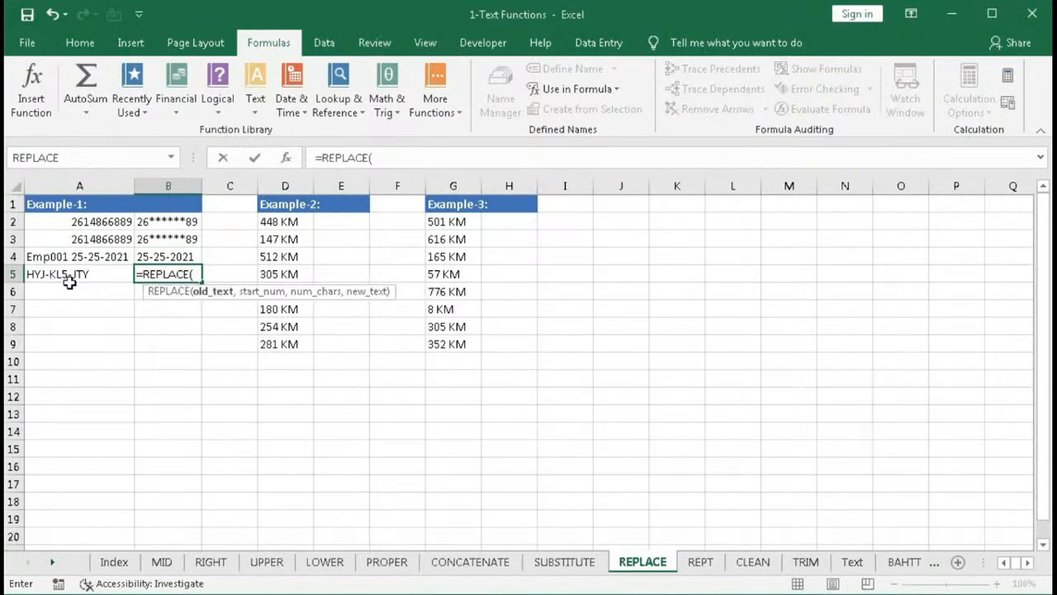
click(70, 280)
text(,)
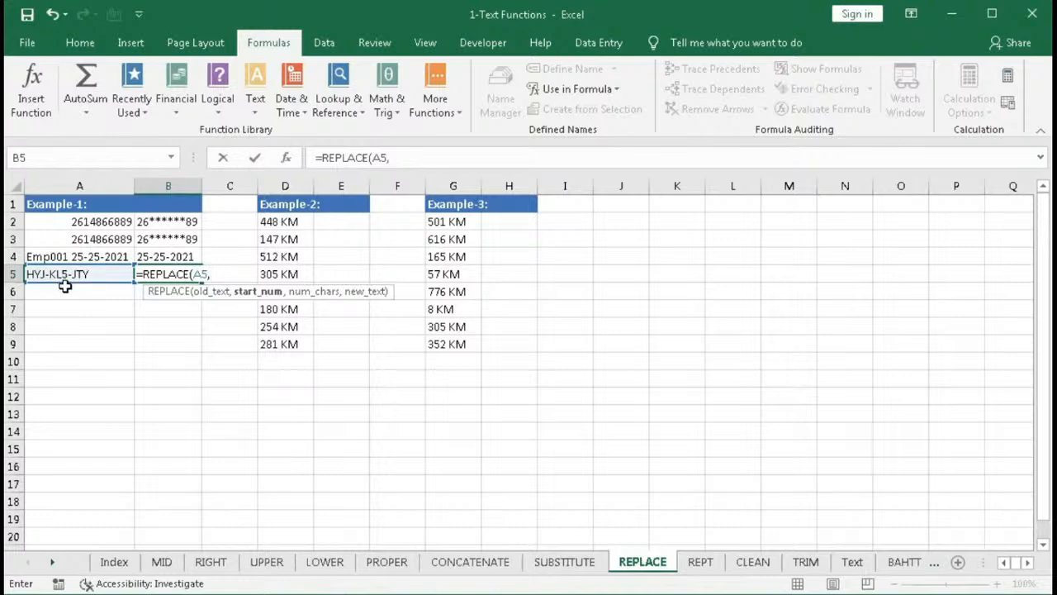
- Complete B5's formula to insert "-IND" at character 8 while replacing 0 characters, and enter it
text(8,)
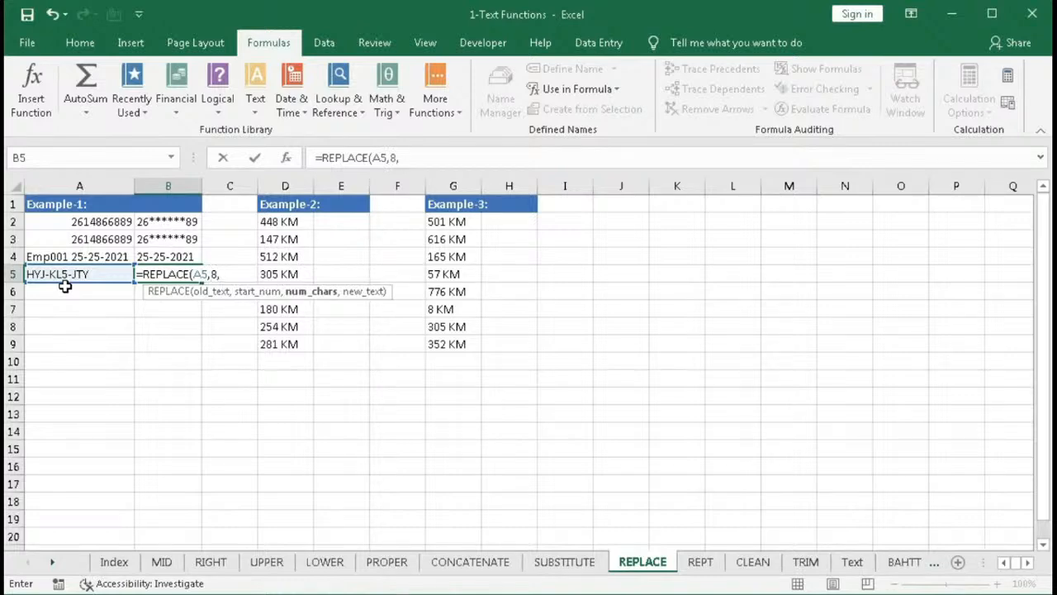
text(0,)
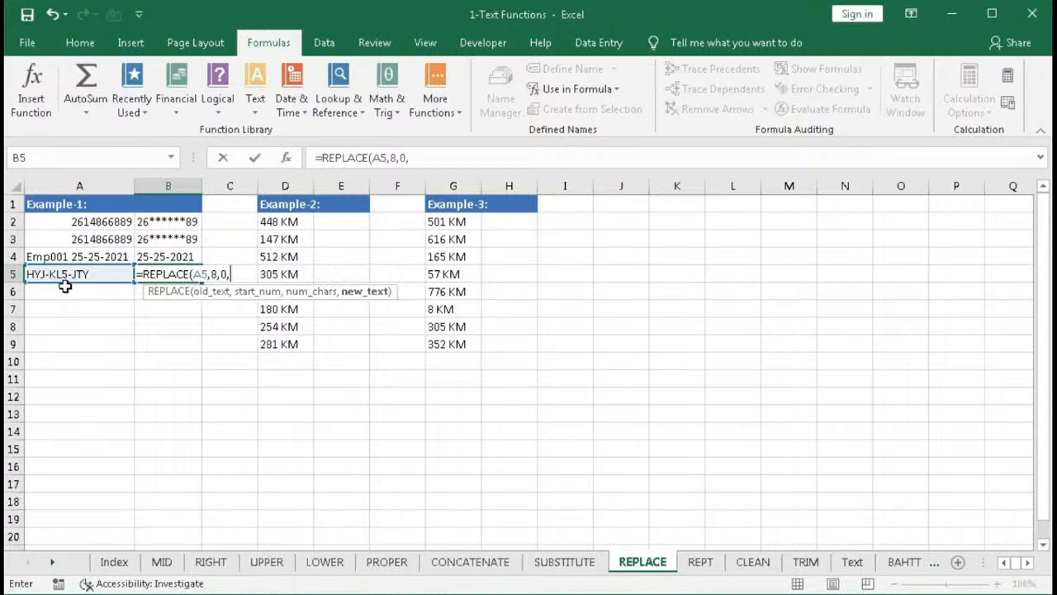
text("-IND)
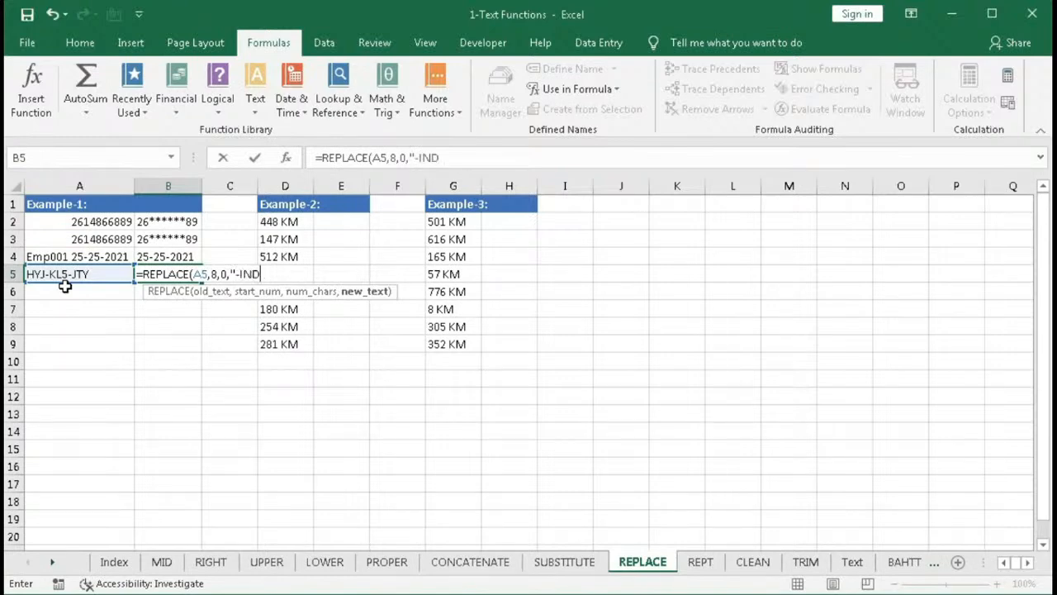
text("))
key(Return)
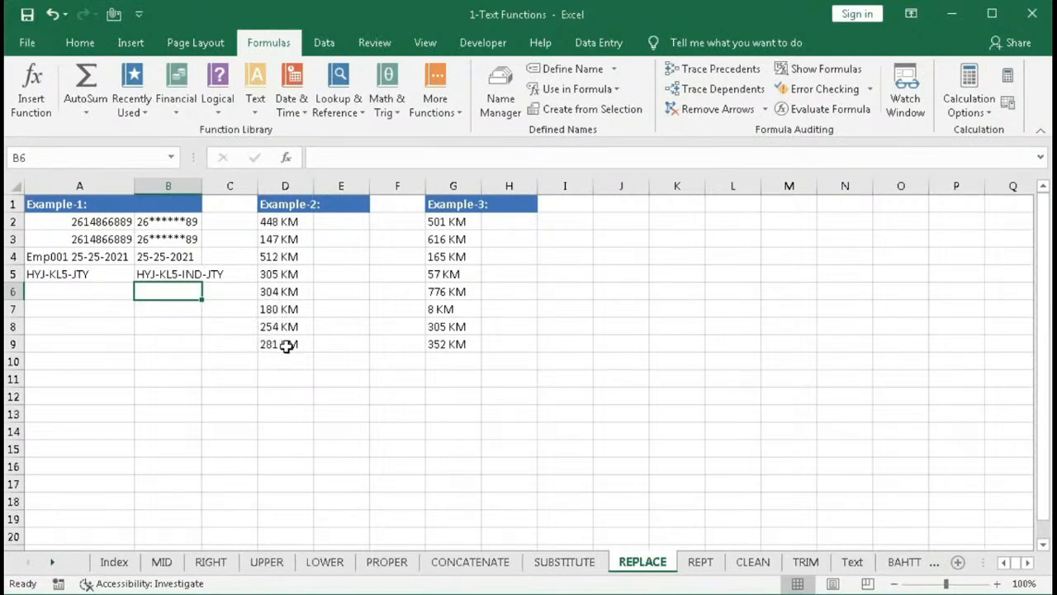
- In E2, try entering =REPLACE(D2,4,3) without a new-text argument, and dismiss the alert
click(331, 223)
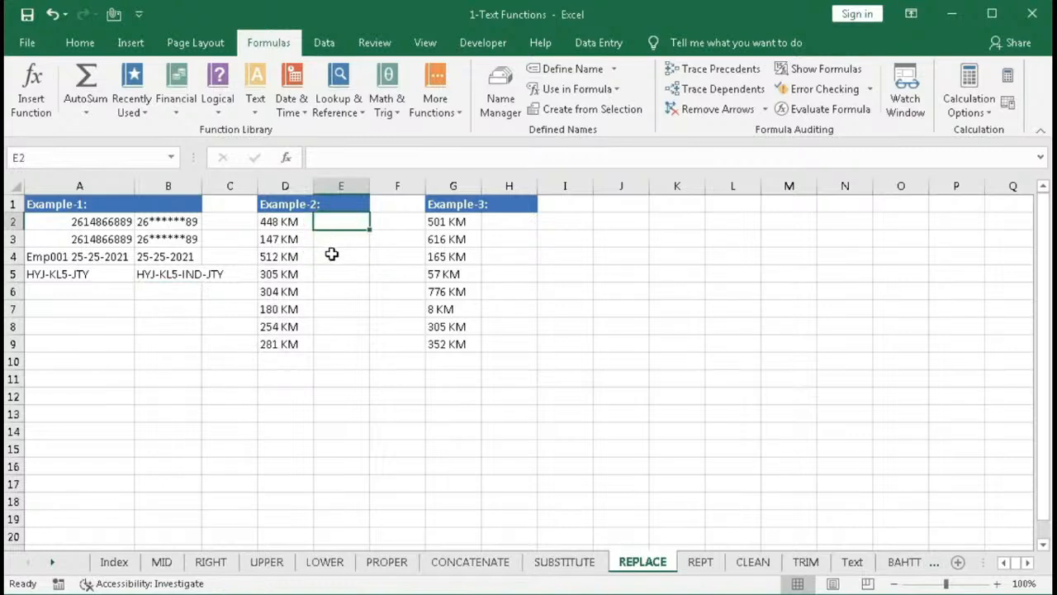
text(=)
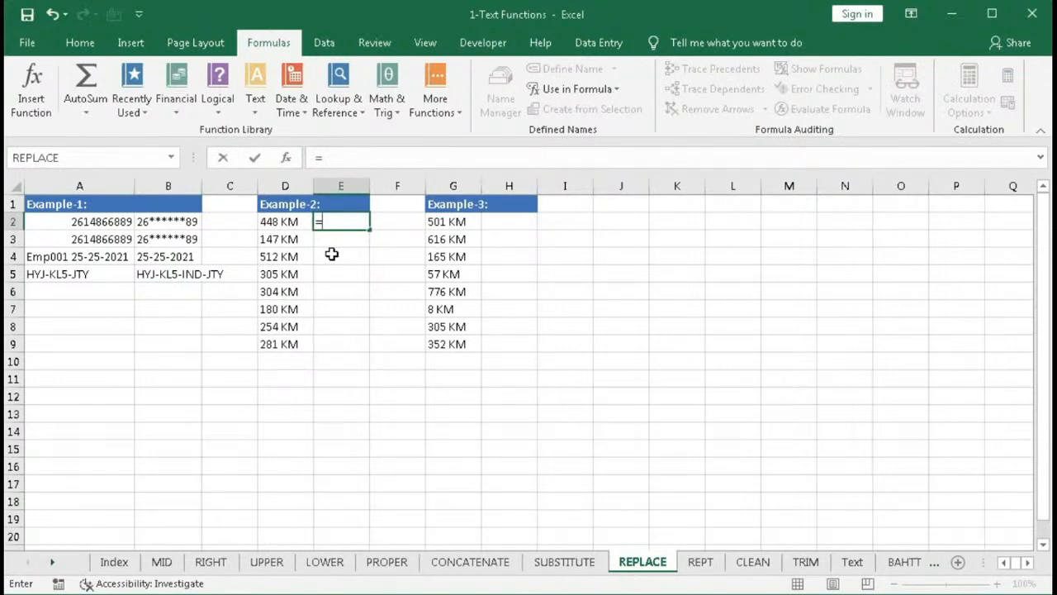
text(re)
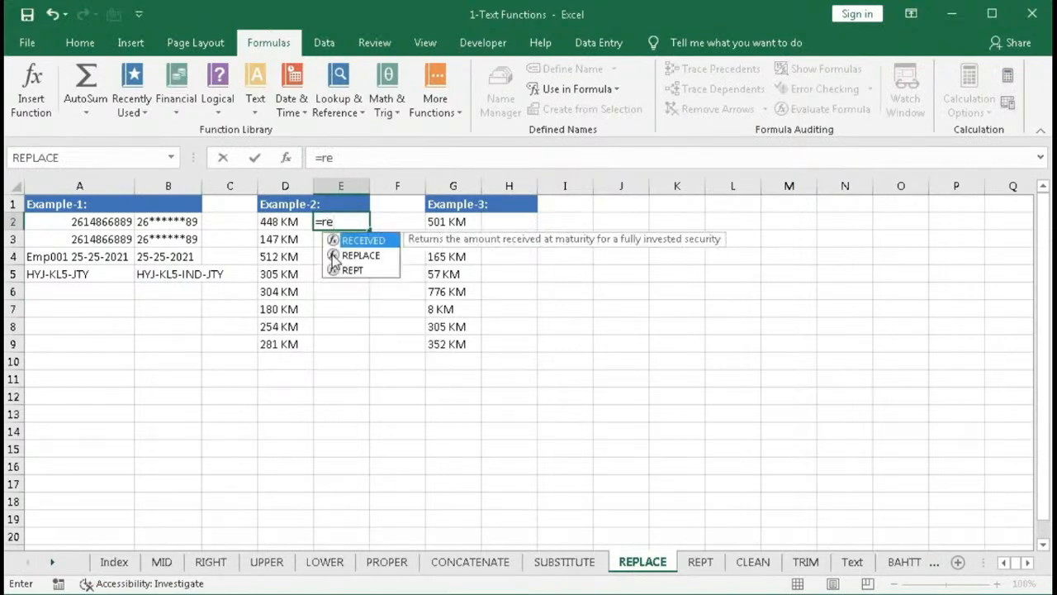
double_click(332, 256)
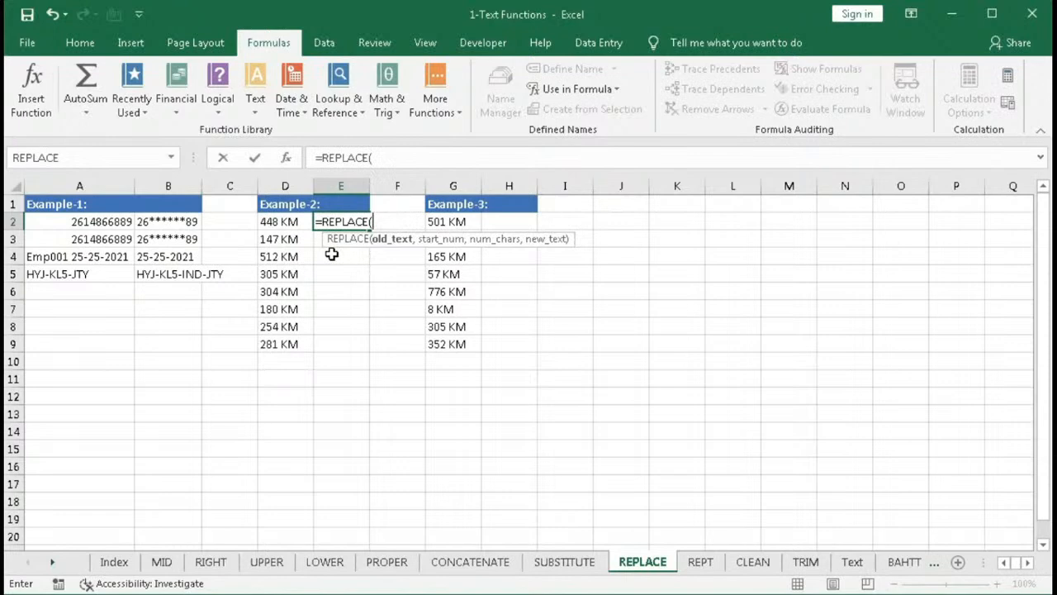
click(296, 222)
text(,)
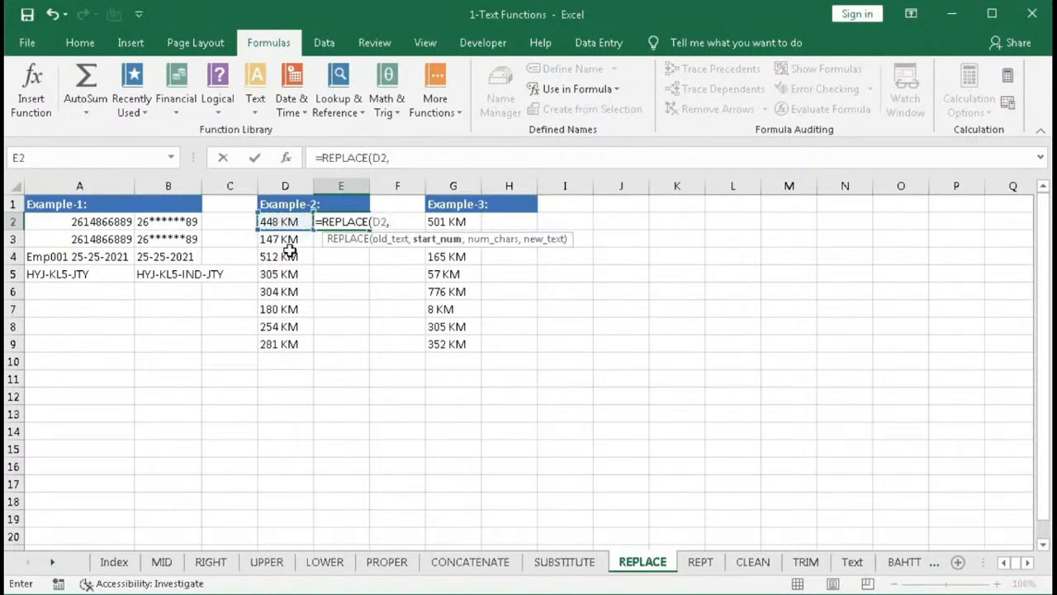
text(4)
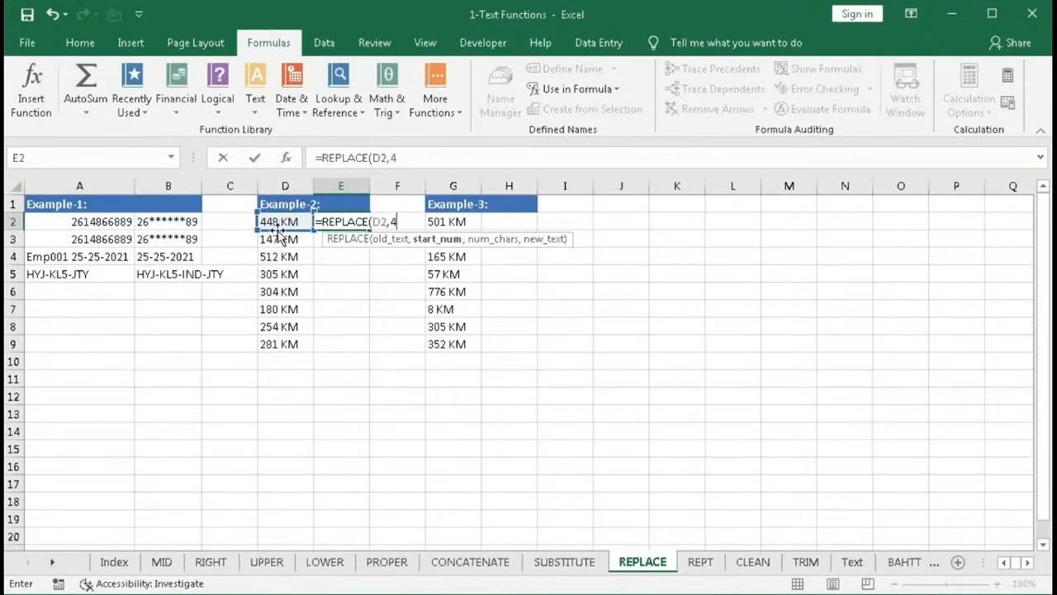
text(,3)
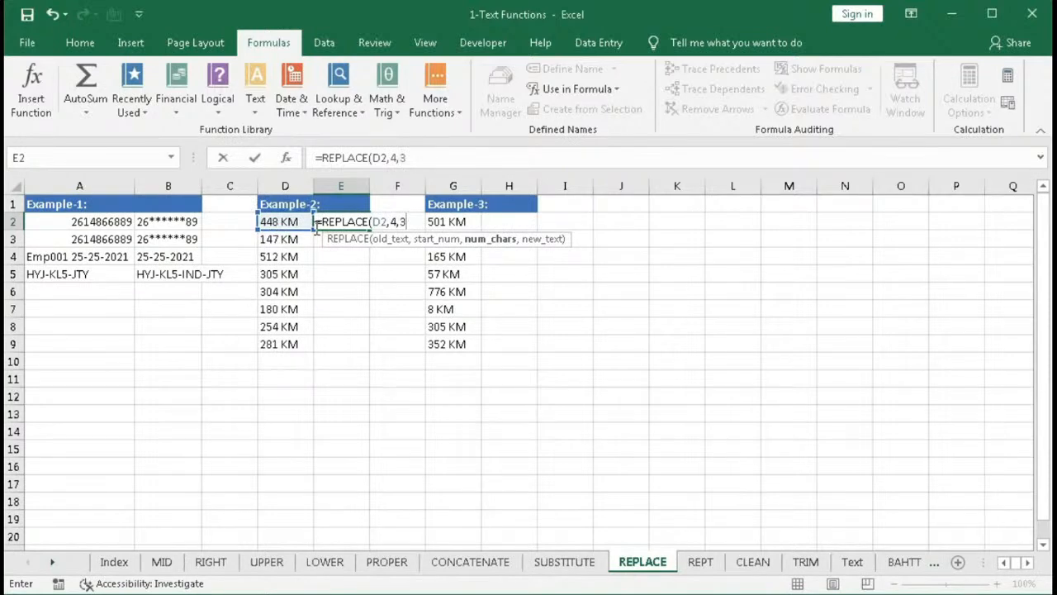
text())
key(Return)
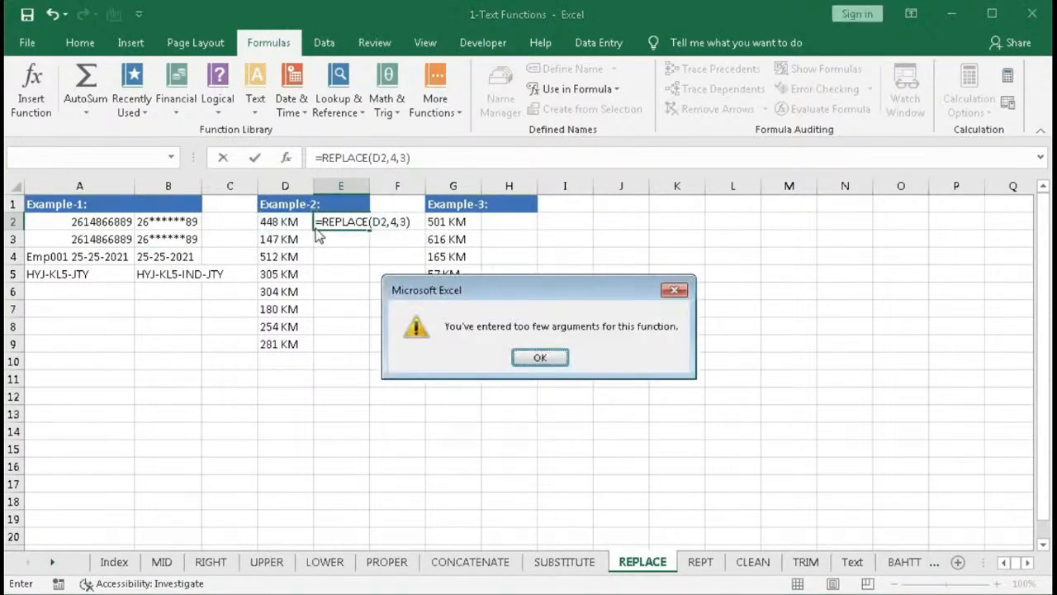
key(Return)
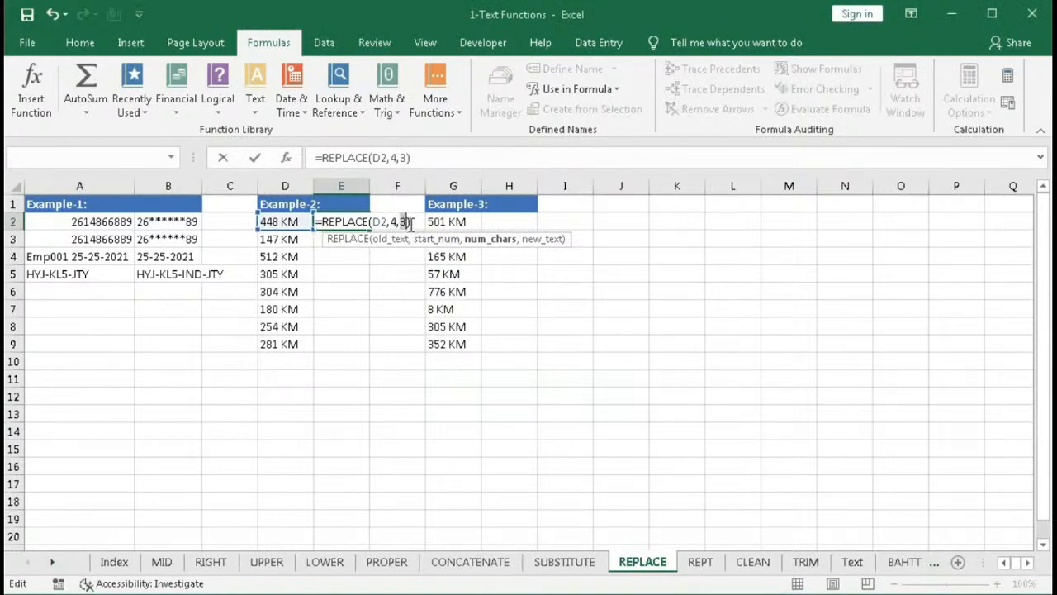
- Add an empty-string new-text argument to E2's formula and enter it
text(,)
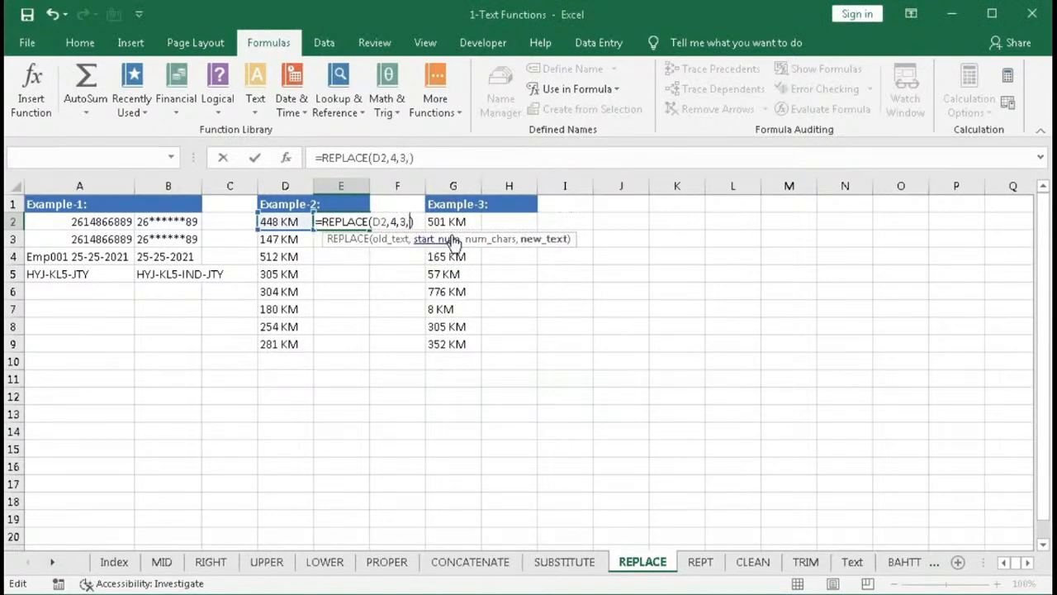
text("")
key(Return)
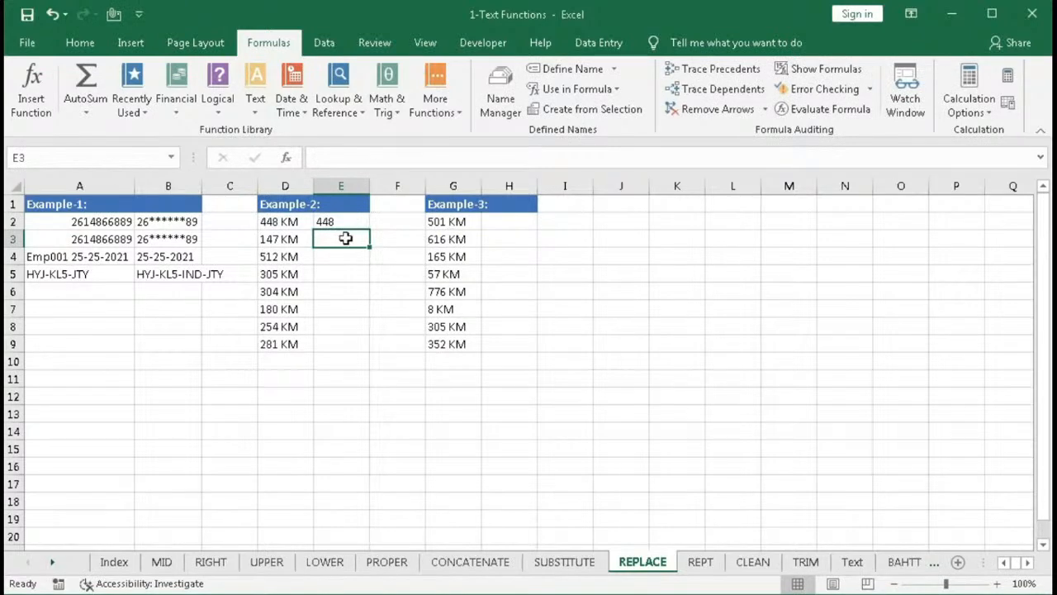
- Fill E2's formula down through E9 and total E2:E9 in E10 with AutoSum
key(Up)
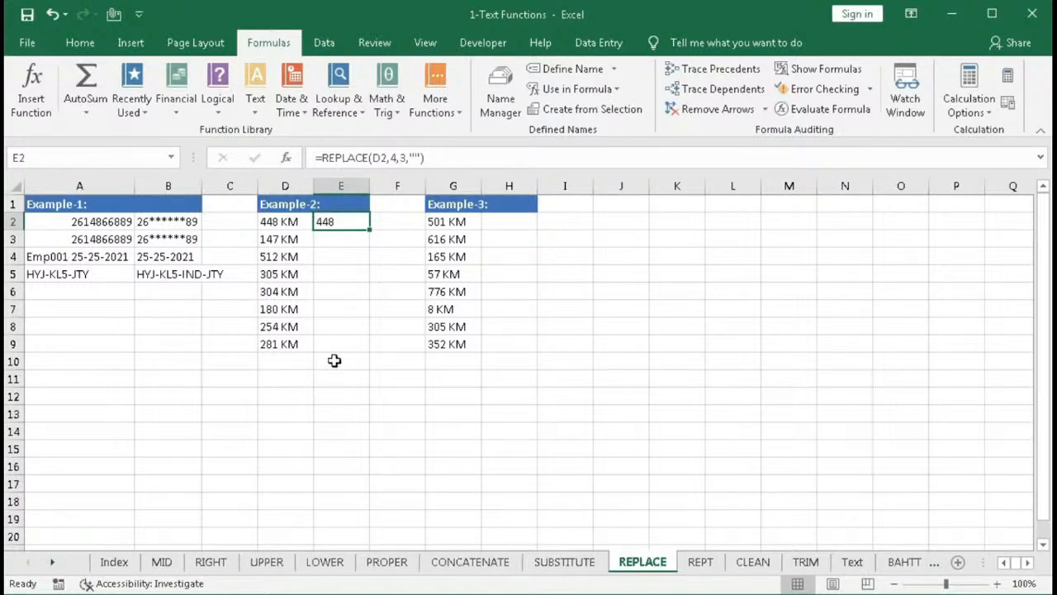
key(F2)
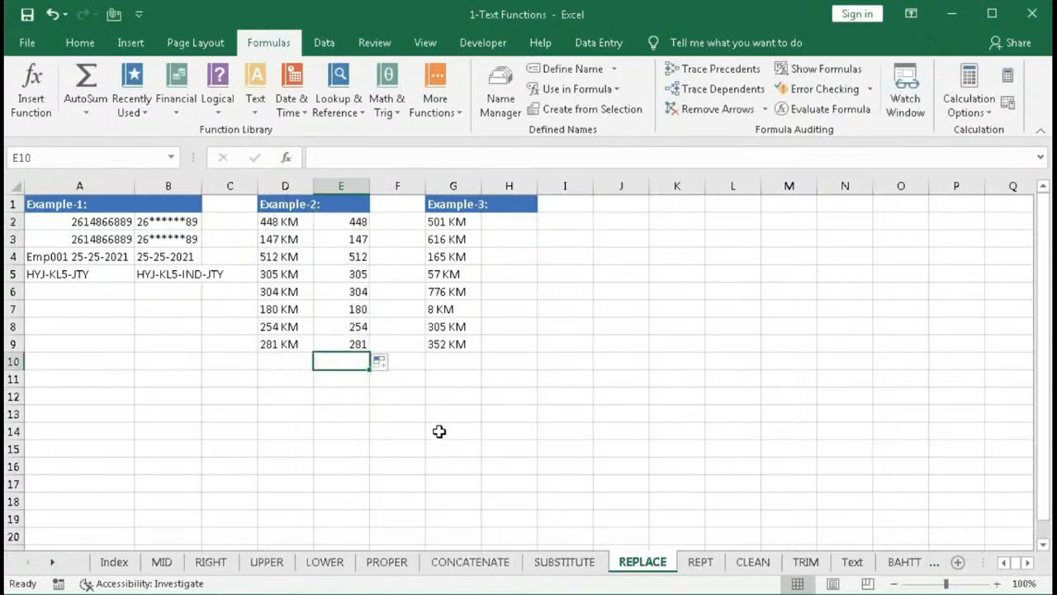
key(alt+equal)
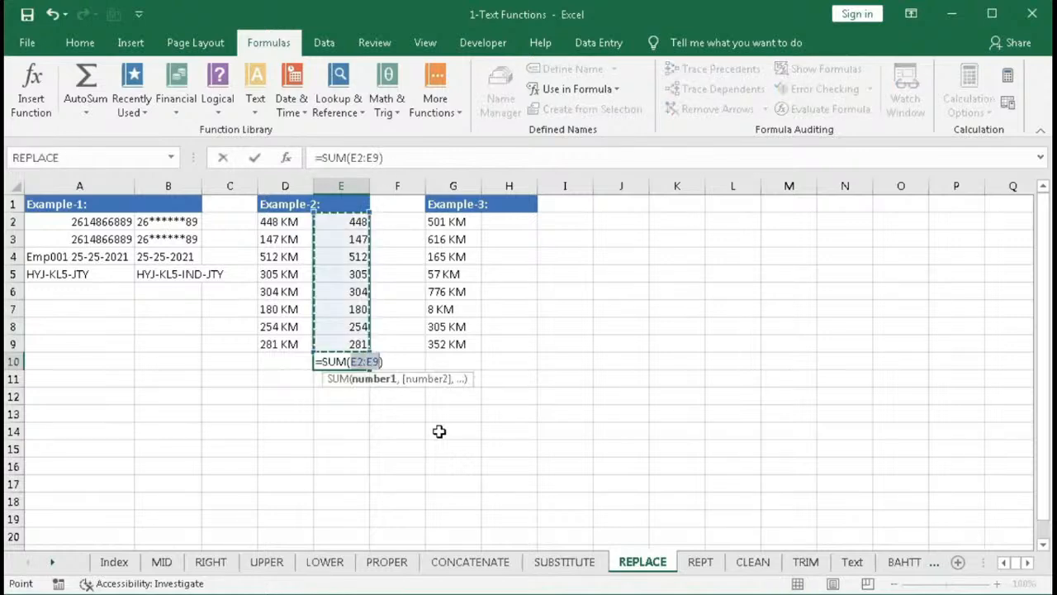
key(Return)
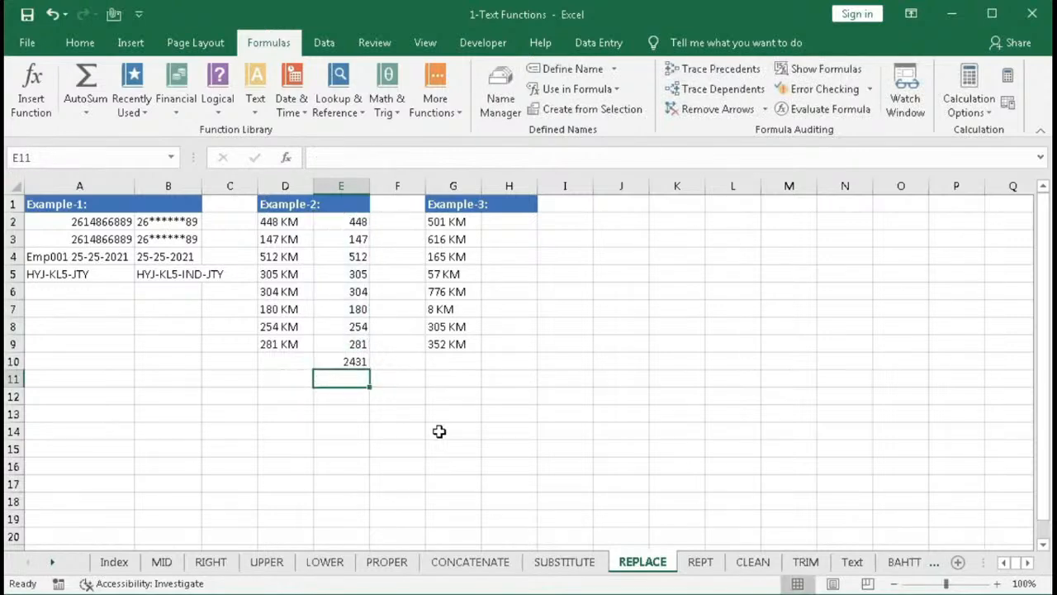
- In D10, start a formula nesting REPLACE inside VALUE inside SUM
click(285, 361)
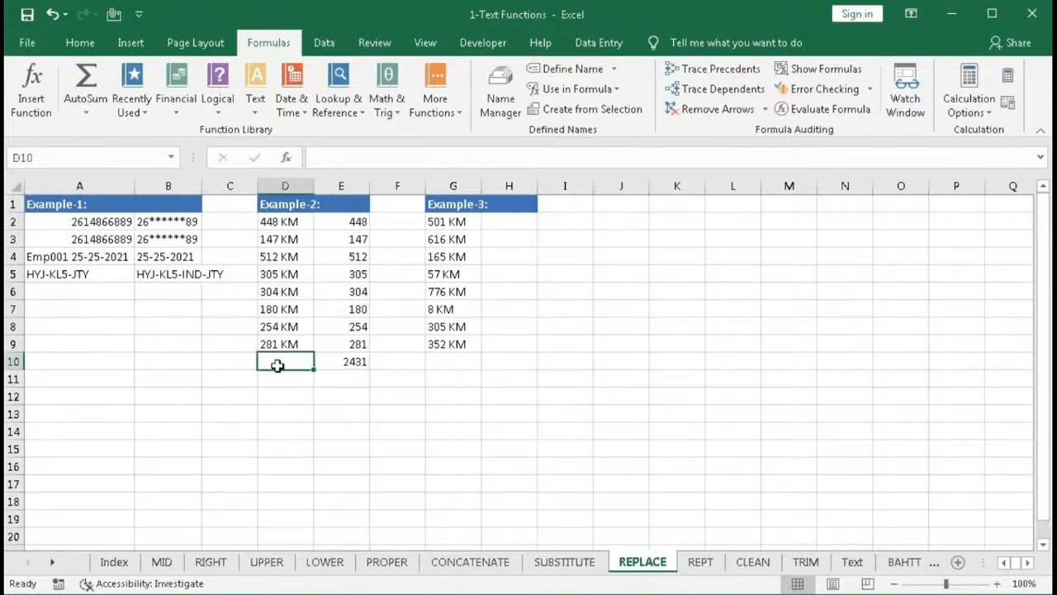
text(=sum)
key(Tab)
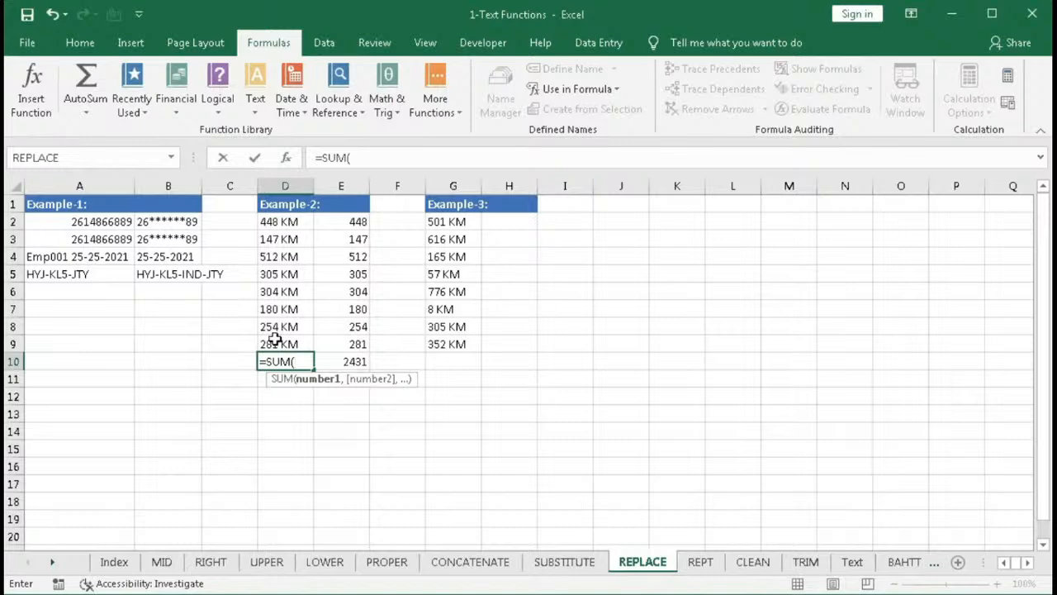
text(val)
key(Tab)
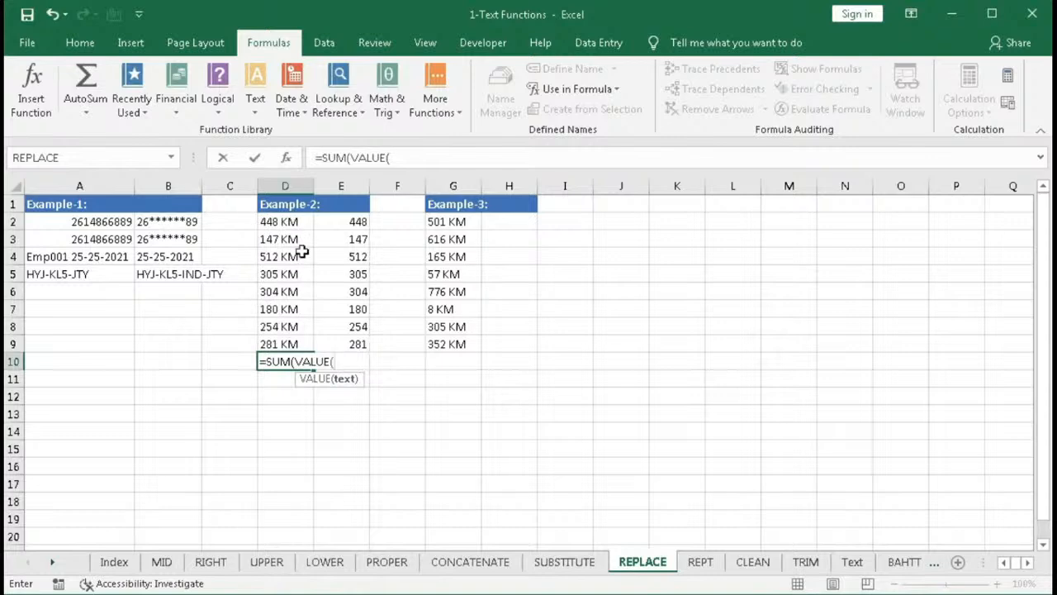
text(rep)
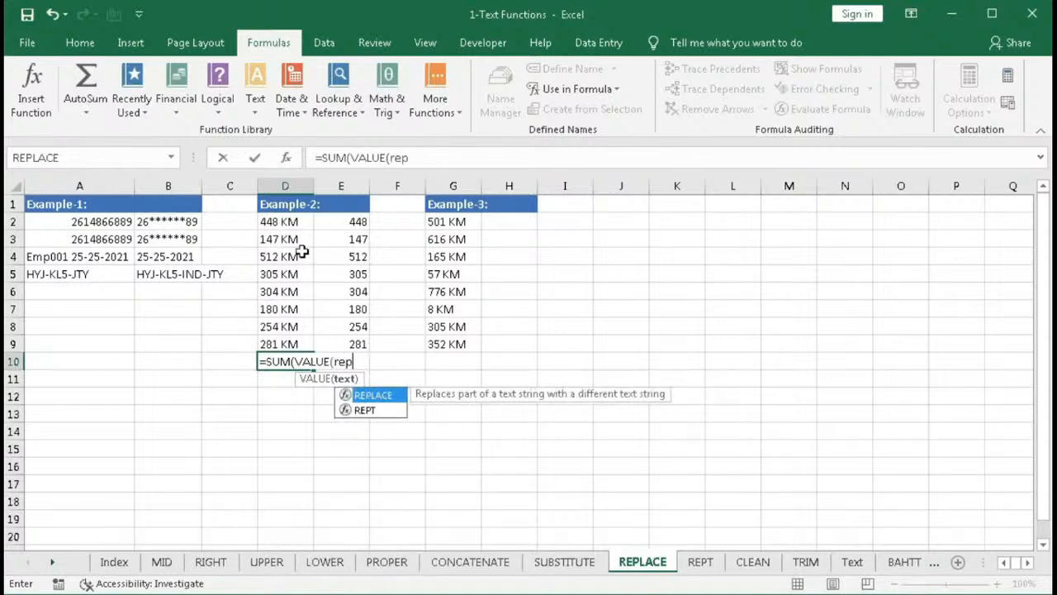
key(Tab)
- Complete D10's formula as =SUM(VALUE(REPLACE(D2:D9,4,3,""))) and enter it
drag(293, 221, 287, 339)
text(,)
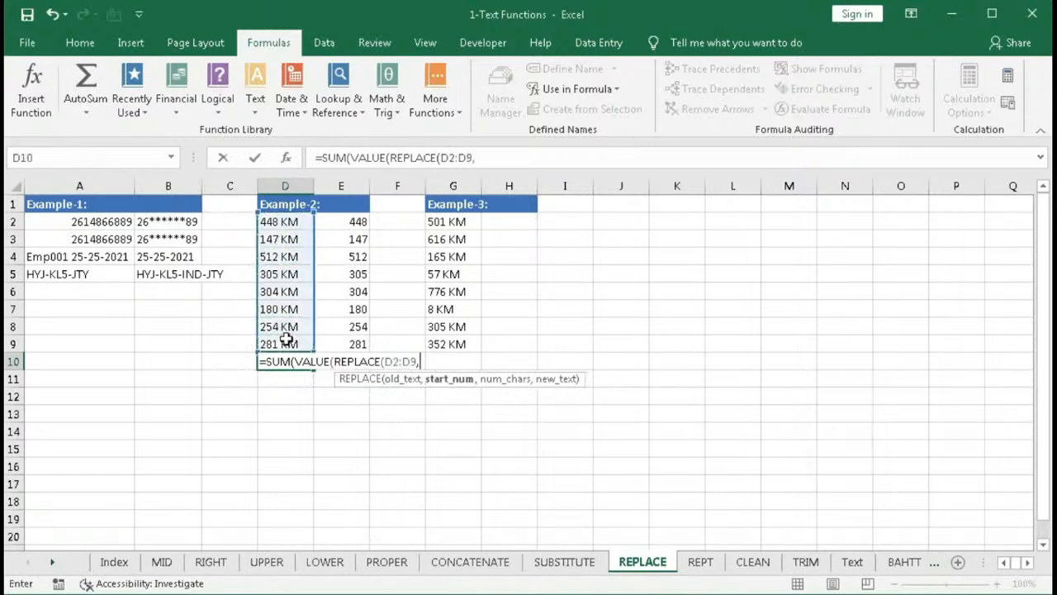
text(4,3)
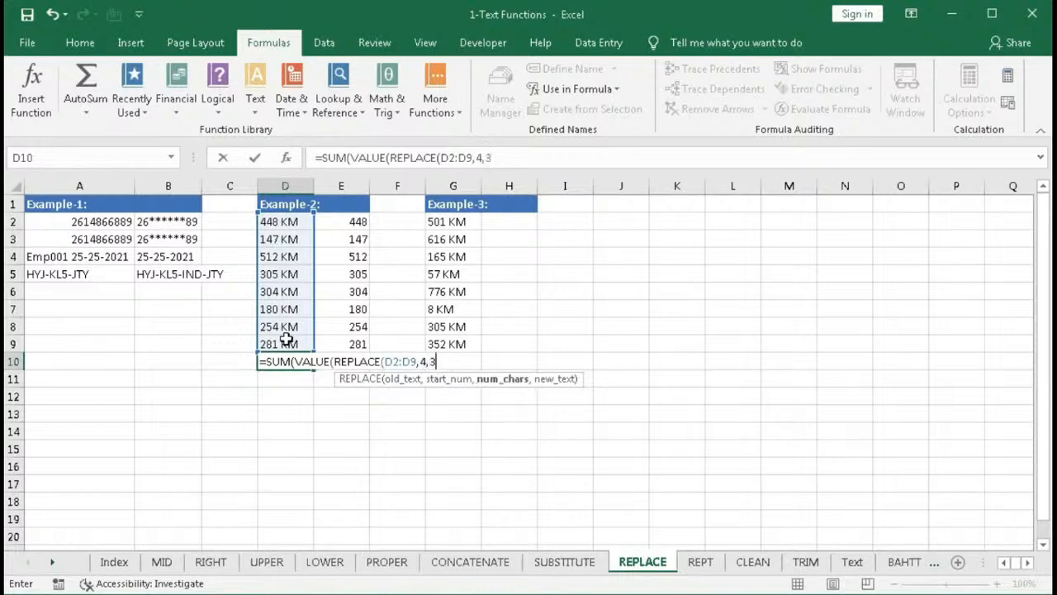
text(,)
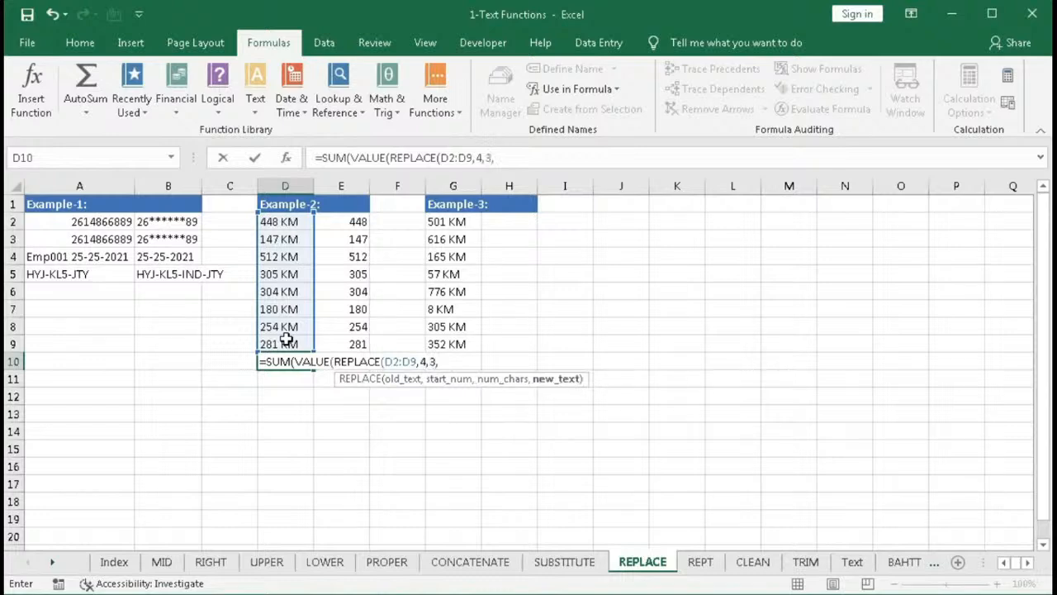
text(""))
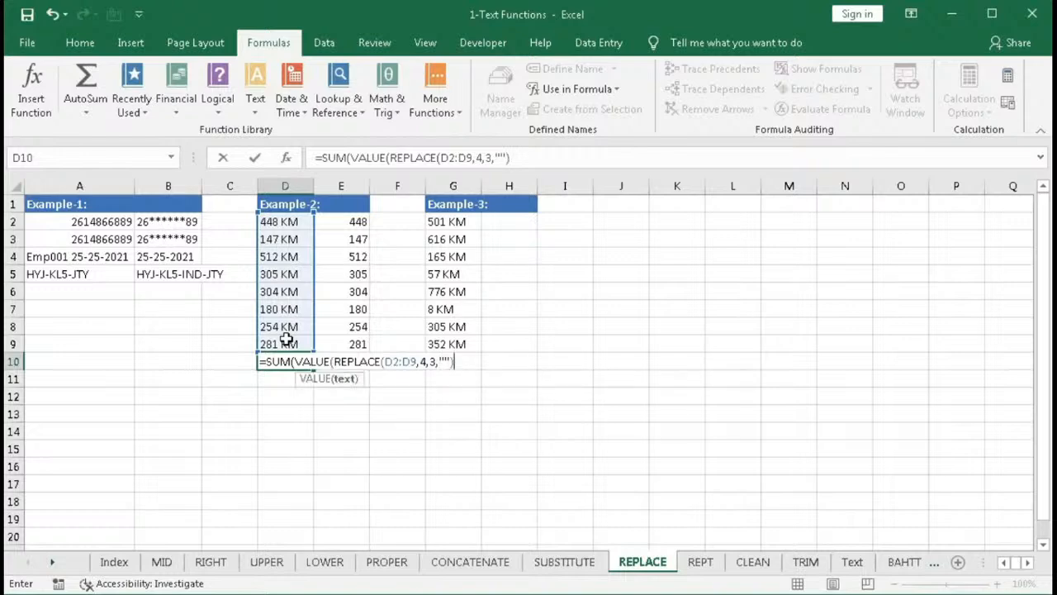
text()))
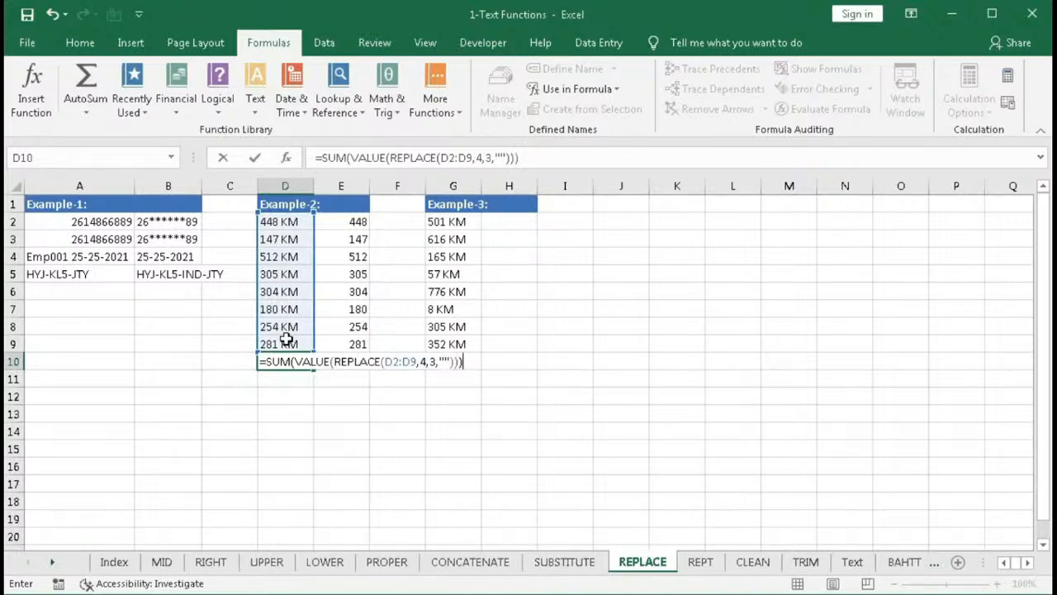
key(Return)
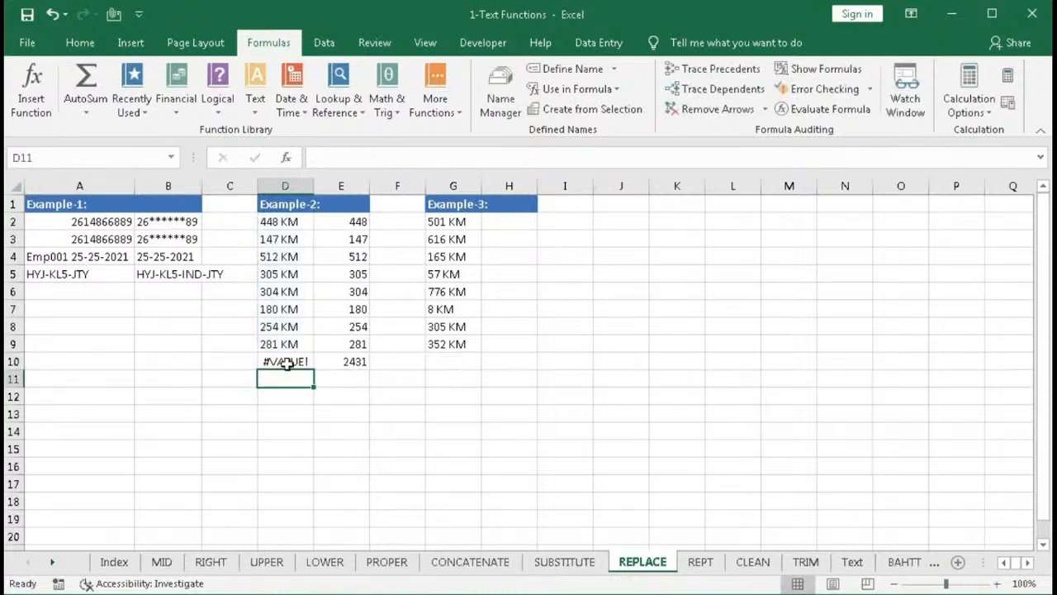
- Re-enter D10's formula as an array formula
double_click(285, 364)
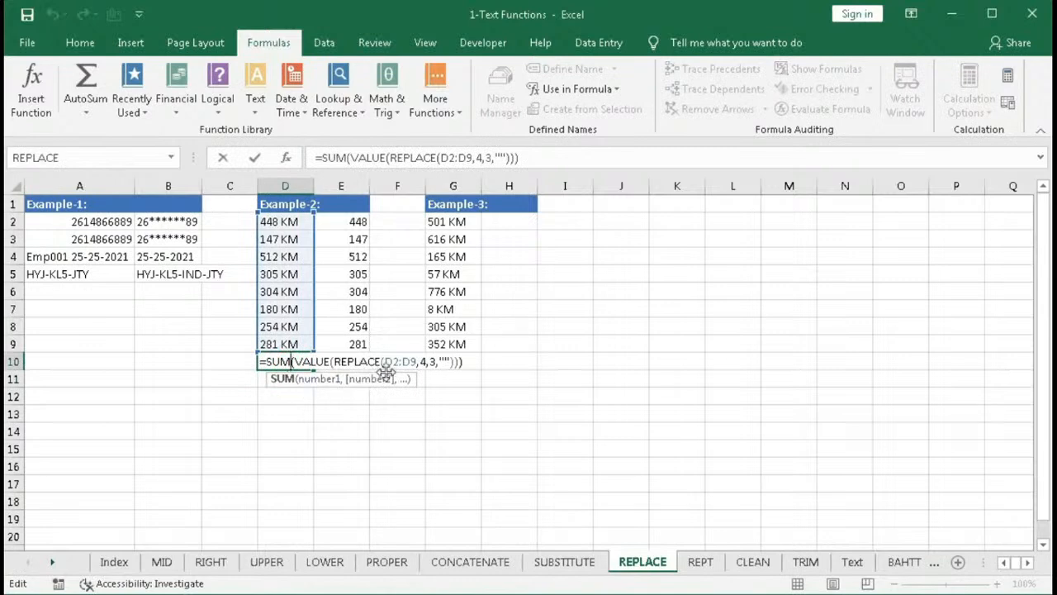
drag(384, 362, 416, 366)
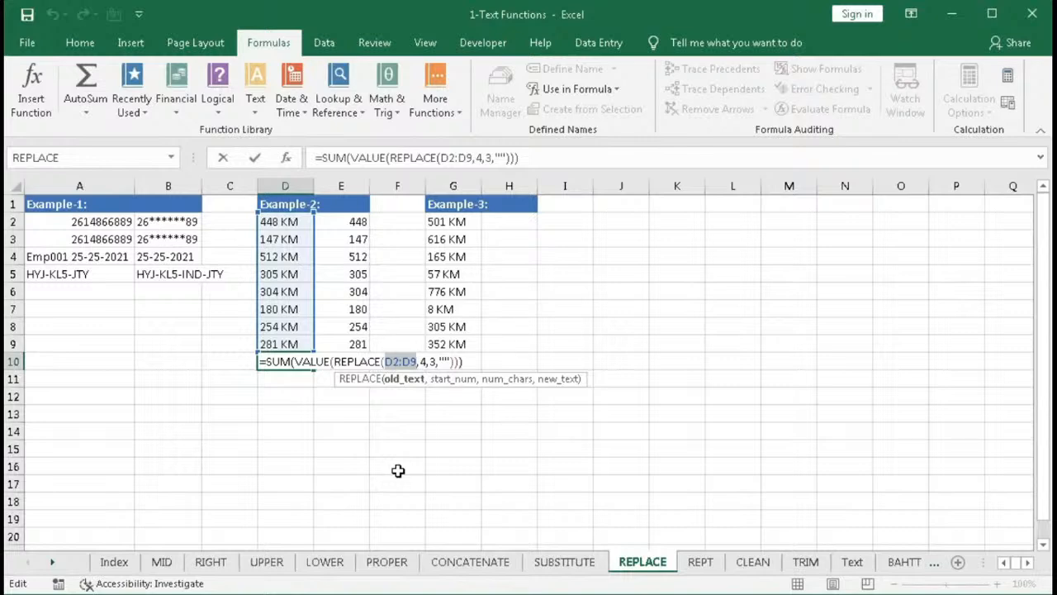
key(ctrl+shift+Return)
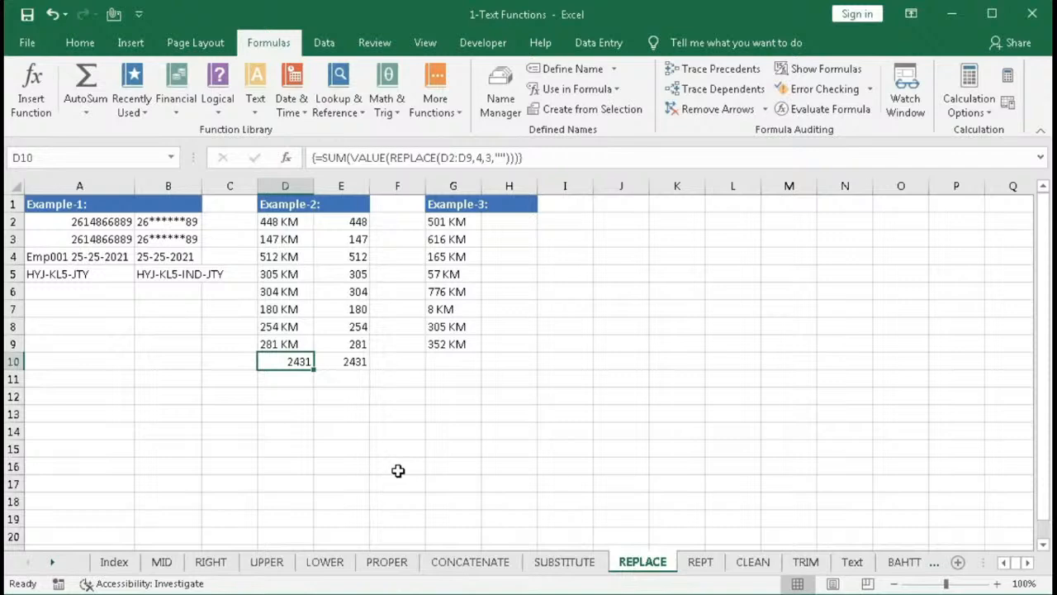
- Append &" KM" to D10's formula and re-enter it as an array formula
double_click(285, 362)
click(463, 361)
text(&")
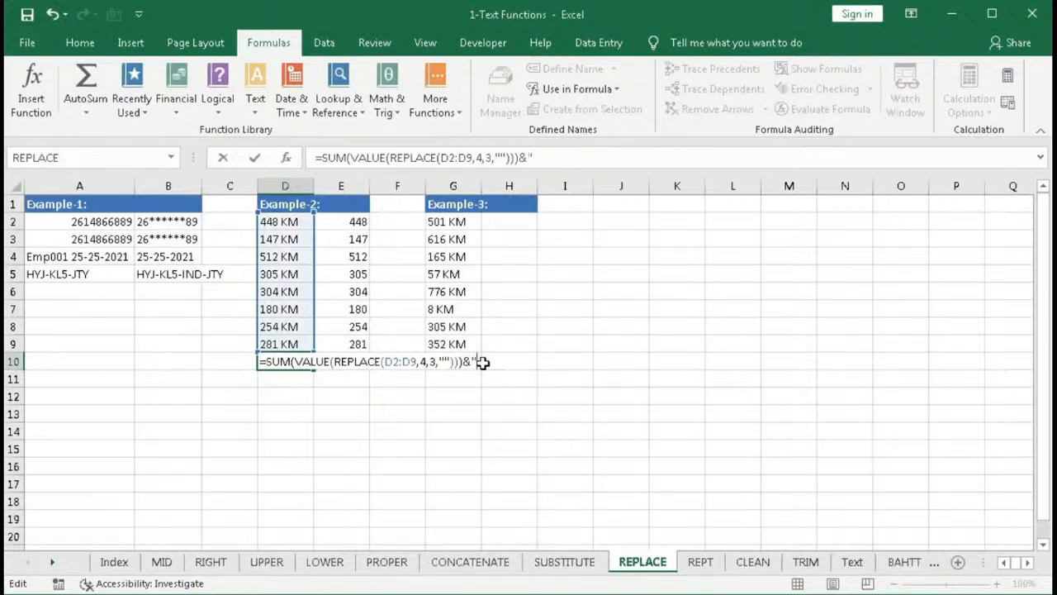
text( KM")
key(Return)
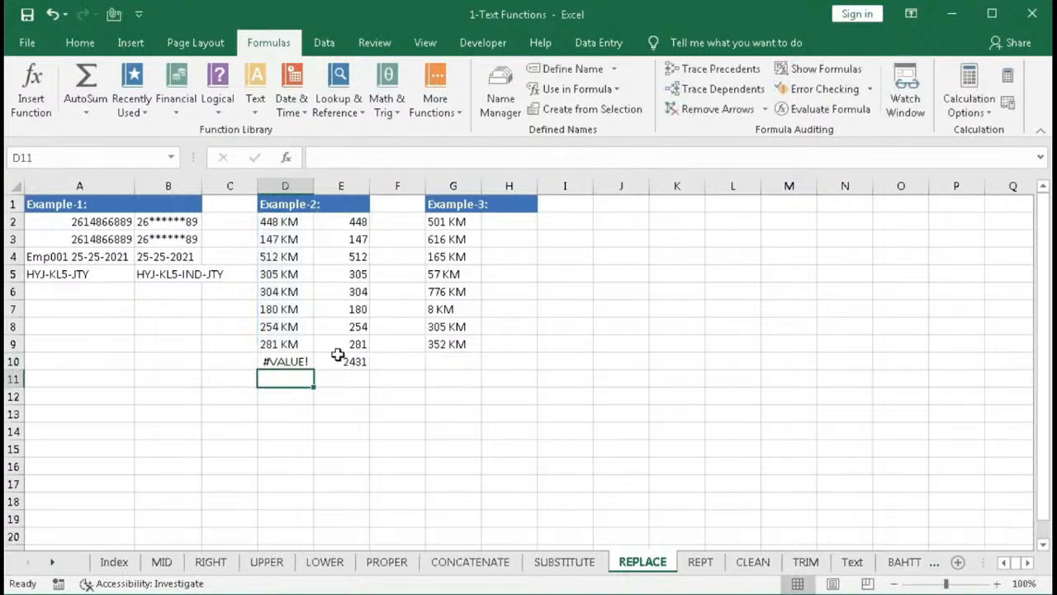
double_click(298, 361)
key(ctrl+shift+Return)
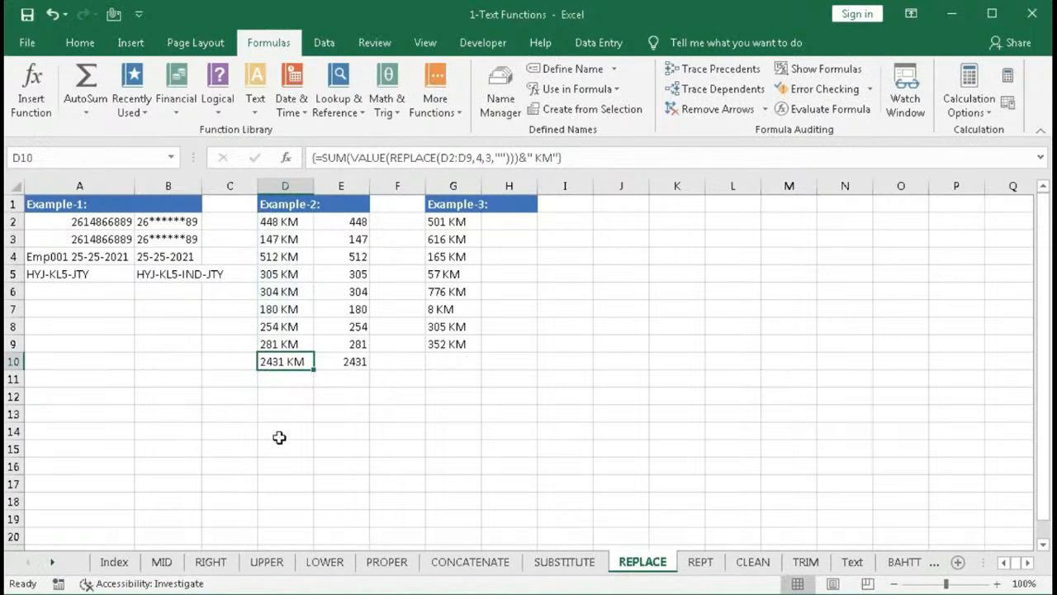
- Copy E2's formula into H2 and fill it down through H9
drag(278, 221, 283, 343)
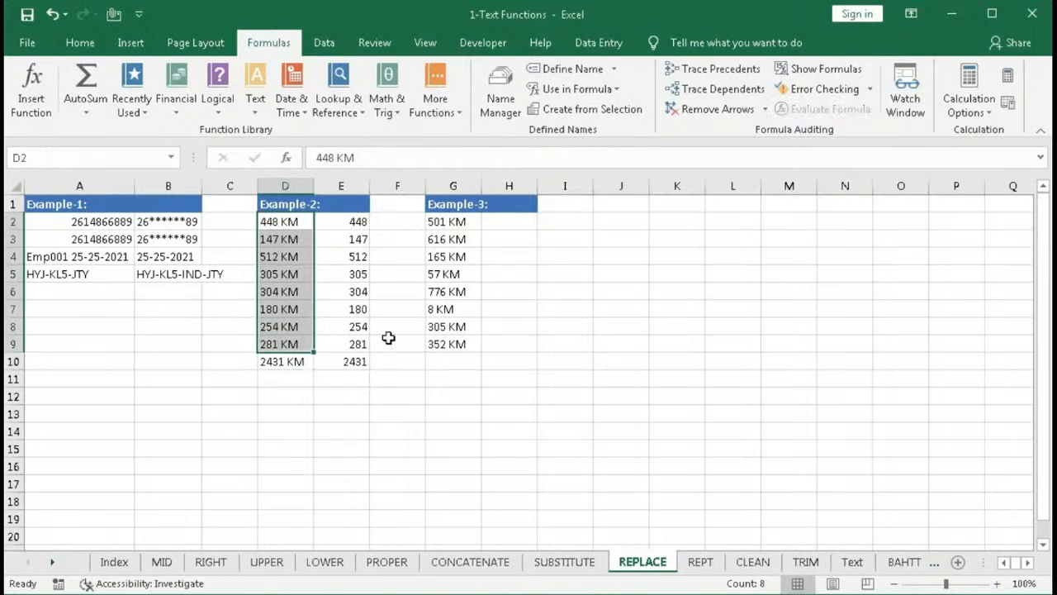
drag(440, 223, 455, 345)
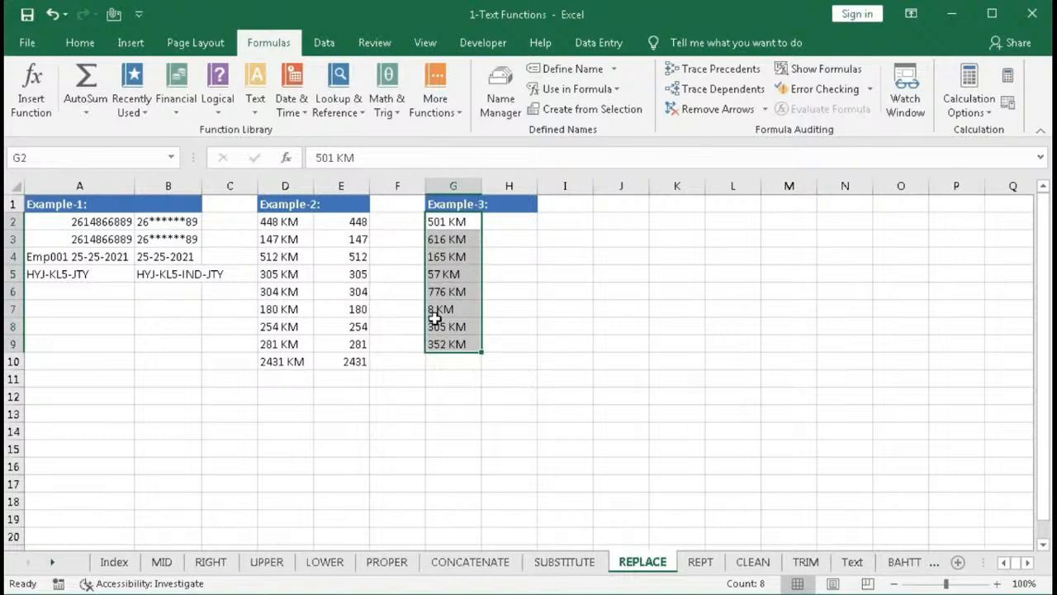
click(350, 223)
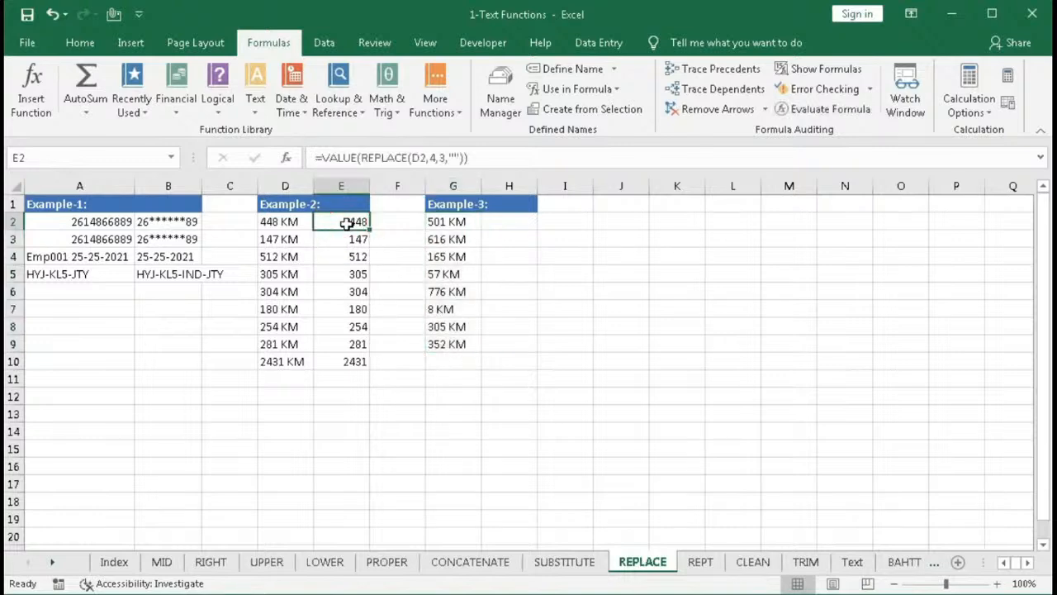
click(559, 157)
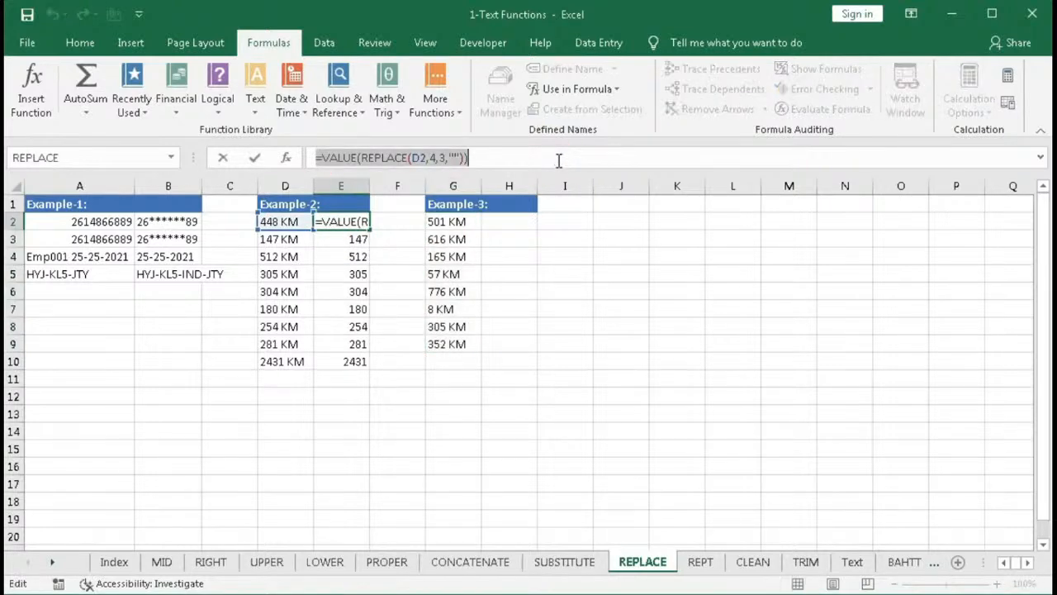
key(Escape)
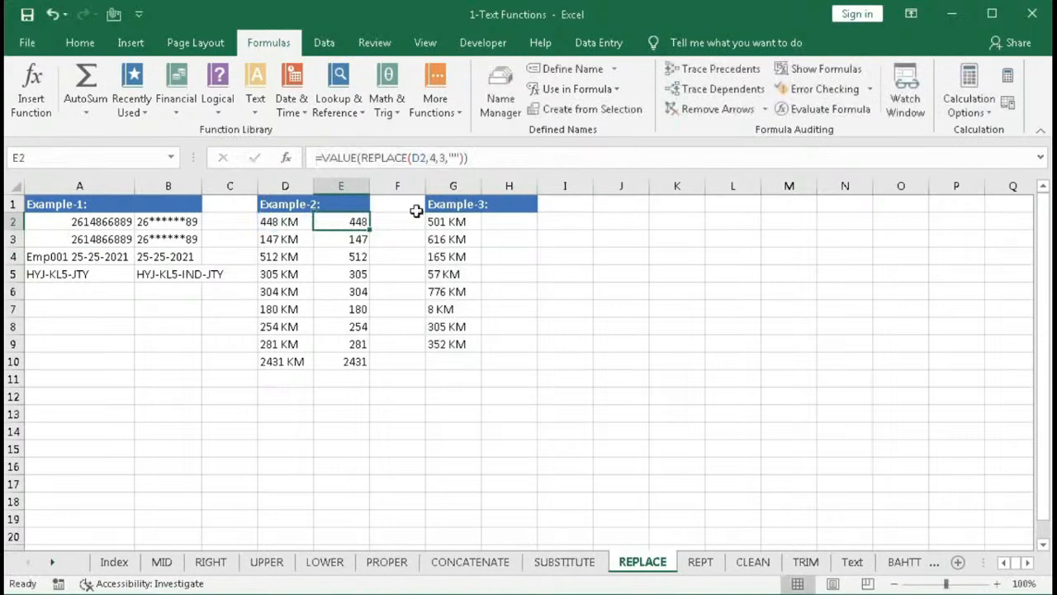
key(ctrl+c)
click(486, 222)
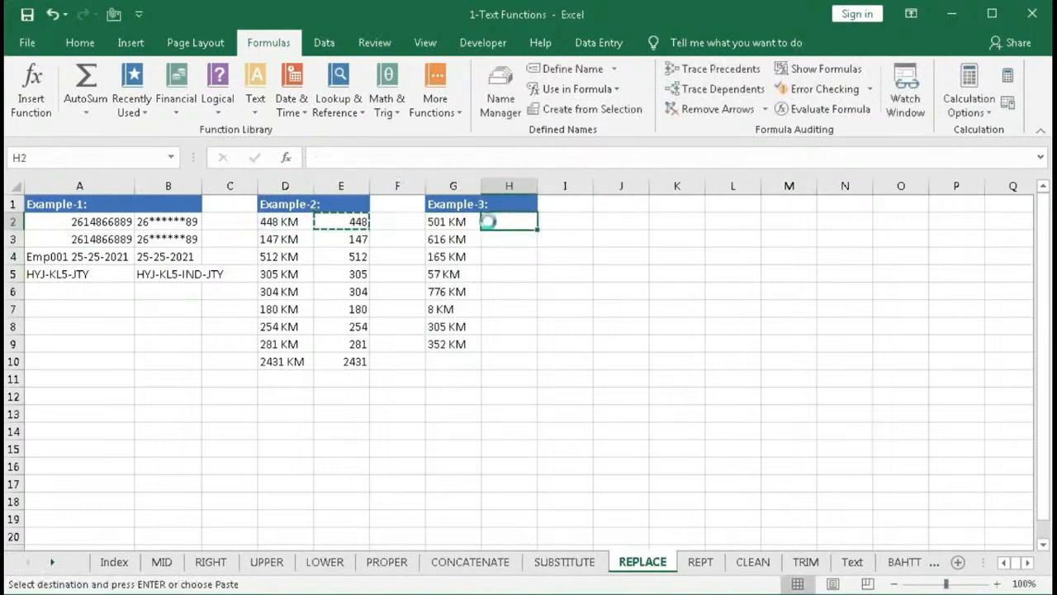
key(ctrl+v)
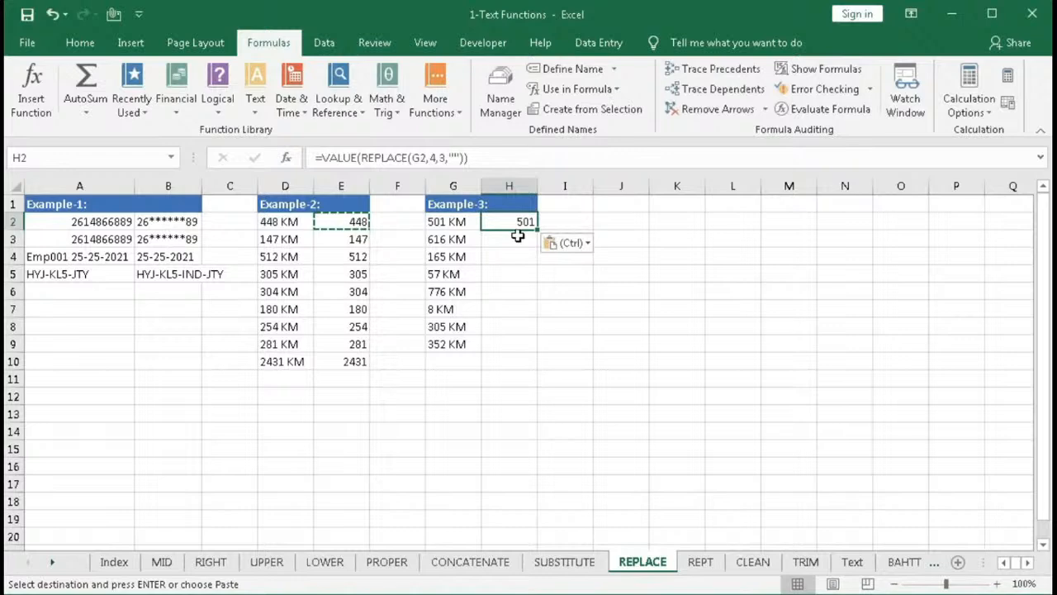
drag(535, 231, 512, 345)
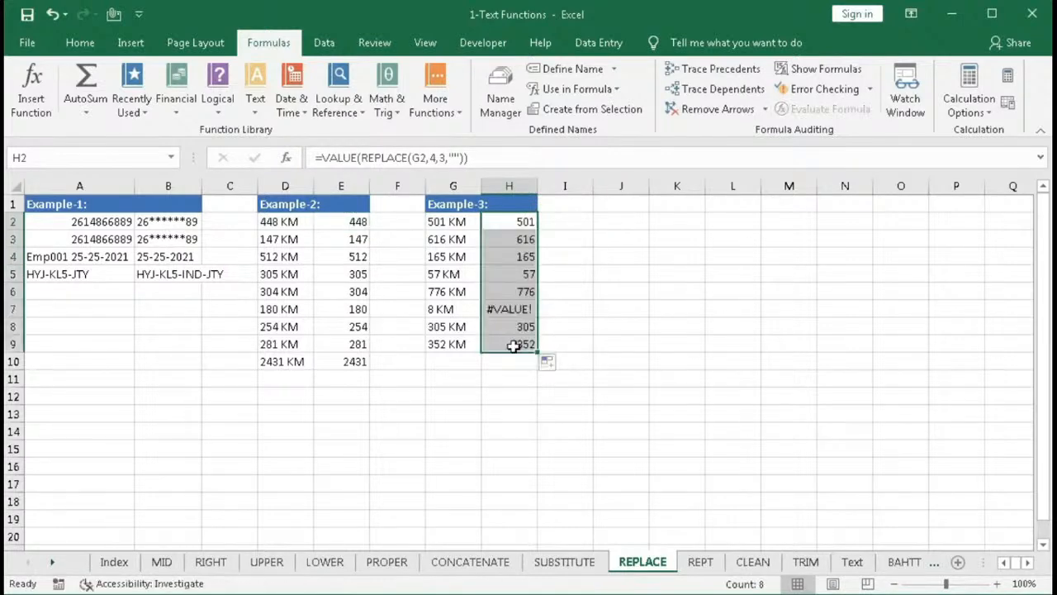
- Clear the copied formulas from H2:H9
click(511, 308)
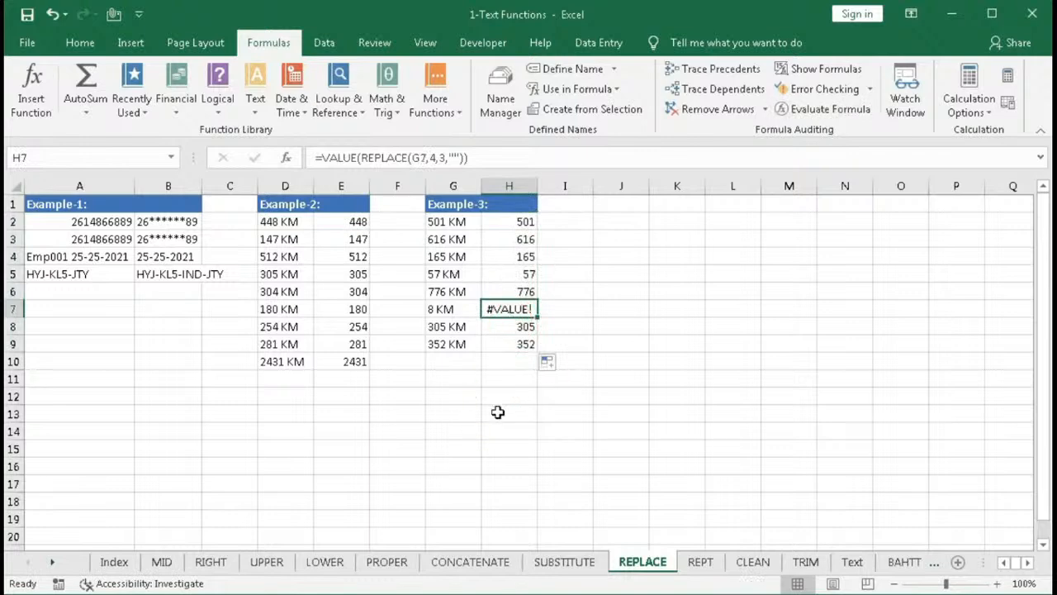
drag(512, 221, 496, 342)
key(Delete)
- In H2, start a REPLACE formula on G2 whose start position is SEARCH(" ",G2)
click(502, 220)
text(=re)
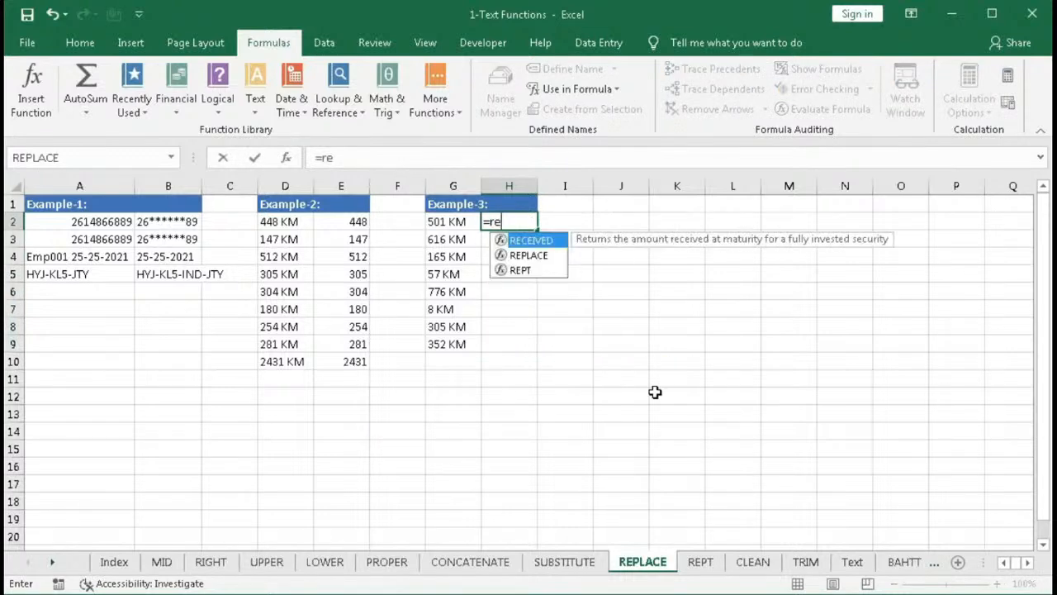
key(Down)
key(Tab)
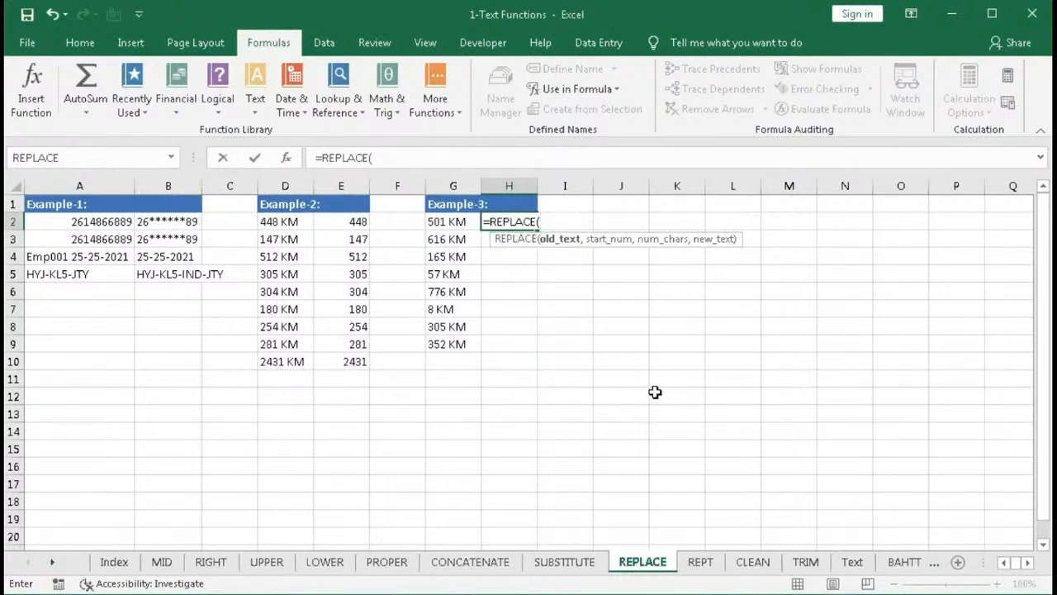
click(454, 223)
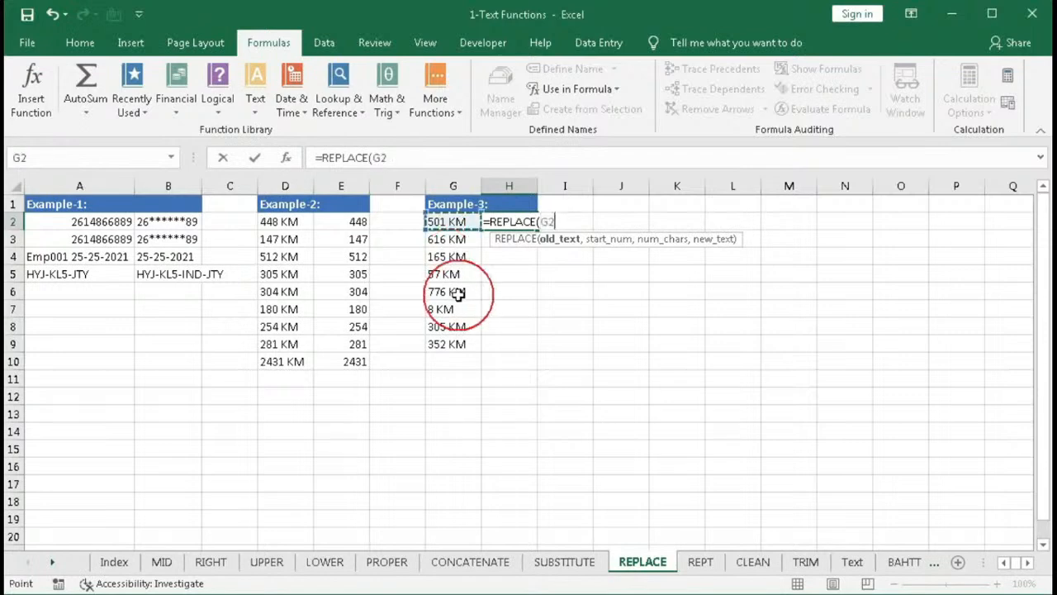
text(,)
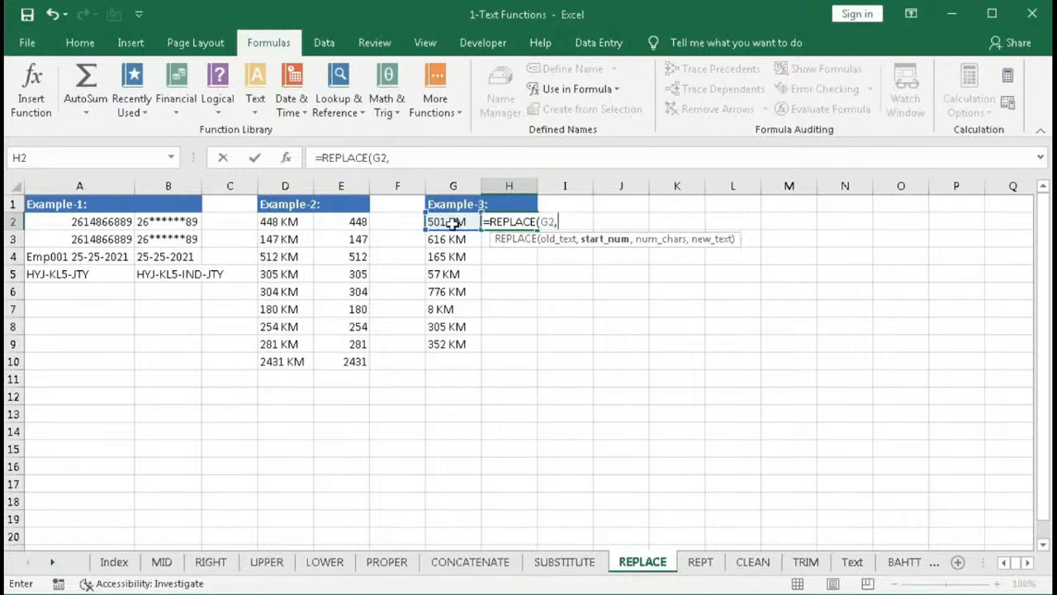
text(se)
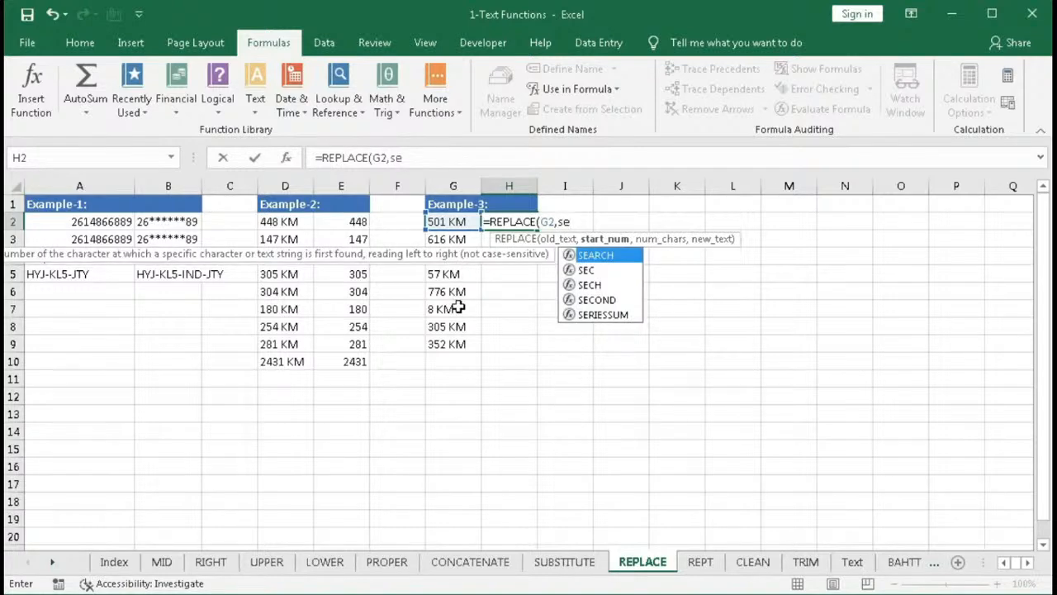
key(Tab)
text(" ")
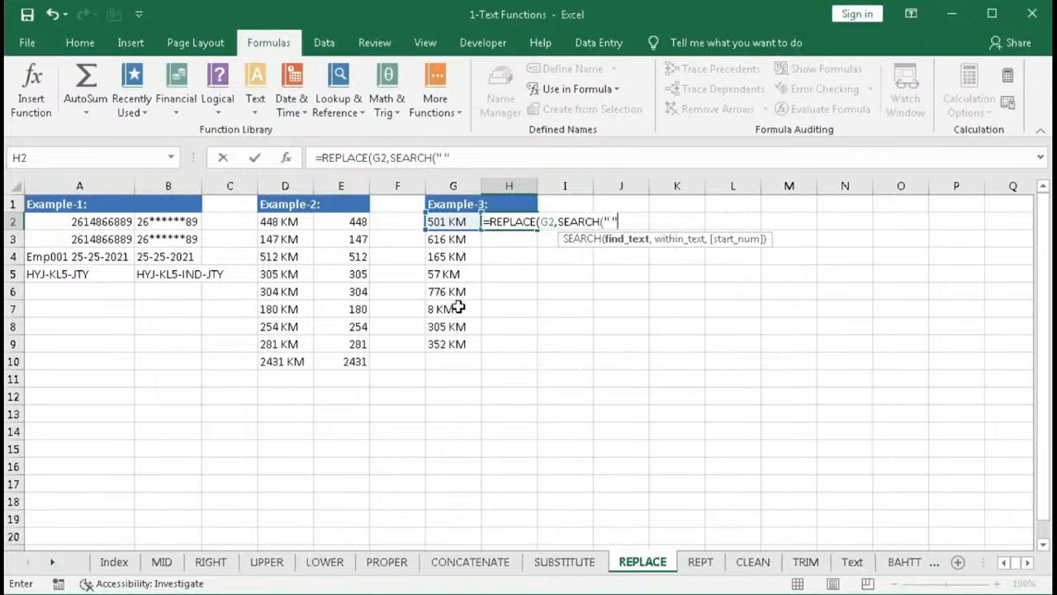
text(,)
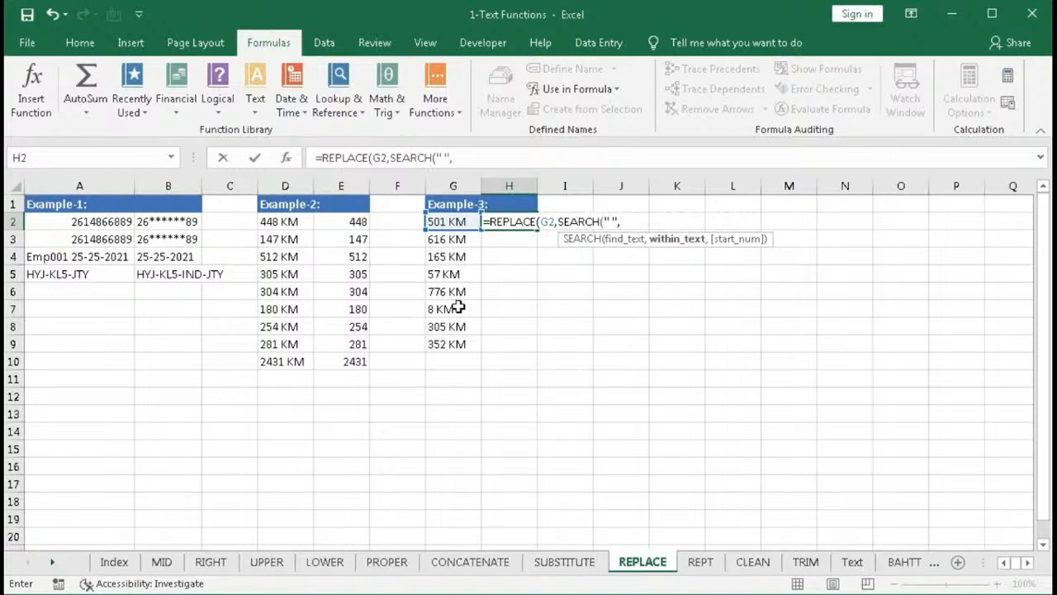
click(437, 223)
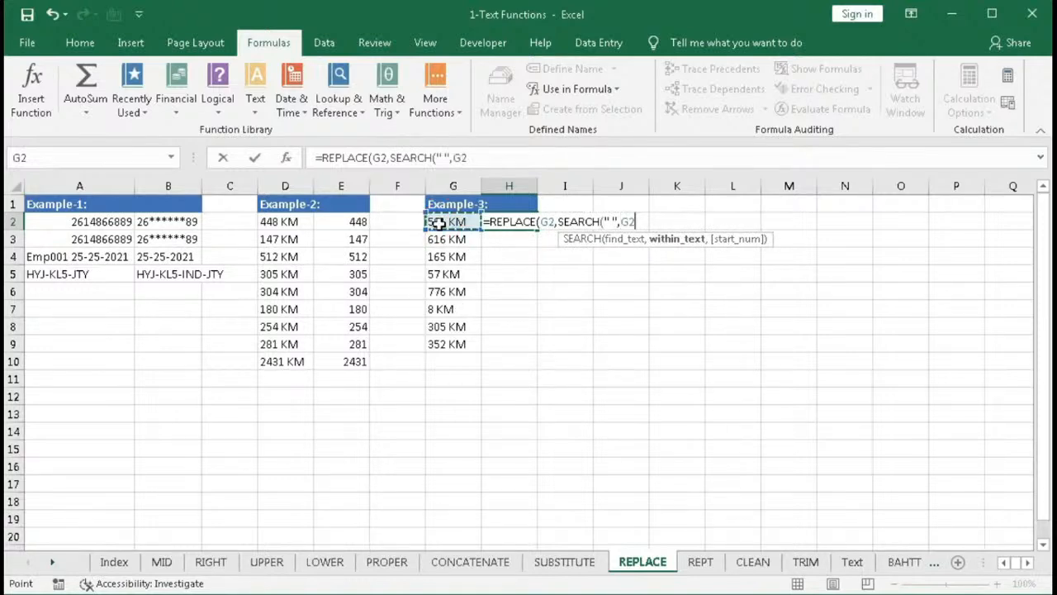
text()))
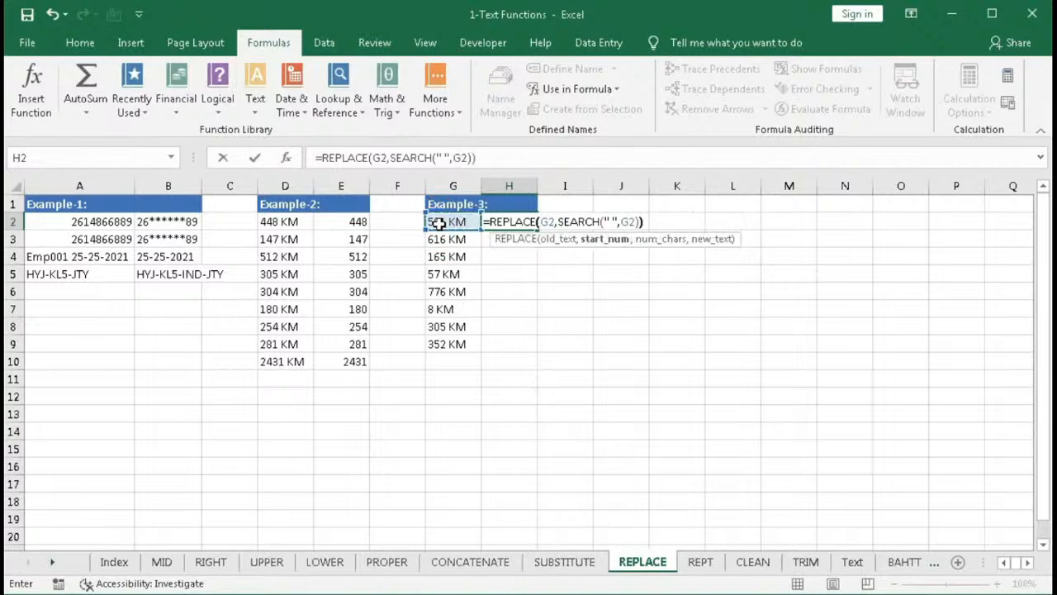
key(Return)
key(Return)
- Complete H2's formula as =REPLACE(G2,SEARCH(" ",G2),3,""), enter it and fill it down through H9
click(640, 222)
text(,)
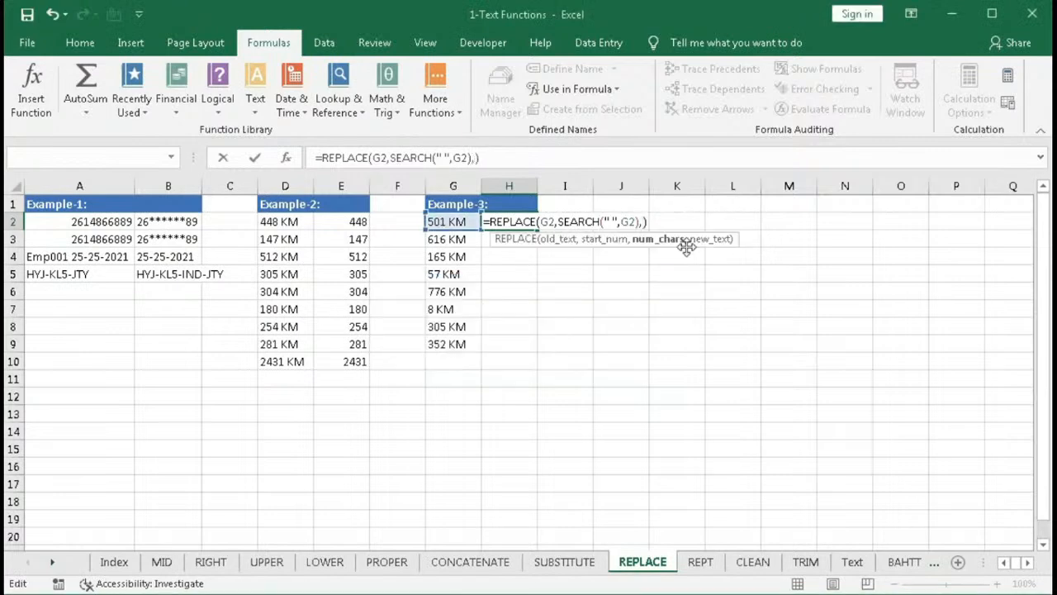
text(3)
text(,)
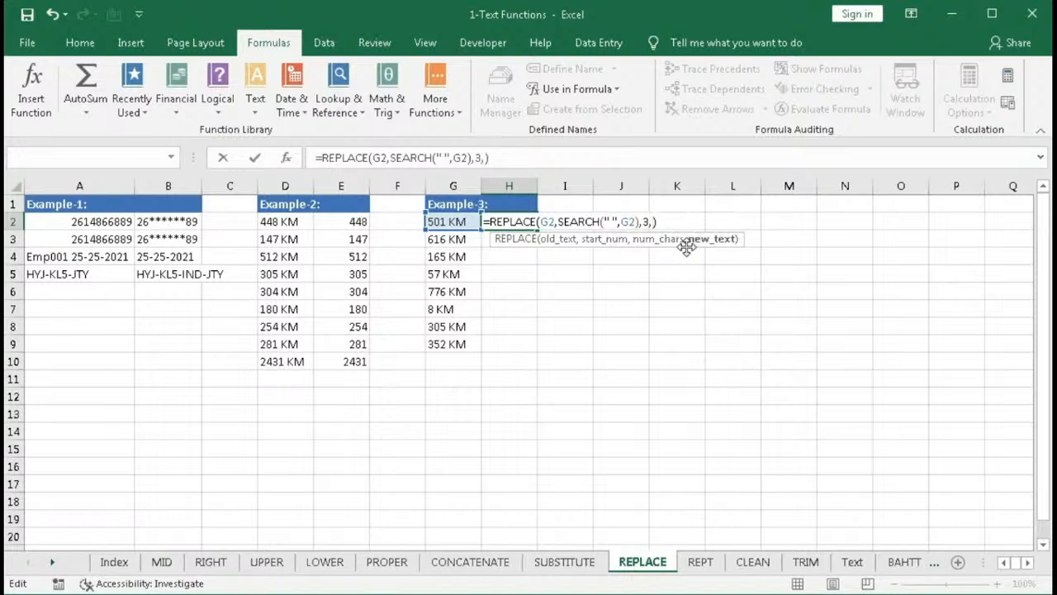
text("")
key(Return)
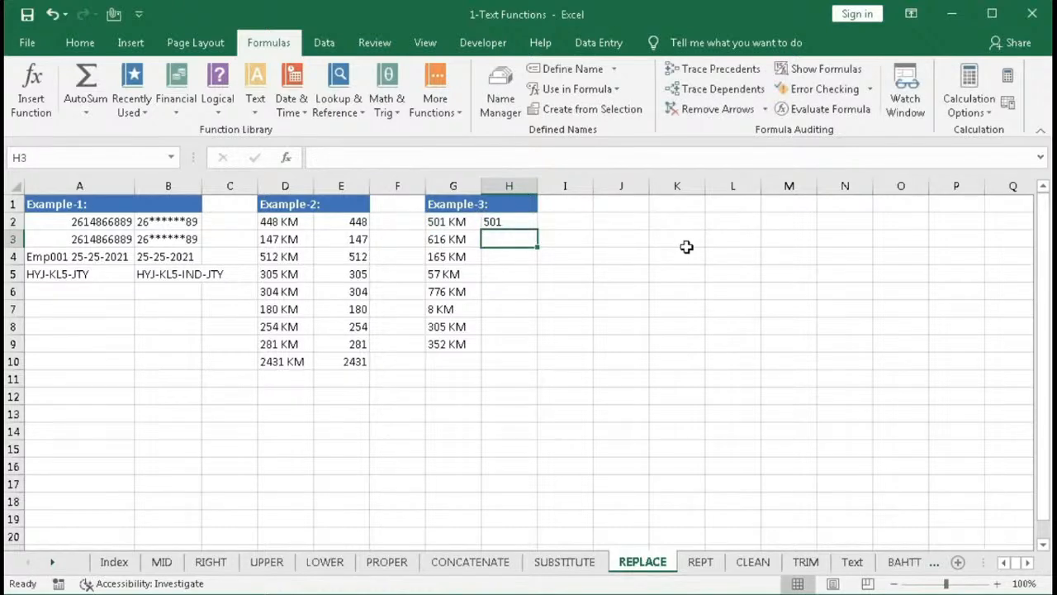
click(531, 221)
drag(538, 228, 522, 347)
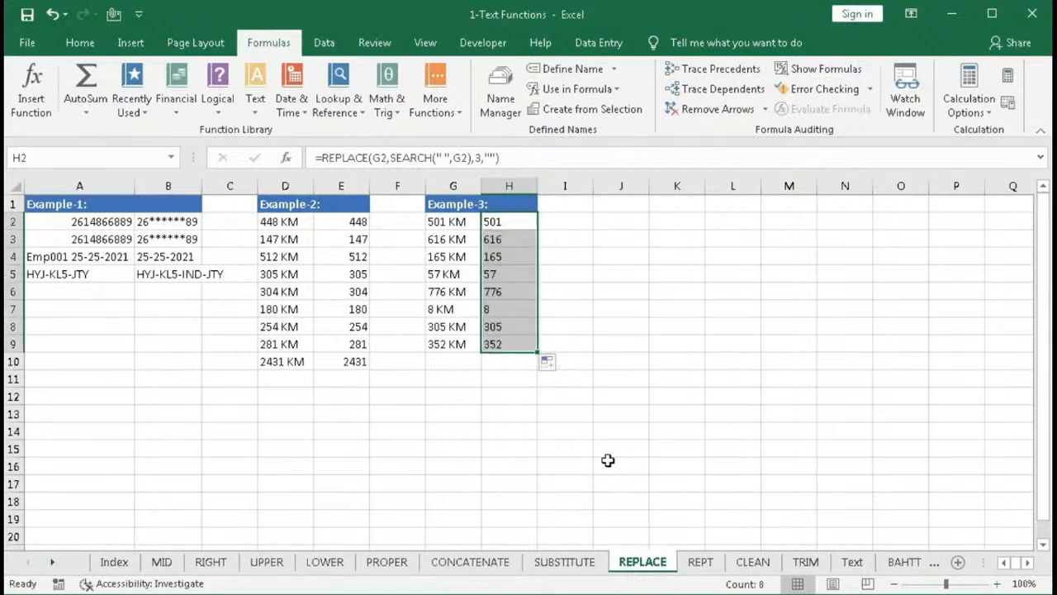
- Wrap H2's formula in VALUE and fill it down through H9
double_click(494, 221)
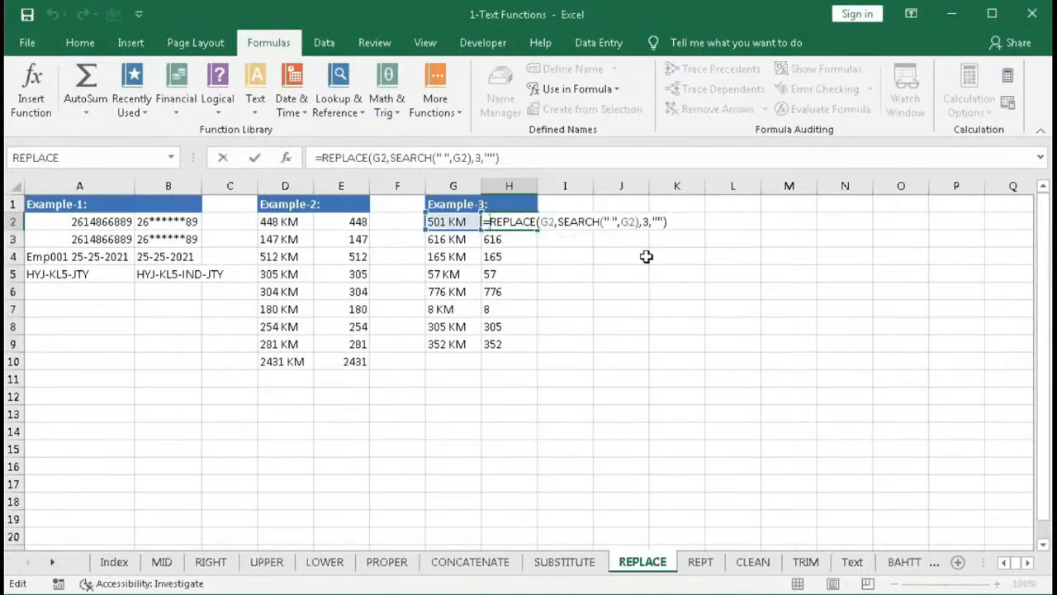
text(VALUE()
key(End)
text())
key(Return)
click(529, 226)
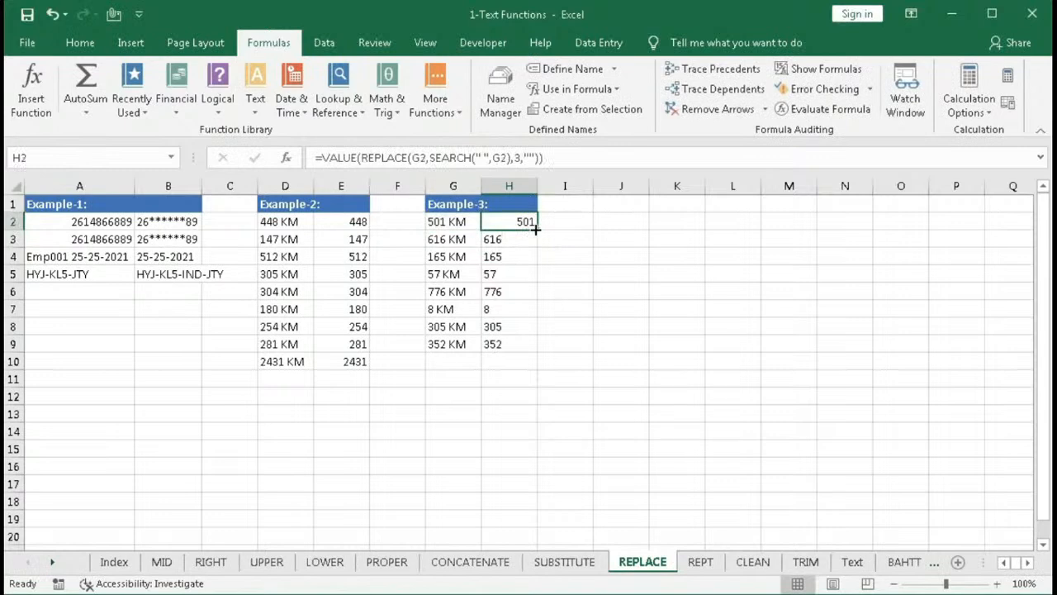
double_click(535, 229)
- Total H2:H9 in H10 with AutoSum
click(512, 360)
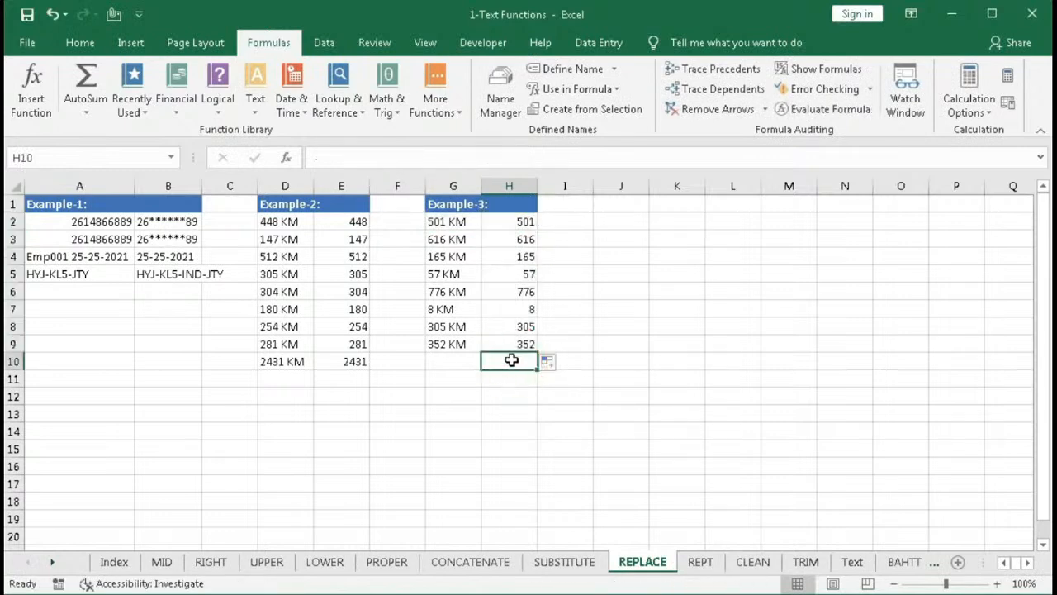
key(alt+equal)
key(Return)
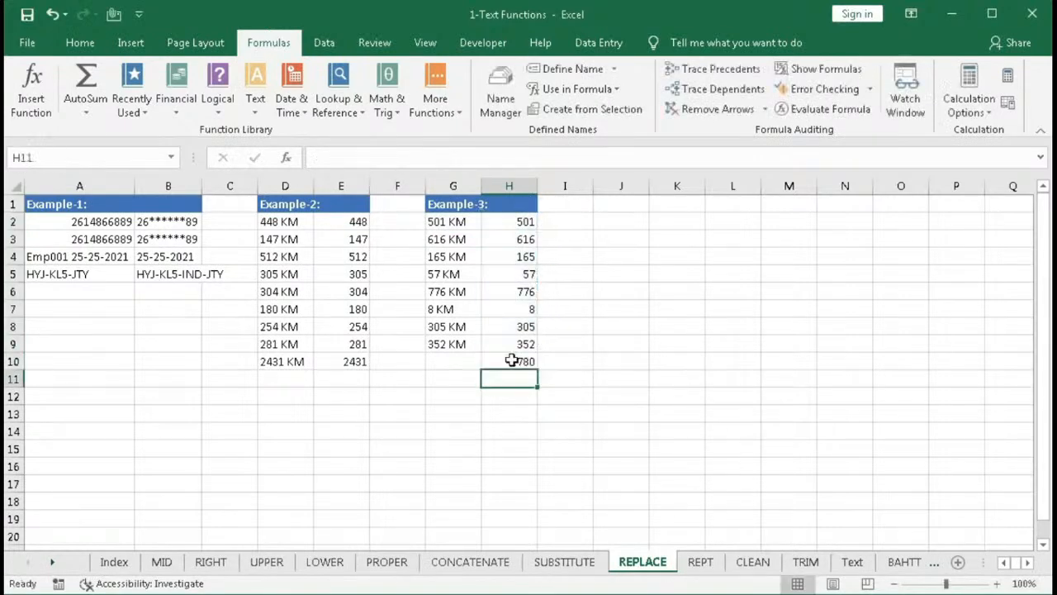
- In G10, start a formula =SUM(VALUE(REPLACE( using the range G2:G9 as the old text
click(291, 361)
click(431, 364)
text(=SUM()
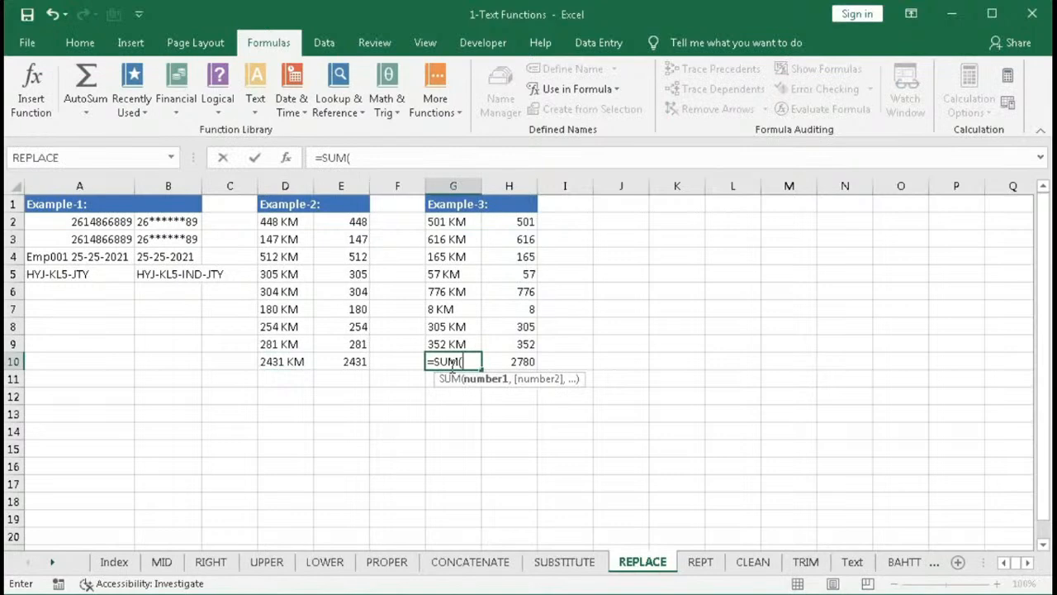
text(va)
key(Tab)
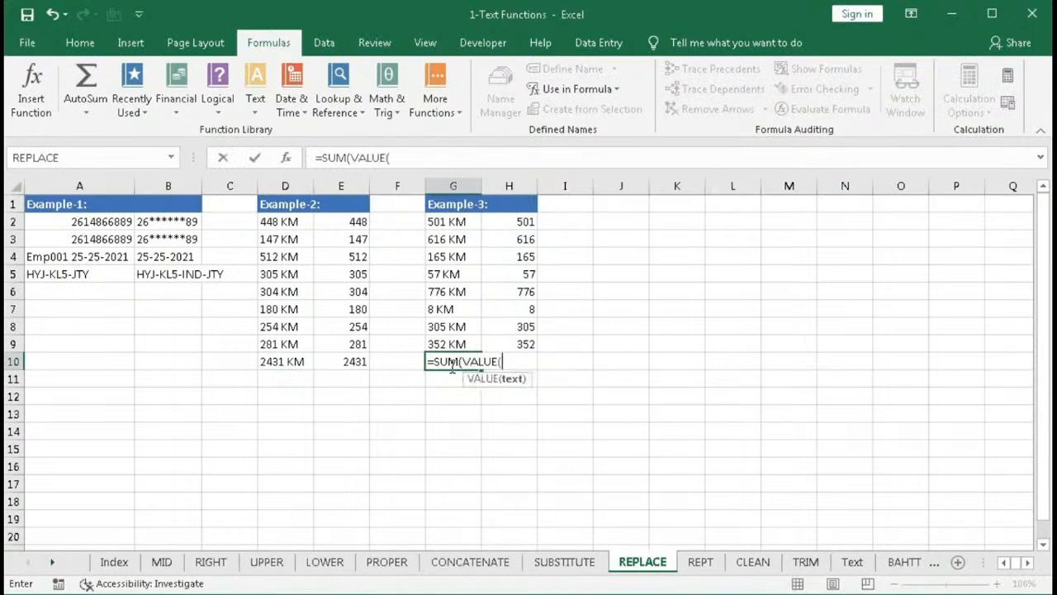
text(rep)
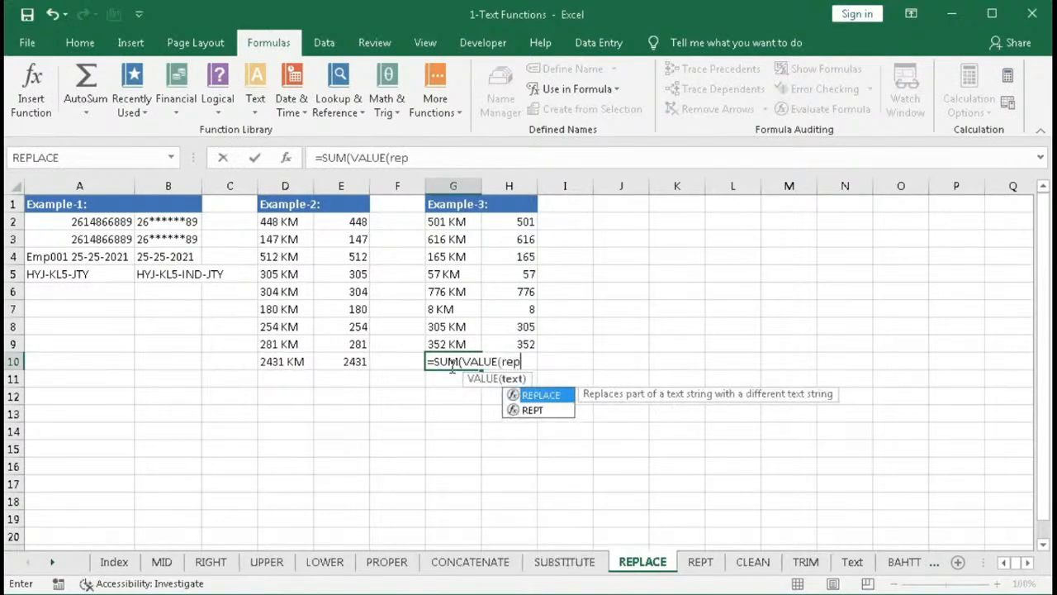
key(Tab)
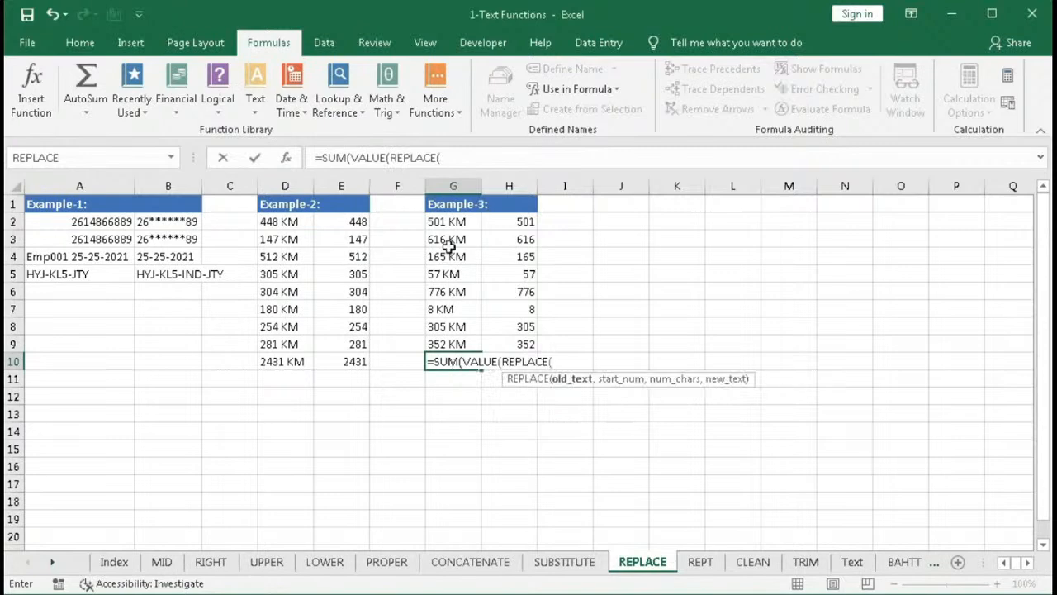
click(447, 222)
drag(447, 222, 447, 334)
text(,)
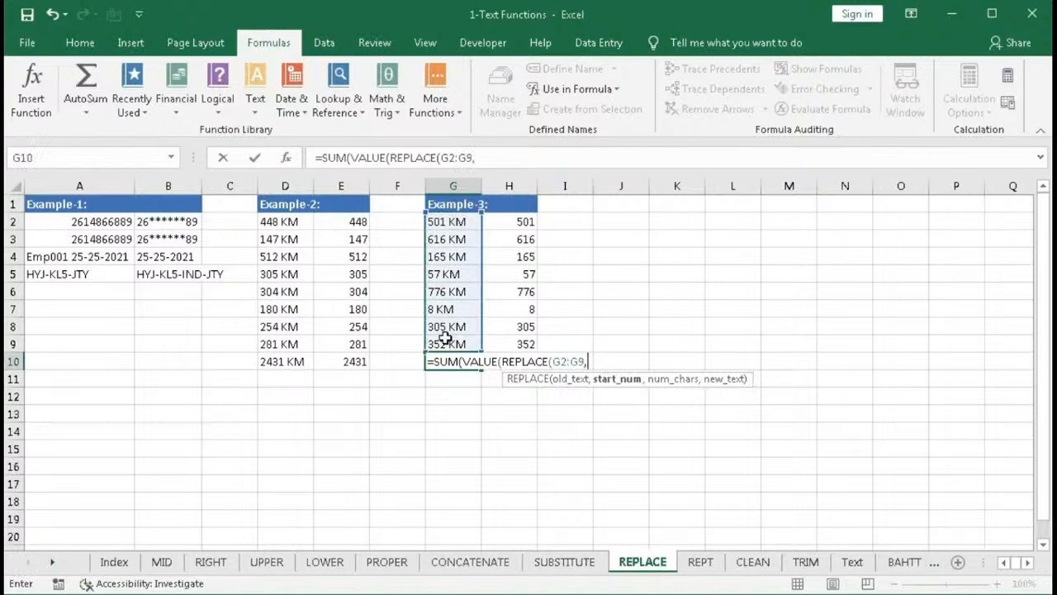
text(se)
- Complete G10 as =SUM(VALUE(REPLACE(G2:G9,SEARCH(" ",G2:G9),3,""))) and enter it as an array formula
key(Tab)
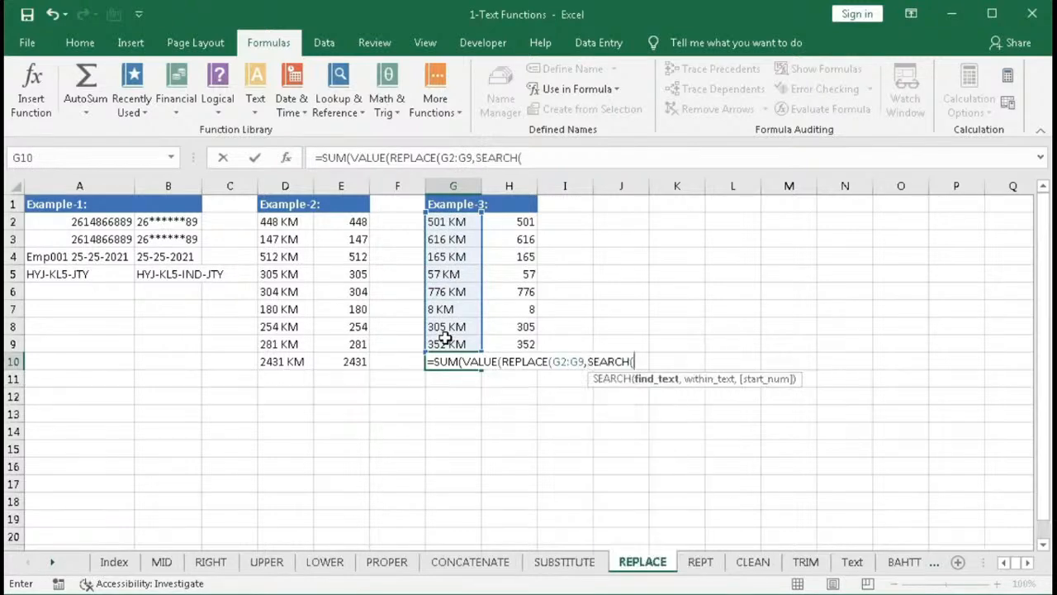
text(" ",)
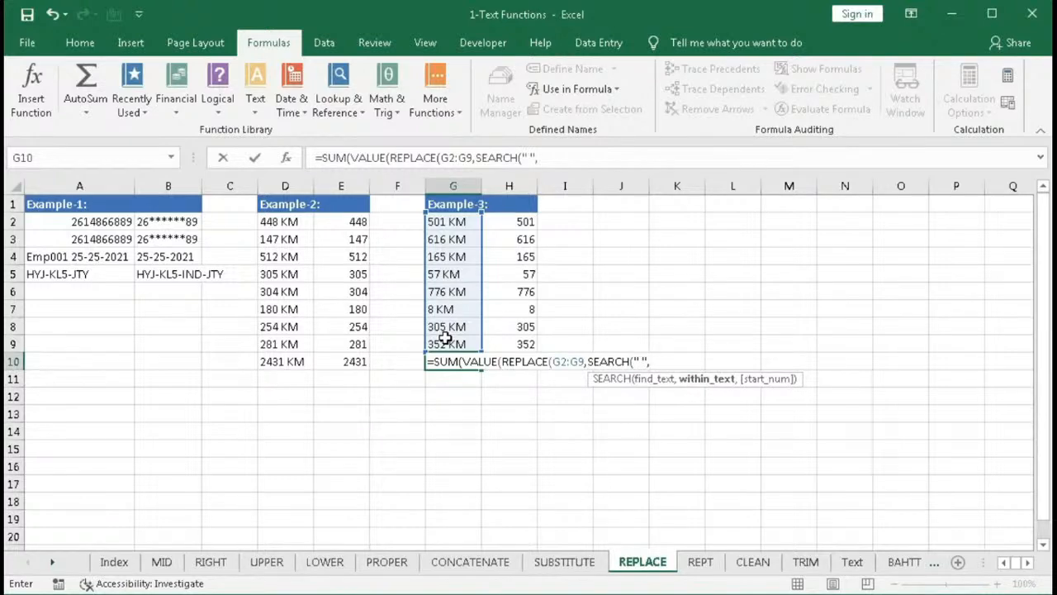
click(442, 223)
drag(442, 223, 457, 339)
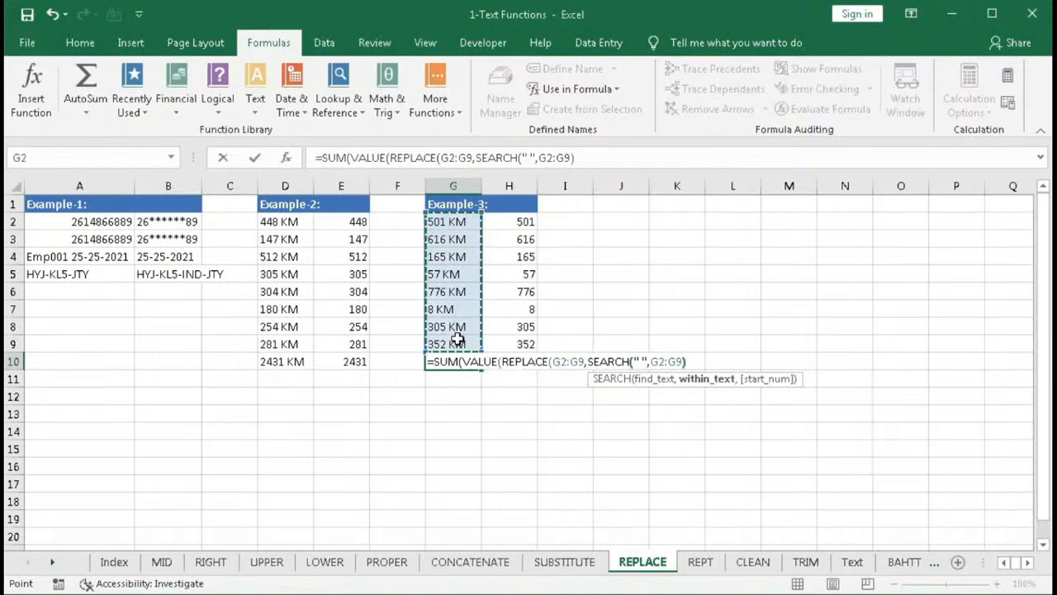
text(),)
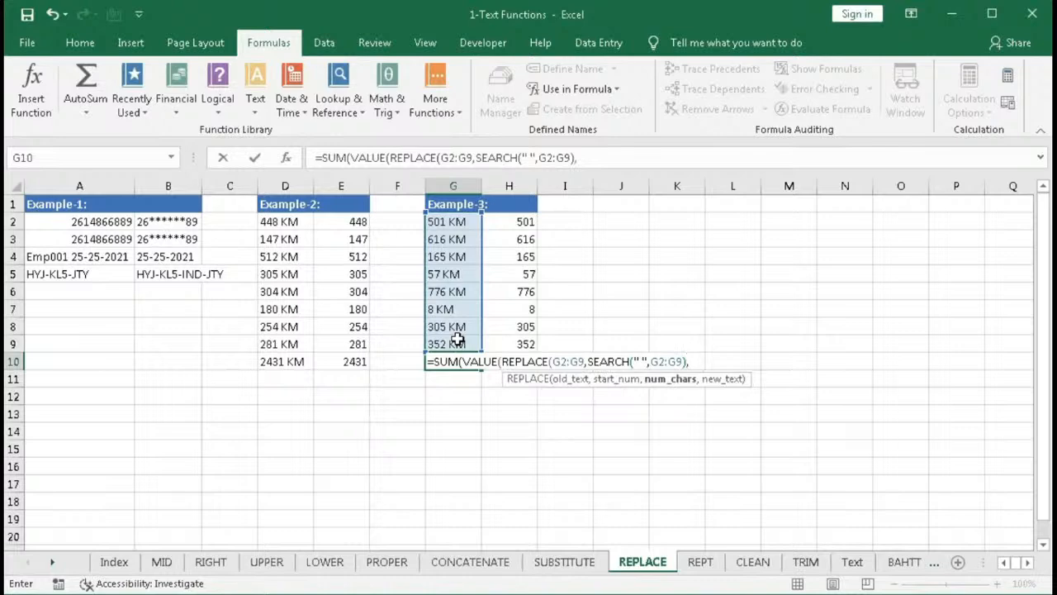
text(3,)
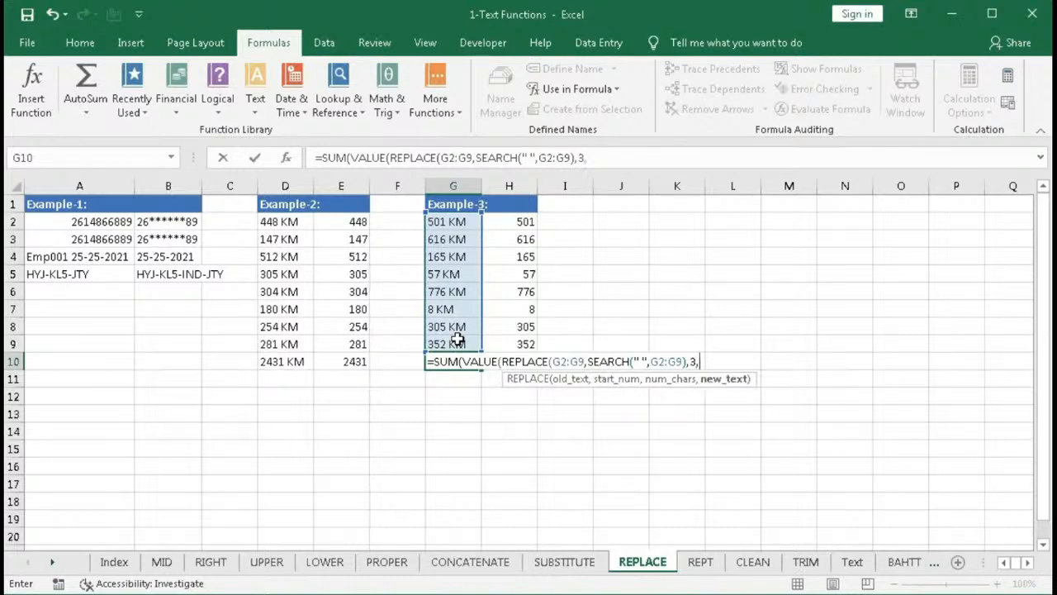
text(""))
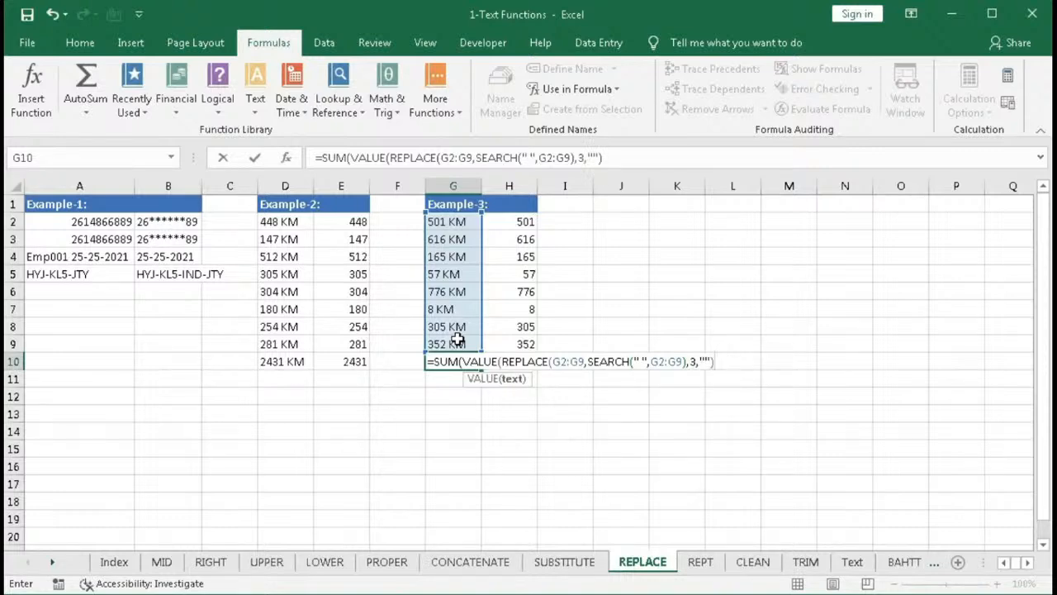
text())
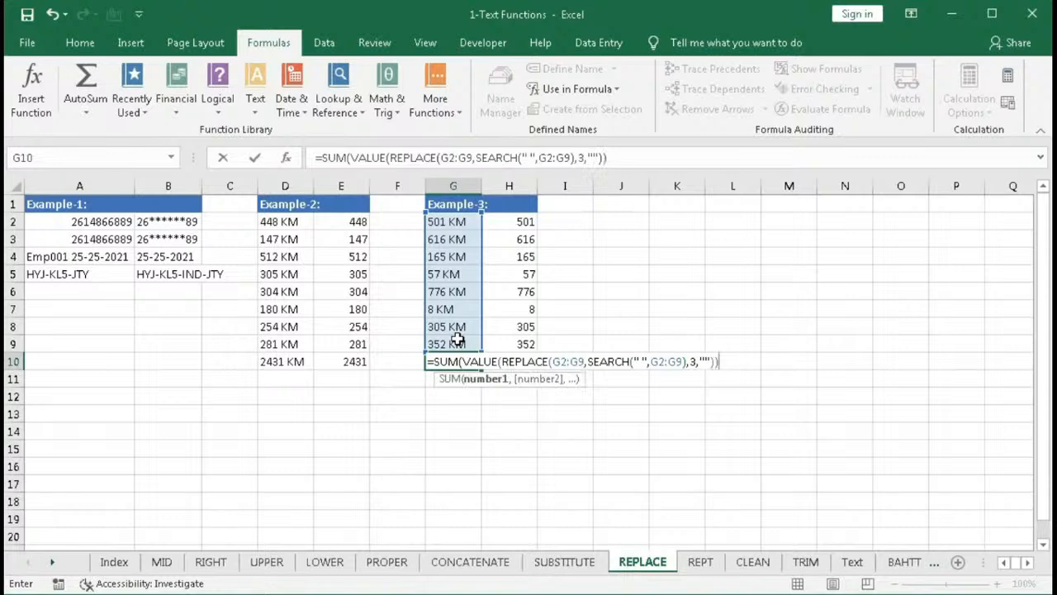
text())
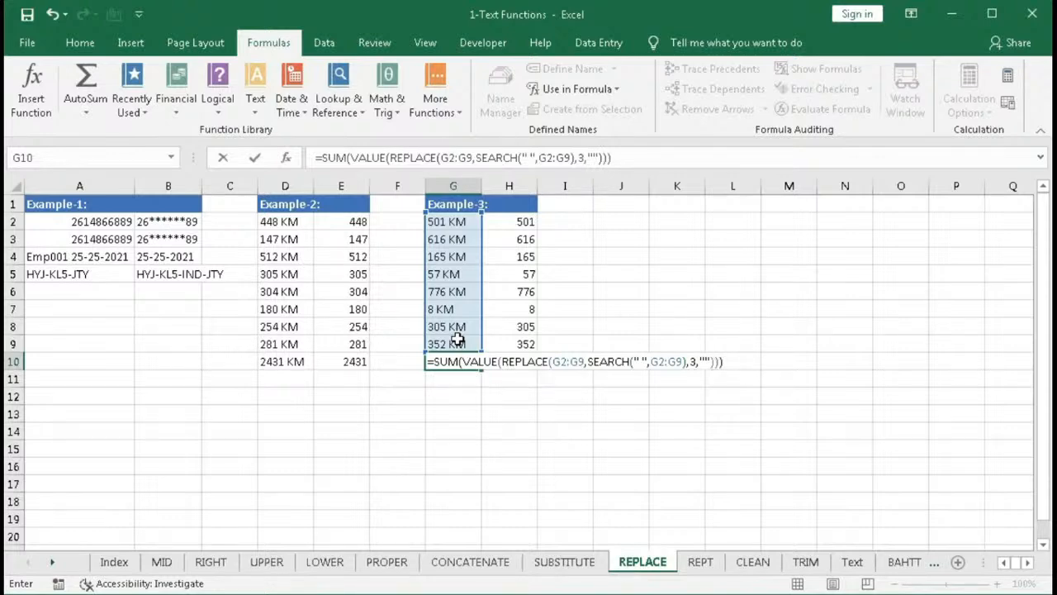
key(ctrl+shift+Return)
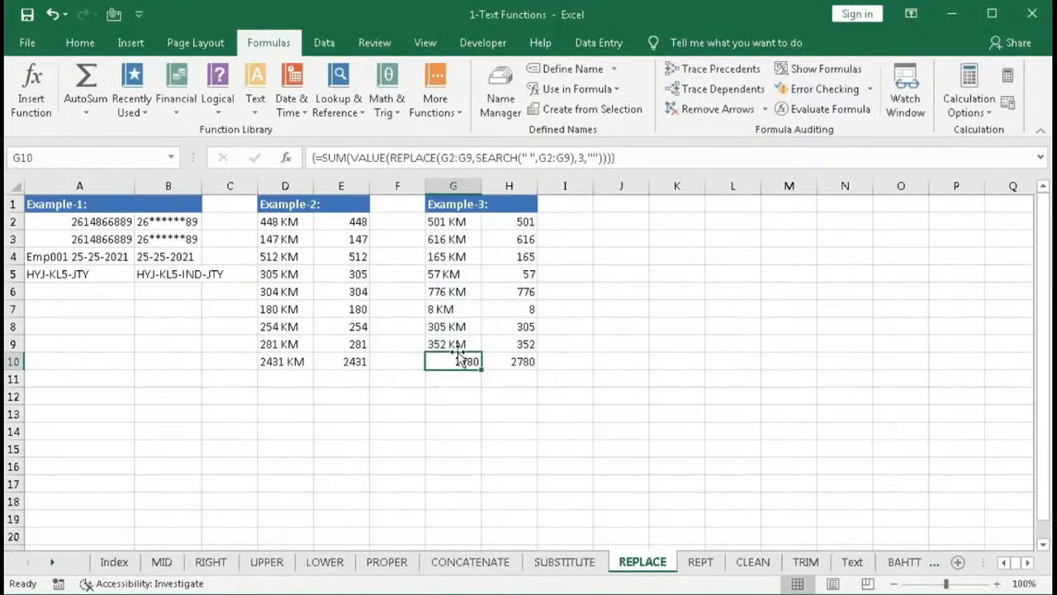
- Append &" KM" to G10's formula and re-enter it as an array formula
double_click(455, 359)
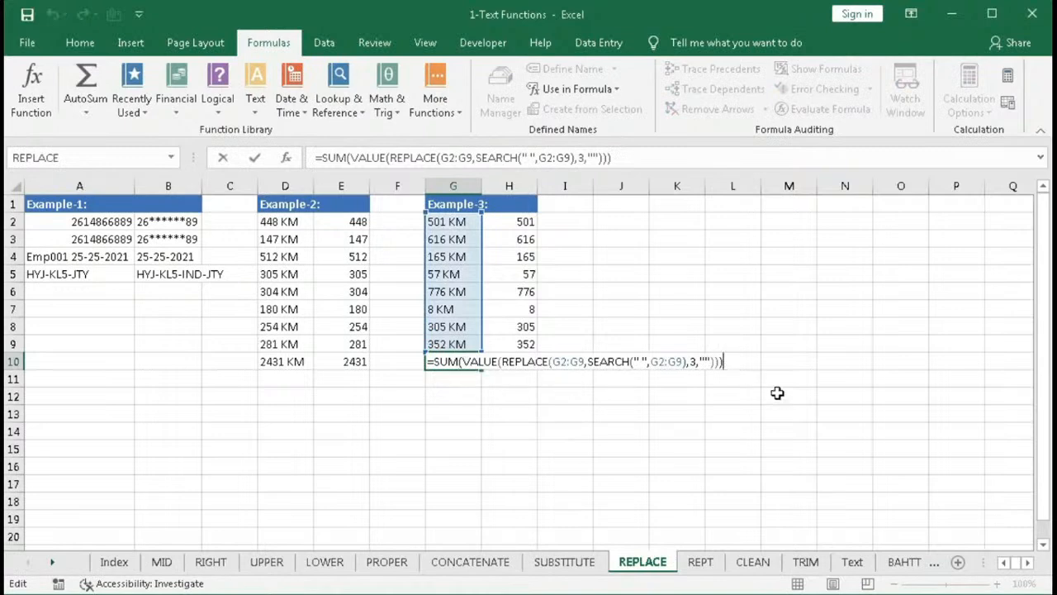
text(&" KM")
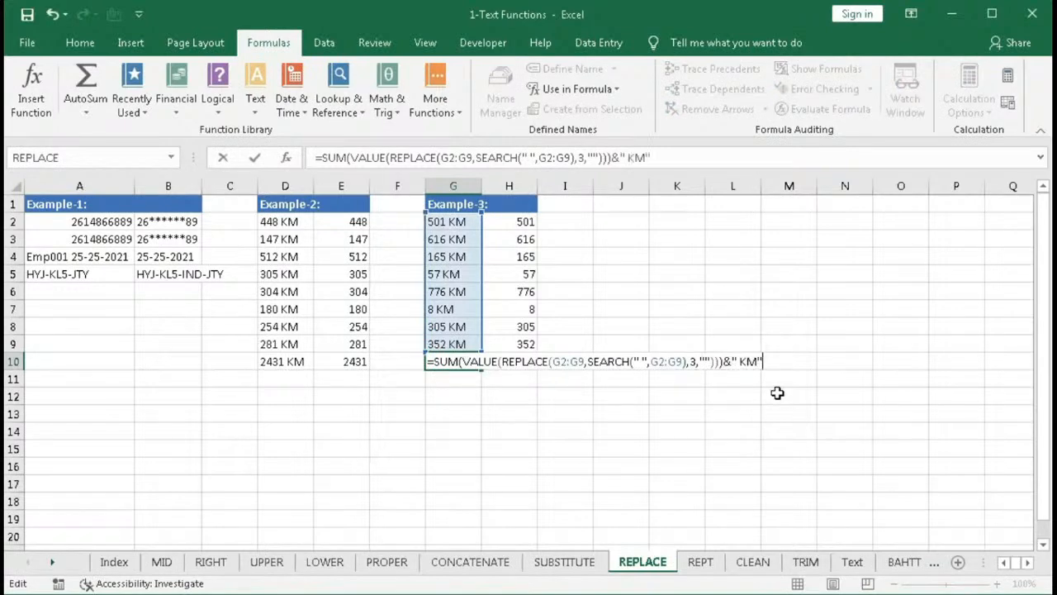
key(ctrl+shift+Return)
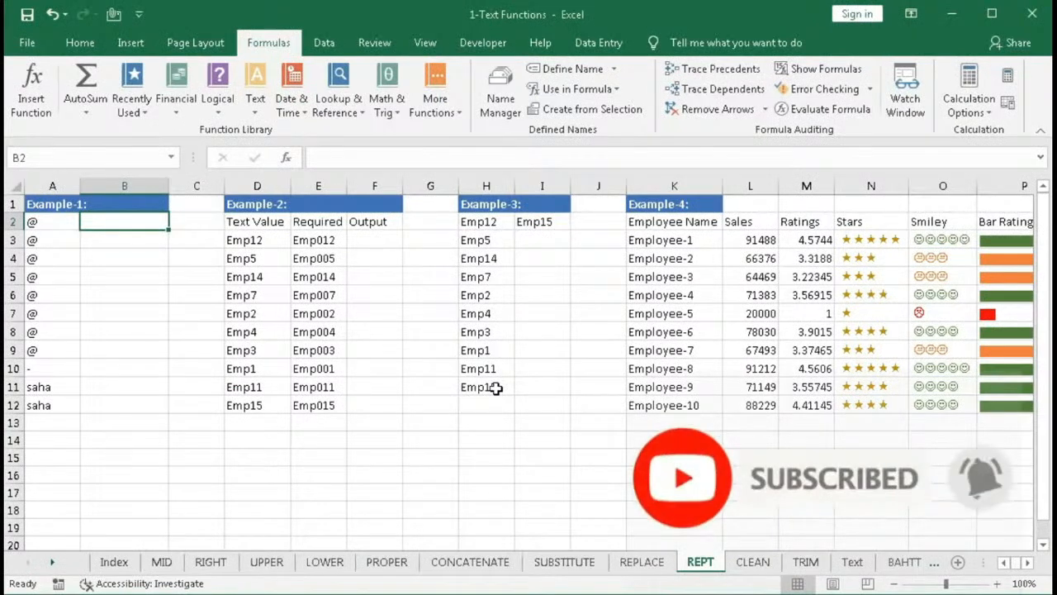
- On the REPT sheet, insert a REPT function in B2 that repeats "@" 5 times
click(257, 112)
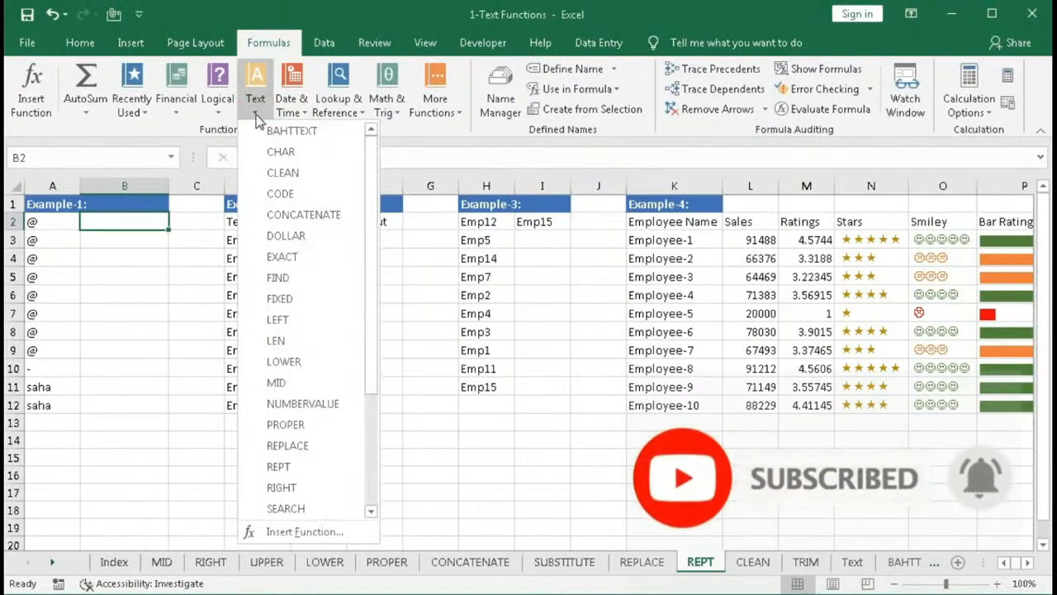
click(279, 468)
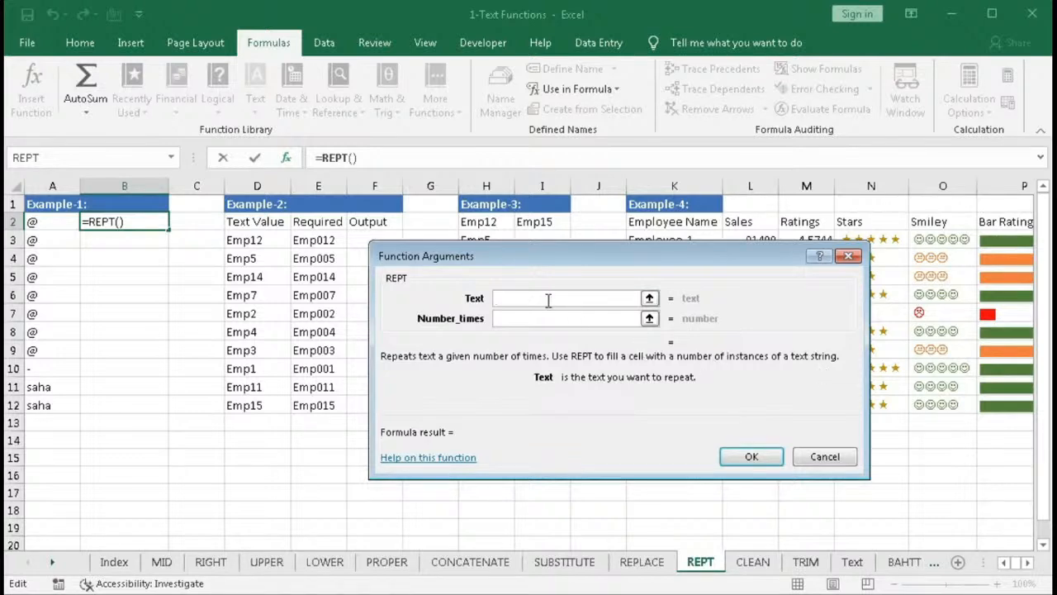
click(45, 221)
key(BackSpace)
key(BackSpace)
text(")
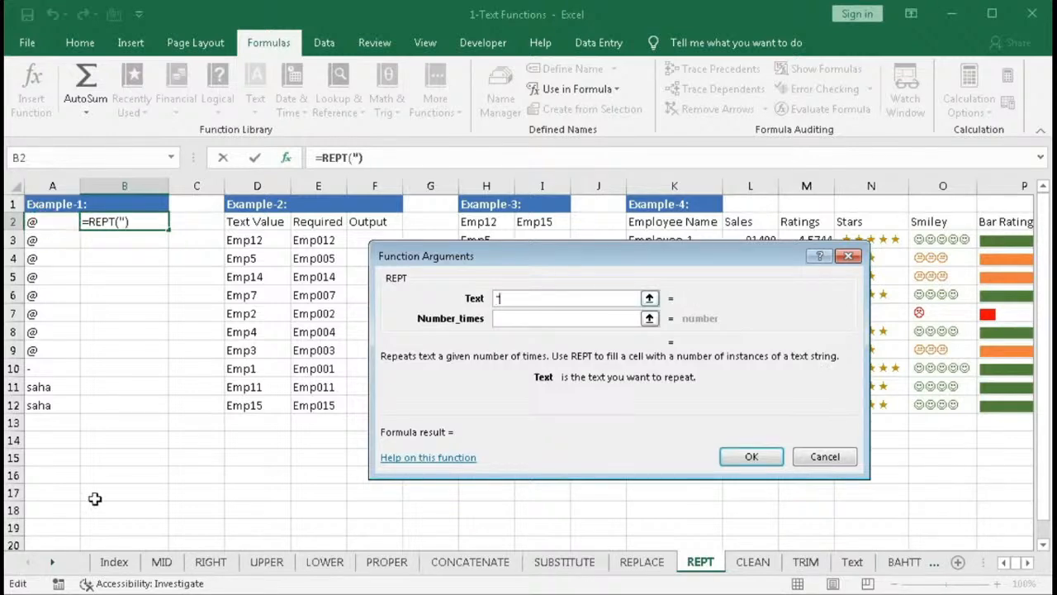
text(@")
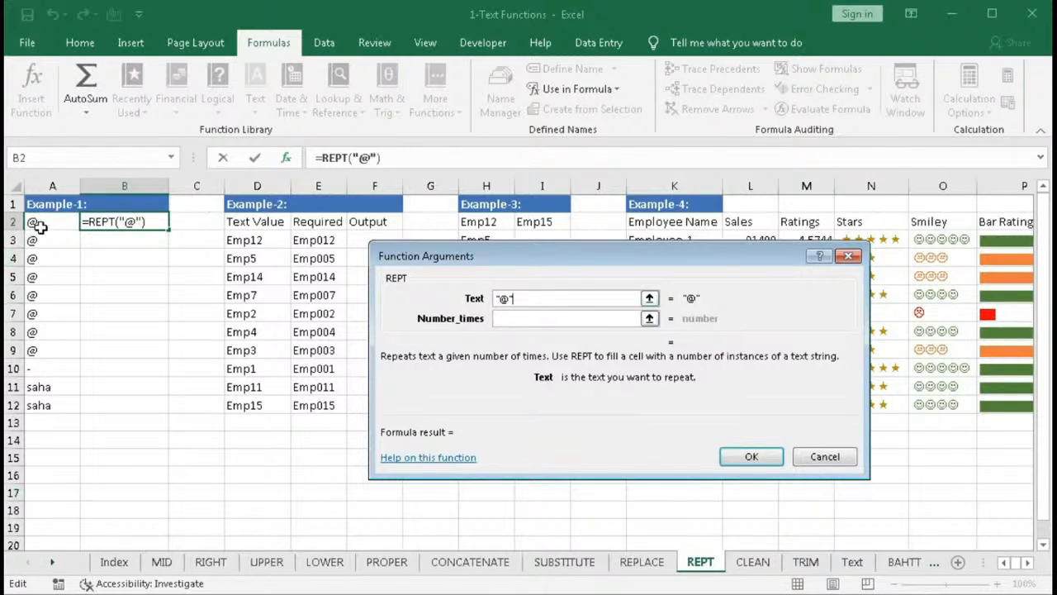
click(499, 318)
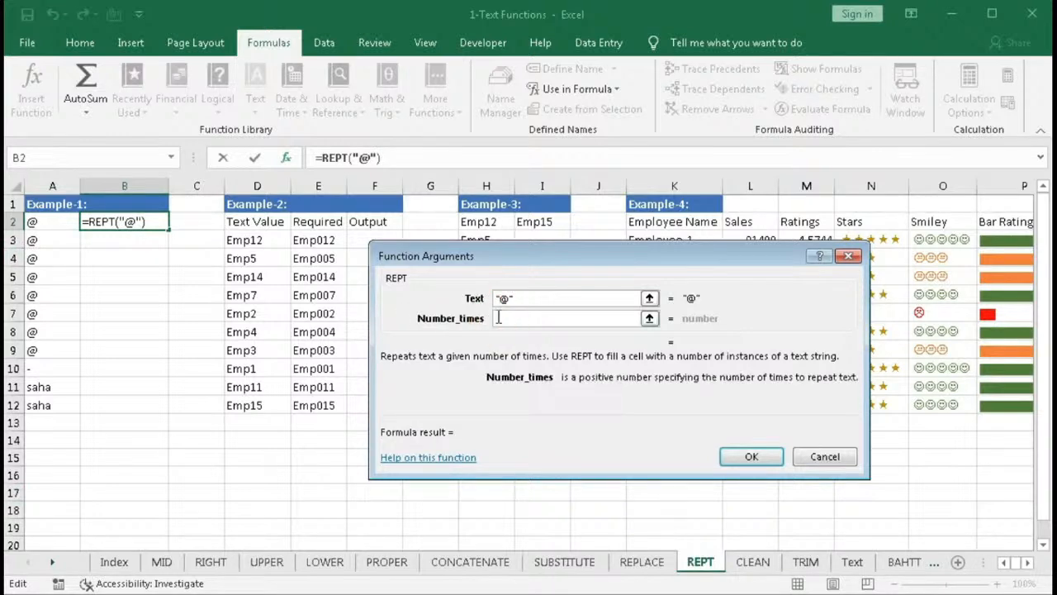
text(5)
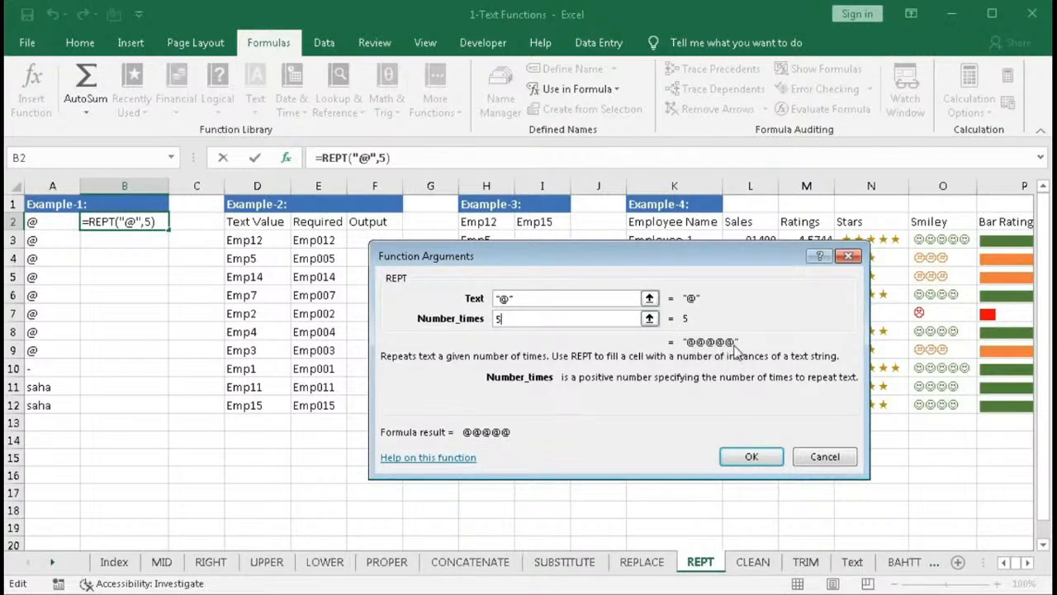
click(739, 455)
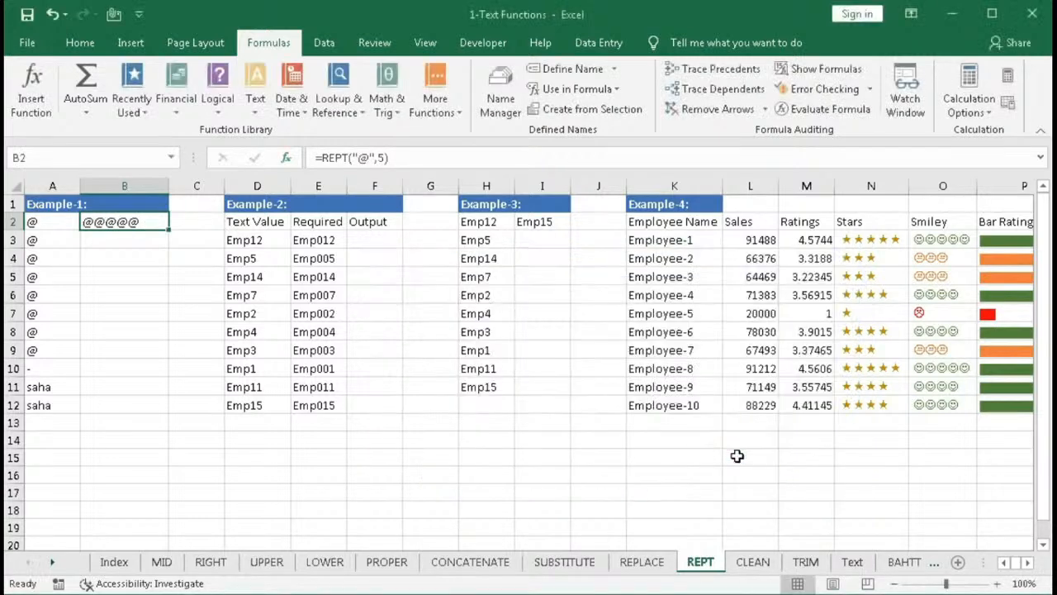
- In B3, enter the formula =REPT(A3,0)
click(118, 249)
text(=r)
key(Down)
key(Tab)
key(BackSpace)
key(BackSpace)
key(BackSpace)
key(BackSpace)
key(BackSpace)
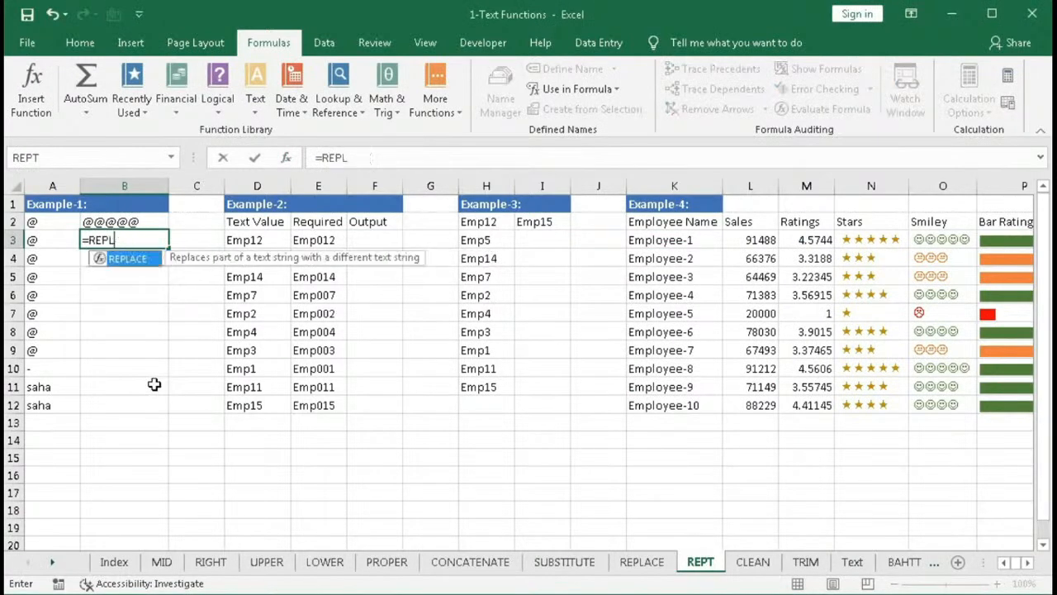
key(Down)
key(Tab)
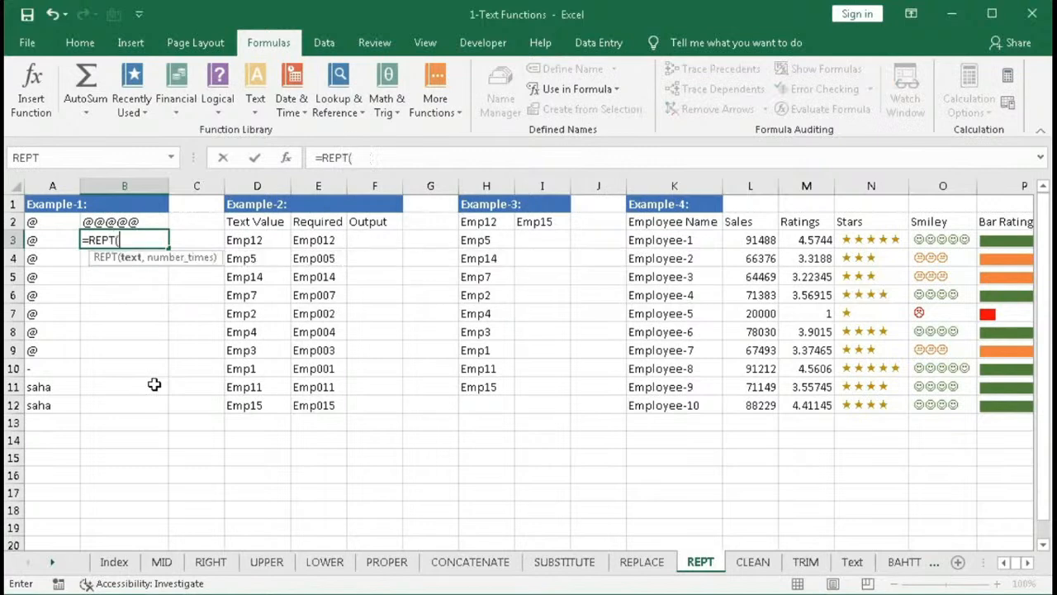
click(55, 238)
text(,)
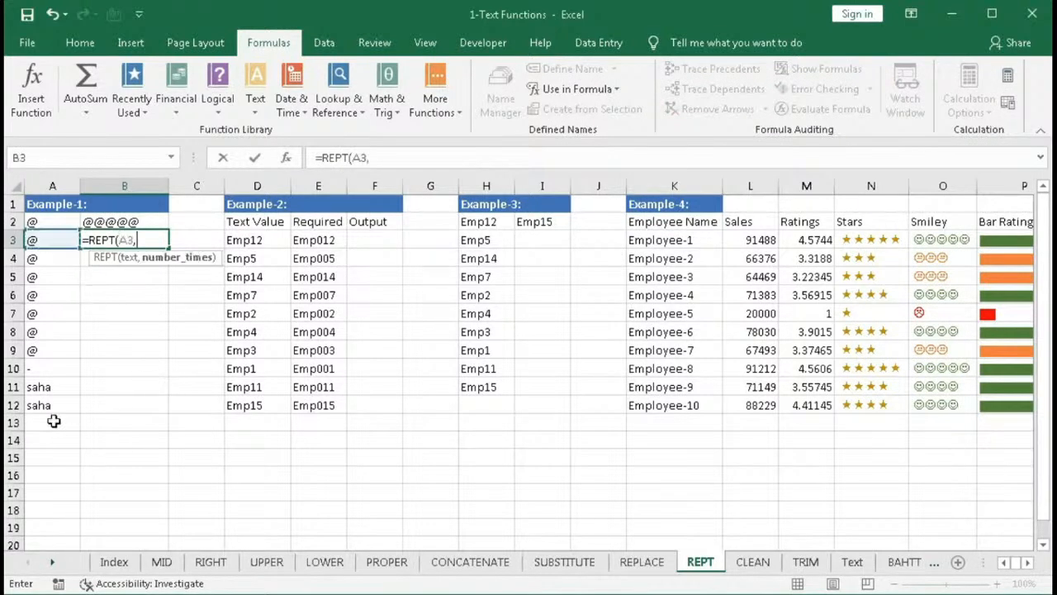
text(0))
key(Return)
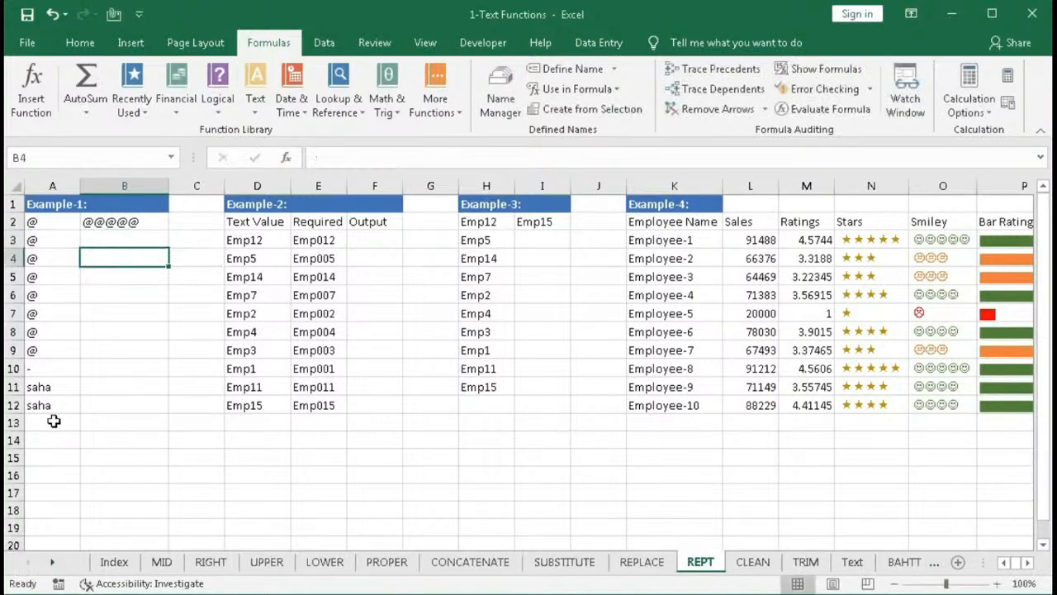
- In B4, enter the formula =REPT(A4,-5) and reopen it for editing
text(=)
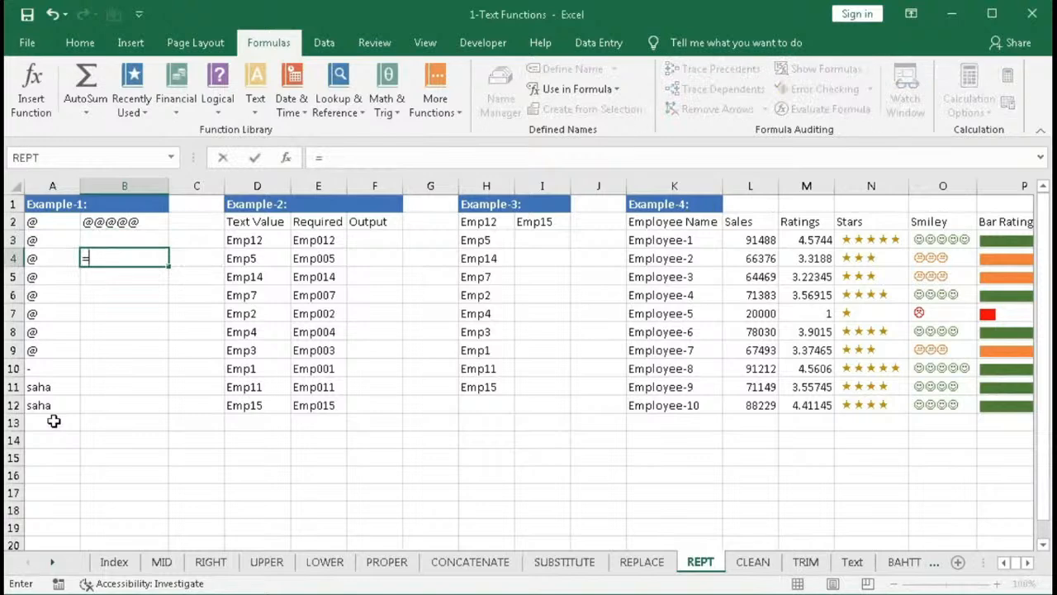
text(rep)
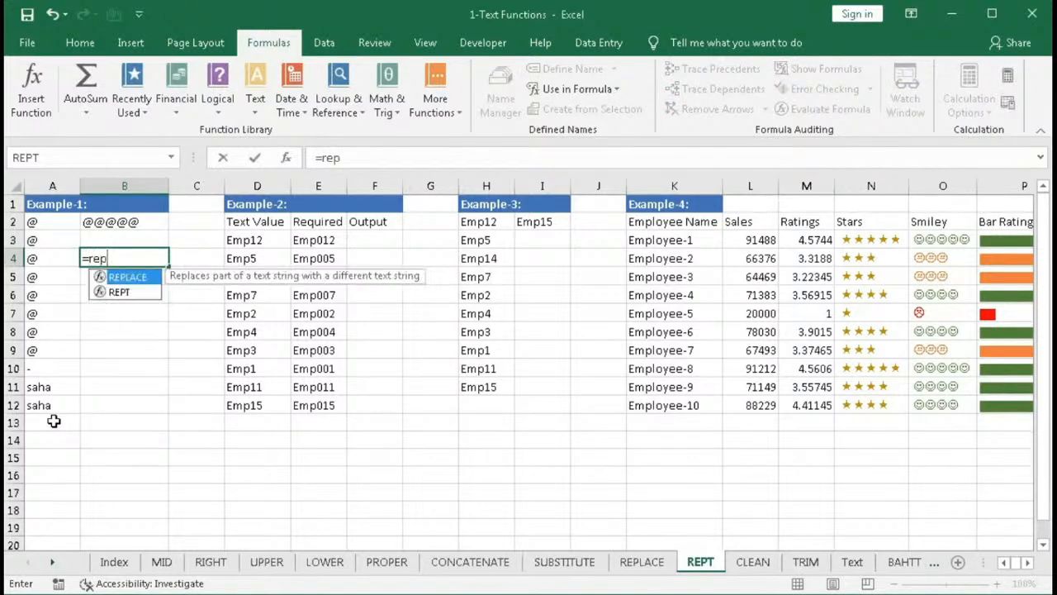
text(t)
key(Tab)
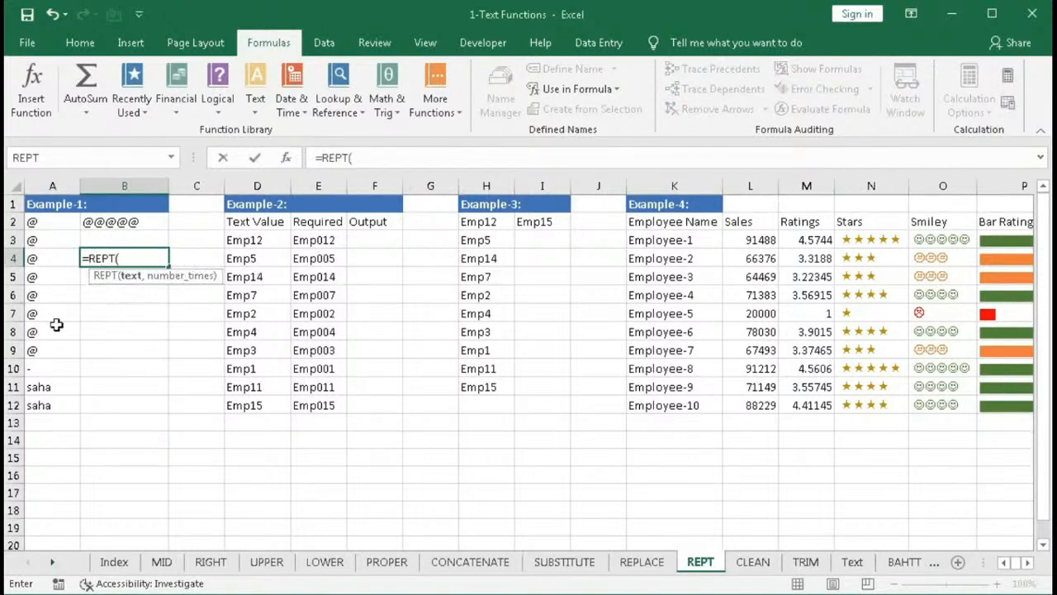
click(36, 260)
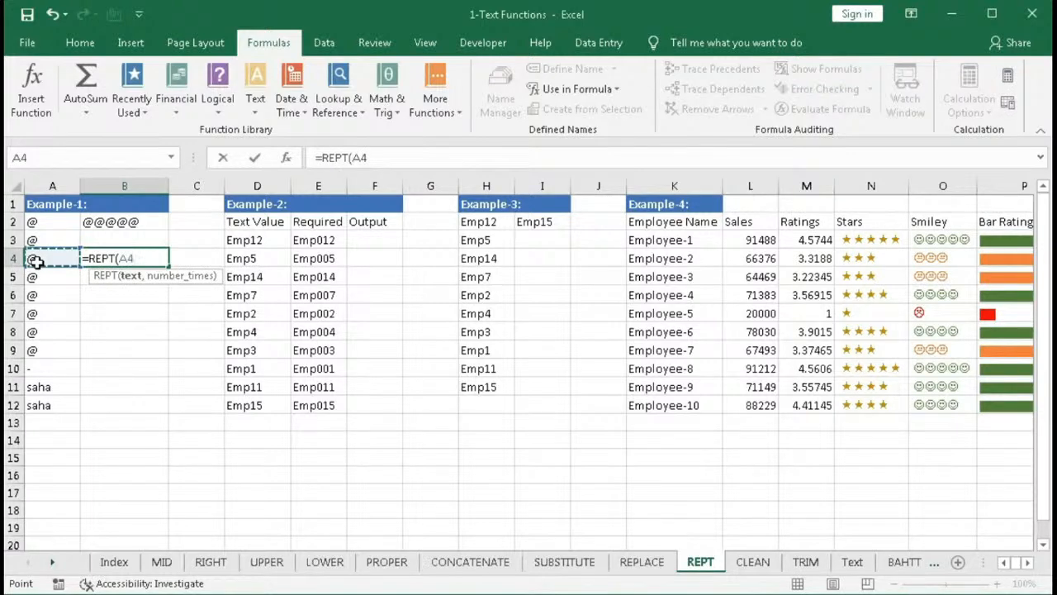
text(,)
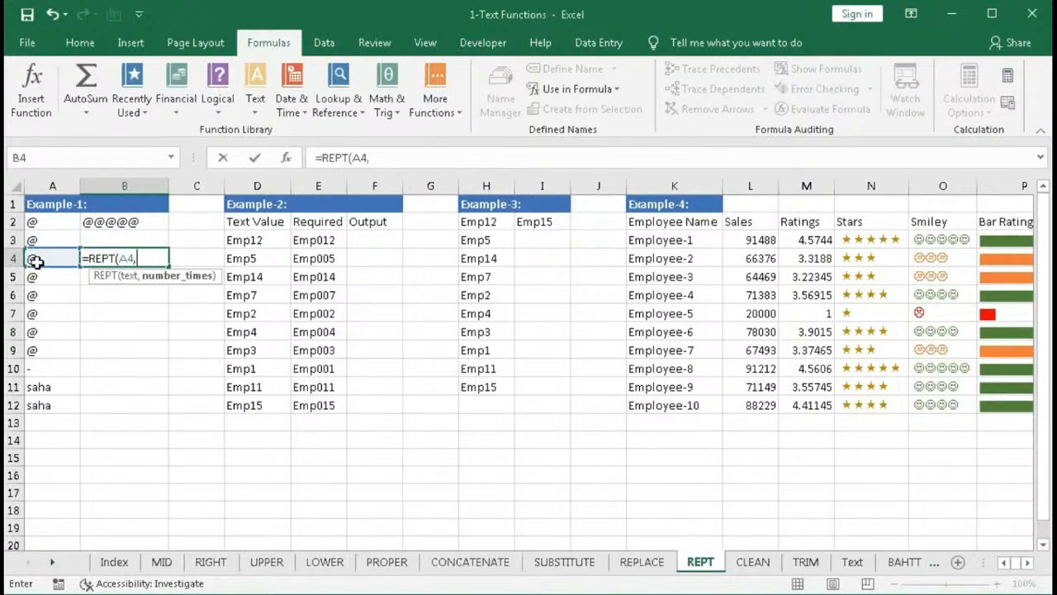
text(-5))
key(Return)
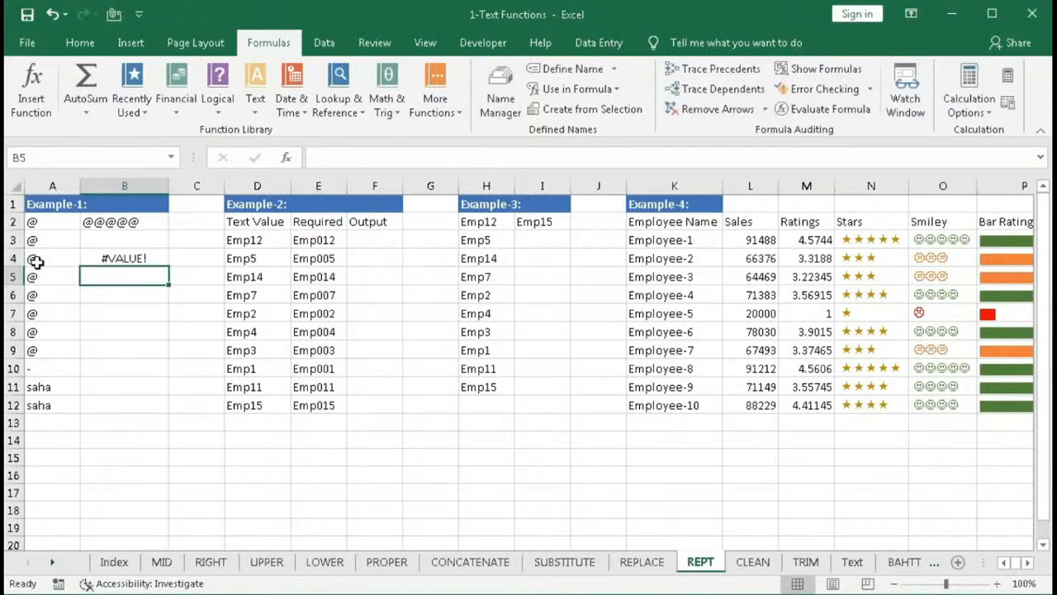
double_click(120, 258)
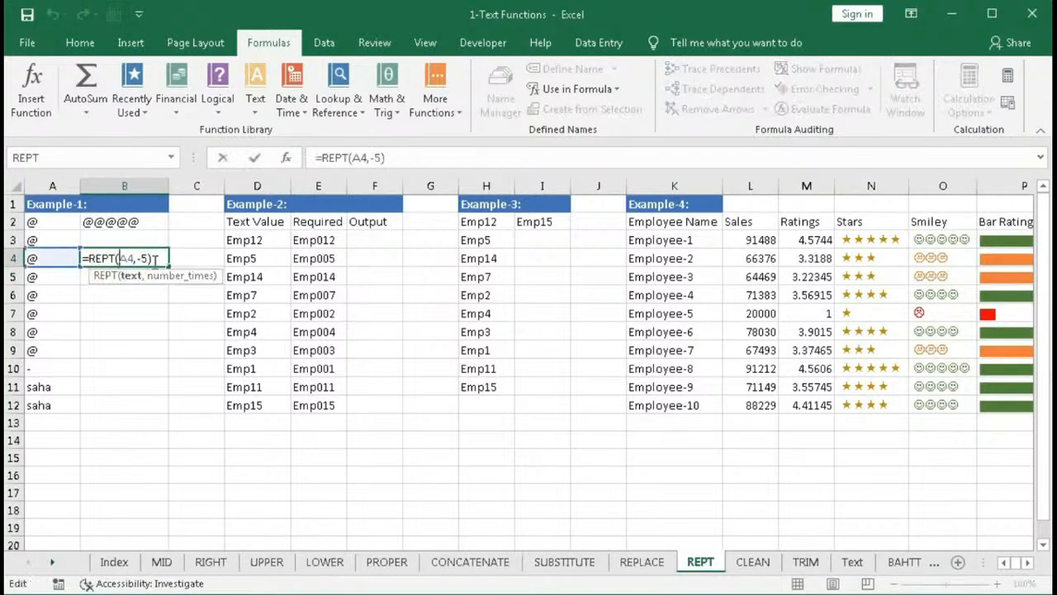
- Change B4's formula to =REPT(A4,-1) and enter it
click(142, 259)
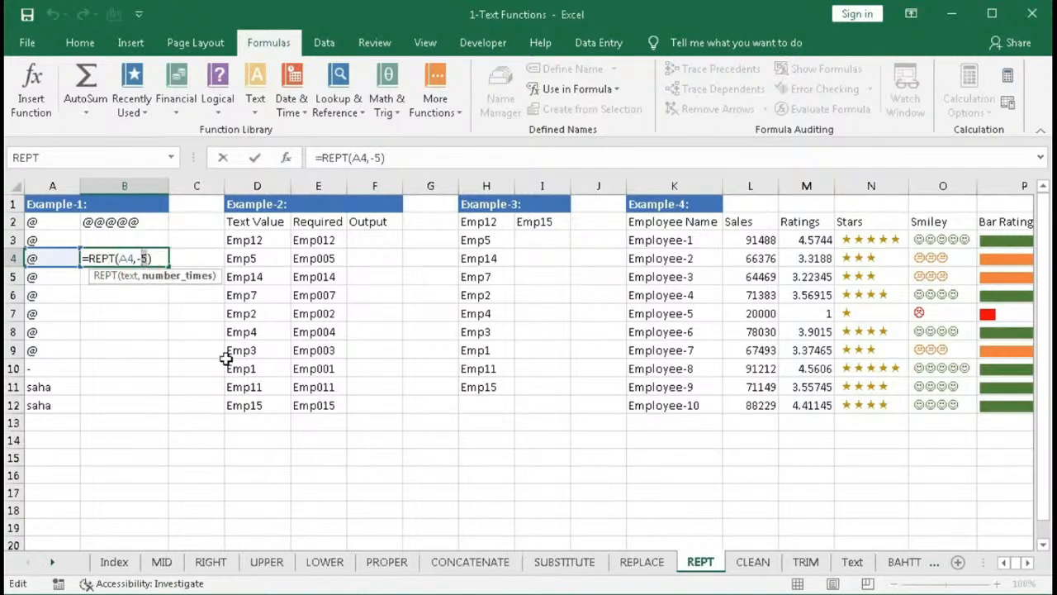
key(BackSpace)
text(1)
key(Return)
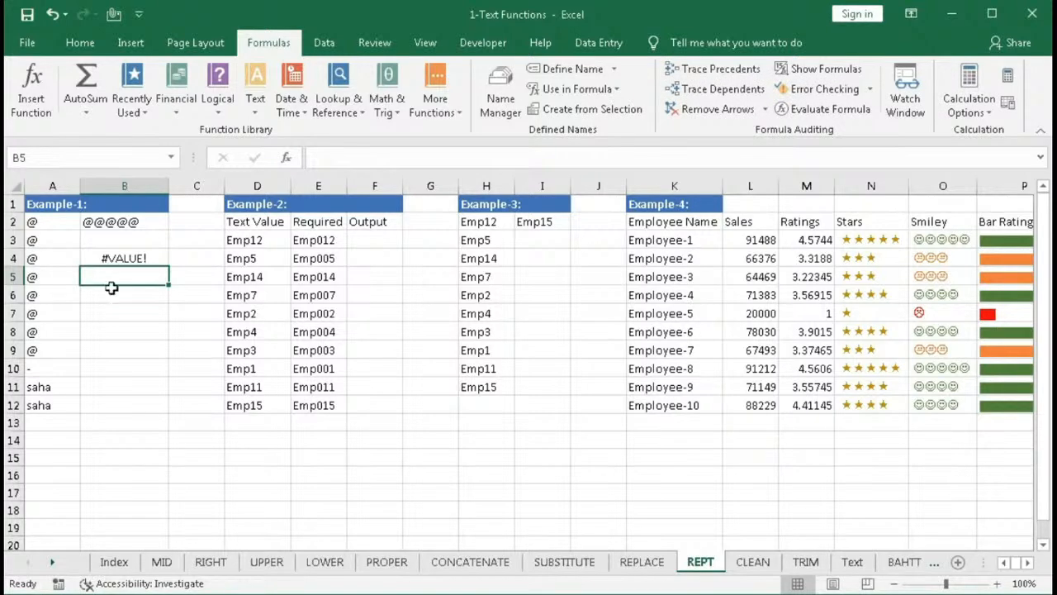
- In B5, enter the formula =REPT(A5,32768) using the REPT function
text(=)
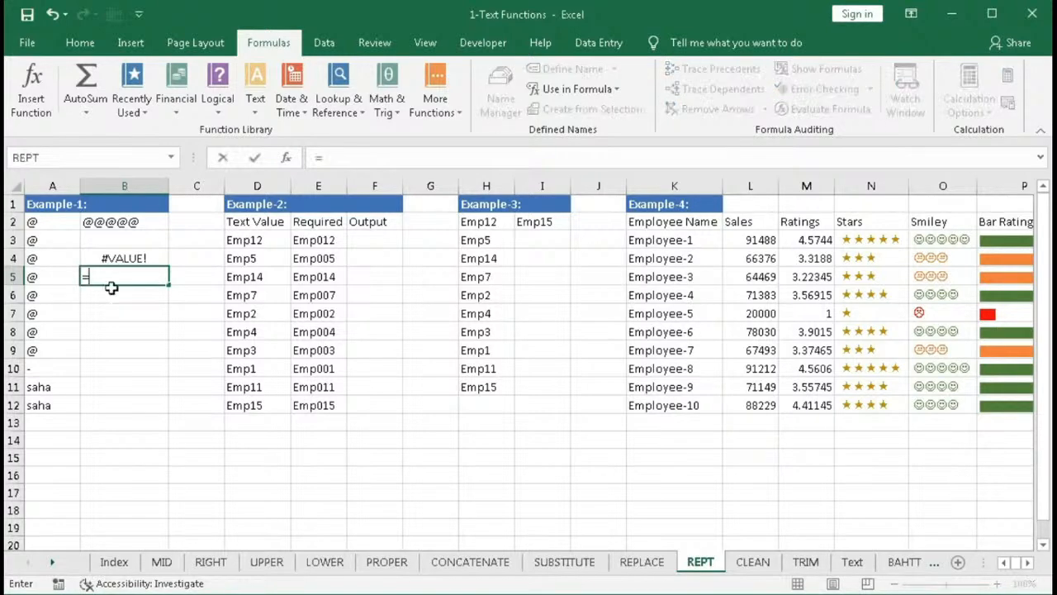
text(rept)
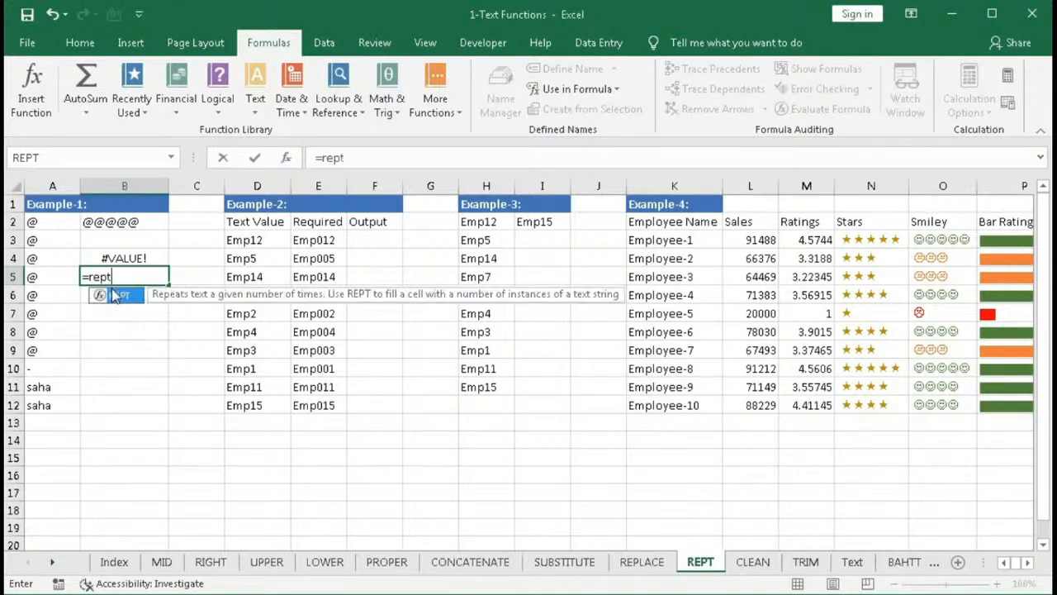
key(Tab)
click(65, 274)
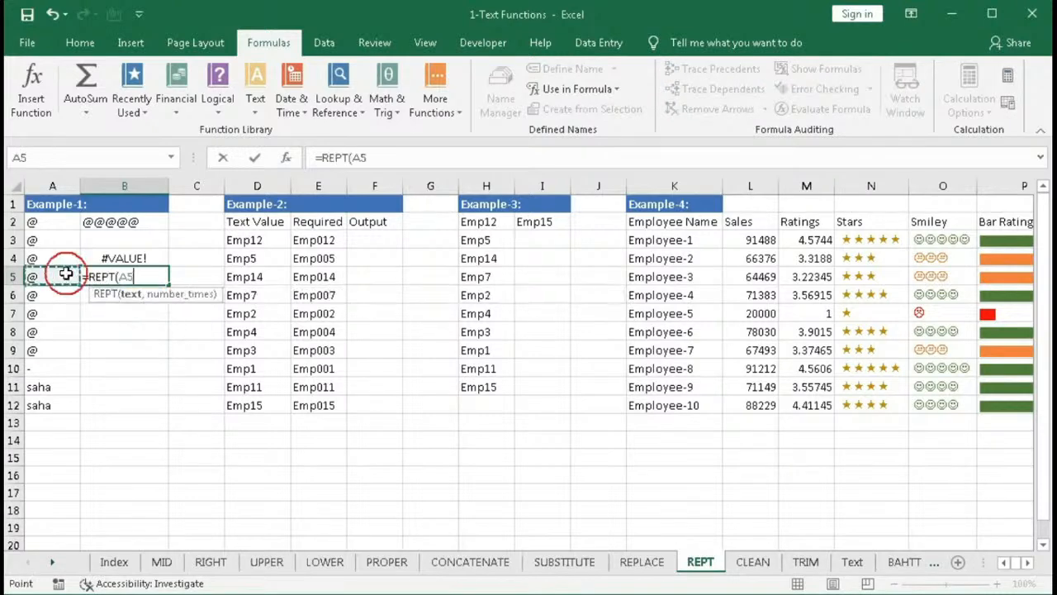
text(,)
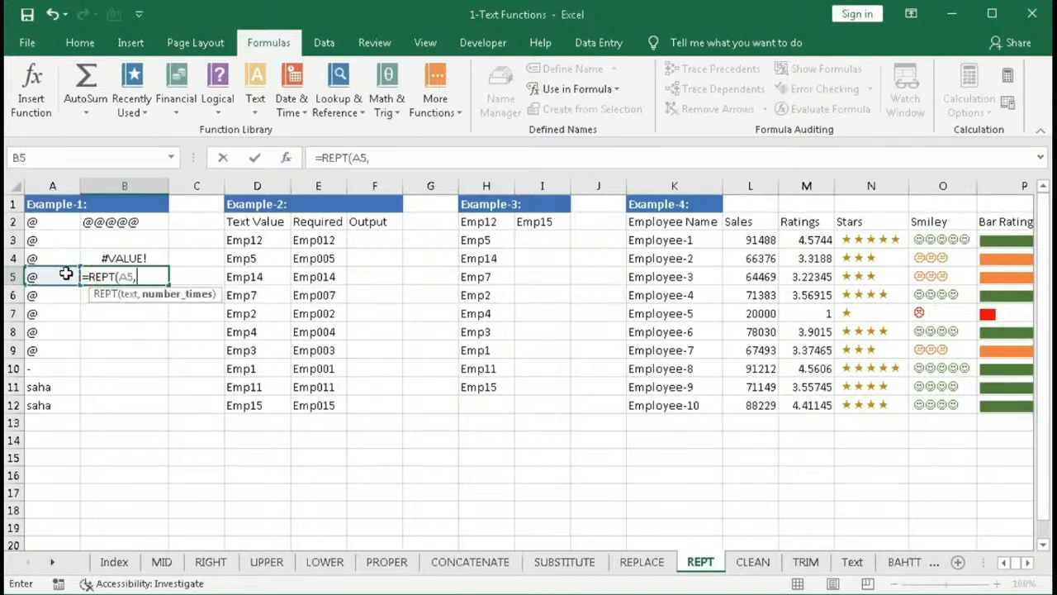
text(32768))
key(Return)
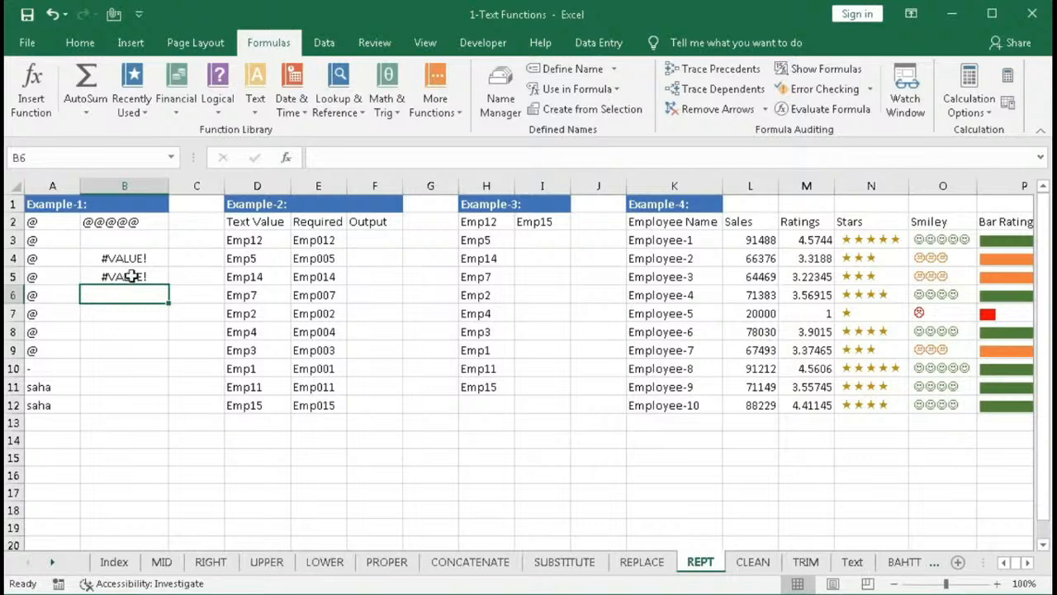
- Edit B5's formula to repeat 32767 times and enter it
double_click(130, 276)
click(162, 276)
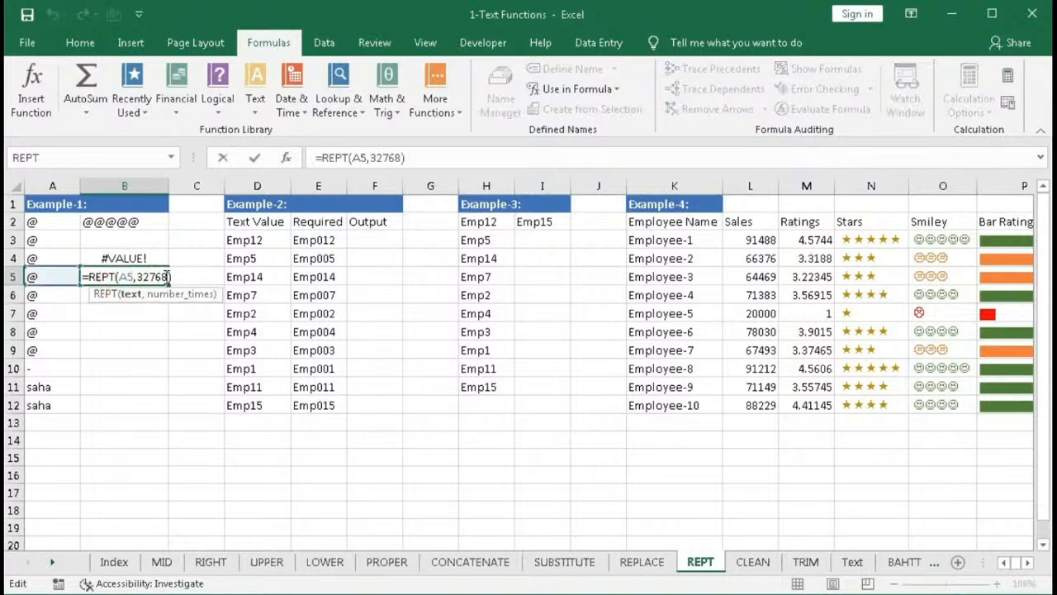
key(Delete)
text(7)
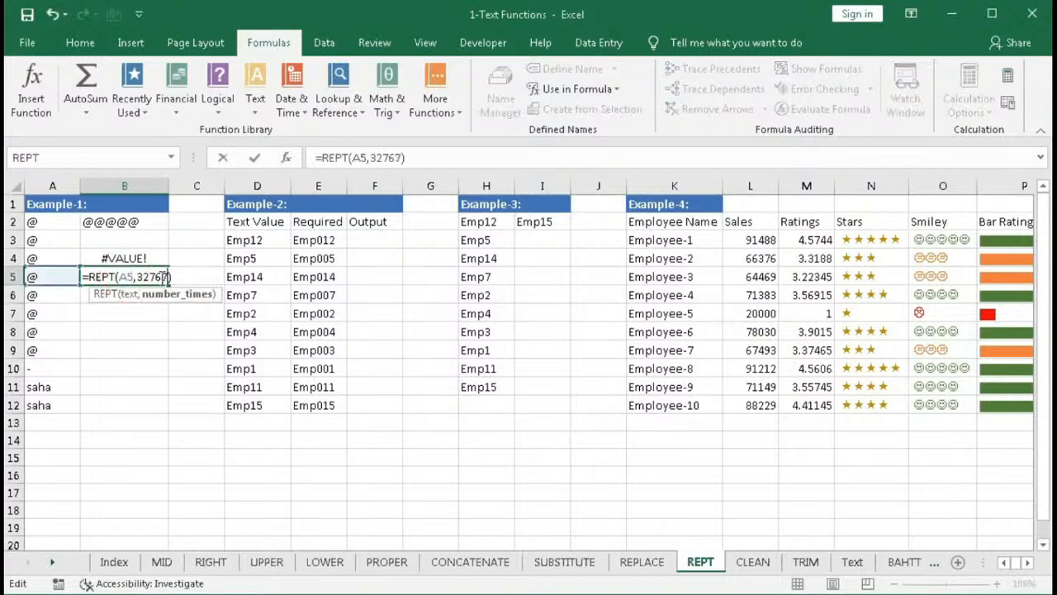
key(Return)
click(145, 278)
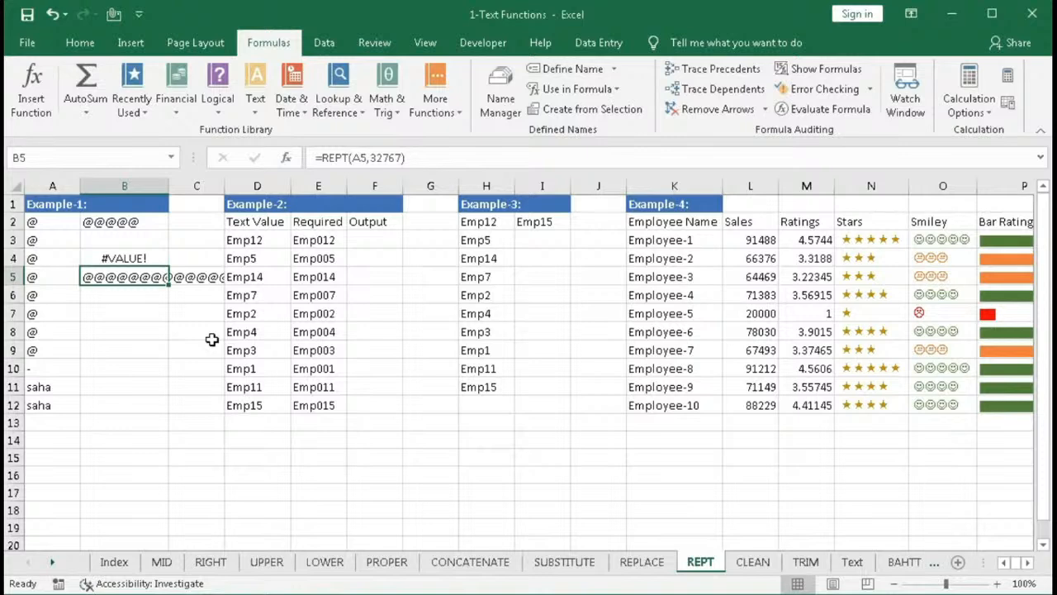
- Set B5's repeat count back to 32768 and re-enter the formula
key(F2)
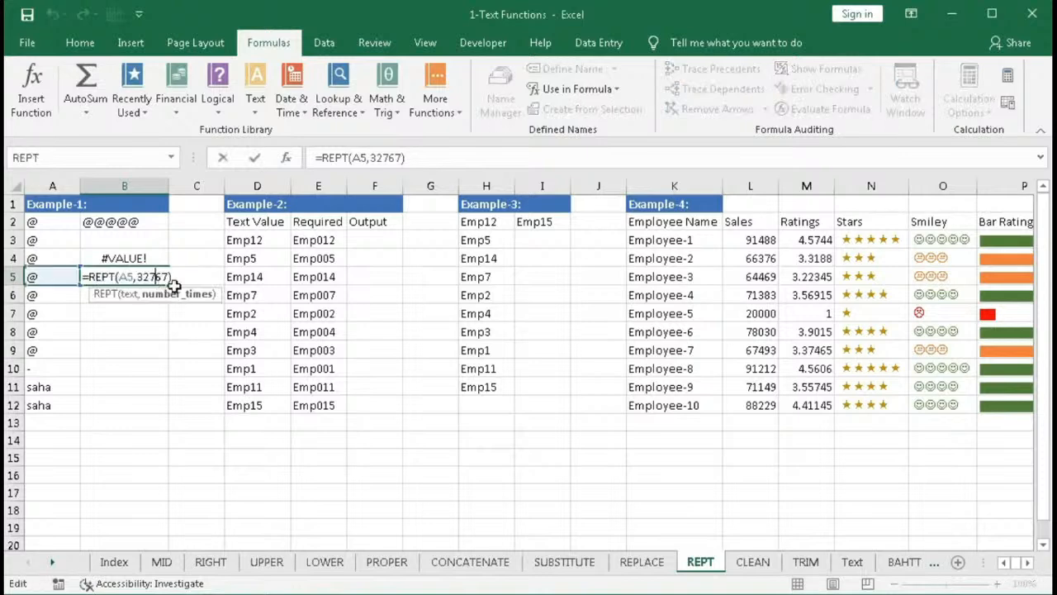
key(BackSpace)
text(8)
key(Return)
click(130, 277)
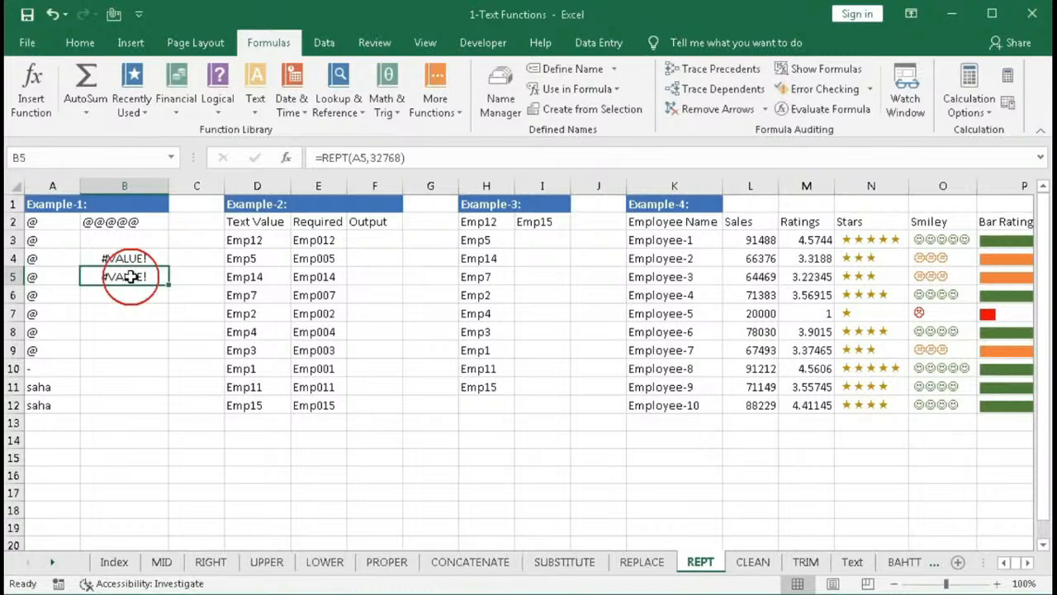
key(F2)
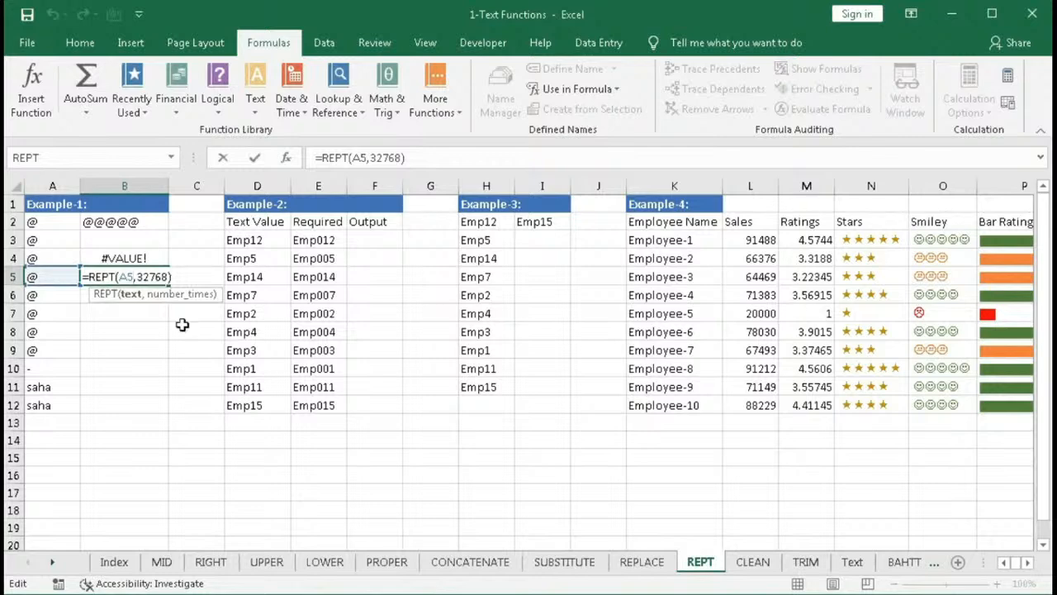
key(Return)
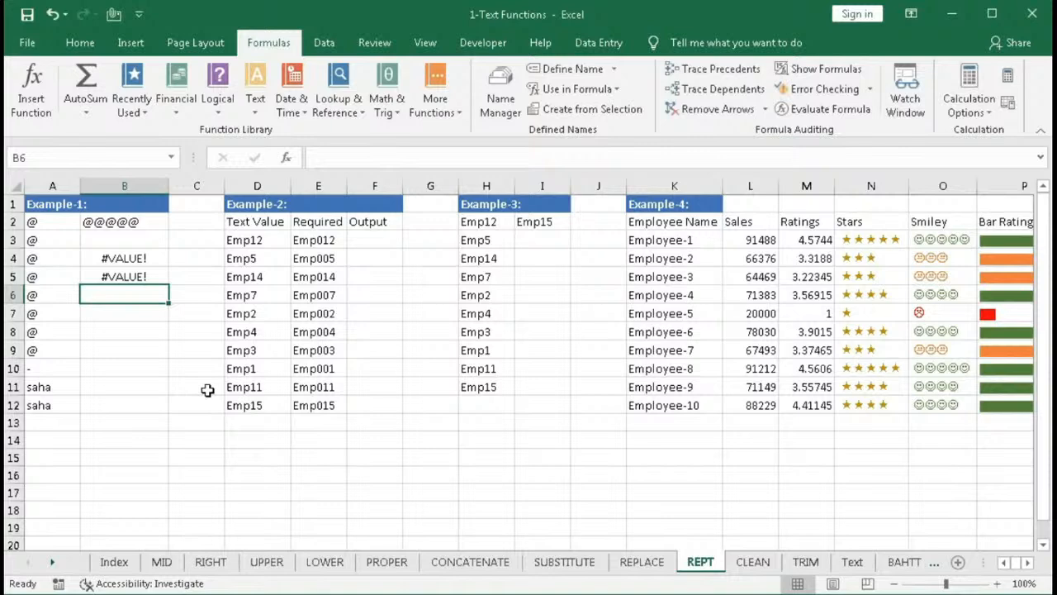
- In B6, enter the formula =REPT(A6,5.2)
text(=)
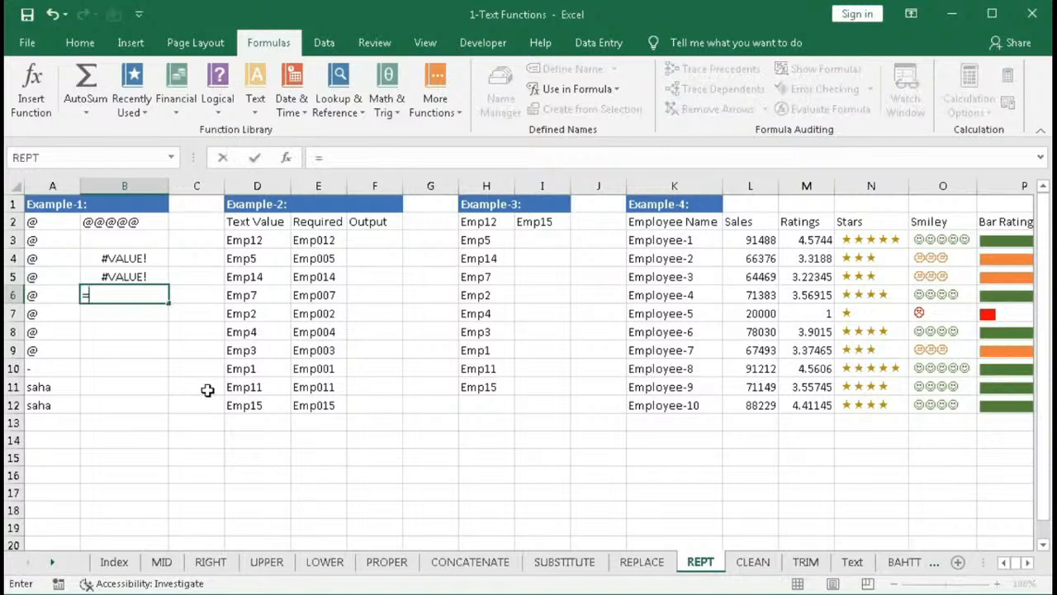
text(rept)
key(Tab)
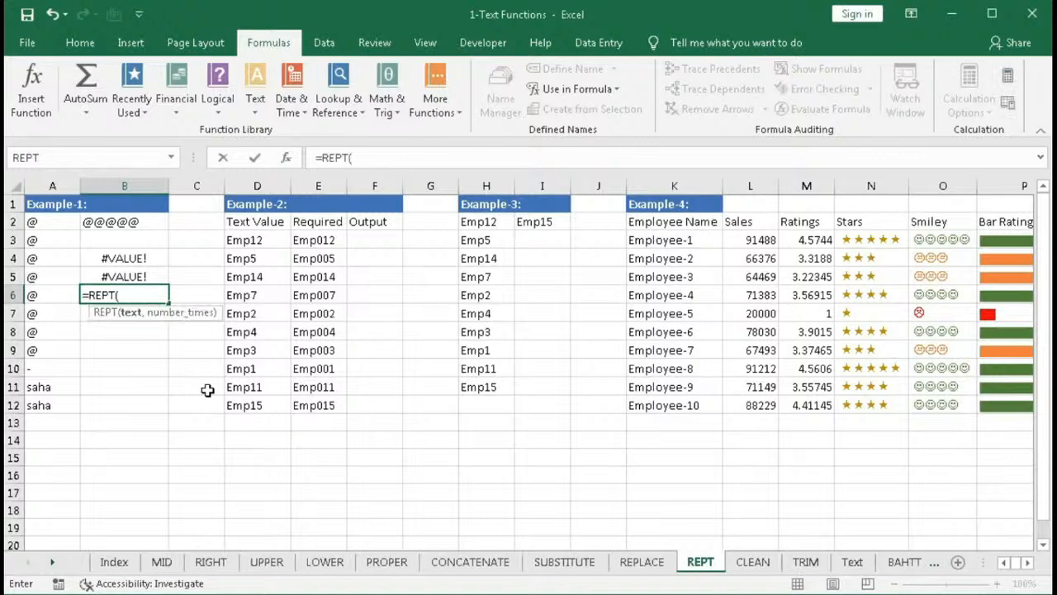
click(52, 295)
text(,)
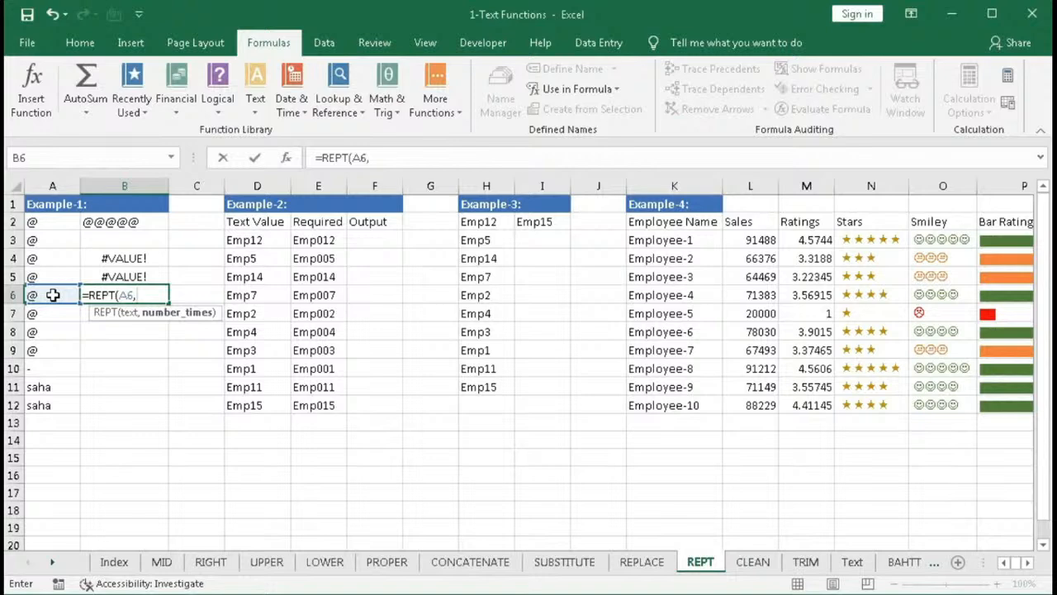
text(5.2))
key(Return)
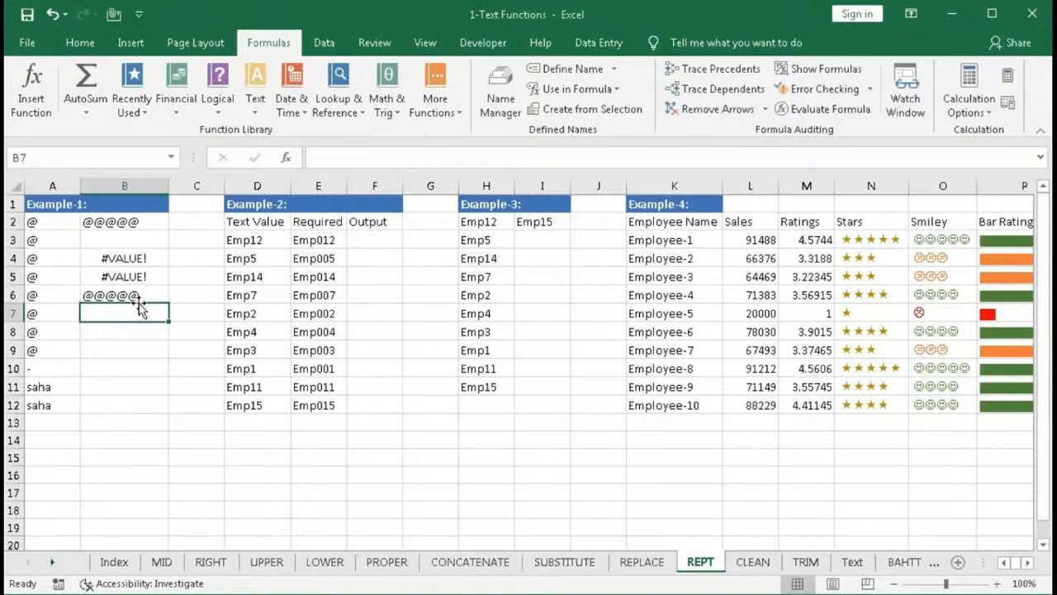
- In B7, enter the formula =REPT(A7,5.8)
text(=)
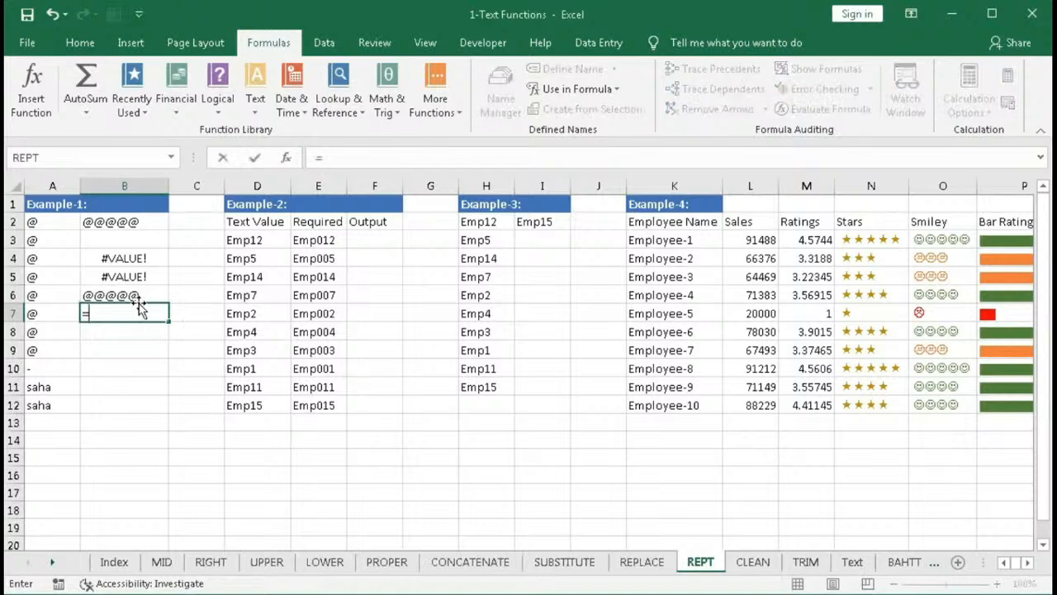
text(rep)
key(Down)
key(Tab)
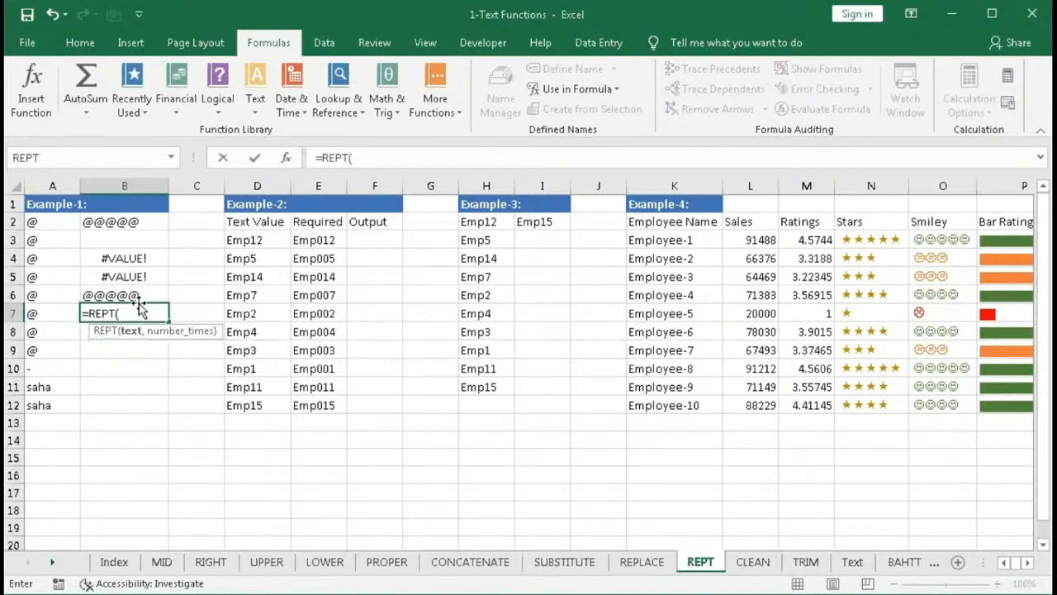
click(48, 312)
text(,)
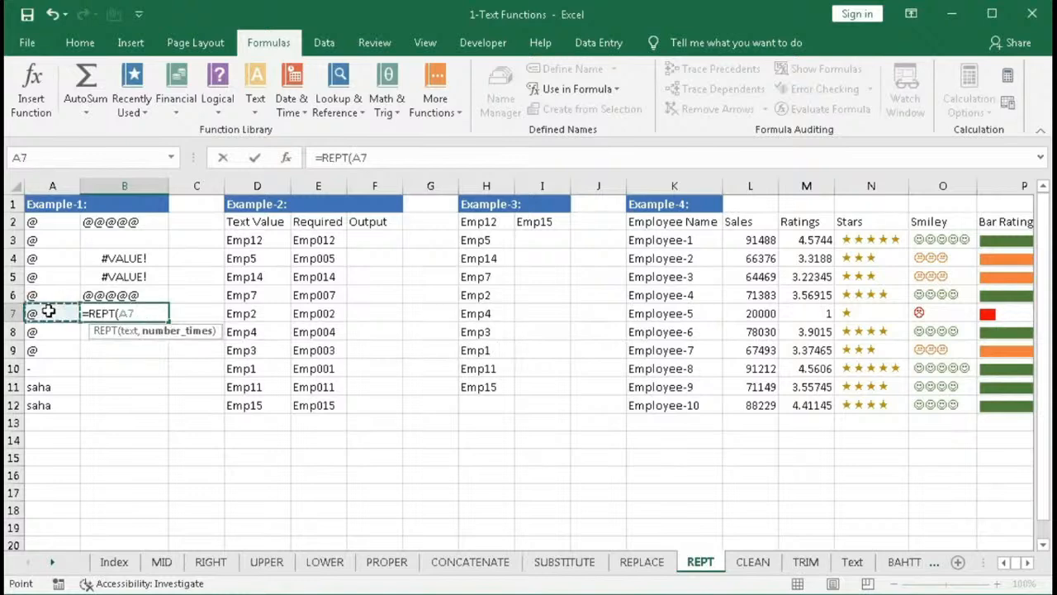
text(5.)
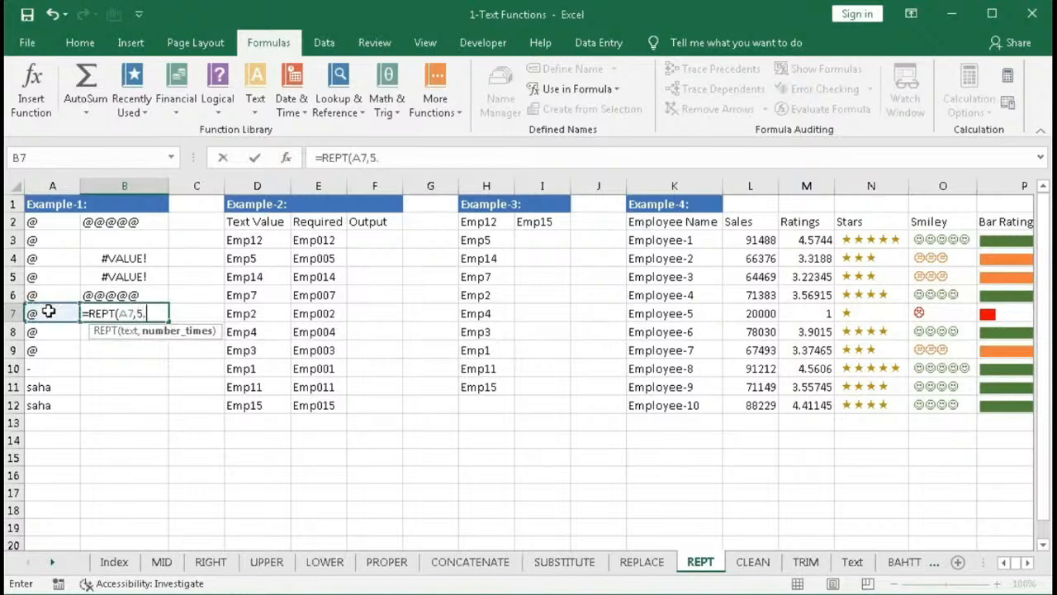
text(8))
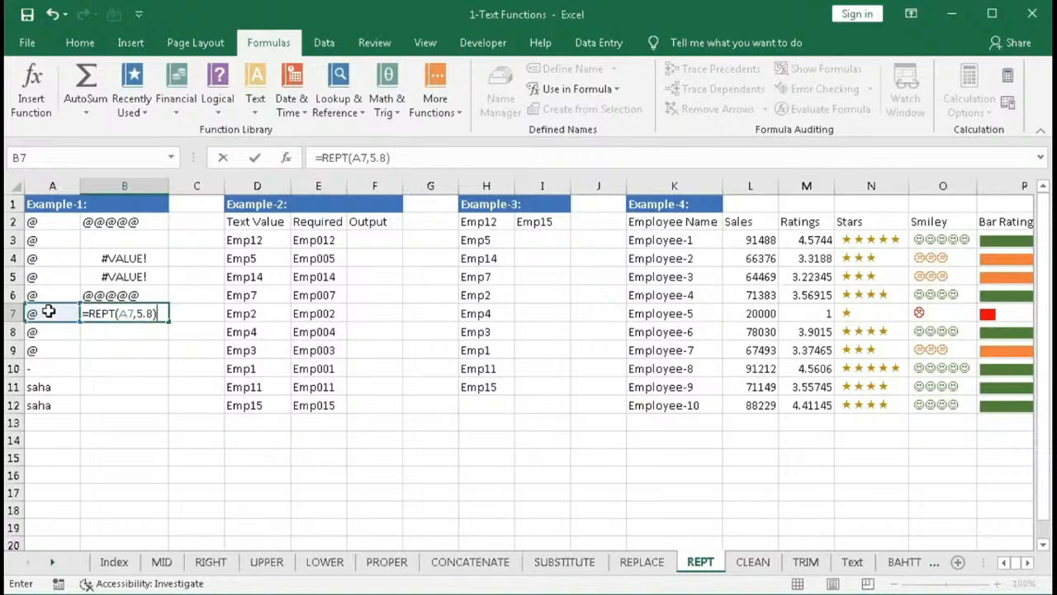
key(Return)
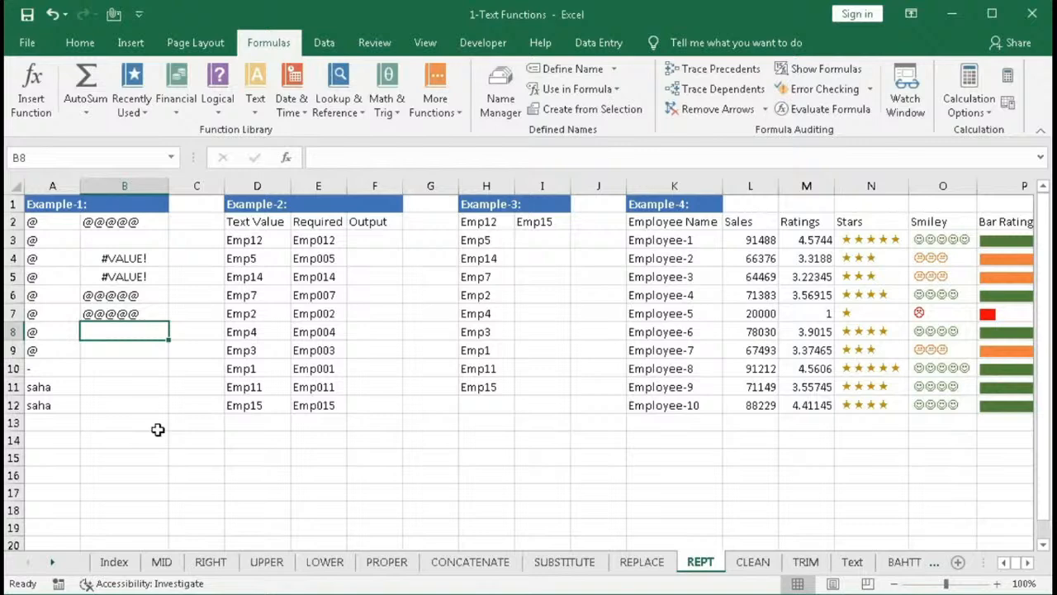
- In B8, enter =REPT(A8,ROUND(5.8,0)) and accept the suggested formula correction
text(=rep()
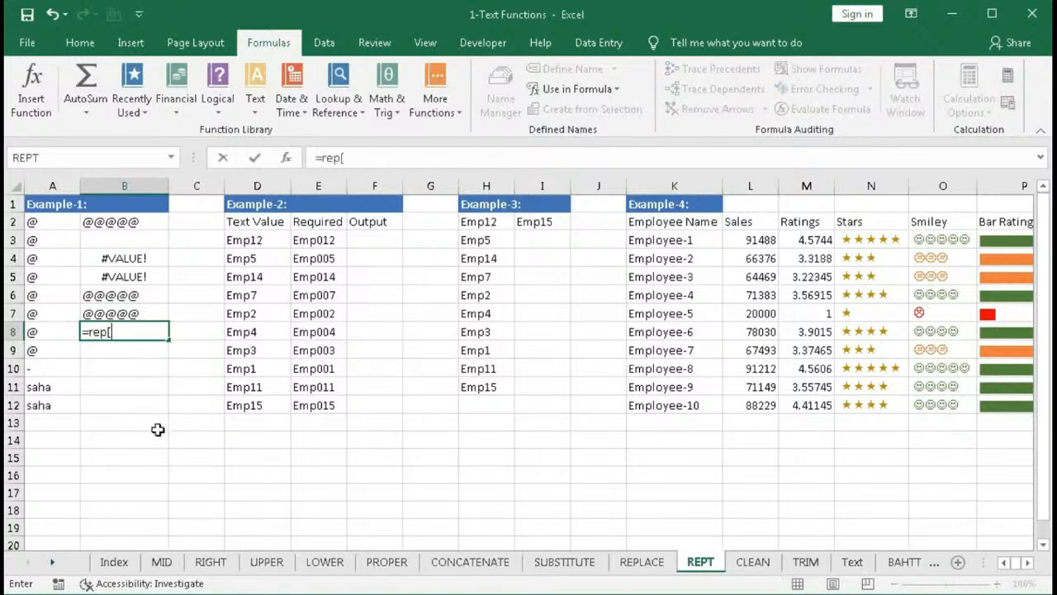
key(BackSpace)
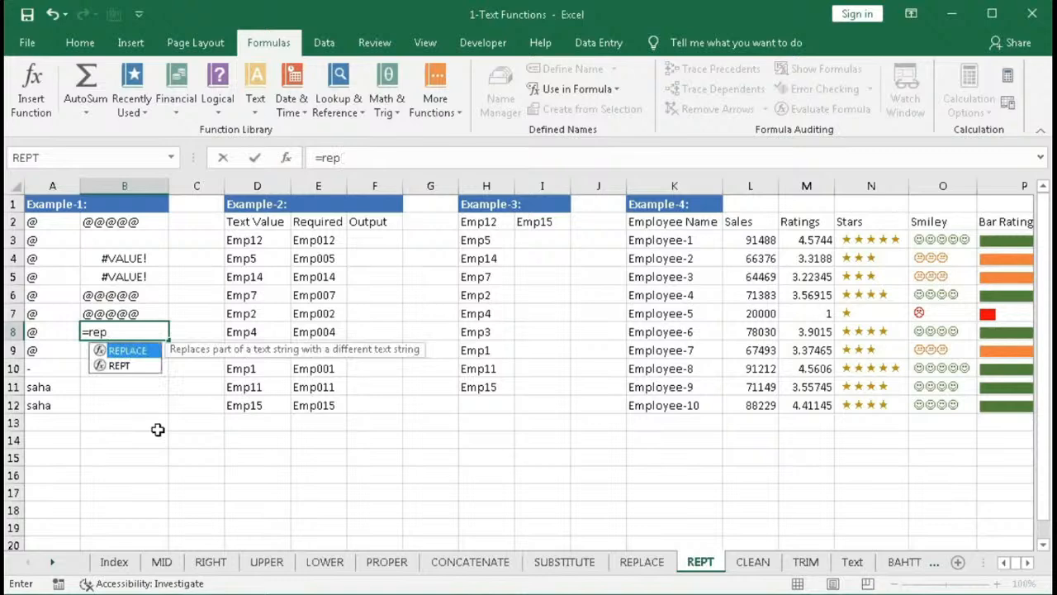
key(Down)
key(Tab)
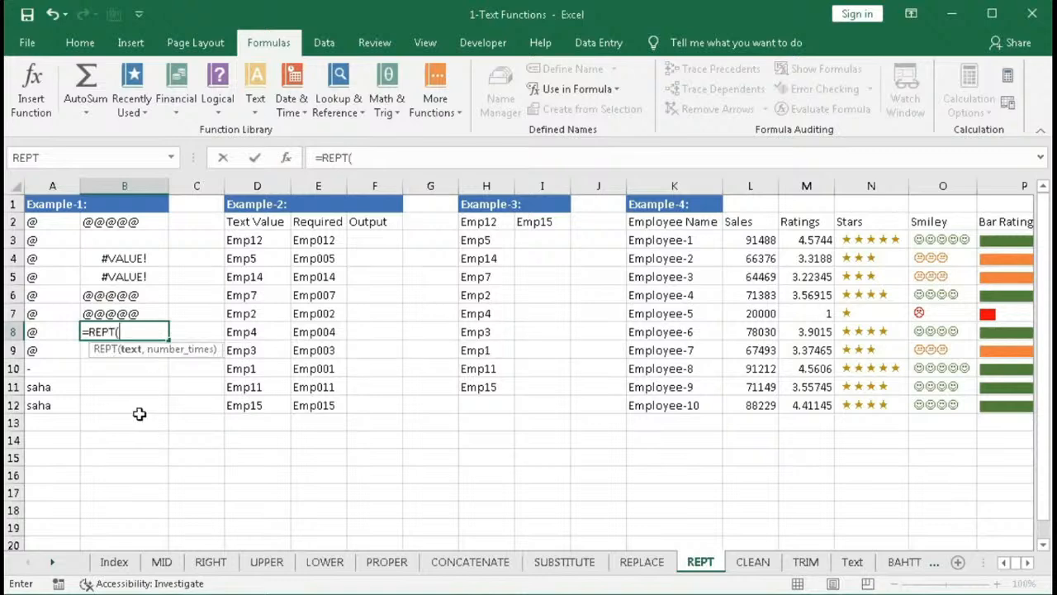
click(50, 331)
text(,)
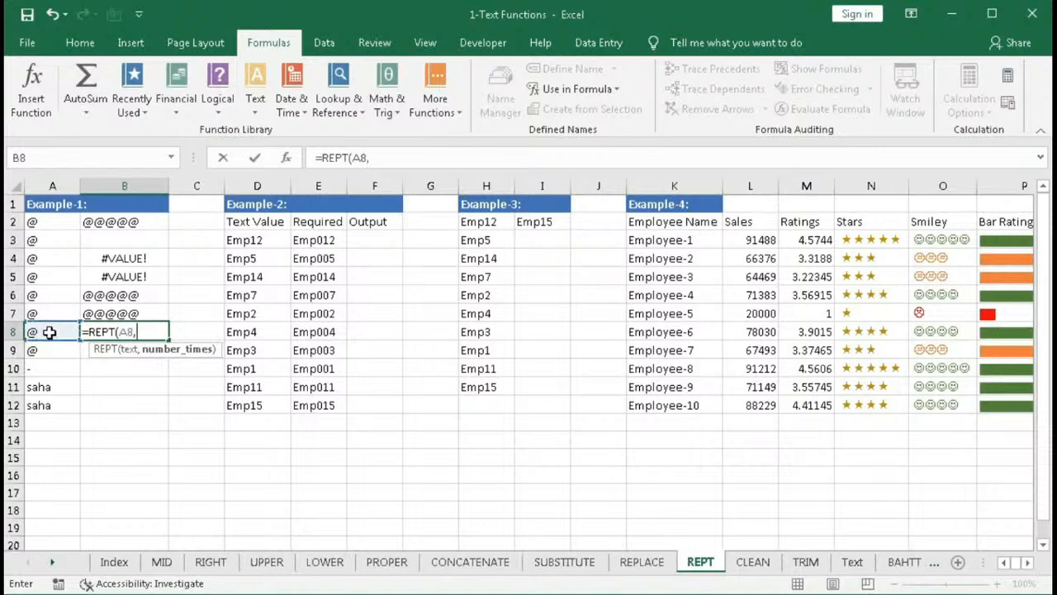
text(ro)
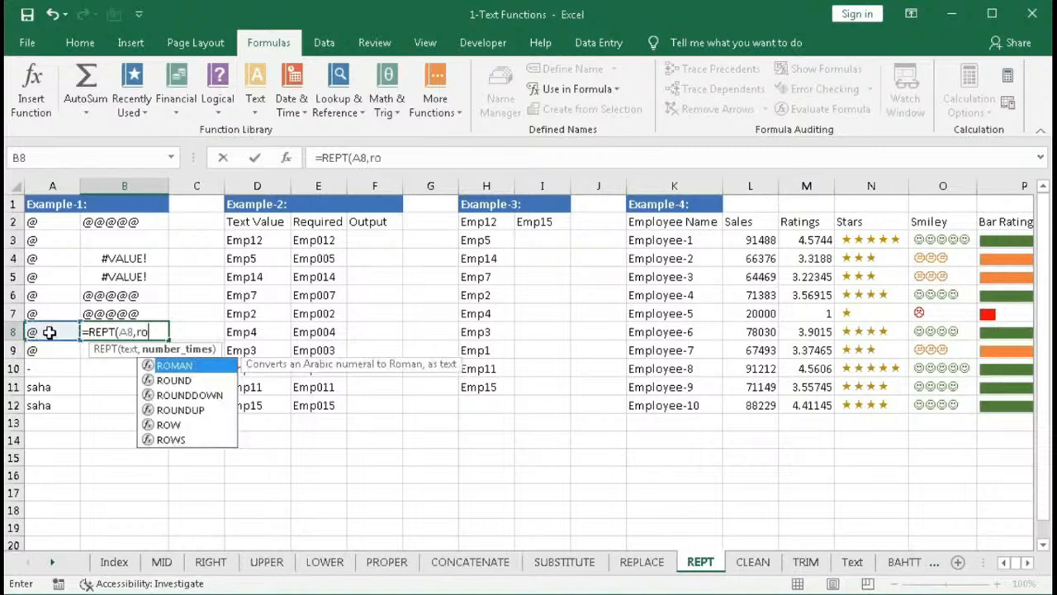
text(u)
key(Tab)
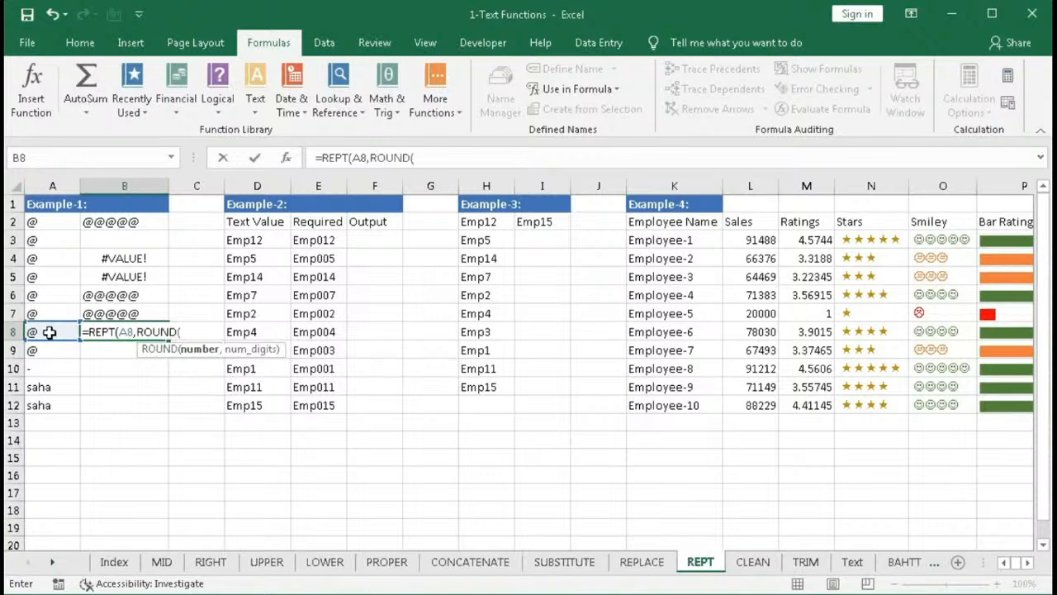
text(5.8,)
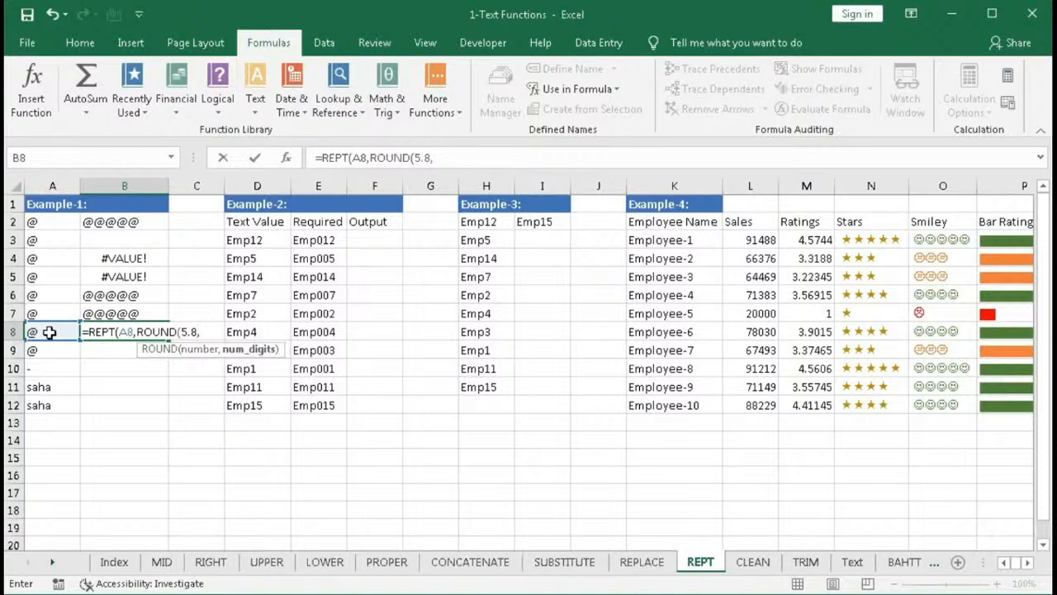
text(0))
key(Return)
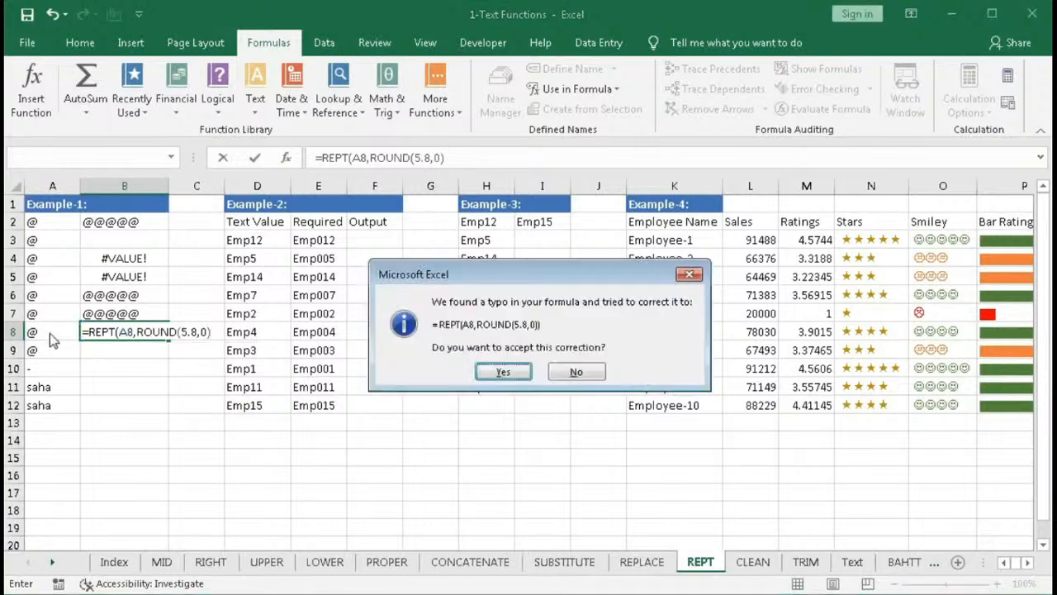
key(Return)
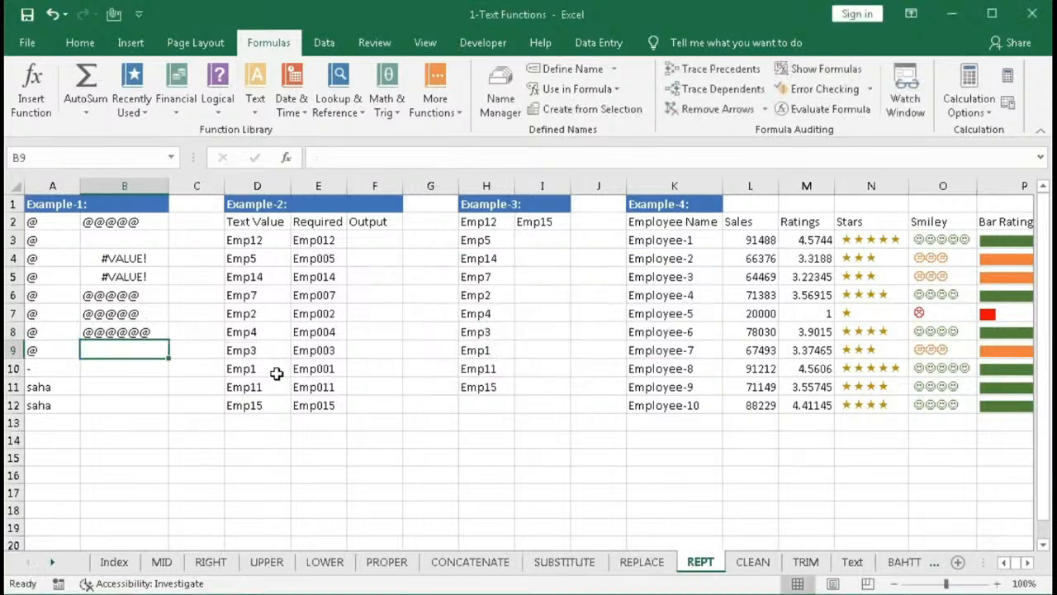
- Evaluate the ROUND portion of B8's formula to preview its result, then restore the original formula
double_click(148, 331)
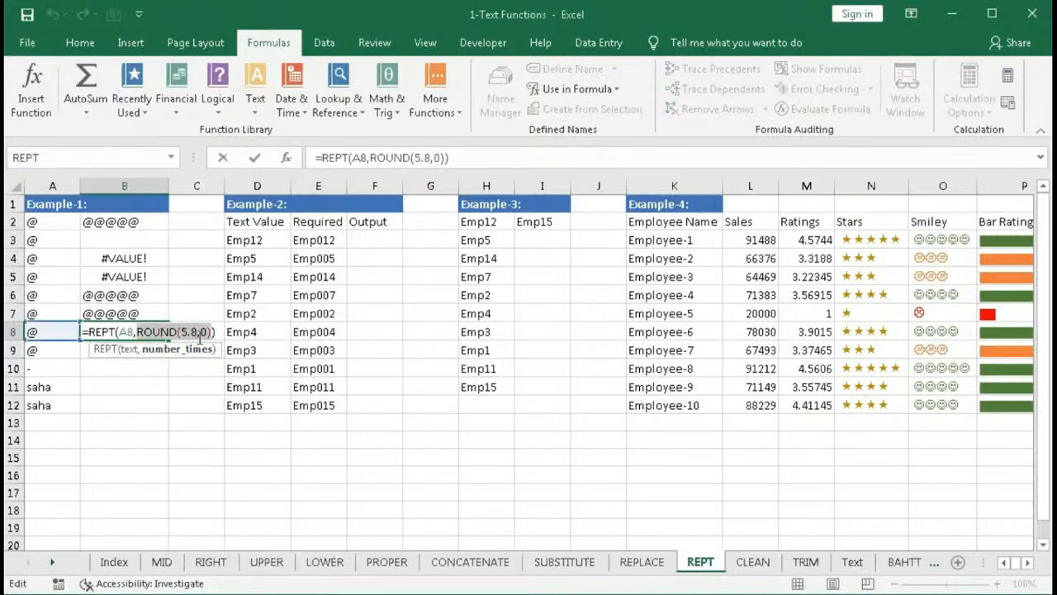
key(F9)
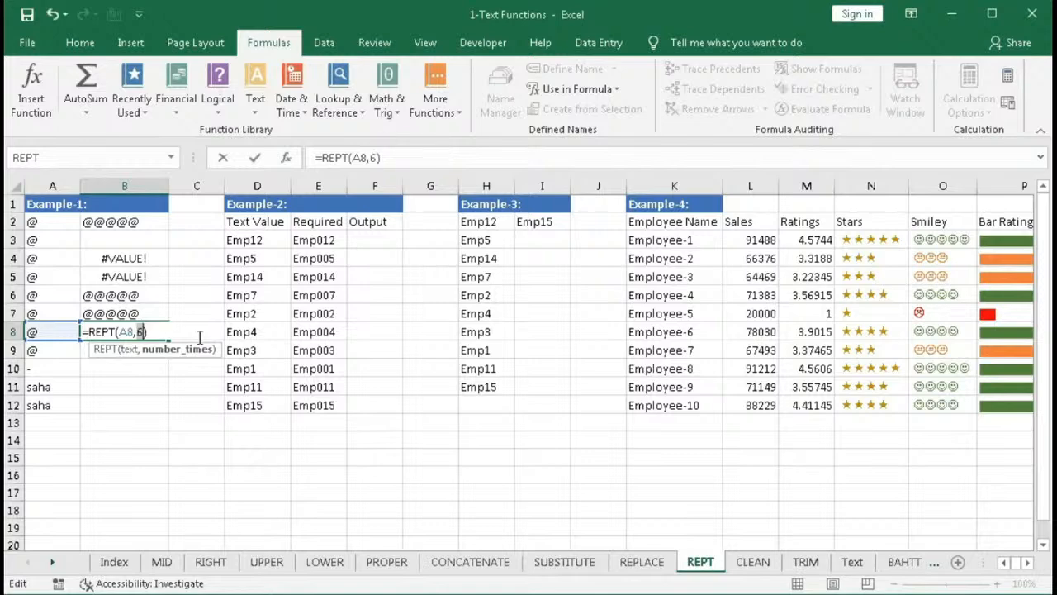
key(ctrl+z)
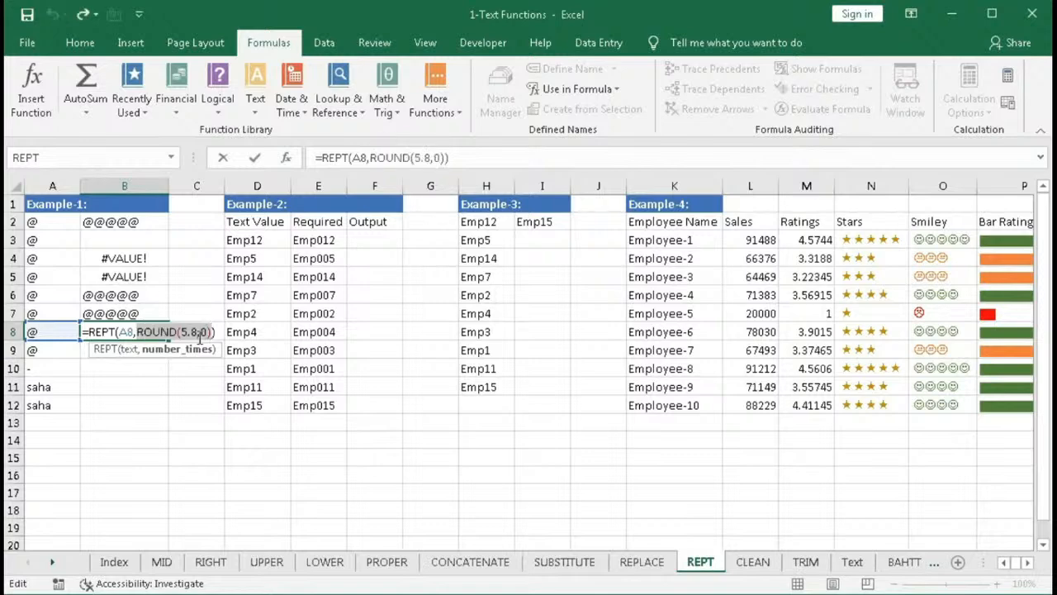
key(Escape)
key(Return)
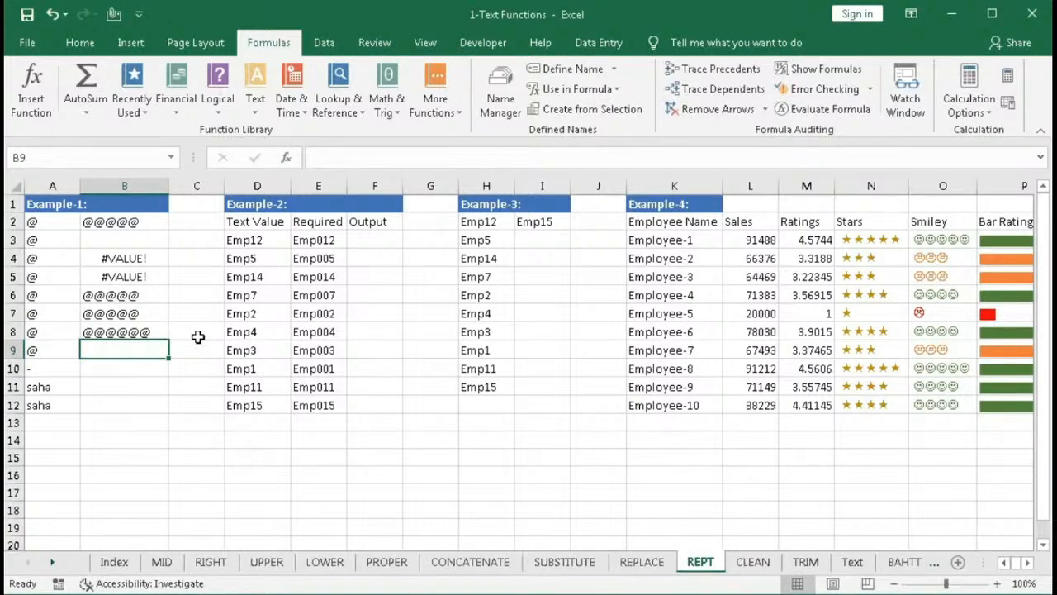
- Copy B8's REPT formula down into B9
click(158, 333)
drag(169, 341, 153, 350)
double_click(192, 349)
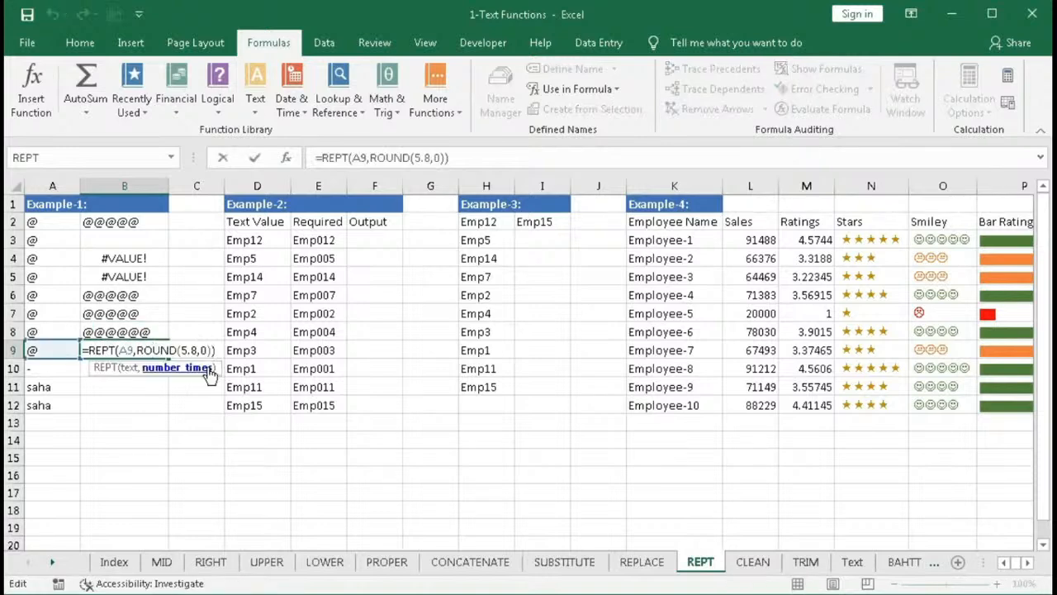
click(198, 350)
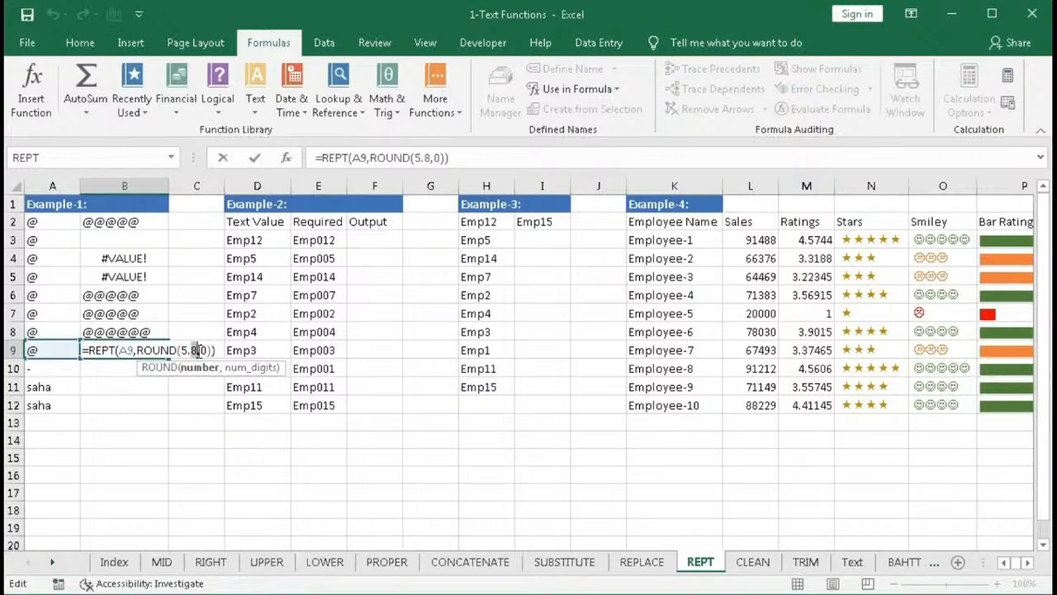
key(Return)
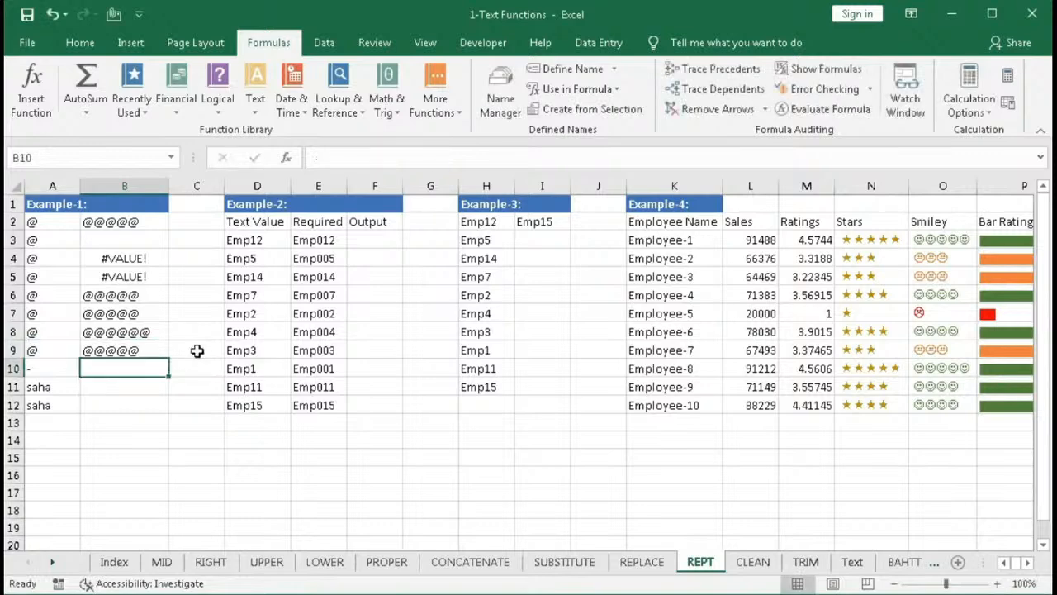
- Change the ROUND value in B9's formula to 5.2
click(154, 350)
double_click(155, 350)
click(181, 368)
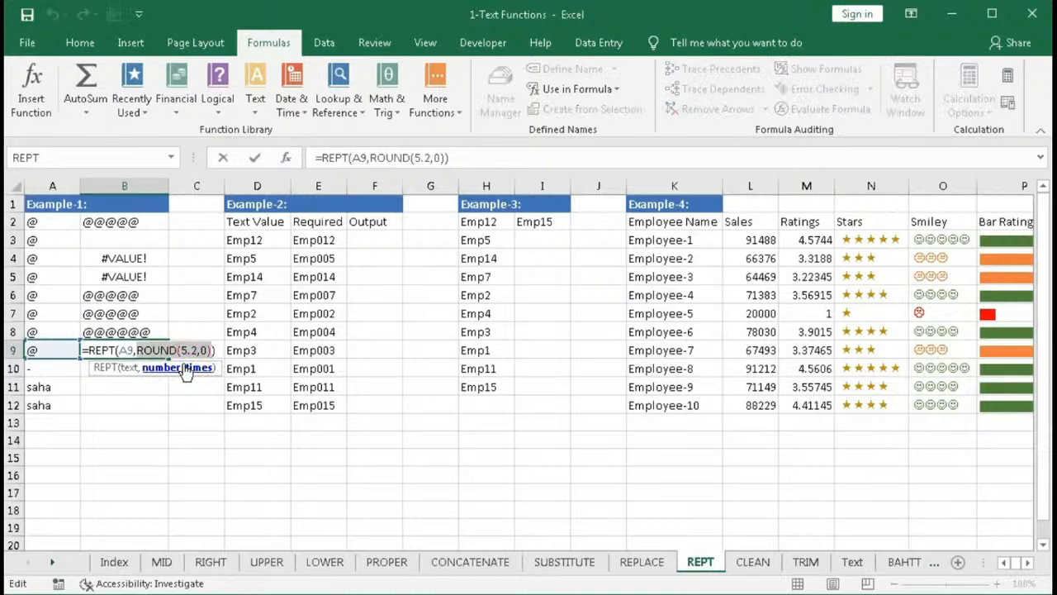
key(Return)
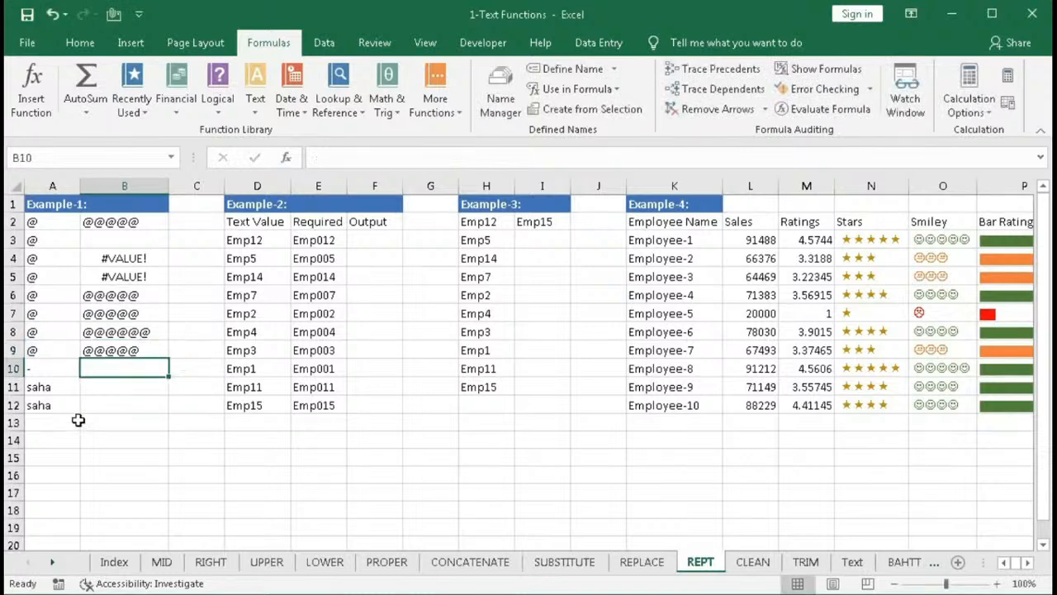
- In B10, enter the formula =REPT(A10,10)
click(42, 368)
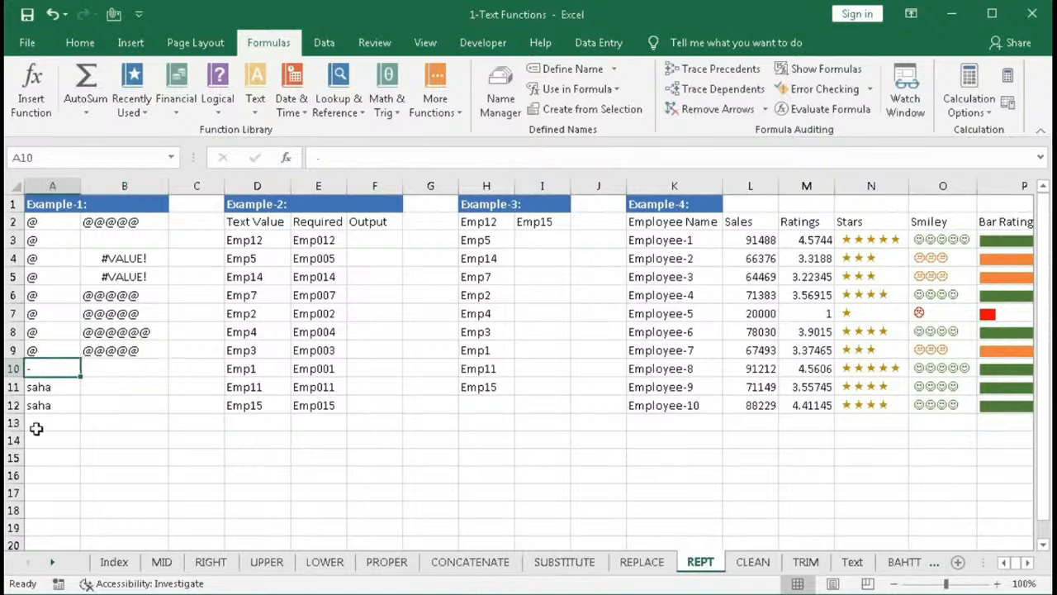
click(103, 370)
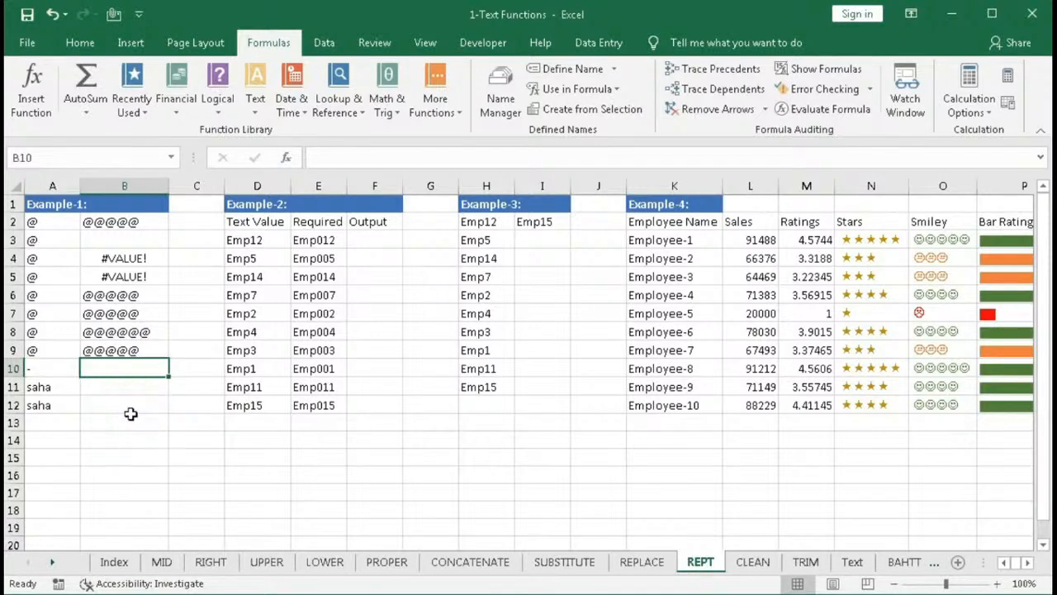
text(=rept)
key(Tab)
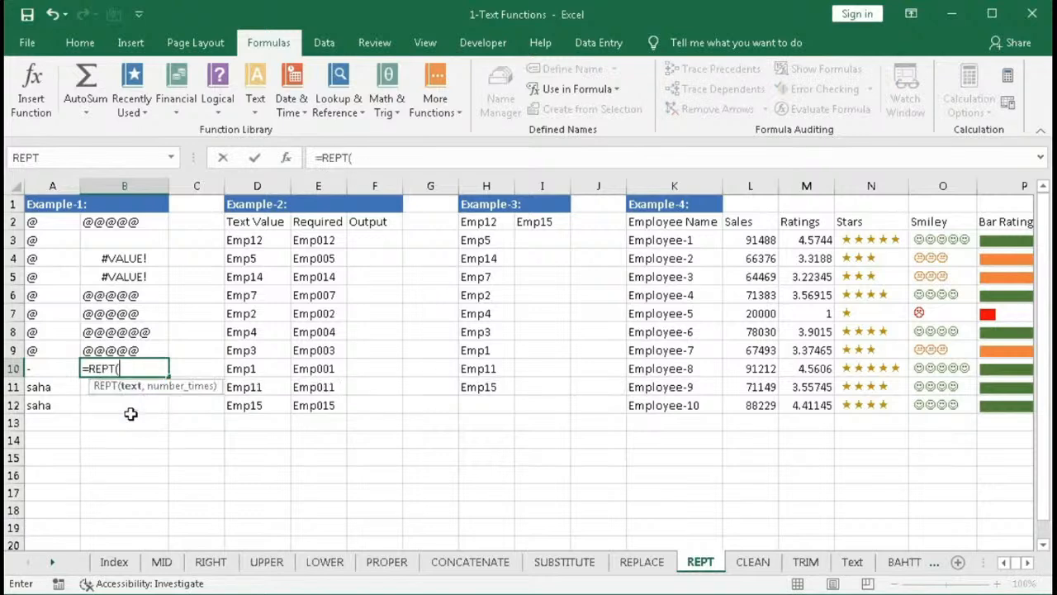
click(33, 367)
text(,)
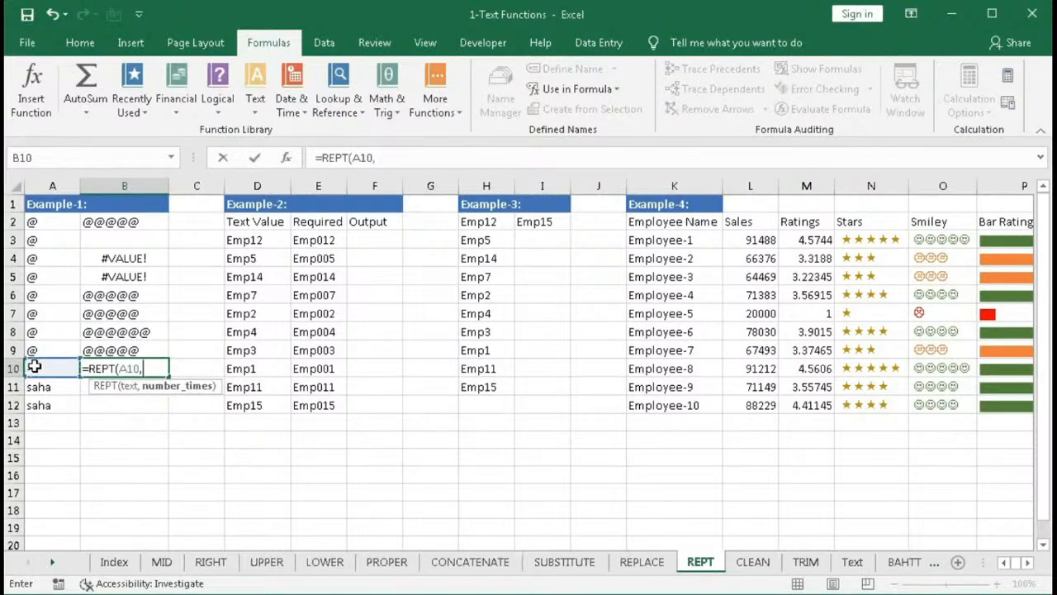
text(10)
key(Return)
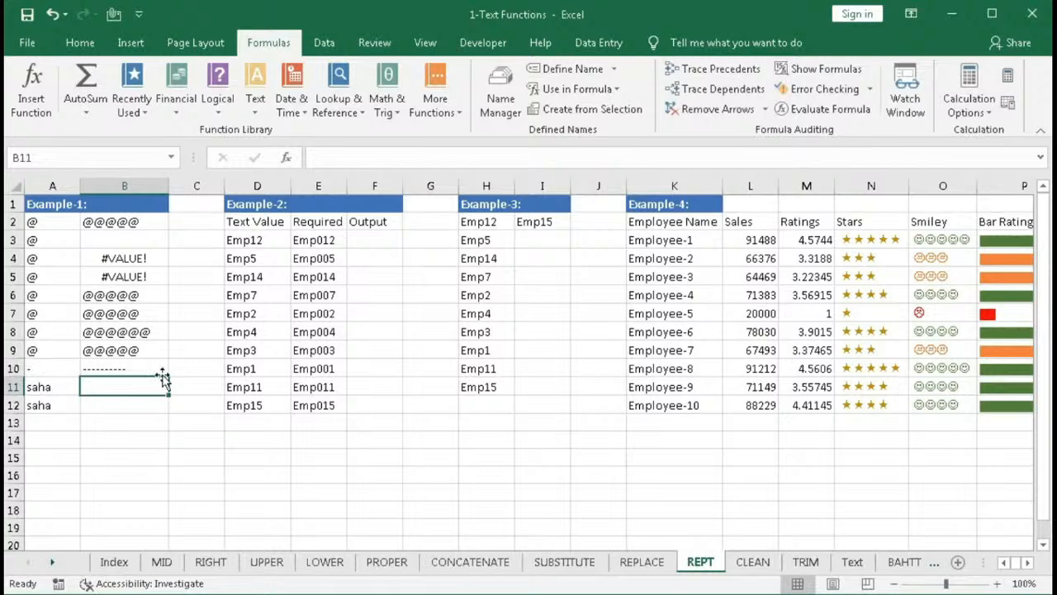
- Replace the text in A11 with a single vertical bar character
click(43, 391)
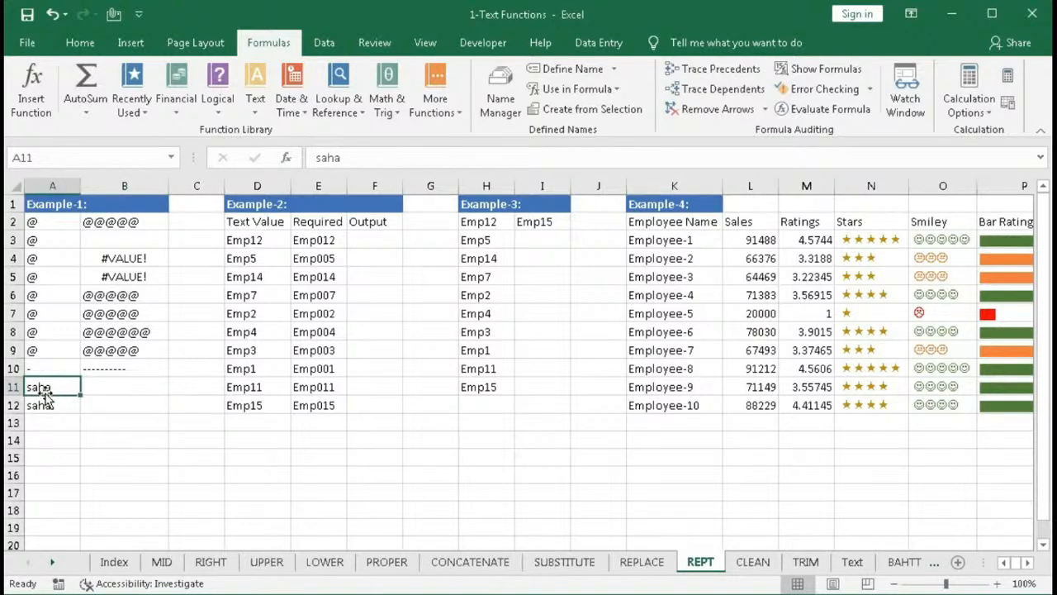
key(BackSpace)
key(ctrl+Return)
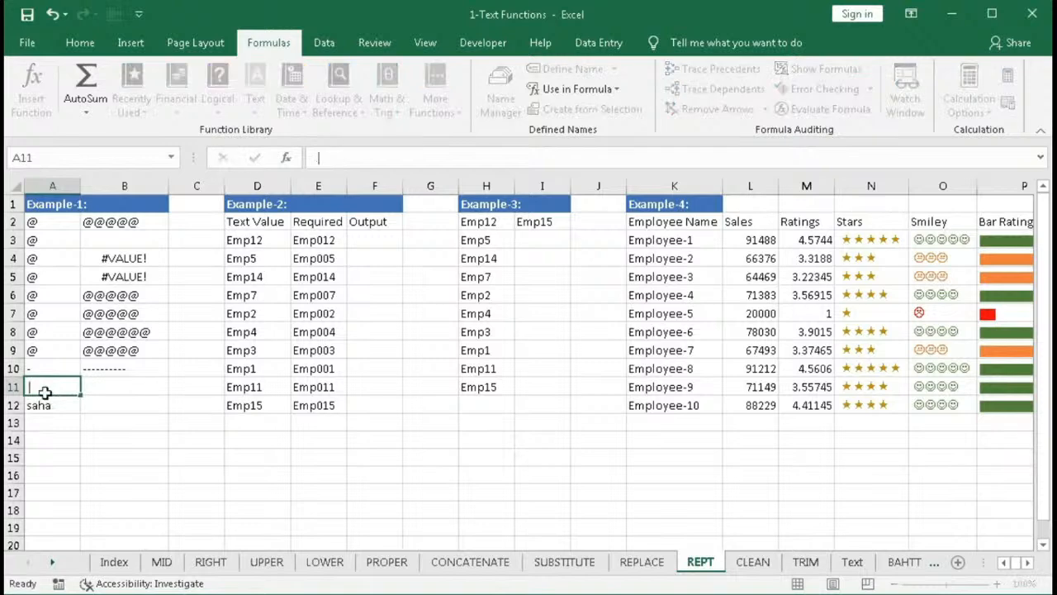
- In B11, enter the formula =REPT(A11,100)
key(Right)
text(=)
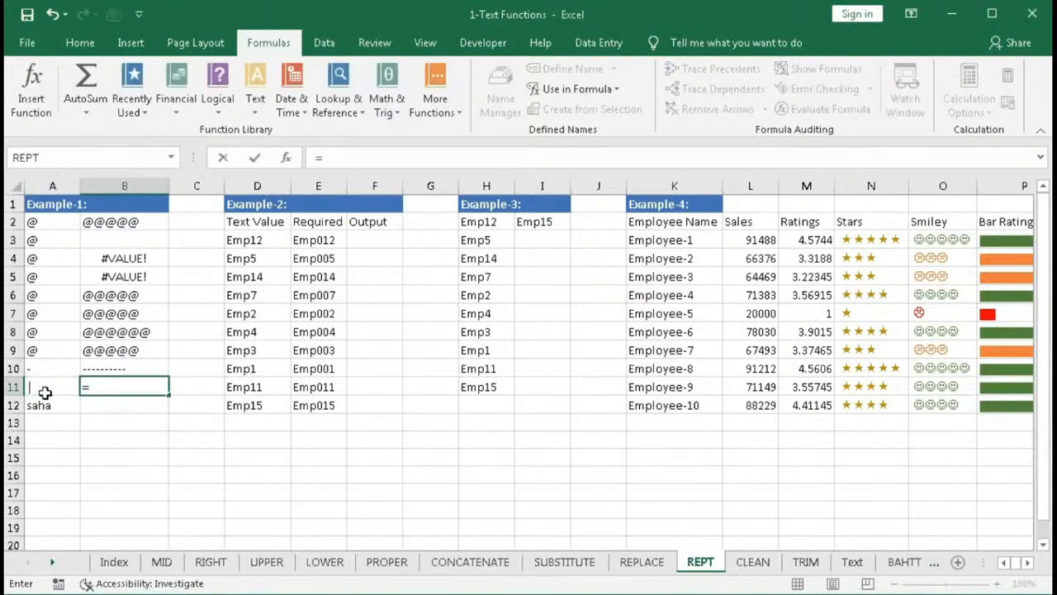
text(rep)
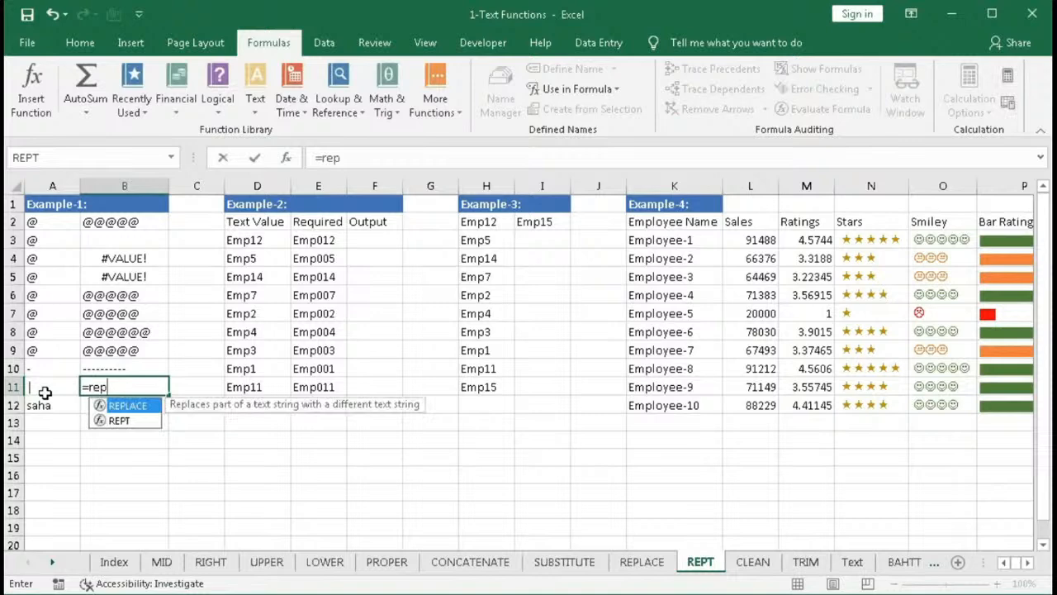
key(Down)
key(Tab)
click(43, 391)
text(,)
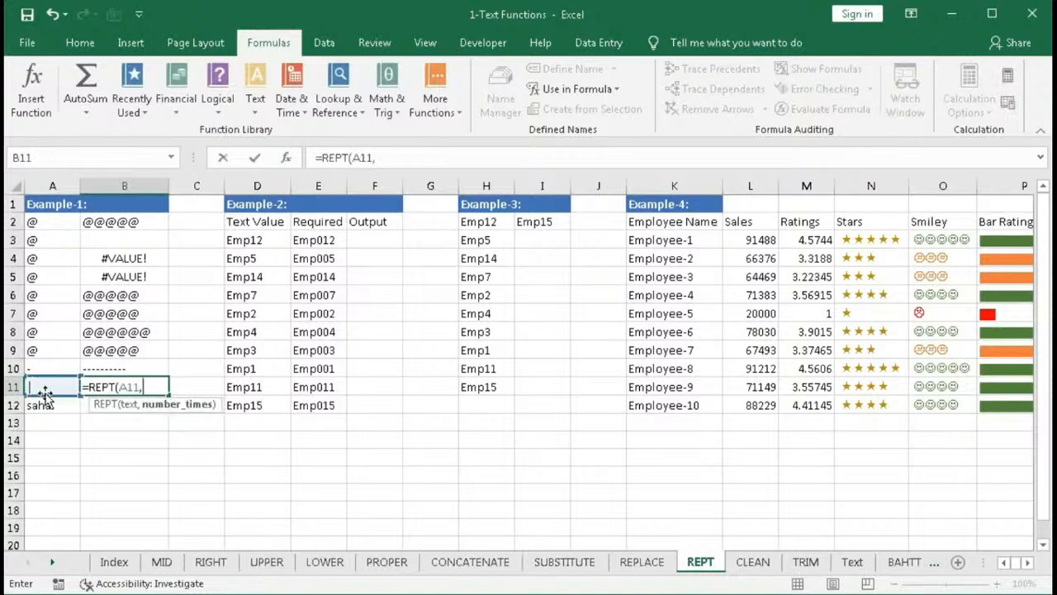
text(100))
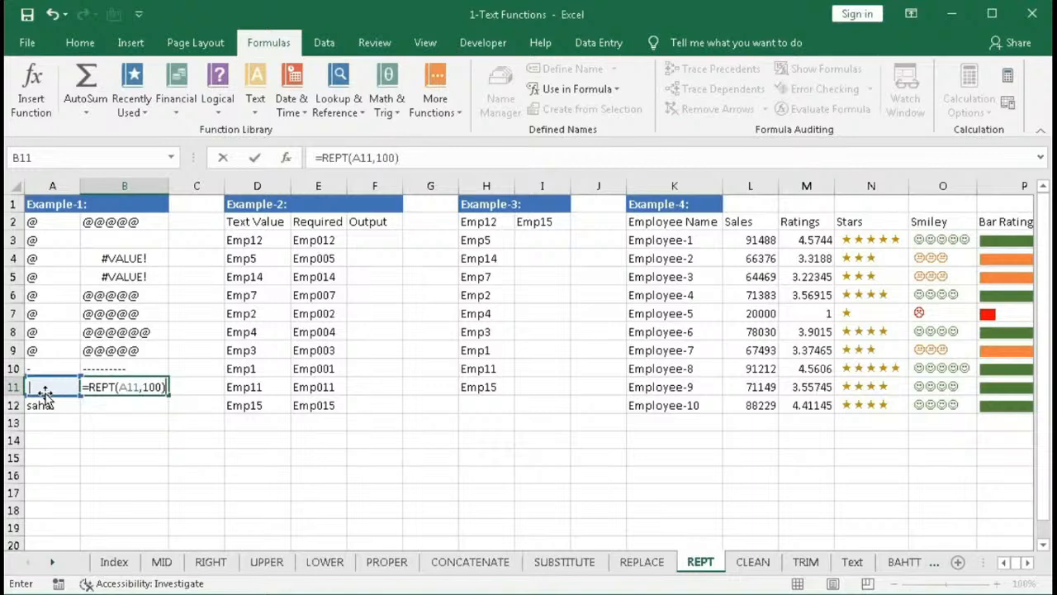
key(Return)
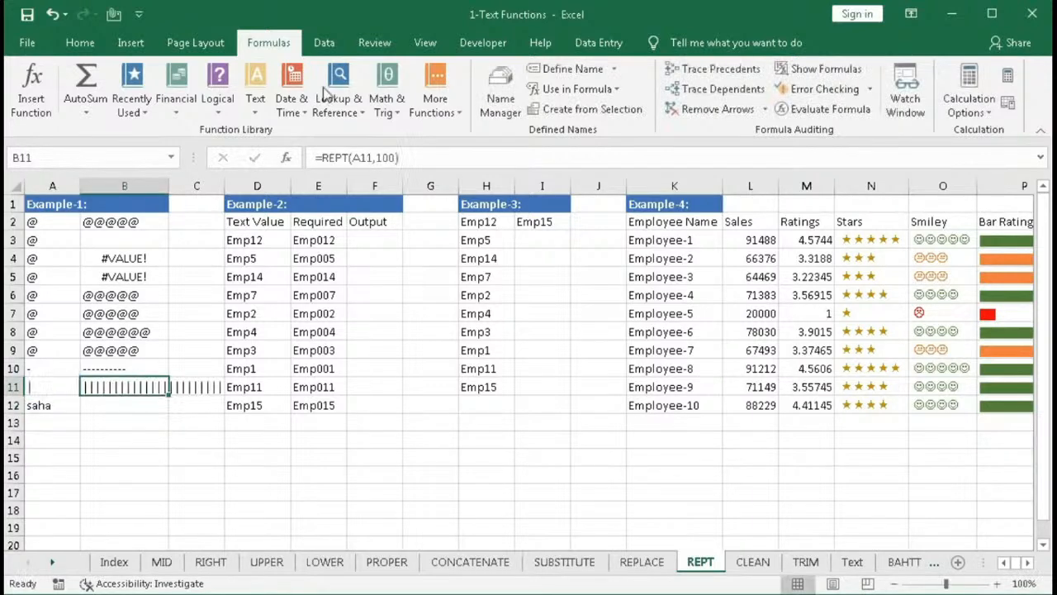
- Change B11's font to Britannic Bold
click(80, 43)
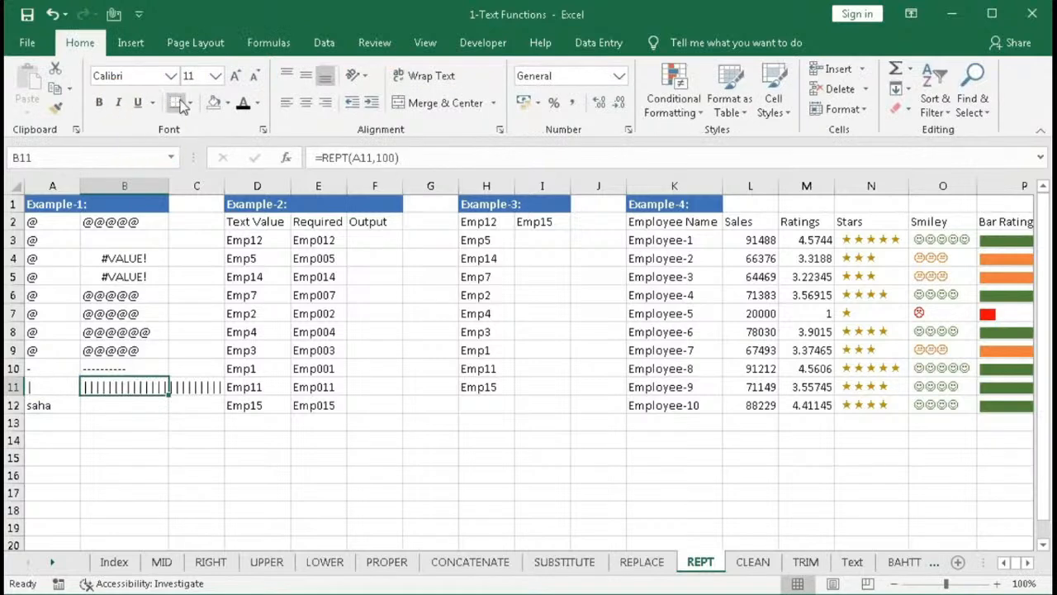
click(170, 76)
scroll(175, 384, down, 5)
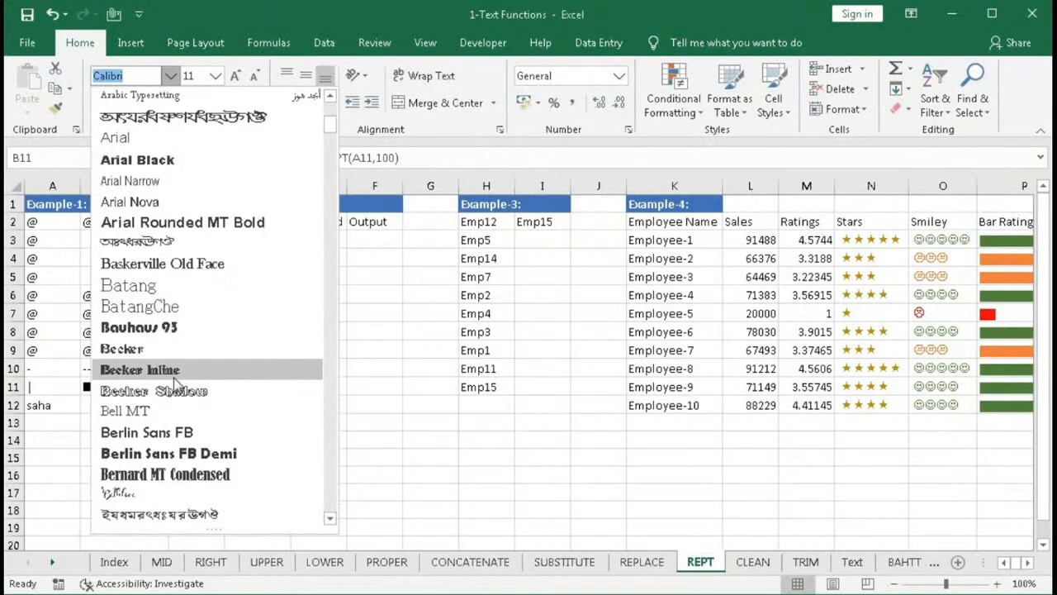
scroll(176, 383, down, 4)
click(194, 449)
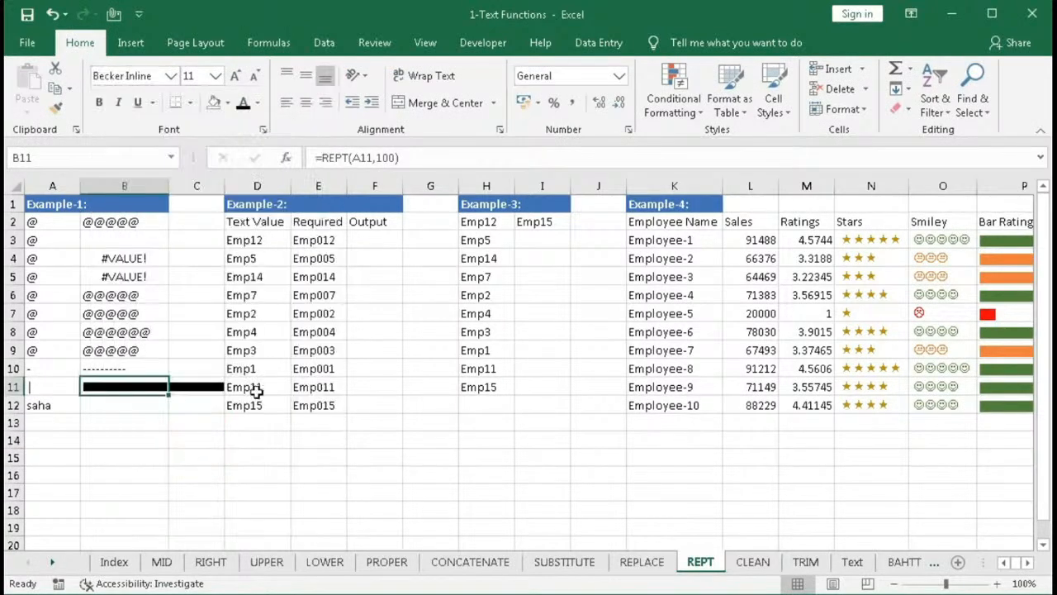
- Set B11's repeat count to 25
double_click(123, 386)
click(171, 404)
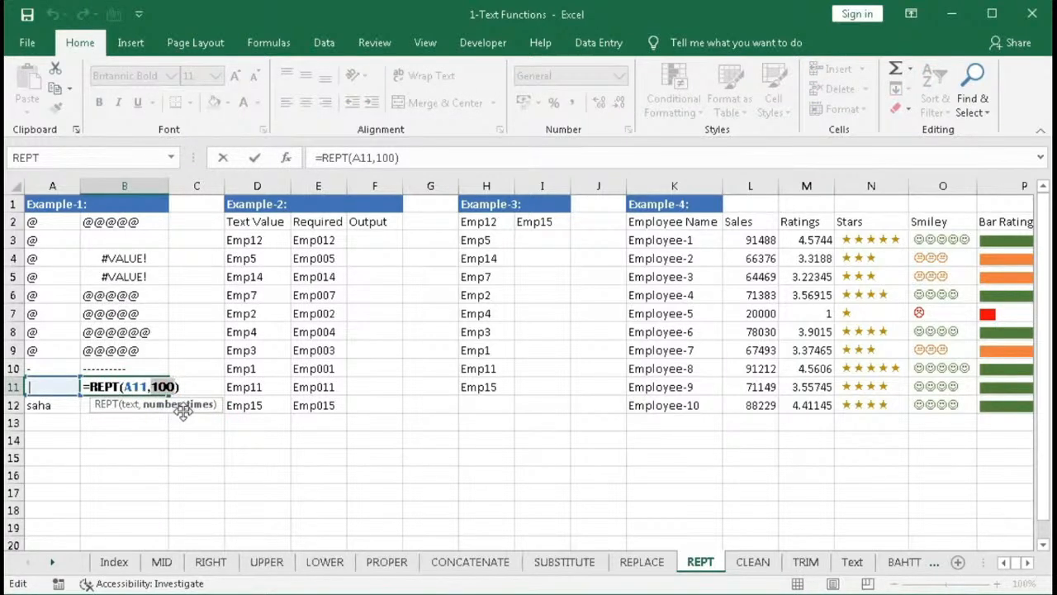
text(25)
key(Return)
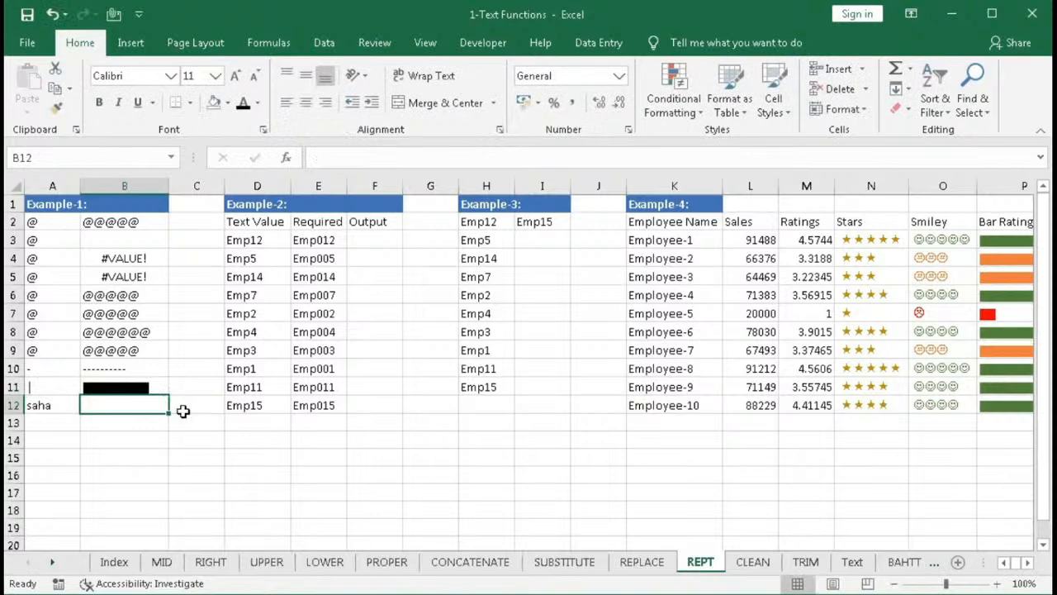
- In B12, enter the formula =REPT(A12,5)
click(187, 458)
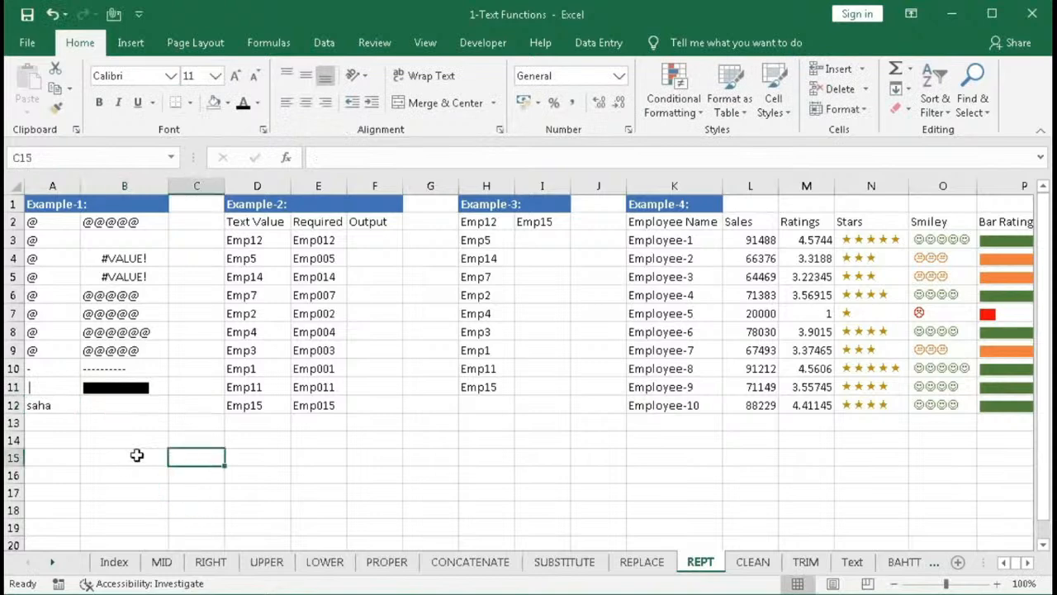
click(88, 404)
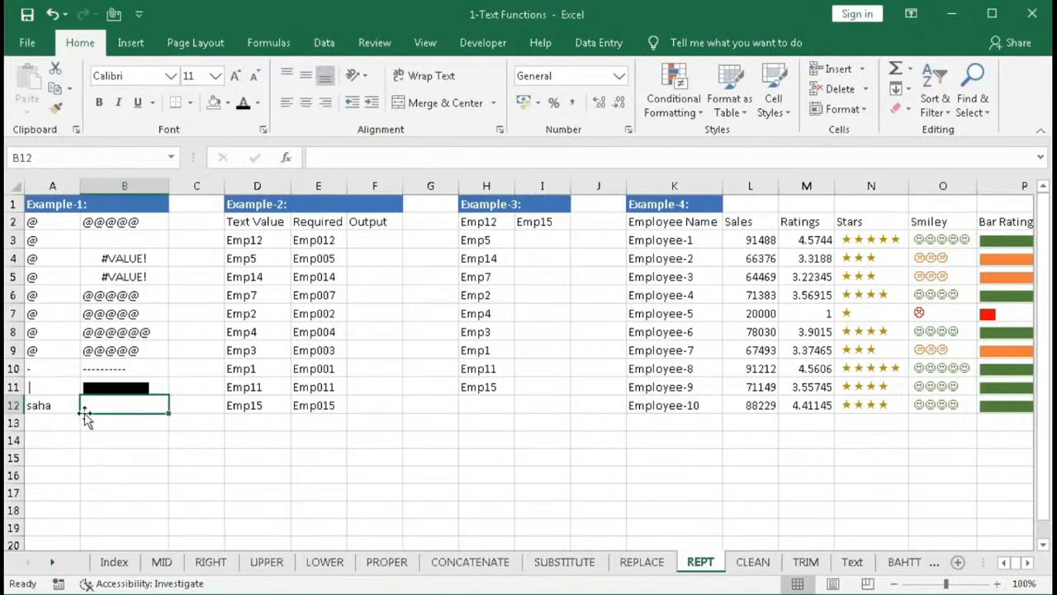
text(=rep)
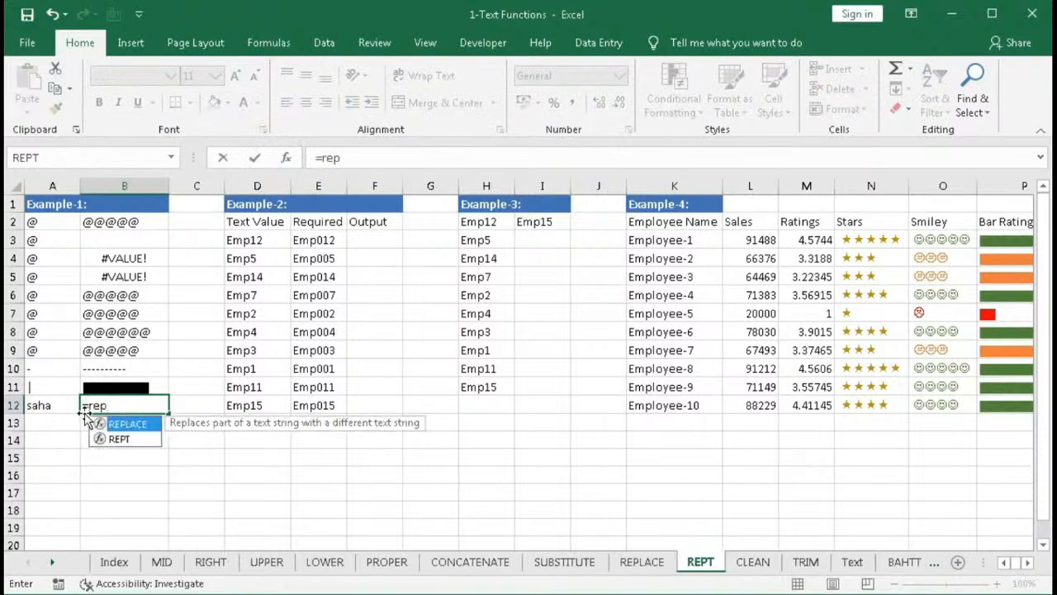
text(t)
key(Tab)
click(50, 404)
text(,5)
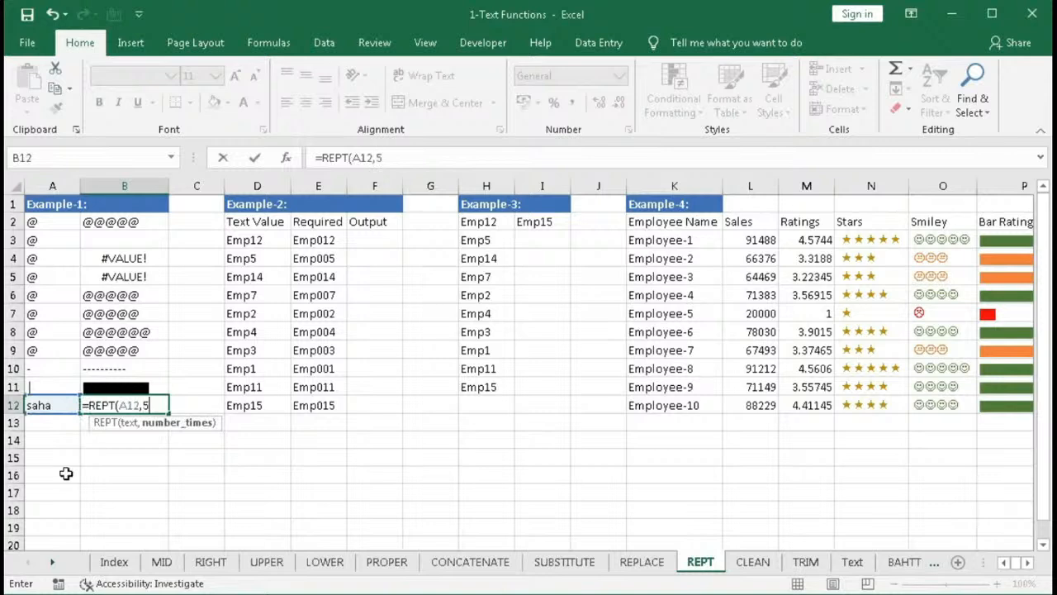
text())
key(Return)
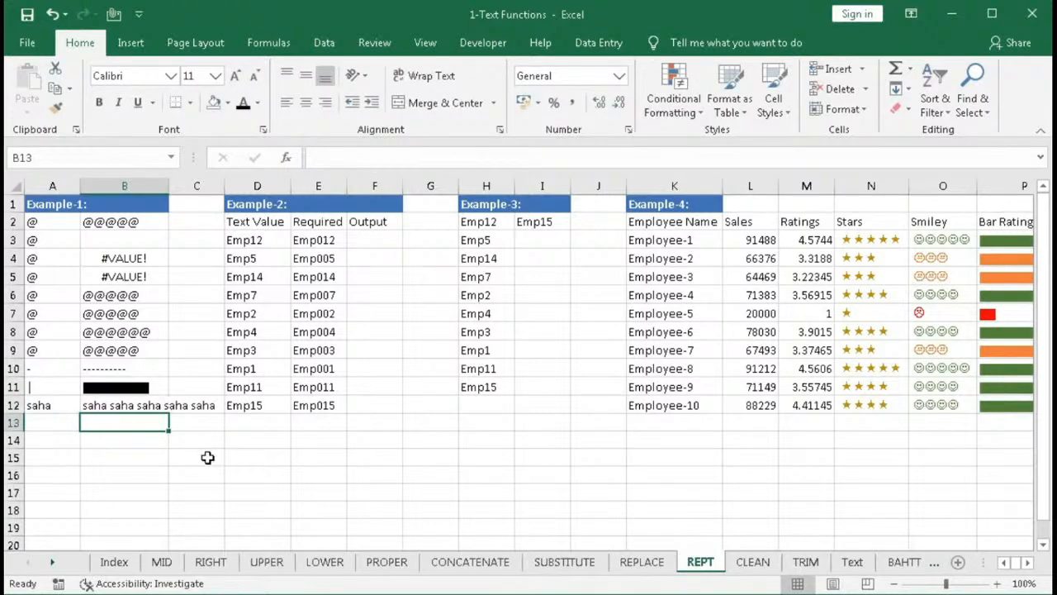
- Change B12's repeat count to 3
double_click(117, 403)
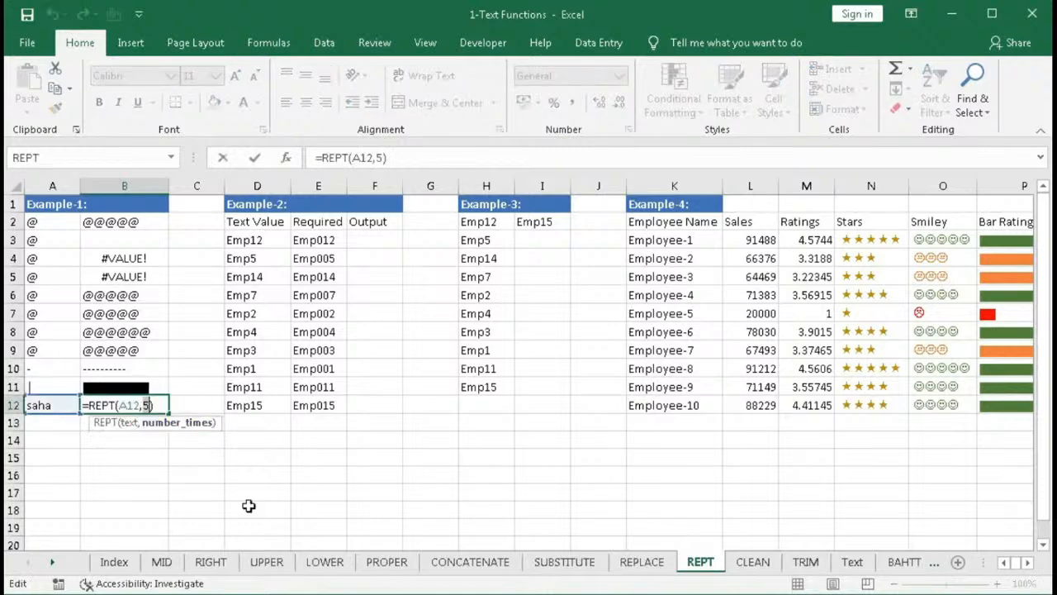
text(3)
key(Return)
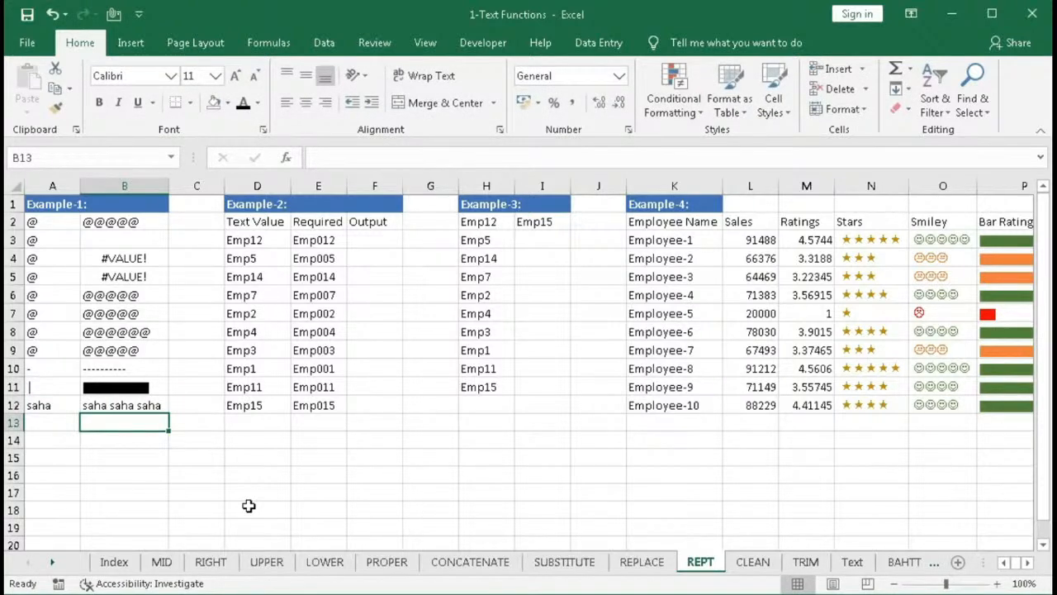
- Remove the trailing space after saha in A12, then restore it, to compare B12's repeated output
click(65, 406)
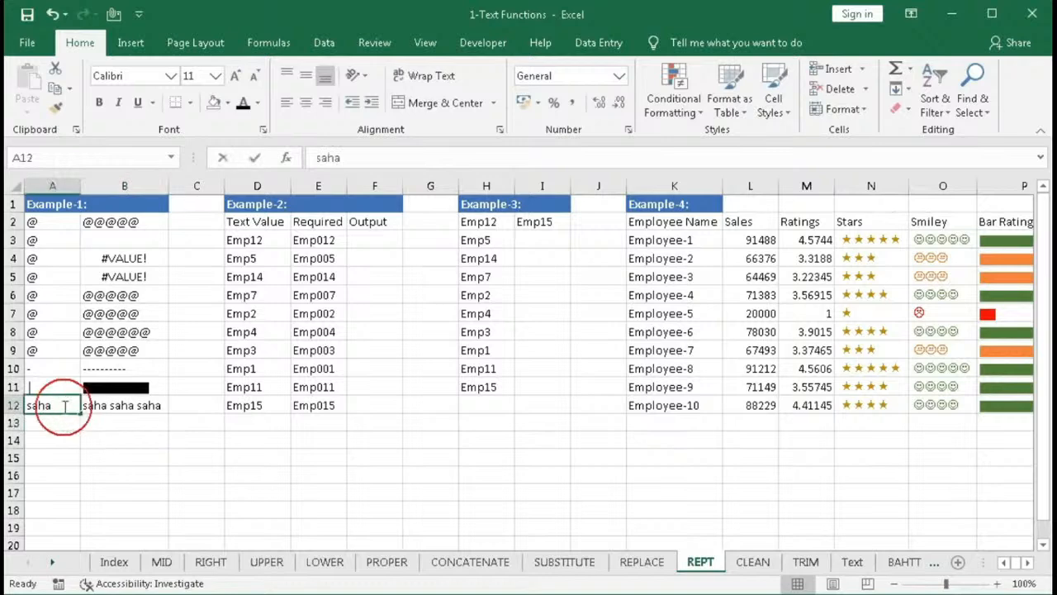
double_click(64, 407)
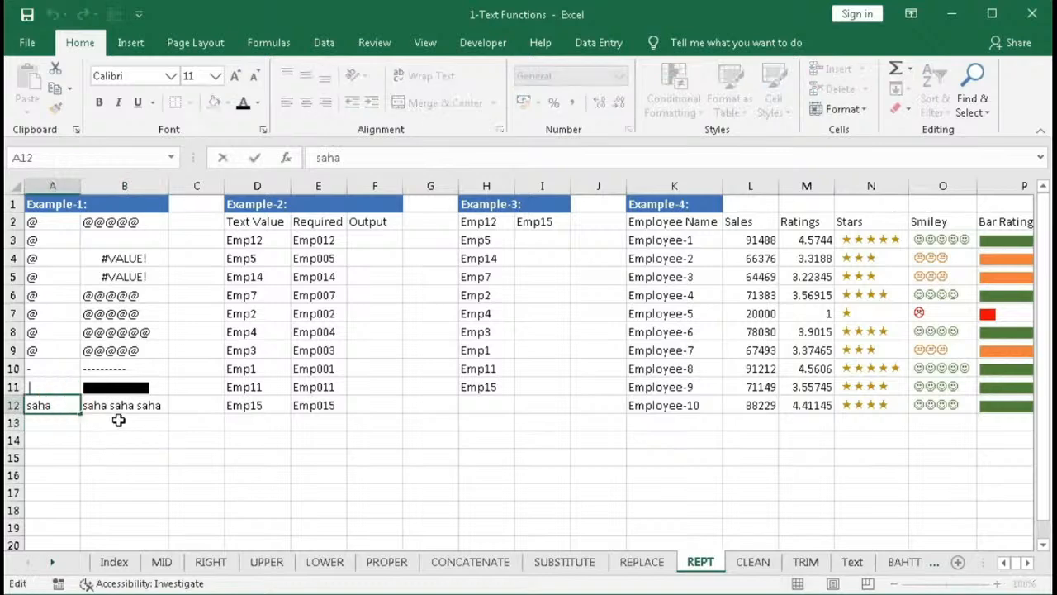
key(BackSpace)
key(Return)
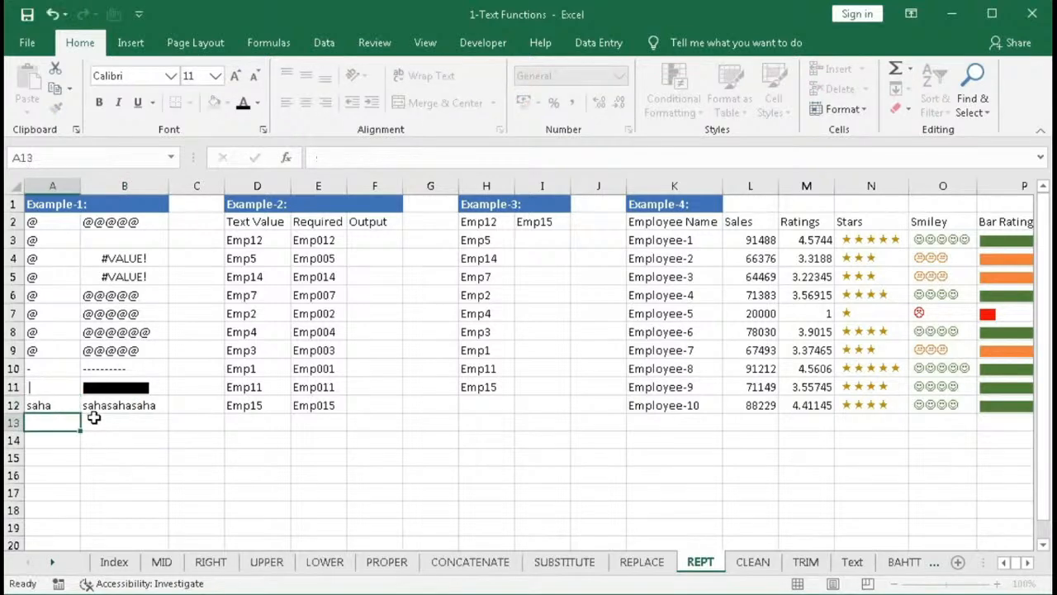
double_click(57, 406)
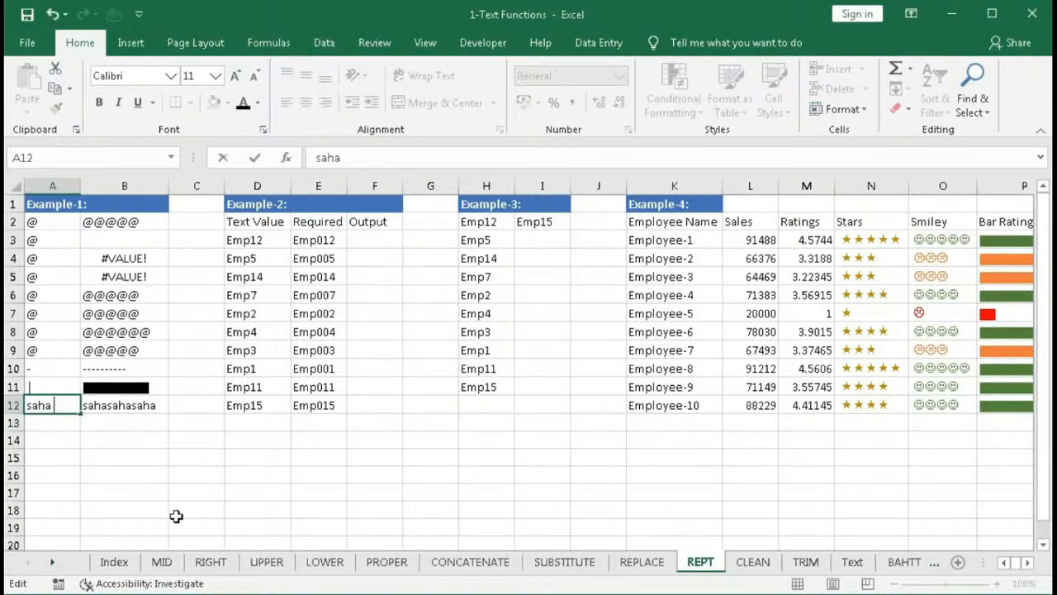
key(Return)
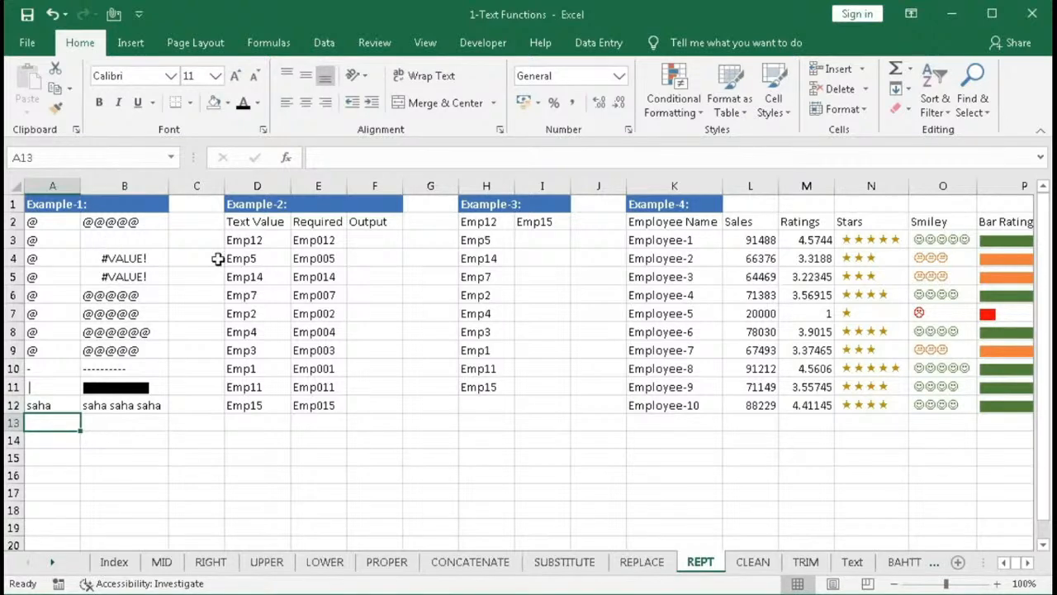
- Examine the Text Value and Required columns of Example-2
click(250, 203)
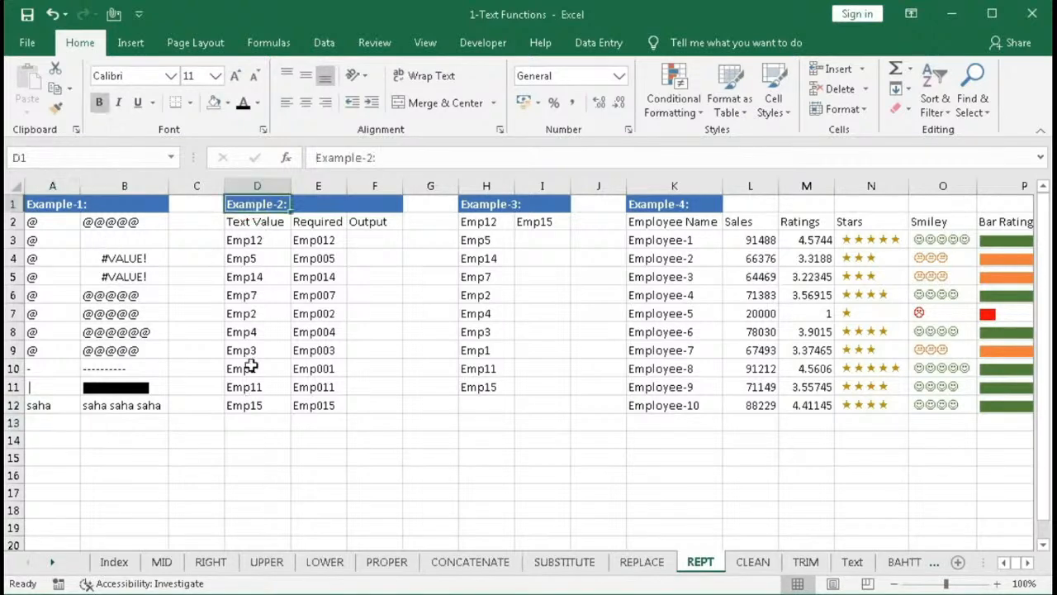
drag(247, 240, 243, 399)
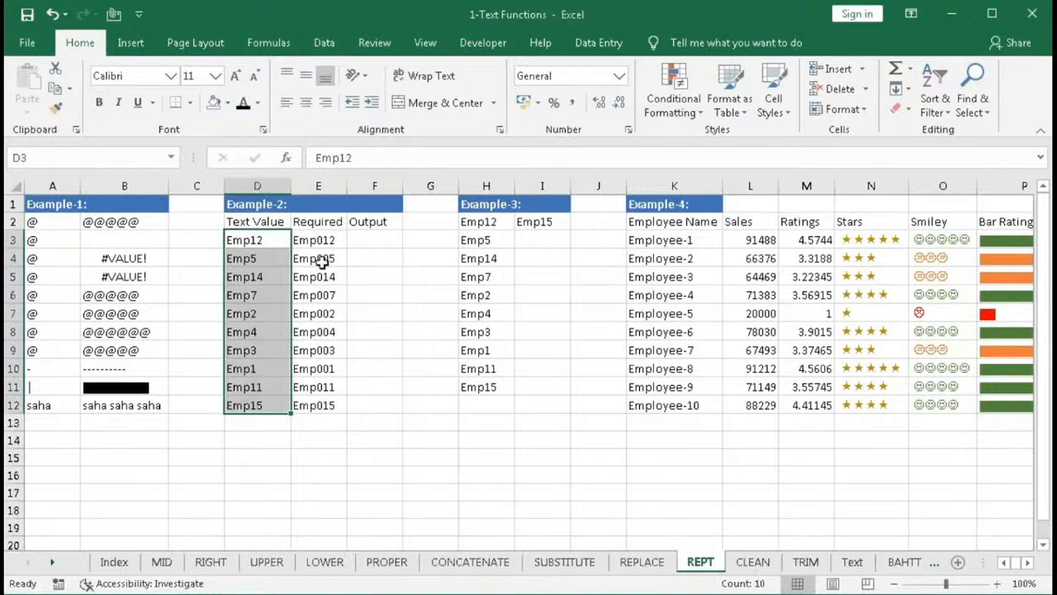
drag(322, 240, 315, 353)
drag(318, 402, 318, 402)
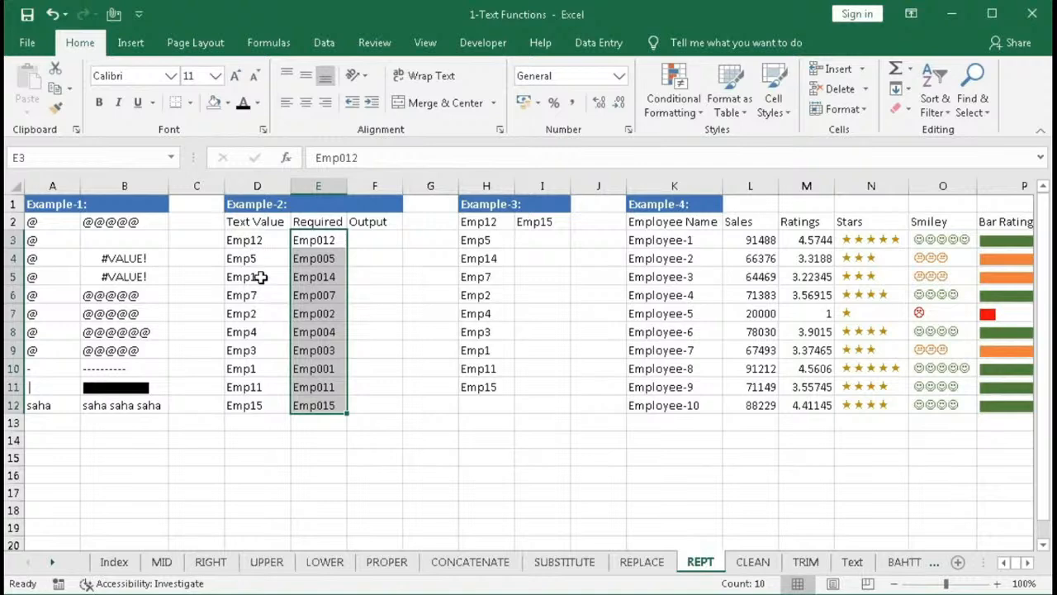
- In F3, enter the formula =LEFT(D3,3)
click(366, 236)
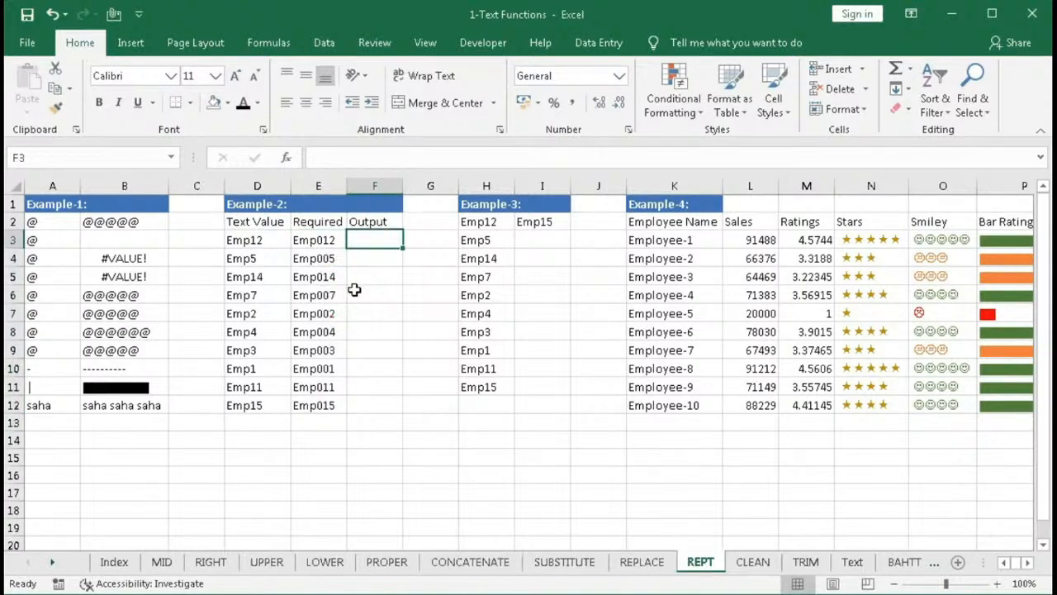
text(=)
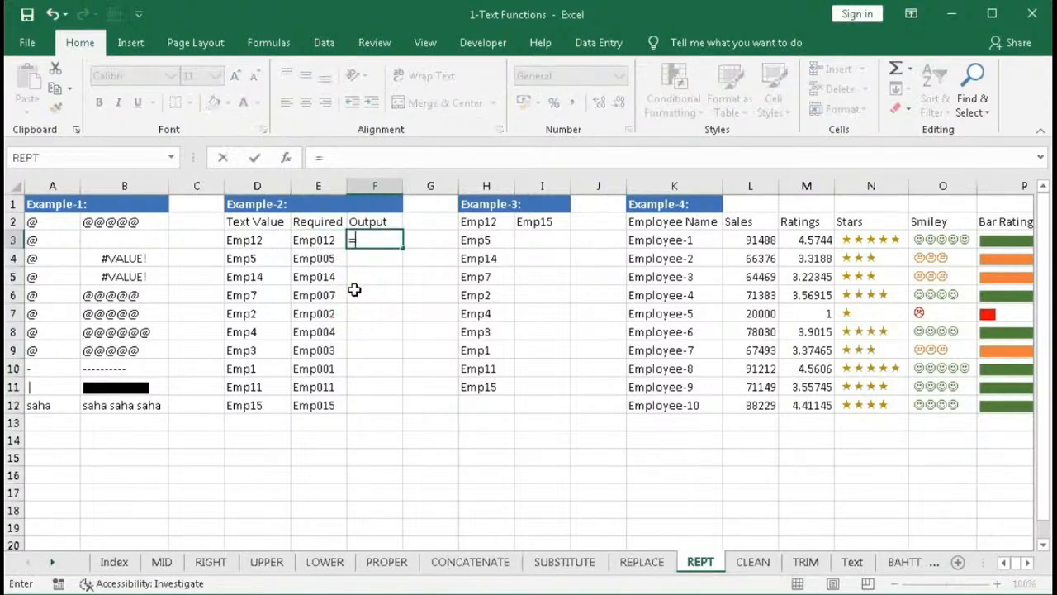
text(lef)
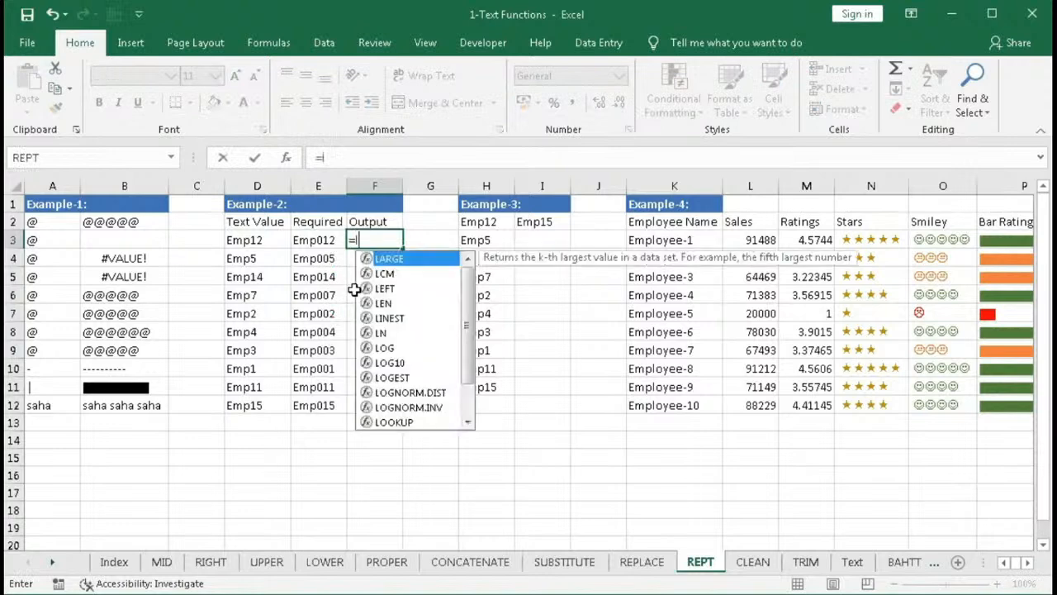
key(Tab)
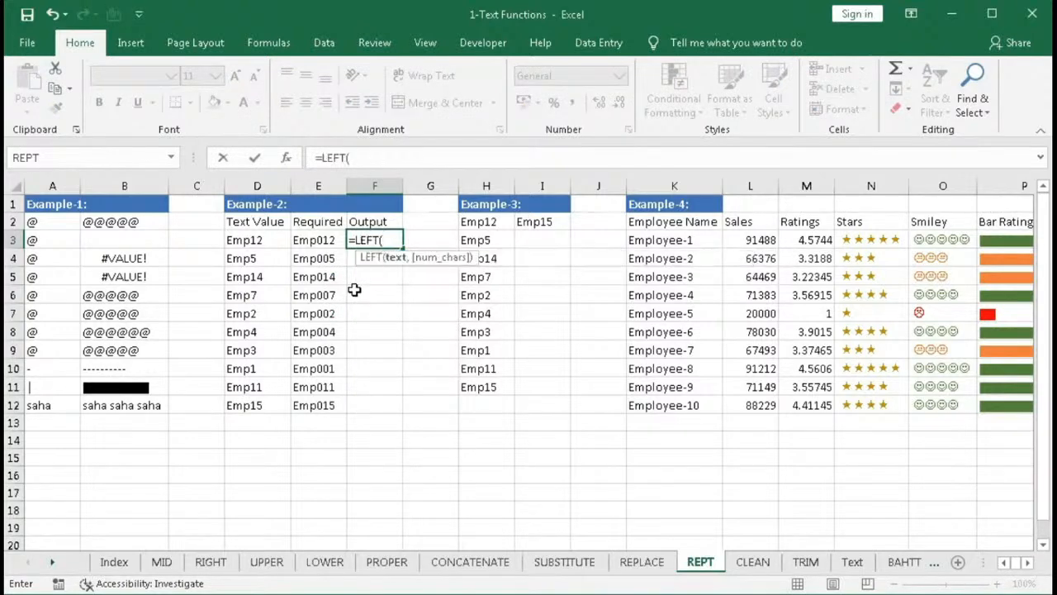
click(244, 241)
text(,3)
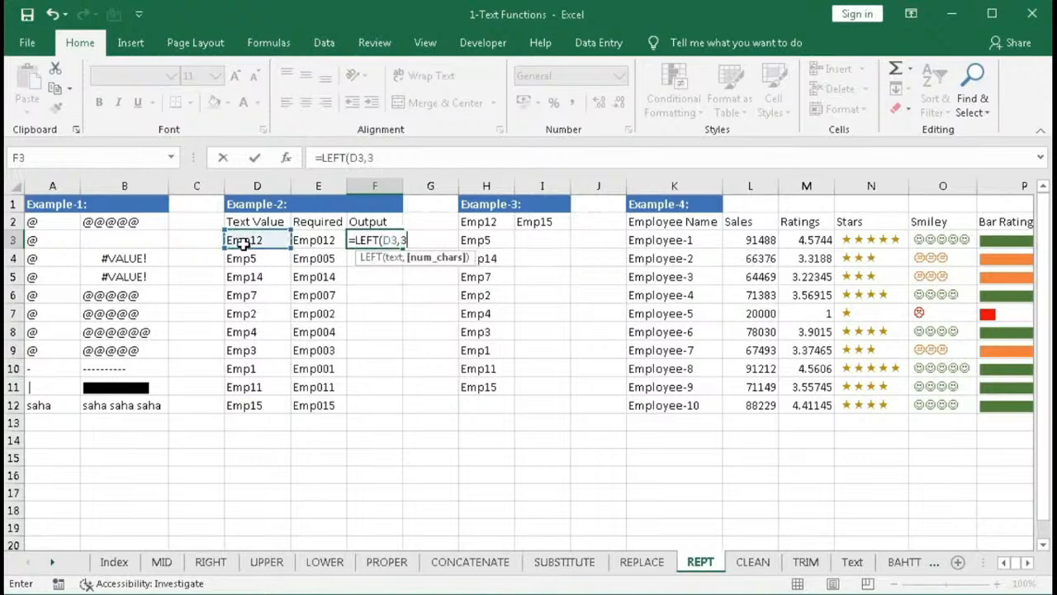
text())
key(Return)
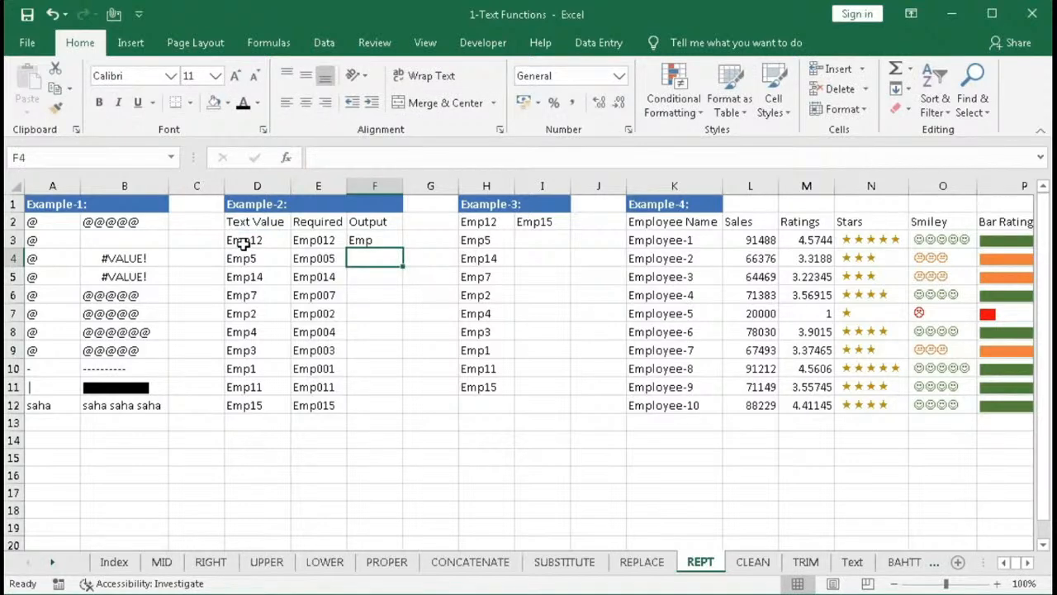
- Extend F3's formula to =LEFT(D3,3)&REPT("0",6-LEN(D3)) and fill it down to F12
double_click(364, 239)
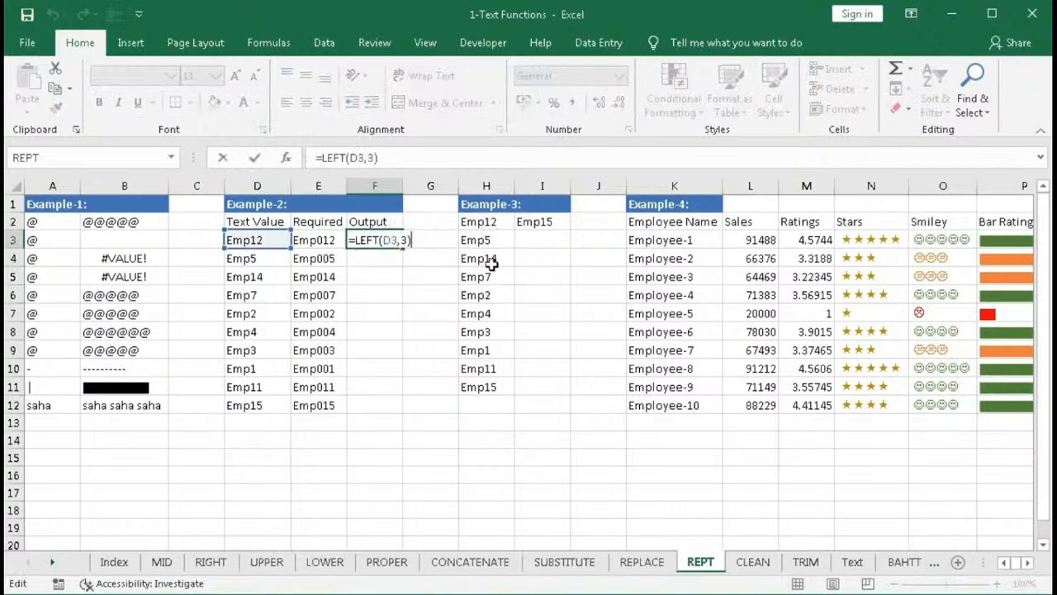
text(&P)
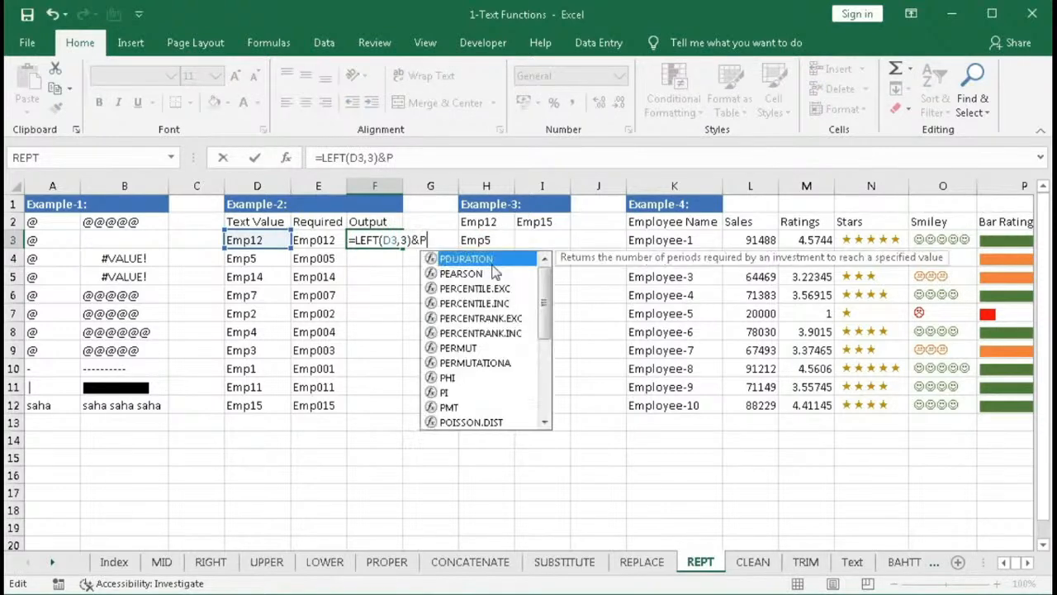
key(BackSpace)
text(Rep)
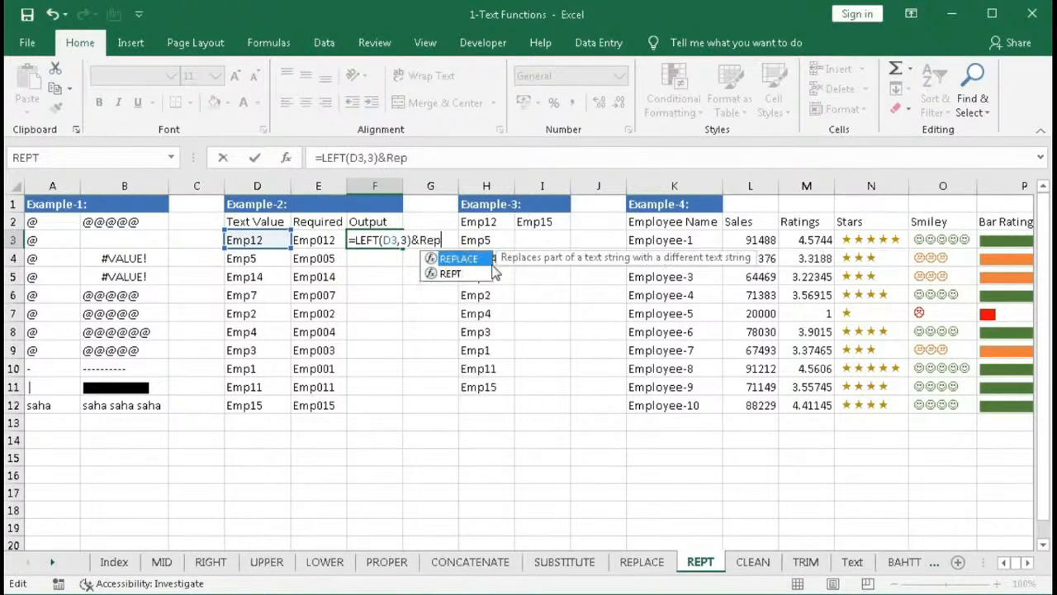
key(Down)
key(Tab)
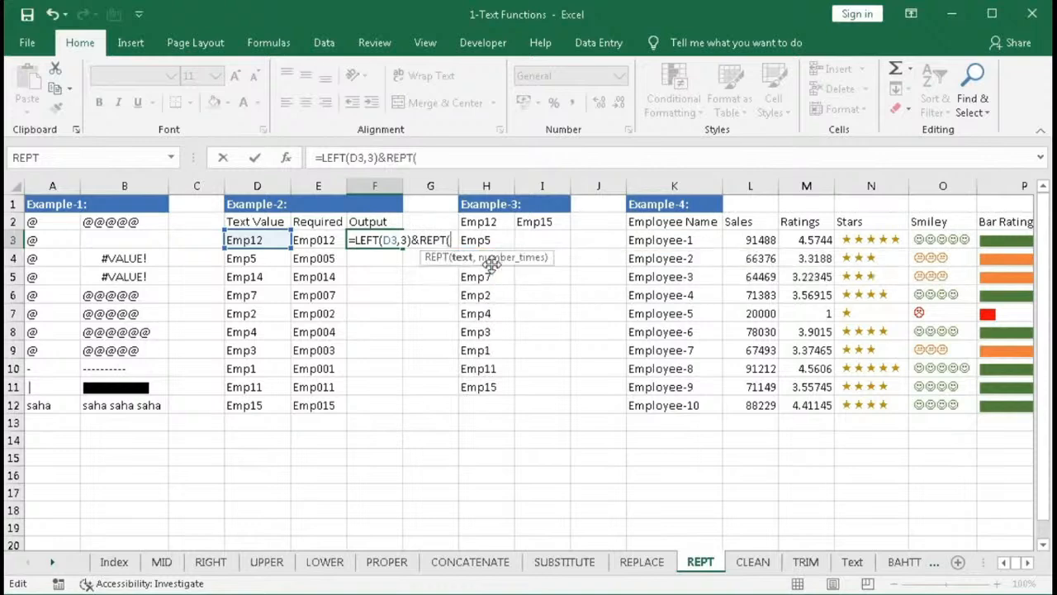
text(0)
key(BackSpace)
text("0",)
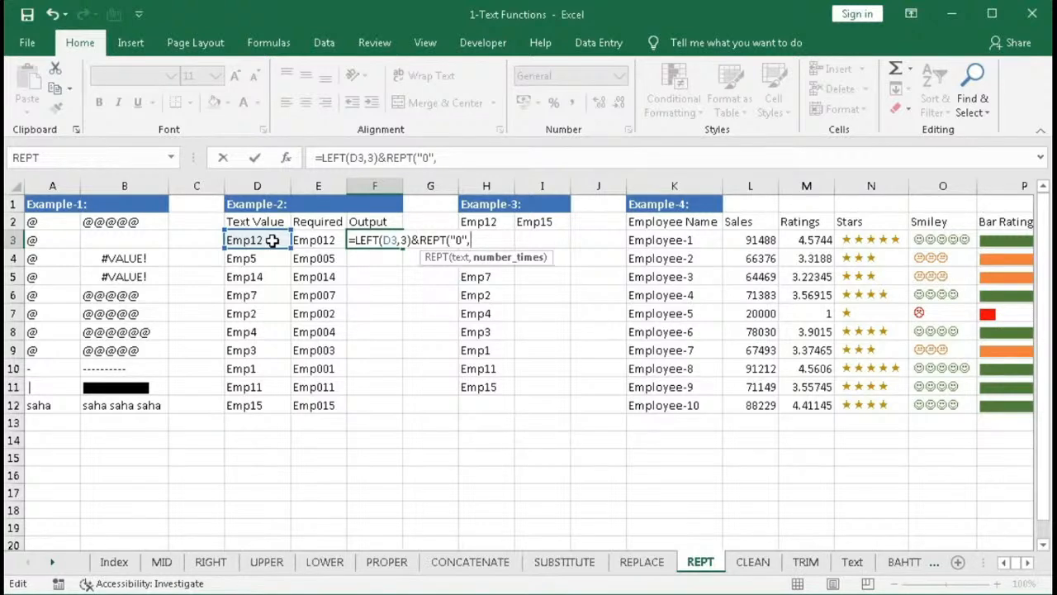
text(6-len)
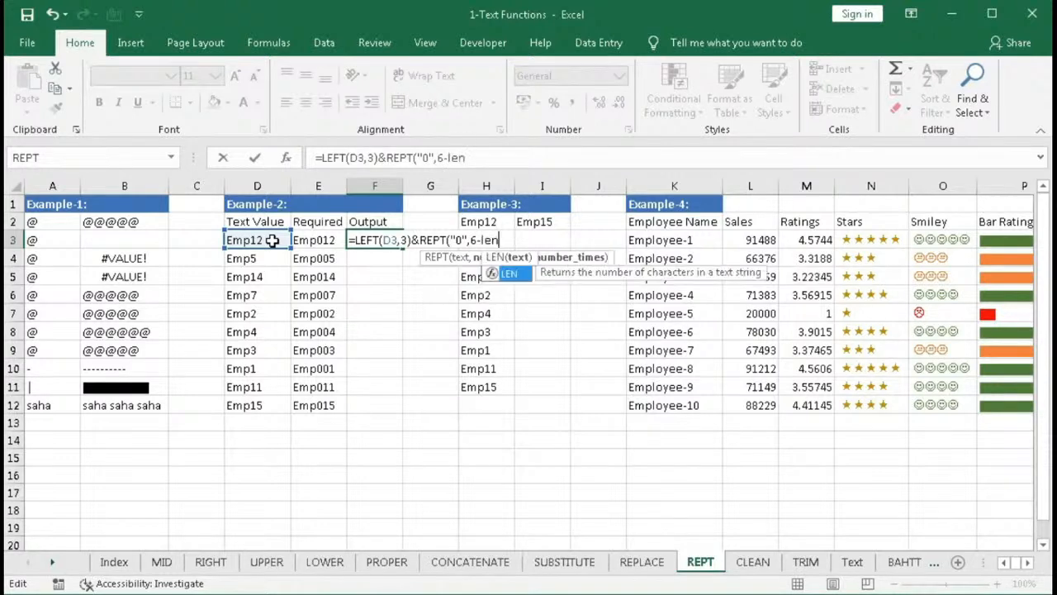
key(Tab)
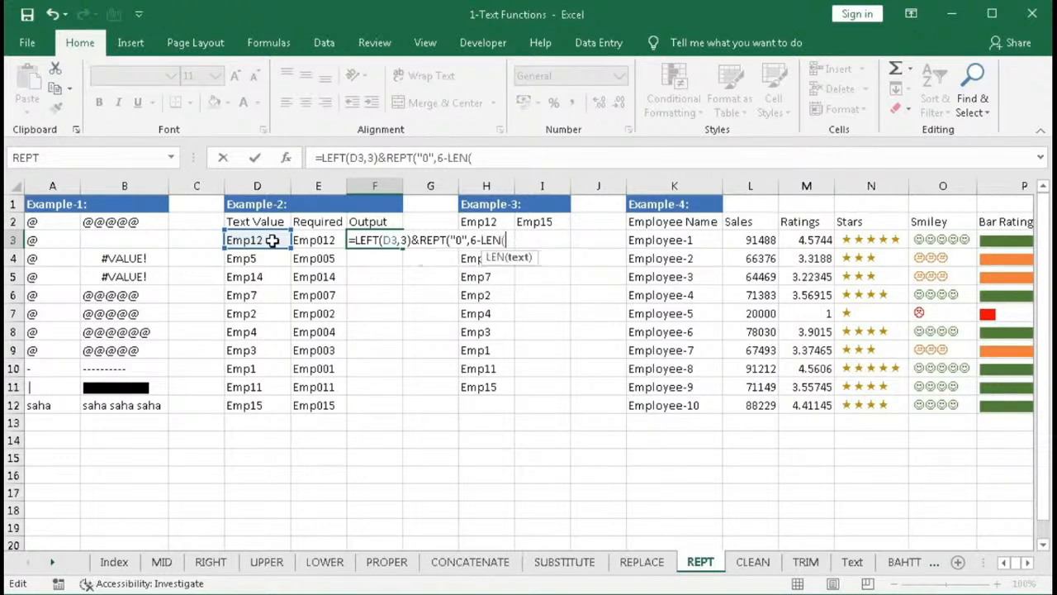
click(243, 241)
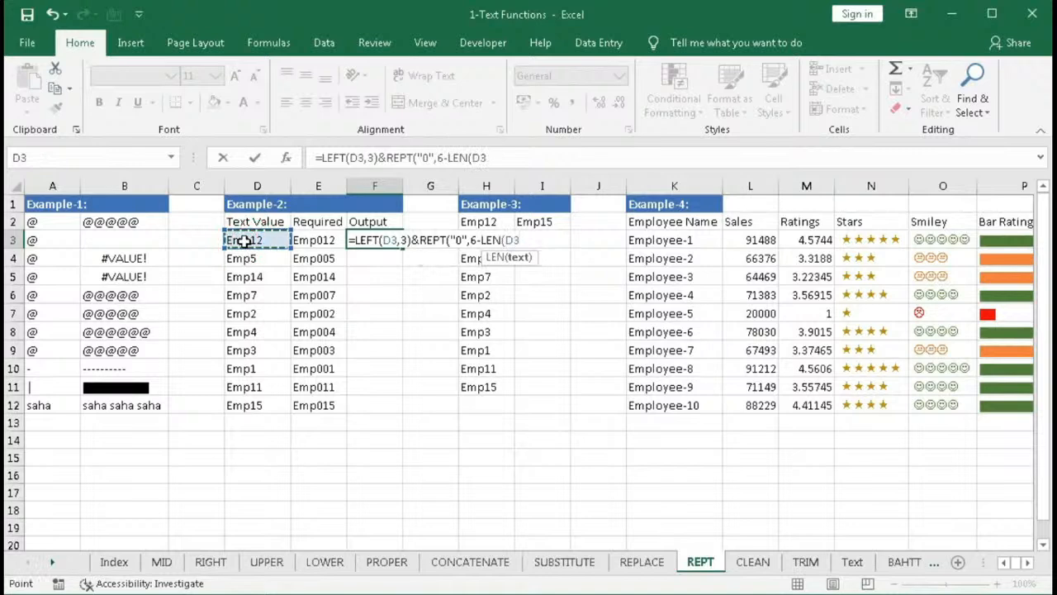
text())
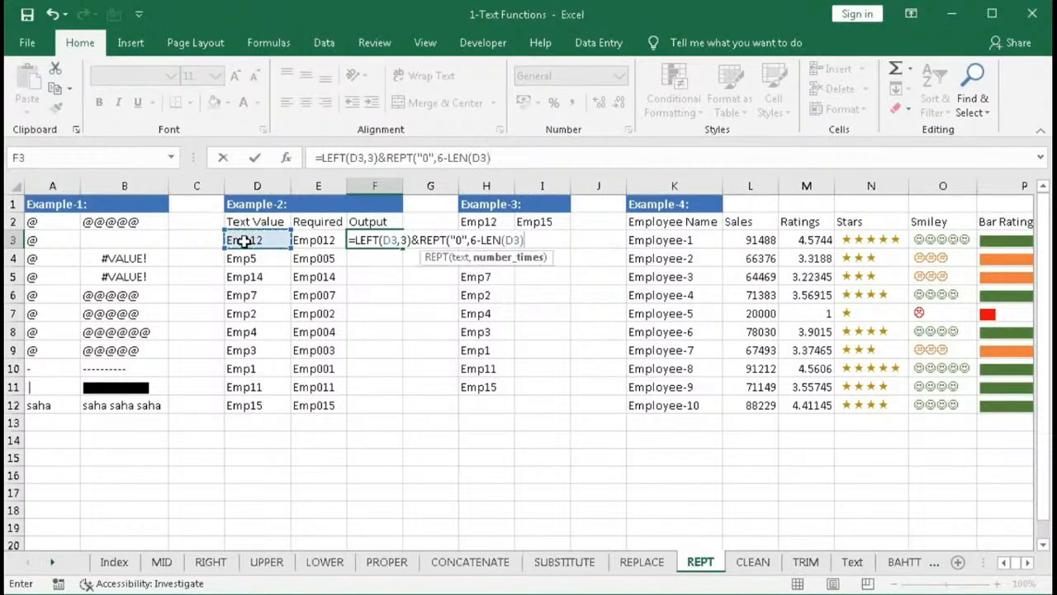
text())
key(Return)
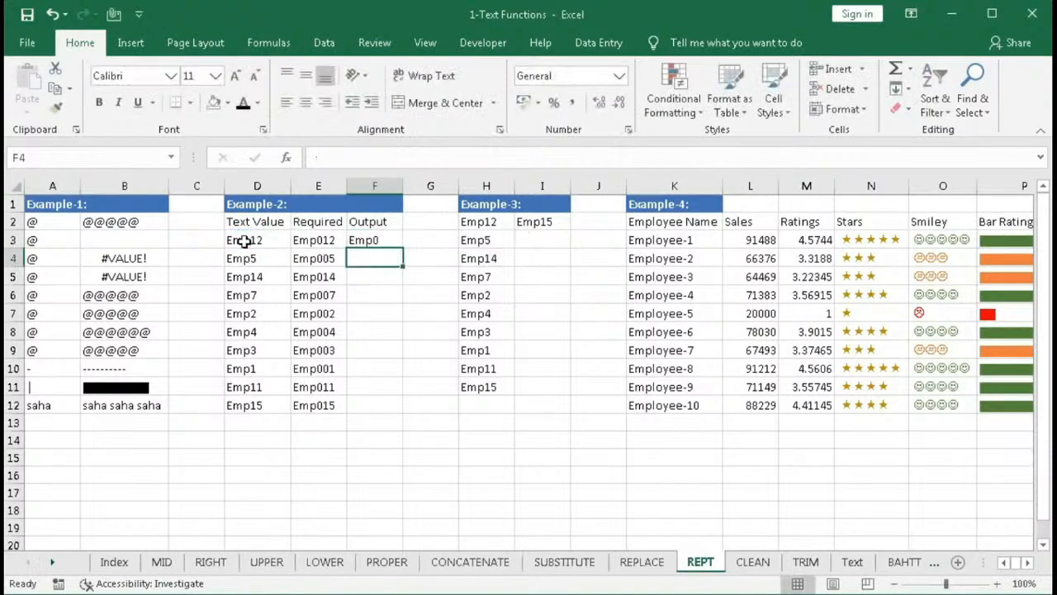
click(382, 244)
drag(405, 247, 385, 404)
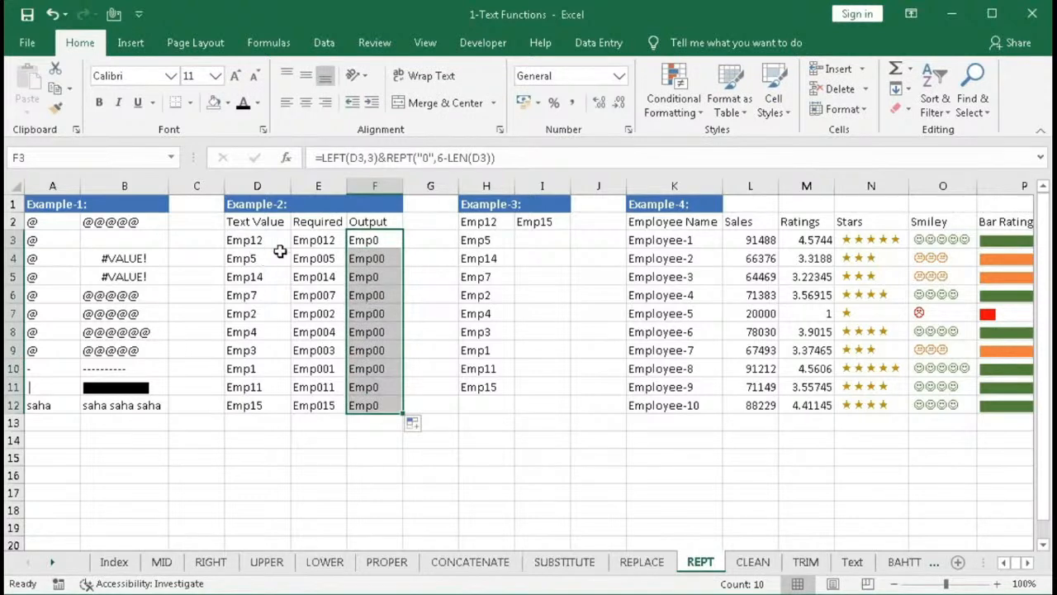
- In F3, append &RIGHT(D3,SEARCH("p",D3)+1) to the existing formula
double_click(367, 239)
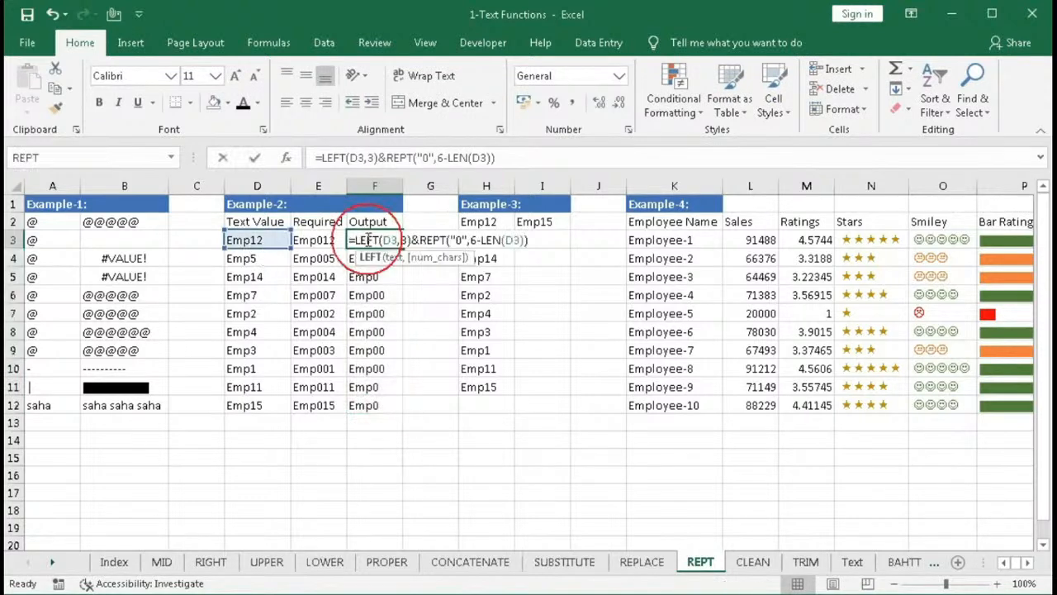
click(538, 242)
text(&)
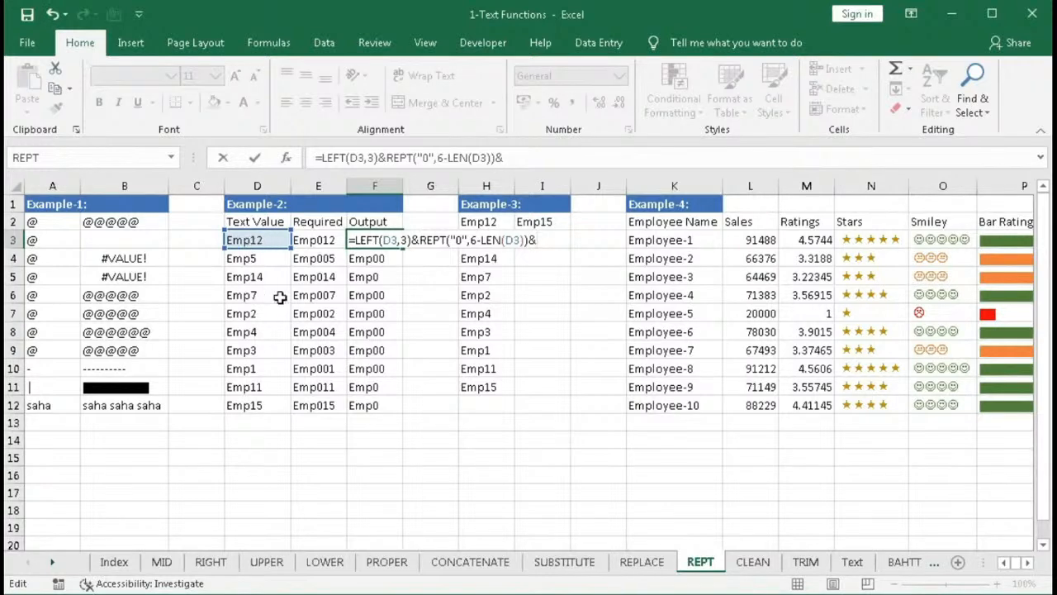
text(RIGHT()
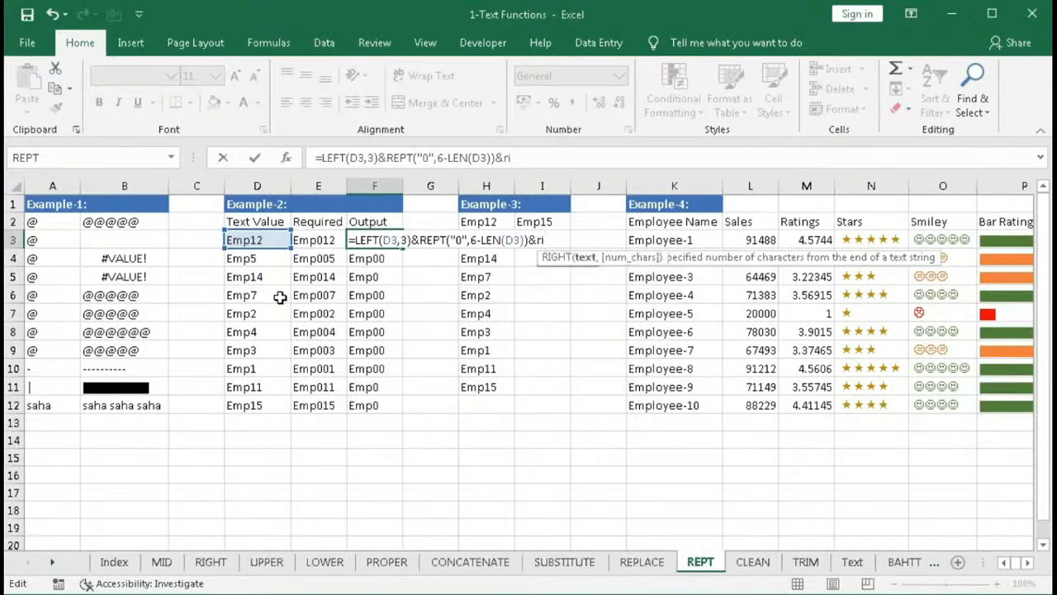
click(252, 239)
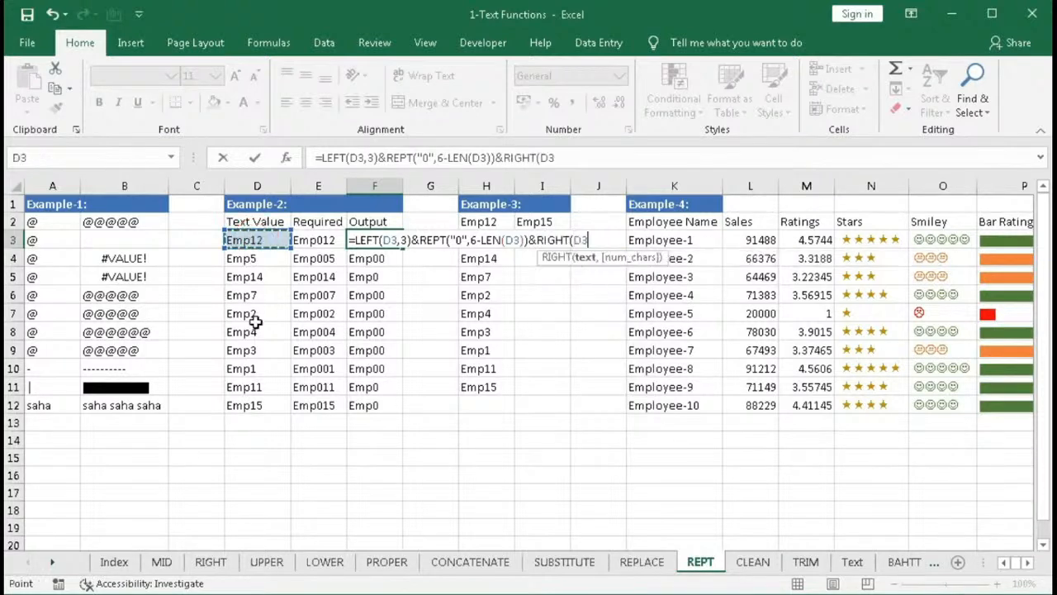
text(,)
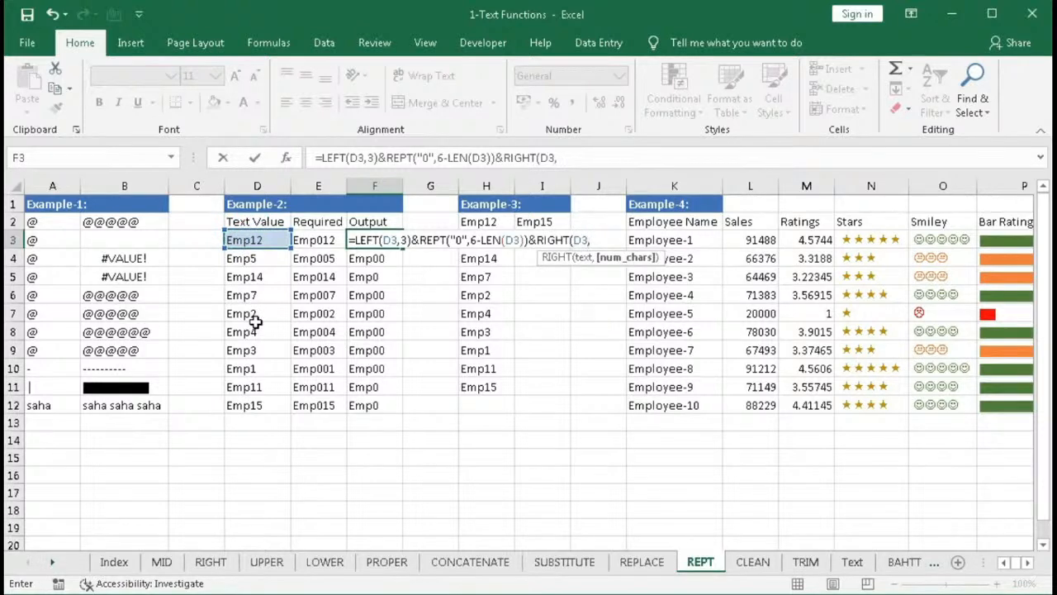
text(ser)
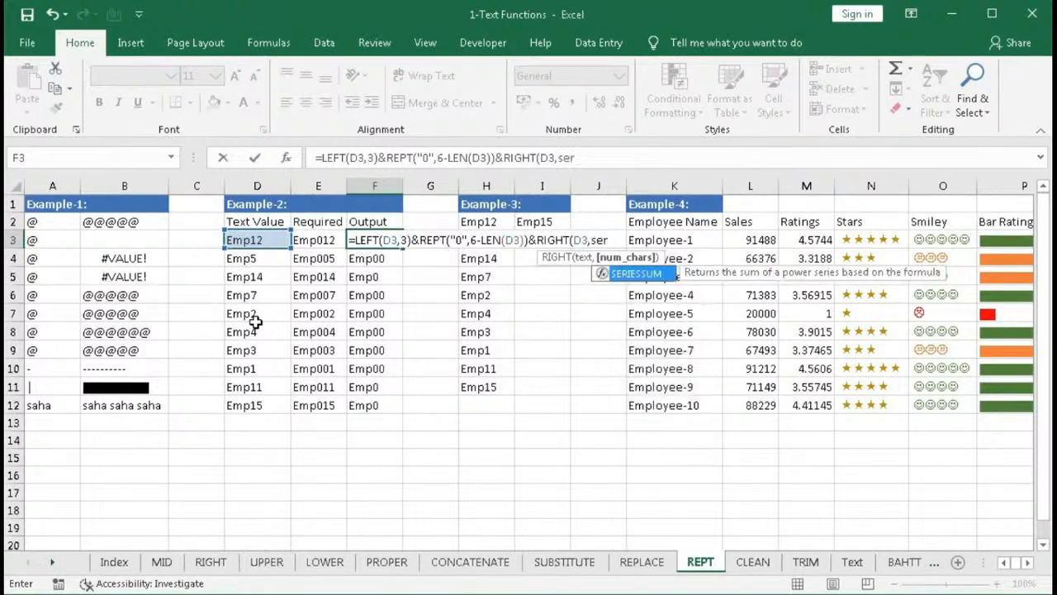
key(BackSpace)
text(a)
key(Tab)
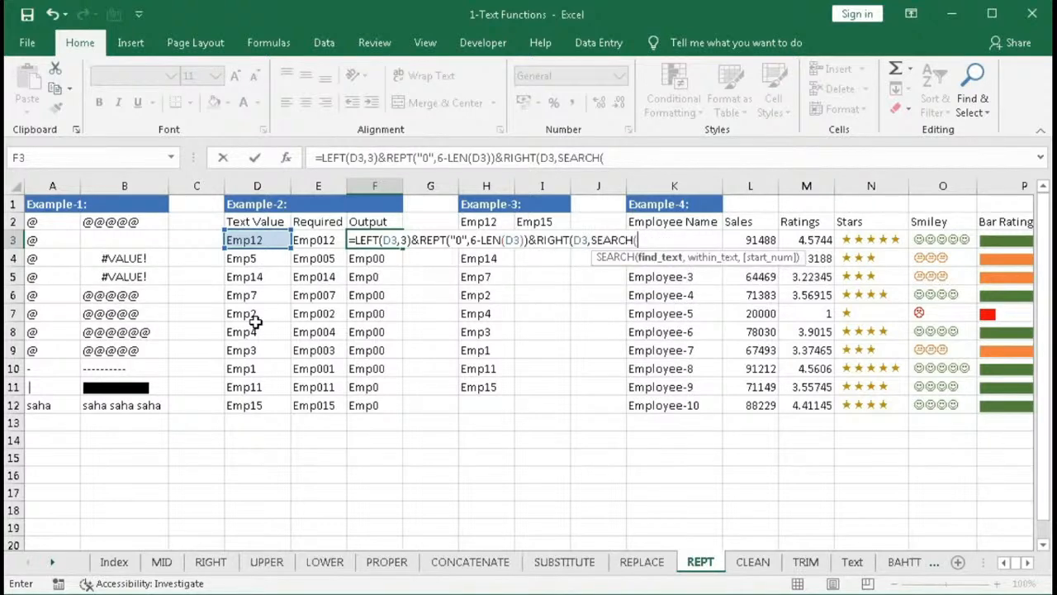
text("p",)
click(256, 240)
text()+1)
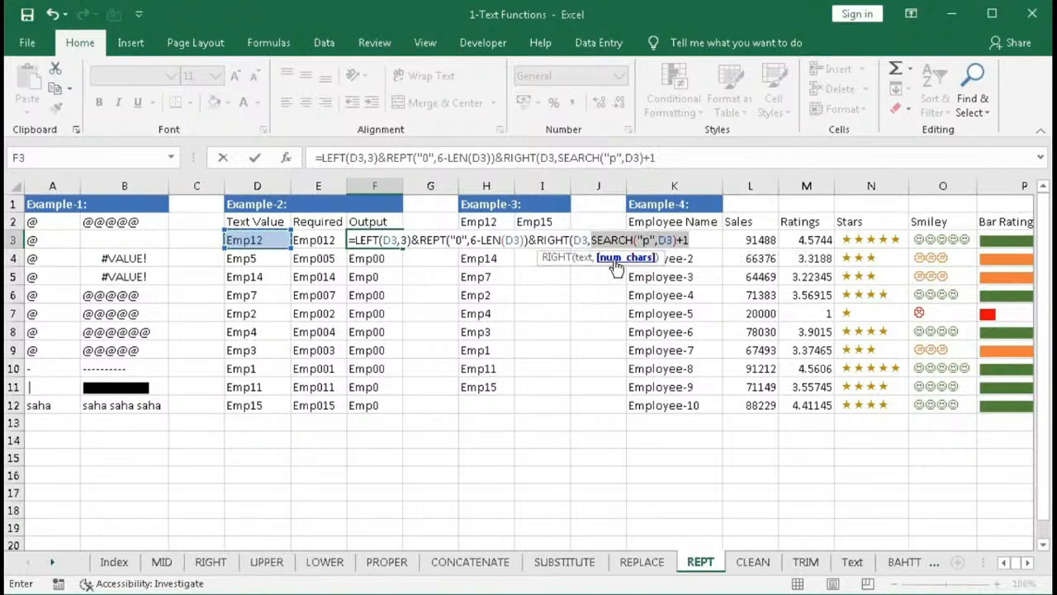
text(4)
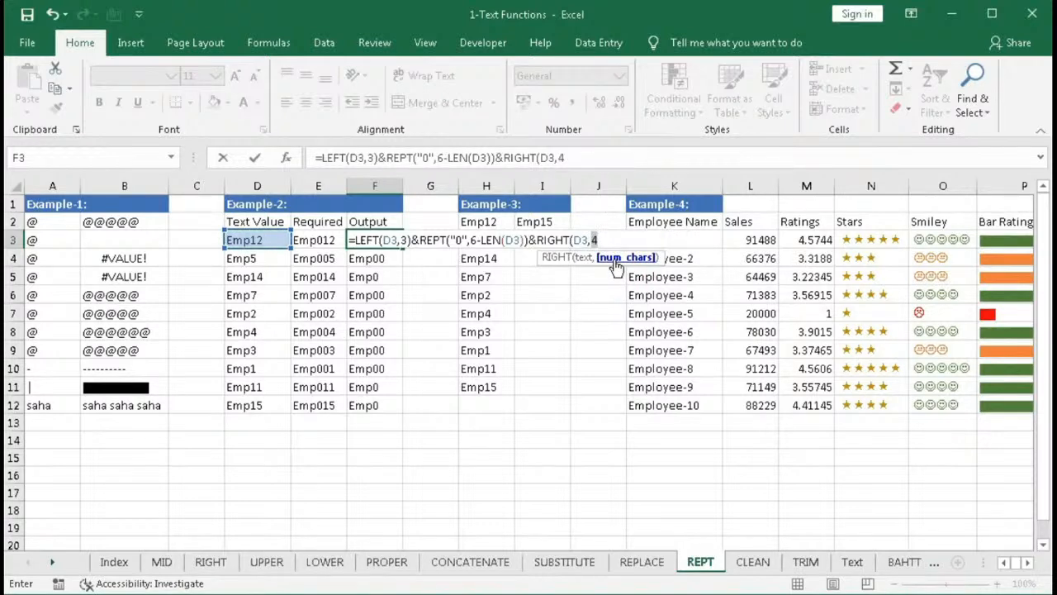
key(ctrl+z)
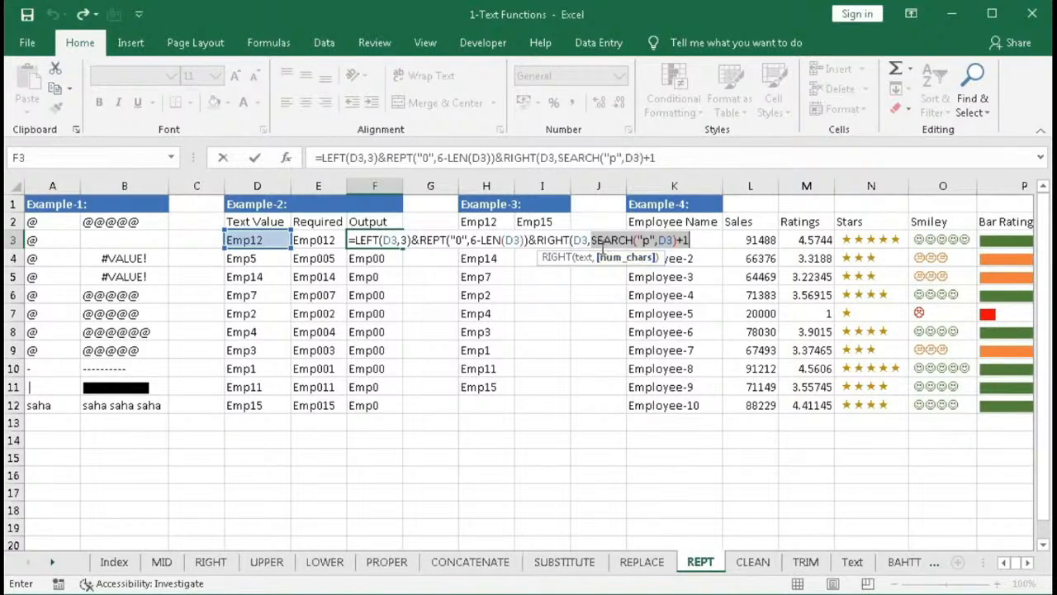
- Change the RIGHT count argument to LEN(D3)-SEARCH("p",D3) and commit F3's formula
click(593, 240)
text(len)
key(Tab)
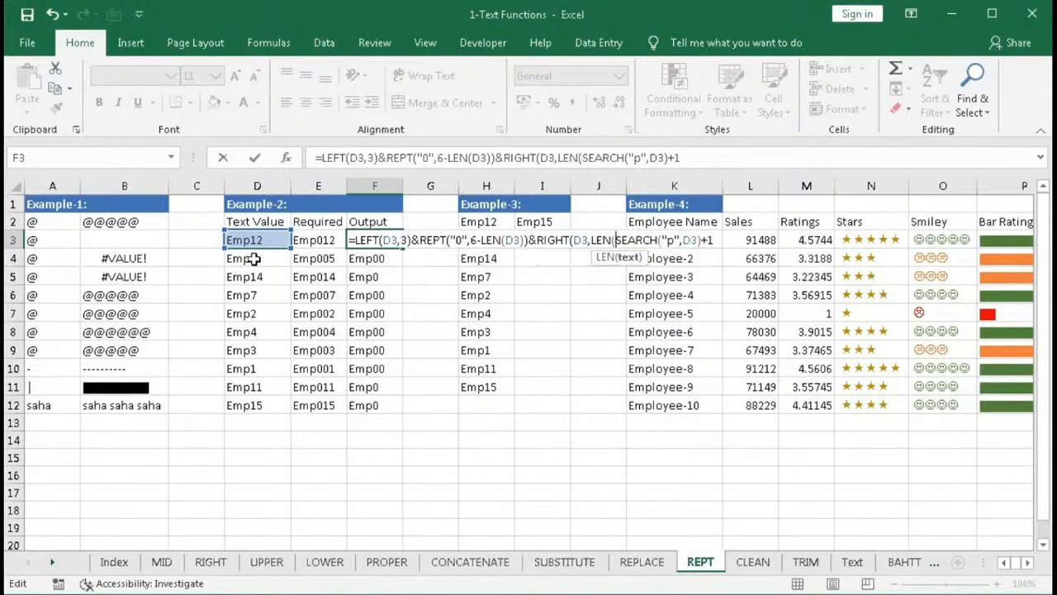
click(245, 240)
text())
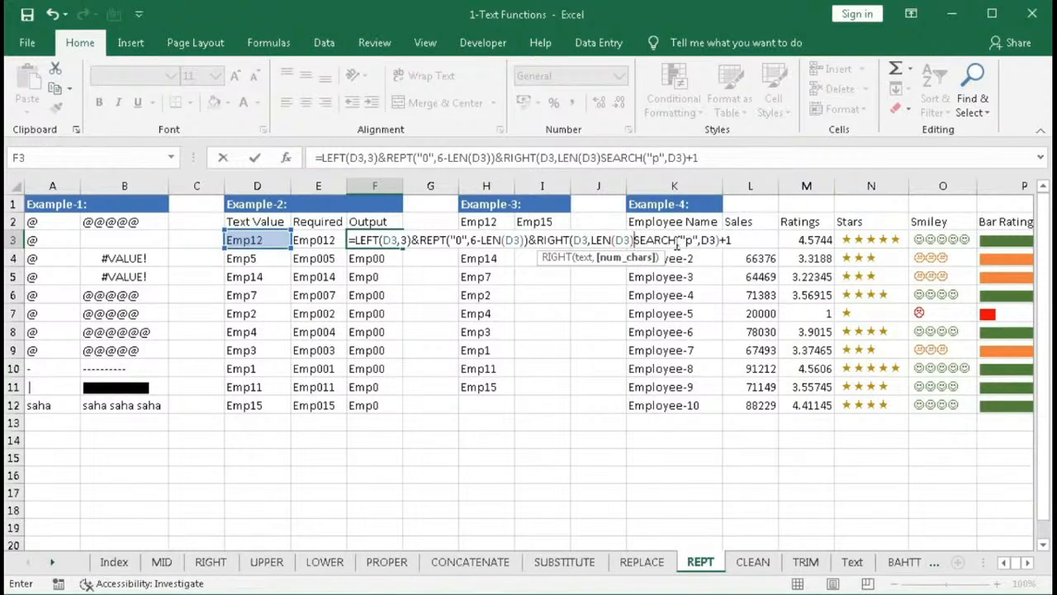
click(728, 240)
key(BackSpace)
key(BackSpace)
text())
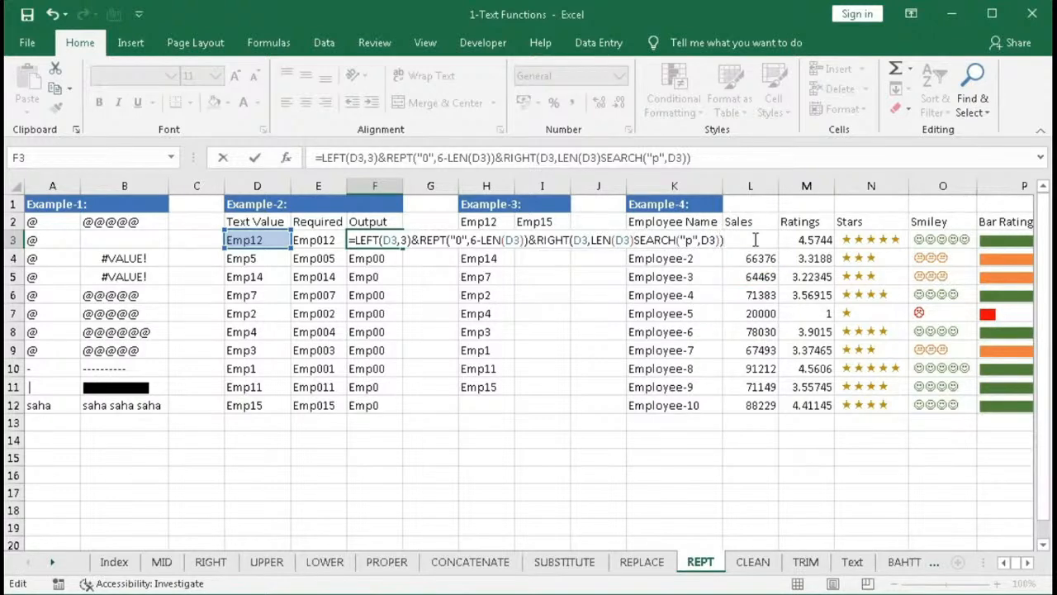
key(Return)
key(Return)
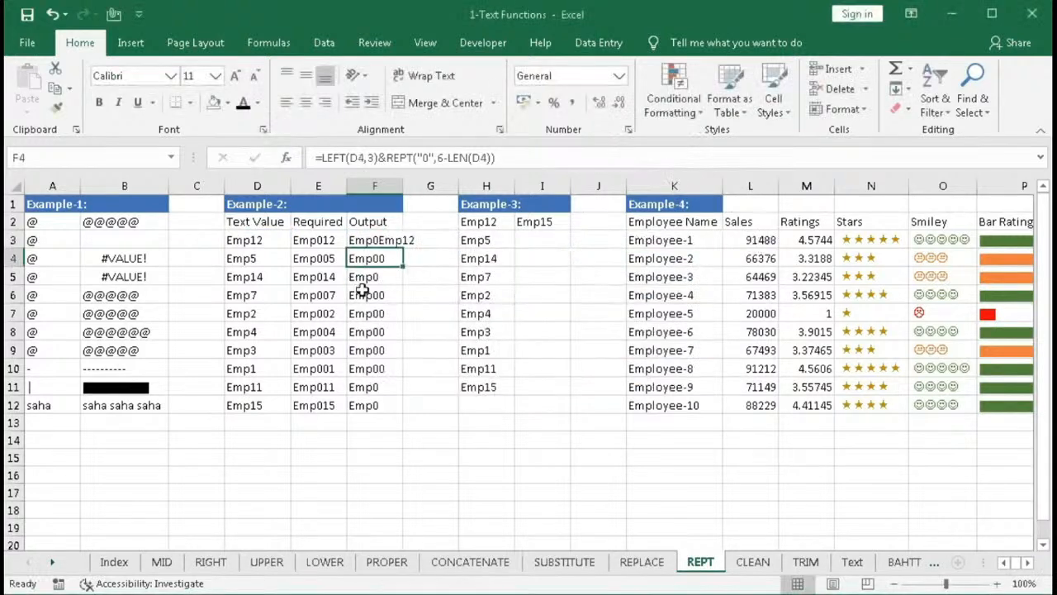
double_click(374, 242)
click(618, 259)
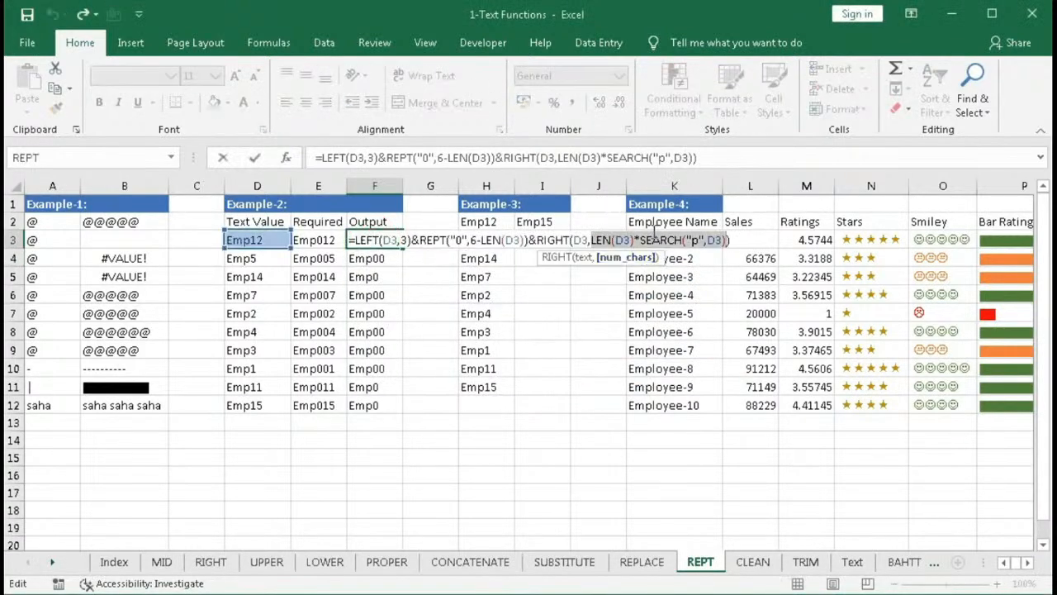
click(637, 241)
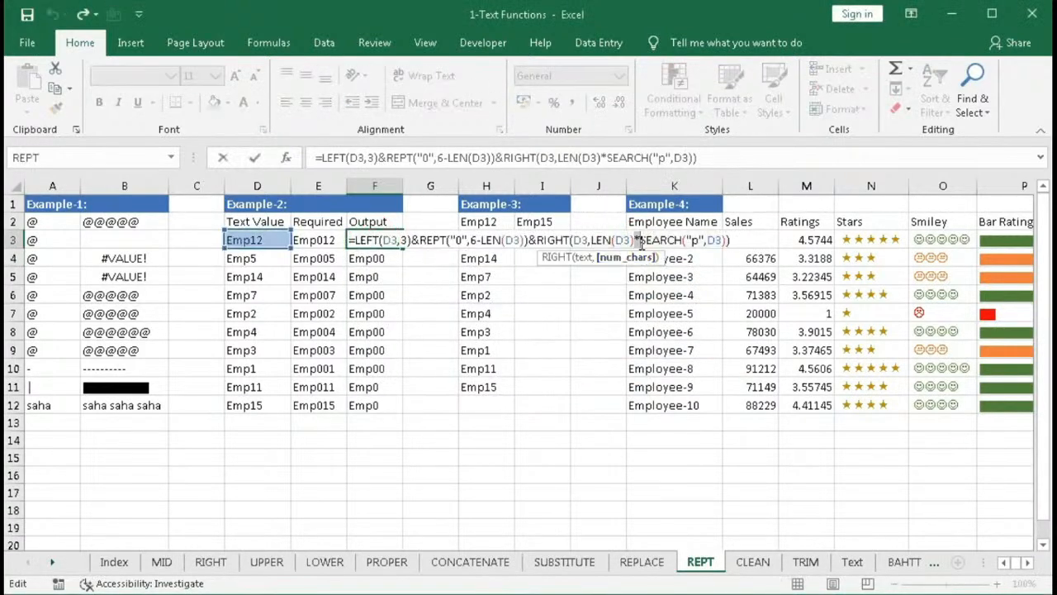
text(-)
key(Return)
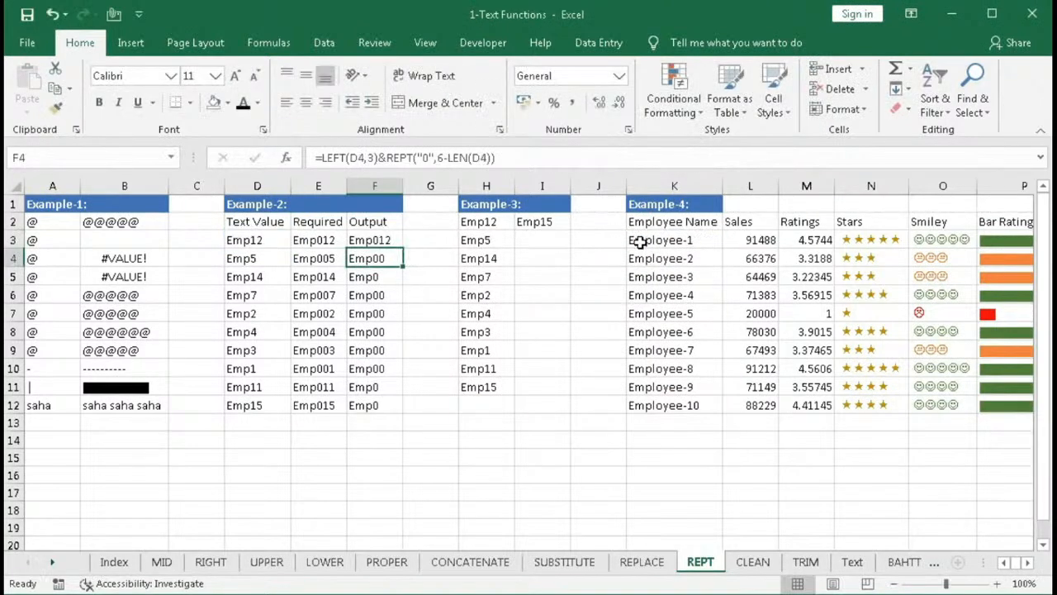
- Fill F3's completed formula down to F12
click(387, 242)
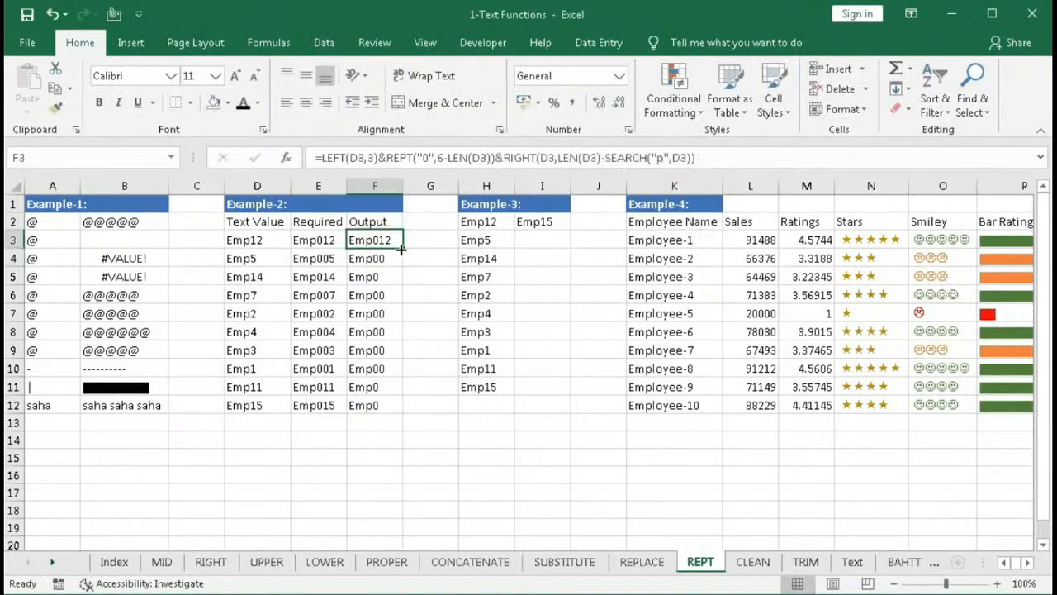
double_click(401, 249)
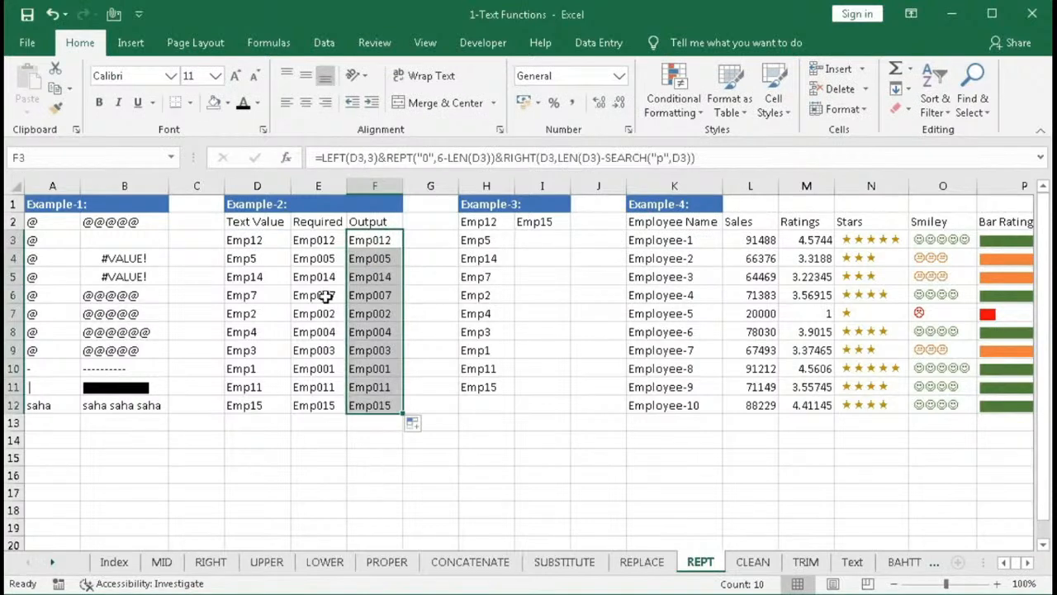
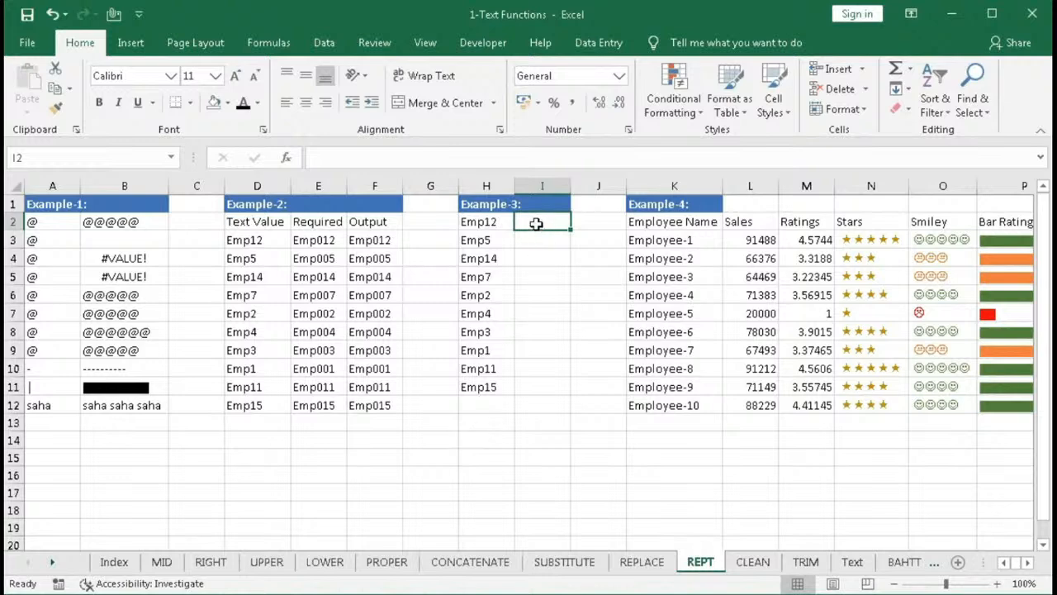
- In I2, start a VLOOKUP formula whose lookup value is REPT("z",255)
text(=)
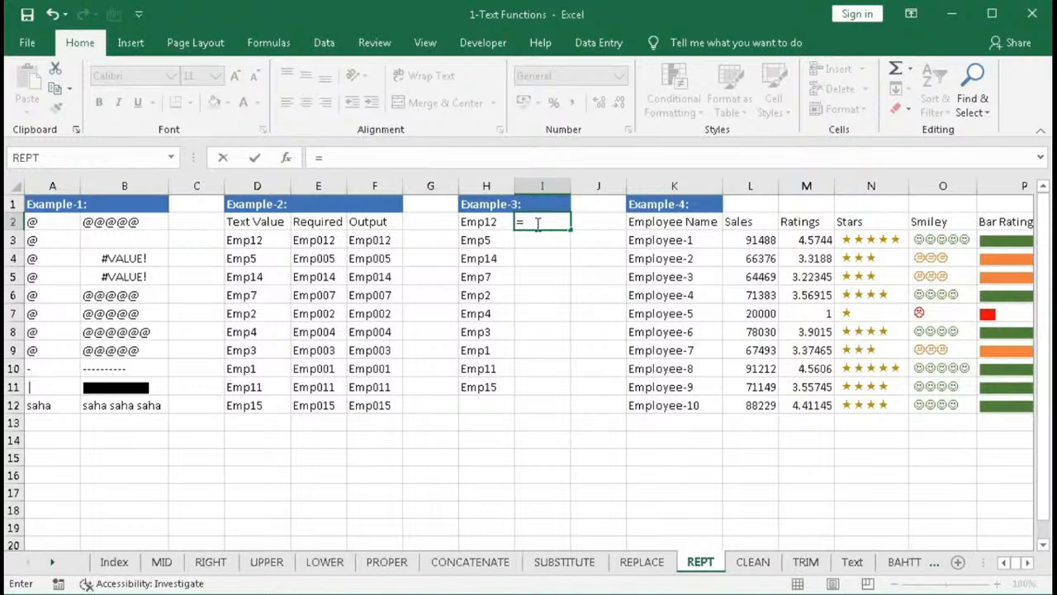
text(vl)
key(Tab)
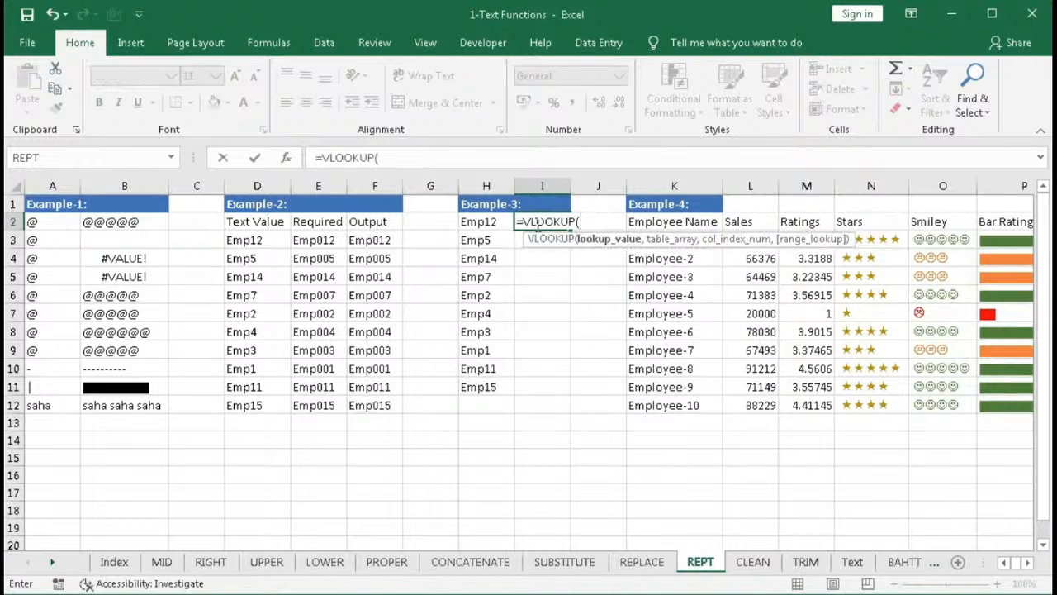
text(re)
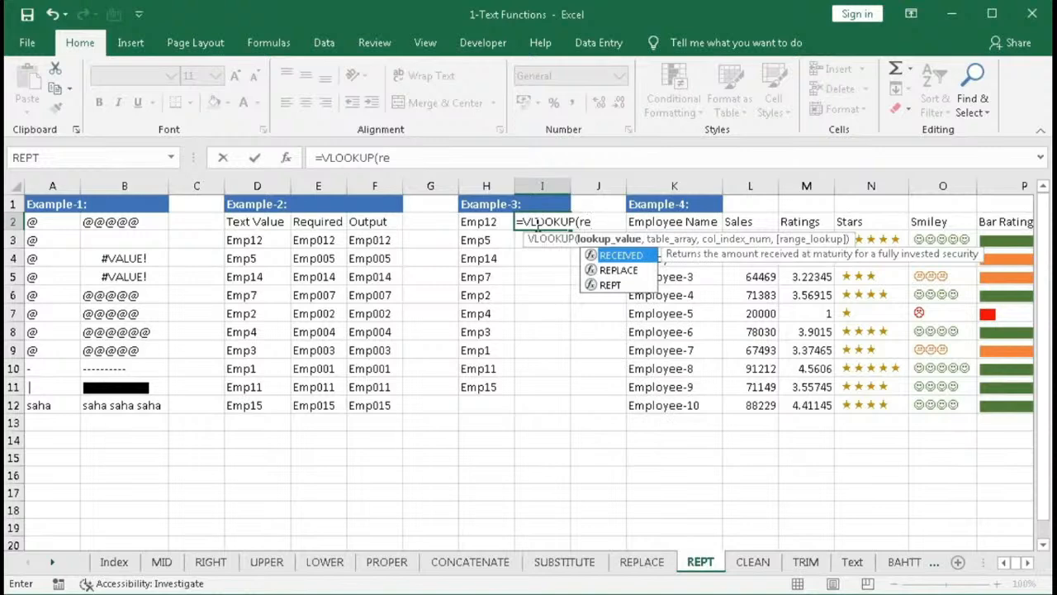
key(Down)
key(Down)
key(Tab)
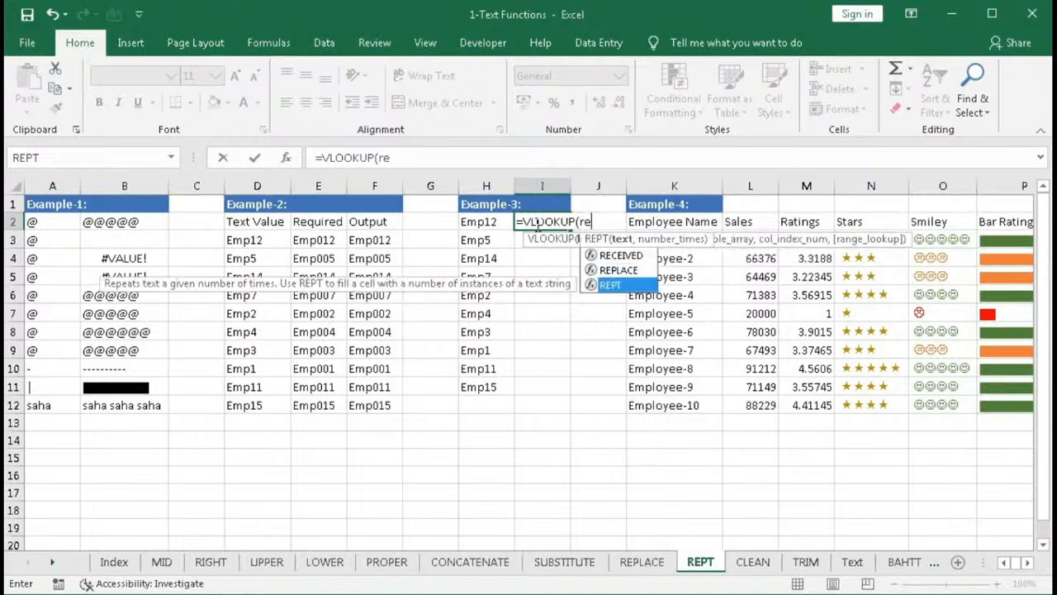
text("z)
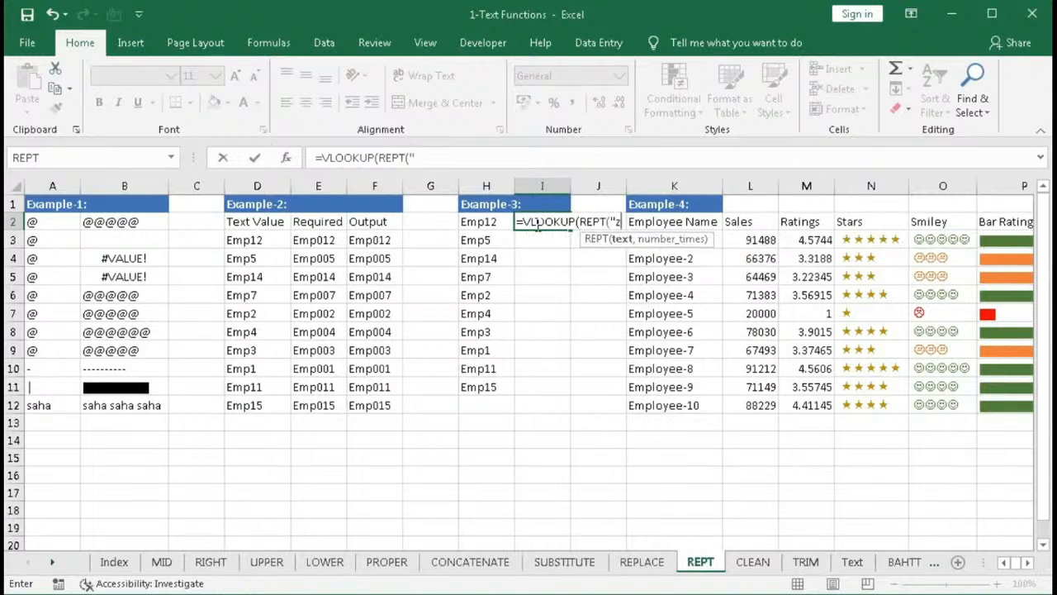
text(",)
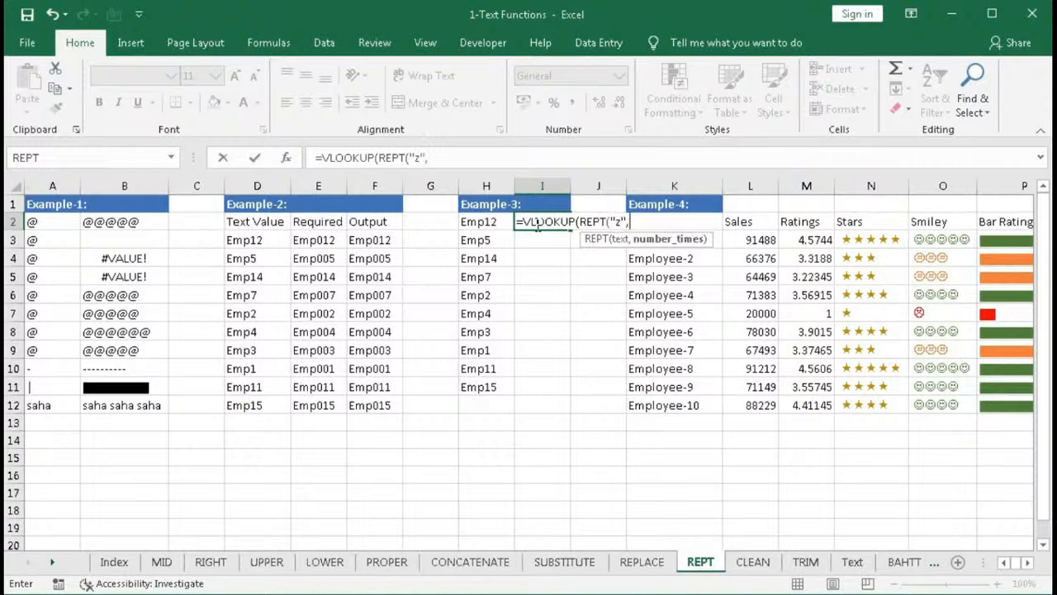
text(255)
text())
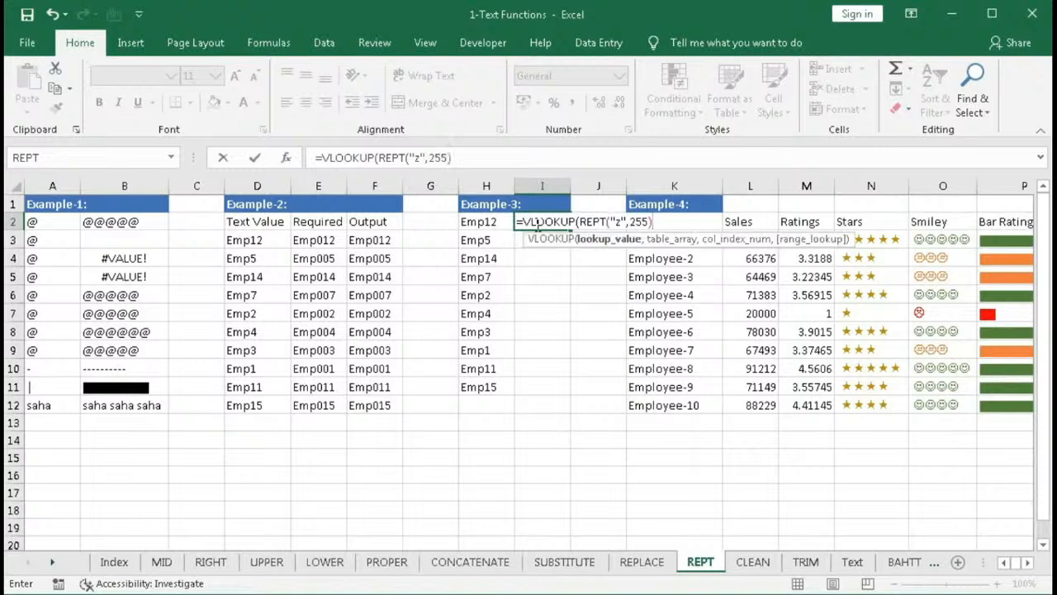
text(,)
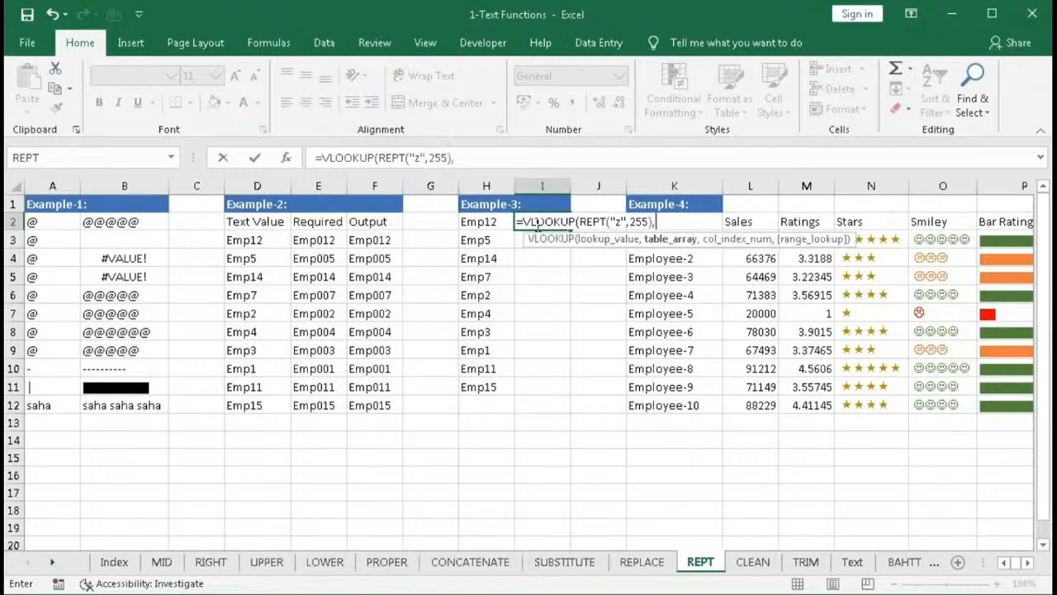
- Set the lookup range to H2:H20 with column 1 and commit the formula
drag(474, 222, 473, 529)
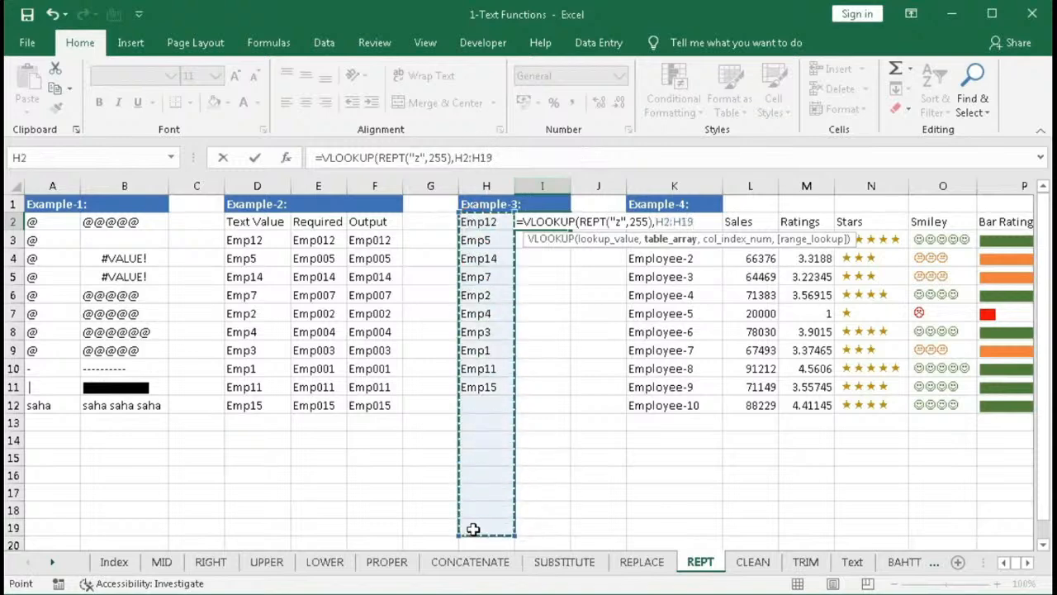
drag(514, 535, 513, 545)
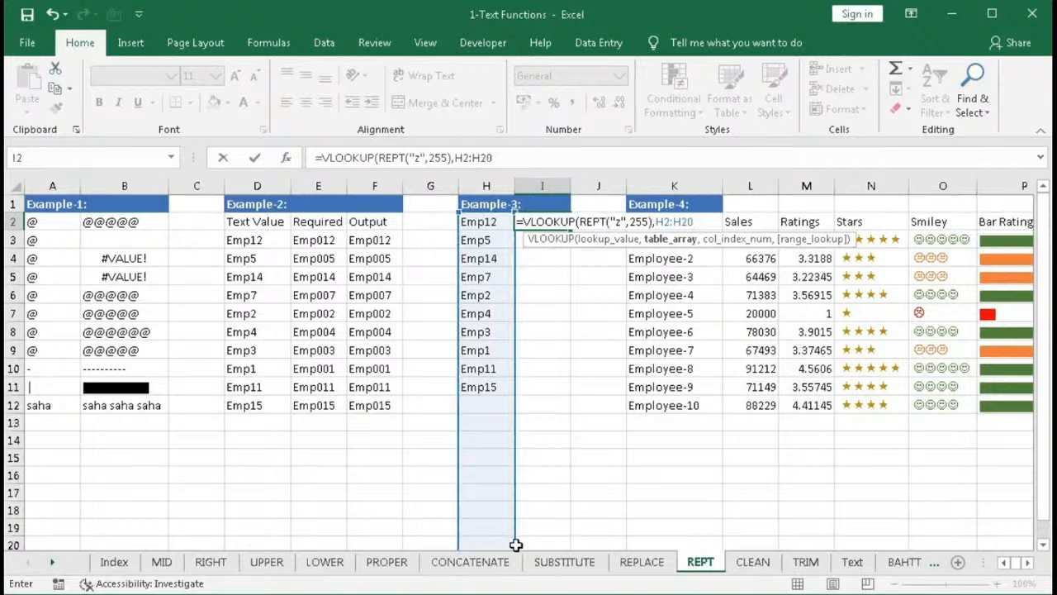
text(,)
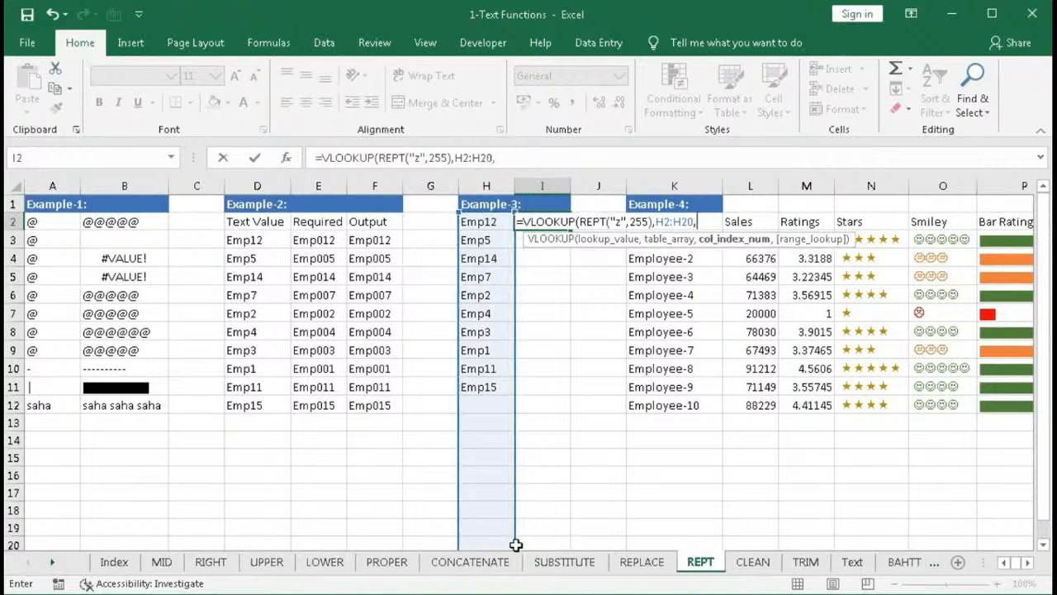
text(1))
key(Return)
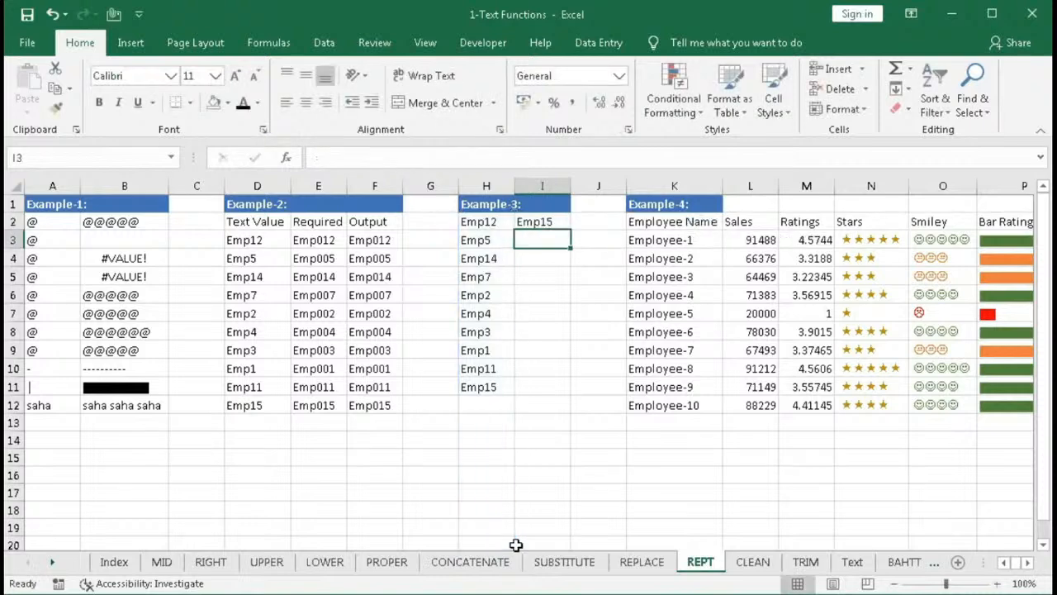
- Enter Emp1 in H12 below the code list
click(475, 407)
text(E)
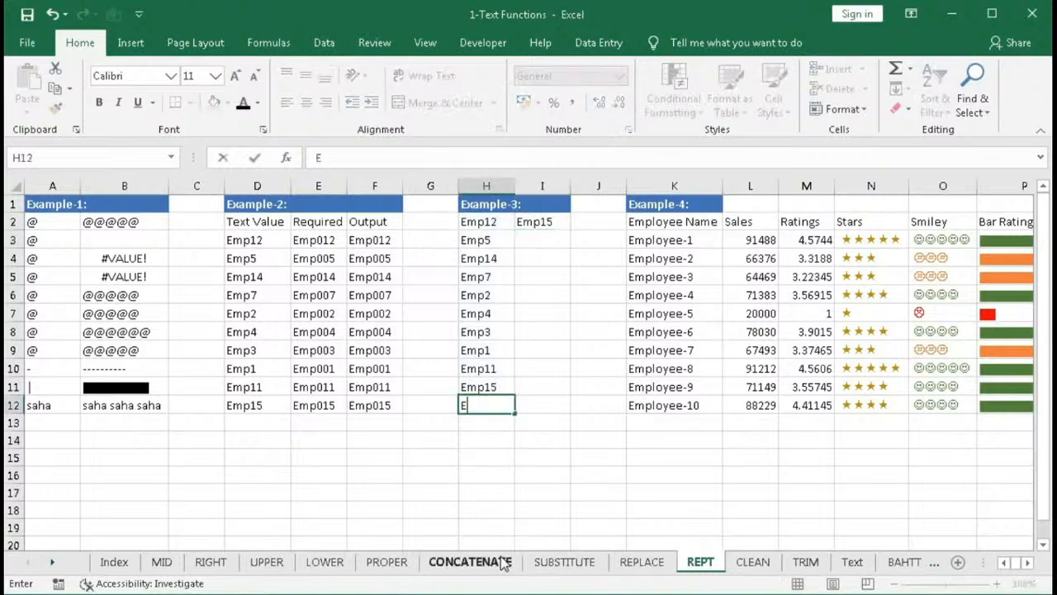
text(mp1)
key(Return)
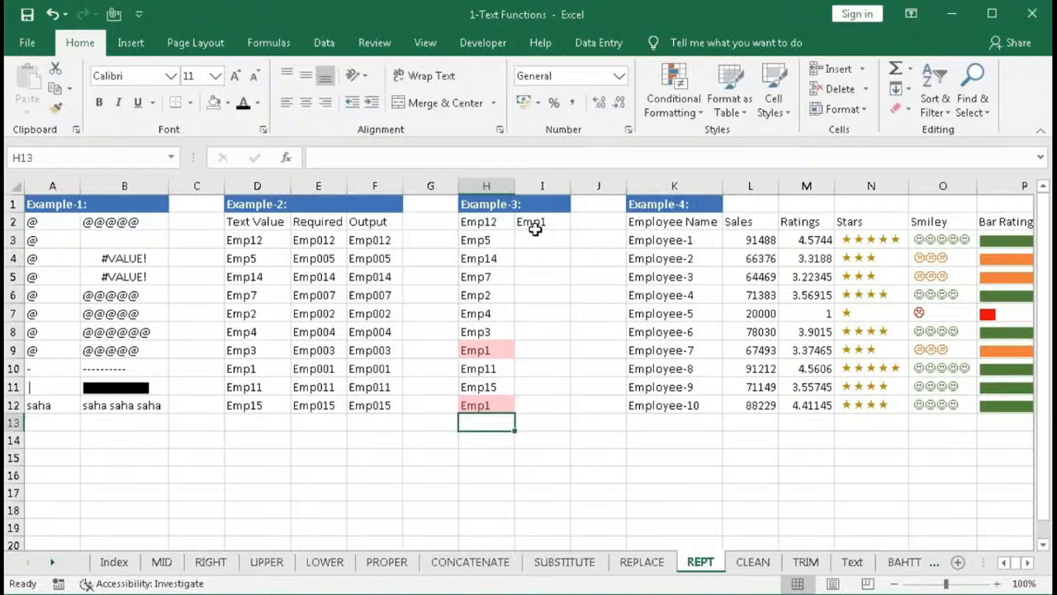
- Enter Saha in H12 and Computer in H13
click(489, 406)
text(5aha)
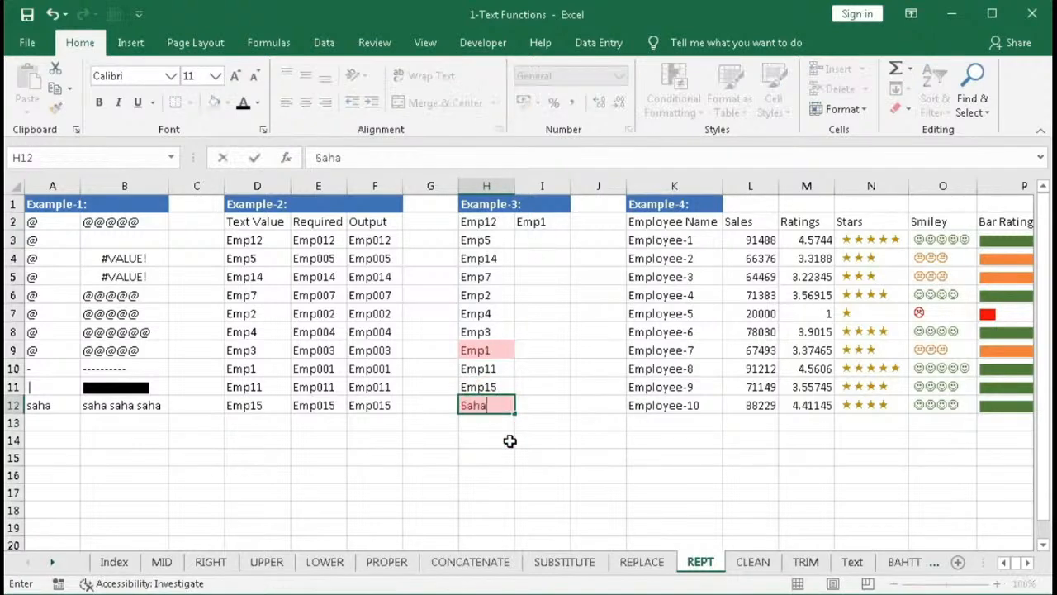
key(Return)
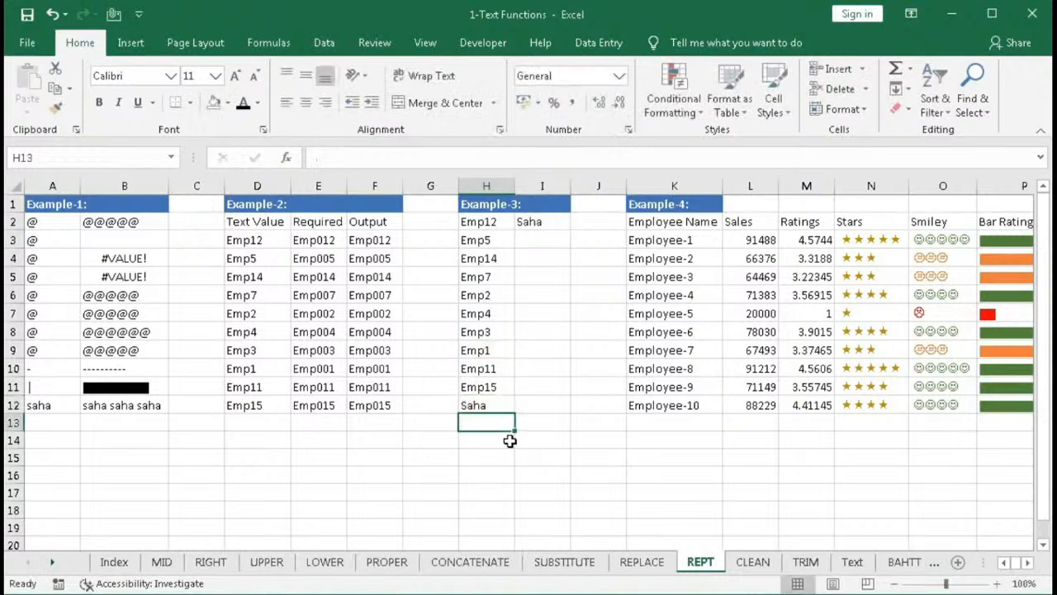
text(Computer)
key(Return)
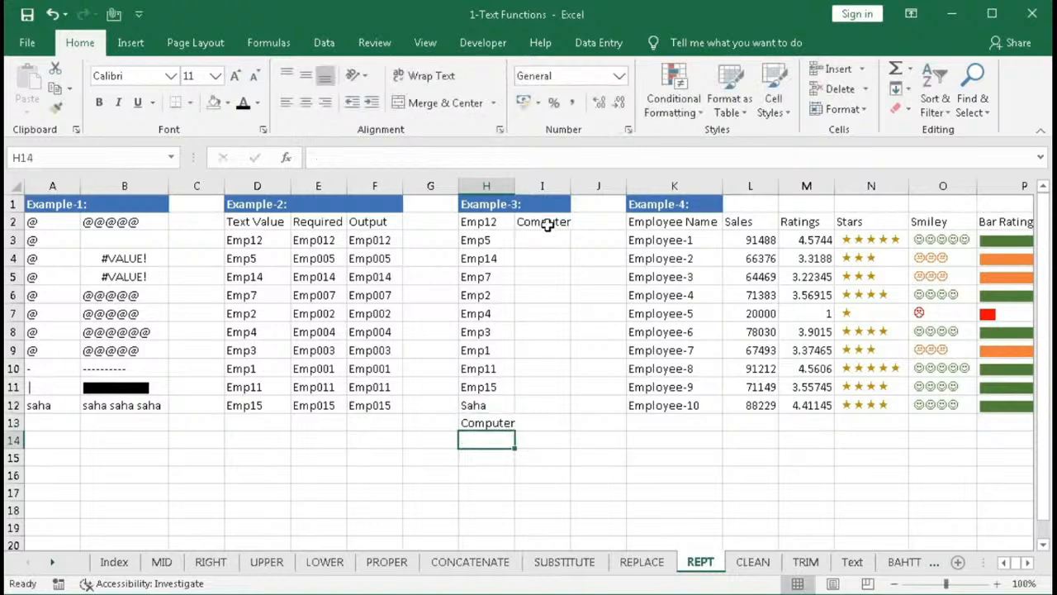
- Inspect I2's lookup result and the Example-4 Ratings column
click(545, 223)
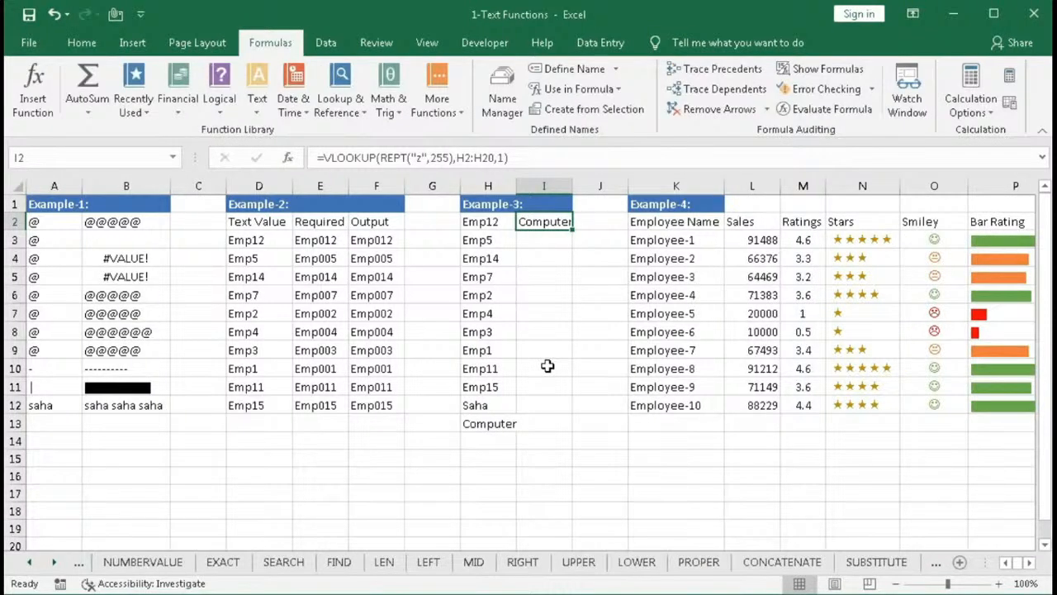
click(640, 204)
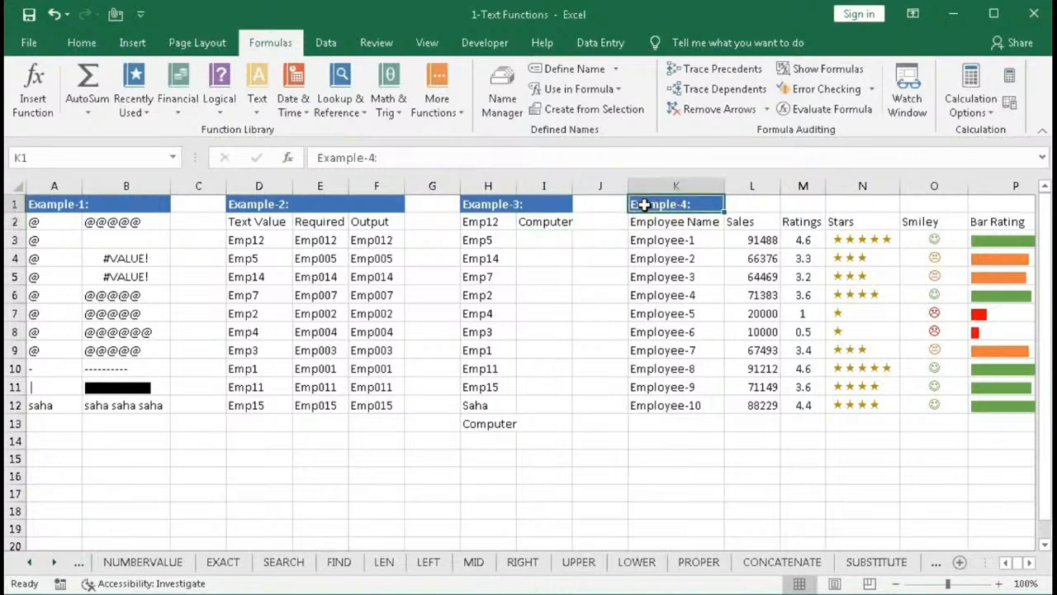
click(1027, 564)
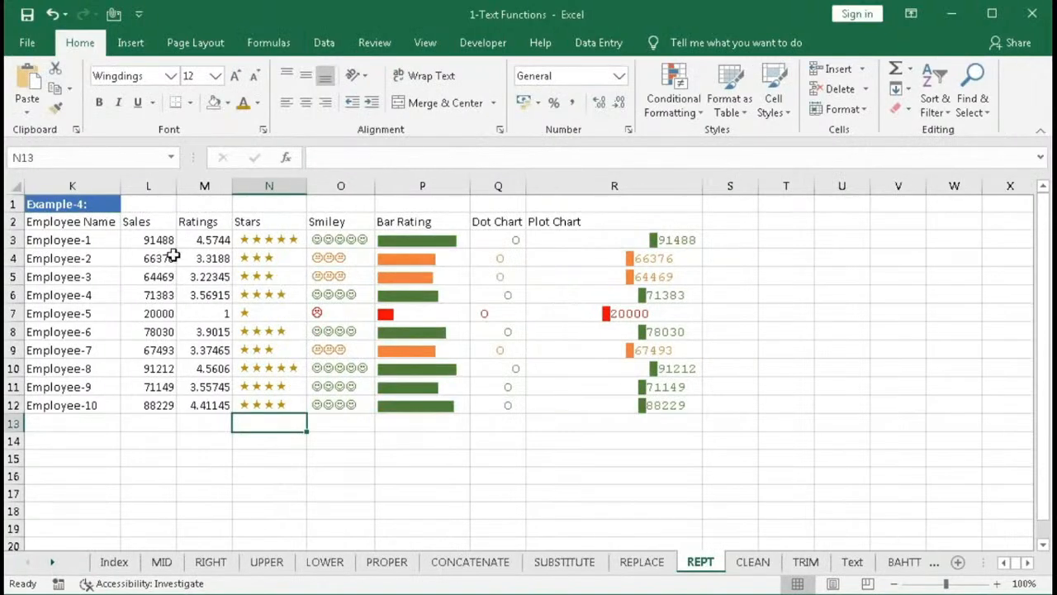
drag(200, 246, 194, 400)
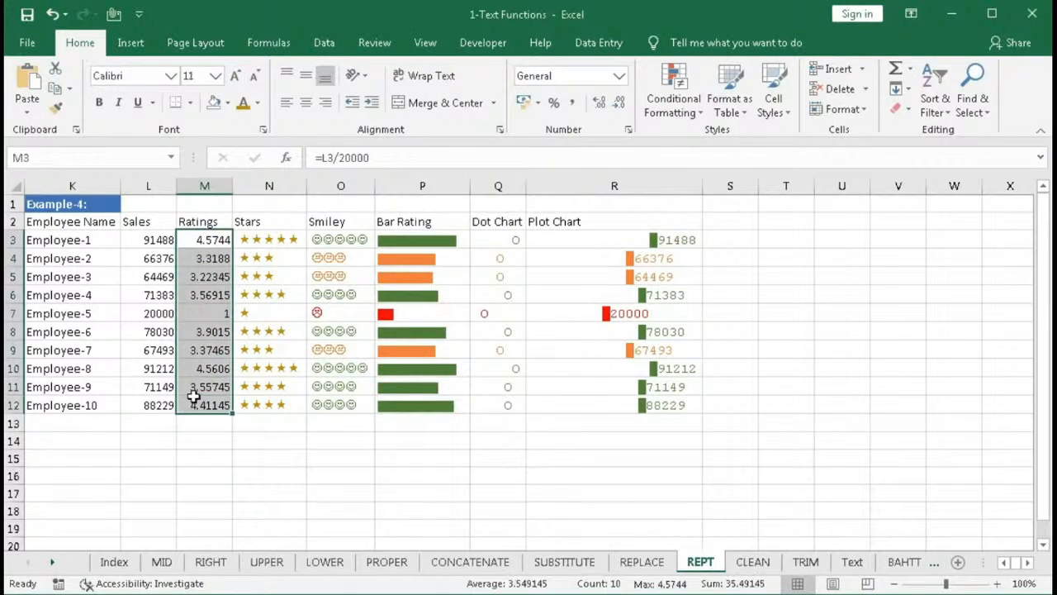
drag(205, 242, 206, 403)
- Set Employee-6's sales in L8 to 2000
click(153, 332)
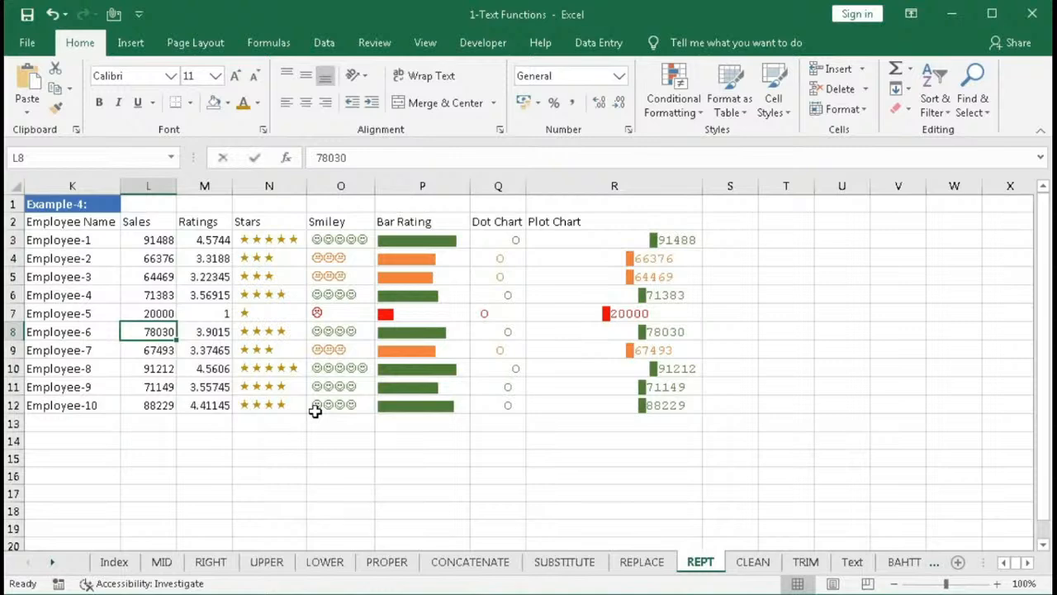
text(2000)
key(Return)
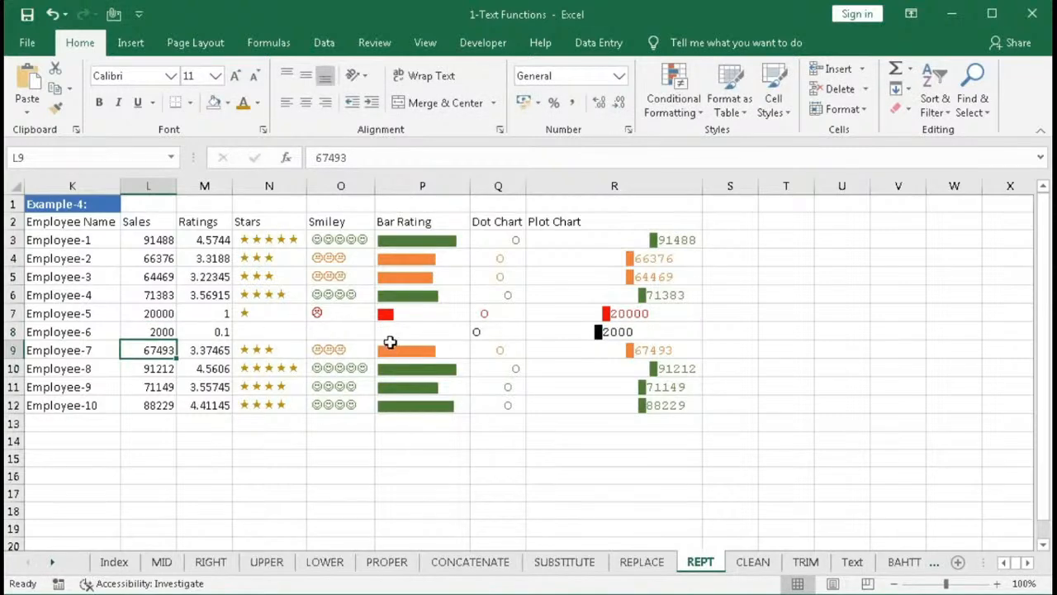
- Set Employee-6's sales in L8 to 3000
click(162, 331)
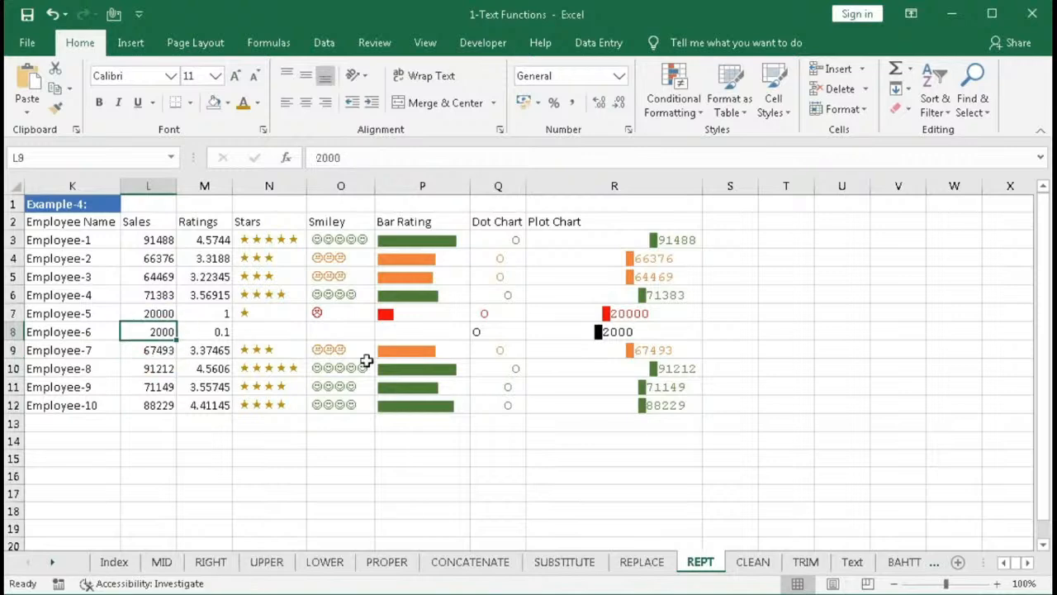
text(300)
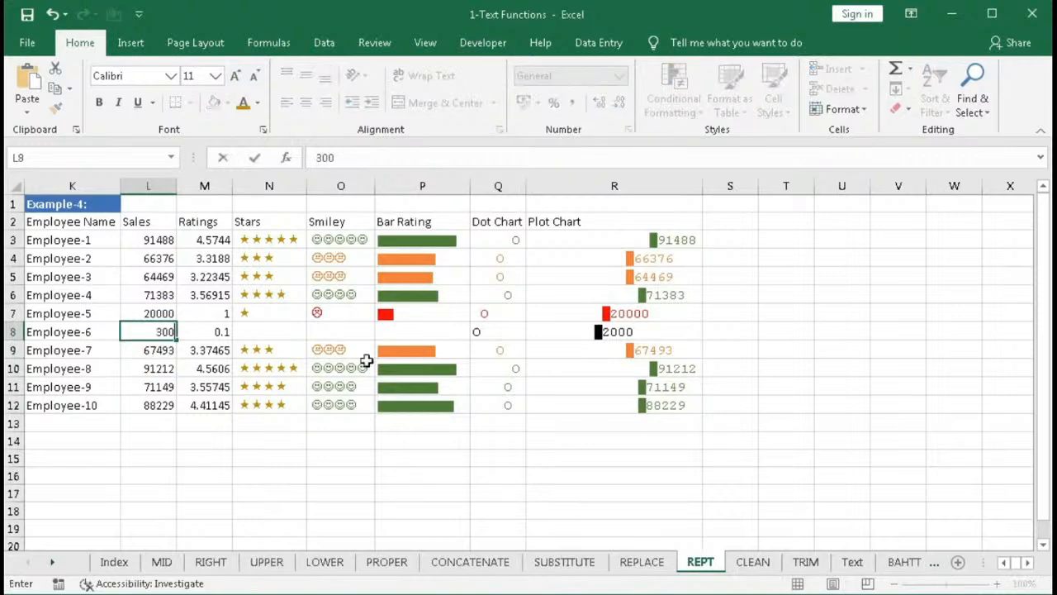
text(0)
key(Return)
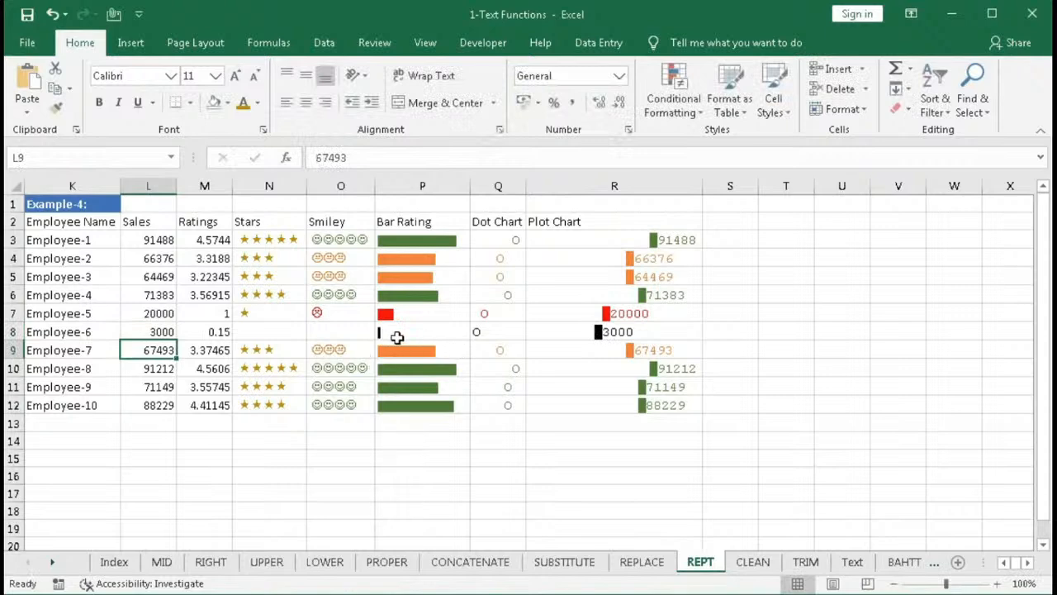
- Set Employee-6's sales in L8 to 10000
click(170, 333)
text(1000)
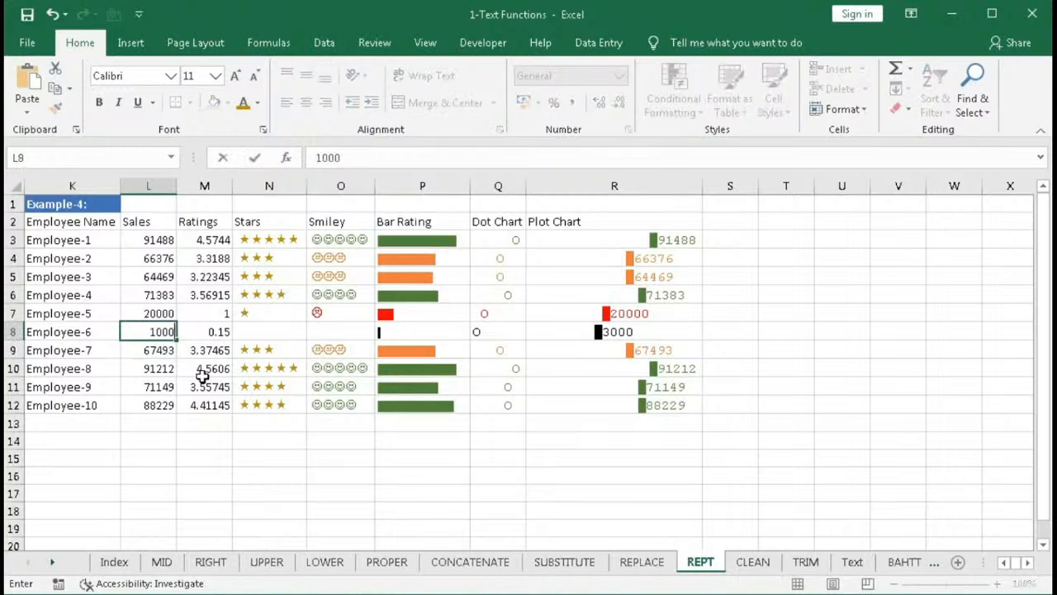
text(0)
key(Return)
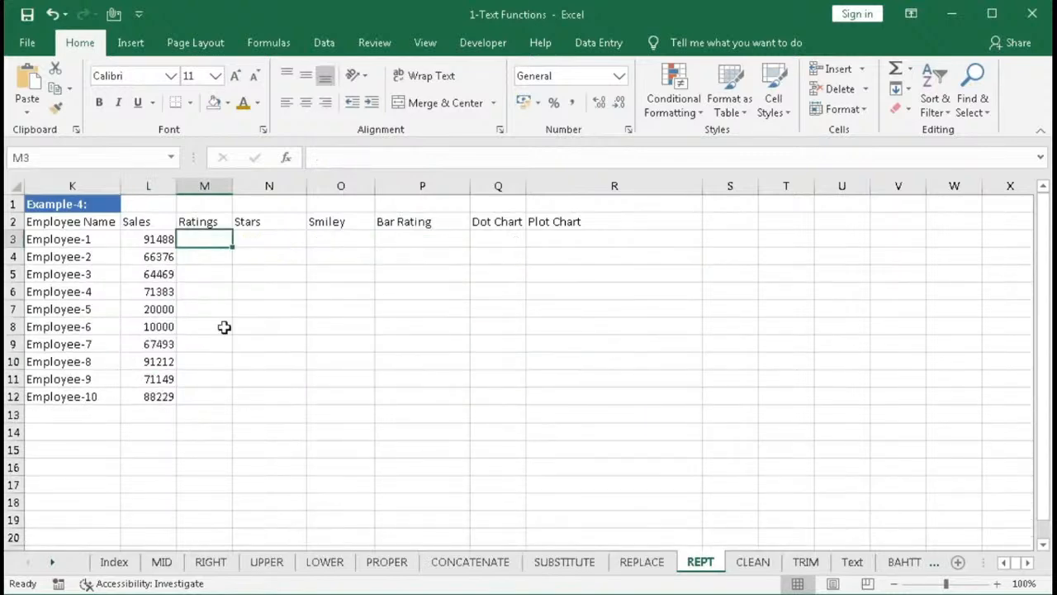
- Enter =L3/20000 in M3 as the rating and fill it down to M12
click(197, 240)
text(=)
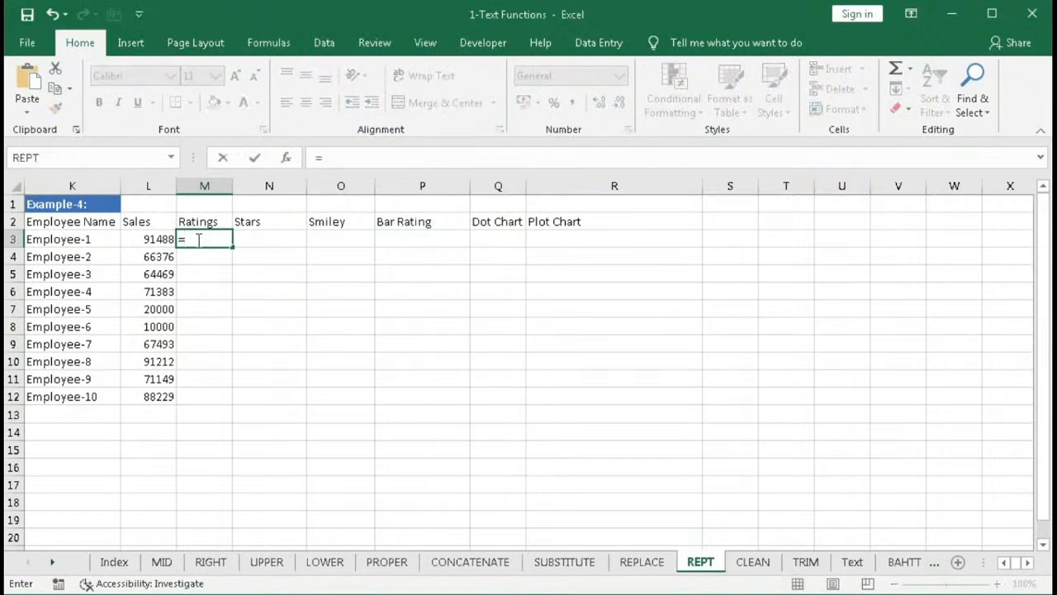
click(149, 240)
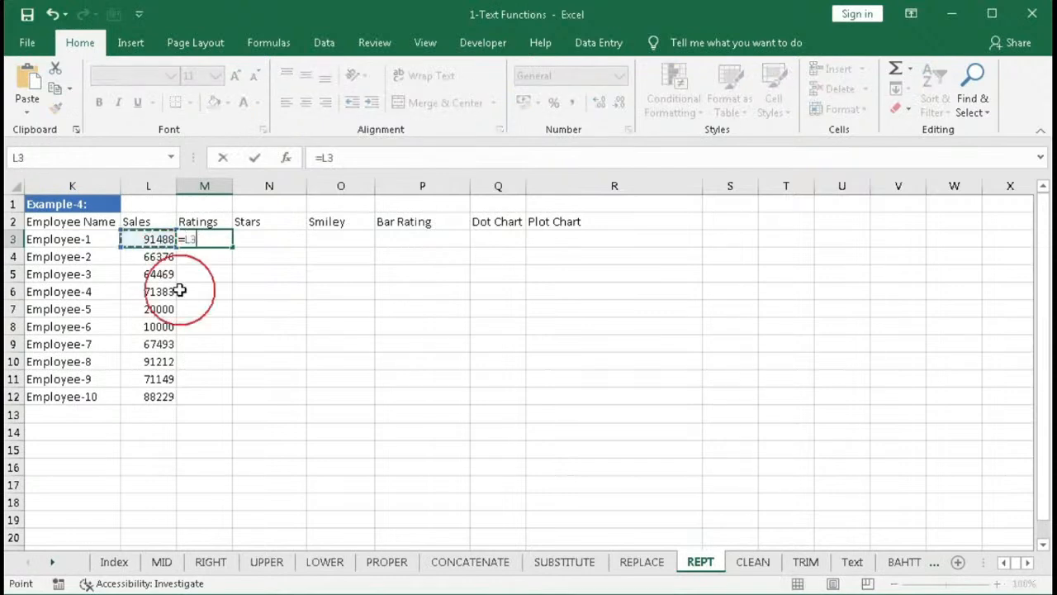
text(/20000)
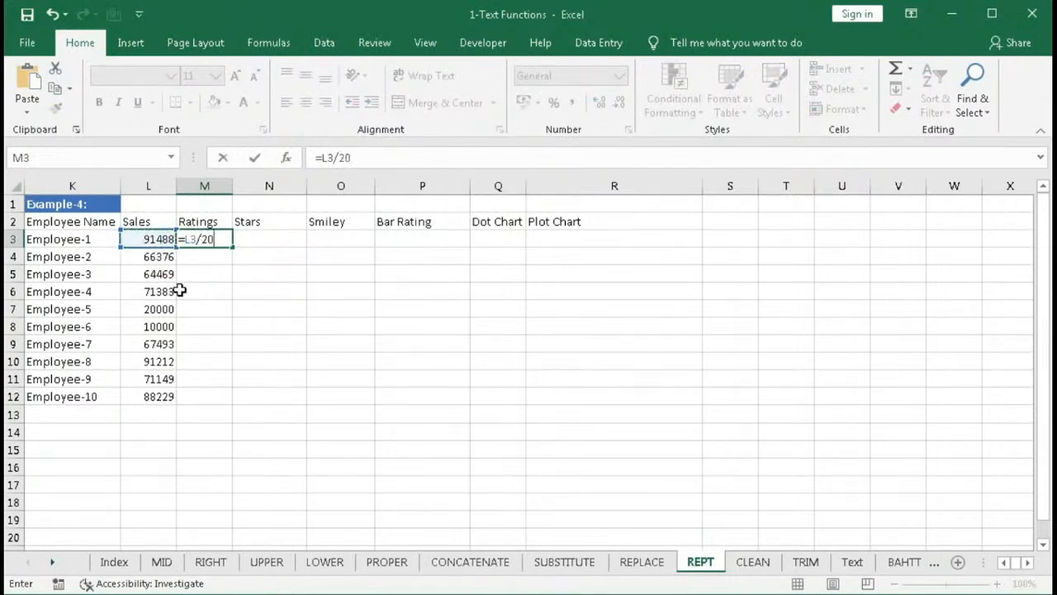
key(Return)
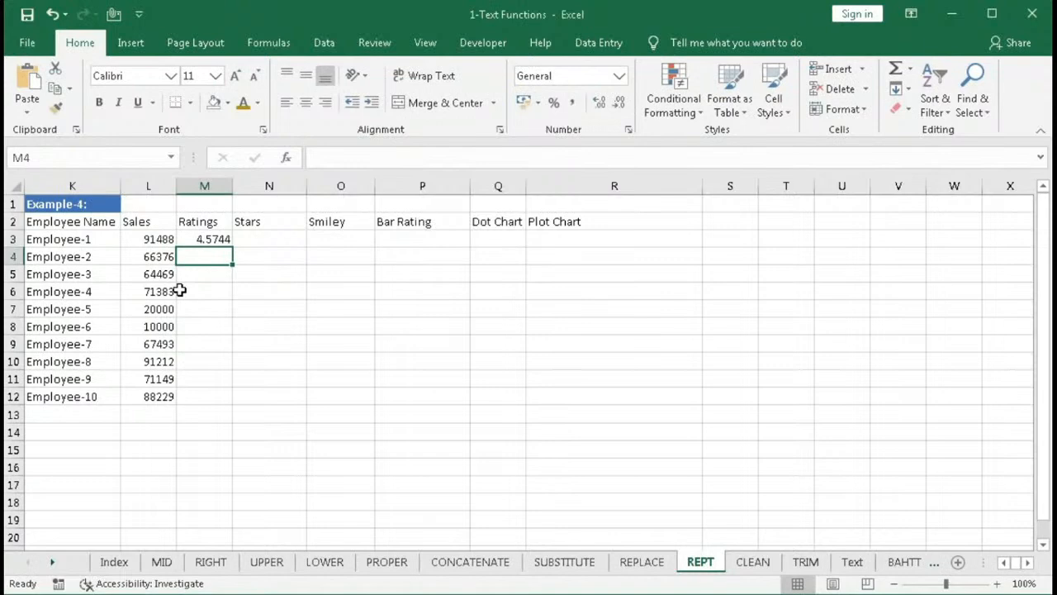
click(203, 240)
drag(235, 248, 228, 398)
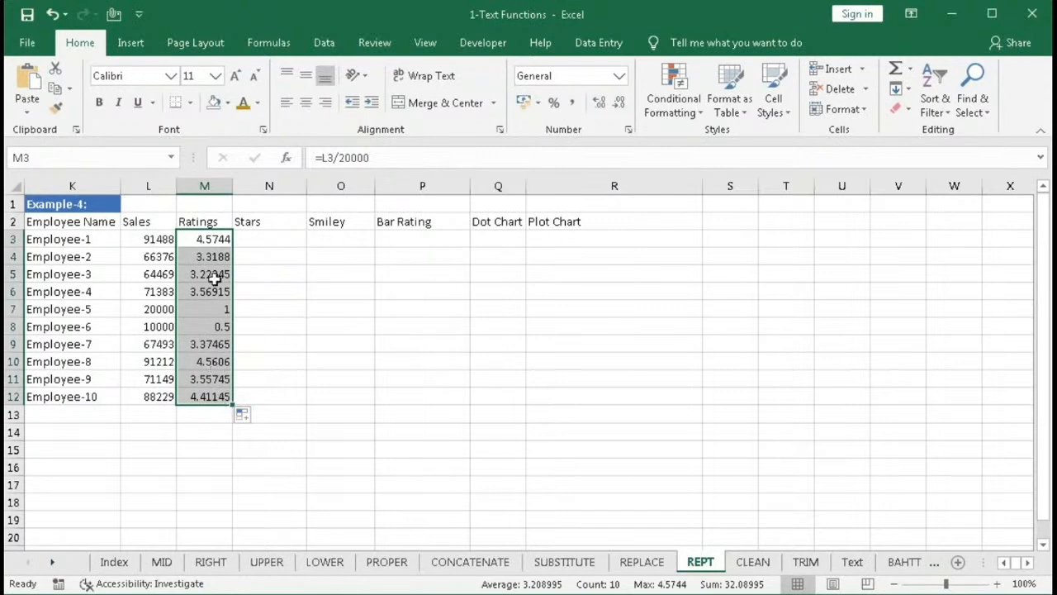
- Wrap the rating formula in M3 in ROUND to one decimal: =ROUND(L3/20000,1)
click(199, 240)
double_click(199, 241)
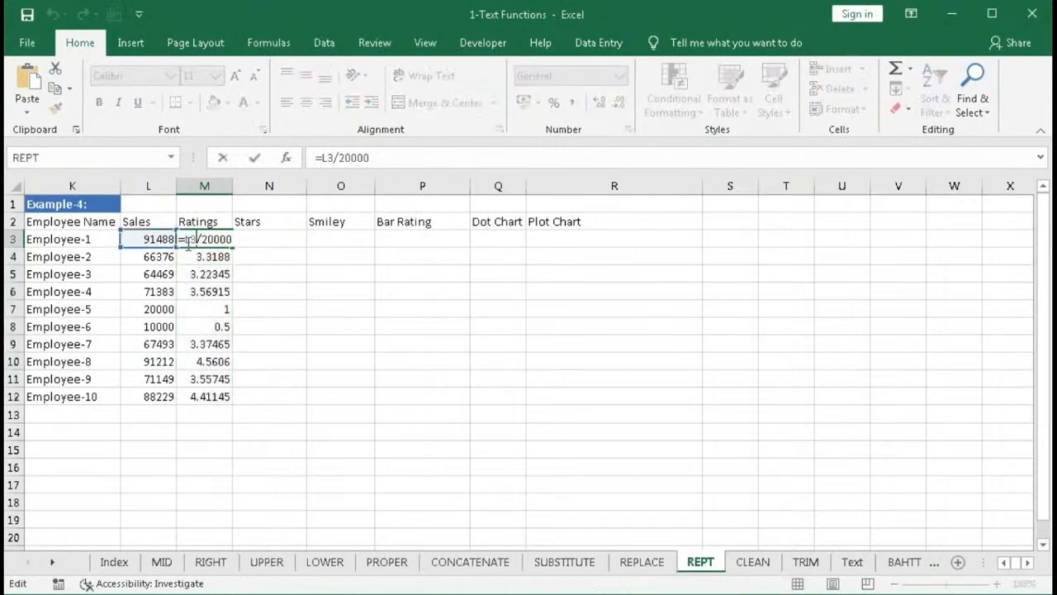
text(round)
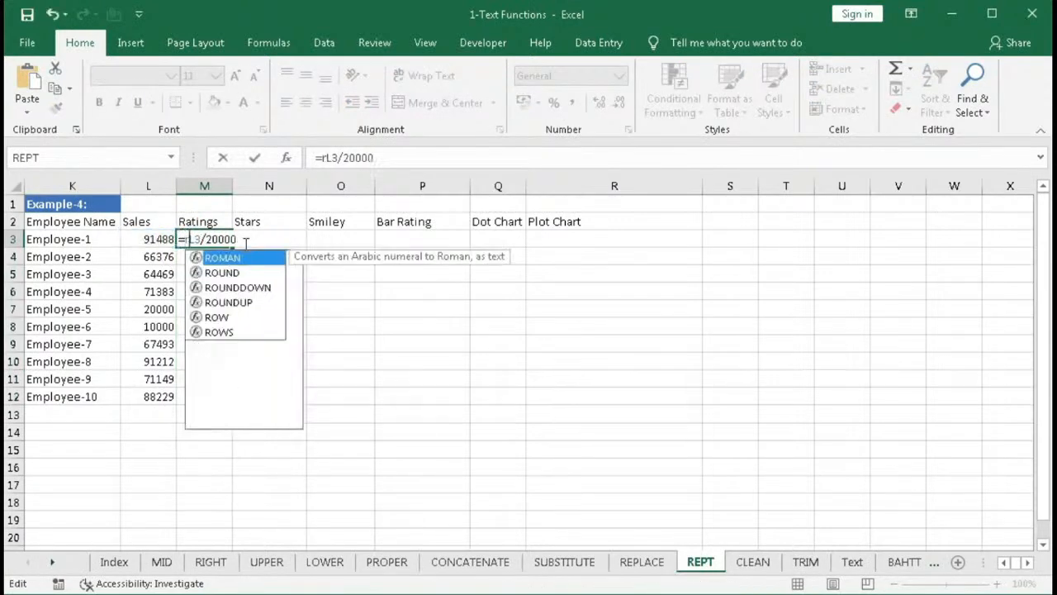
key(Tab)
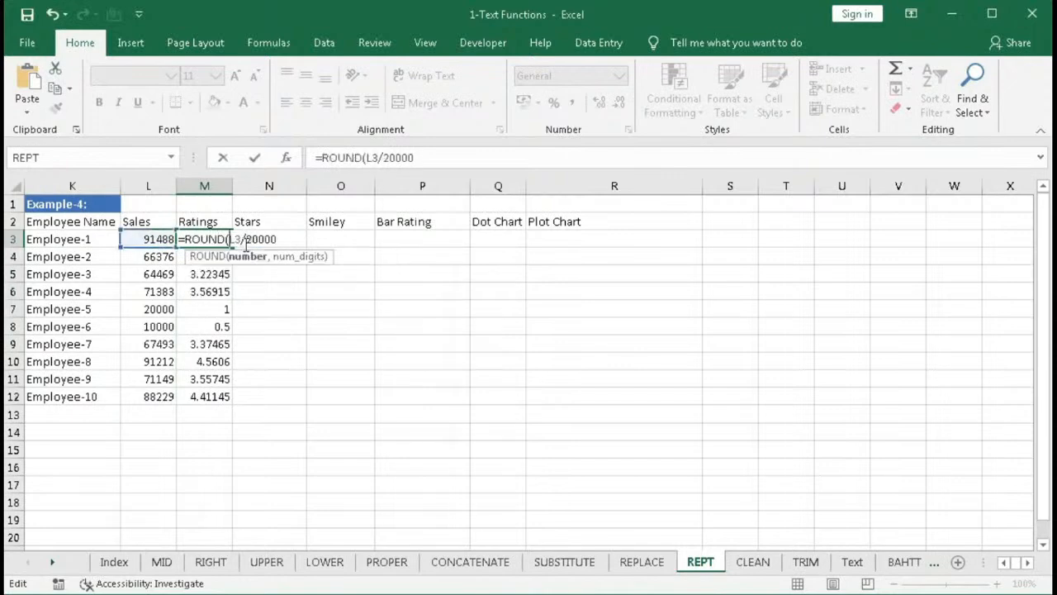
text(,1)
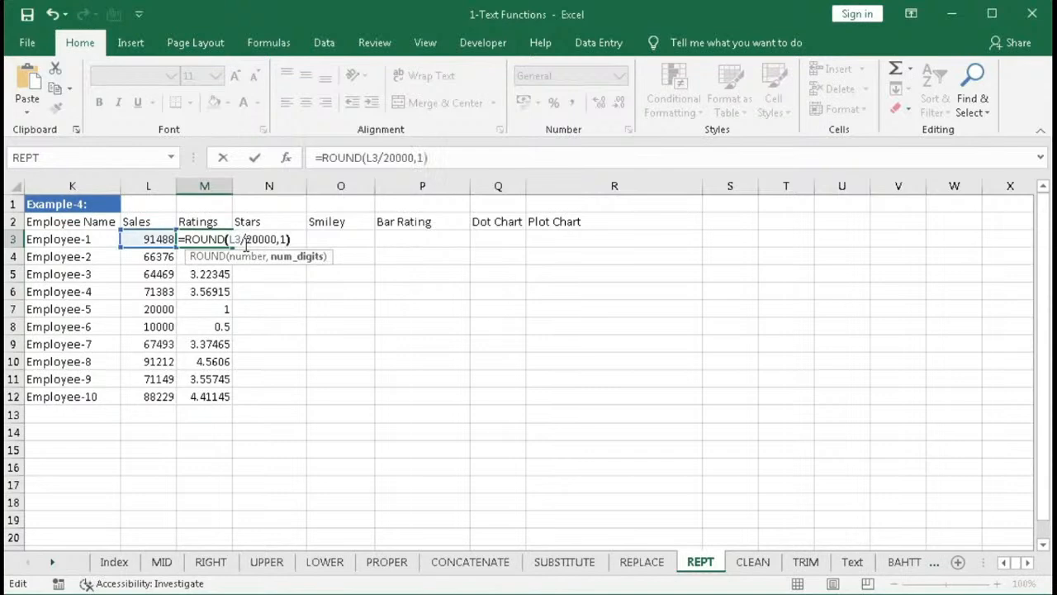
key(Return)
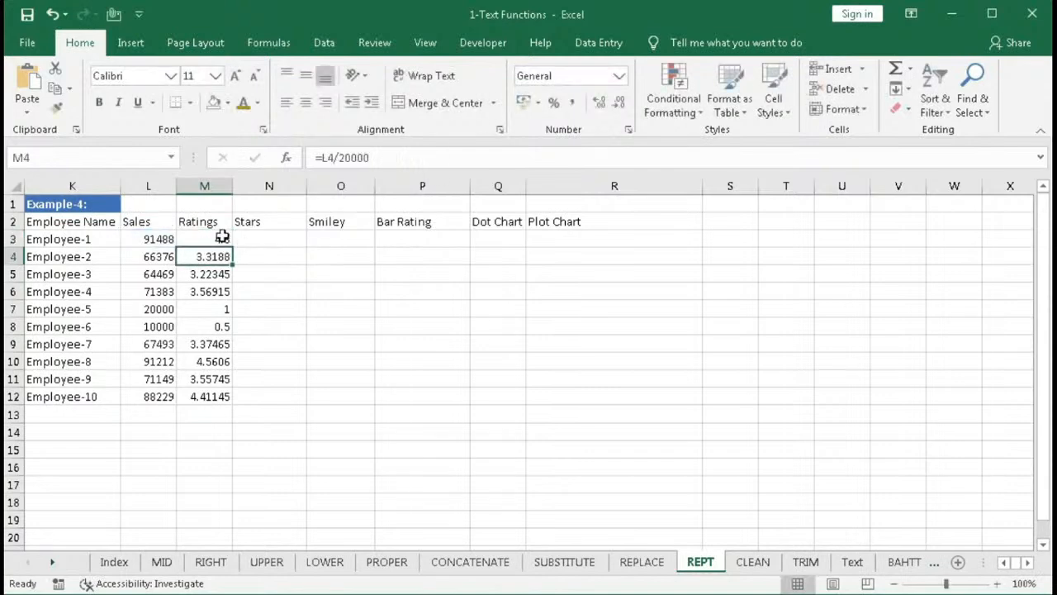
- Fill the rounded rating formula from M3 down to M12 and autofit column M's width
click(224, 239)
double_click(233, 247)
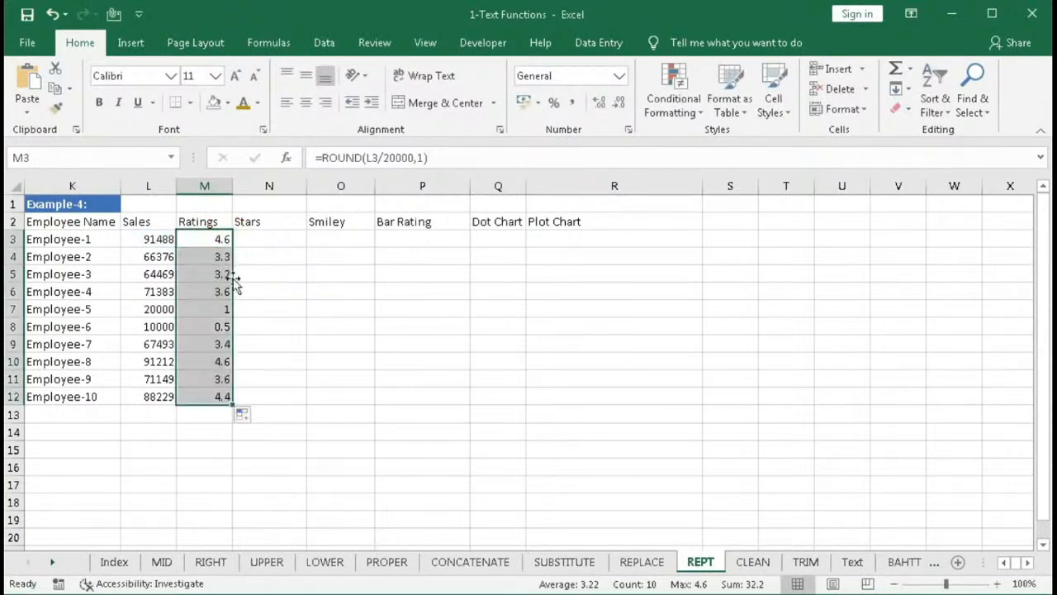
double_click(233, 186)
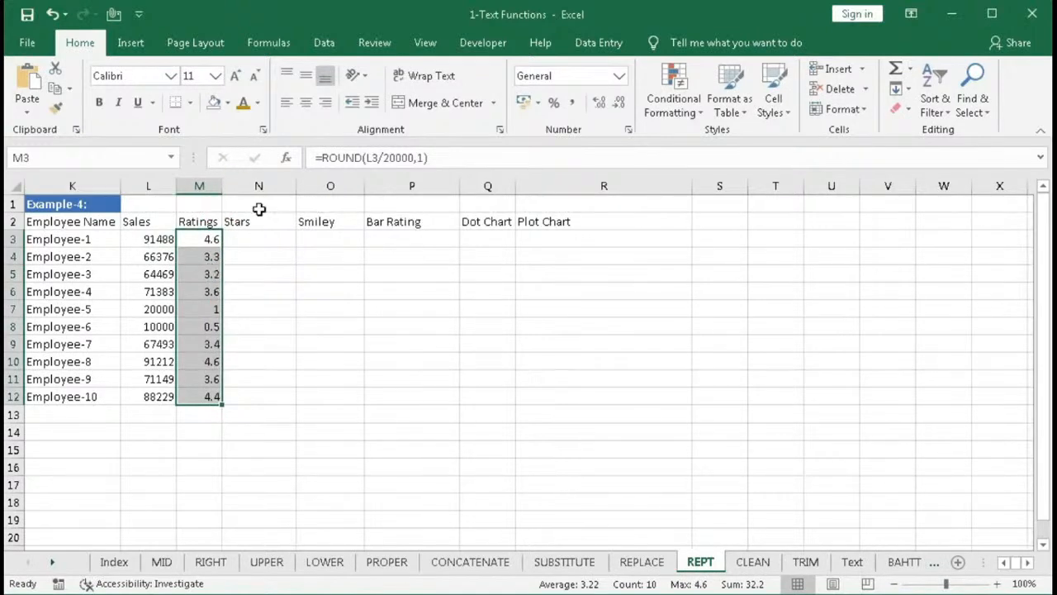
- Insert a Wingdings star symbol into cell N15 using the Symbol dialog
click(258, 239)
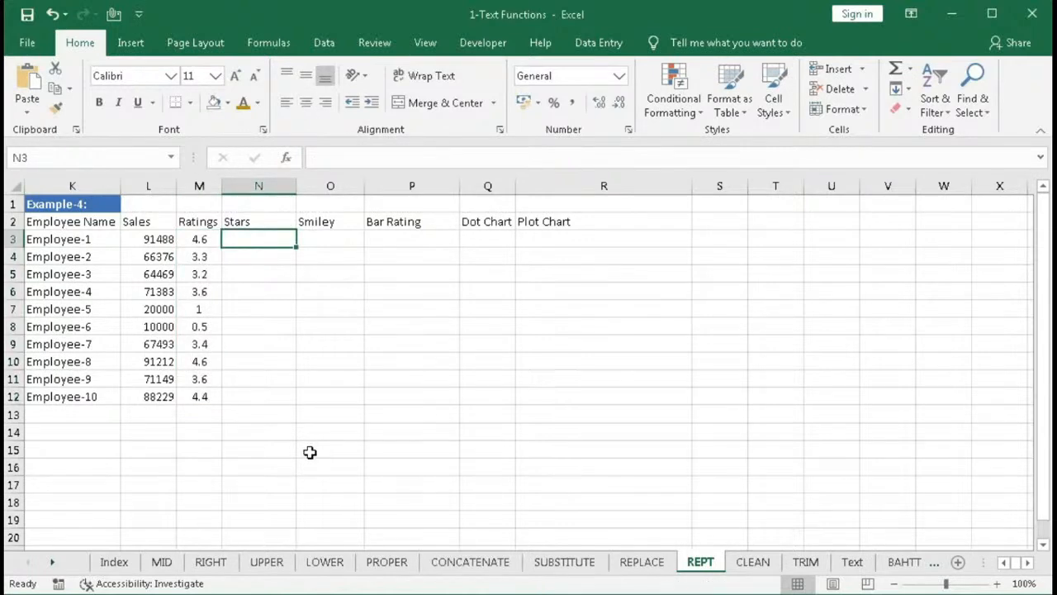
click(264, 452)
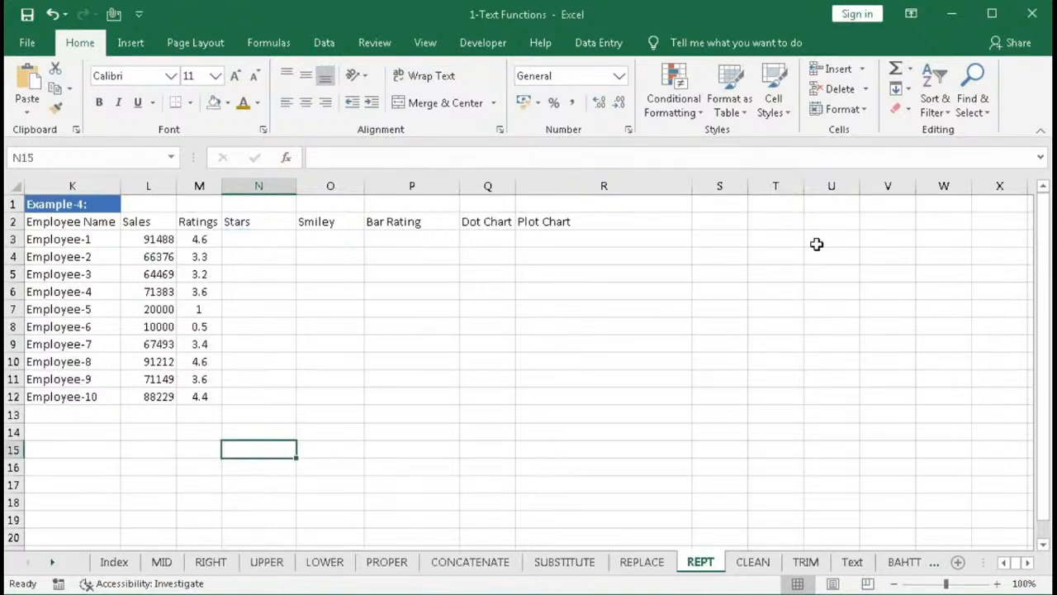
click(128, 43)
click(987, 106)
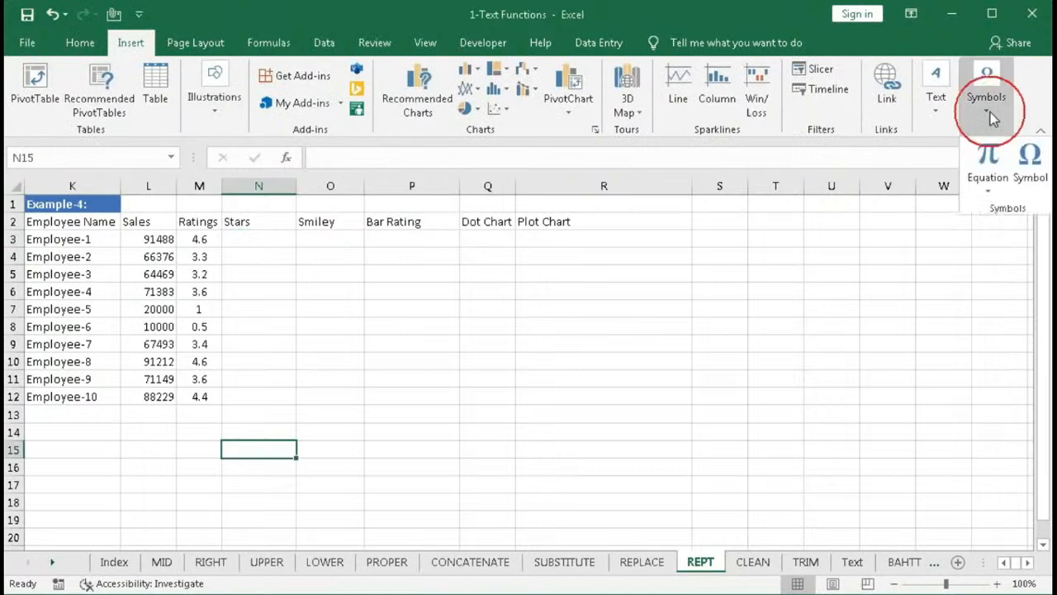
click(1030, 162)
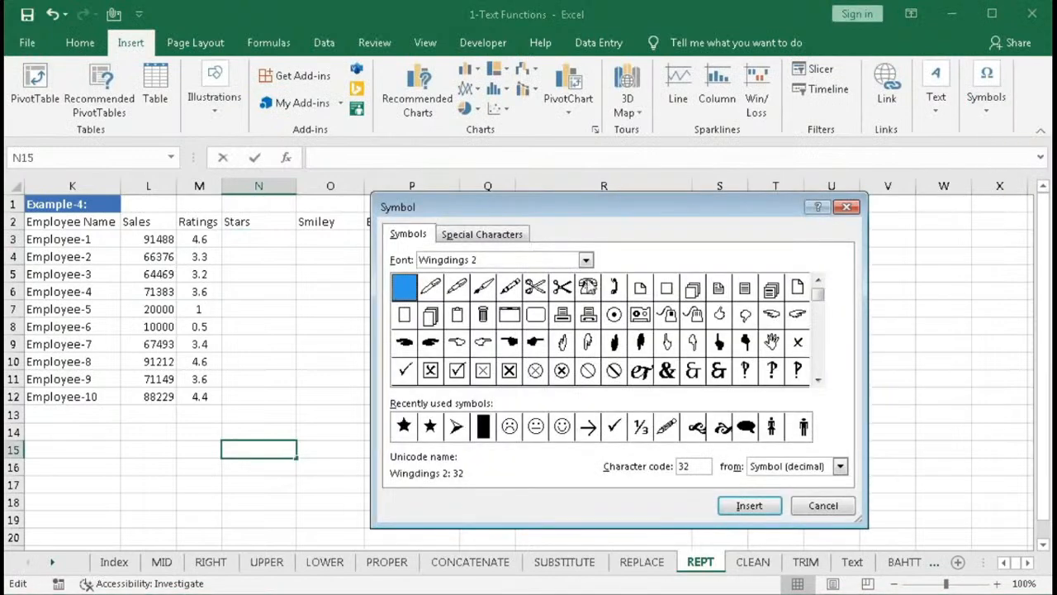
click(585, 263)
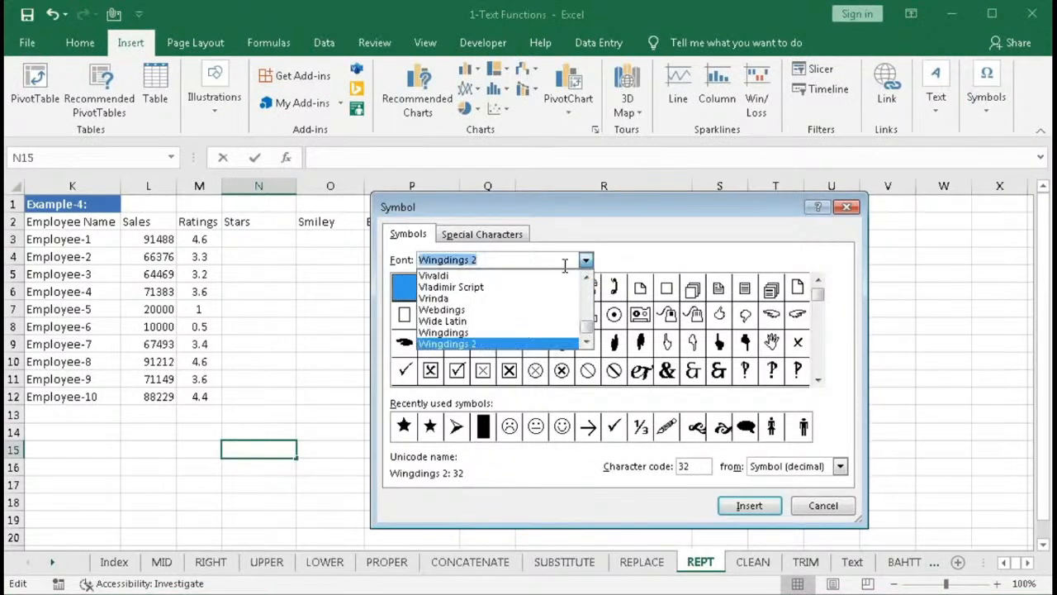
click(462, 333)
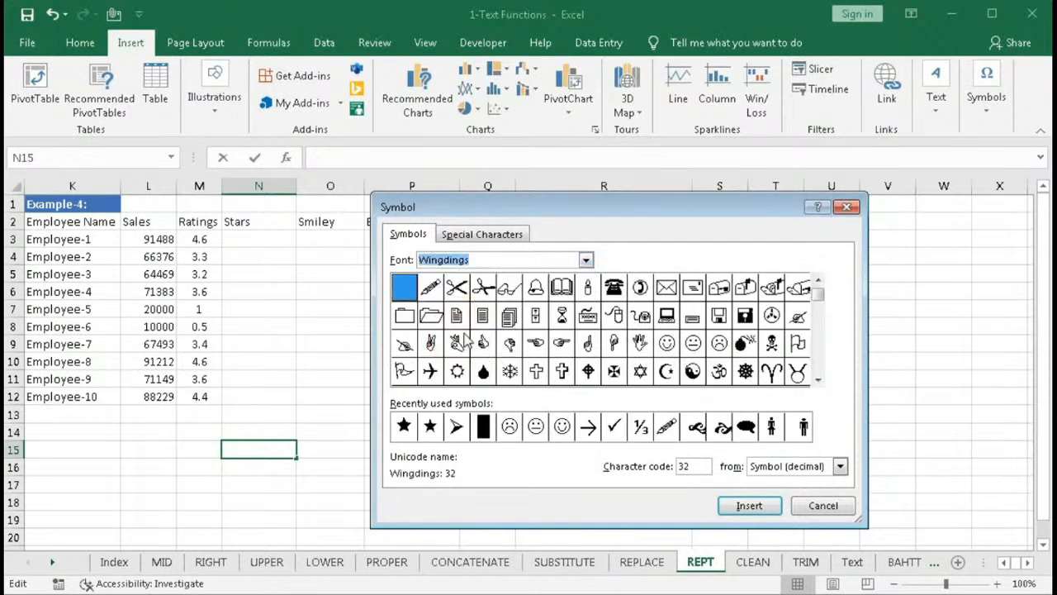
click(820, 378)
double_click(820, 379)
click(819, 378)
click(819, 379)
click(819, 379)
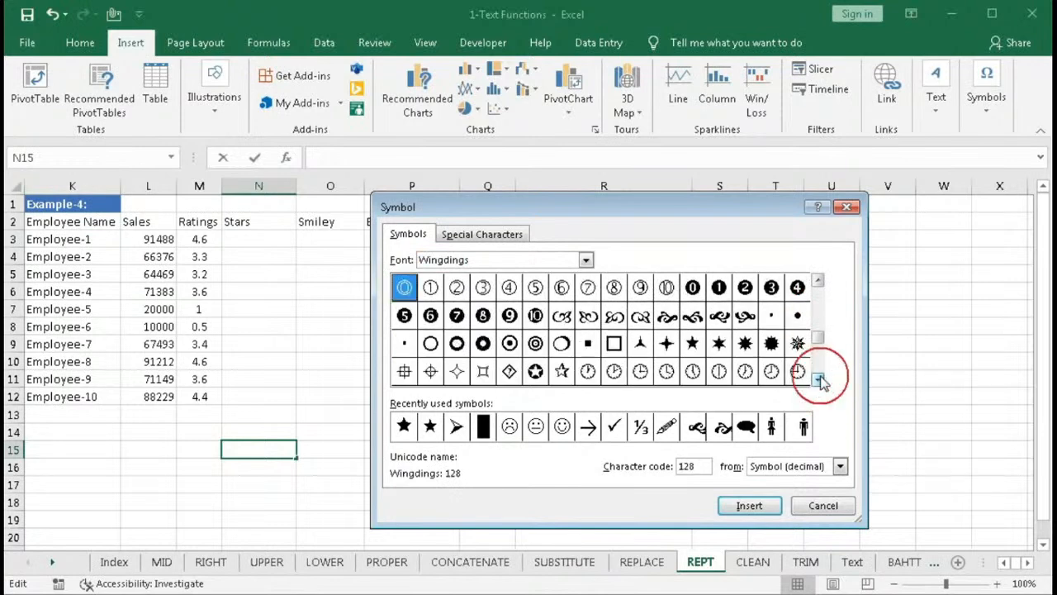
click(692, 347)
click(749, 506)
click(821, 505)
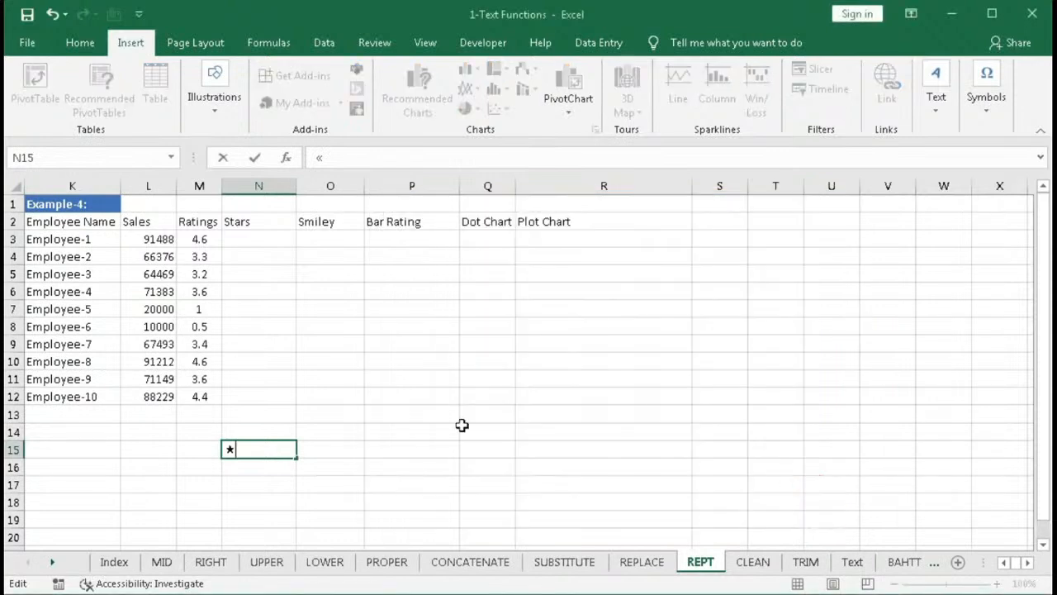
- Switch N15's font to Calibri to reveal the star's underlying character and inspect it
click(297, 479)
click(236, 448)
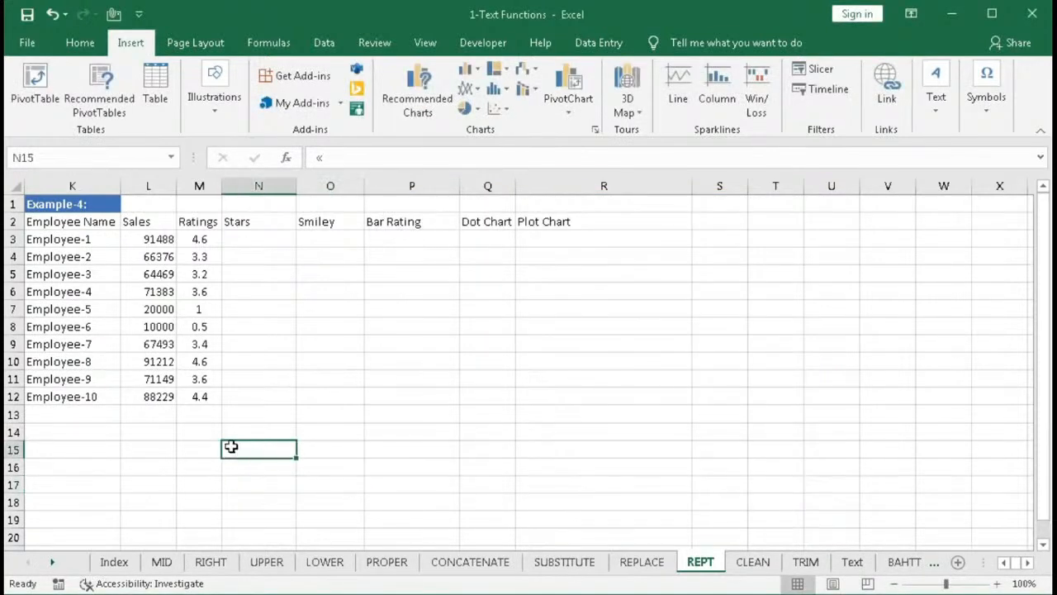
click(80, 42)
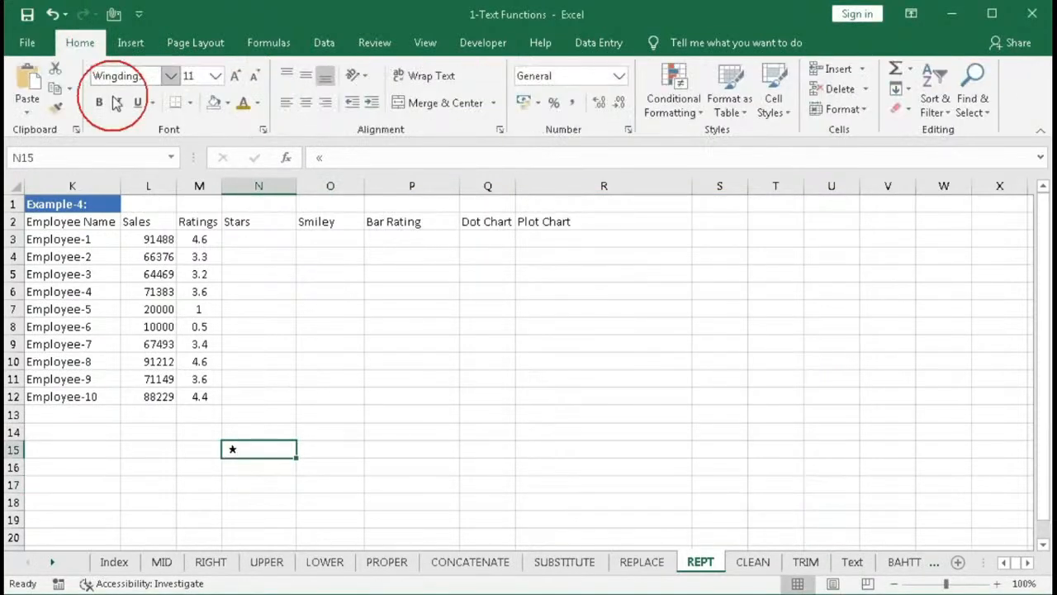
click(171, 76)
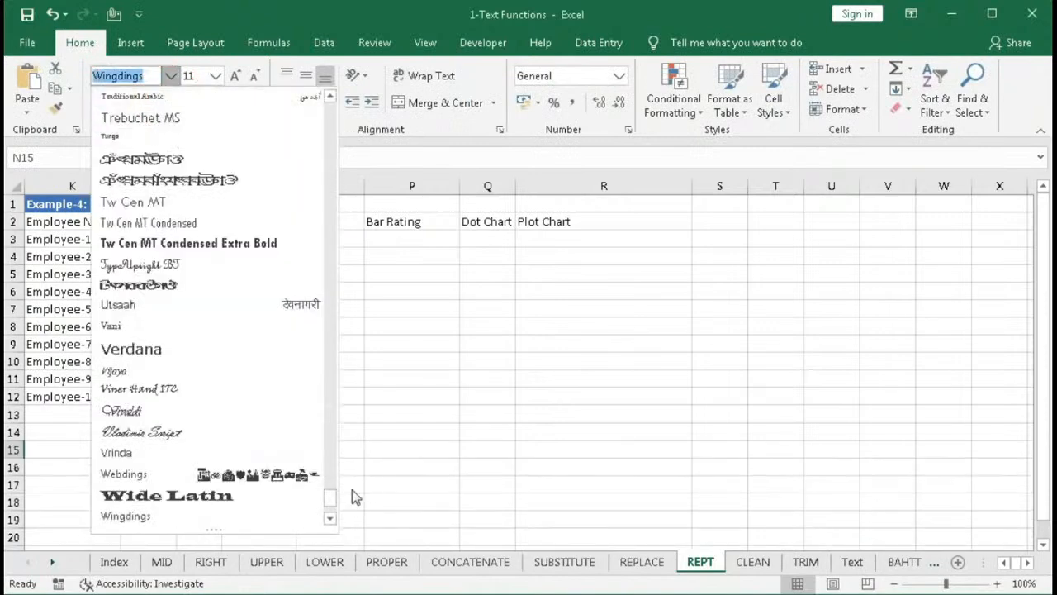
drag(332, 502, 334, 102)
click(138, 144)
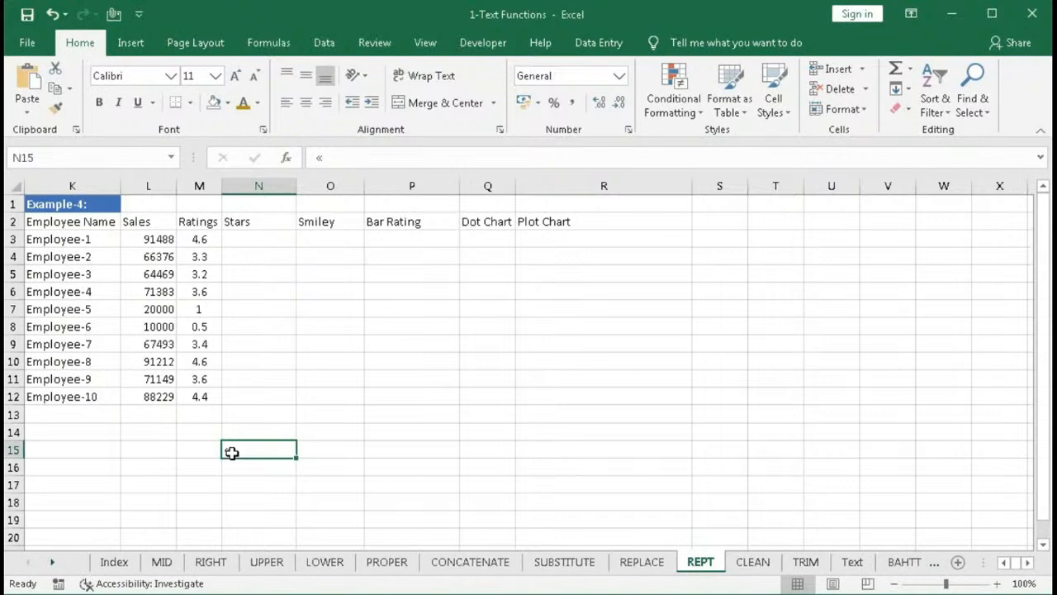
click(274, 240)
double_click(244, 452)
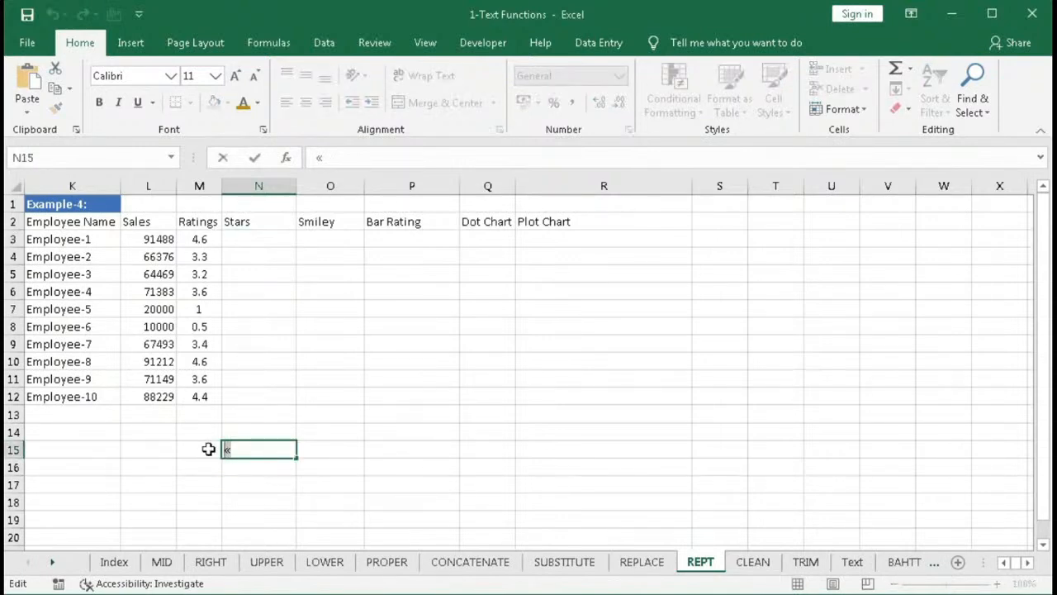
key(Escape)
click(242, 241)
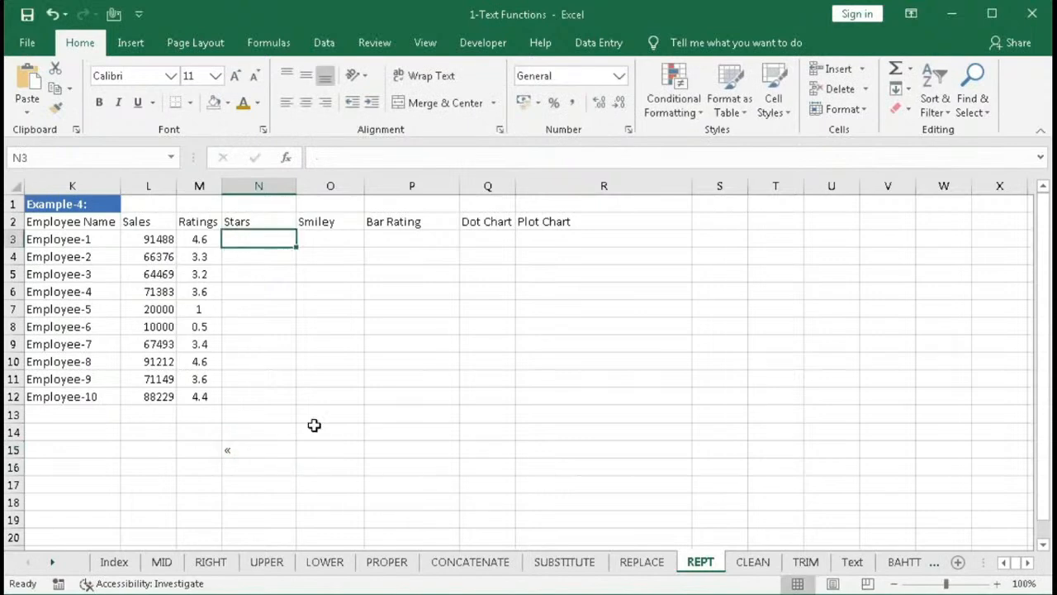
- Begin a formula in N3 repeating the star character by the rounded rating: =REPT("«",ROUND(M3,0)
text(=rept)
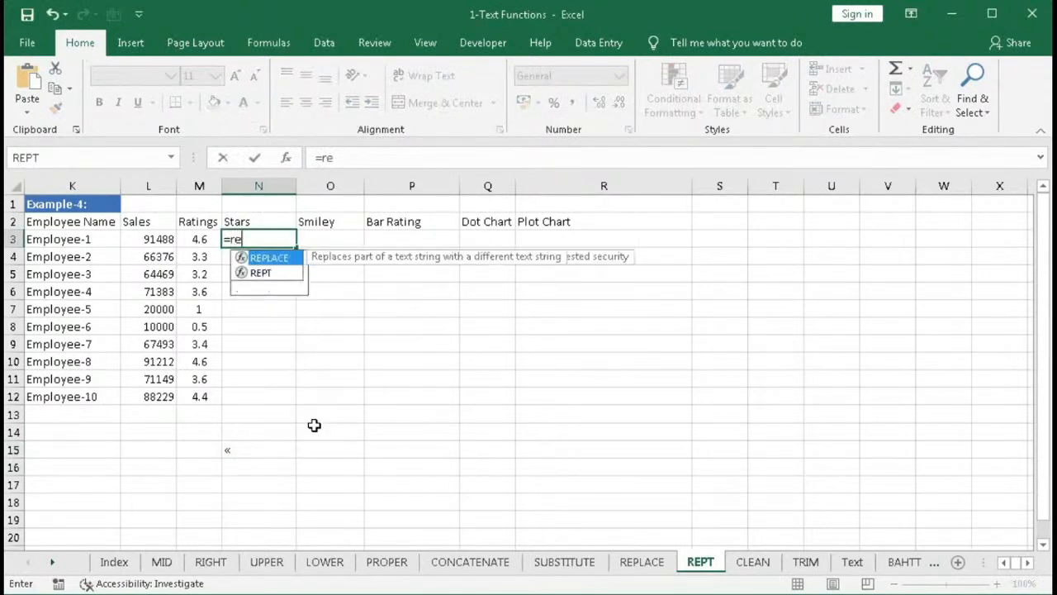
key(Tab)
text("«)
text(",)
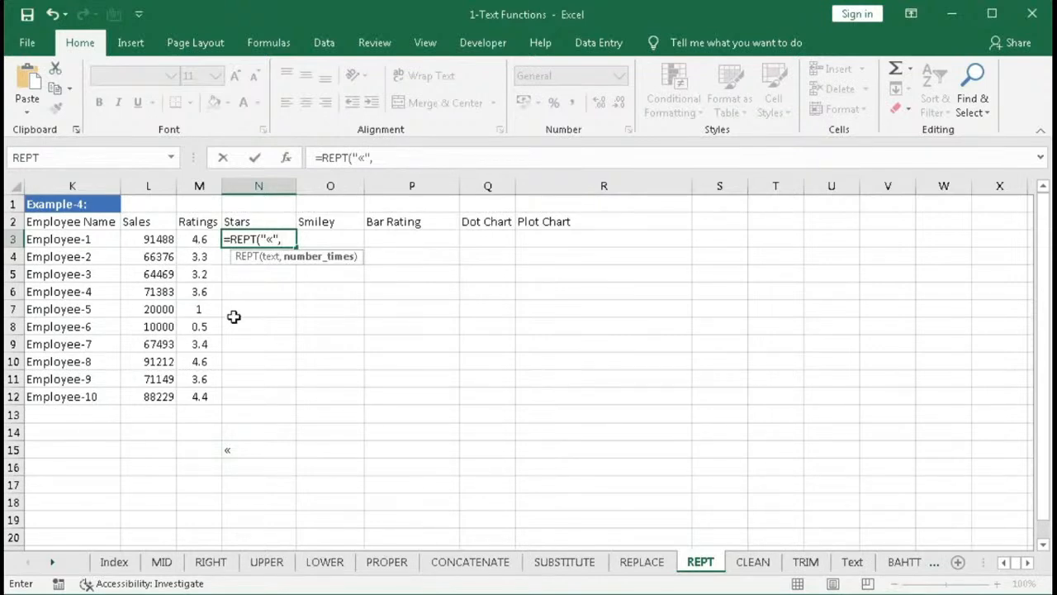
text(roun)
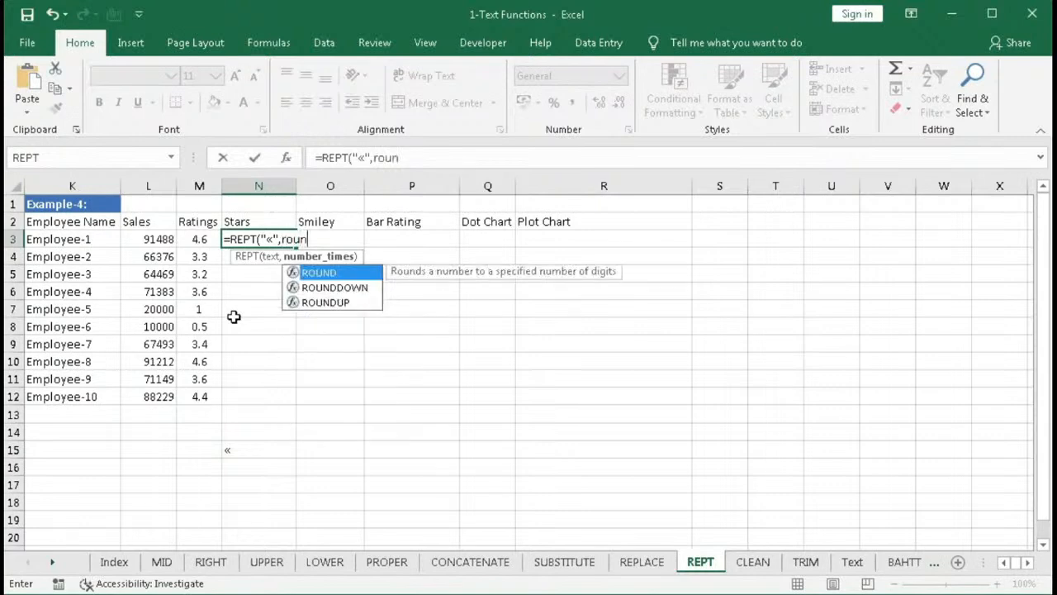
key(Tab)
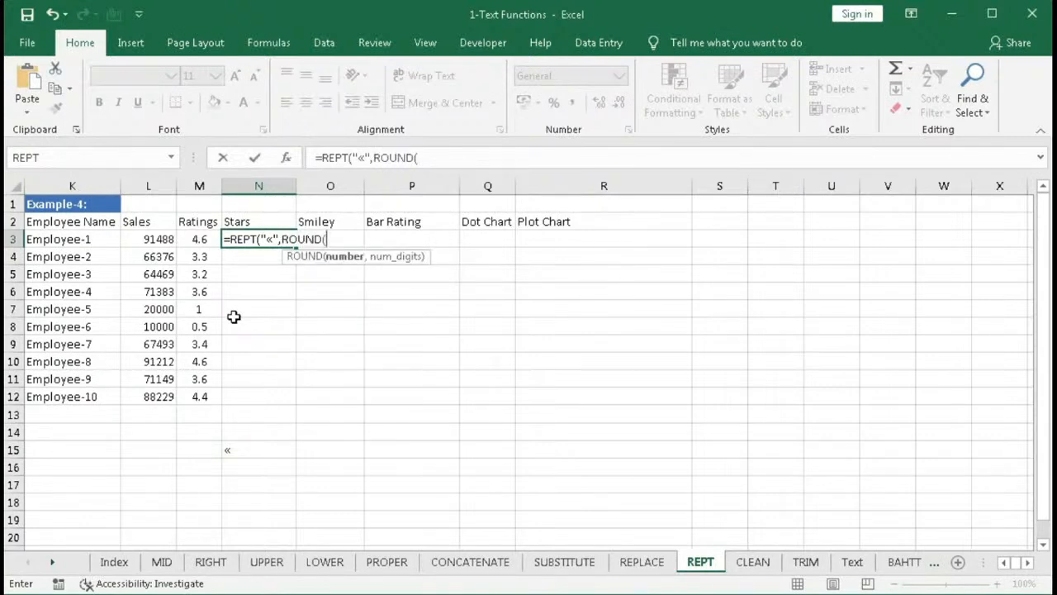
click(198, 238)
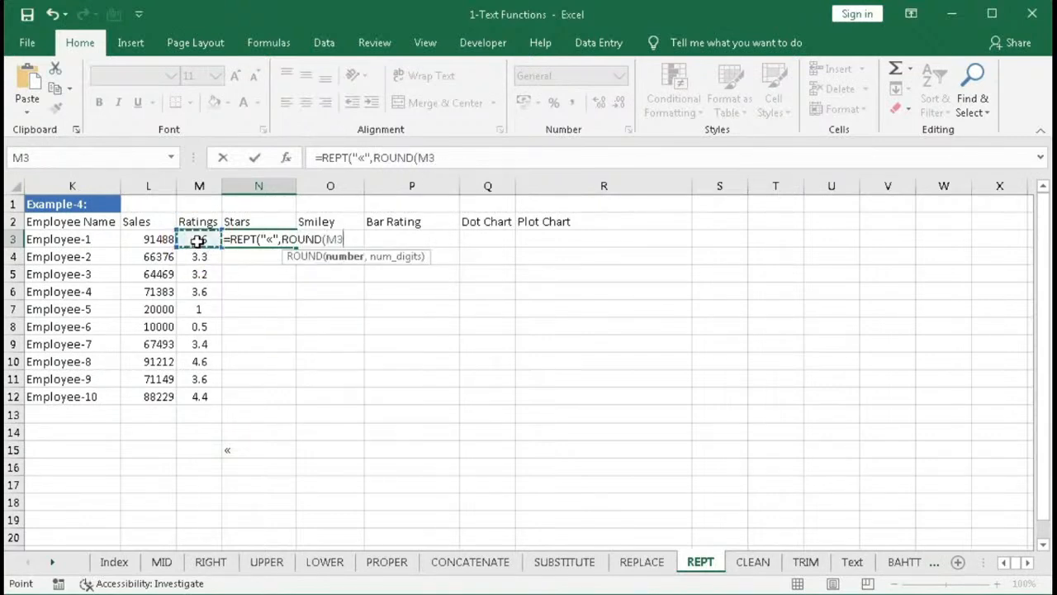
text(,0)
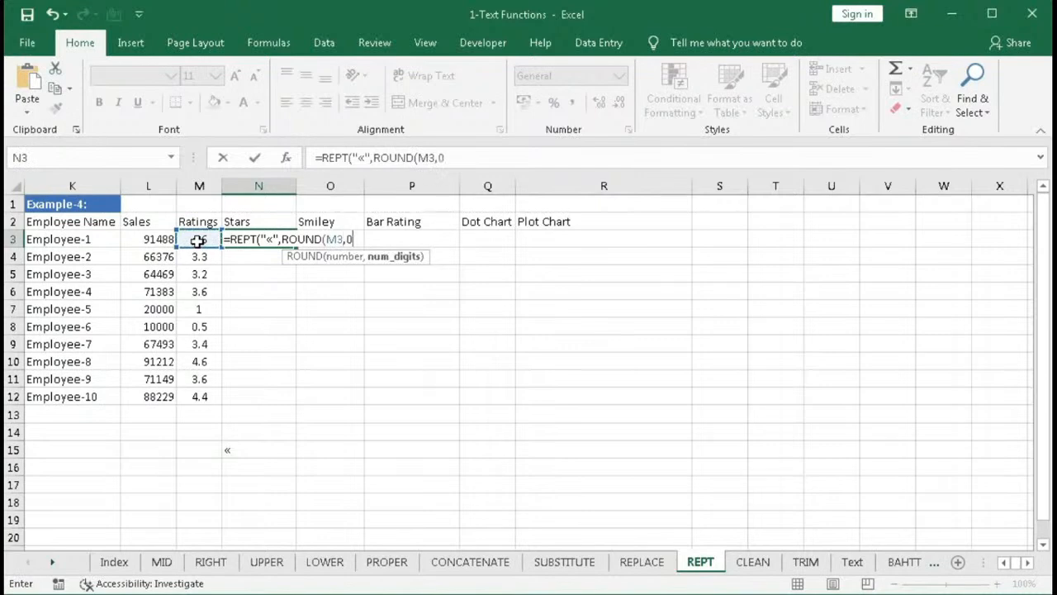
text())
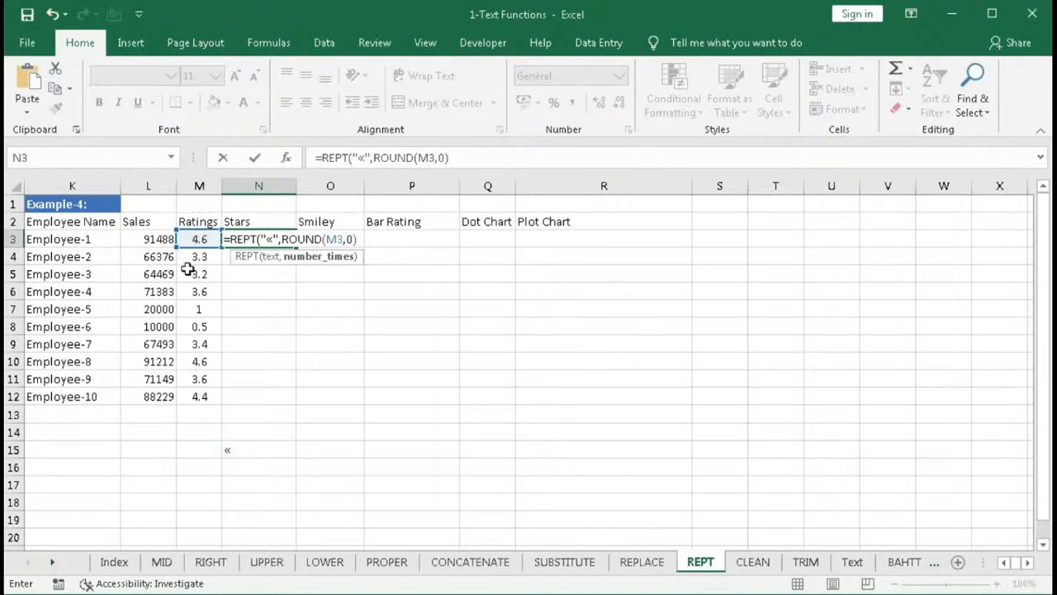
click(320, 257)
text(5)
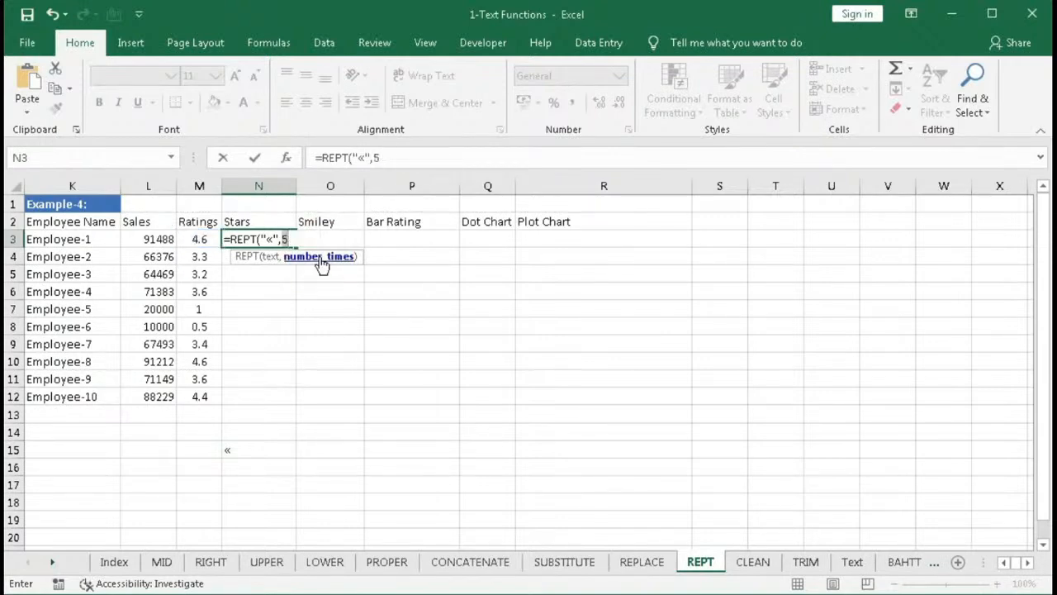
key(ctrl+z)
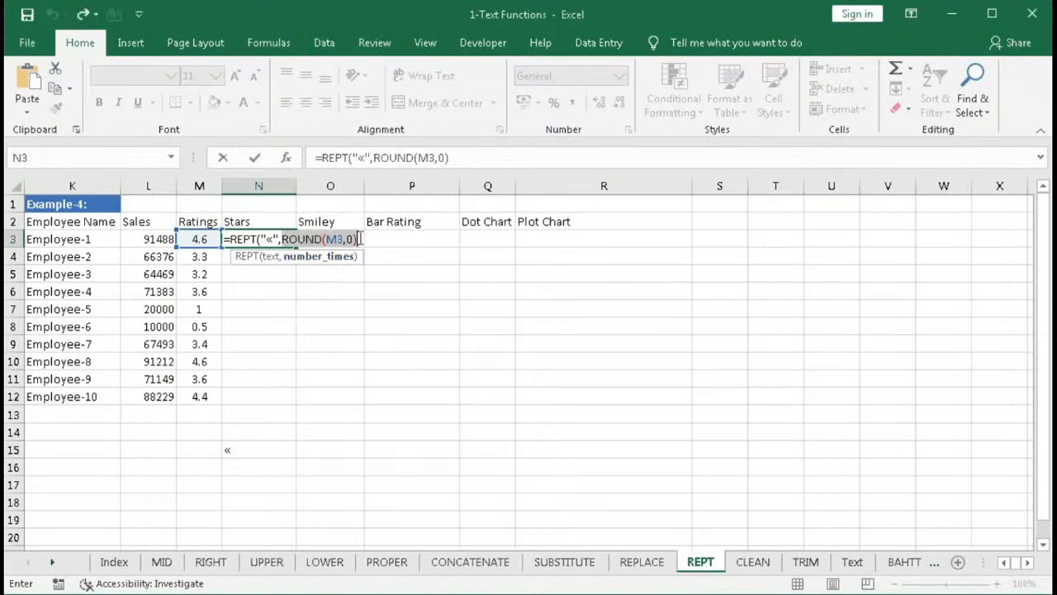
- Close the REPT formula in N3 with a final parenthesis and confirm it
click(360, 239)
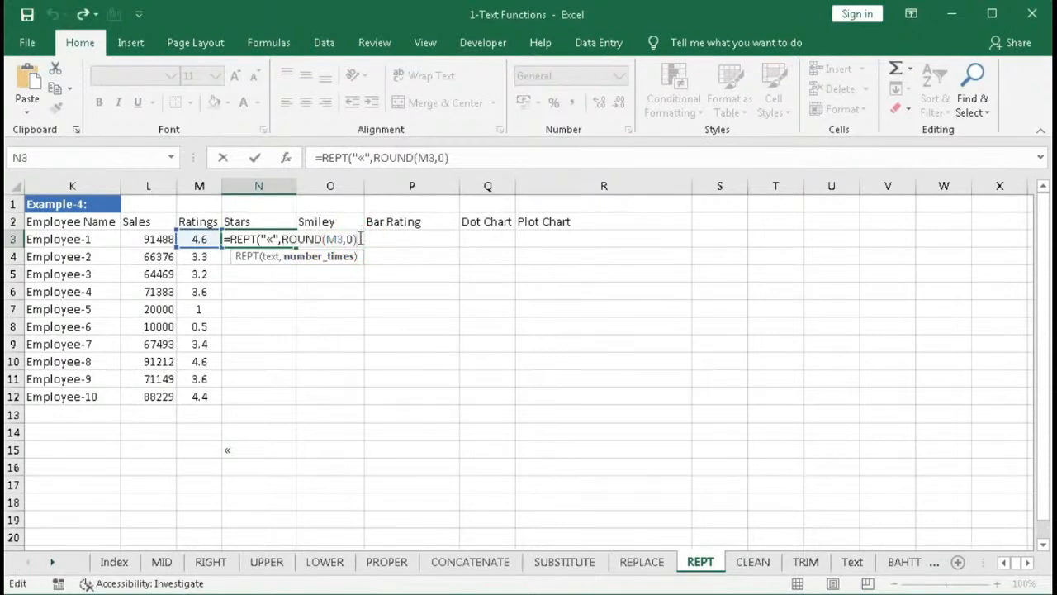
text())
key(Return)
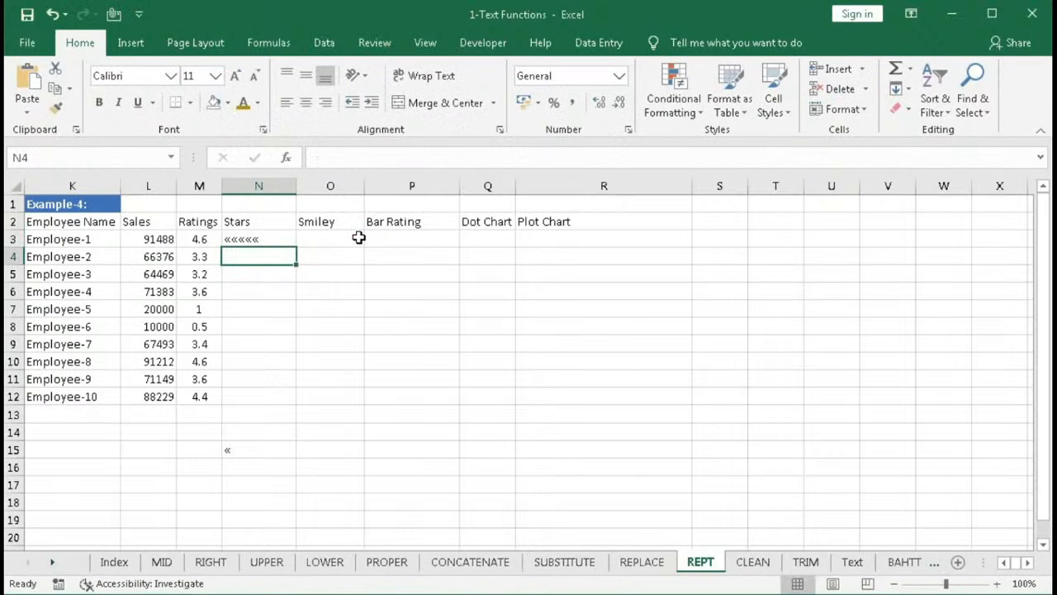
- Fill the star formula from N3 down to N12
click(285, 242)
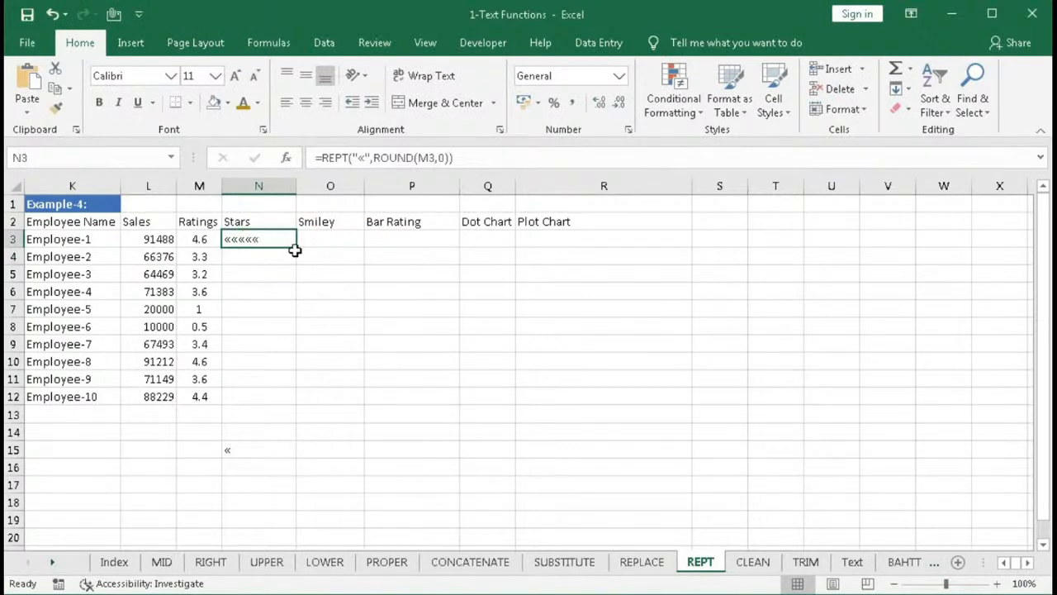
drag(295, 248, 283, 408)
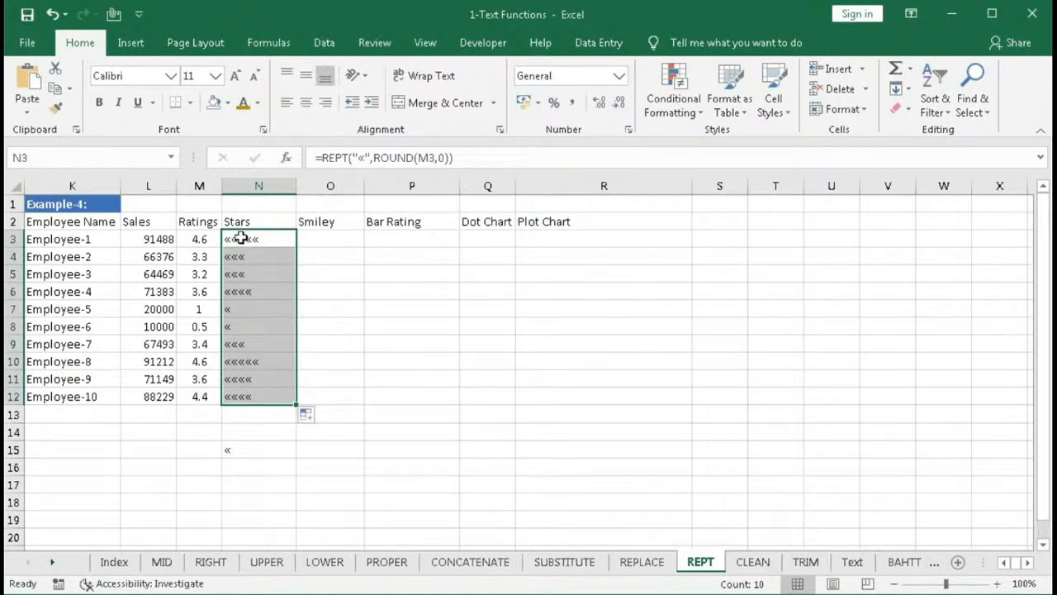
- Set the star cells N3:N12 to the Wingdings font at 12 pt
click(171, 79)
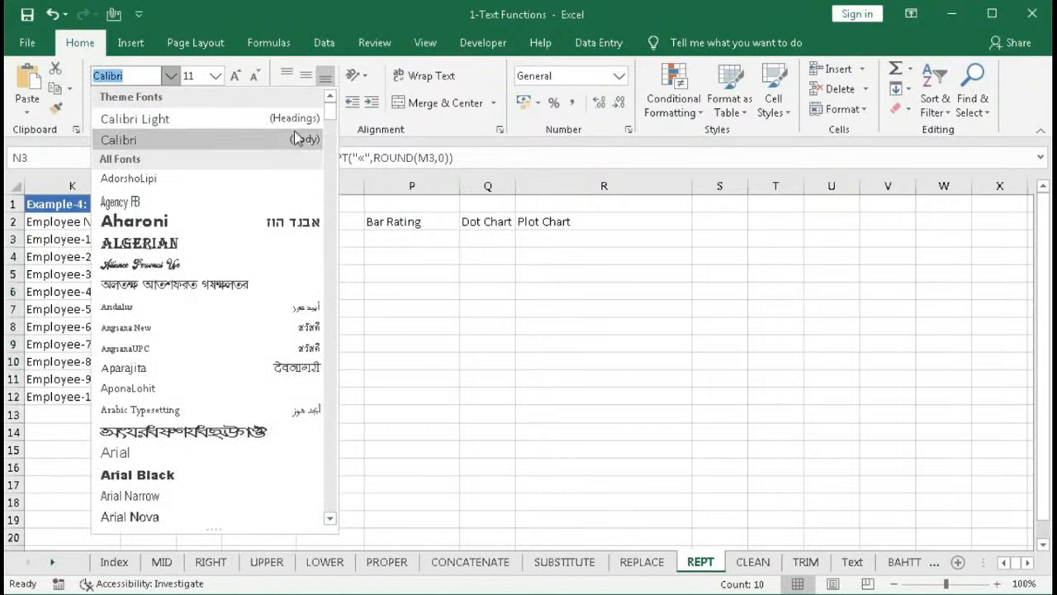
drag(327, 110, 332, 501)
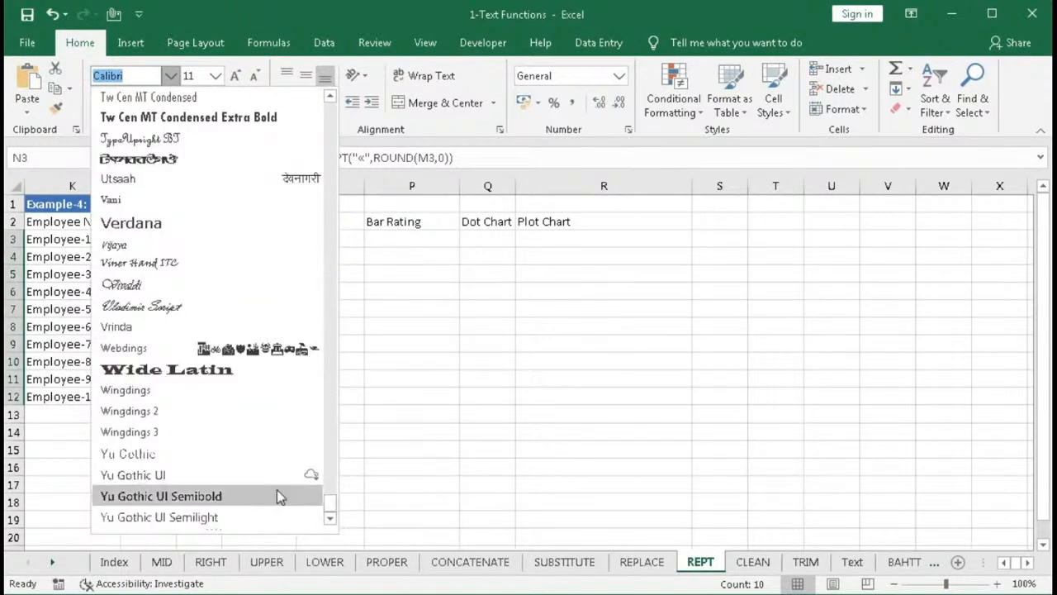
click(140, 388)
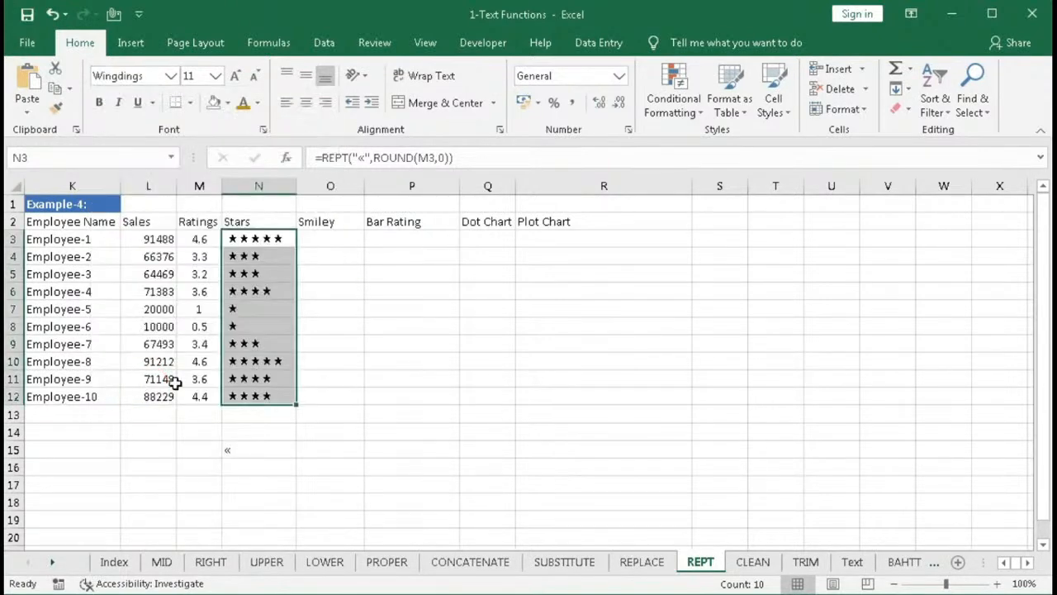
click(236, 76)
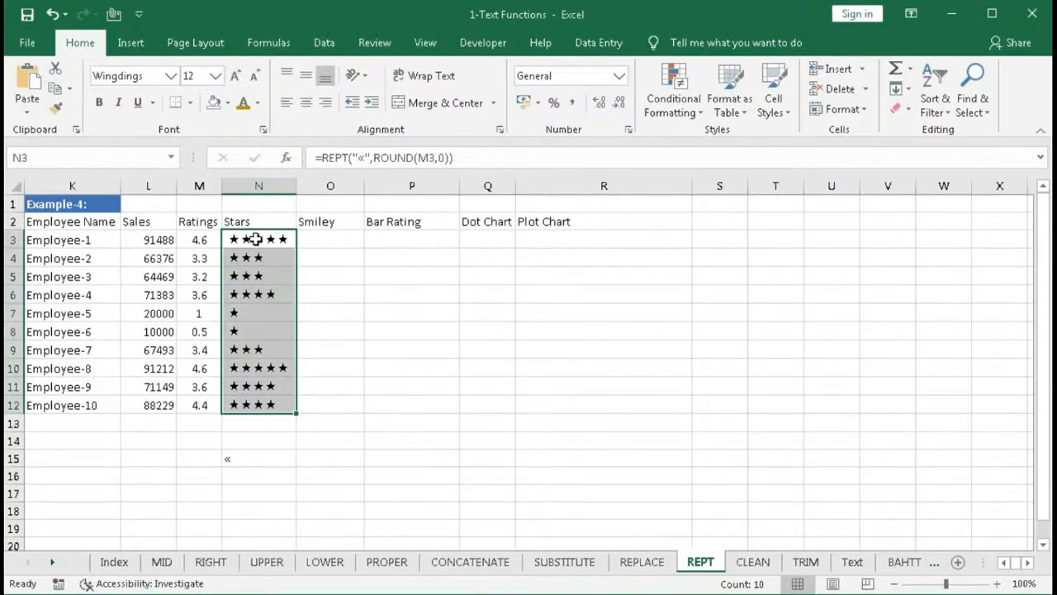
- Color the stars in N3:N12 with a dark gold font color
click(257, 102)
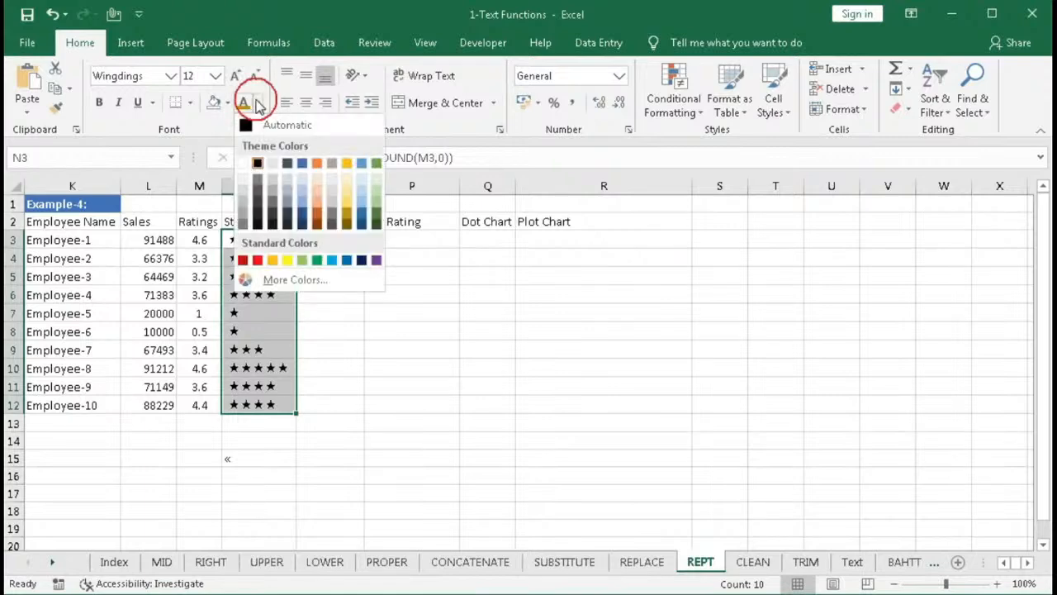
click(348, 216)
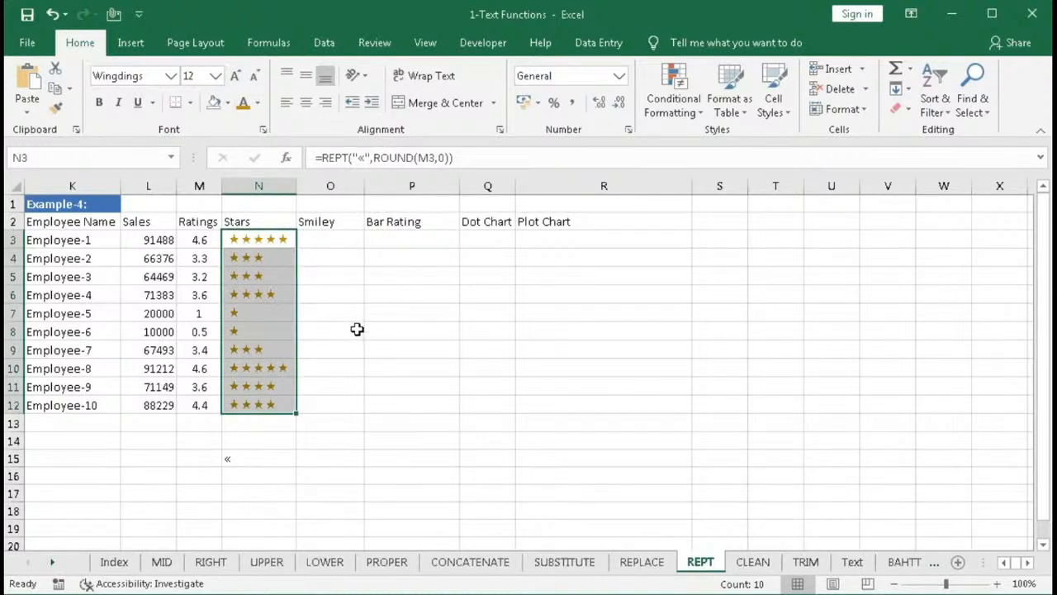
click(321, 239)
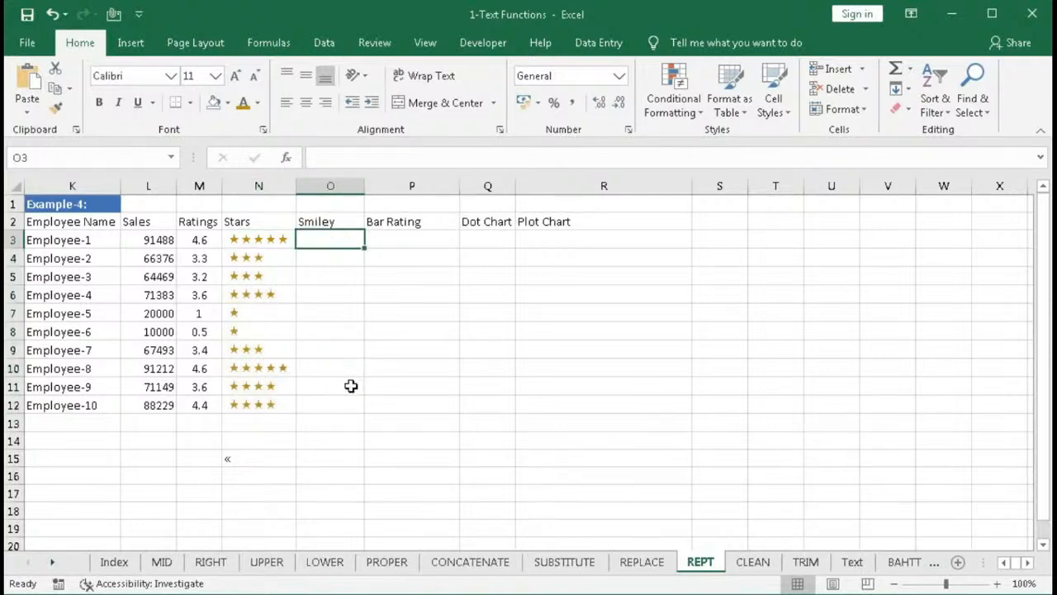
- Insert the Wingdings happy, neutral and sad face symbols into O15
click(333, 458)
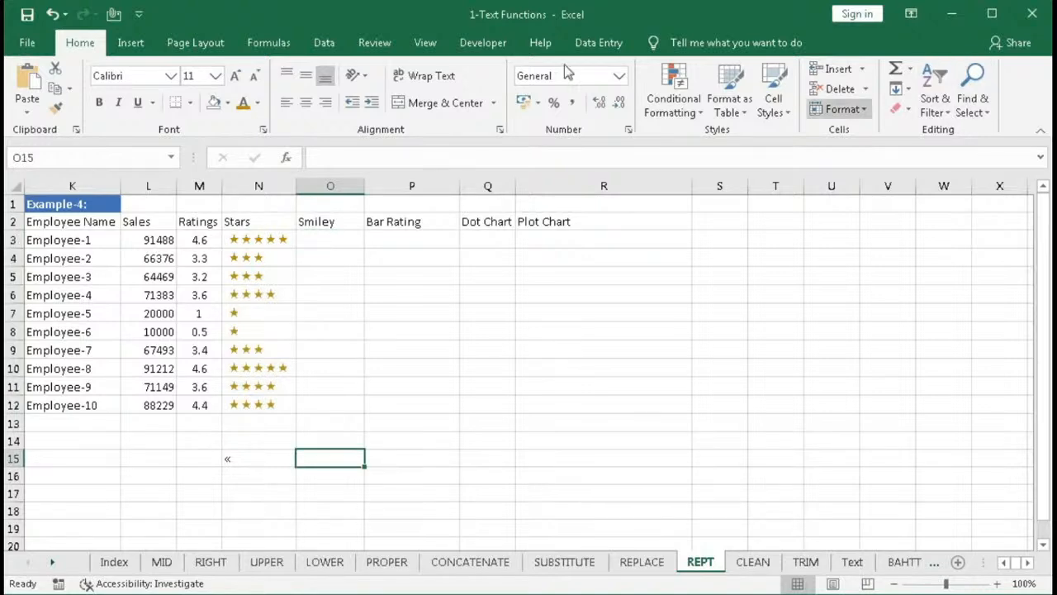
click(130, 42)
click(986, 99)
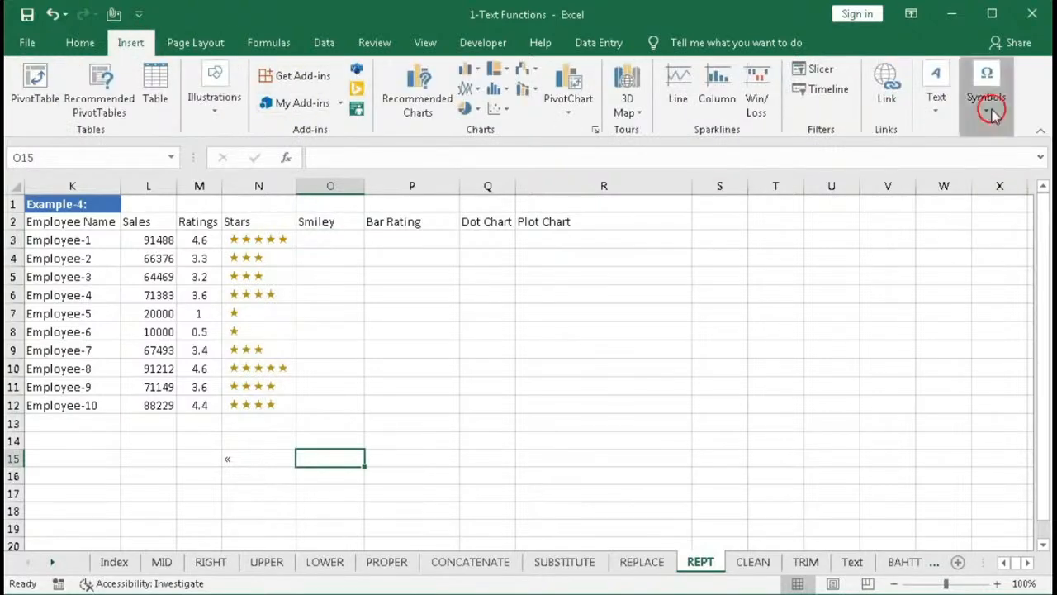
click(1030, 164)
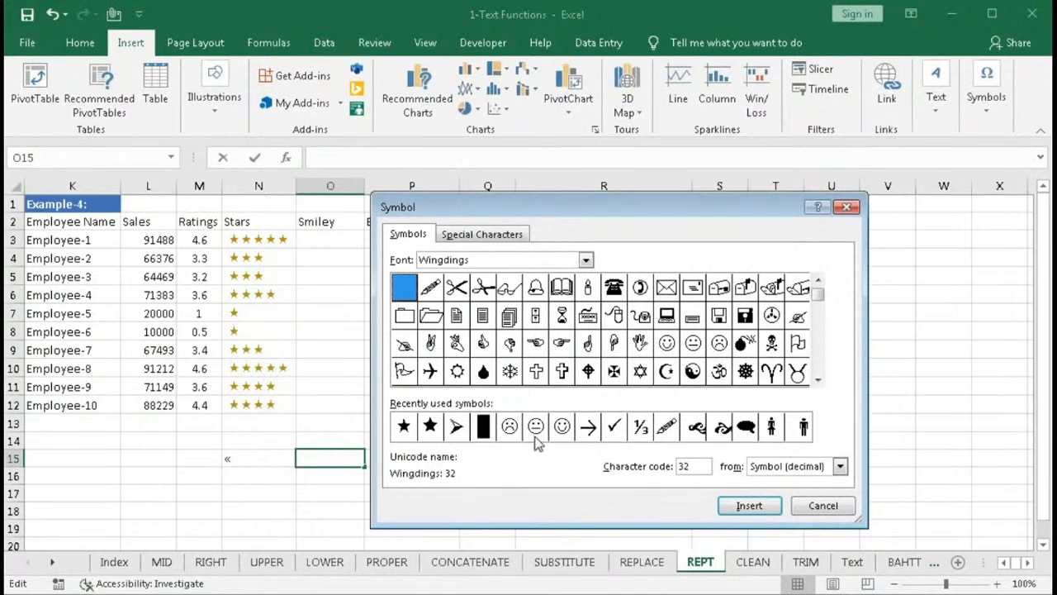
click(666, 343)
click(741, 508)
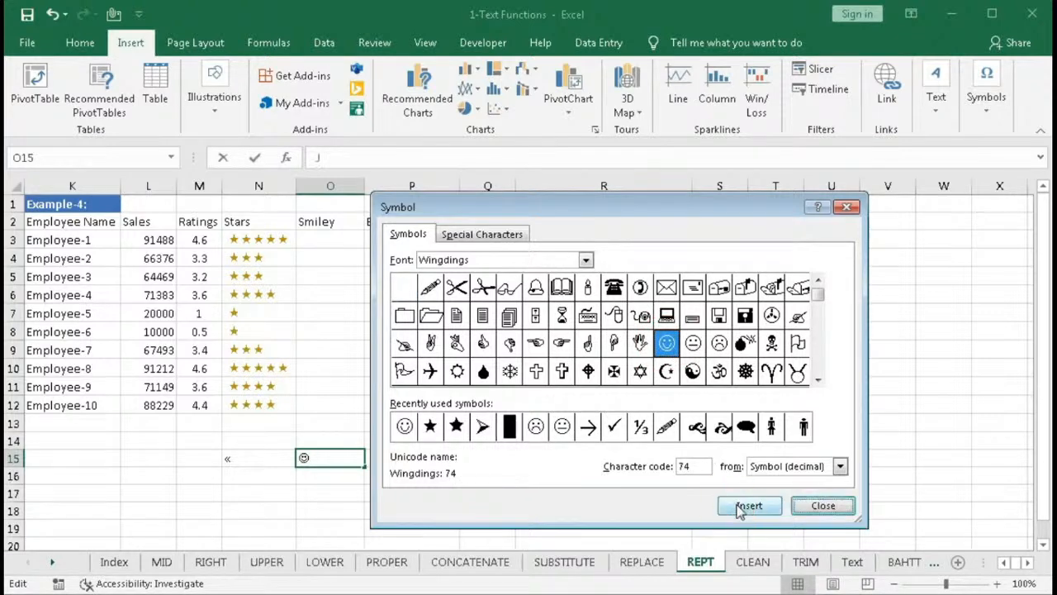
click(693, 343)
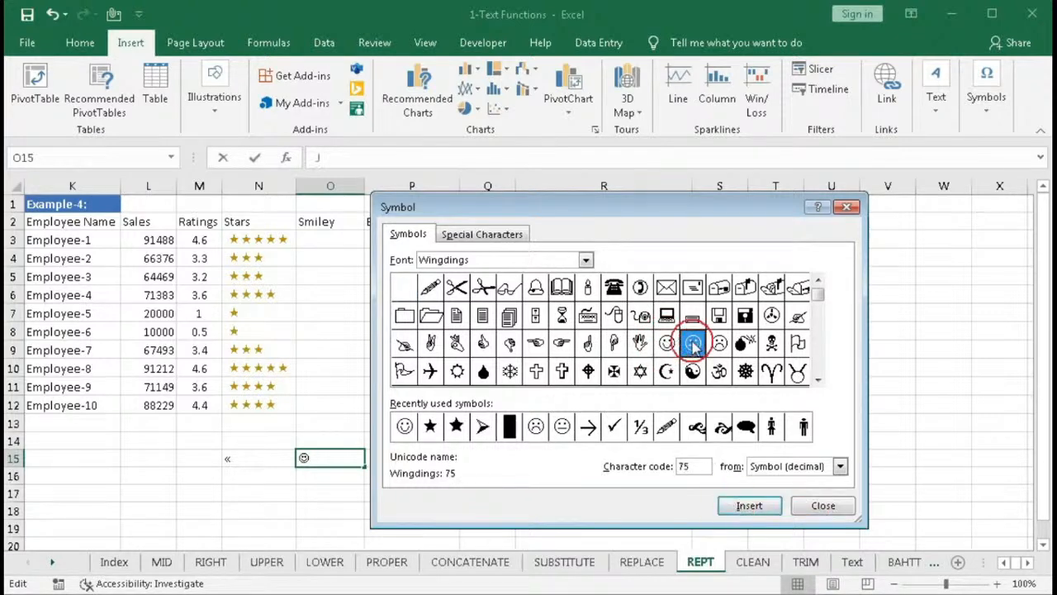
click(744, 503)
click(719, 344)
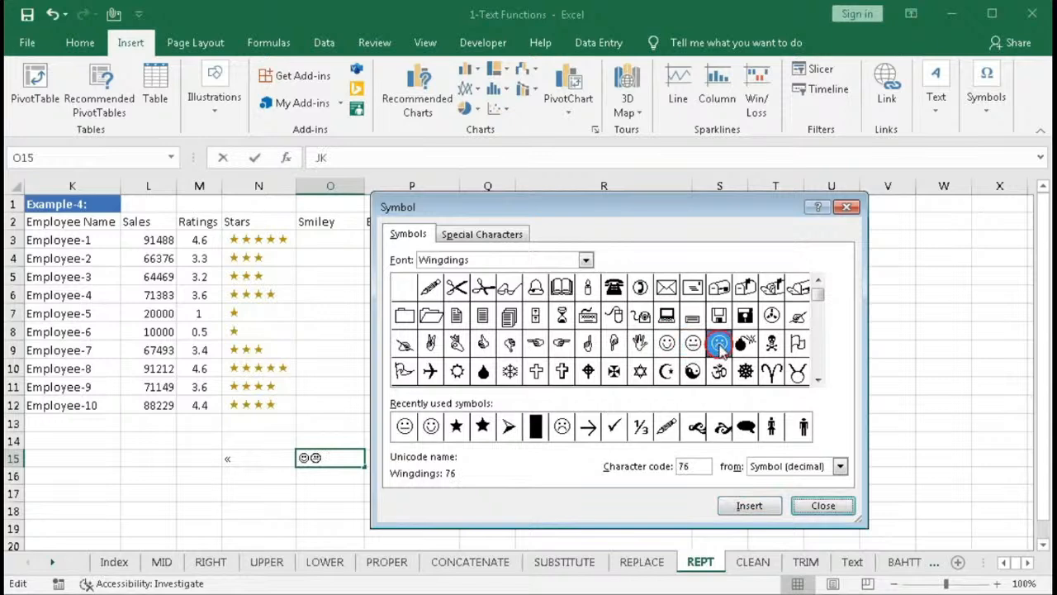
click(749, 505)
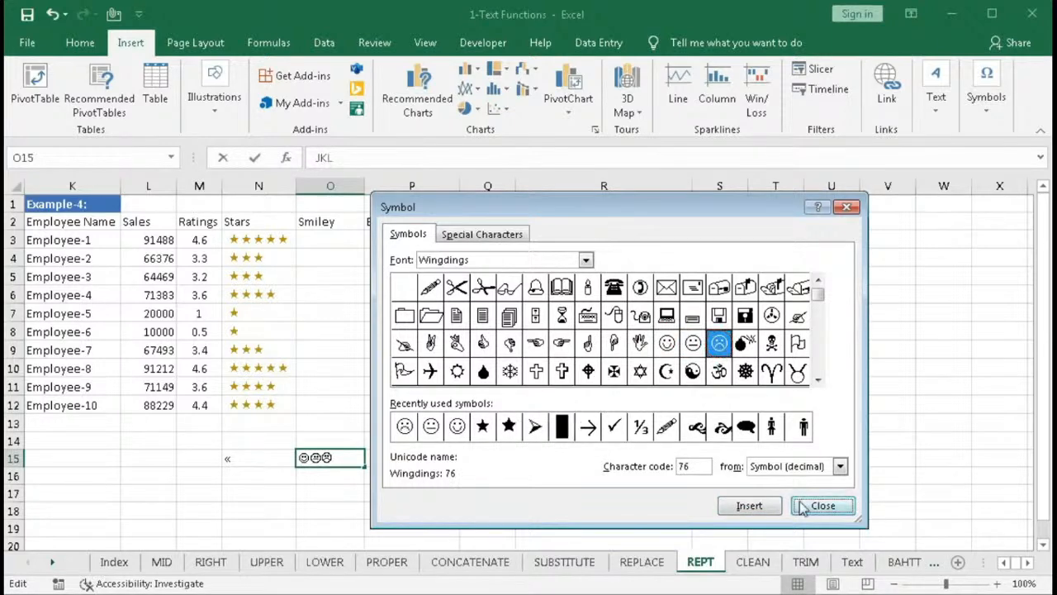
click(802, 507)
key(Return)
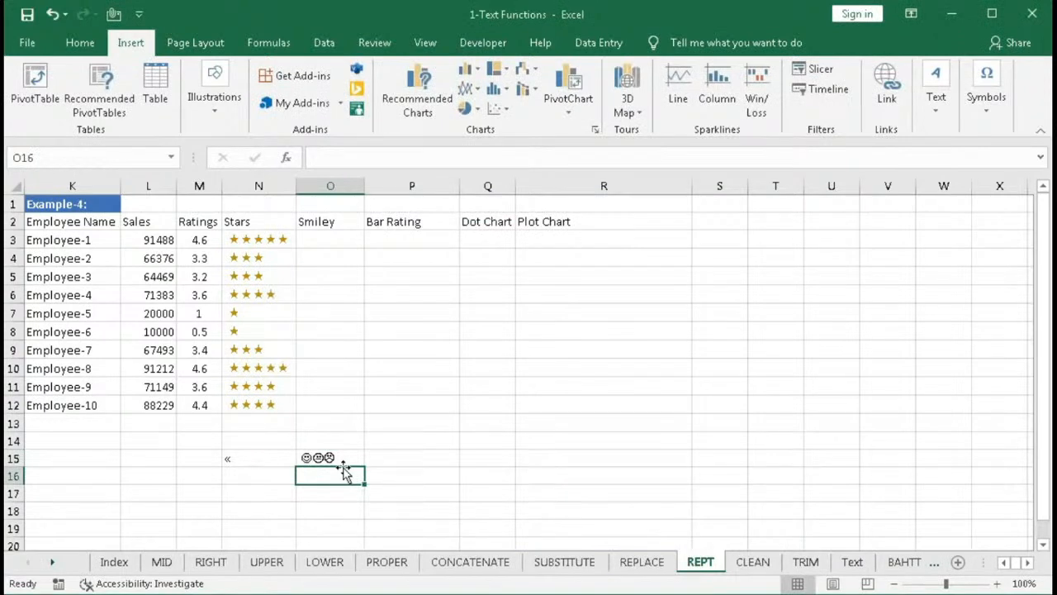
- Switch O15's font to Calibri to reveal the faces' underlying letters
click(334, 454)
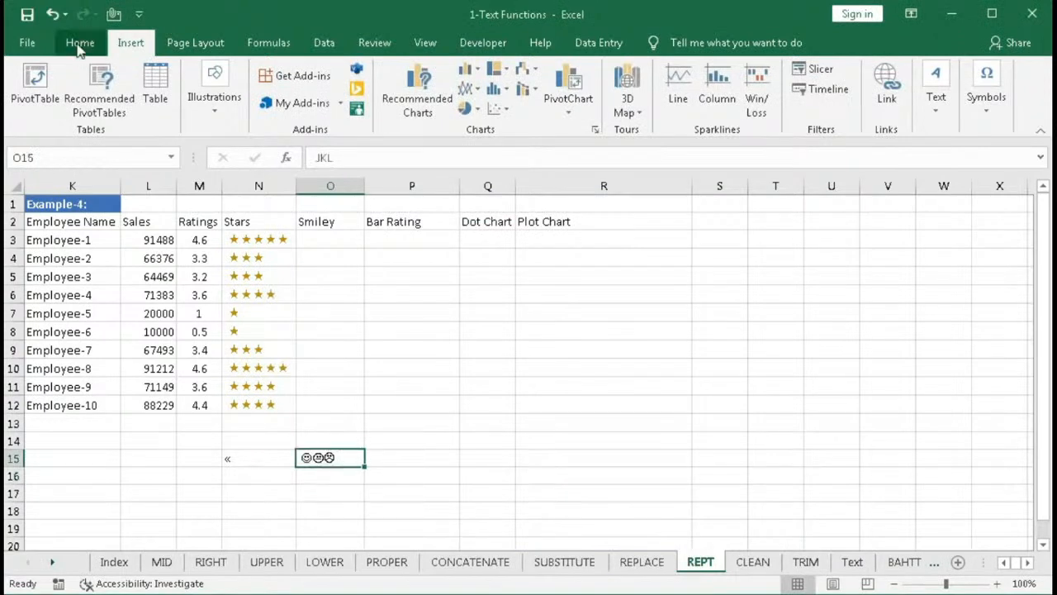
click(79, 43)
click(170, 75)
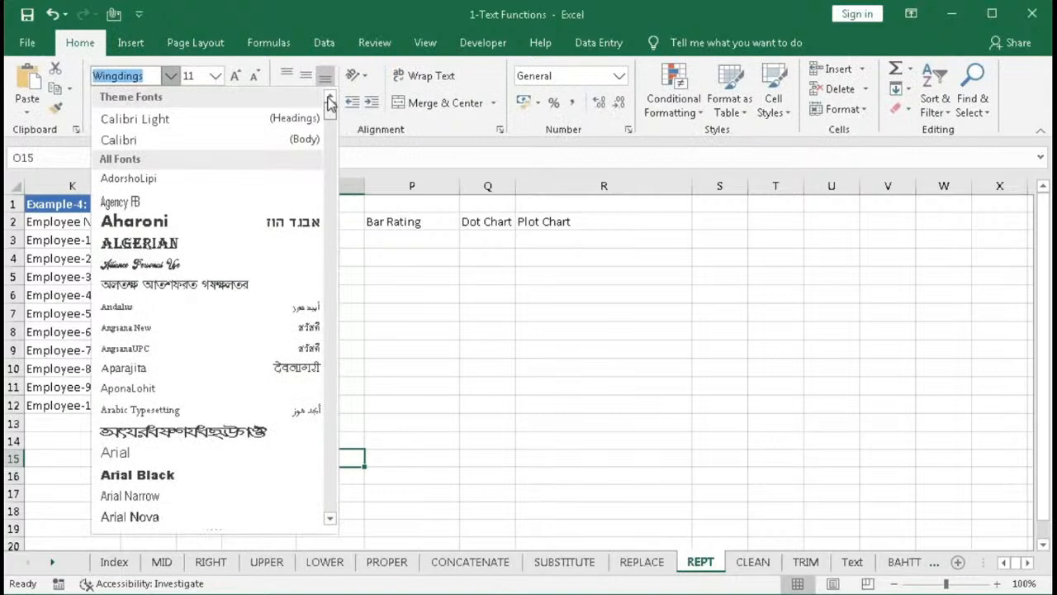
click(222, 141)
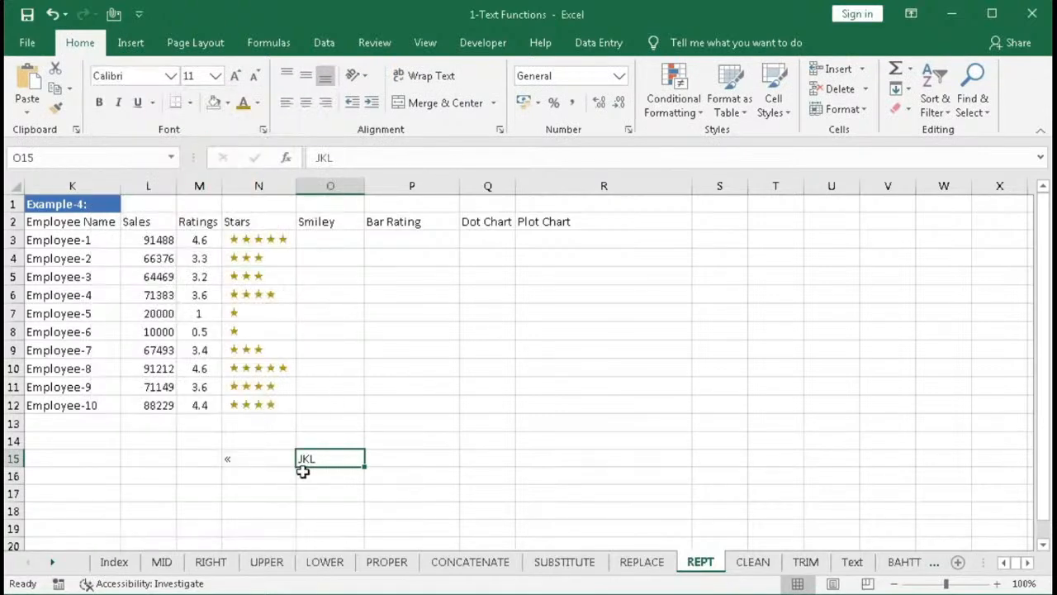
- Begin an IF formula in O3 testing the rounded rating: =IF(ROUND(M3,0)
click(327, 239)
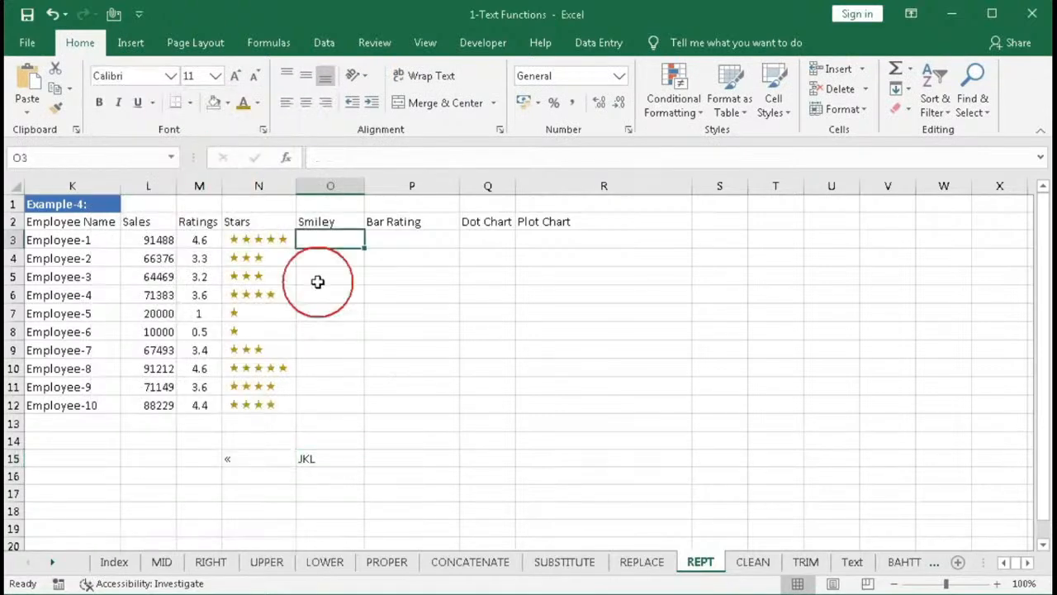
text(=)
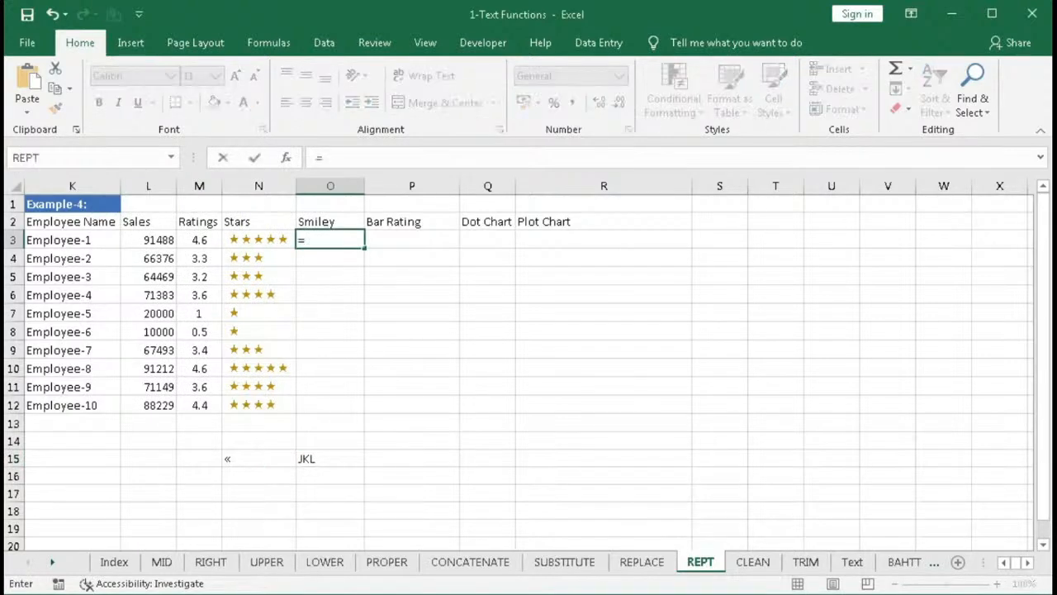
text(if)
key(Tab)
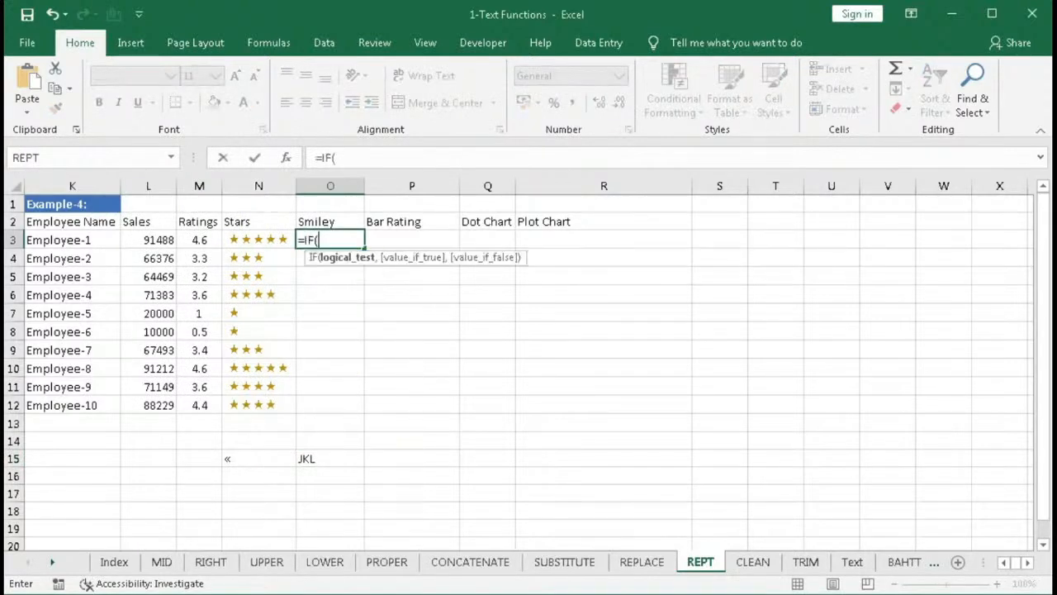
text(round)
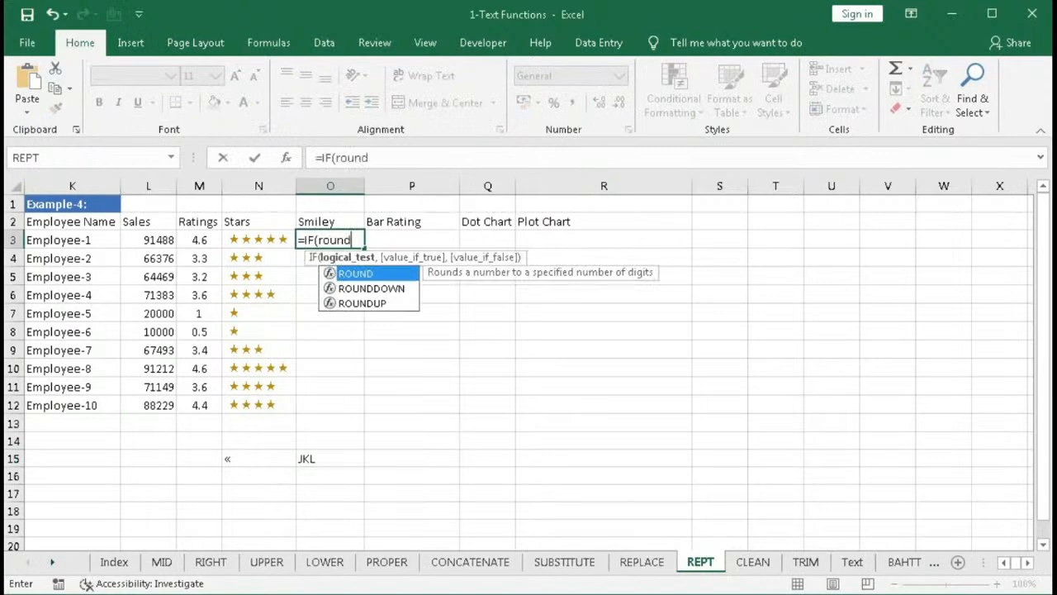
key(Tab)
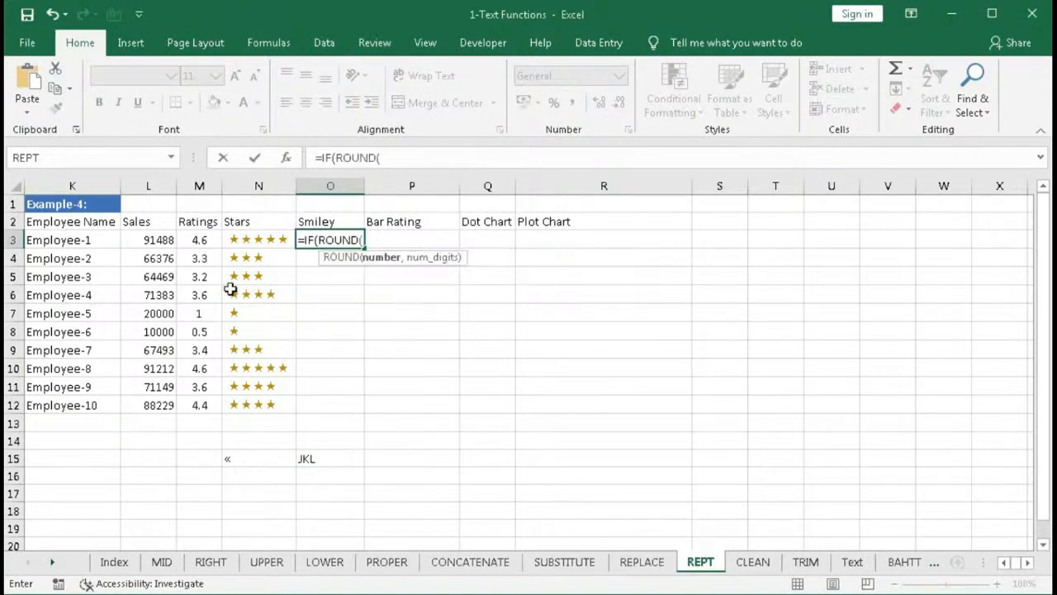
click(200, 239)
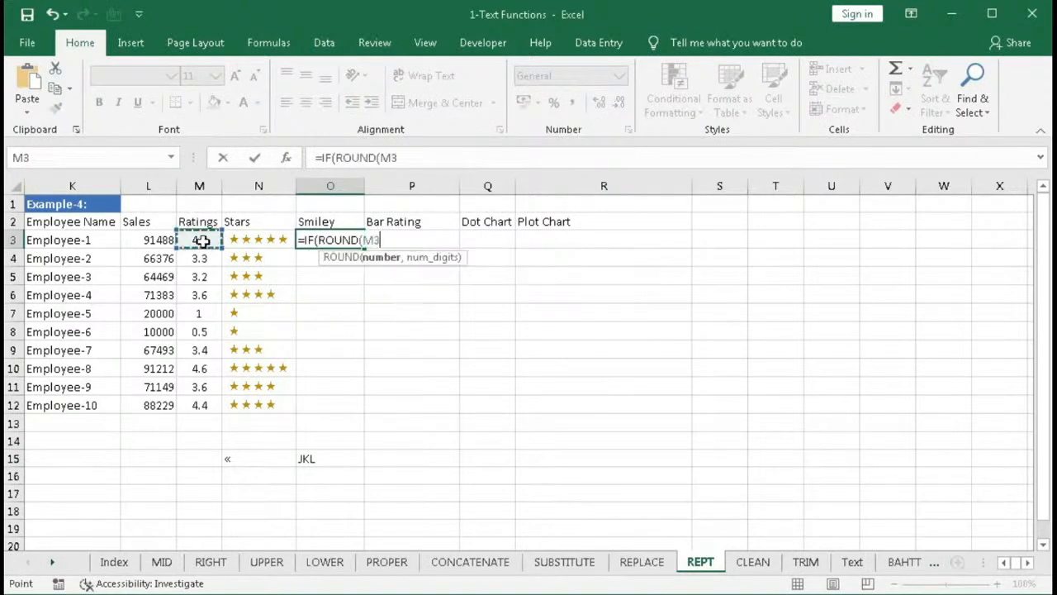
text(,0))
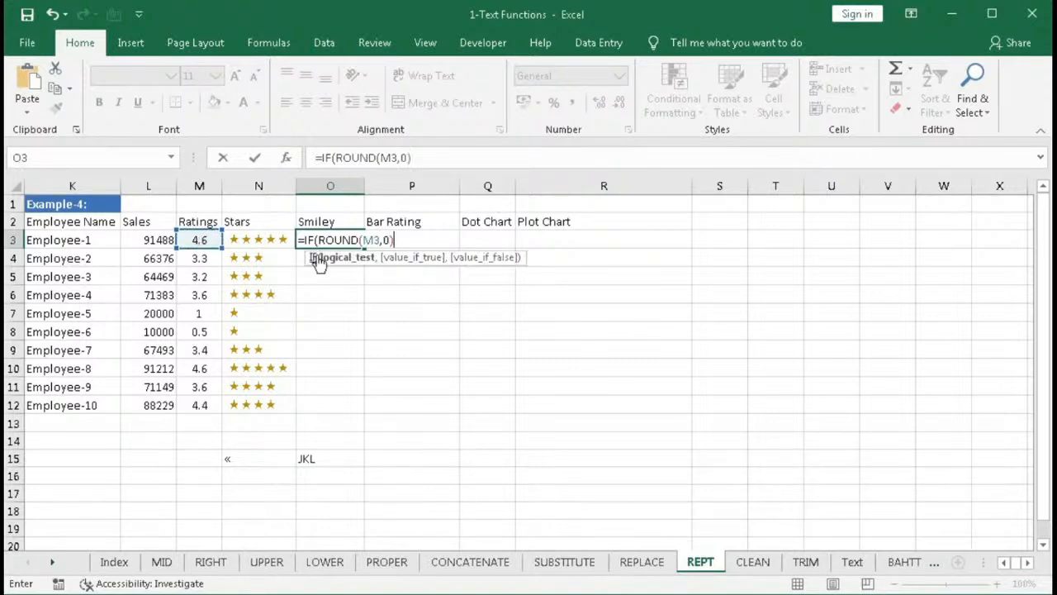
- Copy ROUND(M3,0) from the formula and add the first condition >3 returning "J"
drag(318, 240, 395, 239)
click(401, 240)
text(>3,)
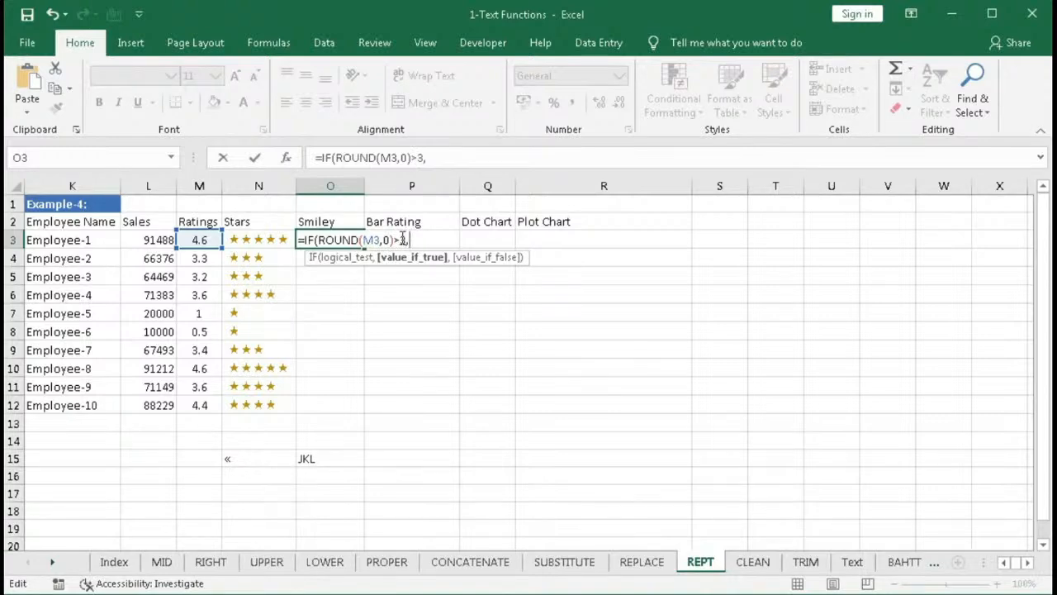
text("J",)
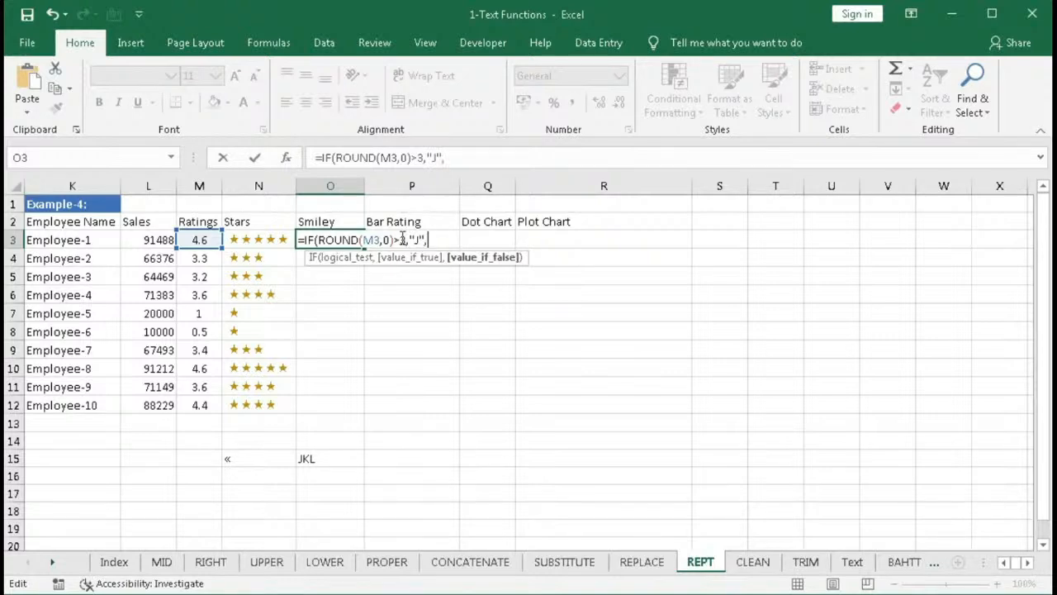
text(IF()
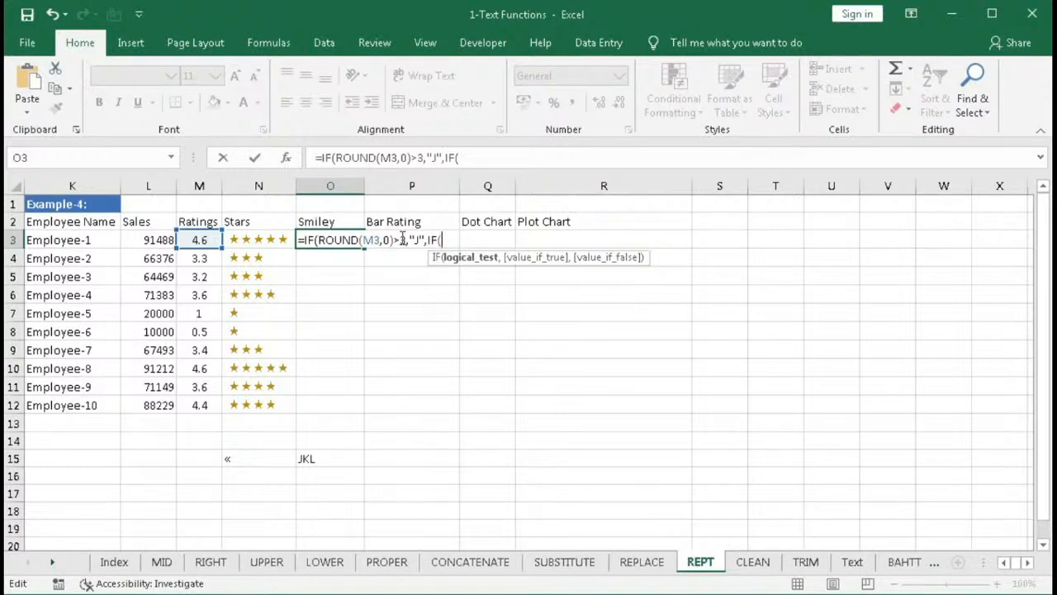
- Nest a second IF with the pasted ROUND(M3,0)>2 returning "K", otherwise "L", and confirm the formula
drag(318, 239, 400, 240)
key(ctrl+c)
click(439, 240)
key(ctrl+v)
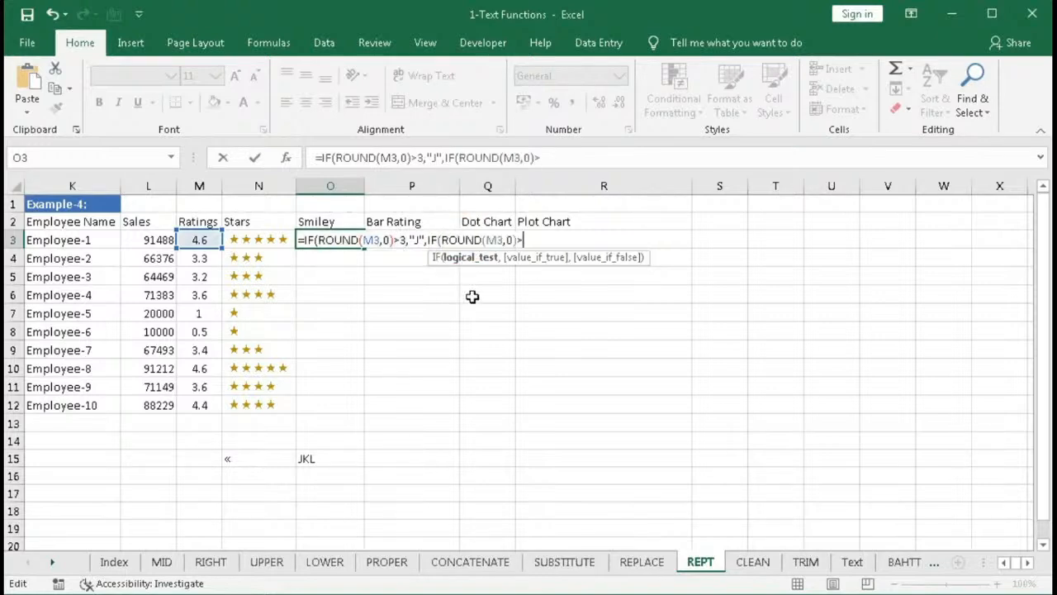
text(2,)
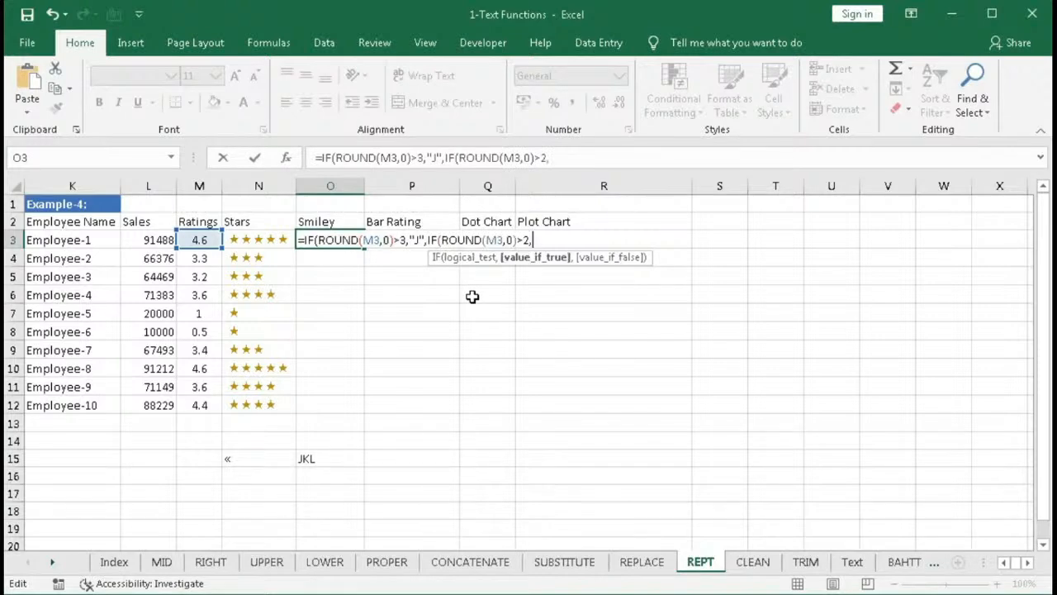
text("K","L")
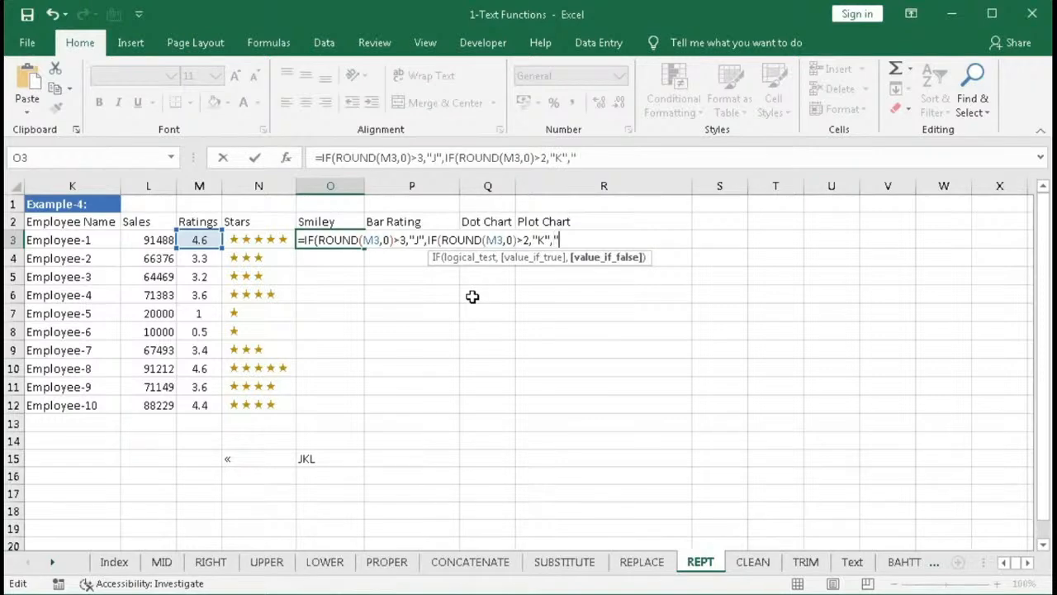
text())
key(Return)
key(Return)
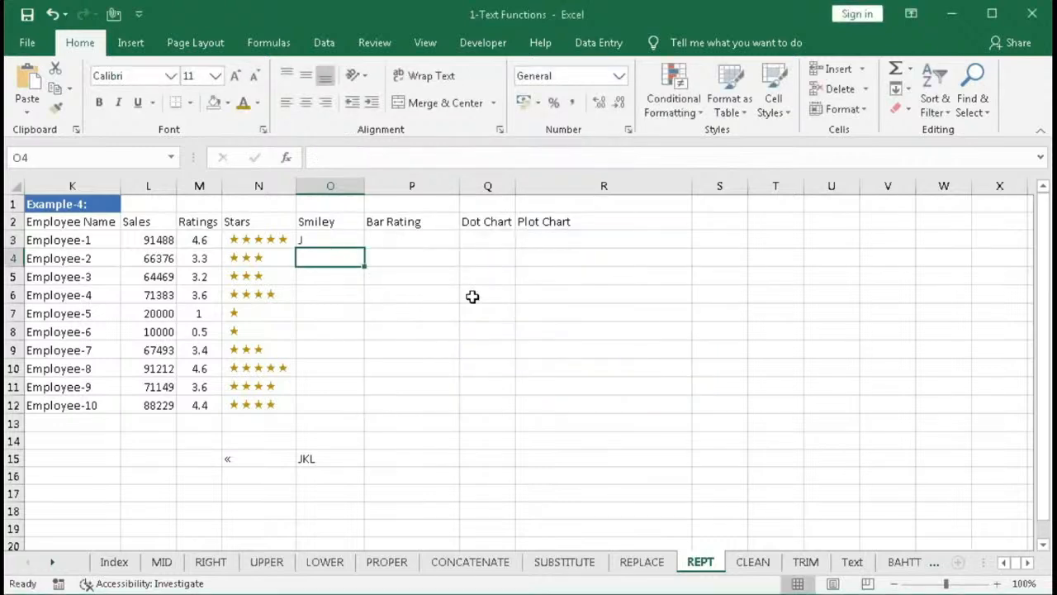
- Fill the smiley formula from O3 down to O12
click(353, 245)
drag(364, 248, 326, 406)
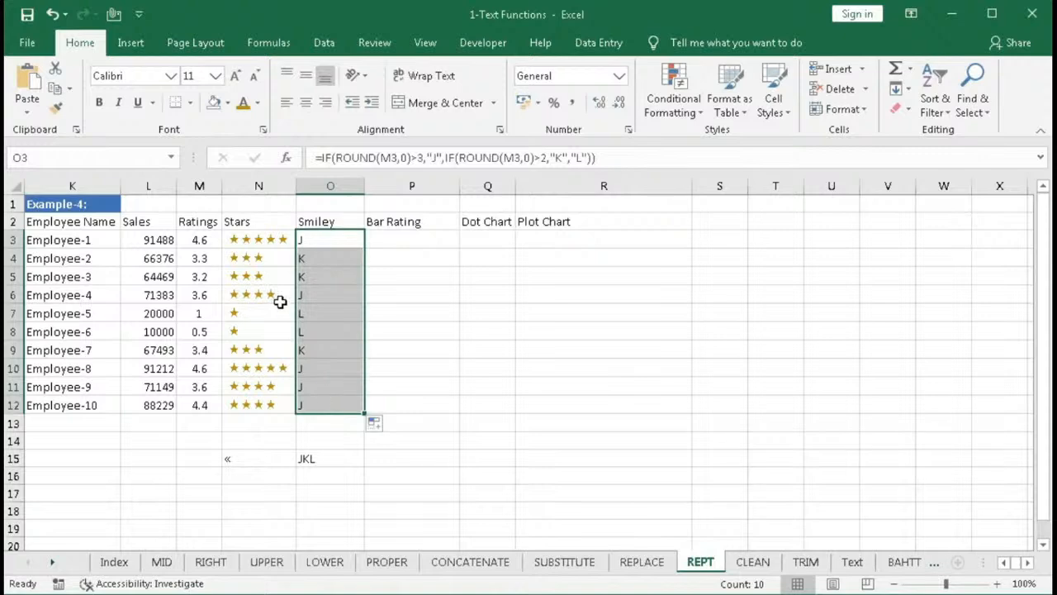
- Set the smiley cells O3:O12 to the Wingdings font
click(171, 75)
click(332, 119)
drag(332, 119, 331, 520)
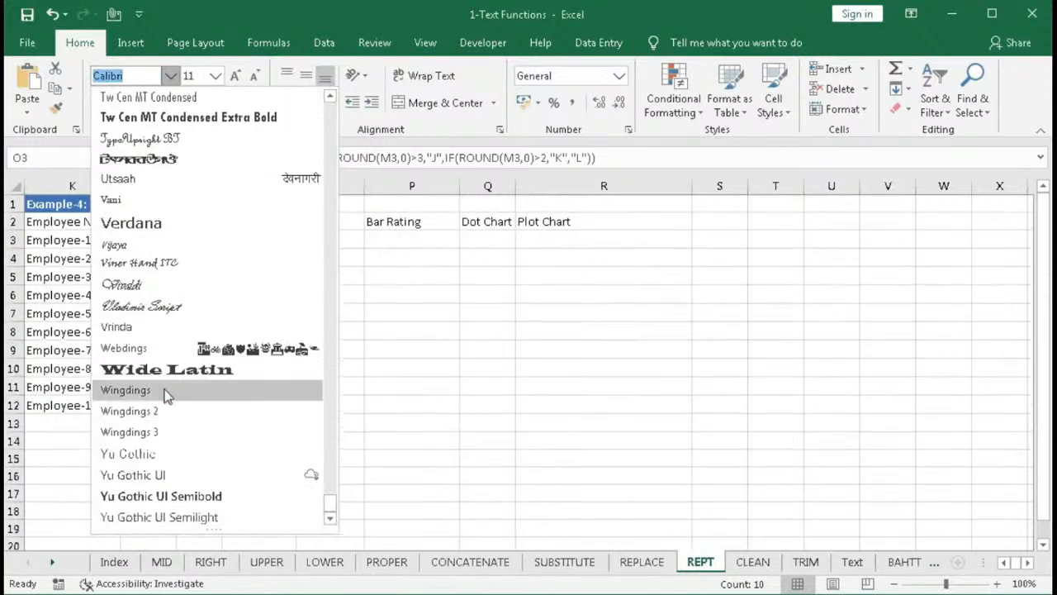
click(166, 389)
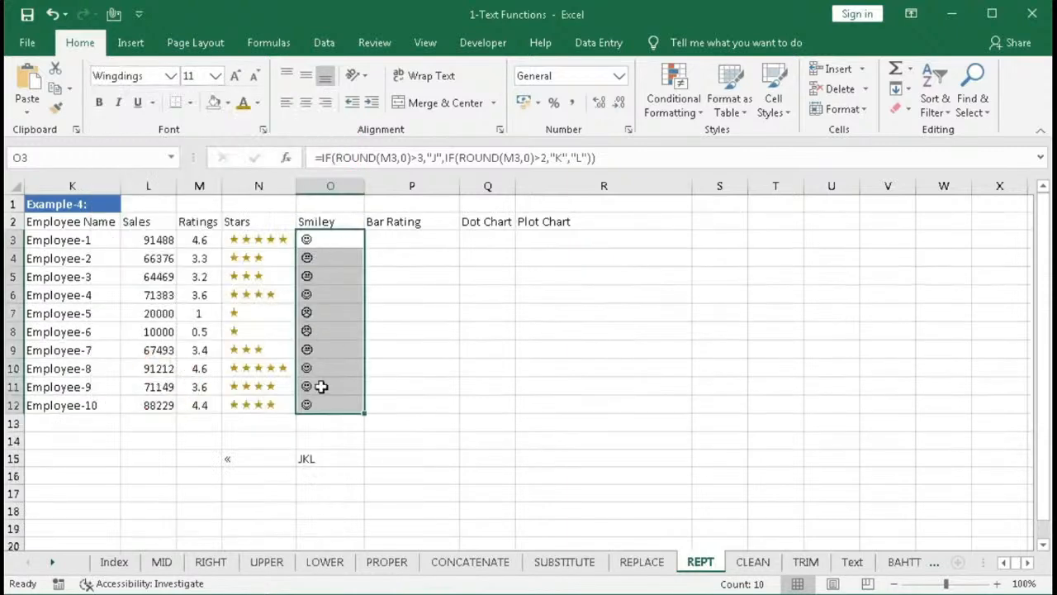
- Set the smiley cells' font size to 12 and centre them horizontally
click(237, 76)
click(236, 76)
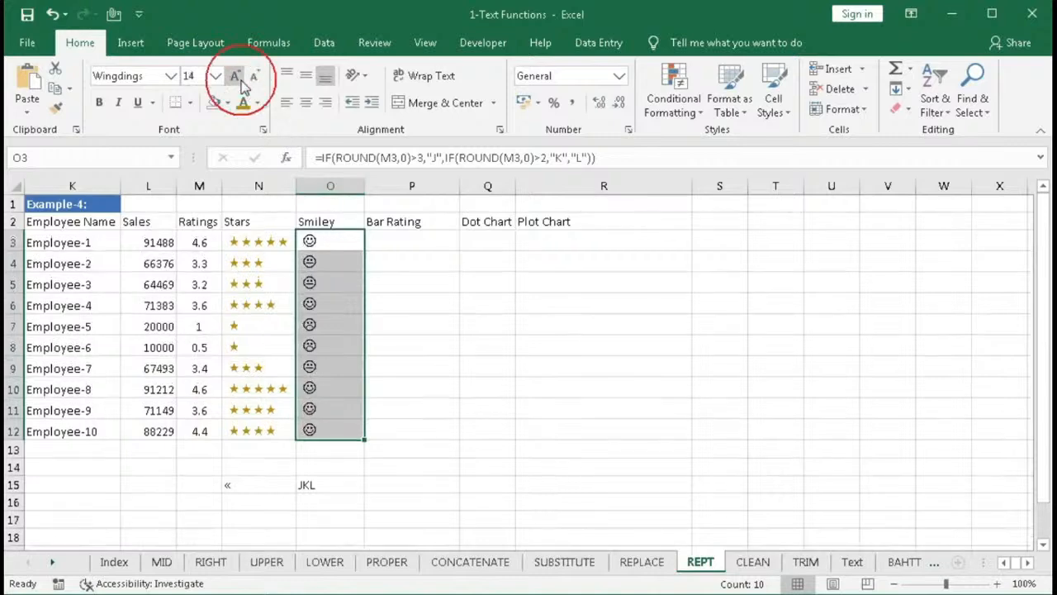
click(254, 77)
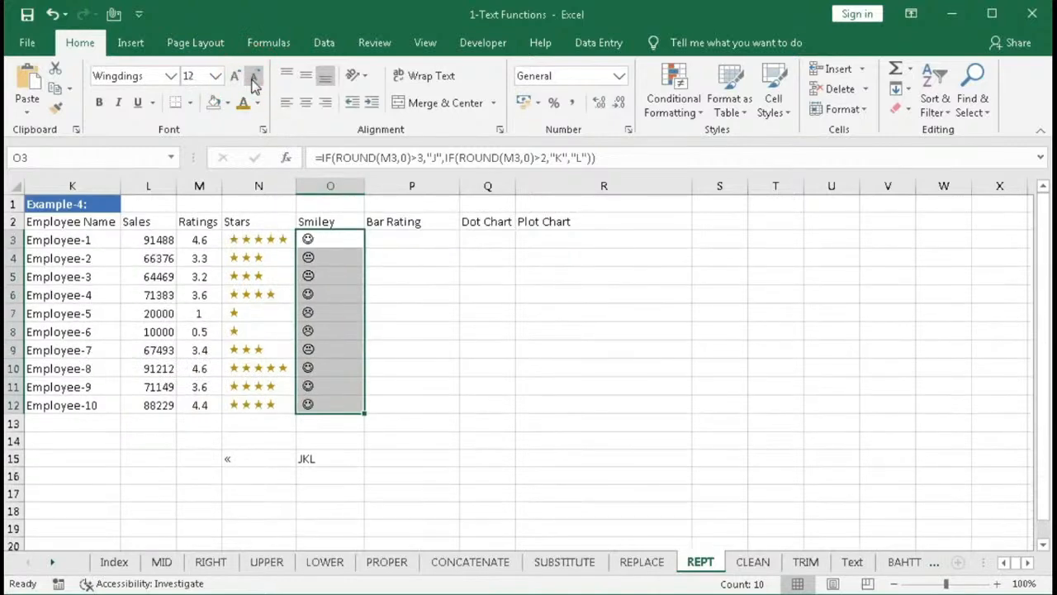
click(305, 103)
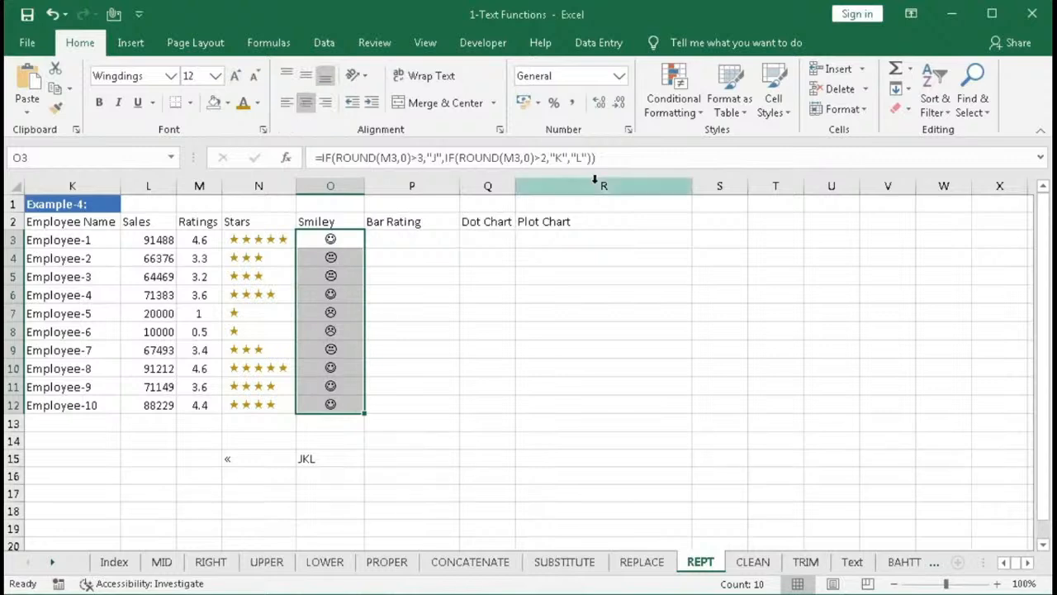
- Start a new conditional formatting rule for O3:O12 using the formula =round($M3,0)>3
click(672, 111)
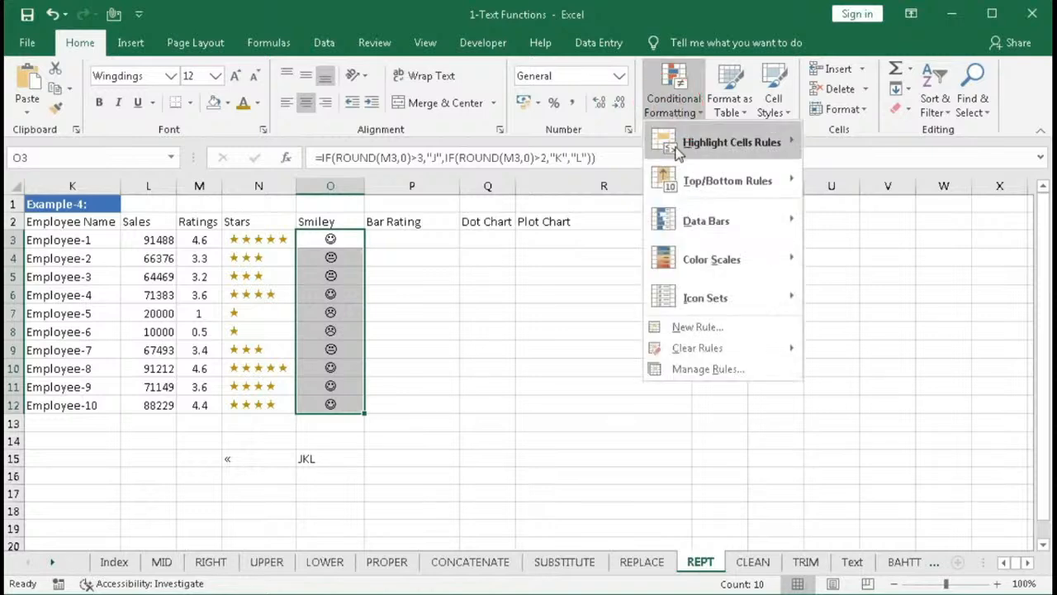
click(697, 327)
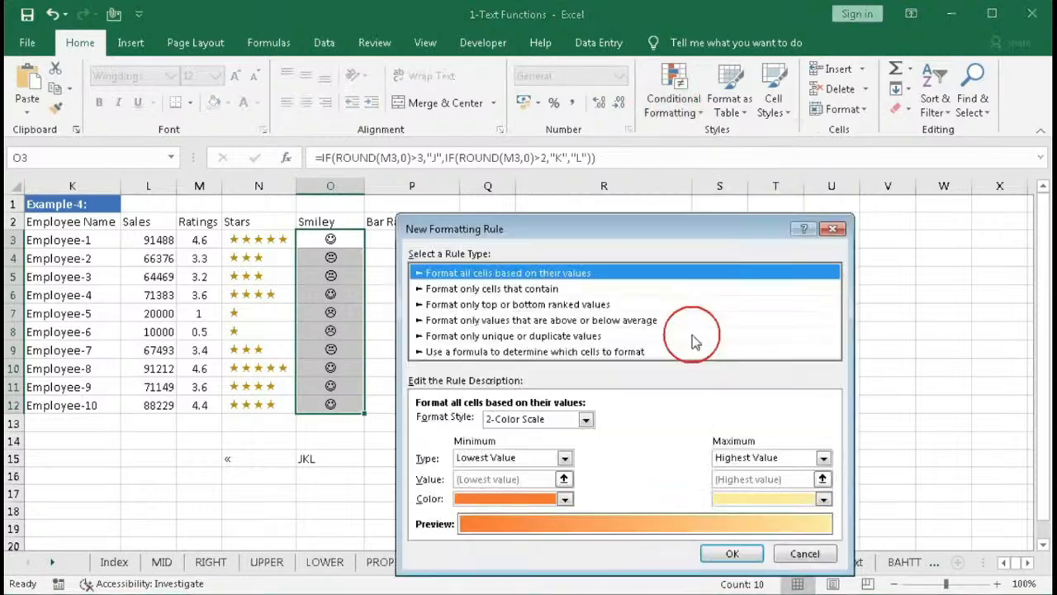
click(529, 351)
click(531, 342)
text(=)
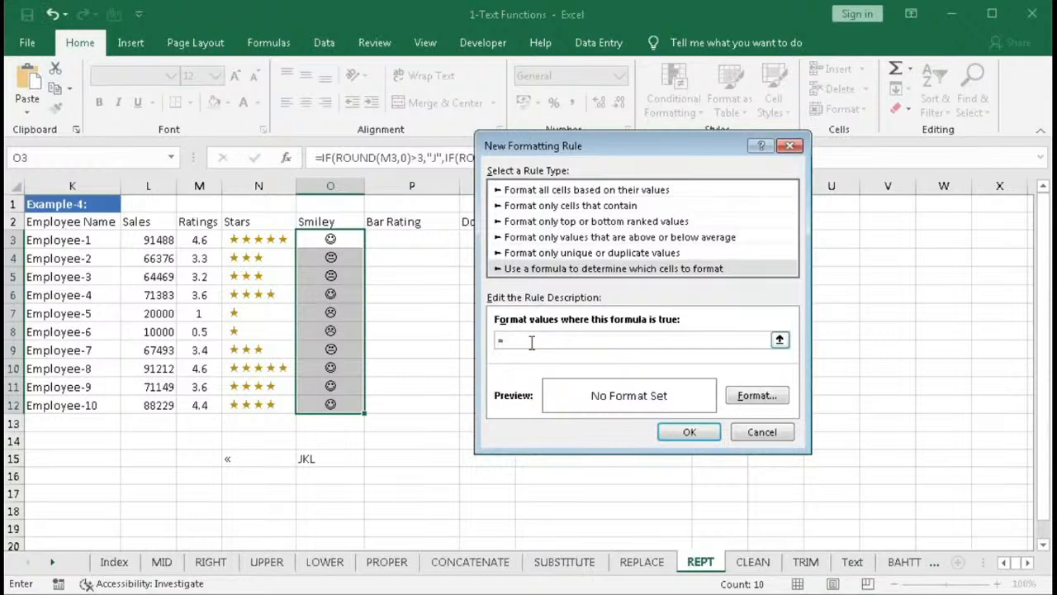
text(round()
click(196, 240)
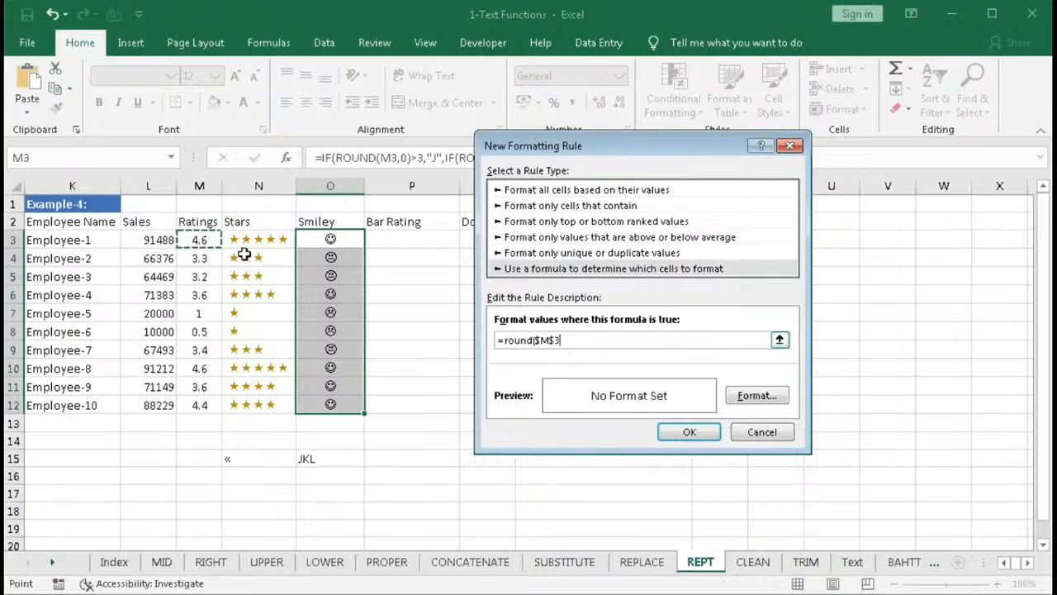
key(F4)
key(F4)
text(,0))
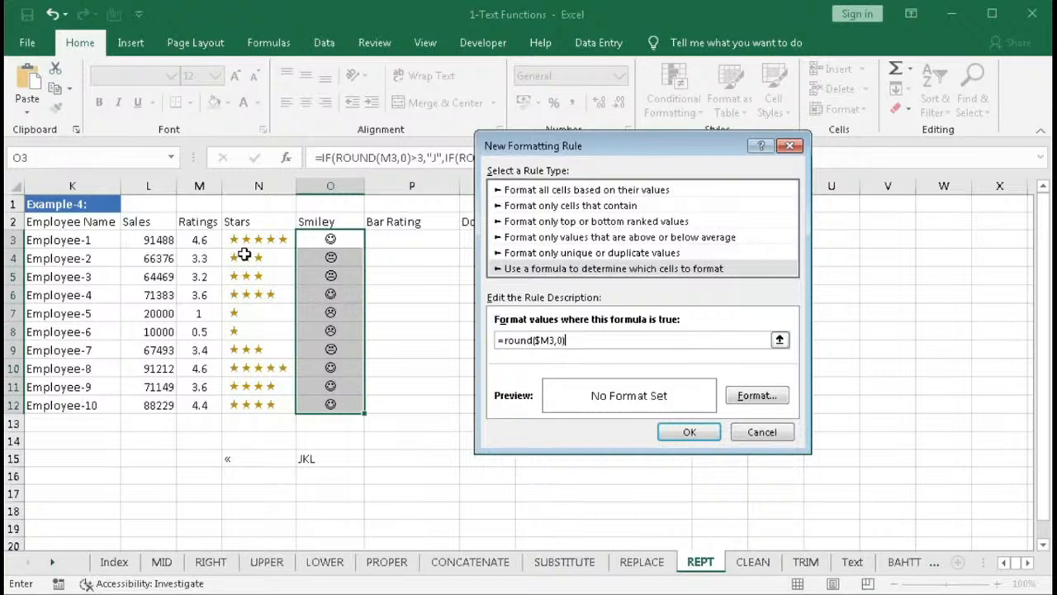
text(>3)
- Give that rule a green font colour and confirm it
click(758, 396)
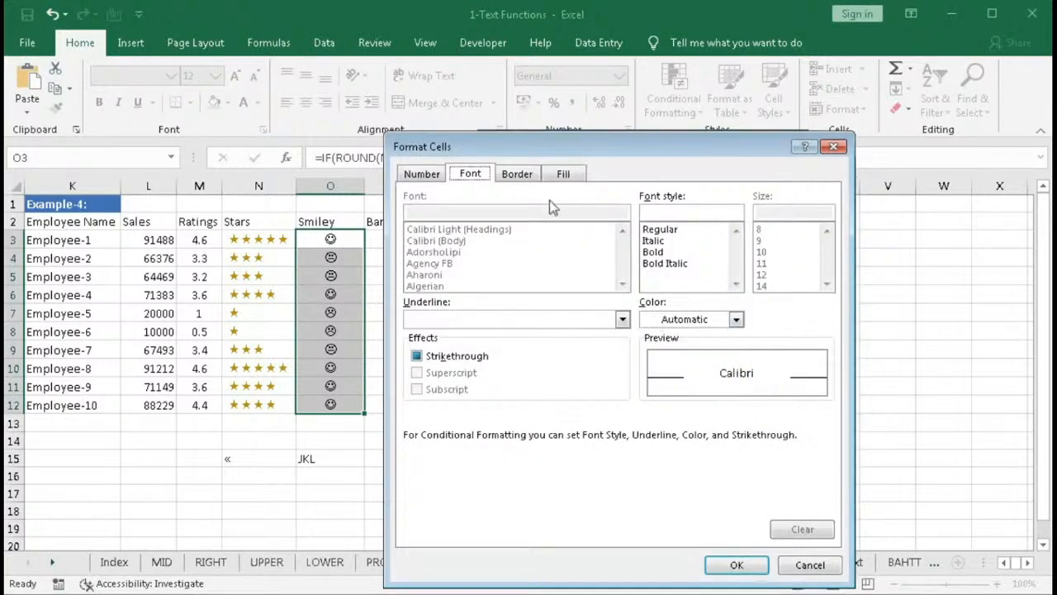
click(735, 320)
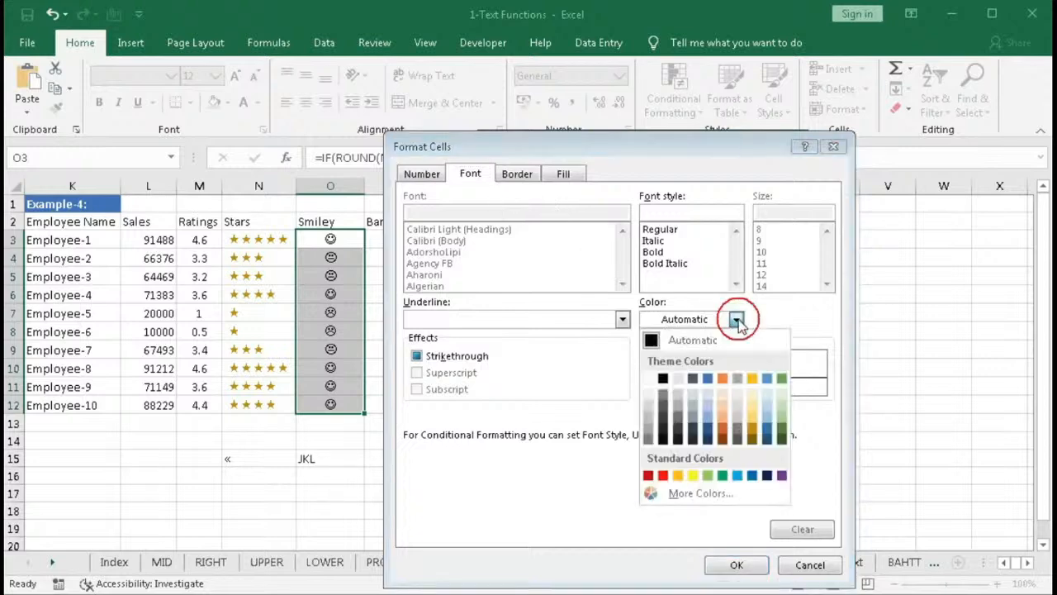
click(782, 379)
click(737, 565)
click(703, 425)
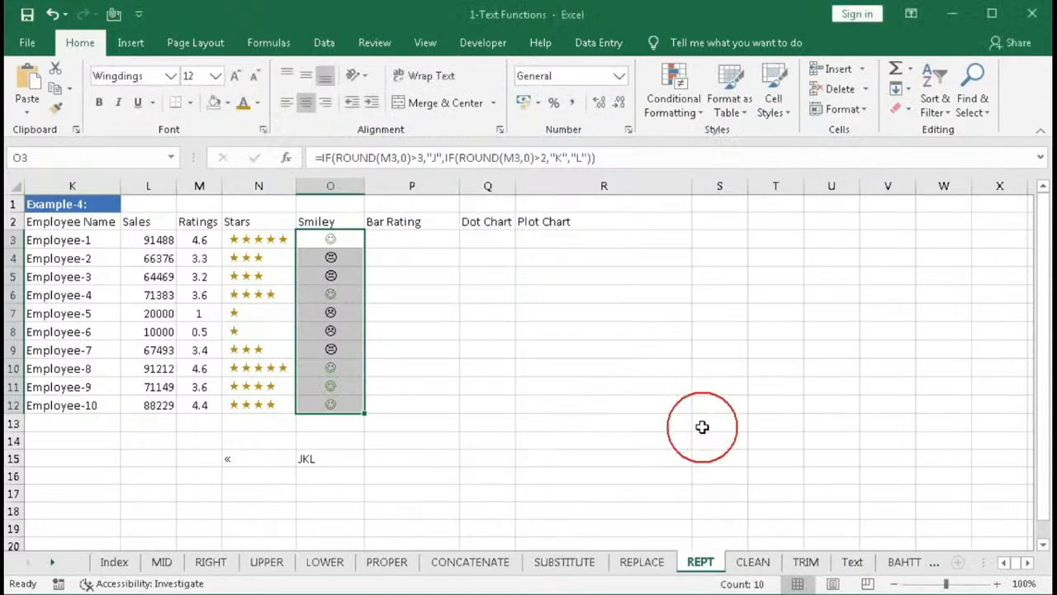
- Start a second formula-based conditional formatting rule =round($M3,0)>2 for the smiley cells
click(675, 115)
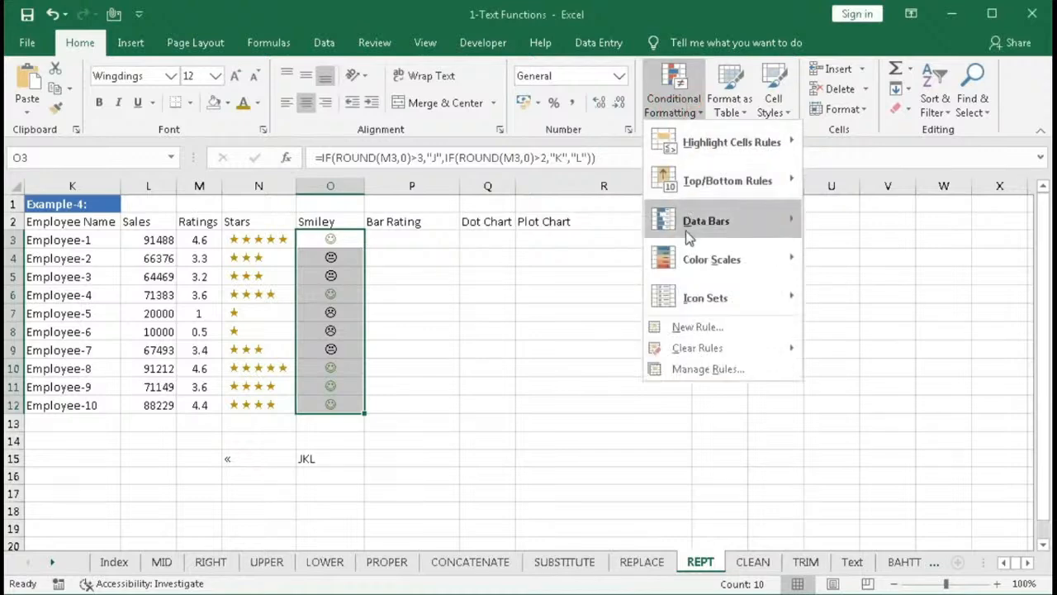
click(696, 323)
click(506, 249)
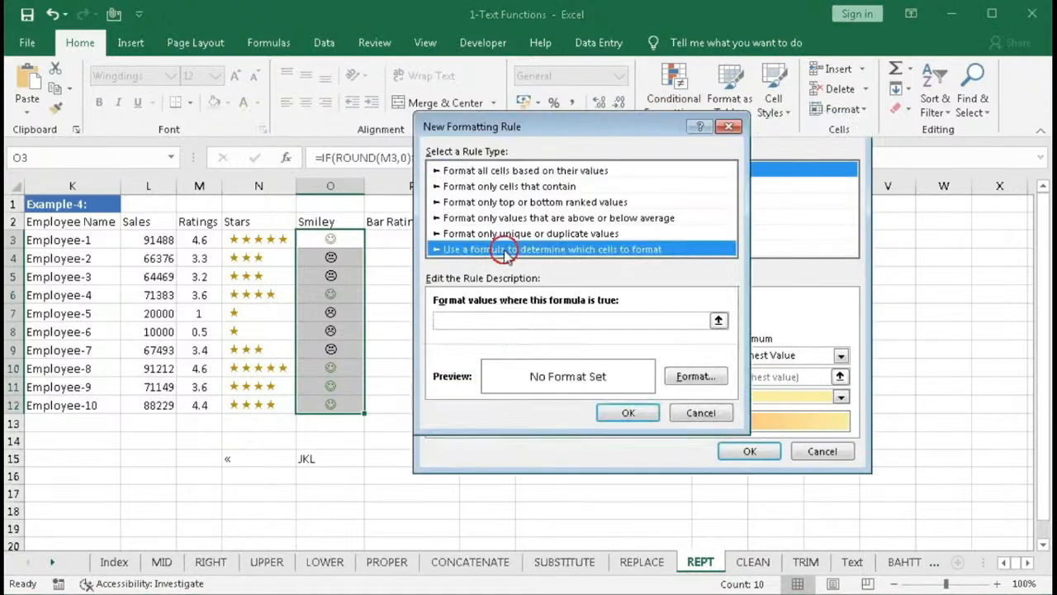
click(475, 323)
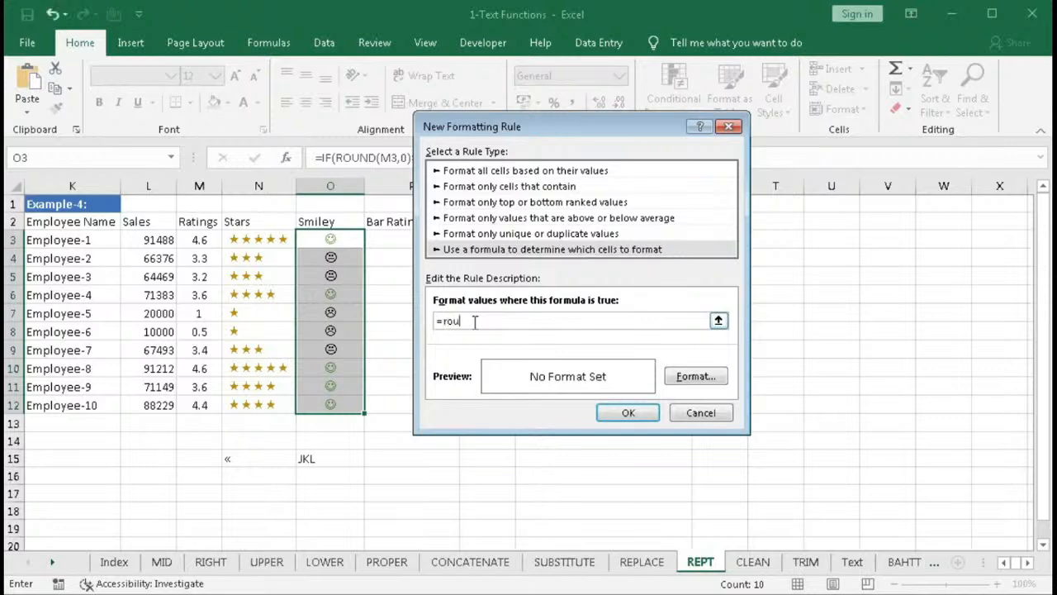
key(Tab)
click(476, 321)
click(205, 241)
key(F4)
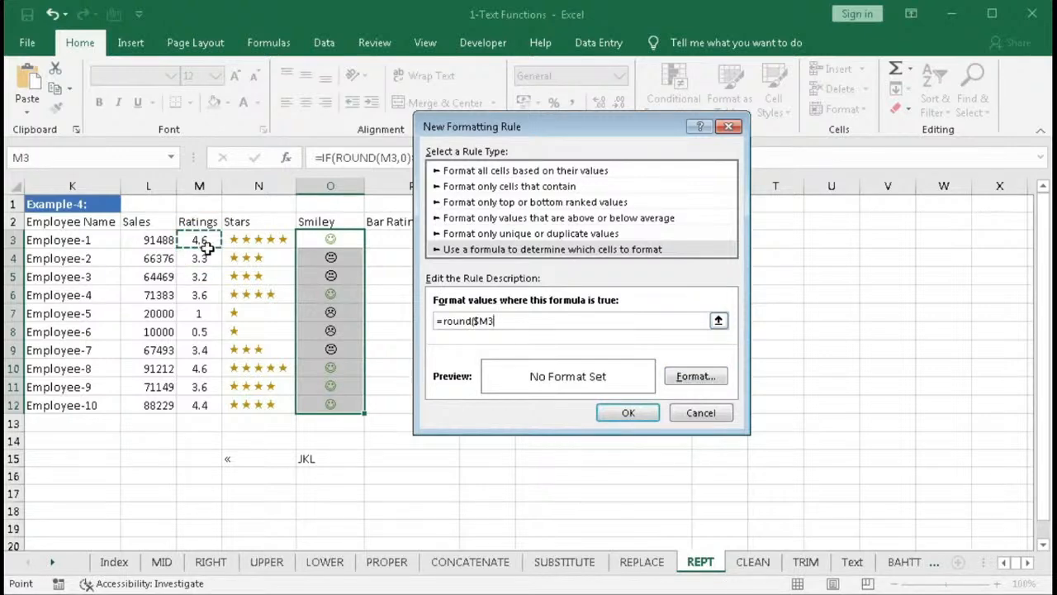
text(,0)>2)
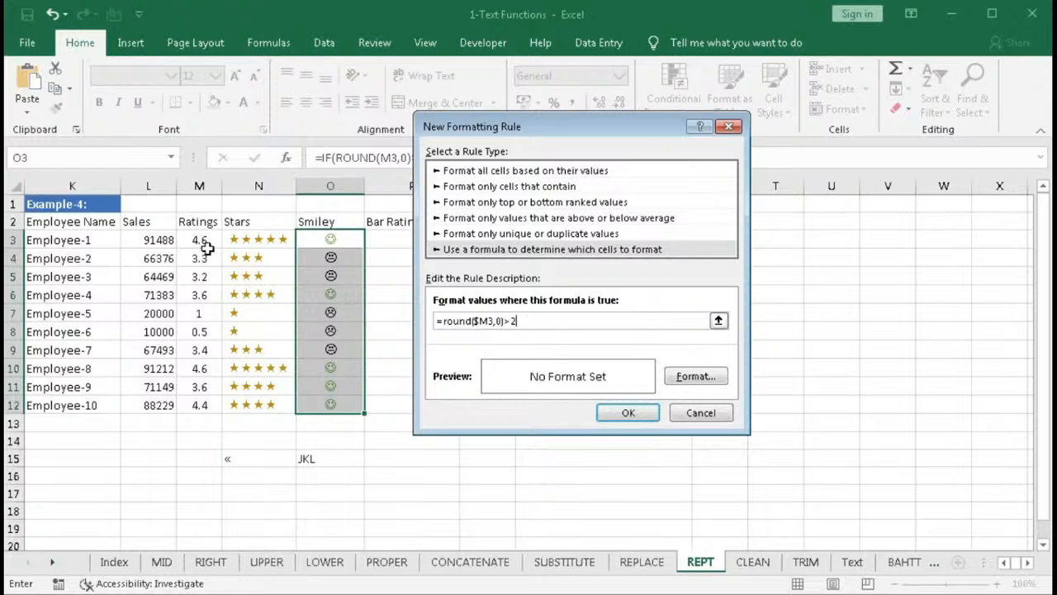
- Give the second rule an orange font colour and confirm it
click(708, 378)
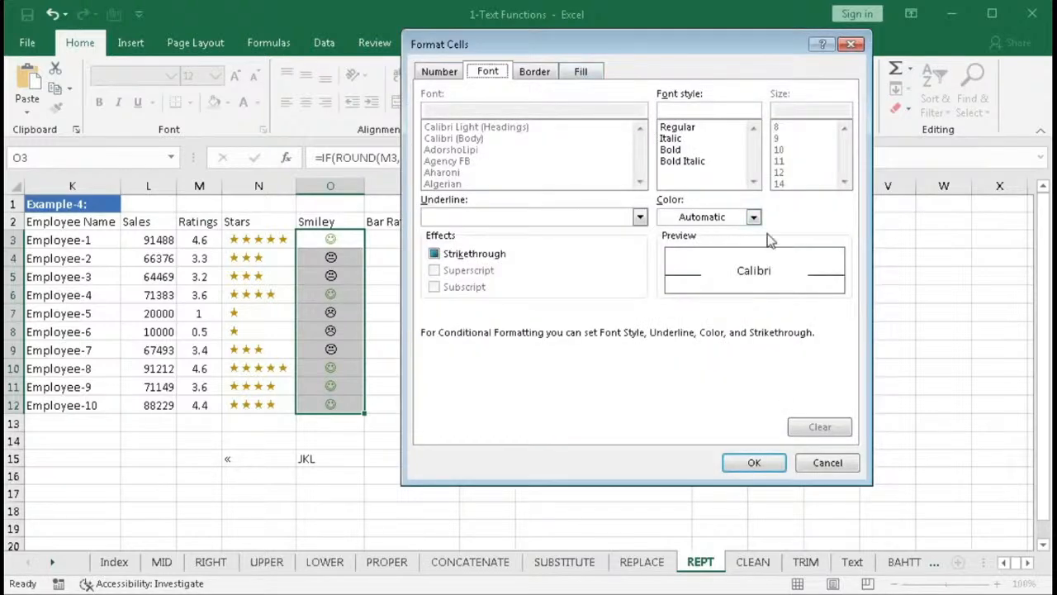
click(753, 216)
click(740, 276)
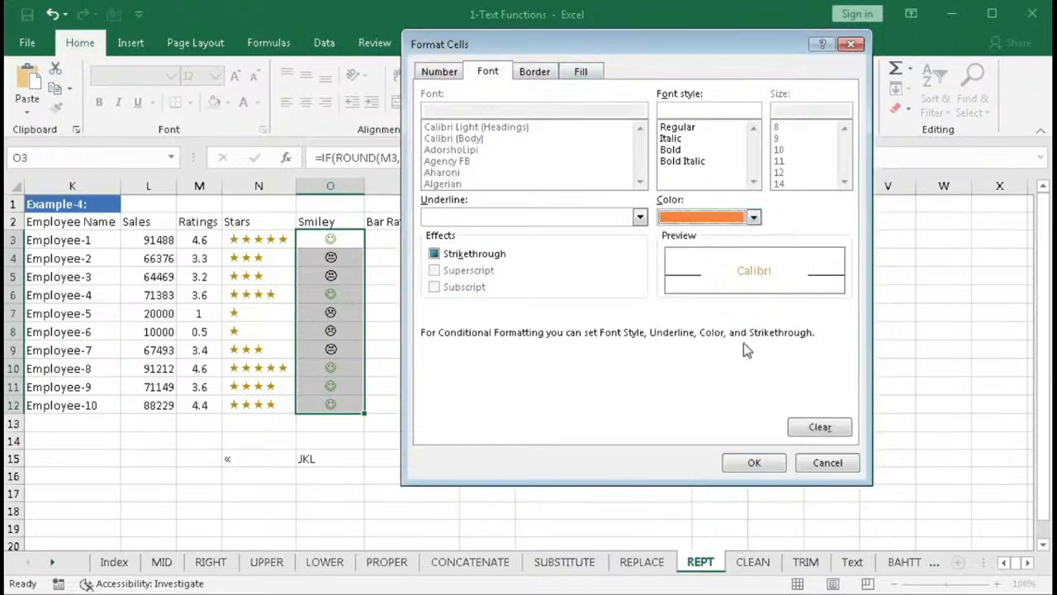
click(742, 466)
click(634, 417)
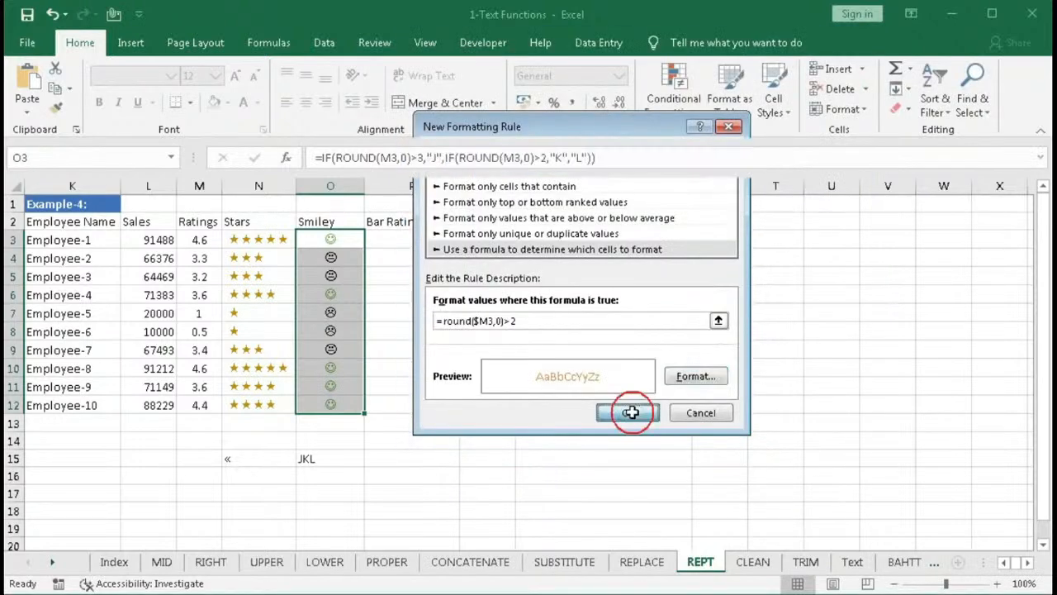
- Start a third formula-based conditional formatting rule =Round($M3,0)>0 for the smiley cells
click(671, 111)
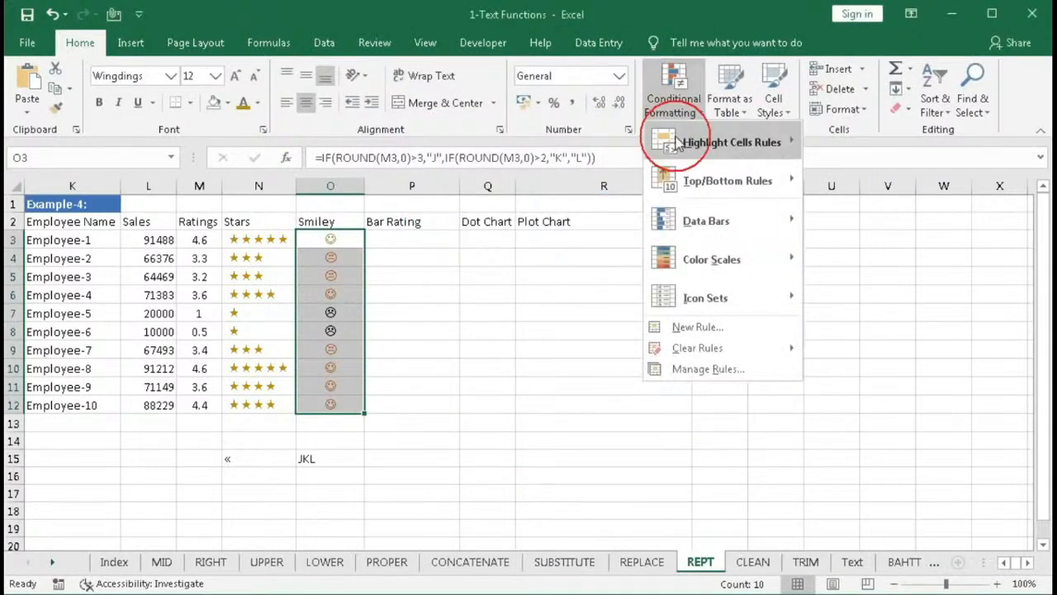
click(687, 327)
click(493, 232)
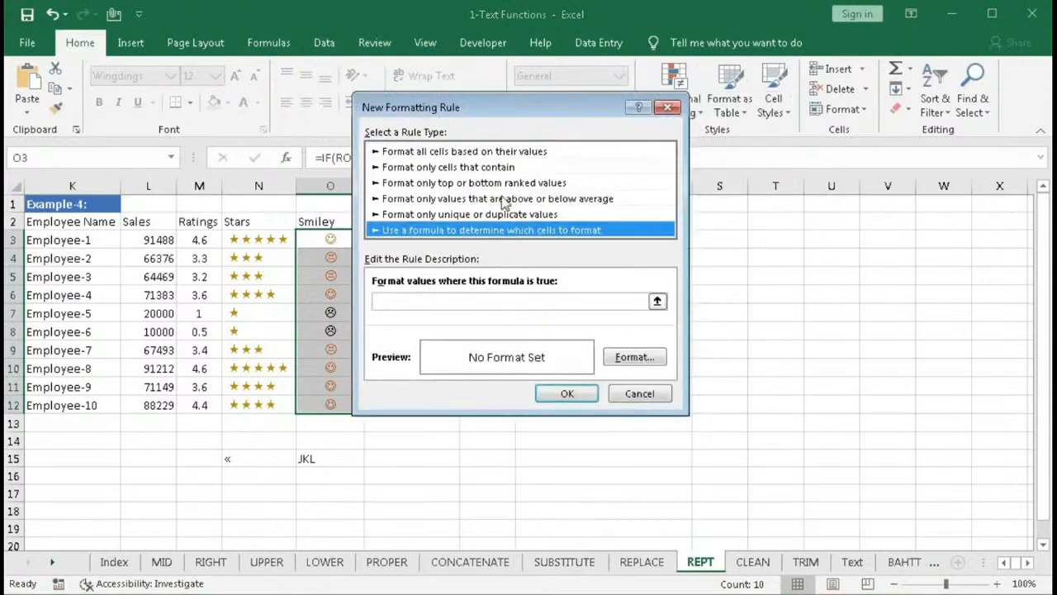
drag(500, 108, 657, 121)
click(580, 318)
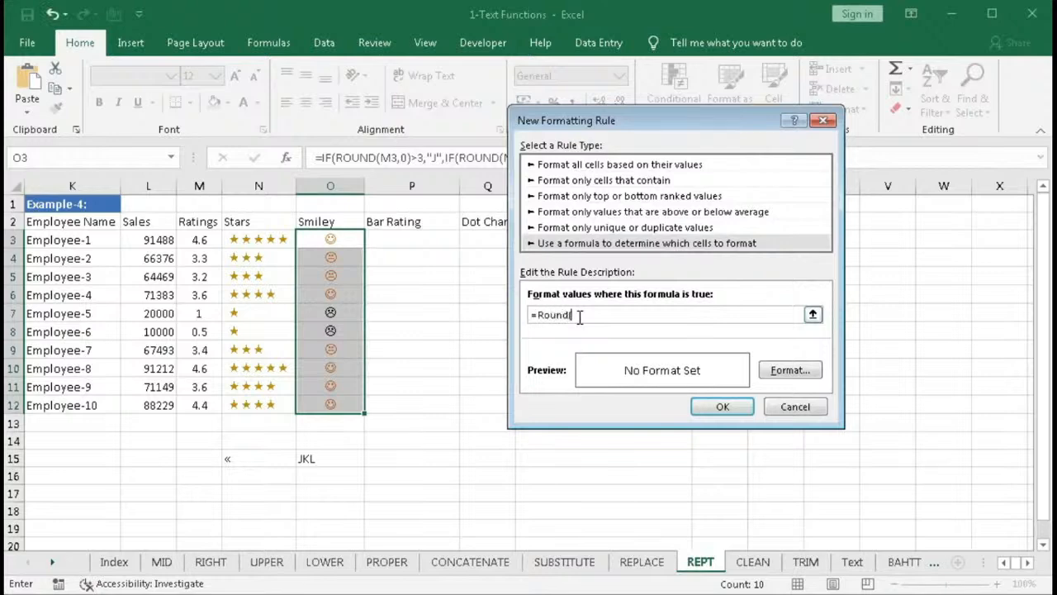
click(206, 239)
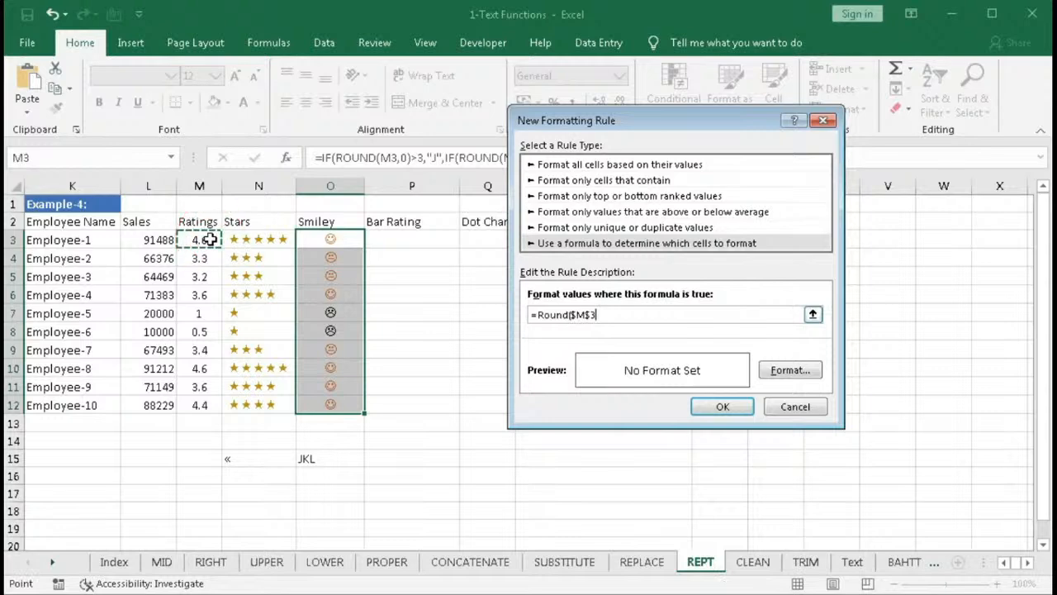
key(F4)
text(,0)>0)
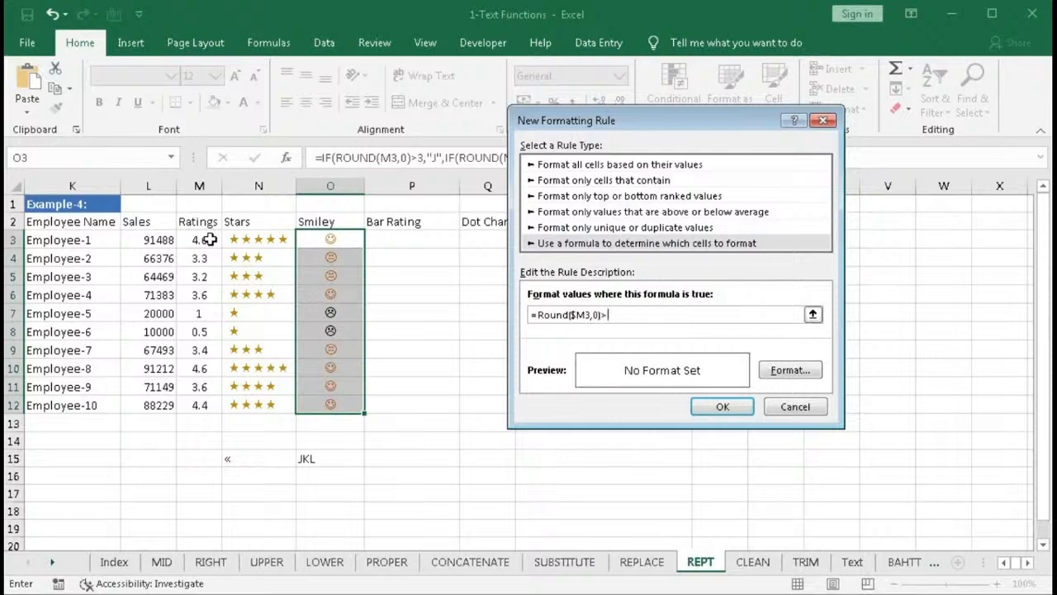
- Give the third rule a red font colour and confirm it
click(795, 371)
click(692, 198)
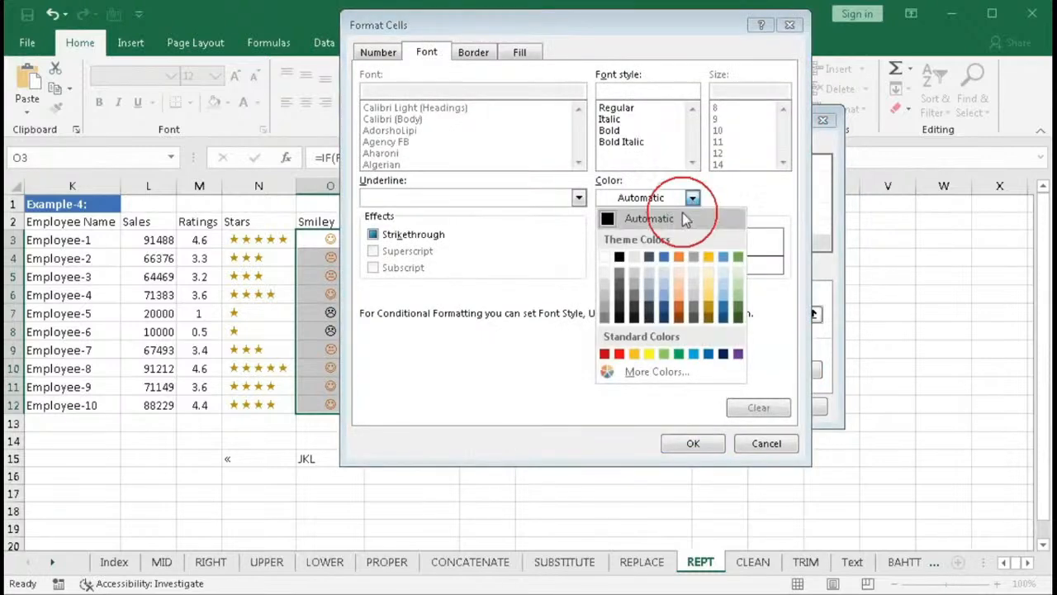
click(621, 357)
click(687, 446)
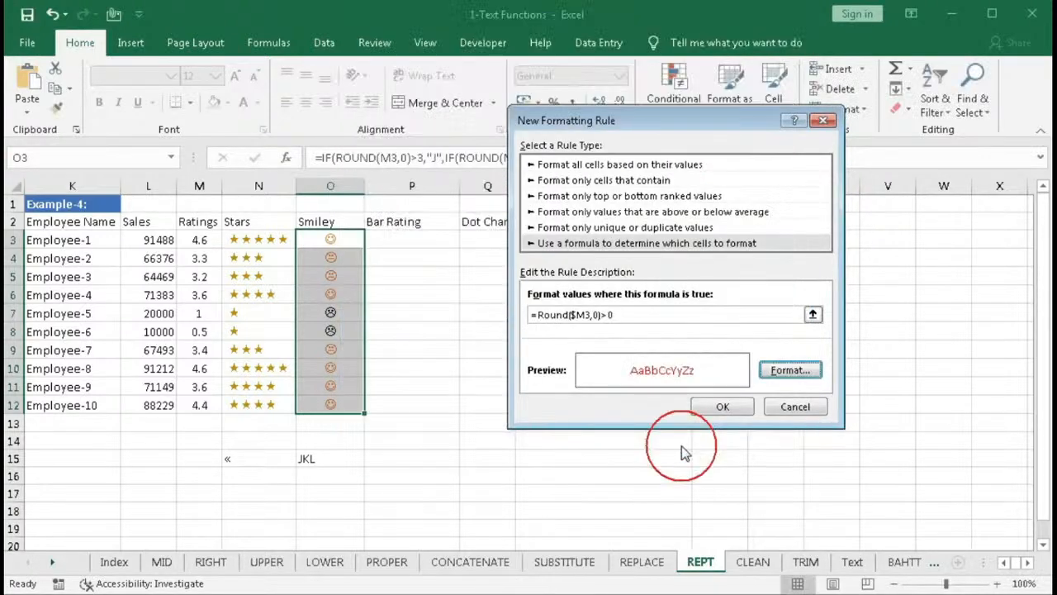
click(707, 404)
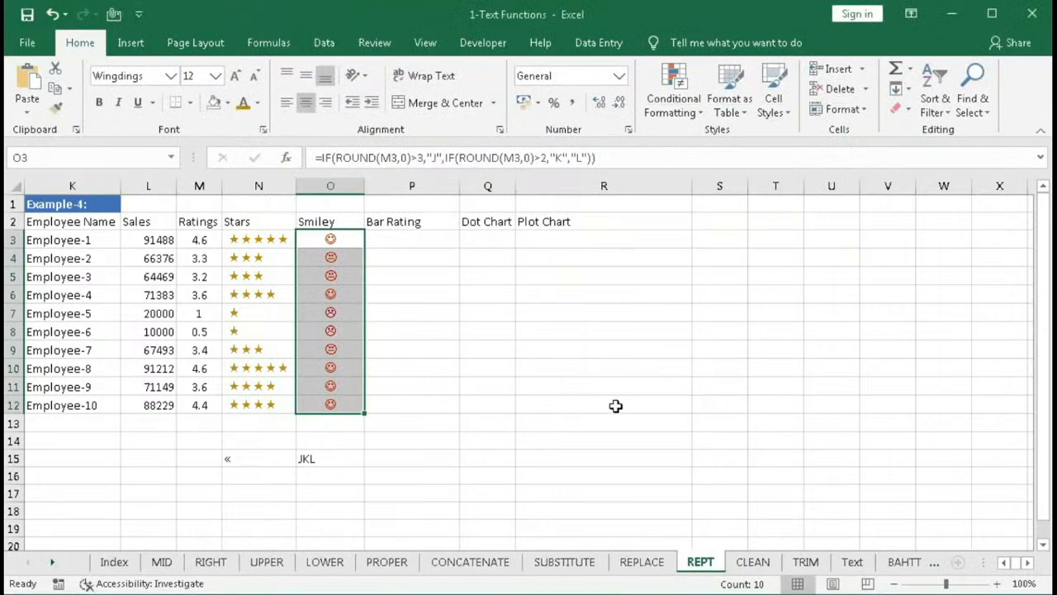
- Reorder the conditional formatting rules so the green rule is first, orange second and red last, then apply
click(676, 114)
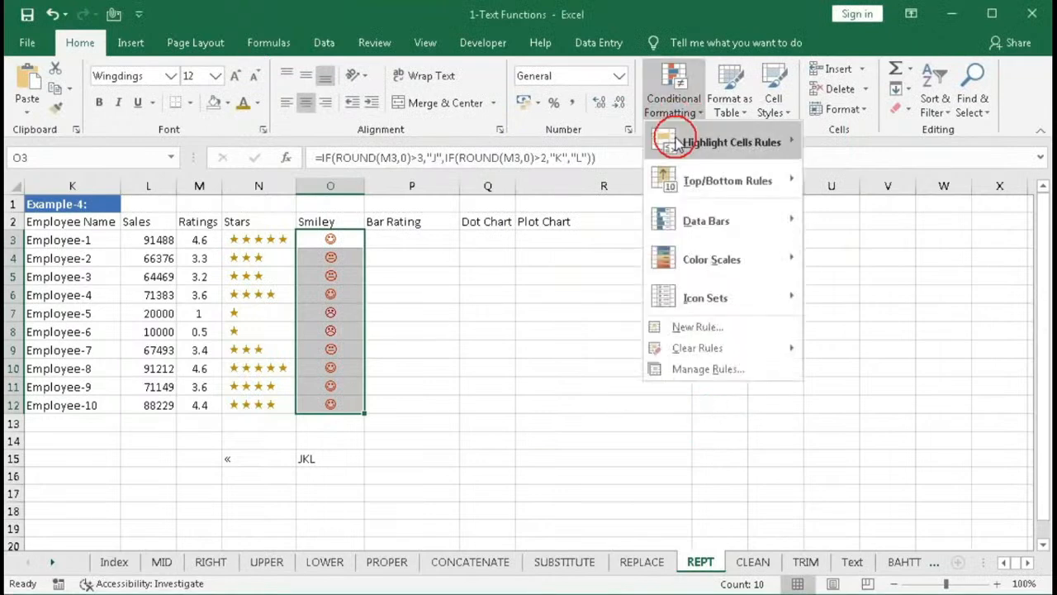
click(692, 370)
drag(606, 160, 655, 225)
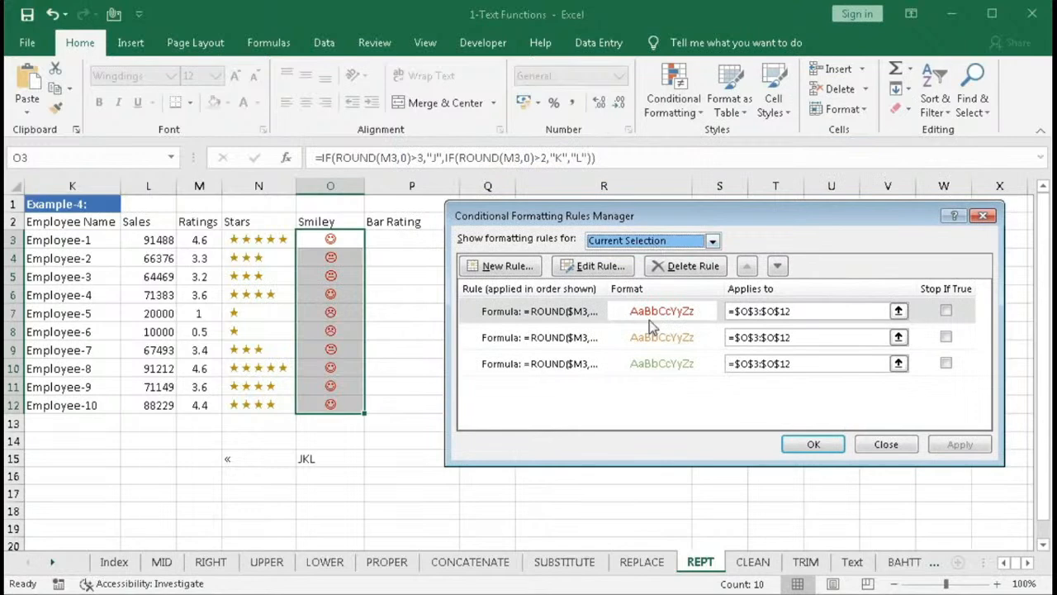
click(650, 318)
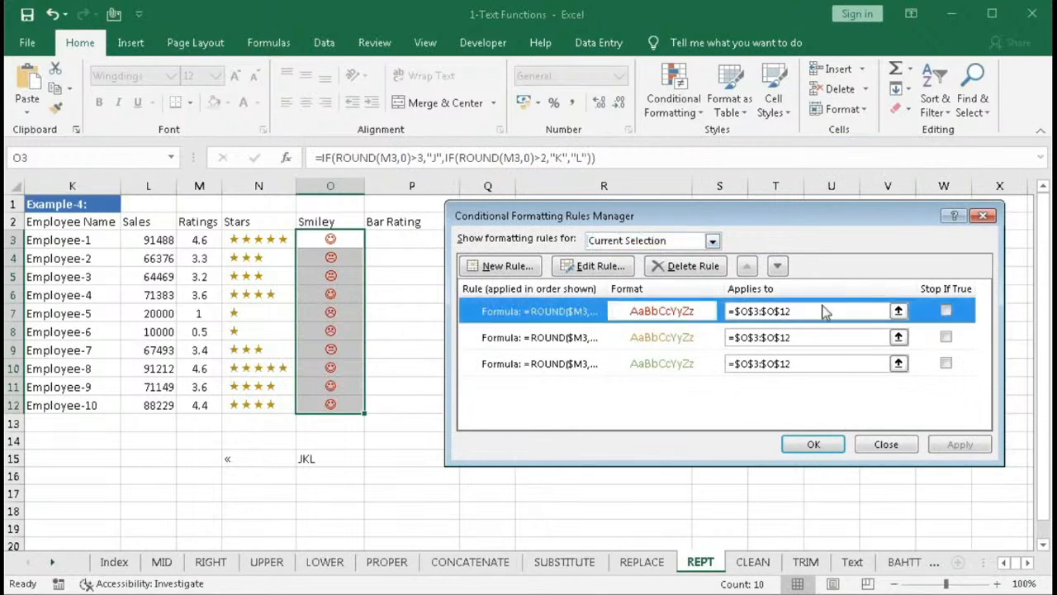
click(778, 266)
click(778, 266)
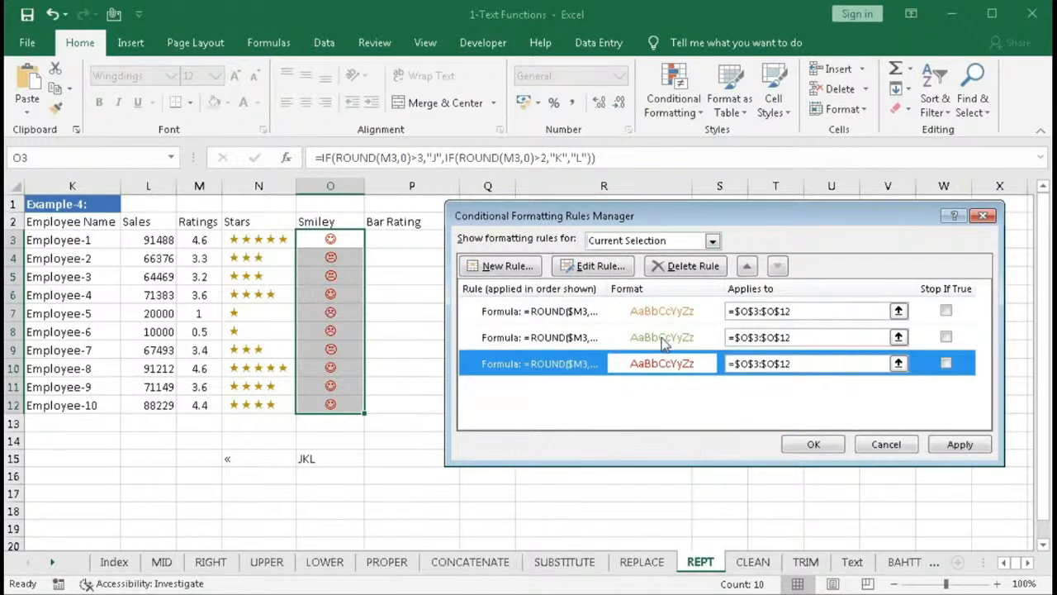
click(667, 340)
click(747, 266)
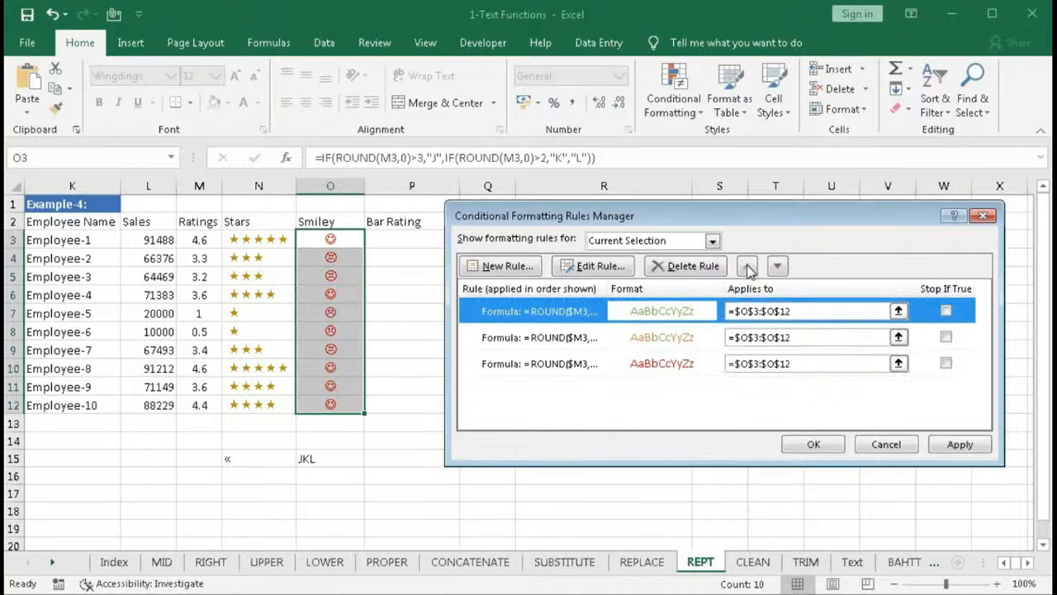
click(948, 444)
click(814, 444)
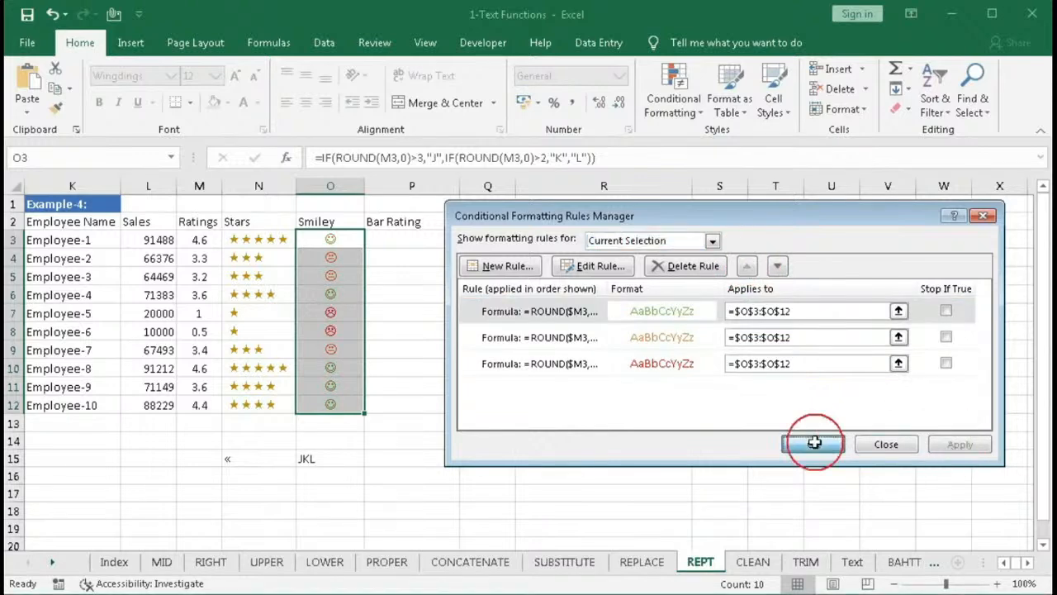
click(345, 252)
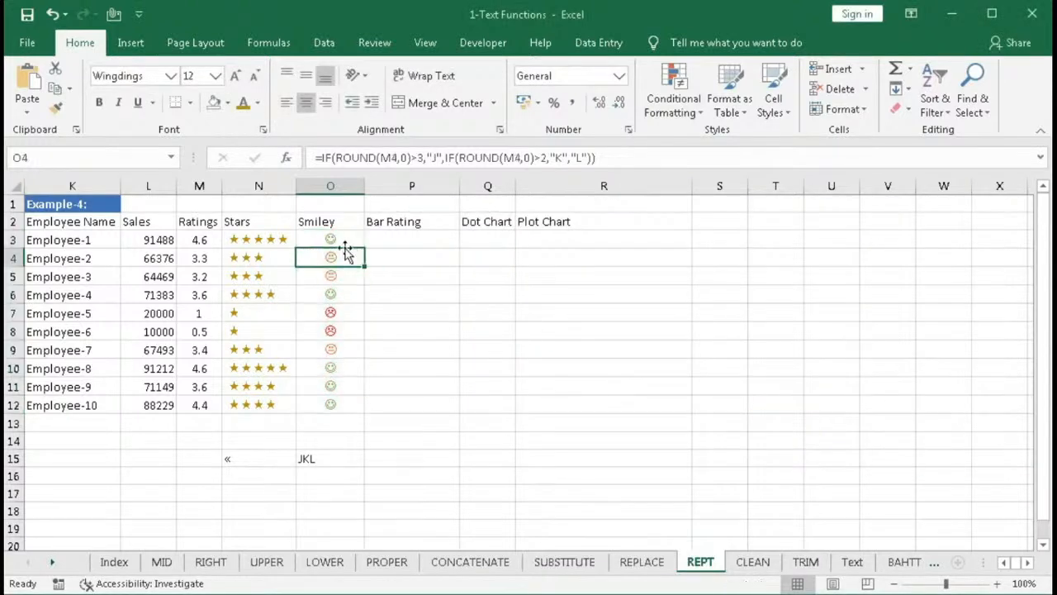
click(322, 238)
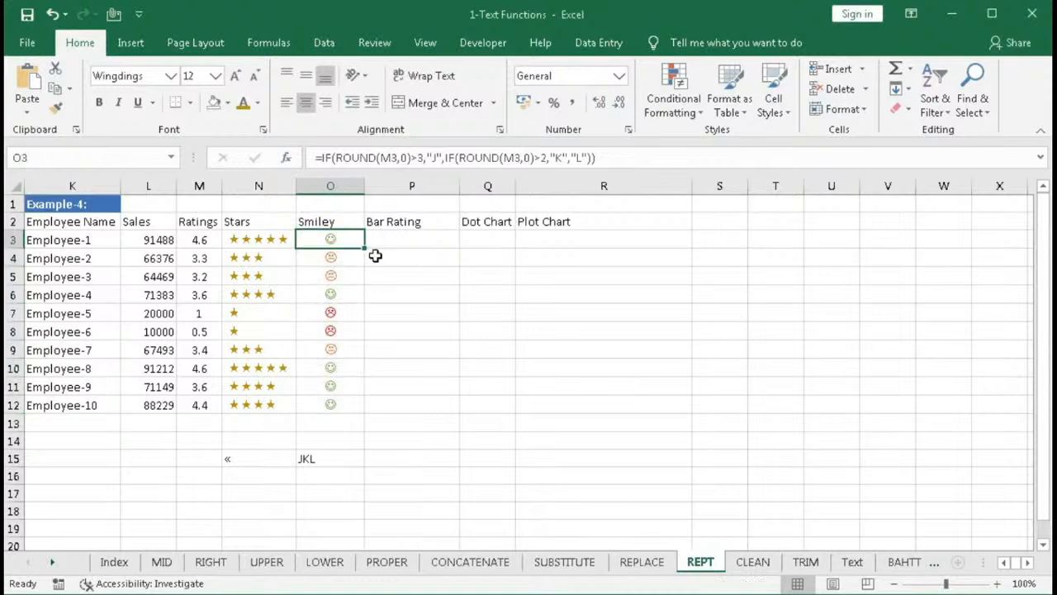
click(320, 260)
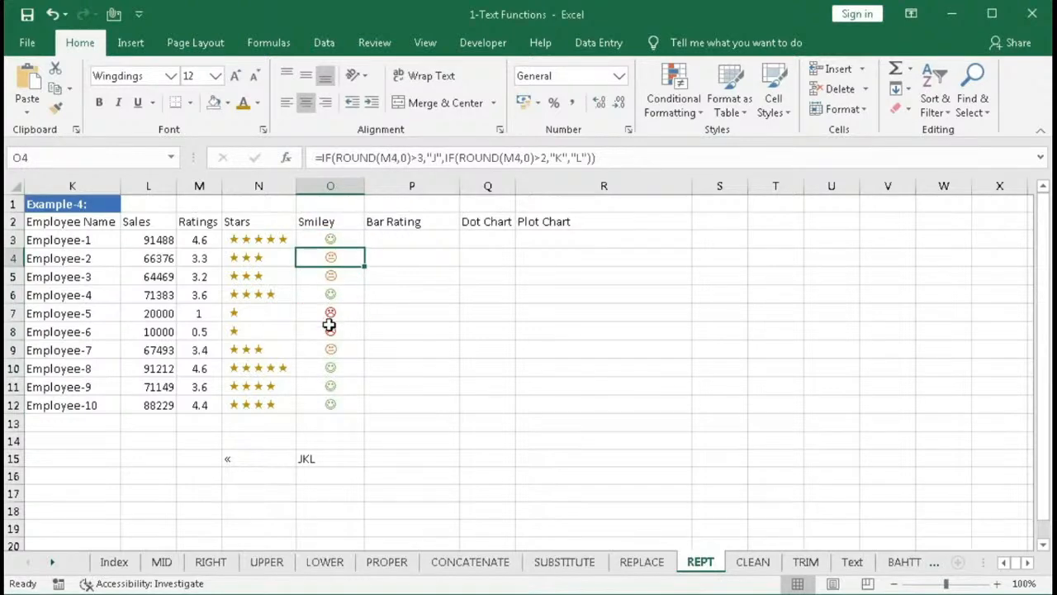
drag(330, 314, 330, 331)
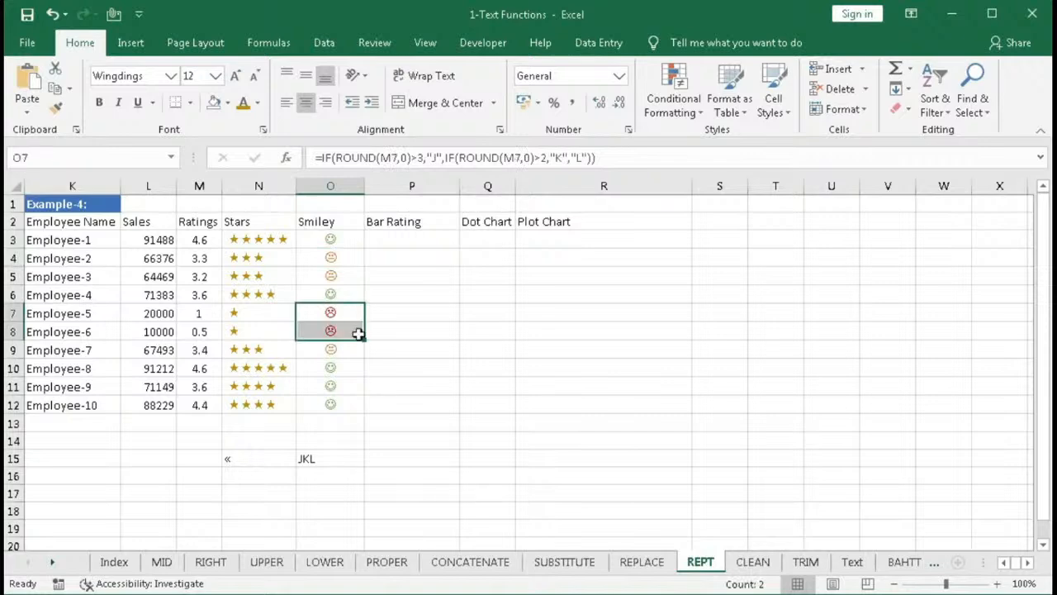
drag(389, 239, 382, 399)
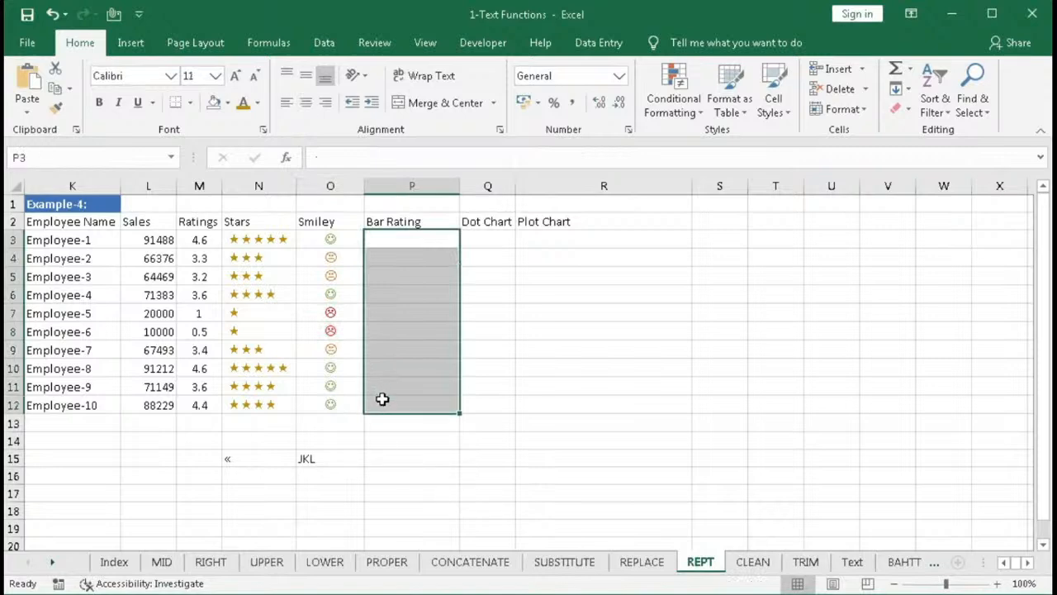
- Enter the bar formula =REPT("|",L3/3000) in the first Bar Rating cell, P3
click(386, 239)
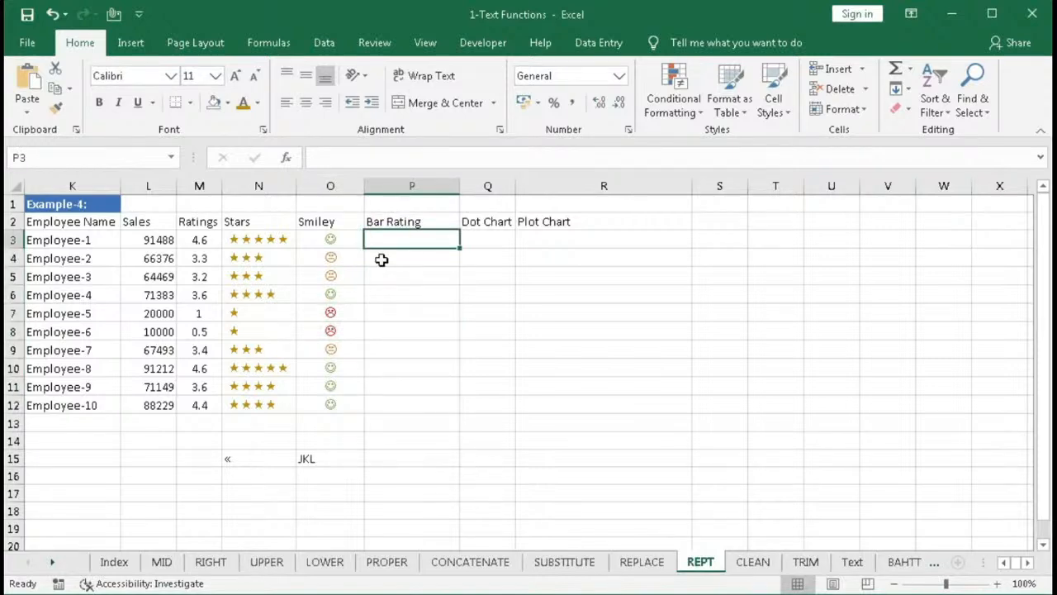
text(=)
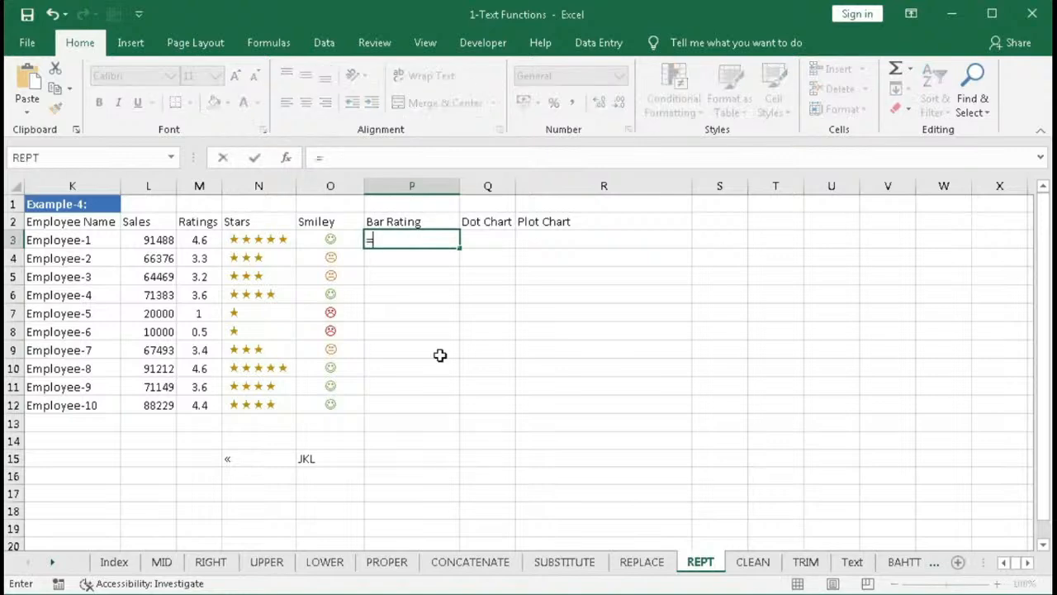
text(rep)
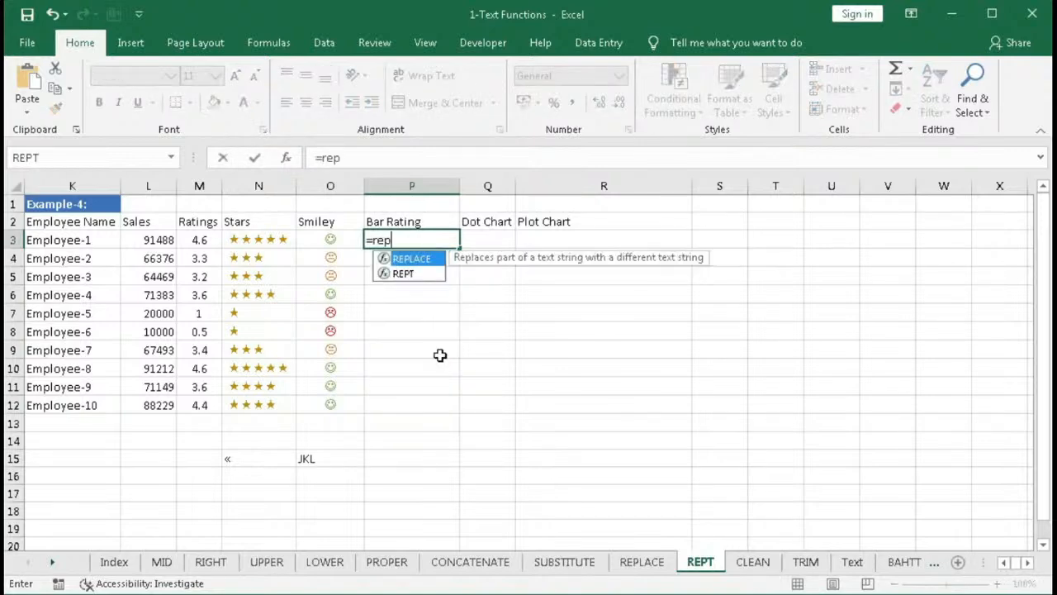
text(t)
key(Tab)
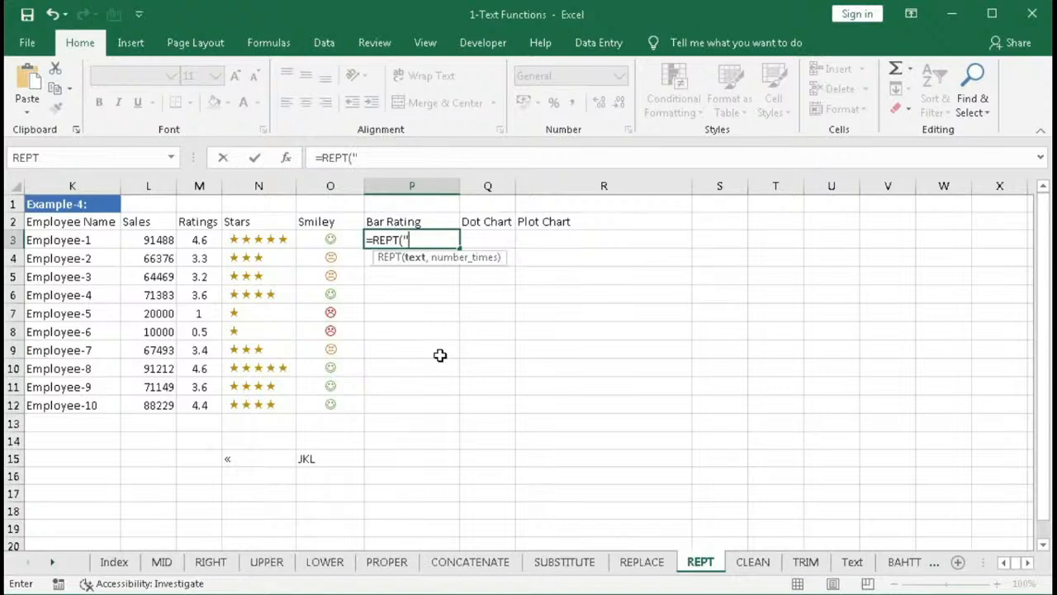
text("|",)
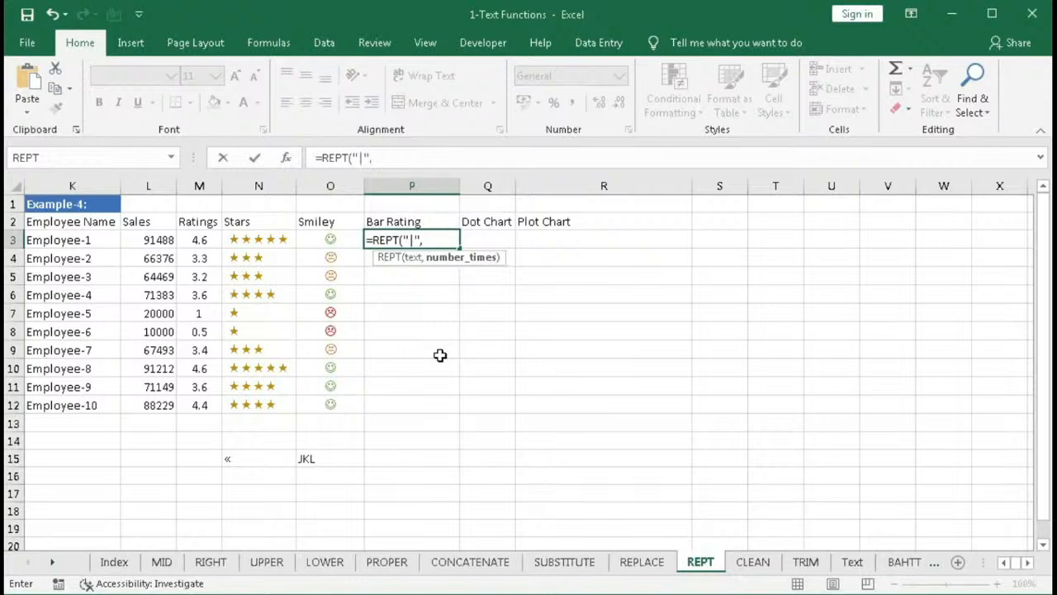
click(151, 239)
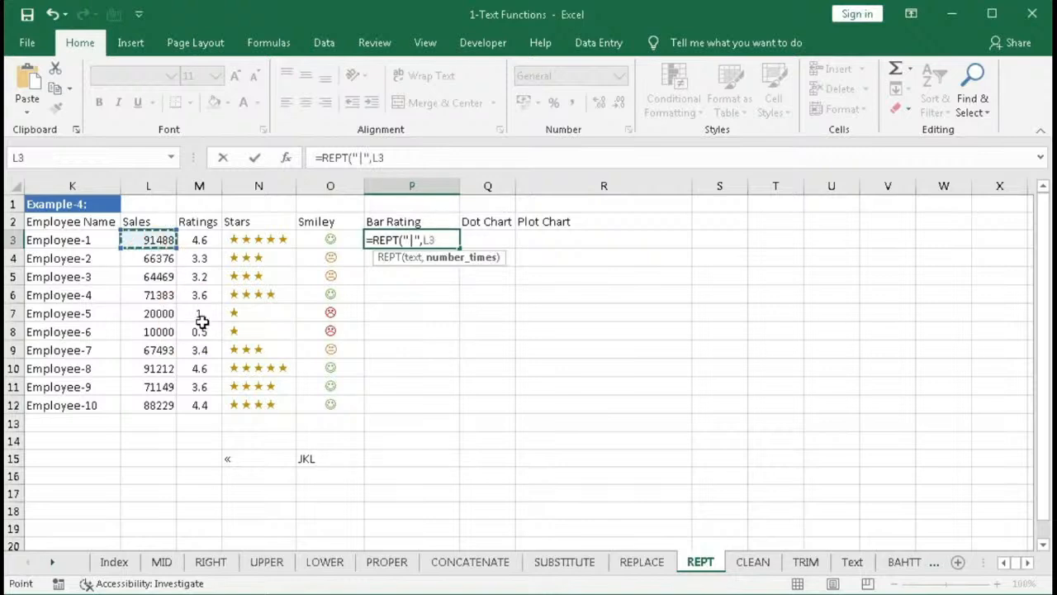
text(/3000)
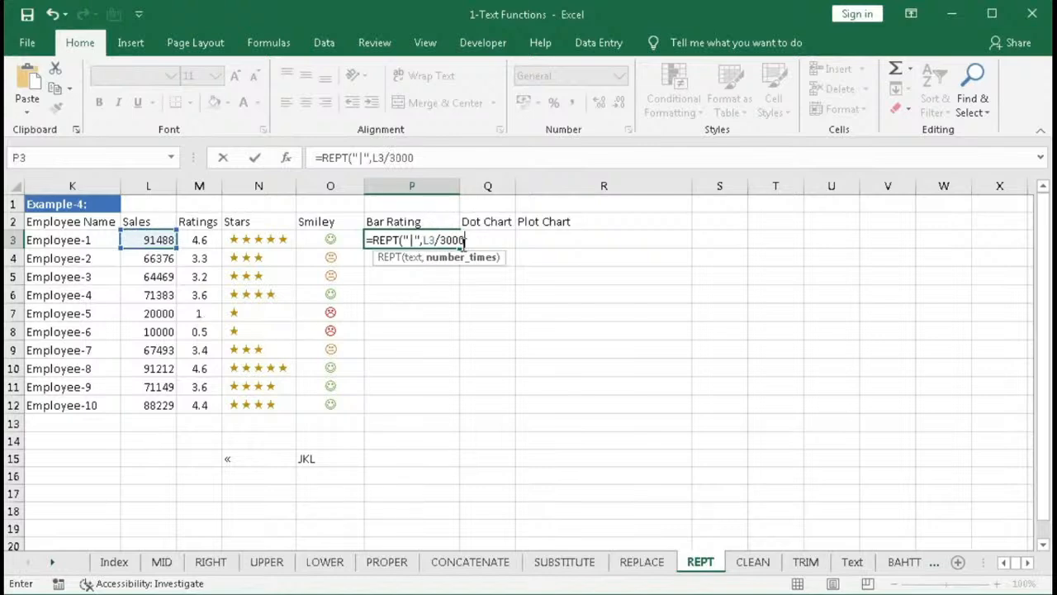
click(444, 241)
drag(443, 240, 479, 241)
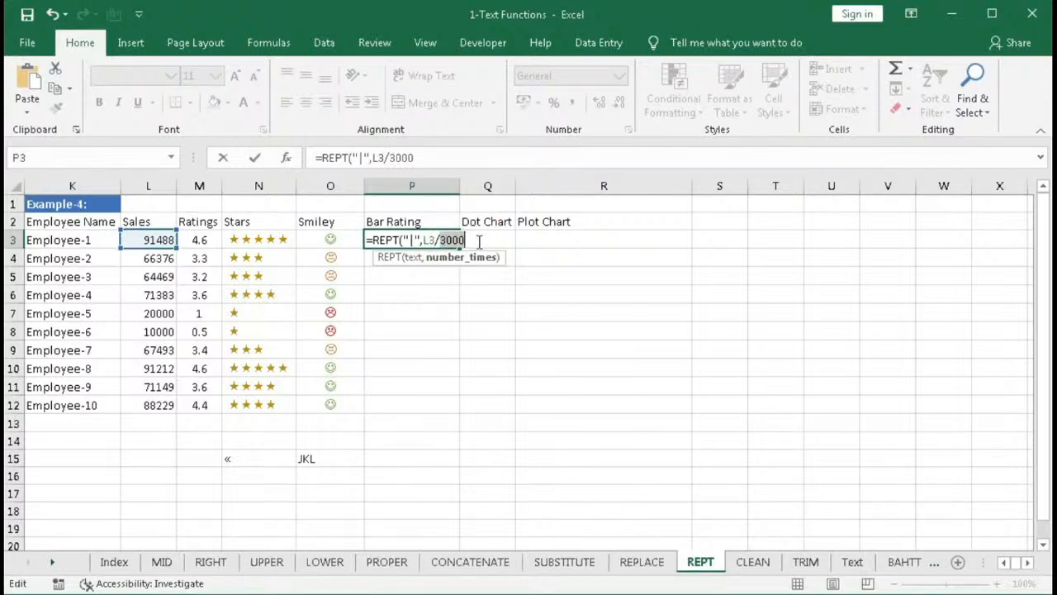
click(478, 240)
key(Return)
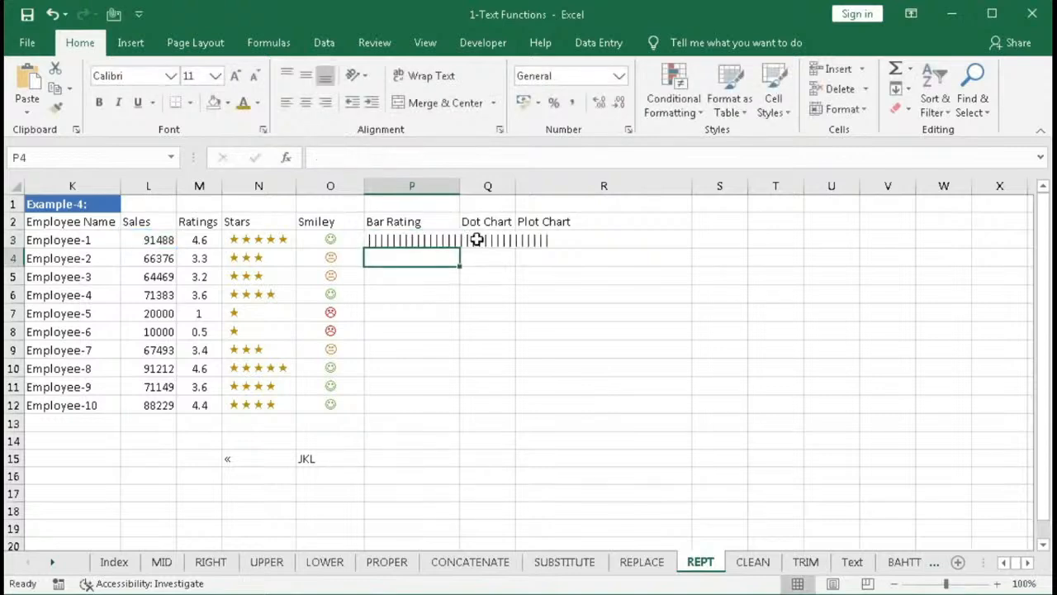
- Set P3's font to Britannic Bold and fill the bar formula down to P12
click(380, 240)
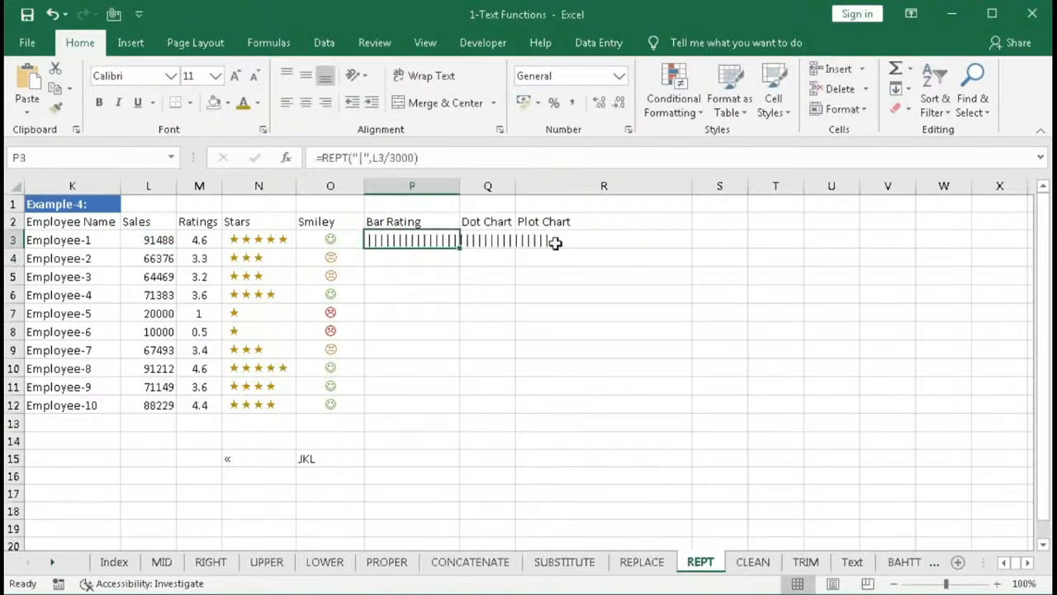
click(173, 76)
scroll(210, 321, down, 8)
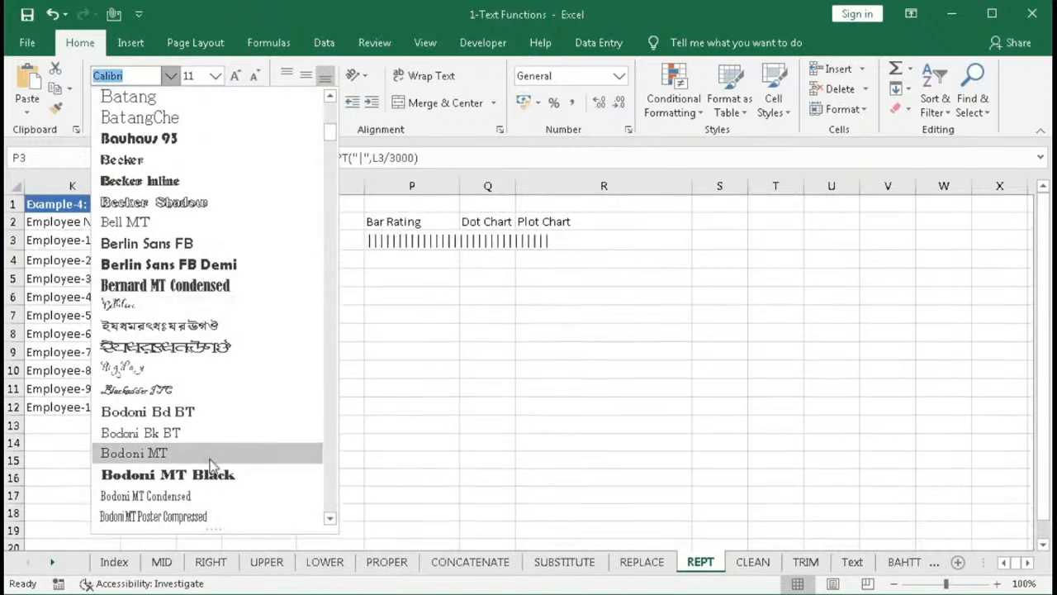
scroll(201, 291, down, 4)
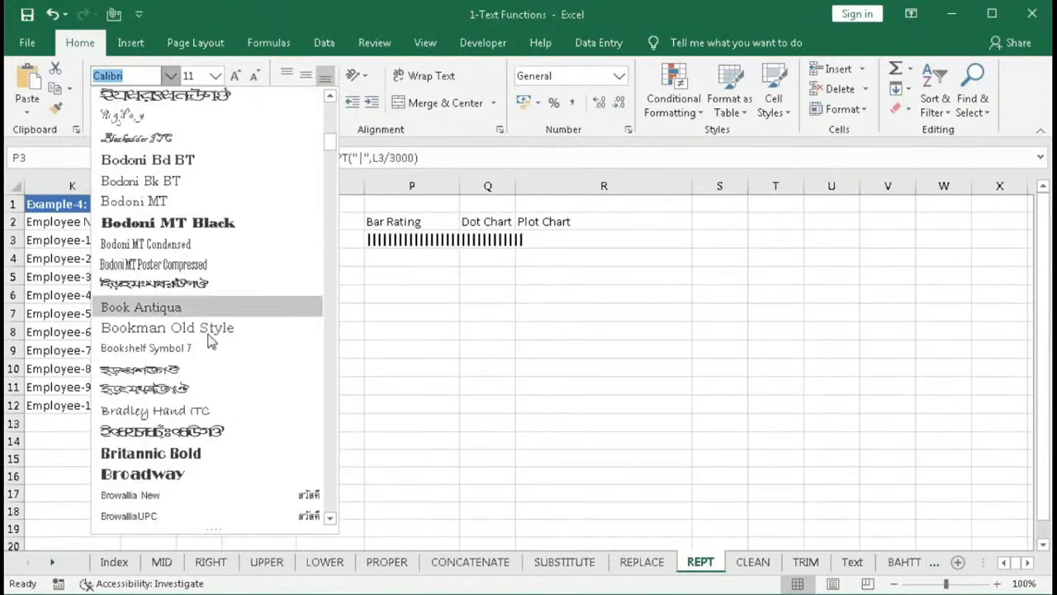
click(185, 452)
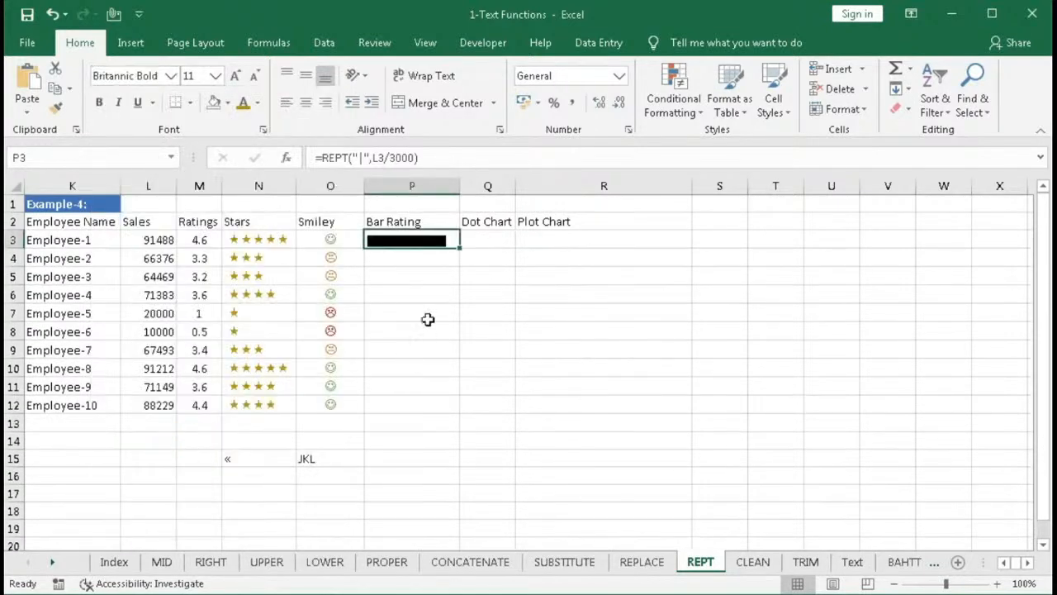
drag(459, 249, 441, 406)
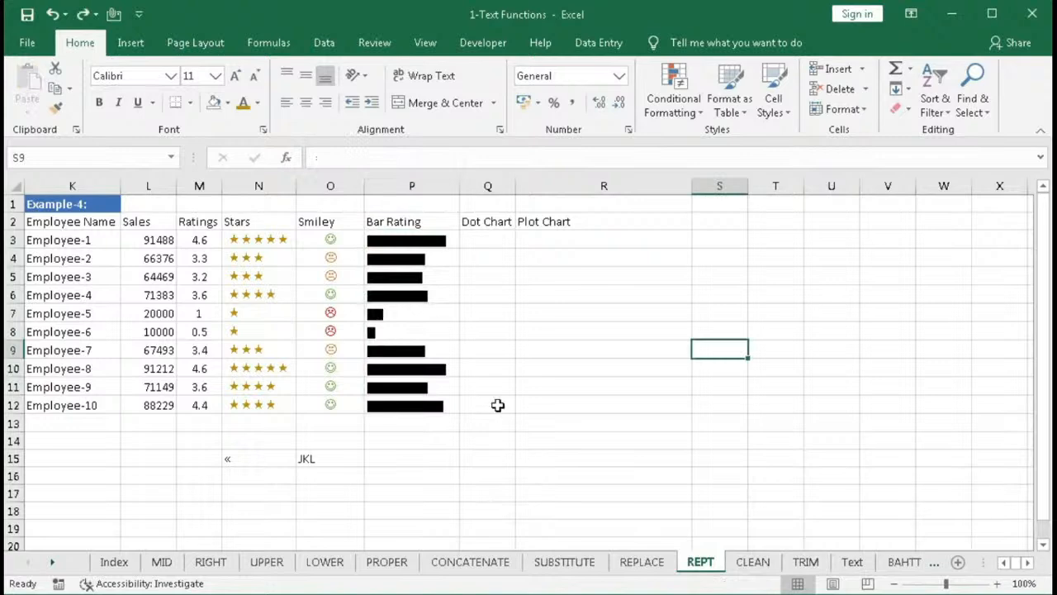
- Open the conditional formatting rules manager for P3:P12 and show the rules for this worksheet
drag(398, 244, 403, 402)
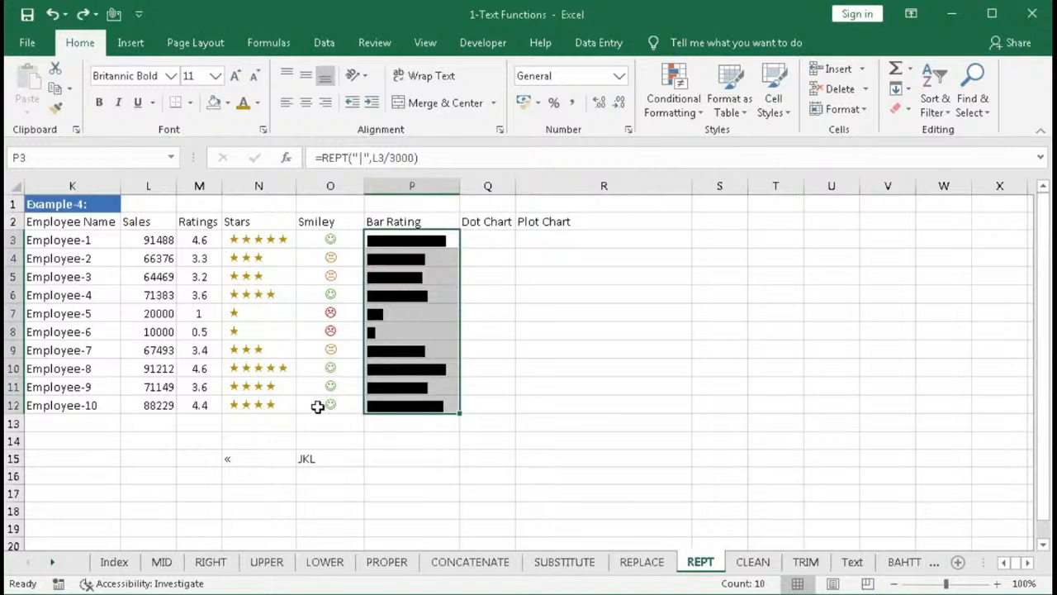
click(671, 101)
click(706, 368)
click(649, 217)
drag(648, 217, 746, 203)
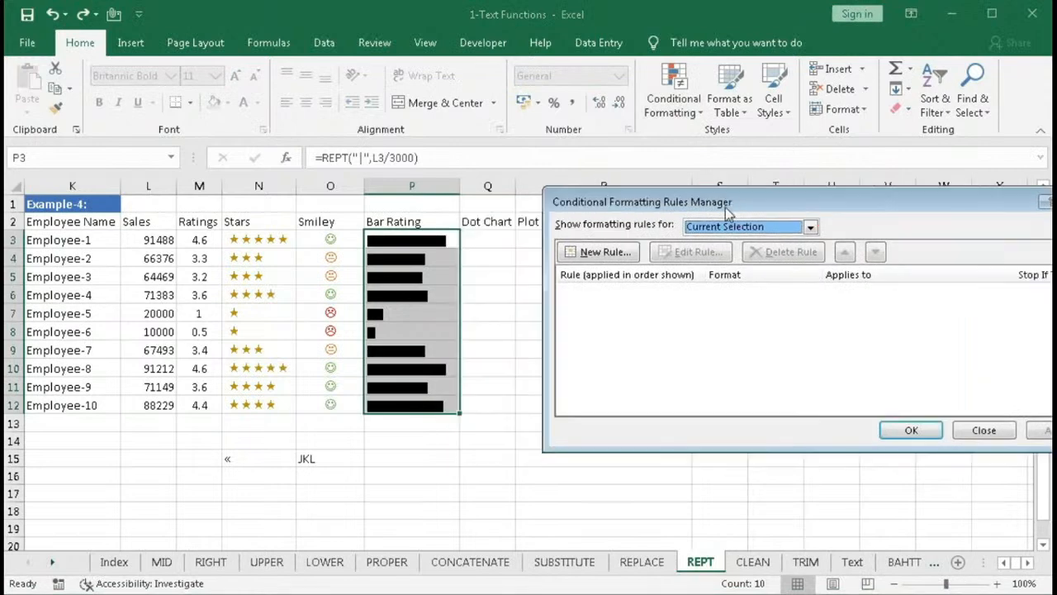
click(810, 227)
click(739, 255)
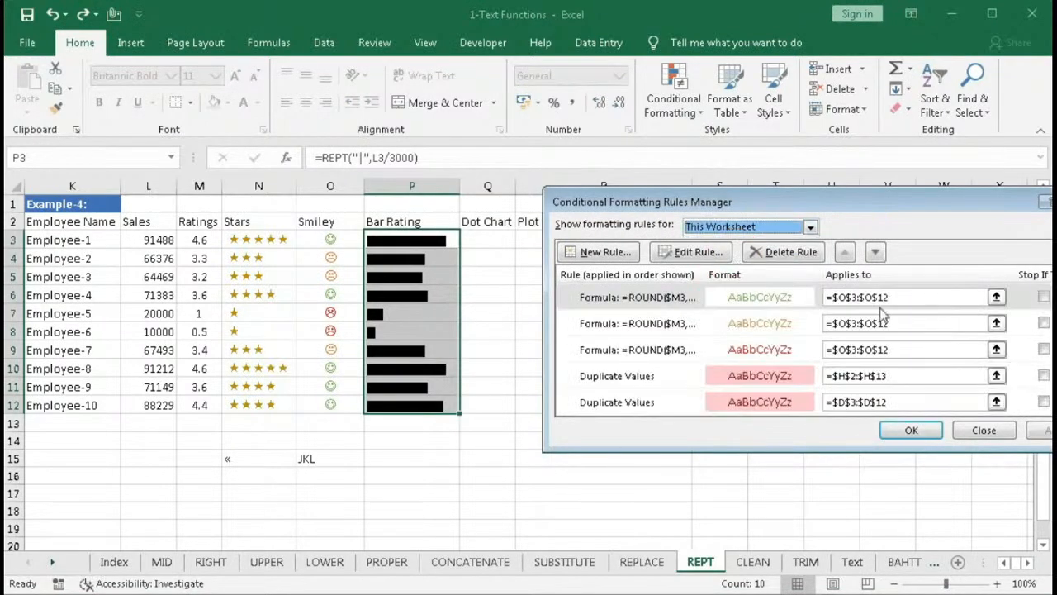
- Copy the =ROUND($M3,0)>0 formula from the red smiley rule and close its edit dialog
scroll(797, 349, down, 1)
scroll(797, 349, up, 1)
click(747, 297)
click(747, 323)
click(751, 350)
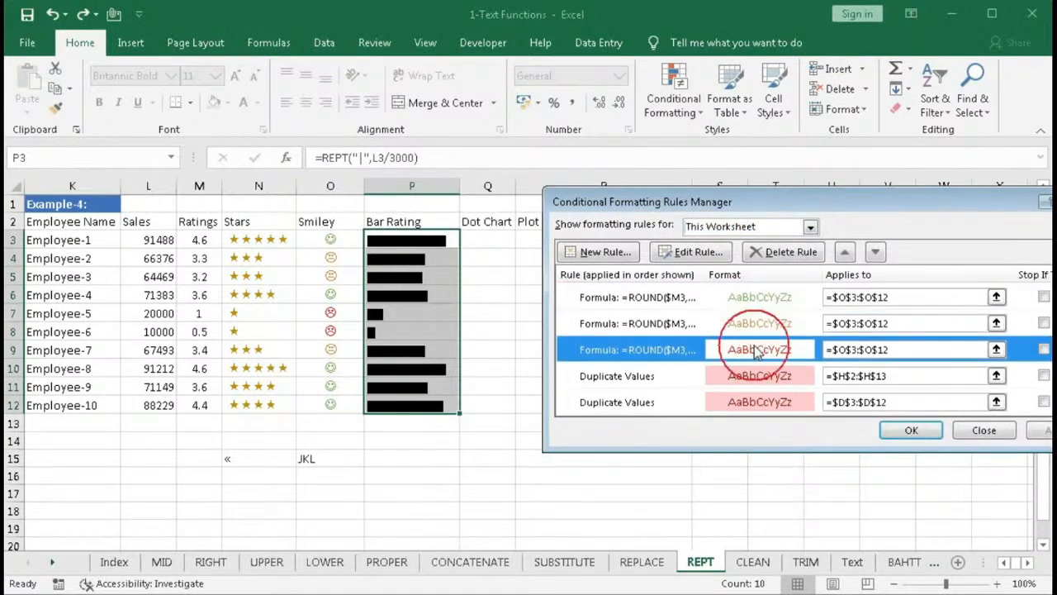
click(669, 299)
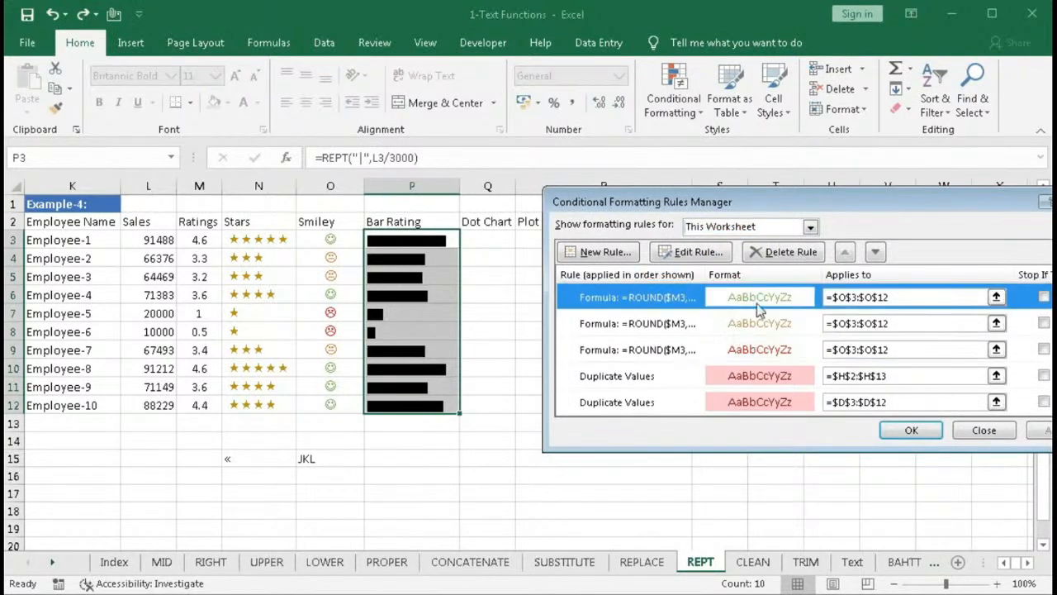
click(750, 348)
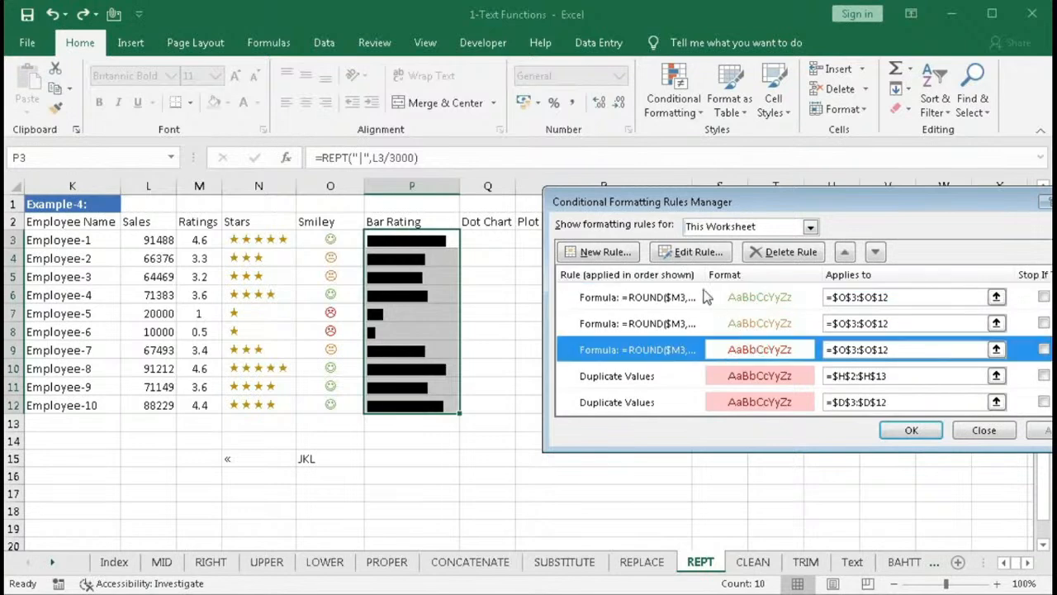
click(685, 253)
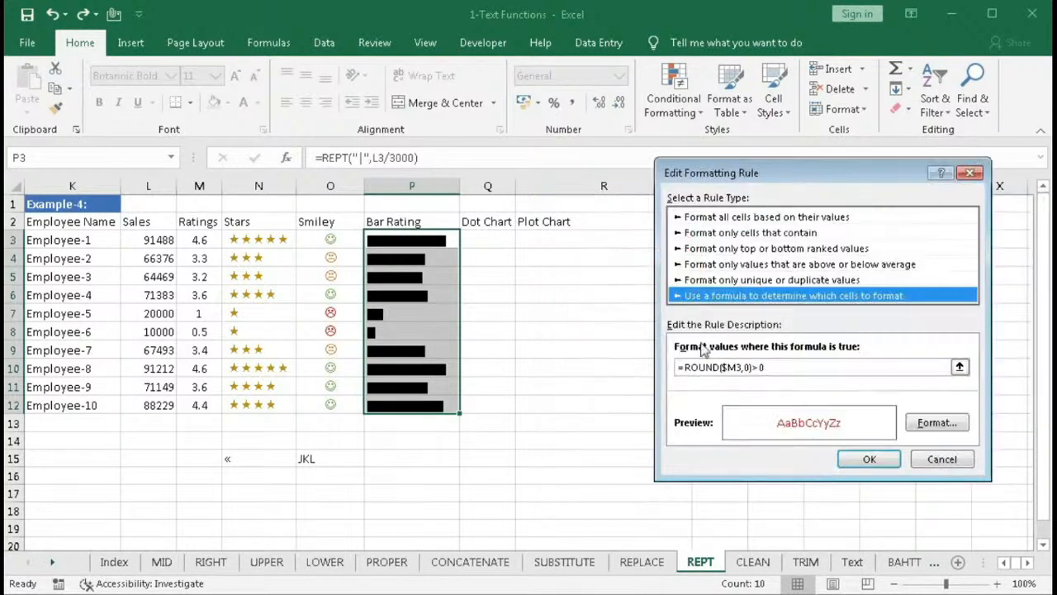
drag(766, 368, 579, 360)
key(ctrl+c)
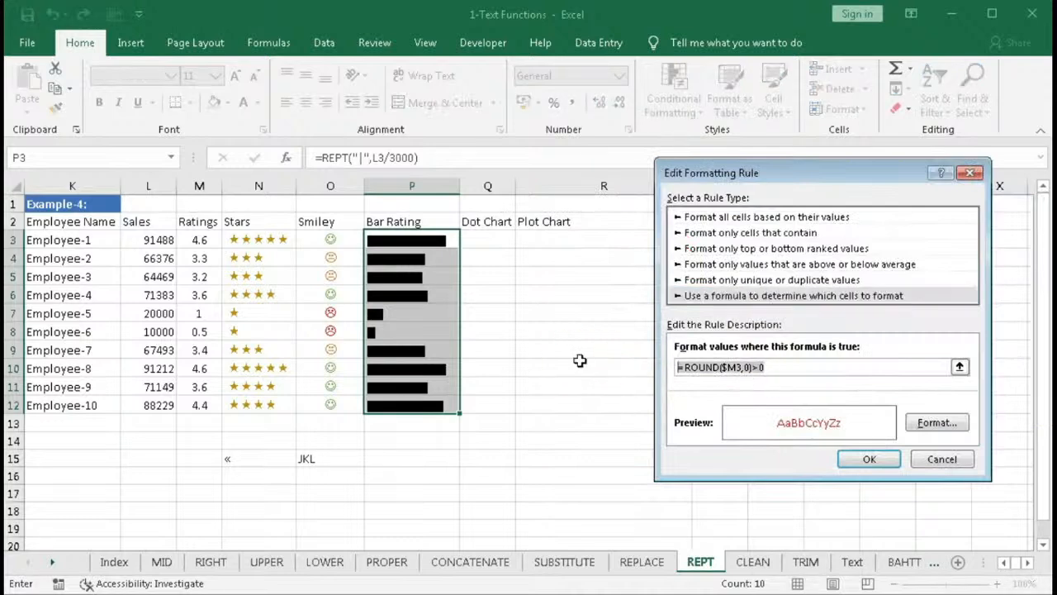
click(855, 457)
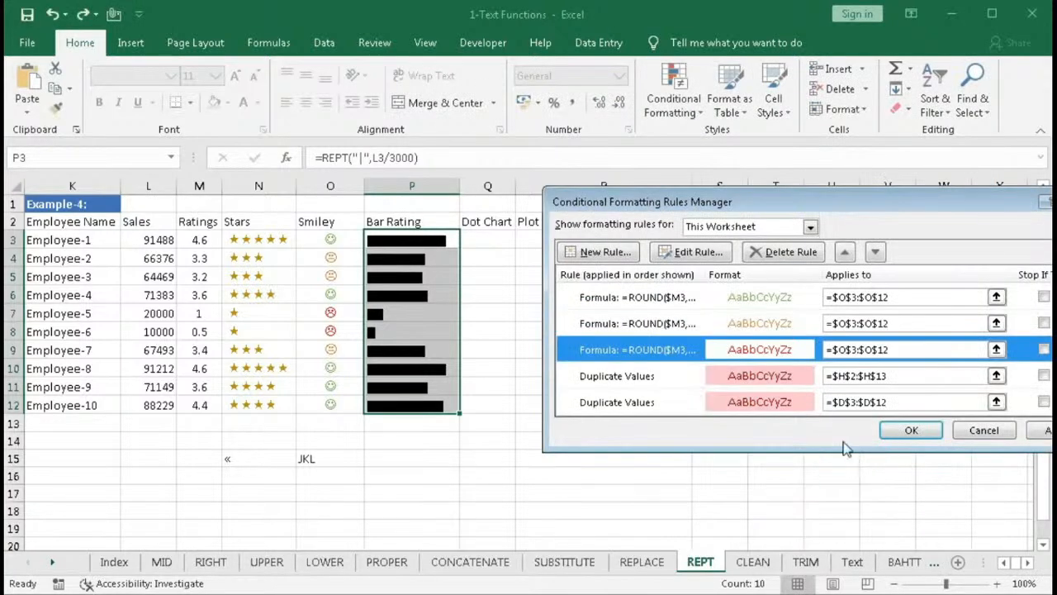
- Add a new formula-based rule for the bar cells by pasting =ROUND($M3,0)>0
click(606, 255)
click(659, 277)
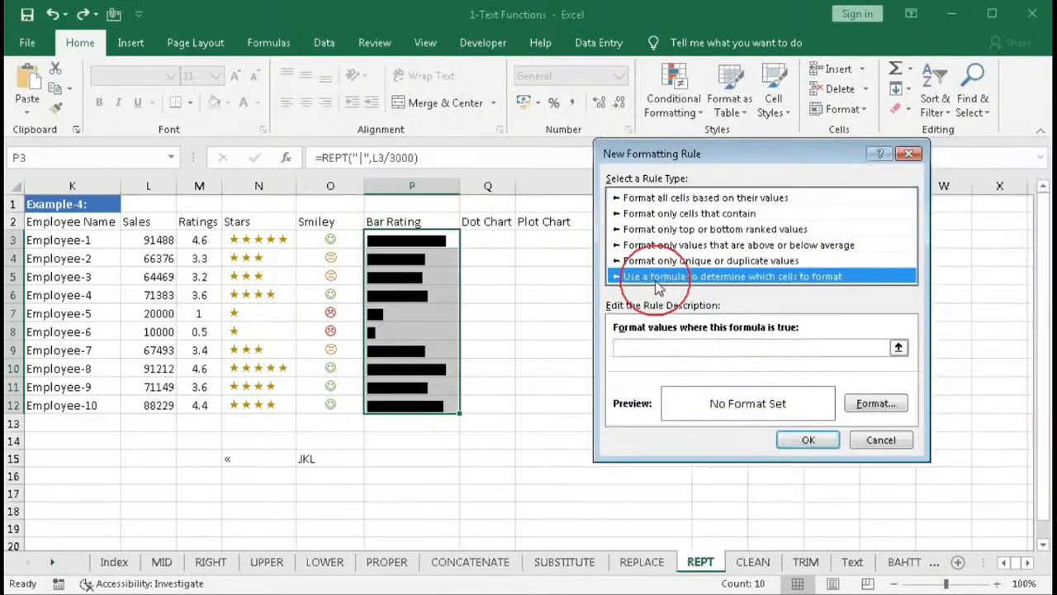
click(649, 347)
key(ctrl+v)
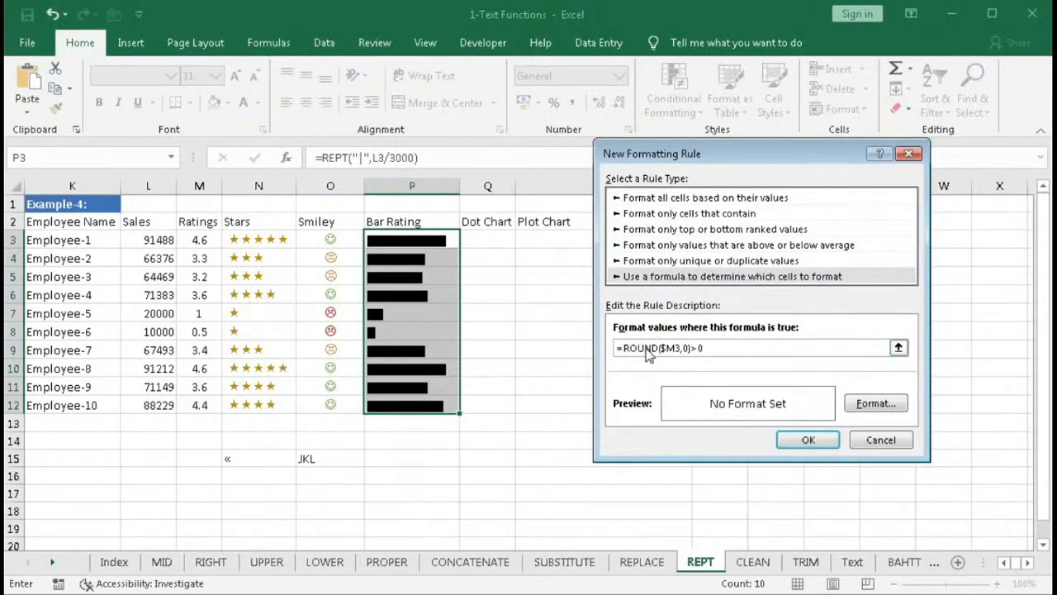
- Give this bar rule a red font colour and confirm it
click(859, 402)
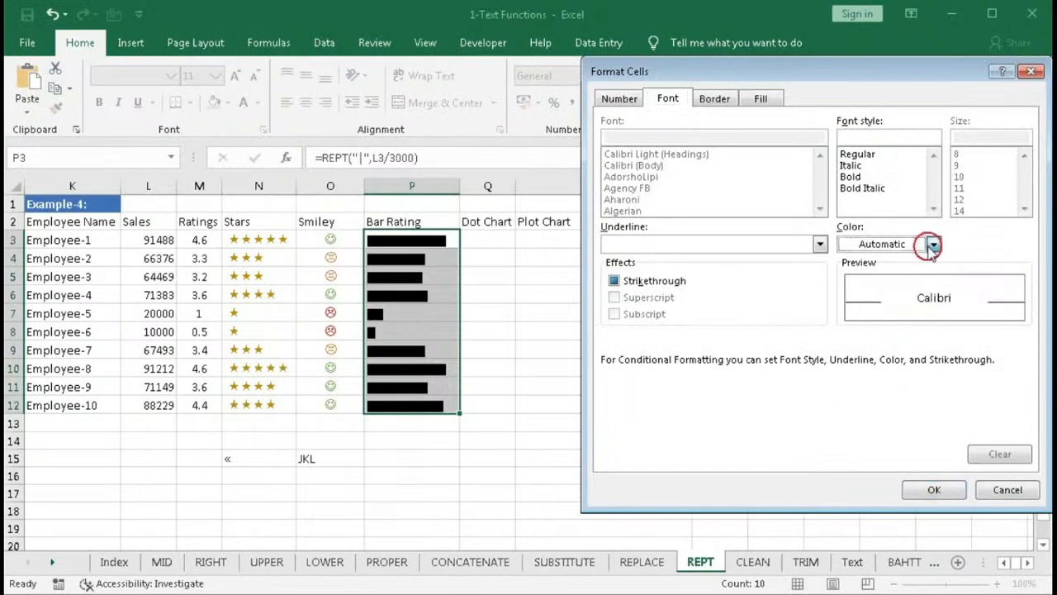
click(933, 243)
click(859, 399)
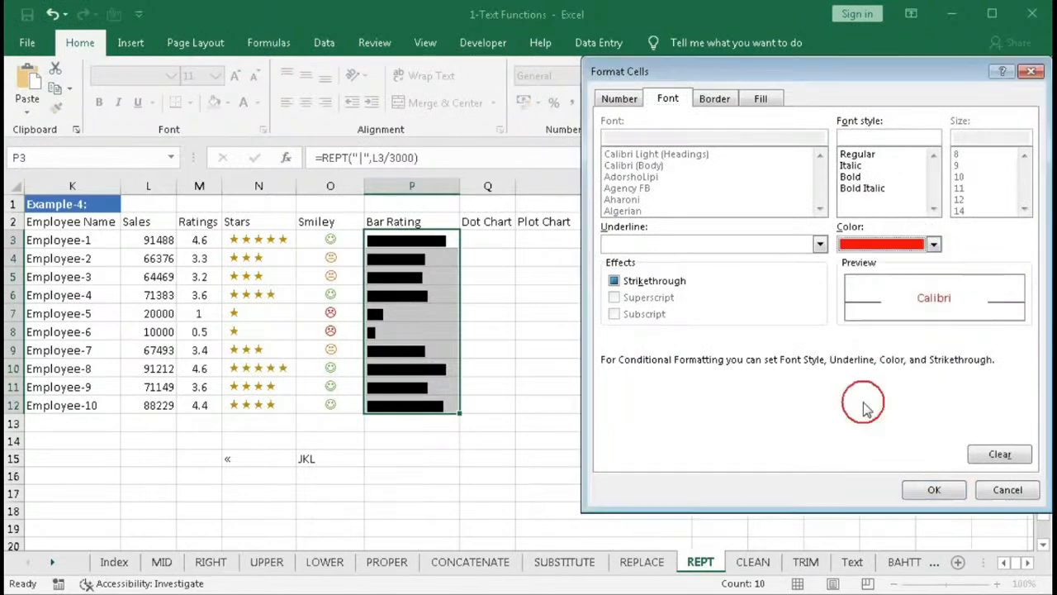
click(933, 489)
click(808, 440)
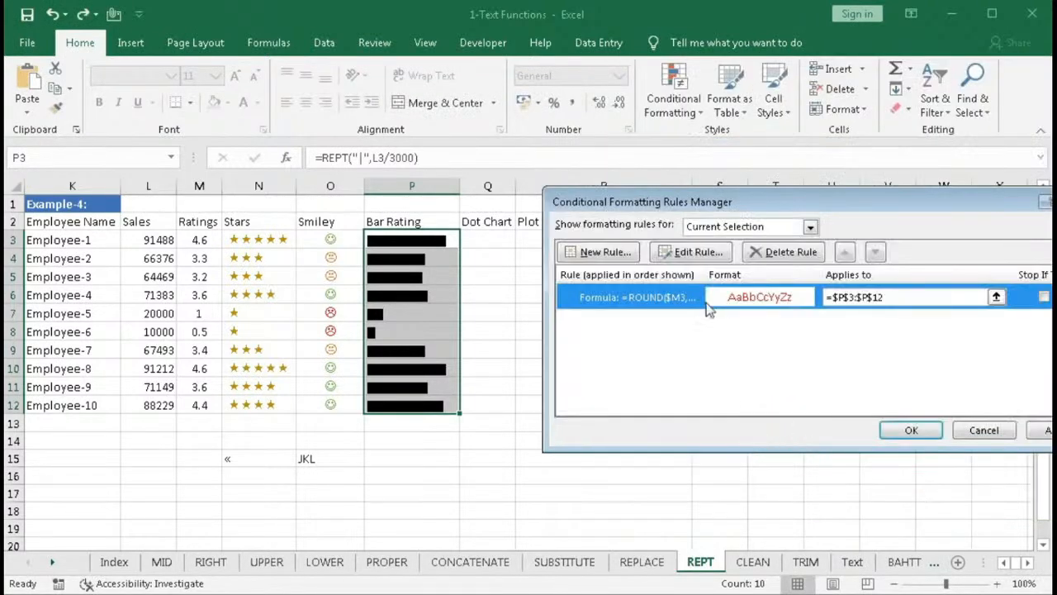
- Add a second formula rule on ROUND($M3,0) for the bar cells with an orange font colour and confirm it
click(602, 253)
click(690, 277)
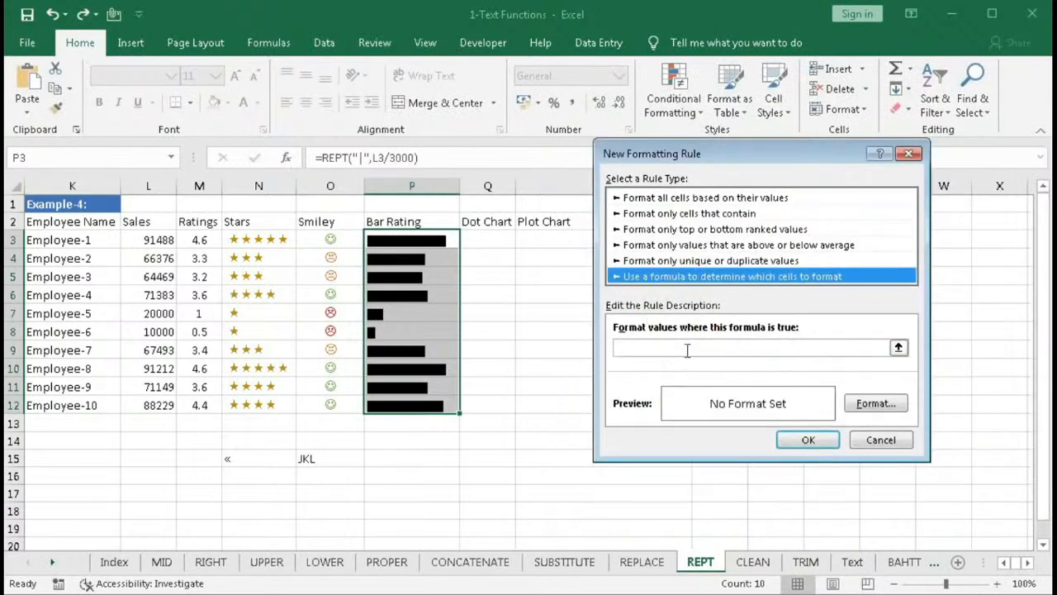
click(665, 347)
text(=ROUND($M3,0)>0)
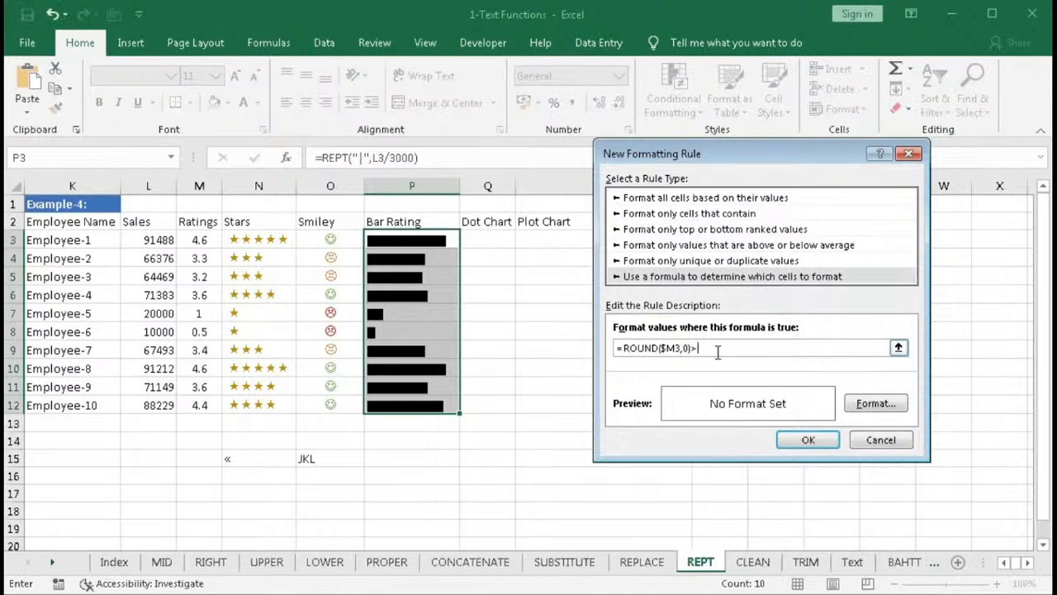
click(892, 404)
click(933, 244)
click(919, 328)
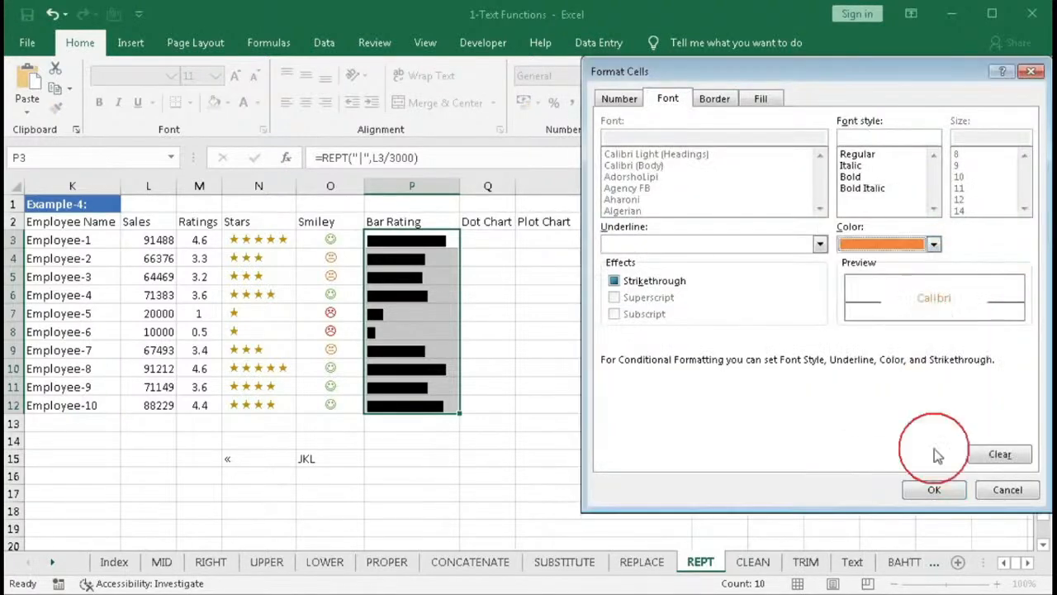
click(934, 490)
click(807, 439)
- Add a third ROUND($M3,0) formula rule for the bar cells with a green font colour and apply all rules
click(605, 254)
click(719, 277)
click(685, 347)
text(=ROUND($M3,1)>0)
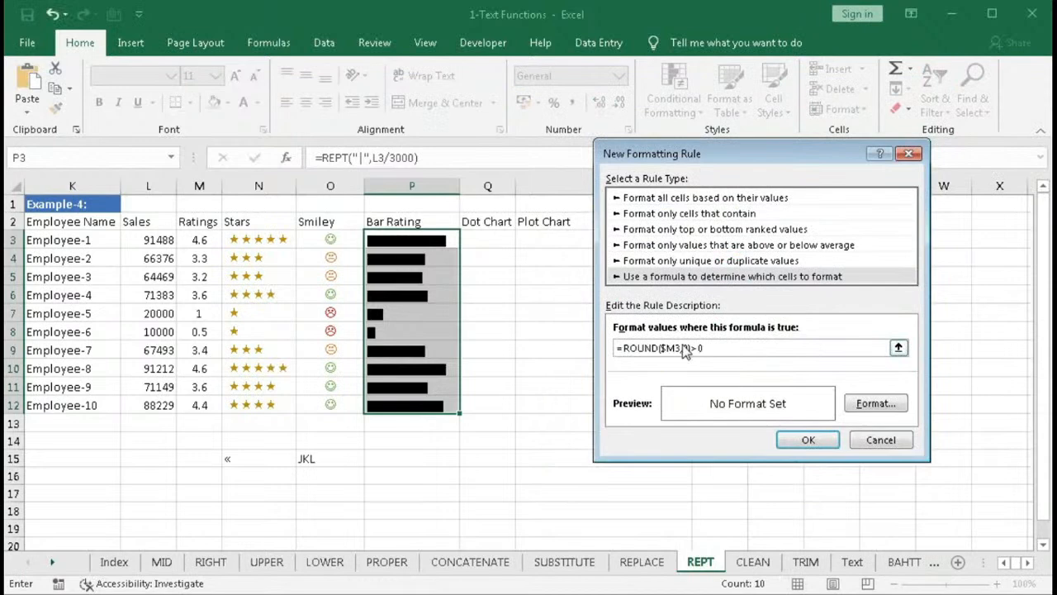
click(877, 404)
click(933, 244)
click(980, 306)
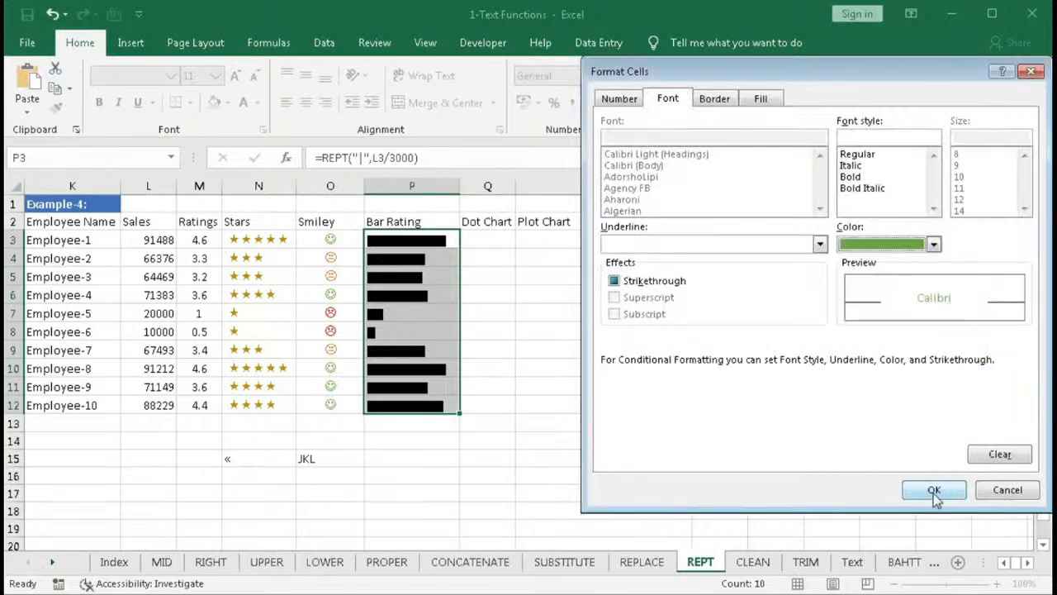
click(941, 487)
click(810, 459)
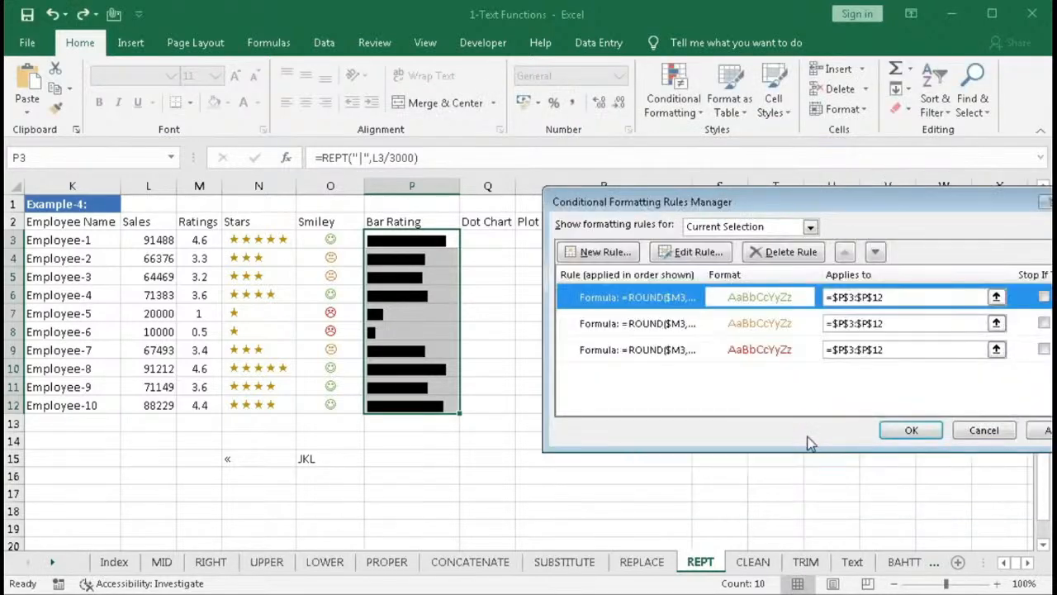
click(907, 436)
click(740, 430)
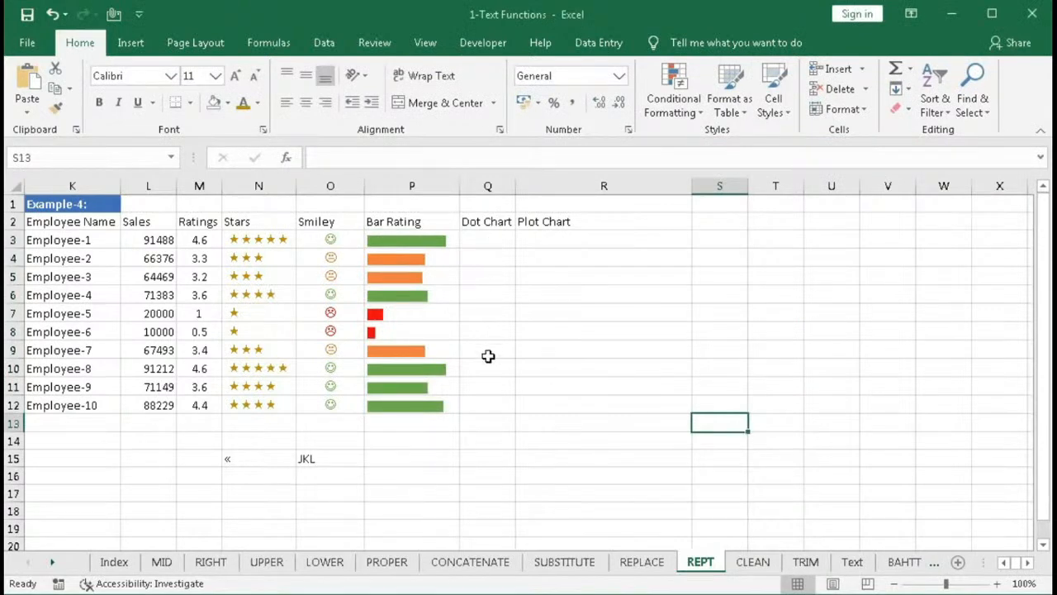
- Widen the Dot Chart column and enter =REPT(" ",M3*3)&"O" in Q3
drag(517, 193, 565, 203)
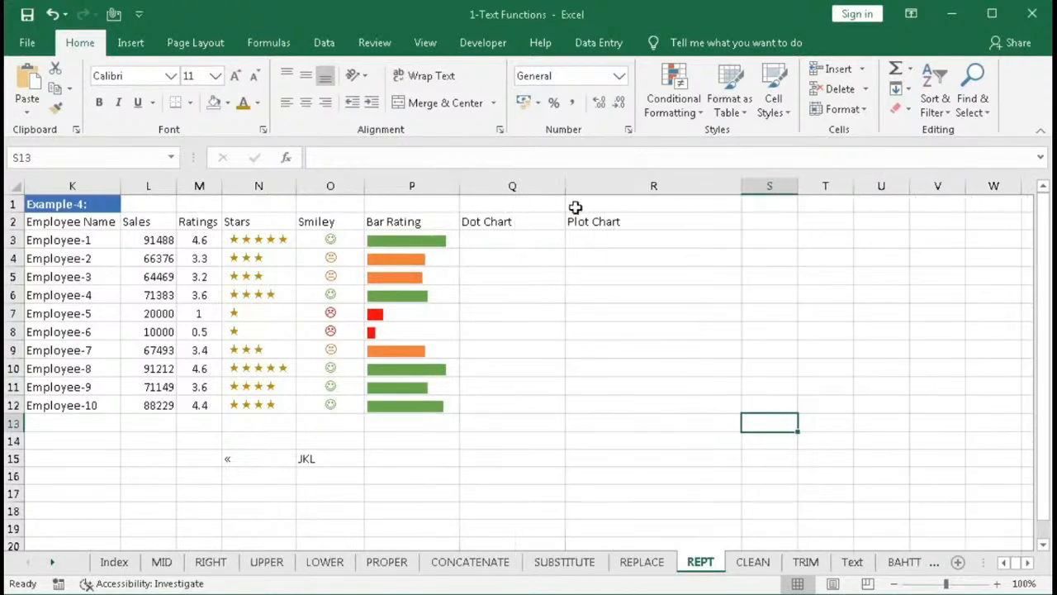
click(545, 239)
text(=)
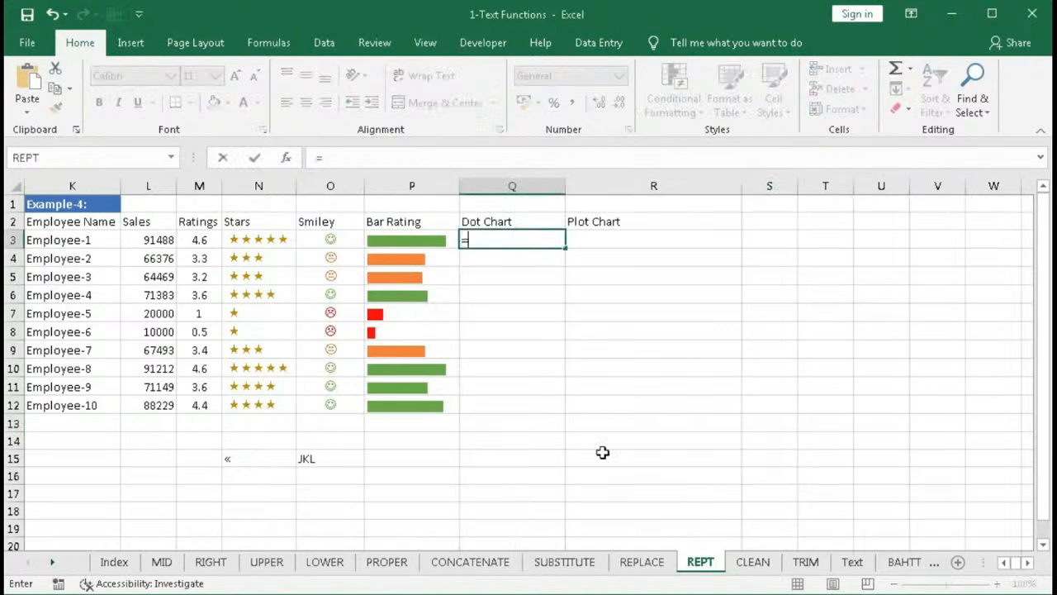
text(rep)
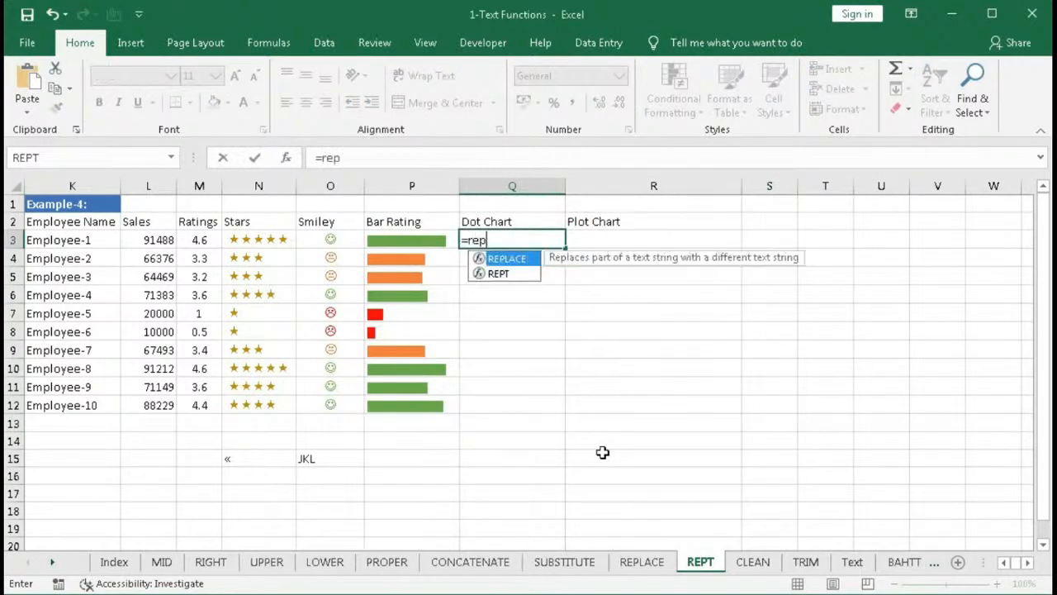
key(Down)
key(Tab)
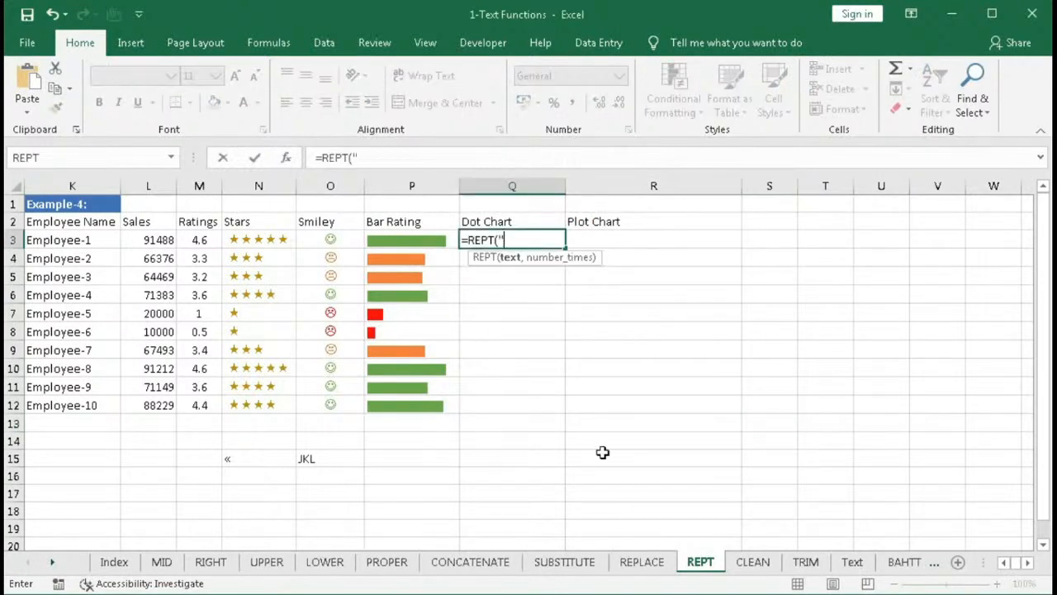
text(" ",)
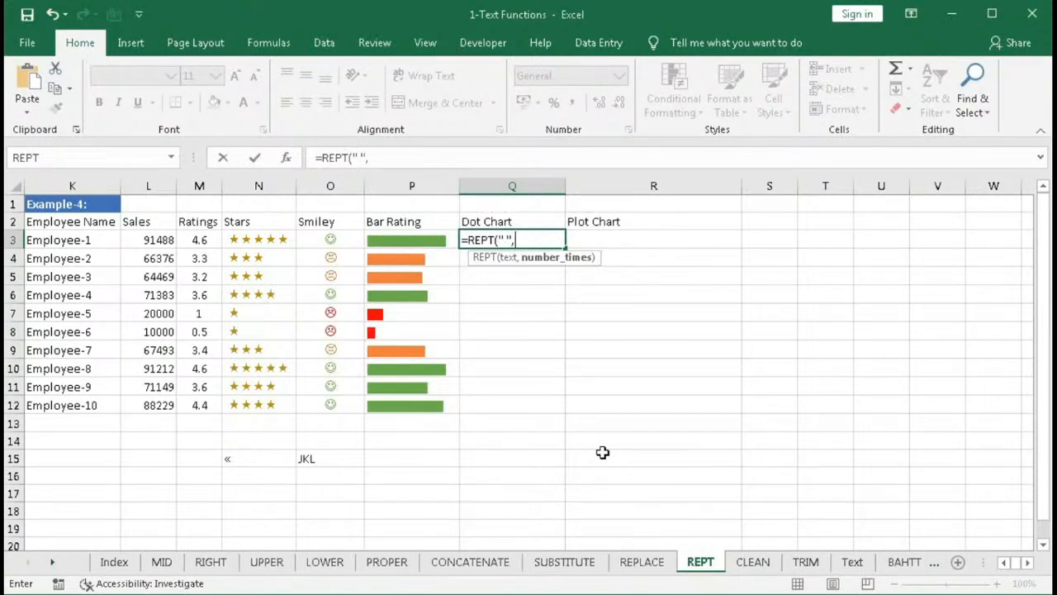
click(195, 240)
text(*)
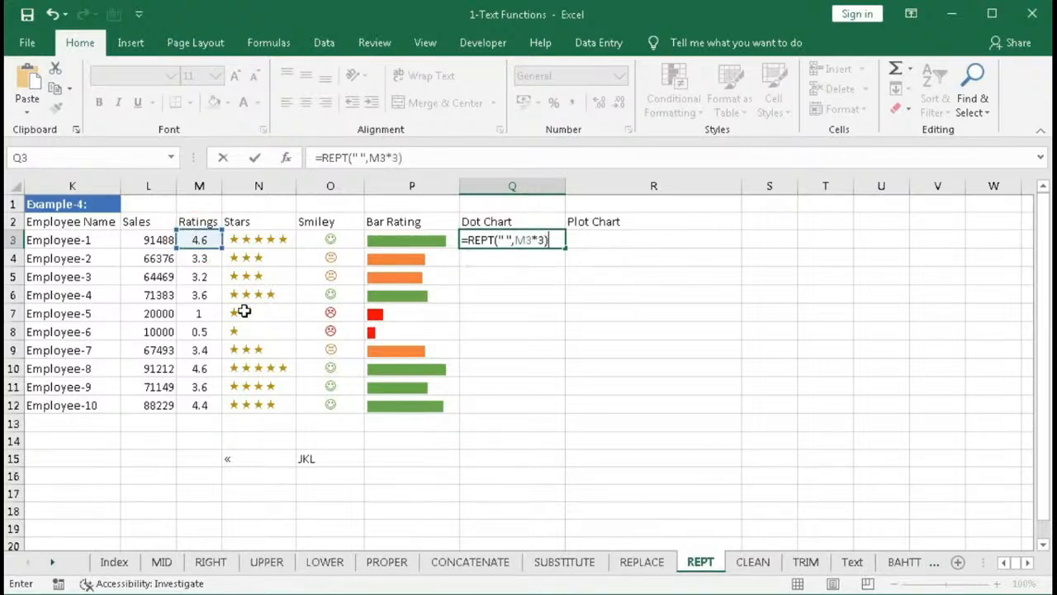
text(3)&"O")
key(Return)
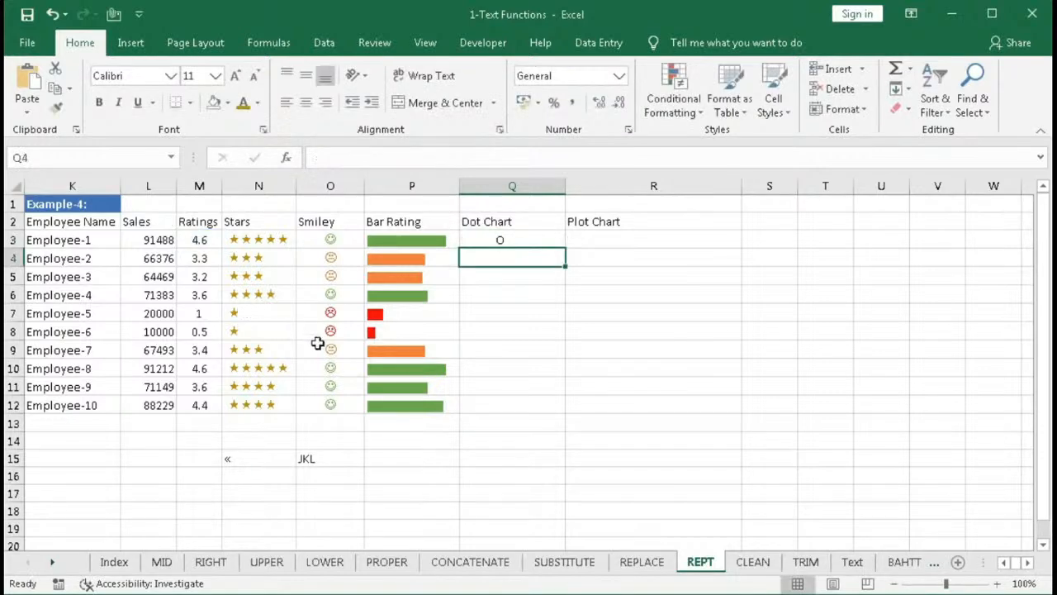
- Fill the Q3 formula down to Q12
click(518, 241)
drag(569, 251, 570, 413)
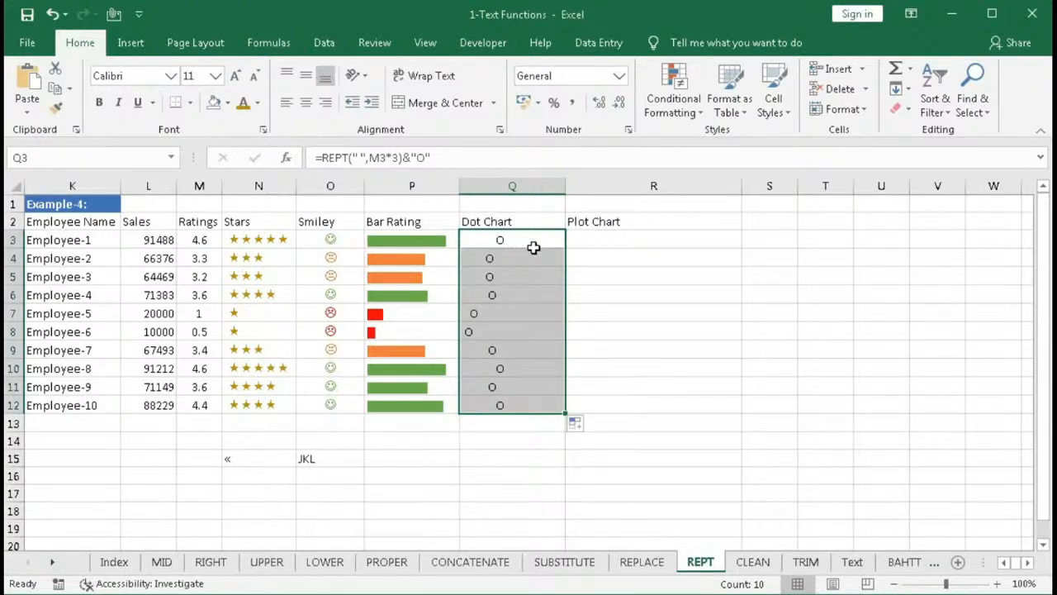
- Change Q3's formula to =REPT(" ",ROUND(M3,0)*3)&"O" and fill it down to Q12
double_click(495, 239)
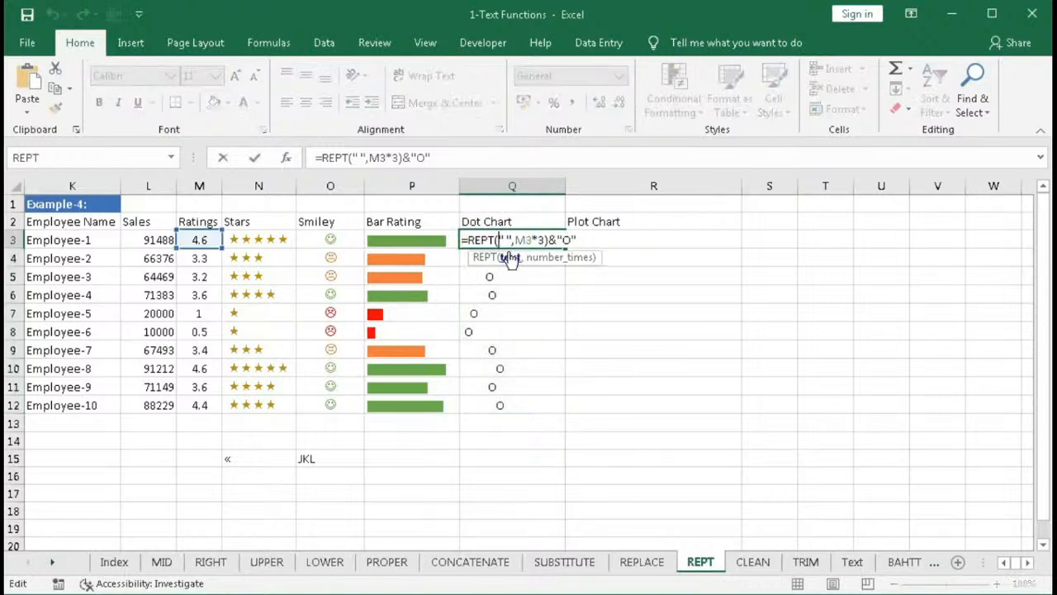
click(517, 240)
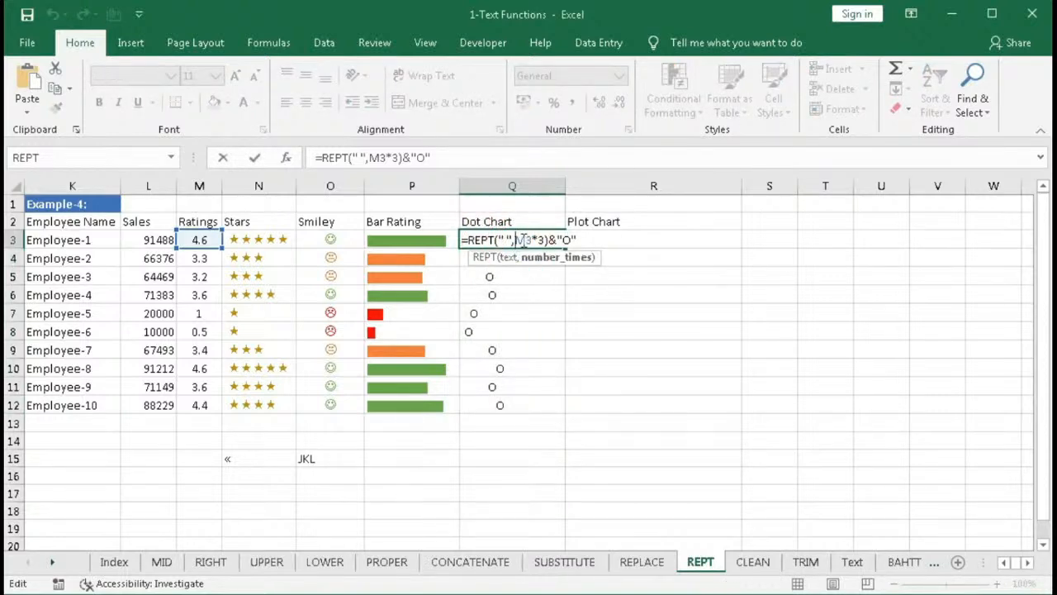
text(roun)
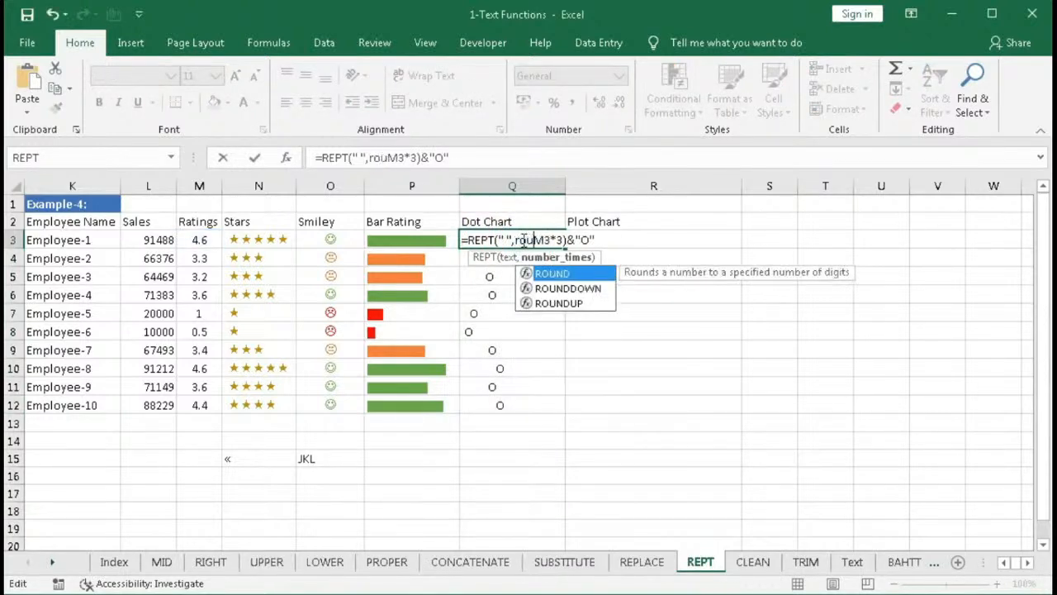
key(Tab)
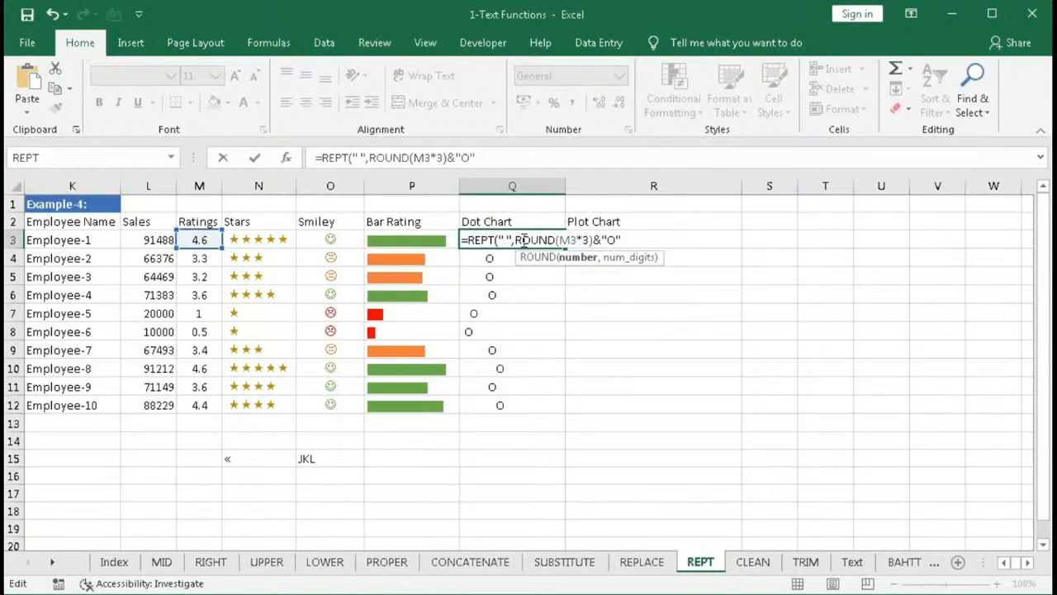
click(576, 238)
text(,0))
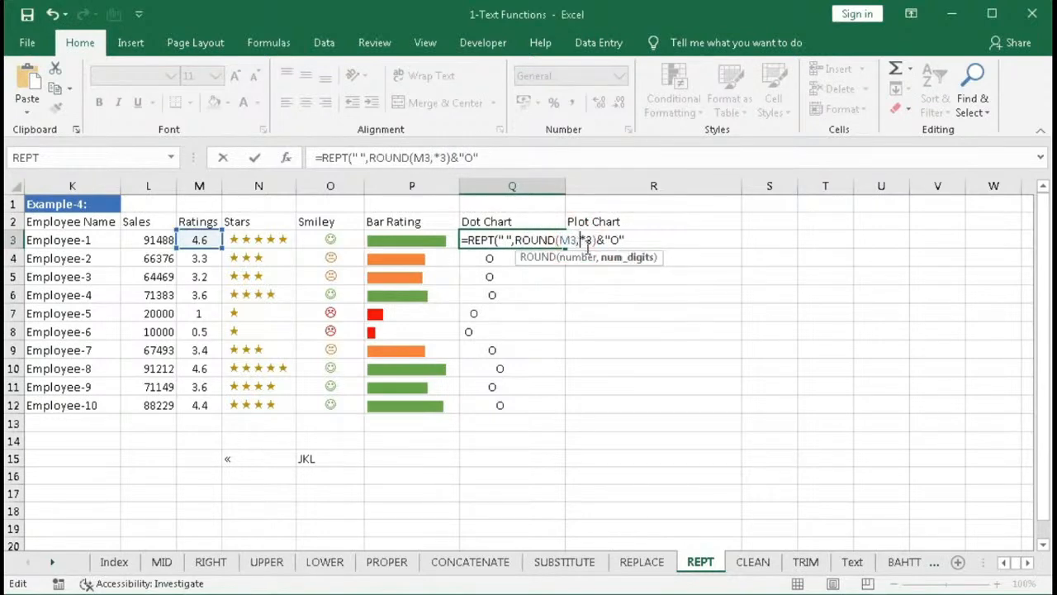
key(Return)
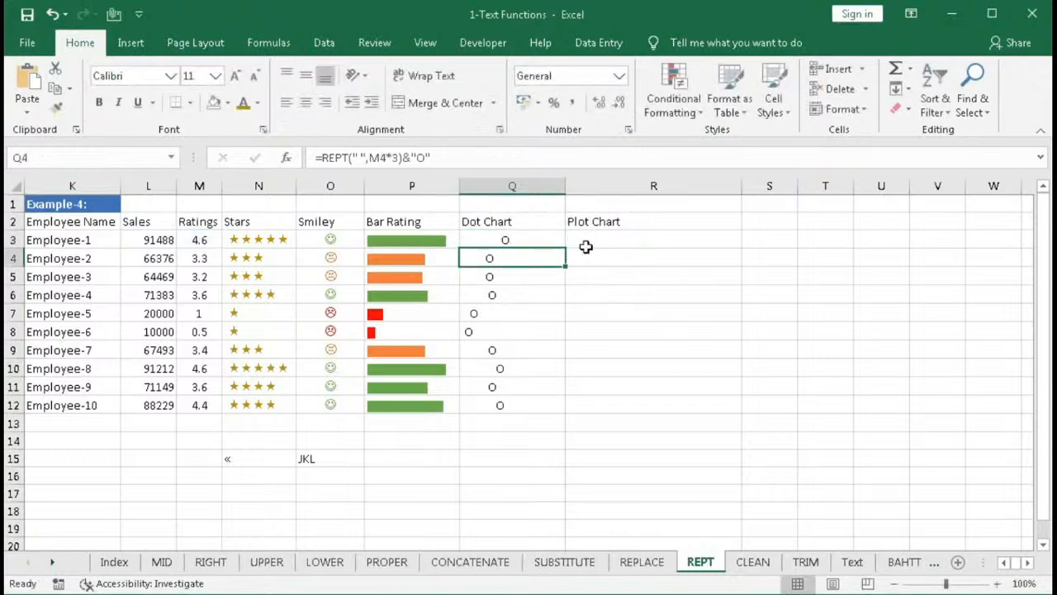
click(561, 239)
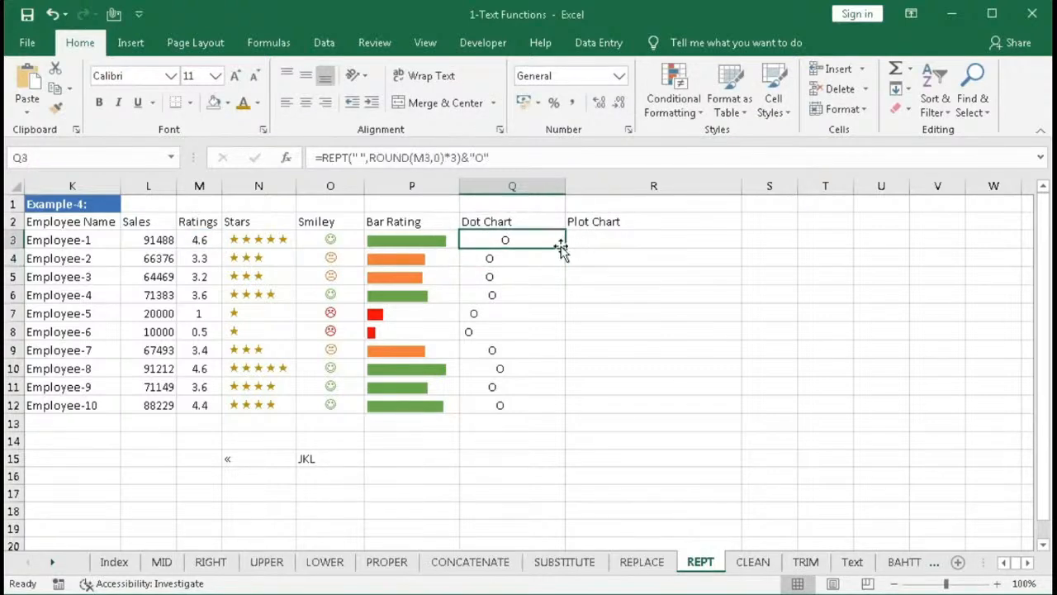
drag(565, 247, 551, 405)
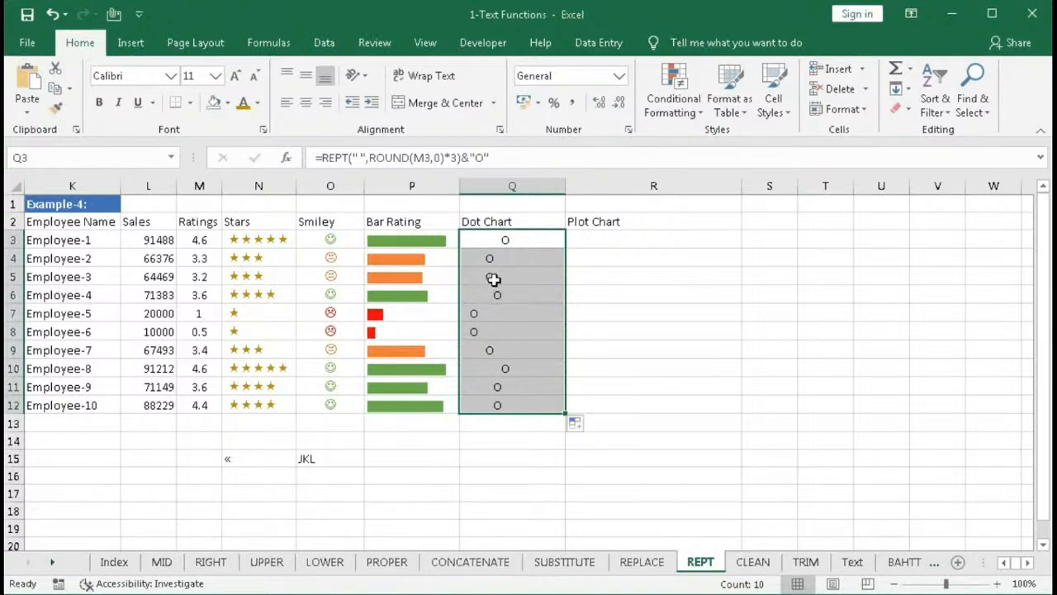
- Open the rules manager for the dot cells and add a formula rule =ROUND($M3,0)>0 with a red font colour
click(670, 105)
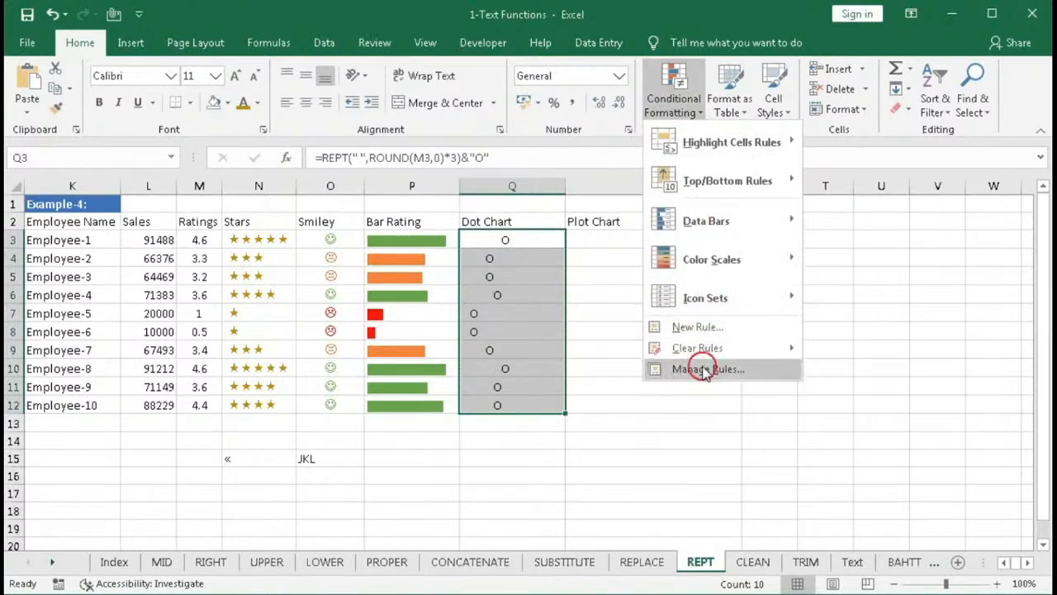
click(700, 368)
click(607, 254)
drag(698, 148, 683, 144)
click(669, 272)
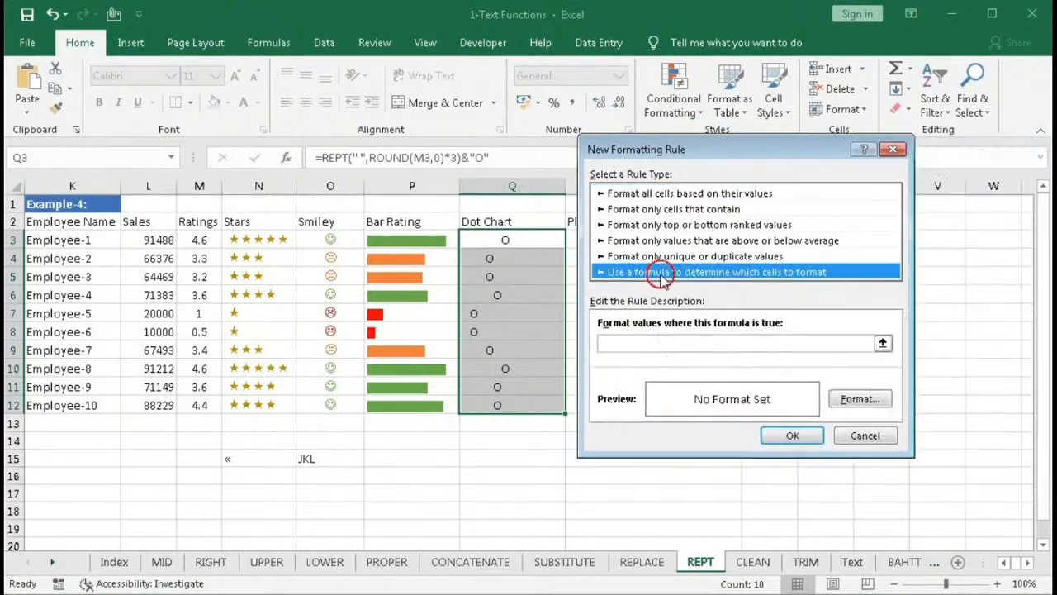
click(611, 343)
key(ctrl+v)
click(852, 399)
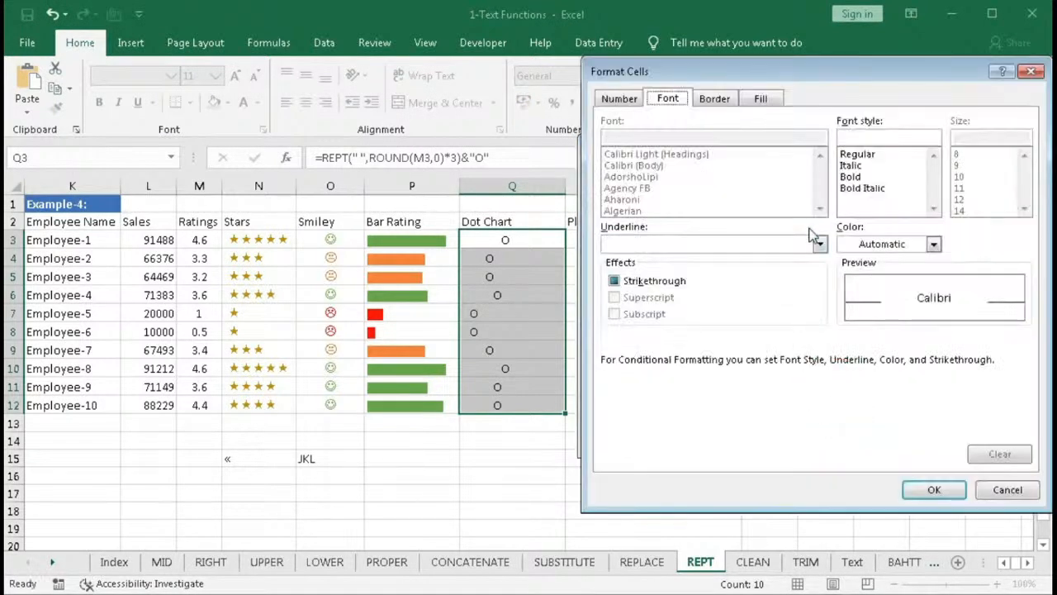
click(932, 244)
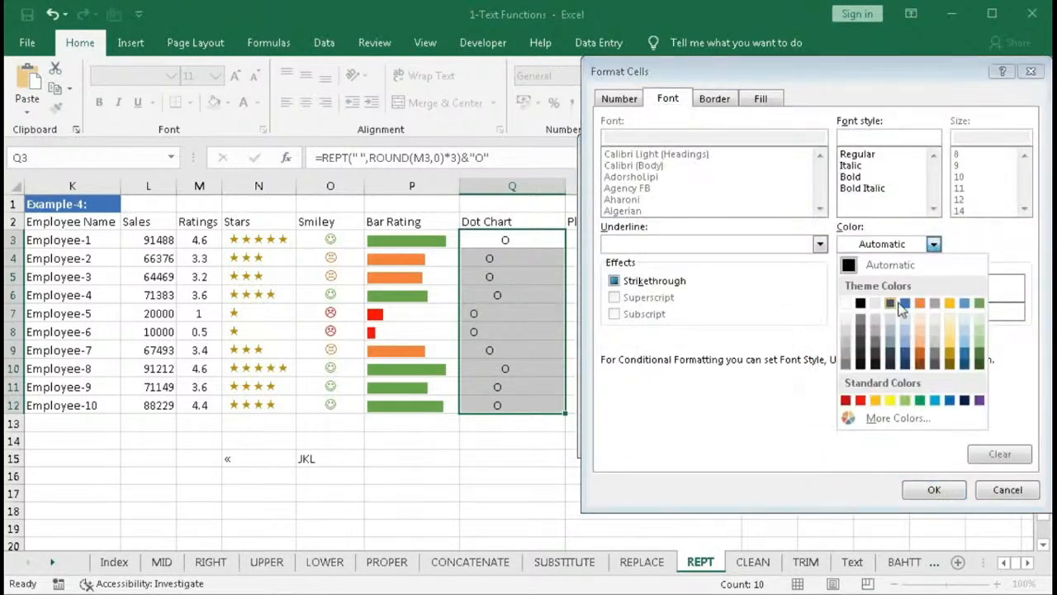
click(860, 400)
click(908, 489)
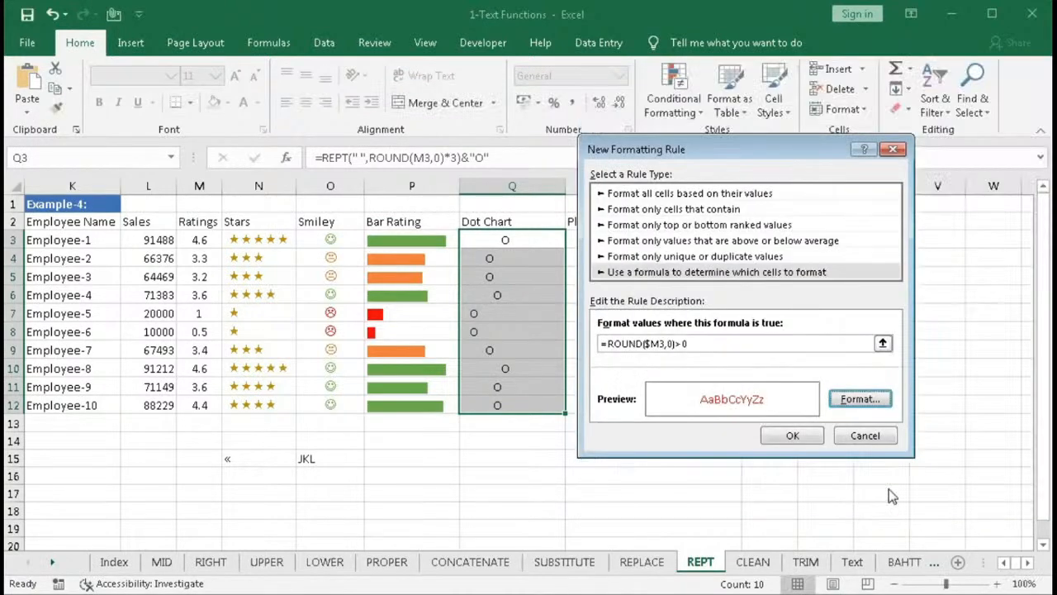
click(800, 436)
- Add a formula rule =ROUND($M3,0)>2 for the dot cells with an orange font colour
click(609, 252)
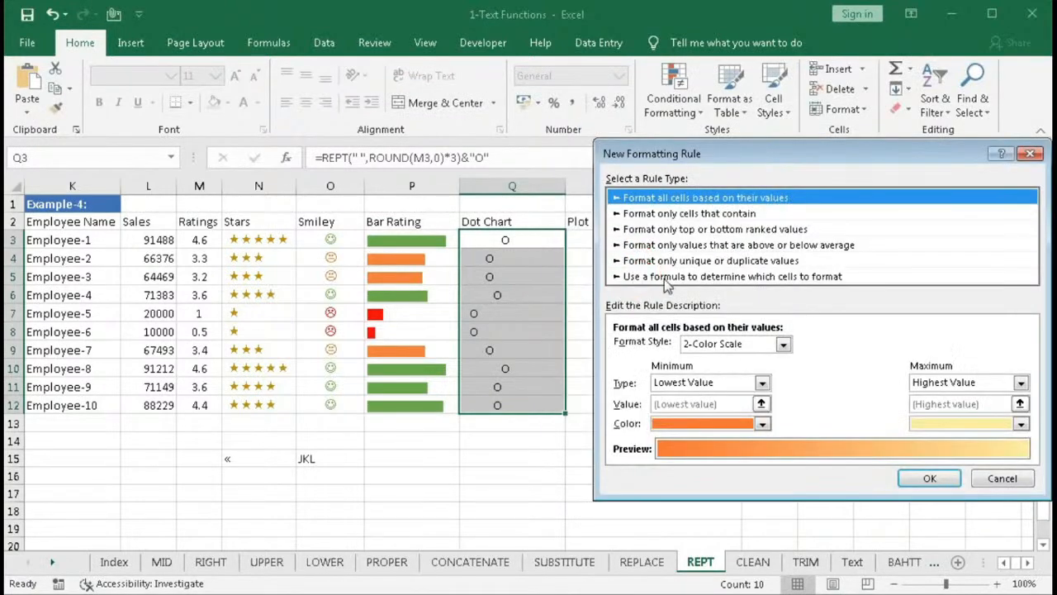
click(698, 276)
click(673, 348)
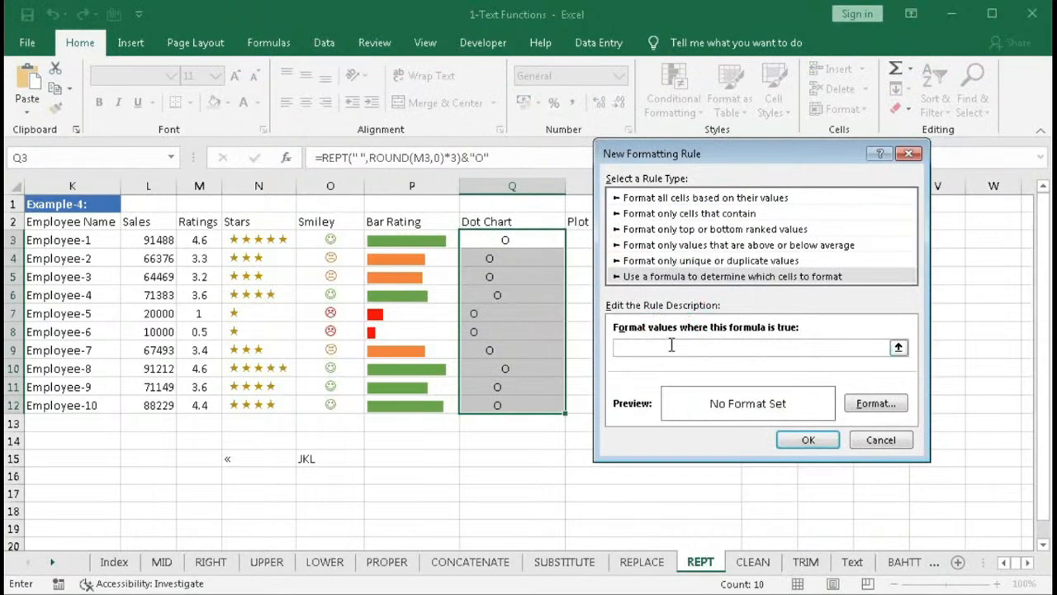
key(ctrl+v)
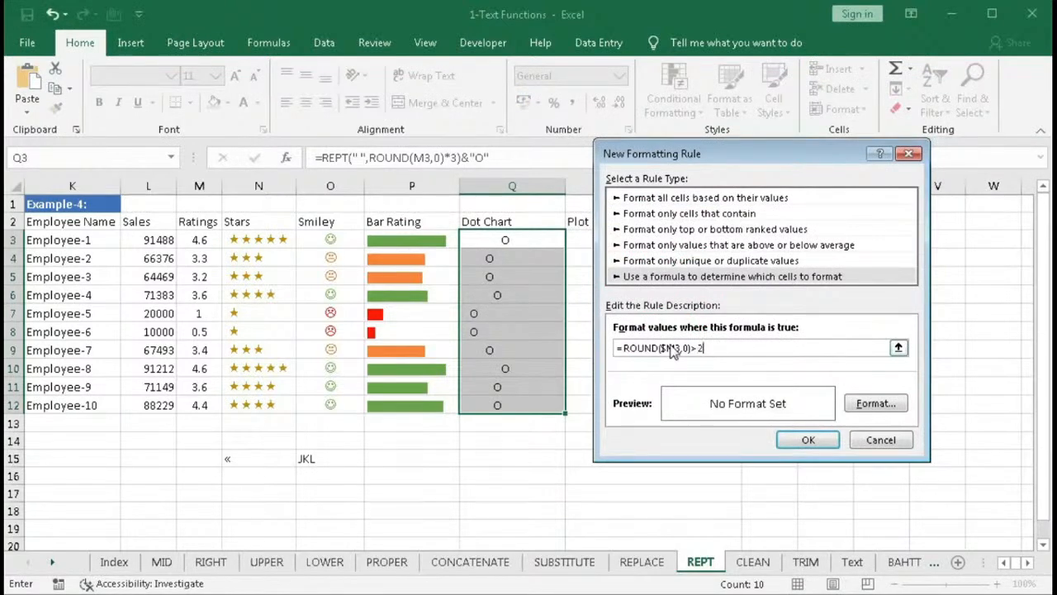
click(893, 403)
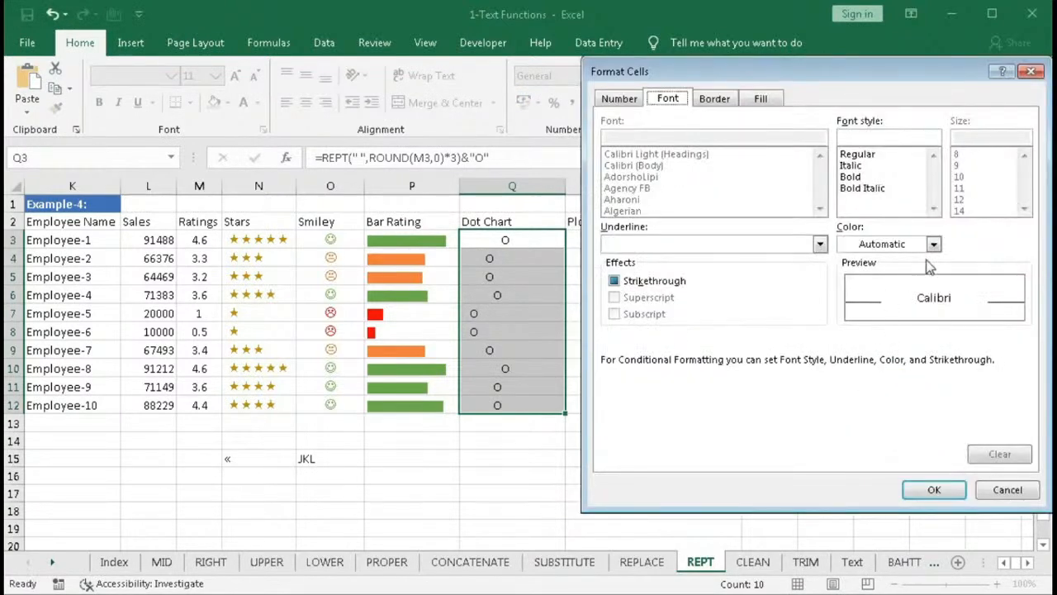
click(931, 243)
click(925, 330)
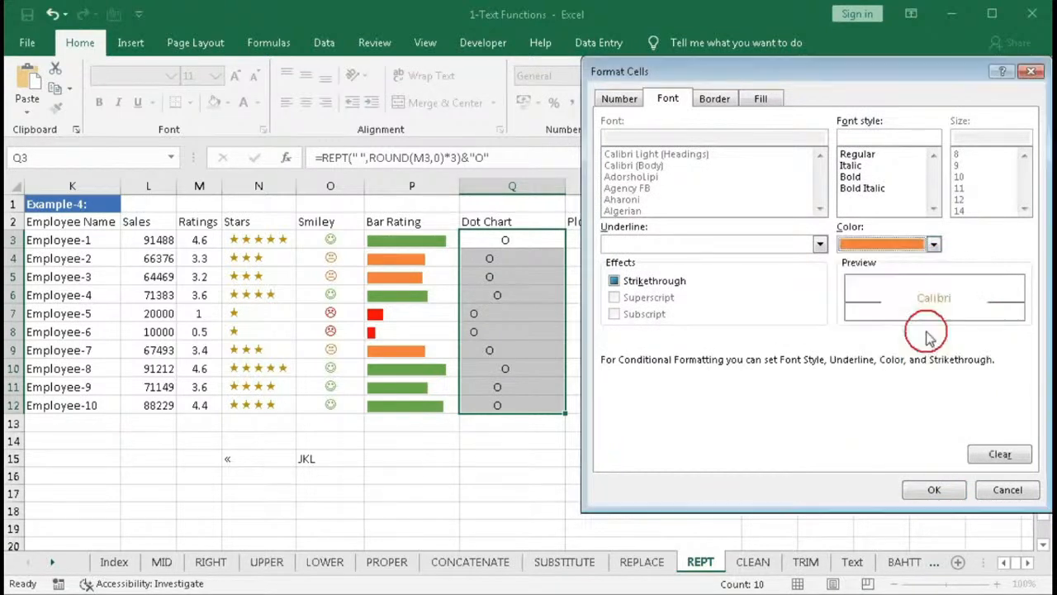
click(934, 490)
click(813, 444)
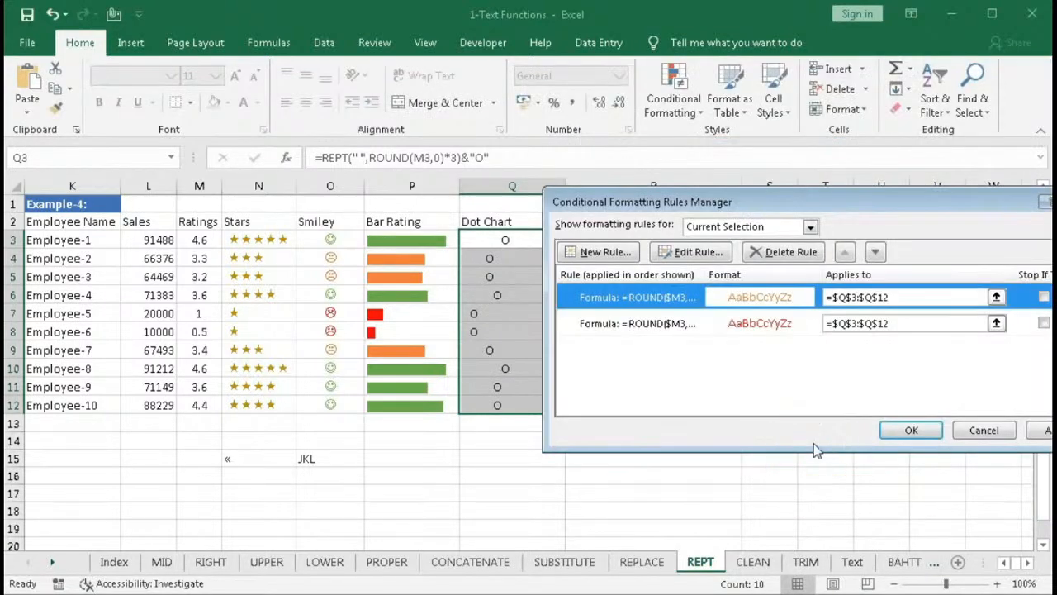
- Add a third ROUND($M3,0) formula rule for the dot cells with a green font colour
click(596, 252)
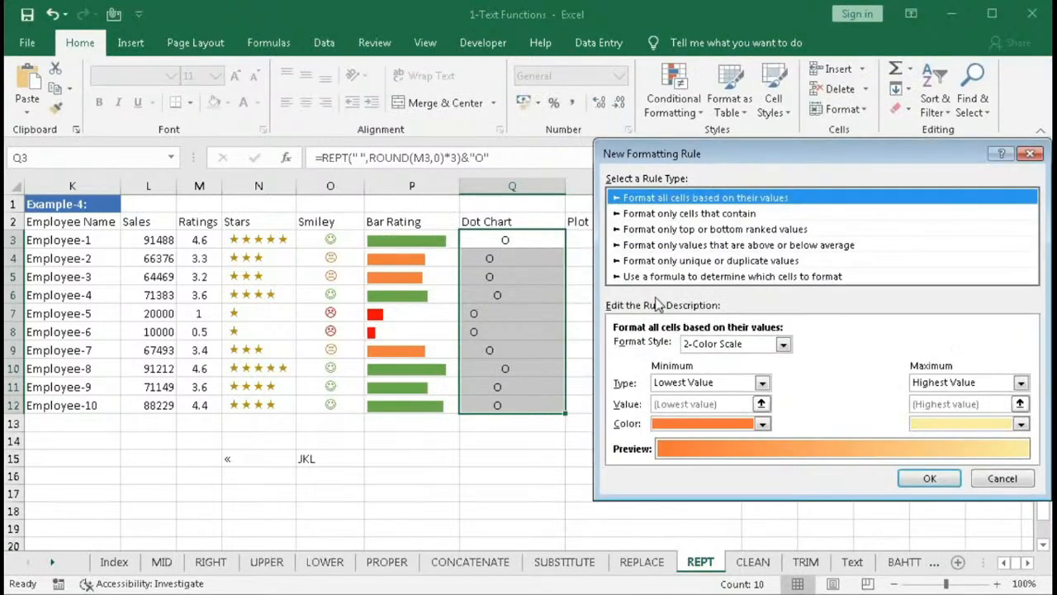
click(694, 277)
click(674, 348)
text(=ROUND($M3,0)>0)
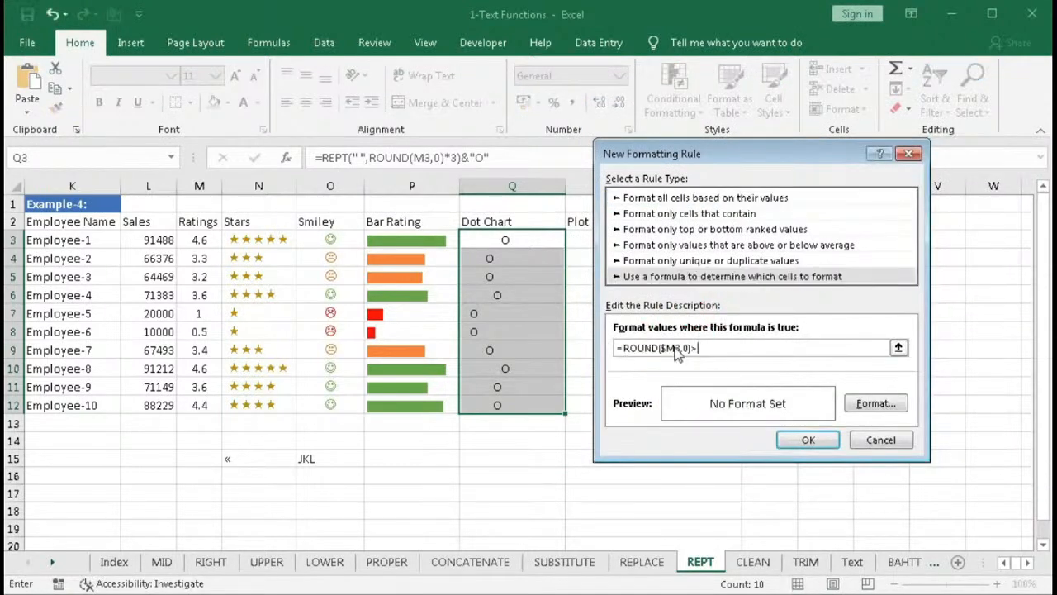
click(875, 405)
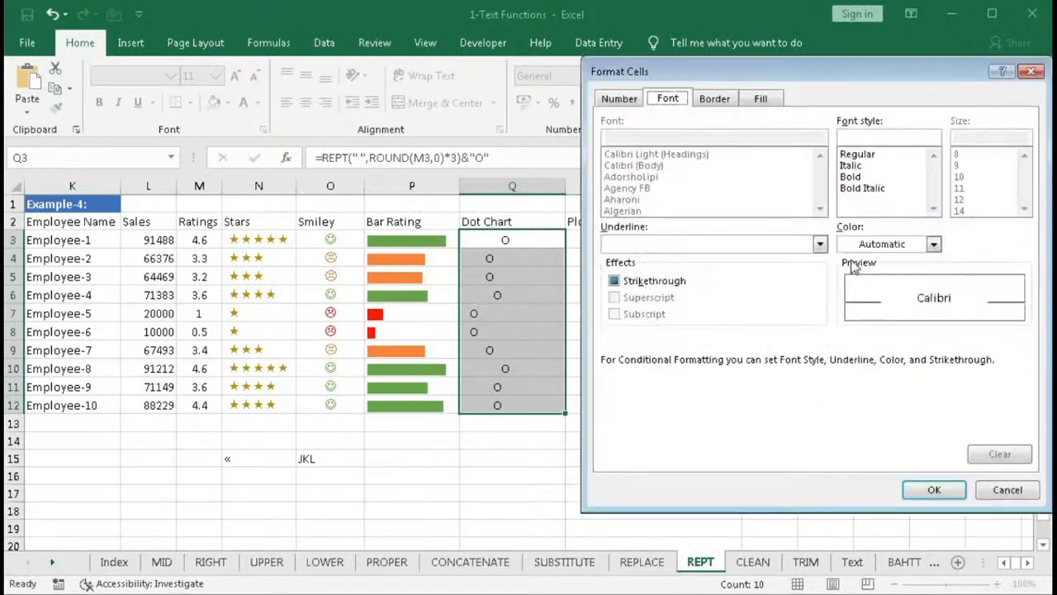
click(933, 243)
click(983, 303)
click(933, 489)
click(797, 441)
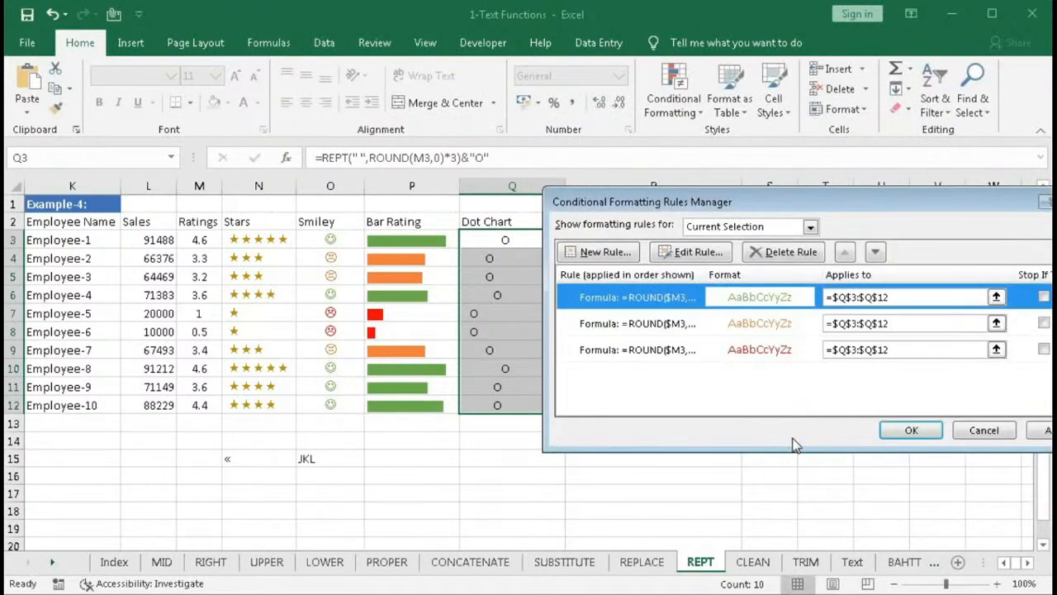
- Apply the three colour-coded conditional formatting rules to the dot chart cells Q3:Q12
click(907, 430)
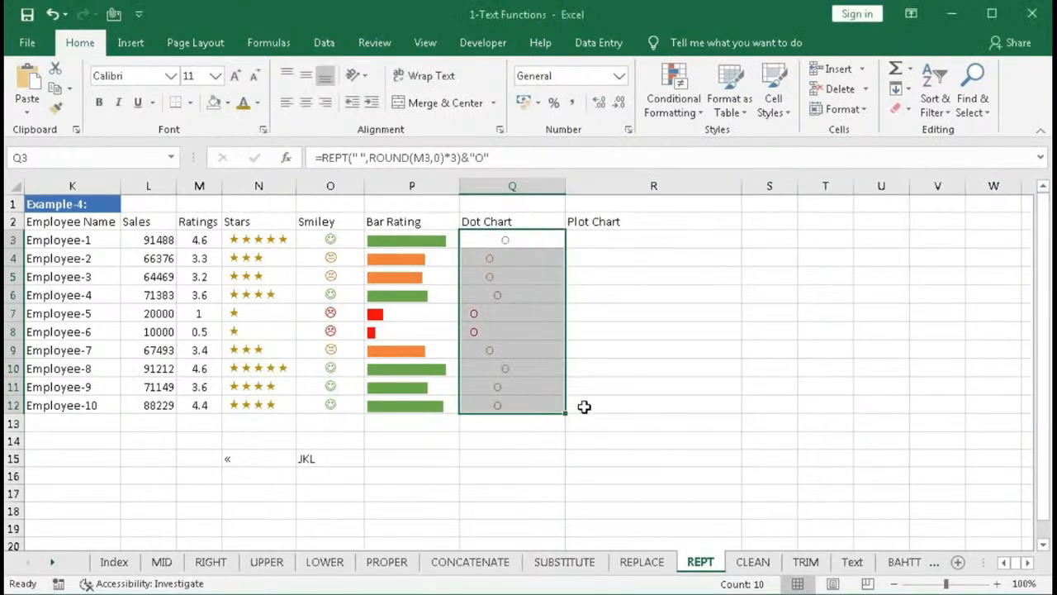
click(540, 369)
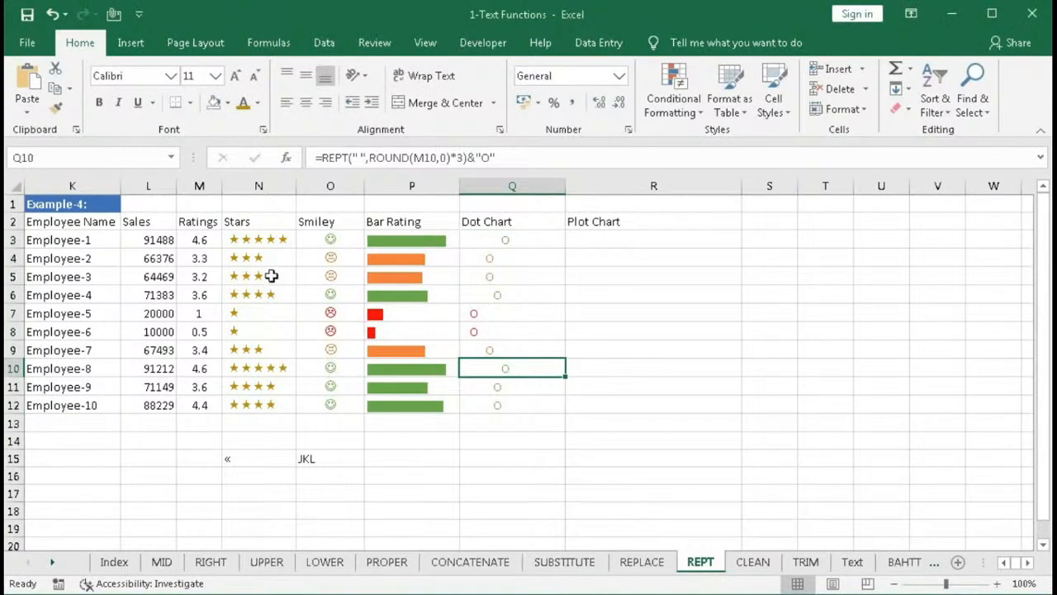
click(512, 241)
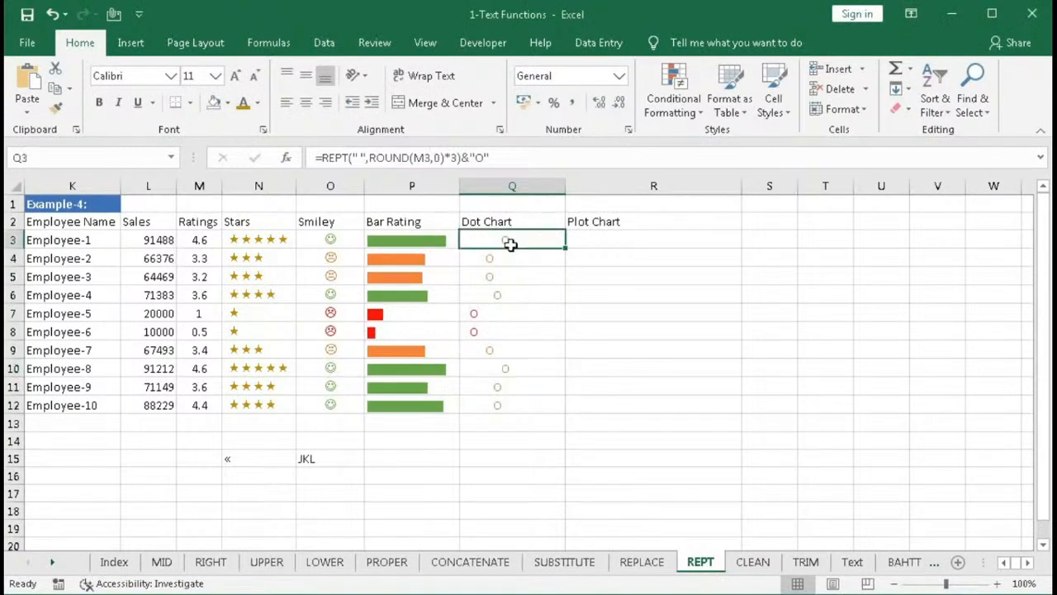
- Extend Q3's formula to =REPT(" ",ROUND(M3,0)*3)&"O"&L3 so the sales value follows the dot
click(513, 157)
text(&)
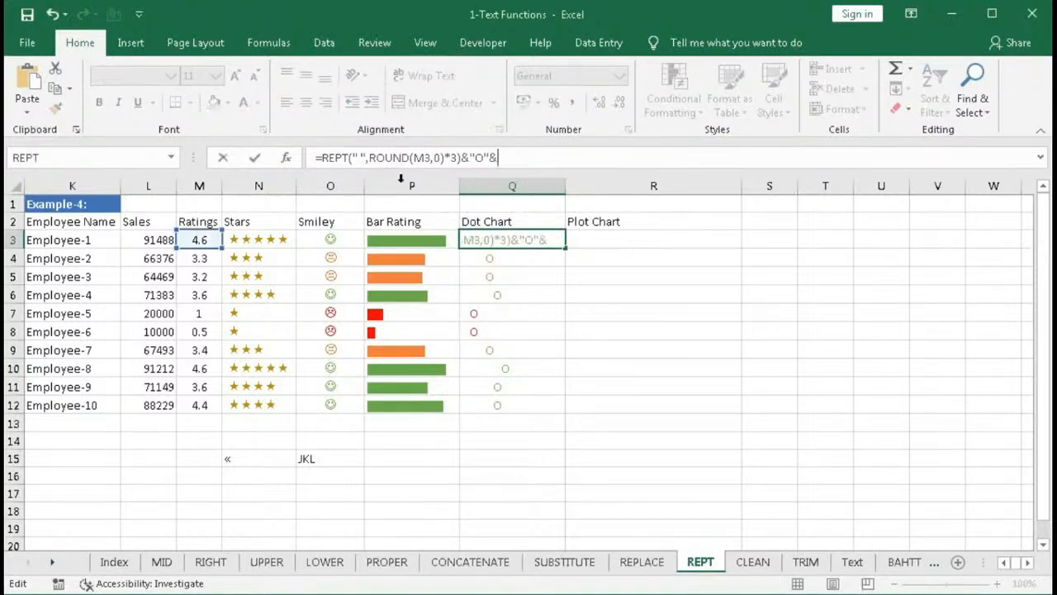
click(142, 239)
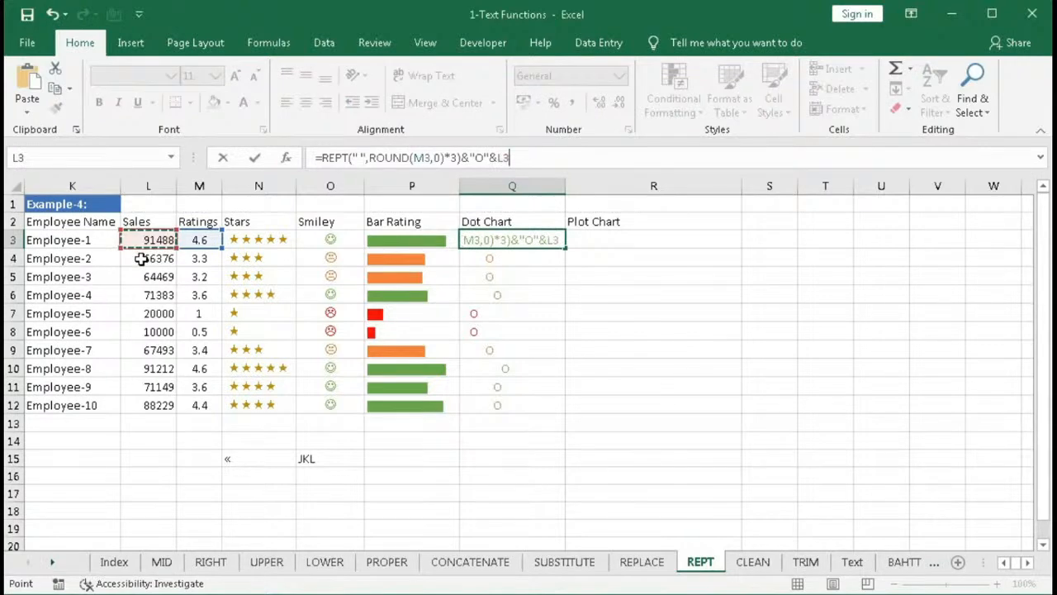
key(Return)
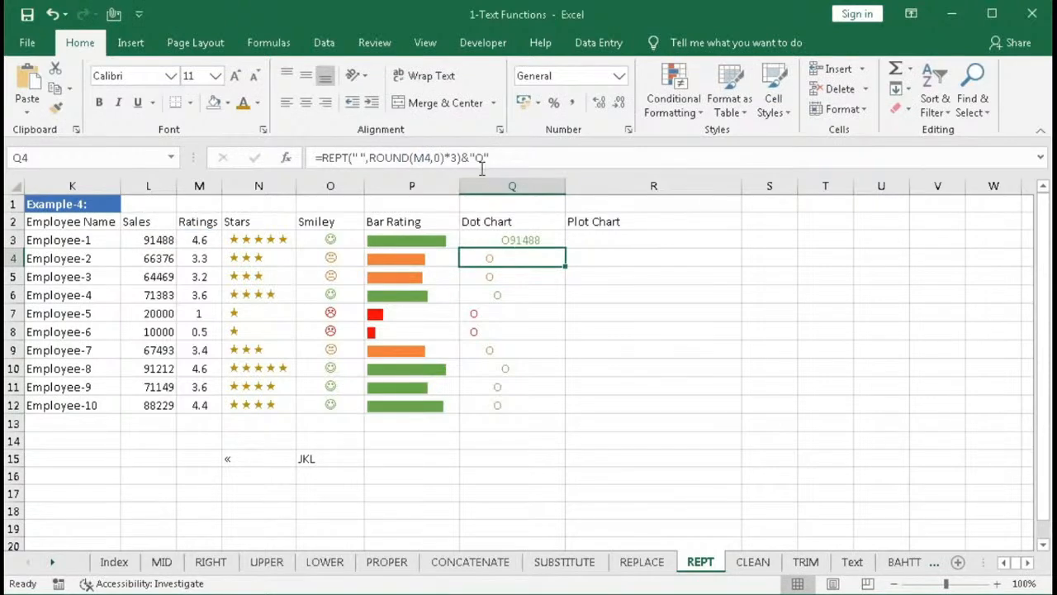
- Insert spaces after the O in Q3's formula, making it &"O "&L3, and fill it down to Q12
click(510, 238)
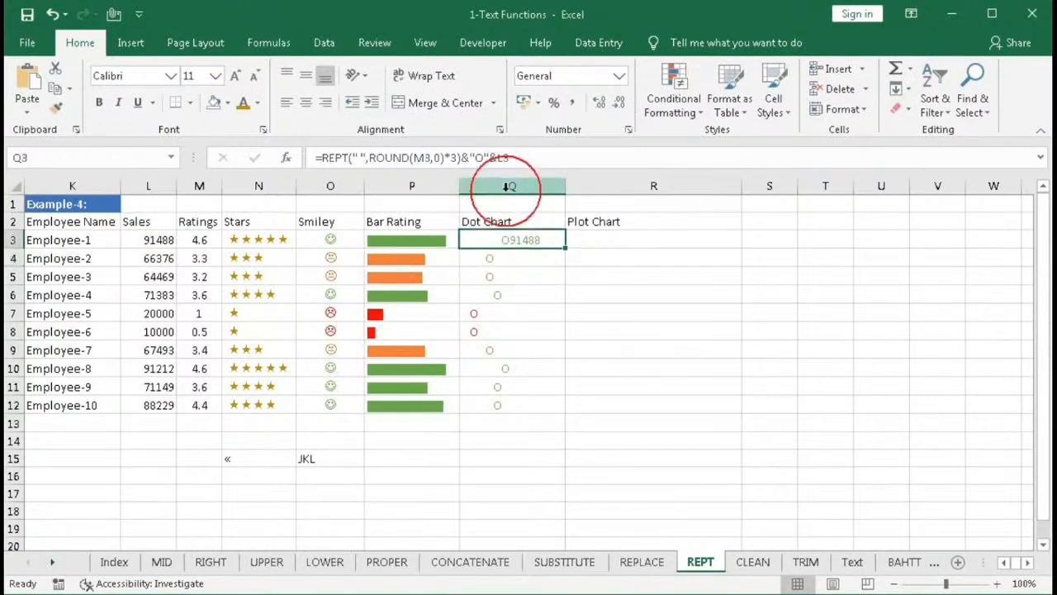
click(488, 158)
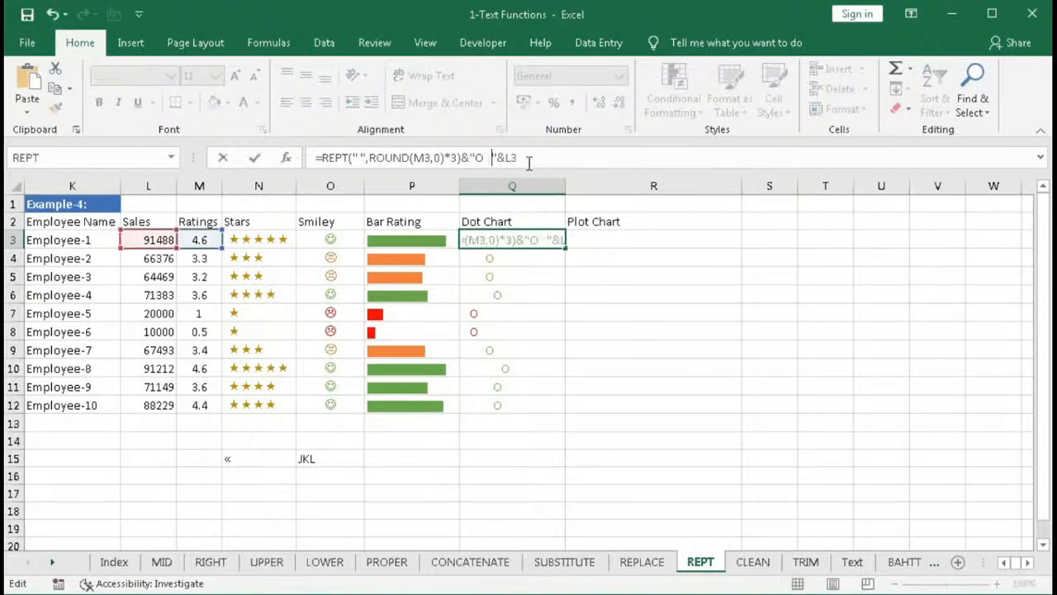
key(Return)
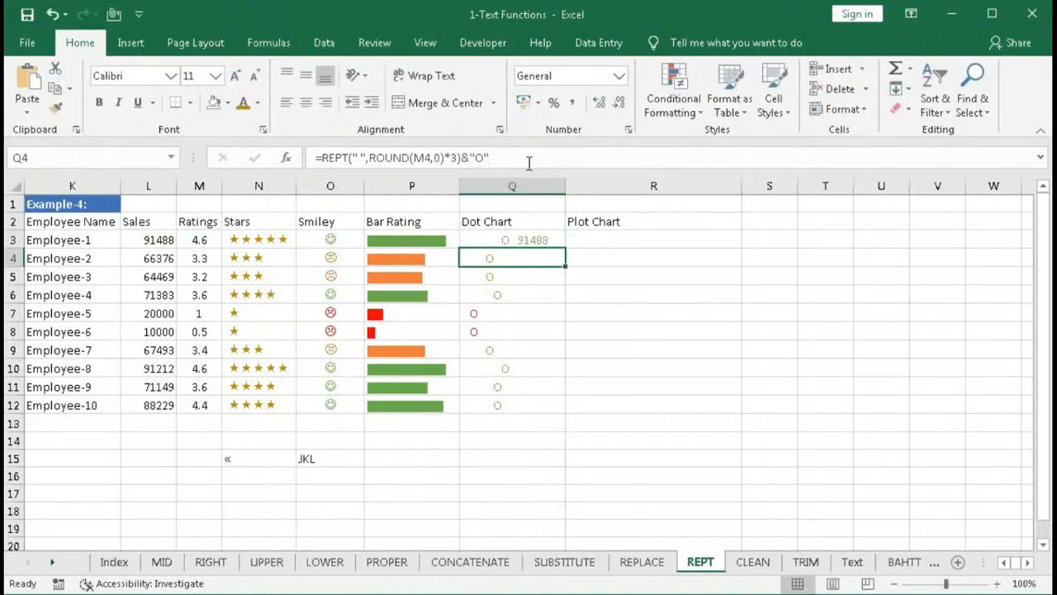
click(547, 241)
drag(566, 248, 549, 410)
click(607, 238)
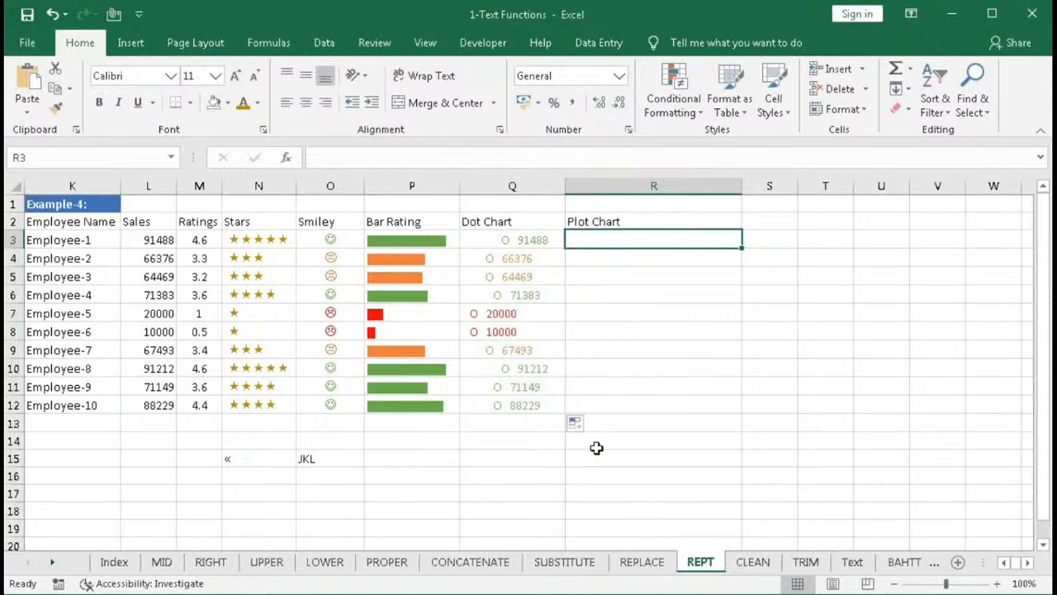
- Insert the Wingdings Full Block symbol into cell R15
click(625, 462)
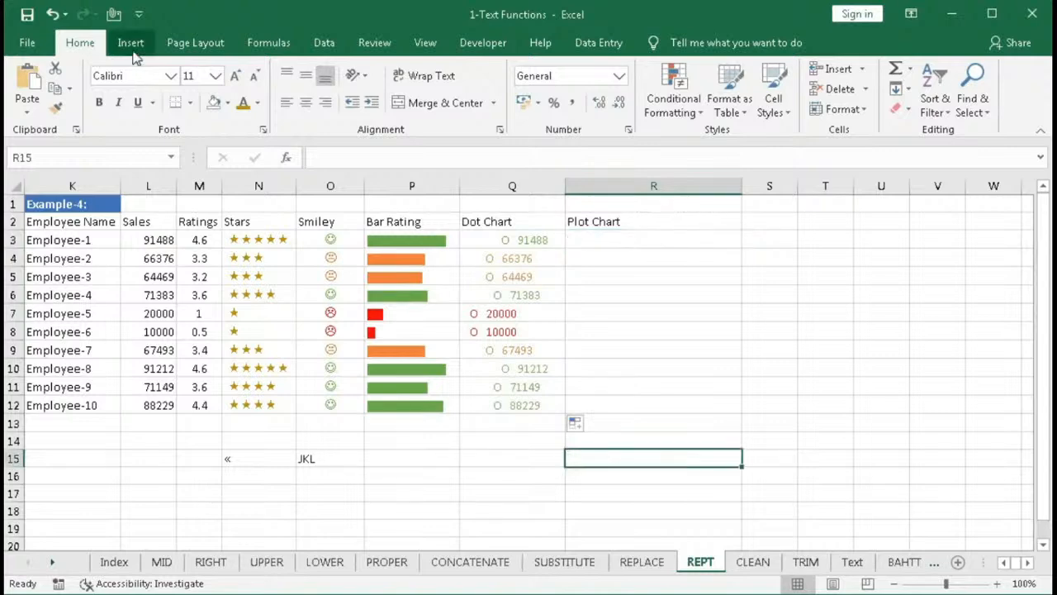
click(132, 48)
click(978, 112)
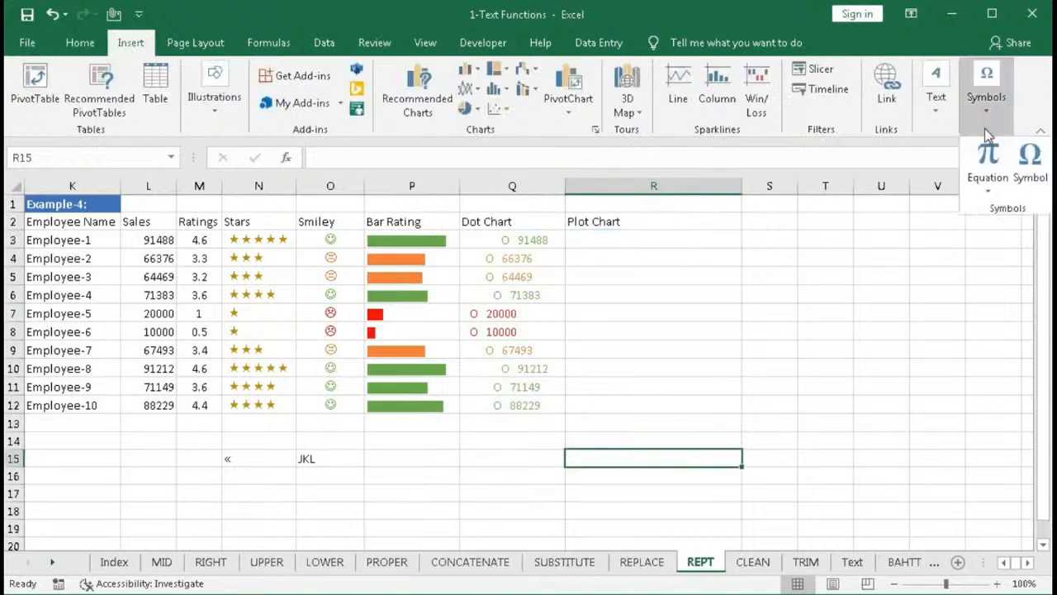
click(1030, 165)
drag(731, 135, 595, 126)
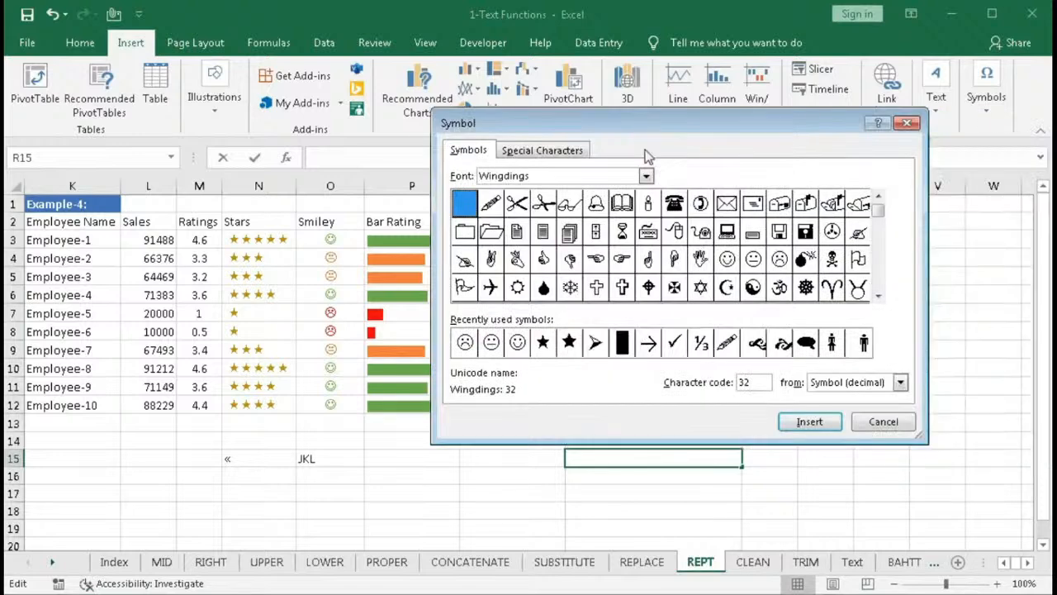
click(623, 342)
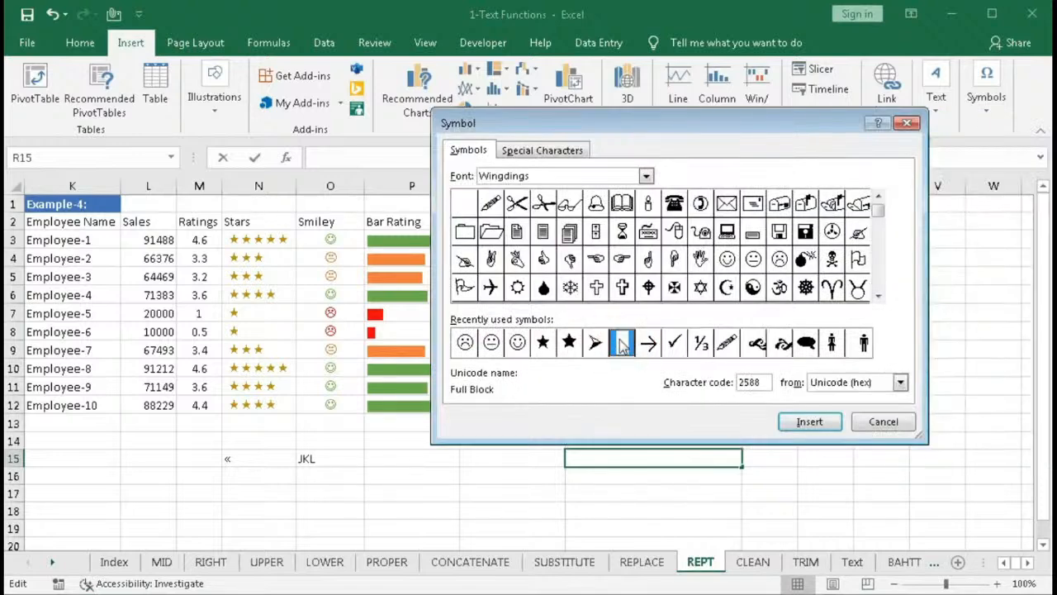
click(878, 296)
click(878, 295)
click(877, 296)
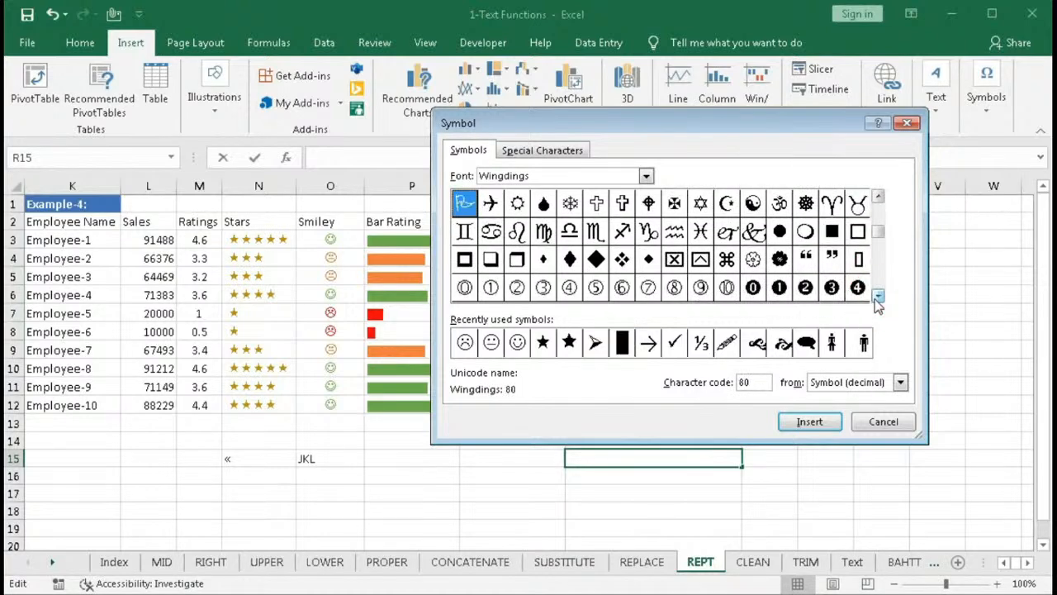
key(n)
click(878, 295)
click(878, 296)
click(877, 296)
click(878, 295)
click(878, 296)
click(878, 295)
click(878, 296)
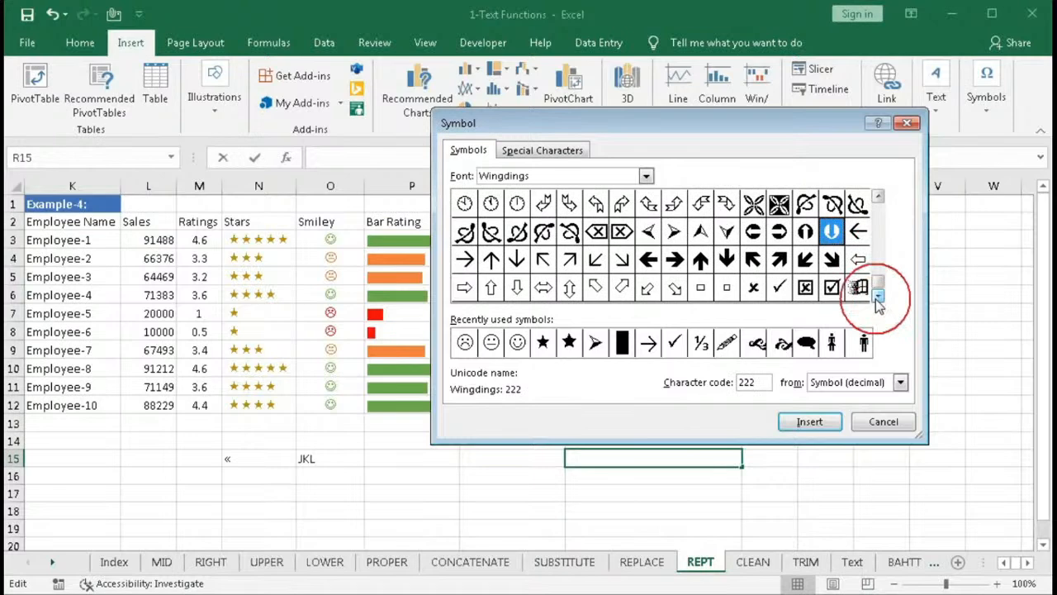
click(878, 198)
click(878, 198)
click(878, 199)
click(877, 199)
click(878, 198)
click(878, 198)
click(878, 198)
click(878, 198)
click(878, 199)
click(878, 198)
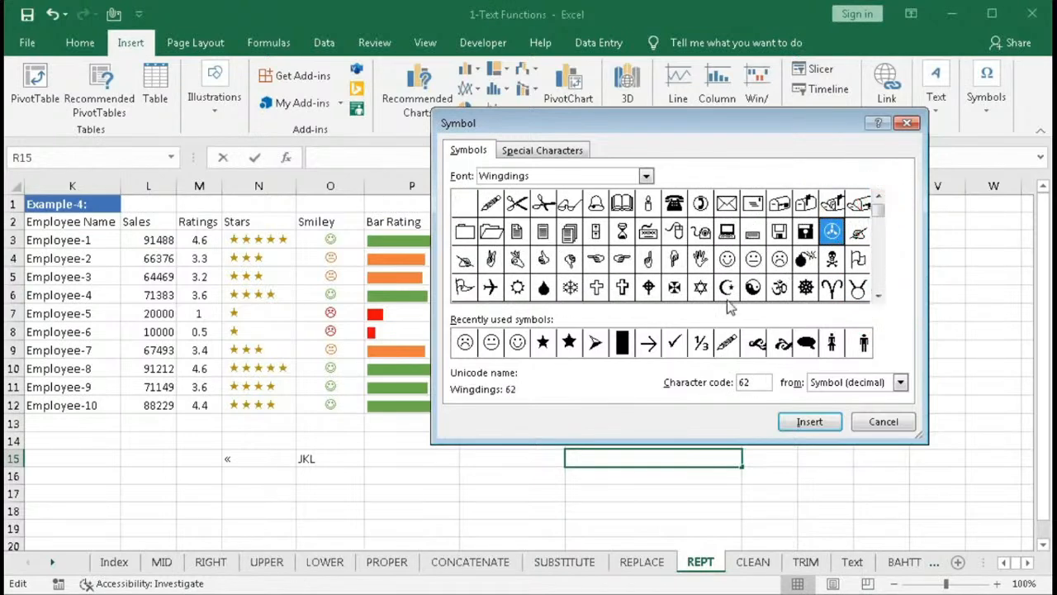
click(623, 343)
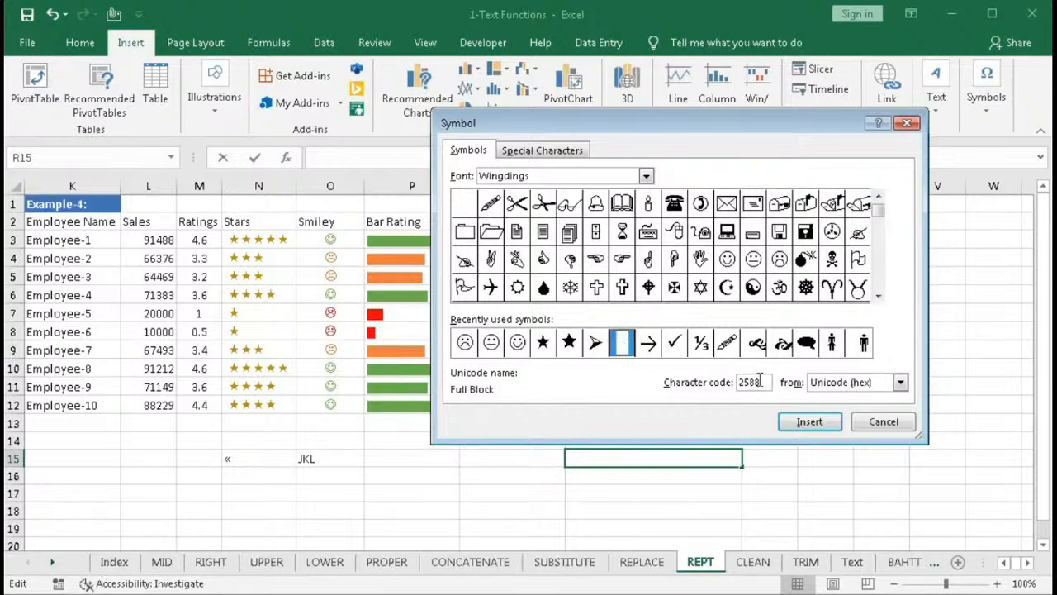
click(809, 422)
click(872, 427)
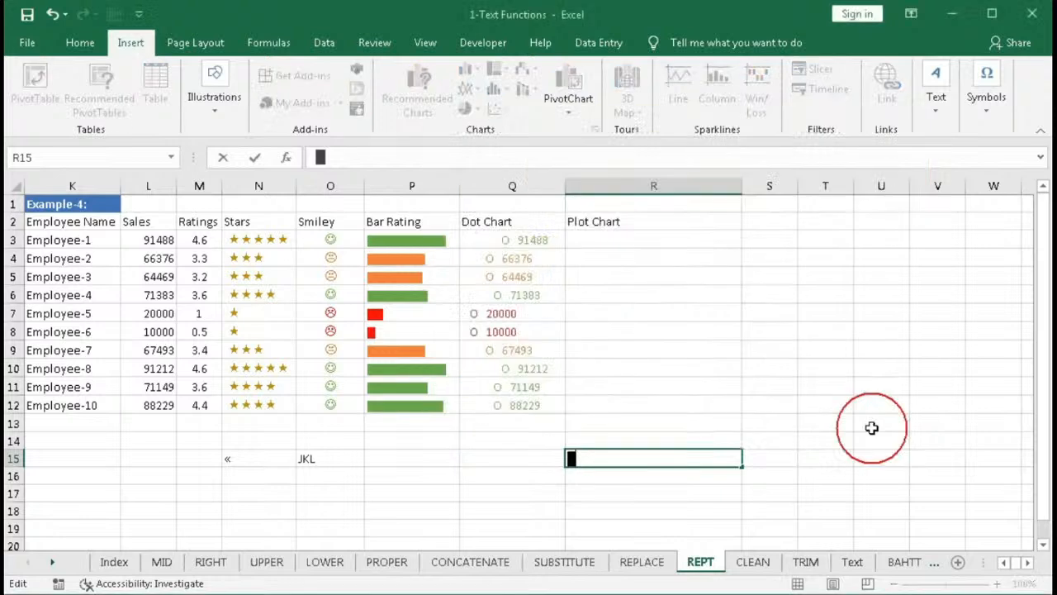
click(615, 491)
click(608, 458)
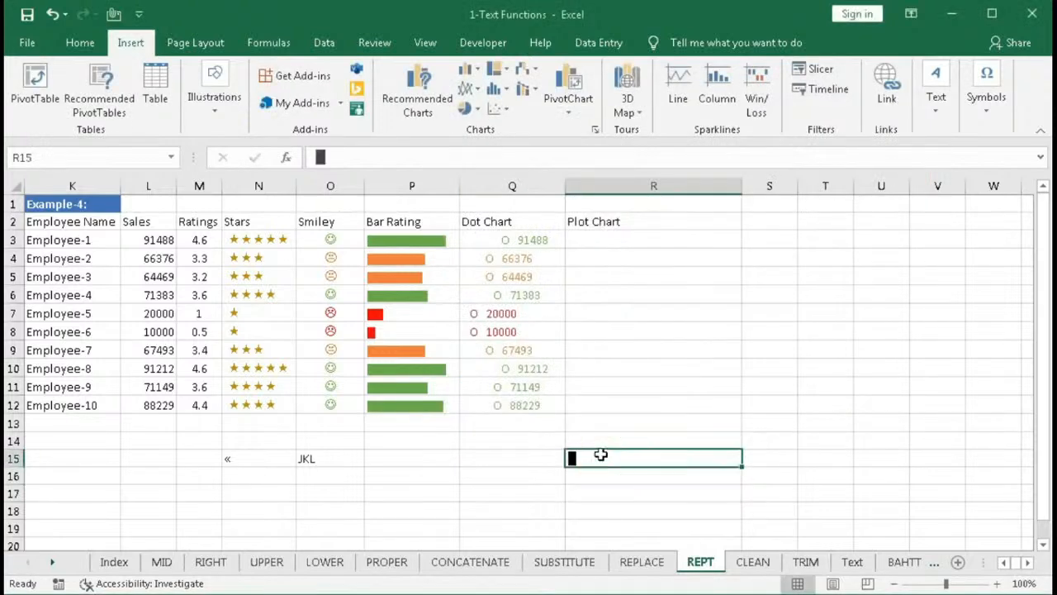
- Check the font of the block character in R15 and open the cell for editing
click(80, 42)
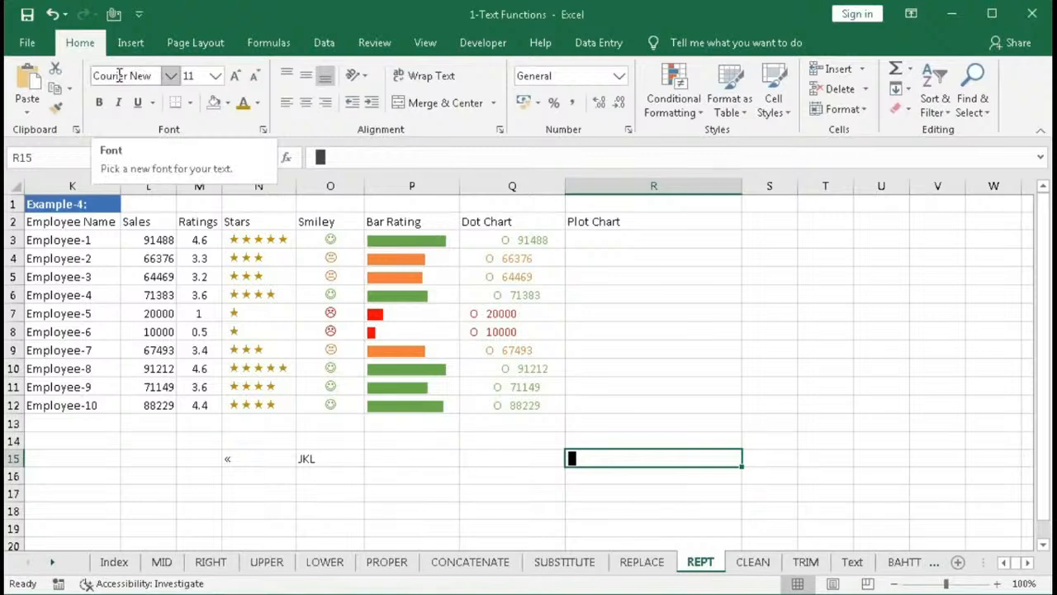
click(595, 462)
click(577, 451)
double_click(577, 451)
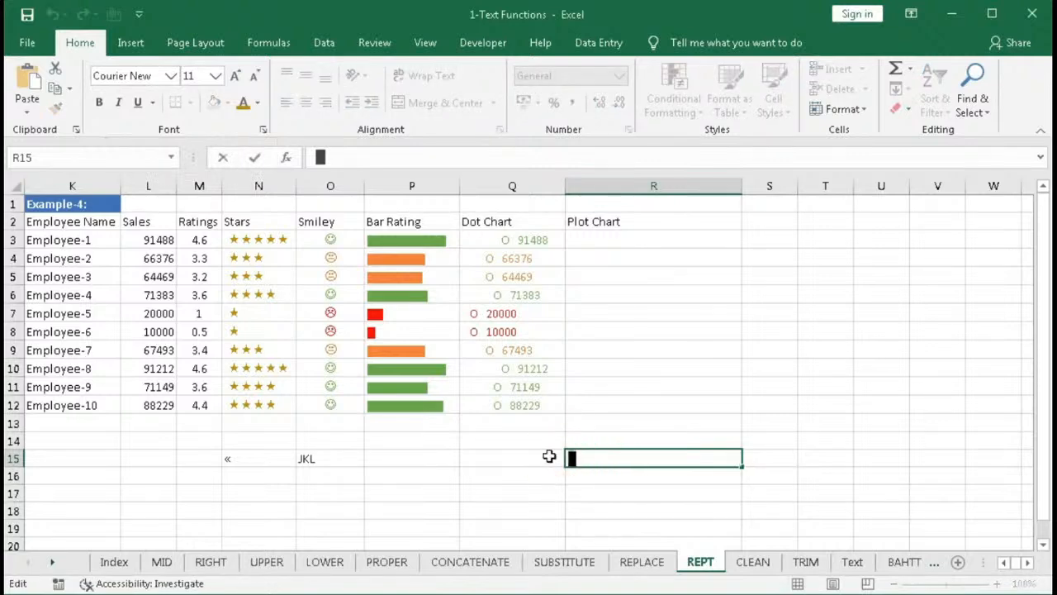
click(615, 479)
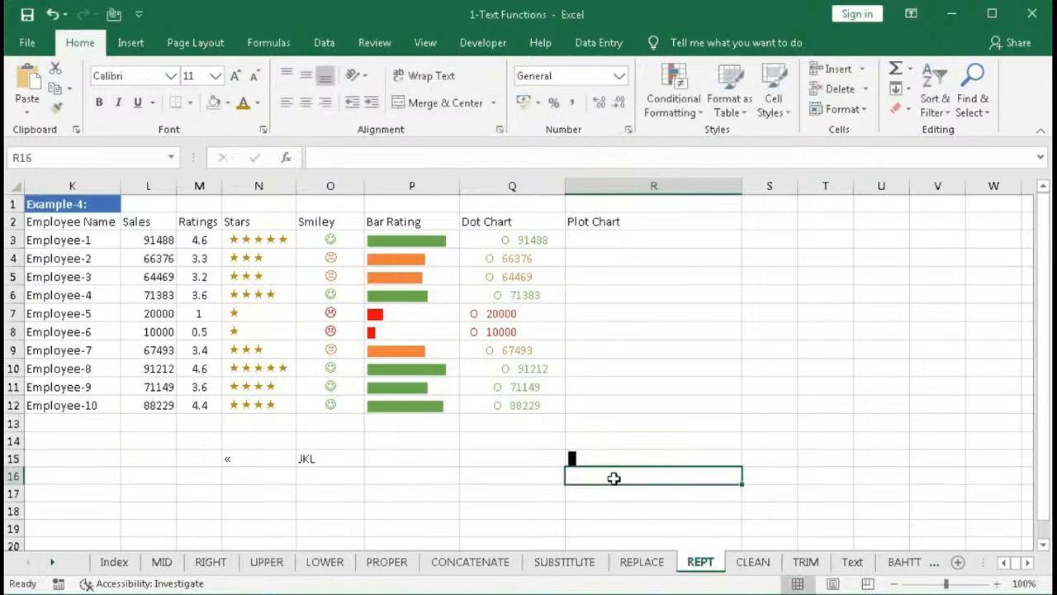
- Enter the formula =rept(" ",round(M3,0)*3)&"█"&L3 in R3 for the plot chart
click(596, 241)
text(=)
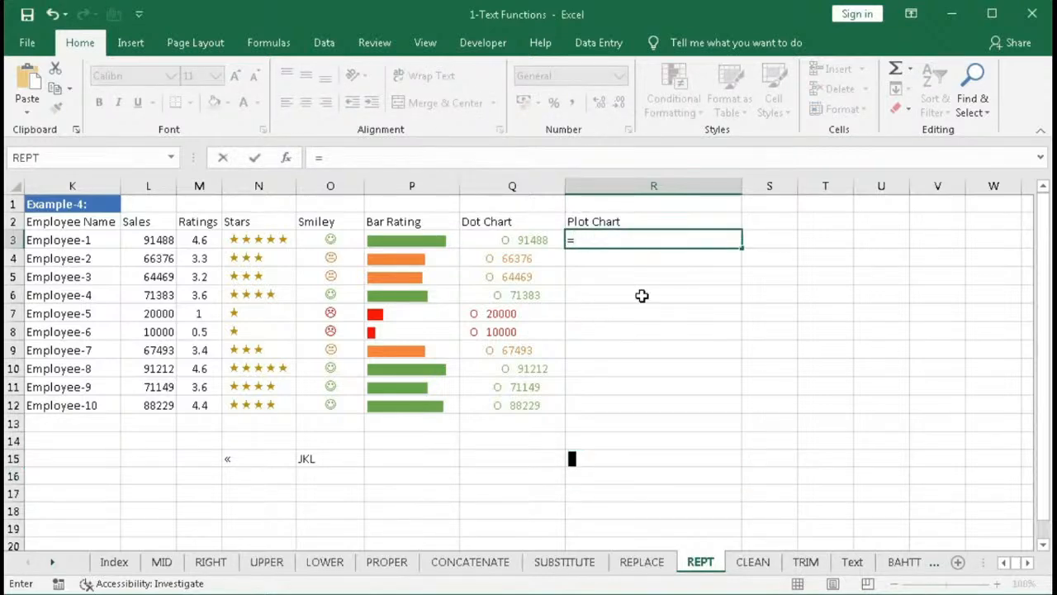
text(rept)
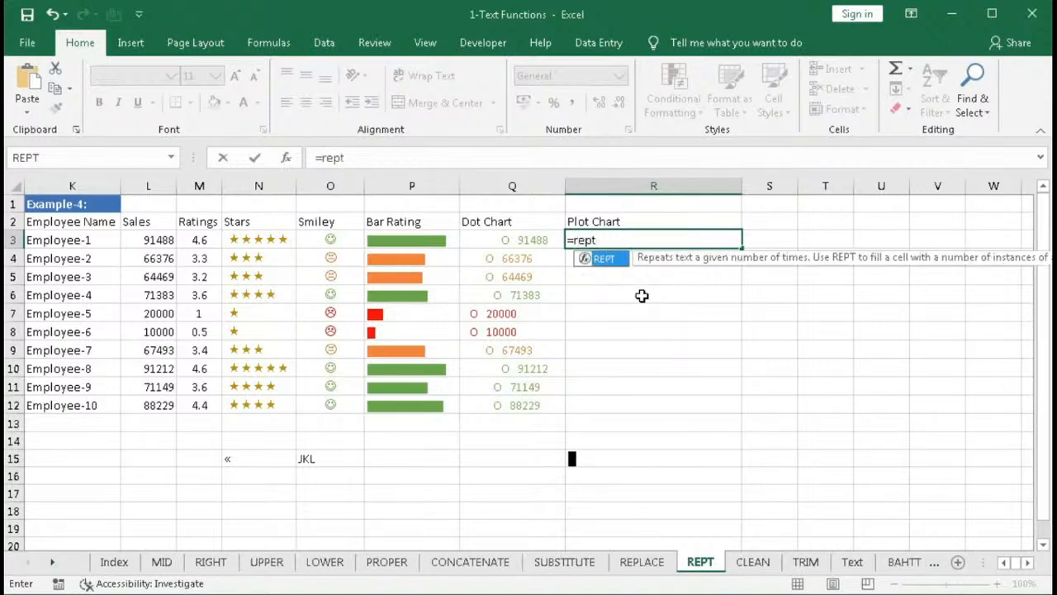
text((" ",)
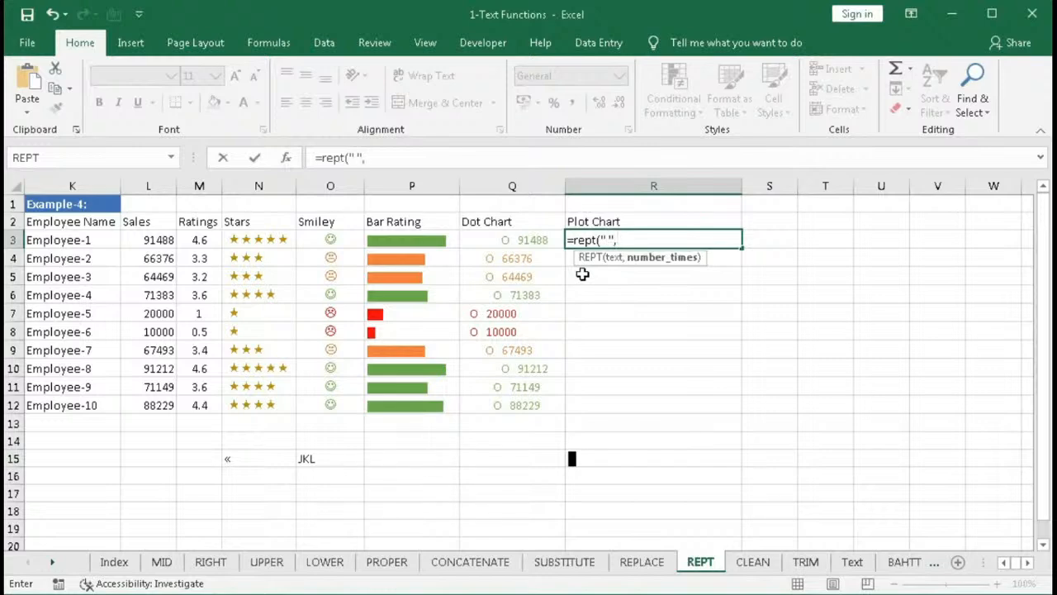
text(nd()
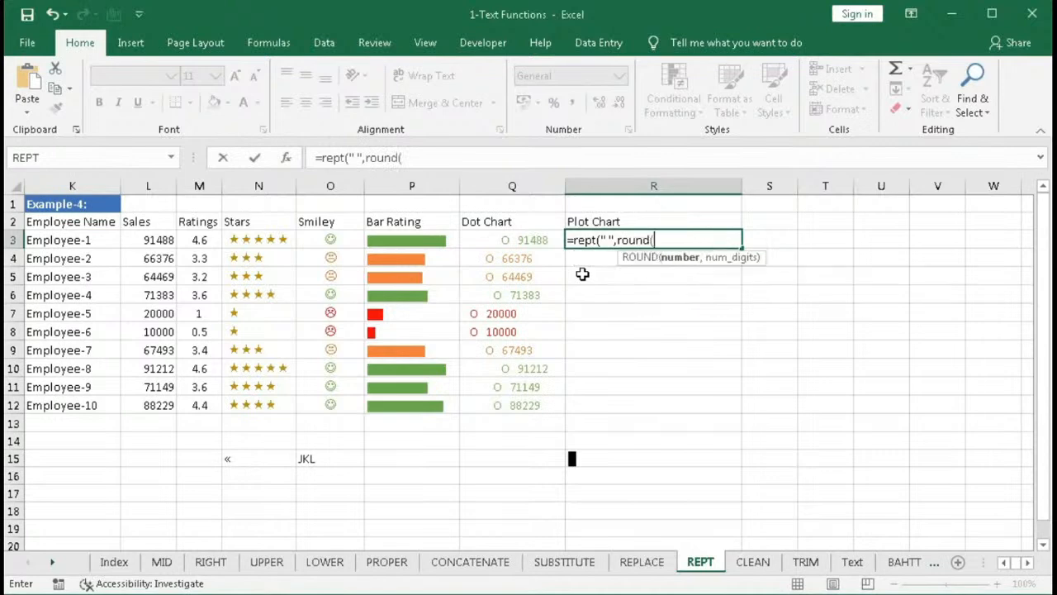
click(199, 241)
text(,0)*3)
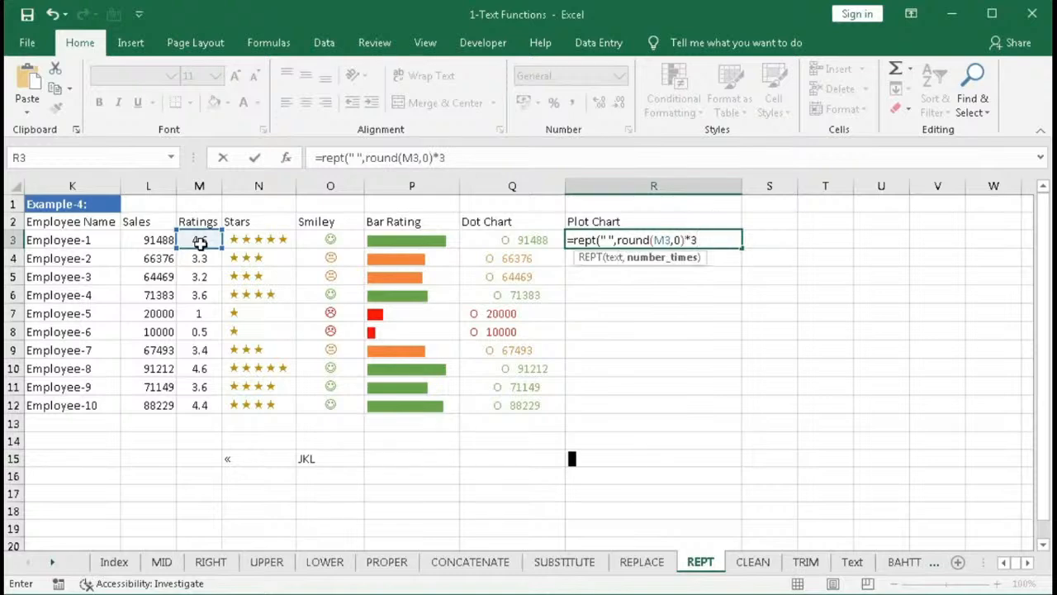
text()&)
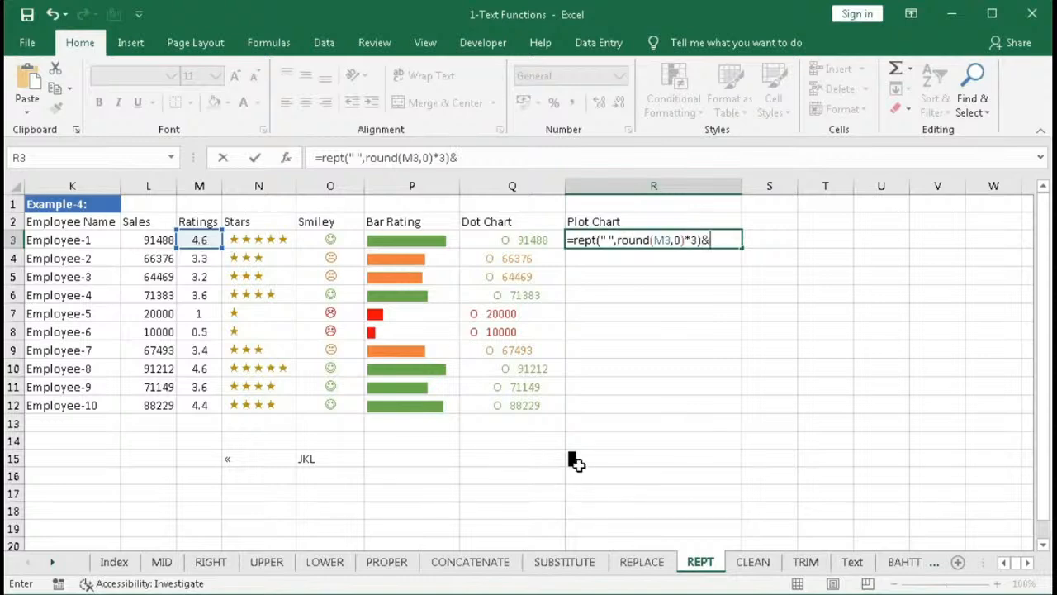
click(477, 159)
text("█)
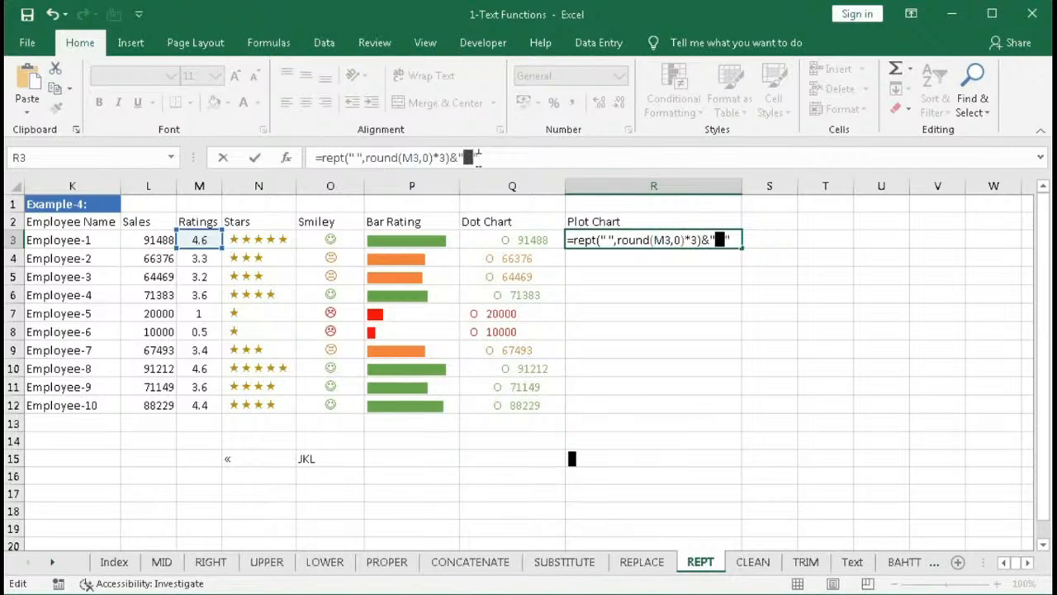
text("&)
click(140, 240)
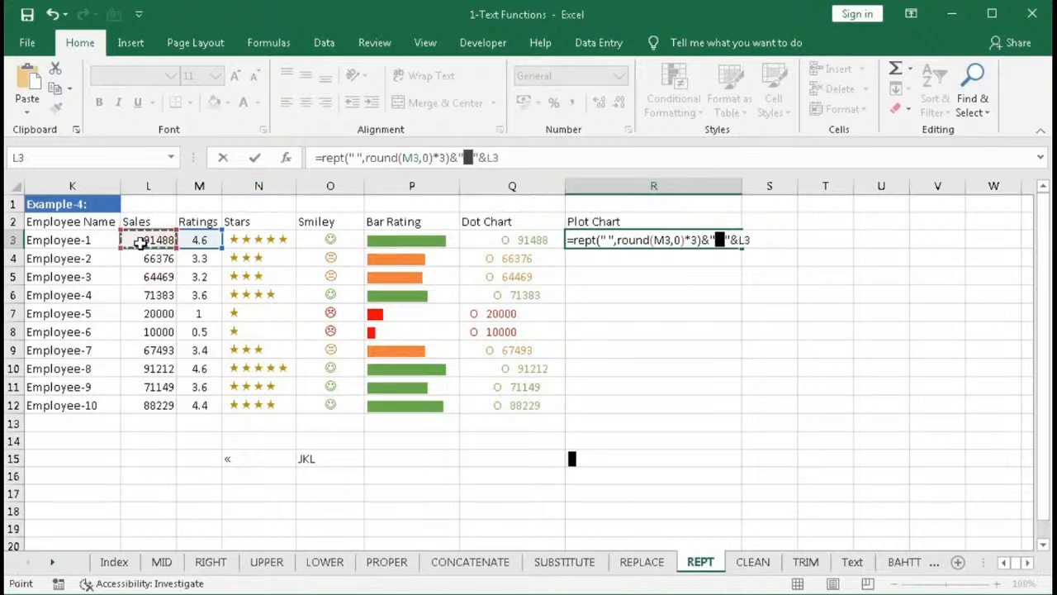
- Add a space after the block in R3's formula, making it &"█ "&L3, and fill it down to R12
click(475, 158)
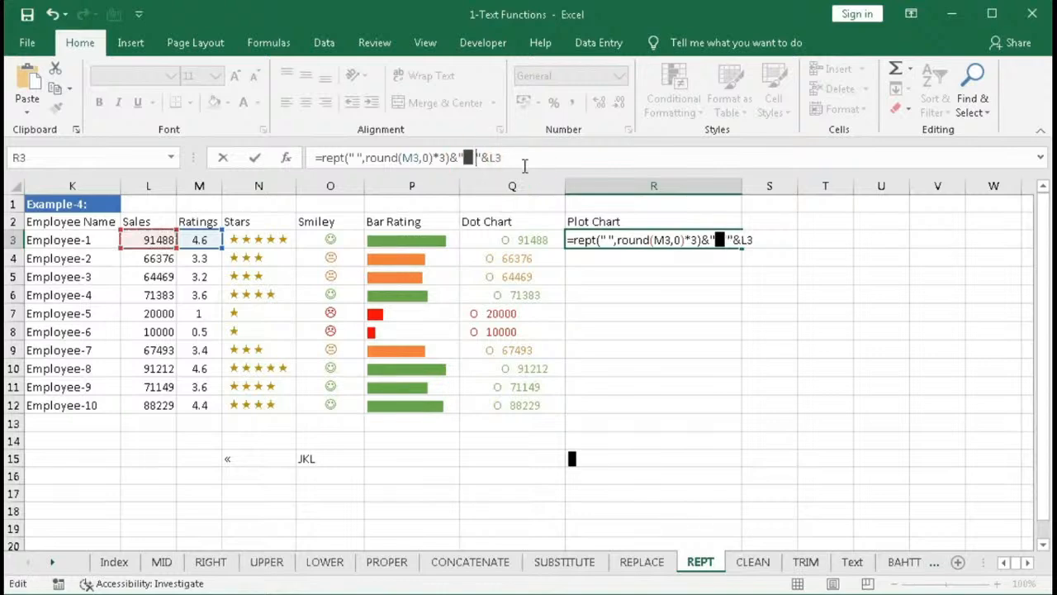
click(519, 158)
key(Return)
click(613, 240)
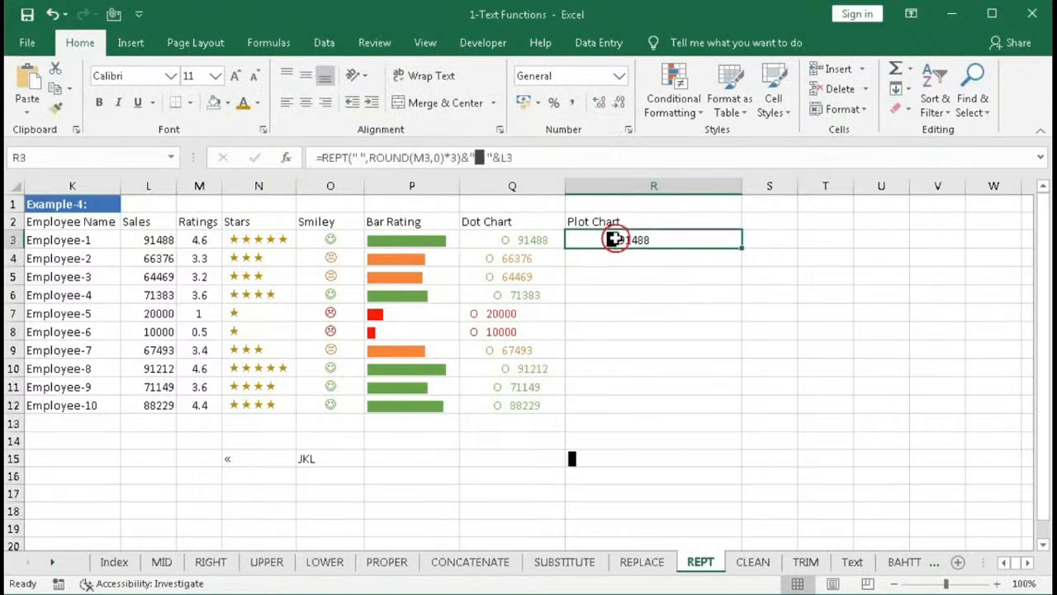
drag(742, 247, 717, 416)
drag(640, 238, 621, 404)
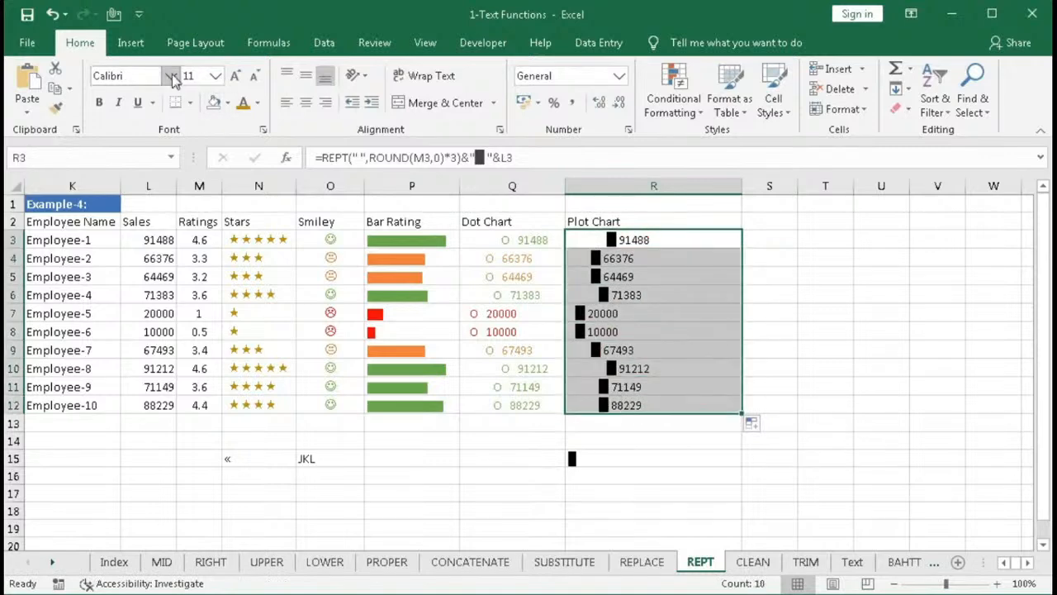
- Set the font of the plot chart cells R3:R12 to Courier New
click(170, 76)
scroll(190, 289, down, 6)
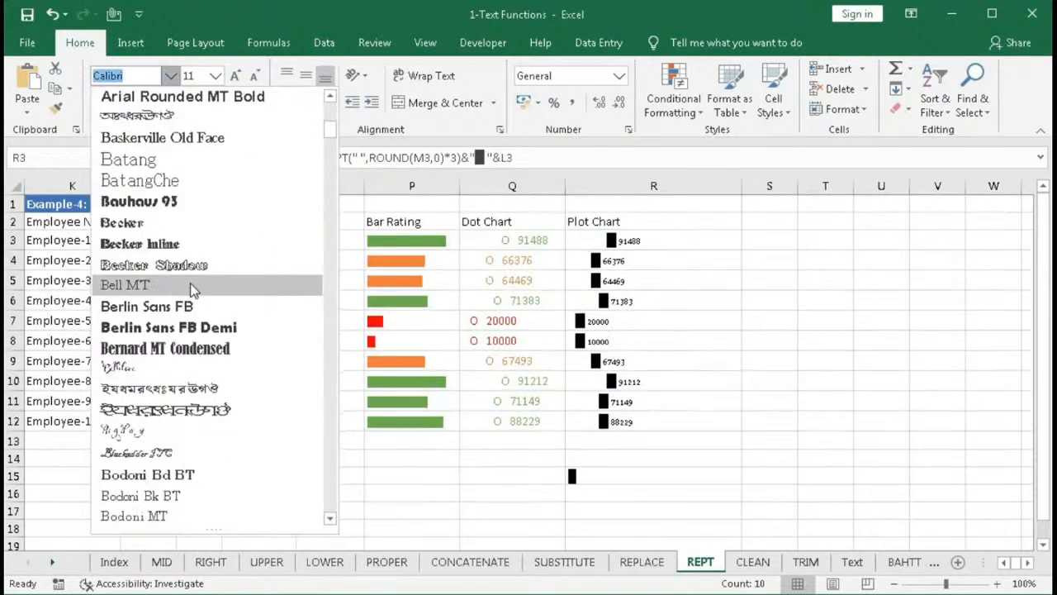
scroll(192, 289, down, 15)
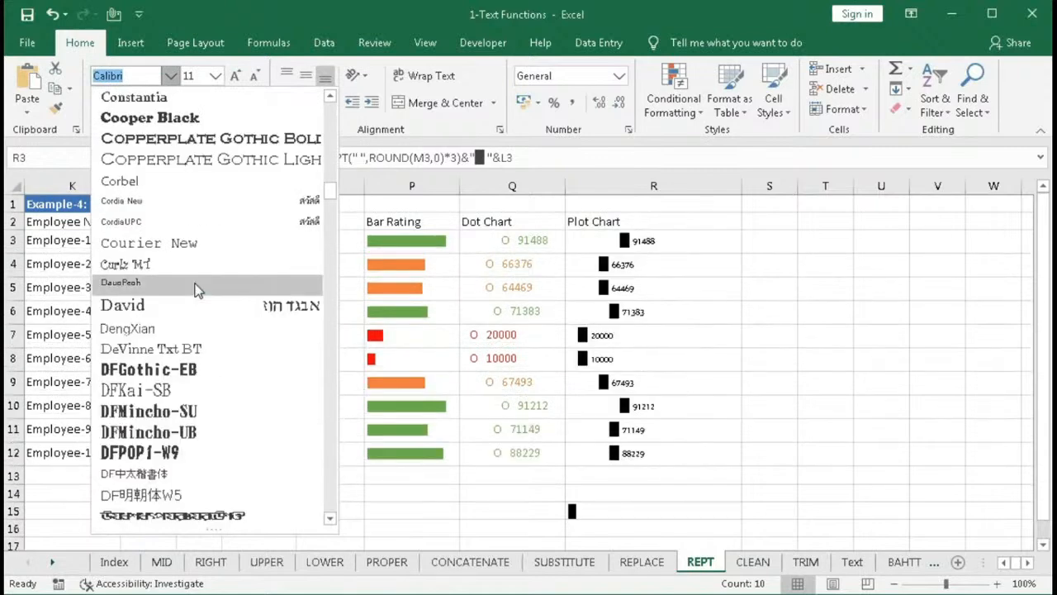
scroll(196, 290, down, 5)
scroll(201, 226, up, 6)
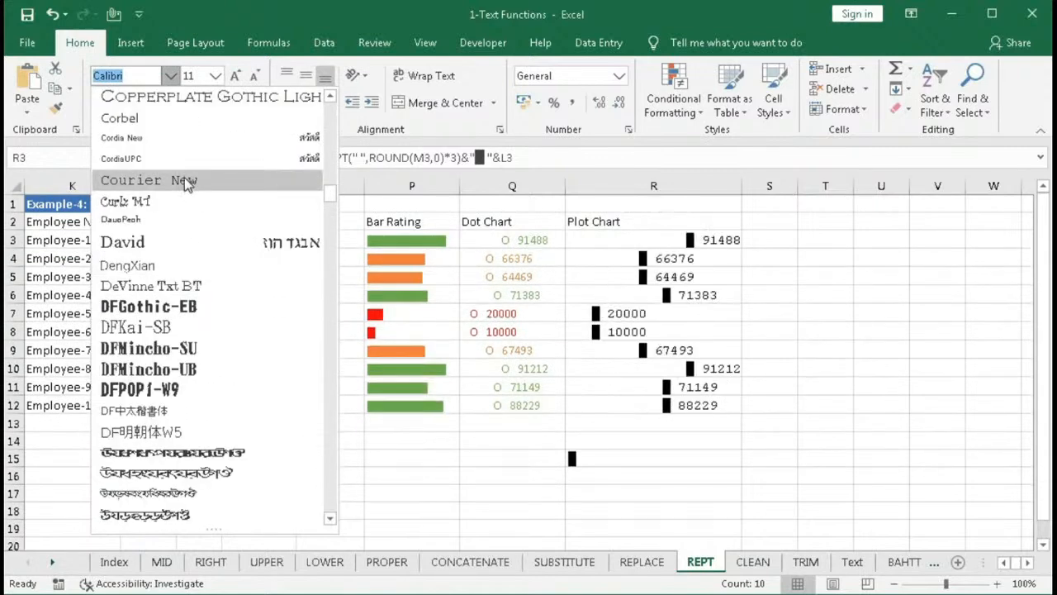
click(184, 179)
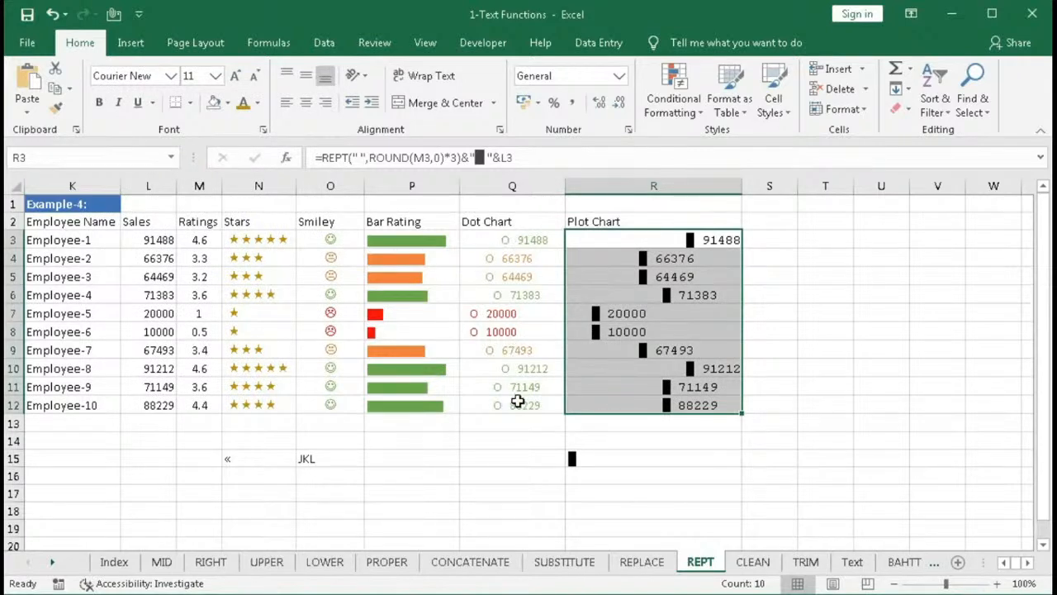
- Start a new conditional formatting rule for R3:R12 that uses a formula to determine which cells to format
click(686, 122)
click(684, 372)
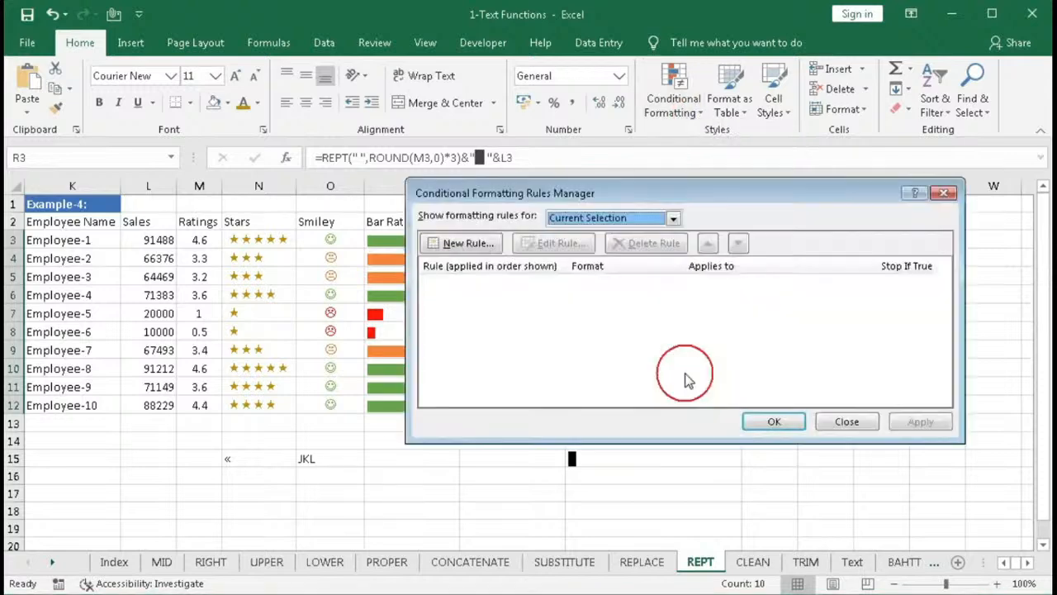
click(493, 246)
click(588, 267)
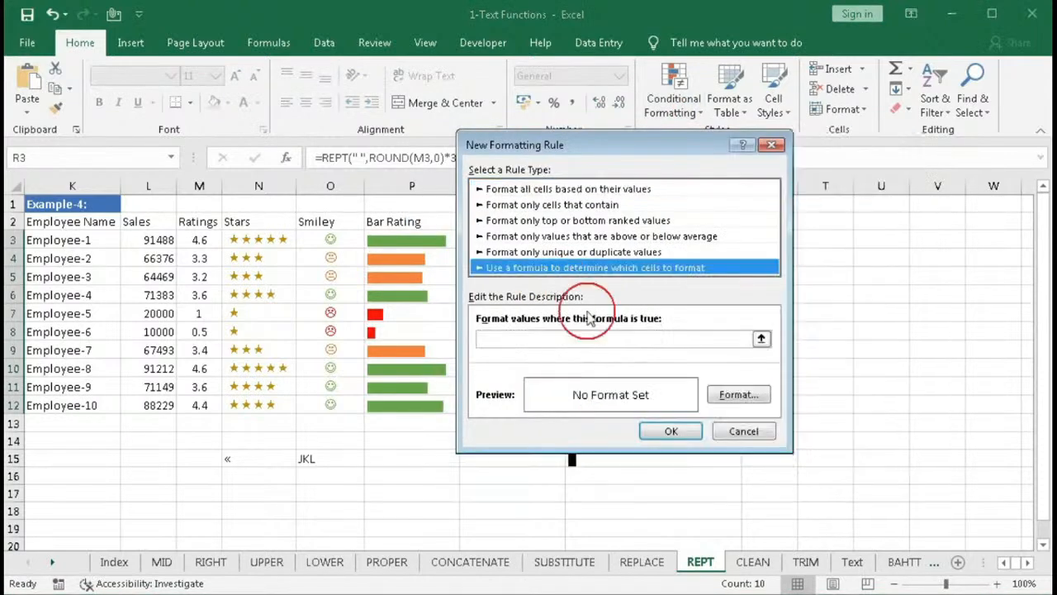
click(551, 342)
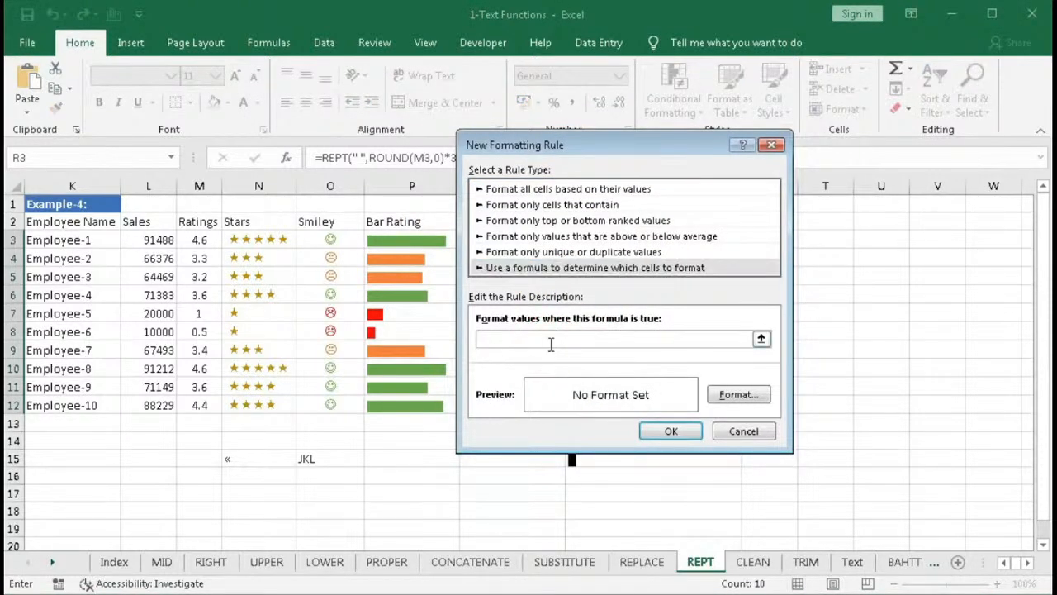
drag(550, 147, 380, 194)
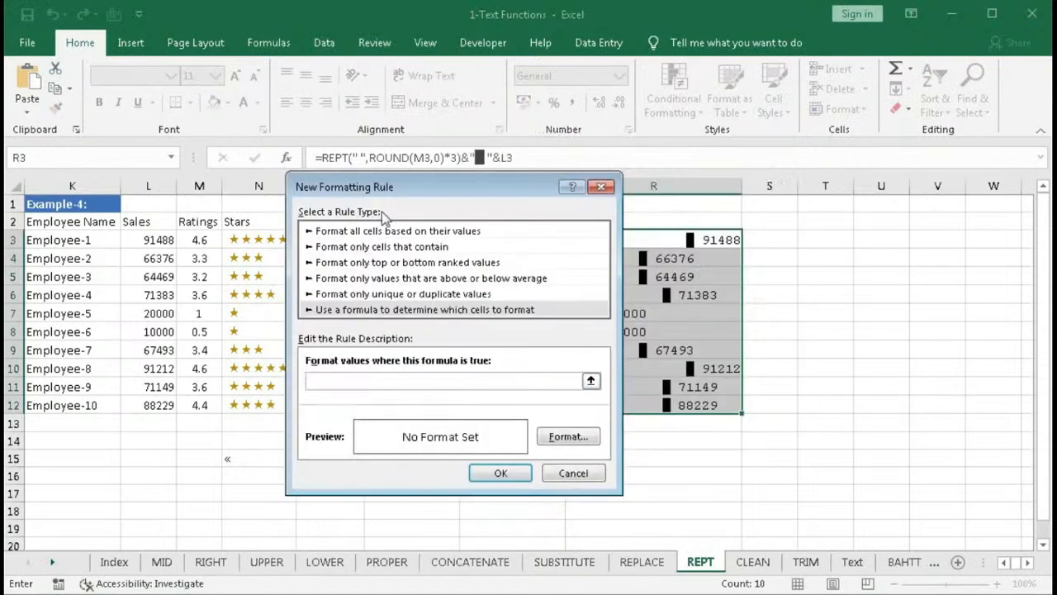
- Enter the rule formula =round($M3,0)>0, give it a red font colour, and save the rule for R3:R12
text(=round()
click(202, 240)
key(F4)
key(F4)
text(,0)>0)
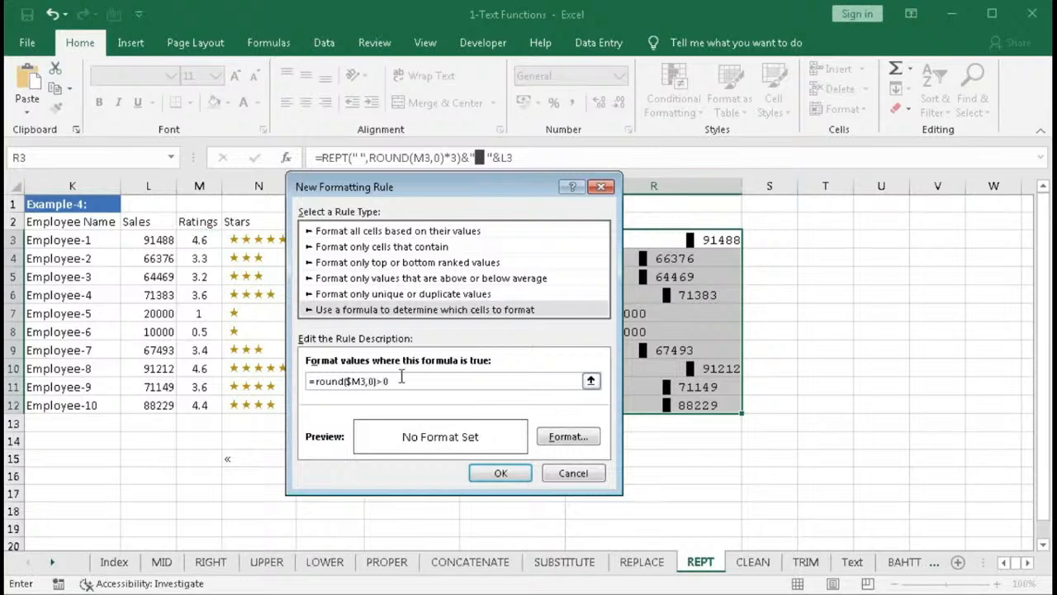
drag(403, 377, 280, 378)
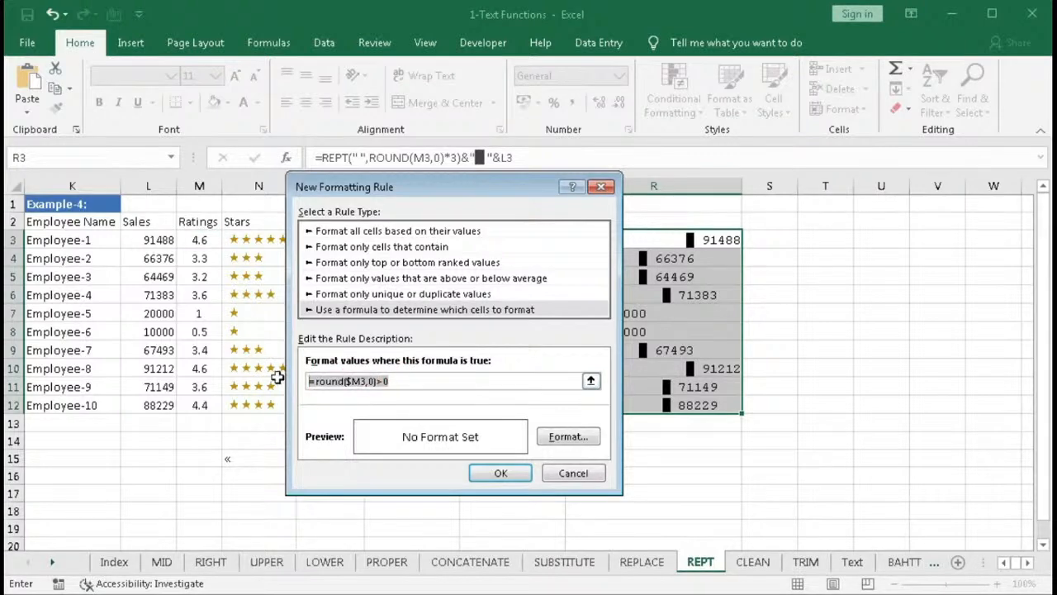
click(568, 436)
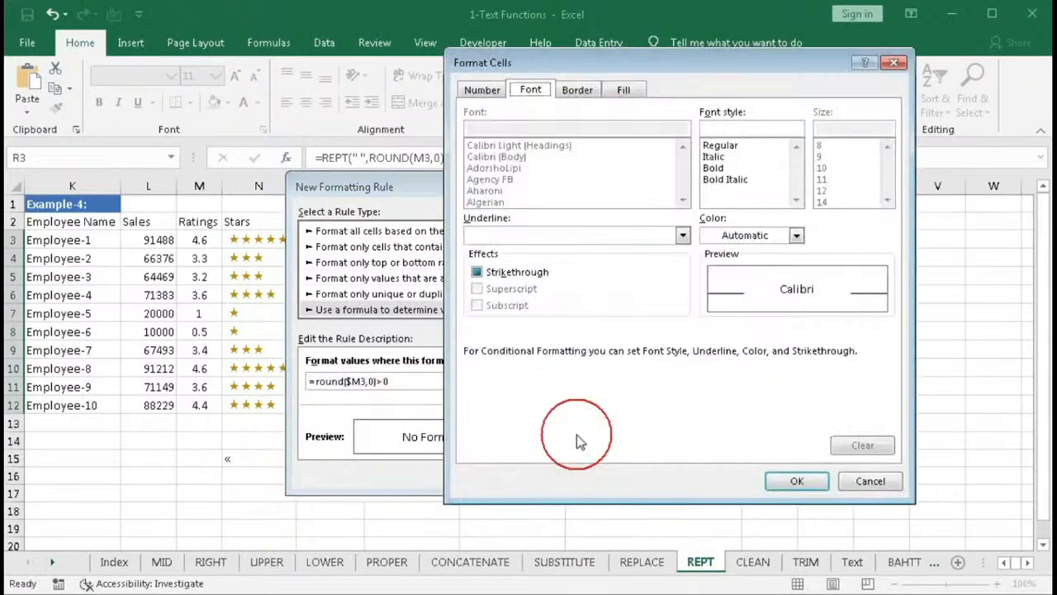
click(796, 236)
click(723, 390)
click(796, 481)
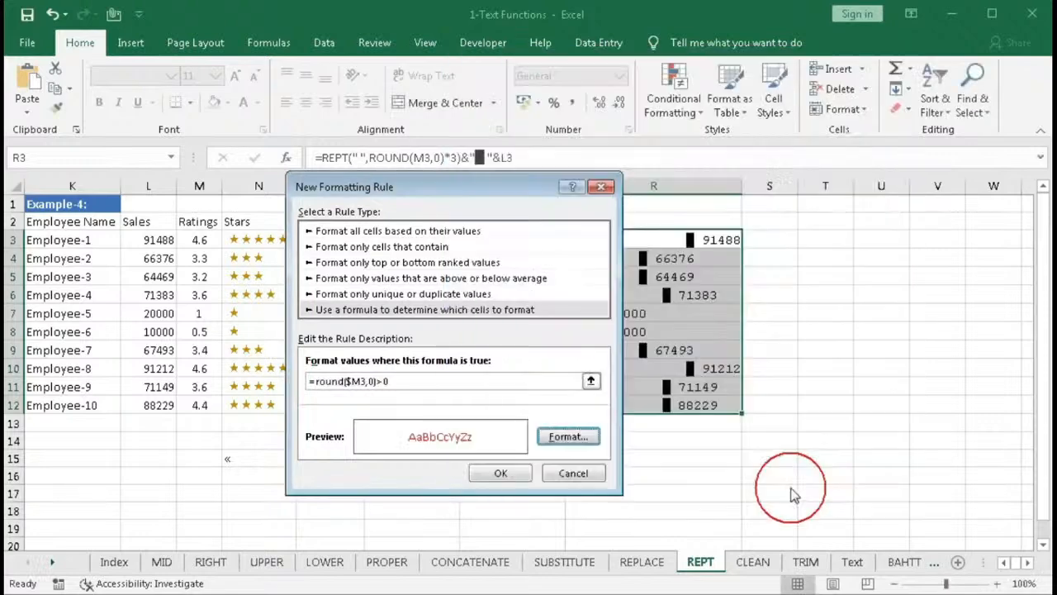
click(483, 475)
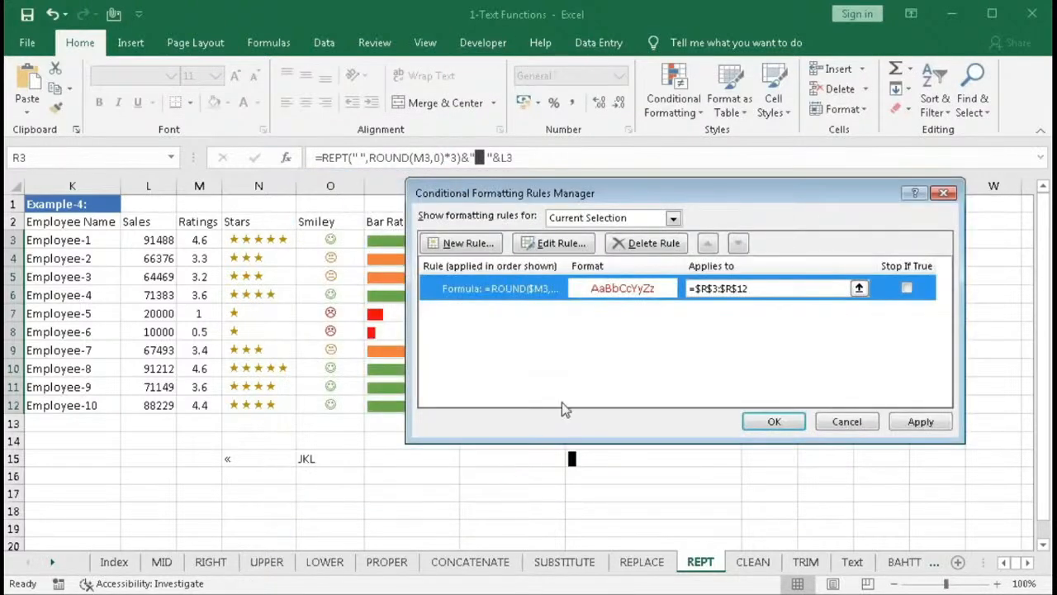
- Add a second formula rule based on the rounded rating in $M3 with an orange font colour
click(482, 244)
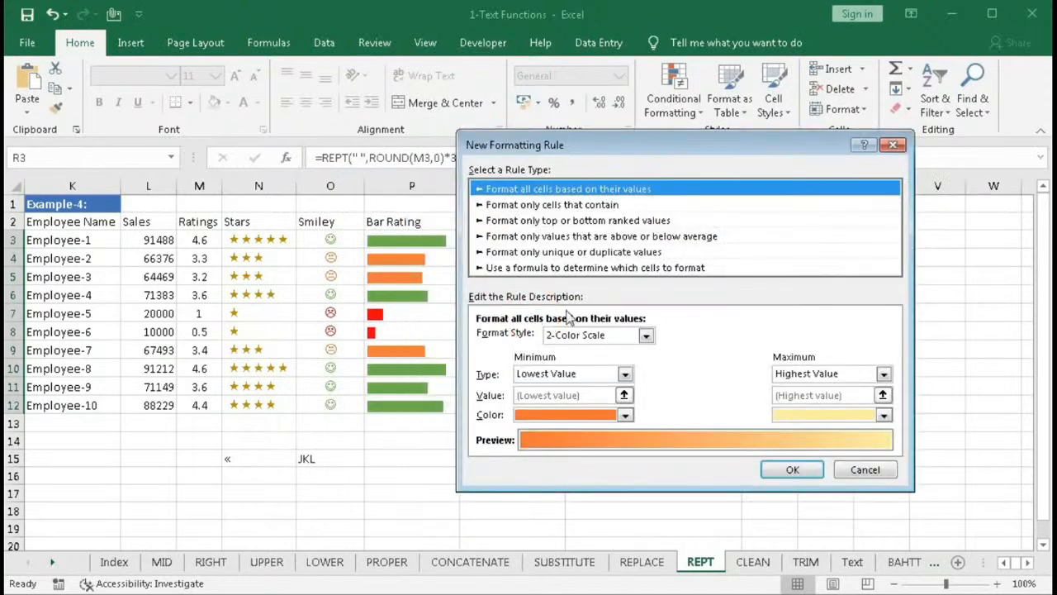
click(533, 267)
click(529, 339)
text(=round($M3,0)>0)
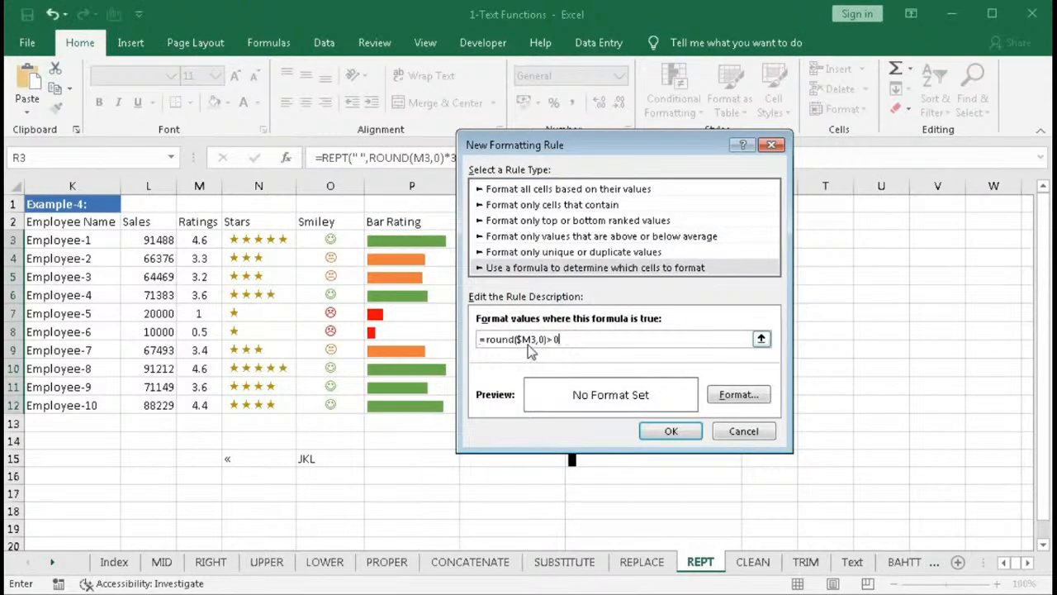
key(BackSpace)
click(747, 395)
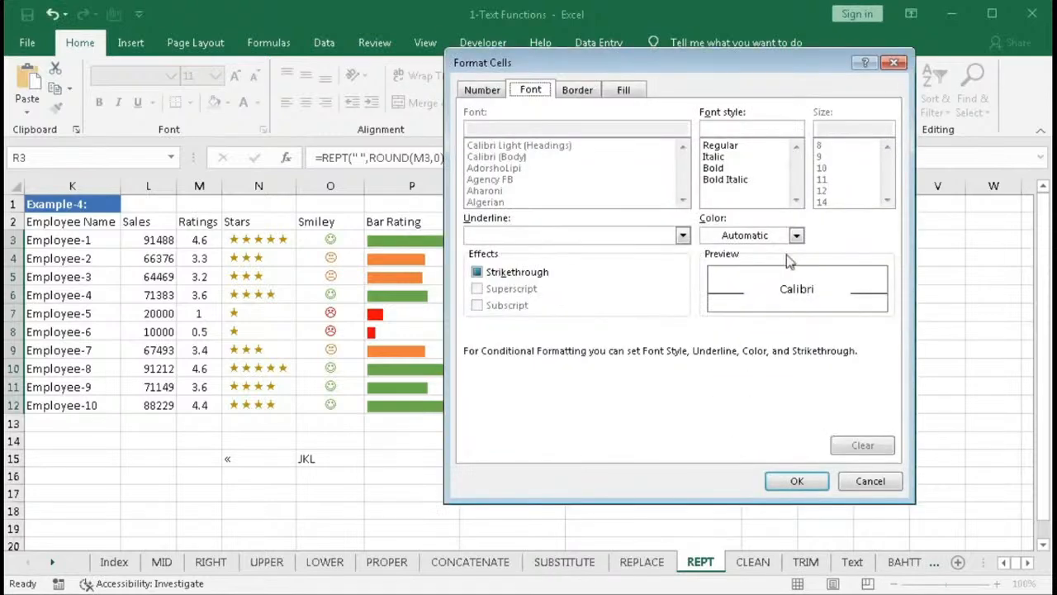
click(796, 235)
click(785, 308)
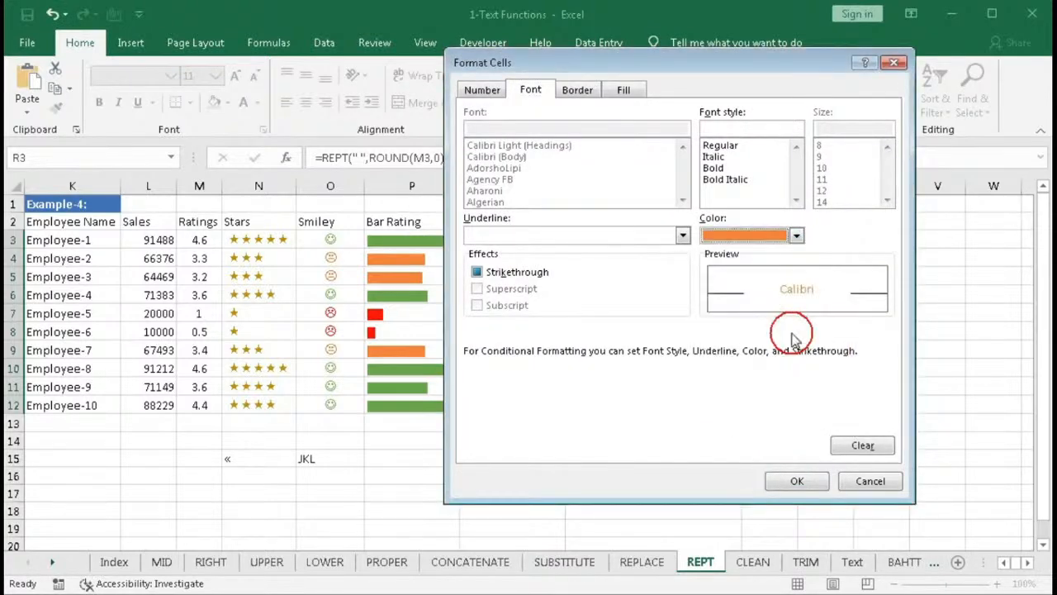
click(816, 477)
click(671, 433)
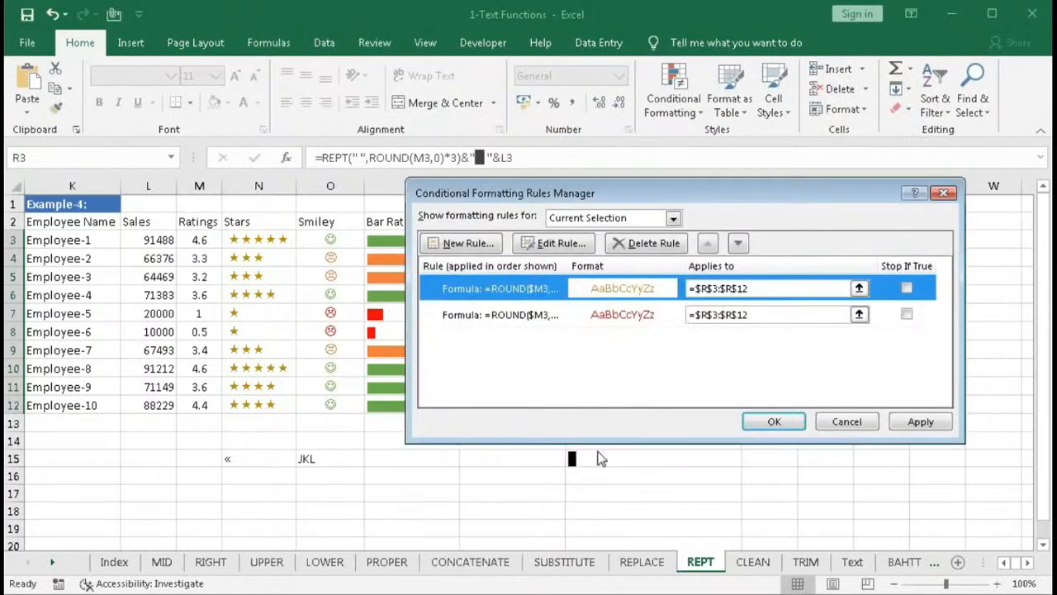
- Add a third rule with formula =round($M3,0)>3 and a green font colour, then apply all rules
click(459, 245)
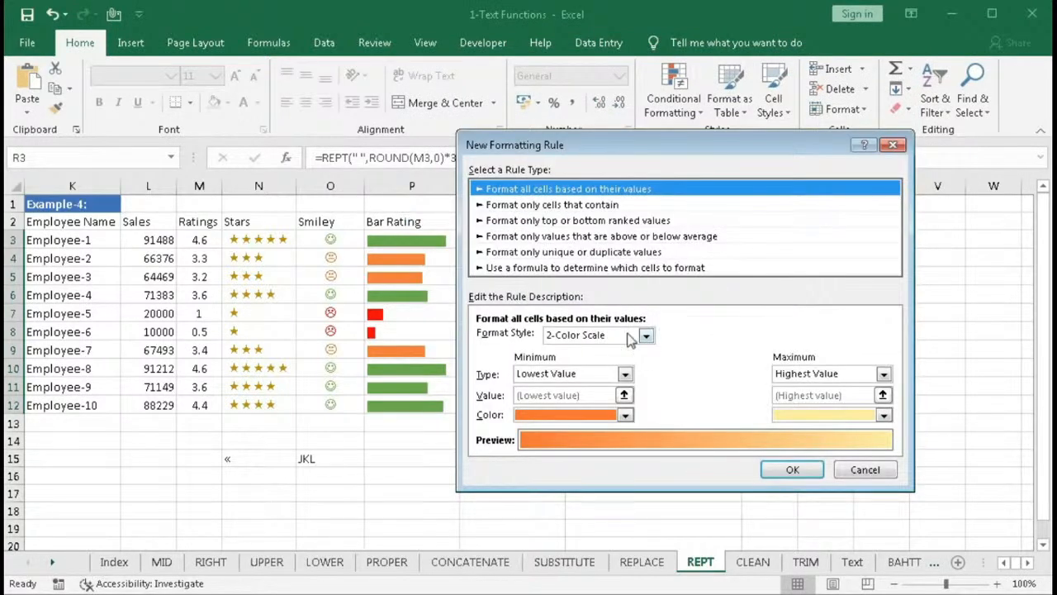
click(619, 269)
click(581, 339)
text(=round($M3,0)>0)
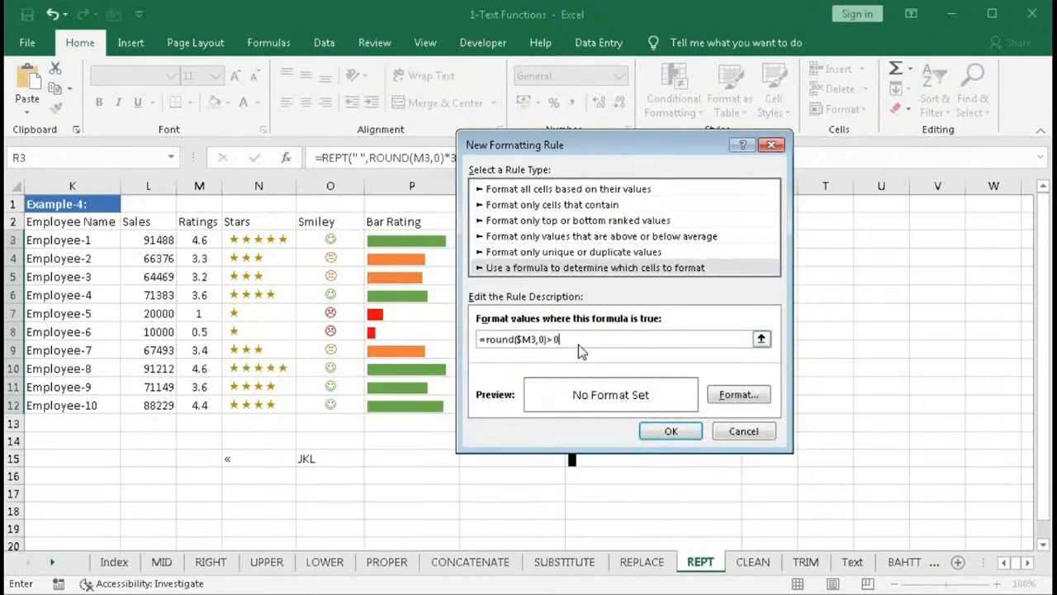
click(746, 396)
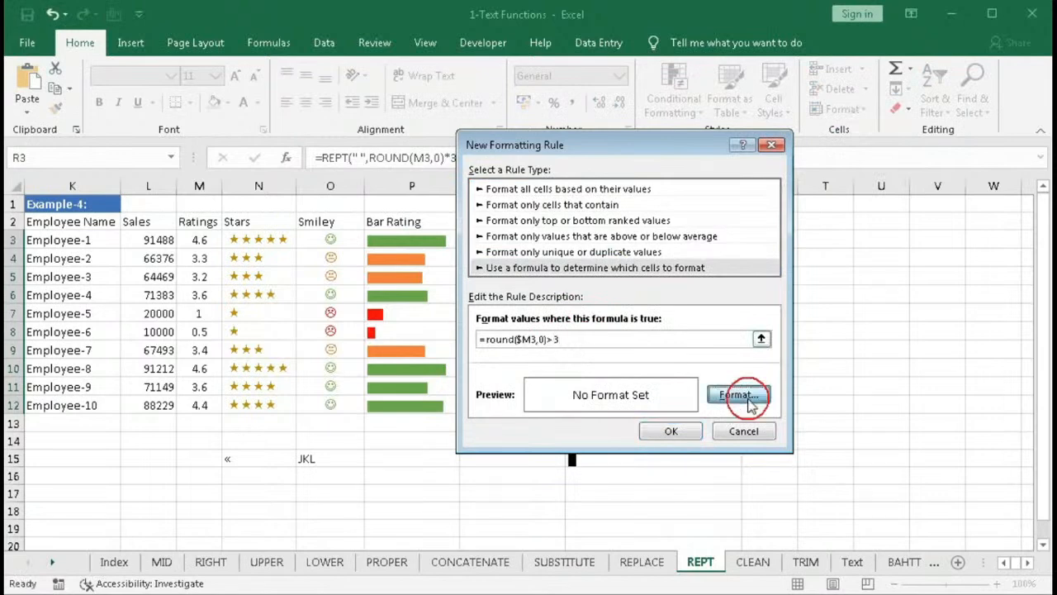
click(796, 237)
click(839, 291)
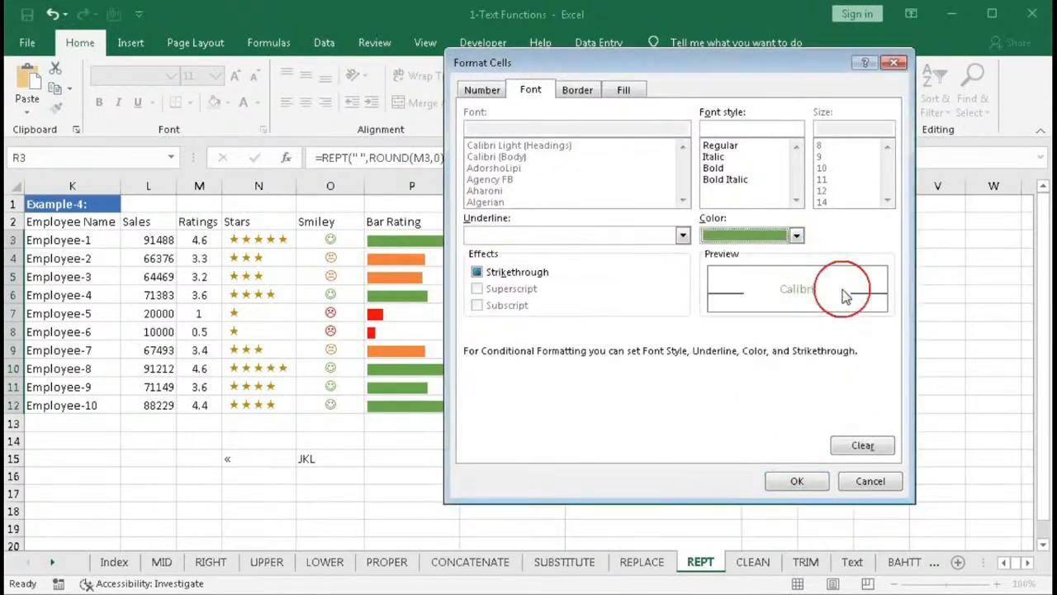
click(793, 479)
click(672, 432)
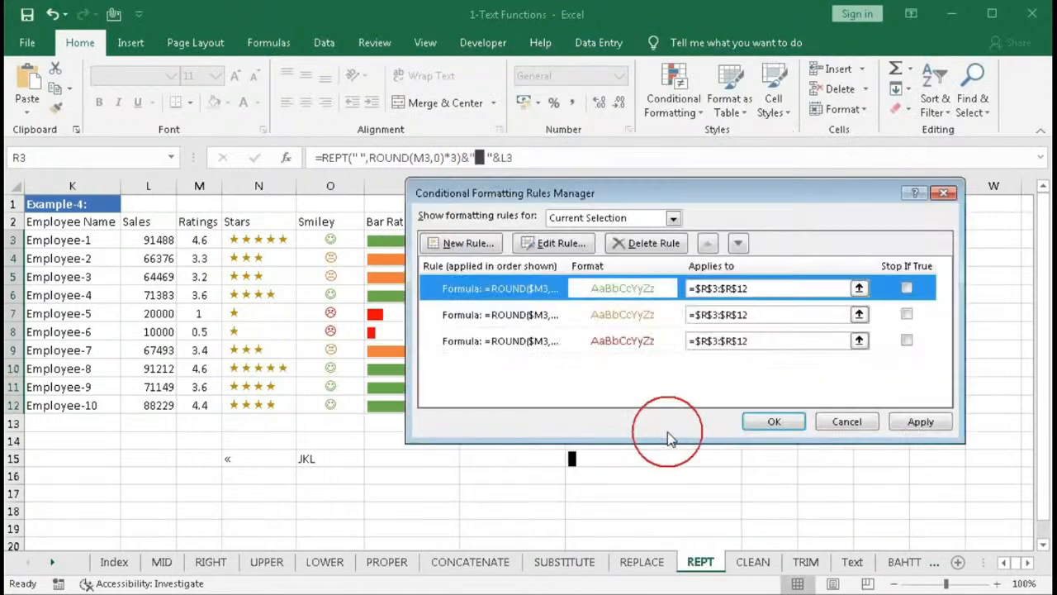
click(787, 426)
- Delete the leftover helper symbols in row 15
click(738, 456)
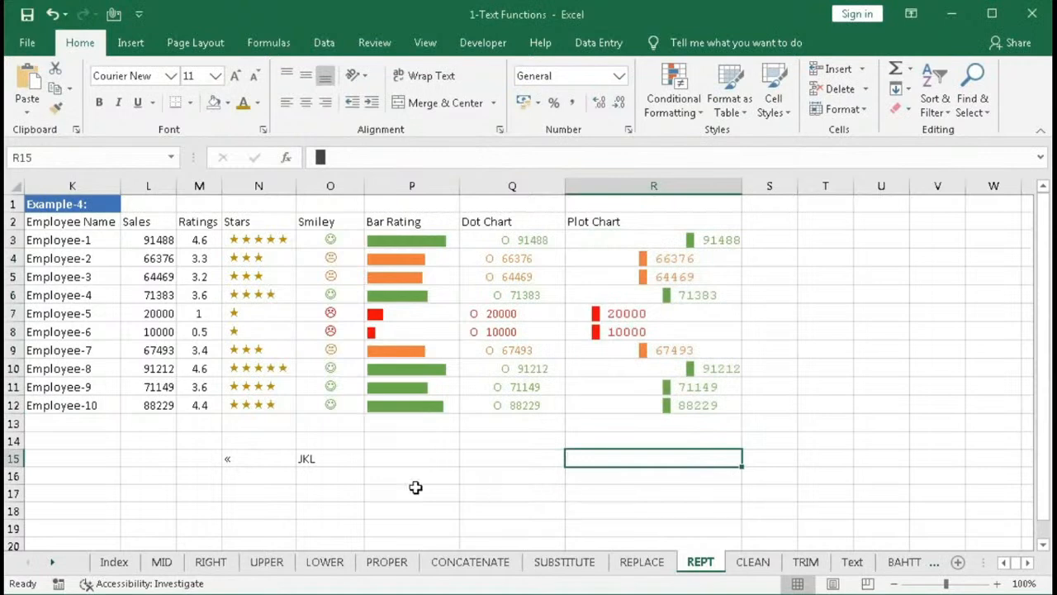
click(258, 461)
key(Delete)
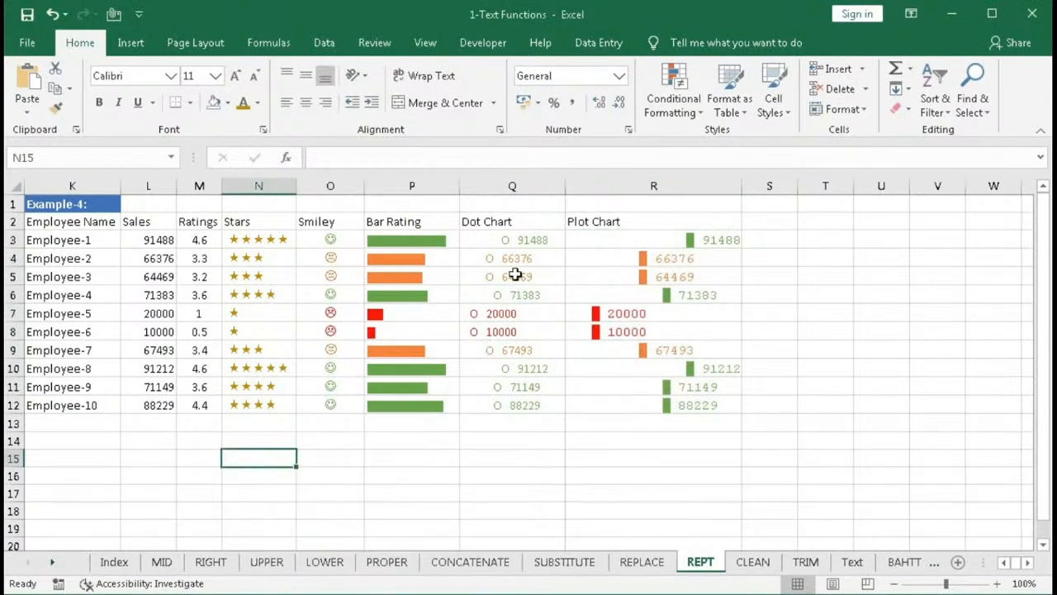
- Set the font of the dot chart cells Q3:Q12 to Courier New and autofit column Q's width
click(507, 244)
drag(507, 266, 495, 403)
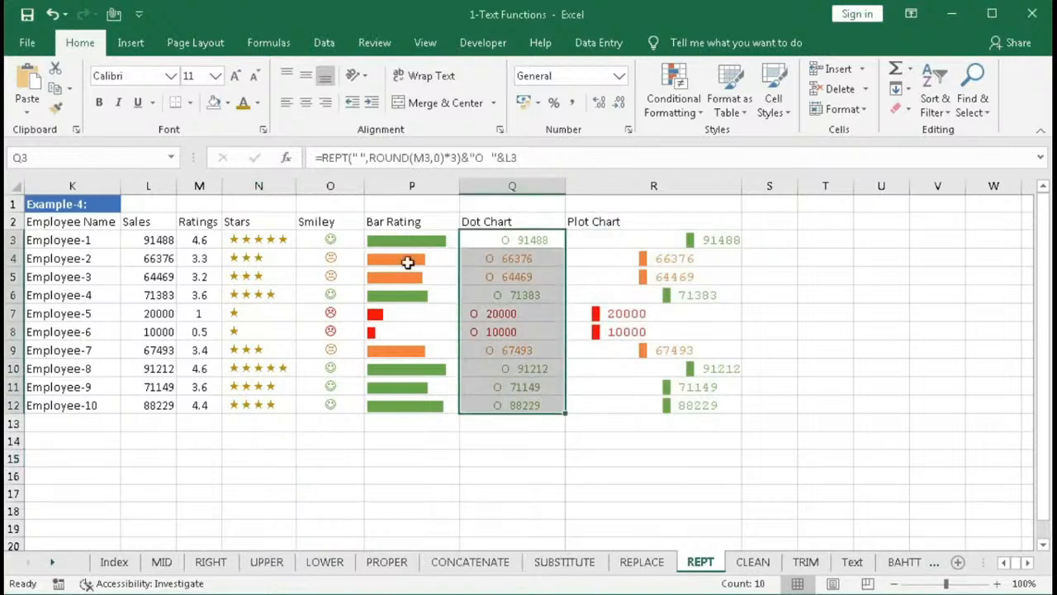
click(171, 76)
scroll(168, 294, down, 15)
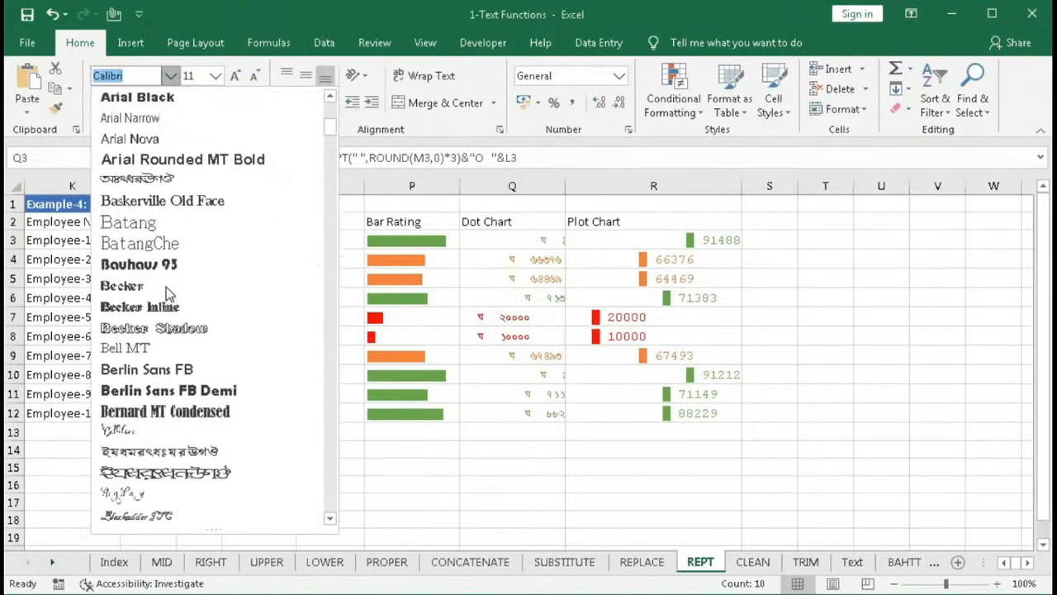
scroll(168, 293, down, 6)
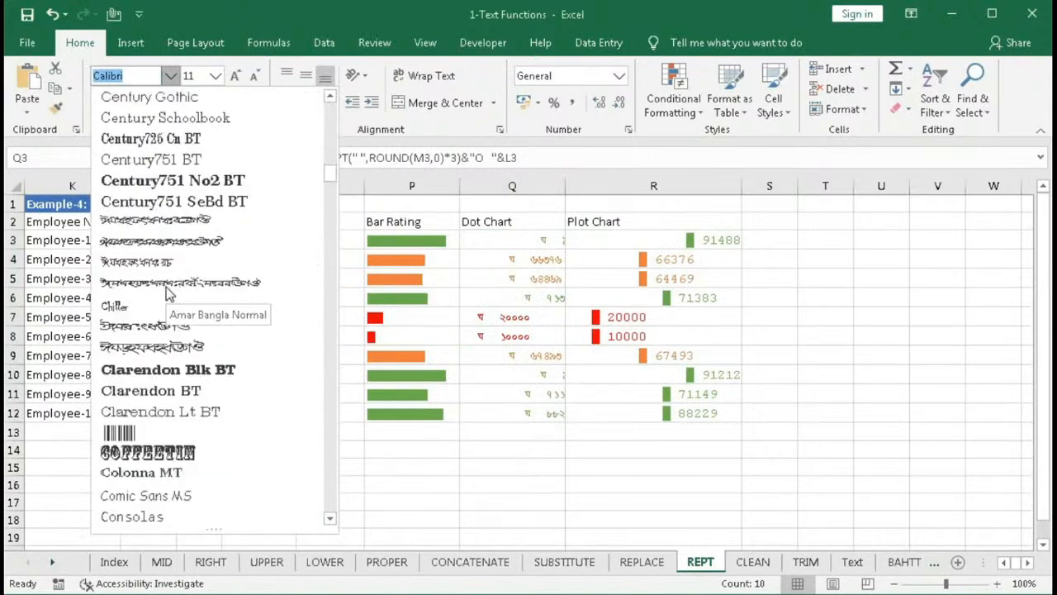
scroll(167, 293, down, 3)
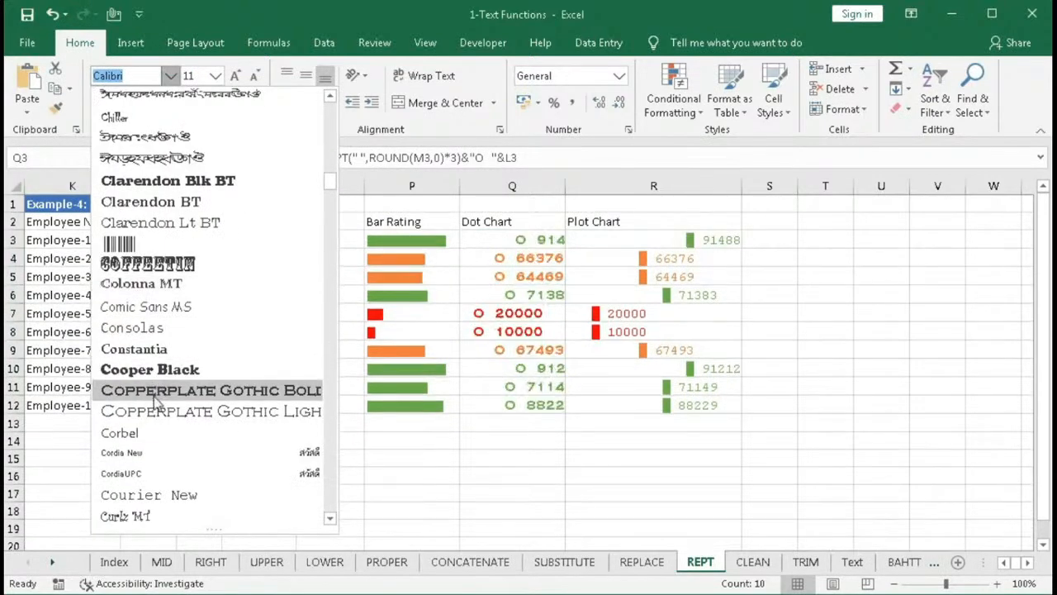
click(158, 496)
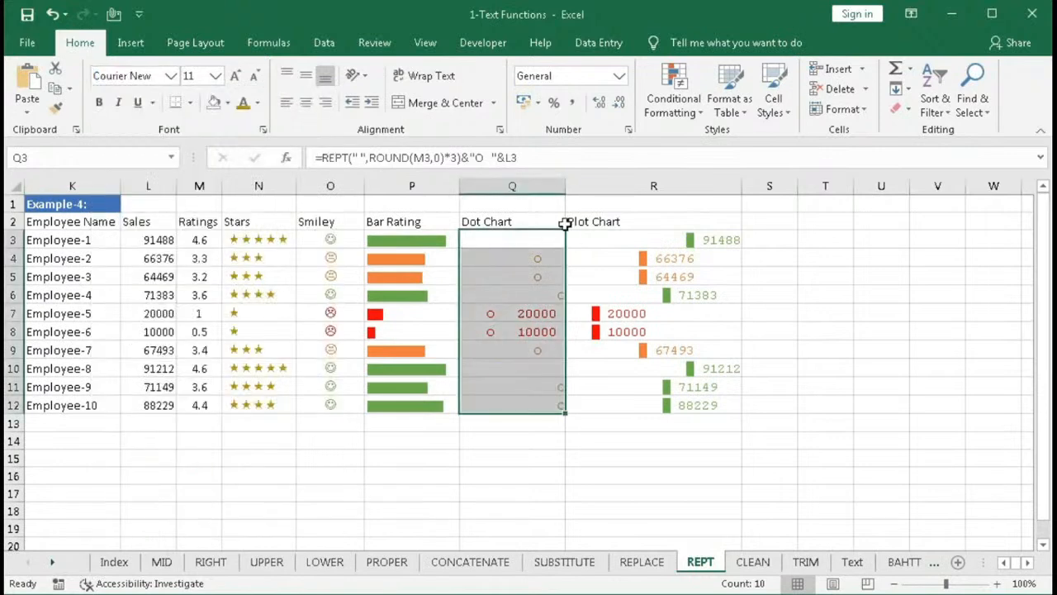
double_click(562, 187)
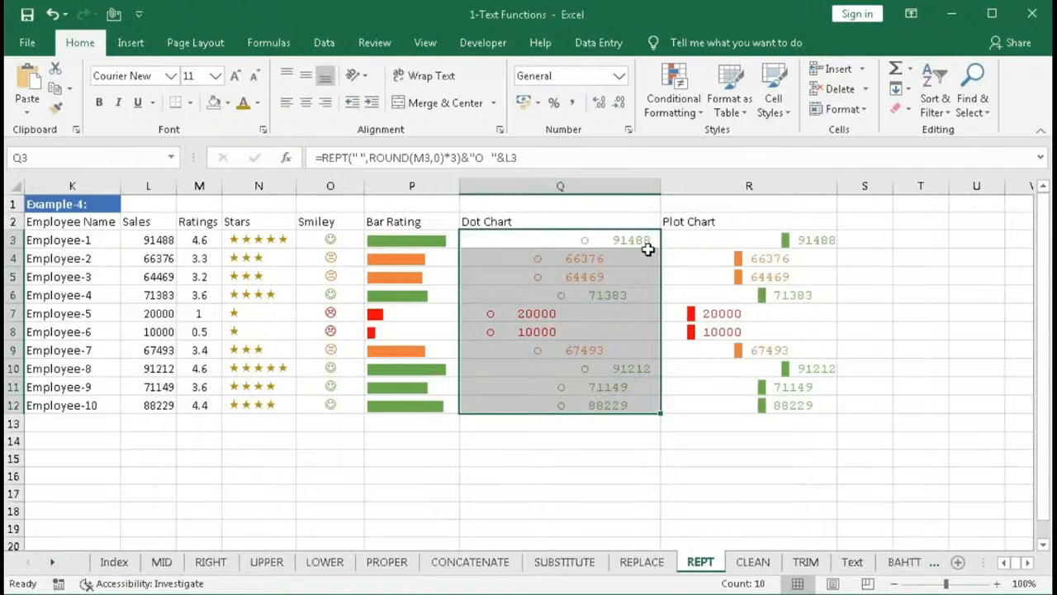
- Remove one space after the circle in Q3's formula, making it &"O "&L3, and fill it down to Q12
click(490, 157)
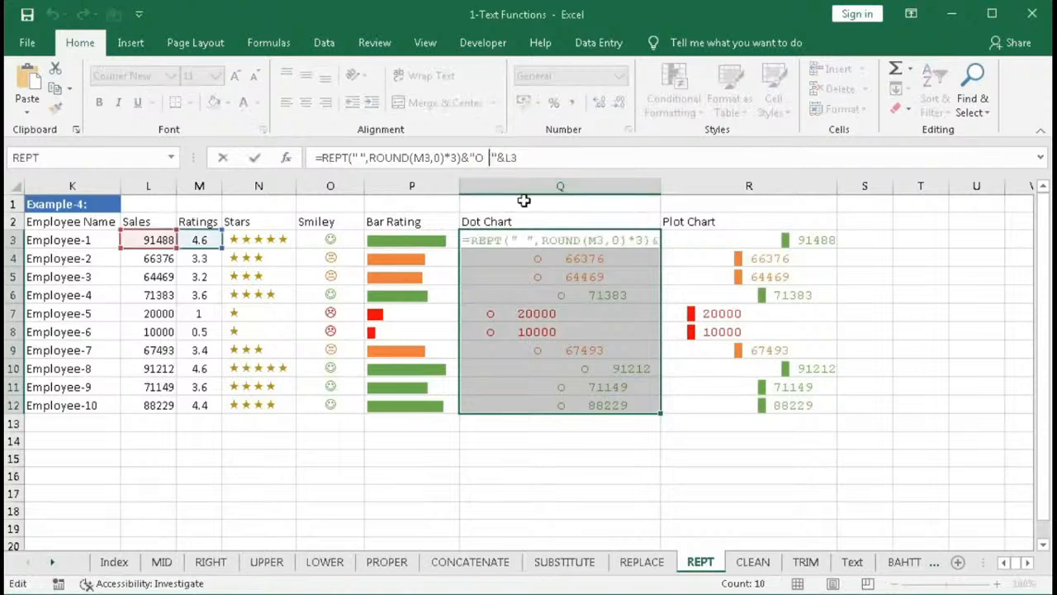
key(BackSpace)
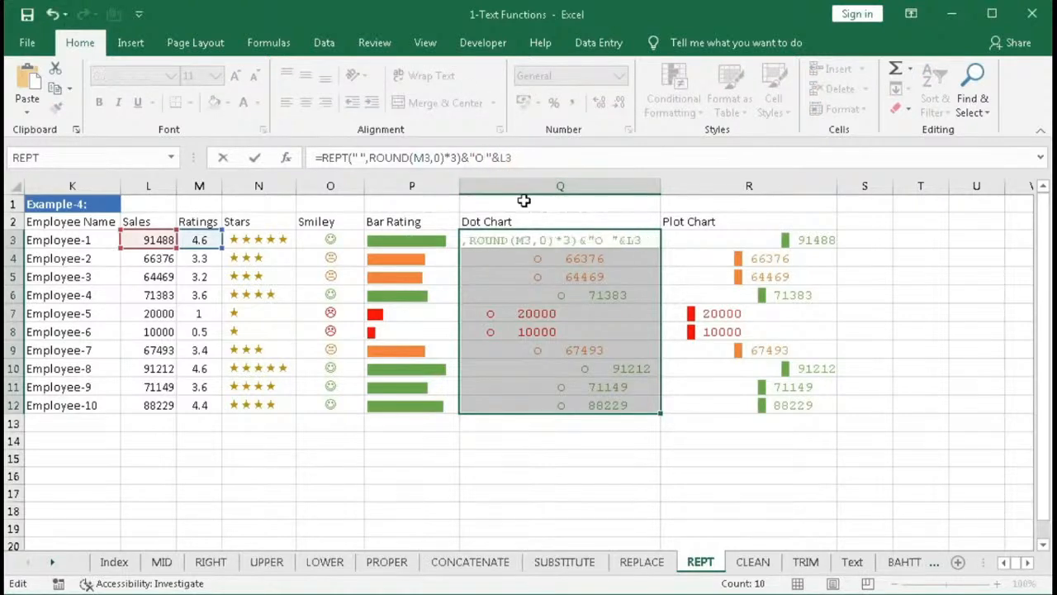
key(Return)
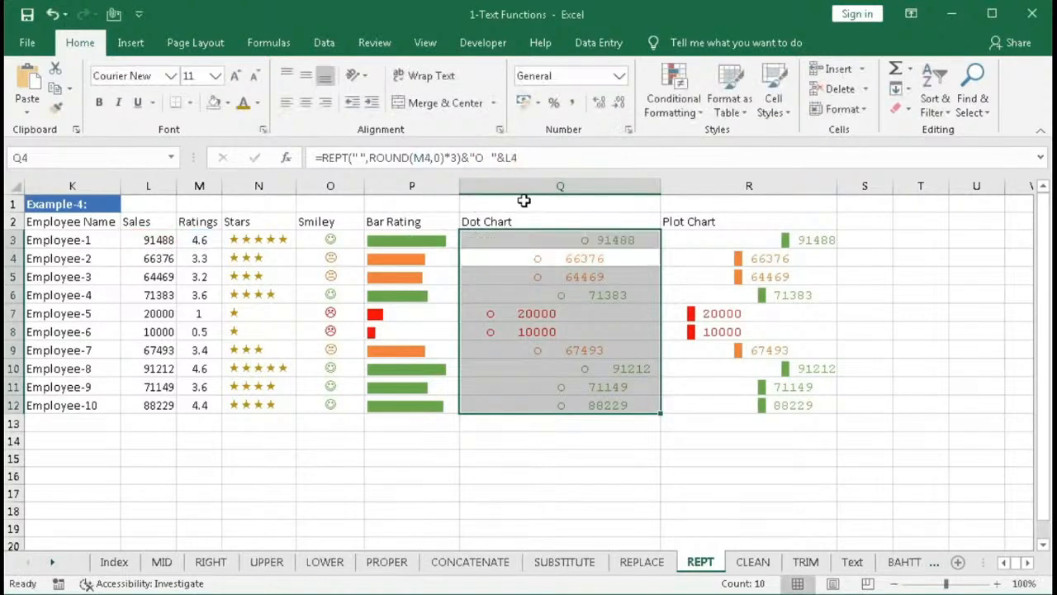
click(581, 240)
click(659, 256)
click(637, 240)
double_click(659, 247)
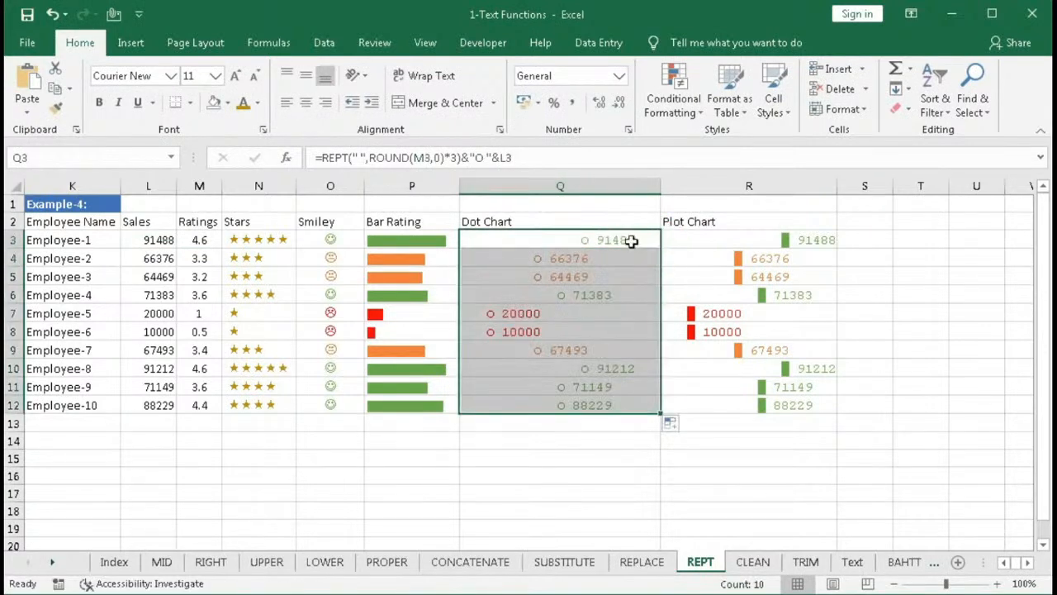
- Change the repeat multiplier in Q3's formula to 2, fill it down to Q12, and refit column Q
click(515, 237)
click(452, 157)
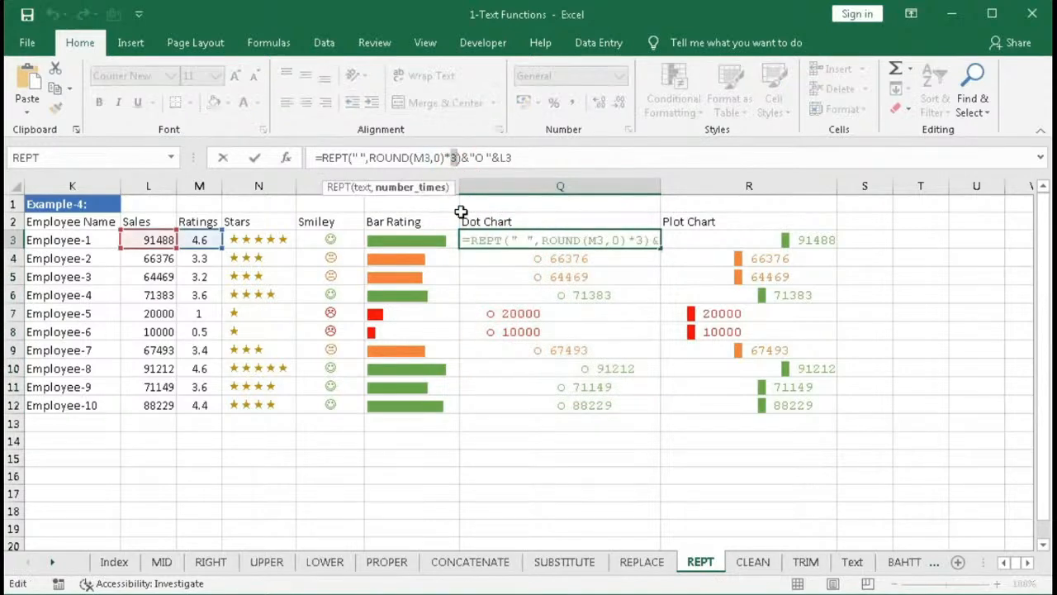
key(Return)
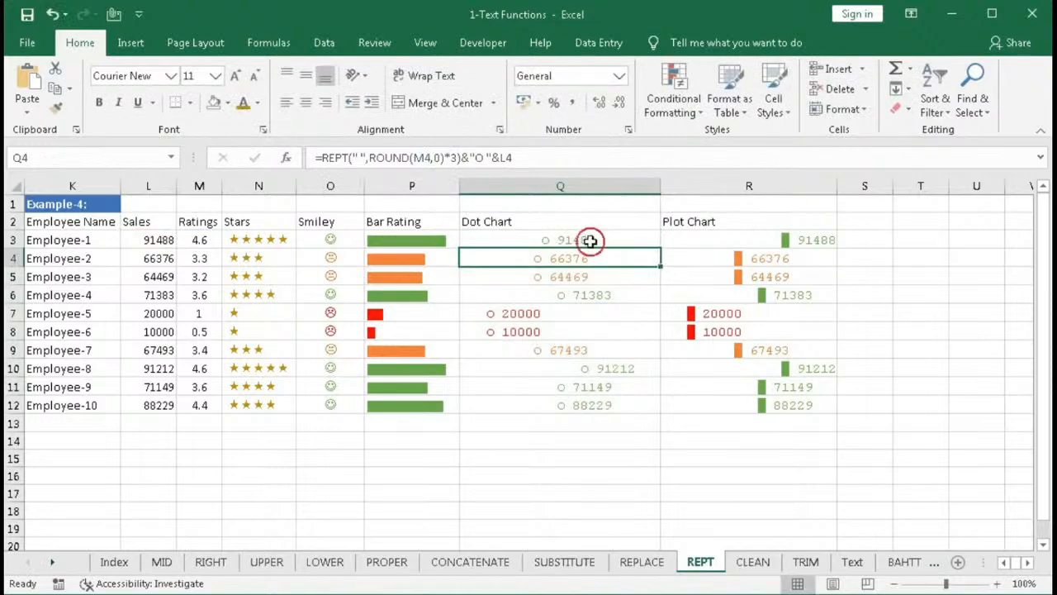
click(591, 240)
double_click(660, 249)
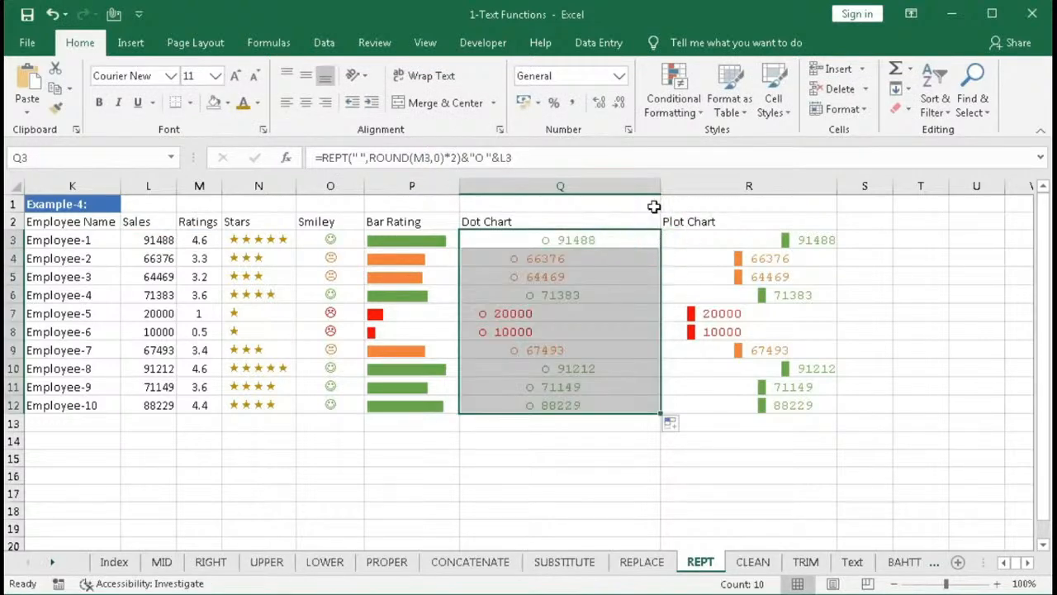
double_click(660, 185)
click(600, 331)
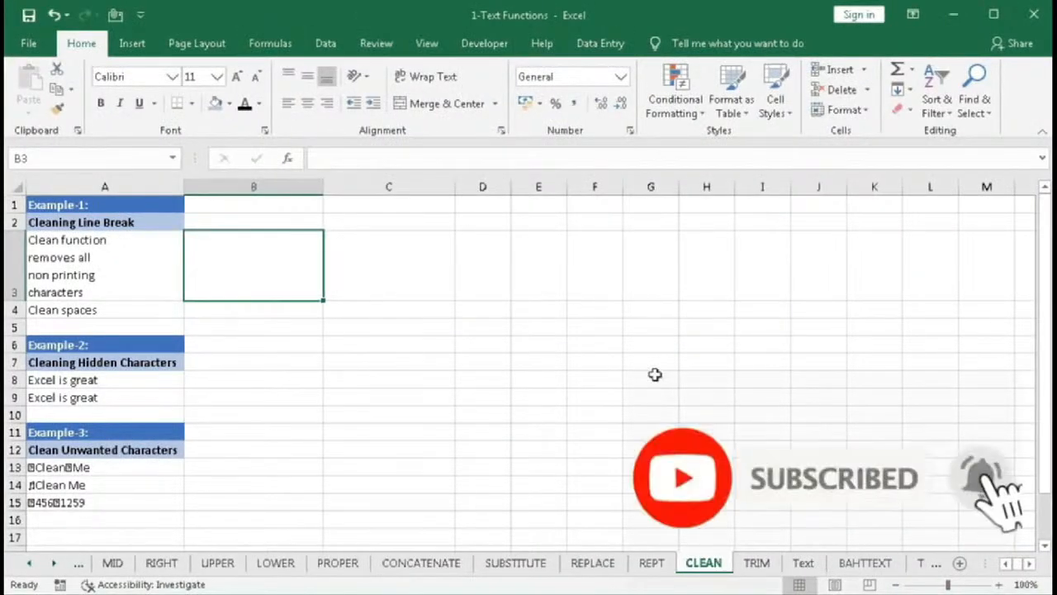
- Insert a CLEAN function in B3 referencing A3 through the function arguments dialog, then fill it down to B4
click(272, 43)
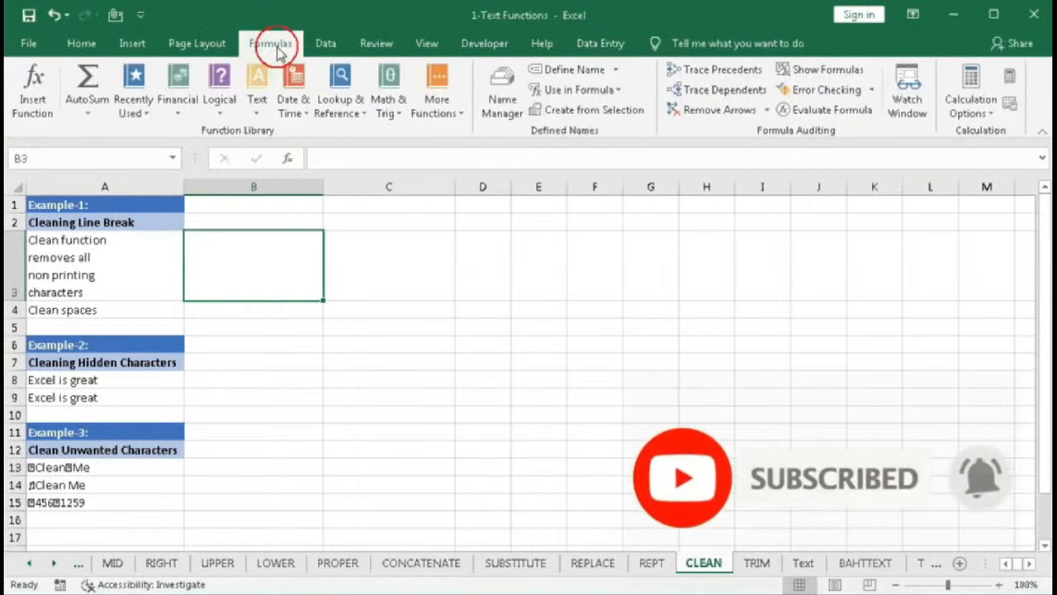
click(257, 101)
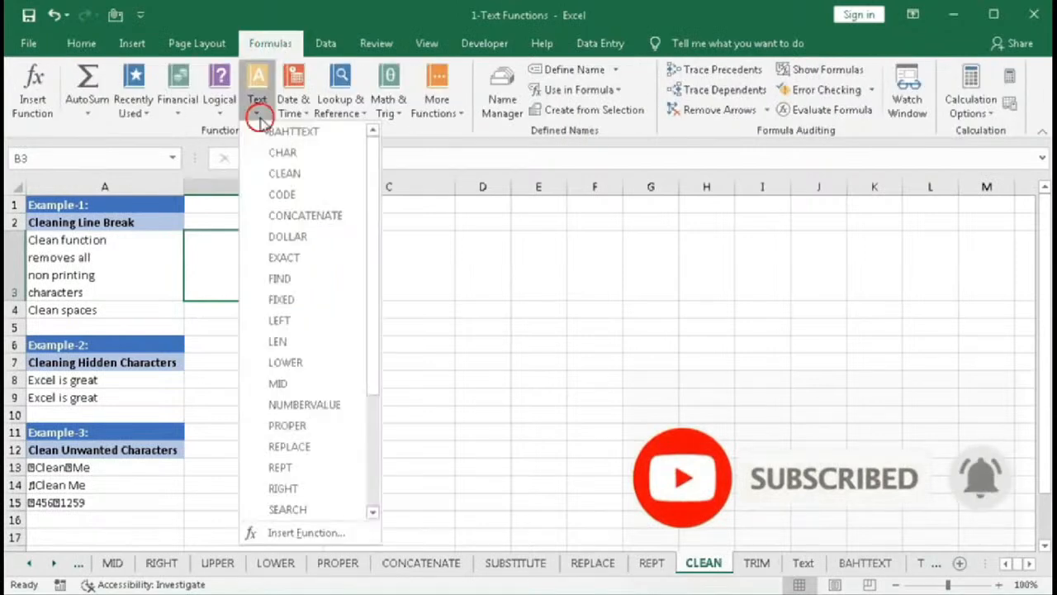
click(284, 174)
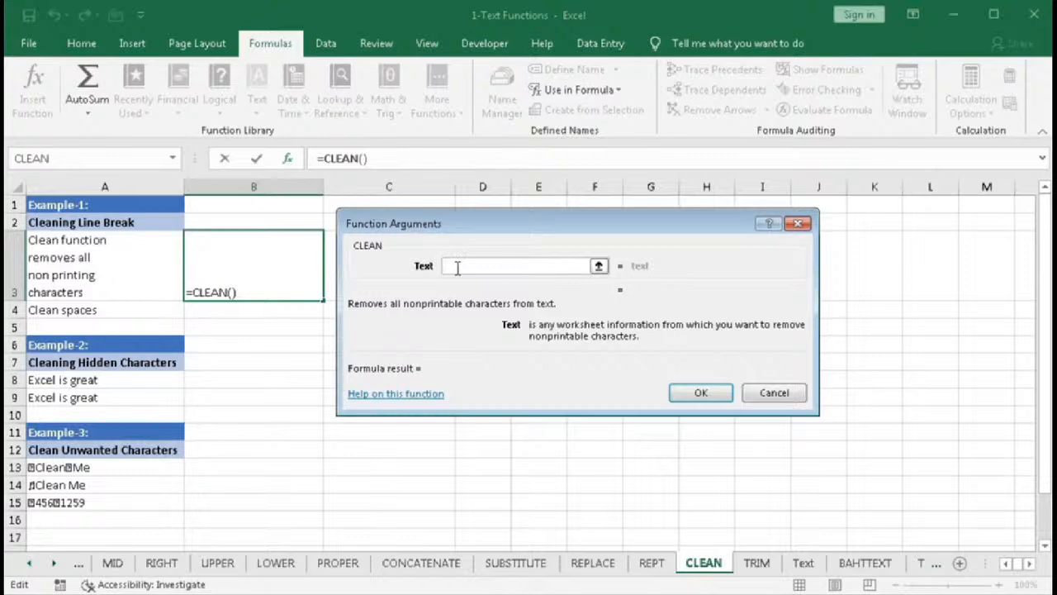
click(108, 257)
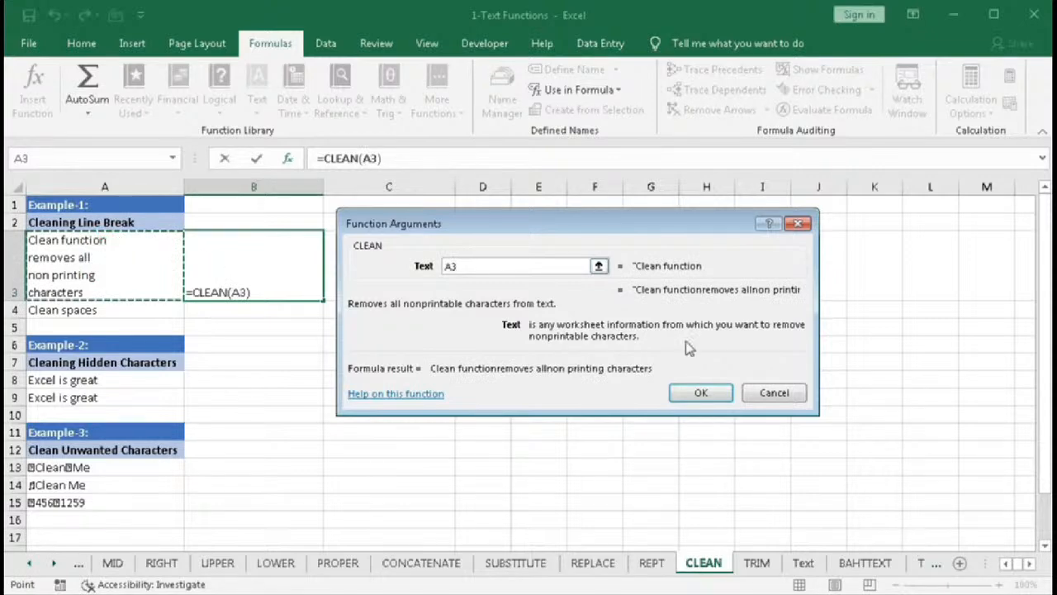
click(692, 393)
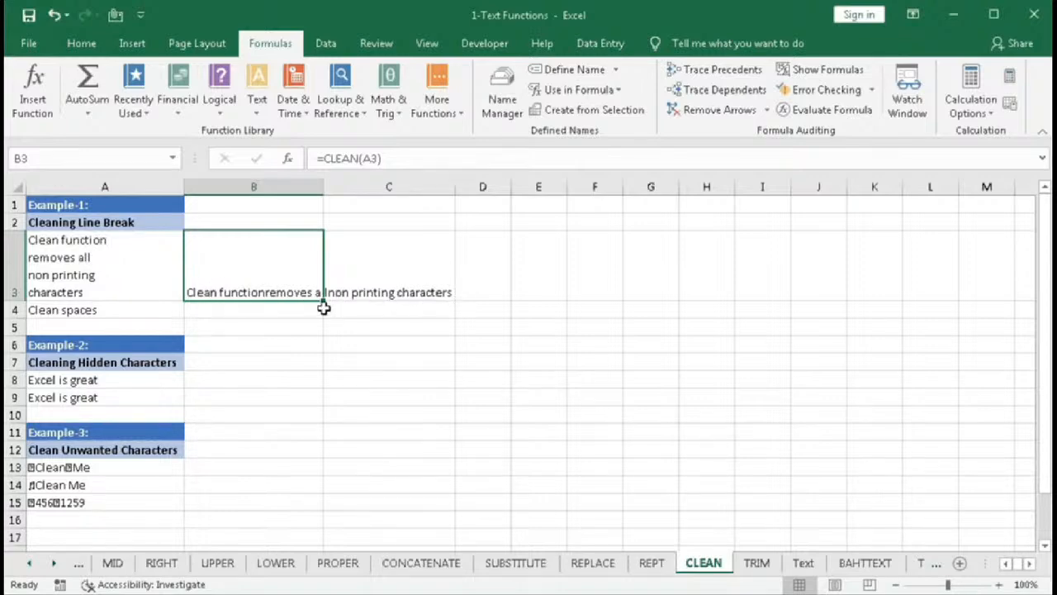
drag(325, 300, 322, 316)
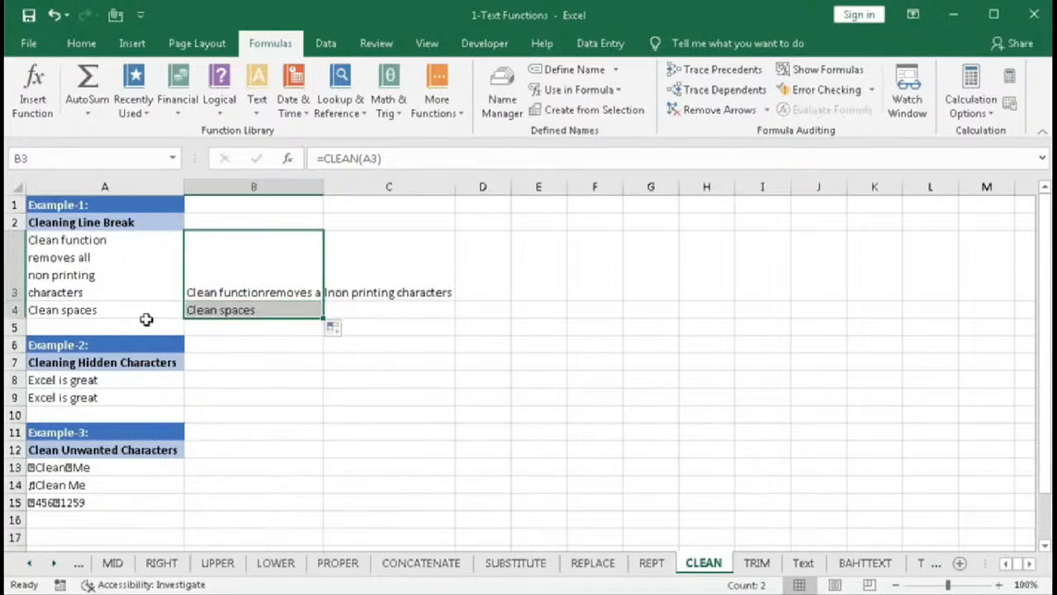
- Enter =LEN(A3) in D3 to count the characters of the original text
click(477, 270)
text(=len)
key(Tab)
click(124, 274)
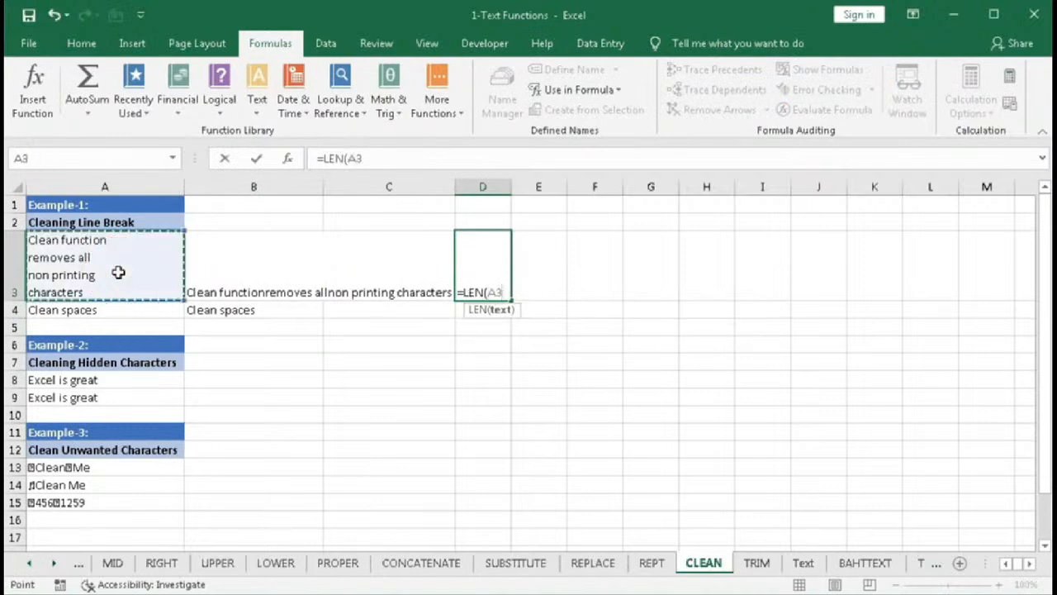
text())
key(Return)
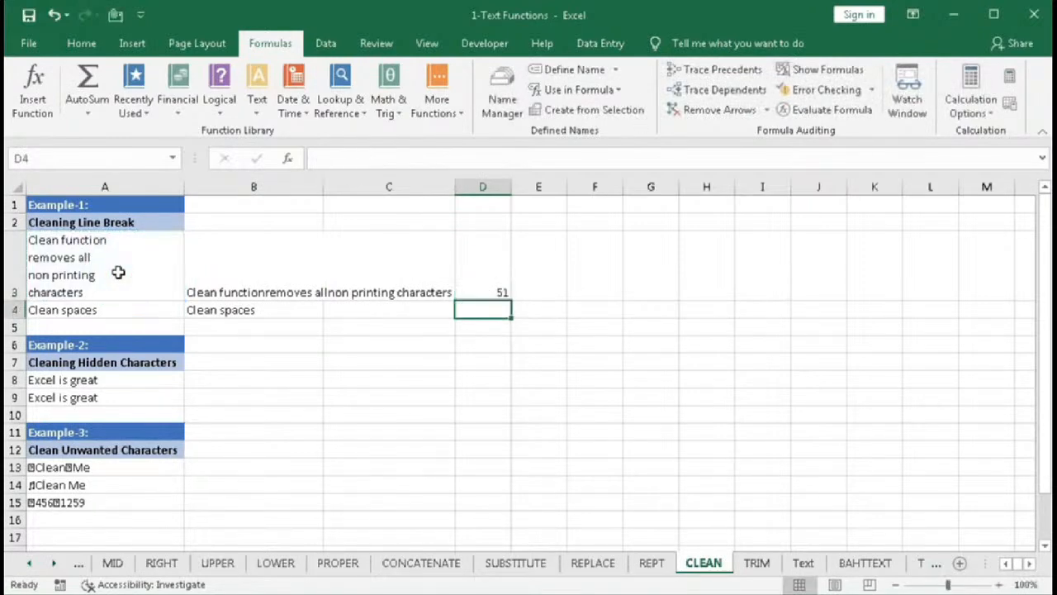
- Fill the LEN formula in D3 down to D4, then fill D3:D4 across into column E
click(498, 292)
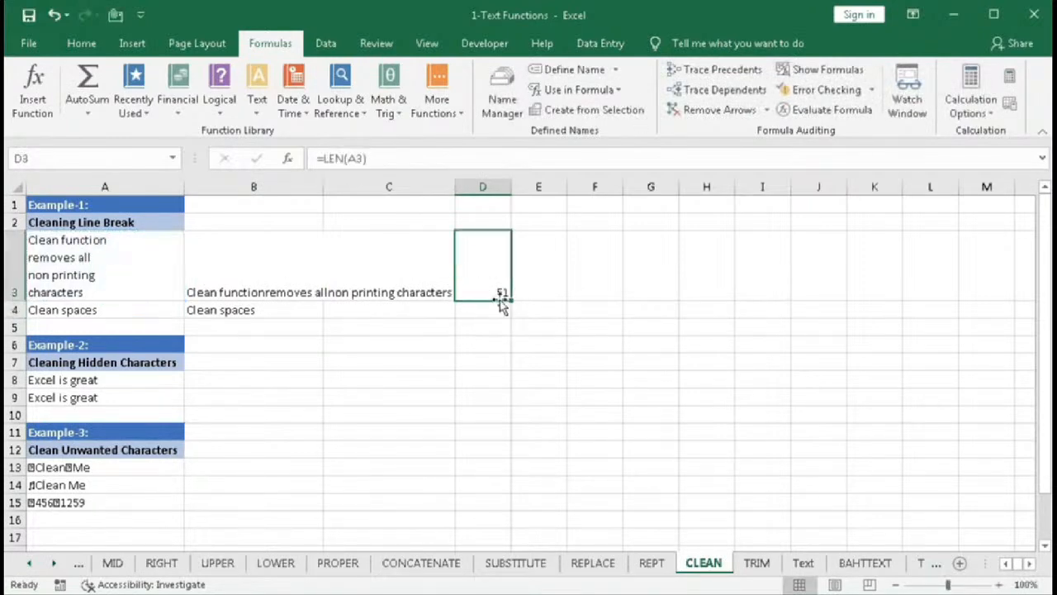
drag(511, 304, 506, 317)
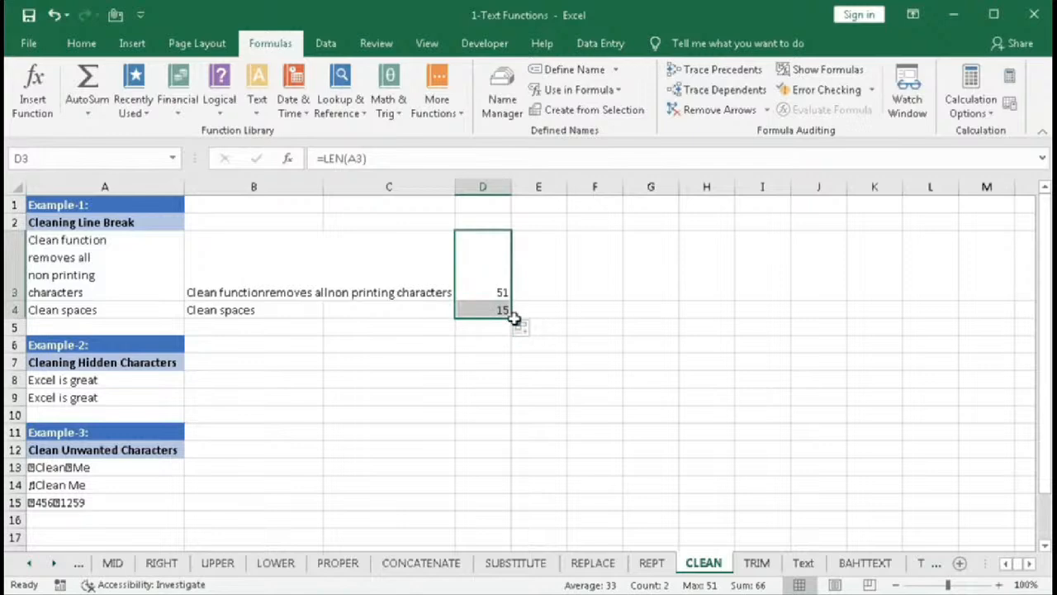
drag(511, 318, 546, 320)
- Inspect the formulas in E3, E4, A4 and B4
click(544, 287)
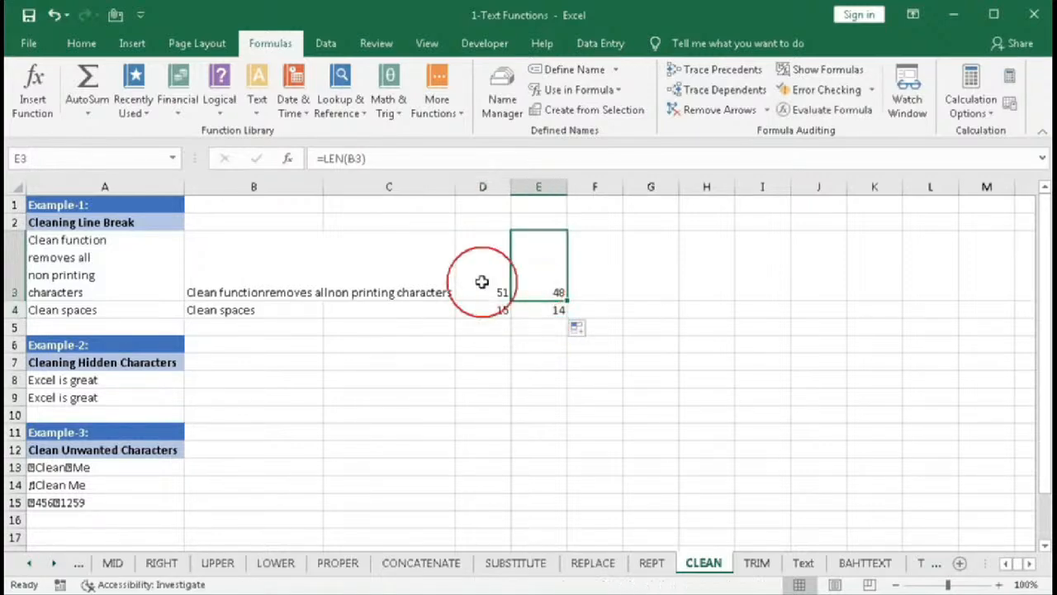
double_click(534, 278)
key(Escape)
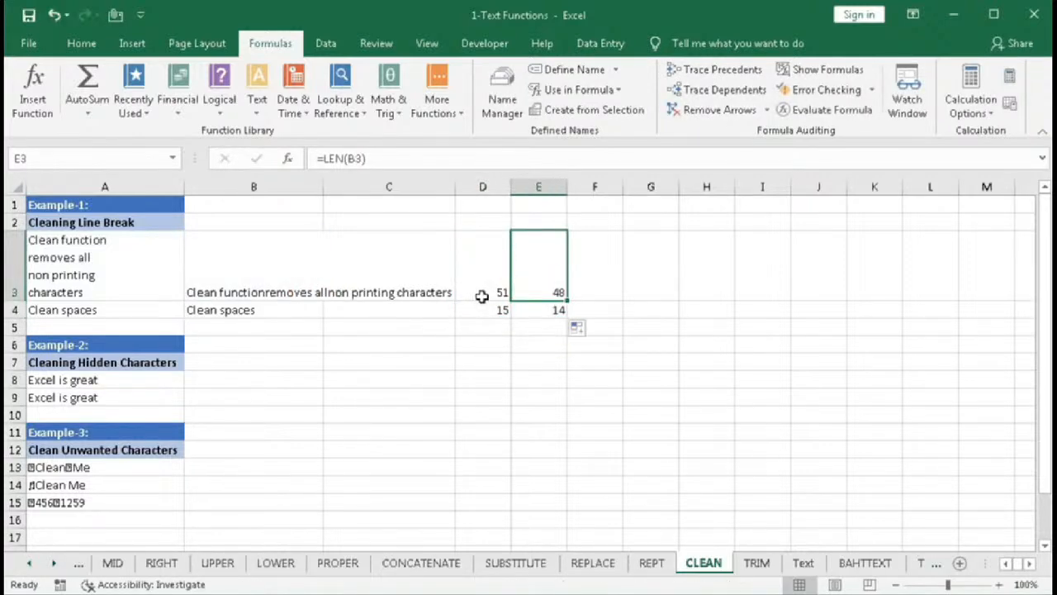
click(533, 310)
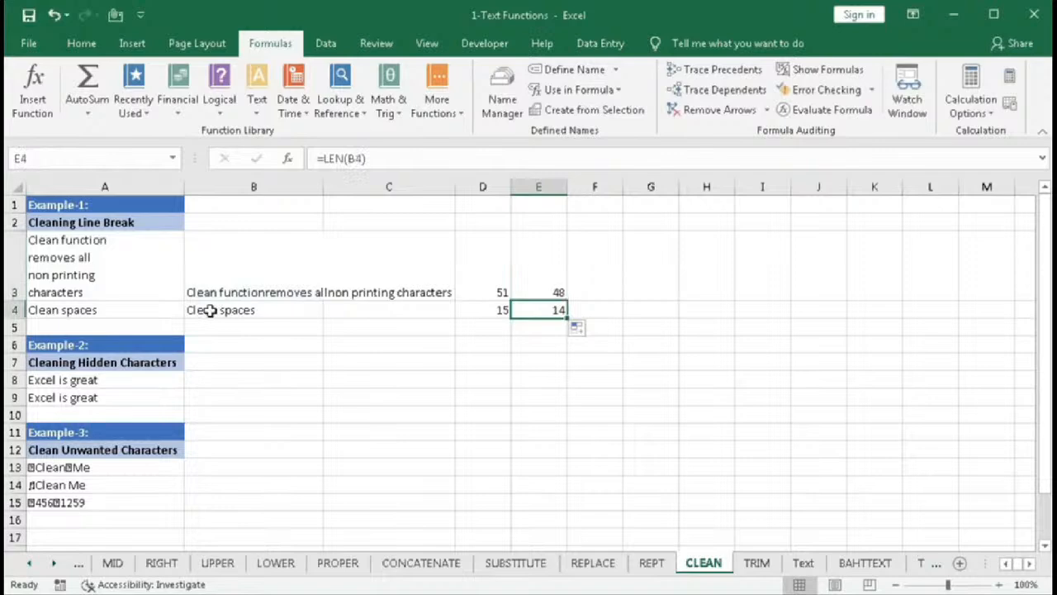
key(Home)
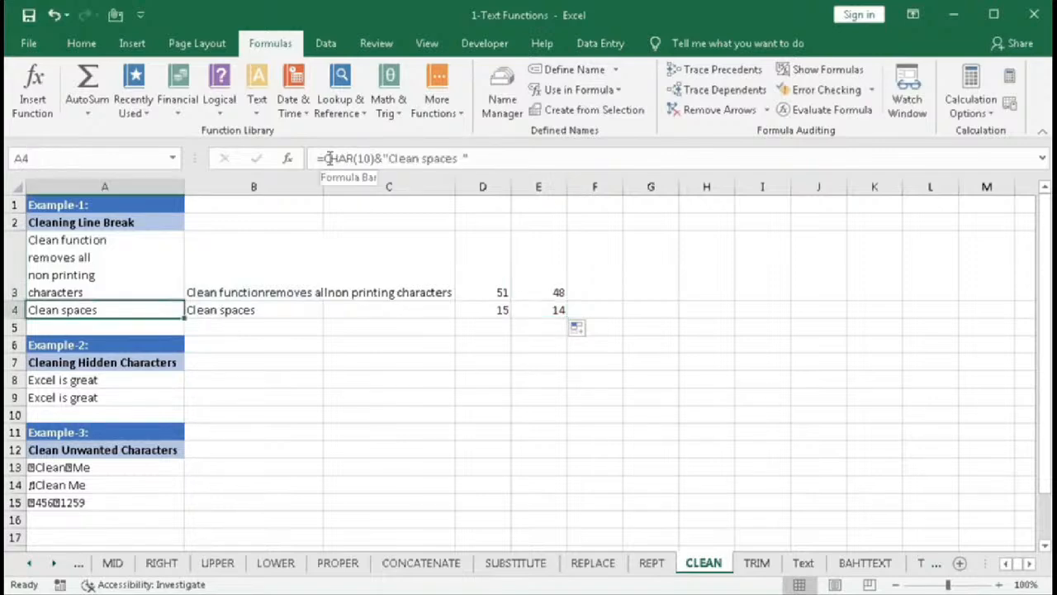
click(255, 308)
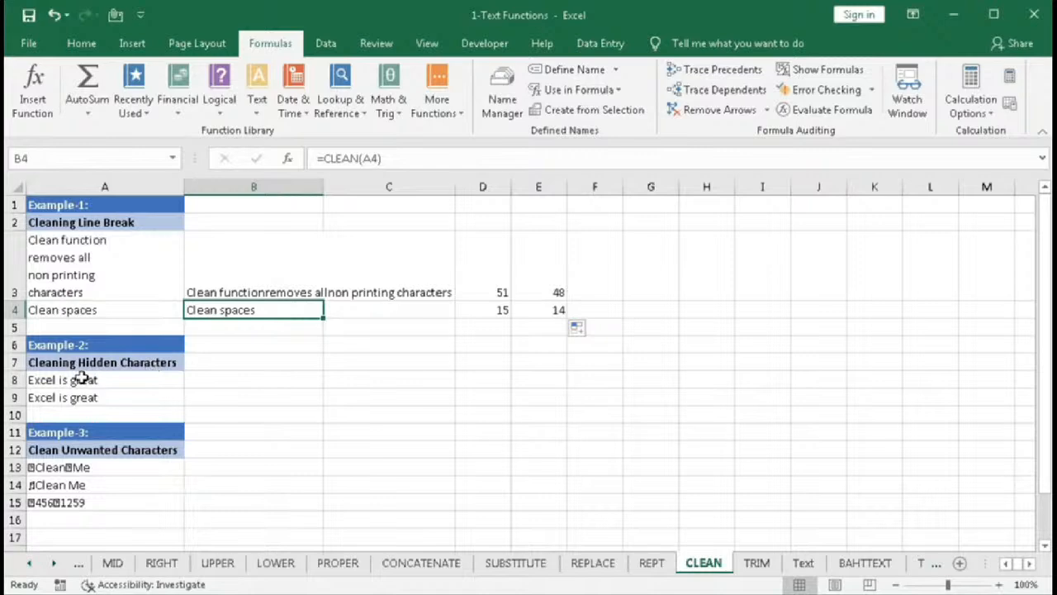
- Enter =CLEAN(A8) in B8 and fill it down to B9
click(238, 378)
text(=)
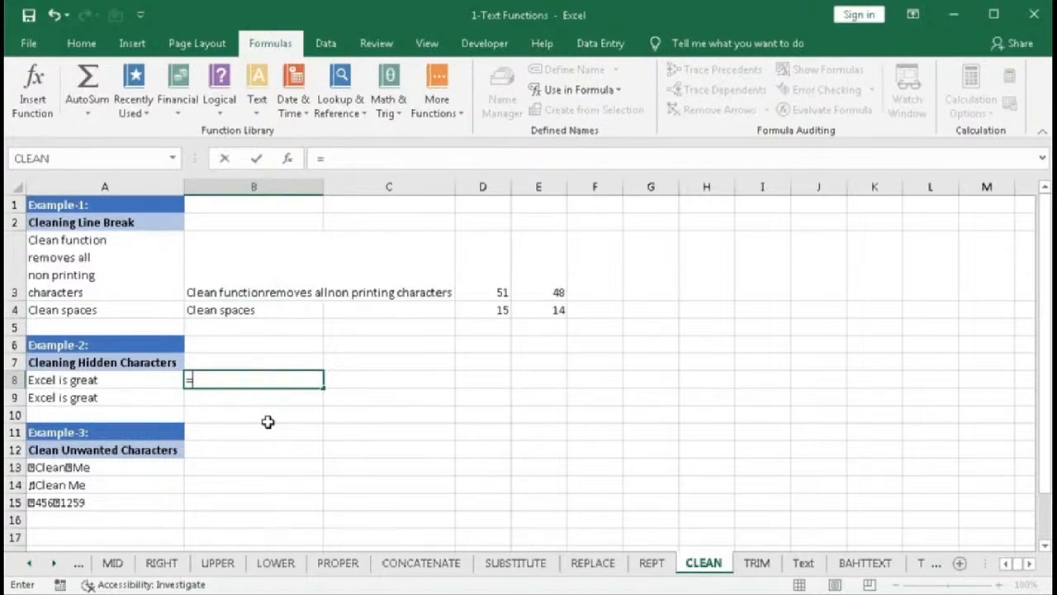
text(cle)
key(Tab)
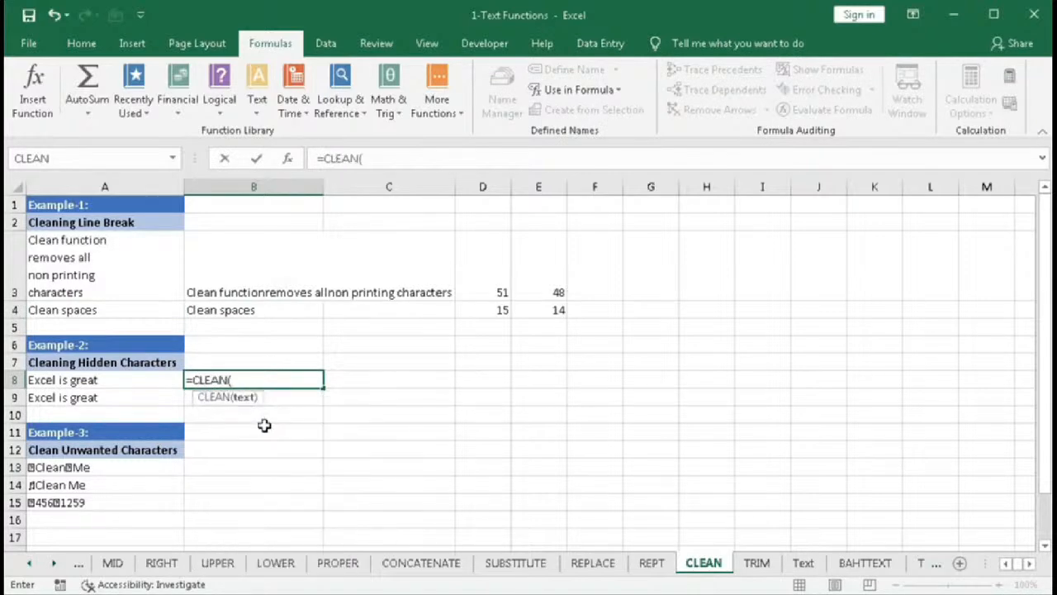
click(151, 380)
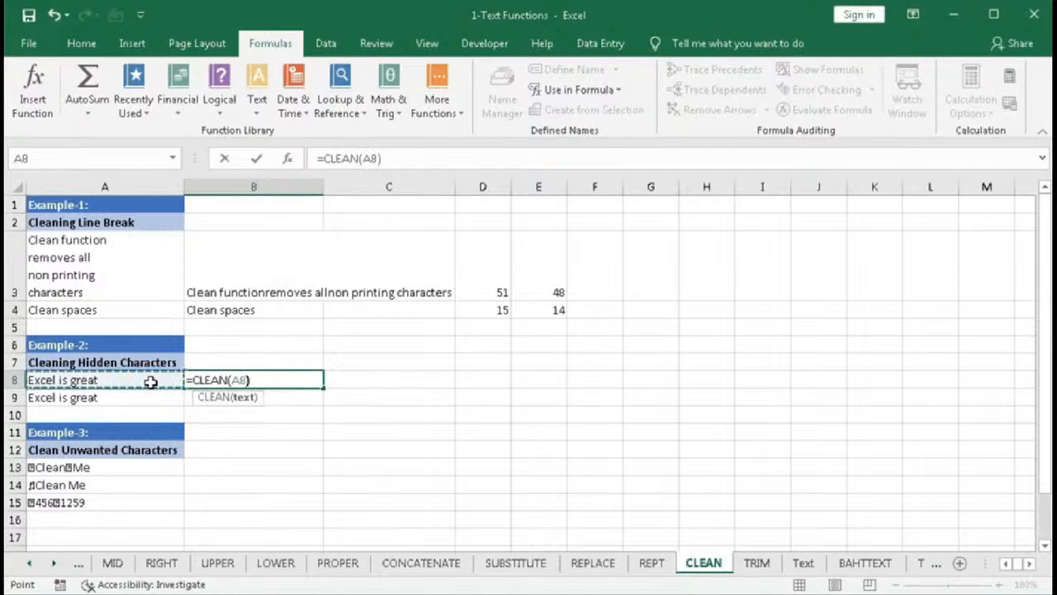
text())
key(Return)
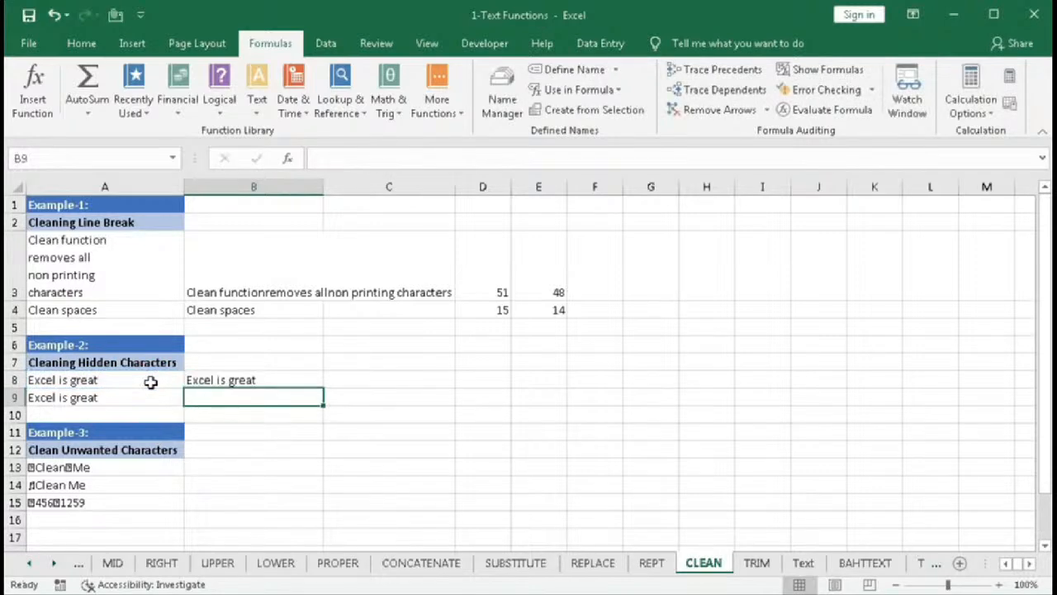
click(281, 381)
drag(323, 386, 323, 404)
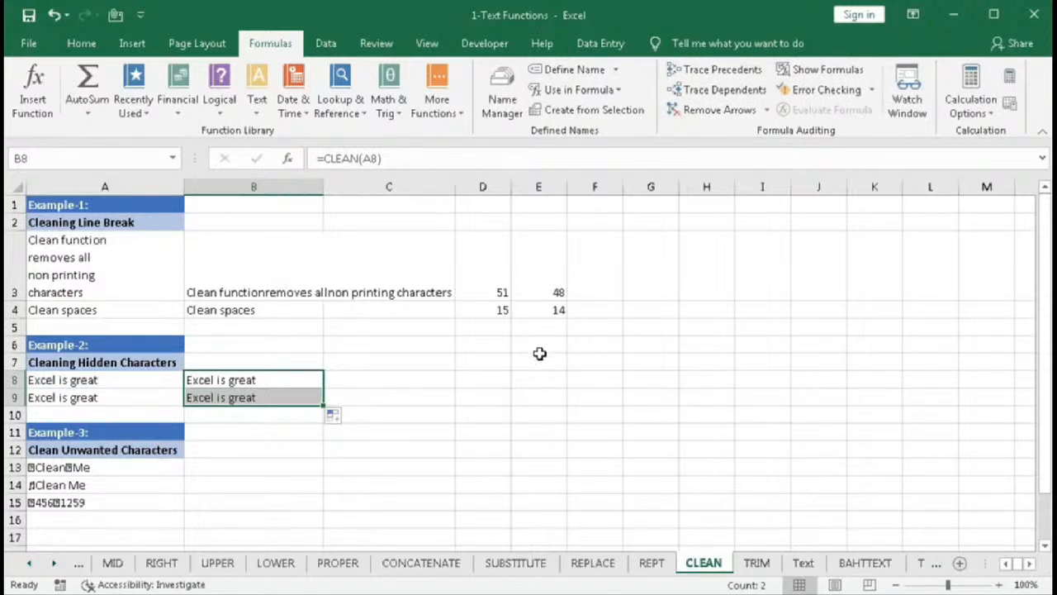
- Enter =LEN(A8) in D8 to count the characters of the hidden-character text
click(486, 381)
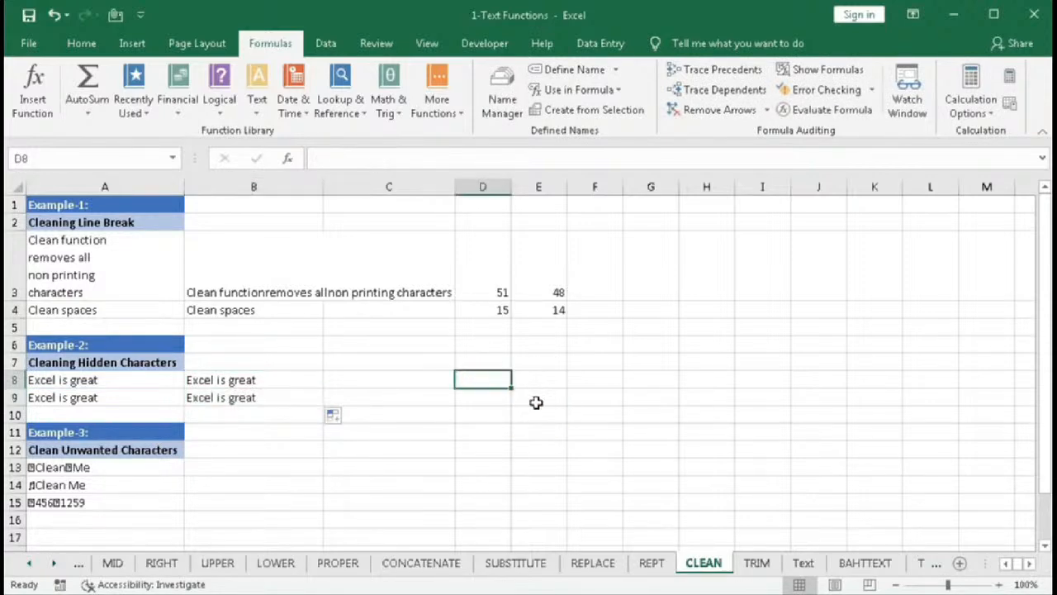
text(=len)
key(Tab)
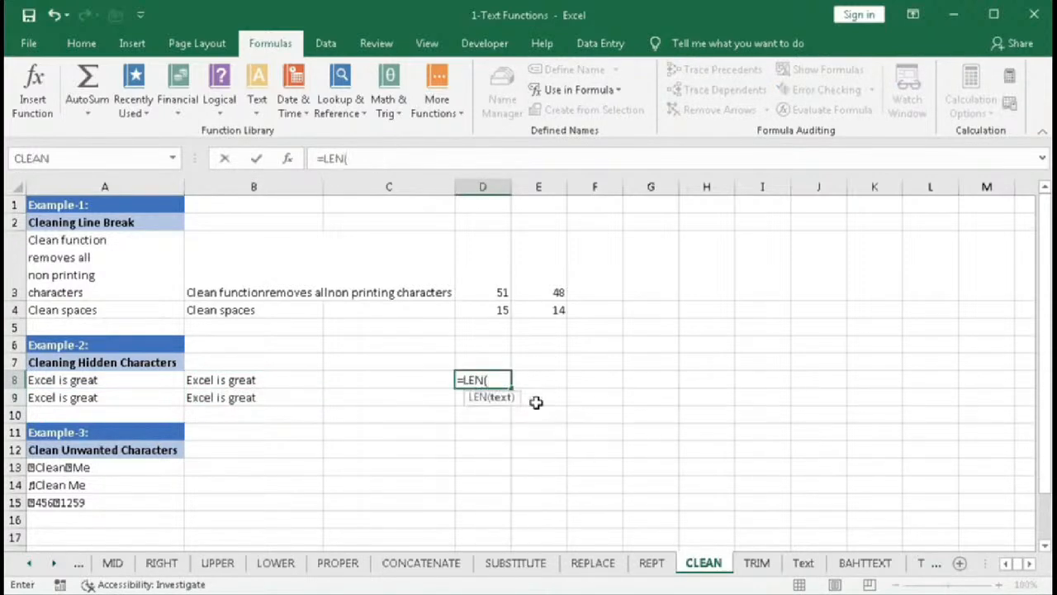
click(137, 379)
key(Return)
click(492, 381)
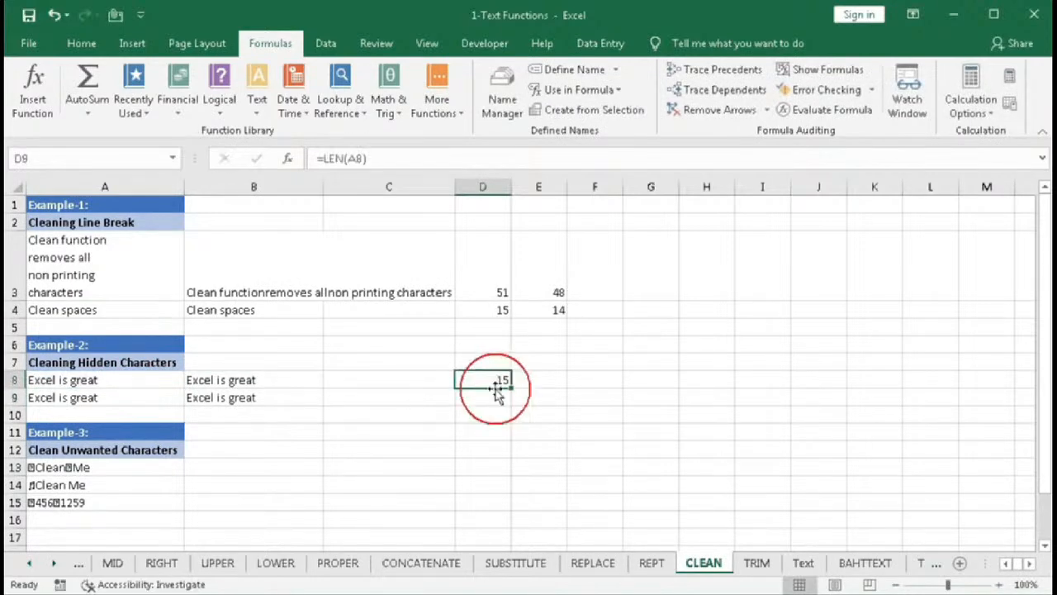